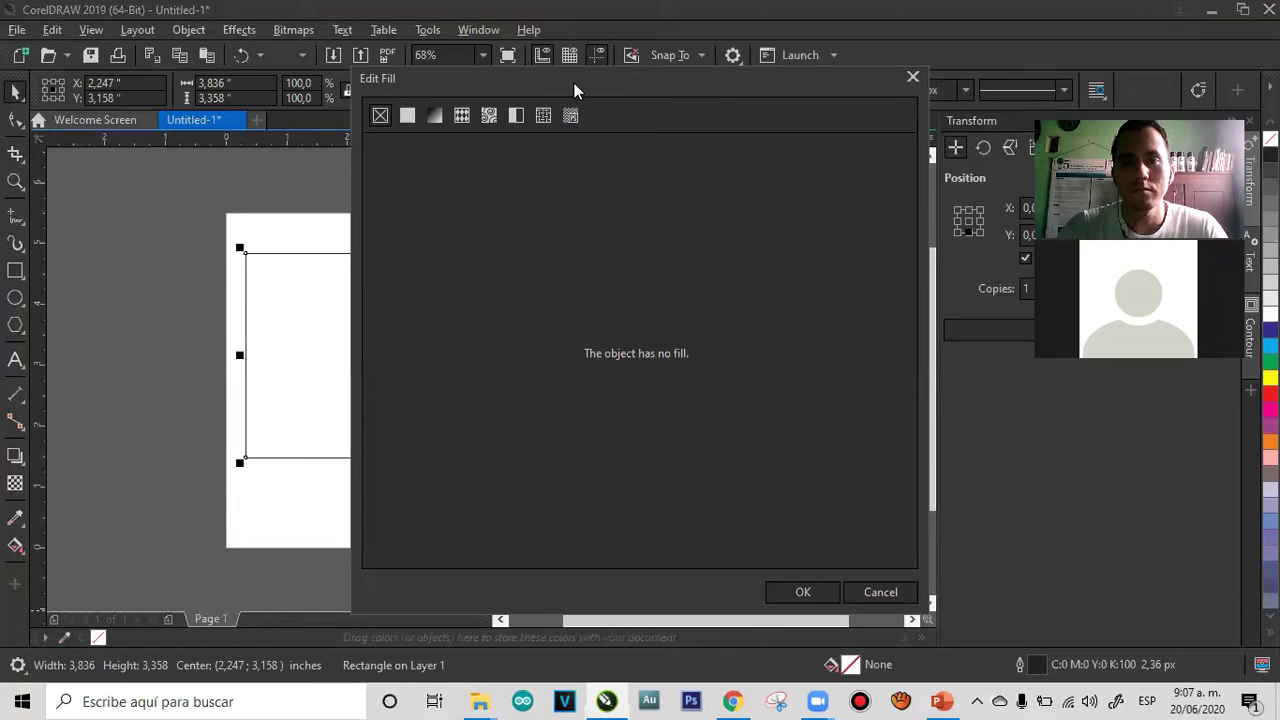
Try a uniform red fill on the rectangle and switch its color model to RGB
drag(574, 83, 783, 128)
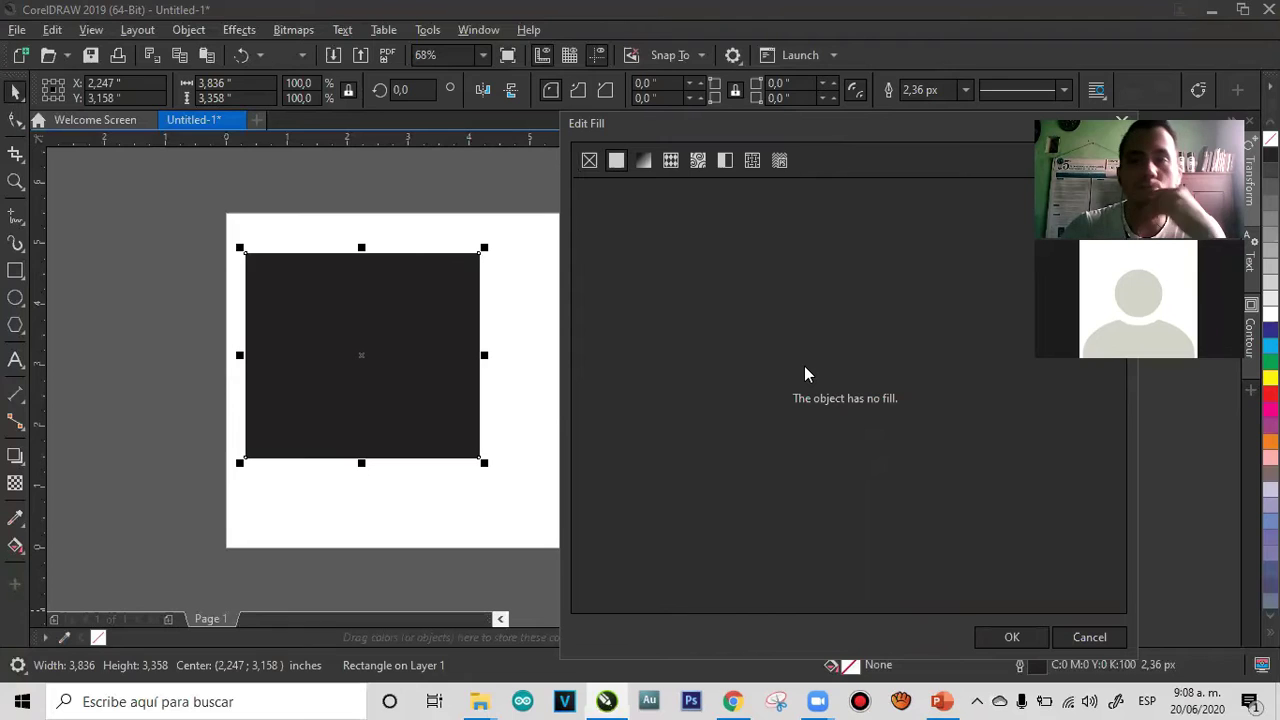
drag(801, 491, 811, 493)
drag(776, 298, 832, 238)
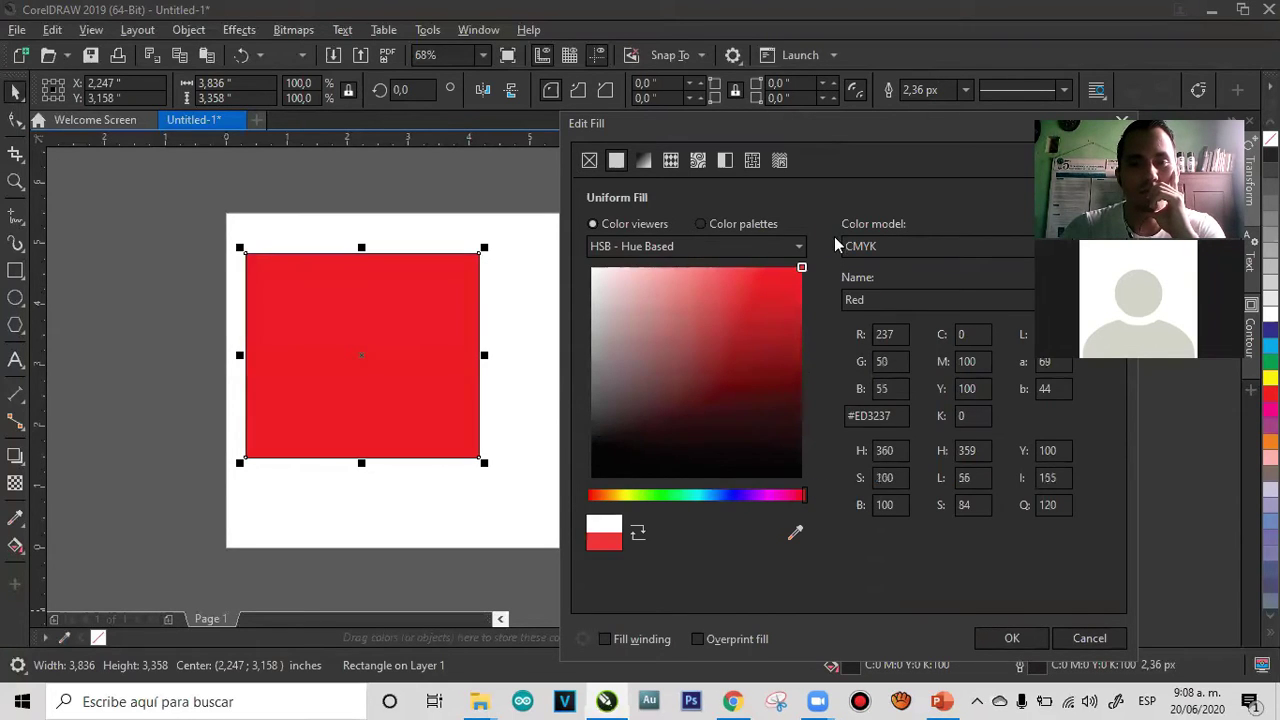
click(888, 248)
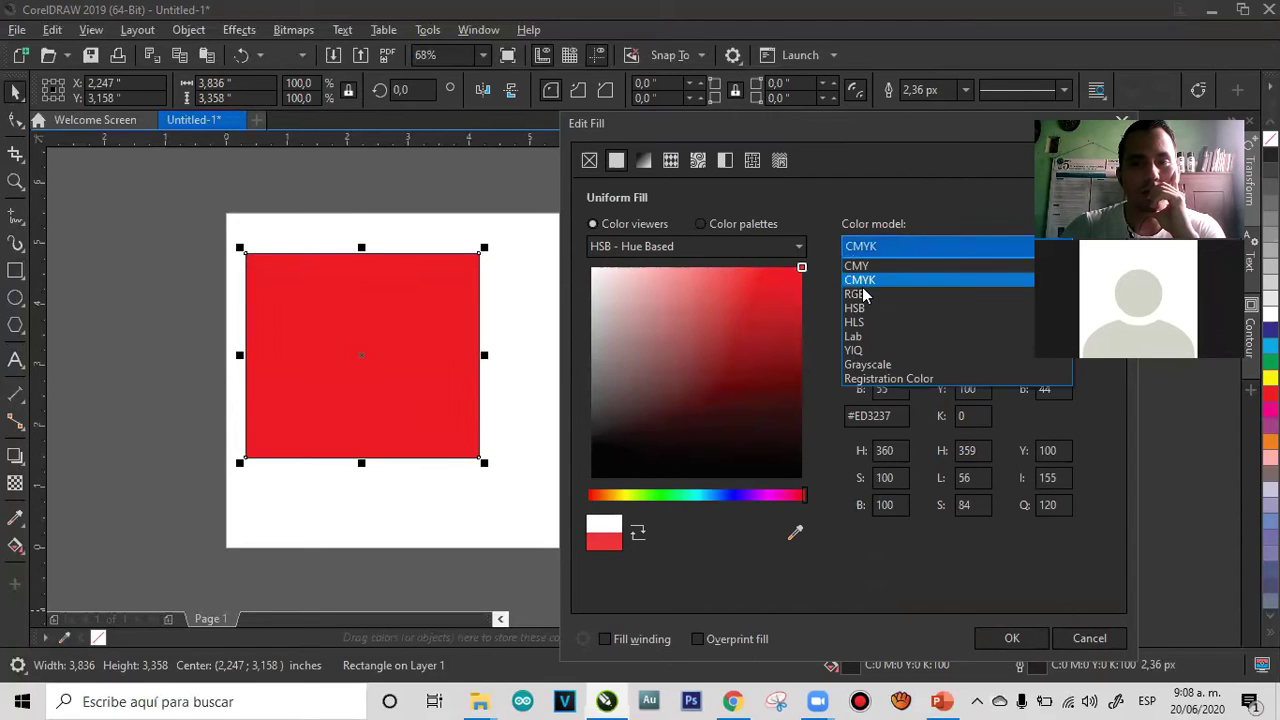
click(857, 294)
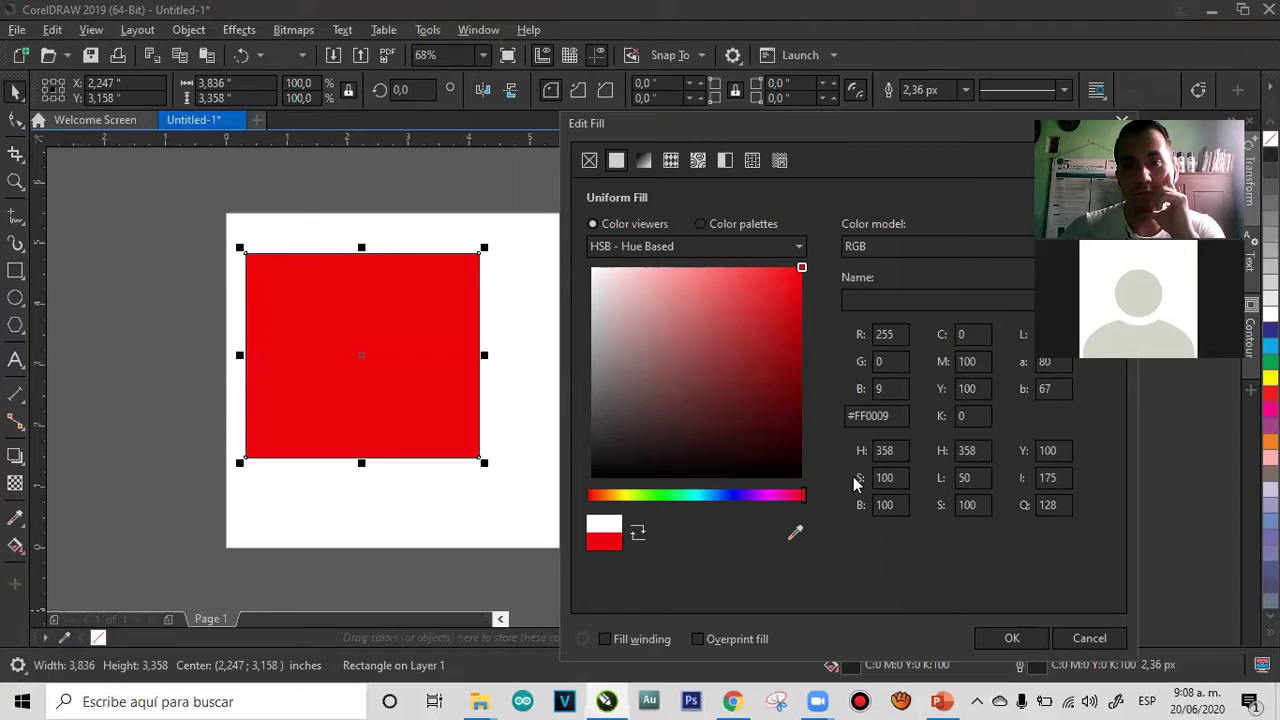
Try several shades of red for the rectangle's uniform fill, ending on #D10B11
click(801, 275)
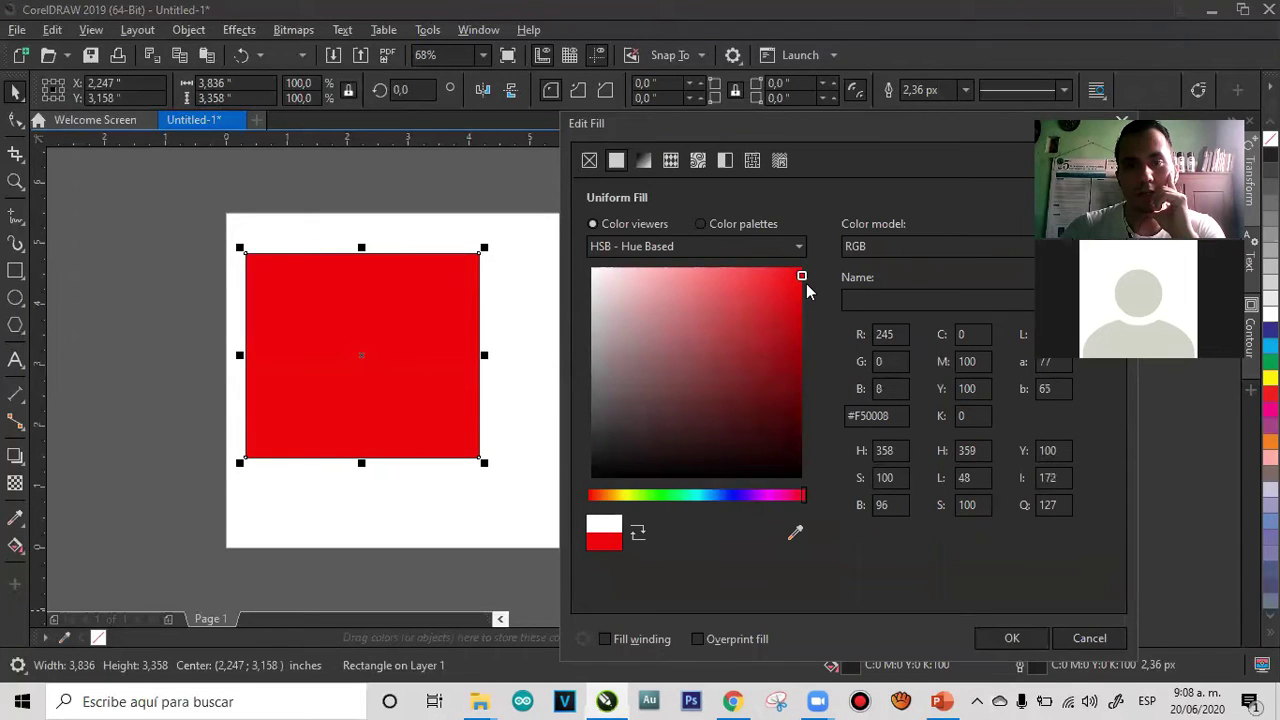
click(788, 288)
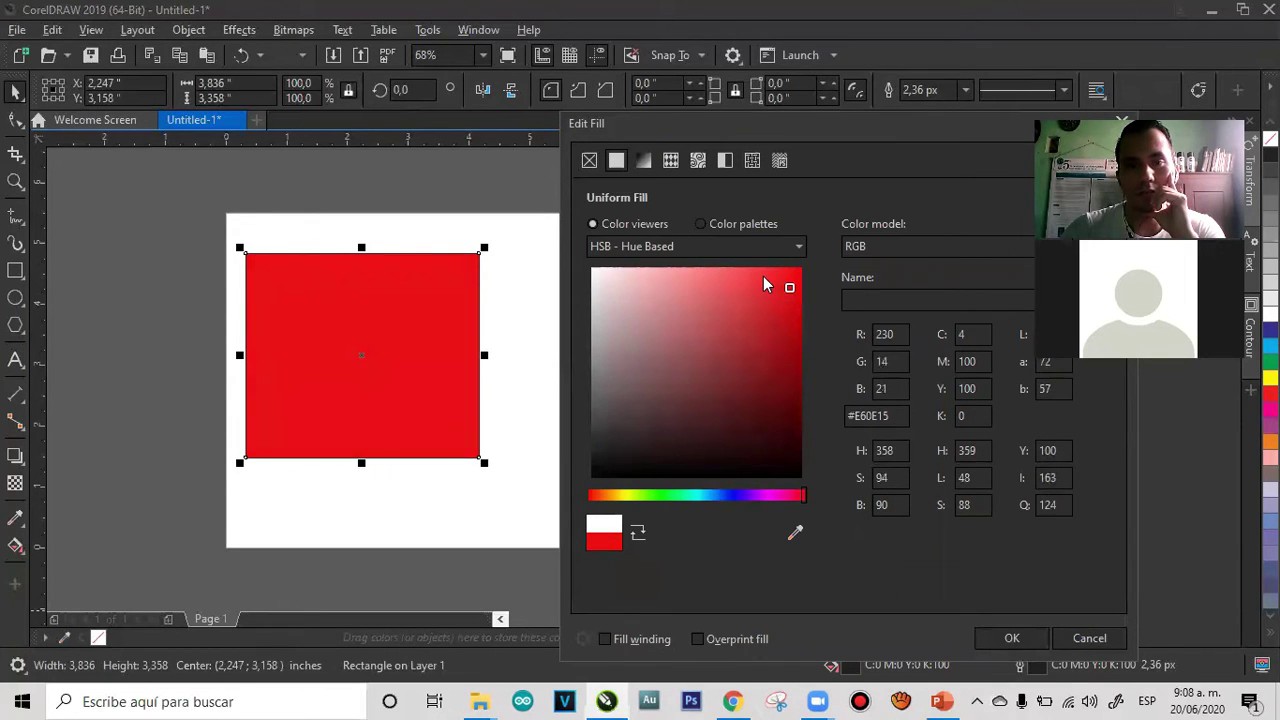
click(763, 279)
click(779, 274)
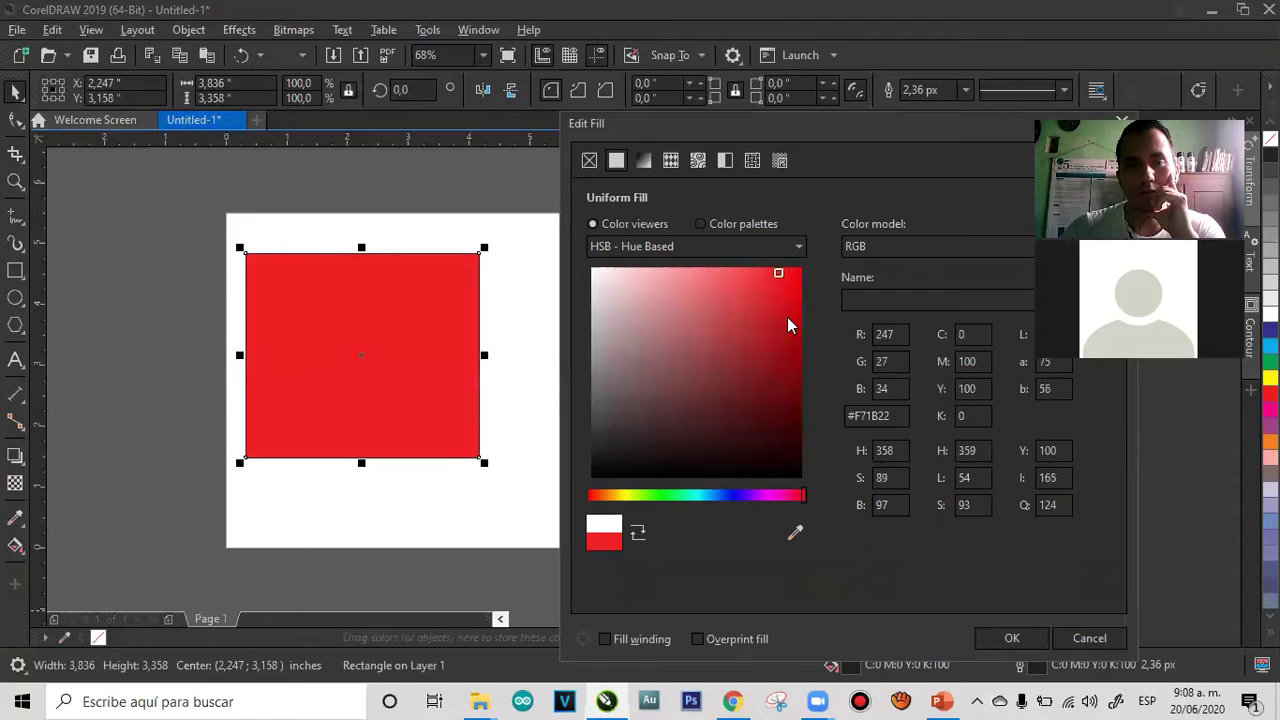
click(787, 319)
mouse_move(775, 320)
mouse_down()
mouse_move(797, 287)
mouse_move(759, 289)
mouse_move(757, 268)
mouse_move(795, 291)
mouse_move(790, 304)
mouse_up()
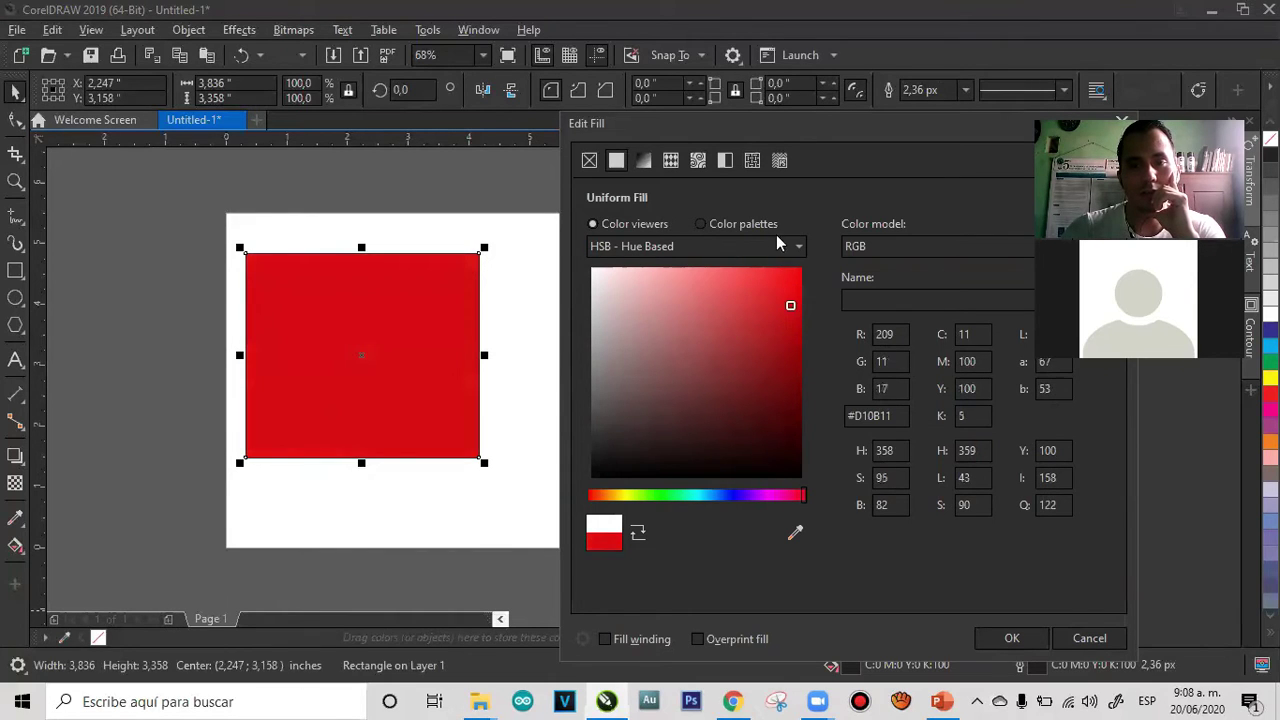
Try the HSB Wheel Based color viewer, return to HSB Hue Based, and discard the rectangle's fill changes
click(776, 246)
click(643, 281)
click(710, 247)
click(650, 293)
mouse_move(789, 352)
mouse_down()
mouse_move(774, 354)
mouse_move(793, 375)
mouse_up()
click(758, 252)
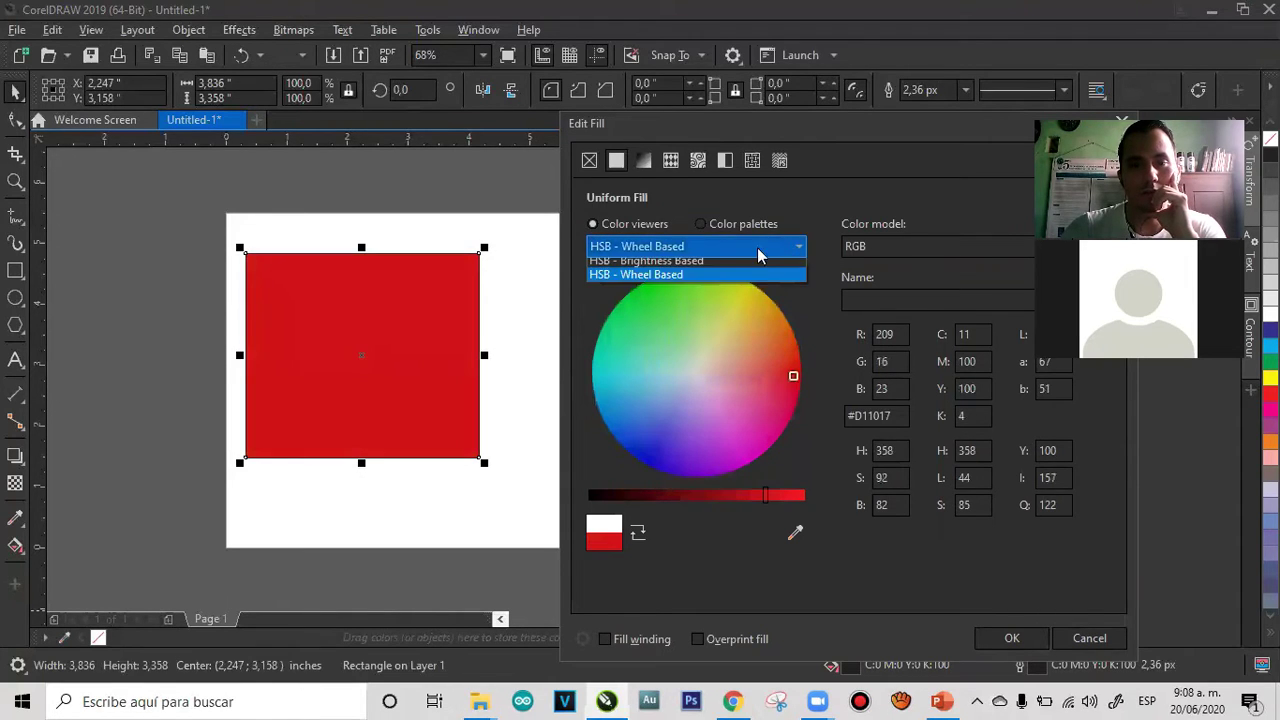
click(658, 267)
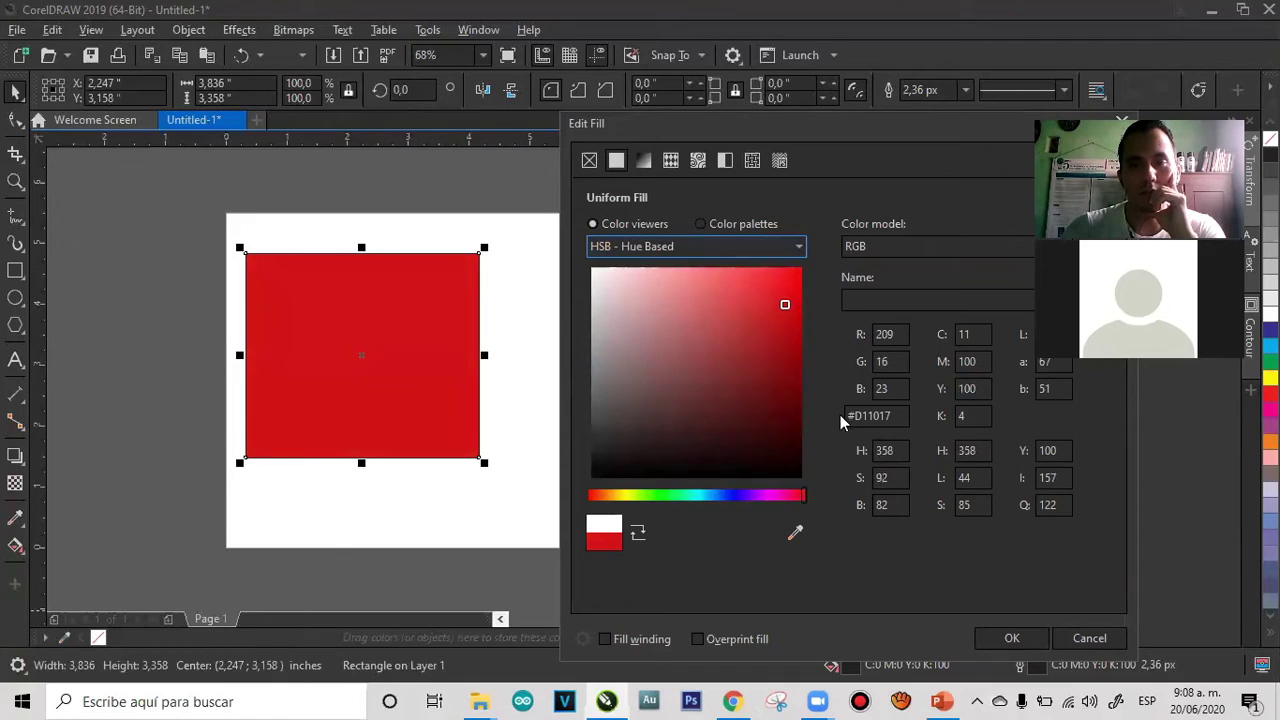
click(1090, 639)
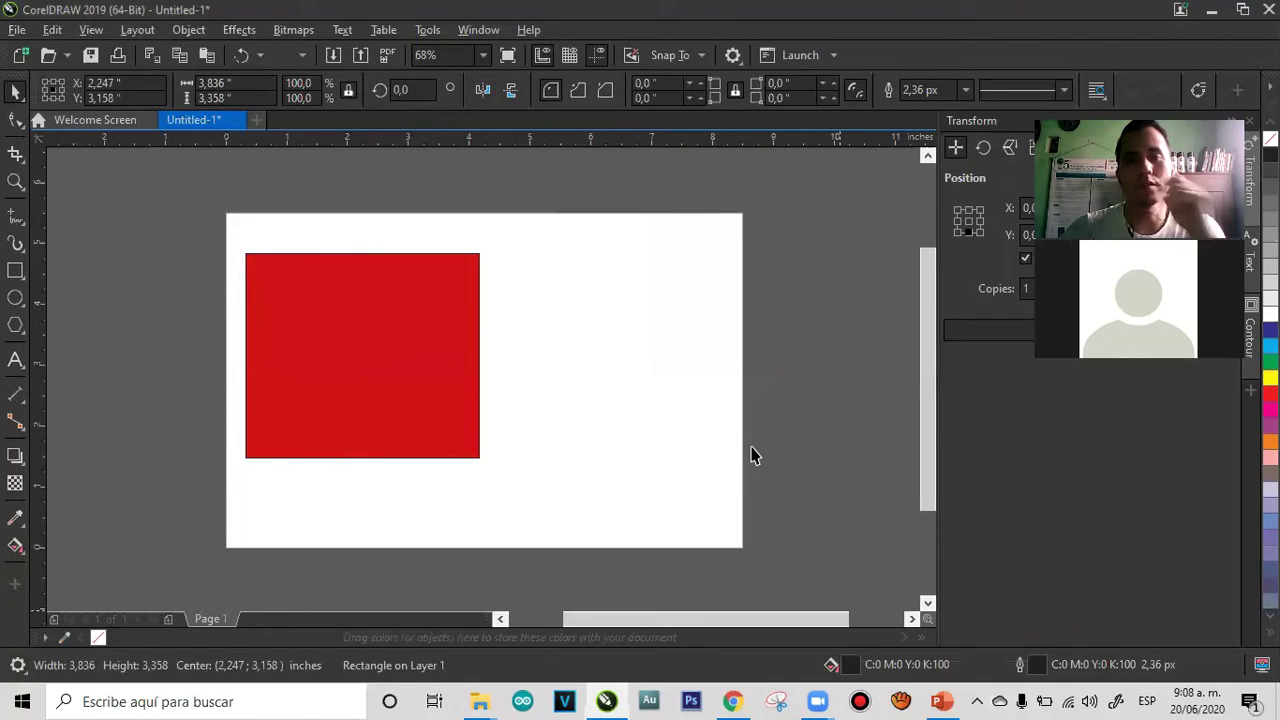
Delete the unfilled rectangle from the page
click(779, 322)
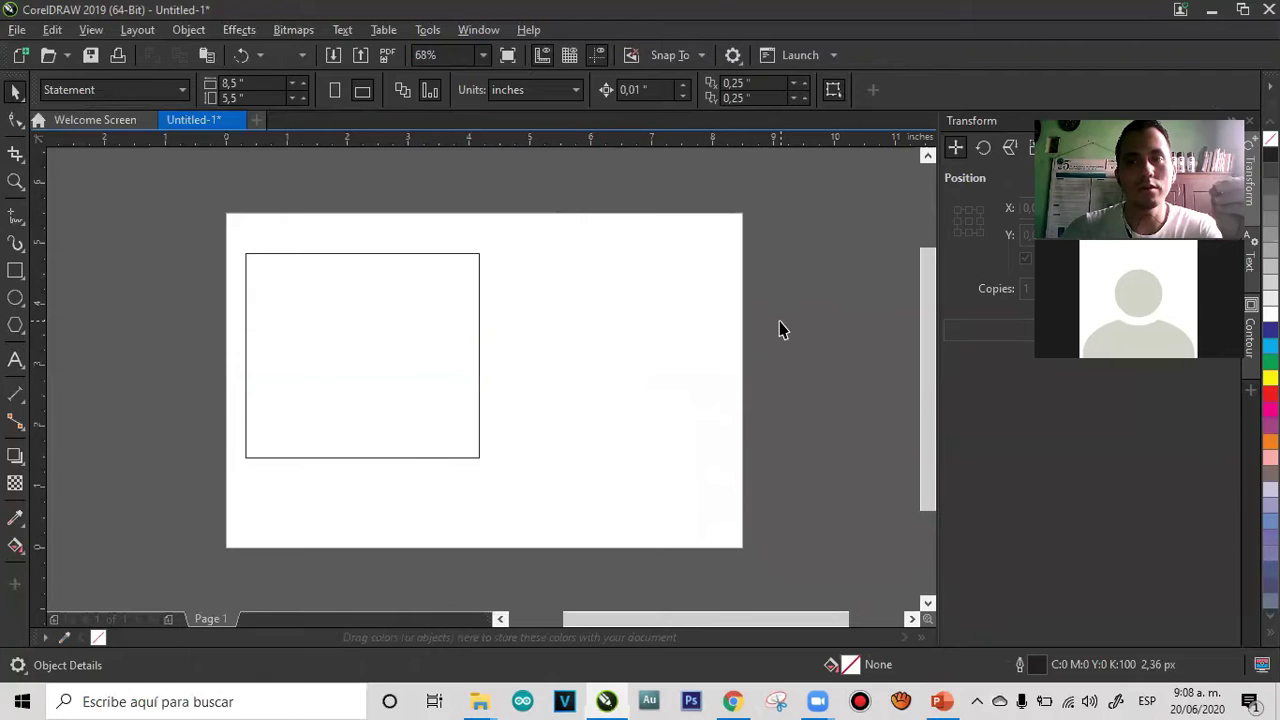
click(364, 345)
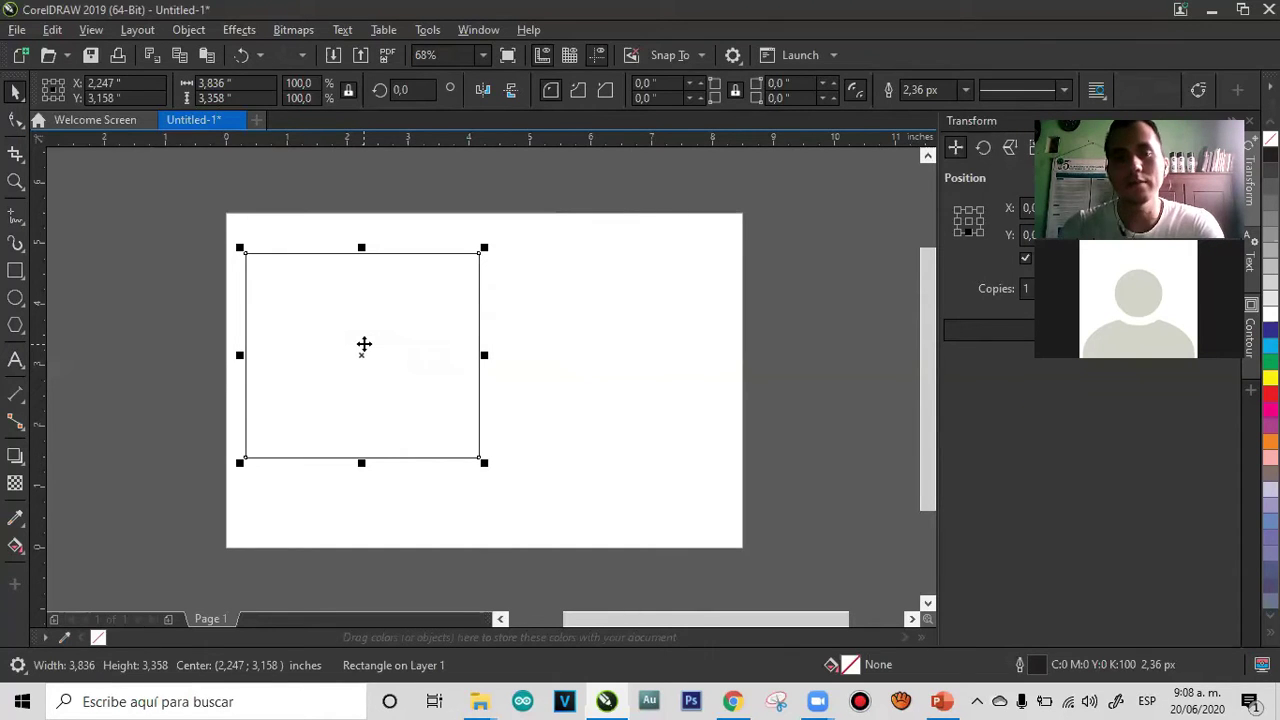
key(Delete)
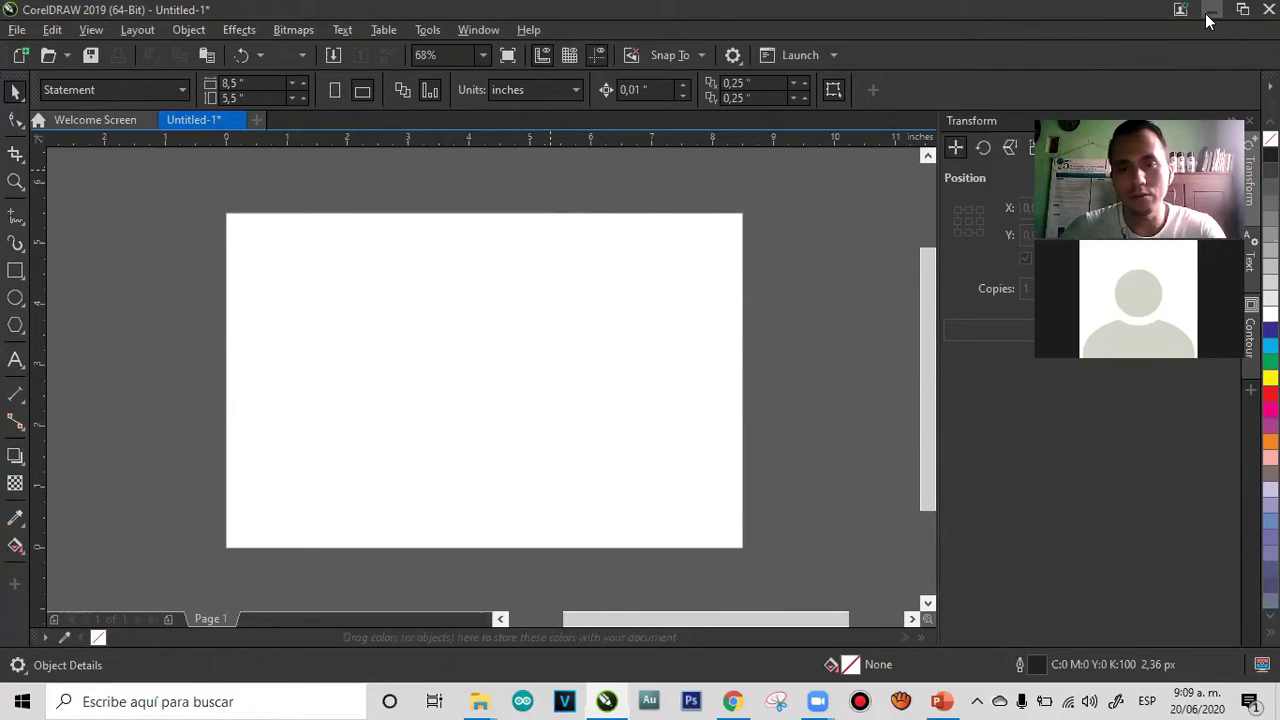
Switch to the PowerPoint presentation and highlight the terms Panthone and Hexadecimal on the color codes slide
key(alt+Tab)
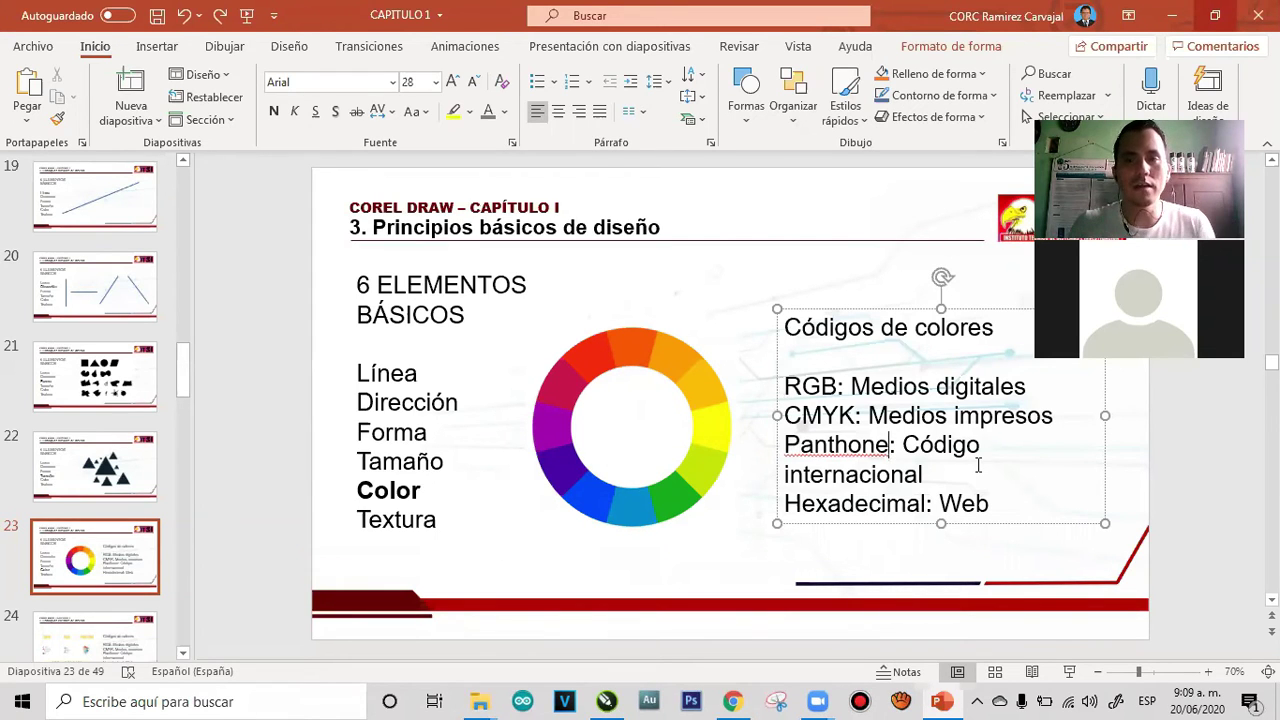
drag(889, 444, 789, 447)
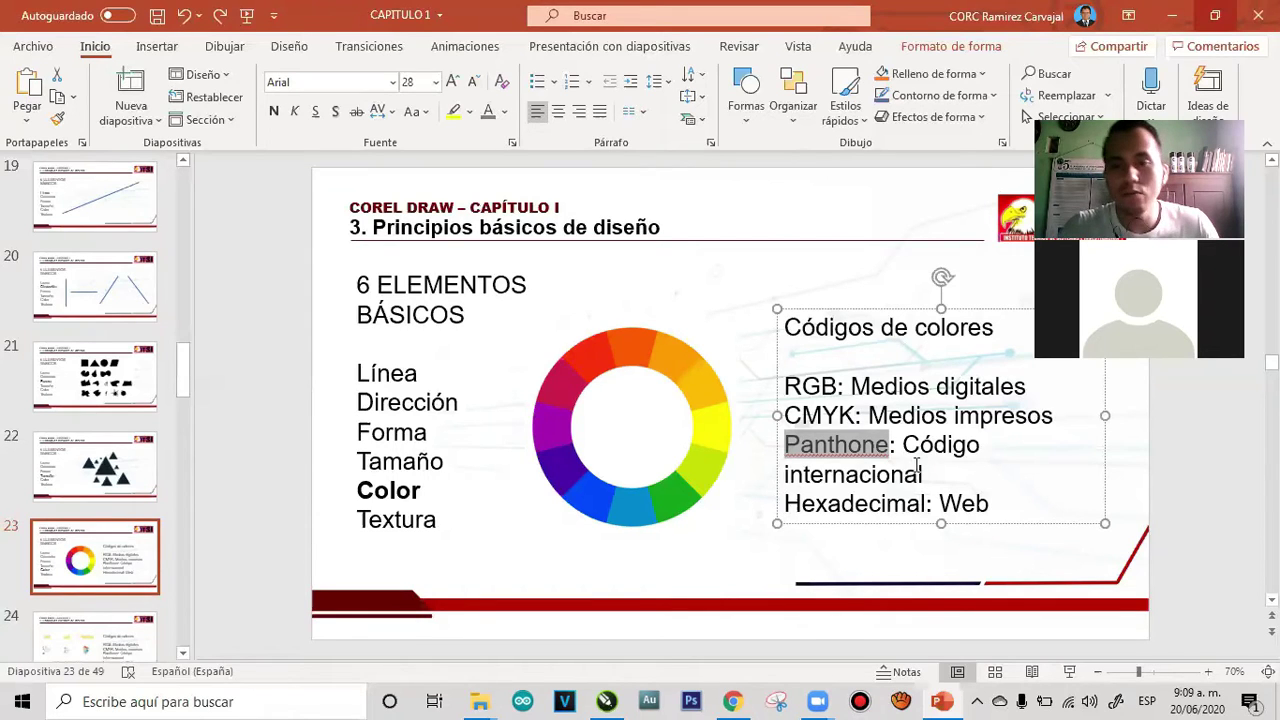
click(889, 444)
drag(889, 444, 757, 443)
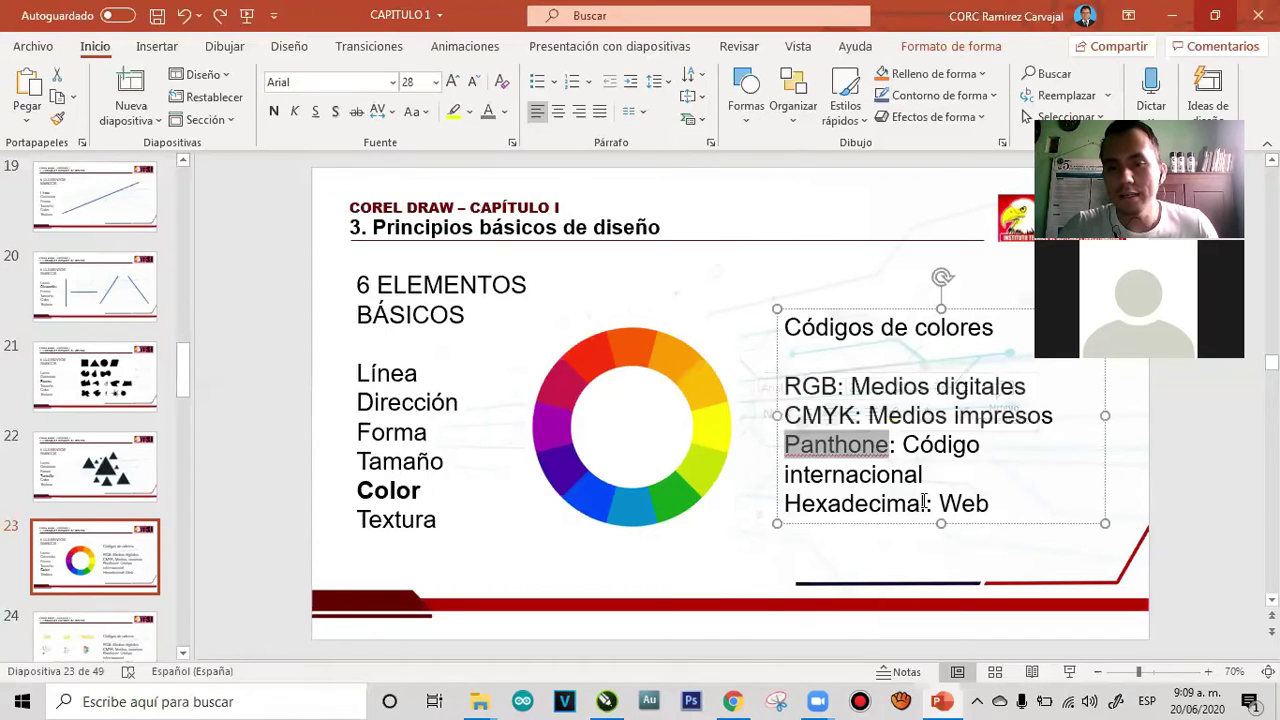
drag(928, 503, 779, 502)
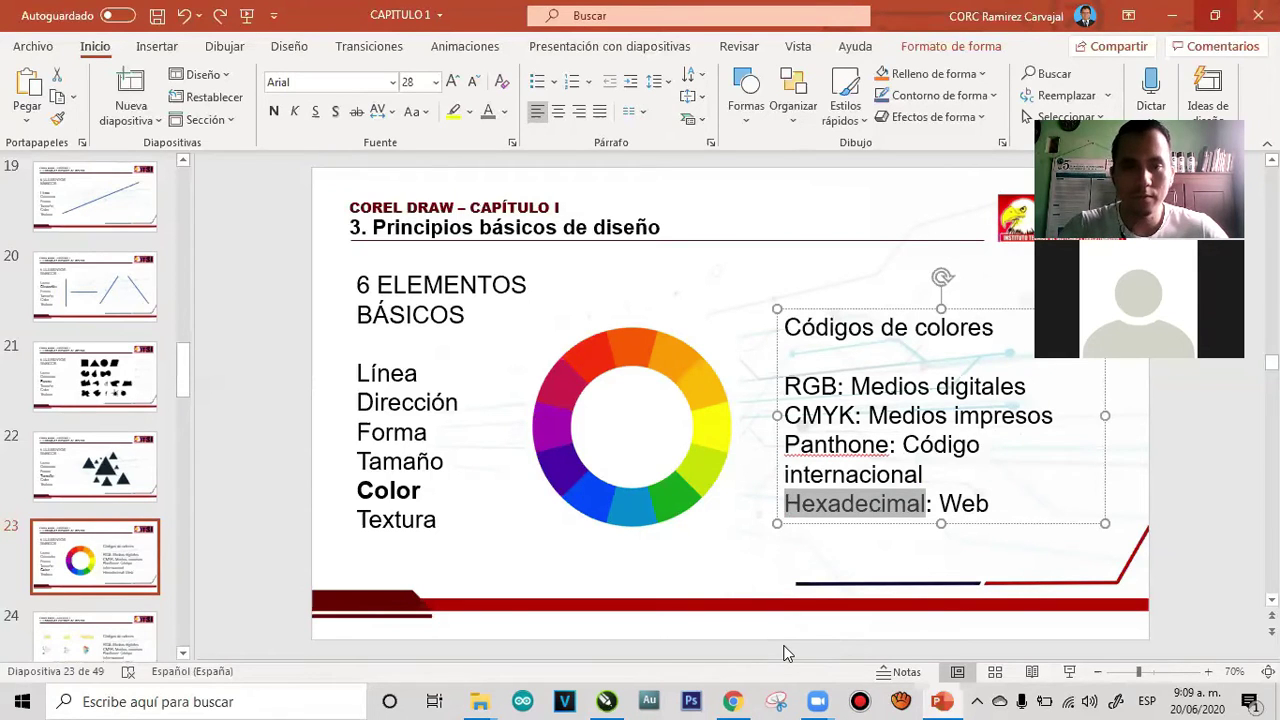
Switch back to CorelDRAW, enlarge the rectangle to about 6.67 by 5.84 inches and move it partly past the page's left edge
key(alt+Tab)
drag(487, 460, 610, 572)
drag(537, 480, 676, 457)
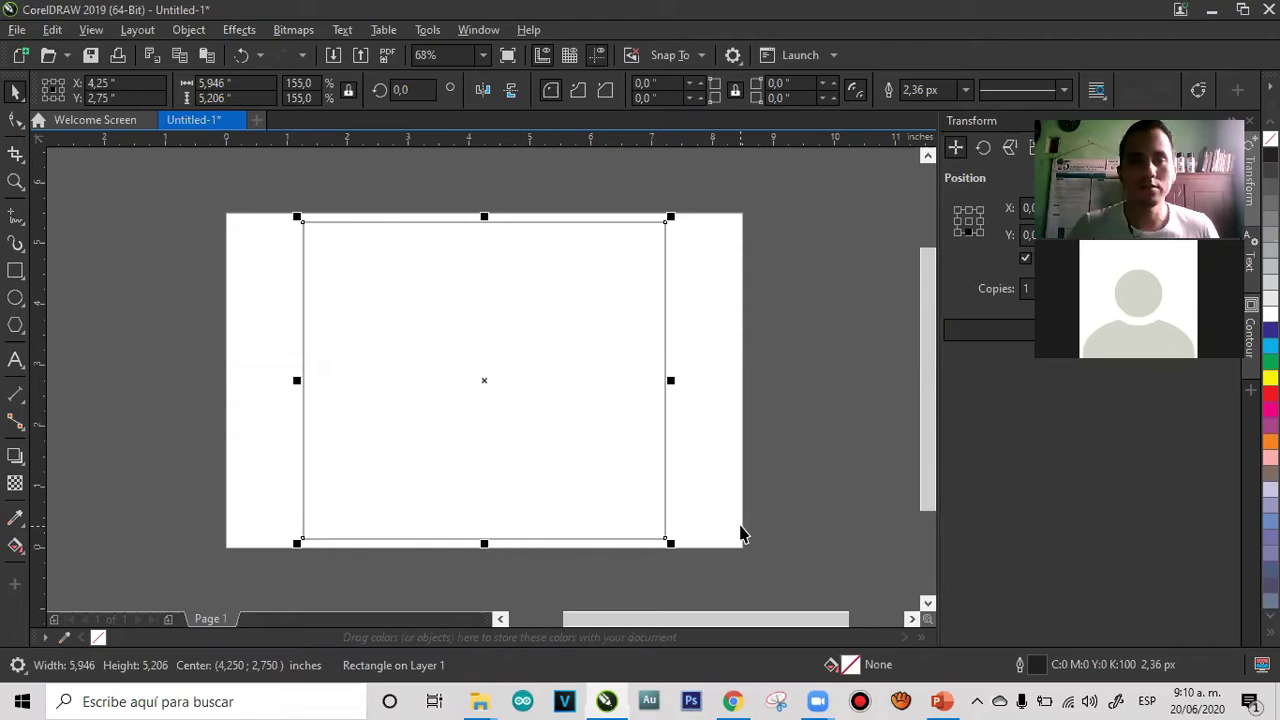
drag(540, 342, 484, 330)
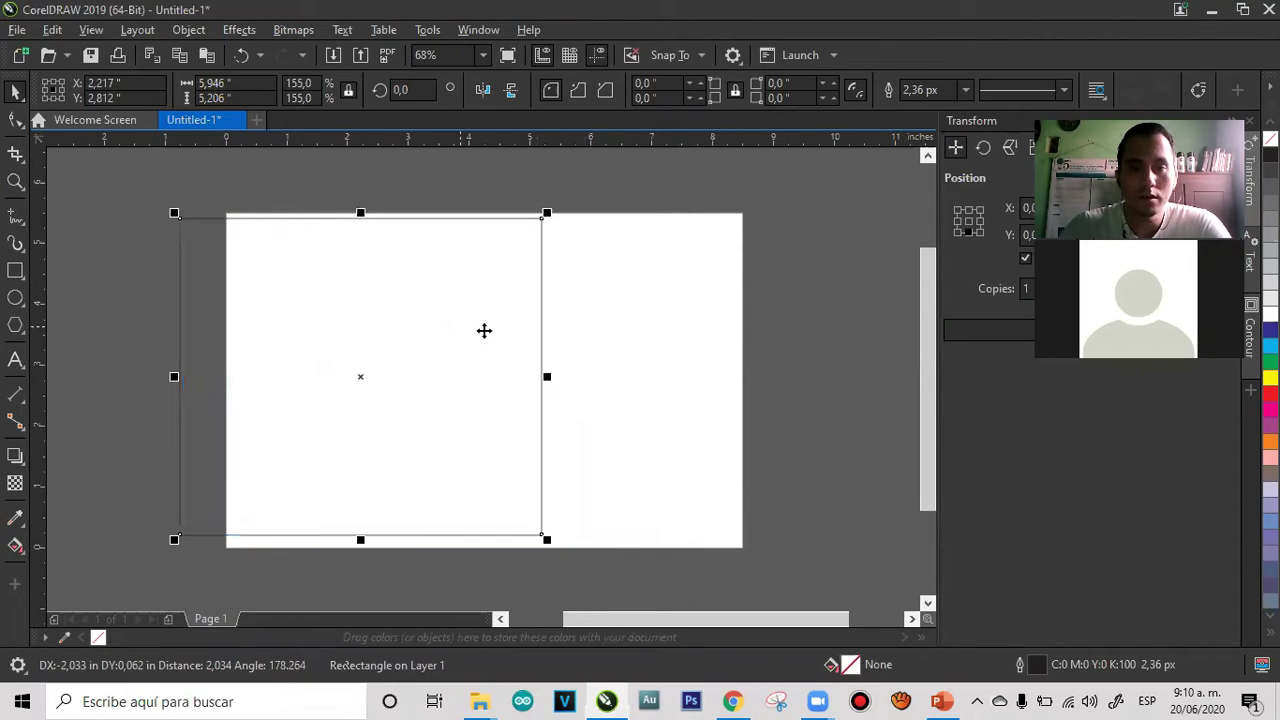
drag(546, 213, 588, 188)
drag(466, 317, 425, 318)
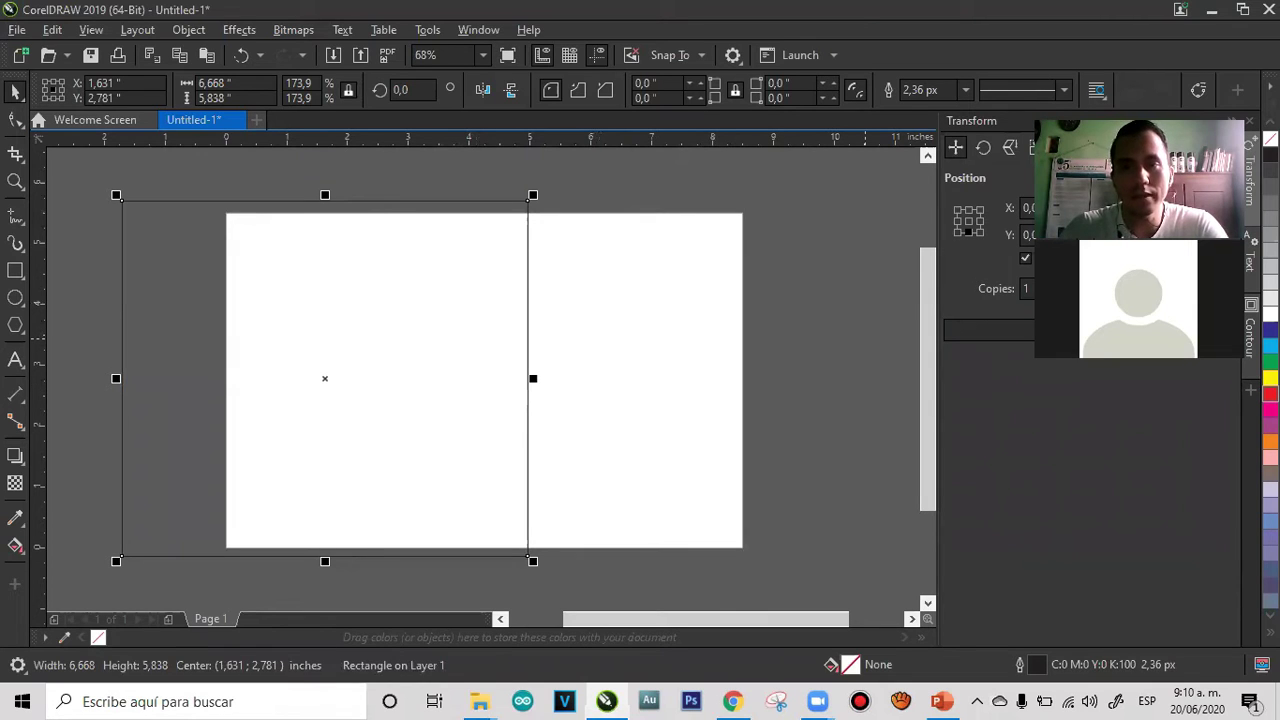
Fill the enlarged rectangle with red C:0 M:100 Y:100 K:0 and remove its outline
click(1269, 393)
right_click(1269, 139)
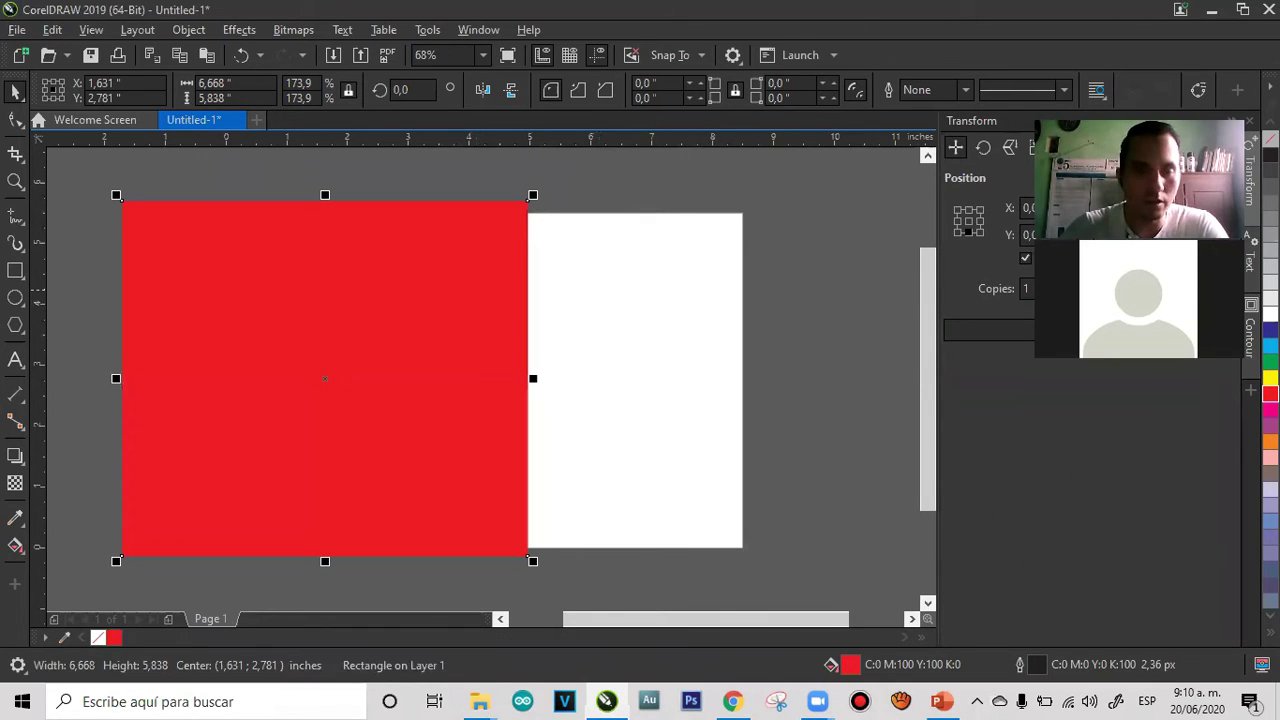
right_click(1270, 140)
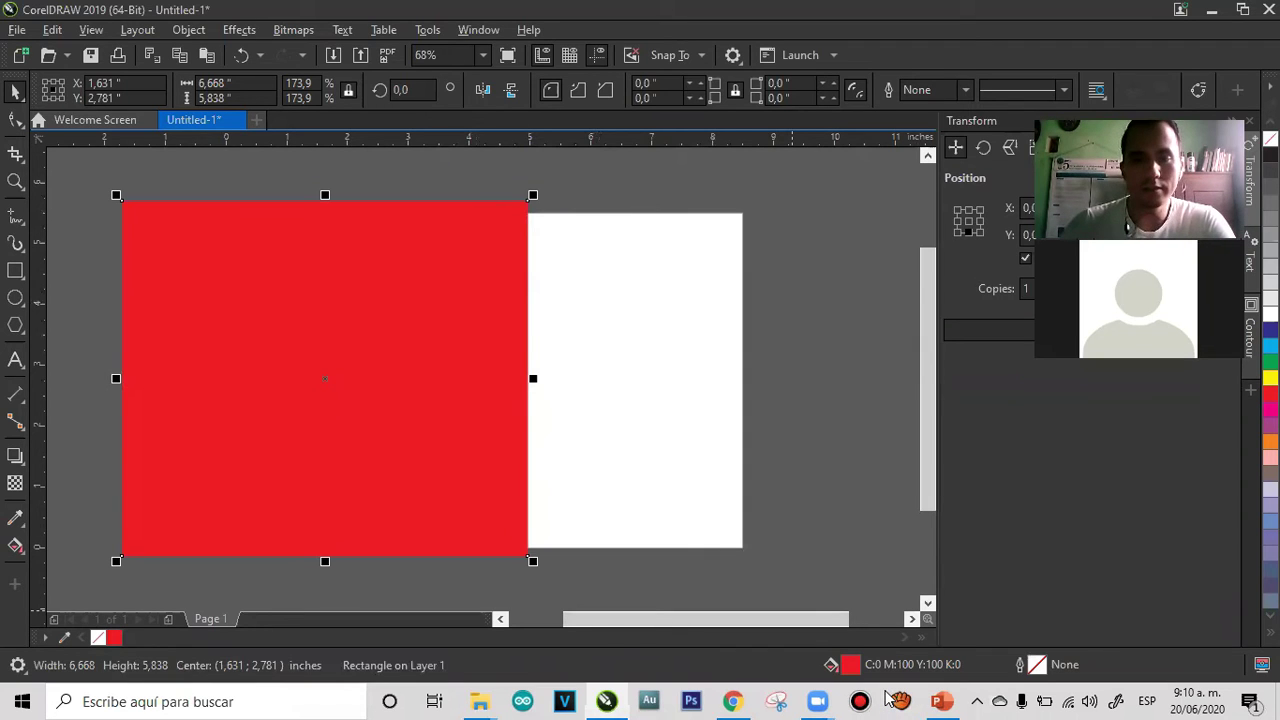
Open the red rectangle's fill for editing, review the available color models and try Registration Color
key(shift+F11)
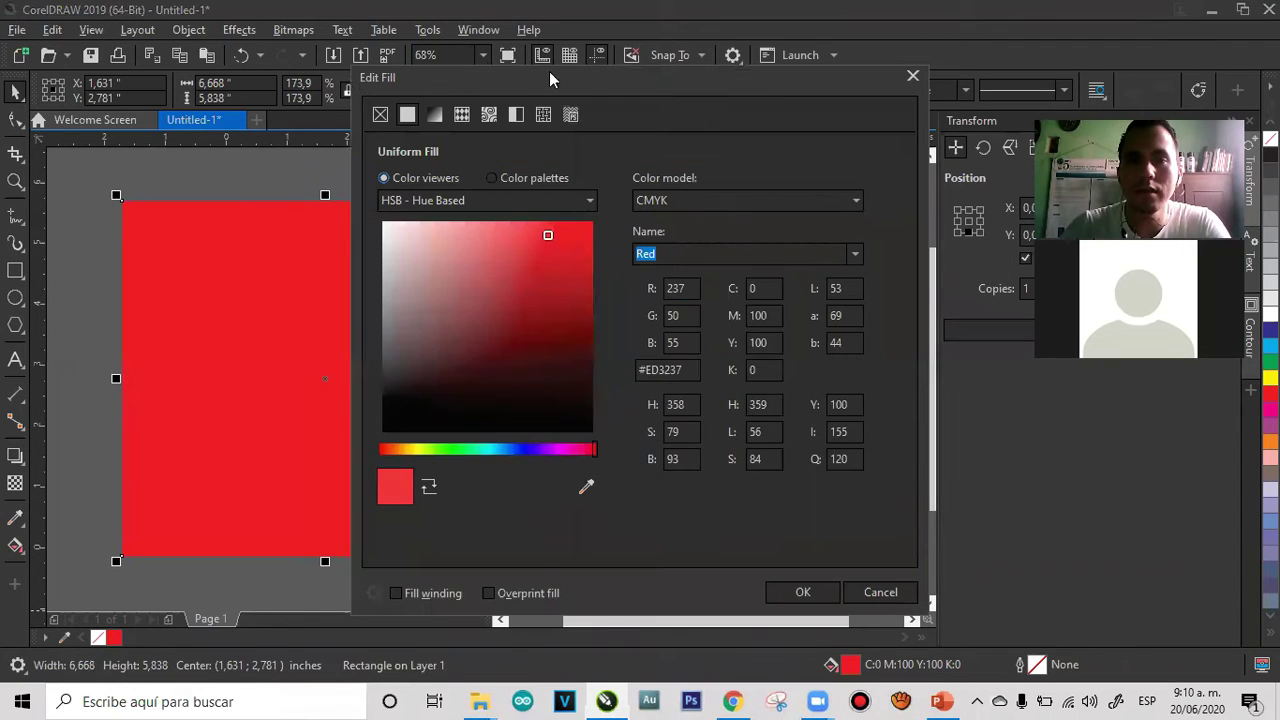
drag(607, 84, 757, 95)
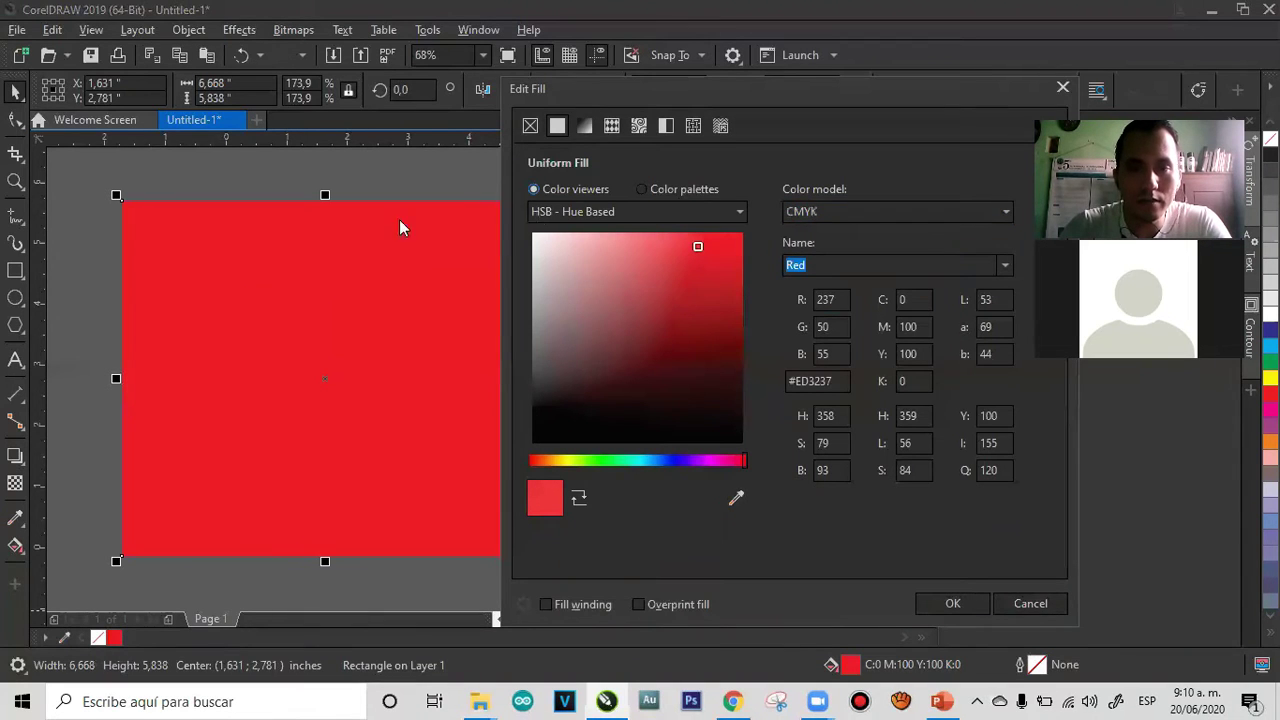
click(803, 213)
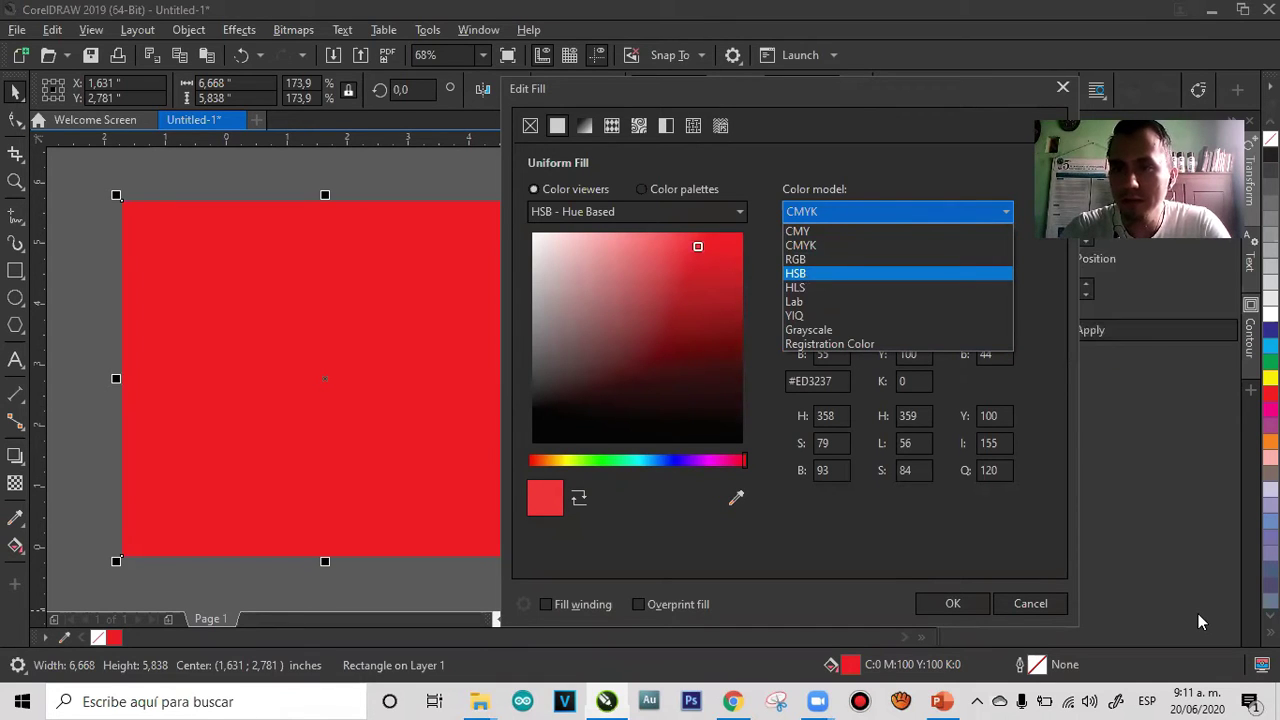
key(Escape)
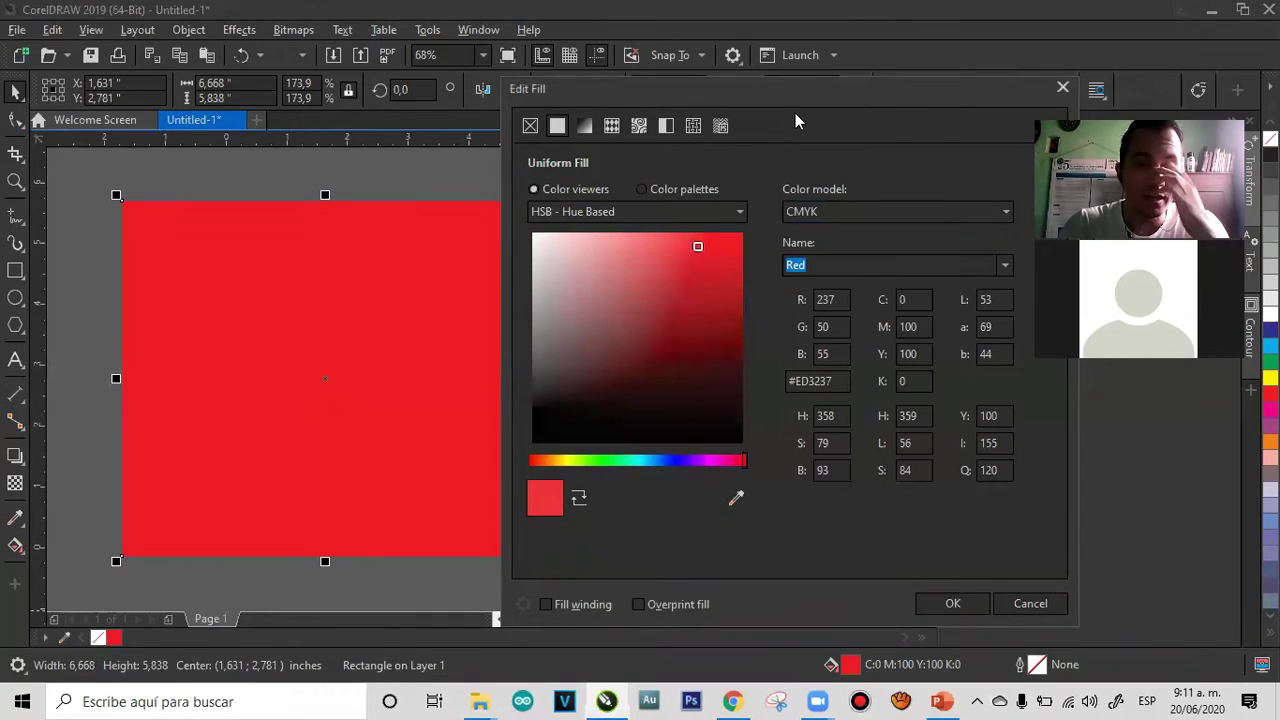
click(866, 218)
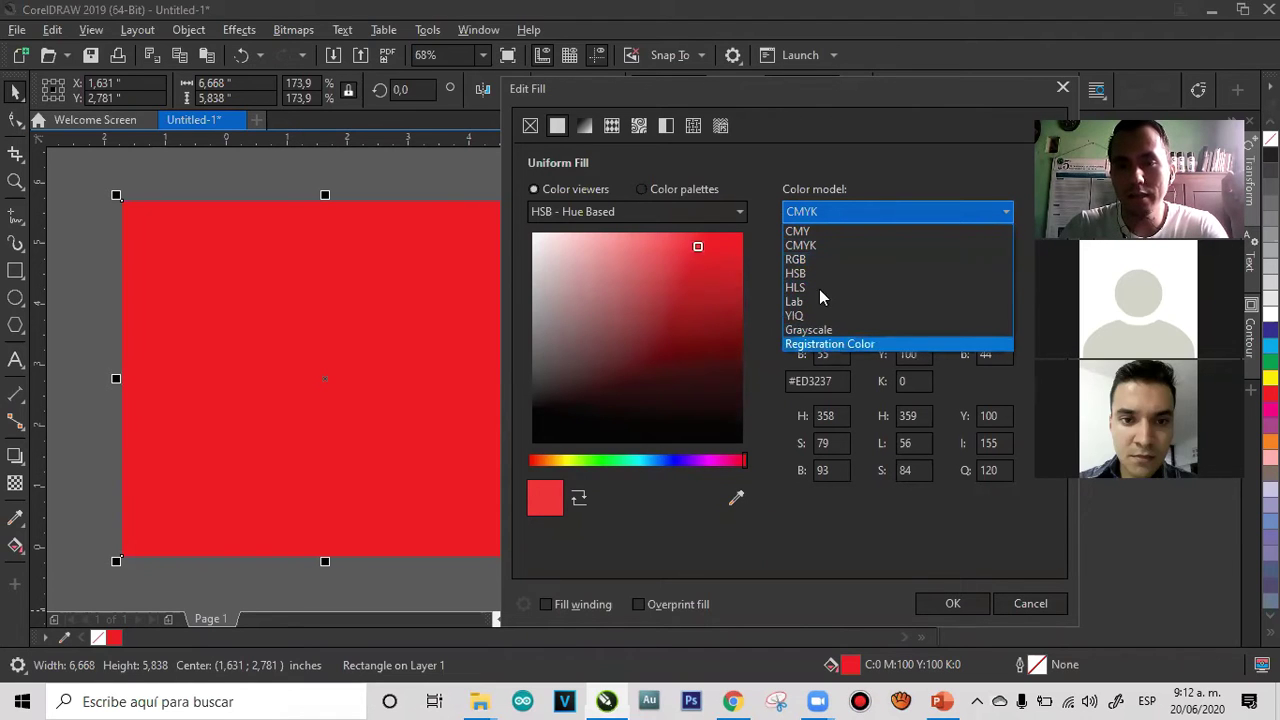
click(826, 344)
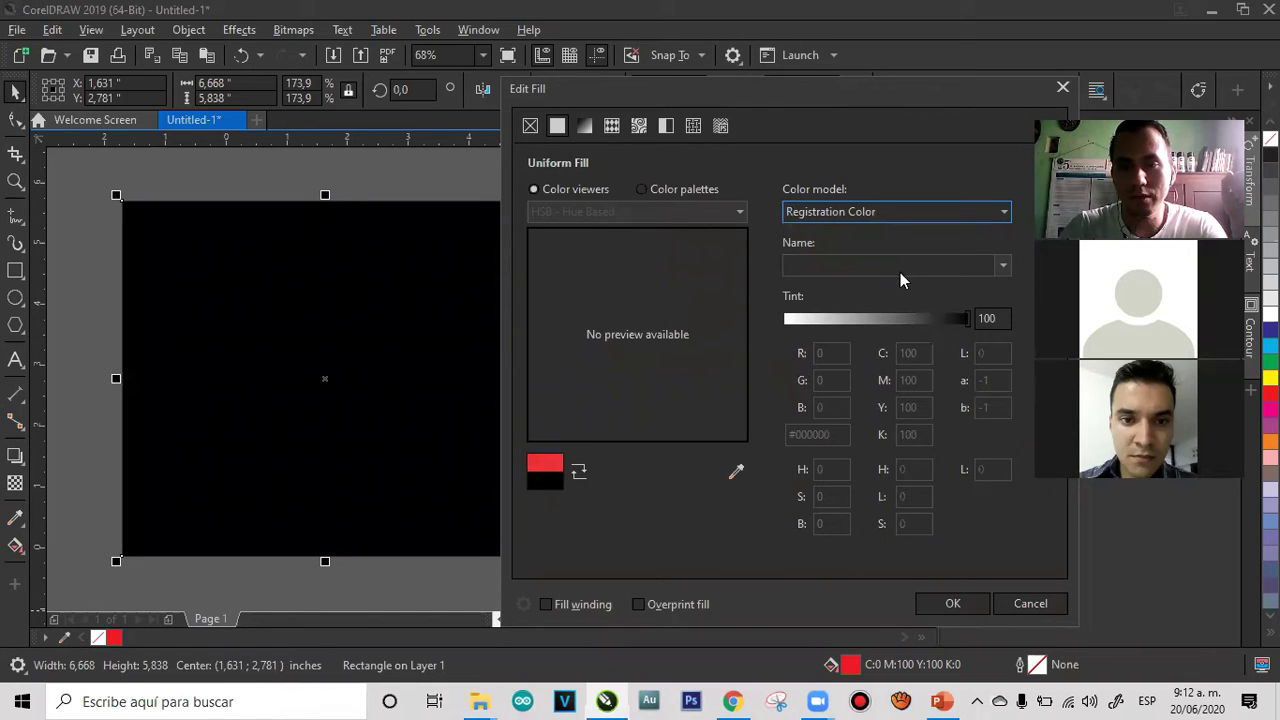
Try the CMY, CMYK and RGB color models in turn for the rectangle's fill
click(816, 218)
click(800, 232)
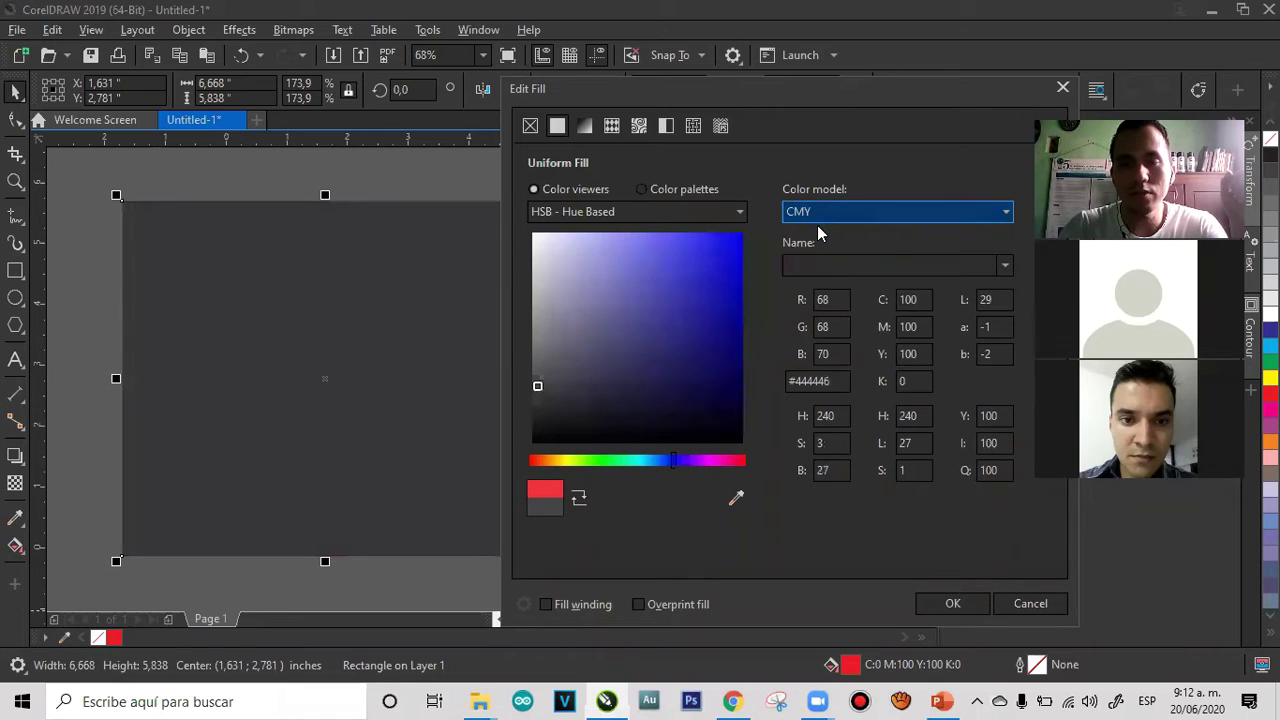
click(819, 214)
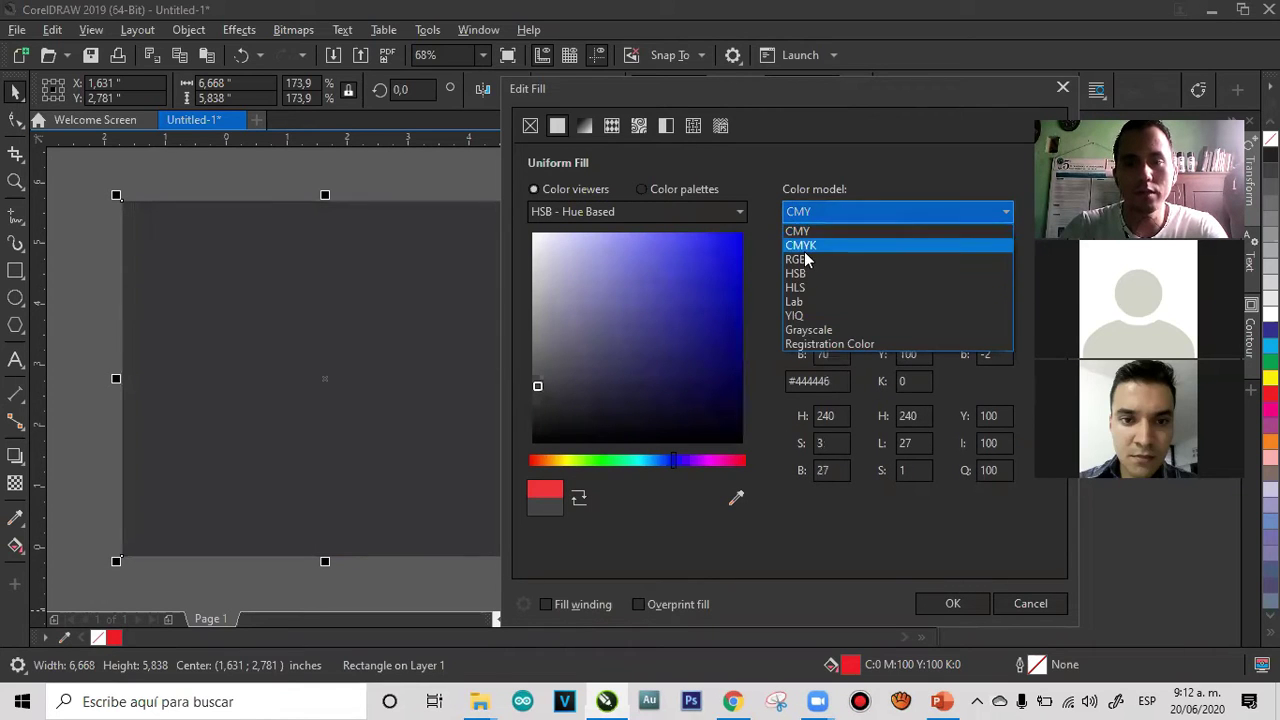
click(806, 245)
click(822, 213)
click(810, 257)
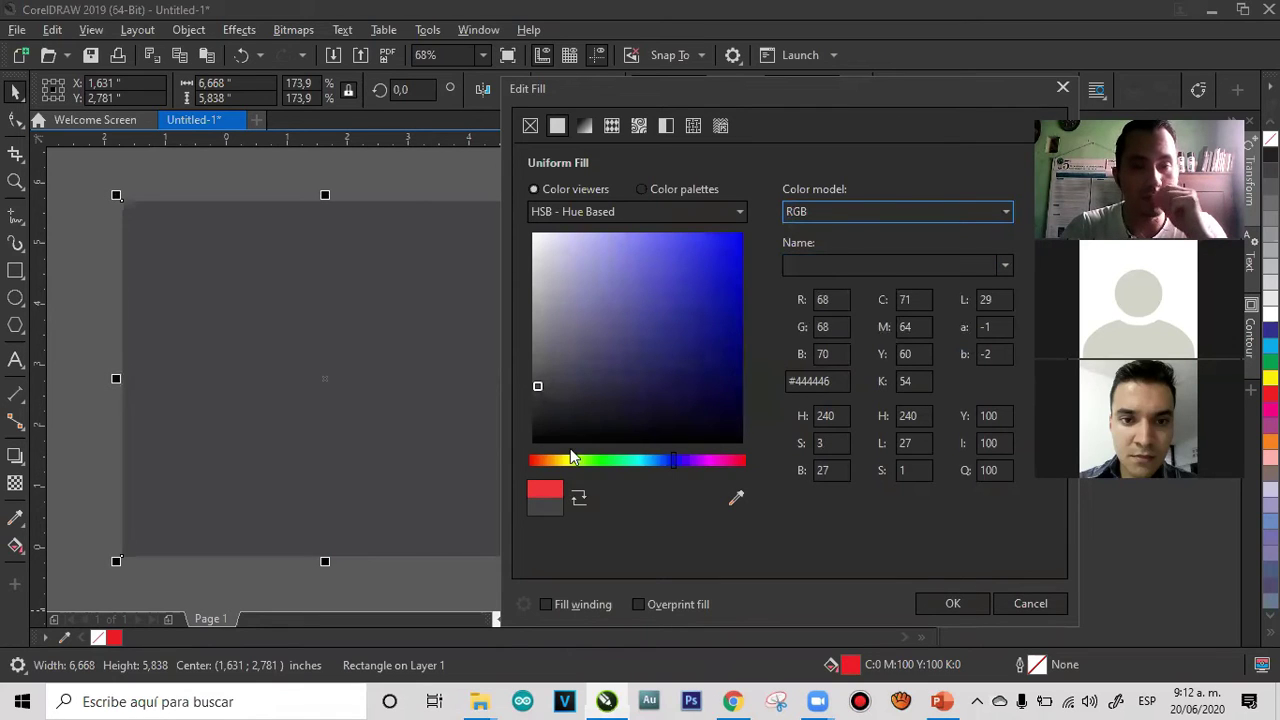
Try the dark red #BF0006 as the rectangle's fill, discard the fill changes and deselect the rectangle
click(735, 460)
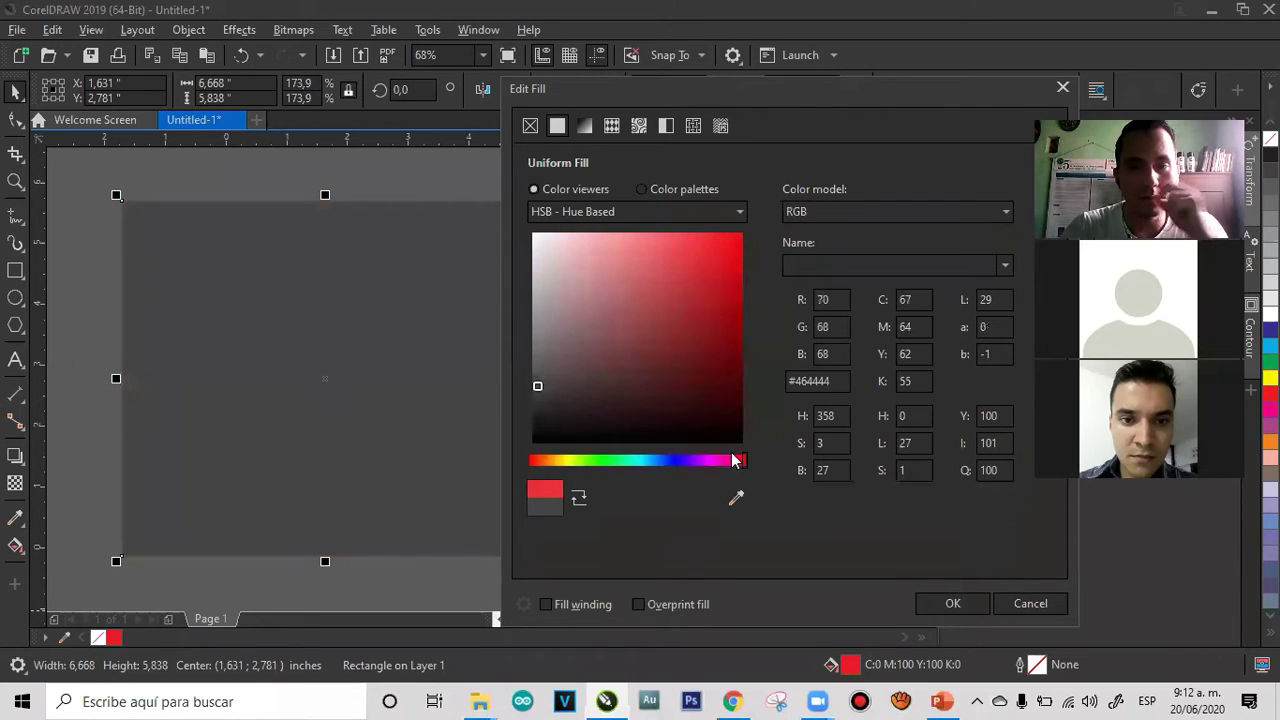
click(742, 260)
click(742, 297)
click(742, 285)
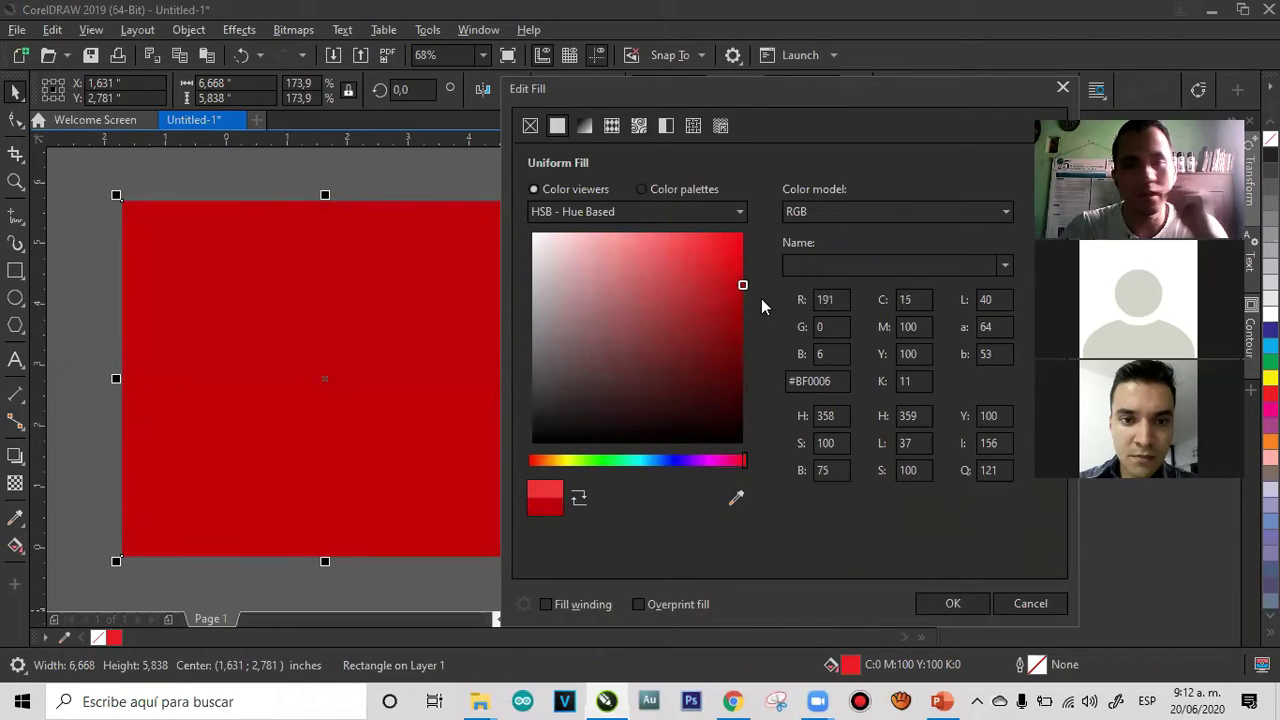
click(1029, 602)
click(282, 178)
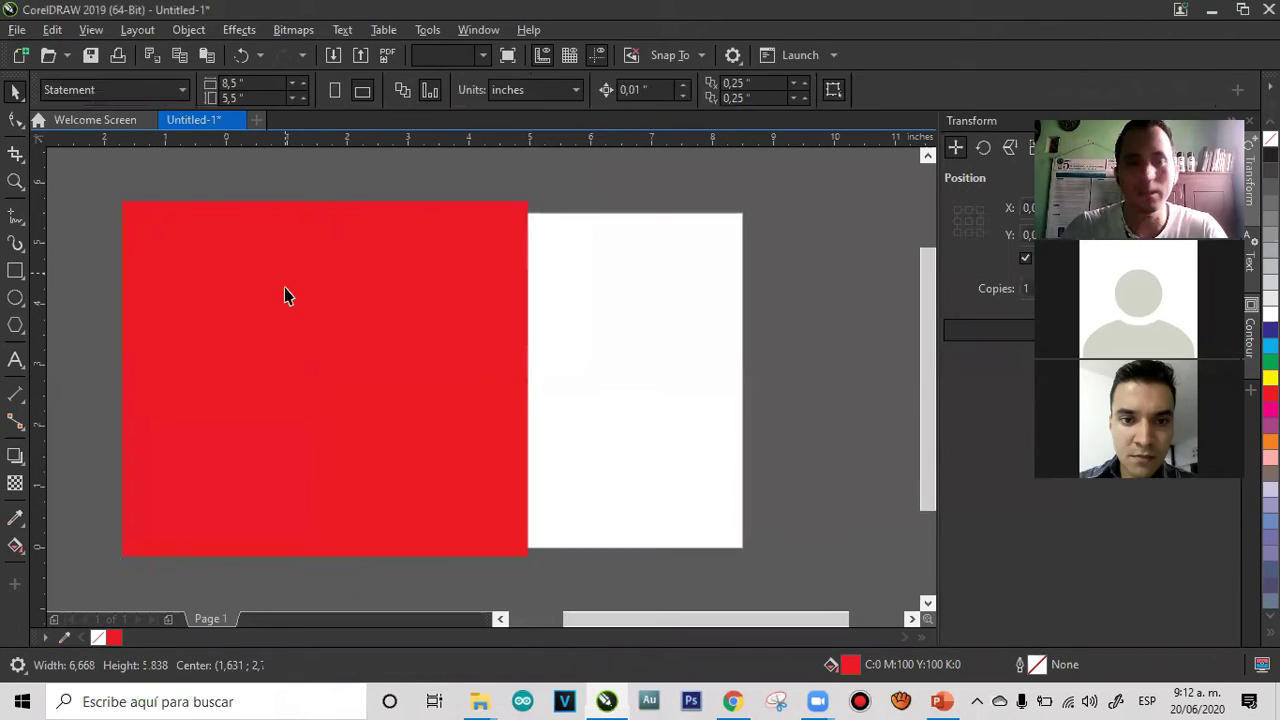
Delete the red rectangle and start opening an existing drawing
click(284, 287)
key(Delete)
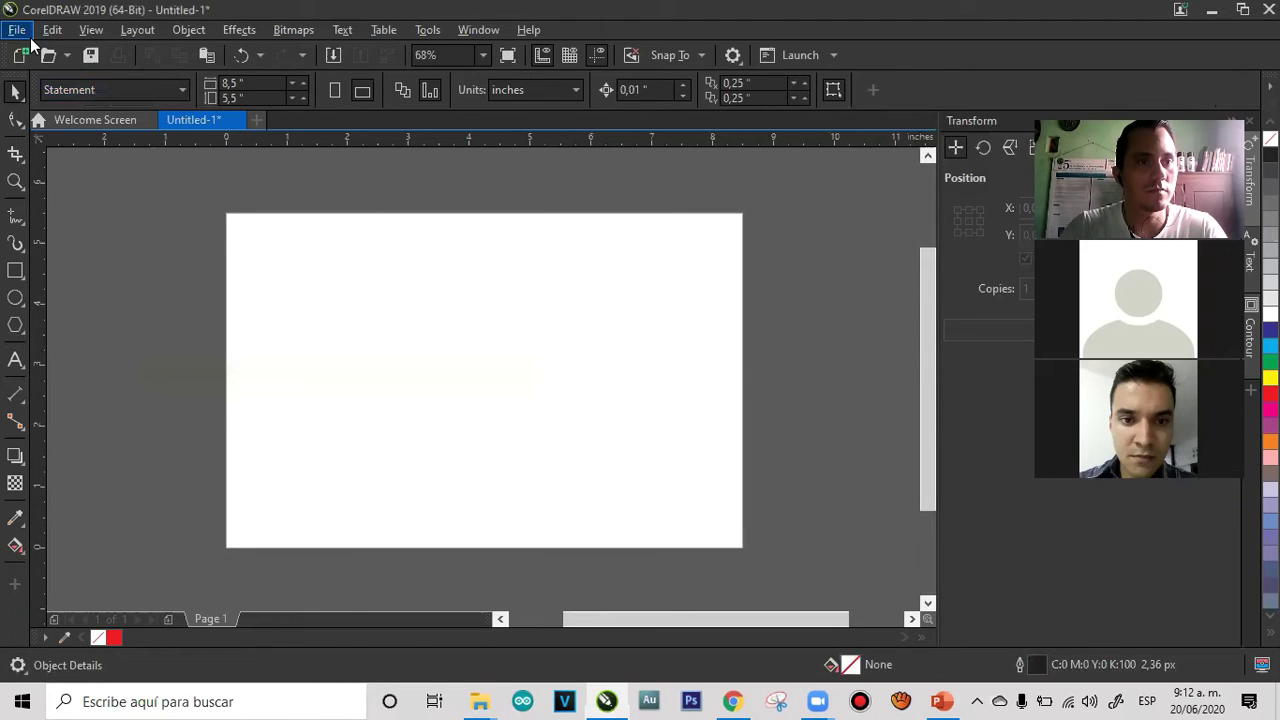
click(17, 29)
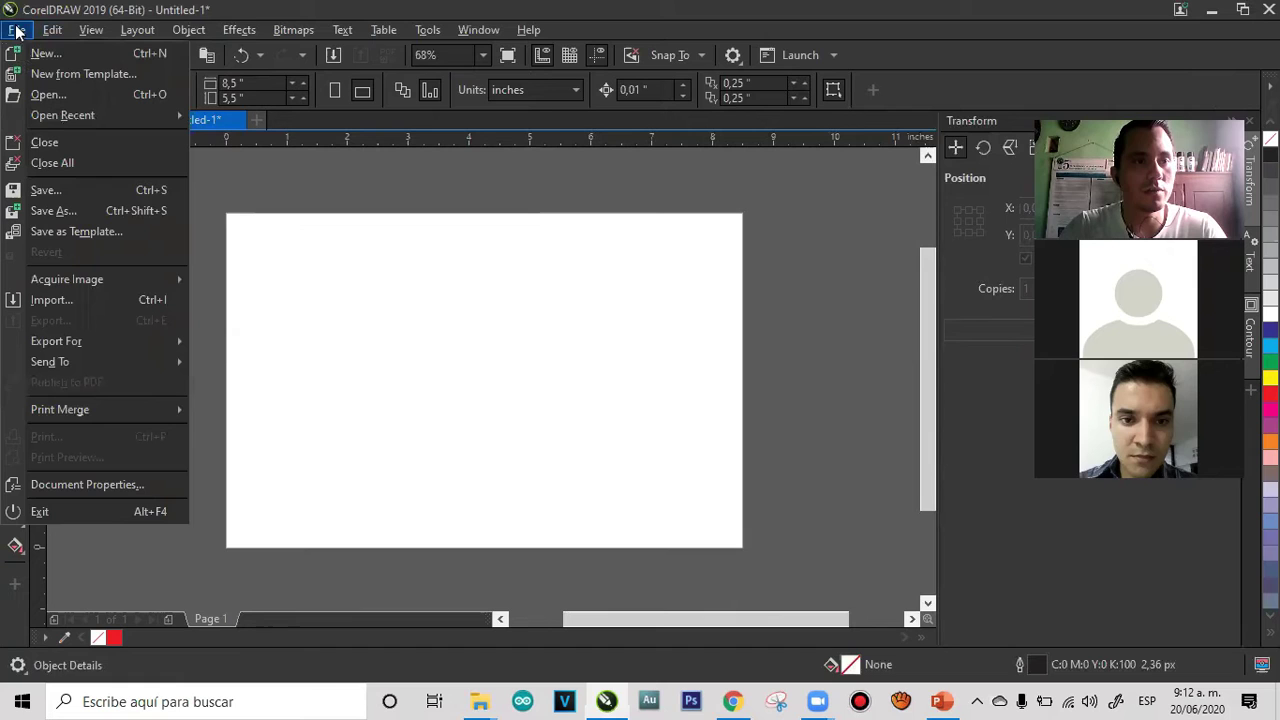
click(45, 94)
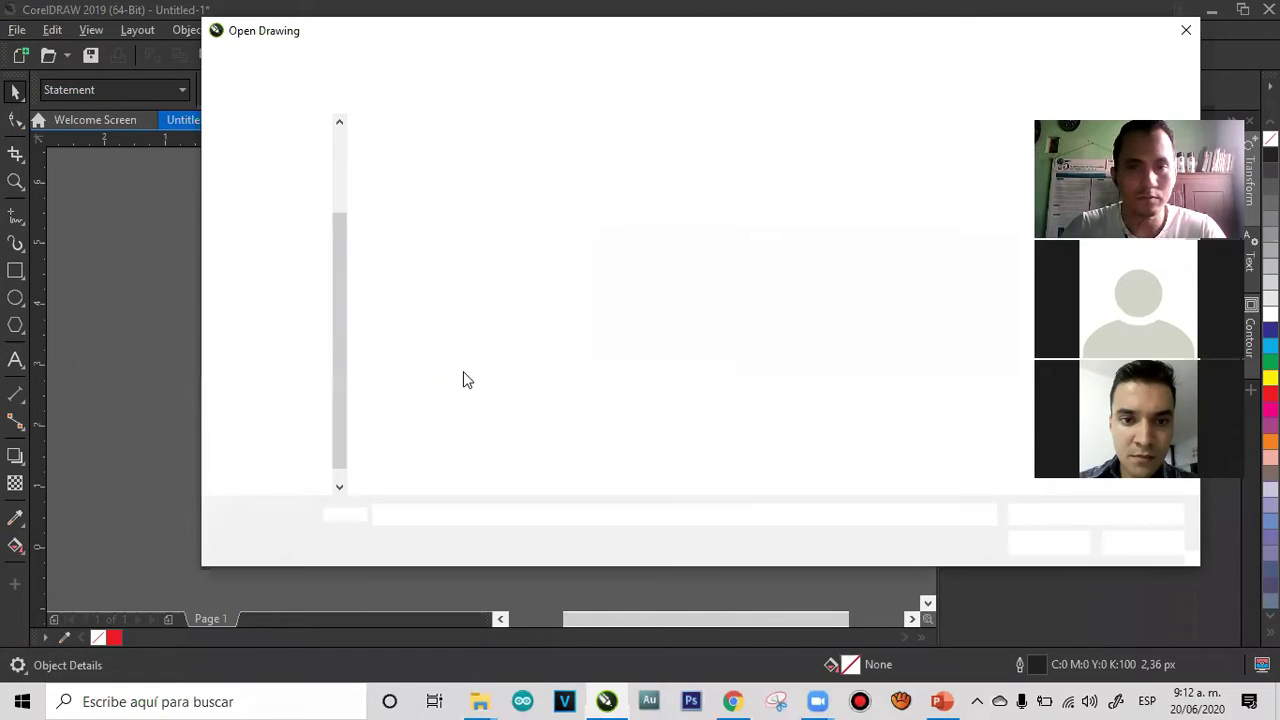
Browse the desktop files for a sample drawing to use in the color comparison
scroll(518, 327, down, 3)
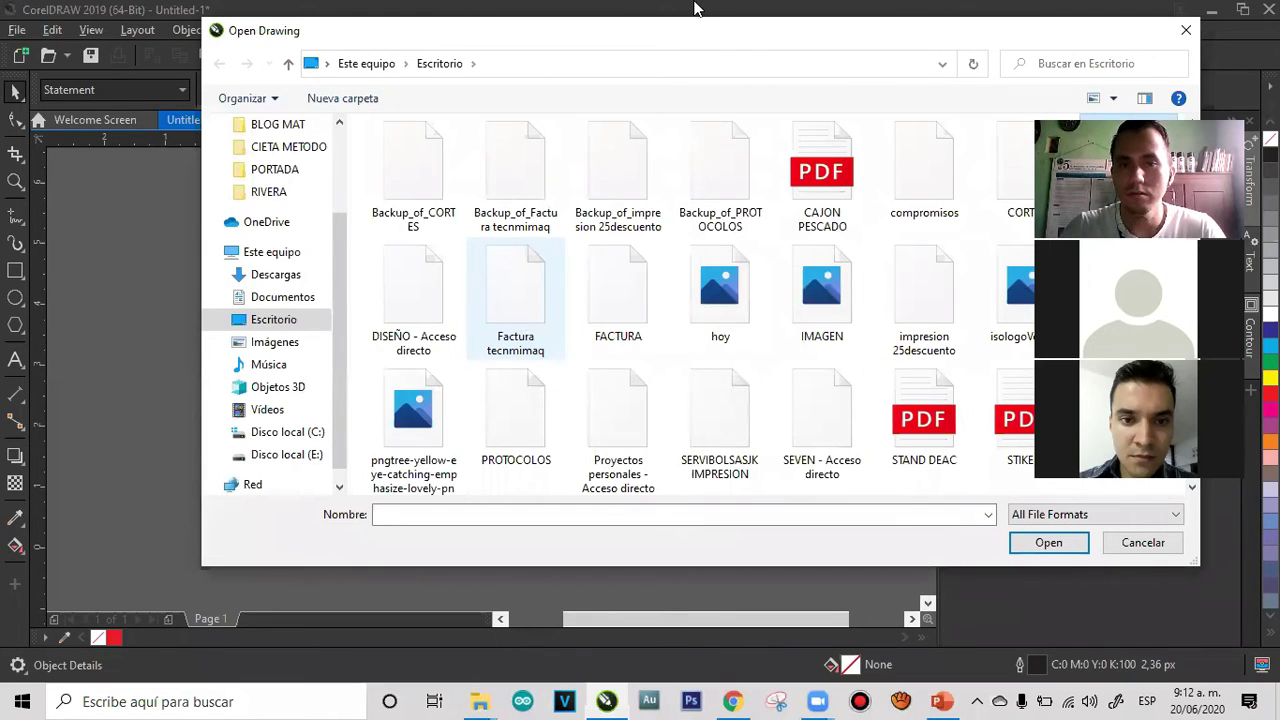
key(i)
key(s)
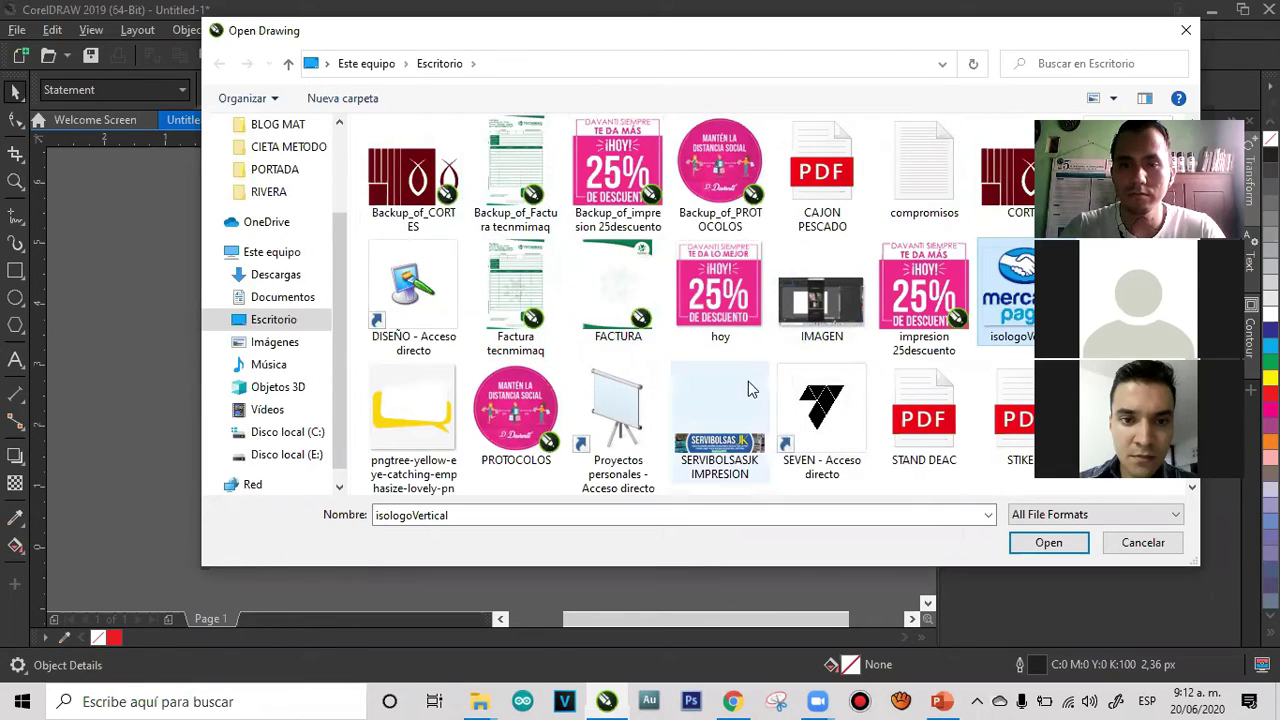
click(724, 316)
key(d)
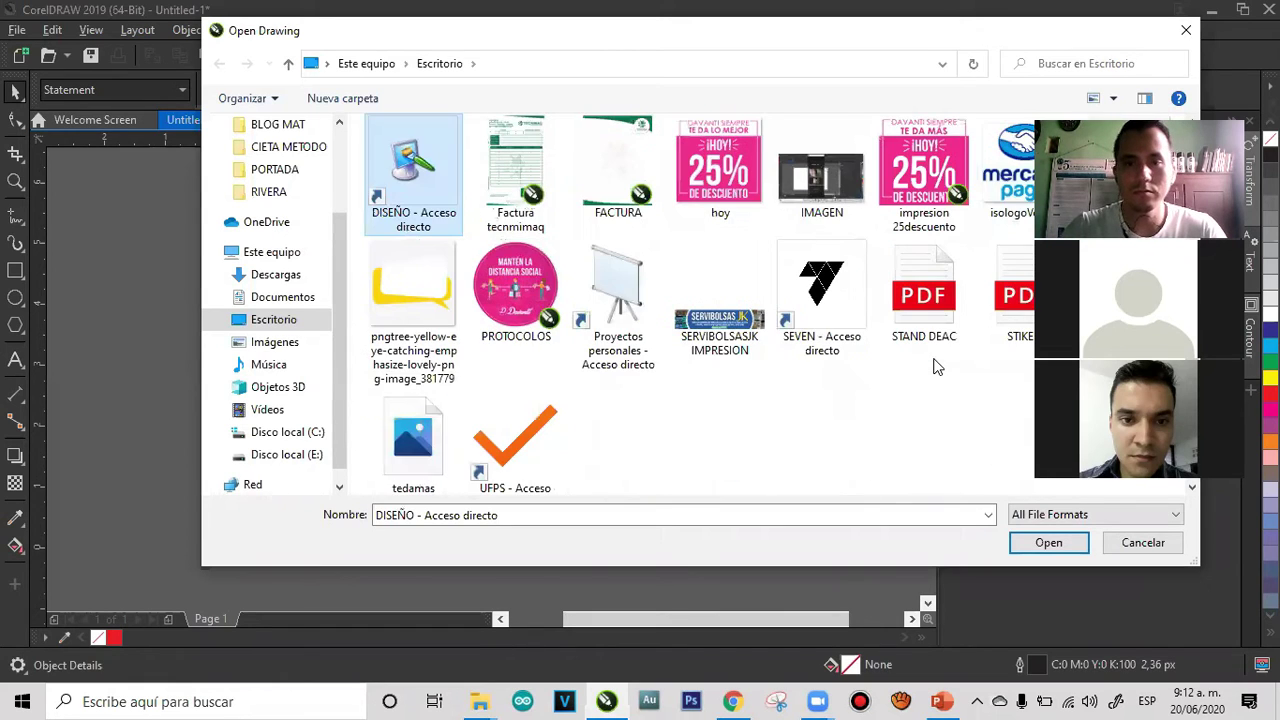
key(Right)
key(Right)
key(Right)
key(Right)
key(Right)
key(Down)
key(Up)
key(Up)
key(Right)
key(Down)
key(Right)
key(Right)
key(Right)
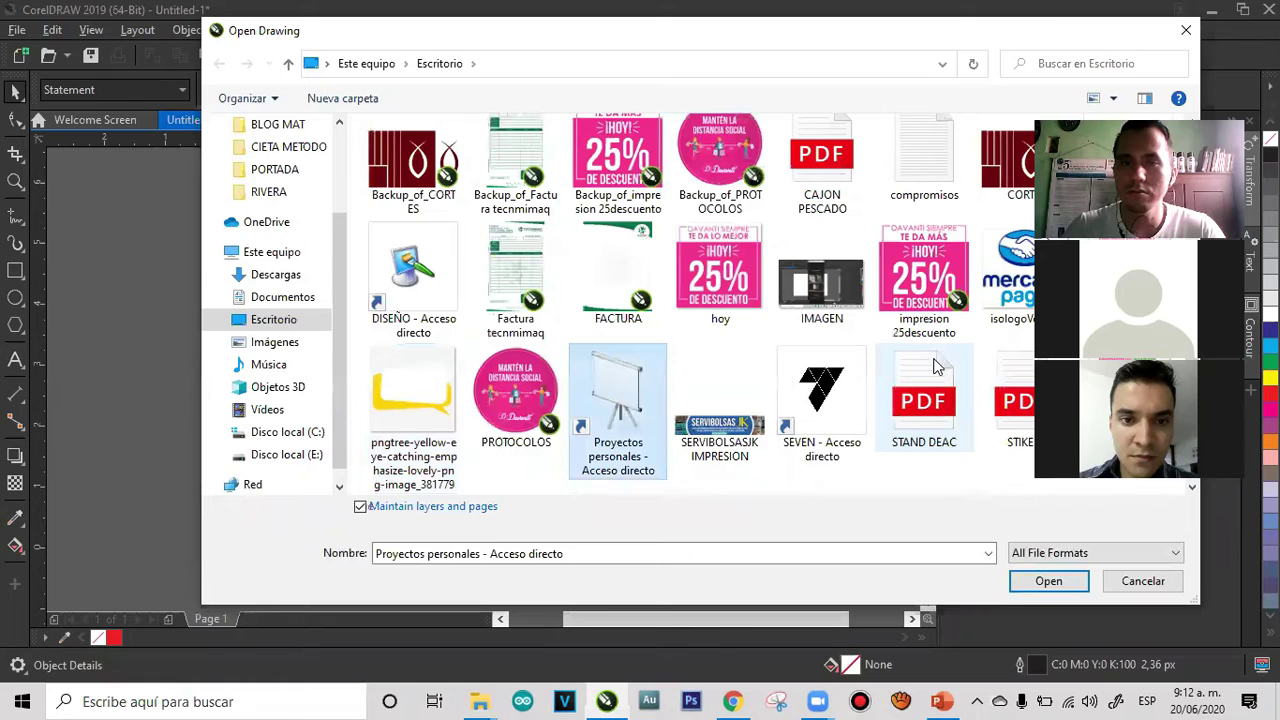
key(Left)
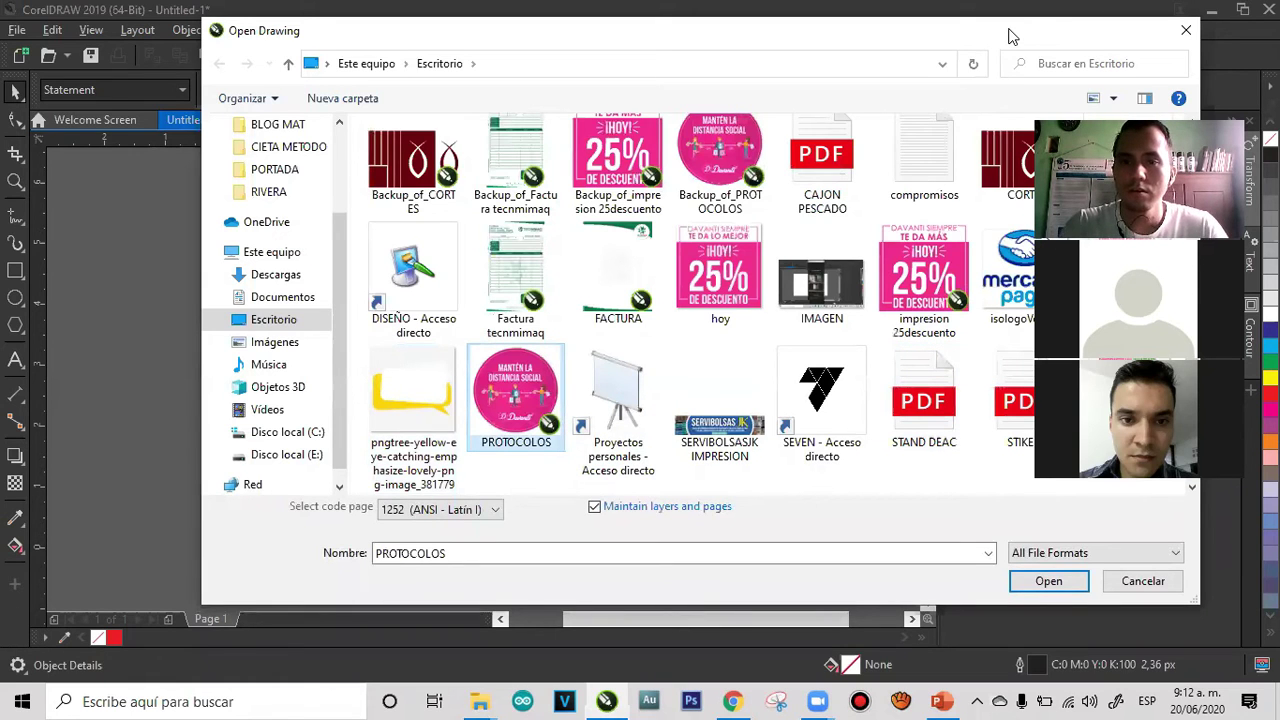
Open the drawing CORTES from the desktop folder
drag(1010, 35, 839, 77)
click(855, 200)
key(Up)
key(Down)
key(Up)
key(Right)
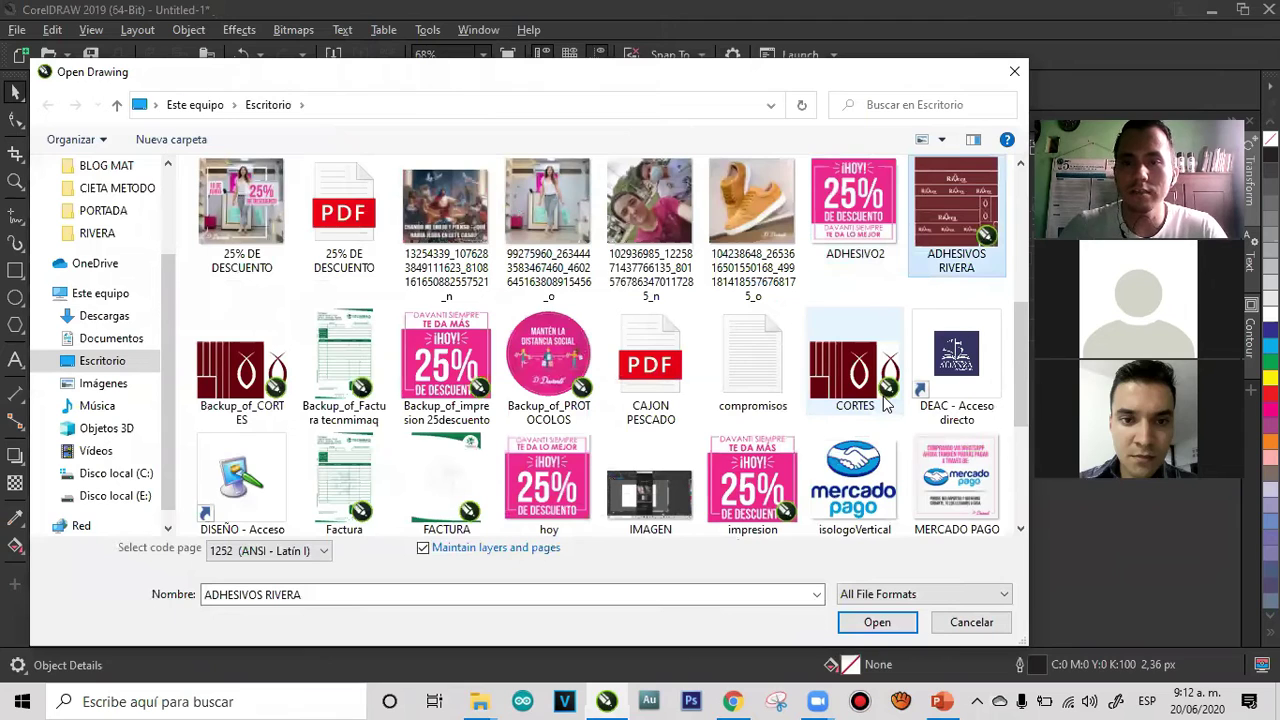
click(849, 398)
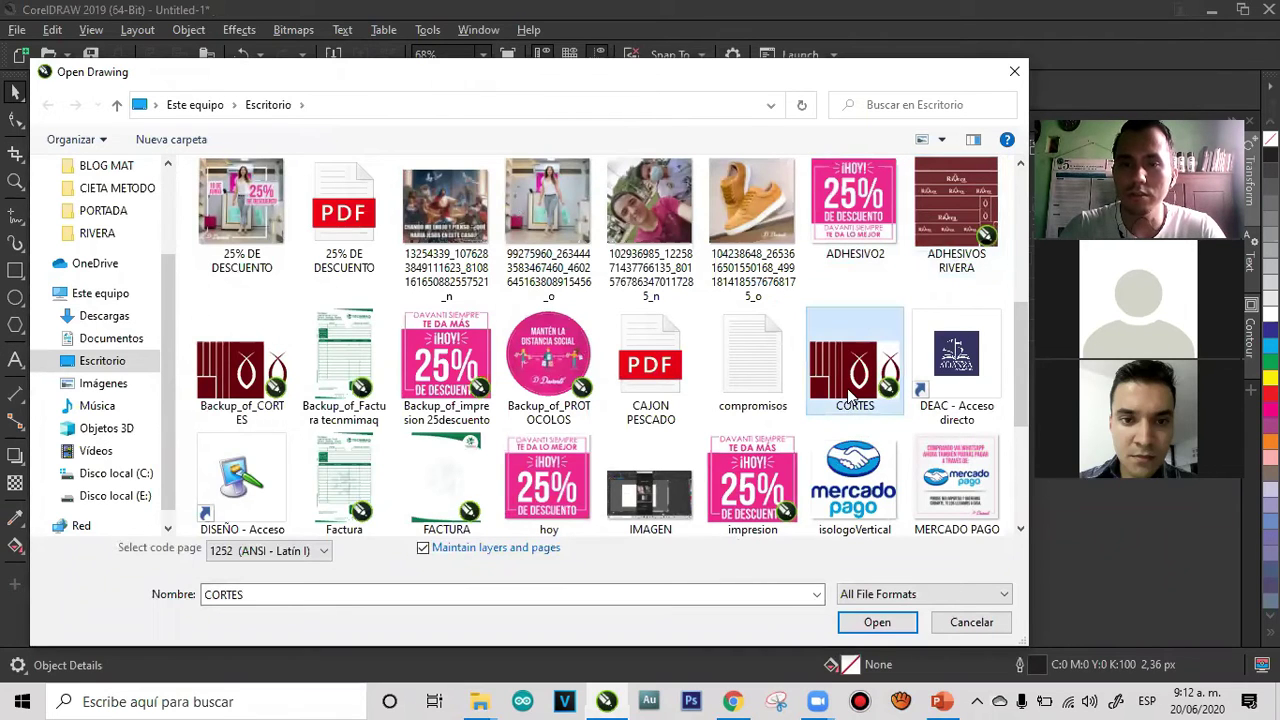
double_click(849, 398)
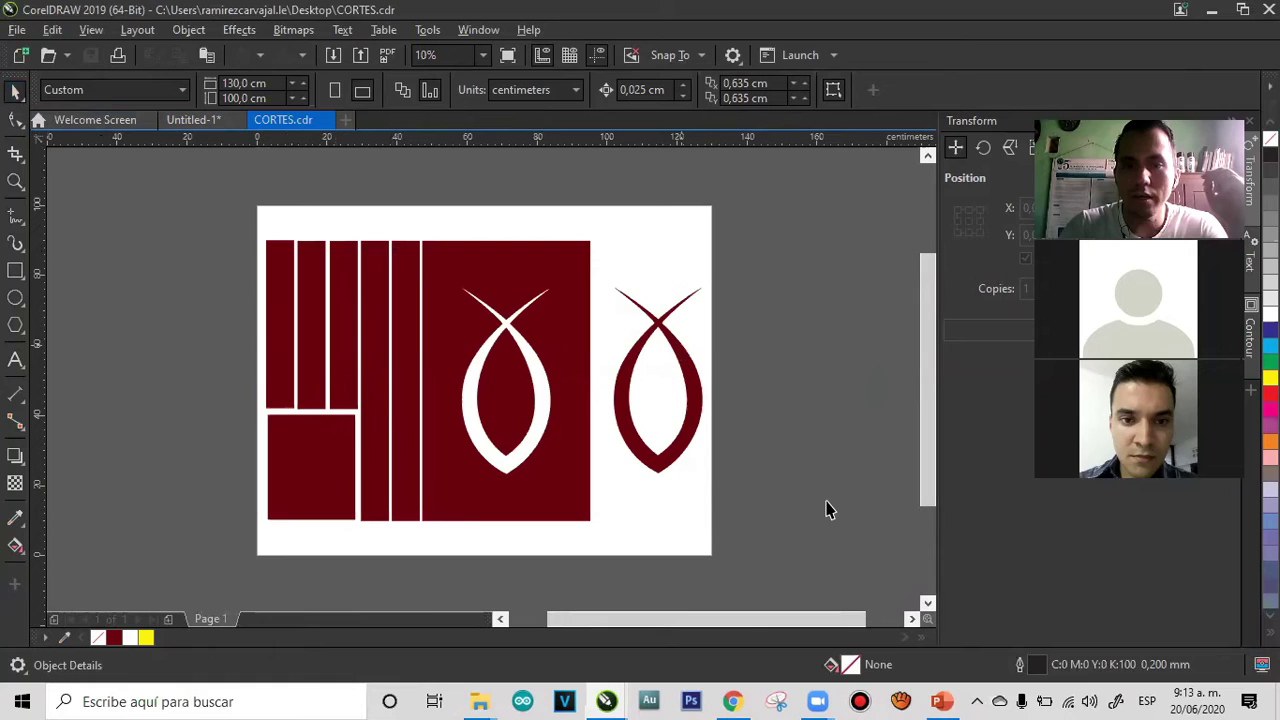
Delete the standalone dark red emblem beside the large panel in the CORTES drawing
key(Tab)
key(Delete)
key(z)
drag(731, 237, 416, 546)
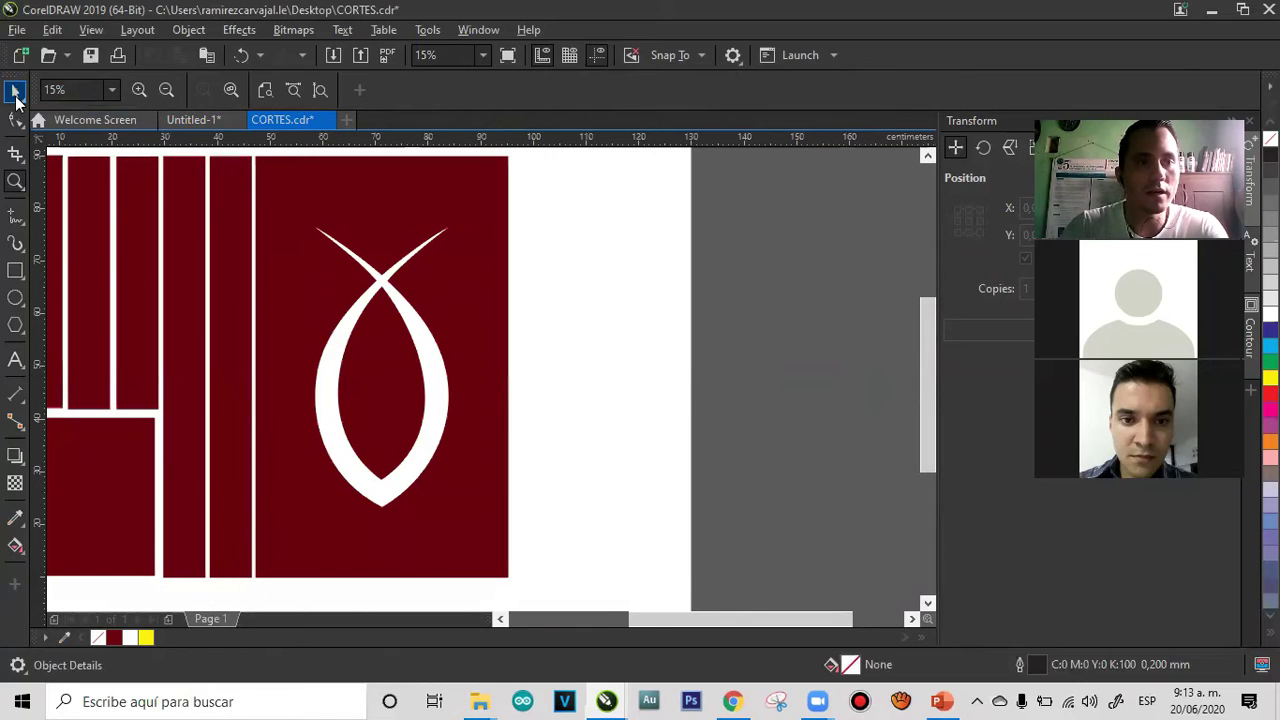
click(15, 93)
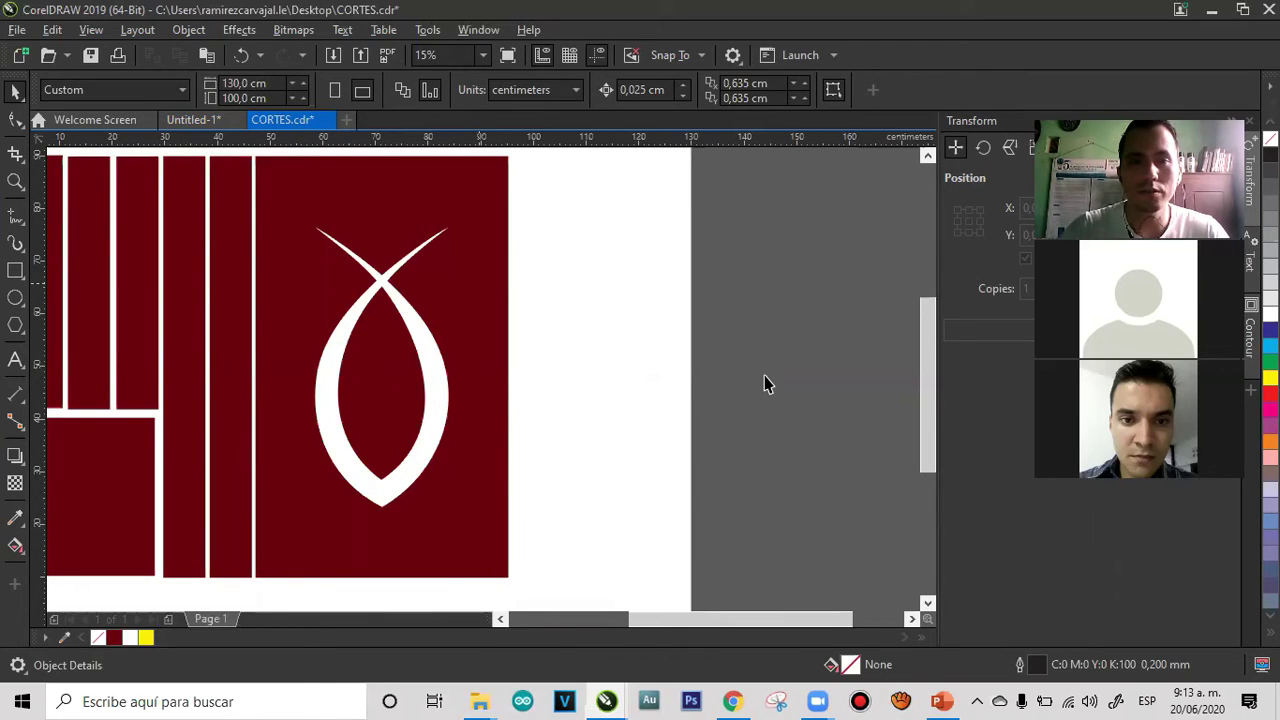
Select the large dark red emblem panel and examine its fill color code
click(463, 208)
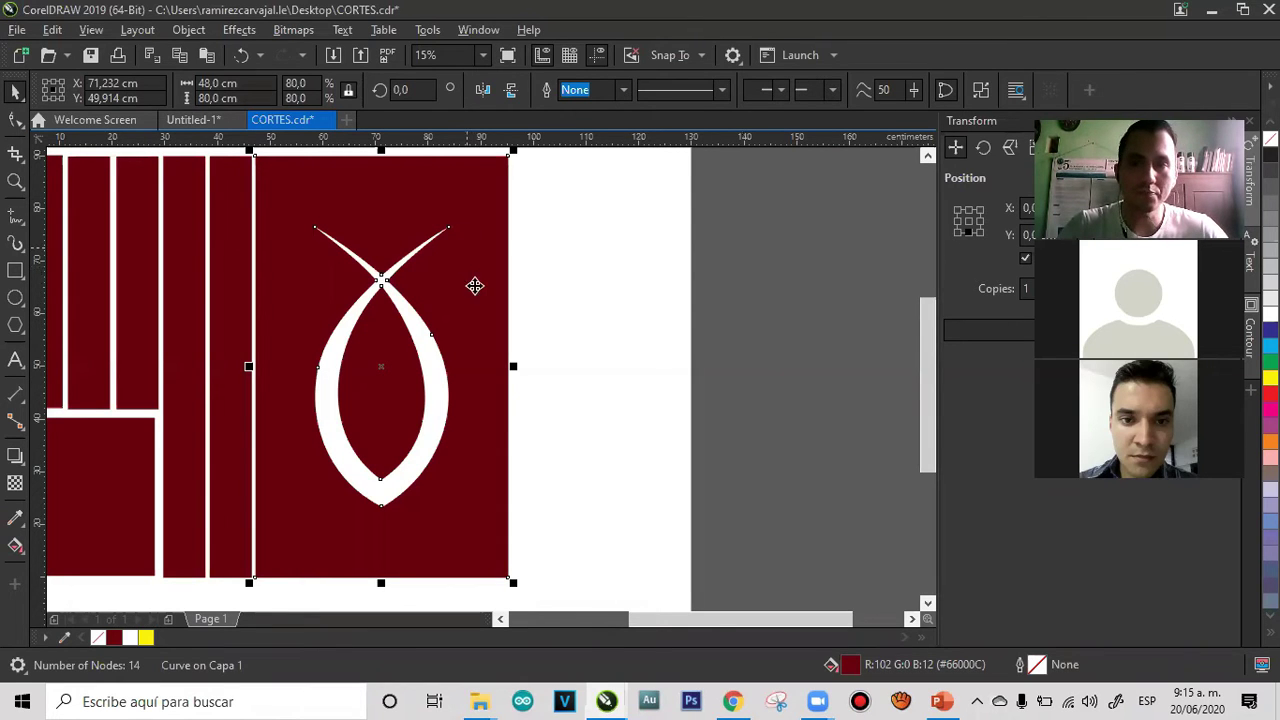
click(575, 257)
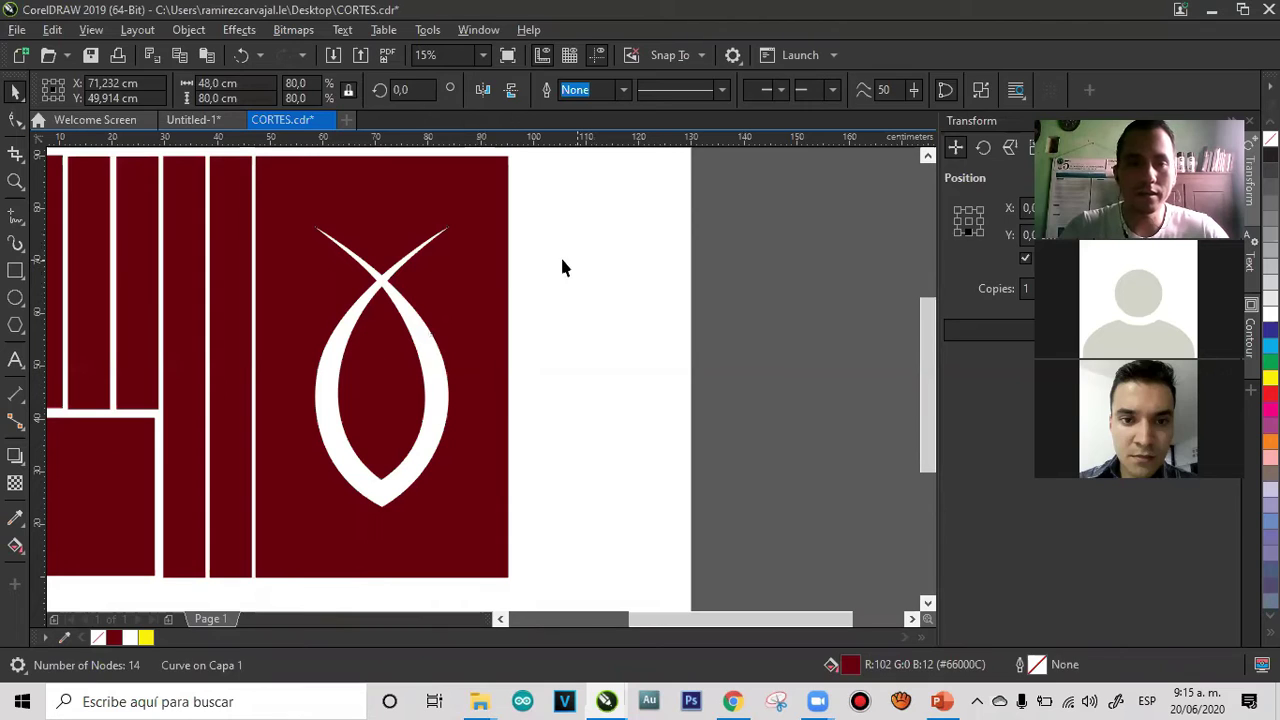
click(505, 272)
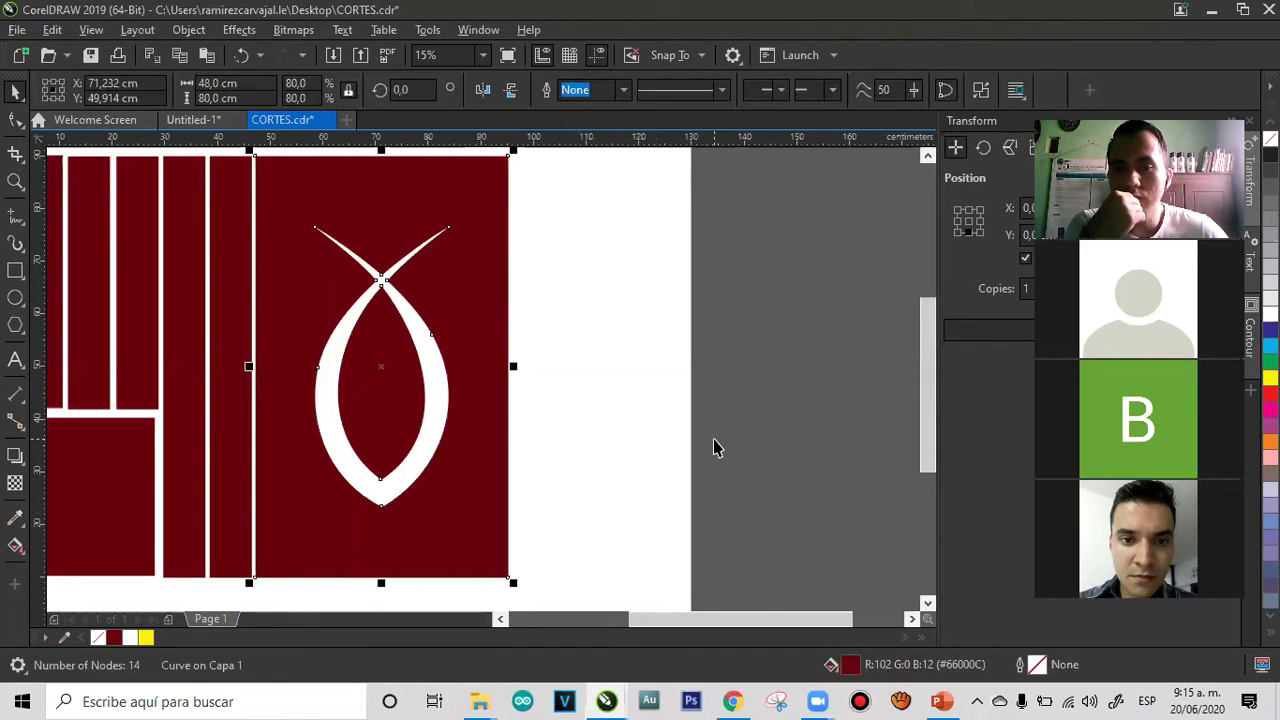
click(786, 440)
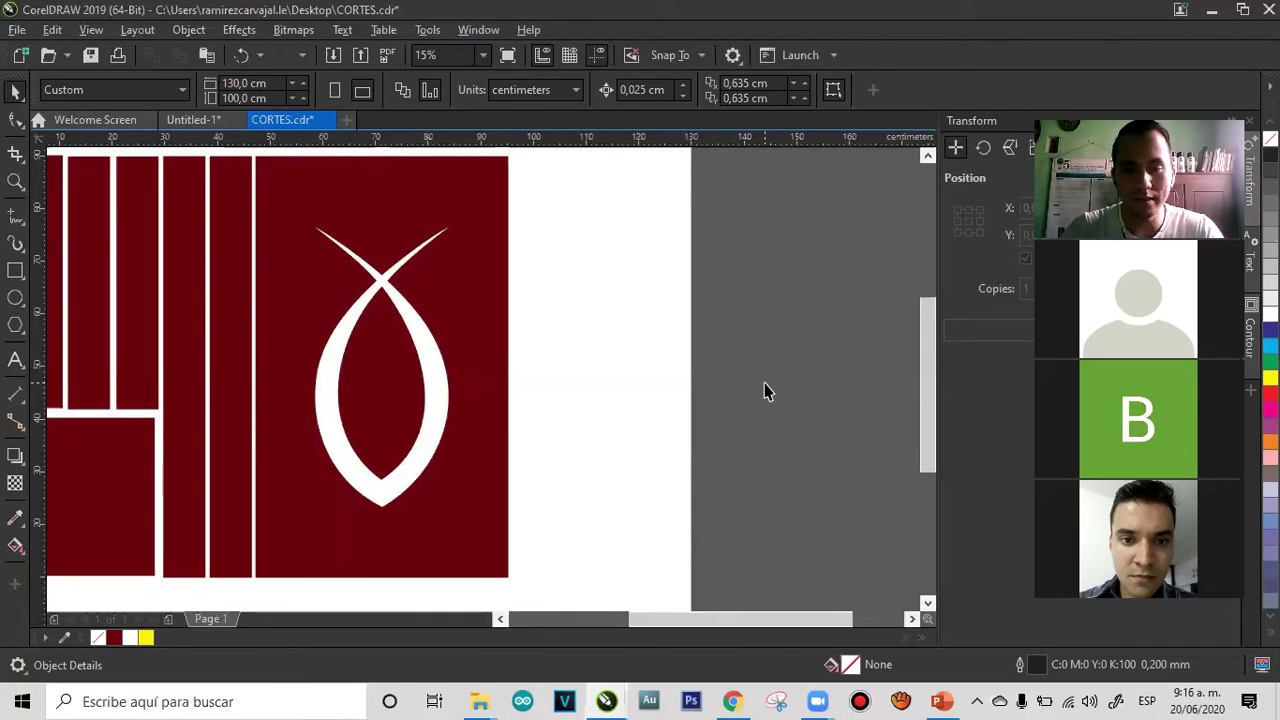
click(482, 270)
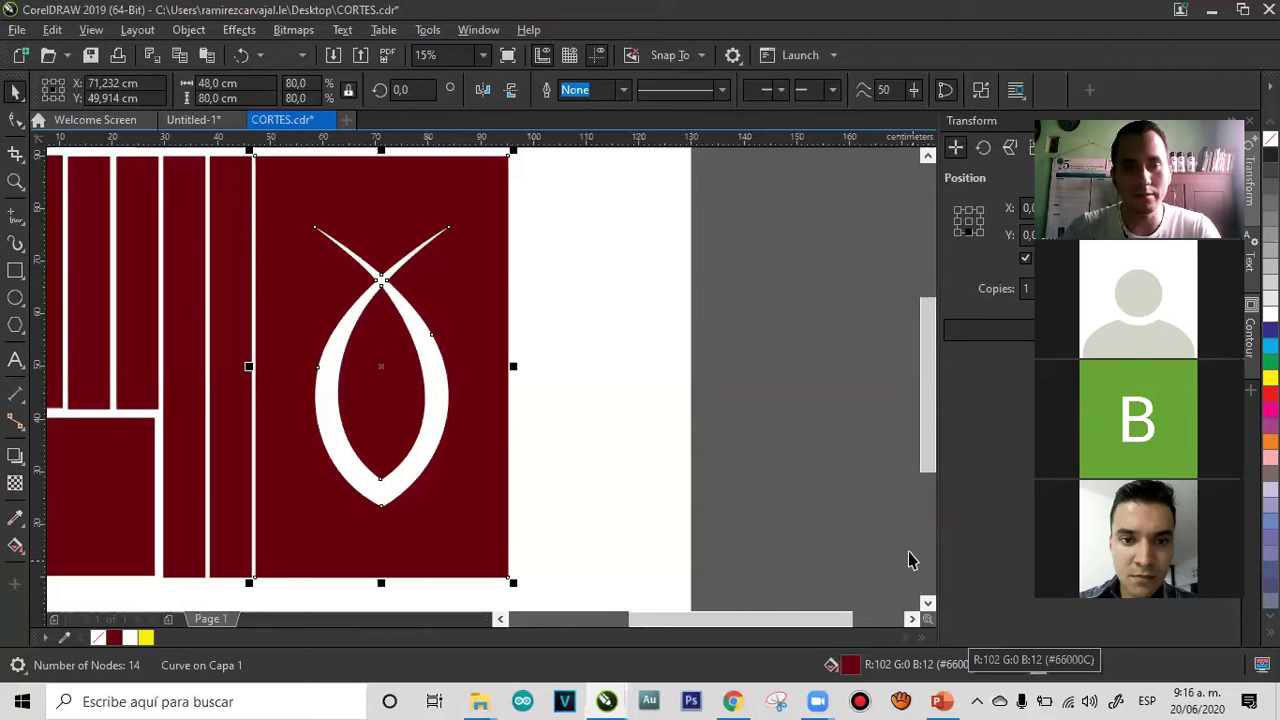
click(859, 387)
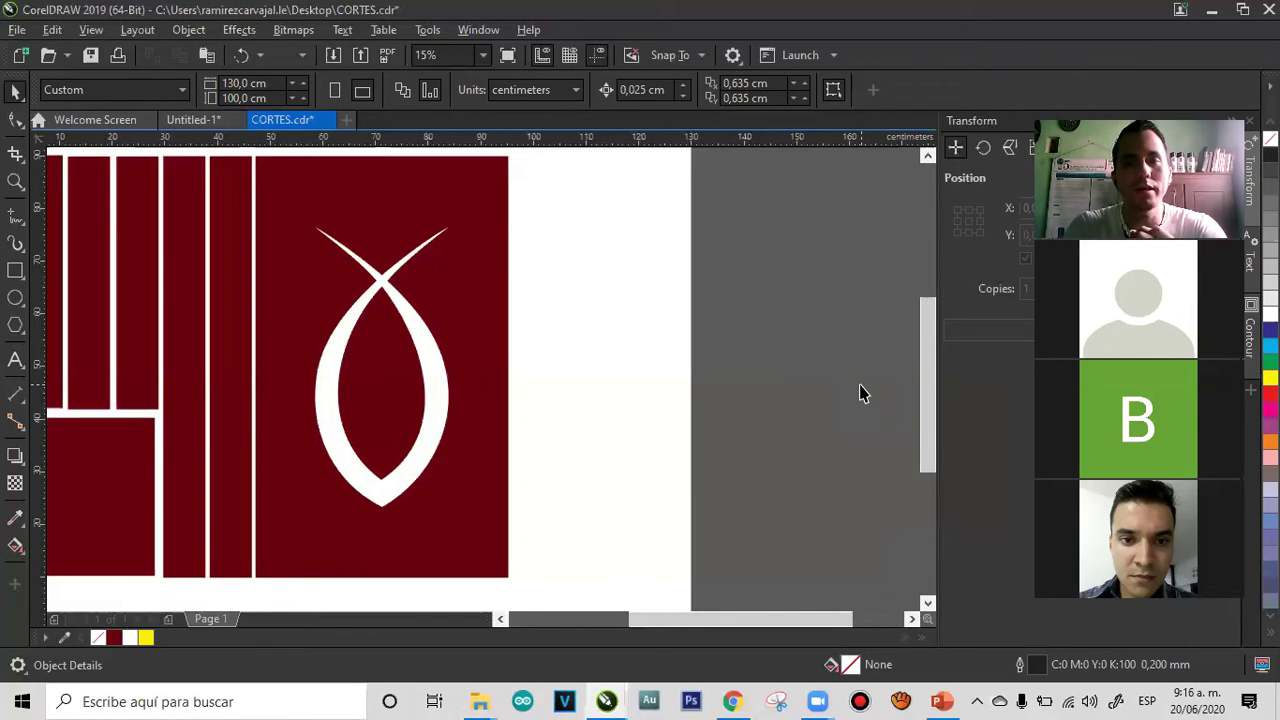
Duplicate the dark red emblem panel to its right and switch the copy's uniform fill to the CMYK color model
click(457, 376)
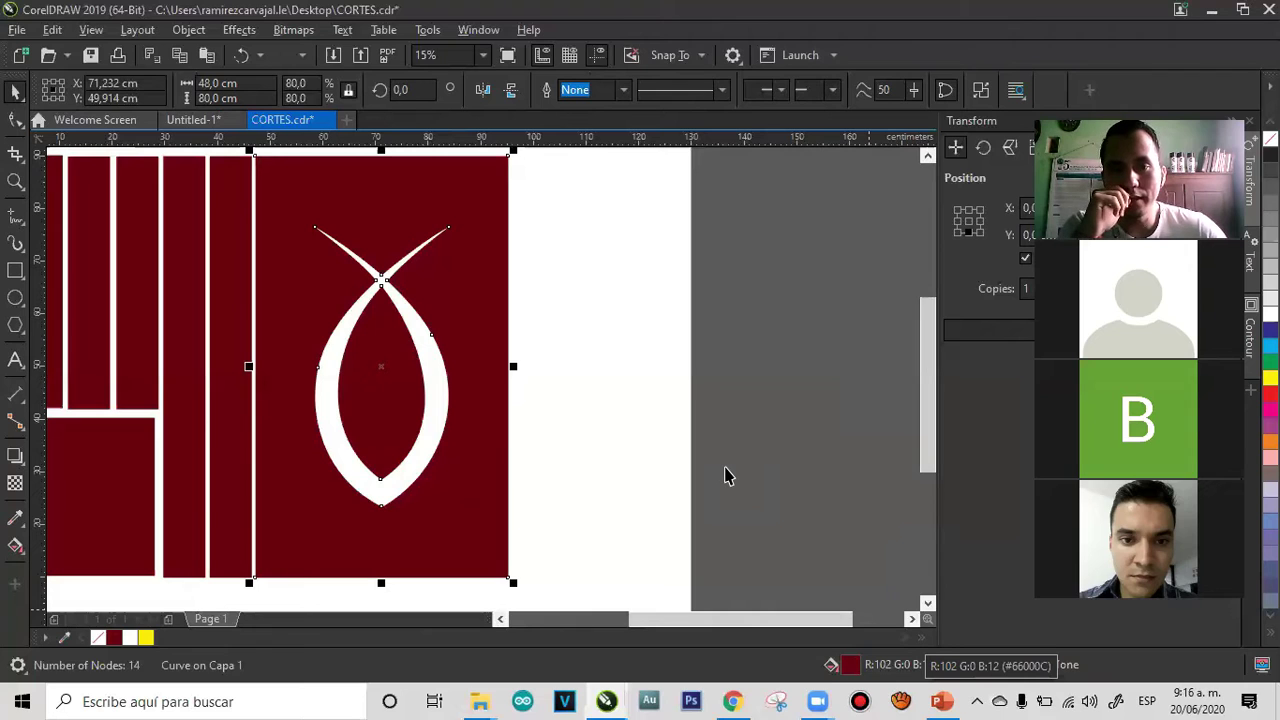
drag(460, 266, 734, 260)
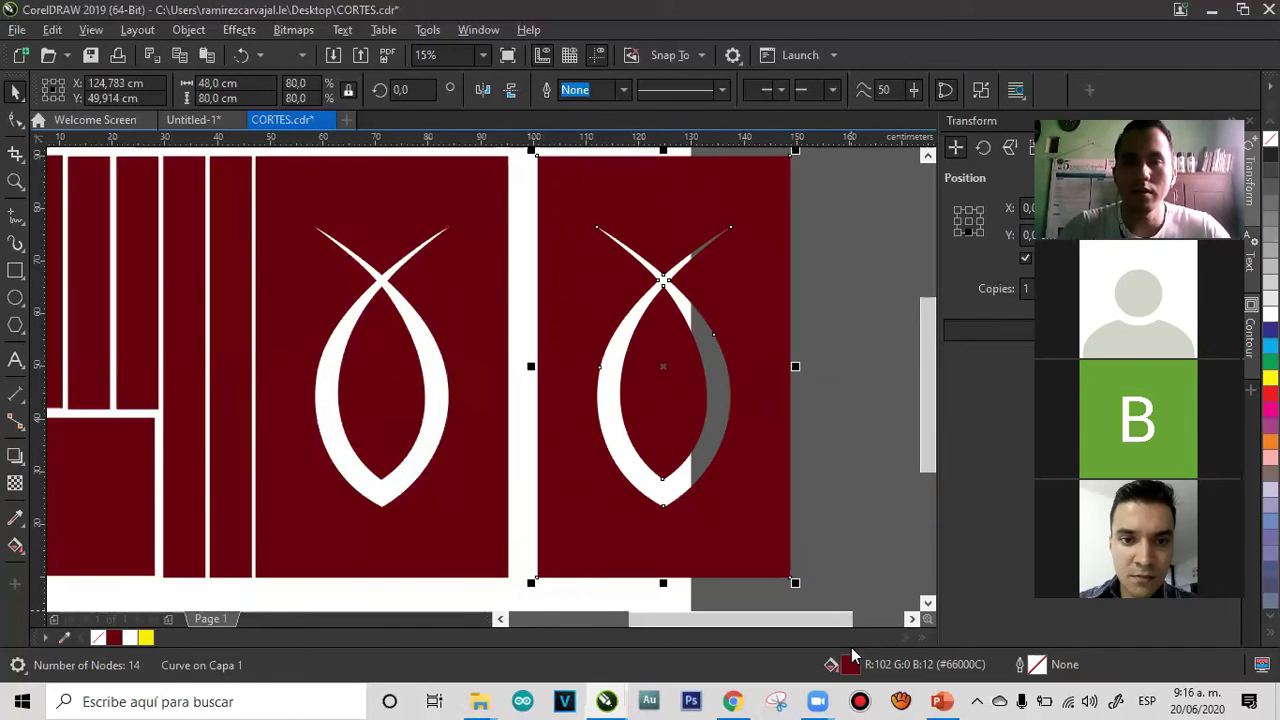
double_click(850, 660)
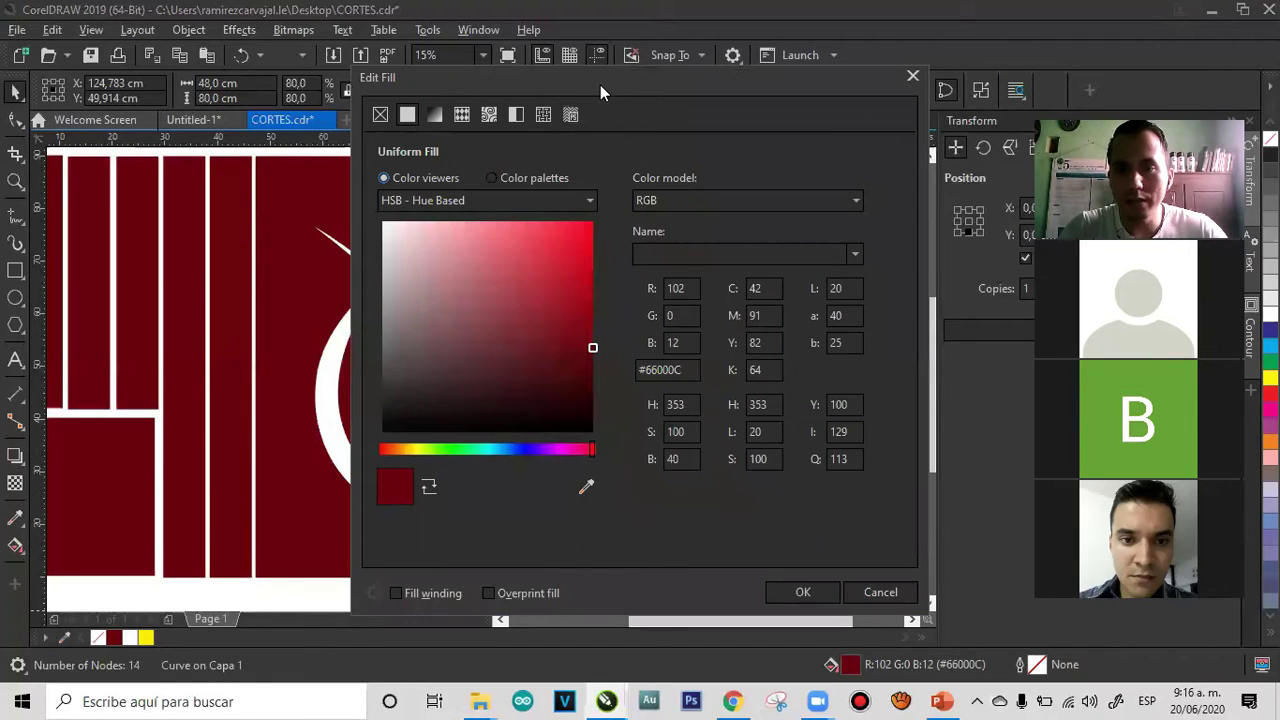
drag(600, 85, 876, 93)
click(922, 207)
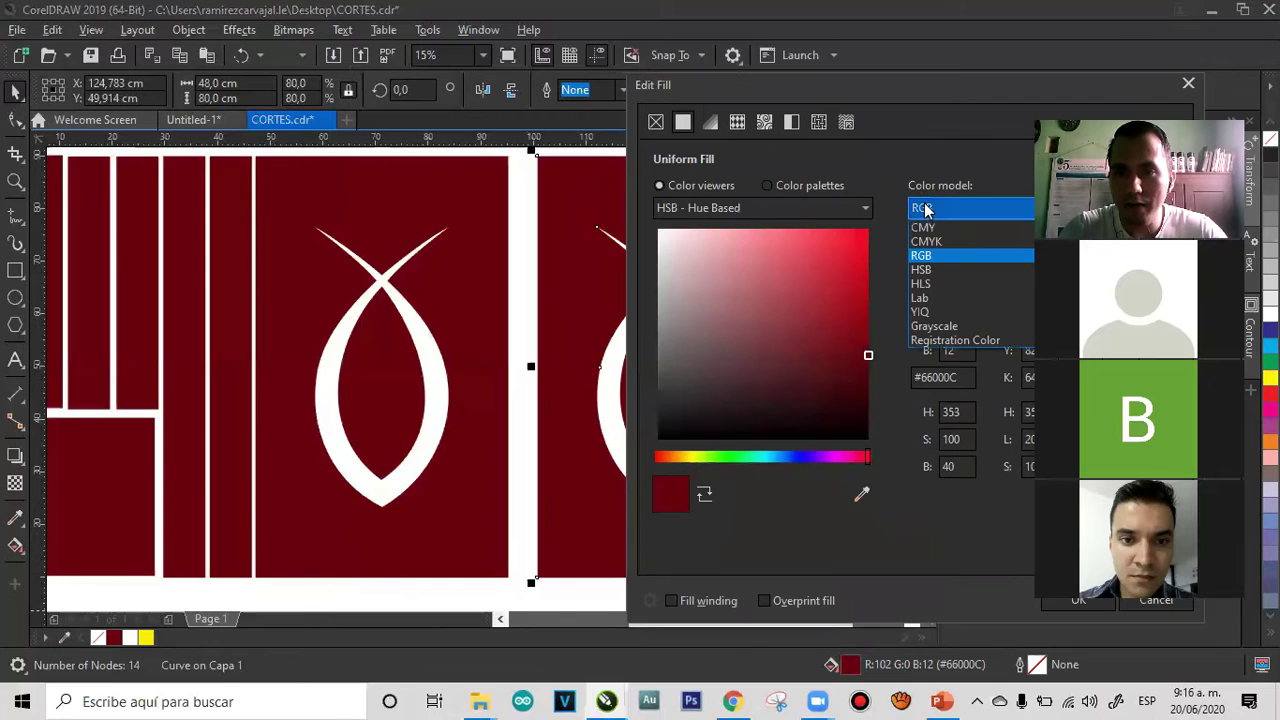
click(926, 241)
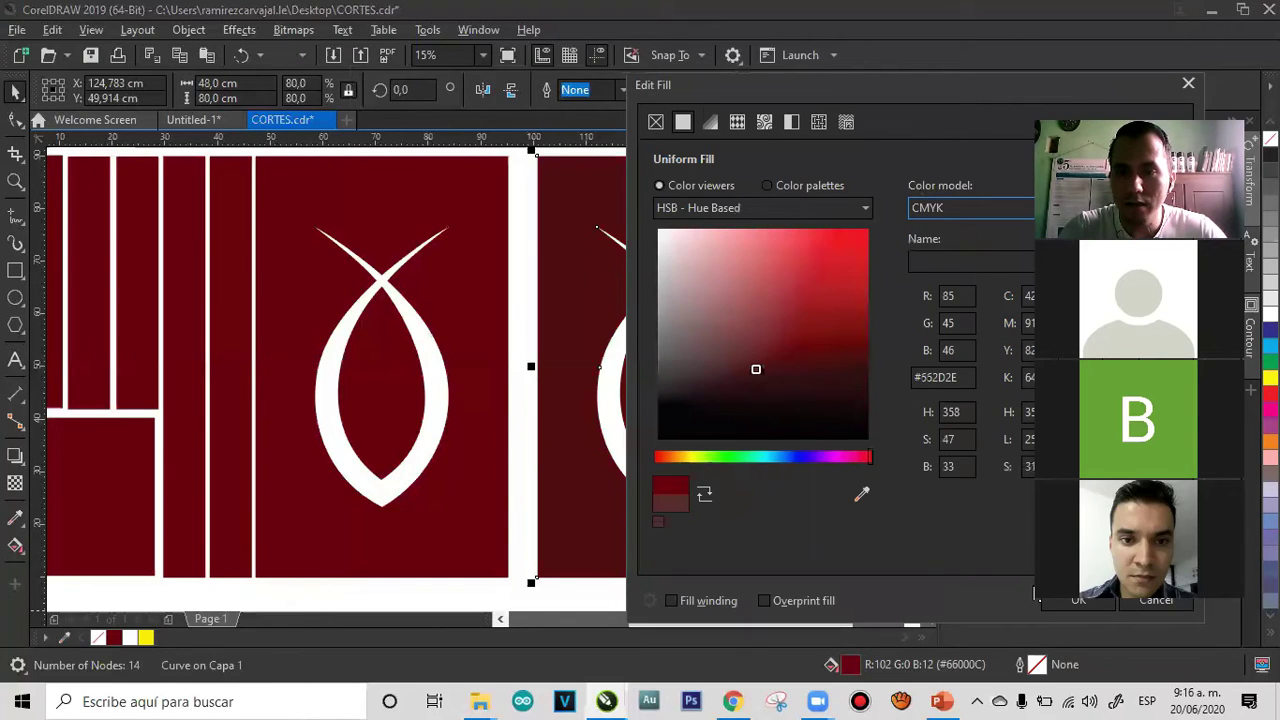
drag(960, 88, 878, 39)
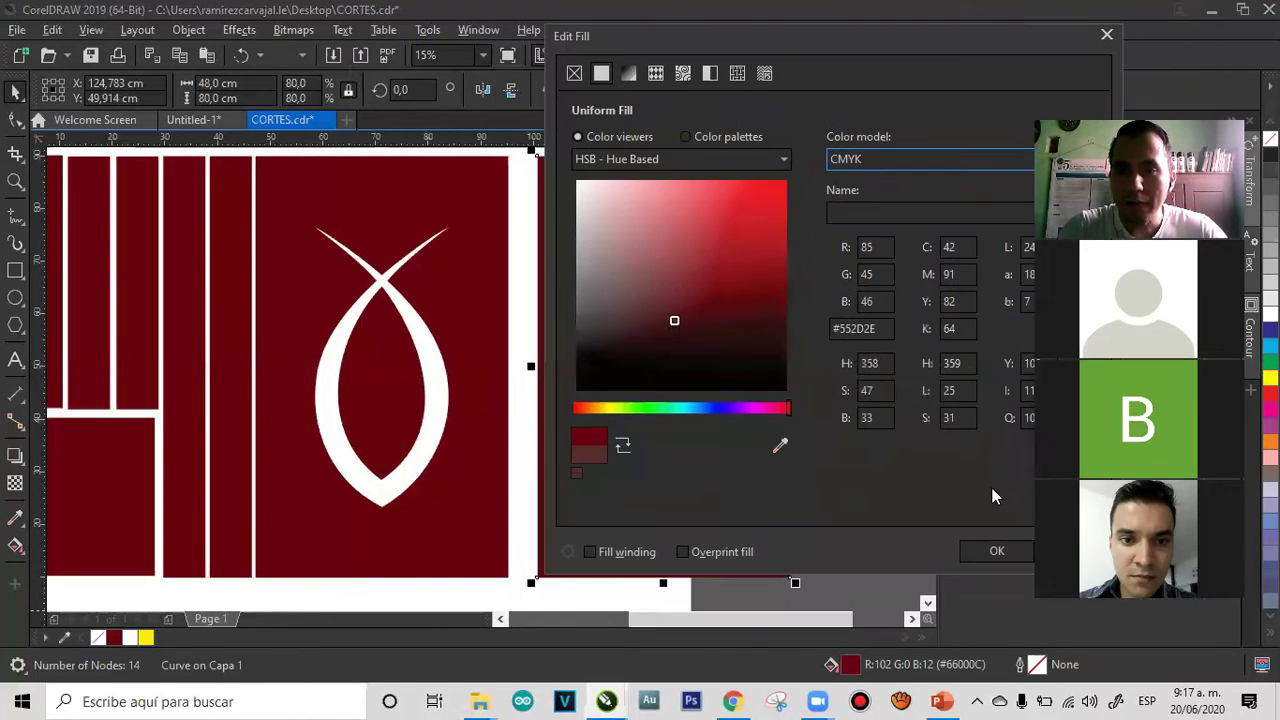
click(995, 553)
Move the CMYK copy closer to the original panel and compare the two reds up close
drag(566, 325, 544, 323)
key(z)
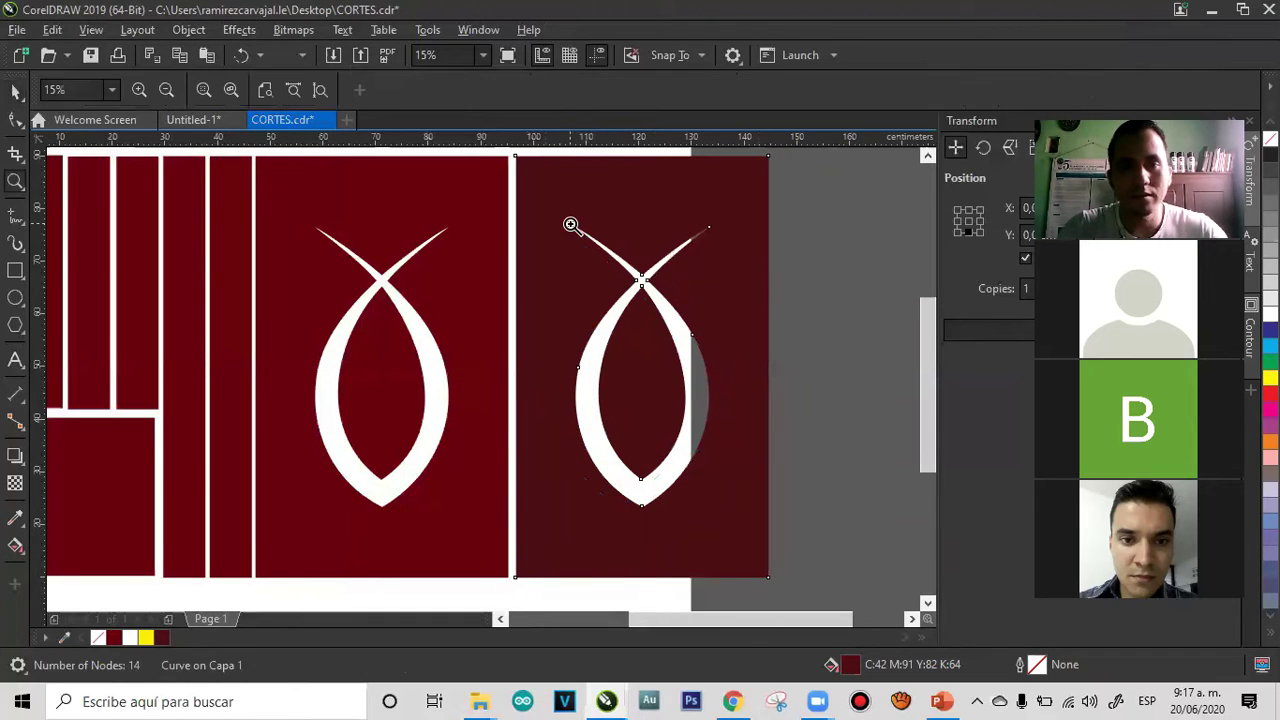
drag(618, 285, 437, 163)
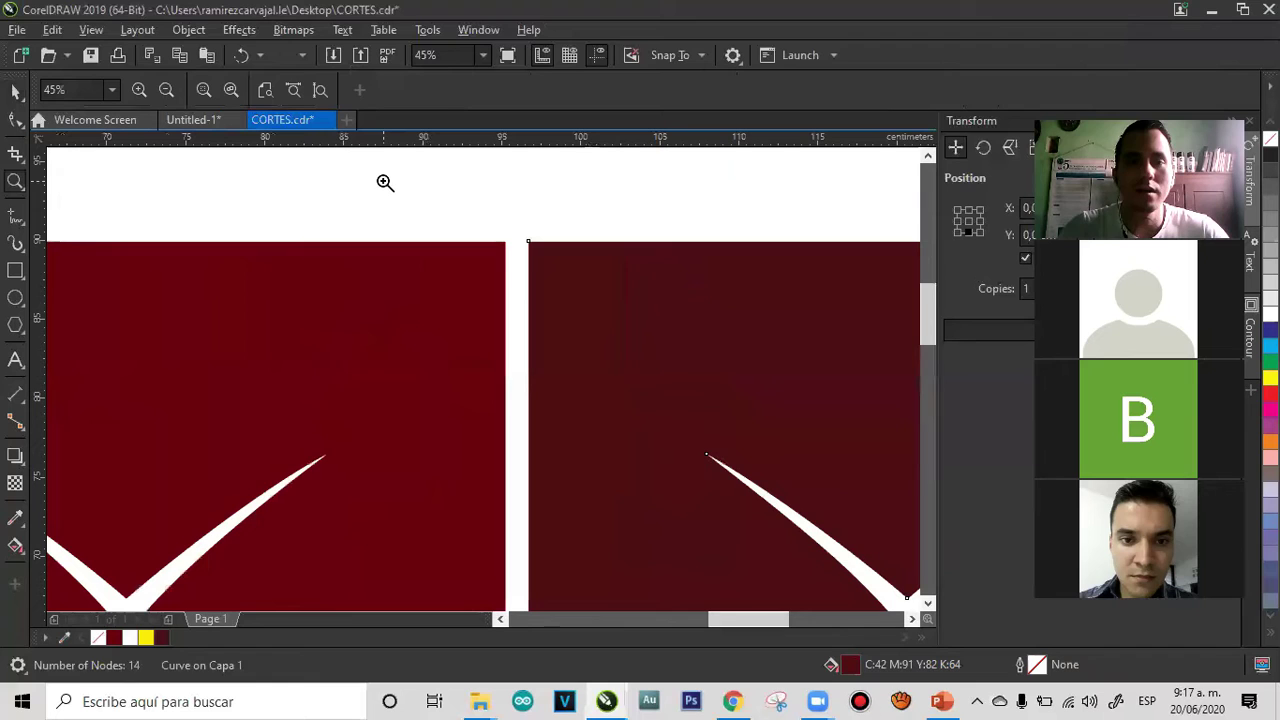
right_click(654, 341)
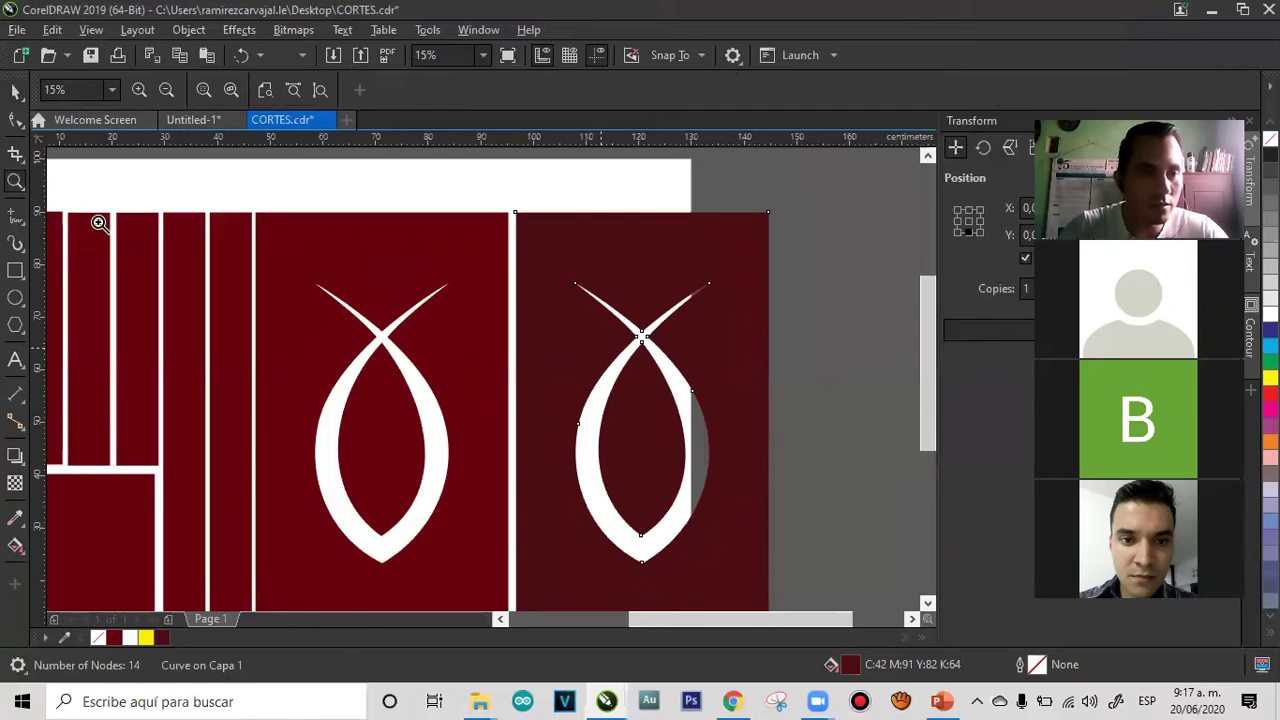
Add the text label RGB in Arial above the original panel and enlarge it to about 259 pt
click(15, 359)
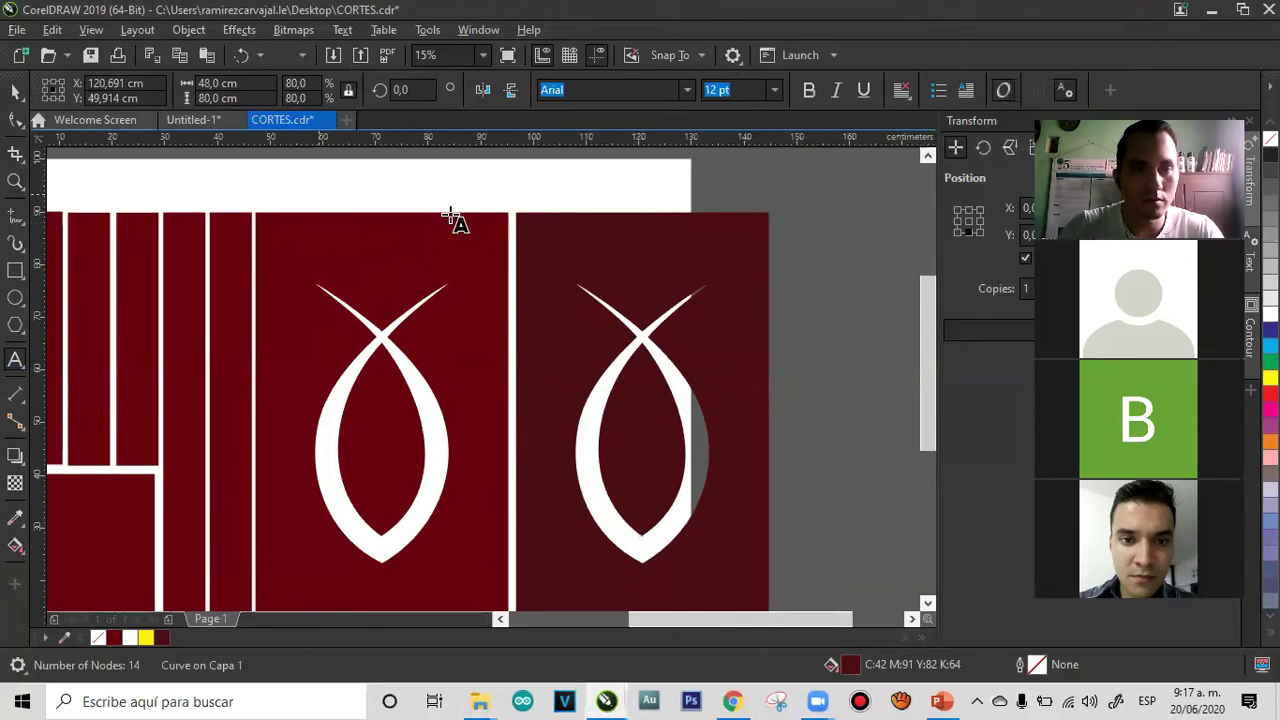
click(15, 90)
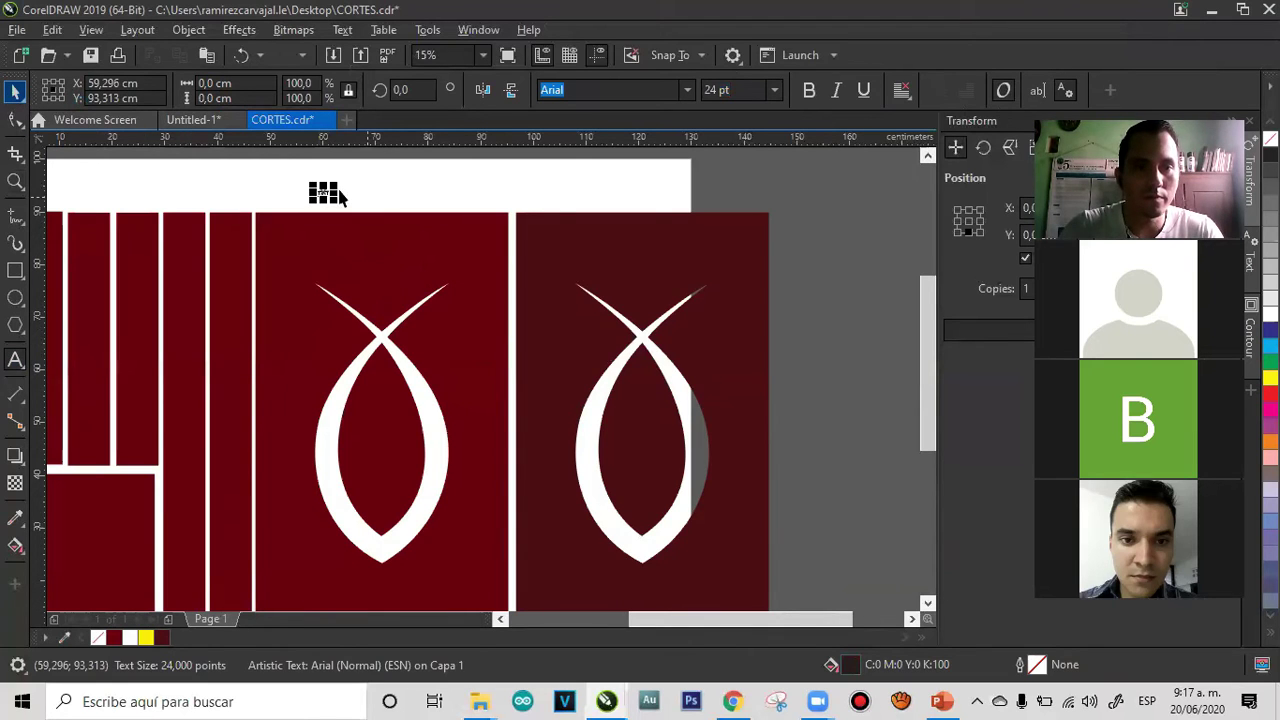
drag(340, 185, 450, 202)
Place a copy of the RGB label above the darker panel and change its text to CMYK
drag(373, 238, 610, 251)
right_click(610, 251)
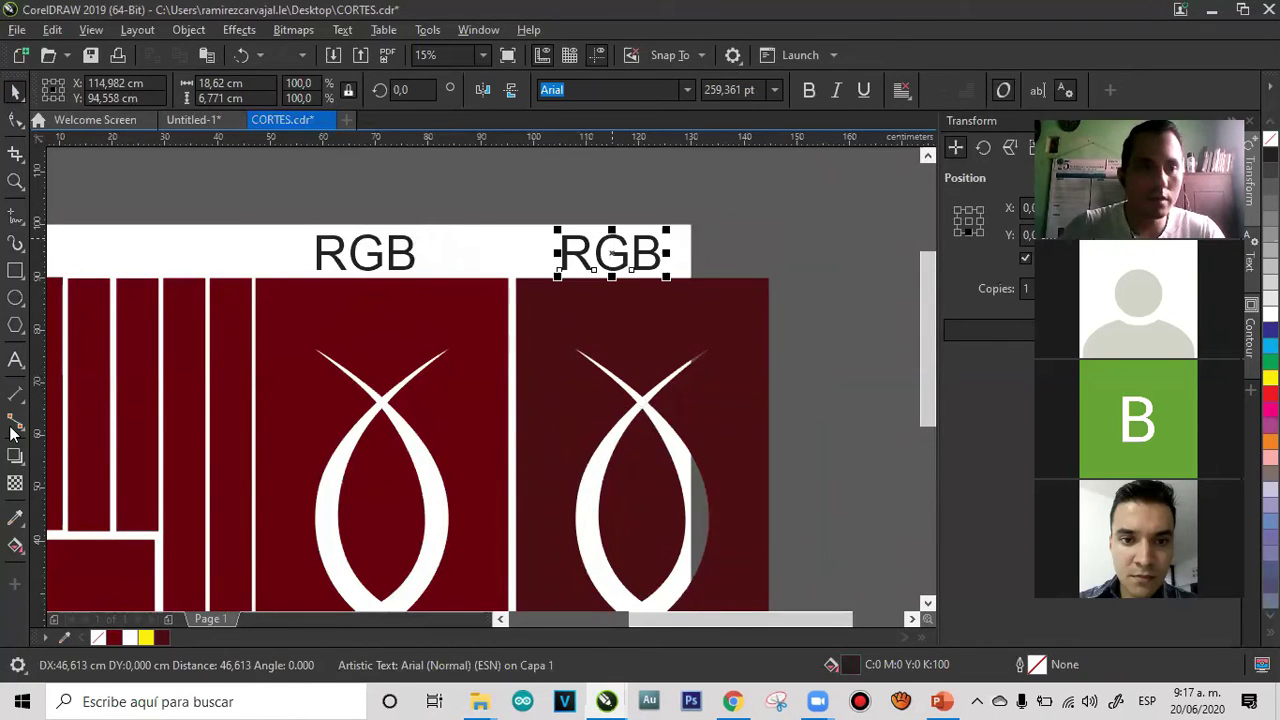
click(15, 362)
key(BackSpace)
key(BackSpace)
key(BackSpace)
text(CMYK)
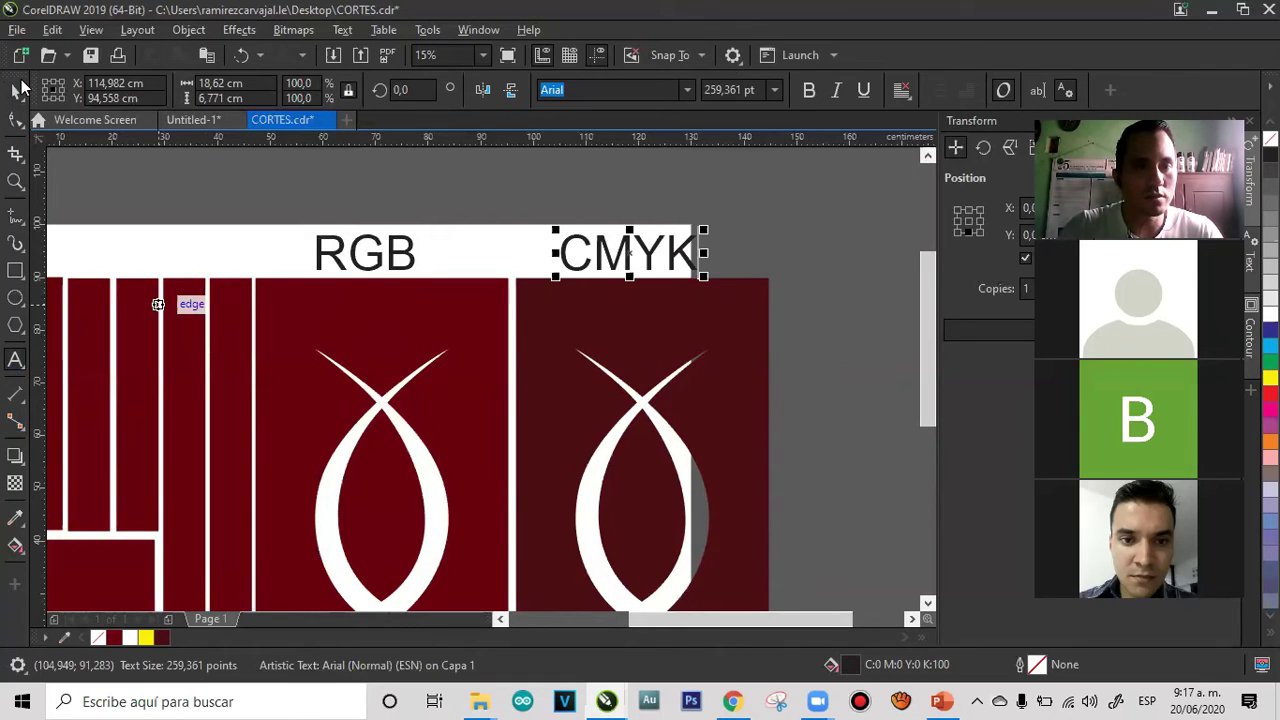
click(15, 90)
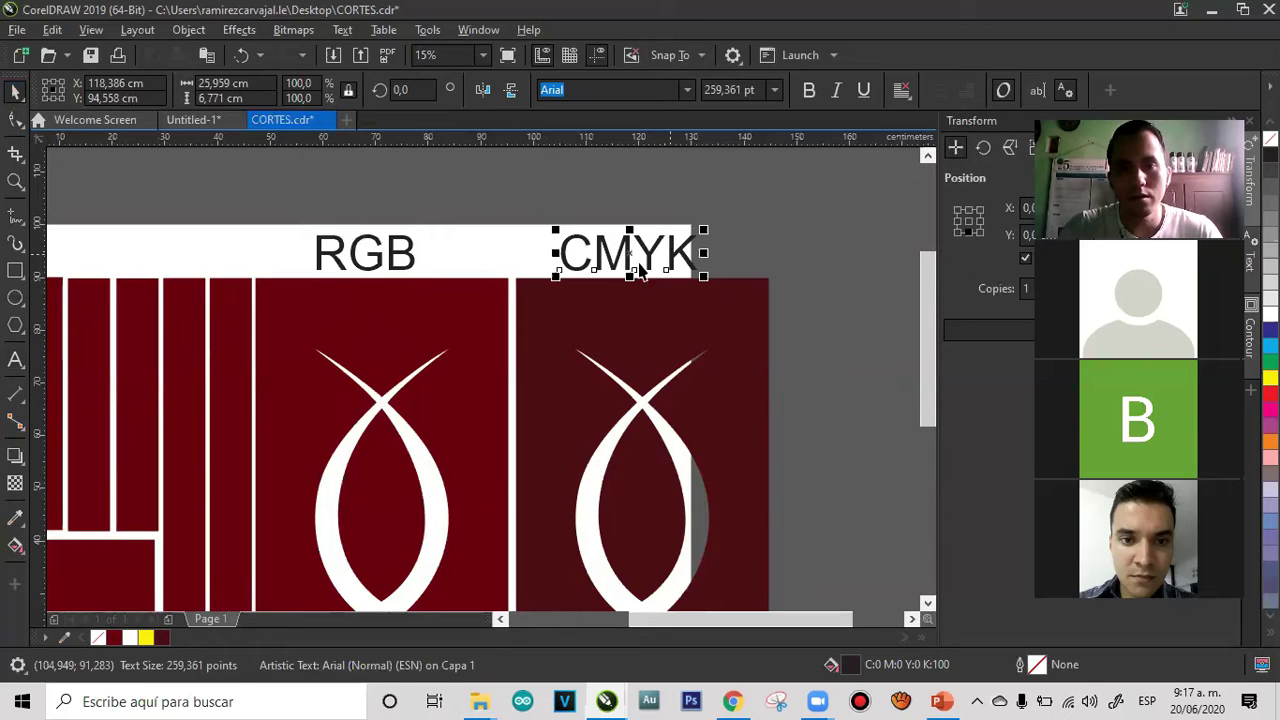
drag(630, 257, 615, 257)
click(818, 289)
Try shifting the darker CMYK panel slightly down and to the right, and undo the move
drag(928, 293, 928, 319)
mouse_move(652, 295)
mouse_down()
mouse_move(660, 274)
mouse_move(650, 300)
mouse_move(664, 288)
mouse_up()
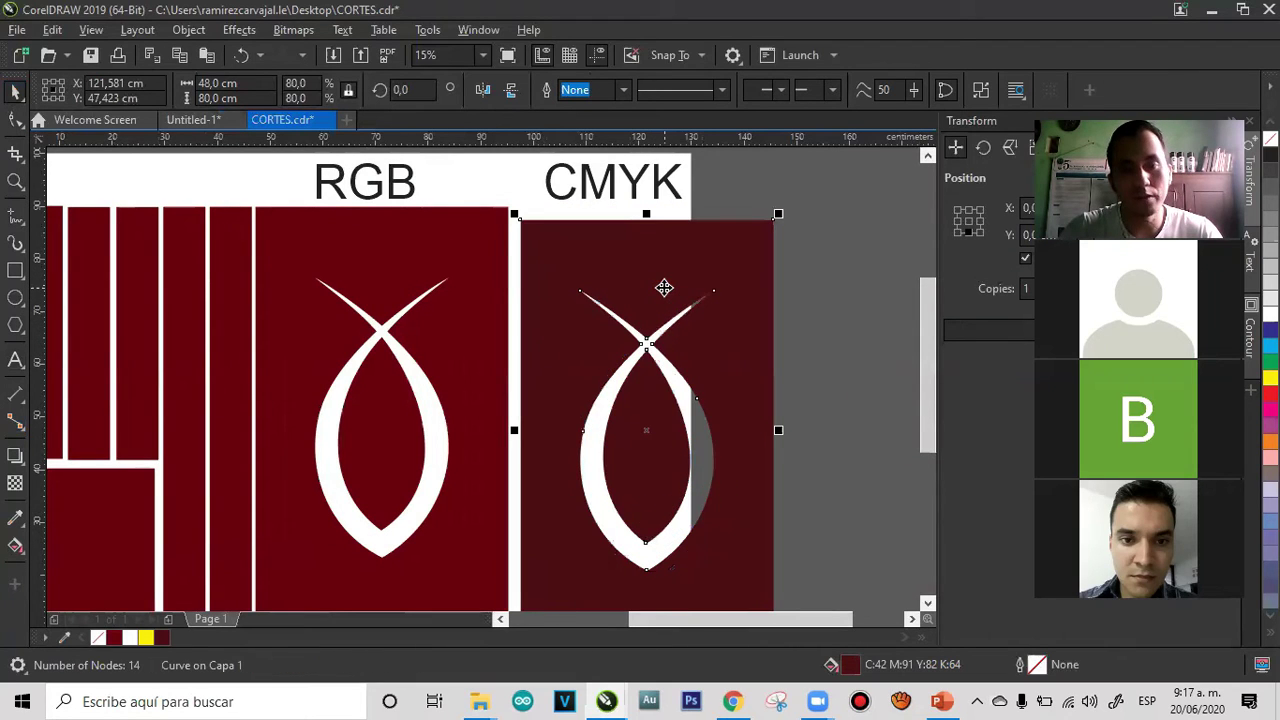
key(ctrl+z)
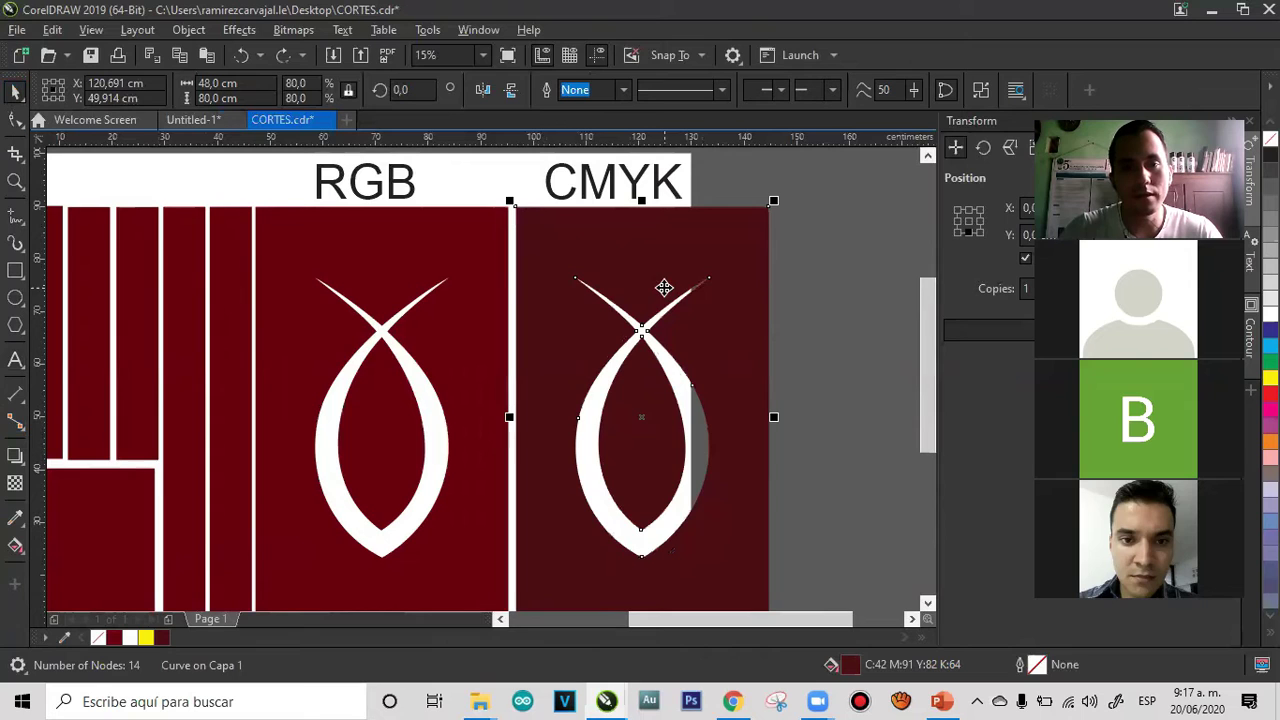
Try shifting the RGB panel slightly down and to the right, and undo the move
mouse_move(479, 258)
mouse_down()
mouse_move(480, 269)
mouse_move(463, 257)
mouse_move(489, 272)
mouse_up()
key(ctrl+z)
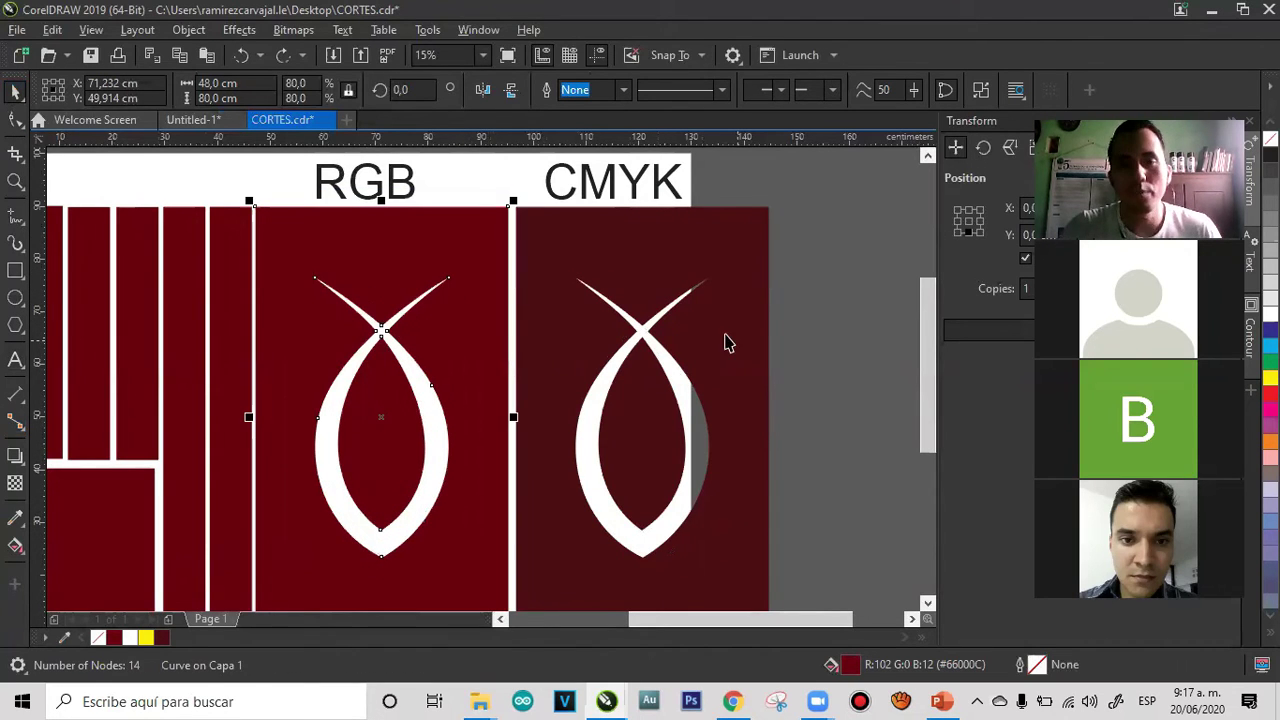
Set the CMYK panel's uniform fill to C34 M100 Y96 K52, approximating the red of the RGB panel
click(663, 255)
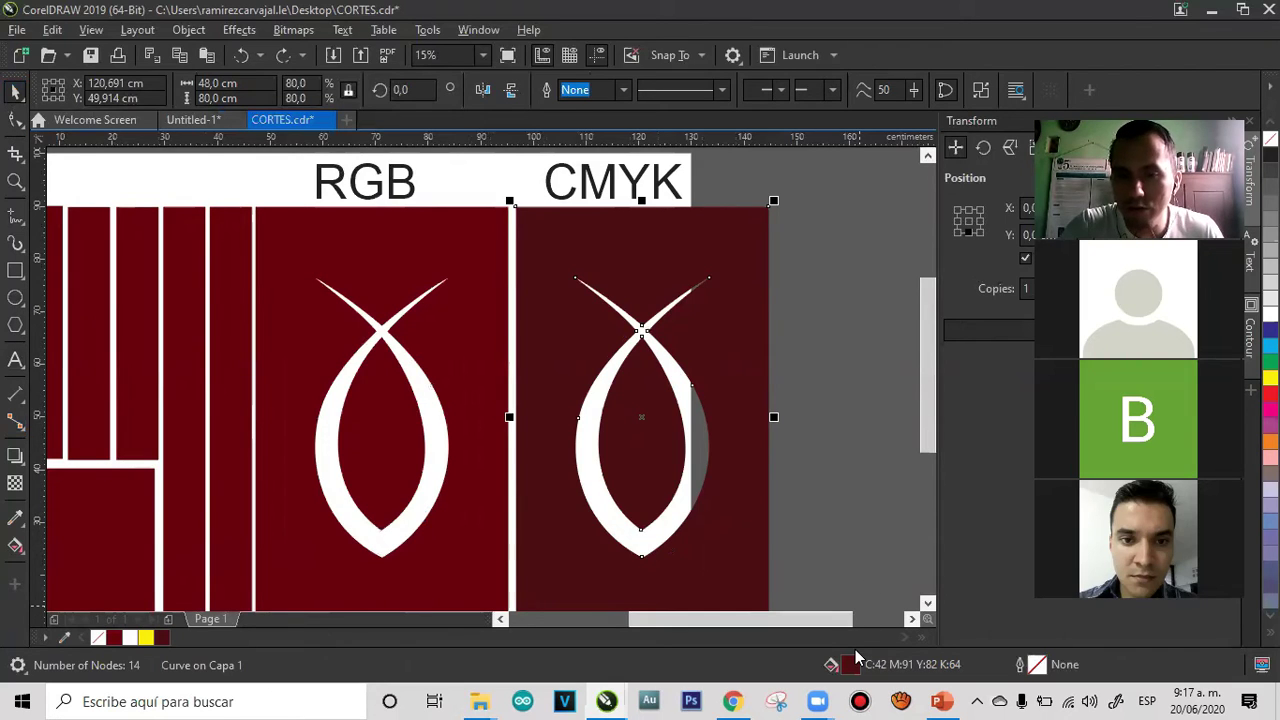
double_click(850, 664)
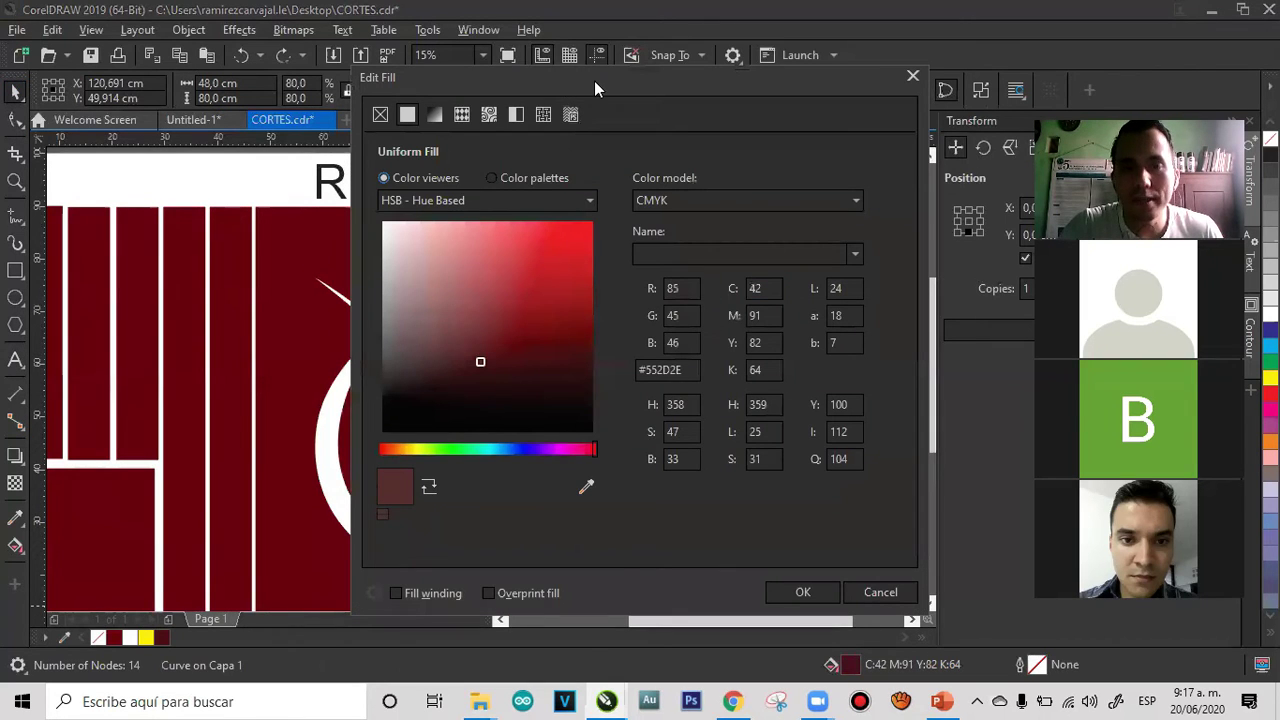
drag(594, 81, 967, 97)
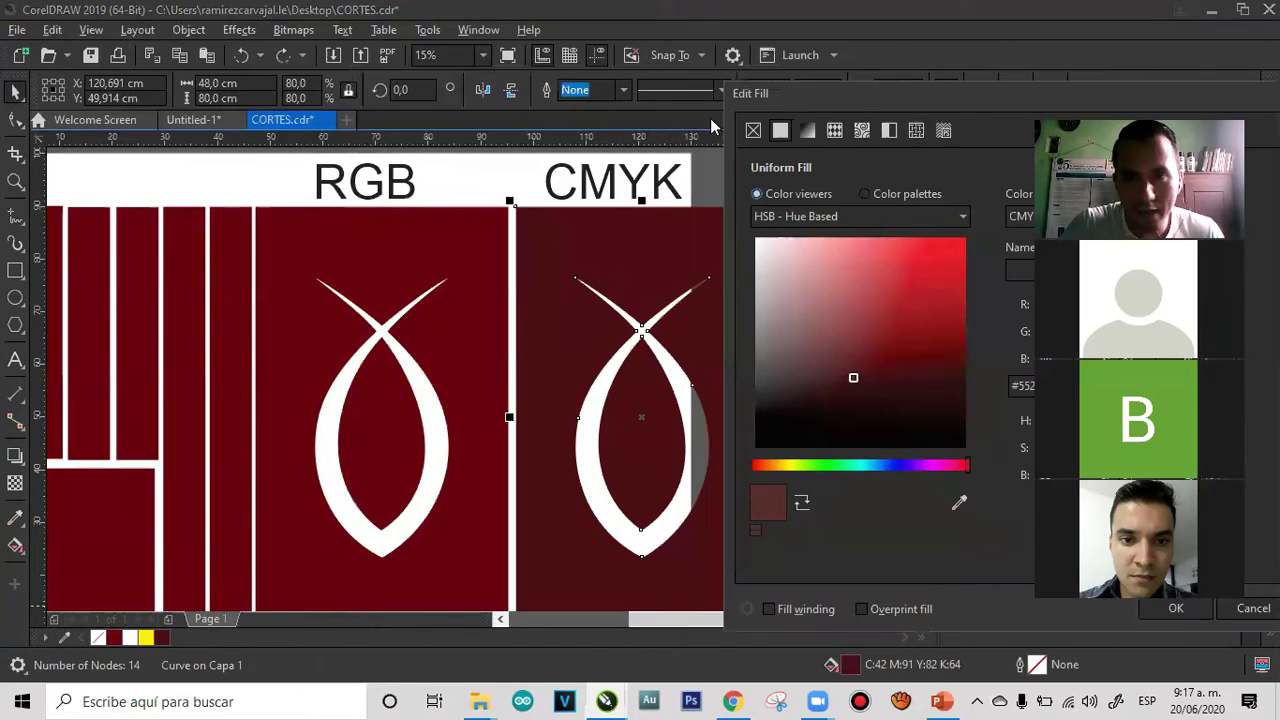
drag(817, 101, 517, 141)
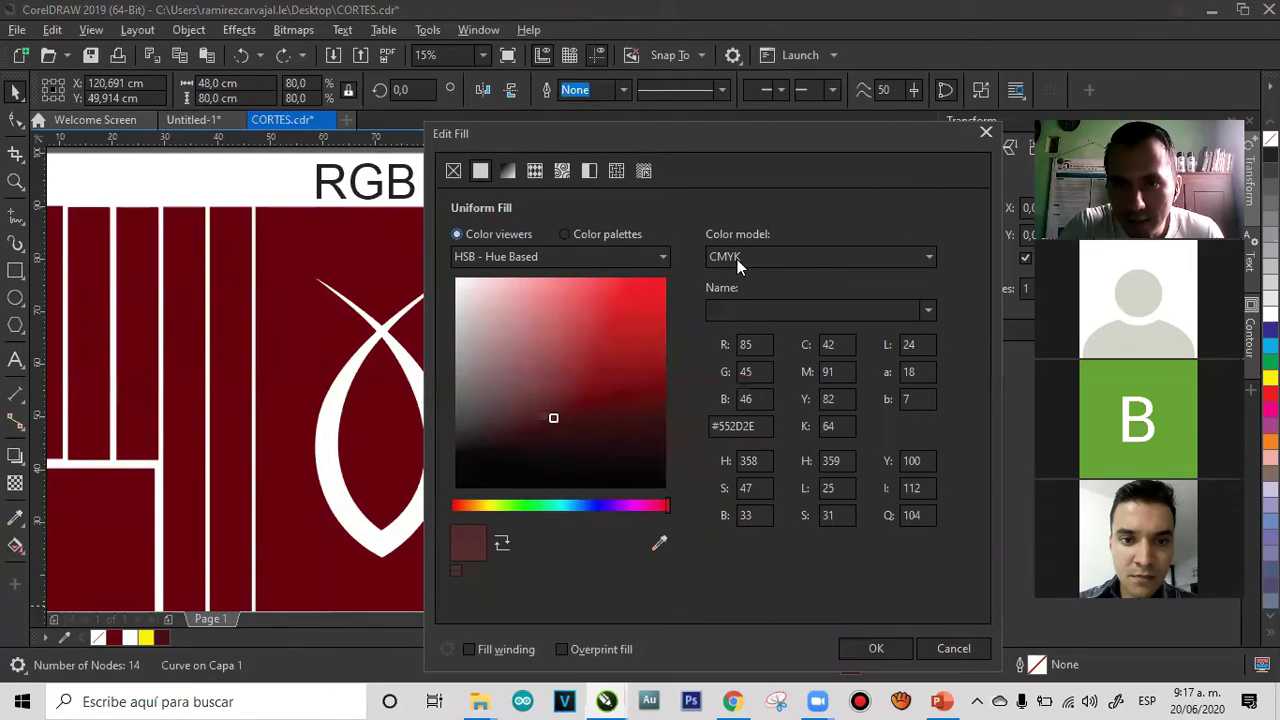
click(737, 259)
click(730, 286)
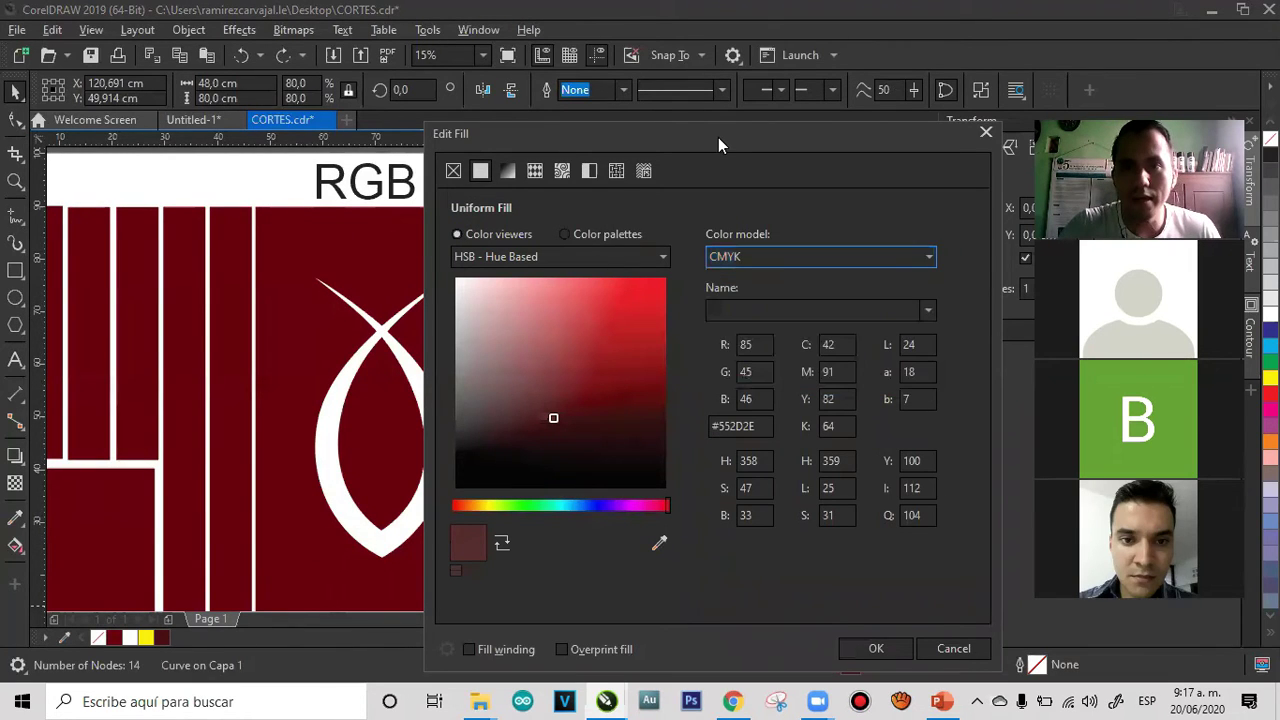
drag(707, 137, 1020, 85)
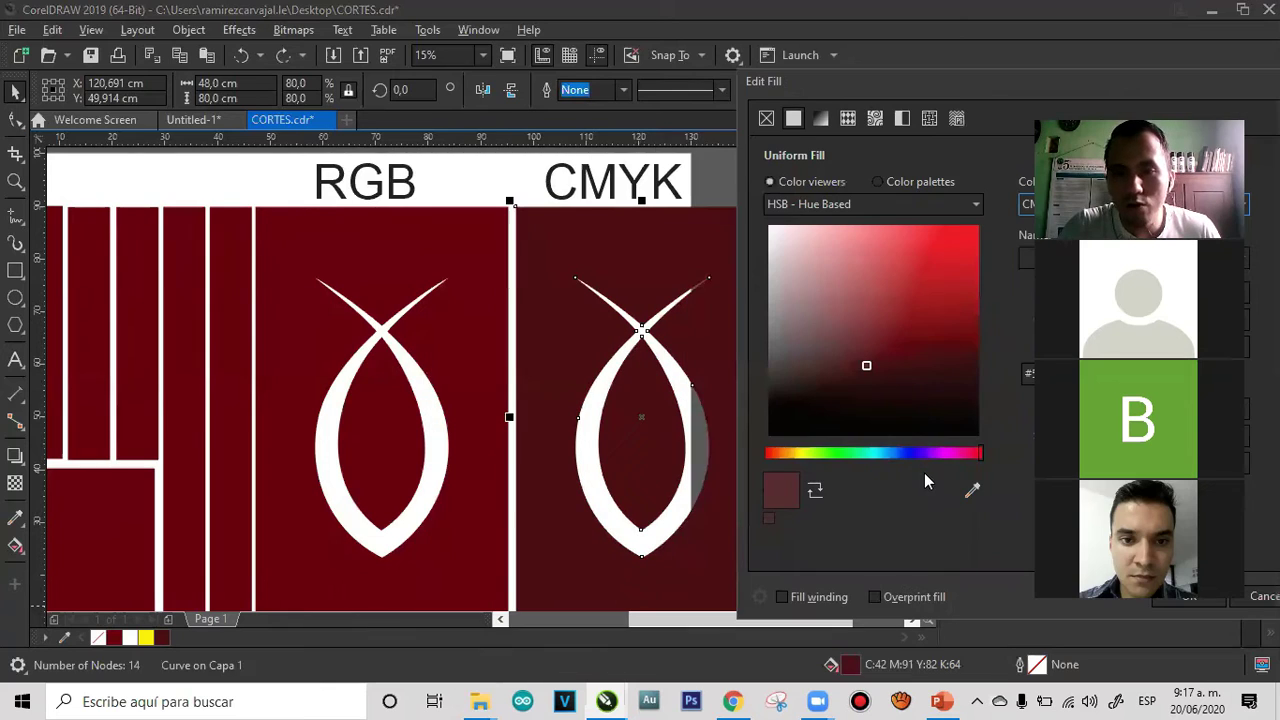
drag(873, 352, 898, 362)
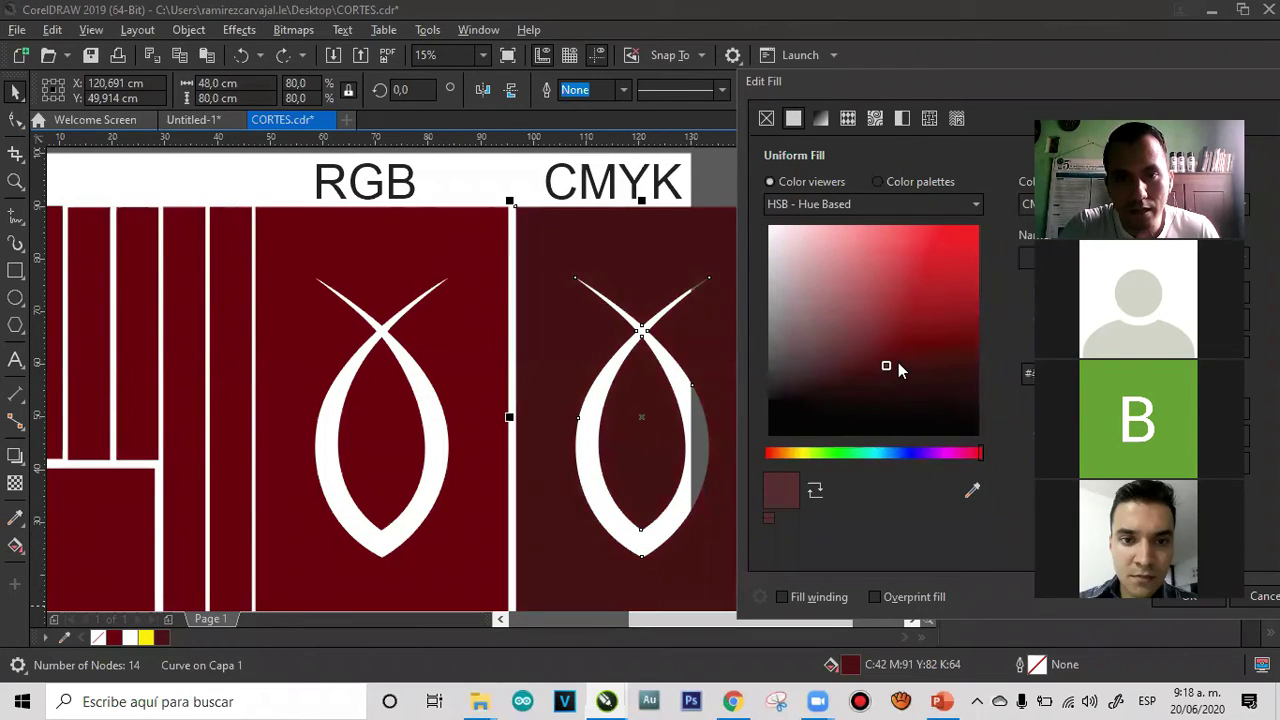
click(905, 337)
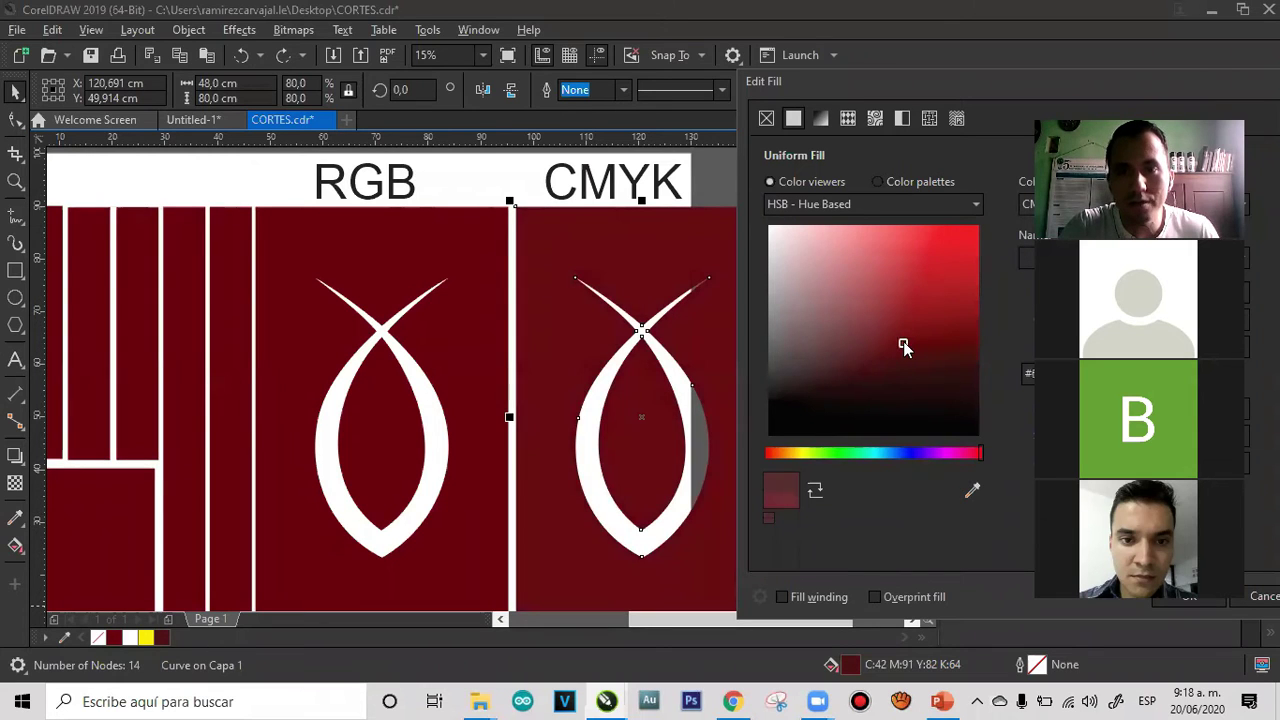
drag(905, 337, 906, 347)
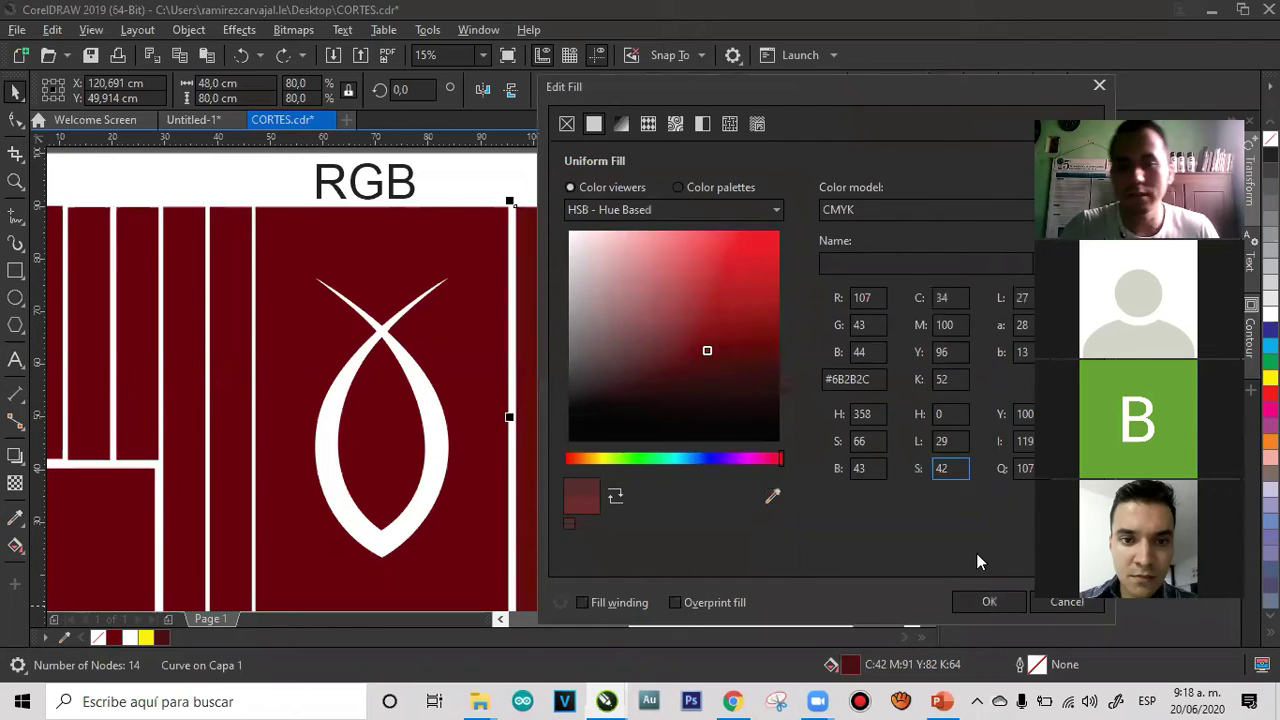
click(991, 600)
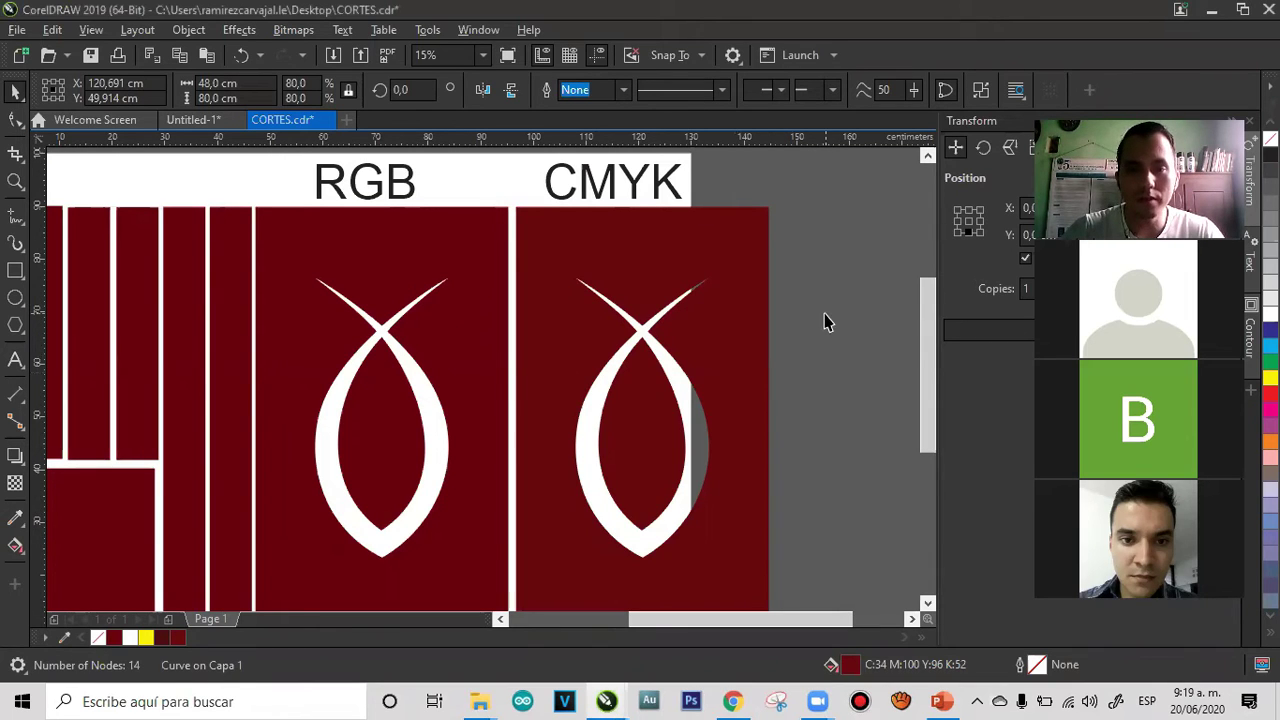
Compare the fill values of the CMYK and RGB panels, and undo the CMYK panel's recolouring
click(651, 256)
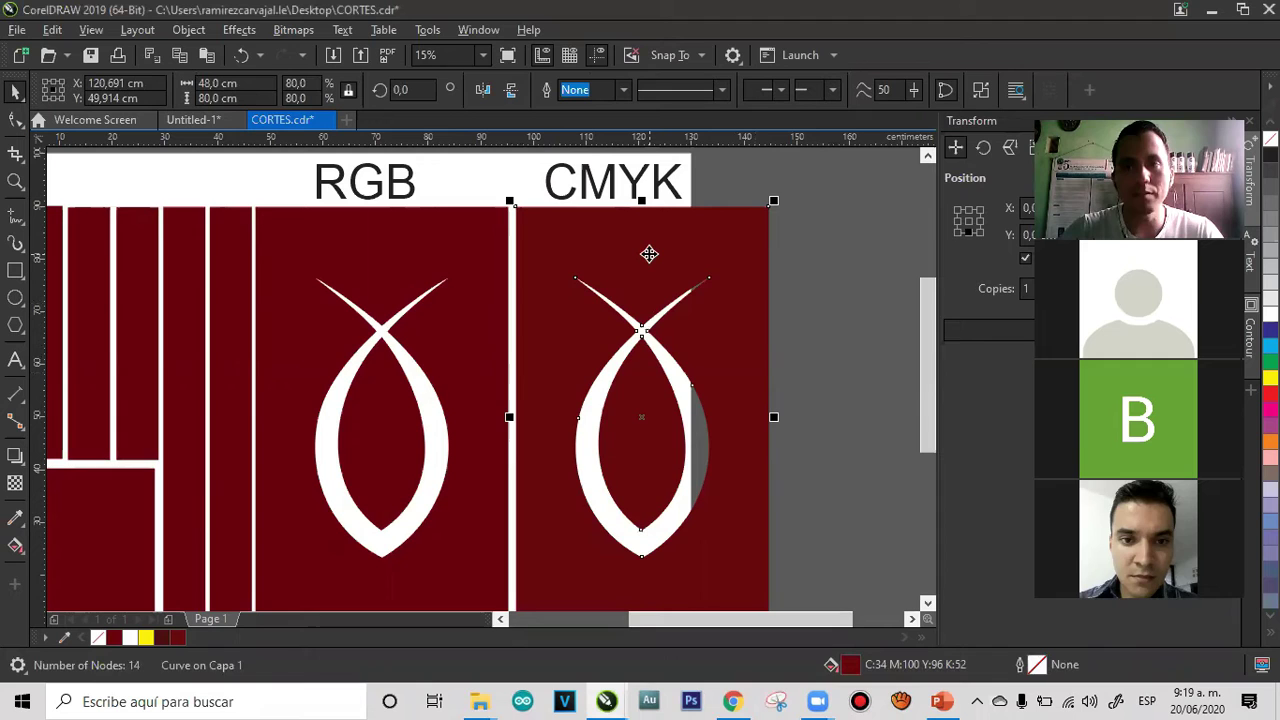
click(441, 258)
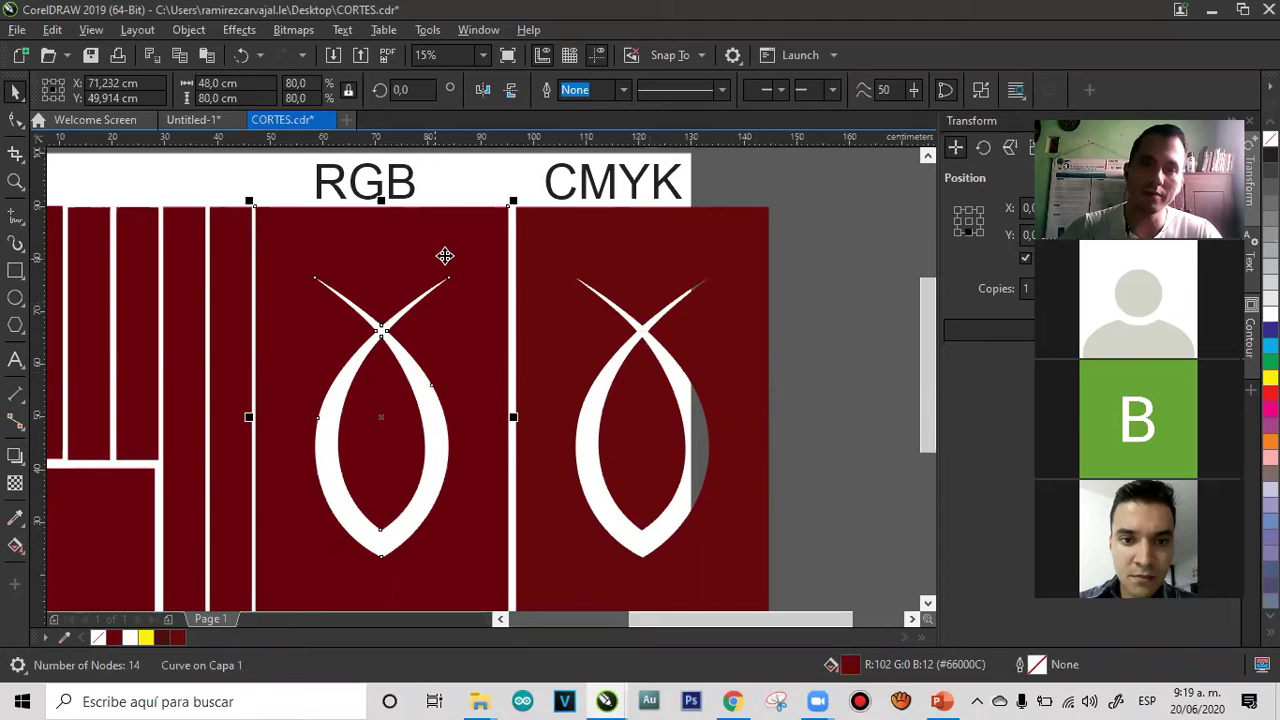
click(840, 393)
click(709, 268)
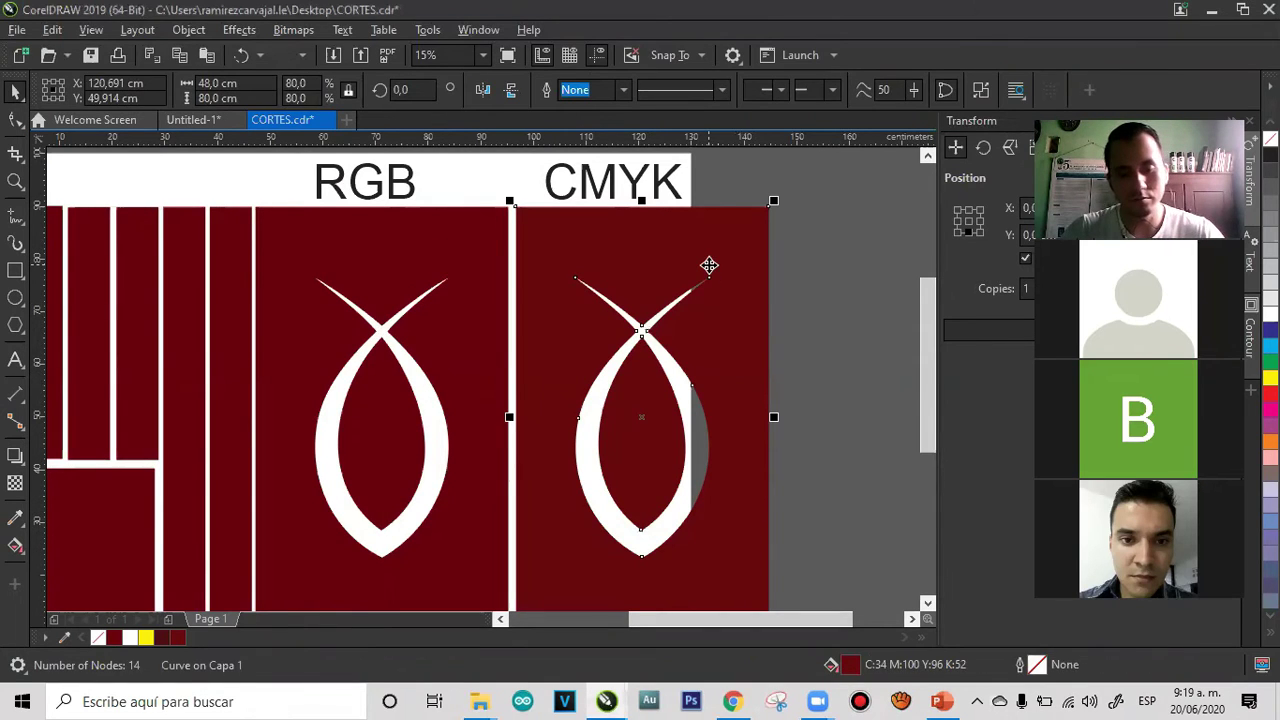
click(818, 336)
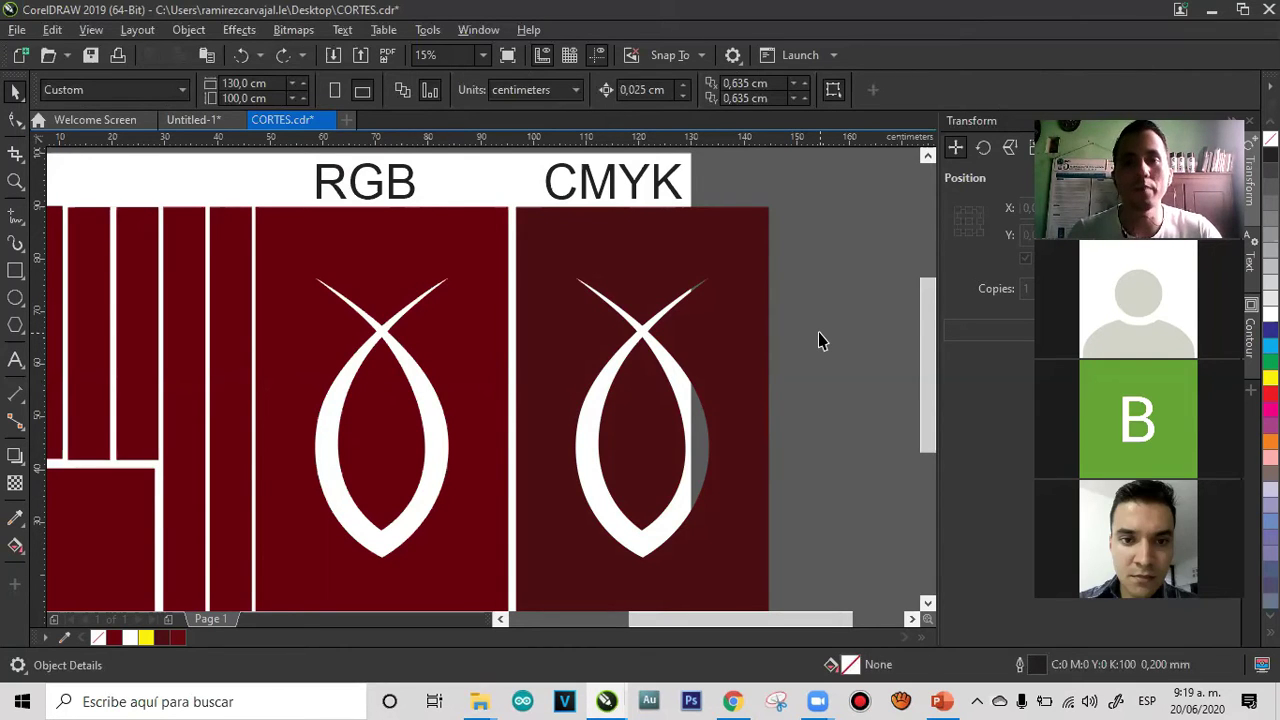
Try moving the darker CMYK panel slightly away from the RGB panel, and undo the move
click(640, 245)
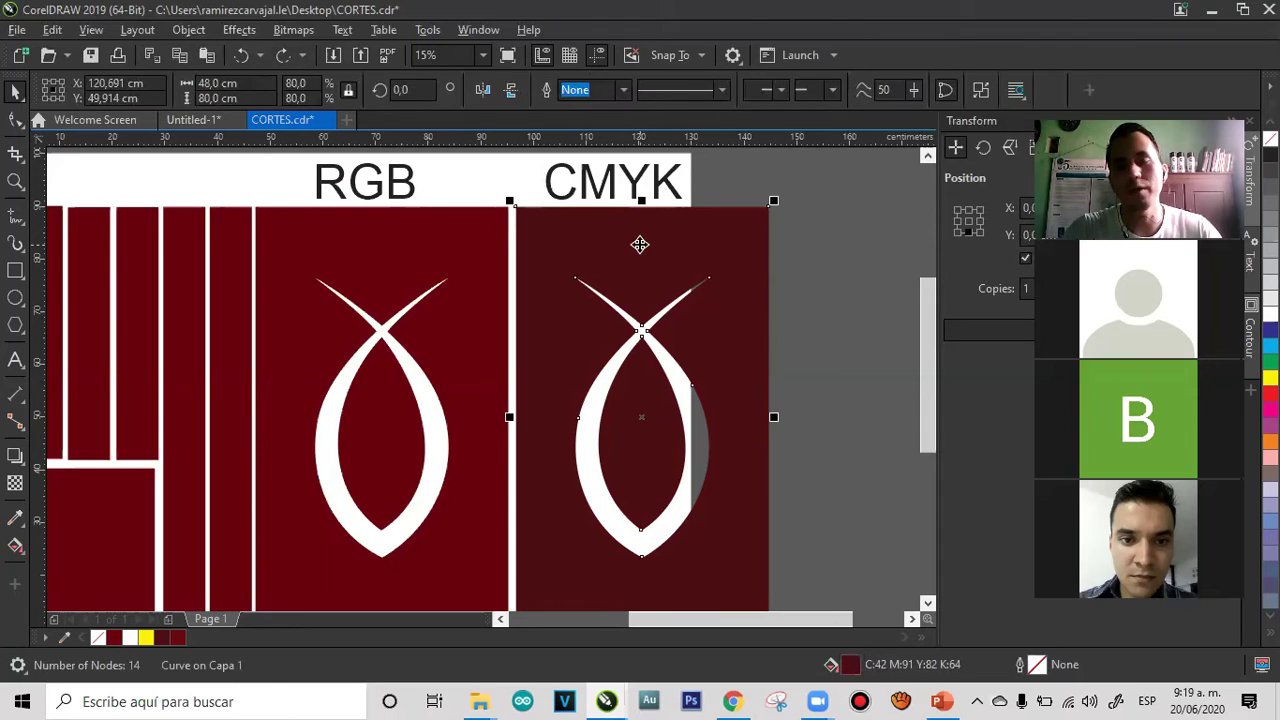
mouse_move(648, 251)
mouse_down()
mouse_move(654, 270)
mouse_move(668, 250)
mouse_up()
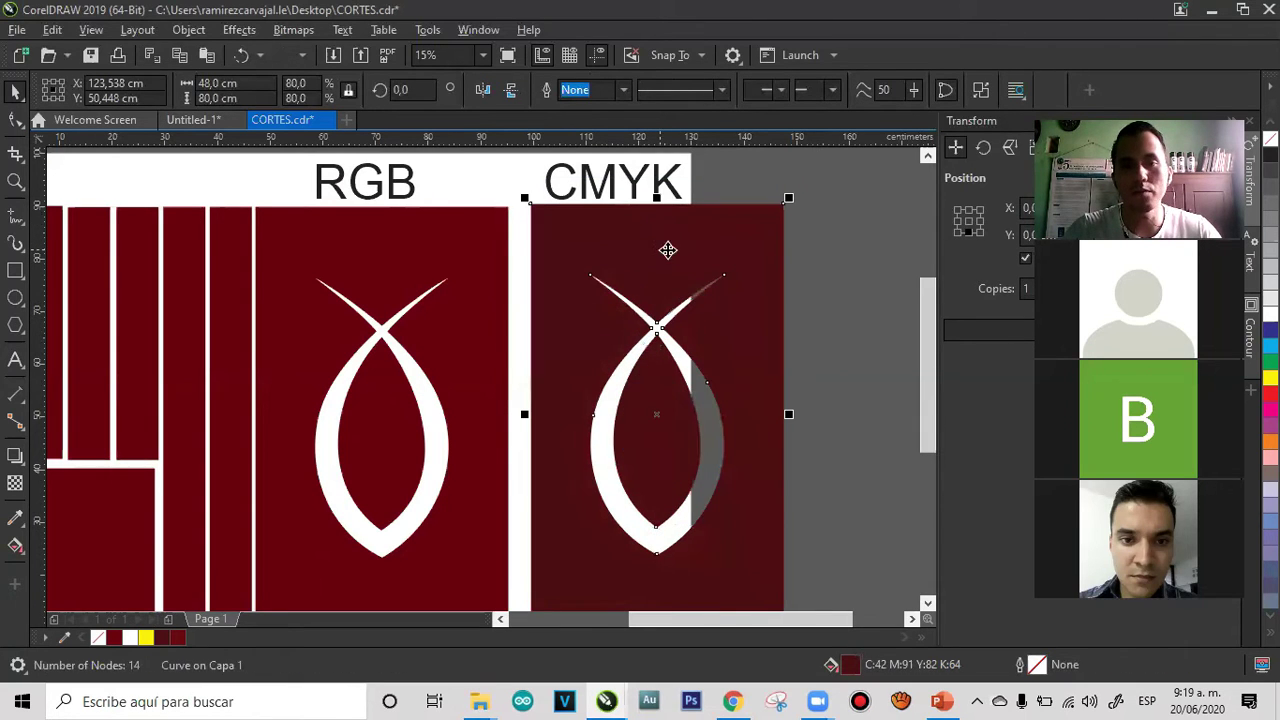
key(ctrl+z)
click(820, 335)
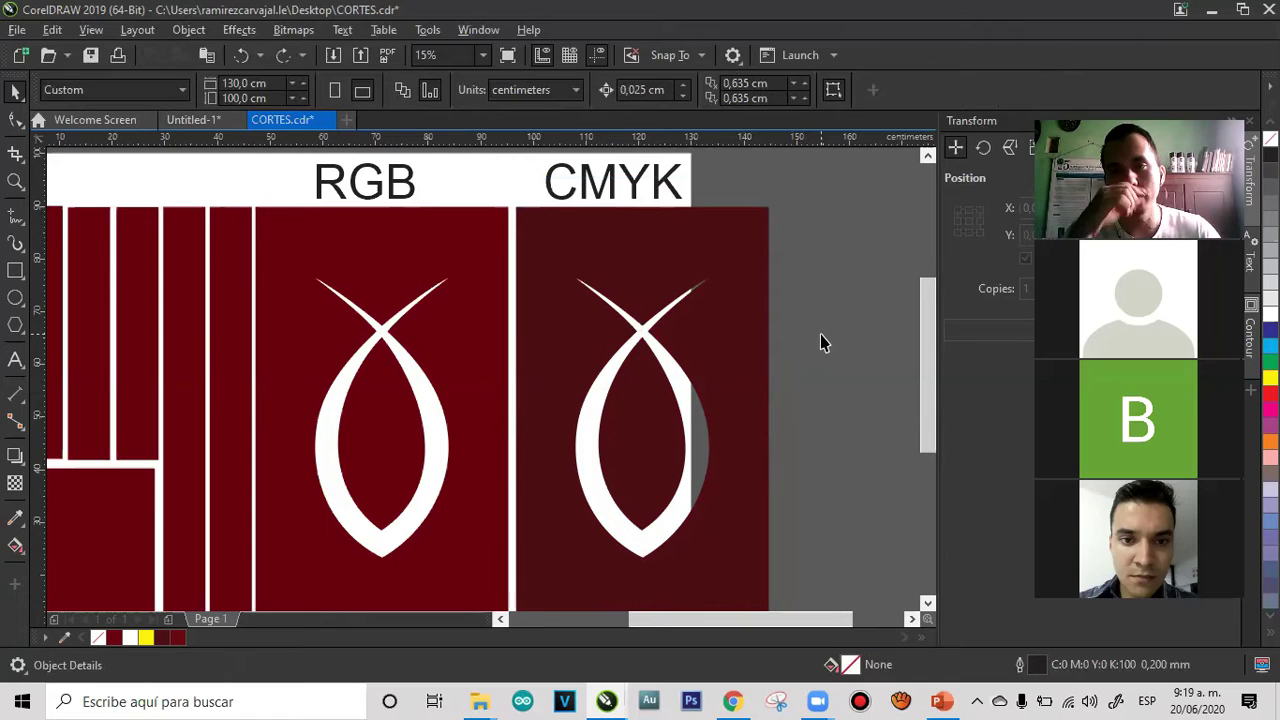
click(675, 292)
click(216, 83)
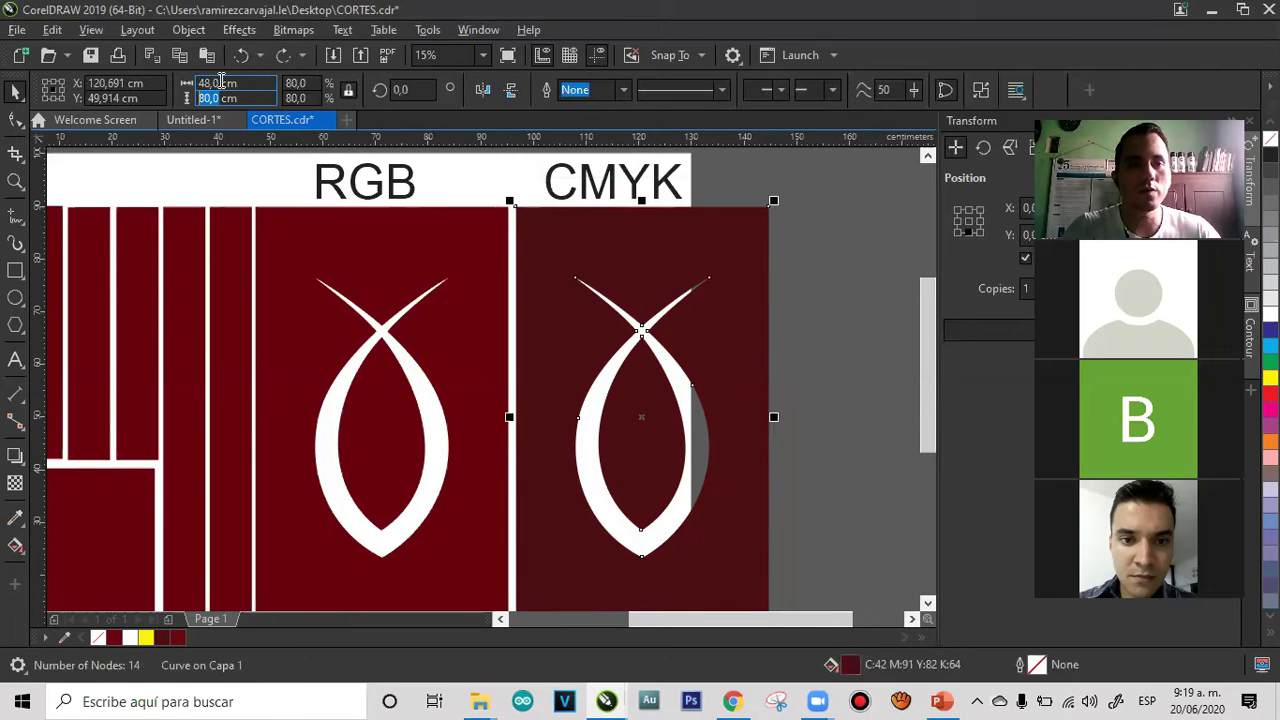
click(837, 321)
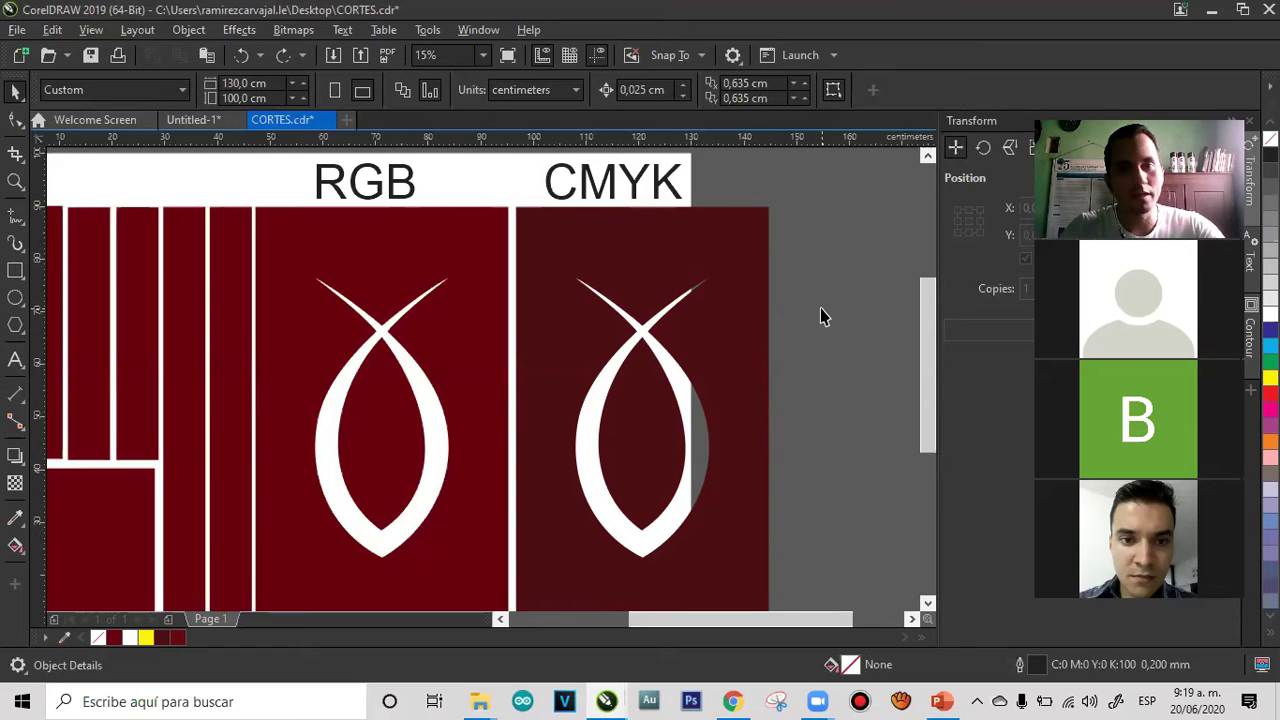
click(704, 277)
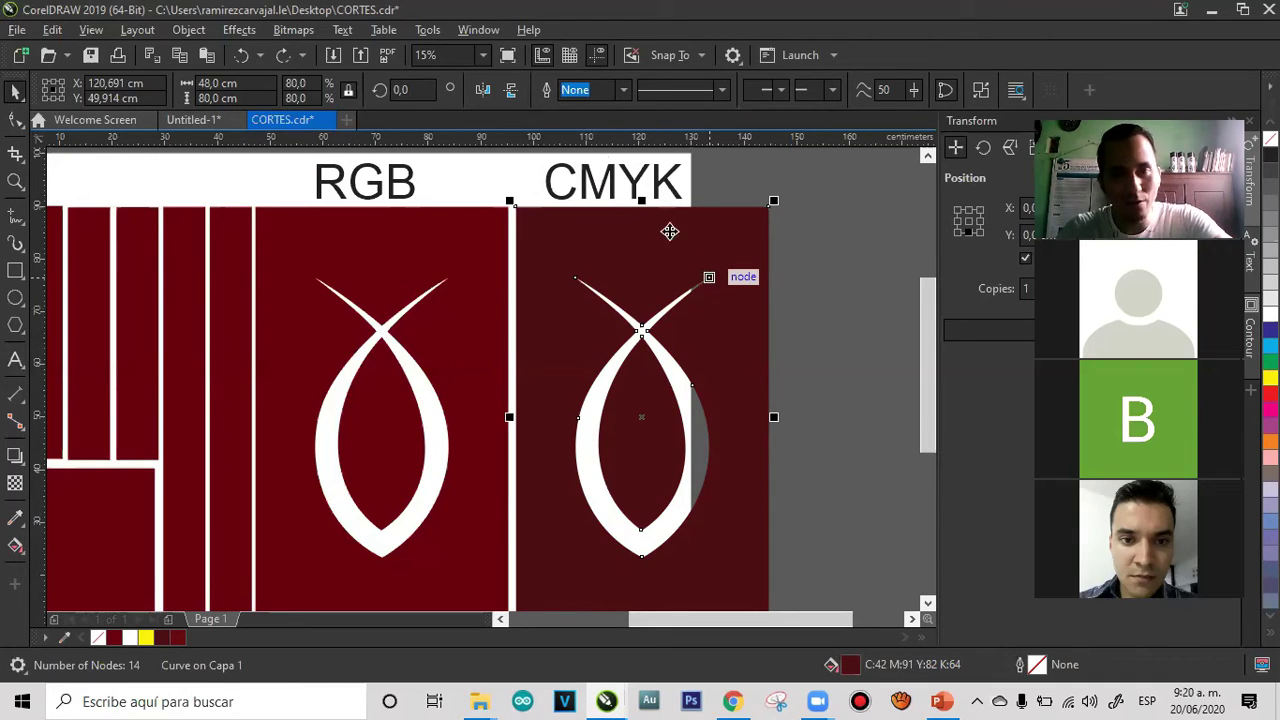
click(605, 188)
click(410, 185)
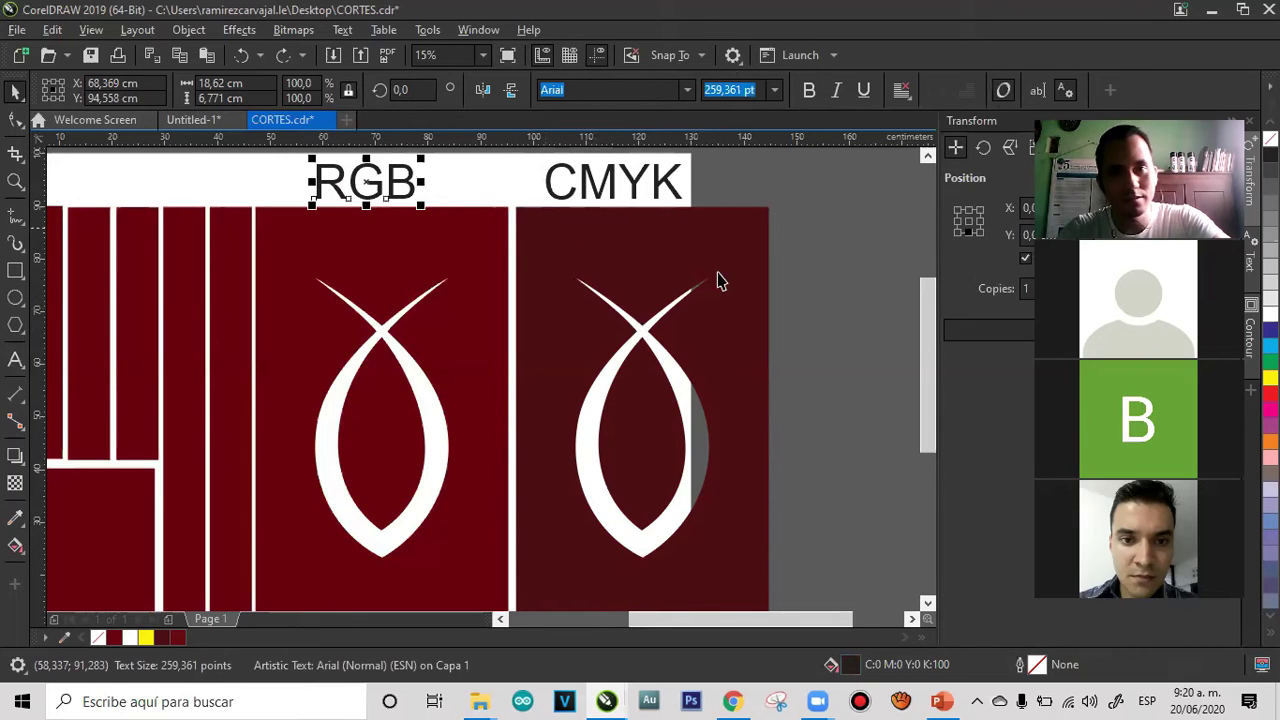
Recolour the darker CMYK panel with a uniform fill of C33 M100 Y96 K51 to approximate the RGB panel's red
click(714, 273)
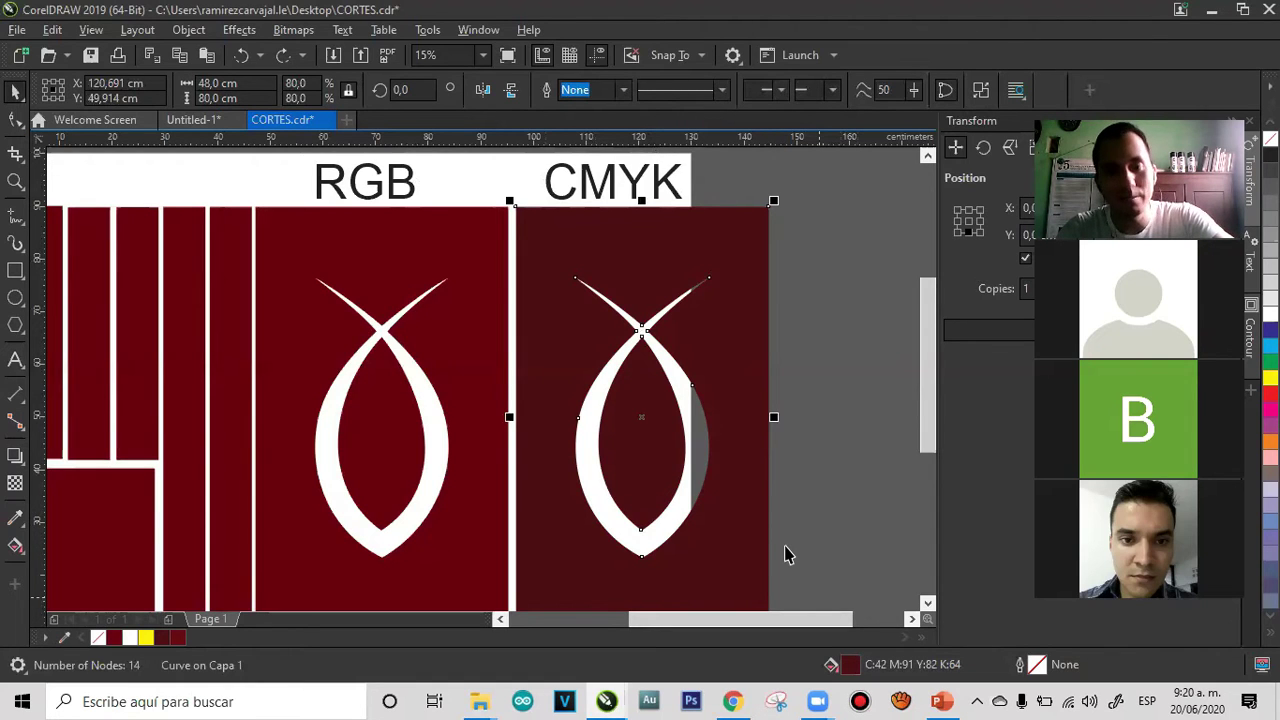
key(shift+F11)
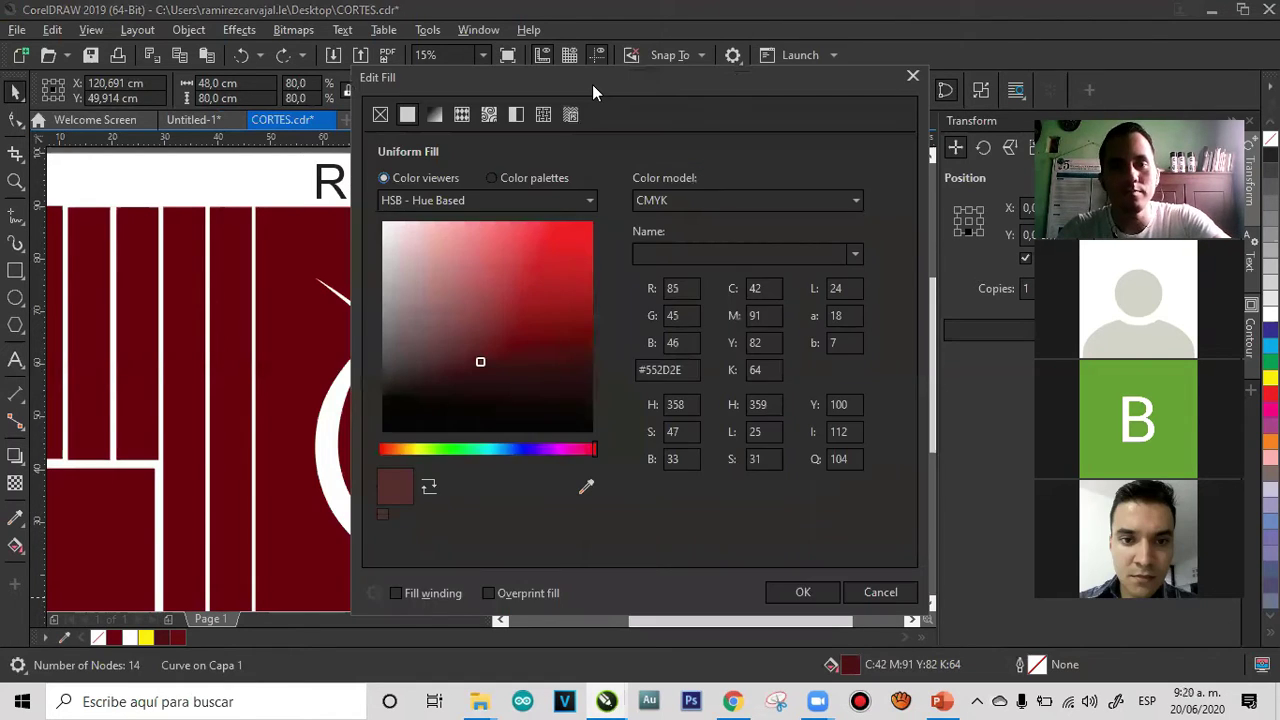
drag(592, 84, 996, 115)
click(915, 366)
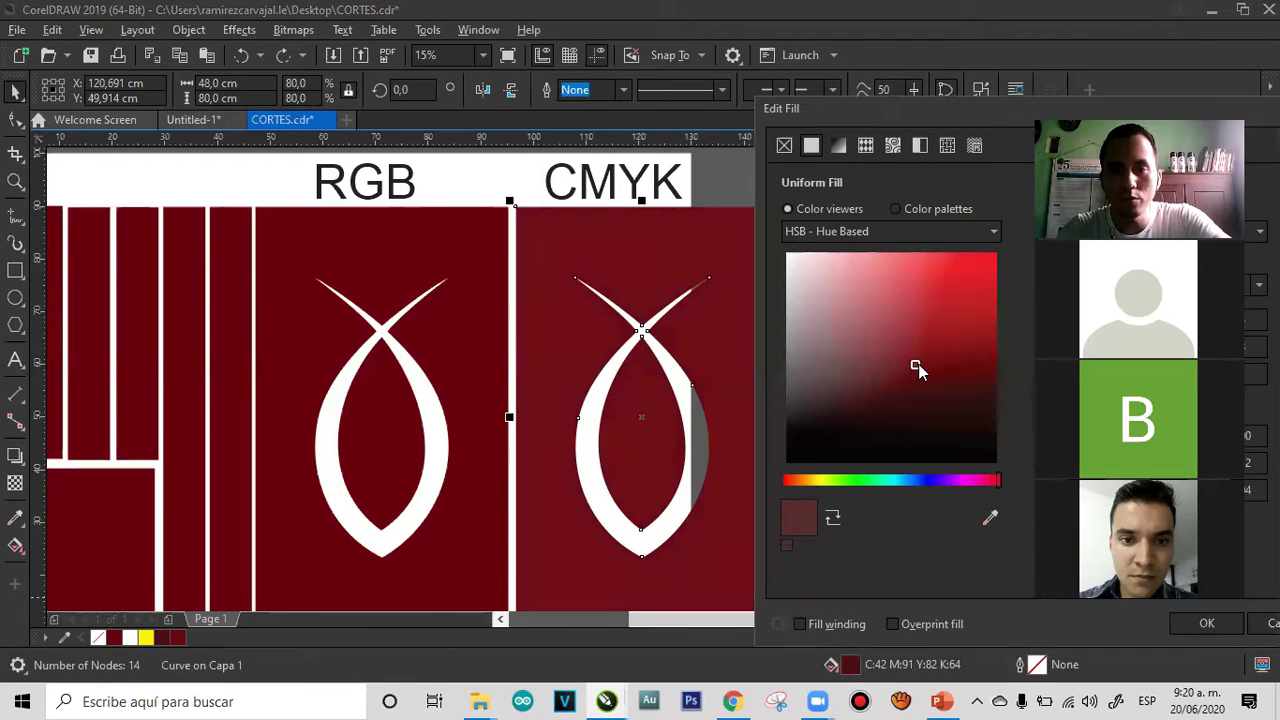
click(925, 370)
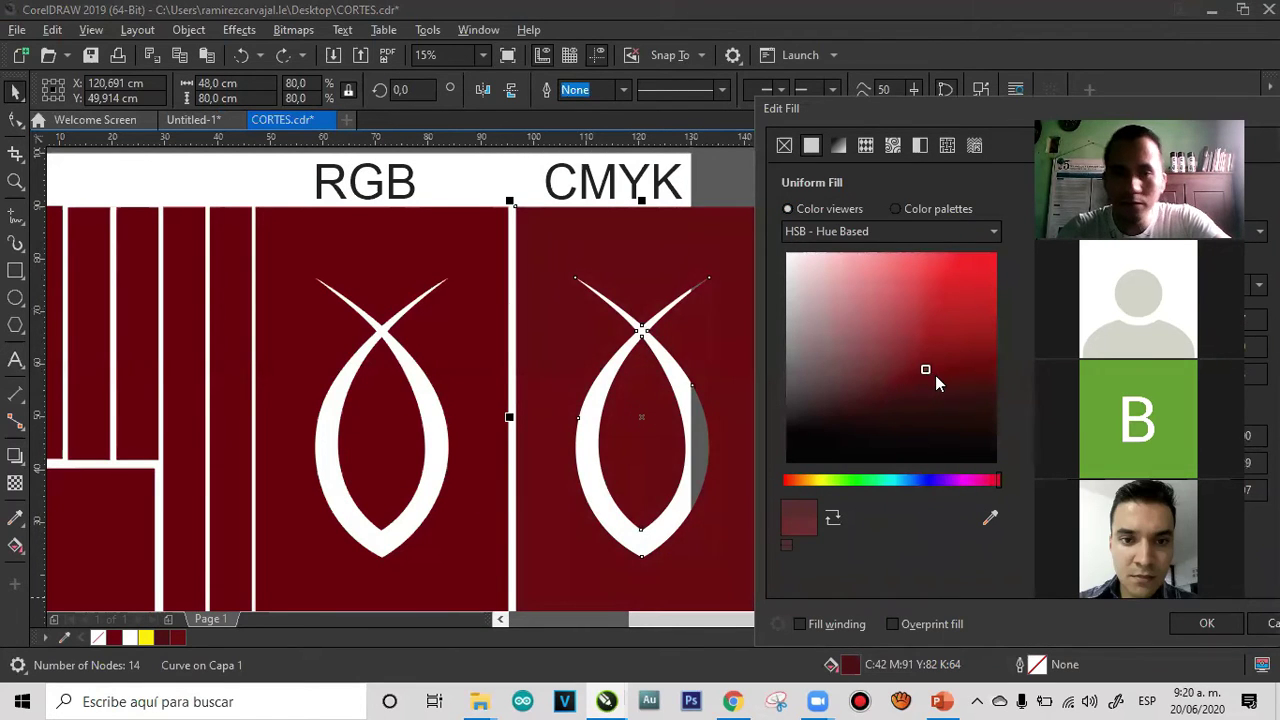
drag(943, 117, 784, 69)
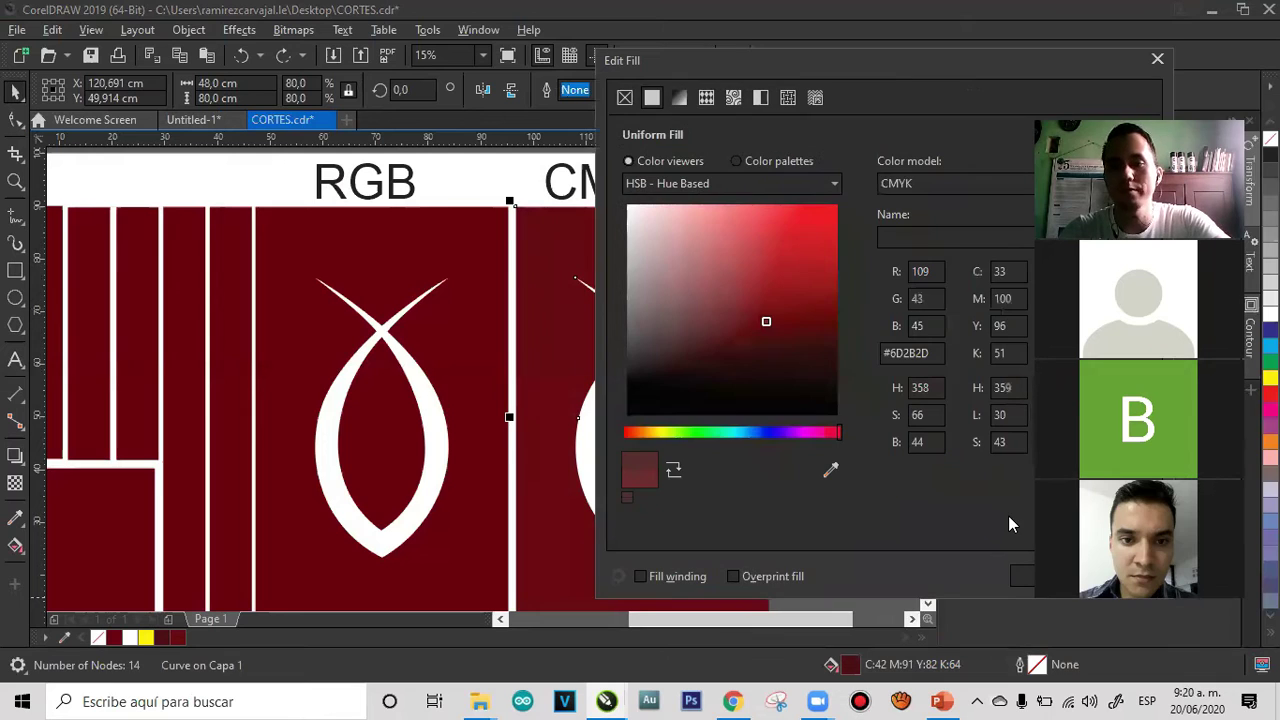
click(1021, 576)
click(877, 397)
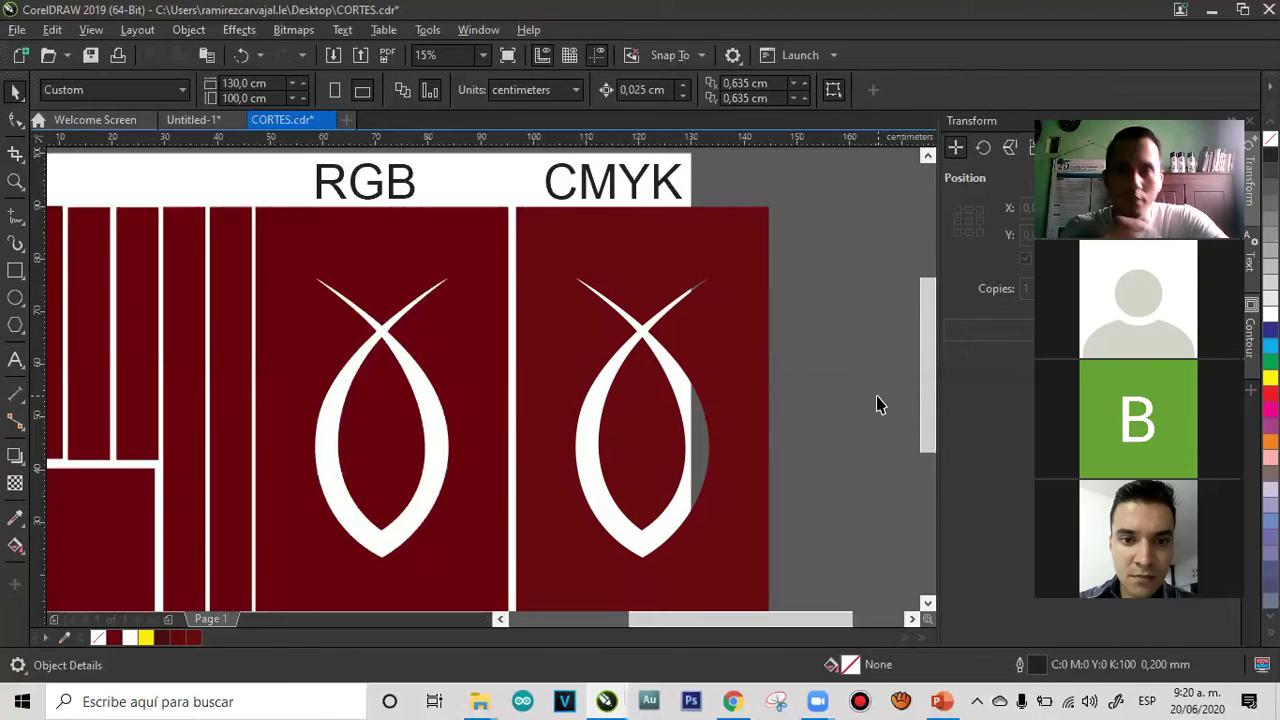
Move the two panels apart, placing the RGB panel at about X 61.4, Y 47.4 cm and the CMYK panel at about X 129.5, Y 50 cm
drag(630, 250, 668, 262)
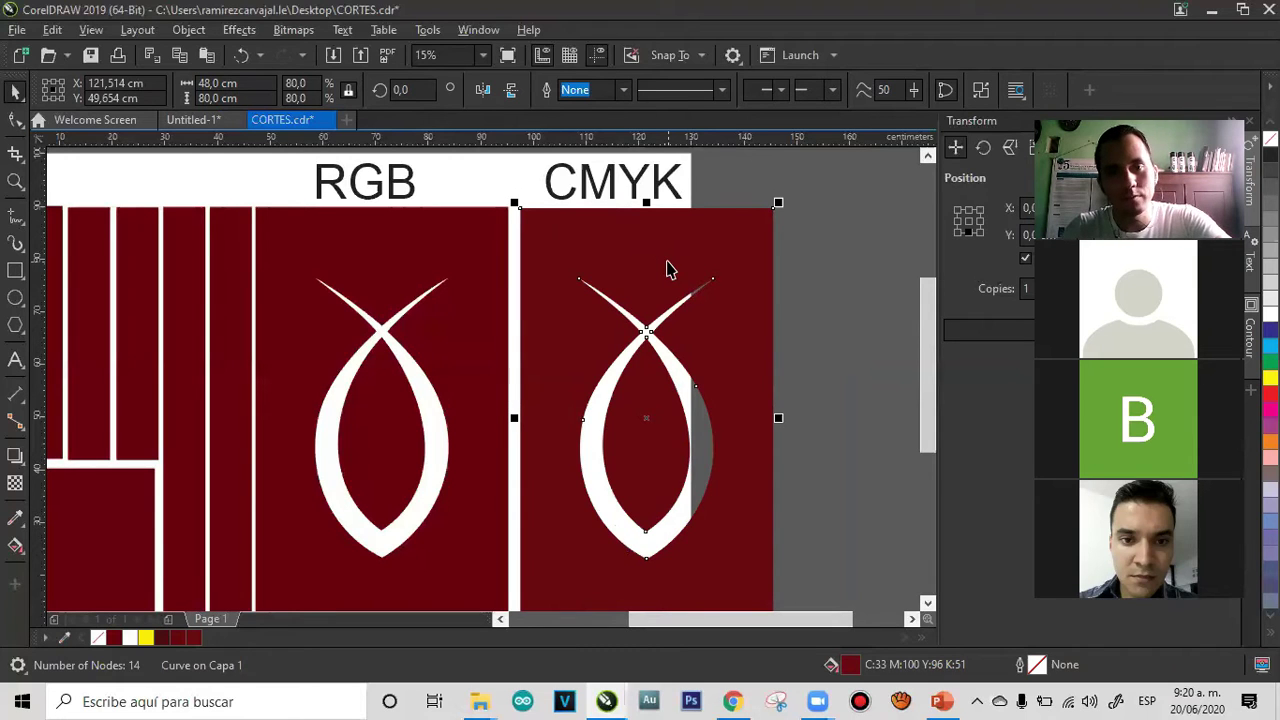
click(423, 266)
drag(423, 266, 373, 262)
drag(657, 291, 694, 284)
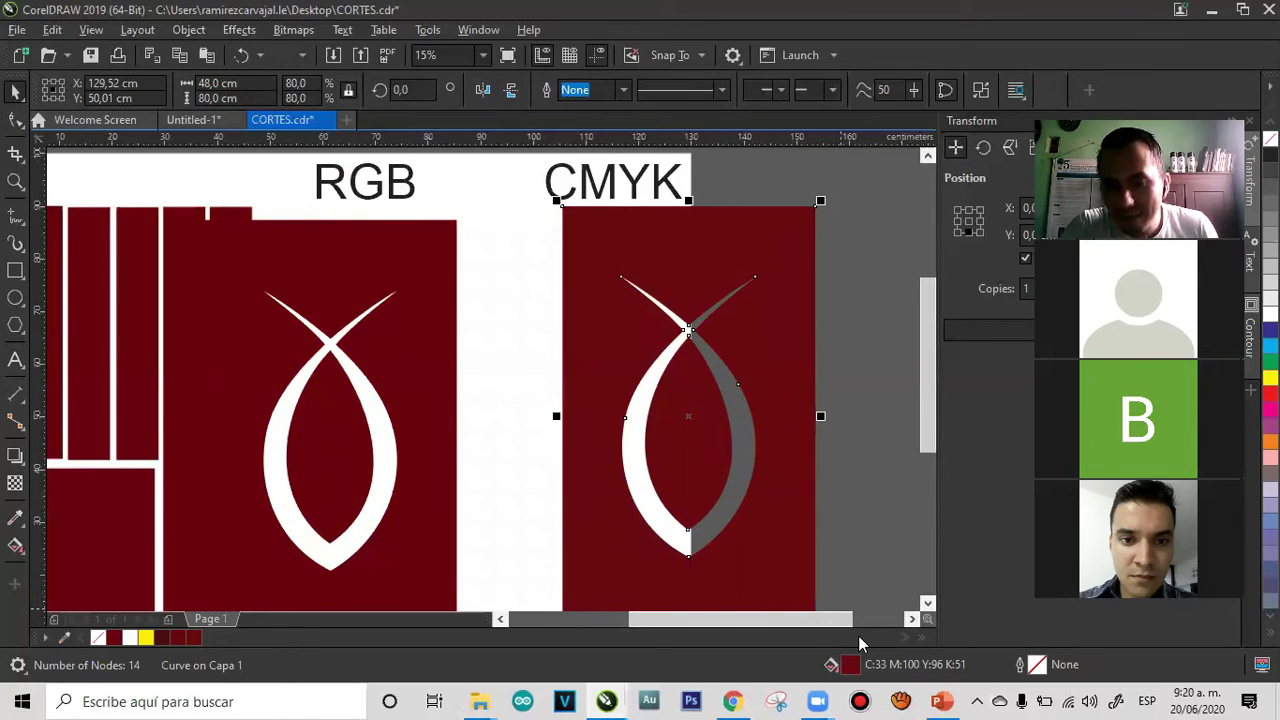
Examine the colour model and component values in the fill settings of the CMYK panel and the RGB panel
key(shift+F11)
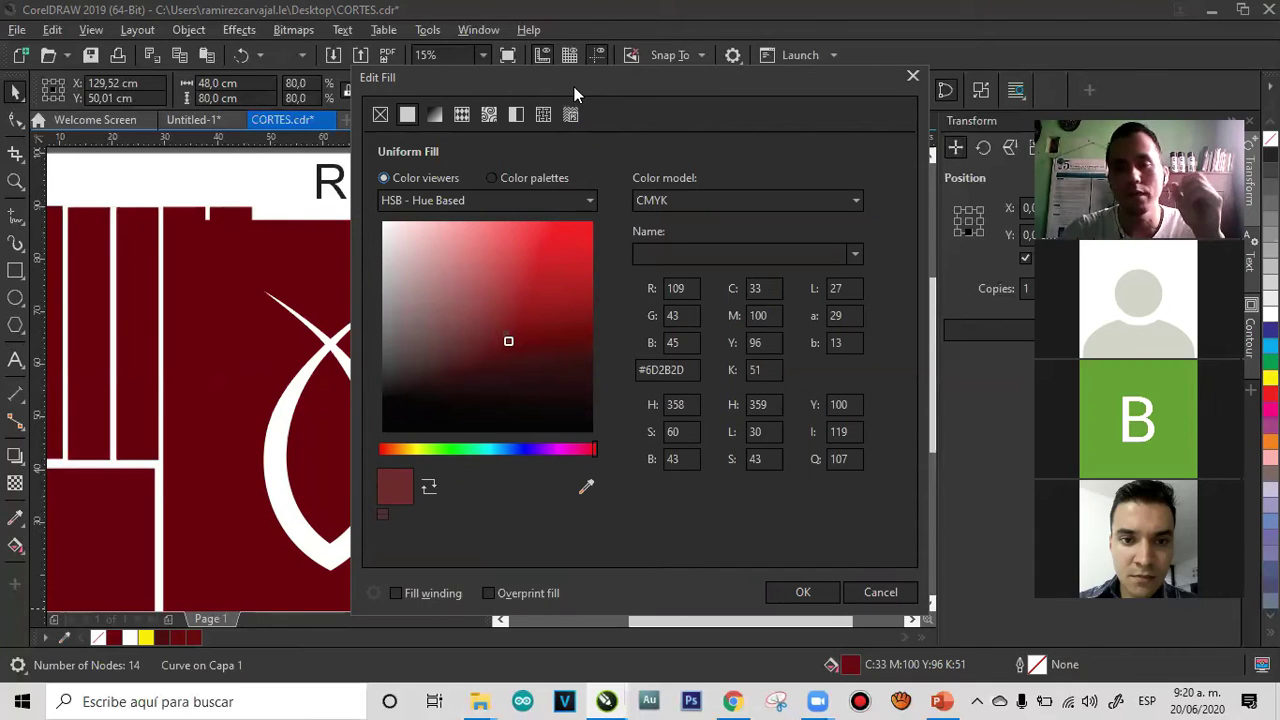
drag(575, 93, 627, 81)
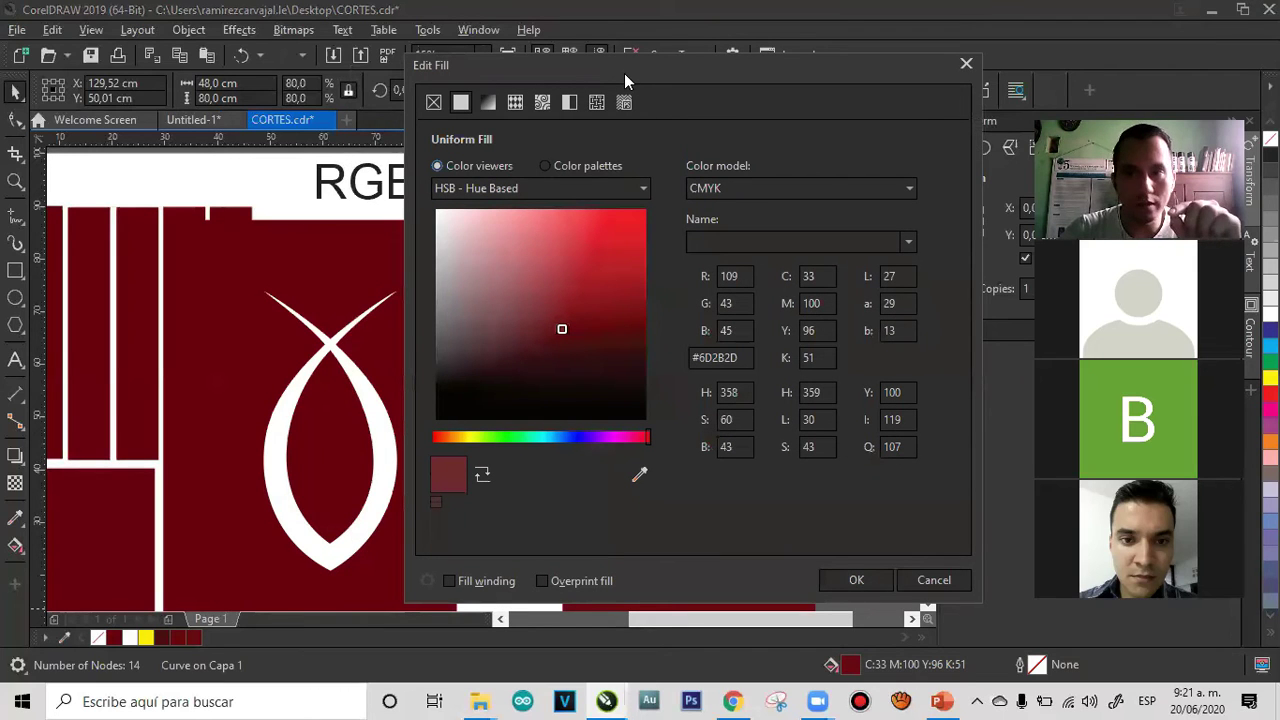
drag(625, 74, 557, 109)
click(897, 98)
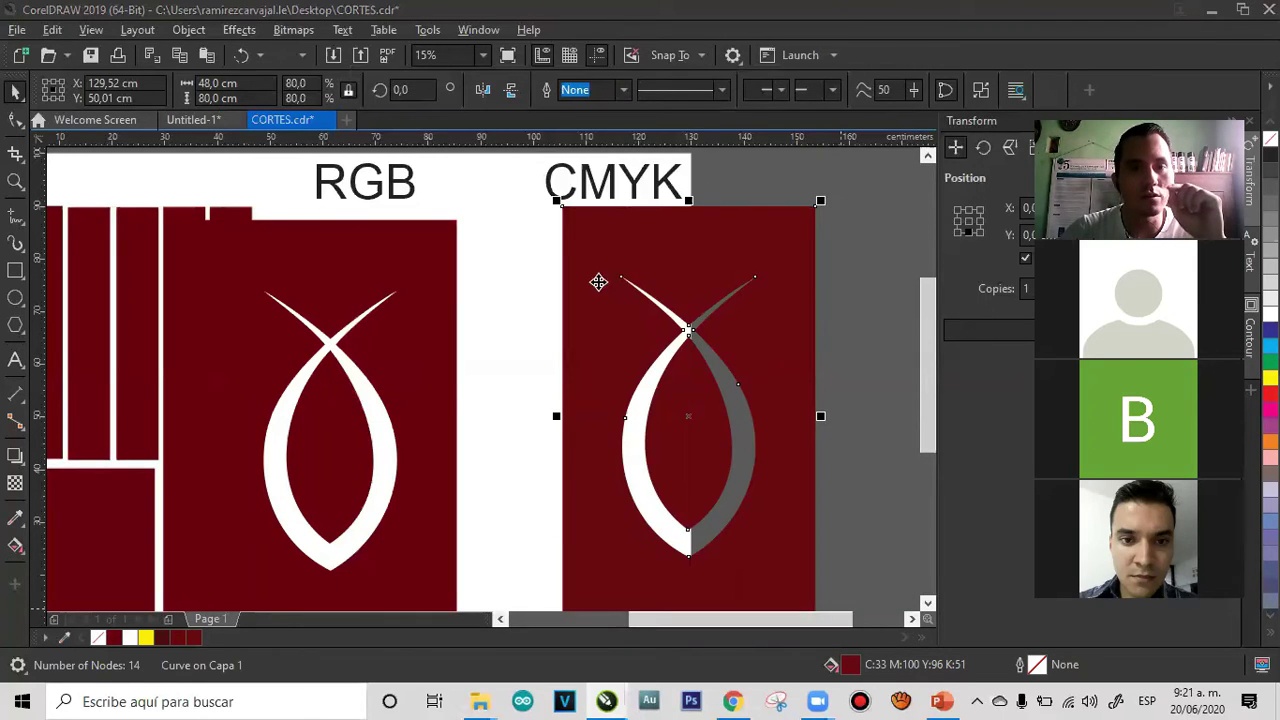
click(406, 283)
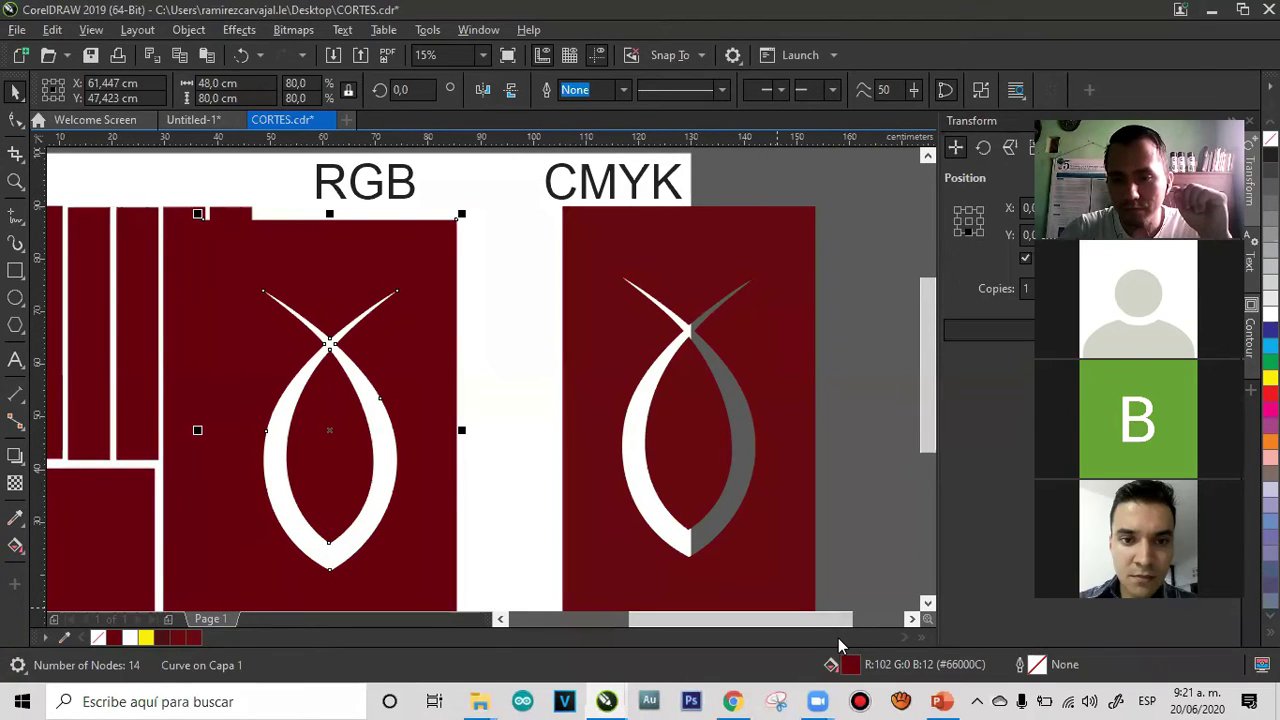
double_click(848, 662)
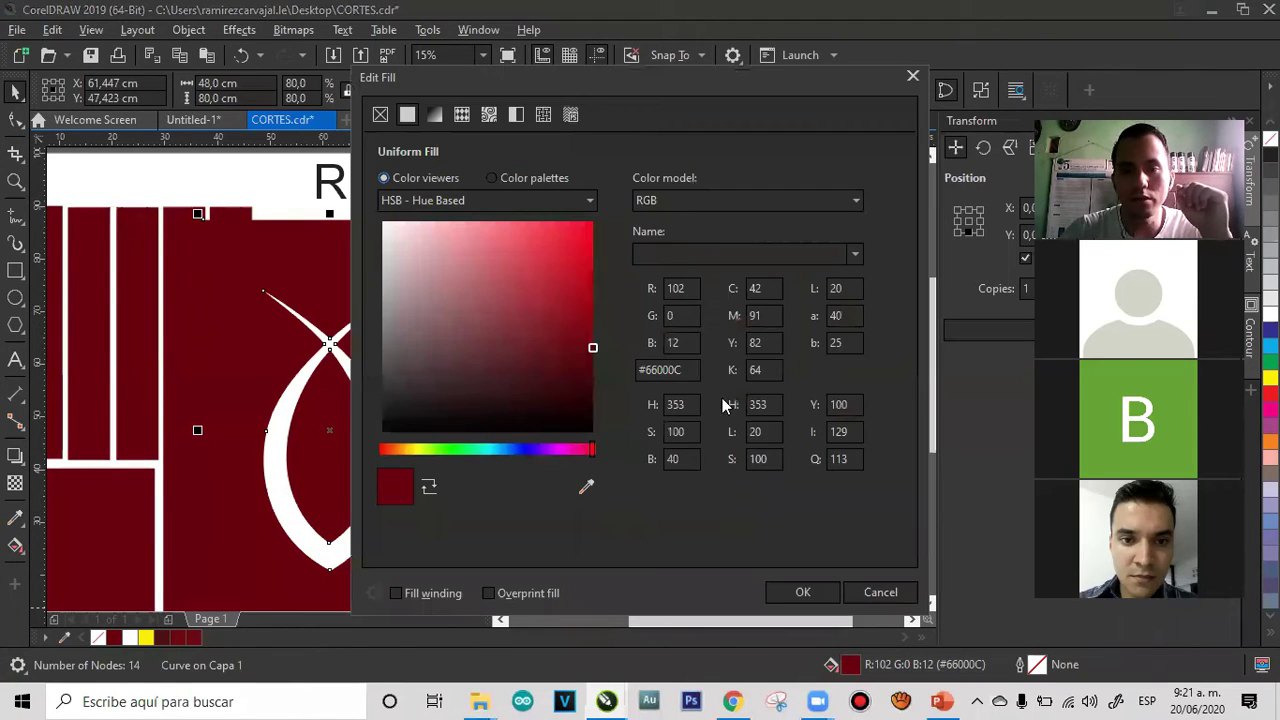
Examine the RGB and CMYK component values of the RGB panel's uniform fill
click(684, 288)
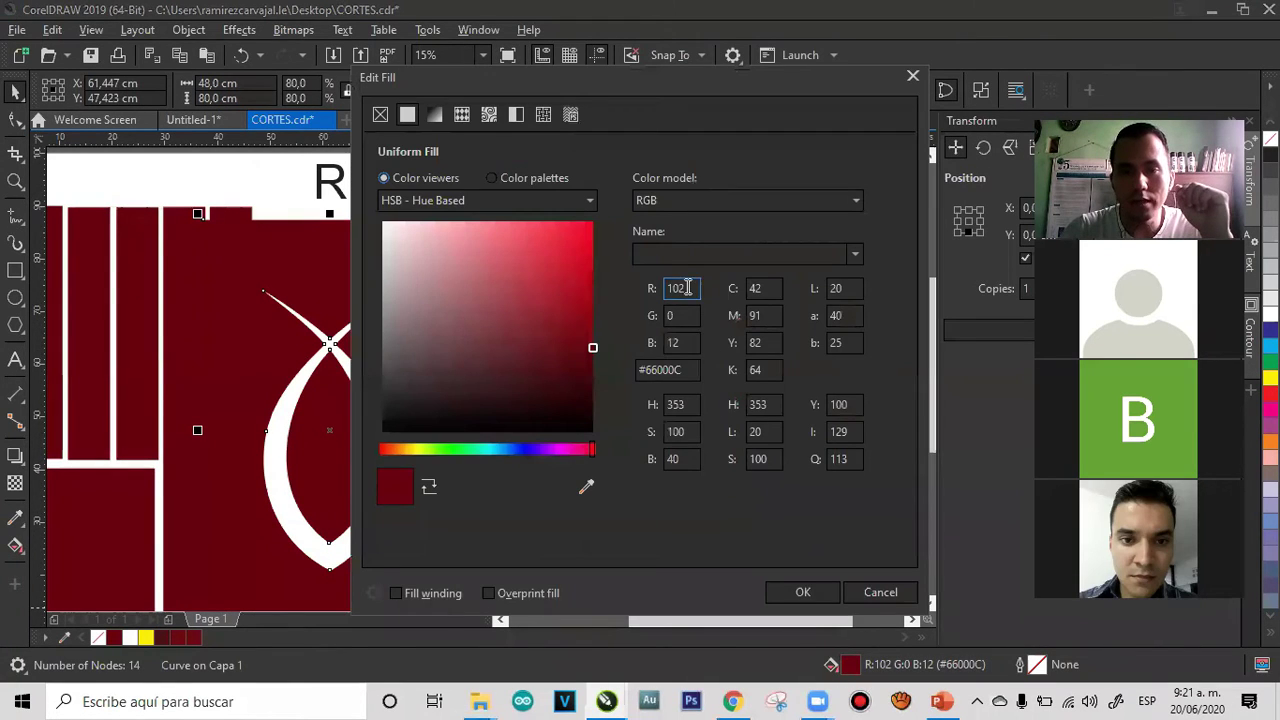
click(691, 342)
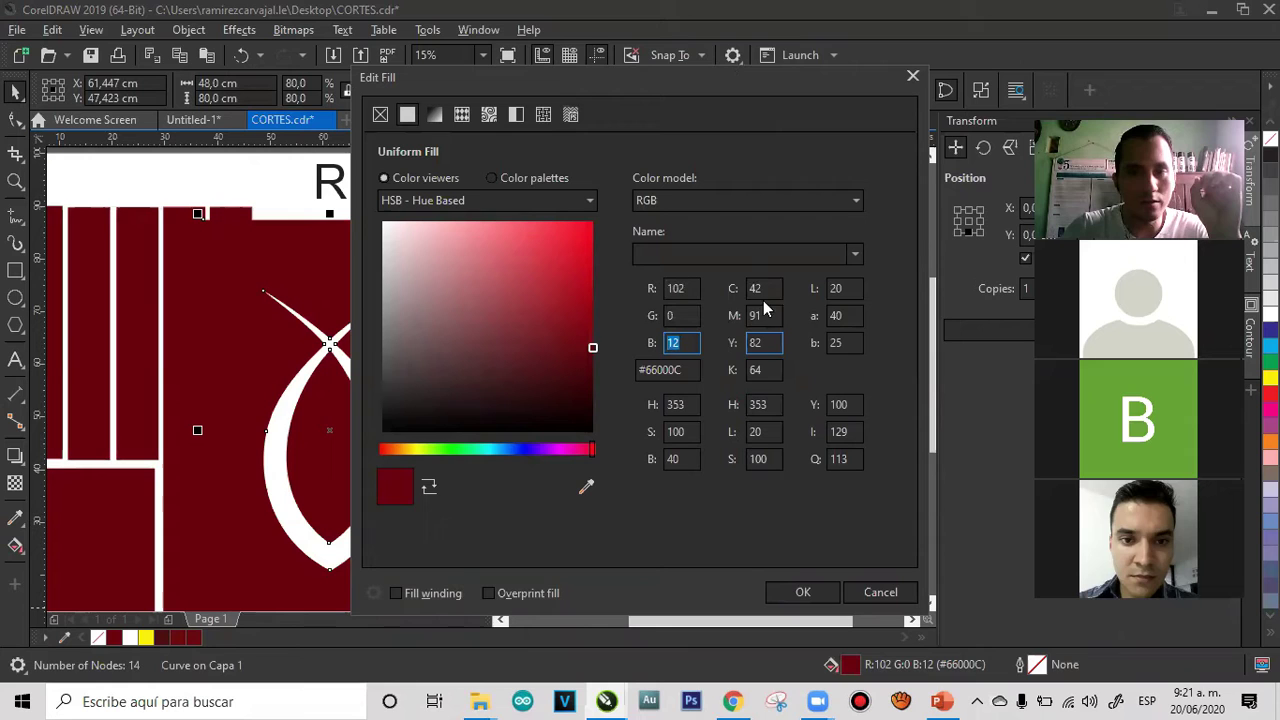
click(764, 342)
click(763, 369)
Try the CMYK color model on the RGB panel's fill, compare the panel on the canvas, and cancel the change
click(688, 200)
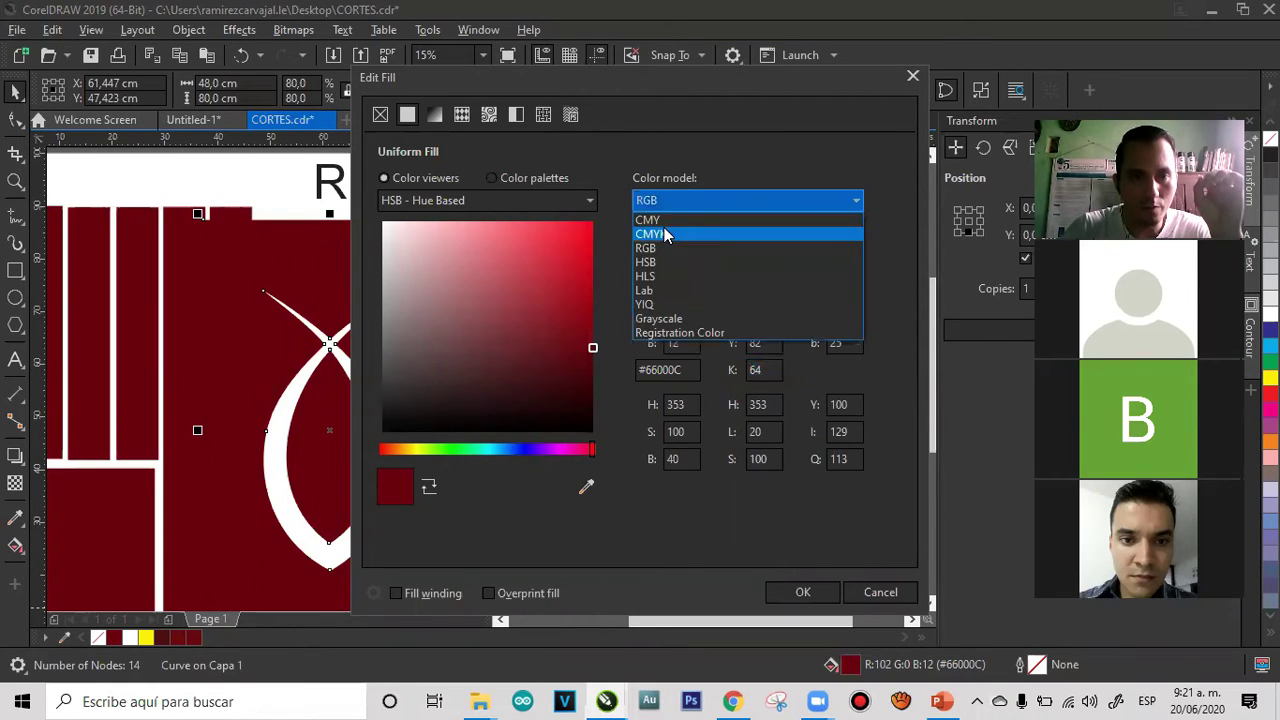
click(666, 231)
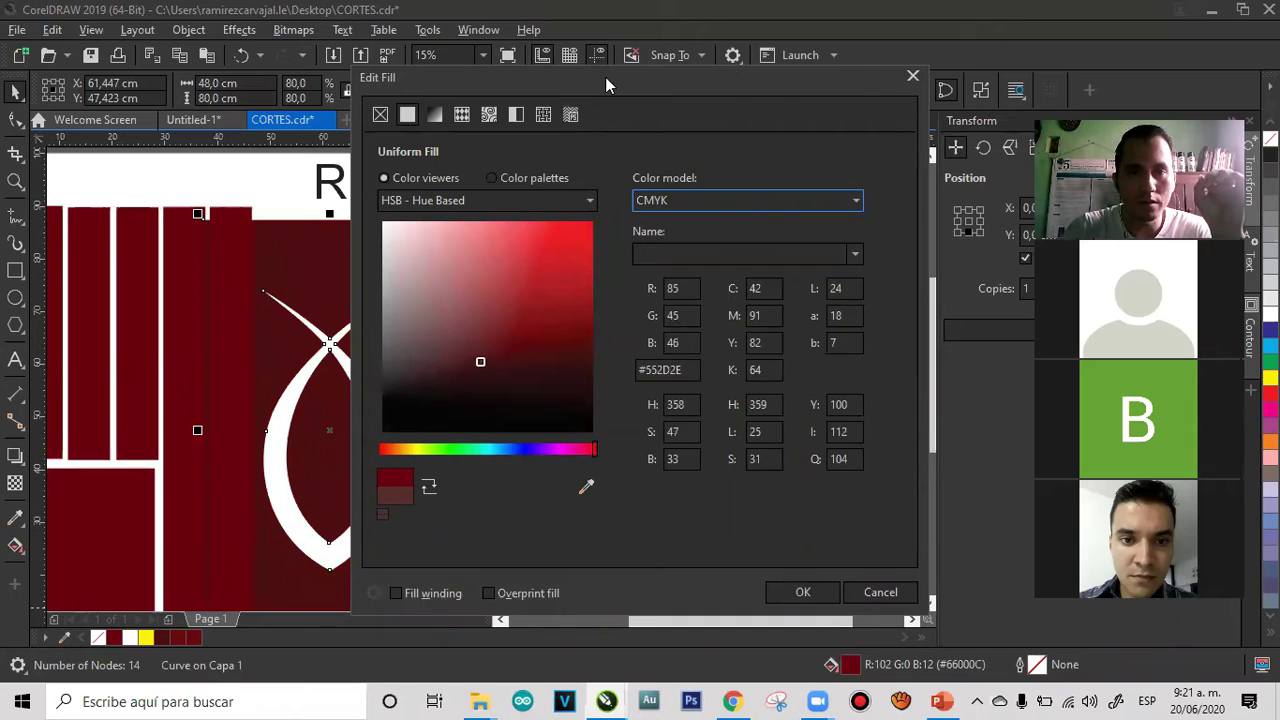
drag(605, 77, 848, 118)
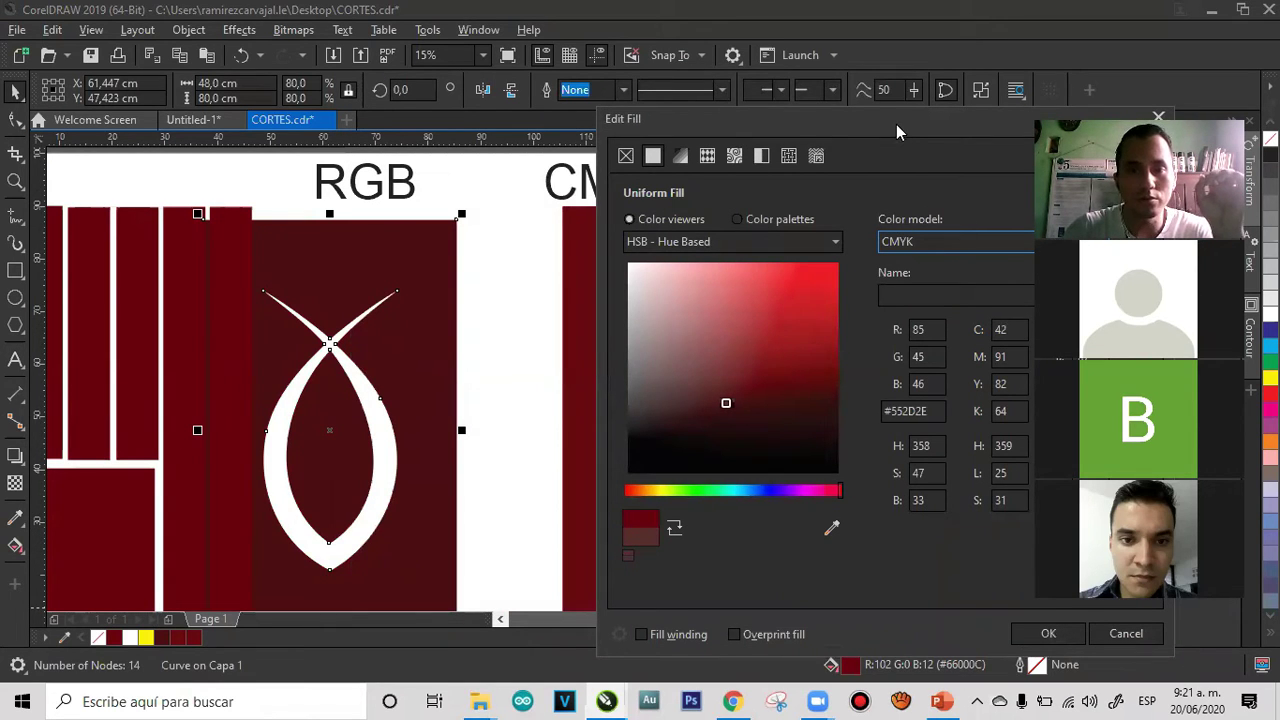
drag(896, 124, 580, 82)
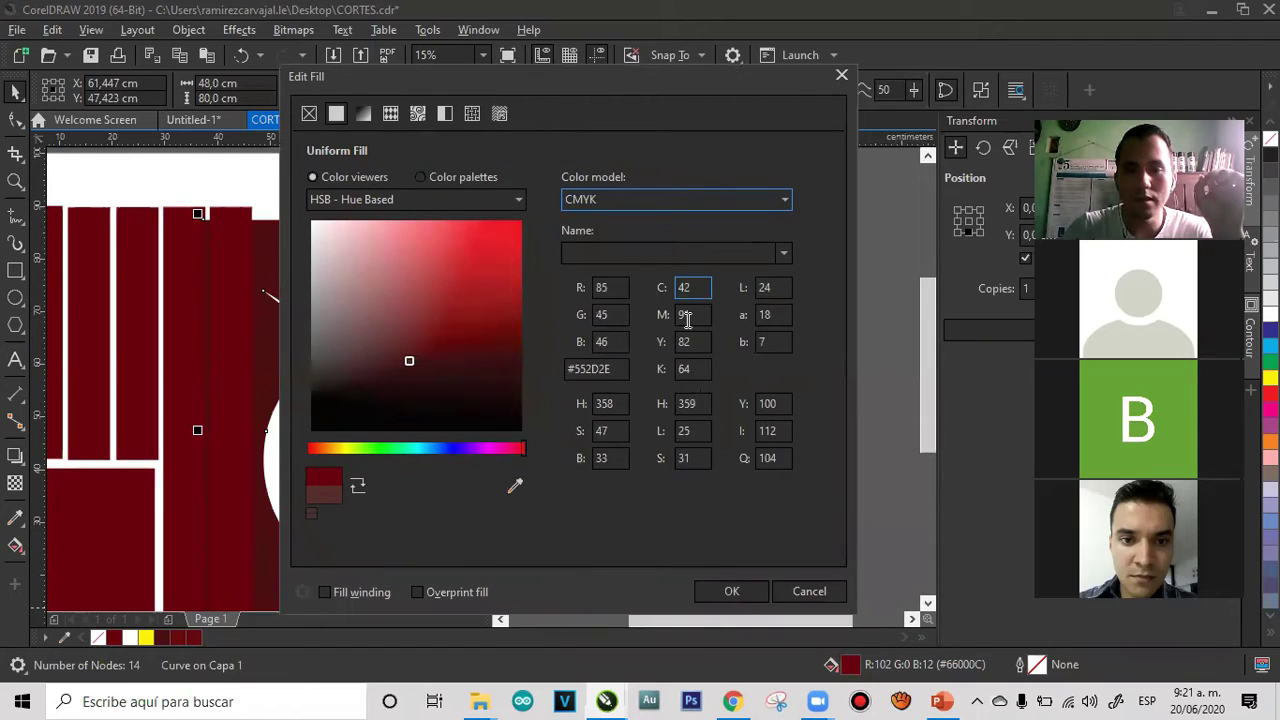
click(809, 591)
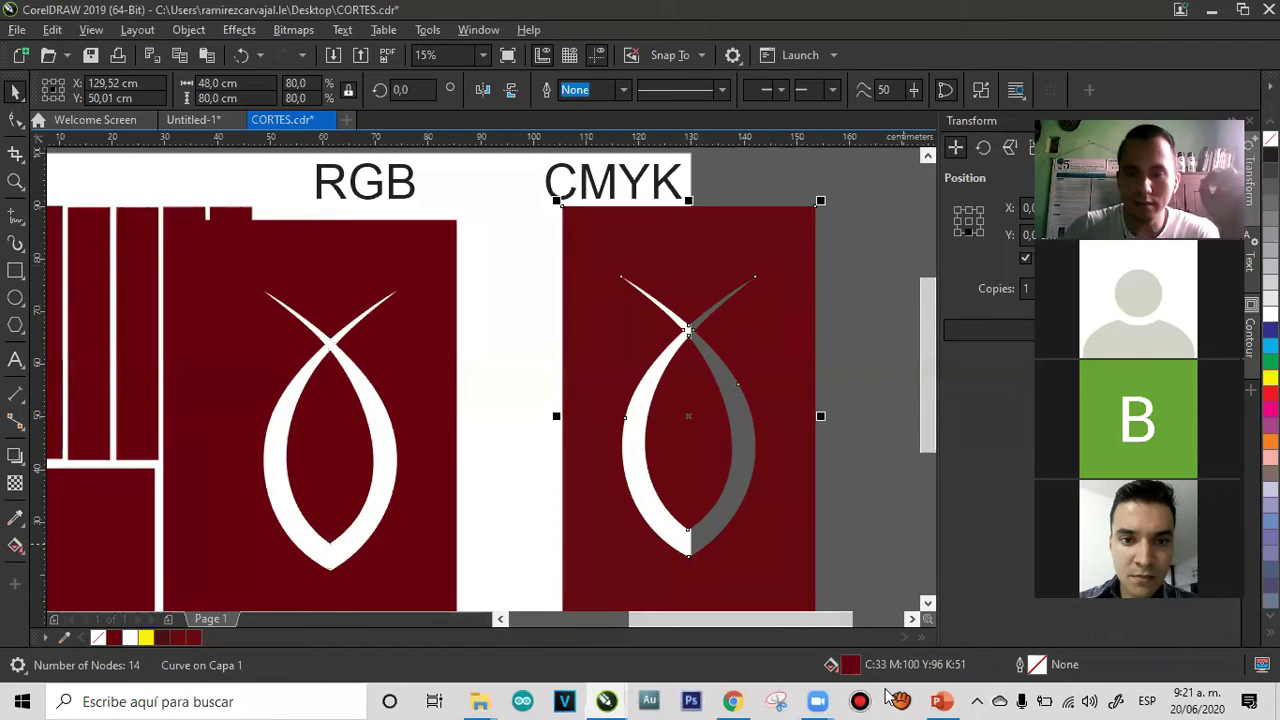
Examine the C, M, Y and K components and the hexadecimal code in the CMYK panel's fill settings
key(shift+F11)
click(766, 288)
click(755, 315)
double_click(749, 346)
double_click(762, 369)
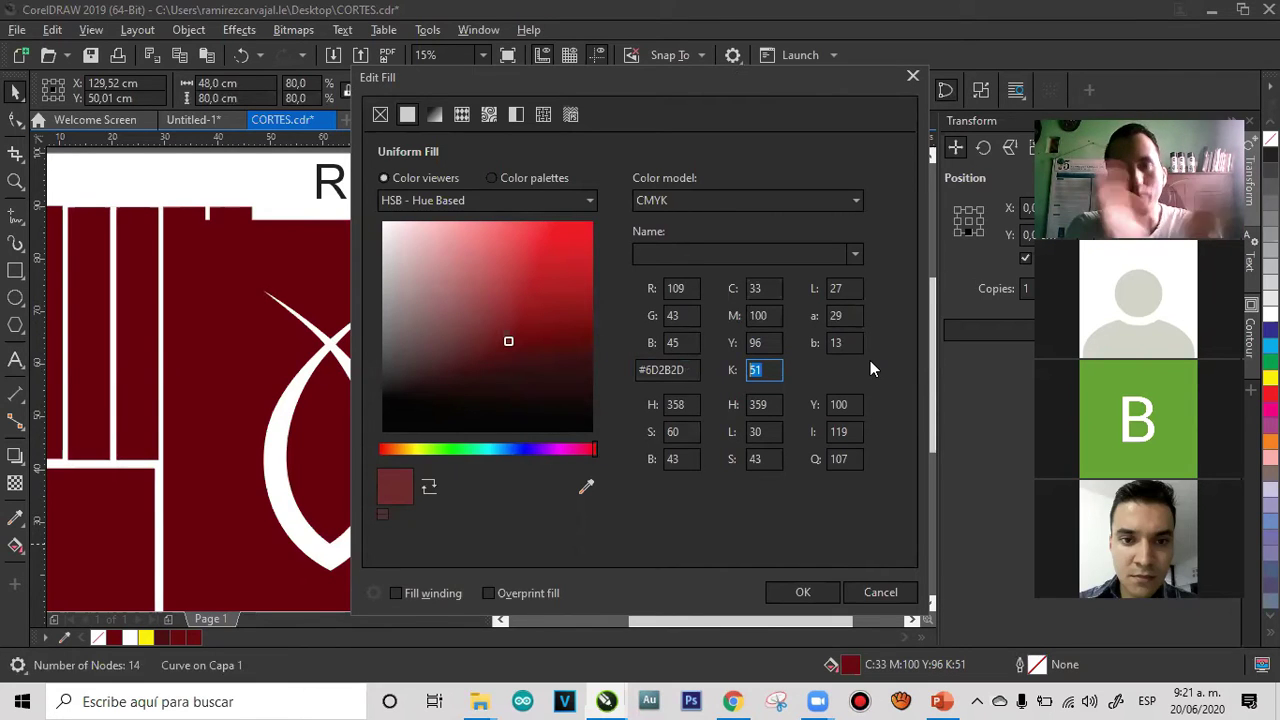
double_click(757, 290)
double_click(762, 316)
double_click(757, 343)
double_click(757, 369)
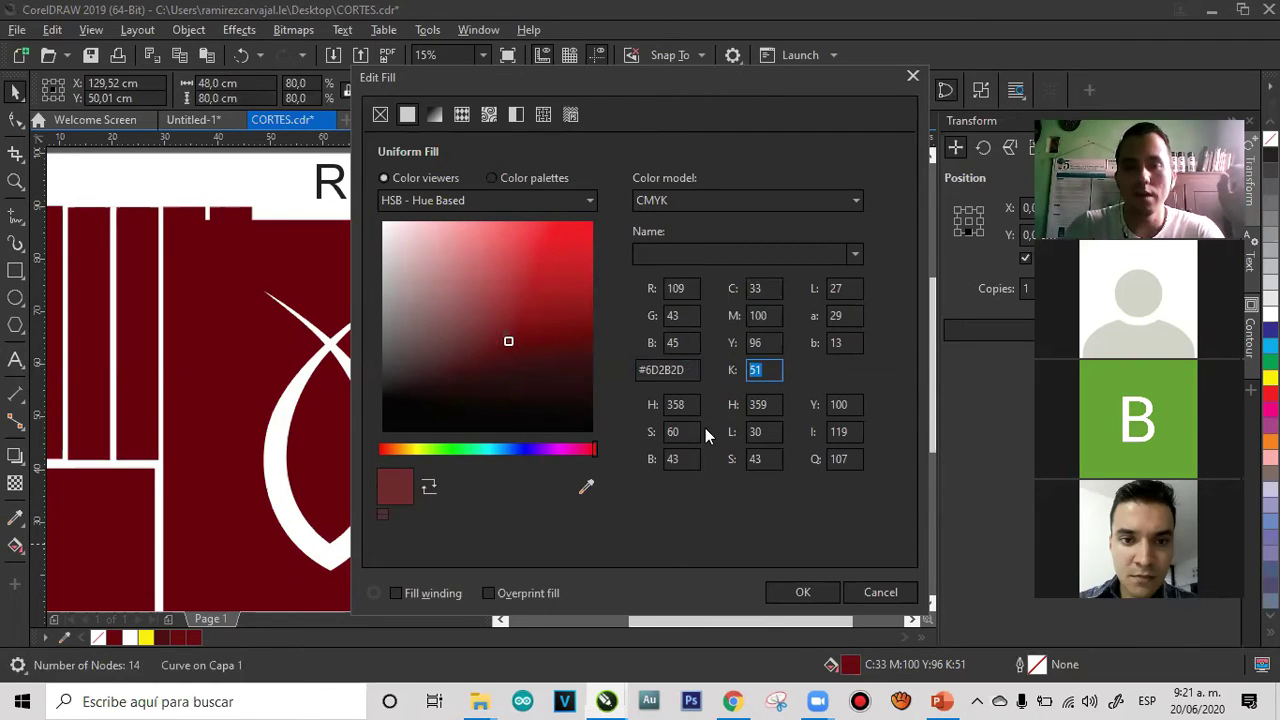
drag(690, 367, 539, 346)
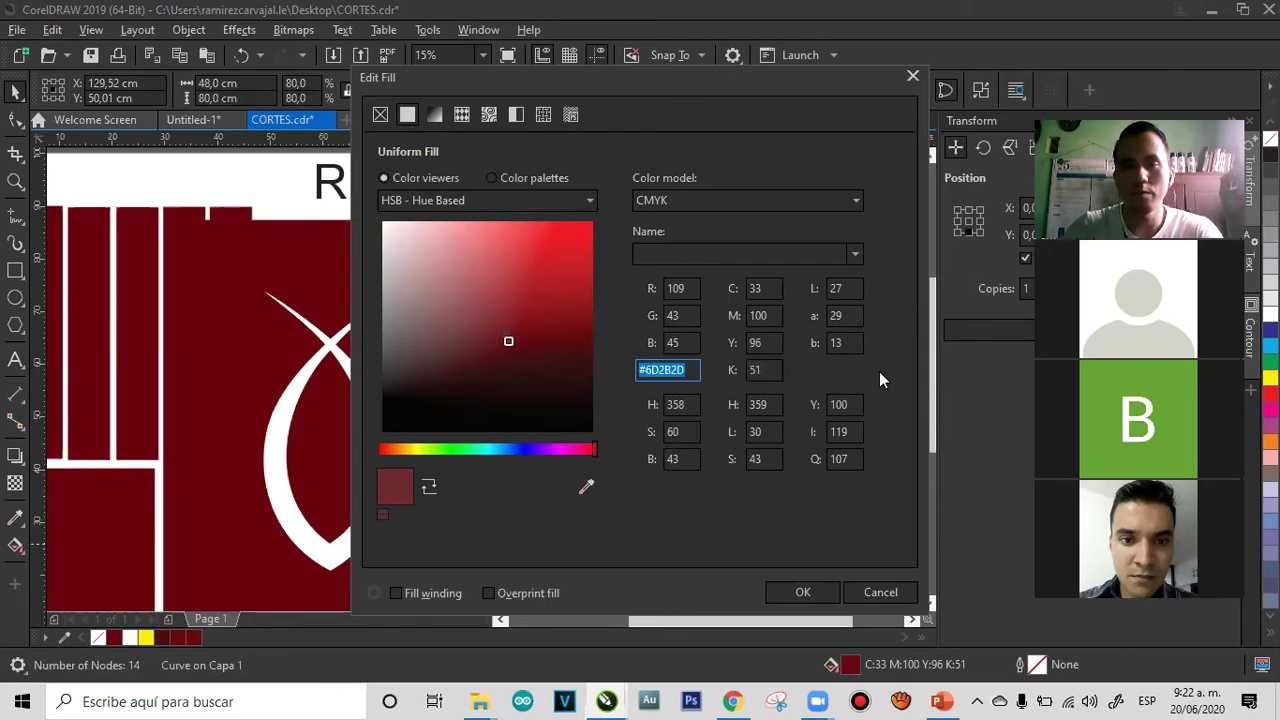
Show the color palettes for the CMYK panel's fill, load the RGB Palette and look through the palette libraries
click(508, 177)
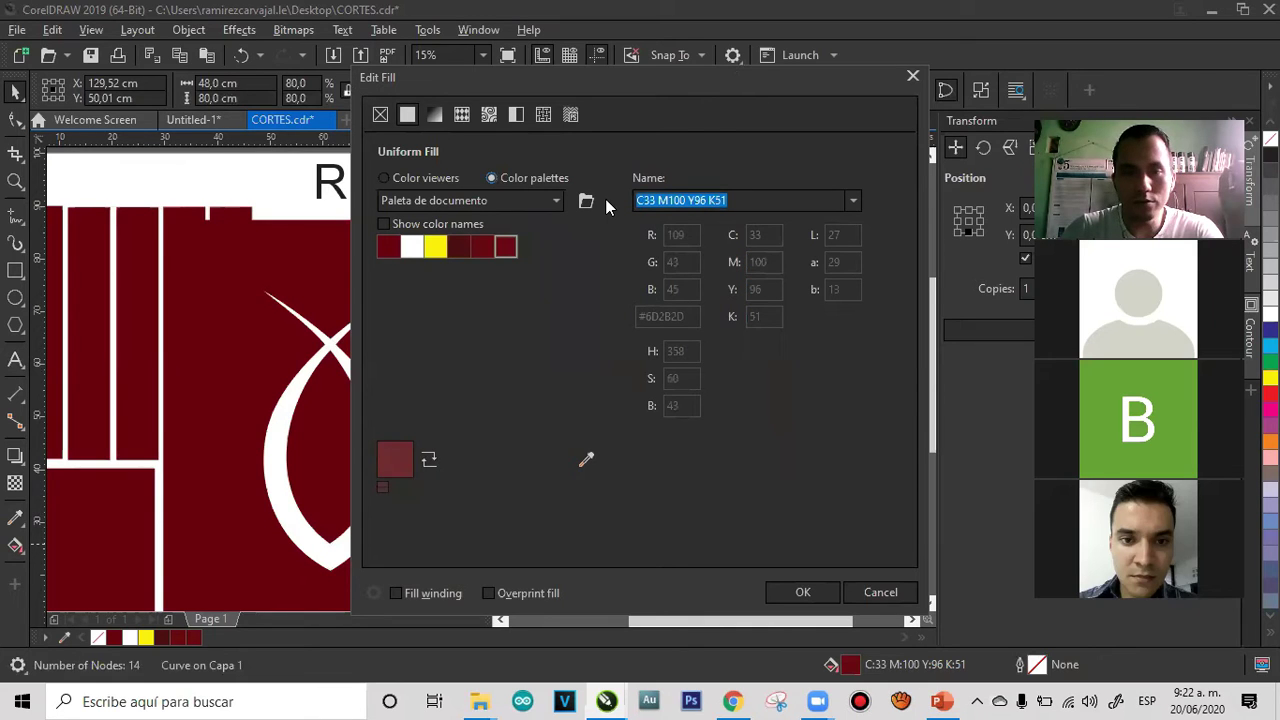
click(480, 202)
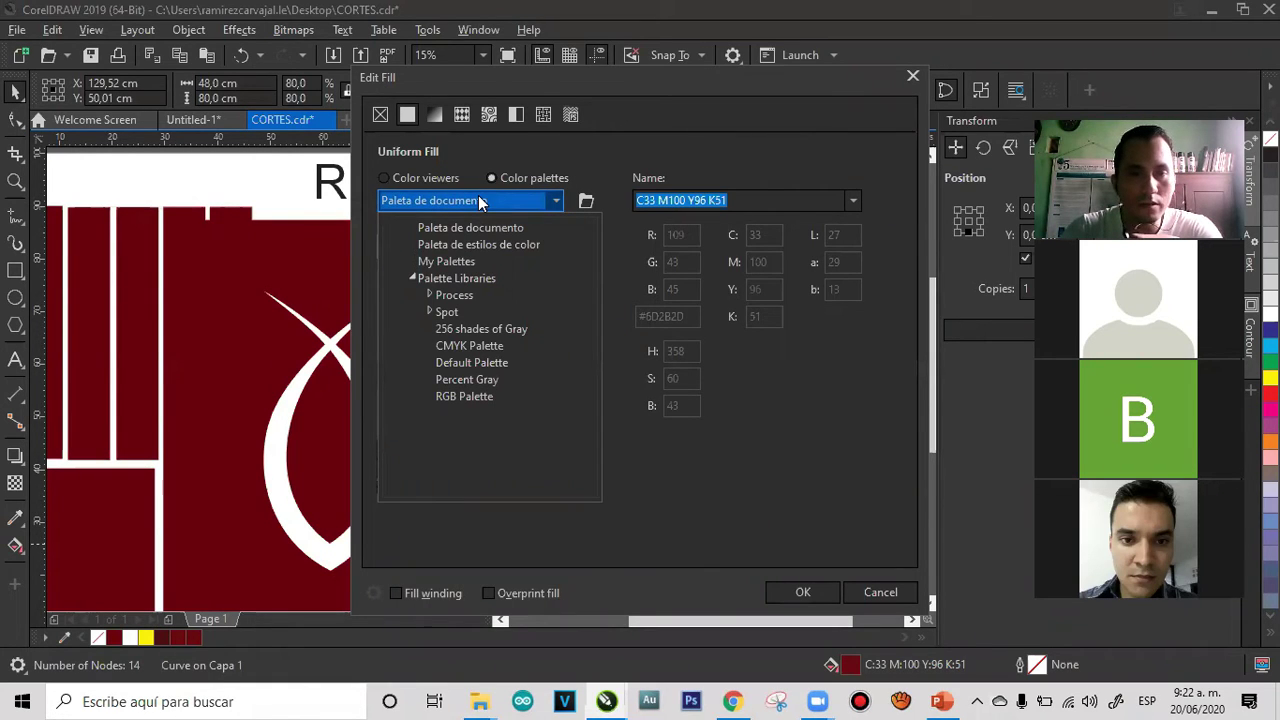
click(474, 395)
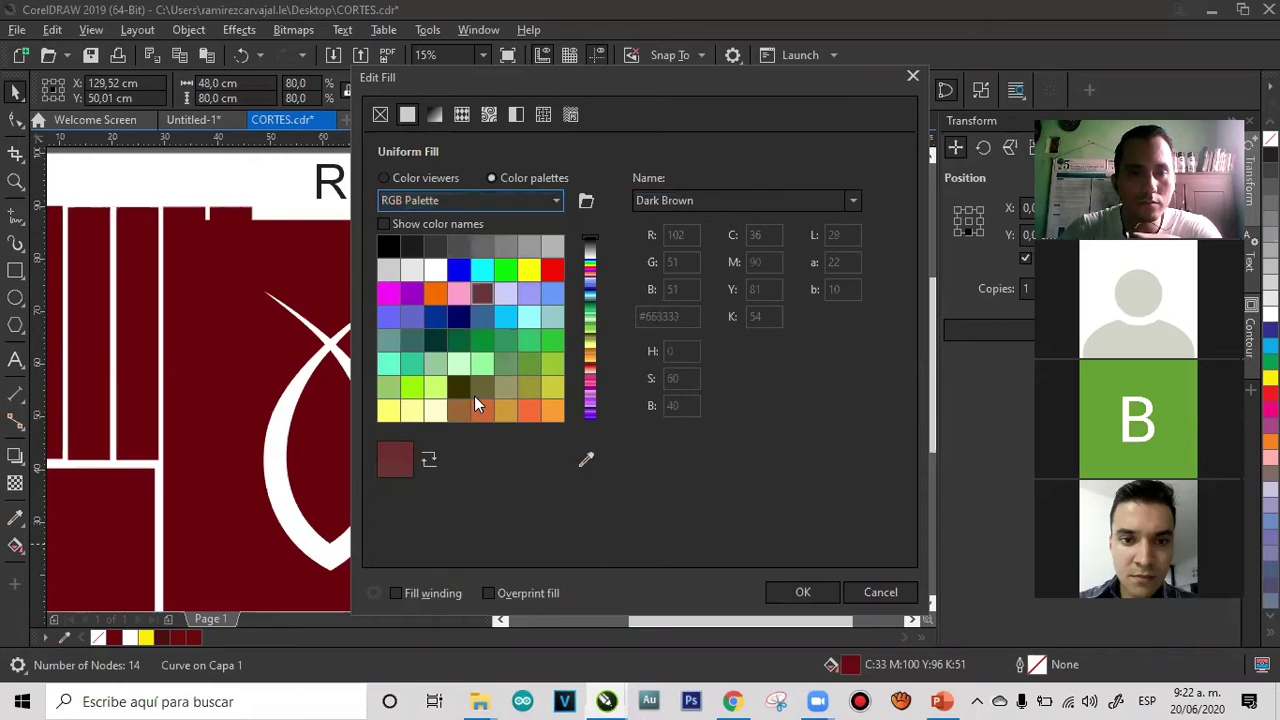
click(424, 203)
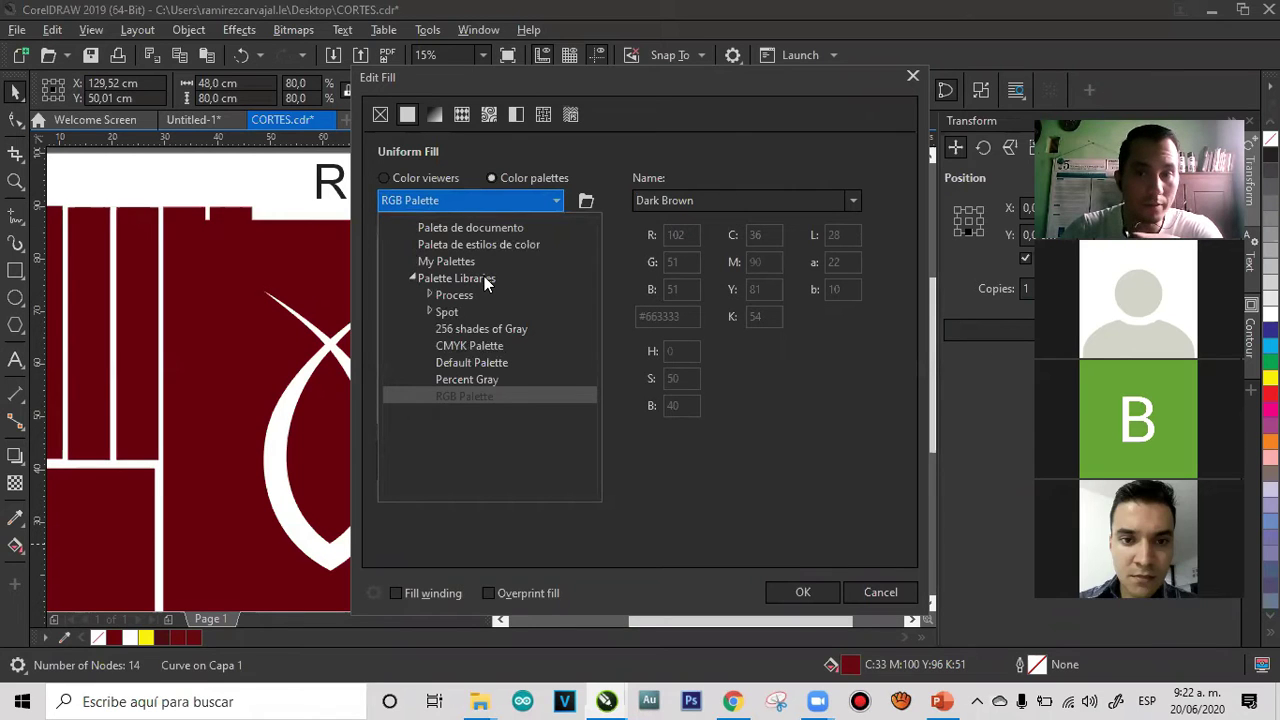
click(557, 203)
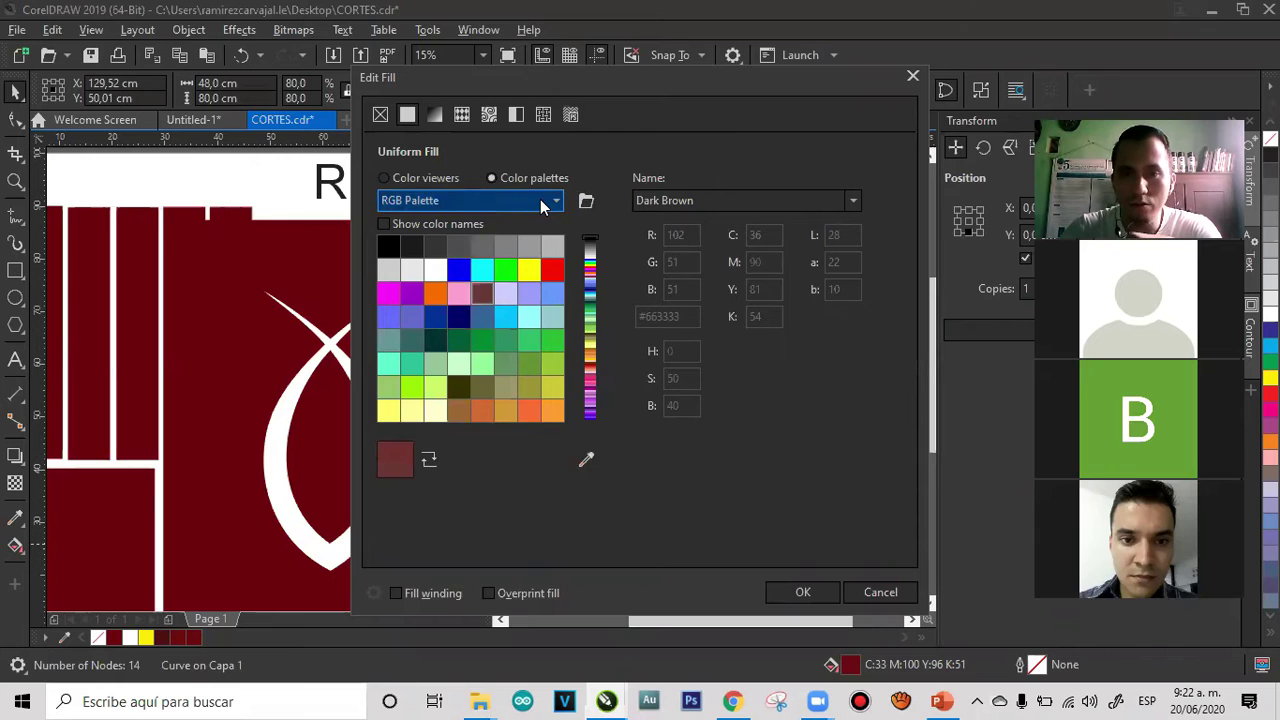
click(545, 203)
click(430, 200)
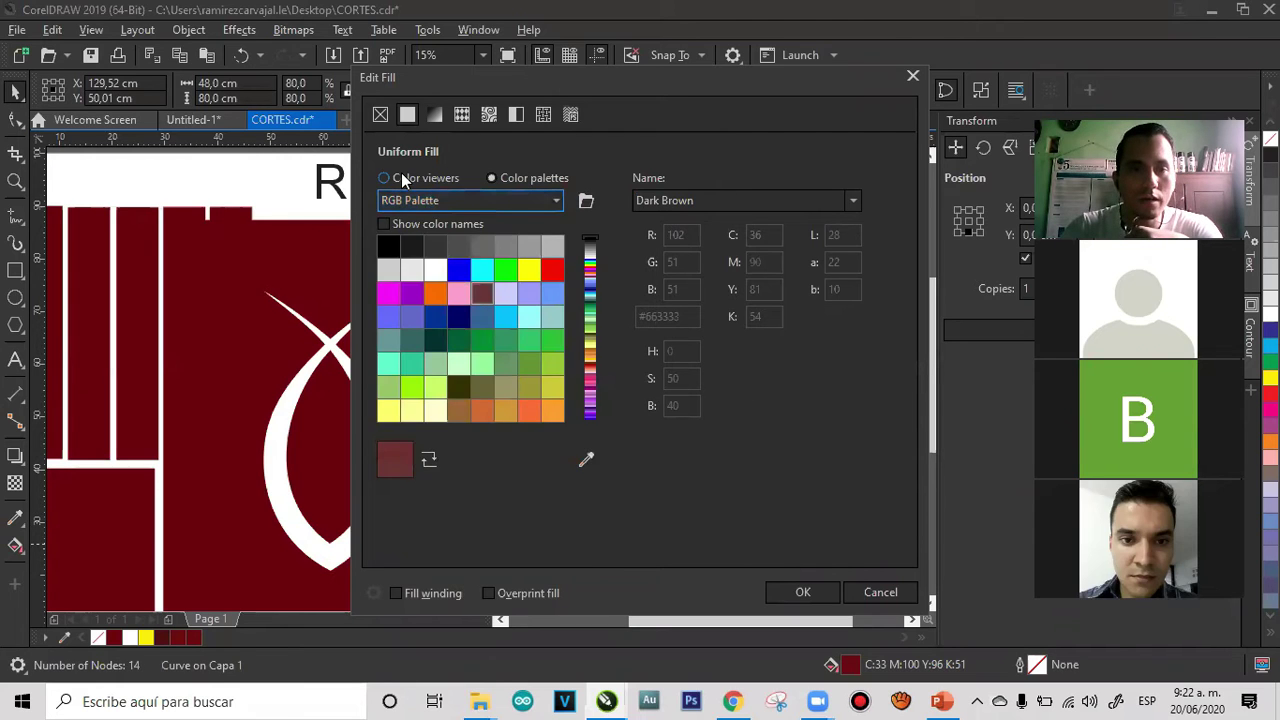
Preview the HSB - Wheel Based color viewer for the fill and return to HSB - Hue Based
click(401, 174)
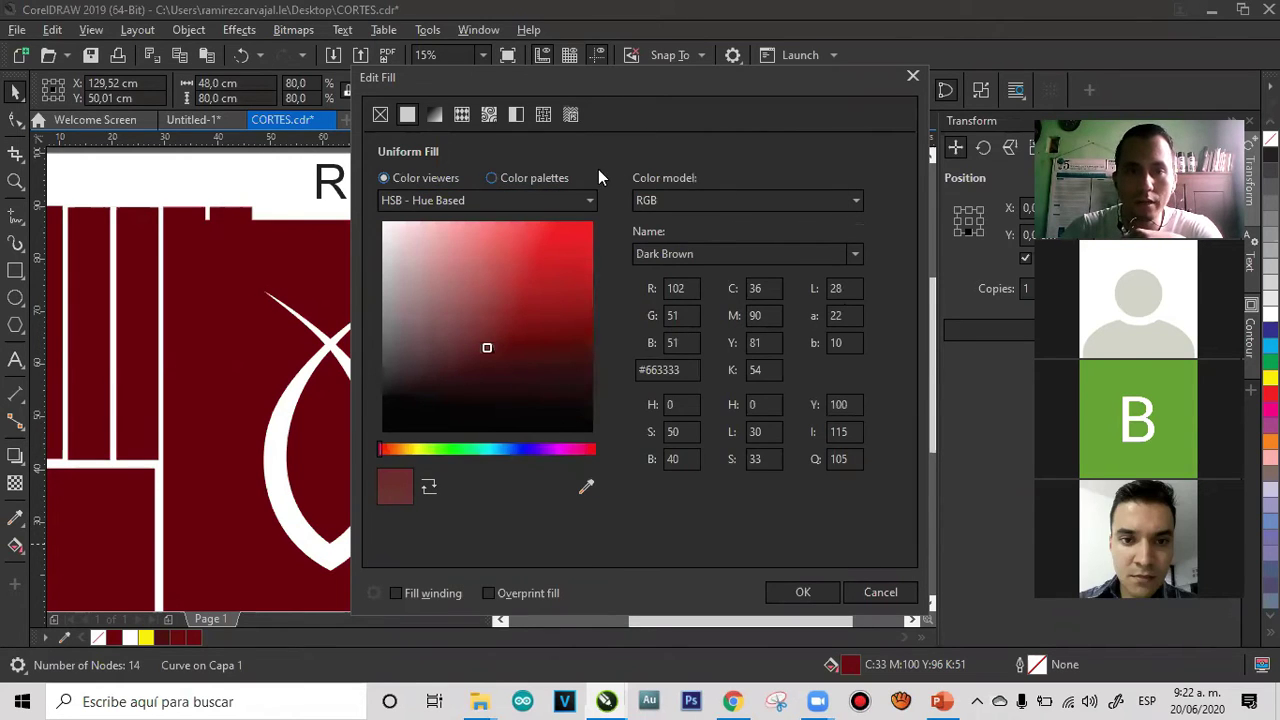
click(574, 199)
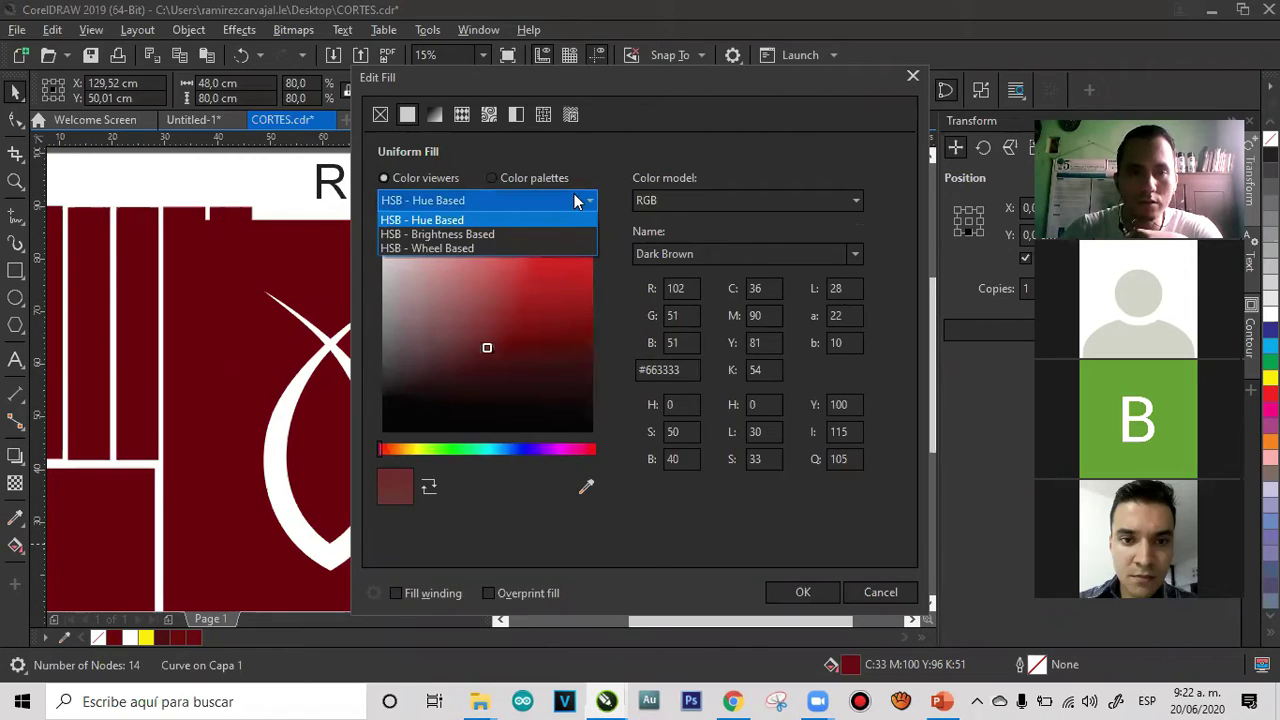
click(461, 248)
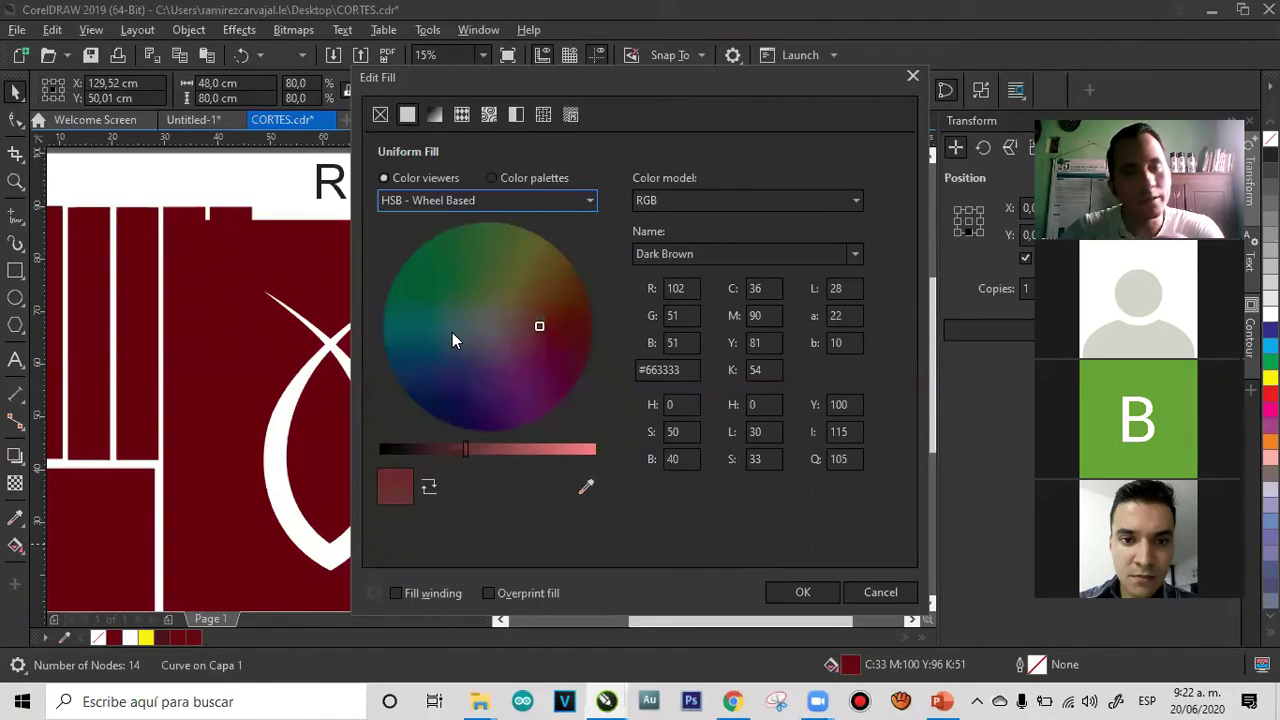
click(452, 197)
click(458, 215)
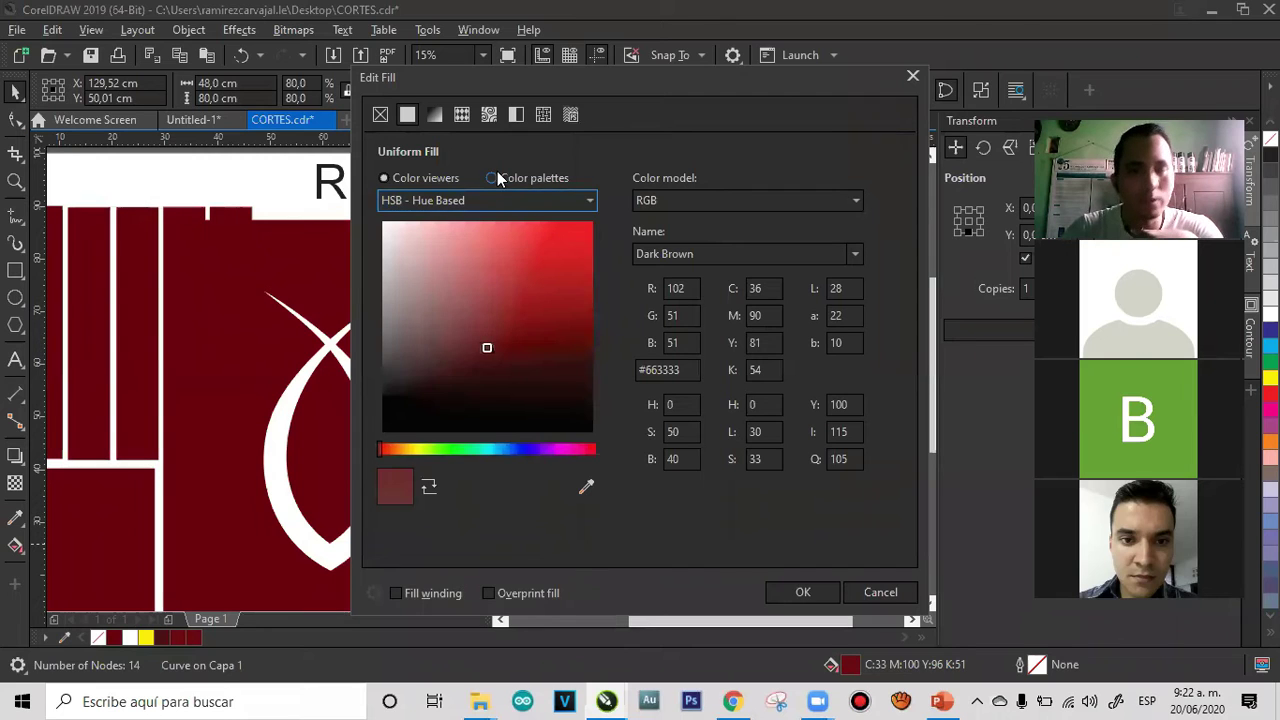
Look through the named colors of the RGB Palette without choosing another one
click(497, 177)
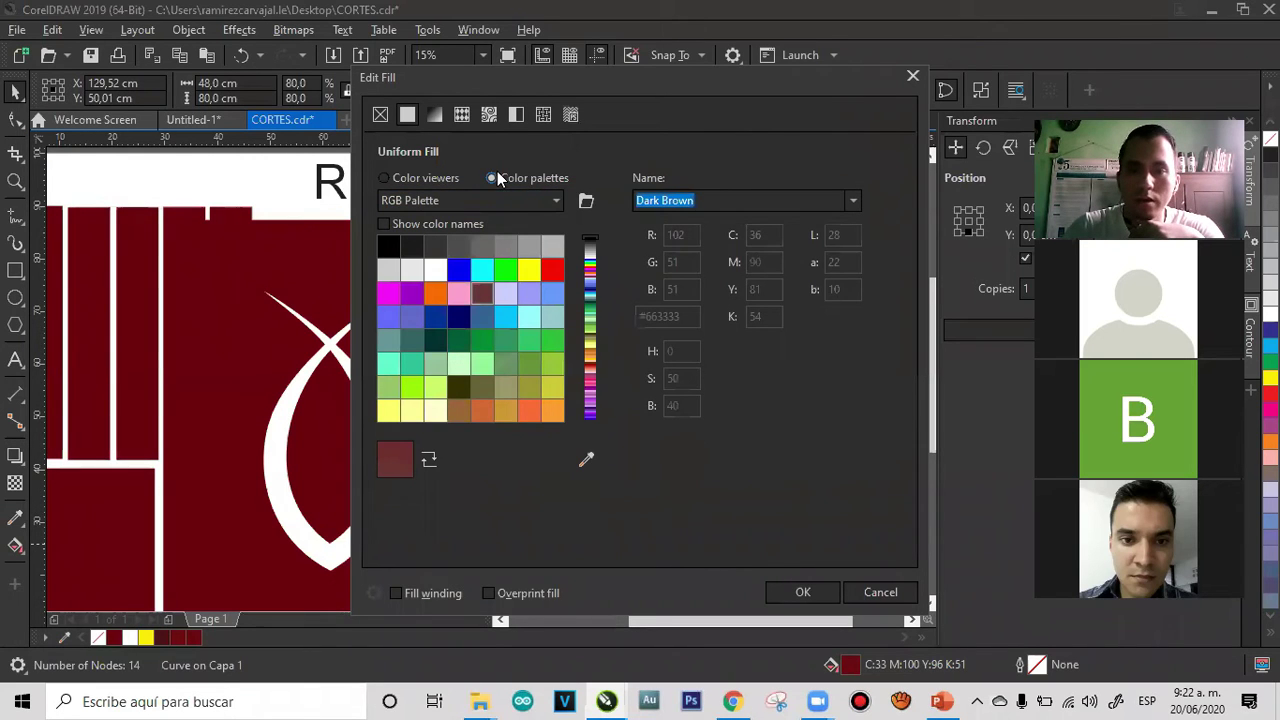
click(853, 201)
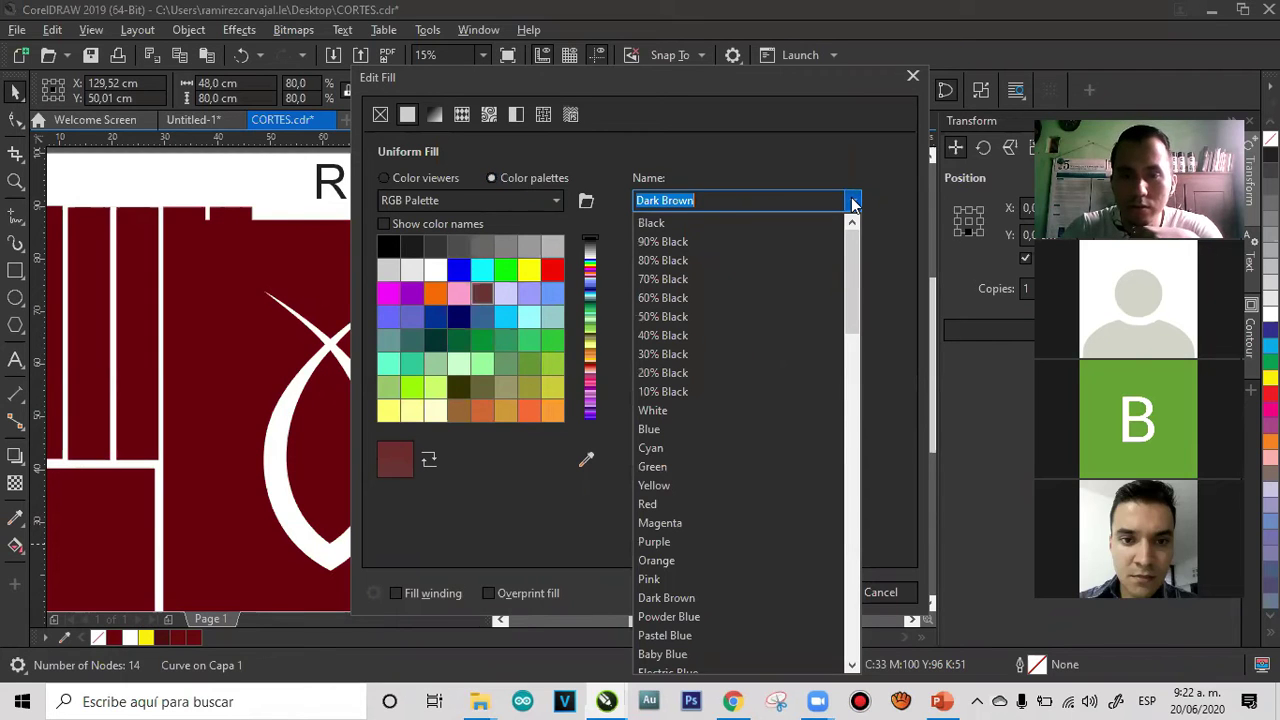
drag(855, 295, 856, 200)
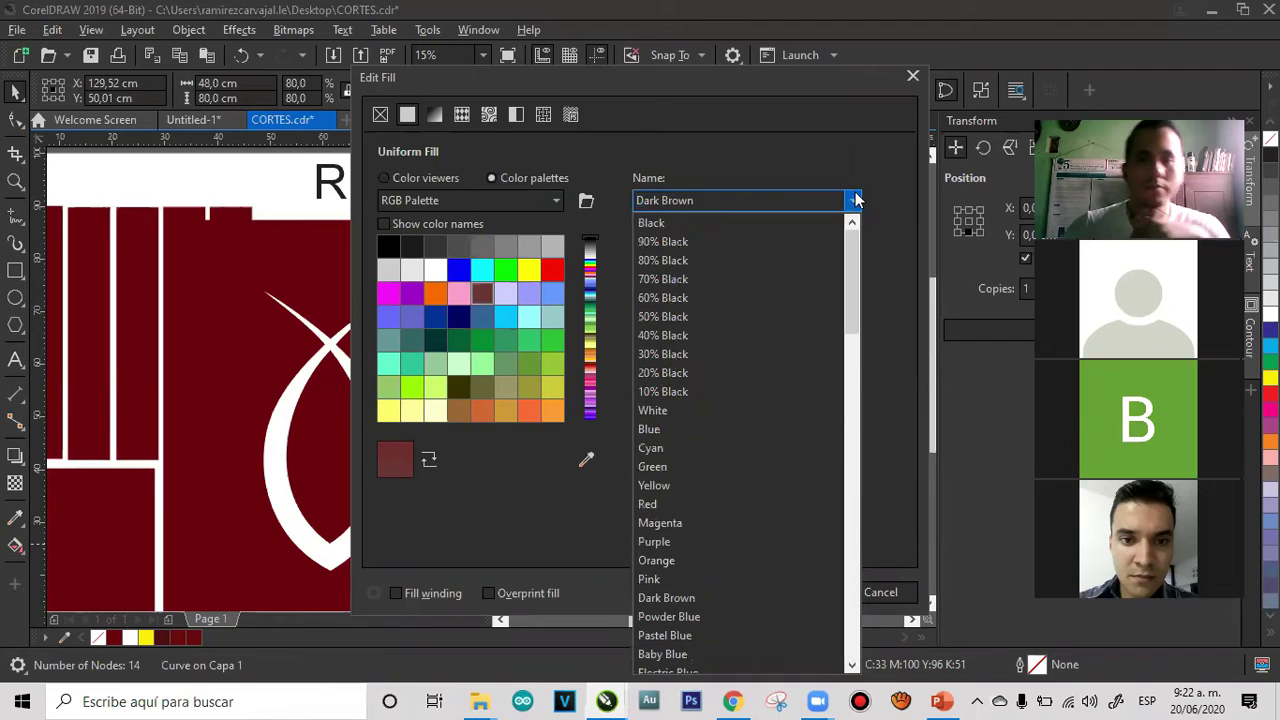
click(856, 200)
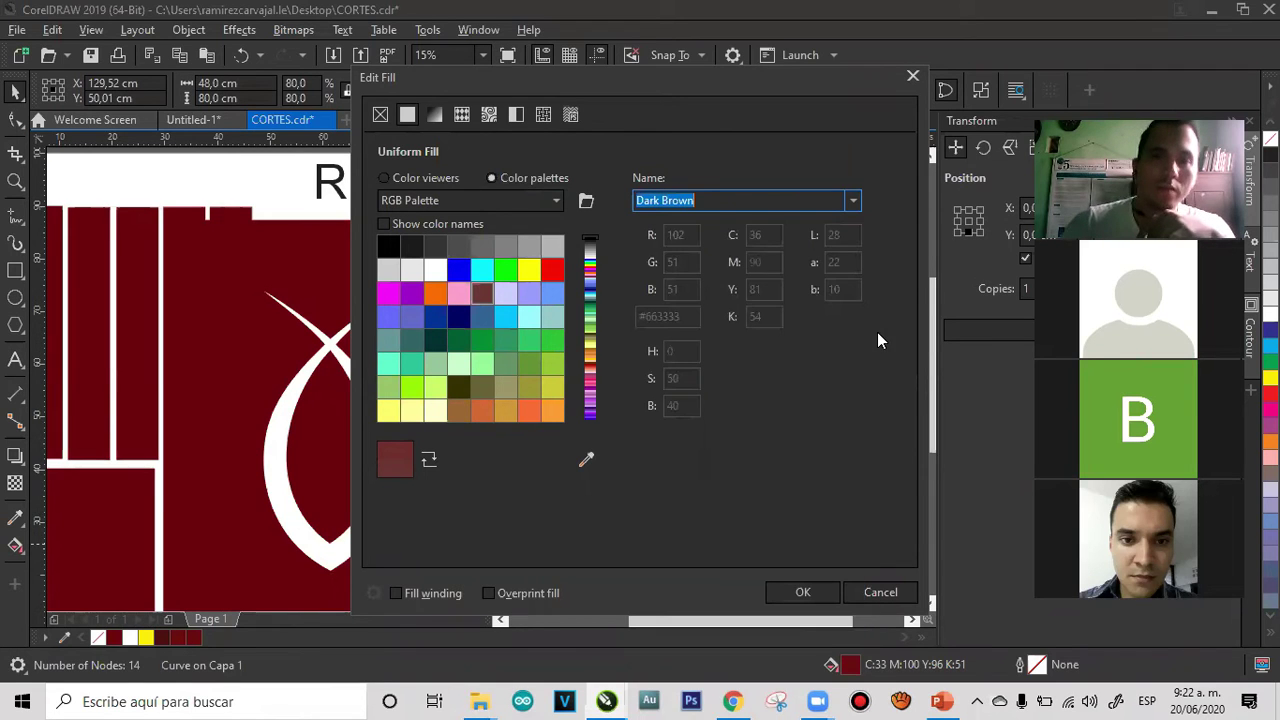
Return to the color viewers and examine the RGB, CMYK and hexadecimal values of the Dark Brown color
click(429, 182)
click(680, 290)
click(678, 316)
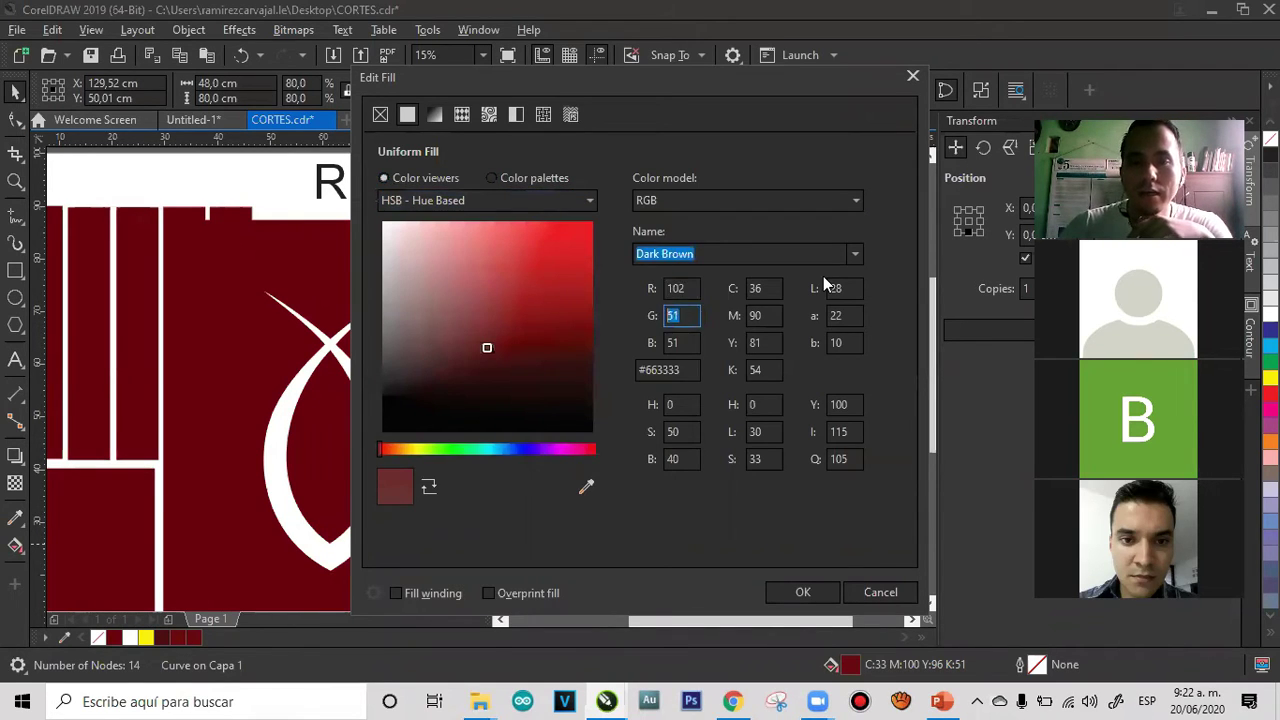
click(760, 289)
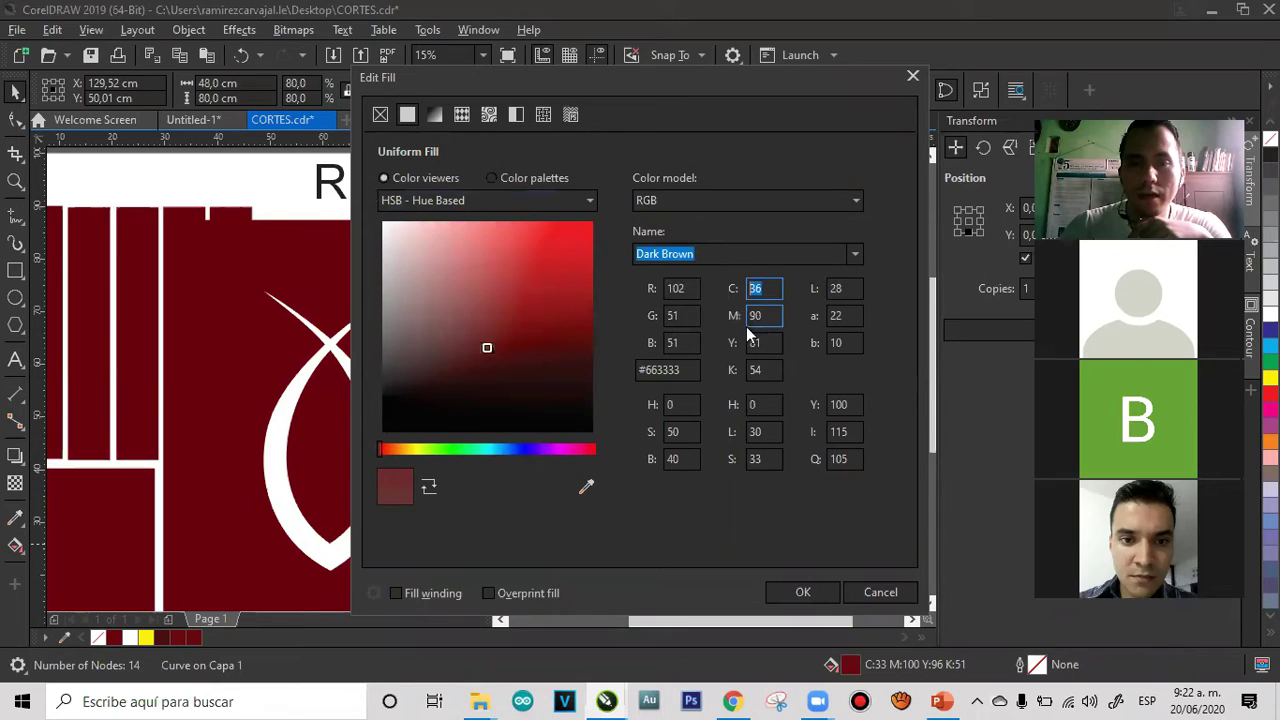
drag(683, 369, 611, 374)
drag(694, 369, 634, 374)
click(681, 369)
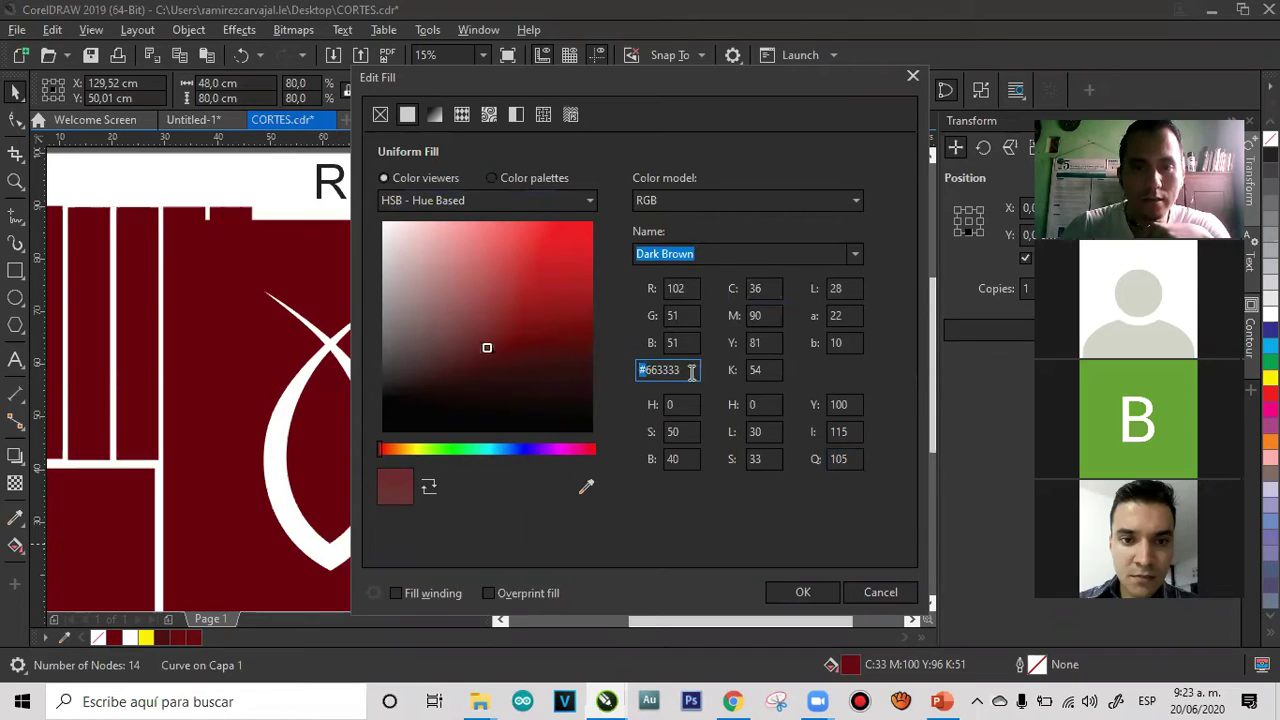
double_click(693, 379)
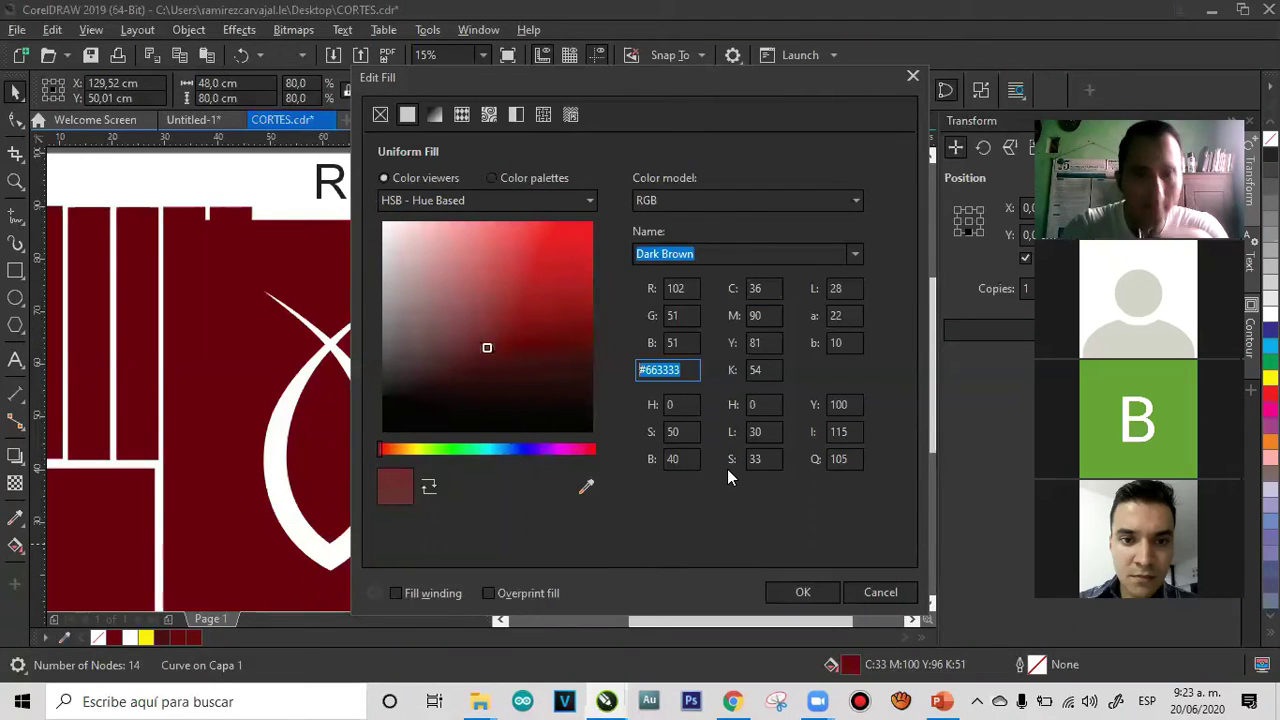
click(693, 371)
double_click(693, 371)
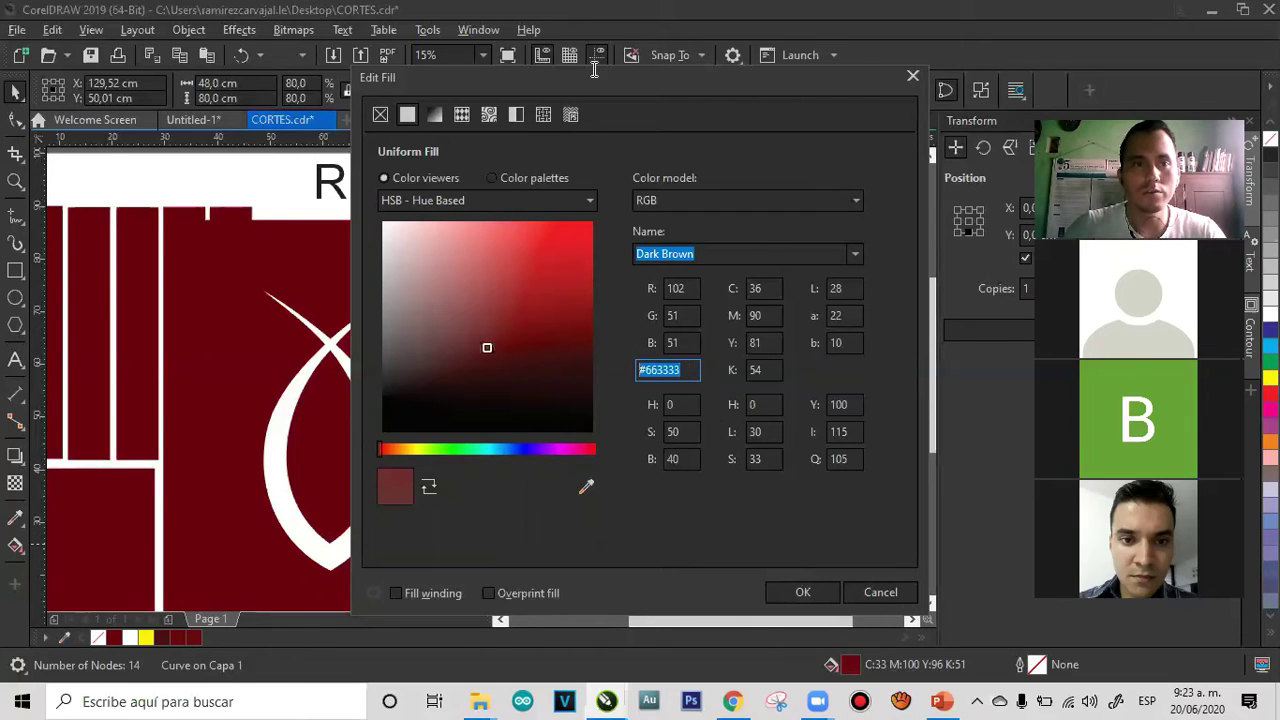
key(alt+Tab)
text(www.blo)
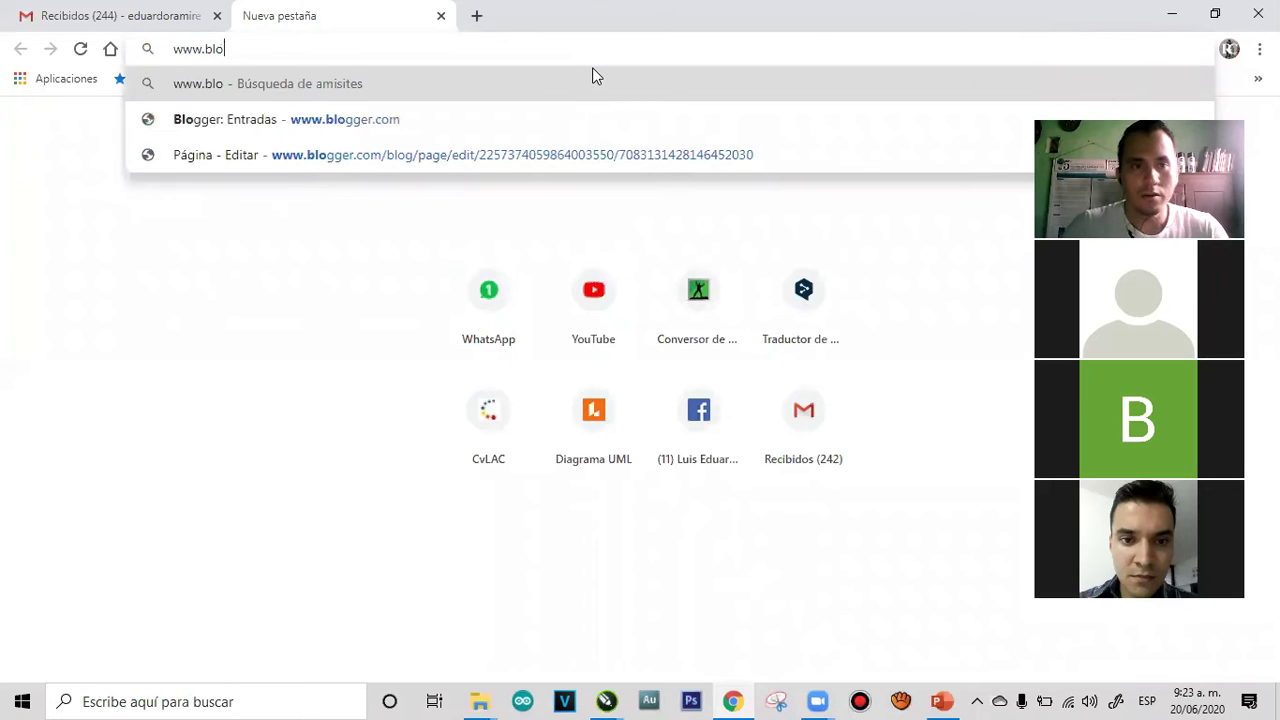
key(Down)
key(Return)
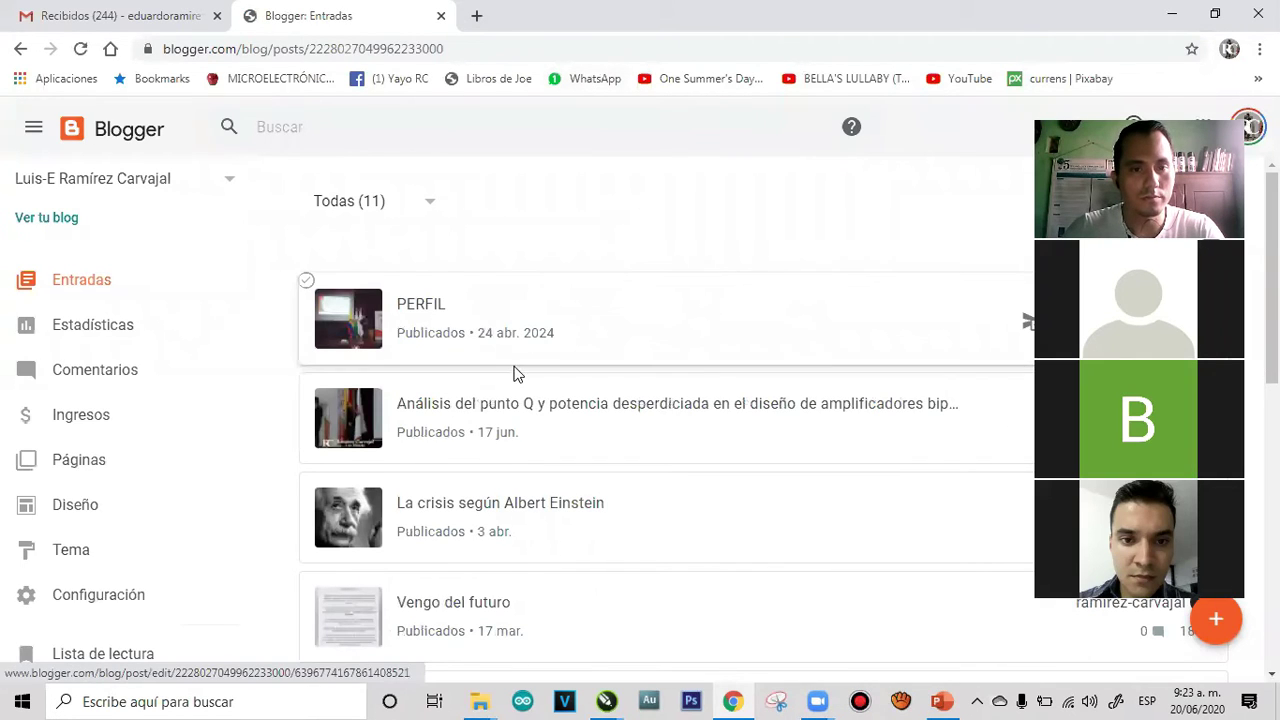
Open the customization of the blog's Notable Light theme and show its background and main color settings
drag(257, 225, 255, 334)
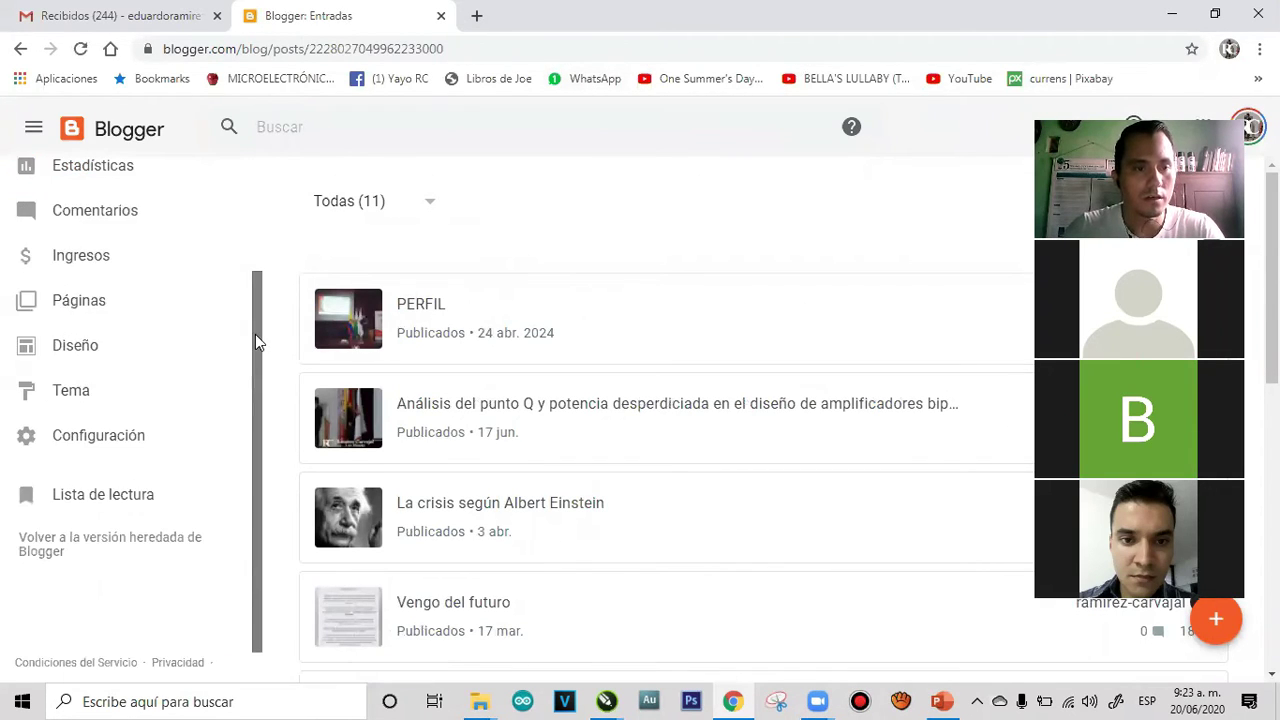
click(58, 393)
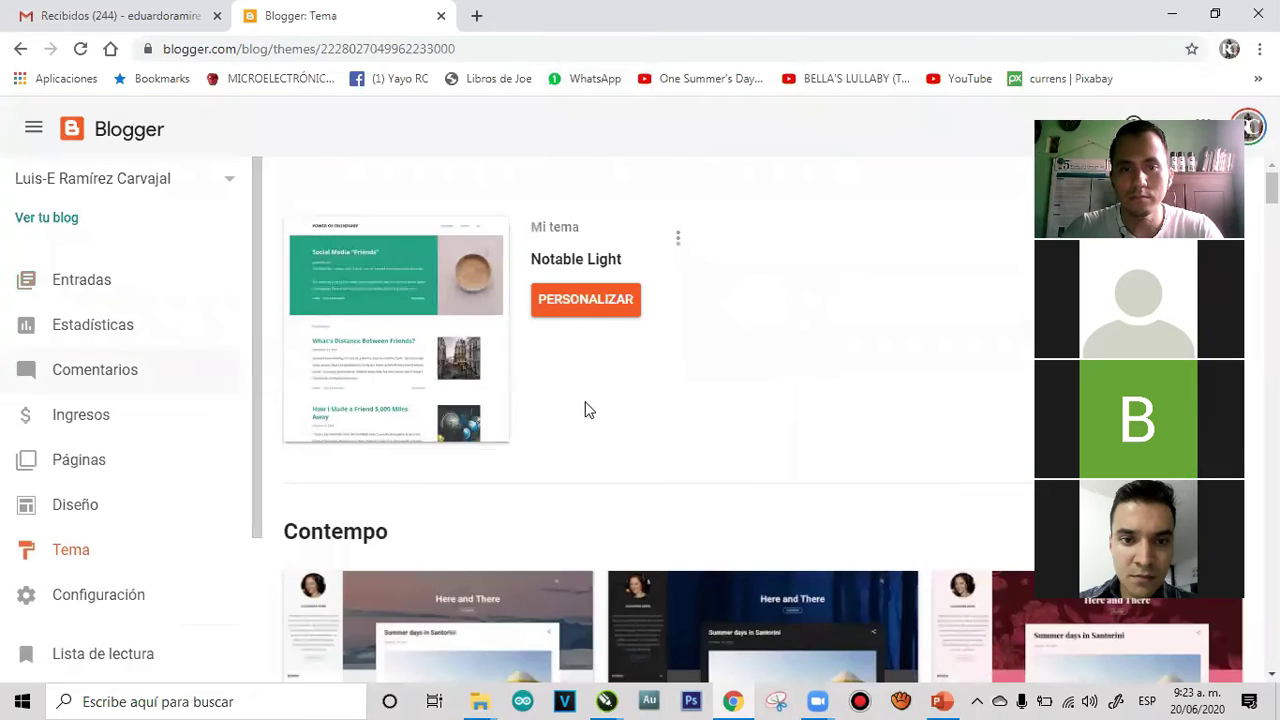
click(592, 306)
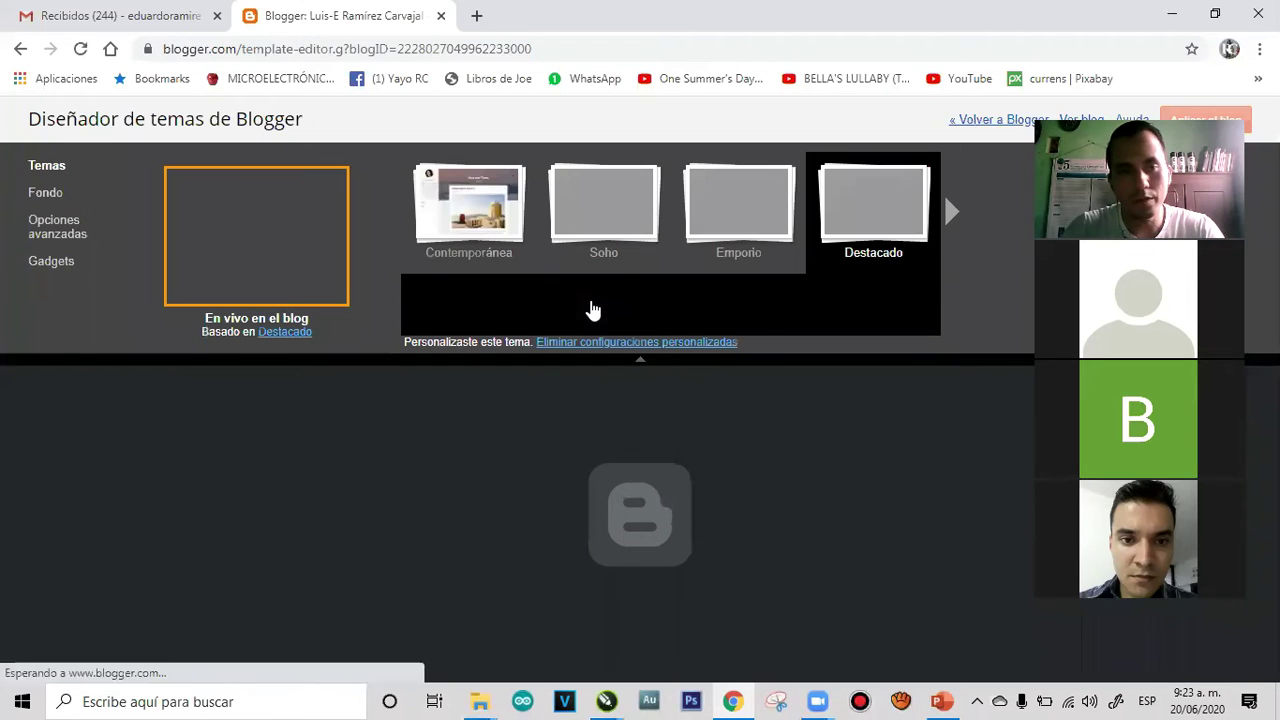
click(45, 194)
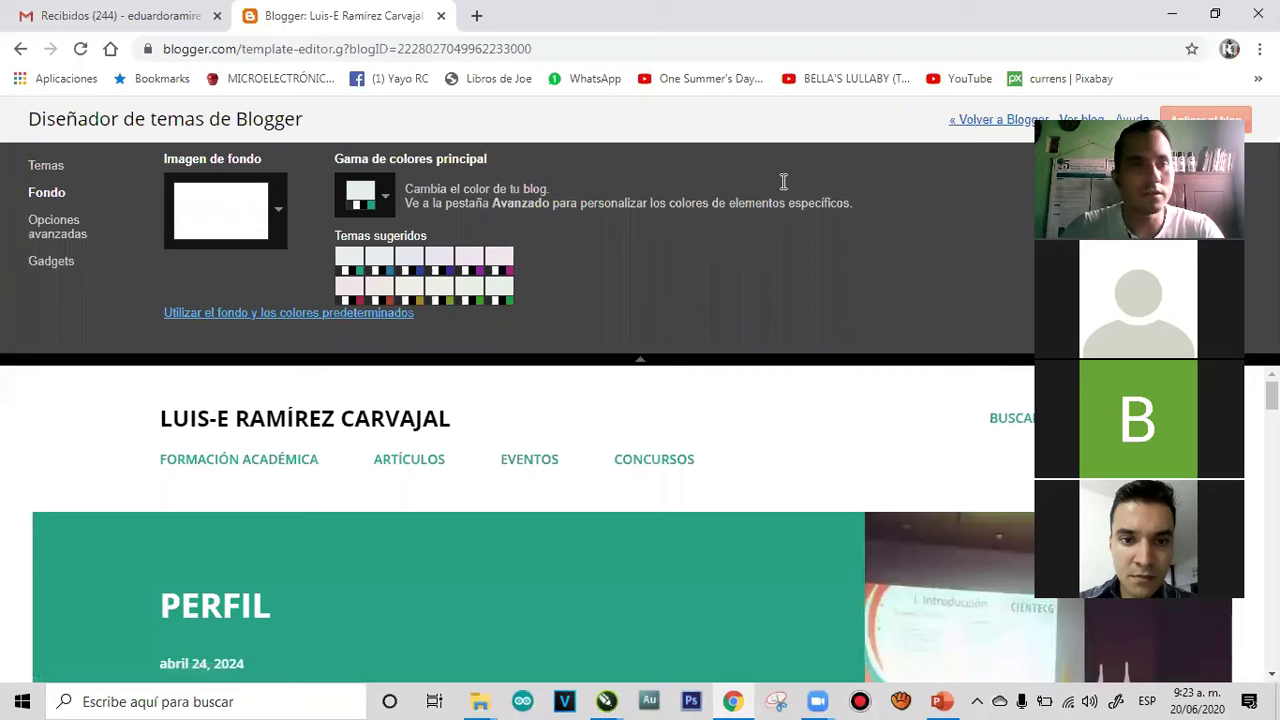
Open the theme's advanced options and show the color settings of the featured post (Entrada destacada)
click(67, 232)
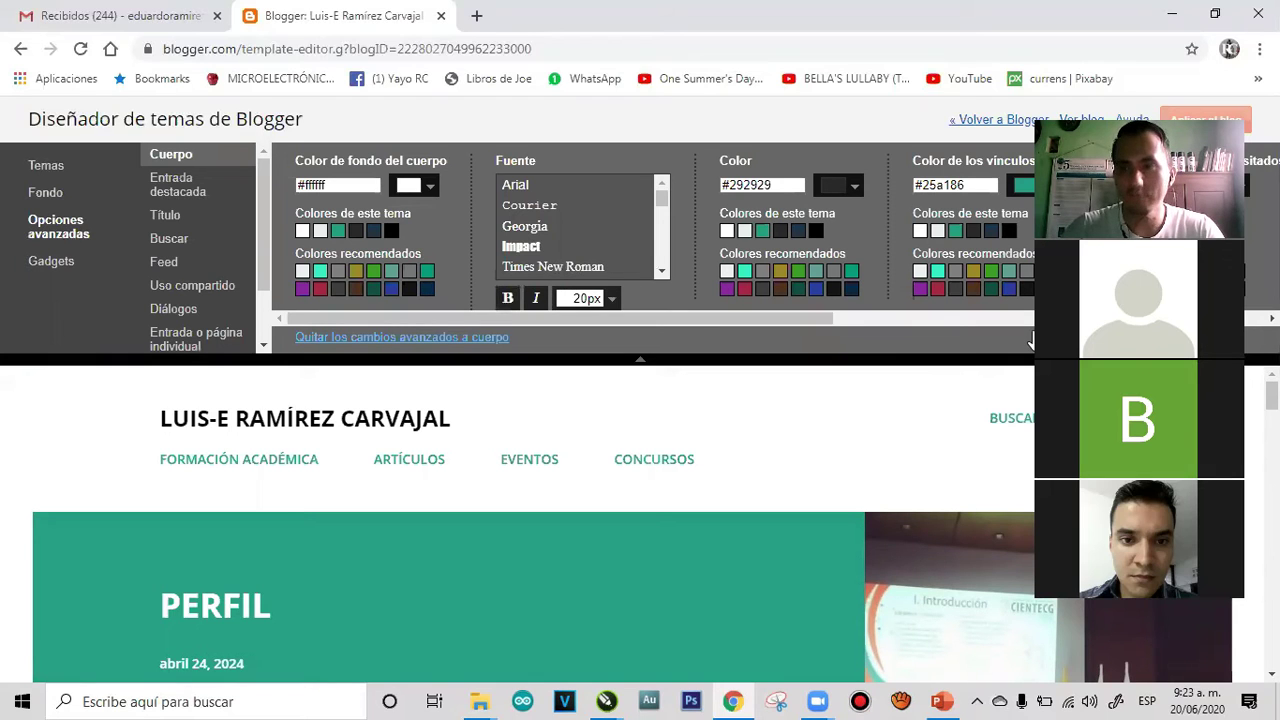
drag(1032, 338, 942, 338)
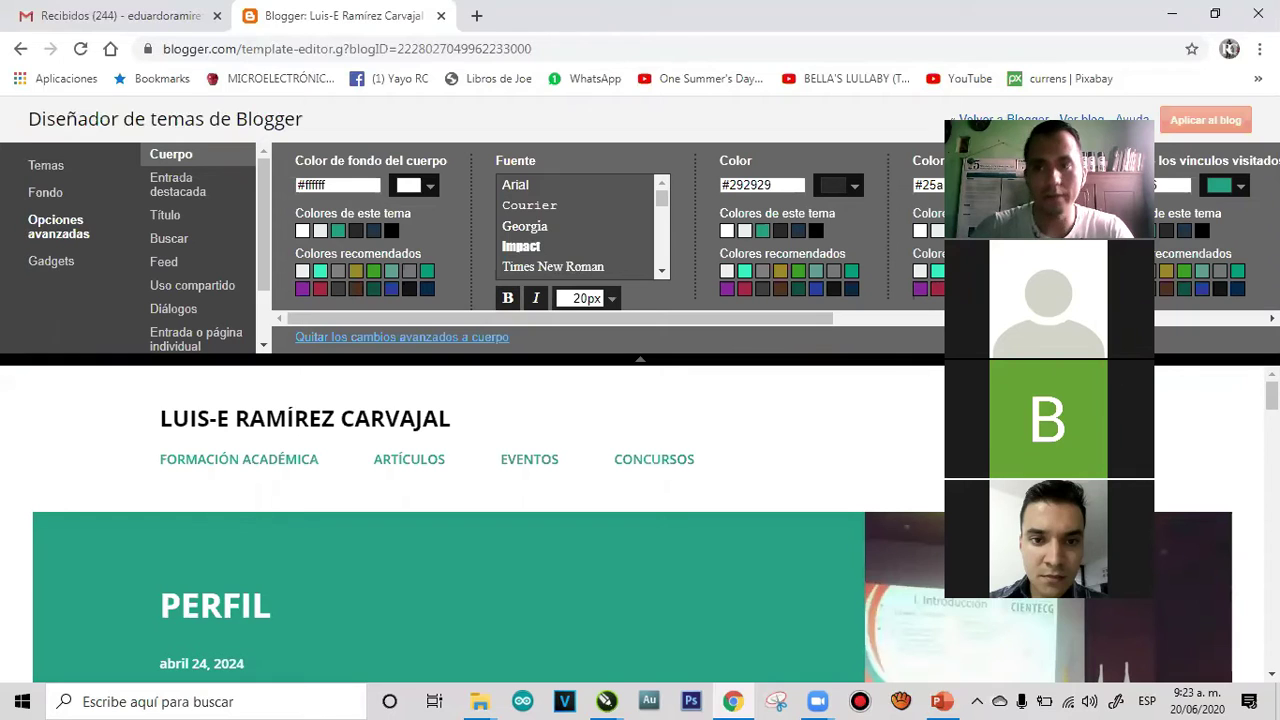
scroll(640, 520, down, 2)
scroll(640, 520, up, 1)
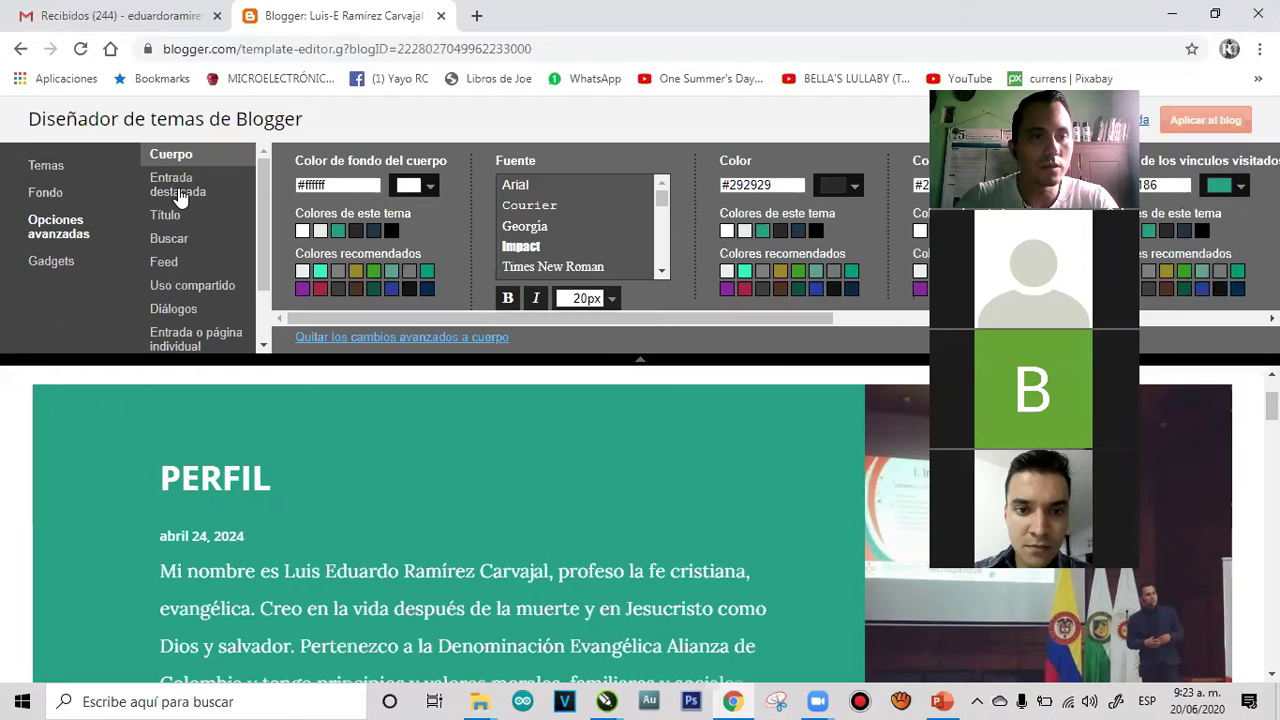
click(180, 190)
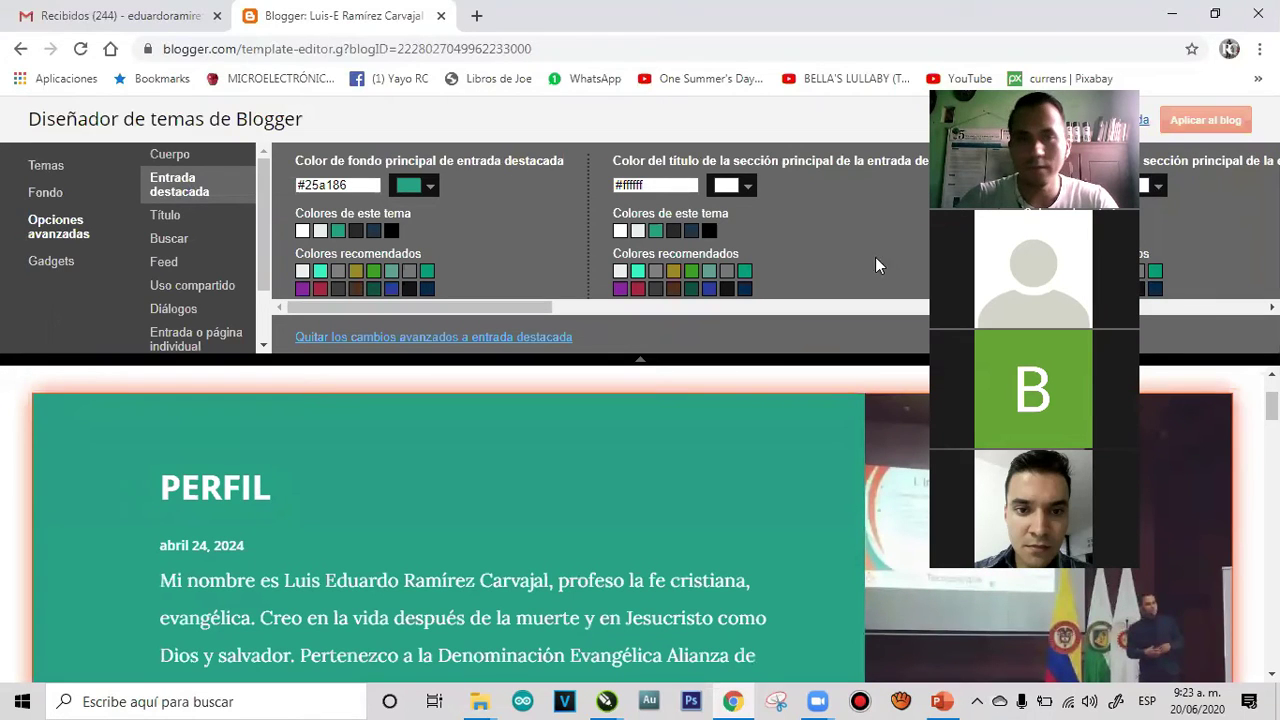
Look at the color picker for the featured post's main background color and select its hexadecimal code
click(429, 188)
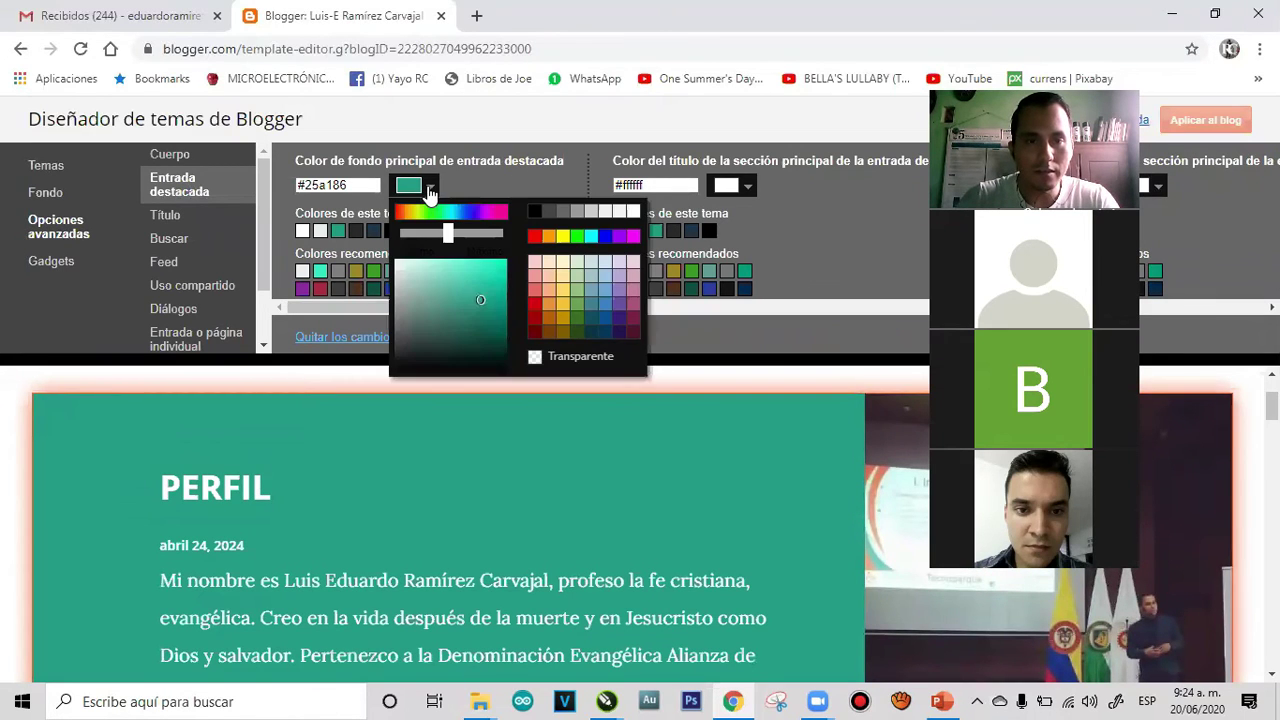
click(430, 190)
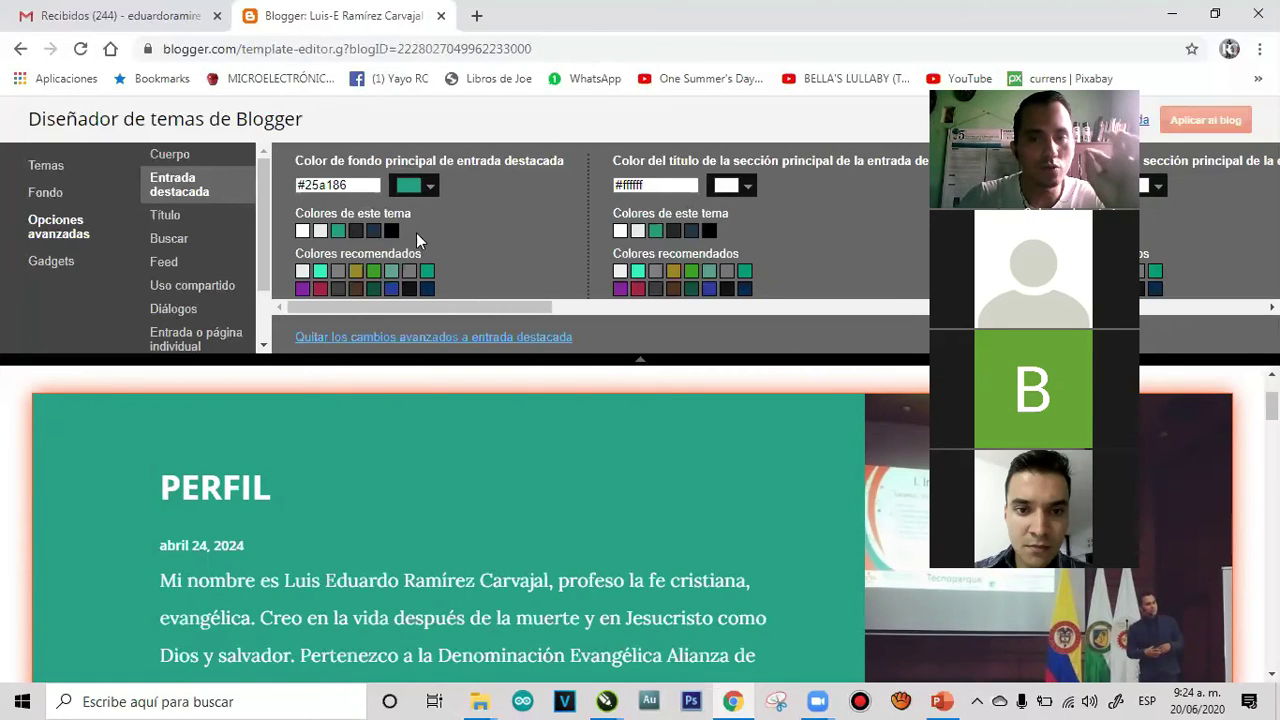
click(429, 186)
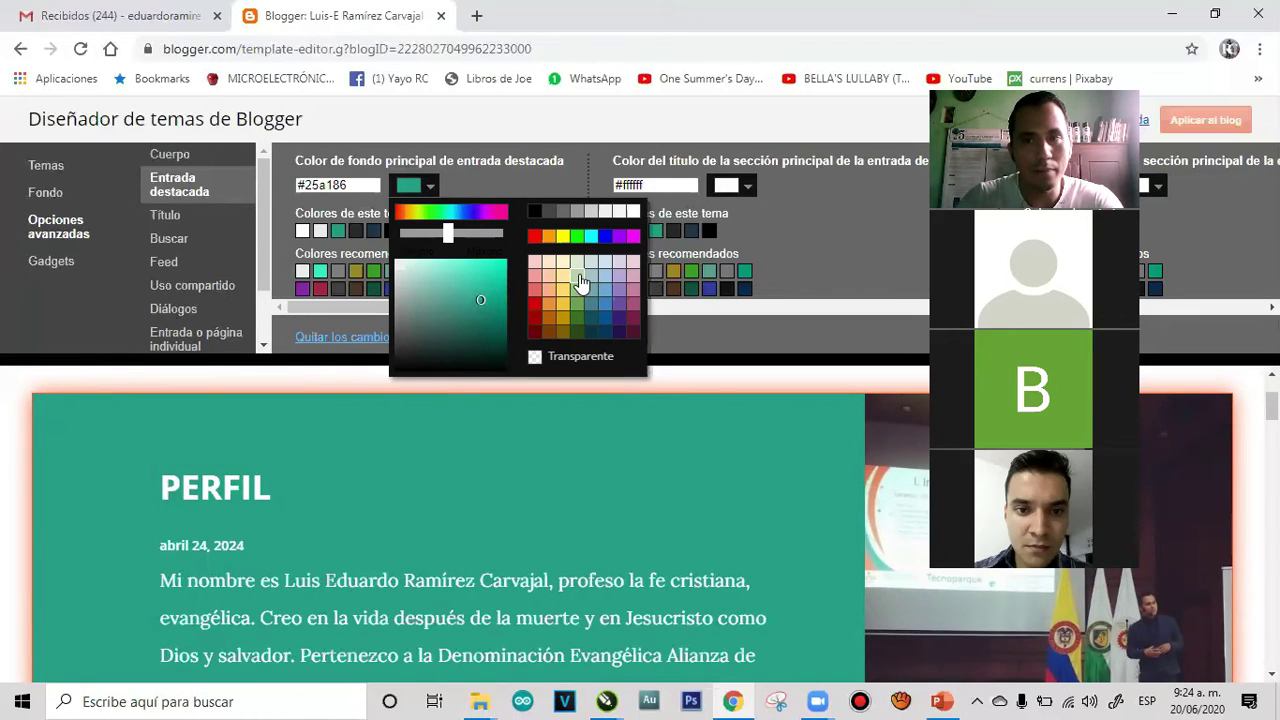
click(355, 187)
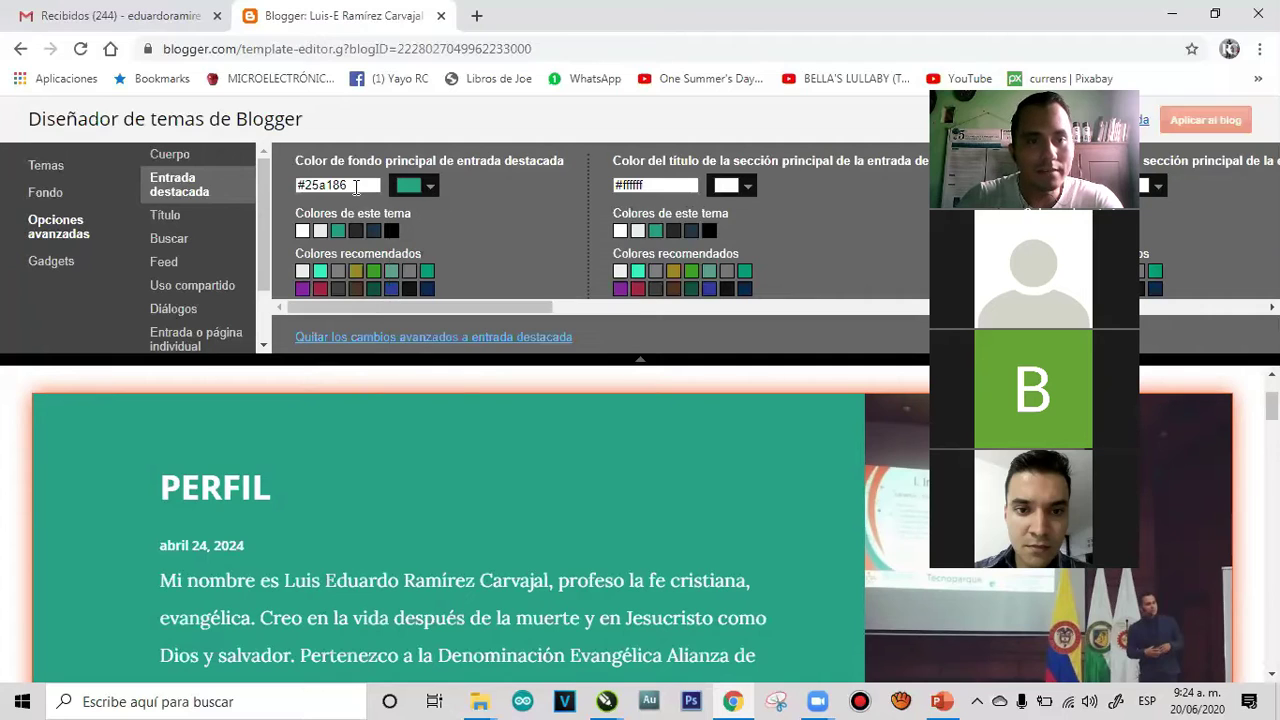
click(355, 187)
click(352, 185)
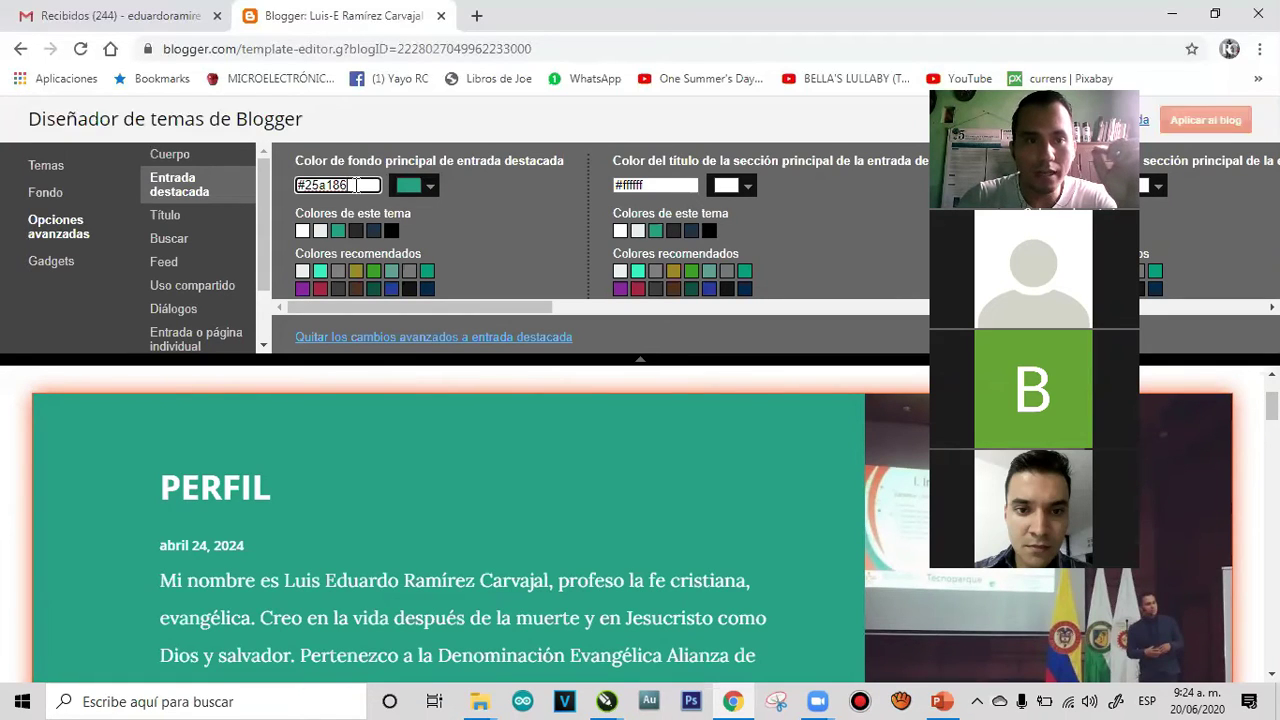
drag(296, 185, 342, 186)
double_click(362, 187)
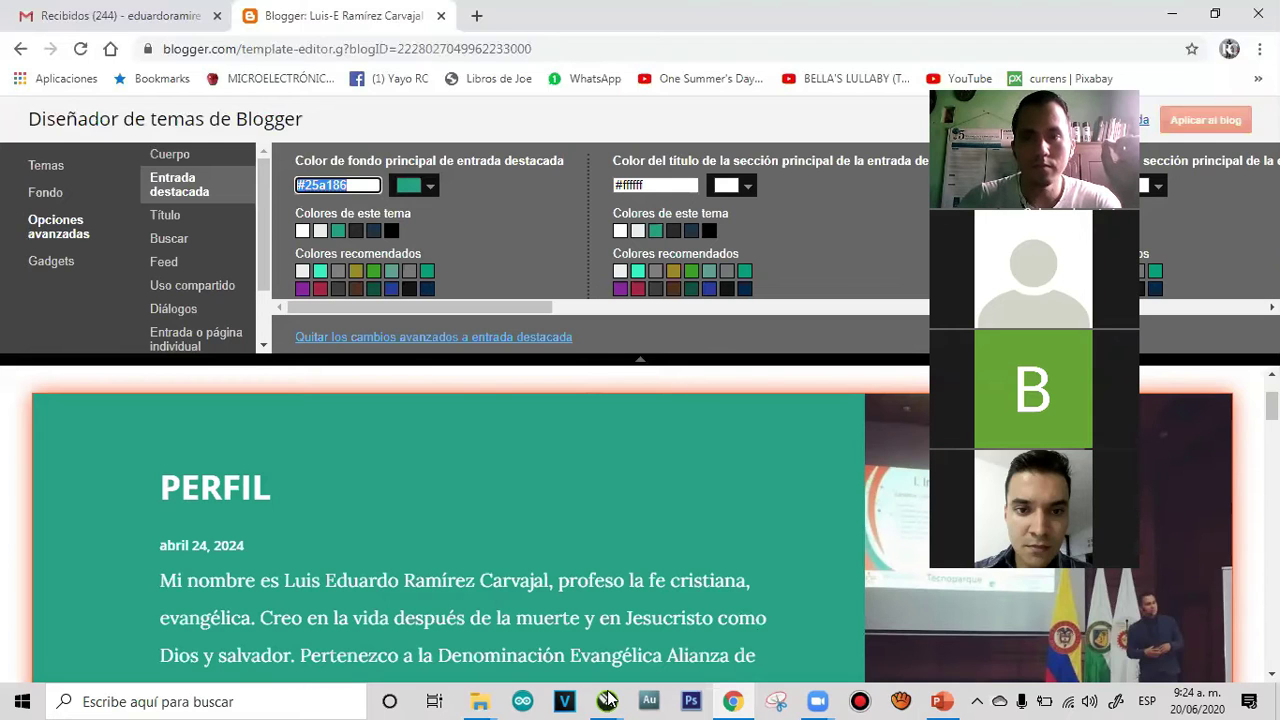
Switch to CorelDRAW and copy the hexadecimal code #6D2B2D from the uniform fill of the CMYK shape
key(alt+Tab)
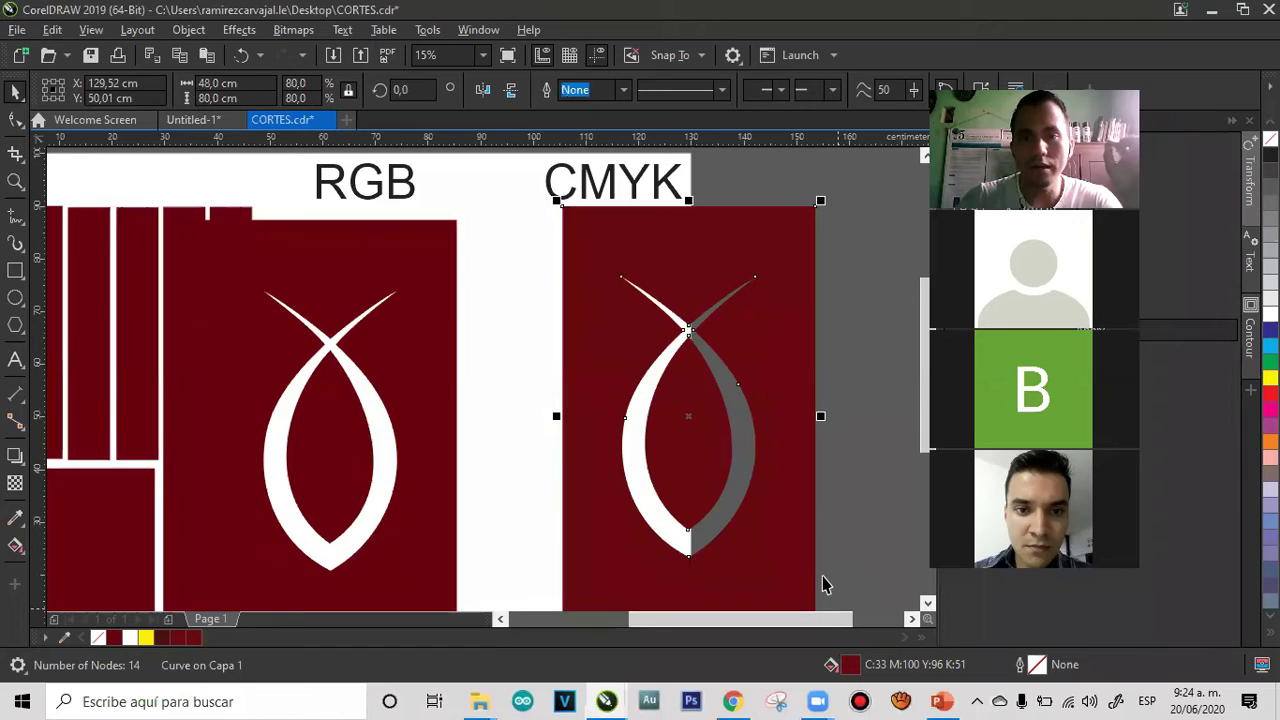
key(F11)
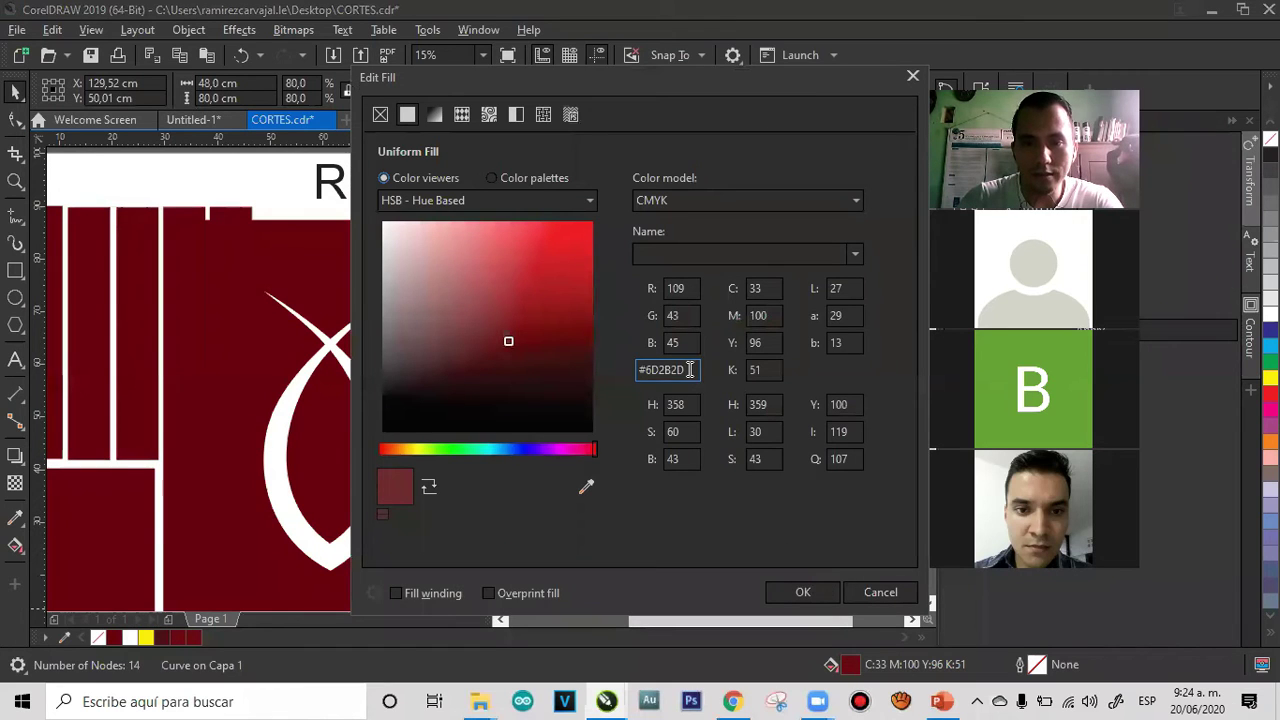
drag(684, 369, 628, 373)
key(ctrl+c)
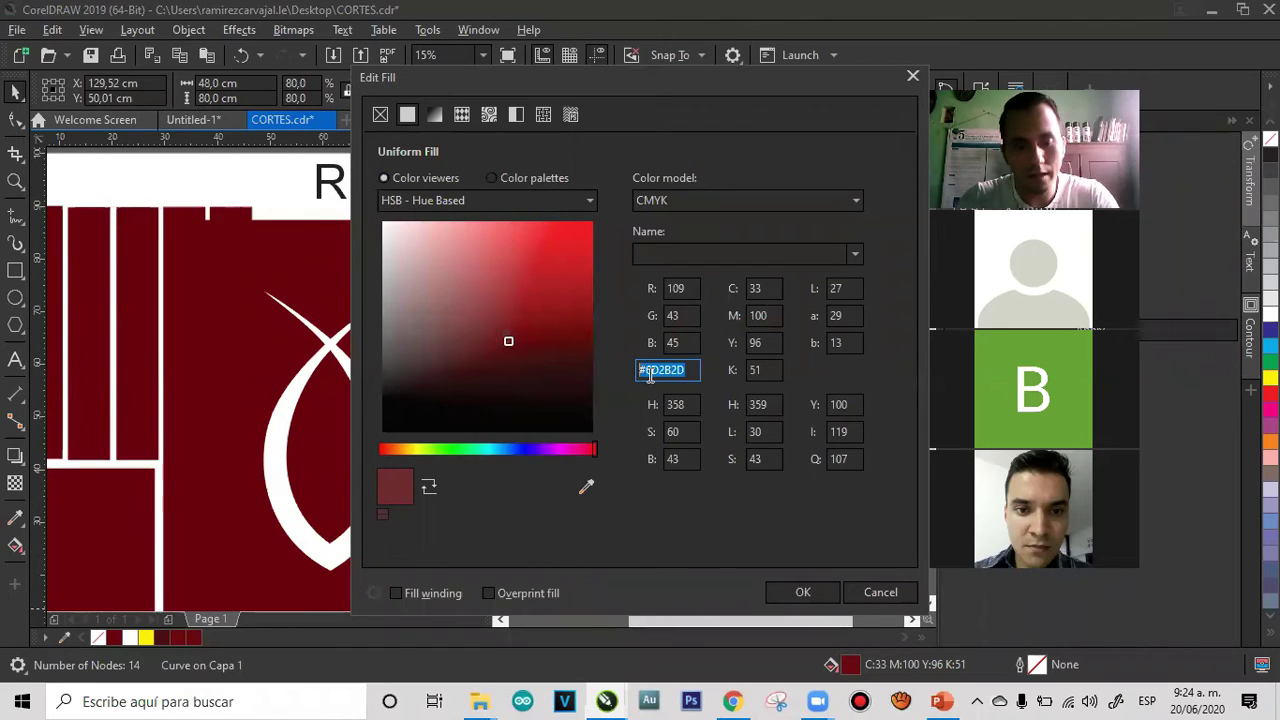
right_click(658, 375)
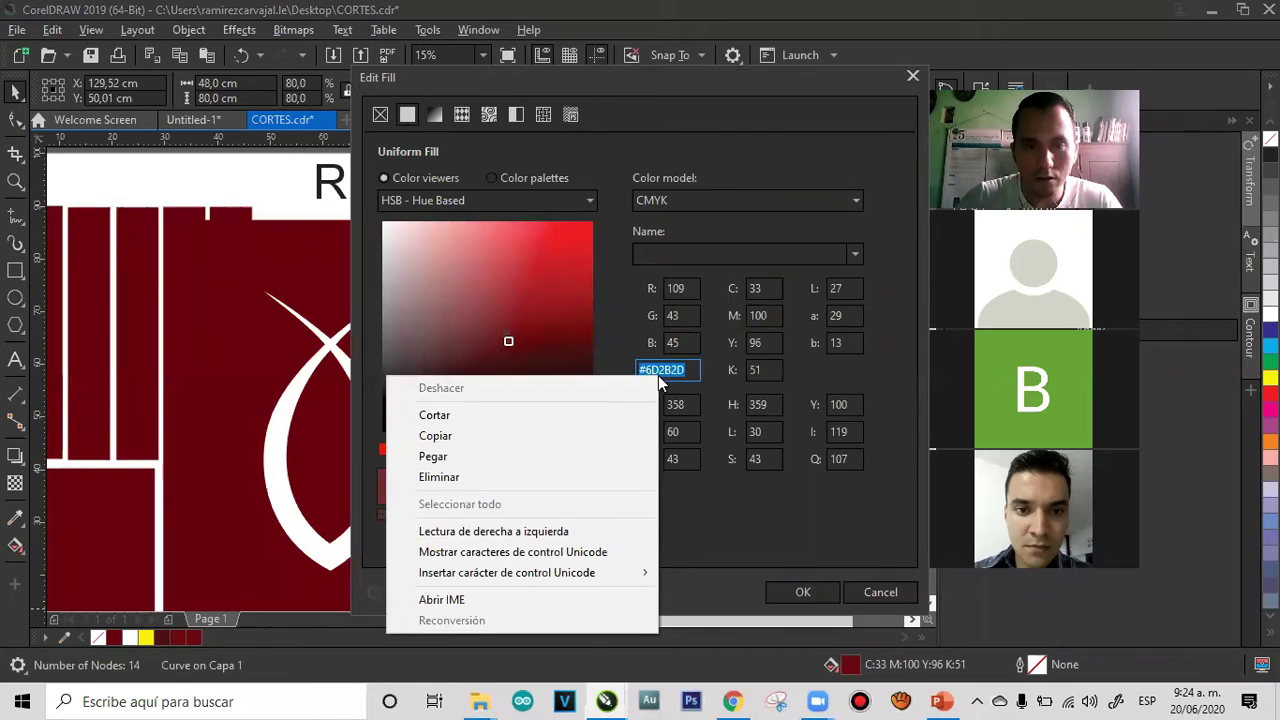
click(482, 435)
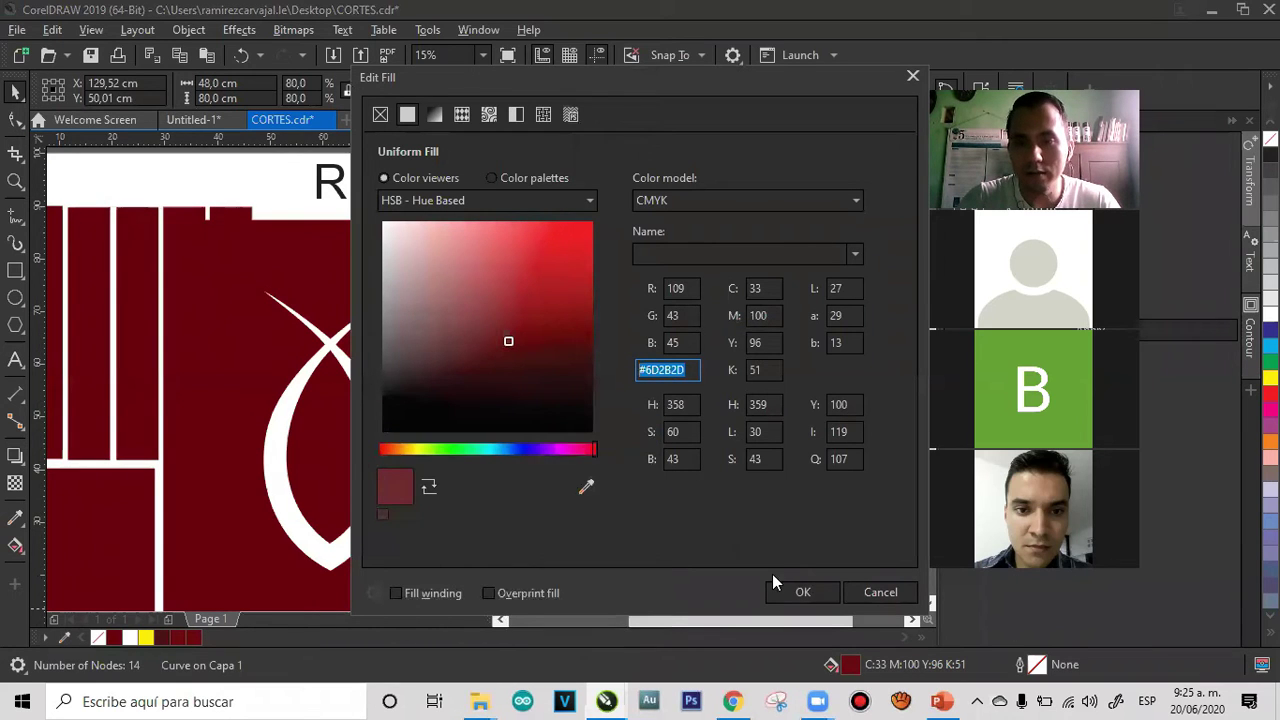
click(846, 596)
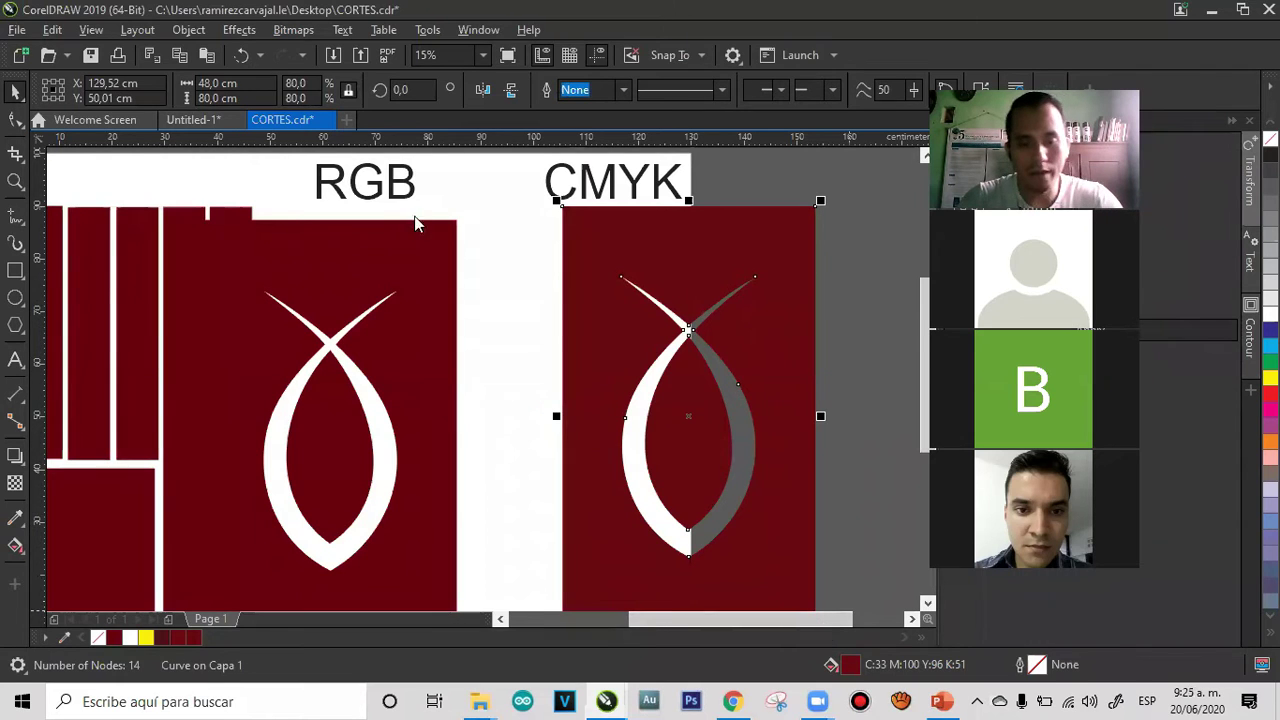
Switch to Chrome and set the featured post's main background color to #6d2b2d
key(alt+Tab)
key(ctrl+v)
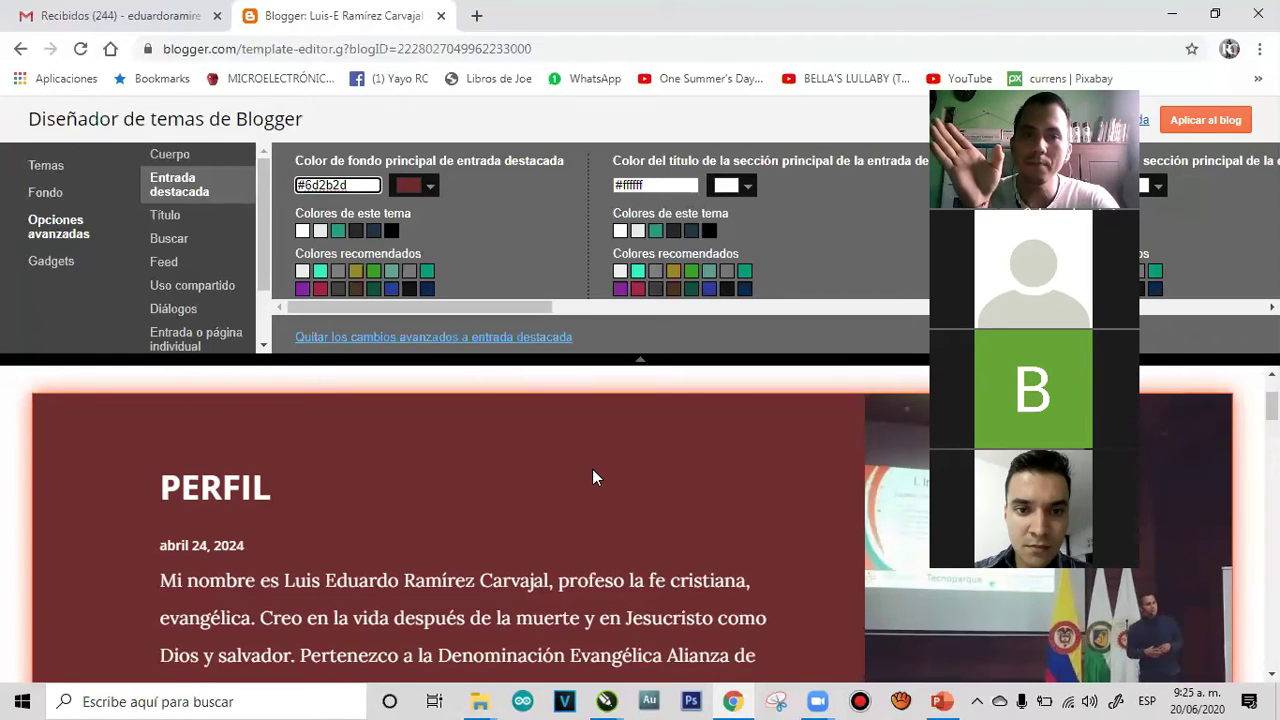
drag(350, 185, 276, 176)
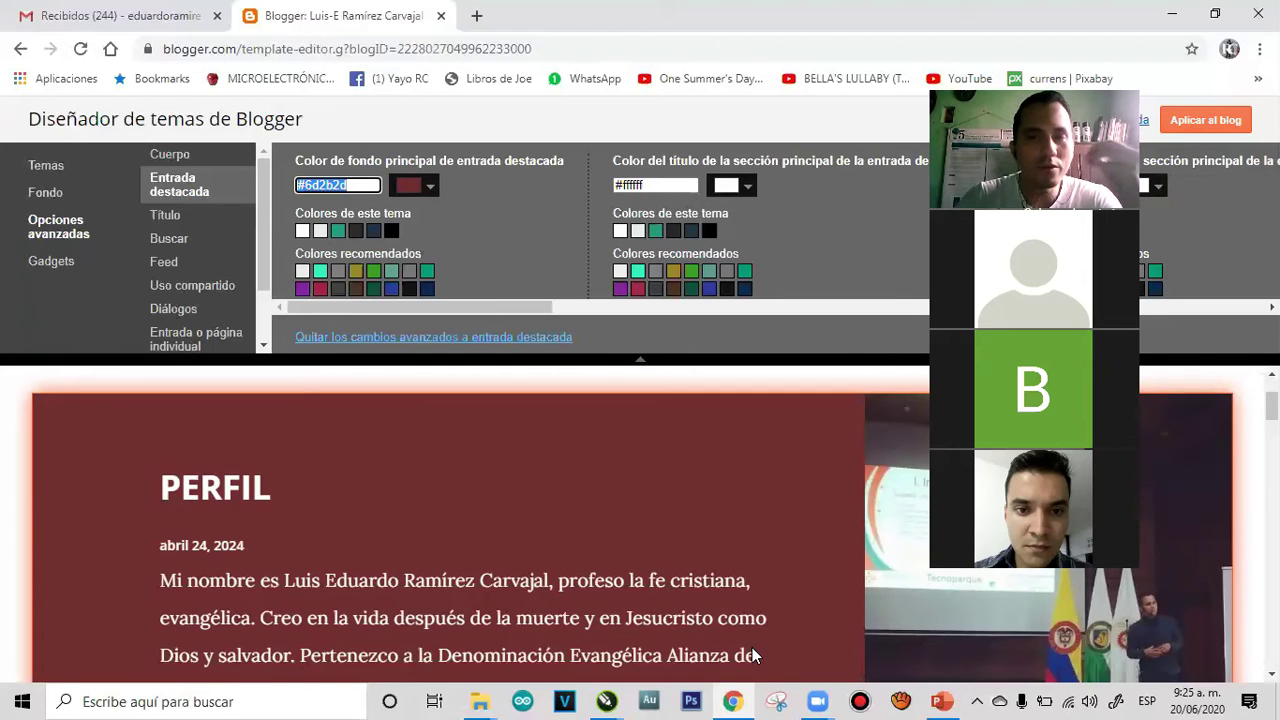
Switch to CorelDRAW, center the CMYK label above its shape, select that shape, and return to Chrome
click(607, 700)
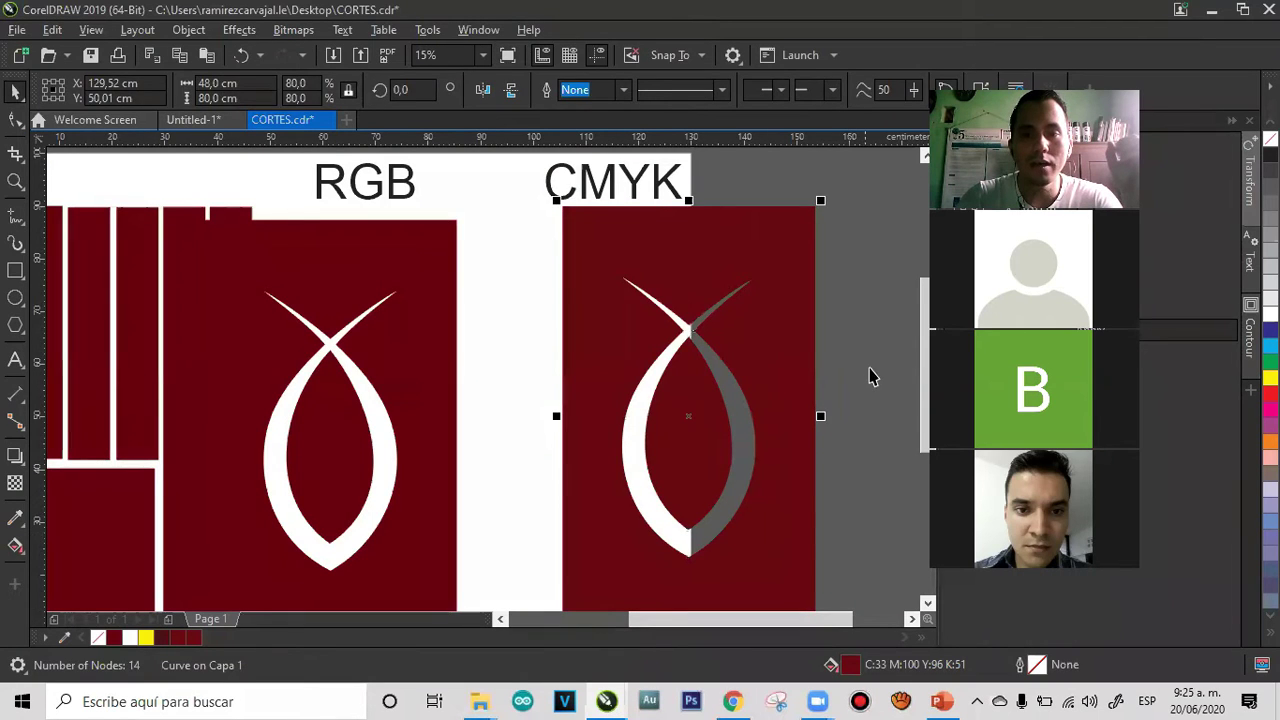
click(778, 325)
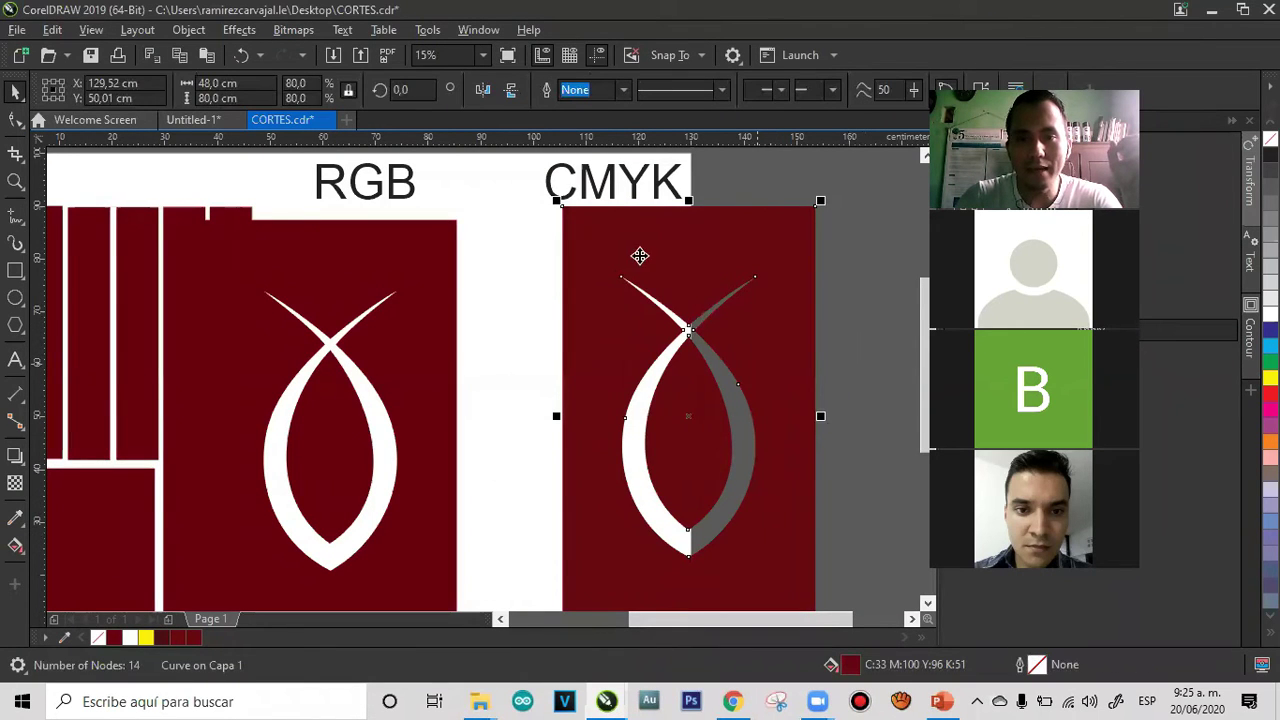
drag(614, 201, 703, 186)
click(785, 488)
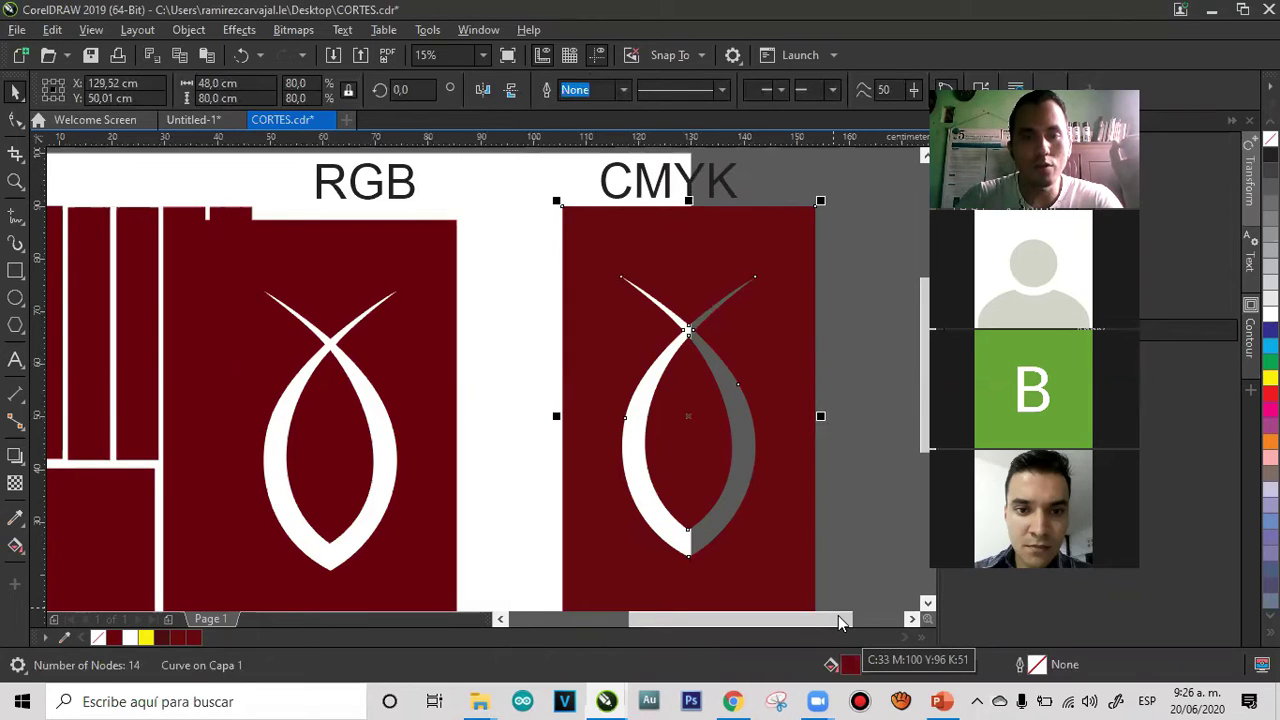
key(alt+Tab)
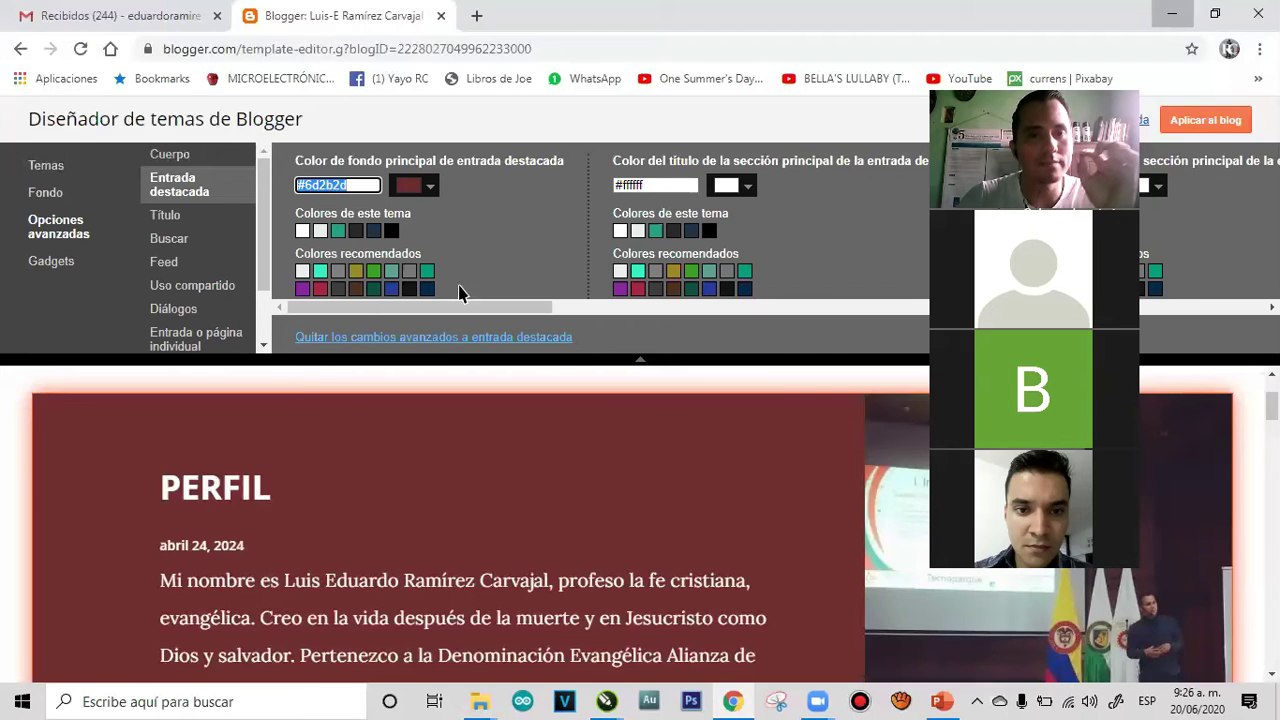
Return to CorelDRAW, shift the RGB shape slightly right and copy the hexadecimal code #66000C from its uniform fill
key(alt+Tab)
drag(411, 254, 447, 254)
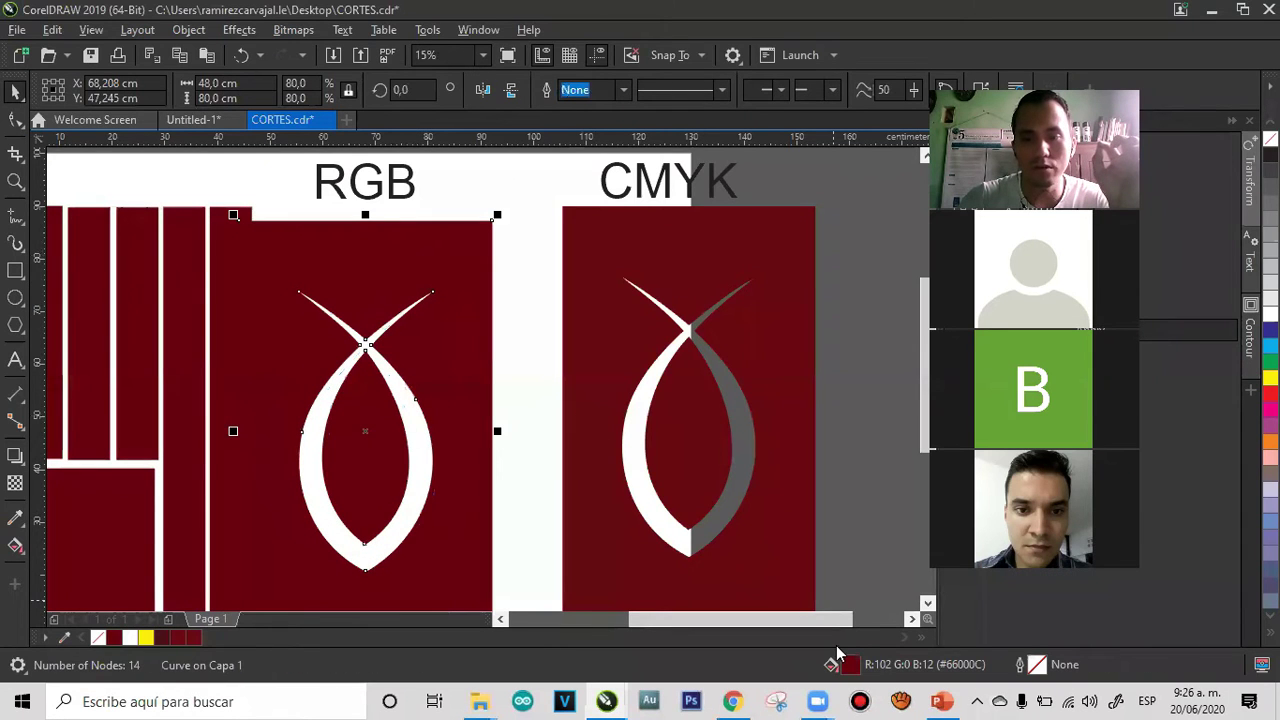
double_click(846, 663)
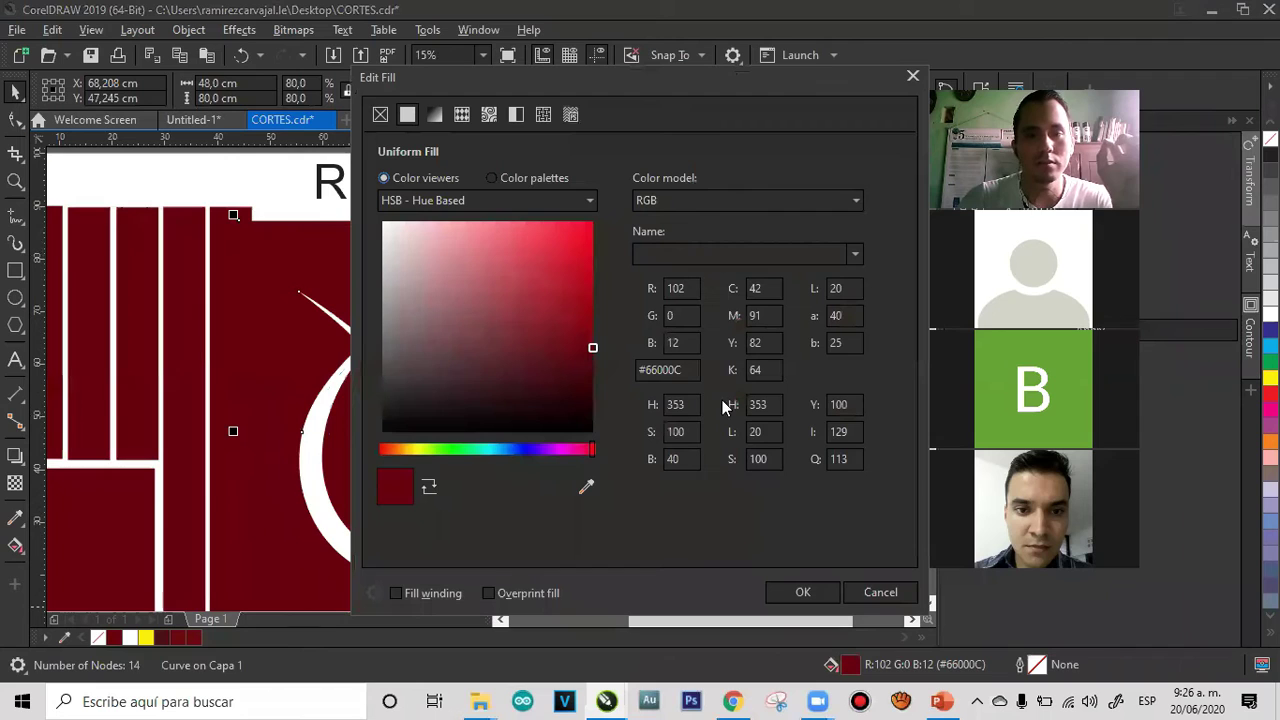
double_click(668, 370)
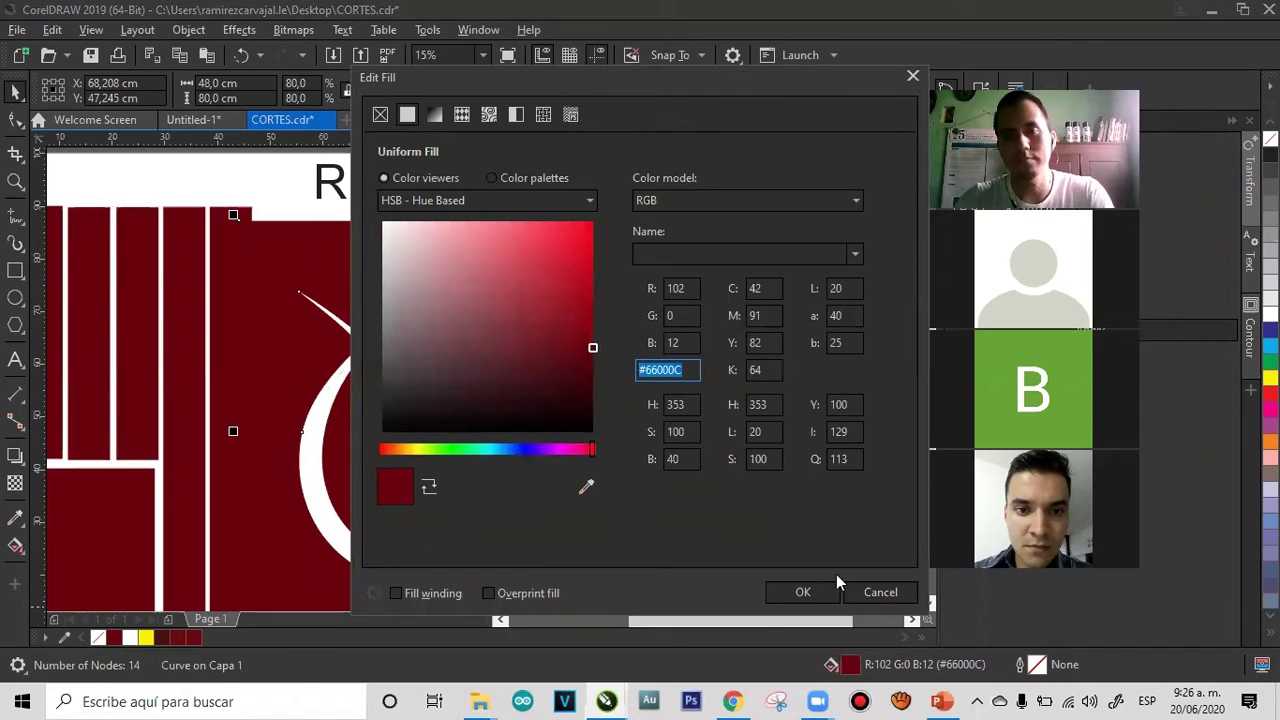
click(691, 370)
double_click(642, 370)
key(ctrl+c)
right_click(648, 372)
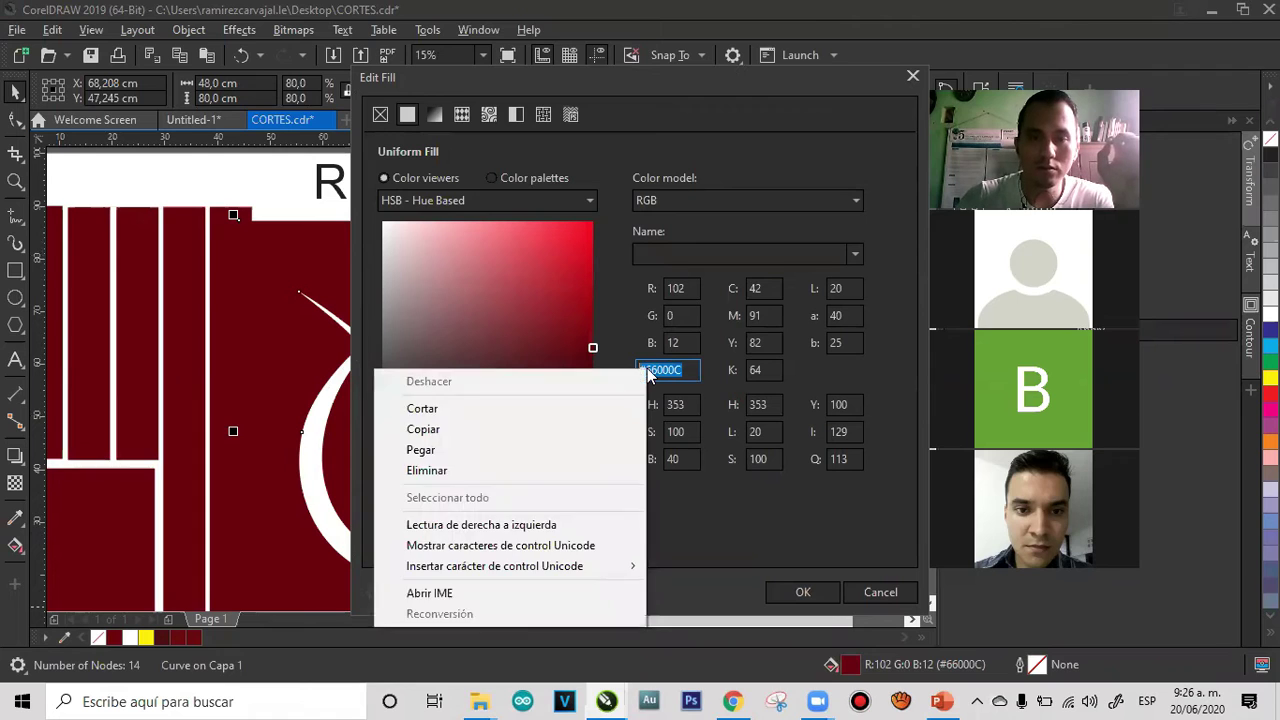
click(450, 430)
click(826, 595)
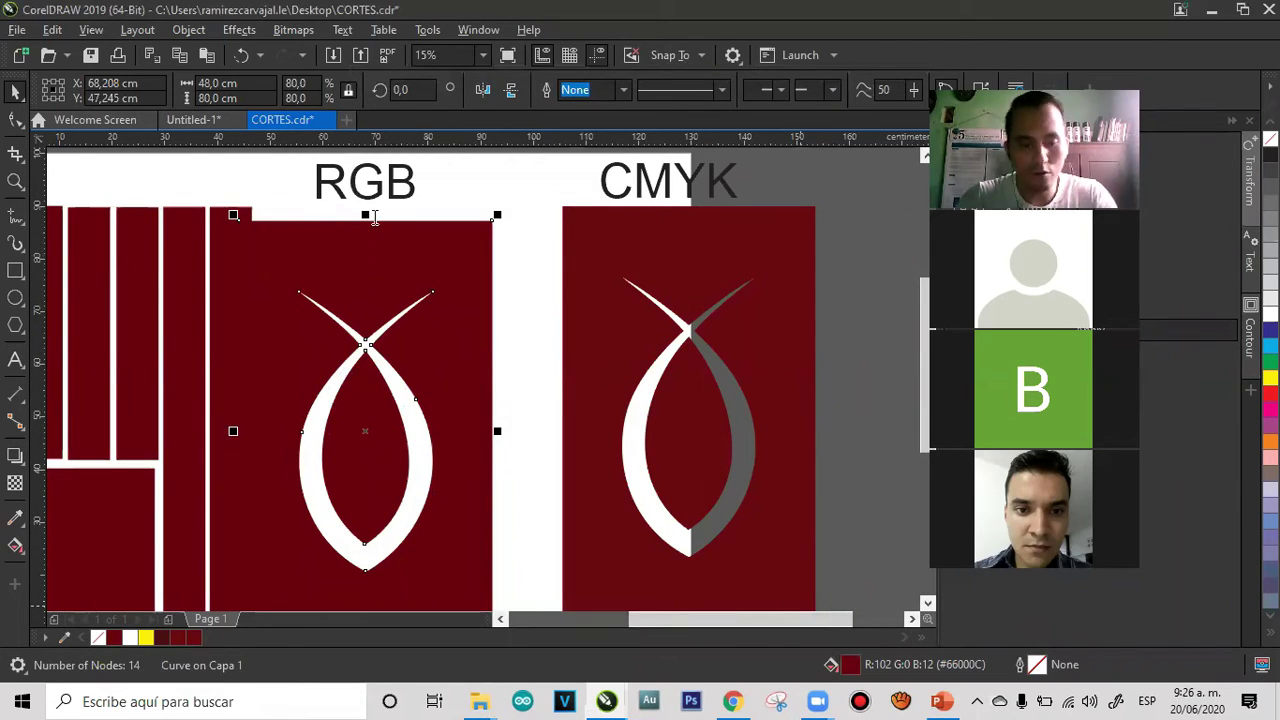
Switch to Chrome and set the featured post's main background color to #66000c
key(alt+Tab)
key(ctrl+v)
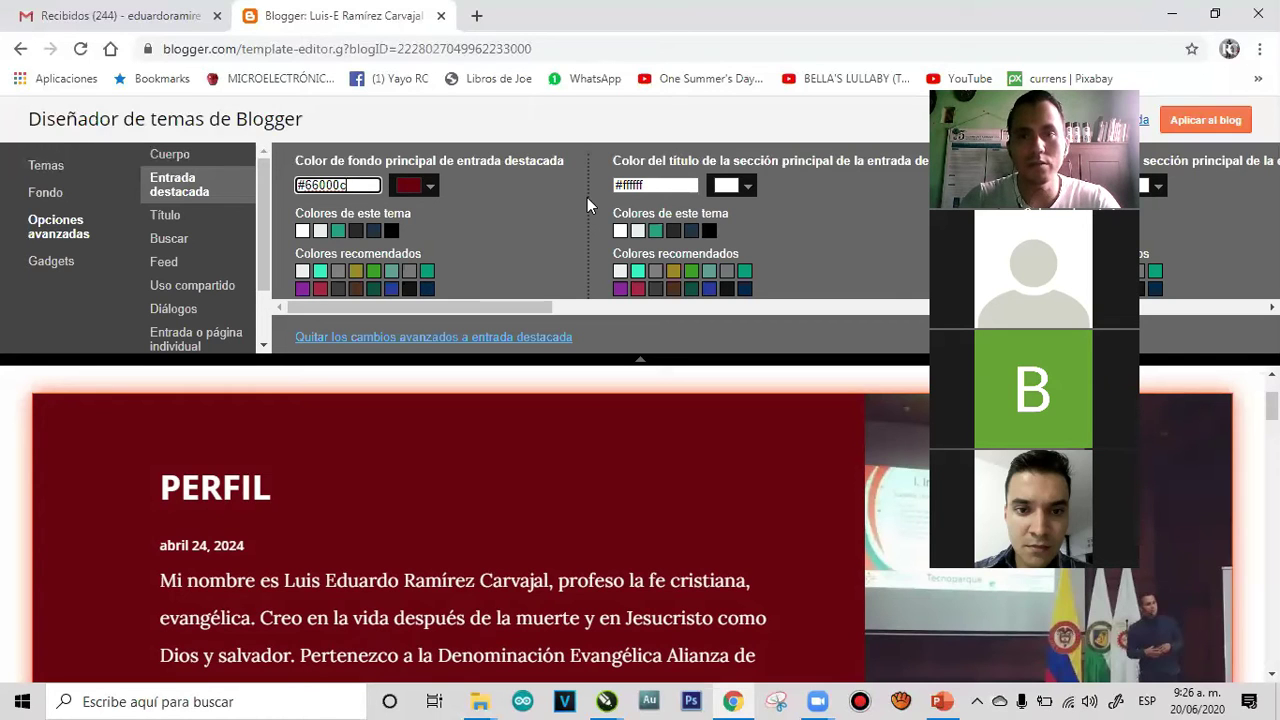
Return to CorelDRAW and move the RGB shape up level with the CMYK shape to compare both fills
click(1176, 12)
drag(432, 289, 431, 273)
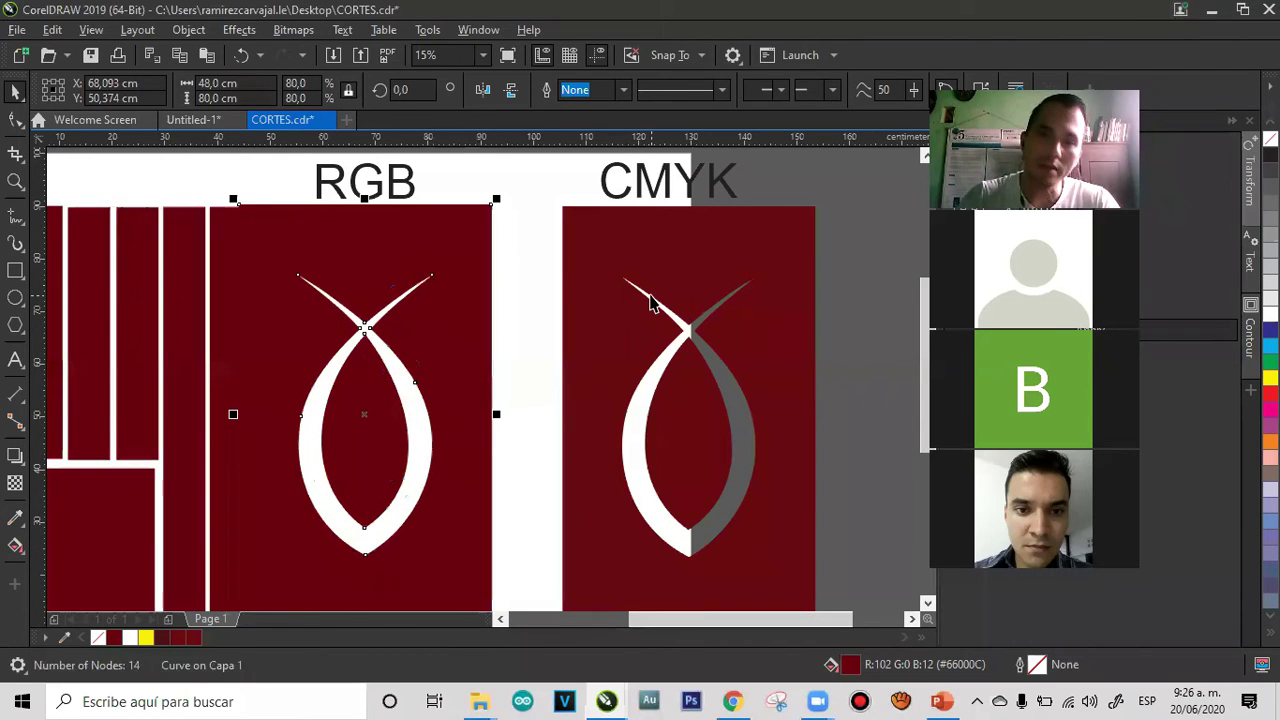
click(686, 281)
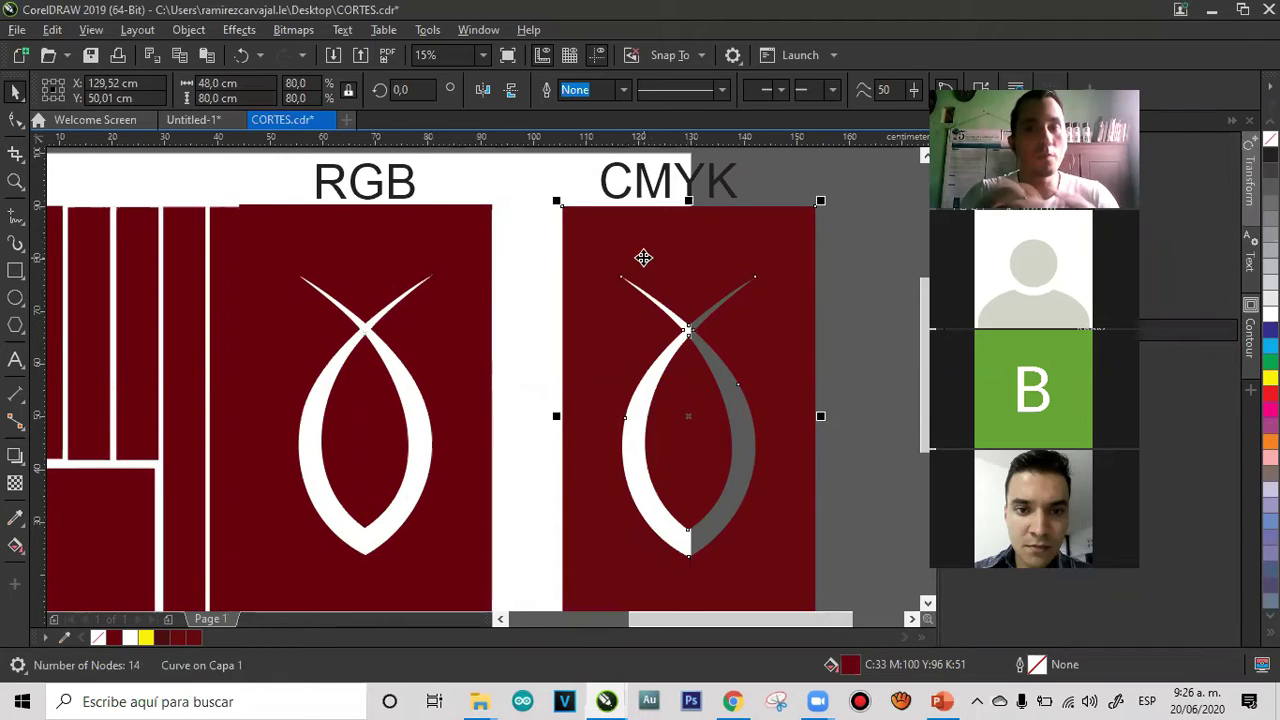
click(543, 256)
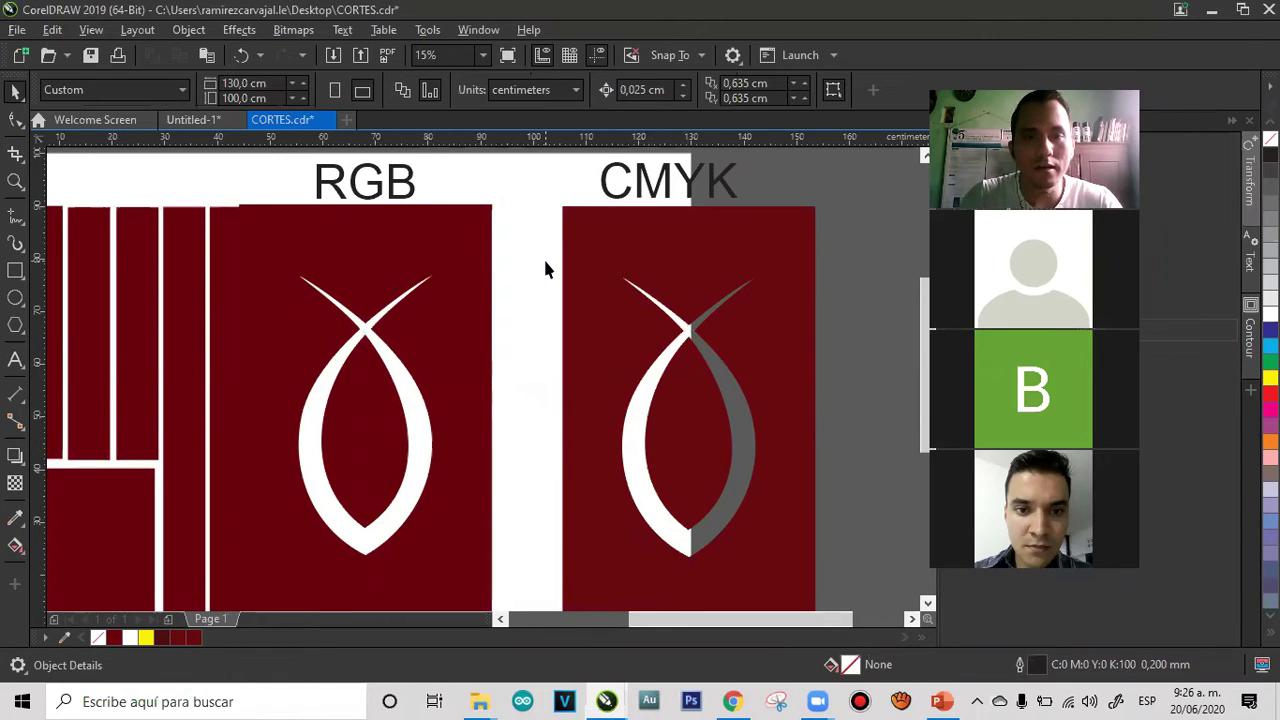
Switch to Chrome, check the hexadecimal code of the featured post's main background color, and return to CorelDRAW
click(731, 701)
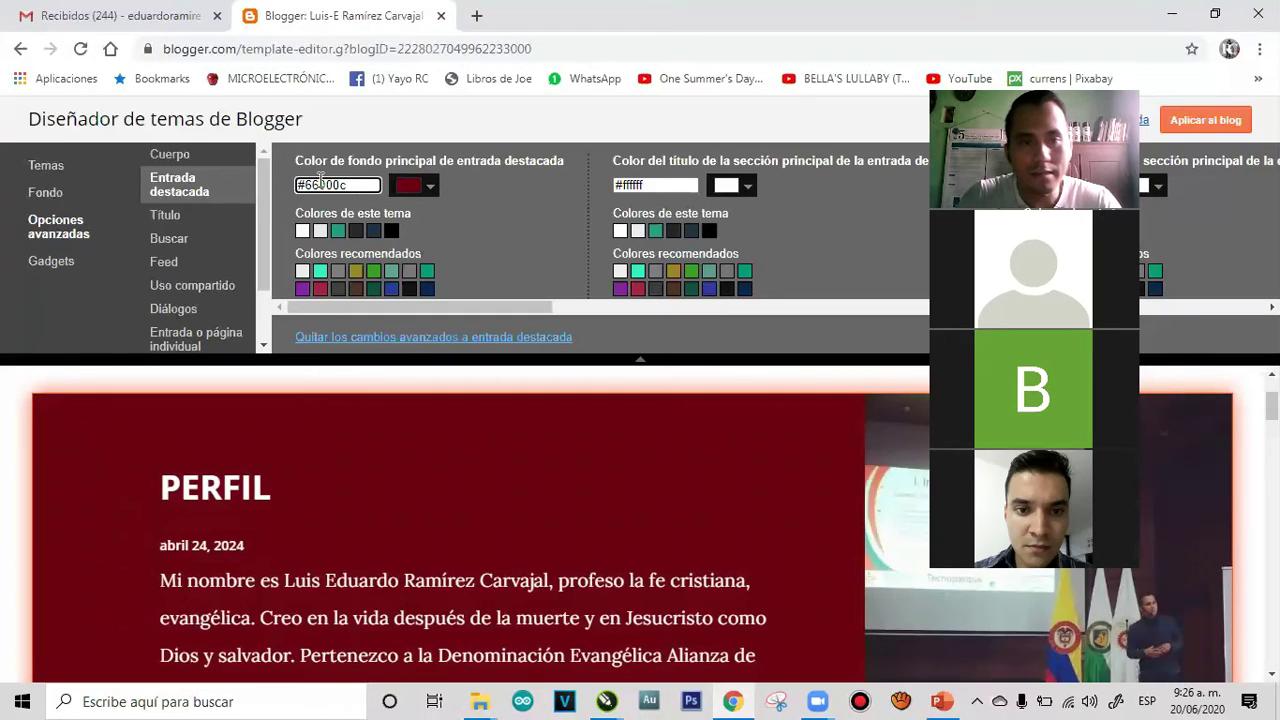
drag(352, 185, 266, 188)
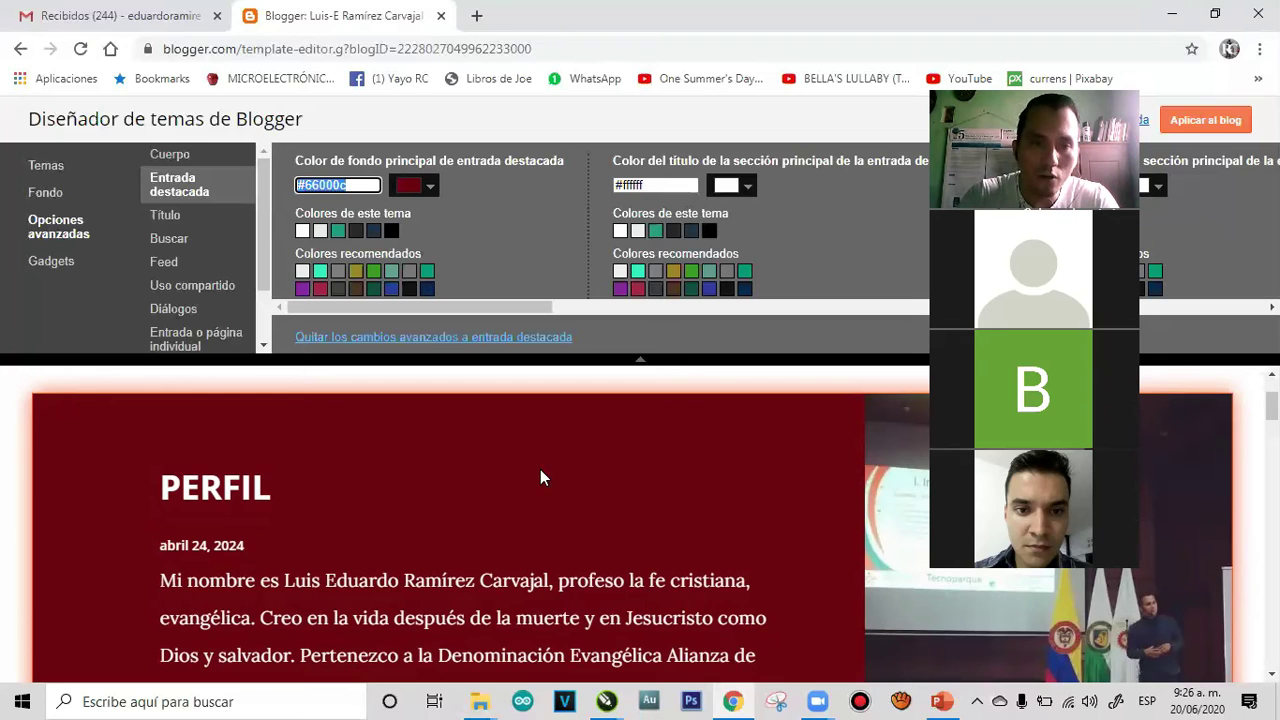
key(alt+Tab)
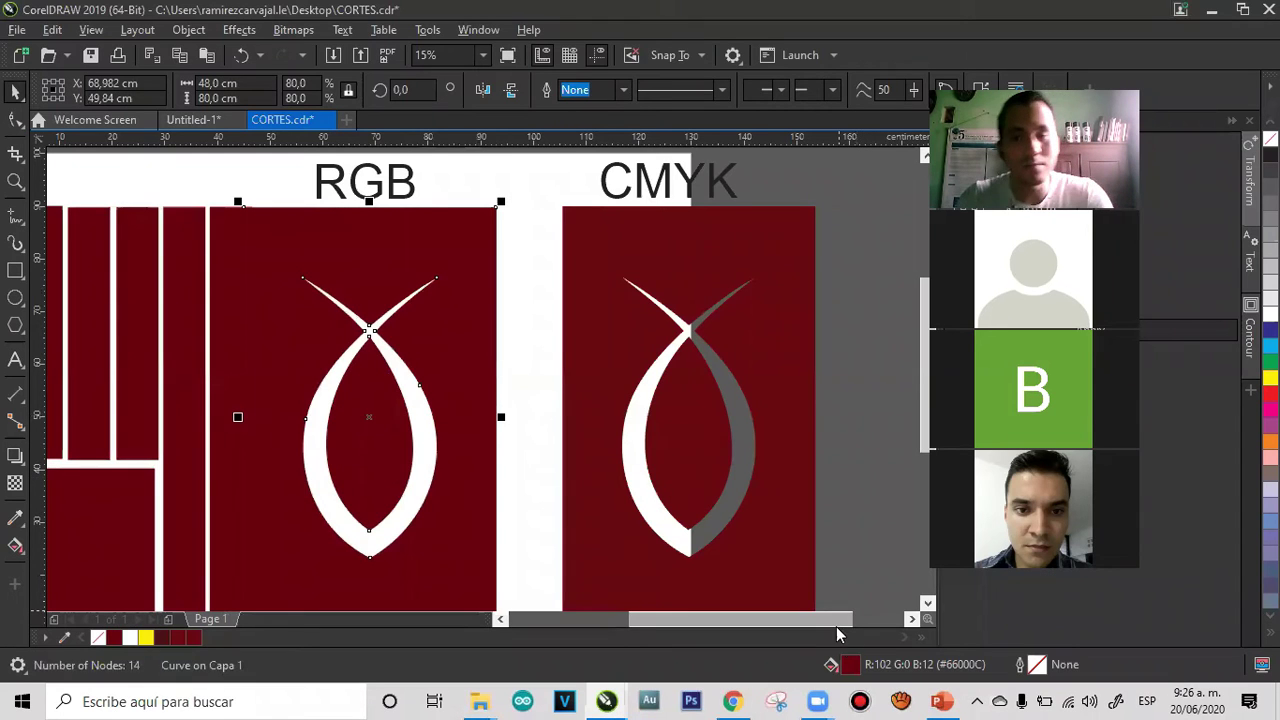
Inspect the RGB shape's uniform fill and its hexadecimal code, moving the fill dialog to compare both shapes, and close it unchanged
double_click(849, 662)
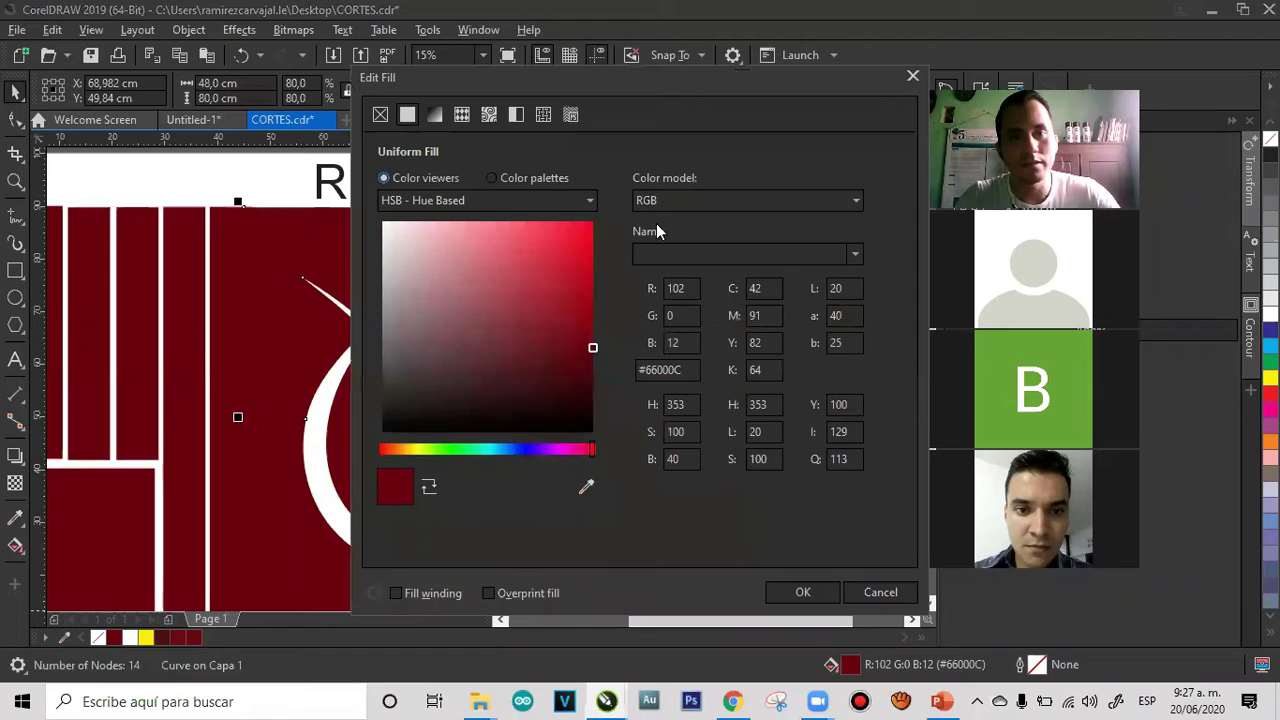
drag(637, 77, 567, 383)
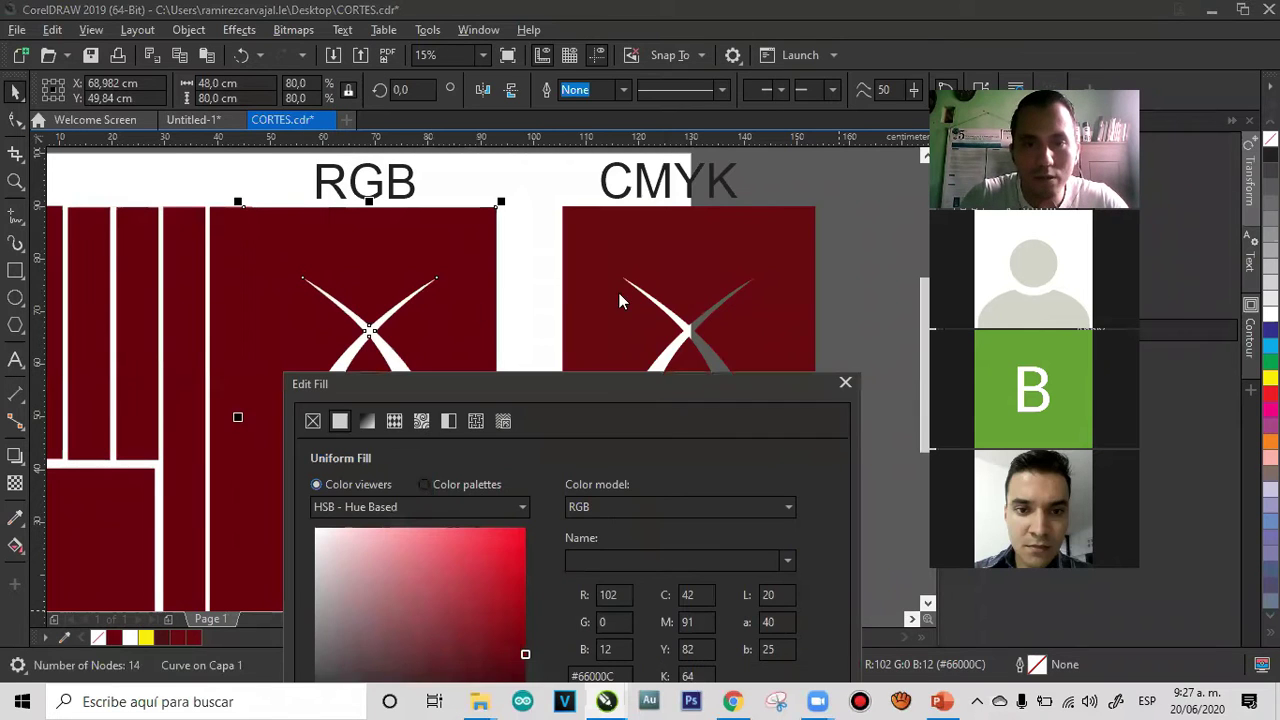
drag(538, 386, 542, 208)
click(617, 500)
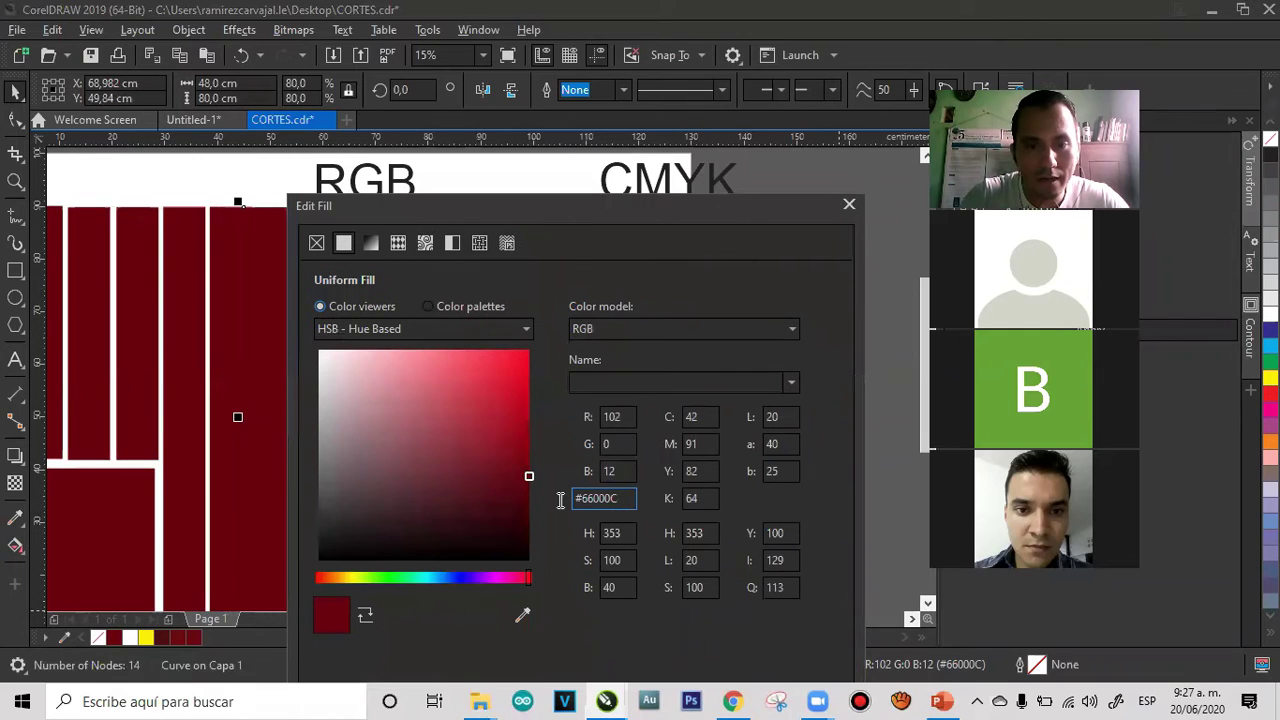
click(847, 207)
Inspect the CMYK shape's uniform fill and its hexadecimal code, close the fill dialog and deselect the shape
click(789, 349)
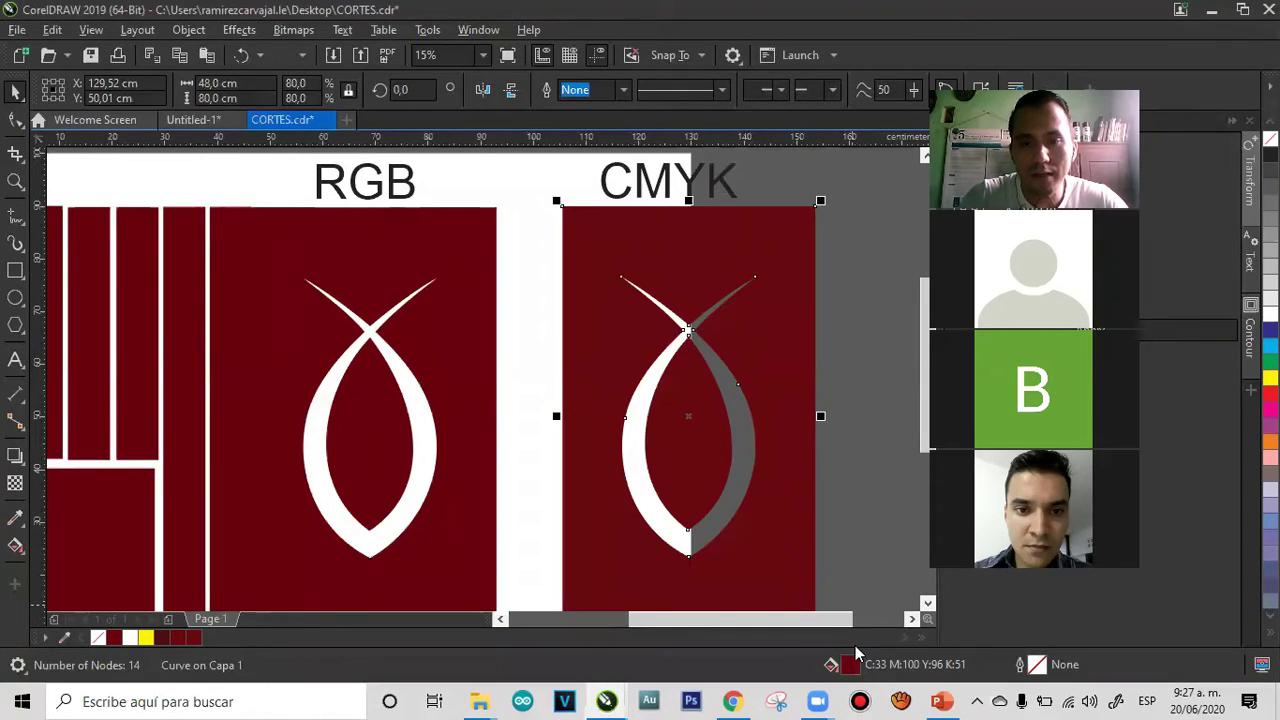
double_click(852, 660)
drag(678, 372, 630, 380)
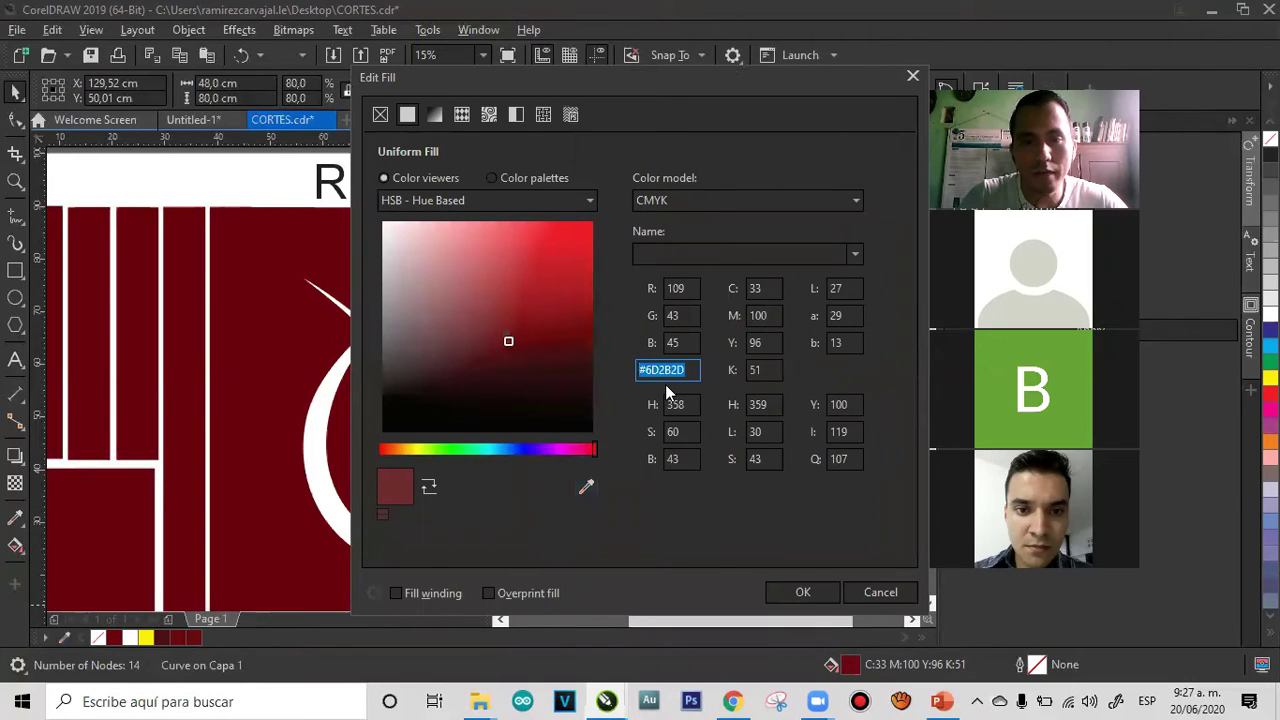
click(802, 591)
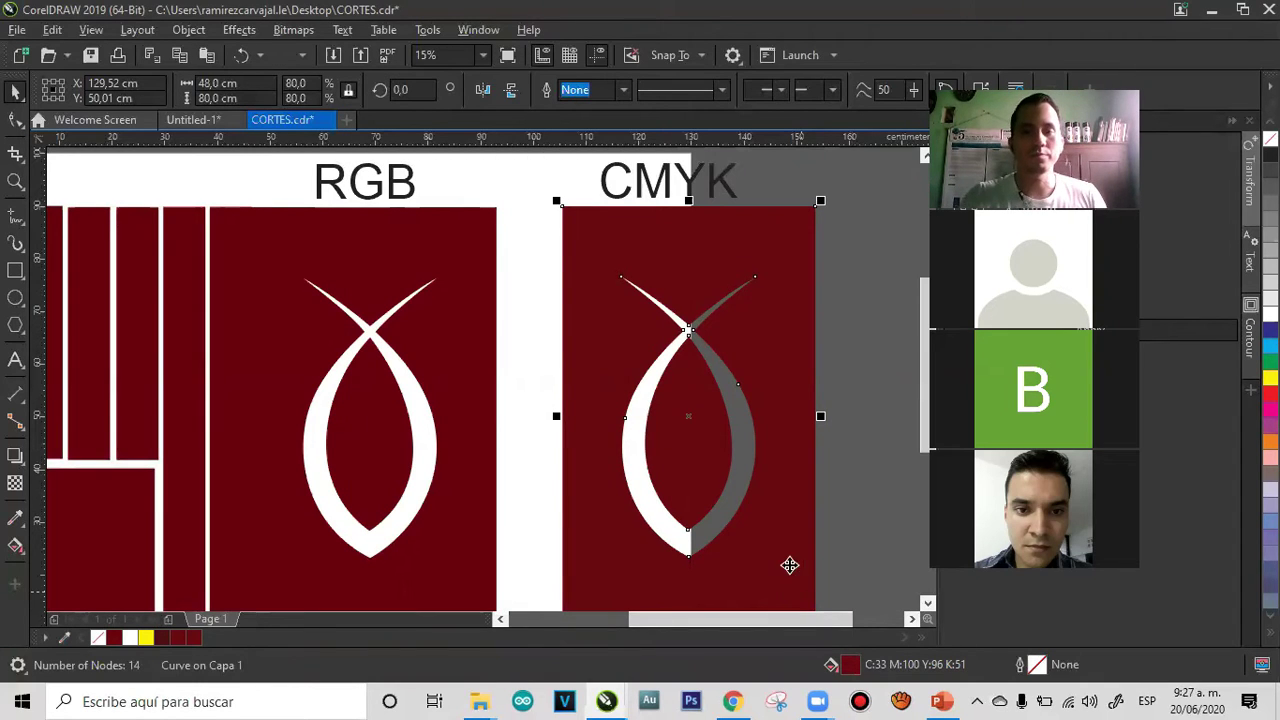
click(850, 447)
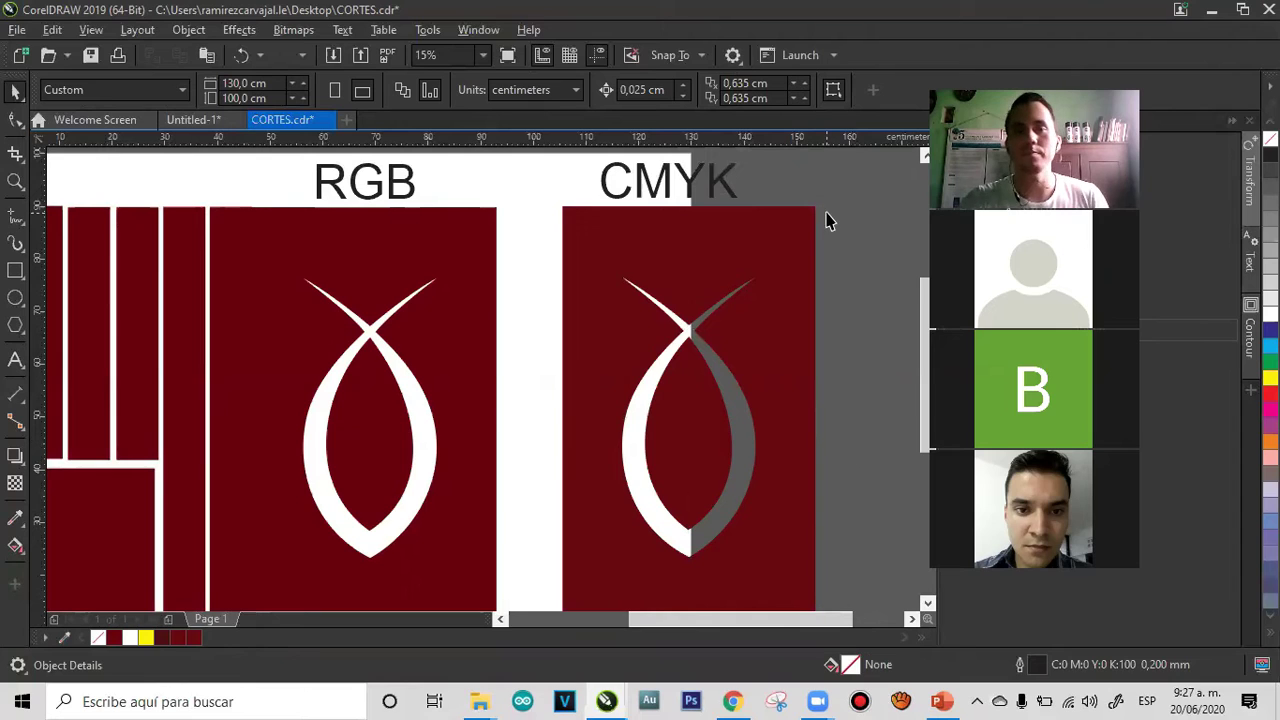
Close CORTES.cdr without saving and minimize CorelDRAW to show the PowerPoint slide on color codes with nothing selected
click(326, 120)
click(637, 396)
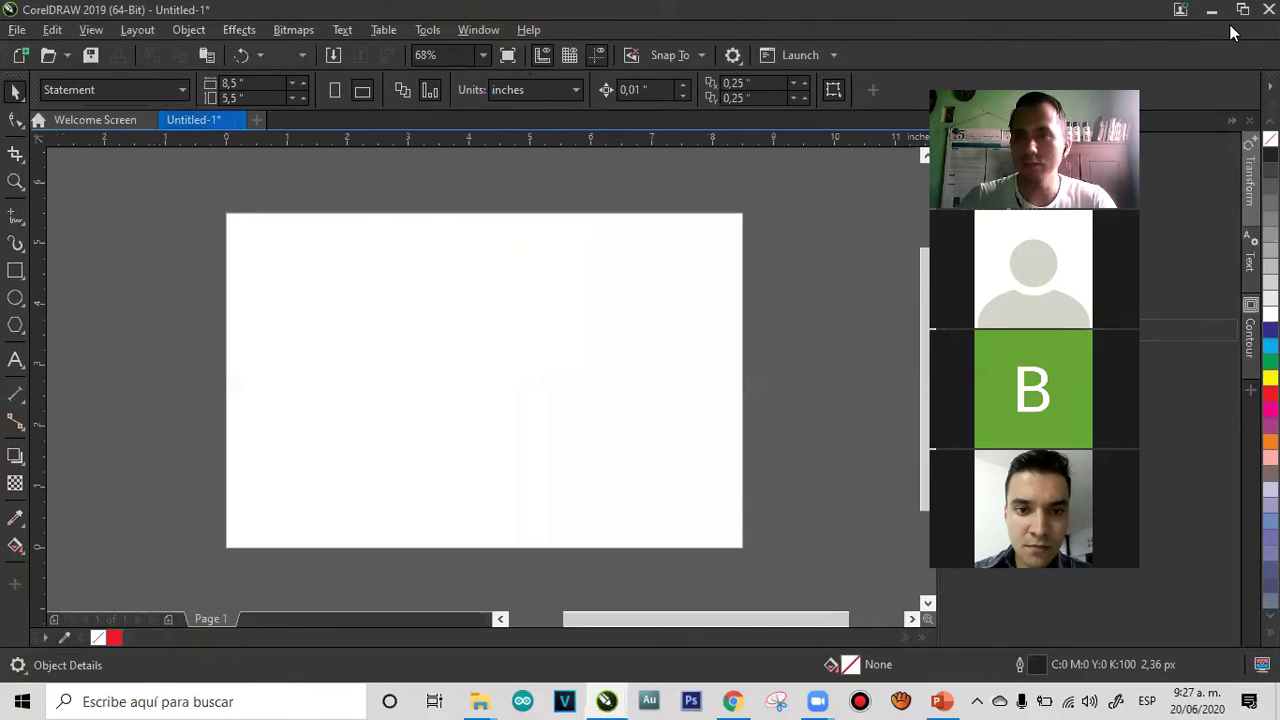
click(1212, 11)
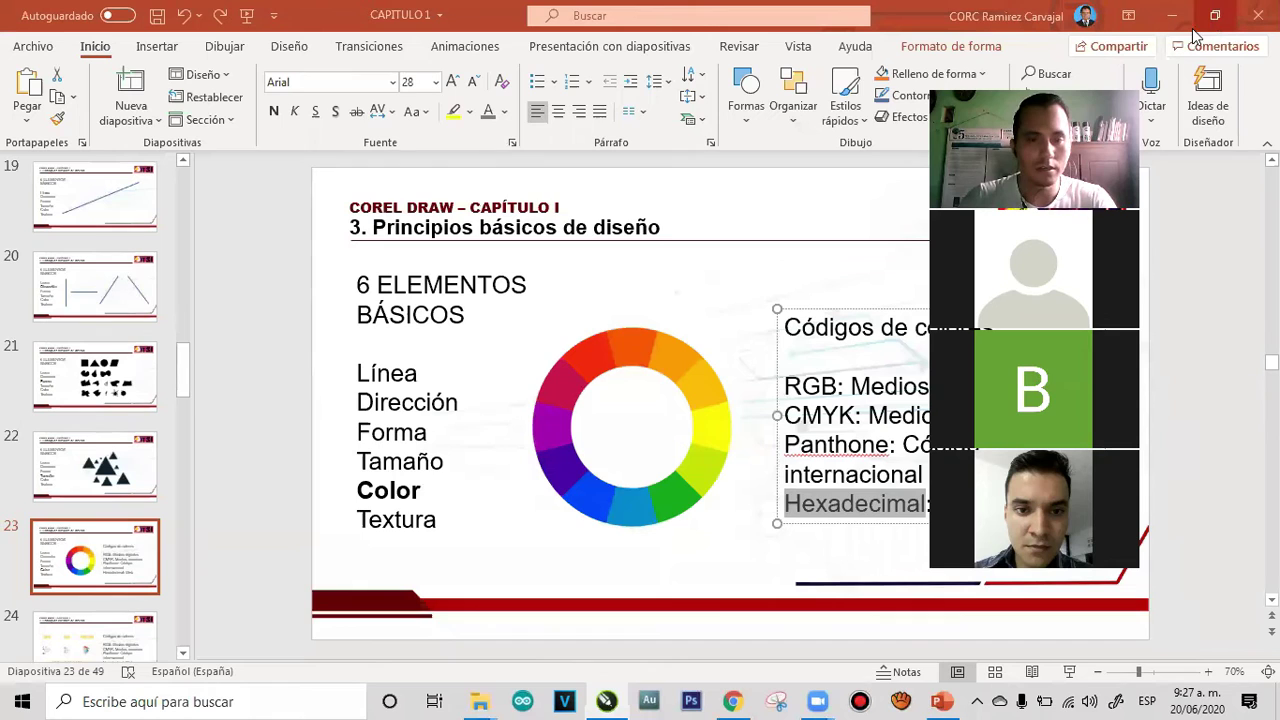
click(506, 414)
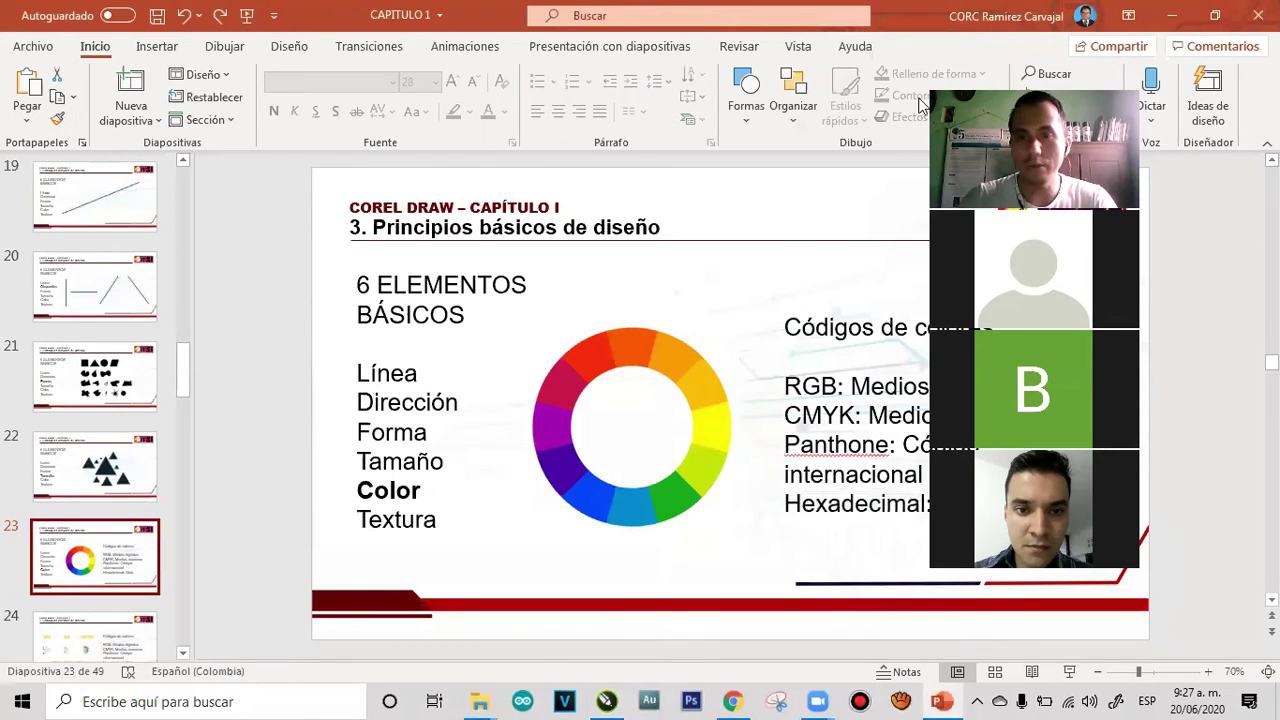
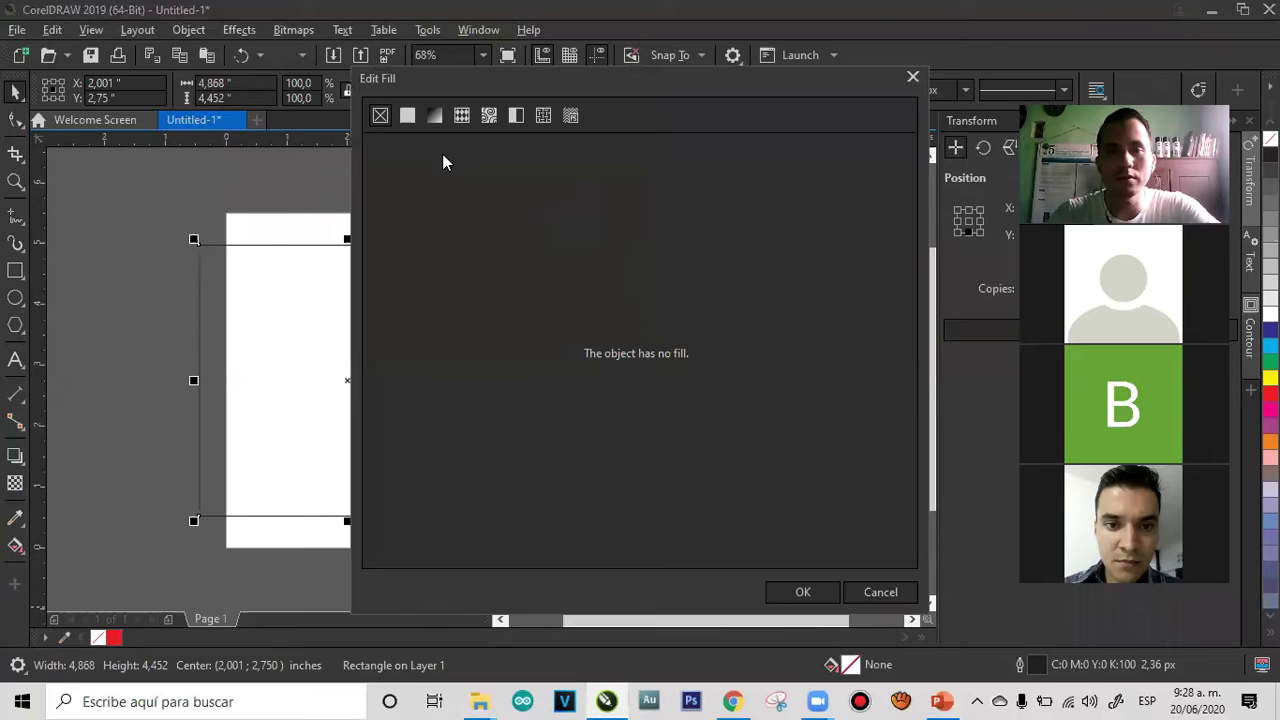
Give the rectangle in Untitled-1 a uniform CMYK fill and set its magenta value to 100
click(408, 116)
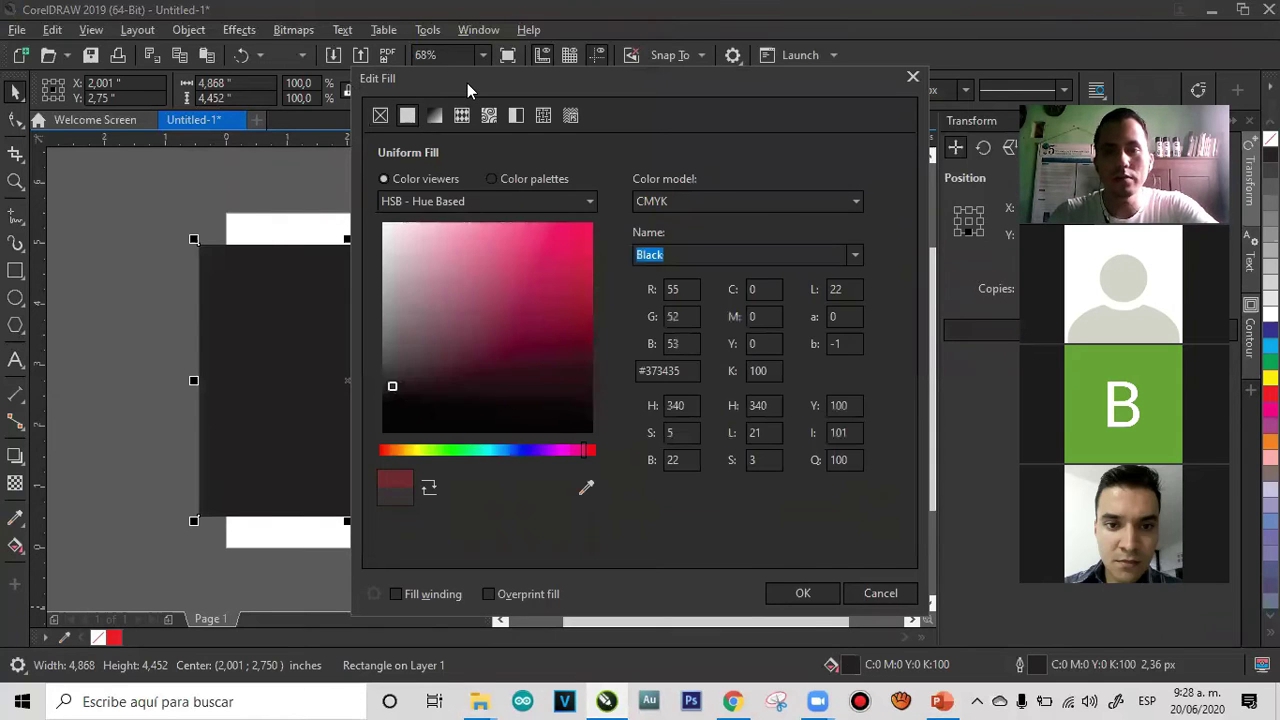
click(903, 313)
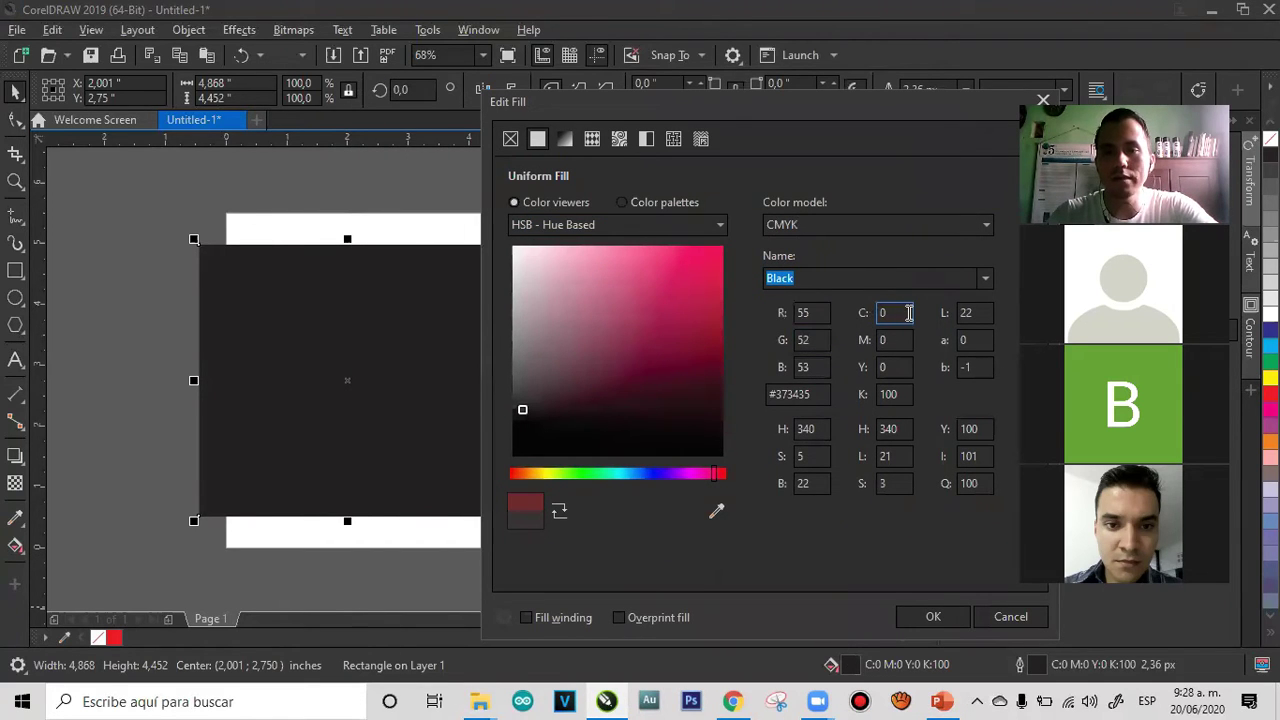
click(897, 340)
text(100)
click(894, 313)
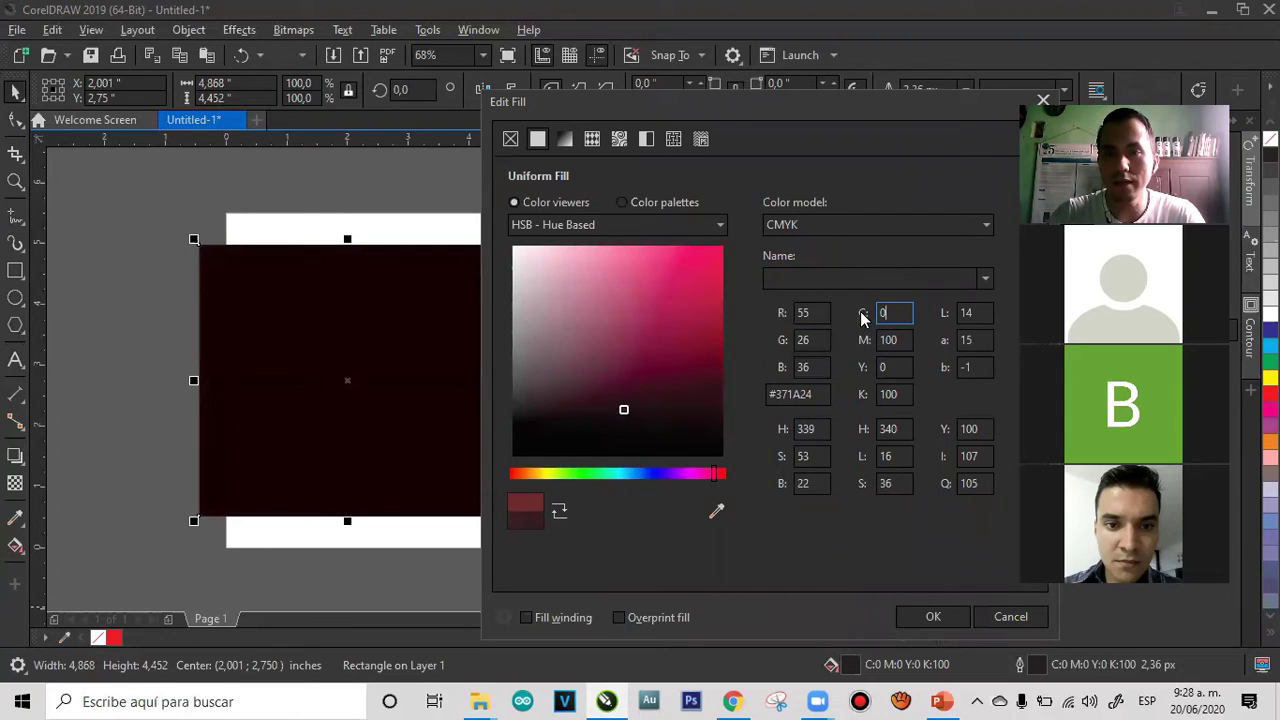
Set the fill's black value to 0, keeping only magenta at 100, and apply it to the rectangle
double_click(896, 313)
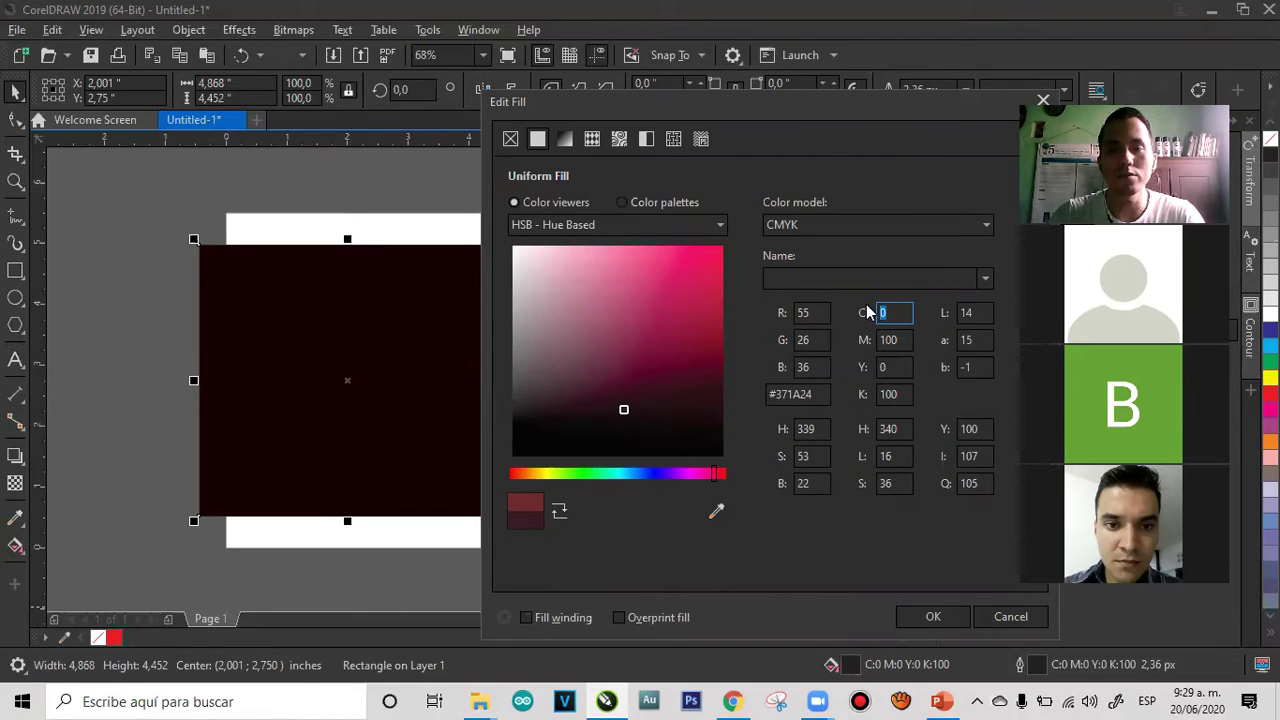
double_click(895, 394)
text(0)
click(899, 367)
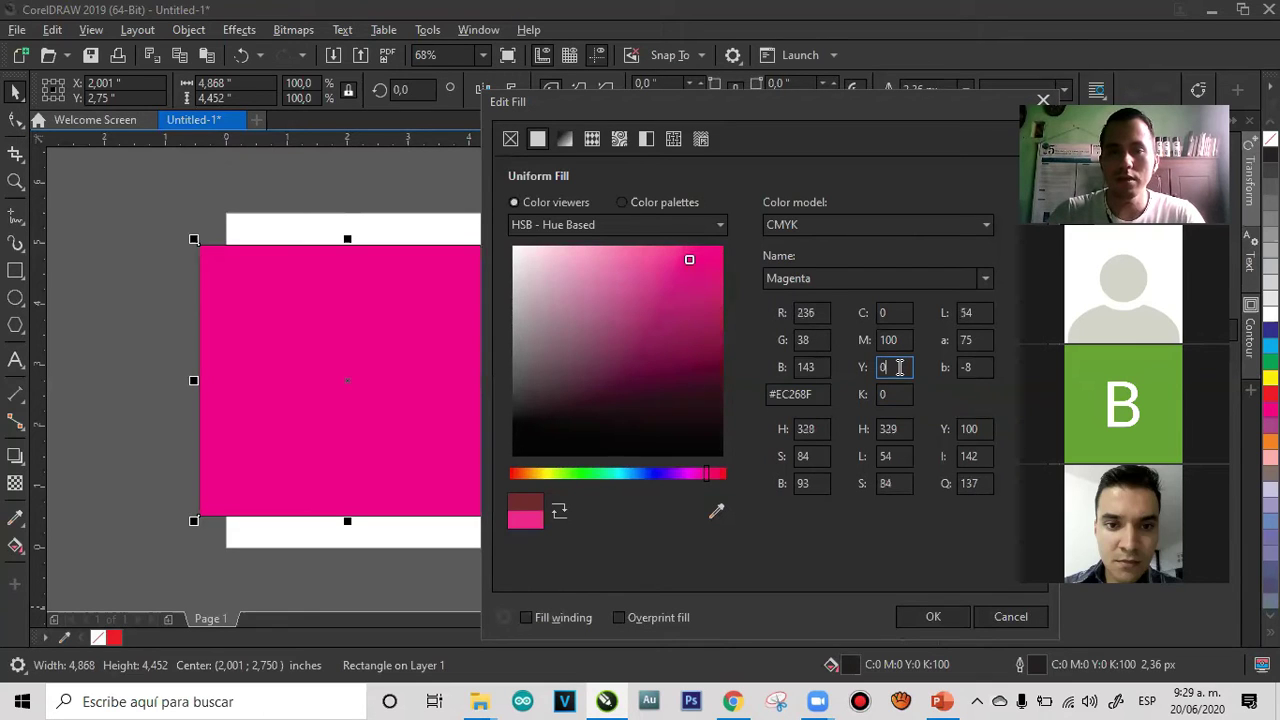
double_click(882, 367)
double_click(886, 394)
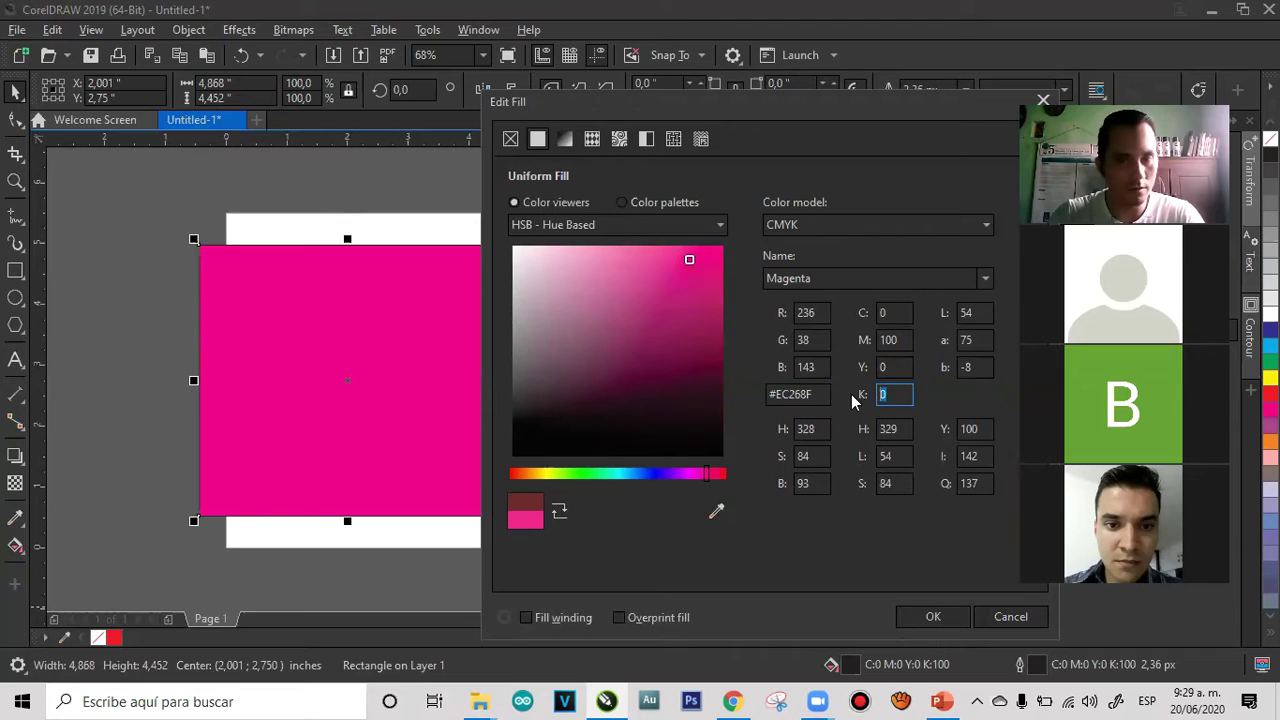
double_click(903, 340)
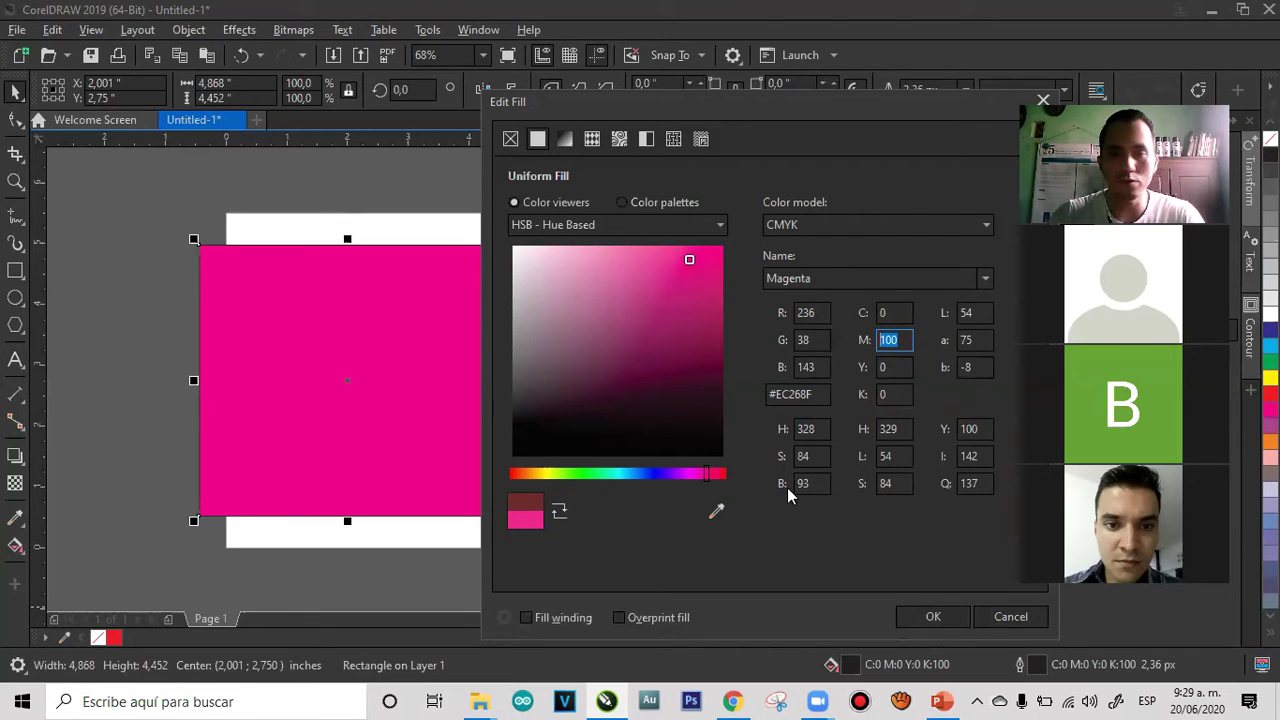
click(935, 615)
click(803, 512)
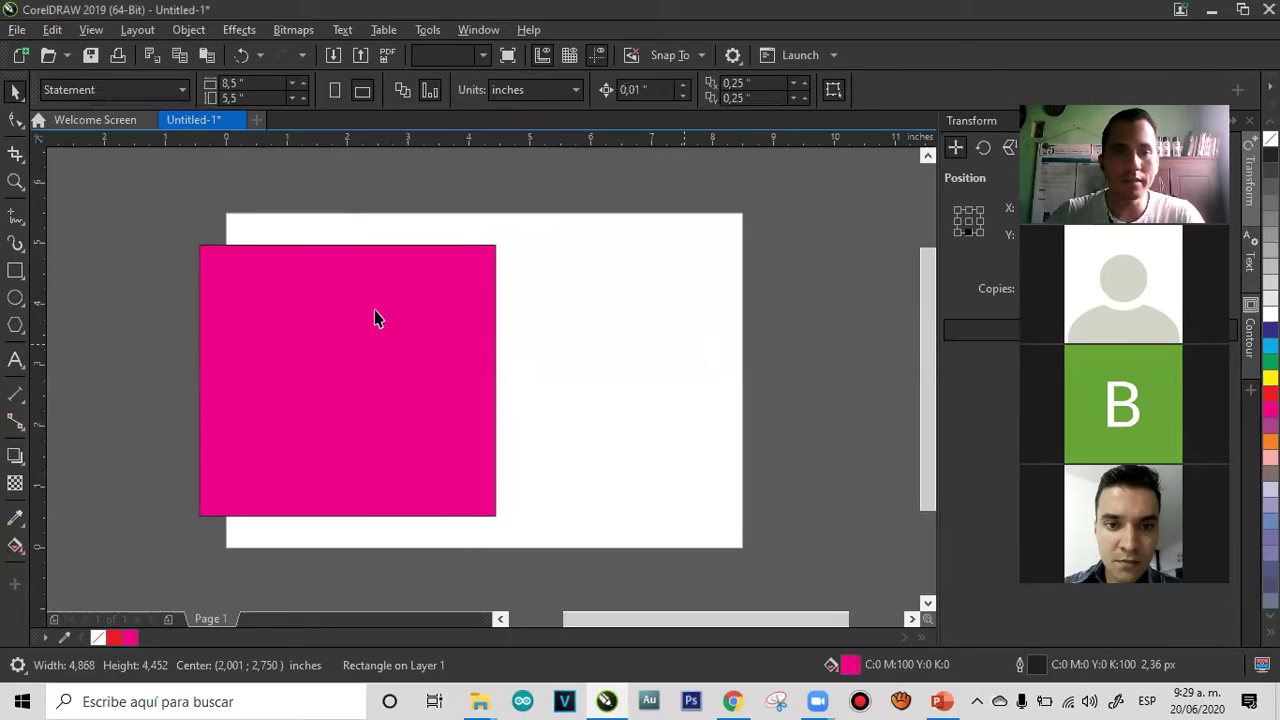
Remove the magenta rectangle's outline and place a duplicate beside it on the right
click(454, 258)
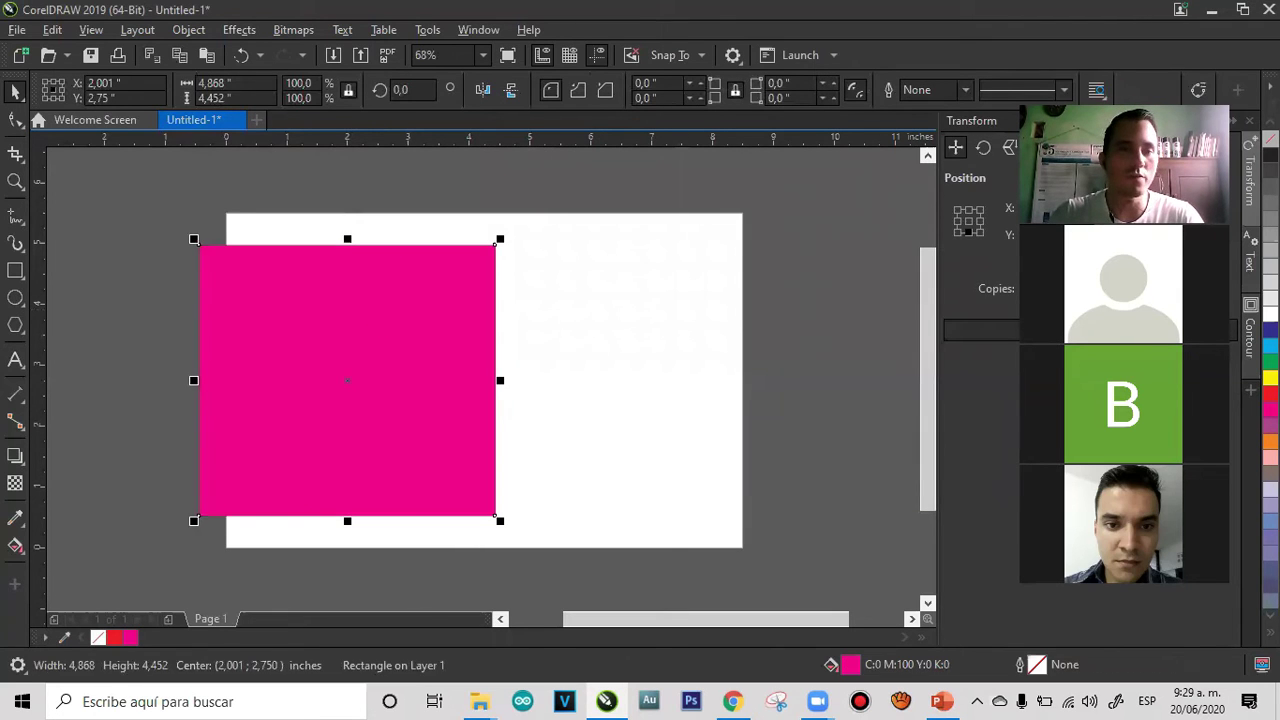
drag(285, 338, 542, 317)
right_click(542, 317)
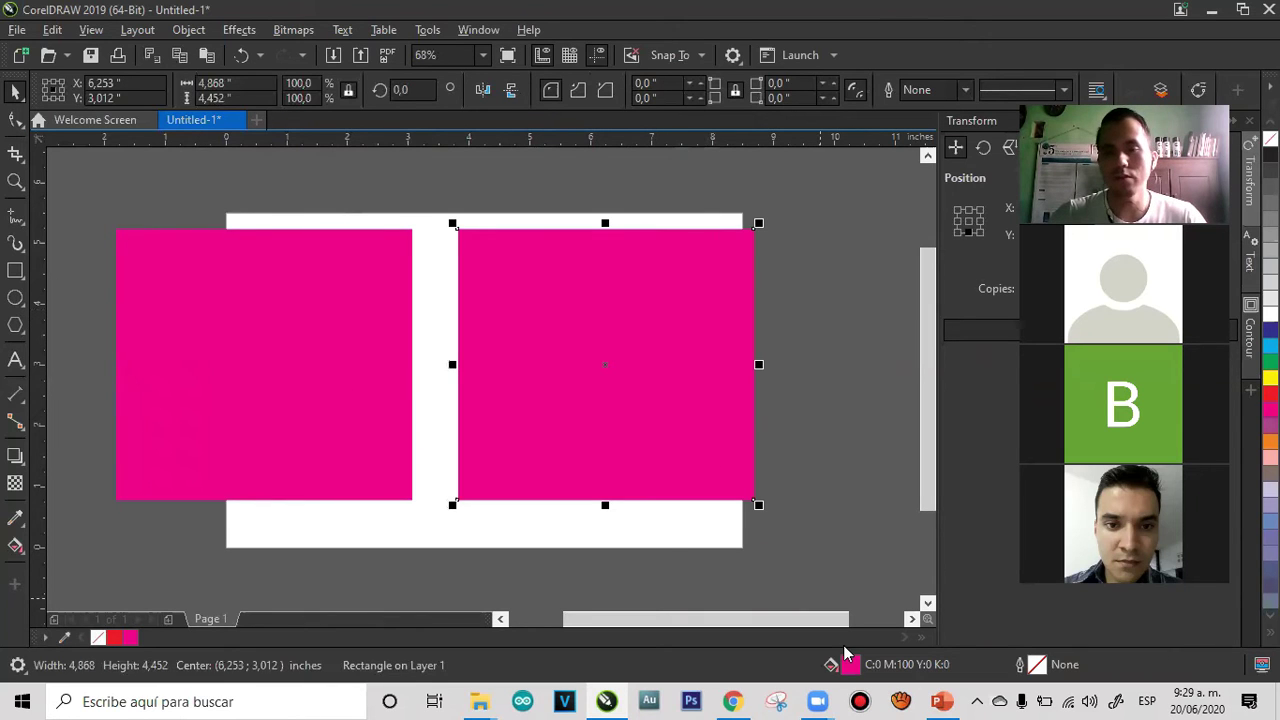
Convert the duplicate rectangle's uniform fill to the RGB color model
key(shift+F11)
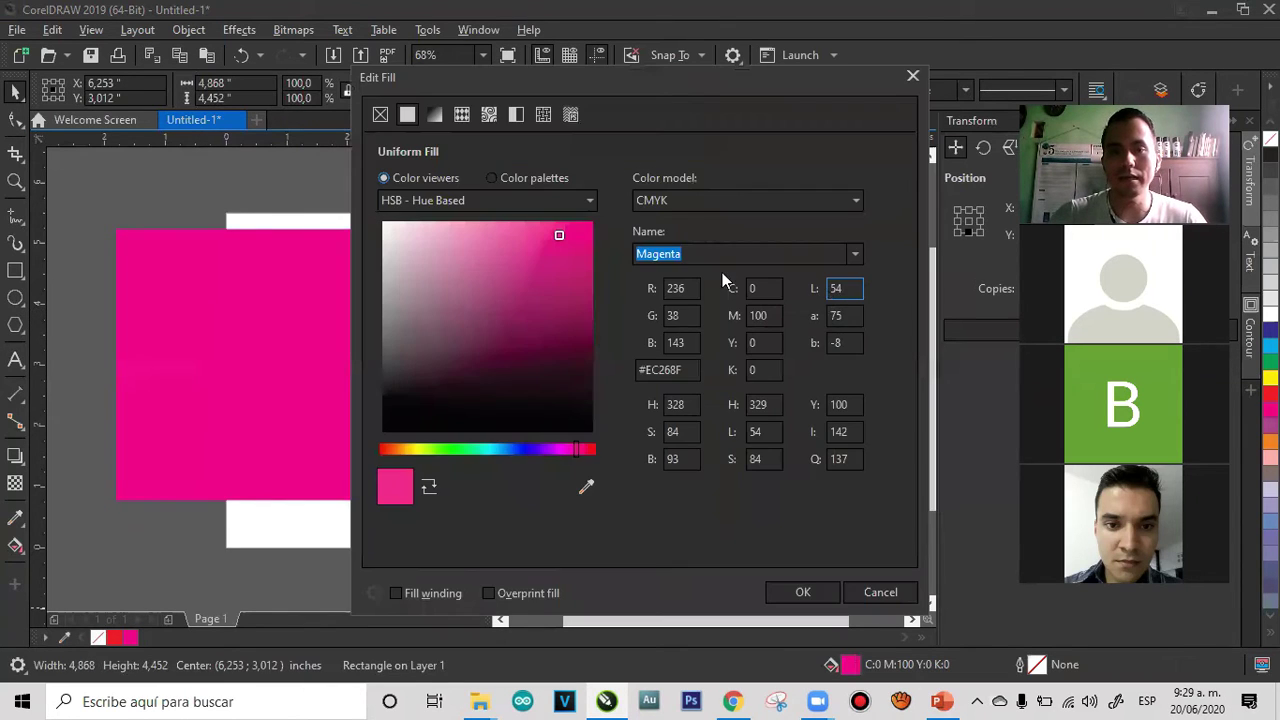
click(680, 204)
click(646, 248)
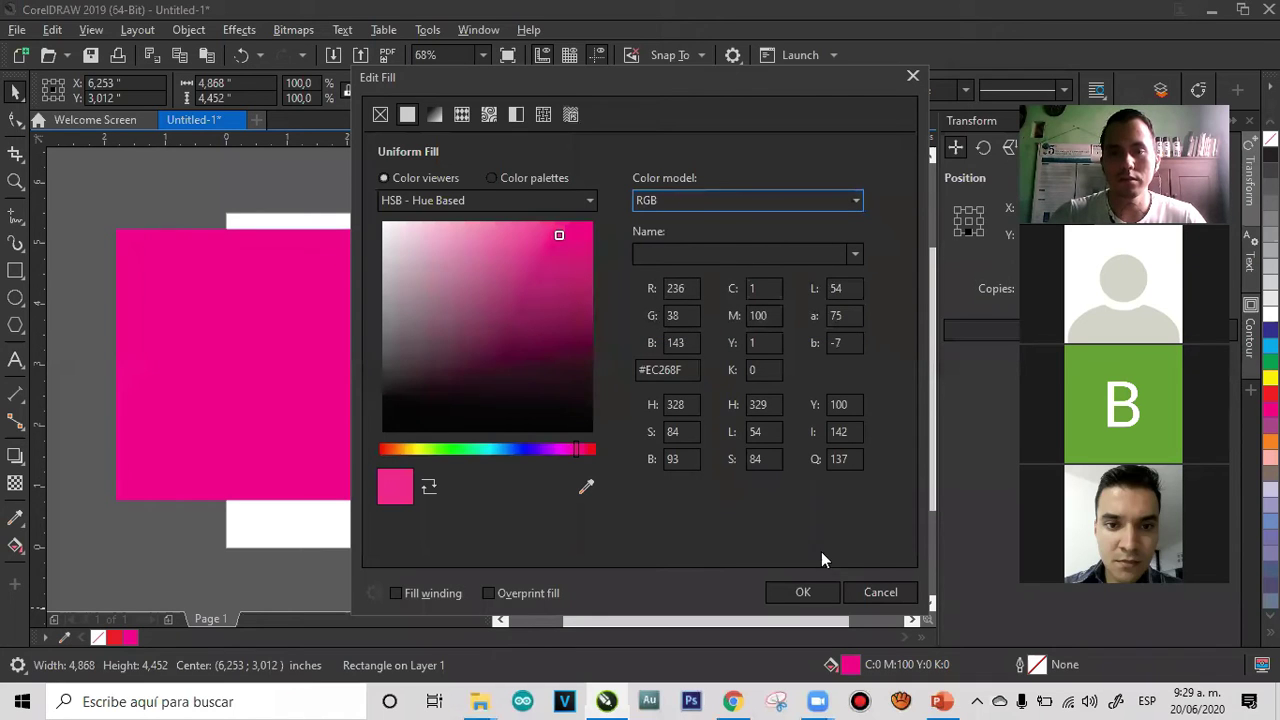
click(817, 589)
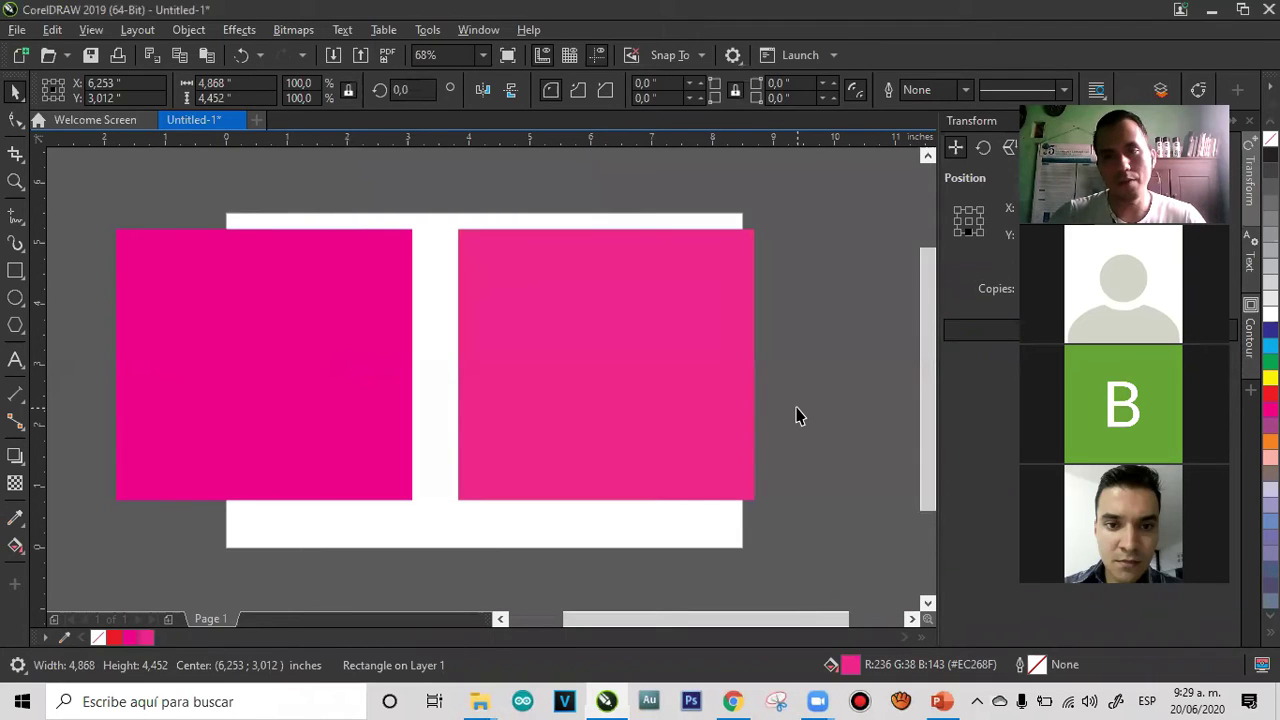
Select the two rectangles alternately to compare the CMYK fill with the RGB fill
click(352, 358)
click(503, 318)
click(346, 317)
click(548, 330)
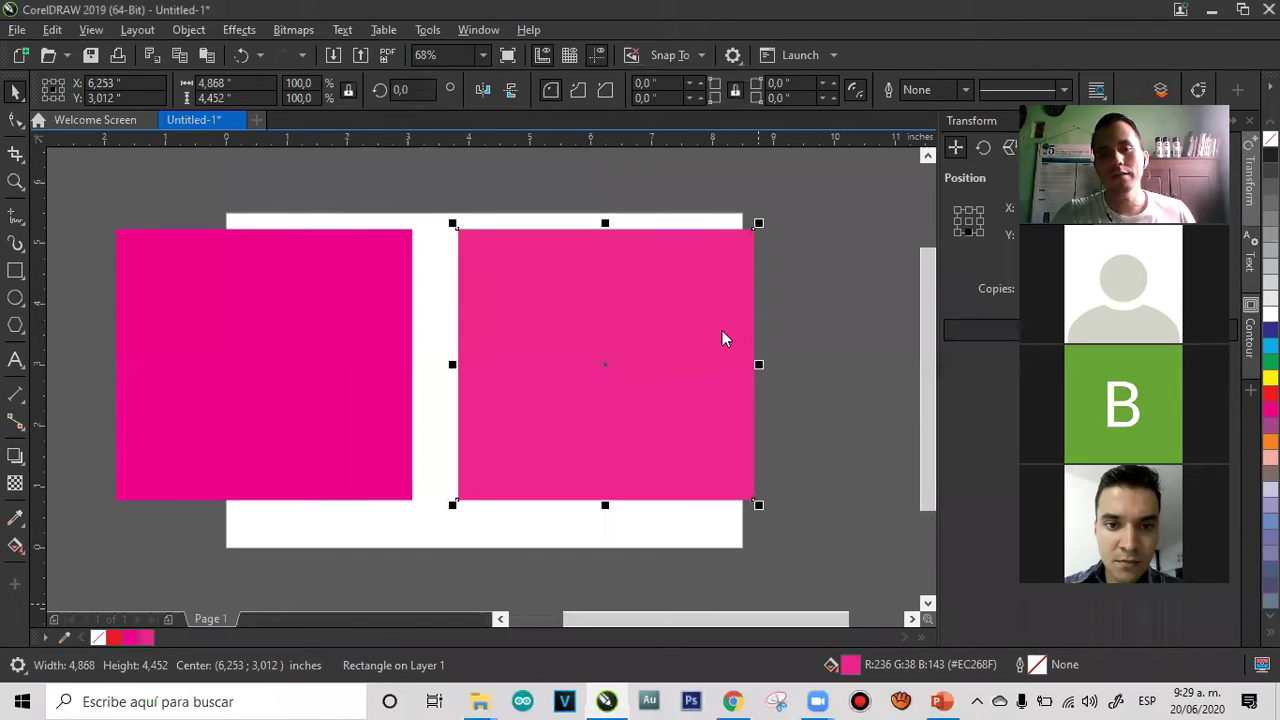
Change the duplicate rectangle's fill back to the CMYK color model and apply it
key(shift+F11)
click(697, 201)
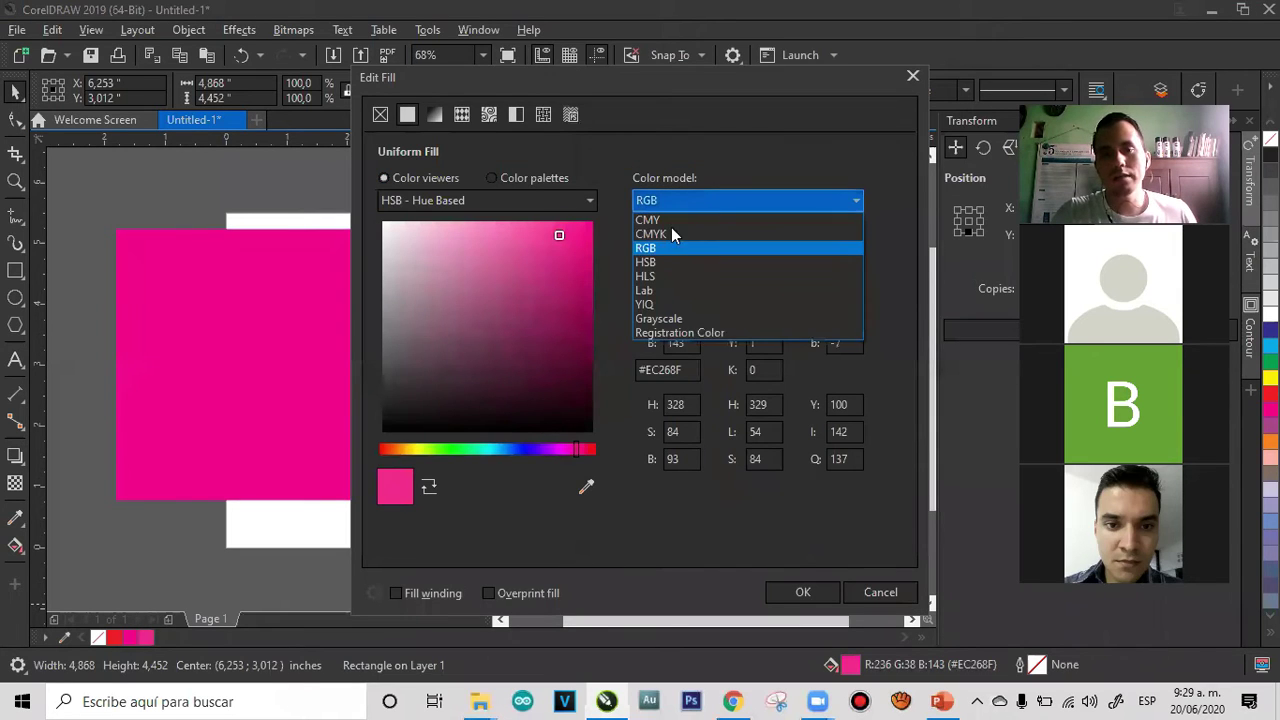
click(671, 227)
click(801, 591)
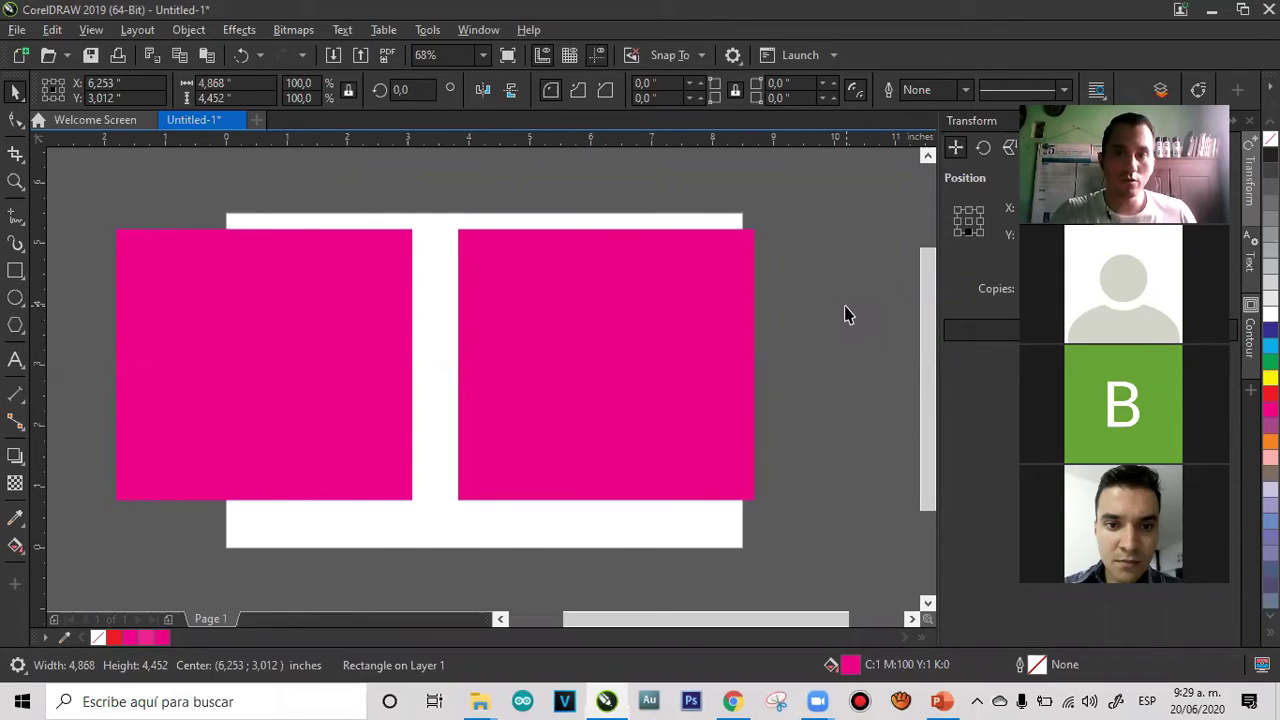
click(671, 434)
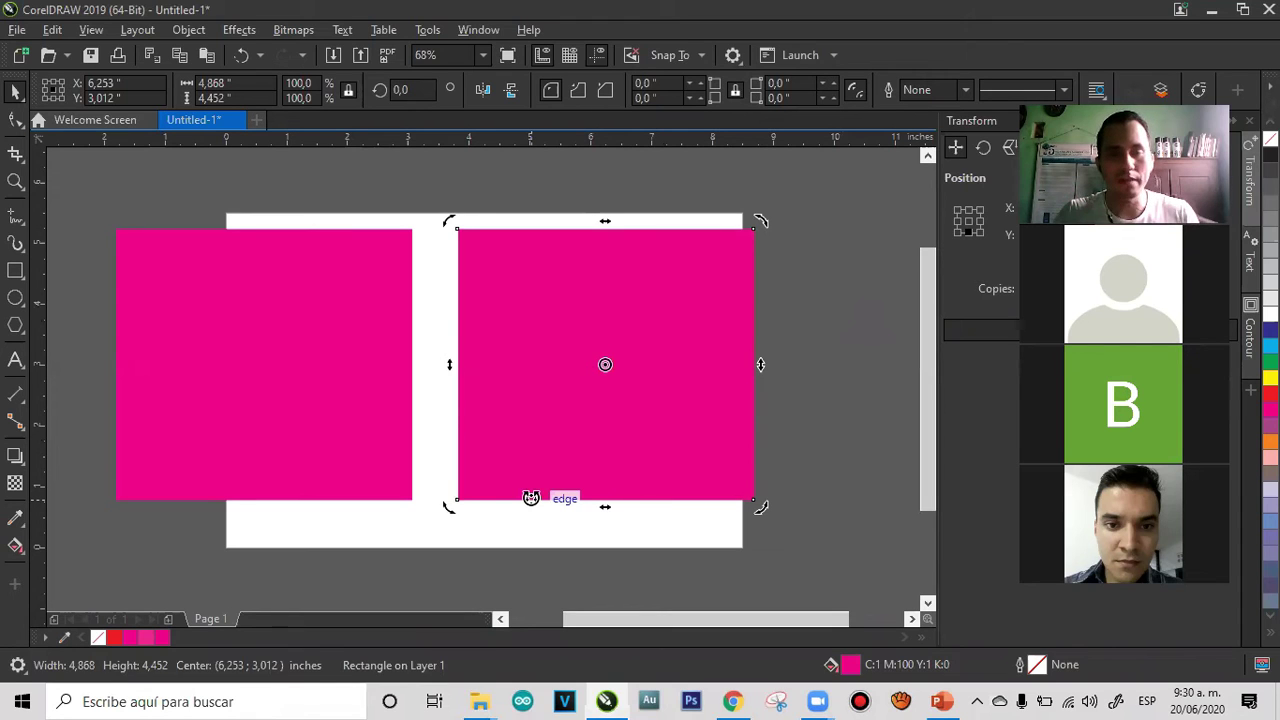
Close Untitled-1 without saving, view the Contraste slide in PowerPoint and return to CorelDRAW
click(240, 125)
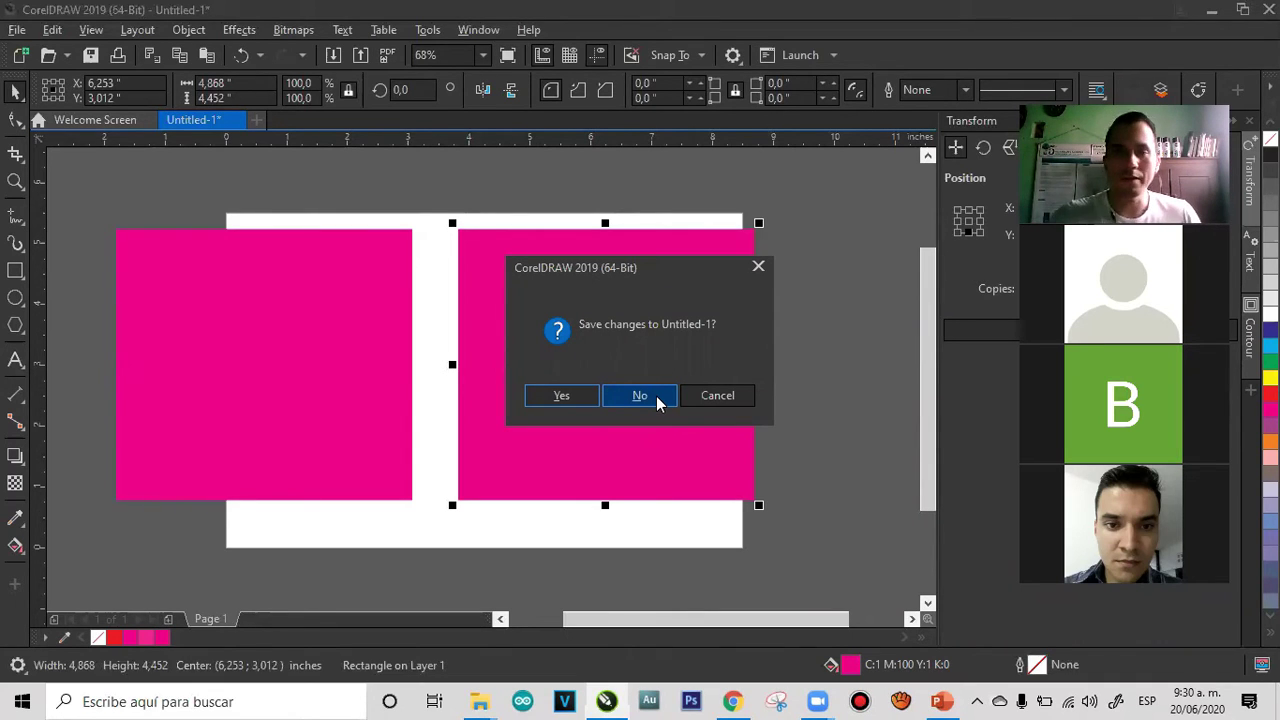
click(656, 396)
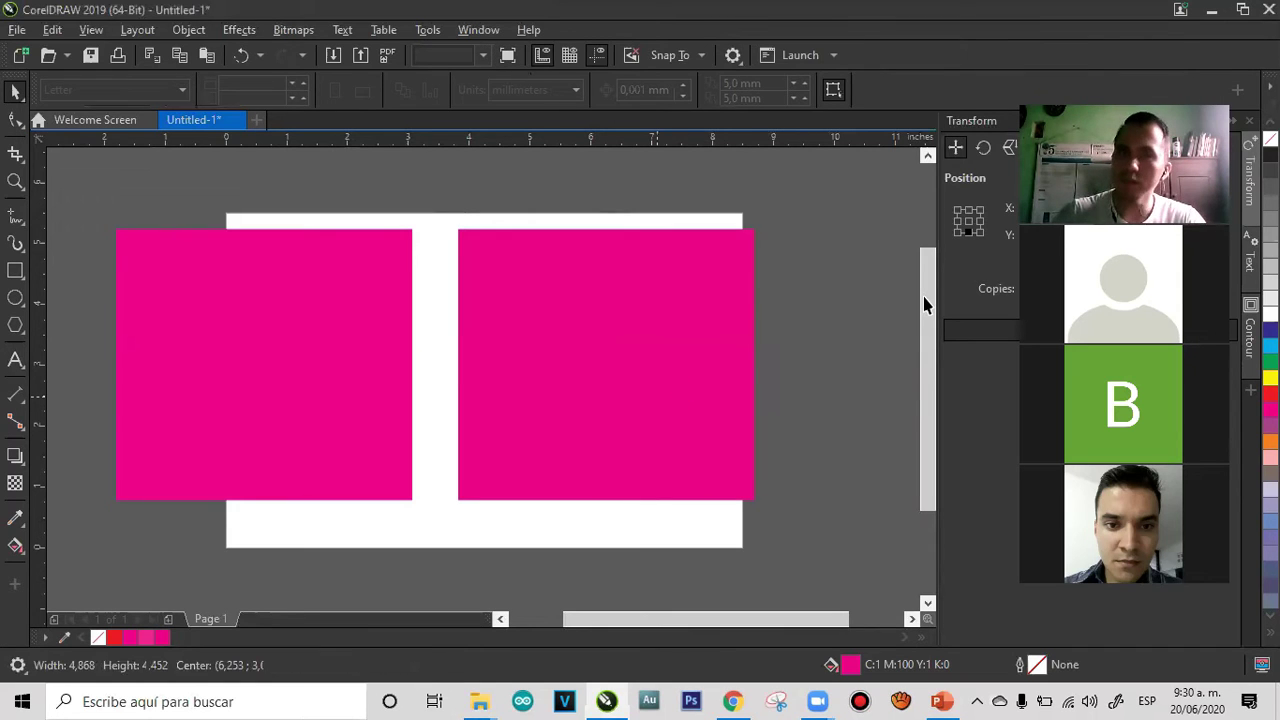
key(alt+Tab)
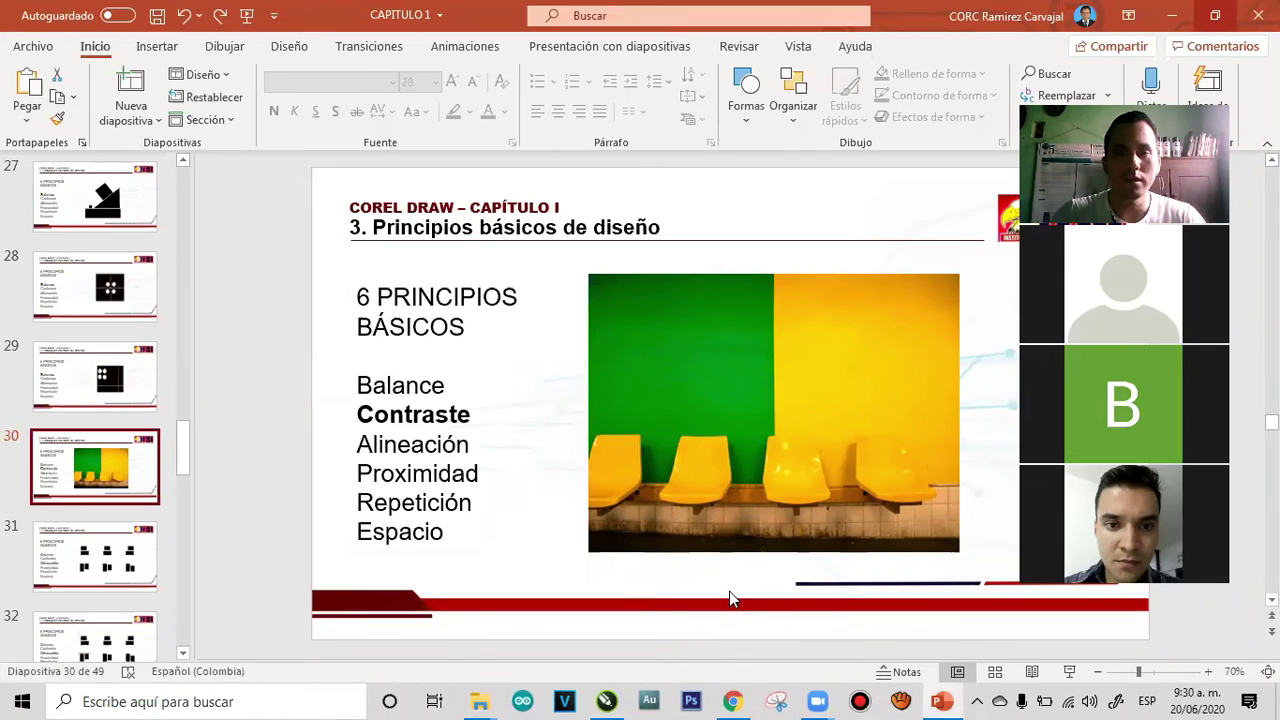
key(alt+Tab)
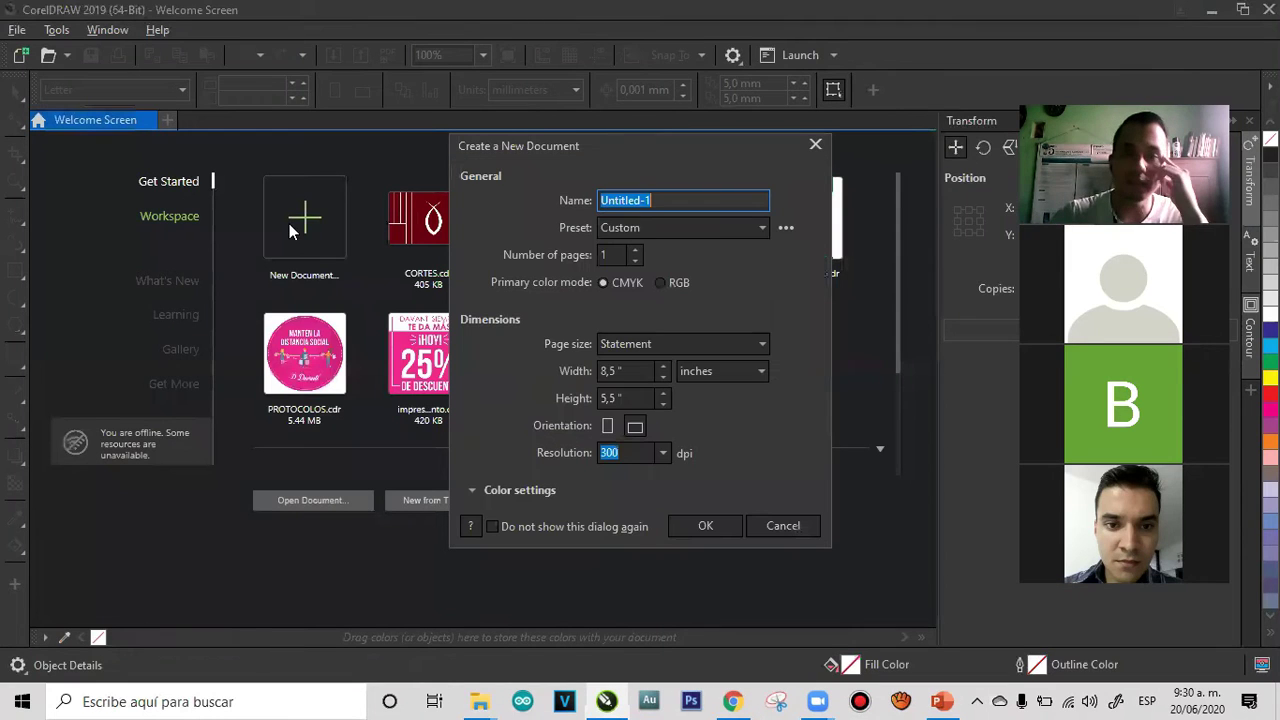
Create a new landscape CMYK document measuring 8.5 by 5.5 inches and sketch a rectangle about 8 by 4.4 inches
click(706, 526)
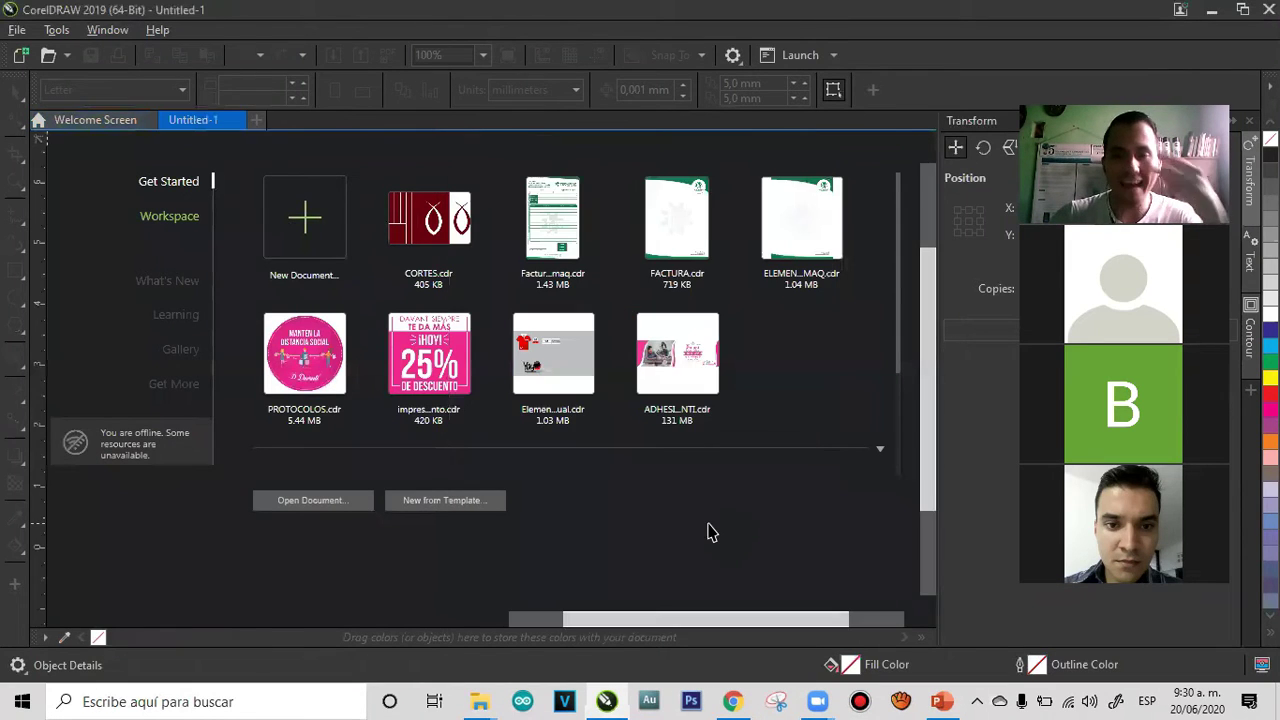
click(15, 270)
drag(203, 222, 690, 492)
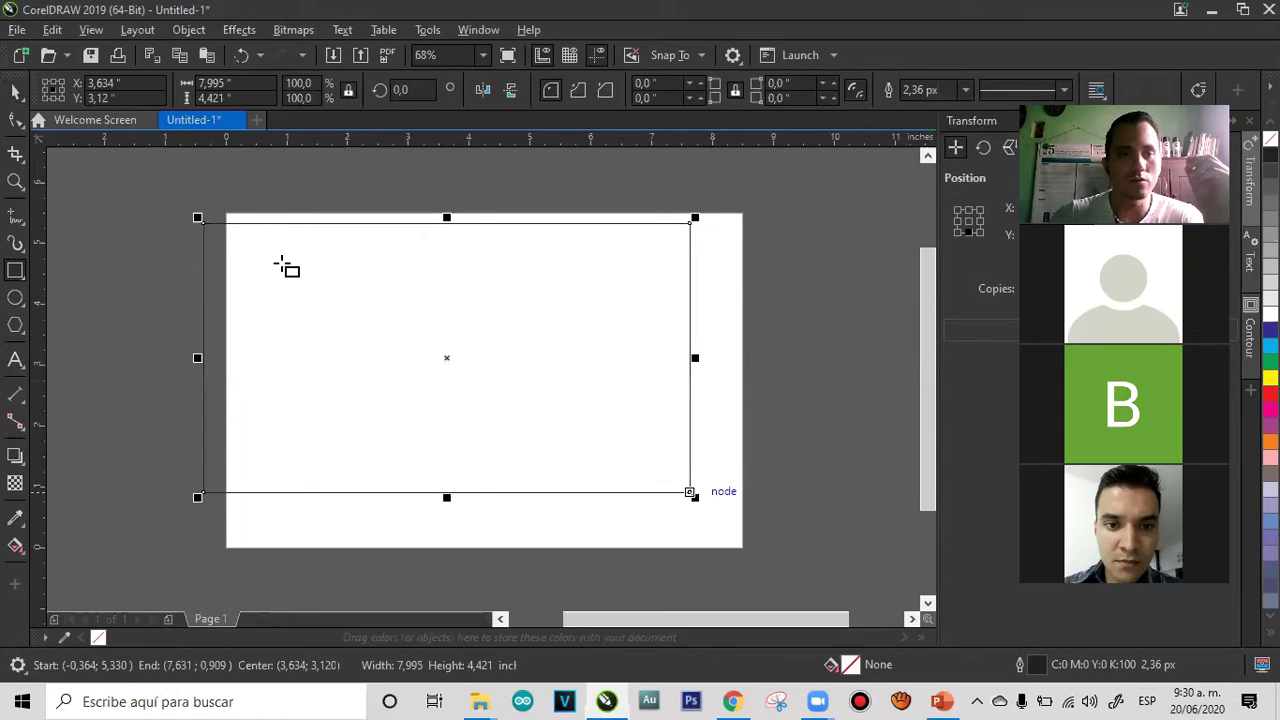
Center the new rectangle on the page and fill it with black
key(space)
key(p)
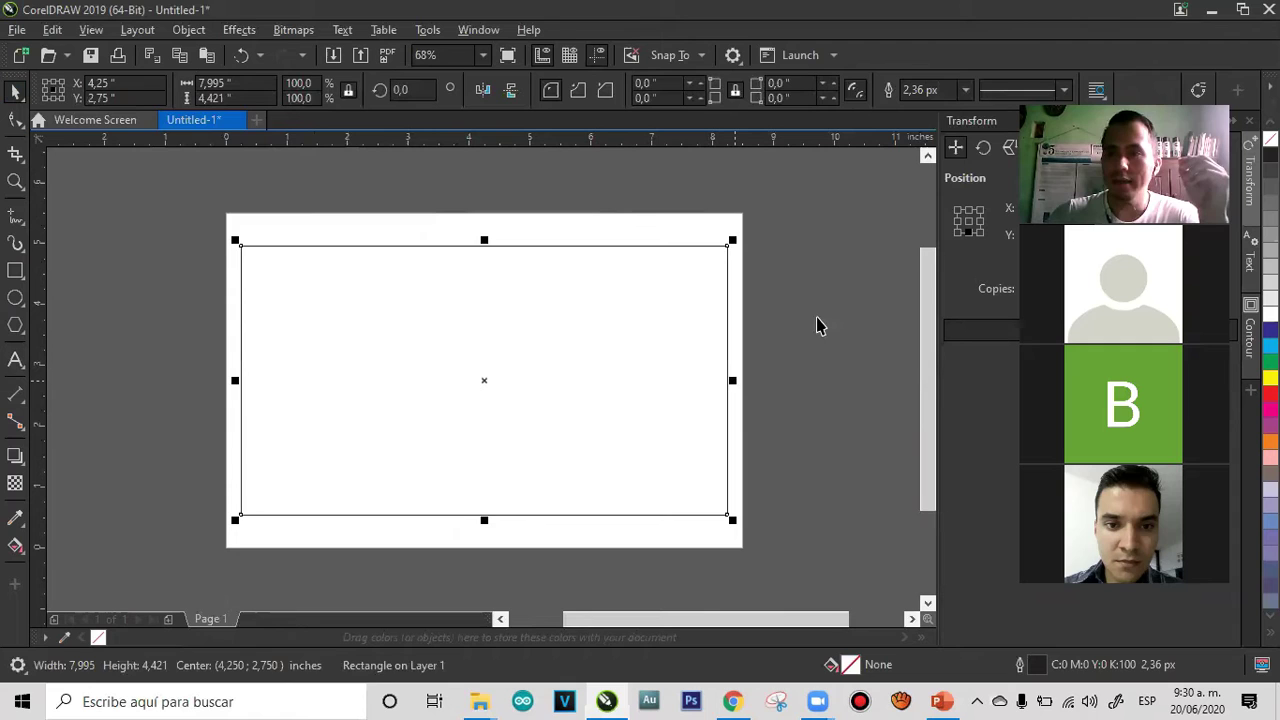
click(1270, 155)
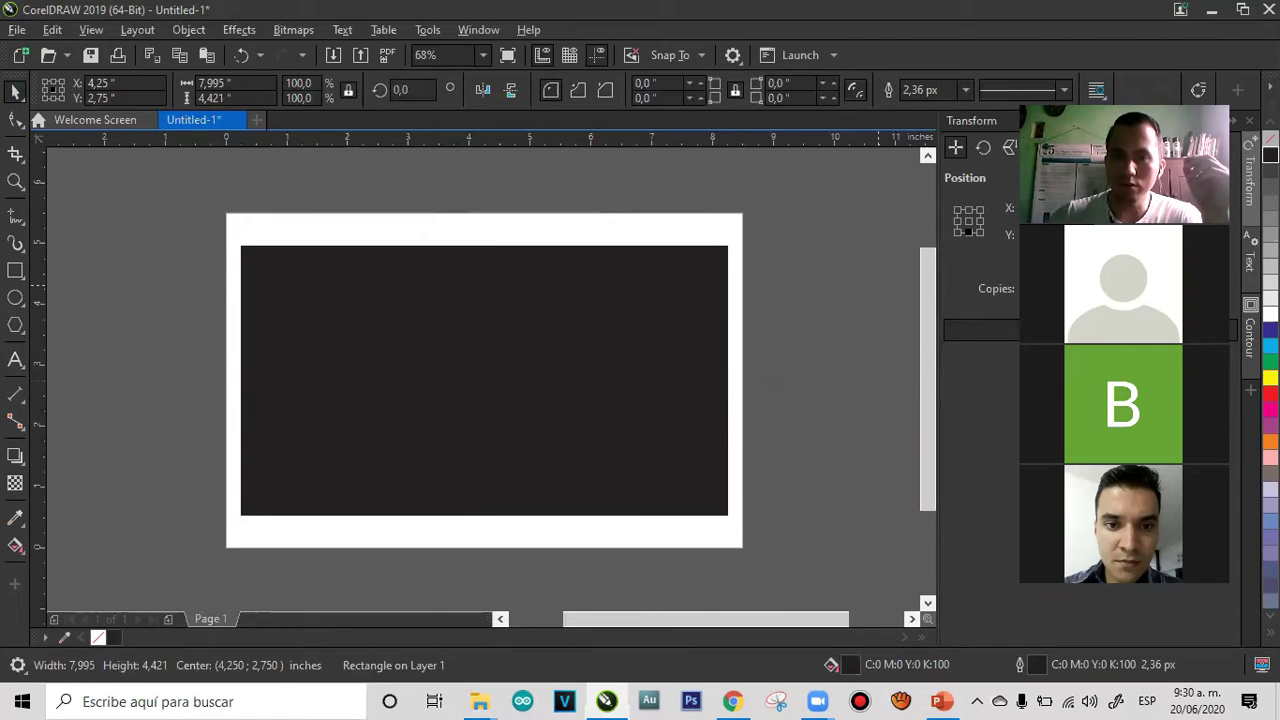
Add the artistic text "LETRA O LOGO" in 24 pt Arial and center it on the page
click(76, 368)
click(15, 360)
click(189, 365)
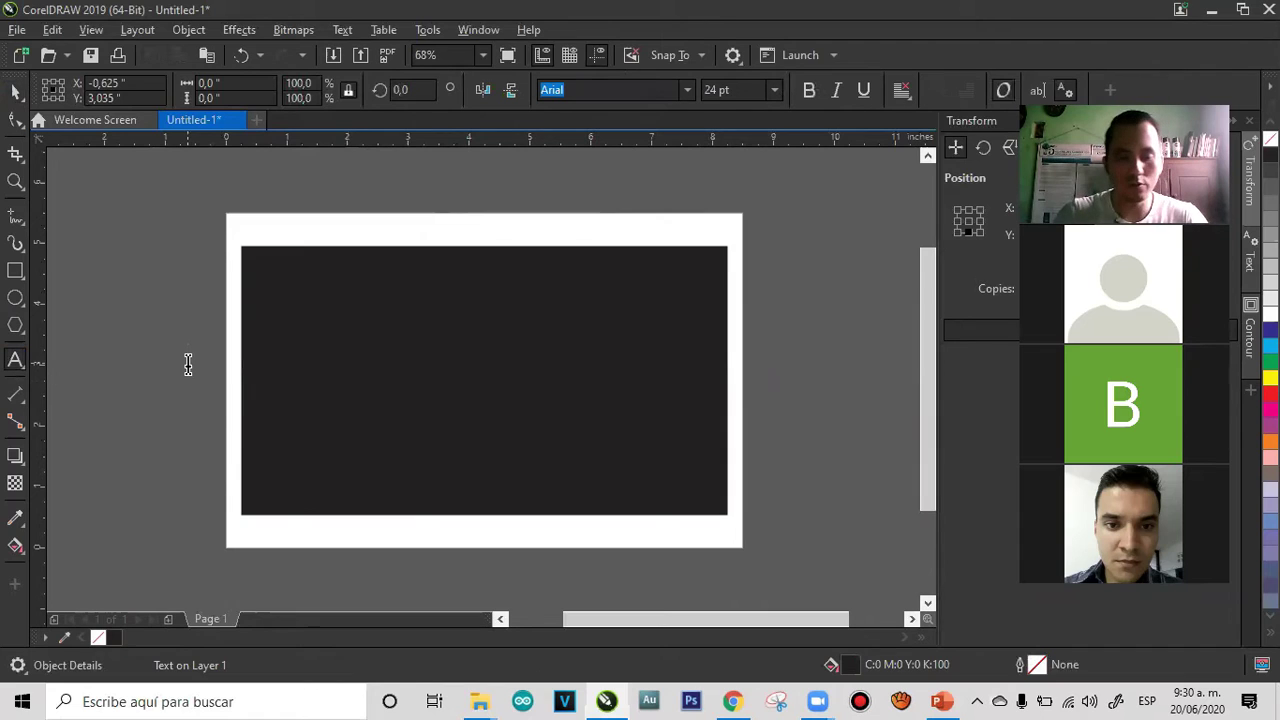
text(LETRA)
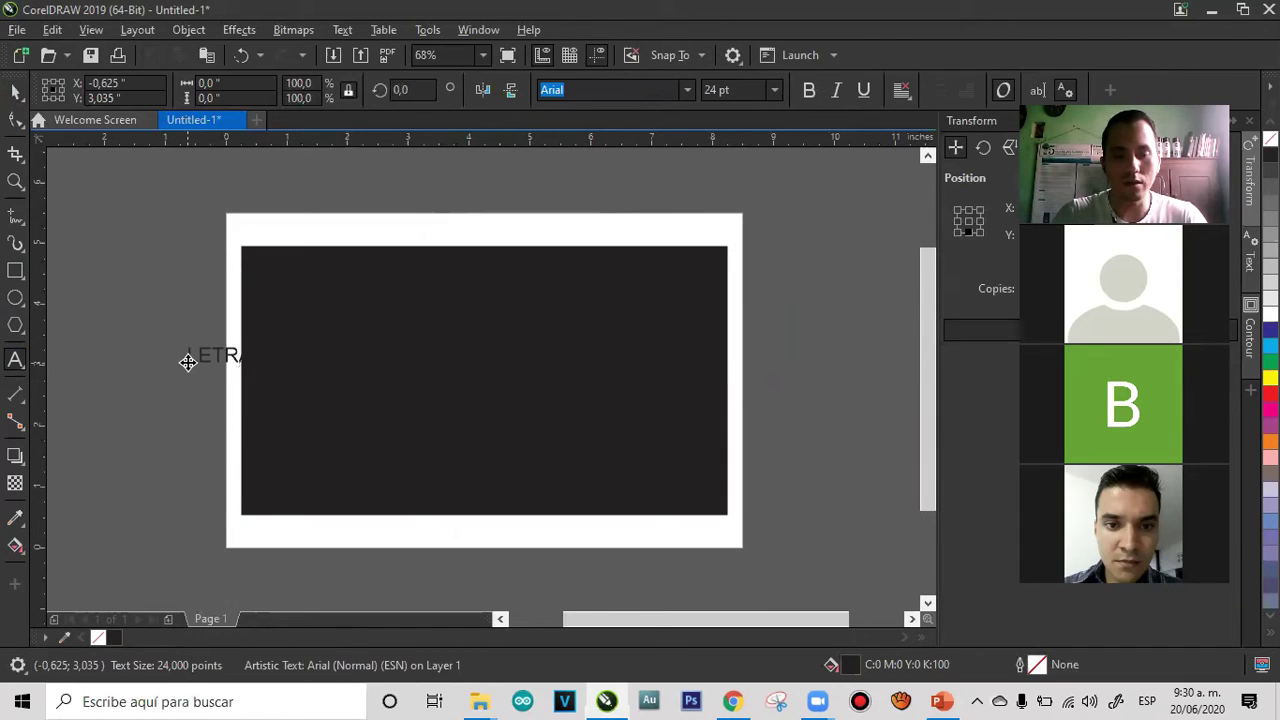
click(13, 91)
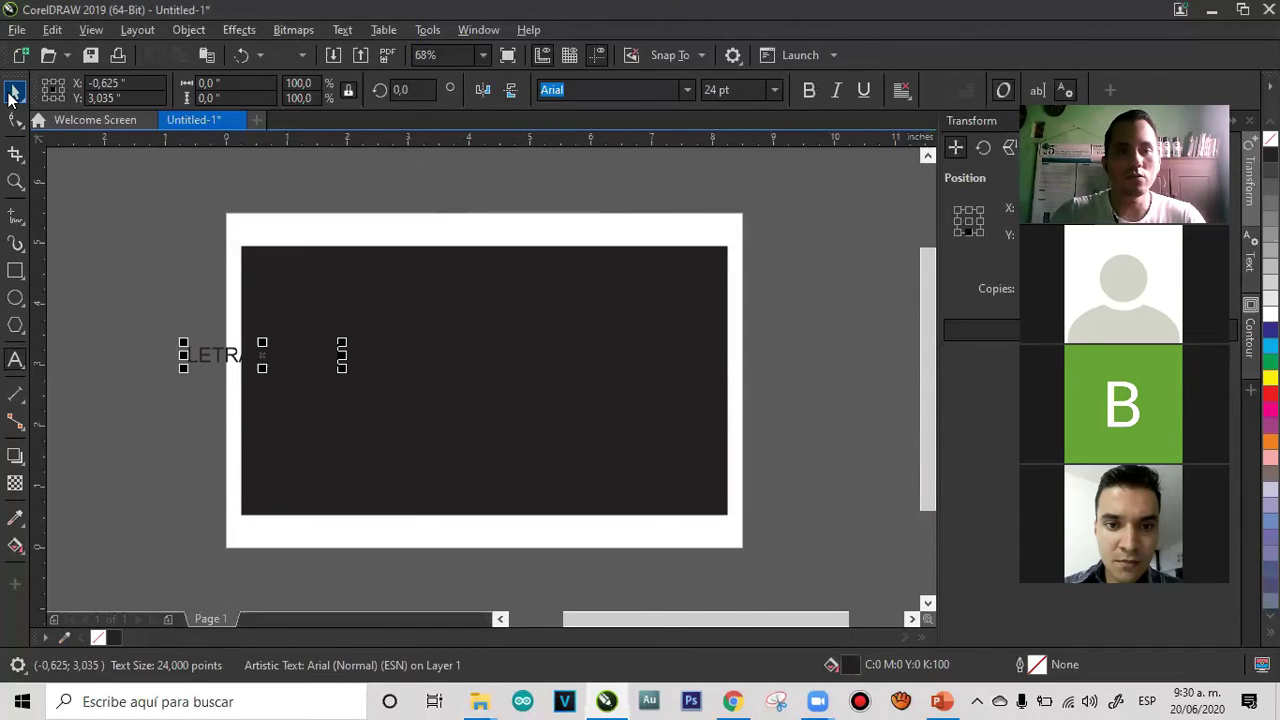
key(p)
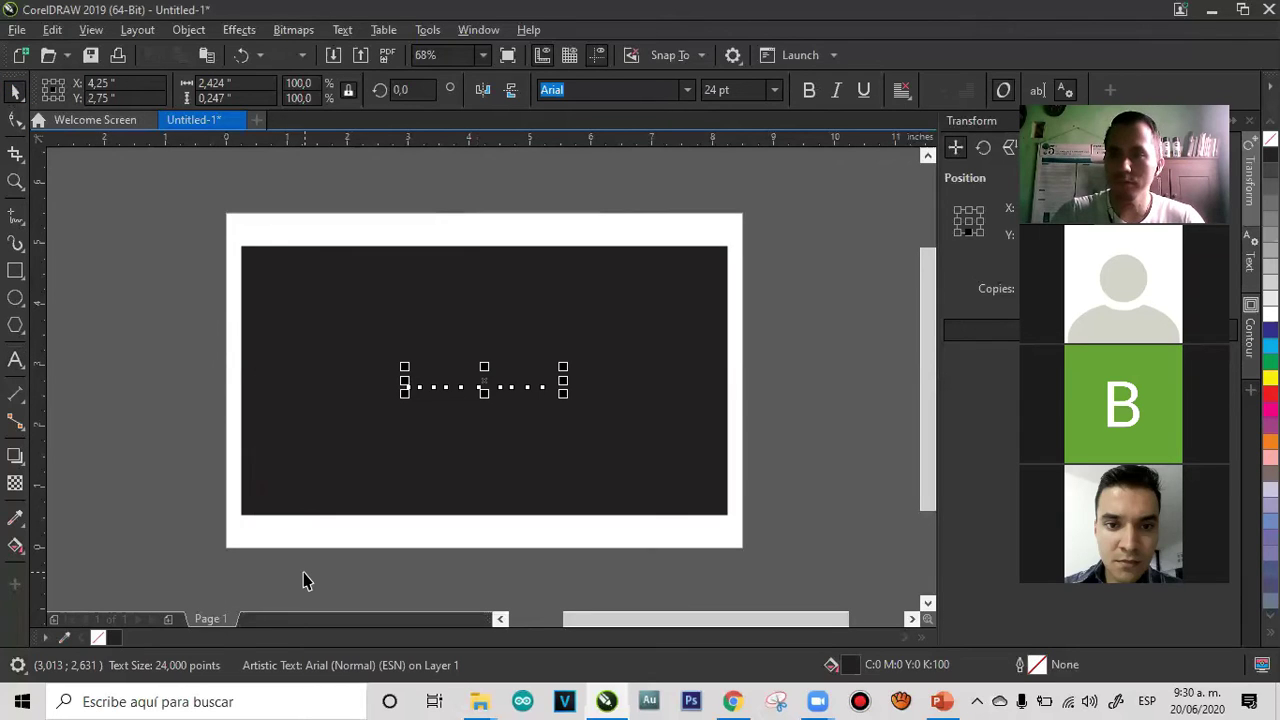
Make the text white and bold, and enlarge it to about 6.4 inches wide
click(1270, 314)
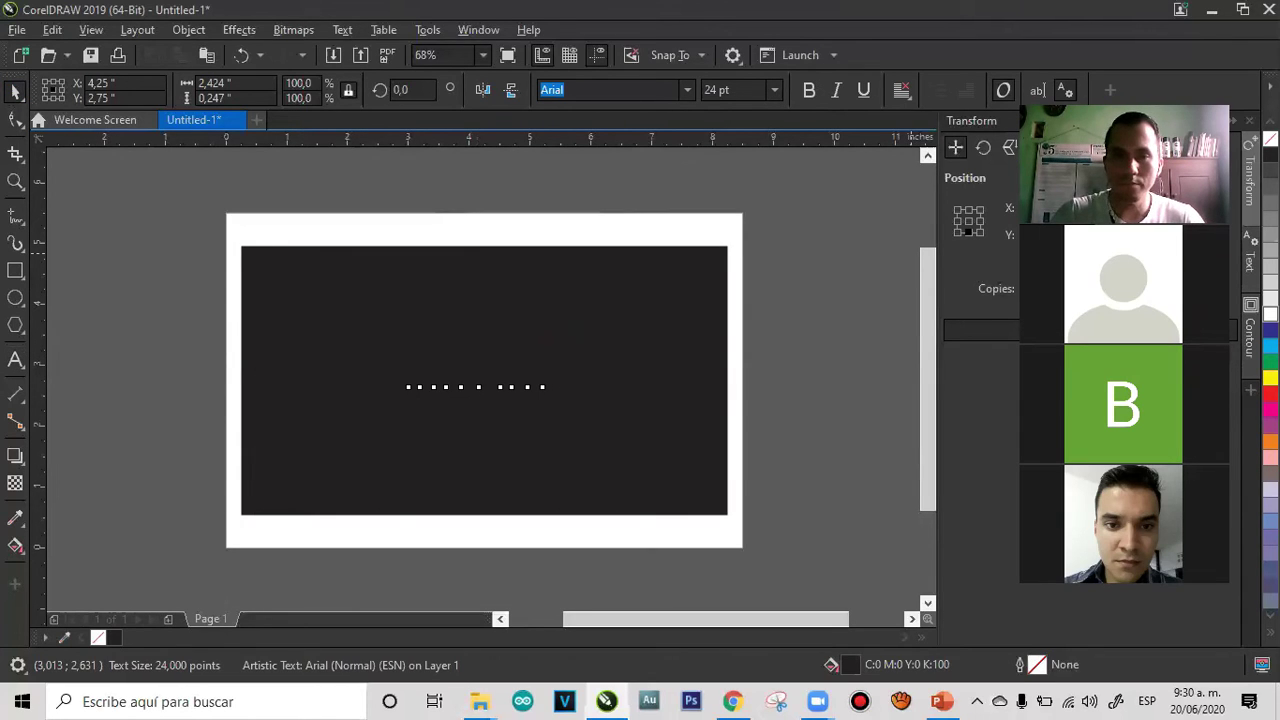
click(809, 90)
click(594, 357)
drag(570, 357, 755, 383)
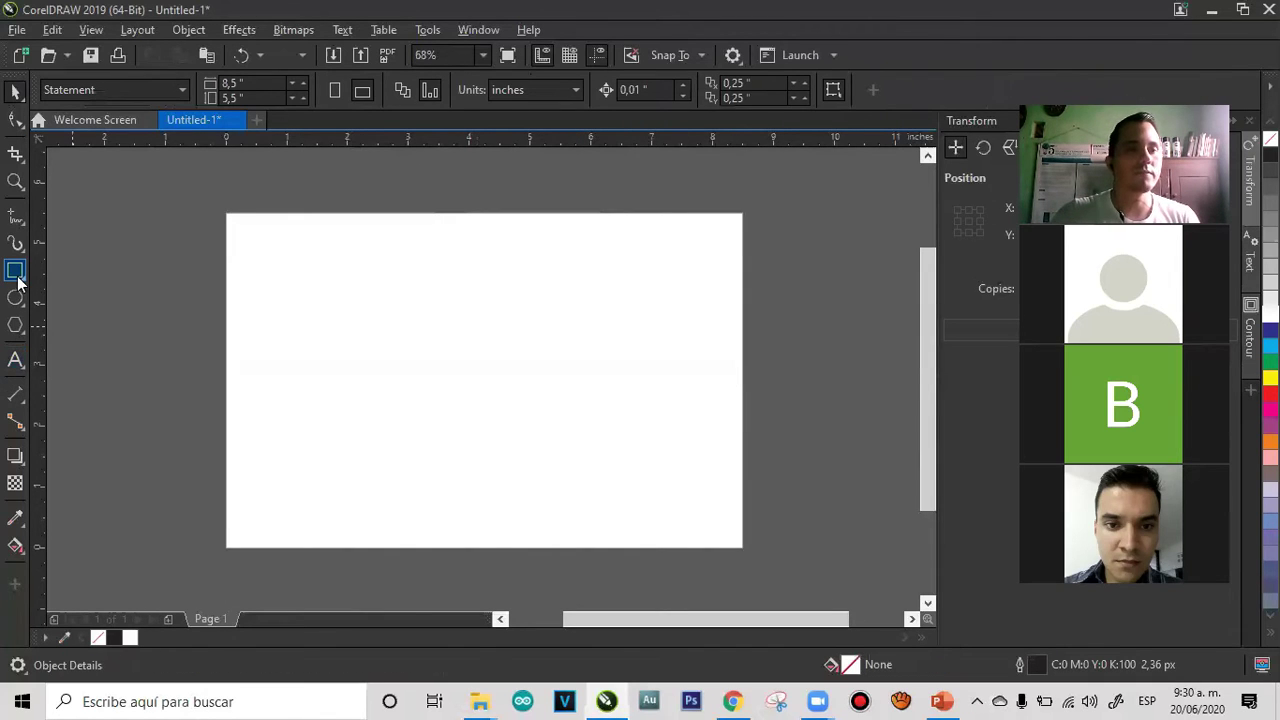
Add a page-sized rectangle behind the text, filled with black and without an outline
double_click(15, 270)
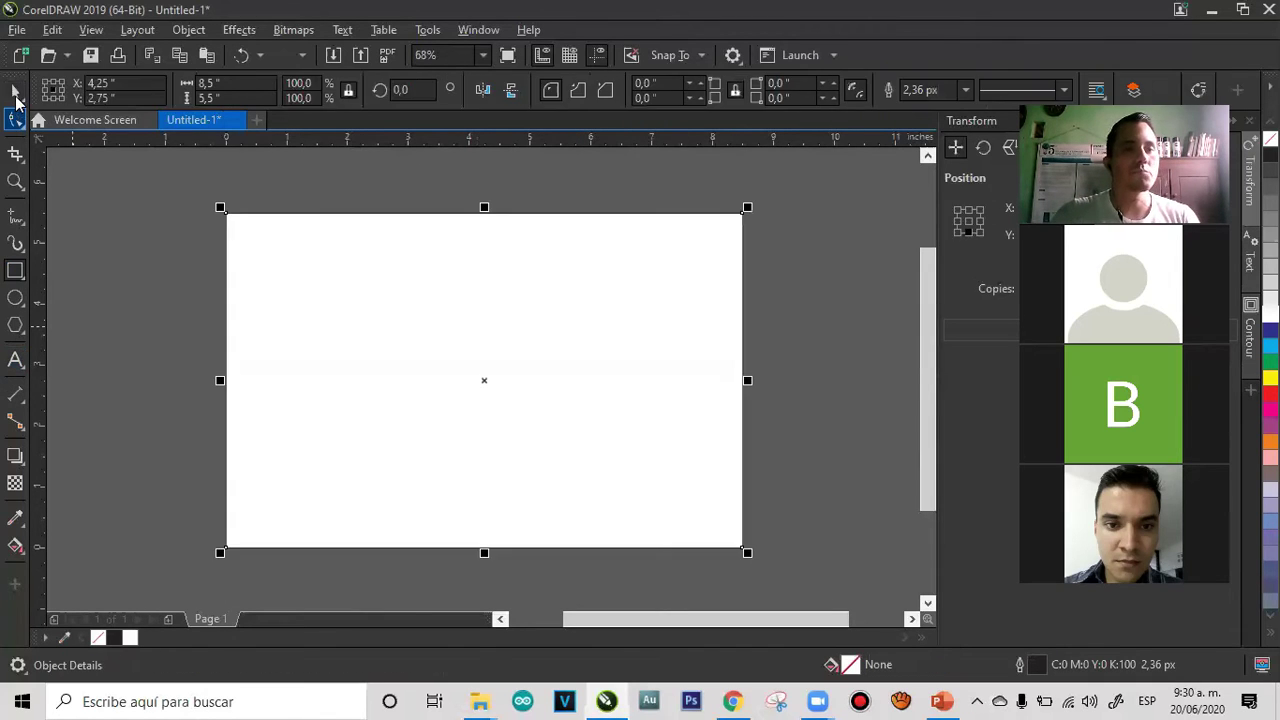
click(15, 93)
click(114, 637)
right_click(98, 637)
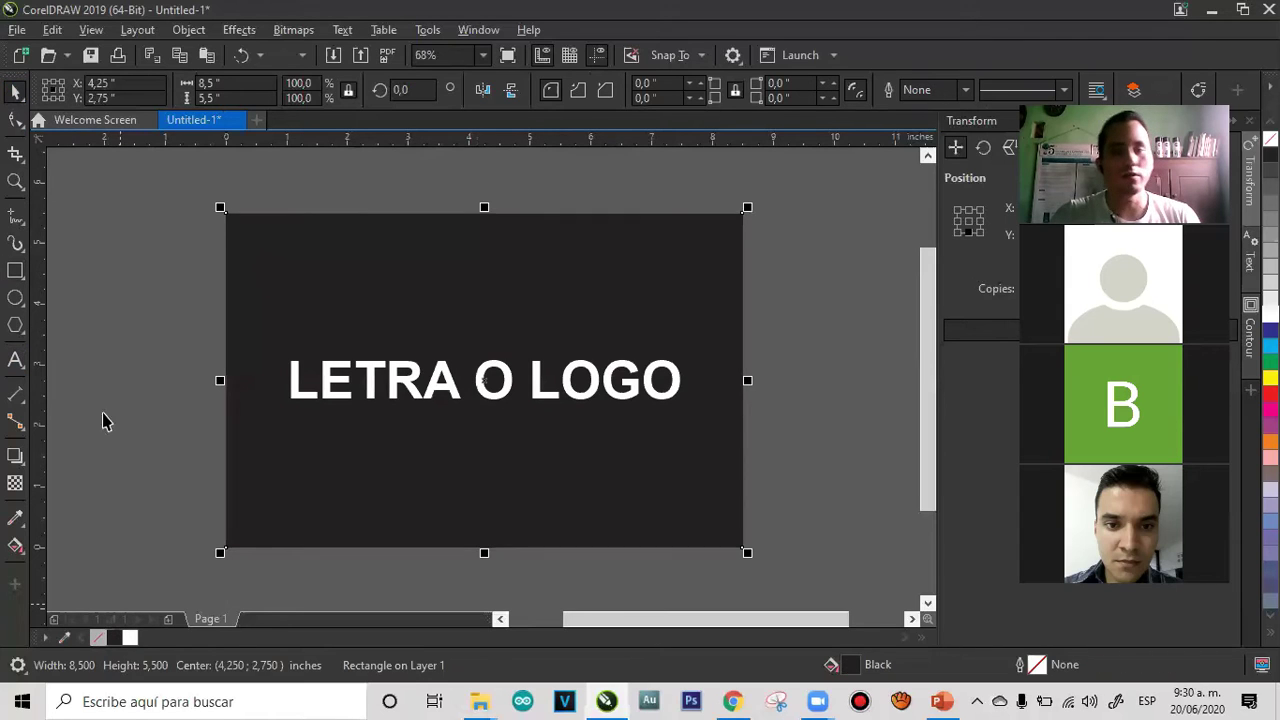
click(123, 366)
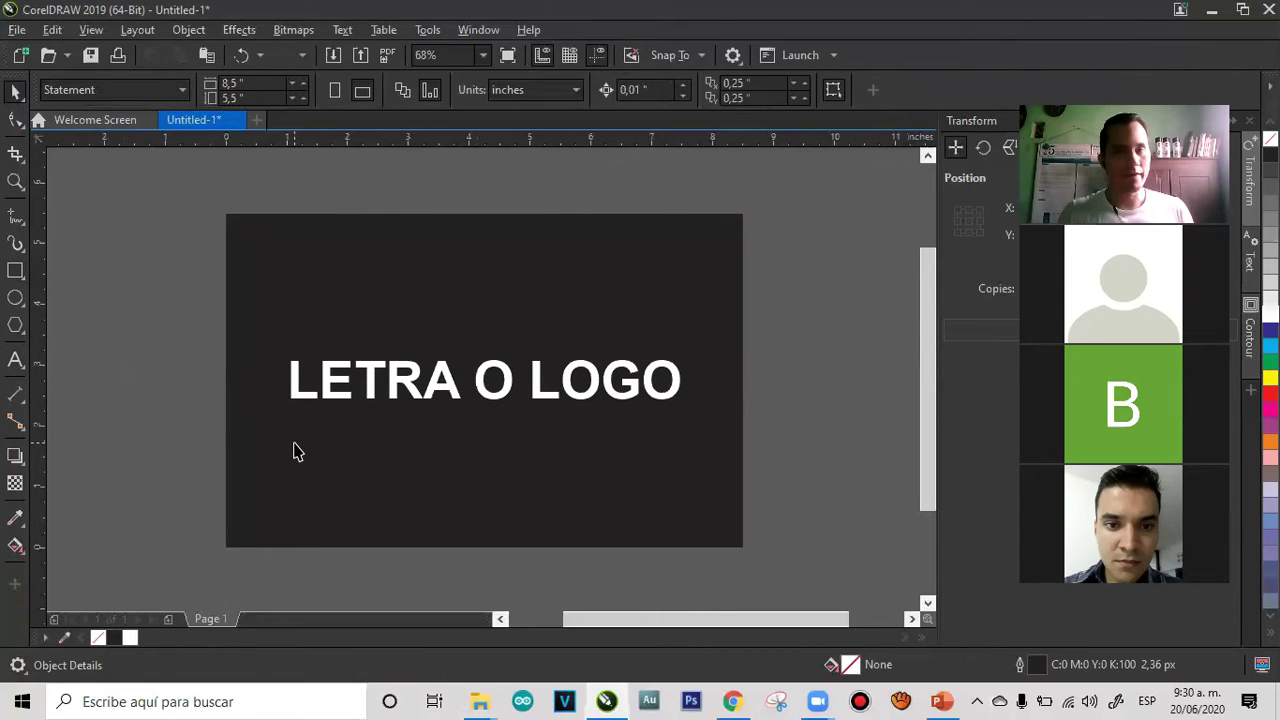
Recolor the text dark gray to demonstrate poor contrast against the black background
click(375, 377)
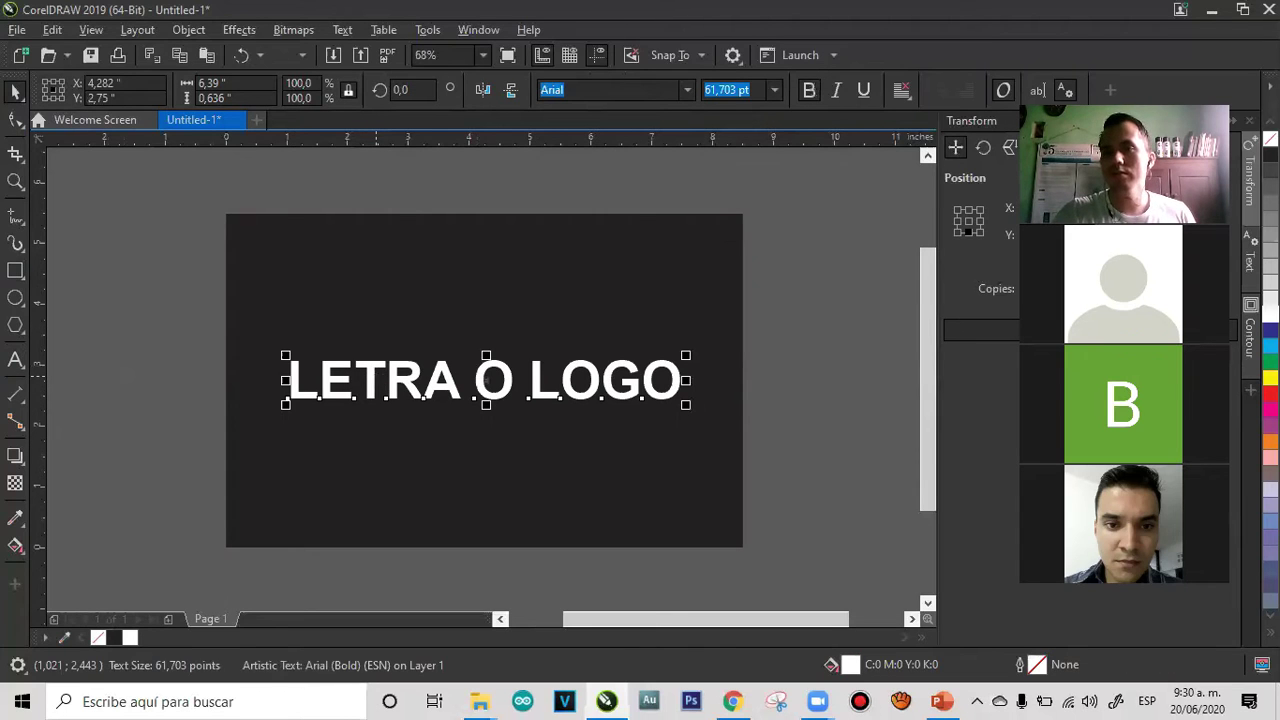
click(830, 341)
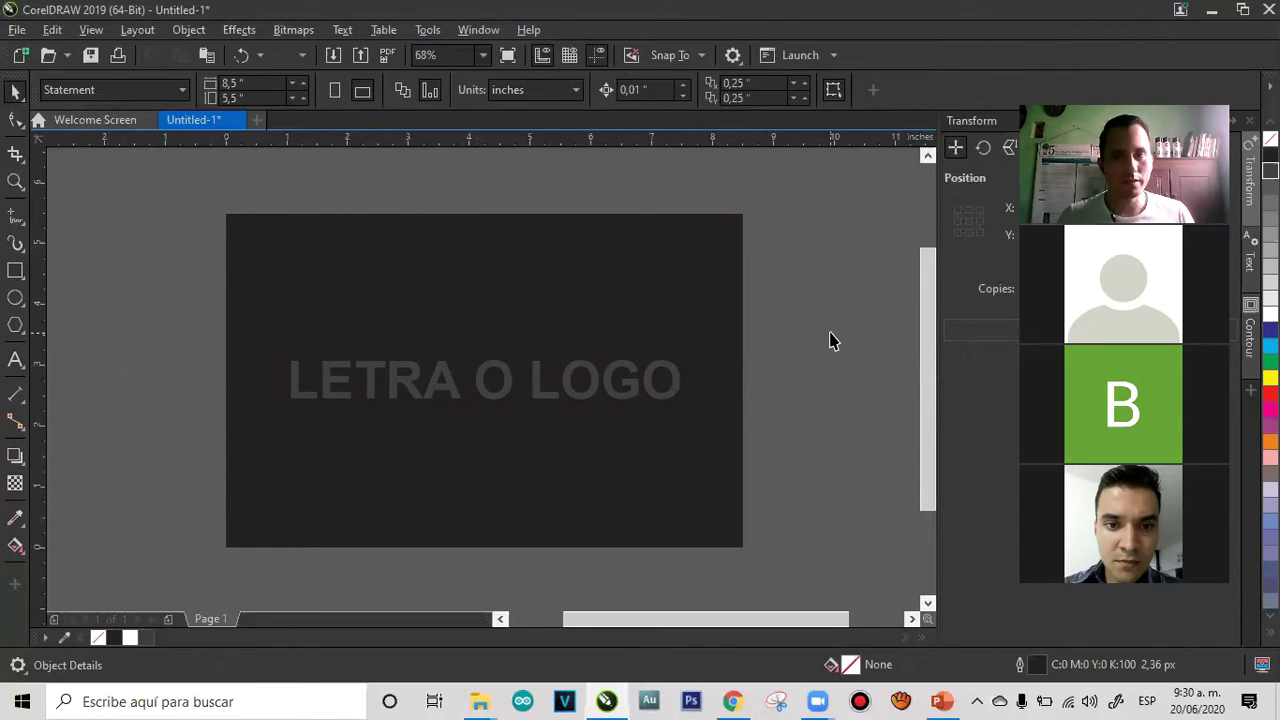
click(651, 380)
click(789, 251)
Fill the background rectangle with yellow and the text with black
click(662, 261)
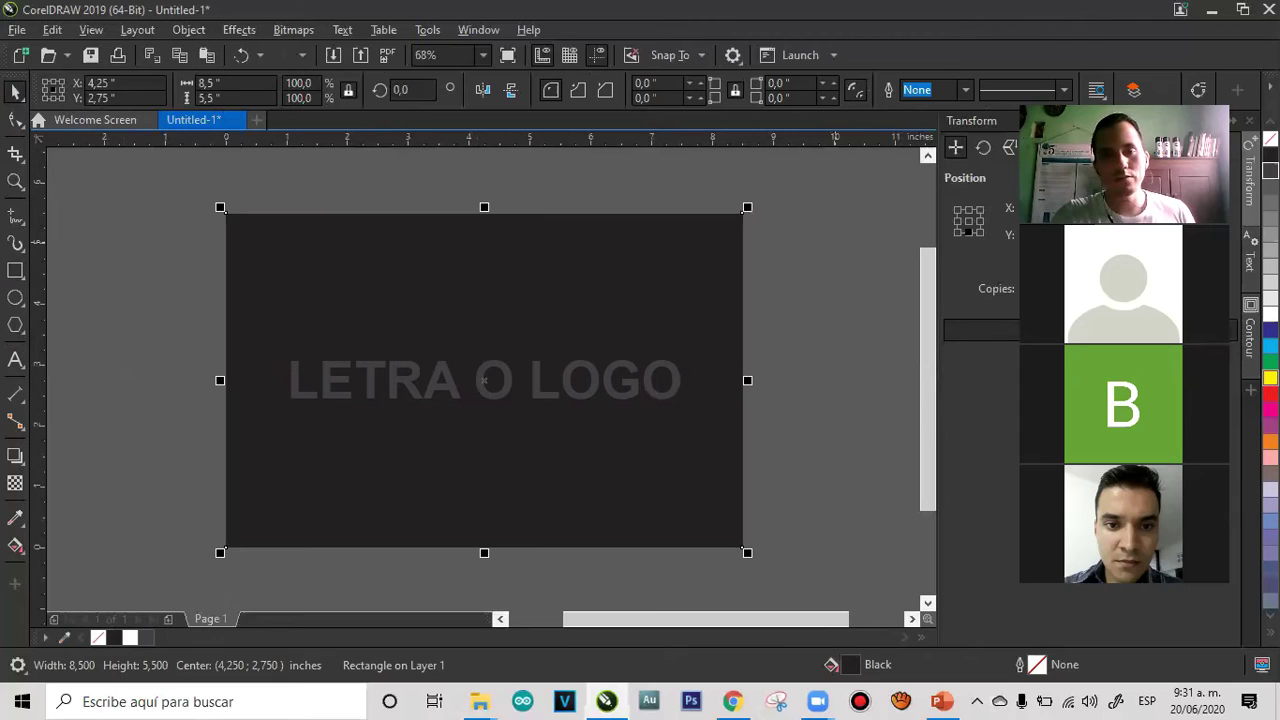
click(1270, 378)
drag(797, 277, 179, 454)
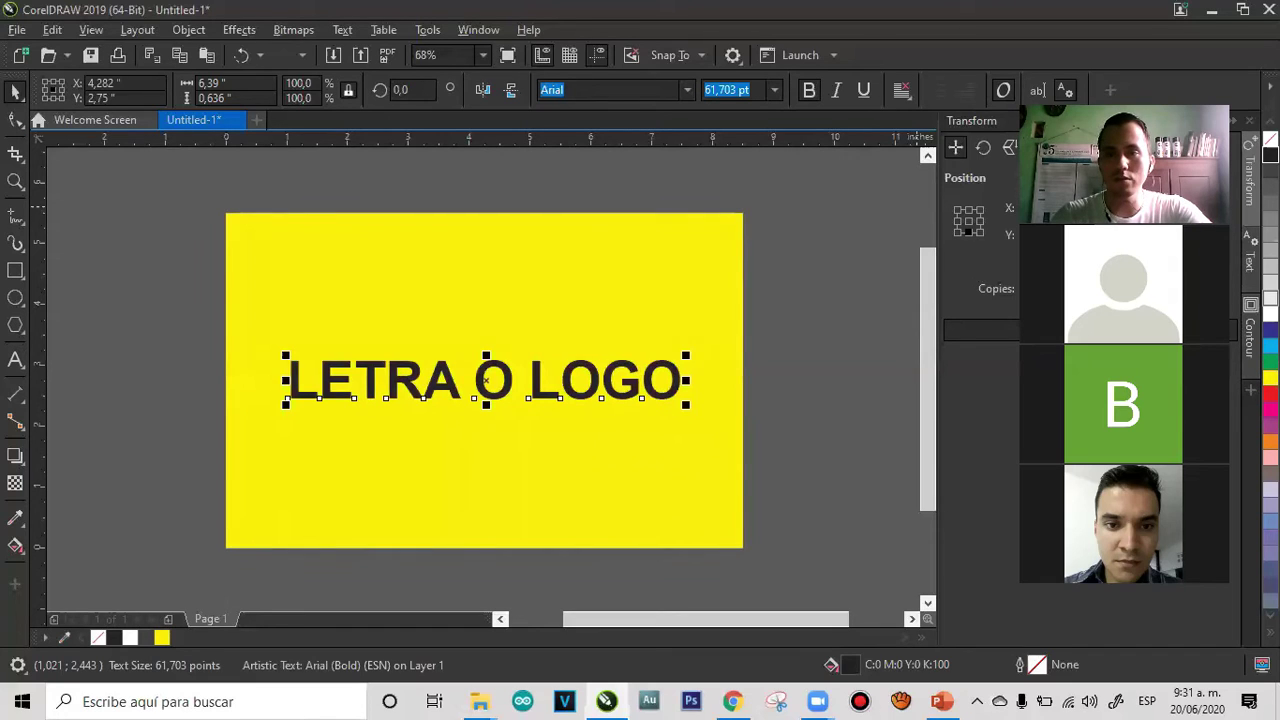
Try white, magenta, yellow, red and green fills on the text, and finish with orange
click(1270, 313)
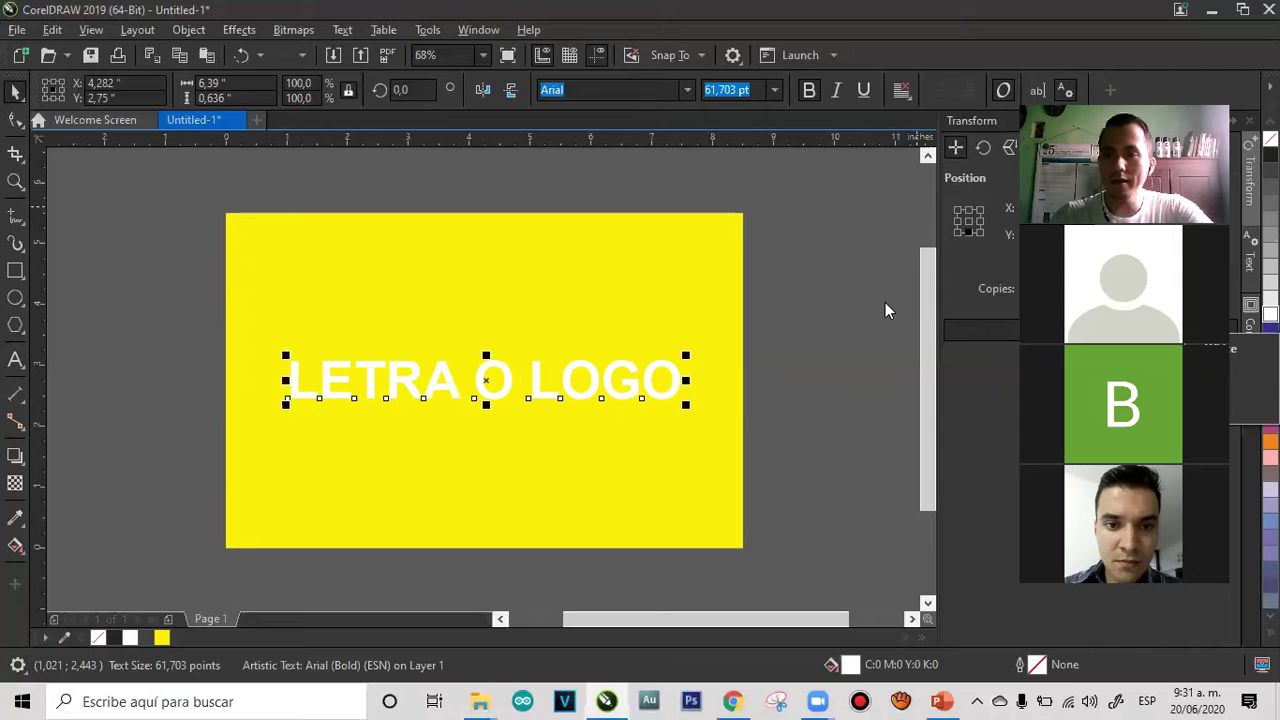
click(1270, 410)
click(1270, 378)
click(1270, 394)
click(1270, 362)
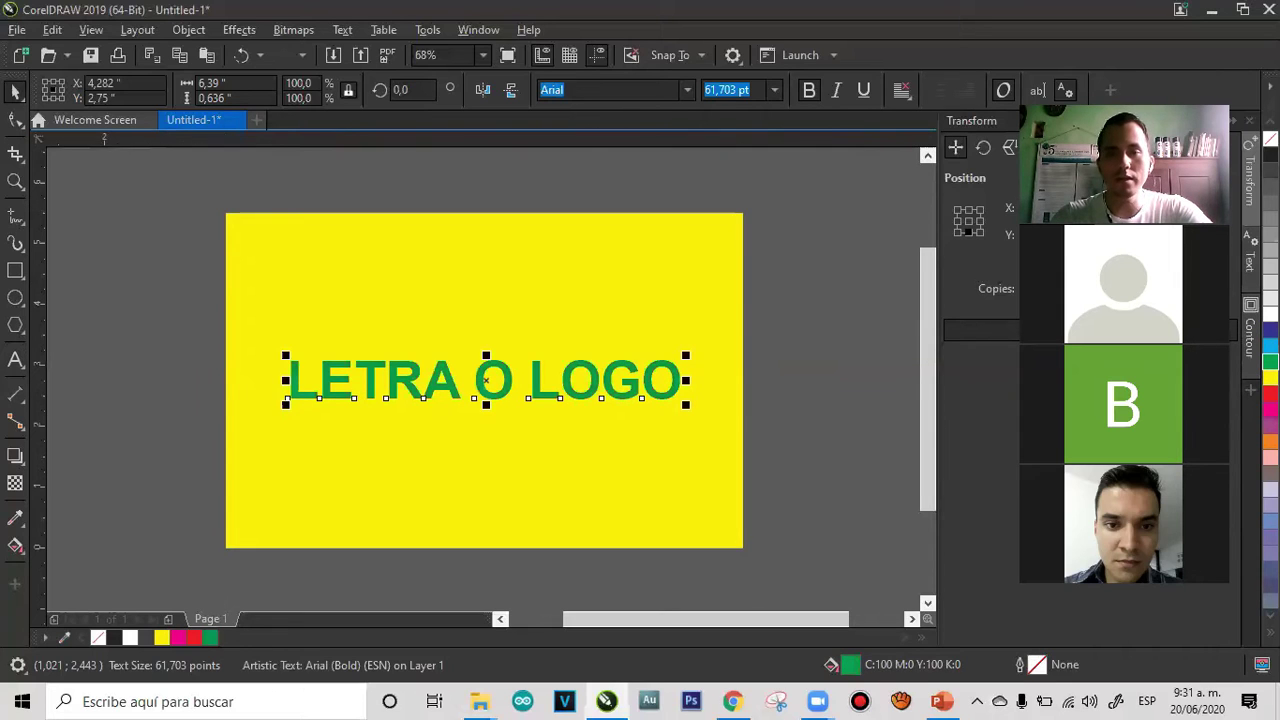
click(1270, 441)
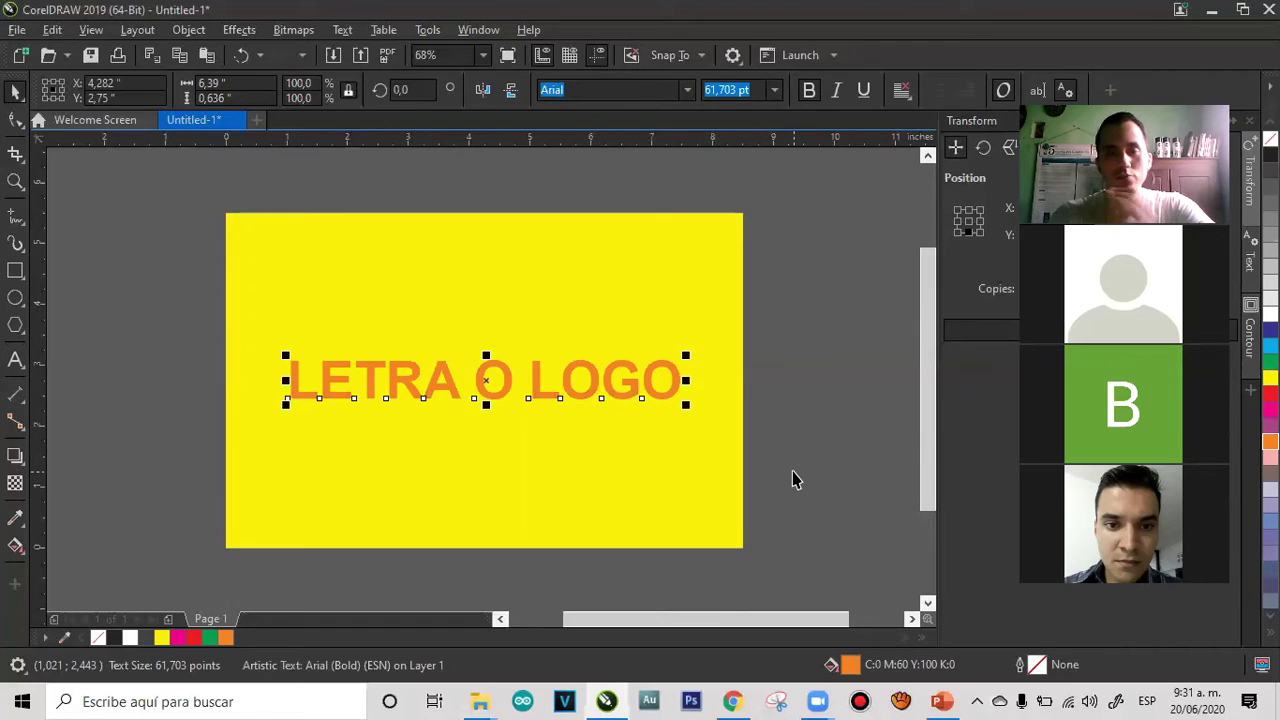
Select the text and background together and separately to examine the contrast of orange on yellow
drag(796, 188, 369, 461)
drag(170, 565, 167, 580)
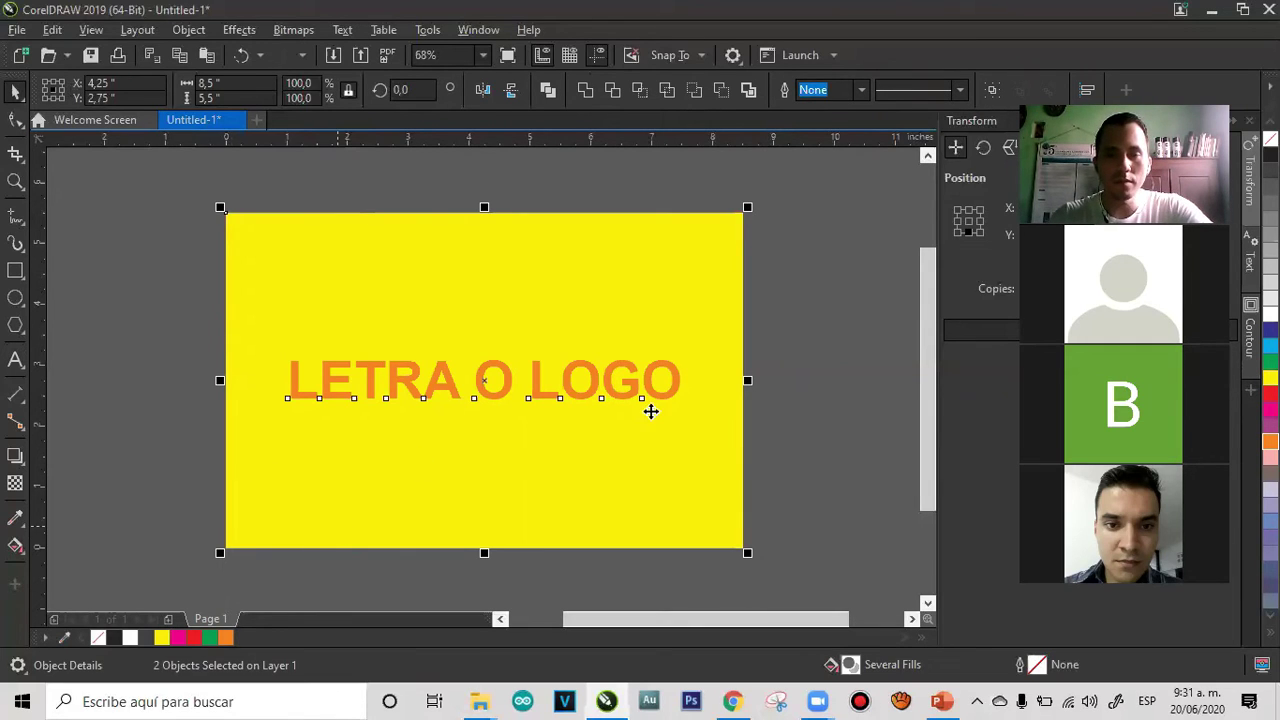
click(823, 357)
drag(846, 306, 129, 477)
click(631, 311)
drag(834, 301, 171, 445)
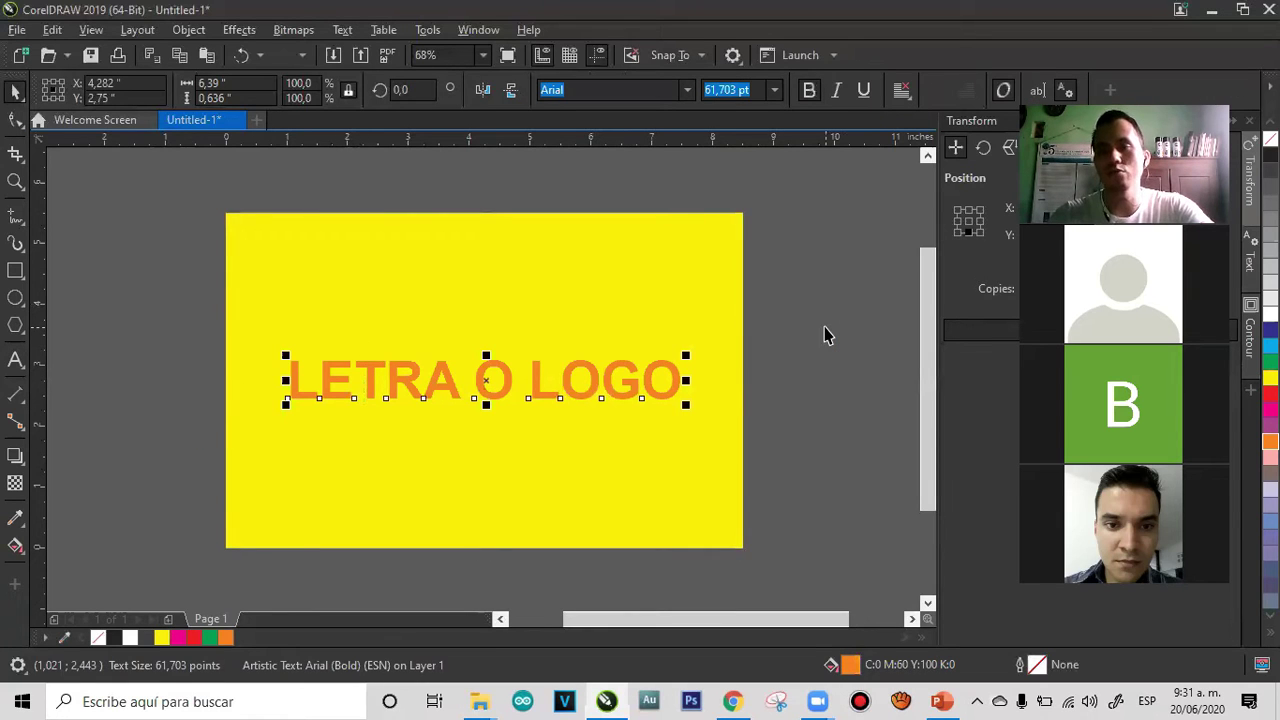
Fill the background rectangle with dark blue (C100 M100) and the text with cyan (C100)
click(1270, 345)
click(1270, 330)
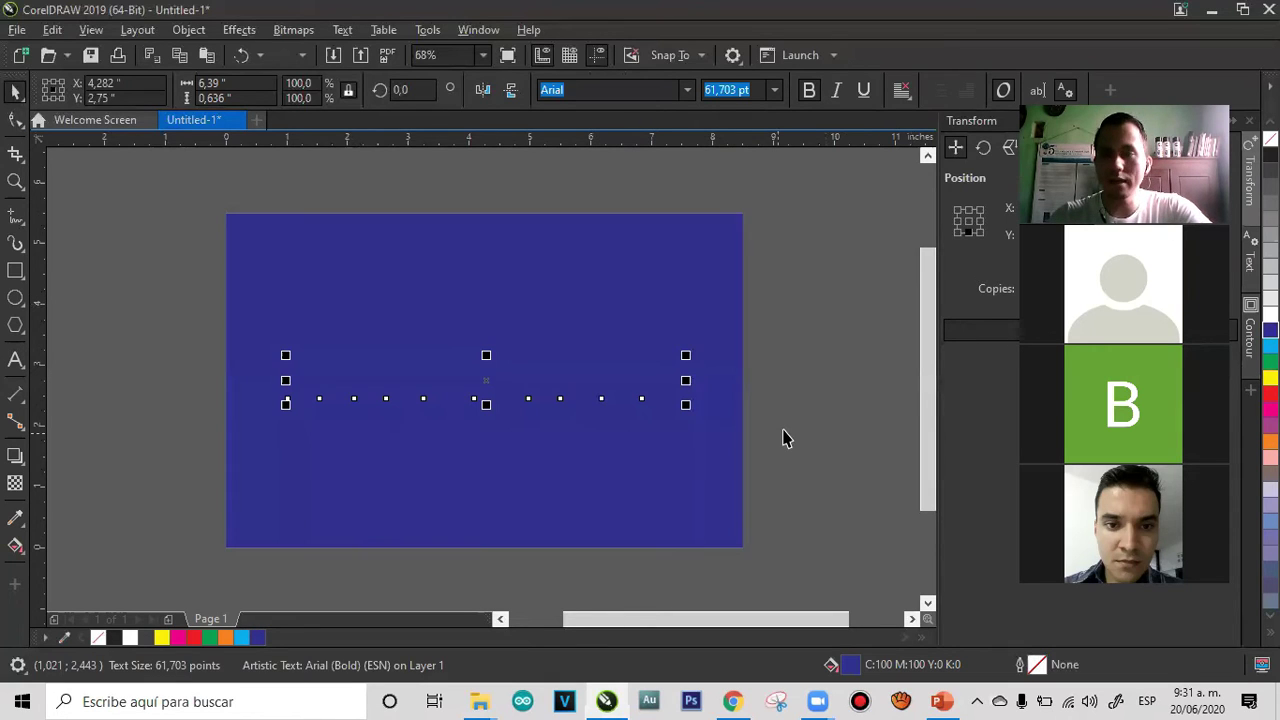
click(1270, 345)
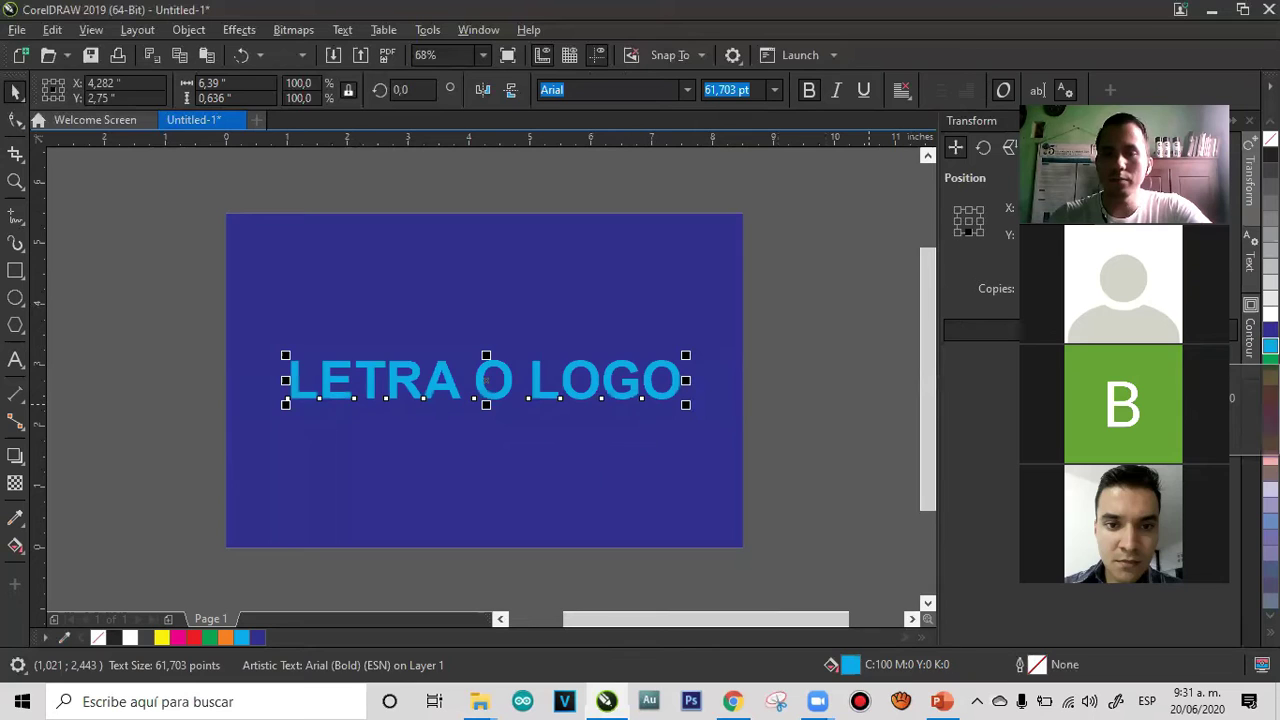
click(800, 390)
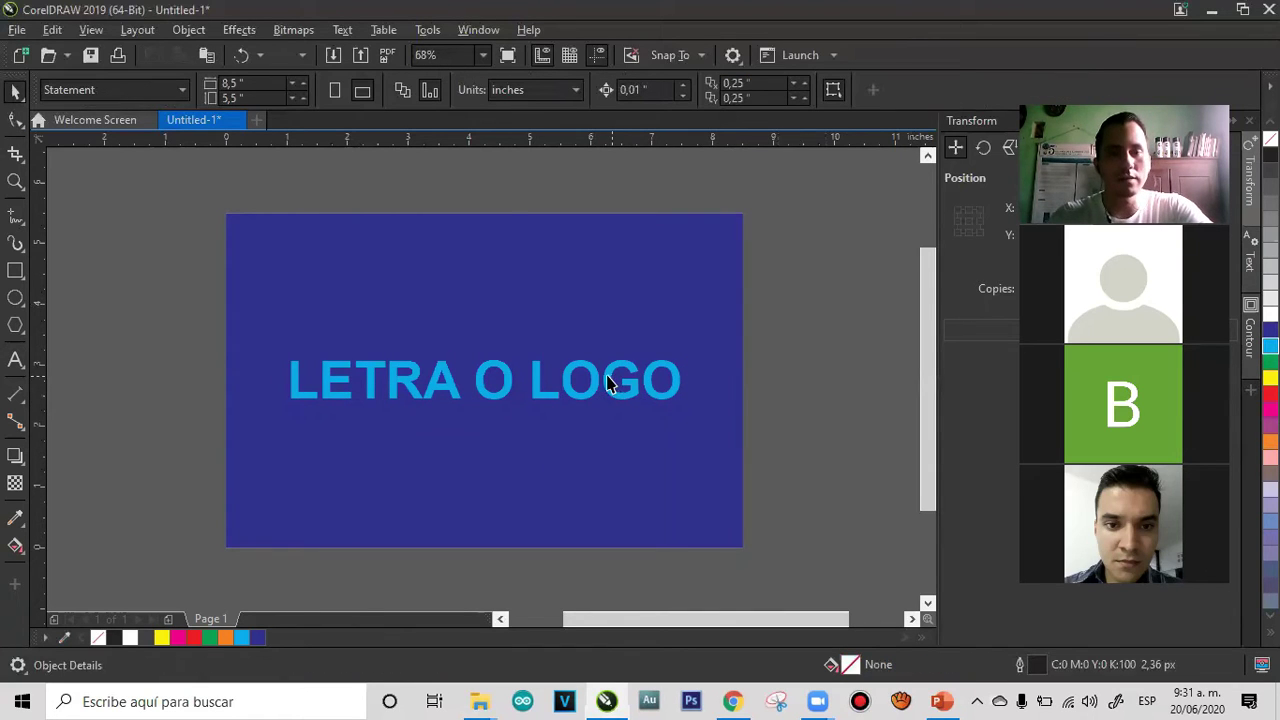
Select the text alone and together with its background to examine the cyan on blue contrast
click(601, 386)
click(813, 343)
drag(780, 188, 184, 577)
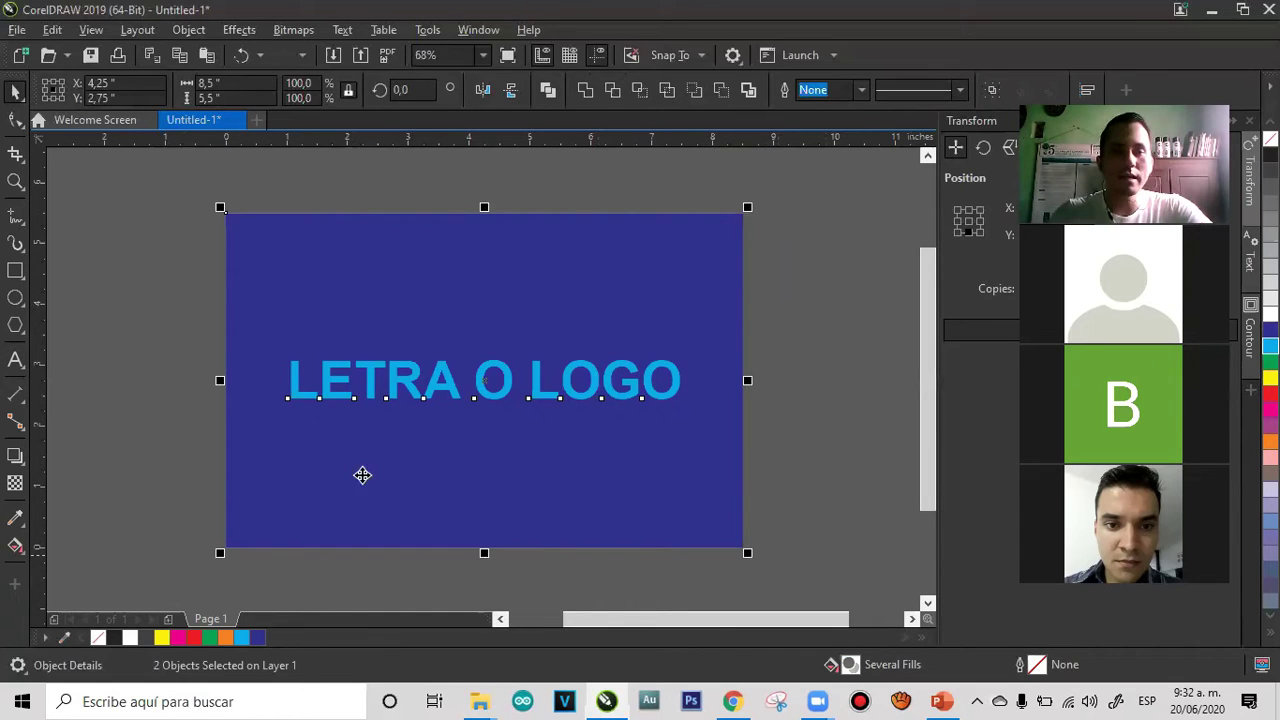
click(810, 327)
Center the text on the page and enlarge it to about 7.4 inches wide
drag(418, 442, 195, 483)
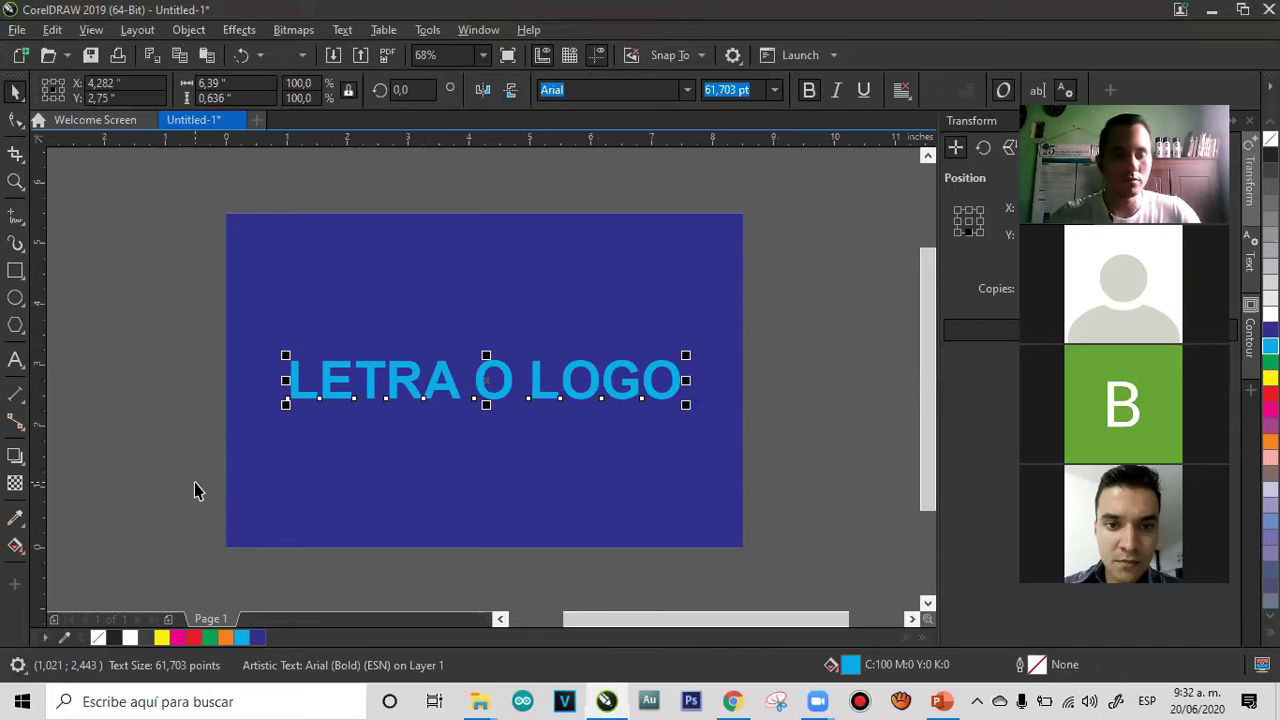
key(p)
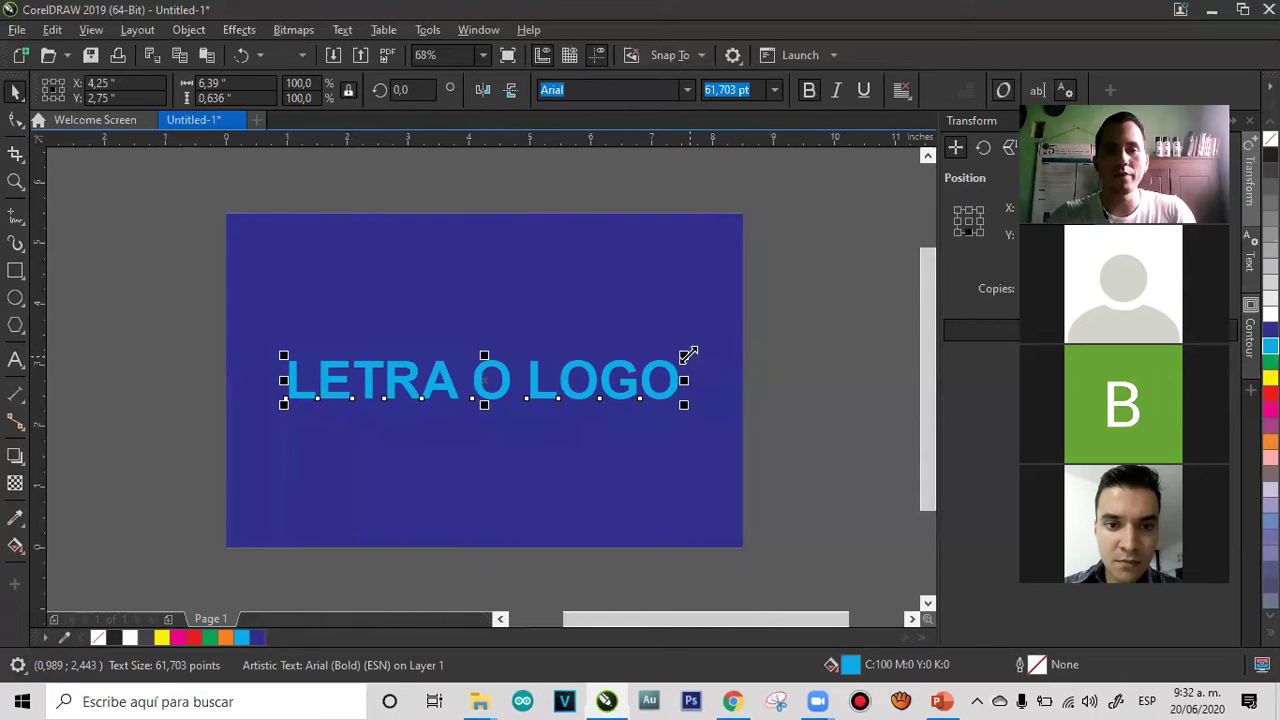
drag(688, 355, 720, 329)
click(837, 434)
Select the blue background and the enlarged cyan text alternately to compare the two colors
click(670, 263)
click(822, 320)
click(660, 276)
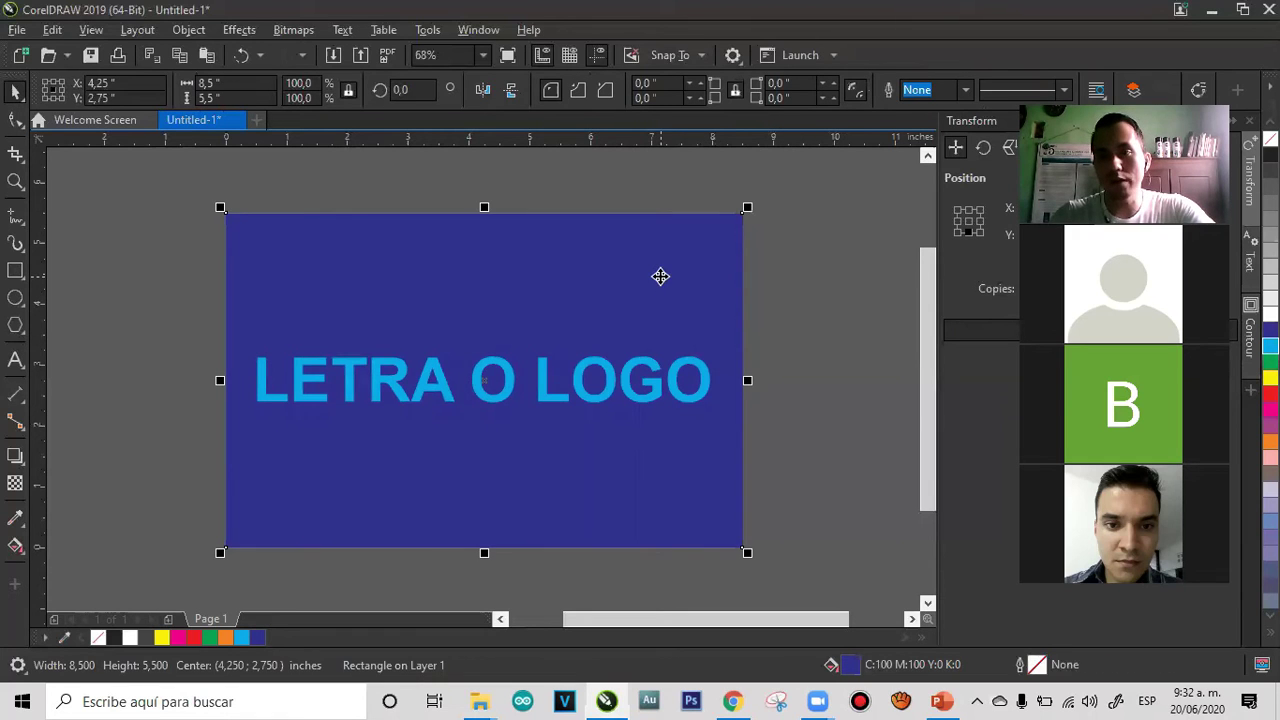
drag(828, 297, 203, 449)
click(803, 372)
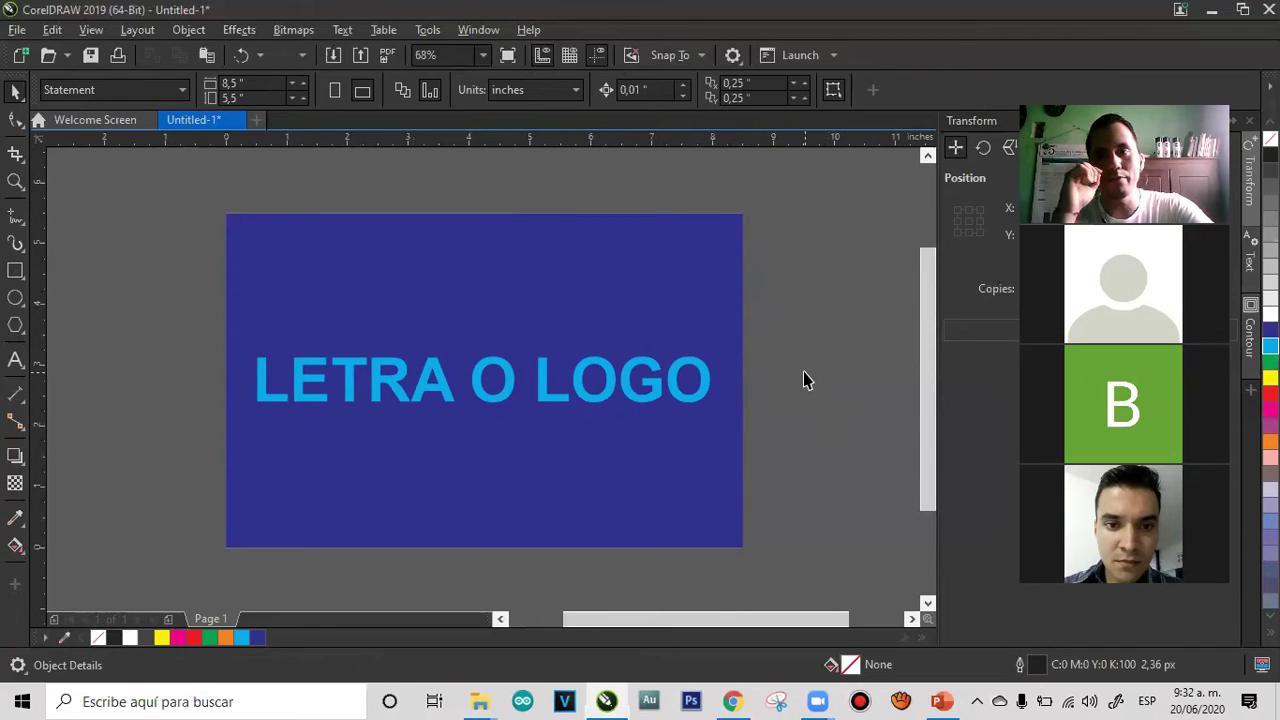
drag(803, 317, 138, 506)
click(785, 308)
Try the background rectangle in white, yellow and finally black, changing the text to black
click(655, 278)
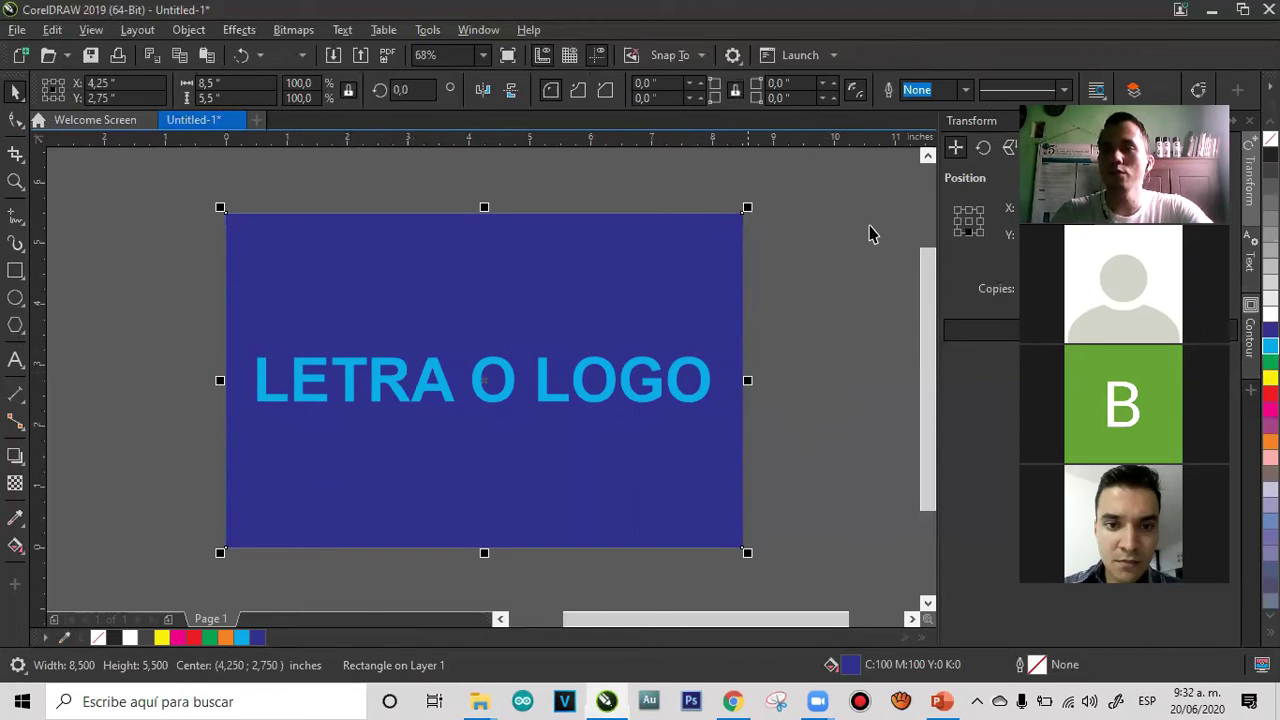
key(ctrl+z)
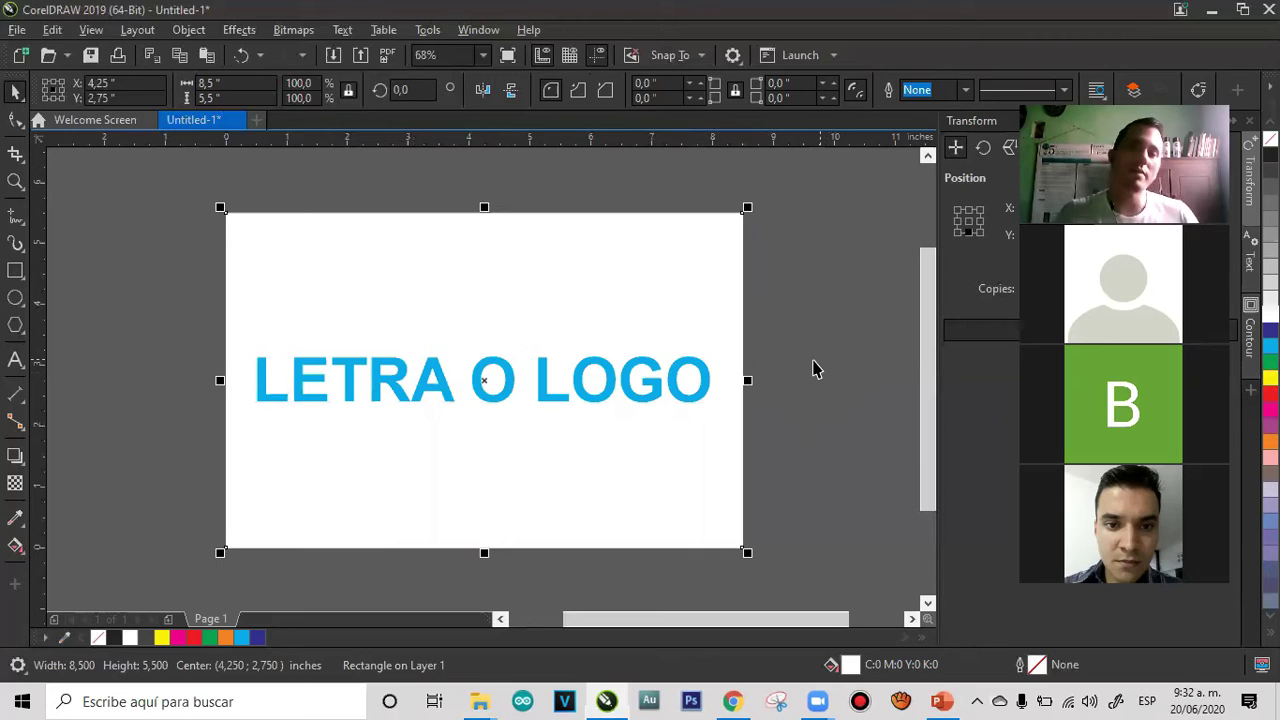
key(ctrl+z)
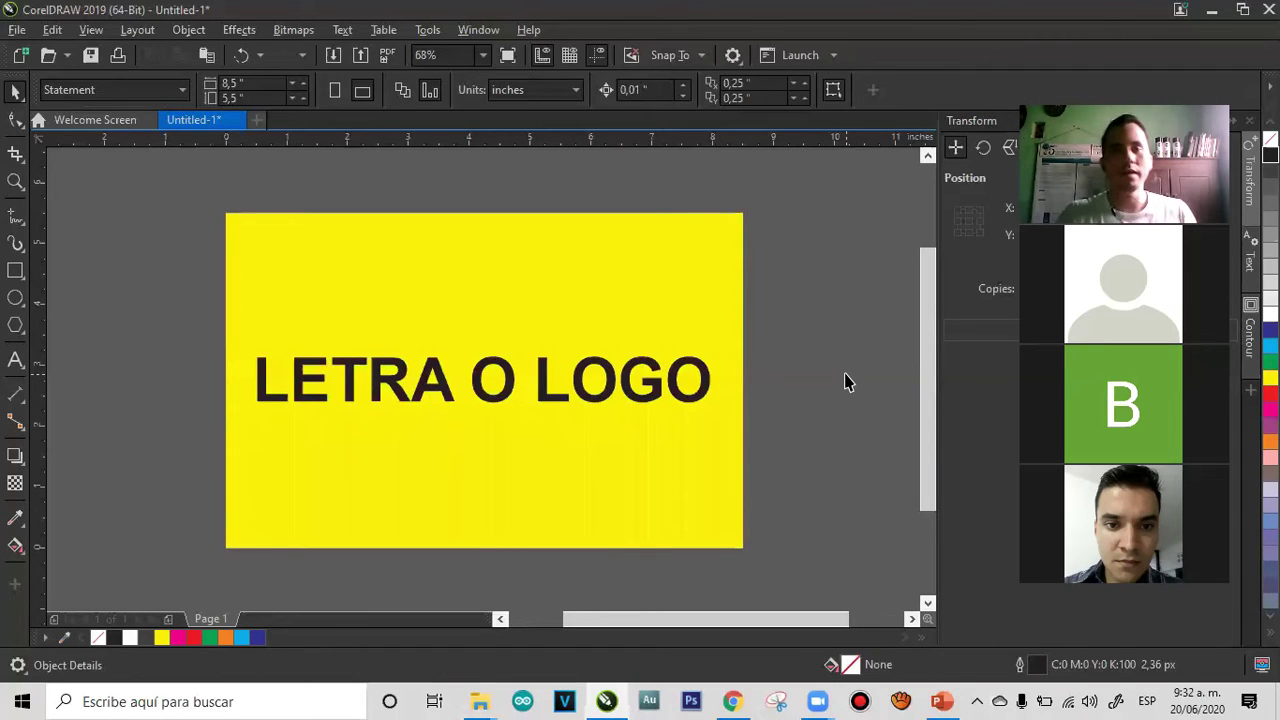
click(692, 308)
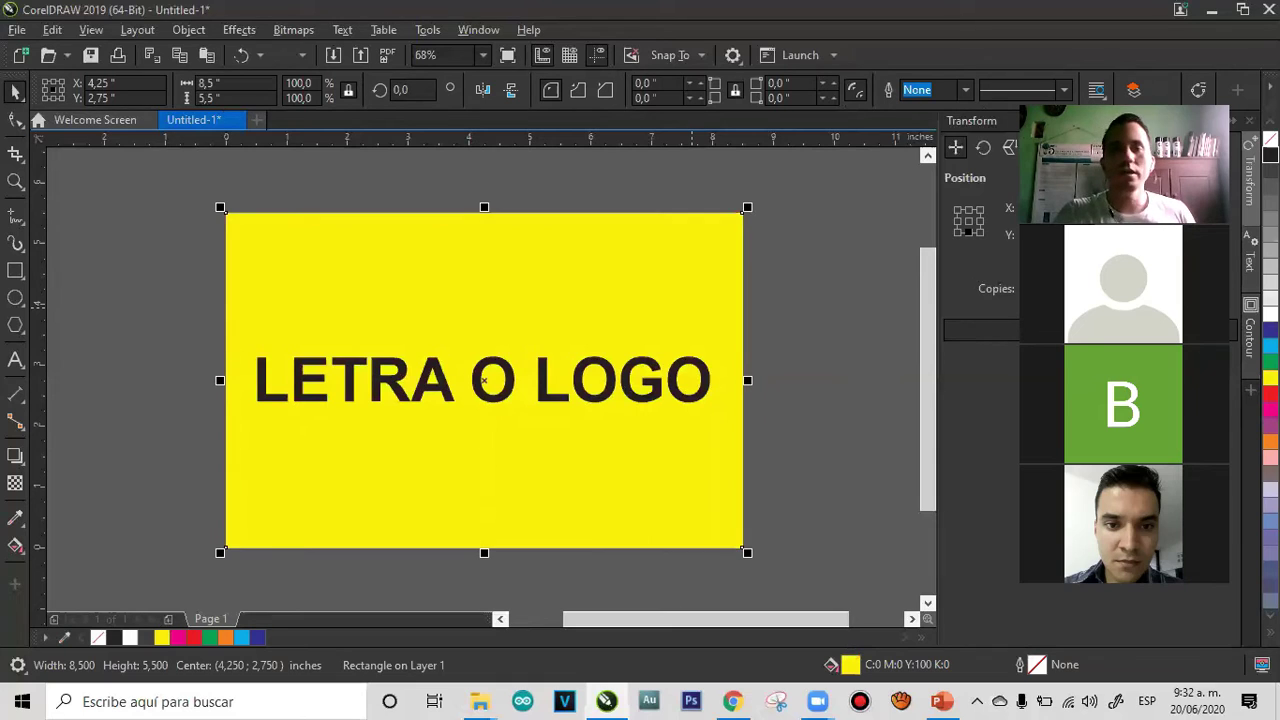
key(ctrl+z)
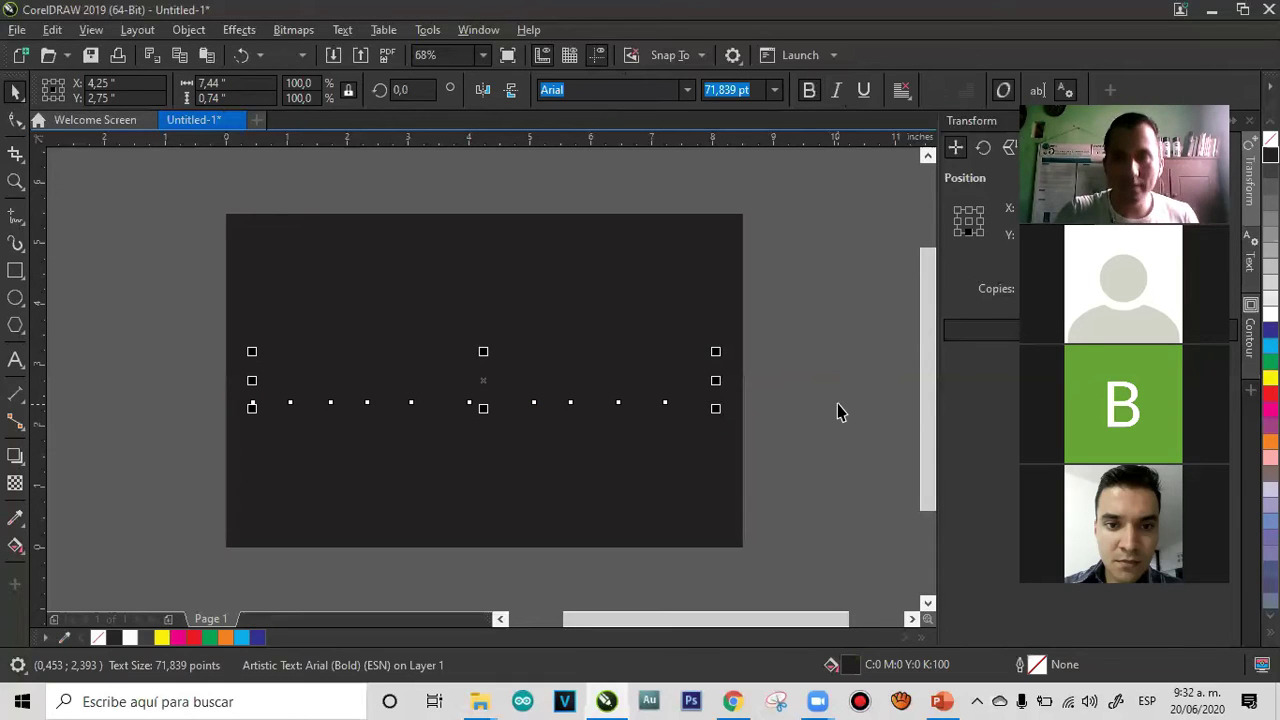
Recolor the LETRA O LOGO text on the black background yellow and finally white to compare the contrast
click(1270, 378)
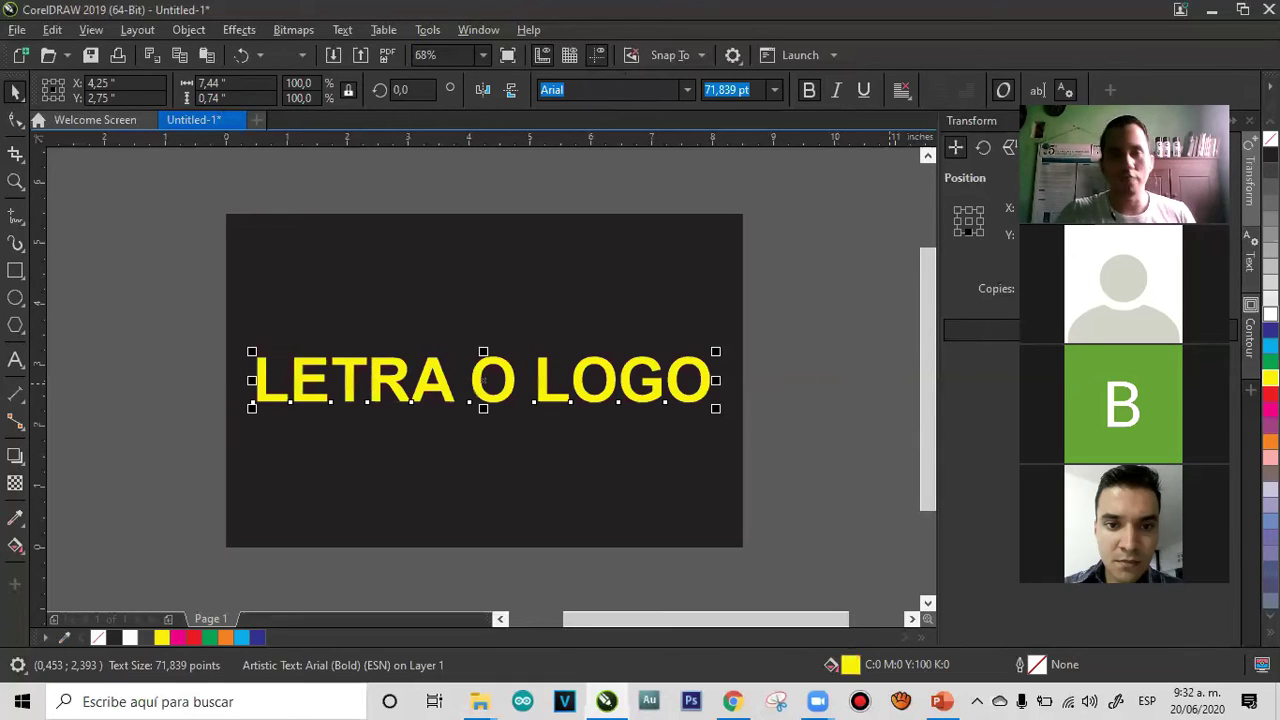
click(1270, 314)
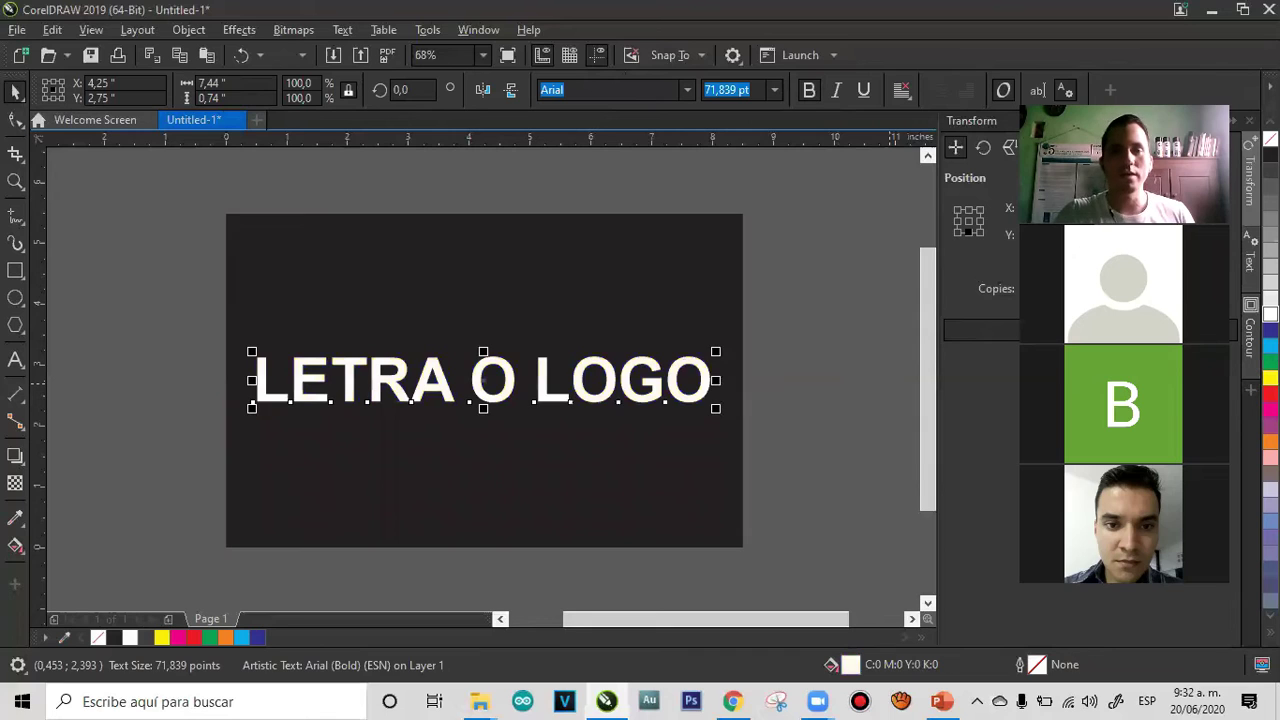
click(792, 306)
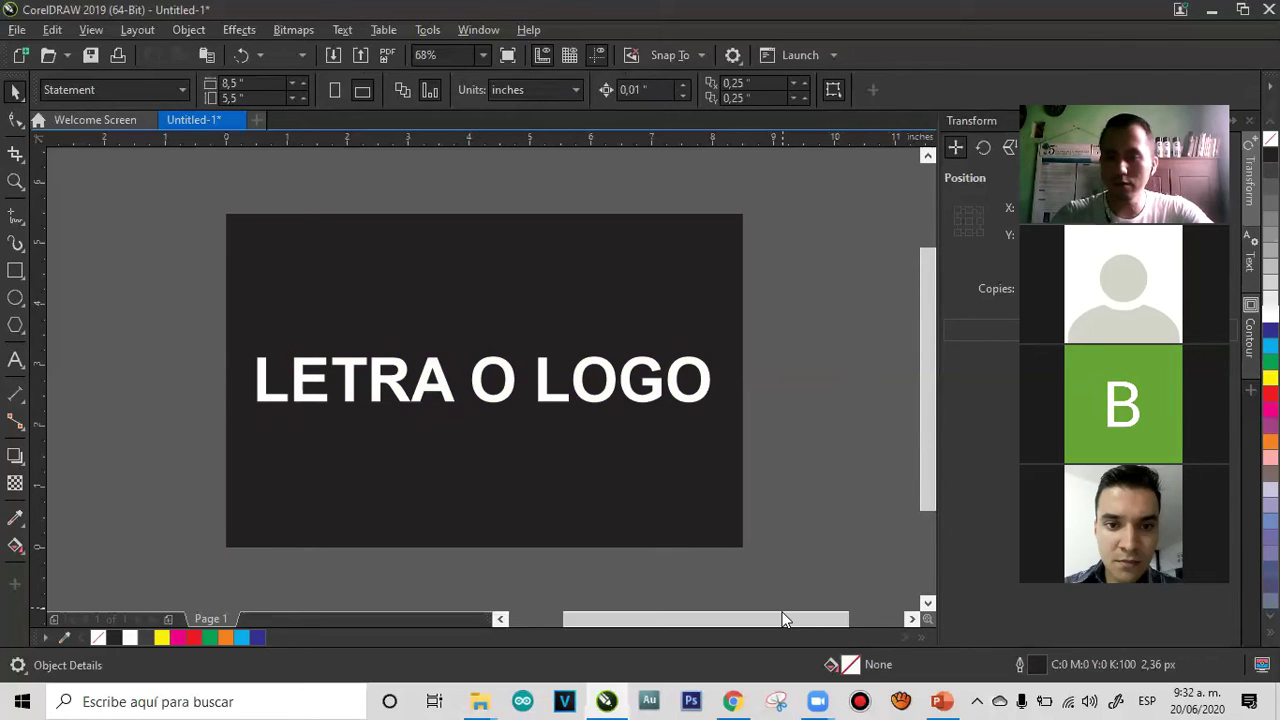
Switch to the PowerPoint presentation and go through the slides on alignment, proximity, repetition and space up to the Diagramación examples
click(941, 701)
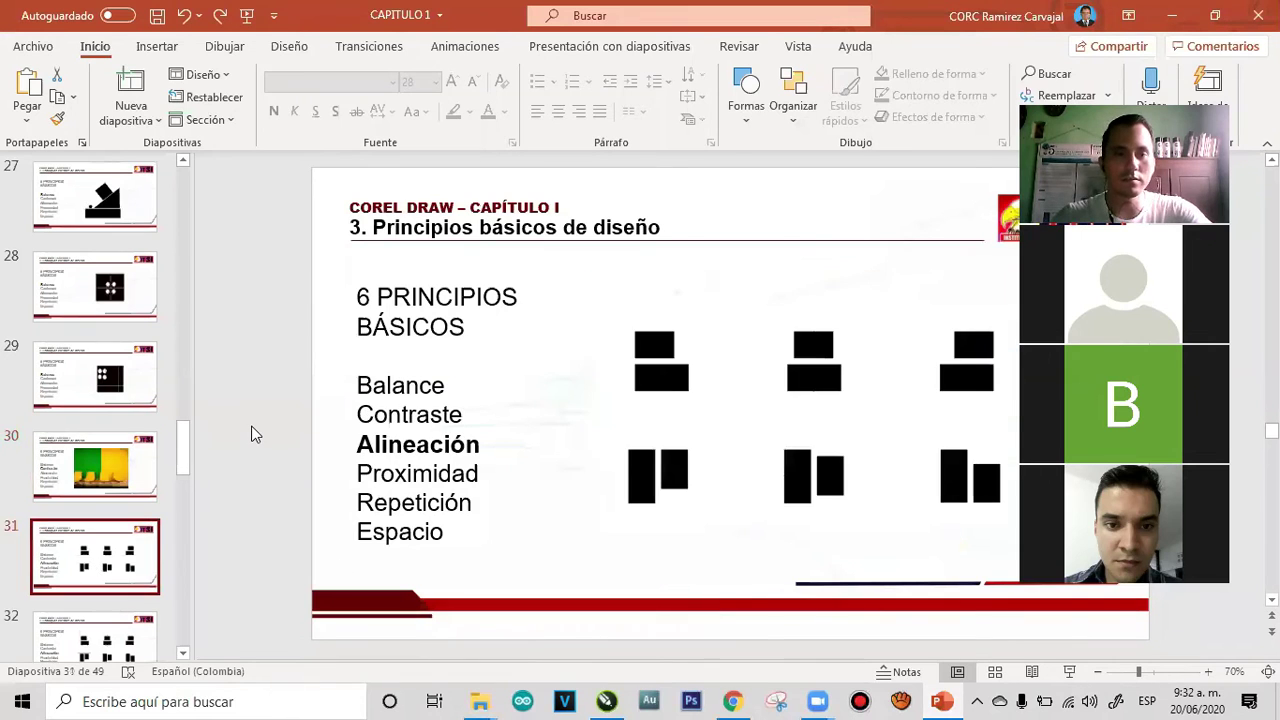
scroll(252, 434, down, 1)
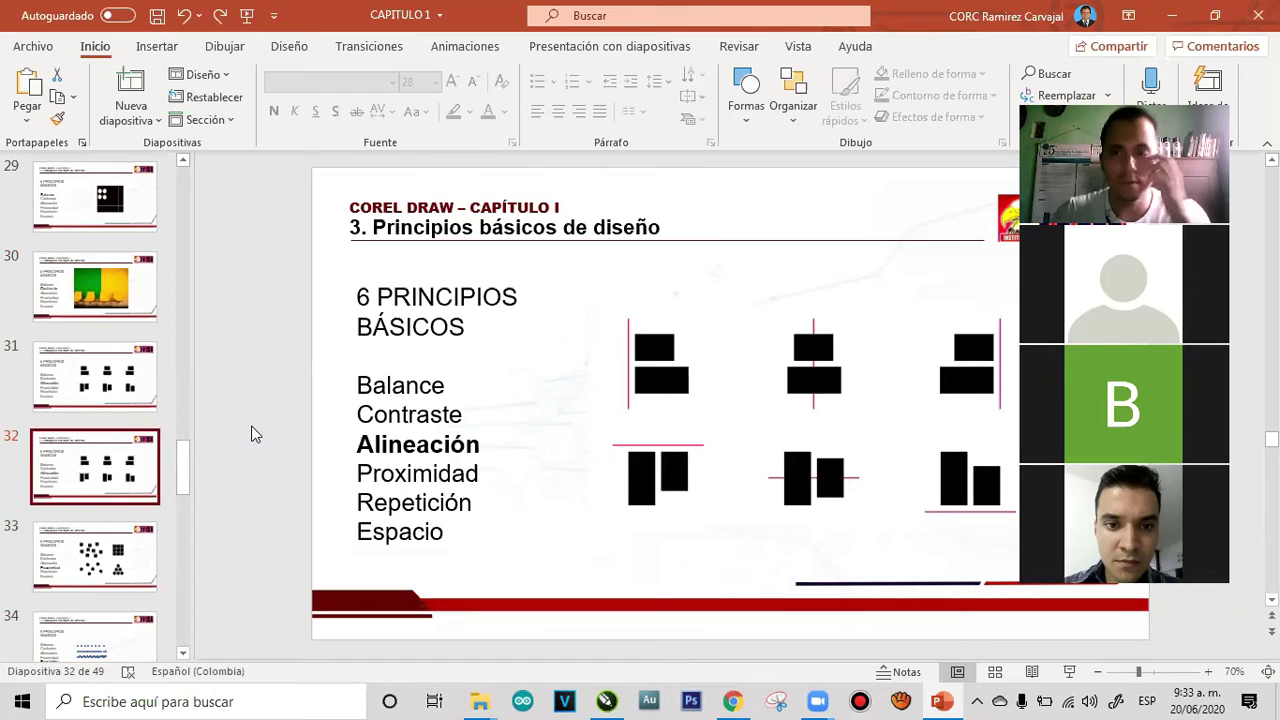
scroll(252, 434, down, 1)
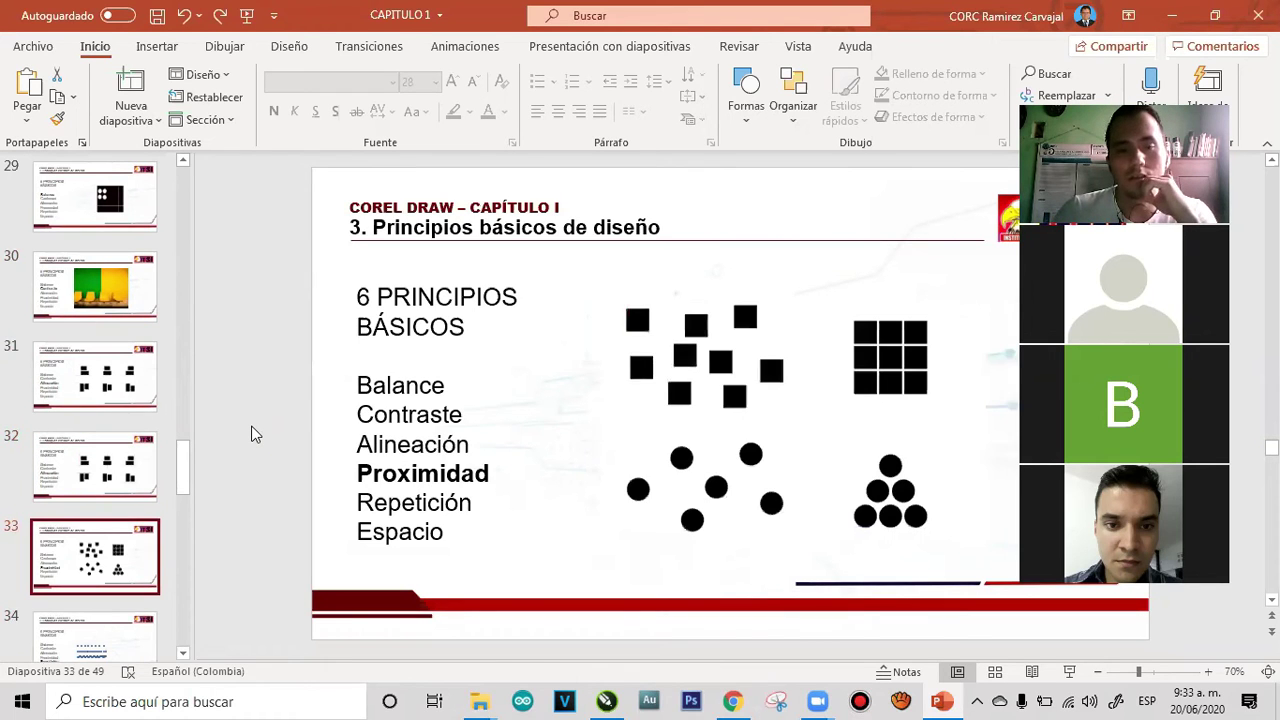
scroll(252, 434, down, 1)
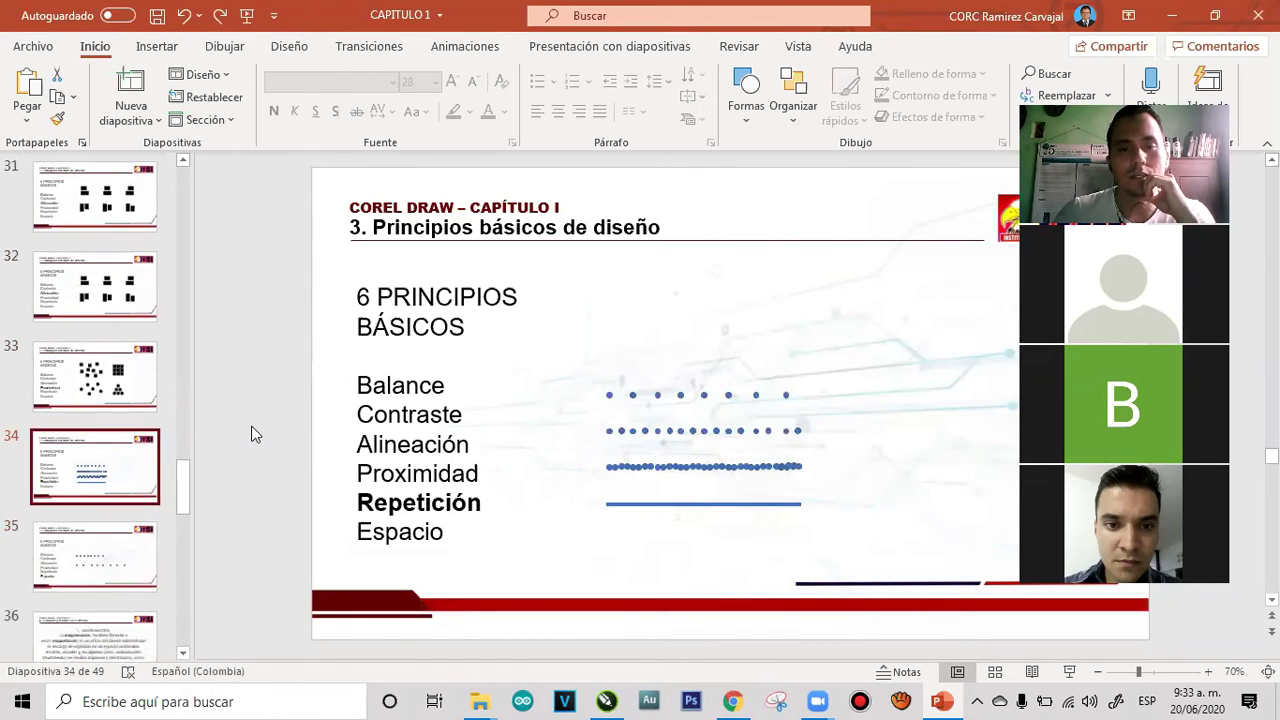
scroll(252, 434, down, 2)
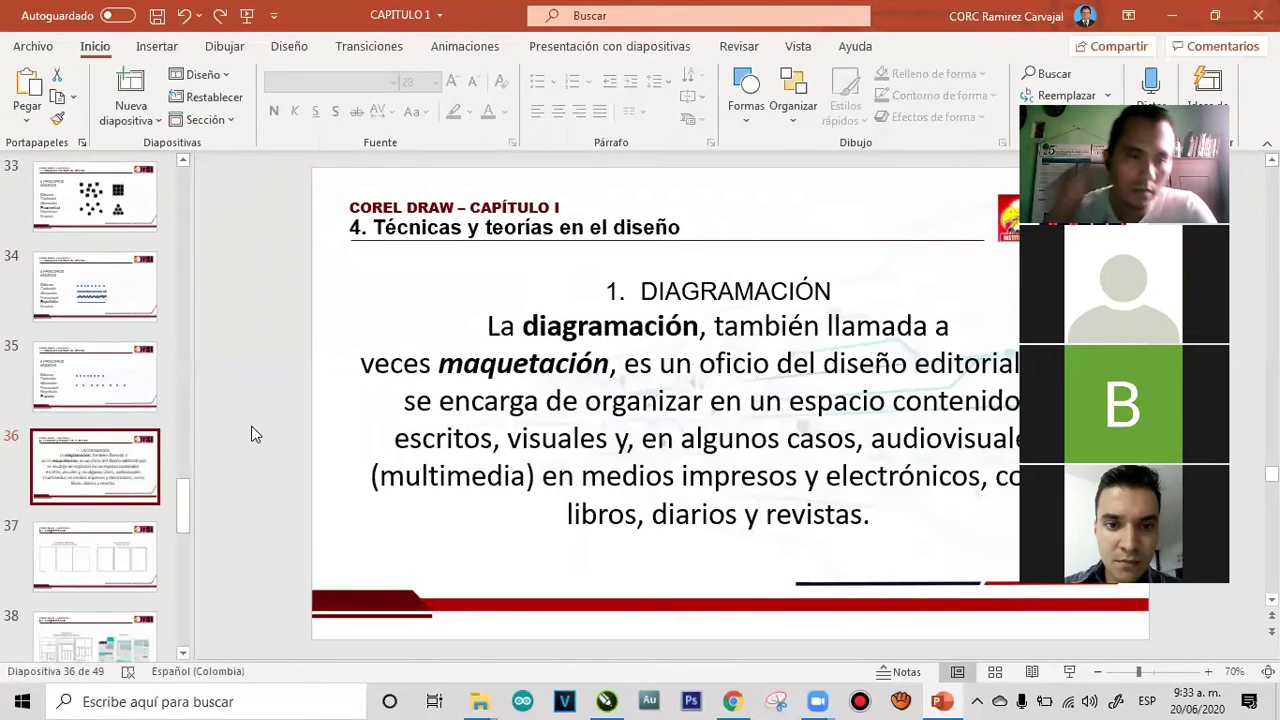
scroll(252, 434, down, 1)
scroll(252, 434, down, 1)
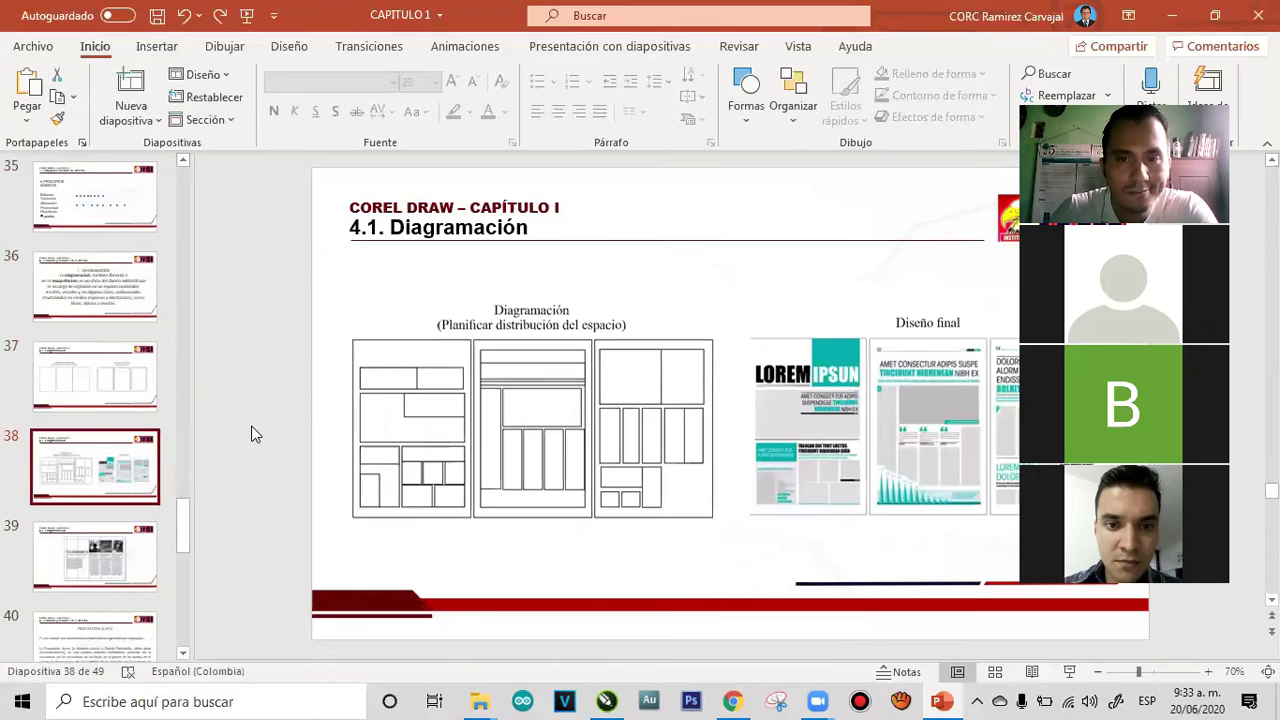
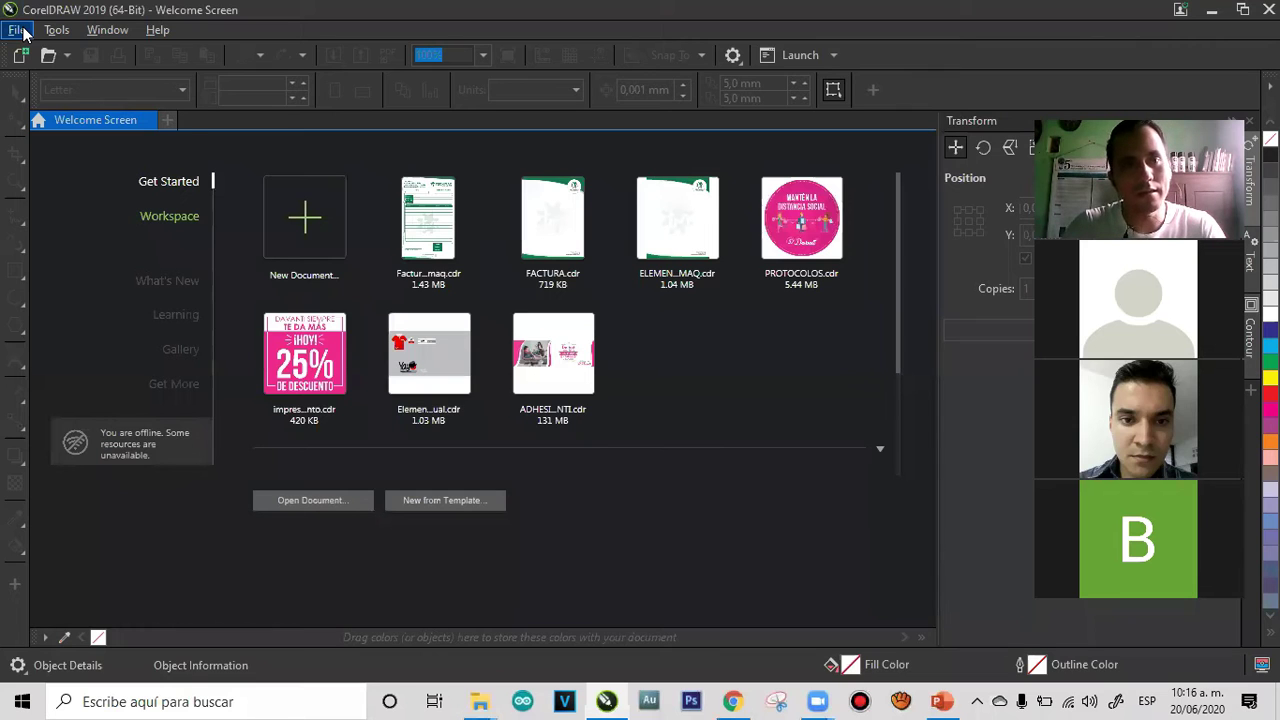
Start a new CorelDRAW document named CLASE 1 and set its primary color mode to RGB
click(20, 31)
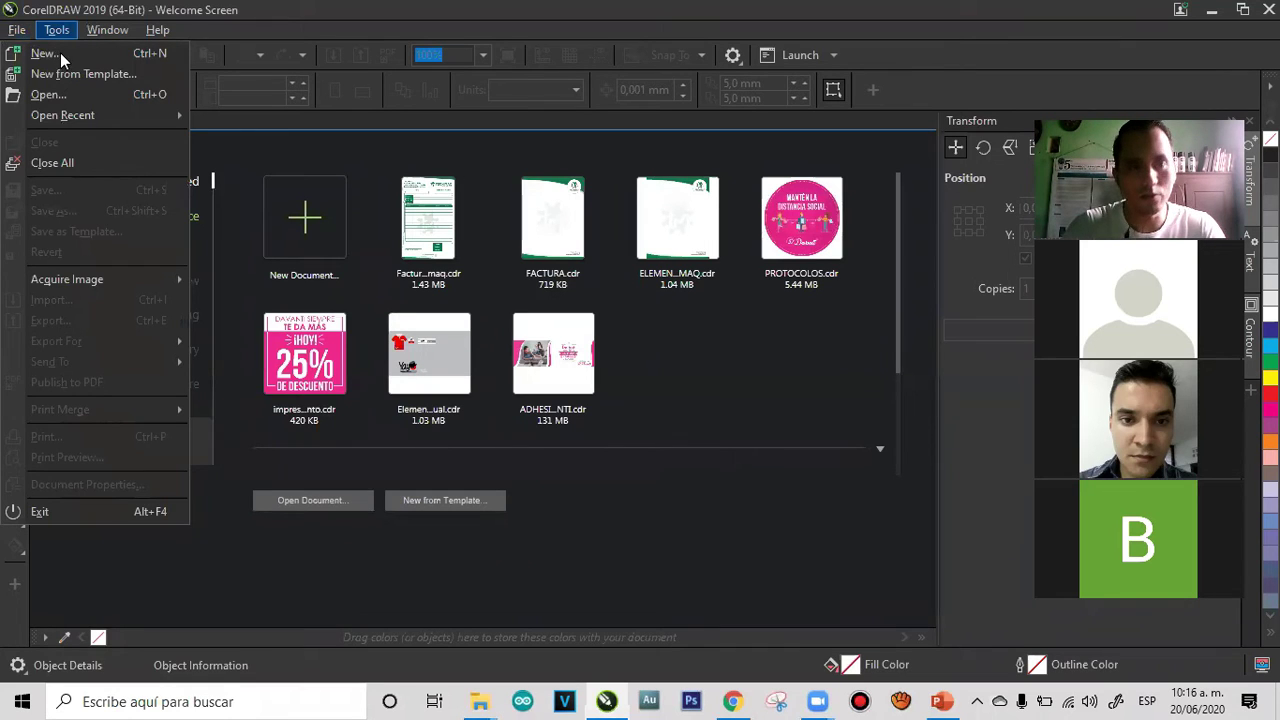
click(17, 30)
click(17, 30)
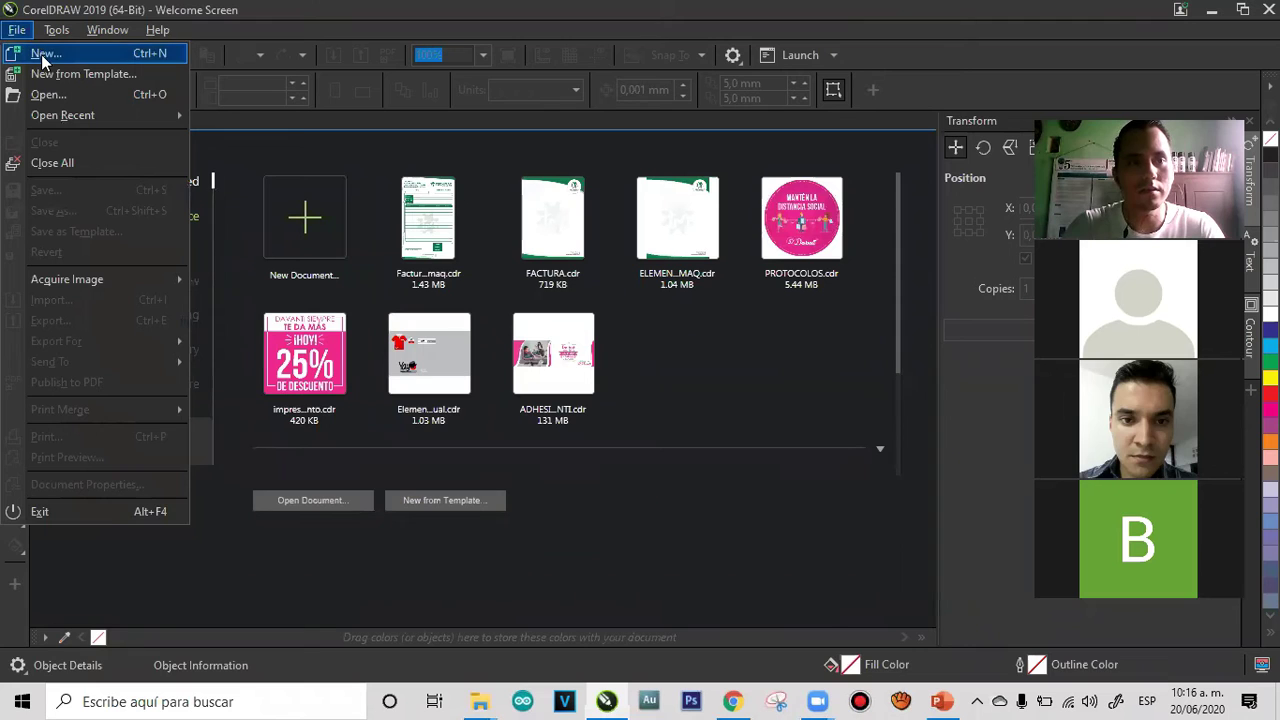
click(43, 57)
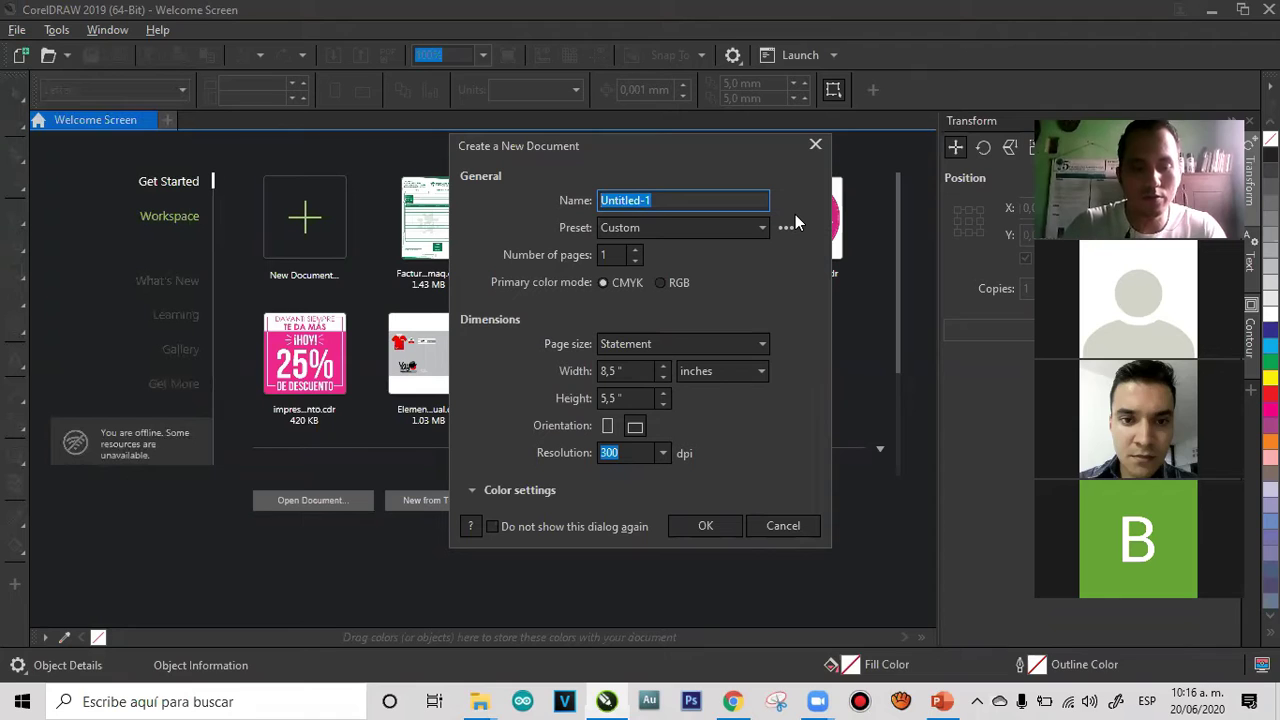
text(CLASE 1)
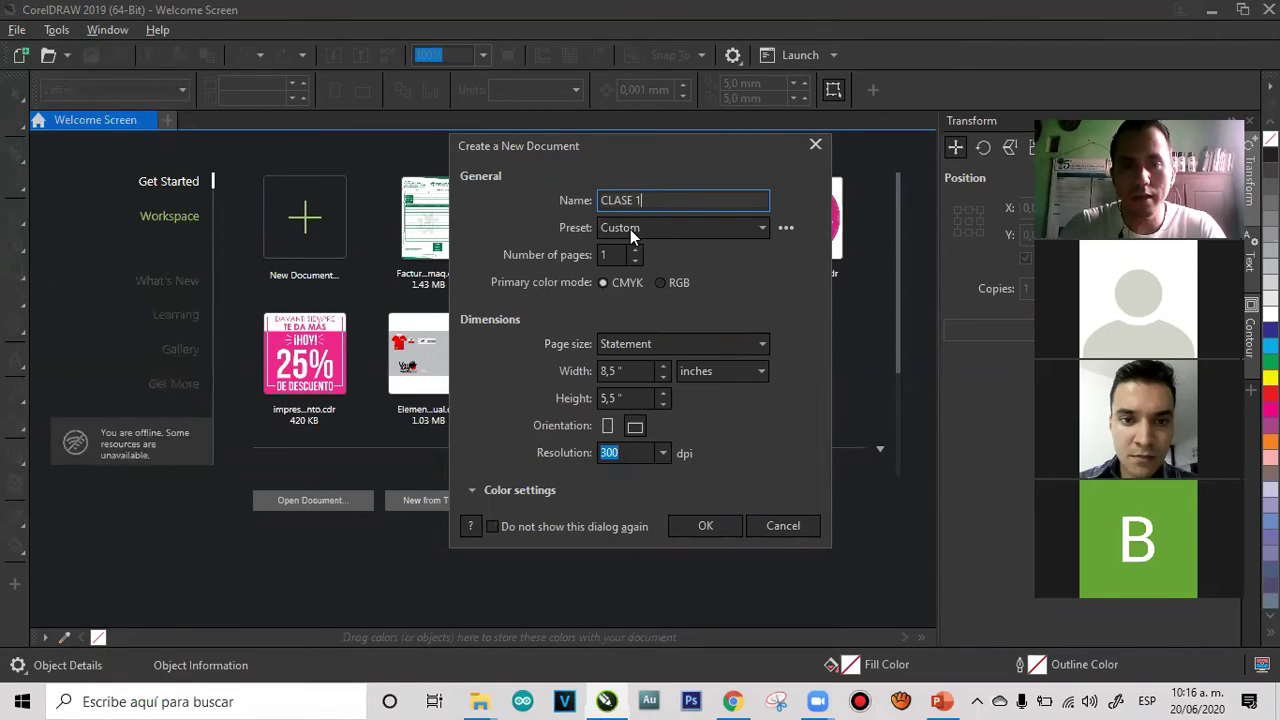
click(660, 282)
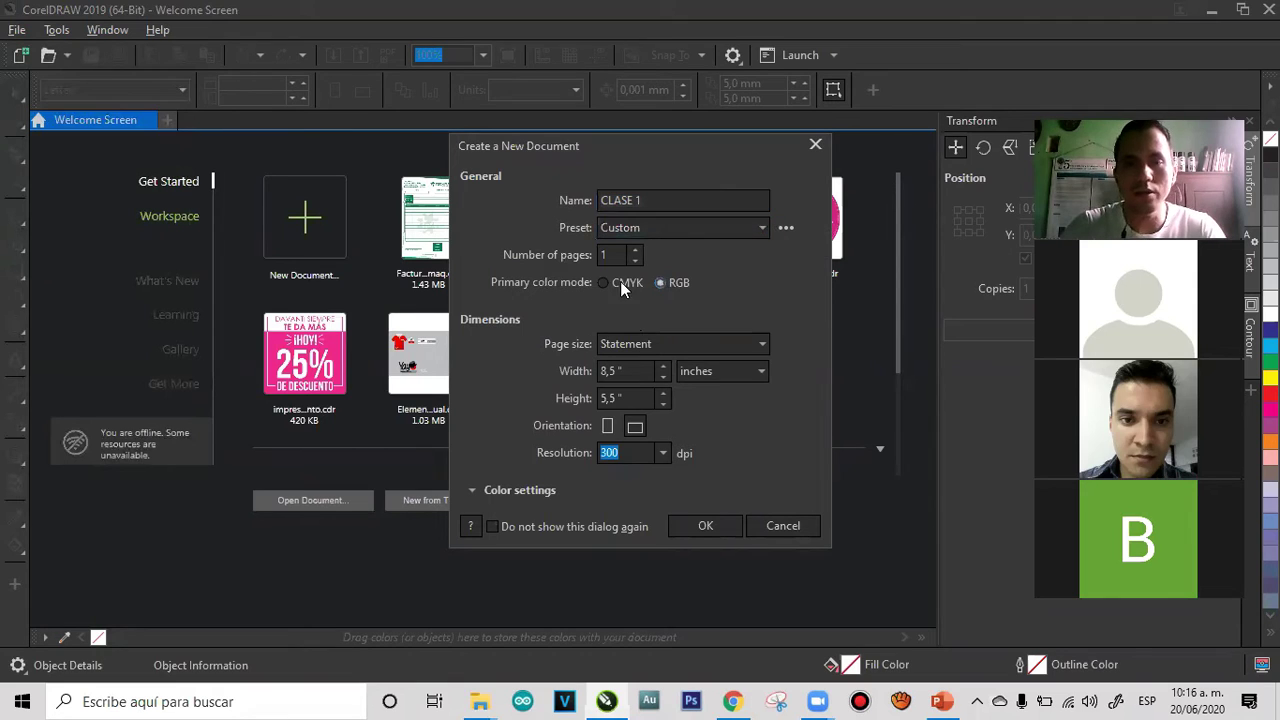
click(605, 283)
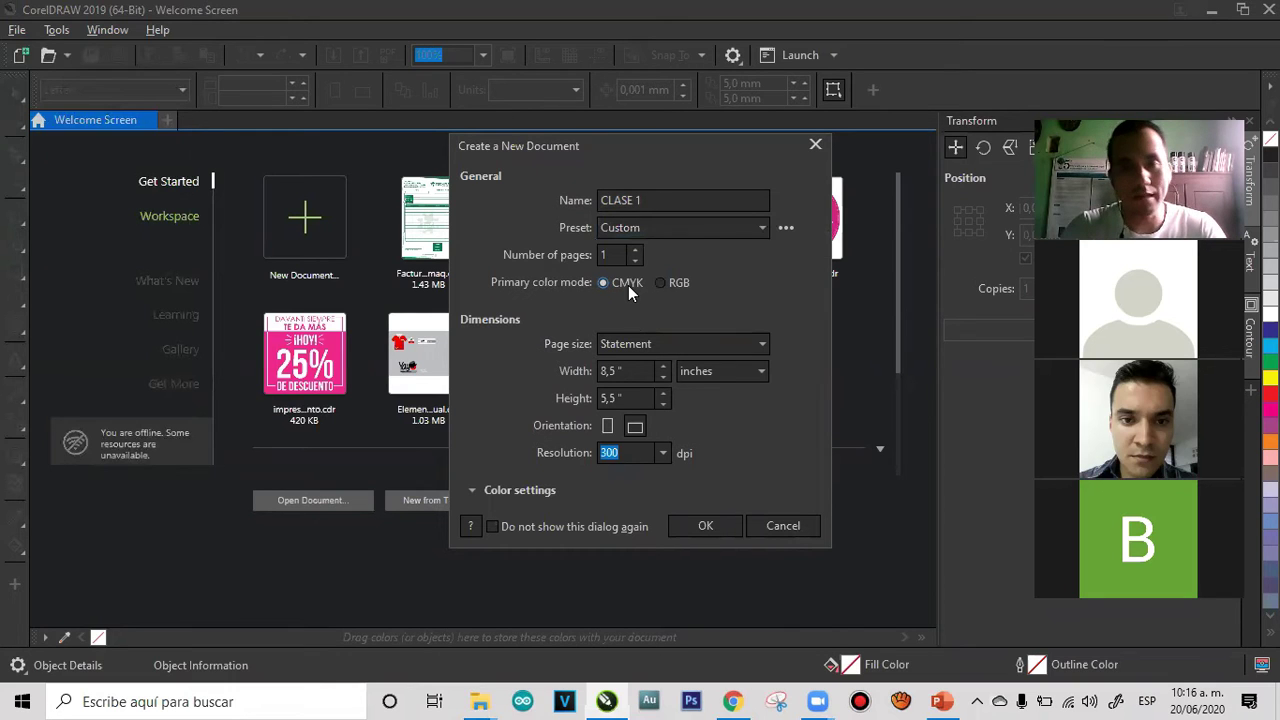
click(660, 284)
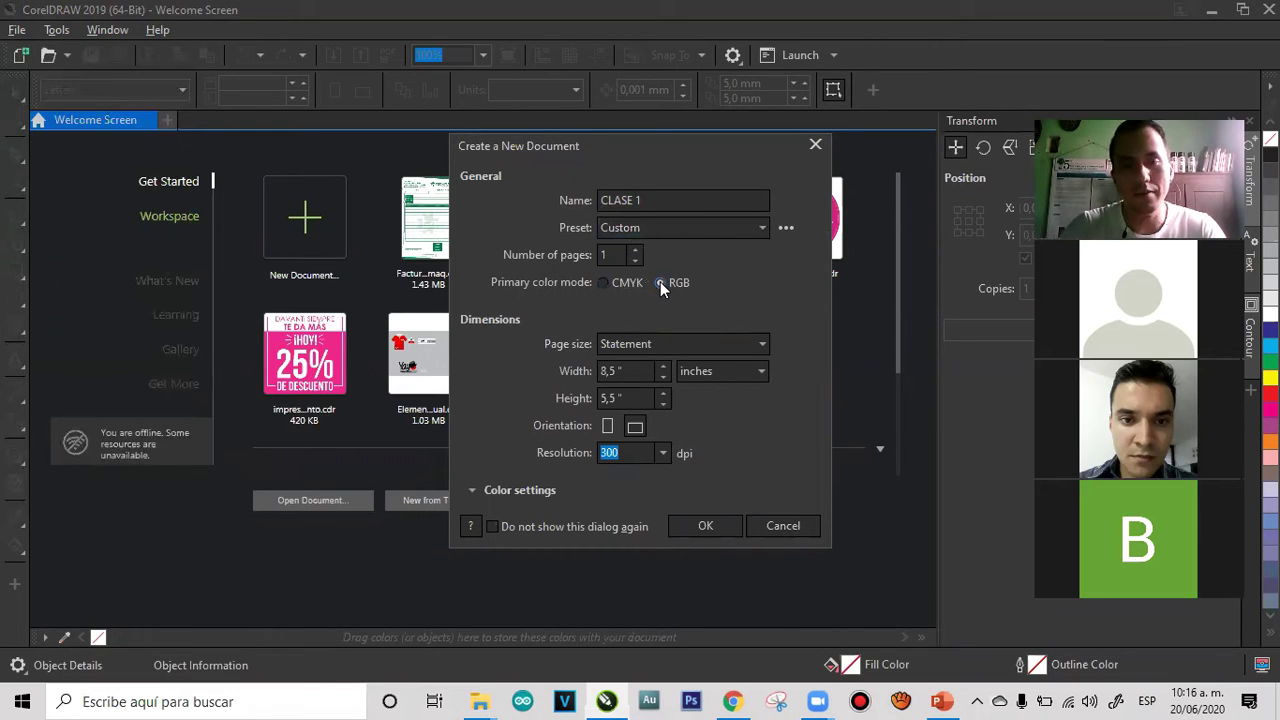
Choose Letter as the page size of the new document
click(650, 343)
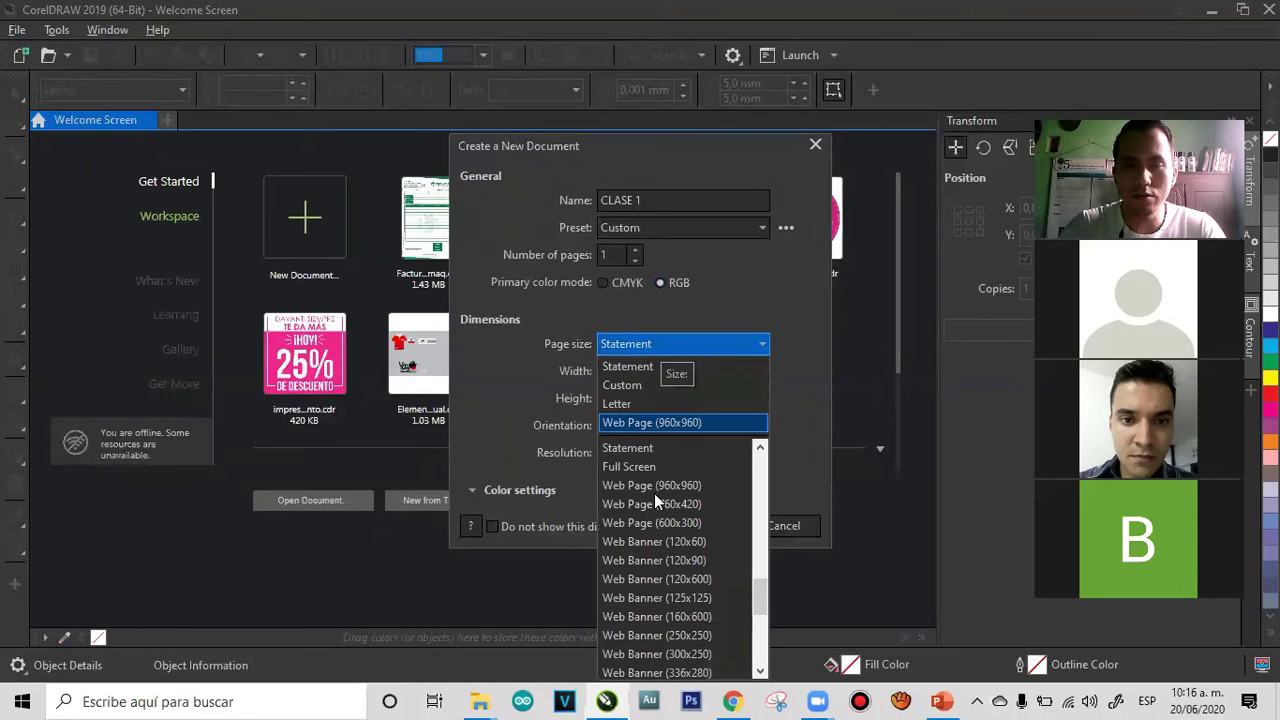
click(662, 343)
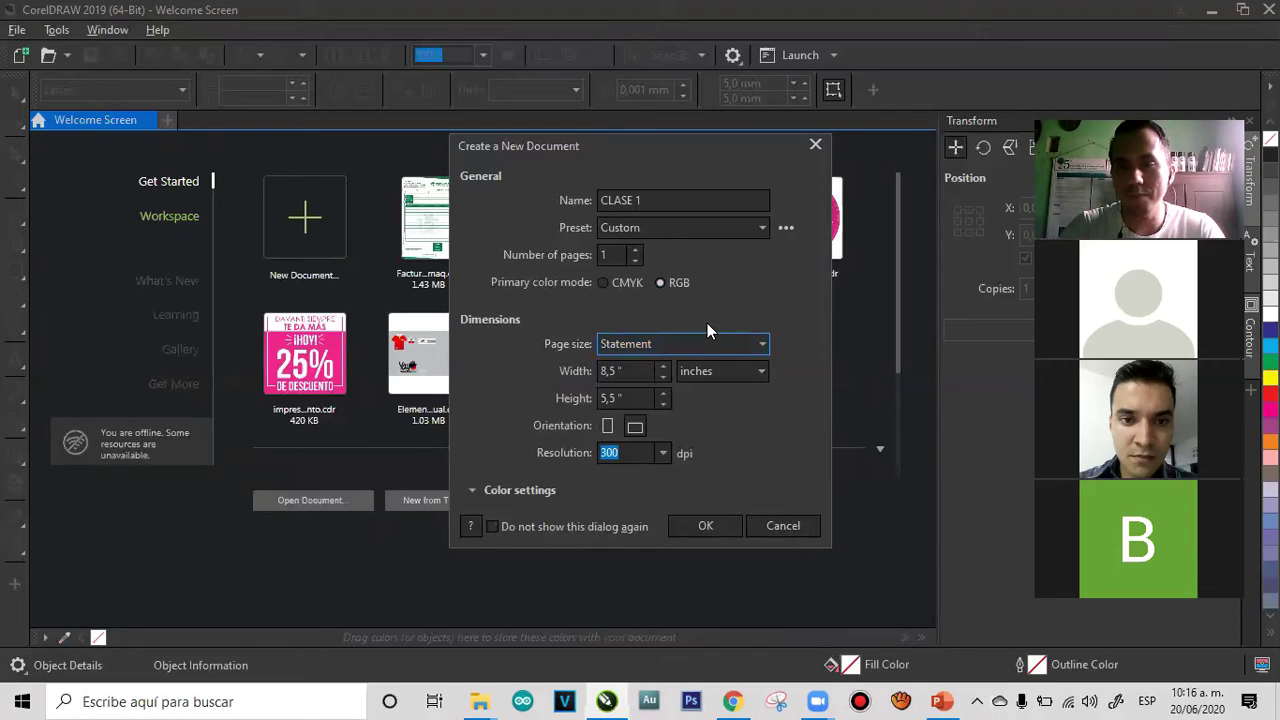
click(654, 343)
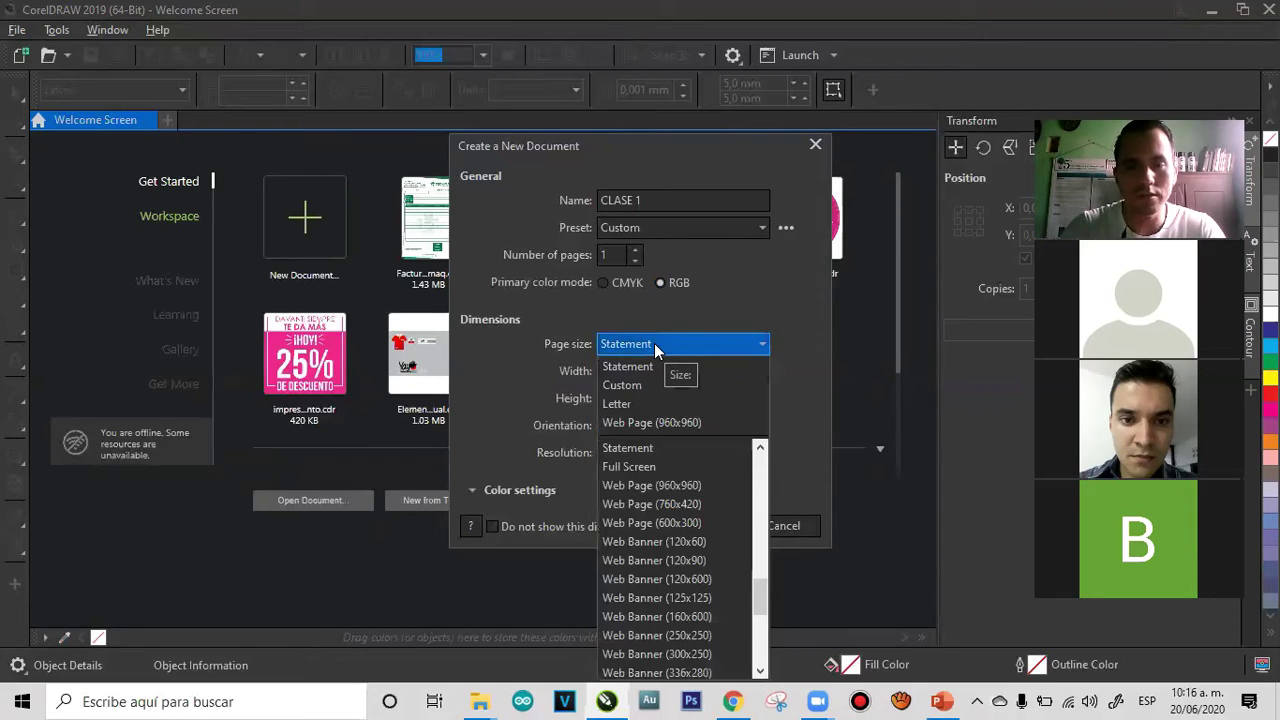
click(626, 405)
key(Tab)
key(Tab)
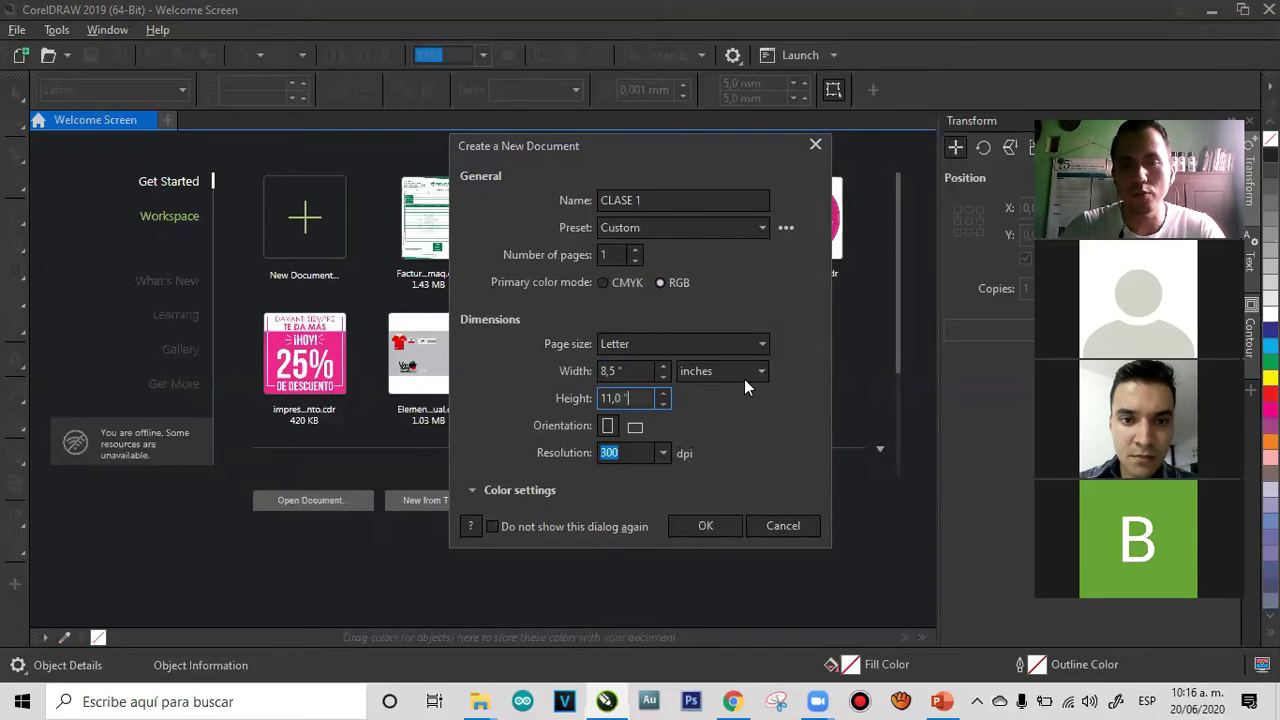
Set the page units to centimeters after trying pixels, and make the page orientation landscape
click(737, 376)
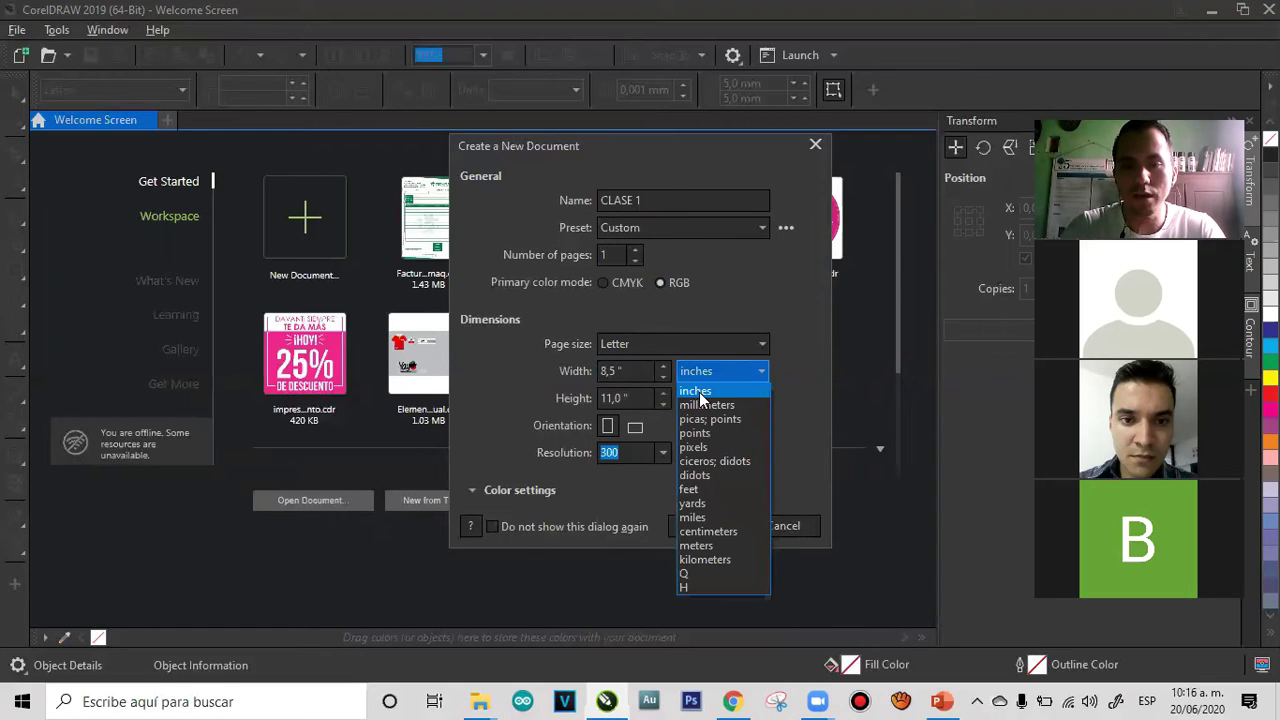
click(695, 447)
click(714, 373)
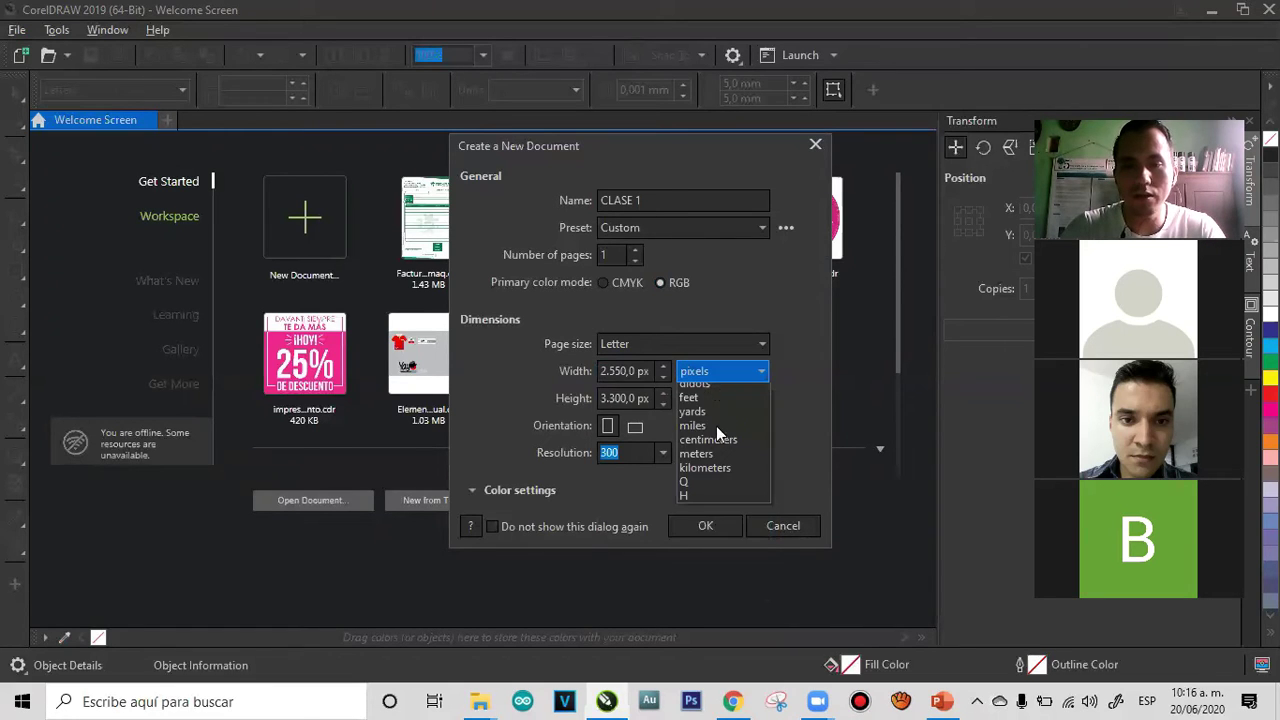
click(710, 528)
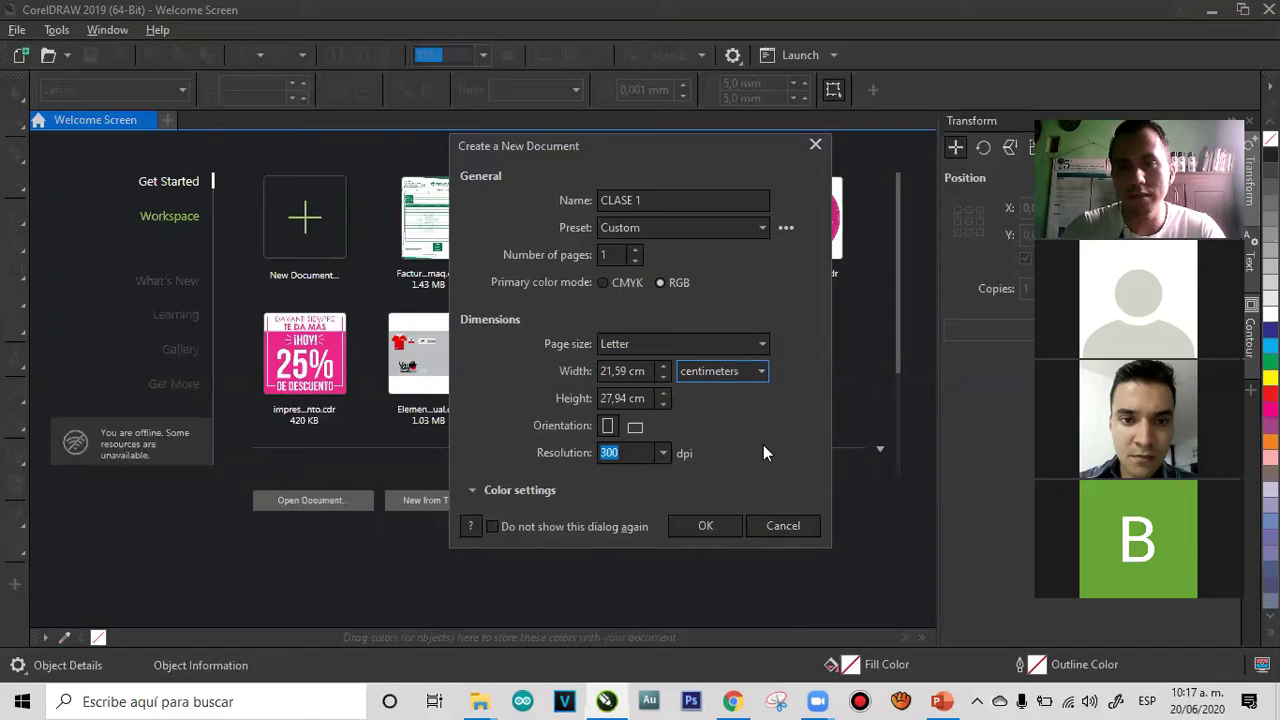
click(635, 426)
click(609, 427)
click(635, 426)
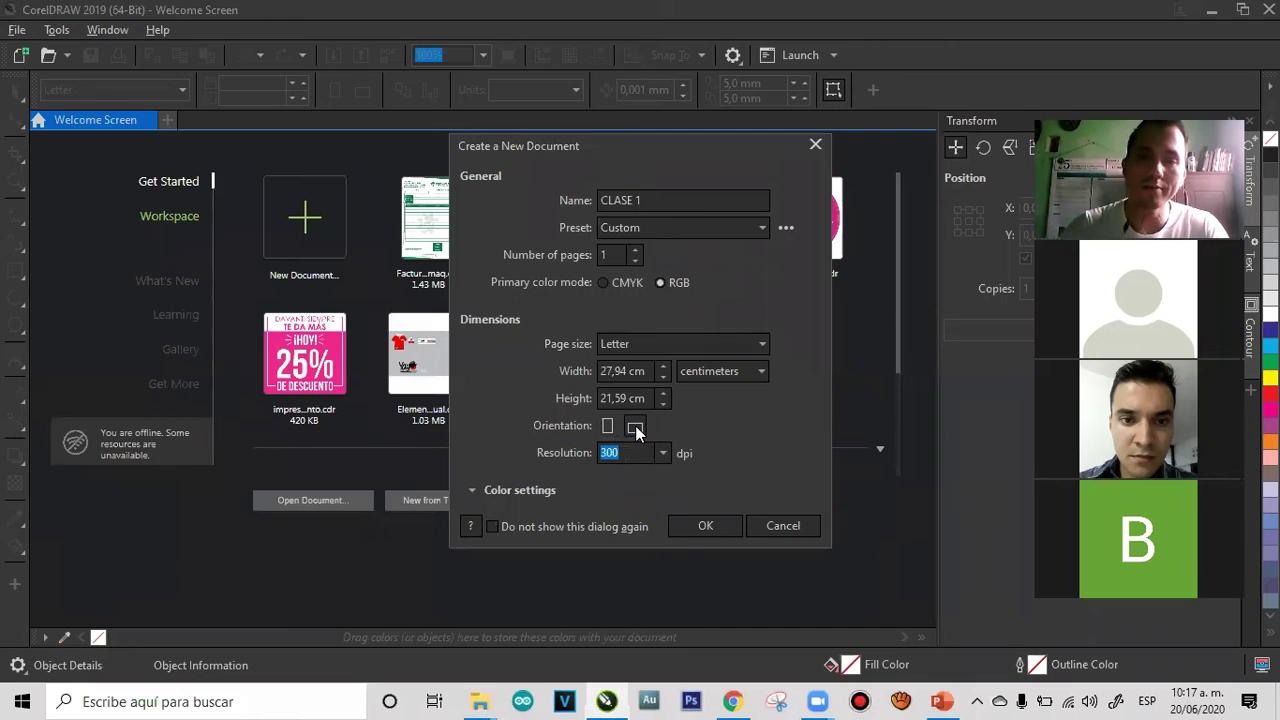
Try resolutions of 72 and 100 dpi, settle on 150 dpi and create the document
click(630, 453)
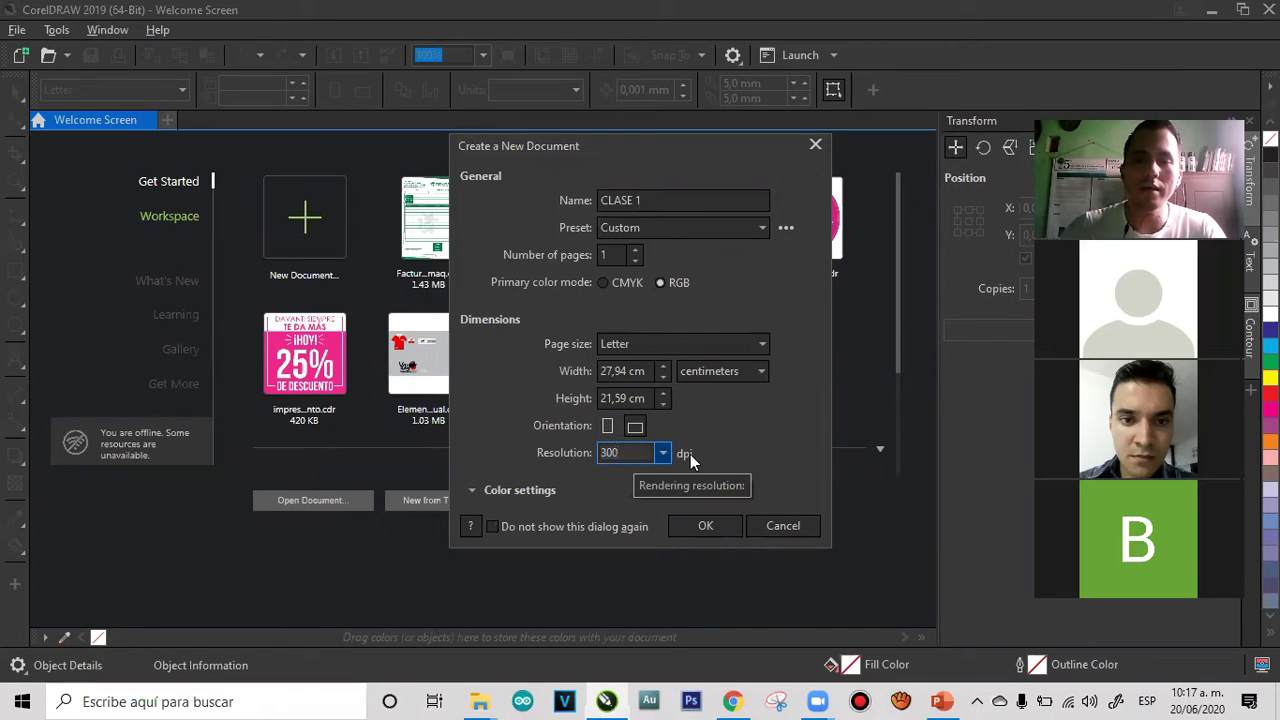
click(662, 453)
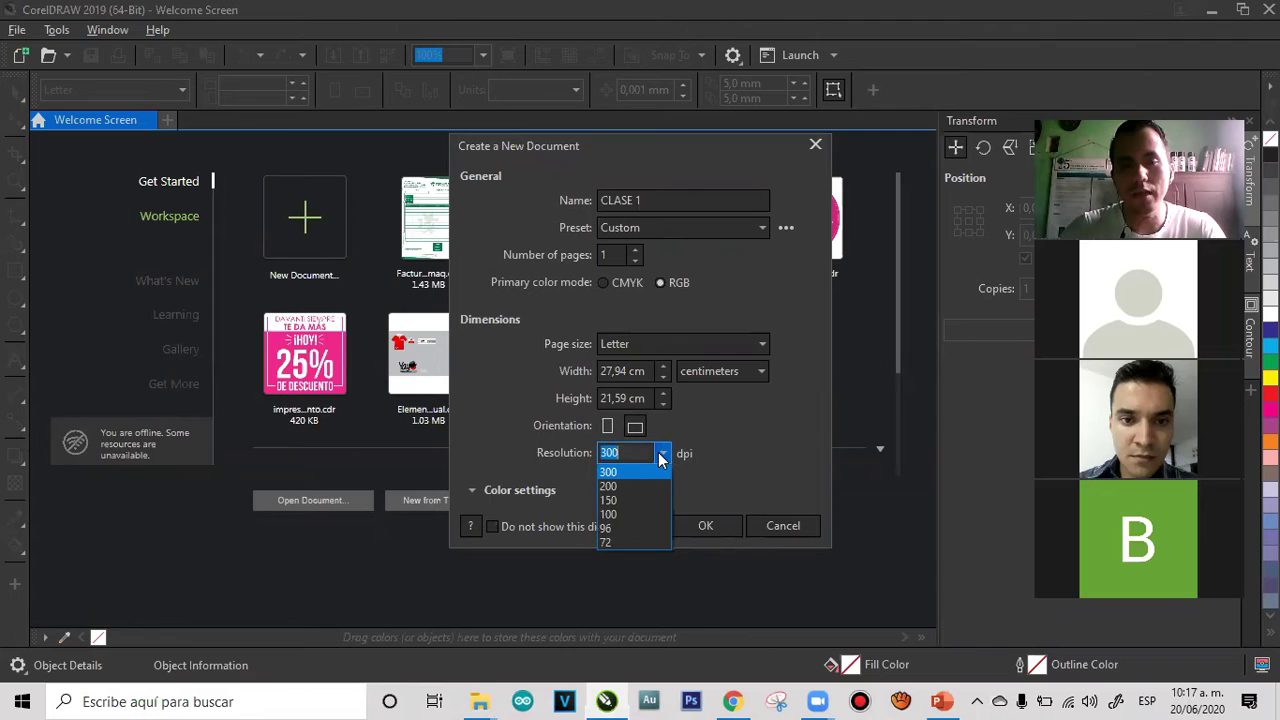
click(619, 499)
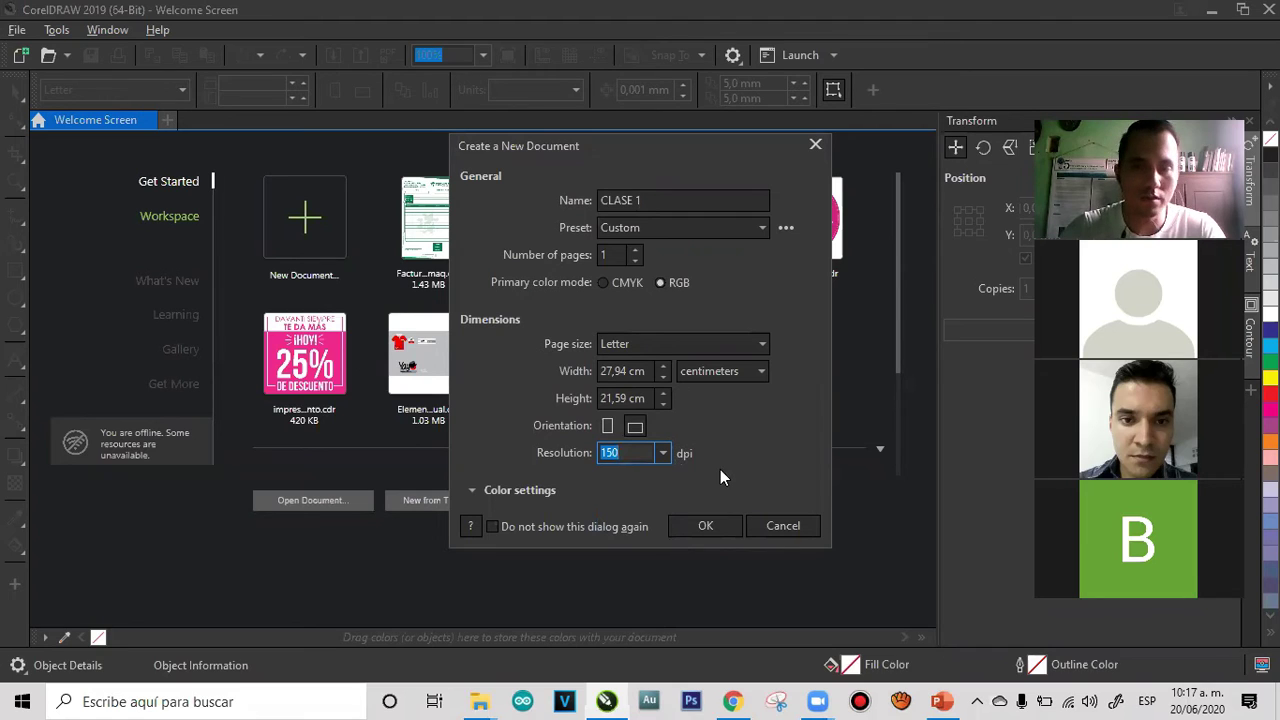
click(662, 453)
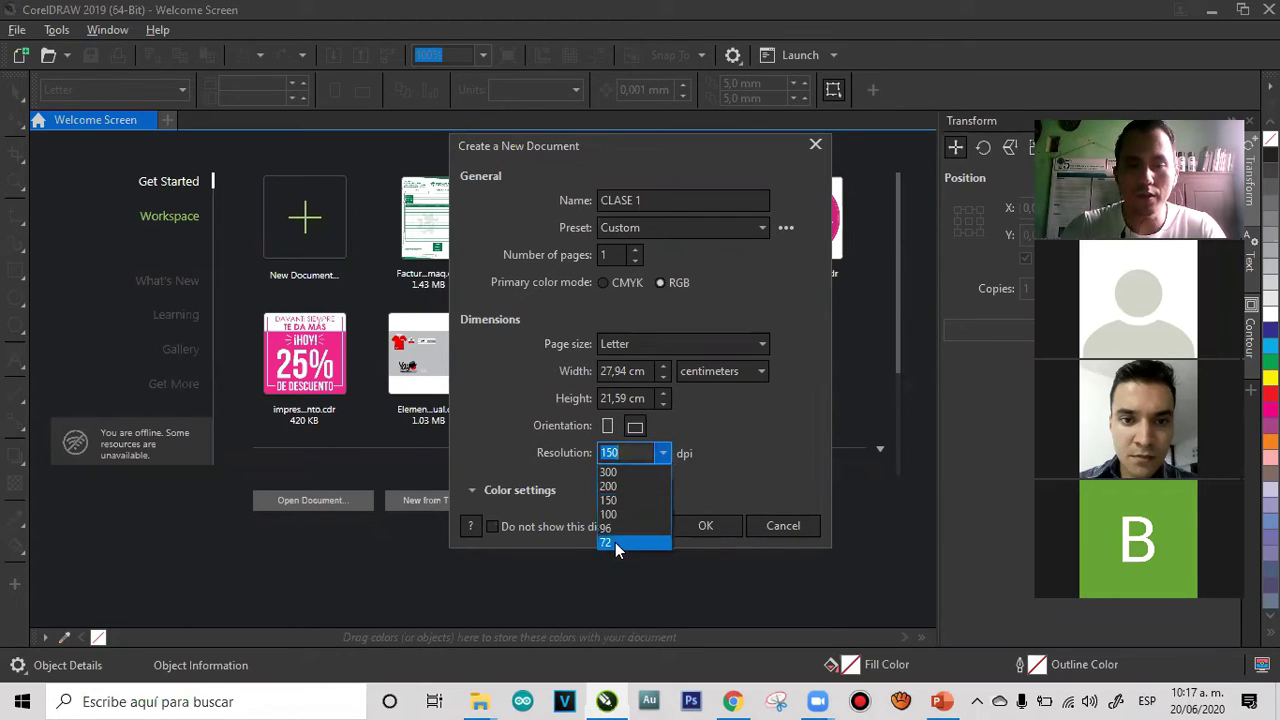
click(616, 541)
click(664, 455)
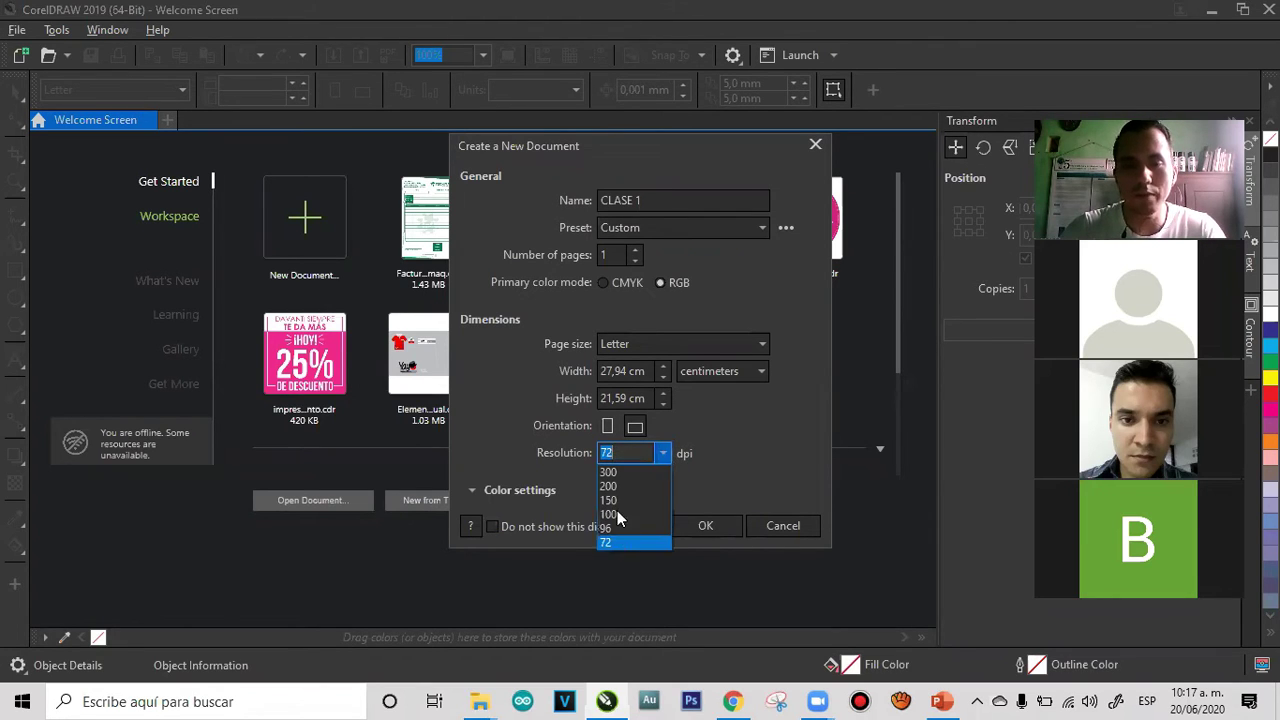
click(614, 514)
click(663, 453)
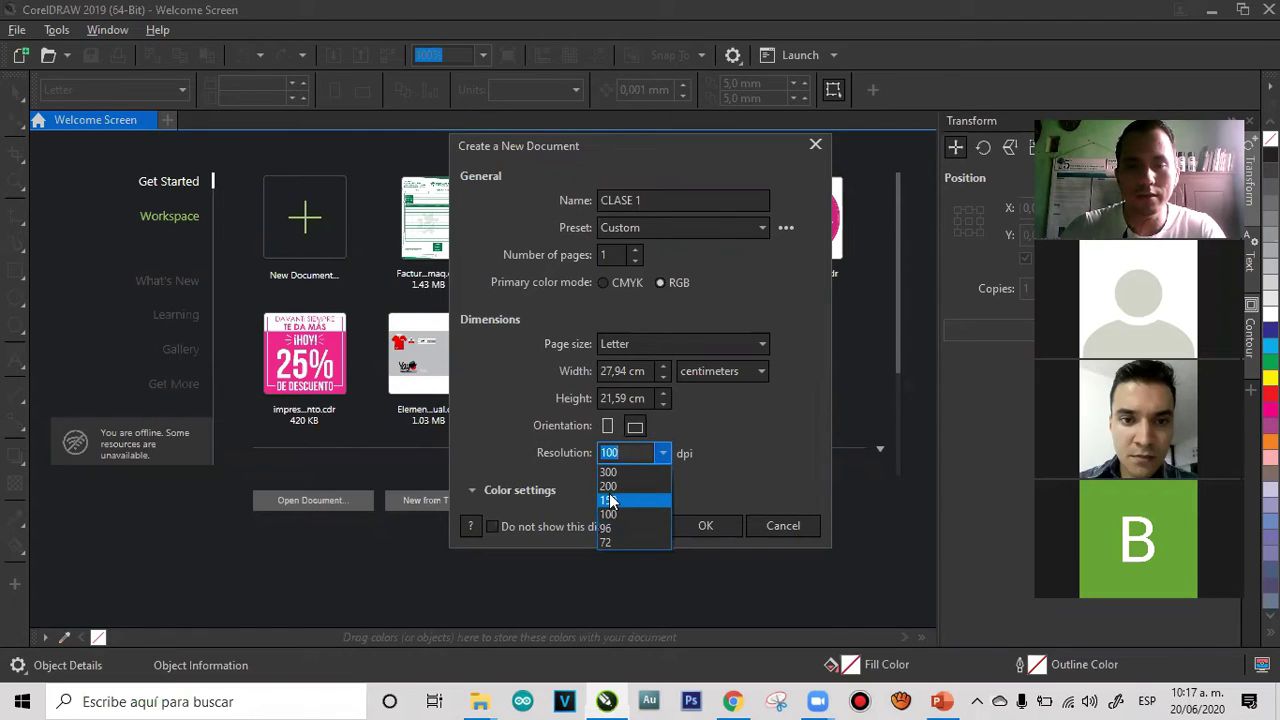
click(612, 500)
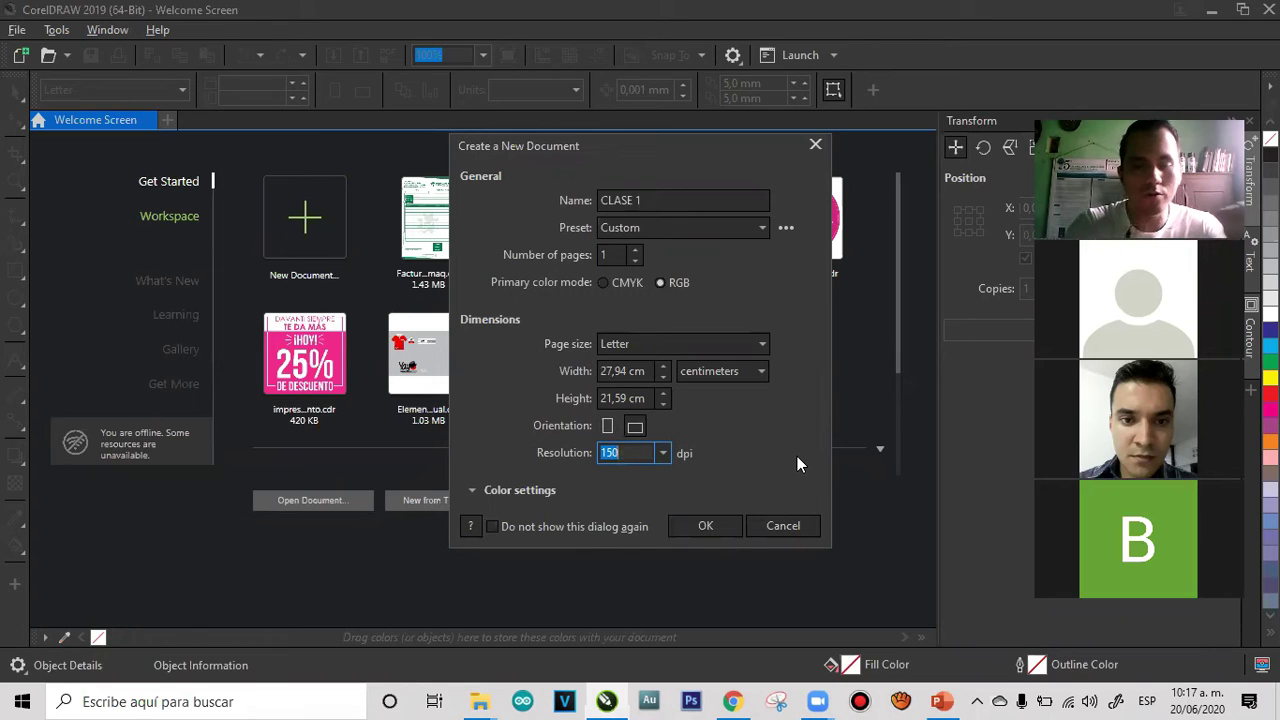
click(703, 525)
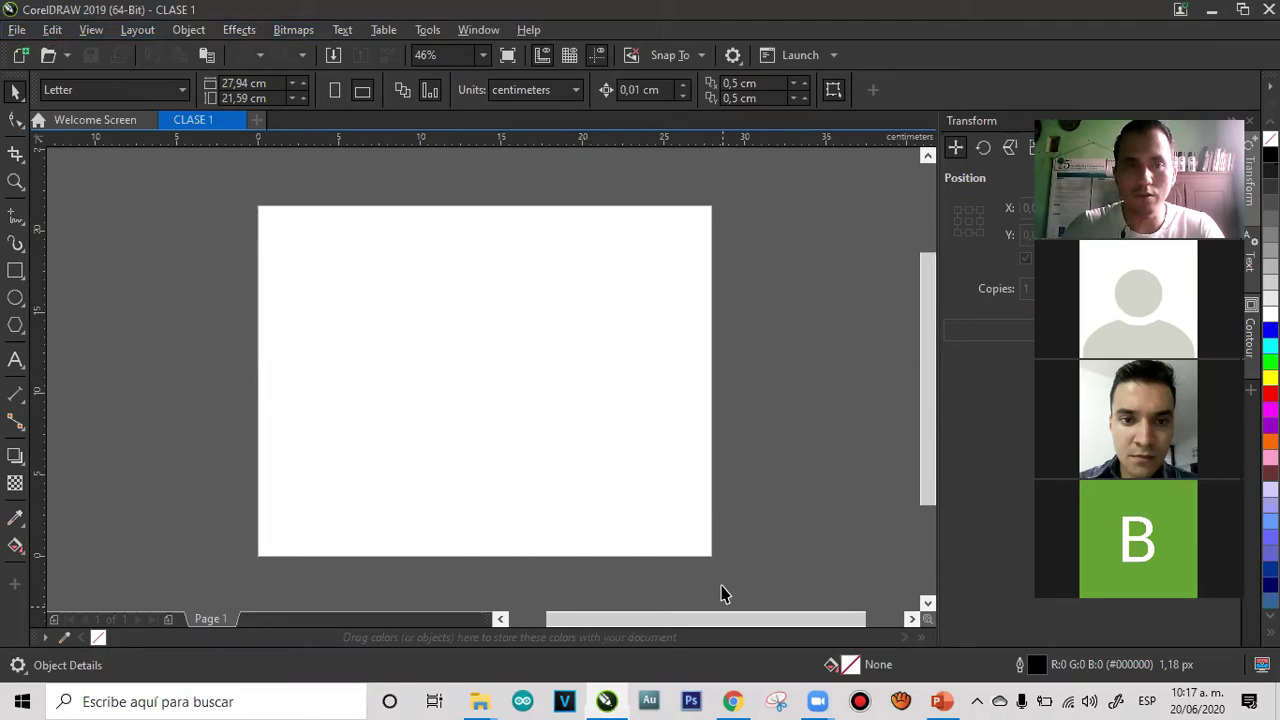
click(733, 701)
click(445, 16)
click(1171, 14)
key(alt+Tab)
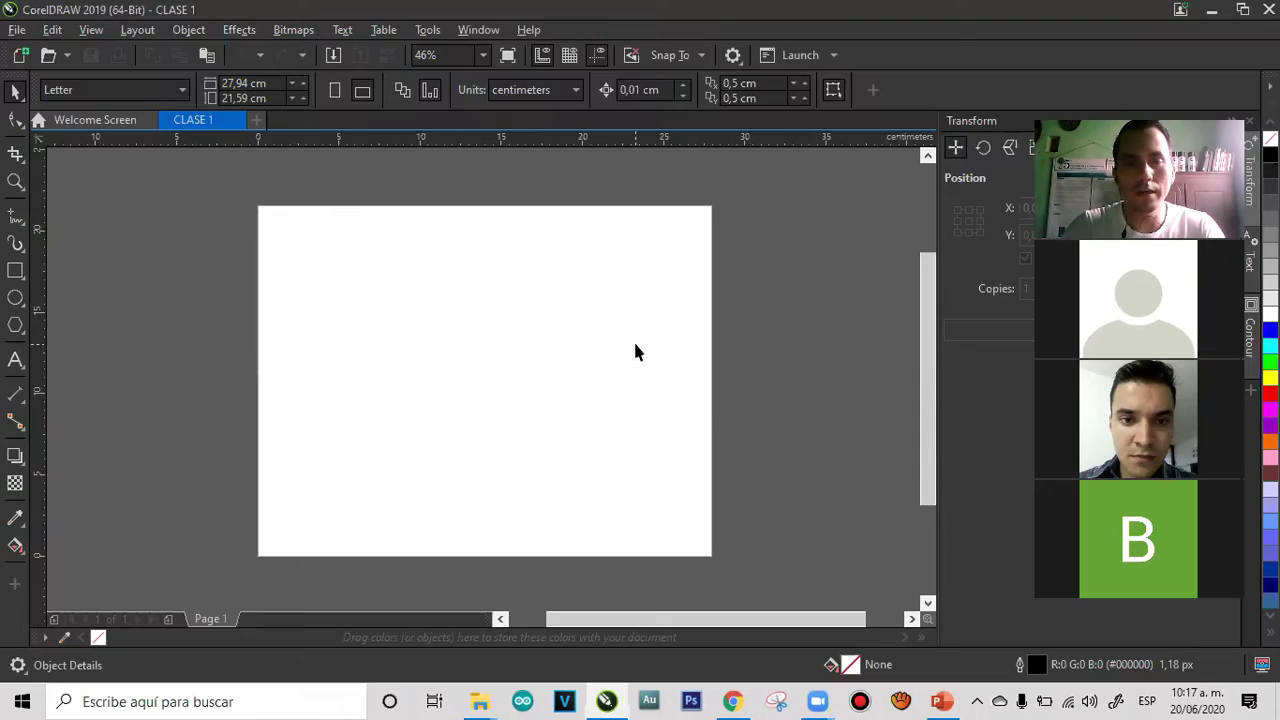
Examine the commands available for view, layout, objects, effects, bitmaps, tables, tools, windows and help
click(96, 34)
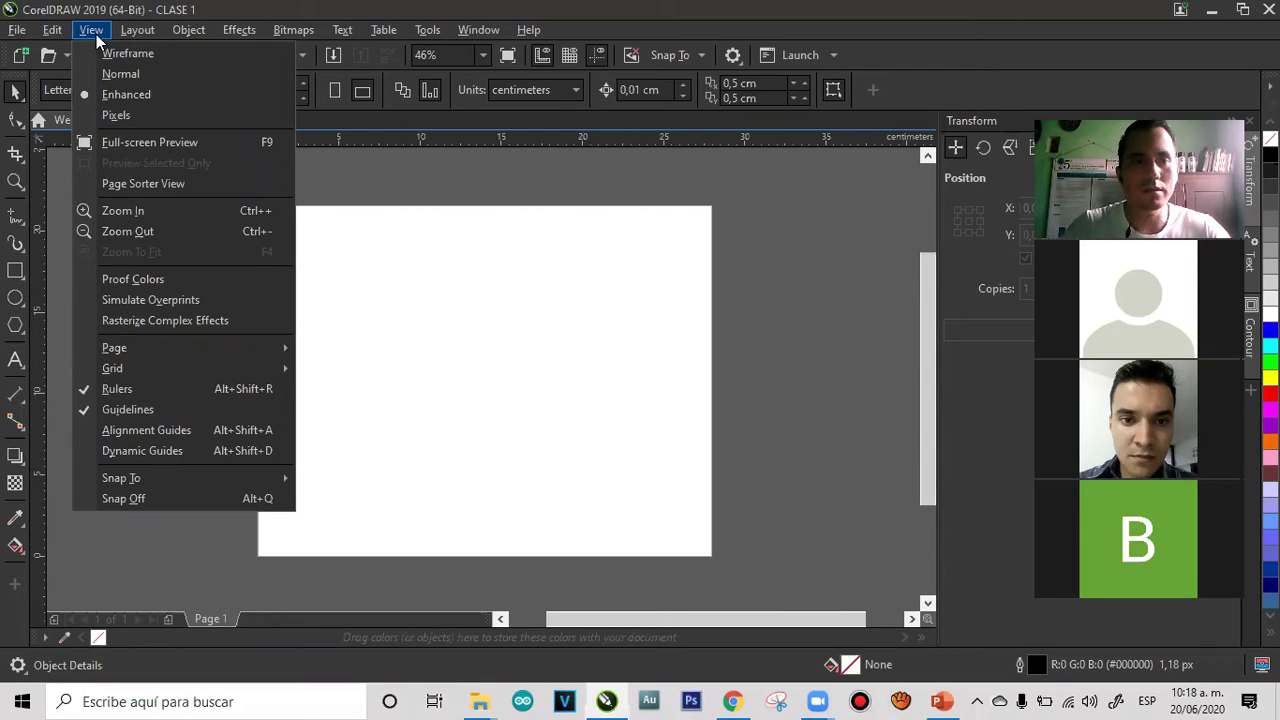
click(139, 30)
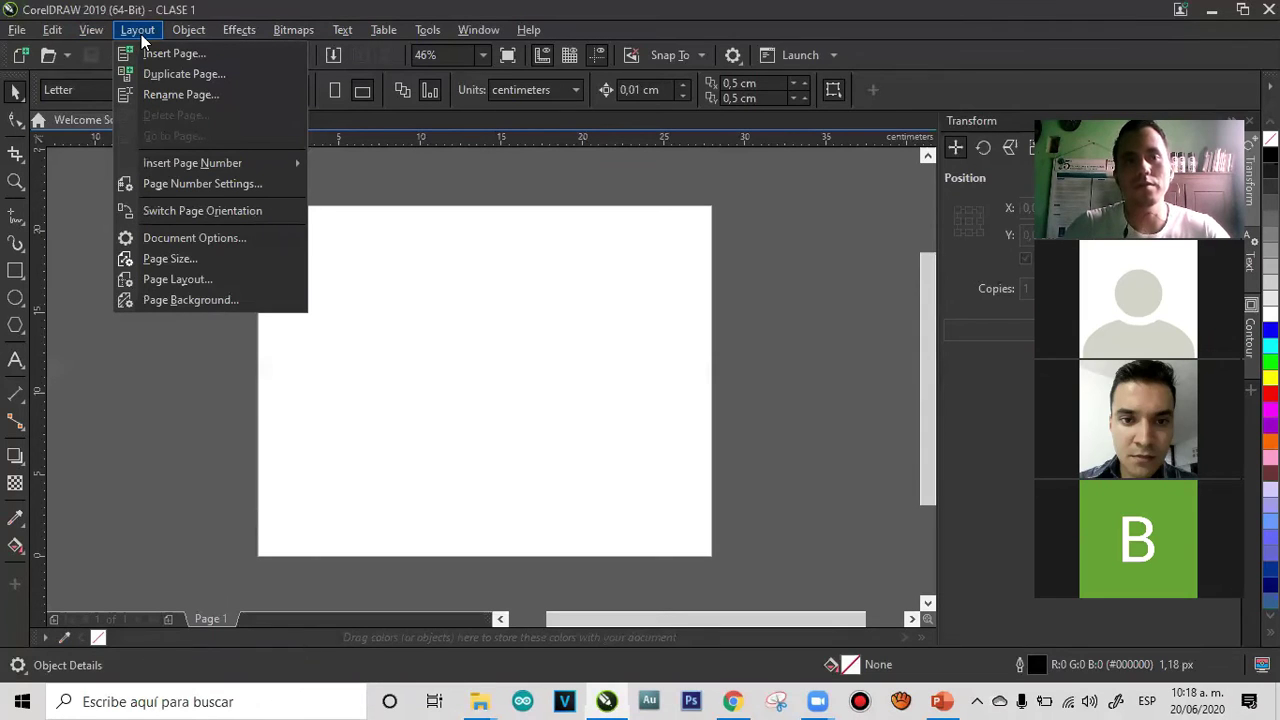
mouse_move(193, 30)
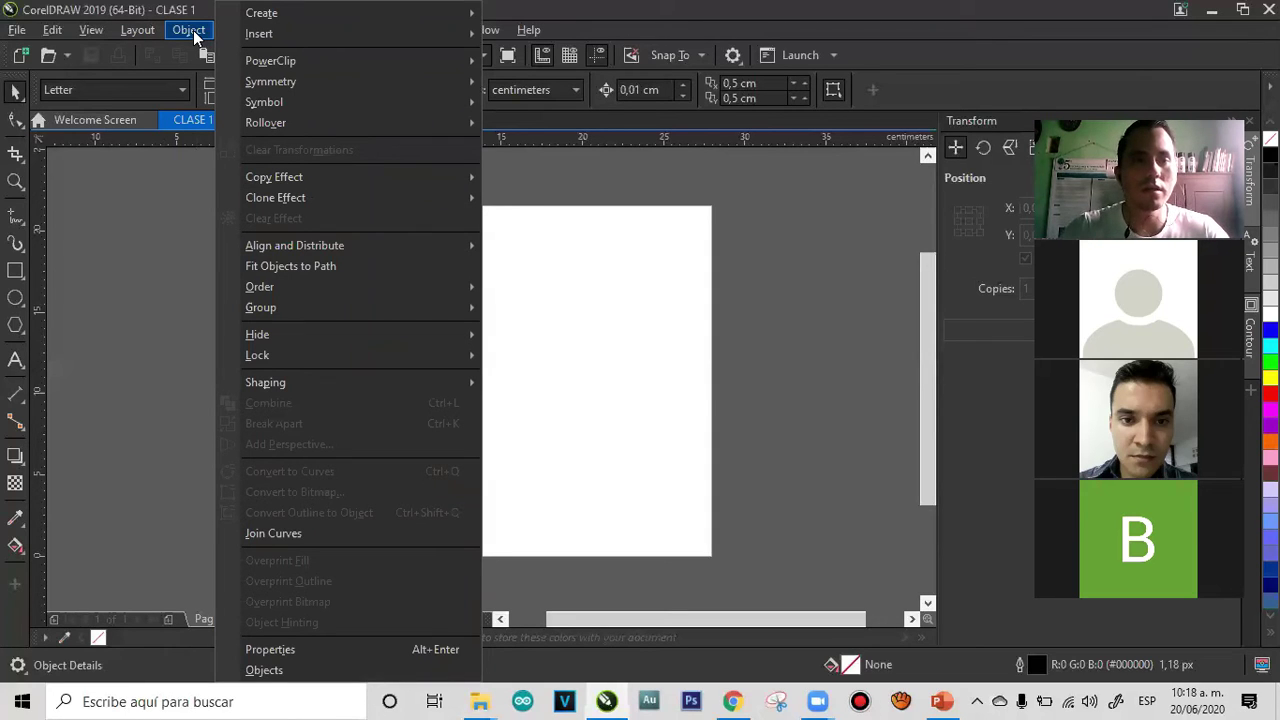
click(190, 30)
click(241, 31)
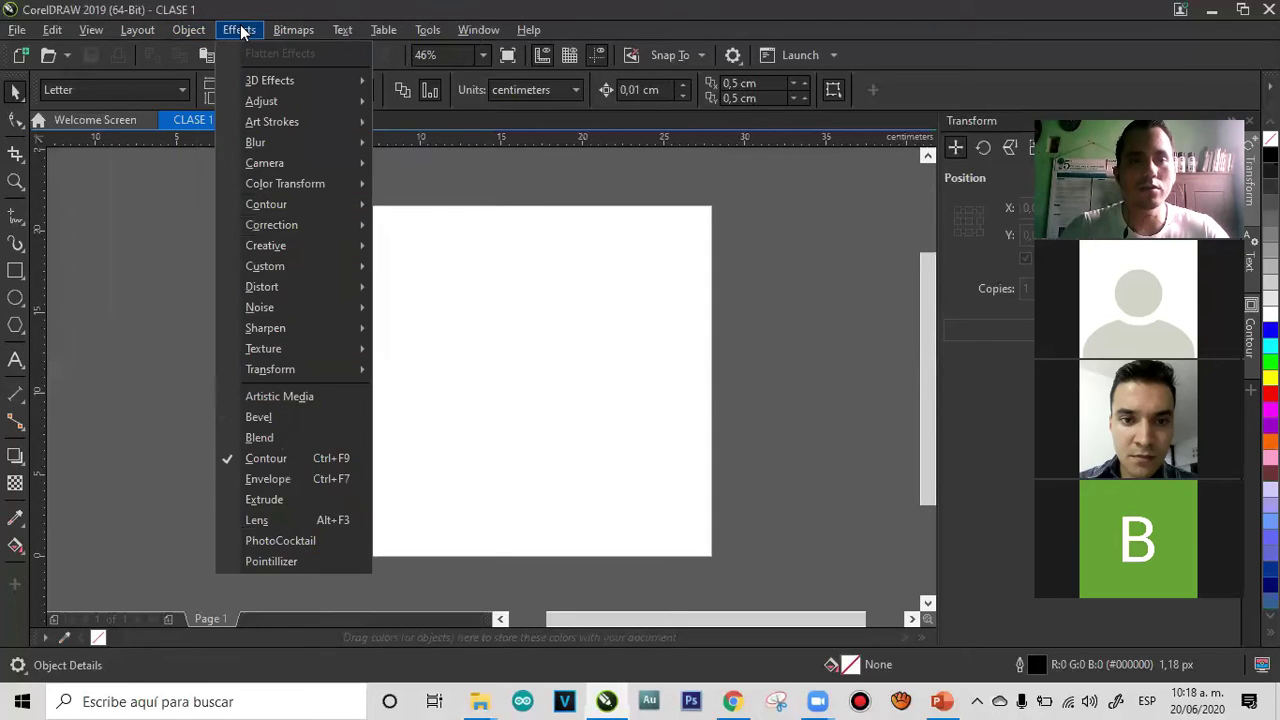
click(292, 30)
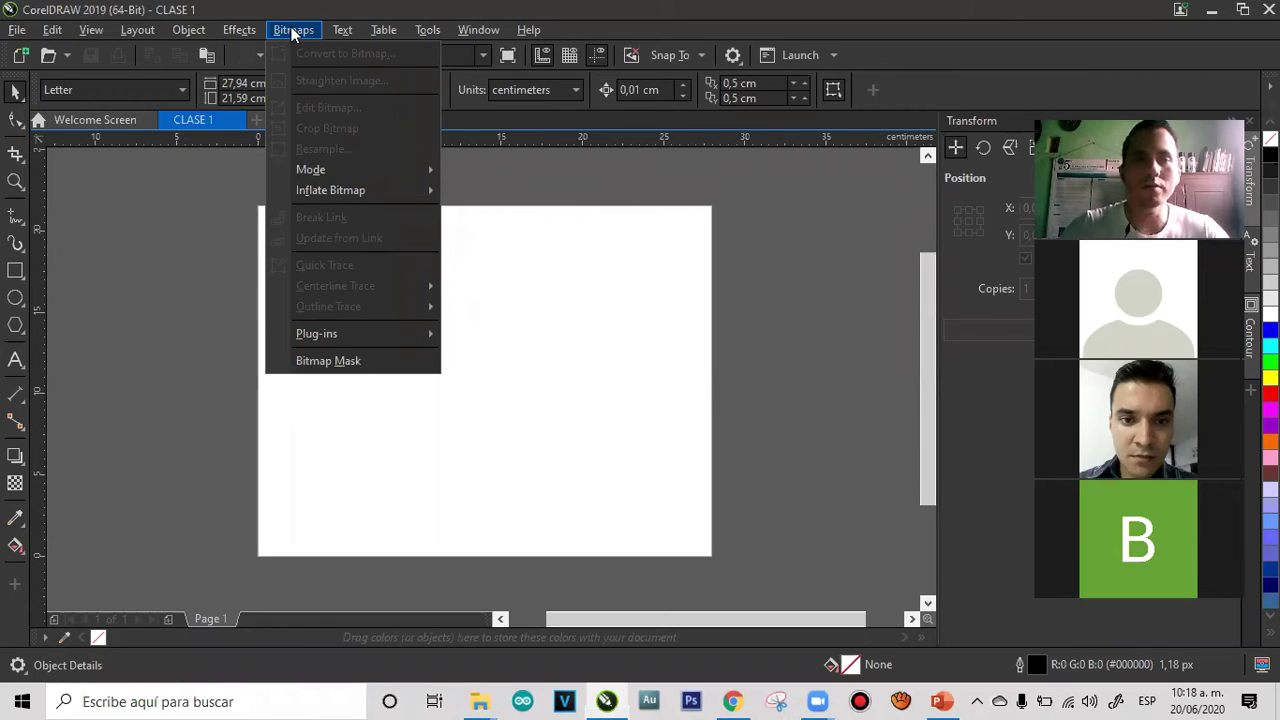
mouse_move(360, 39)
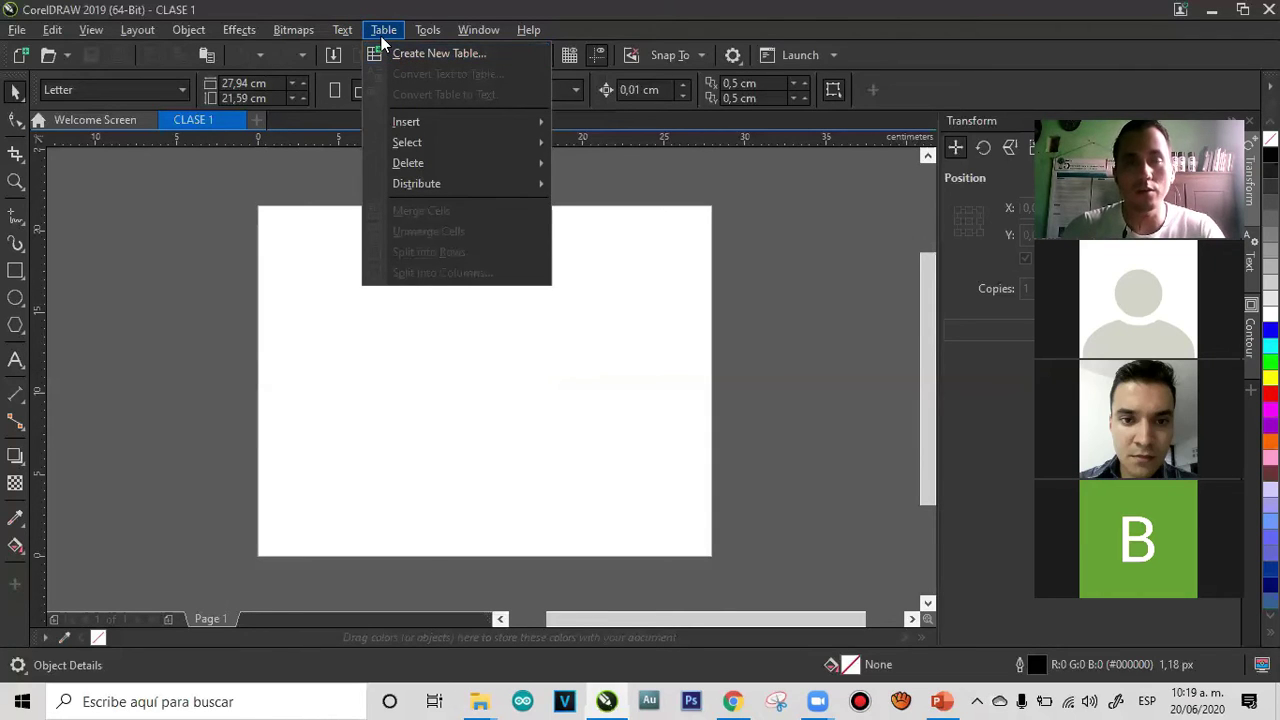
mouse_move(430, 30)
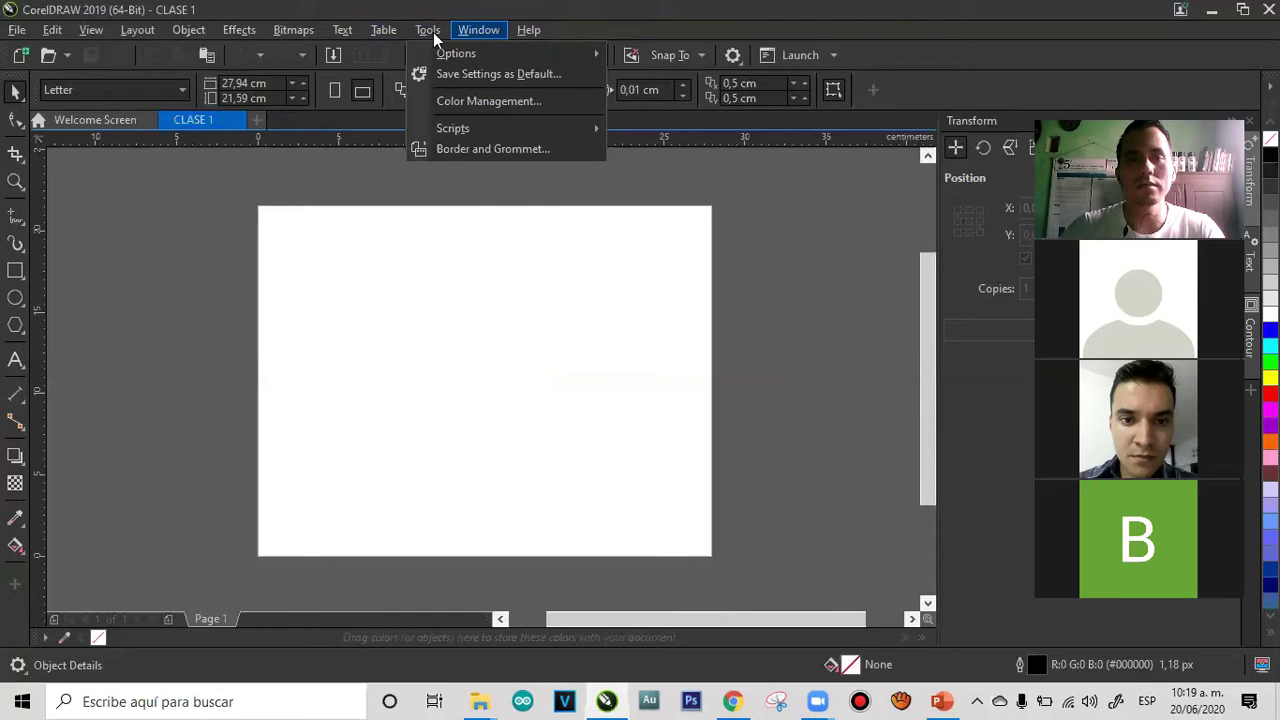
click(422, 34)
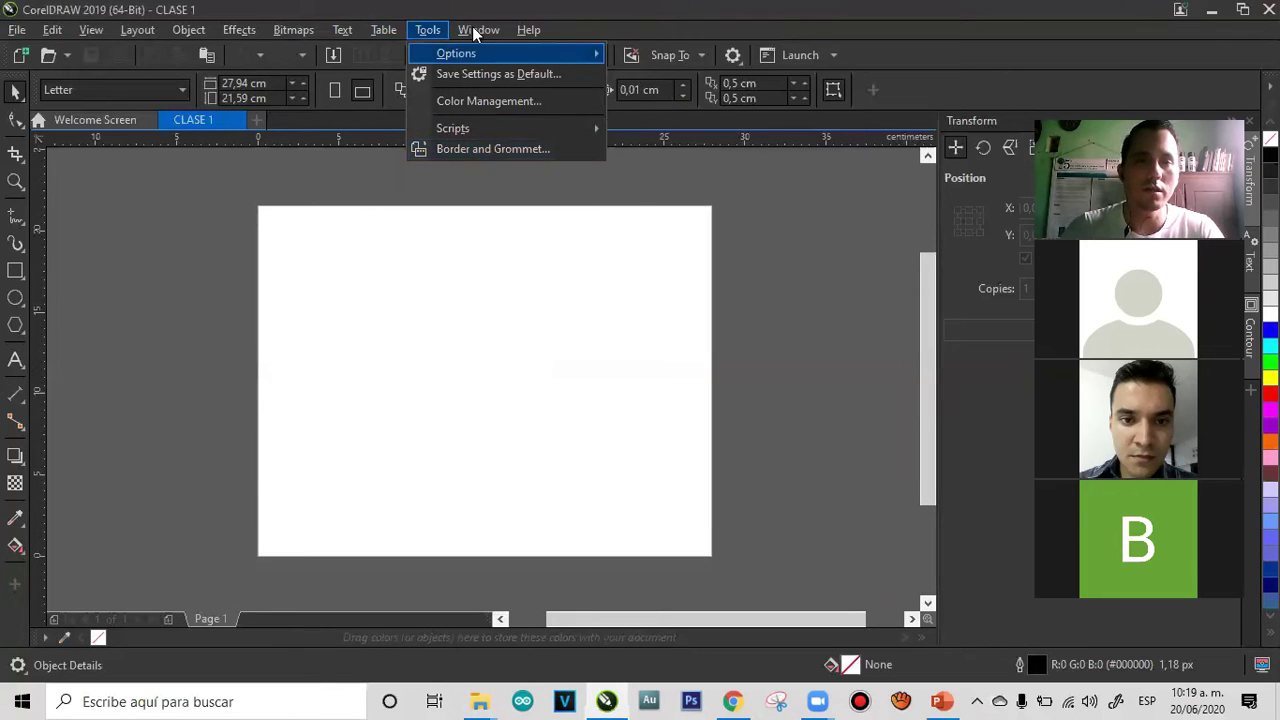
mouse_move(477, 31)
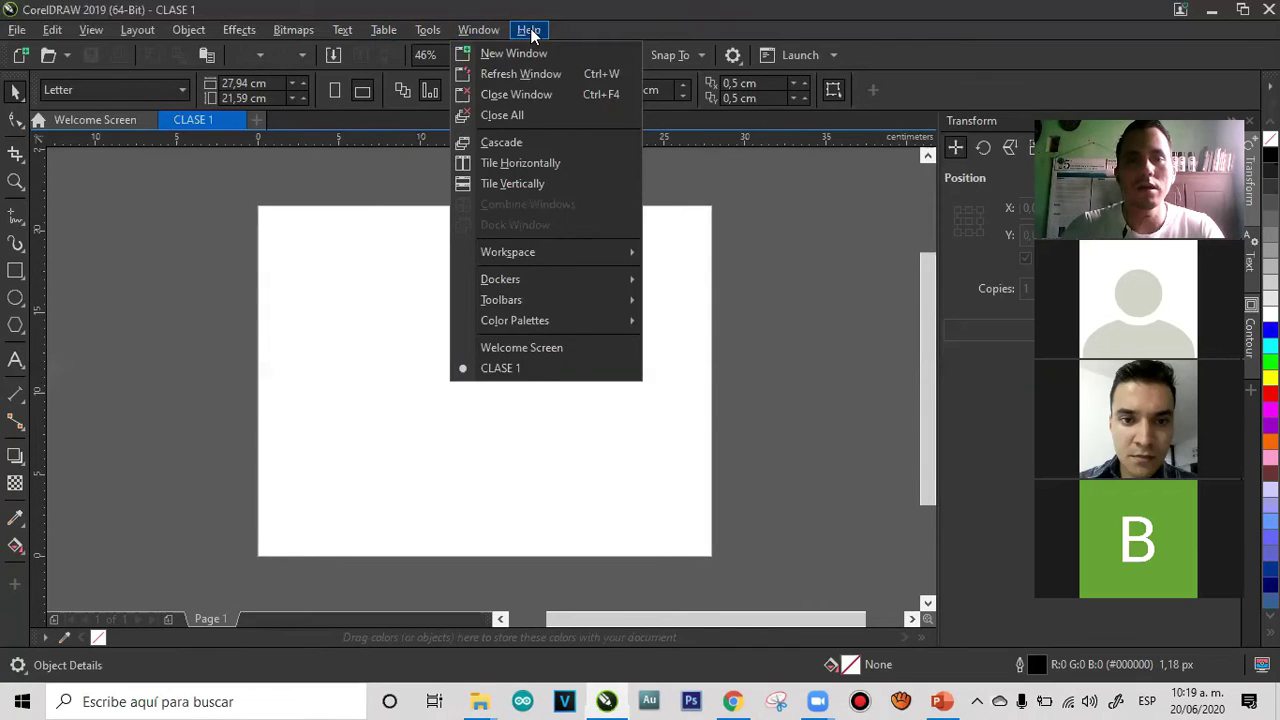
mouse_move(530, 31)
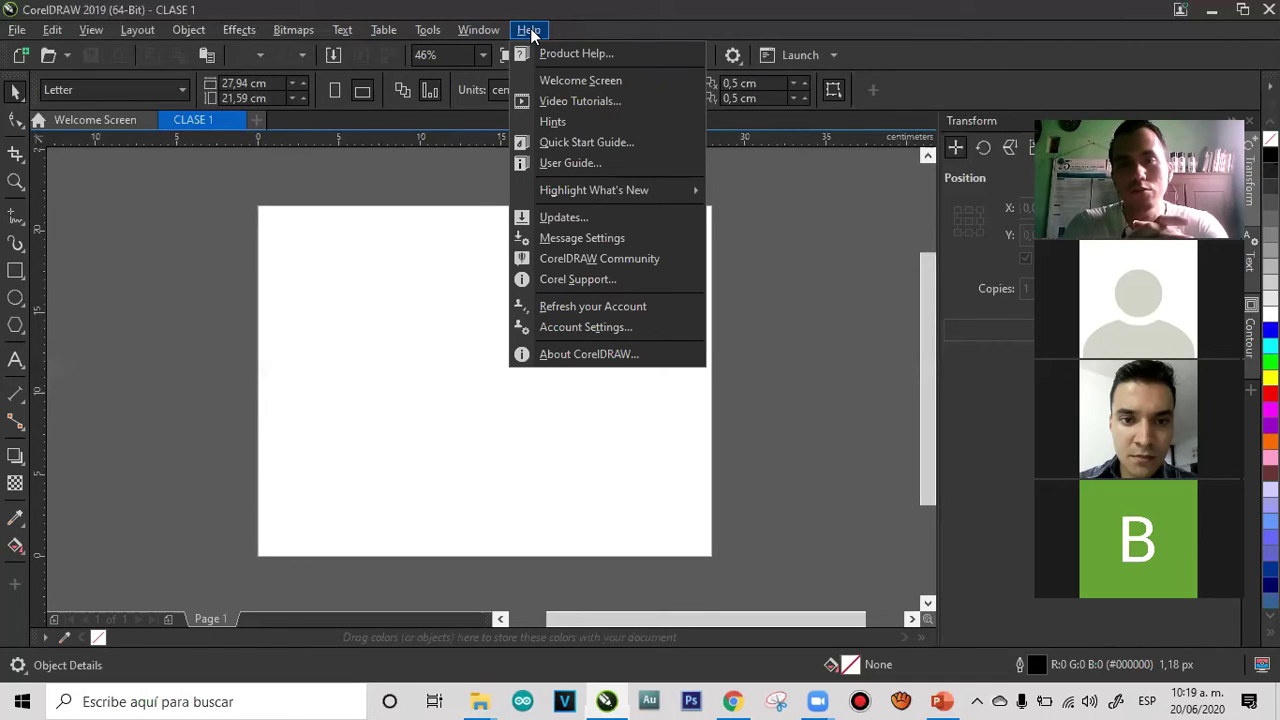
click(531, 35)
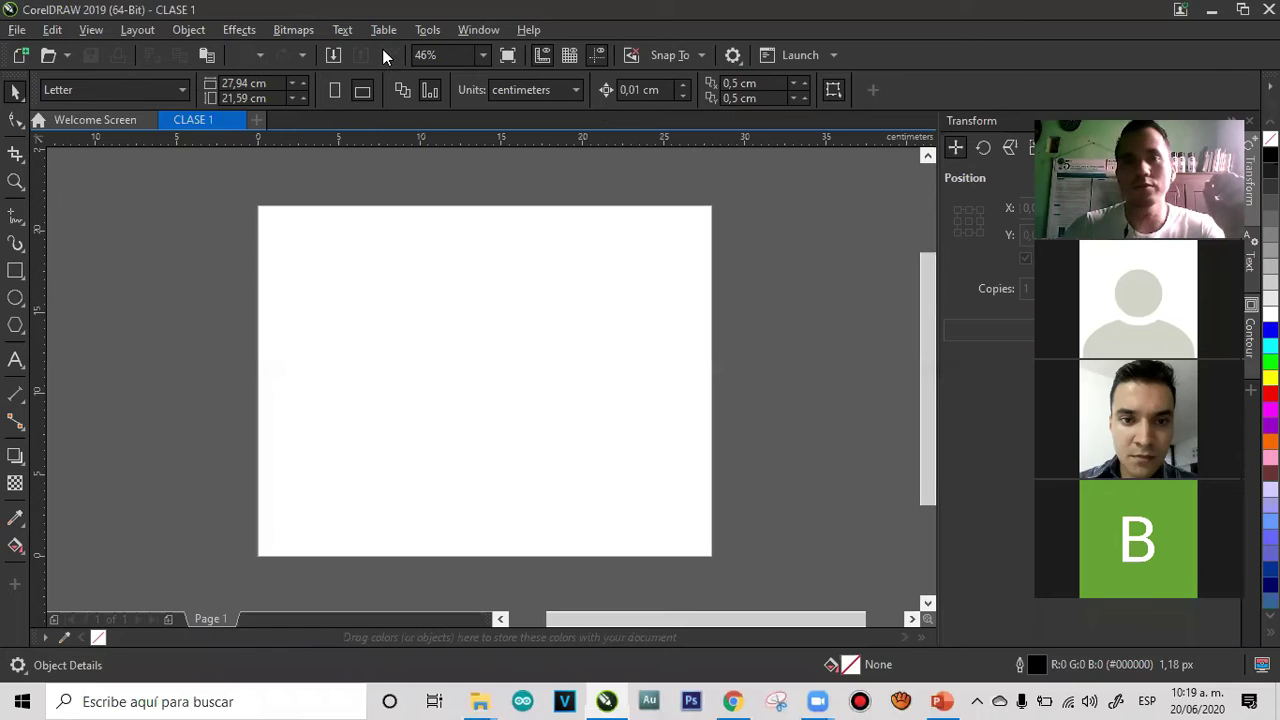
click(682, 57)
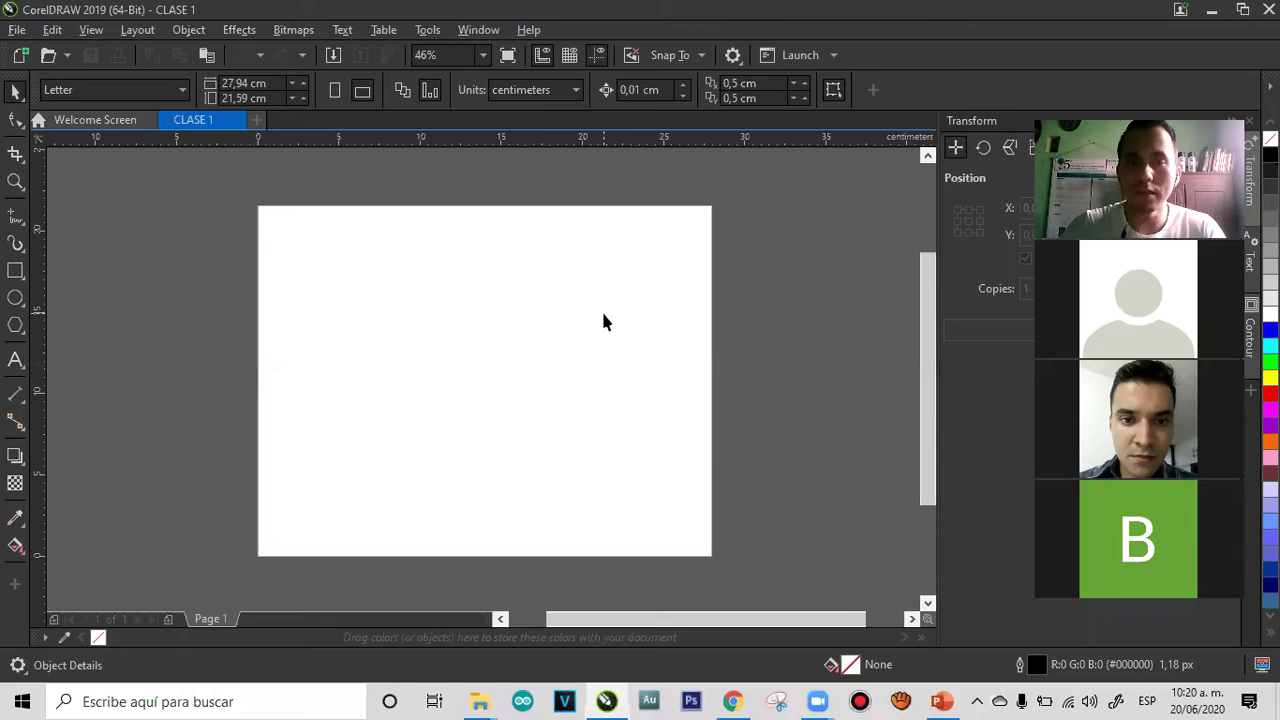
Switch the page between portrait and landscape orientation several times, ending on landscape
click(336, 96)
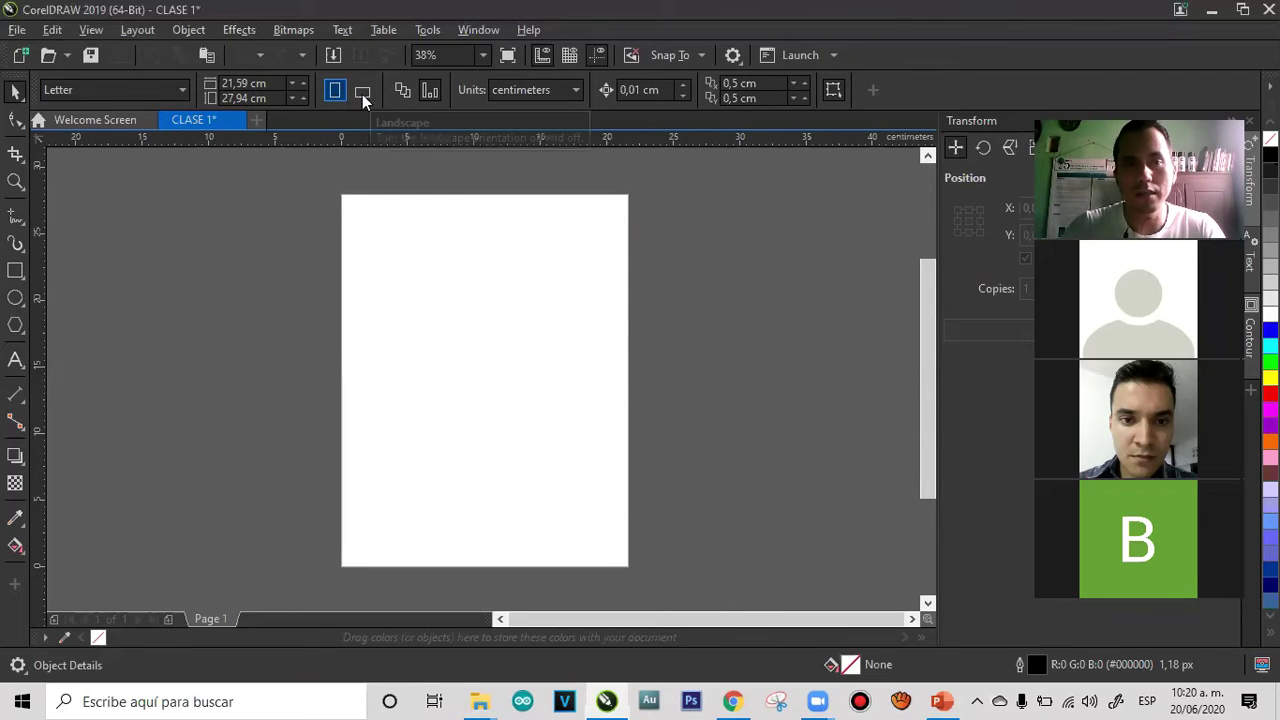
click(362, 94)
click(334, 94)
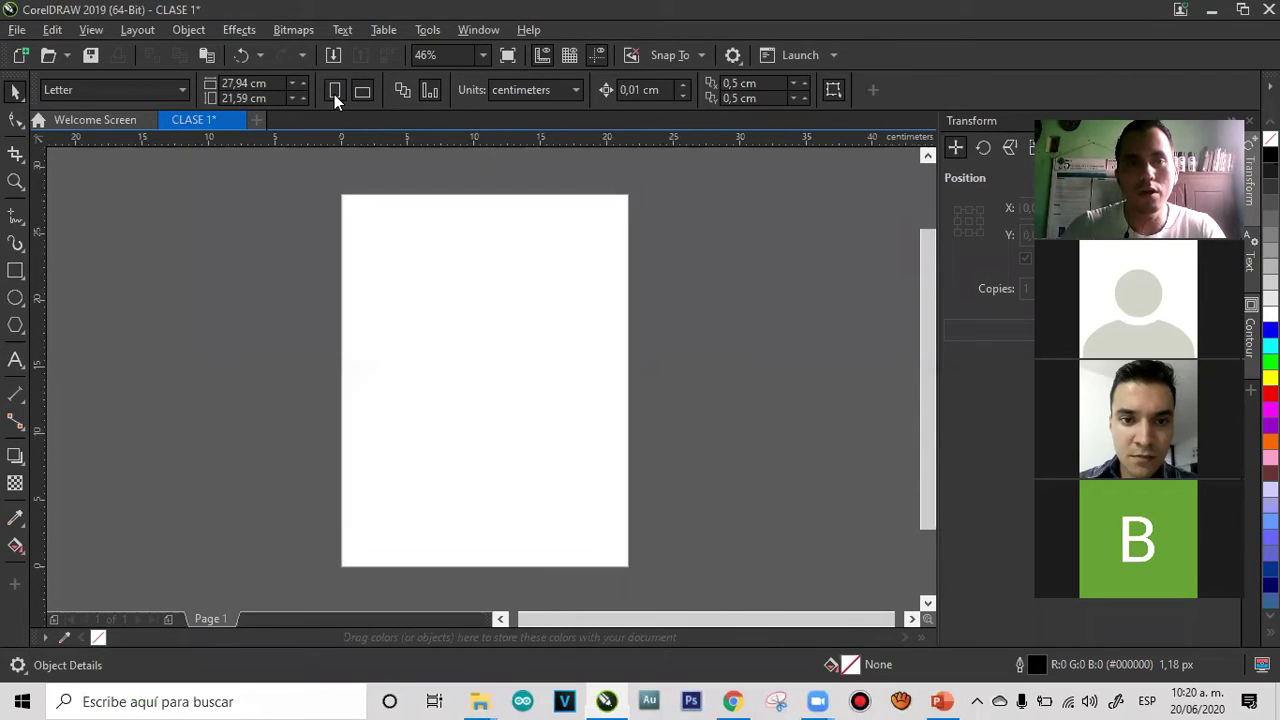
click(364, 94)
click(336, 93)
click(362, 92)
click(338, 92)
click(367, 92)
click(341, 92)
click(366, 94)
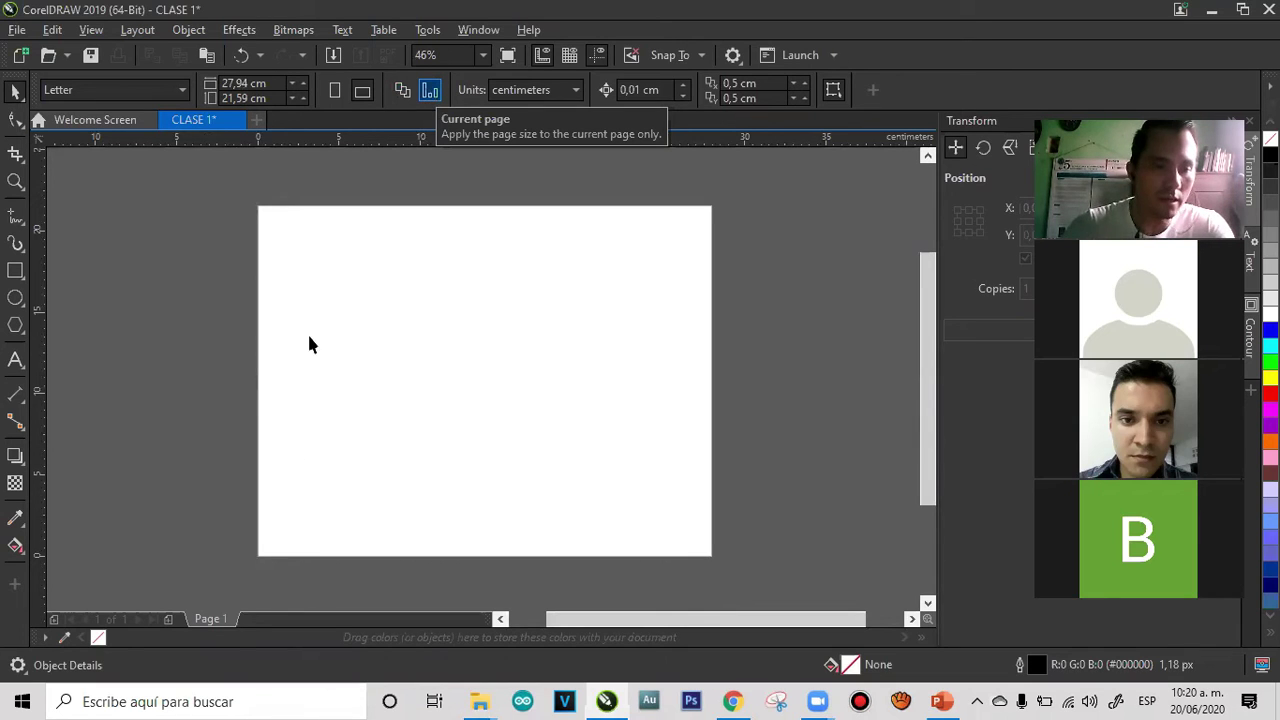
Duplicate the page three times so the document has four pages
right_click(212, 621)
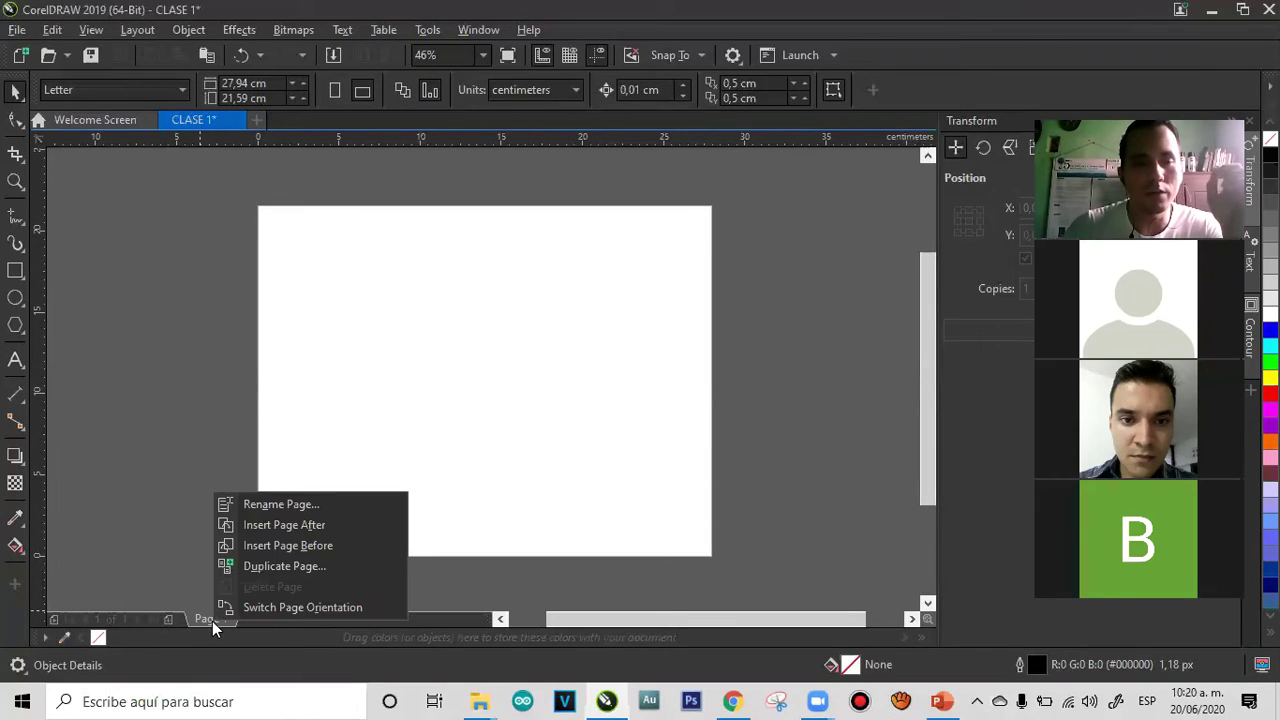
click(257, 568)
key(Return)
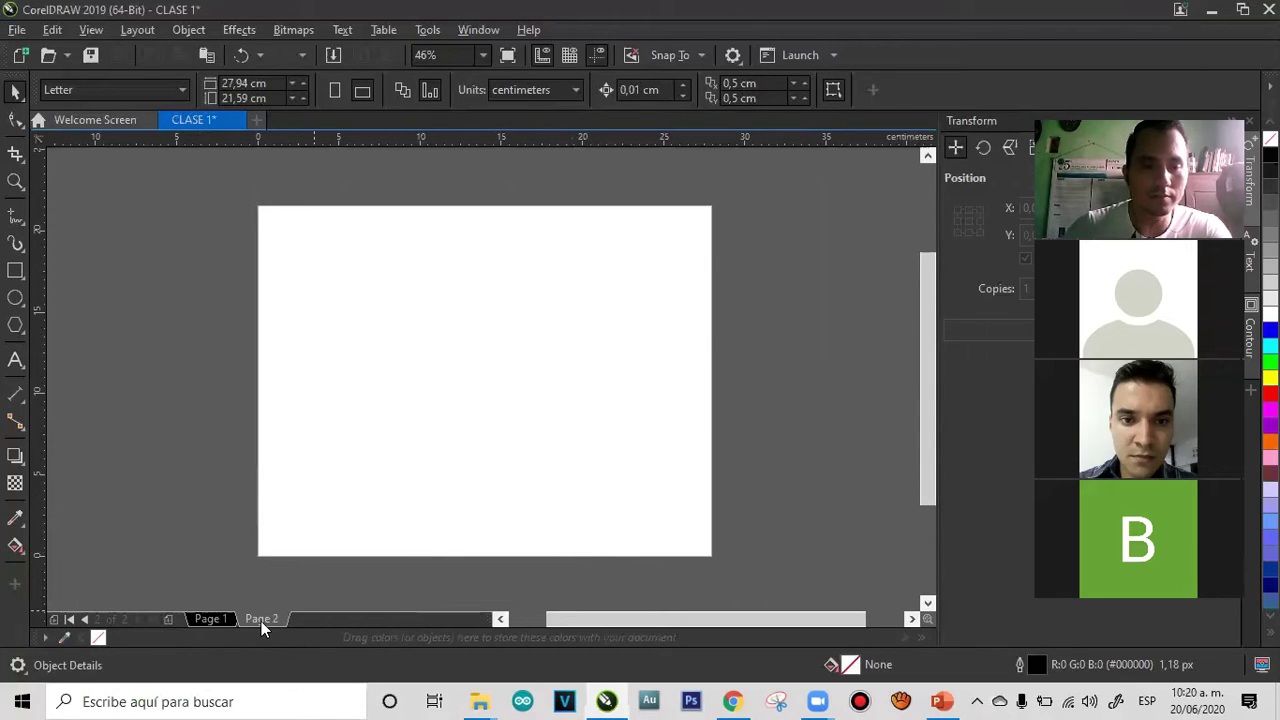
right_click(261, 621)
click(352, 560)
key(Return)
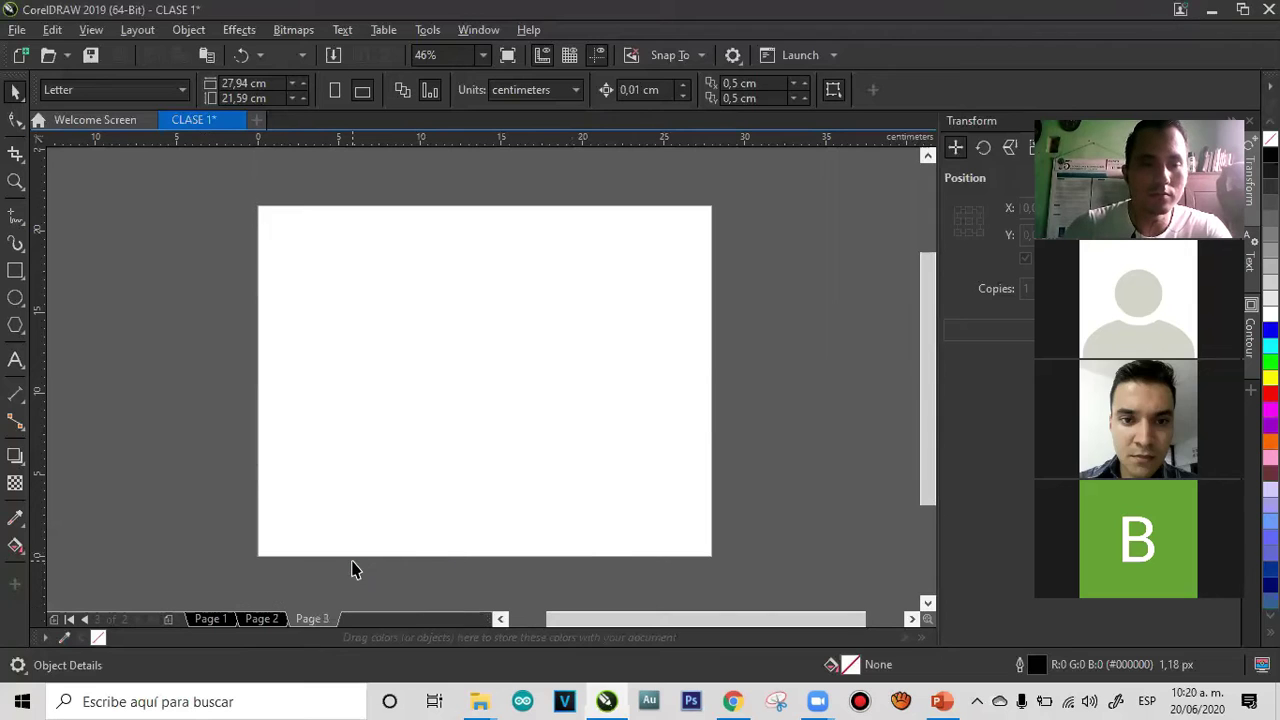
right_click(311, 621)
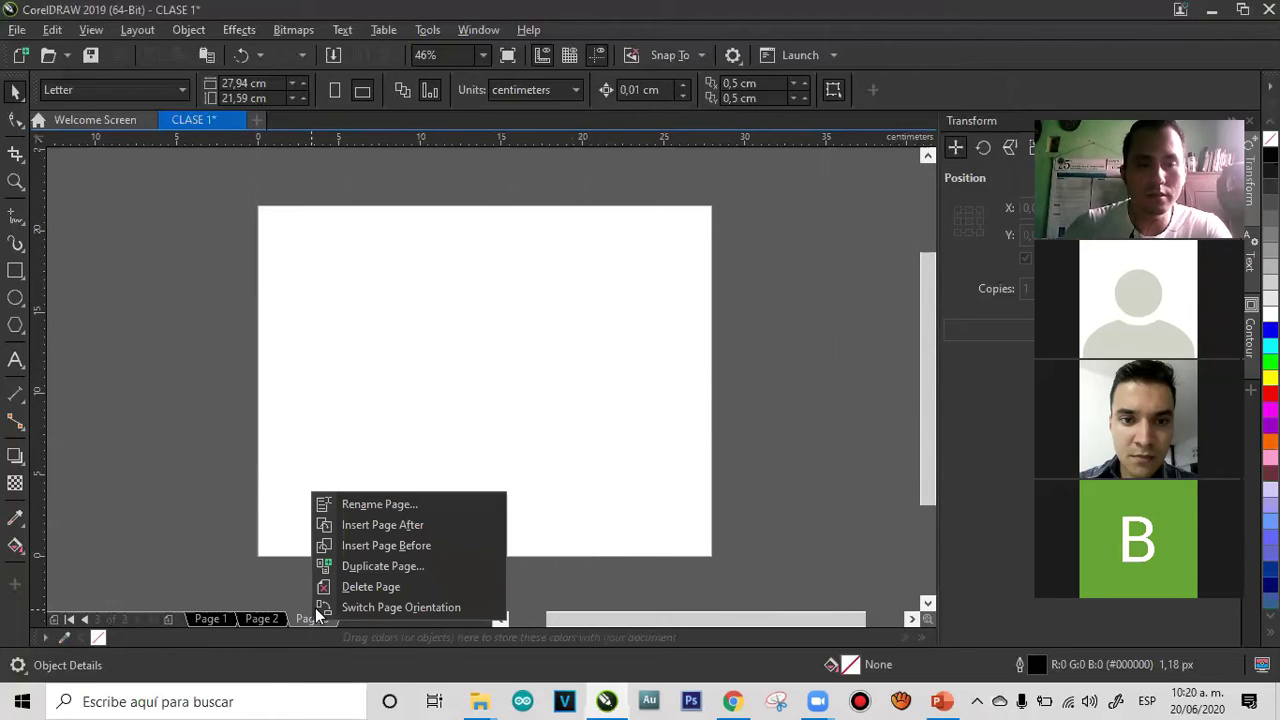
click(349, 566)
key(Return)
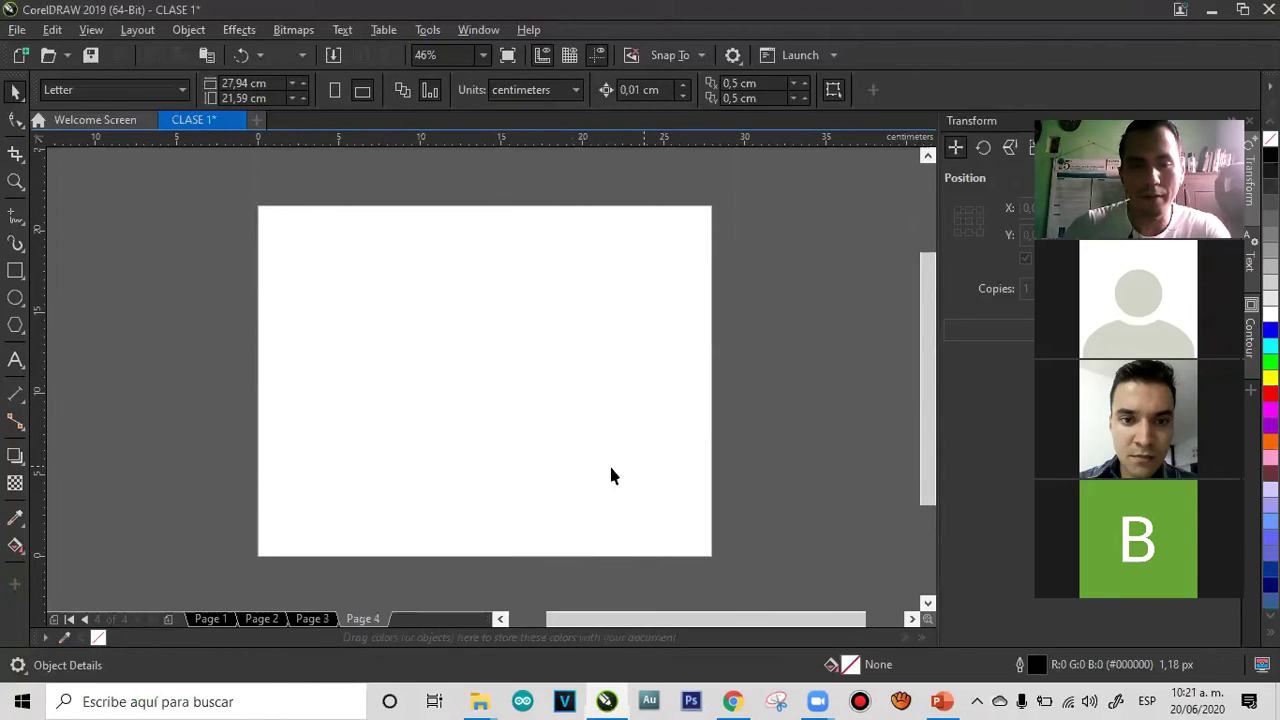
Look through the four pages, return to Page 1, and draw a circle about 5.8 cm in diameter centered on the page
click(212, 619)
click(280, 620)
click(307, 622)
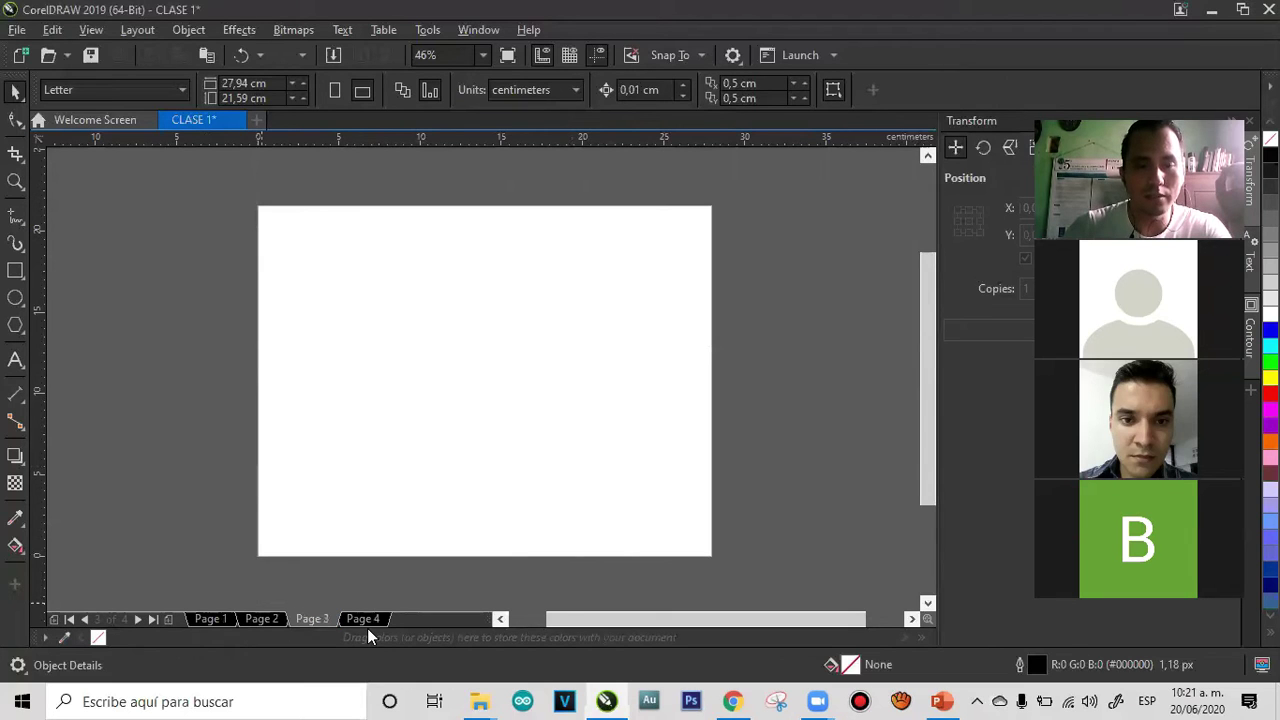
click(367, 617)
click(212, 619)
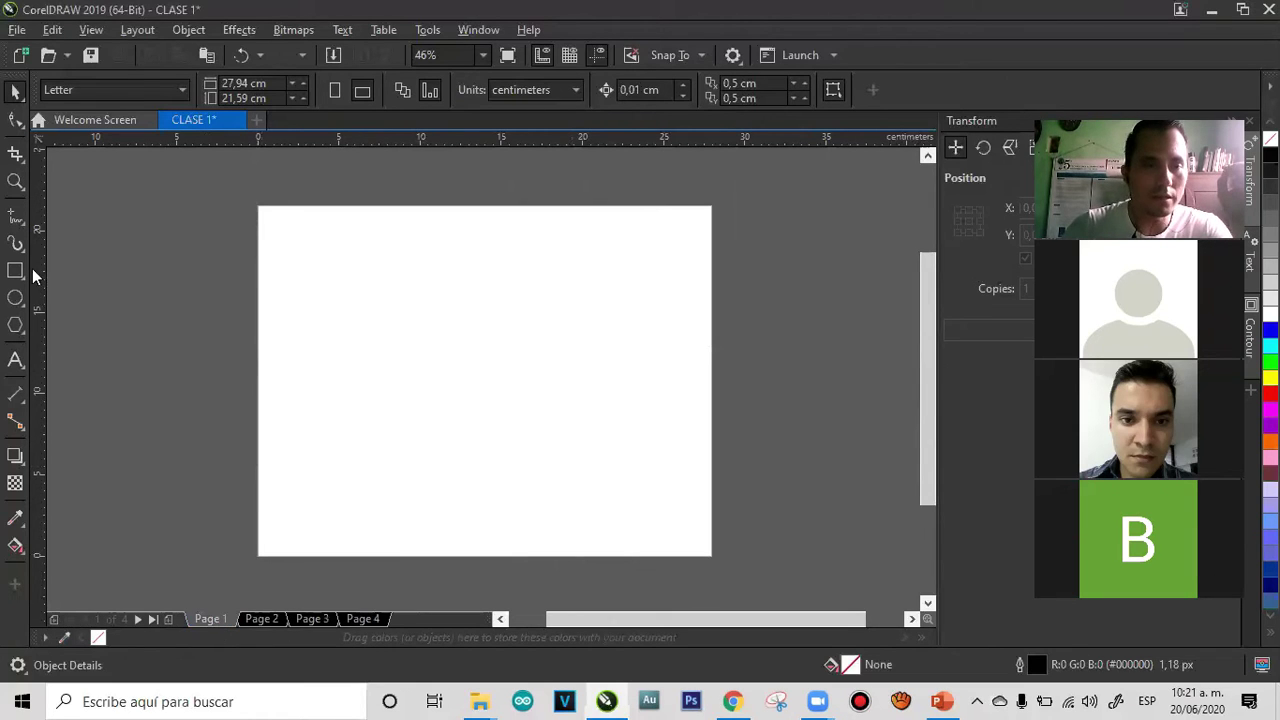
click(15, 297)
drag(436, 301, 523, 395)
click(16, 92)
key(p)
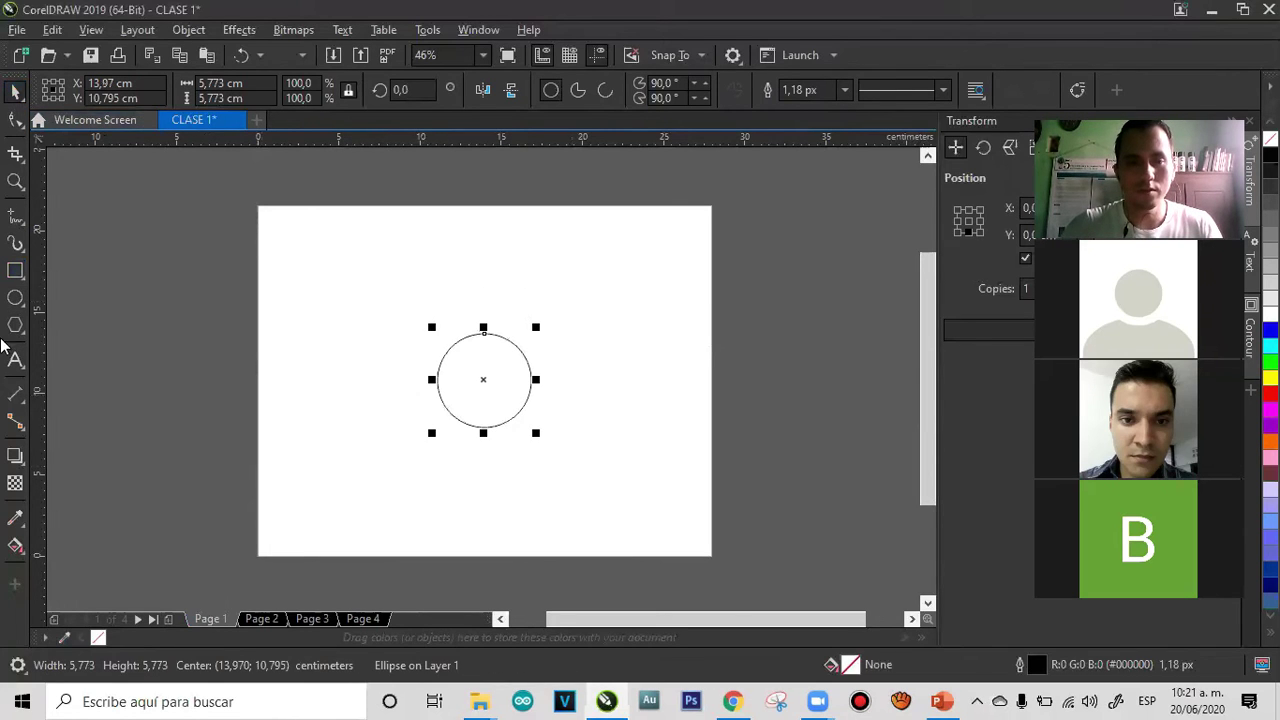
Draw a square with sides of about 6.9 cm on Page 2 and center it on the page
click(263, 620)
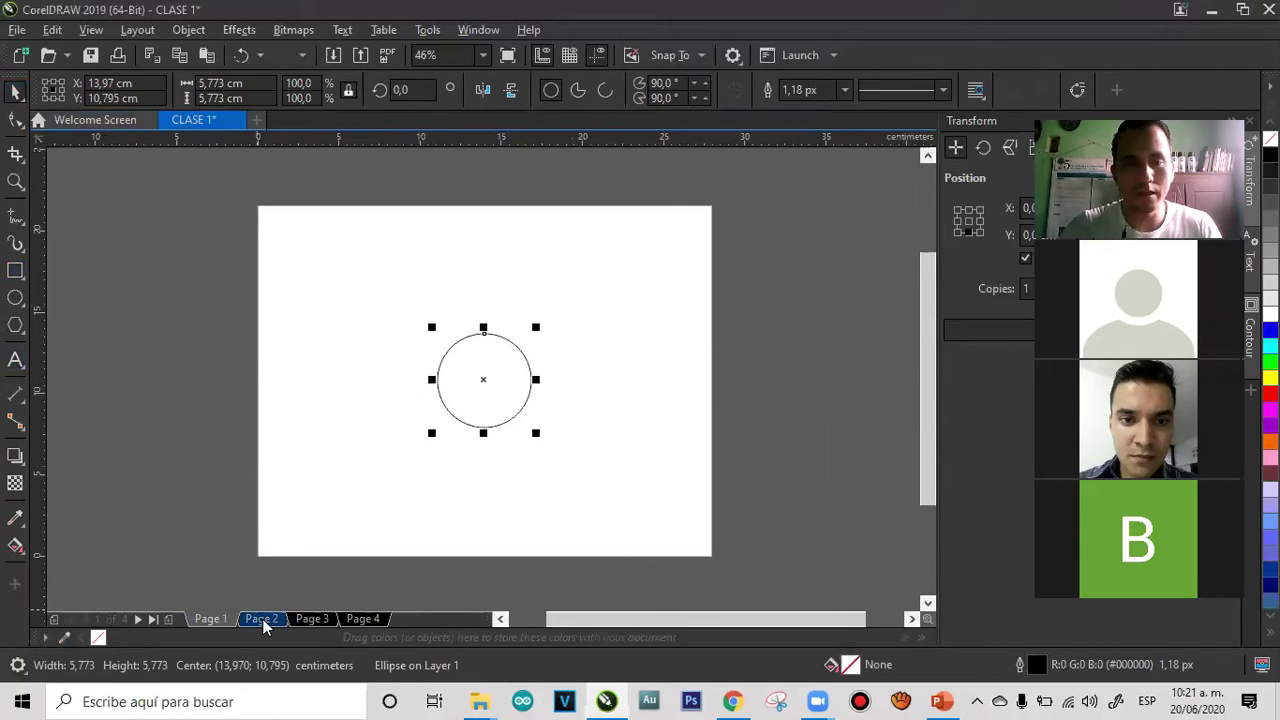
key(F6)
drag(431, 307, 543, 419)
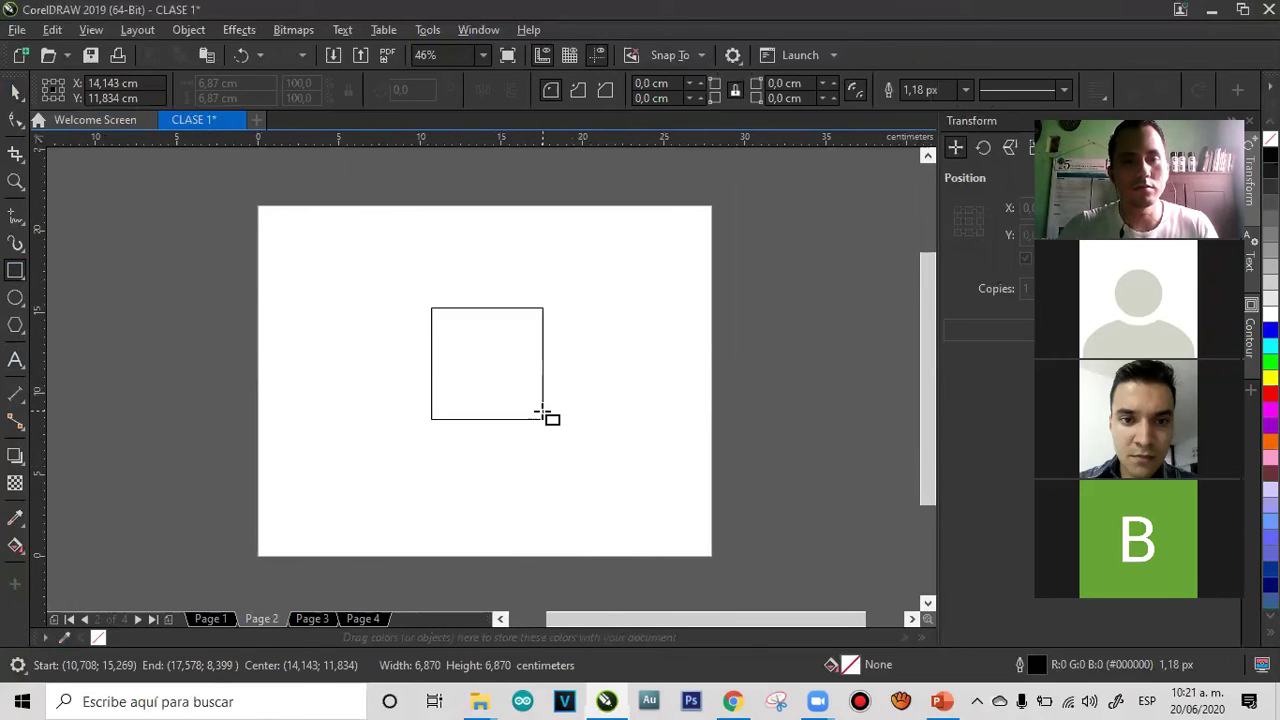
click(15, 91)
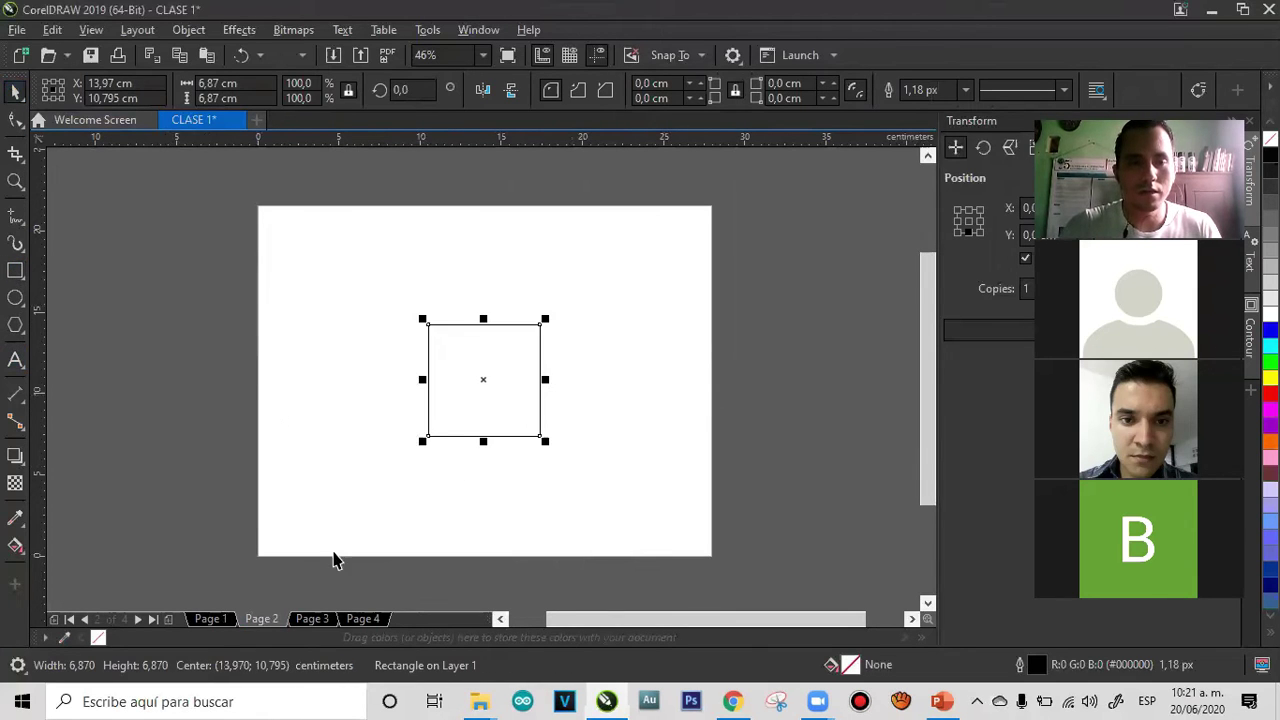
Add the artistic text A on Page 3, center it on the page and enlarge it about its center
click(312, 619)
key(F7)
click(15, 360)
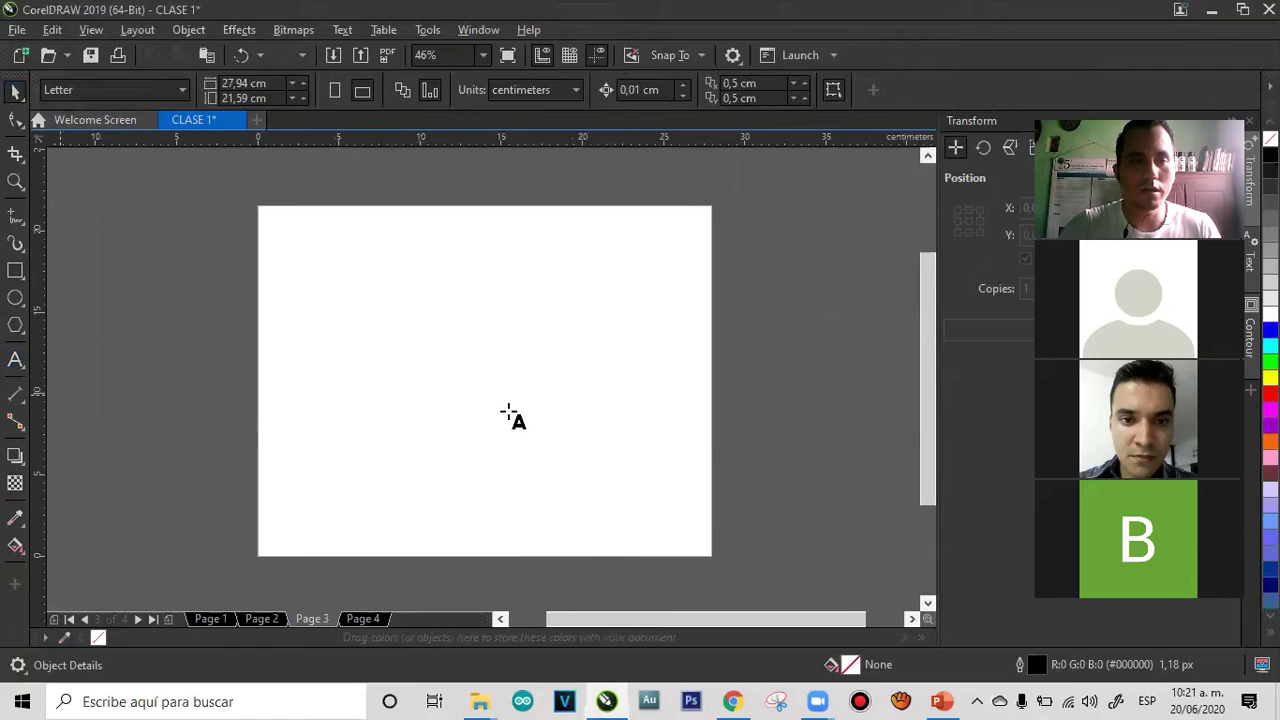
click(508, 408)
text(A)
click(15, 91)
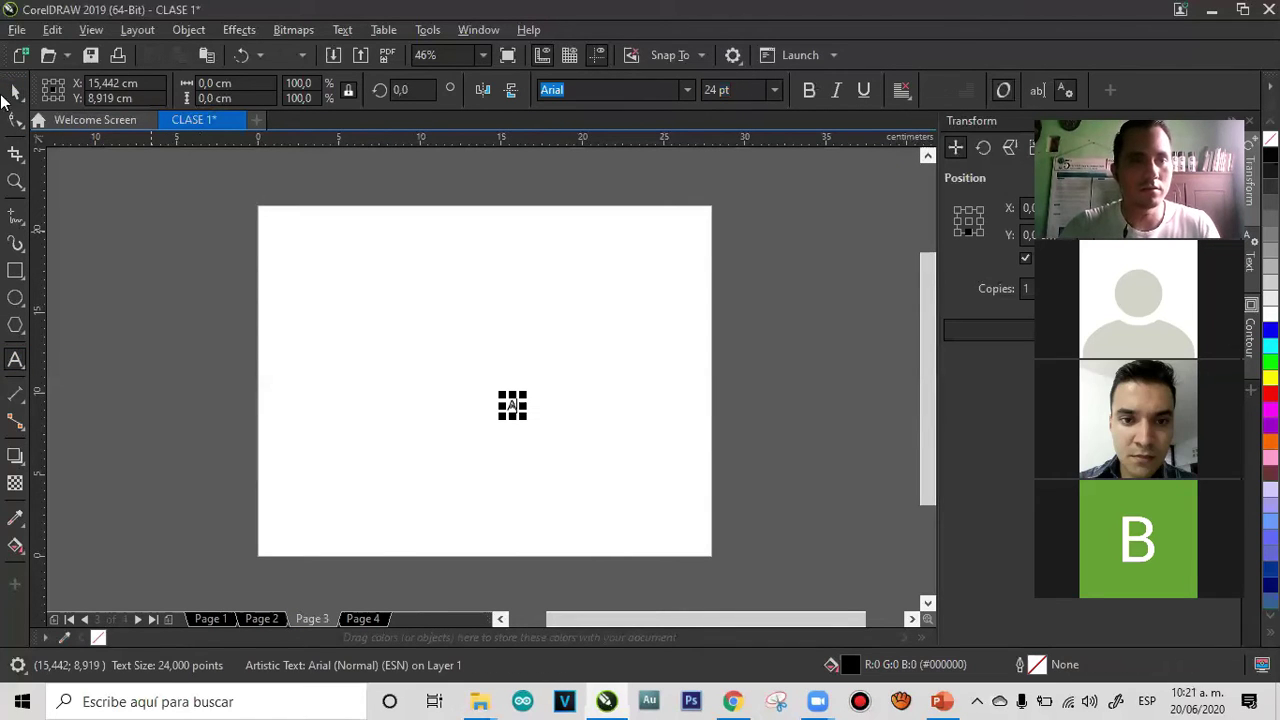
key(p)
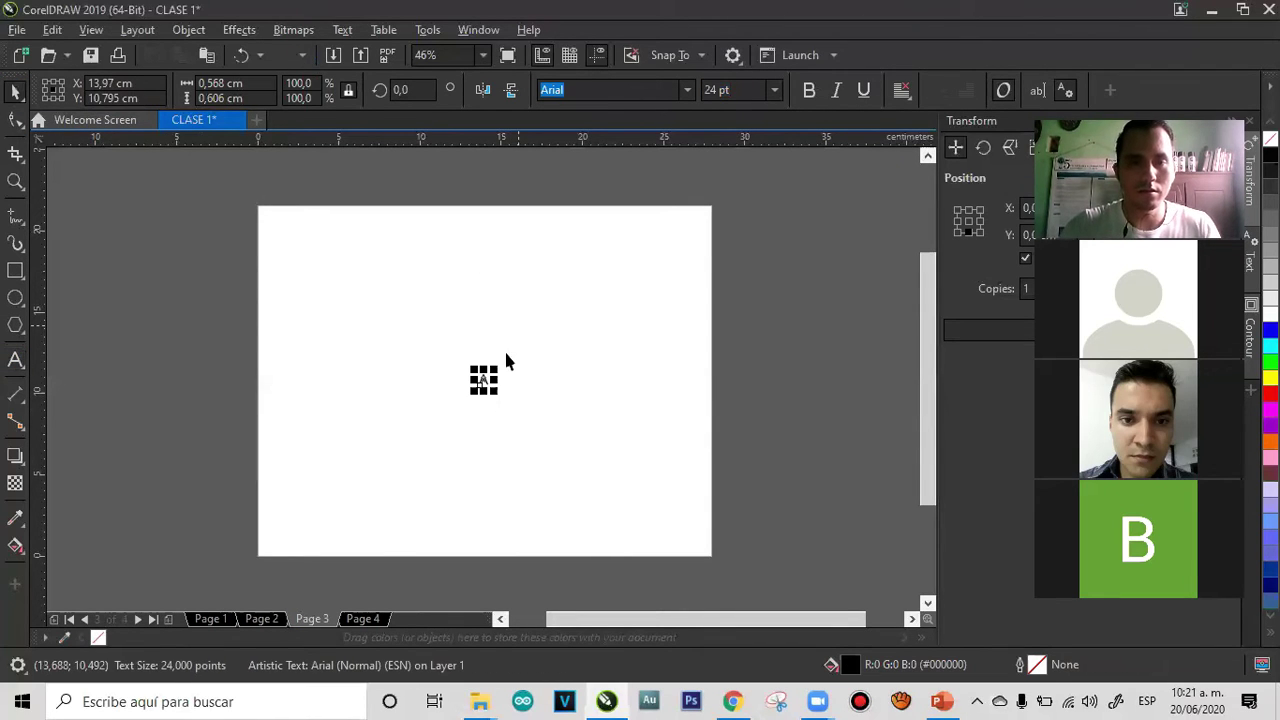
drag(494, 370, 515, 336)
Draw an ellipse about 12.5 cm wide and 5.3 cm high on Page 4 and center it on the page
click(367, 618)
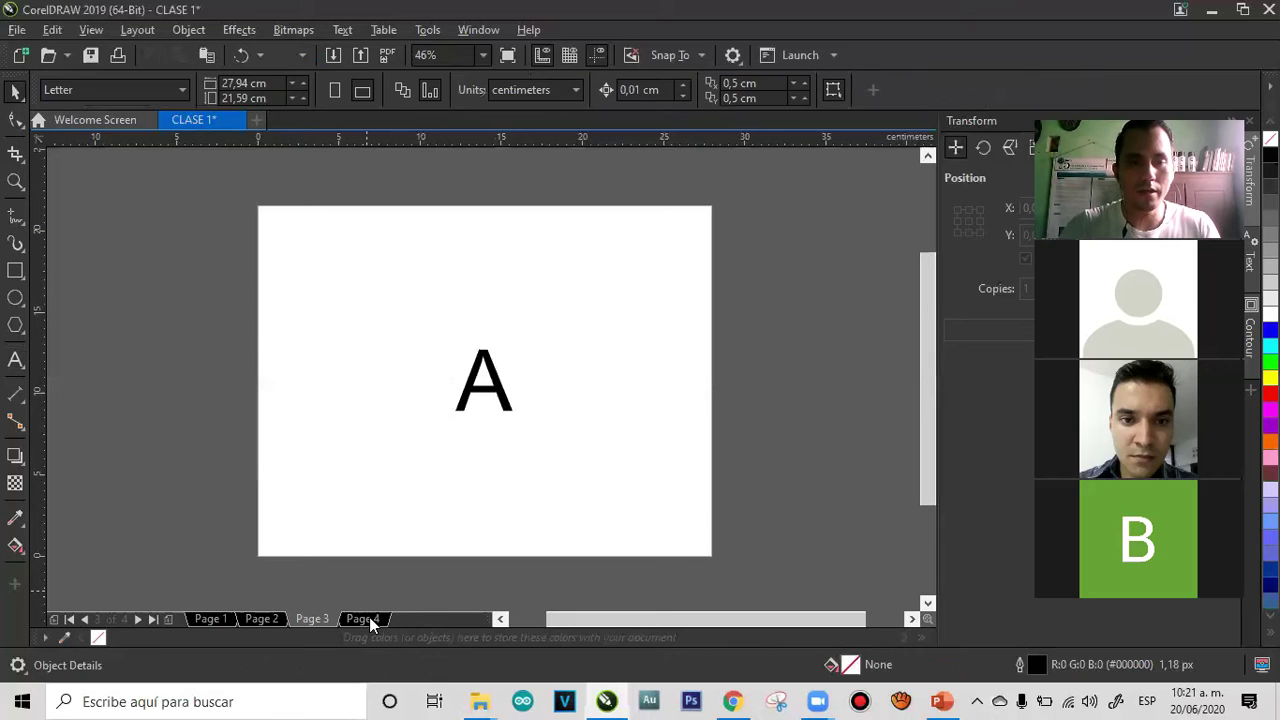
click(15, 297)
drag(354, 321, 555, 405)
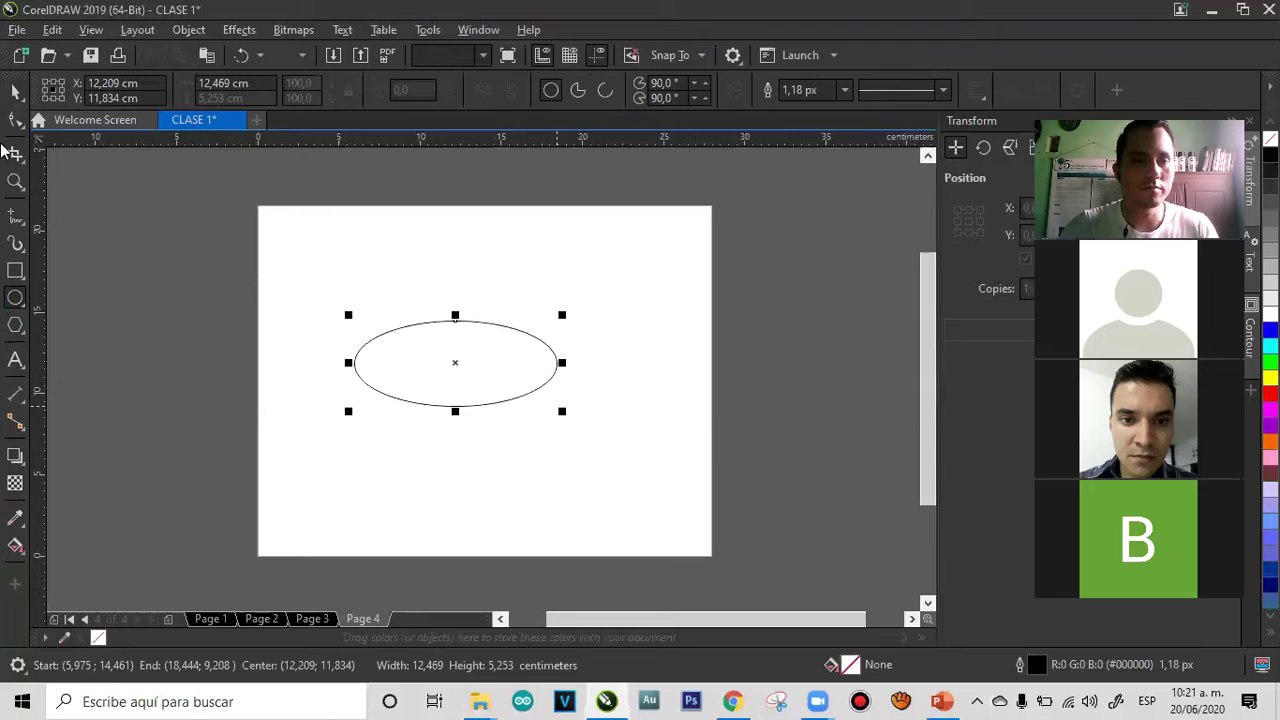
key(space)
key(p)
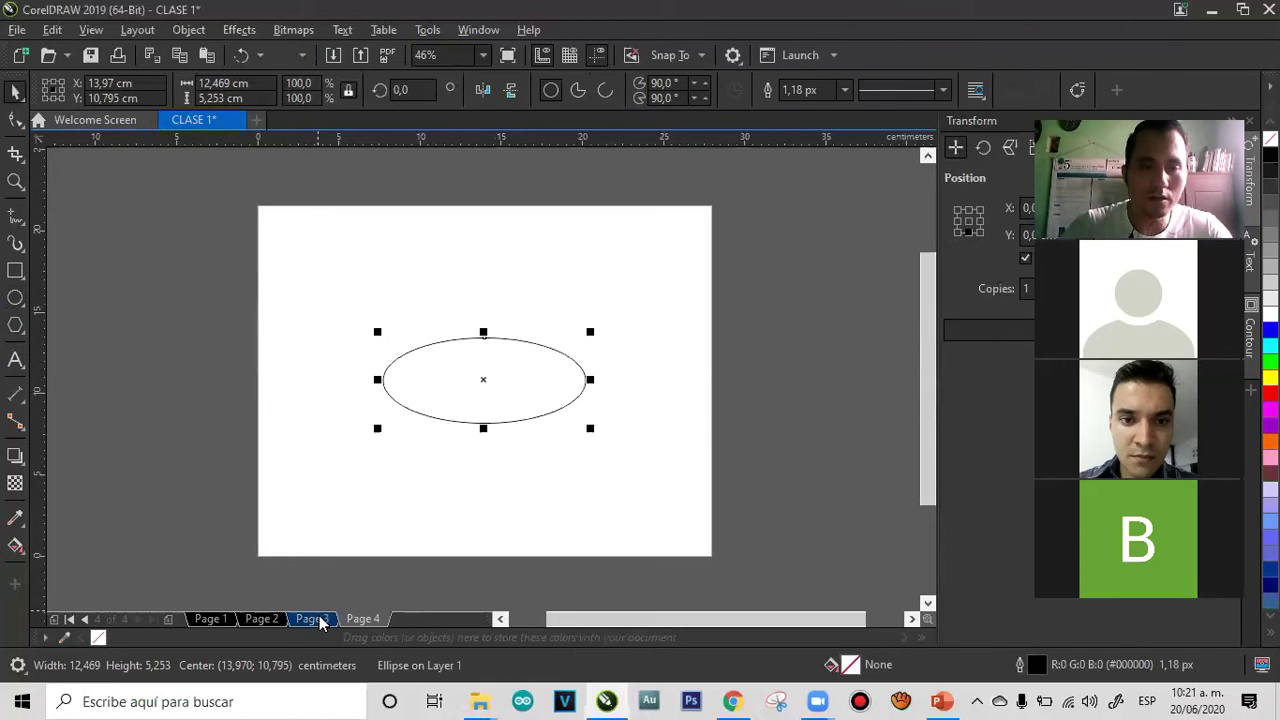
Make only Page 1 portrait, and display Page 2 to compare its orientation
click(276, 620)
click(210, 619)
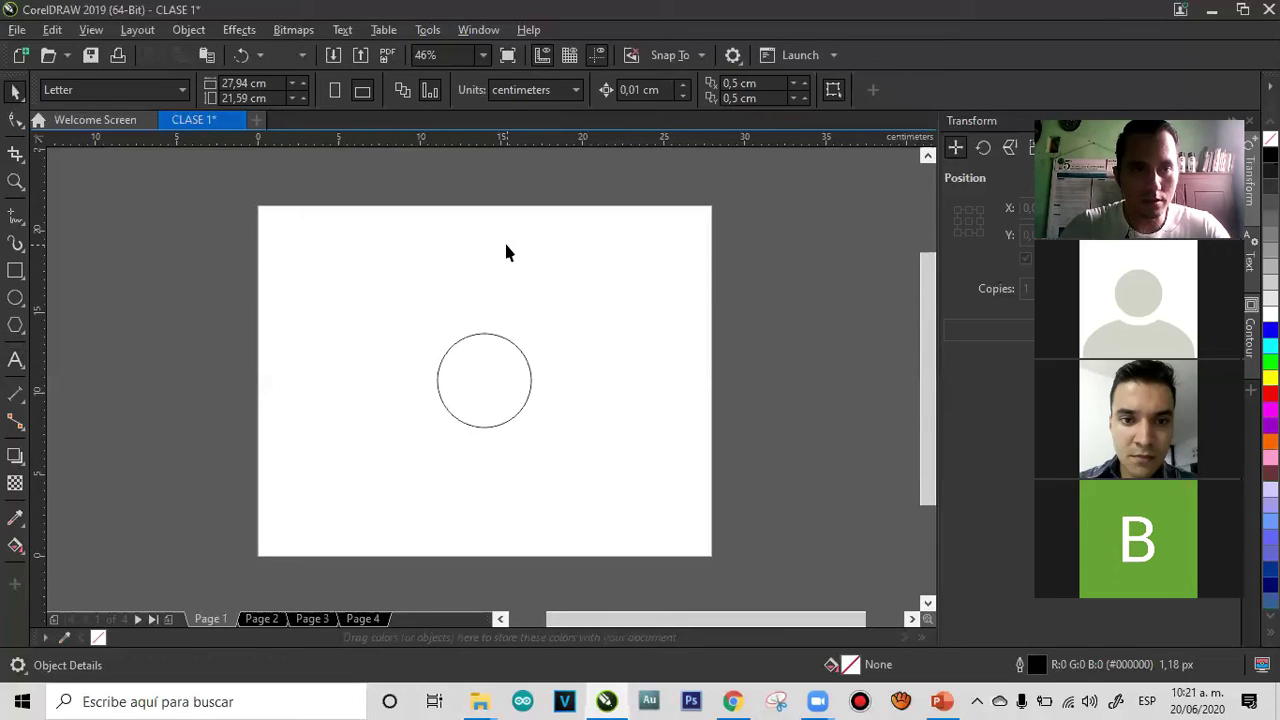
click(337, 92)
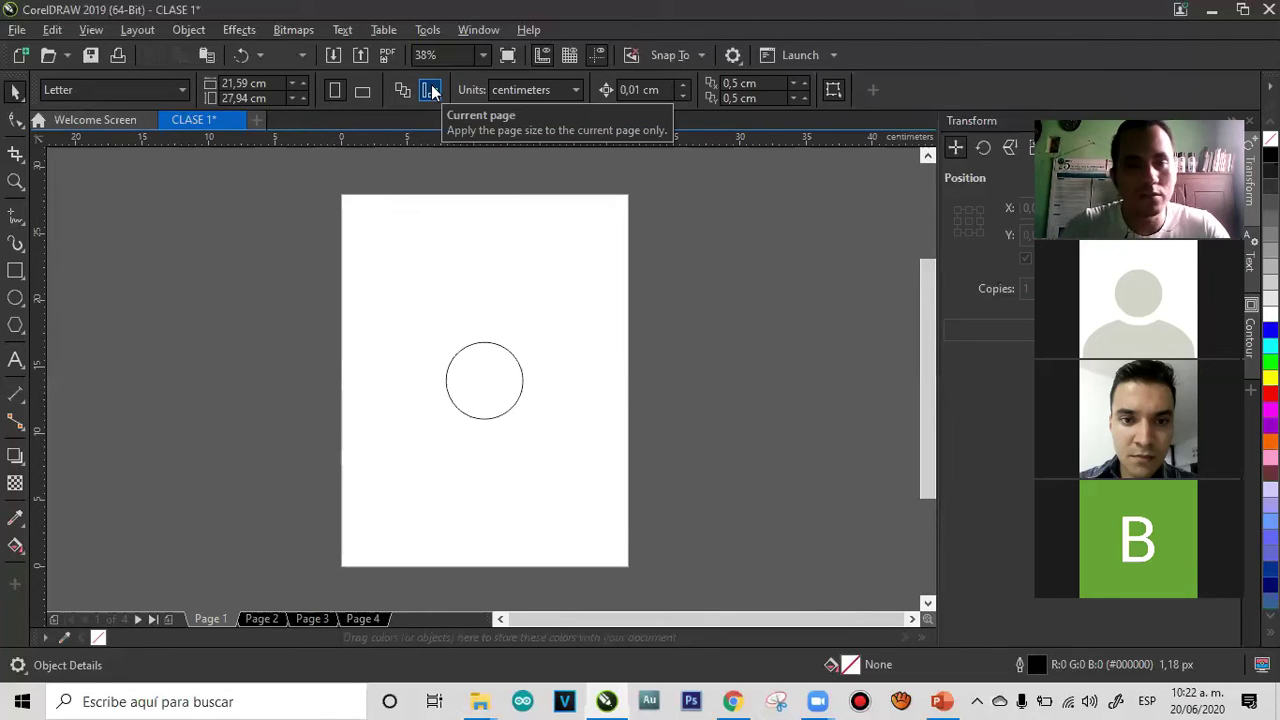
click(259, 619)
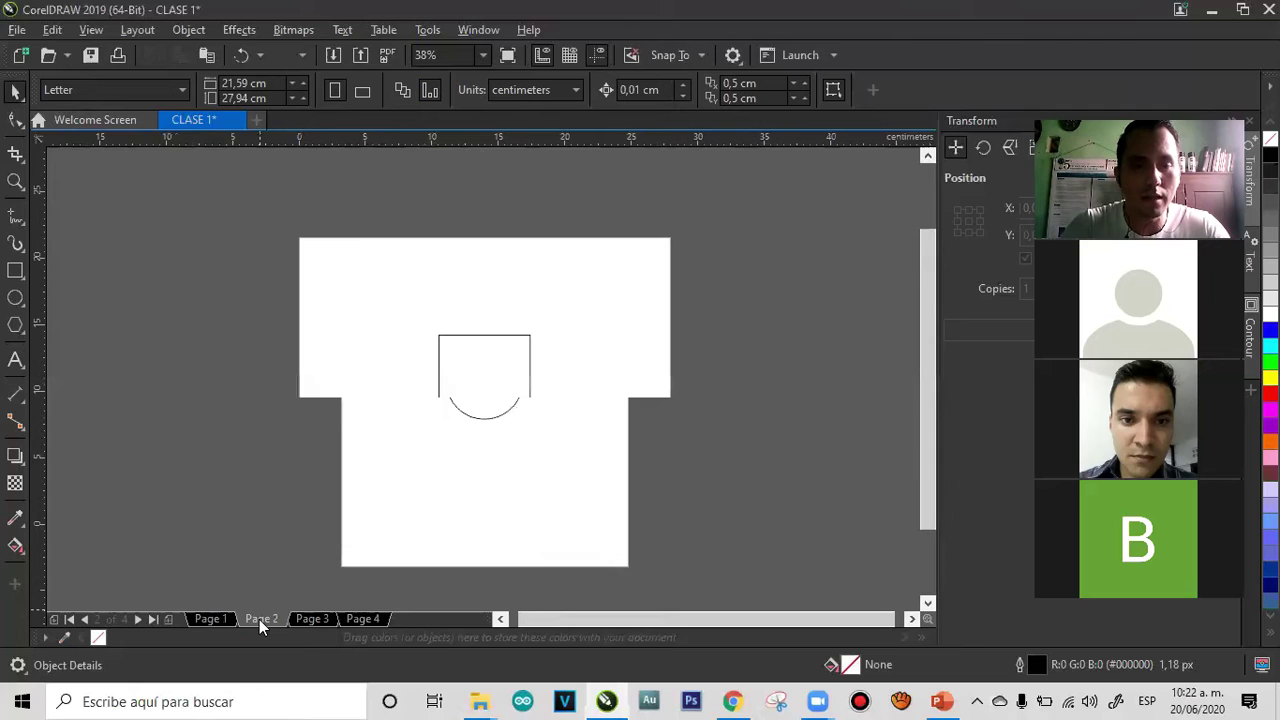
Go through Pages 3, 4 and 2 to compare their orientation with Page 1, and return to Page 1
click(305, 619)
click(360, 619)
click(315, 618)
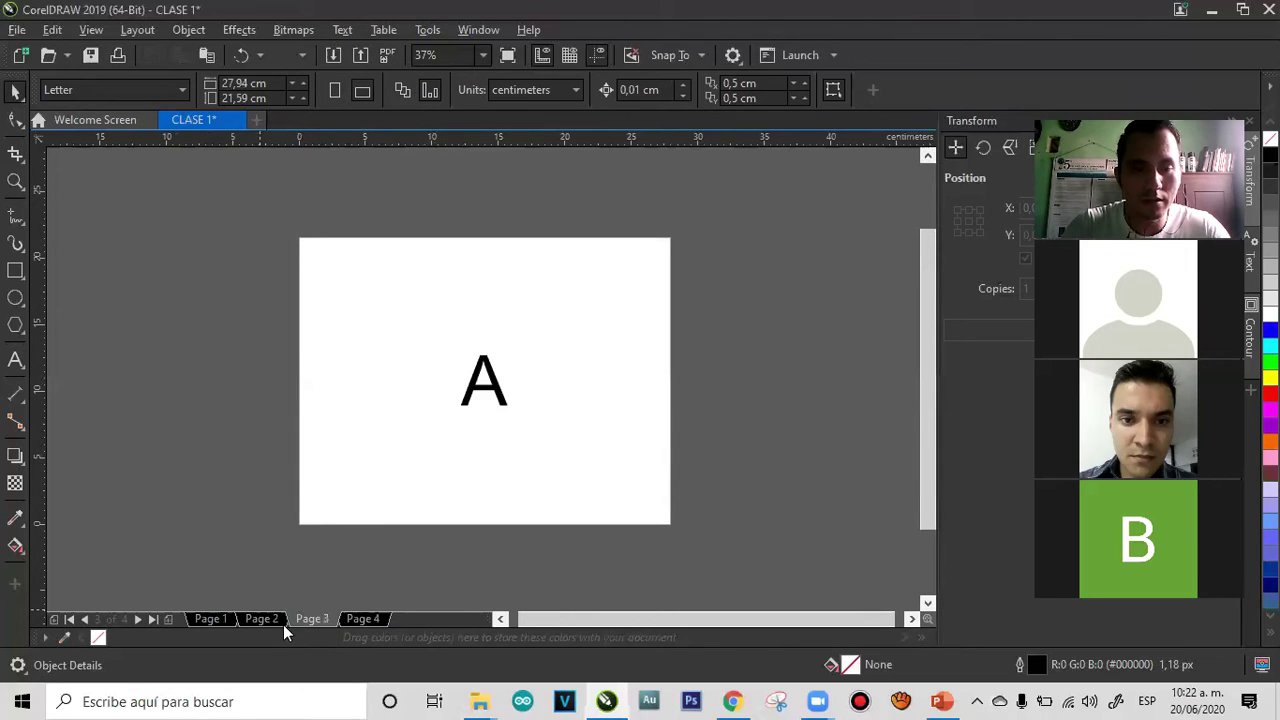
click(260, 619)
click(217, 619)
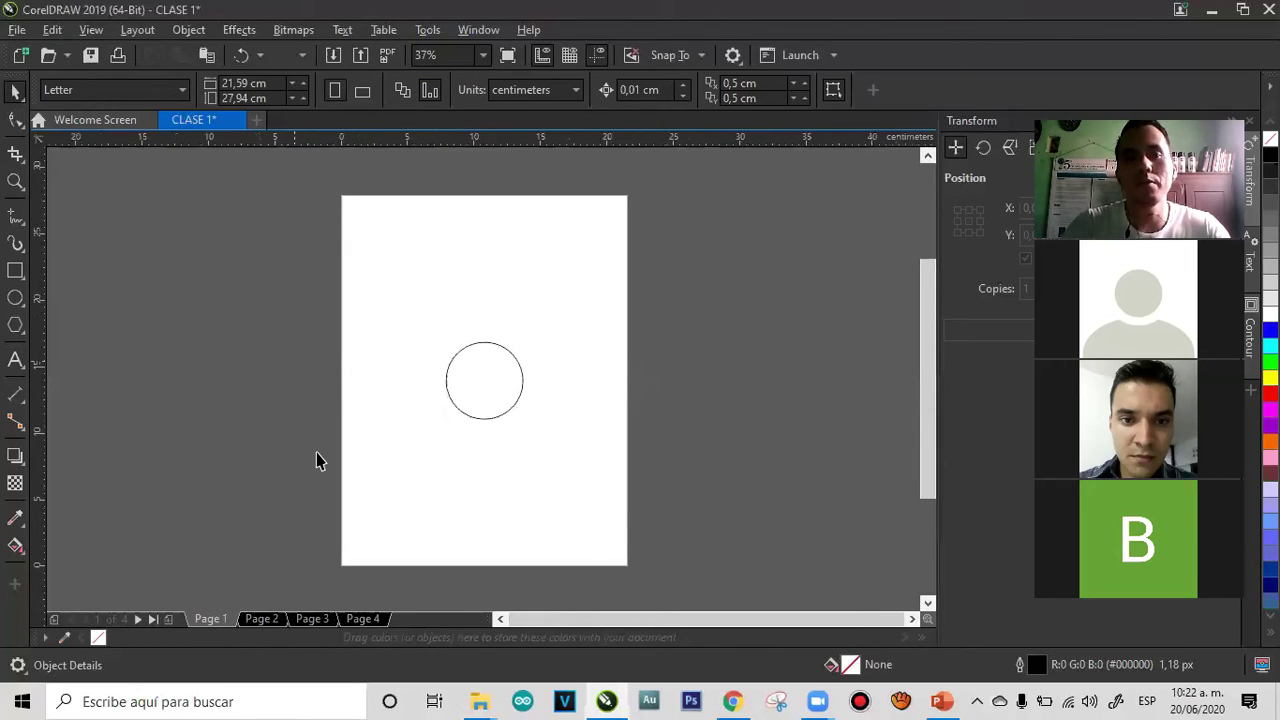
Set the size of Page 1 alone to a custom 30 by 30 cm
click(154, 92)
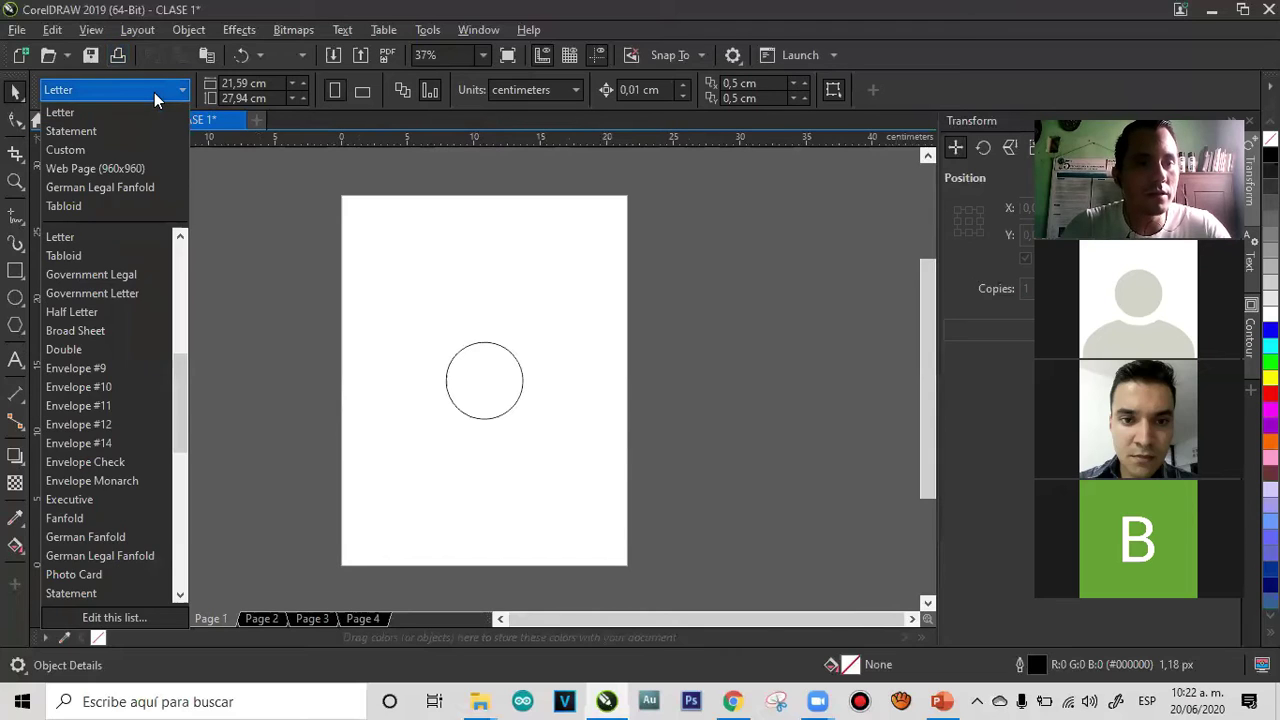
click(184, 88)
click(240, 84)
text(30)
click(245, 97)
text(30)
key(Return)
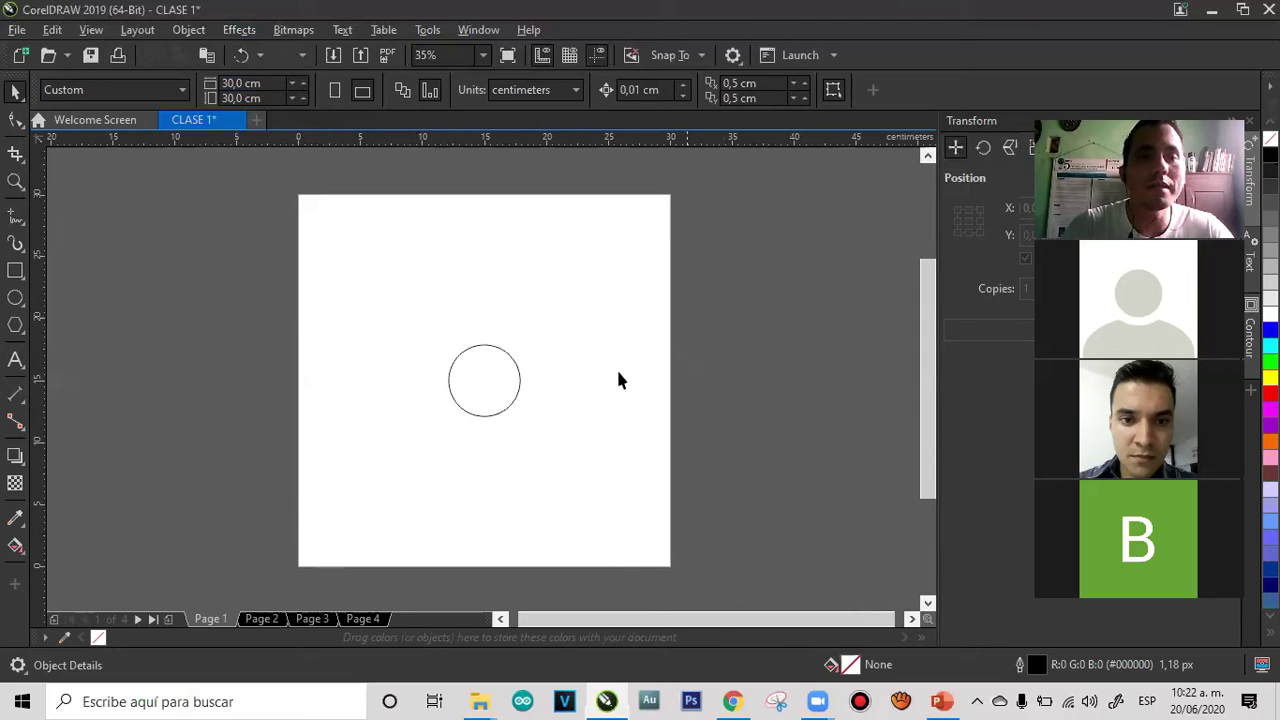
Check the sizes of Pages 2, 3 and 4 against the resized Page 1, and display Page 1 again
click(257, 621)
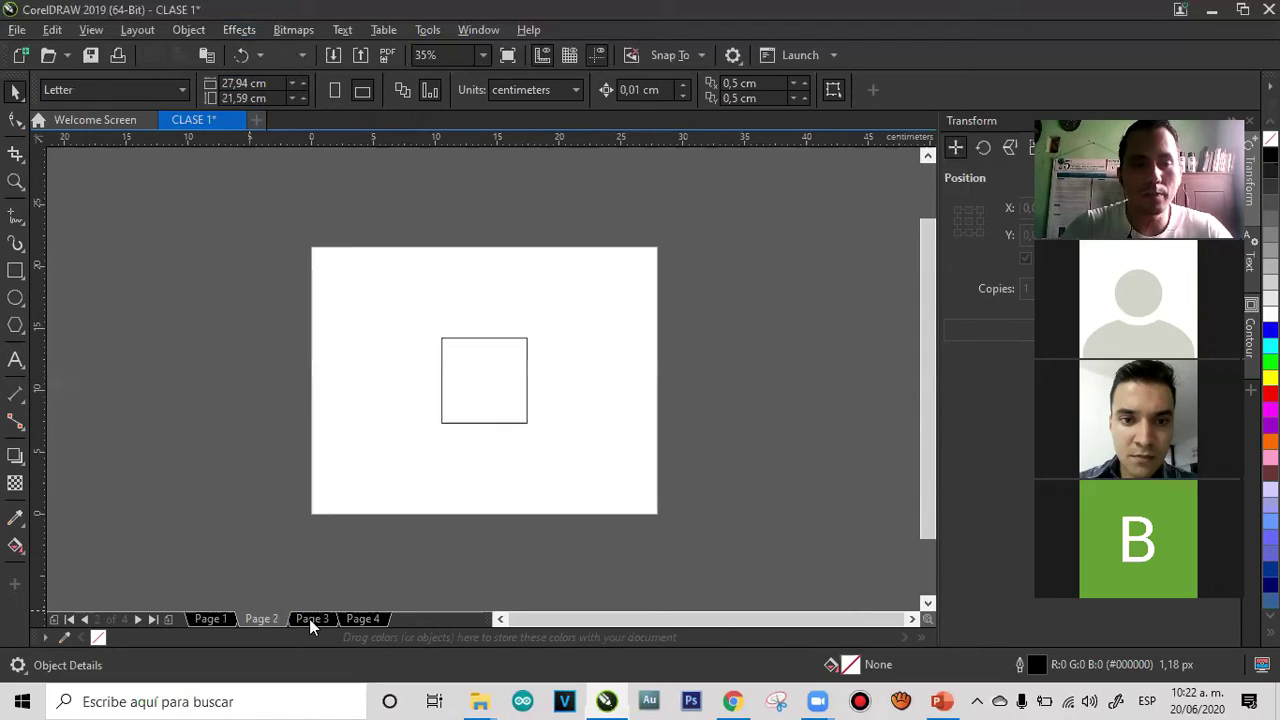
click(362, 620)
click(311, 621)
click(276, 622)
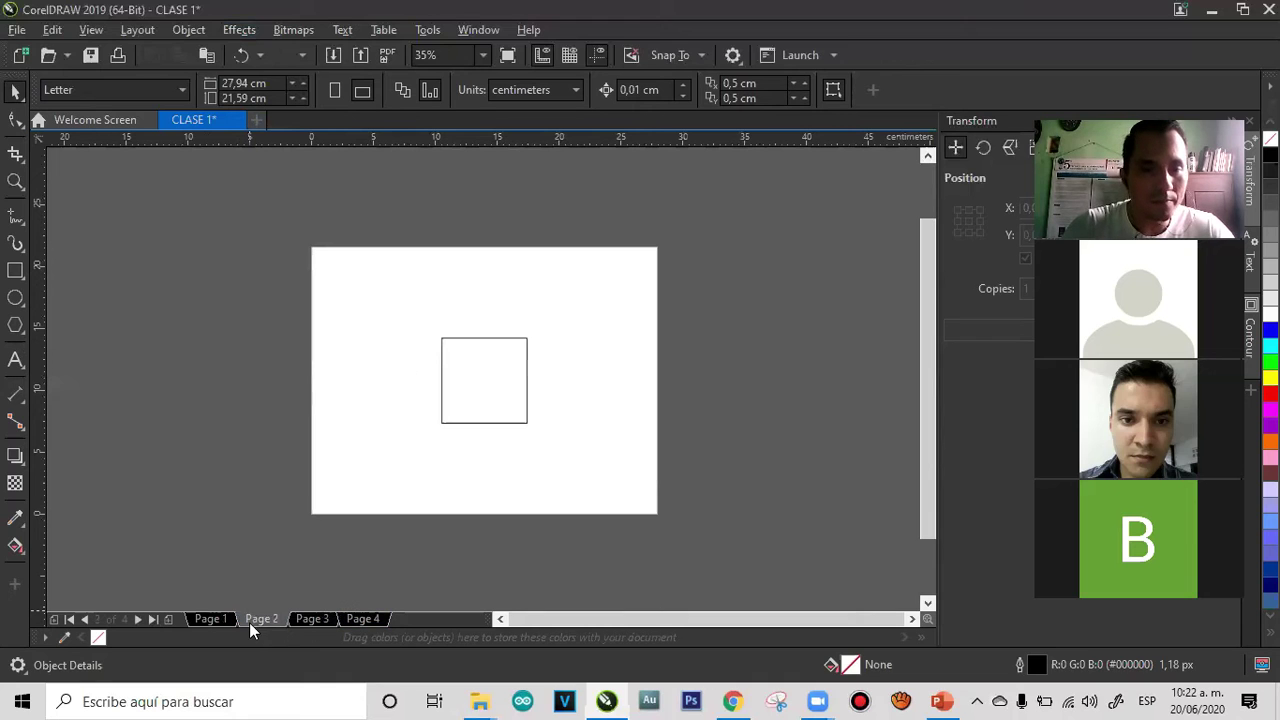
click(221, 621)
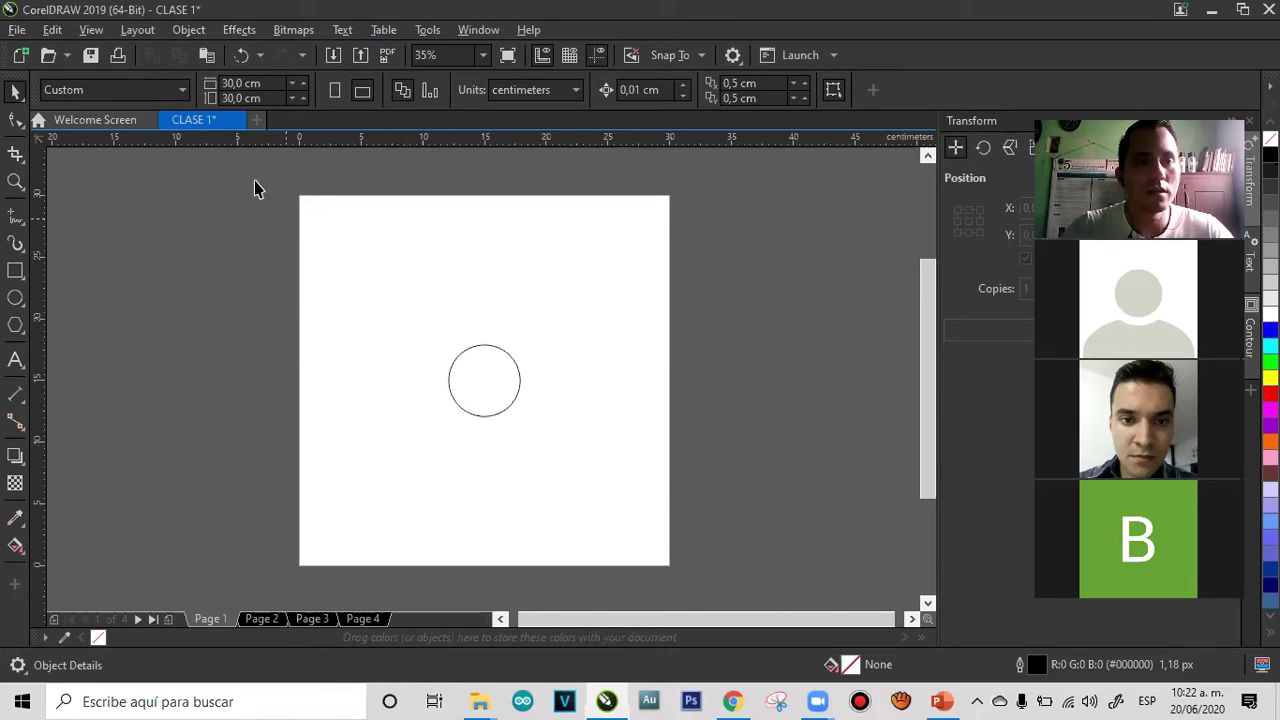
Try switching the 30 by 30 cm page between portrait and landscape orientation
click(339, 94)
click(364, 90)
click(334, 89)
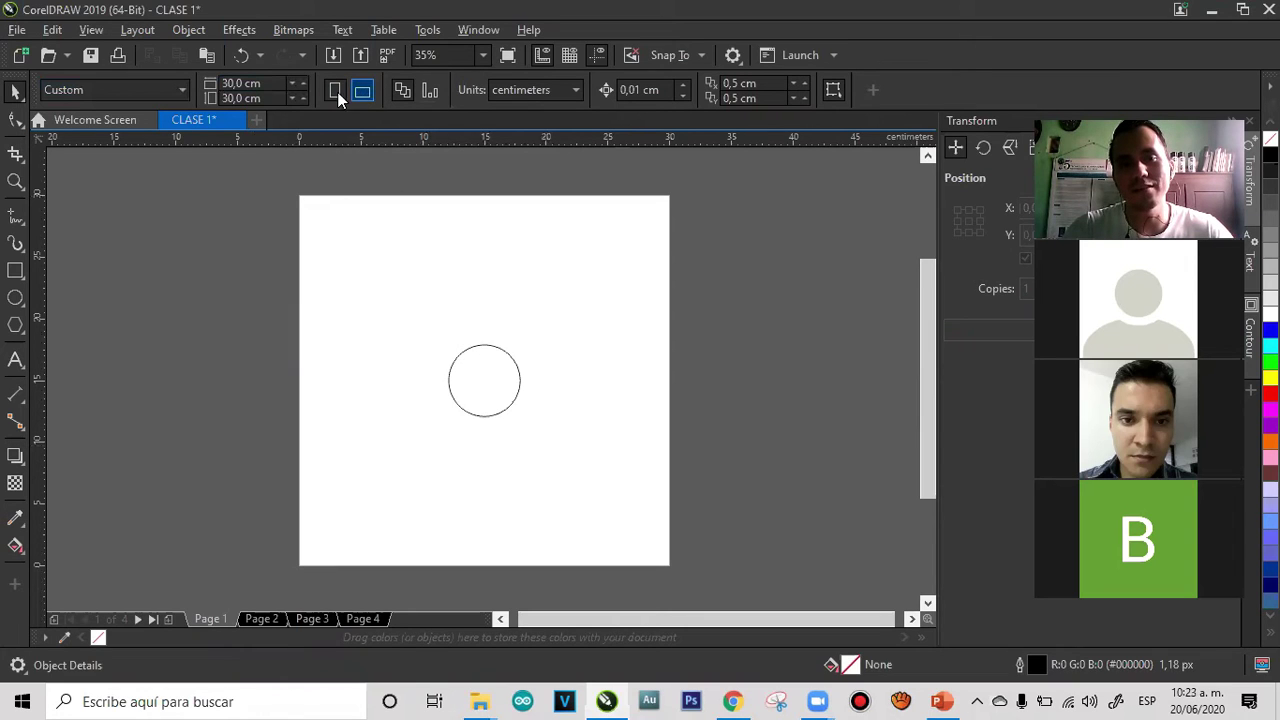
Draw a square with 12.5 cm sides and move it so it straddles the right edge of Page 1
click(24, 268)
drag(239, 281, 394, 436)
click(15, 91)
drag(356, 310, 662, 278)
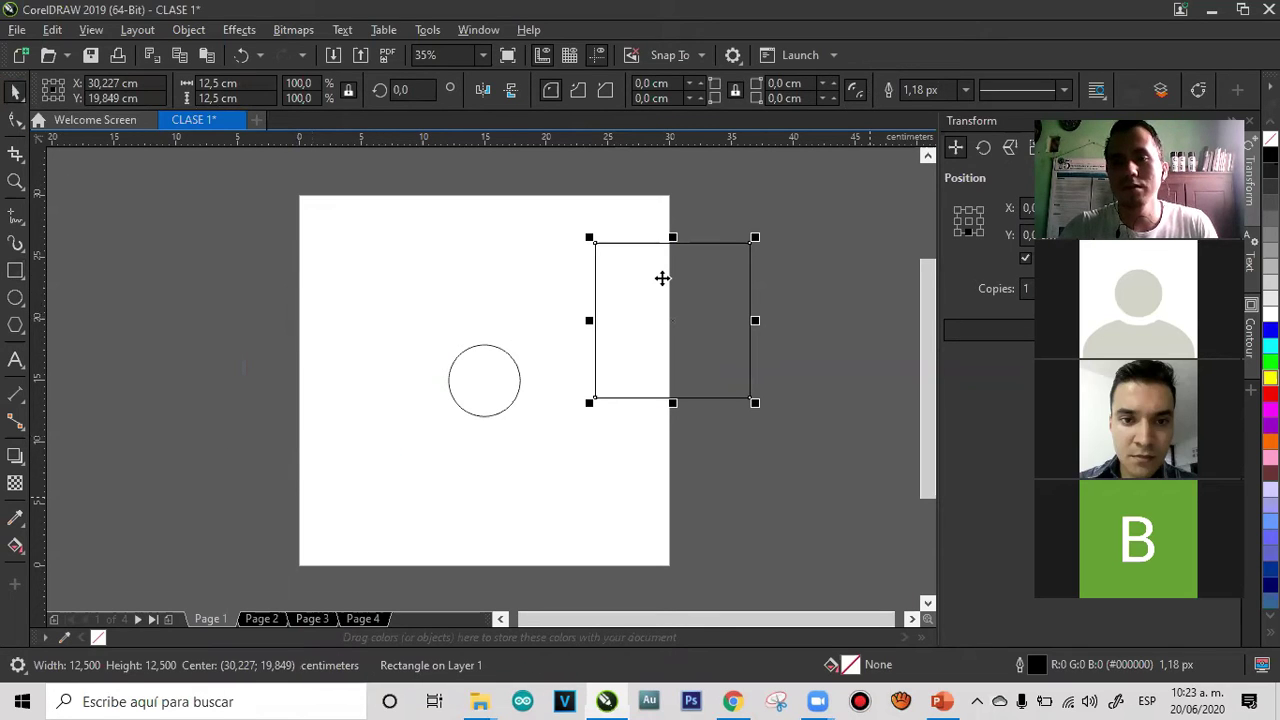
Try rotating the square on the page edge about its center and filling it red
click(662, 278)
drag(756, 236, 785, 428)
click(837, 463)
click(700, 284)
click(752, 237)
drag(757, 231, 760, 324)
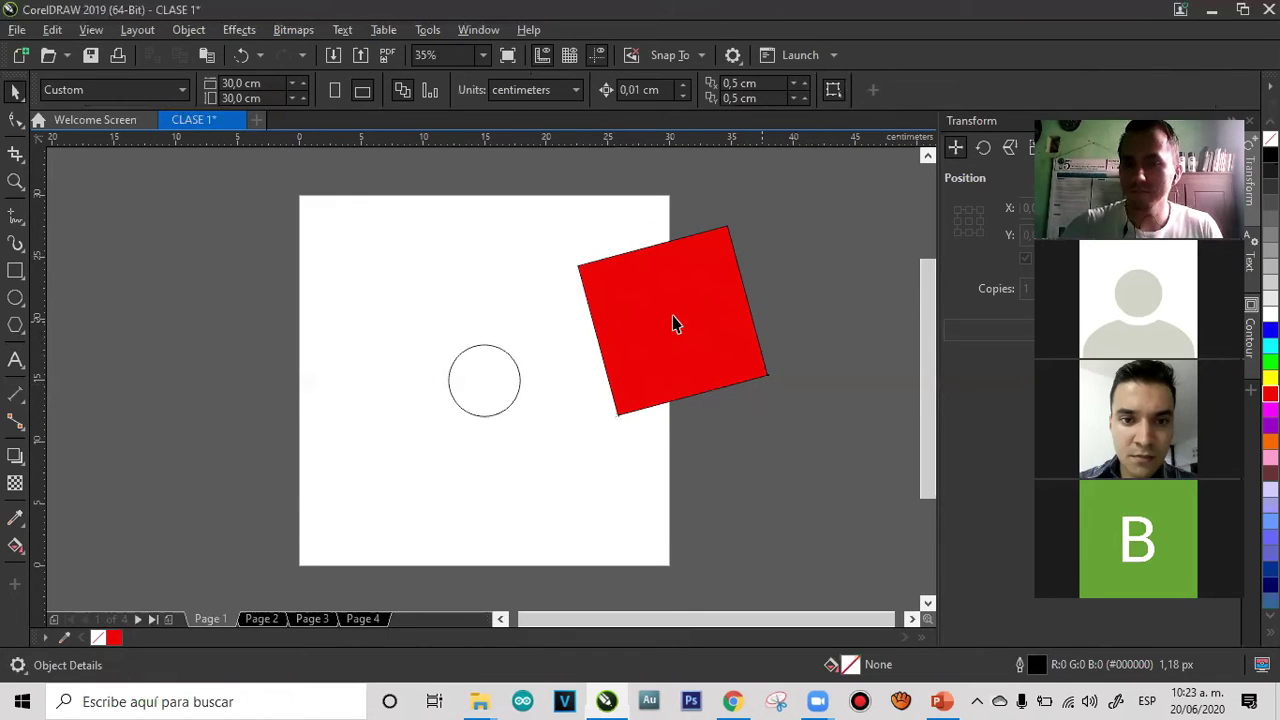
click(403, 252)
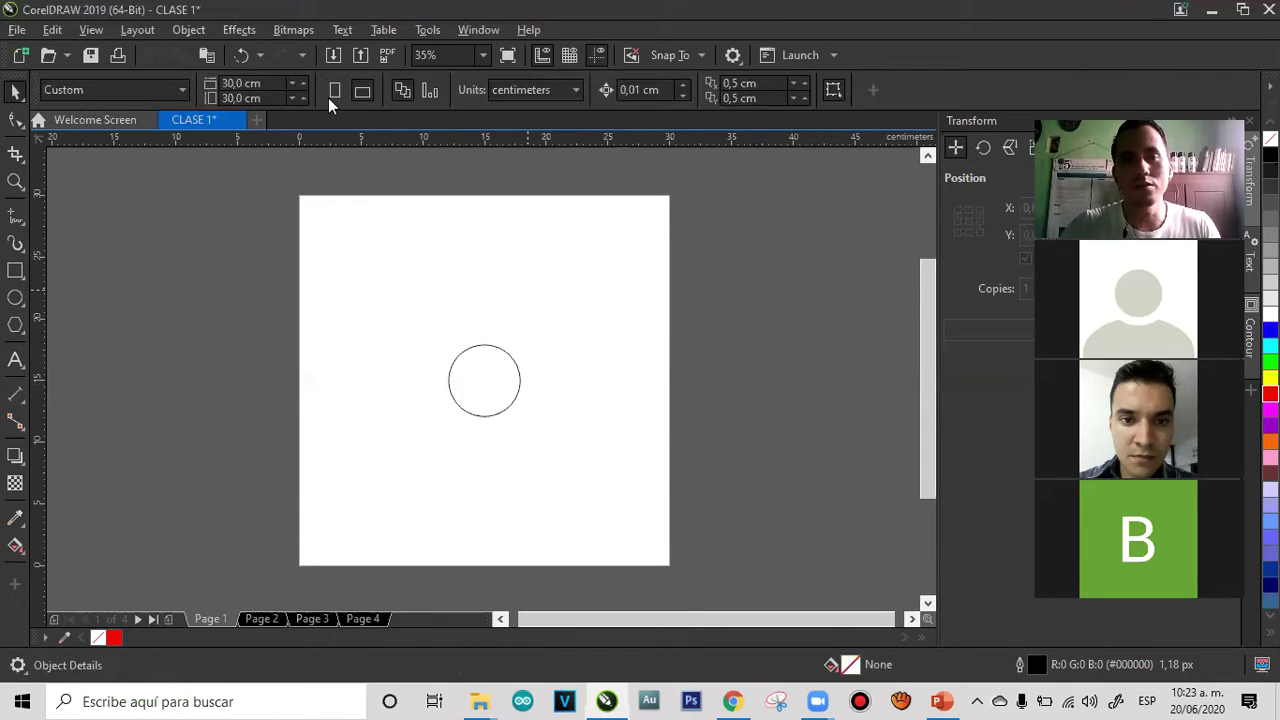
Set all pages to Letter size, trying landscape orientation and settling on portrait
click(362, 90)
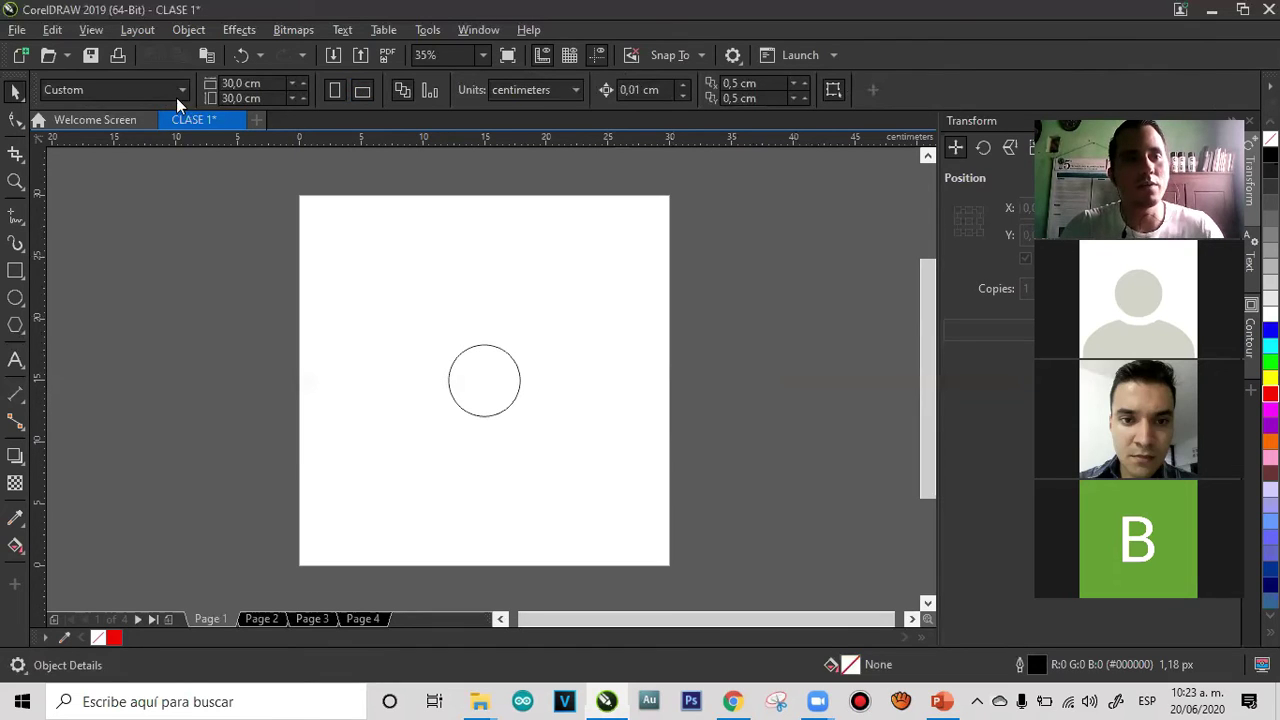
click(144, 93)
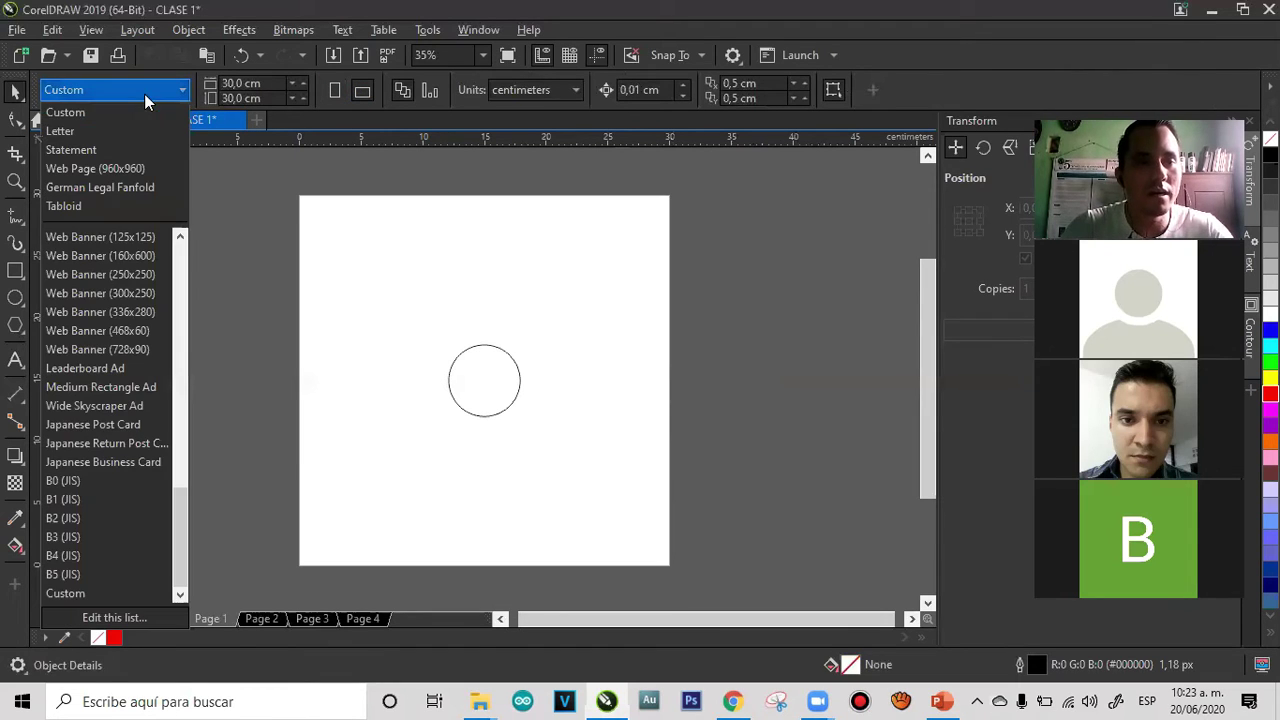
click(62, 131)
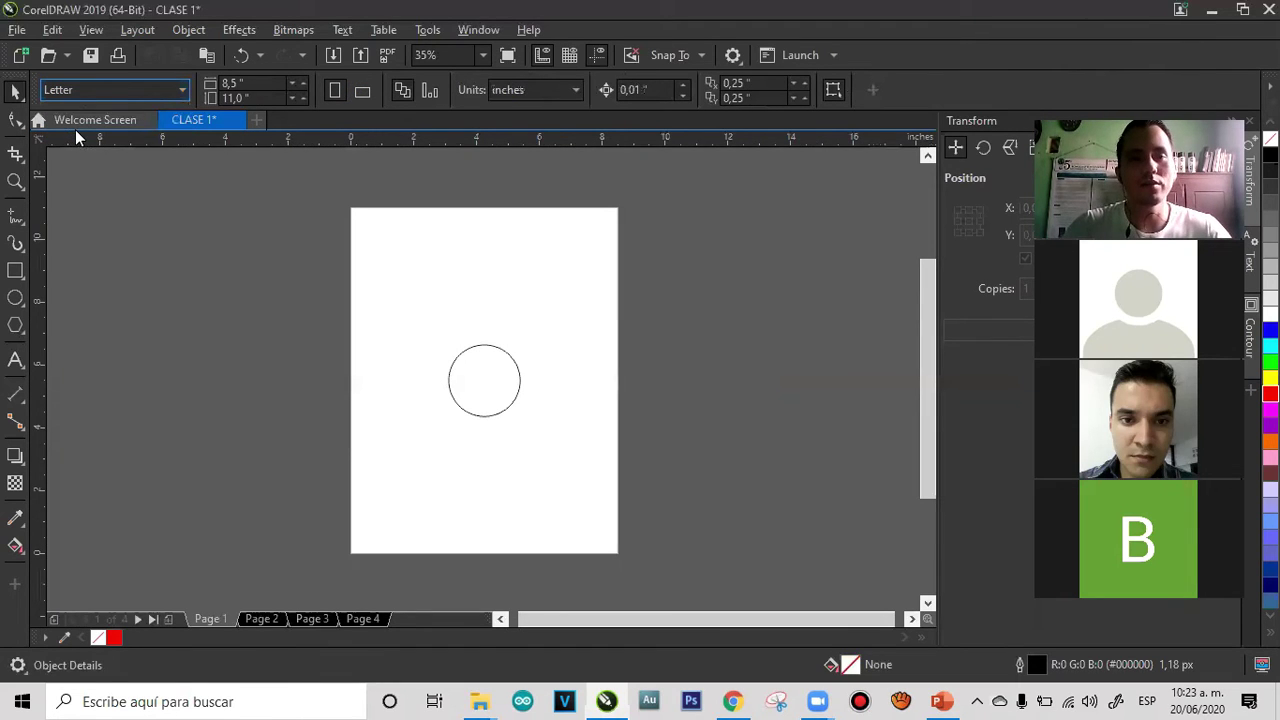
click(362, 92)
click(340, 91)
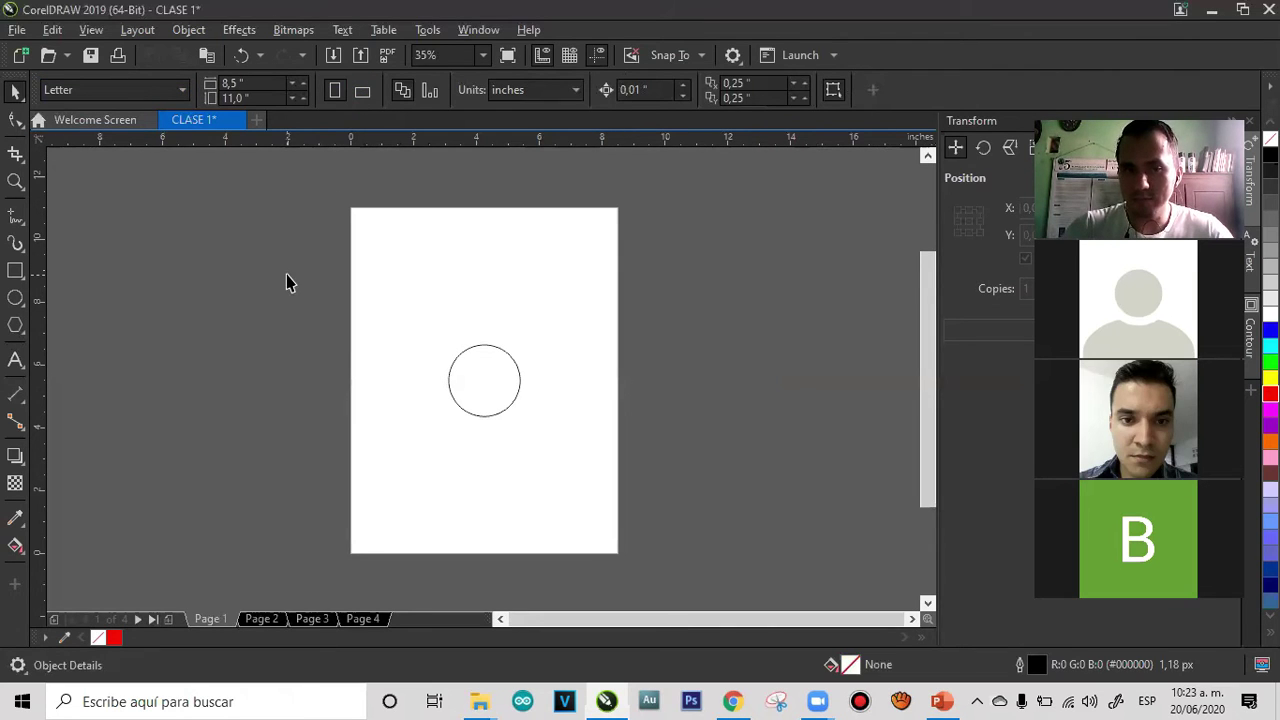
Check the Letter size and portrait orientation on Pages 3, 4 and 2, and return to Page 1
click(311, 619)
click(351, 619)
click(323, 619)
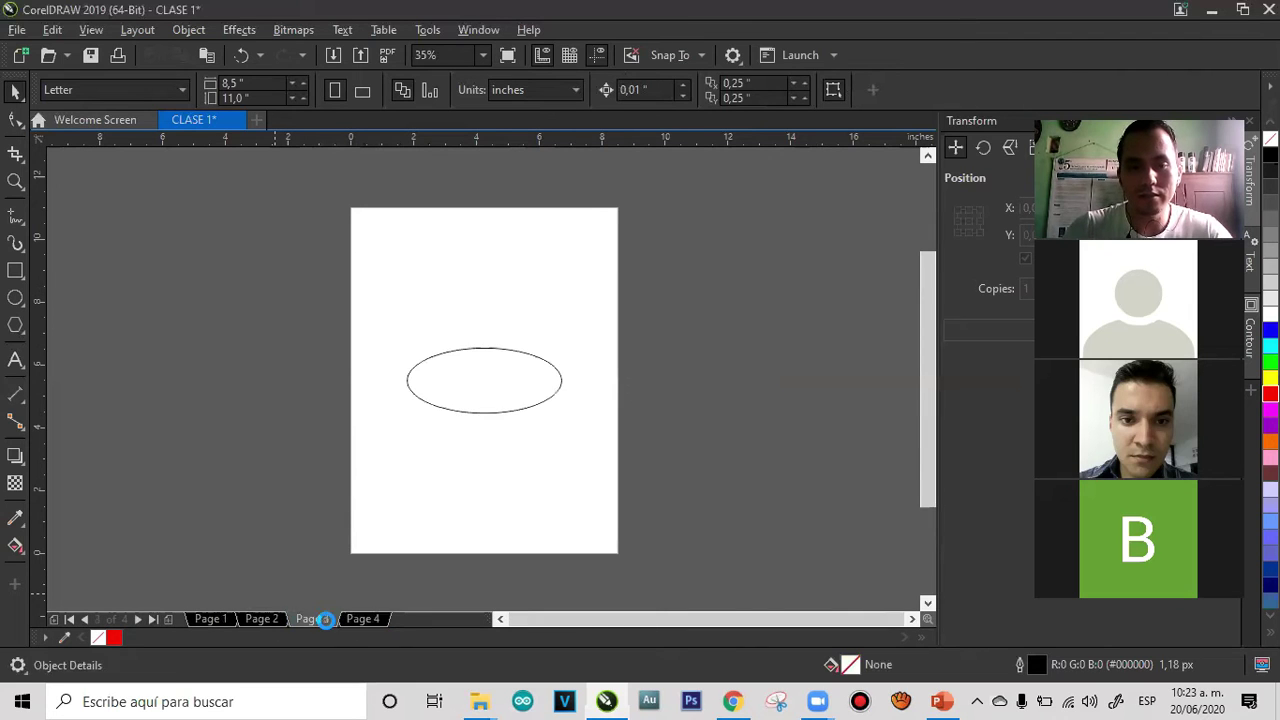
click(259, 620)
click(222, 620)
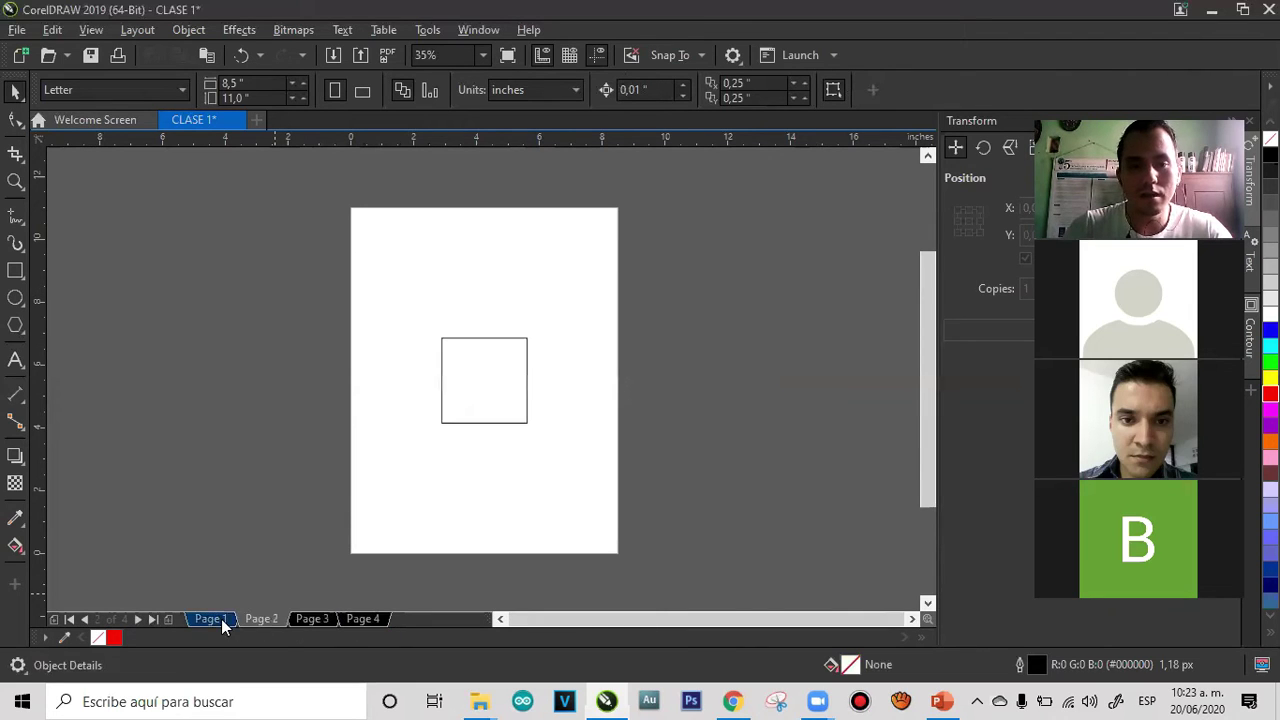
Make all pages landscape and go through Pages 2 to 4 to check the orientation, ending on Page 1
click(364, 92)
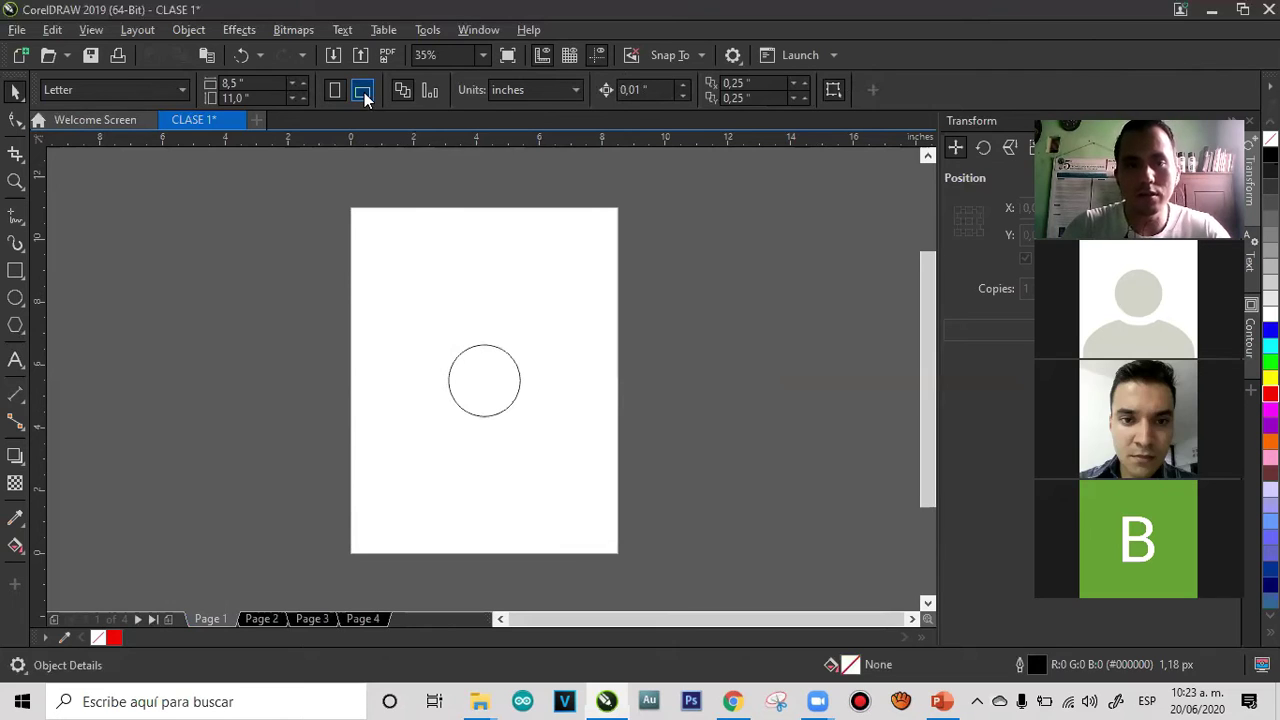
click(253, 613)
click(311, 619)
click(358, 619)
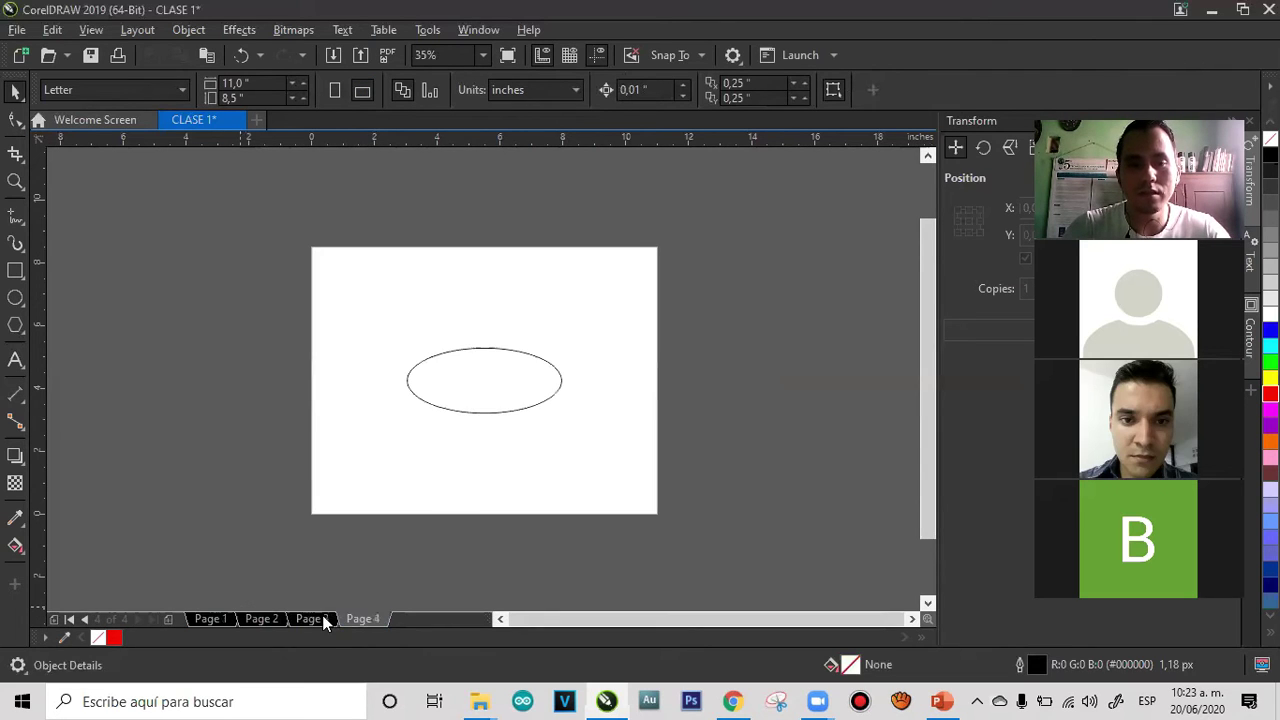
click(255, 617)
click(209, 617)
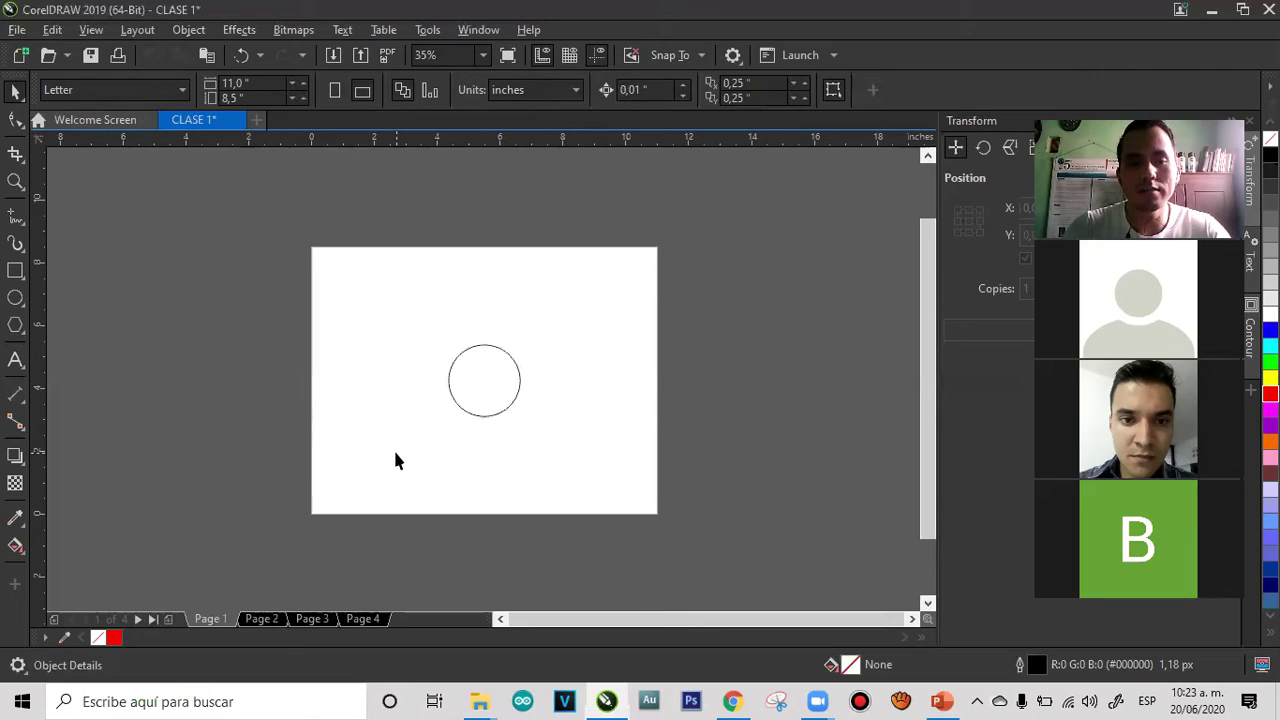
Open page 4 and set the page height to 20 inches
click(352, 619)
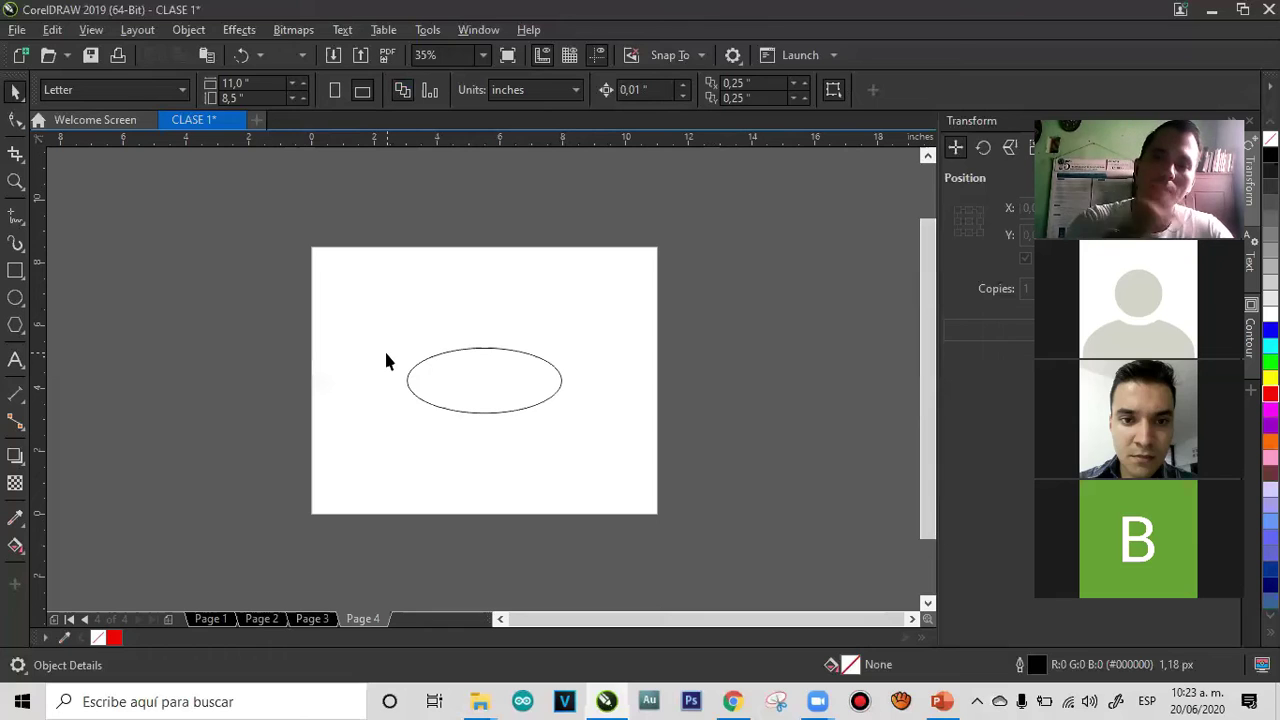
click(237, 97)
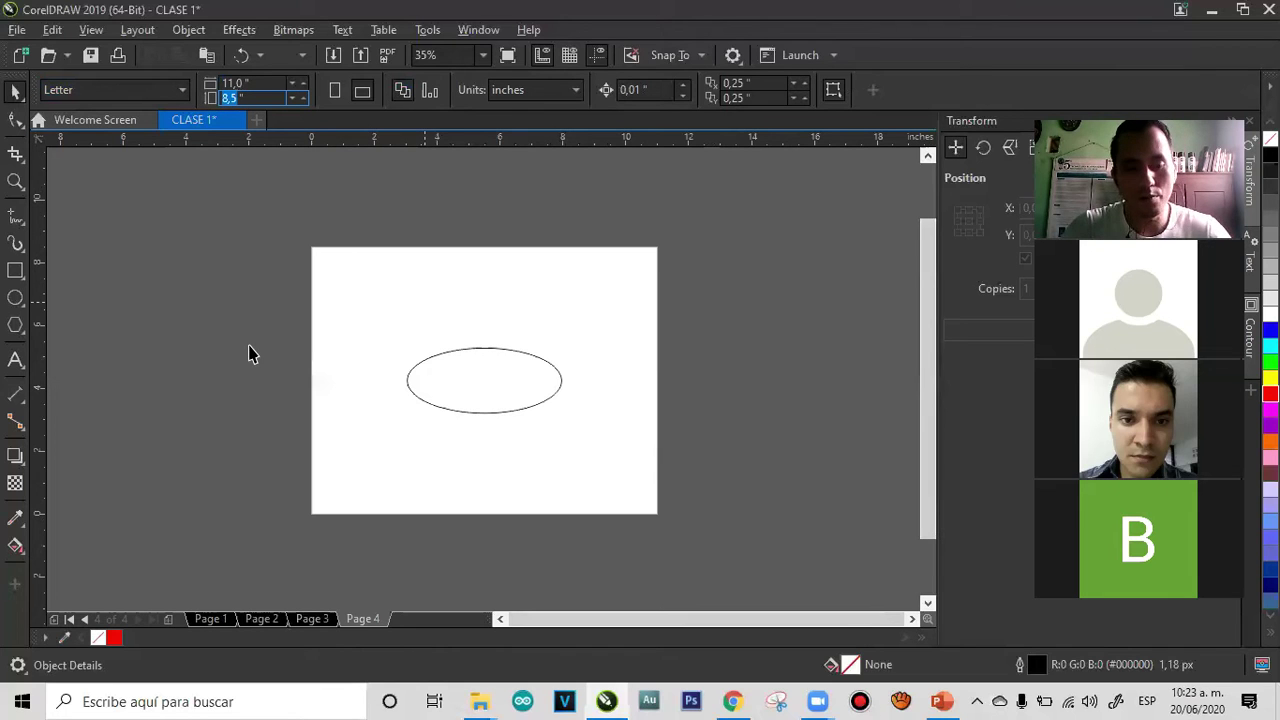
text(20)
key(Return)
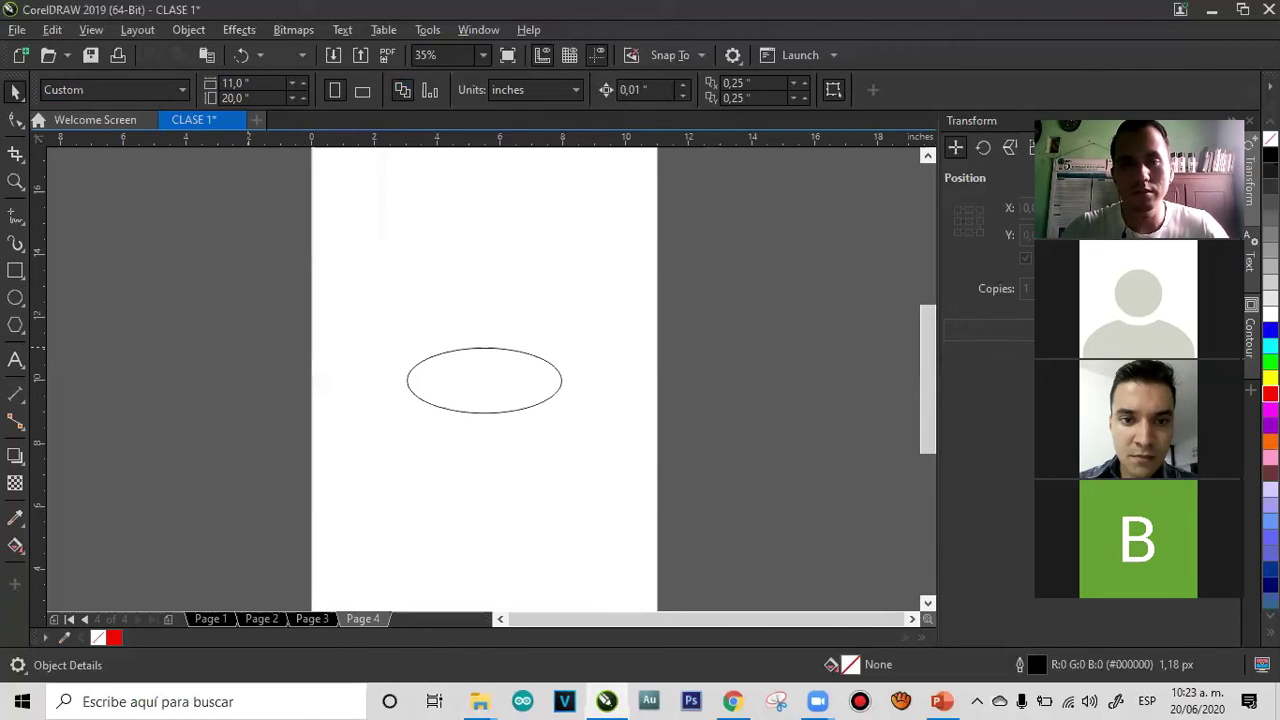
key(z)
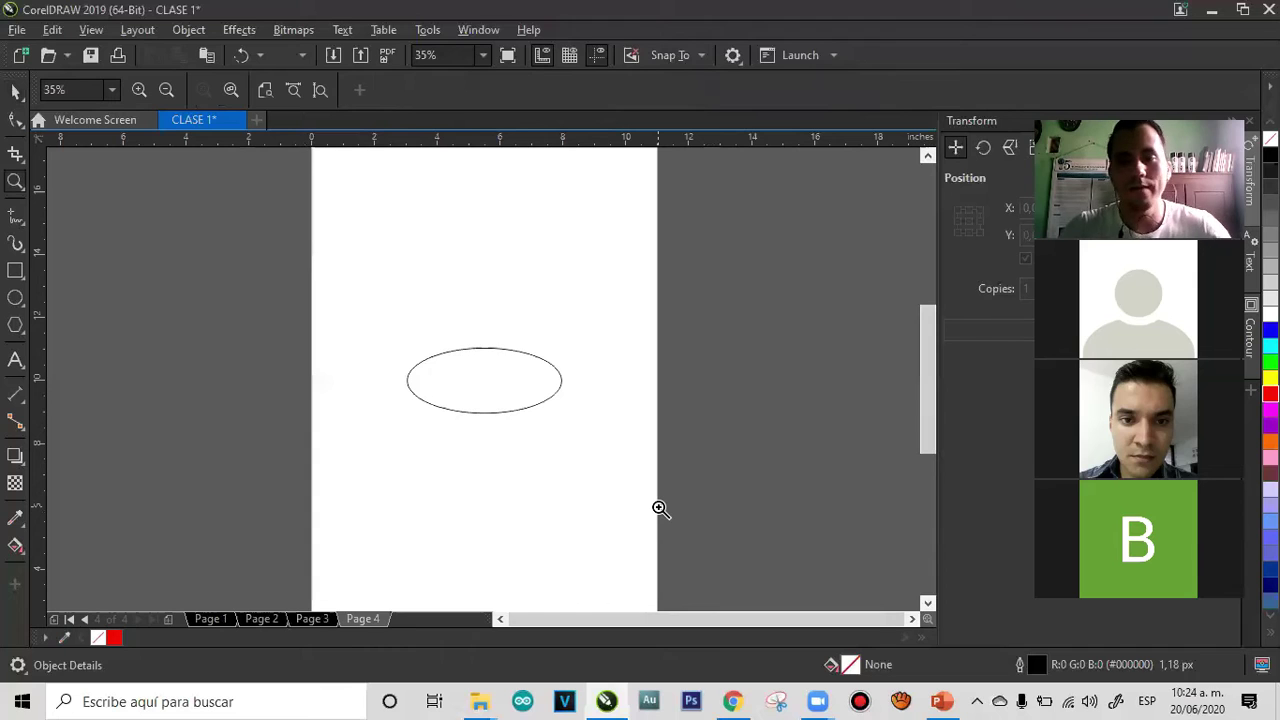
right_click(659, 508)
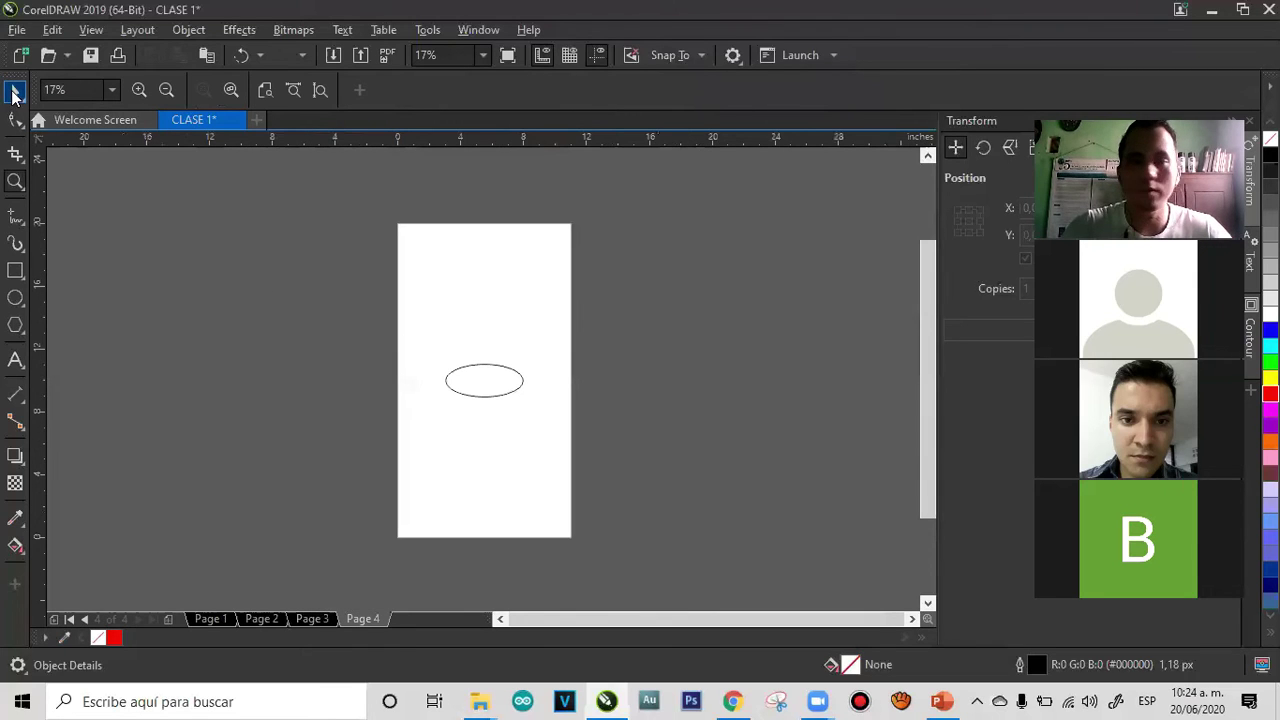
click(14, 92)
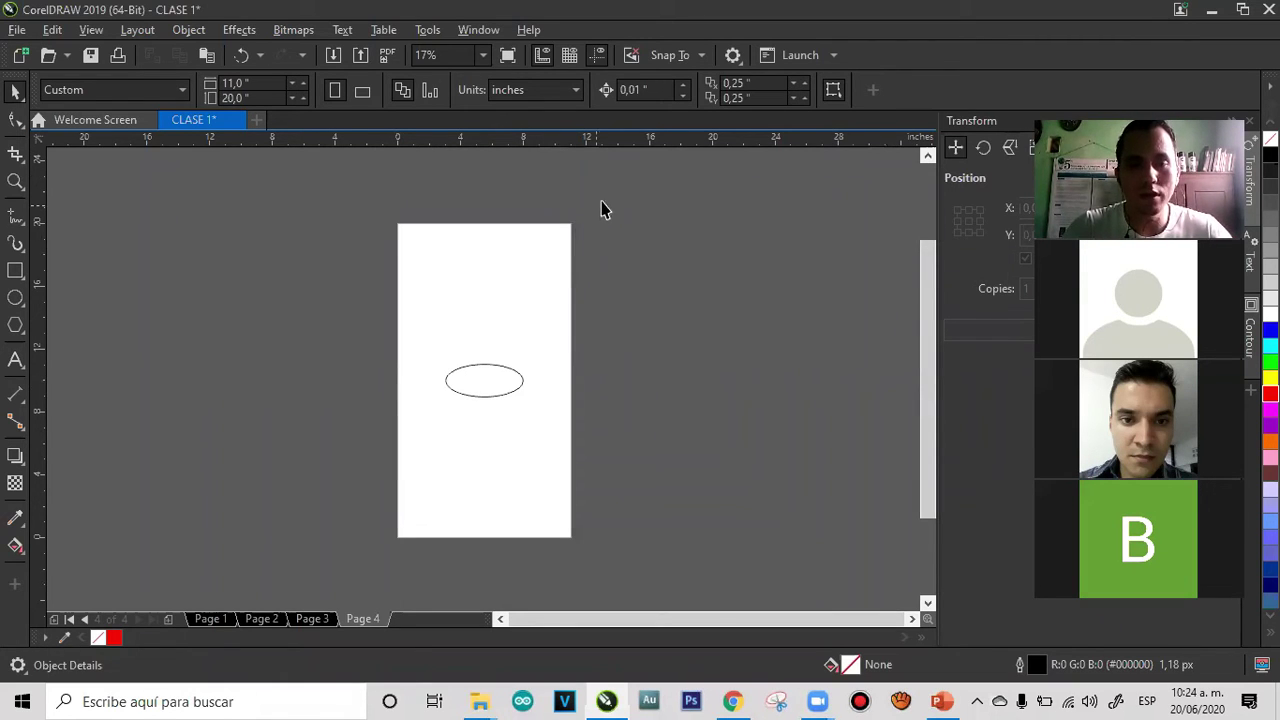
Look through pages 2 to 4 to compare their page size and contents
drag(632, 189, 334, 558)
click(331, 214)
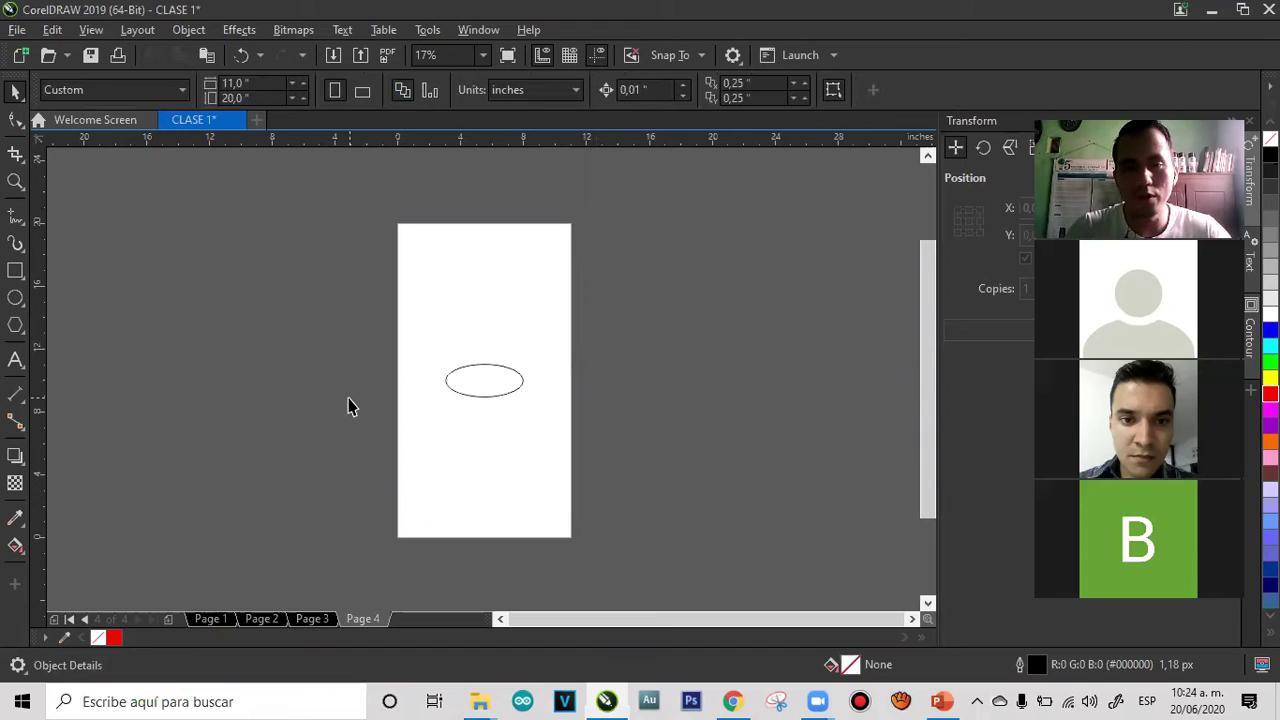
key(Page_Up)
key(Page_Up)
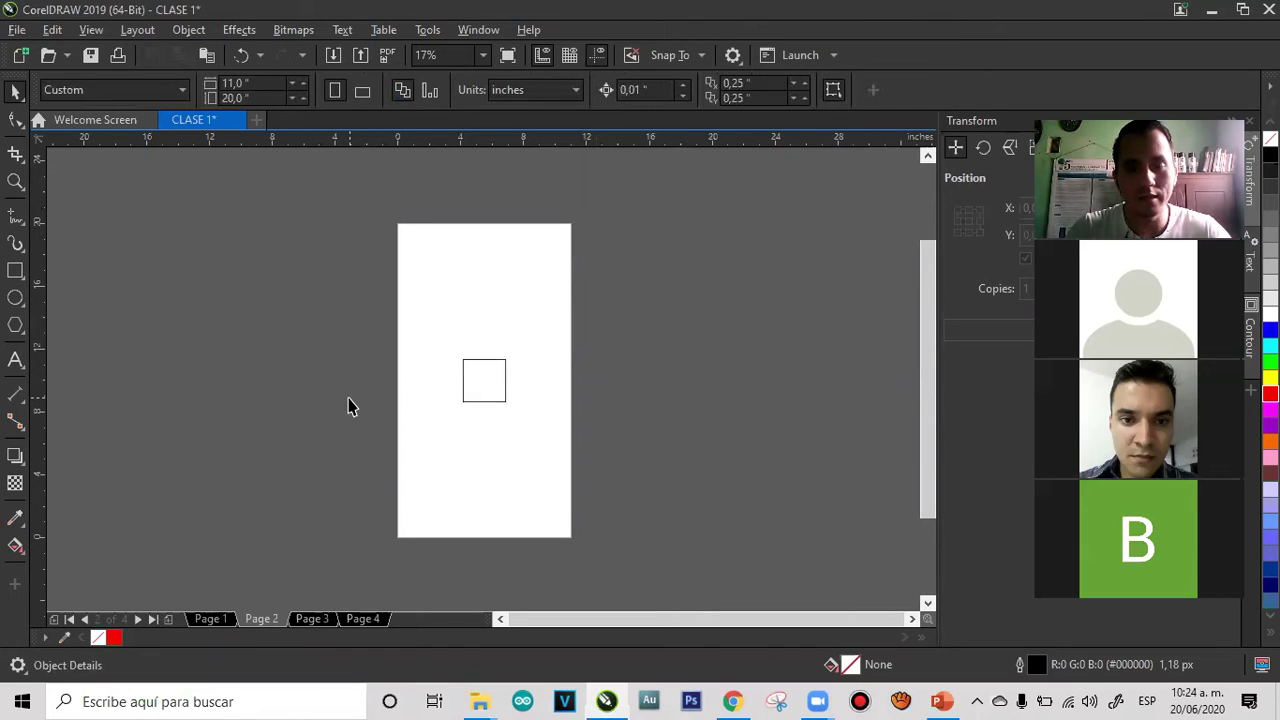
key(Page_Down)
key(Page_Up)
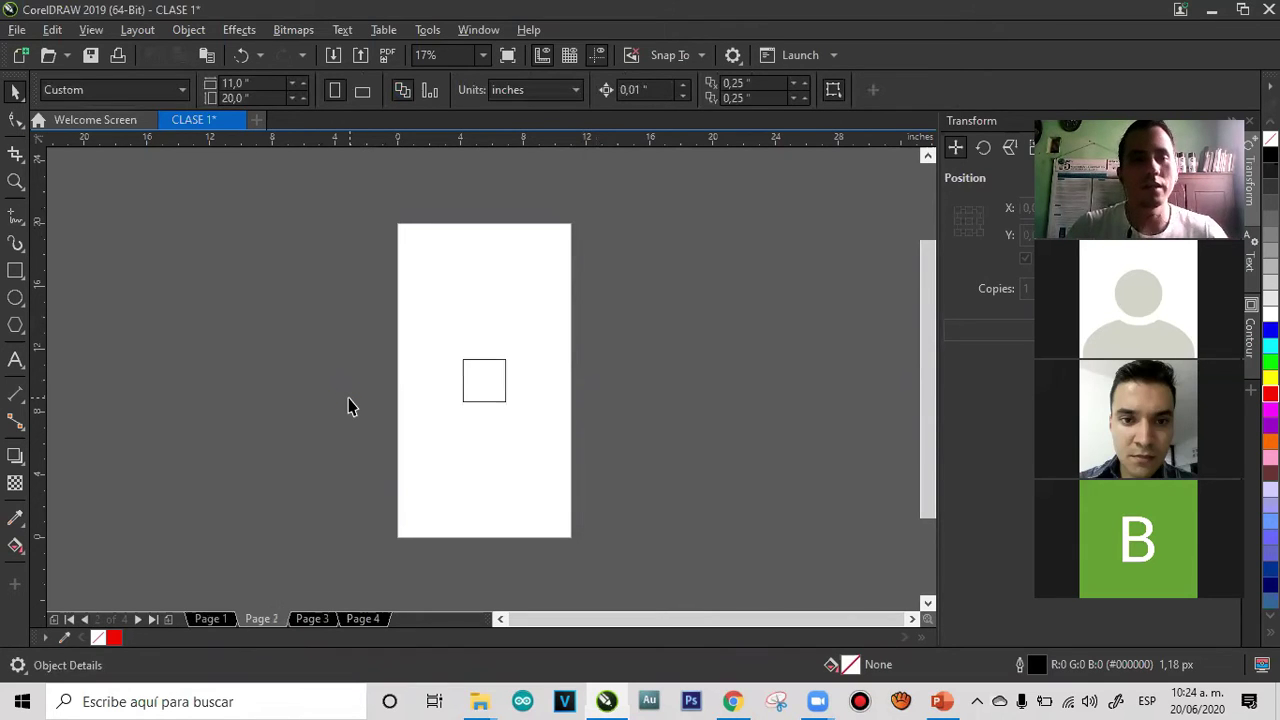
key(Page_Down)
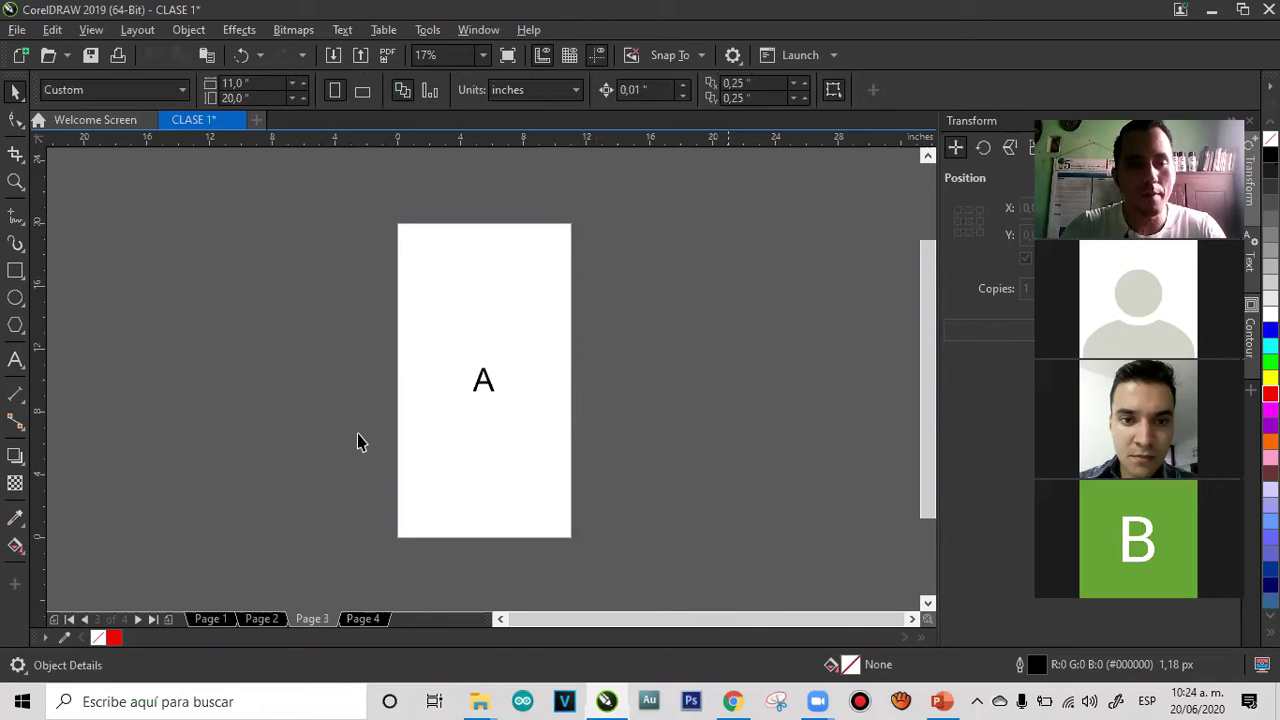
right_click(365, 617)
click(392, 587)
key(ctrl+z)
Open page 1 and set the page size to Letter
click(212, 619)
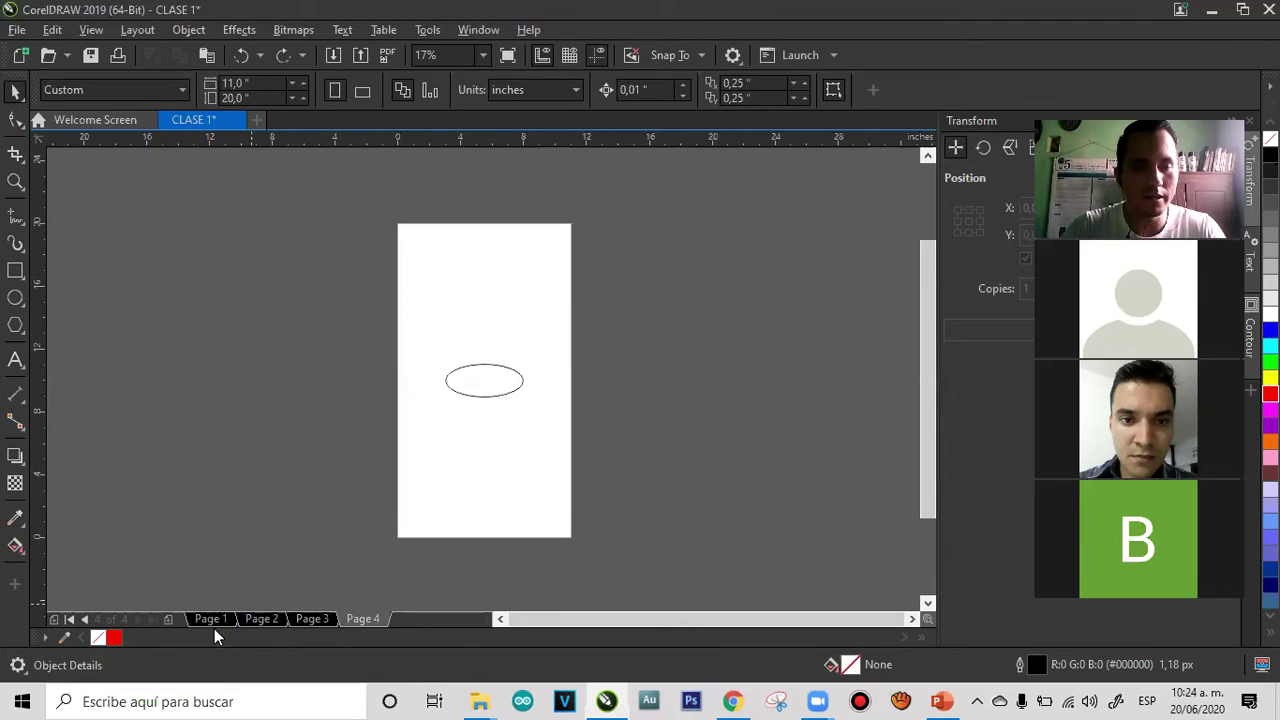
click(70, 95)
click(62, 129)
key(z)
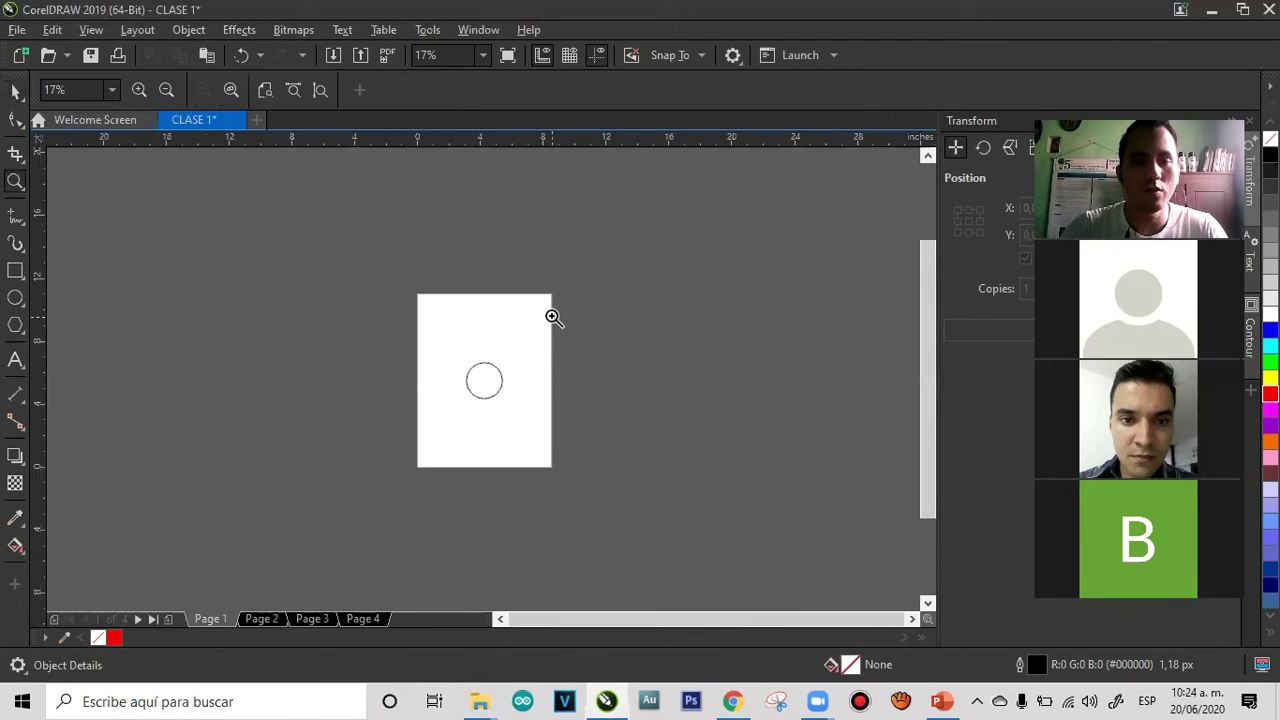
drag(569, 289, 405, 455)
drag(389, 489, 389, 489)
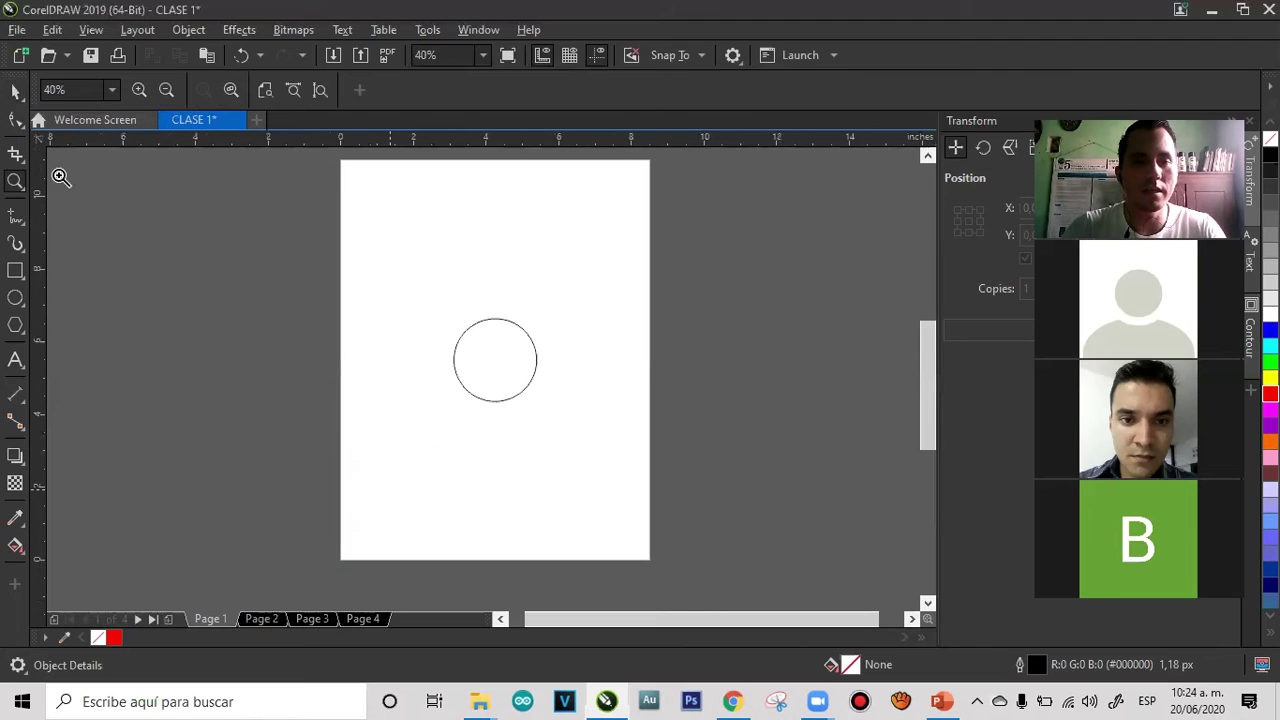
click(15, 95)
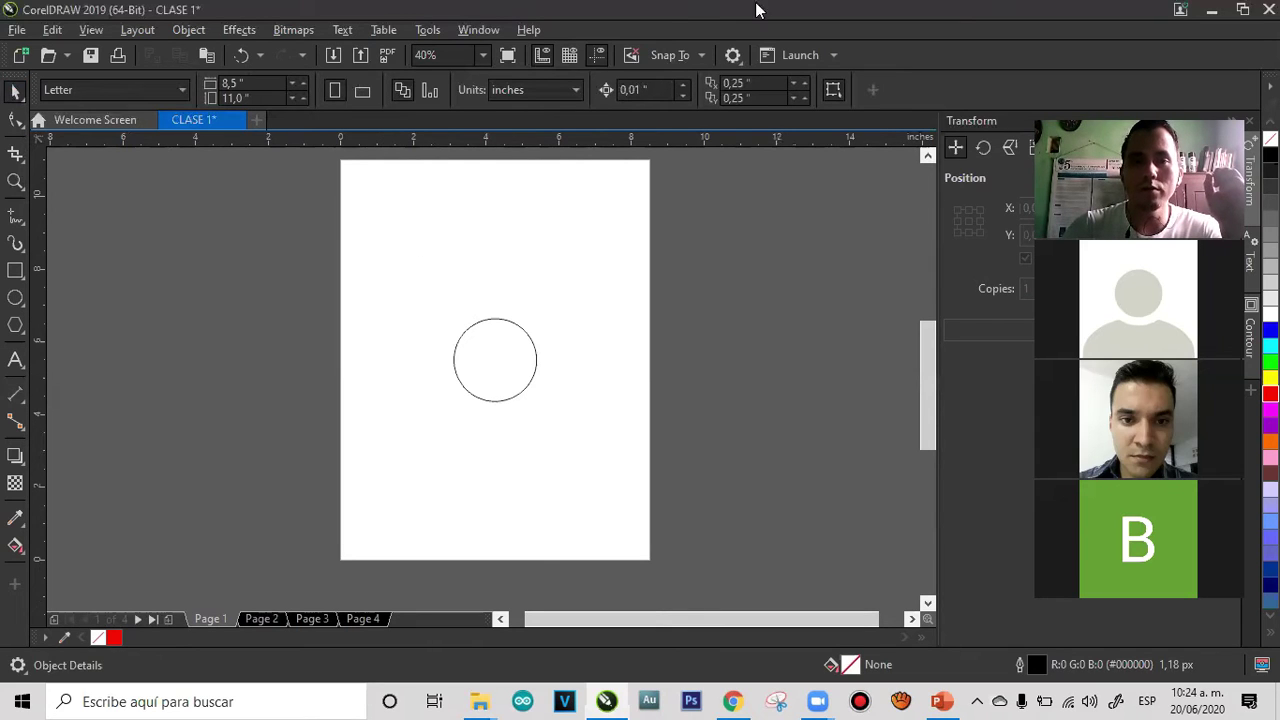
Move the circle to the page's upper left, and draw a square about 1.96 inches wide plus a rectangle about 4.23 by 1.24 inches
drag(534, 362, 385, 287)
click(15, 272)
drag(454, 241, 526, 312)
mouse_move(420, 347)
mouse_down()
mouse_move(511, 353)
mouse_move(575, 392)
mouse_up()
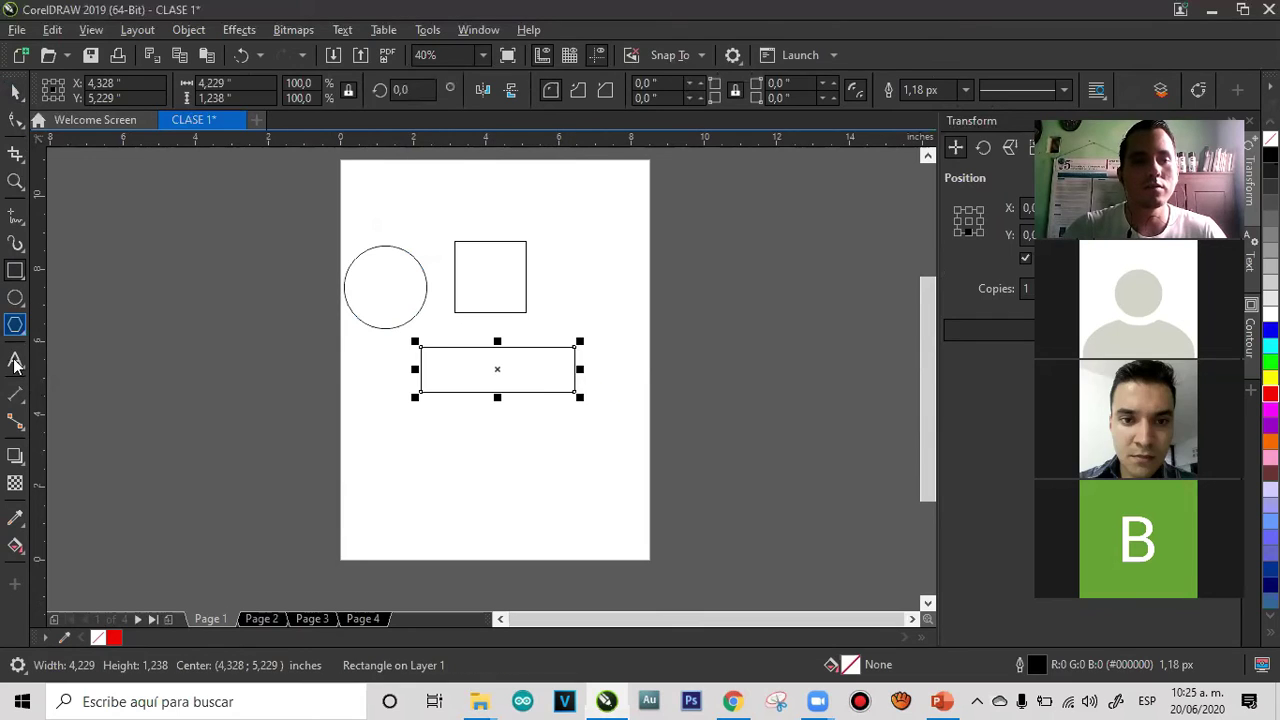
Add the letter "a" in Arial, enlarge it to about 236.5 pt beside the square, and place a copy below the rectangle
click(15, 360)
click(522, 498)
text(a)
click(15, 91)
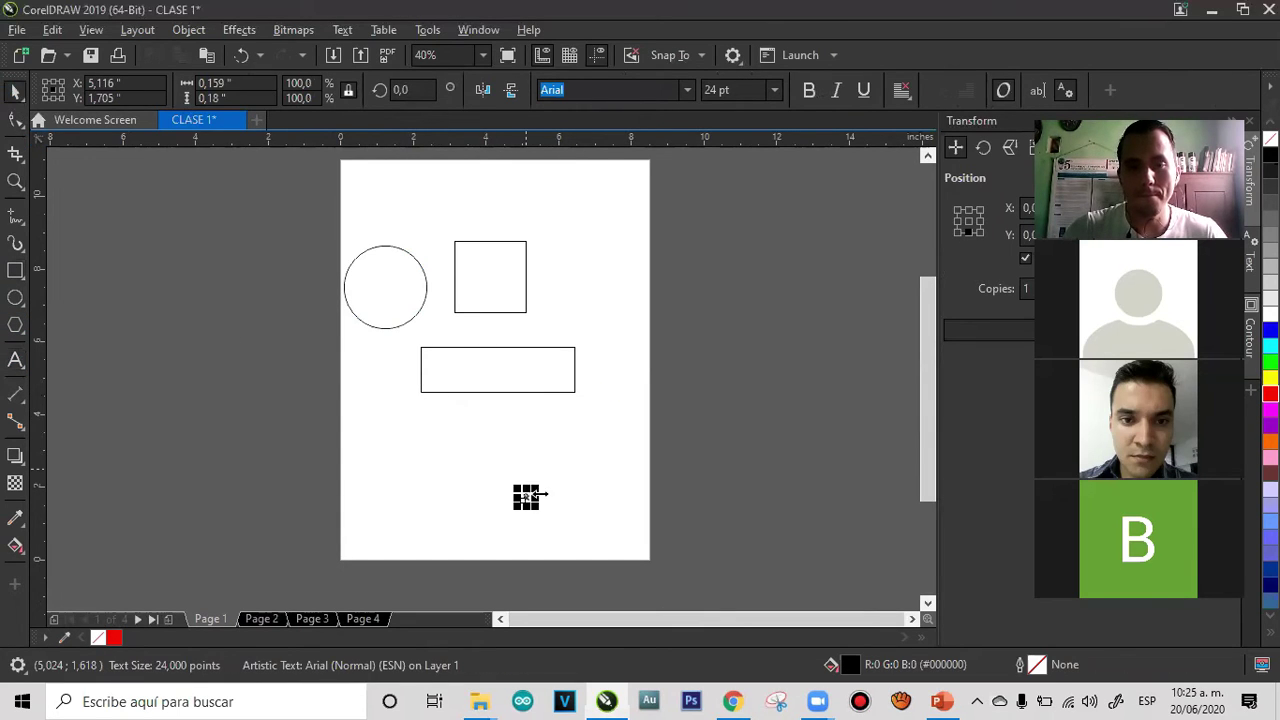
mouse_move(534, 487)
mouse_down()
mouse_move(573, 470)
mouse_move(543, 474)
mouse_up()
drag(643, 241, 534, 454)
right_click(534, 454)
Change the lower copy's text to "b" and move it left, below the rectangle's left end
click(15, 360)
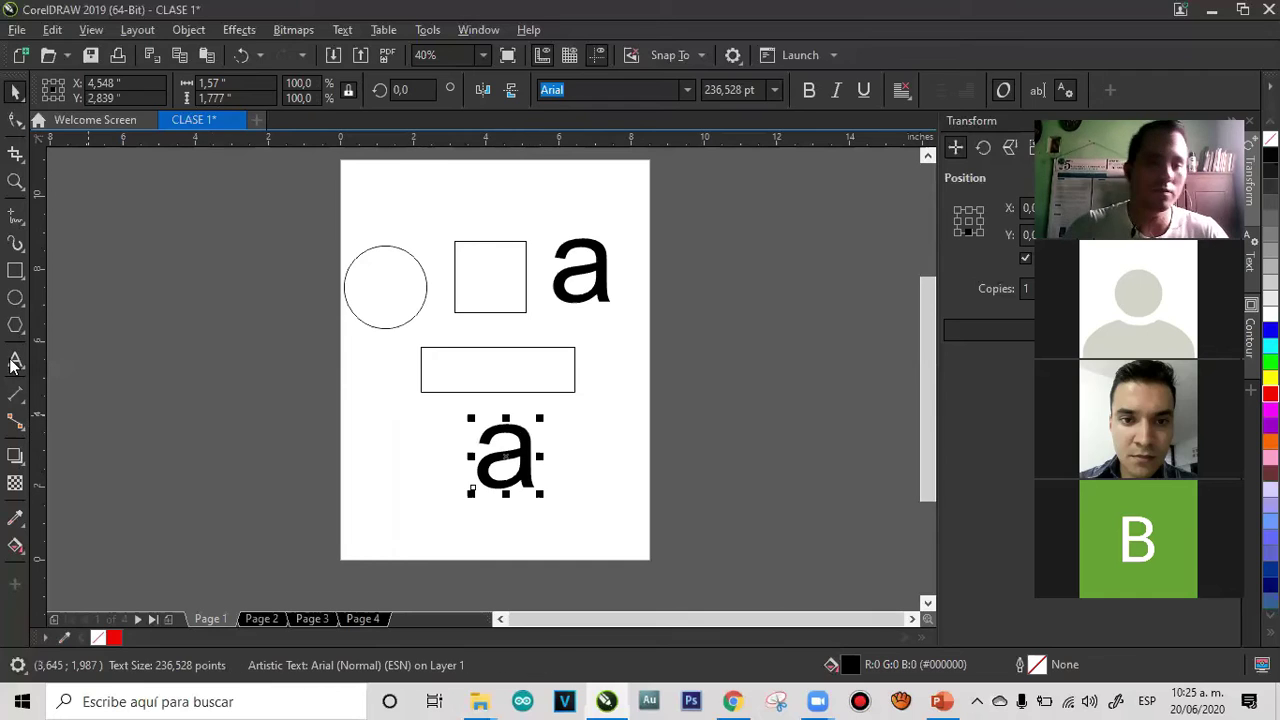
key(BackSpace)
text(b)
click(16, 94)
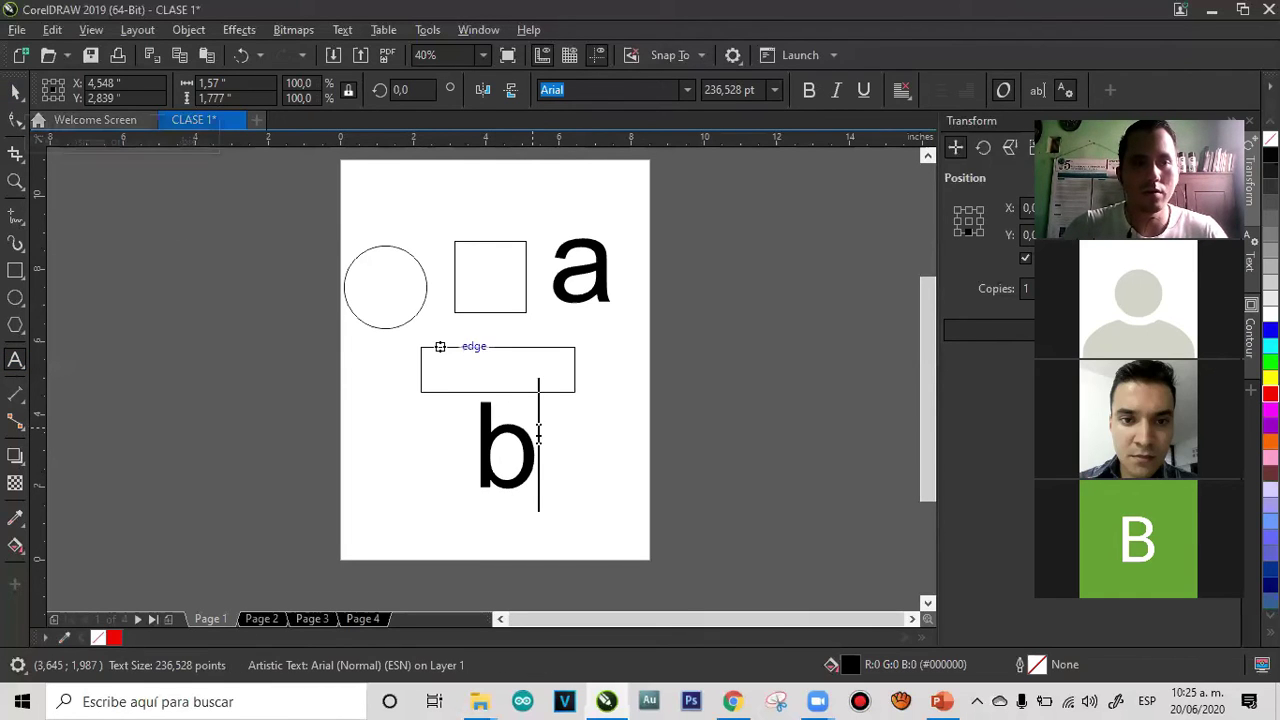
click(694, 326)
drag(523, 433, 438, 430)
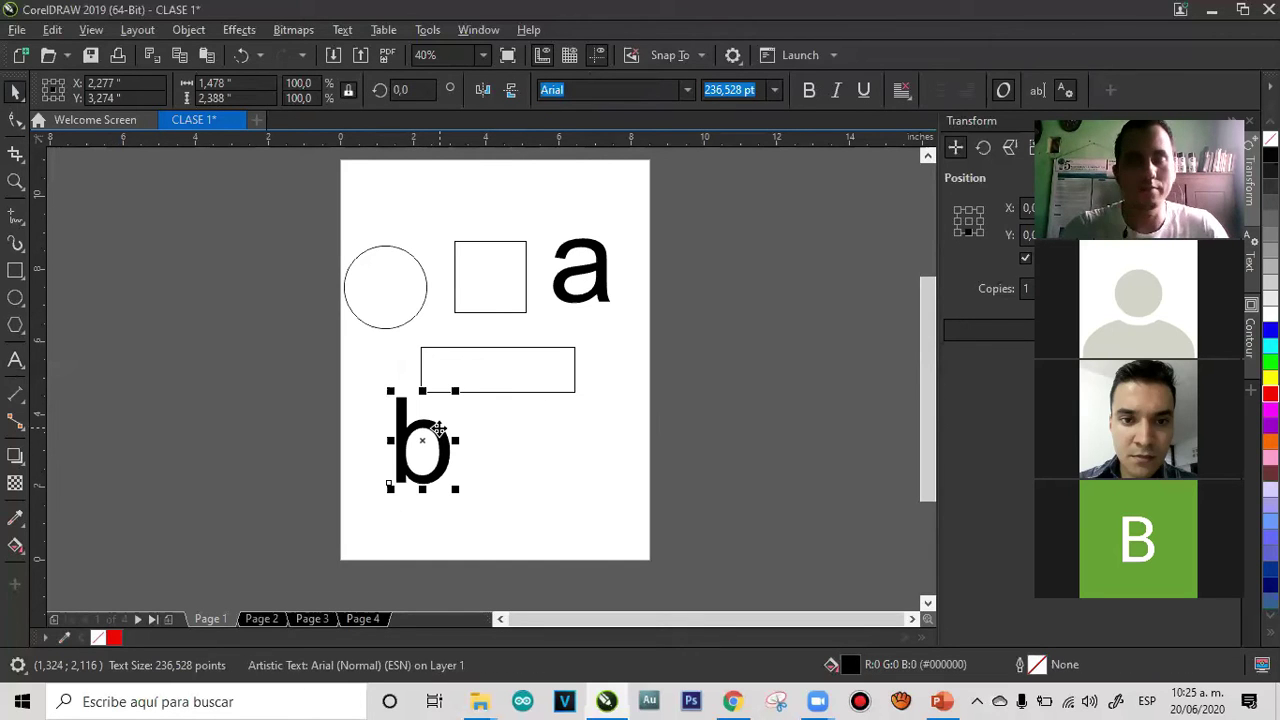
click(309, 413)
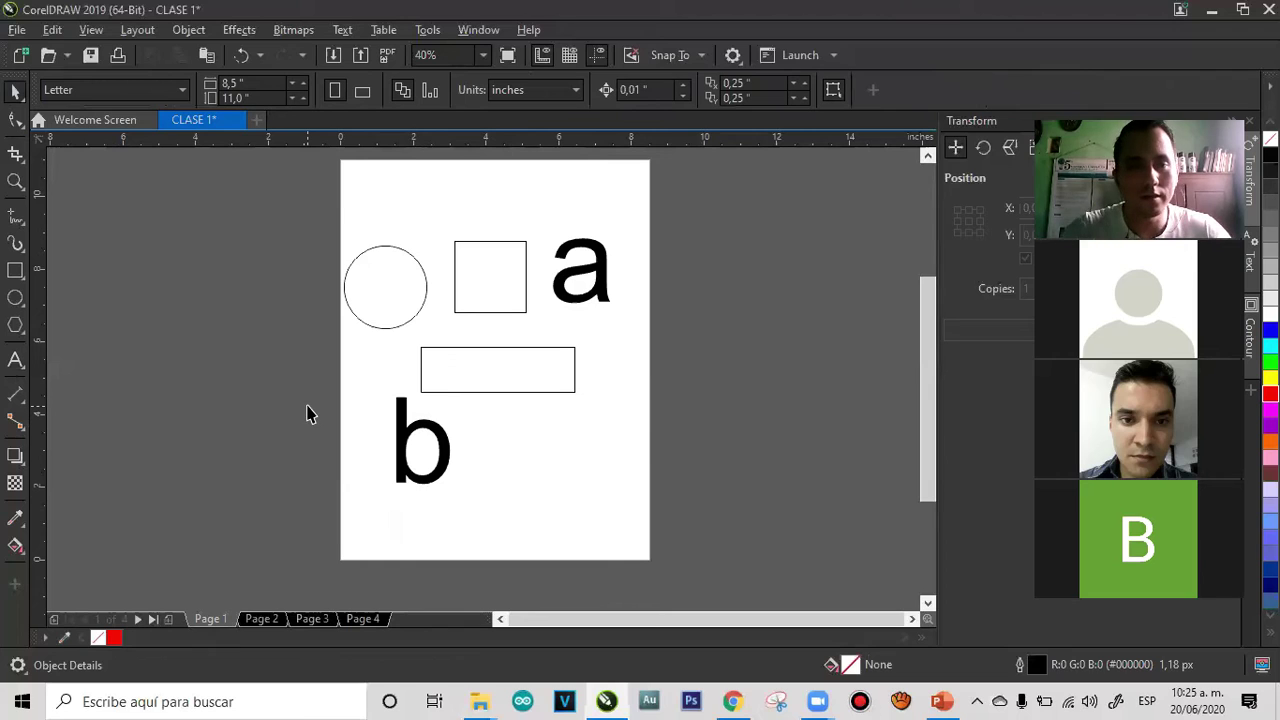
Arrange the objects in two rows: circle, square and "a" above, with the rectangle and "b" directly below
click(380, 281)
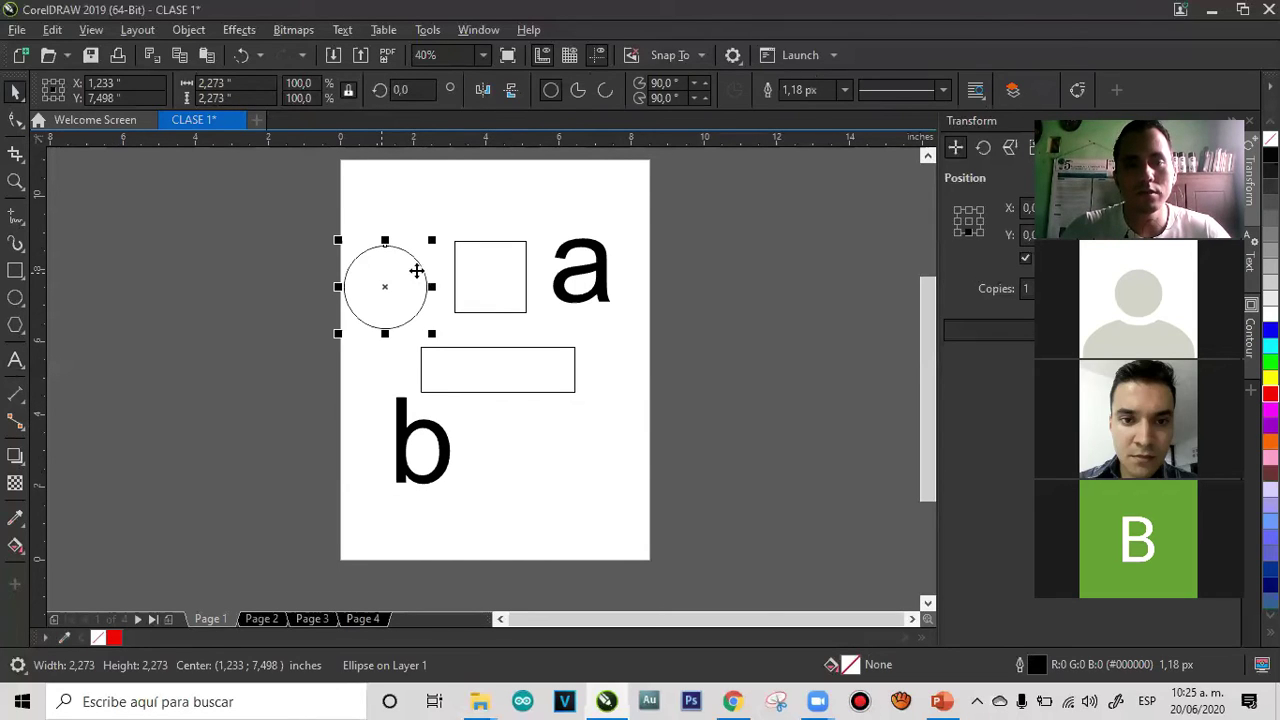
click(487, 276)
click(600, 279)
mouse_move(600, 282)
mouse_down()
mouse_move(760, 295)
mouse_move(614, 266)
mouse_up()
drag(731, 289, 574, 282)
drag(418, 432, 523, 449)
drag(508, 371, 435, 371)
drag(540, 489, 541, 368)
click(612, 364)
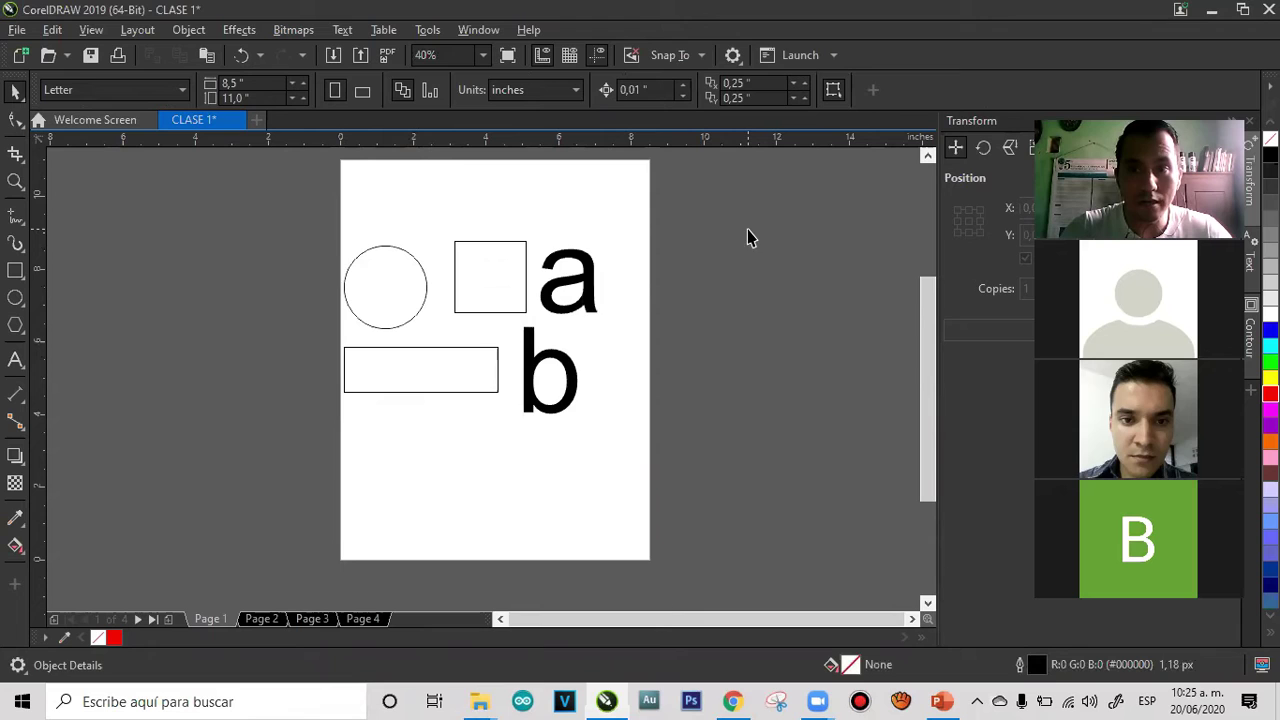
Try moving the letter "a" alone and then together with the square, undoing each move
drag(753, 222, 510, 350)
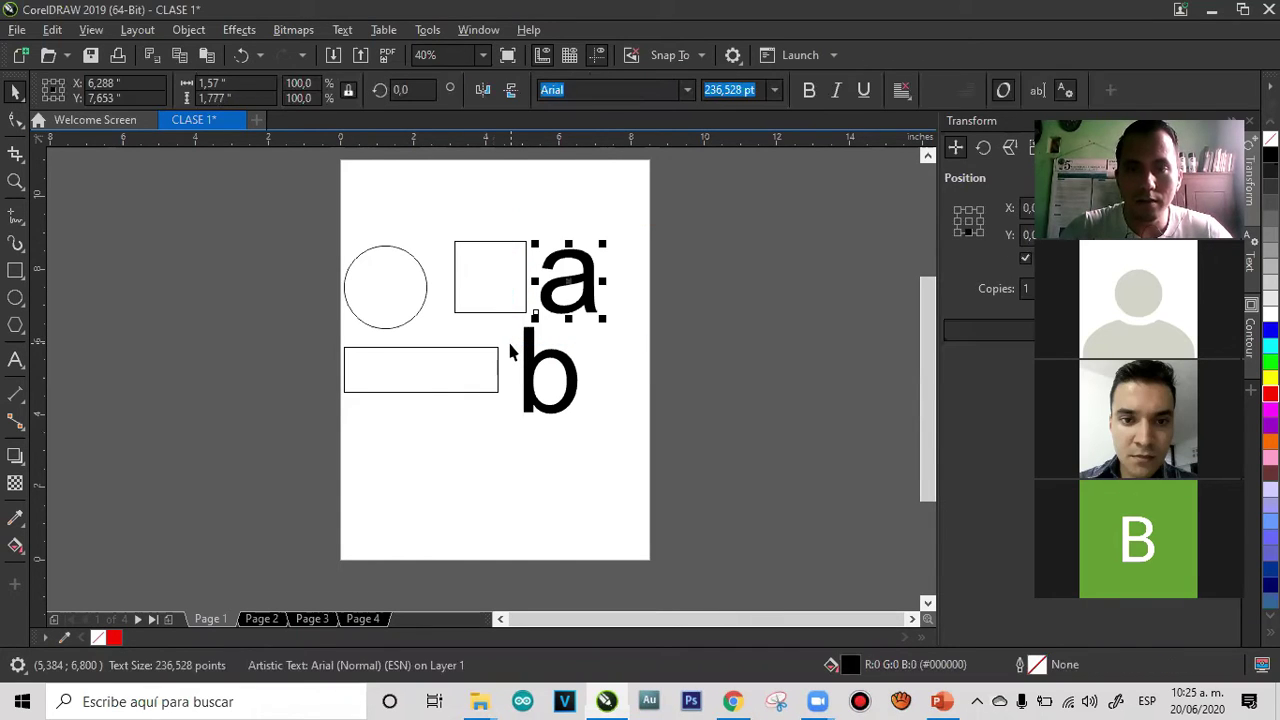
drag(563, 283, 708, 346)
key(ctrl+z)
drag(749, 199, 438, 336)
drag(534, 279, 633, 262)
key(ctrl+z)
click(717, 415)
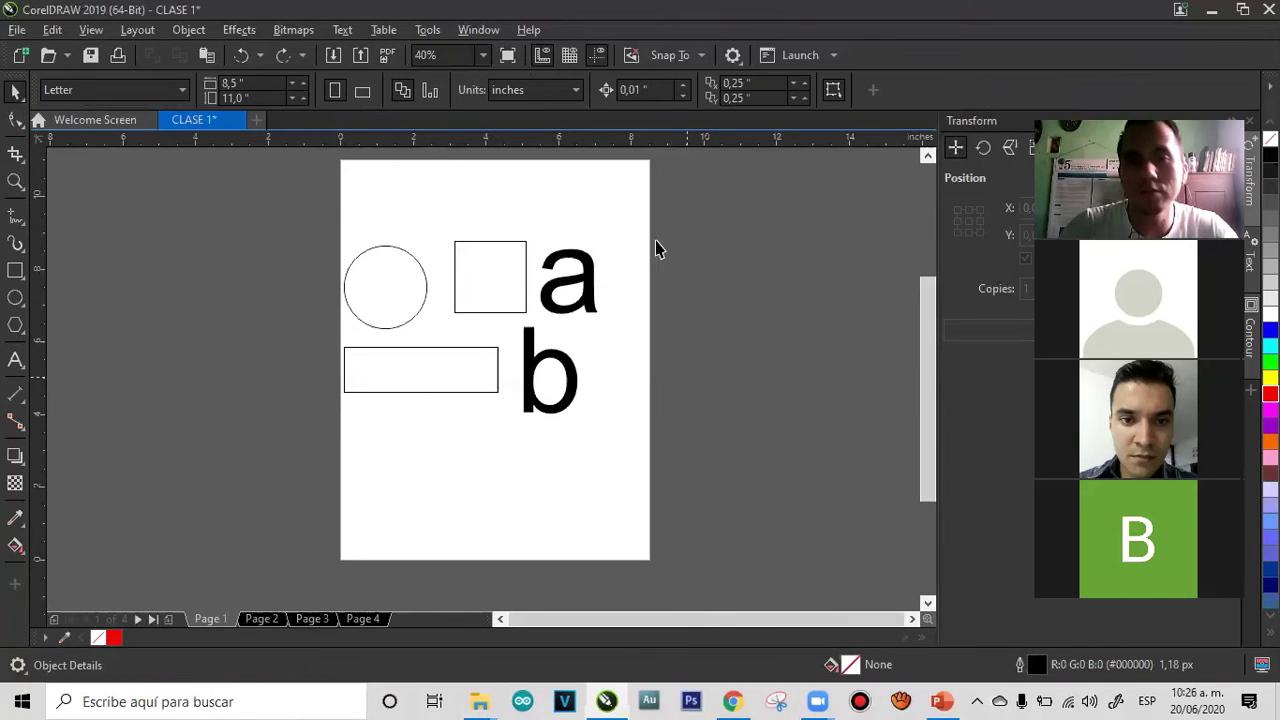
drag(562, 308, 515, 325)
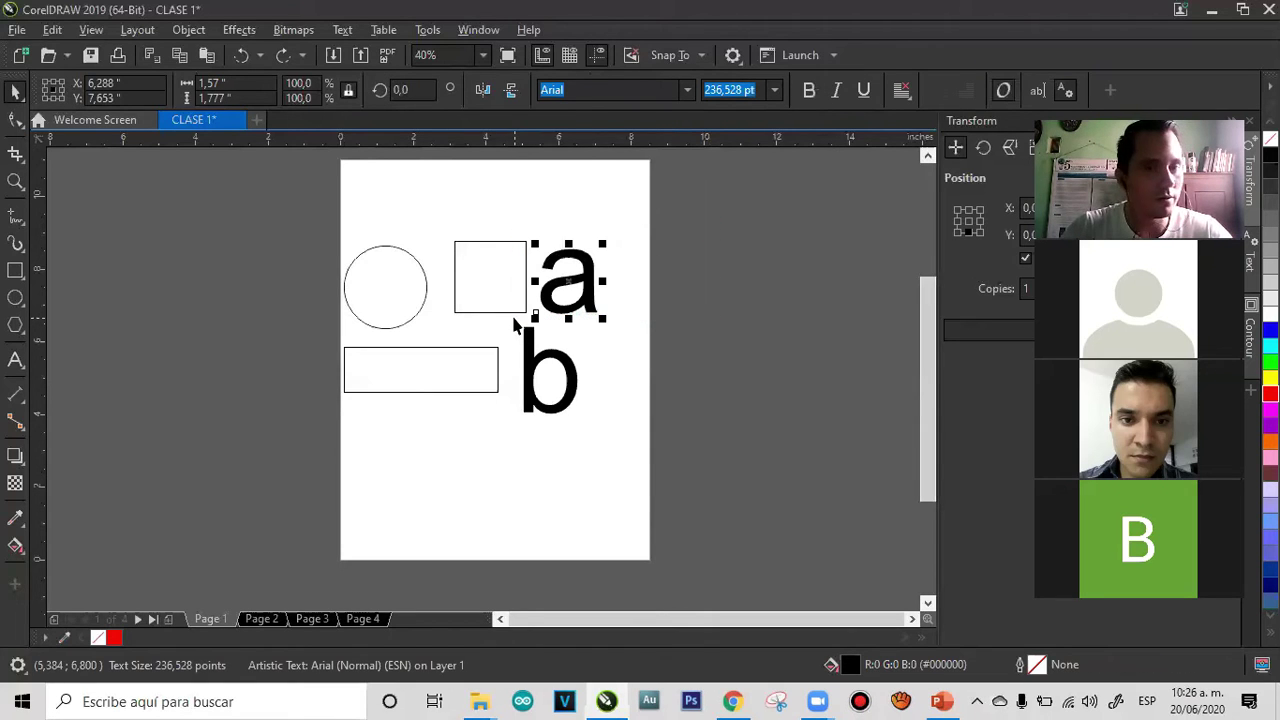
click(642, 310)
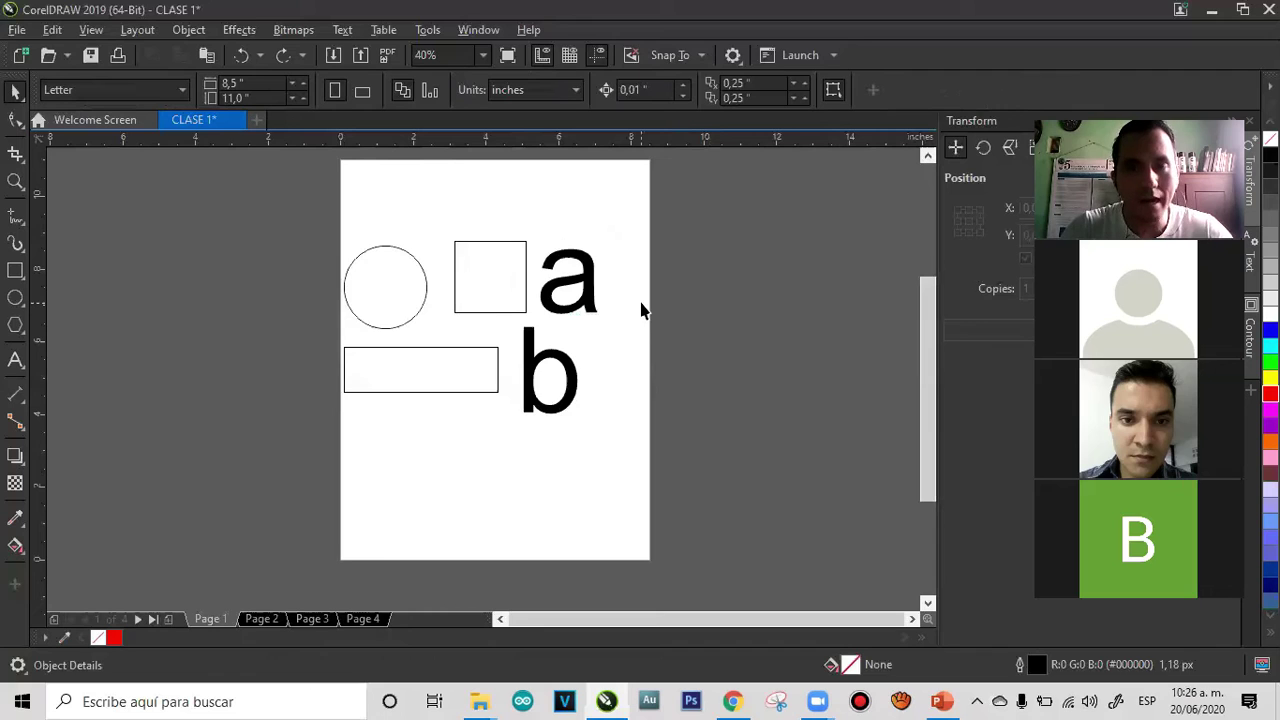
drag(759, 217, 527, 336)
click(740, 377)
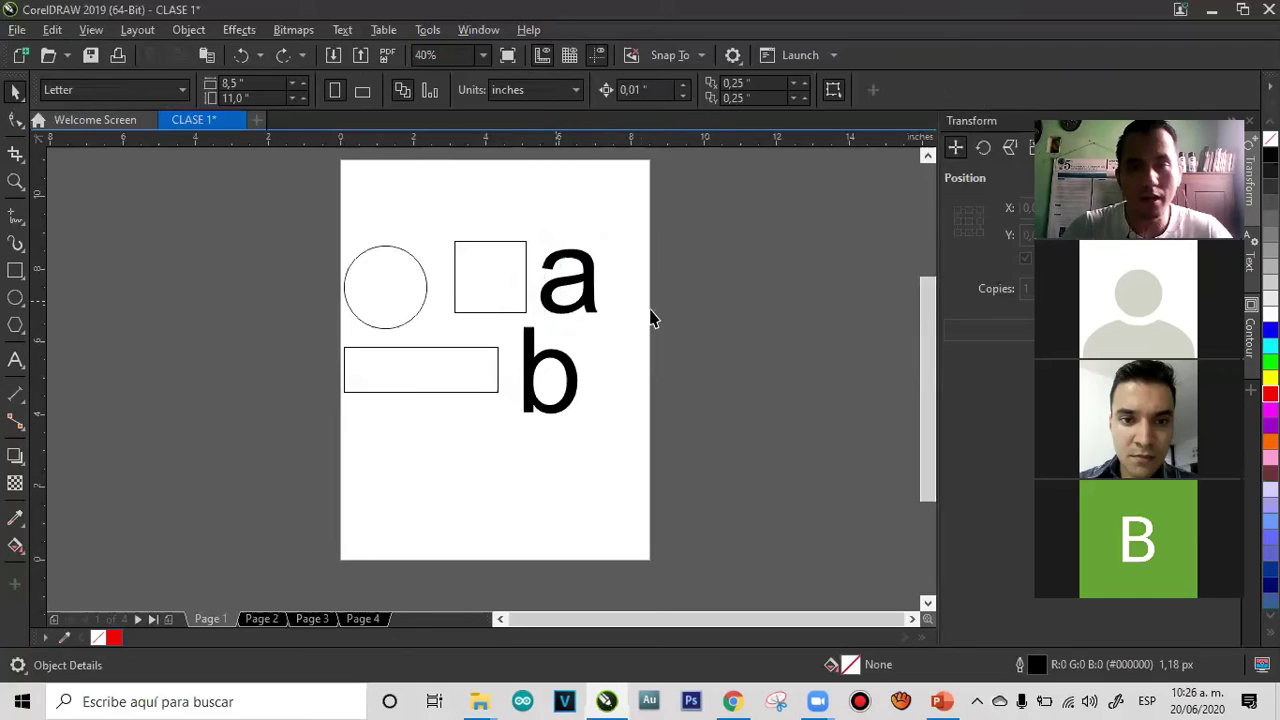
Center the letter "a" and the square on the page, and enlarge the square from its center to about 4.77 inches
click(588, 296)
key(p)
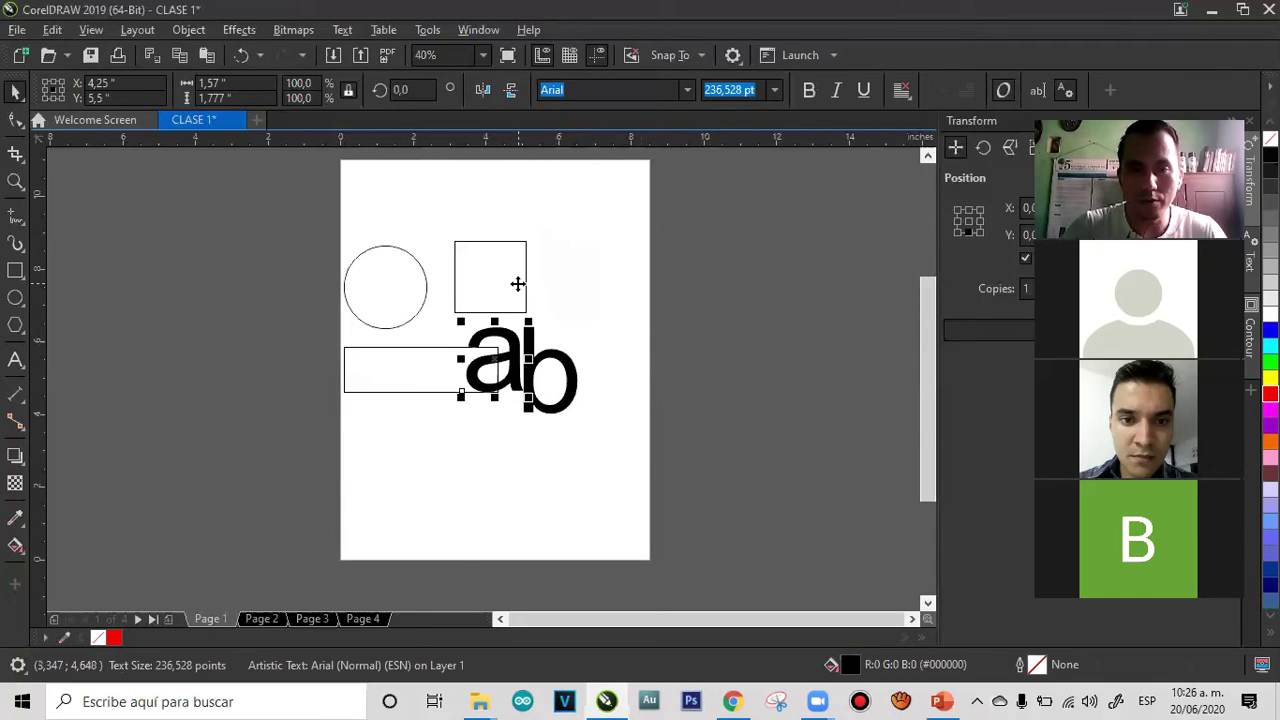
click(517, 284)
key(p)
drag(540, 315, 597, 271)
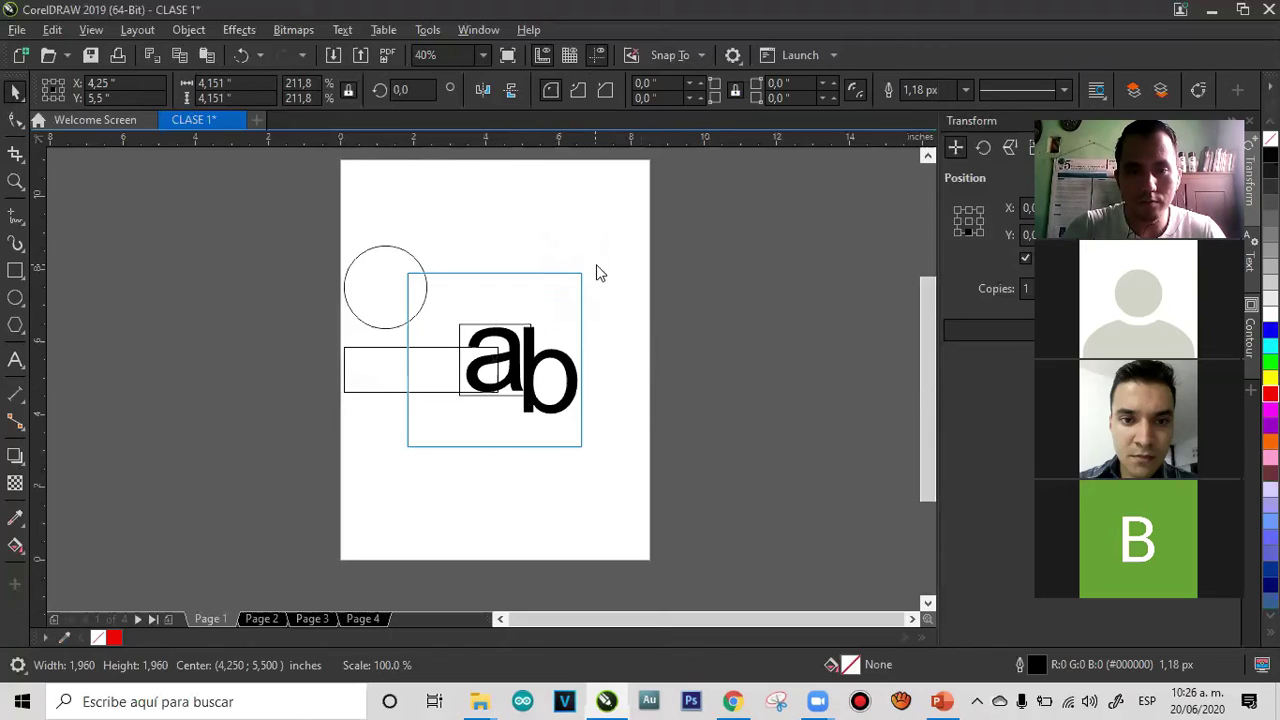
click(623, 370)
Move the "b" and the circle over the square's upper edge, and the rectangle over its lower right edge
click(551, 321)
drag(551, 321, 476, 275)
drag(368, 290, 492, 272)
drag(420, 381, 558, 411)
Fill the rectangle with red and no outline, and color the letter "a" cyan
click(114, 640)
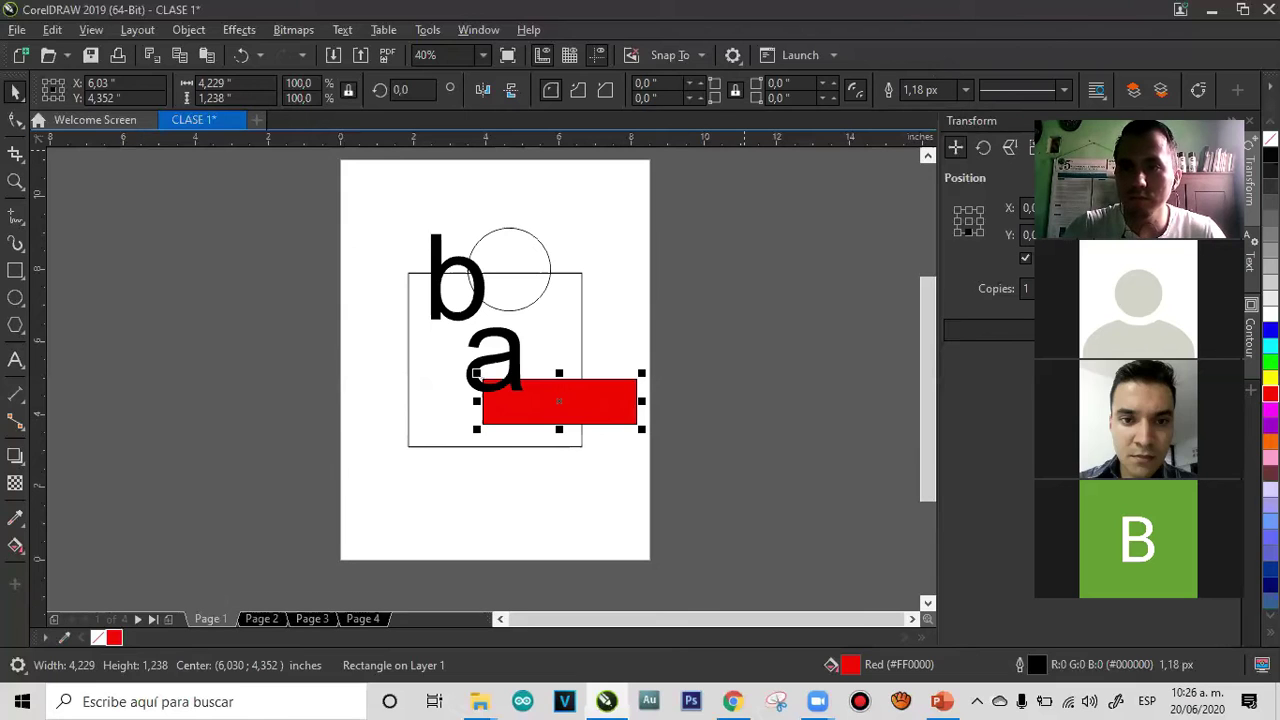
right_click(1270, 140)
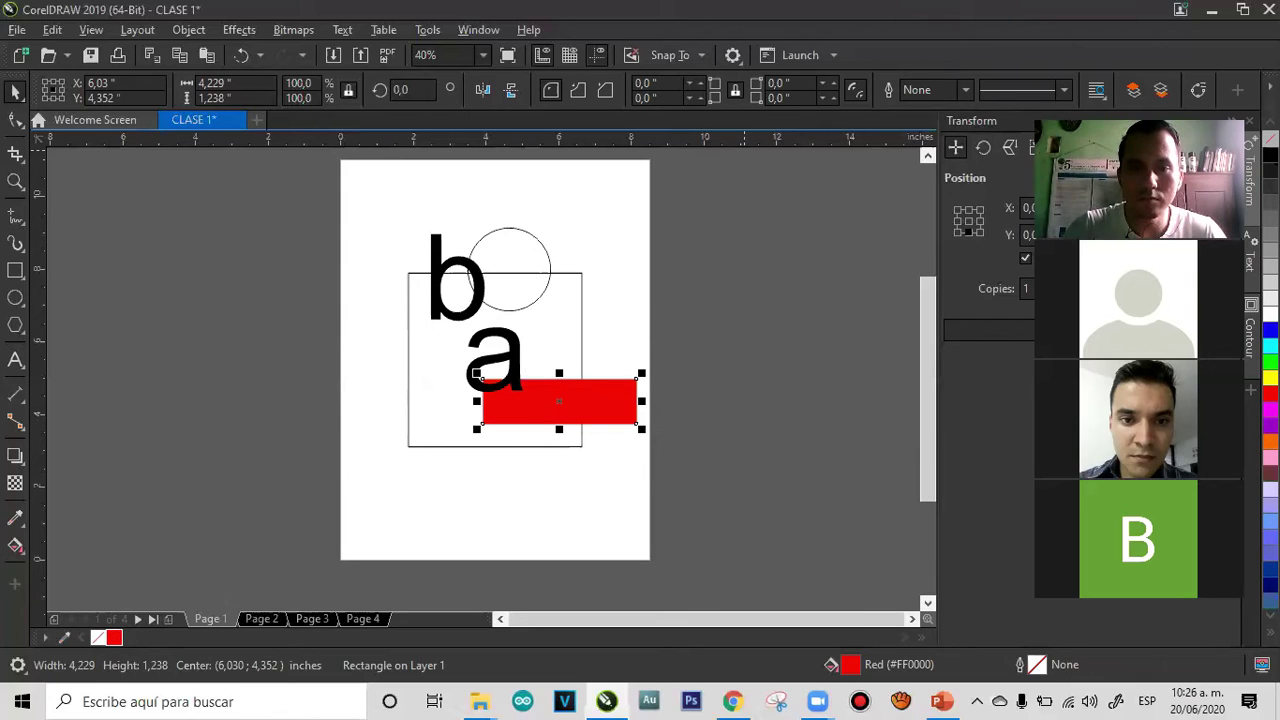
click(514, 355)
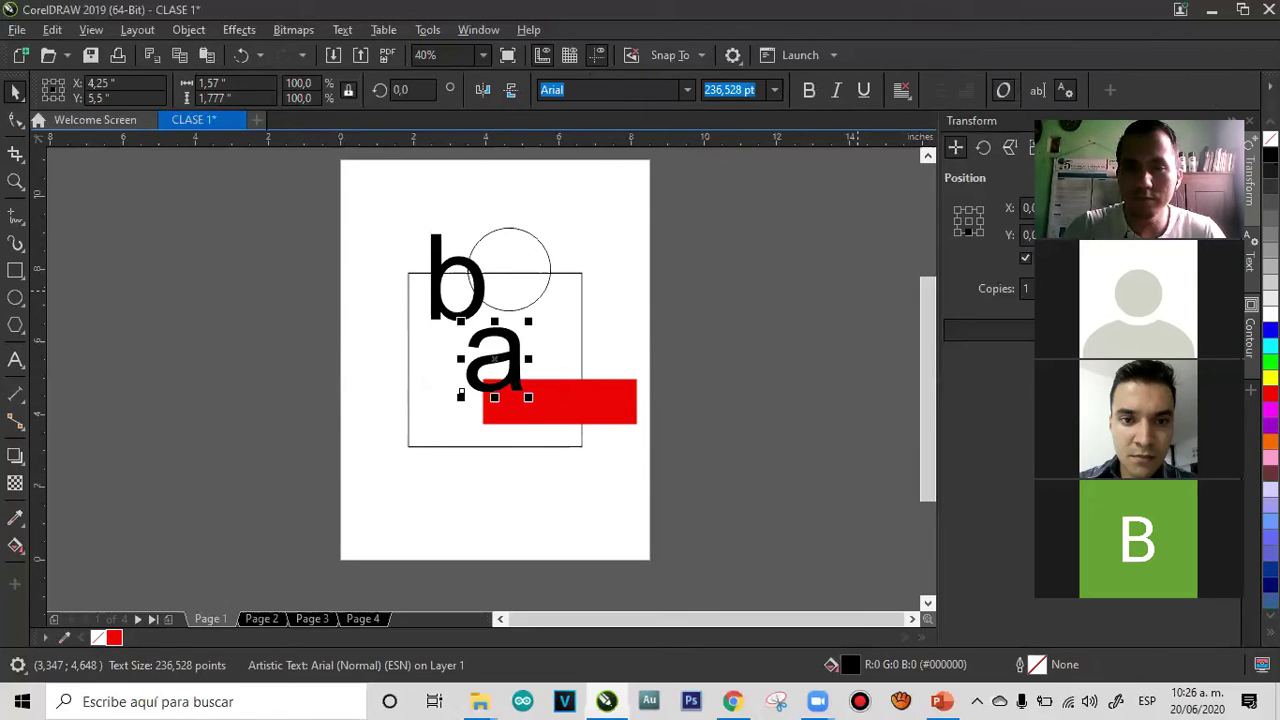
Fill the large square with black and color the letter "b" red
click(582, 287)
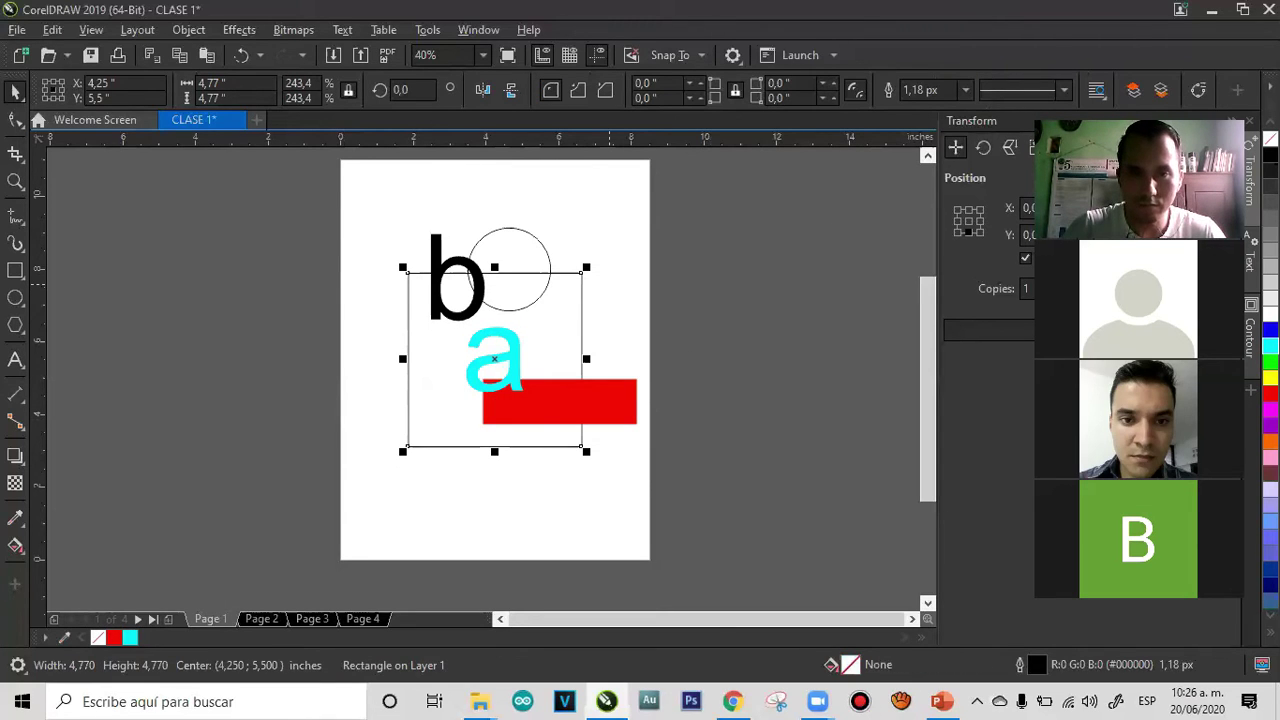
click(446, 250)
click(115, 636)
Fill the circle with bright green and no outline, and enlarge it to about 2.89 inches
click(512, 229)
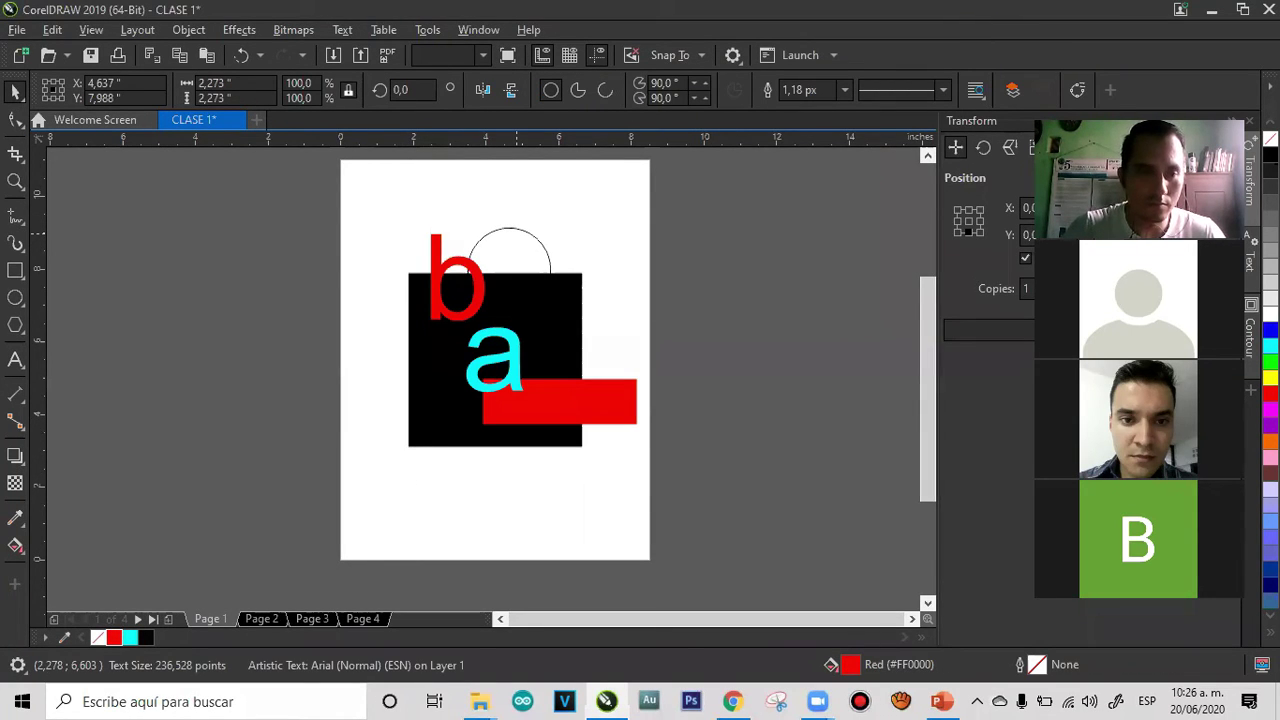
right_click(98, 638)
drag(543, 250, 557, 219)
click(540, 398)
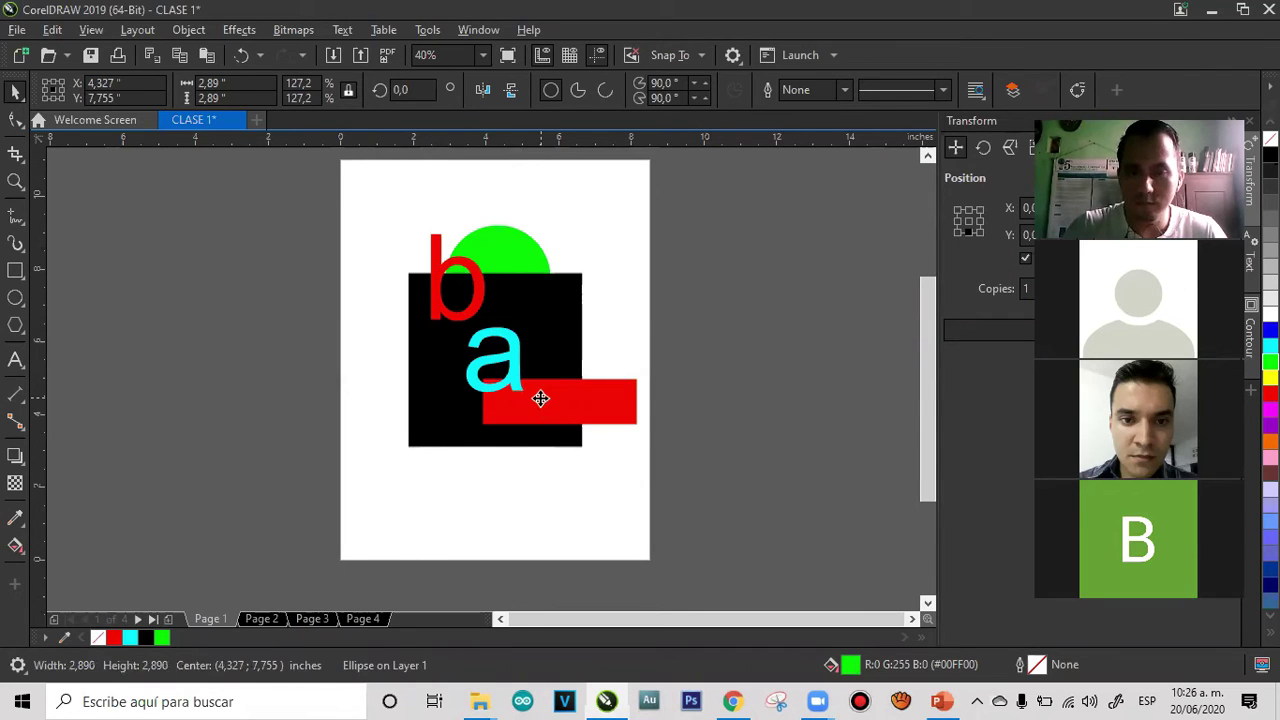
Bring the red rectangle in front of the letter "a" and narrow it to about 3.3 inches wide
click(540, 398)
click(835, 326)
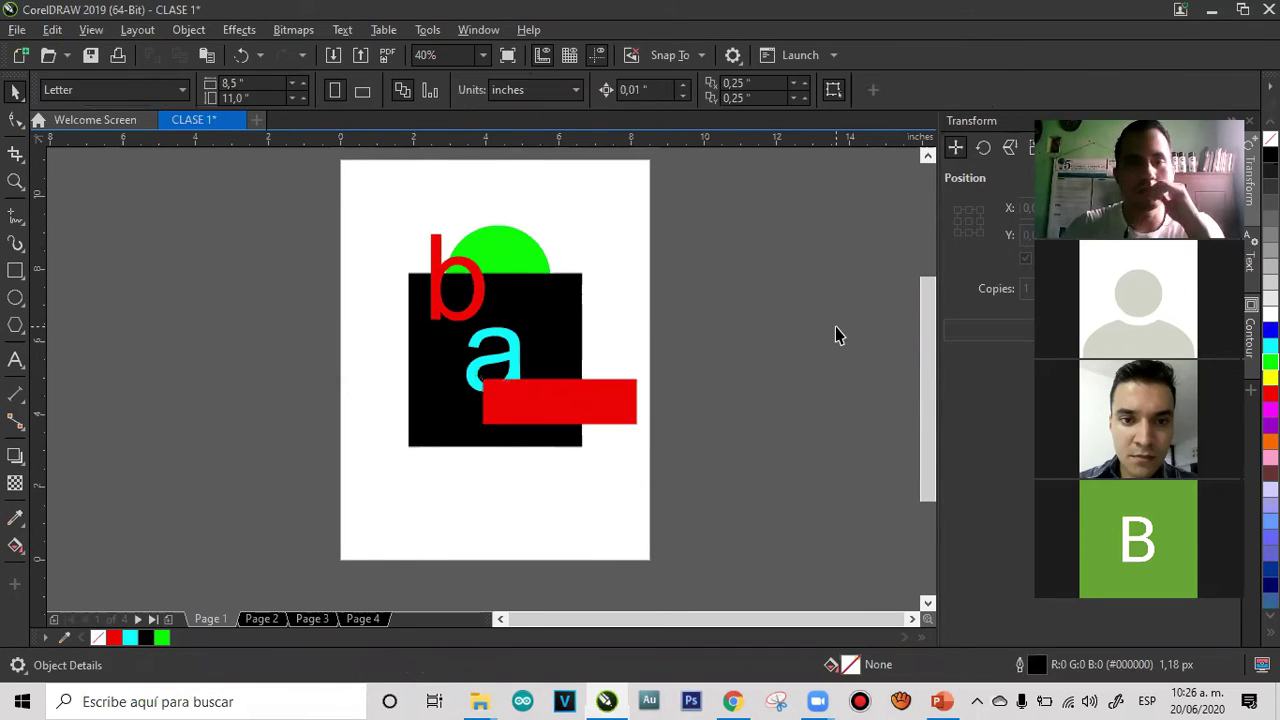
click(581, 430)
click(625, 405)
mouse_move(648, 399)
mouse_down()
mouse_move(540, 399)
mouse_move(625, 397)
mouse_up()
click(660, 384)
click(600, 402)
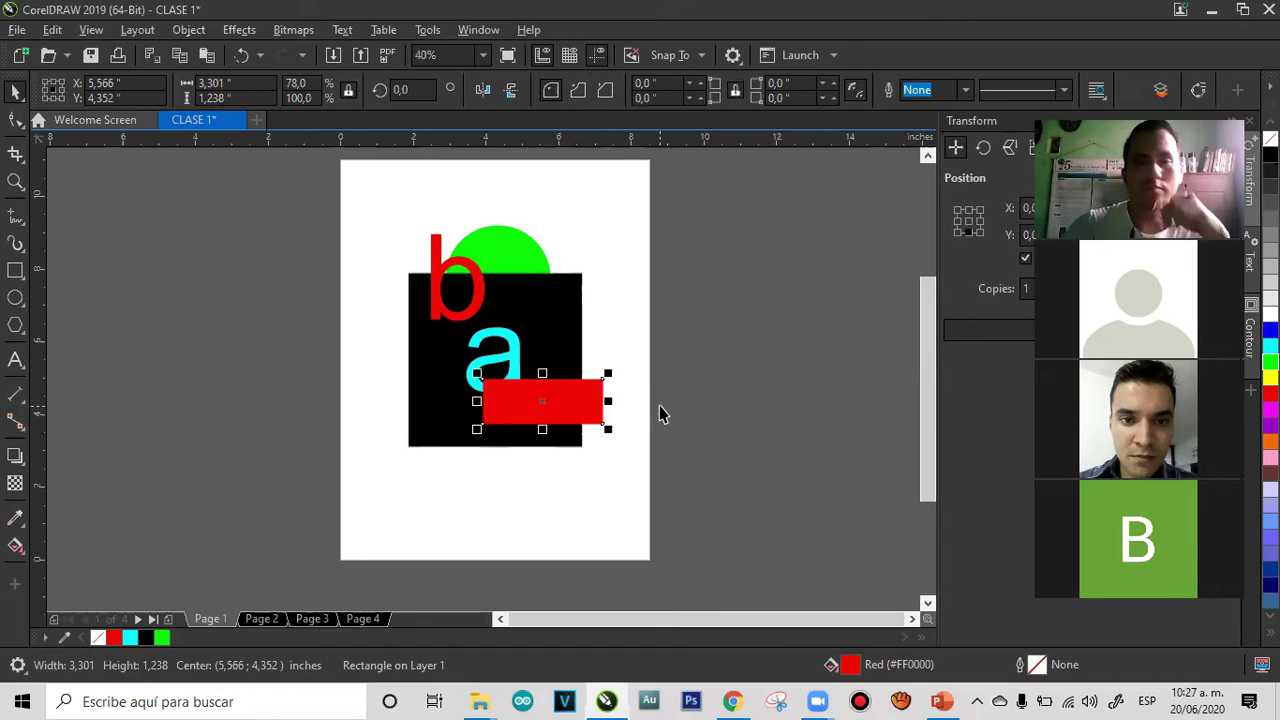
click(659, 406)
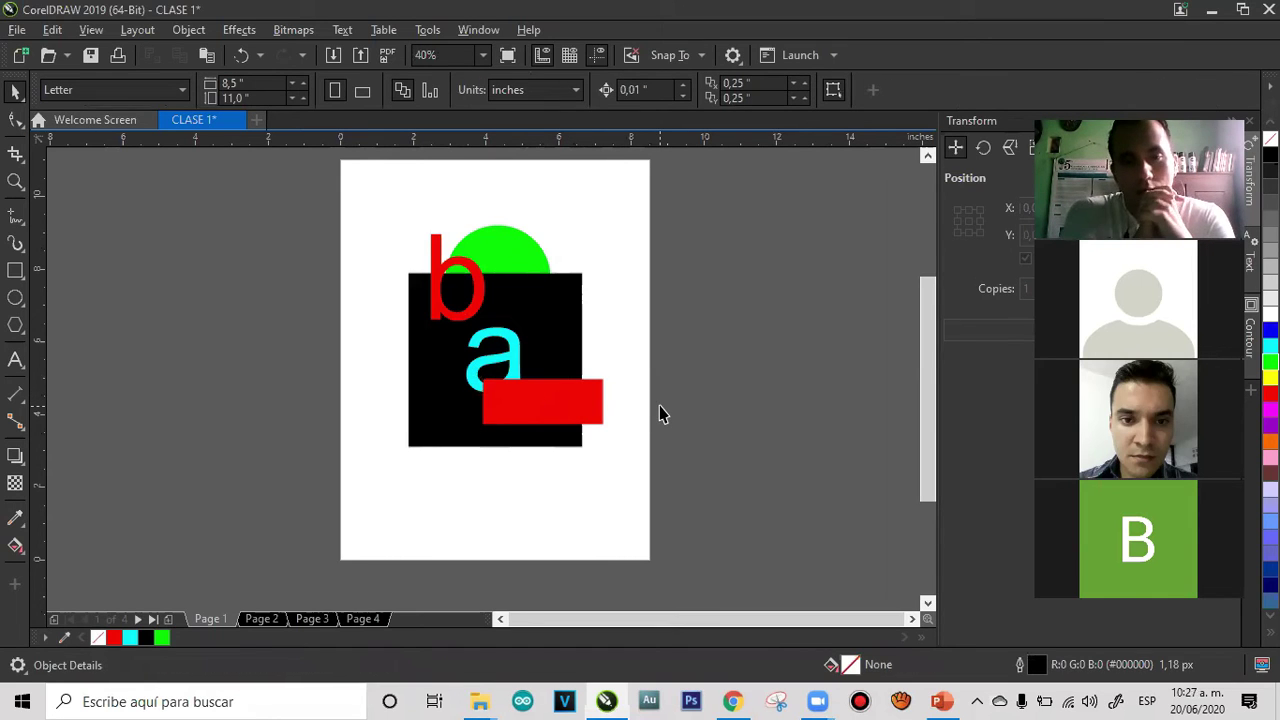
Enlarge the red rectangle to about 3.56 by 2.58 inches so that it covers most of the letter "a"
click(537, 401)
drag(540, 370, 532, 331)
drag(470, 373, 472, 374)
click(640, 355)
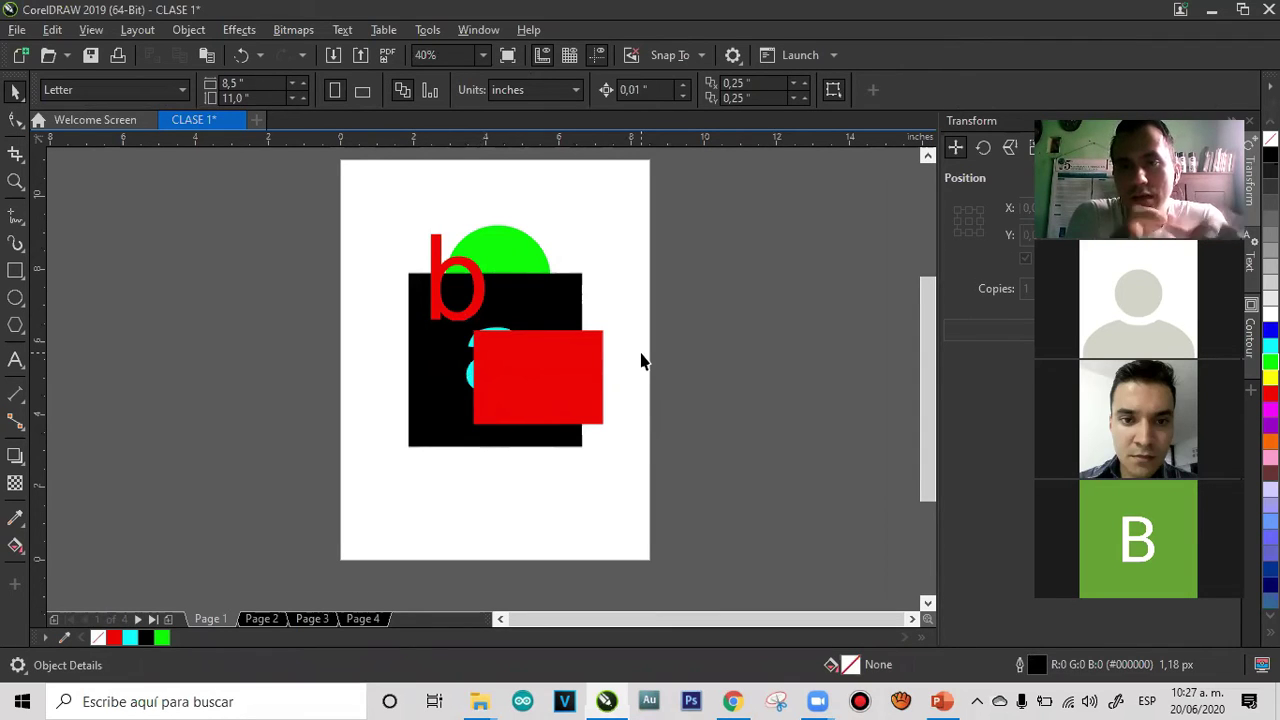
Try to select the letter "a" directly where it shows from behind the red rectangle
click(499, 331)
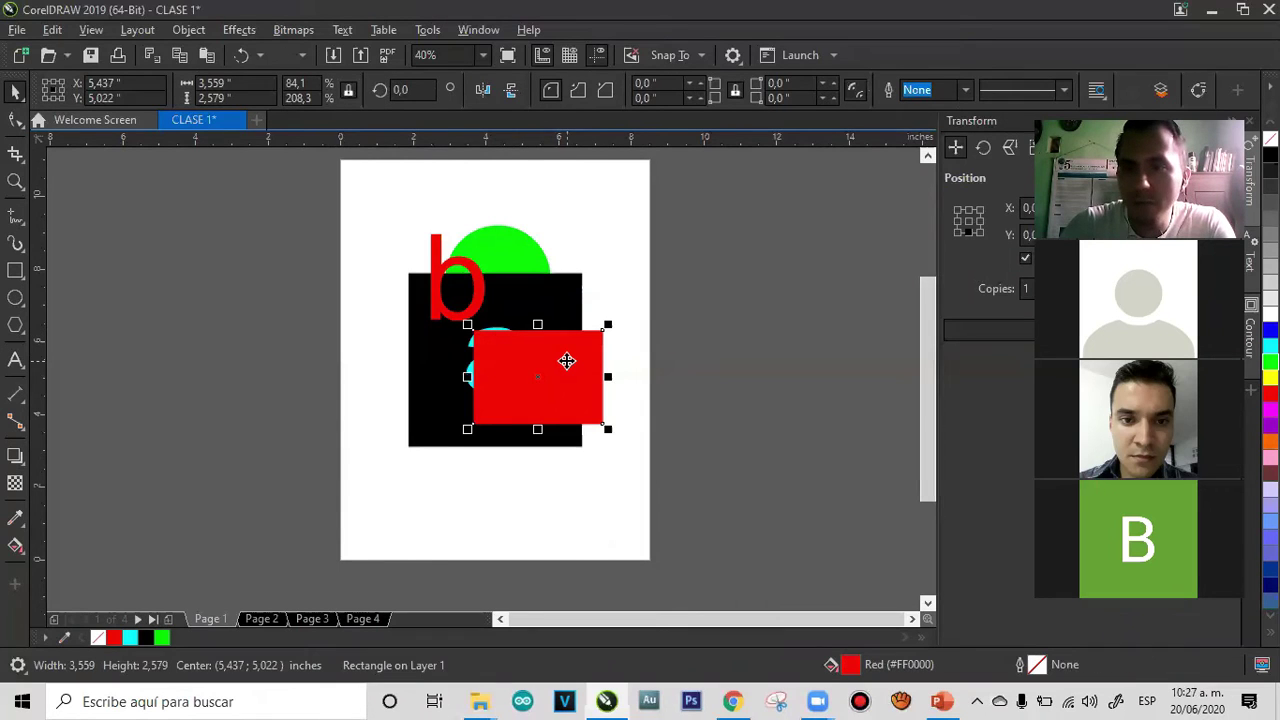
click(697, 380)
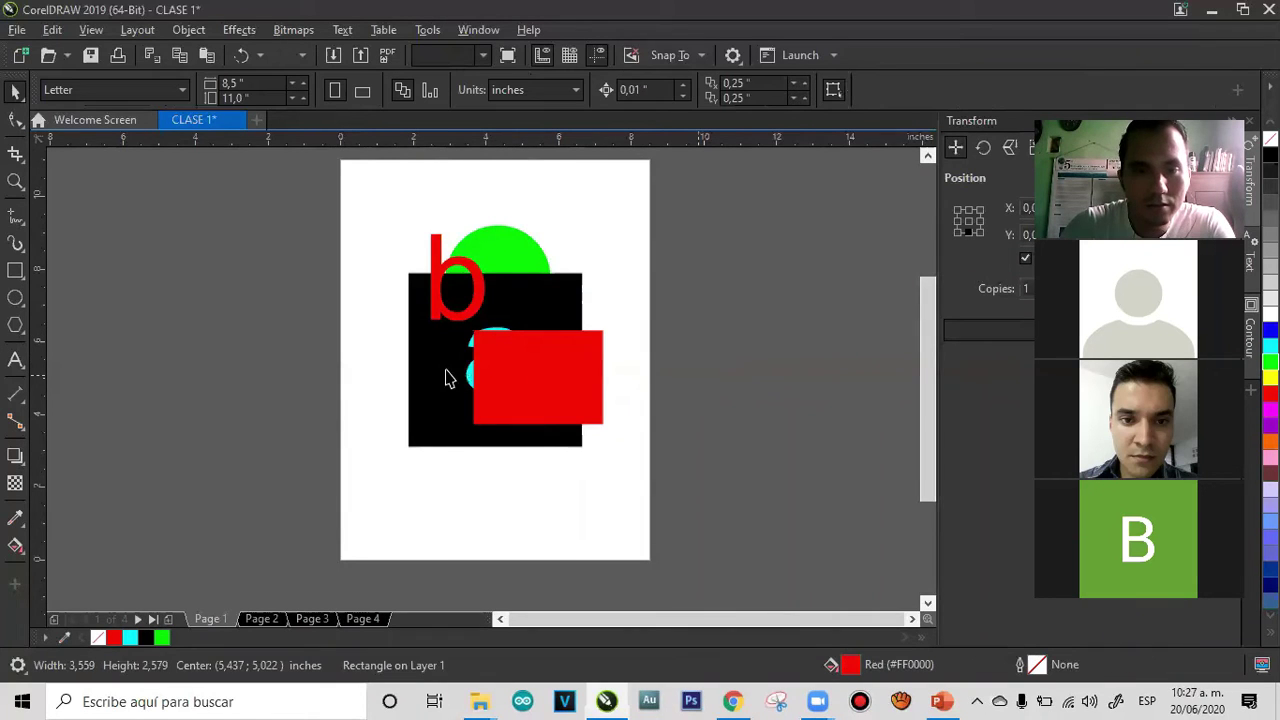
click(495, 333)
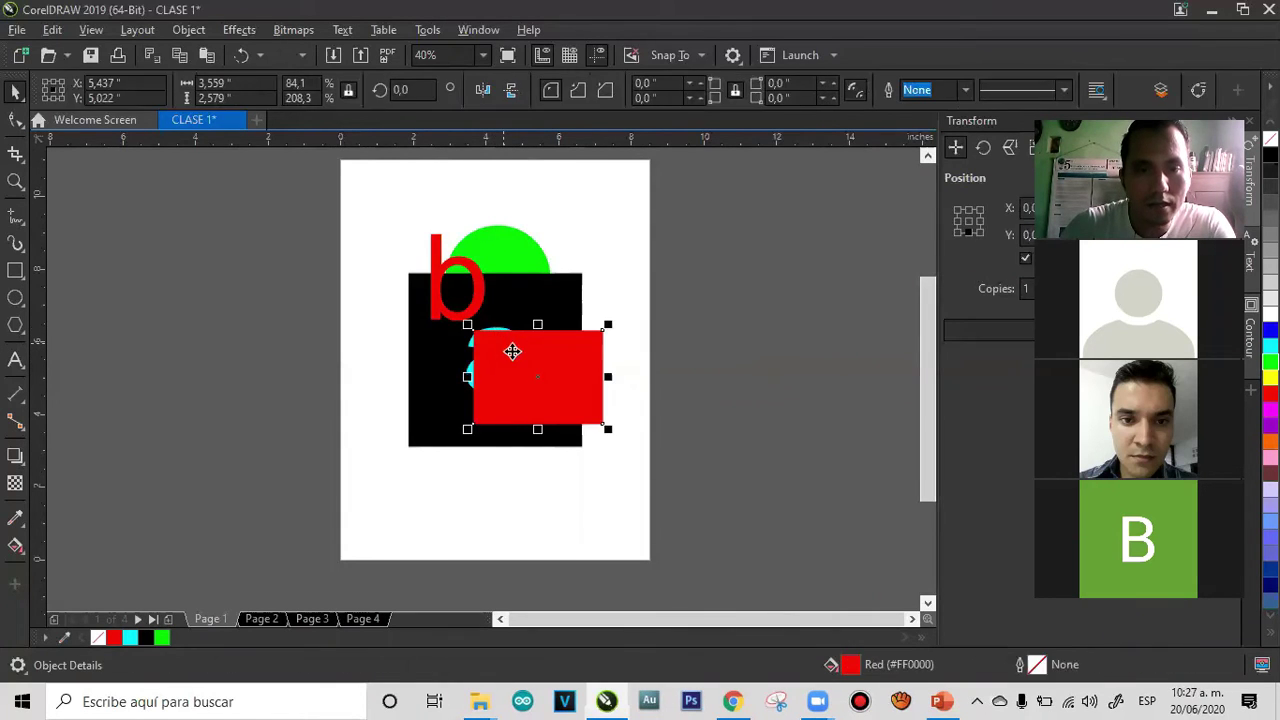
click(702, 345)
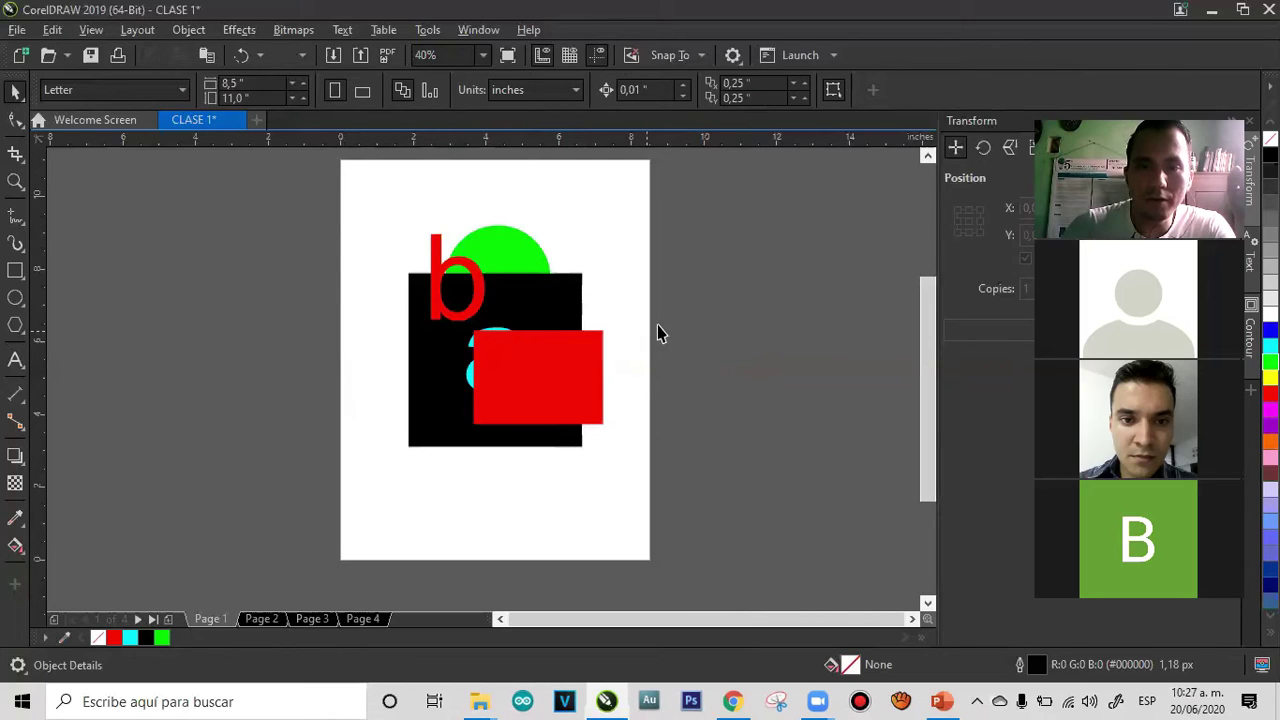
drag(616, 354, 648, 367)
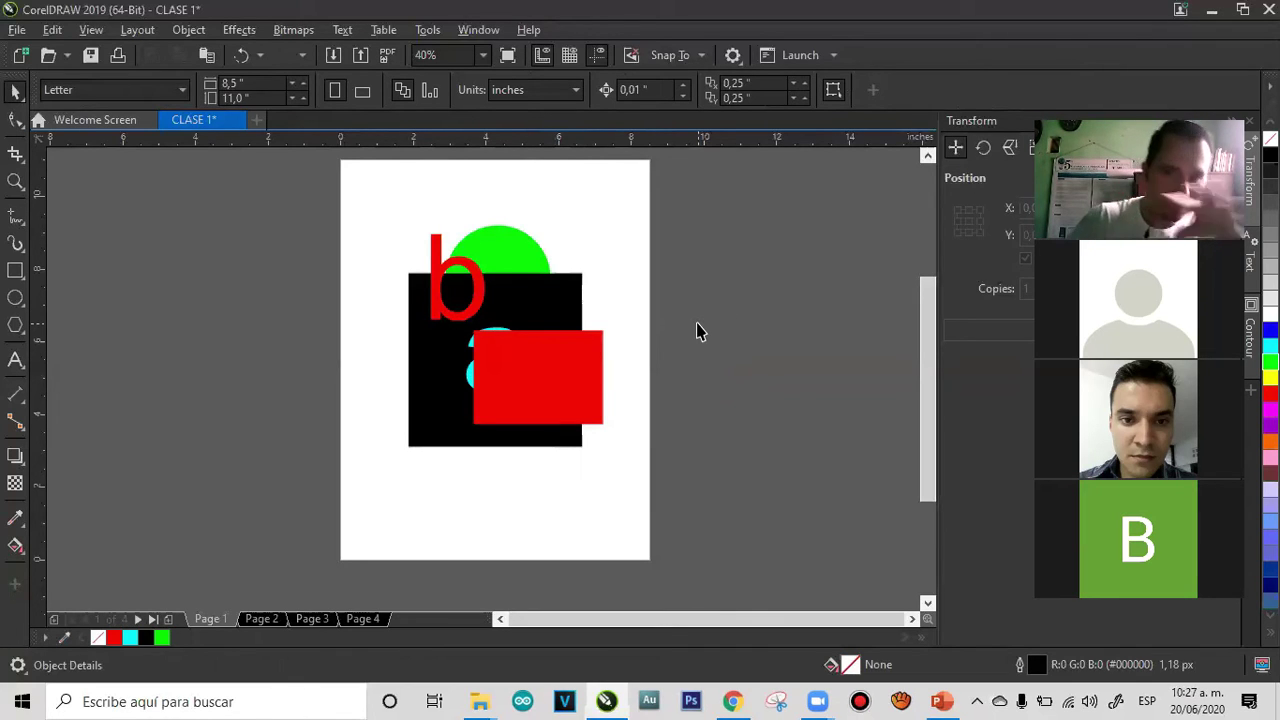
Marquee-select the covered letter "a", try moving it out from behind the red rectangle, and undo the move
drag(697, 324, 452, 422)
drag(494, 357, 547, 284)
drag(630, 266, 641, 263)
key(ctrl+z)
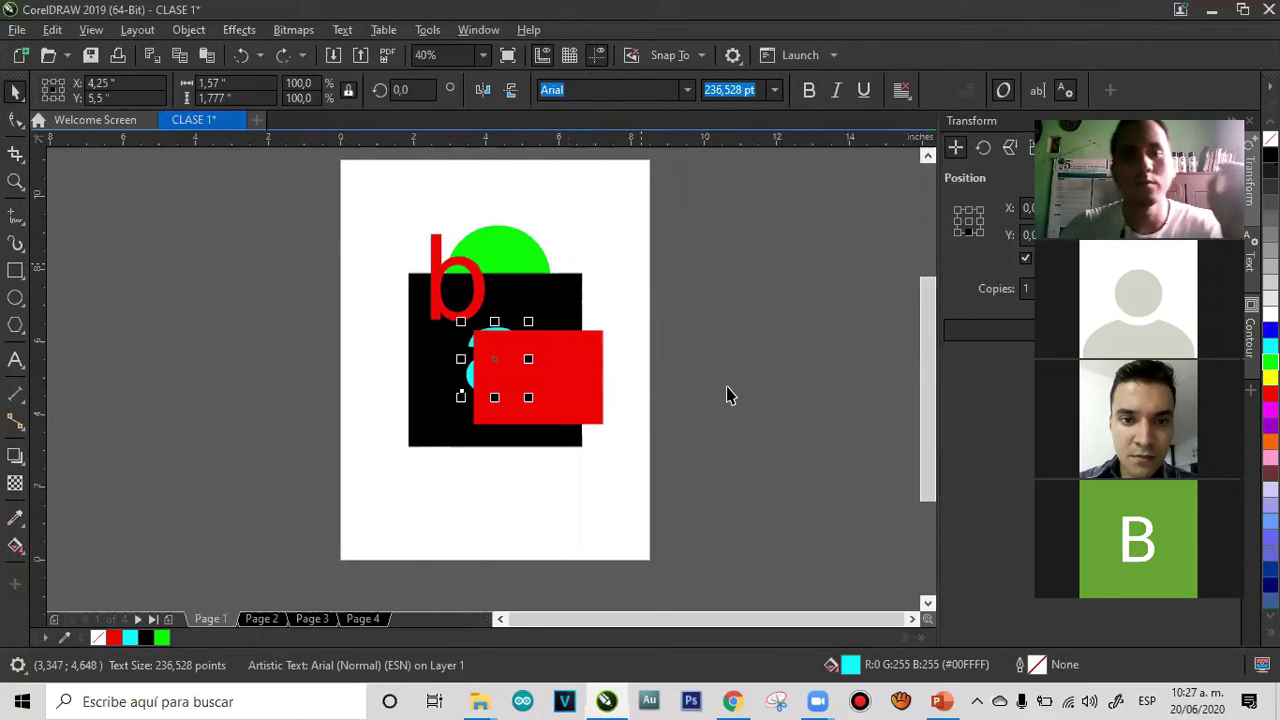
click(727, 394)
Move the green circle straight down behind the black square, to a center of about Y 6.517 inches
click(528, 238)
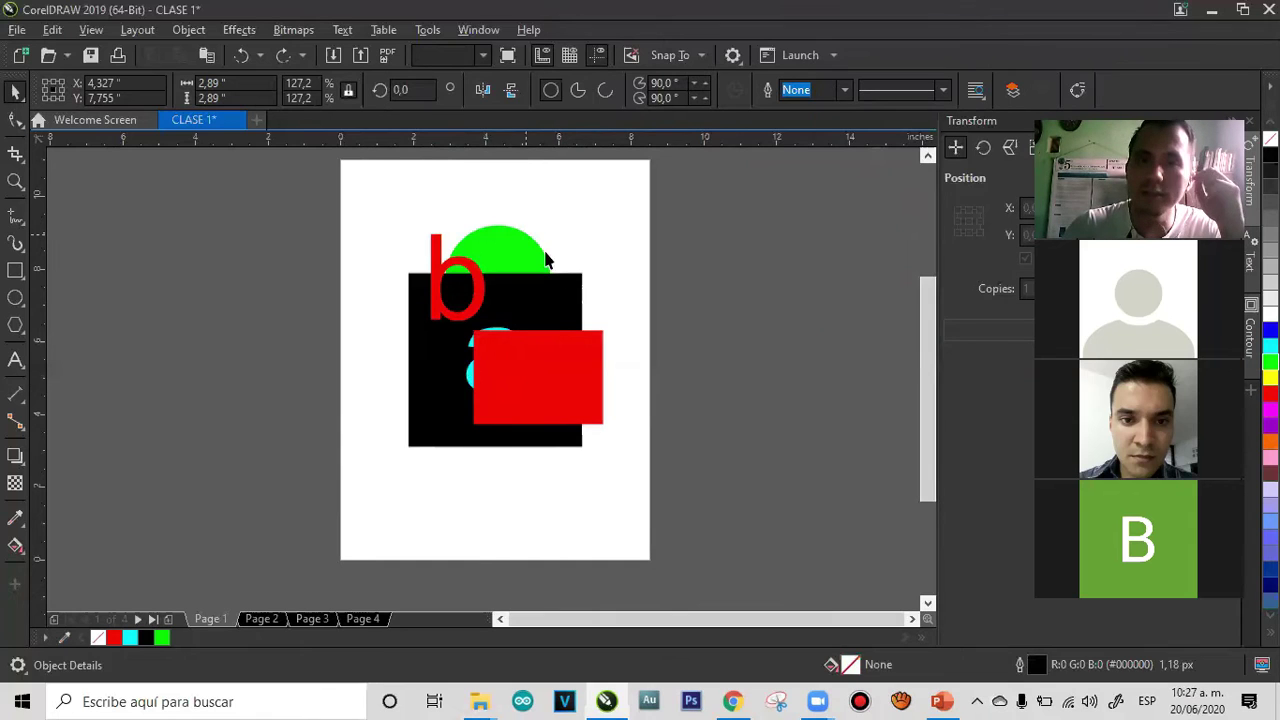
click(767, 316)
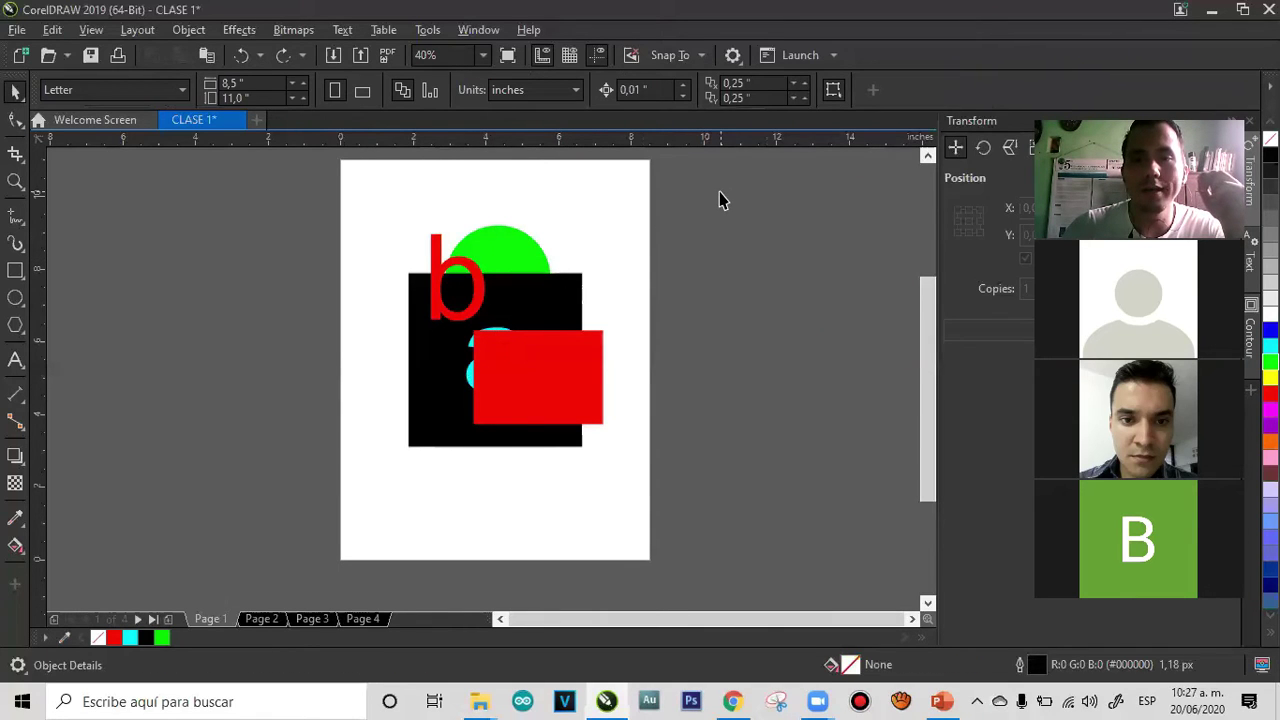
drag(518, 246, 512, 287)
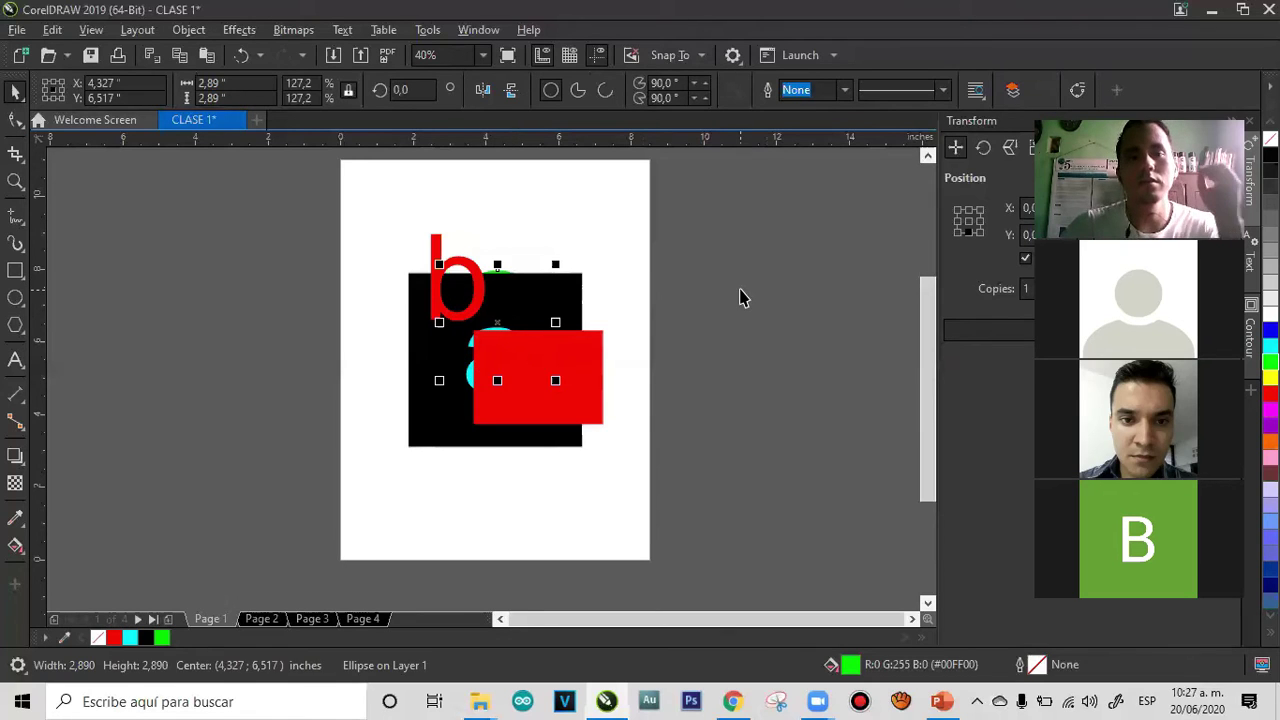
click(740, 294)
Try selecting the objects hidden behind the black square and red rectangle, marquee-selecting the circle and the letter "a" together
click(534, 291)
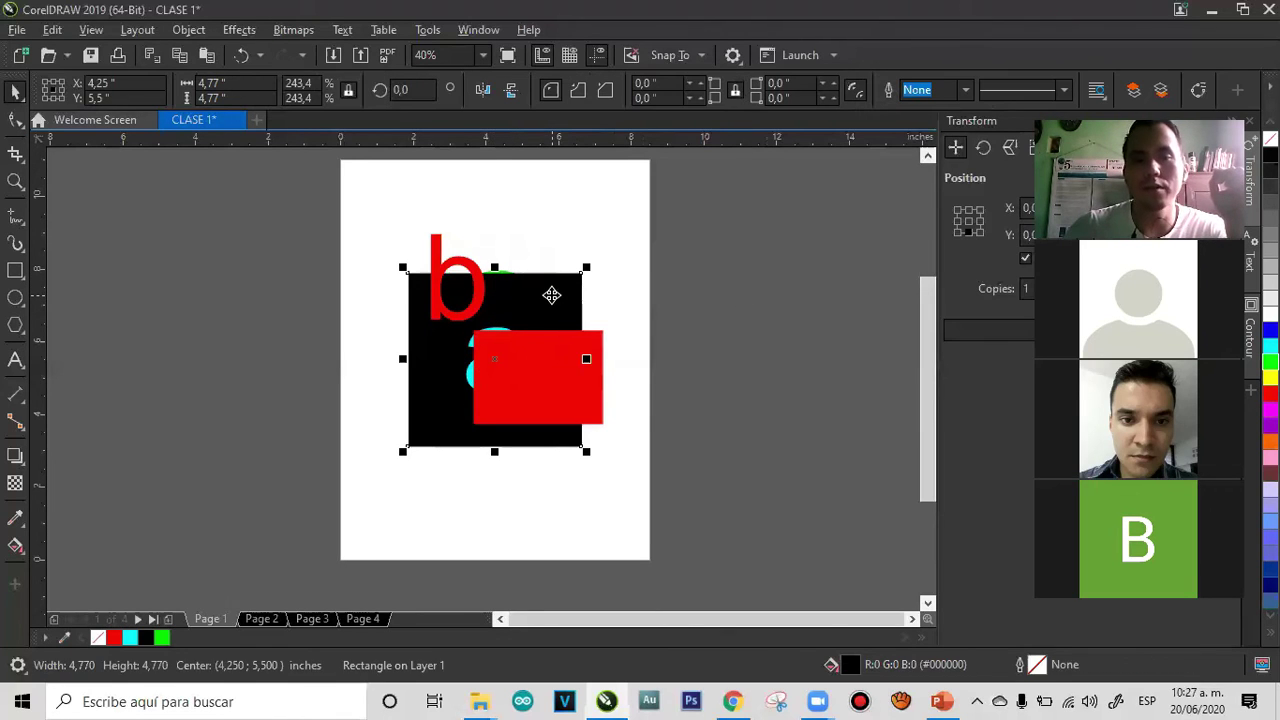
click(682, 293)
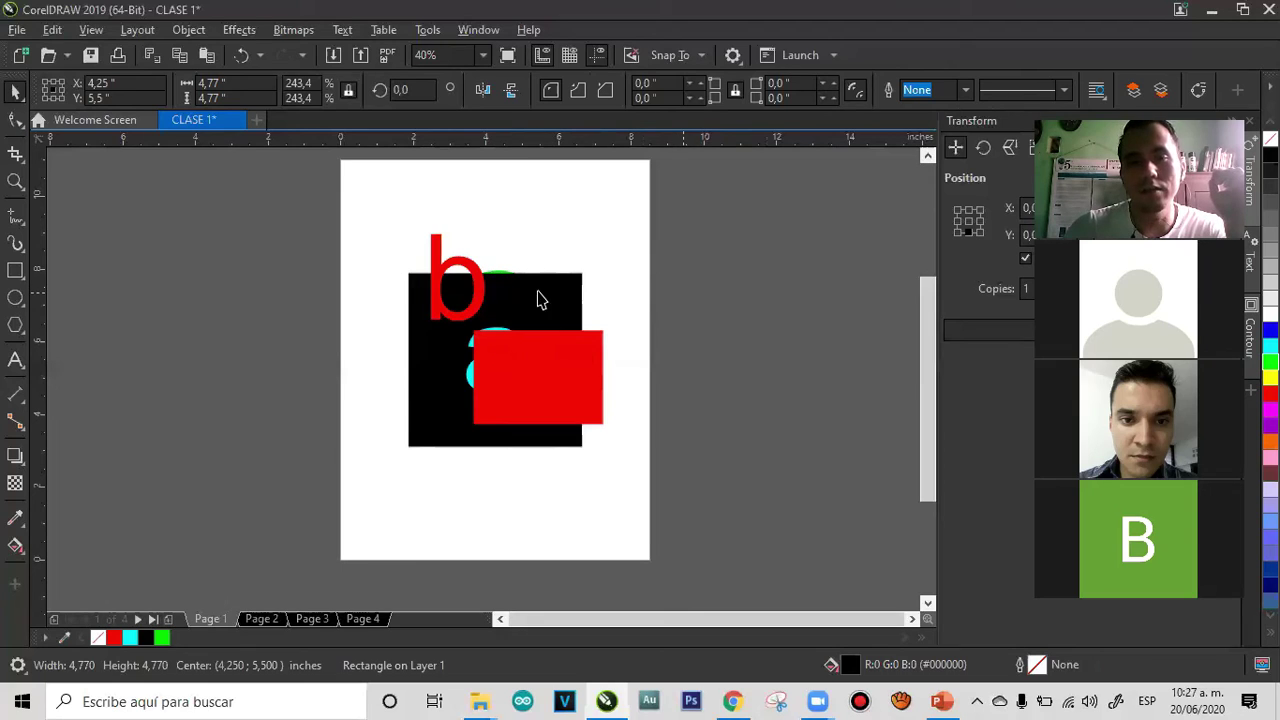
click(505, 281)
click(722, 350)
click(702, 310)
drag(745, 239, 468, 402)
drag(453, 398, 532, 438)
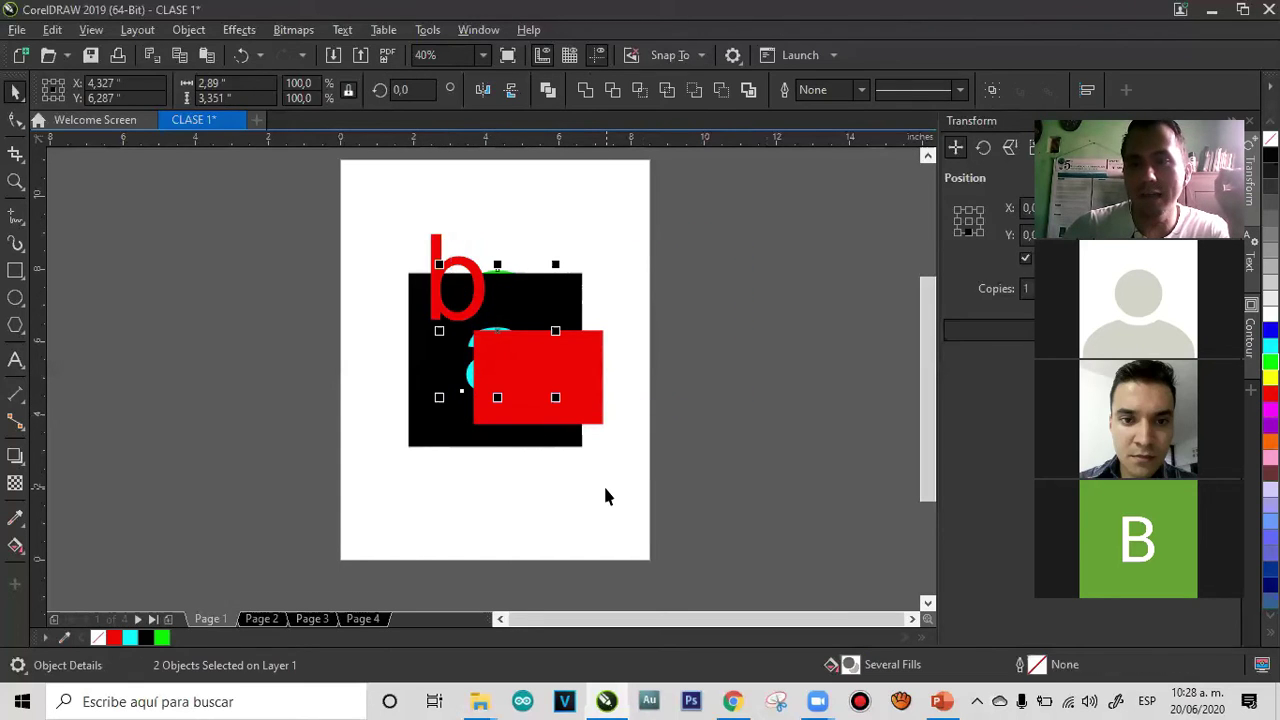
click(706, 304)
Select only the hidden green circle, try moving it out above the black square, and undo the move
drag(540, 157, 465, 375)
drag(577, 160, 455, 375)
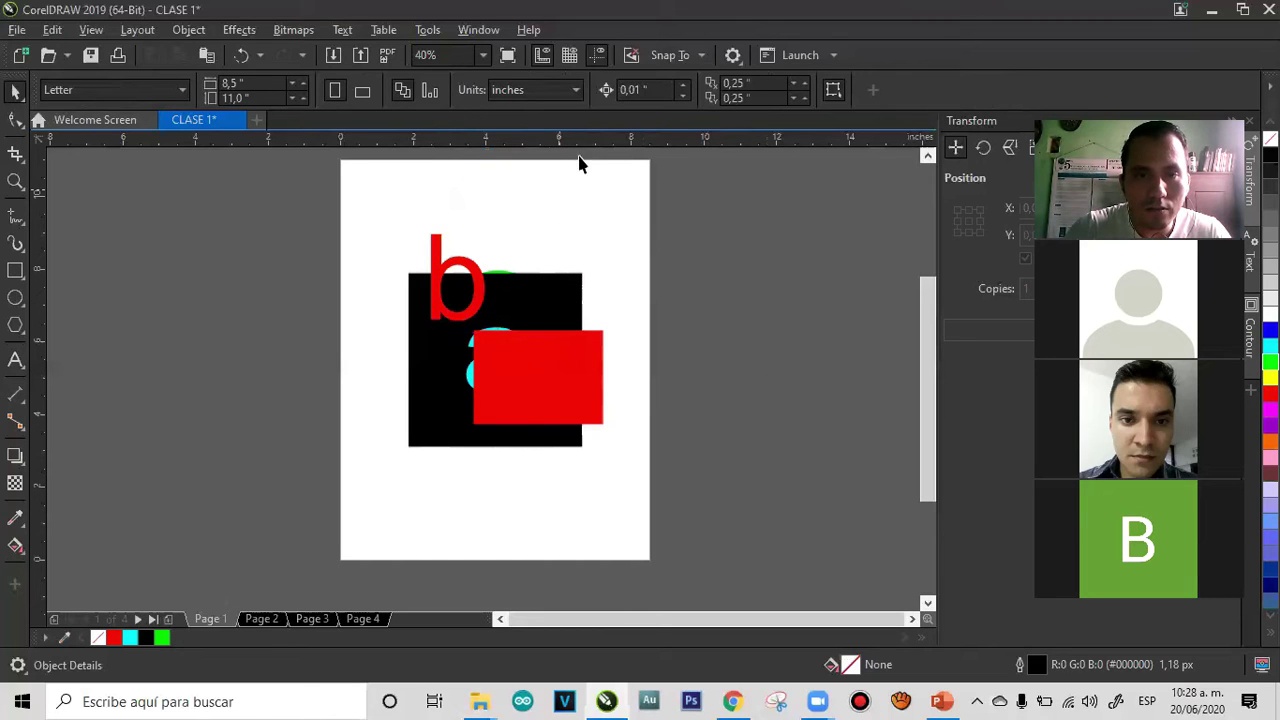
drag(588, 152, 431, 393)
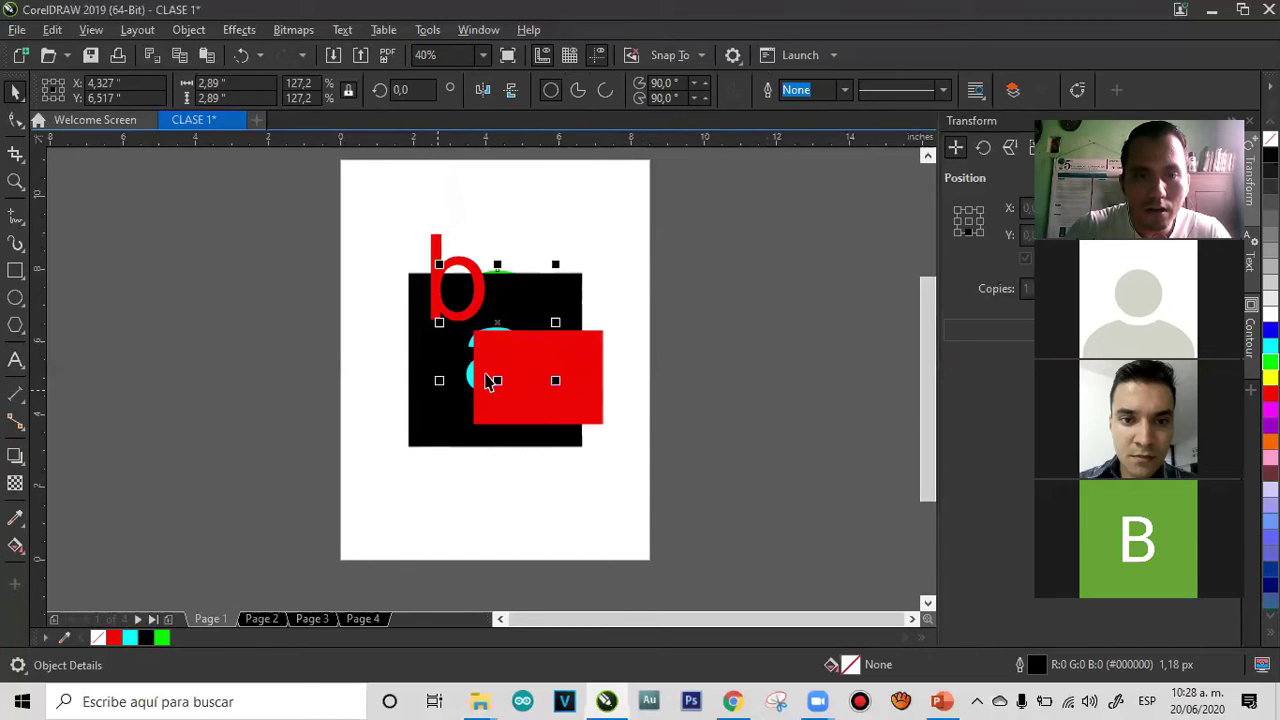
drag(498, 322, 550, 233)
click(727, 346)
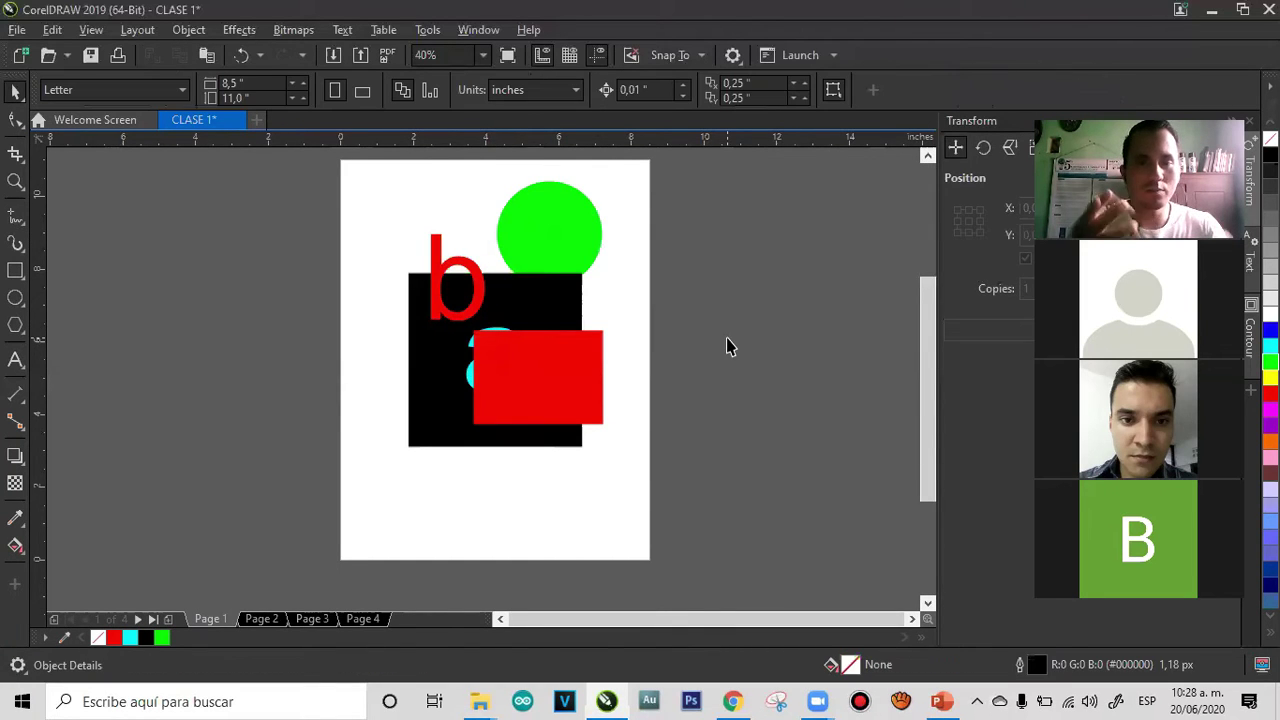
key(ctrl+z)
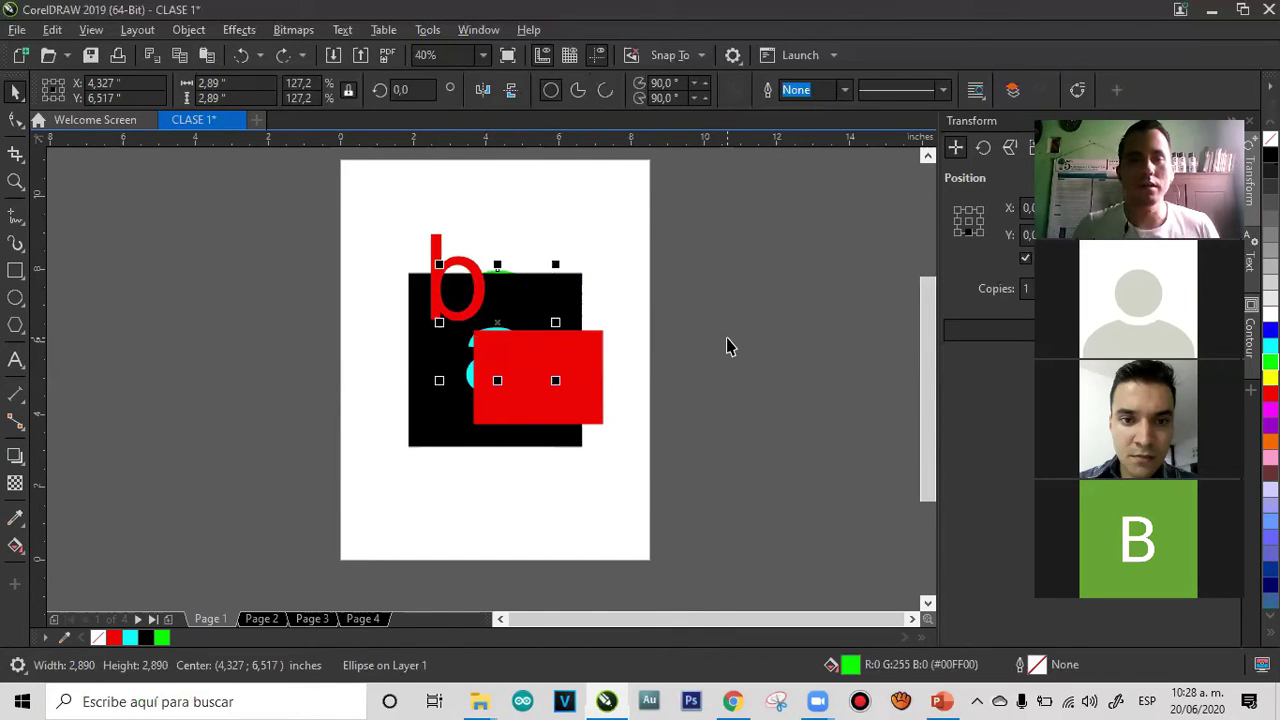
Shrink the red rectangle to about 1.6 by 1.16 inches and center it on the page over the letter "a"
click(600, 338)
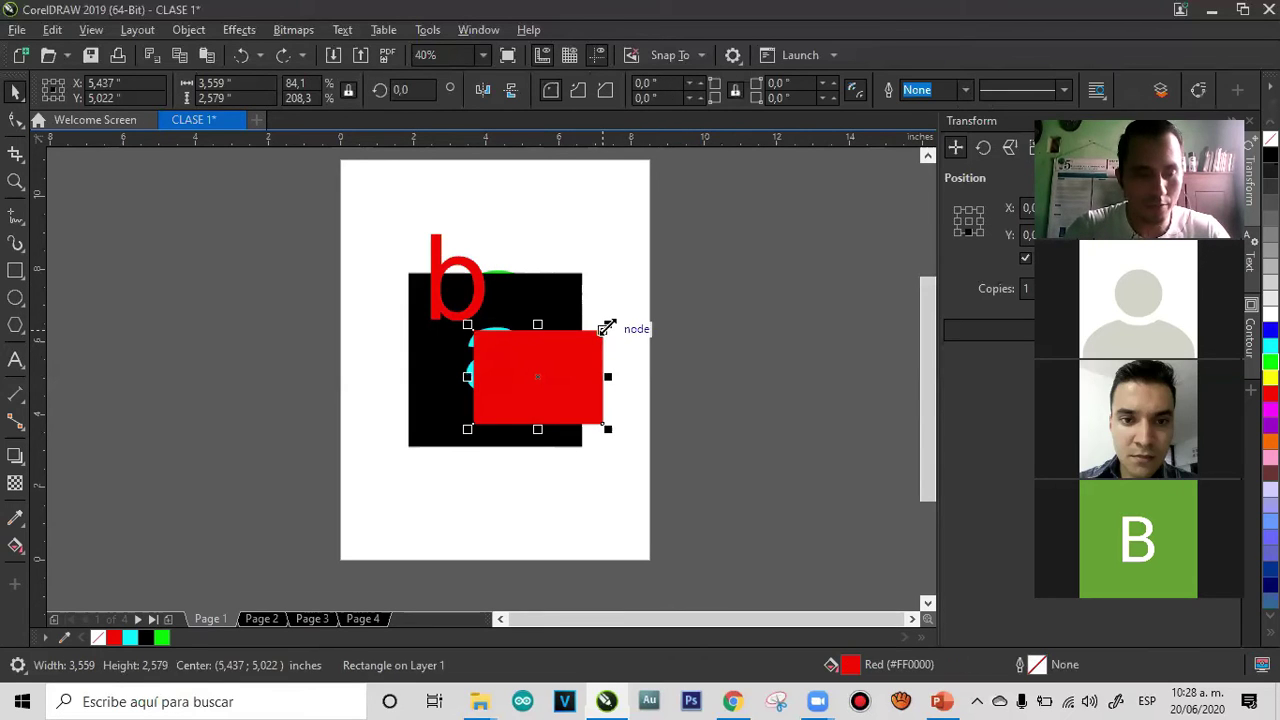
drag(601, 337, 545, 337)
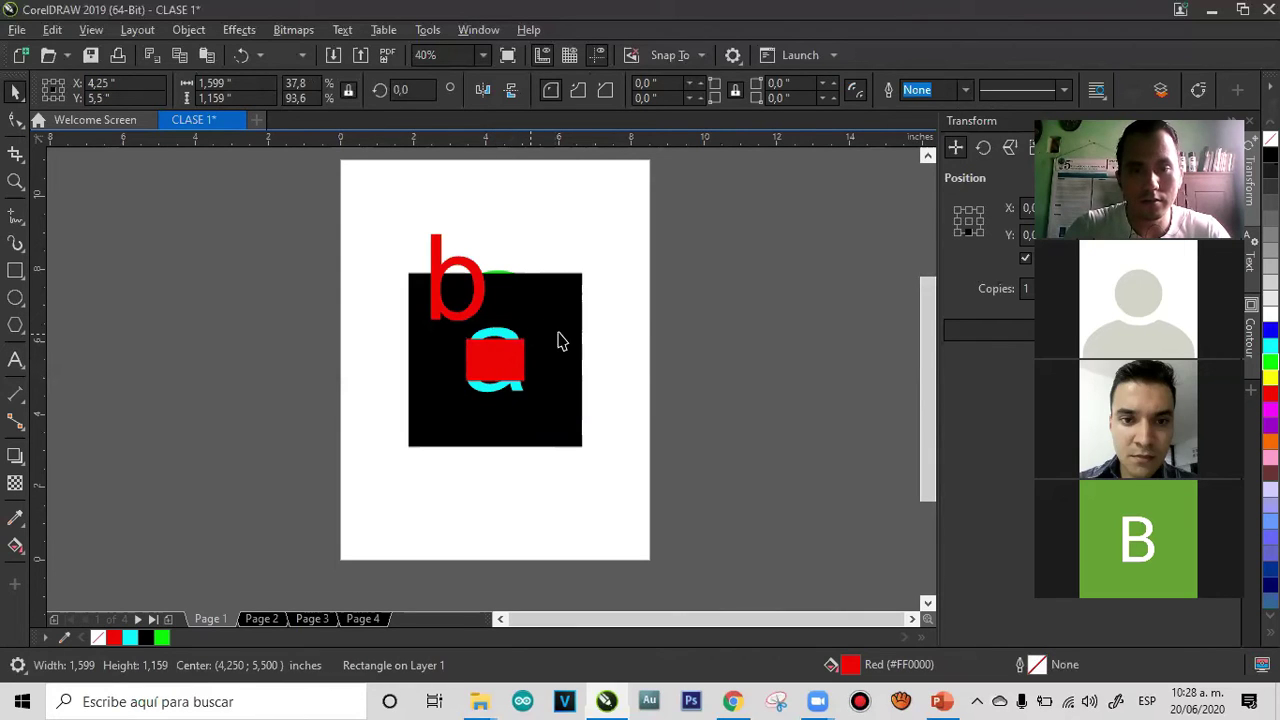
click(625, 333)
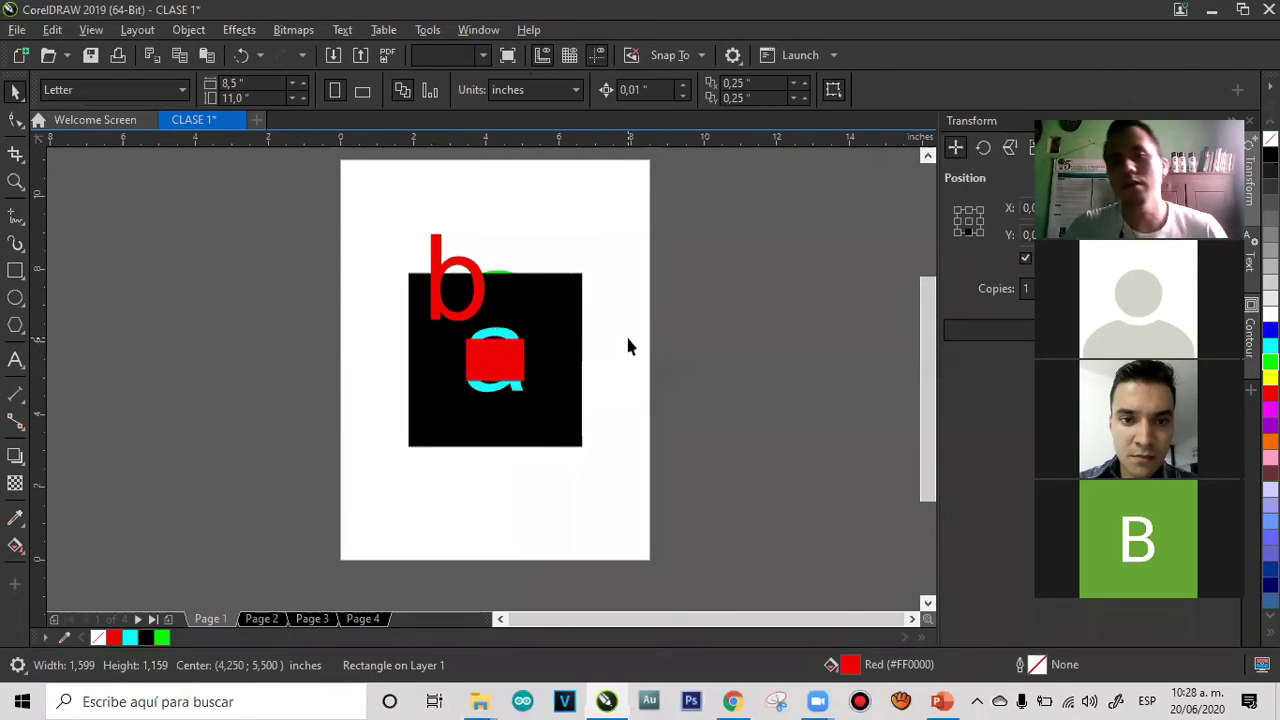
Try moving the letter "a" and the small red rectangle away from each other, undoing each move
click(516, 337)
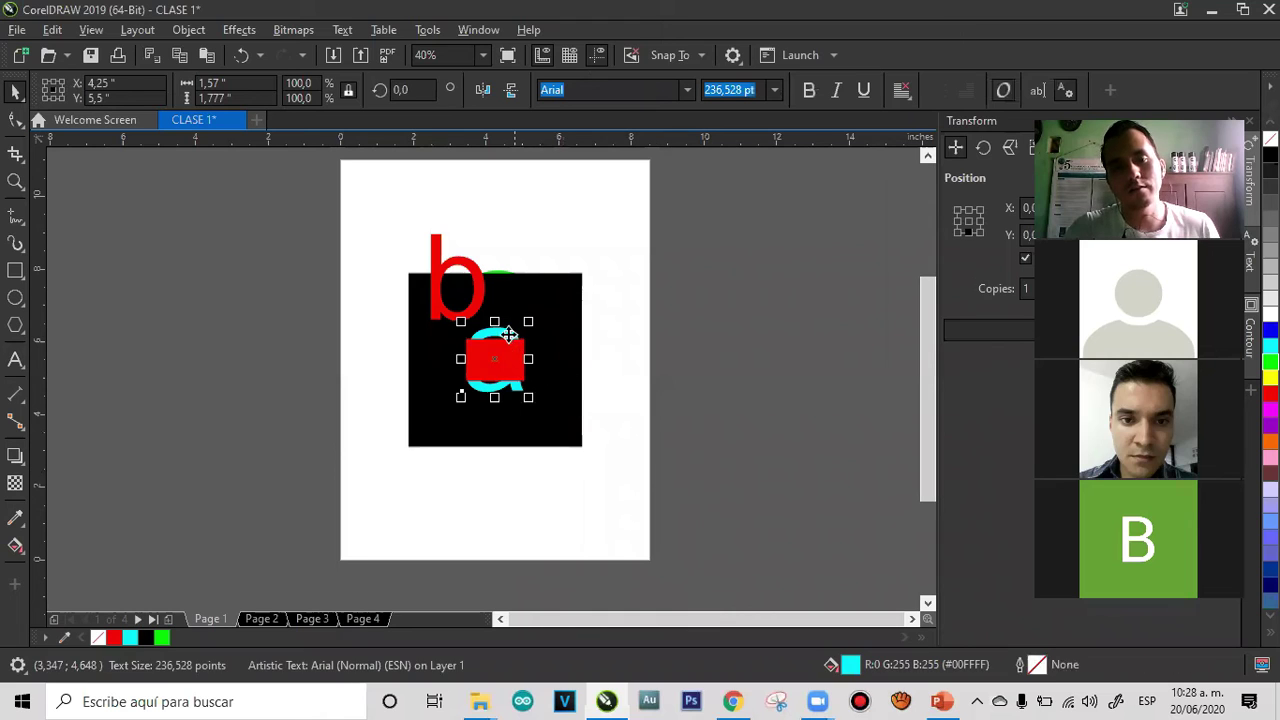
drag(507, 333, 595, 395)
key(ctrl+z)
click(623, 338)
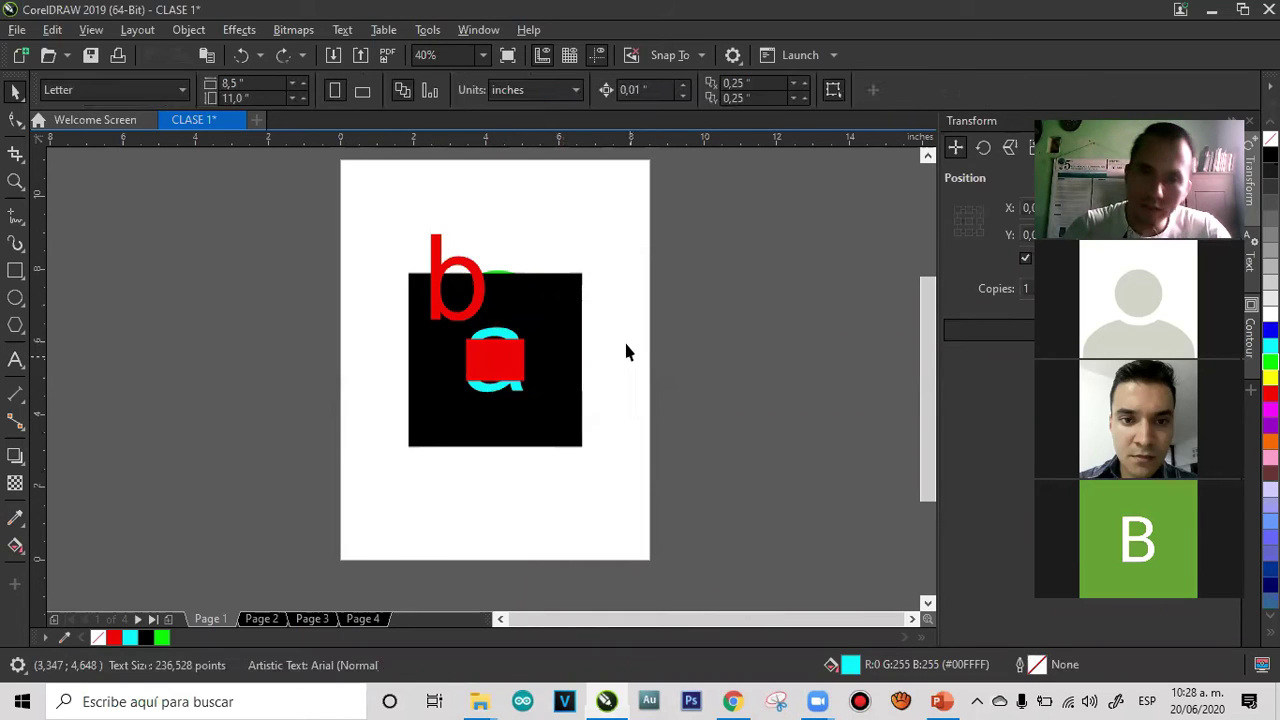
drag(656, 325, 625, 246)
click(749, 214)
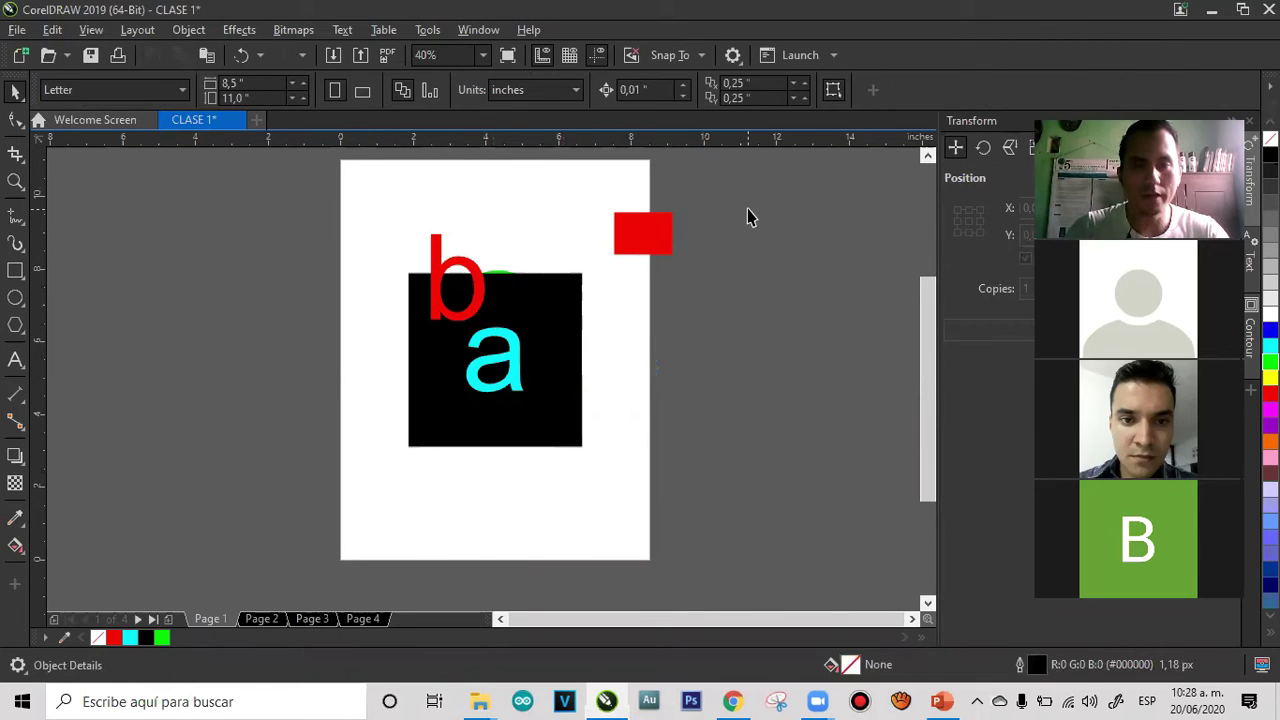
key(ctrl+z)
Select all objects on page 1 at once, delete them, and undo the deletion
key(ctrl+a)
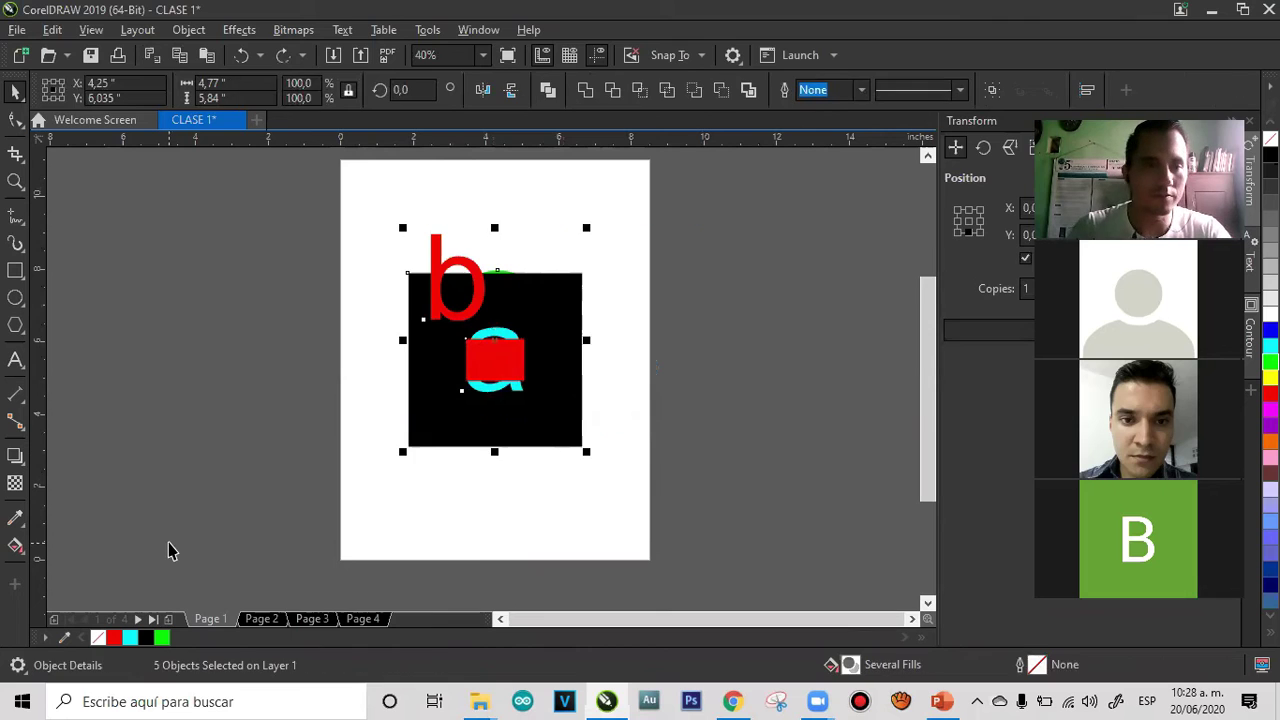
key(Delete)
key(ctrl+z)
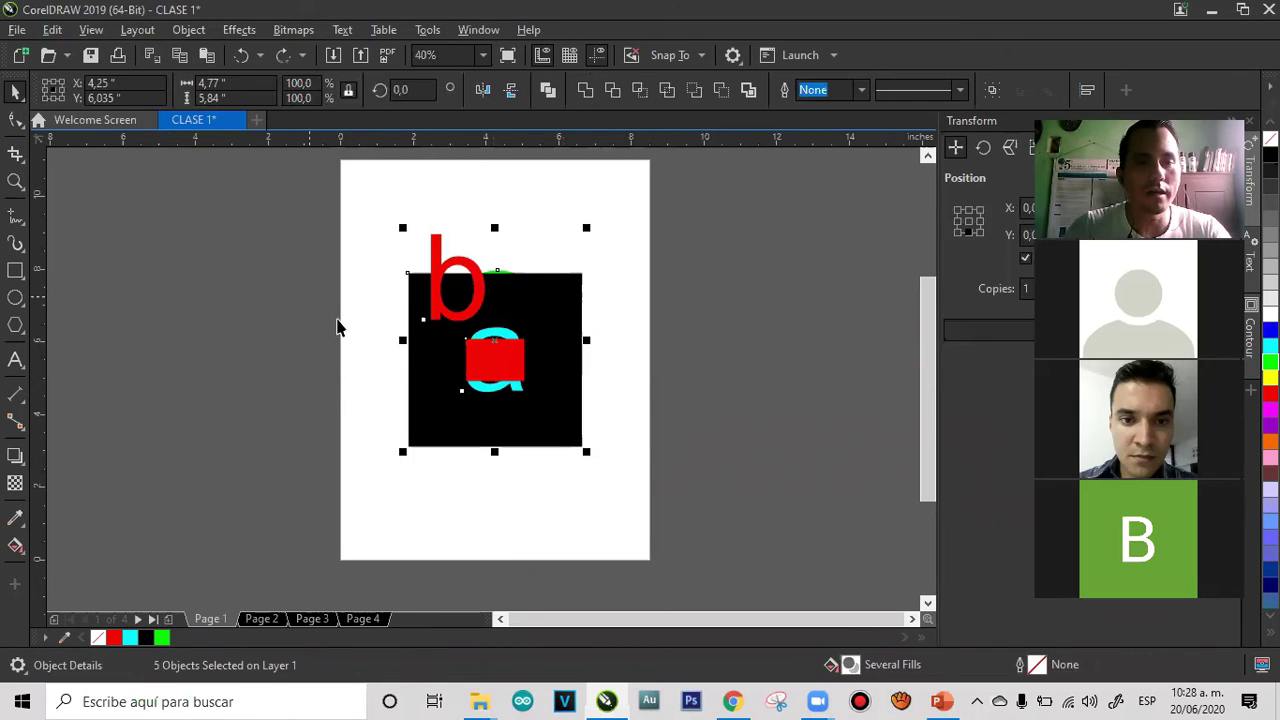
Marquee-select the letters and shapes on page 1 and delete them to leave the page empty
click(607, 323)
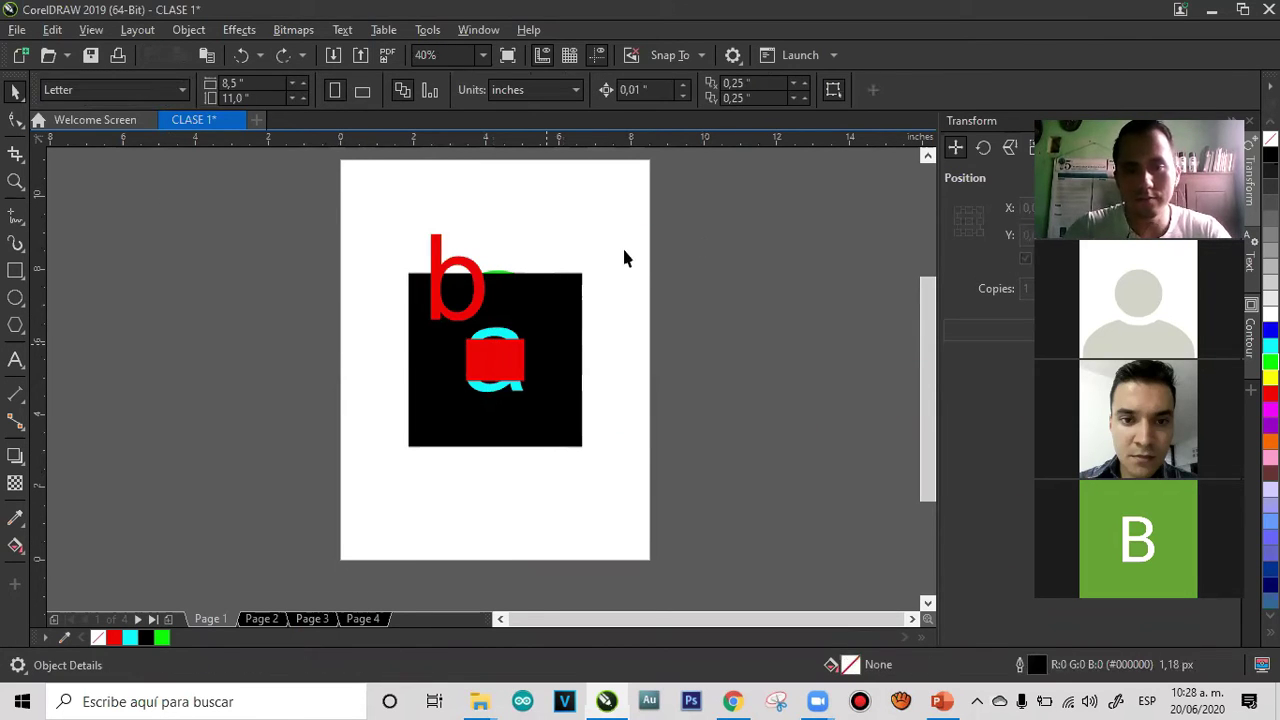
drag(725, 237, 337, 486)
key(Delete)
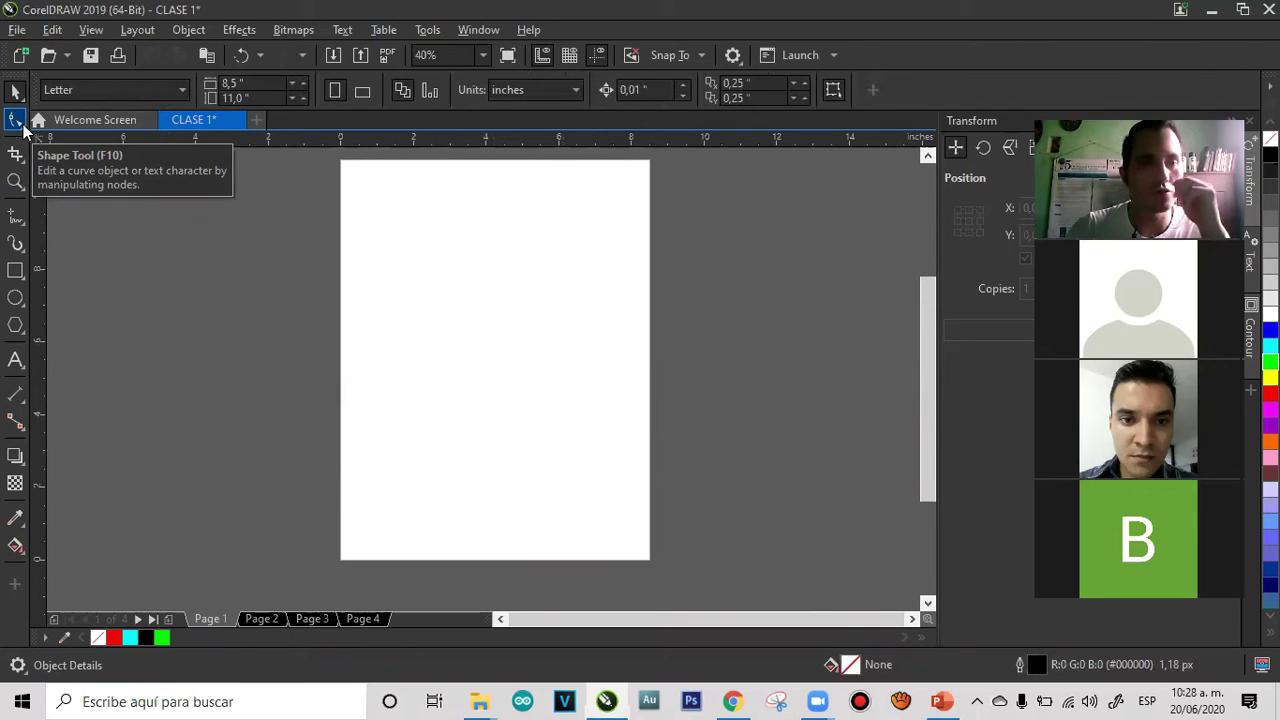
Draw a closed, boot-like curve with five nodes using the Bézier tool, about 6.1 by 6.2 inches
click(15, 215)
click(16, 299)
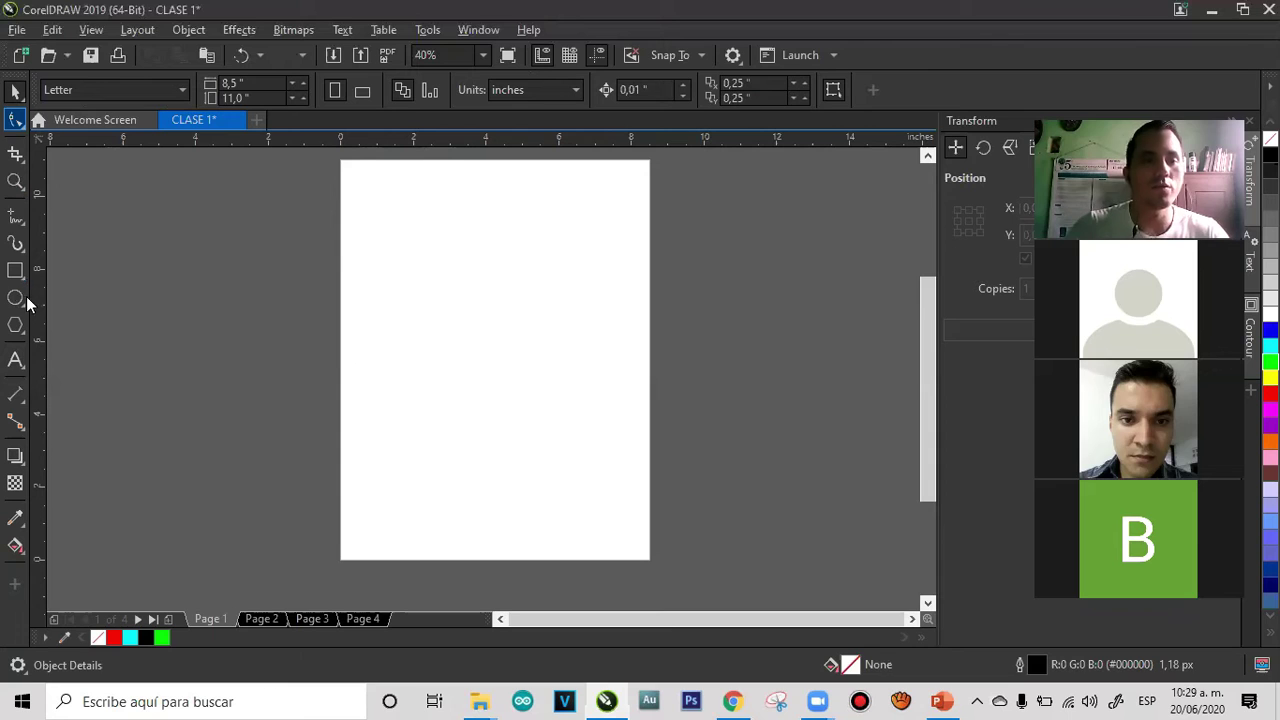
click(18, 244)
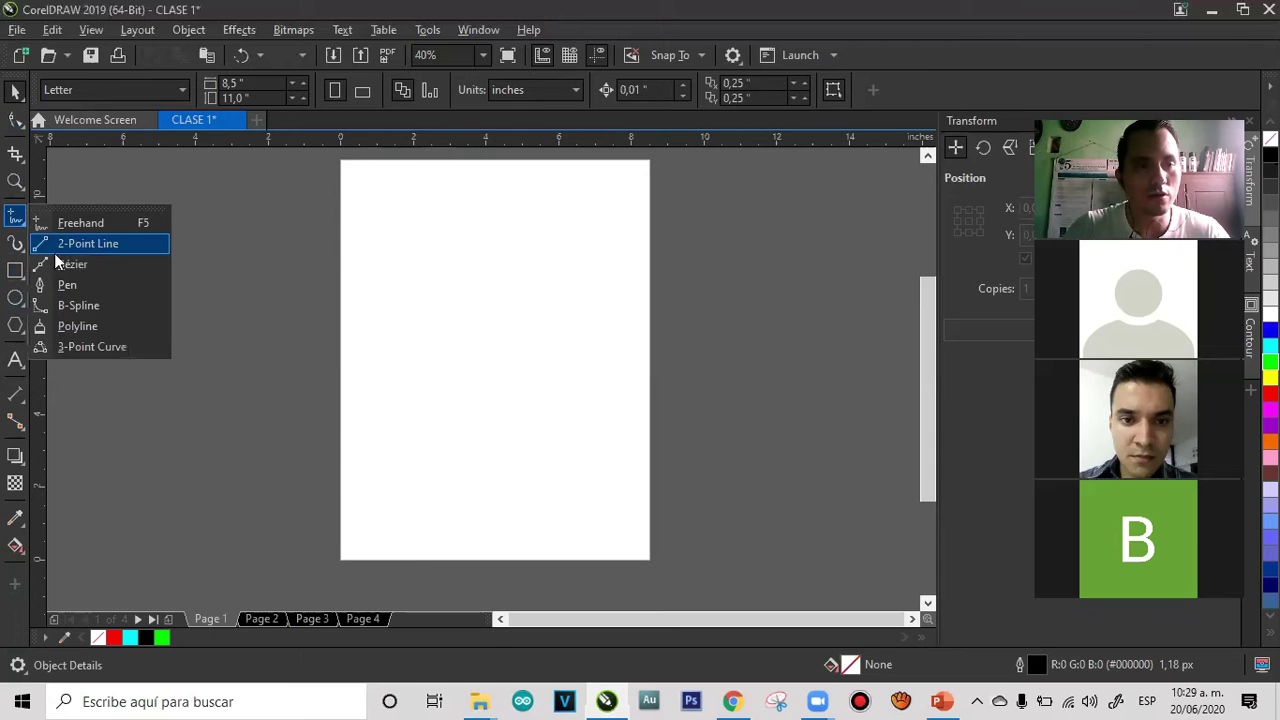
click(70, 263)
click(391, 349)
mouse_move(406, 283)
mouse_down()
mouse_move(471, 266)
mouse_move(460, 264)
mouse_up()
drag(532, 343, 503, 383)
drag(476, 460, 514, 449)
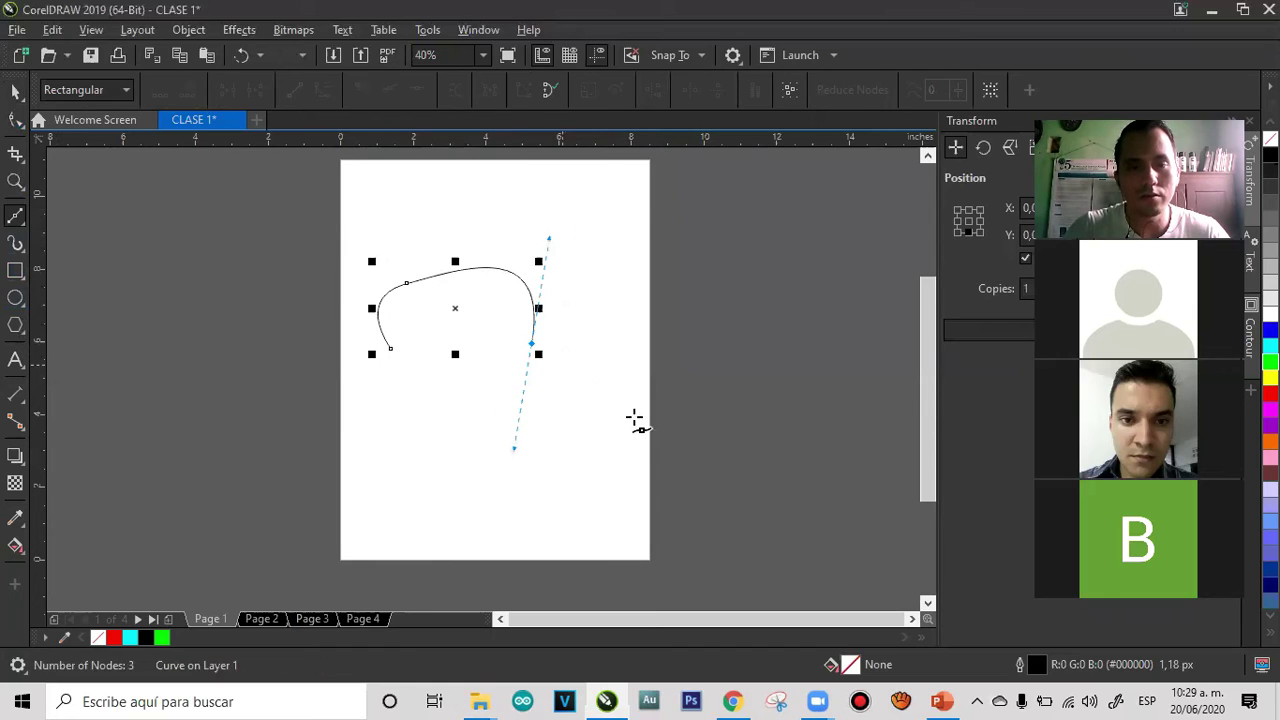
drag(562, 364, 629, 414)
drag(538, 488, 460, 458)
key(ctrl+z)
drag(587, 431, 601, 438)
drag(450, 493, 320, 493)
drag(390, 348, 345, 410)
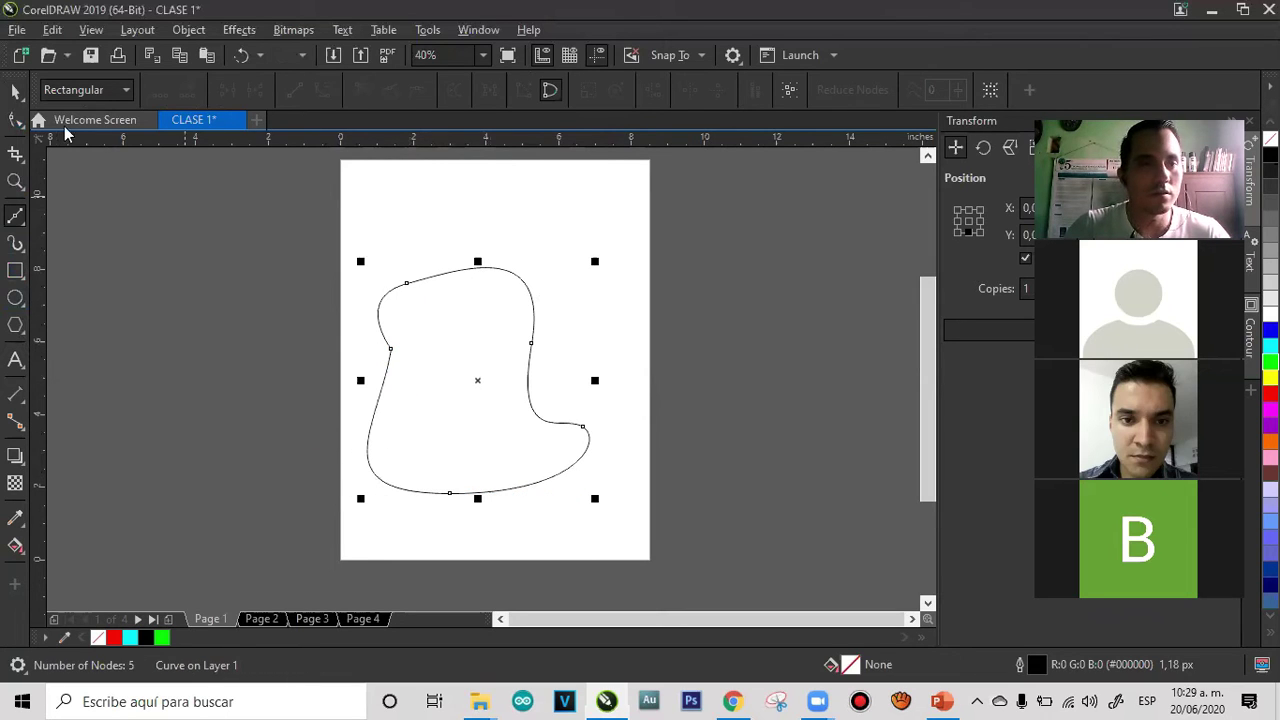
Center the closed curve on the page
click(16, 91)
key(p)
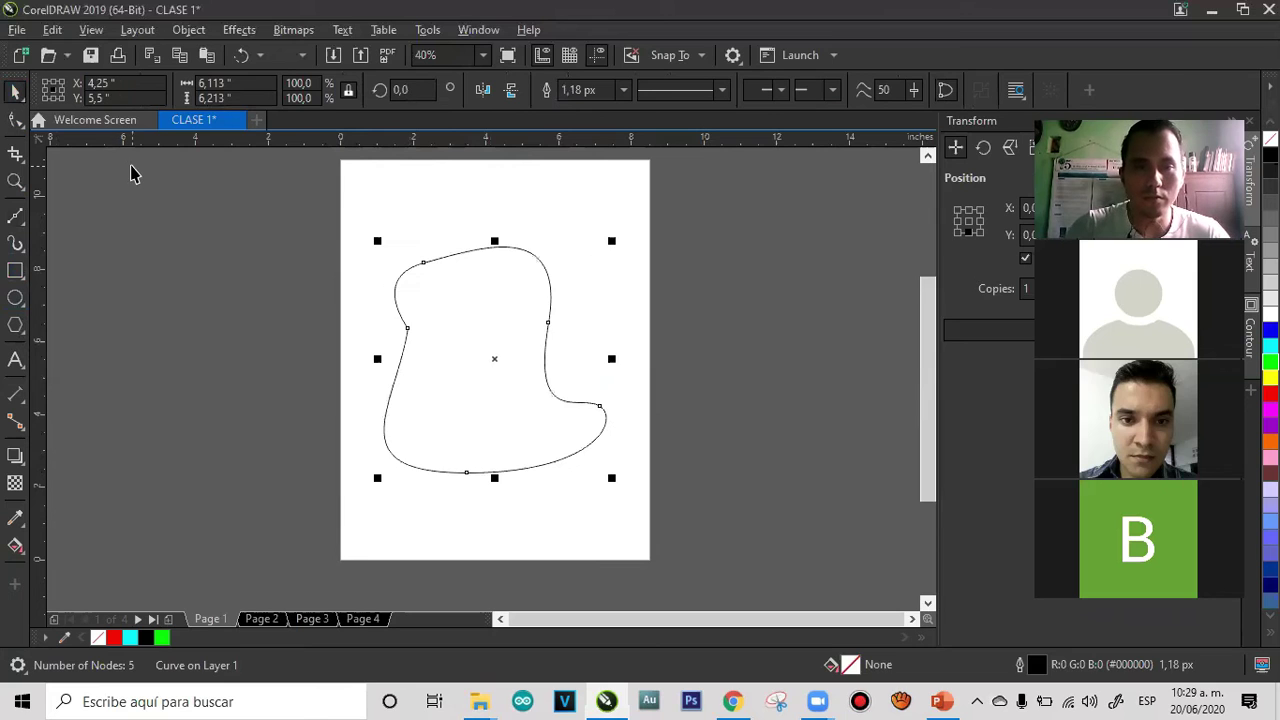
Tilt the control handles of the closed curve's upper-left node to a flatter angle with the Shape tool
key(z)
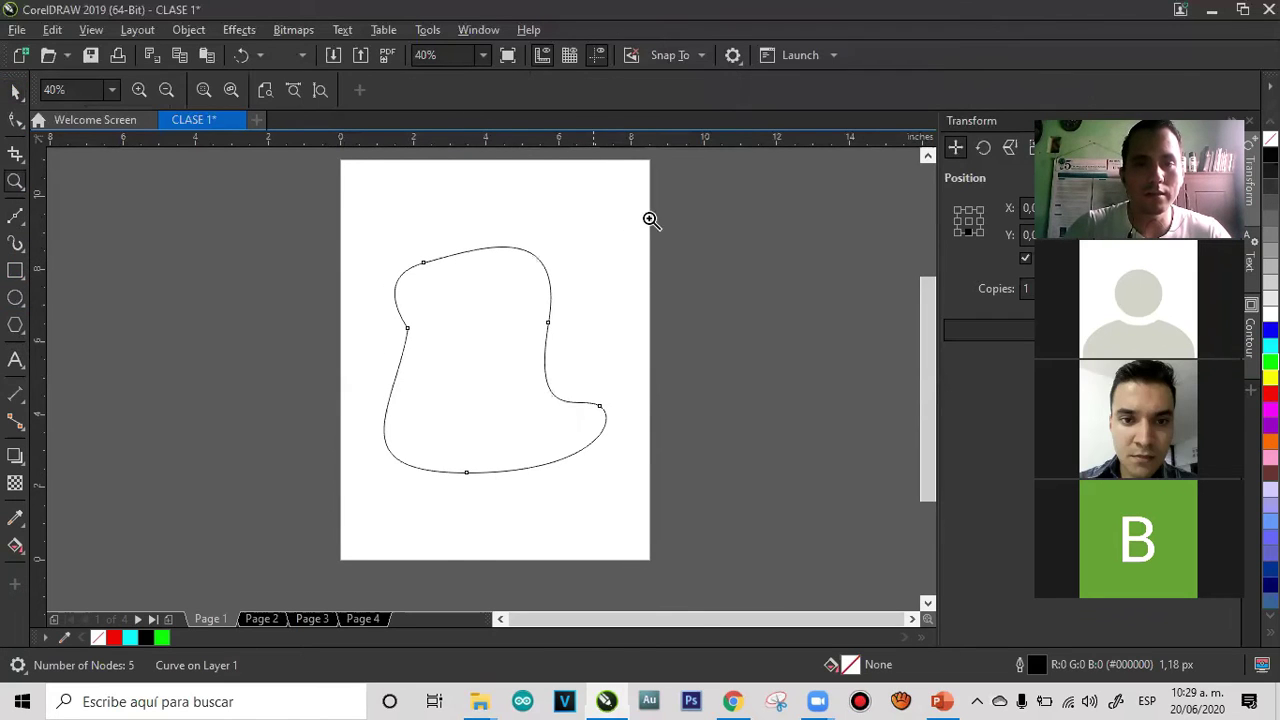
drag(641, 229, 327, 496)
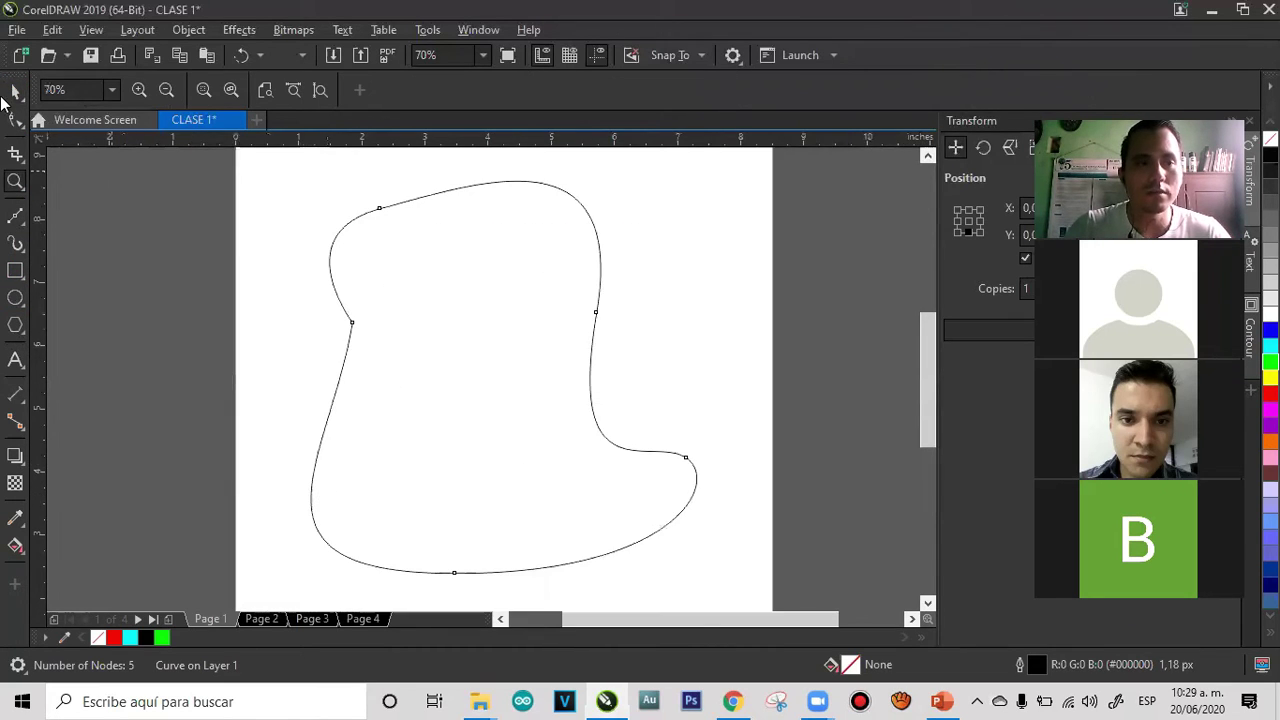
click(16, 91)
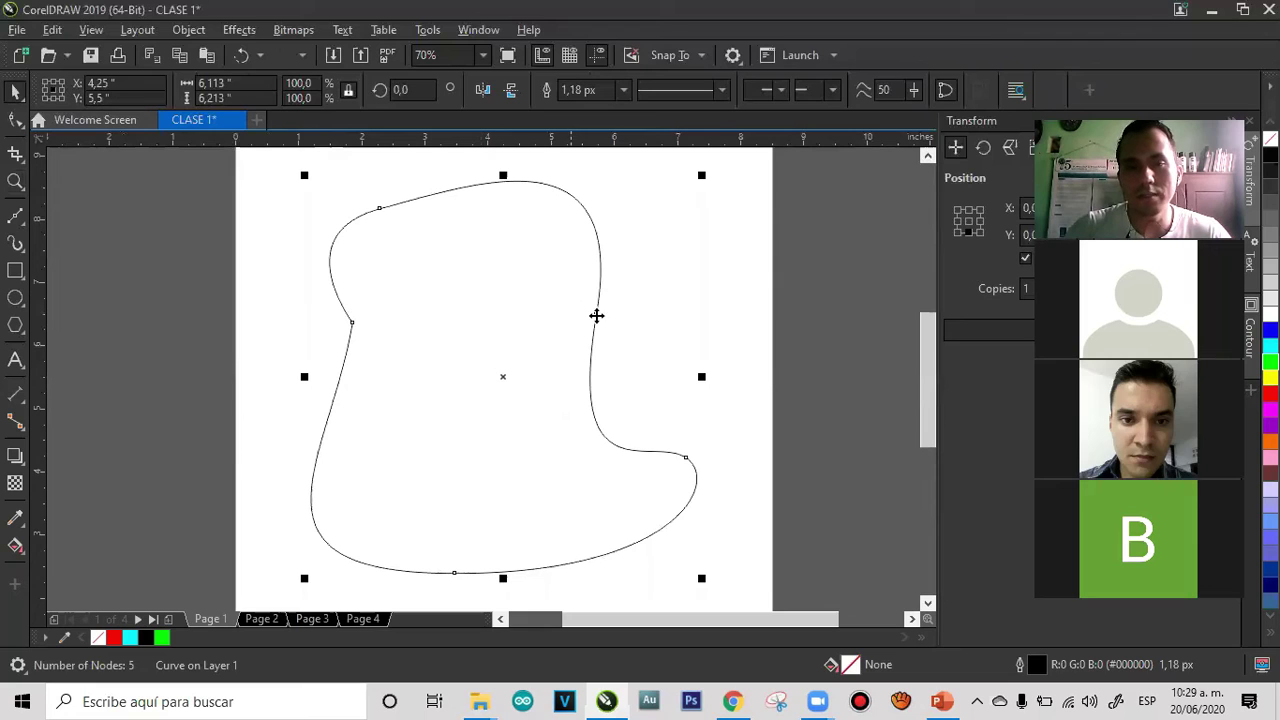
key(z)
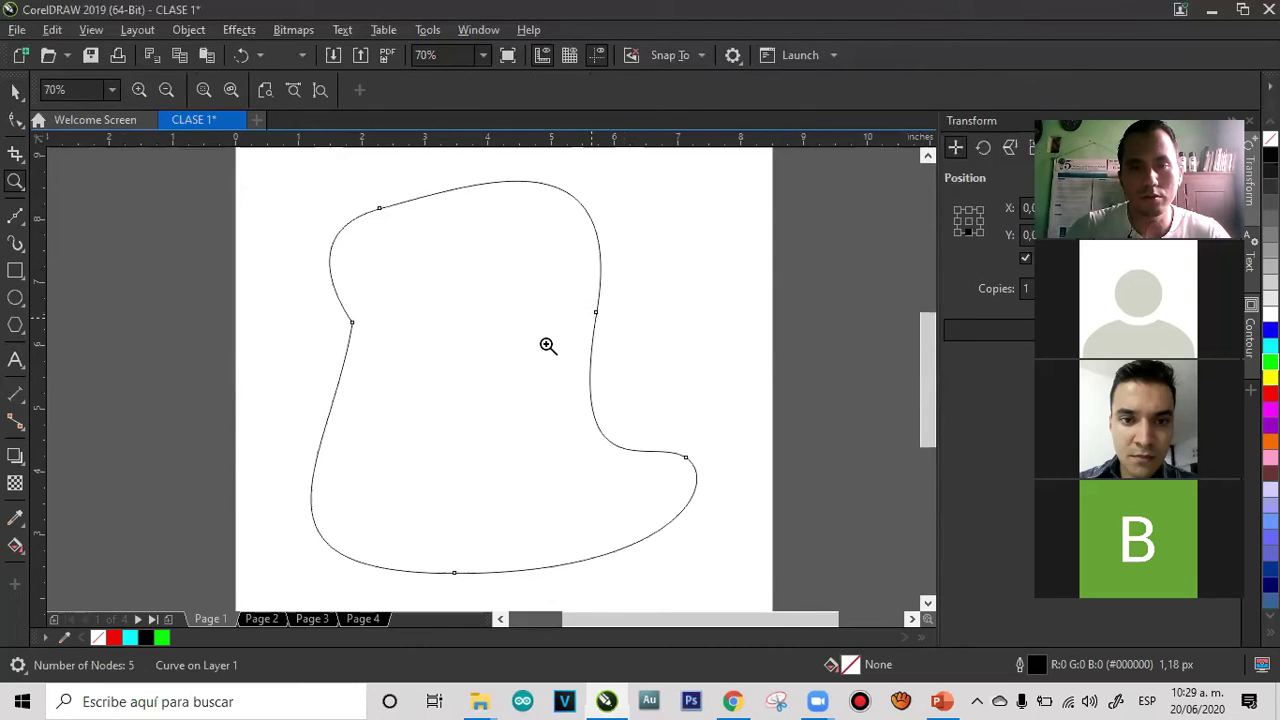
drag(623, 283, 552, 344)
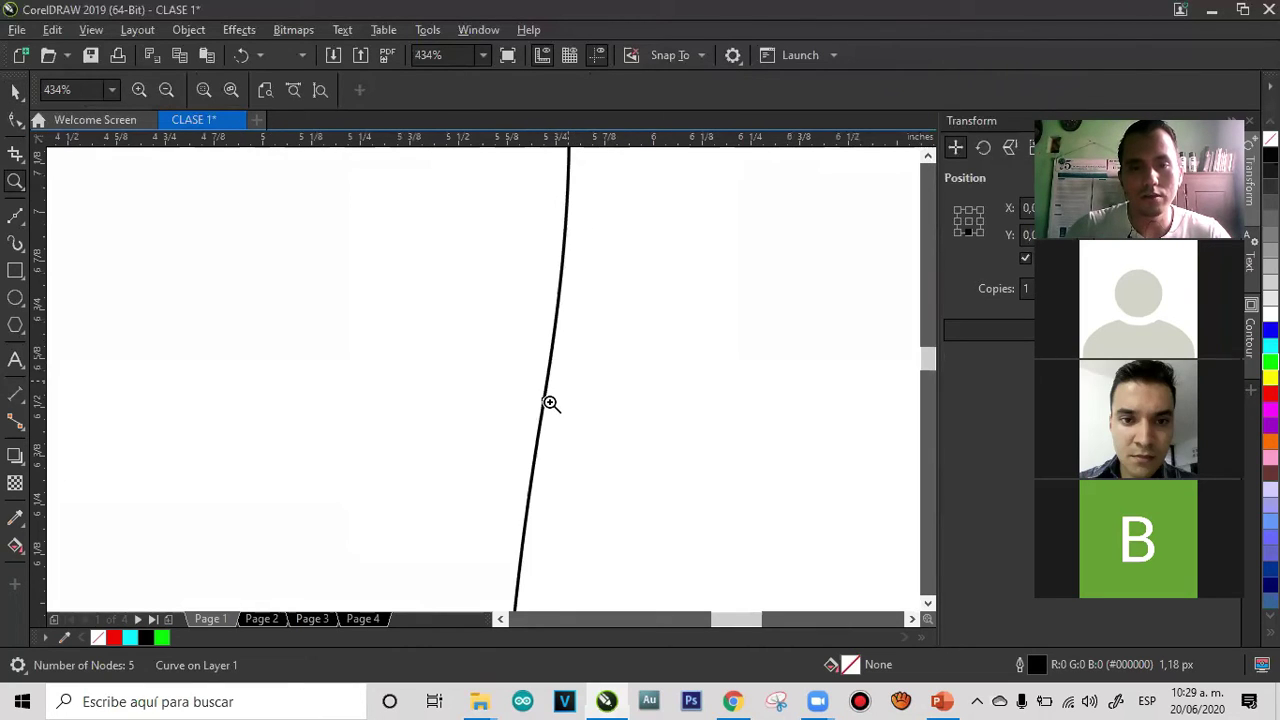
right_click(606, 431)
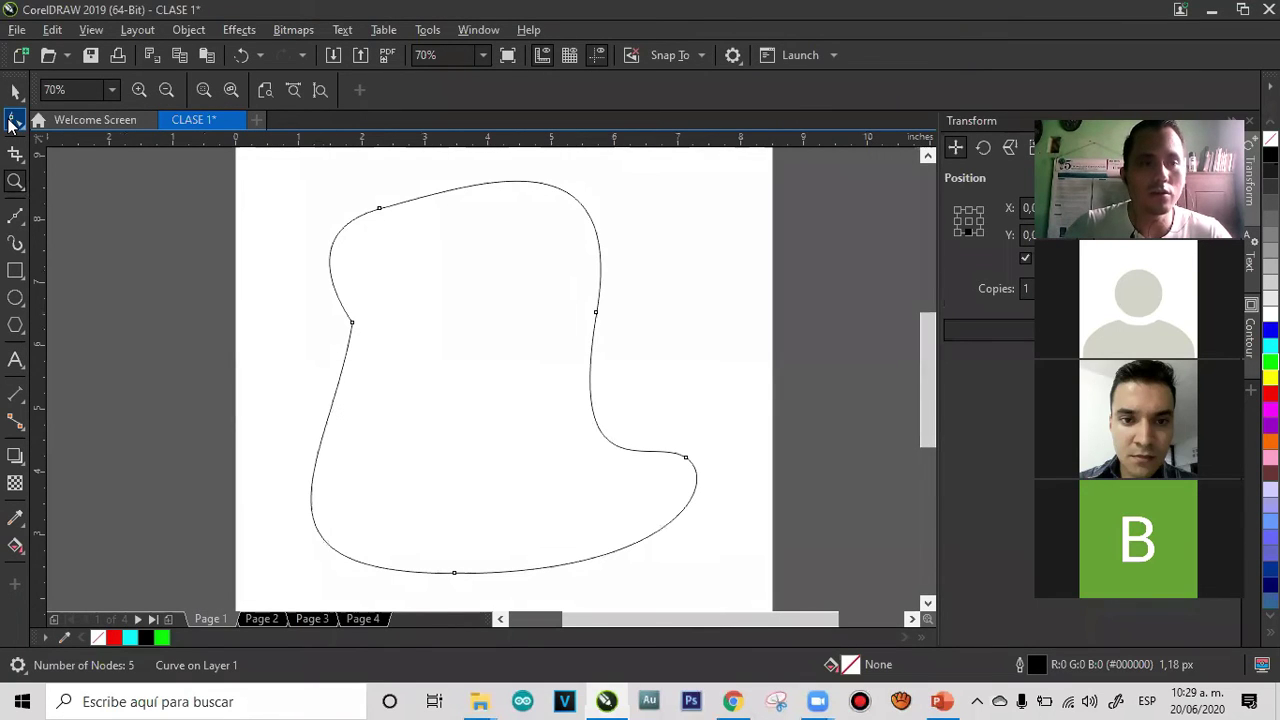
click(10, 122)
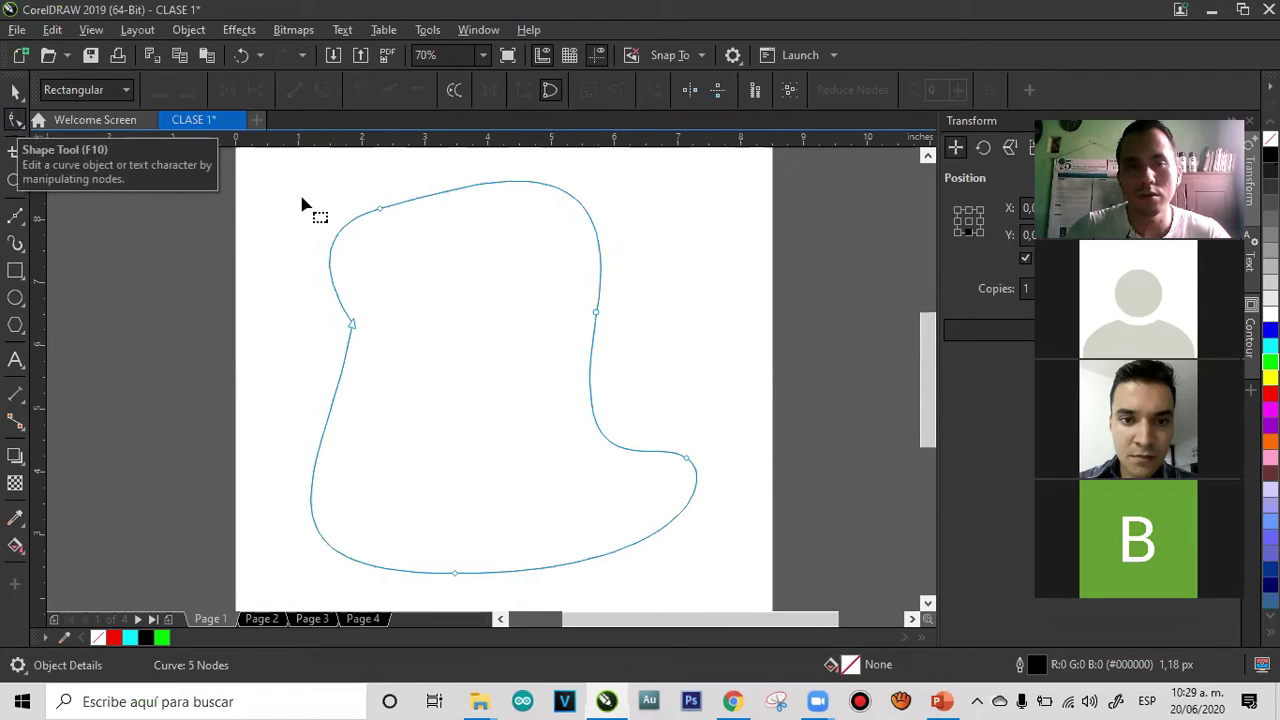
key(z)
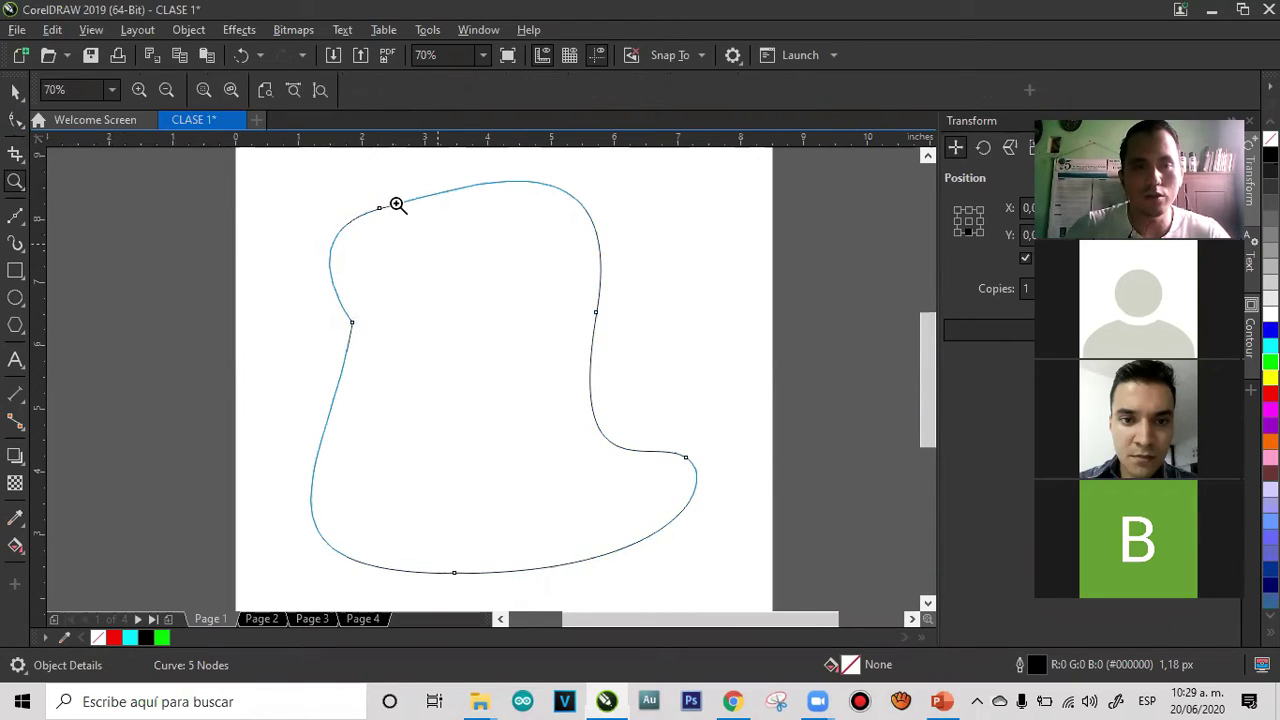
drag(485, 158, 162, 323)
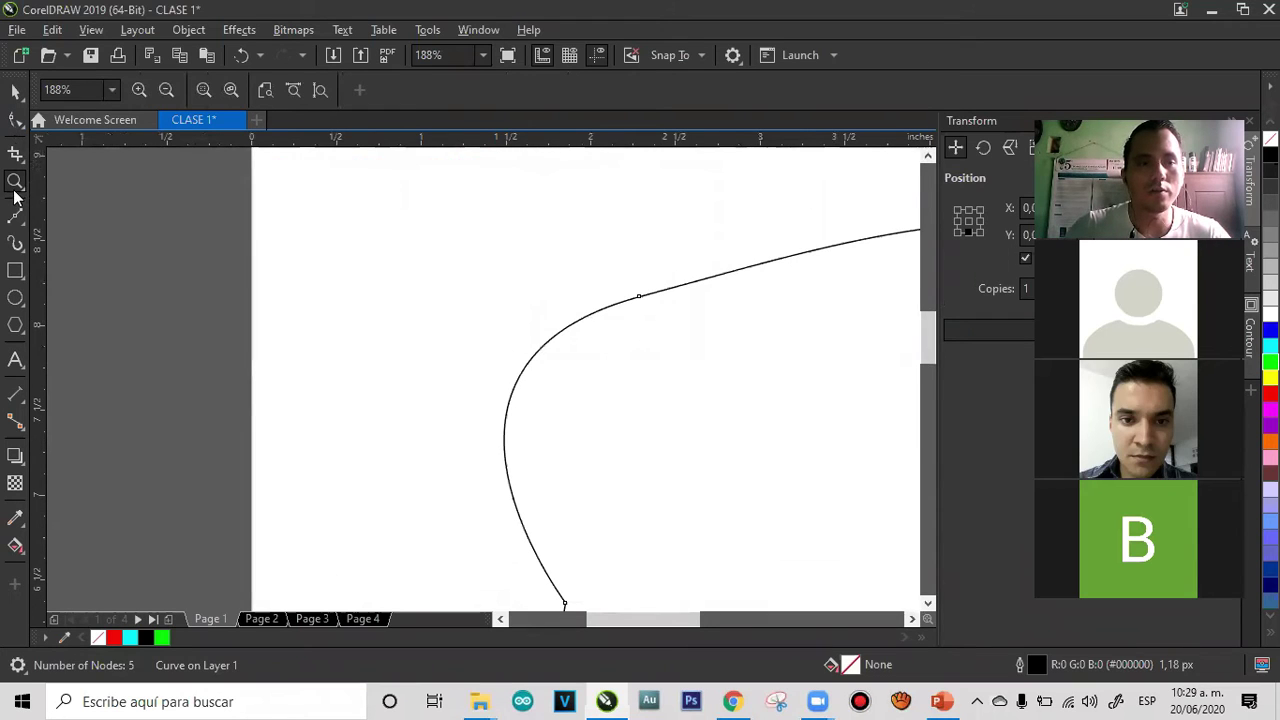
click(17, 124)
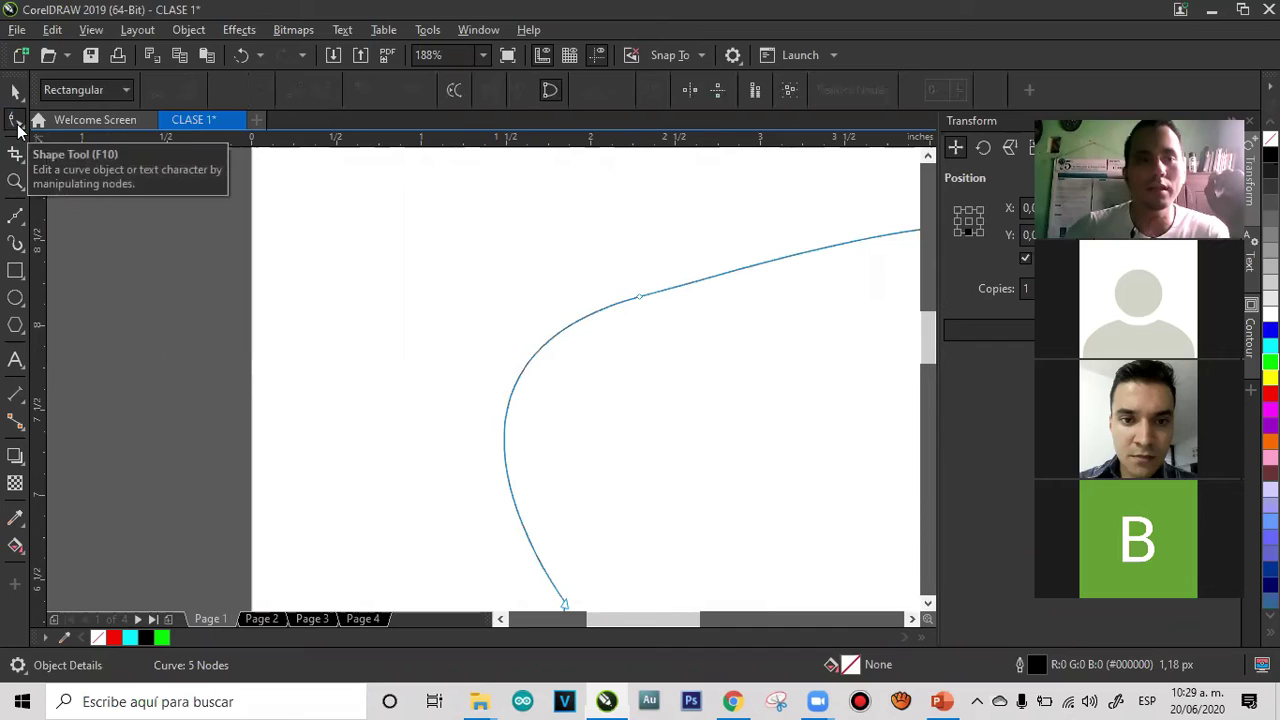
click(640, 298)
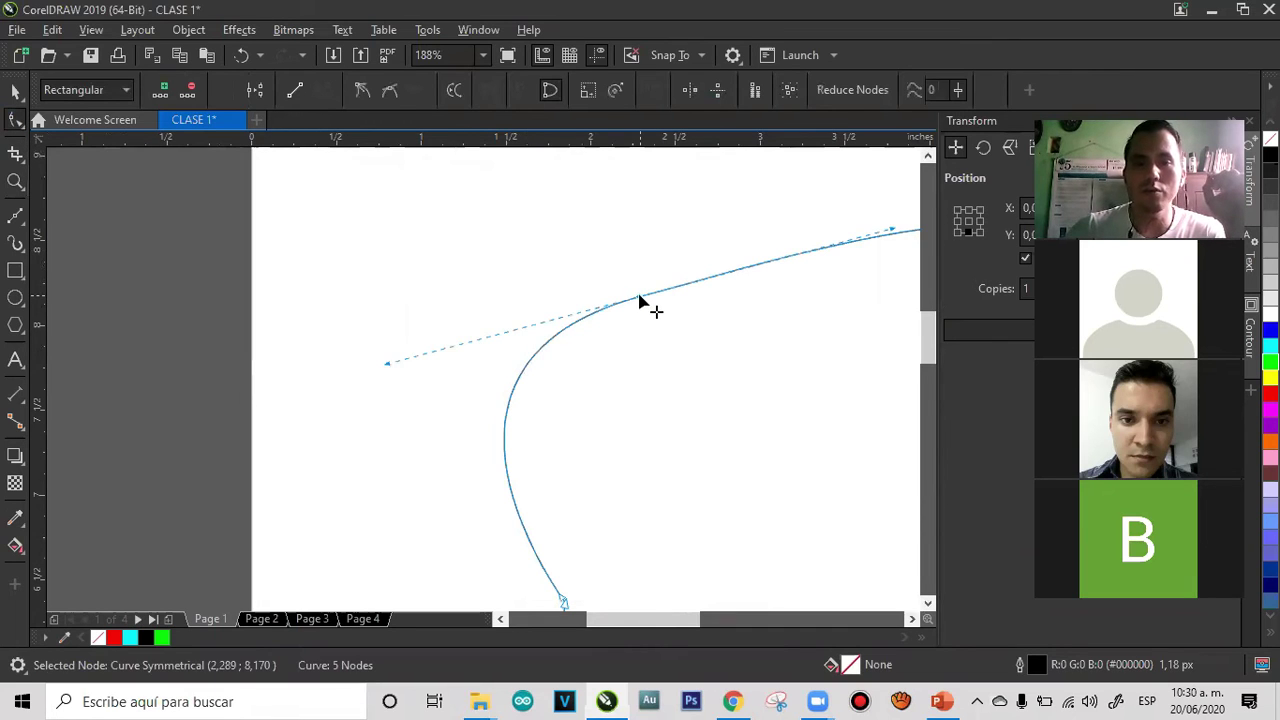
drag(389, 362, 403, 326)
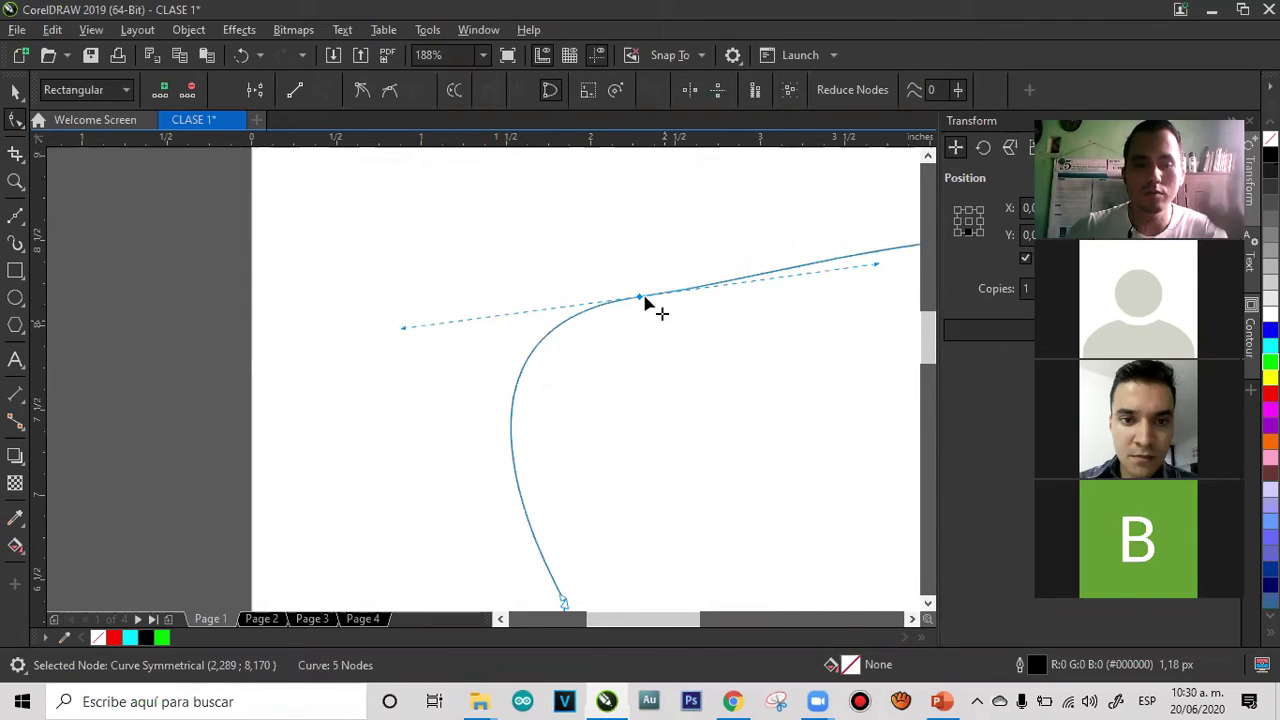
Move the upper-left node of the boot-like curve inward and down with the Shape tool to reshape its upper edge
key(z)
key(shift+F2)
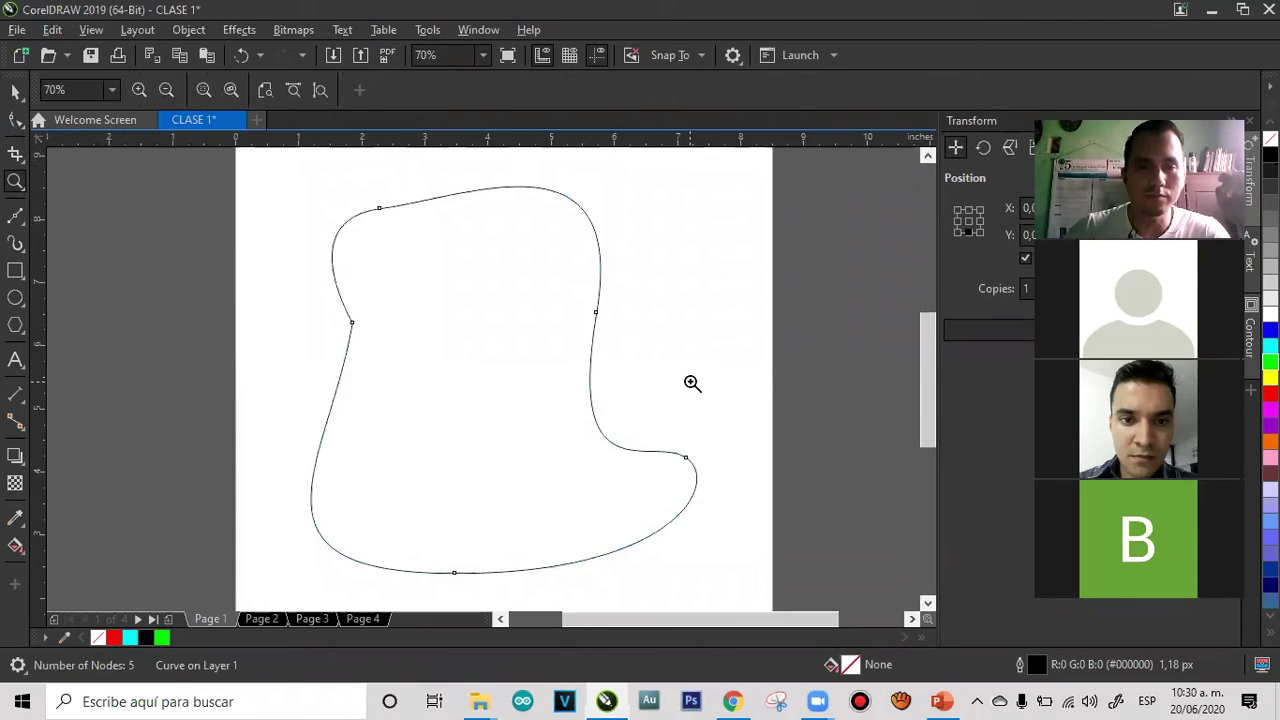
click(12, 122)
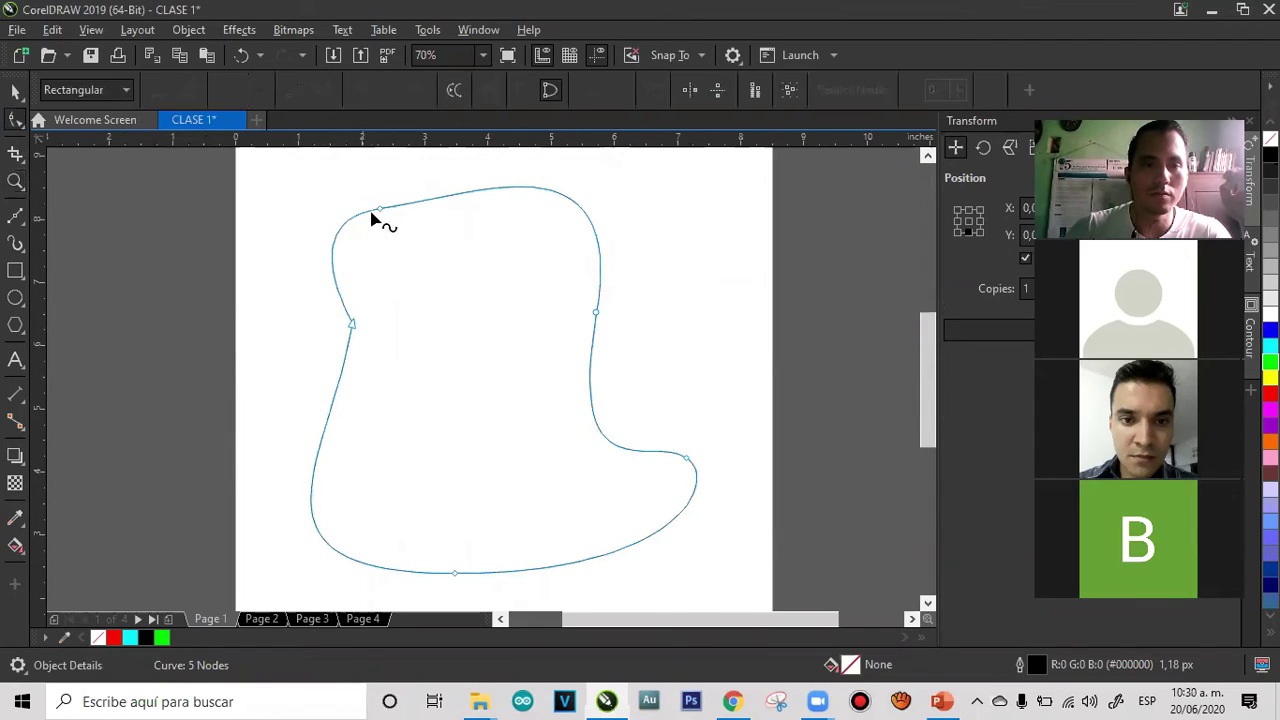
mouse_move(380, 209)
mouse_down()
mouse_move(379, 179)
mouse_move(434, 283)
mouse_move(414, 214)
mouse_move(399, 206)
mouse_up()
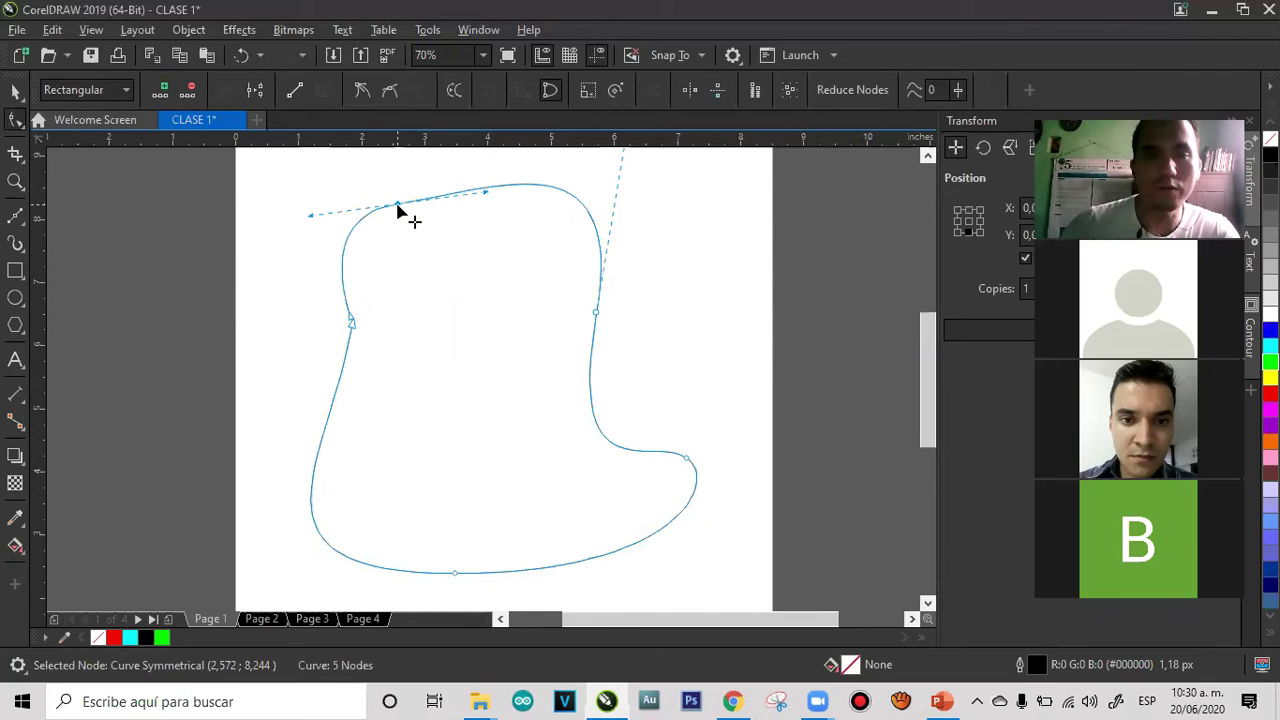
mouse_move(399, 208)
mouse_down()
mouse_move(417, 234)
mouse_move(385, 204)
mouse_up()
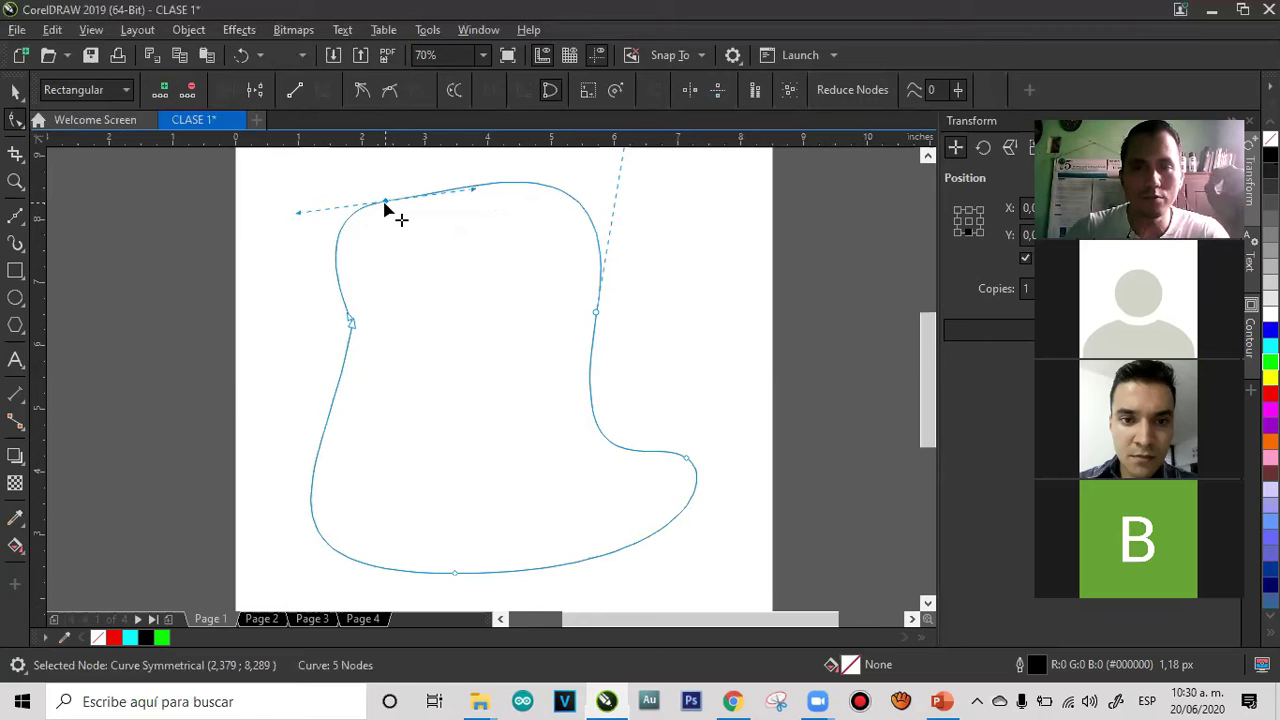
drag(391, 206, 422, 228)
Fill the closed curve with black and remove its outline
click(15, 90)
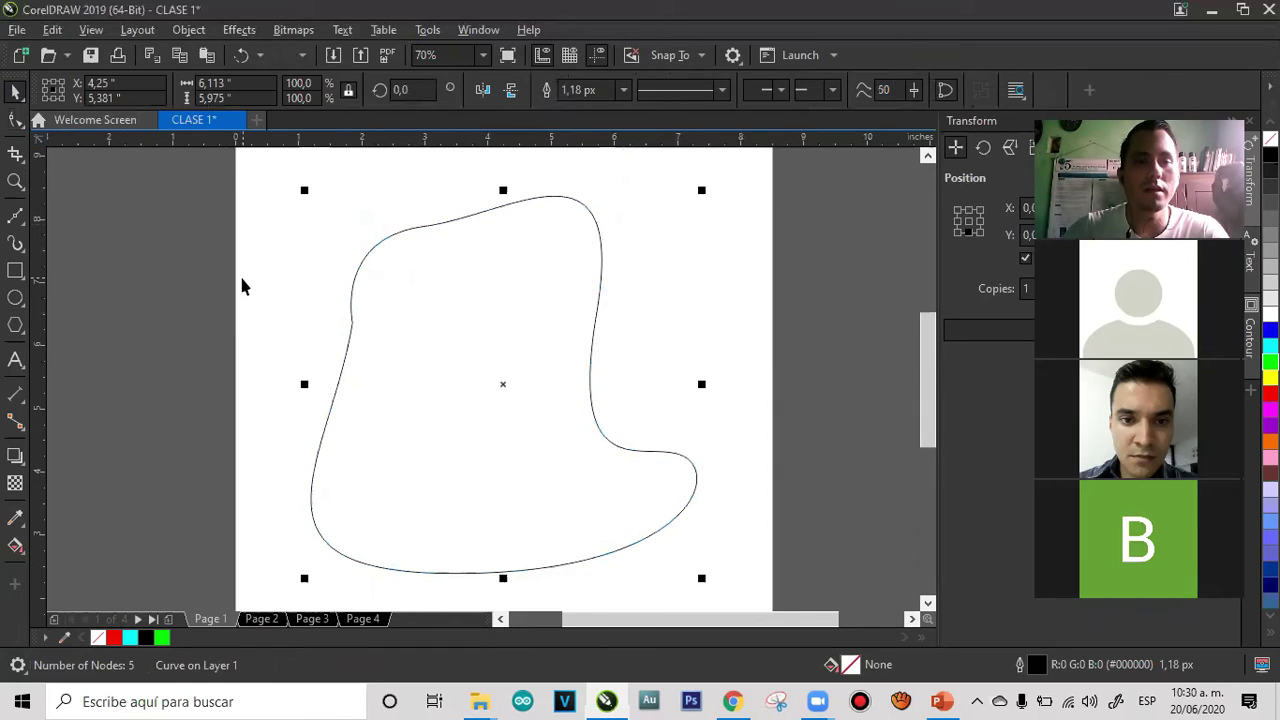
click(146, 637)
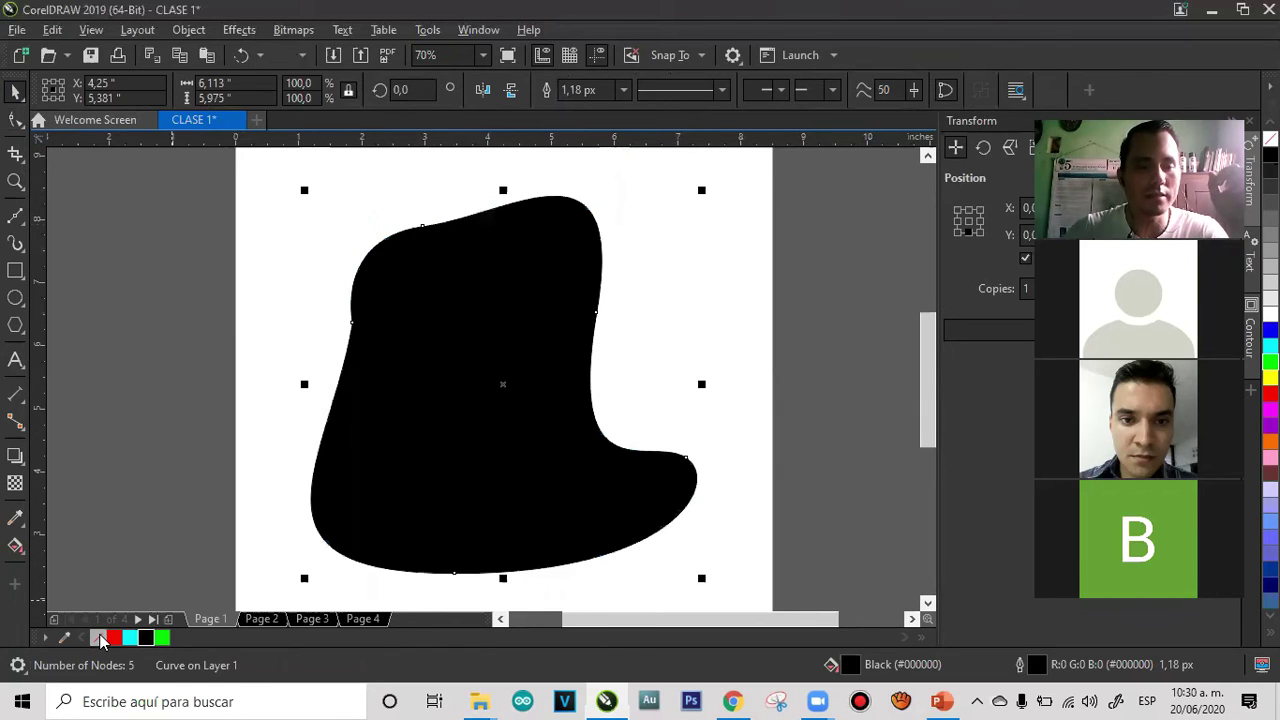
right_click(98, 637)
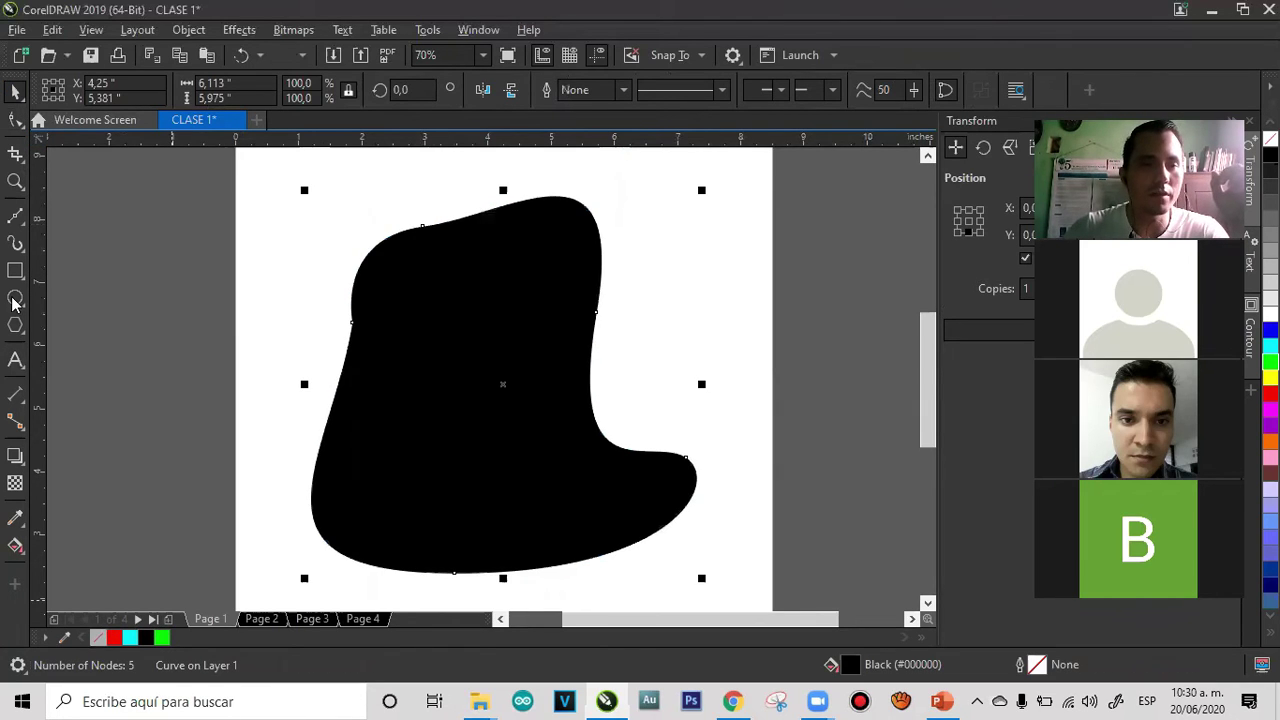
Crop the black shape to its upper part, about 4.3 by 3.3 inches, and select what is left
click(15, 160)
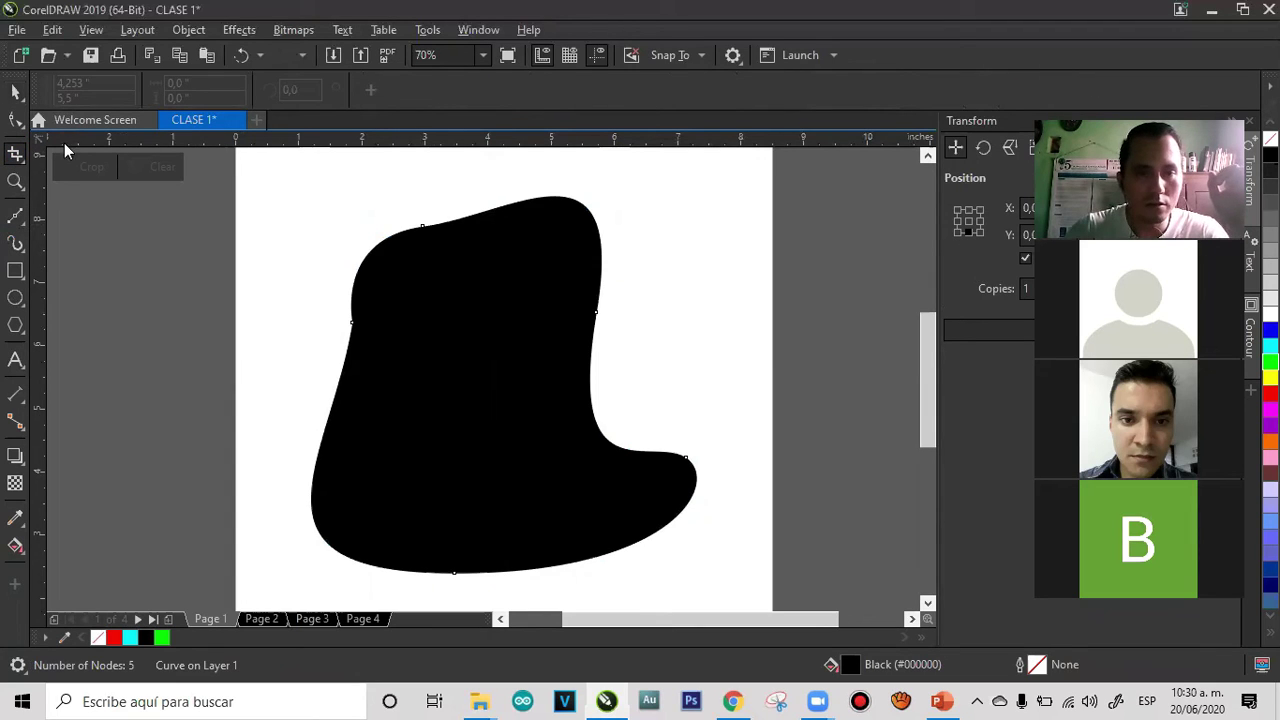
drag(248, 169, 668, 403)
double_click(510, 332)
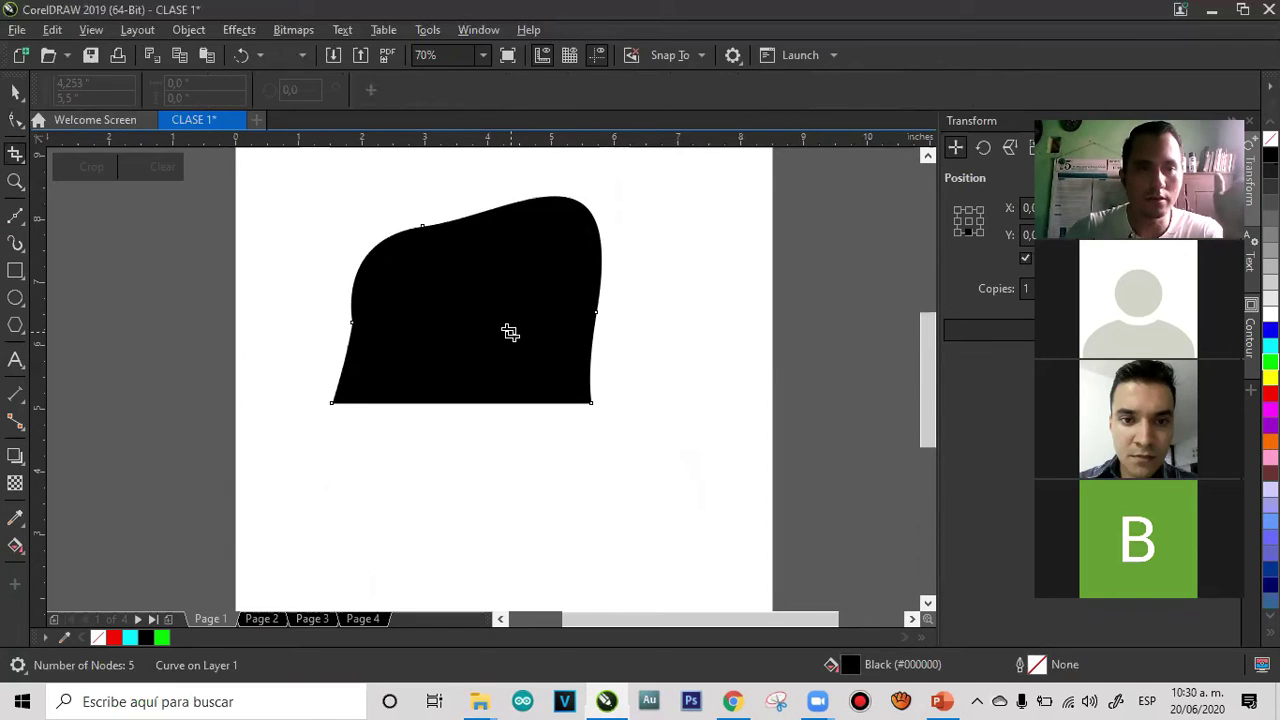
click(15, 93)
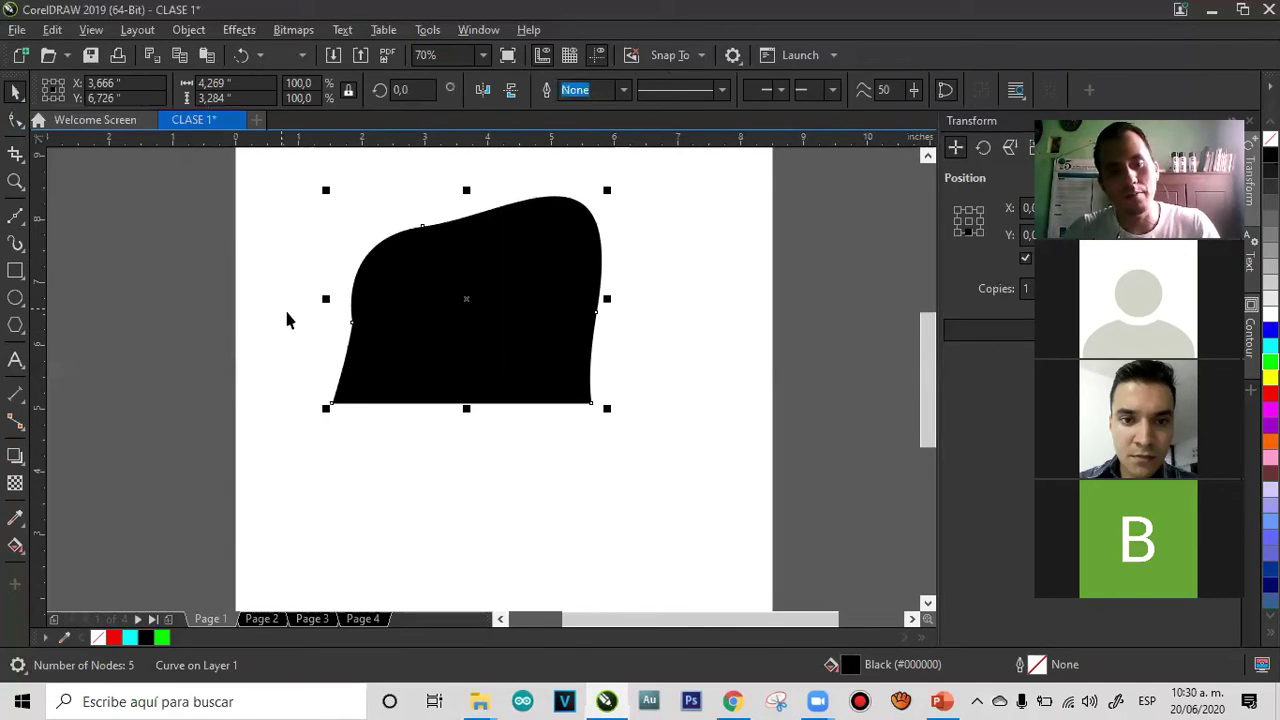
Undo the crop and delete the black shape from page 1
key(ctrl+z)
key(Delete)
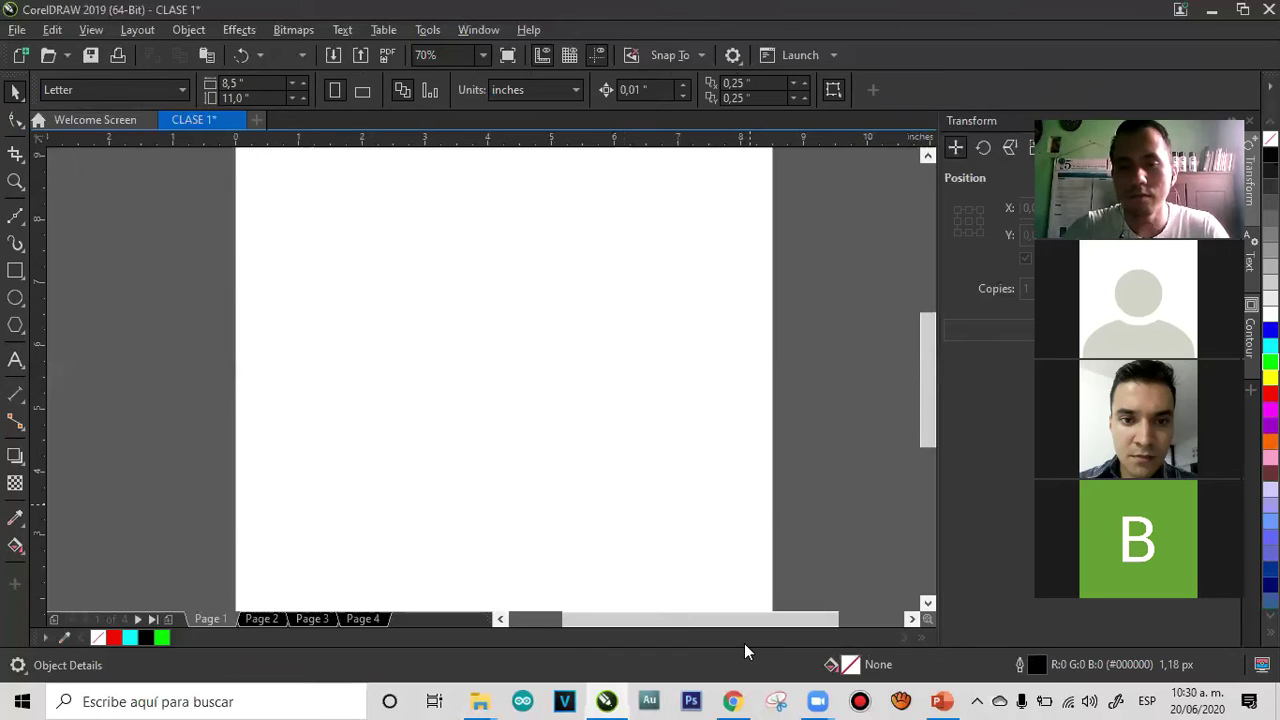
click(733, 701)
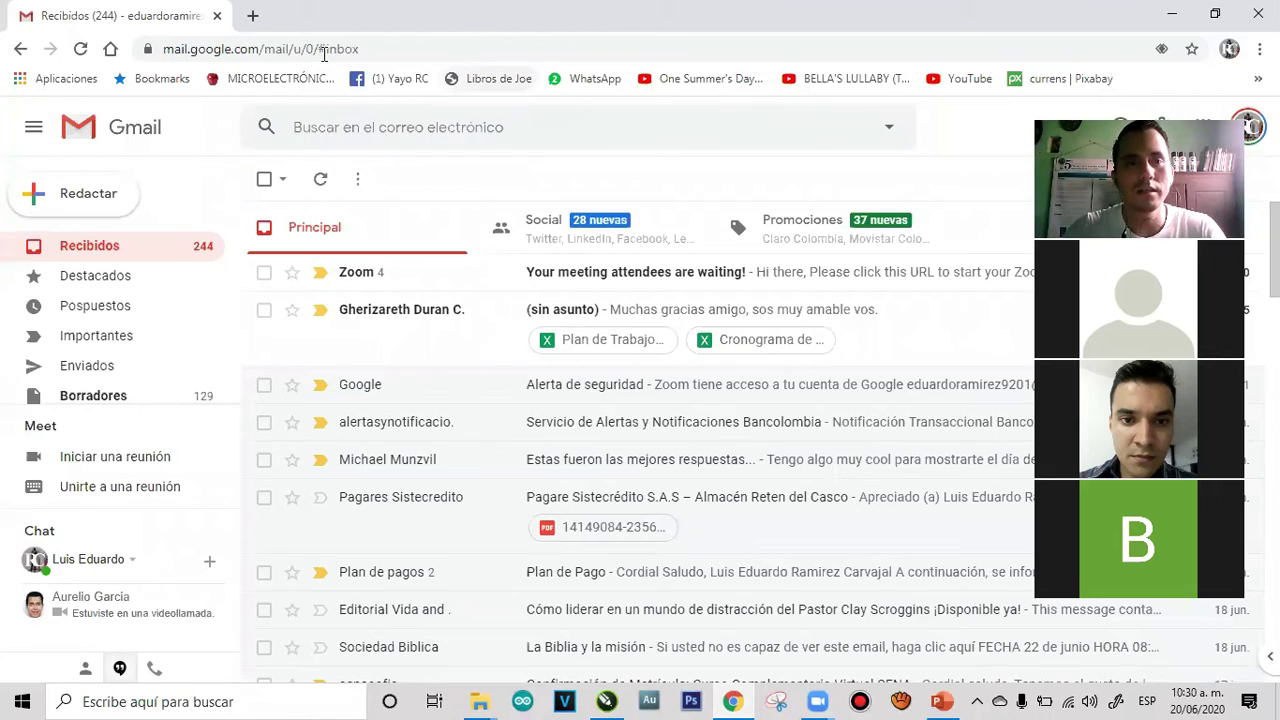
key(ctrl+t)
text(www.google.com)
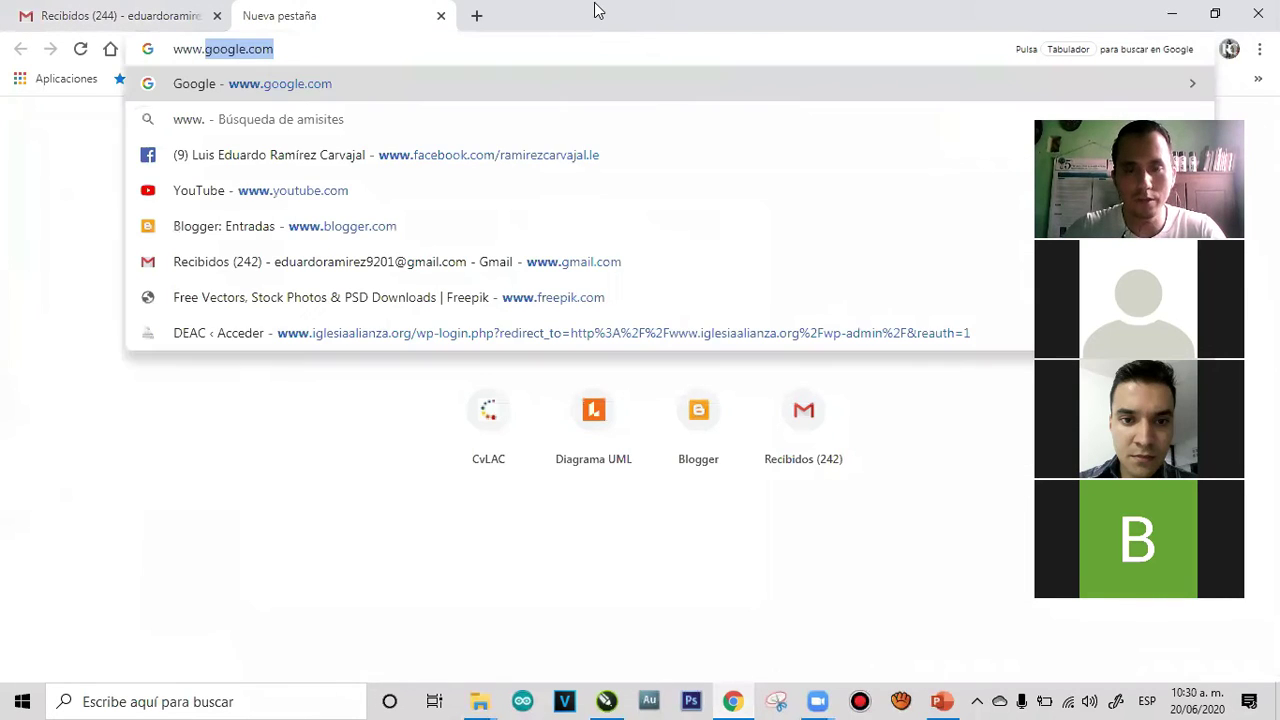
key(Return)
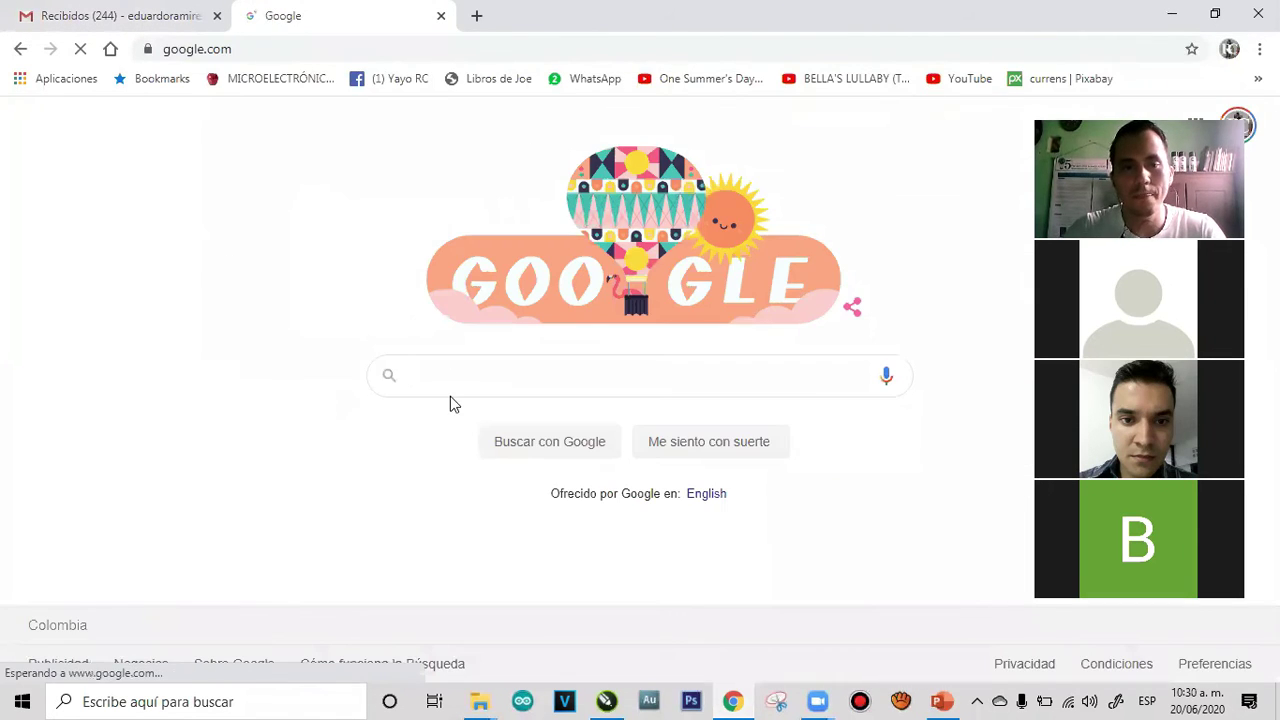
Search Google for "cristiano ronaldo" and show the image results
click(452, 368)
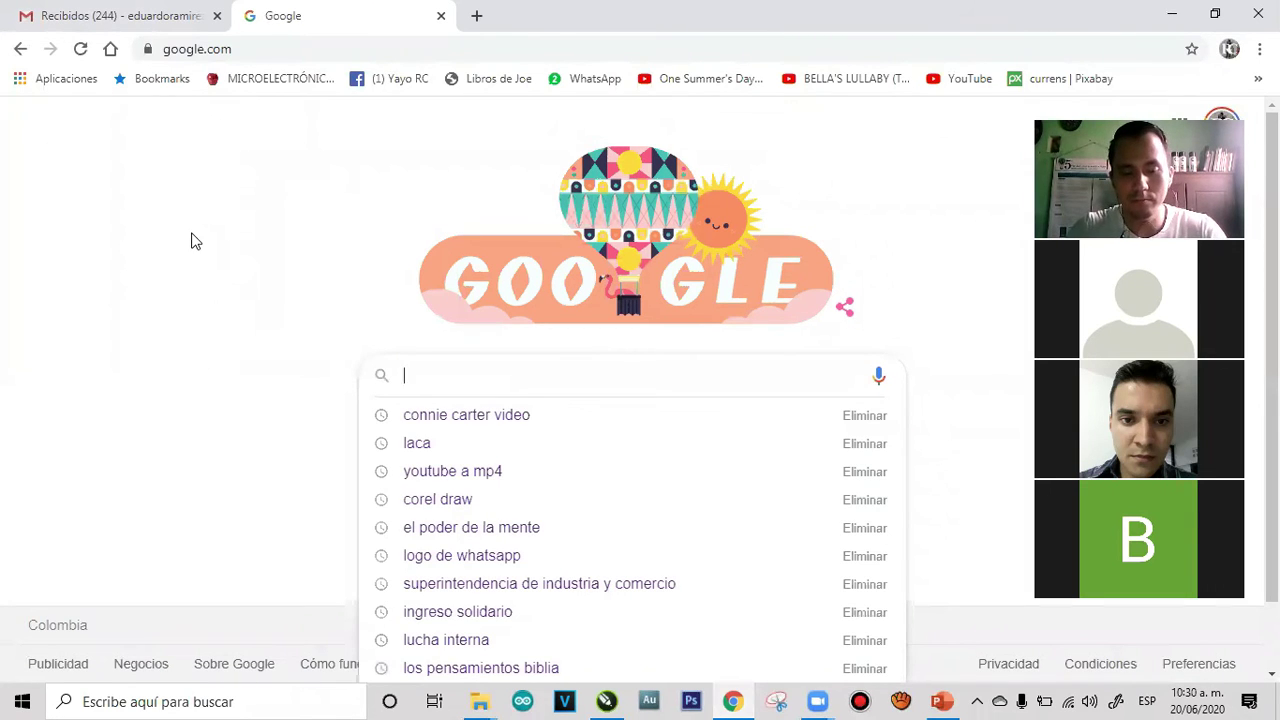
text(cristiano ronaldo)
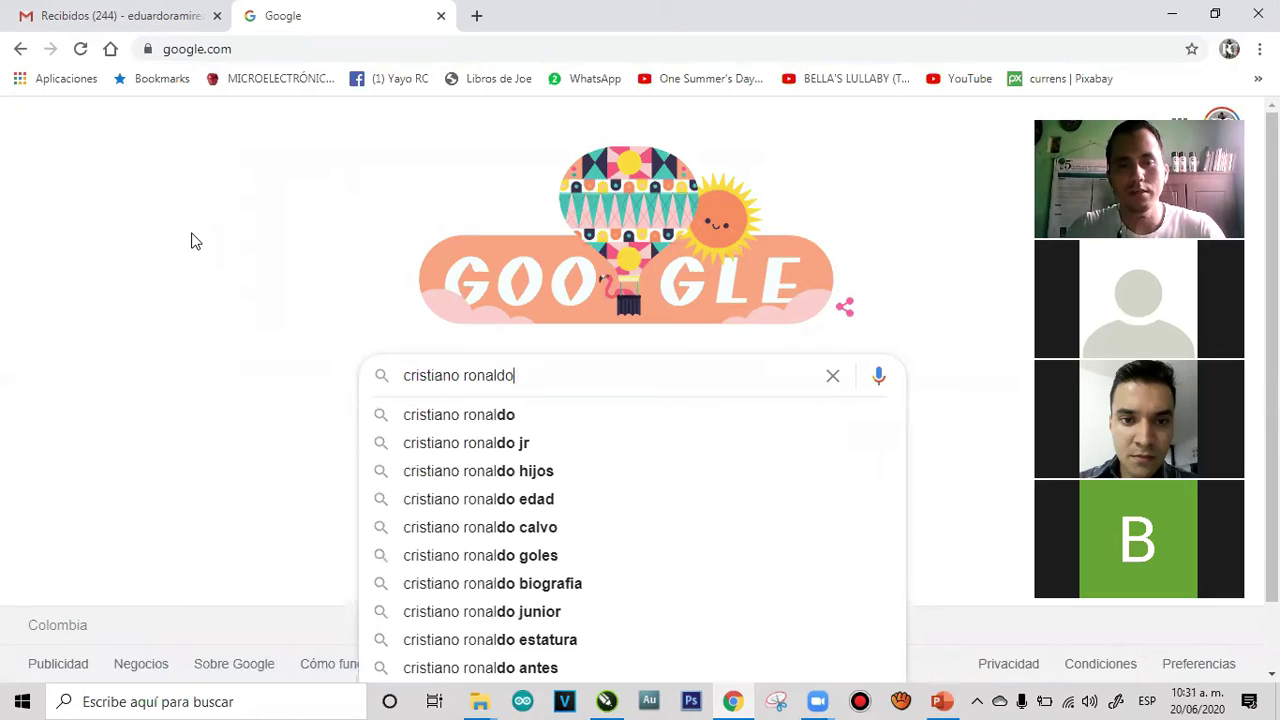
key(Return)
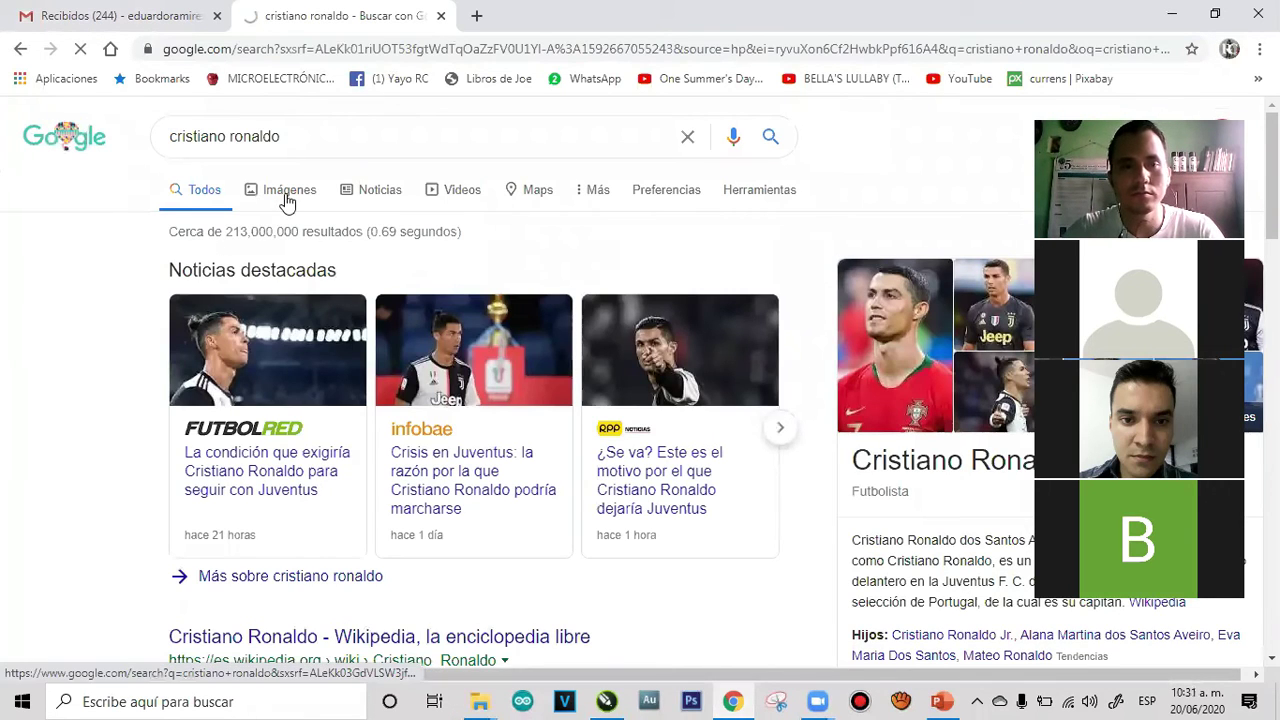
click(287, 192)
Refine the image search to "cristiano ronaldo fondo blanco"
click(397, 136)
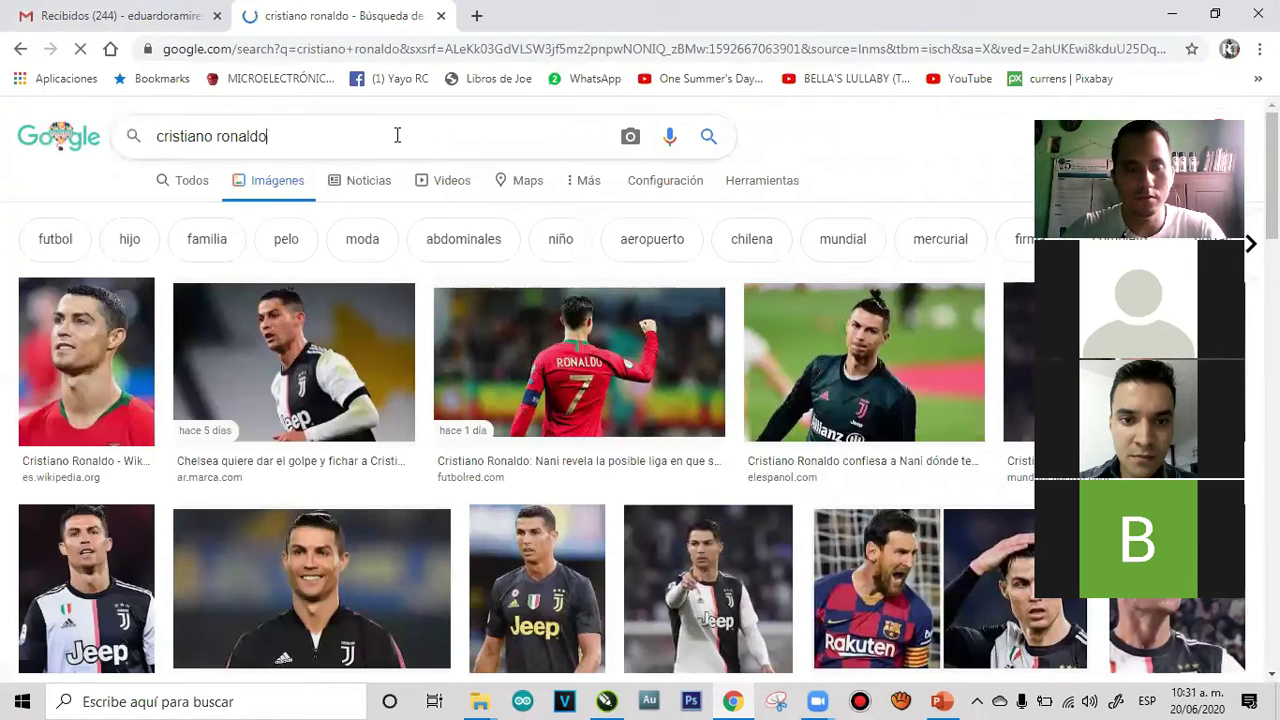
text(fondo blanco)
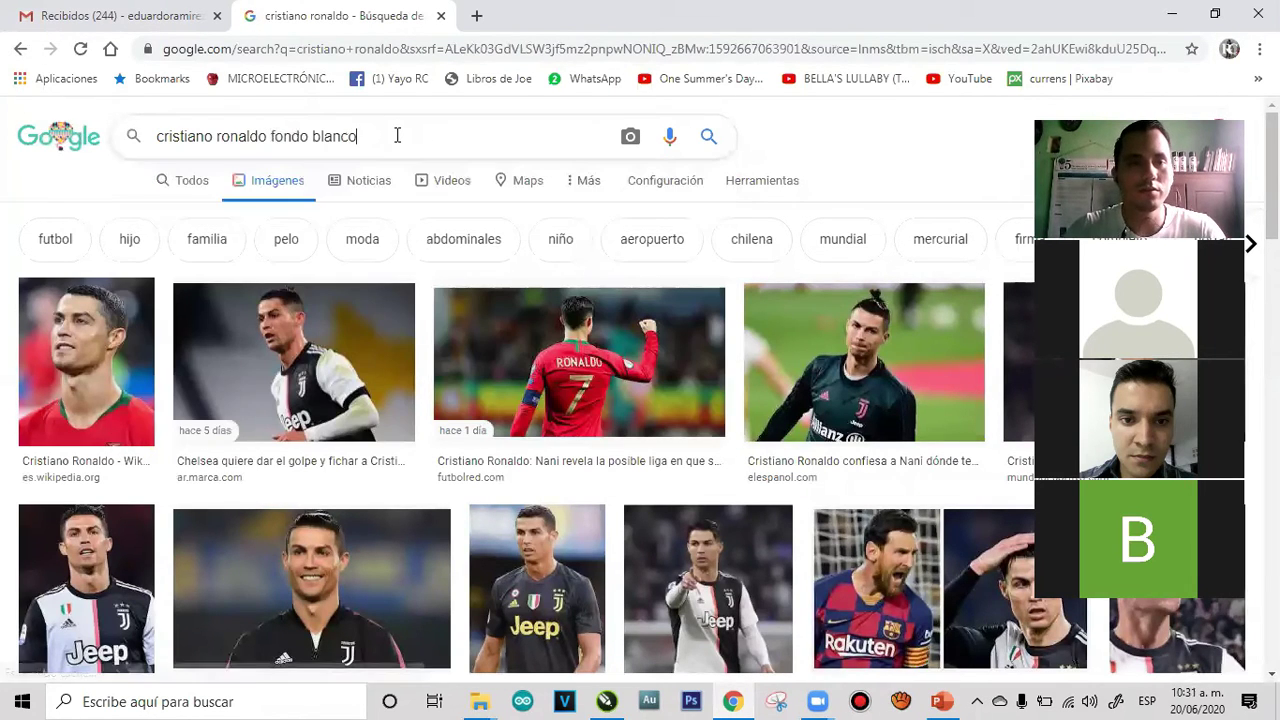
key(Return)
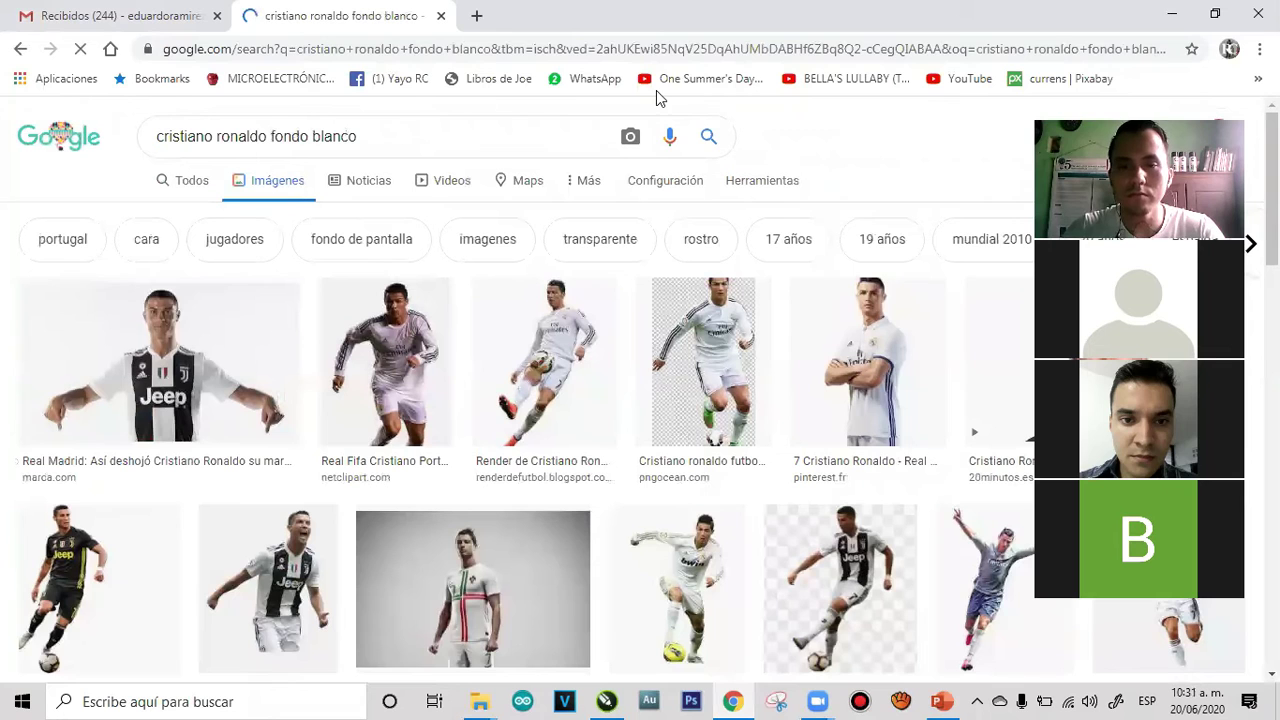
Open the full-length photo of Cristiano Ronaldo in the Portugal kit and save it to the desktop as the JPEG "unnamed"
drag(1271, 180, 1271, 200)
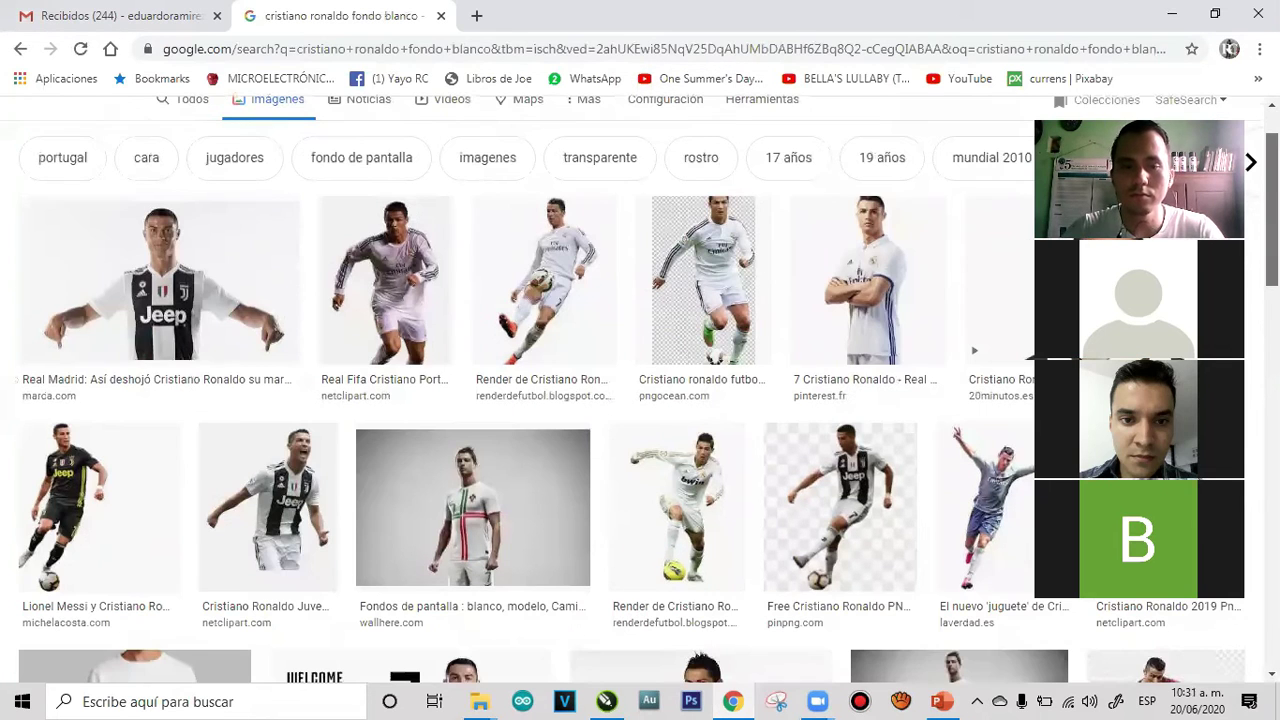
click(527, 465)
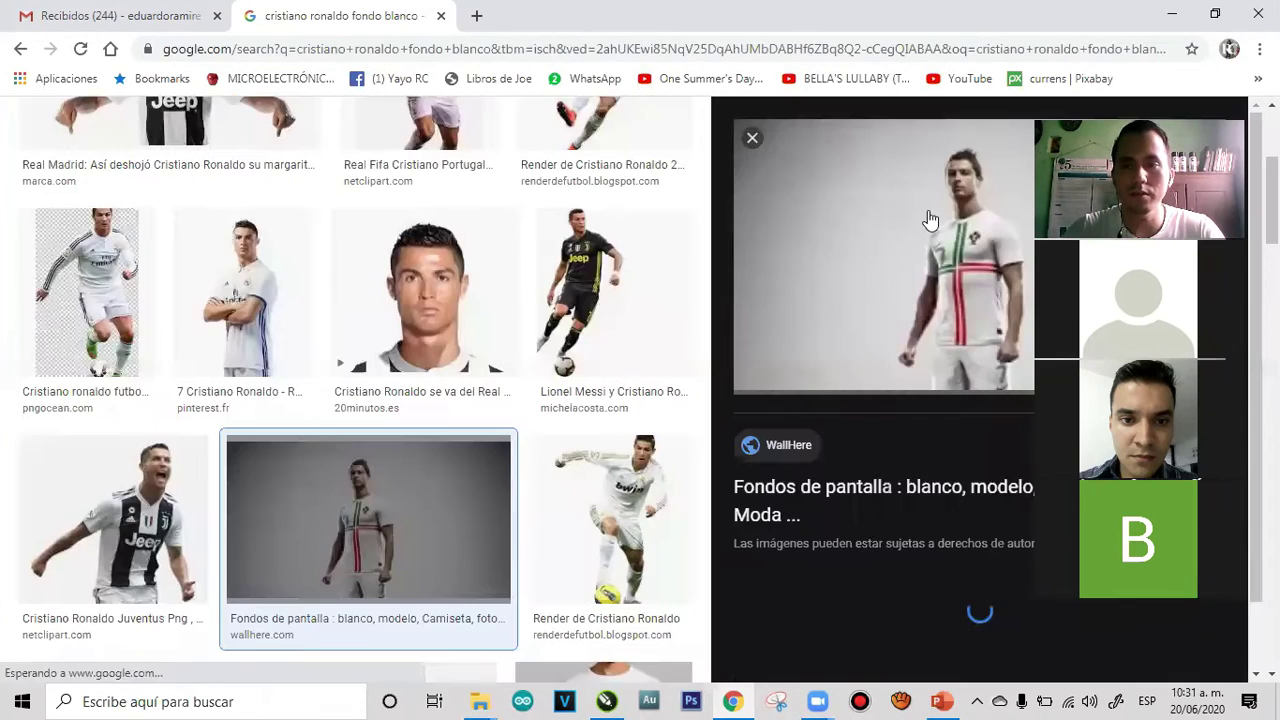
click(999, 647)
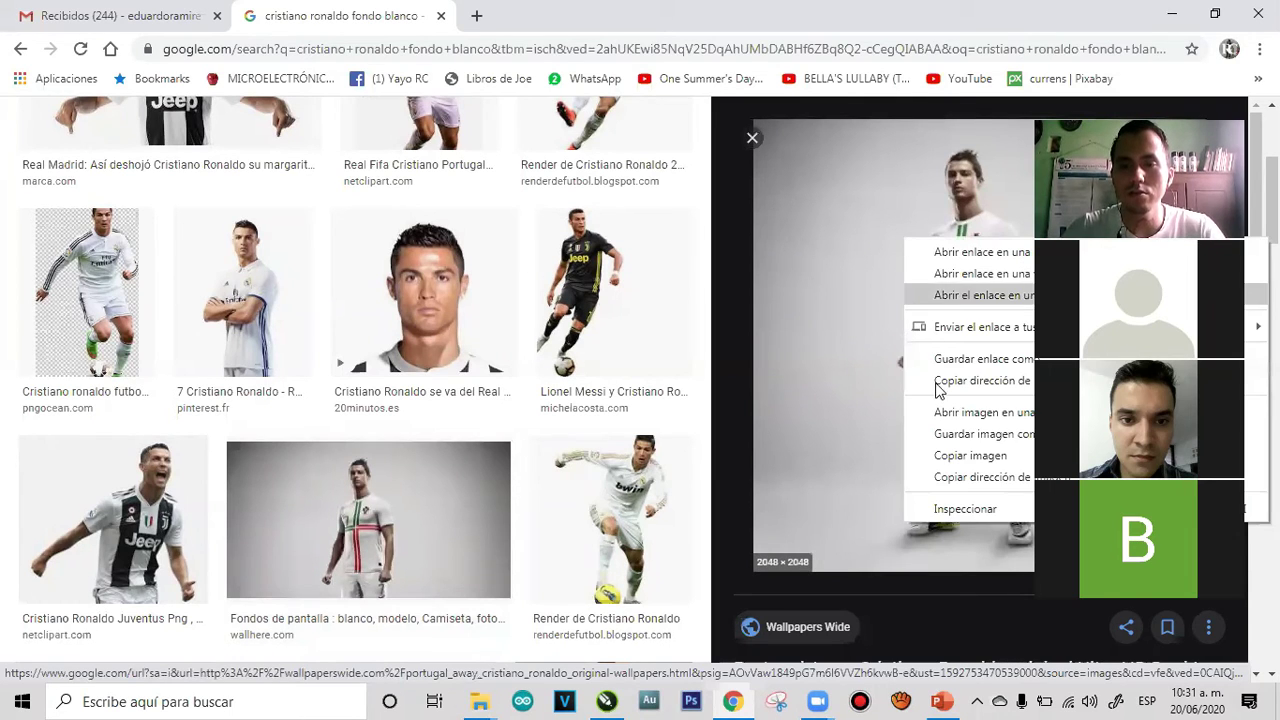
click(955, 454)
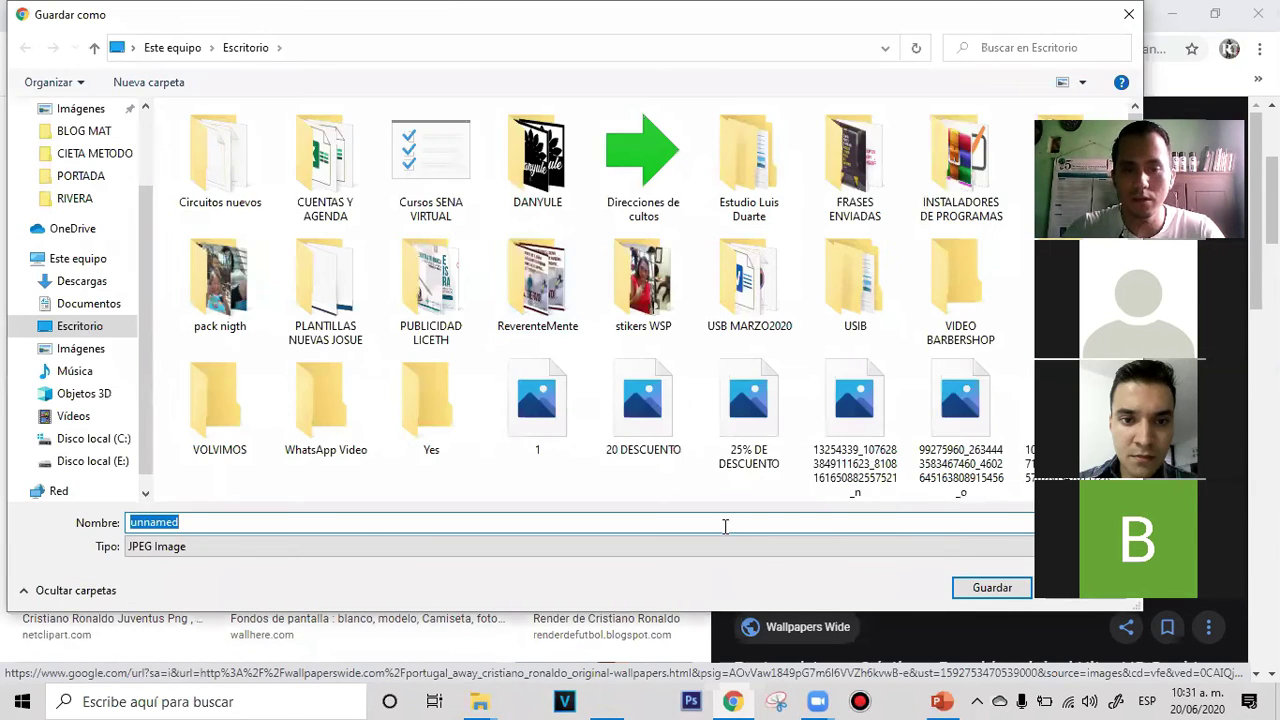
click(1008, 588)
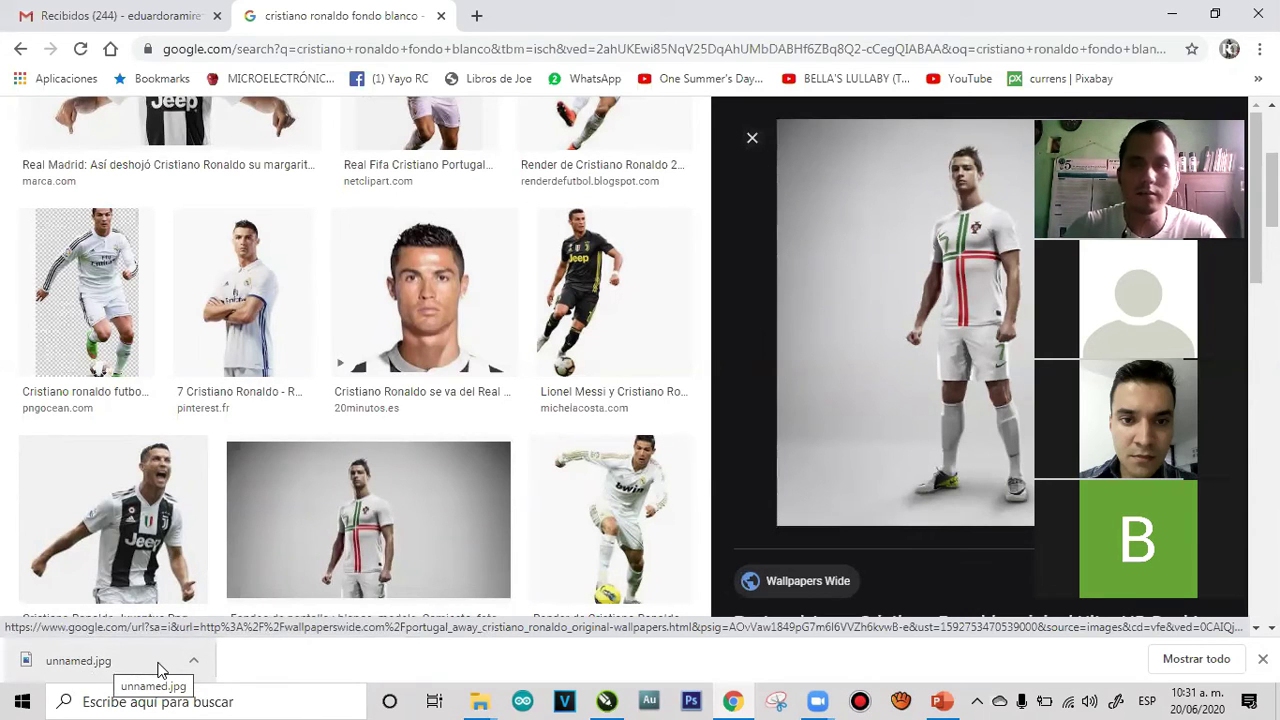
Switch to CorelDRAW and import the "unnamed" image from the desktop onto page 1 of CLASE 1
click(1172, 14)
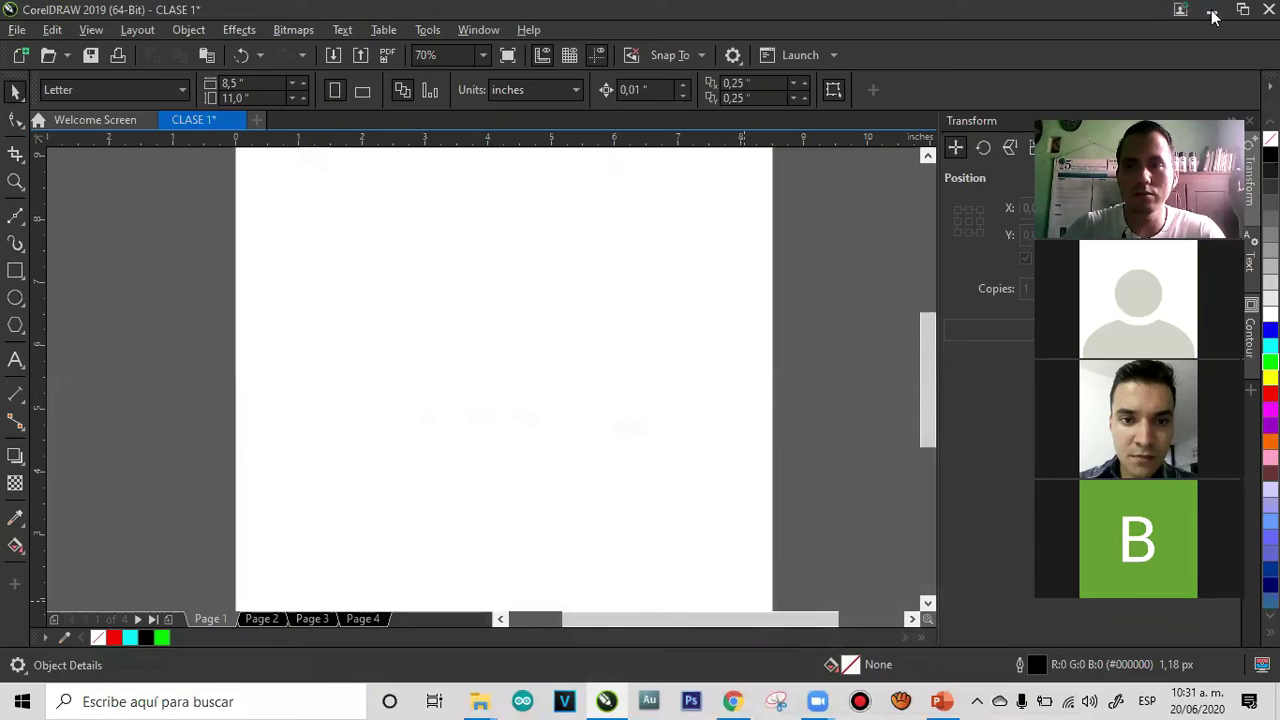
click(1211, 10)
drag(875, 34, 971, 384)
drag(922, 285, 860, 143)
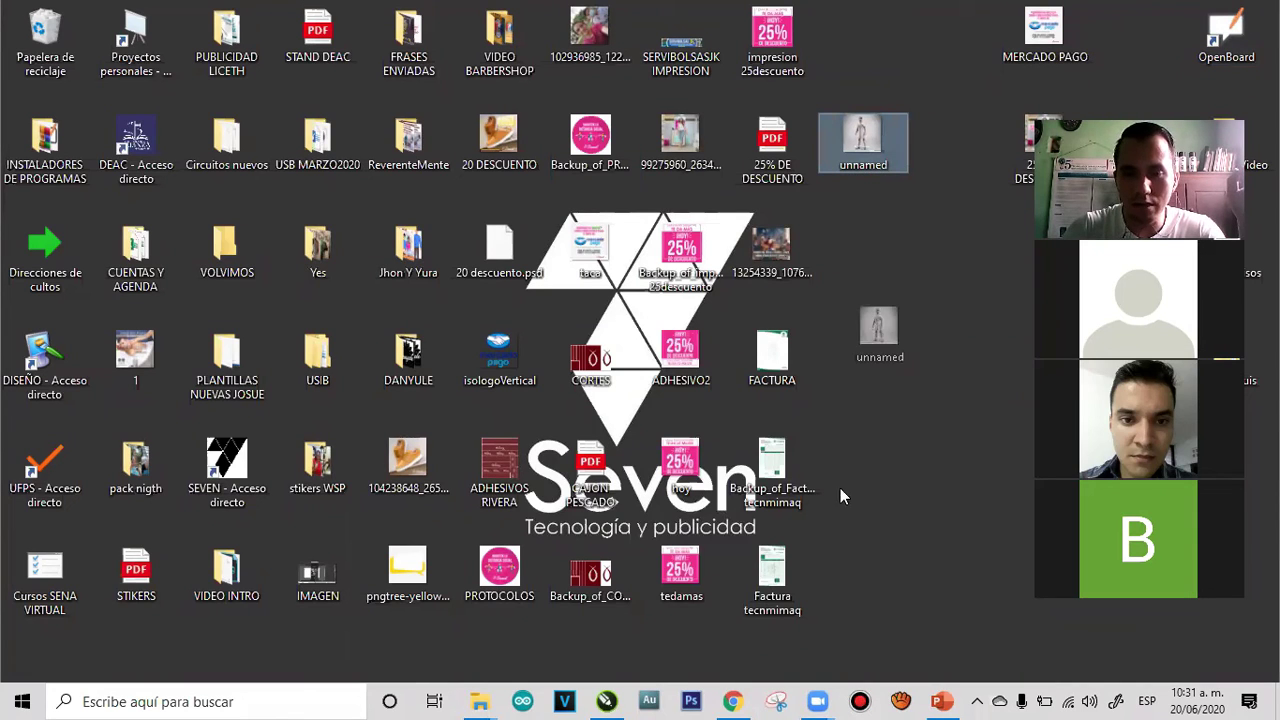
click(606, 701)
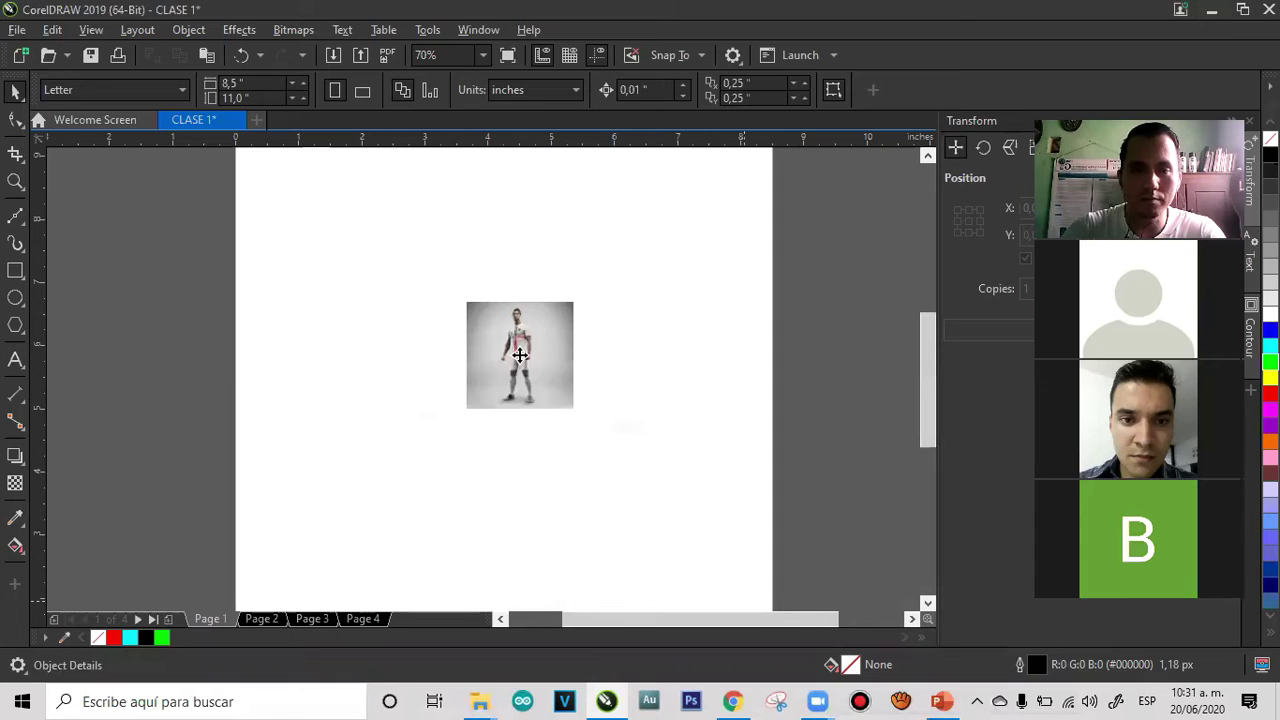
Enlarge the imported photo proportionally to about 6.06 in square
drag(579, 296, 792, 246)
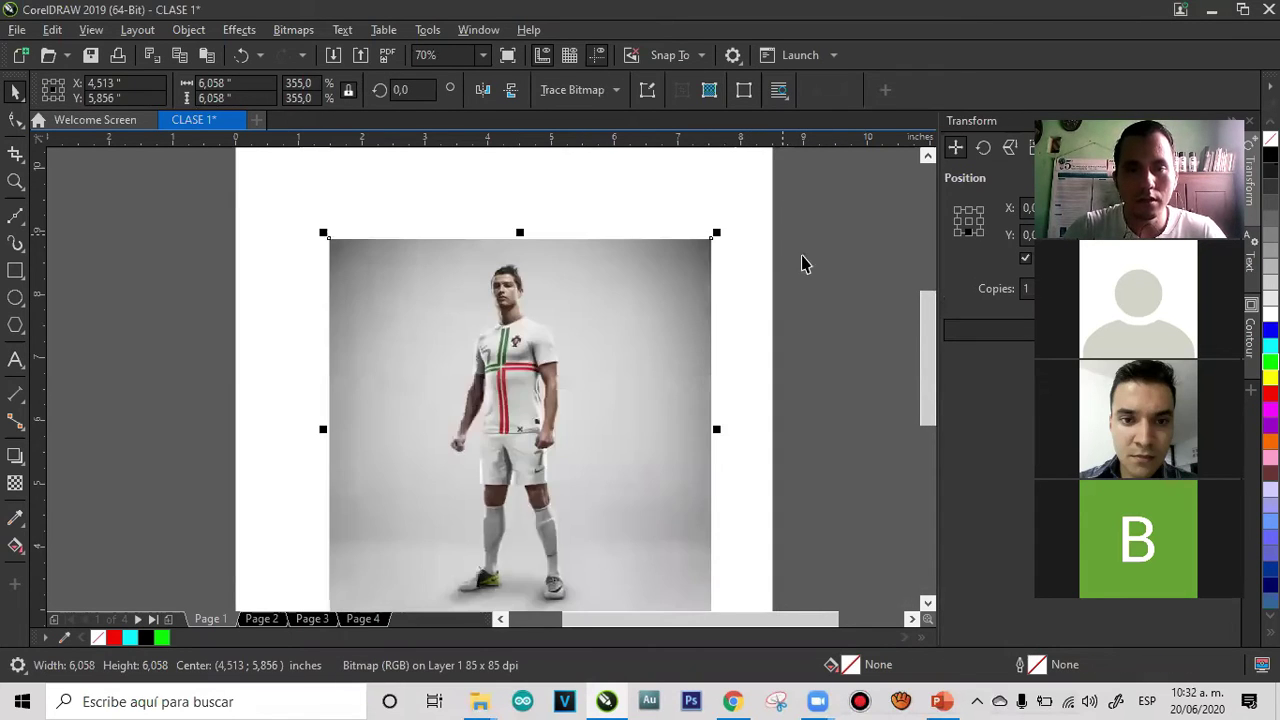
scroll(930, 368, down, 2)
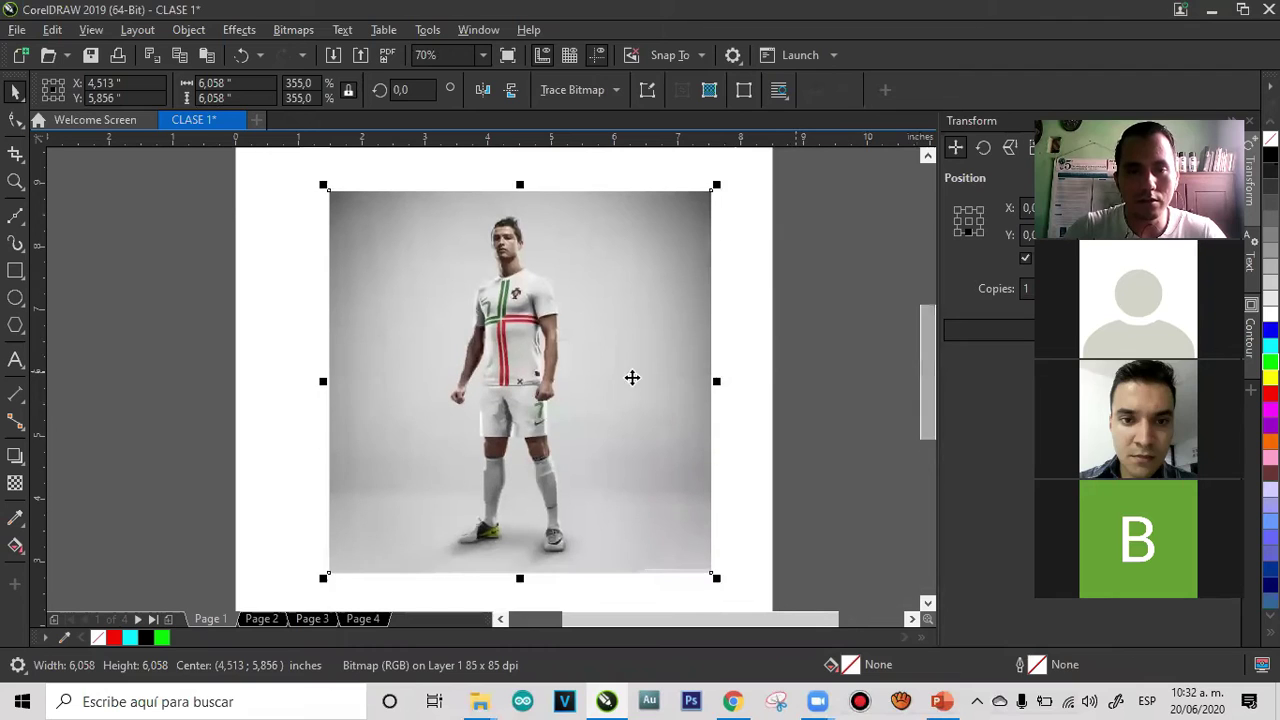
key(z)
right_click(548, 388)
right_click(495, 349)
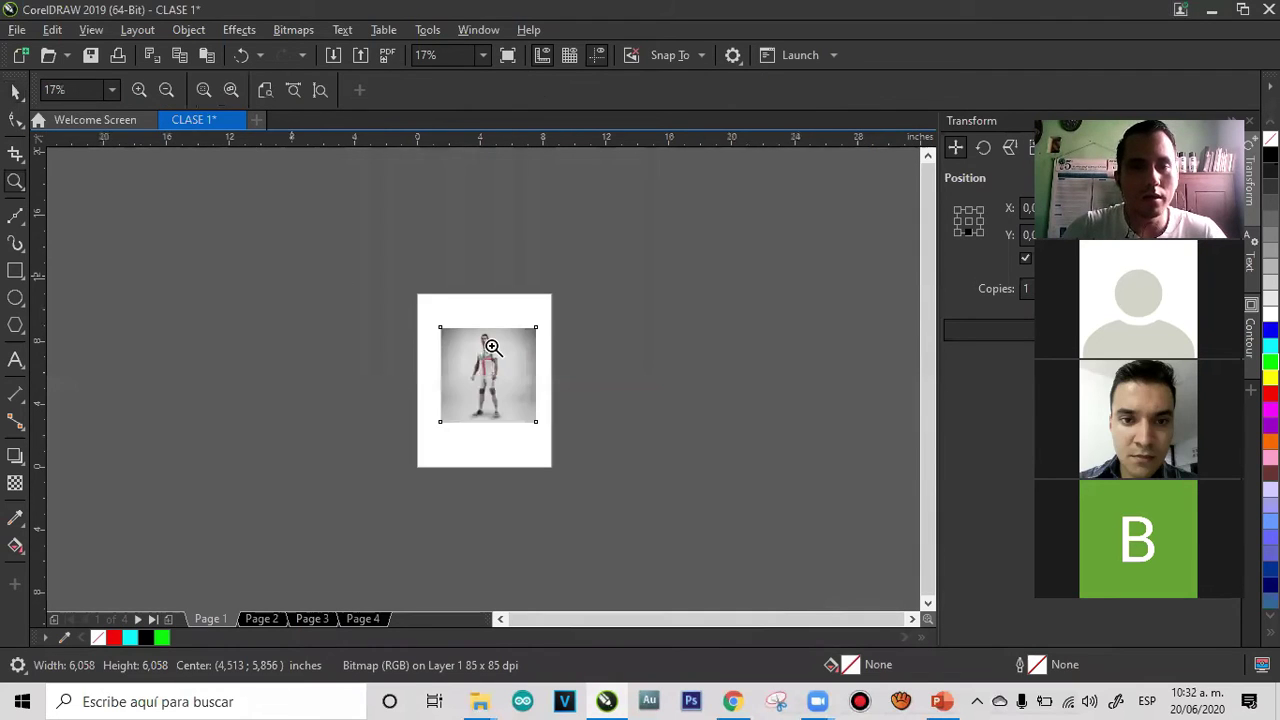
drag(394, 274, 594, 491)
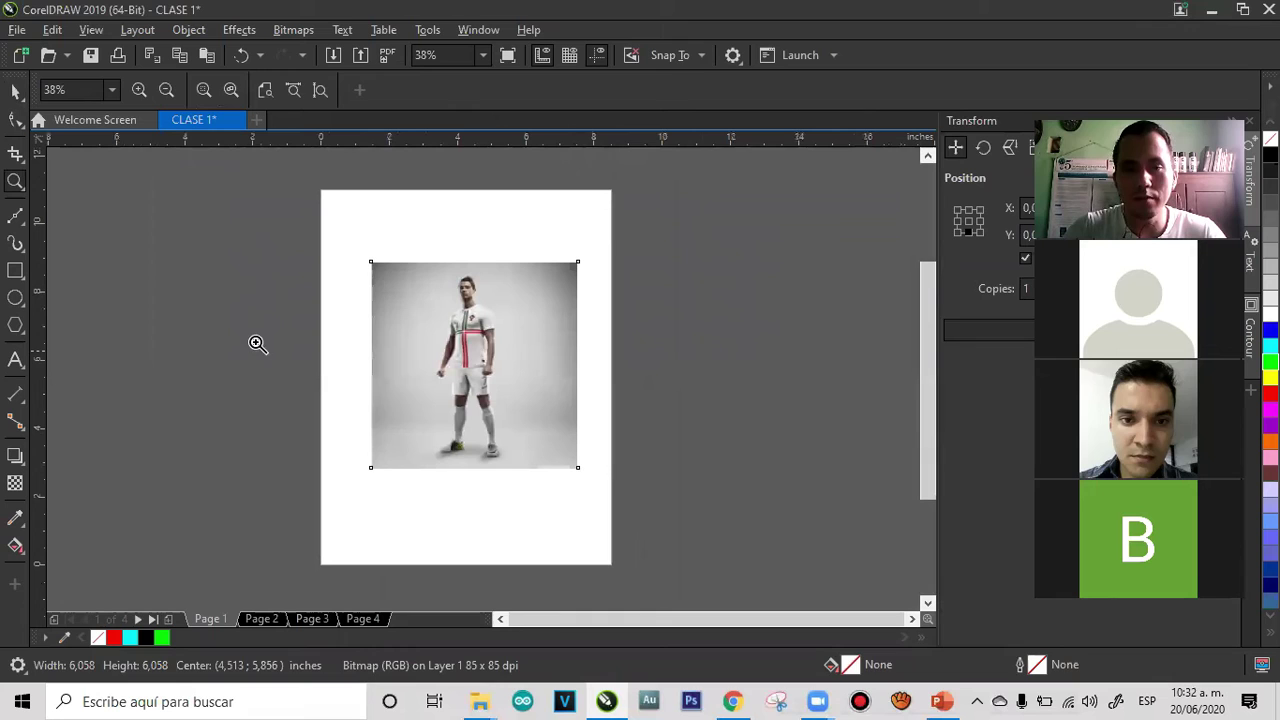
click(16, 93)
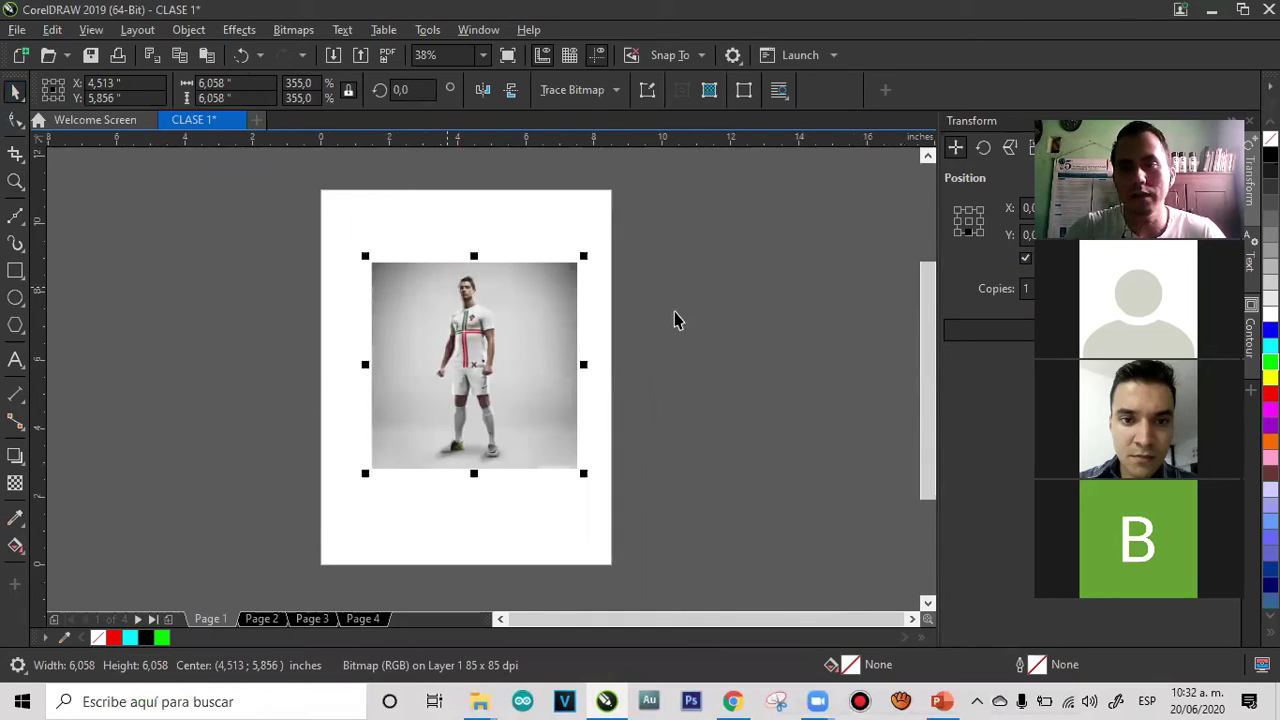
Choose the Letter page size, centre the photo on the page and enlarge it to about 11.22 in square
click(296, 238)
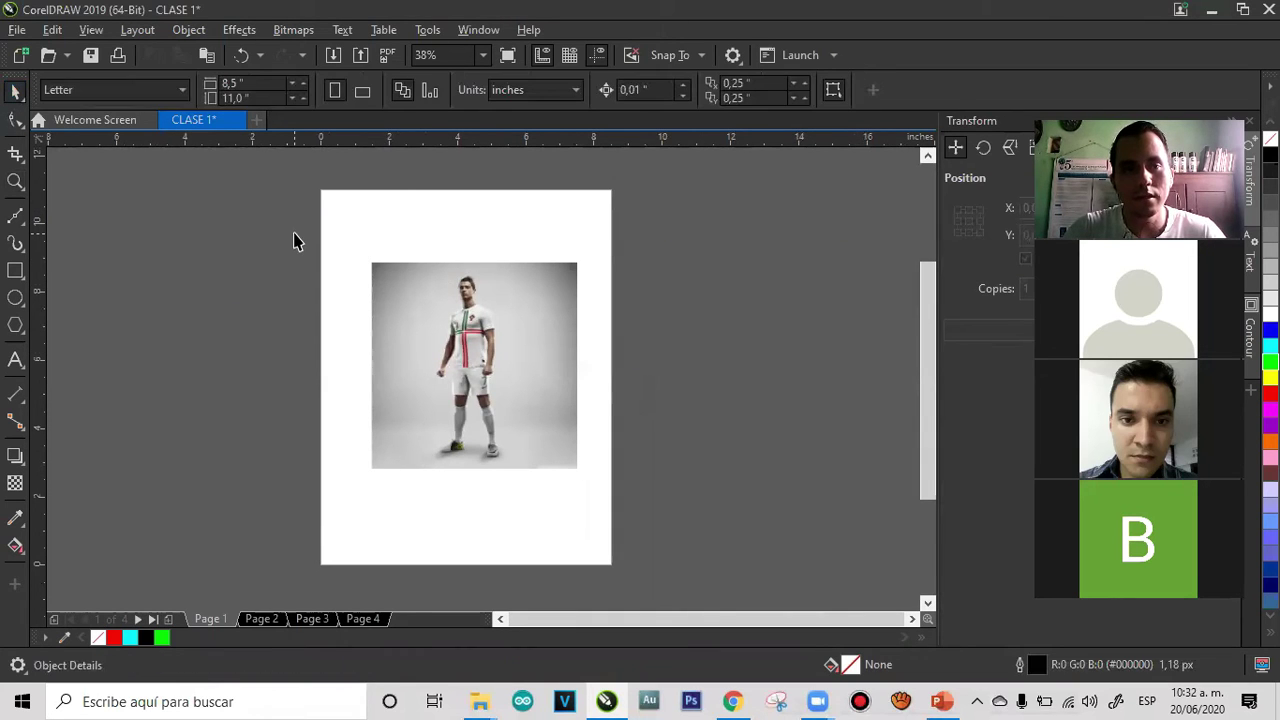
click(71, 88)
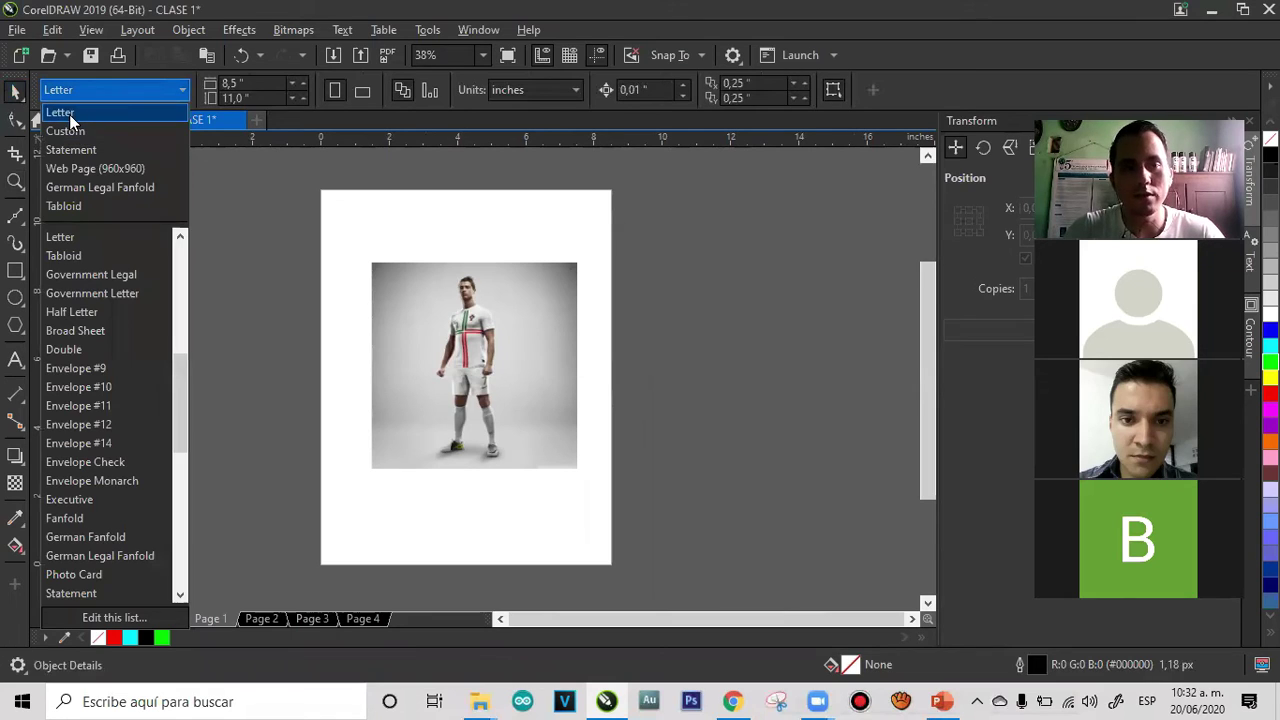
click(69, 114)
click(425, 300)
key(p)
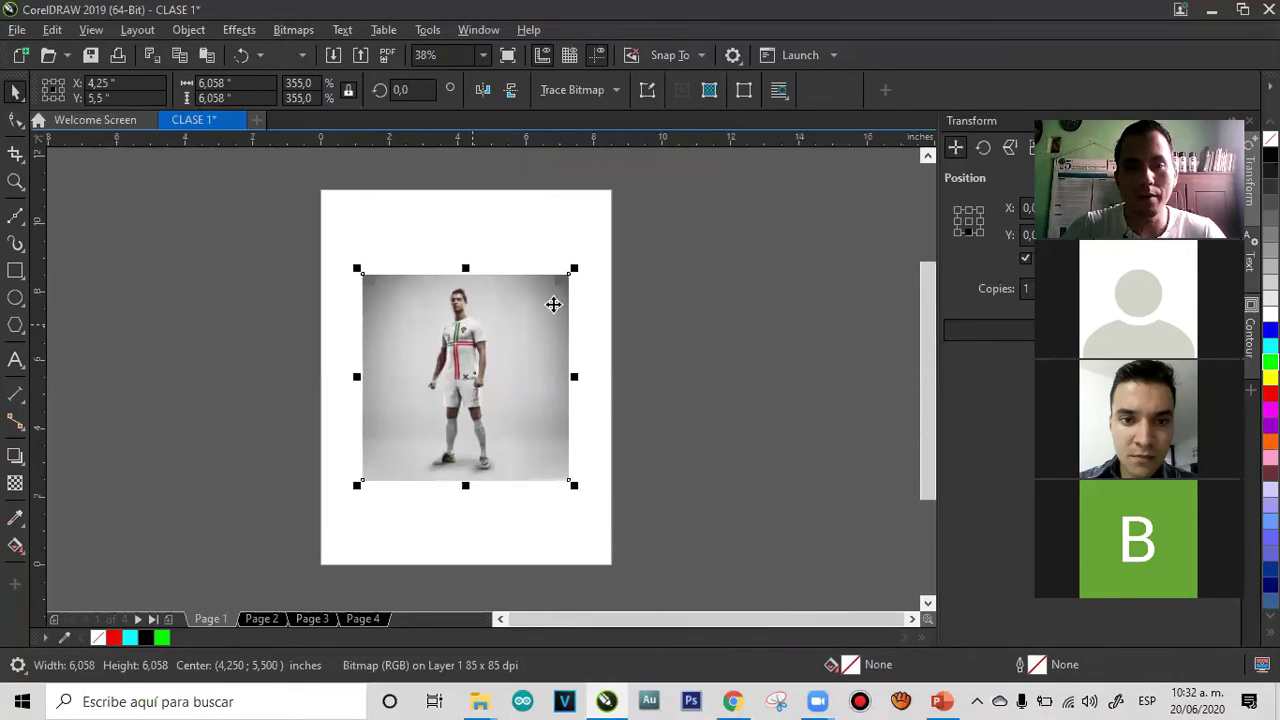
drag(570, 272, 694, 188)
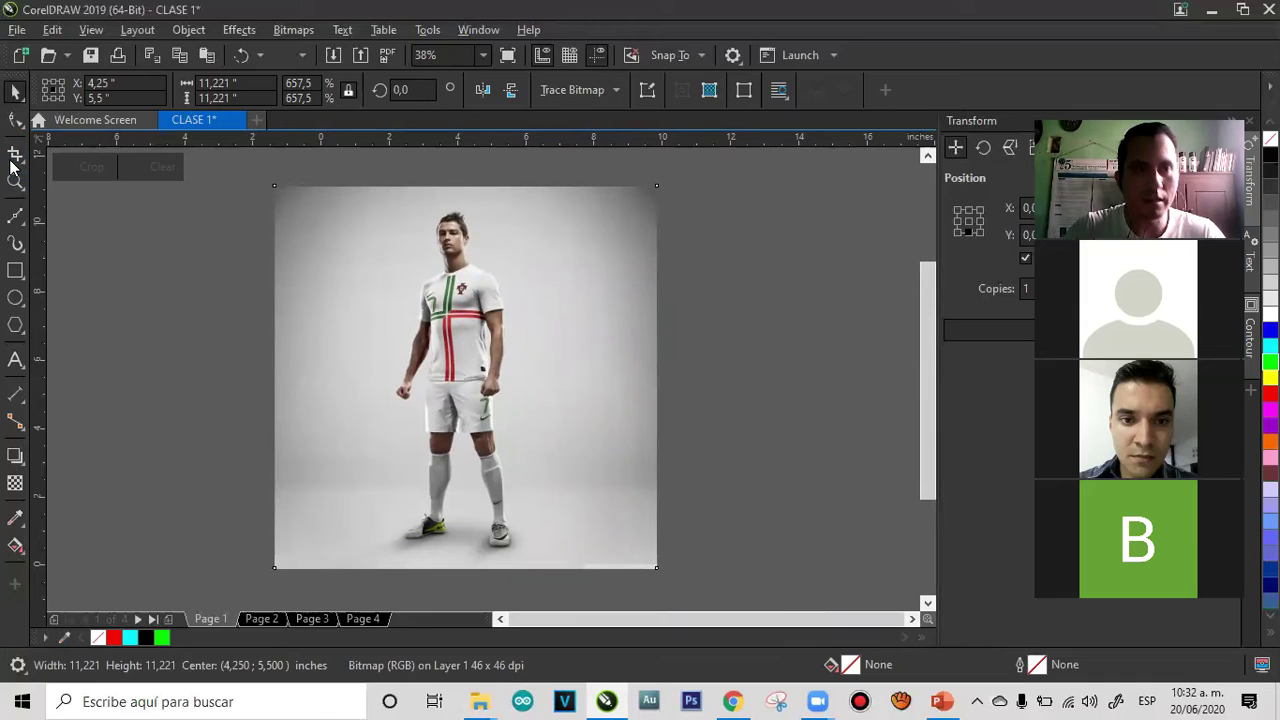
Crop the photo to a full-height vertical strip about 6.2 in wide around the player
click(12, 160)
drag(347, 191, 558, 568)
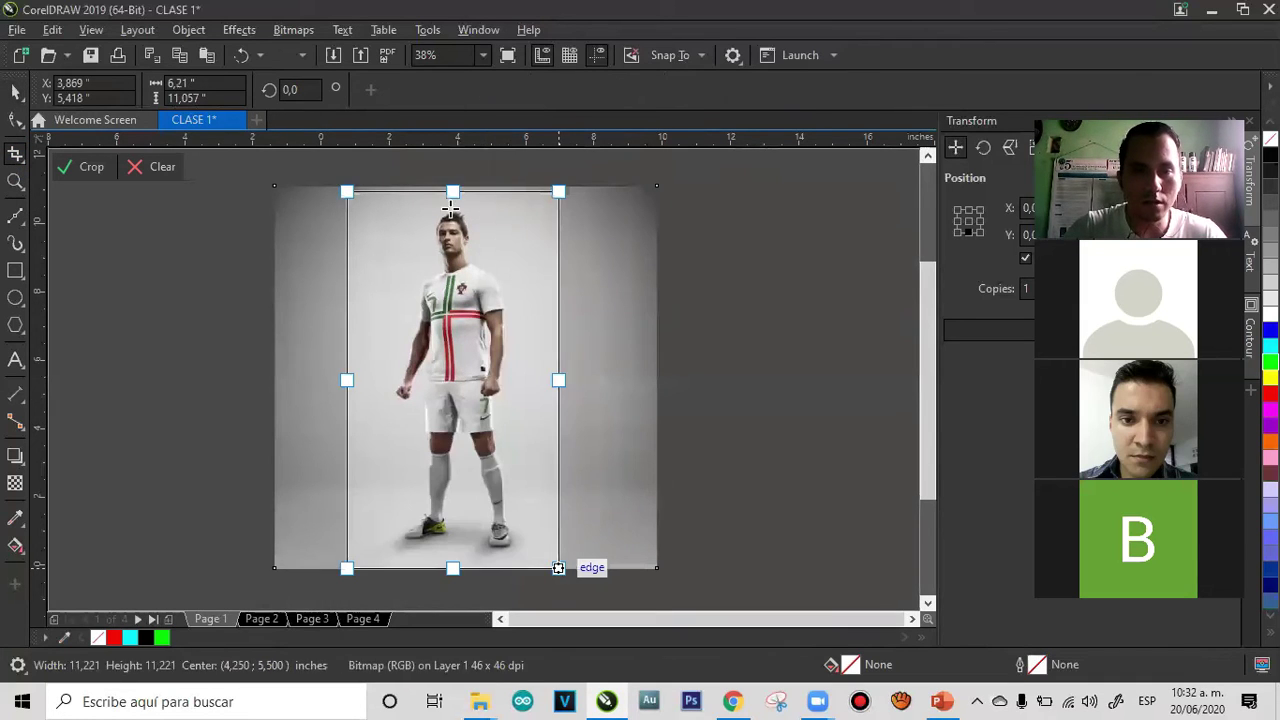
drag(455, 191, 453, 186)
double_click(493, 223)
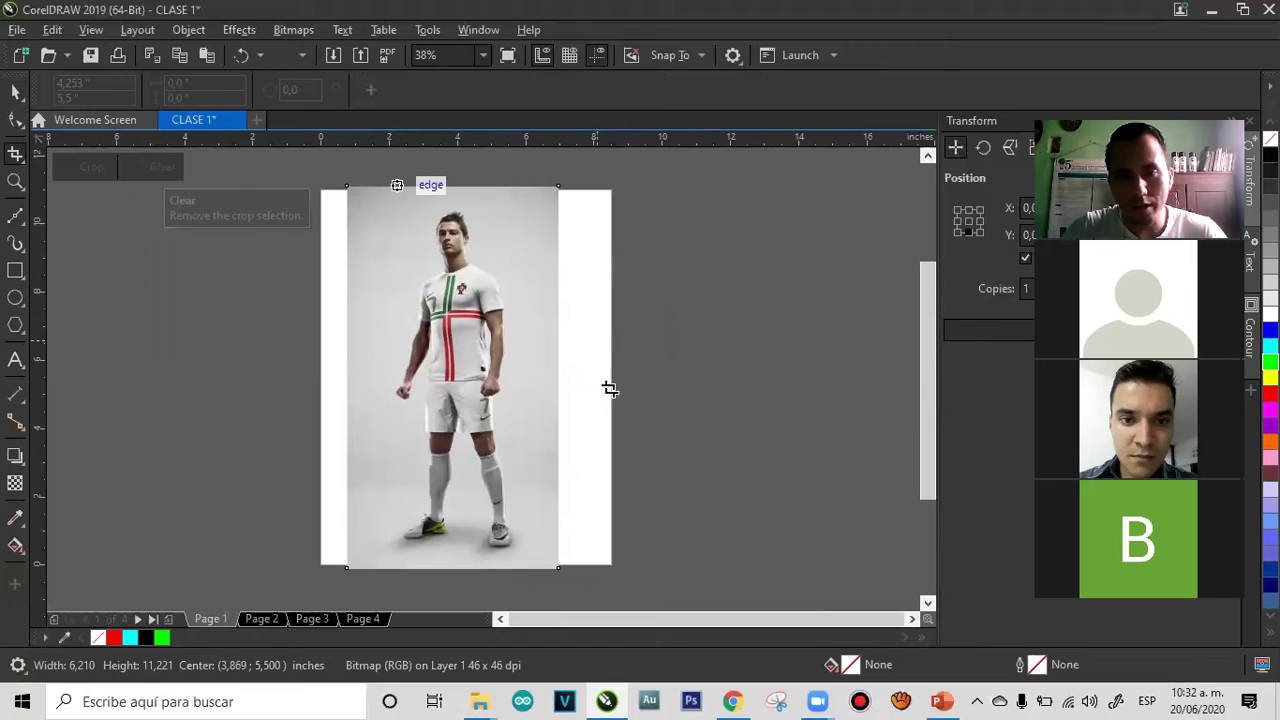
Undo the crop of the photo and leave nothing selected
key(ctrl+z)
click(15, 95)
click(183, 338)
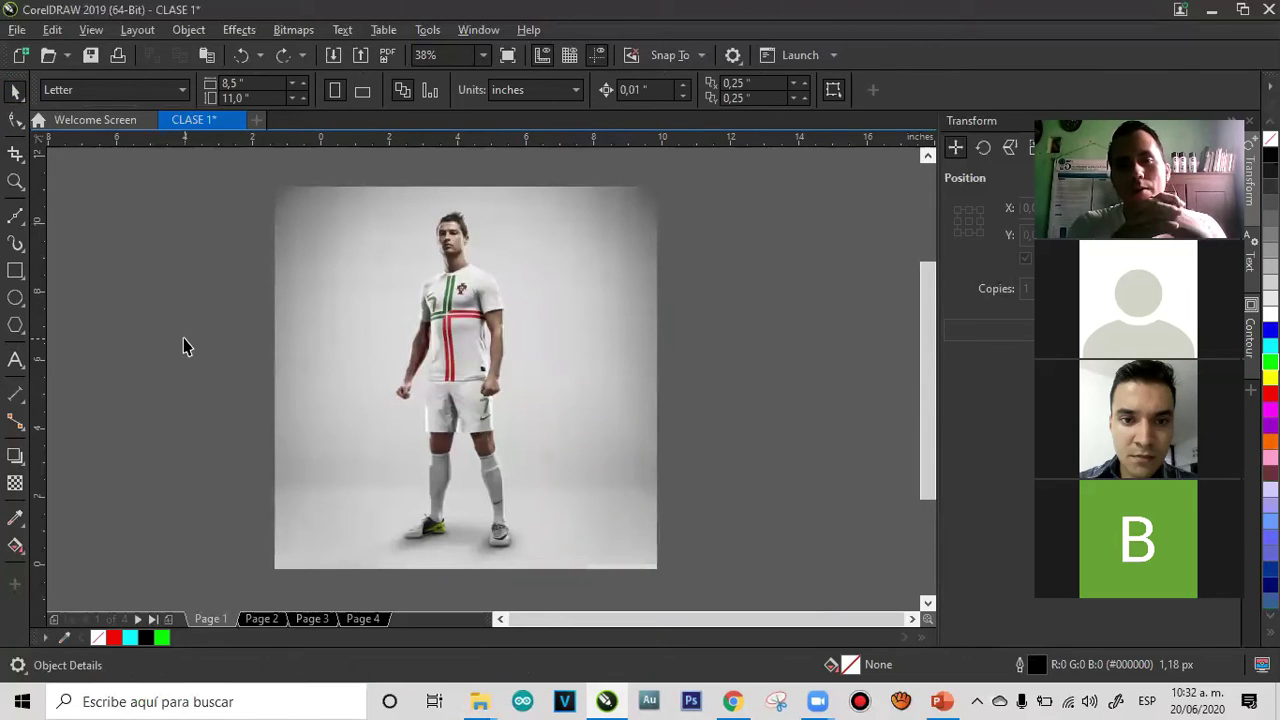
click(646, 360)
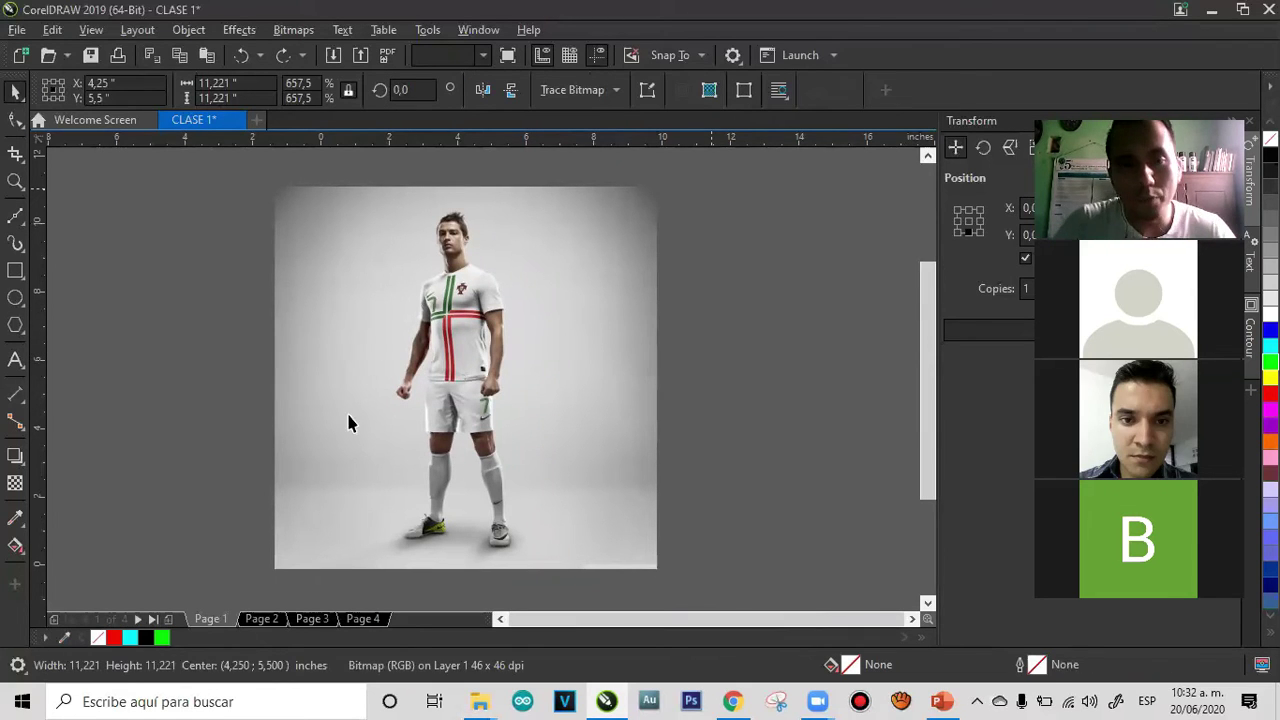
key(Escape)
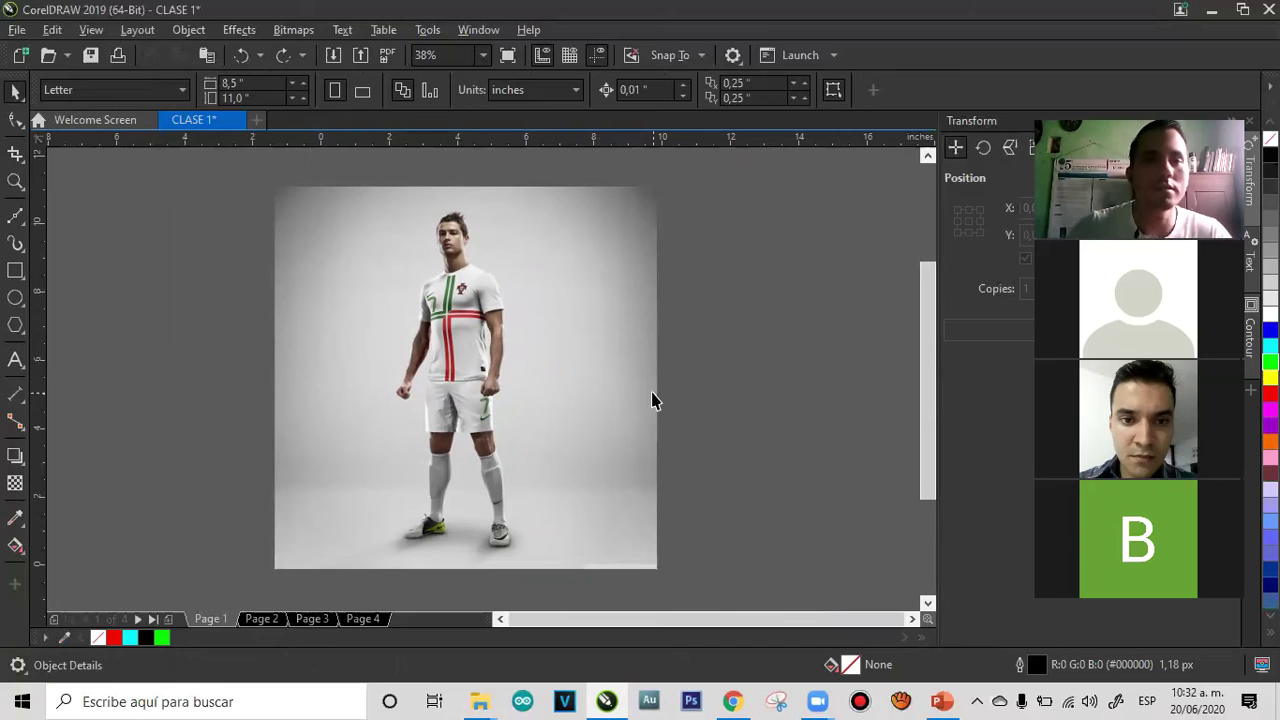
Set the document's display mode to Wireframe
click(131, 32)
mouse_move(96, 32)
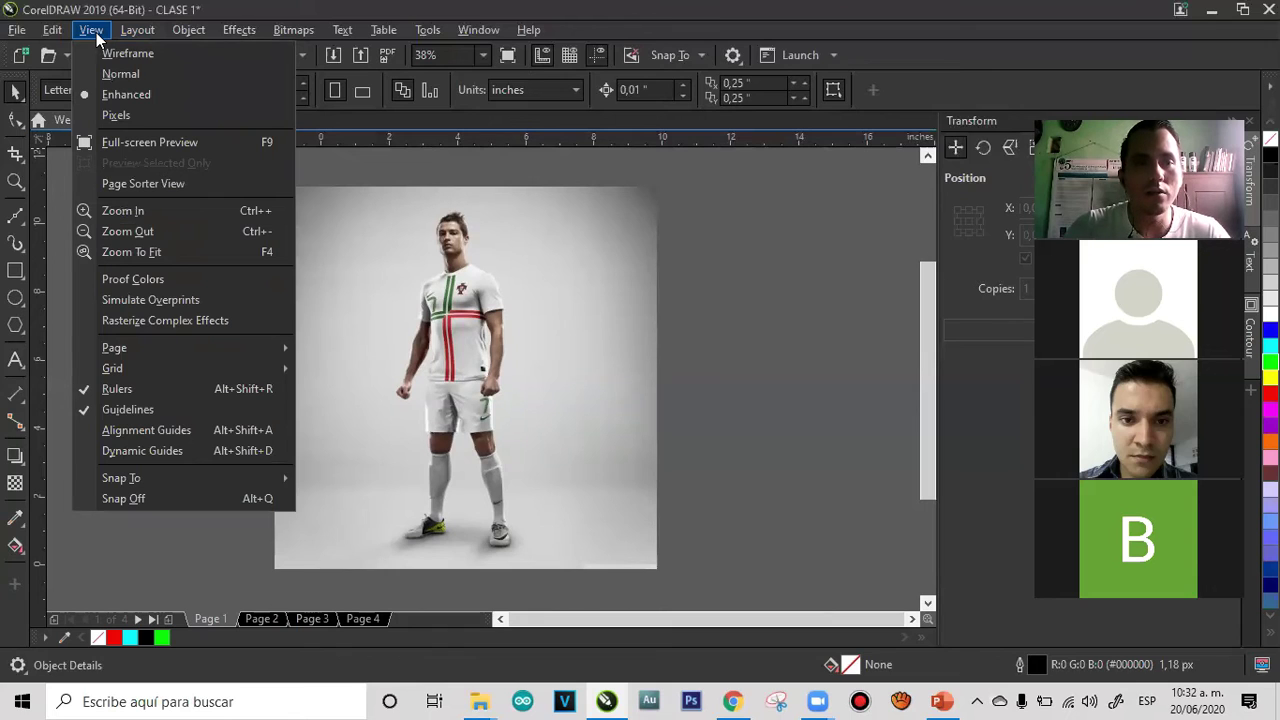
click(135, 51)
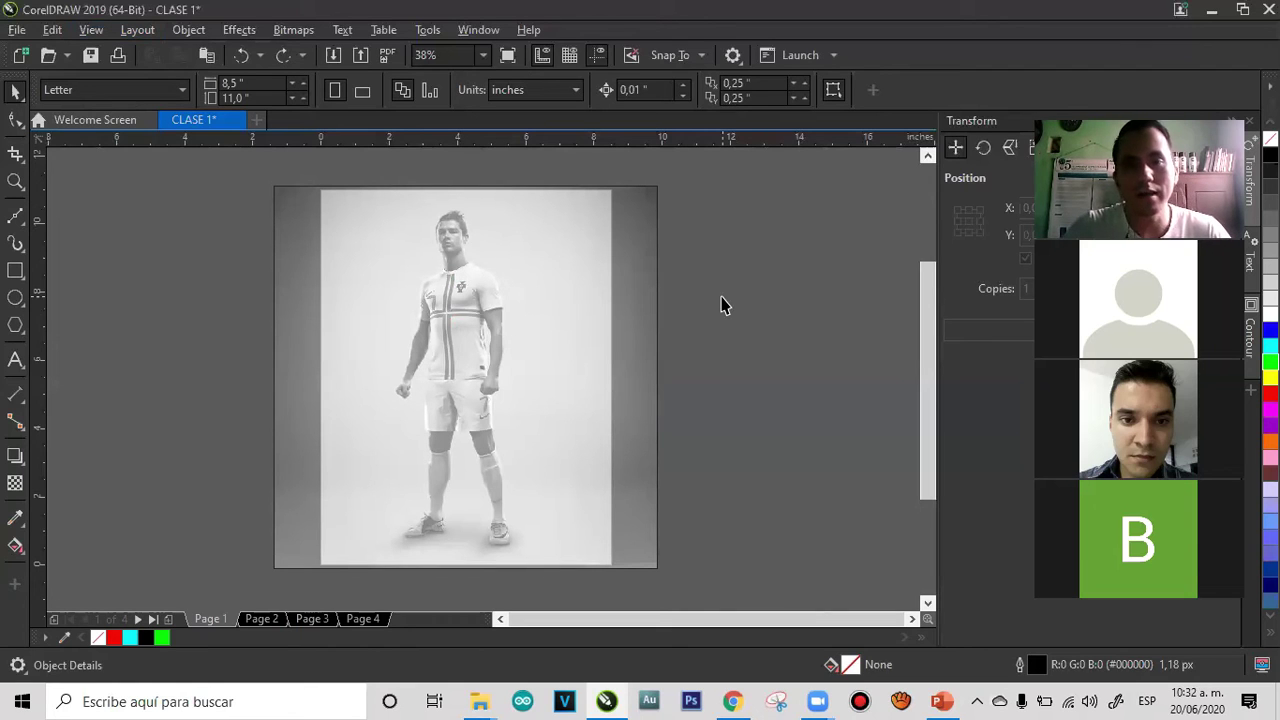
Crop the photo along the page borders, to about 8.48 by 10.91 in
click(406, 314)
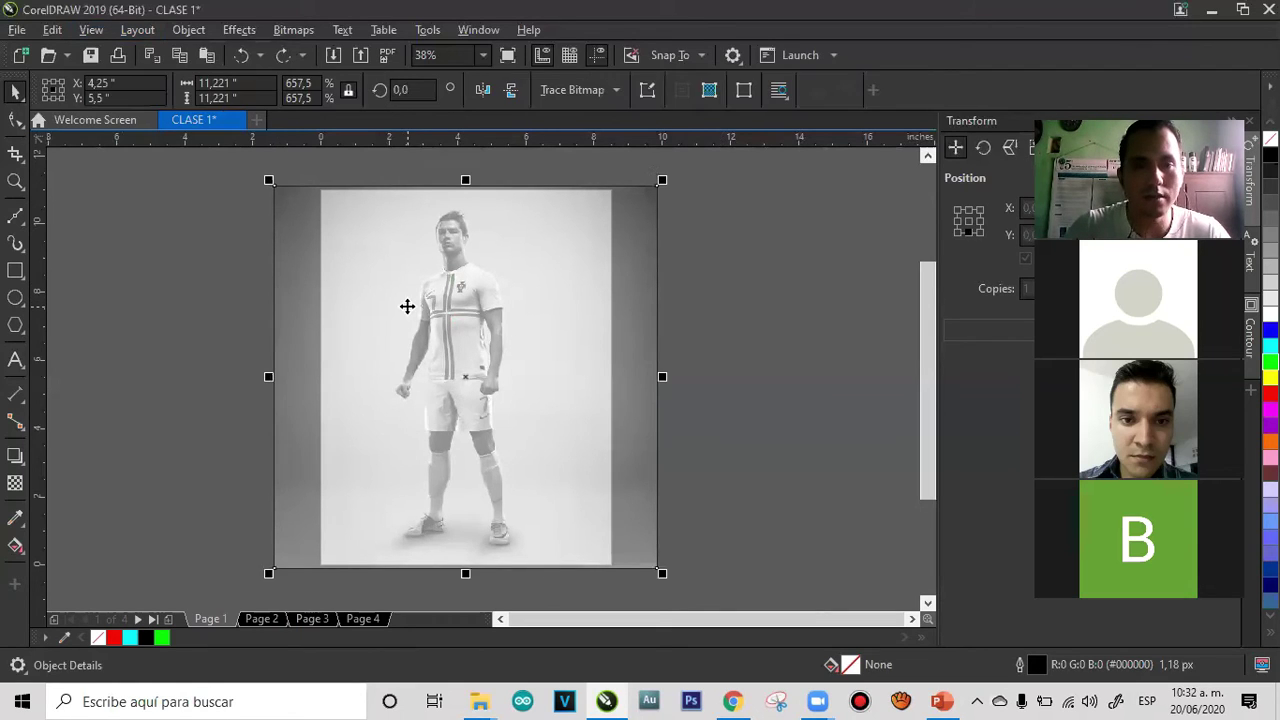
click(15, 157)
drag(322, 193, 609, 561)
drag(312, 190, 311, 188)
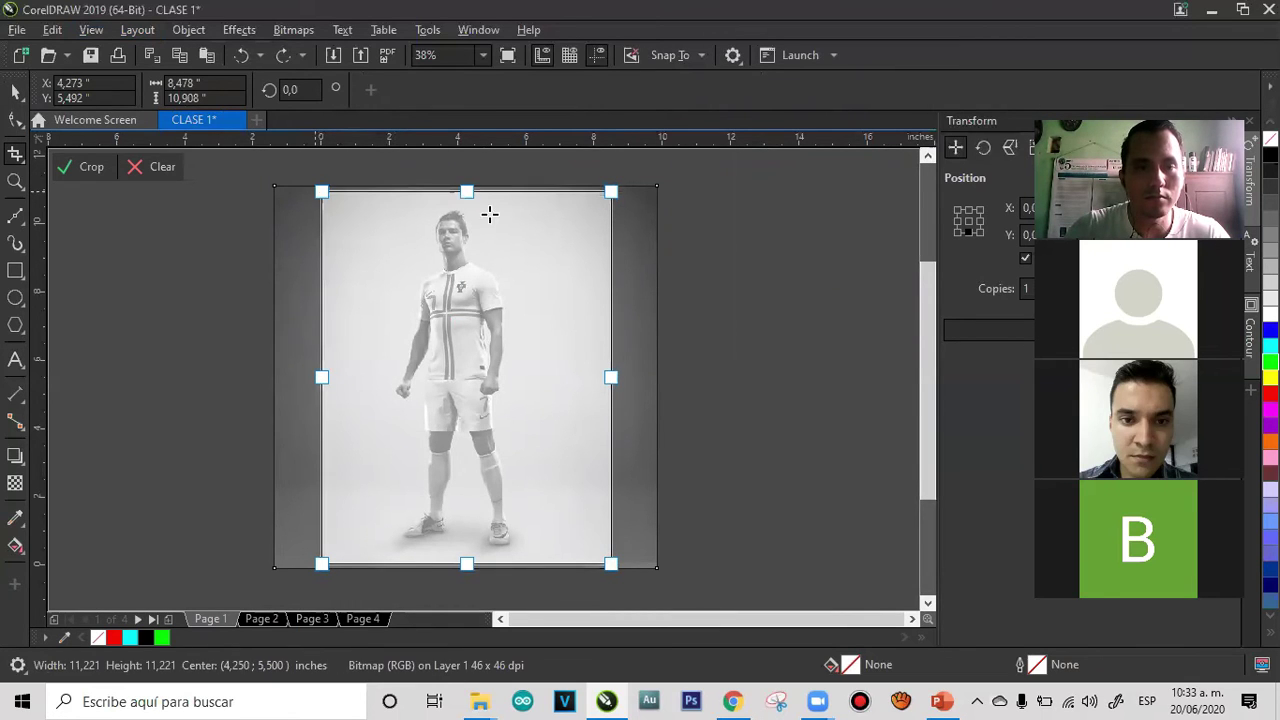
double_click(562, 284)
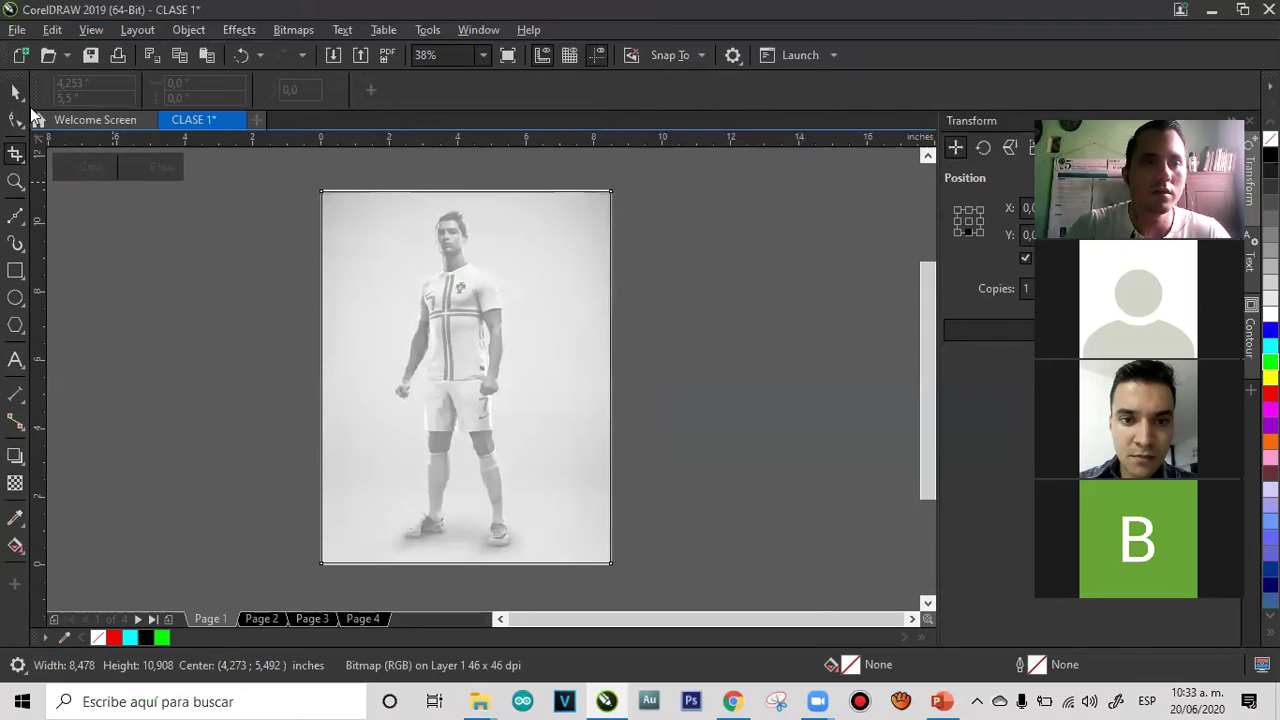
click(17, 93)
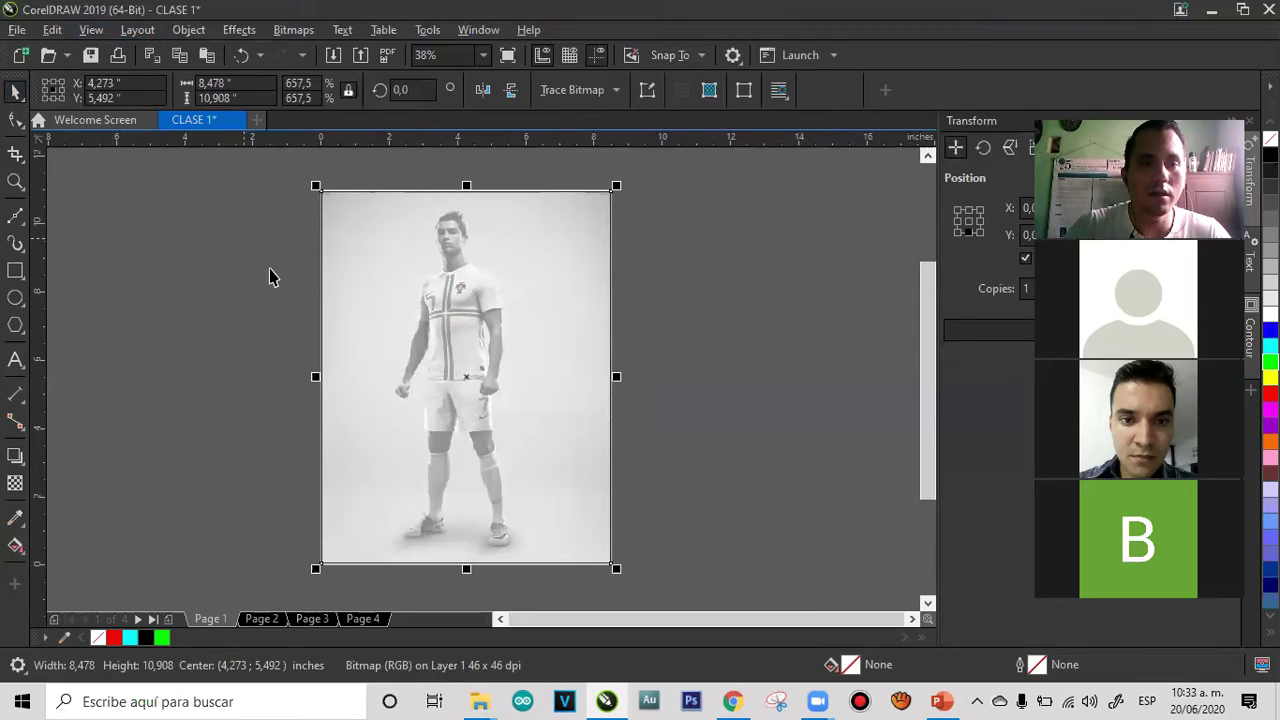
Return the display mode to Enhanced and delete the cropped photo from page 1
click(100, 29)
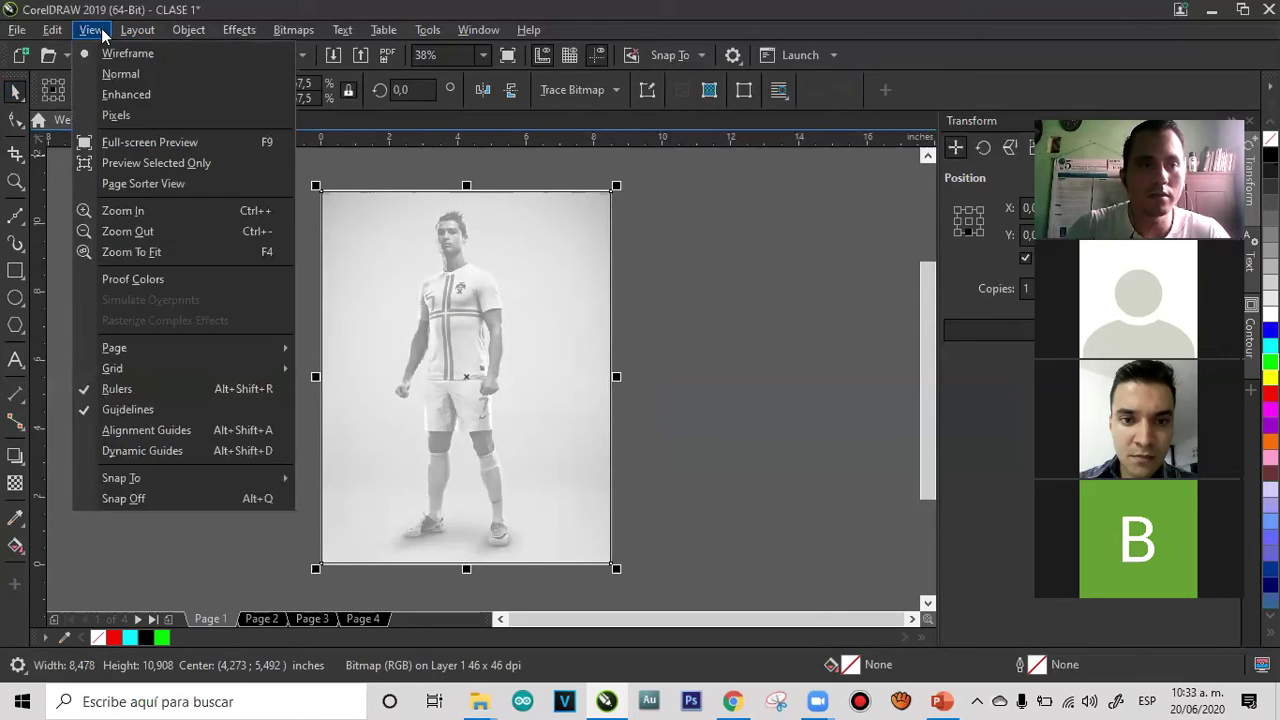
click(139, 96)
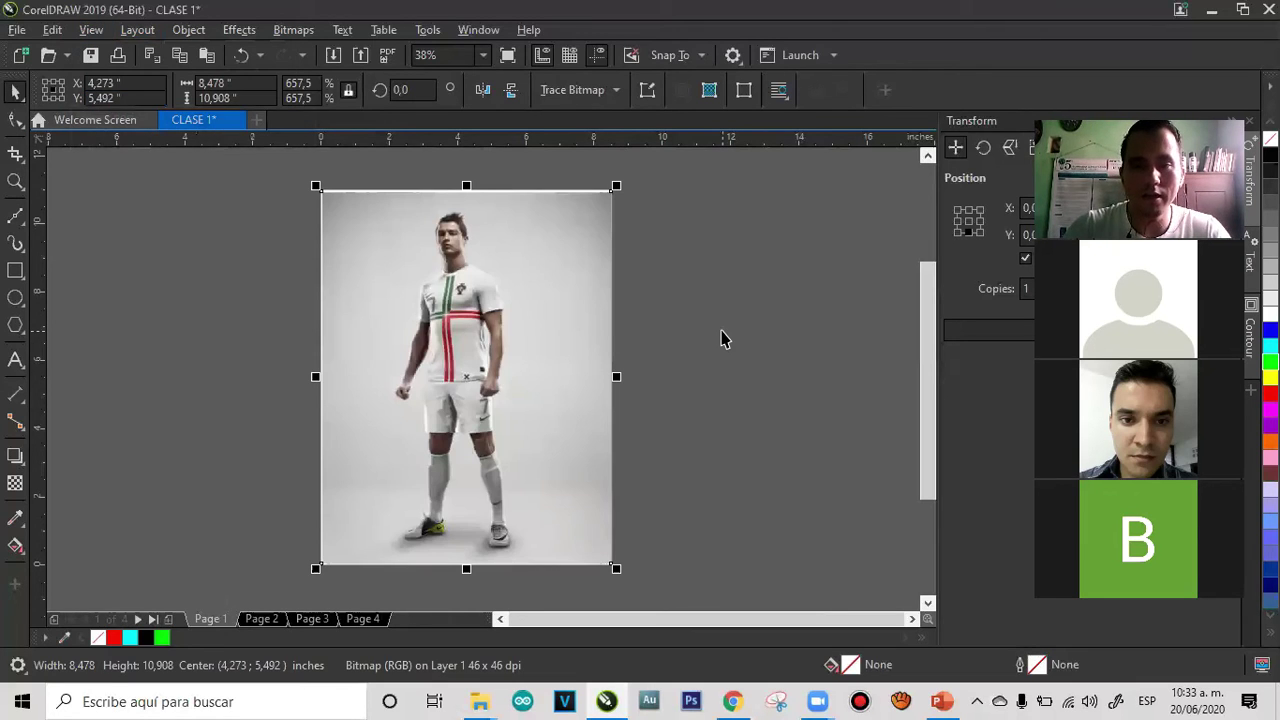
click(693, 288)
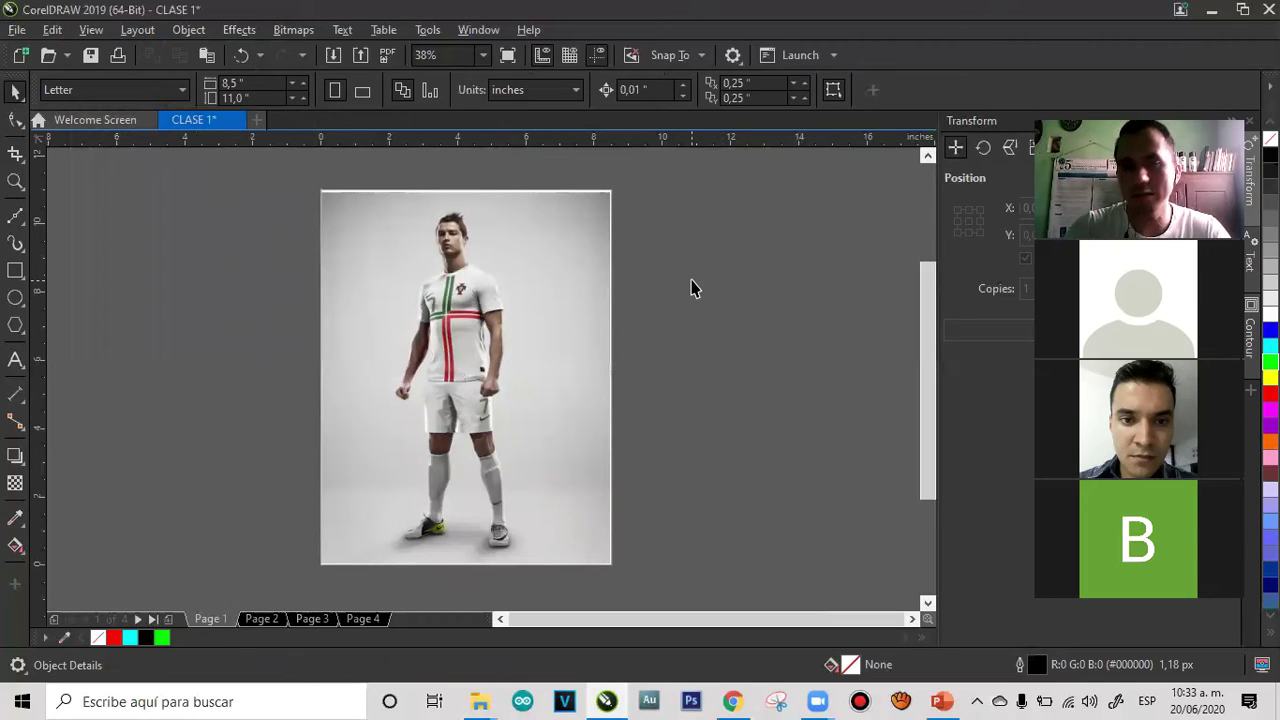
click(448, 231)
key(Delete)
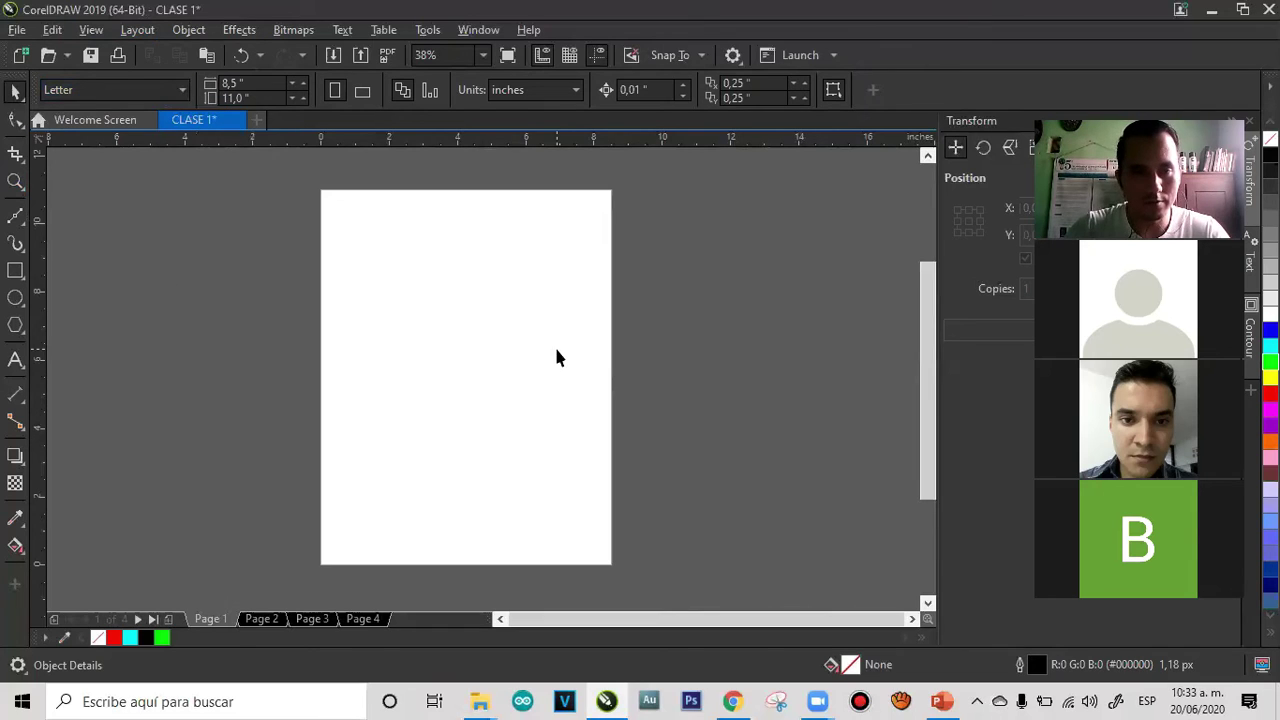
Open the recent document PROTOCOLOS.cdr from the Welcome Screen and leave nothing selected in it
click(90, 121)
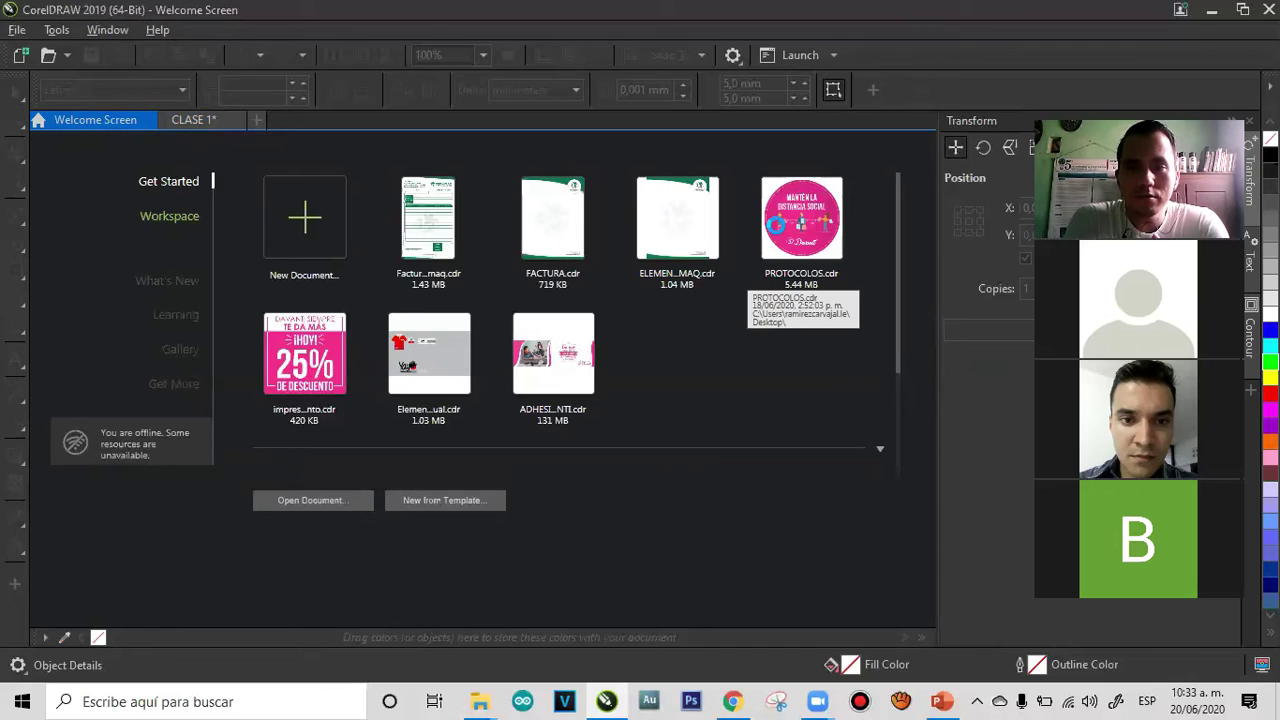
click(775, 225)
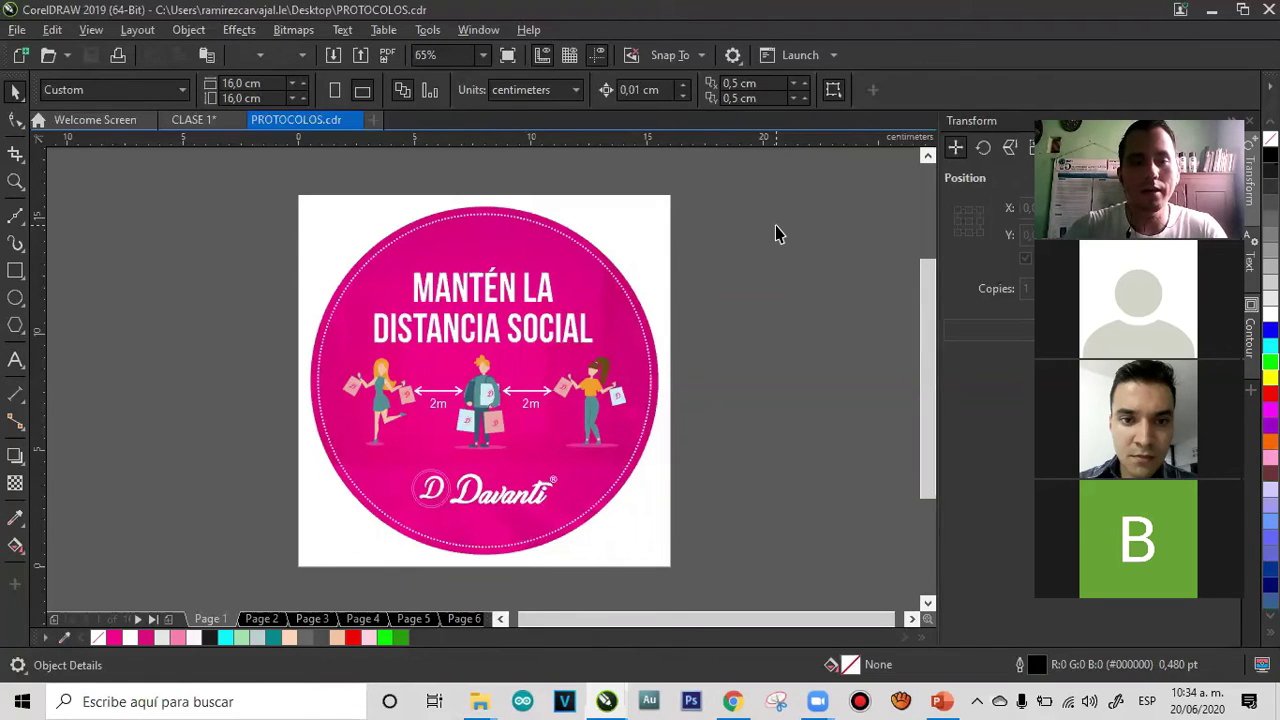
click(548, 290)
click(758, 274)
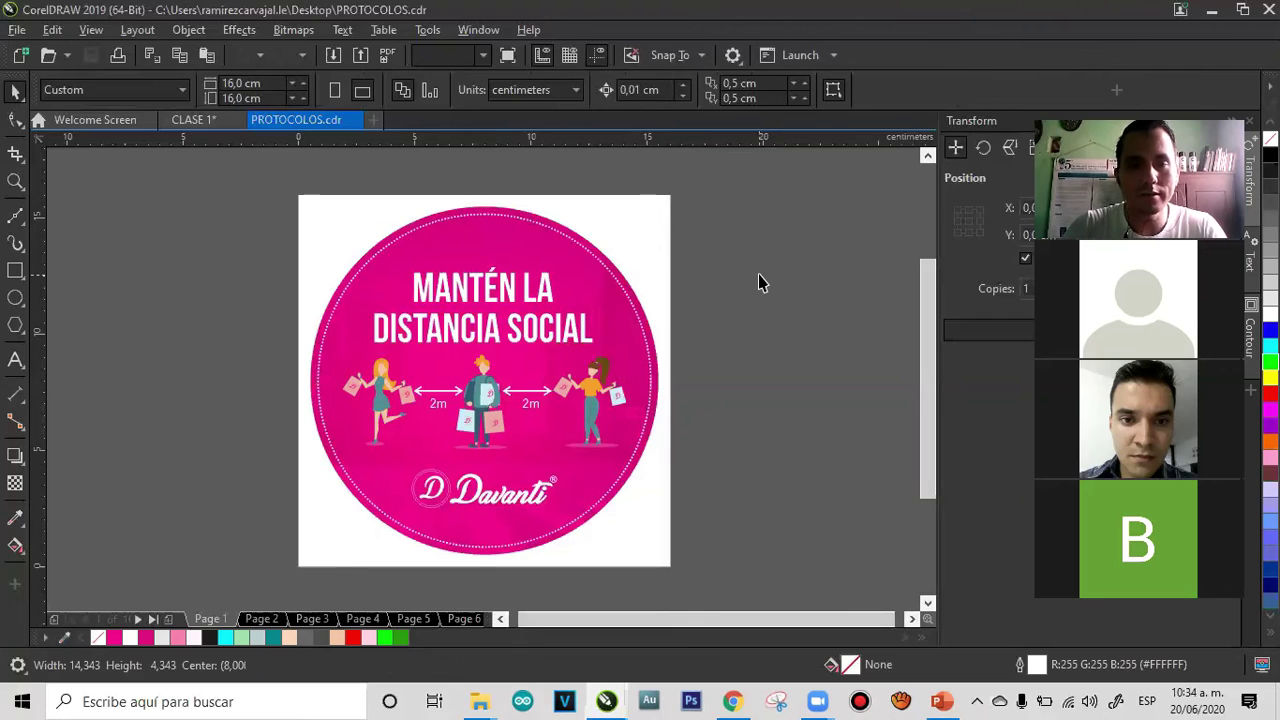
Examine the social-distancing design on page 1 and view the whole store-entry protocol poster on page 2
click(516, 326)
click(779, 306)
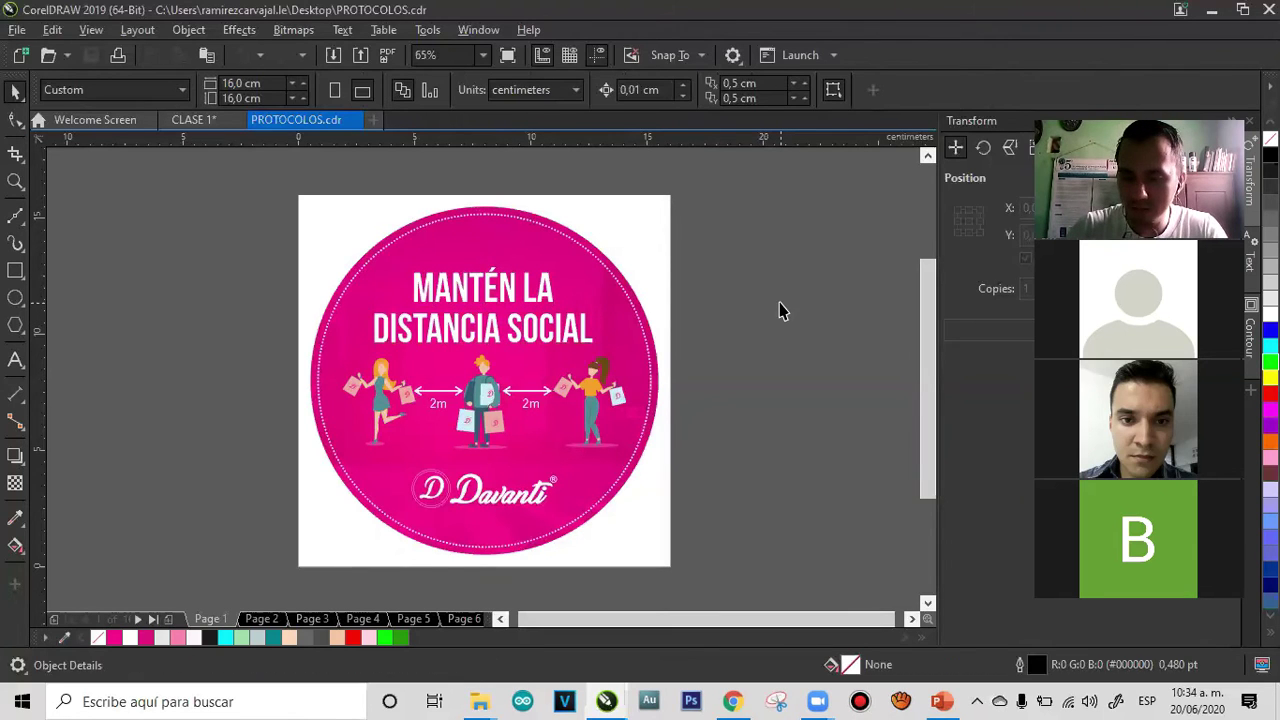
key(Page_Down)
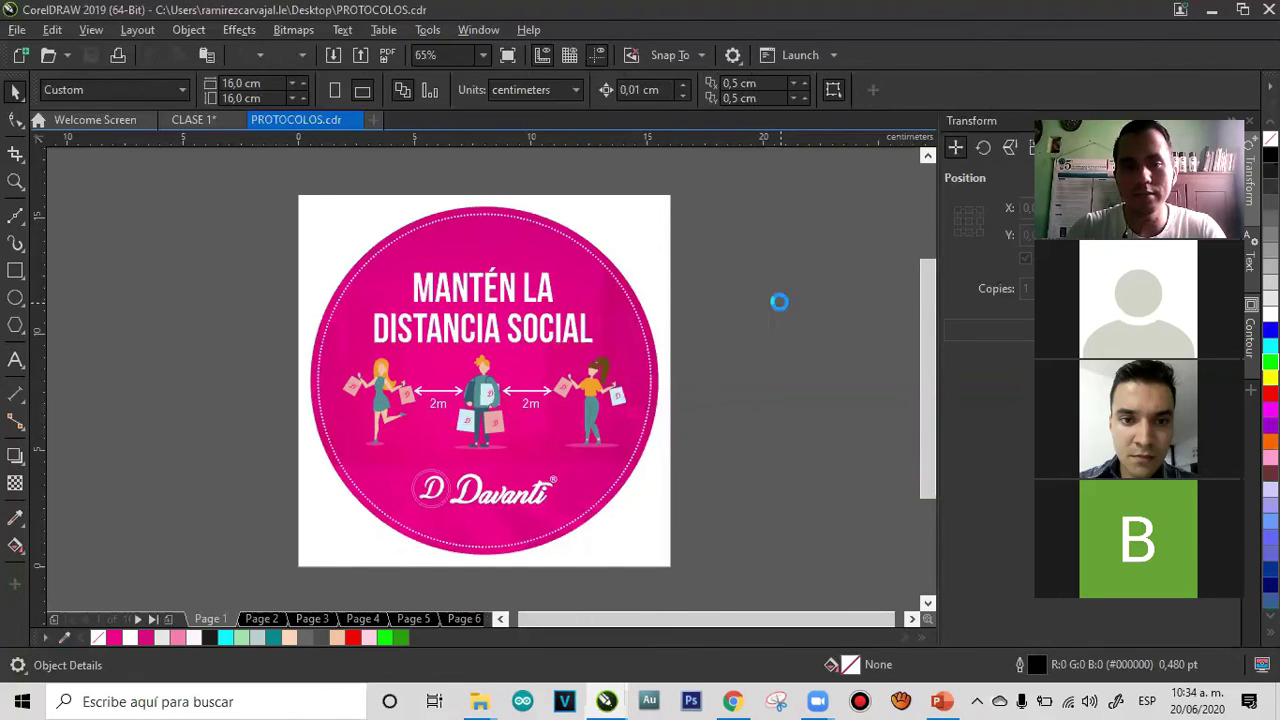
key(z)
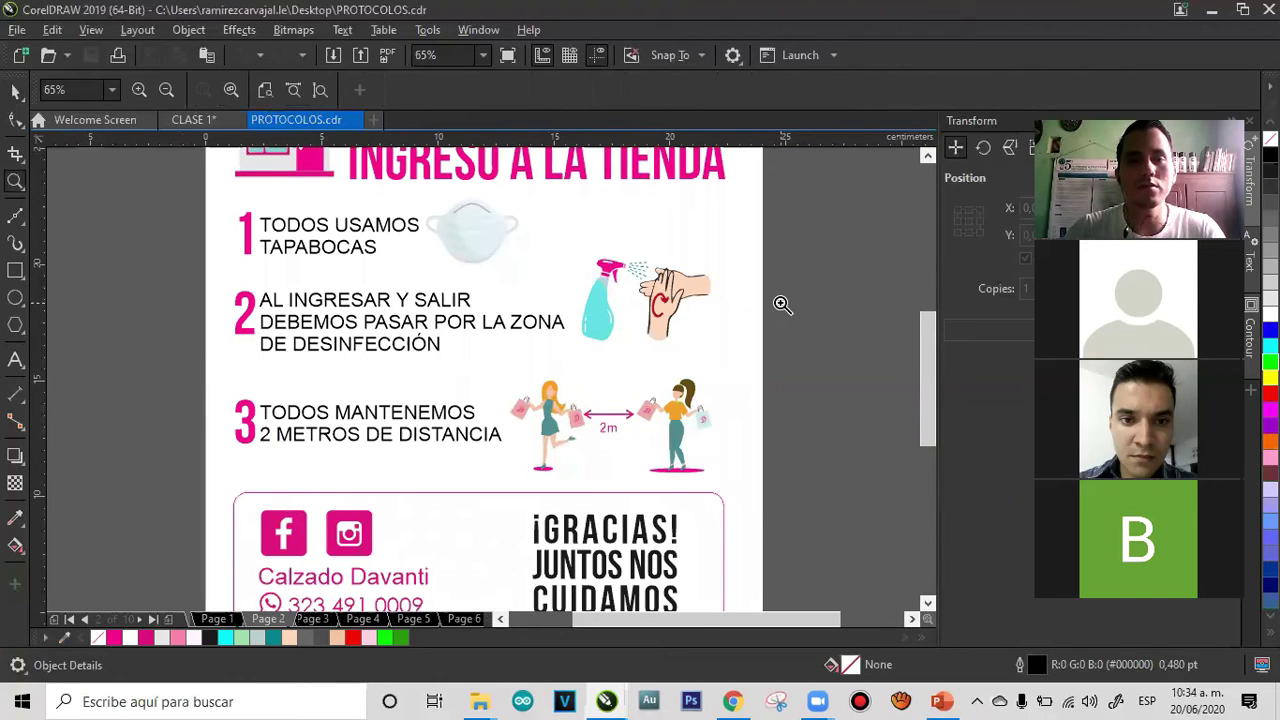
key(F3)
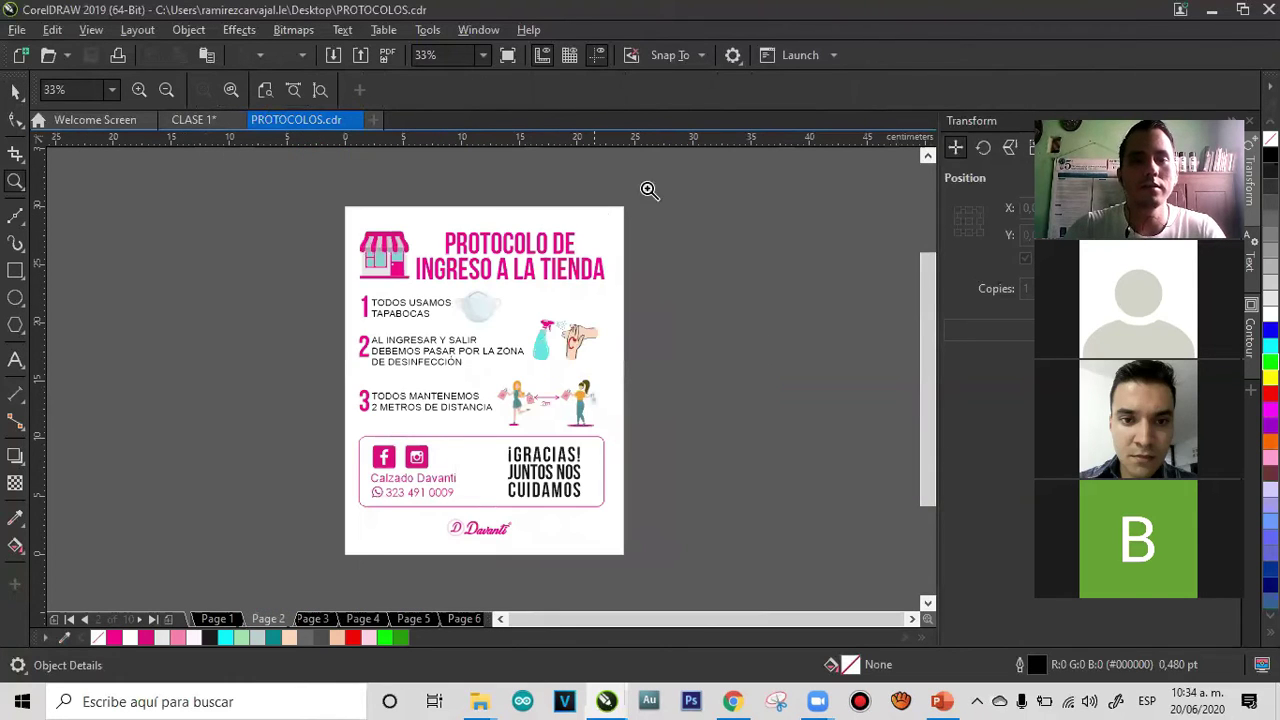
drag(364, 565, 324, 575)
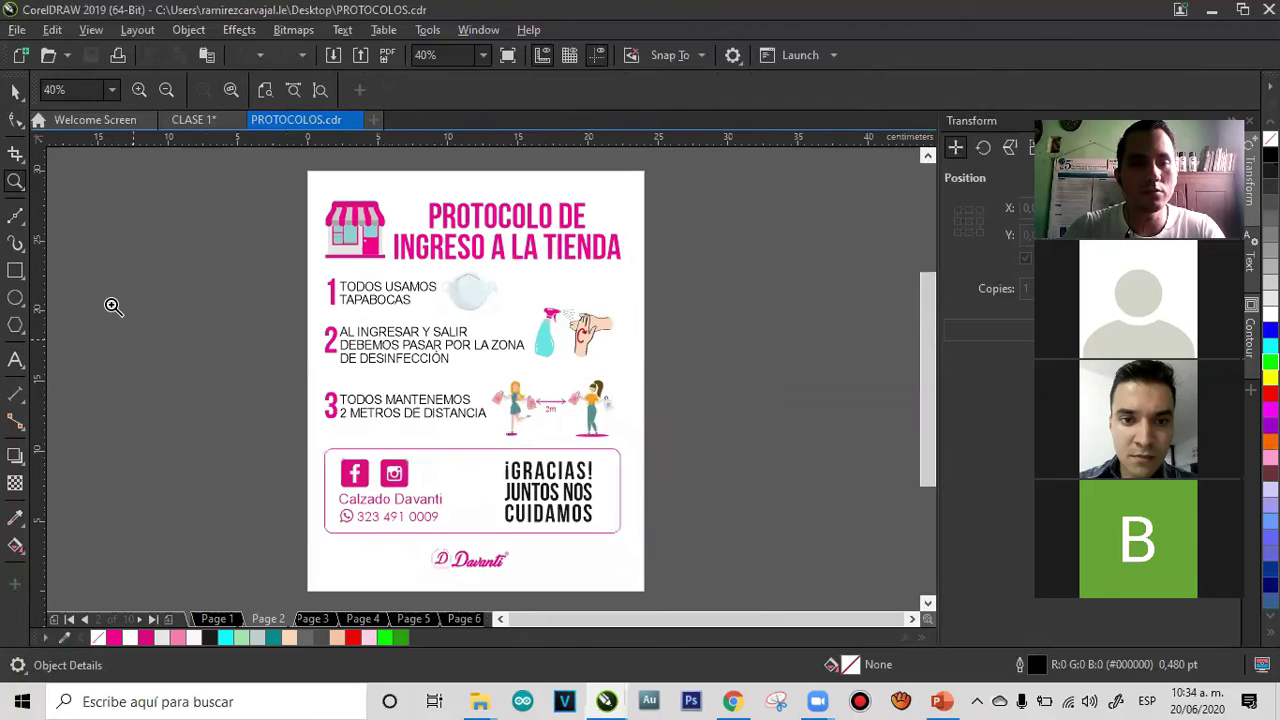
click(12, 92)
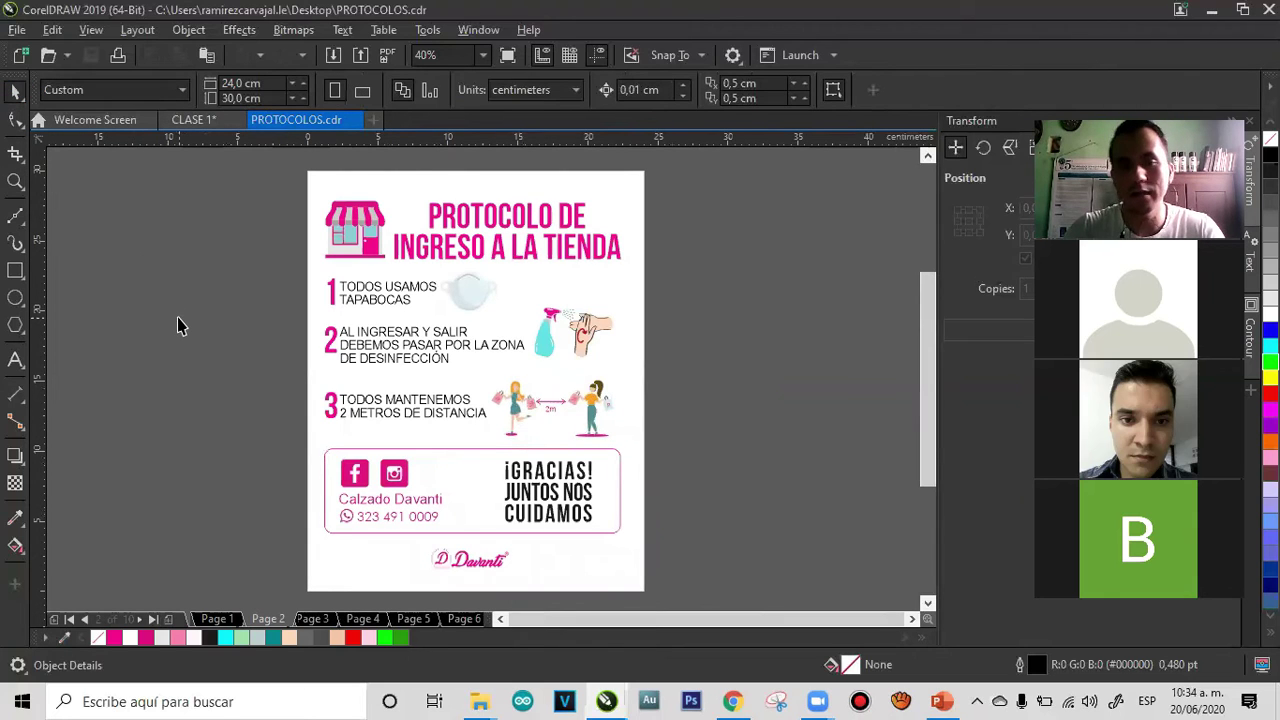
Review the example designs on pages 3 to 7, comparing the disinfection zone, payment zone, waste management and home-delivery artwork
key(Page_Down)
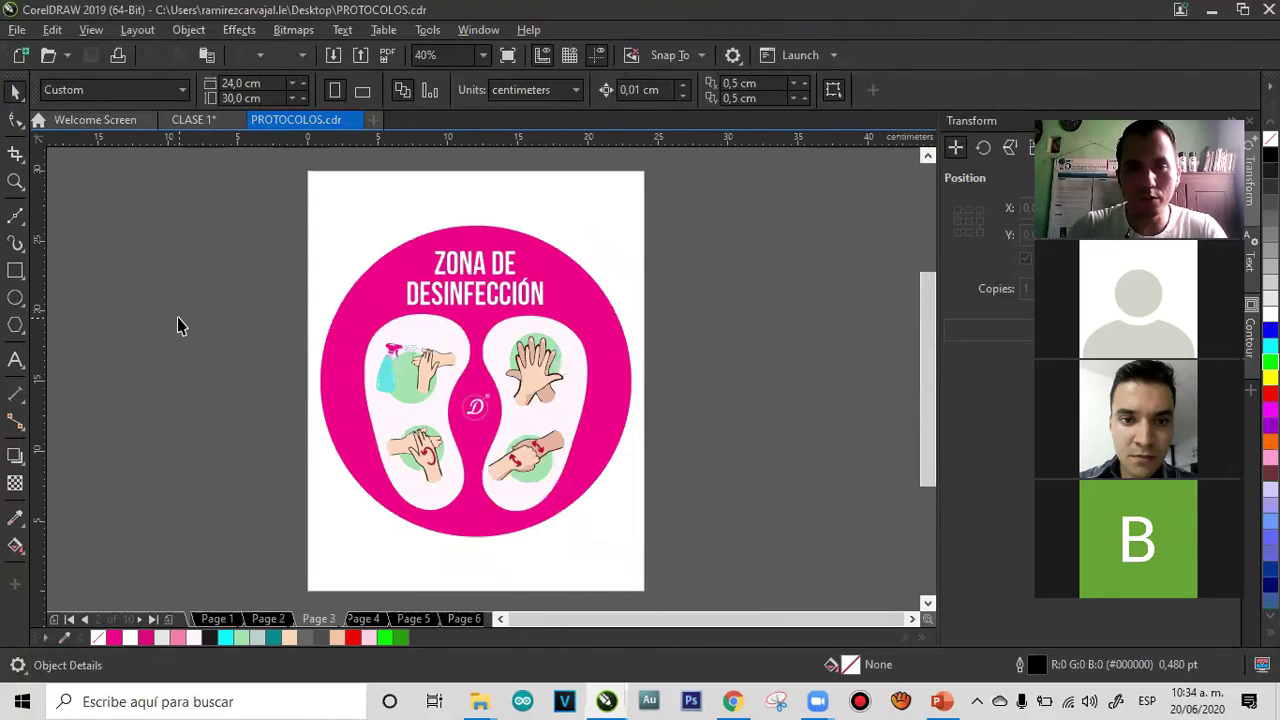
key(Page_Down)
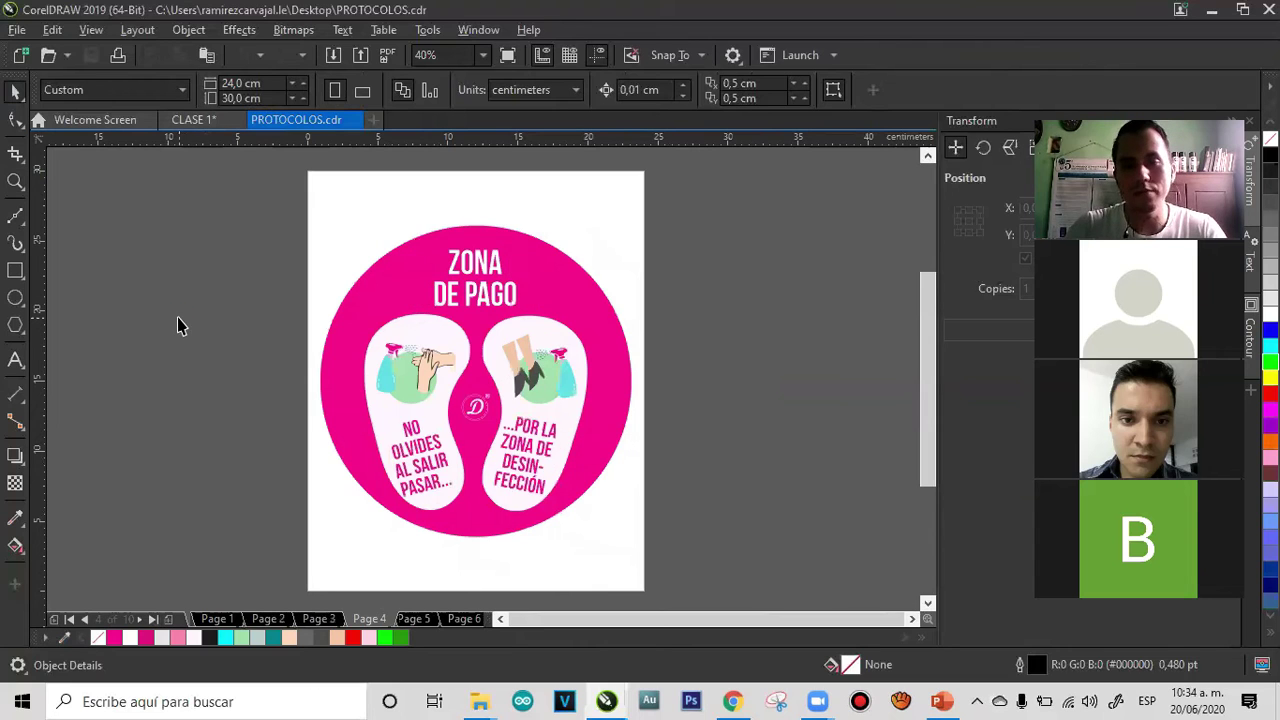
key(Page_Down)
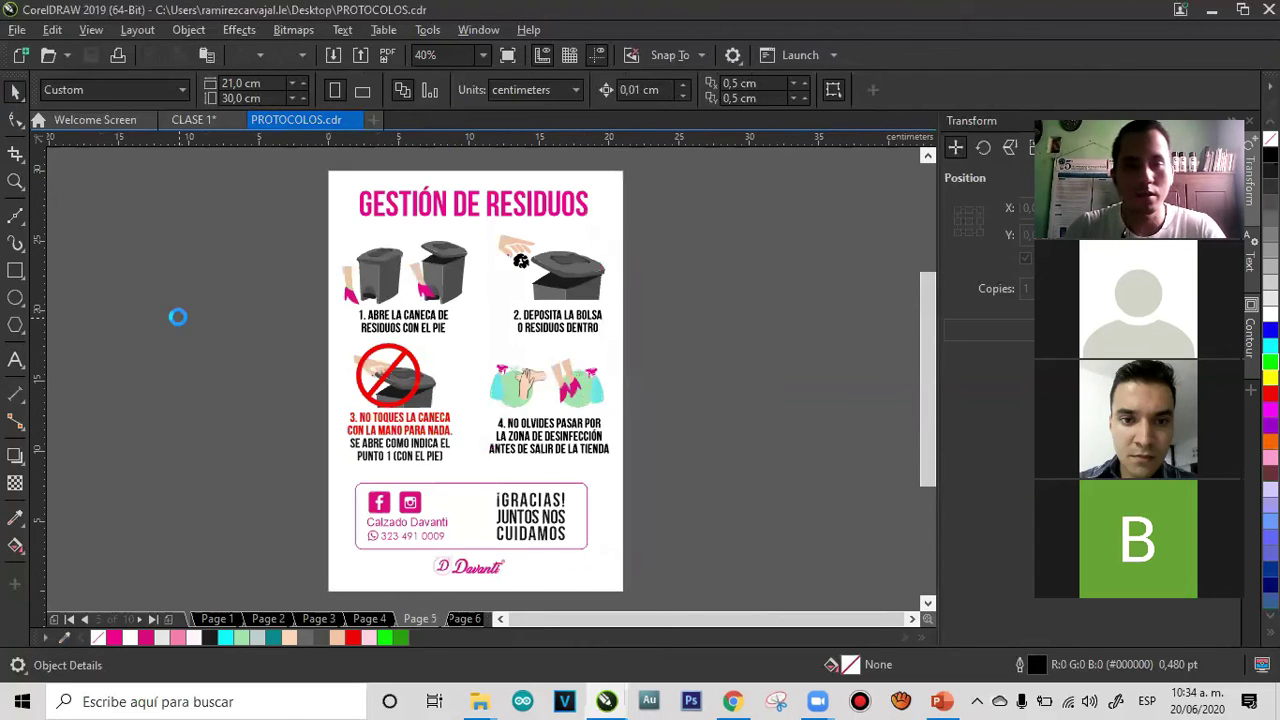
key(Page_Down)
key(Page_Down)
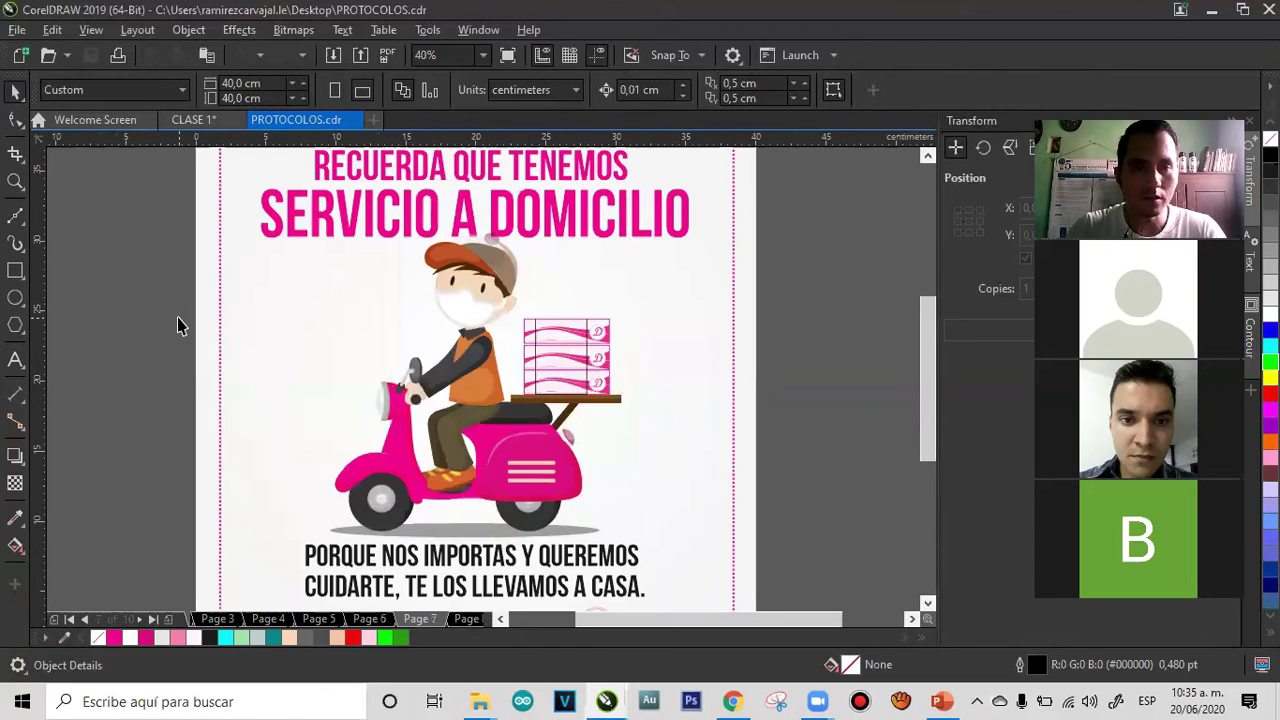
key(Page_Up)
key(Page_Up)
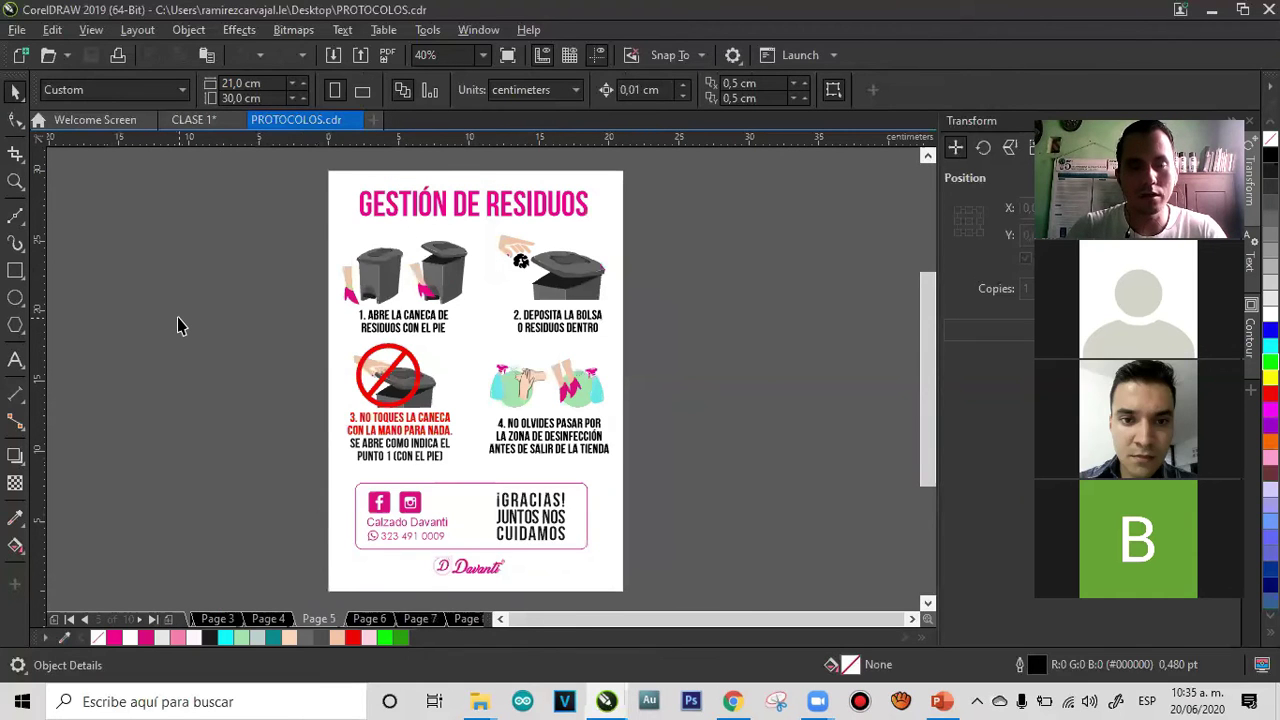
key(Page_Down)
key(Page_Up)
key(Page_Up)
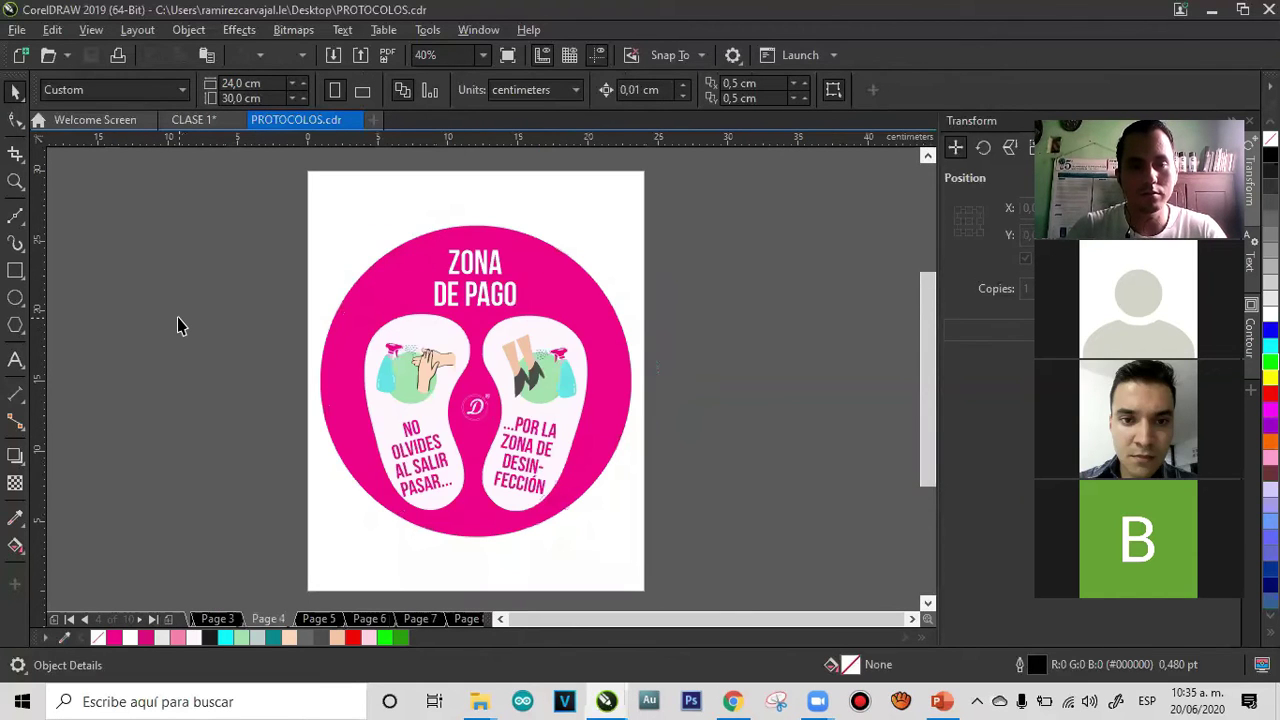
key(Page_Up)
key(Page_Up)
key(Page_Down)
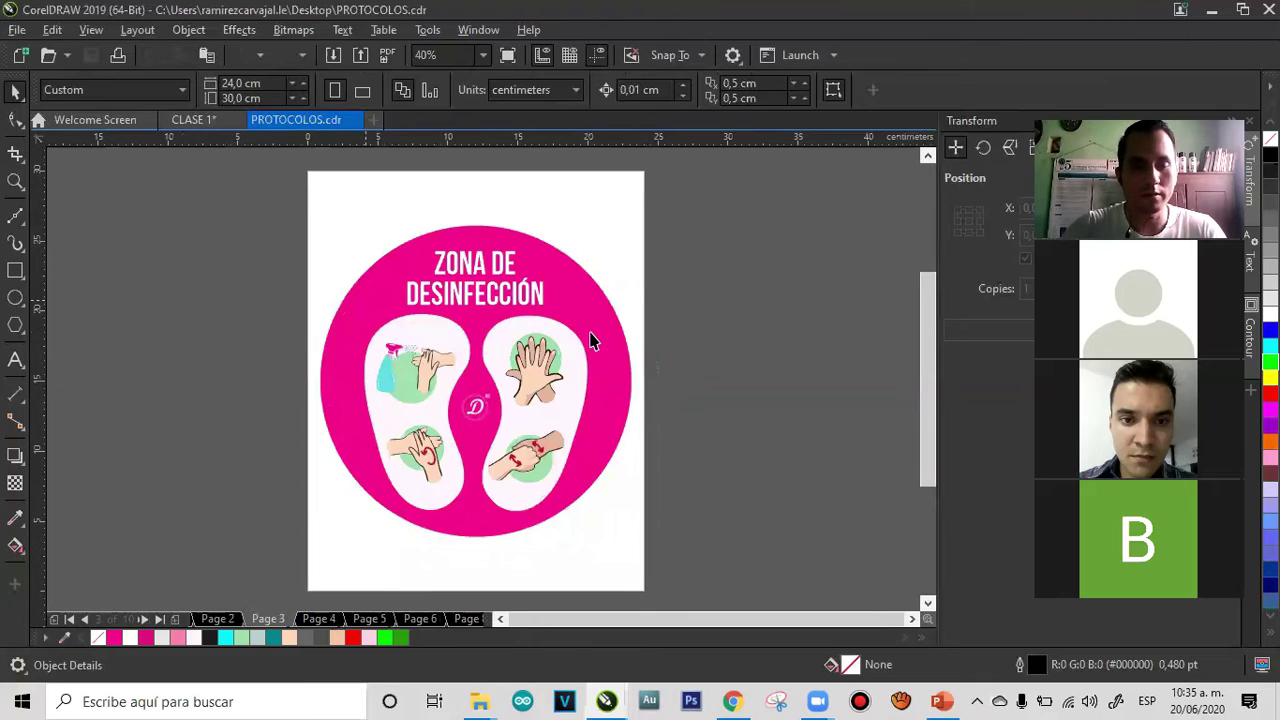
Display the whole home-delivery poster on page 7 and examine its layout
key(Page_Down)
key(Page_Down)
key(Page_Down)
key(Page_Down)
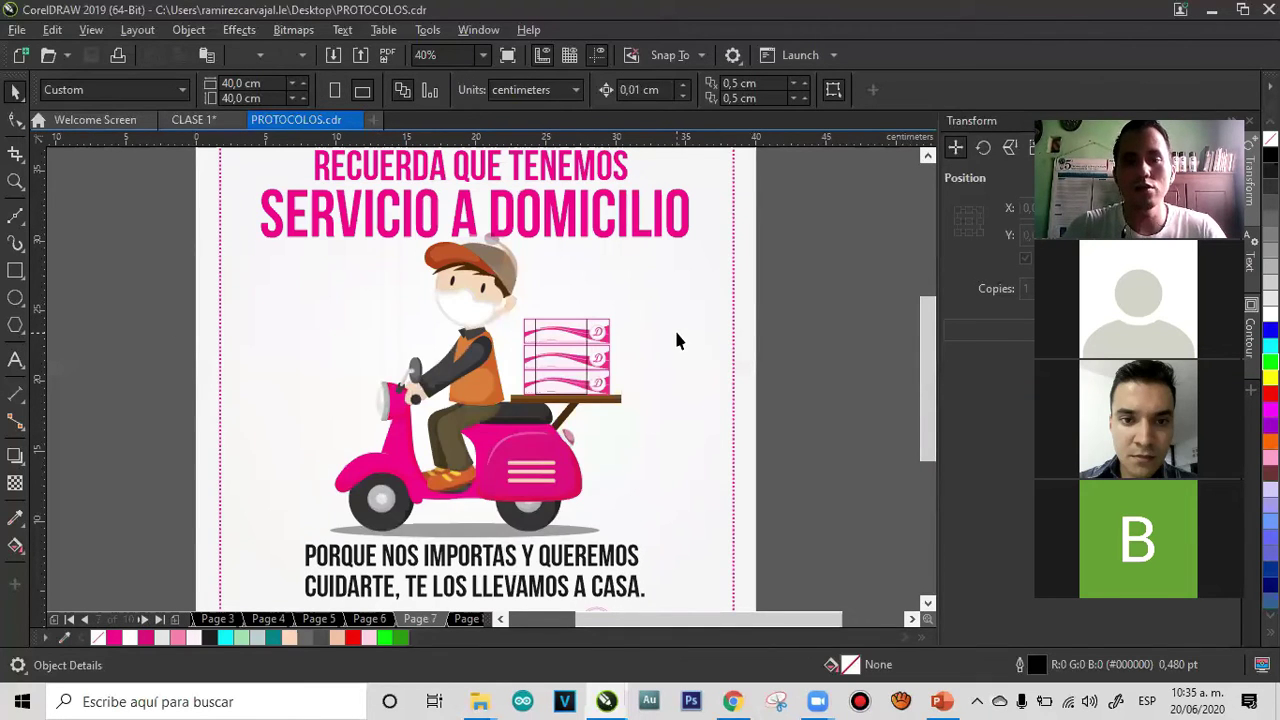
key(z)
right_click(786, 310)
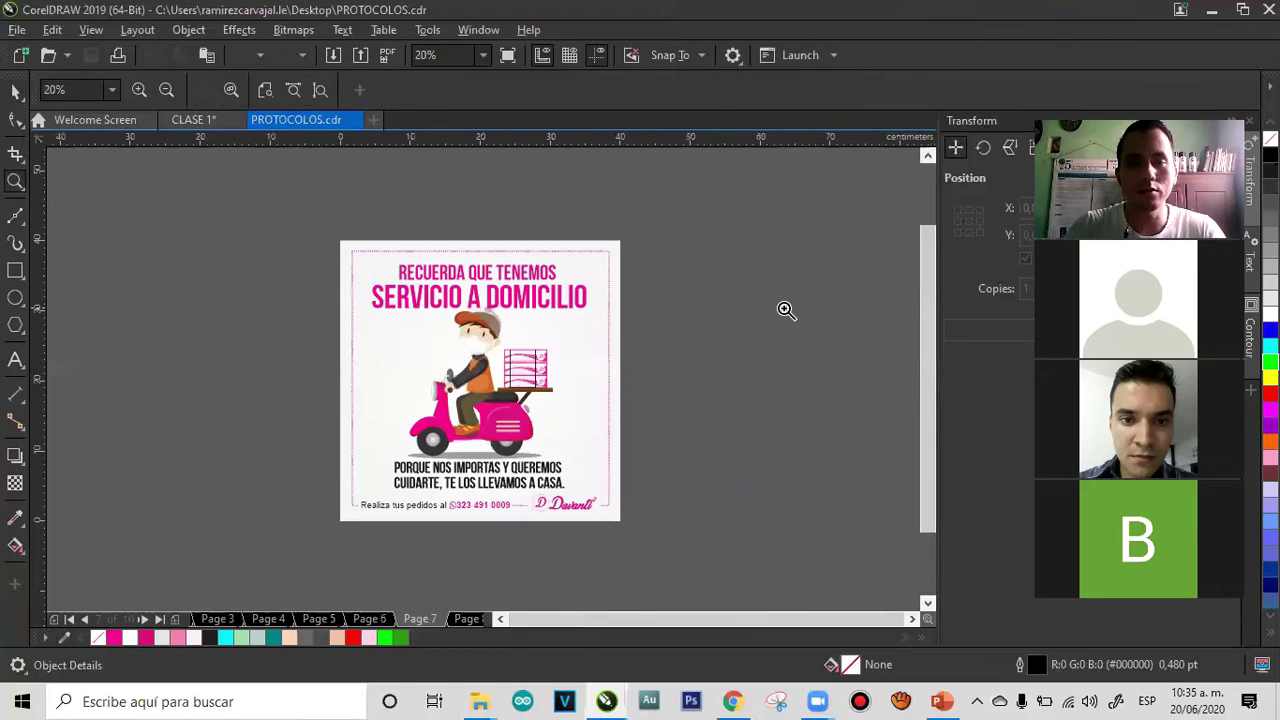
drag(493, 386, 338, 531)
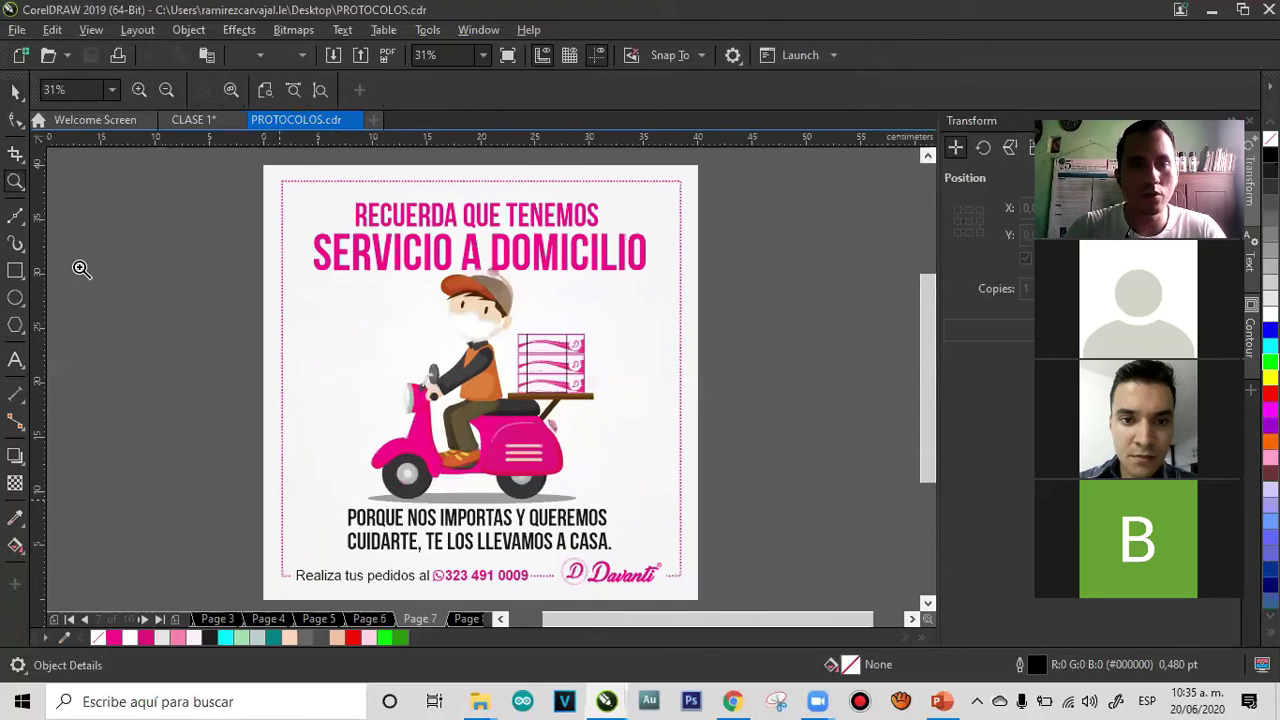
click(15, 90)
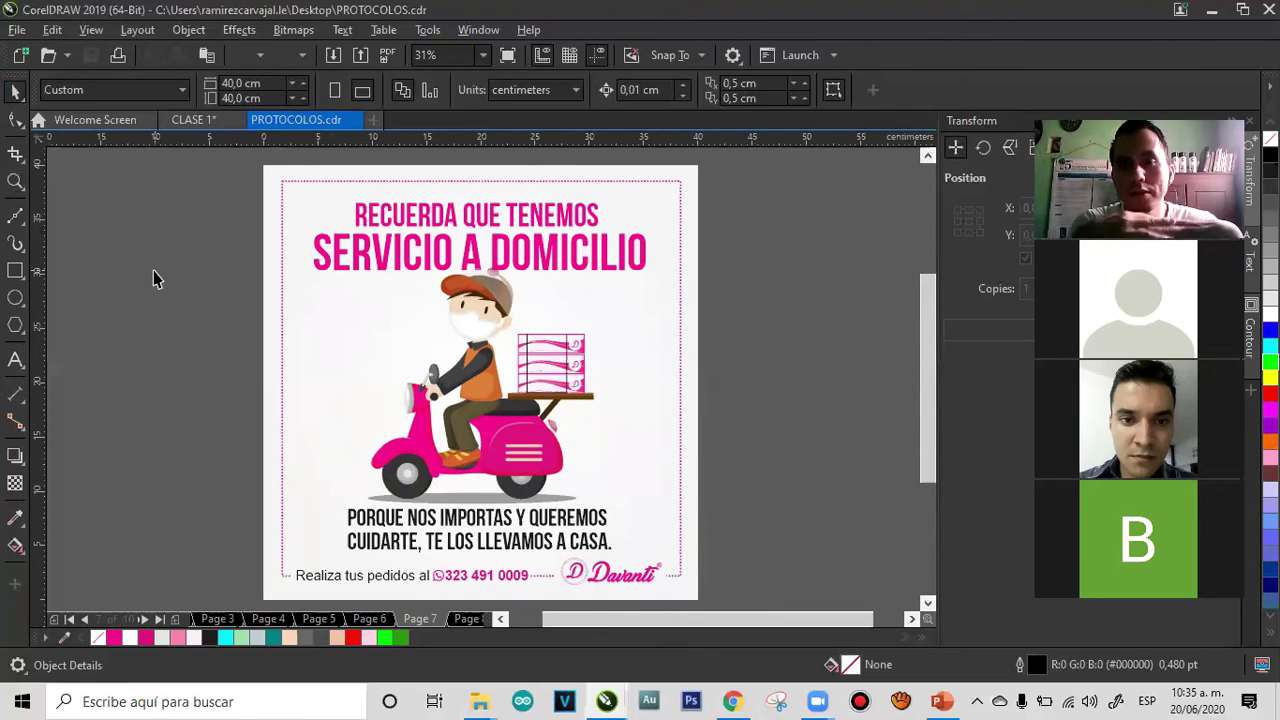
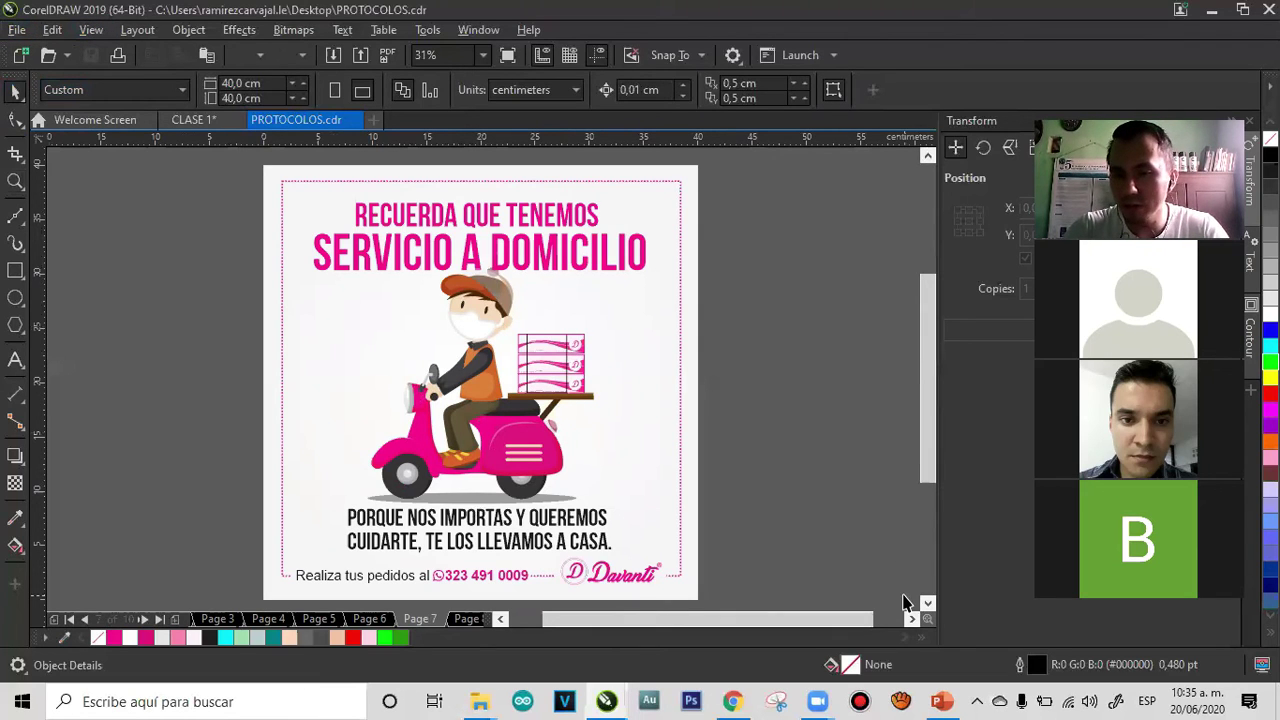
click(975, 699)
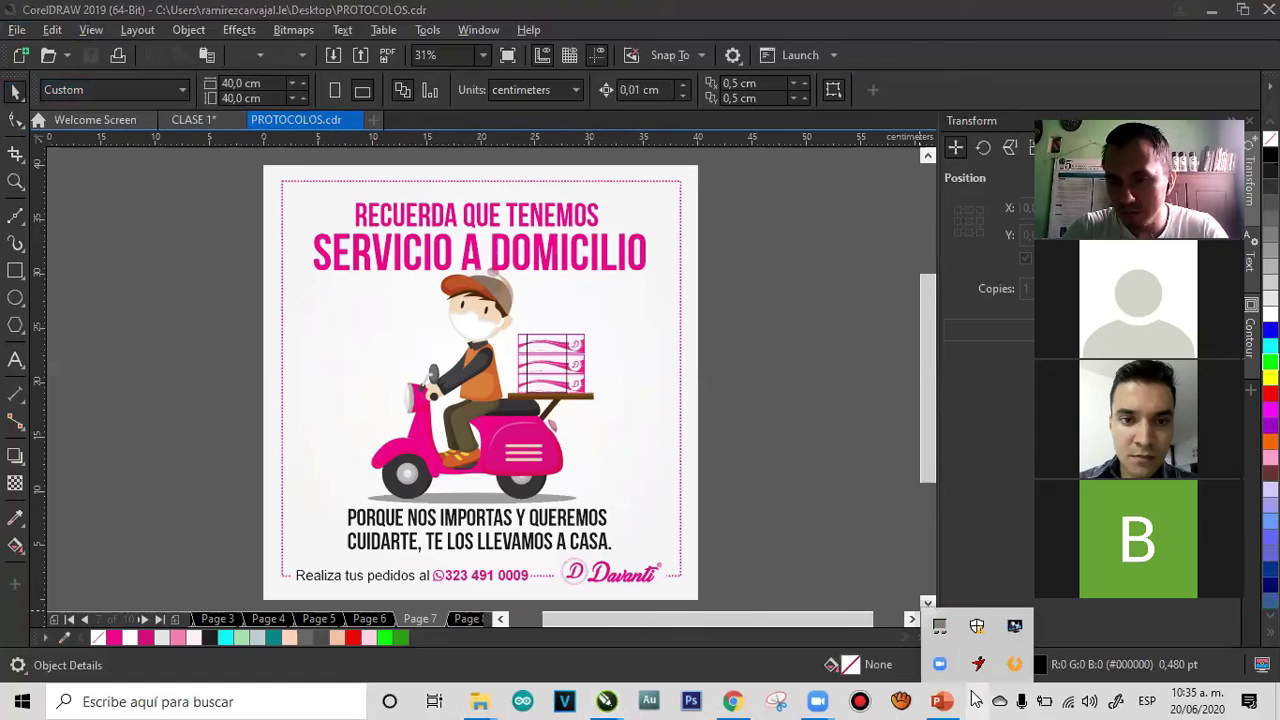
click(978, 698)
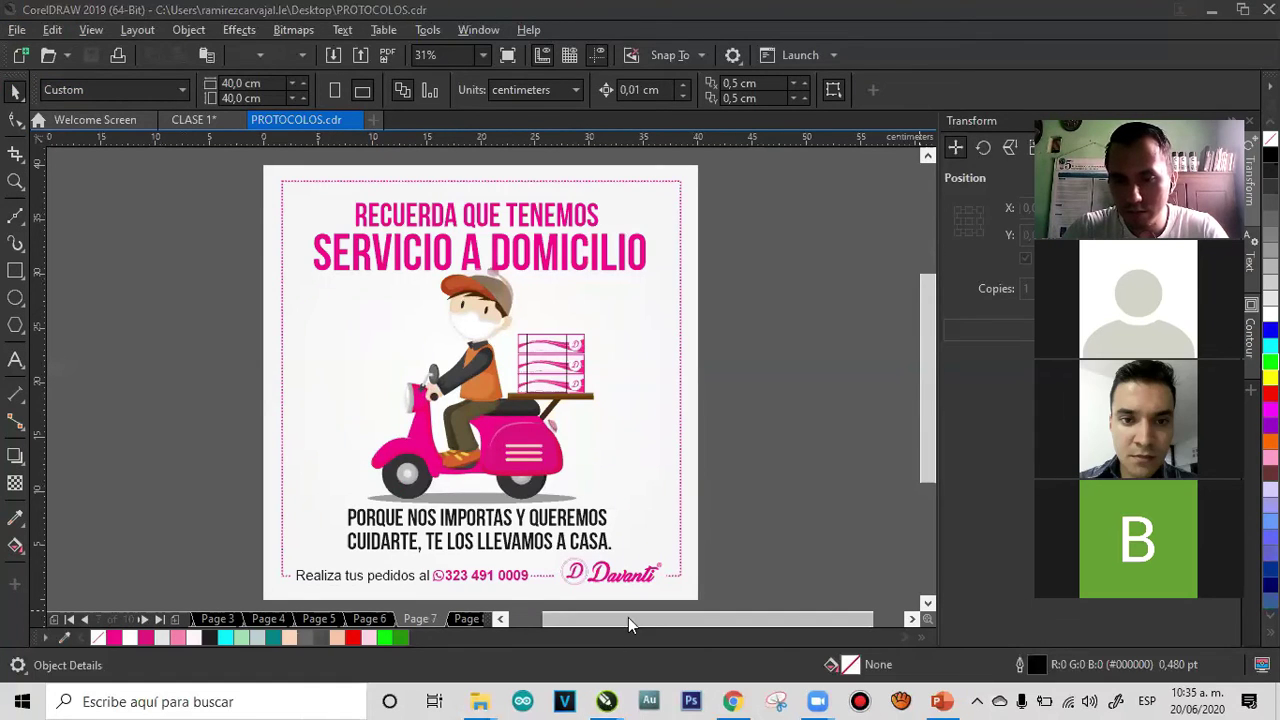
click(170, 698)
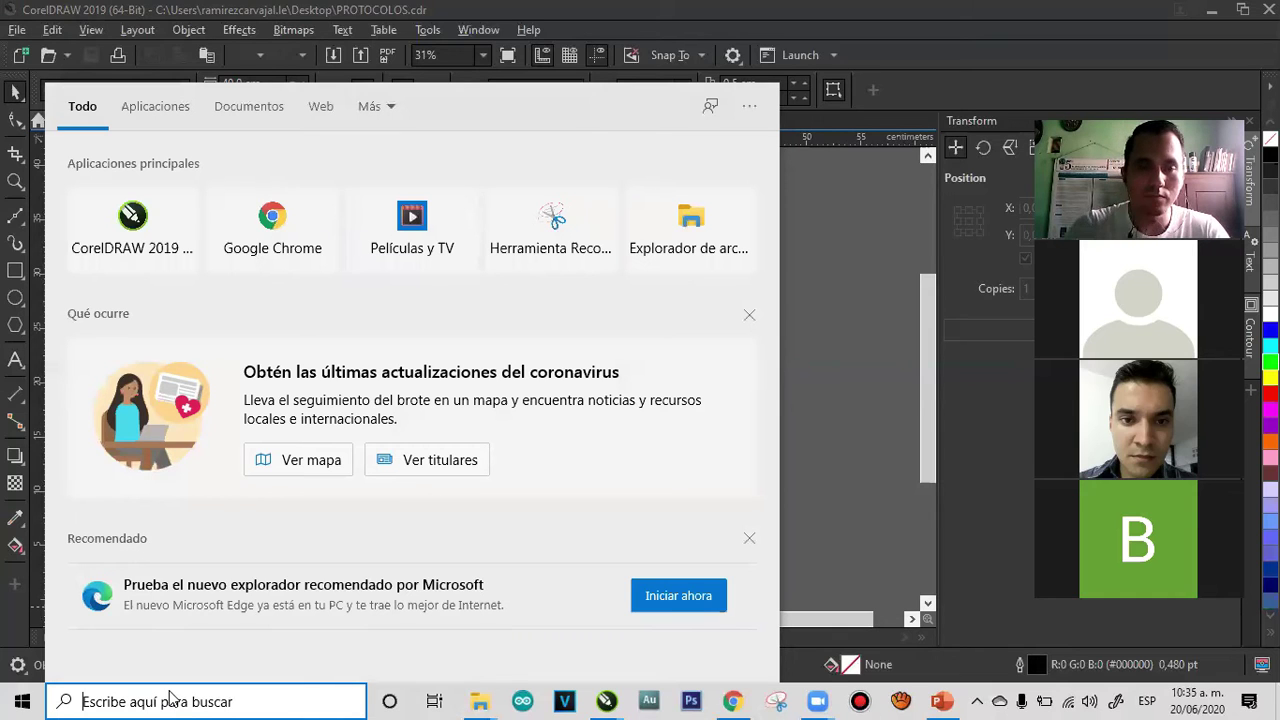
click(1216, 11)
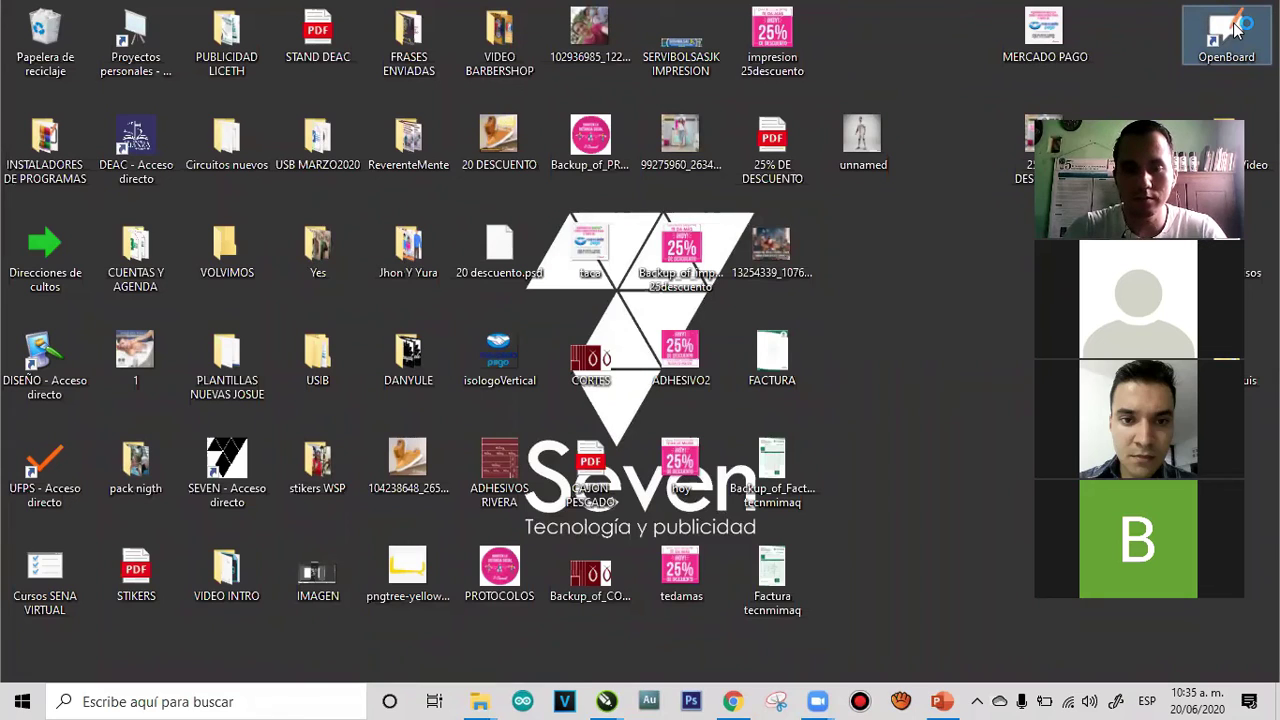
key(alt+Tab)
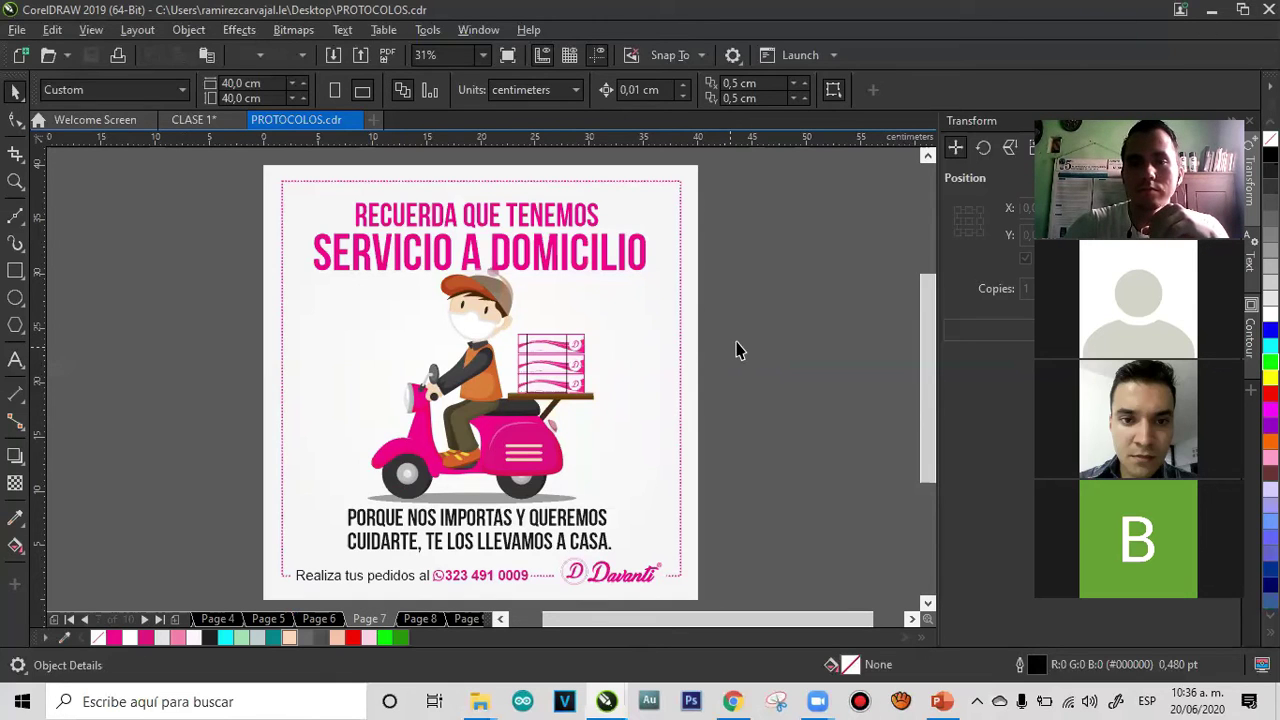
Launch OpenBoard in desktop annotation mode, return to CorelDRAW and place the annotation toolbar beside the page 7 poster
click(1210, 12)
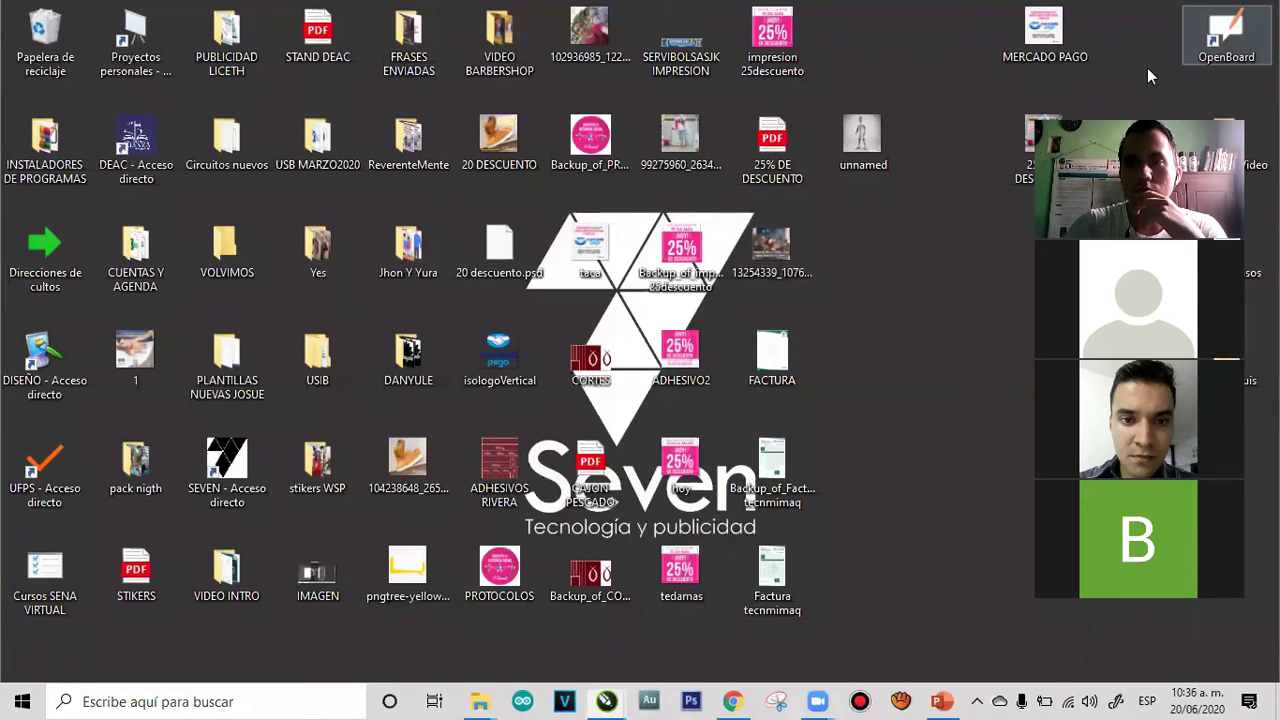
double_click(1226, 33)
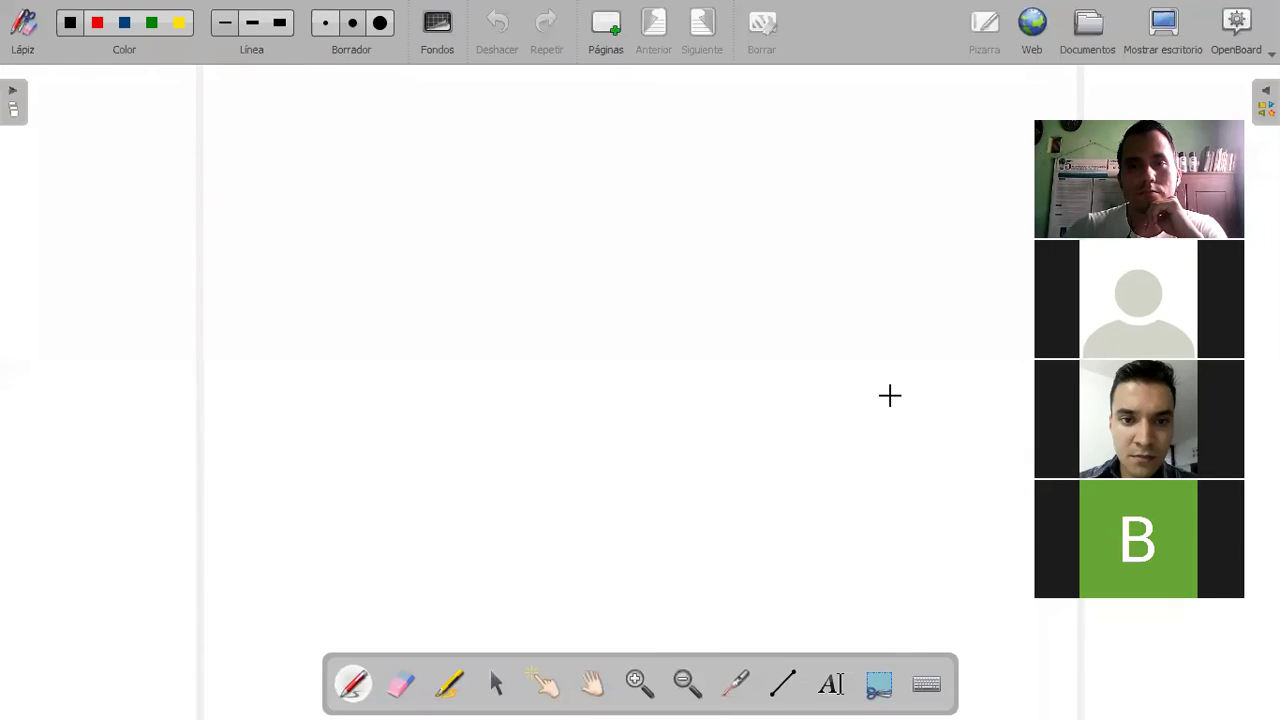
click(1170, 32)
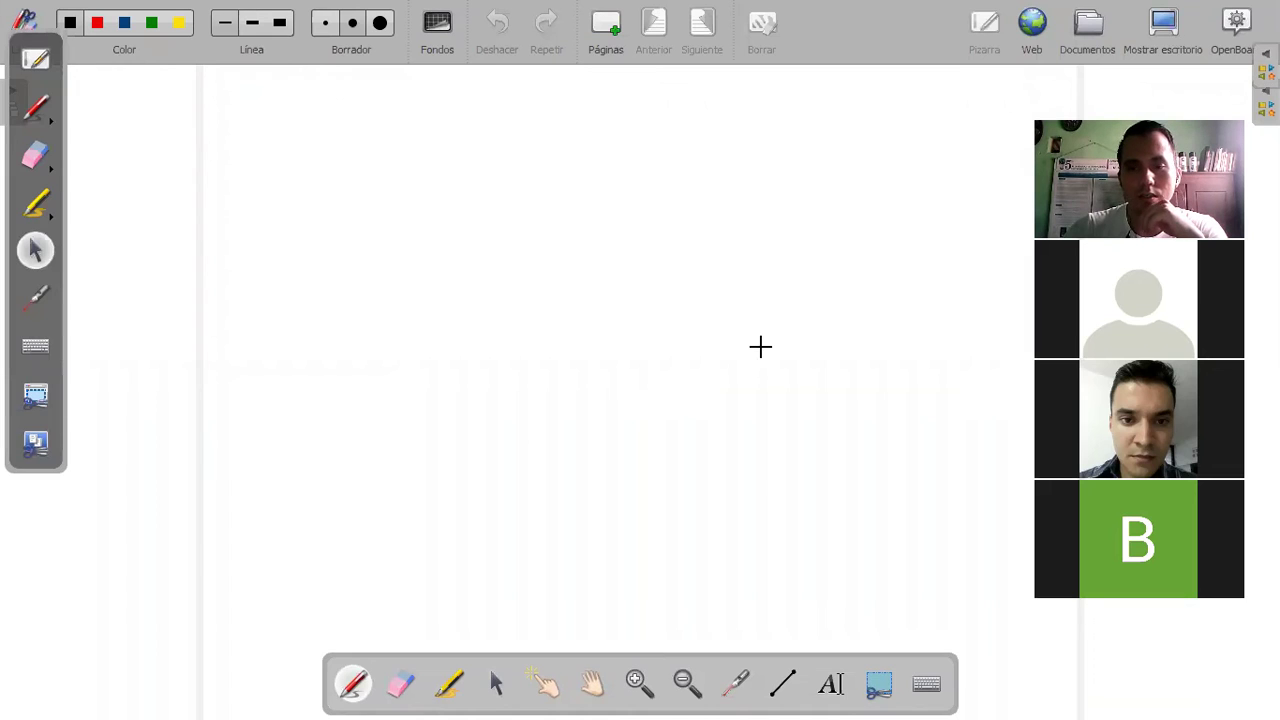
click(1170, 32)
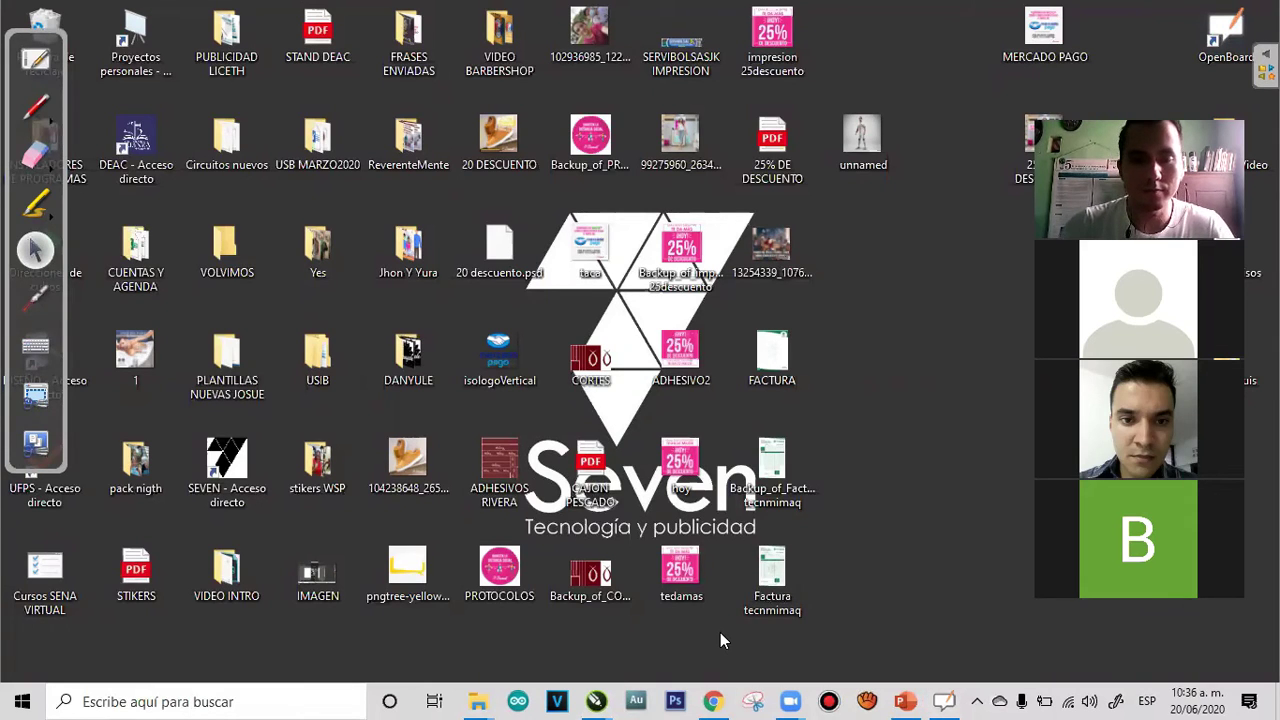
click(590, 697)
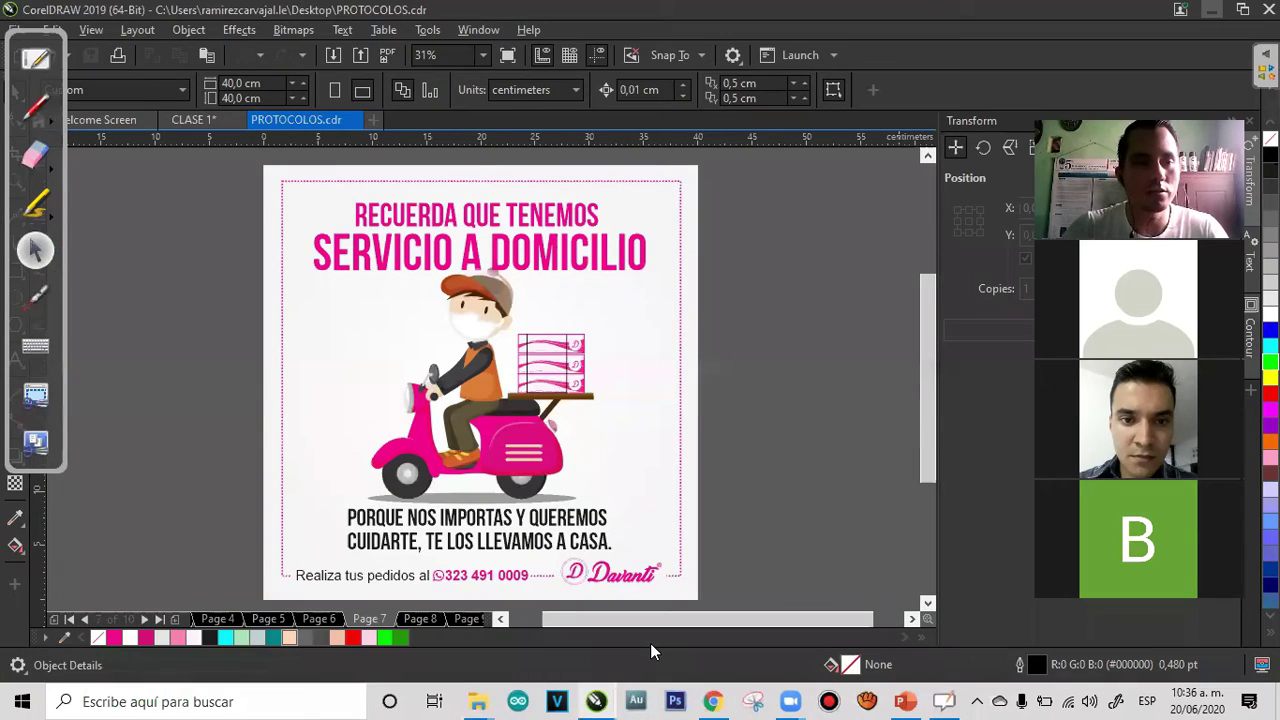
drag(34, 208, 134, 400)
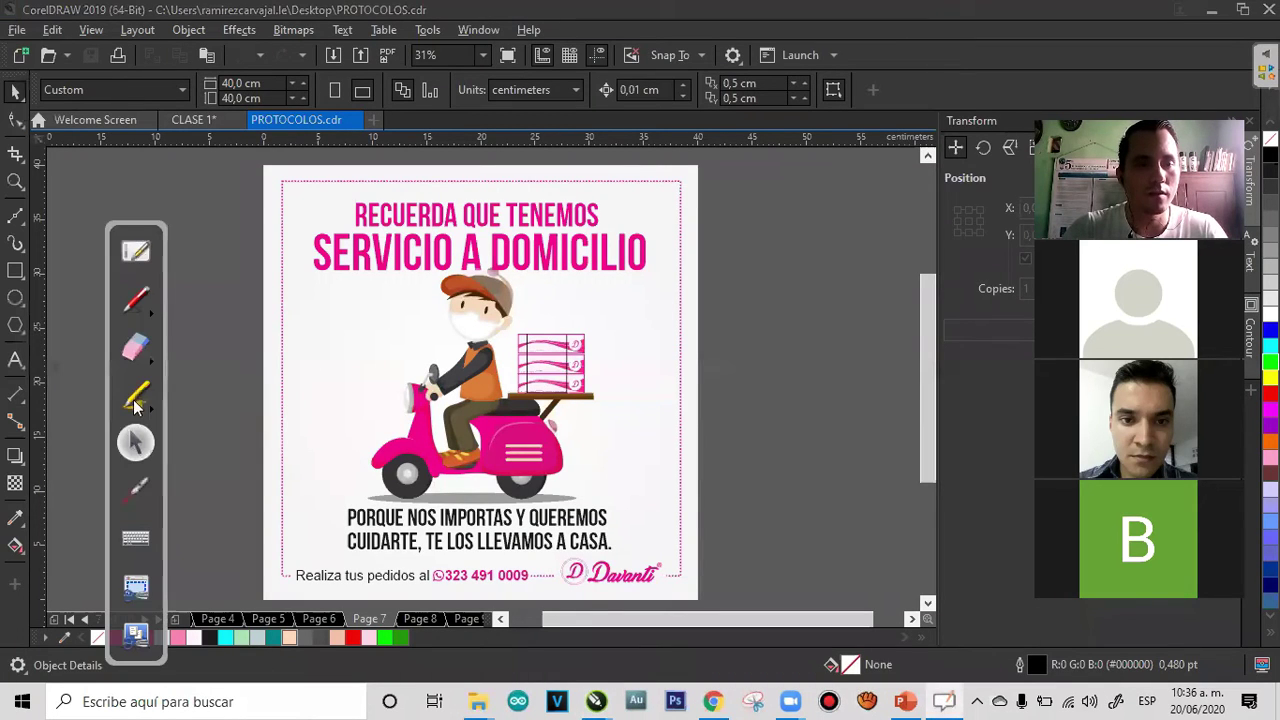
Highlight the CorelDRAW menu bar with the OpenBoard marker, erase the stroke and return to the selection pointer
click(148, 401)
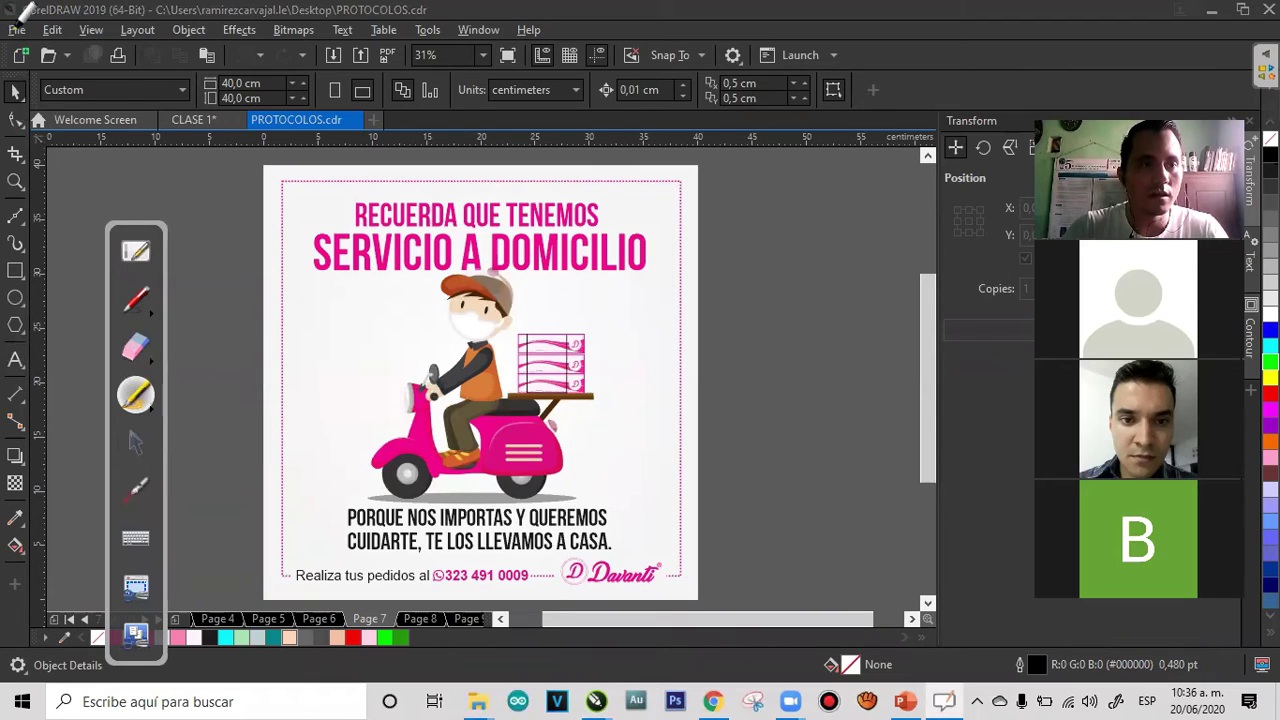
mouse_move(8, 22)
mouse_down()
mouse_move(490, 12)
mouse_move(540, 26)
mouse_move(22, 26)
mouse_move(470, 22)
mouse_move(262, 50)
mouse_up()
click(136, 347)
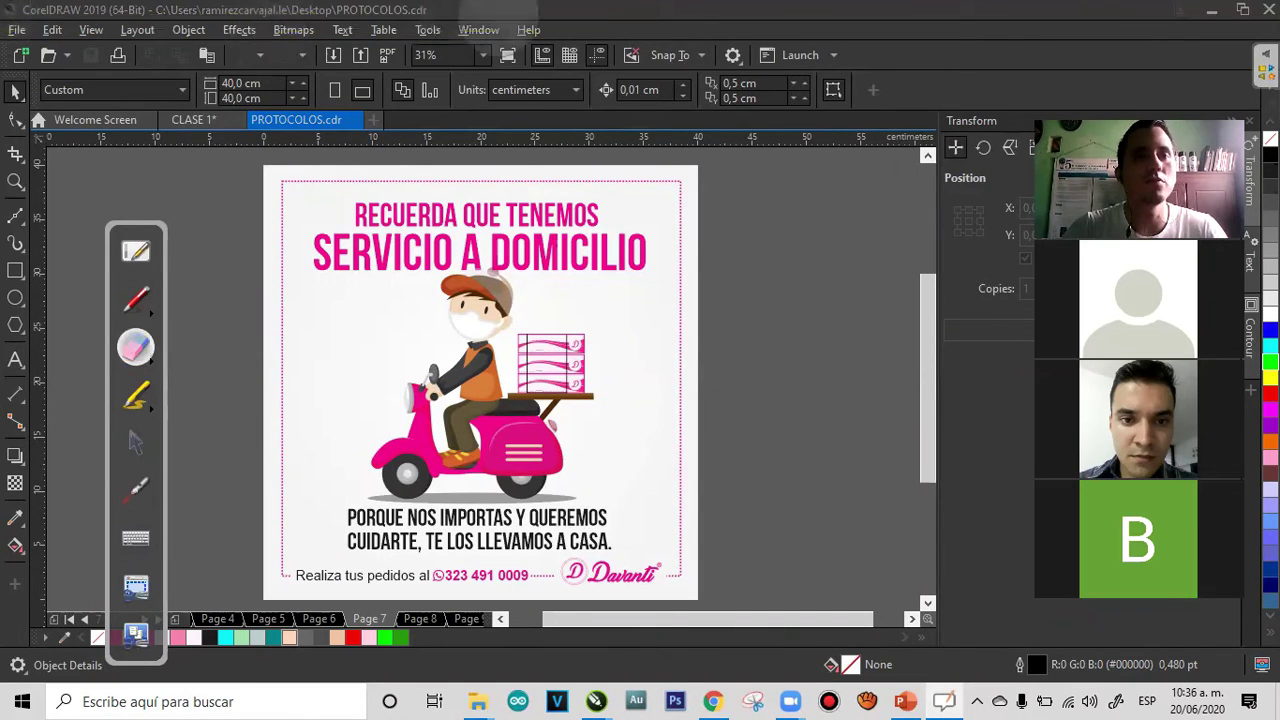
click(137, 441)
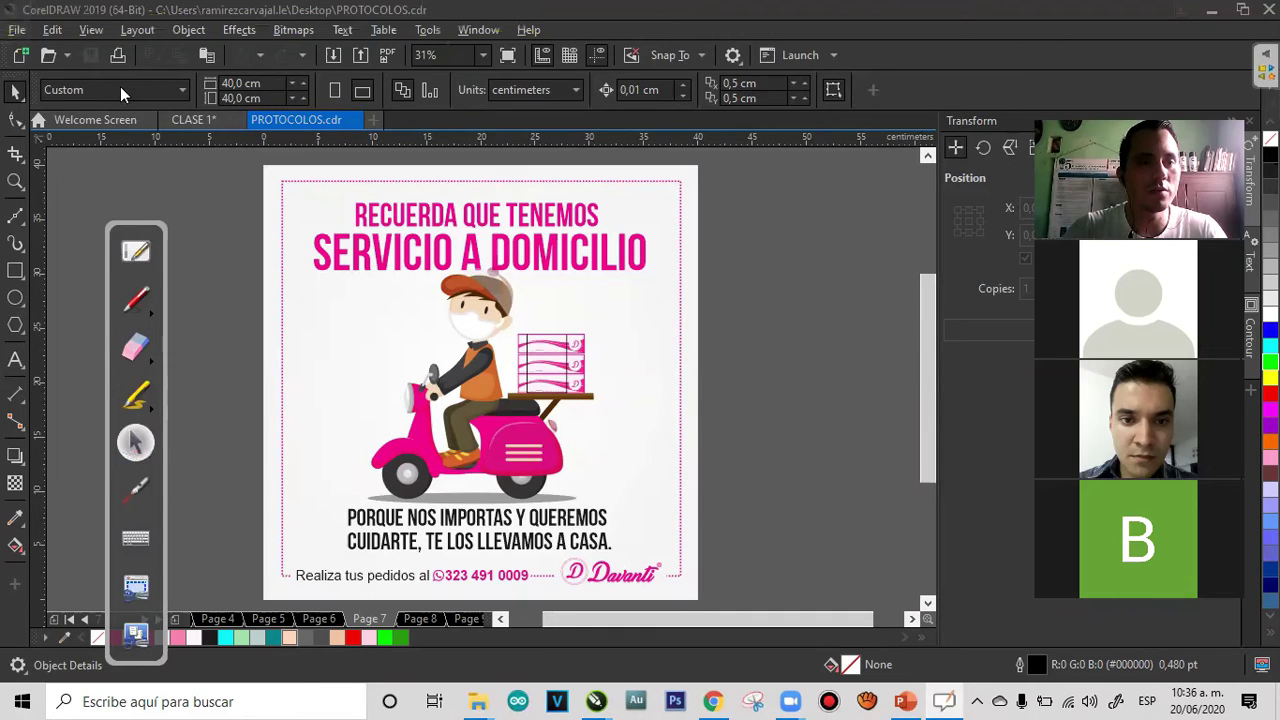
Set the display mode of the home-delivery poster to Wireframe and activate the Zoom tool
click(90, 30)
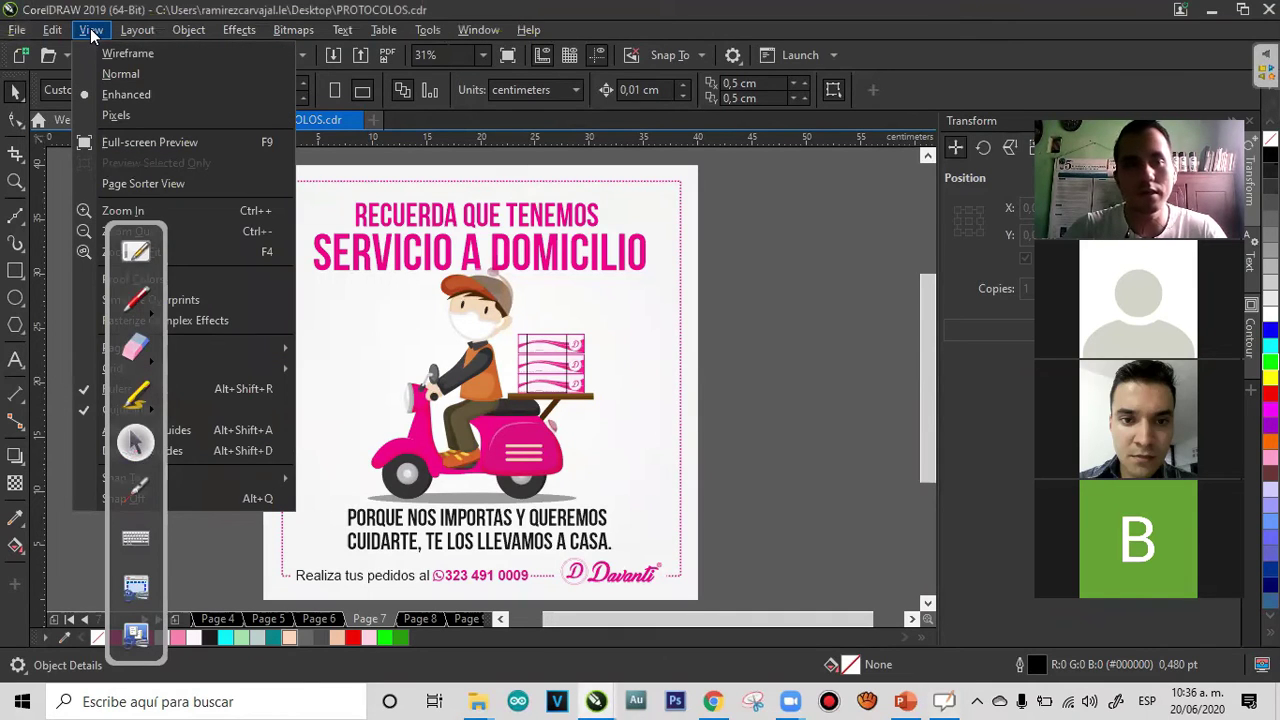
click(143, 64)
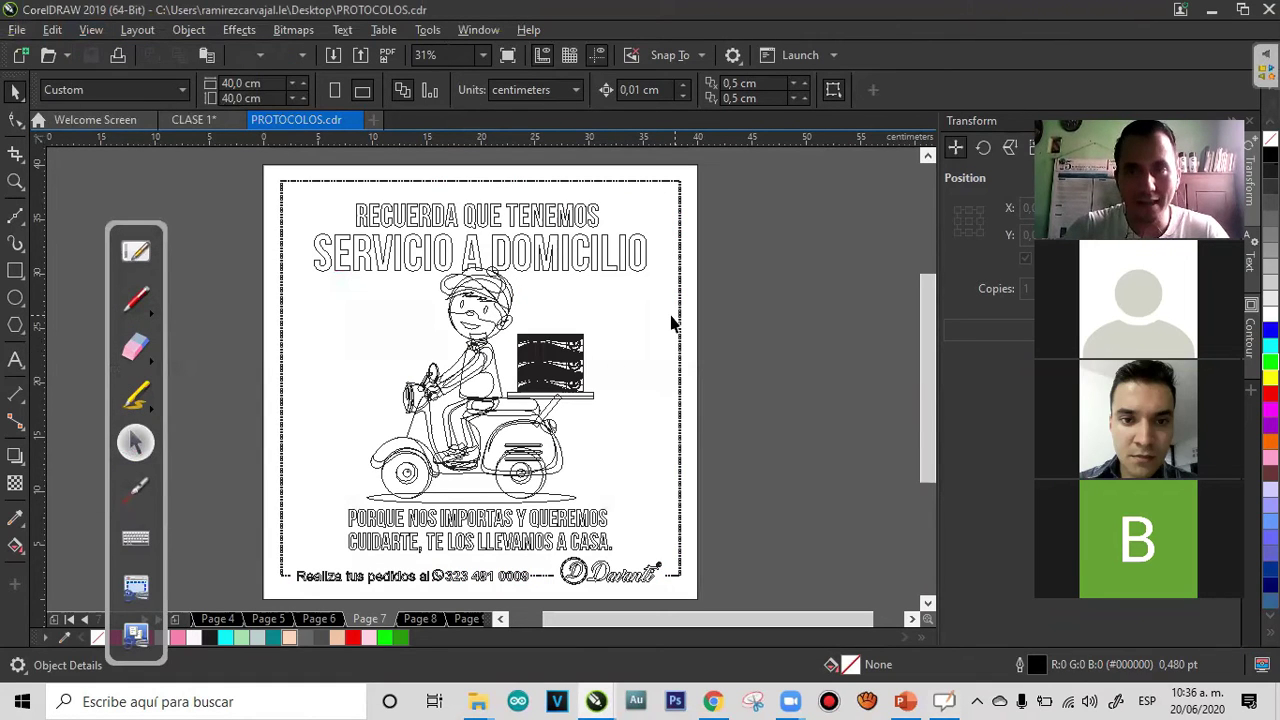
key(z)
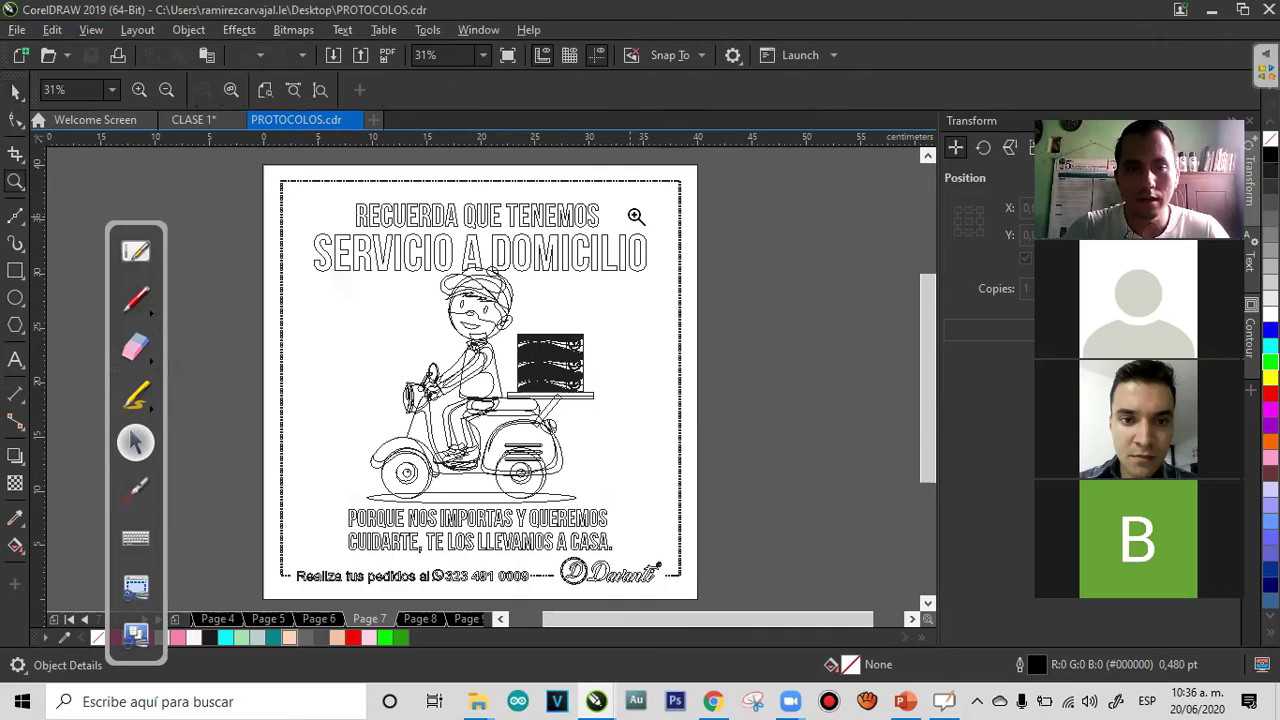
Examine the wireframe outlines of the poster's heading and the rider's head and cap up close
drag(663, 197, 300, 366)
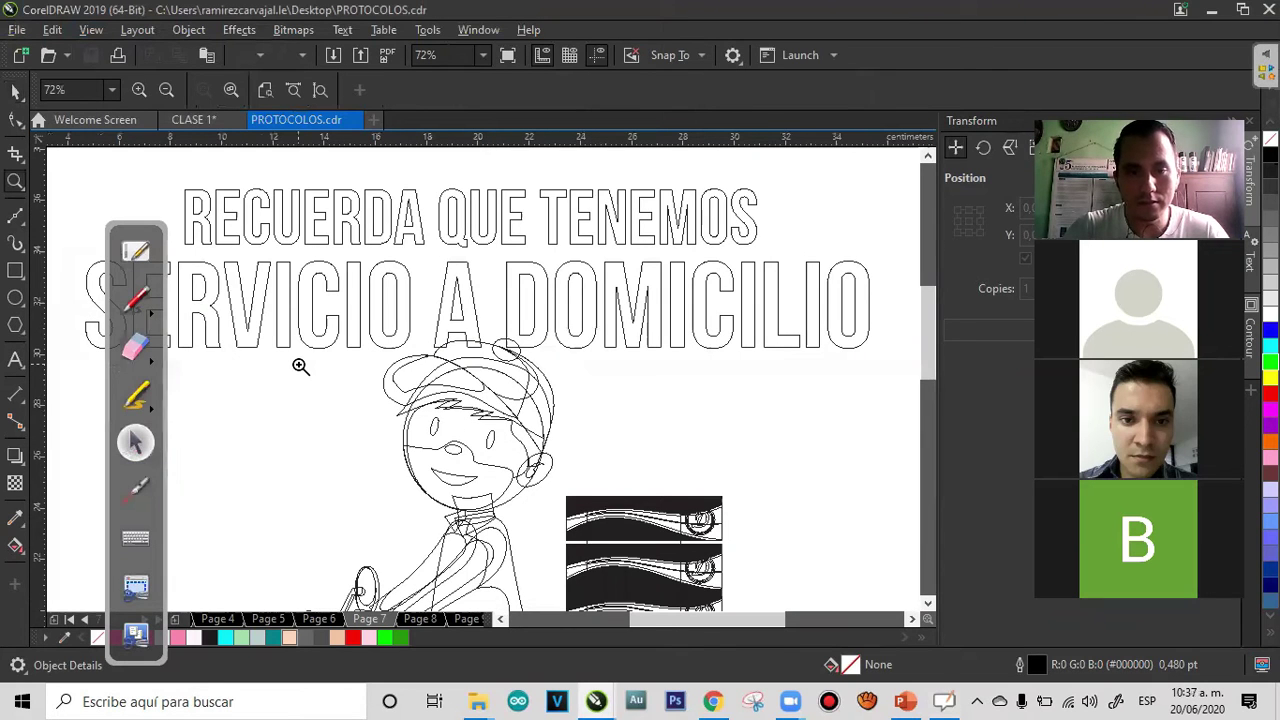
right_click(583, 403)
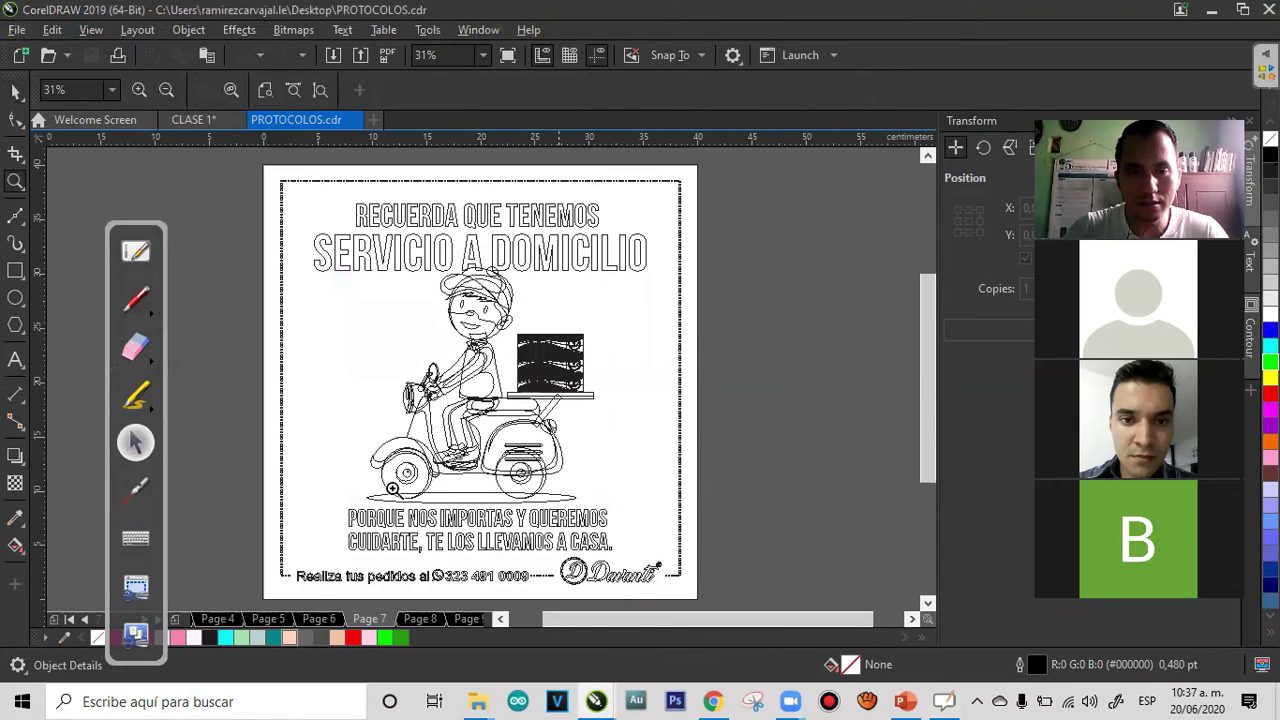
click(351, 525)
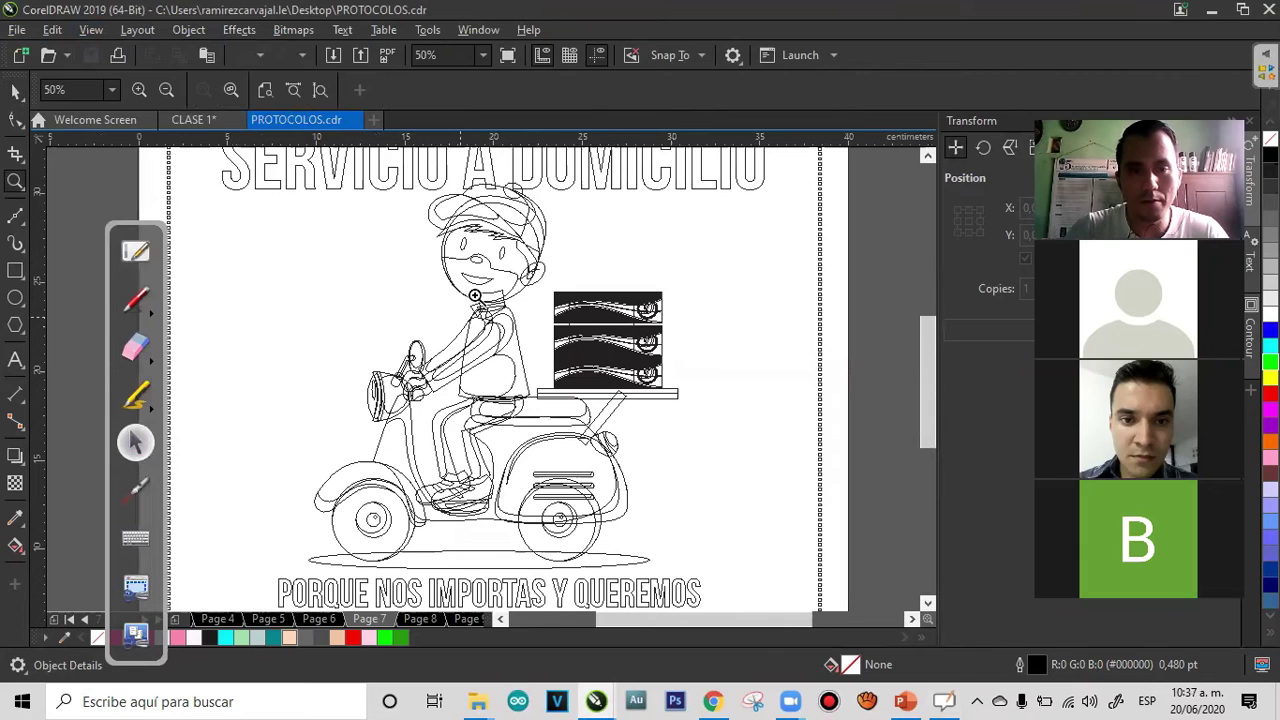
drag(580, 182, 428, 280)
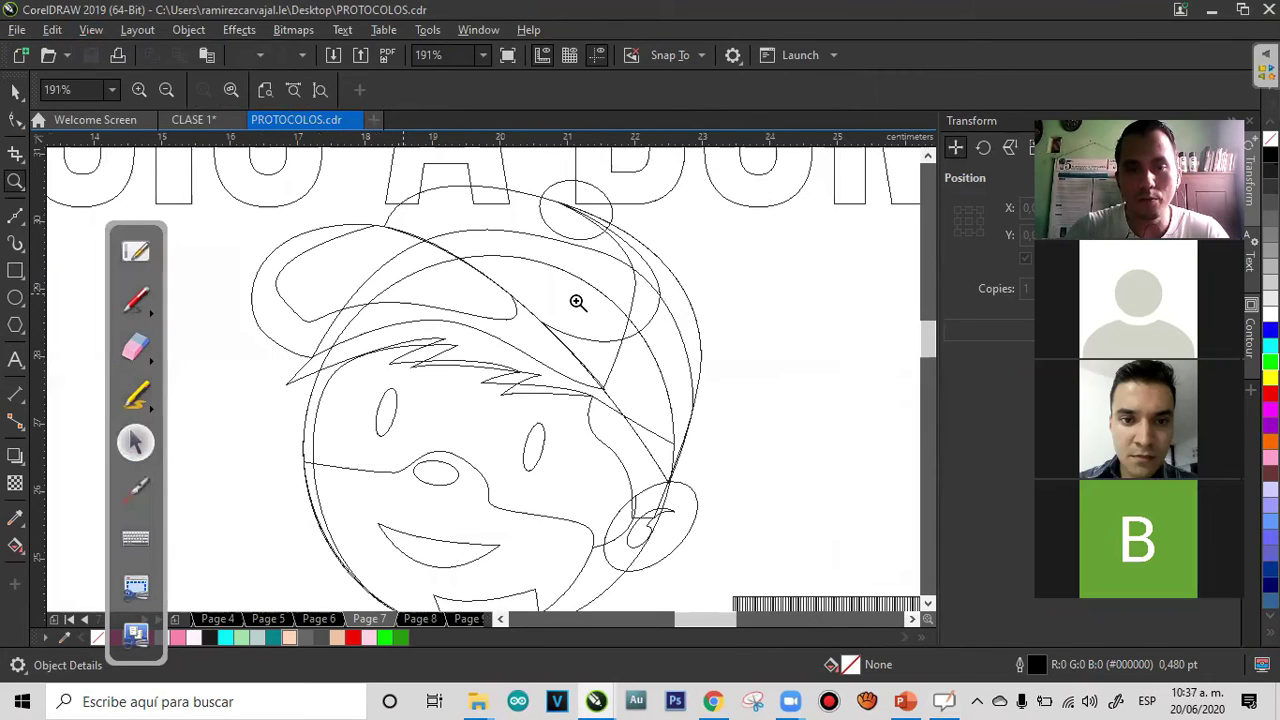
shift+click(623, 417)
drag(682, 296, 556, 415)
drag(694, 220, 168, 480)
shift+click(554, 407)
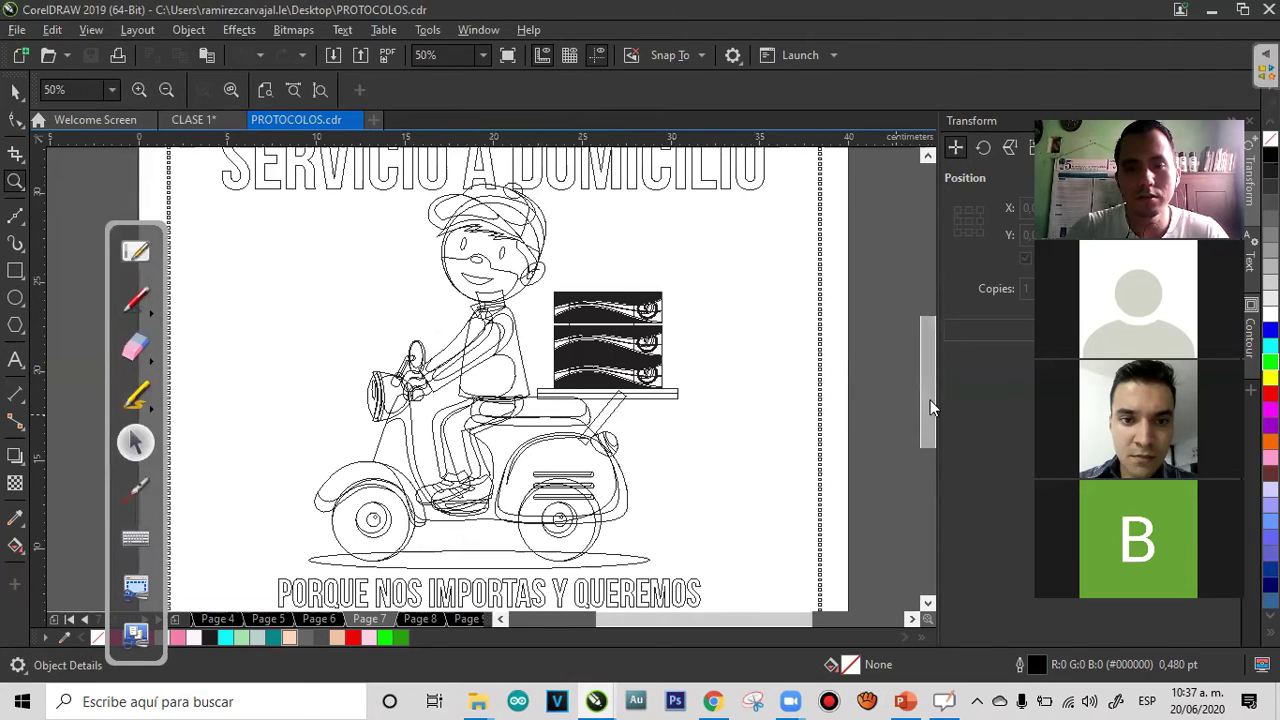
Examine the wireframe curves of the Davanti logo at very high magnification and return to the whole poster
drag(928, 375, 928, 405)
drag(440, 591, 272, 606)
drag(879, 404, 661, 534)
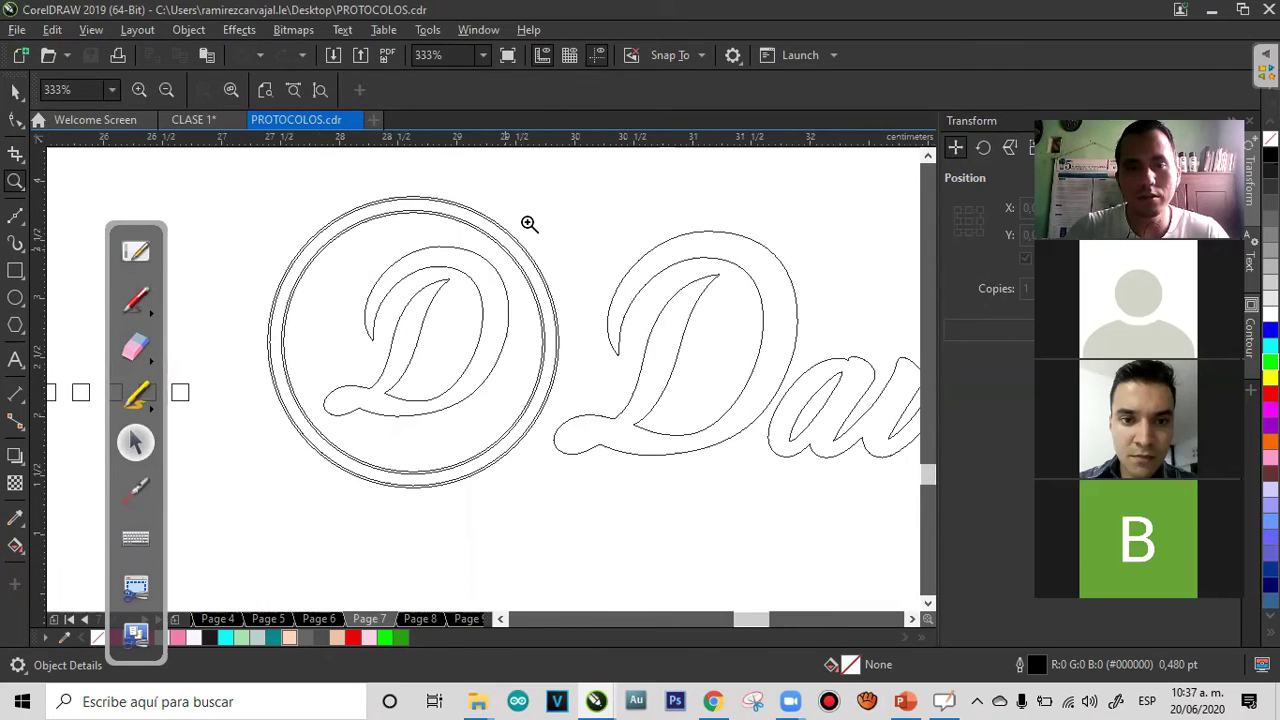
drag(526, 220, 351, 420)
drag(708, 332, 706, 335)
drag(766, 289, 444, 456)
drag(350, 463, 604, 295)
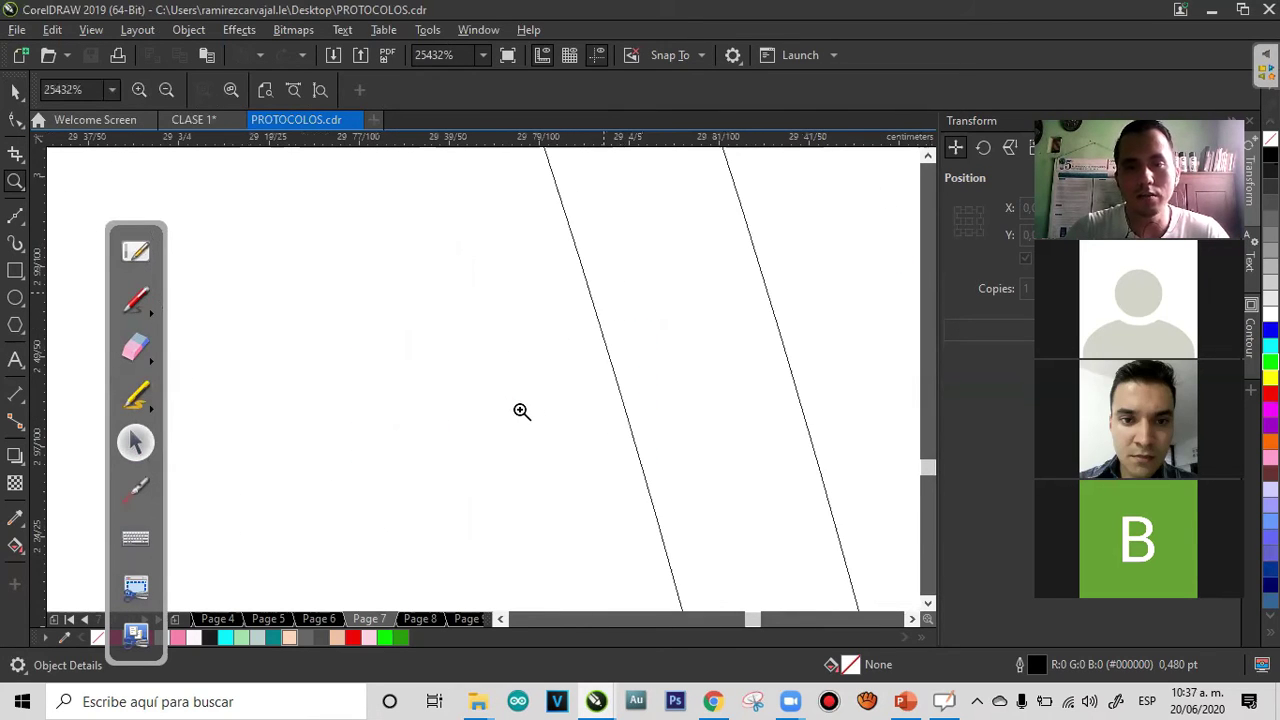
click(560, 378)
drag(766, 271, 397, 474)
scroll(478, 360, down, 5)
scroll(478, 360, down, 8)
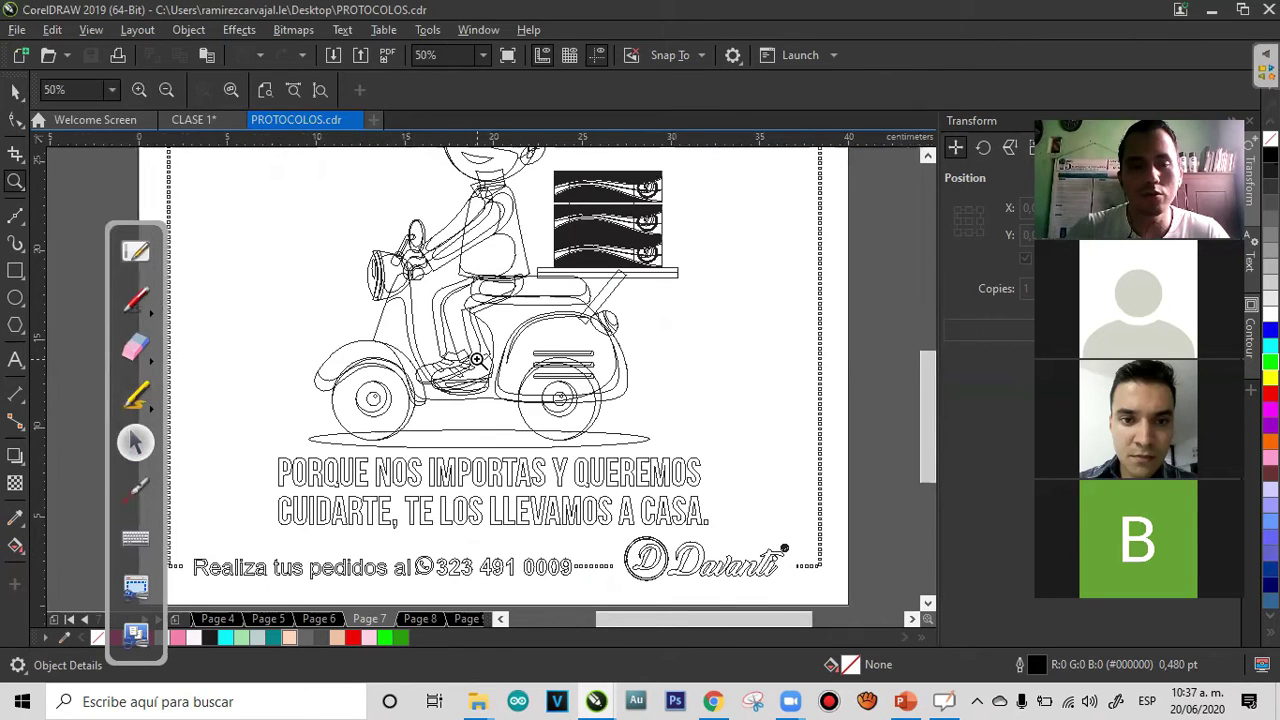
scroll(478, 360, down, 2)
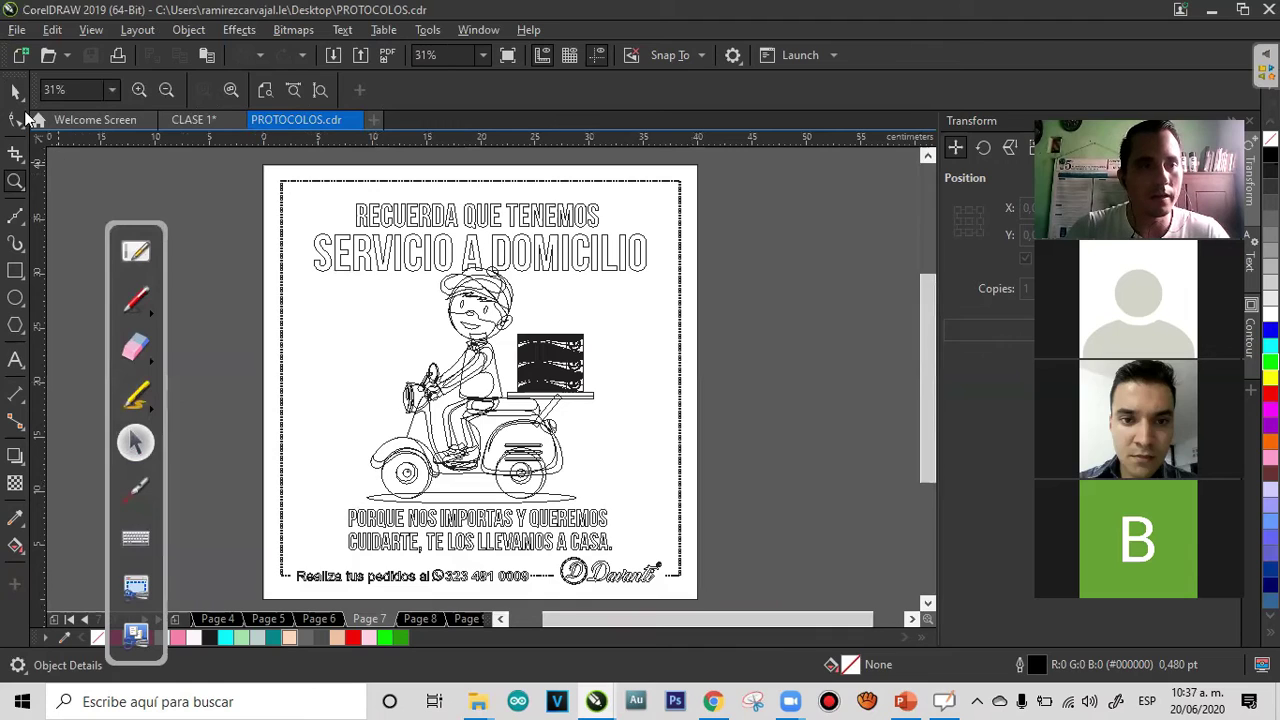
Show the home-delivery poster in Normal display mode and check how its colored artwork is rendered
click(15, 90)
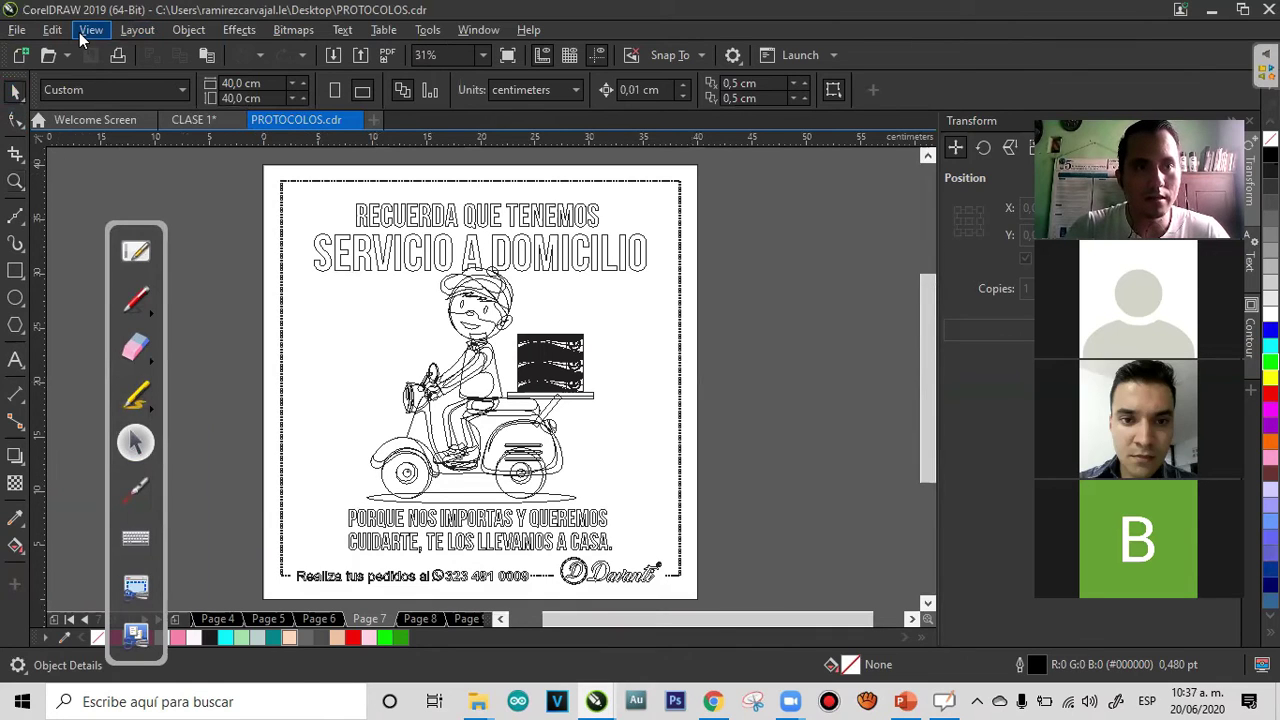
click(88, 31)
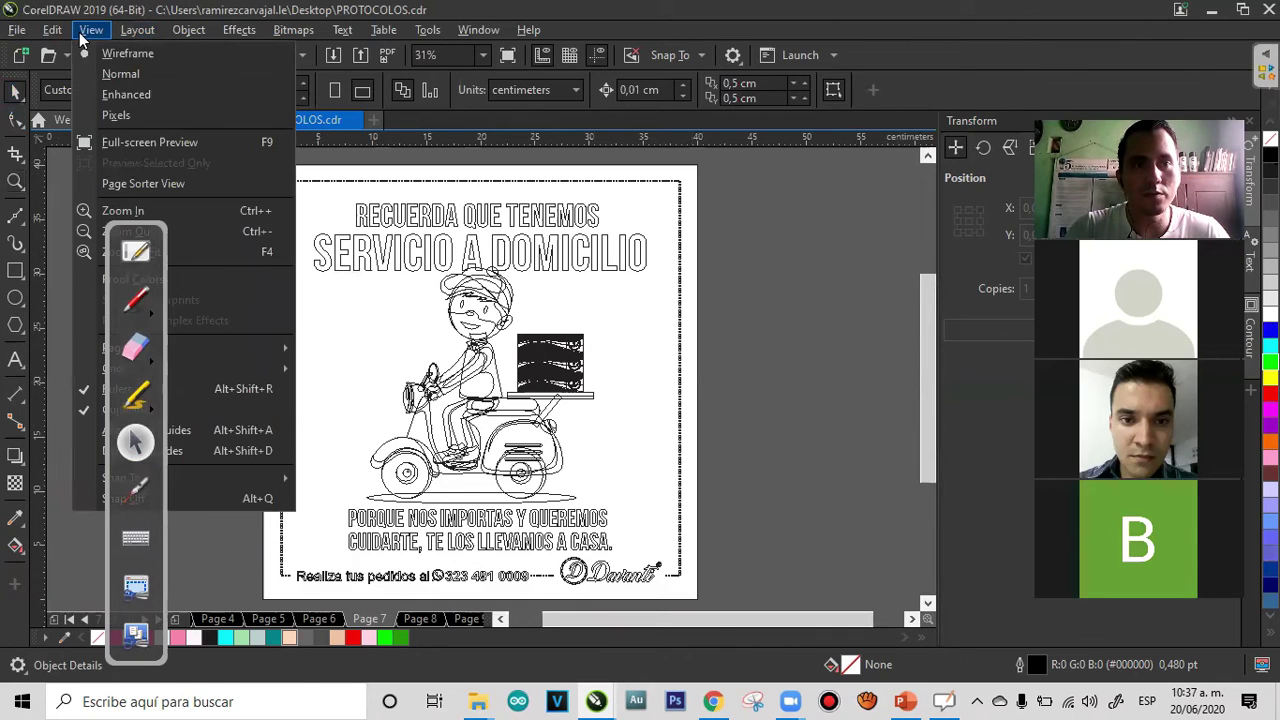
click(116, 74)
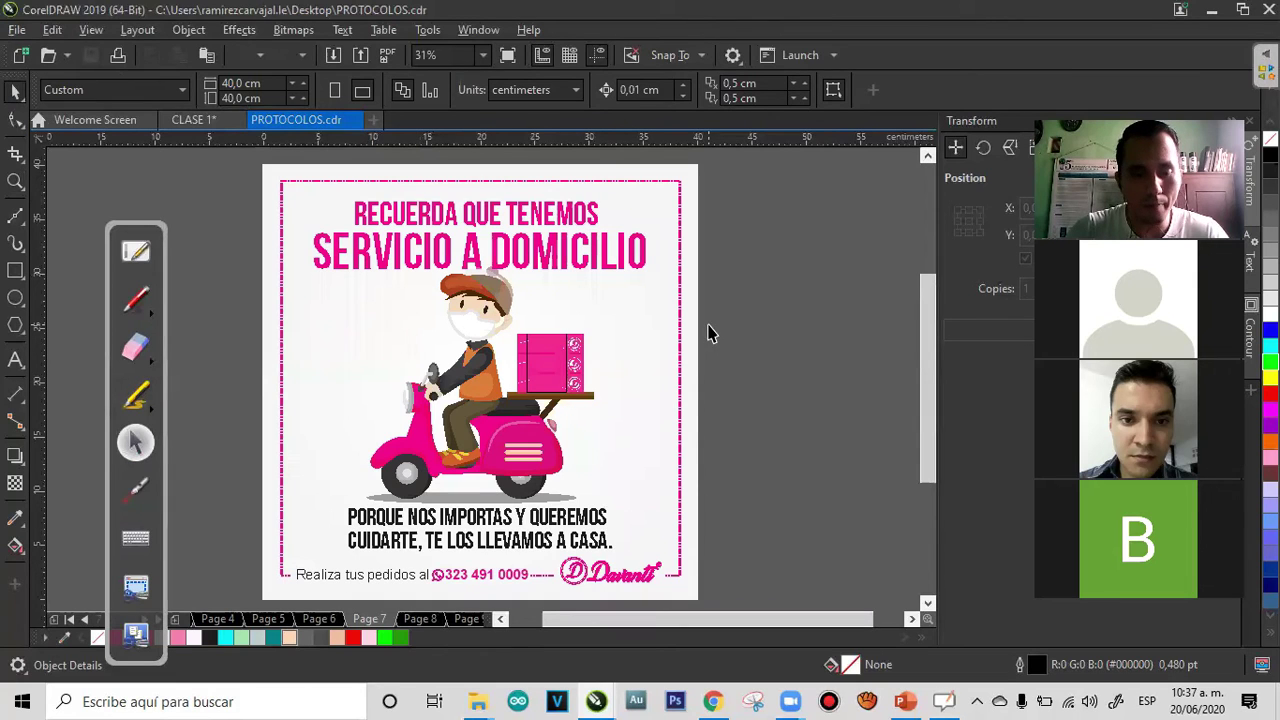
key(z)
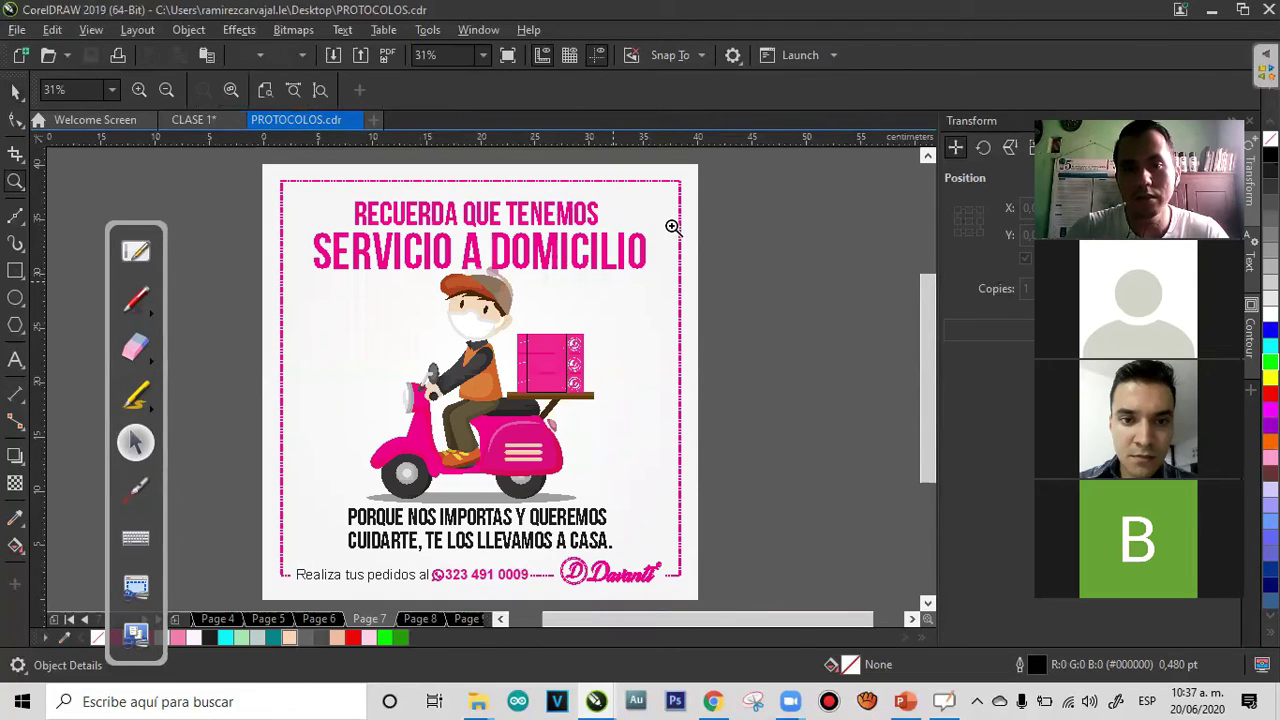
click(649, 277)
click(666, 312)
right_click(666, 313)
right_click(666, 313)
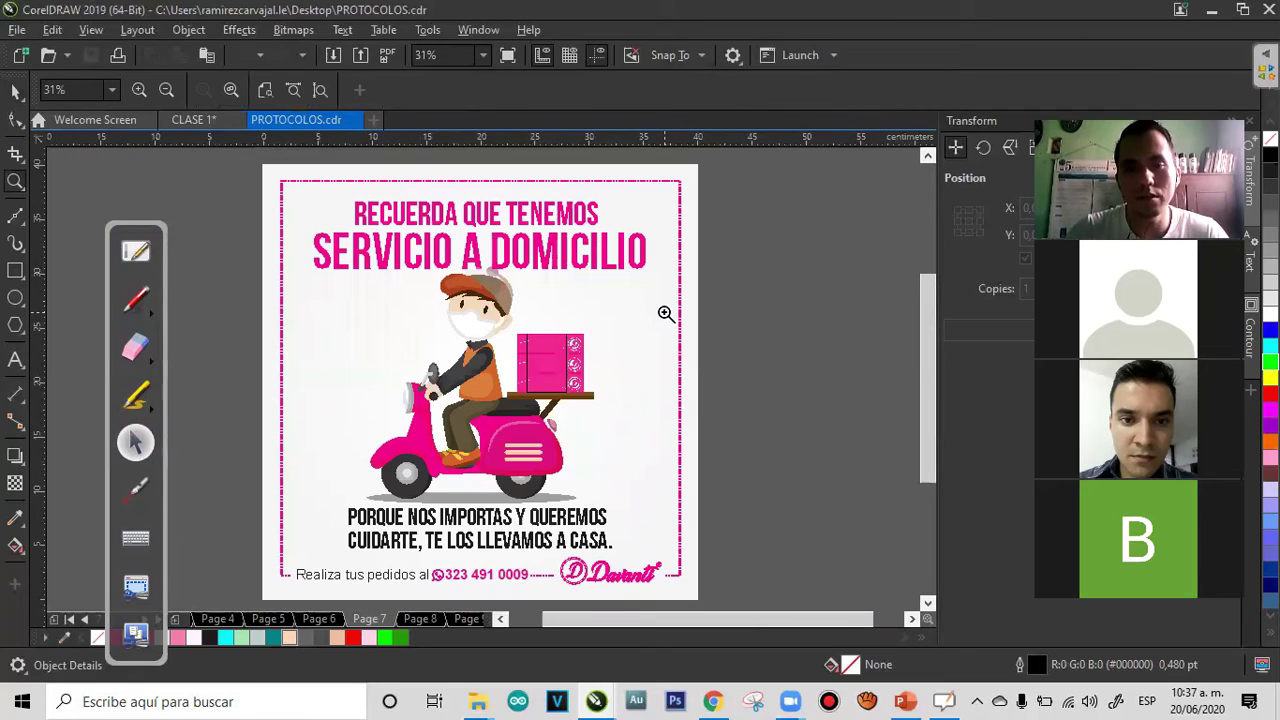
Show the poster in Enhanced display mode for comparison and set its display mode to Pixels
click(91, 30)
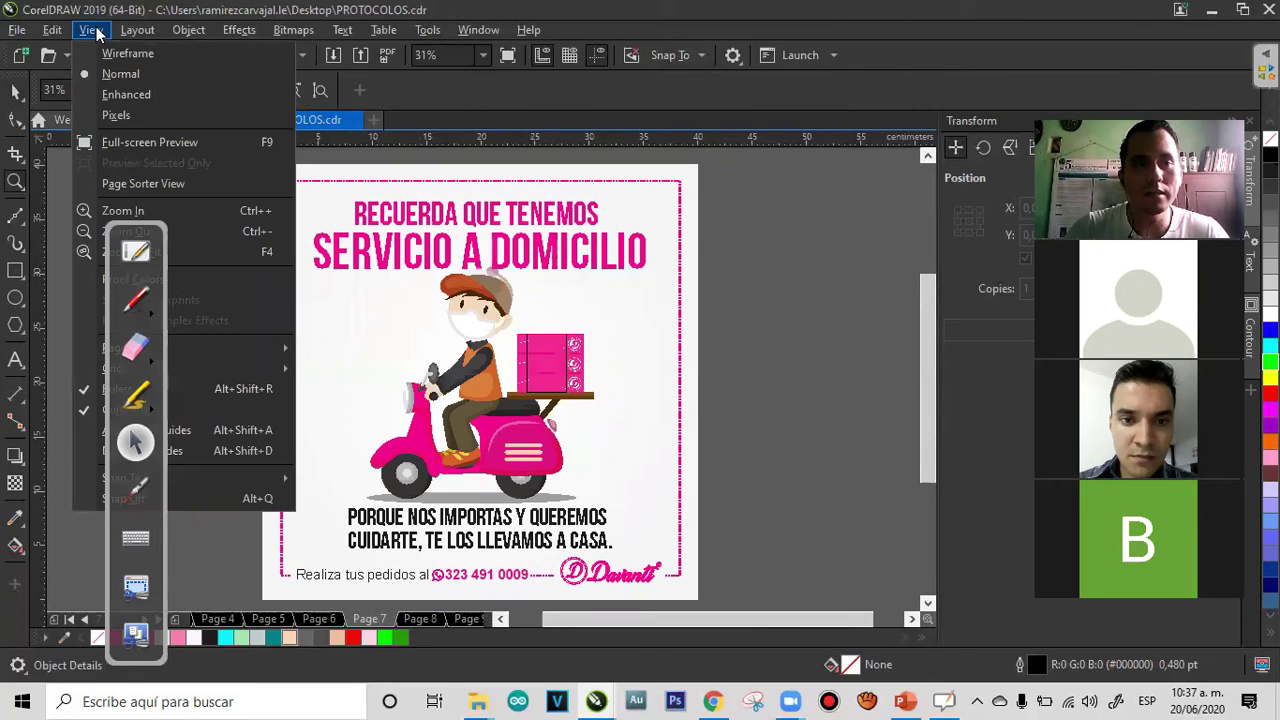
click(129, 92)
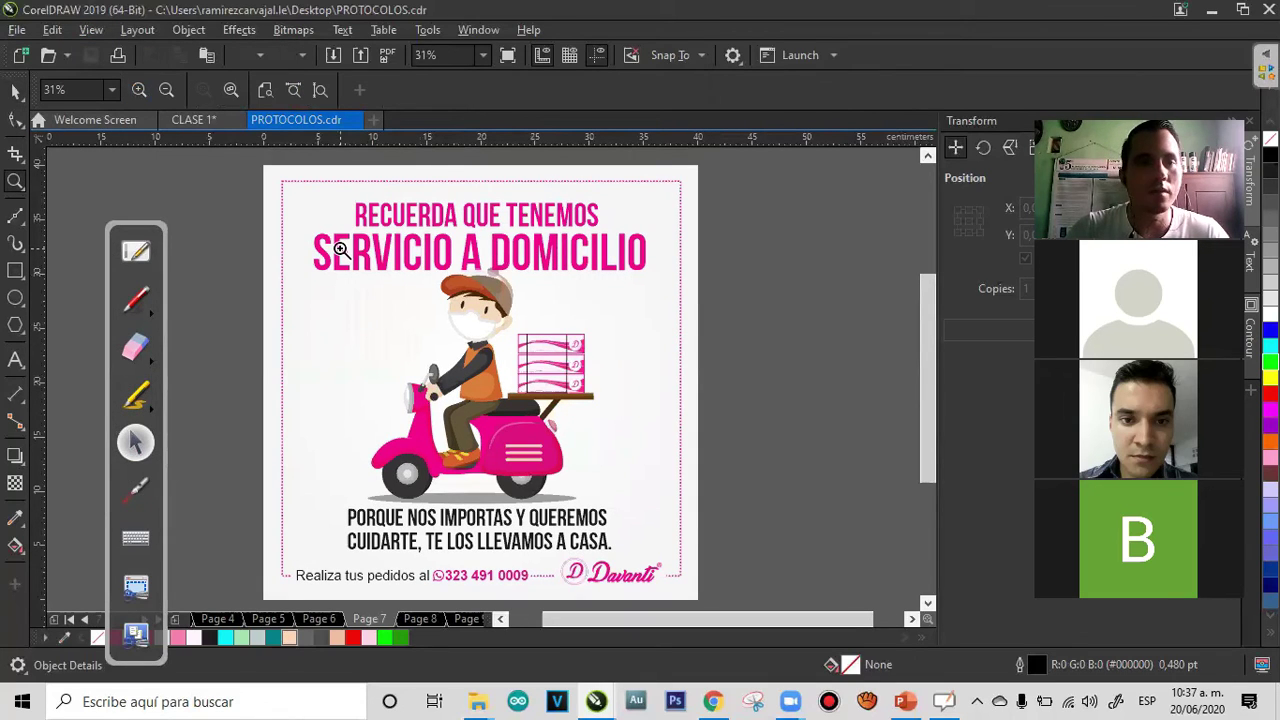
click(107, 28)
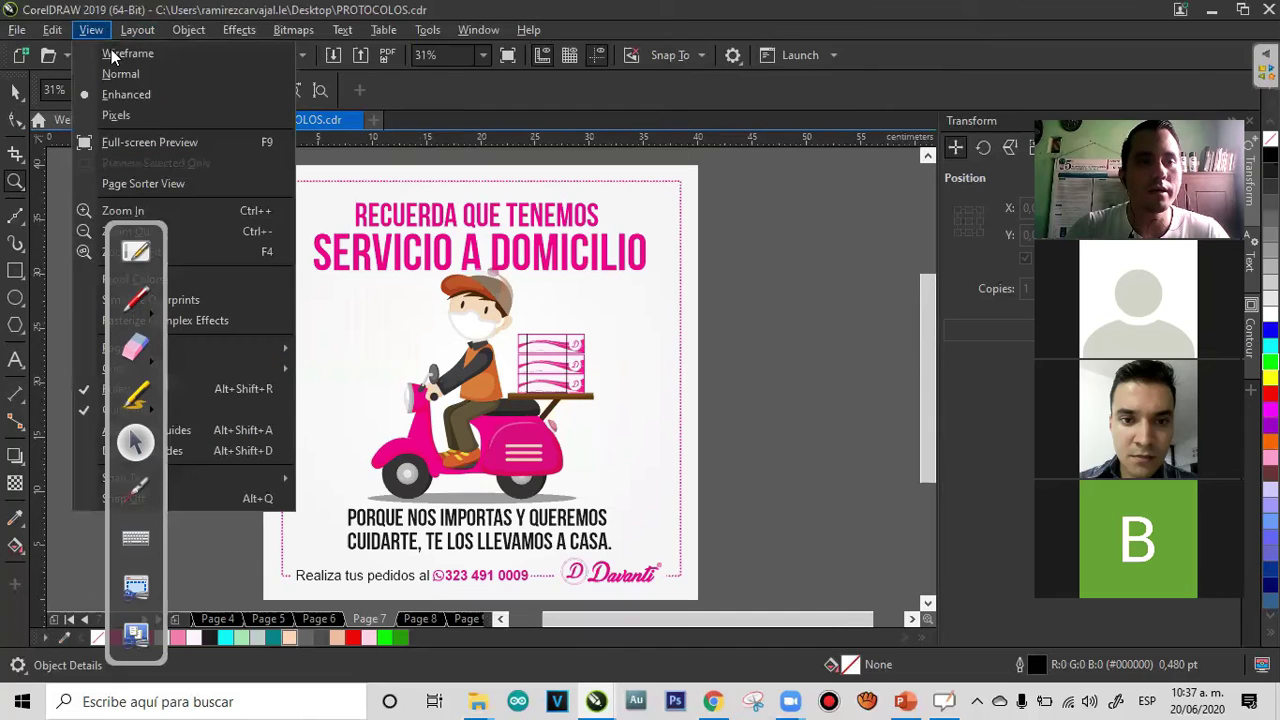
click(124, 118)
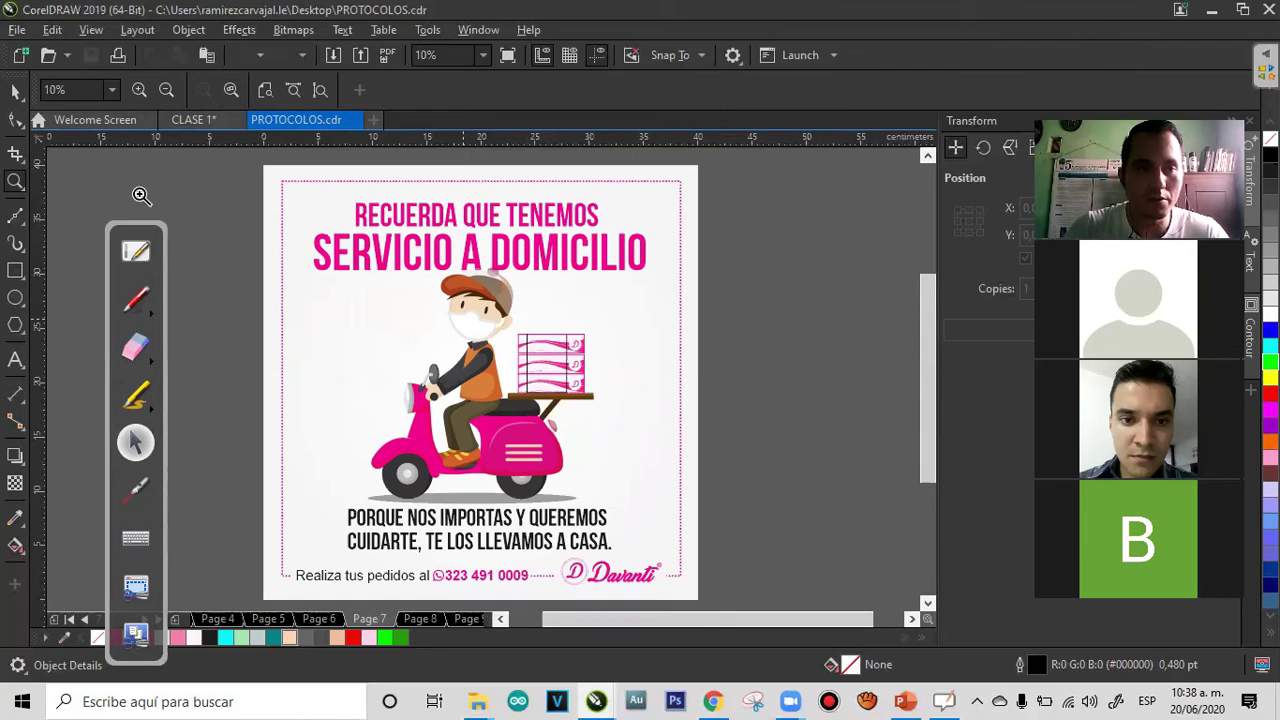
Select the scooter delivery illustration, ungroup it and clear the selection
click(15, 90)
drag(809, 253, 324, 512)
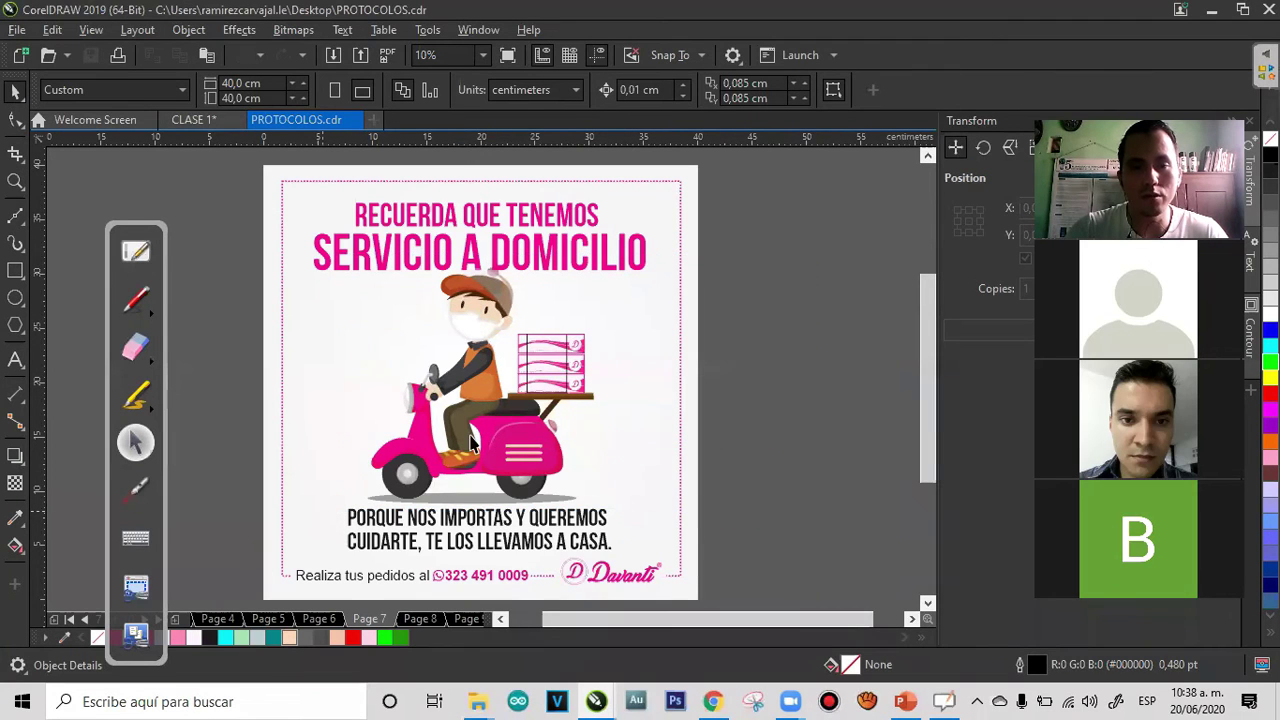
click(486, 405)
click(717, 306)
click(479, 366)
key(ctrl+u)
click(762, 255)
Select all pieces of the scooter delivery illustration together, delete them and undo the deletion
drag(762, 255, 360, 515)
key(Delete)
key(ctrl+z)
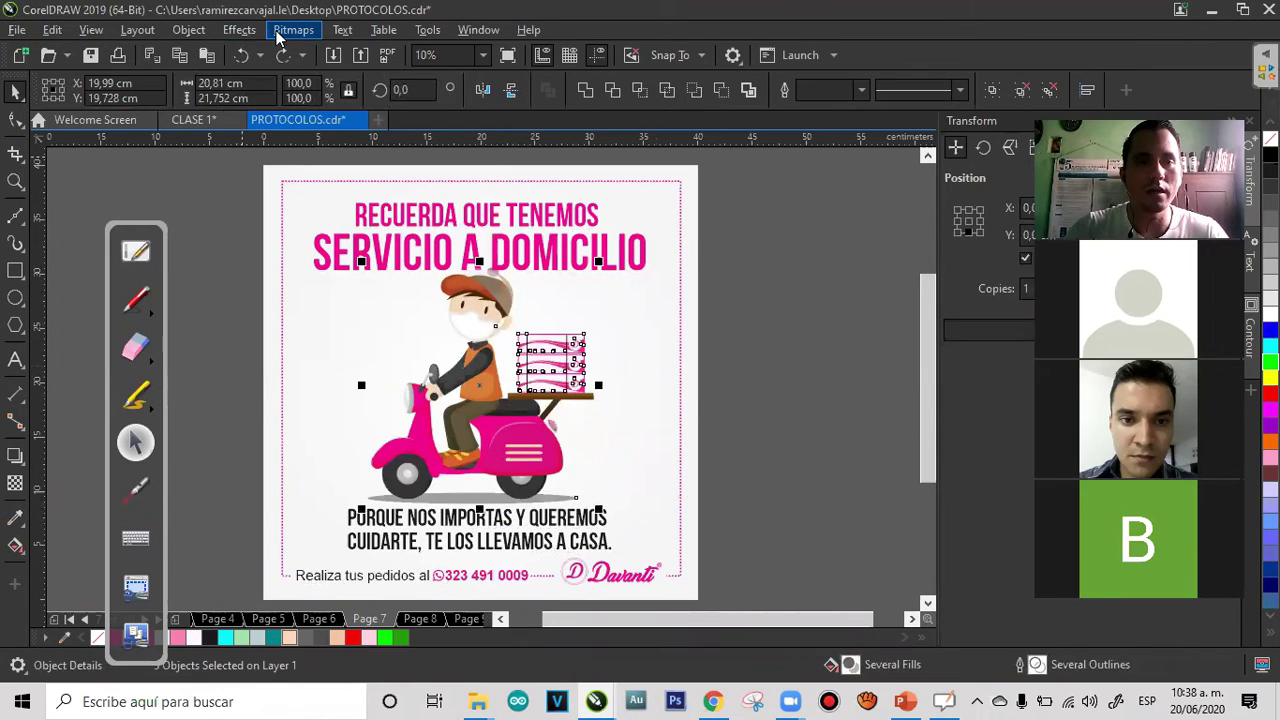
Mark the CorelDRAW menu bar with the OpenBoard highlighter, erase the mark and restore the selection pointer
click(284, 31)
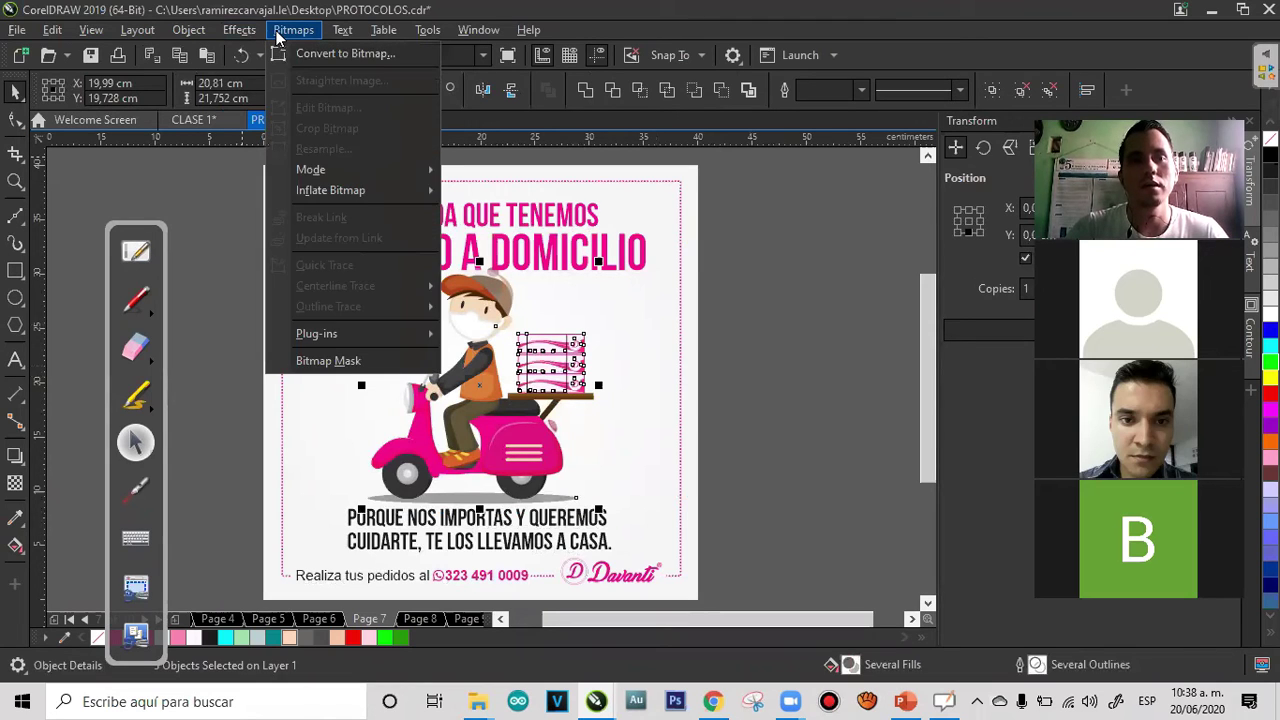
click(136, 395)
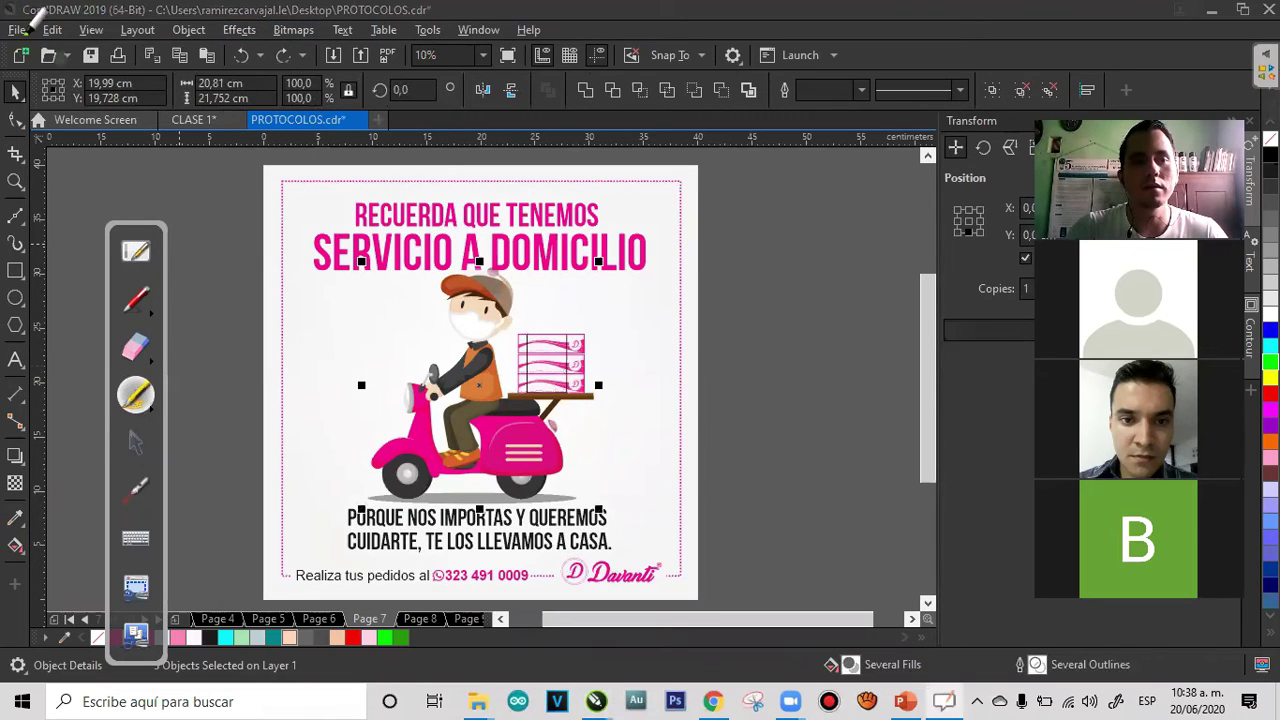
mouse_move(16, 30)
mouse_down()
mouse_move(282, 22)
mouse_move(304, 28)
mouse_move(294, 63)
mouse_move(393, 25)
mouse_move(69, 34)
mouse_move(215, 20)
mouse_up()
click(137, 349)
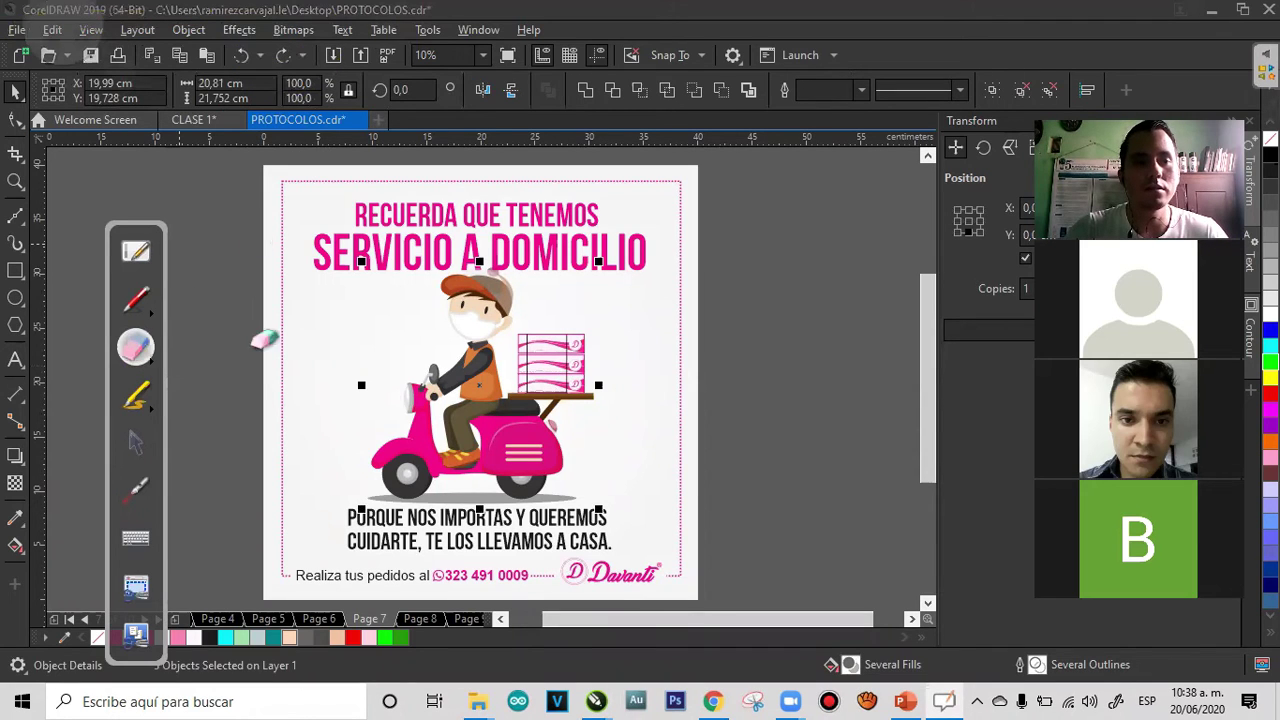
click(133, 446)
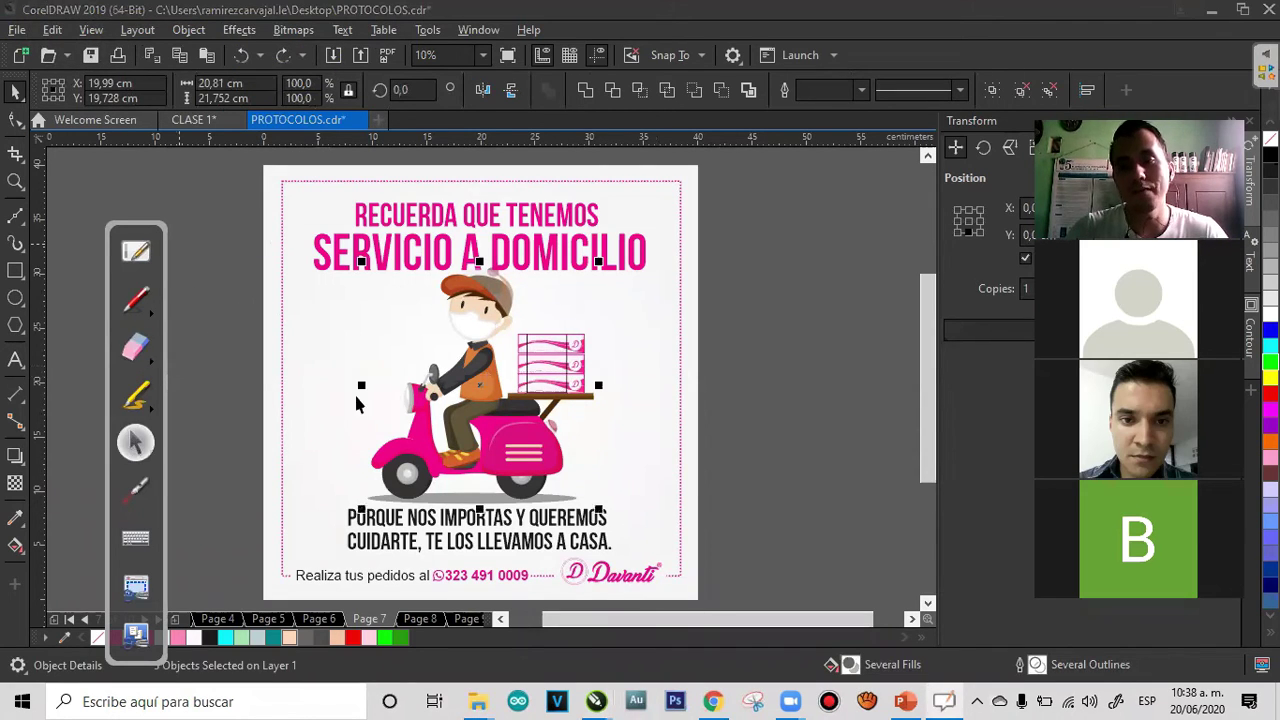
Convert the selected scooter illustration to a 300 dpi RGB Color (24-bit) bitmap with anti-aliasing and transparent background, and reselect it
click(290, 30)
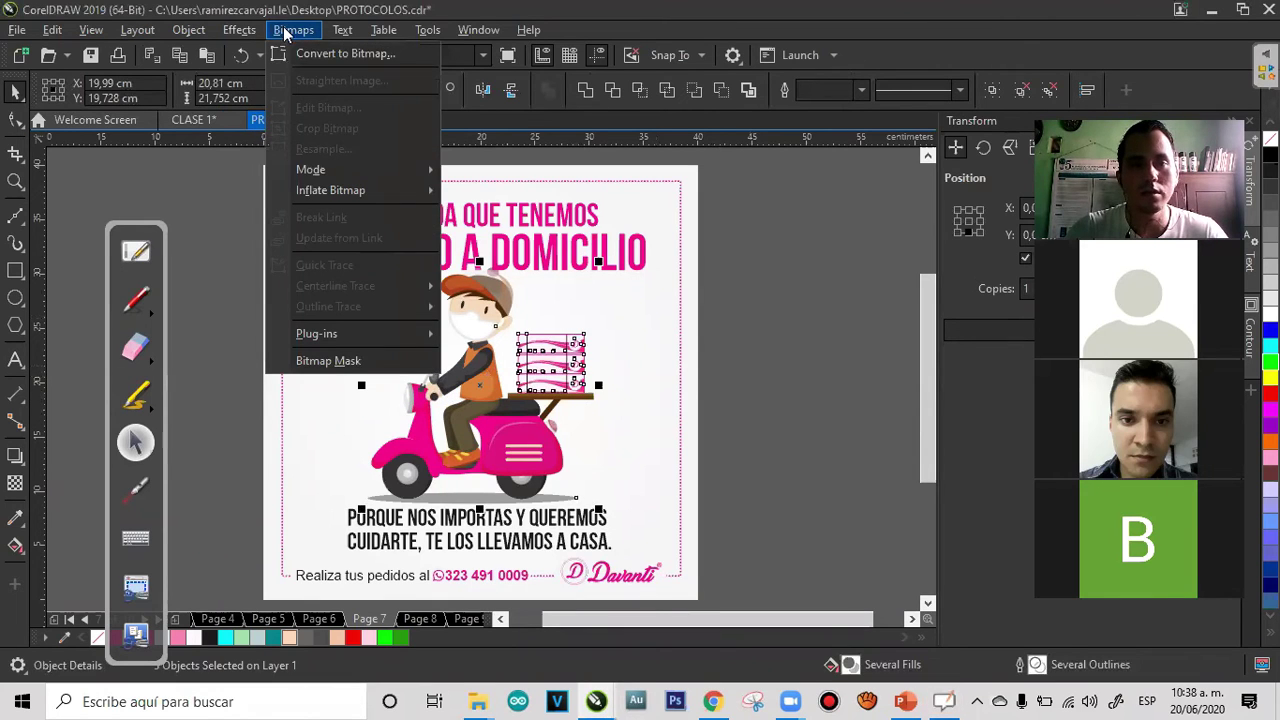
click(354, 54)
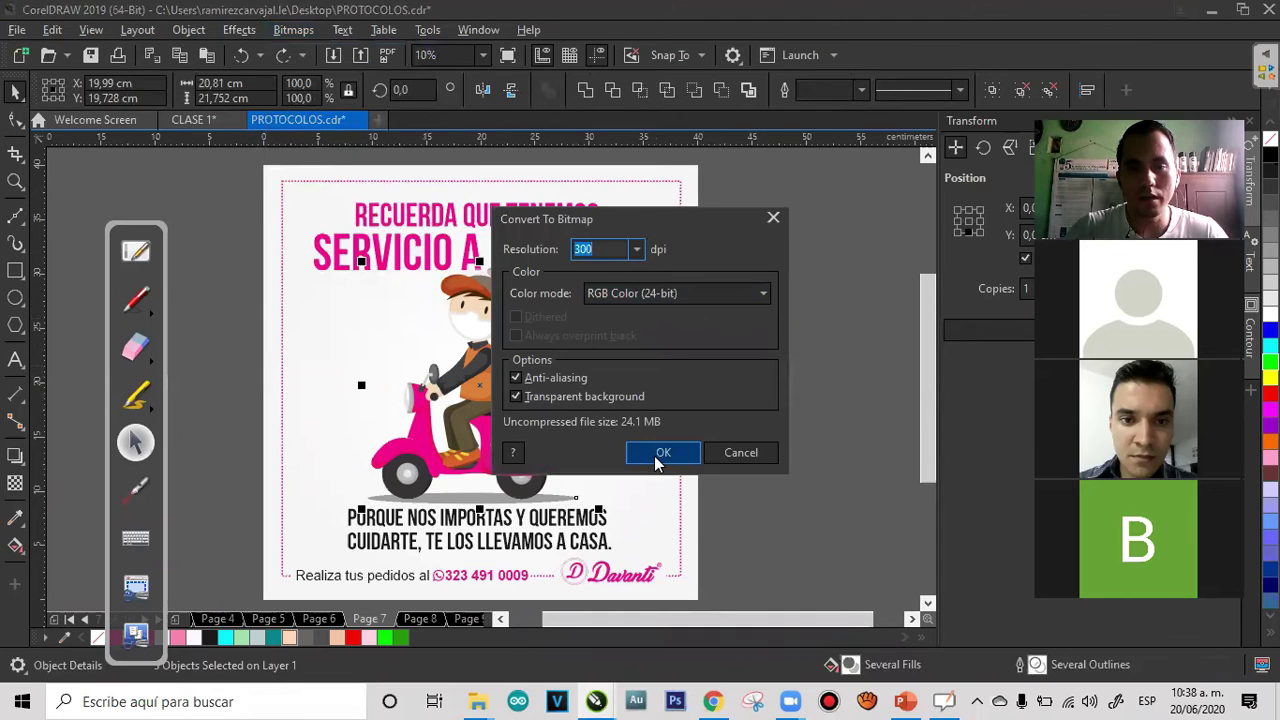
click(660, 455)
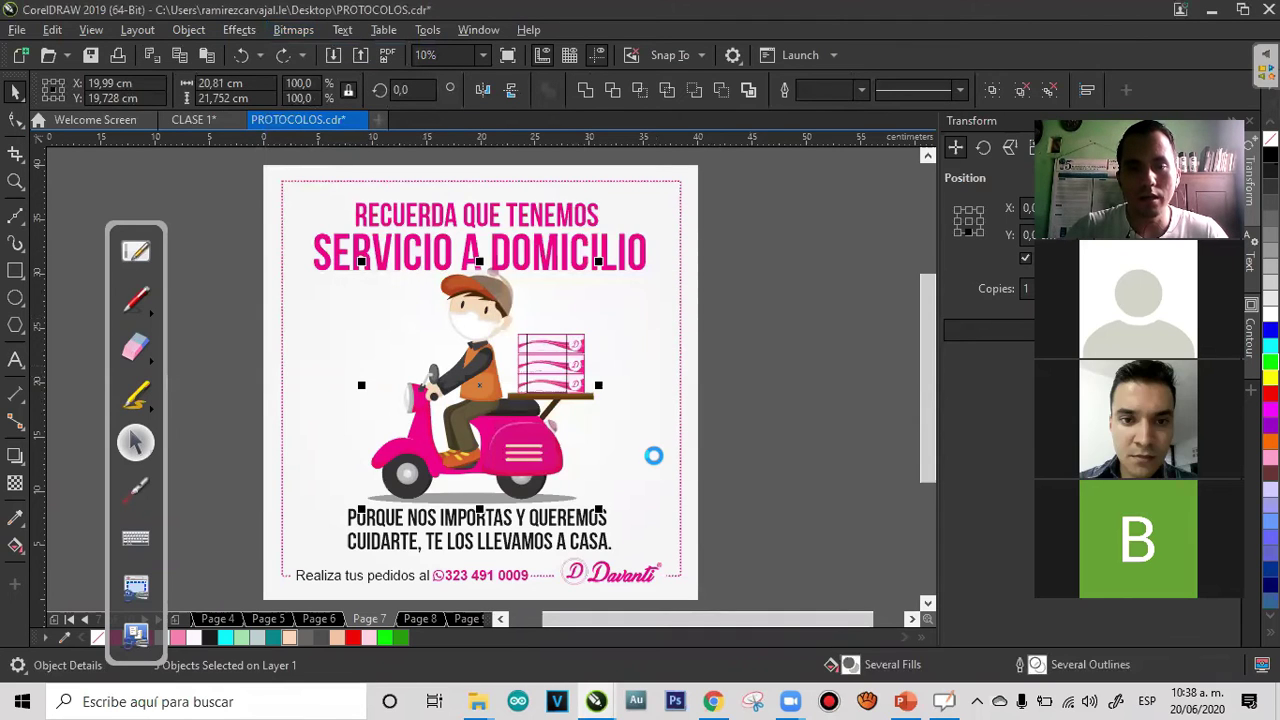
click(824, 404)
click(544, 380)
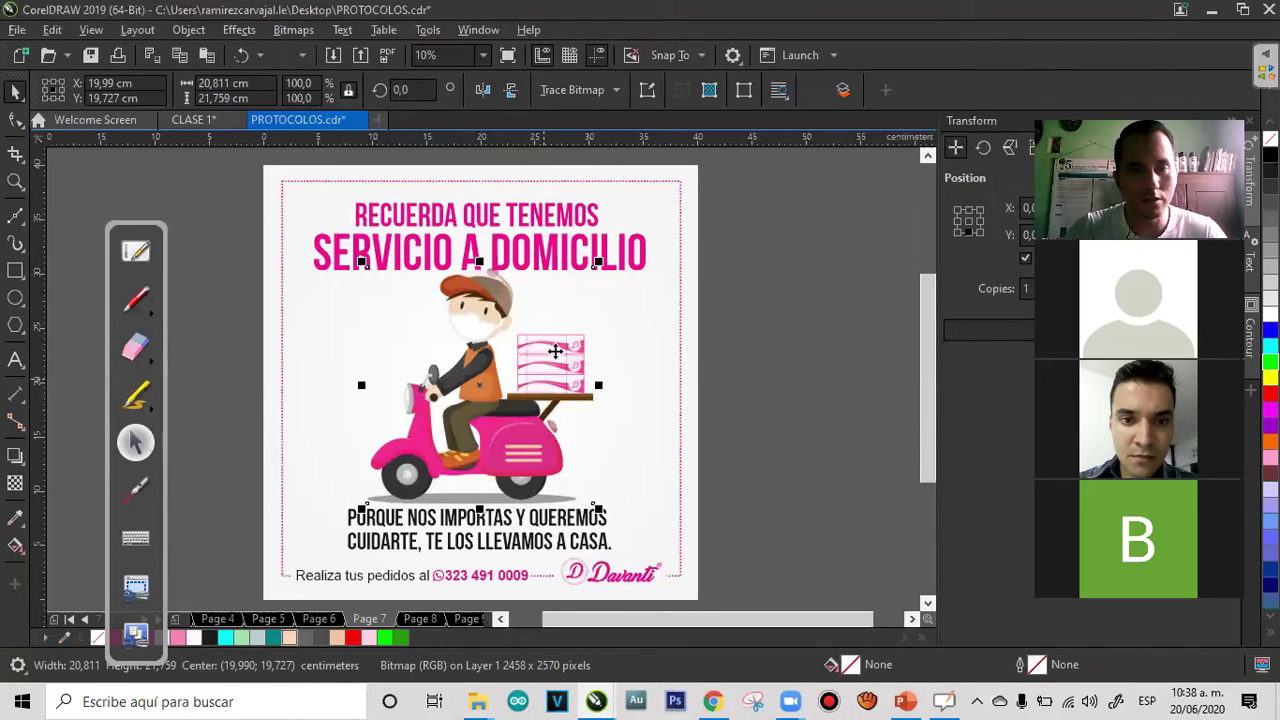
Enlarge the scooter bitmap tenfold to 208.11 cm wide, inspect the orange vest's edges up close, and undo the enlargement
click(301, 83)
text(0)
key(Return)
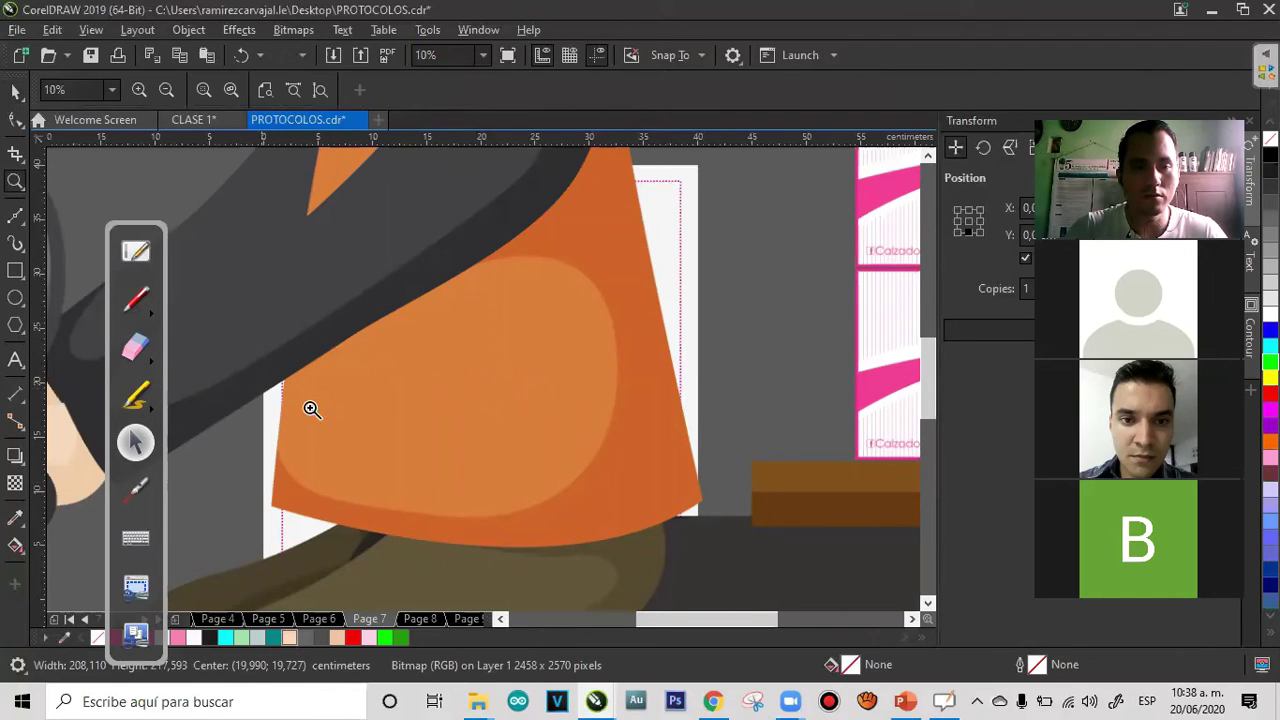
drag(309, 405, 249, 475)
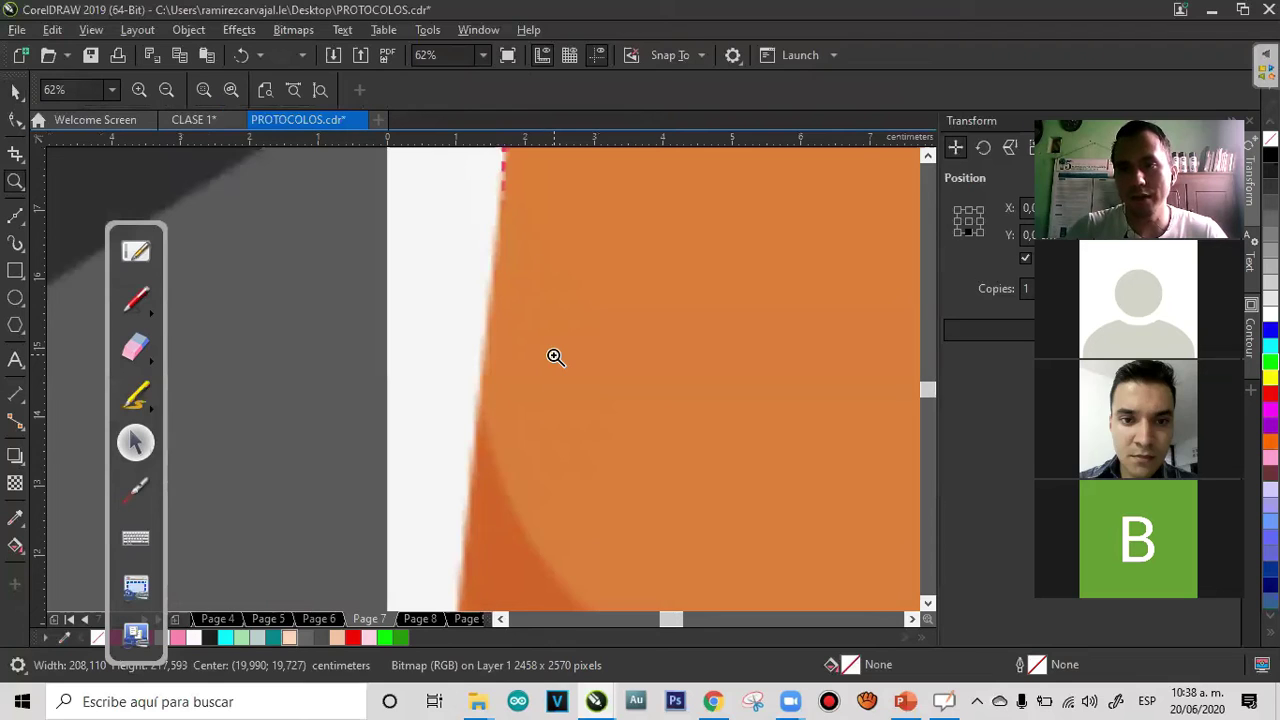
drag(706, 236, 346, 500)
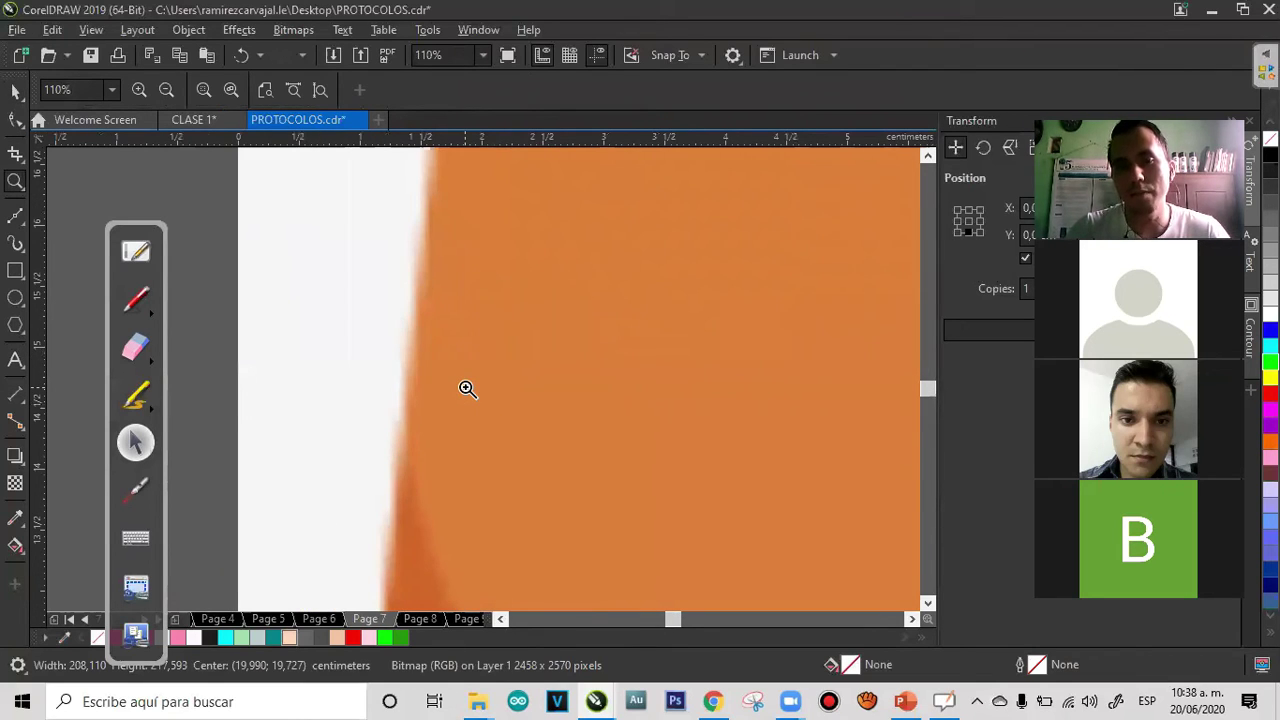
right_click(467, 388)
right_click(467, 388)
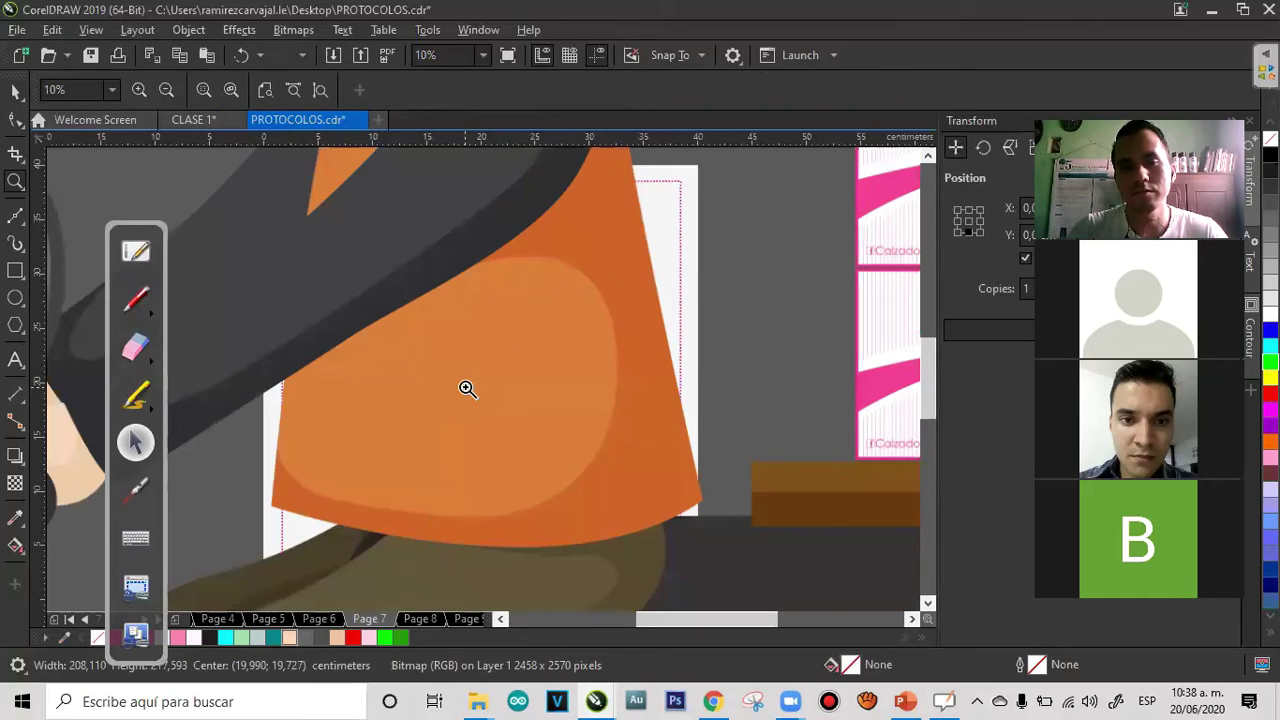
right_click(360, 277)
drag(628, 230, 323, 531)
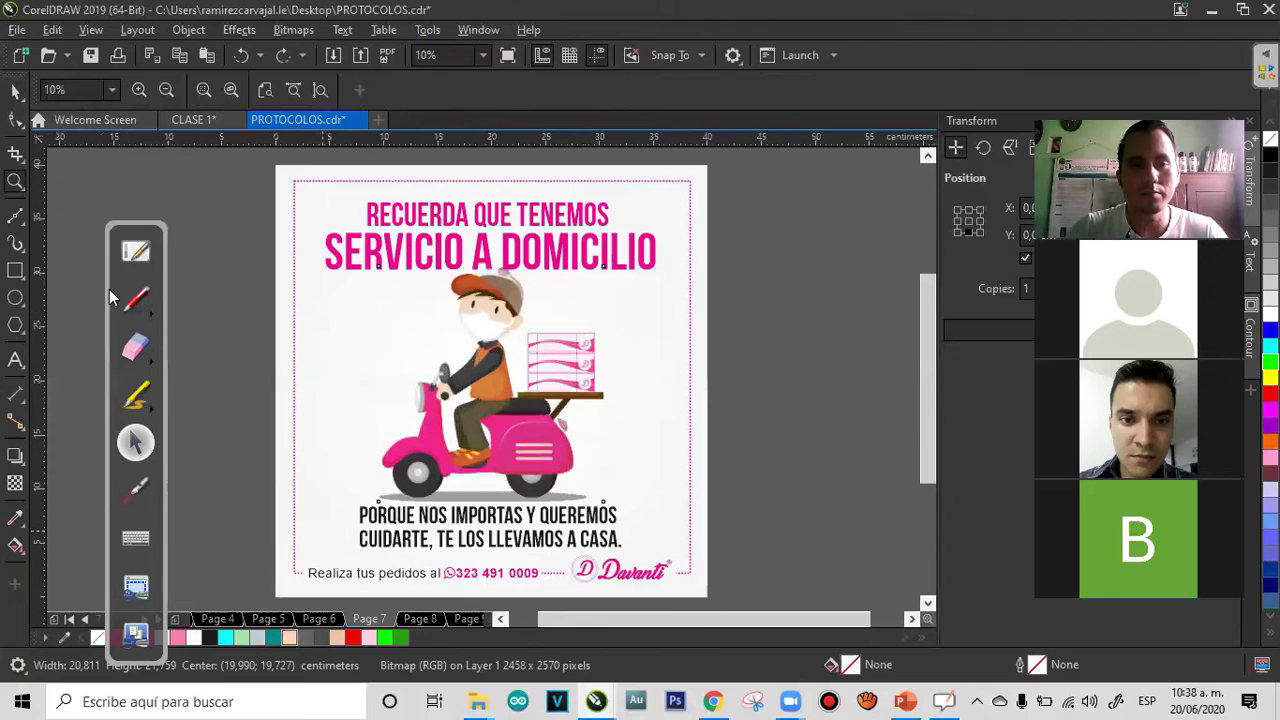
Review the available display modes and choose Pixels again for the poster
click(129, 30)
mouse_move(90, 28)
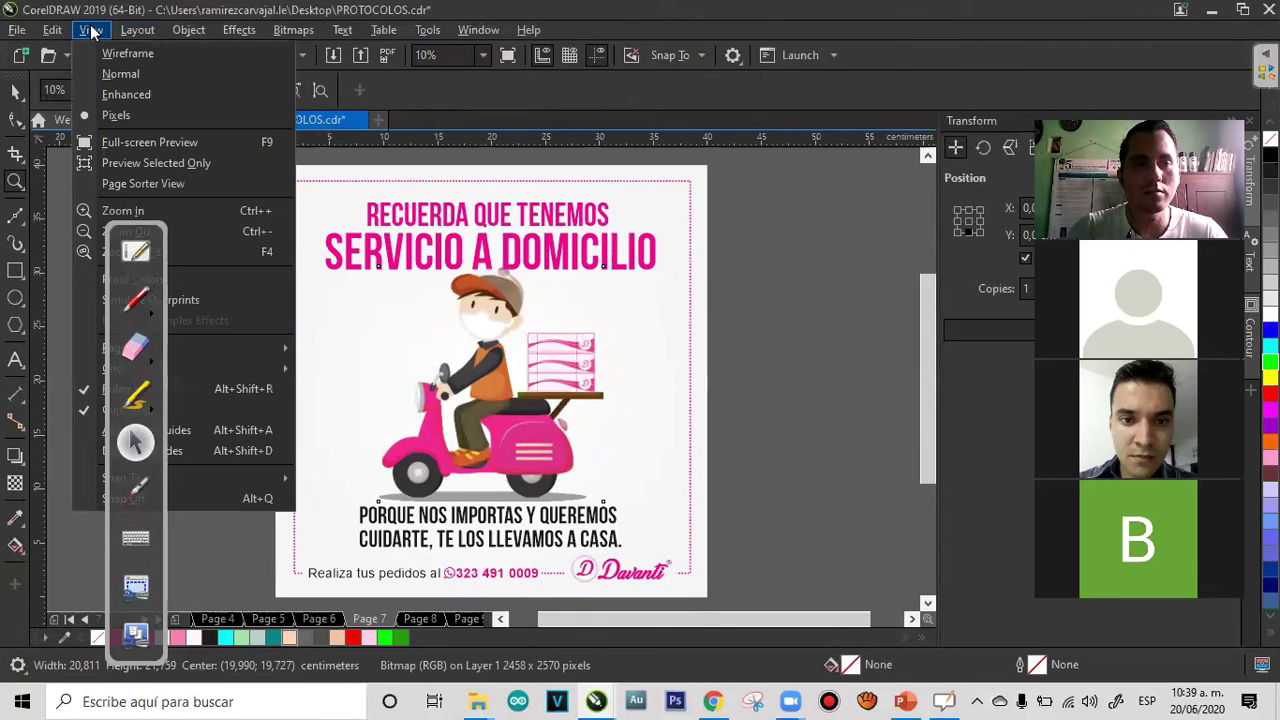
click(120, 111)
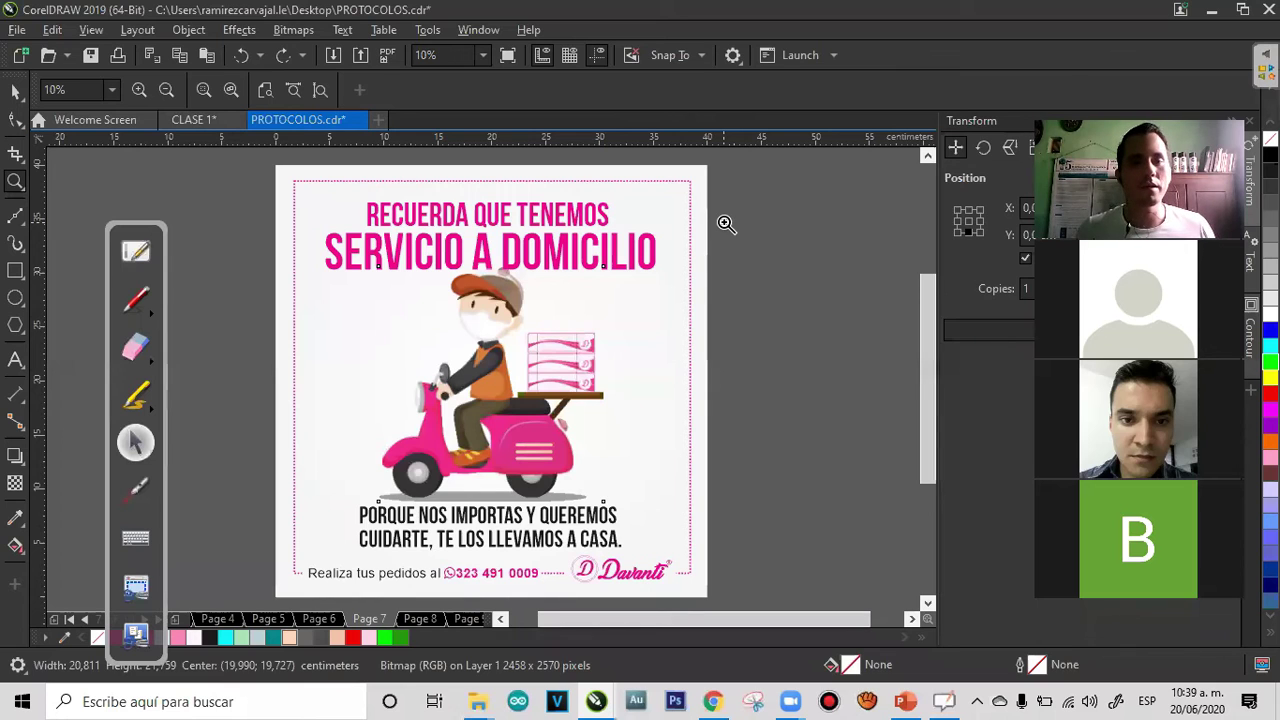
Inspect the edges of the poster headline up close in Pixels mode, and switch the display mode to Enhanced
drag(685, 226, 623, 265)
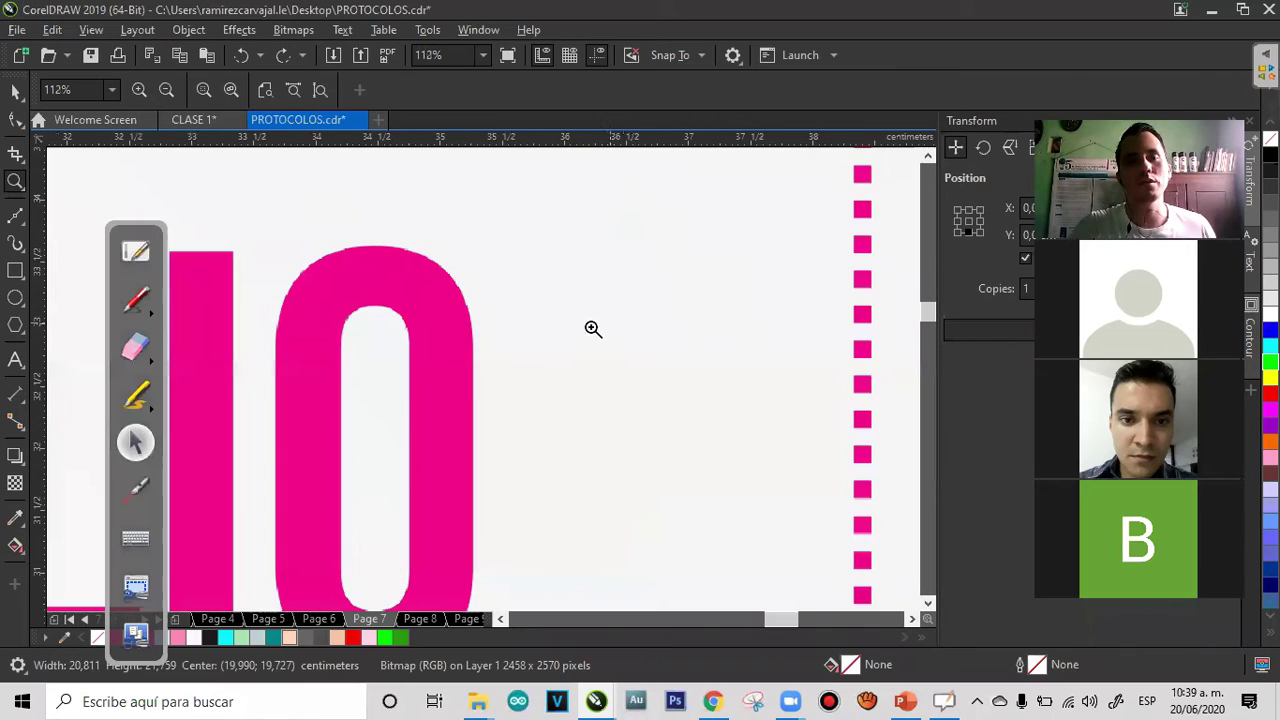
right_click(470, 392)
click(15, 91)
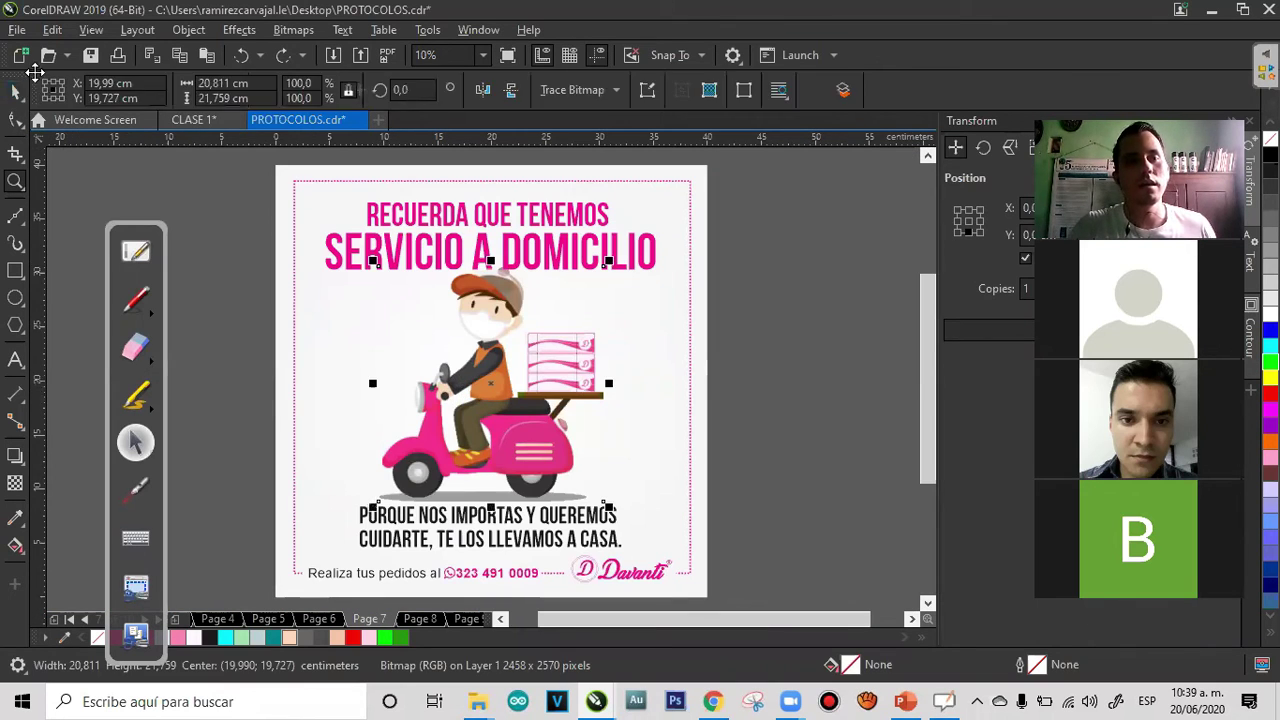
click(91, 31)
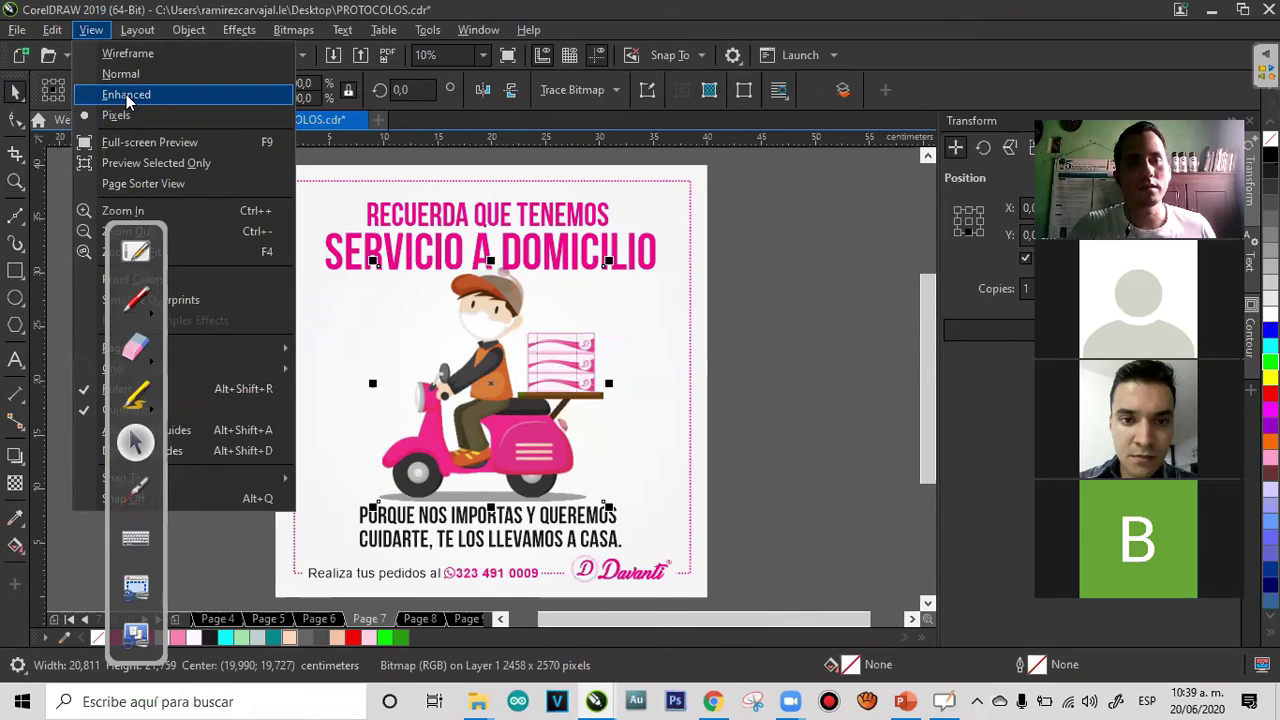
click(126, 94)
click(866, 284)
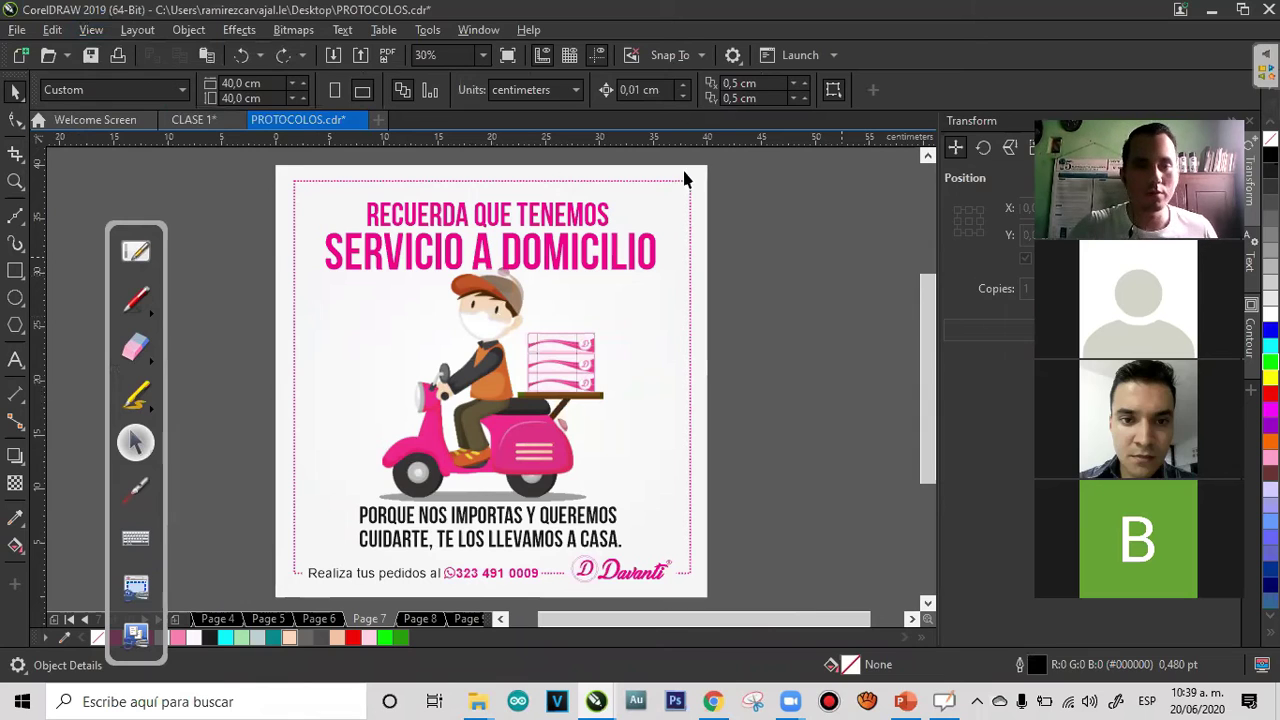
Deselect everything on the poster and switch the display mode to Normal
drag(542, 234, 222, 340)
click(751, 271)
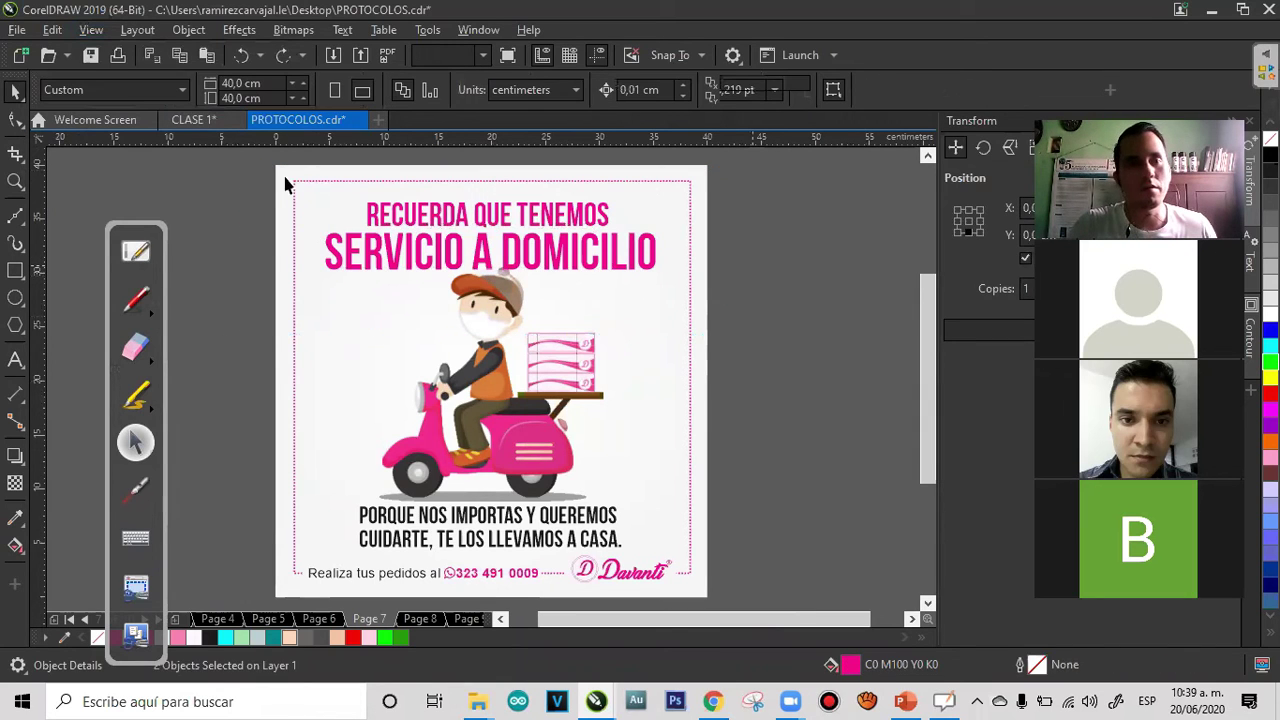
click(92, 34)
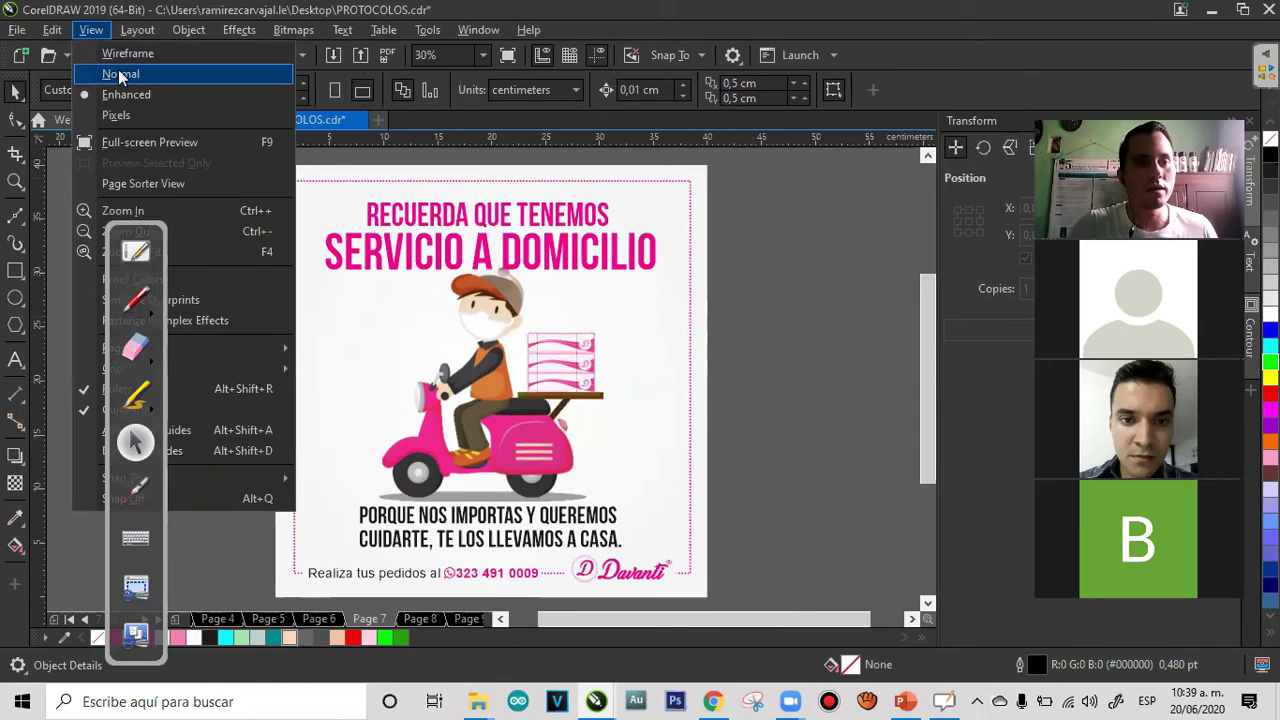
click(118, 69)
Switch the display mode to Wireframe and examine the scooter bitmap up close
click(99, 30)
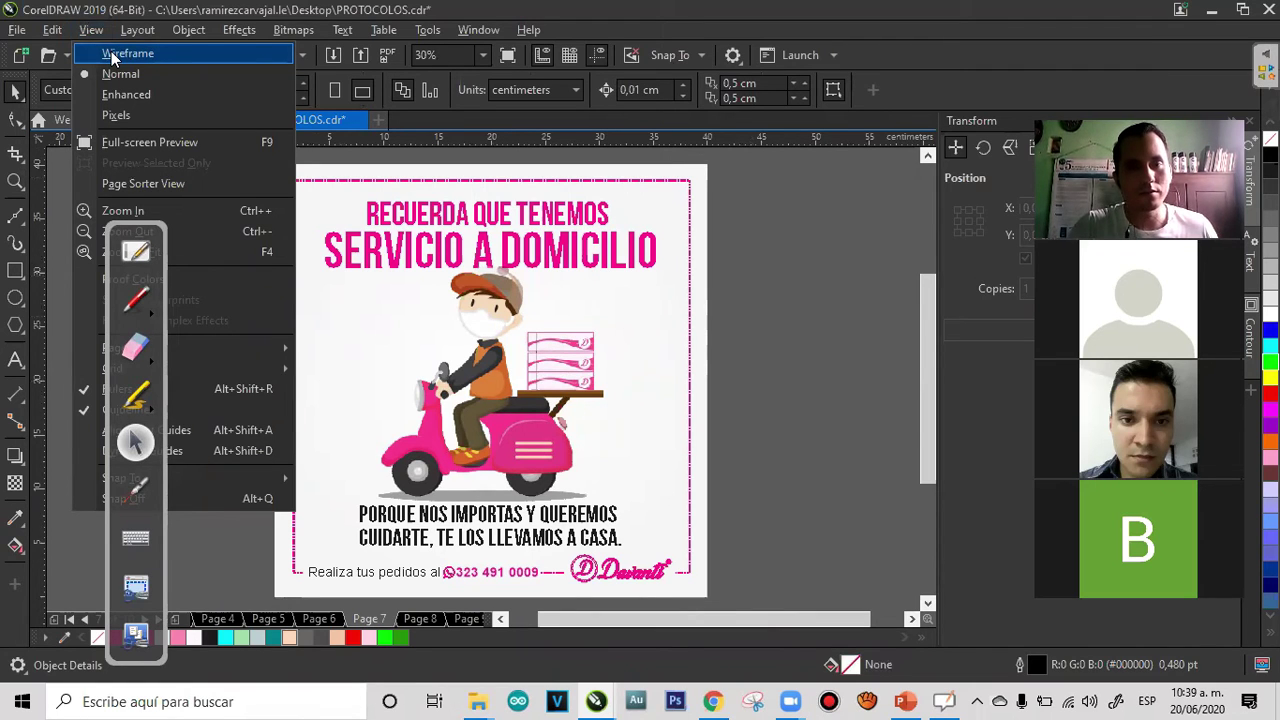
click(111, 53)
key(z)
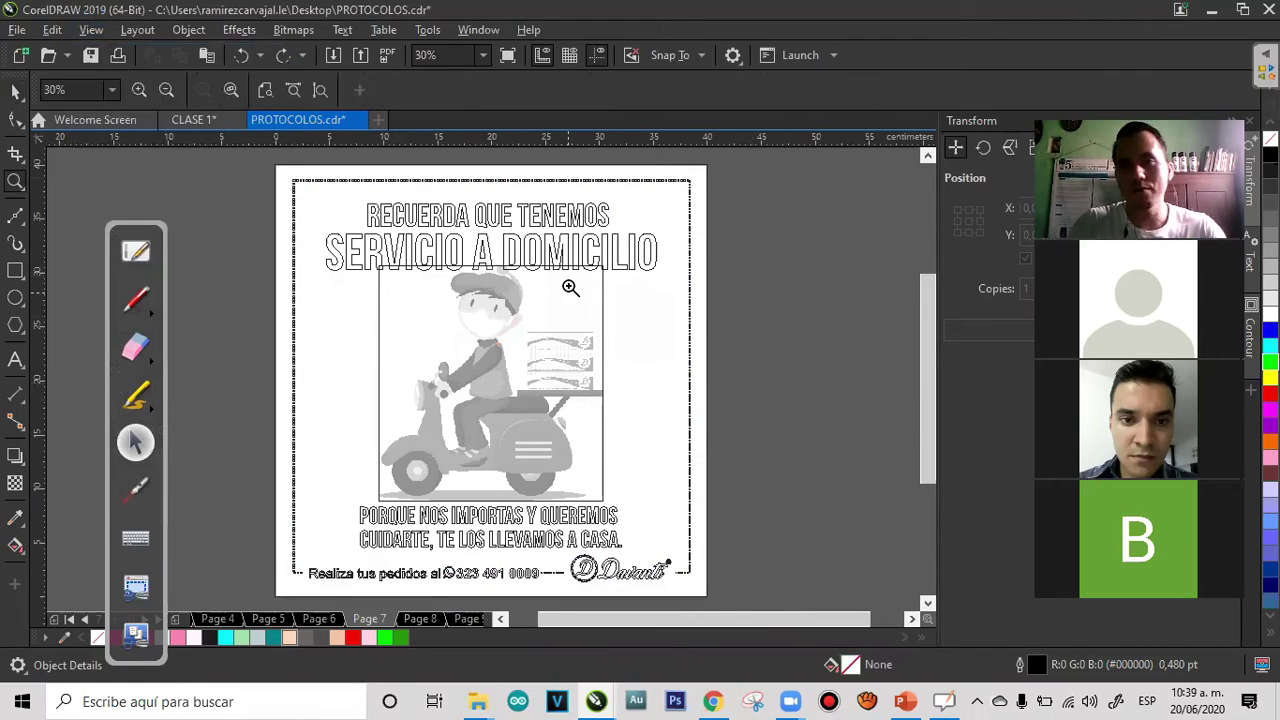
click(369, 407)
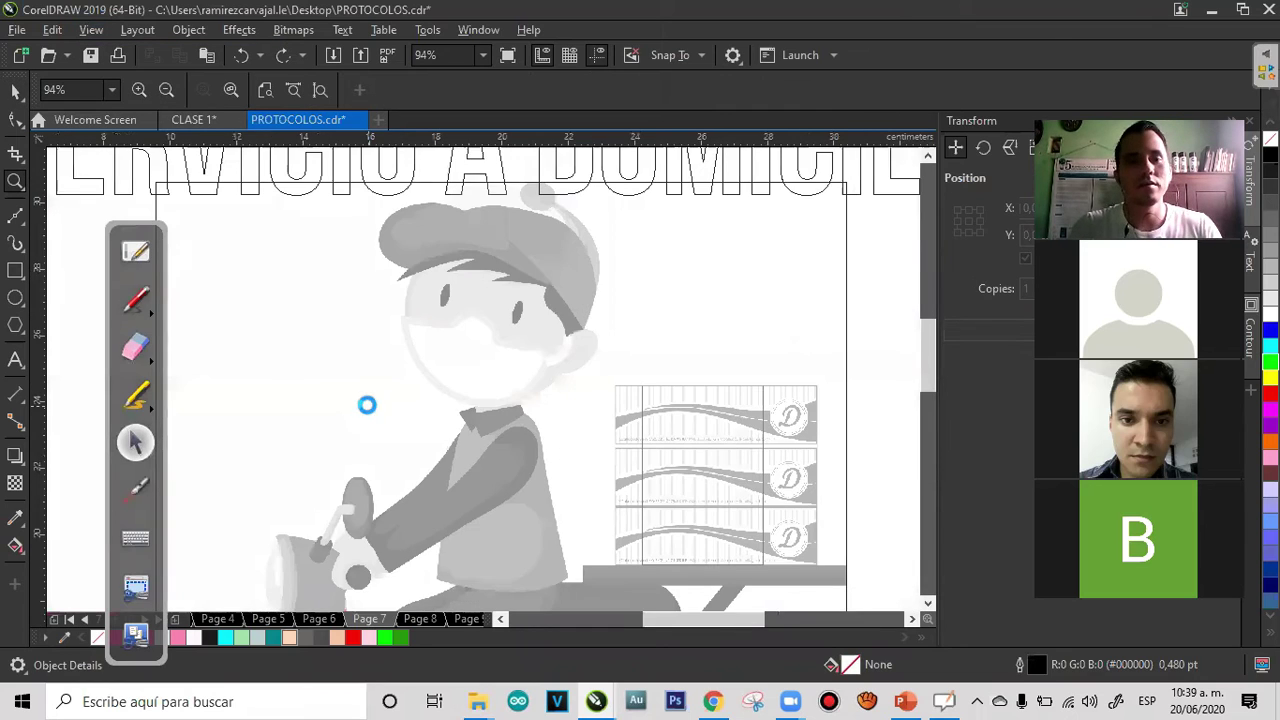
right_click(366, 403)
click(14, 88)
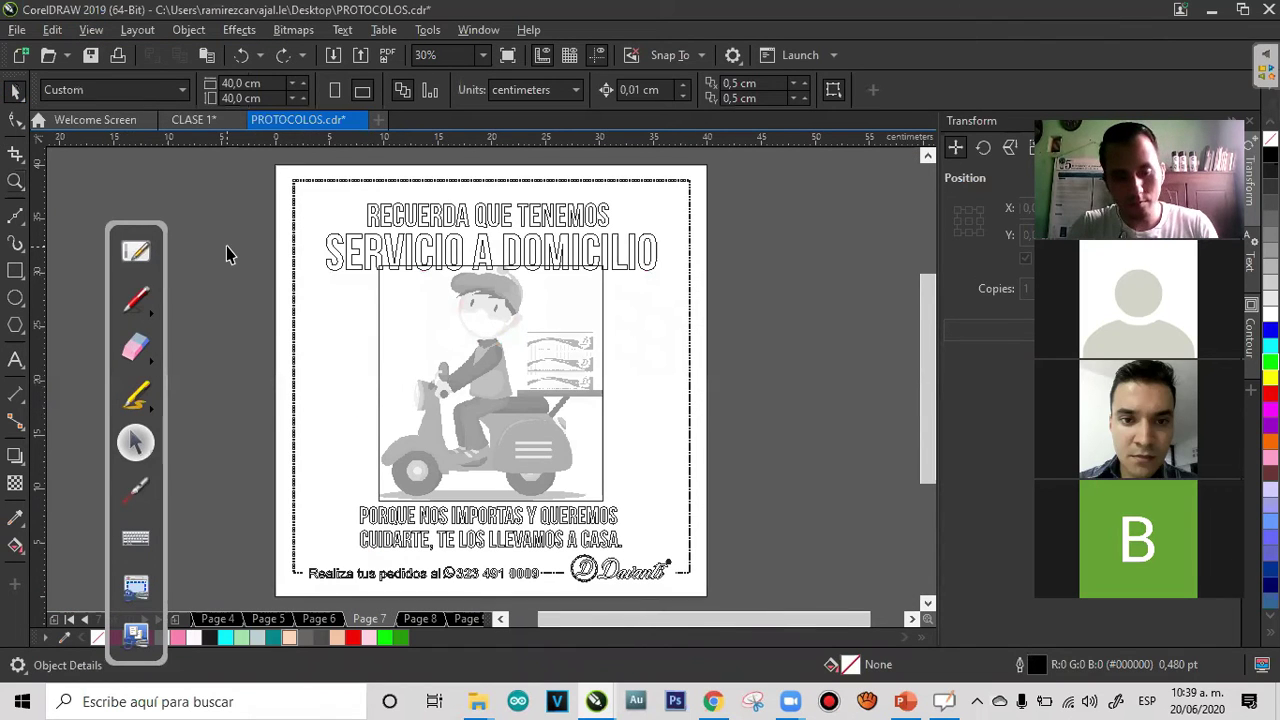
Copy the scooter bitmap, undo its bitmap conversion, and paste the copy beside the vector original at X 40.912 cm
click(441, 357)
click(281, 57)
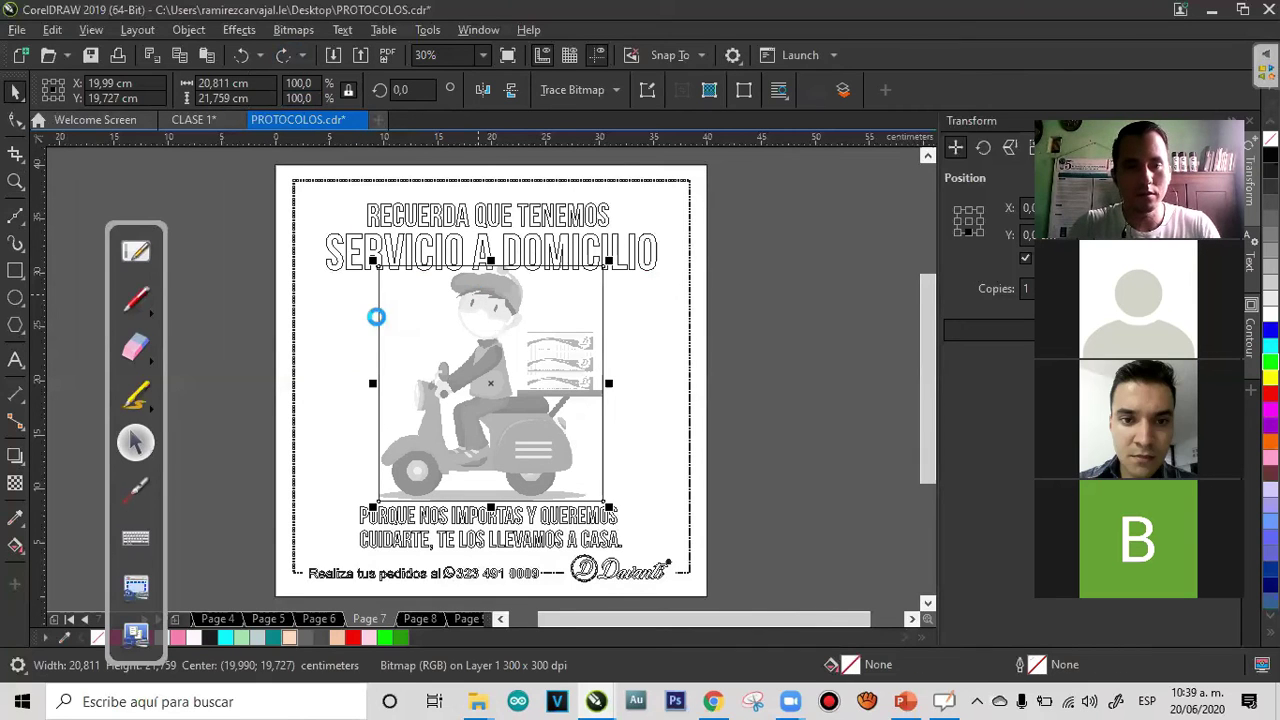
key(ctrl+z)
click(771, 380)
key(ctrl+v)
drag(507, 393, 733, 393)
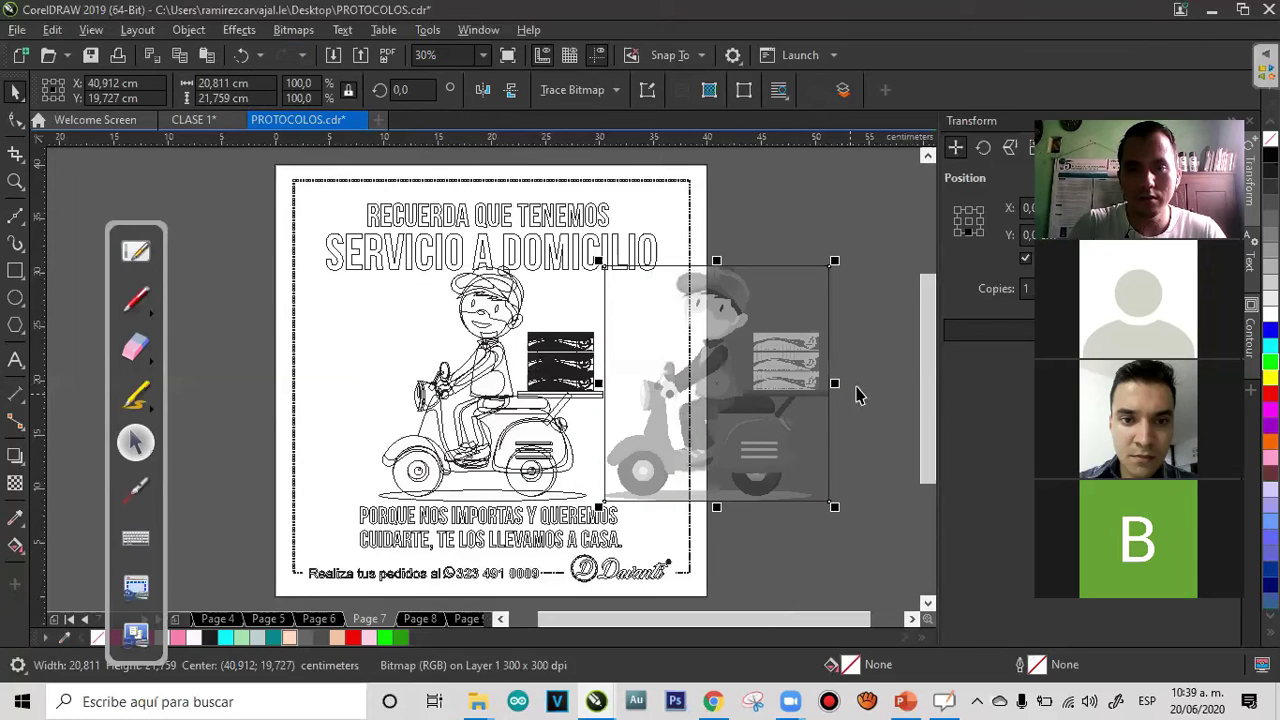
Examine the vector rider's face, body and scooter outlines in Wireframe and compare them with the bitmap copy
key(z)
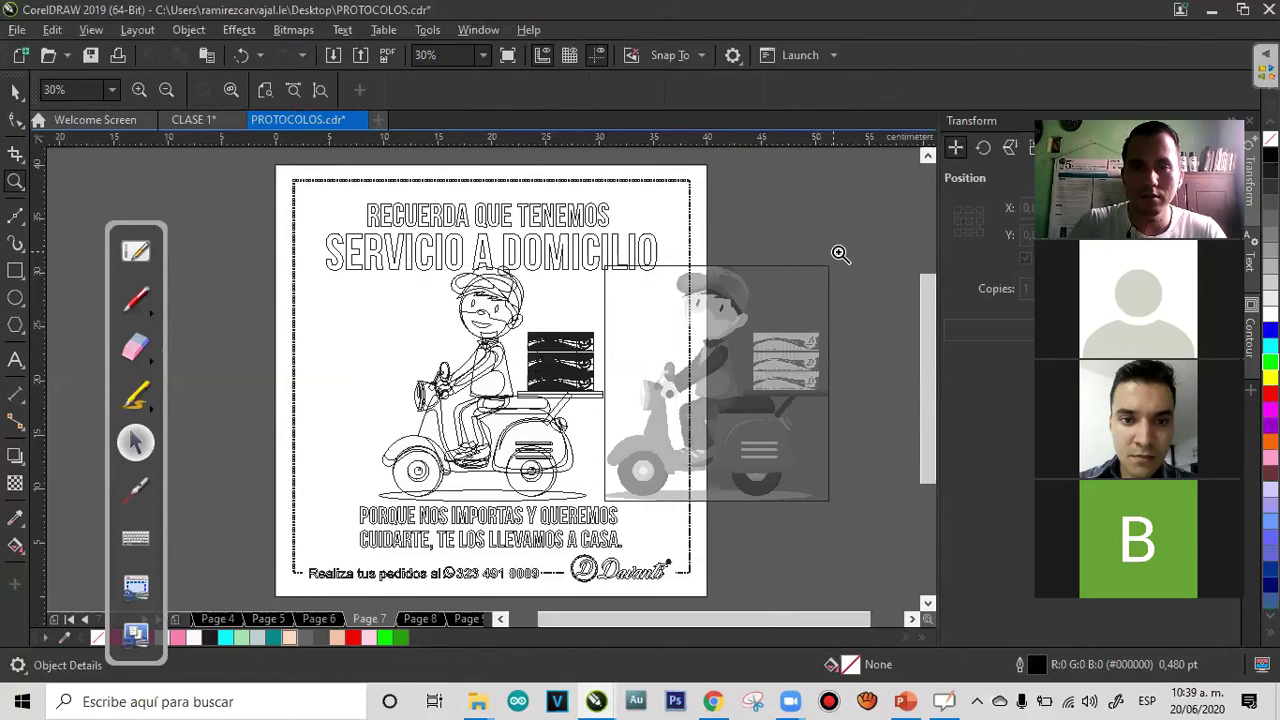
click(323, 543)
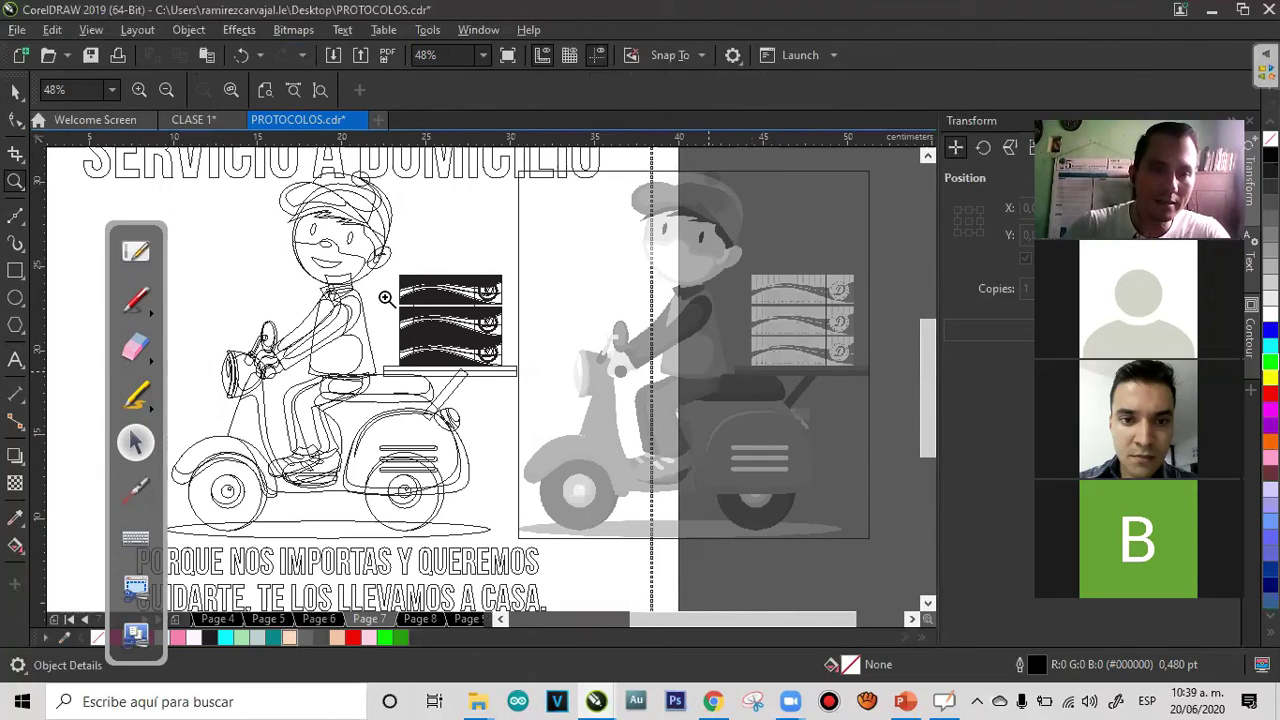
drag(242, 204, 346, 267)
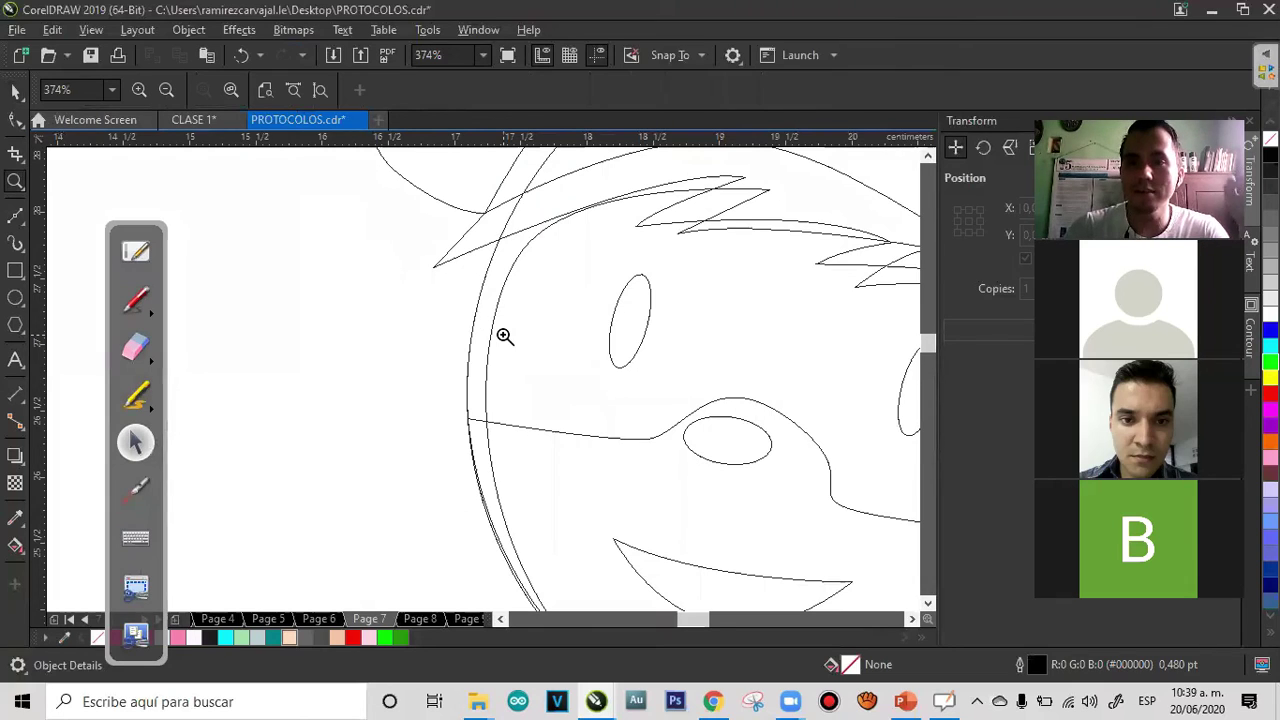
right_click(505, 337)
drag(417, 214, 313, 302)
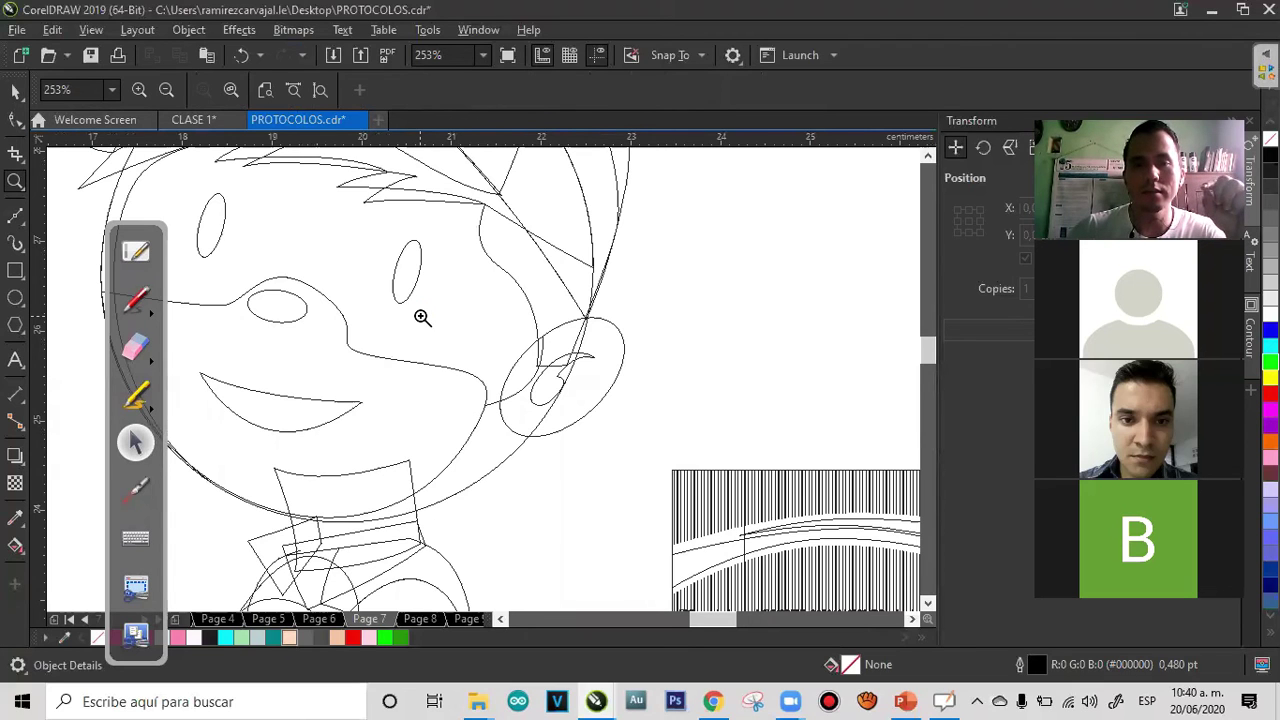
right_click(421, 317)
click(283, 507)
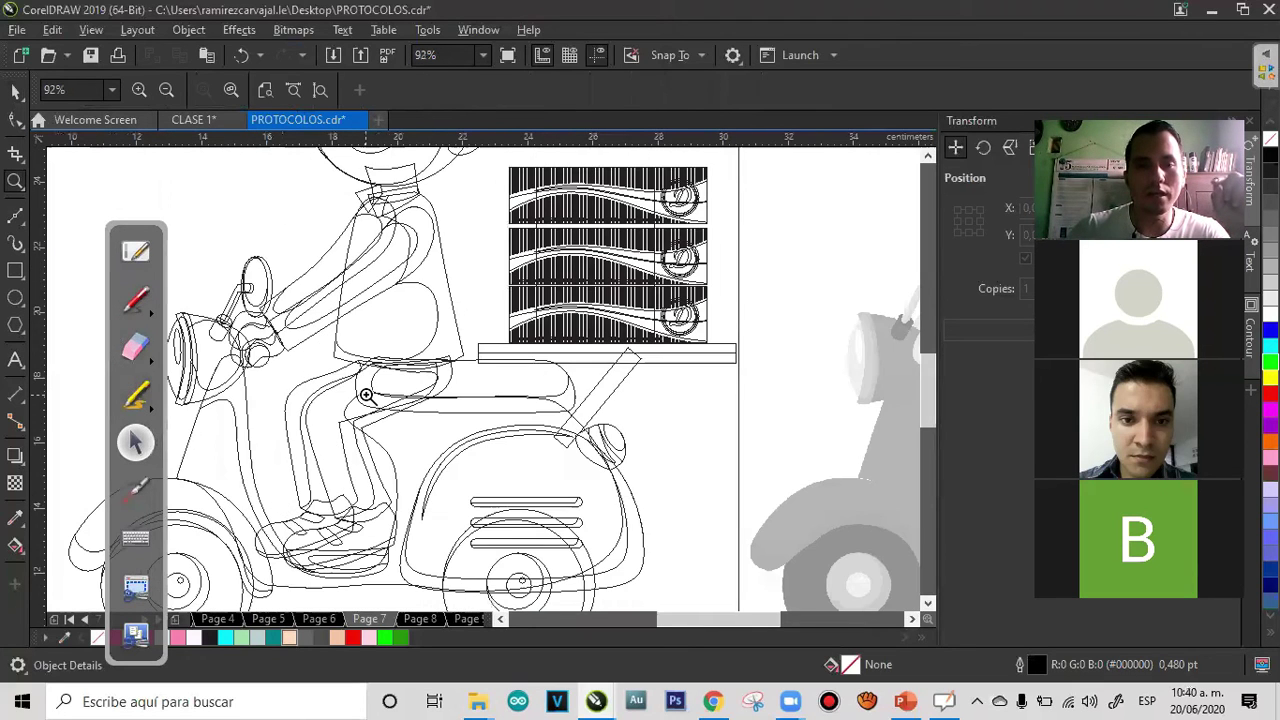
click(510, 373)
right_click(510, 373)
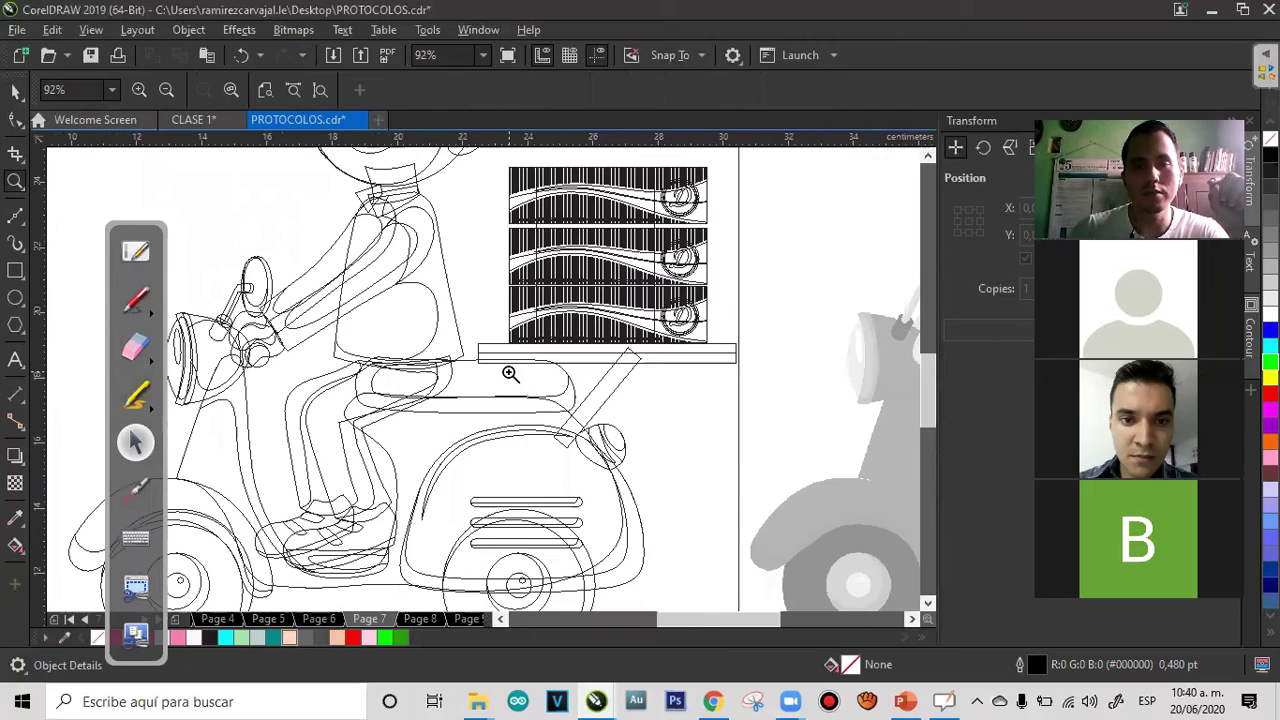
right_click(510, 373)
right_click(364, 349)
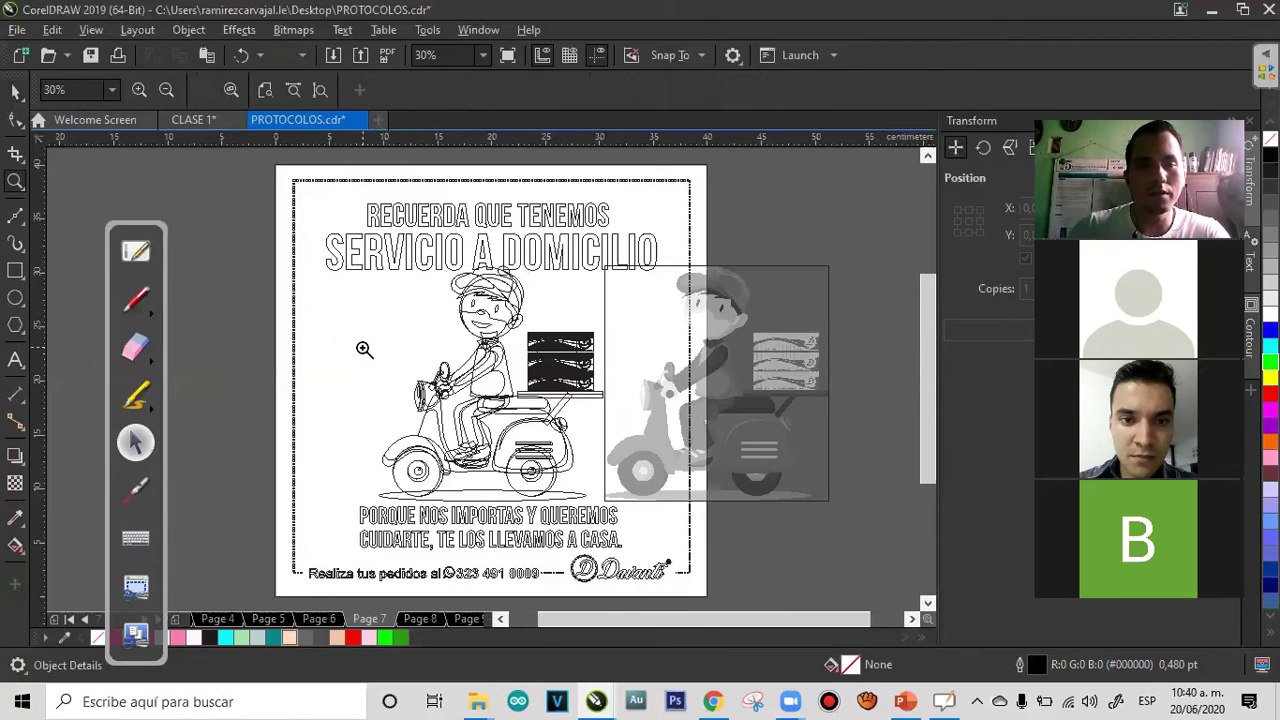
click(15, 90)
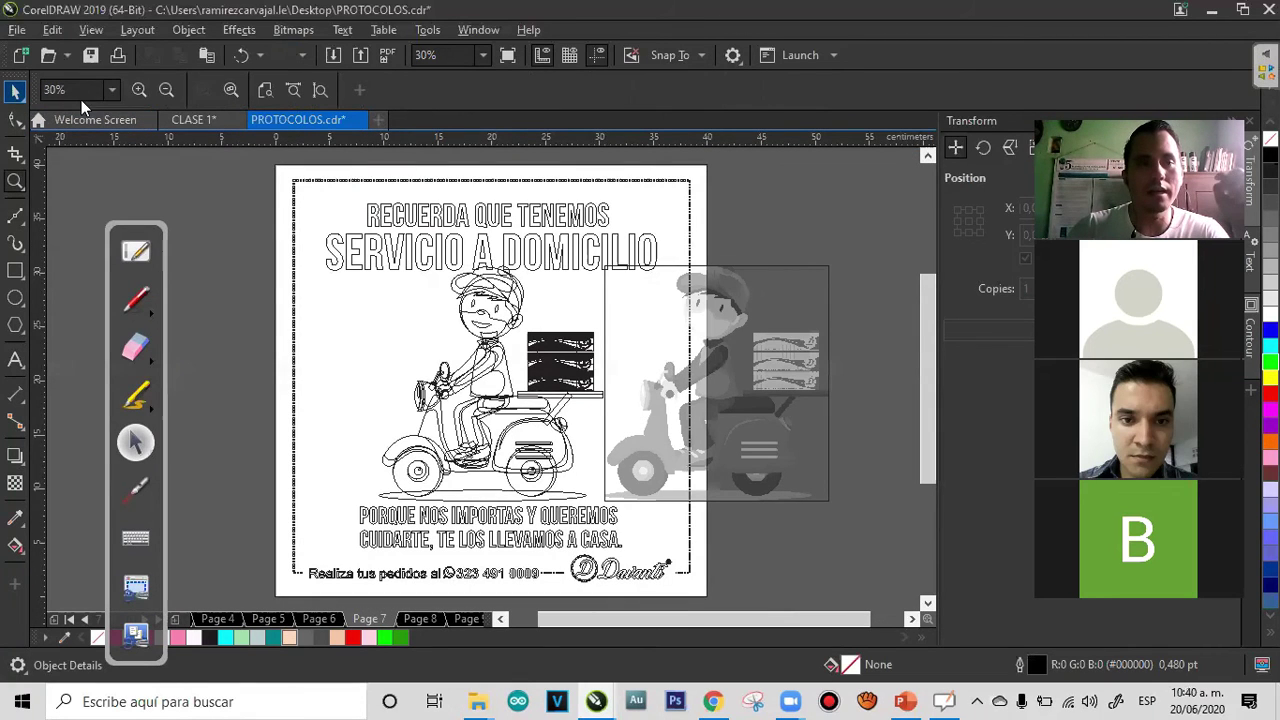
Switch the display mode to Enhanced and select the scooter bitmap copy
click(99, 30)
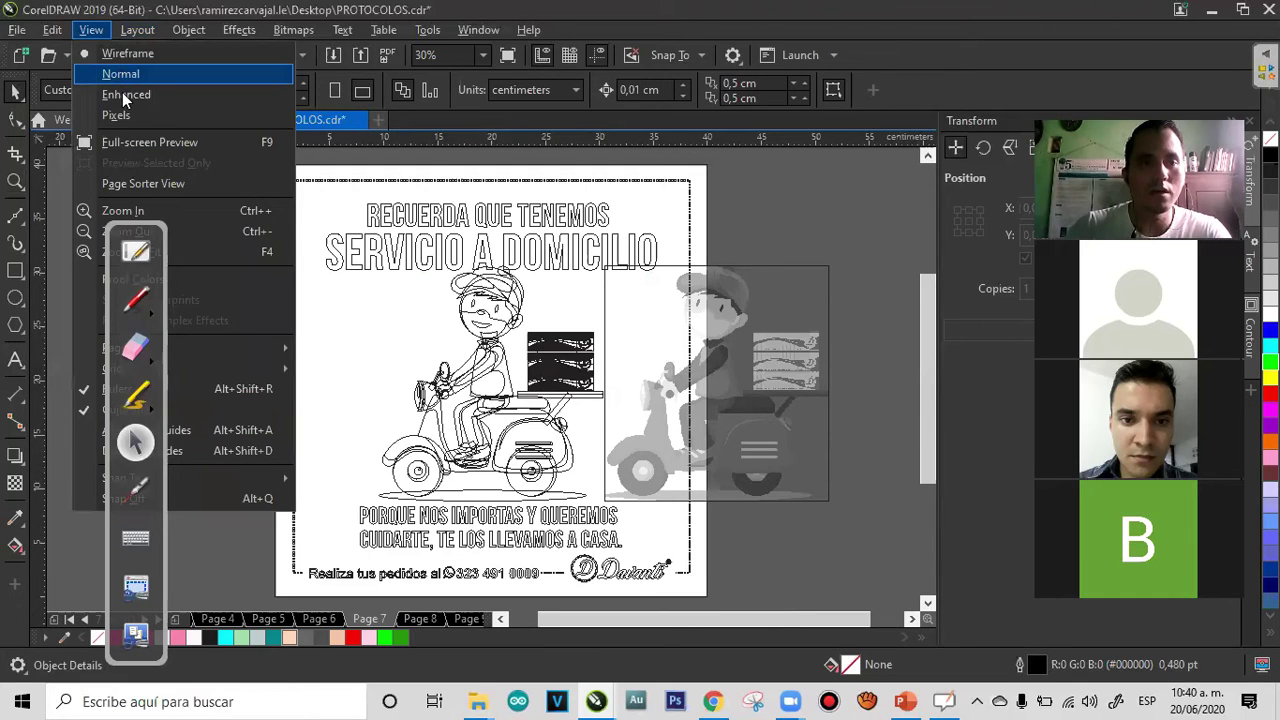
click(118, 93)
click(732, 420)
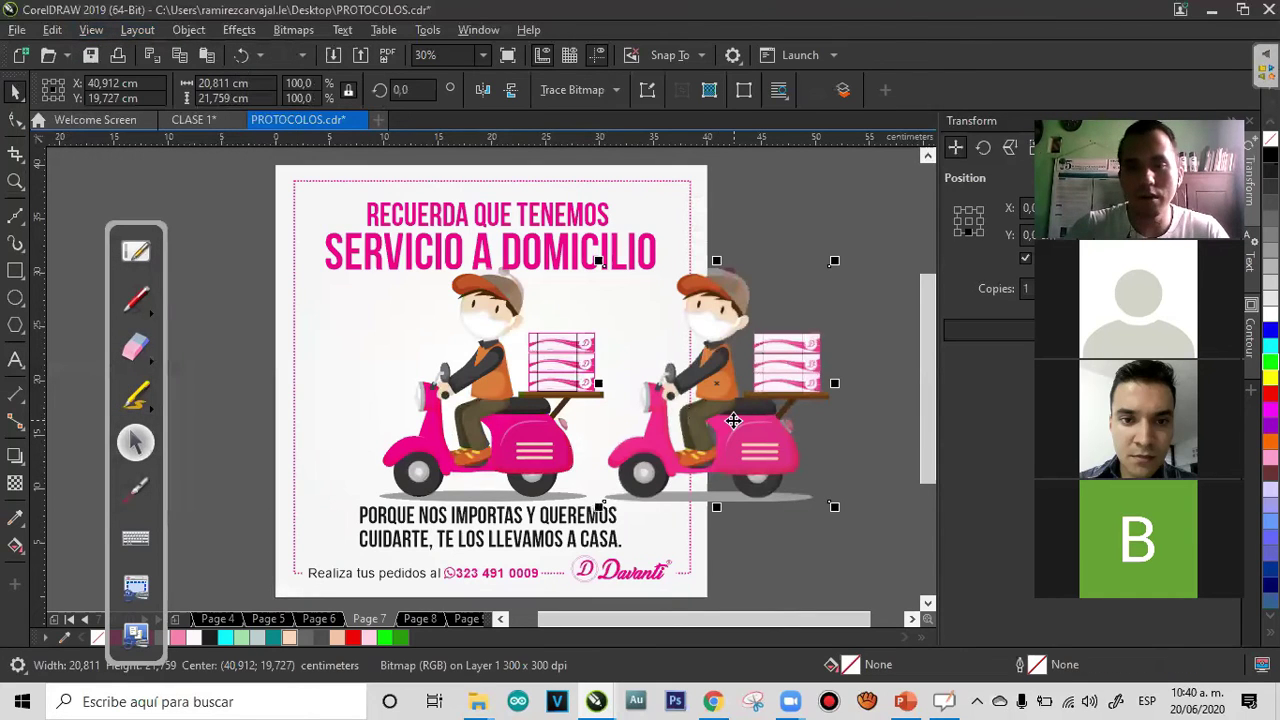
Group all parts of the vector scooter illustration and shift the bitmap copy horizontally to X 42.475 cm
click(575, 393)
click(556, 382)
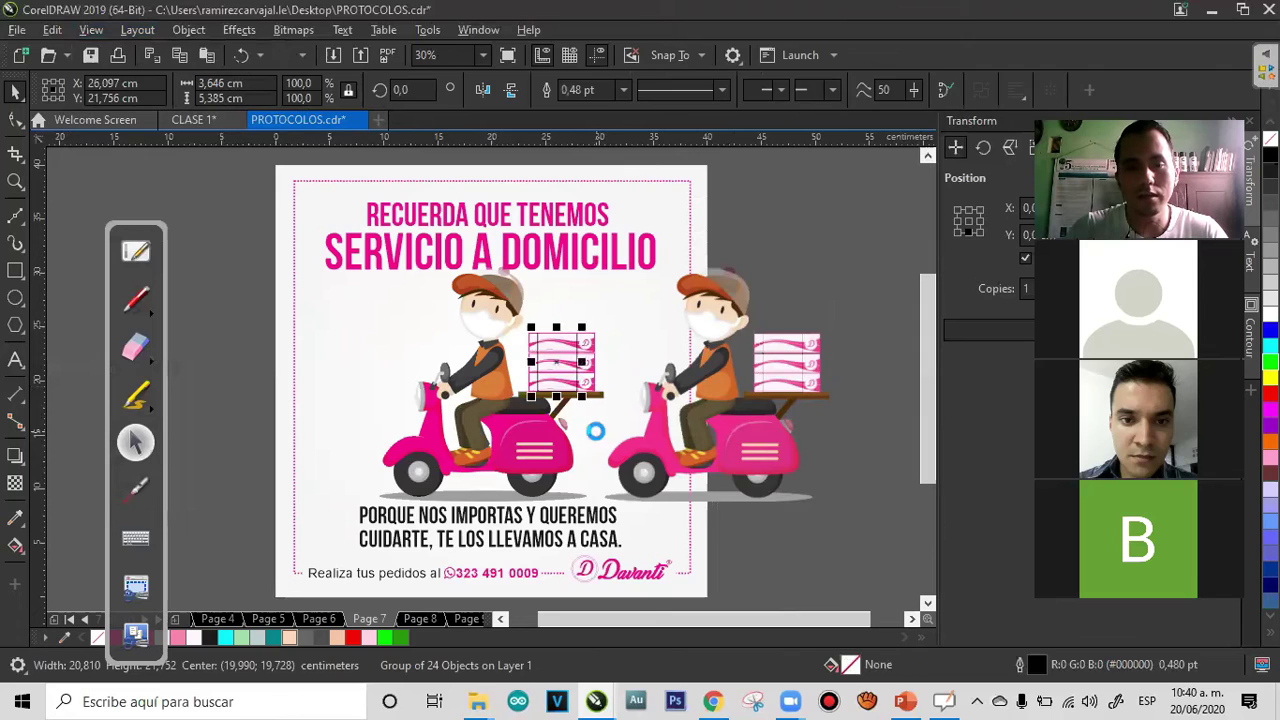
key(ctrl+z)
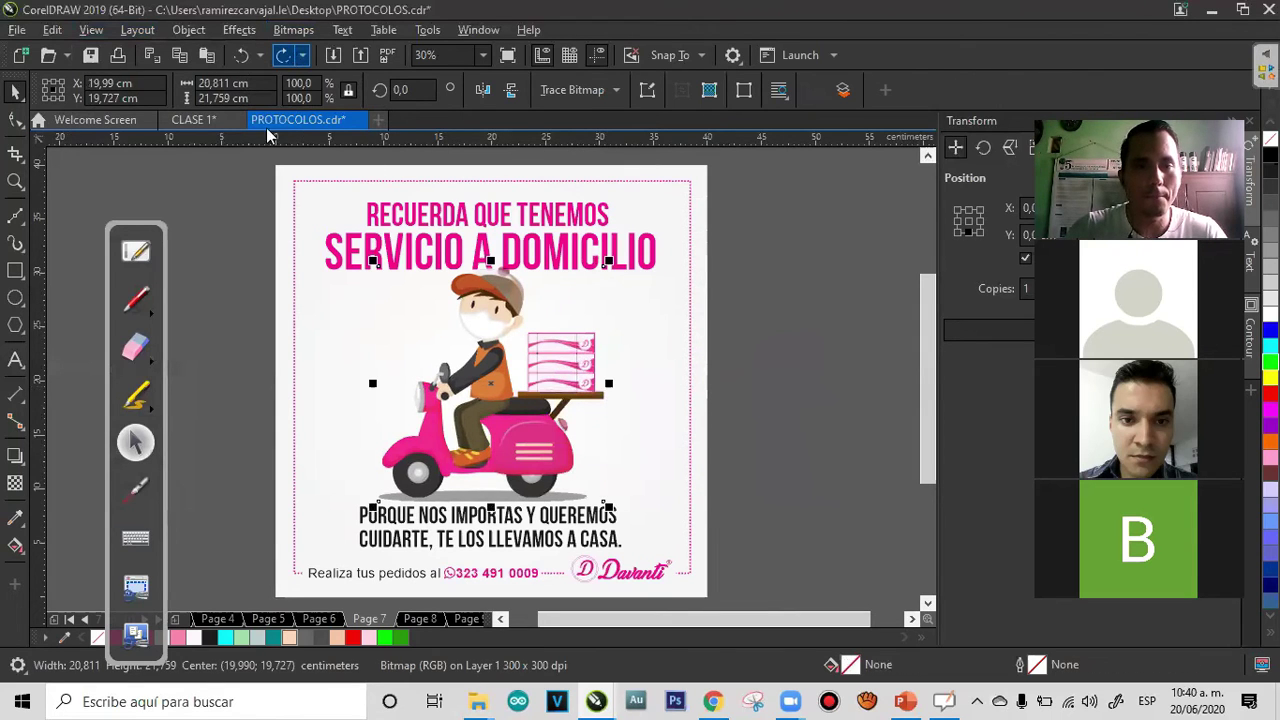
key(ctrl+z)
drag(233, 233, 623, 524)
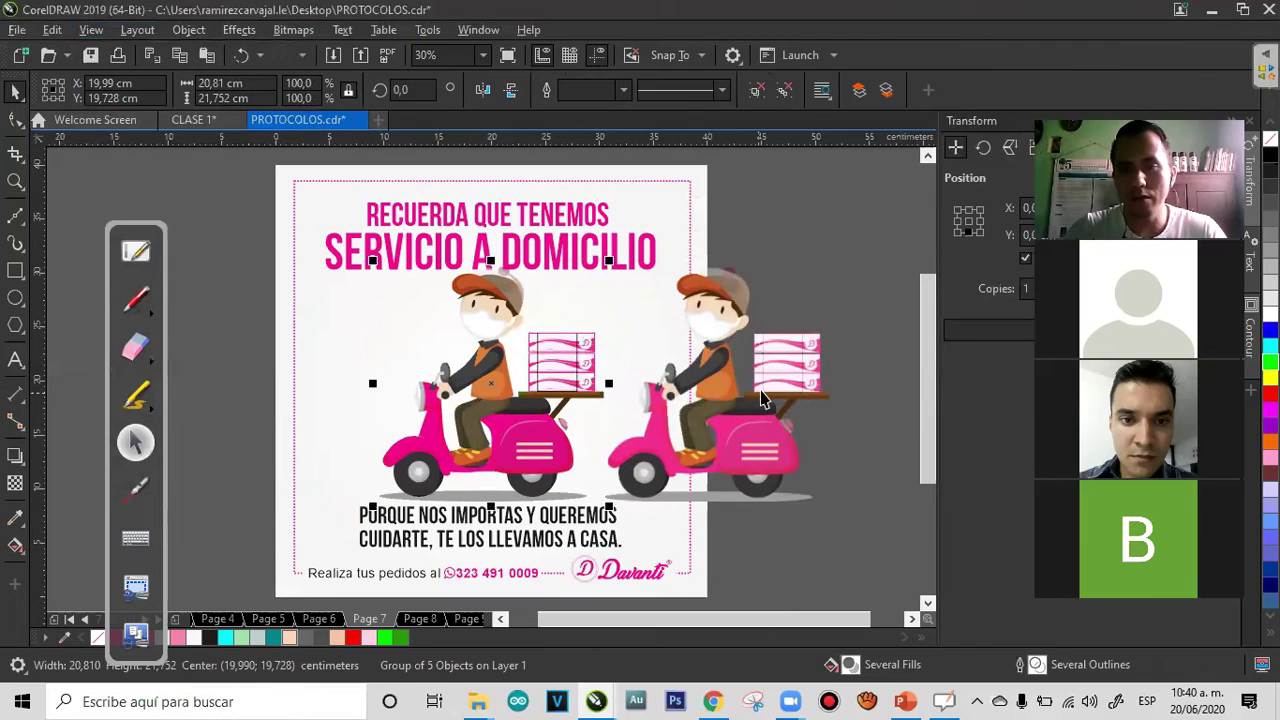
drag(720, 384, 736, 384)
Enlarge the scooter bitmap copy to 1000%, inspect the orange vest's edge up close, and undo the enlargement
click(307, 88)
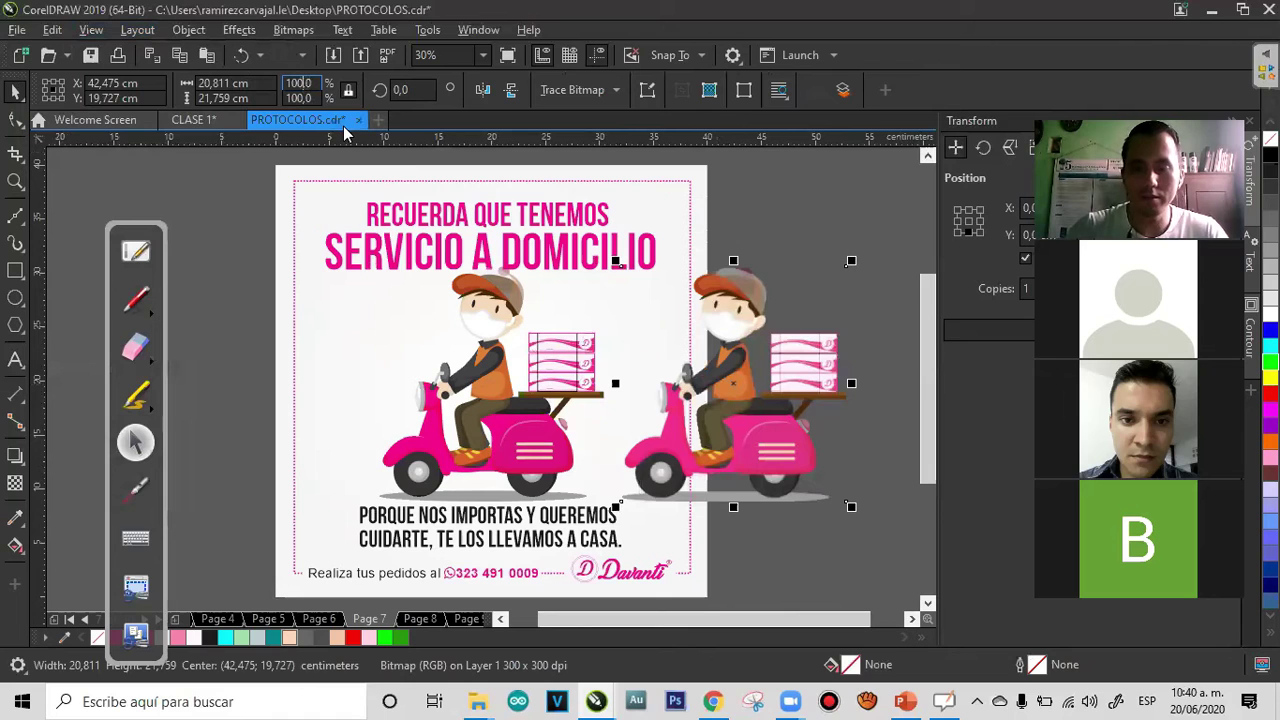
text(0)
key(Return)
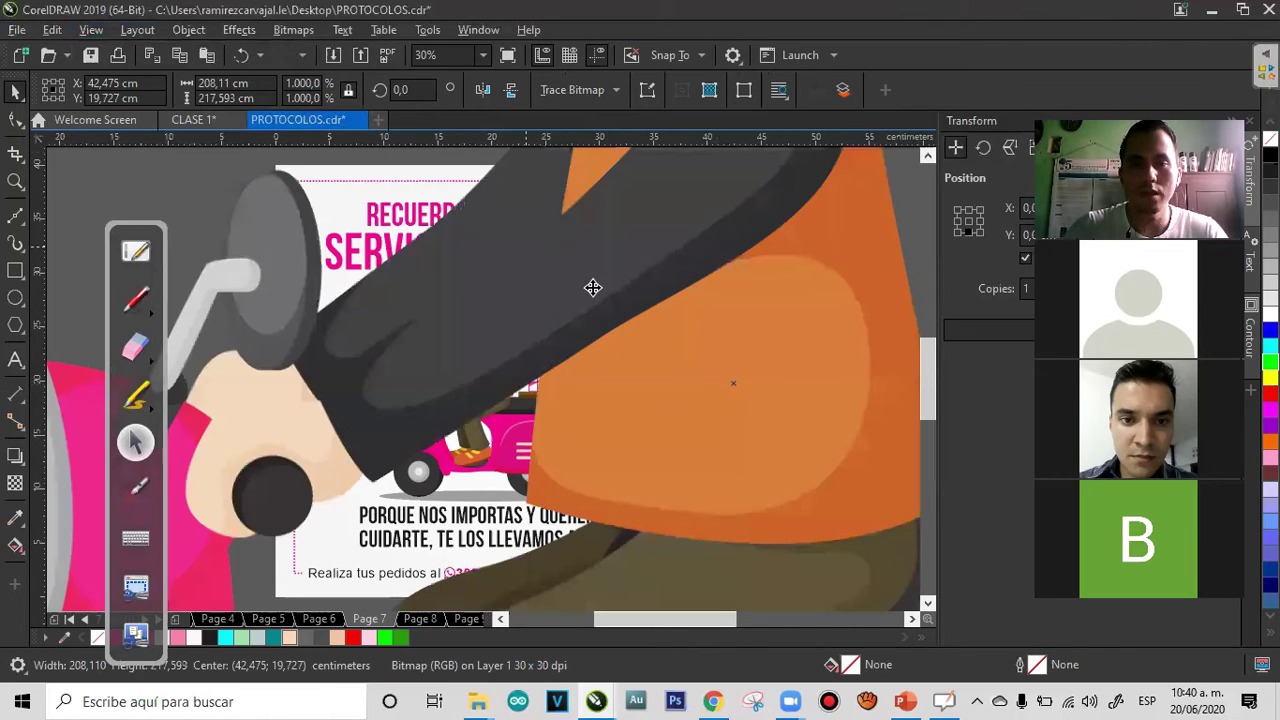
key(z)
drag(515, 385, 557, 449)
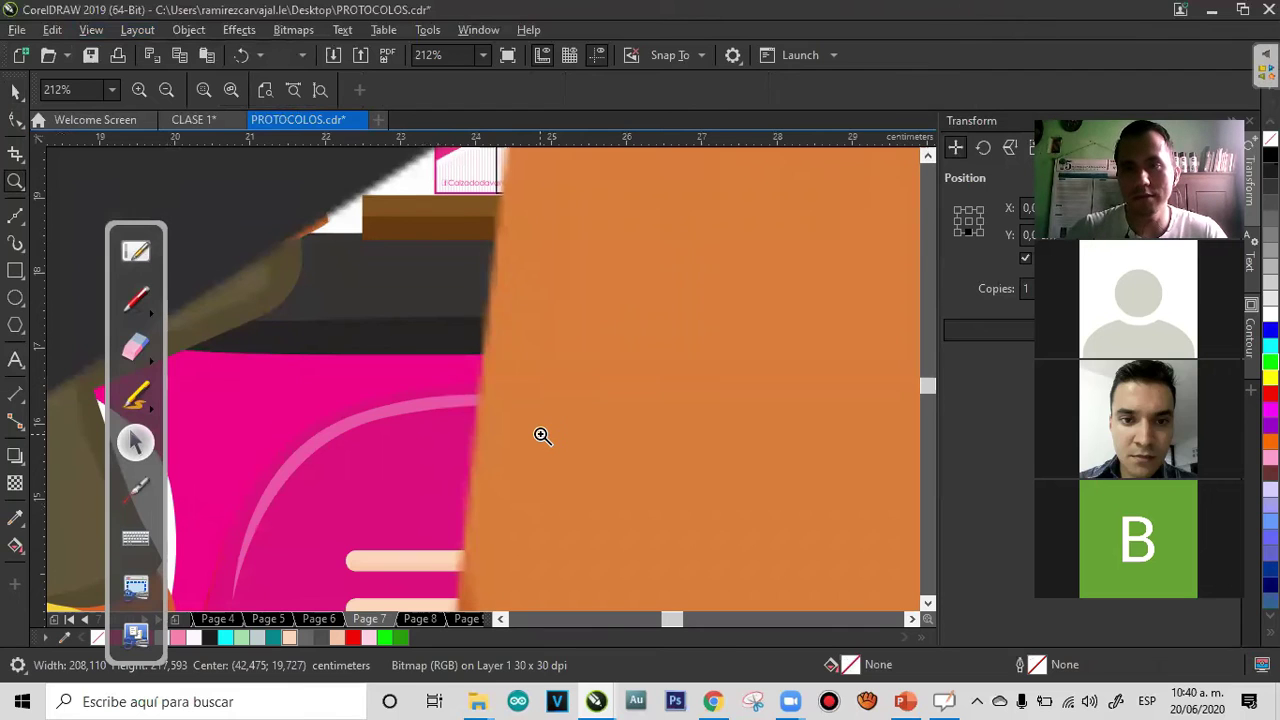
right_click(541, 436)
key(ctrl+z)
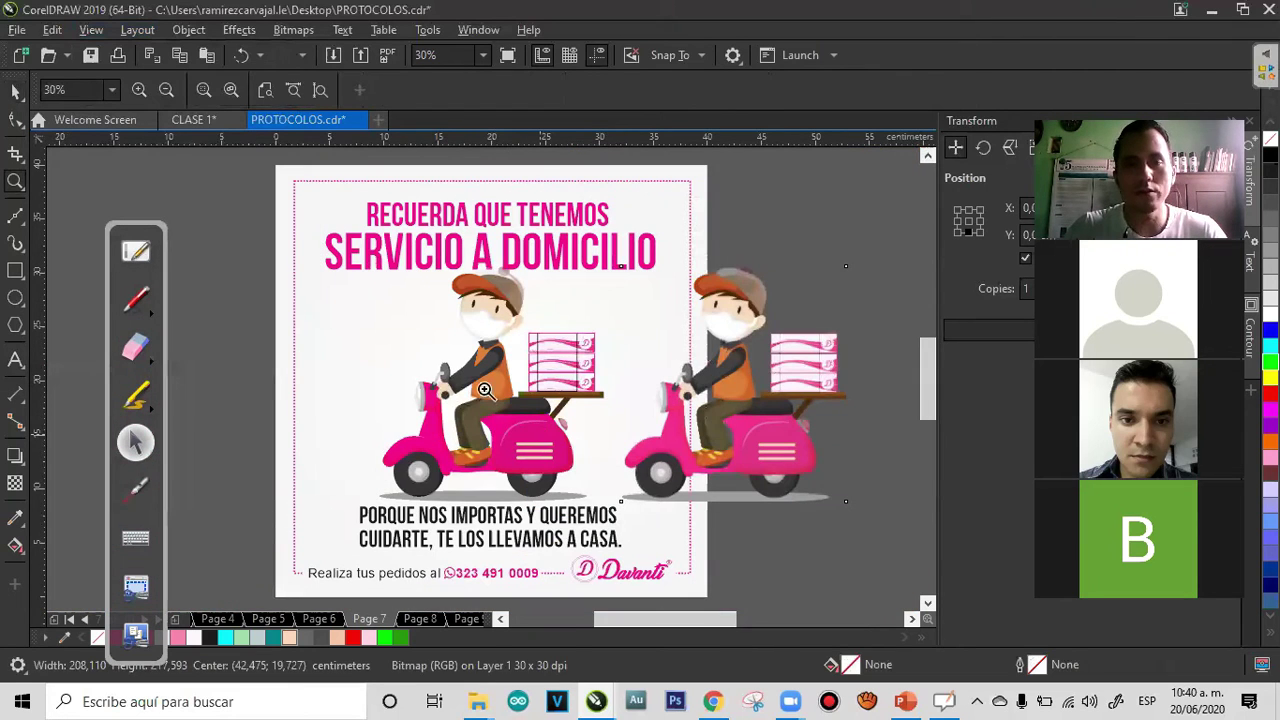
click(15, 90)
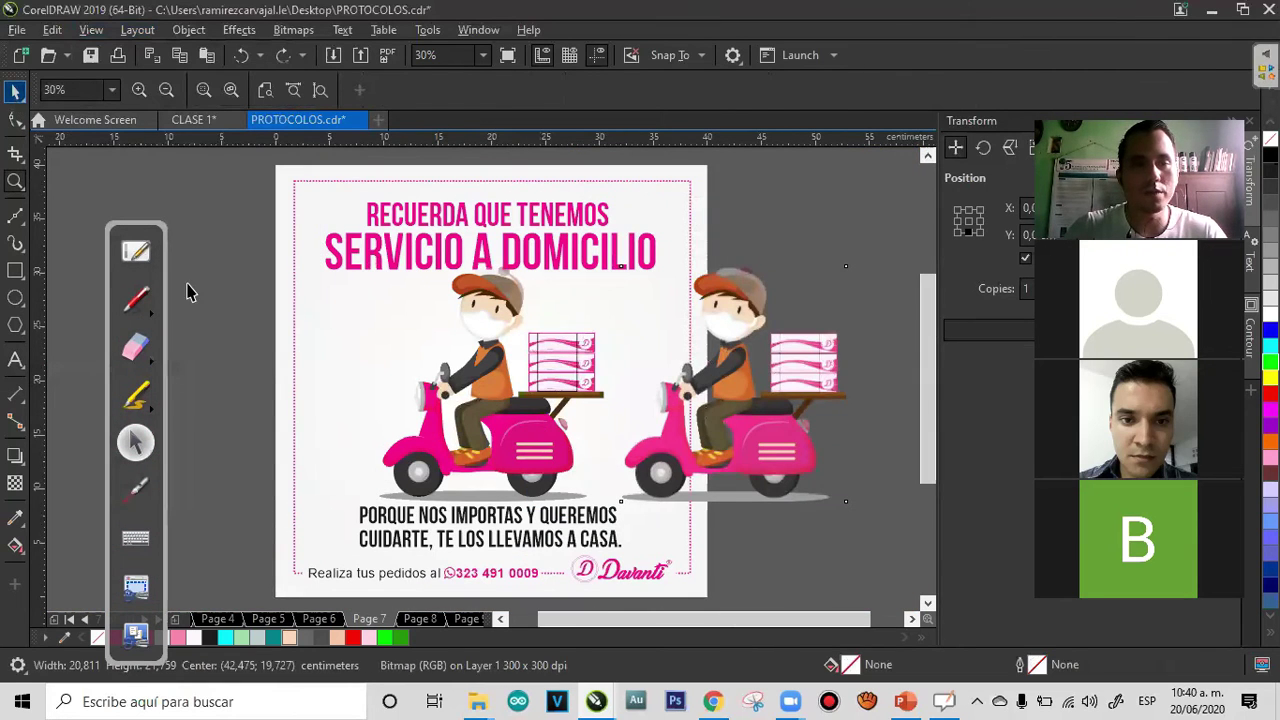
Enlarge the grouped vector scooter illustration to 1000%, making it 208.098 cm wide
click(518, 428)
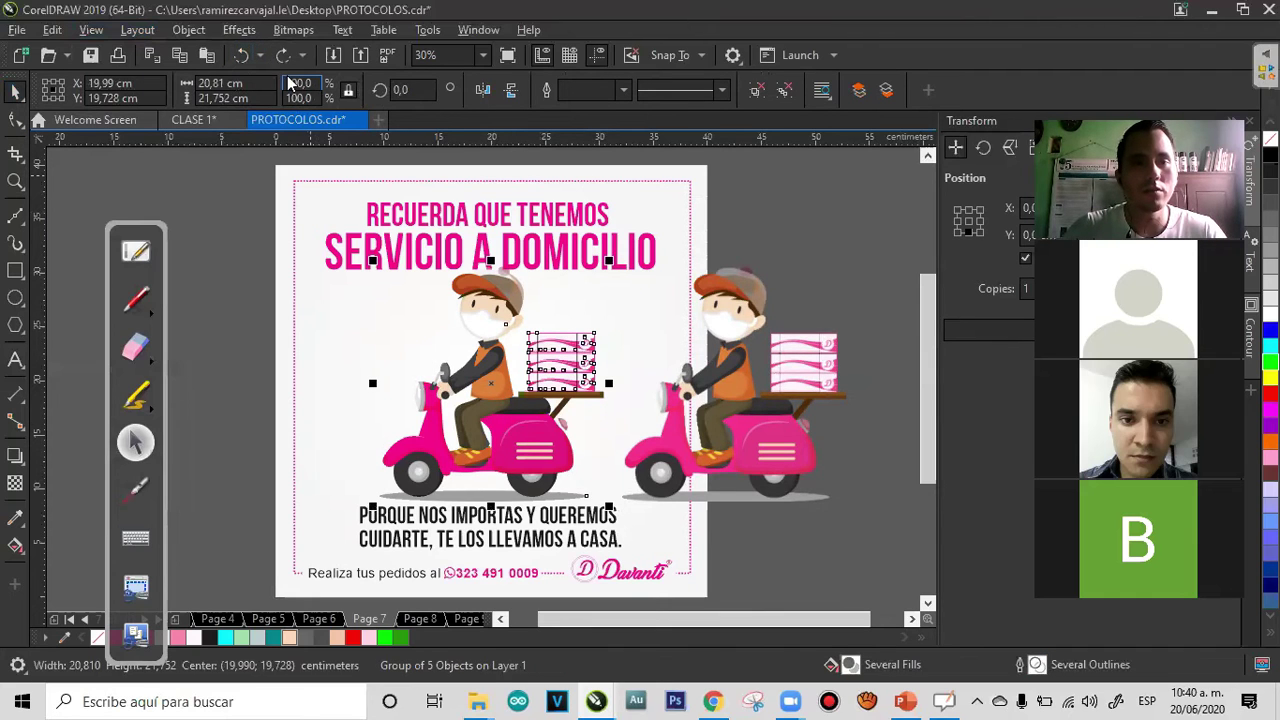
text(1000)
key(Return)
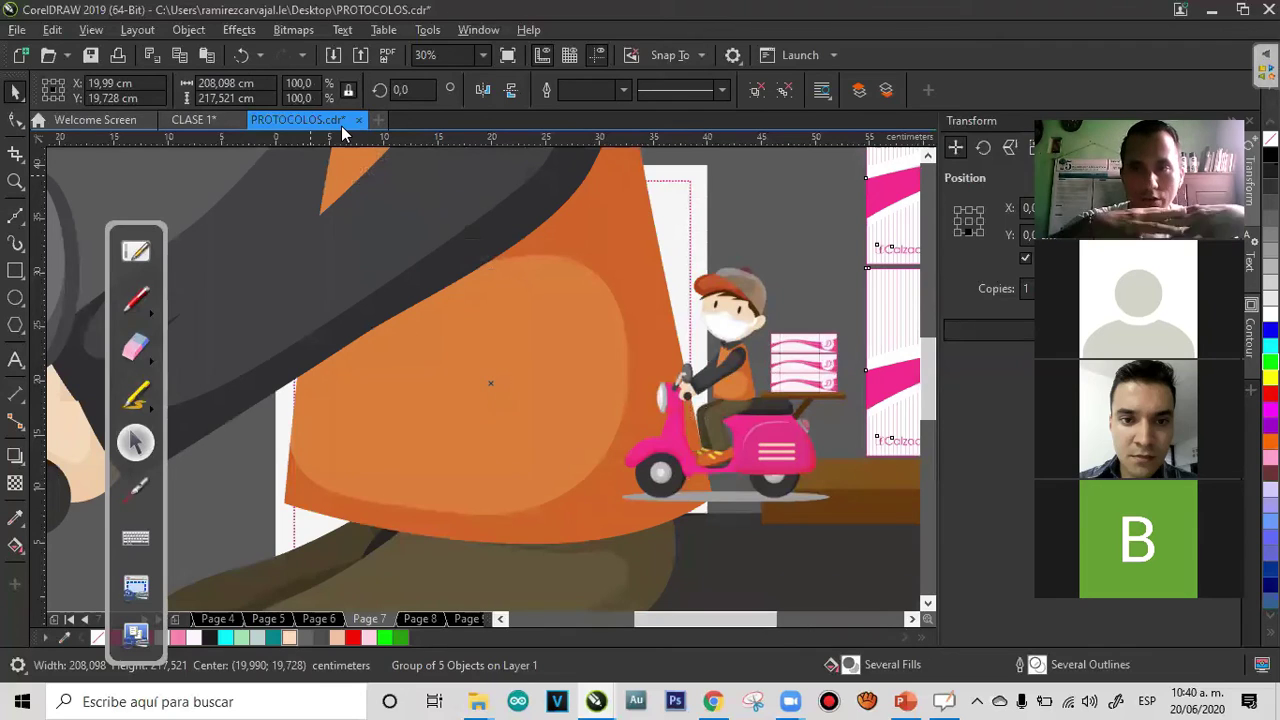
Examine the edge sharpness of the enlarged vector illustration's orange vest at increasingly close range
key(z)
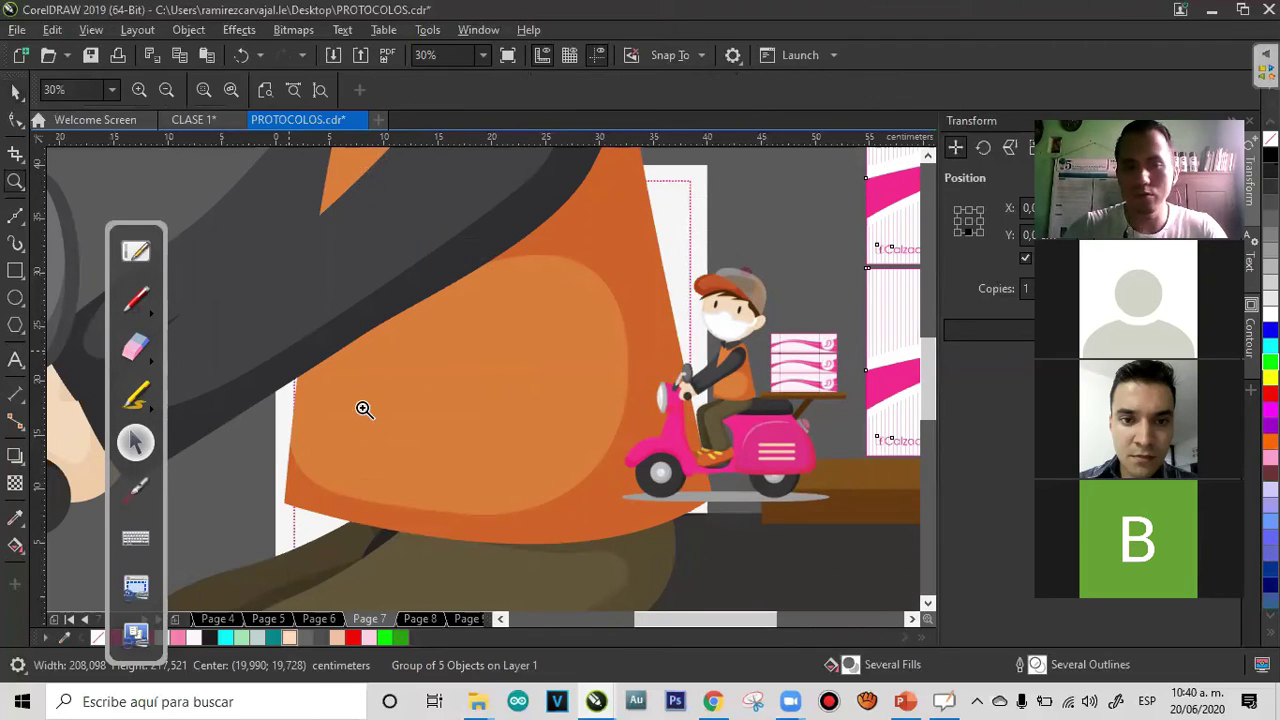
drag(251, 486, 338, 352)
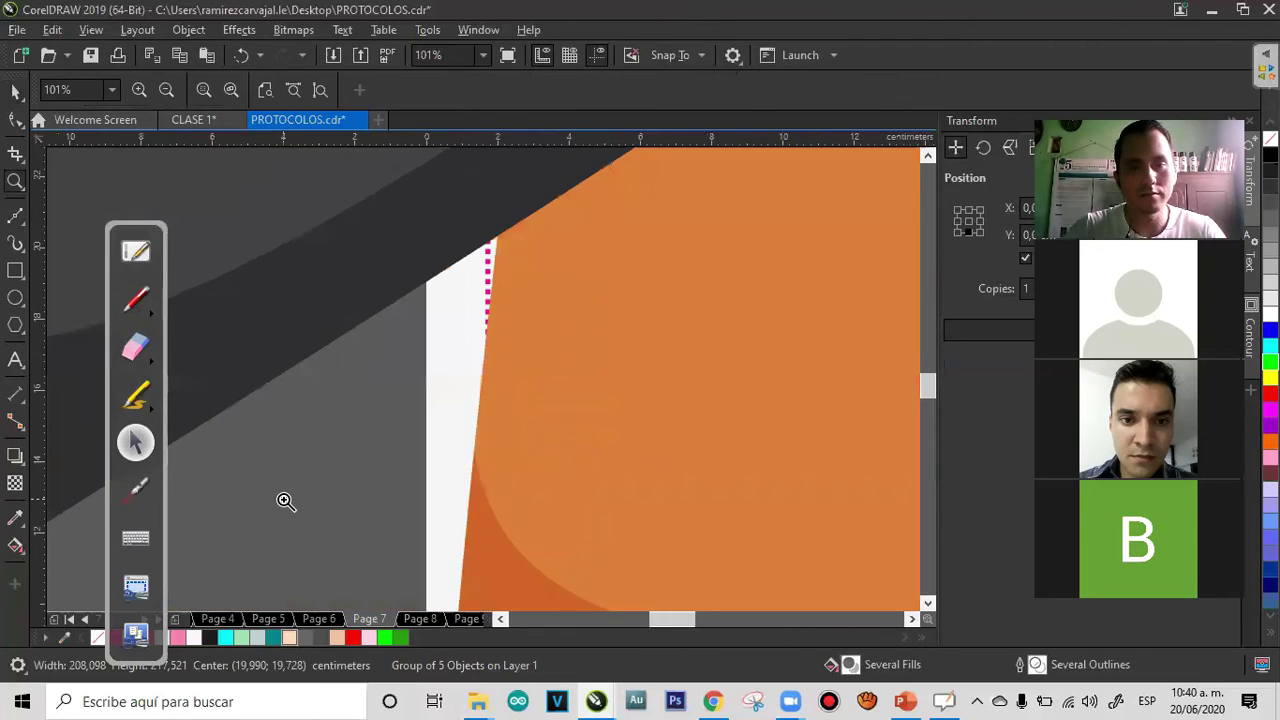
click(530, 414)
drag(712, 244, 400, 486)
drag(565, 241, 260, 515)
drag(545, 285, 259, 495)
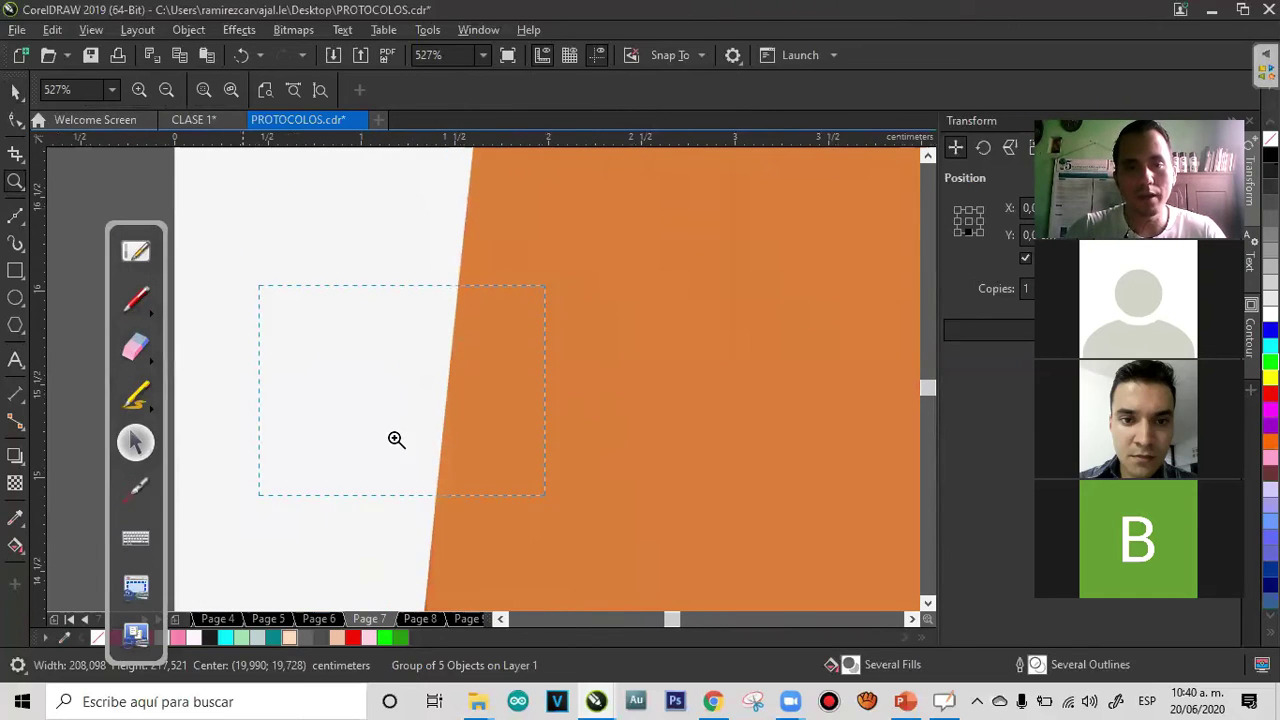
Inspect the vector vest's straight edge at up to 5021% zoom and return to an overview of both illustrations
drag(396, 440, 396, 440)
drag(714, 277, 428, 459)
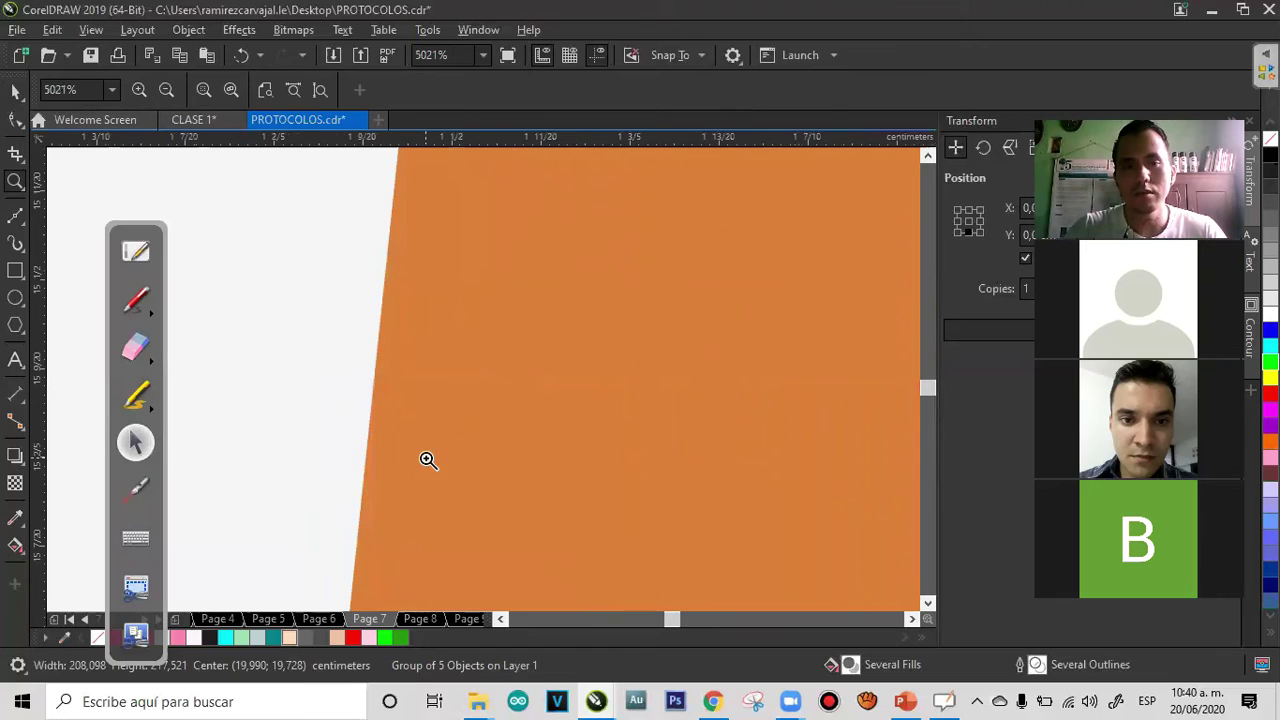
right_click(381, 357)
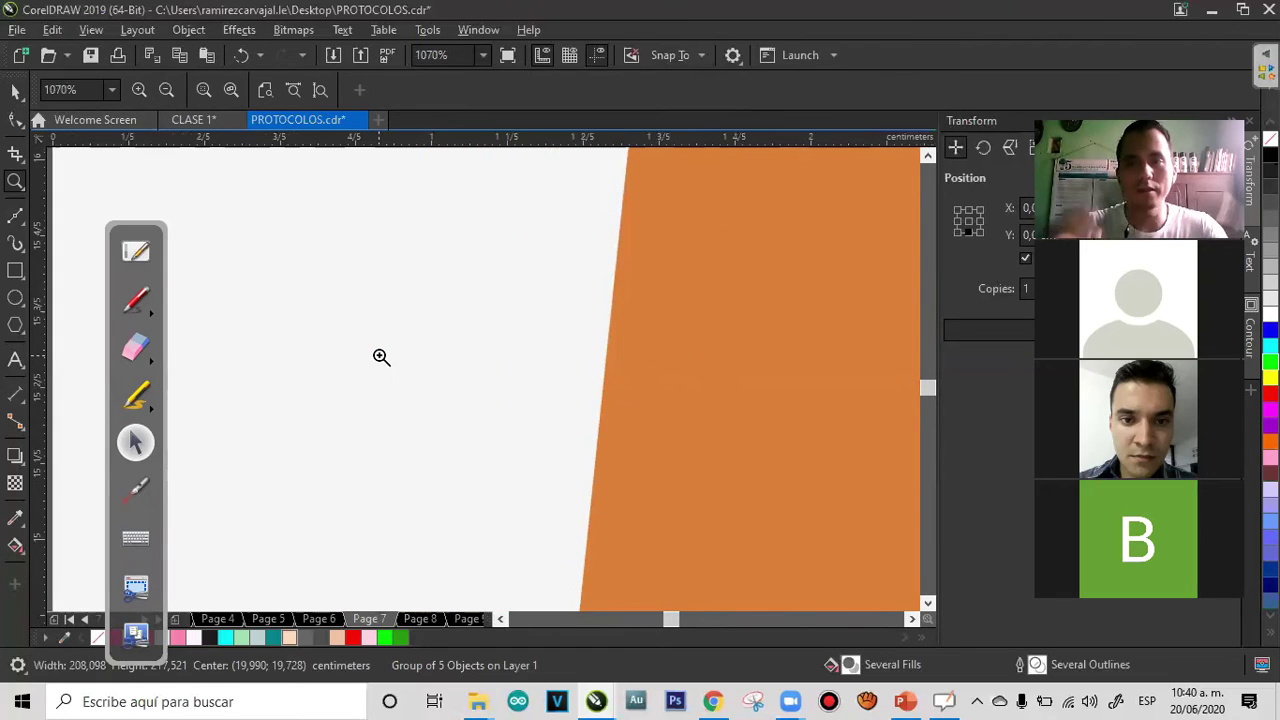
right_click(381, 357)
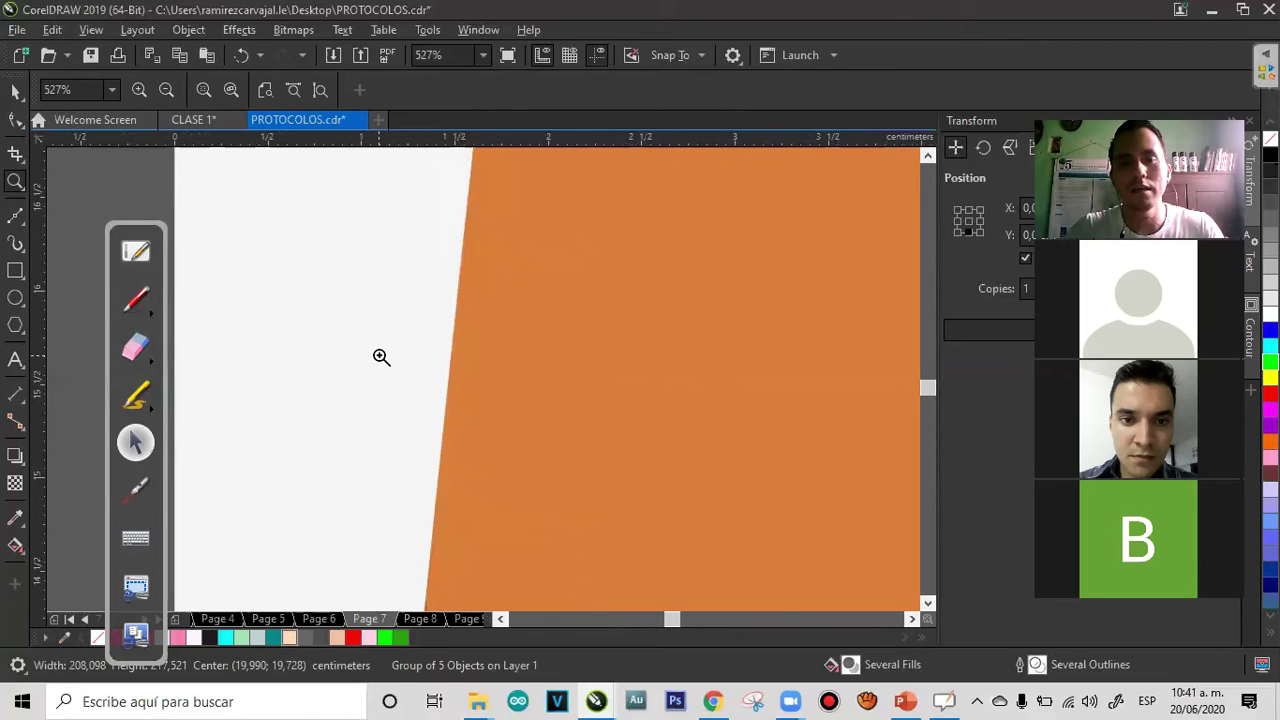
right_click(381, 357)
right_click(381, 357)
right_click(381, 357)
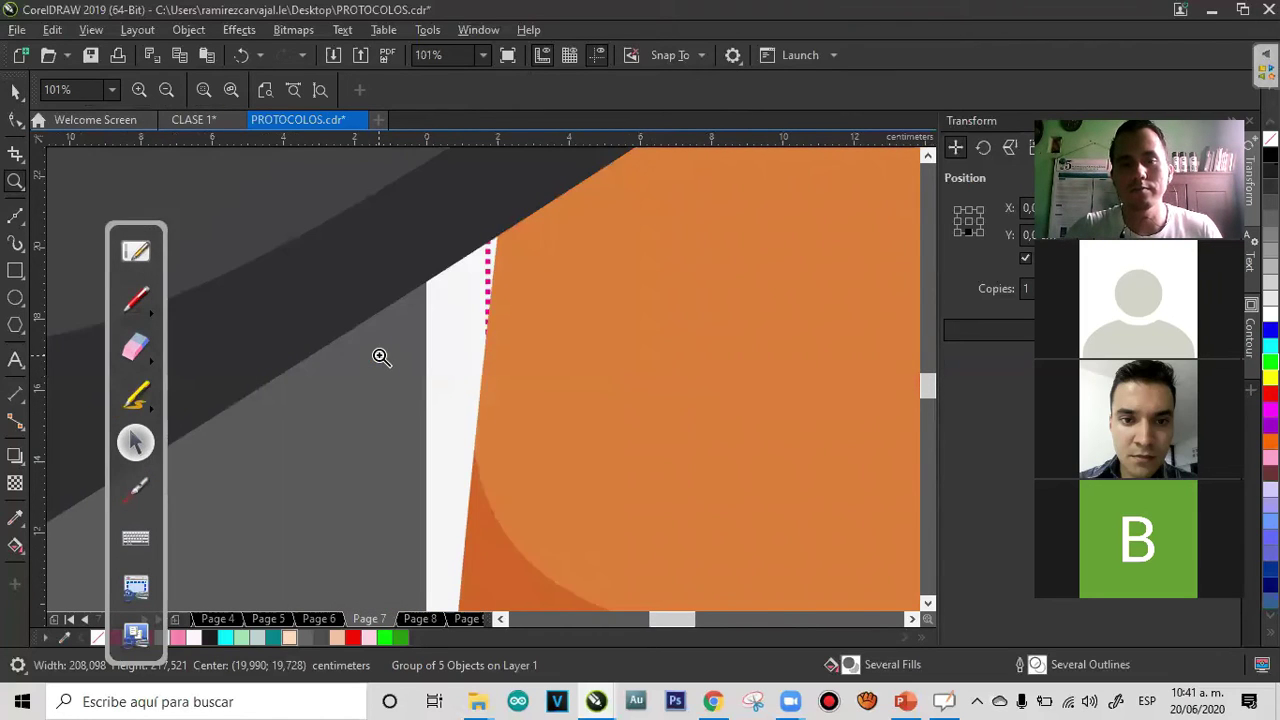
right_click(381, 357)
Enlarge the scooter bitmap copy to 1000% and move it down over the enlarged vector scooter illustration
click(15, 90)
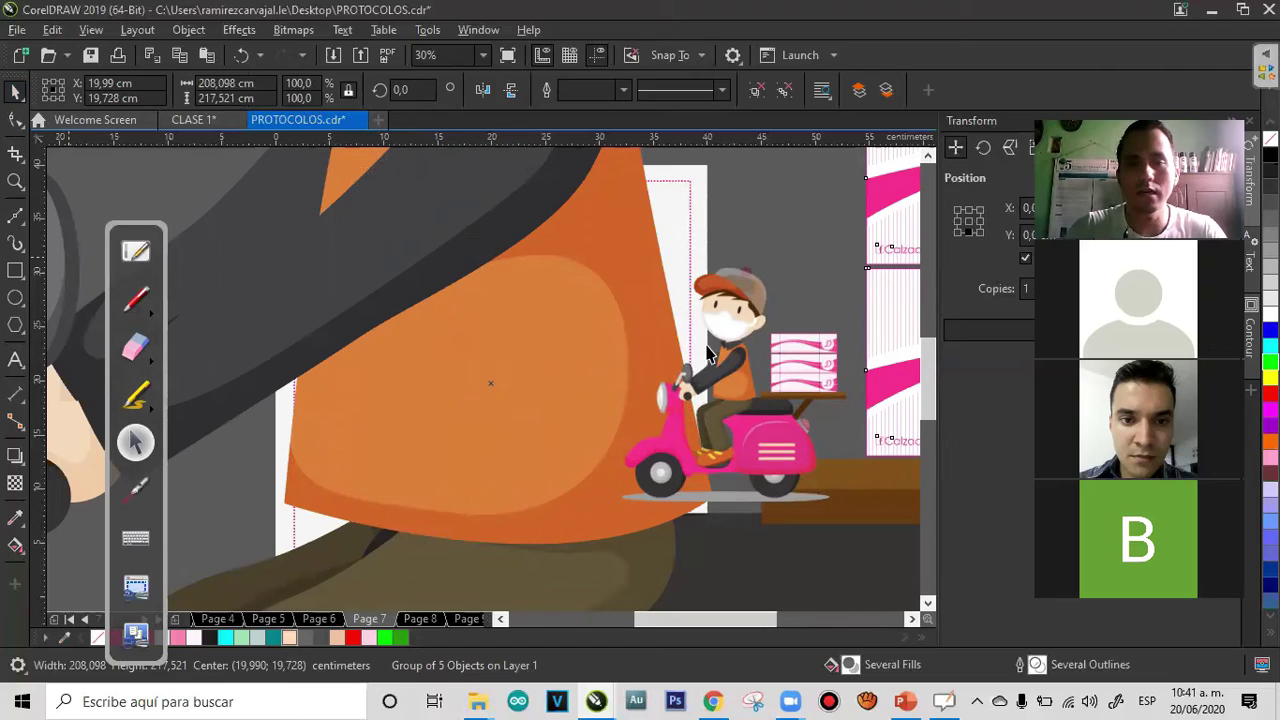
click(706, 352)
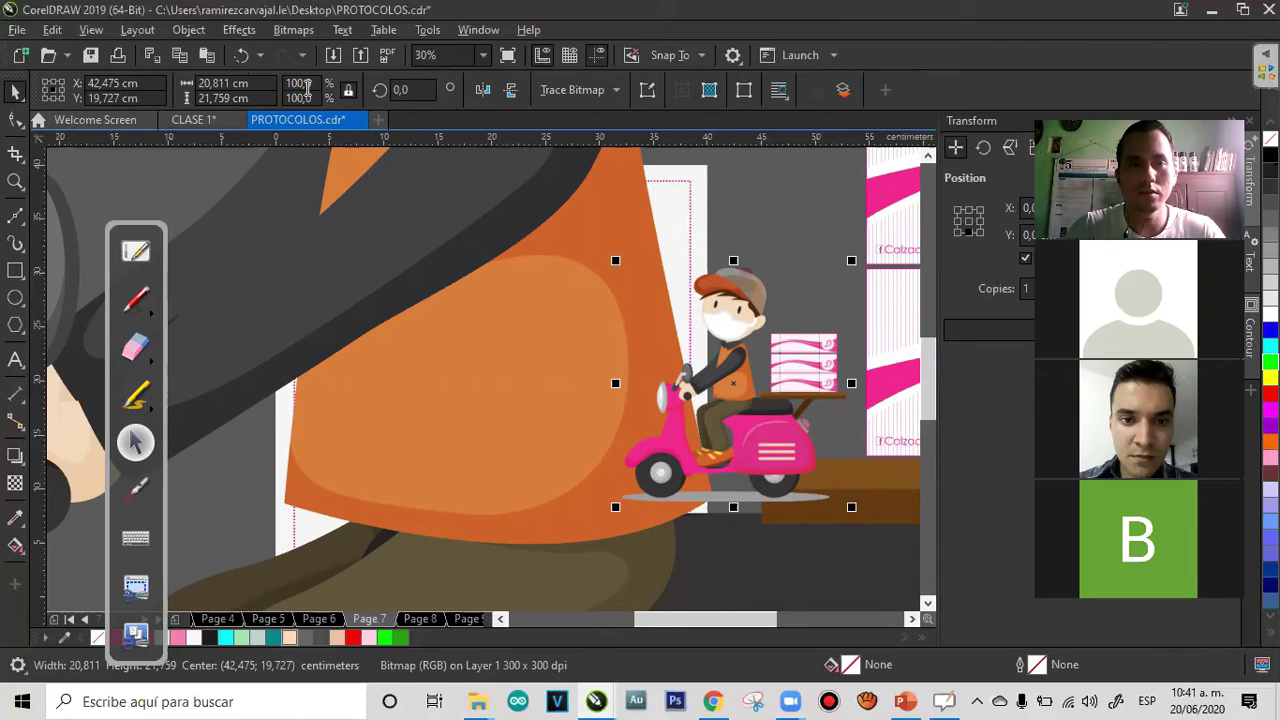
text(0)
key(Return)
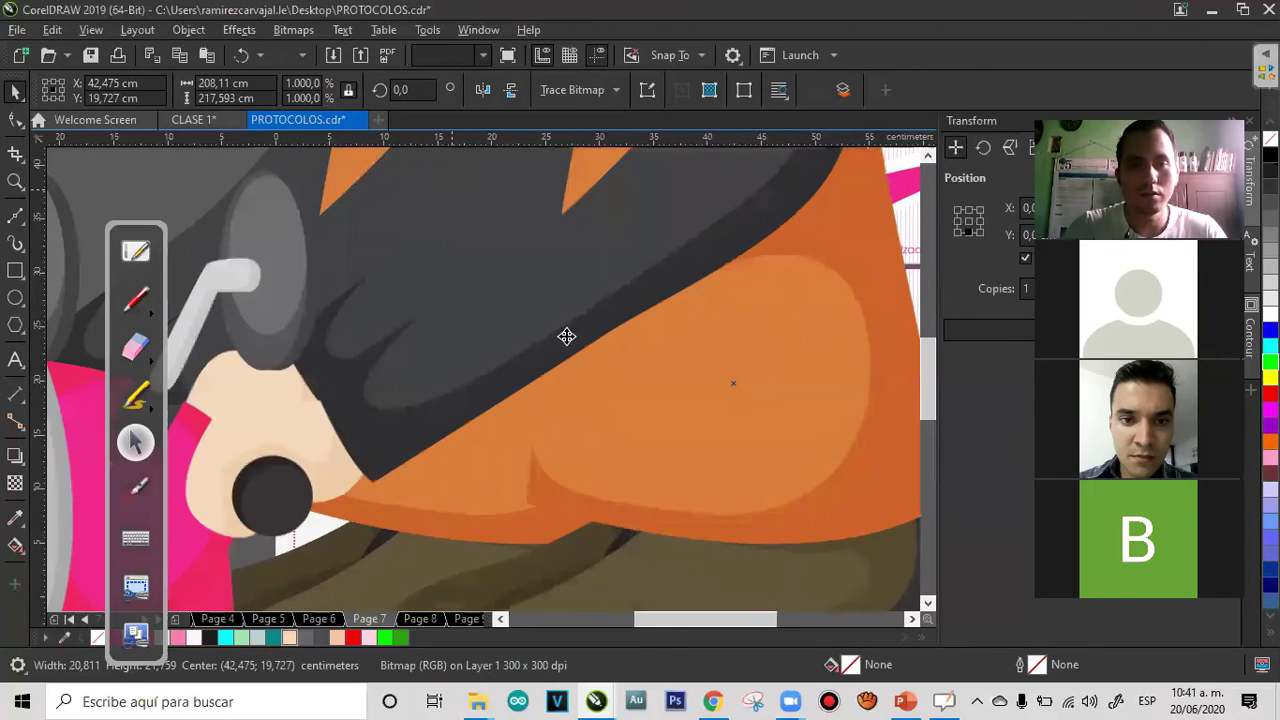
drag(473, 321, 371, 485)
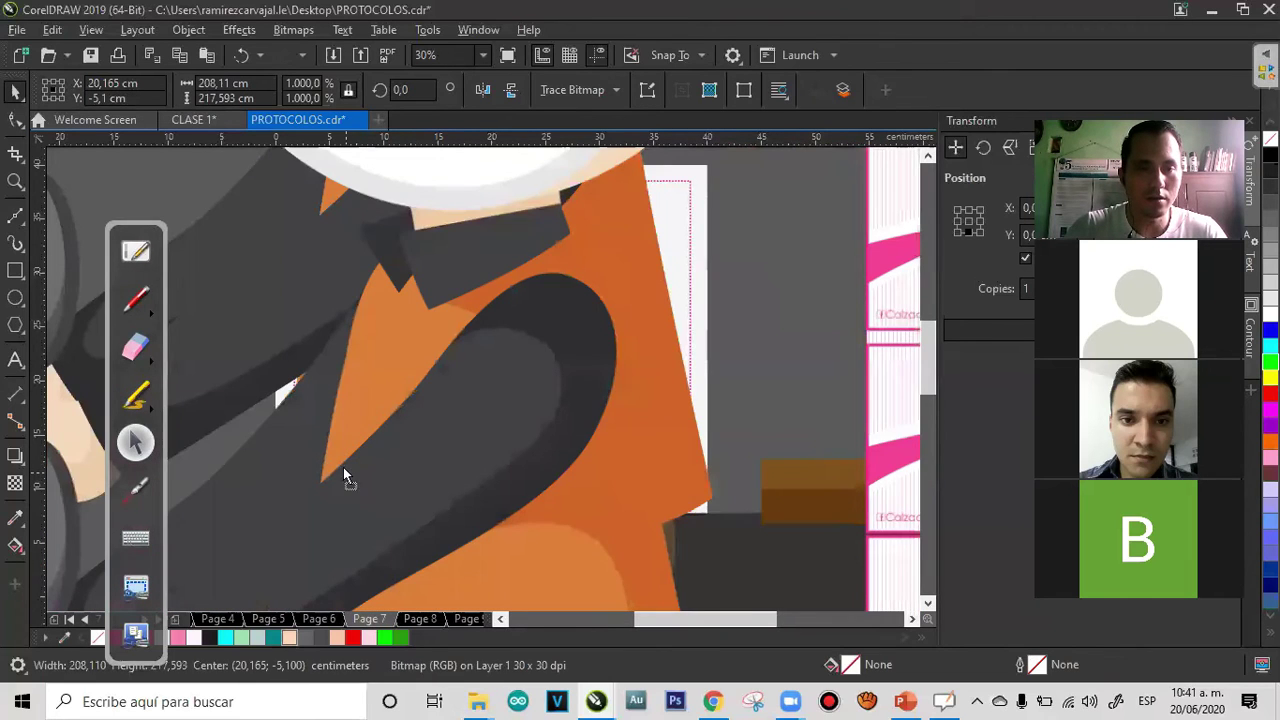
Get a close view of the overlapping vests and circle one bitmap edge and one vector edge with the yellow highlighter
key(z)
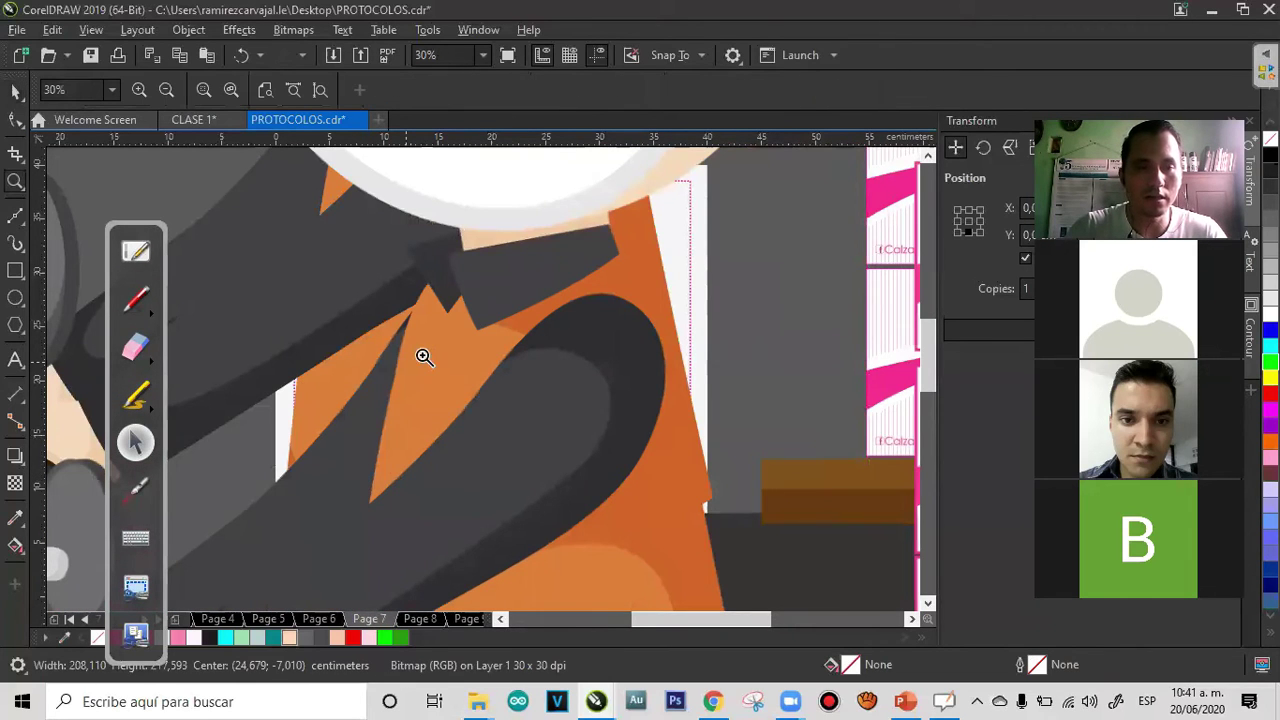
drag(408, 372, 229, 473)
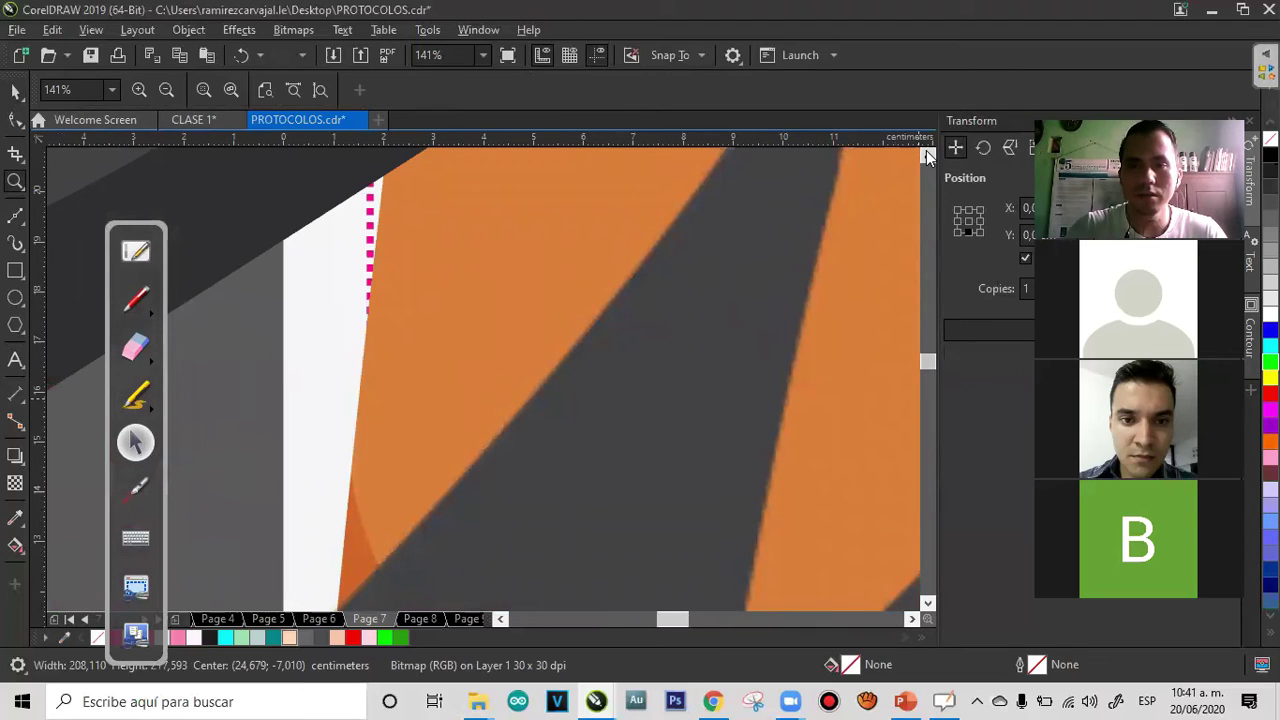
click(150, 392)
mouse_move(848, 345)
mouse_down()
mouse_move(679, 378)
mouse_move(842, 394)
mouse_move(801, 455)
mouse_up()
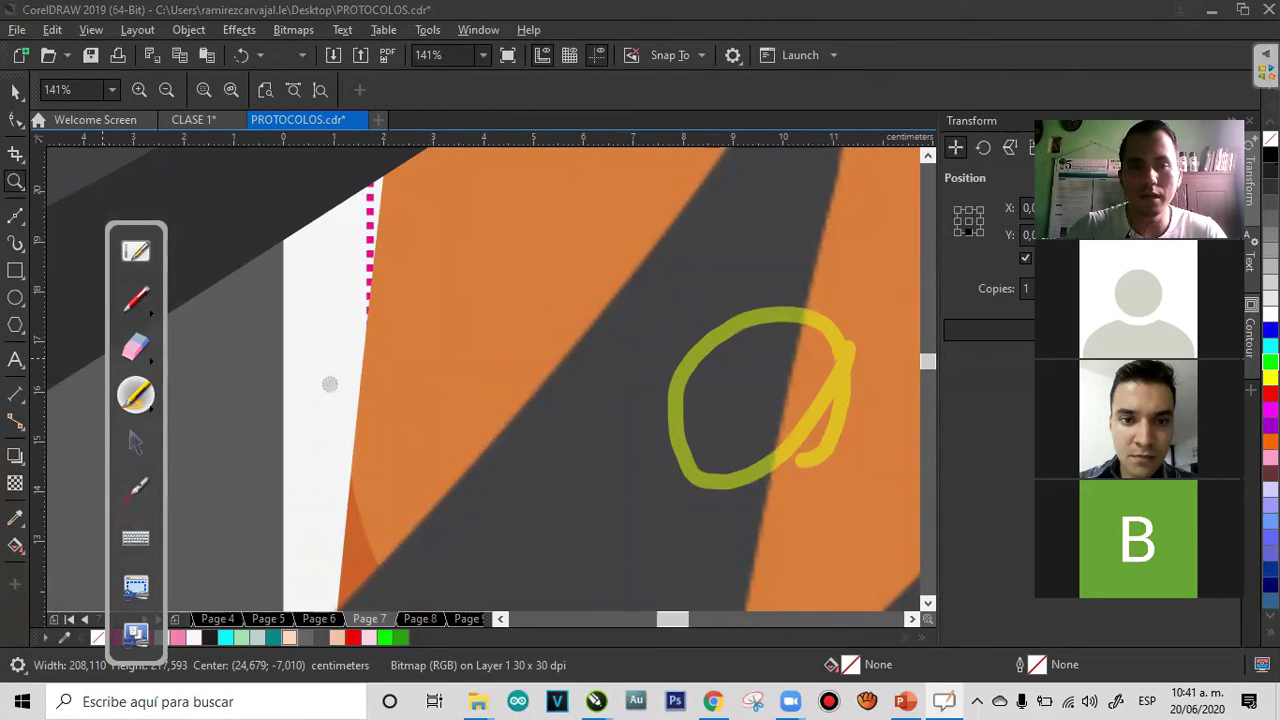
drag(329, 380, 349, 363)
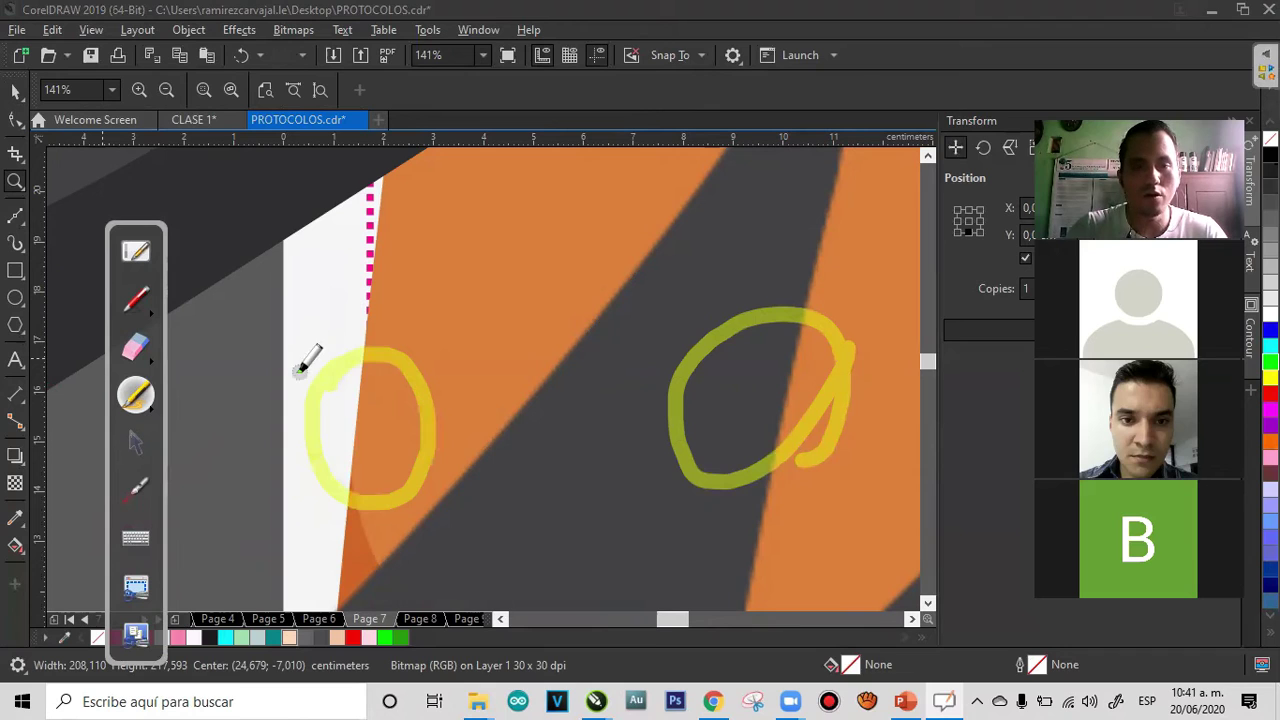
click(137, 440)
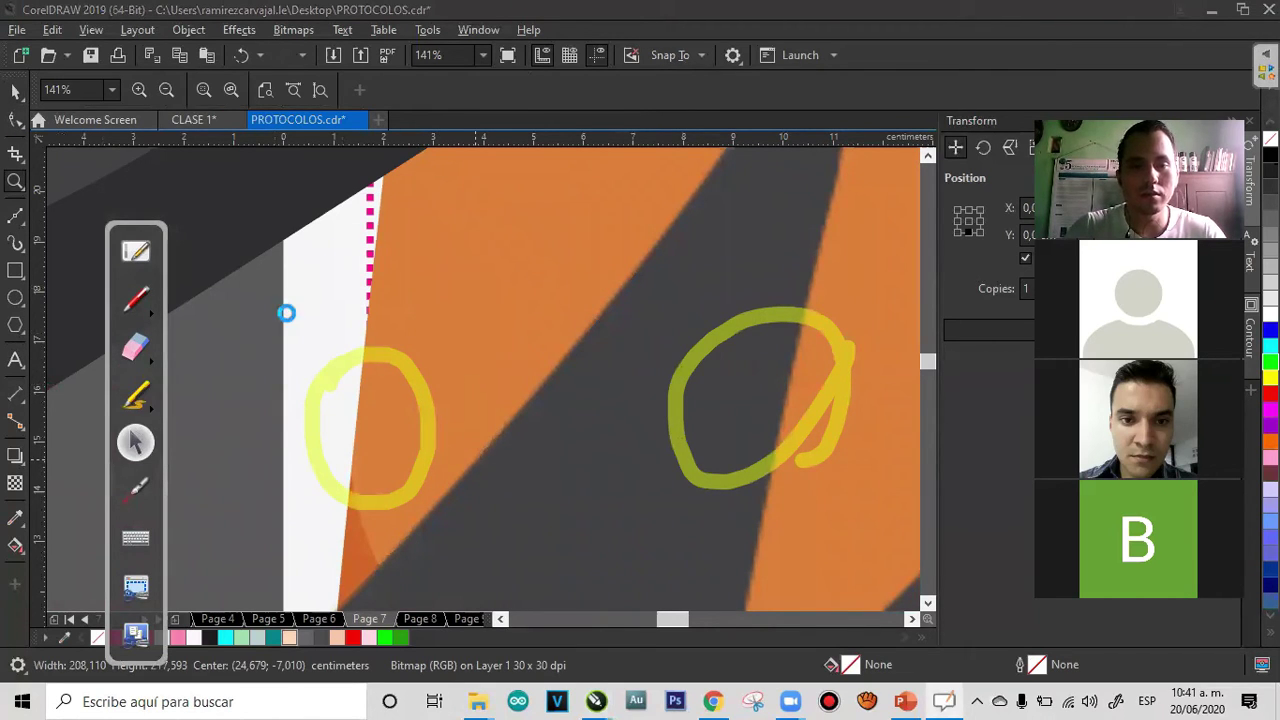
Examine the enlarged bitmap's orange-to-grey edge at 2872% and return to an overview of both scooters
drag(263, 291, 514, 451)
drag(636, 378, 764, 510)
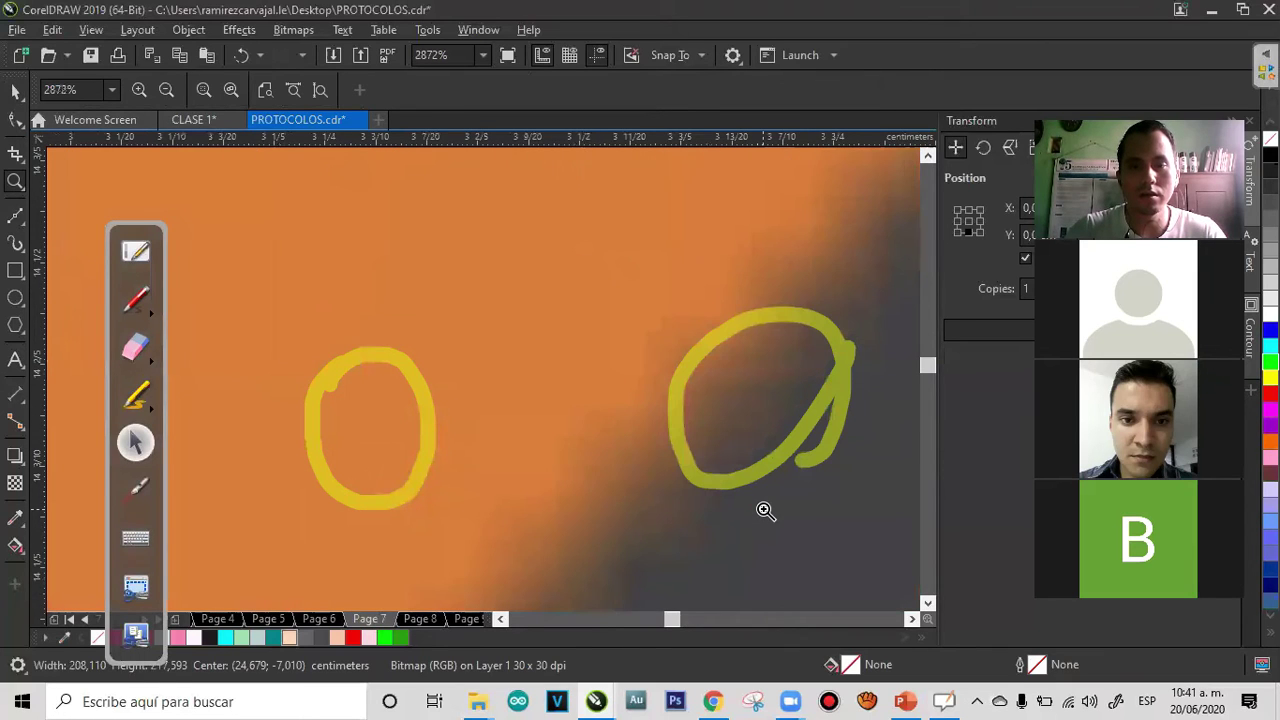
scroll(765, 511, down, 5)
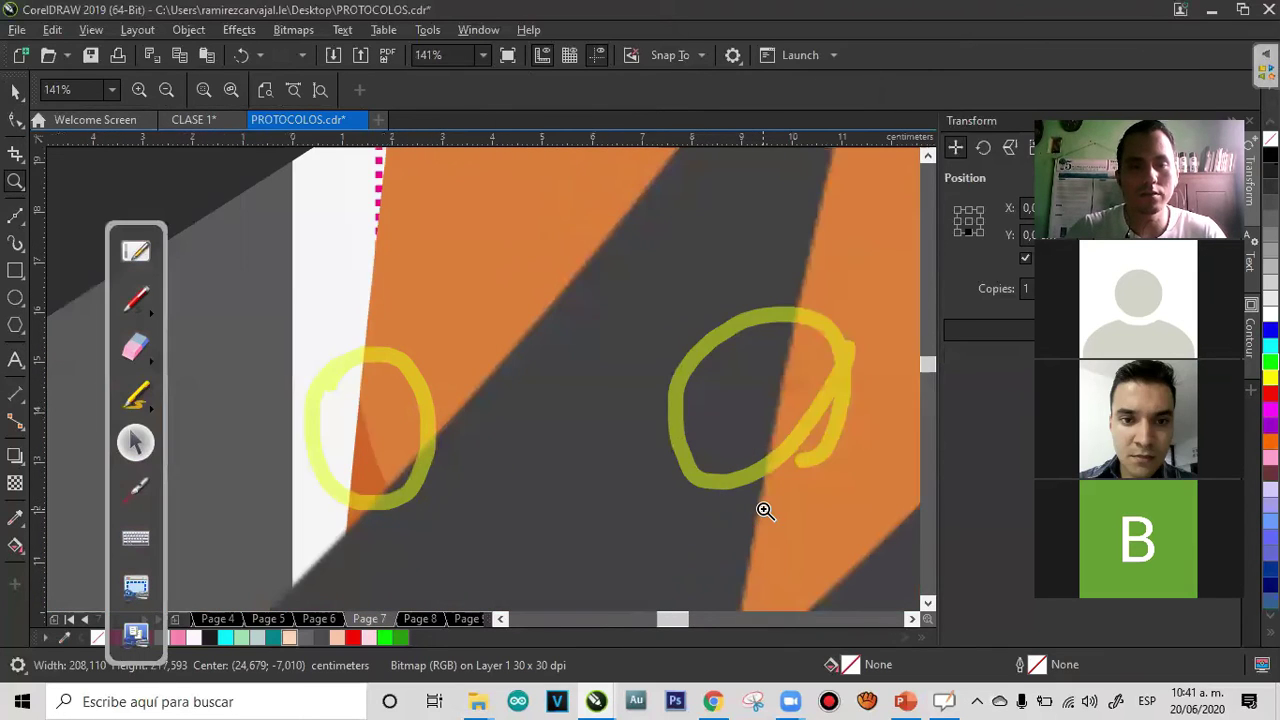
scroll(765, 511, down, 3)
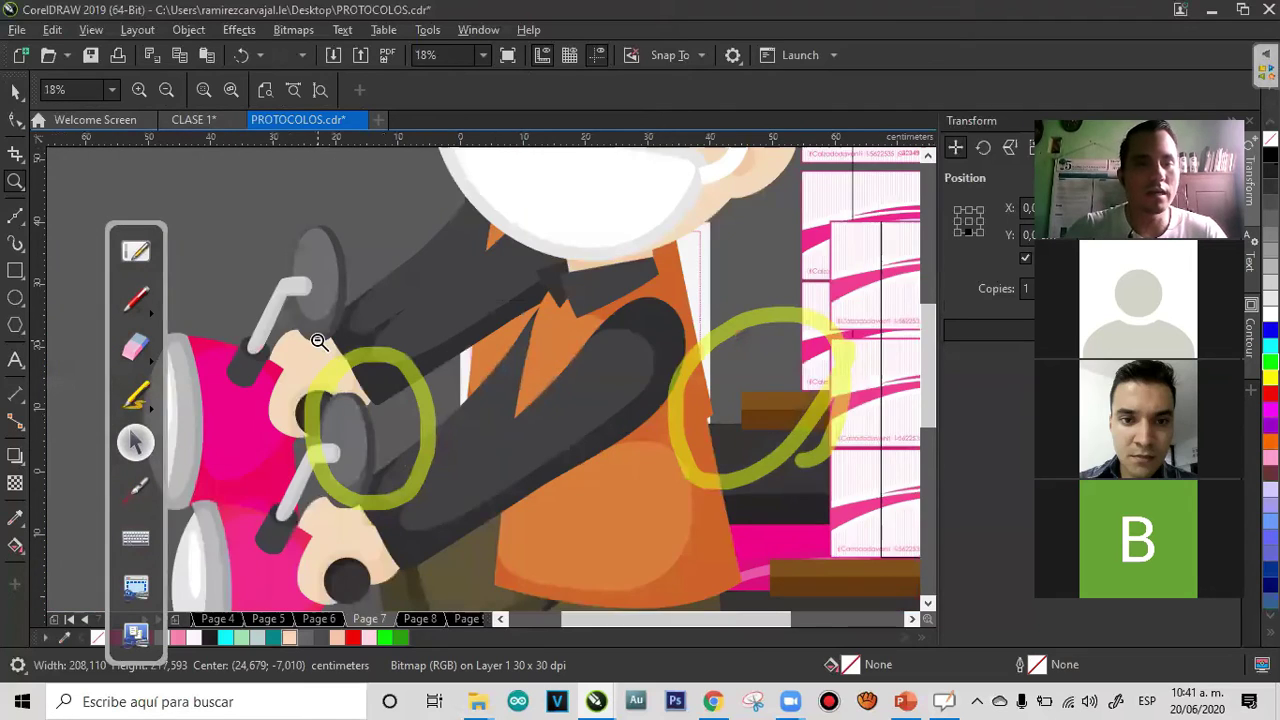
scroll(318, 341, down, 1)
Close the PROTOCOLOS.cdr document
click(15, 90)
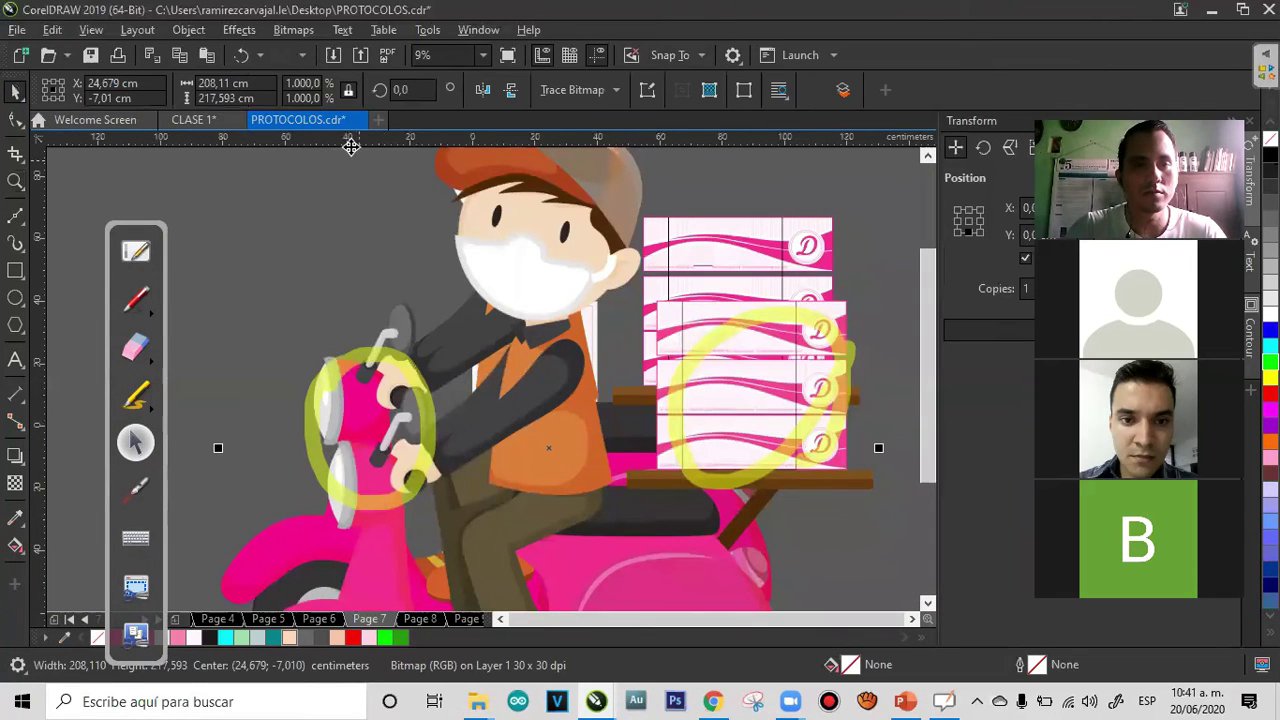
click(356, 119)
click(653, 394)
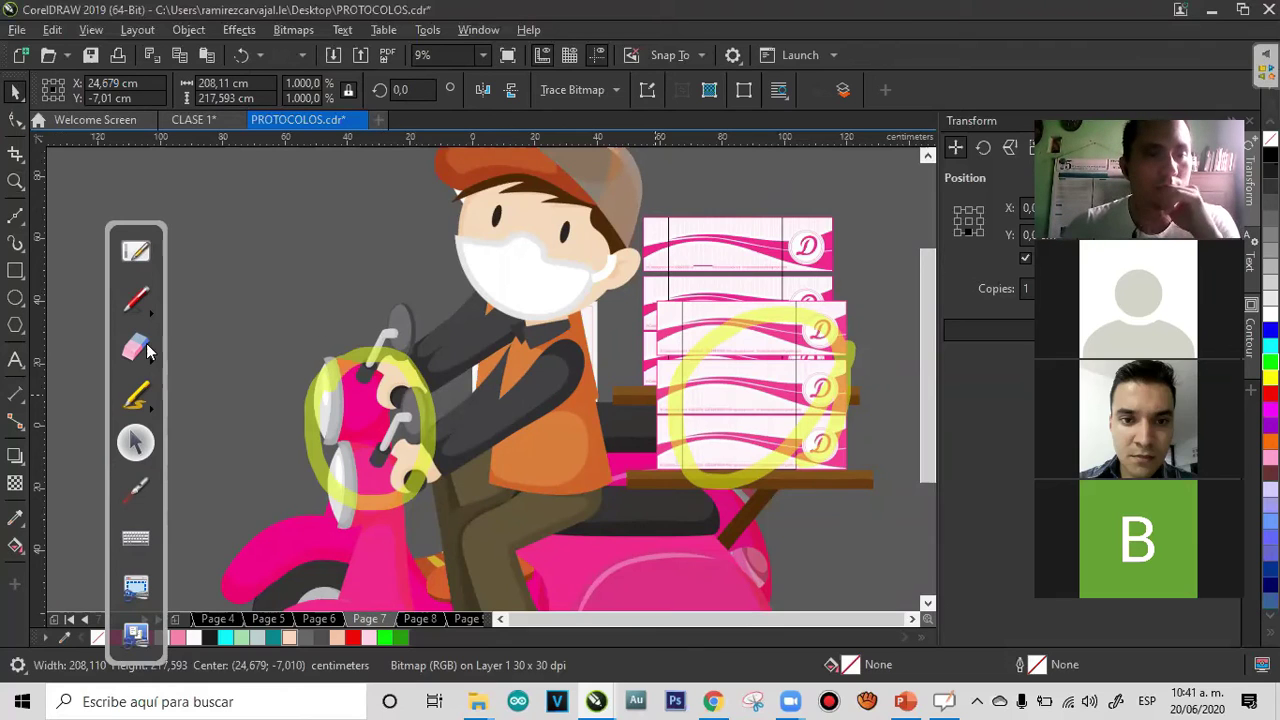
Erase both yellow highlighter circles from the screen and leave annotation mode
click(140, 349)
mouse_move(430, 396)
mouse_down()
mouse_move(372, 470)
mouse_move(393, 356)
mouse_up()
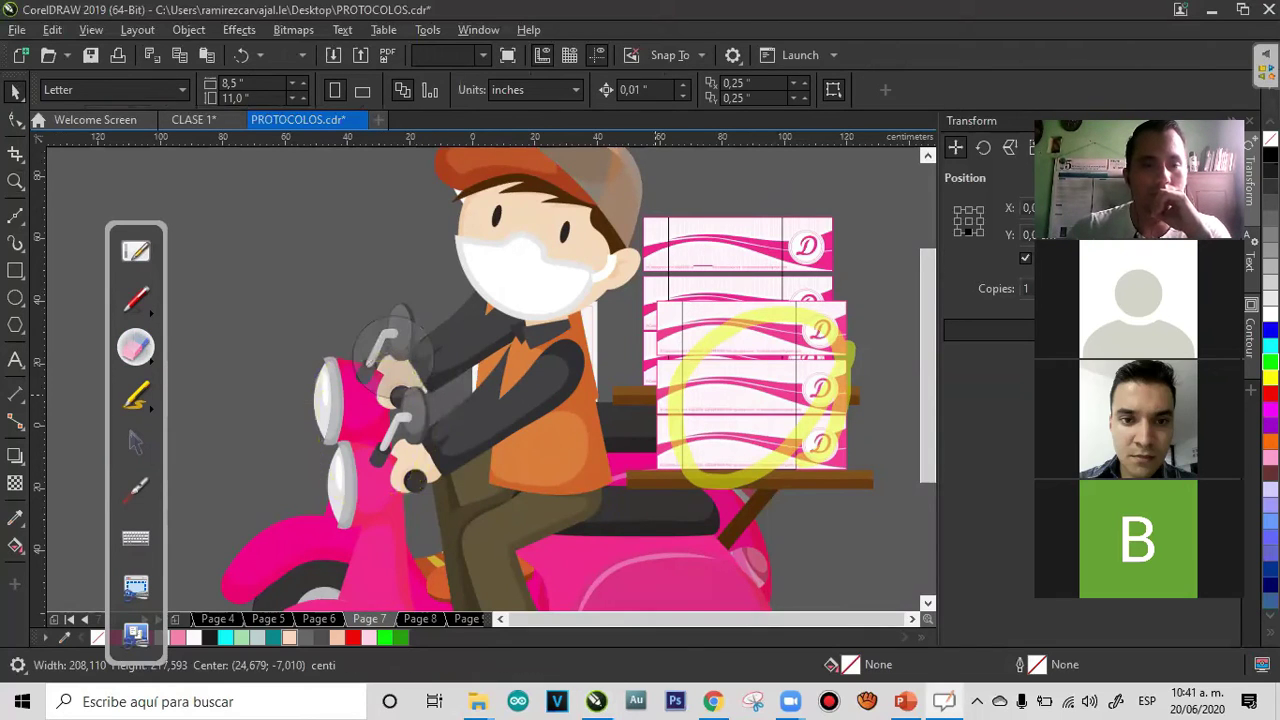
mouse_move(600, 400)
mouse_down()
mouse_move(700, 351)
mouse_move(654, 386)
mouse_up()
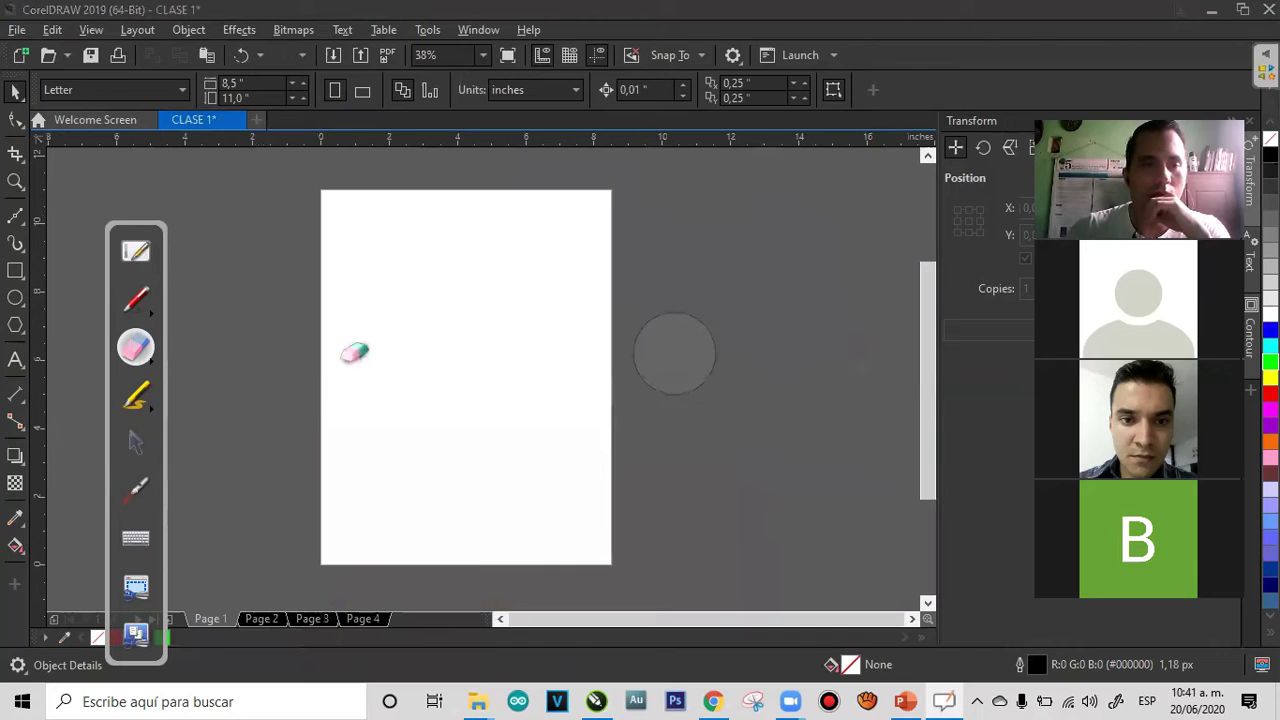
click(130, 440)
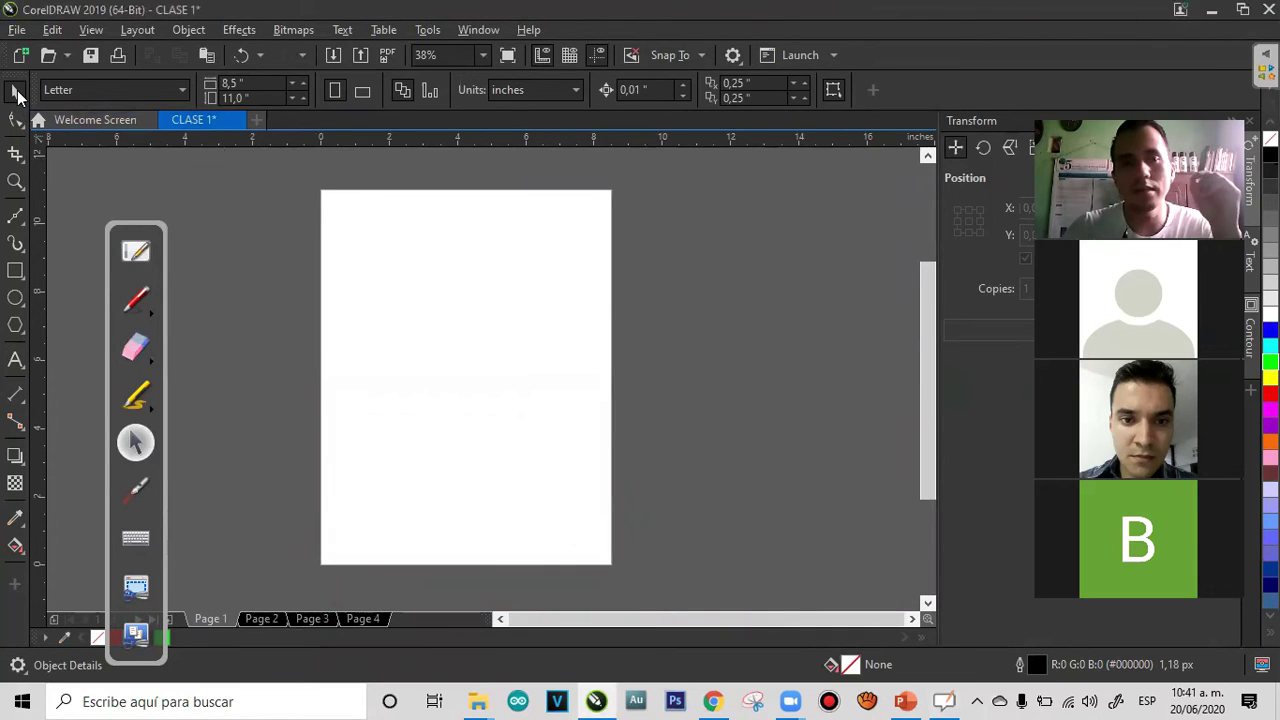
Demonstrate the Zoom tool on the blank Page 1 by enlarging and reducing the view, including a framed area
click(17, 156)
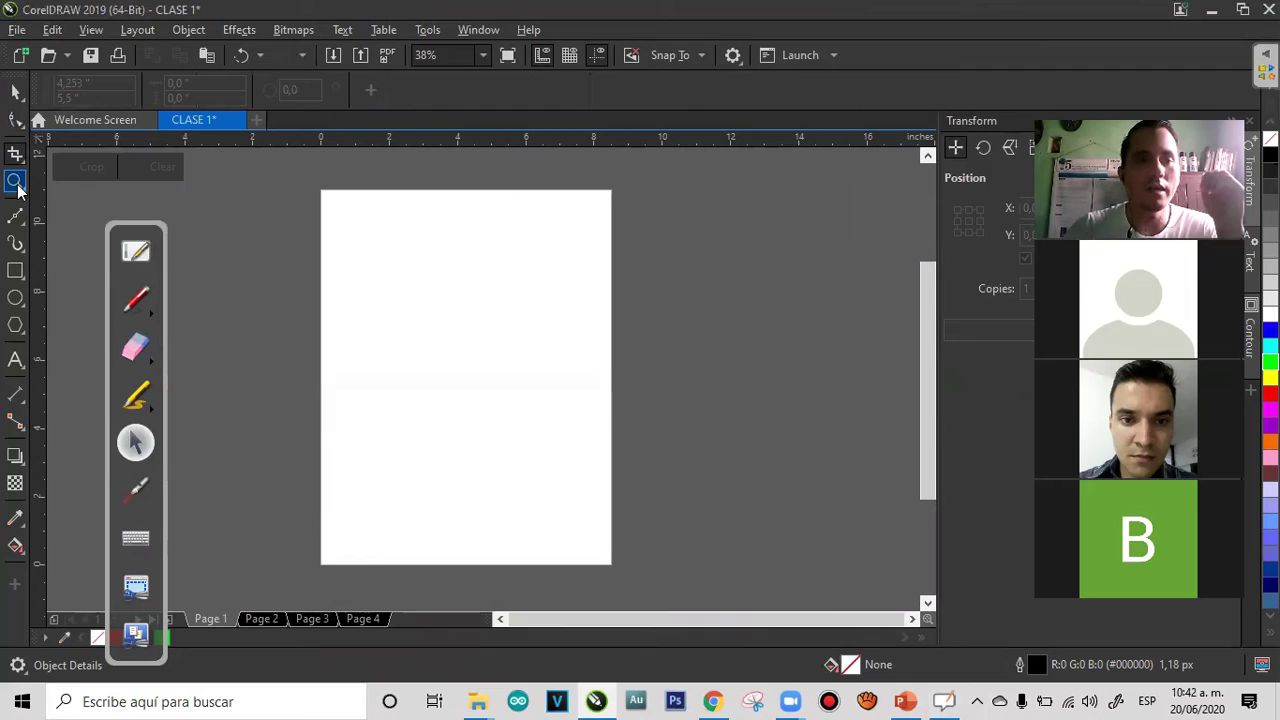
click(16, 184)
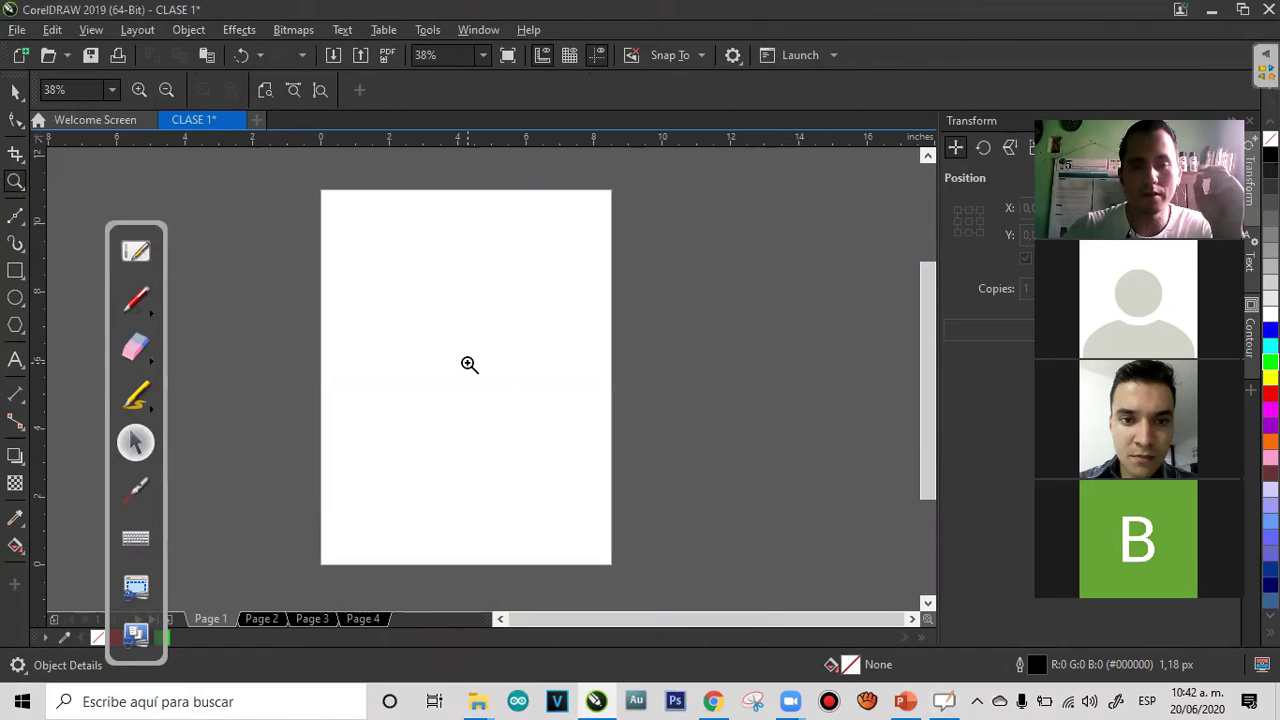
click(467, 357)
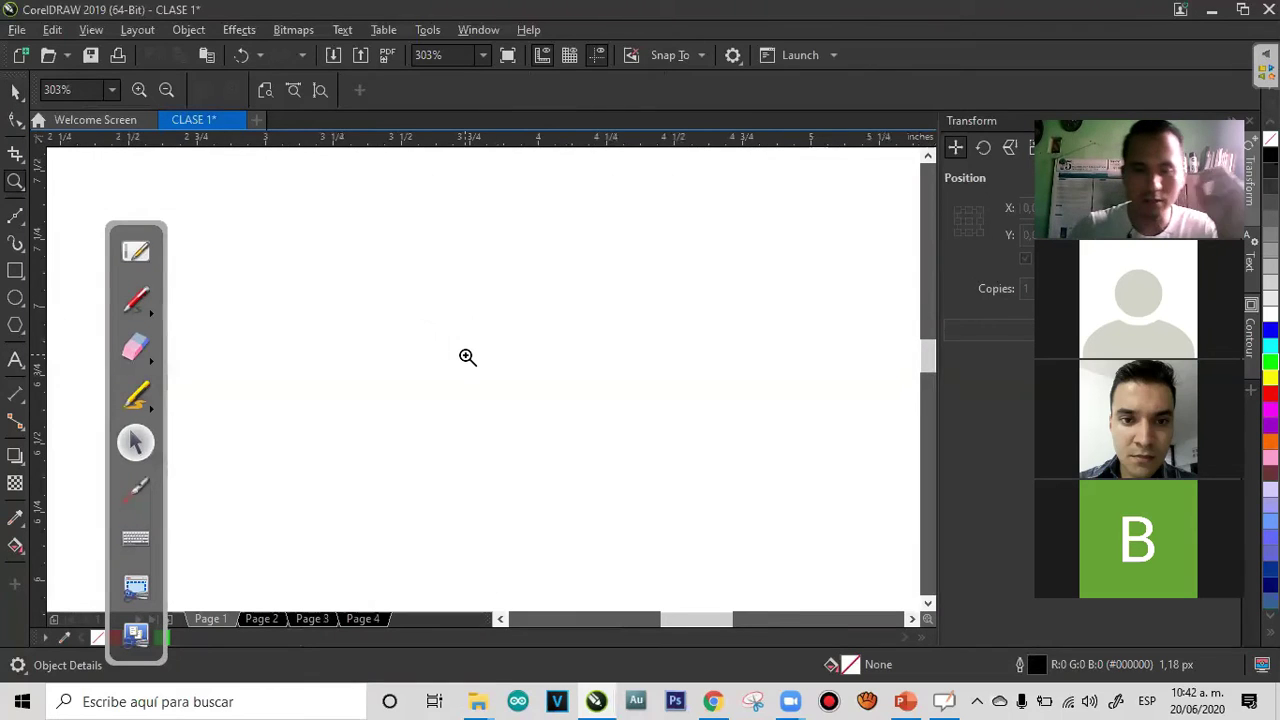
right_click(467, 357)
right_click(467, 357)
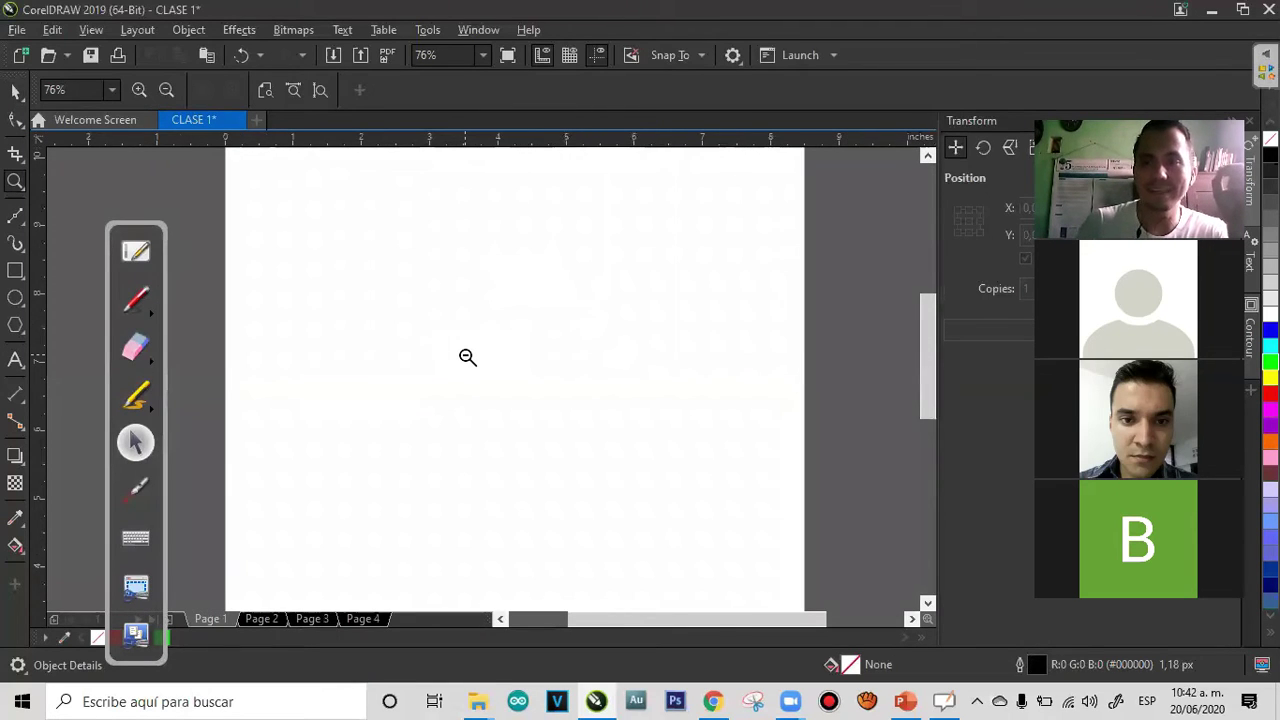
right_click(467, 357)
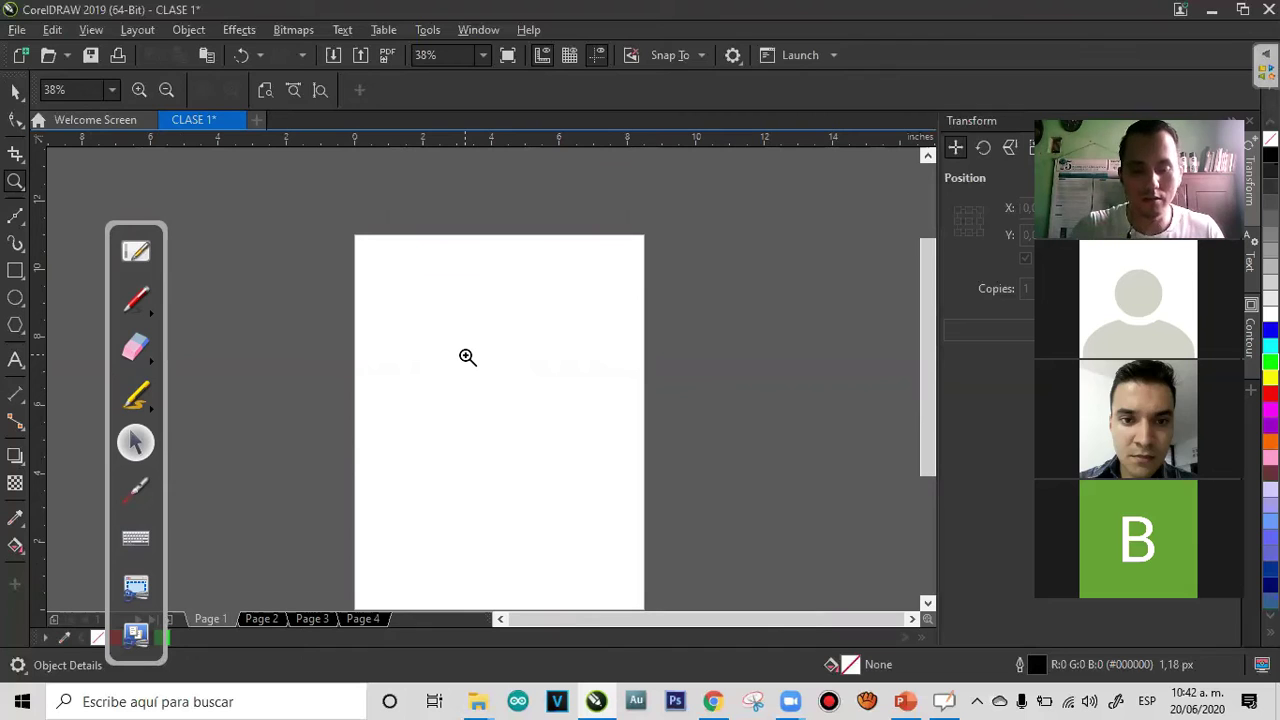
click(467, 356)
right_click(467, 356)
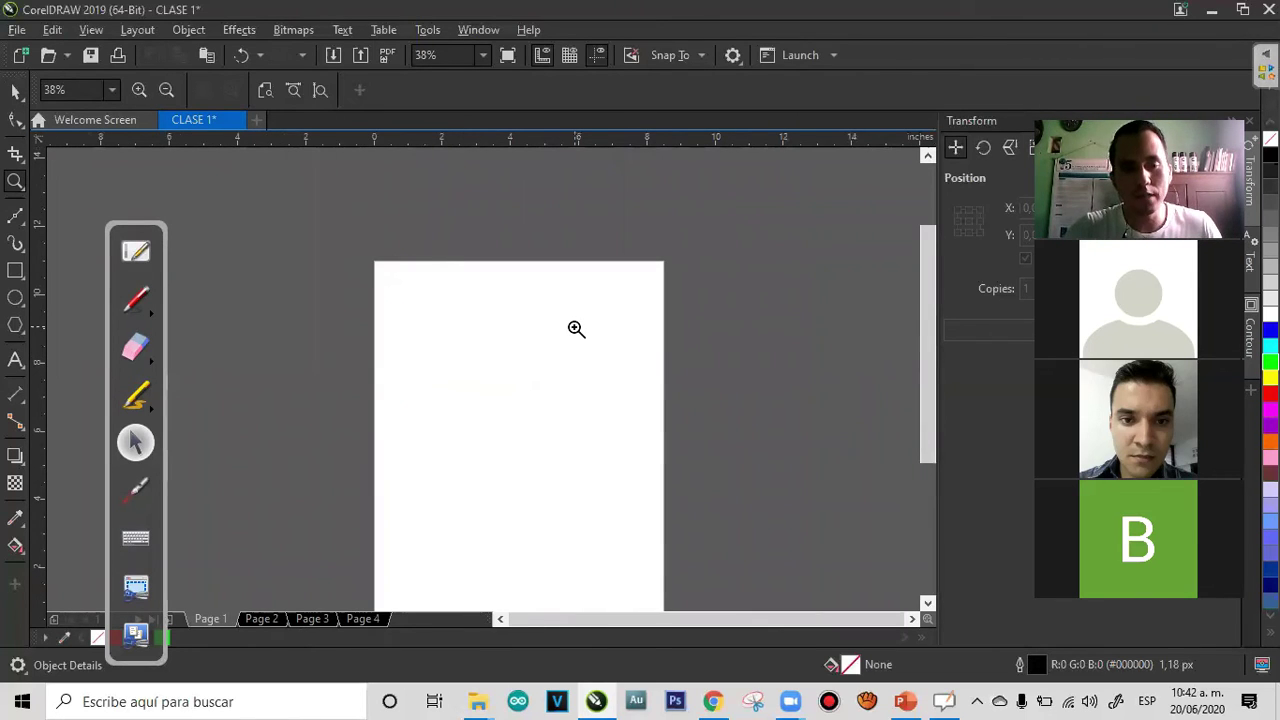
drag(698, 268, 422, 463)
right_click(422, 464)
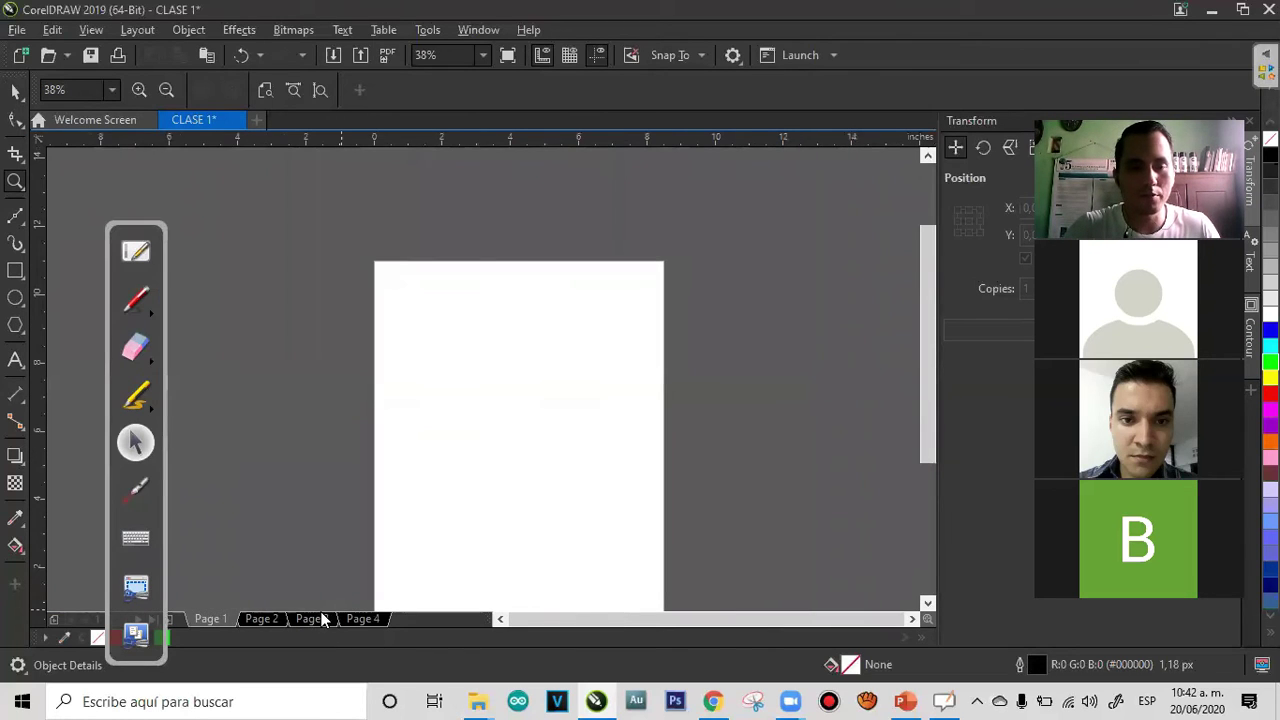
On Page 3, scatter copies of the letter A around the original, with the lower one reduced to about 0.44 by 0.47 inches
click(322, 619)
click(17, 92)
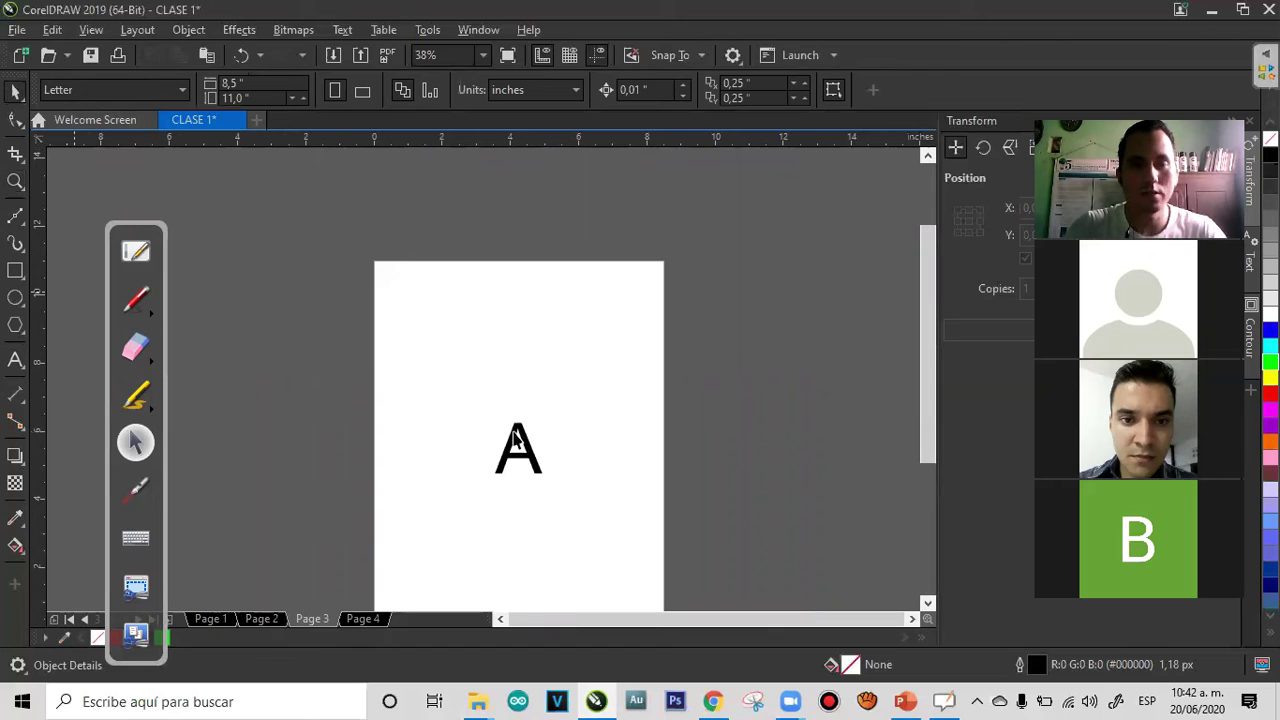
drag(525, 441, 555, 516)
right_click(488, 366)
right_click(574, 389)
right_click(470, 513)
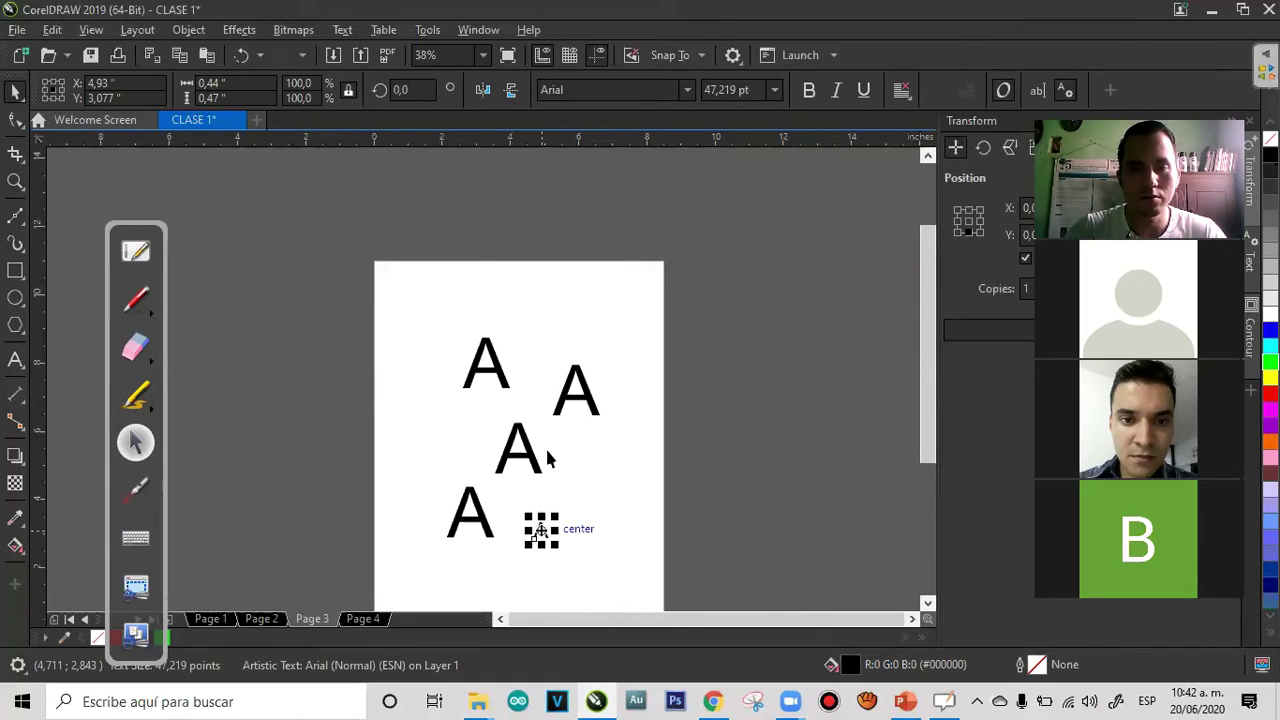
Vary the sizes of the letter A copies, shrinking the lower-left one to about 16.6 pt, and gather them around the central A
drag(598, 384, 476, 421)
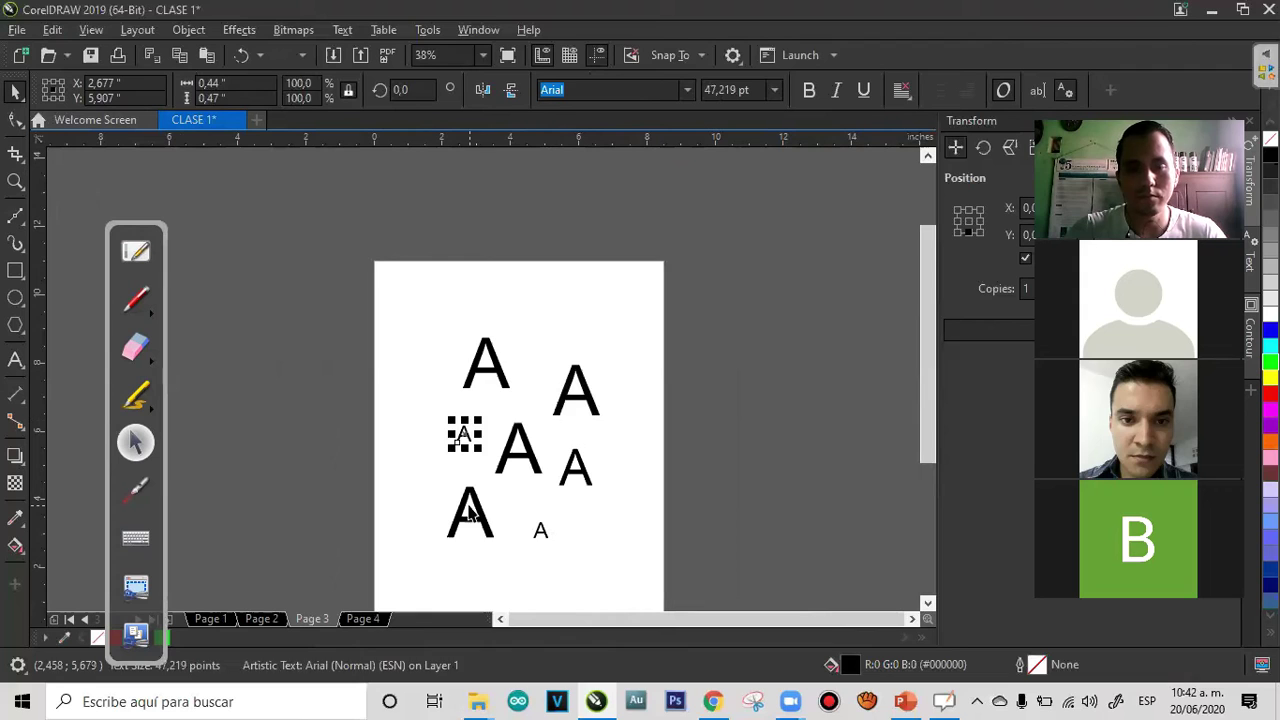
click(789, 375)
click(466, 521)
mouse_move(499, 483)
mouse_down()
mouse_move(484, 506)
mouse_move(475, 475)
mouse_up()
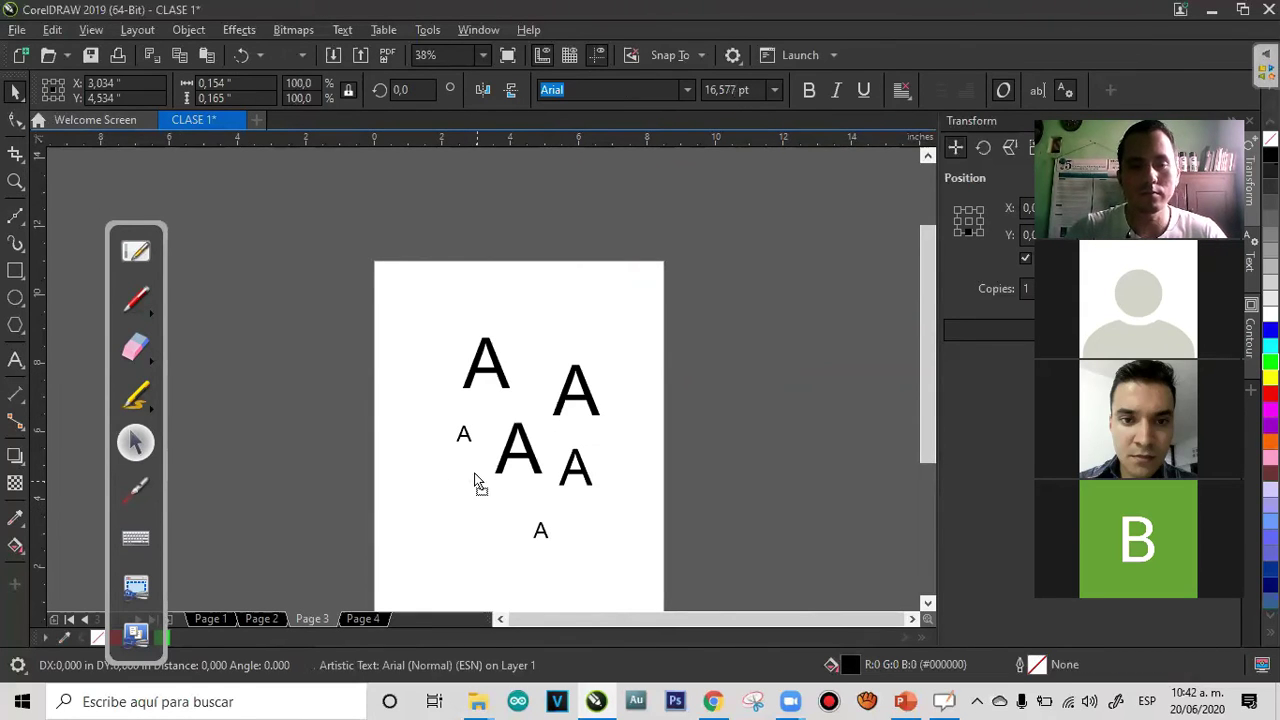
drag(541, 535, 515, 502)
click(727, 465)
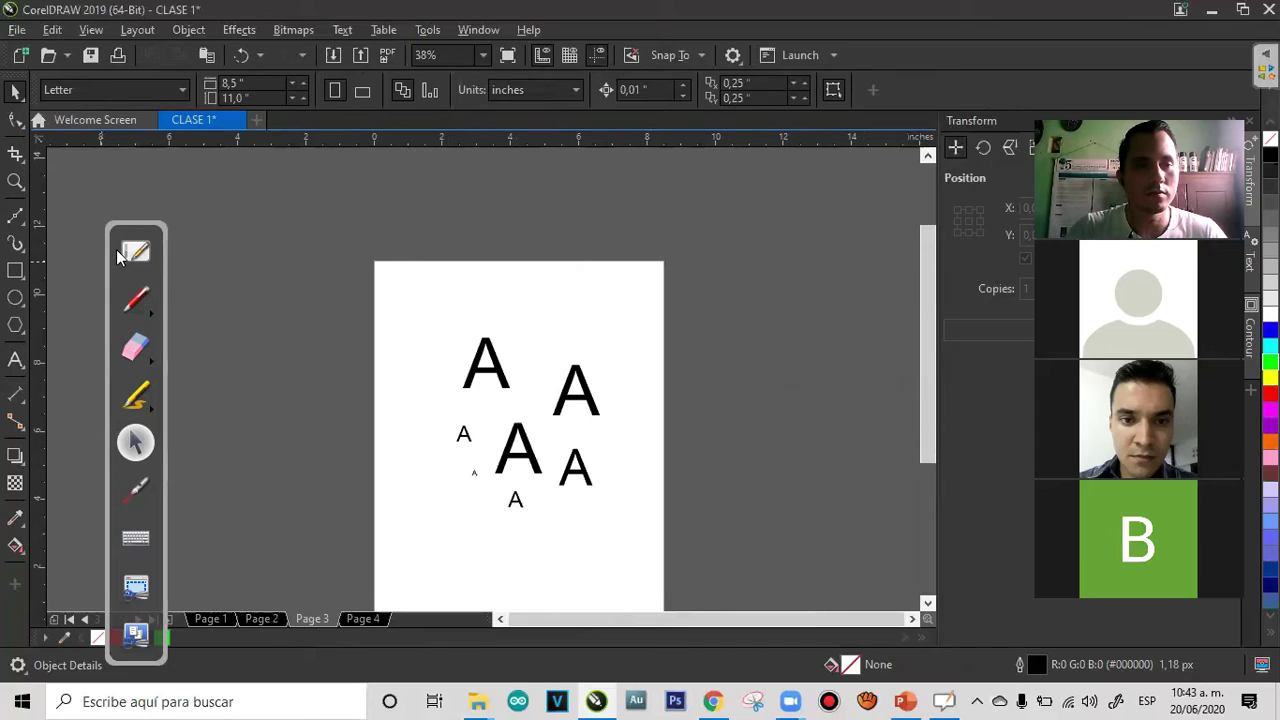
Enlarge the upper-left letter A by framing it with the Zoom tool, and return to the previous view
click(15, 183)
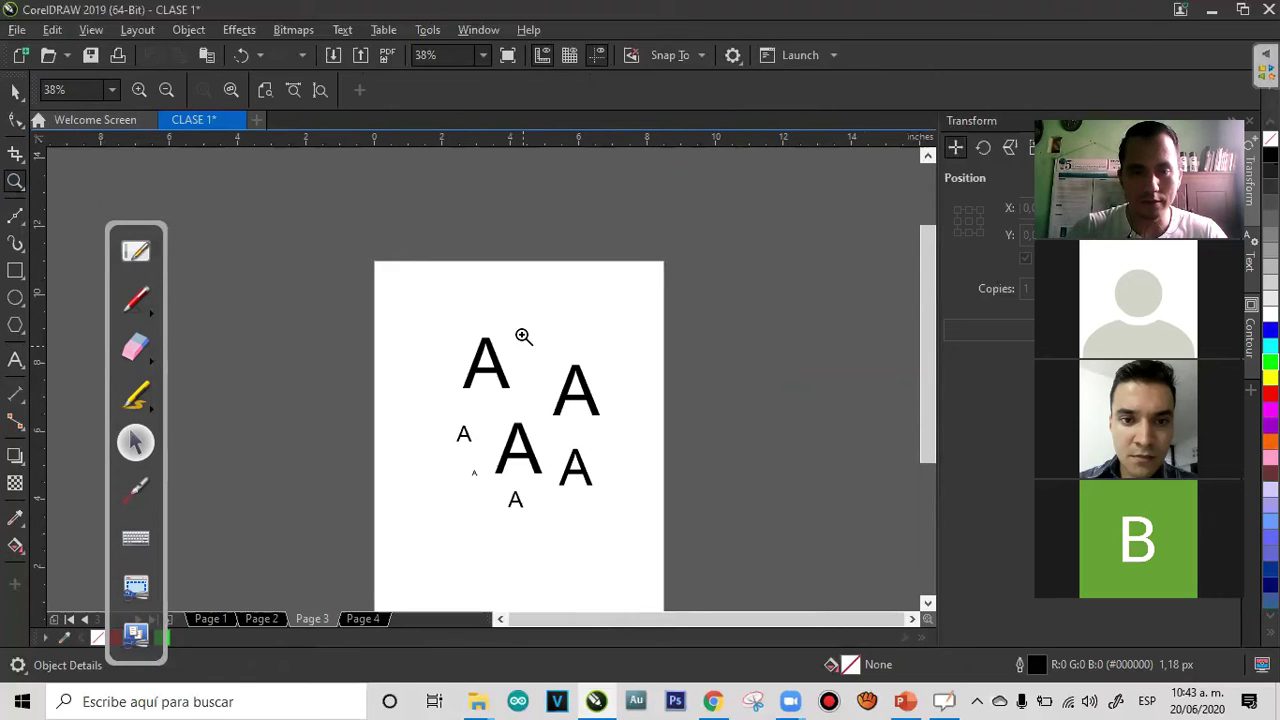
drag(523, 329, 447, 401)
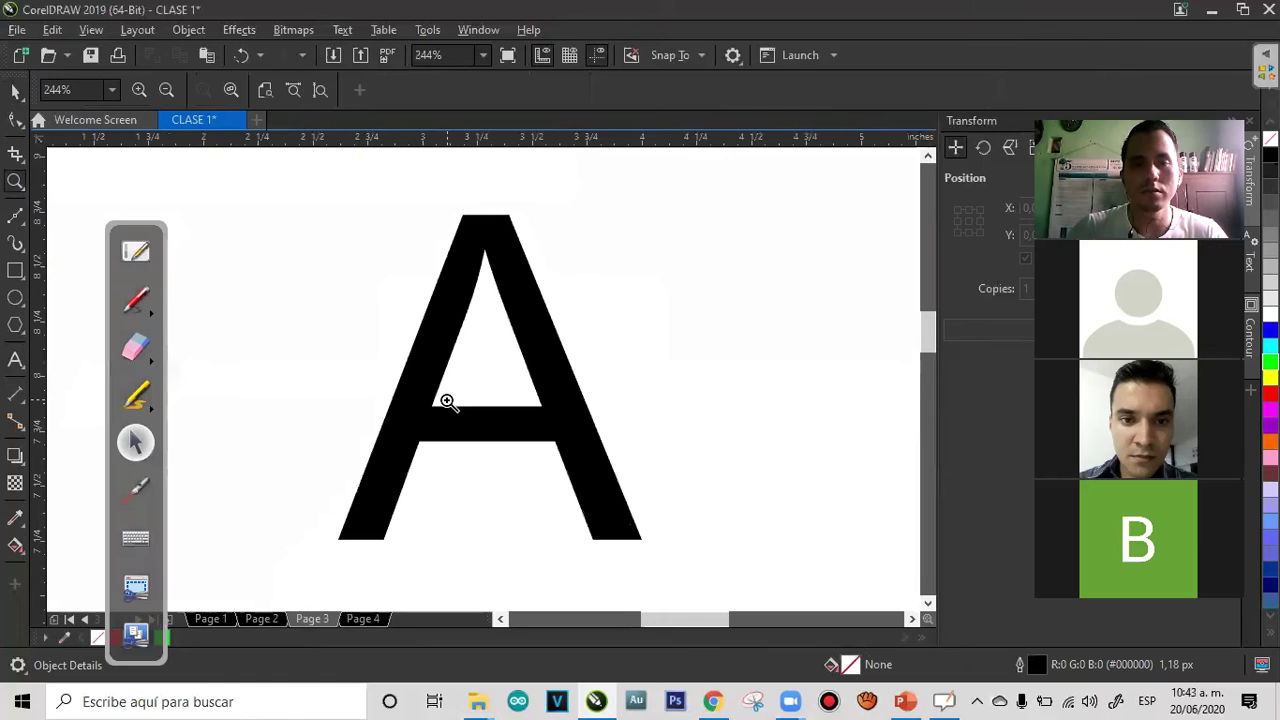
right_click(447, 401)
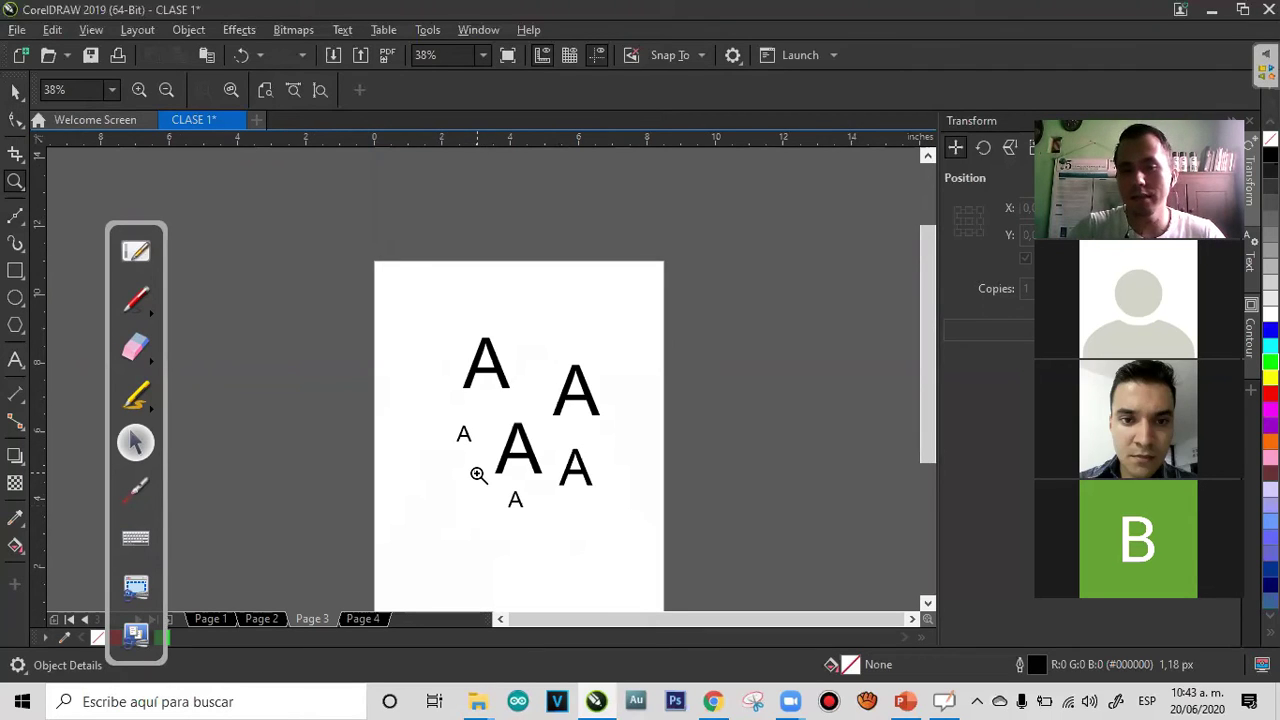
Enlarge the smallest letter A repeatedly with framed zoom areas to examine the sharpness of its vector edges
drag(488, 459, 463, 491)
drag(604, 272, 371, 469)
drag(643, 228, 343, 557)
drag(329, 511, 329, 511)
drag(594, 281, 417, 476)
drag(563, 367, 265, 560)
drag(586, 217, 443, 369)
drag(595, 253, 369, 421)
click(381, 449)
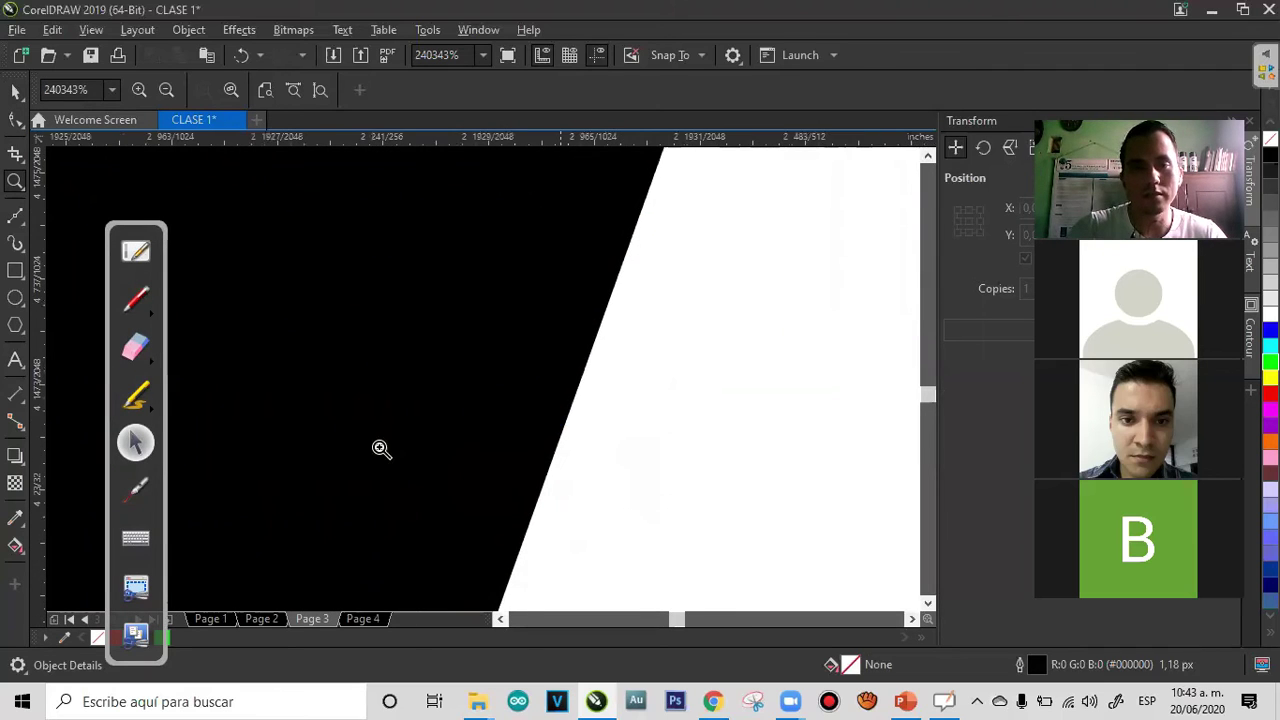
Reduce the extreme magnification step by step back to the view of all the letters on Page 3
click(672, 352)
right_click(672, 352)
right_click(672, 352)
right_click(672, 352)
right_click(672, 352)
right_click(673, 353)
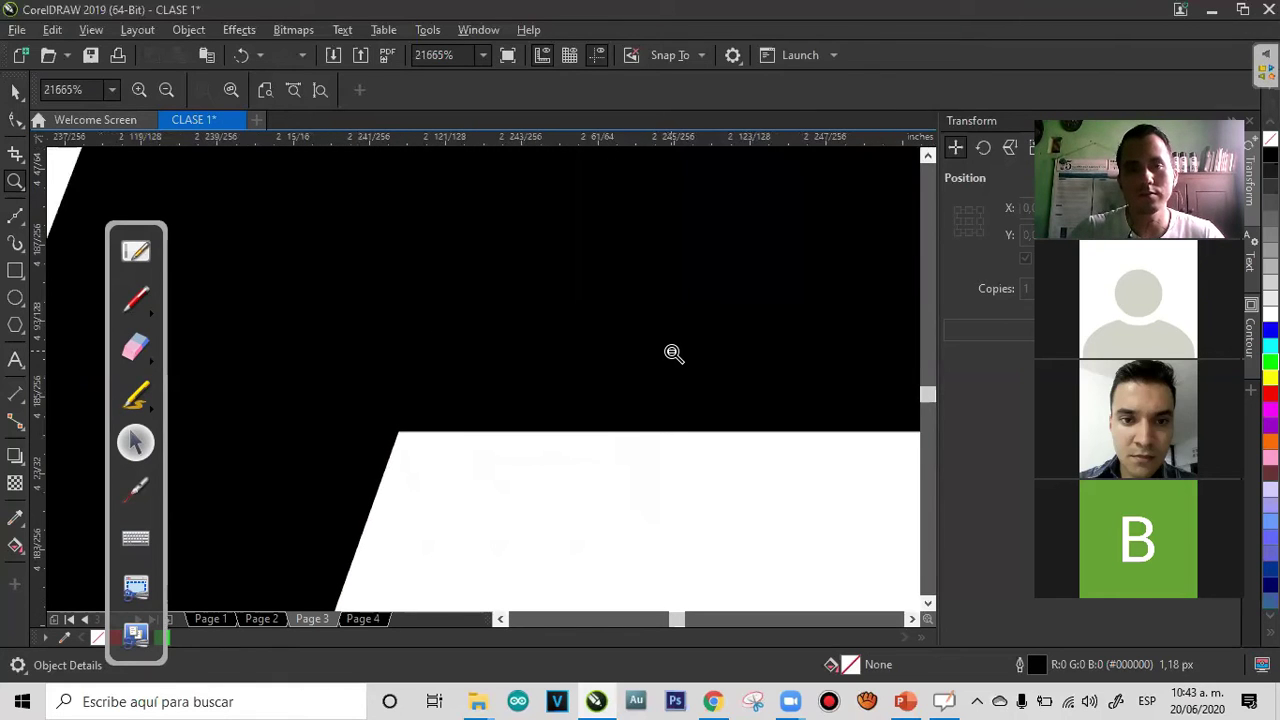
right_click(673, 353)
right_click(673, 353)
right_click(673, 353)
right_click(673, 353)
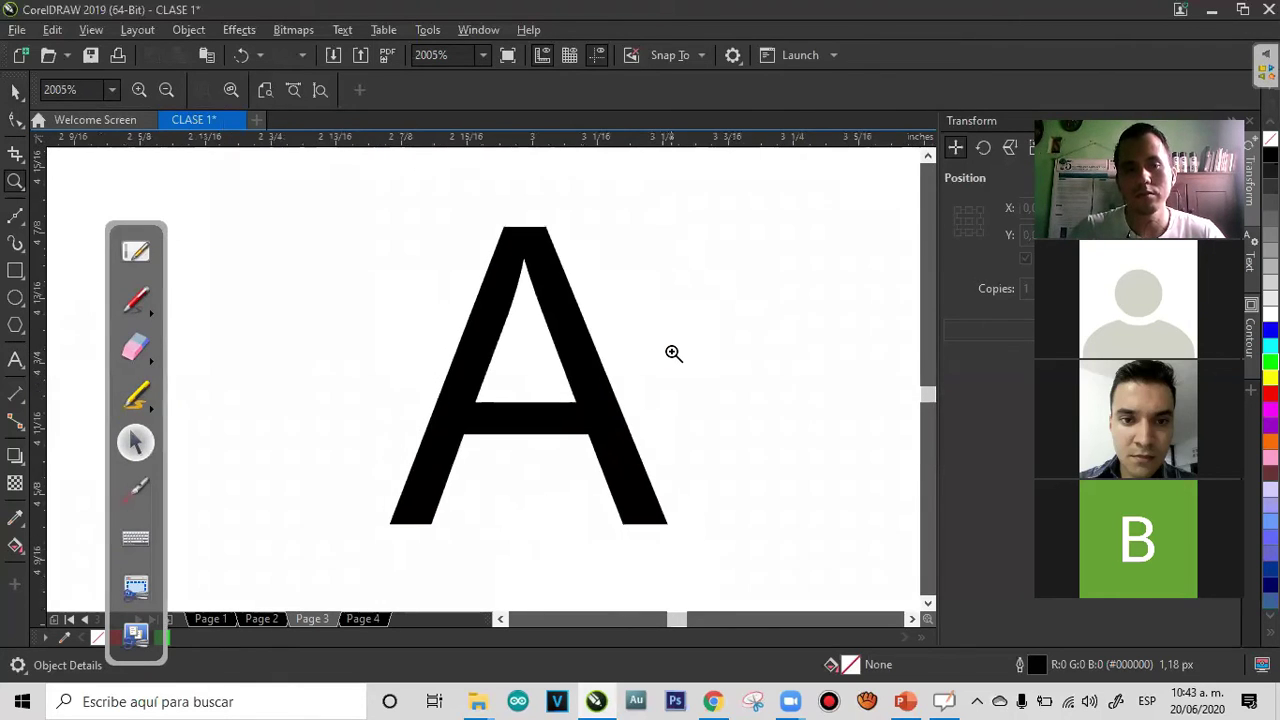
right_click(673, 353)
right_click(673, 353)
right_click(673, 353)
right_click(673, 353)
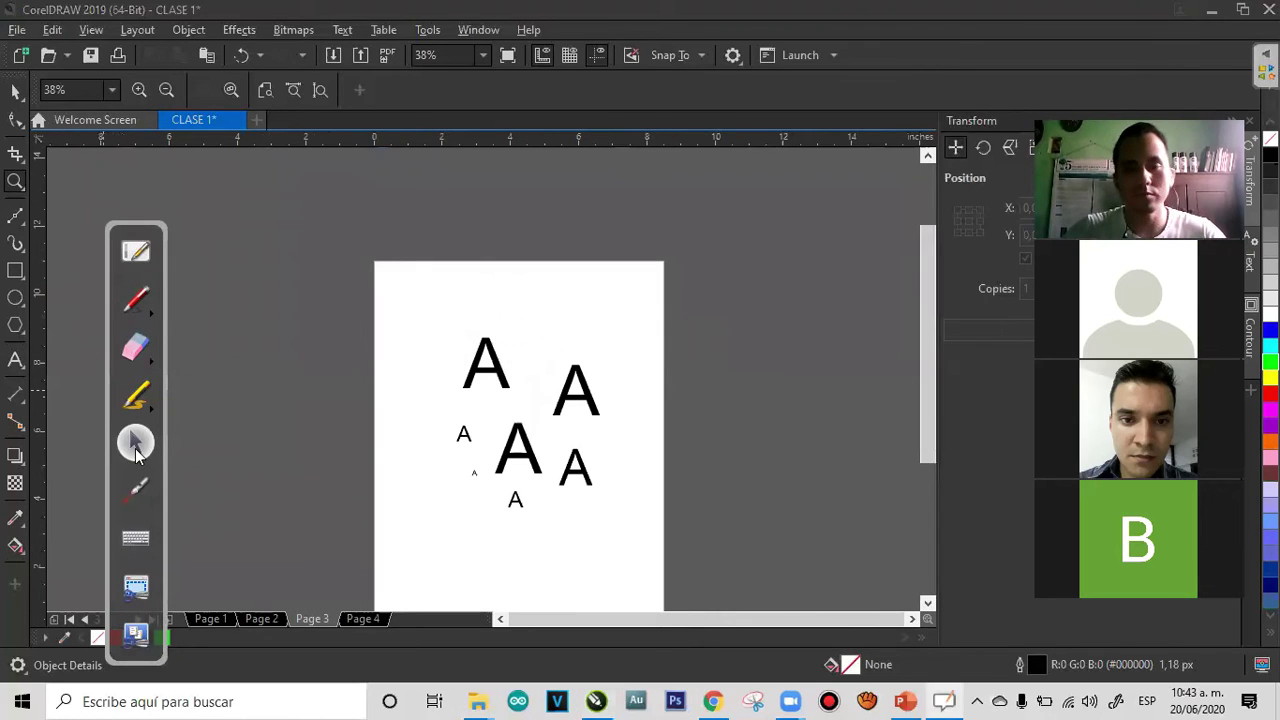
Delete all the letter A copies from Page 3
click(19, 221)
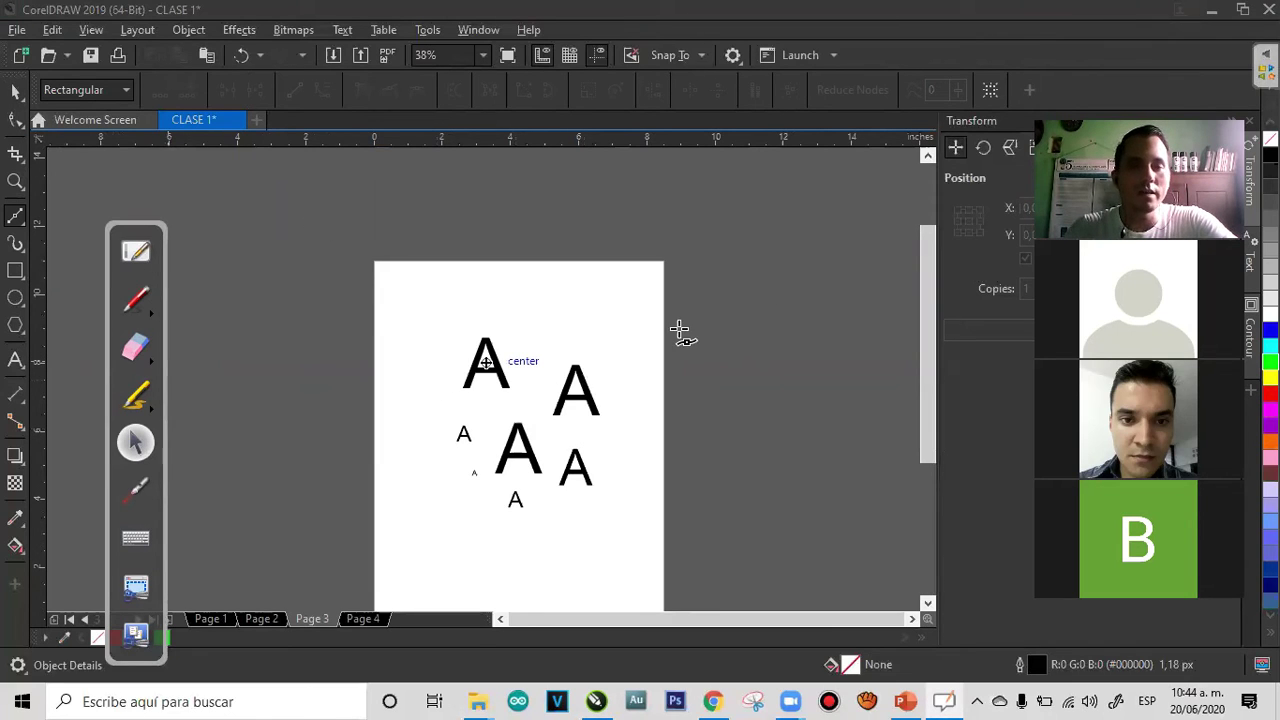
key(space)
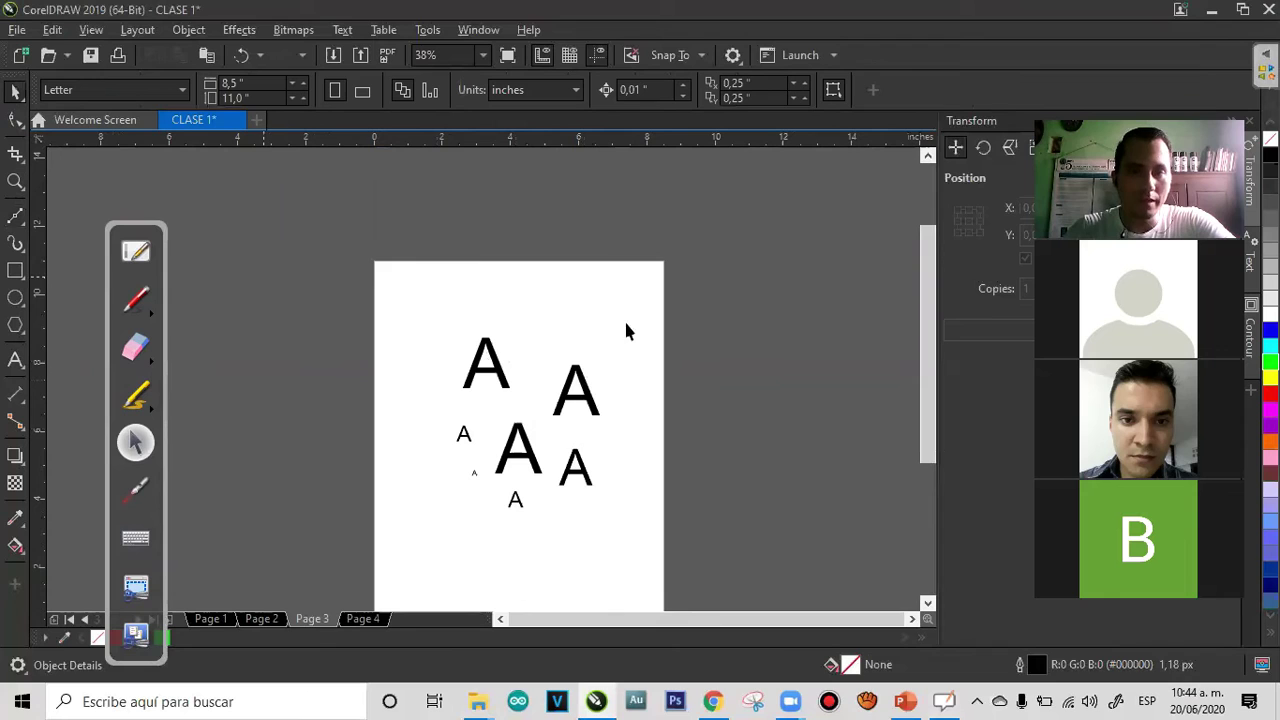
key(ctrl+a)
key(Delete)
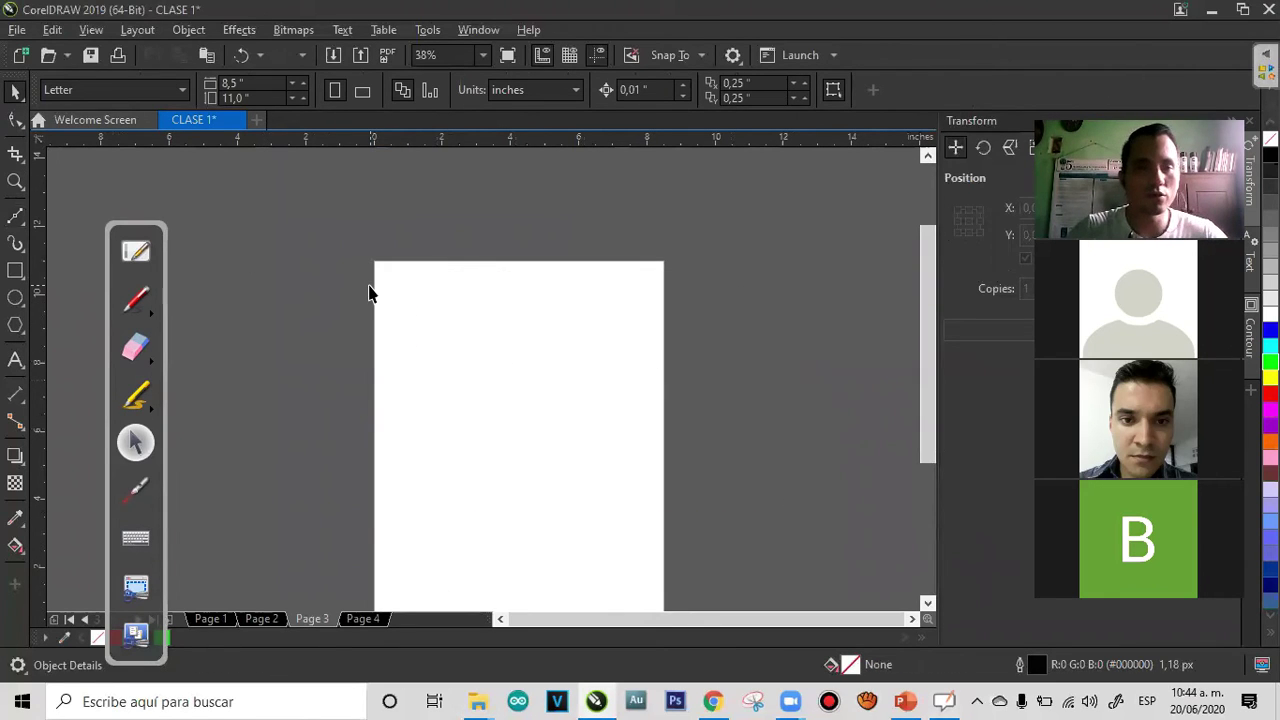
Try drawing a large rounded closed shape with smooth Bézier nodes on the empty upper part of Page 3
click(18, 217)
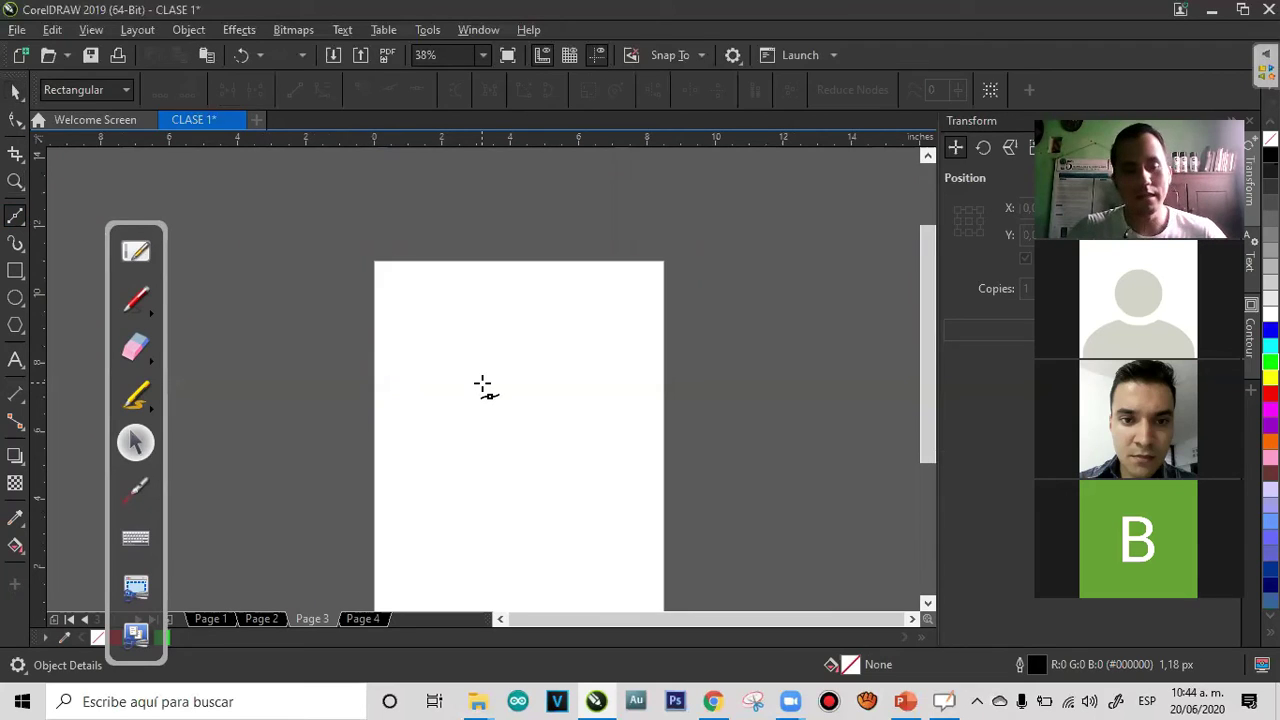
key(z)
drag(678, 254, 369, 465)
click(16, 217)
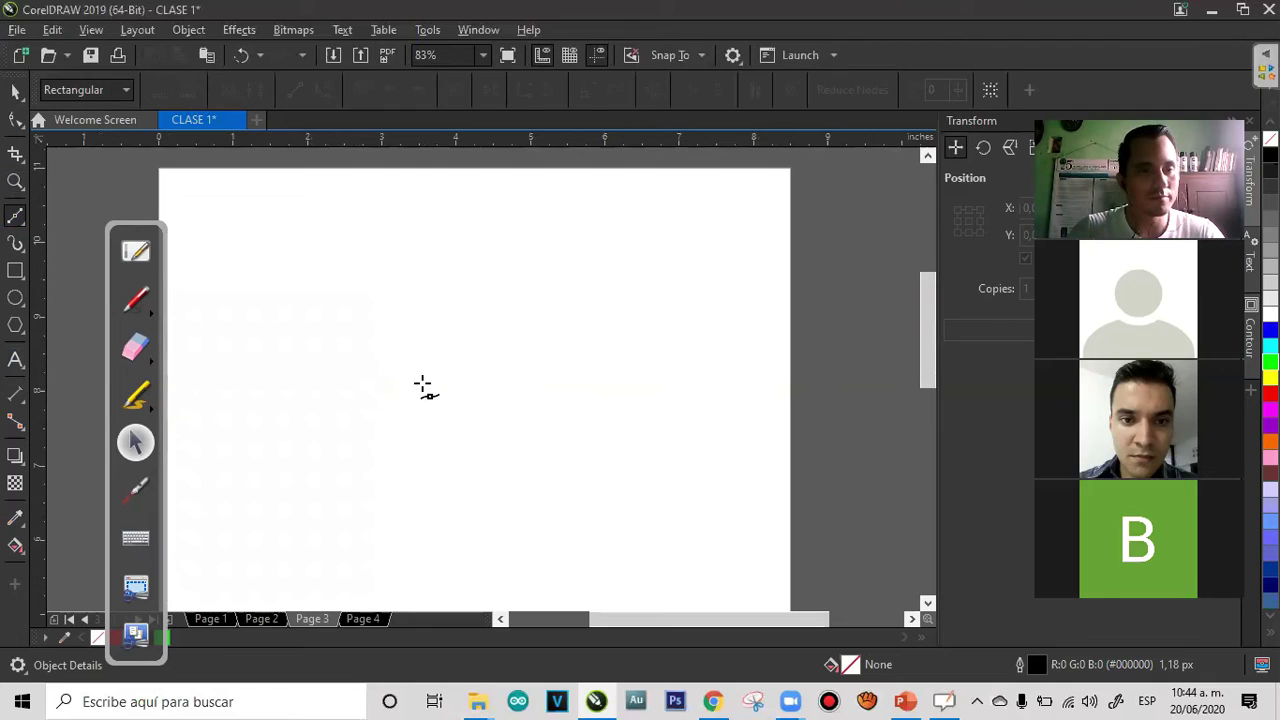
click(16, 217)
click(68, 272)
click(352, 408)
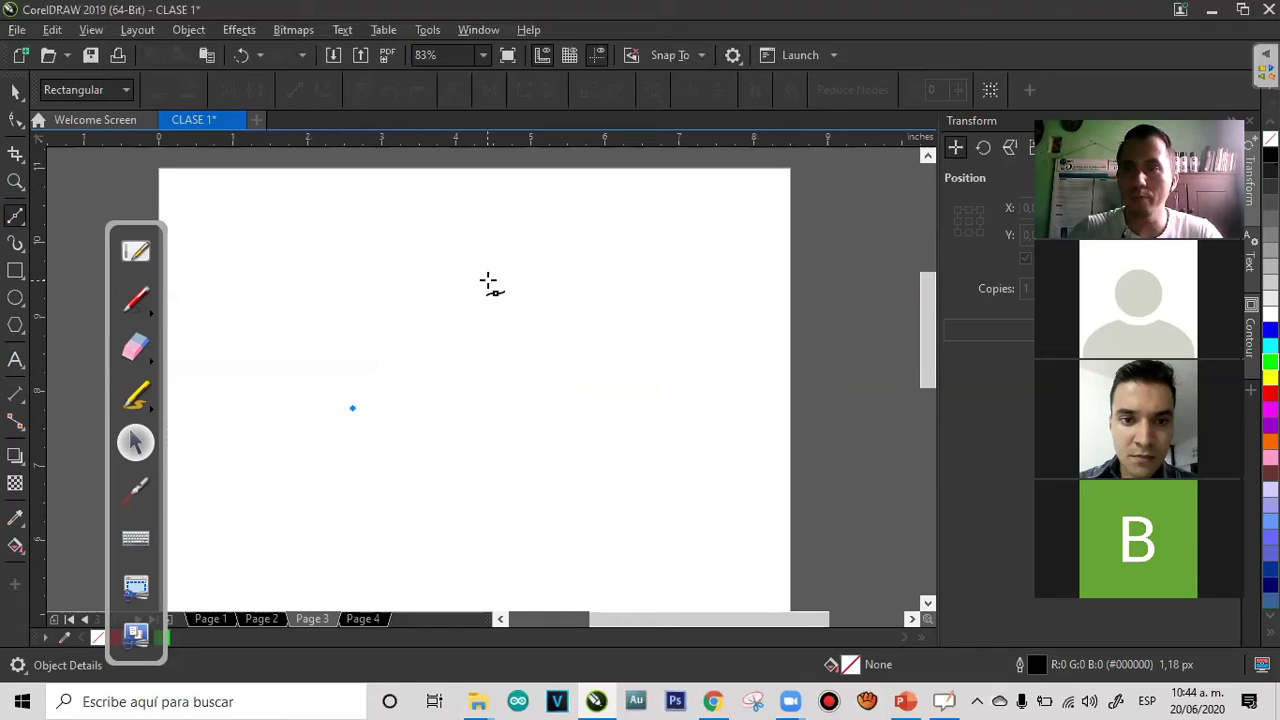
drag(487, 281, 619, 271)
drag(657, 340, 663, 450)
drag(557, 529, 436, 548)
drag(337, 540, 306, 491)
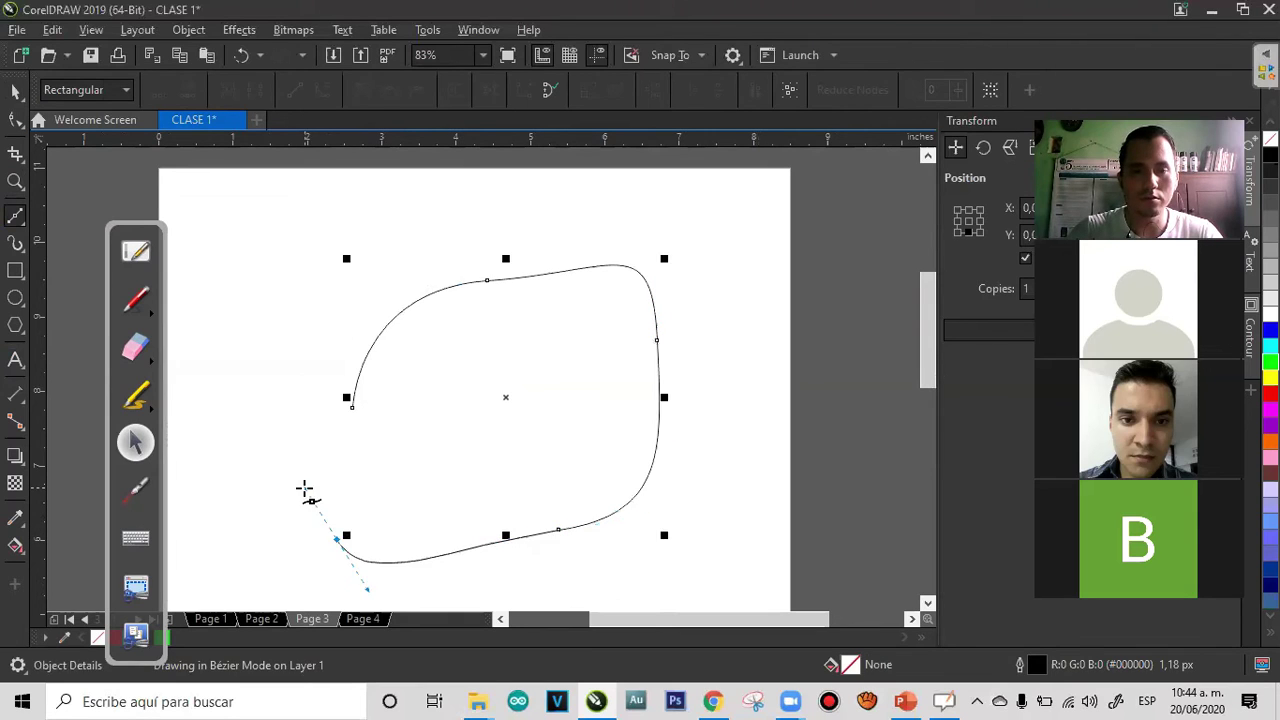
click(353, 408)
Undo the rounded Bézier shape node by node until the page is empty
key(ctrl+z)
key(ctrl+z)
key(ctrl+z)
key(ctrl+z)
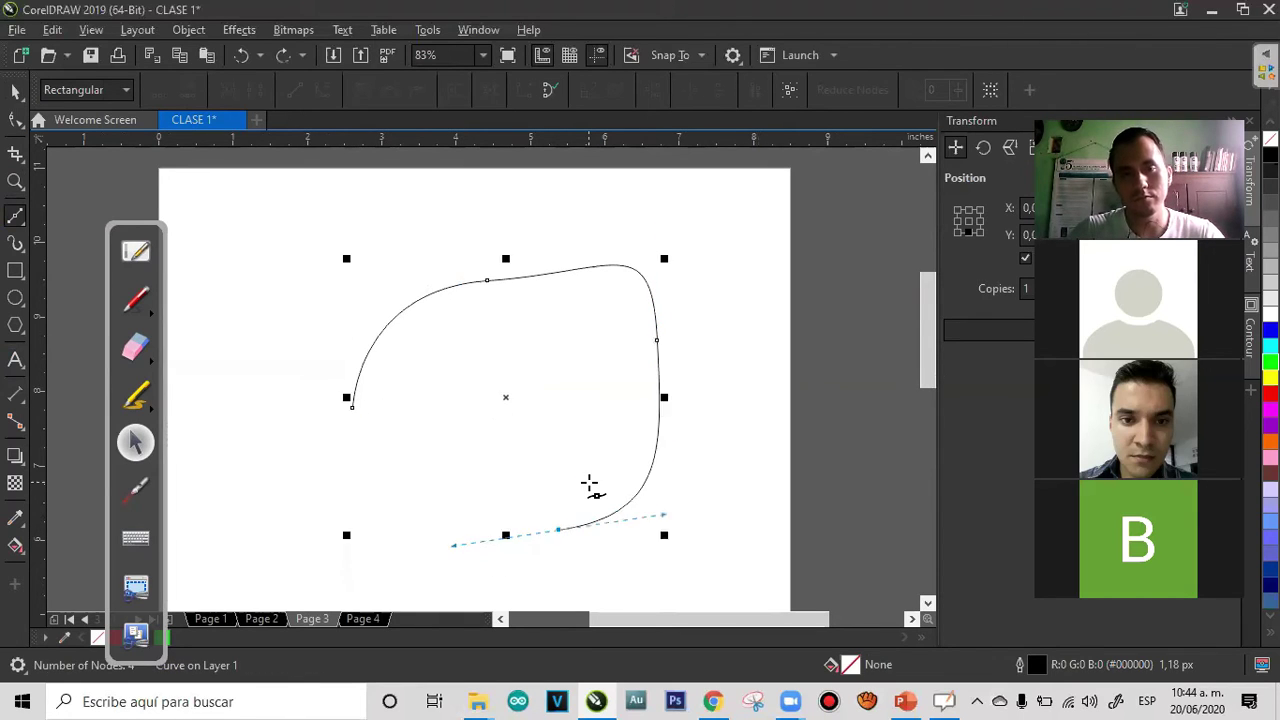
Draw a closed Bézier outline of a ladle, with a slanted straight handle and a half-round bowl, about 4 inches wide overall
click(332, 270)
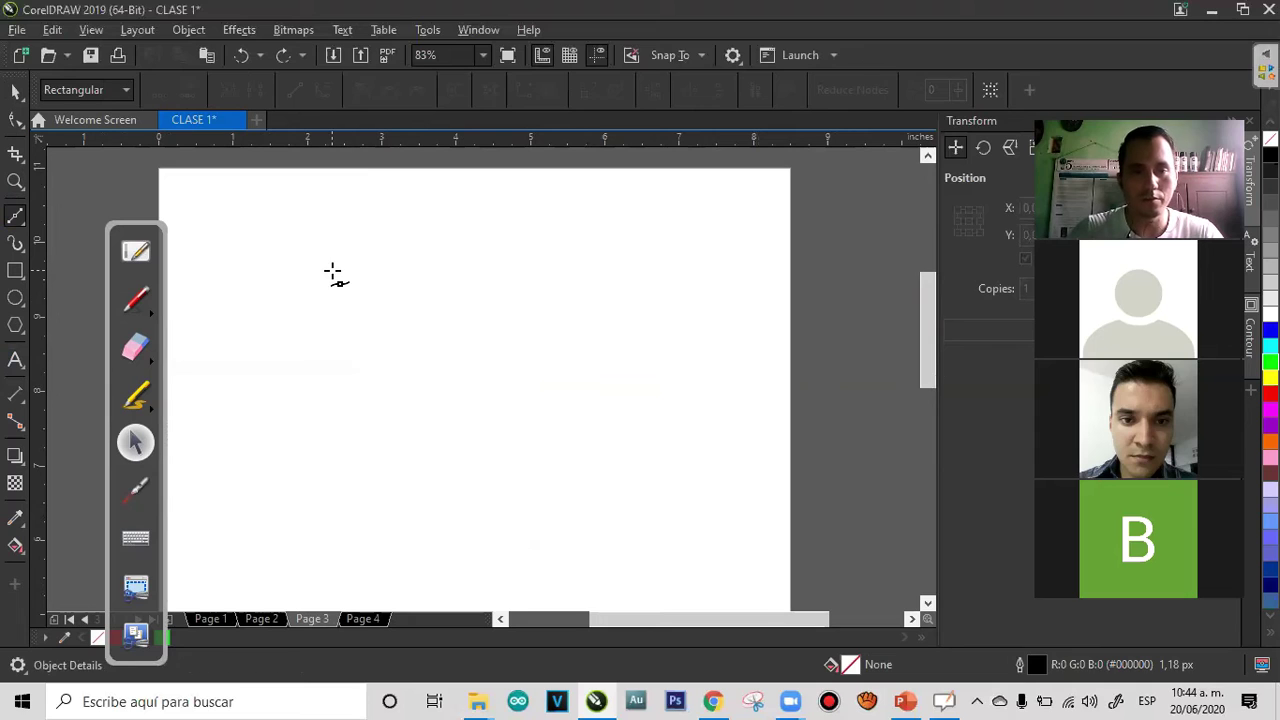
click(436, 349)
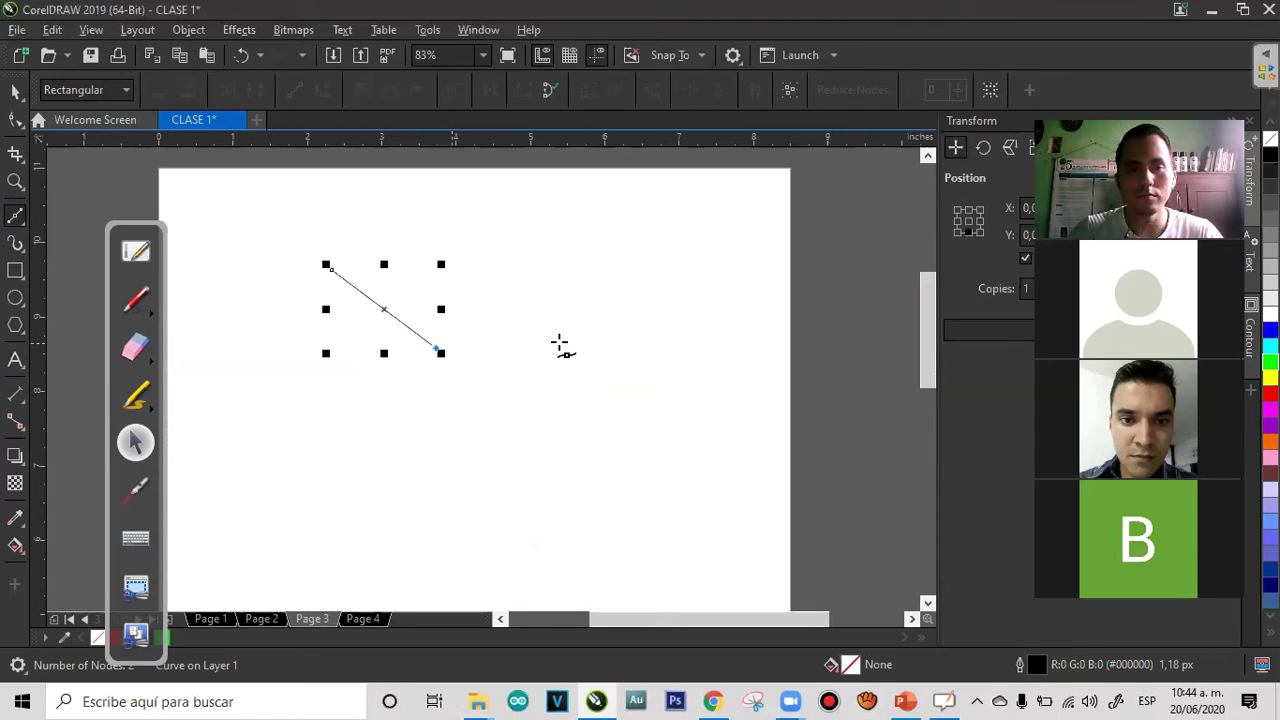
click(628, 349)
drag(541, 446, 455, 445)
click(432, 375)
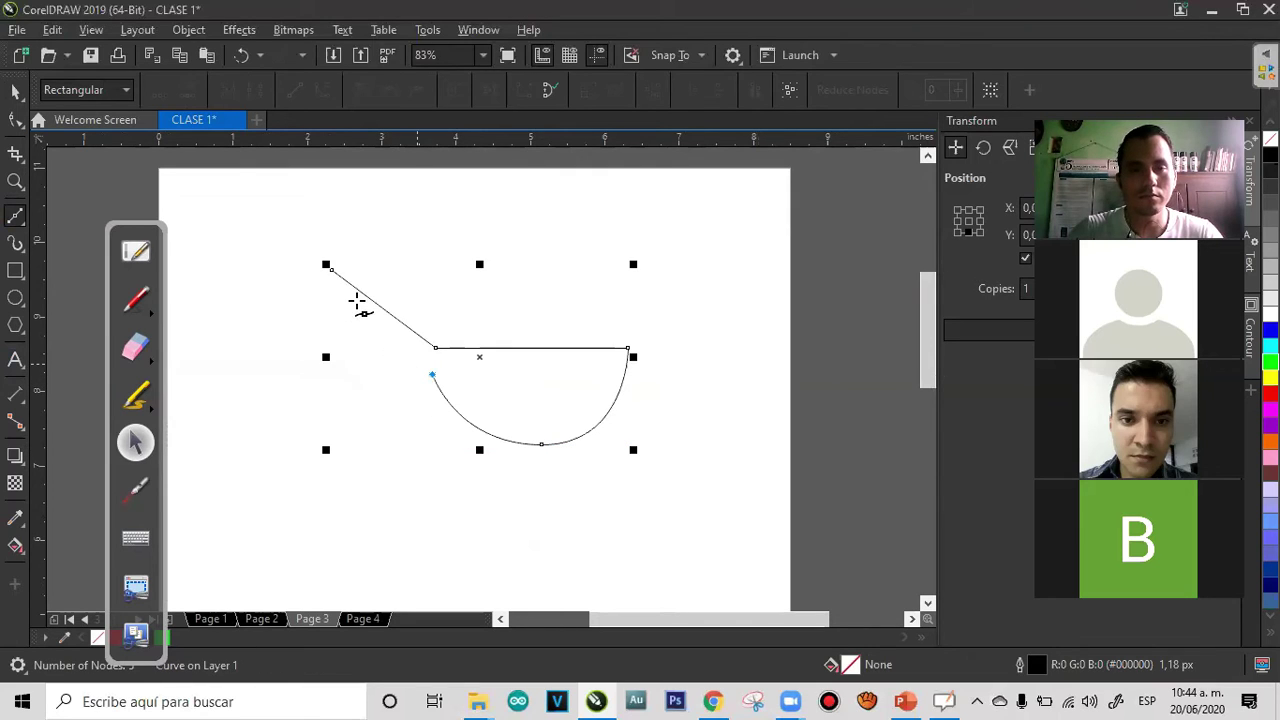
click(332, 272)
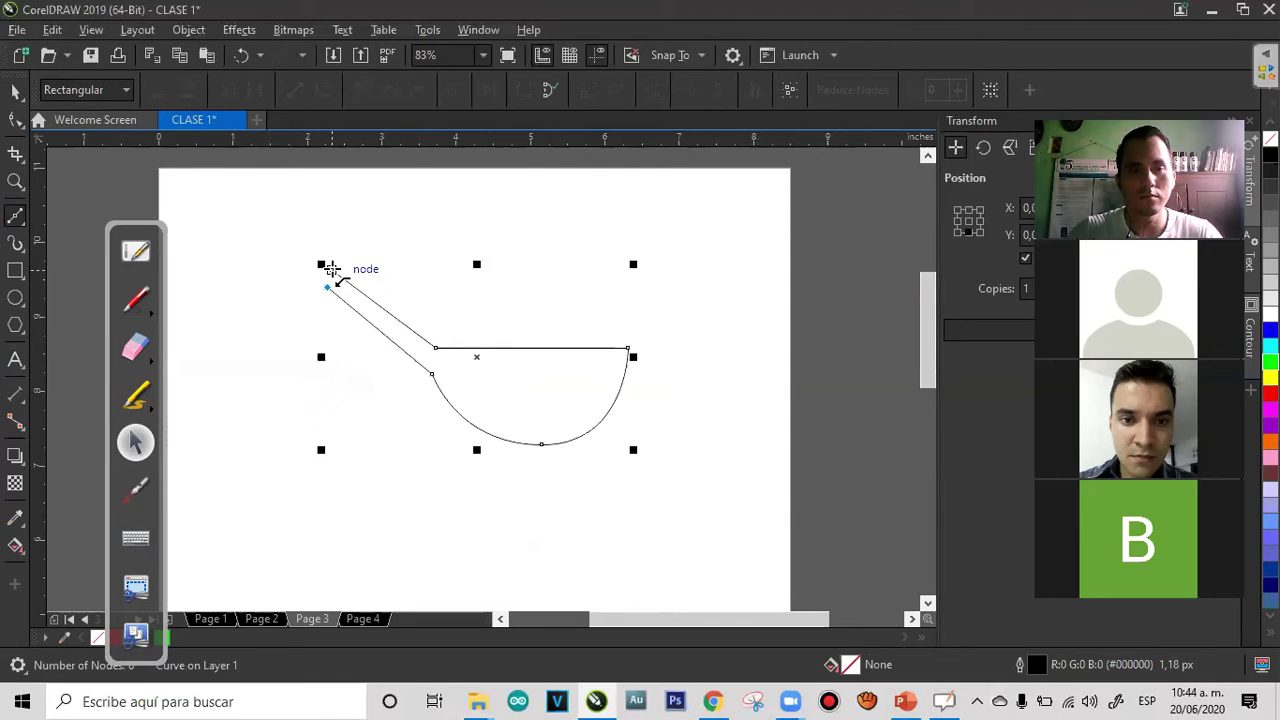
Draw a closed half-round contour inside the ladle's bowl, with a straight upper edge and a curved underside
click(455, 365)
double_click(614, 363)
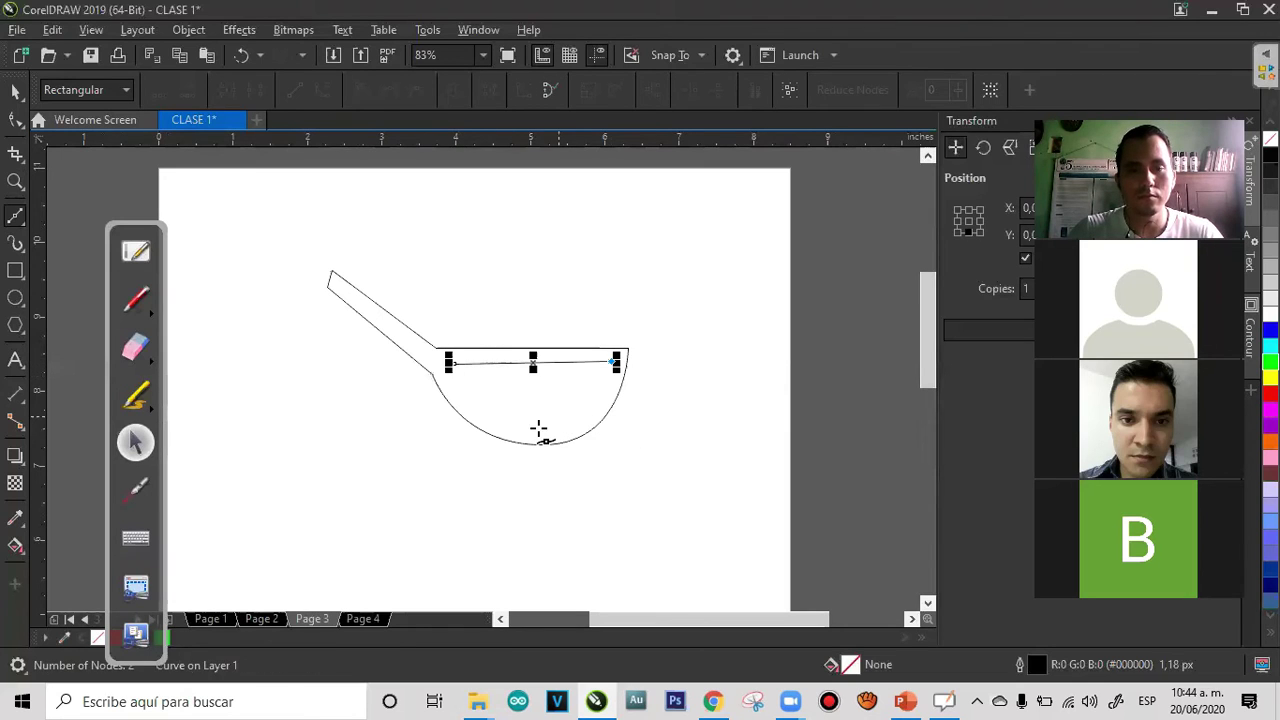
drag(541, 430, 484, 430)
click(456, 363)
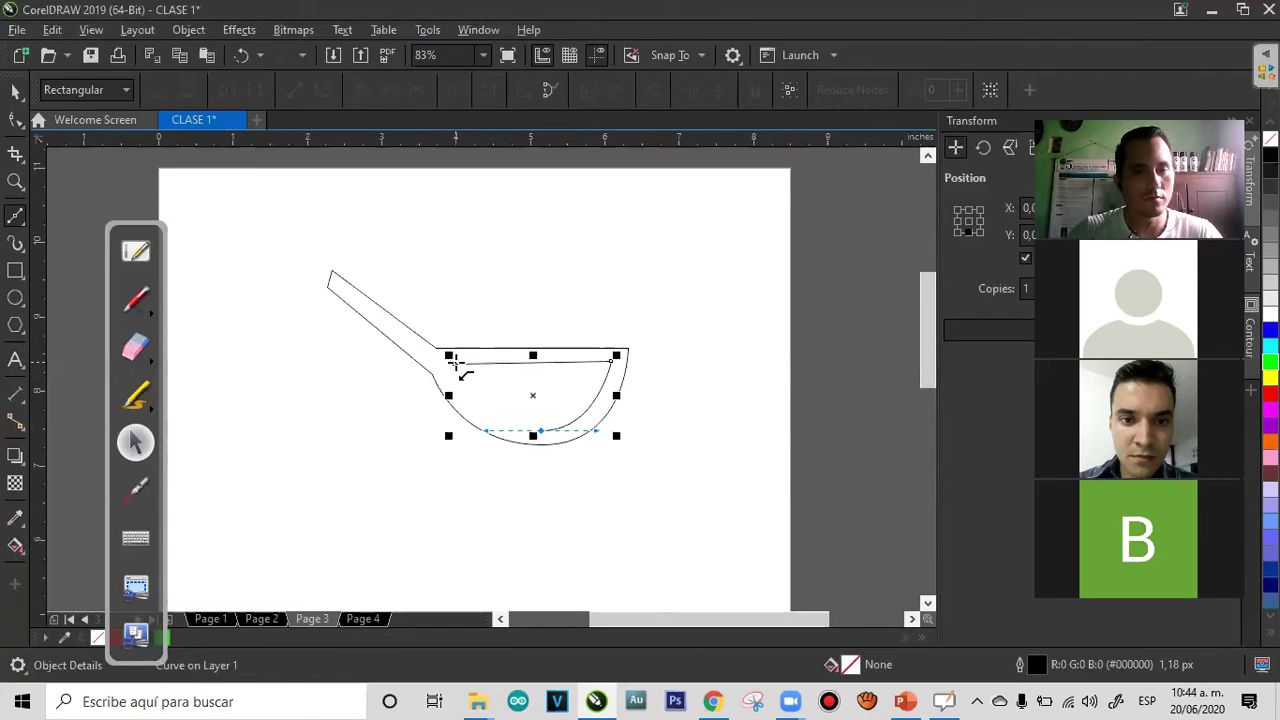
Draw a small open curve across the right corner of the inner bowl contour, and undo the stray segment begun outside the bowl
click(594, 401)
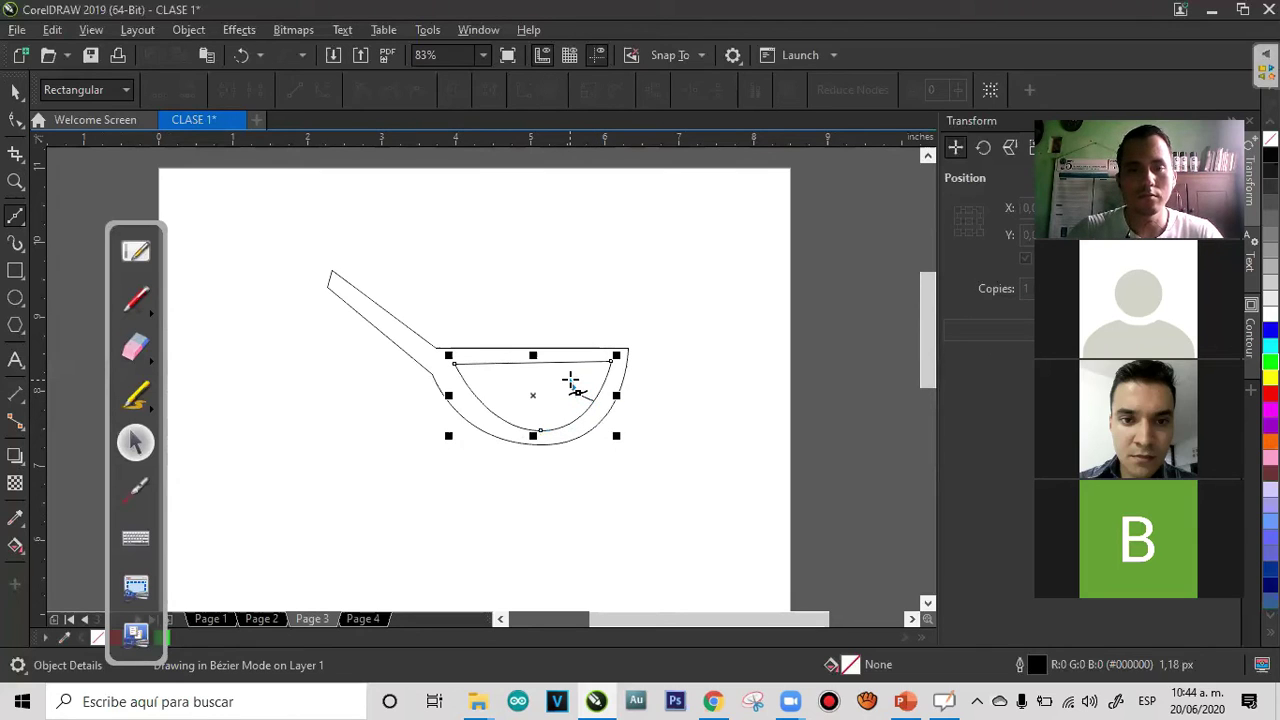
click(570, 381)
click(580, 362)
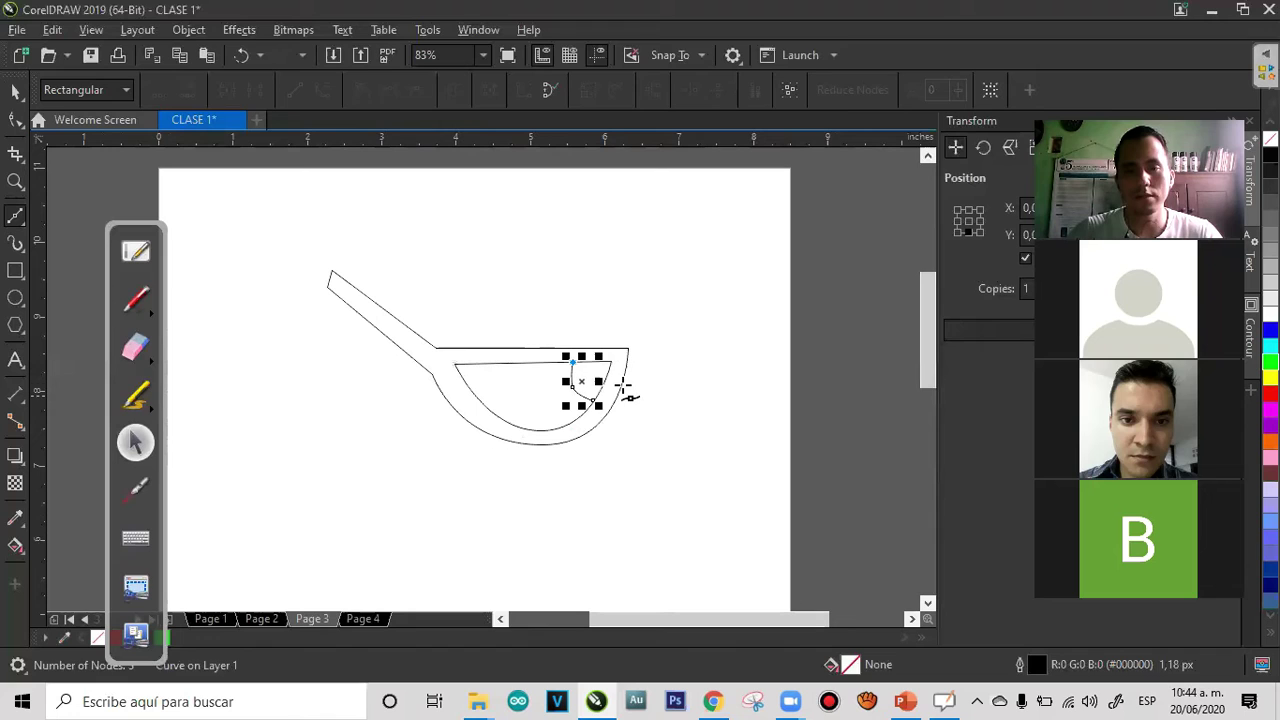
drag(621, 383, 657, 391)
key(ctrl+z)
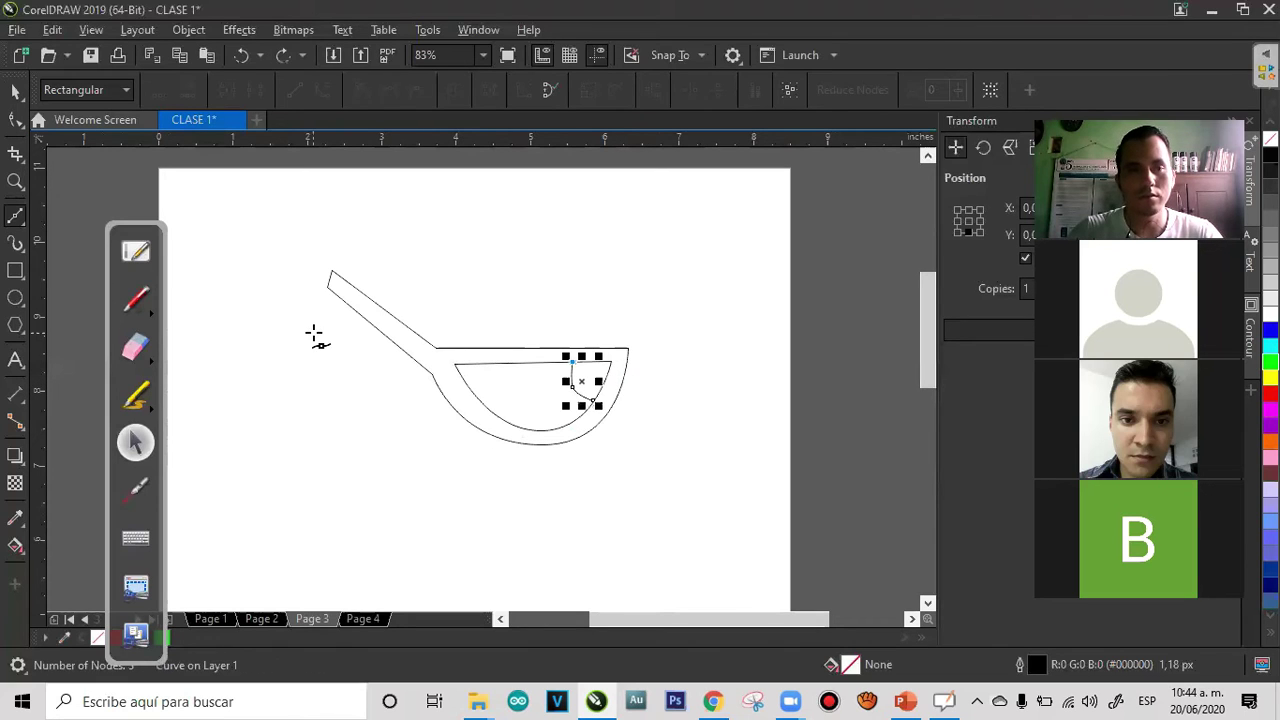
Draw an open zigzag line just outside the bowl's right side, ending in a curved segment below the bowl
click(18, 96)
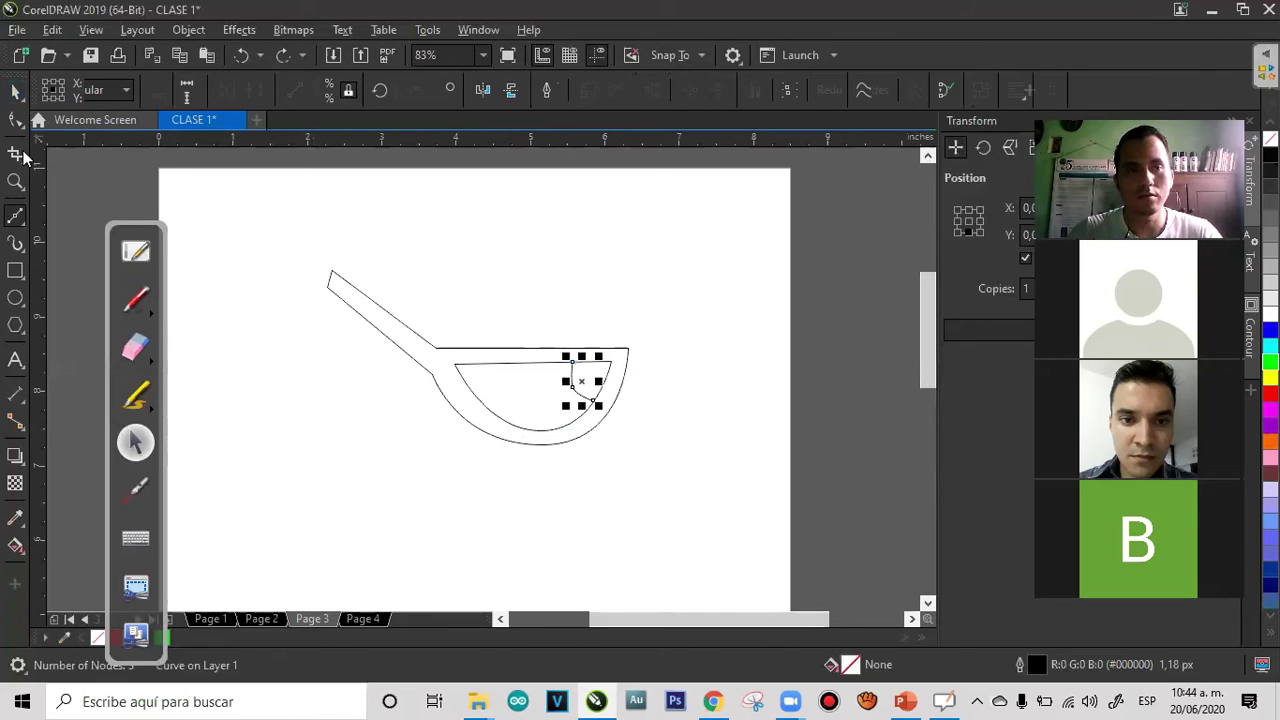
click(16, 214)
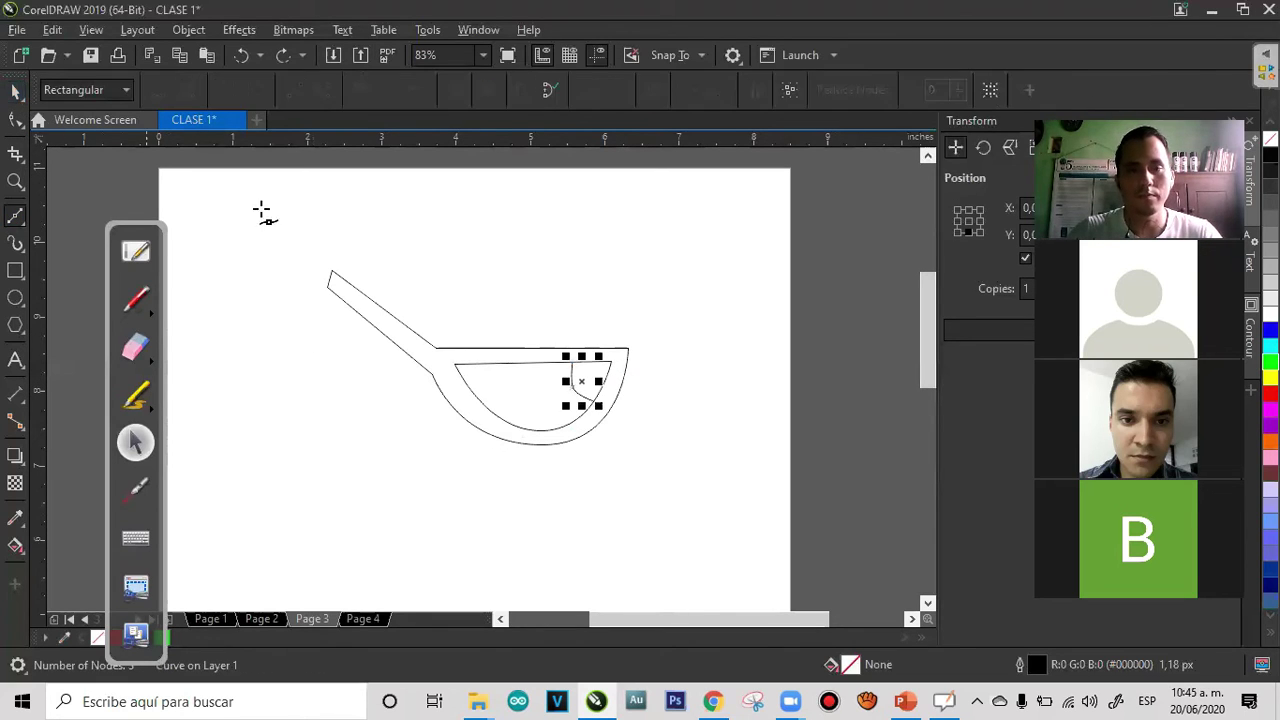
key(Escape)
click(662, 390)
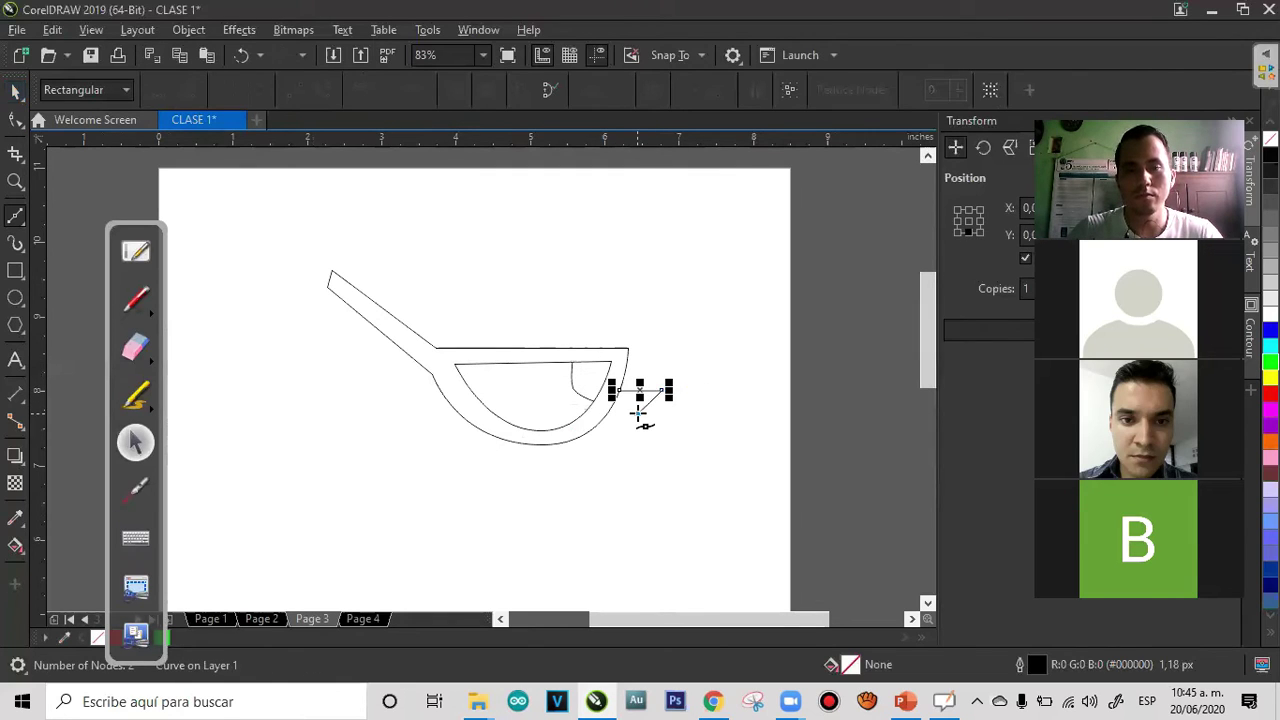
click(639, 413)
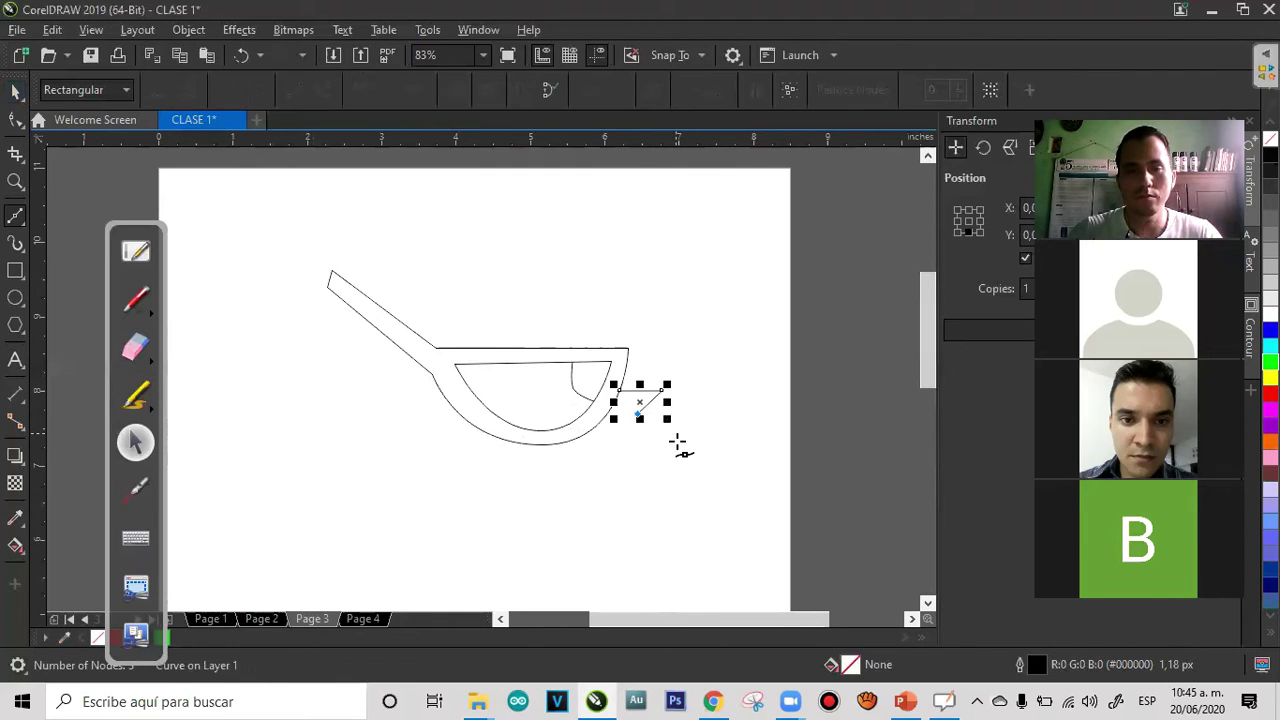
click(680, 444)
drag(617, 446, 612, 449)
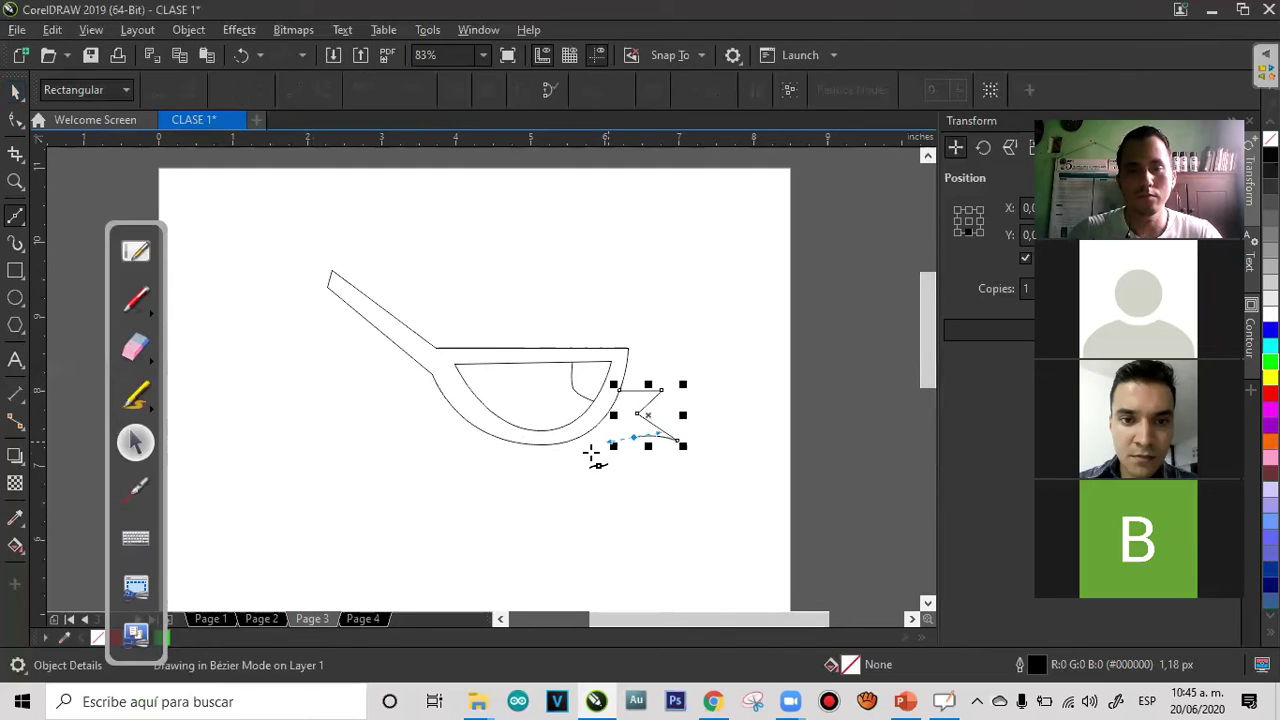
click(590, 454)
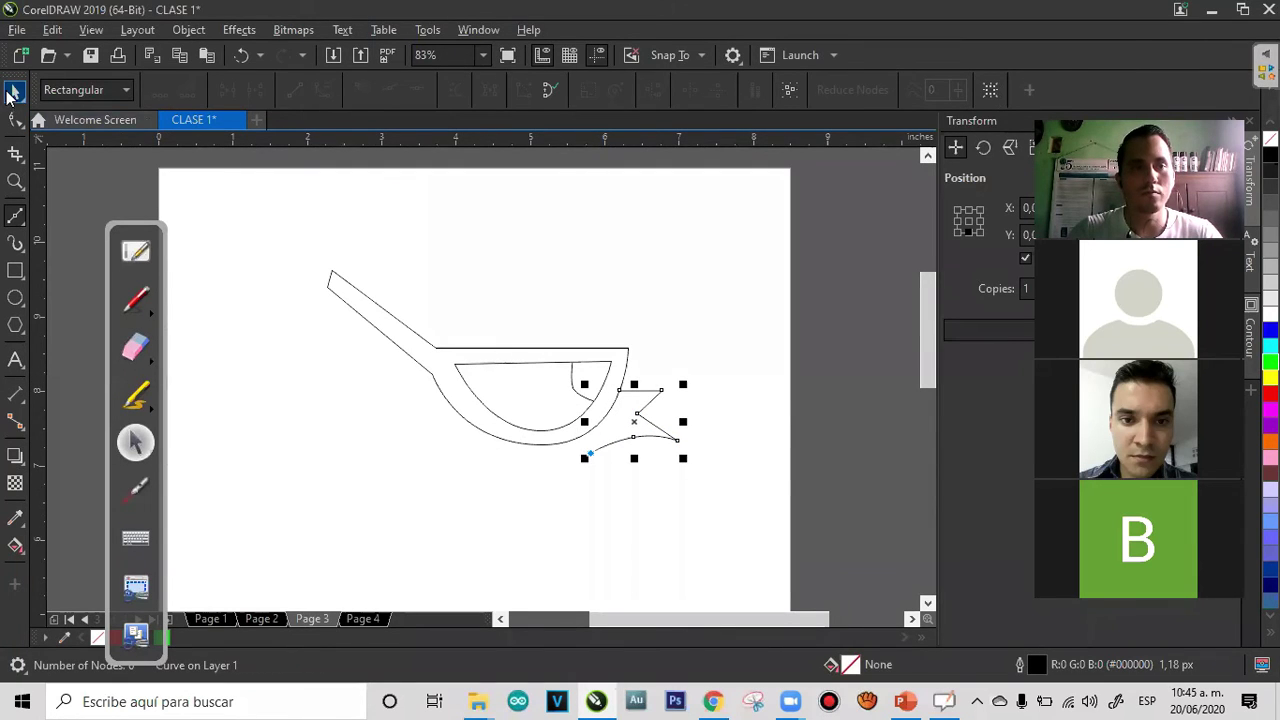
Draw a tall open oval curve from the zigzag's upper edge around to its lower curved segment, about 1.8 by 3.8 inches
click(15, 90)
key(F10)
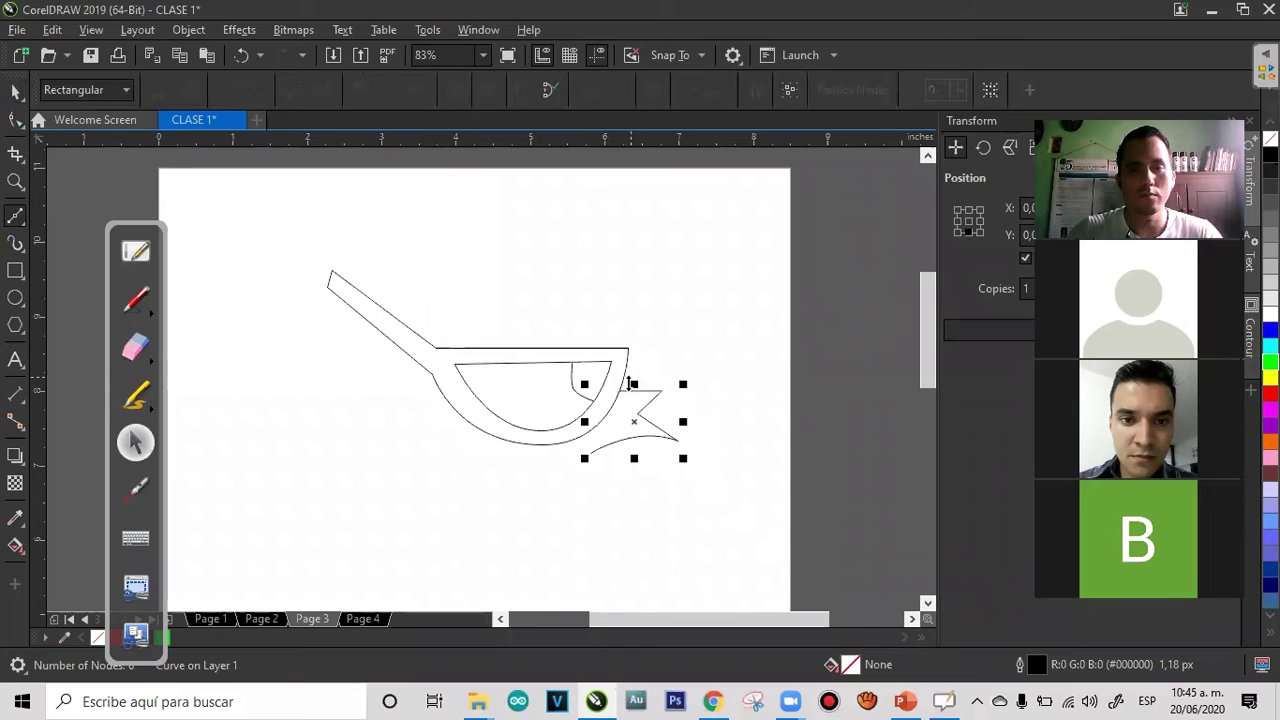
click(630, 390)
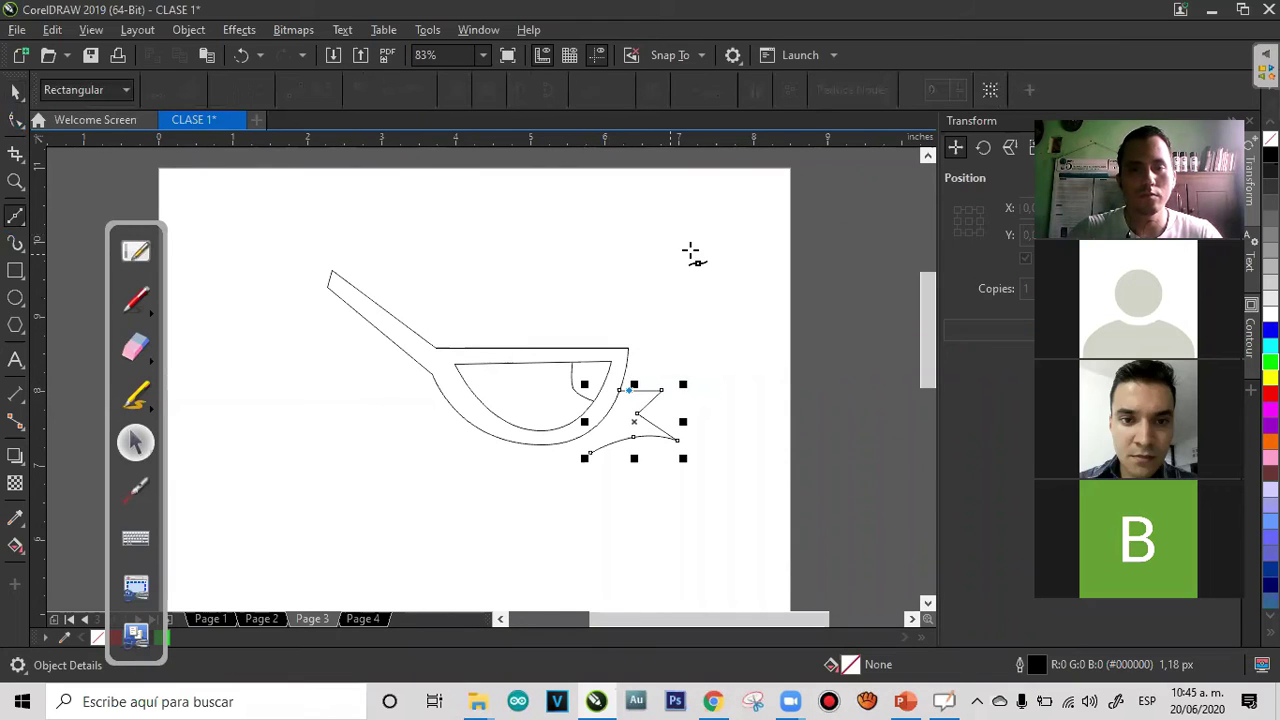
drag(695, 256, 783, 256)
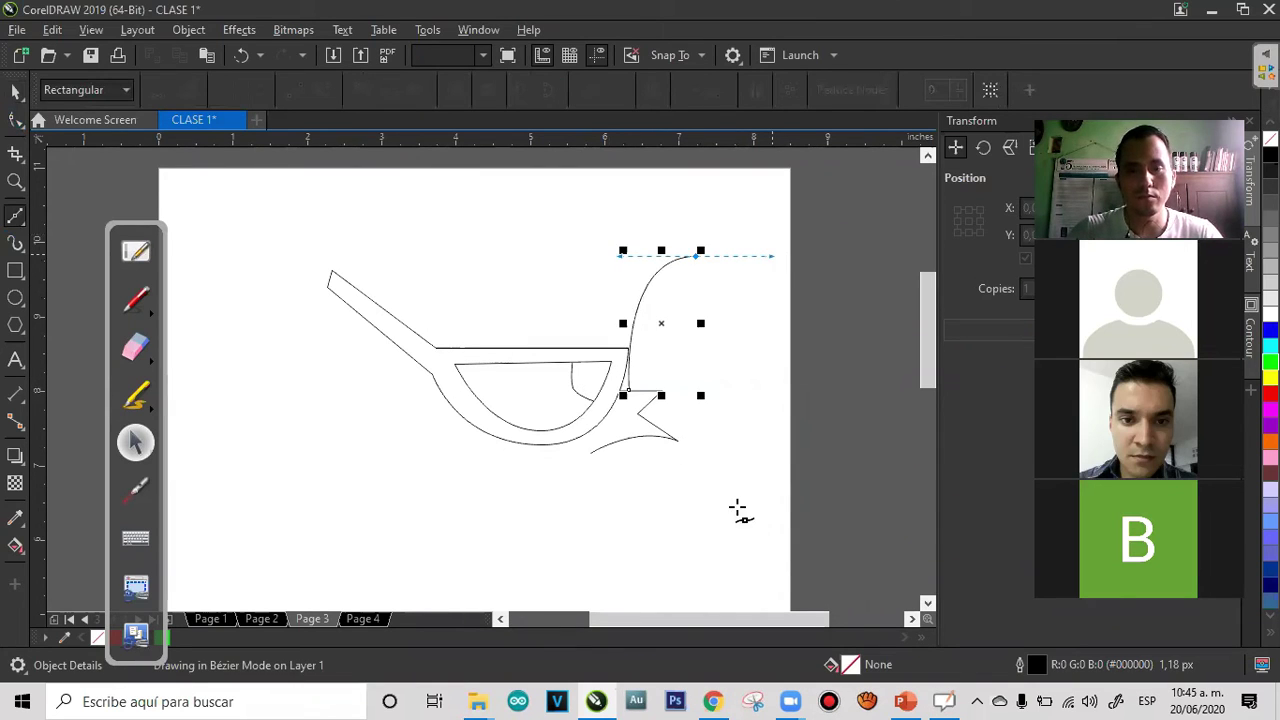
drag(712, 537, 642, 533)
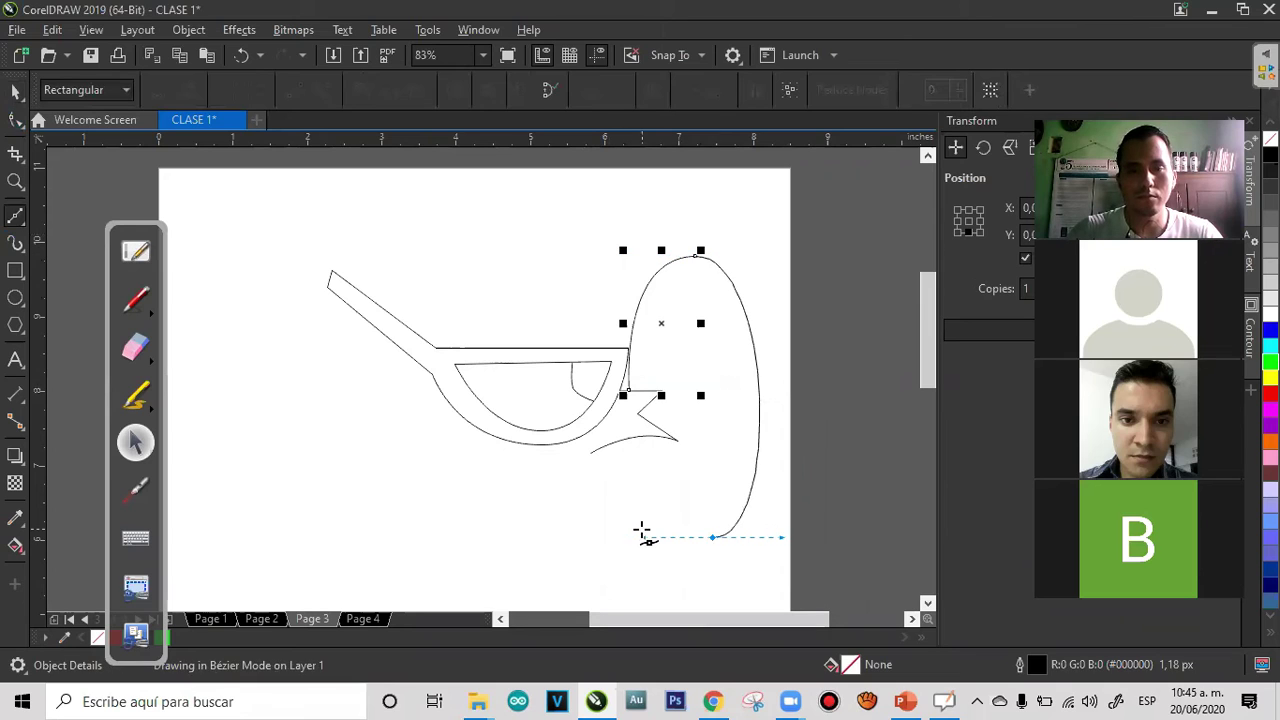
double_click(644, 437)
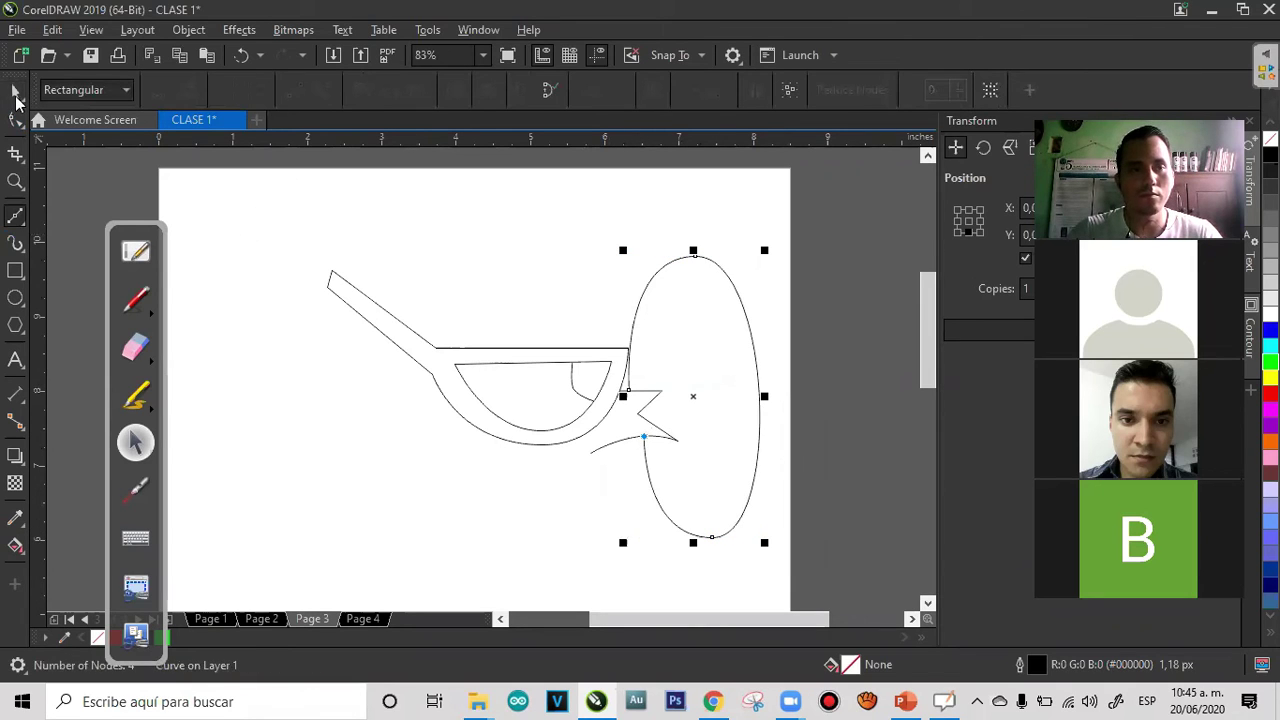
Draw an open oval curve inside the tall oval, about 1.3 by 3.4 inches, ending on the zigzag's lower curved segment
click(15, 92)
click(15, 215)
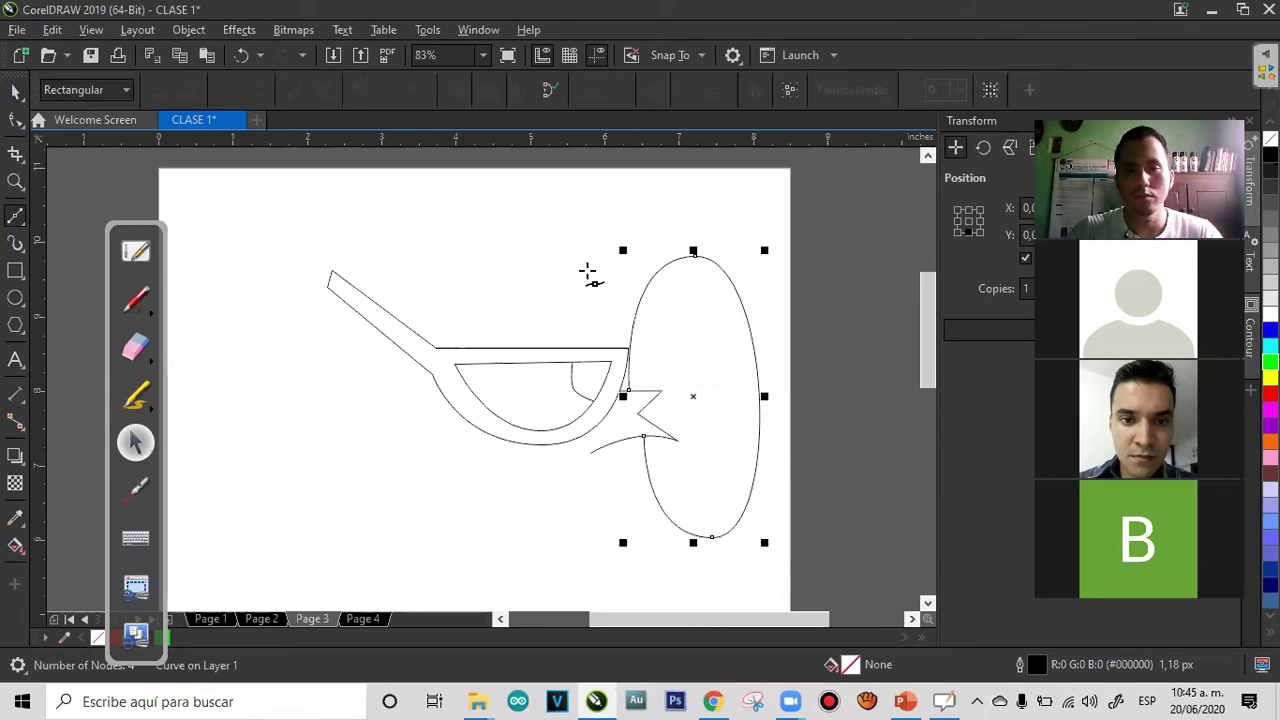
click(648, 391)
drag(692, 272, 744, 272)
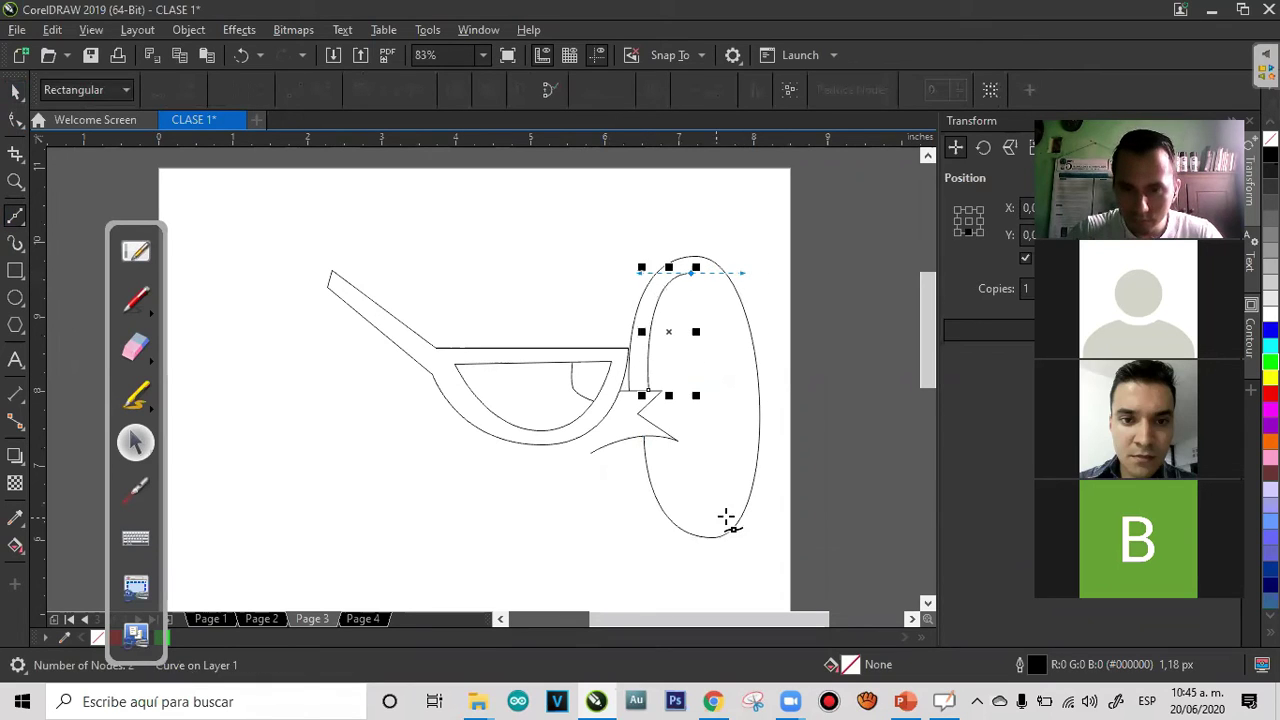
drag(744, 412, 745, 438)
drag(706, 524, 679, 522)
click(656, 436)
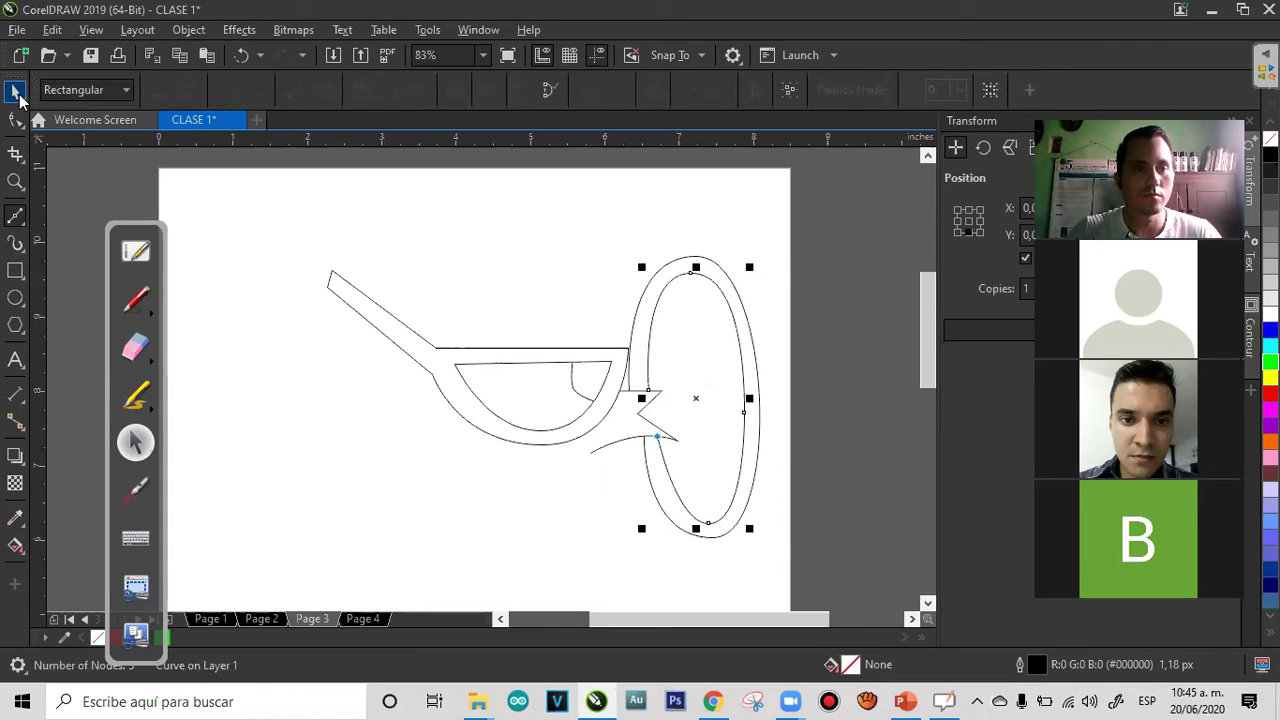
Draw a small open curve cutting across the upper right part of the inner oval
click(16, 92)
click(15, 217)
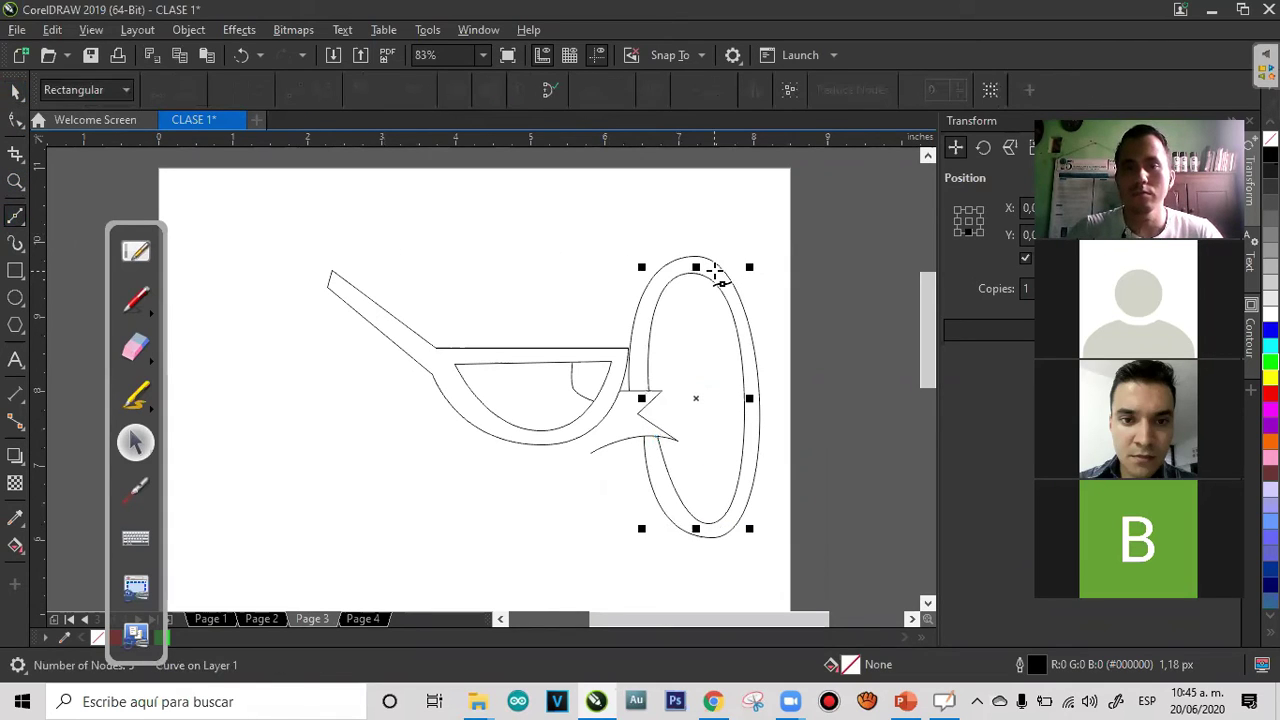
click(709, 278)
drag(704, 317, 717, 340)
click(735, 322)
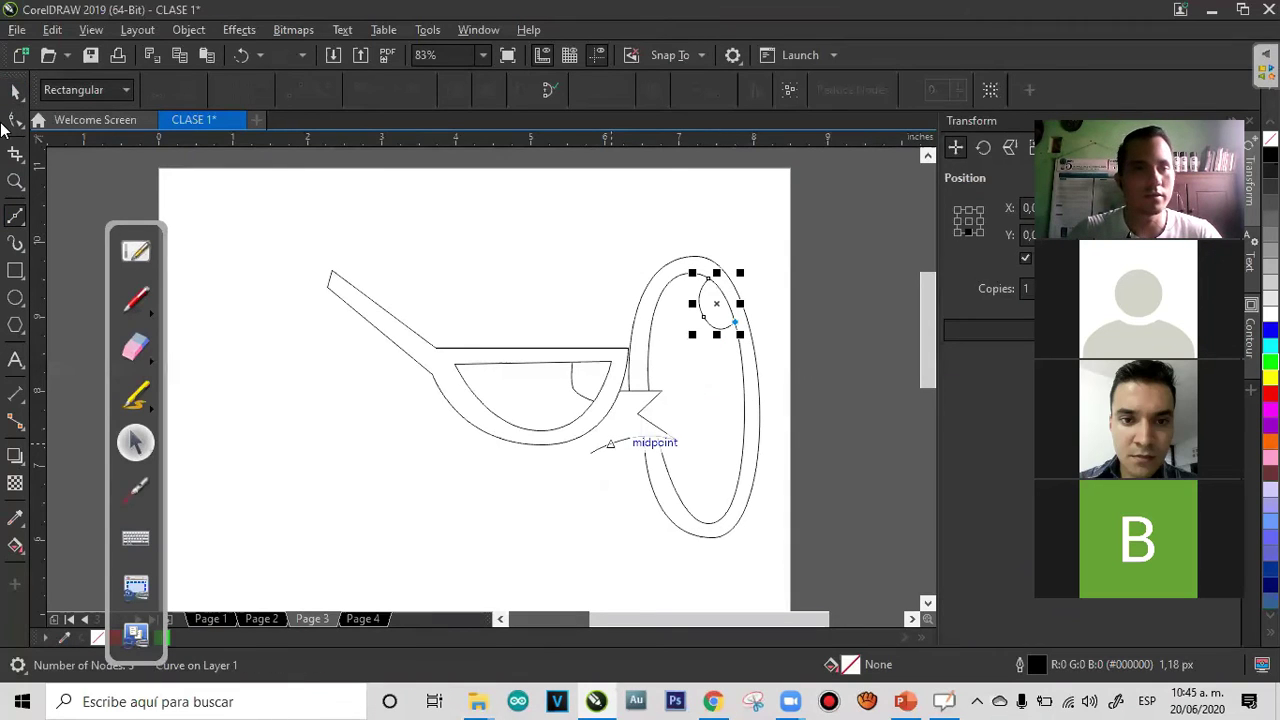
Draw an open outline from above the ladle's handle down and beneath the bowl, rounding back to the outer oval's lower right edge
click(16, 92)
click(15, 216)
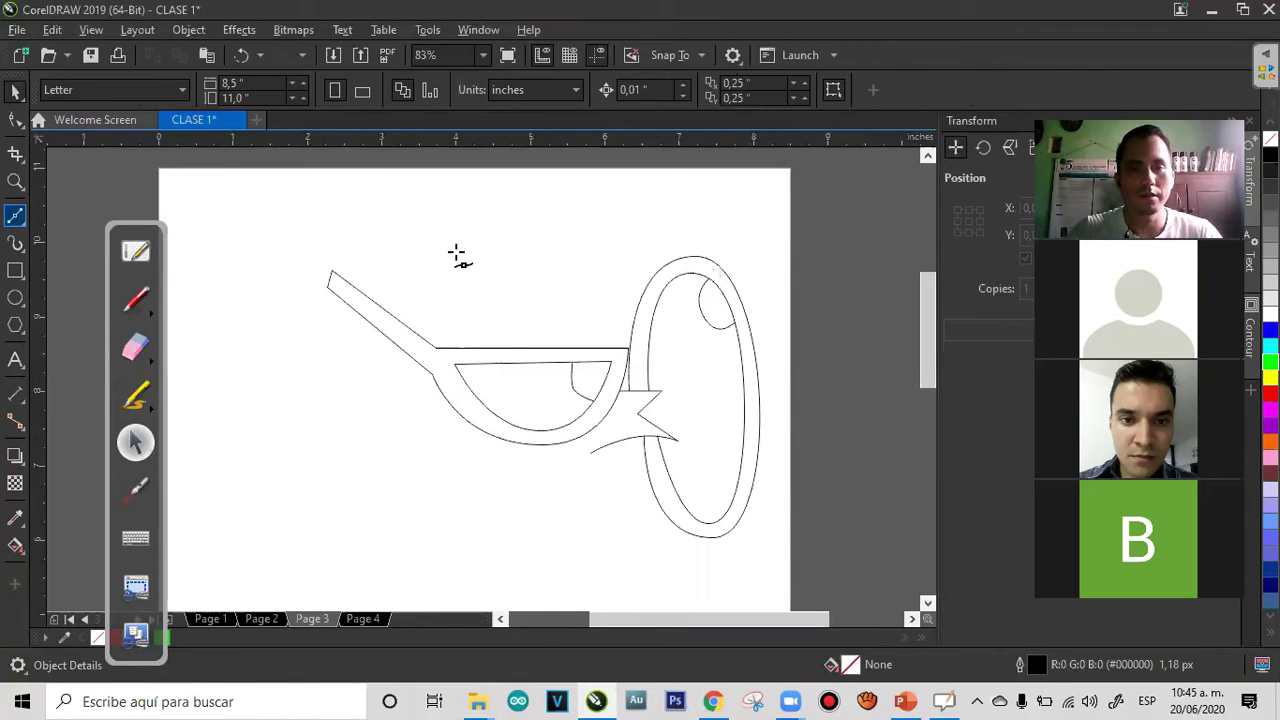
click(332, 236)
click(366, 481)
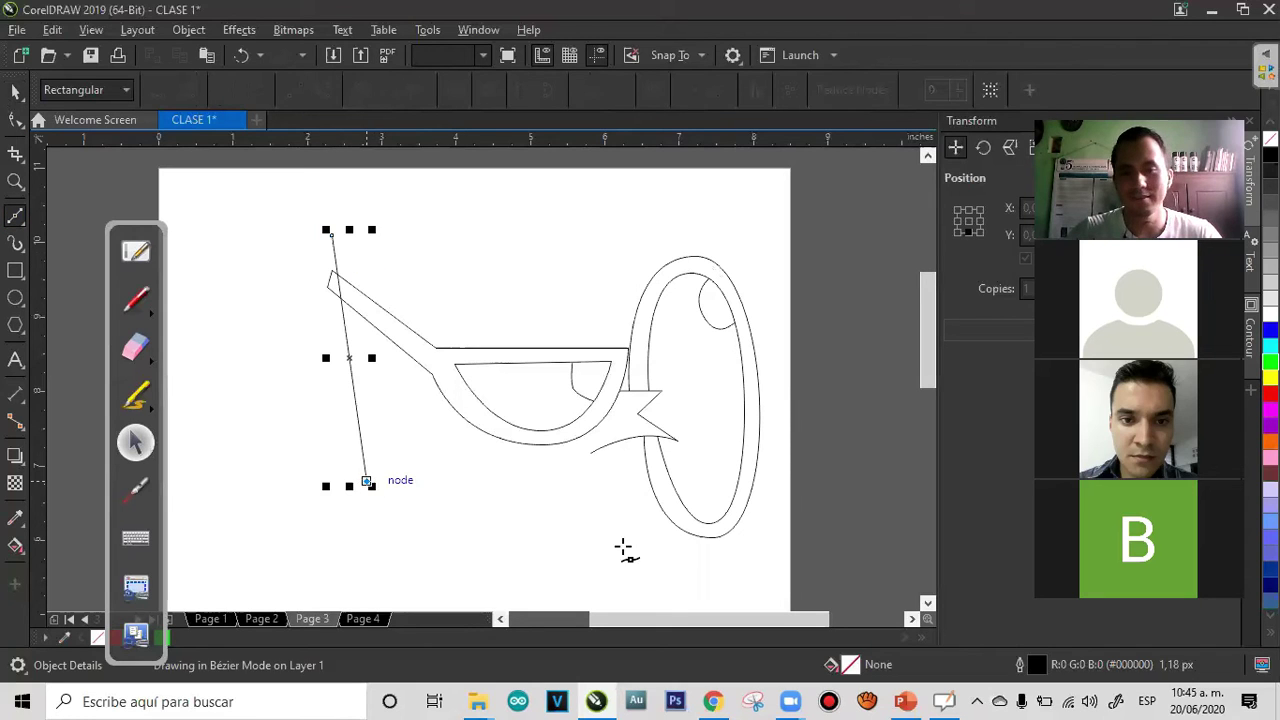
click(655, 577)
drag(797, 469, 725, 445)
click(756, 463)
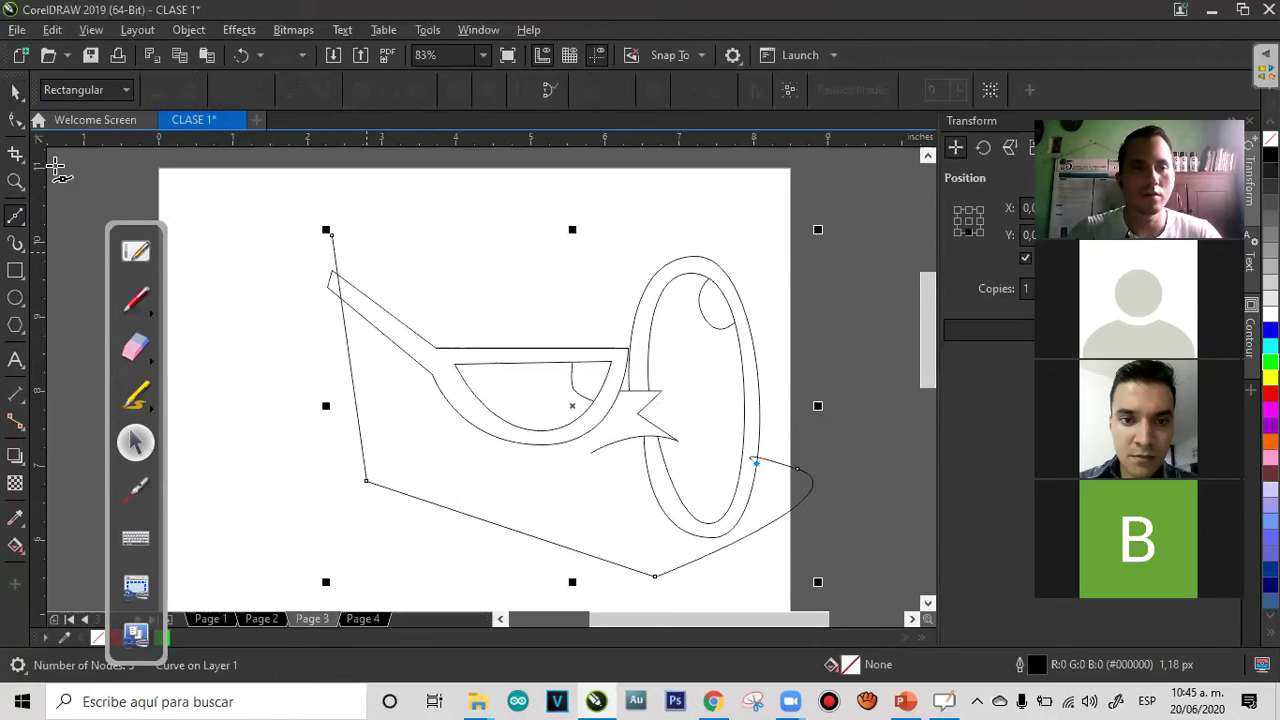
Select all the drawn curves, shrink them proportionally to about 3.7 inches wide and place them in the page's upper middle
click(15, 96)
drag(248, 200, 489, 389)
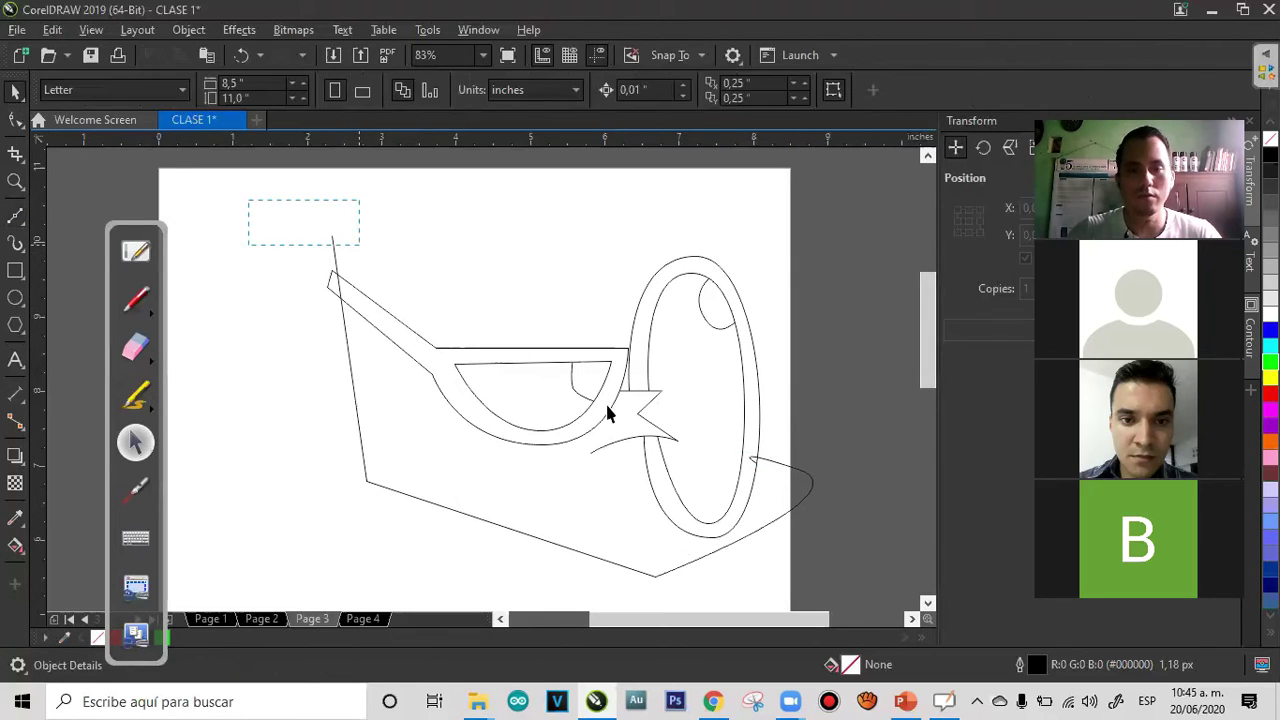
drag(835, 565, 876, 591)
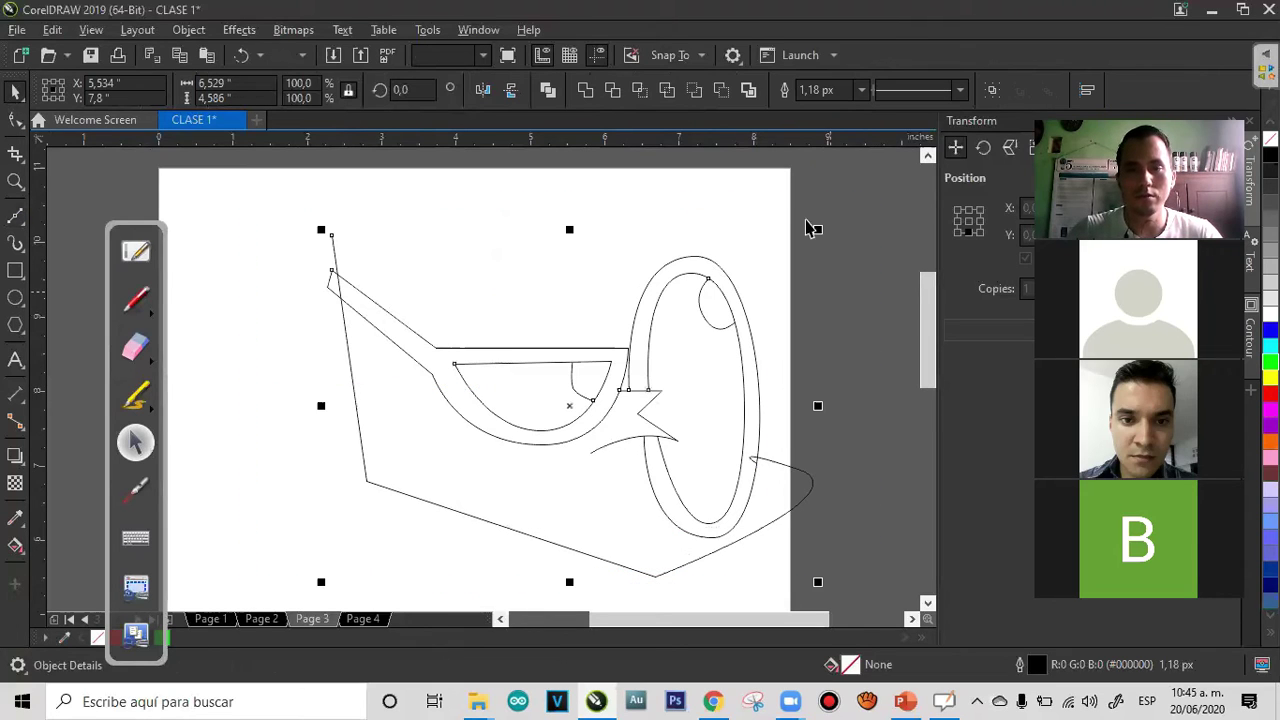
mouse_move(818, 229)
mouse_down()
mouse_move(663, 309)
mouse_move(663, 339)
mouse_up()
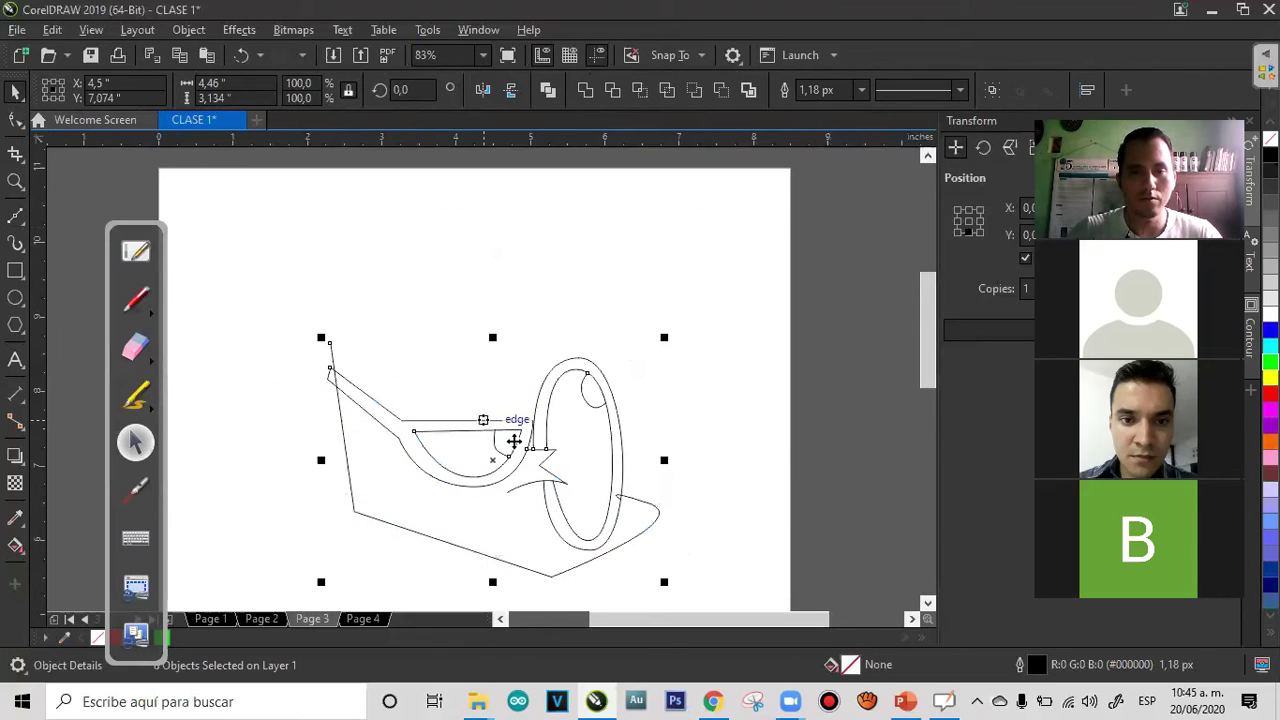
drag(515, 443, 518, 343)
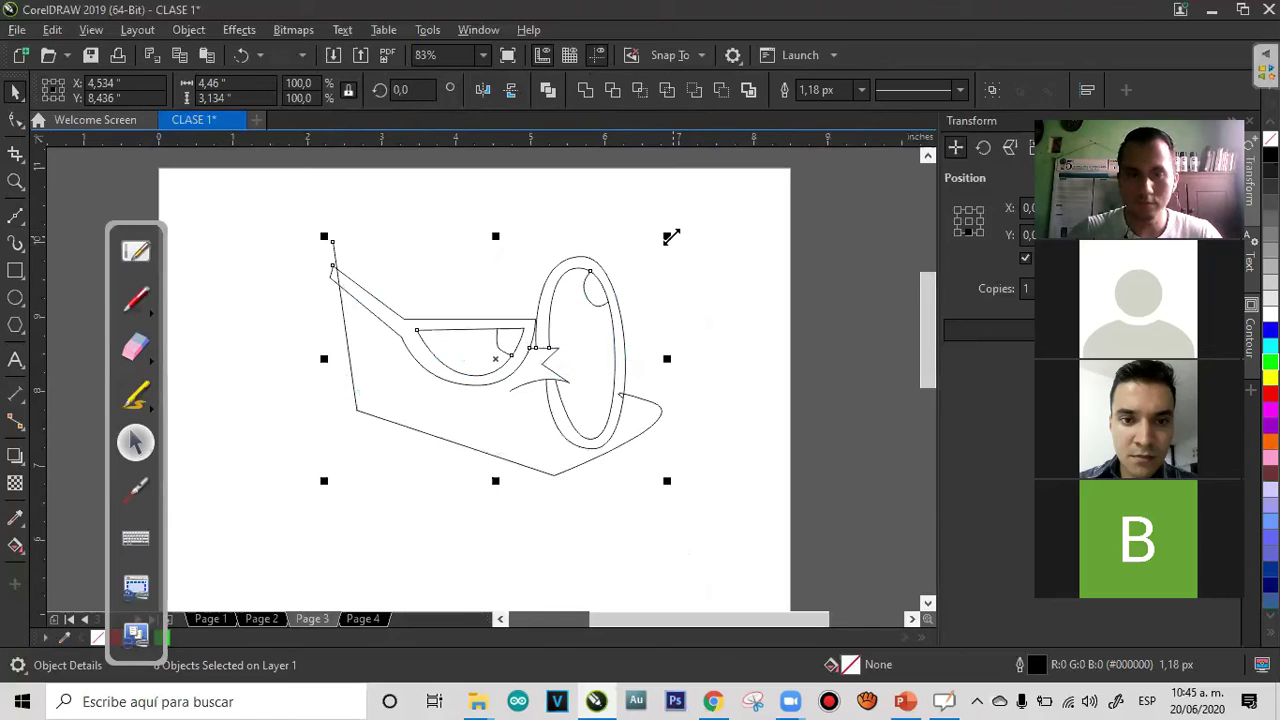
drag(664, 244, 634, 262)
click(687, 288)
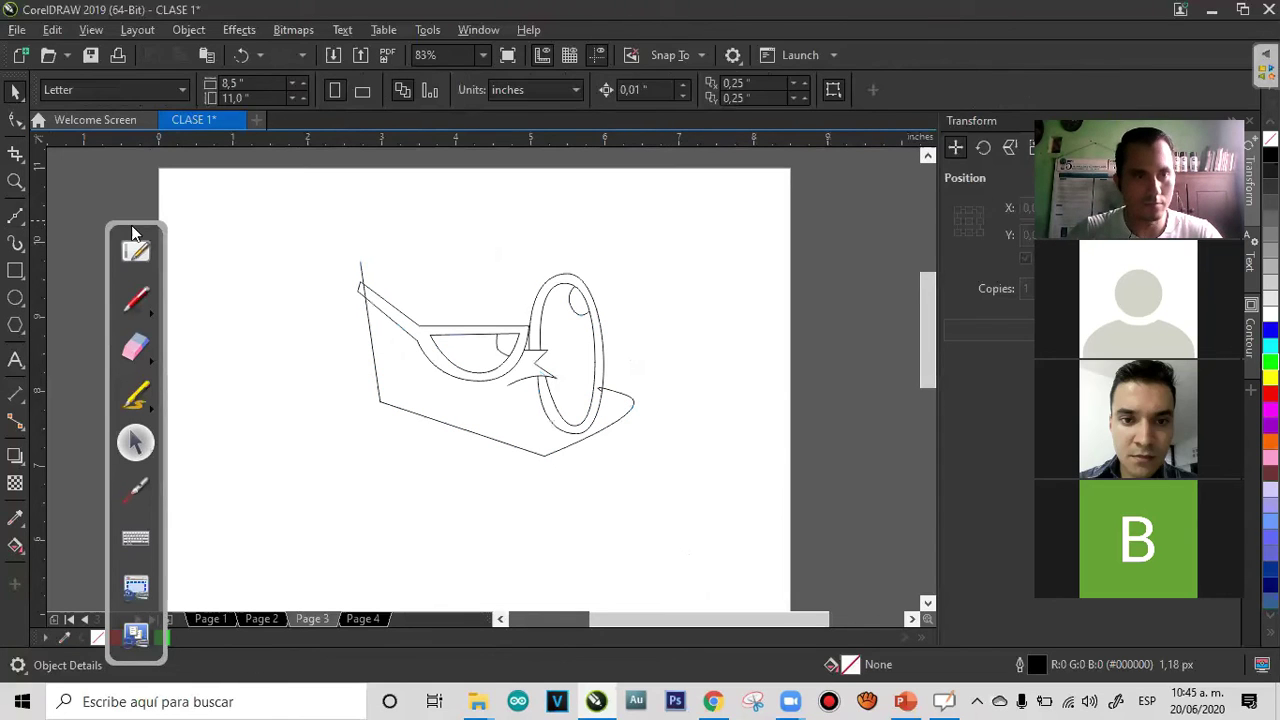
Draw a closed hair-like curve from the outline's upper end, arching over to the oval's top and returning with two small loops
click(16, 220)
click(360, 263)
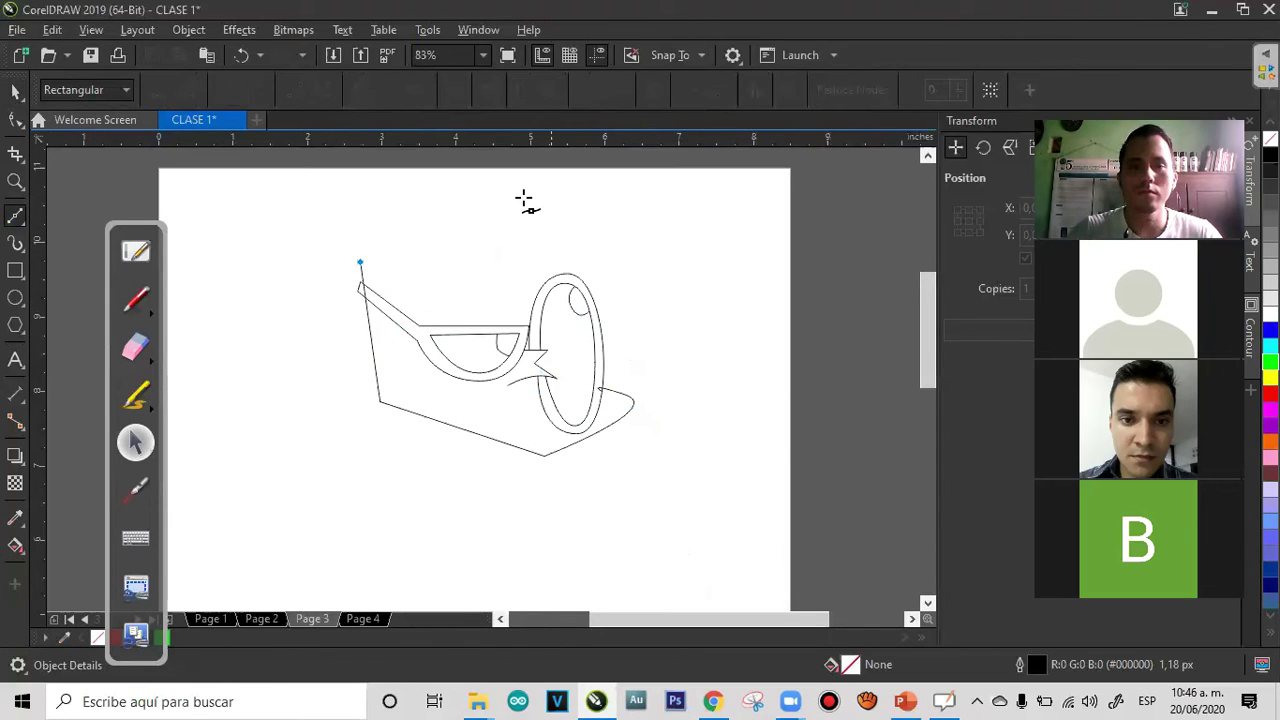
drag(516, 195, 608, 191)
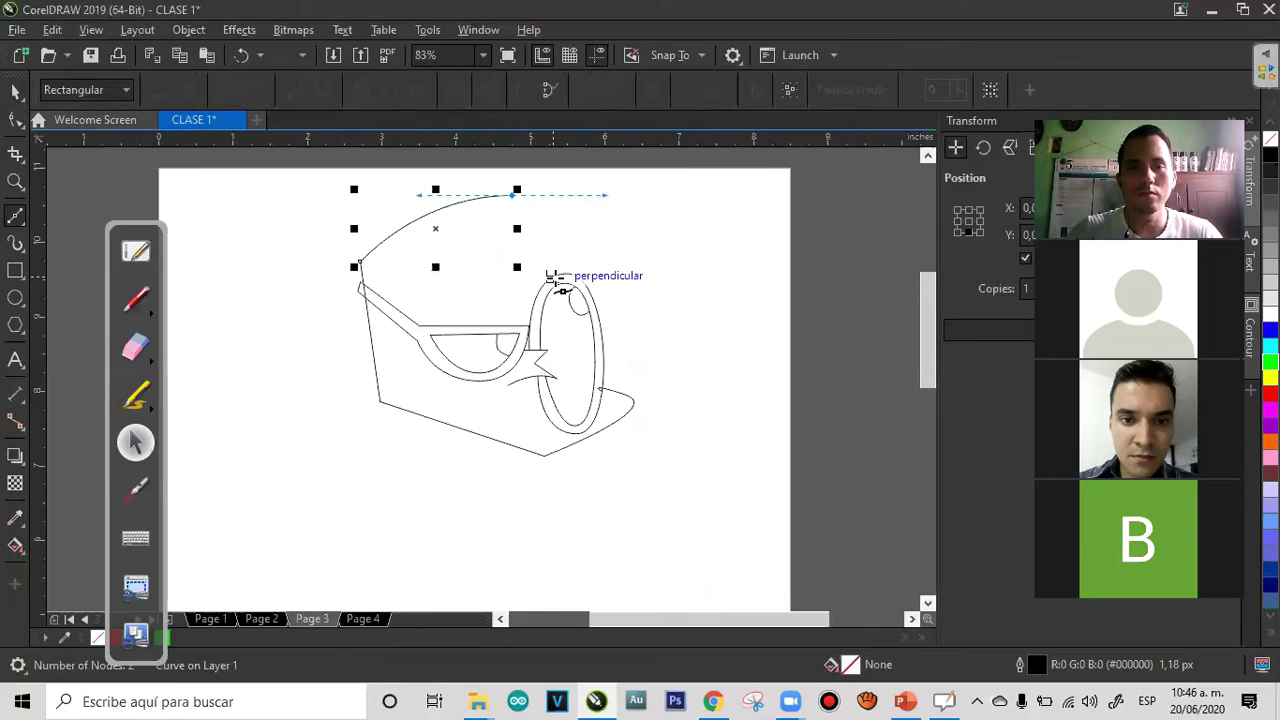
drag(554, 274, 371, 286)
click(360, 263)
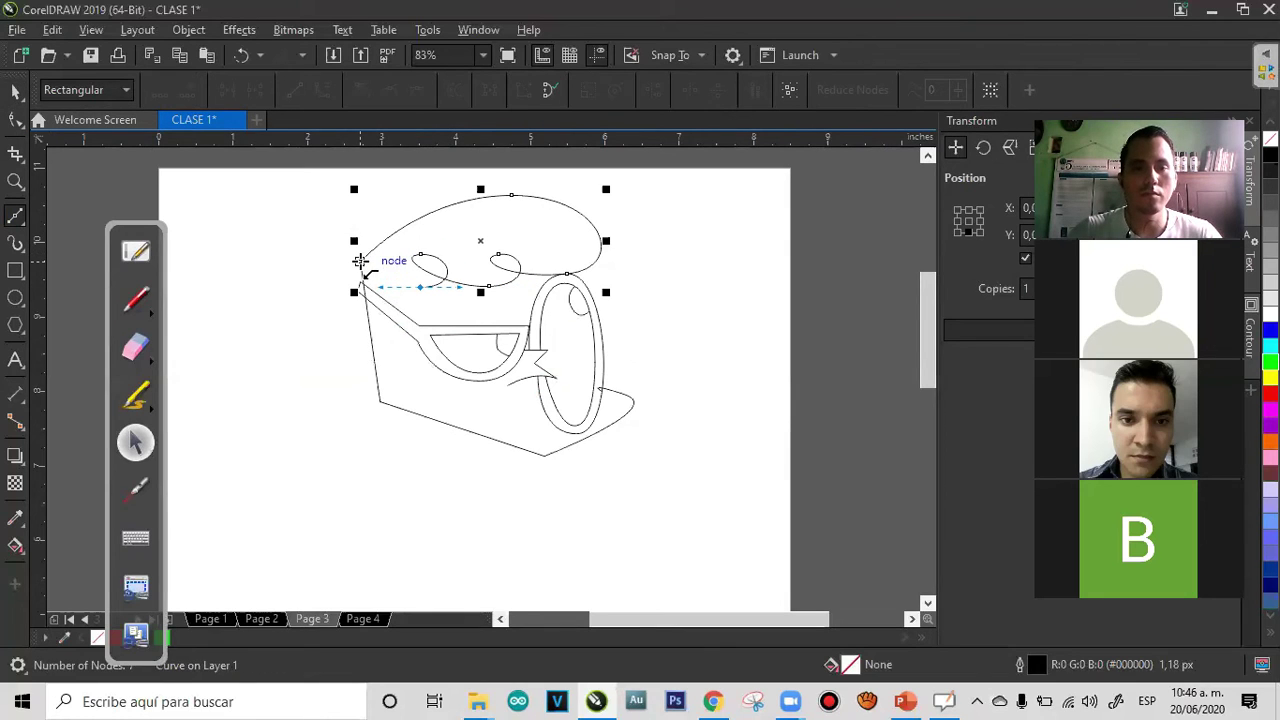
click(16, 92)
click(281, 263)
Draw a short wavy strand outward from the hair curve's left corner and scale it down to about 0.7 inches wide
click(15, 215)
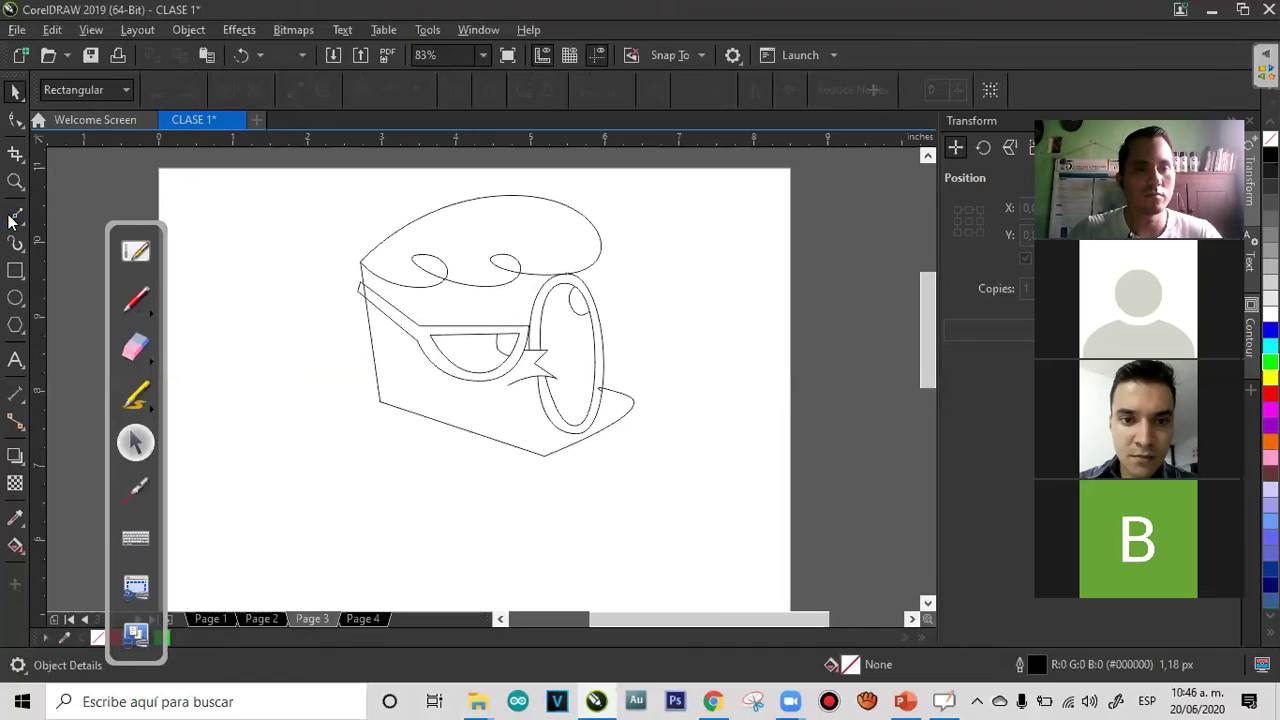
click(360, 261)
drag(294, 242, 277, 251)
click(267, 265)
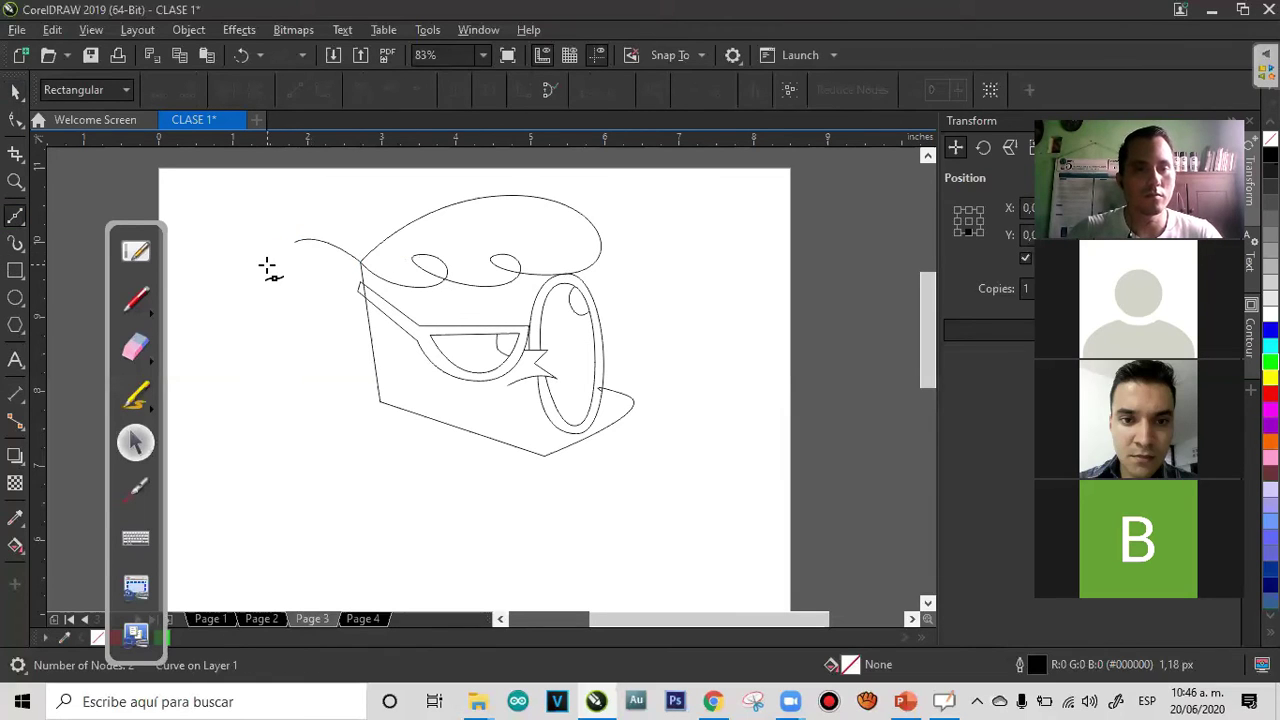
key(space)
drag(261, 233, 309, 236)
click(188, 368)
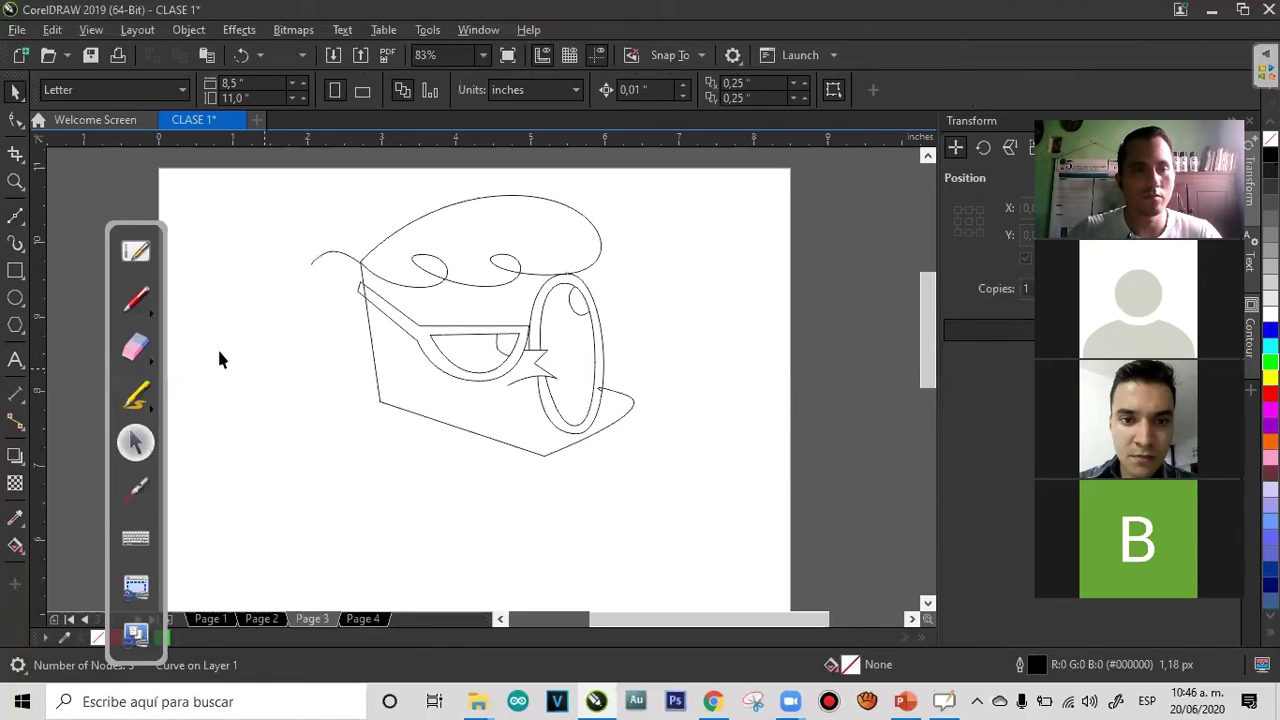
Draw a second short strand from the hair curve's left corner, sloping down below the first strand
click(15, 215)
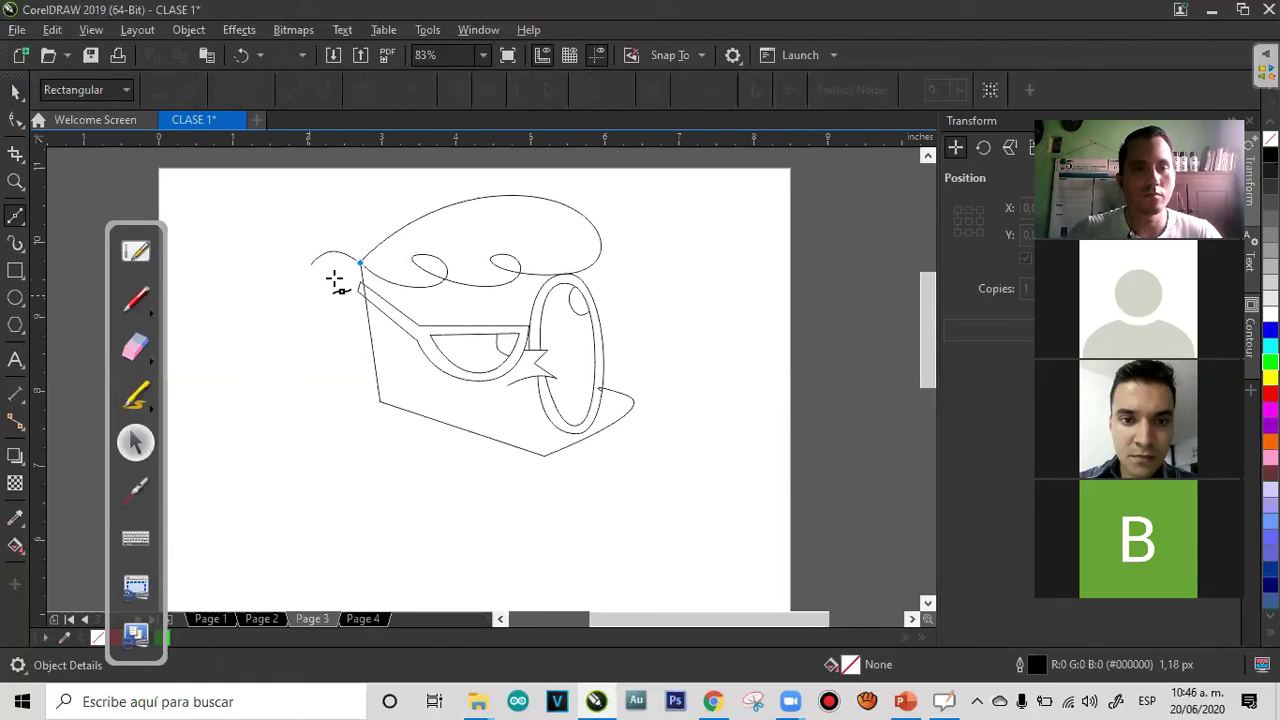
drag(334, 278, 316, 296)
key(space)
click(14, 94)
click(196, 205)
click(15, 217)
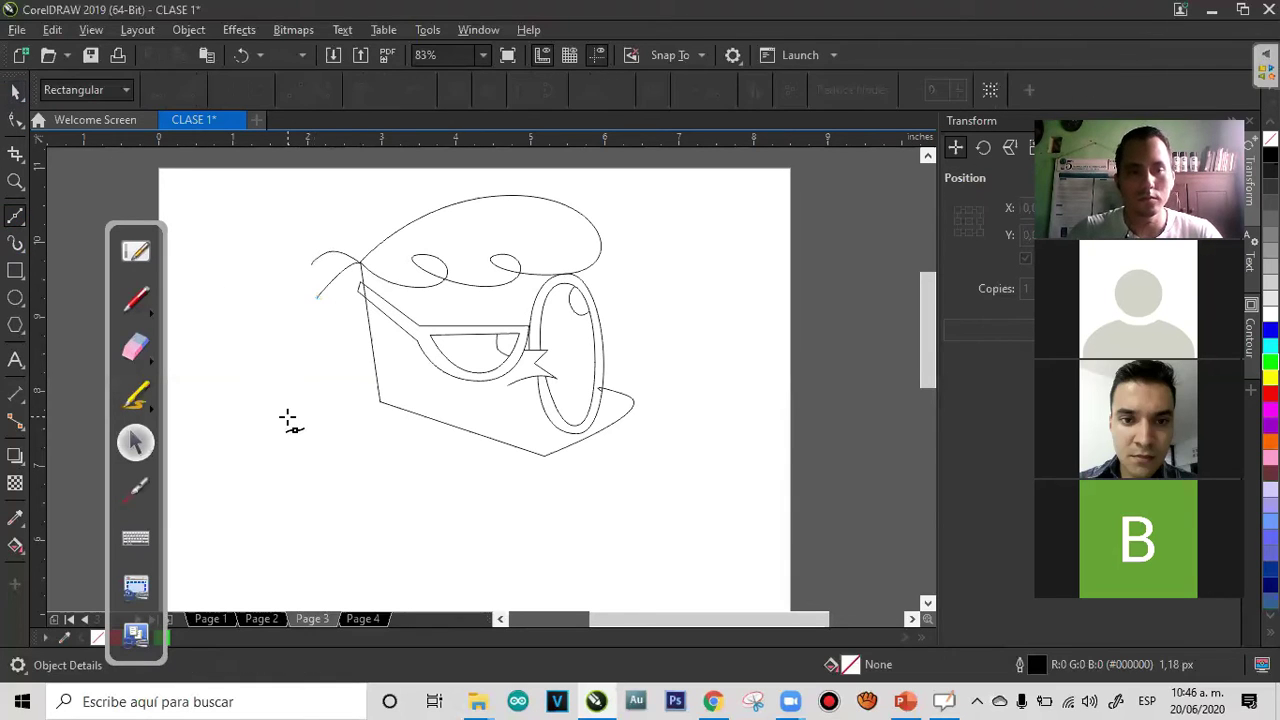
Draw a closed cartoon hand with three rounded fingers below the face's lower-left corner using the Bézier tool, and deselect it
click(380, 402)
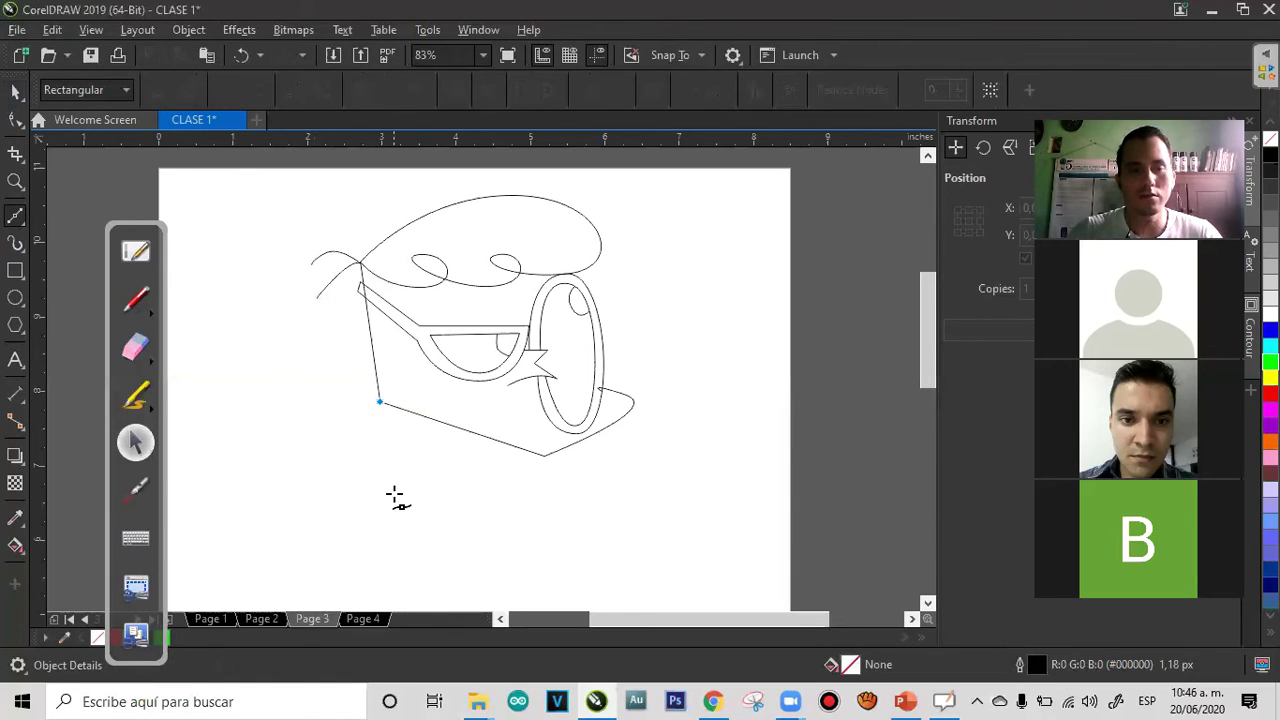
key(ctrl+z)
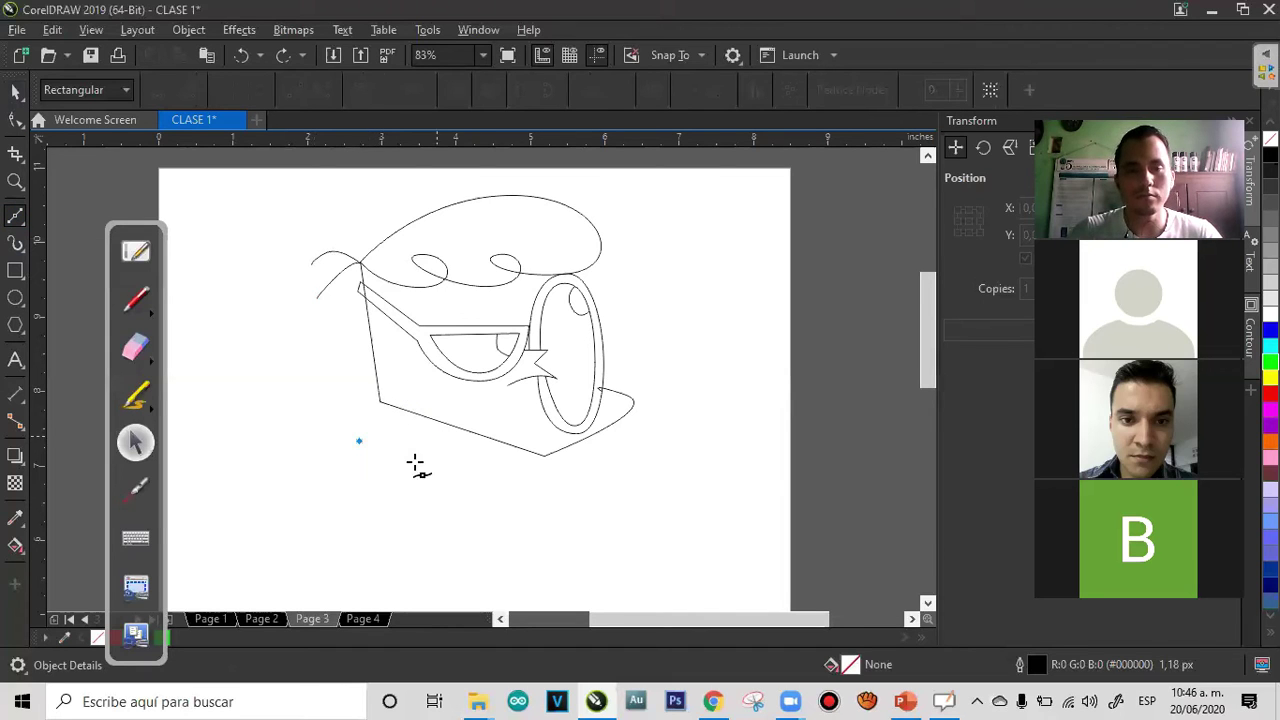
click(437, 436)
click(410, 472)
drag(423, 501, 389, 508)
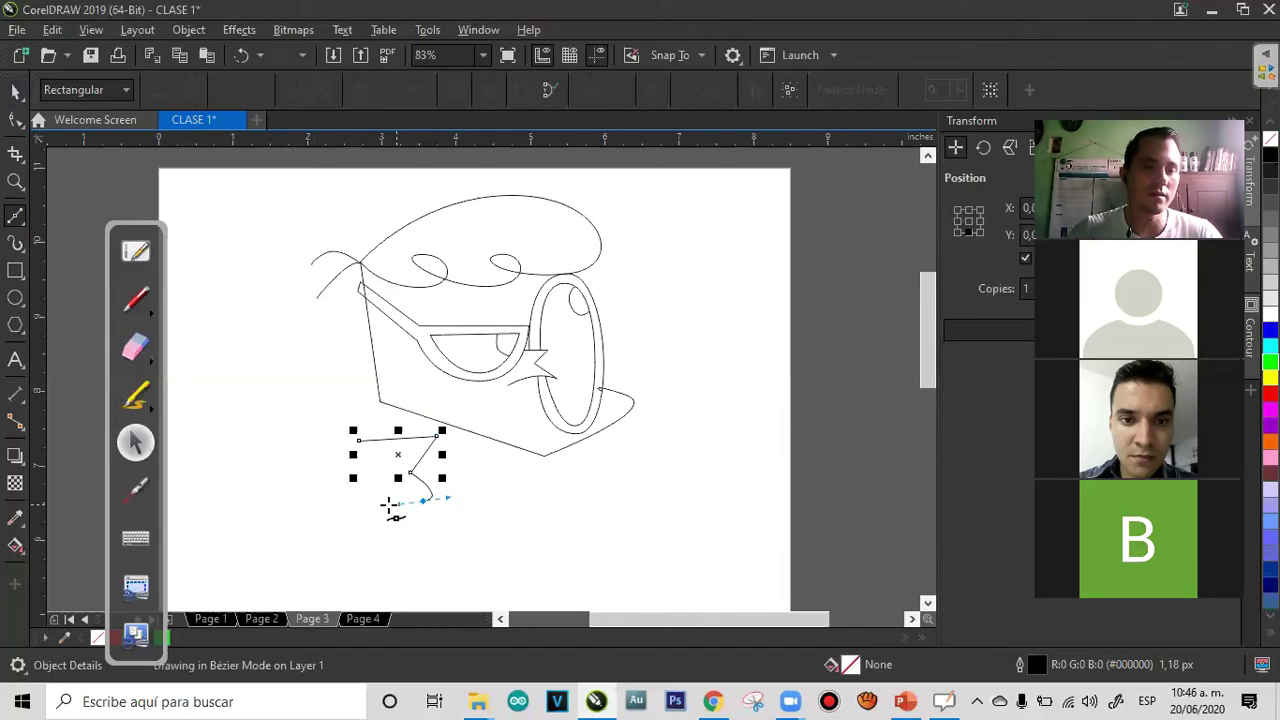
click(385, 492)
click(374, 508)
click(354, 491)
drag(336, 508, 314, 506)
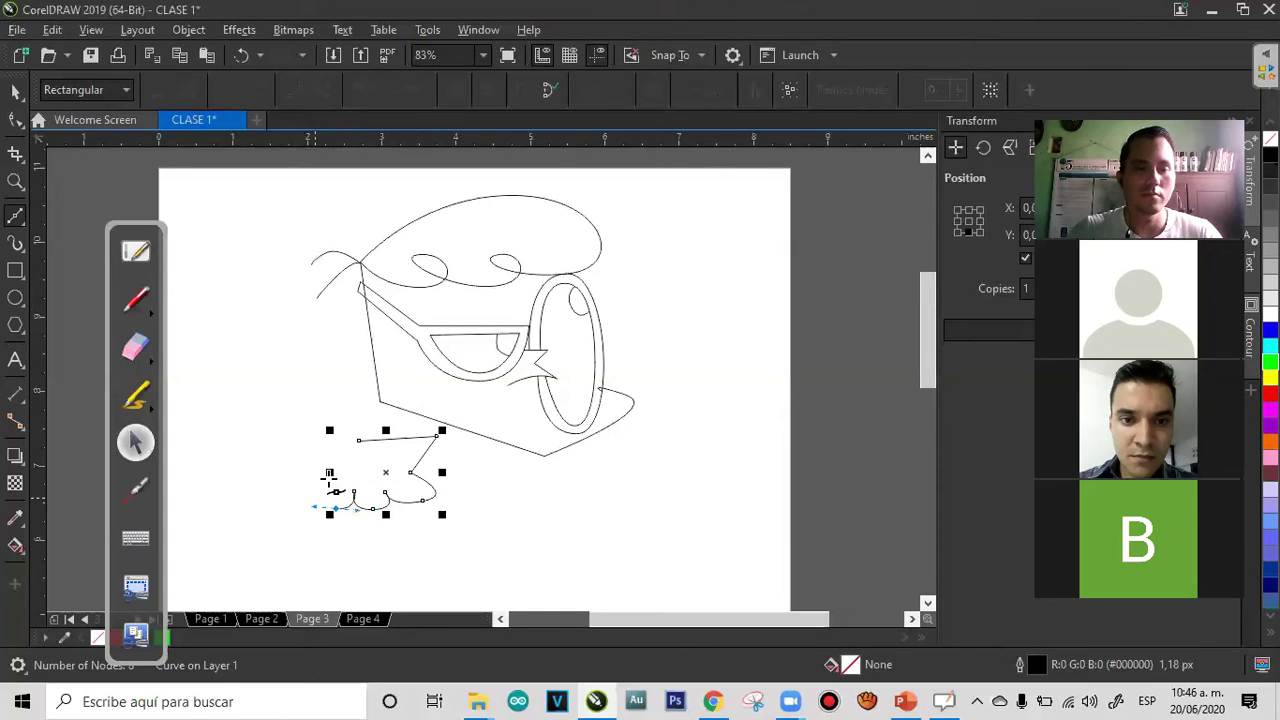
click(357, 440)
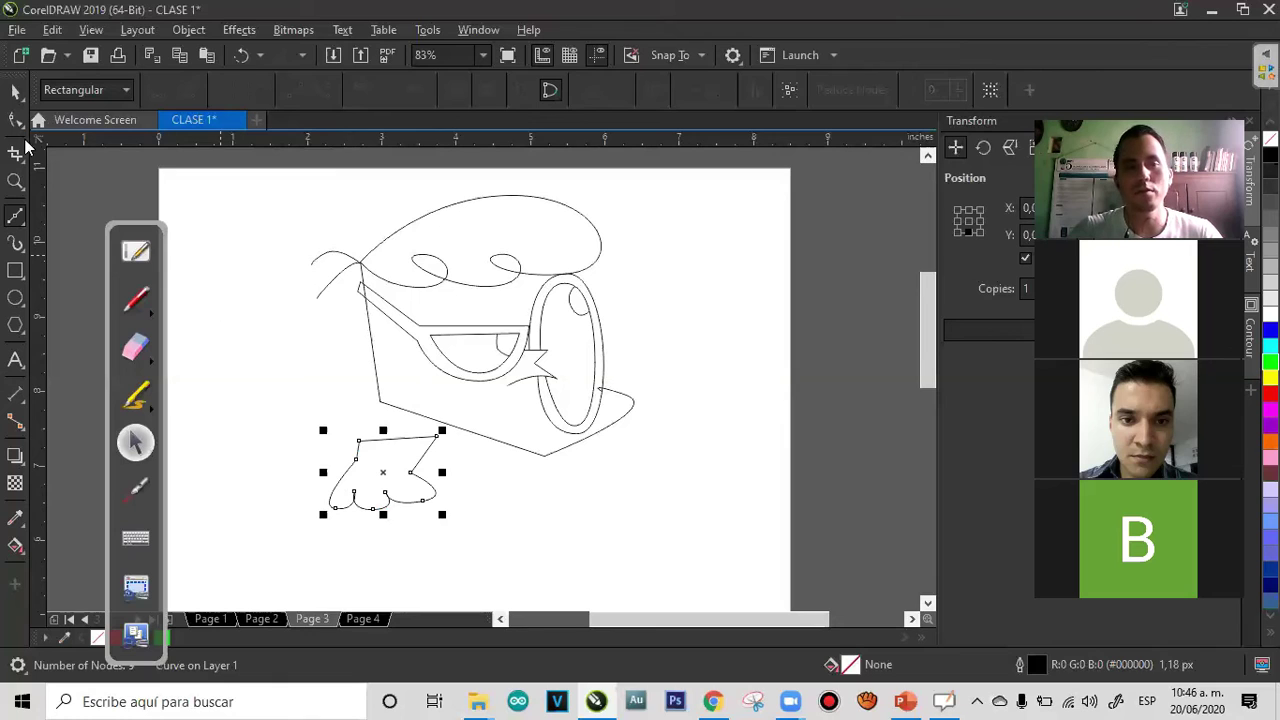
click(224, 277)
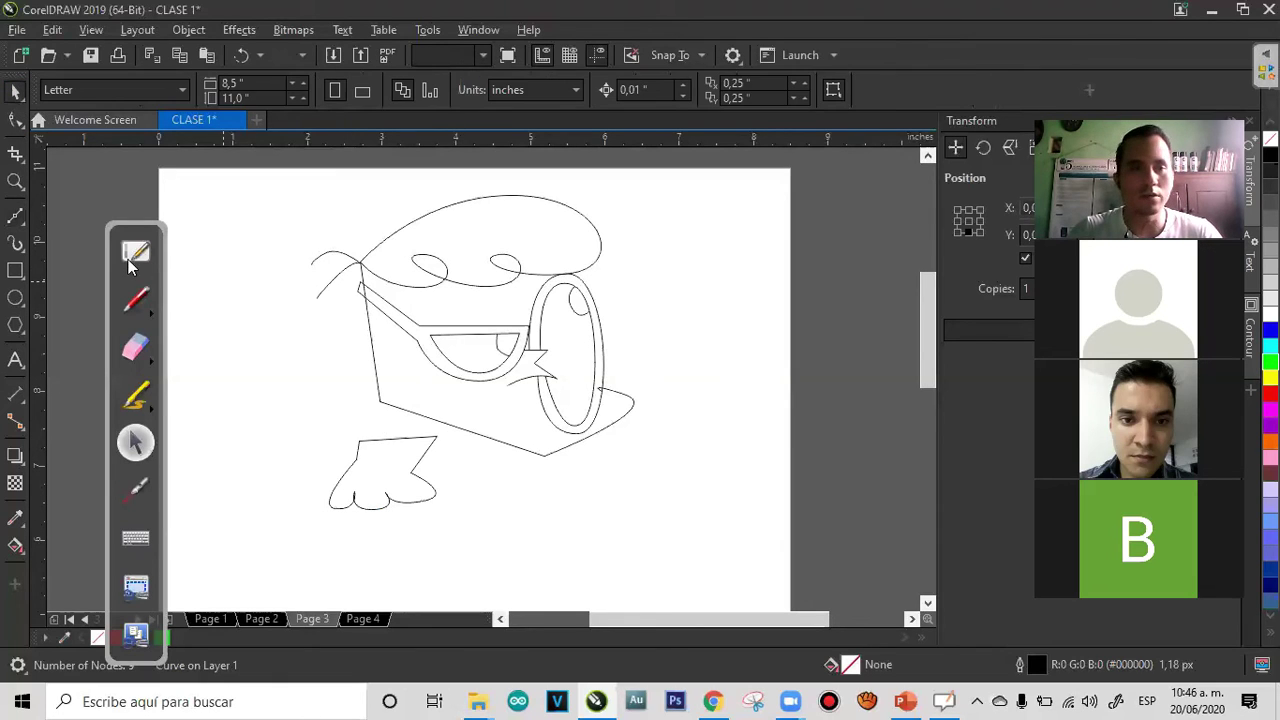
Draw a short straight Bézier line joining the top edge of the hand to the face's lower-left corner
key(space)
click(383, 443)
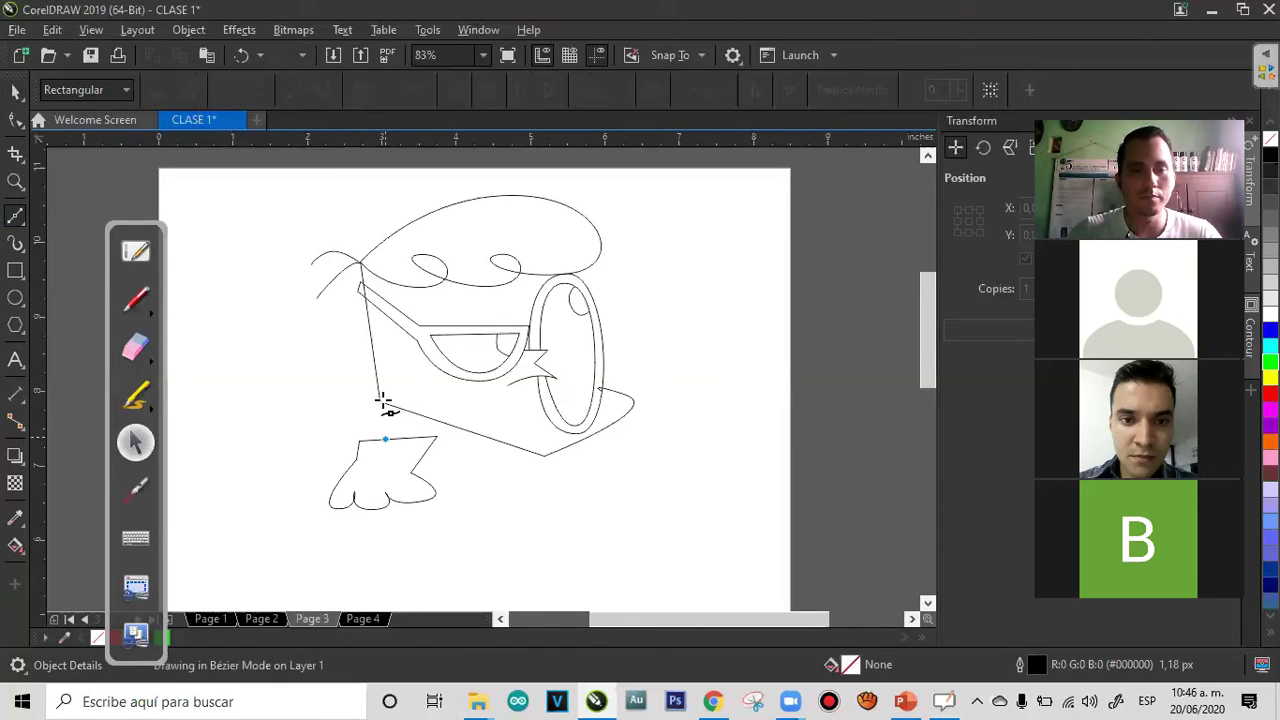
click(380, 400)
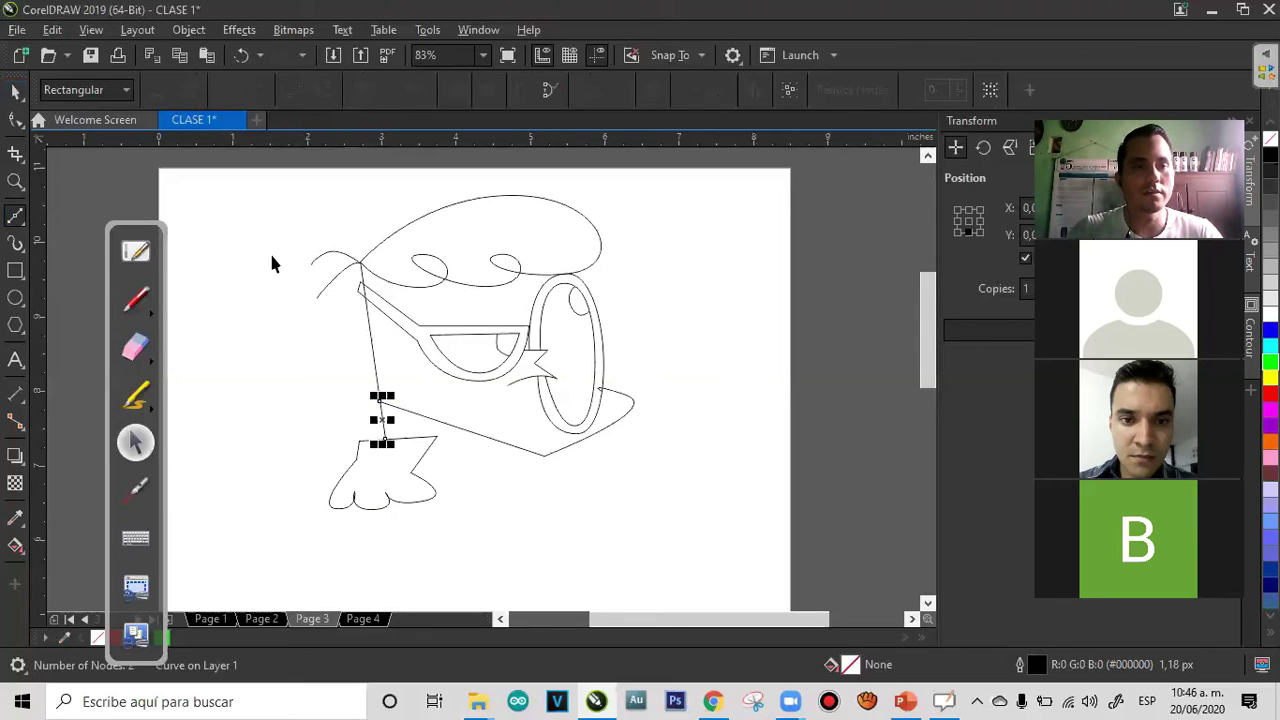
key(space)
Draw the torso outline from the hand down, across the waist and up to the face's lower-right curve
key(space)
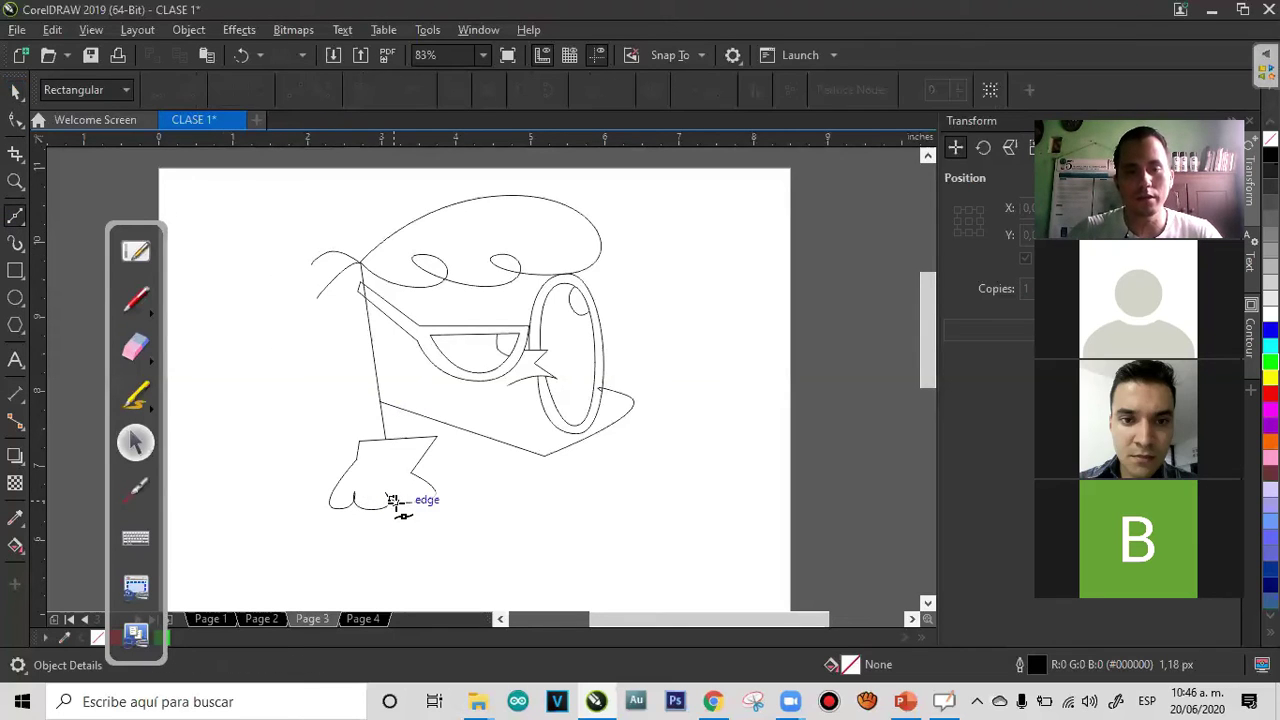
click(659, 518)
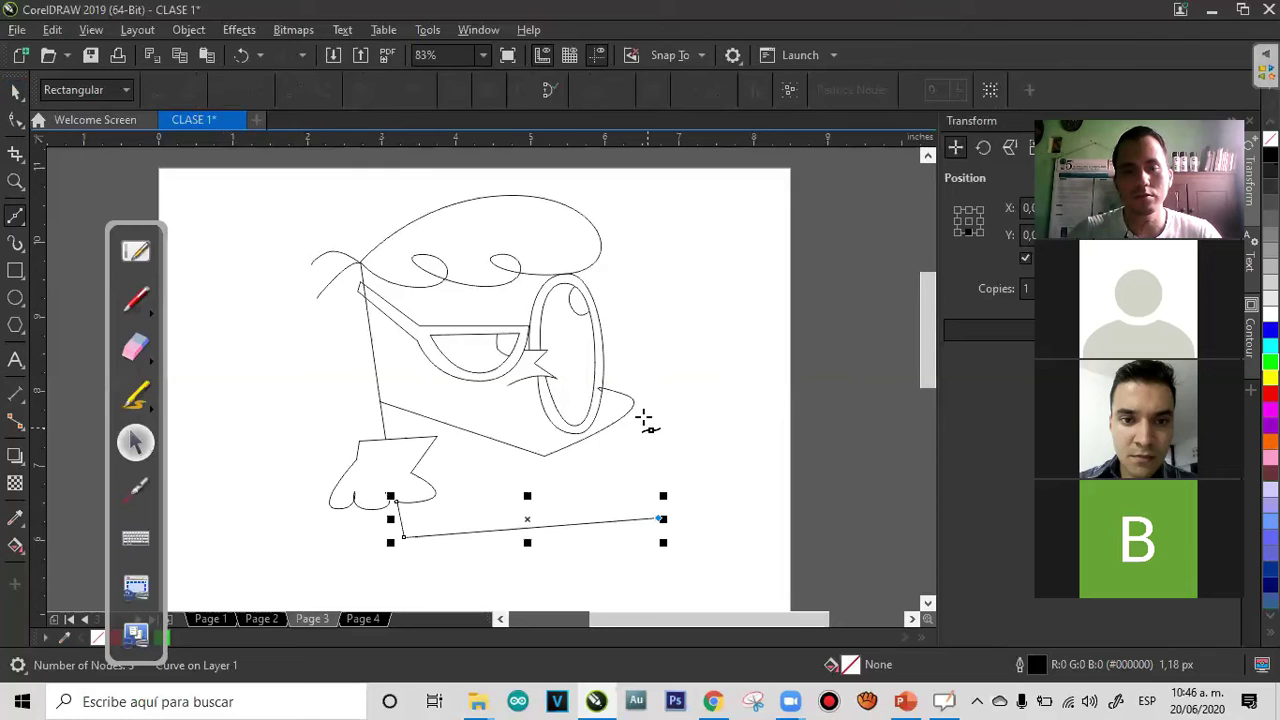
click(634, 402)
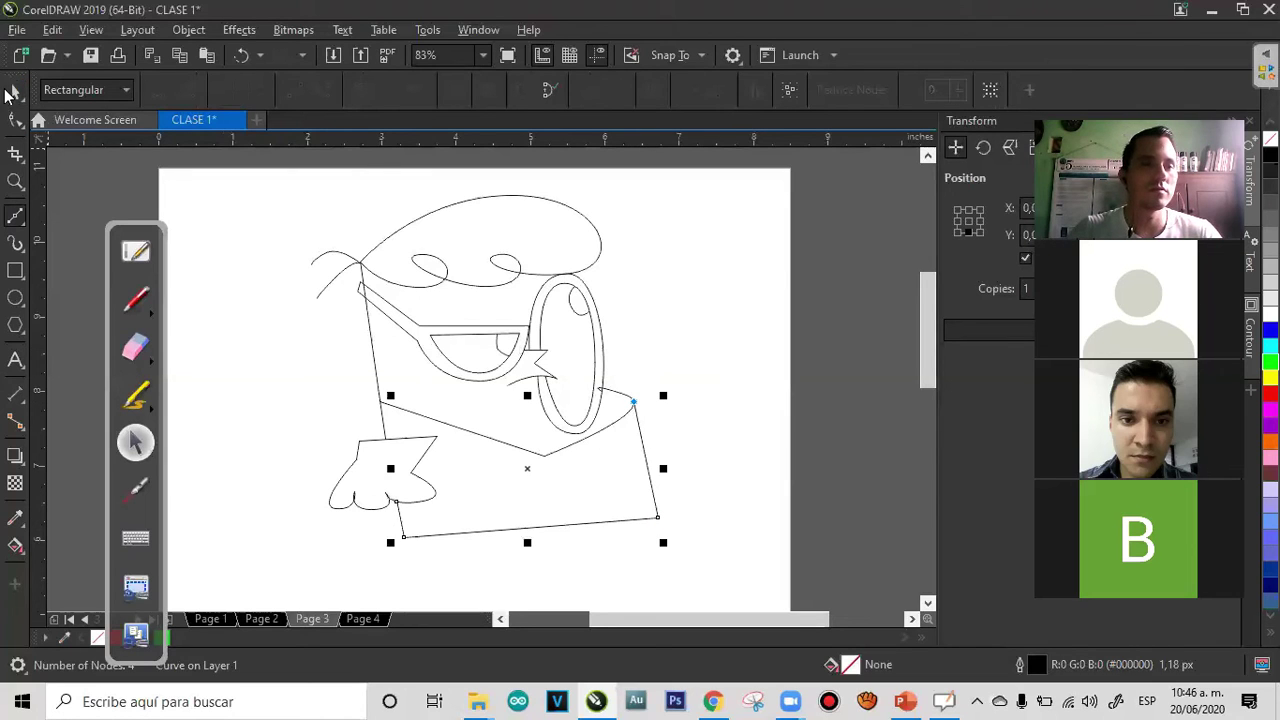
click(12, 92)
click(211, 229)
Draw a curved back arm about 0.42 by 1.03 inches along the torso's right edge, starting at its upper corner
click(20, 214)
click(632, 398)
drag(666, 437, 667, 458)
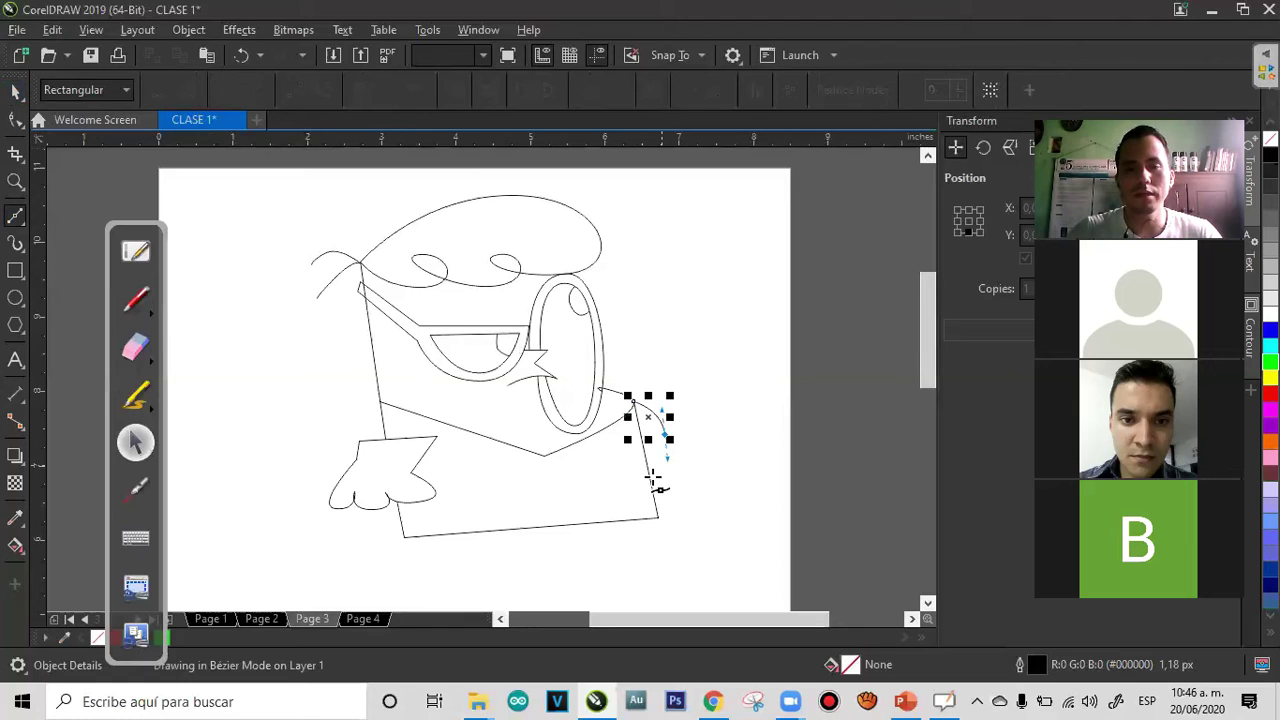
click(652, 480)
click(15, 90)
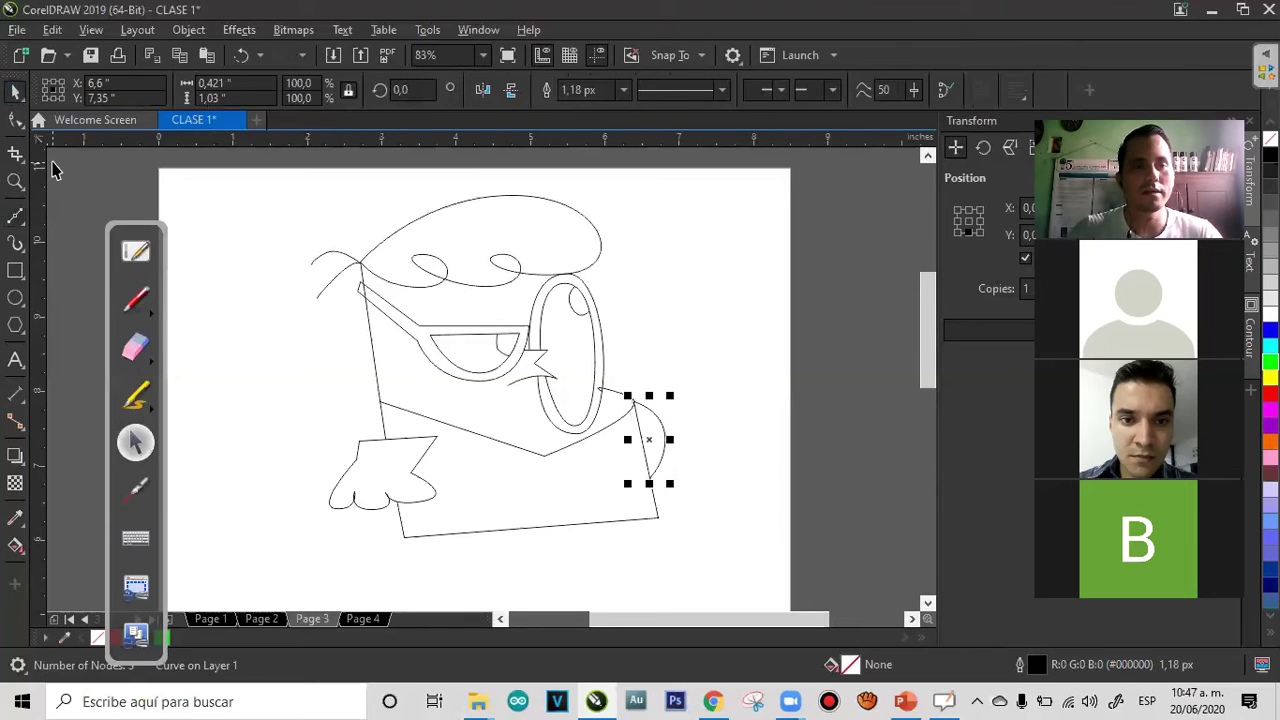
Draw a narrow vertical strap across the torso, from the face's lower edge down to the waistline and back up
click(15, 215)
click(450, 425)
click(463, 533)
click(500, 530)
double_click(484, 437)
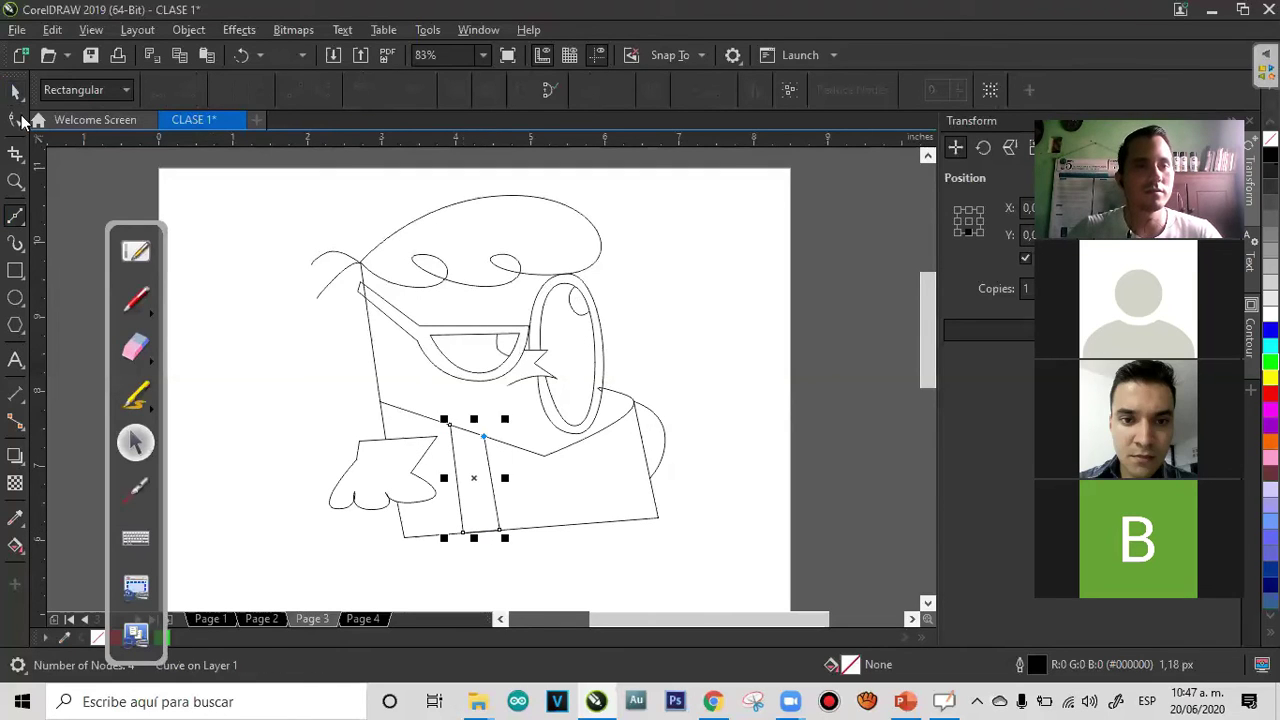
click(15, 92)
click(283, 233)
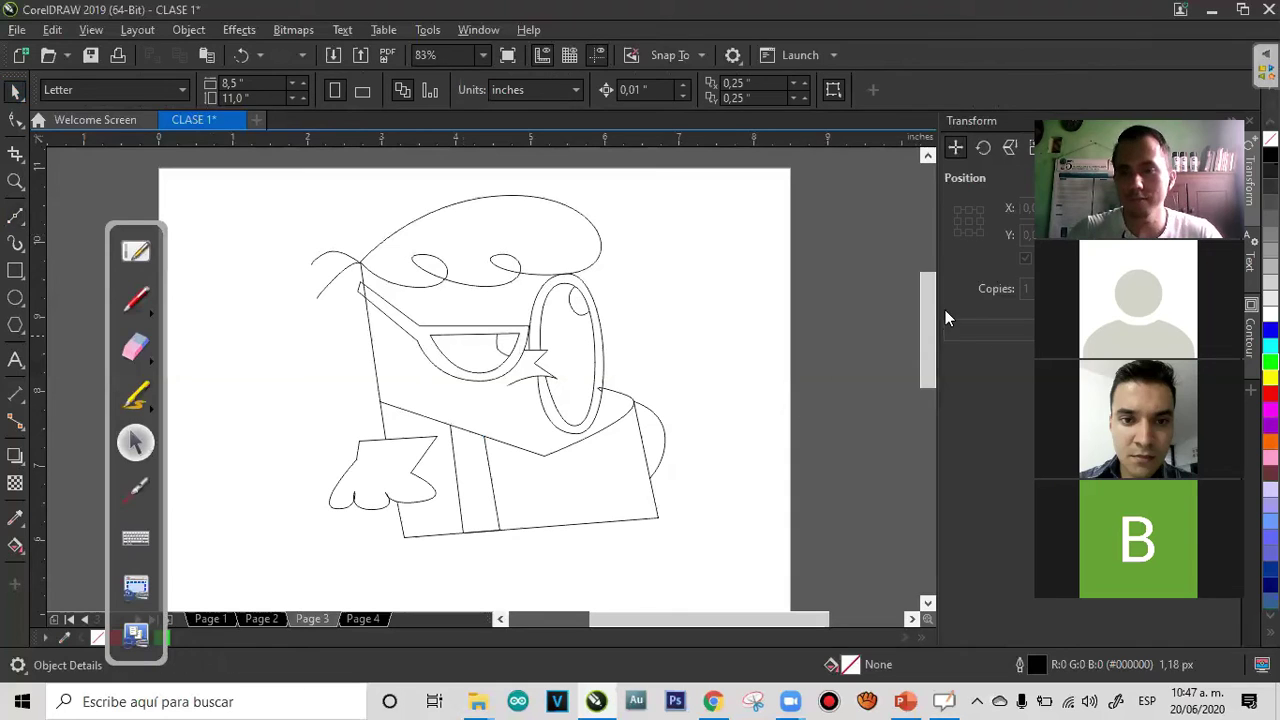
Start the lower body outline at the torso's lower-left corner and draw the left leg with its long pointed foot
drag(930, 317, 930, 355)
click(16, 218)
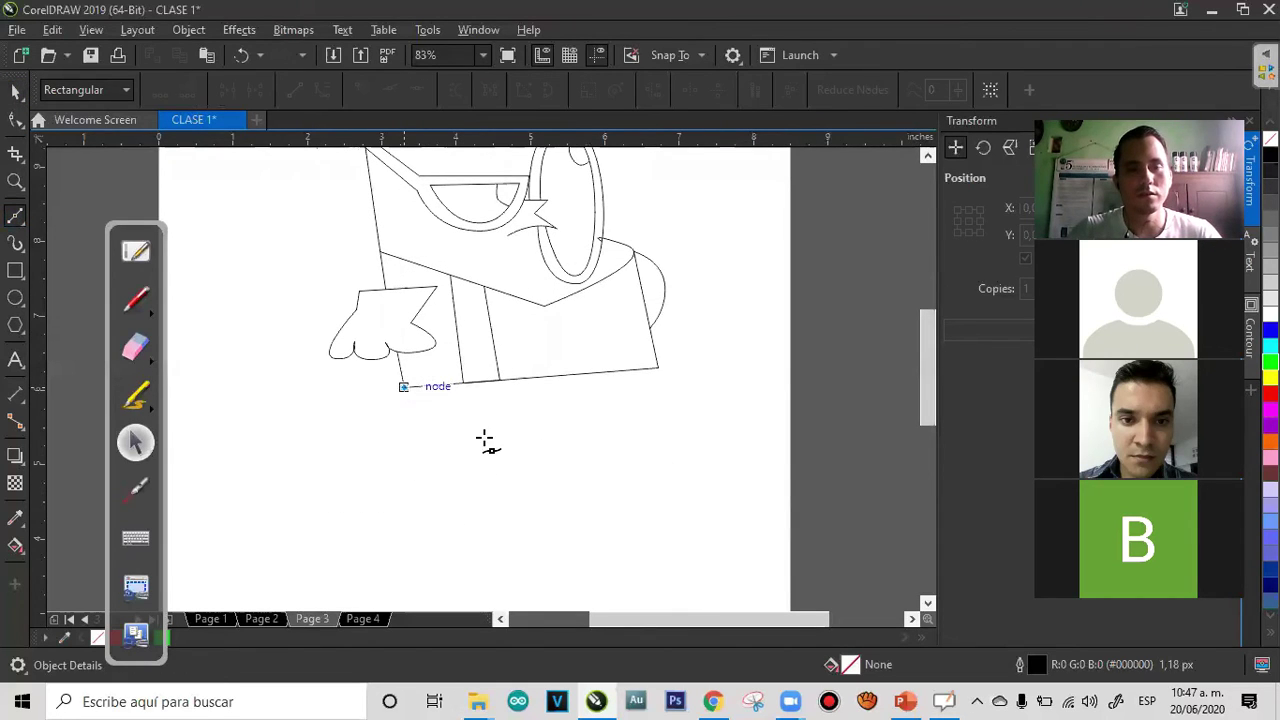
click(505, 451)
click(420, 487)
click(545, 471)
click(547, 470)
Continue with a zigzag between the feet, then the right foot and leg up to the torso, completing an outline about 4.3 by 1.6 inches
click(557, 430)
click(570, 468)
click(588, 468)
click(580, 428)
click(600, 462)
click(608, 430)
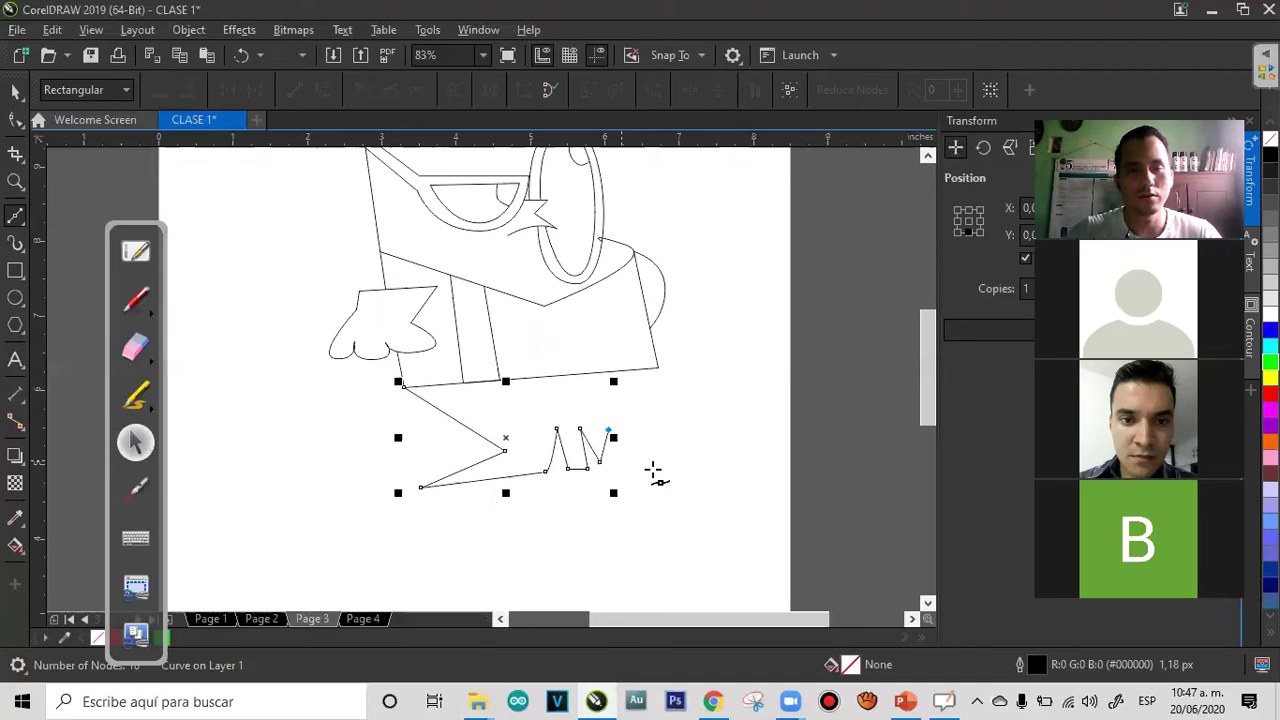
click(628, 471)
click(723, 450)
click(600, 411)
click(658, 370)
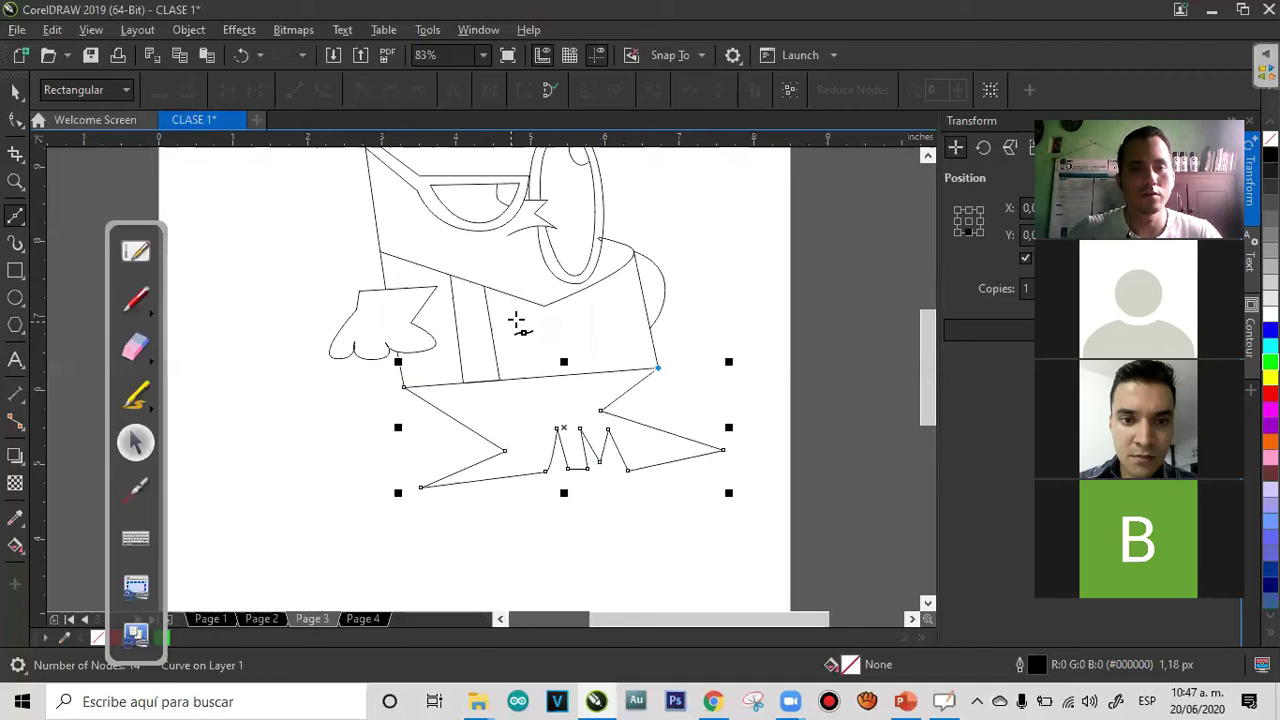
click(14, 92)
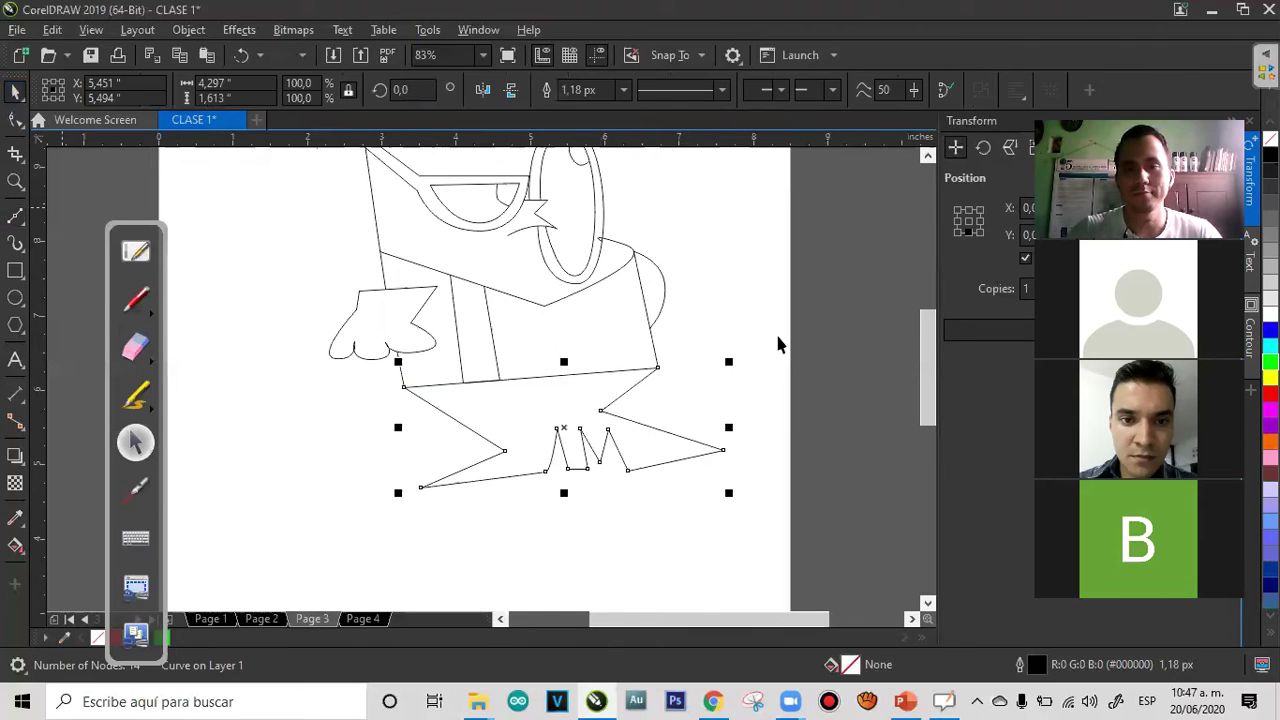
click(848, 362)
Select the entire cartoon character on the page and delete it
scroll(922, 315, up, 3)
scroll(922, 315, down, 1)
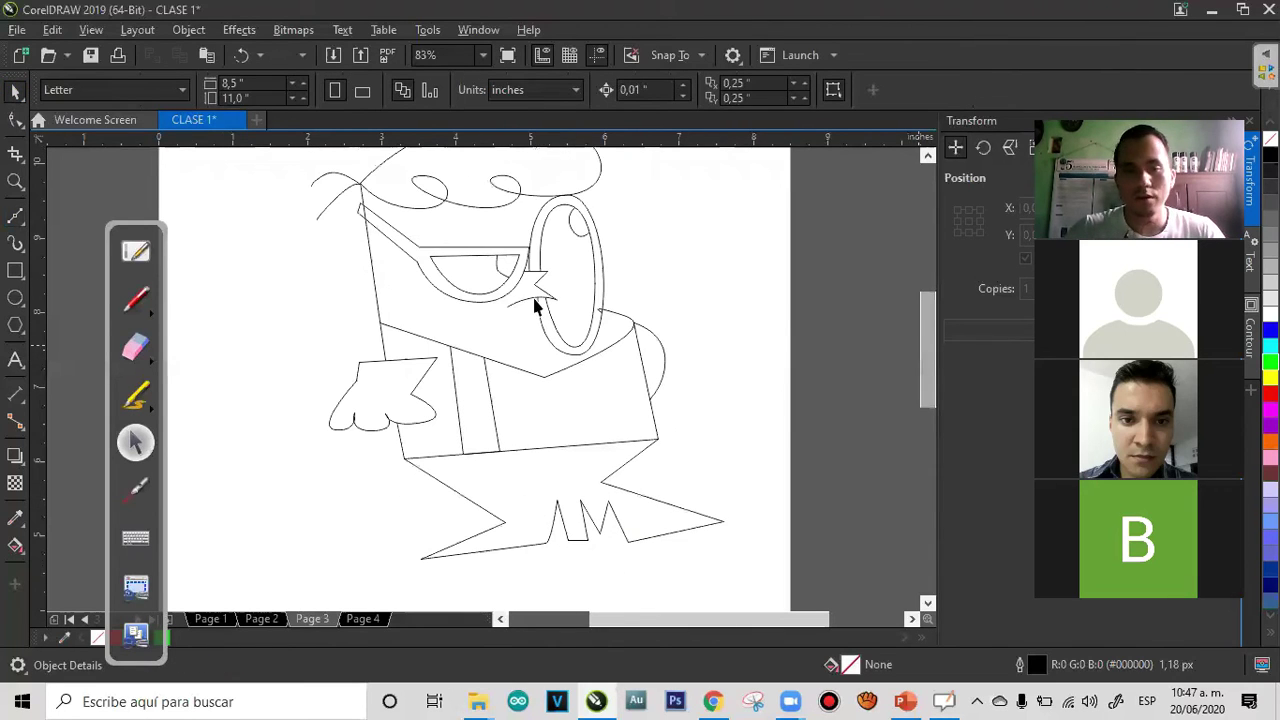
key(z)
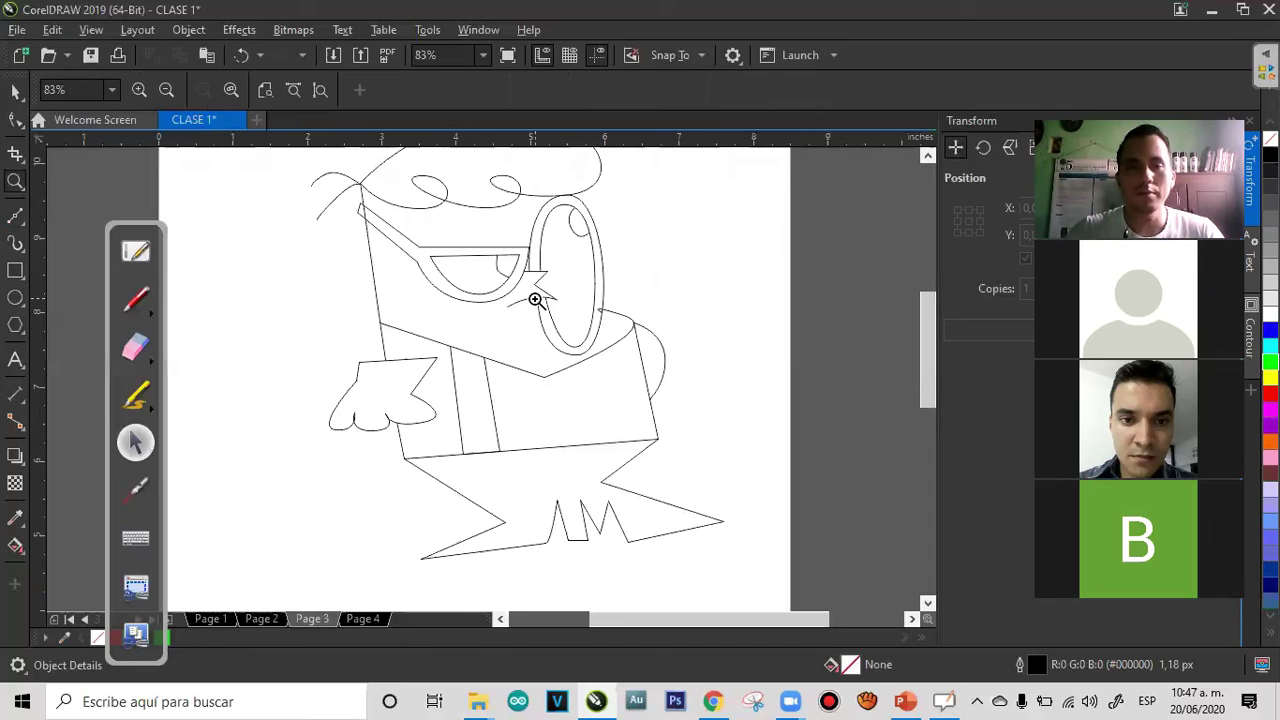
right_click(535, 299)
drag(680, 250, 443, 485)
click(14, 92)
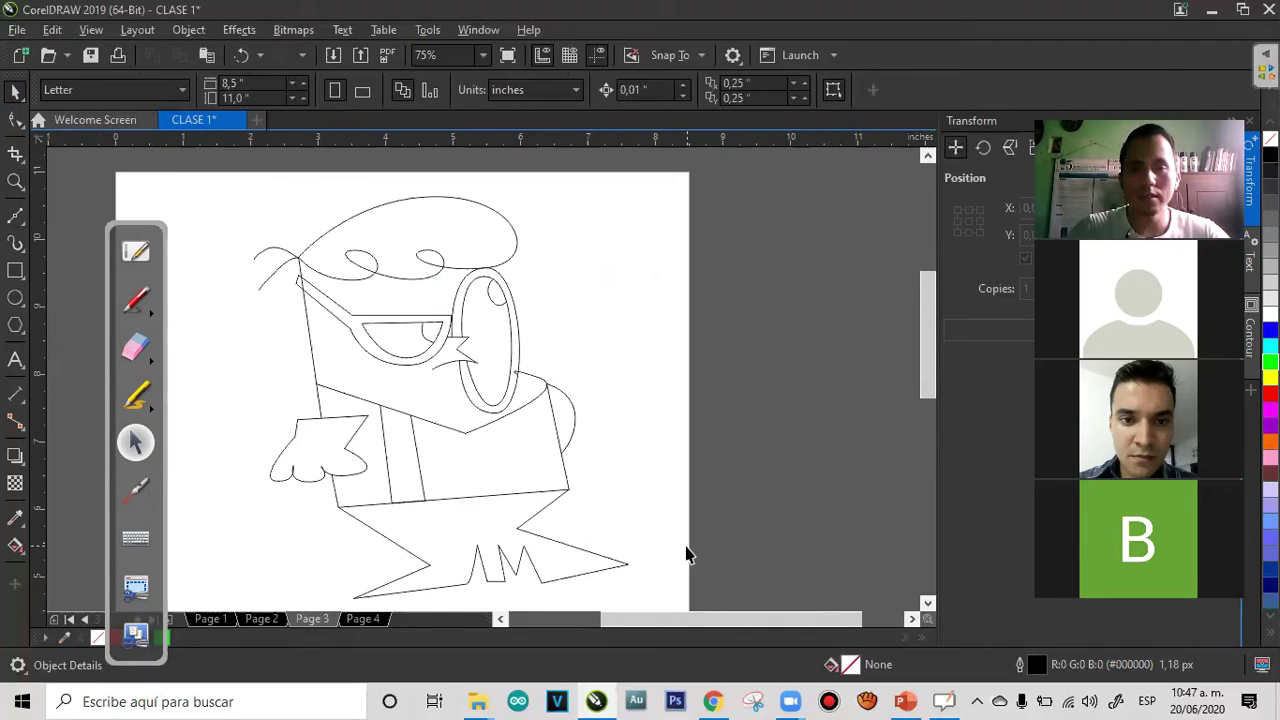
mouse_move(680, 182)
mouse_down()
mouse_move(309, 420)
mouse_move(222, 580)
mouse_up()
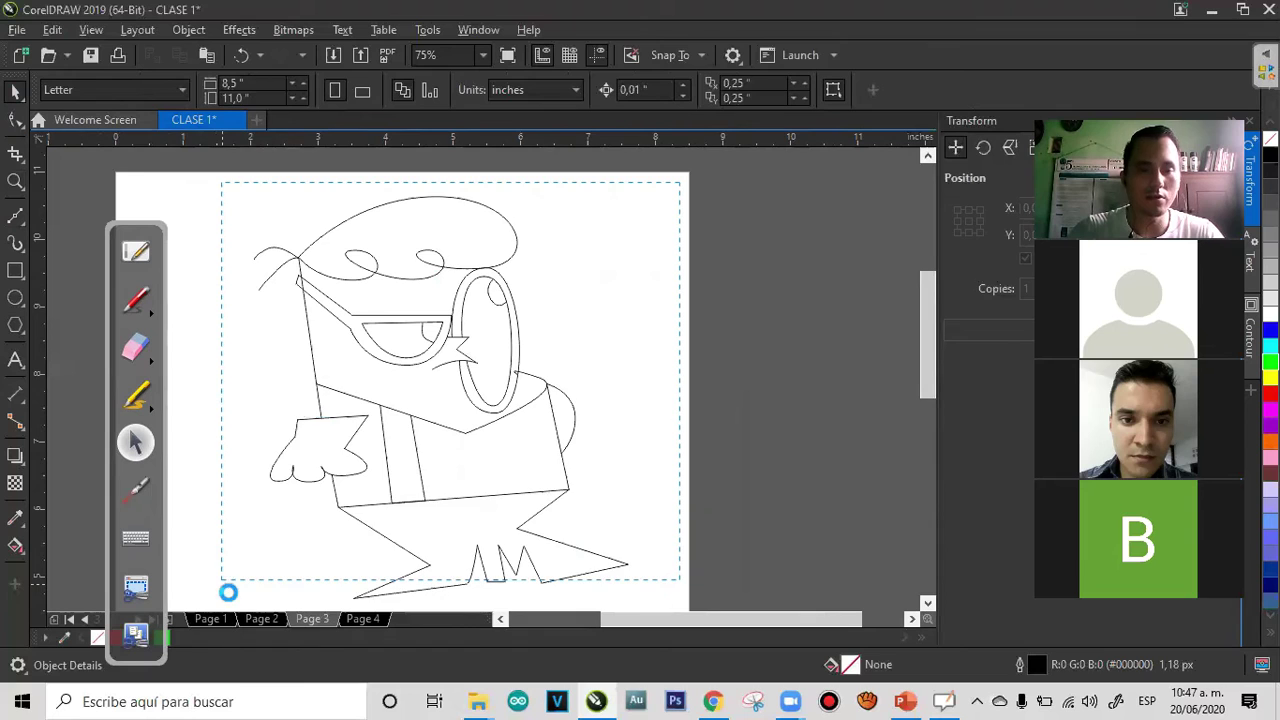
key(Delete)
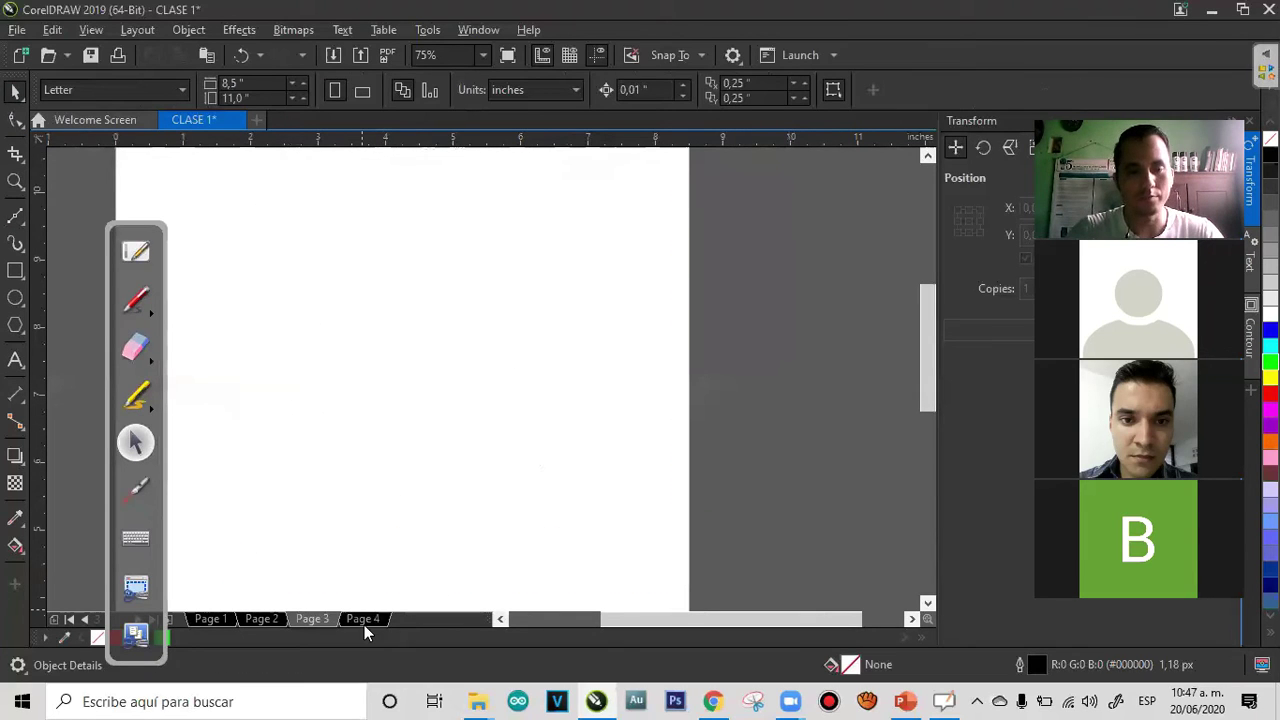
Bring the "unnamed" image from the desktop into the CorelDRAW document and place it on Page 3
click(1210, 10)
drag(863, 140, 397, 414)
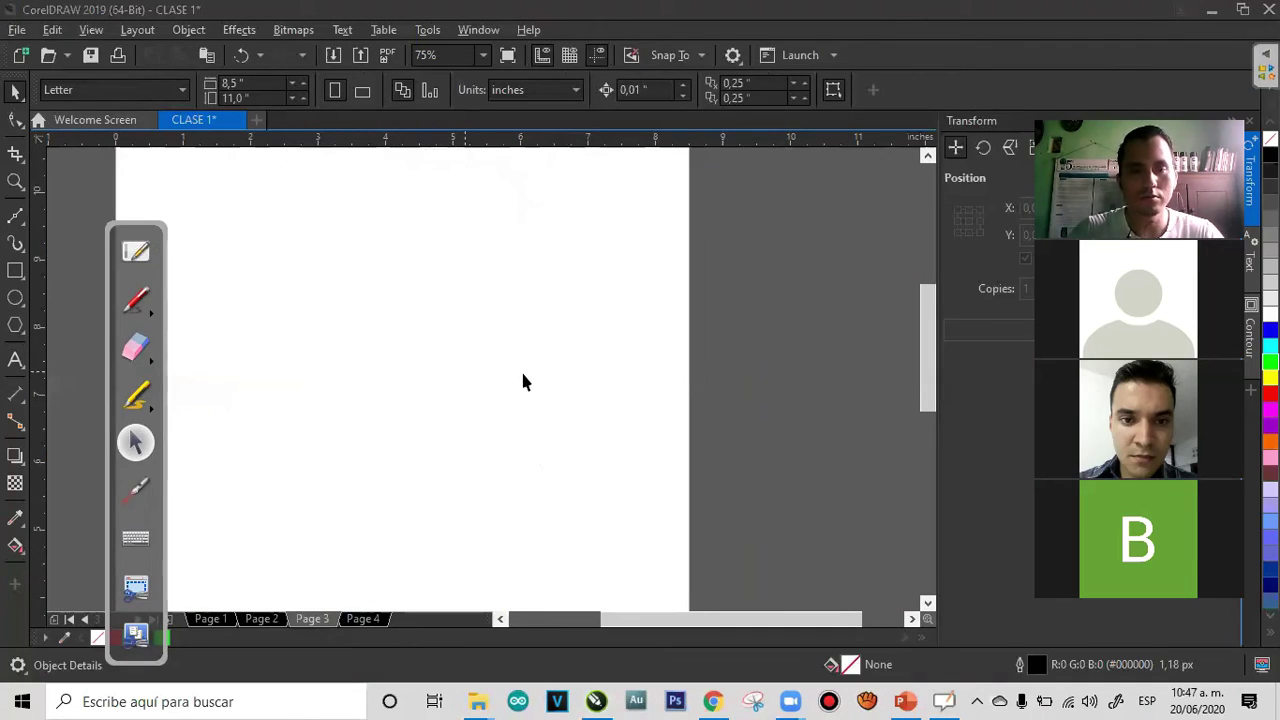
click(1215, 12)
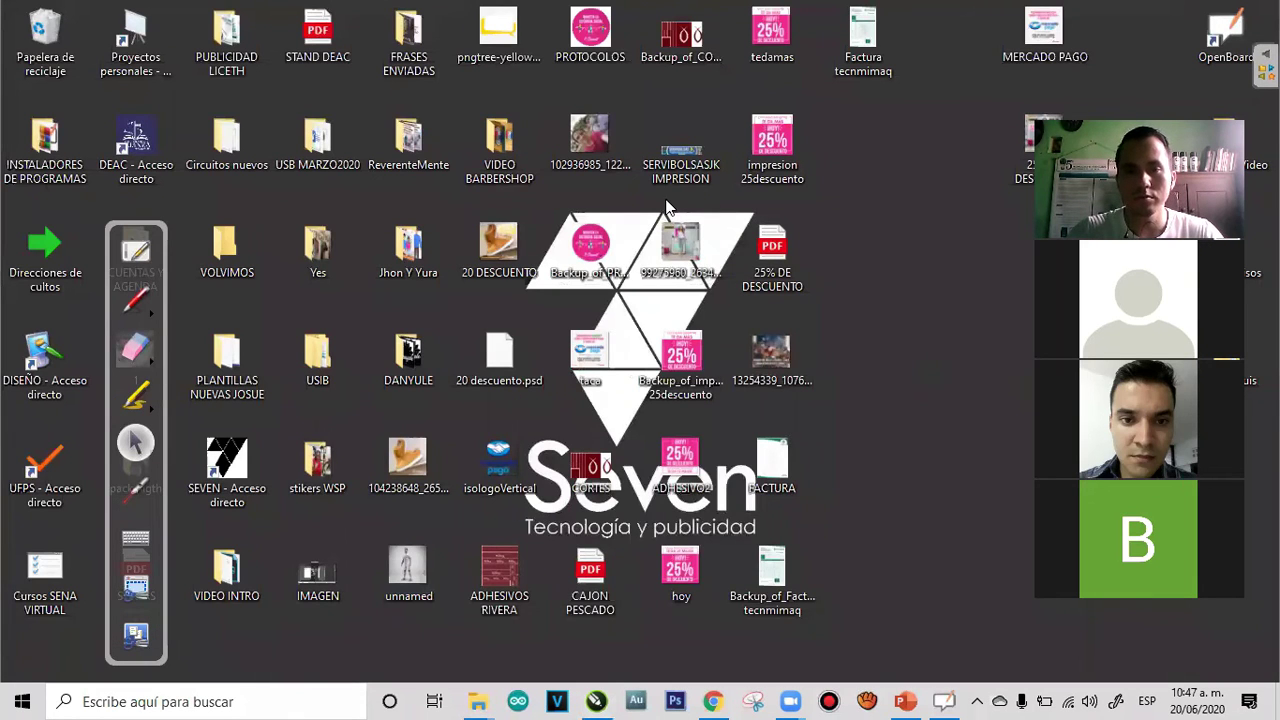
drag(408, 572, 440, 380)
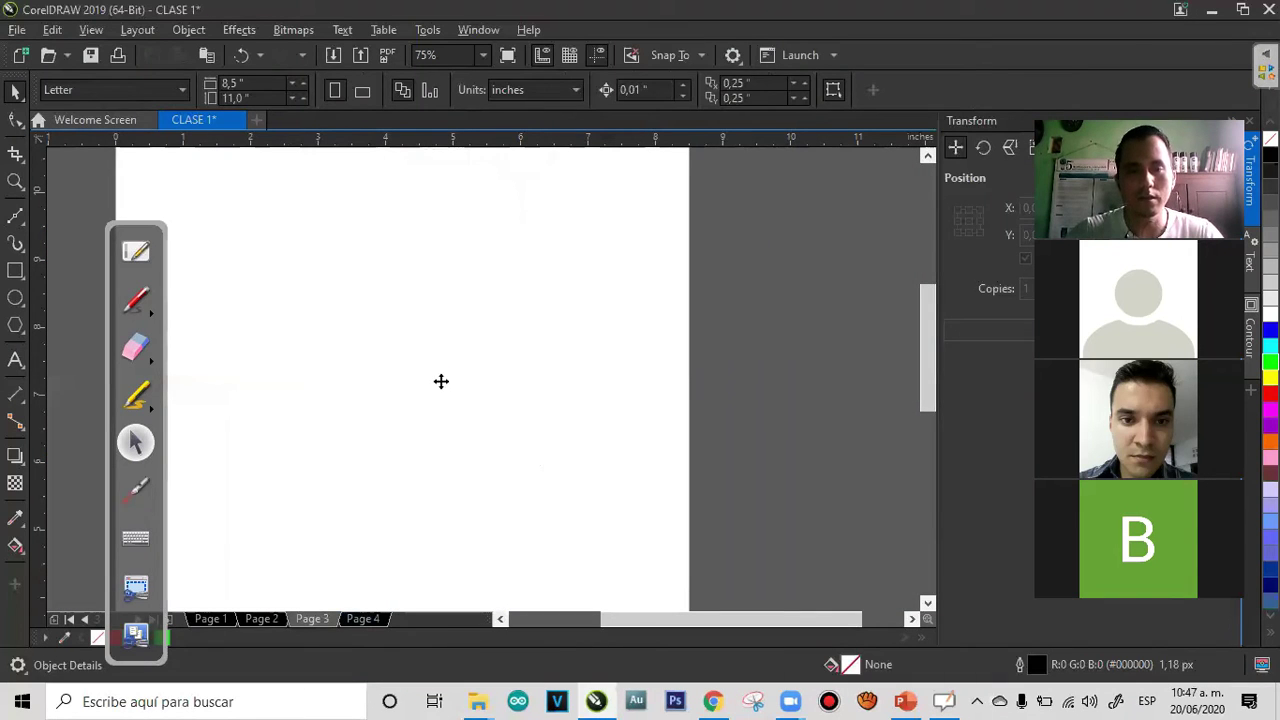
drag(502, 319, 628, 196)
Trace the footballer's outline with the Bézier tool, from the hair around the head and neck to the shoulder and sleeve
key(z)
drag(490, 202, 363, 326)
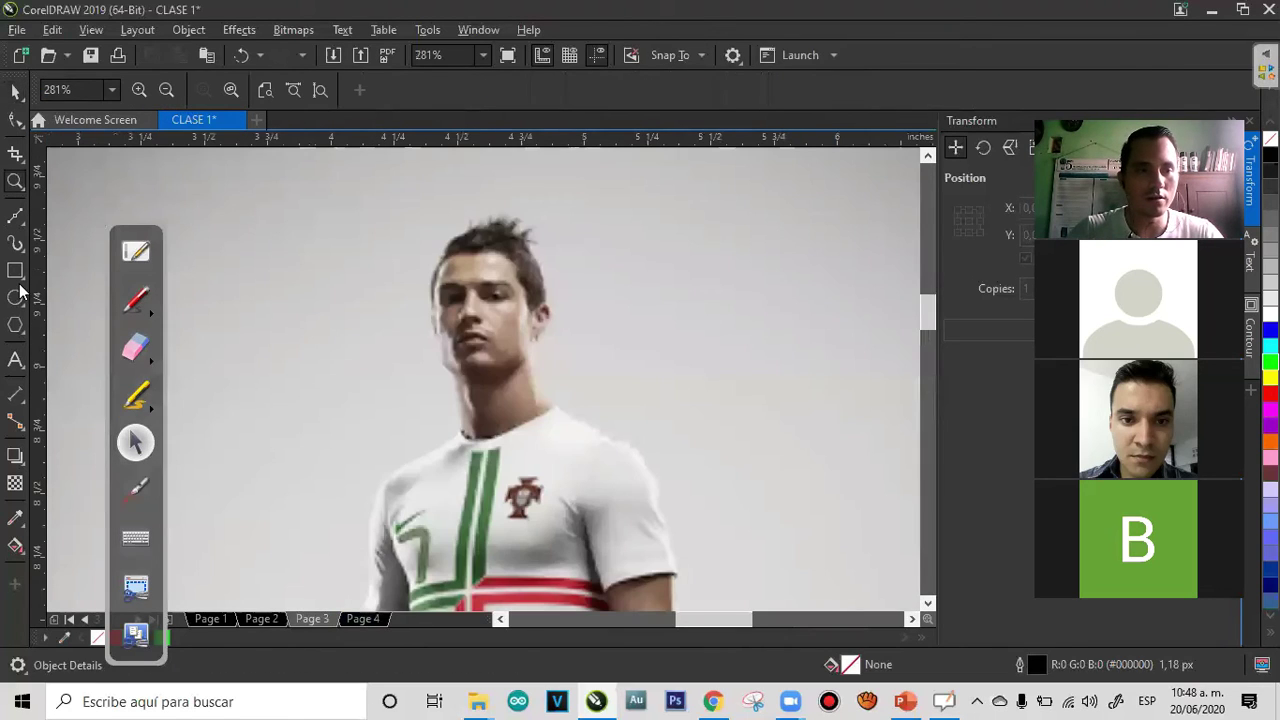
click(17, 219)
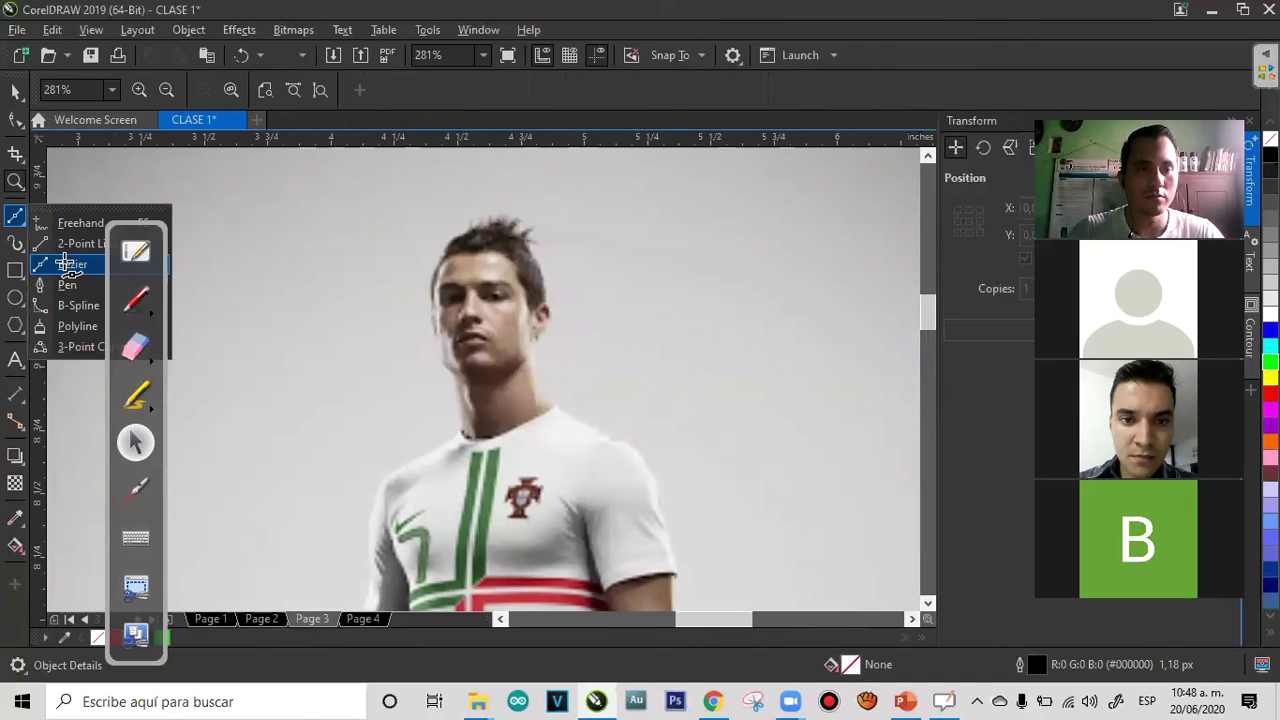
click(70, 265)
click(443, 253)
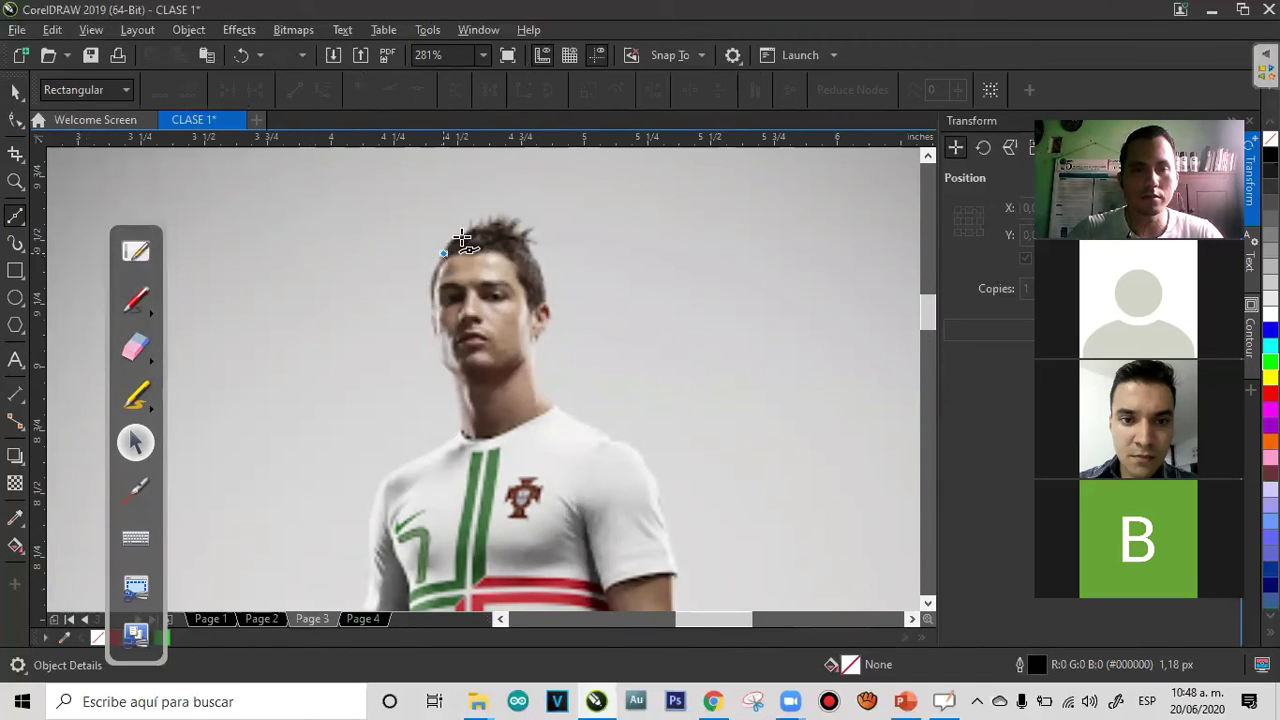
drag(515, 217, 543, 268)
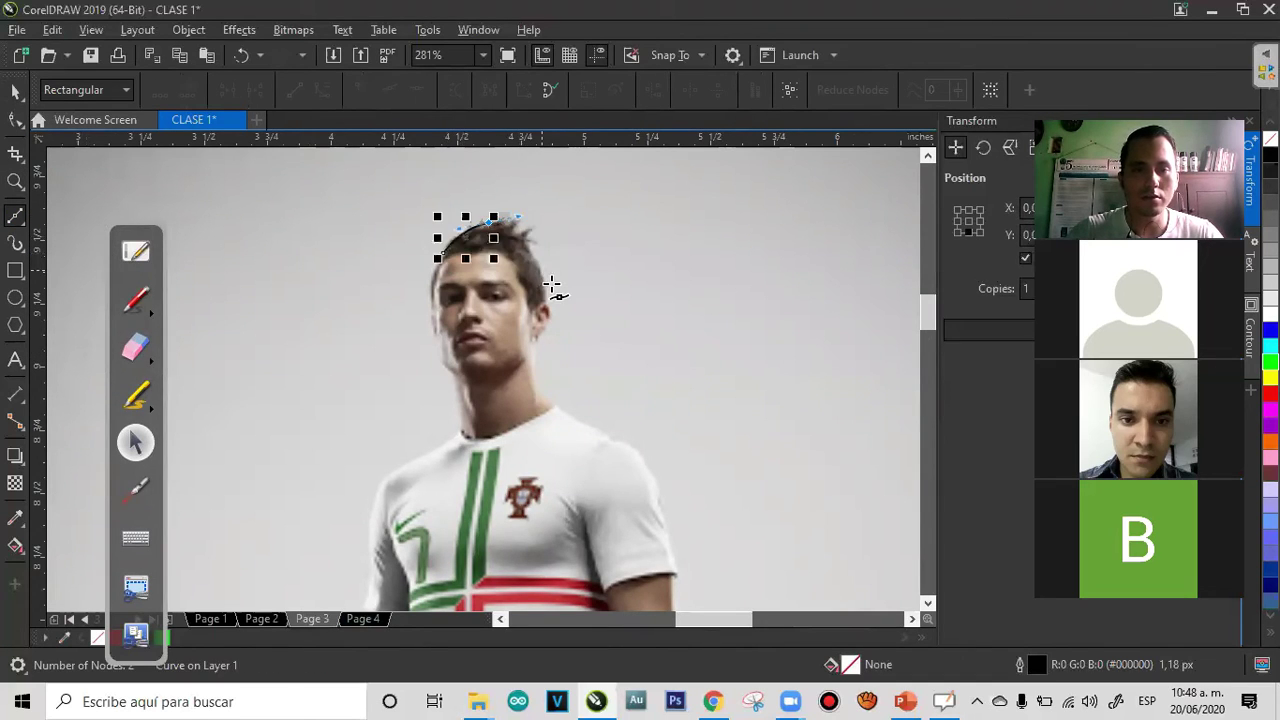
drag(542, 334, 572, 416)
drag(664, 487, 670, 535)
Try to continue the Bézier outline along the outer edge of the footballer's left forearm towards the hand
scroll(665, 330, down, 3)
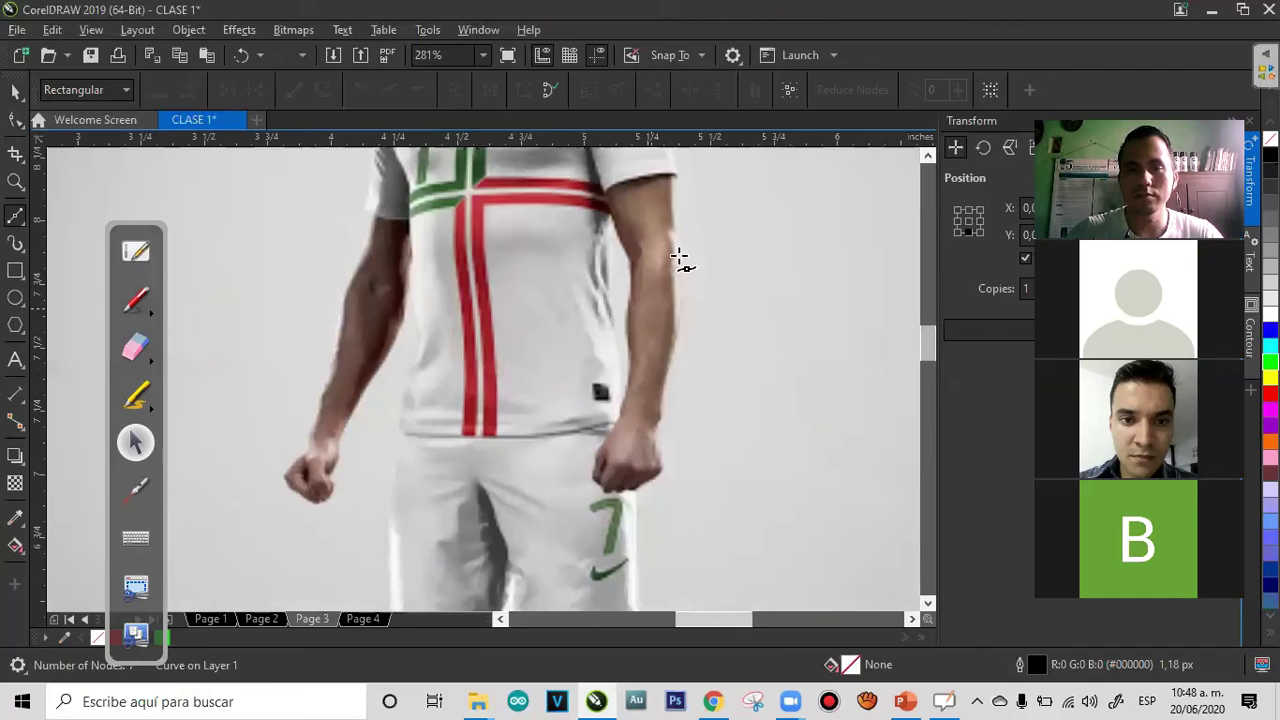
key(z)
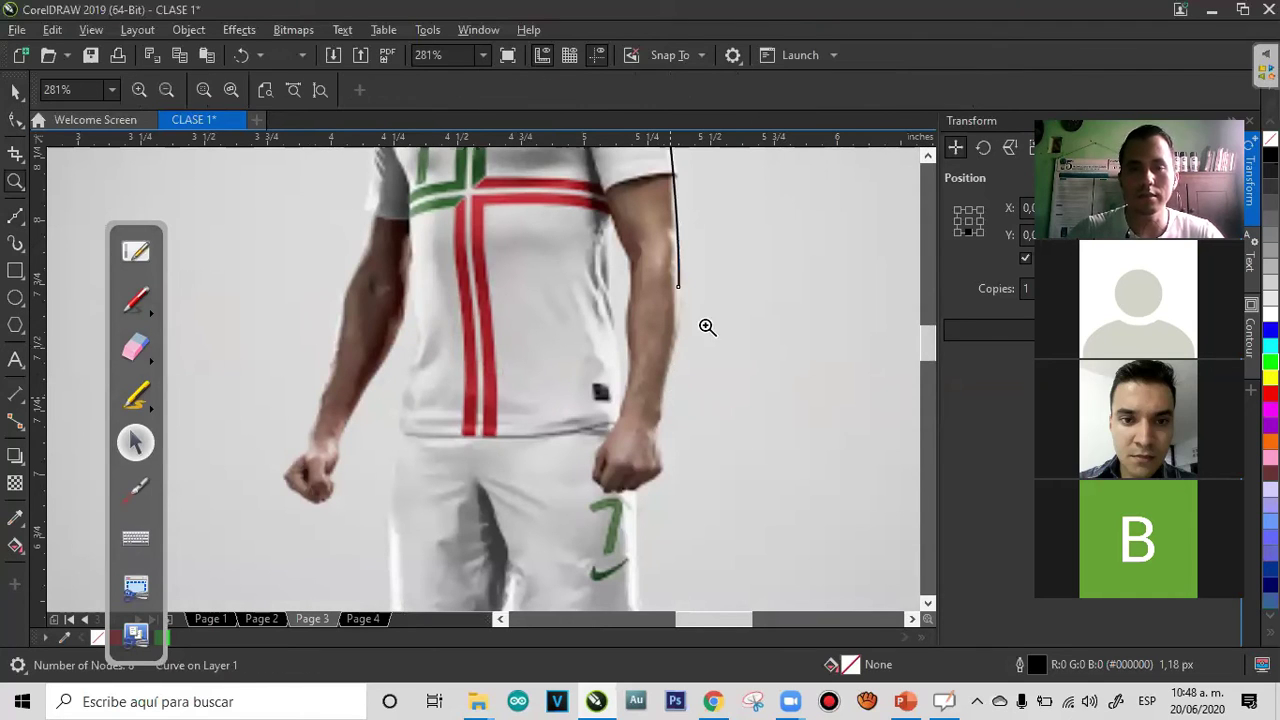
drag(757, 249, 623, 400)
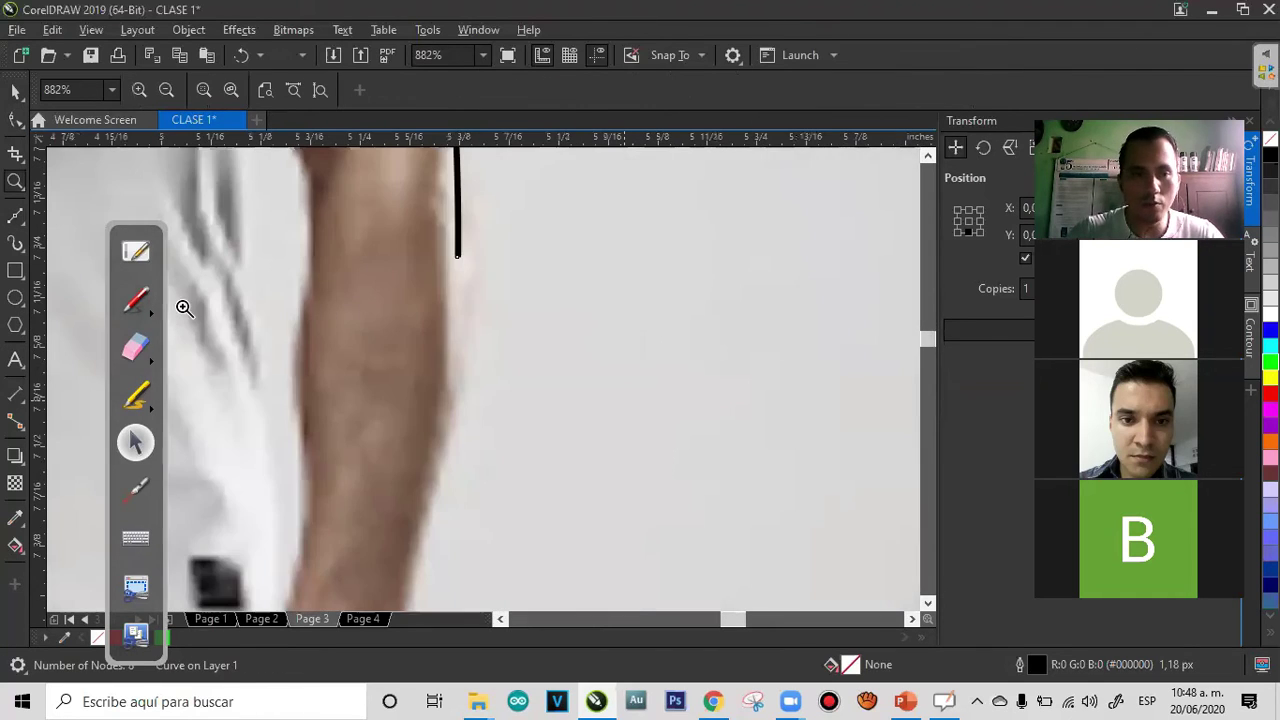
click(15, 214)
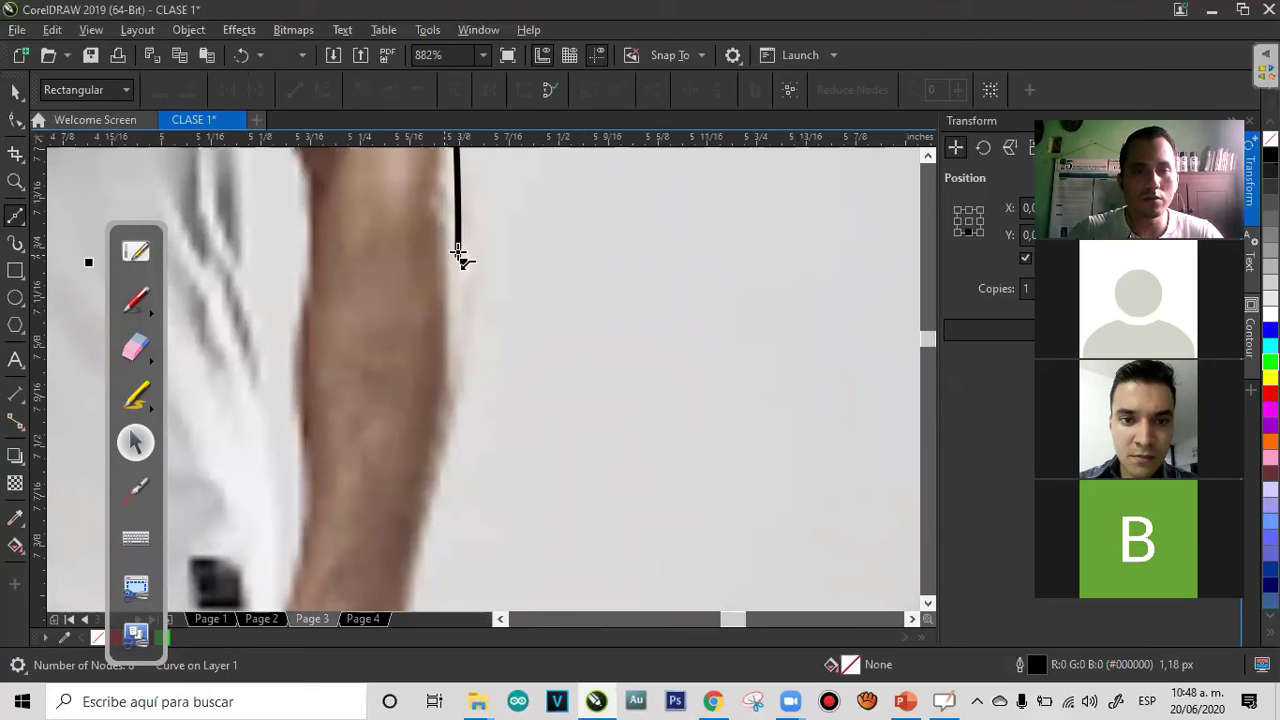
click(460, 256)
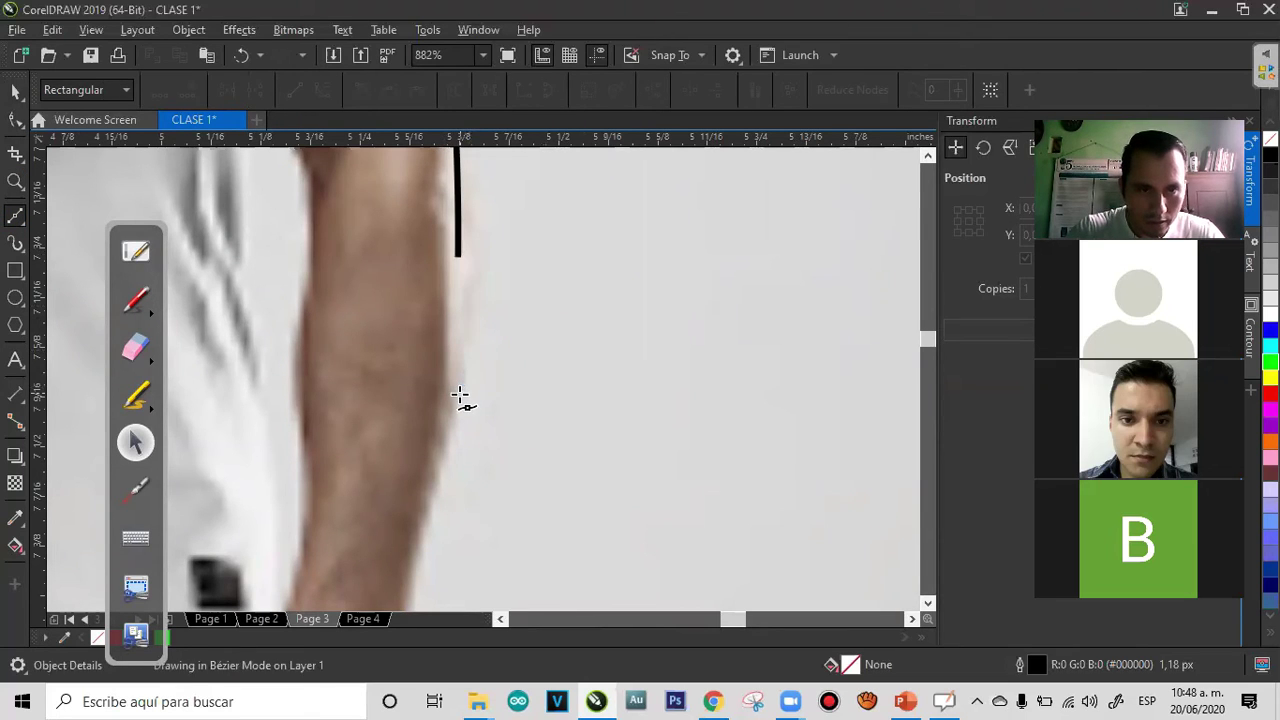
drag(469, 350, 460, 393)
drag(442, 469, 428, 508)
drag(416, 551, 408, 574)
drag(928, 338, 930, 352)
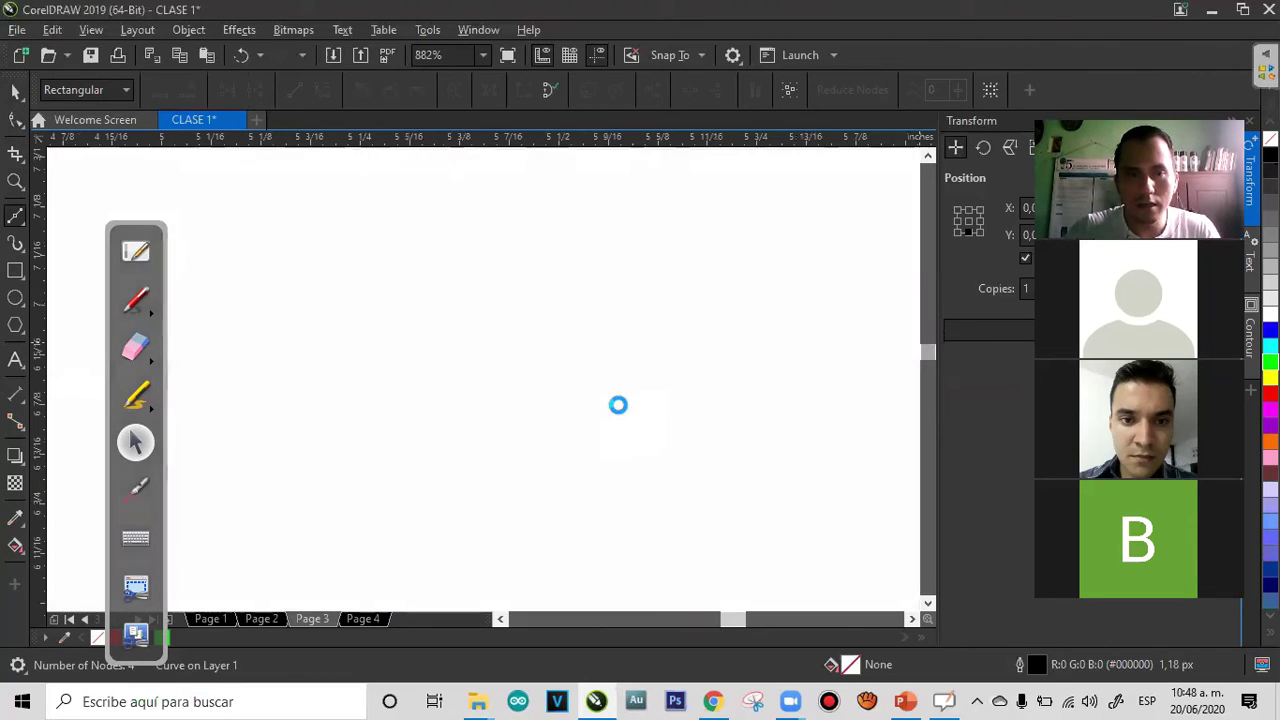
drag(402, 282, 393, 385)
key(ctrl+z)
key(ctrl+z)
drag(930, 353, 930, 332)
key(Escape)
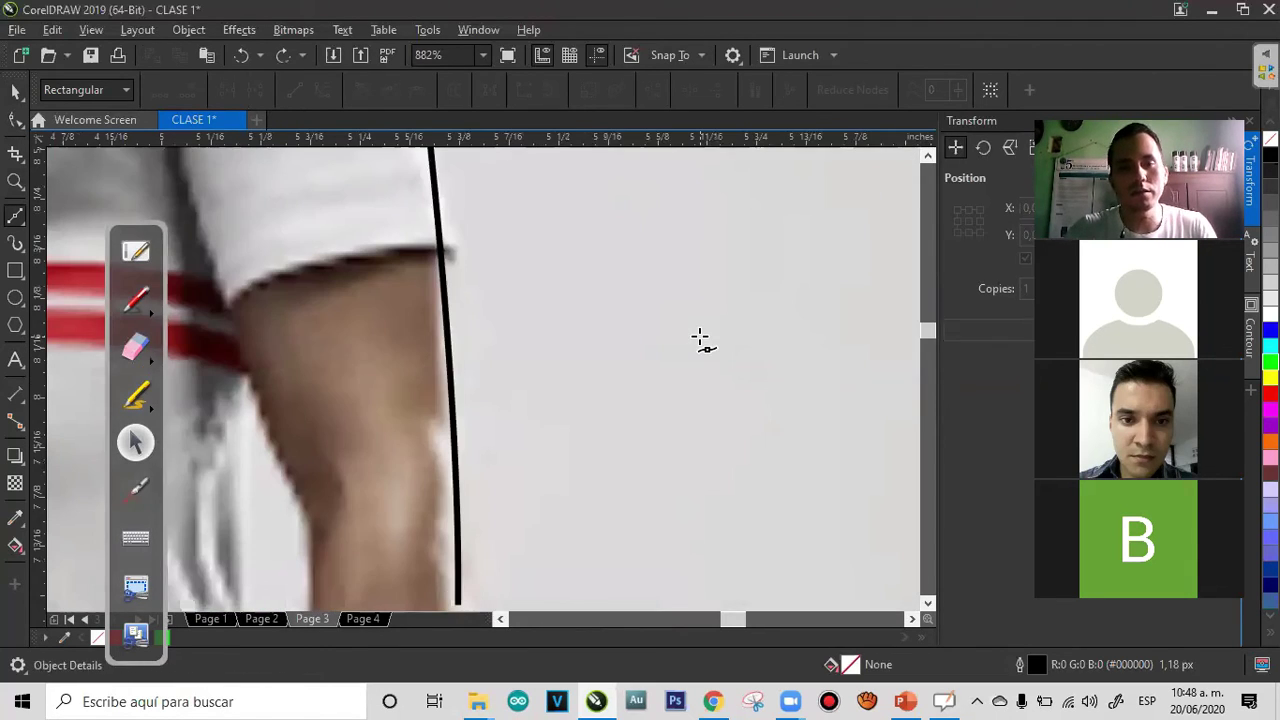
Draw a short practice Bézier curve on the empty background beside the footballer's left arm and undo it
key(z)
right_click(699, 335)
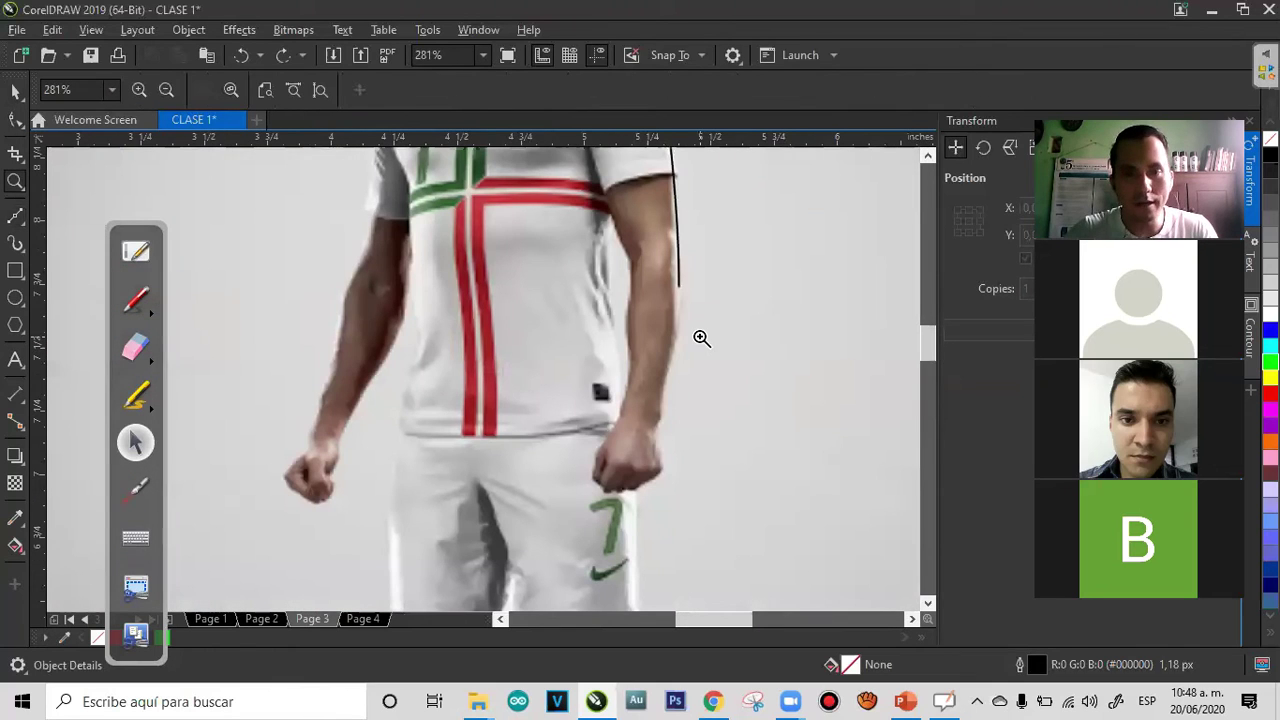
click(16, 220)
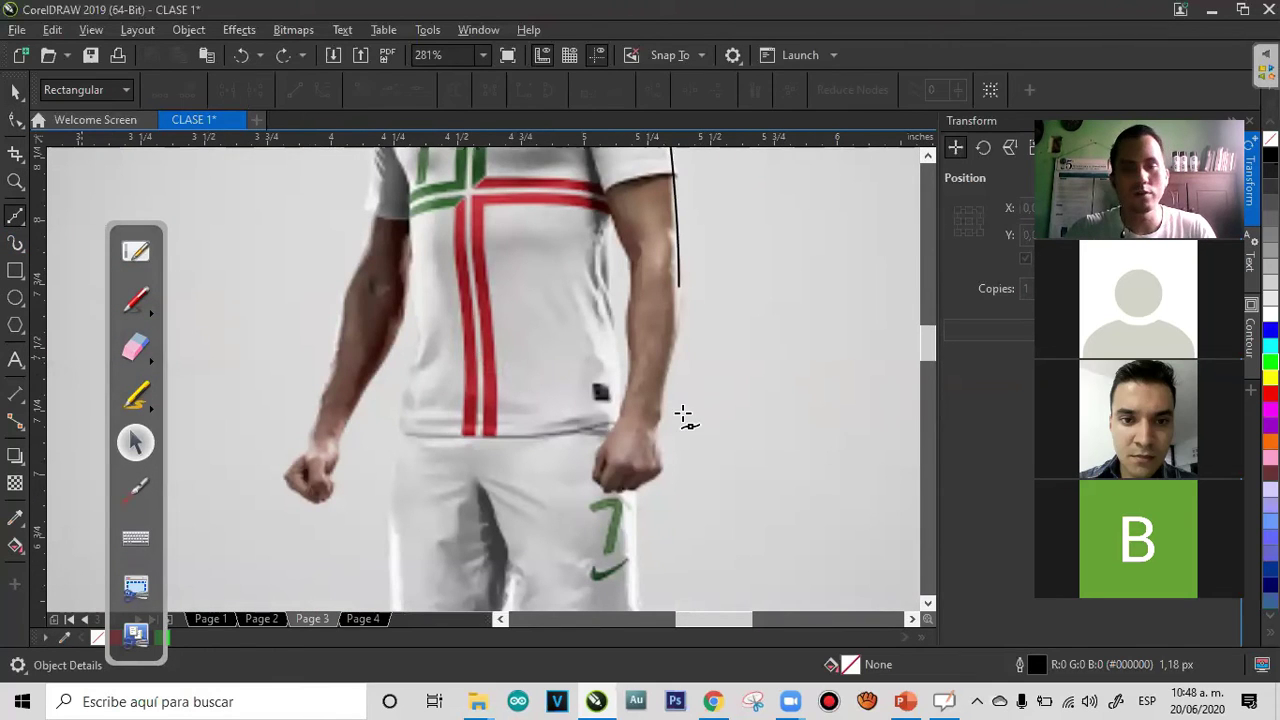
click(737, 338)
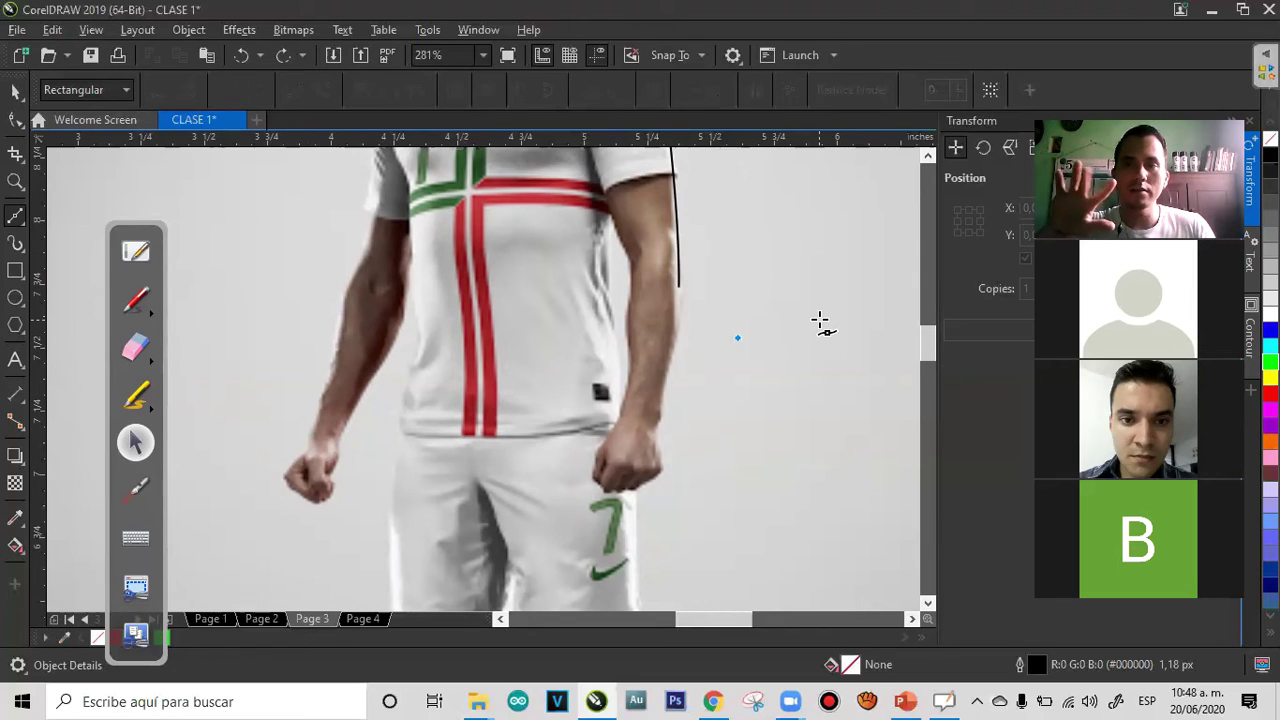
drag(822, 321, 841, 296)
key(space)
mouse_move(830, 425)
mouse_down()
mouse_move(786, 466)
mouse_move(866, 523)
mouse_move(766, 563)
mouse_move(745, 545)
mouse_up()
drag(692, 425, 734, 352)
key(ctrl+z)
key(ctrl+z)
key(ctrl+z)
key(ctrl+z)
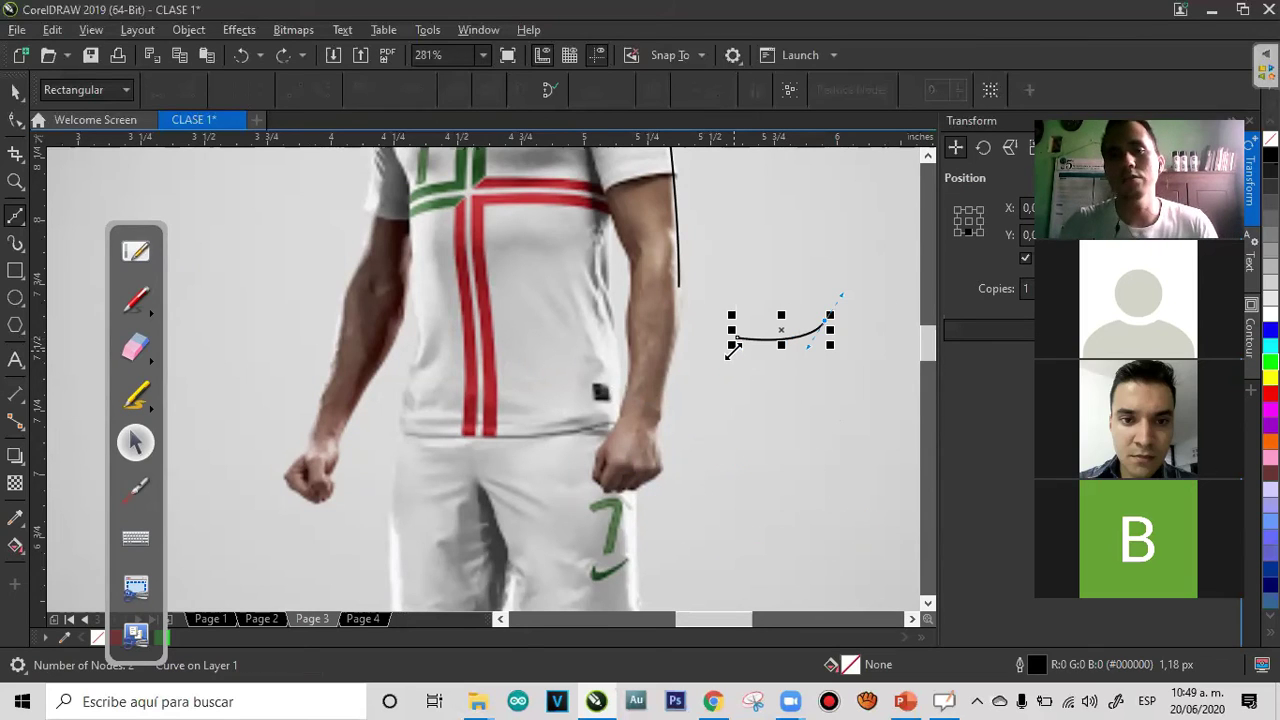
key(ctrl+z)
key(ctrl+z)
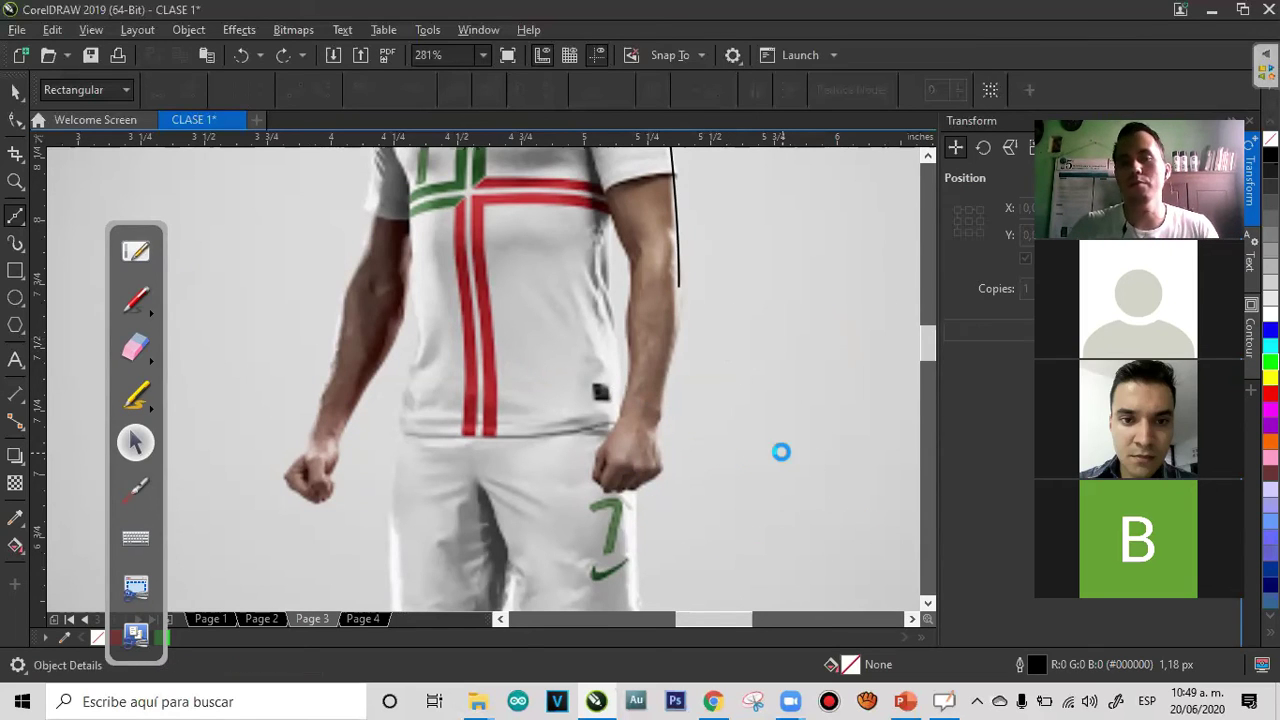
Resume the Bézier outline at its end node on the left upper arm and trace past the hand to the shorts' outer edge
drag(924, 336, 930, 321)
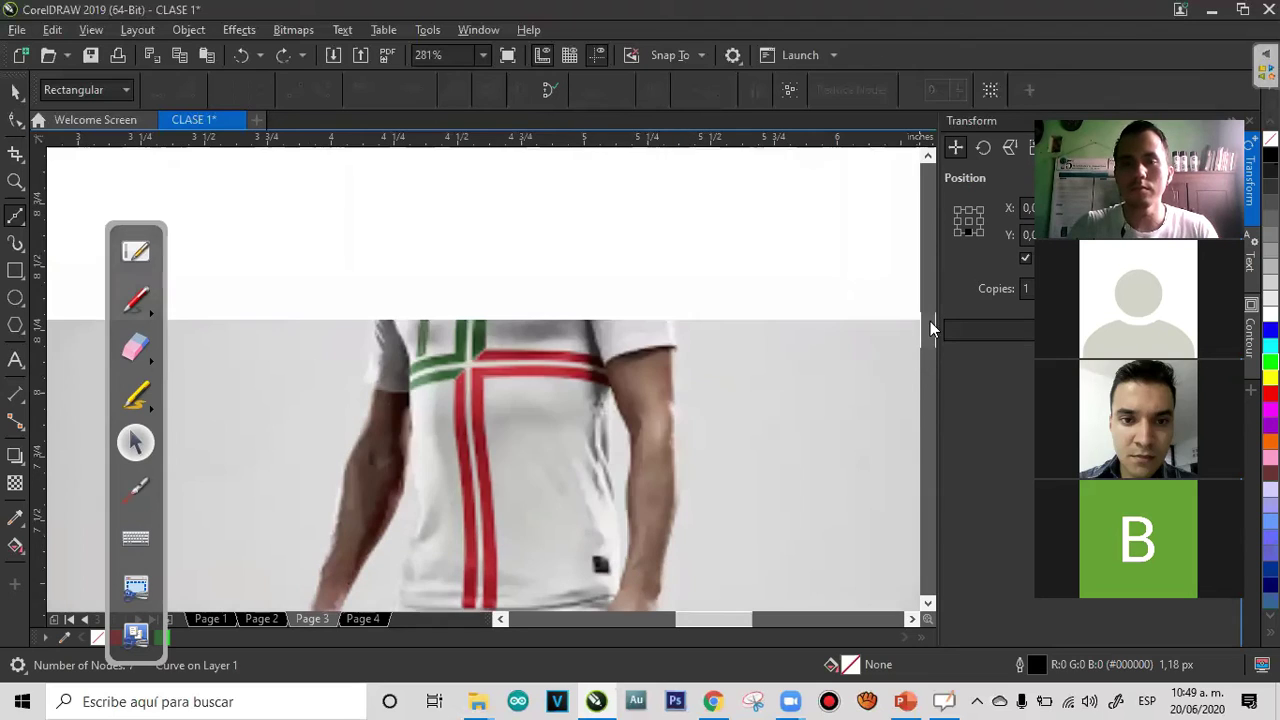
click(671, 416)
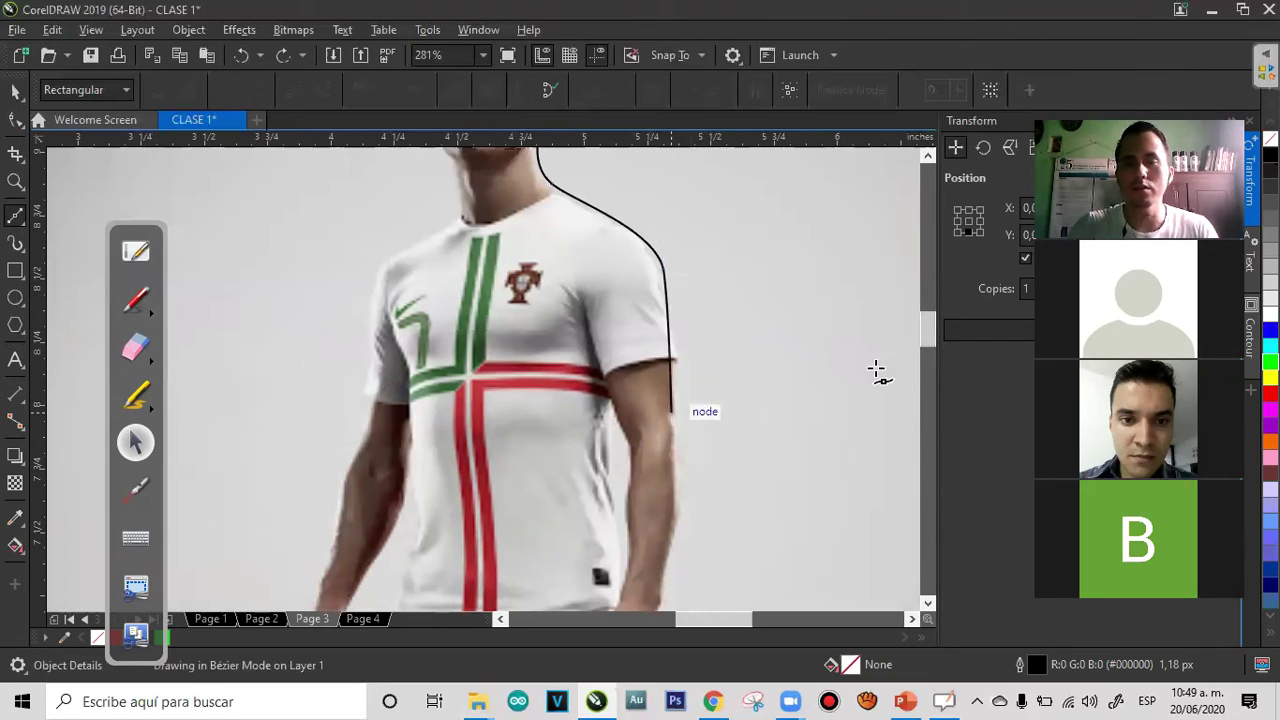
drag(929, 360, 930, 379)
click(636, 438)
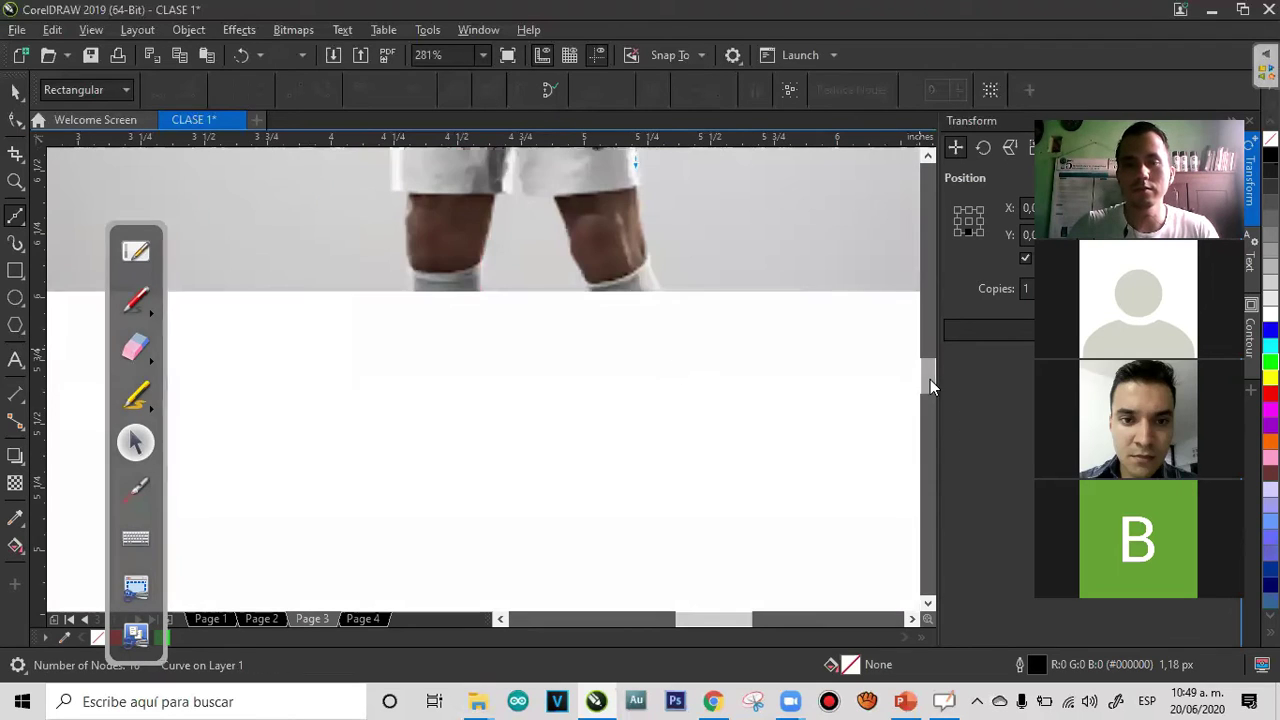
Trace the outline around the footballer's left boot and up the inside of the leg to the crotch
drag(697, 607, 619, 584)
click(620, 512)
click(614, 380)
drag(578, 275, 557, 200)
click(515, 173)
Trace down the inside of the right leg, around the boot and up the outer side to the top of the shorts
drag(487, 283, 494, 348)
drag(466, 408, 327, 550)
drag(407, 423, 413, 333)
scroll(933, 365, up, 1)
scroll(933, 365, up, 2)
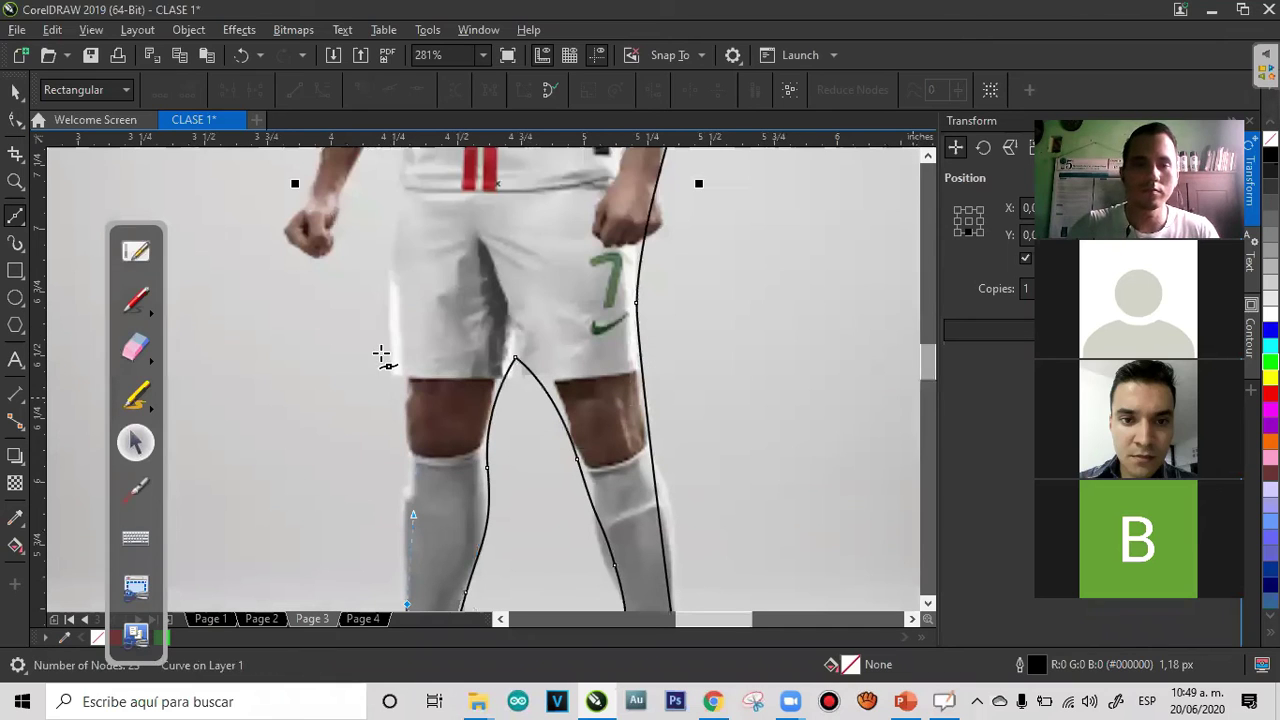
drag(390, 197, 396, 163)
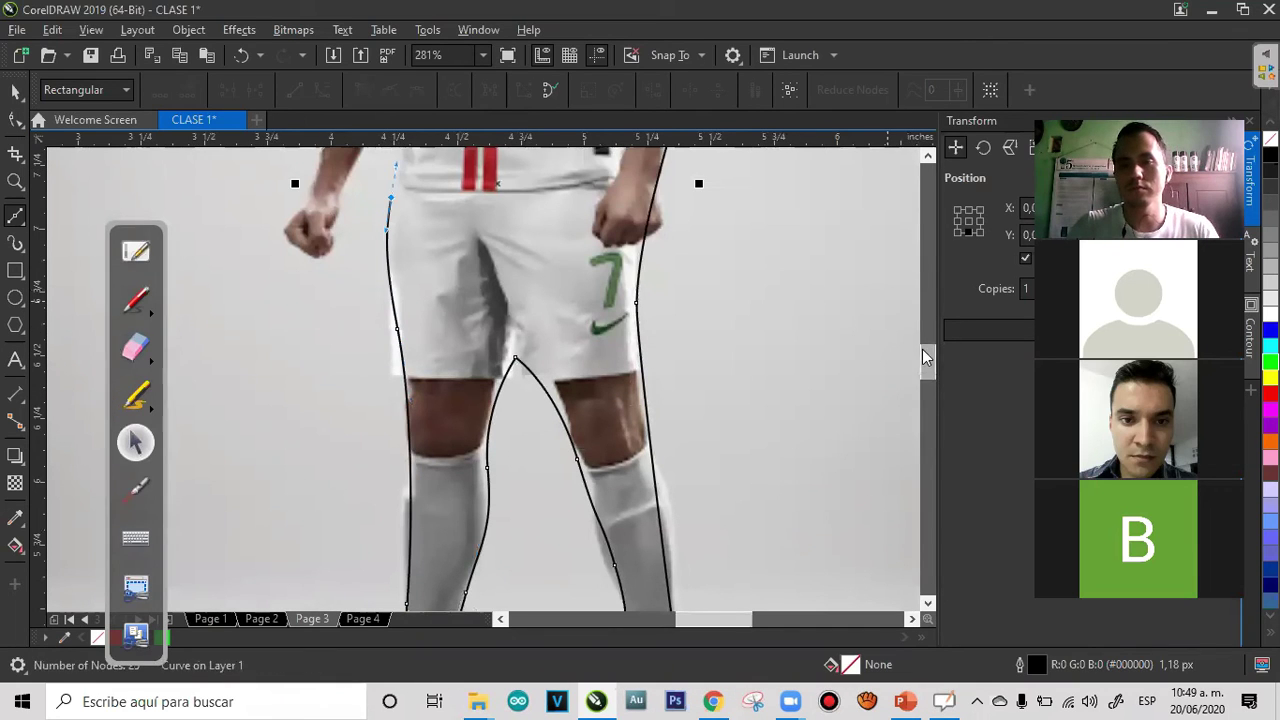
Continue the outline up to the right armpit, down the inside of the arm and around the fist
scroll(922, 349, up, 5)
click(405, 362)
drag(385, 467, 352, 511)
drag(330, 569, 327, 598)
drag(297, 589, 296, 540)
Trace the outer edge of the right arm, the sleeve and the shoulder up to the neck
drag(337, 439, 369, 327)
click(371, 302)
drag(372, 200, 390, 170)
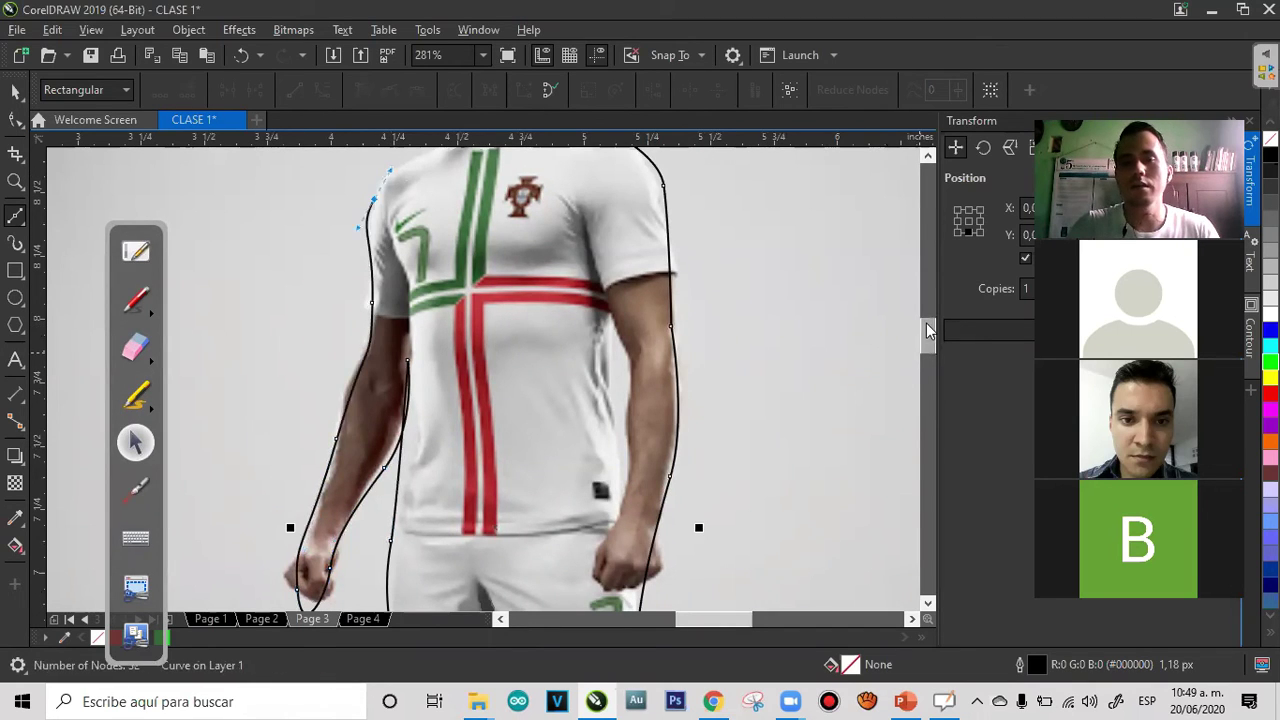
drag(927, 323, 927, 314)
drag(424, 258, 458, 184)
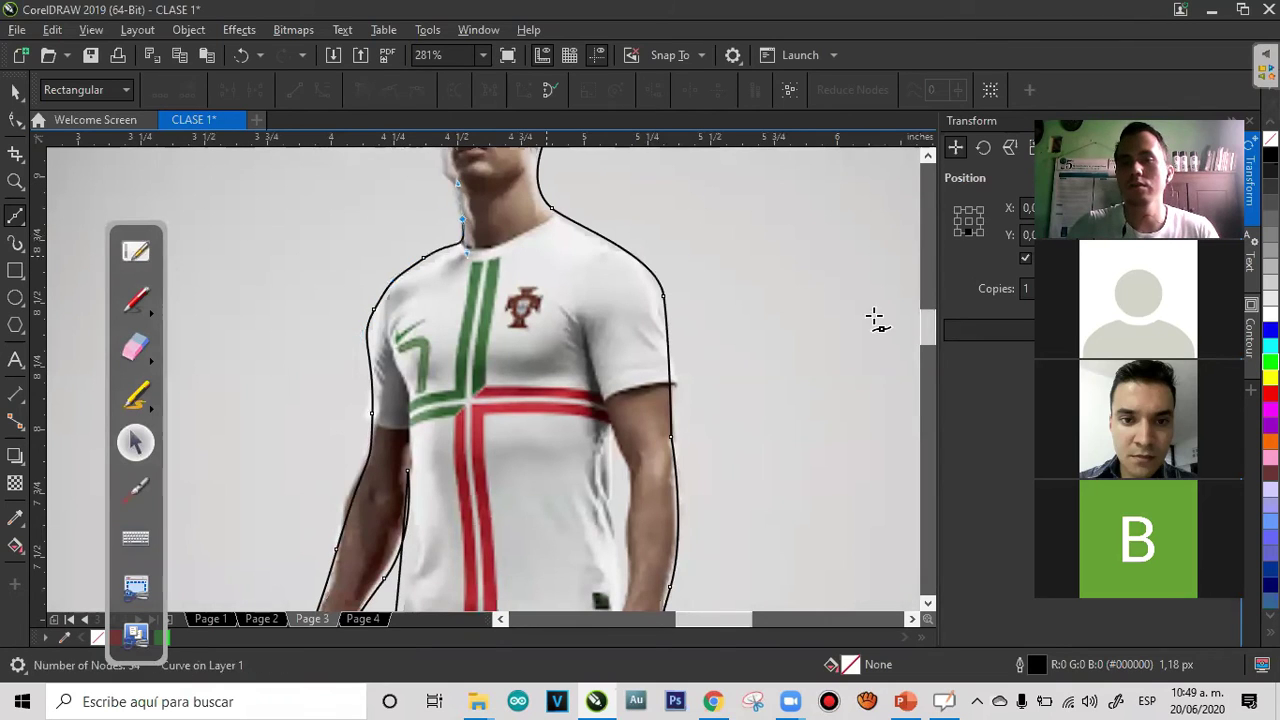
Trace the side of the face and close the outline at its starting node on the hairline
scroll(922, 318, up, 2)
drag(432, 232, 436, 199)
click(447, 174)
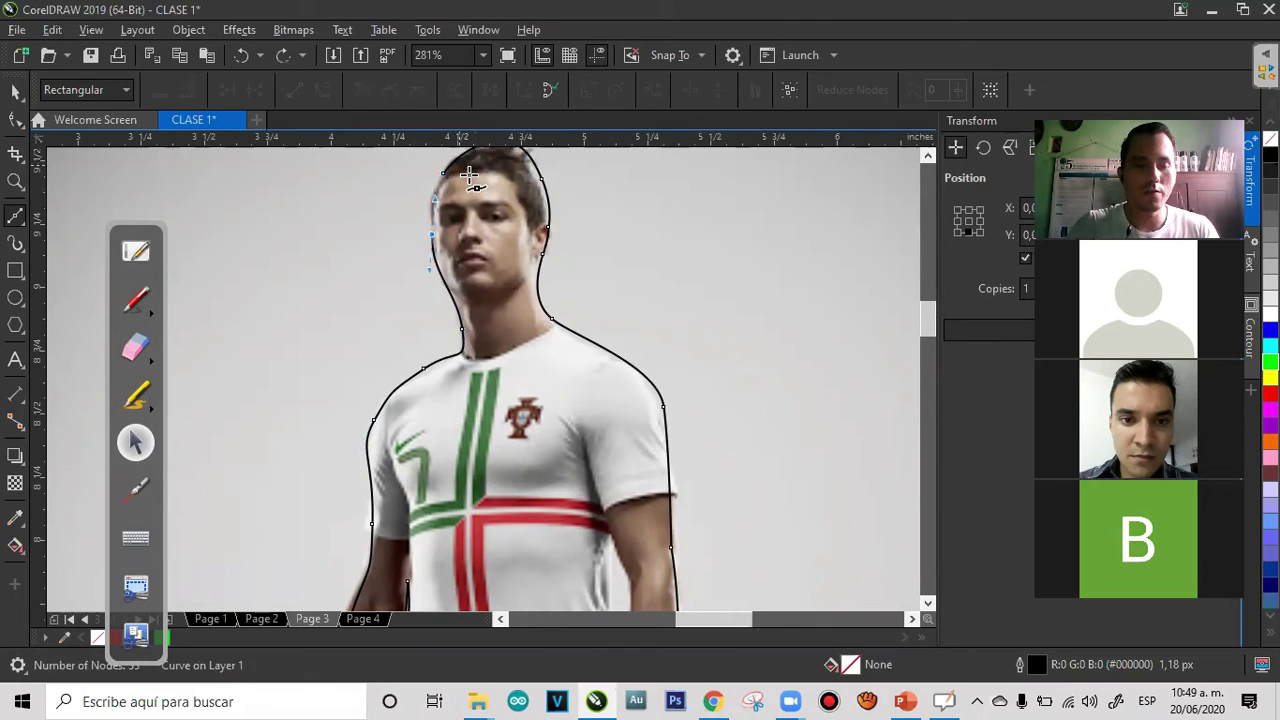
key(z)
drag(408, 193, 371, 206)
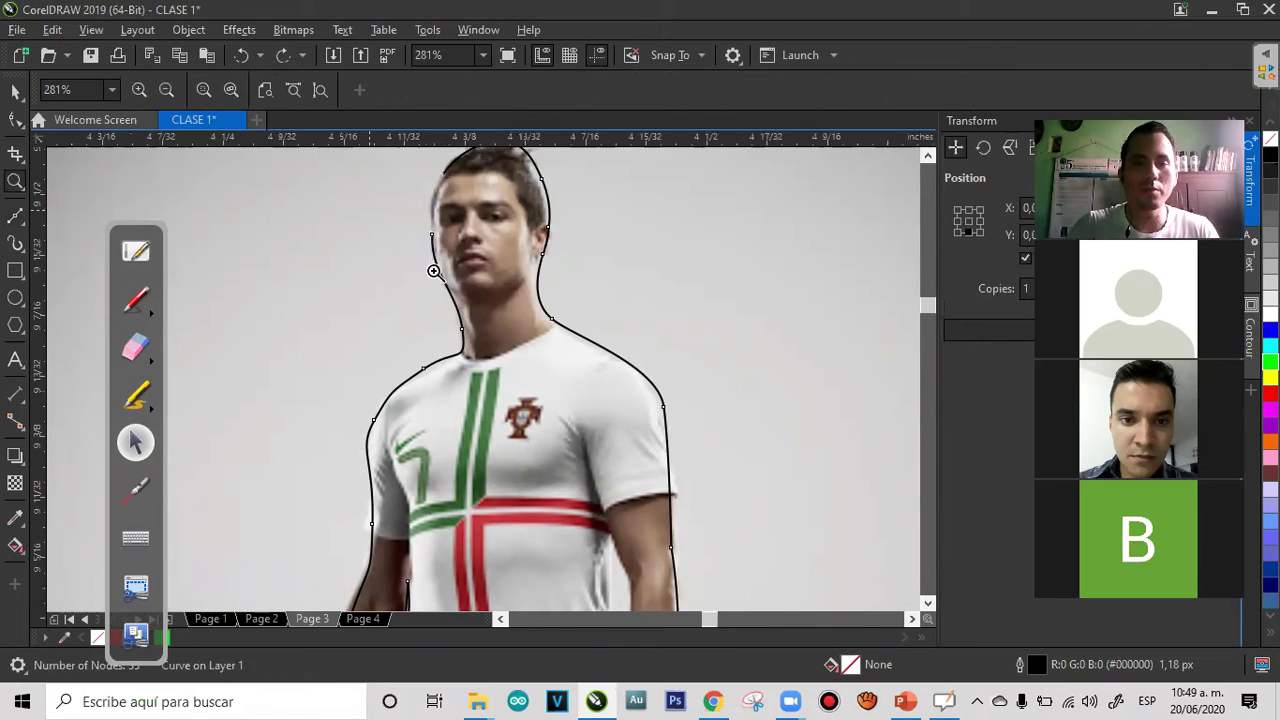
click(16, 214)
mouse_move(508, 537)
mouse_down()
mouse_move(523, 406)
mouse_move(543, 360)
mouse_up()
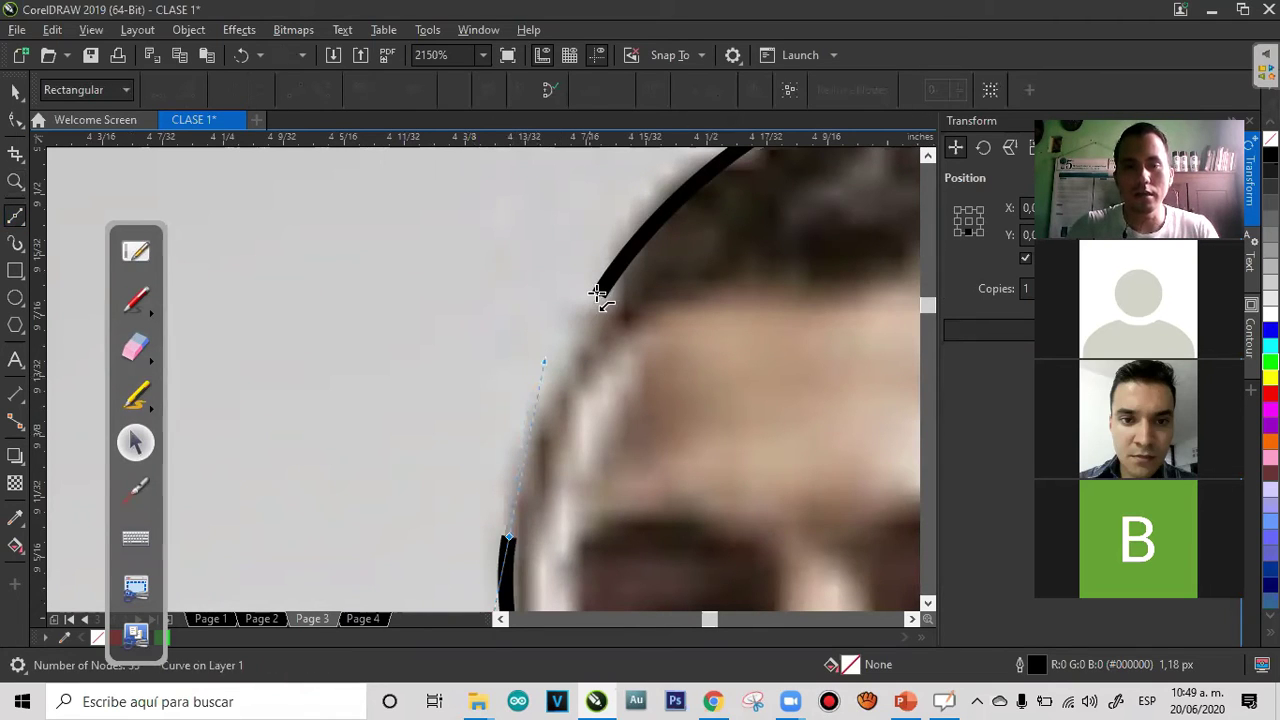
click(599, 292)
key(z)
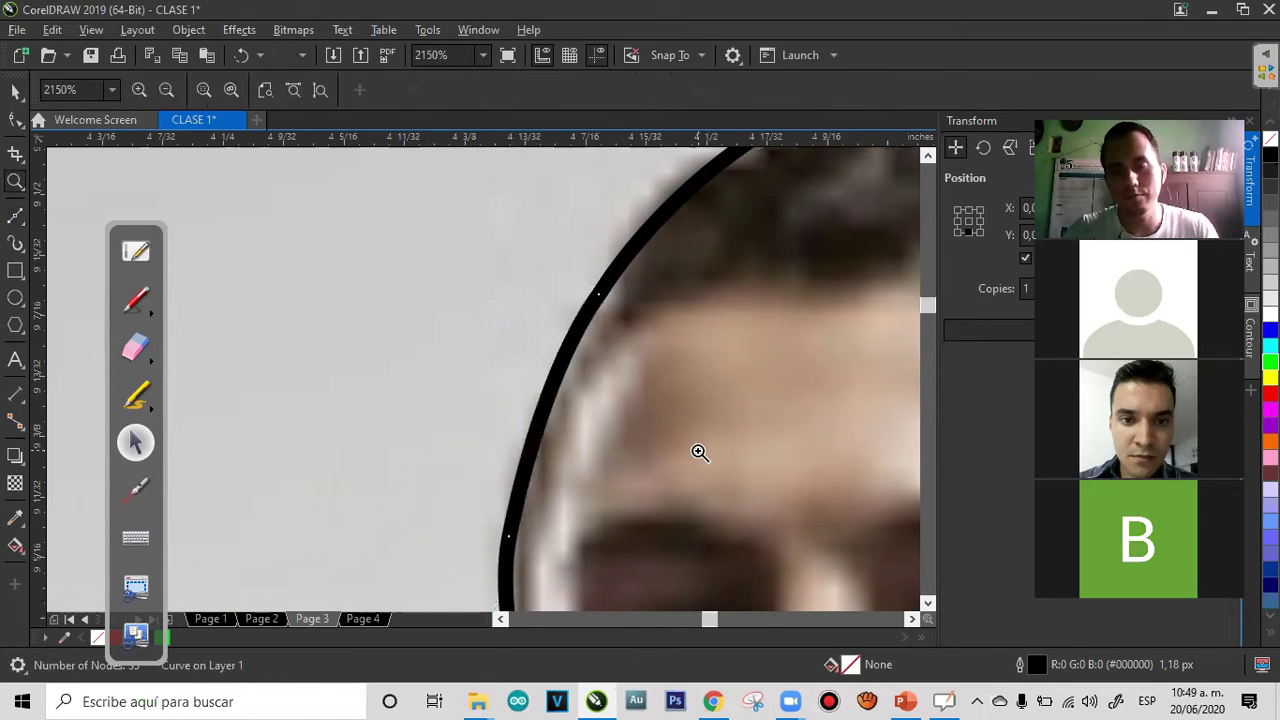
scroll(699, 452, down, 5)
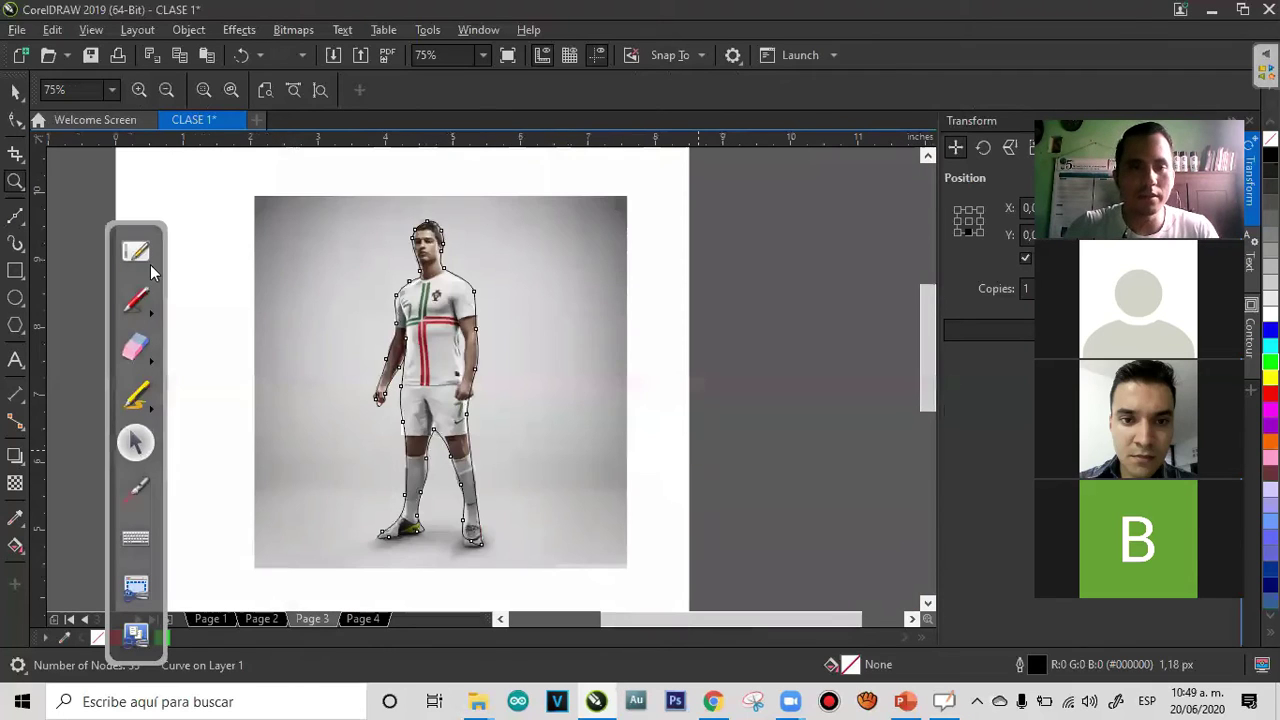
Select the closed outline together with the photo and apply Intersect to cut out the footballer
click(15, 92)
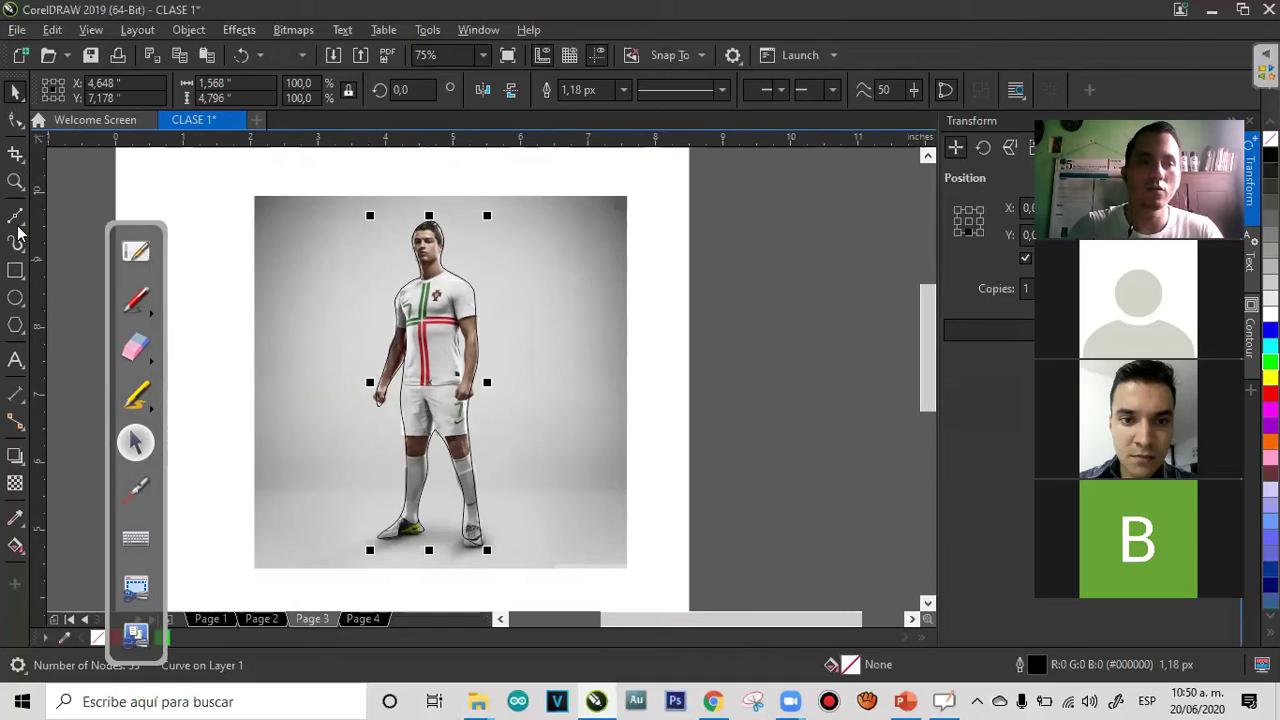
click(758, 365)
click(457, 325)
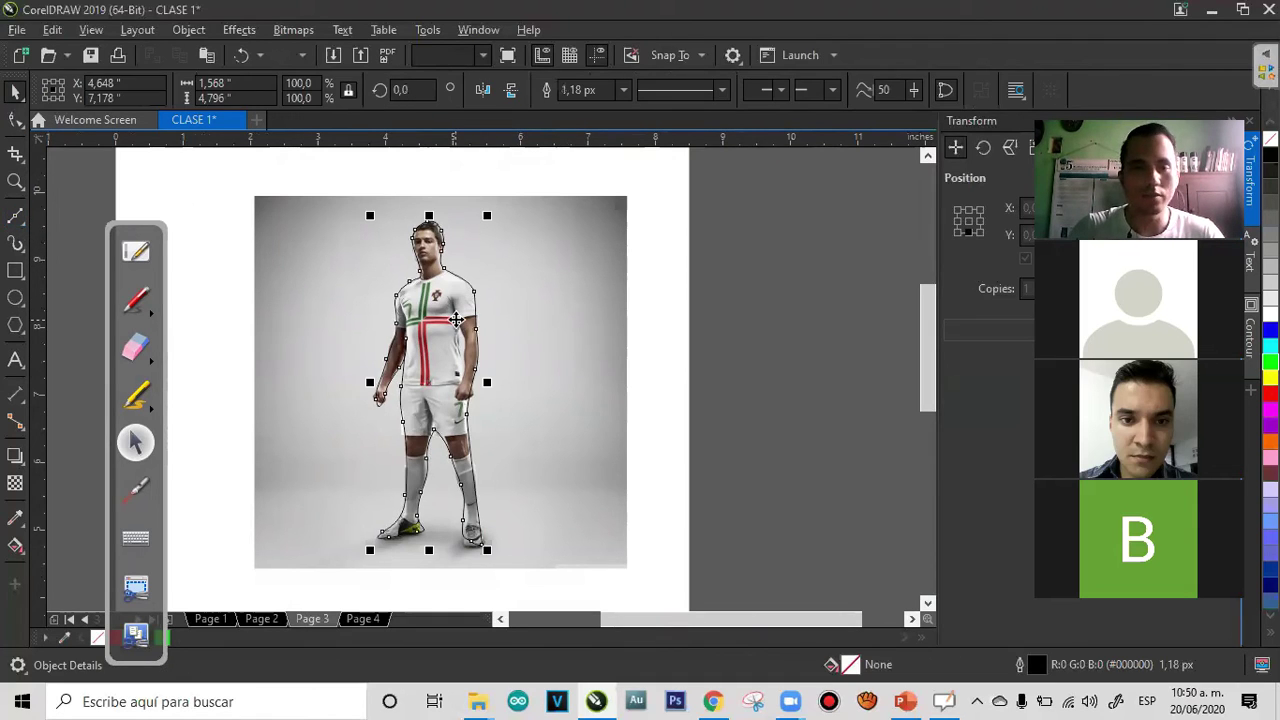
shift+click(540, 295)
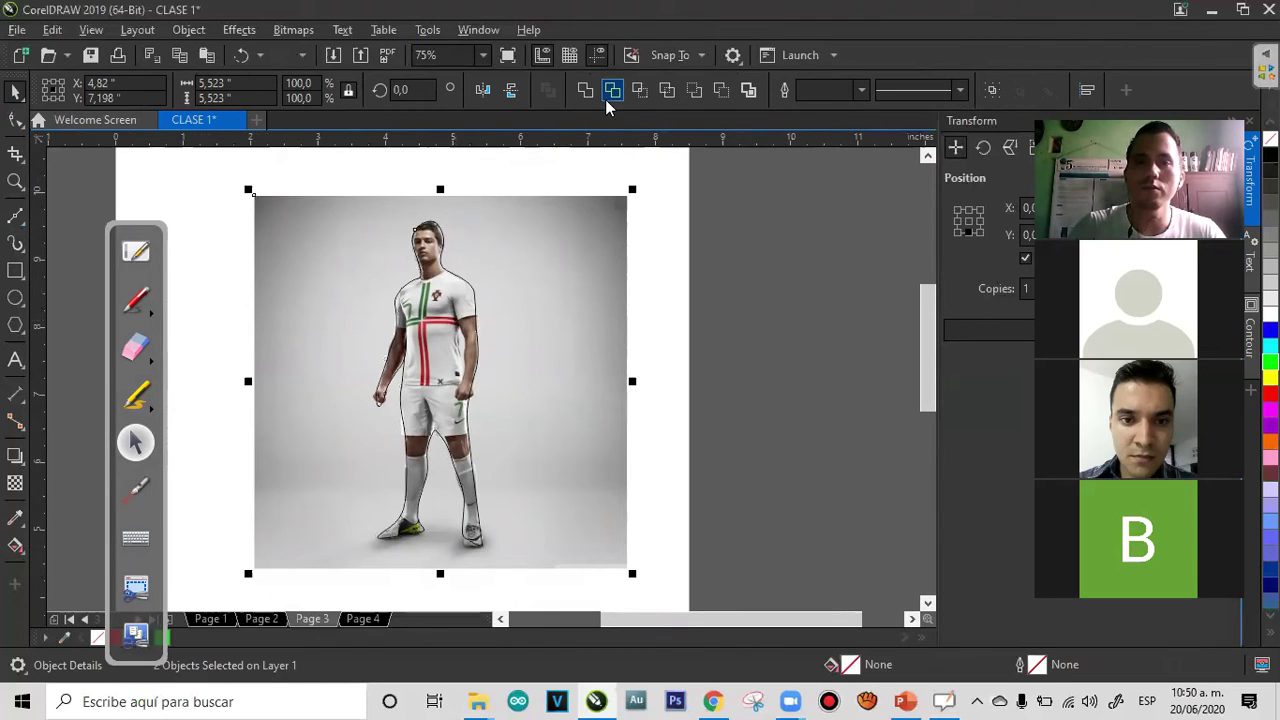
click(638, 90)
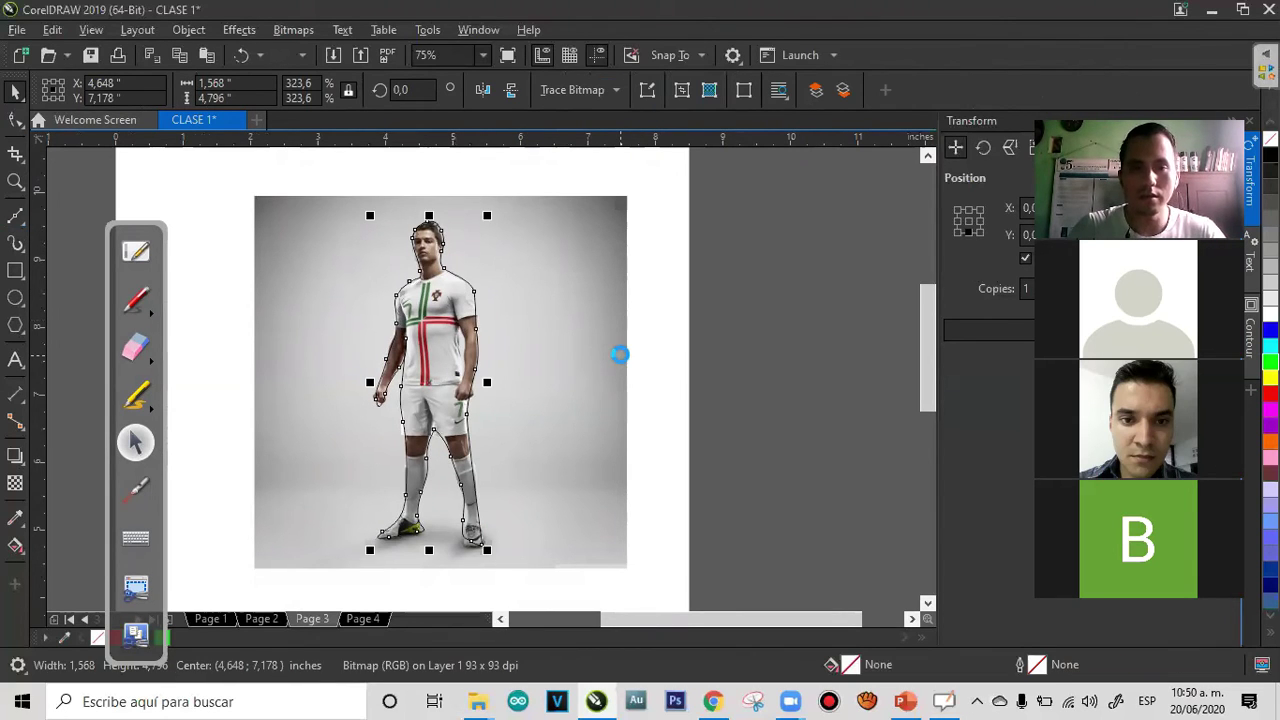
Select all objects on the page, so that the outline and the photo are both included
click(439, 325)
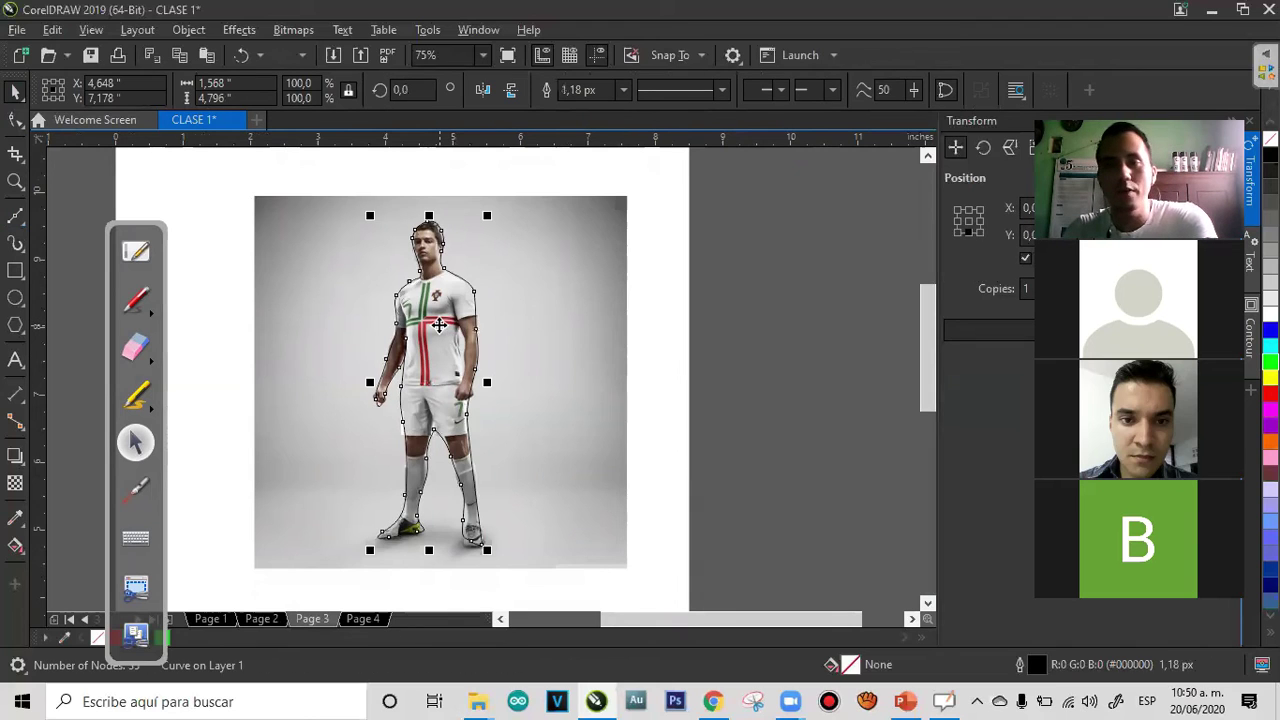
key(Tab)
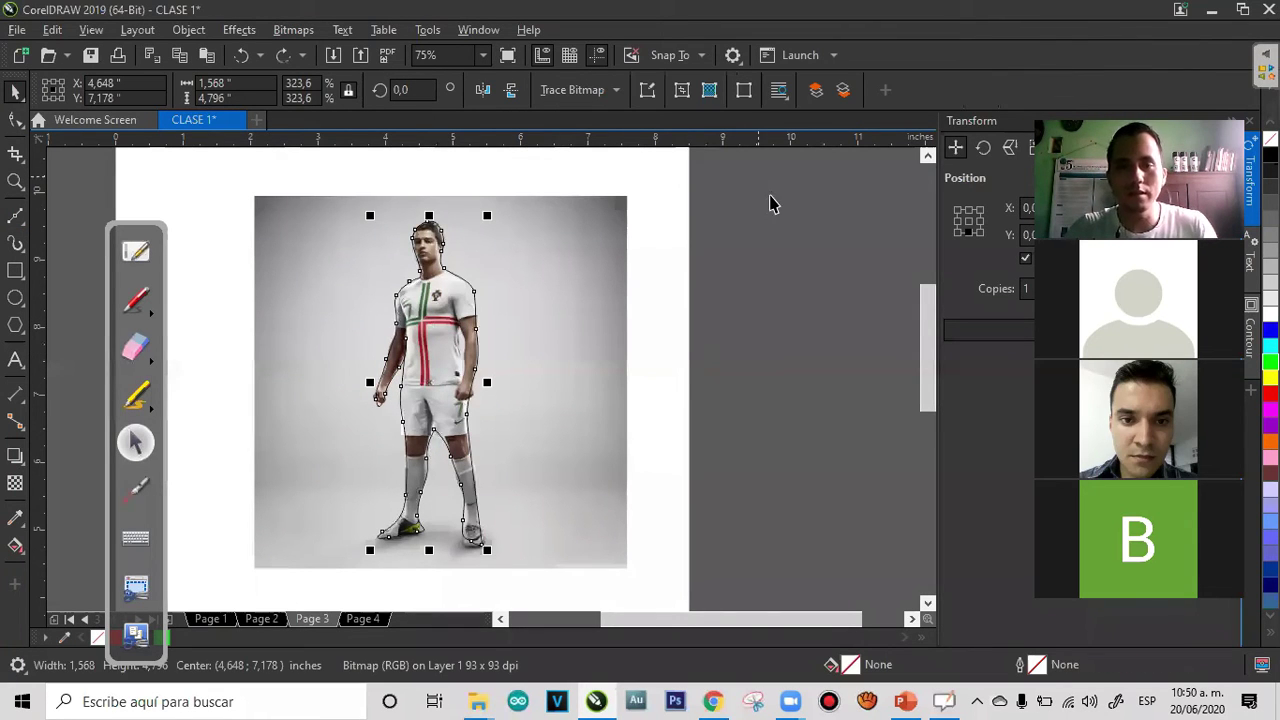
key(ctrl+a)
Mark the row of shaping commands with the yellow highlighter, erasing the loose loop and redrawing it as a straight stroke
click(136, 395)
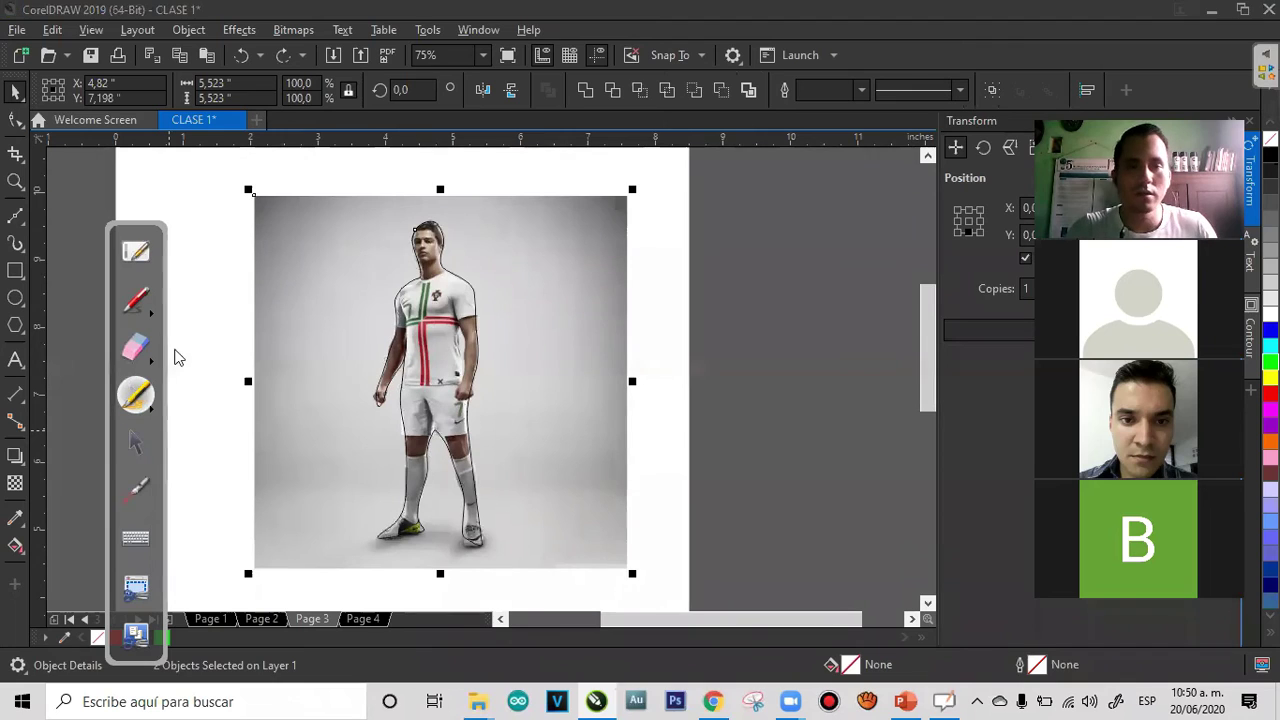
mouse_move(548, 70)
mouse_down()
mouse_move(778, 88)
mouse_move(556, 100)
mouse_move(720, 62)
mouse_up()
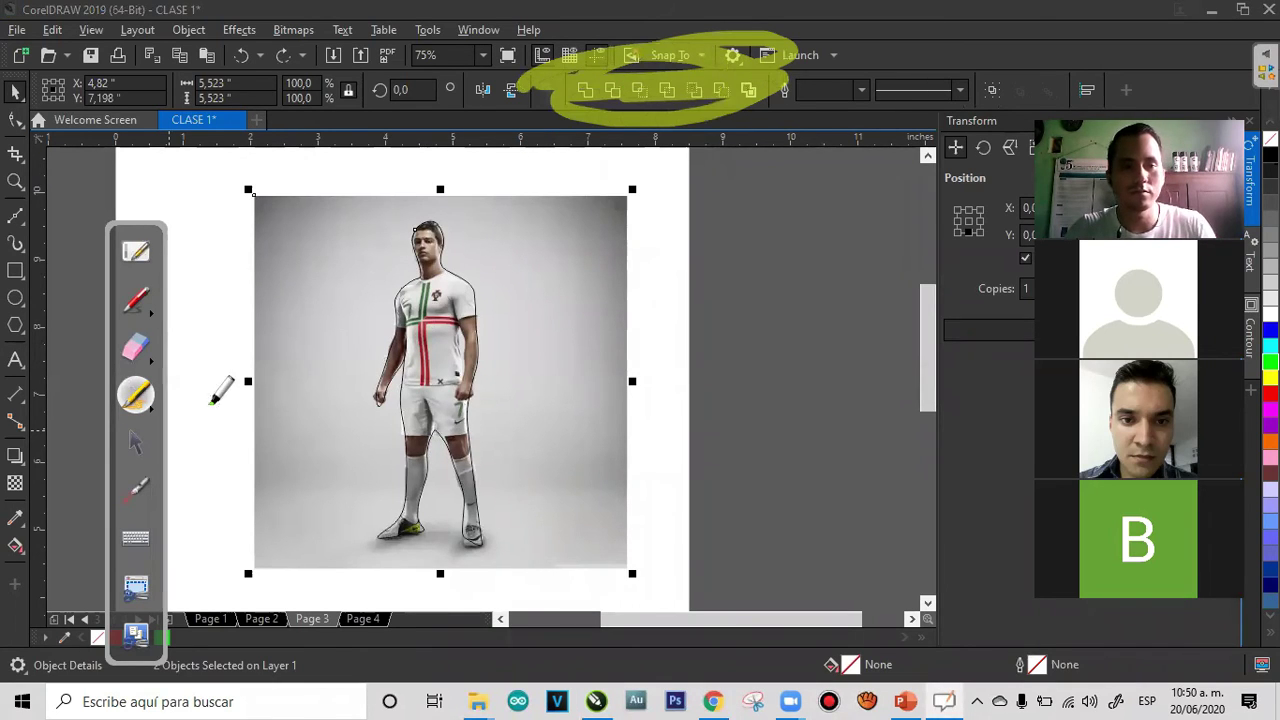
click(136, 344)
mouse_move(645, 128)
mouse_down()
mouse_move(617, 110)
mouse_move(822, 63)
mouse_move(500, 116)
mouse_up()
click(140, 410)
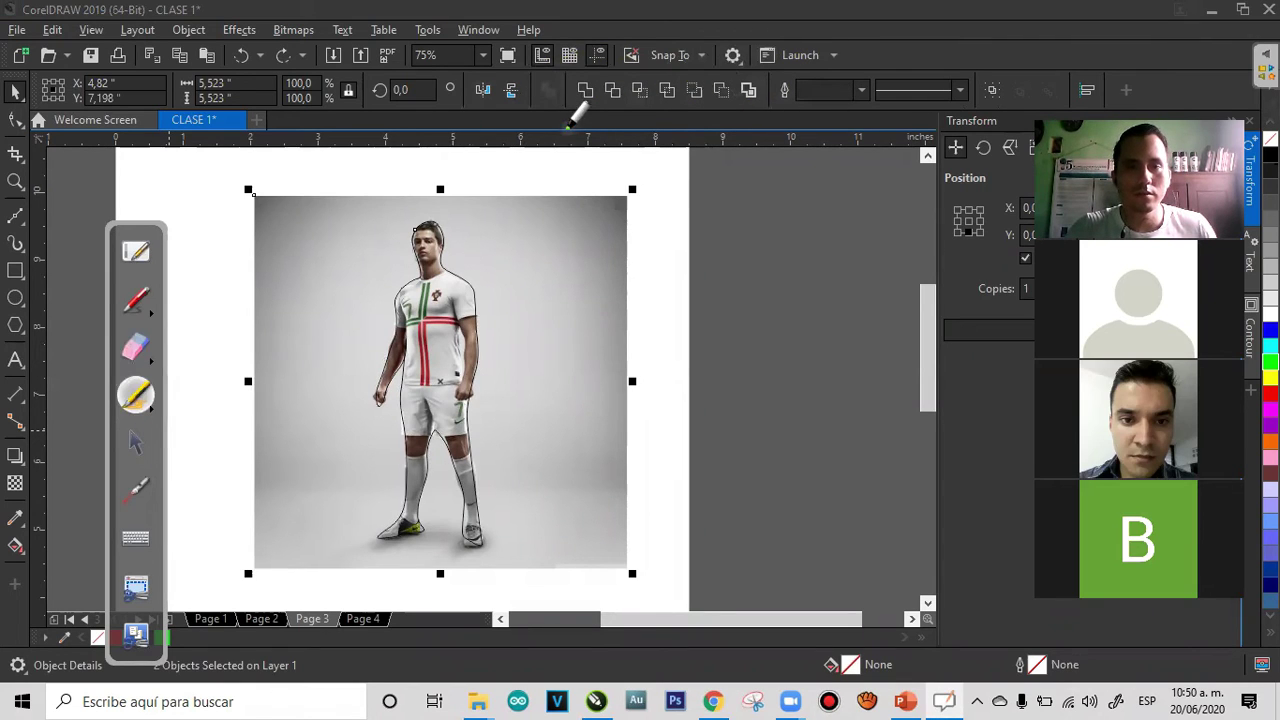
drag(578, 90, 735, 90)
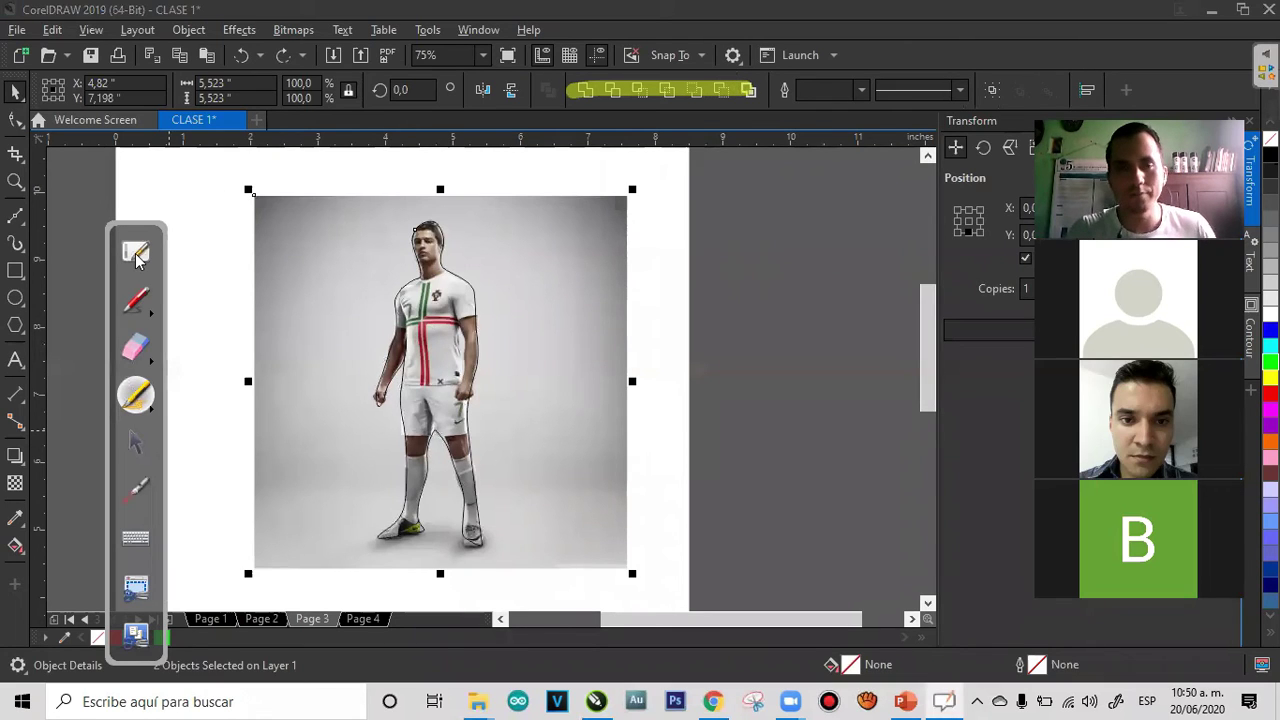
click(137, 446)
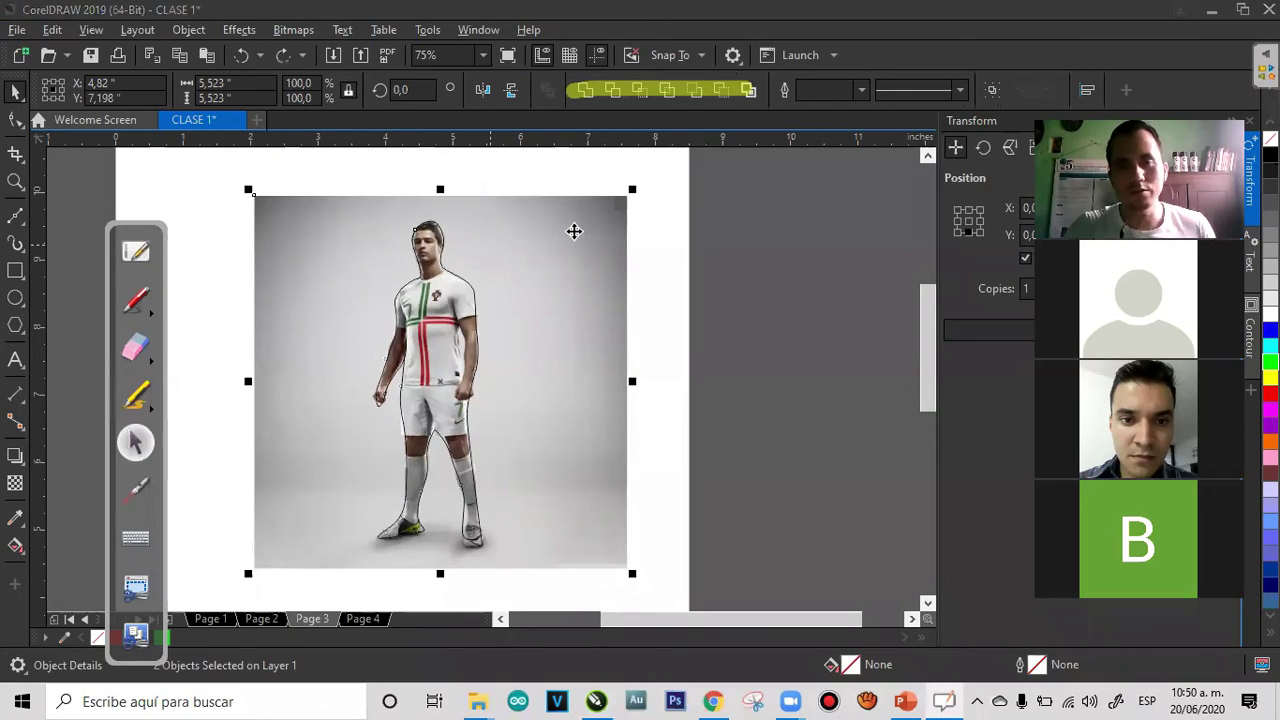
Erase the yellow highlight over the row of shaping commands
click(140, 350)
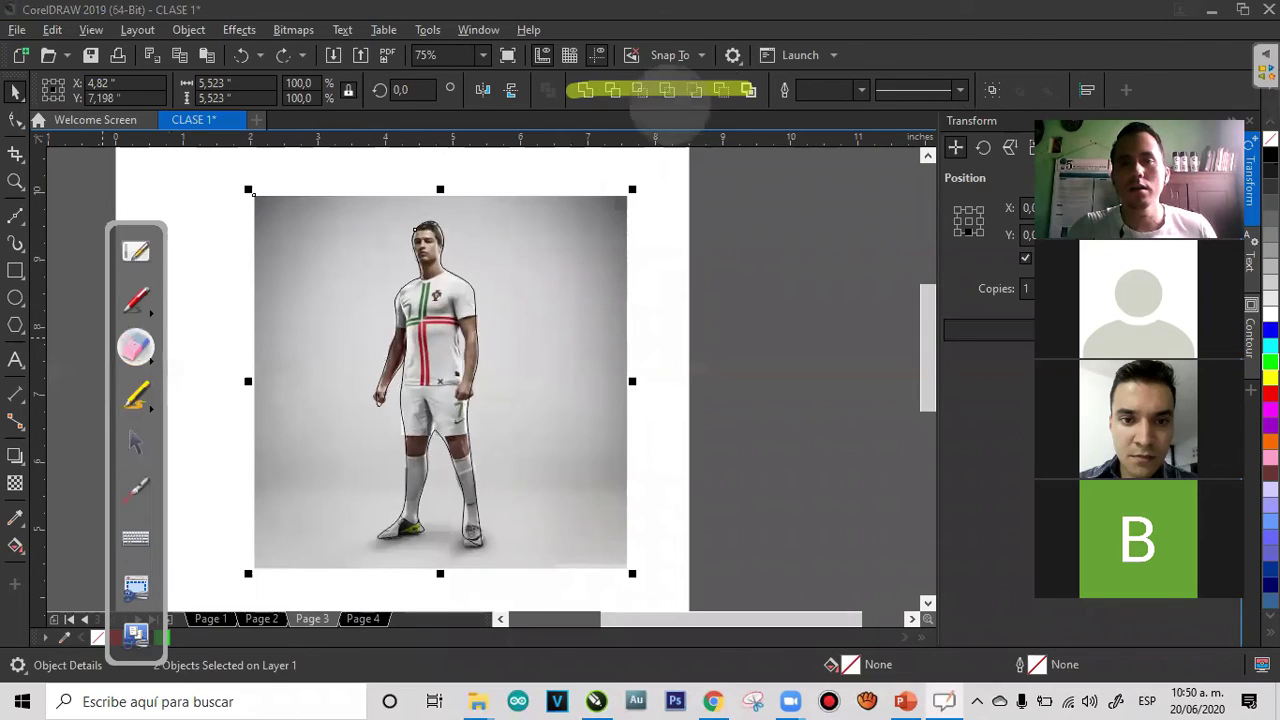
drag(585, 93, 837, 82)
Mark the curve drawing tool in the toolbox with the yellow highlighter, clear the marks and return to the normal cursor
click(137, 396)
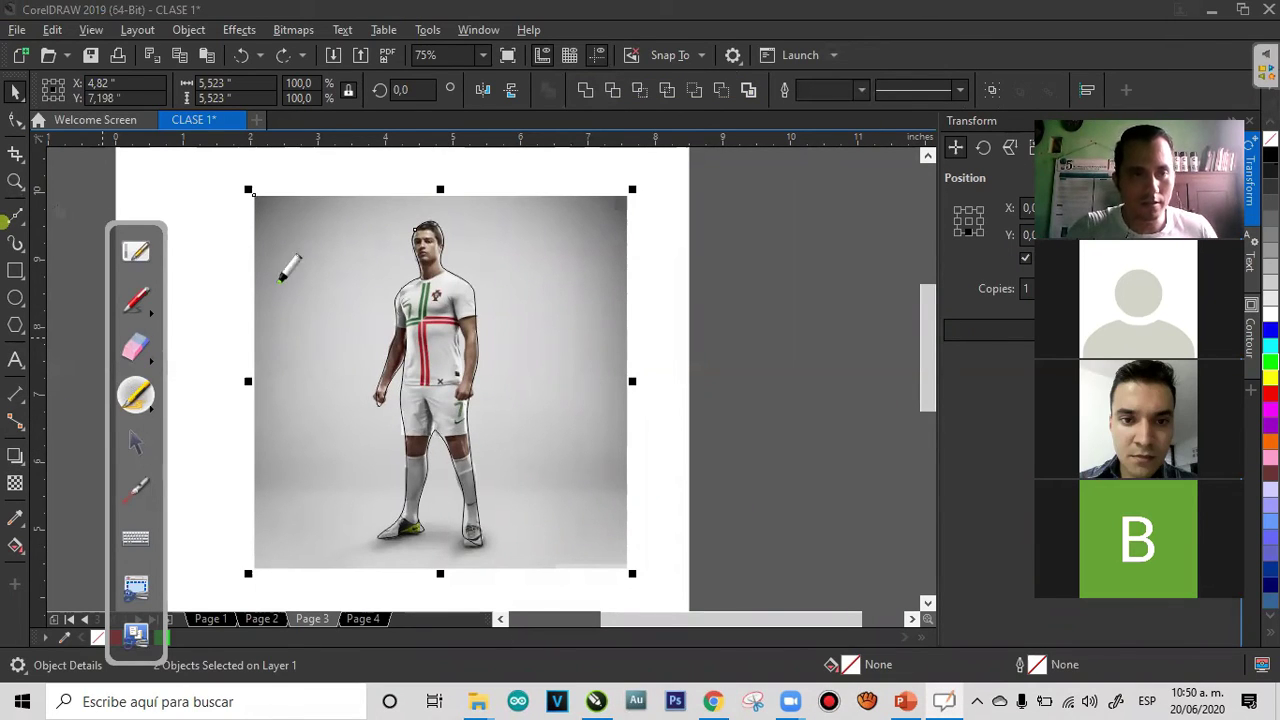
mouse_move(430, 393)
mouse_down()
mouse_move(158, 207)
mouse_move(210, 165)
mouse_move(35, 250)
mouse_up()
drag(130, 268, 174, 294)
mouse_move(30, 208)
mouse_down()
mouse_move(52, 210)
mouse_move(35, 248)
mouse_move(90, 250)
mouse_move(186, 320)
mouse_move(357, 315)
mouse_move(357, 278)
mouse_up()
click(137, 348)
click(136, 442)
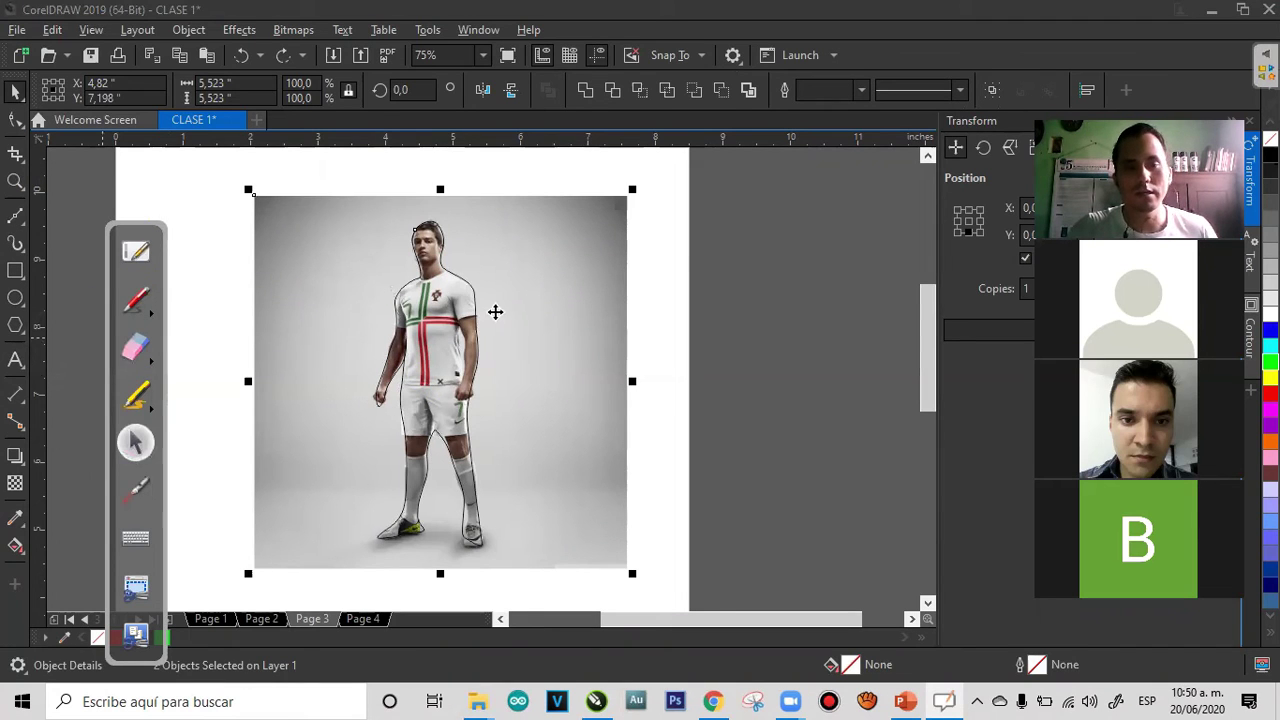
Delete the photo together with its traced outline and paste the cut-out footballer onto the page
click(434, 343)
click(473, 297)
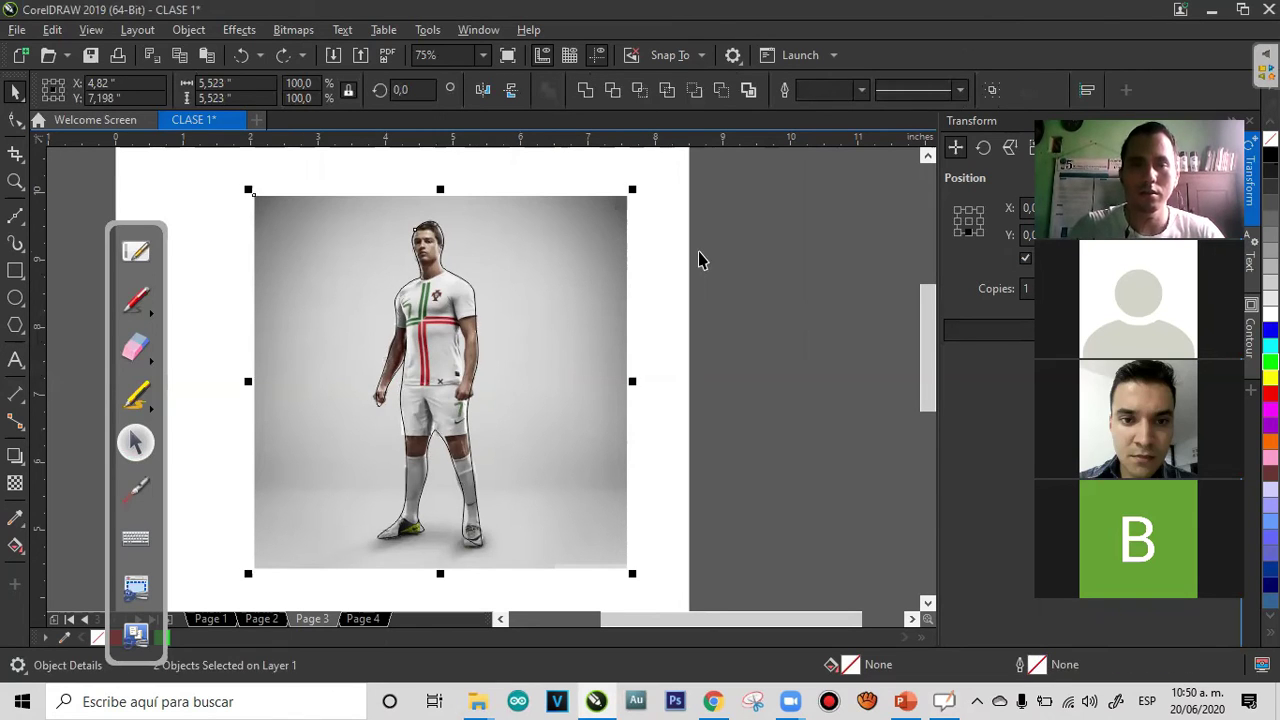
drag(680, 168, 220, 590)
key(Delete)
key(ctrl+v)
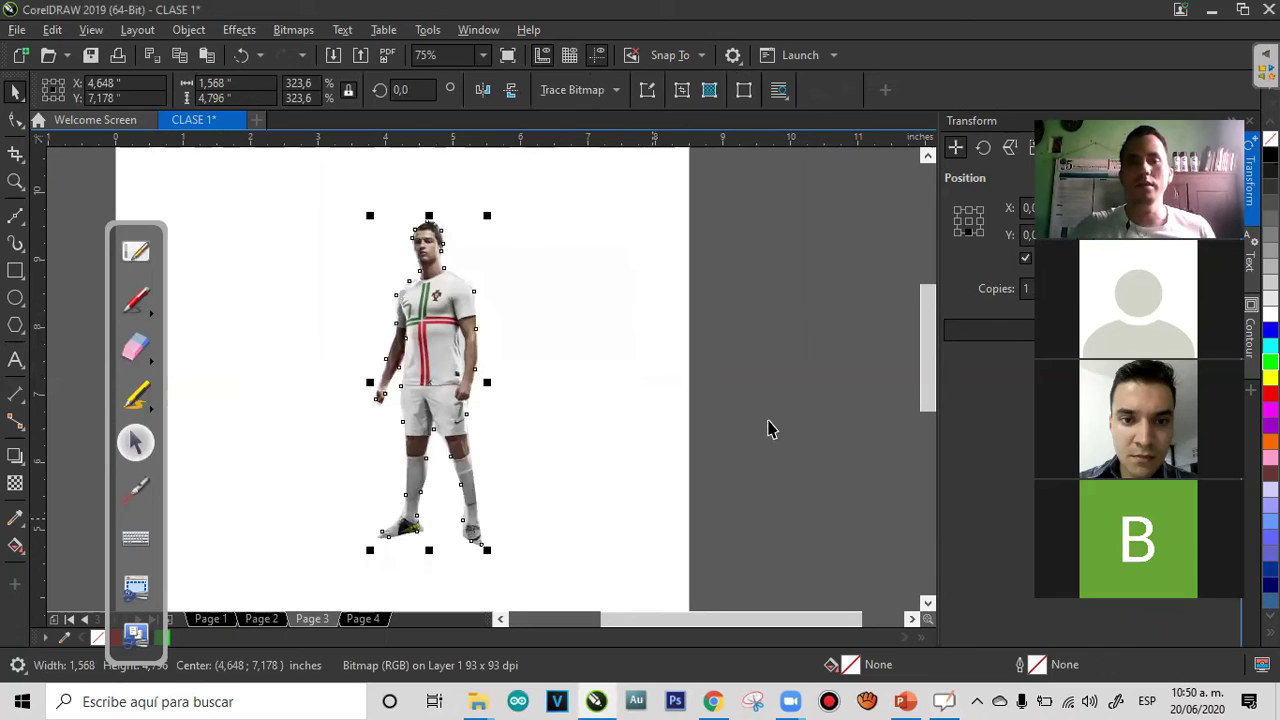
click(769, 428)
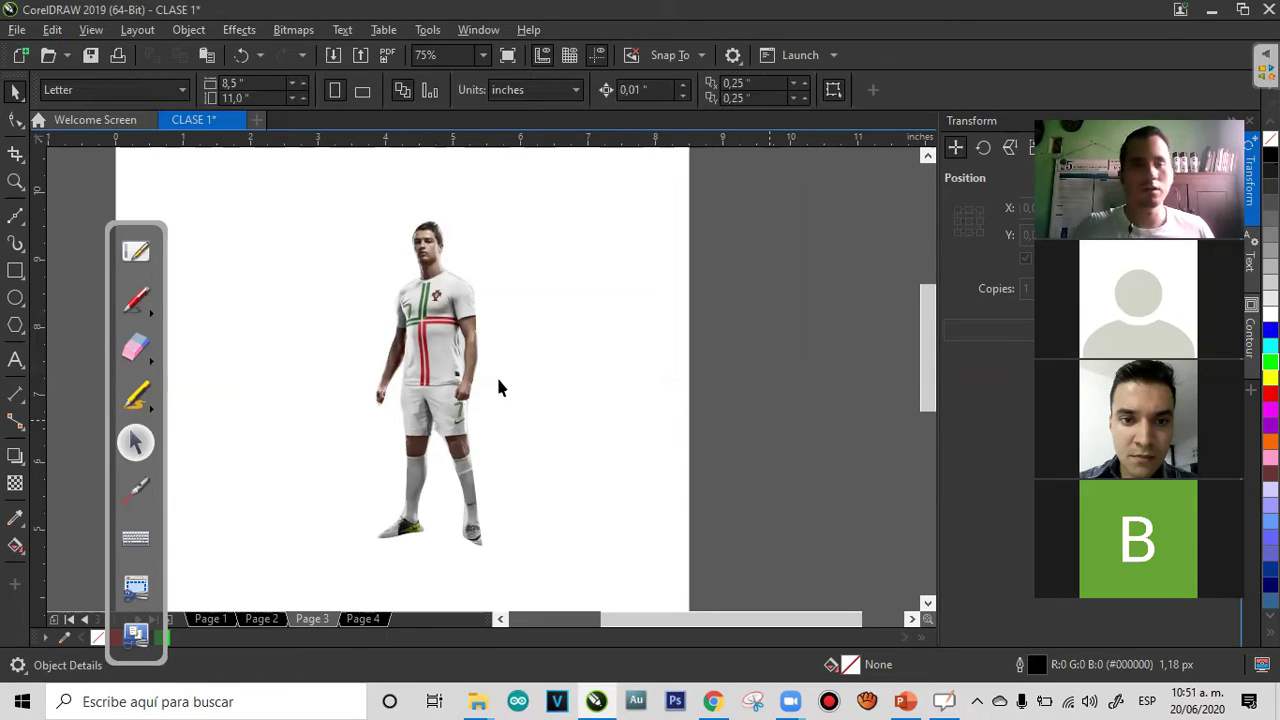
Add a blue background rectangle about 4.94 by 5.84 inches behind the footballer
click(17, 270)
mouse_move(333, 178)
mouse_down()
mouse_move(578, 555)
mouse_move(667, 576)
mouse_up()
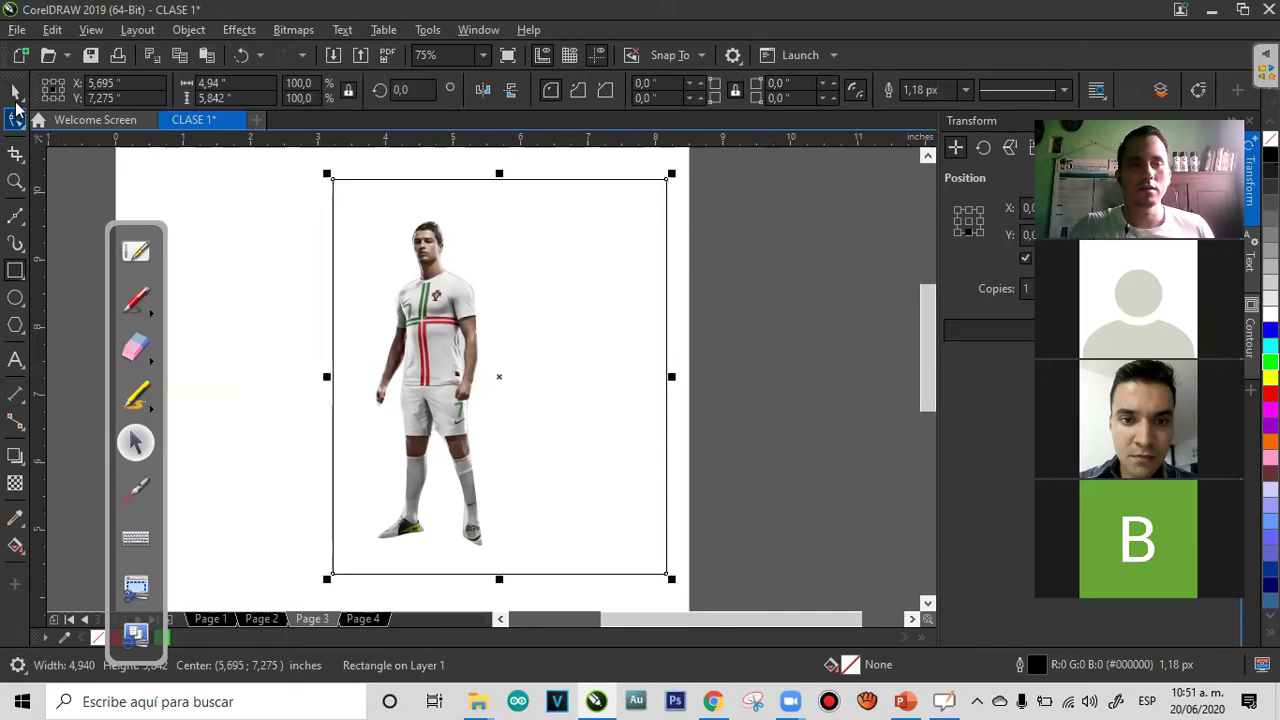
key(space)
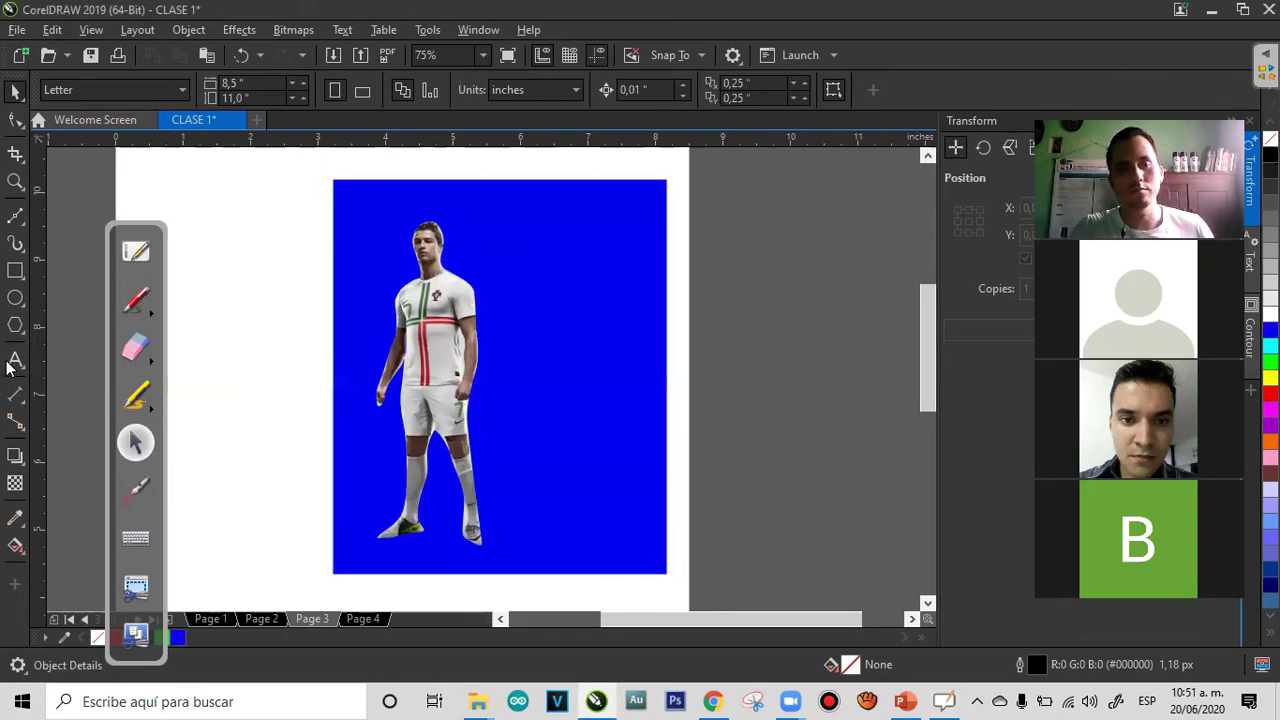
Add the artistic text "Cr7" on the blue background beside the footballer
click(14, 361)
click(533, 352)
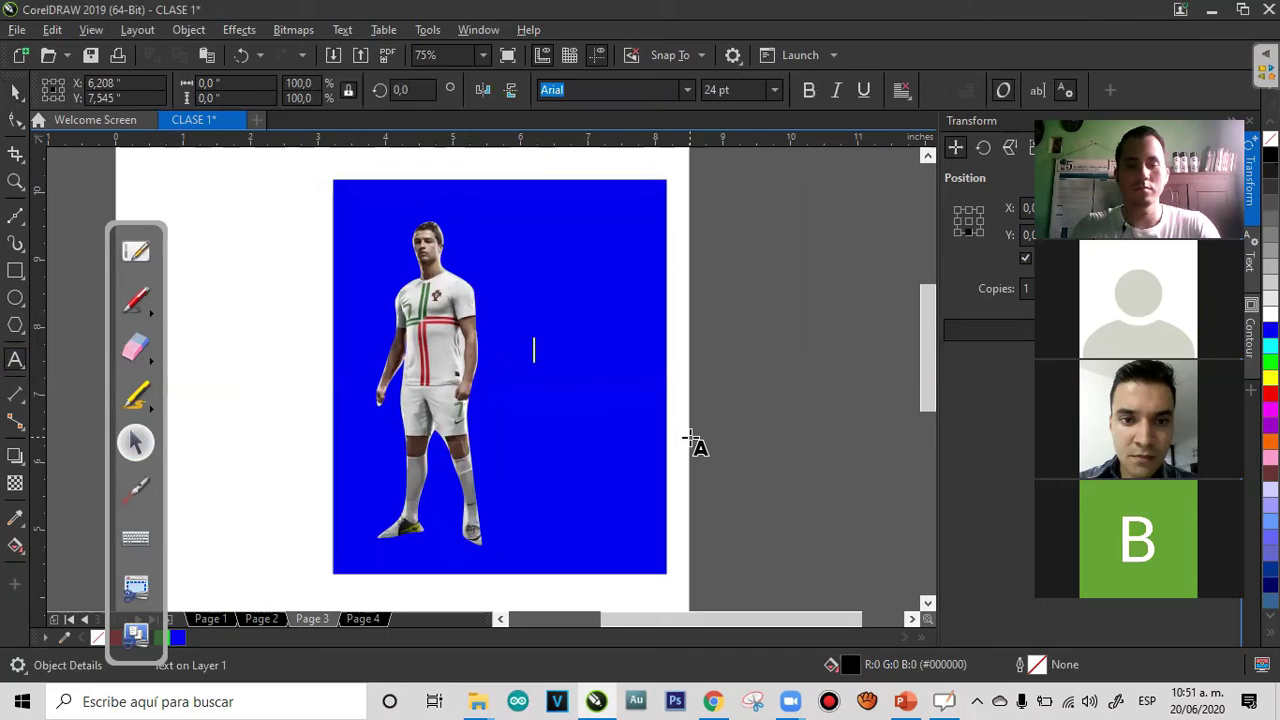
text(CR7)
click(15, 91)
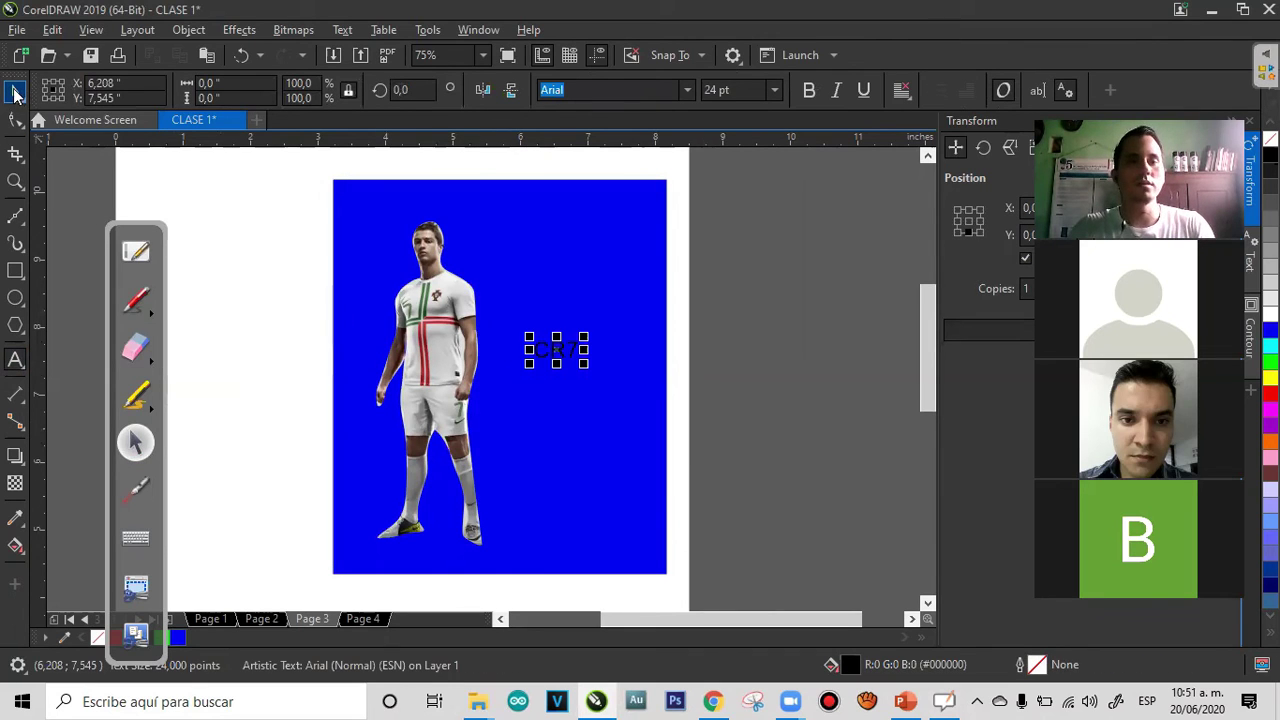
Enlarge the Cr7 text to about 3.1 by 1.5 inches and colour it red
drag(582, 333, 634, 294)
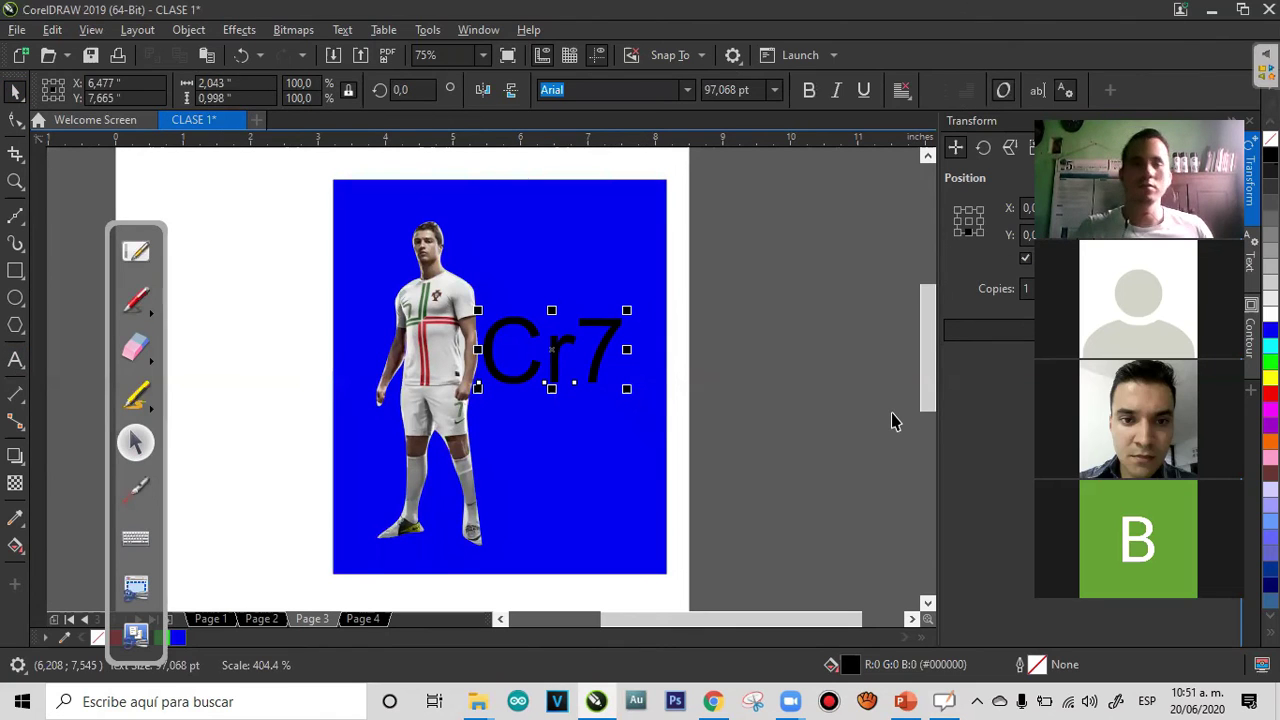
drag(740, 322, 368, 405)
drag(626, 308, 672, 284)
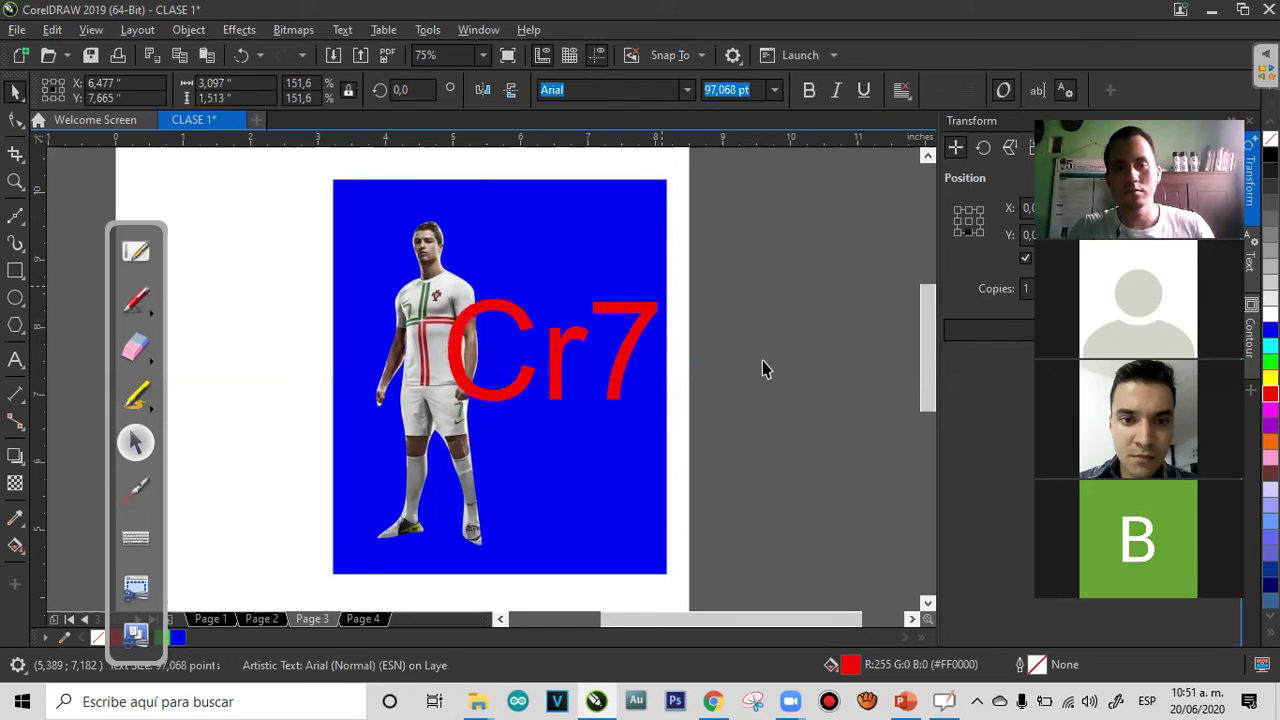
Select the footballer, background rectangle and text together and delete them from the page
click(762, 366)
drag(733, 167, 252, 576)
key(Delete)
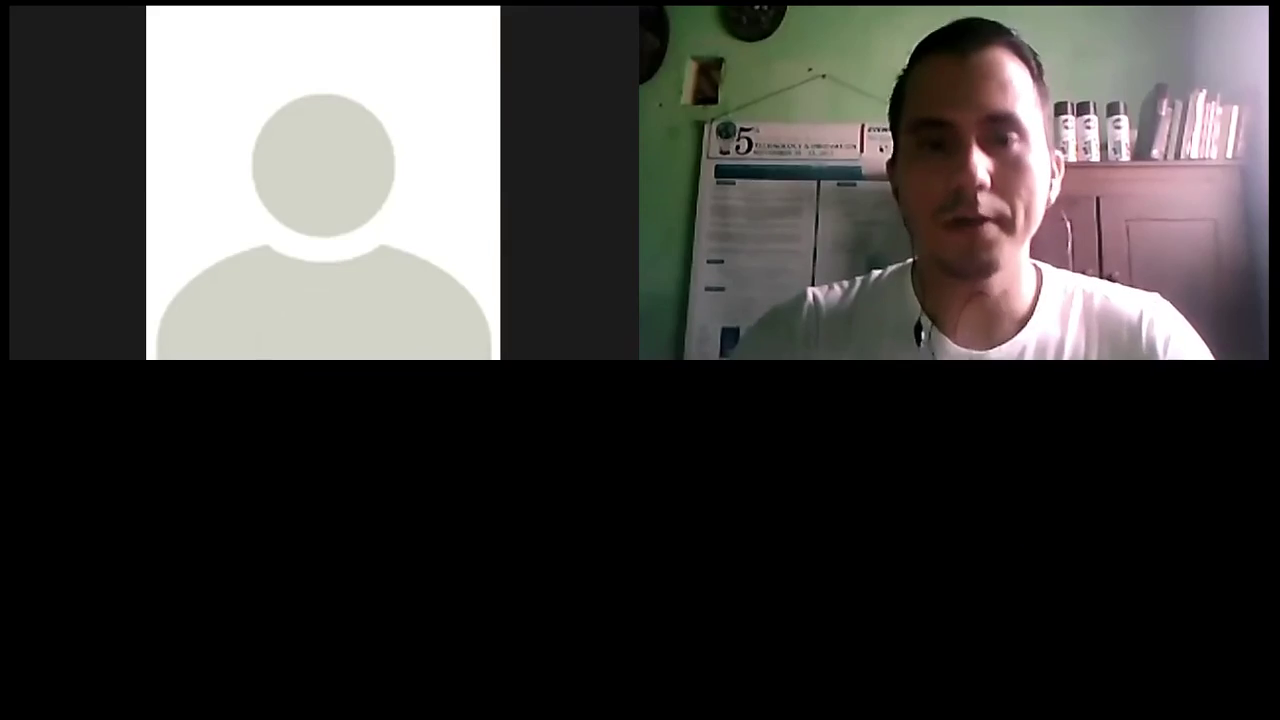
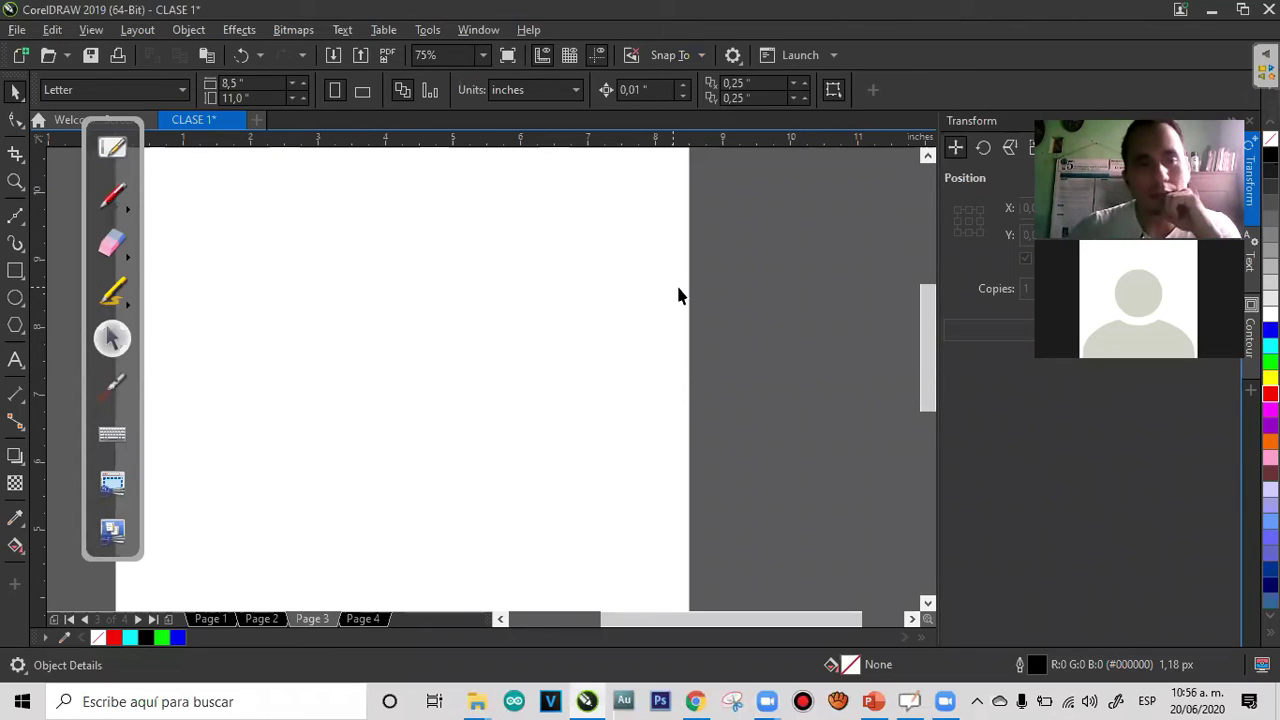
Draw an open three-node Bézier arc about 4.53 inches wide and 1.44 inches high on the empty page
click(20, 228)
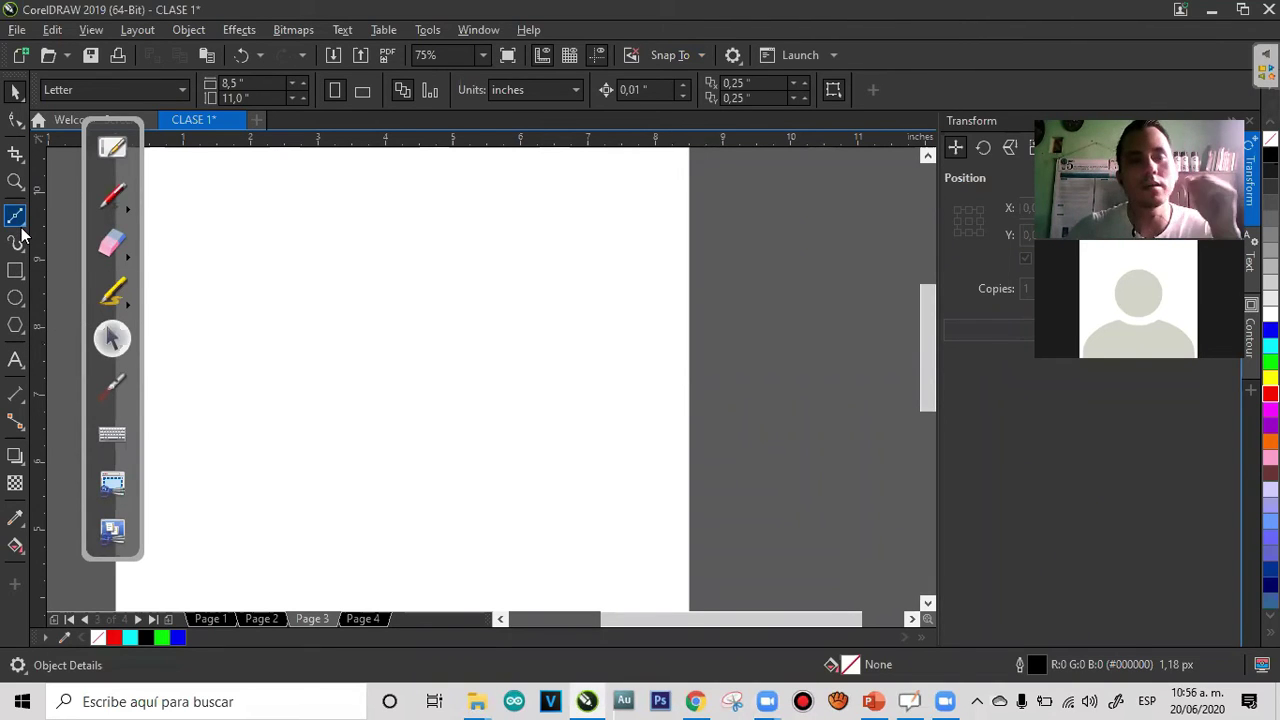
click(21, 228)
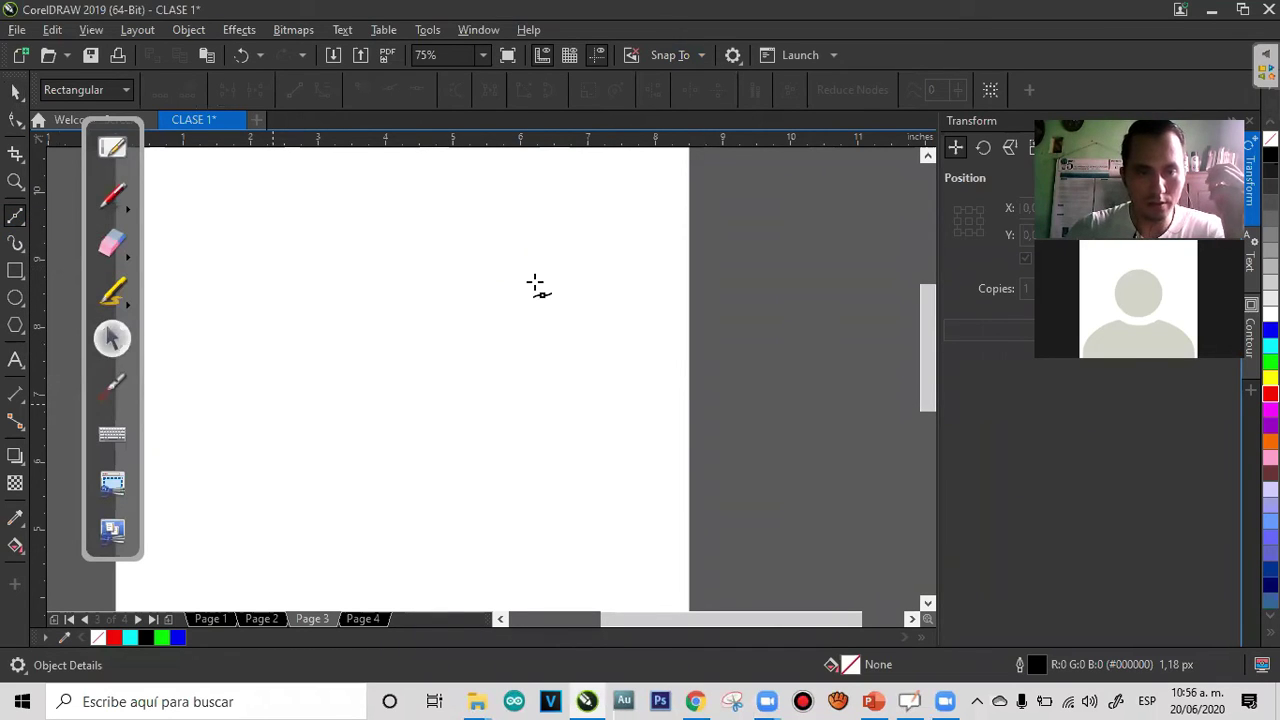
click(271, 404)
drag(372, 314, 489, 286)
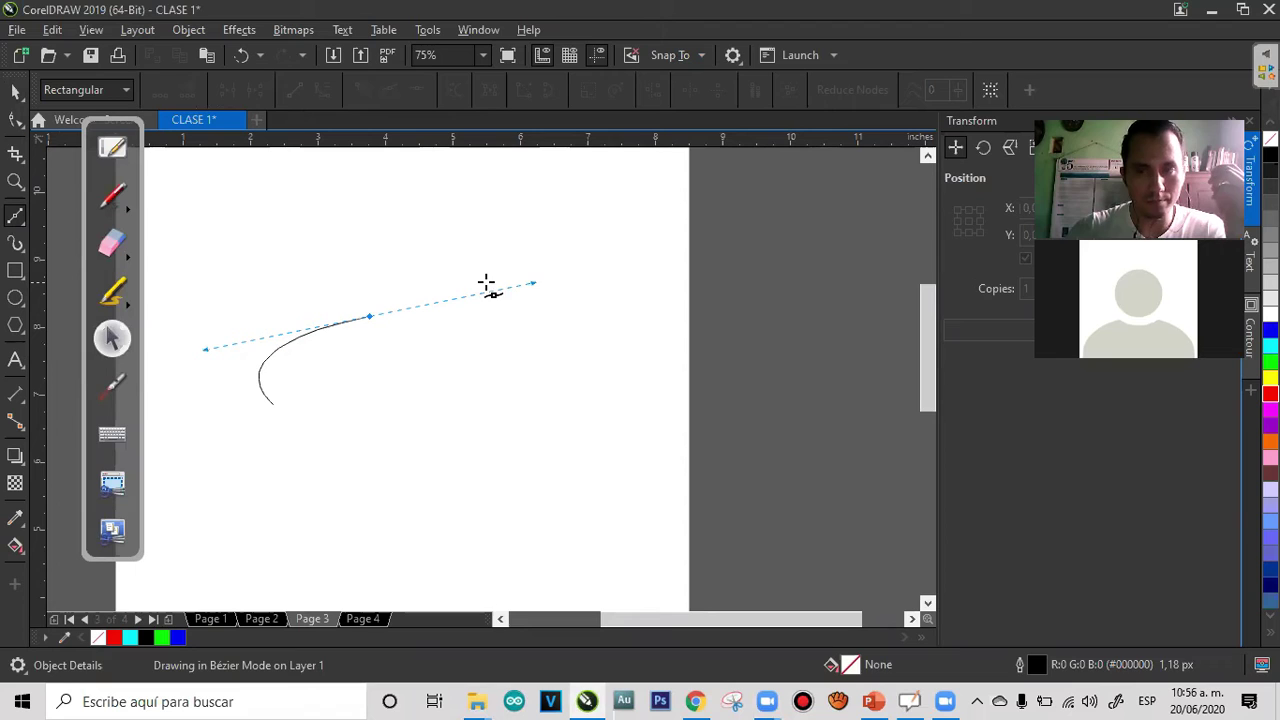
click(579, 355)
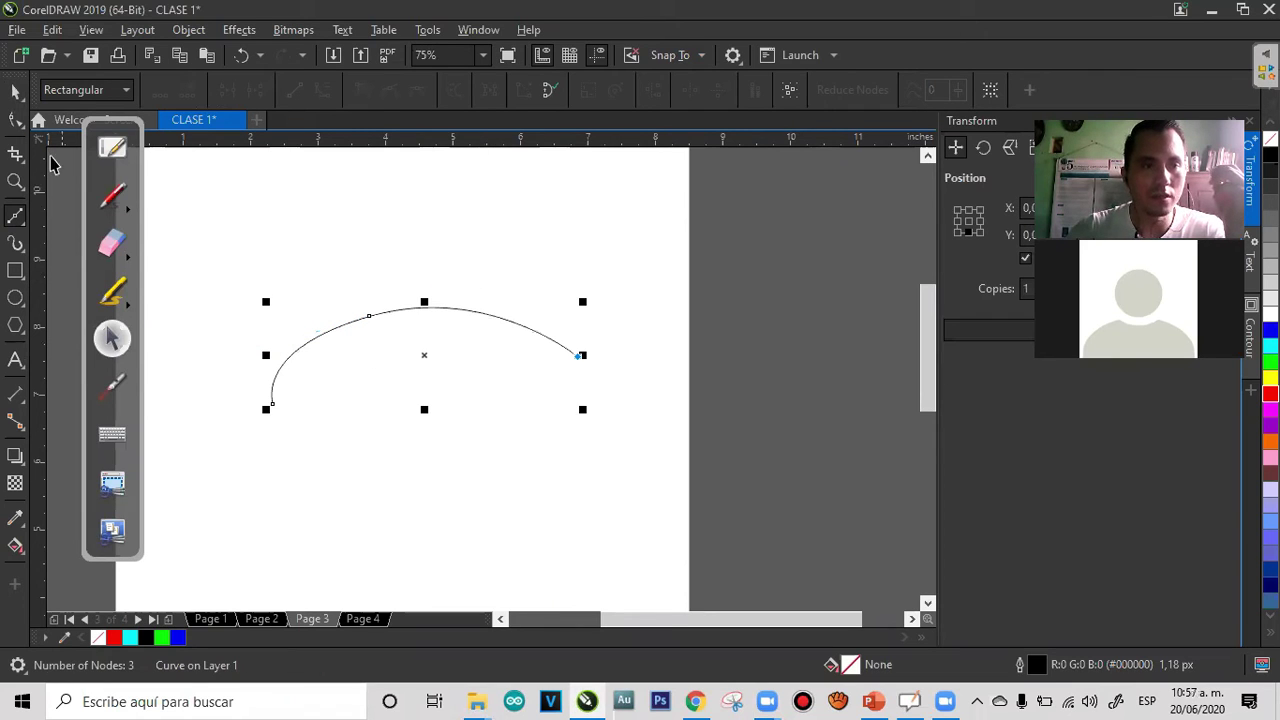
key(space)
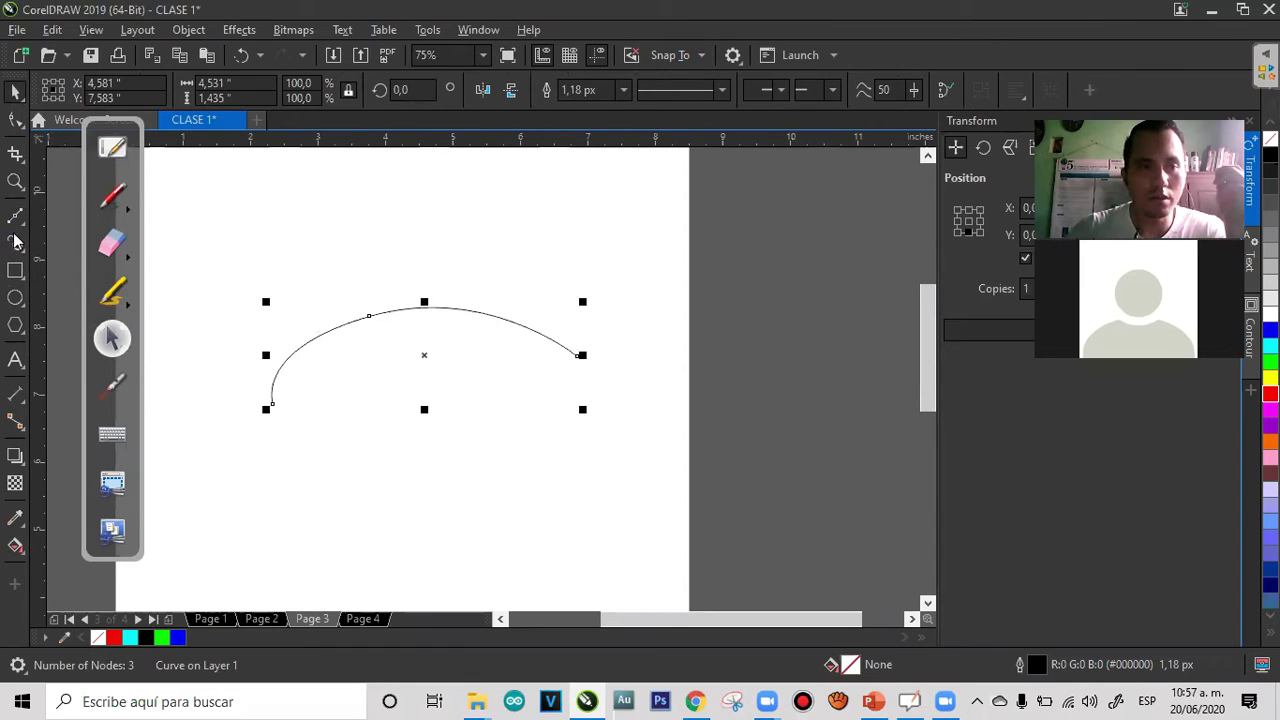
Start the Artistic Media tool, circle its settings with the yellow highlighter and clear the mark again
click(14, 246)
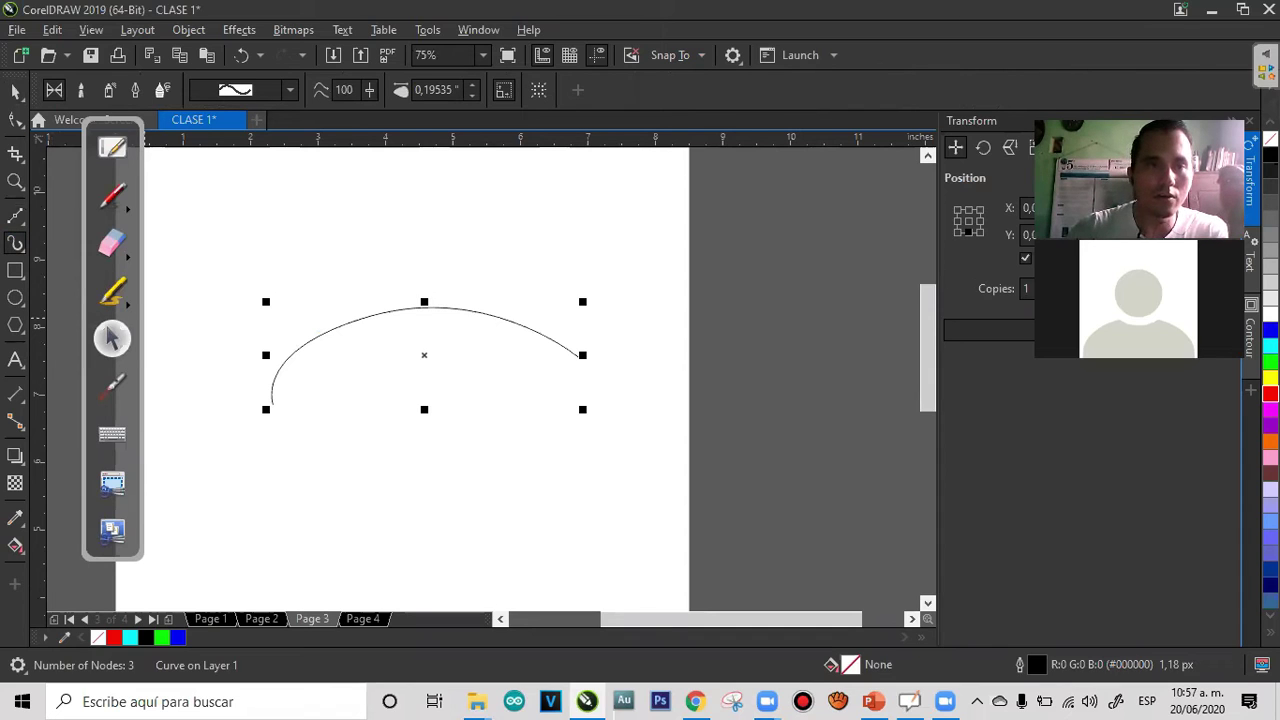
click(112, 292)
drag(522, 116, 315, 76)
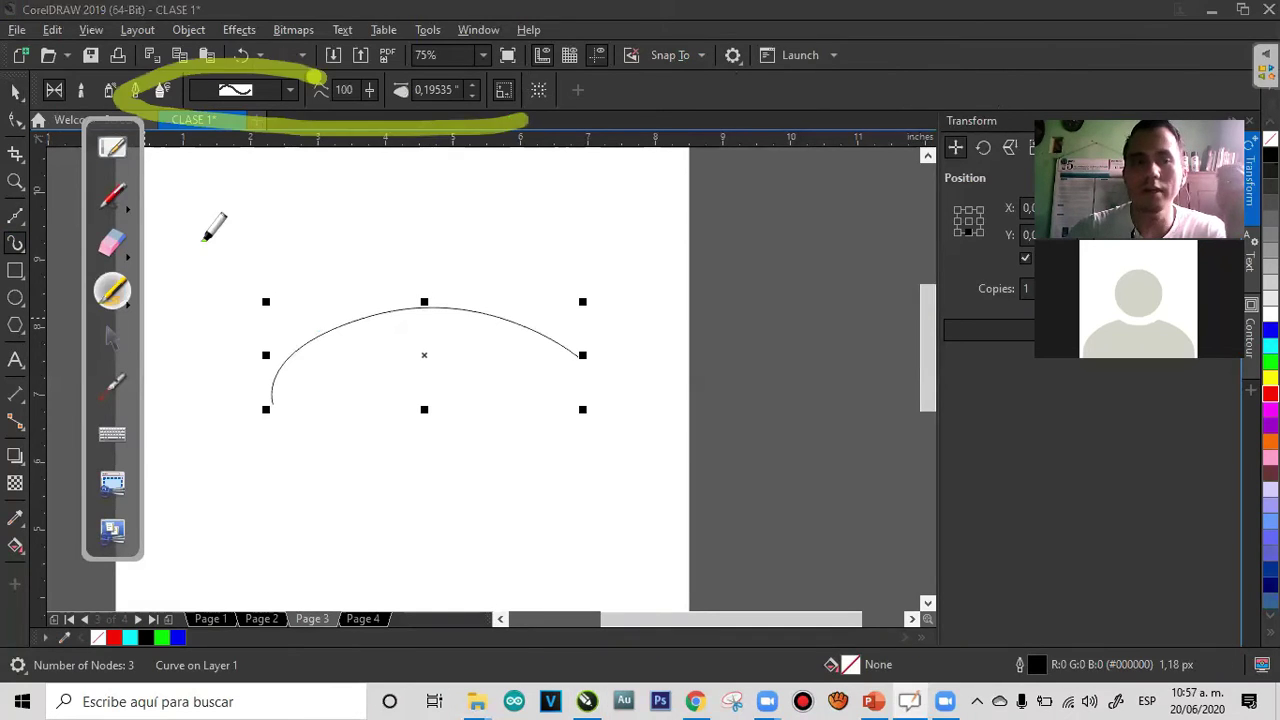
click(112, 245)
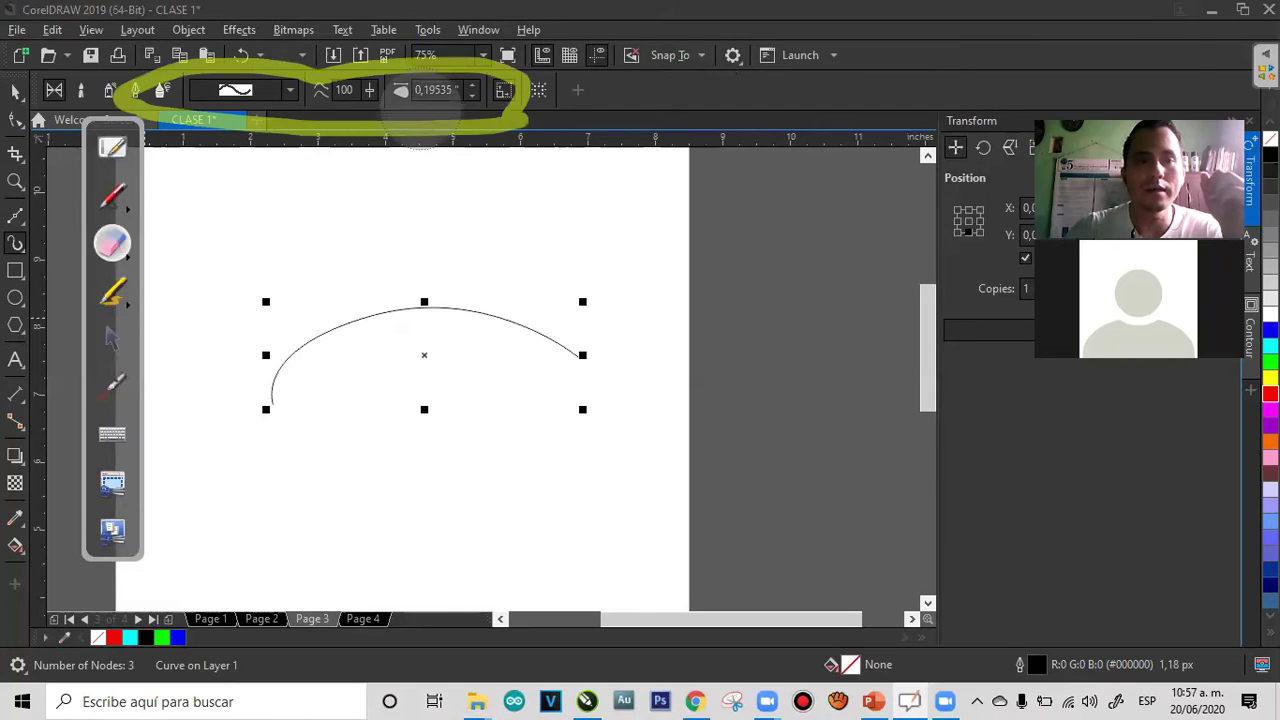
click(422, 120)
click(112, 338)
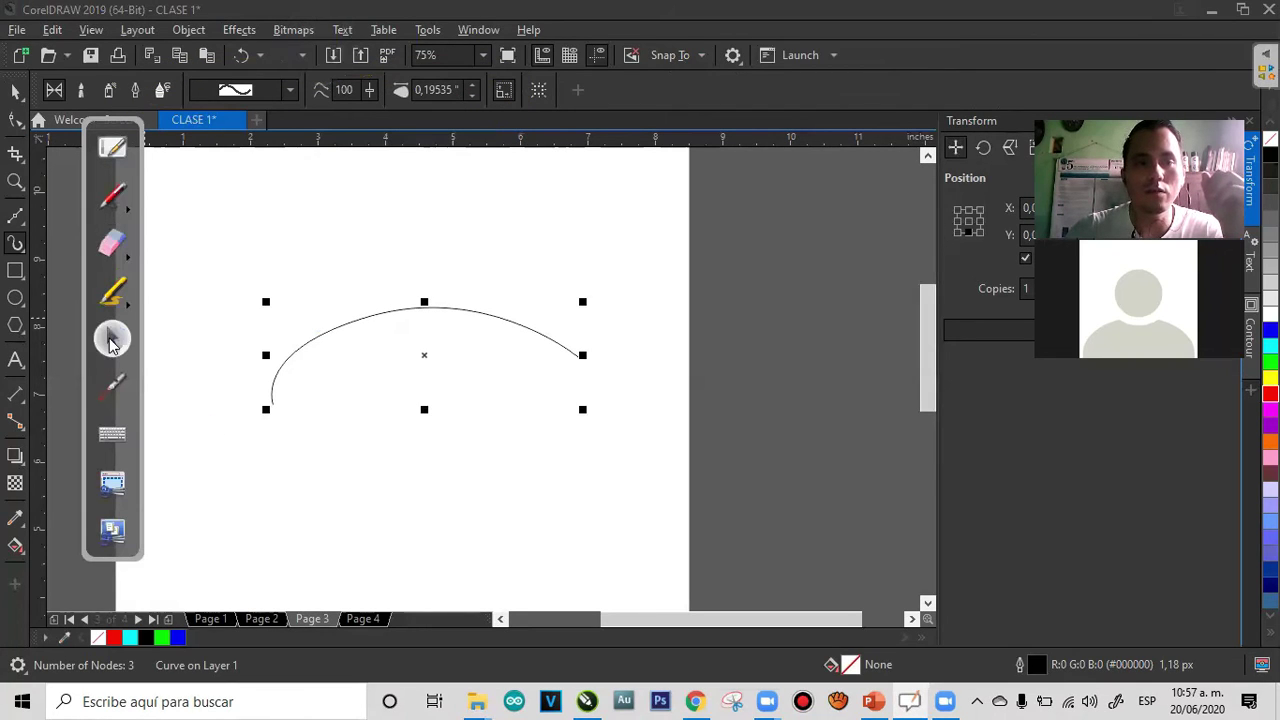
Apply a tapered preset artistic media stroke with a width of 0.21535 inches to the arc
click(476, 85)
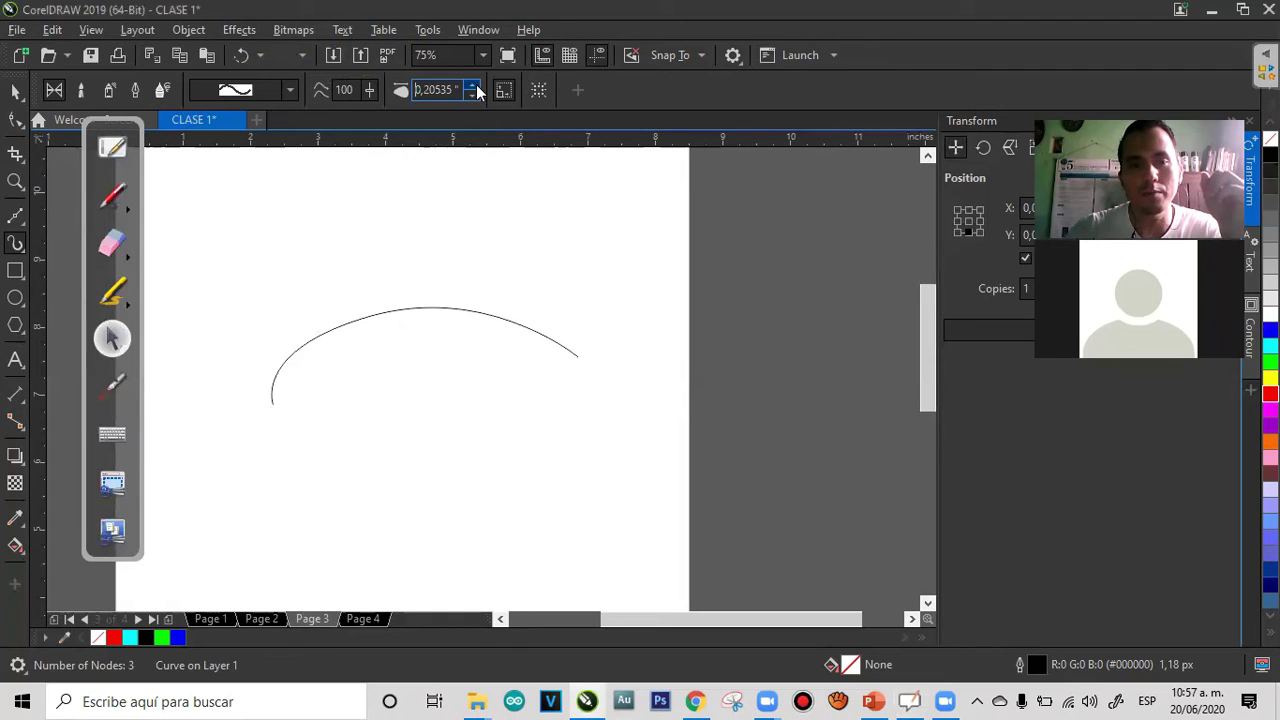
click(289, 91)
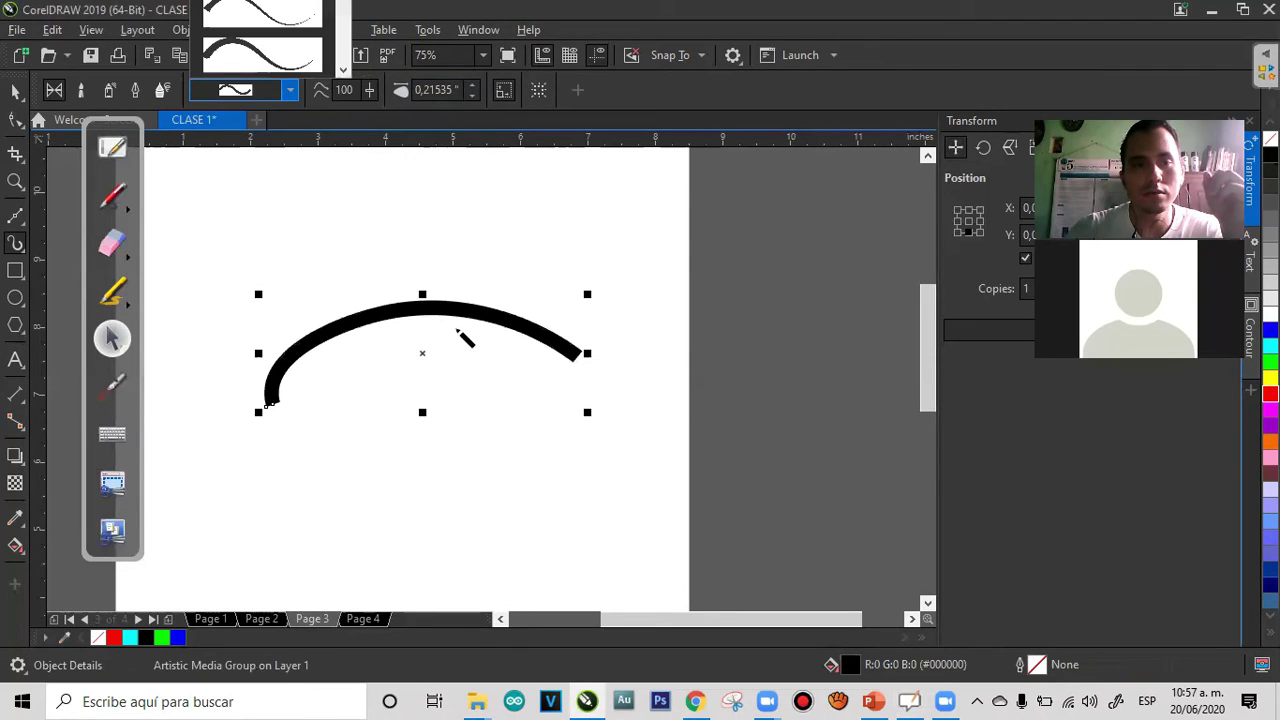
click(265, 57)
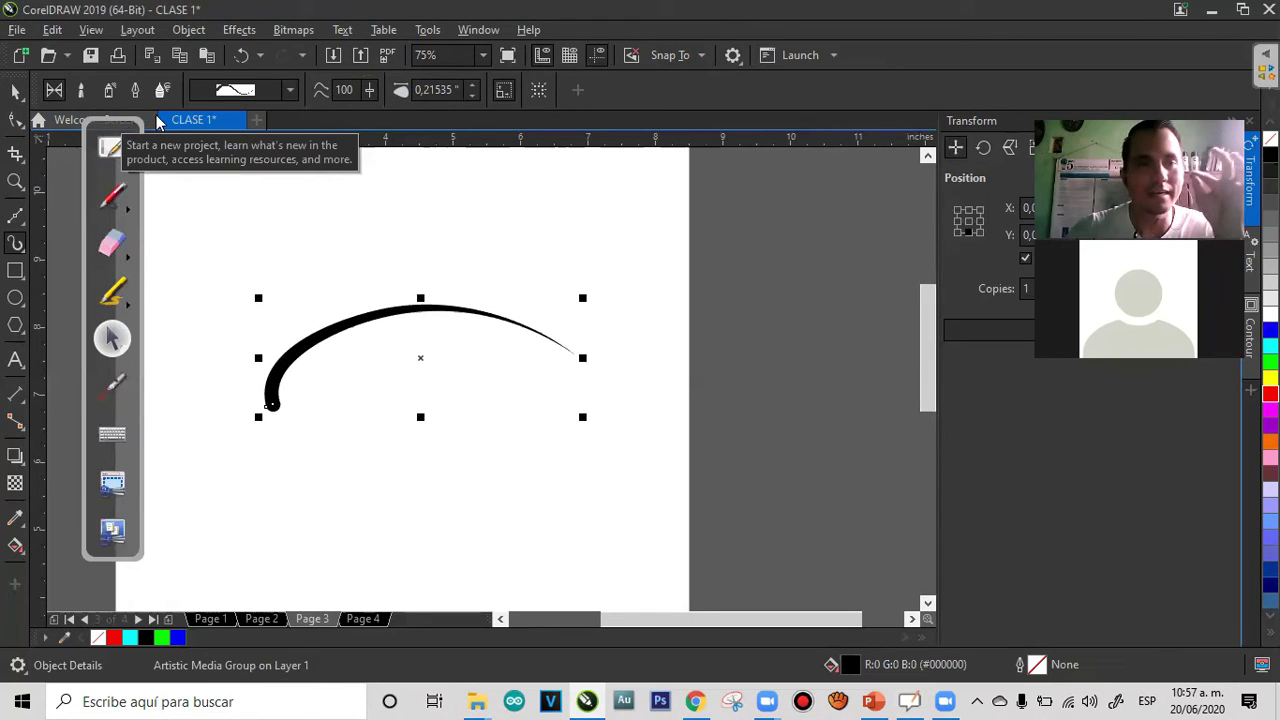
Try an Artistic category brush with a rough dashed stroke on the arc, adjusting its stroke width
click(81, 92)
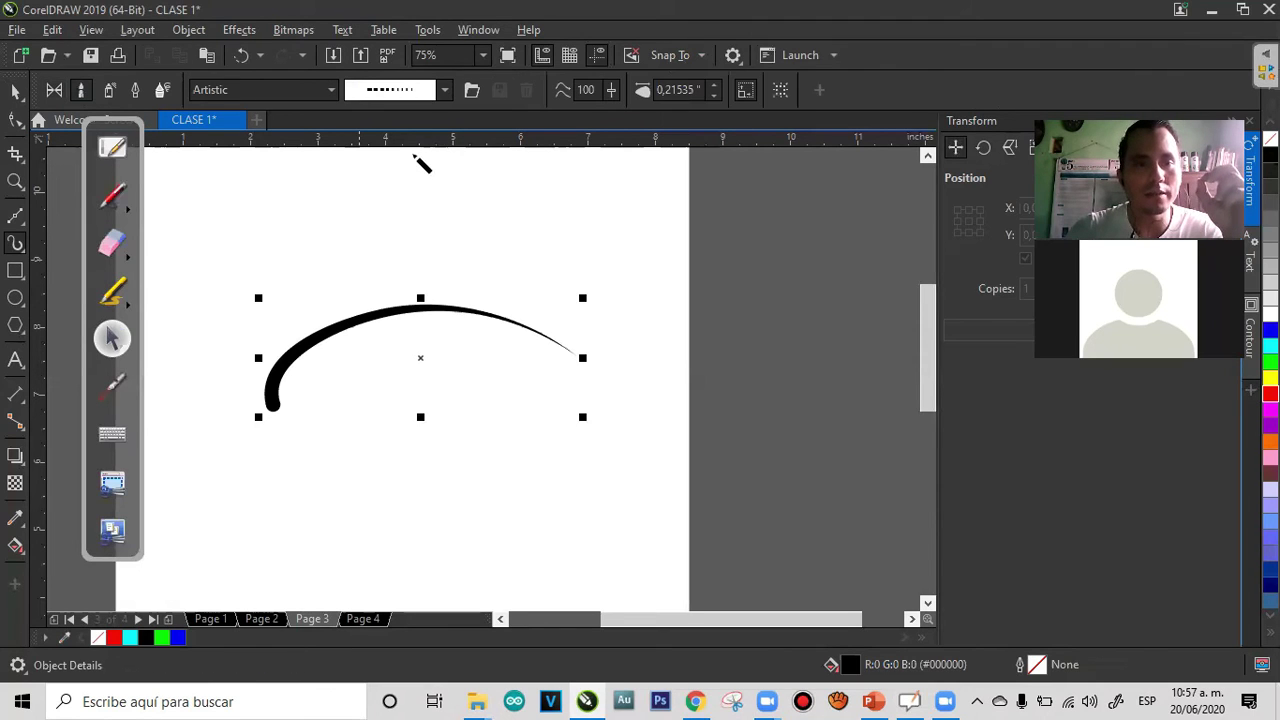
click(445, 91)
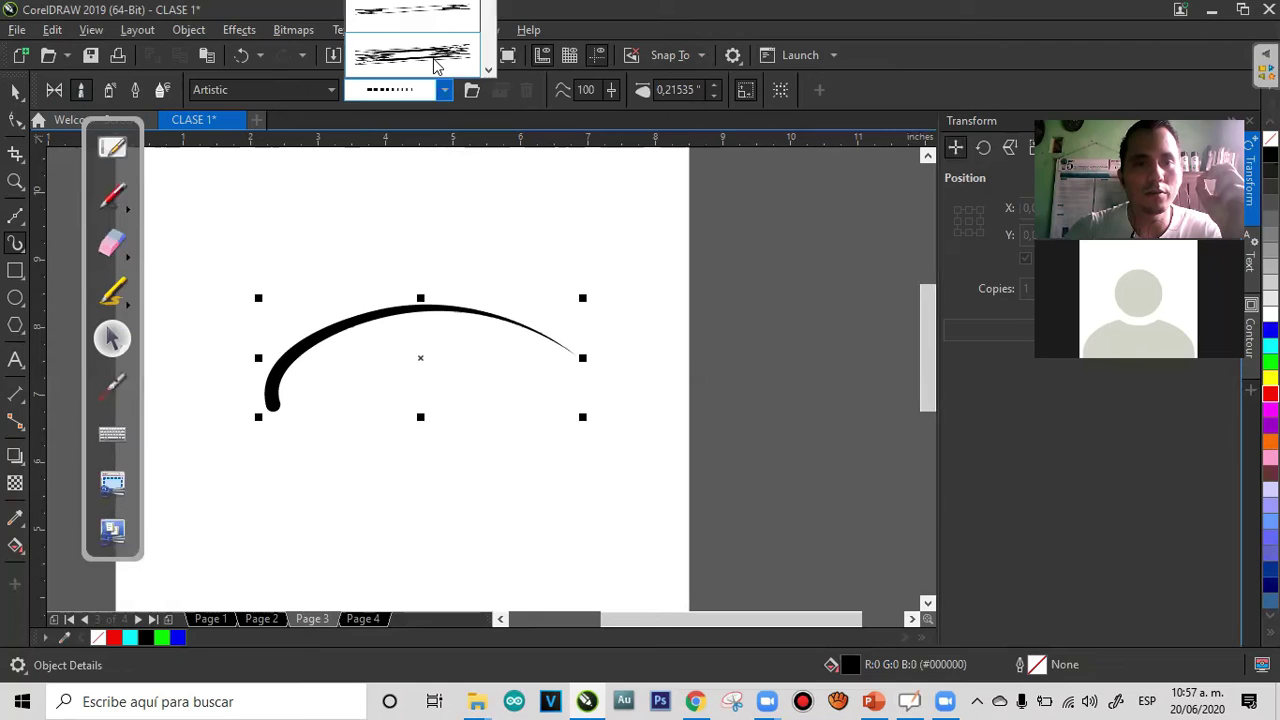
click(716, 85)
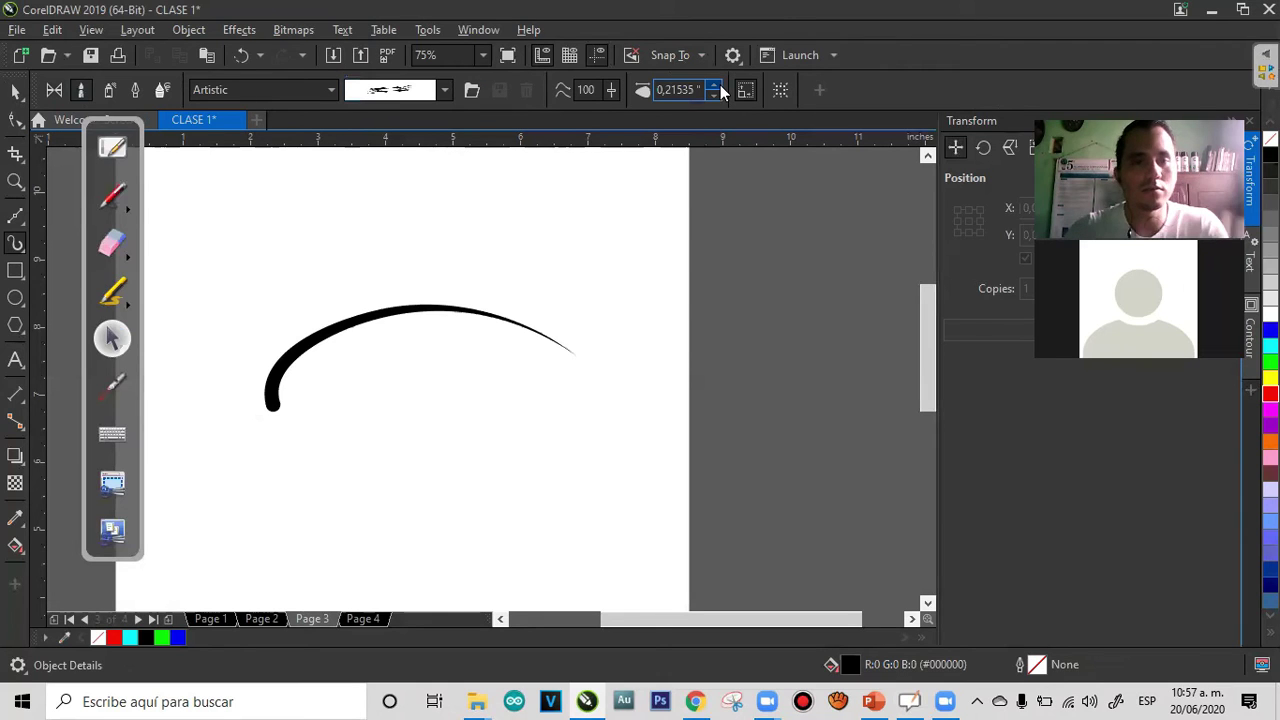
Undo the artistic media strokes to restore the arc as a plain curve
key(ctrl+z)
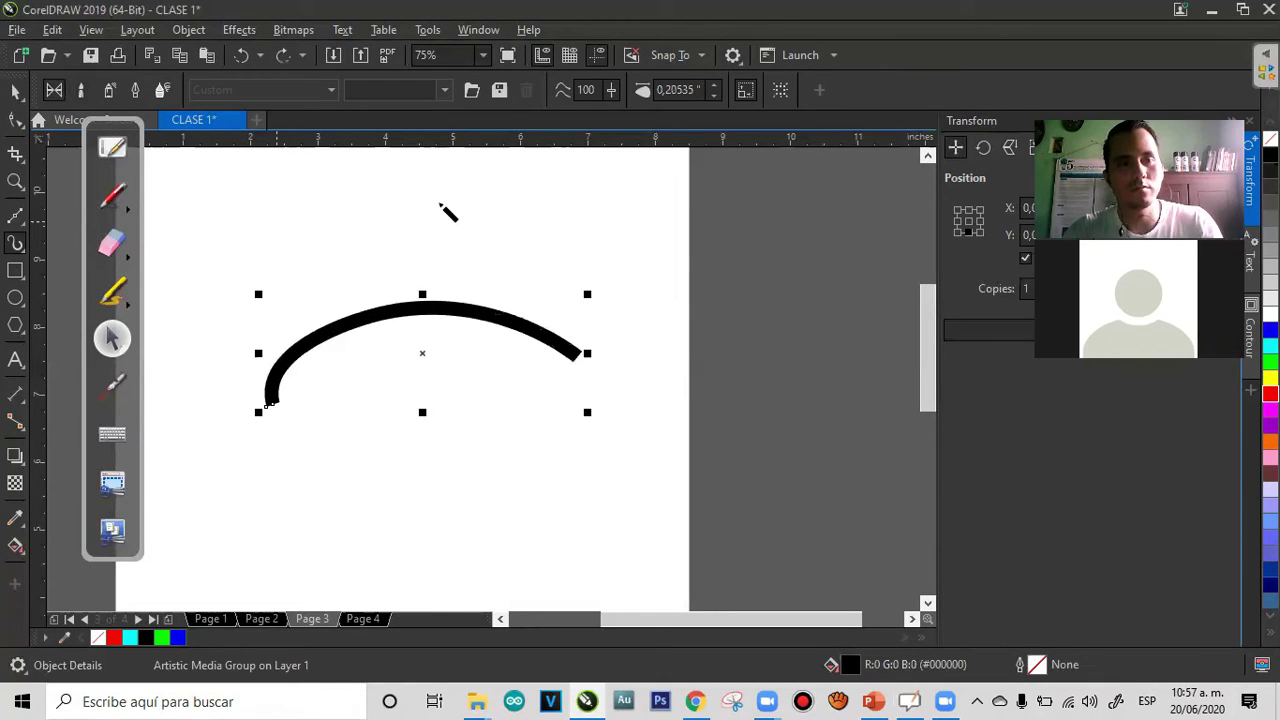
key(ctrl+z)
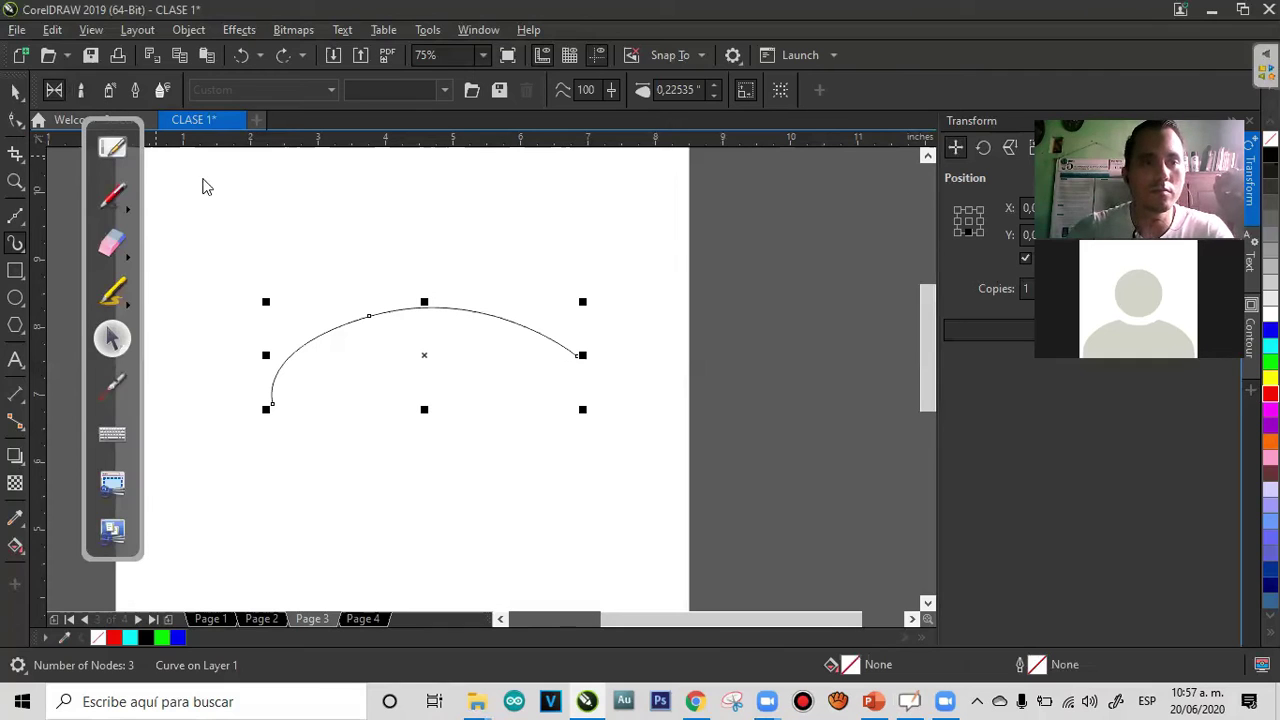
click(405, 262)
key(ctrl+z)
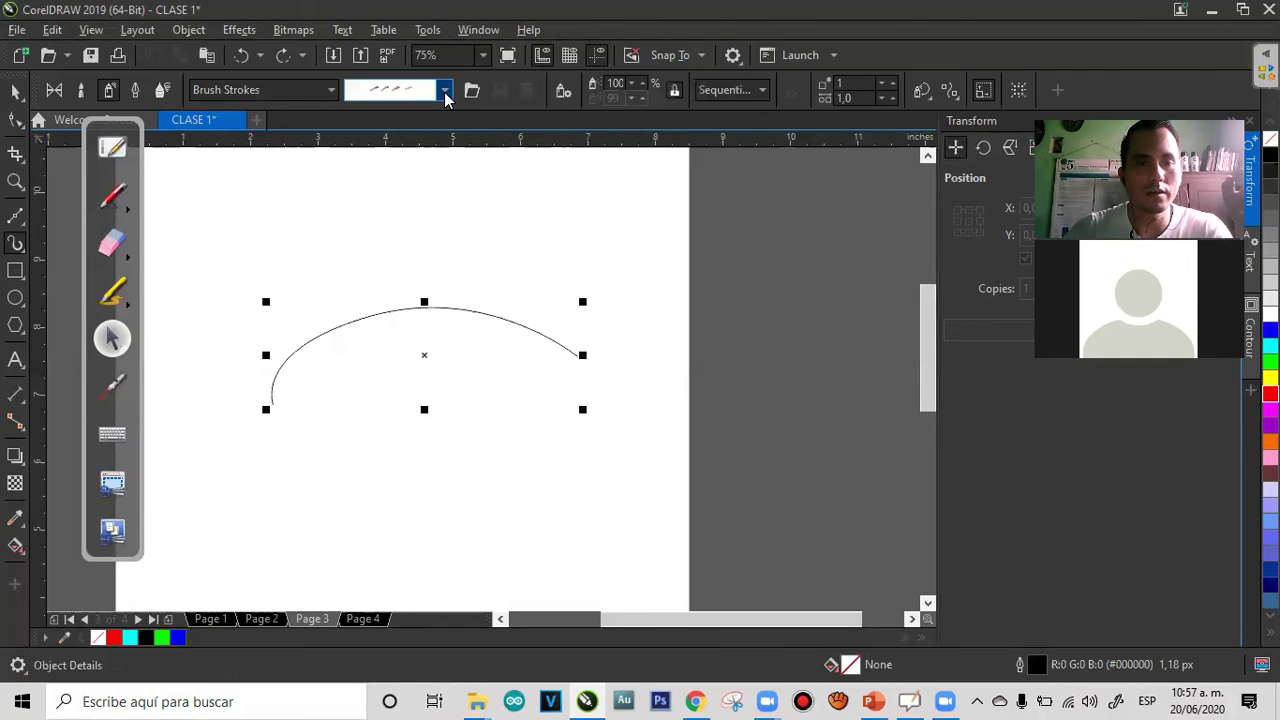
Spray the green leaf pattern from the Brush Strokes category along the arc at 101% object size
click(412, 345)
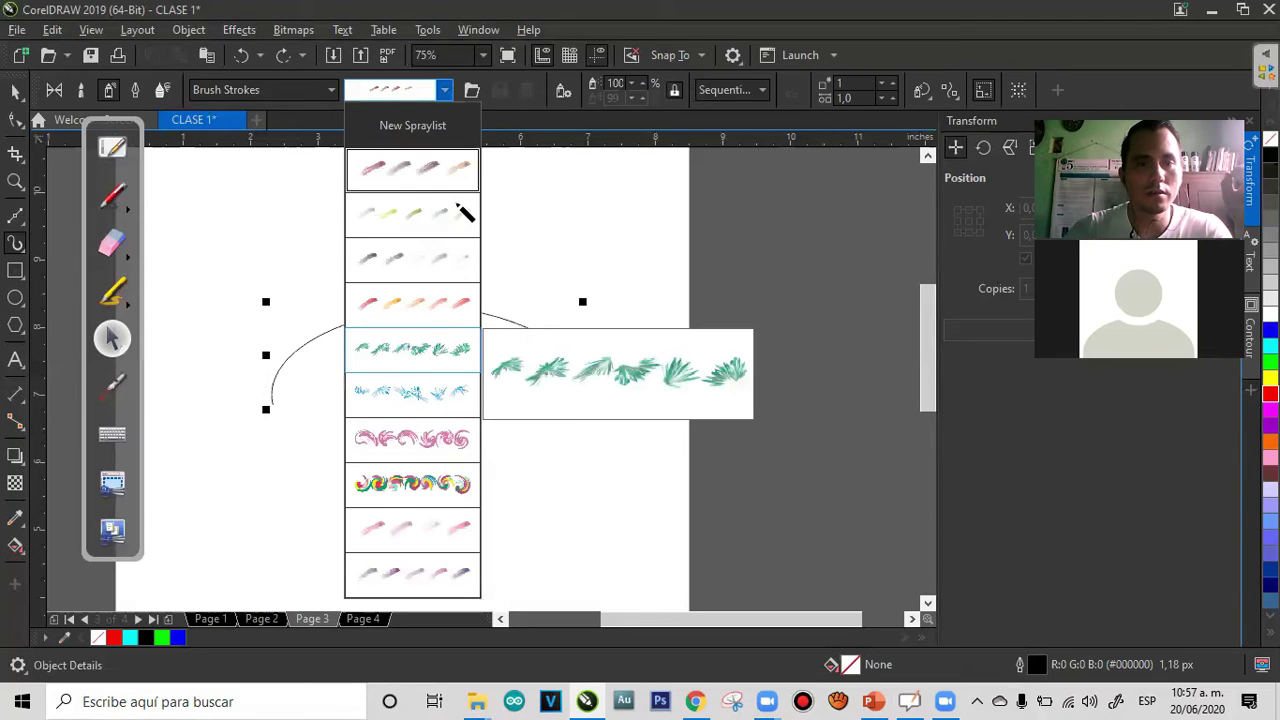
click(641, 84)
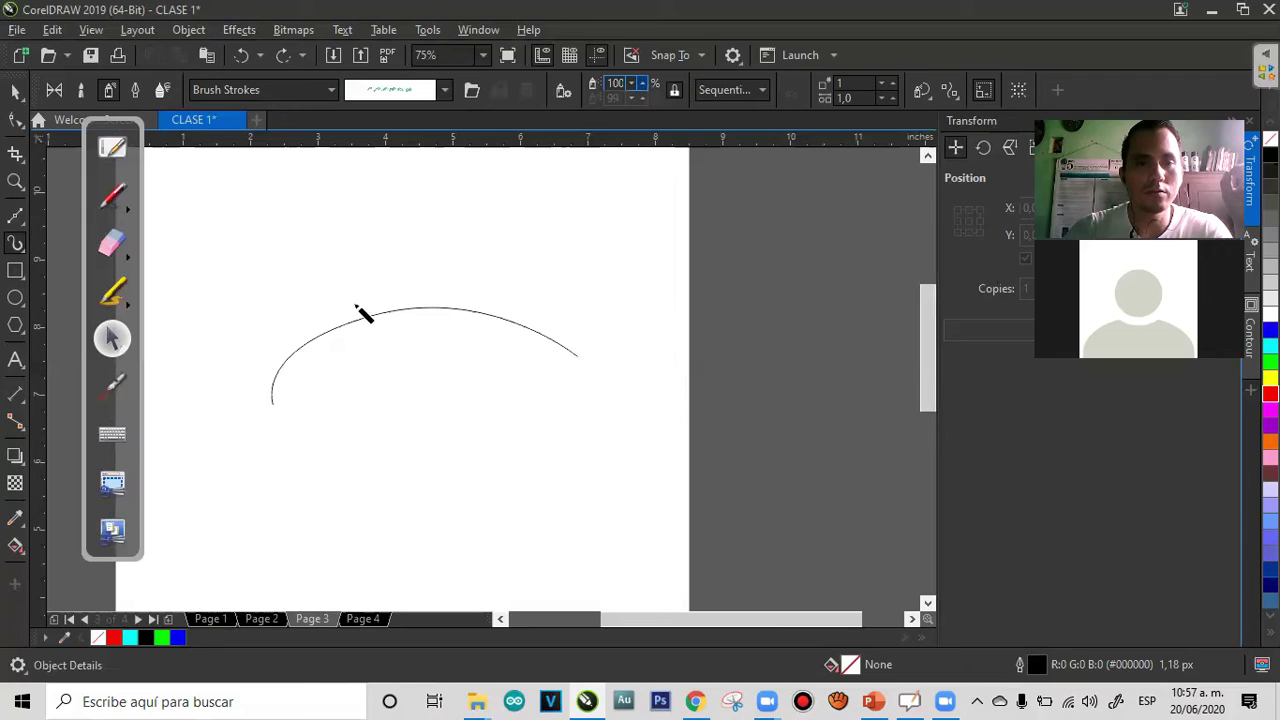
drag(402, 323, 270, 405)
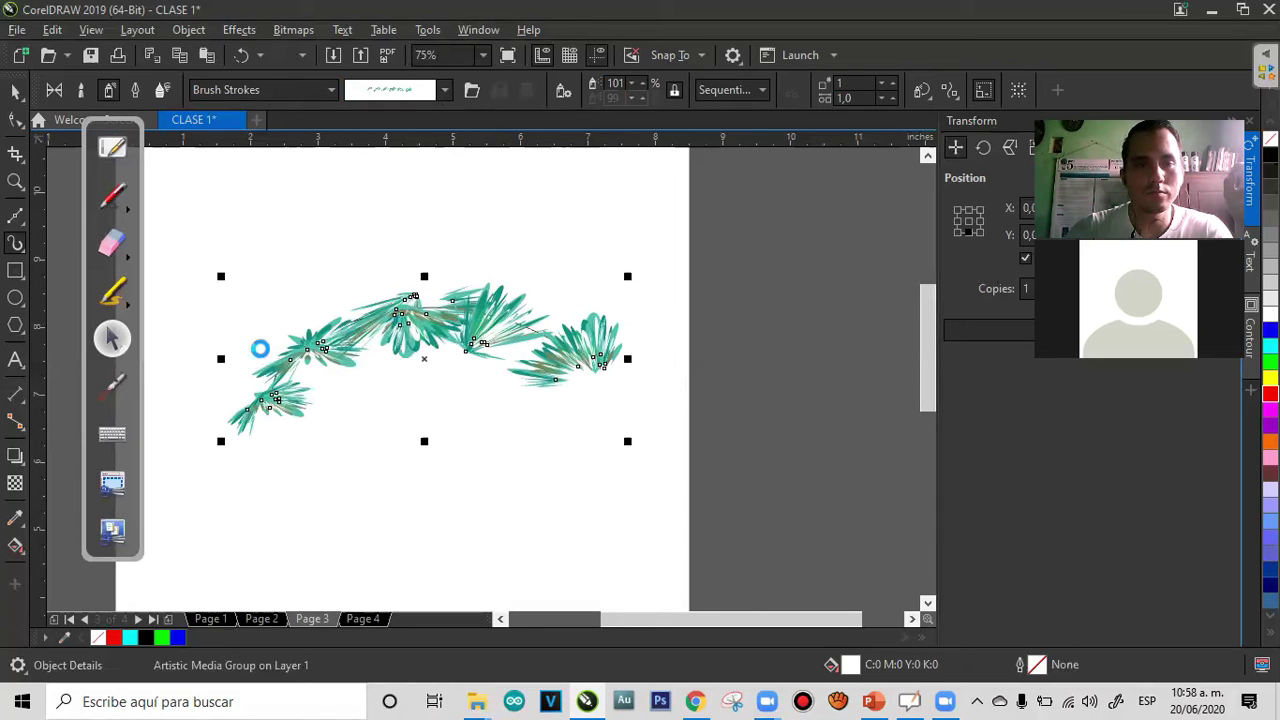
Try a grey brush-stroke spray pattern on the arc, and clear every object from the page
key(Return)
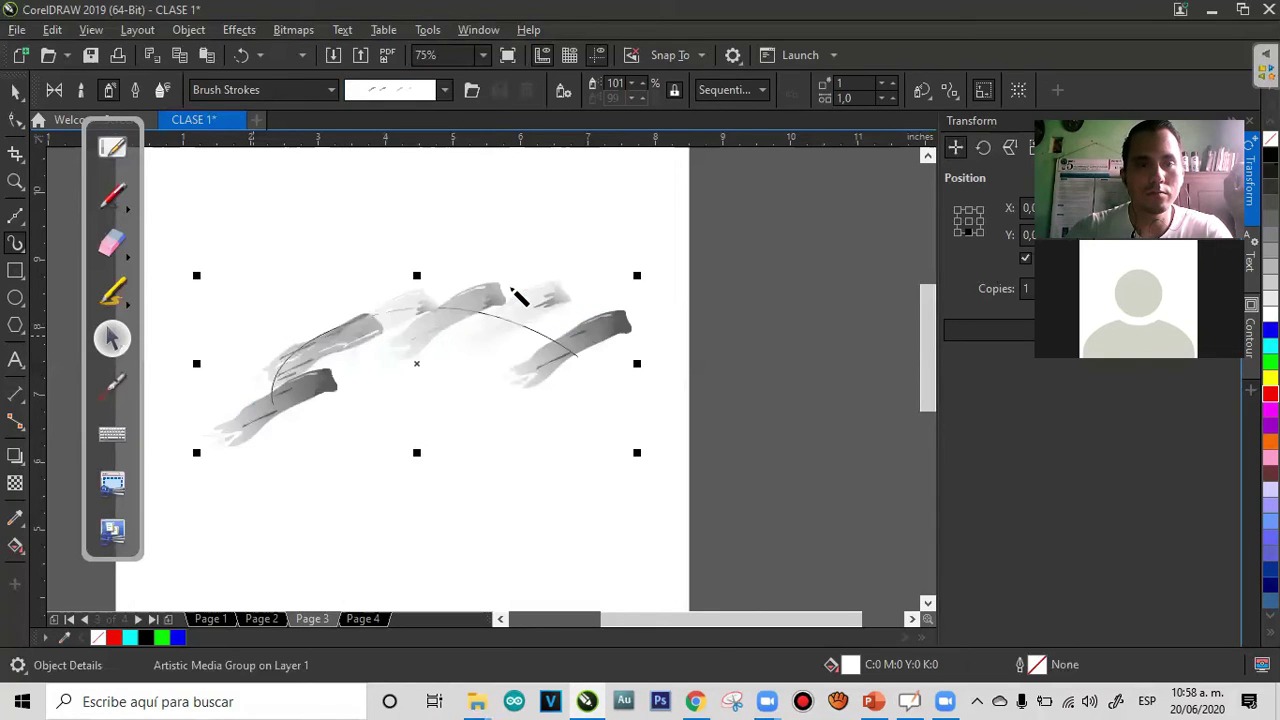
click(17, 93)
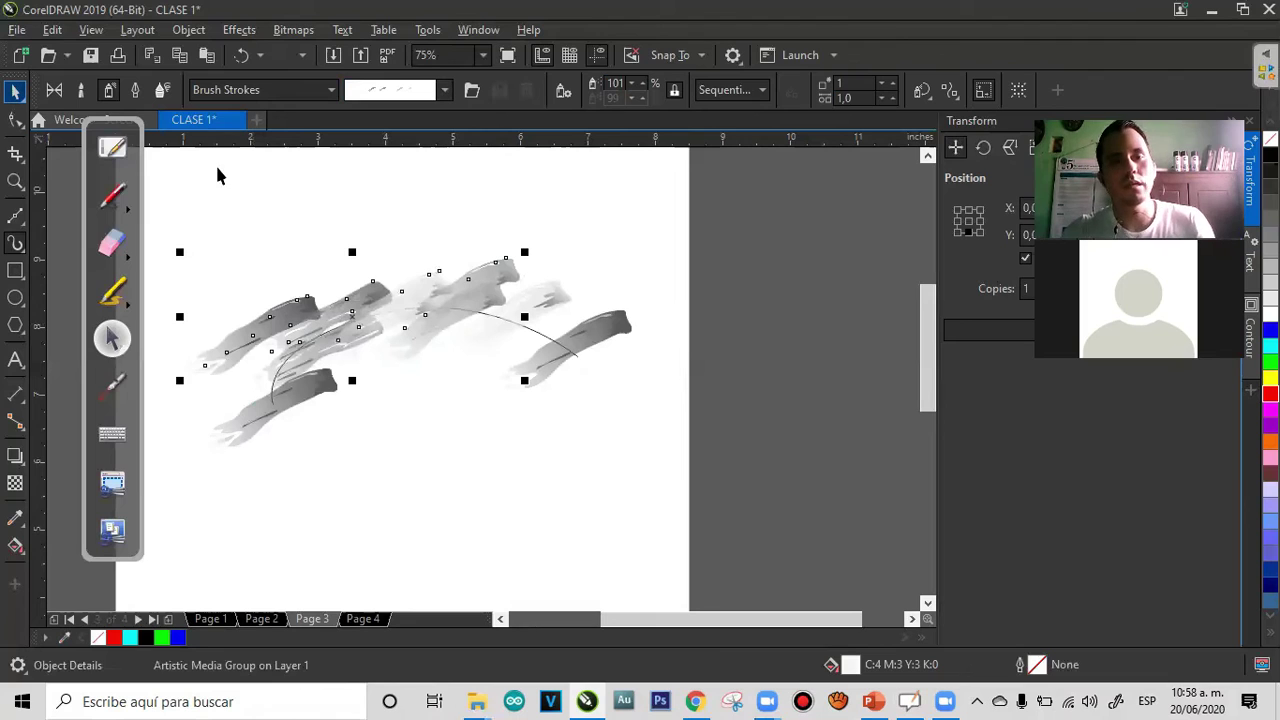
key(space)
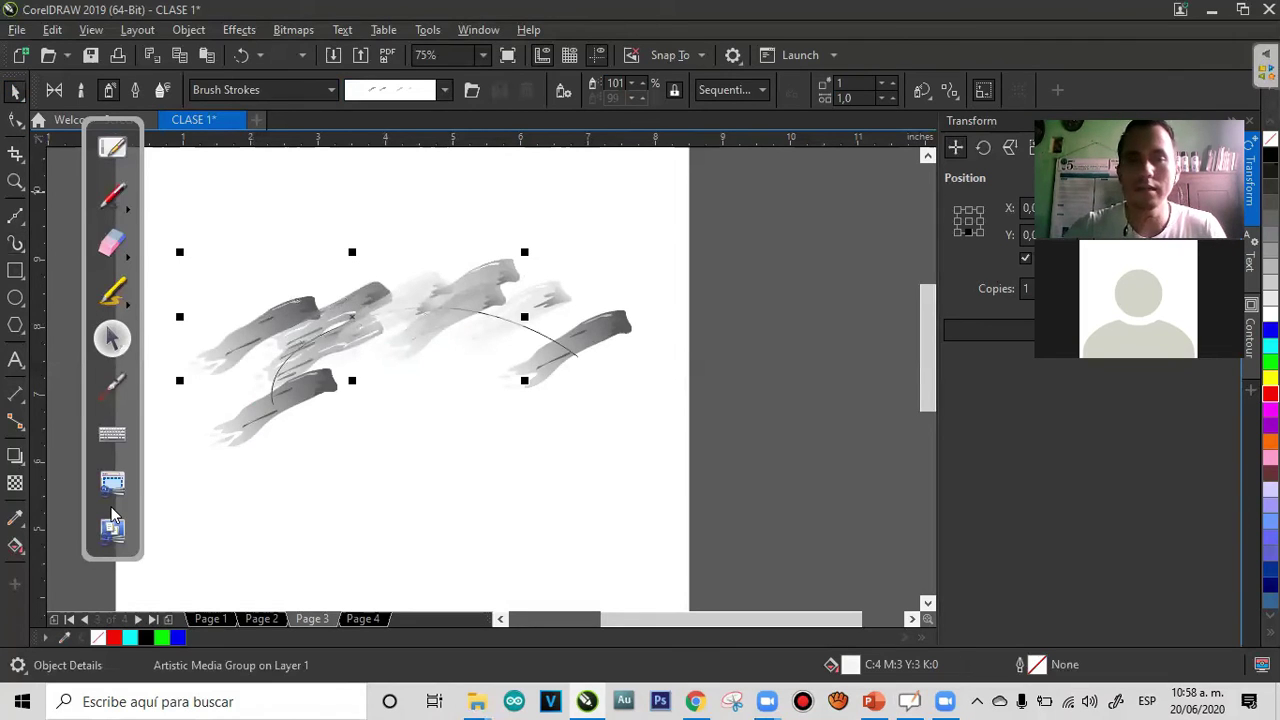
key(ctrl+a)
key(Delete)
key(Escape)
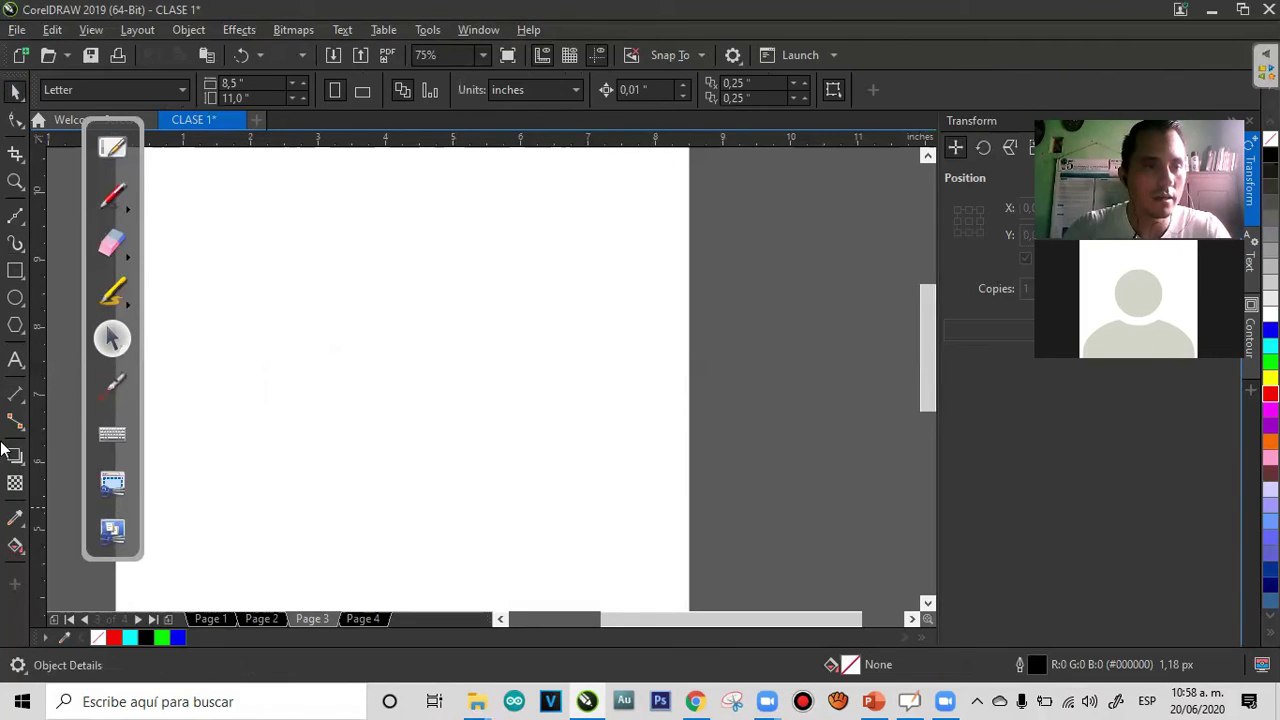
Try a square about 3.32 inches wide and a flat rectangle with the Rectangle tool, undoing both
click(16, 217)
click(16, 274)
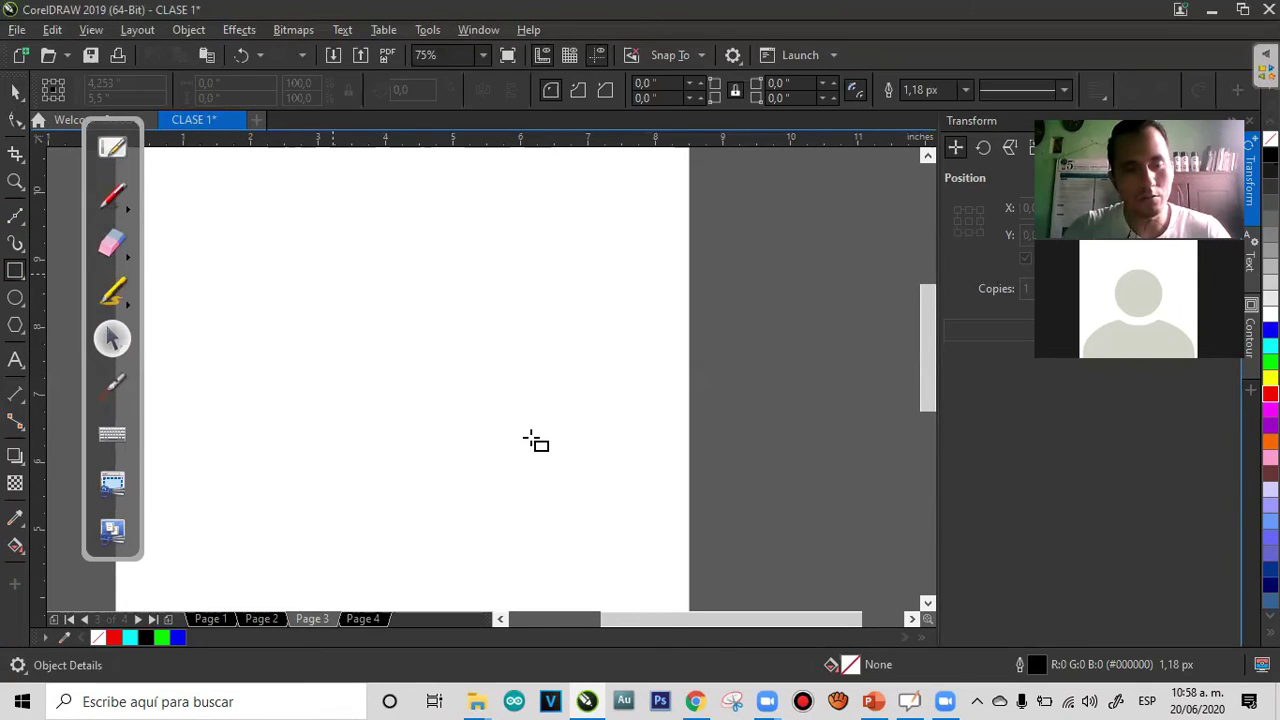
drag(531, 438, 531, 437)
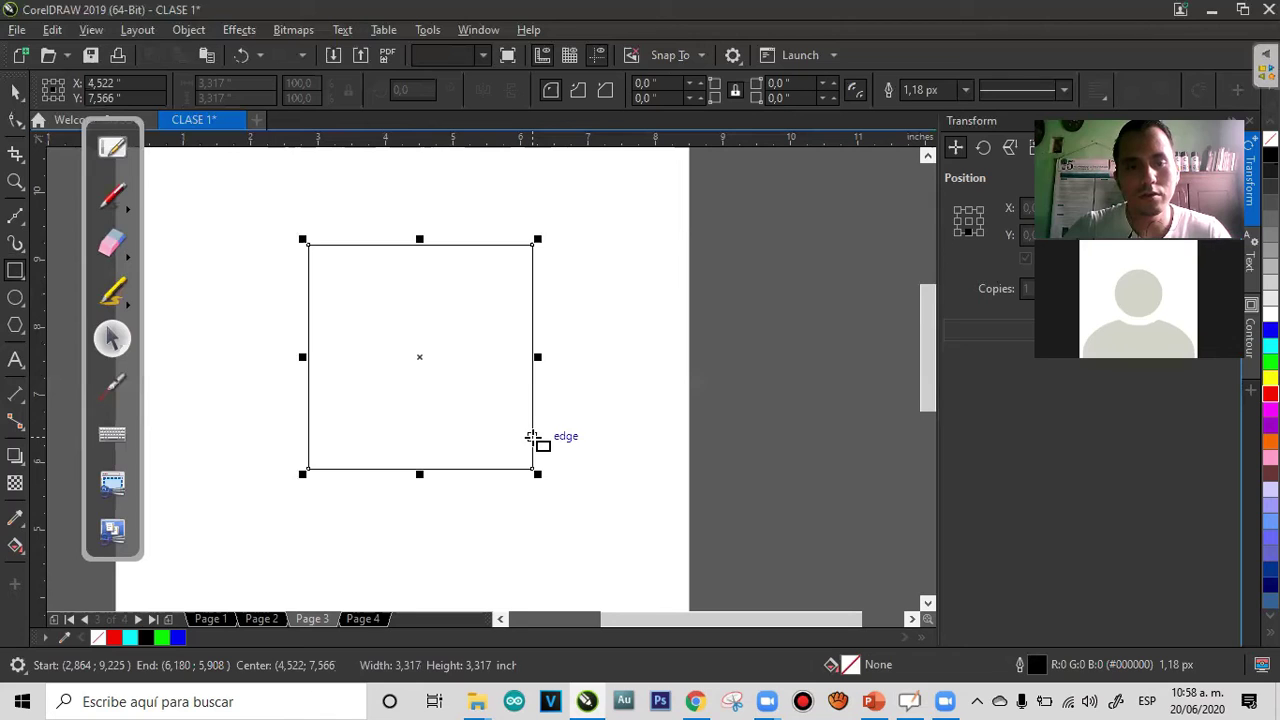
click(178, 637)
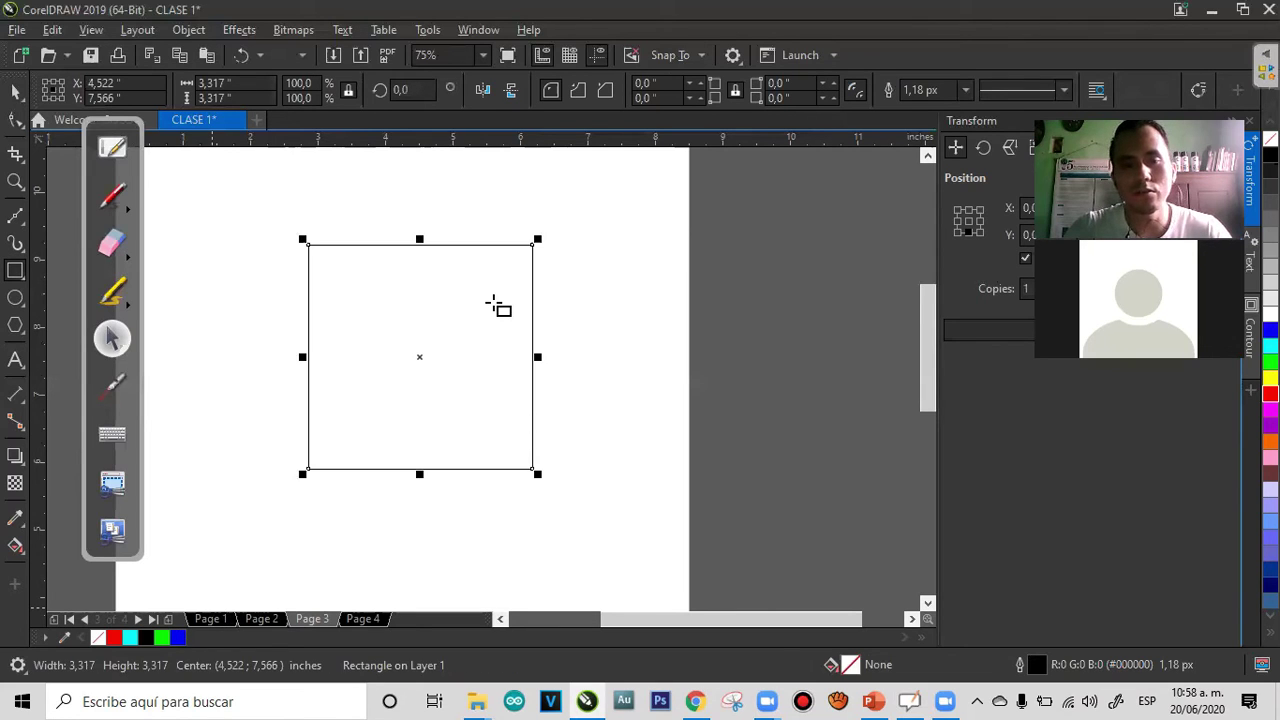
key(ctrl+z)
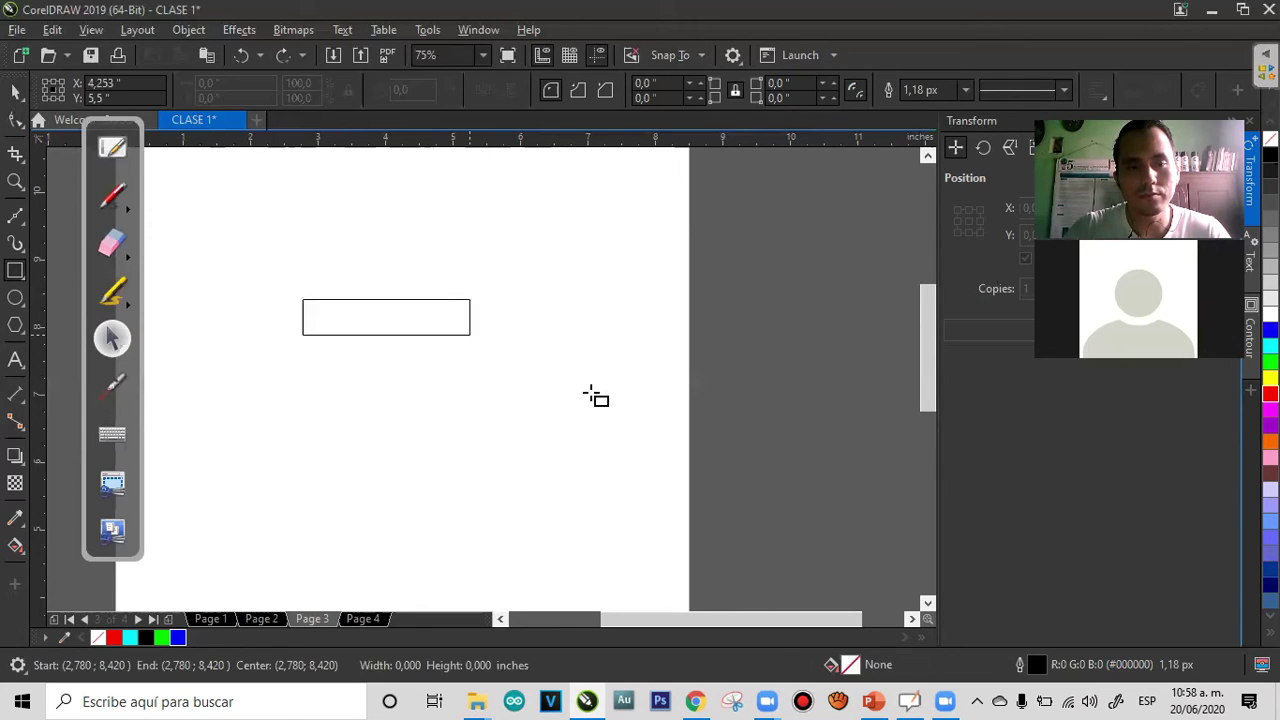
drag(591, 393, 594, 394)
key(ctrl+z)
Draw an ellipse about 4.65 by 1.72 inches, and replace it with a circle about 3.64 inches across
click(15, 298)
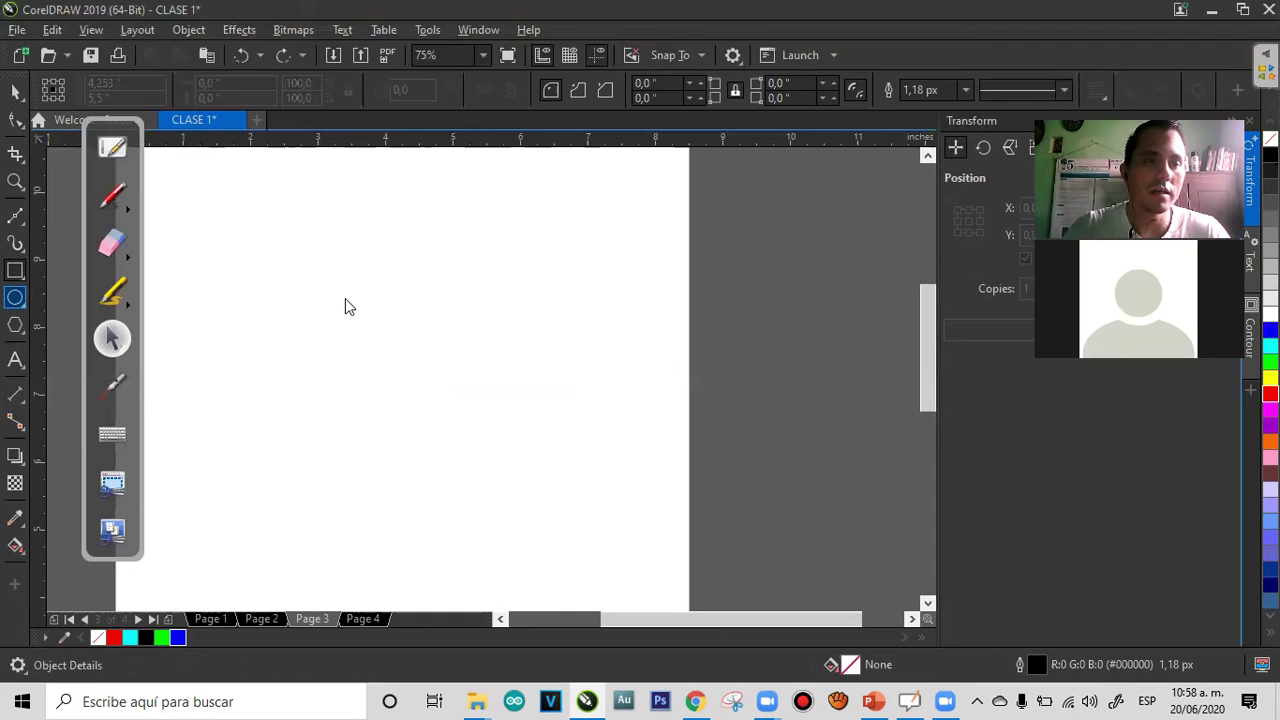
click(15, 297)
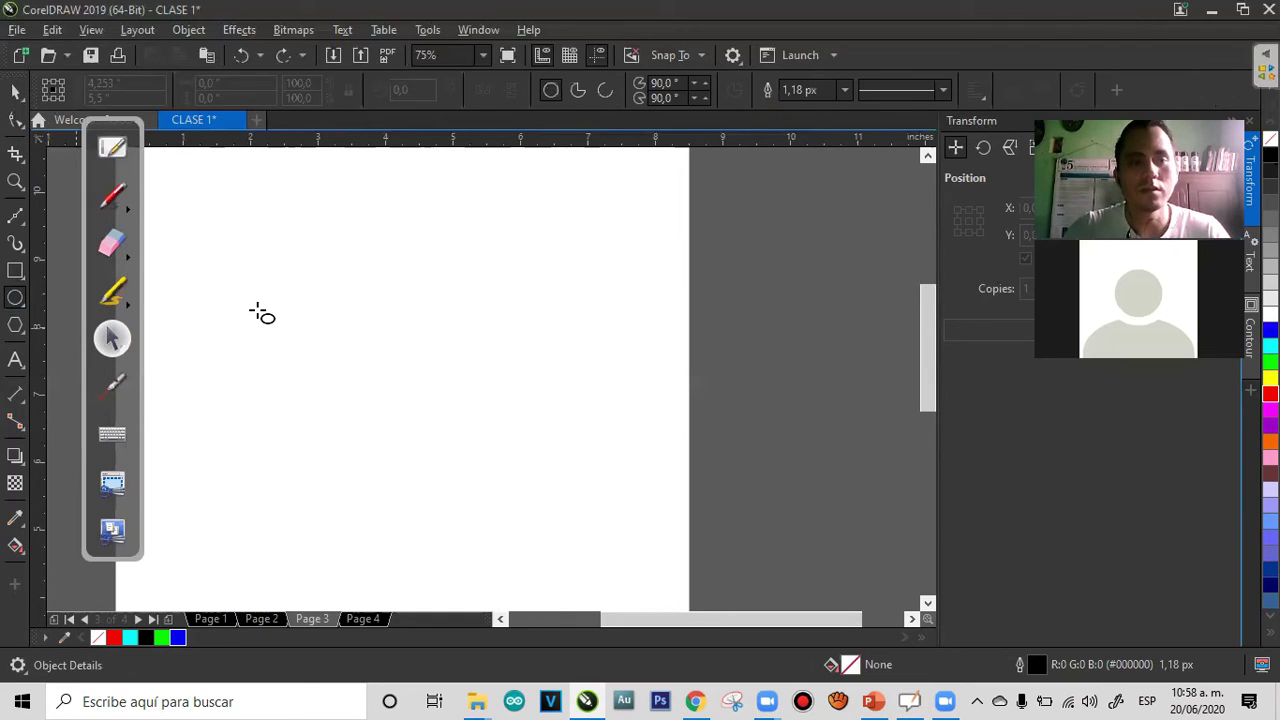
drag(313, 271, 627, 387)
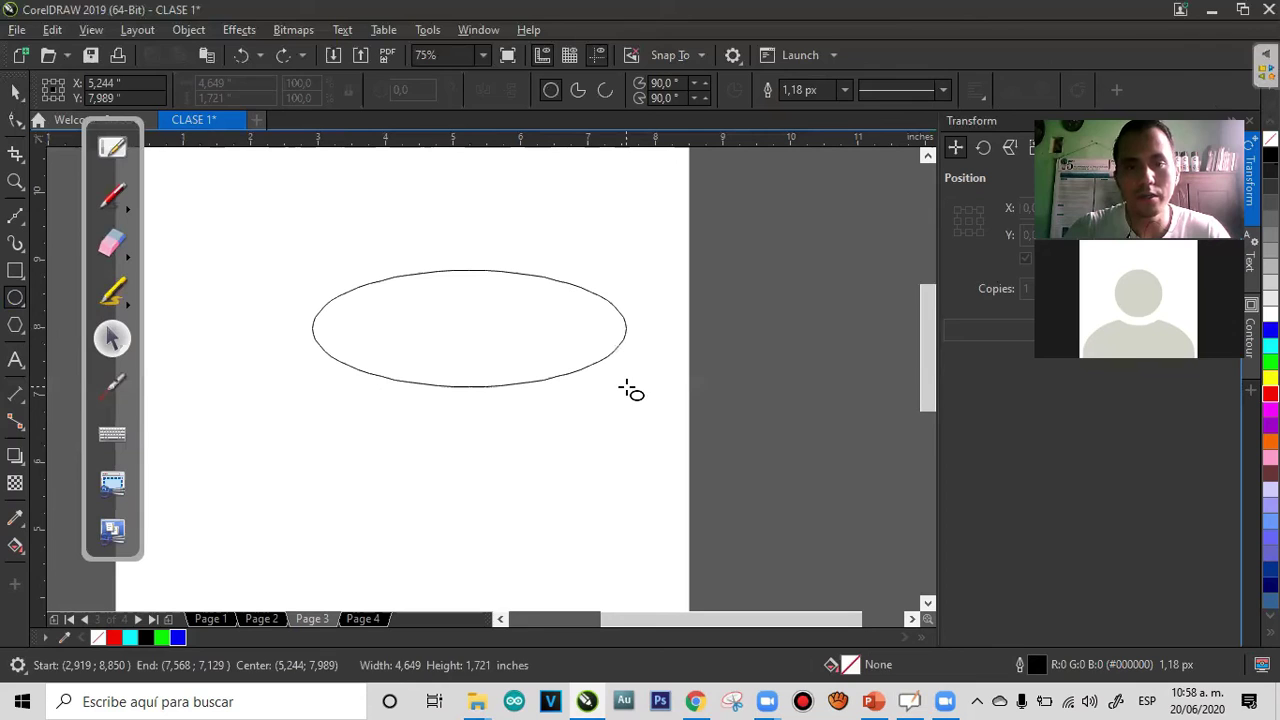
key(ctrl+z)
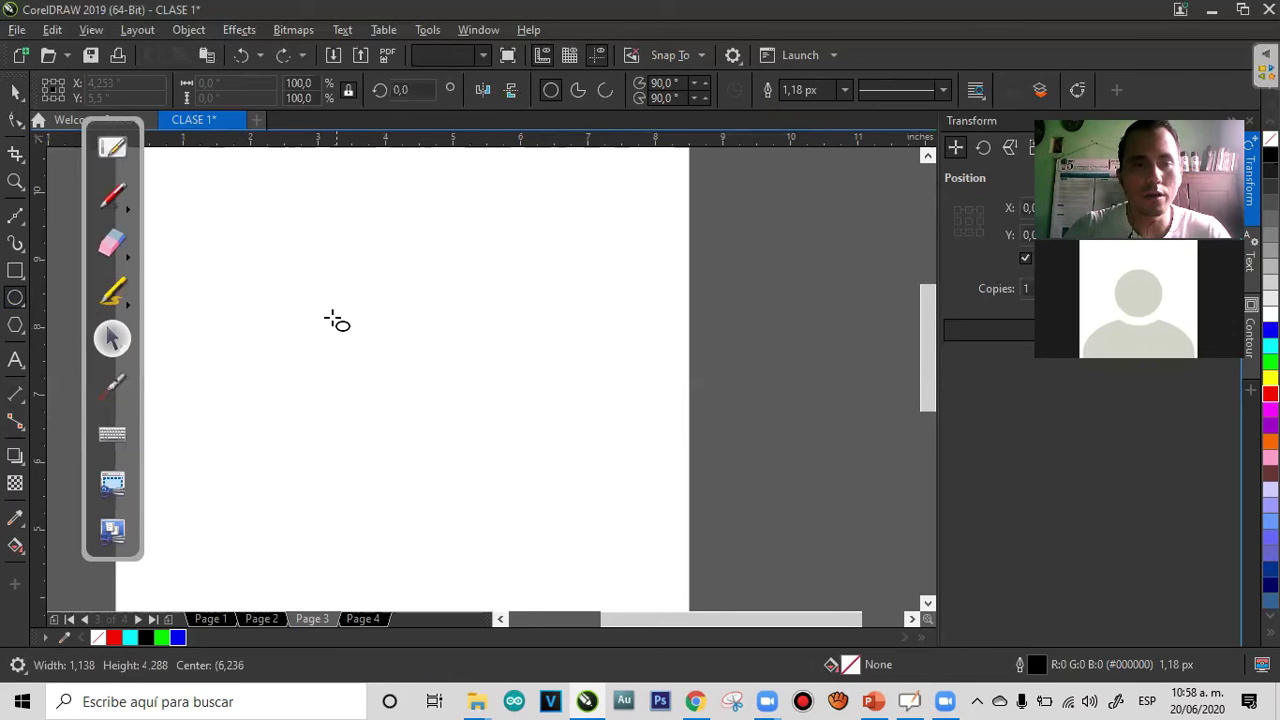
drag(458, 406, 578, 476)
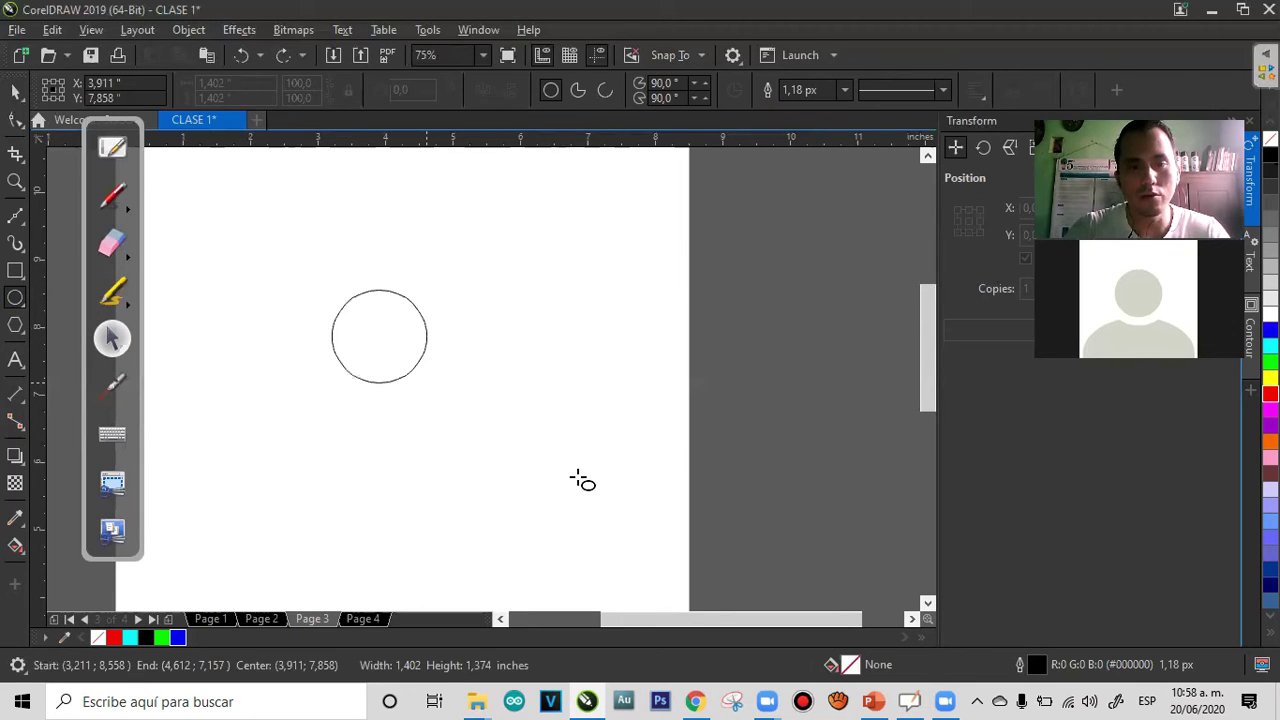
Draw a square about 3.57 inches wide overlapping the circle, and undo both shapes
click(17, 271)
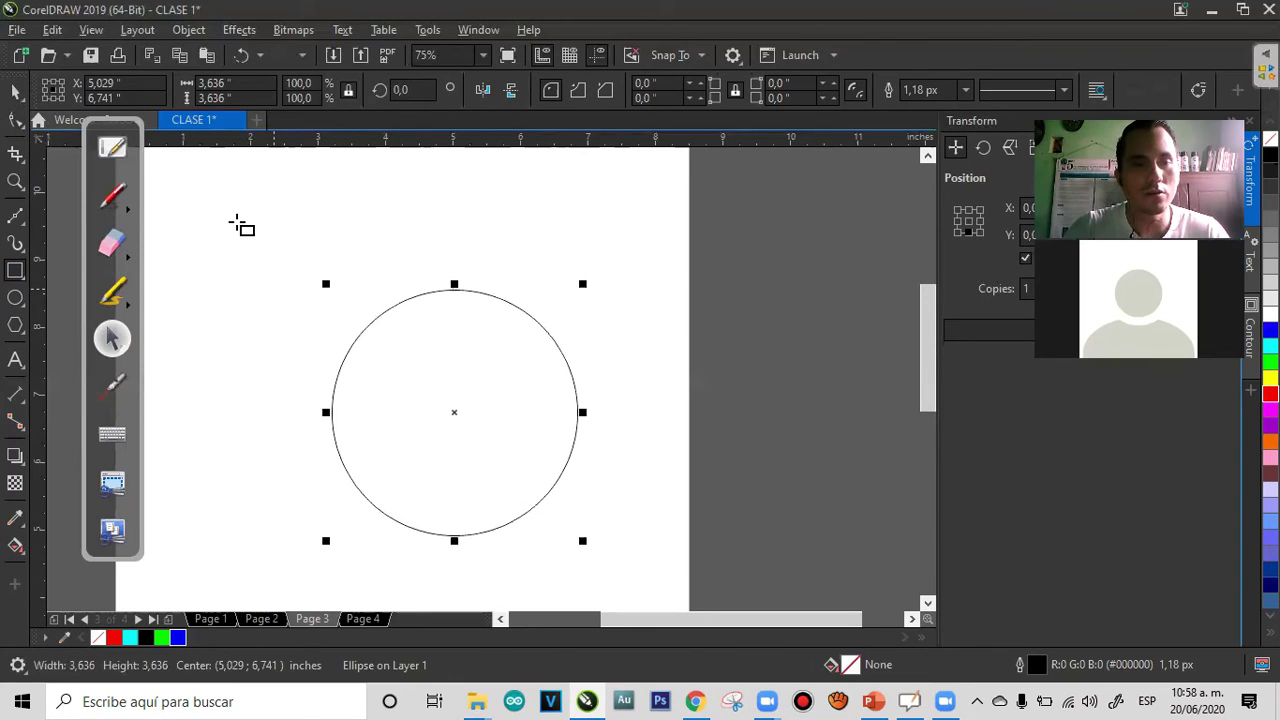
drag(237, 223, 322, 301)
drag(390, 372, 480, 449)
key(space)
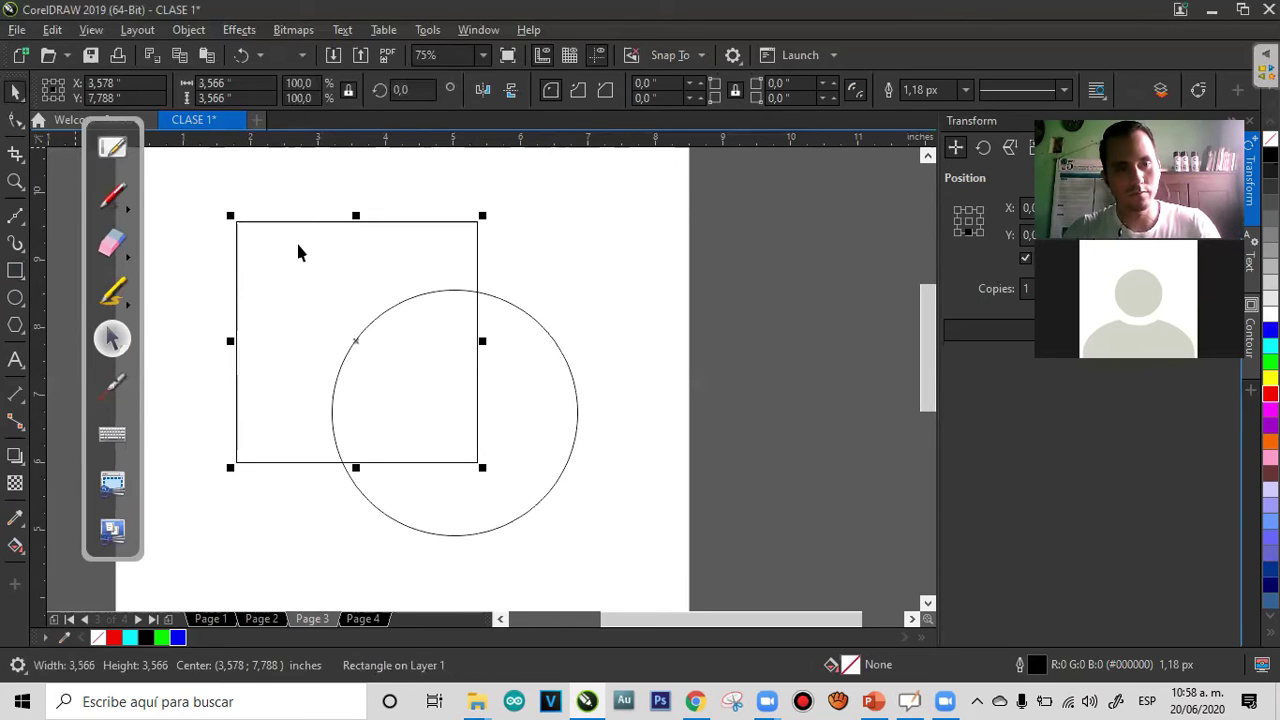
key(ctrl+z)
key(ctrl+z)
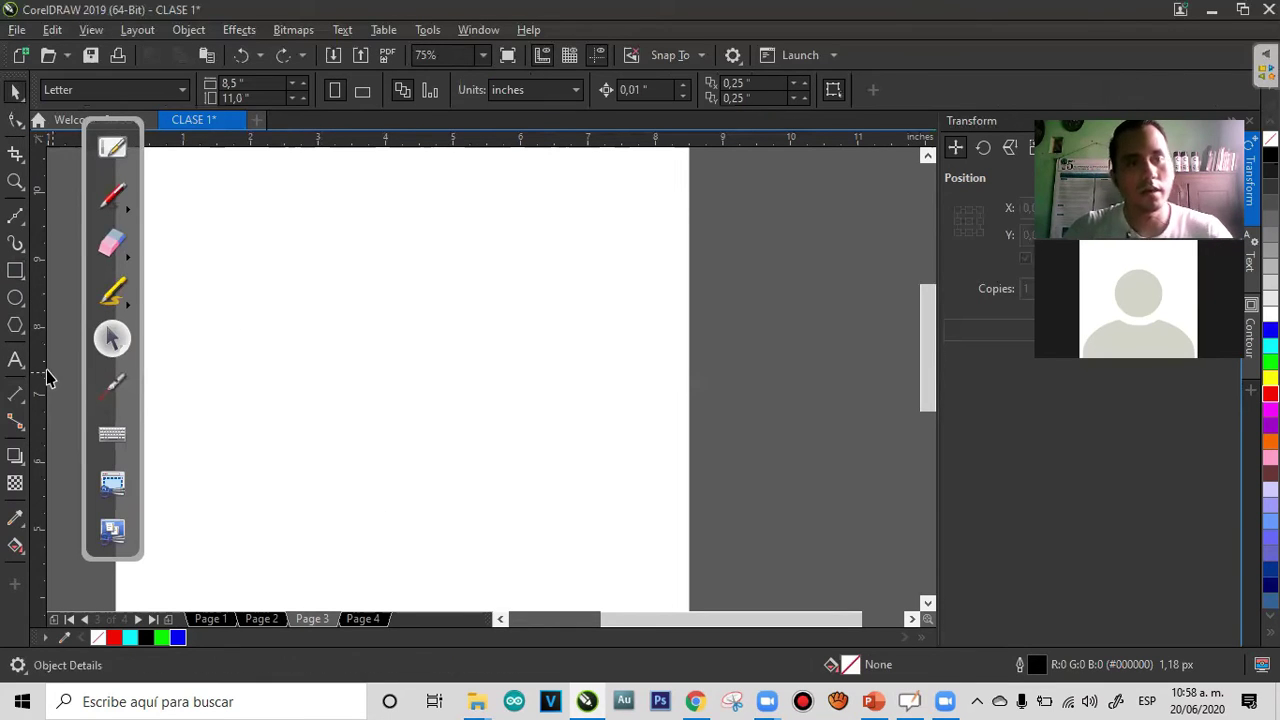
Activate the Polygon tool and mark it on screen with a yellow highlighter arrow and circle
click(15, 326)
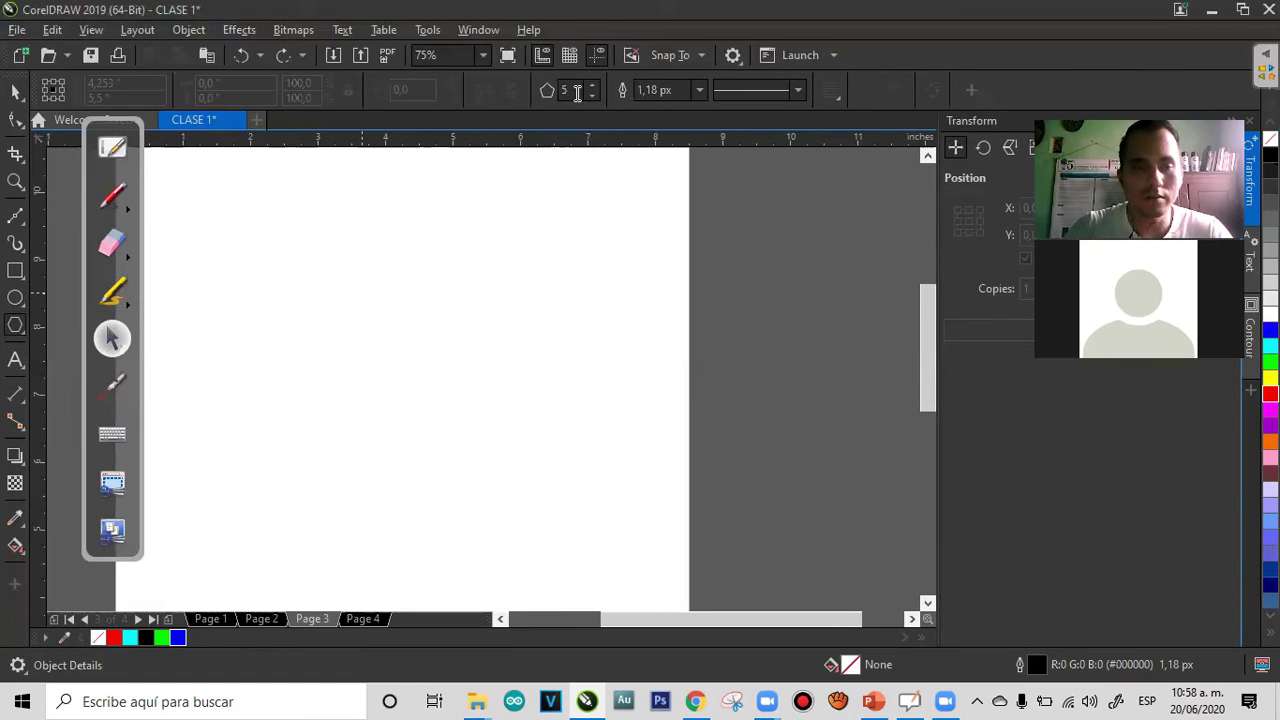
click(108, 300)
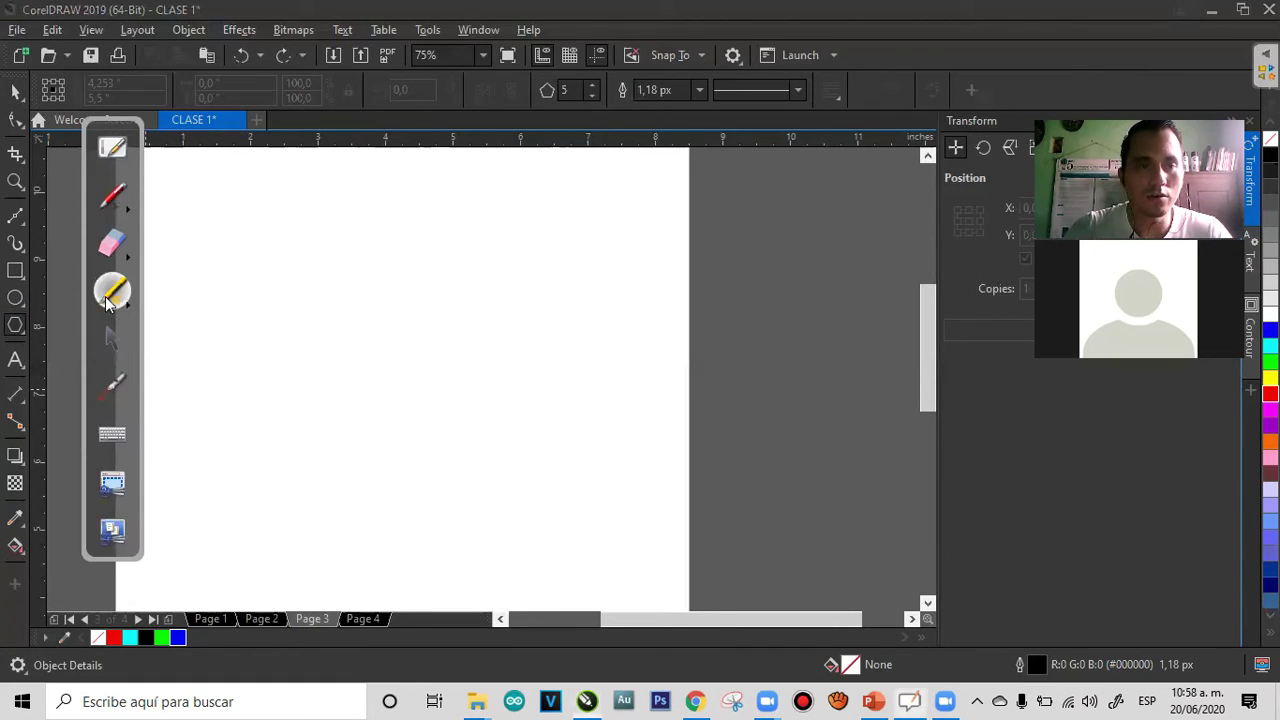
drag(475, 316, 130, 305)
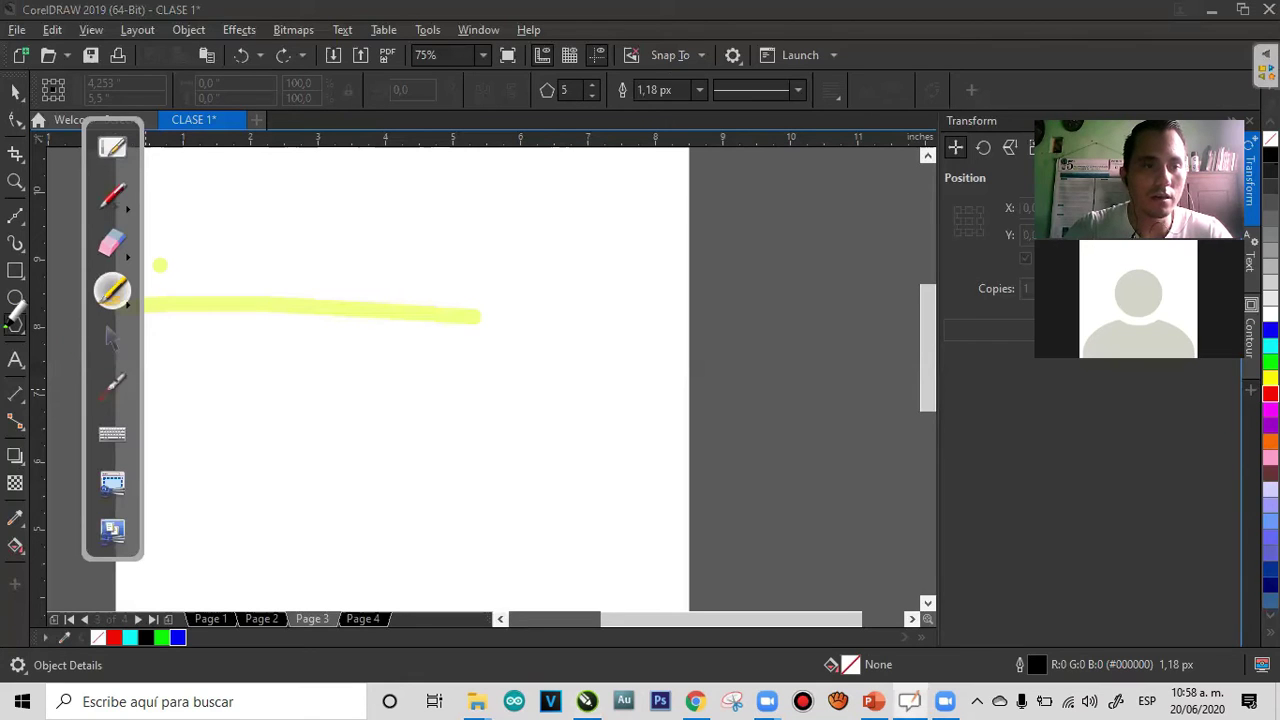
drag(160, 265, 195, 359)
drag(30, 310, 8, 368)
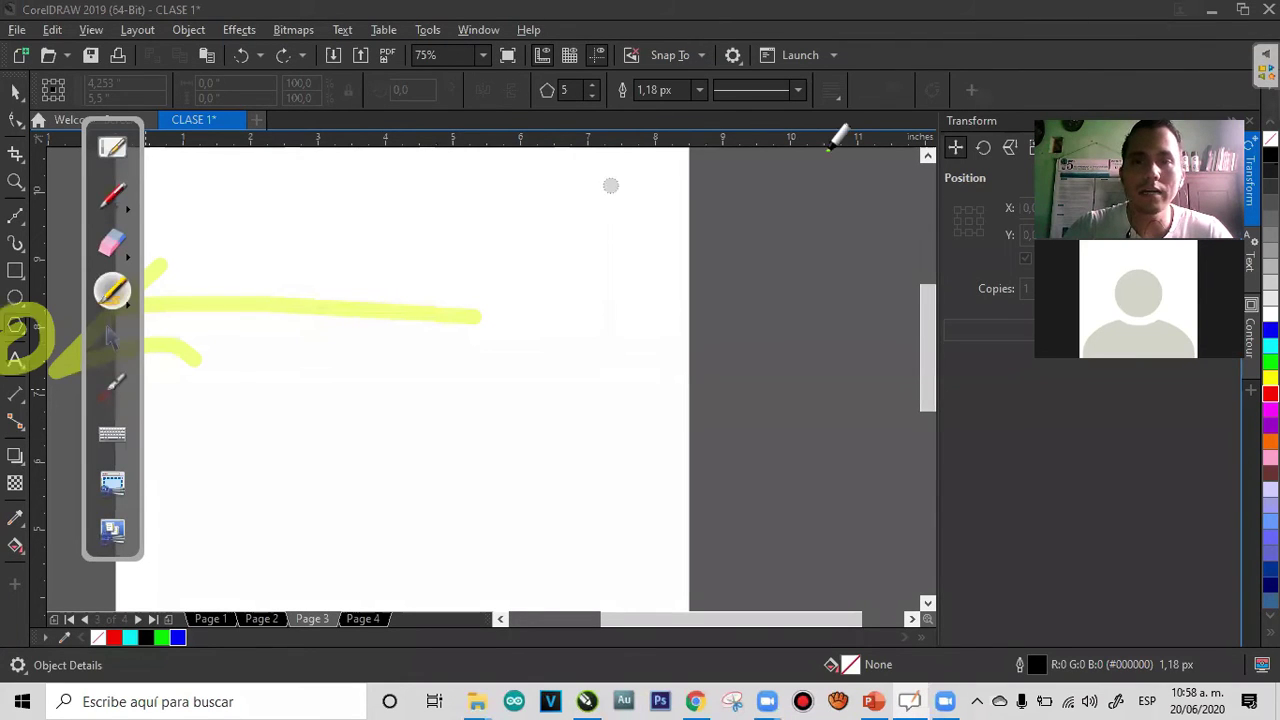
Circle the property bar with the yellow highlighter and point an arrow at the polygon's number-of-sides setting
mouse_move(822, 157)
mouse_down()
mouse_move(95, 117)
mouse_move(820, 115)
mouse_up()
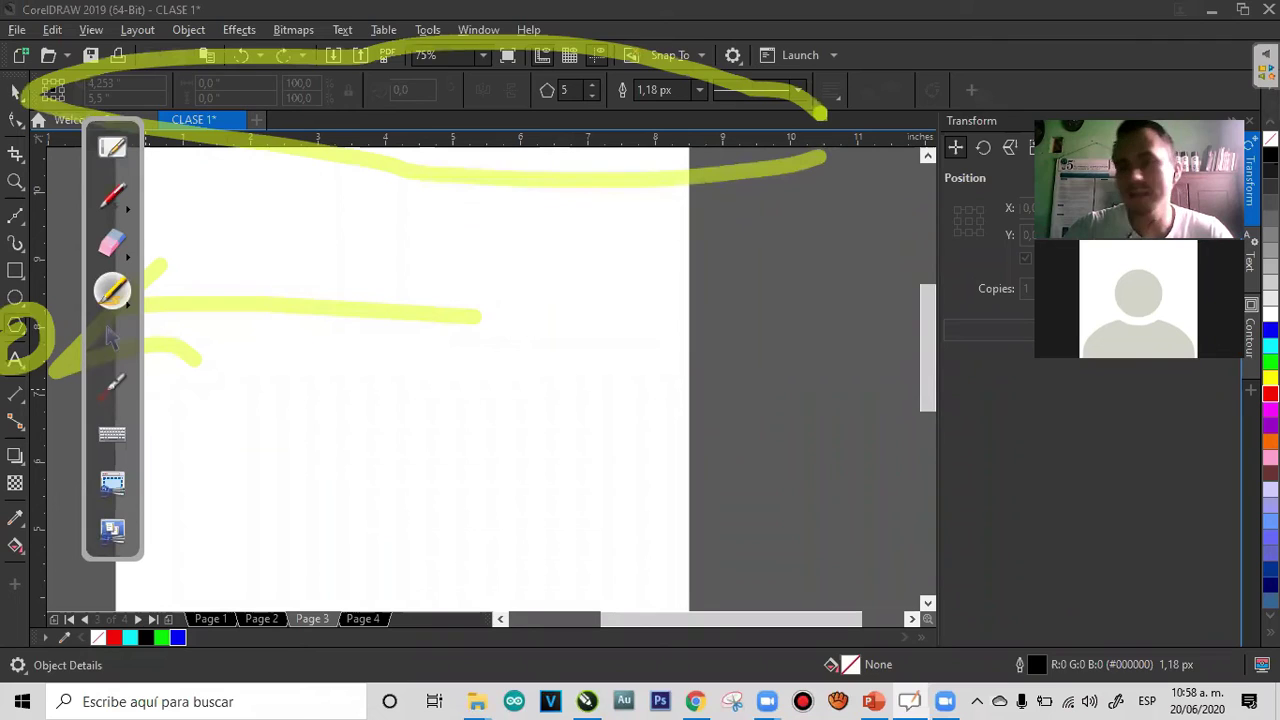
drag(780, 160, 822, 112)
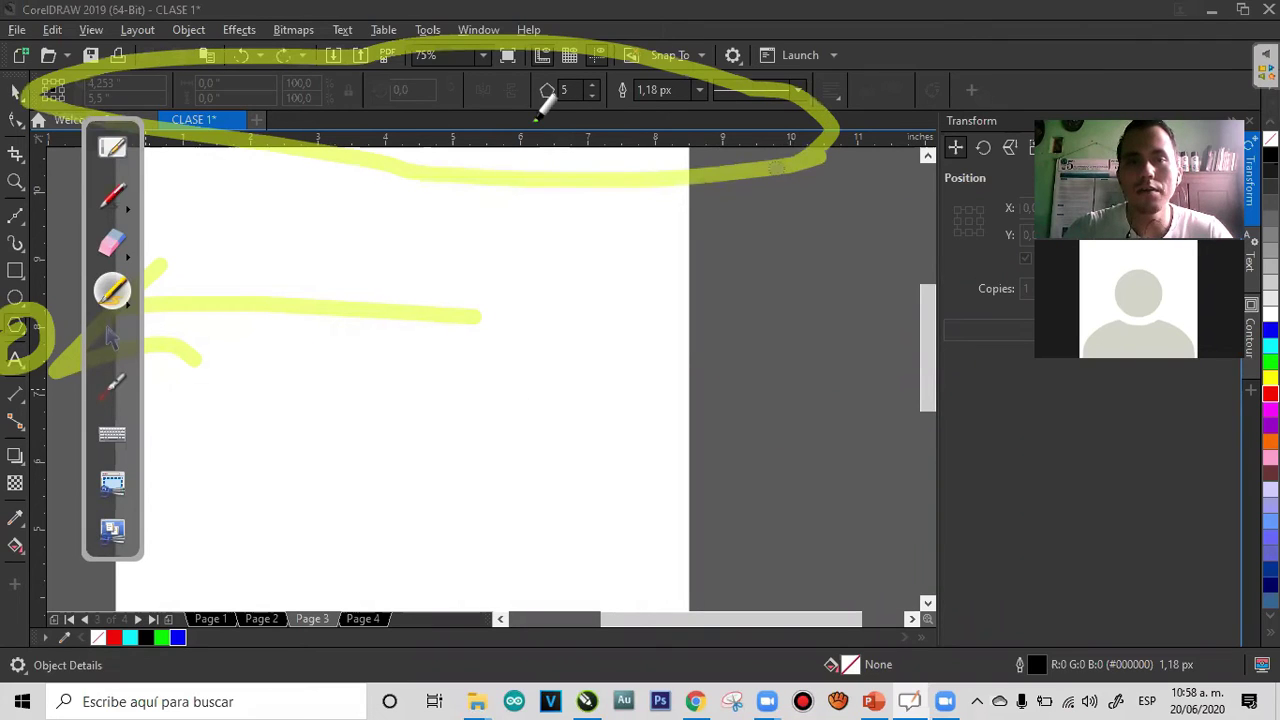
click(537, 93)
click(541, 142)
drag(569, 114, 585, 316)
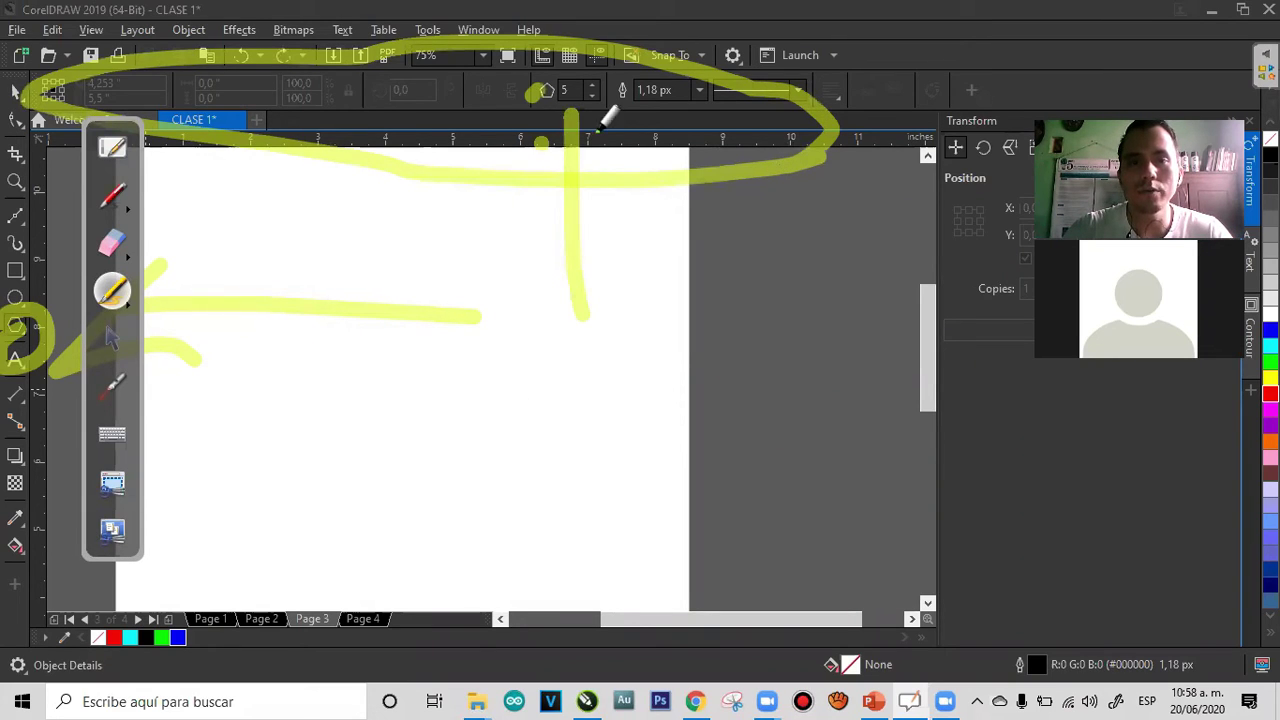
drag(605, 118, 525, 95)
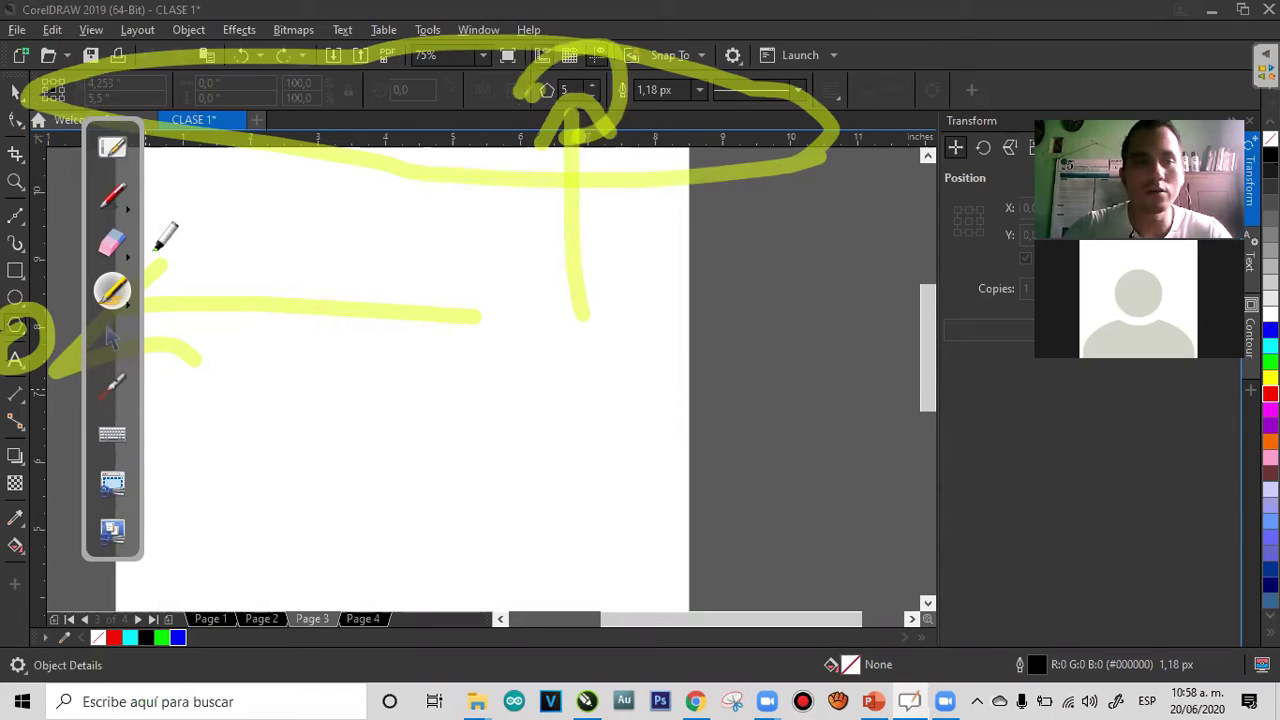
Erase all yellow highlighter marks from the screen and return to the normal pointer
click(118, 248)
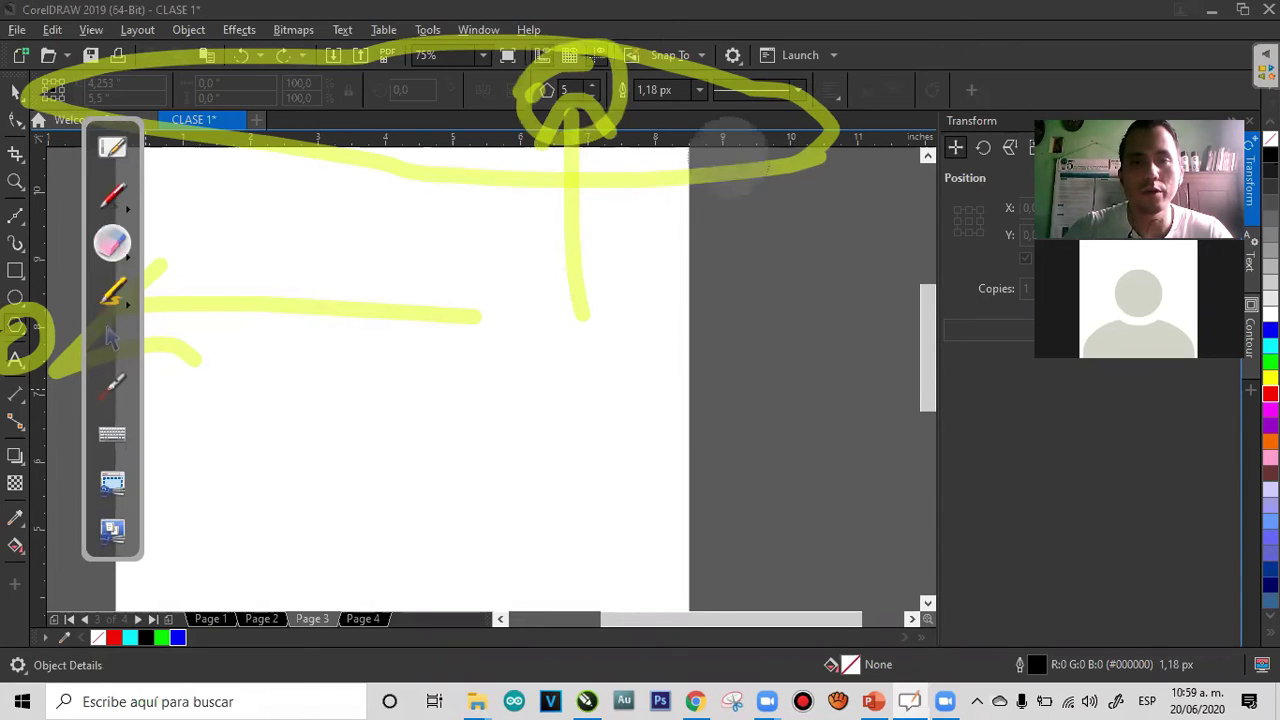
mouse_move(735, 160)
mouse_down()
mouse_move(438, 197)
mouse_move(511, 15)
mouse_move(384, 170)
mouse_move(74, 352)
mouse_move(98, 347)
mouse_up()
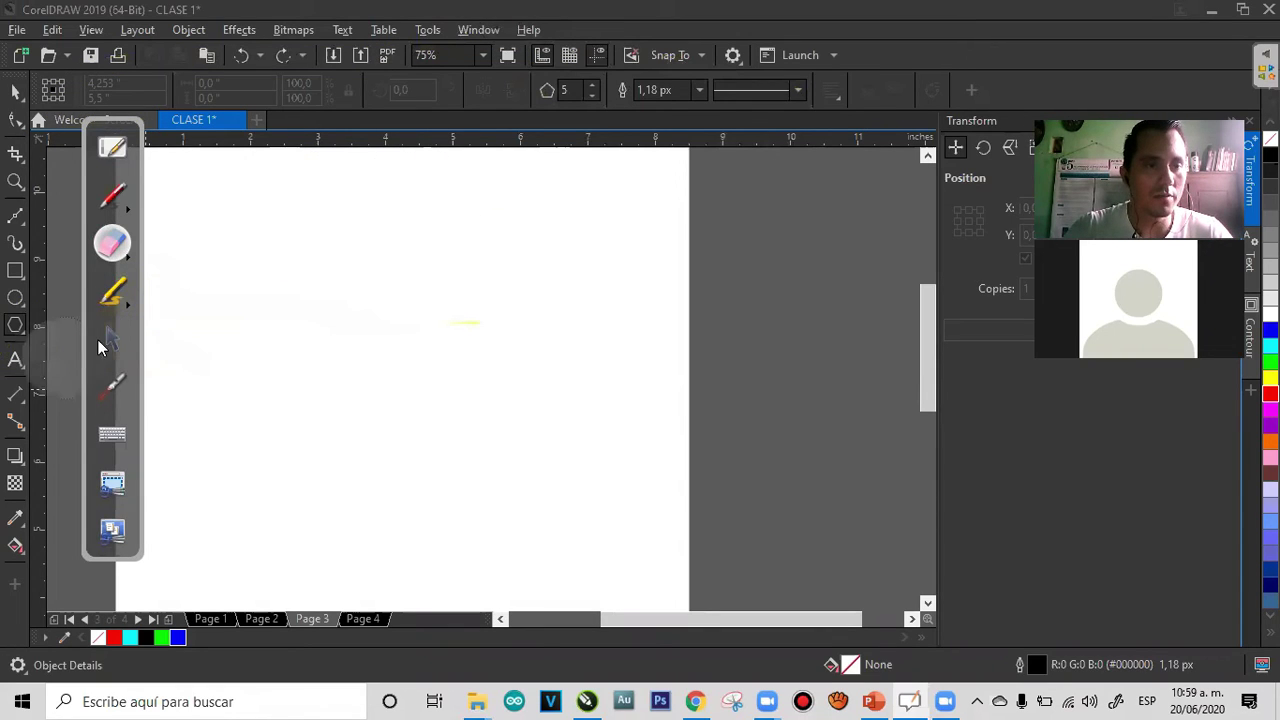
click(106, 342)
click(126, 246)
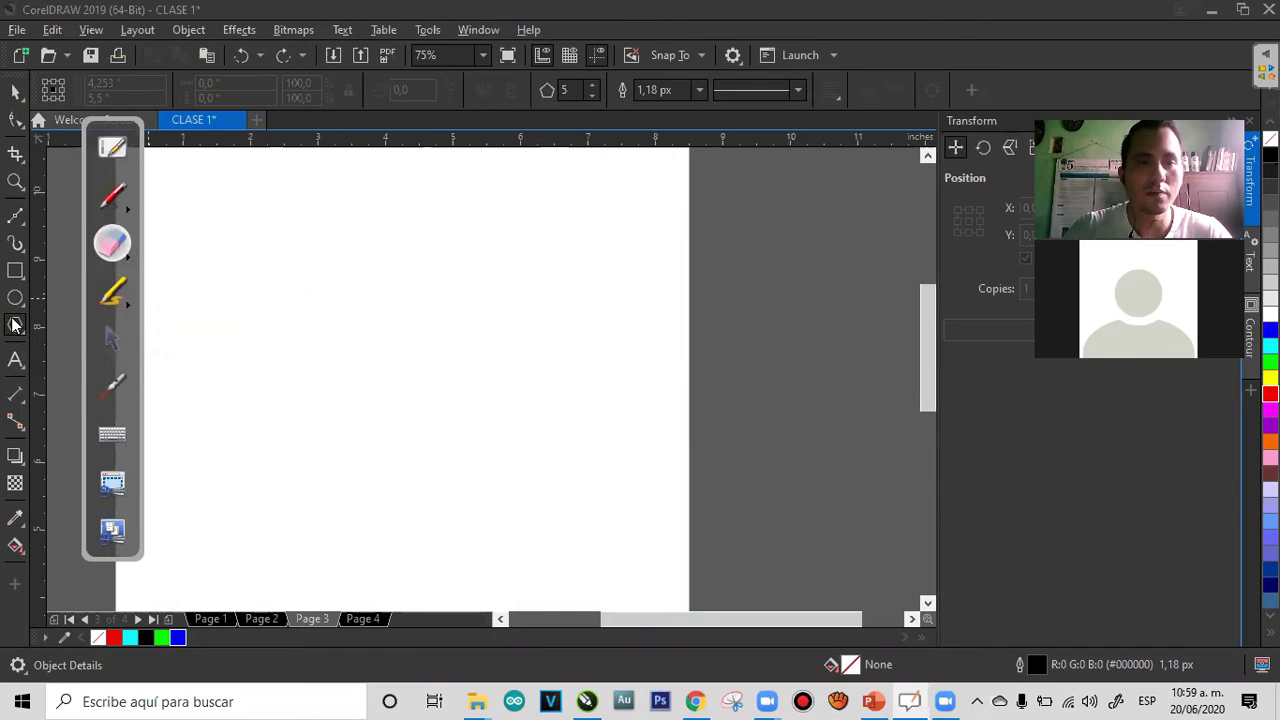
Draw a five-sided polygon about 3.05 by 2.84 inches on the page
click(412, 96)
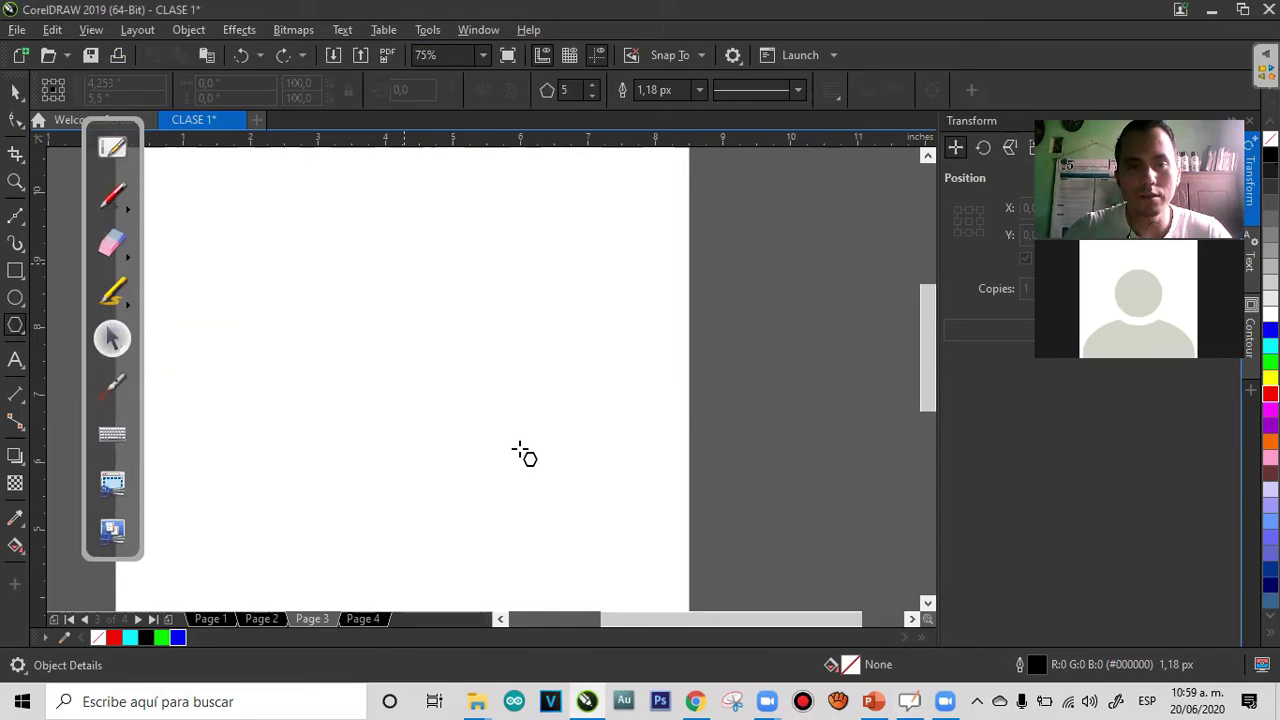
drag(519, 432, 303, 230)
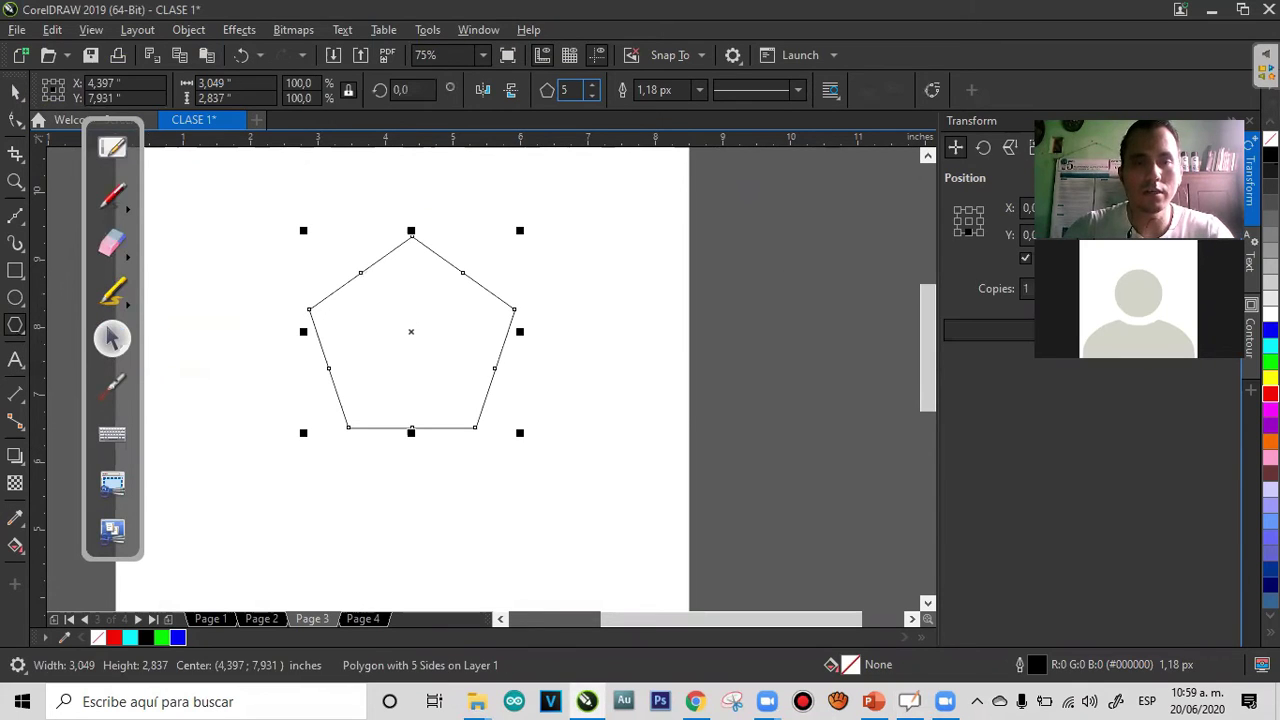
Try changing the pentagon to 3 sides and drawing a smaller polygon beside it, undoing both
text(3)
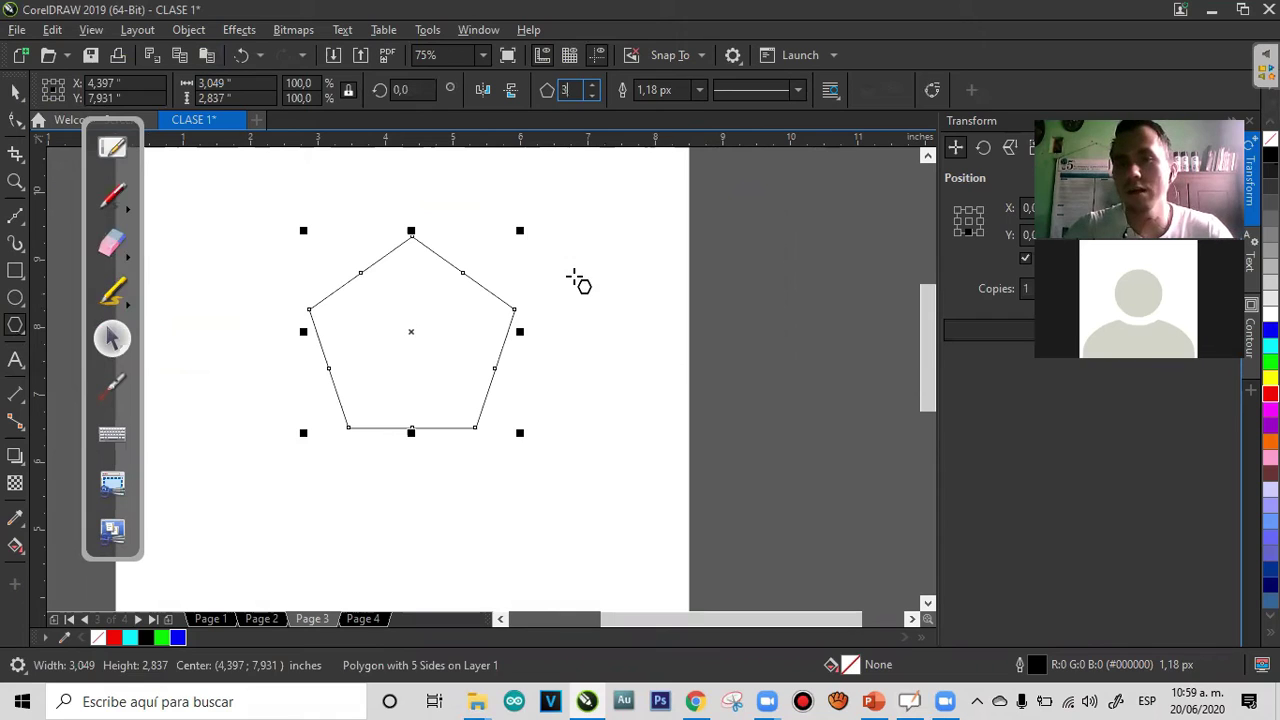
key(Return)
drag(564, 246, 704, 398)
key(Escape)
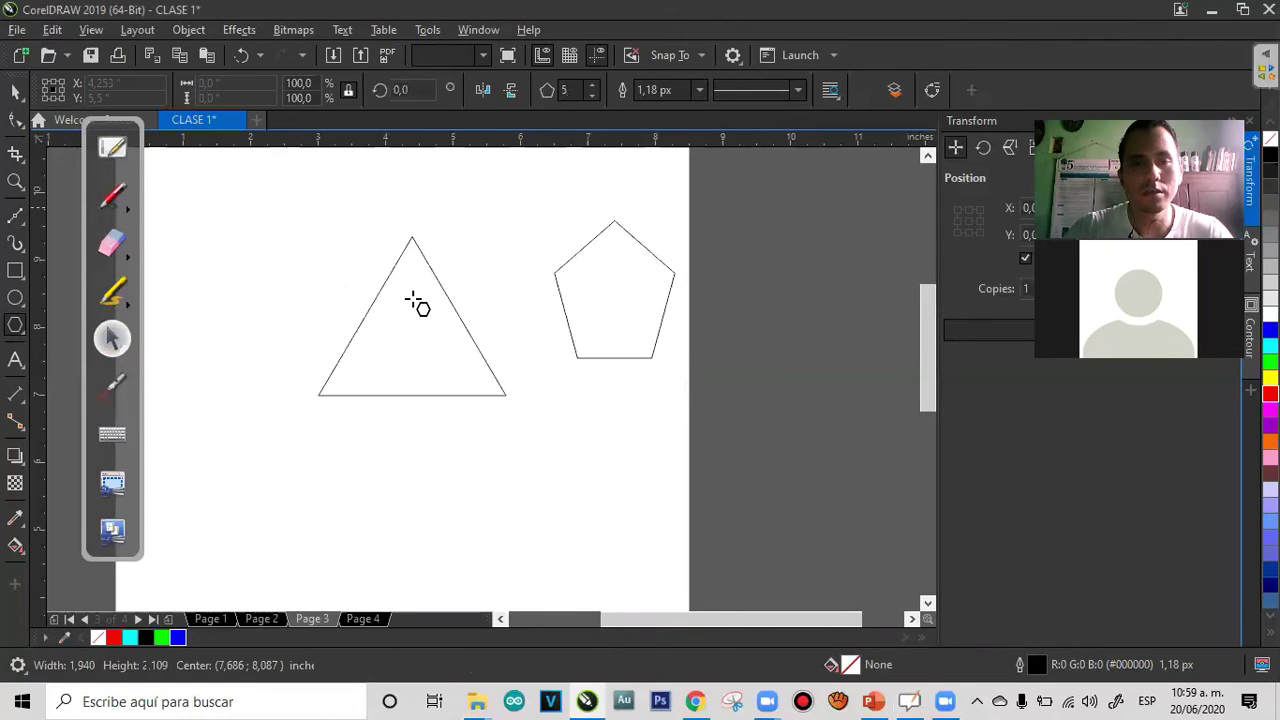
key(ctrl+z)
key(ctrl+z)
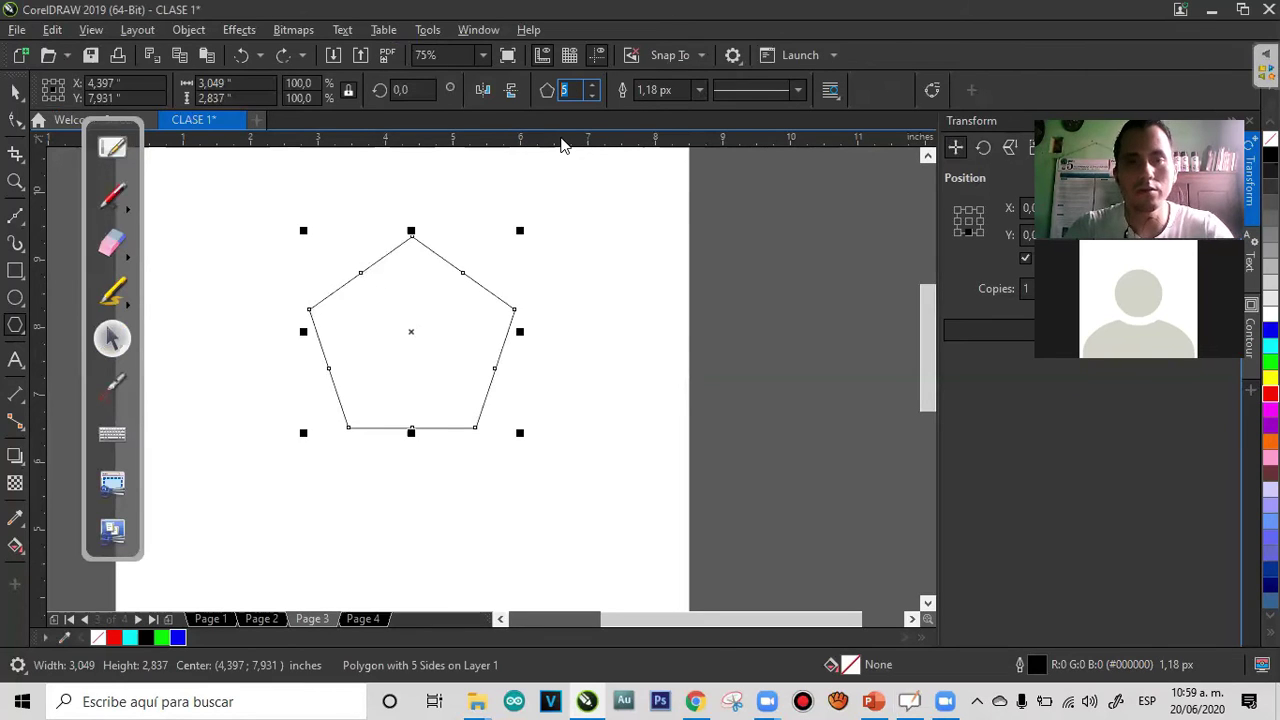
Set the polygon's number of sides to 3, and change it to 4 to form a diamond
text(3)
key(Return)
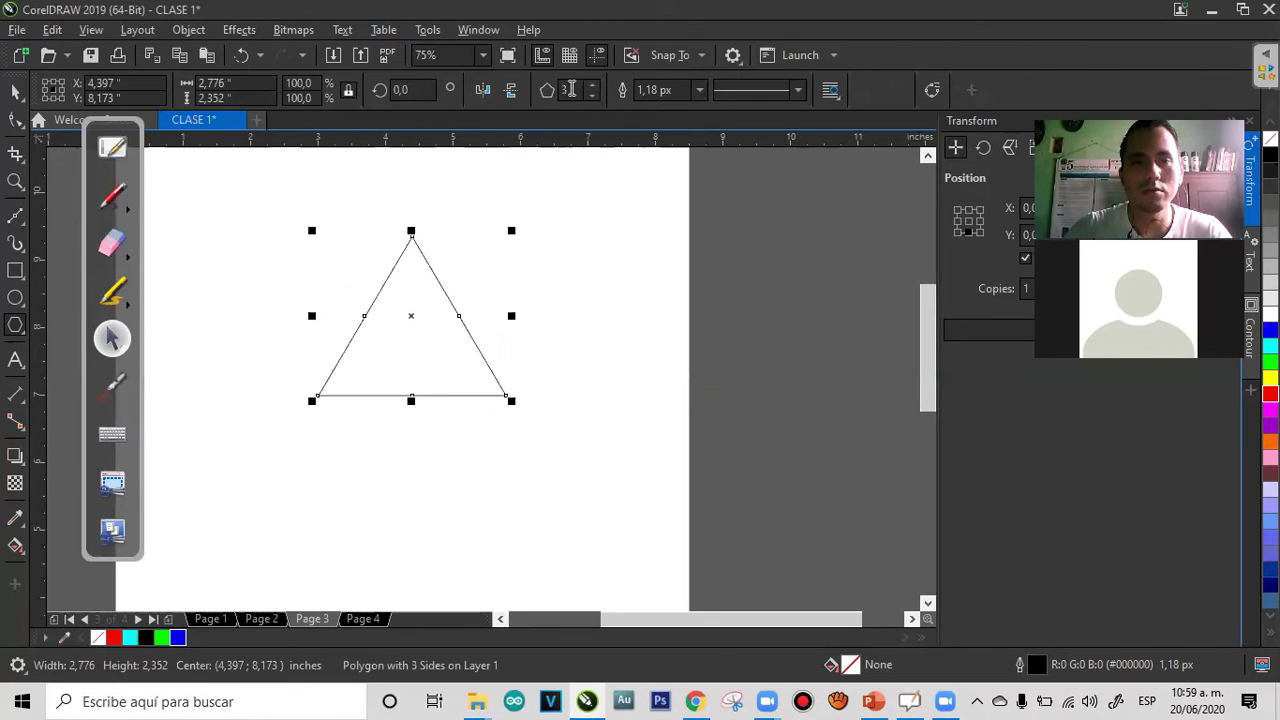
double_click(572, 90)
text(4)
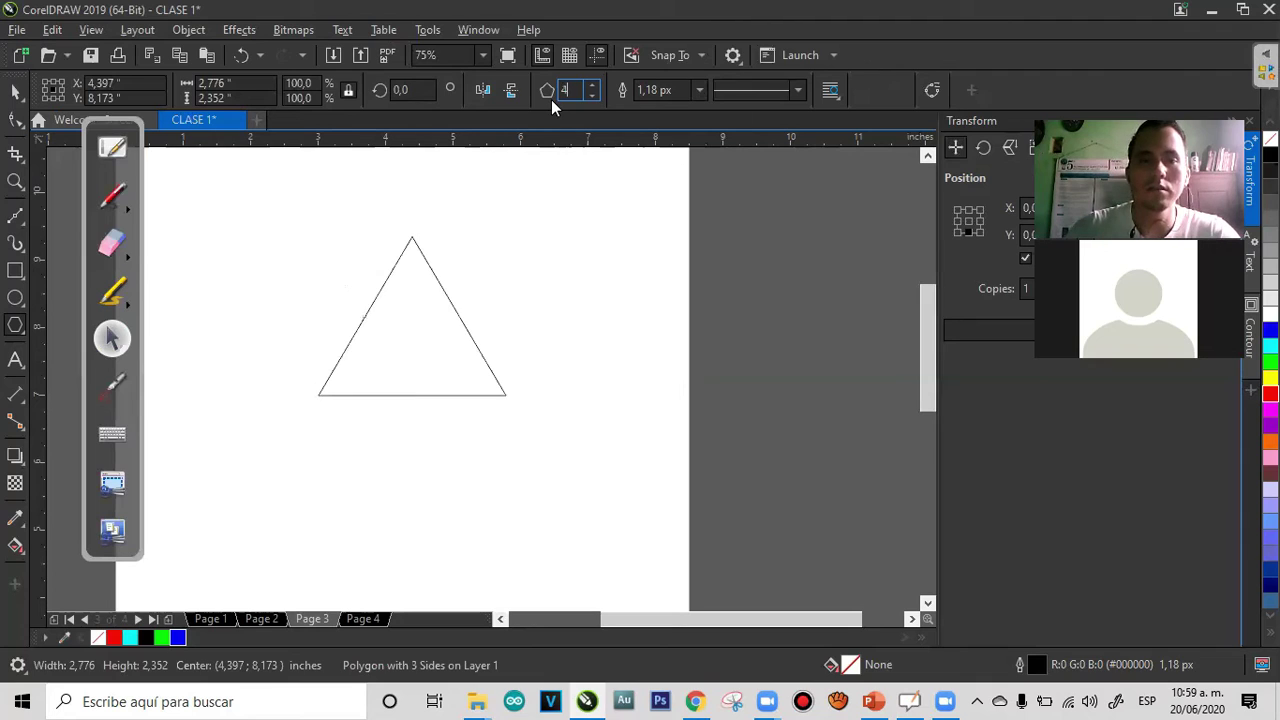
key(Return)
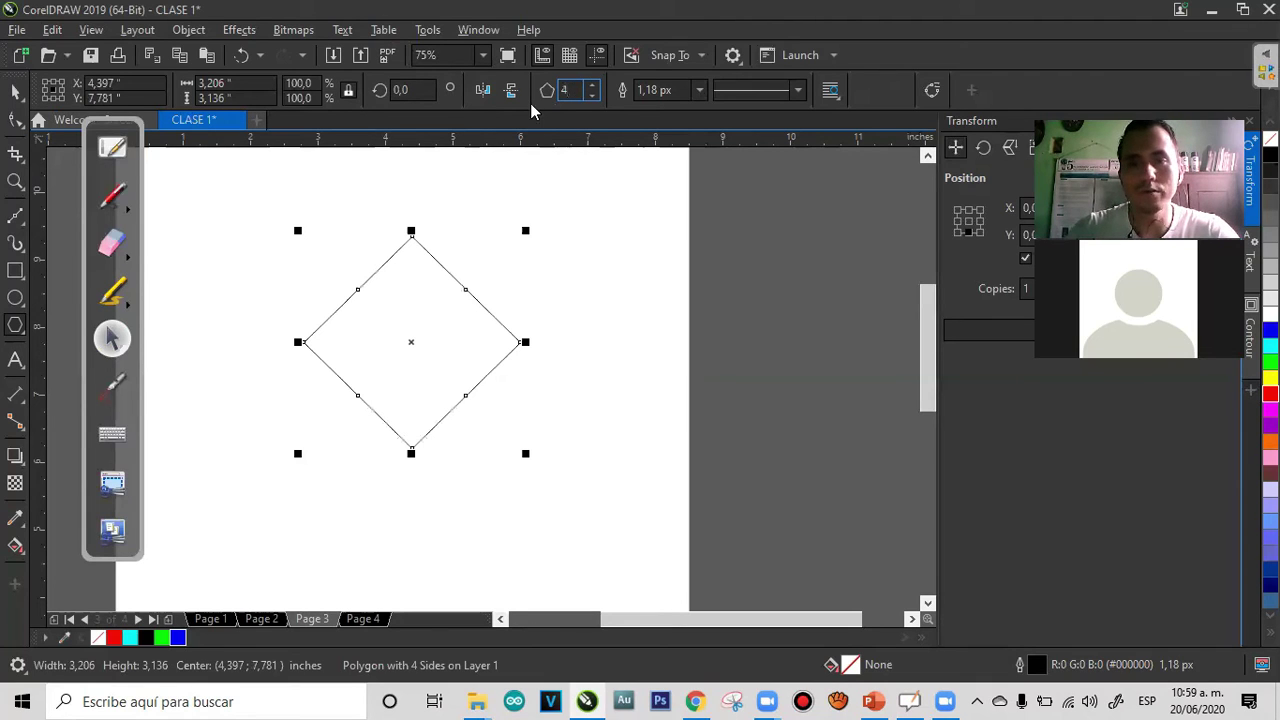
Set the diamond polygon's number of sides to 5, and change it to 6 to form a hexagon
text(5)
key(Return)
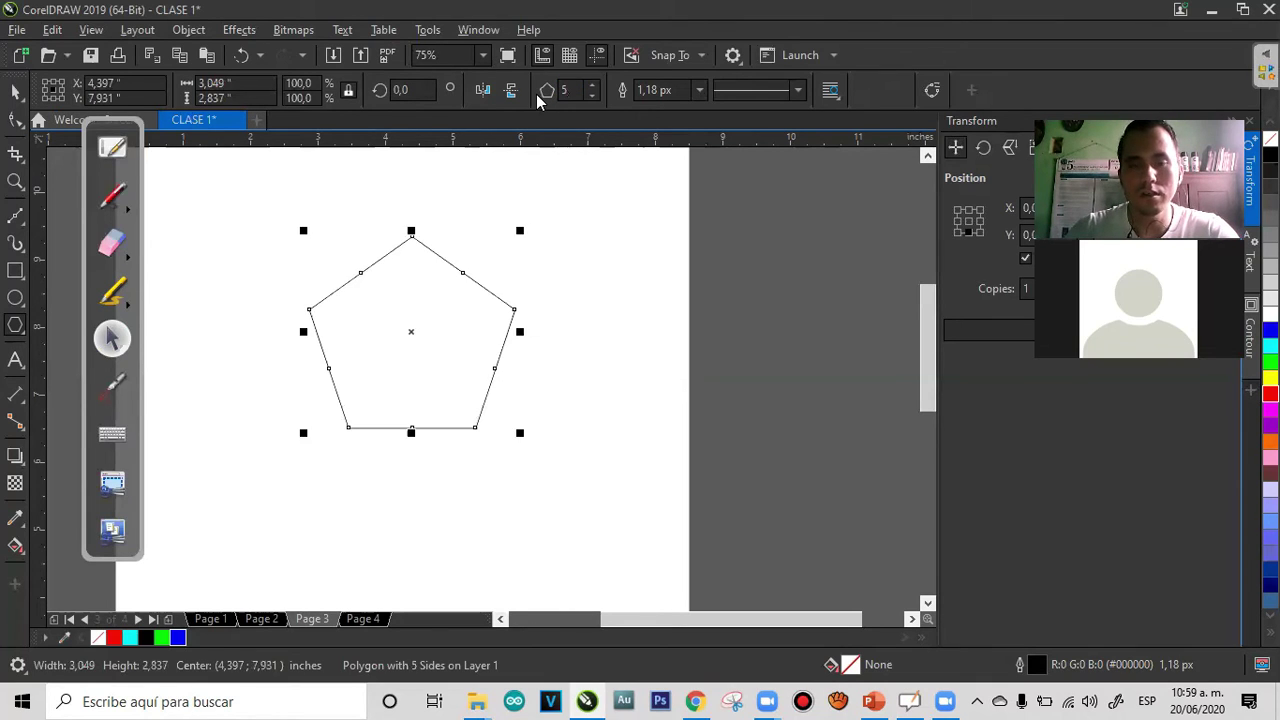
text(6)
key(Return)
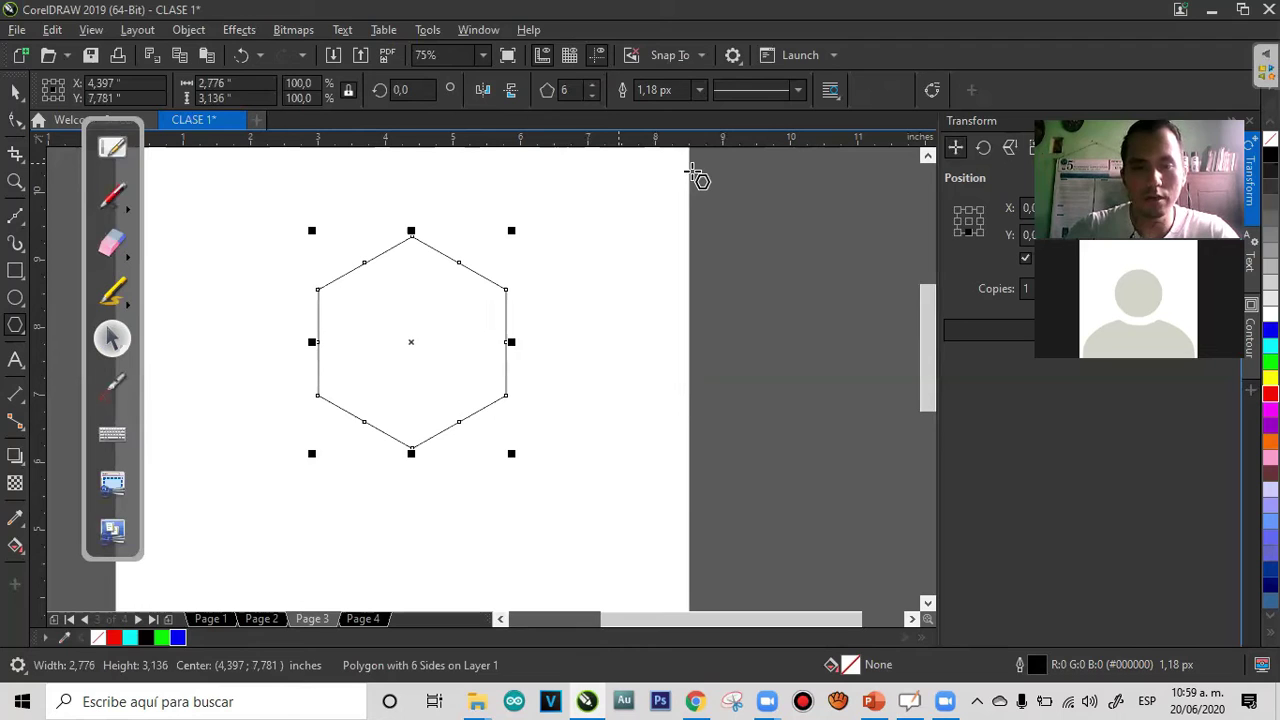
Increase the hexagon's number of sides one at a time up to 10, and delete the resulting polygon
click(591, 85)
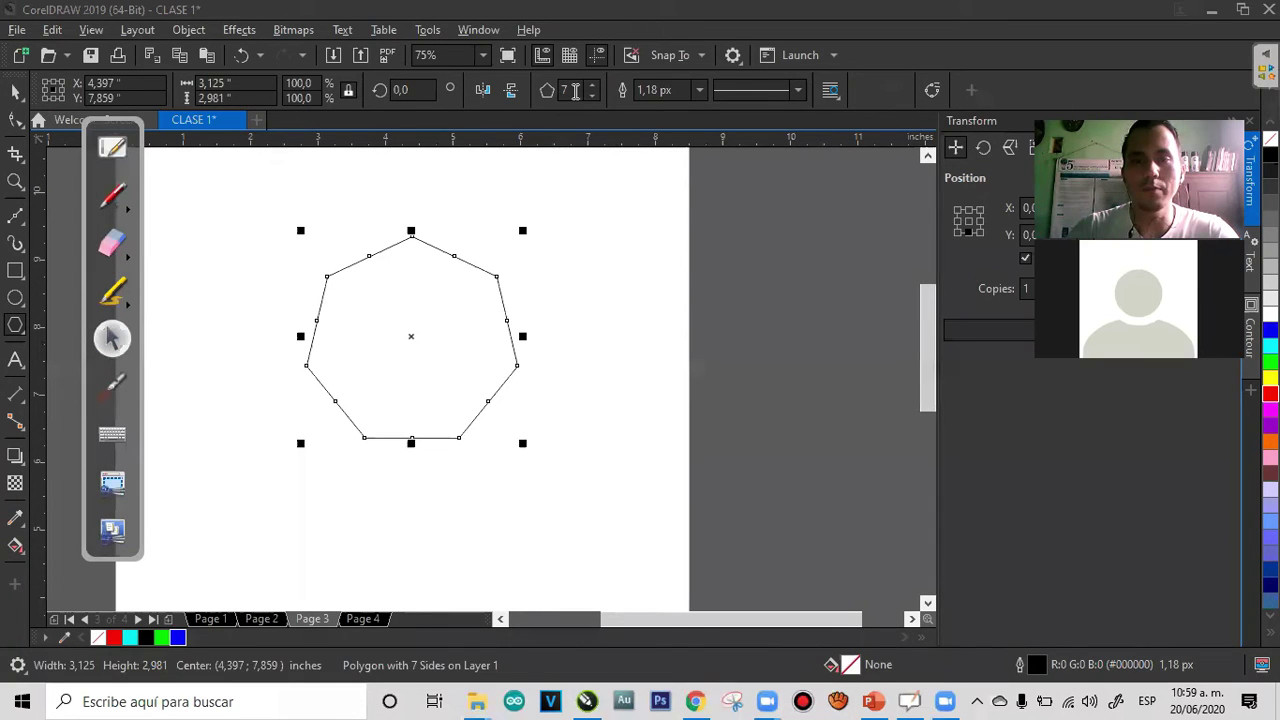
click(591, 85)
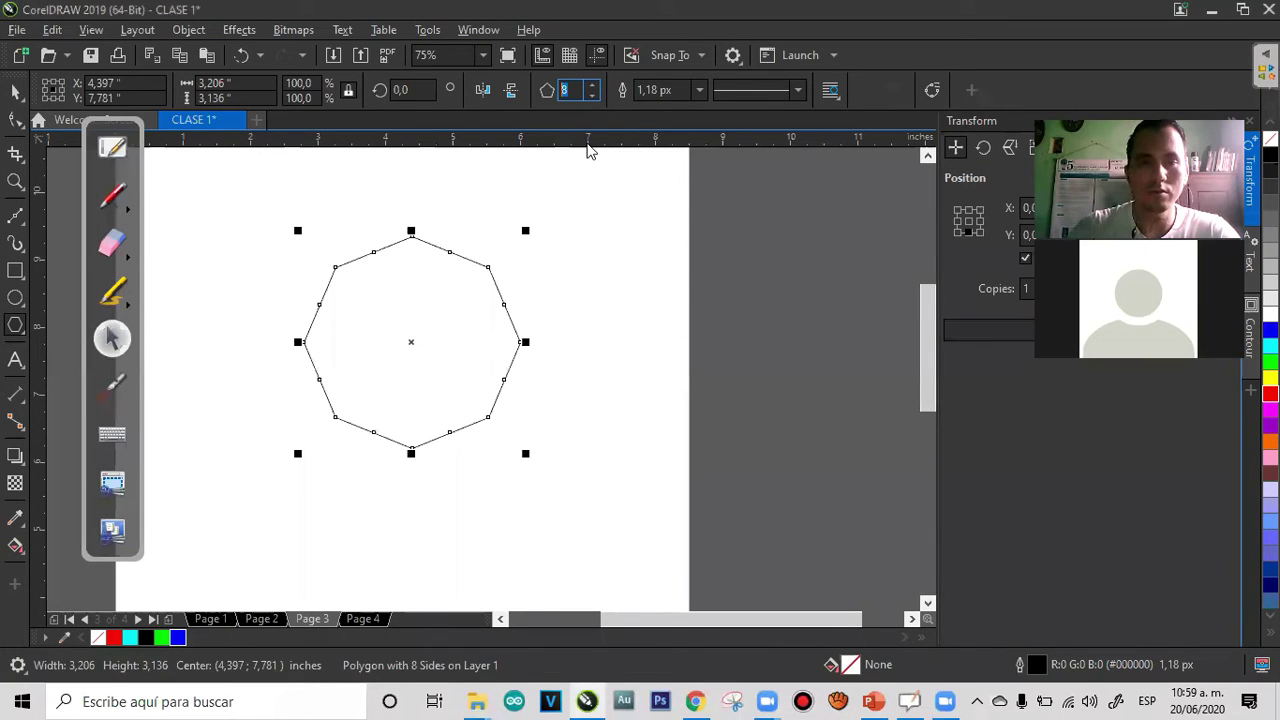
click(591, 85)
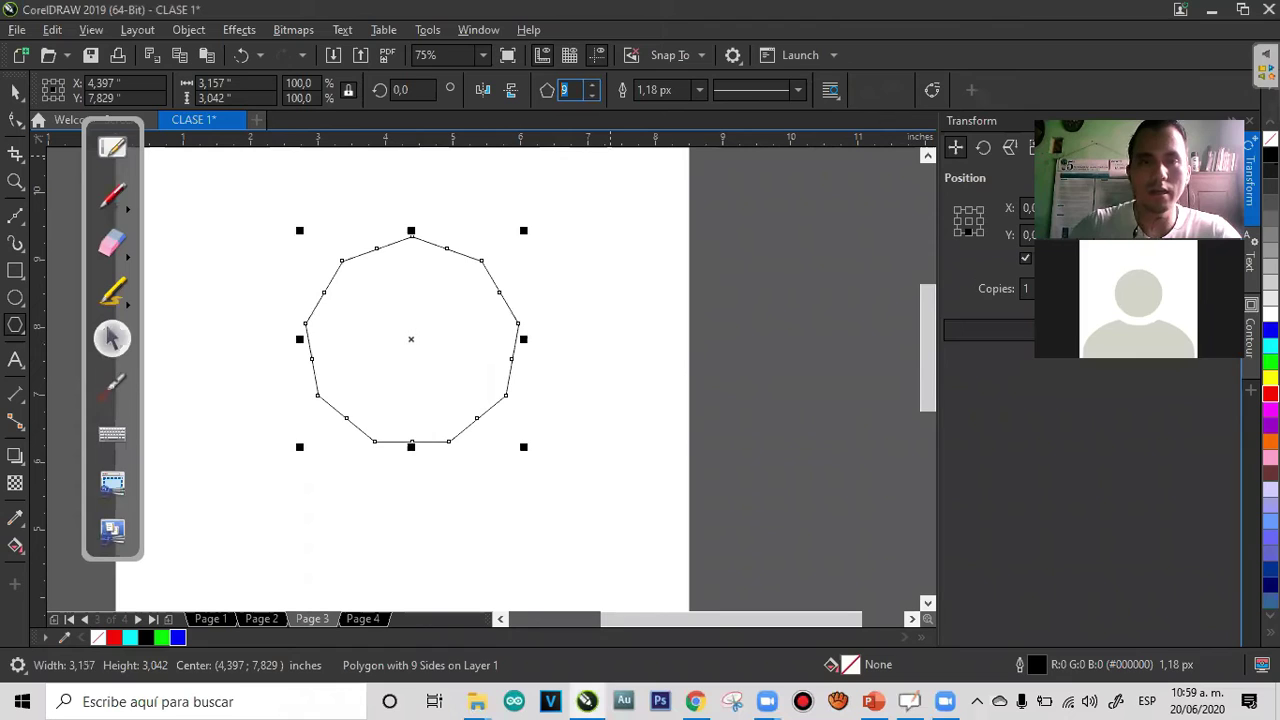
key(Up)
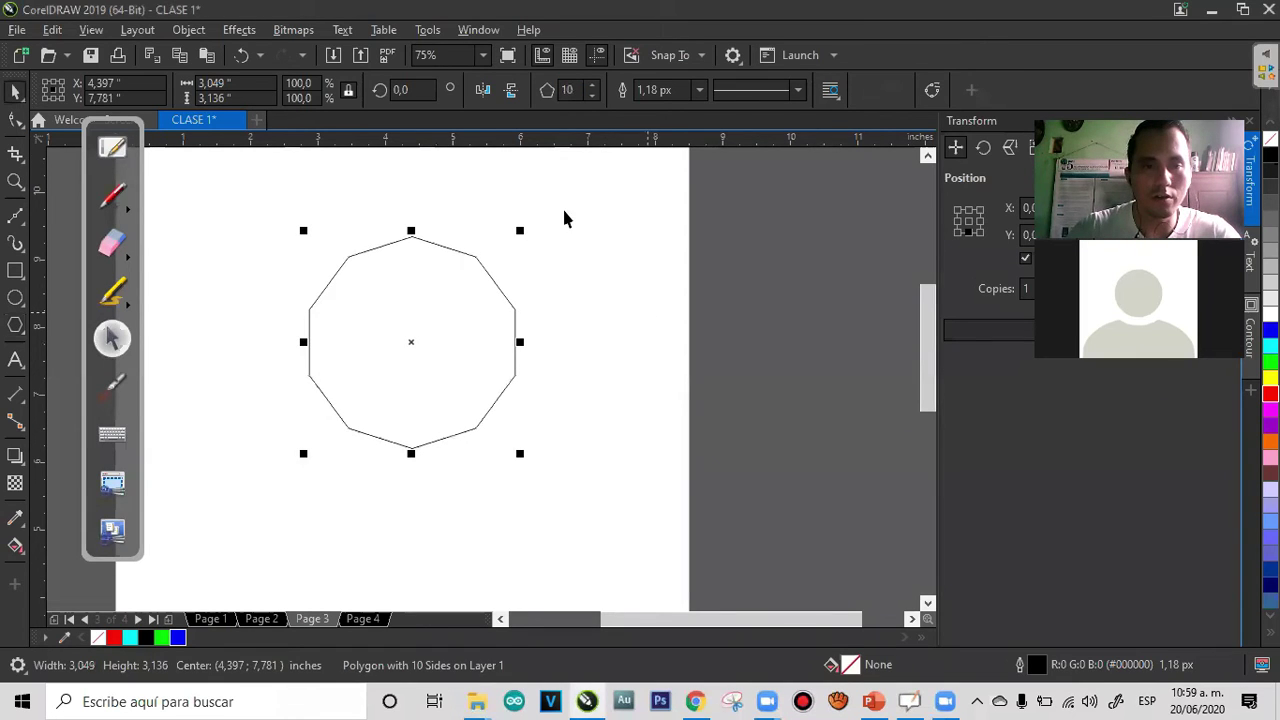
key(Delete)
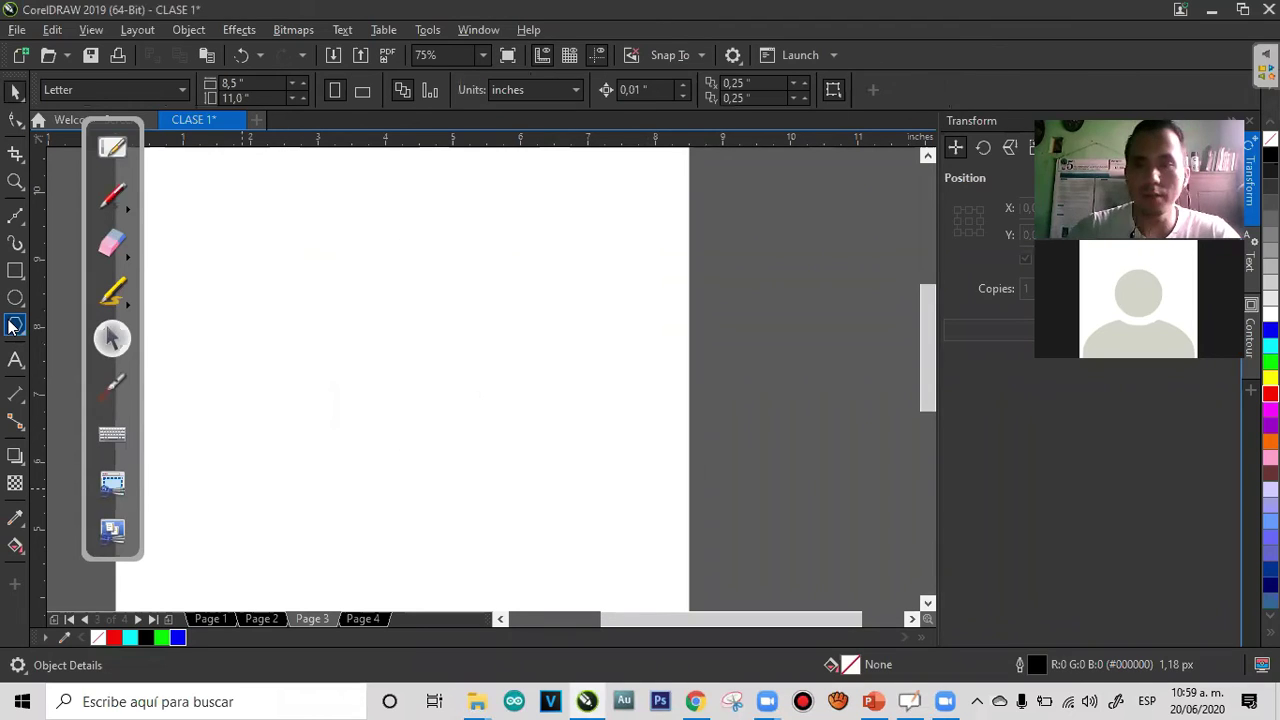
Add the artistic text "Texto" with a capital T near the middle of the page
key(F8)
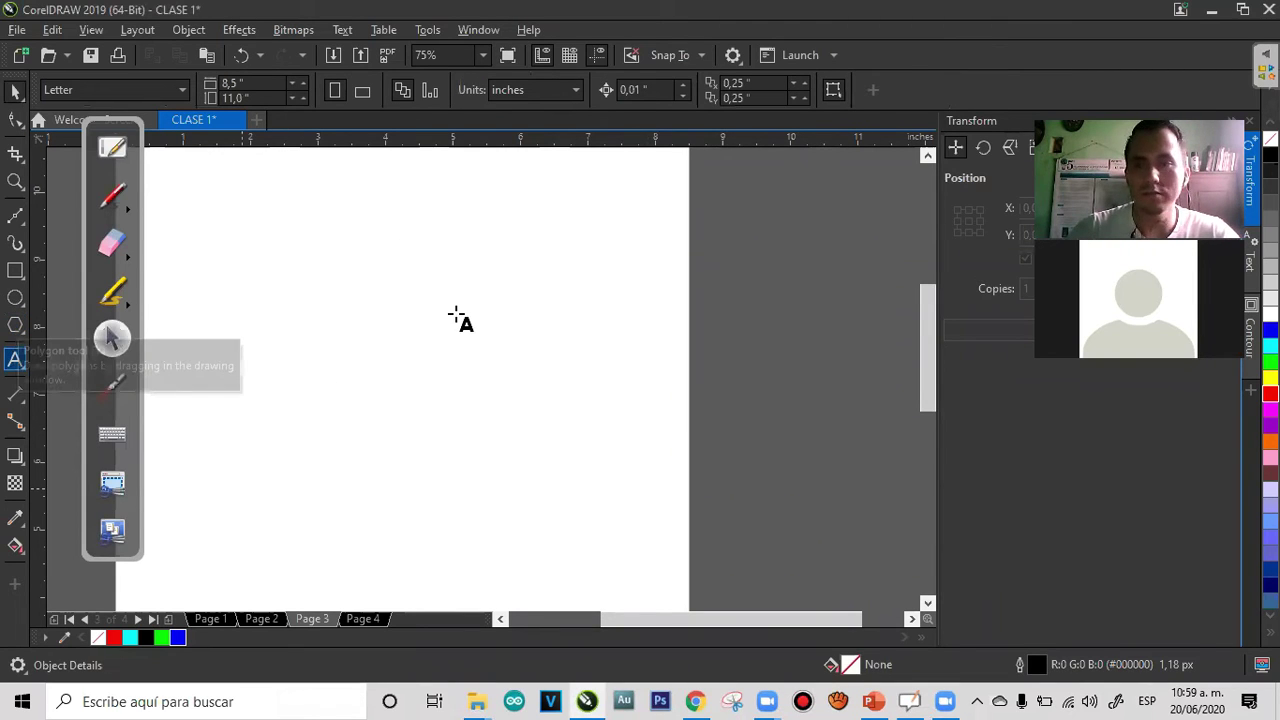
click(389, 366)
text(texto)
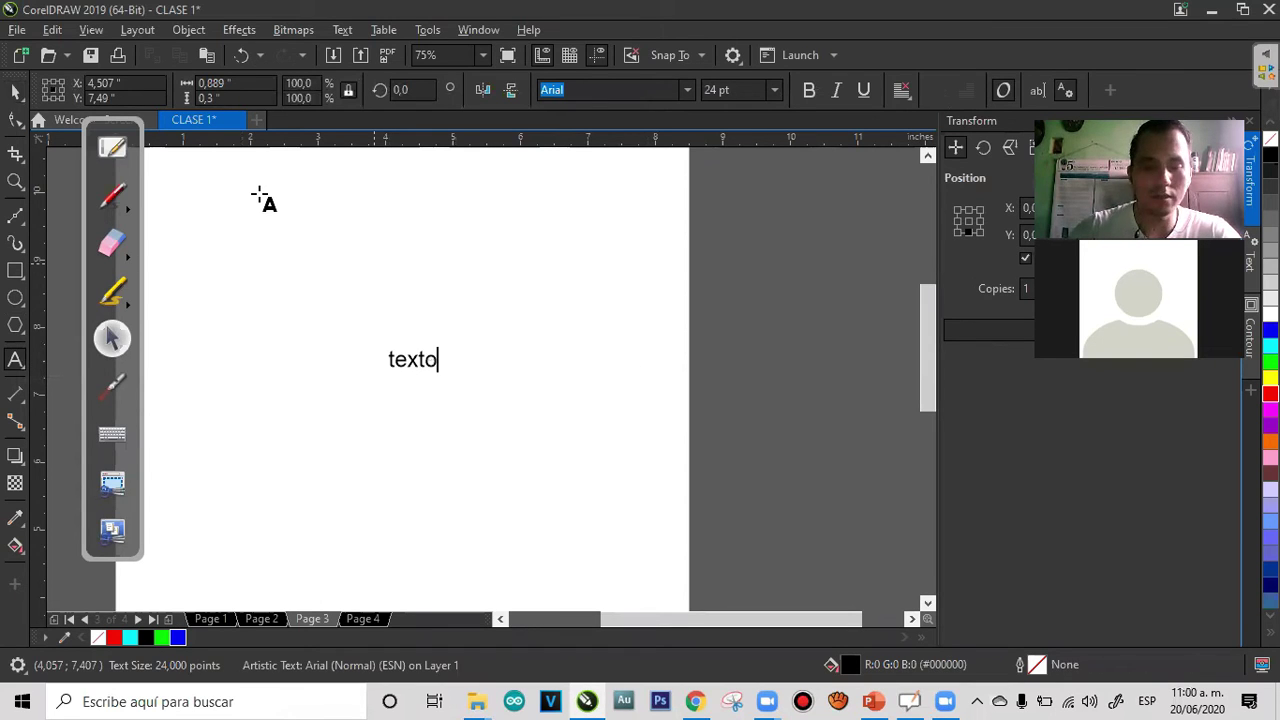
key(Home)
key(Delete)
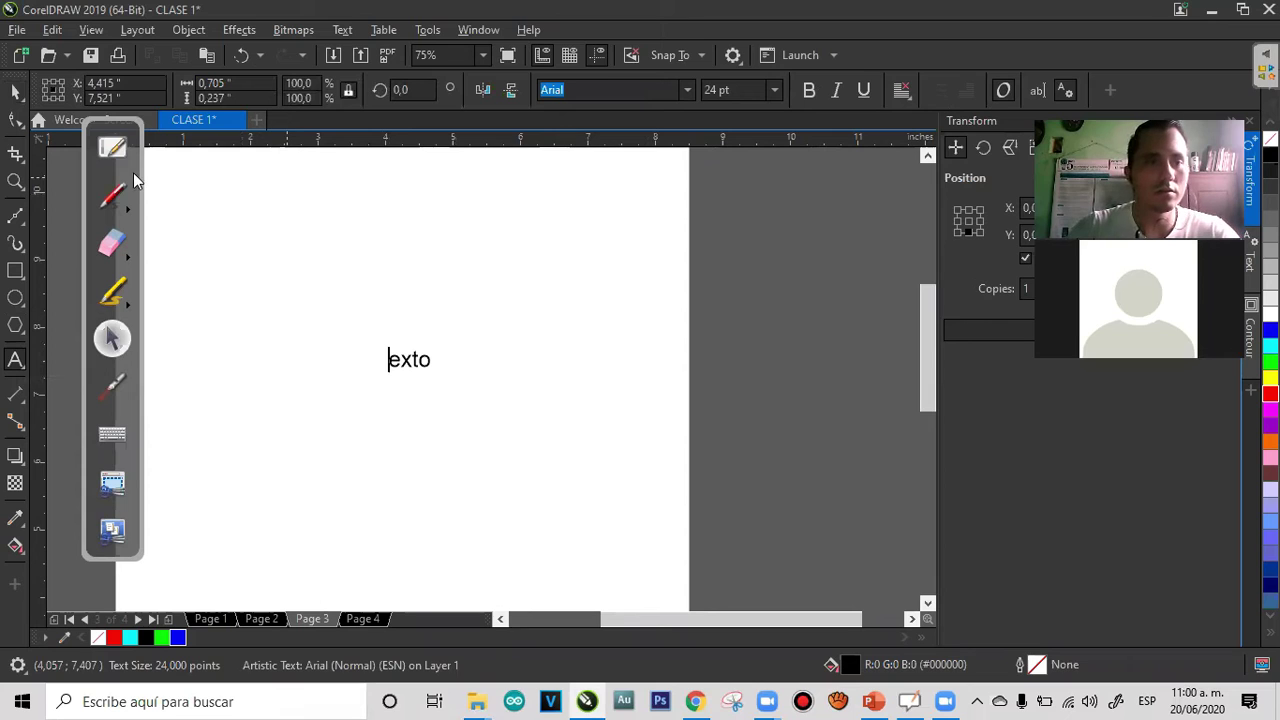
text(T)
key(ctrl+space)
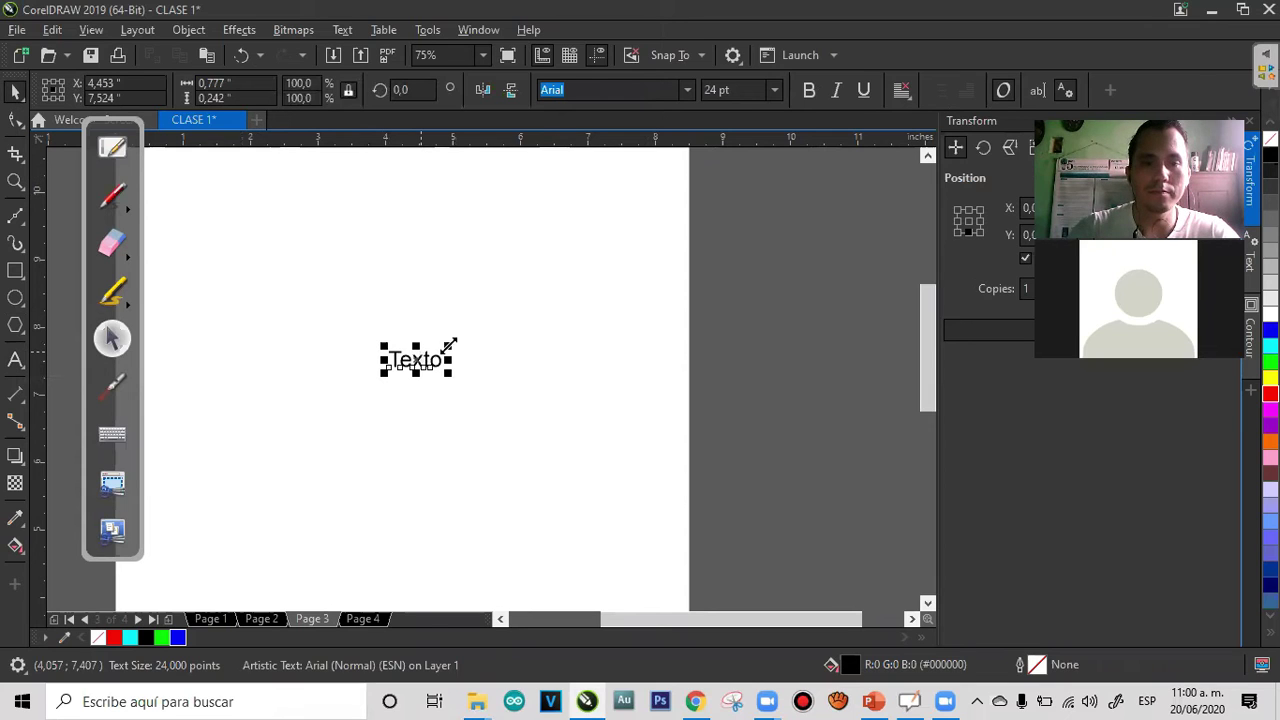
Enlarge the "Texto" text to about 120 pt and move it toward the page's upper-left area
drag(449, 345, 657, 246)
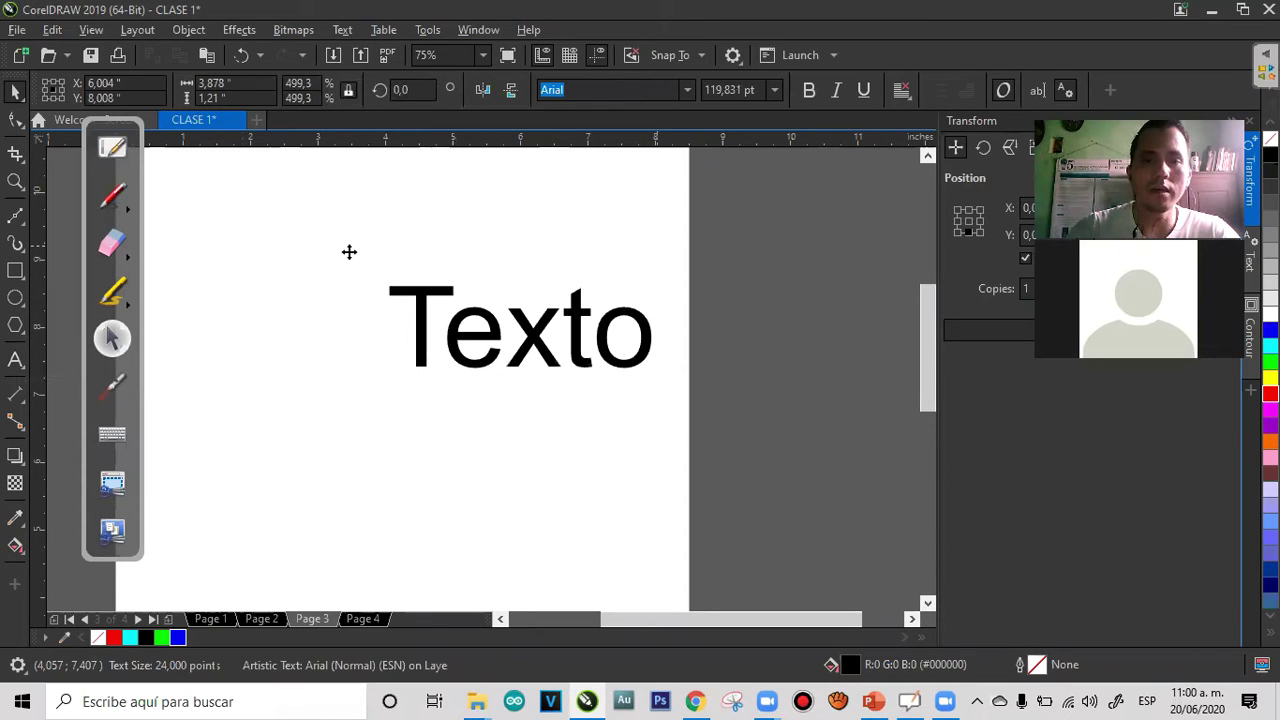
drag(357, 263, 139, 222)
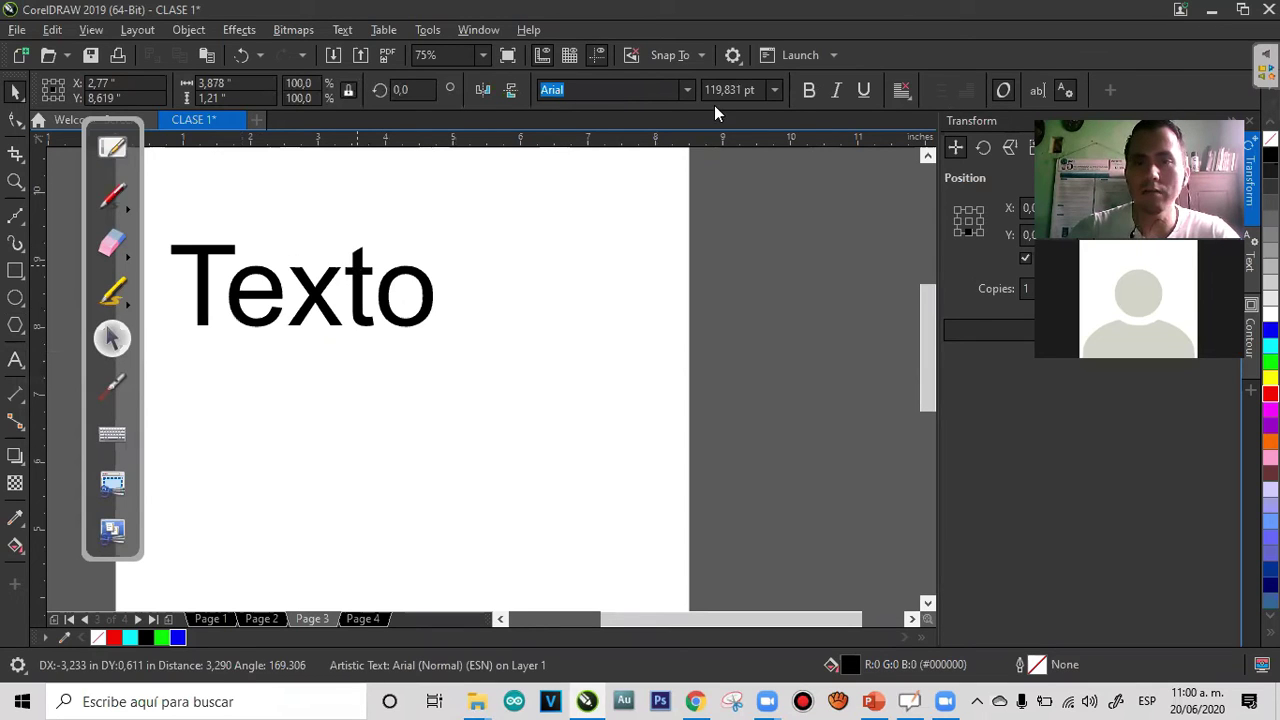
Try italic and underline formatting on the "Texto" text, and undo the underline
click(830, 92)
click(834, 91)
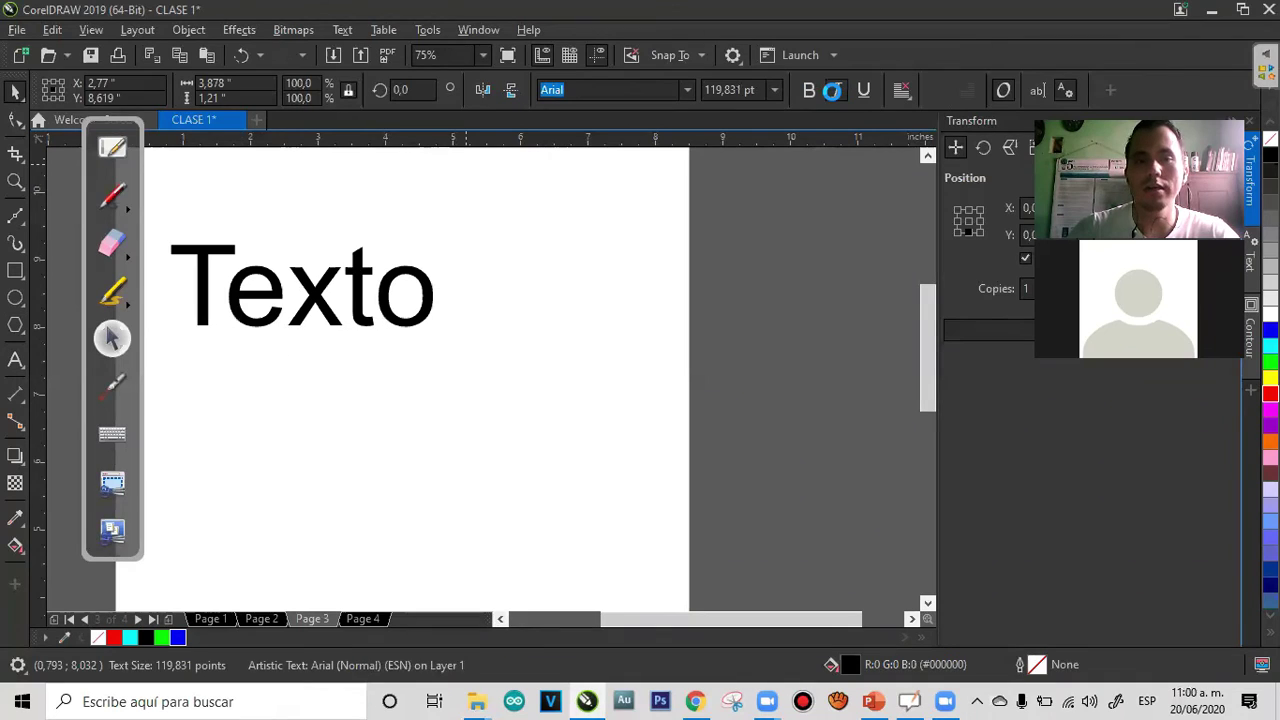
click(864, 92)
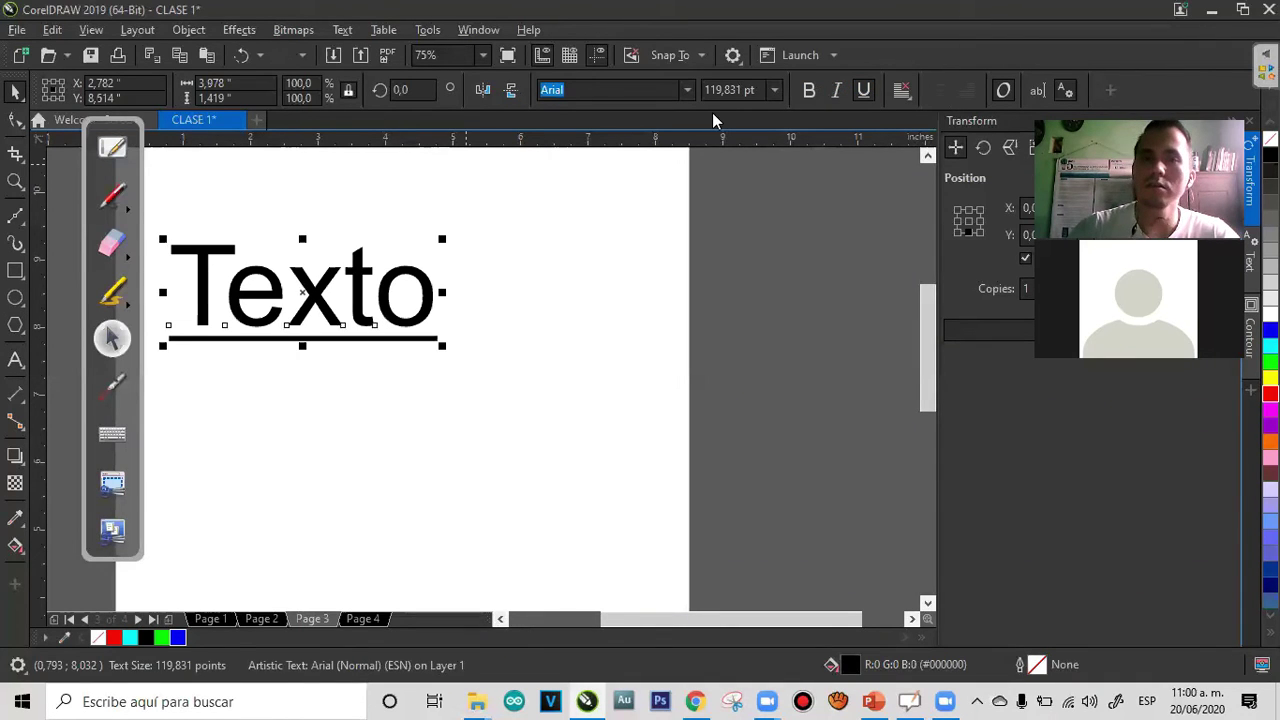
key(ctrl+z)
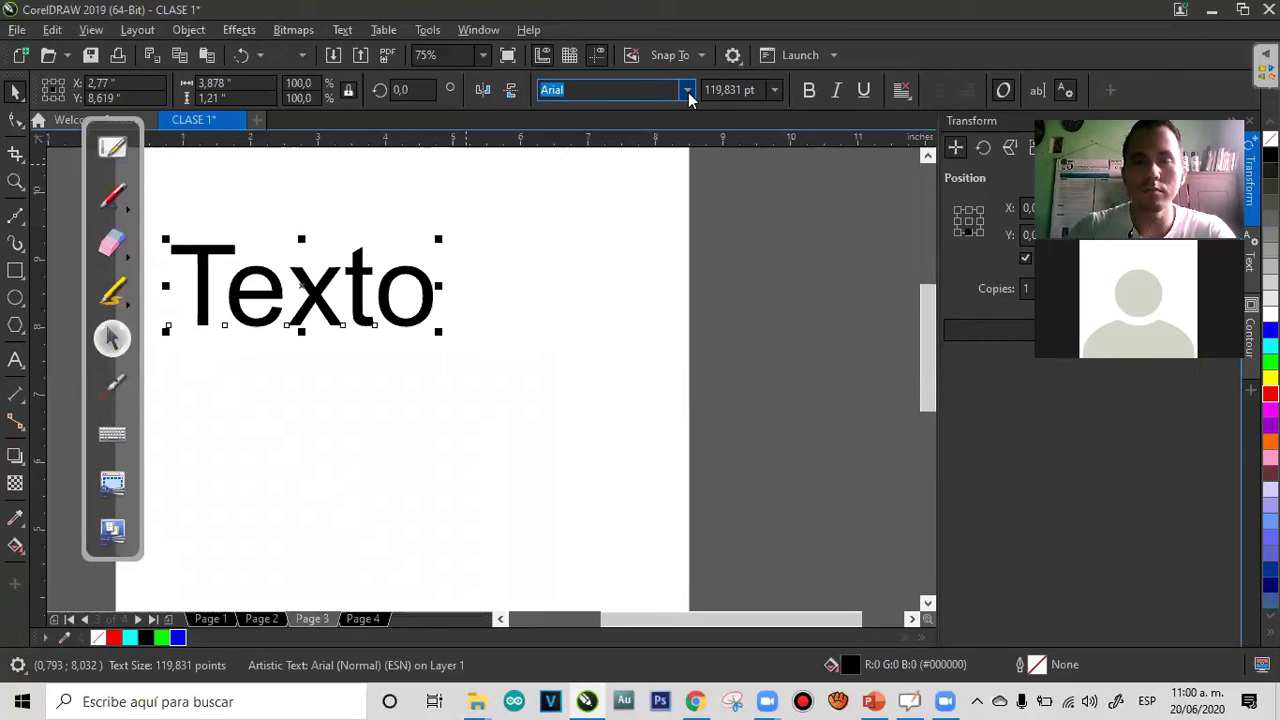
Change the text's font to Android Scratch, and switch it to Android Hollow
click(688, 91)
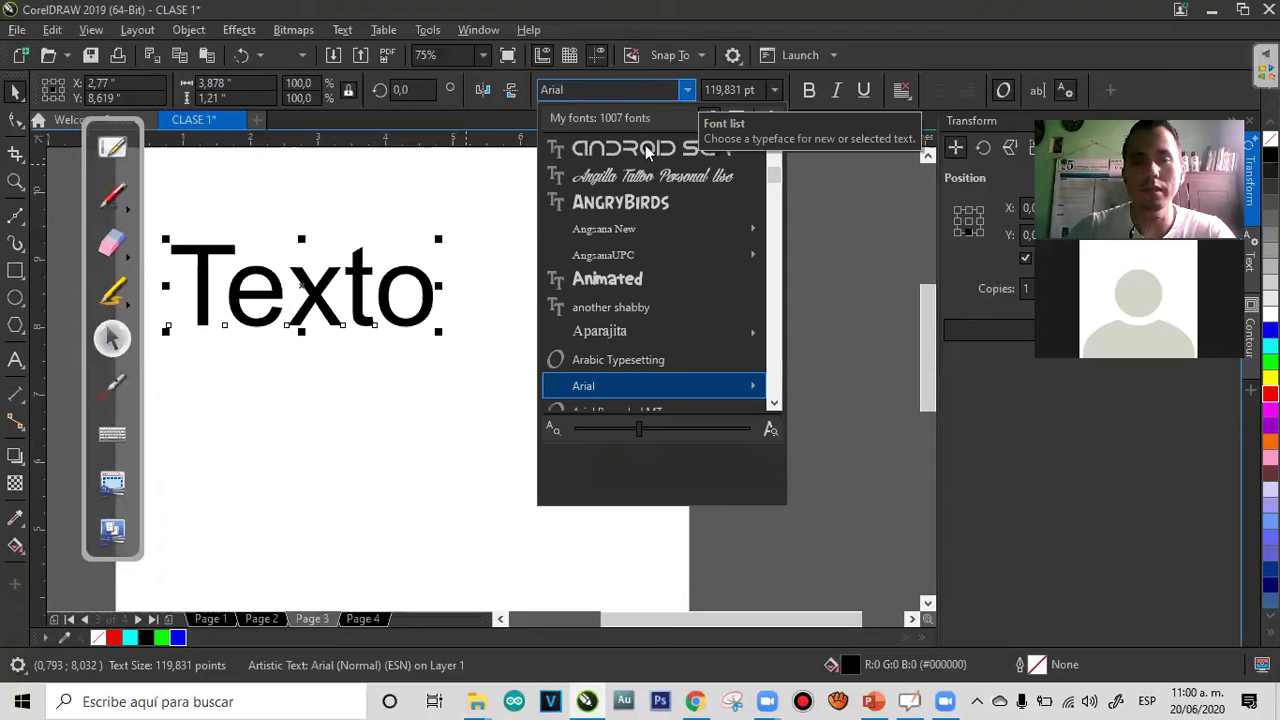
click(610, 307)
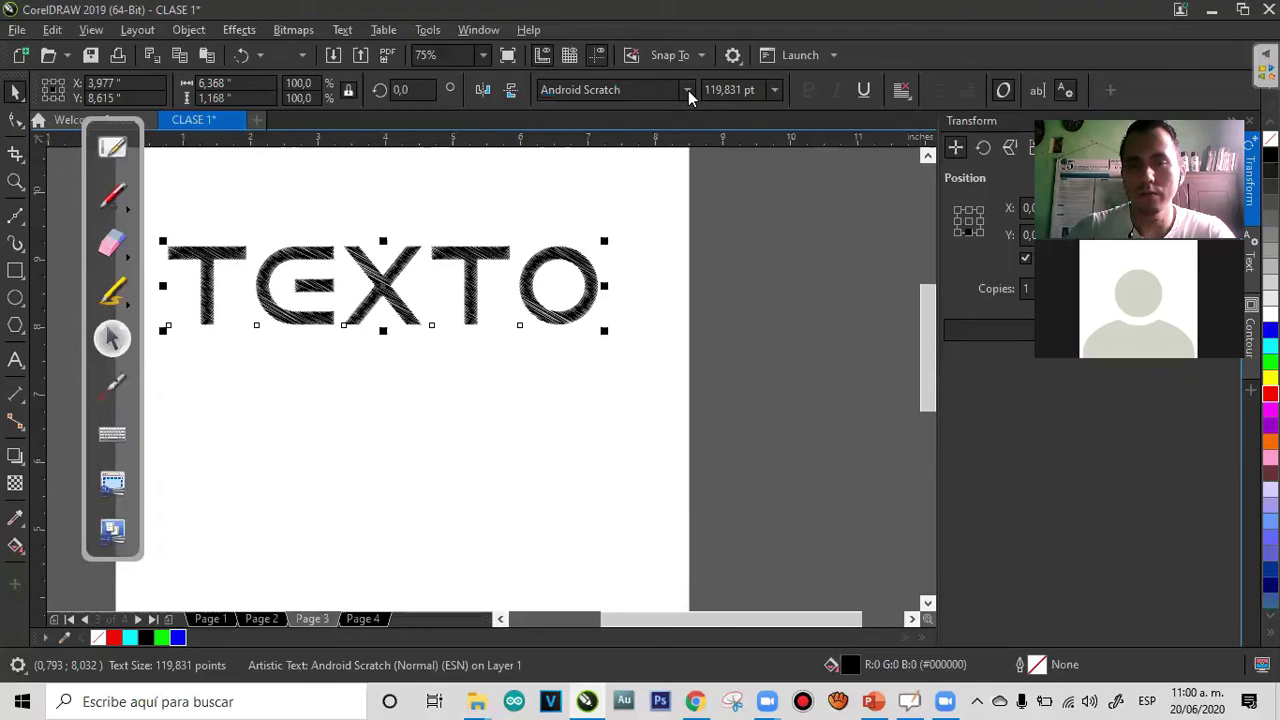
click(688, 90)
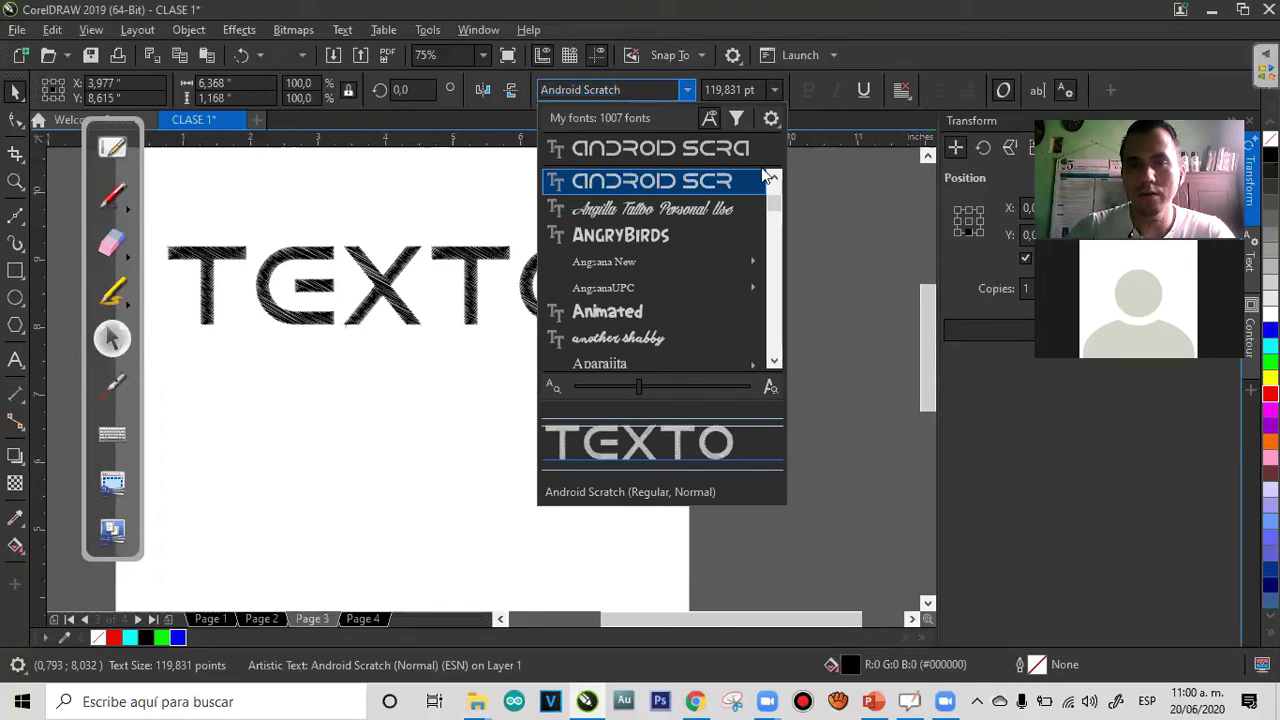
click(700, 182)
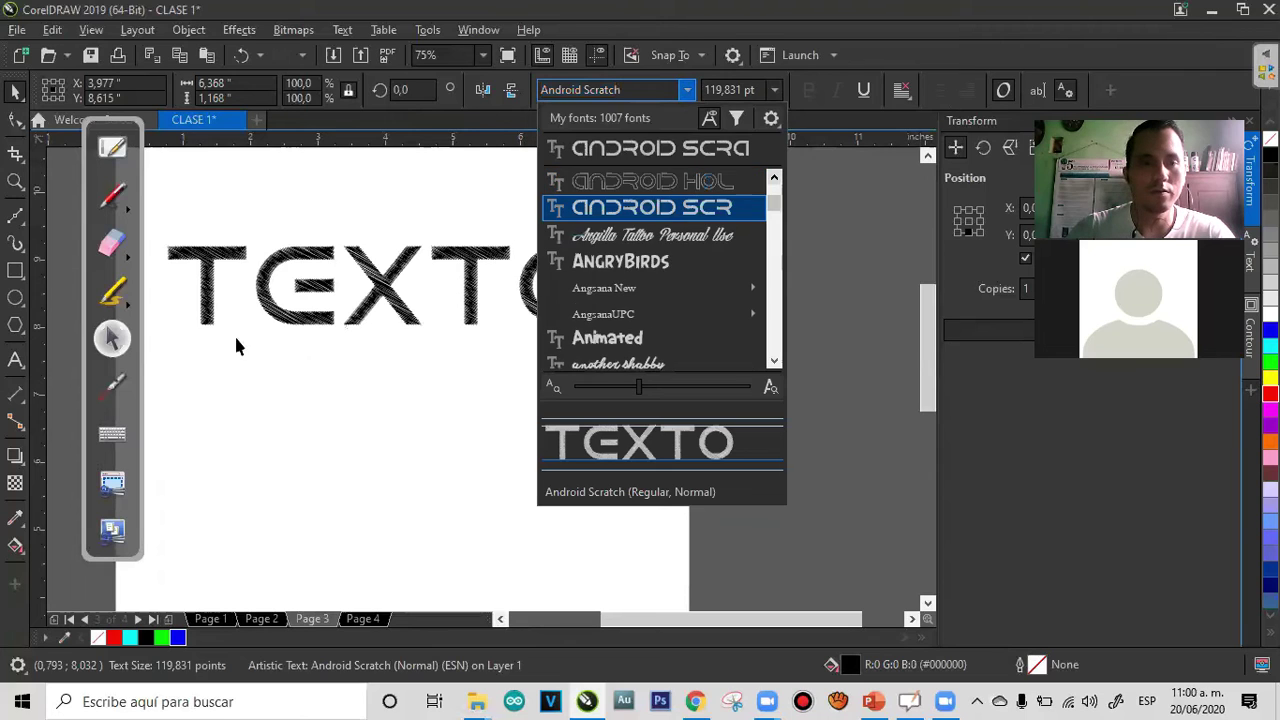
Replace the word with "android" and scale the text down to about 94.5 pt so it fits within the page
click(15, 358)
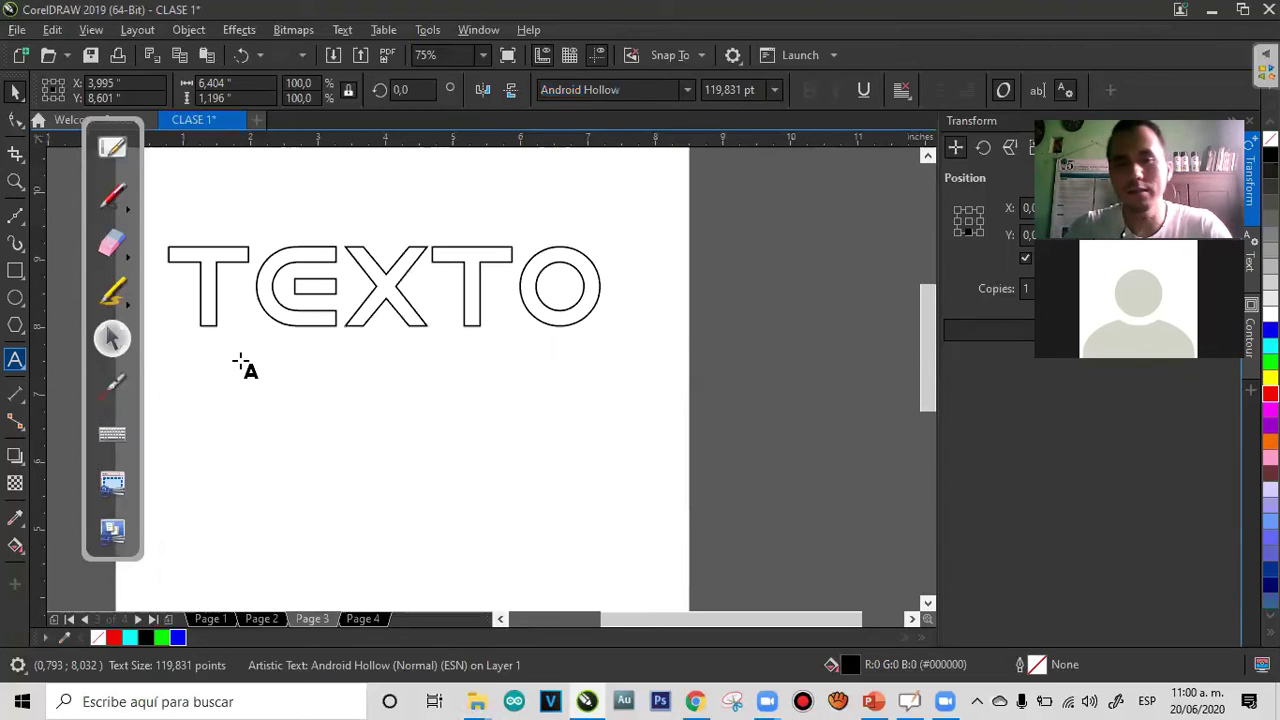
key(BackSpace)
text(an)
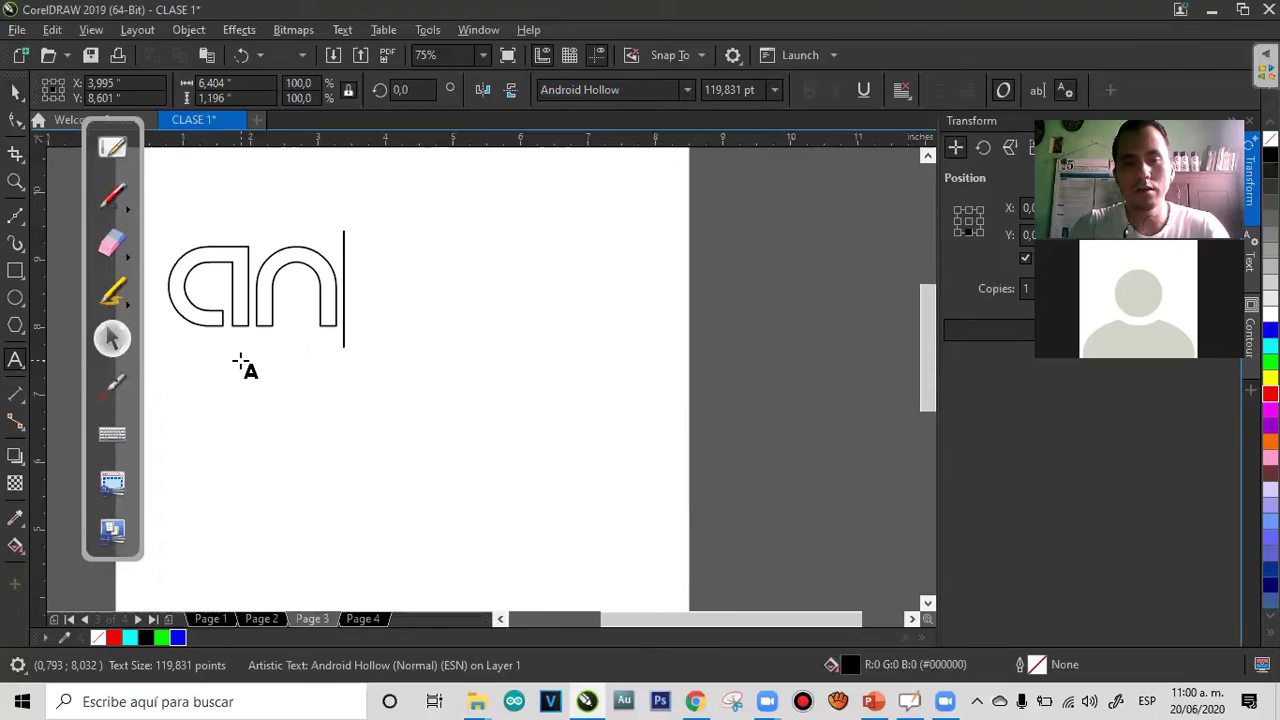
text(droid)
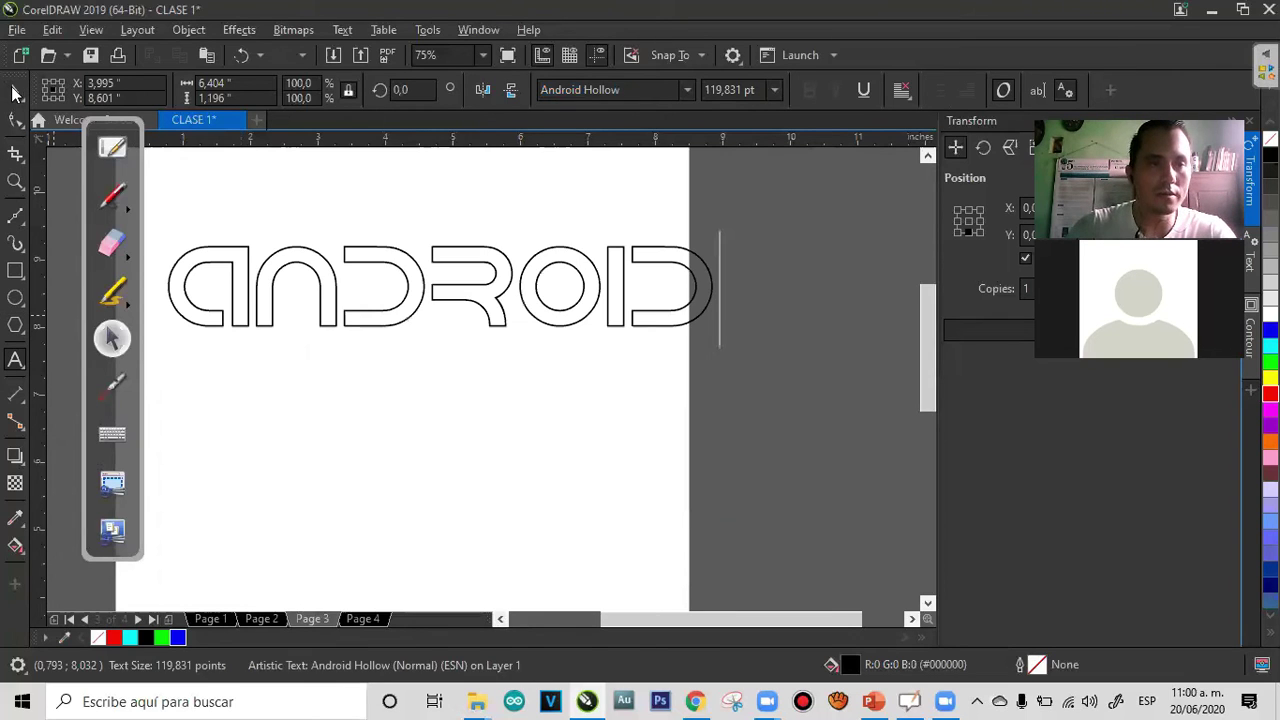
key(ctrl+space)
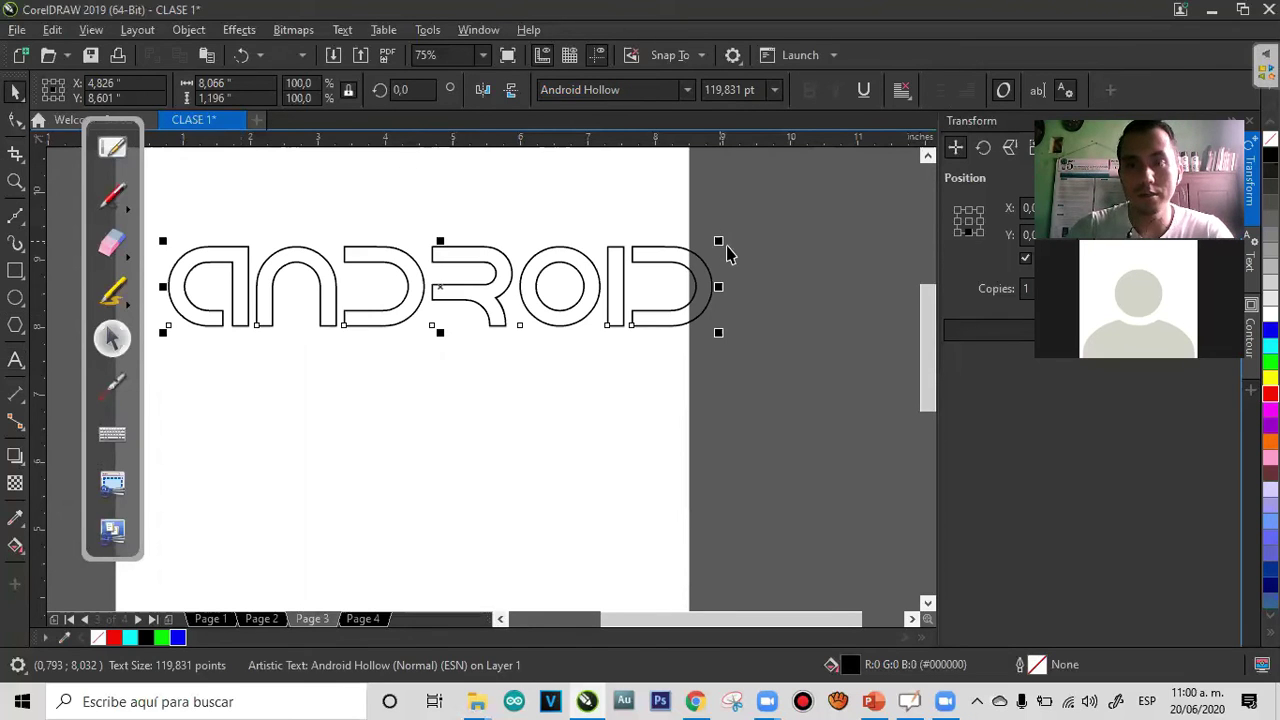
drag(719, 241, 683, 246)
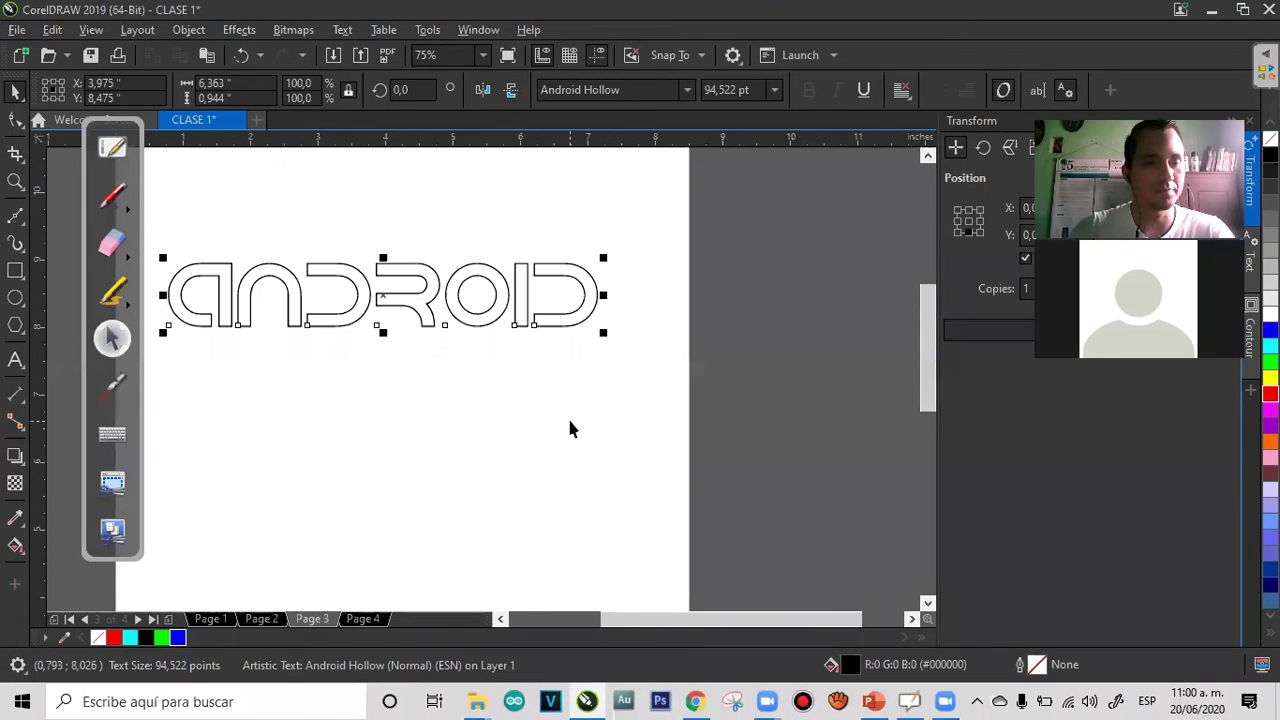
click(570, 428)
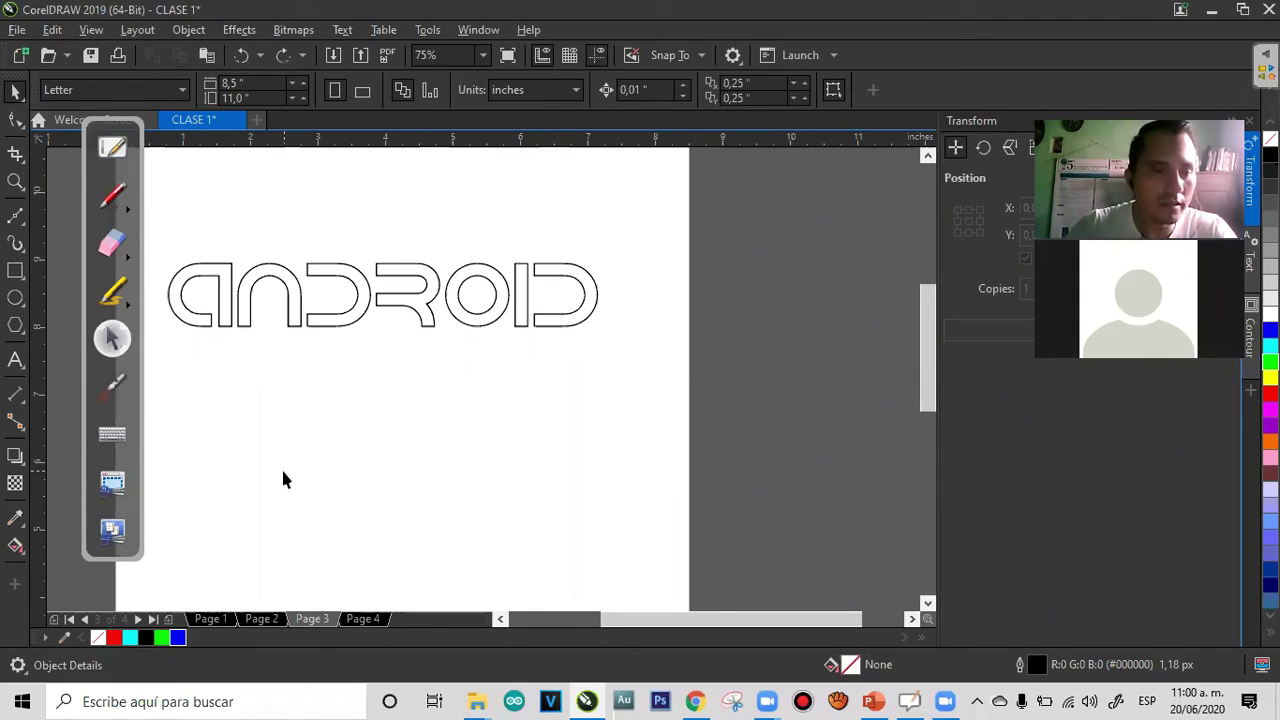
Try adding a parallel dimension line beneath the "android" text, and undo it
click(14, 397)
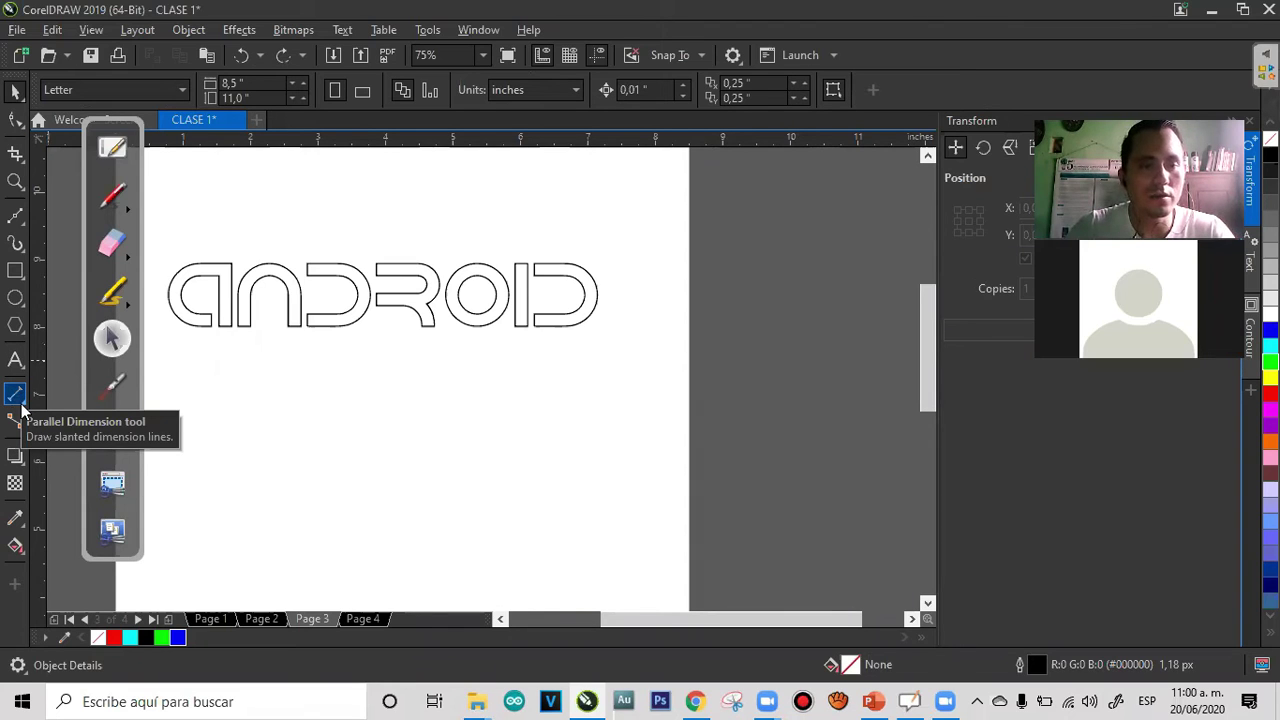
drag(559, 357, 597, 346)
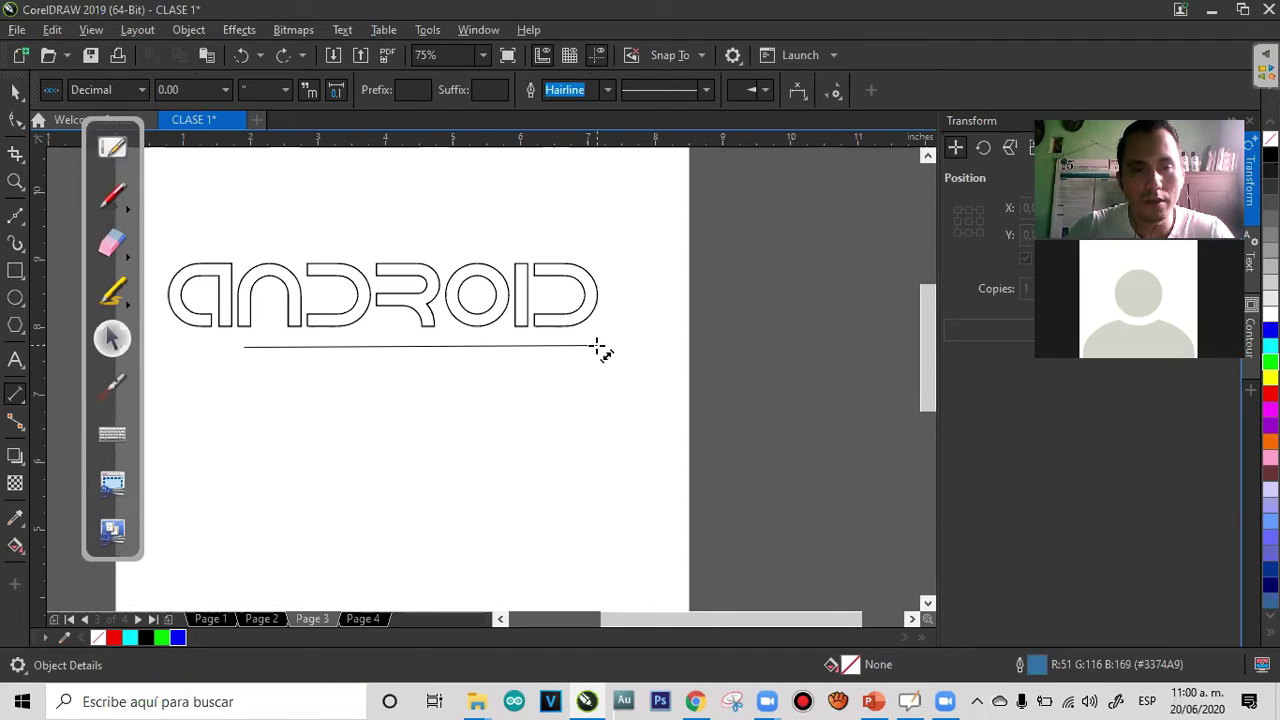
click(431, 494)
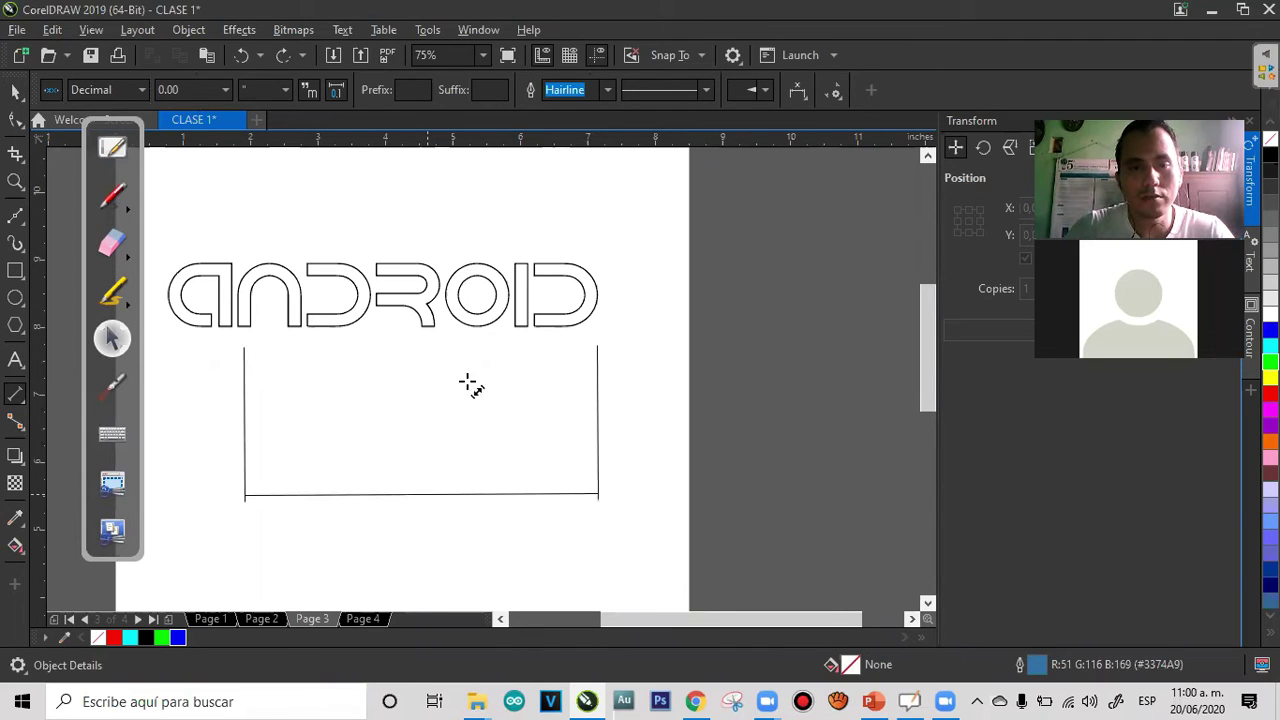
click(420, 383)
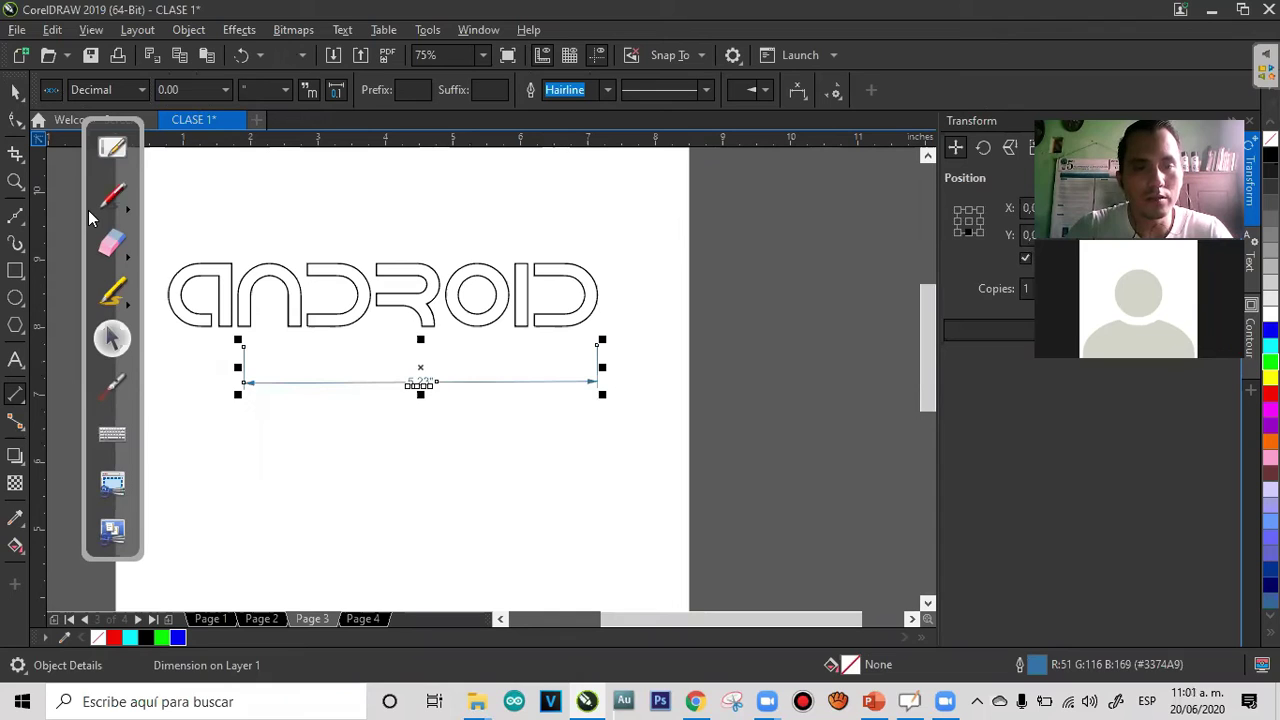
key(Escape)
key(ctrl+z)
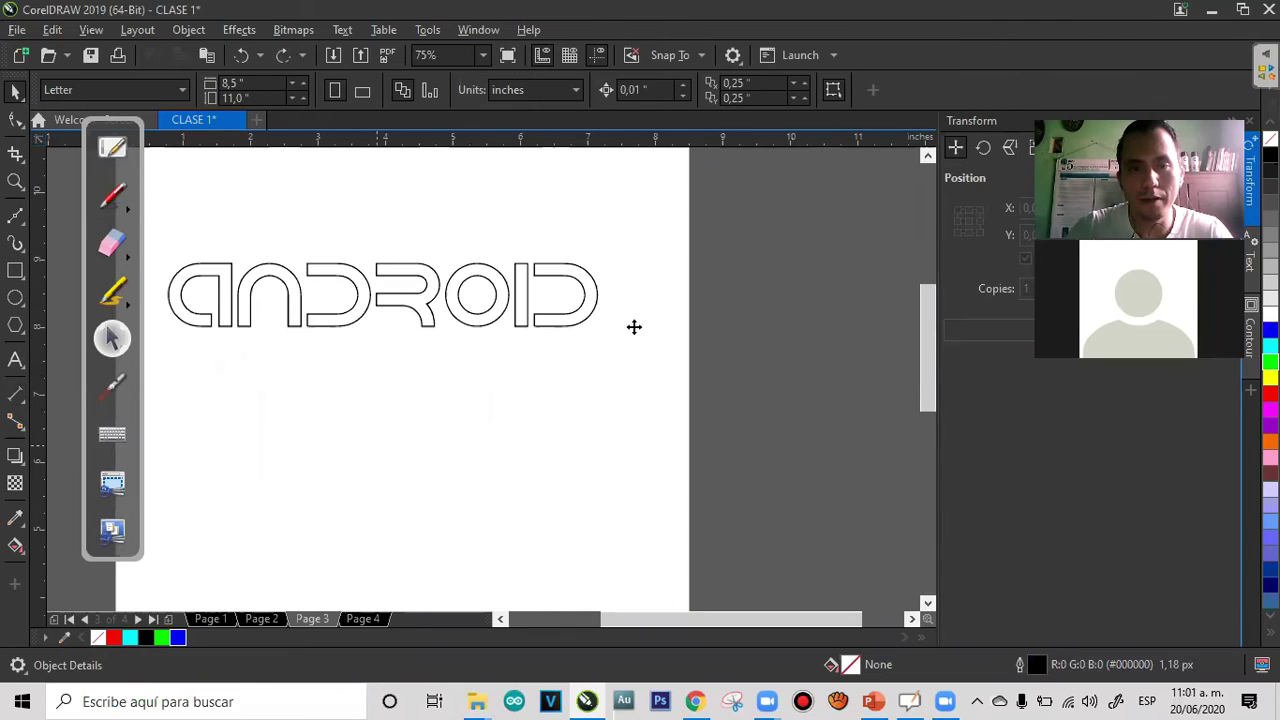
Undo the last text resize and delete the "android" text, and draw a large upright rectangle on the page
key(ctrl+z)
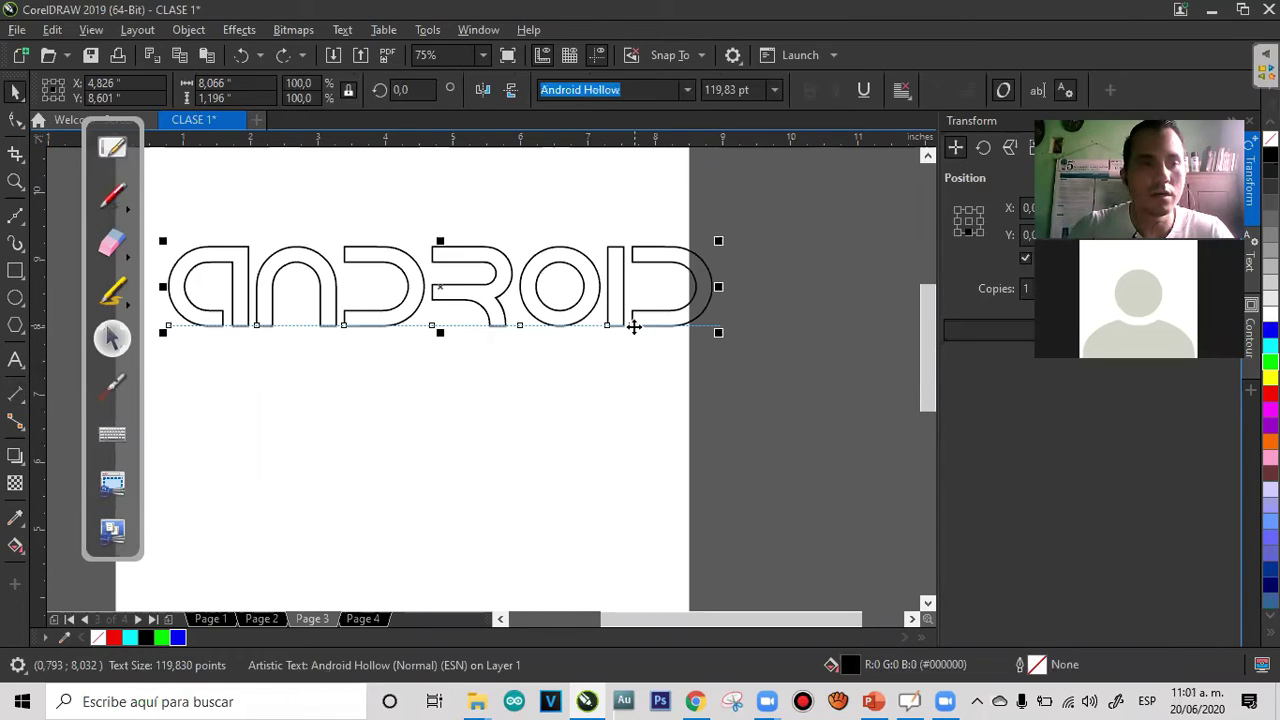
key(Delete)
click(14, 271)
mouse_move(352, 223)
mouse_down()
mouse_move(383, 284)
mouse_move(536, 457)
mouse_up()
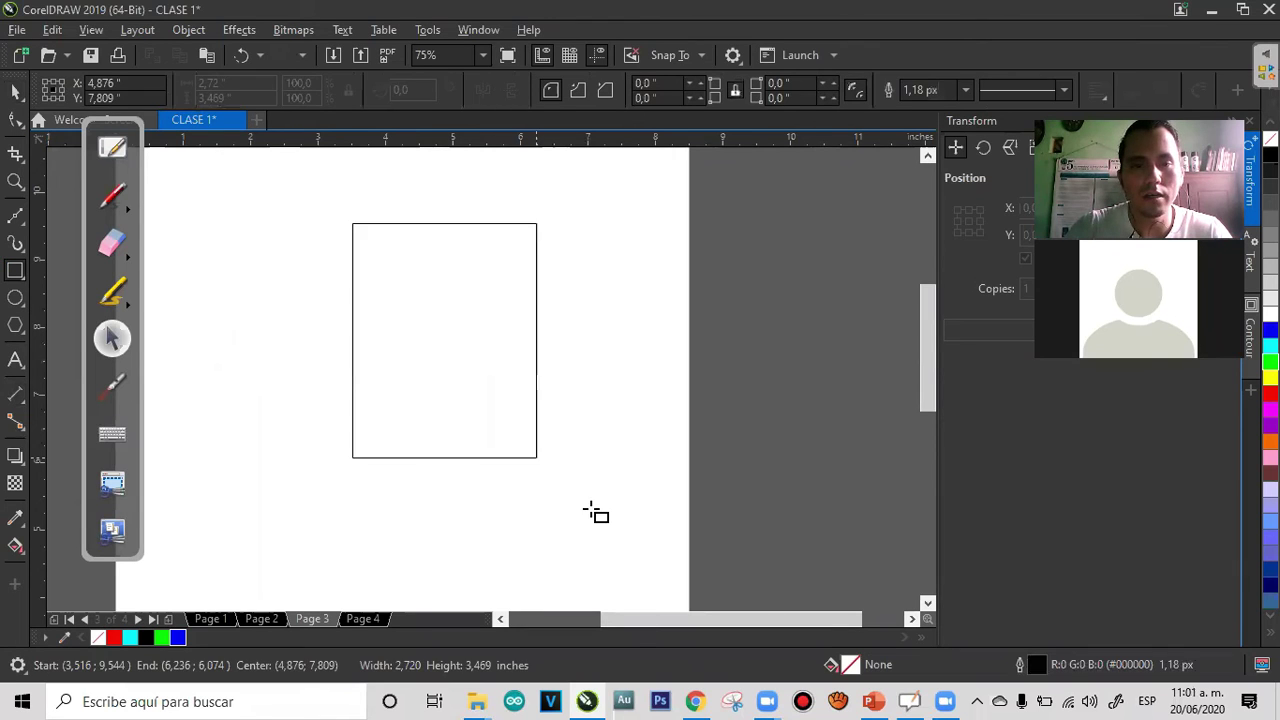
Add the artistic text "AVISO" on the blank area beside the rectangle
click(9, 371)
click(252, 333)
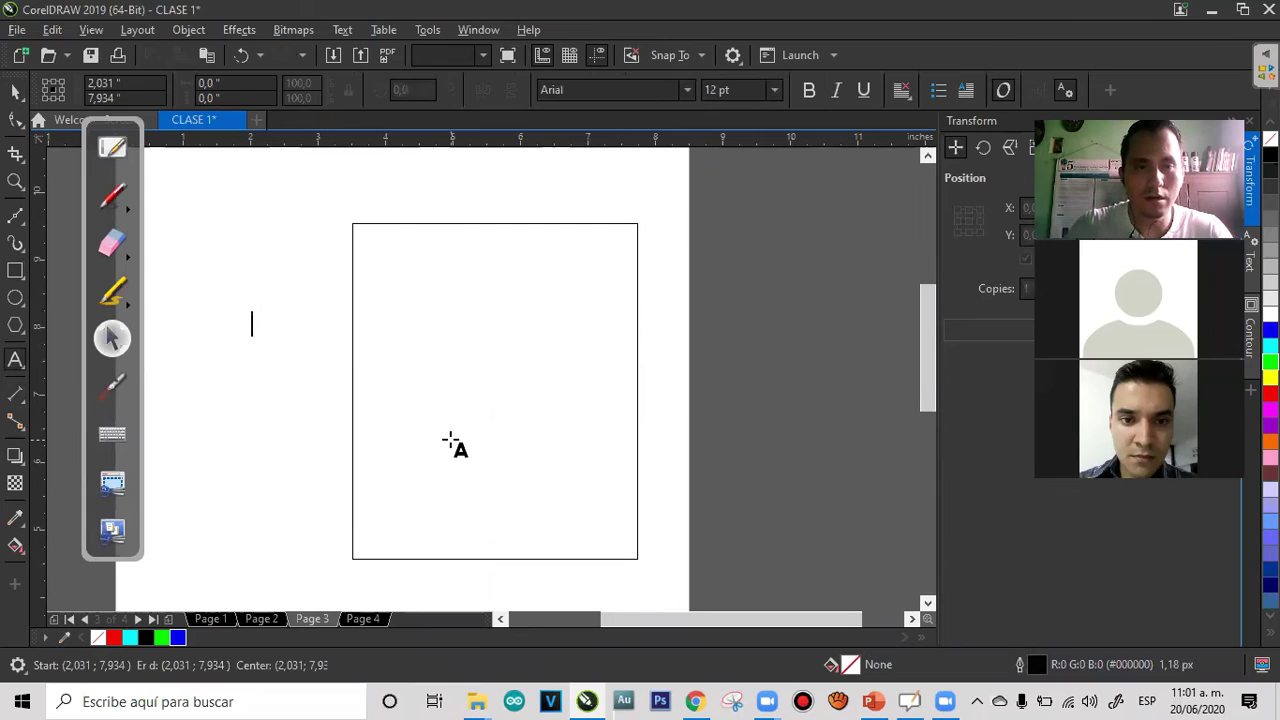
text(AVISO)
click(18, 89)
Enlarge the "AVISO" text to about 75 pt and place it inside the rectangle, nudging it slightly left
drag(325, 309, 399, 279)
drag(330, 300, 503, 380)
key(Left)
key(Left)
key(Left)
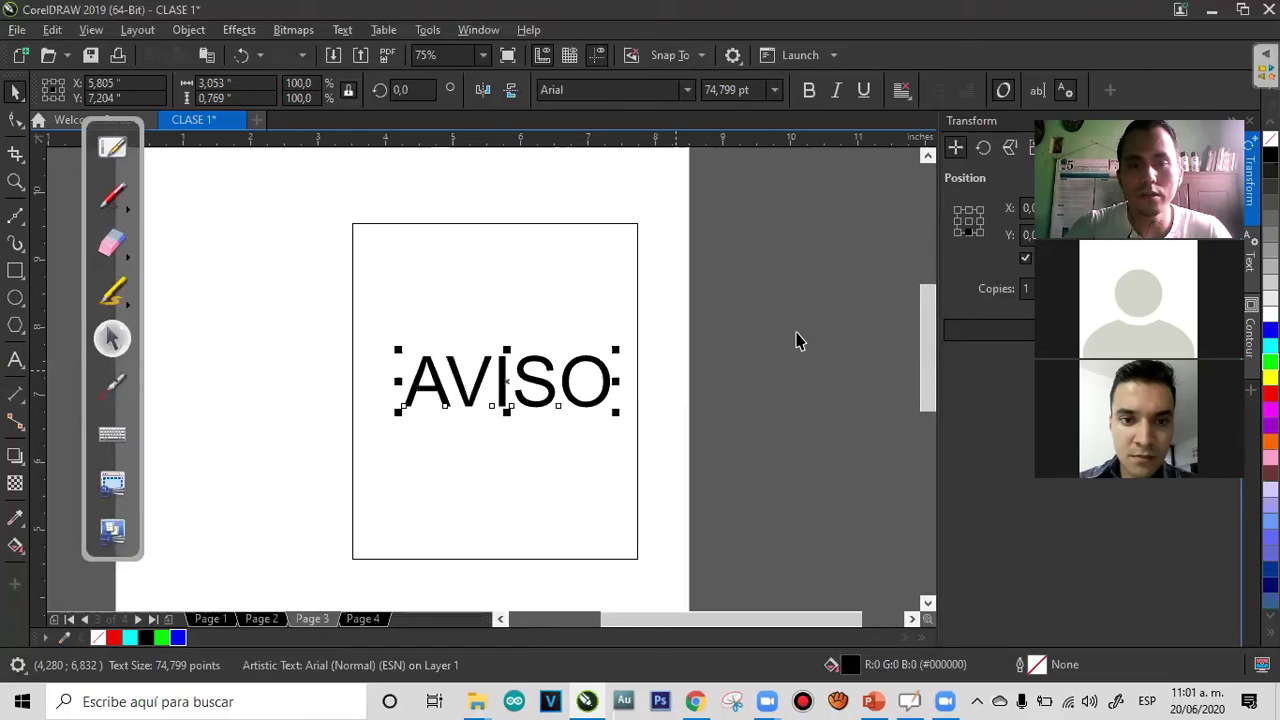
Add a parallel dimension line beneath the "AVISO" text, spanning the word's full width
click(796, 340)
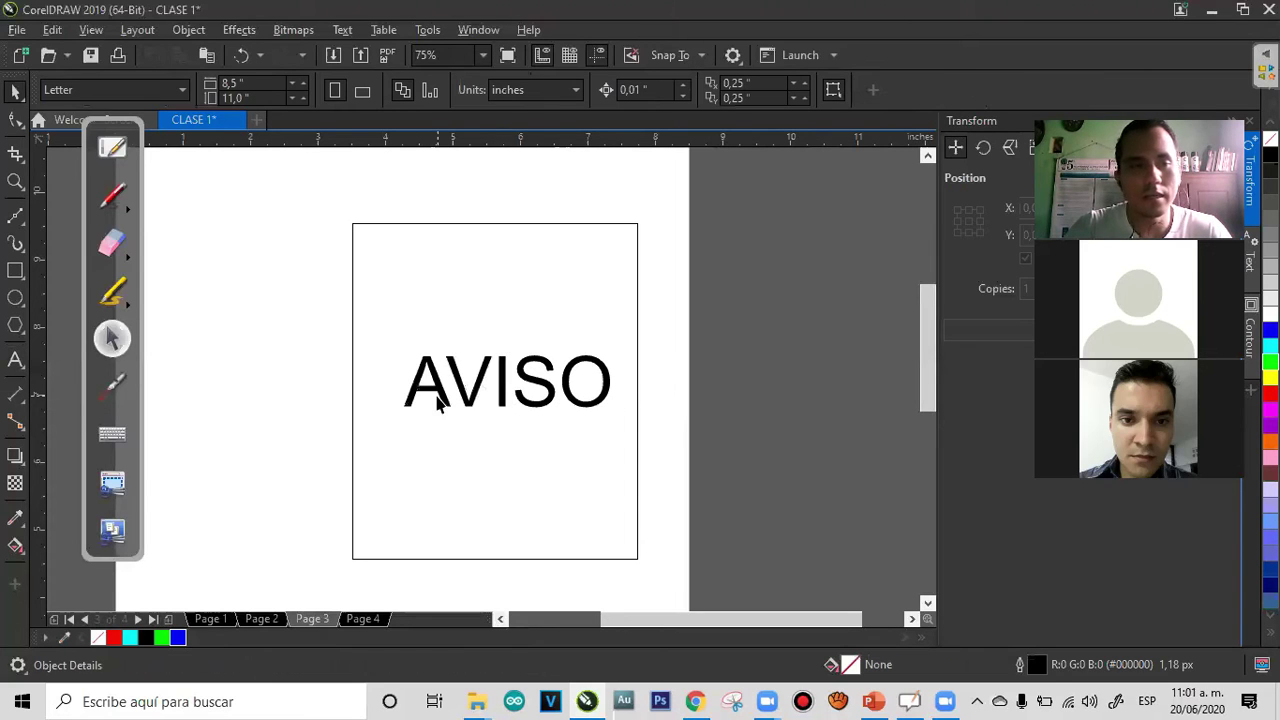
click(19, 400)
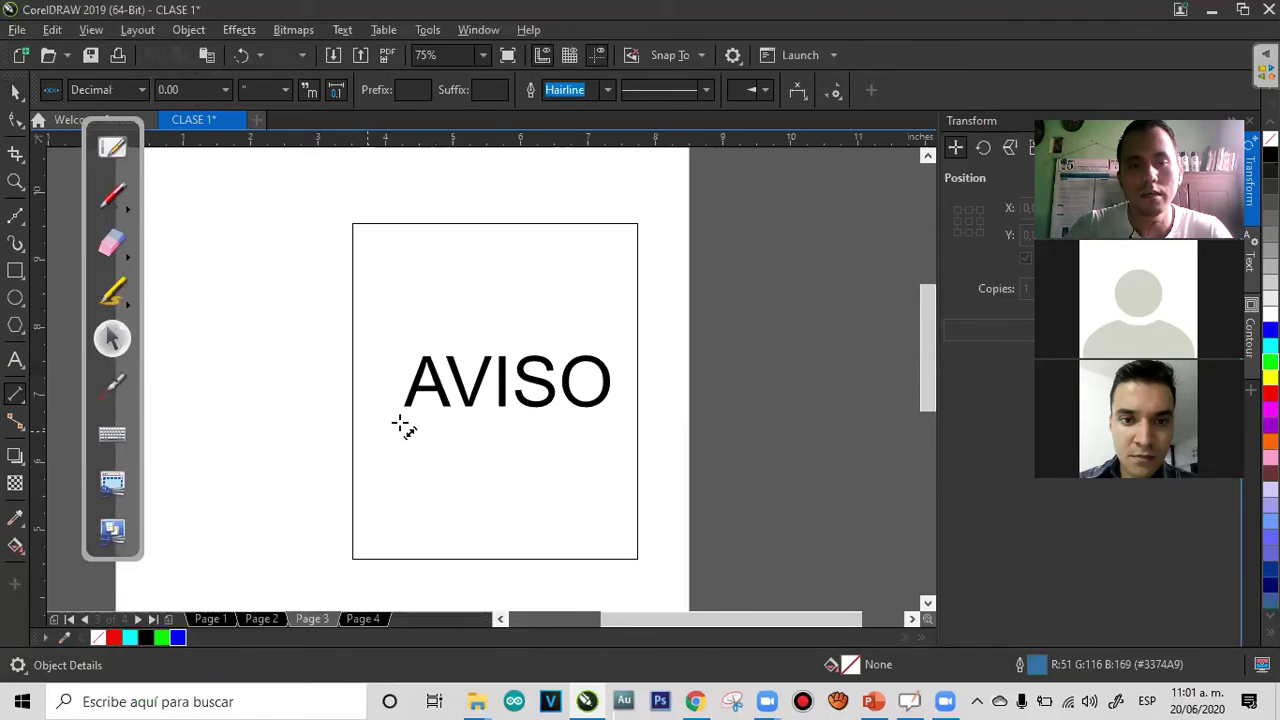
drag(403, 405, 604, 457)
click(602, 456)
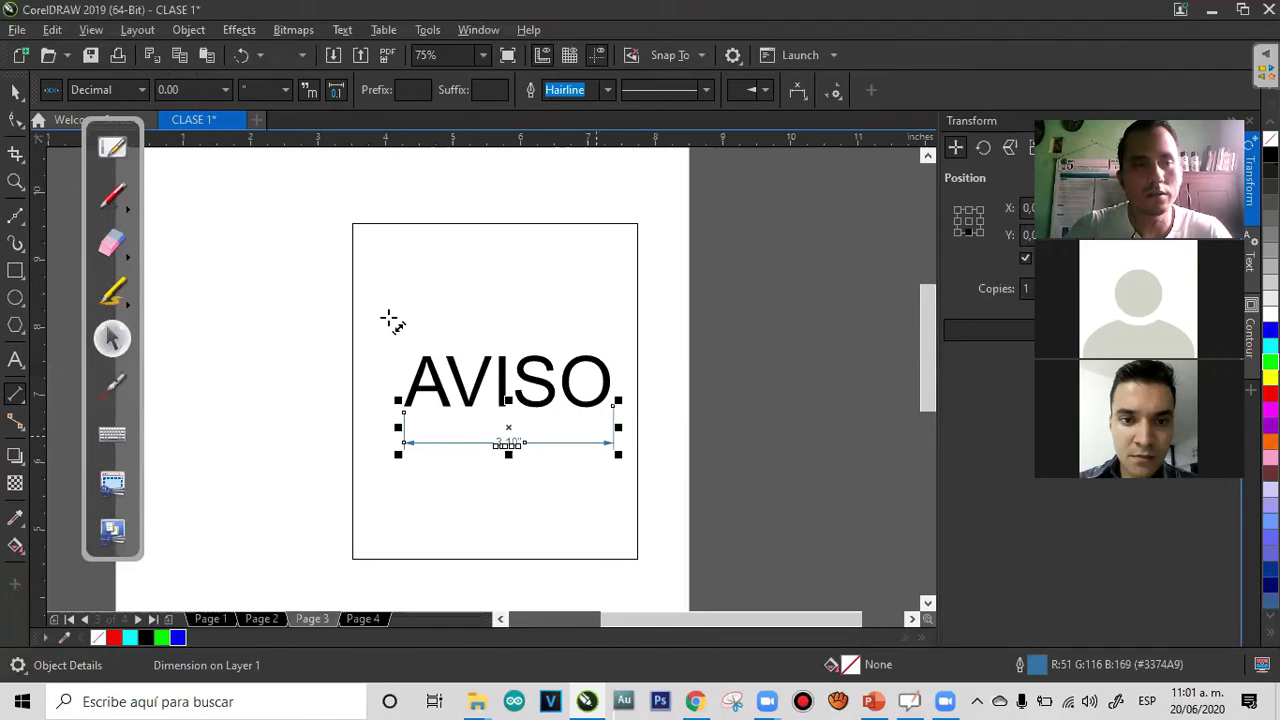
click(12, 93)
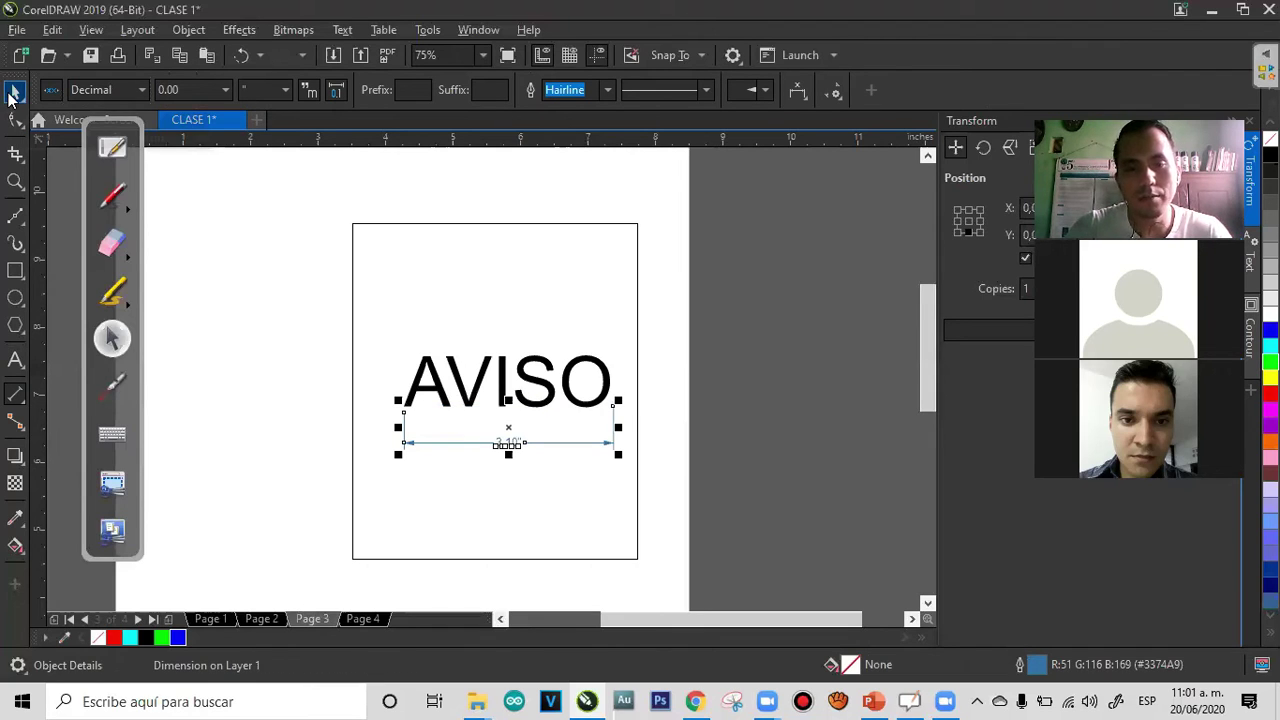
Change the document units to centimeters and select the rectangle around the "AVISO" text
click(587, 477)
click(657, 168)
click(544, 92)
click(523, 300)
click(638, 478)
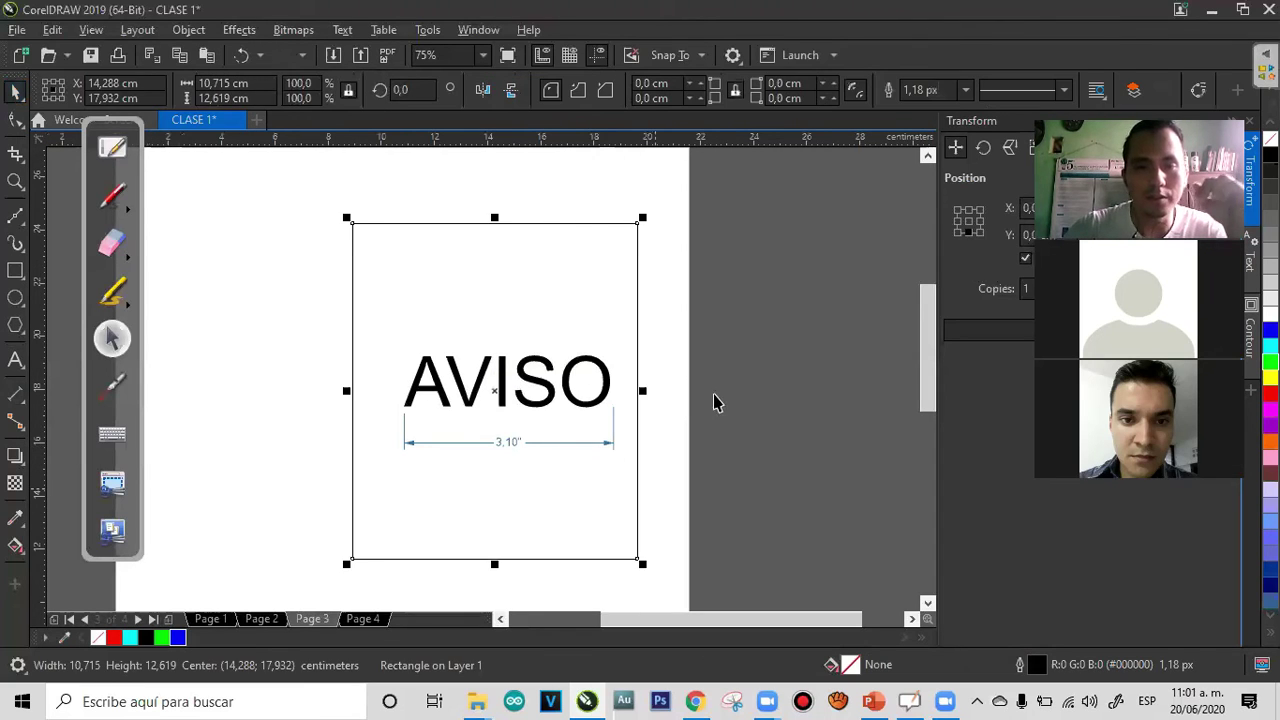
Delete the dimension line in inches and dimension the "AVISO" text's width again in centimeters, along its baseline
key(Tab)
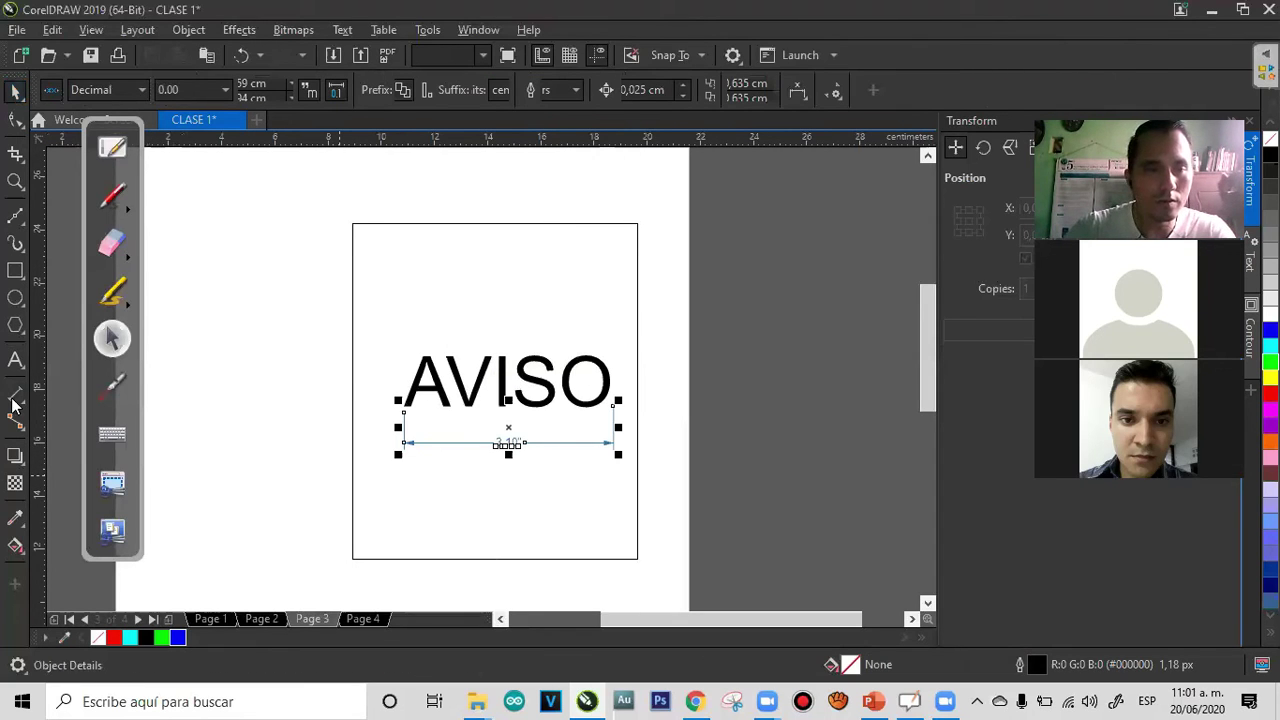
key(Delete)
click(406, 404)
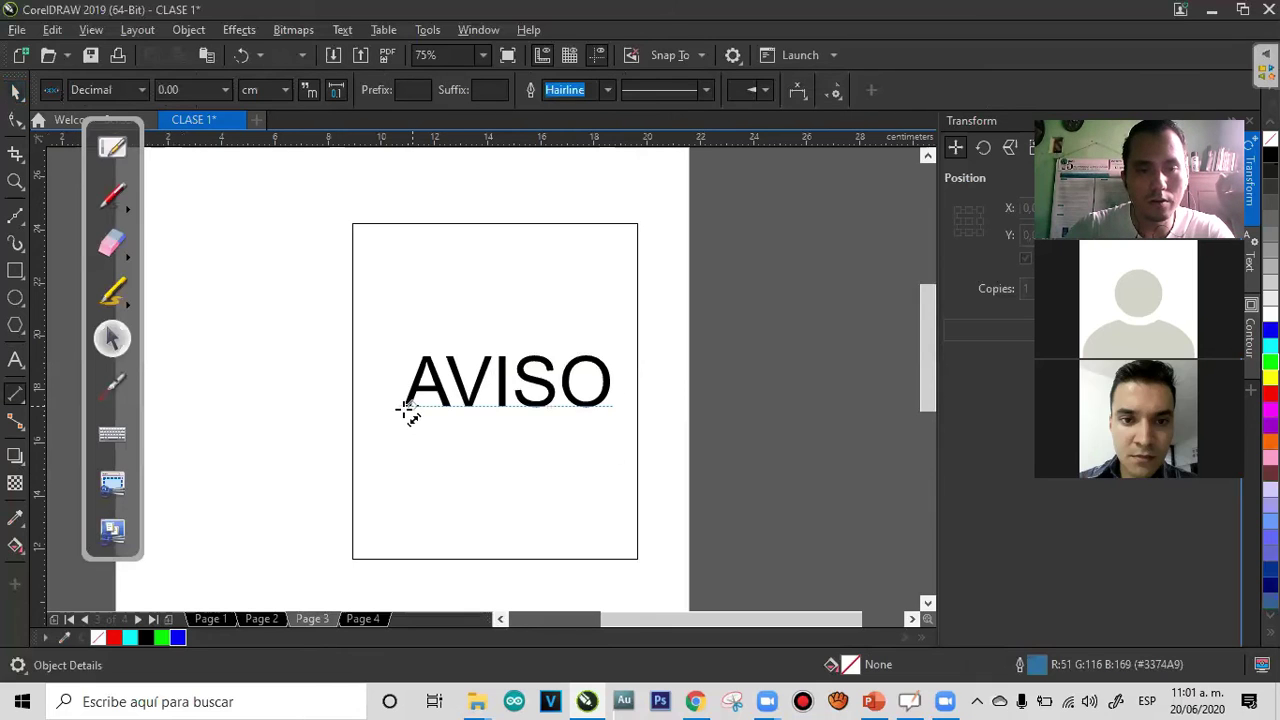
click(617, 414)
click(614, 408)
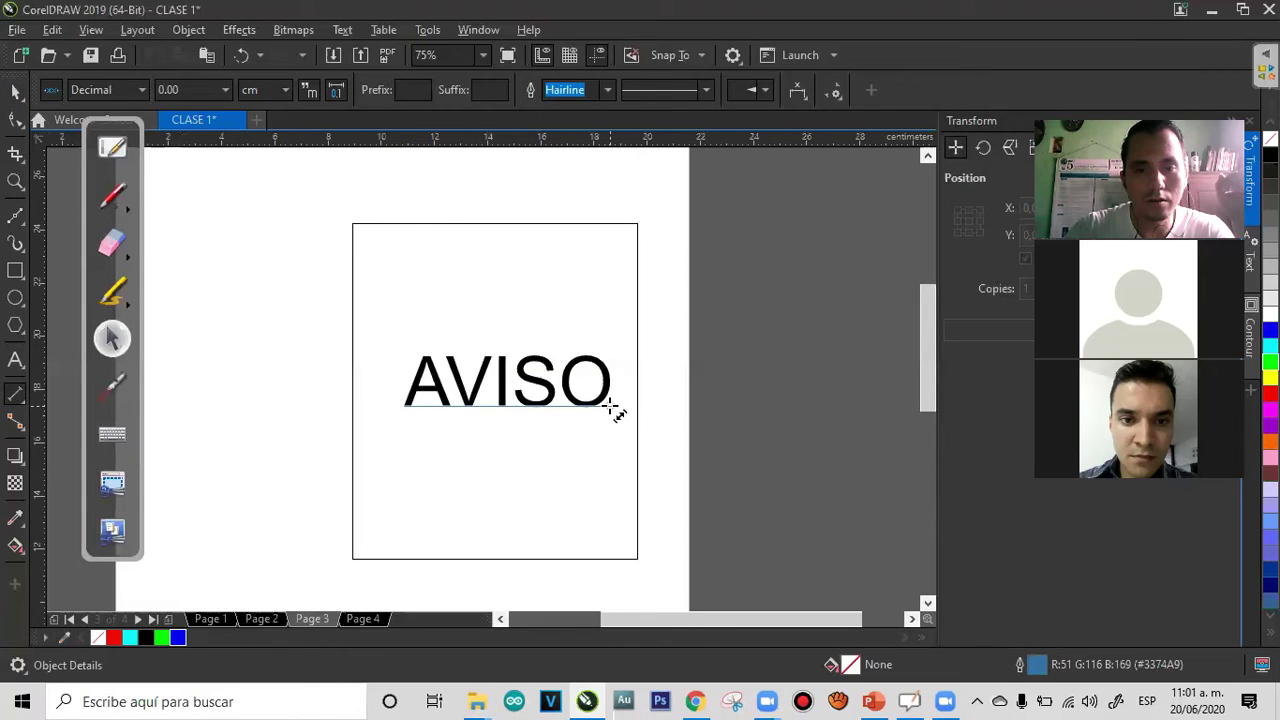
click(17, 93)
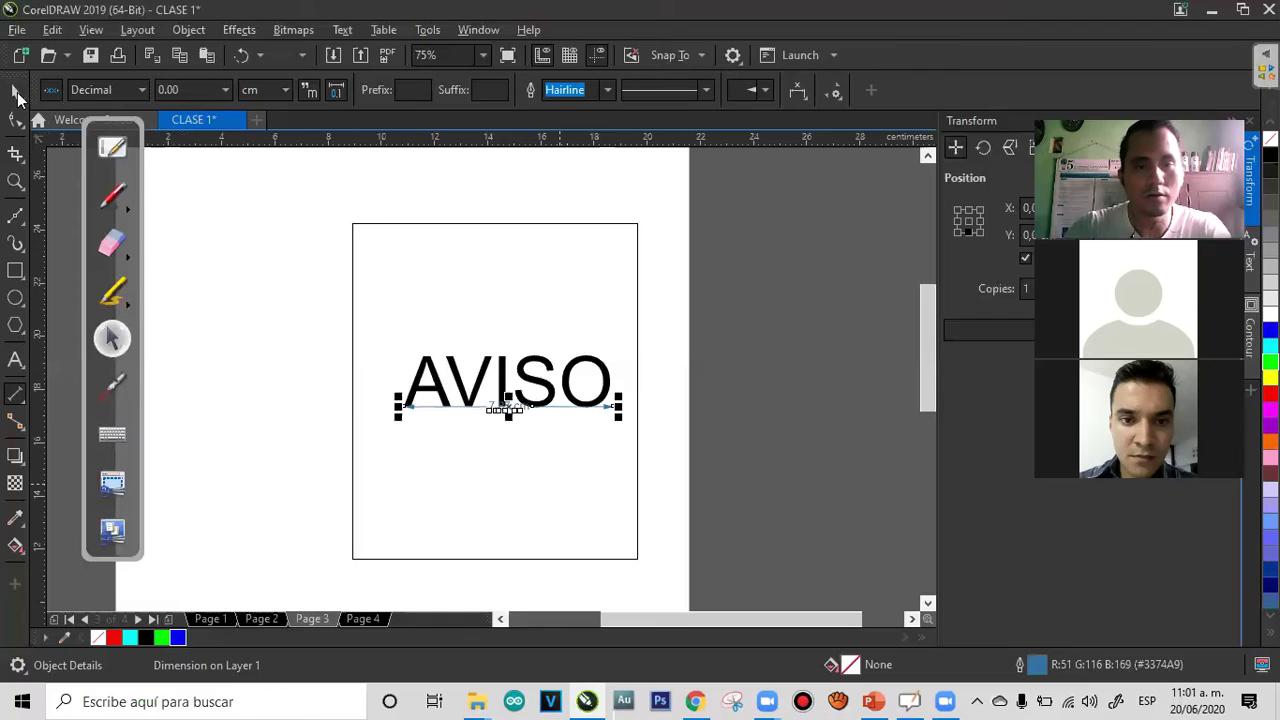
Try moving the centimeter dimension line below the "AVISO" text, and undo the change
drag(514, 416, 514, 440)
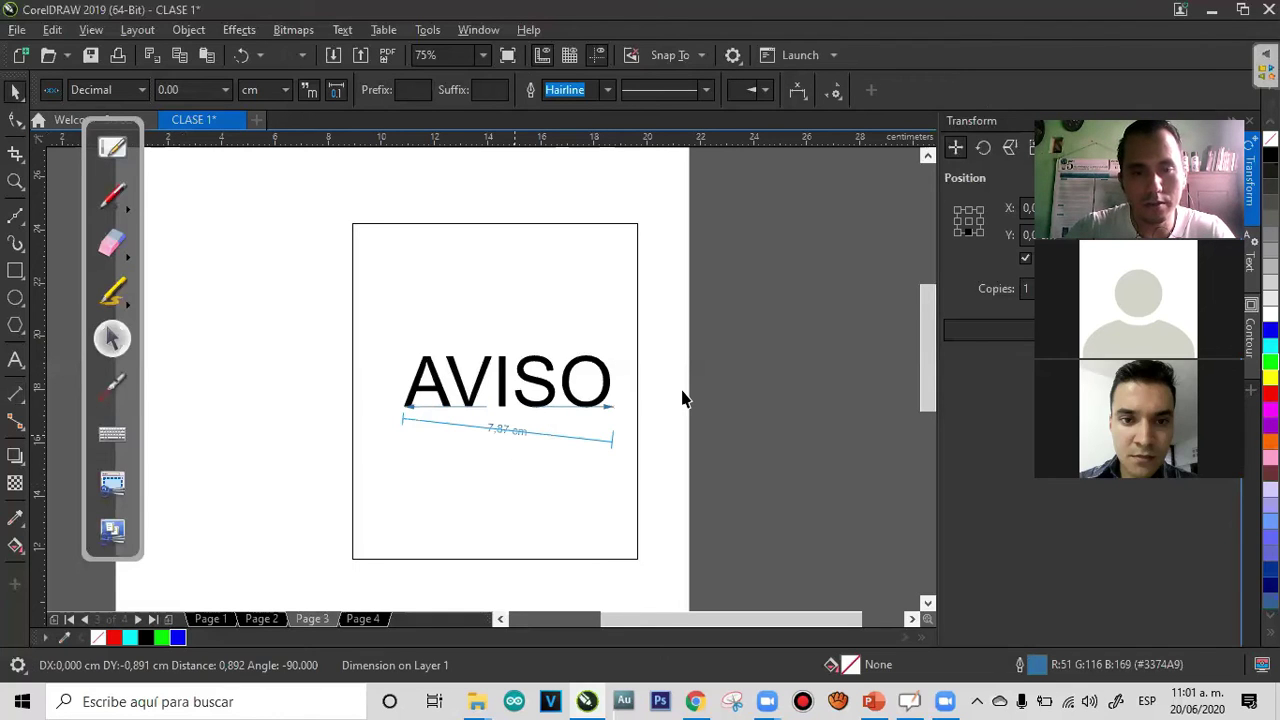
drag(683, 398, 683, 398)
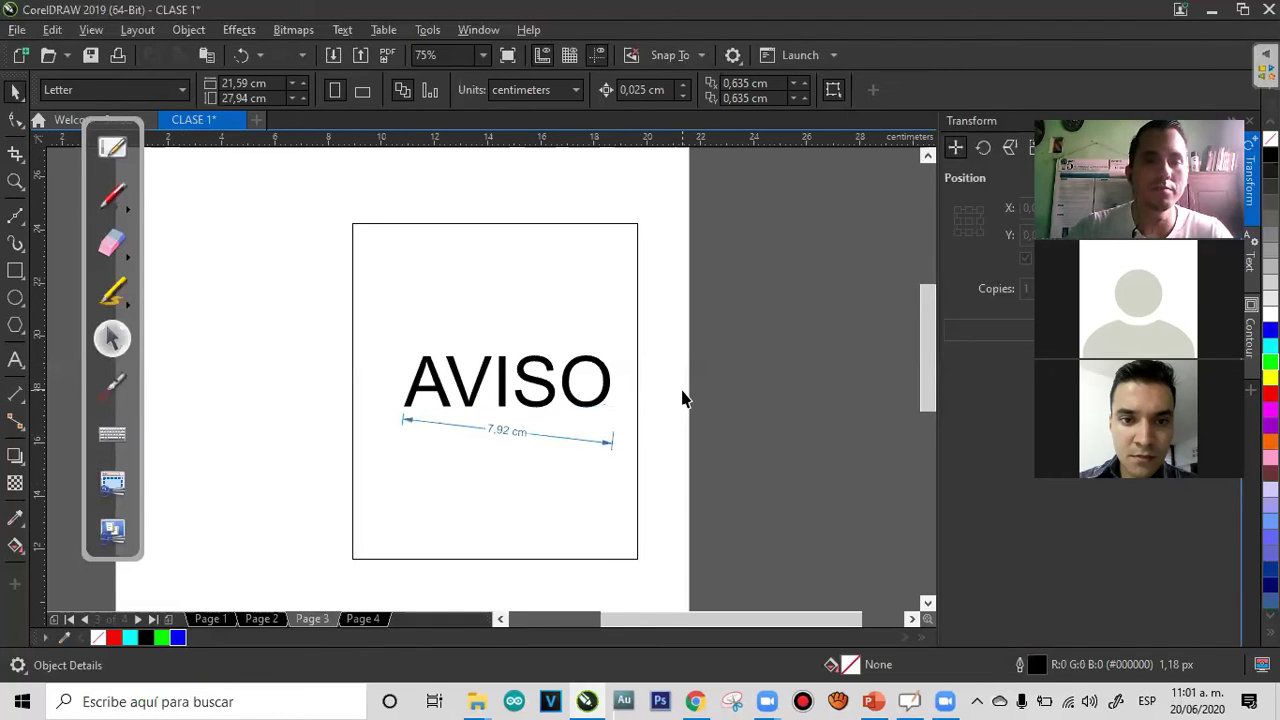
key(ctrl+z)
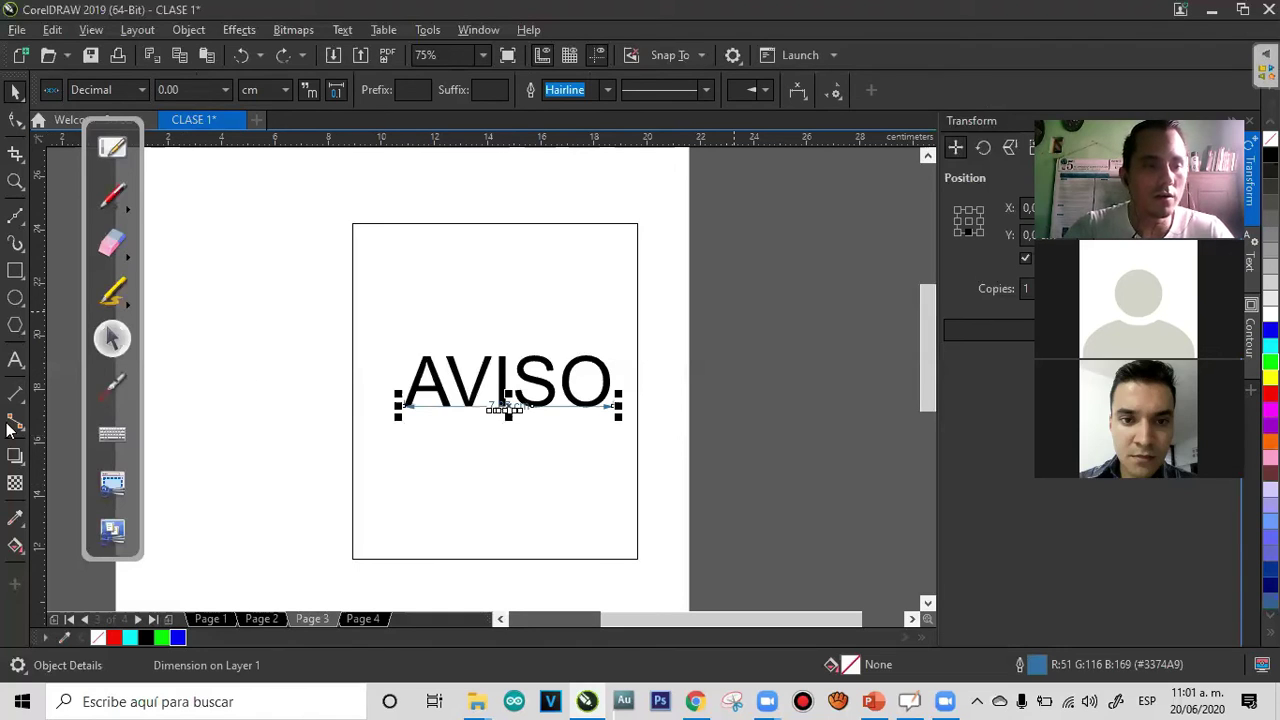
key(Escape)
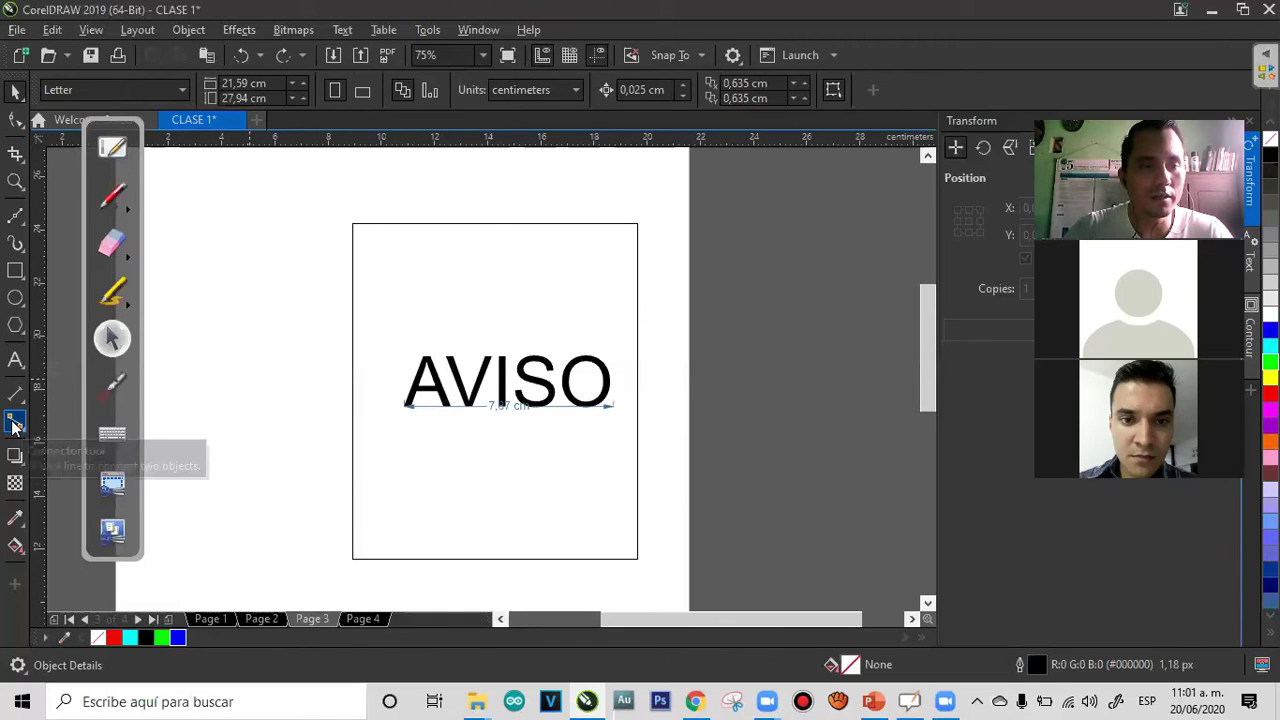
Try drawing several straight connector lines beside and onto the rectangle, and undo them together with the dimension line
click(14, 425)
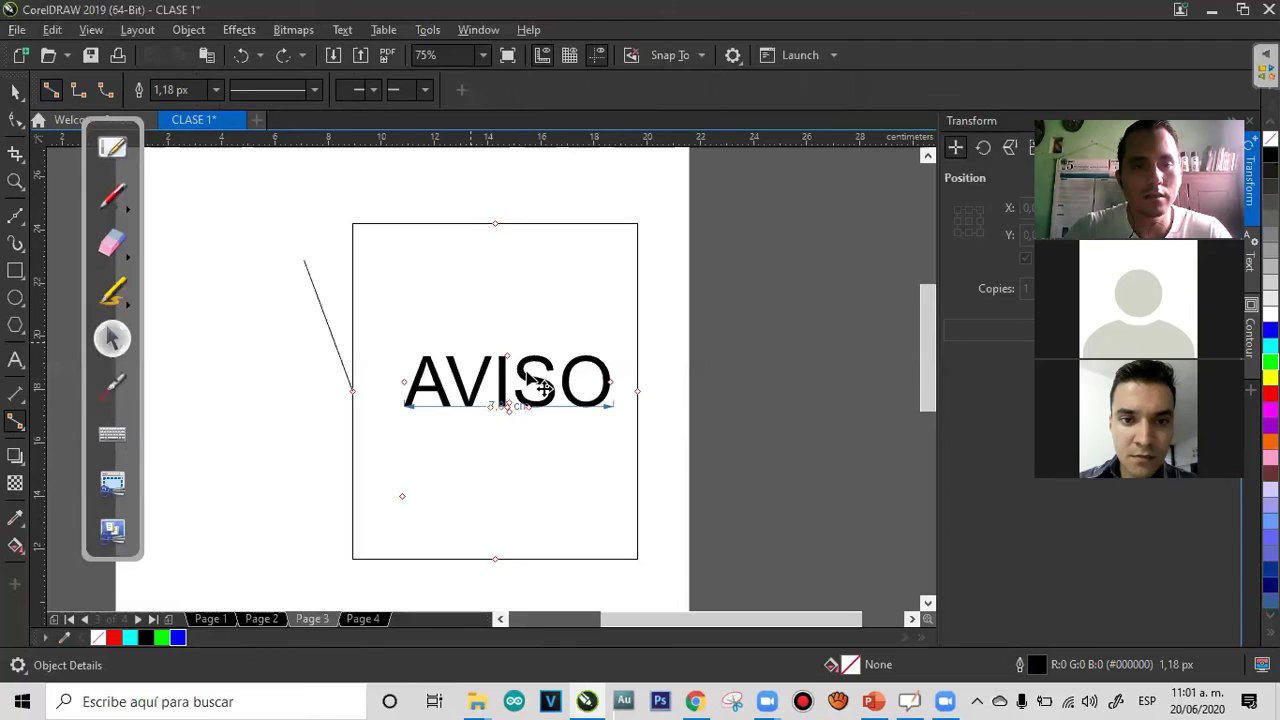
key(ctrl+z)
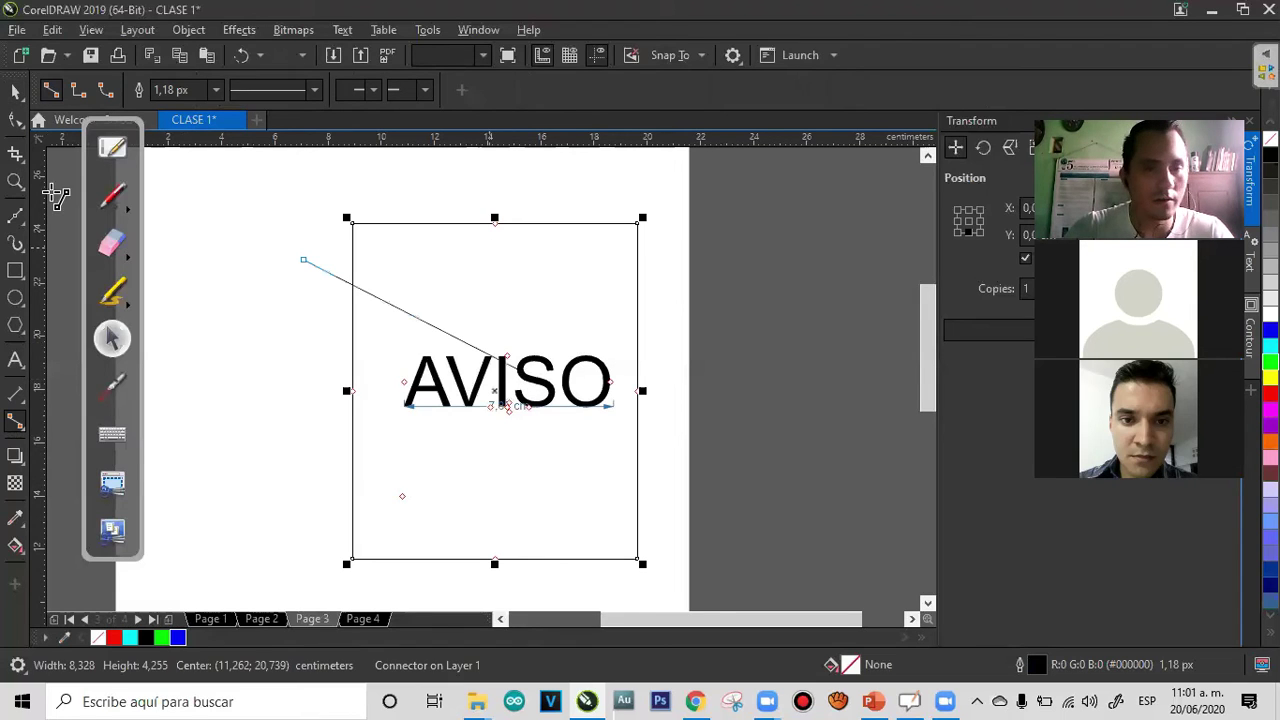
drag(319, 250, 312, 243)
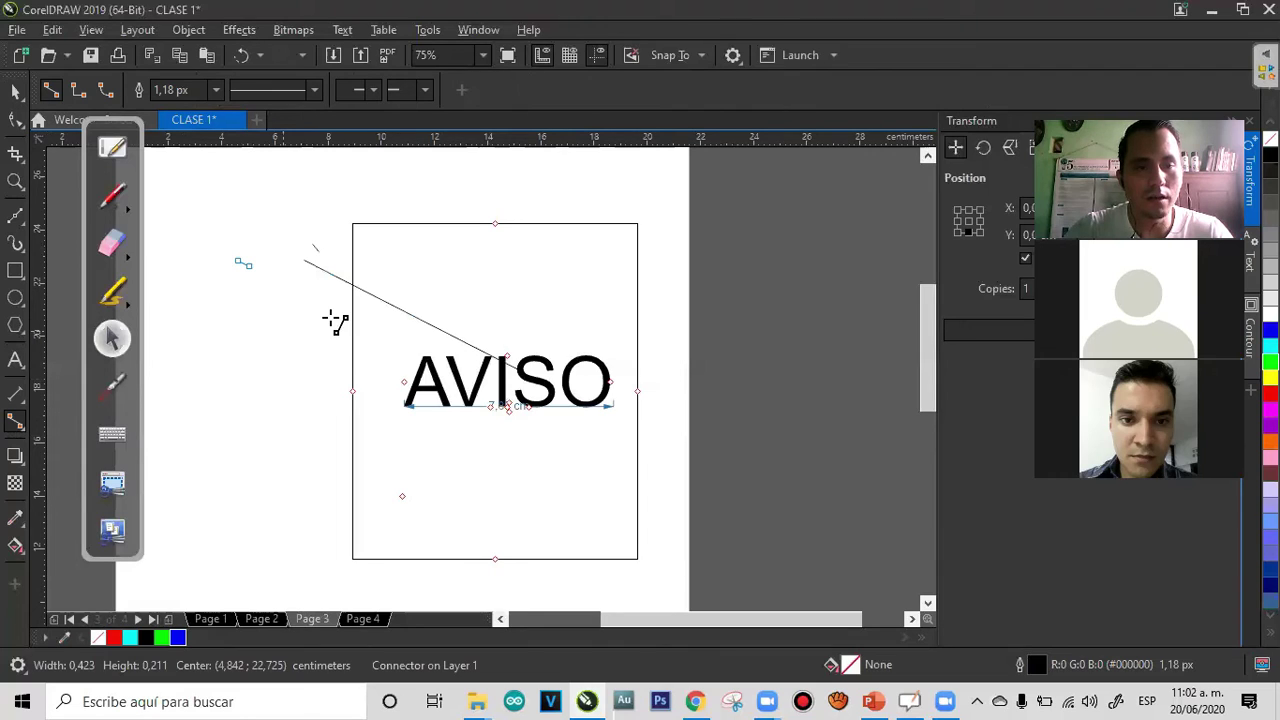
drag(324, 412, 277, 504)
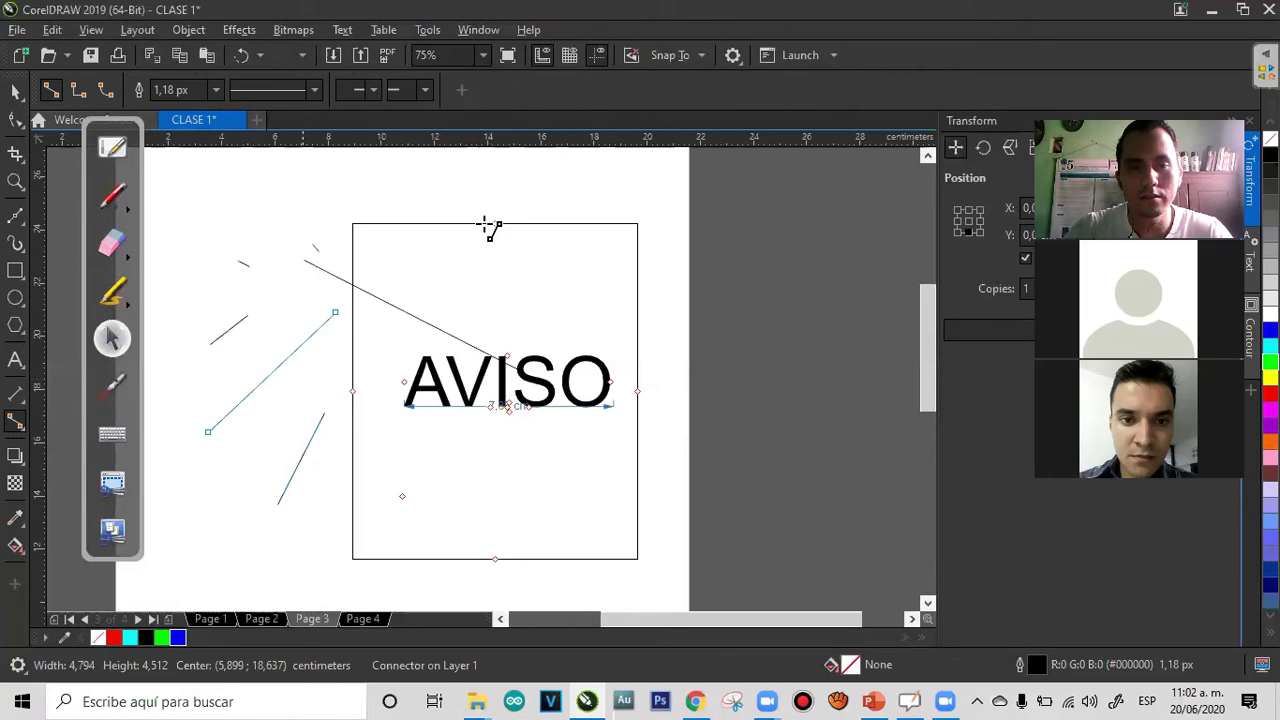
key(Tab)
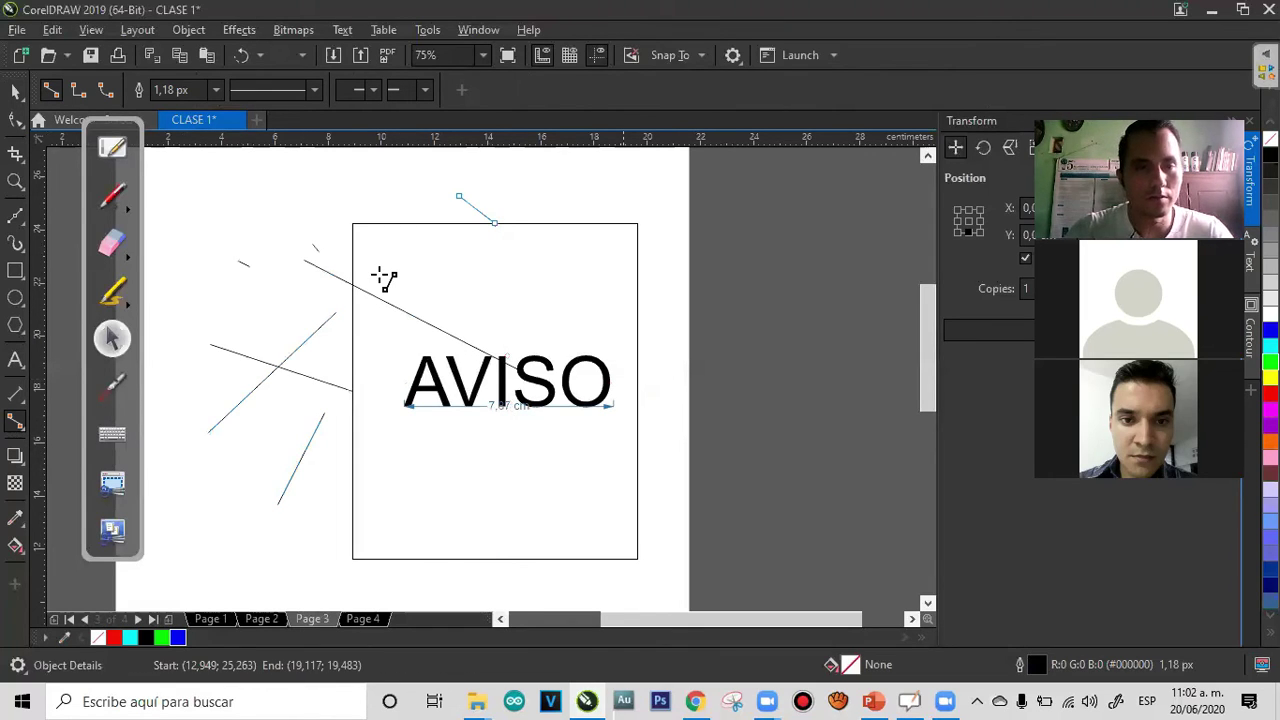
key(ctrl+z)
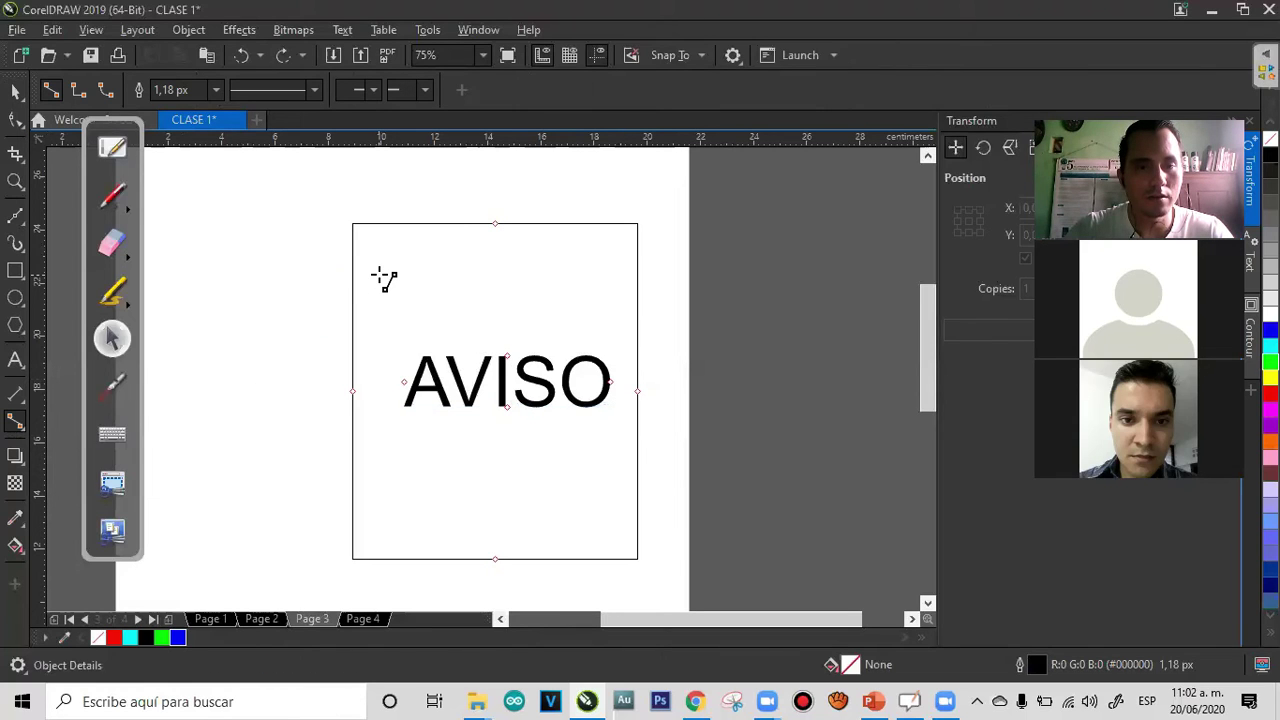
Undo the placement and enlargement of the "AVISO" text, and remove both the text and the rectangle
key(ctrl+z)
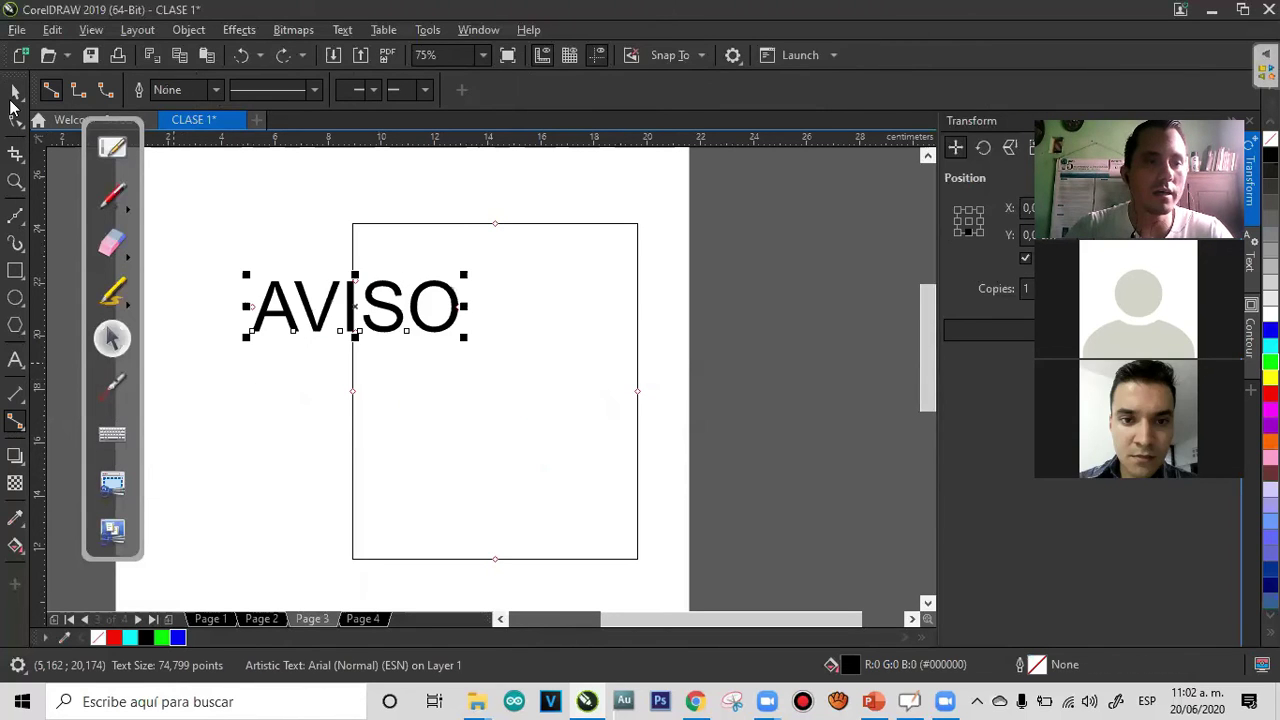
key(ctrl+z)
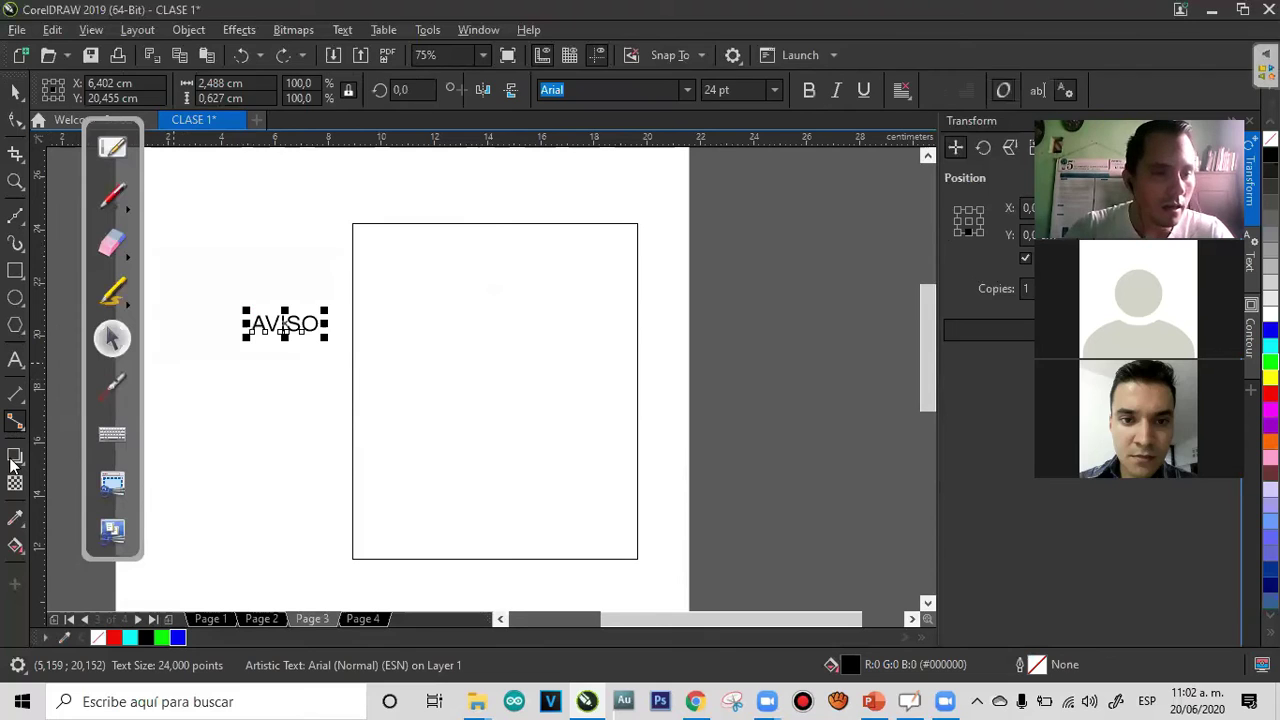
key(Escape)
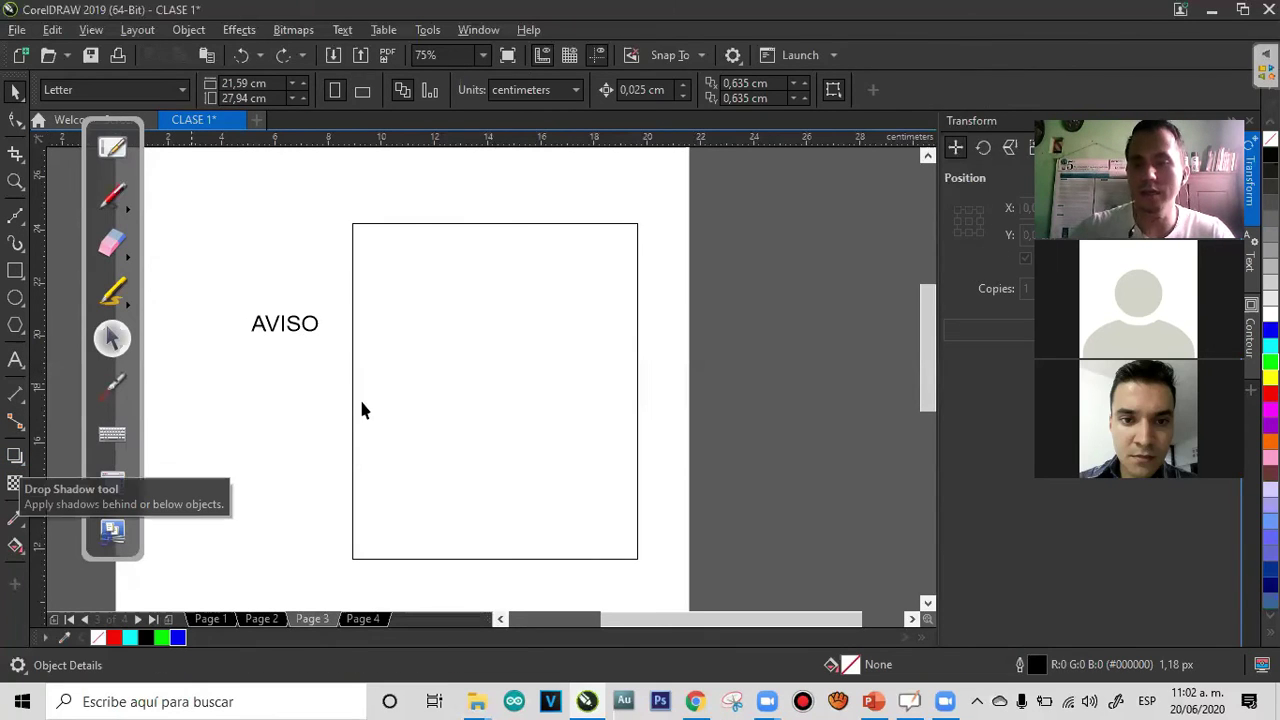
key(ctrl+z)
key(ctrl+z)
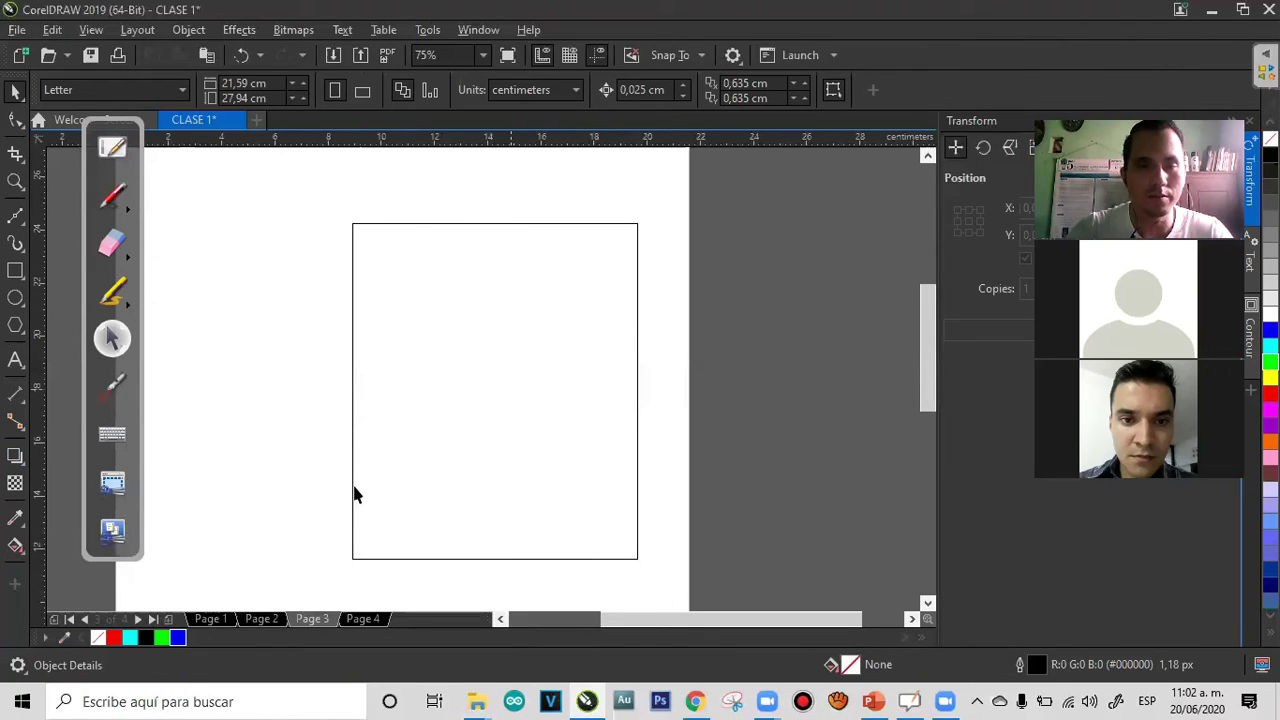
key(ctrl+z)
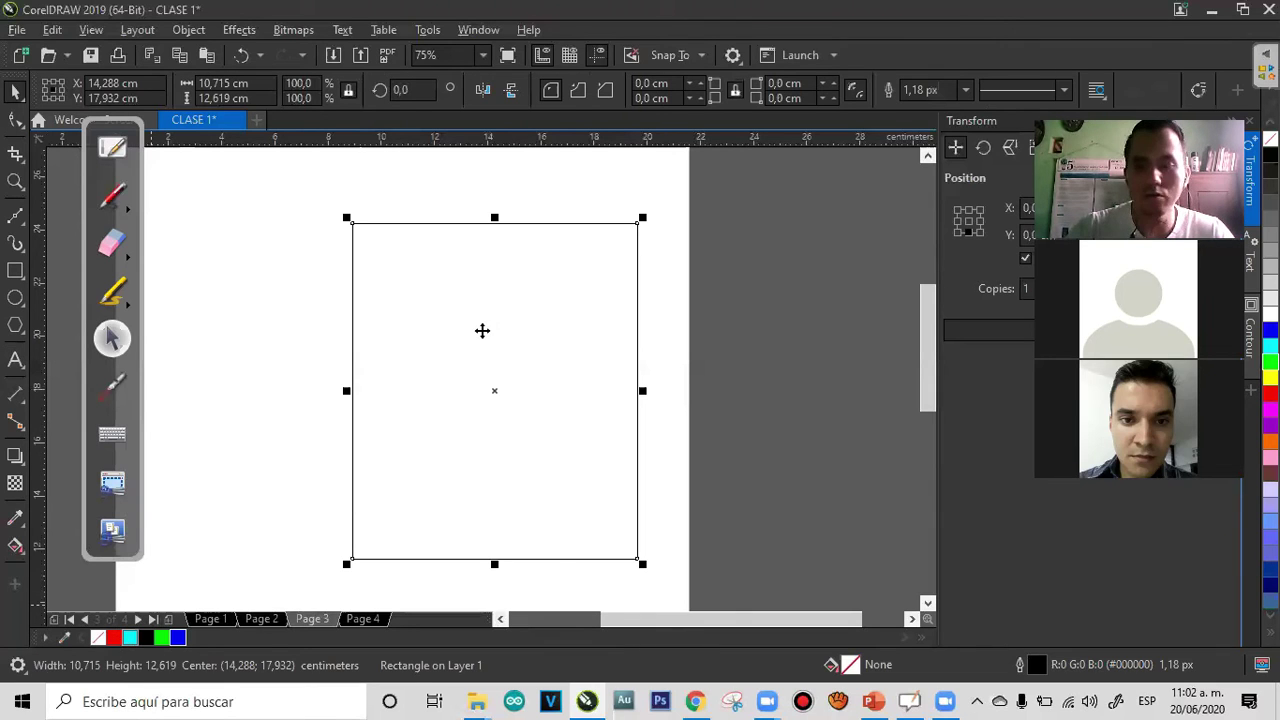
key(ctrl+z)
key(Delete)
Add the artistic text "PALABRA" on the empty page in 24 pt Arial and move it lower, to the page's center
click(15, 366)
key(F8)
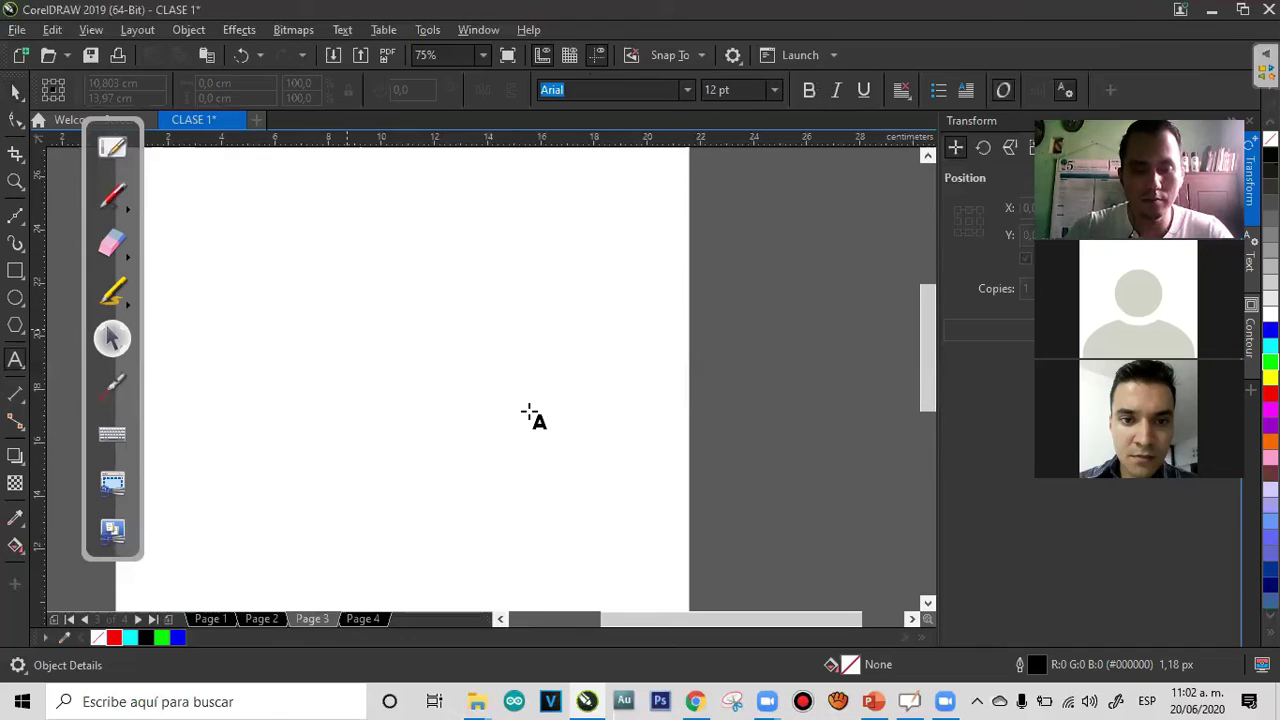
text(PALABRA)
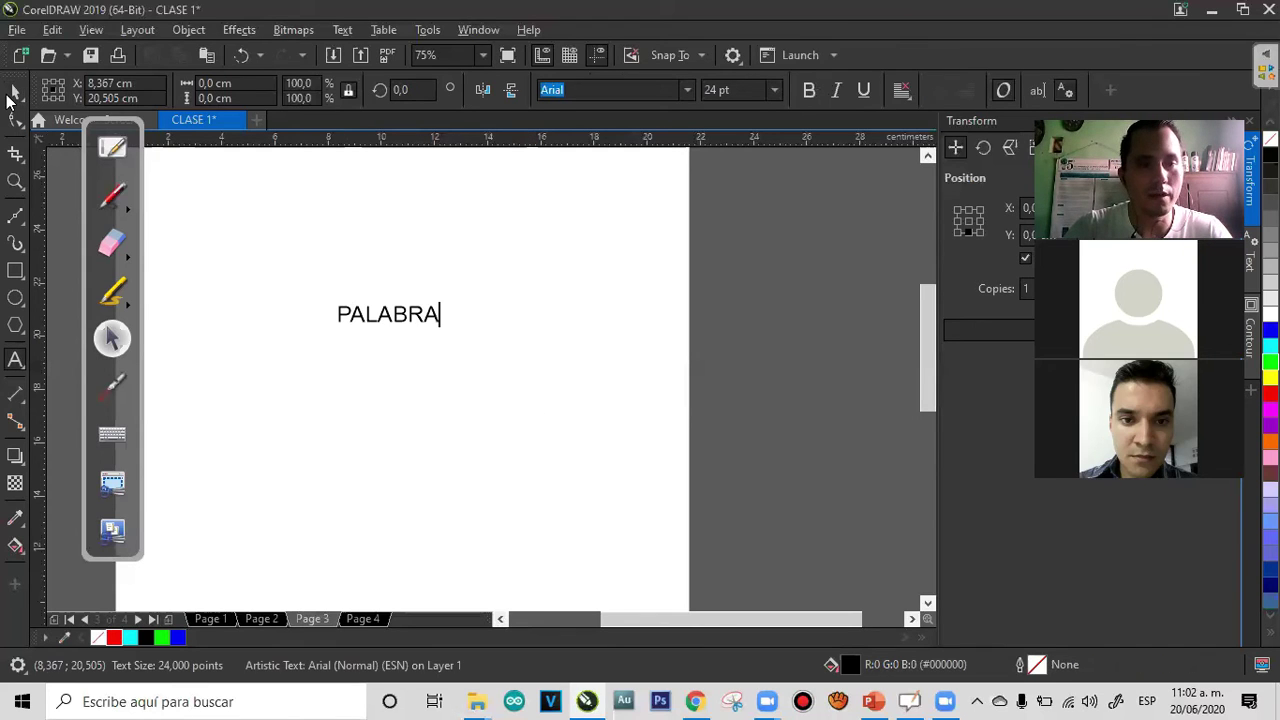
click(14, 92)
drag(395, 314, 407, 497)
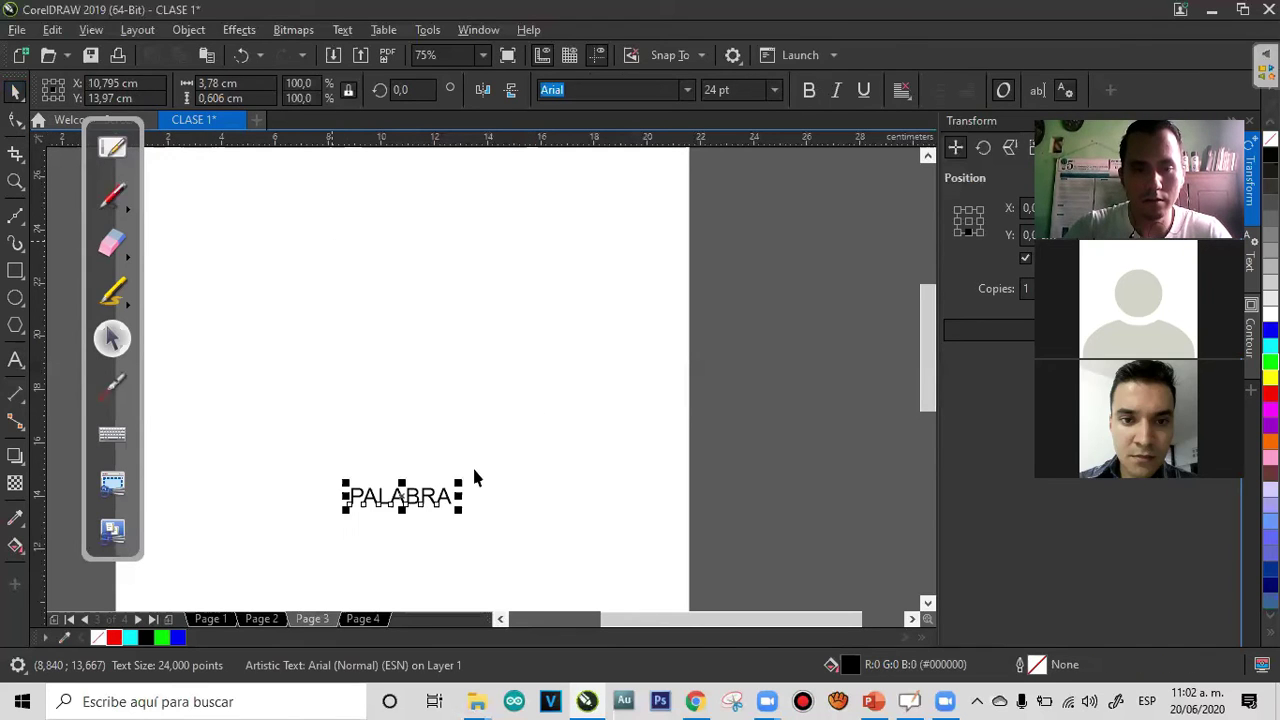
Enlarge the "PALABRA" text to about 98 pt on the upper part of the page and make it bold and red
click(463, 480)
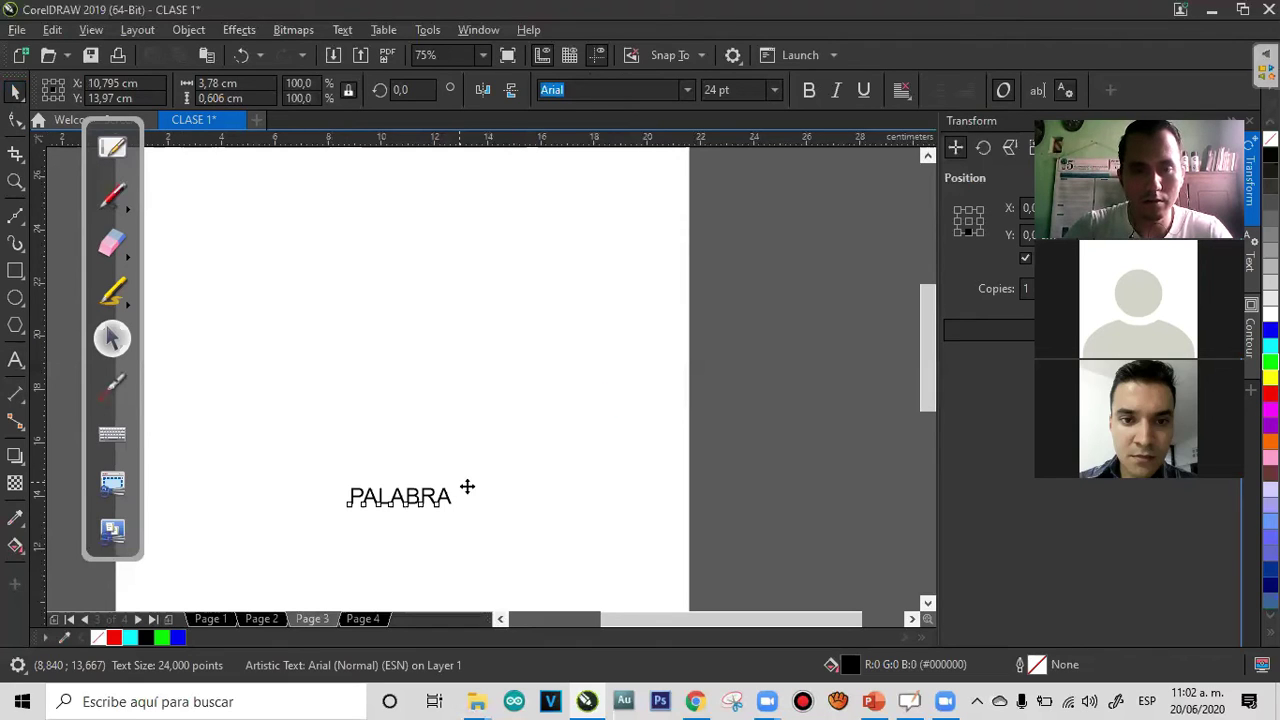
drag(551, 335, 551, 335)
click(810, 98)
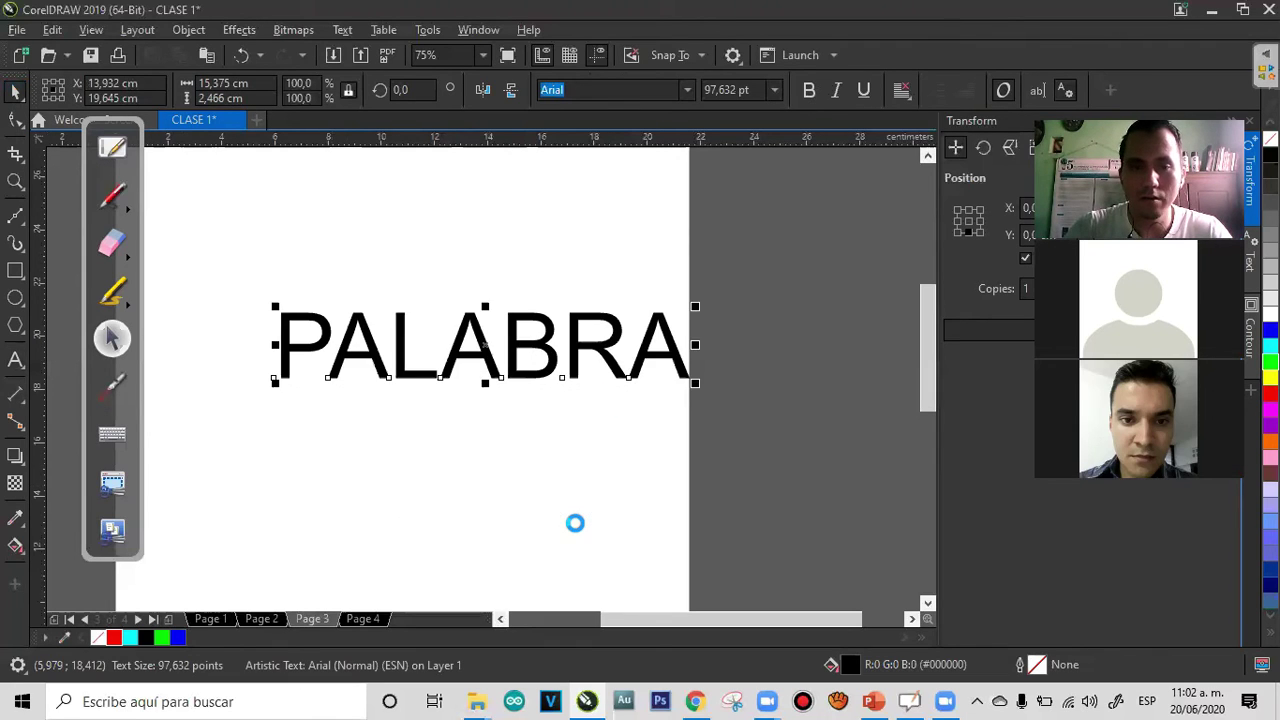
click(112, 637)
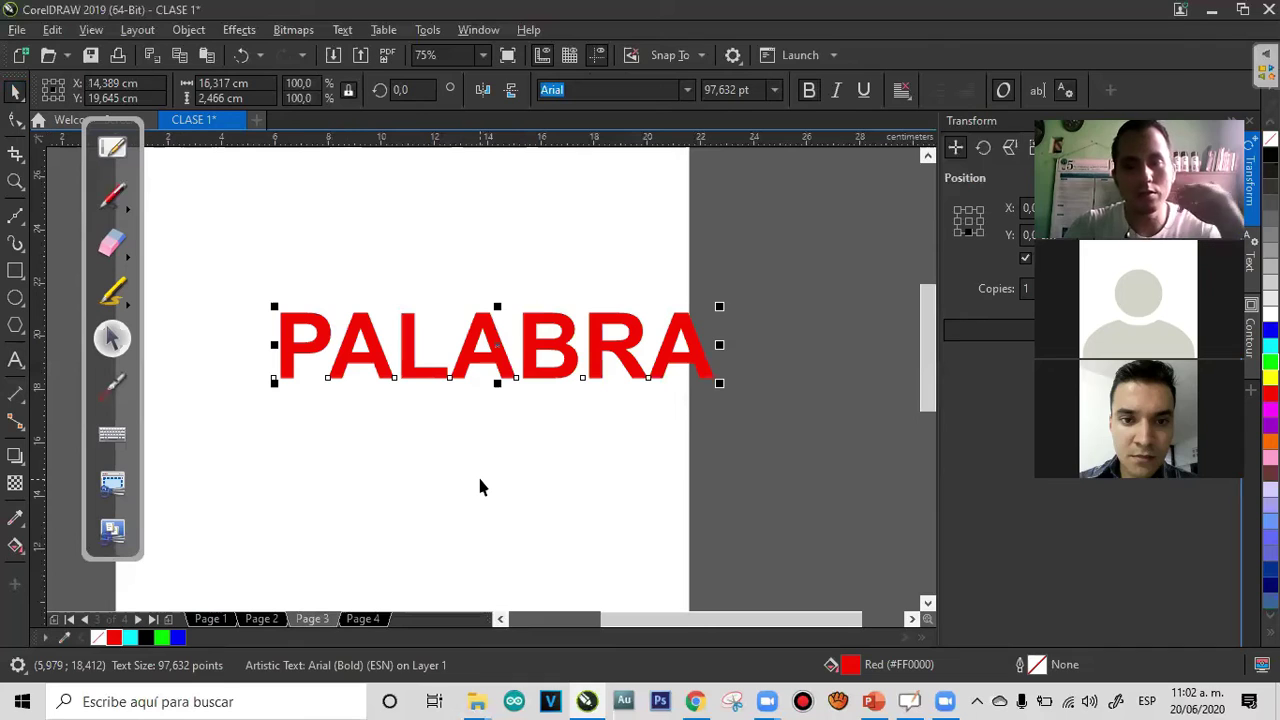
Apply a drop shadow to the "PALABRA" text, cast slightly downward from the letters
click(13, 463)
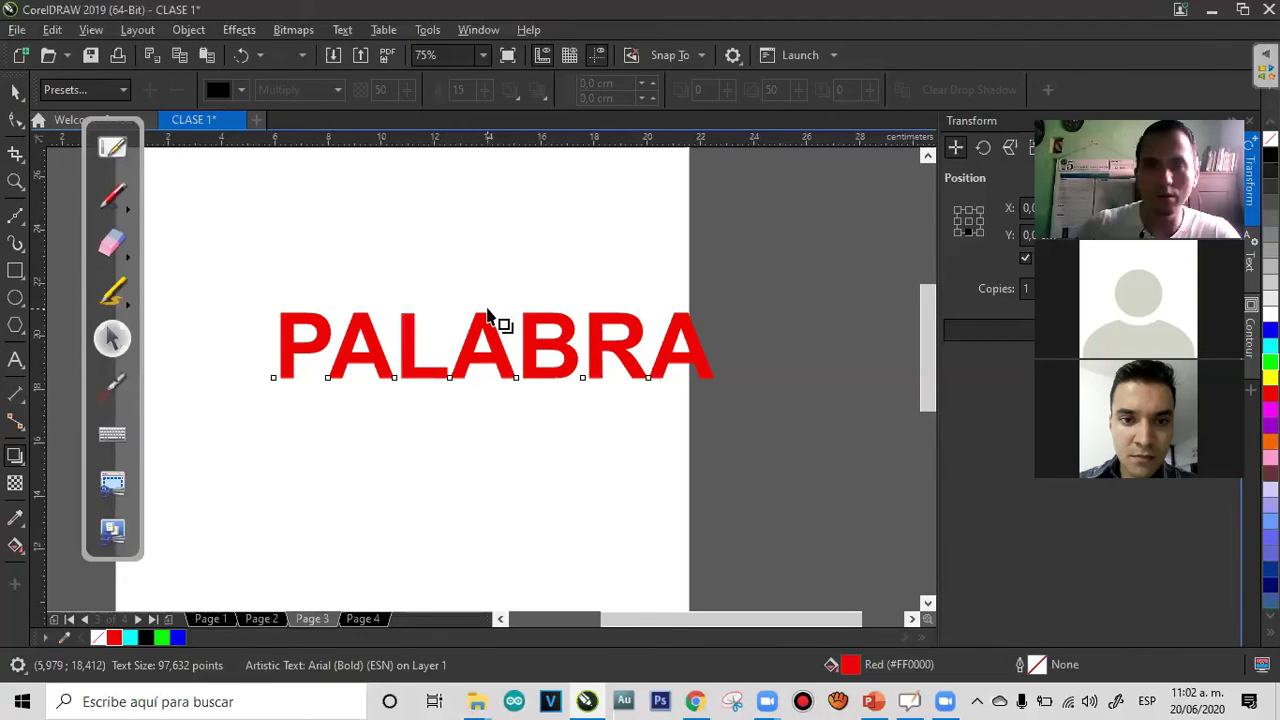
drag(487, 313, 487, 355)
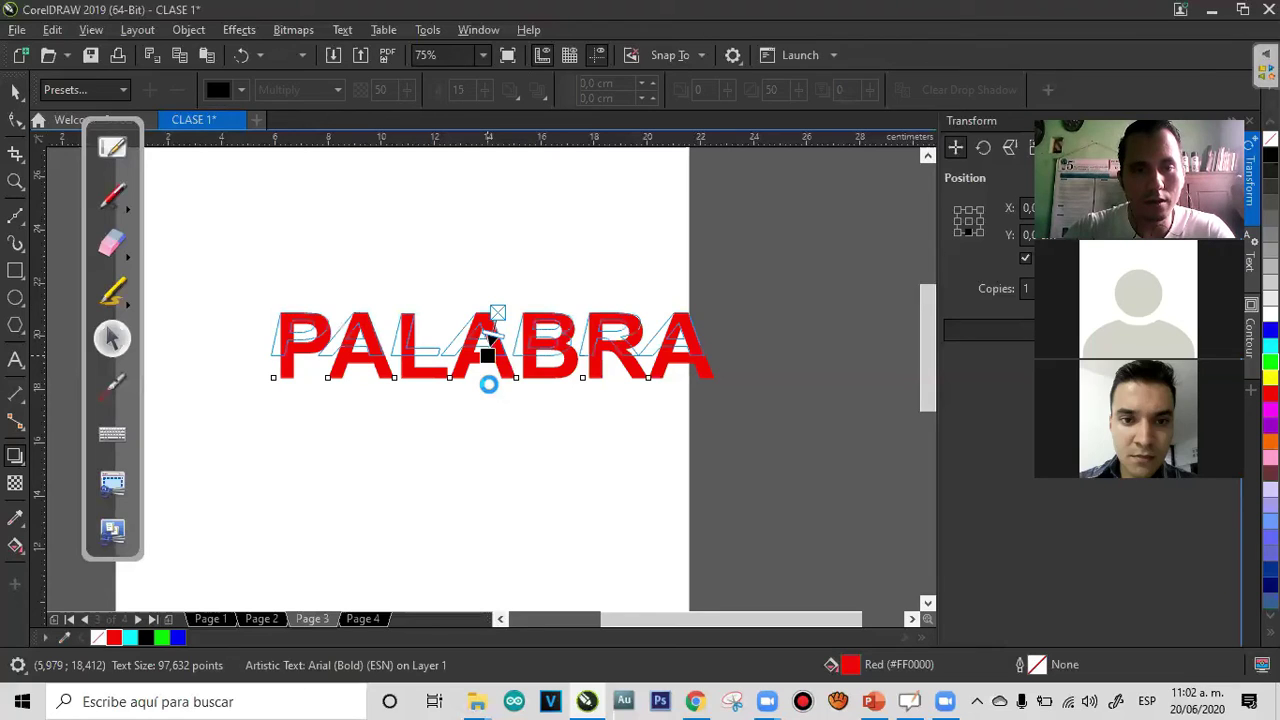
click(489, 384)
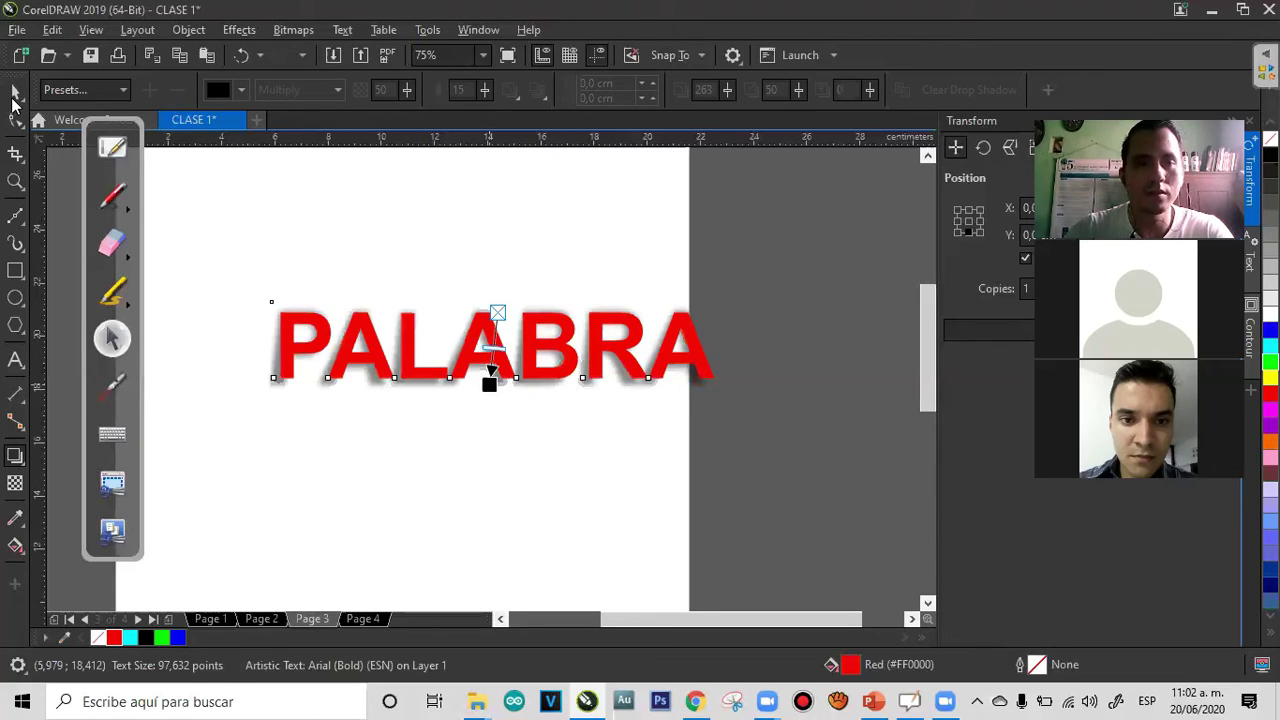
click(395, 248)
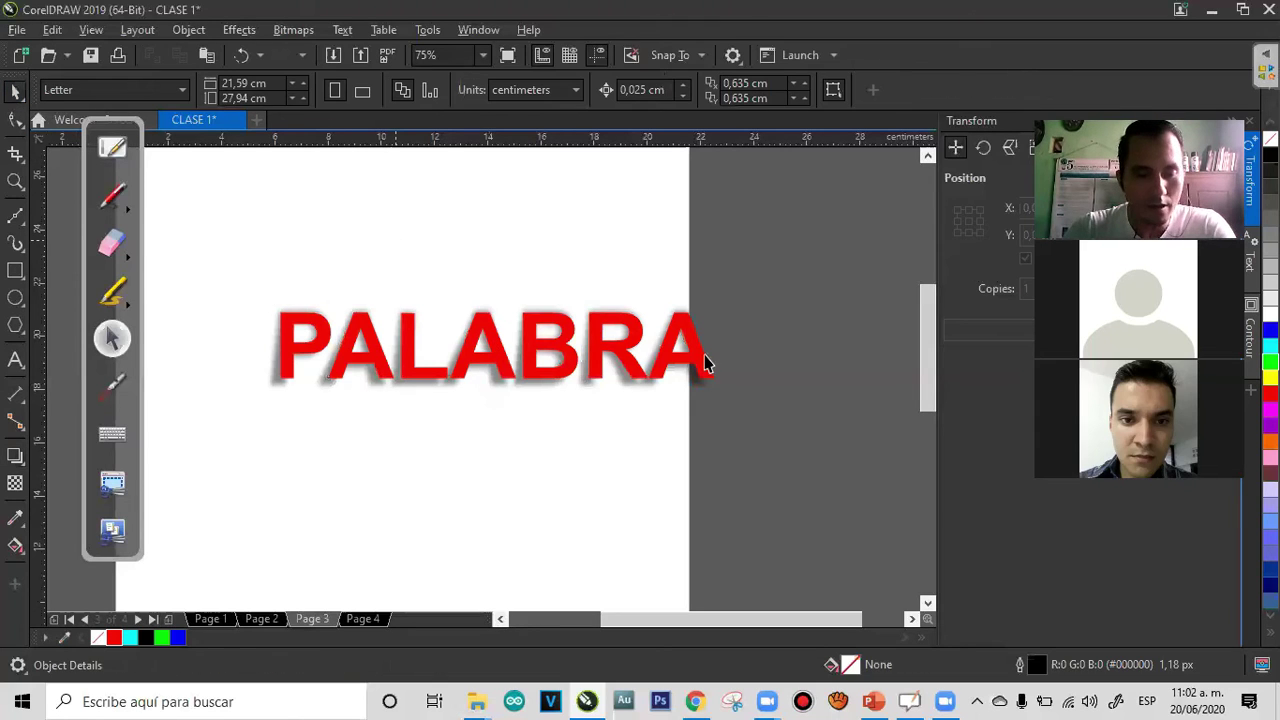
key(z)
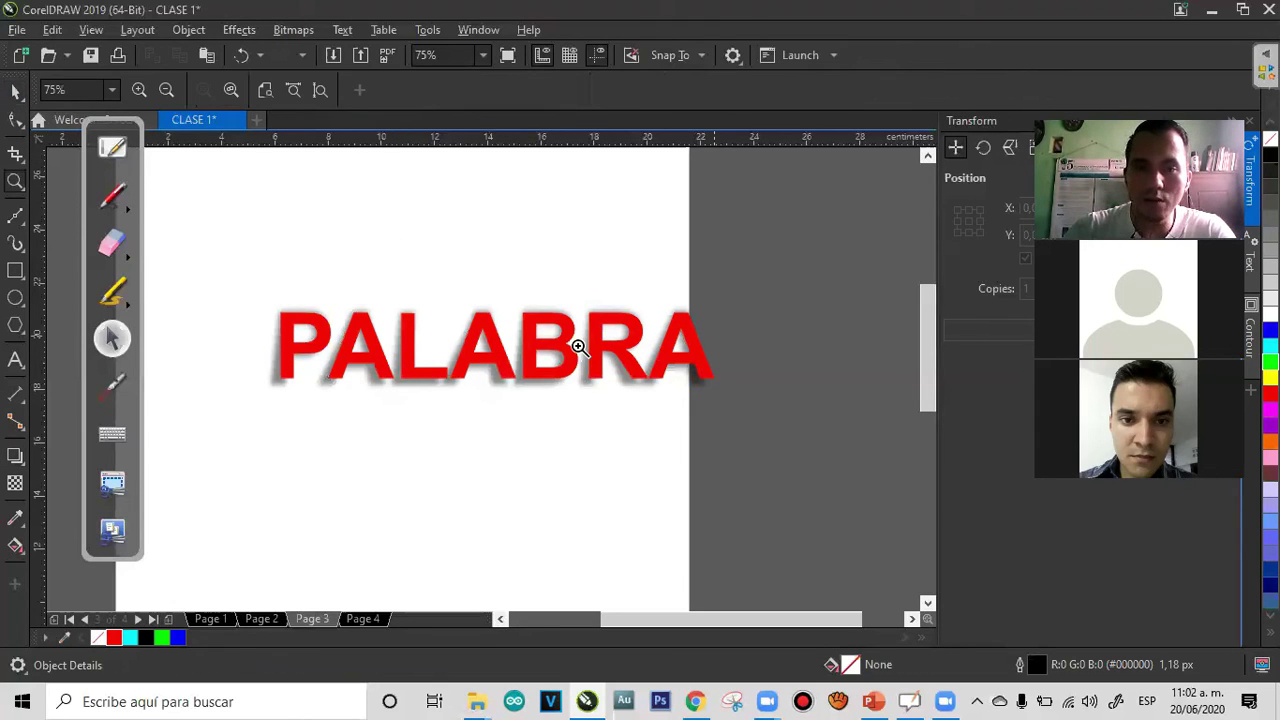
Try the Normal view mode on the "PALABRA" text and return to the Enhanced view
scroll(286, 403, up, 2)
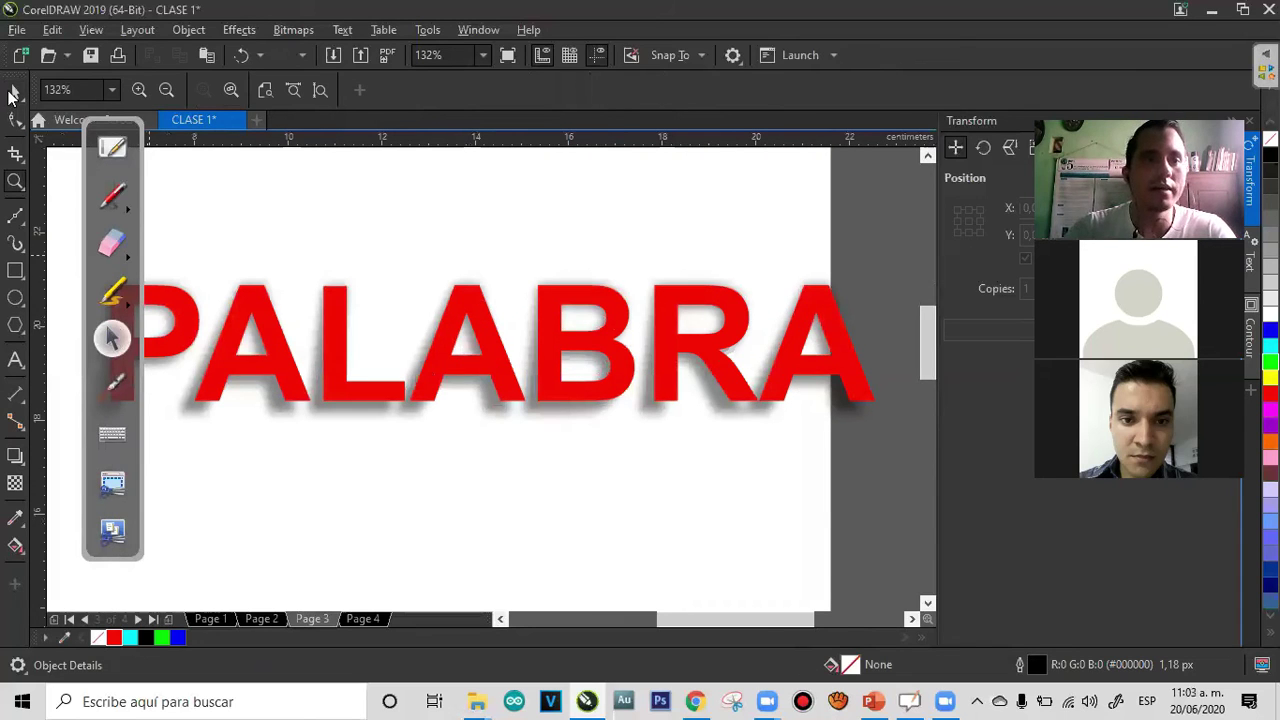
key(space)
key(space)
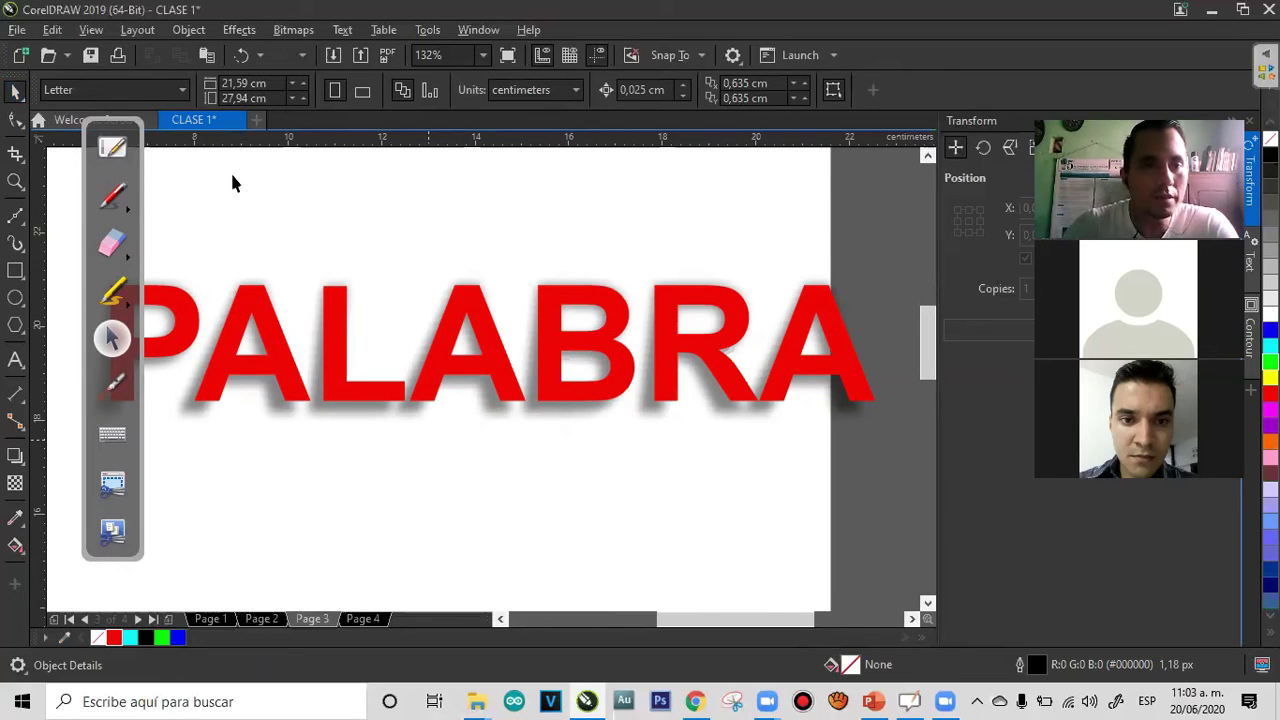
click(91, 32)
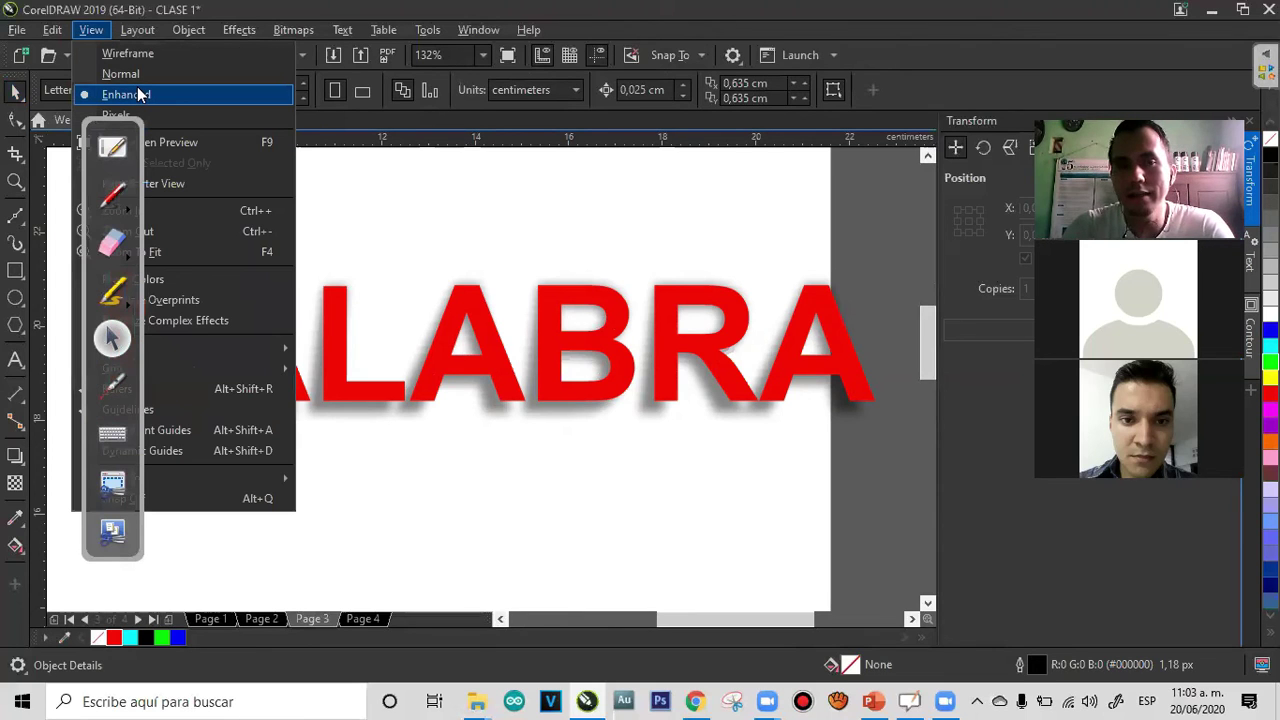
click(137, 77)
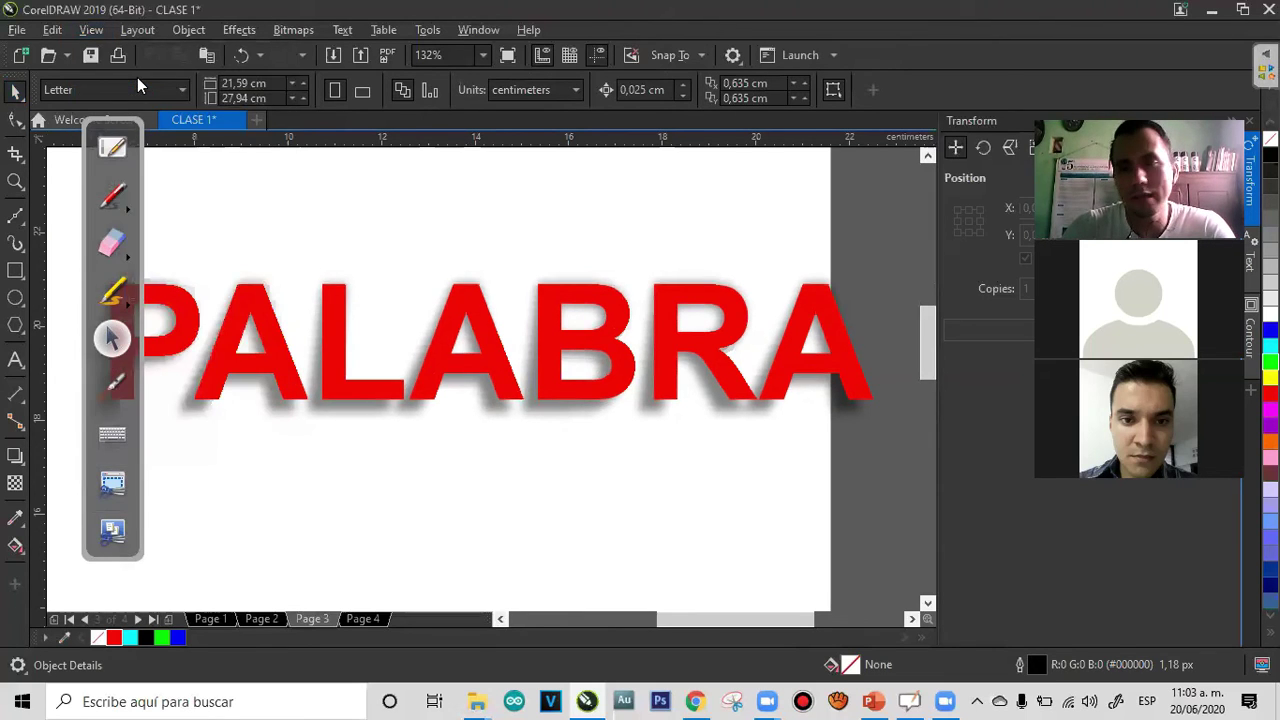
click(91, 30)
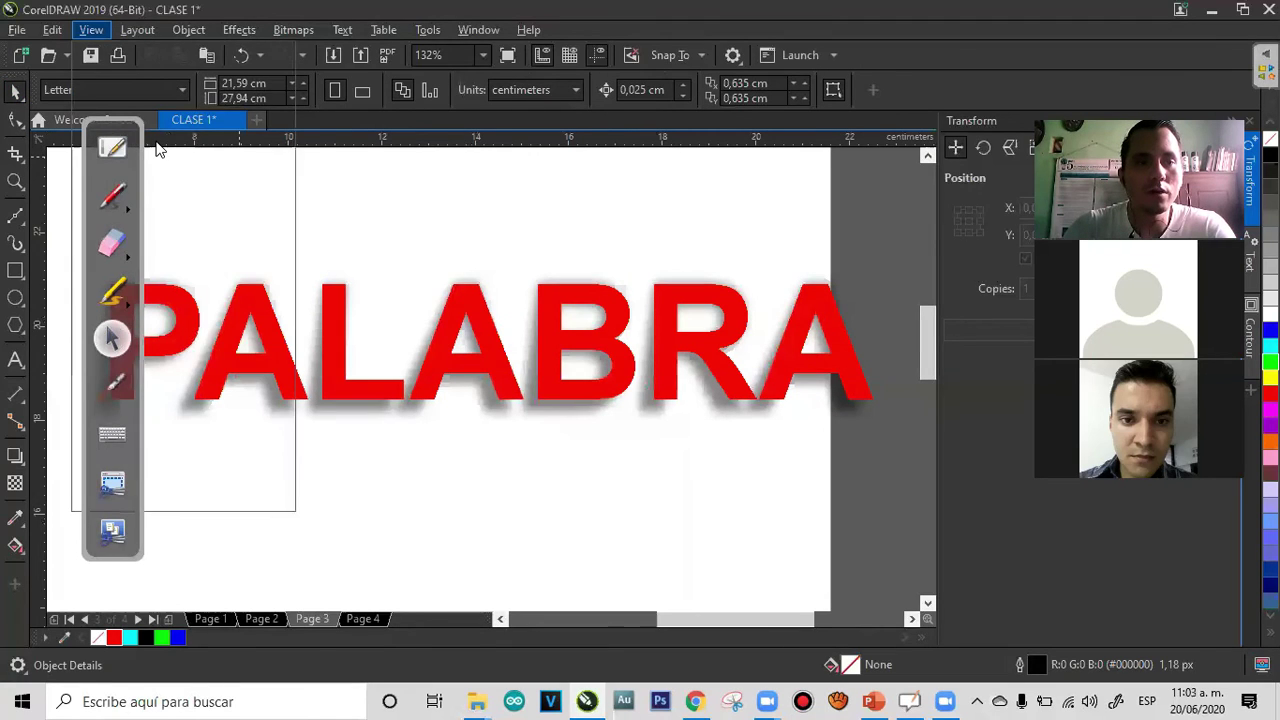
click(367, 247)
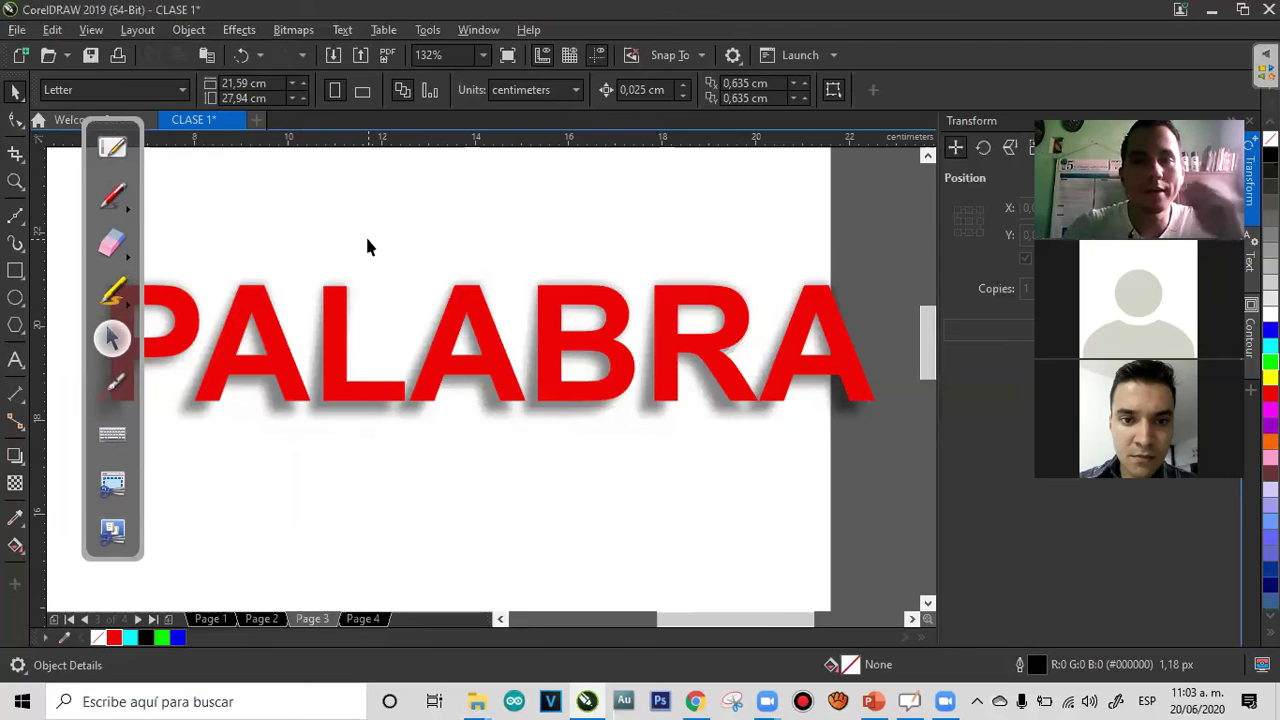
Select the drop shadow of the "PALABRA" text, circle its property settings with the highlighter, and erase the marking
click(409, 409)
click(397, 394)
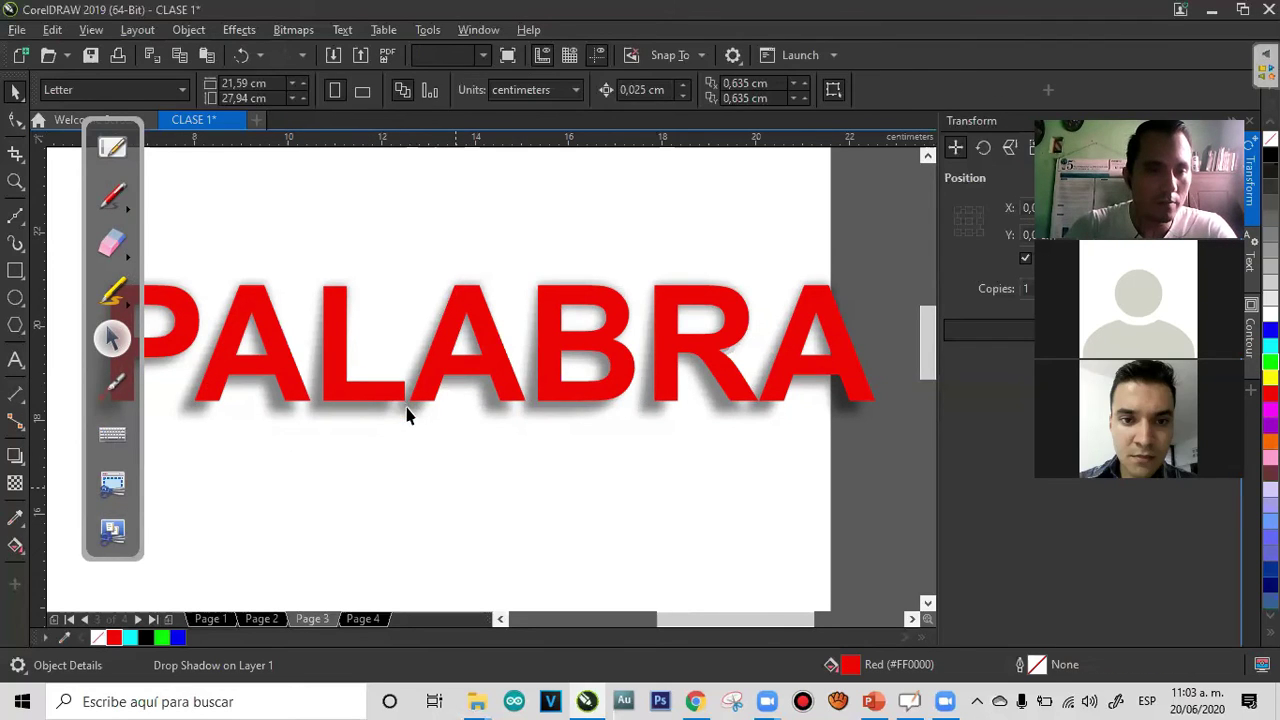
click(330, 339)
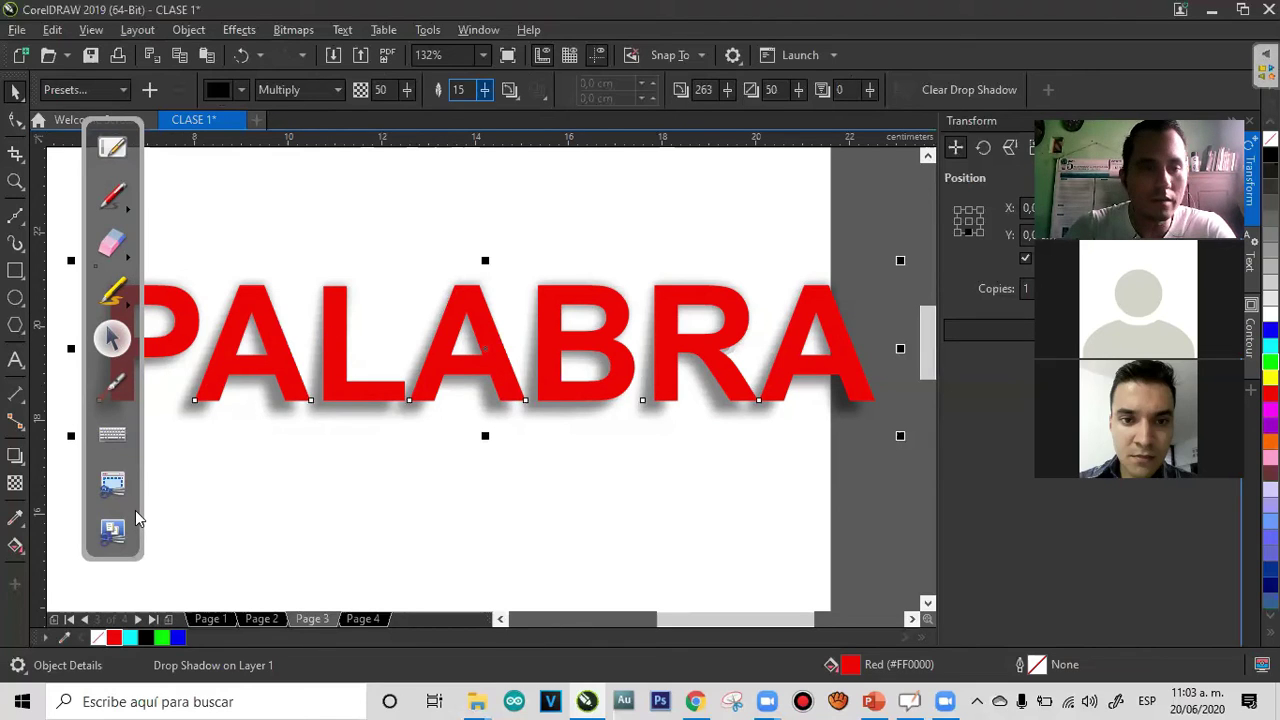
click(112, 298)
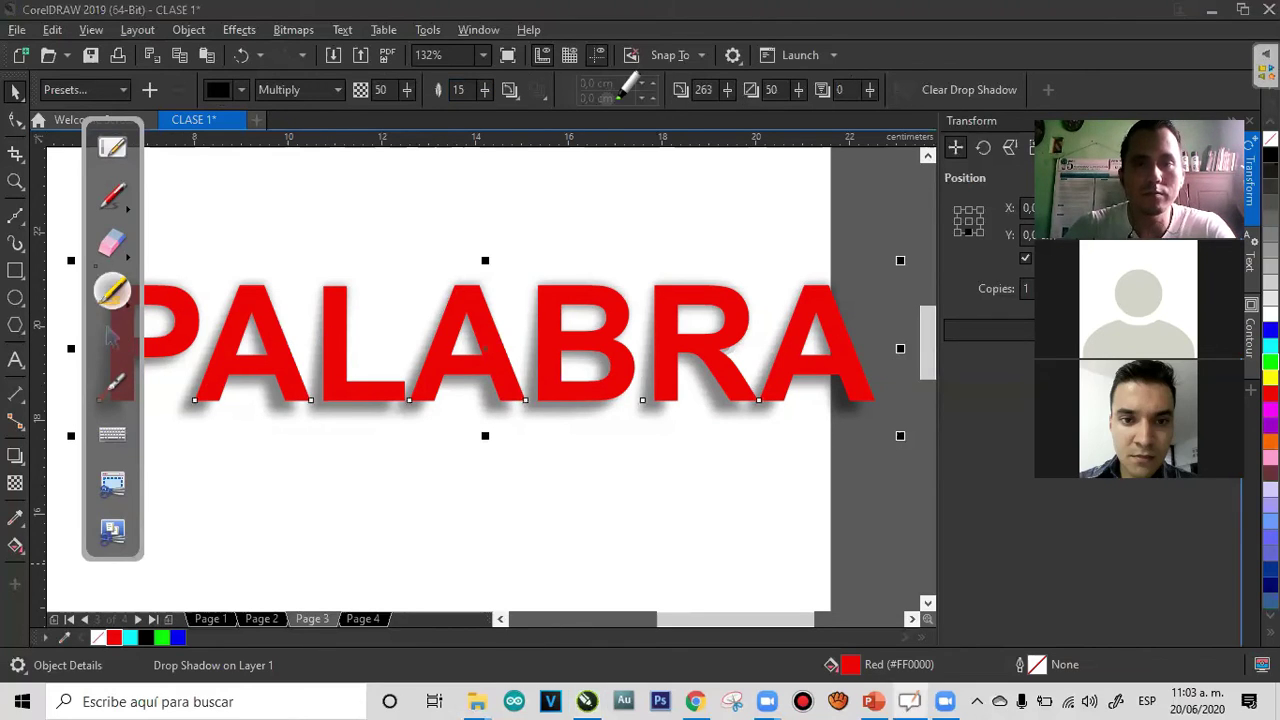
drag(120, 124, 798, 111)
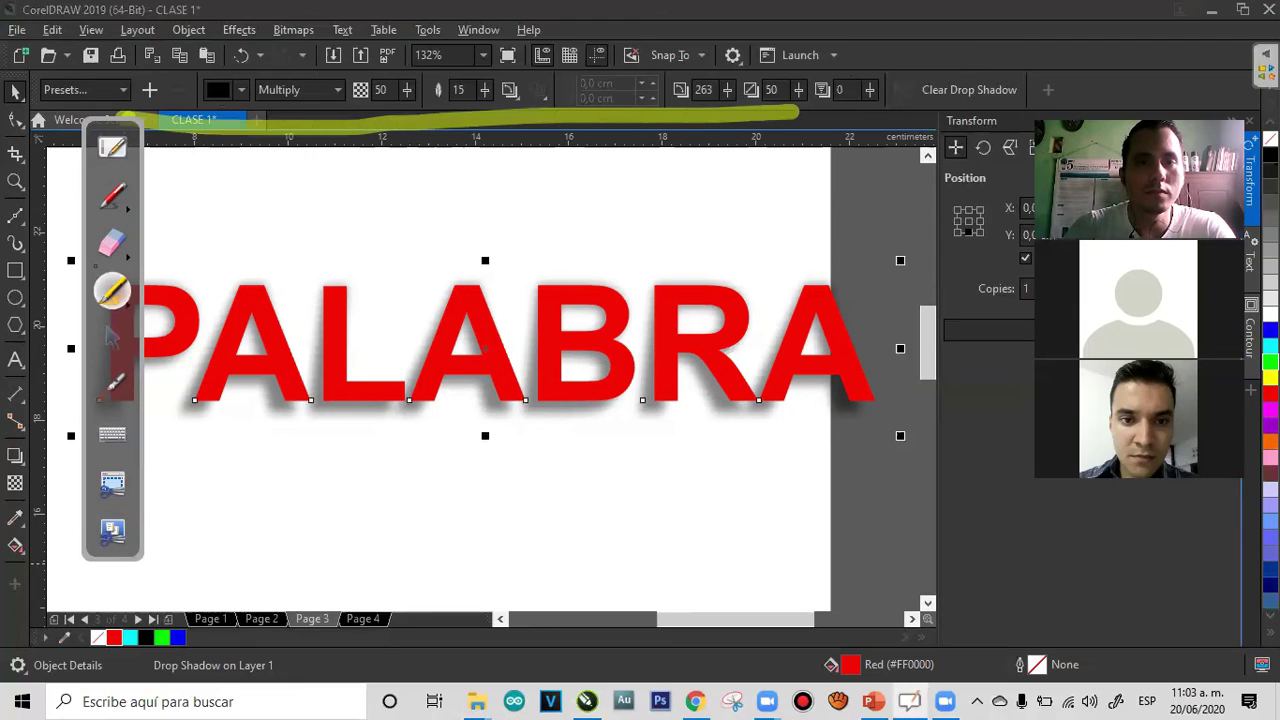
drag(118, 122, 764, 62)
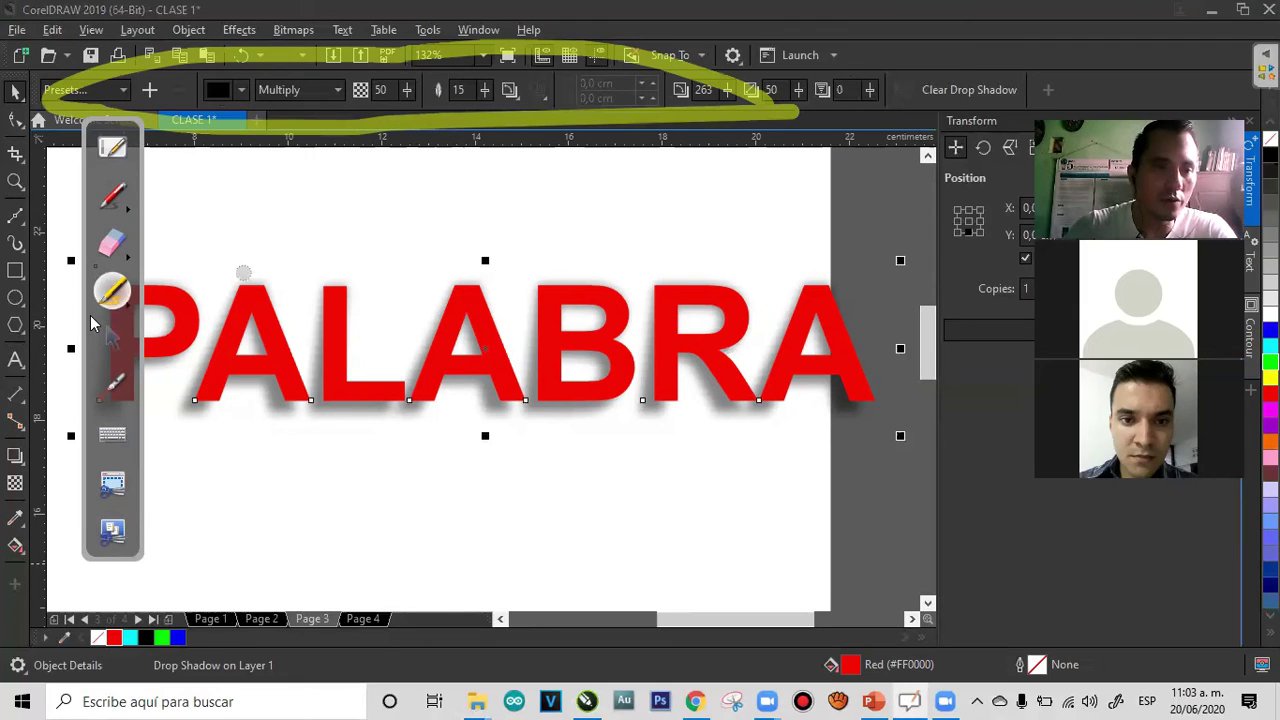
click(112, 242)
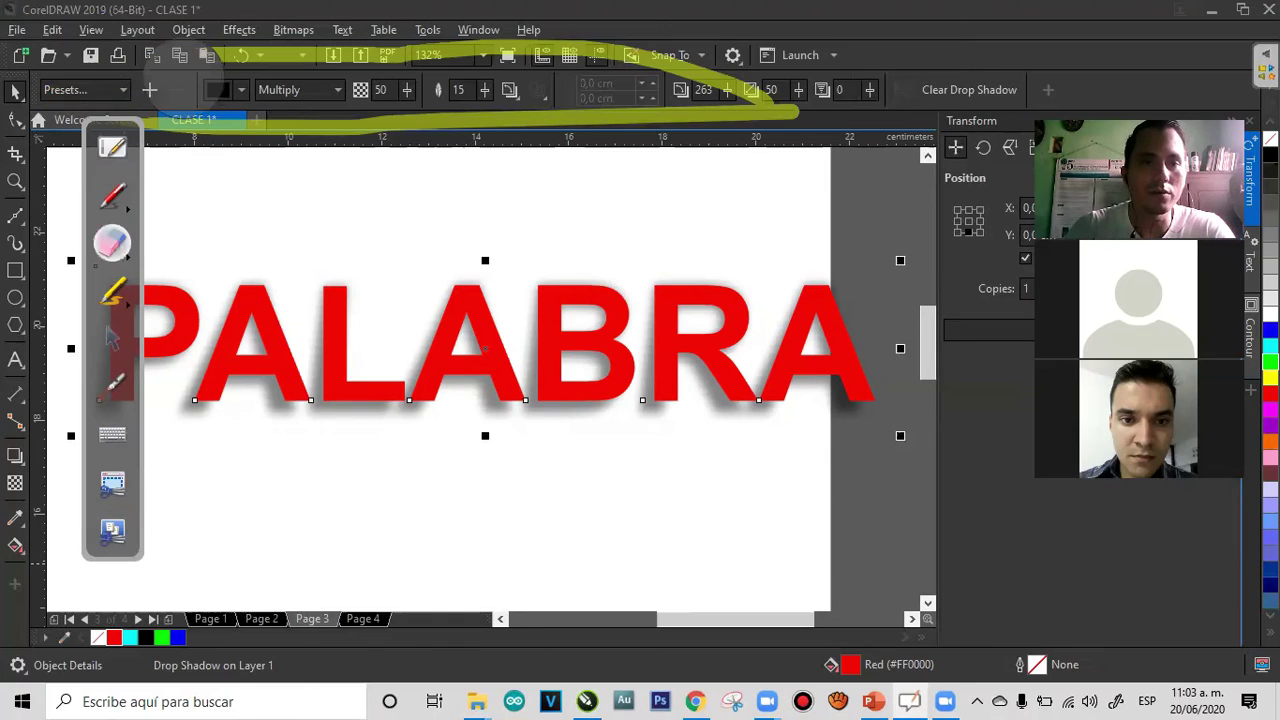
drag(200, 90, 790, 105)
click(112, 343)
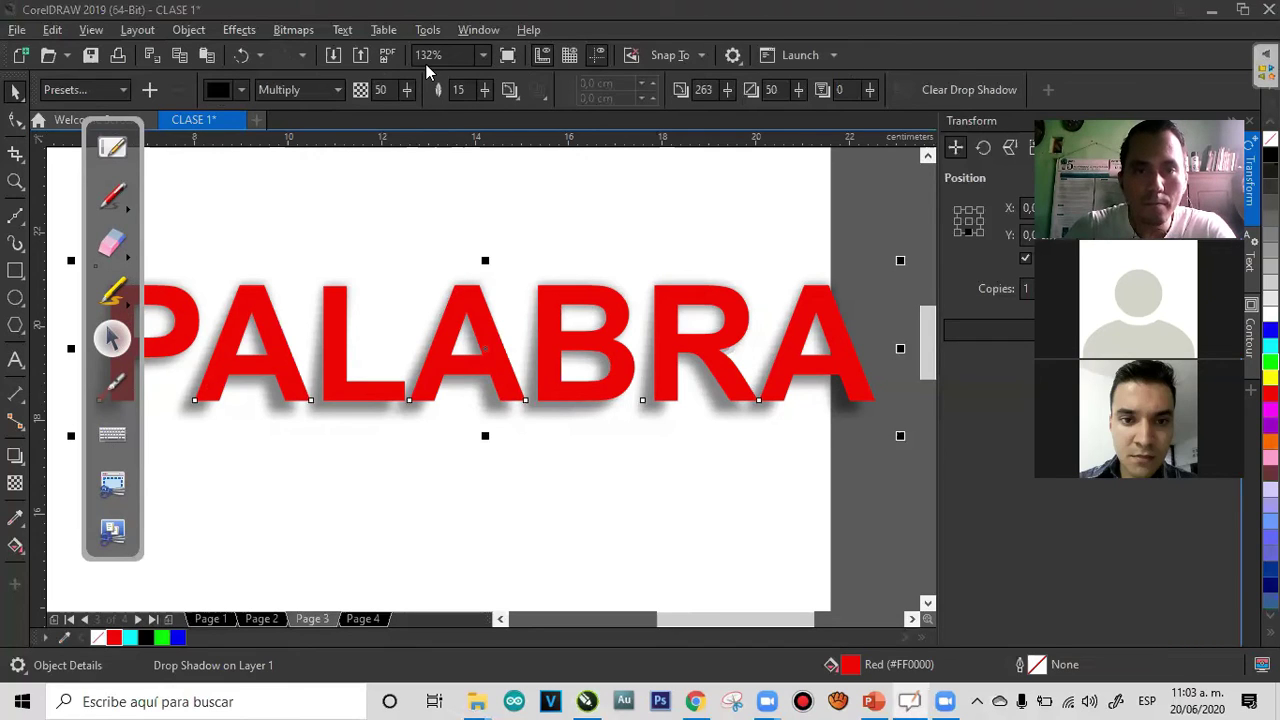
Try a shadow feathering of 43, reduce it to 11, and set the shadow opacity to 88
mouse_move(486, 88)
mouse_down()
mouse_move(510, 88)
mouse_move(472, 88)
mouse_up()
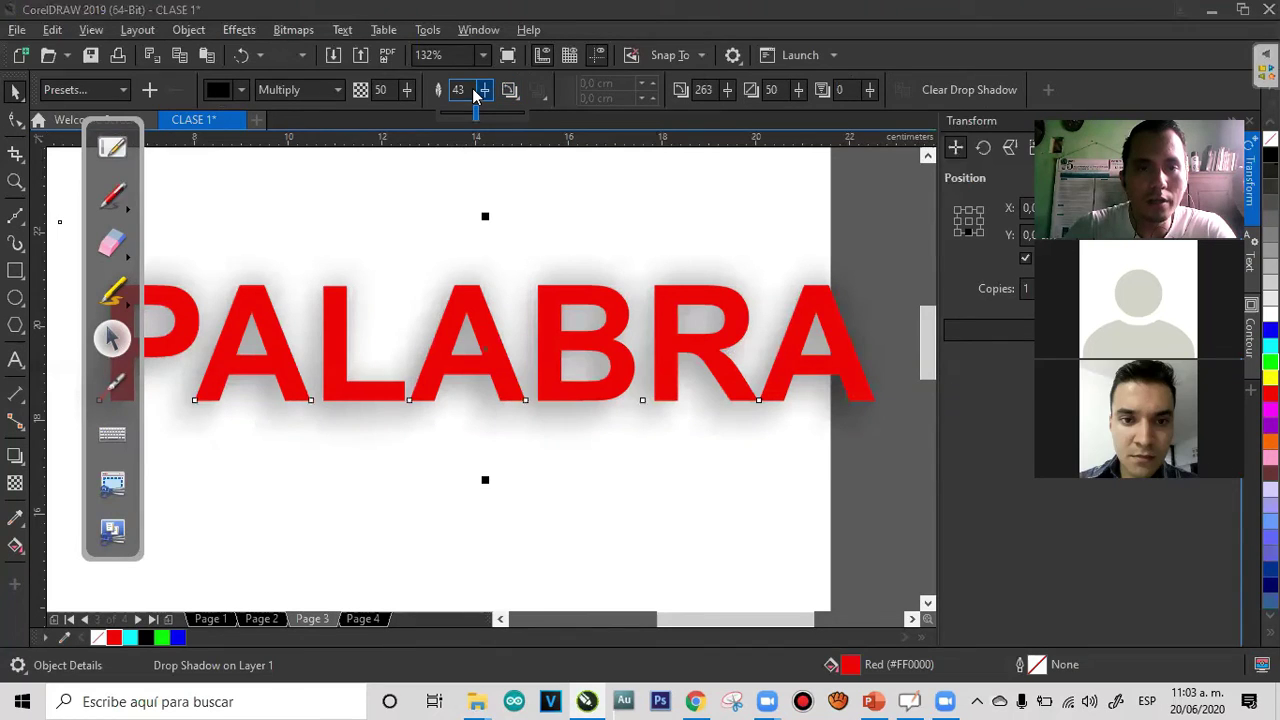
drag(485, 89, 490, 89)
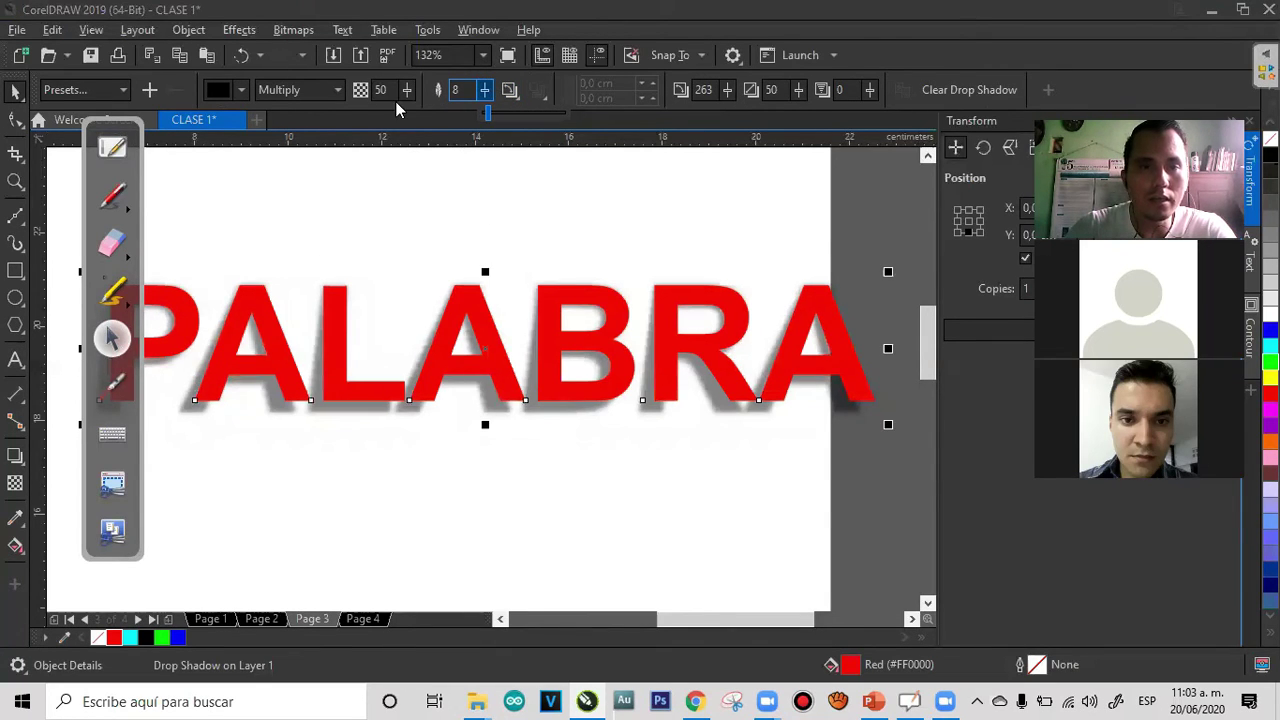
drag(406, 90, 433, 89)
text(88)
key(Return)
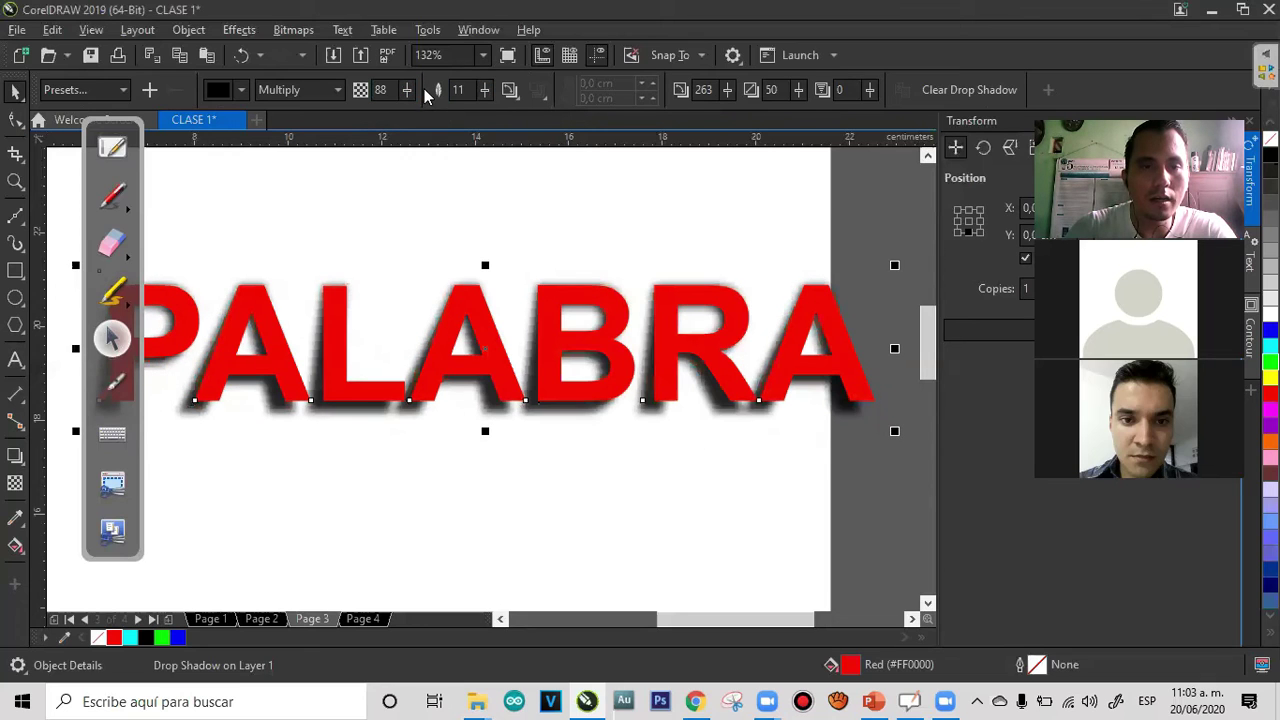
Lower the drop shadow's opacity to 38 and slant it in perspective above the letters at an angle of 144
click(384, 88)
text(17)
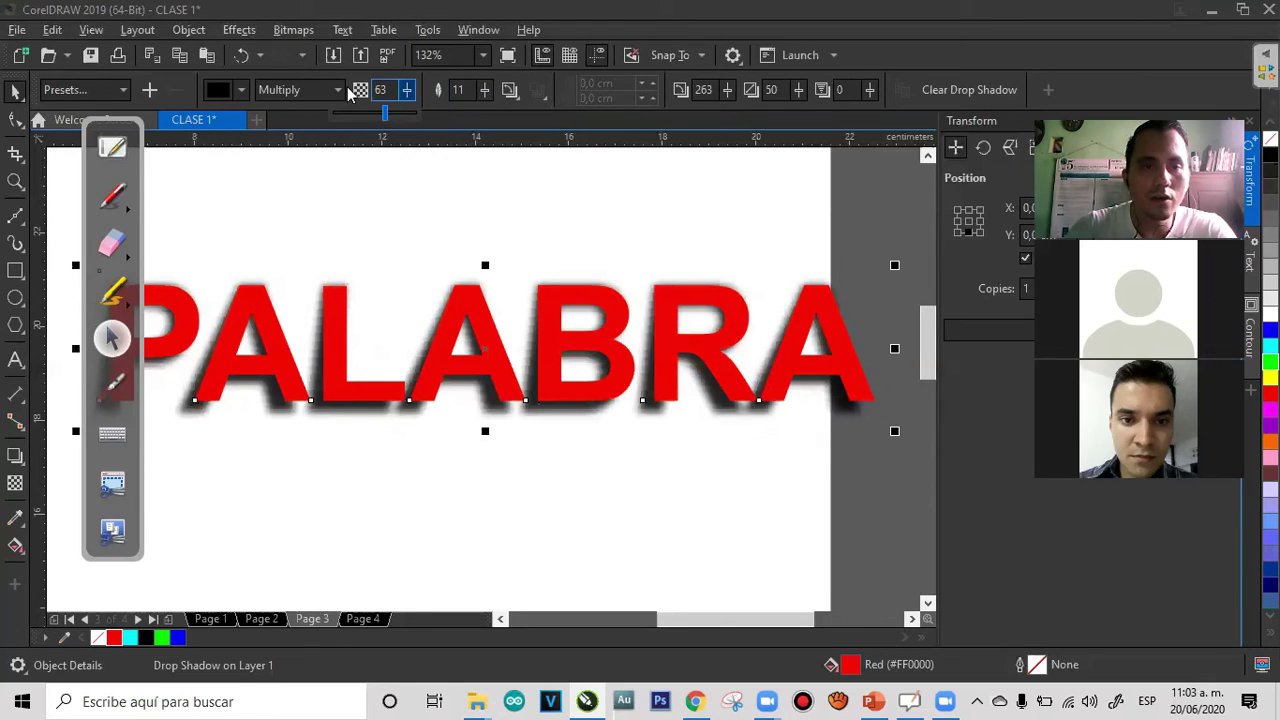
key(Return)
drag(408, 89, 424, 88)
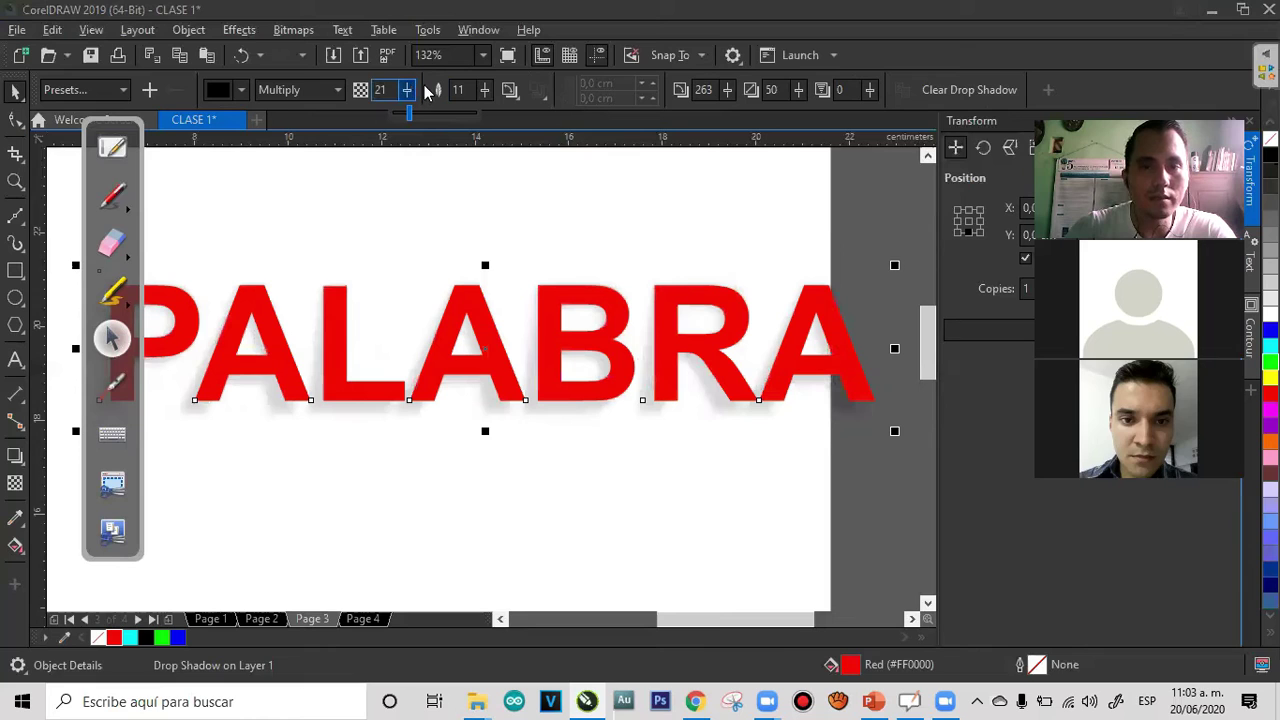
mouse_move(727, 89)
mouse_down()
mouse_move(676, 95)
mouse_move(742, 92)
mouse_up()
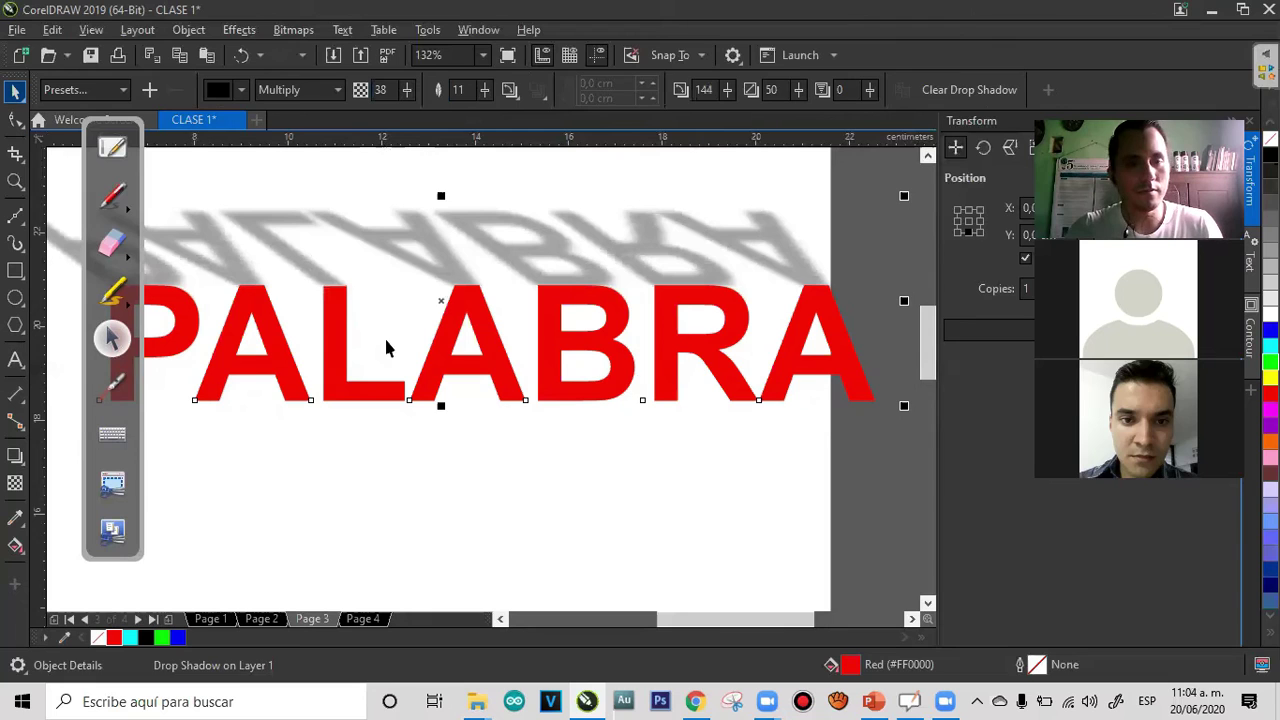
Undo the shadow adjustments and the drop shadow itself, restore the red fill on the "PALABRA" text, and deselect it
click(500, 438)
key(ctrl+z)
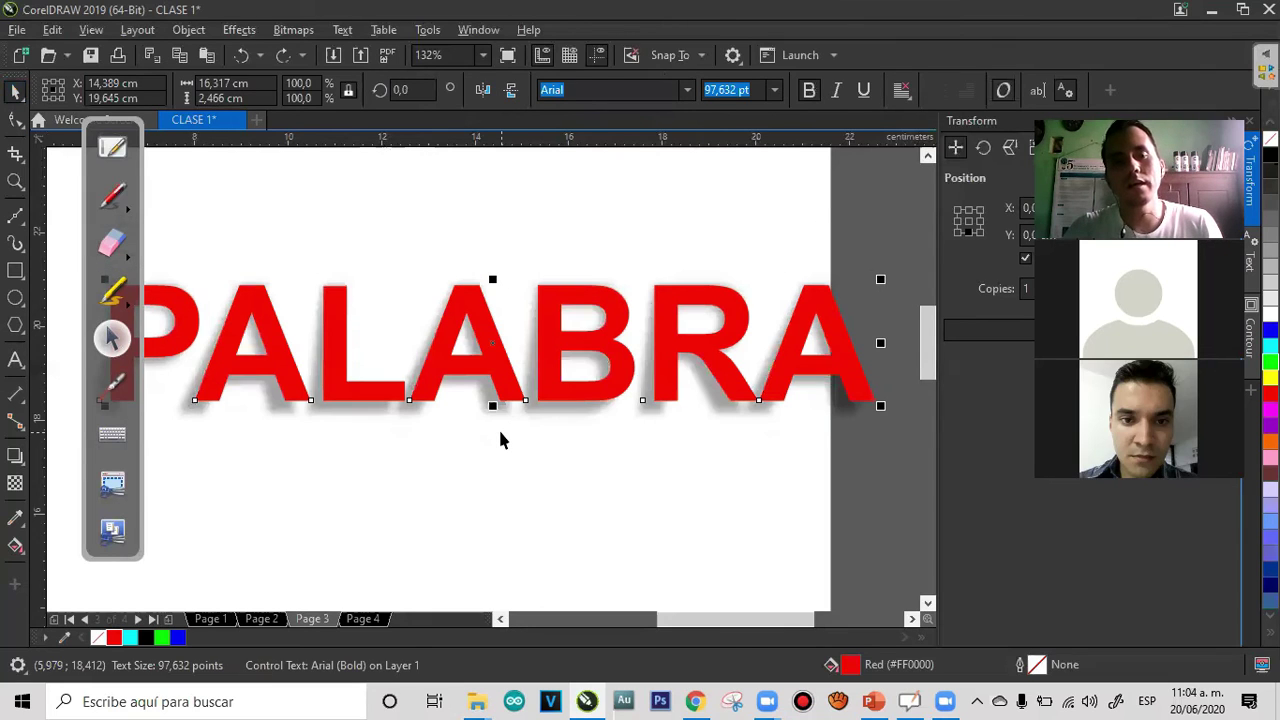
key(ctrl+z)
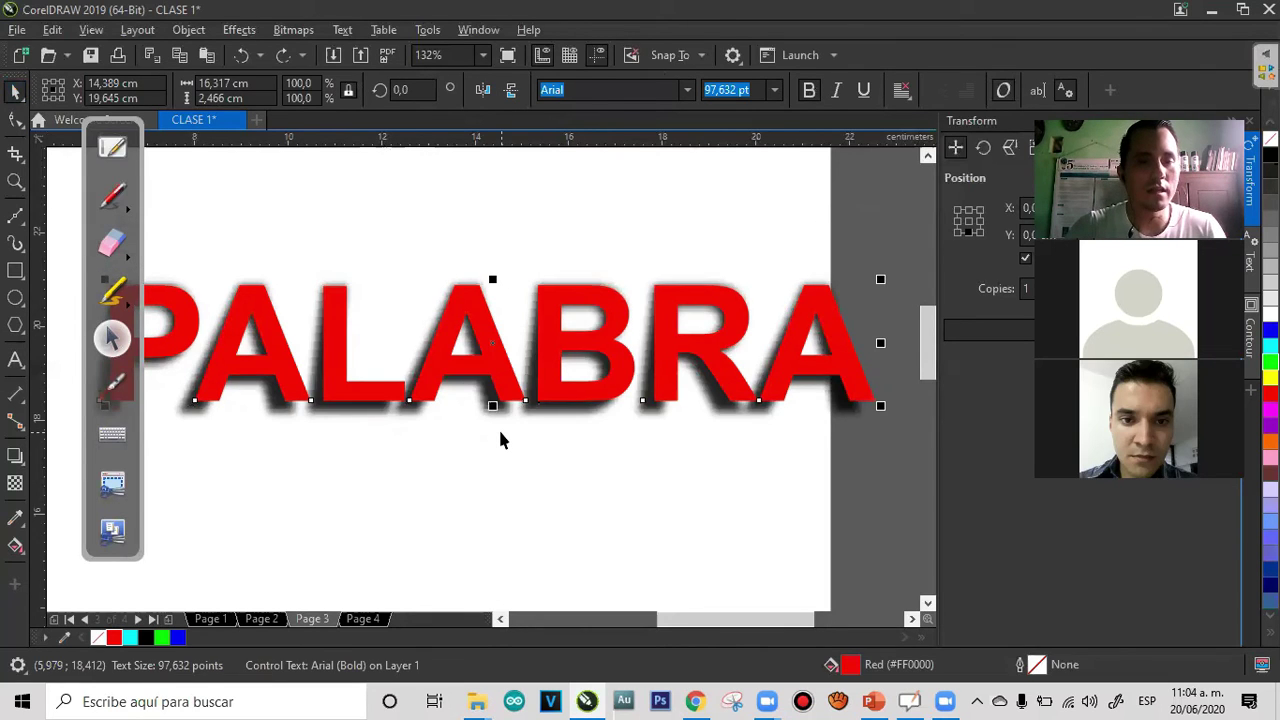
key(ctrl+z)
key(ctrl+z)
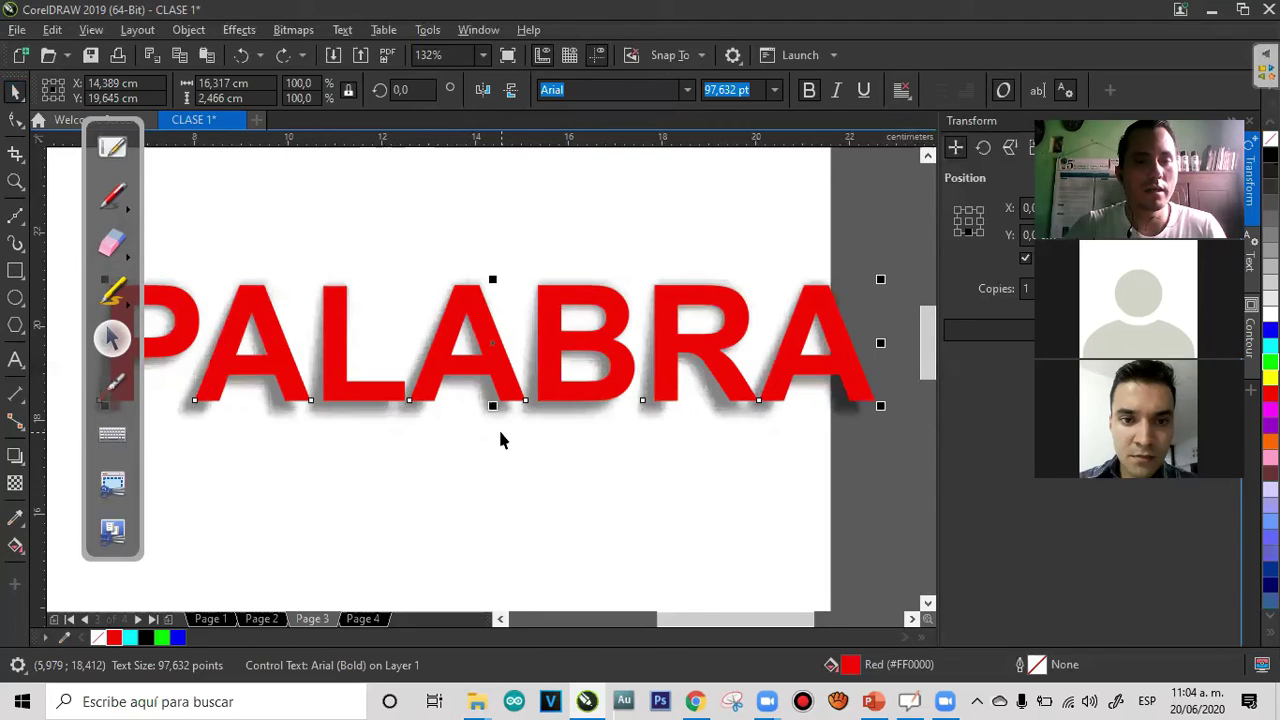
key(ctrl+z)
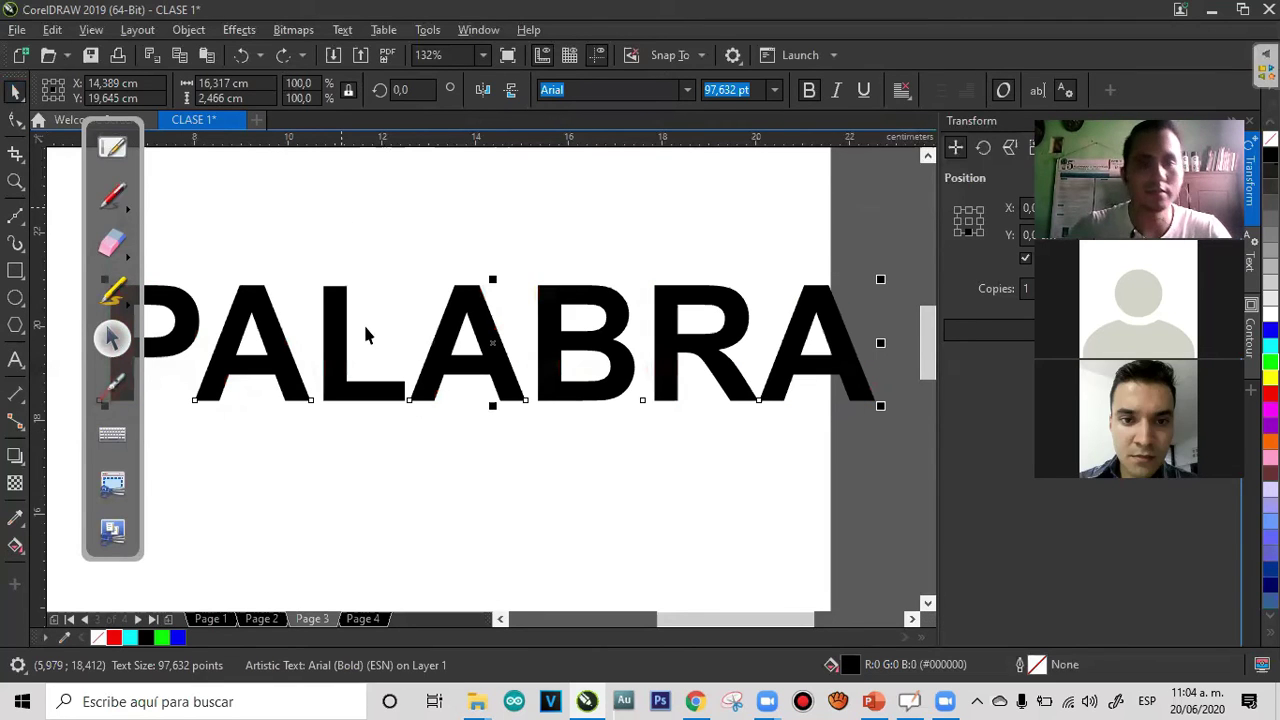
key(ctrl+shift+z)
key(Escape)
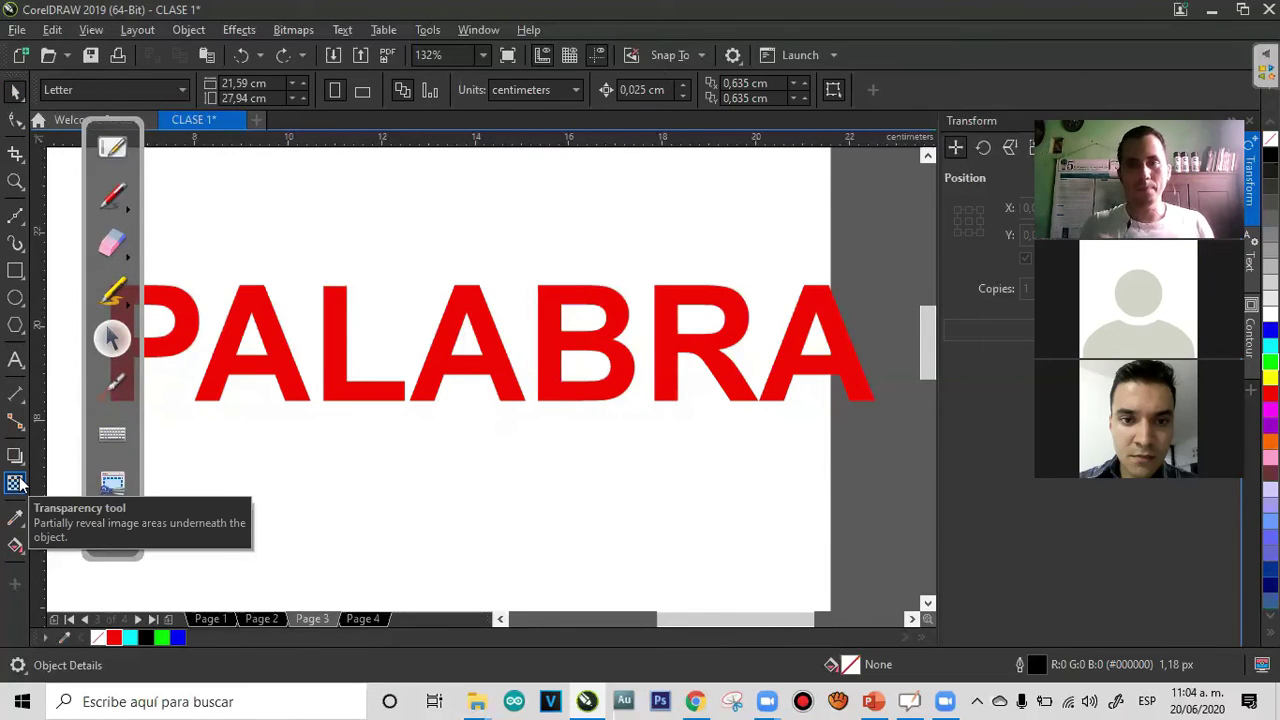
Add a page-sized rectangle behind the "PALABRA" text and fill it with blue
click(17, 484)
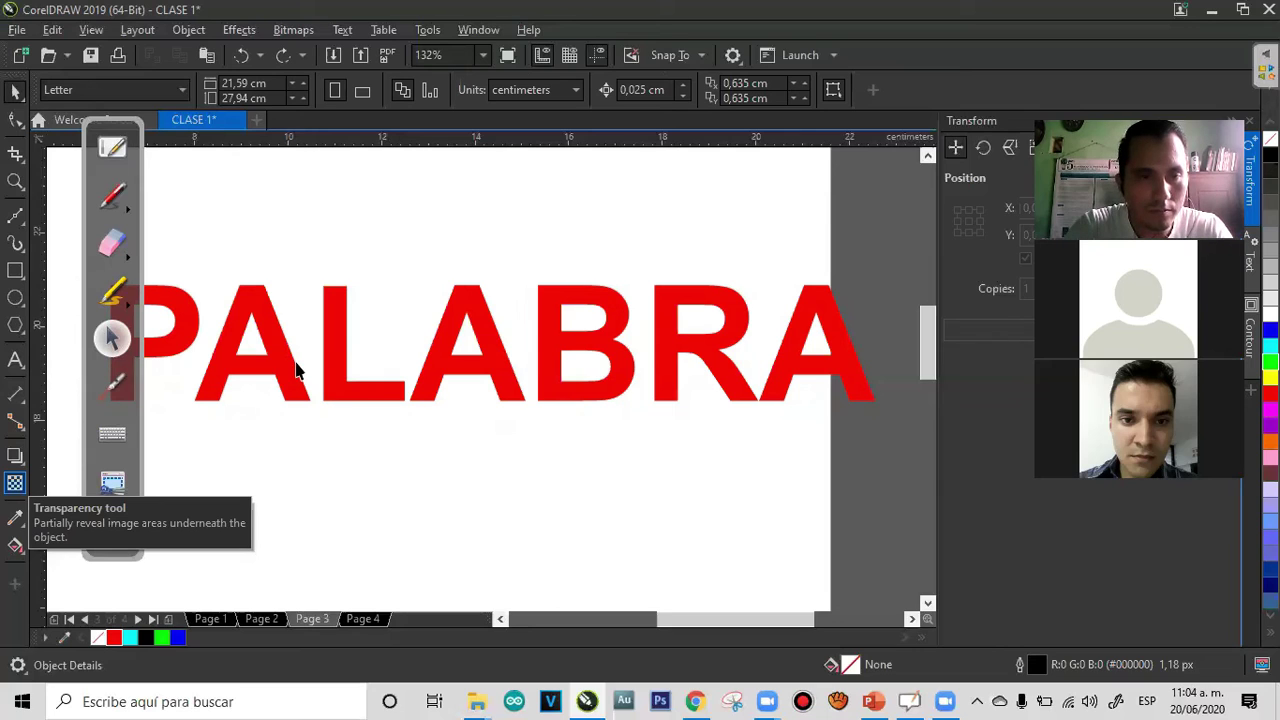
double_click(15, 272)
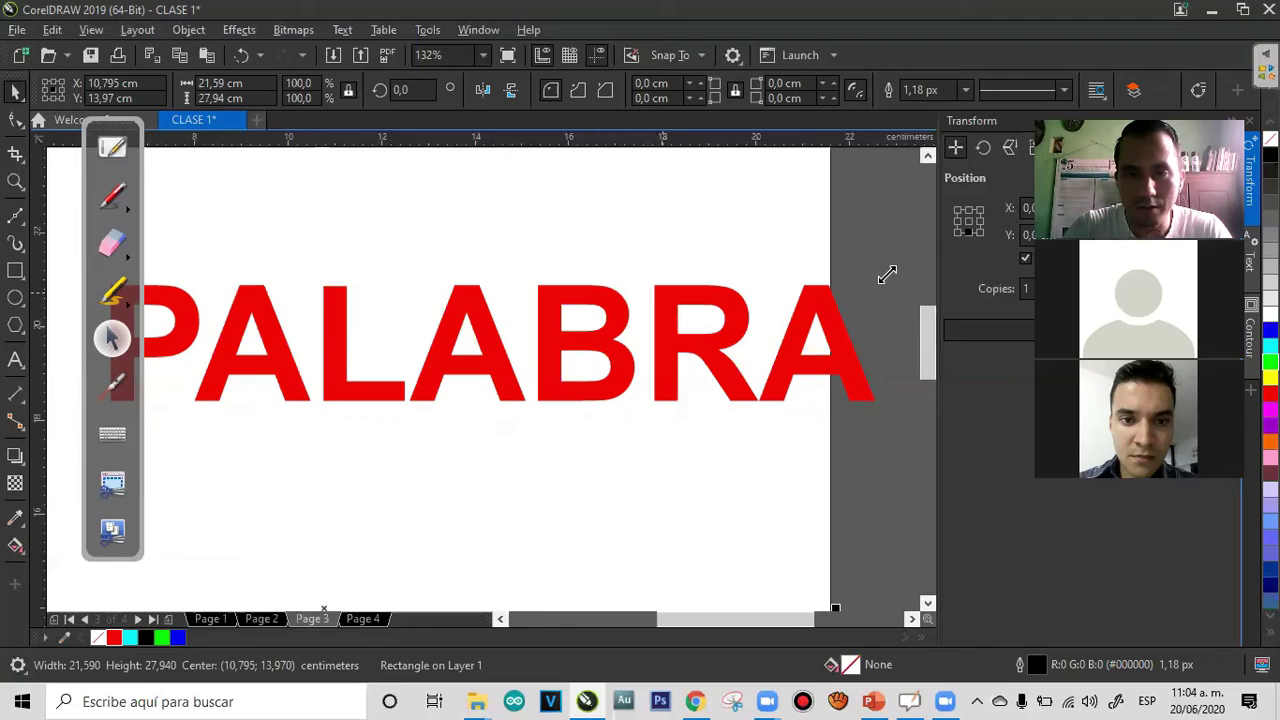
click(1270, 585)
Move the "PALABRA" text about 2.2 cm to the right over the blue background
click(430, 360)
click(340, 349)
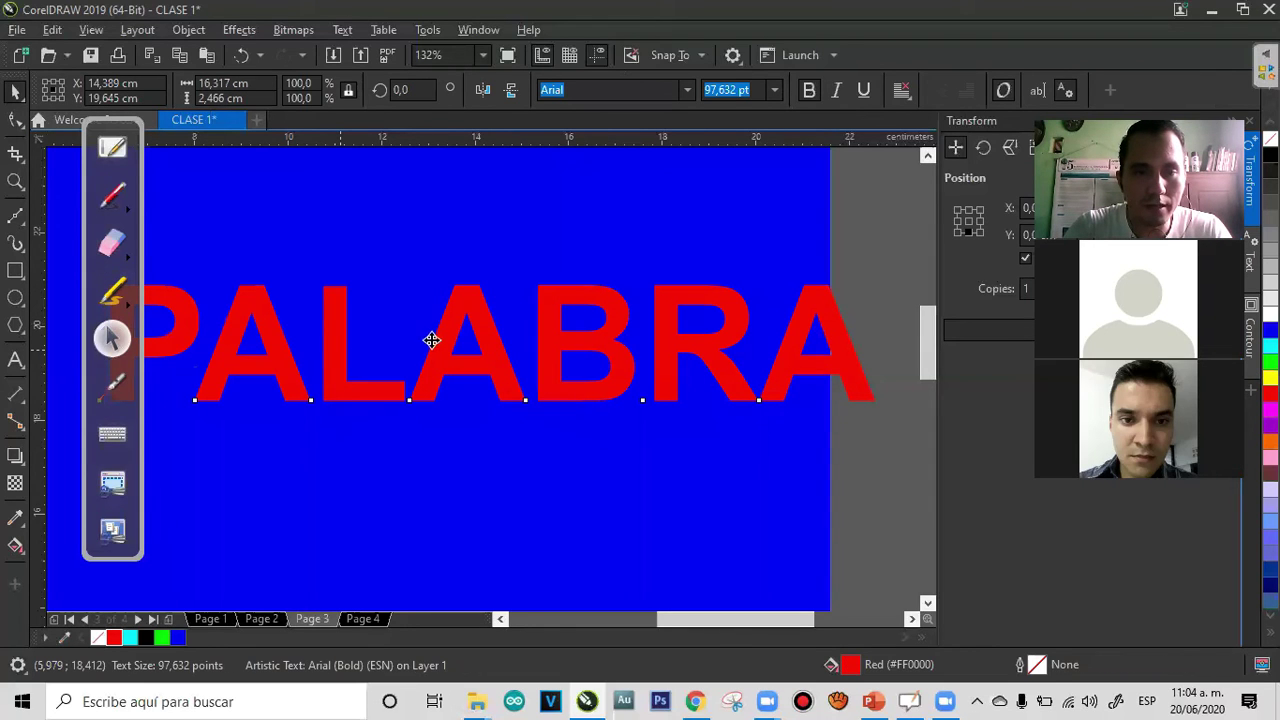
drag(431, 340, 532, 339)
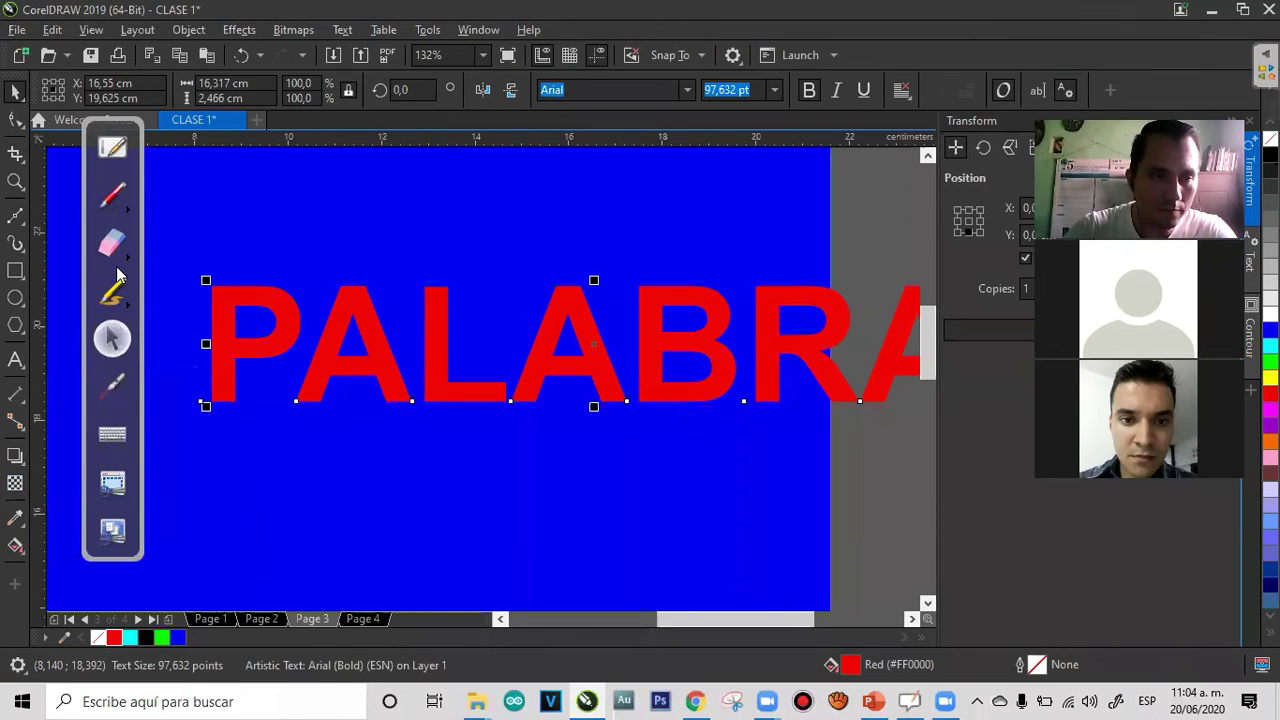
Draw a highlighter line rising across the first letters of "PALABRA", erase it, and return to the normal pointer
click(112, 290)
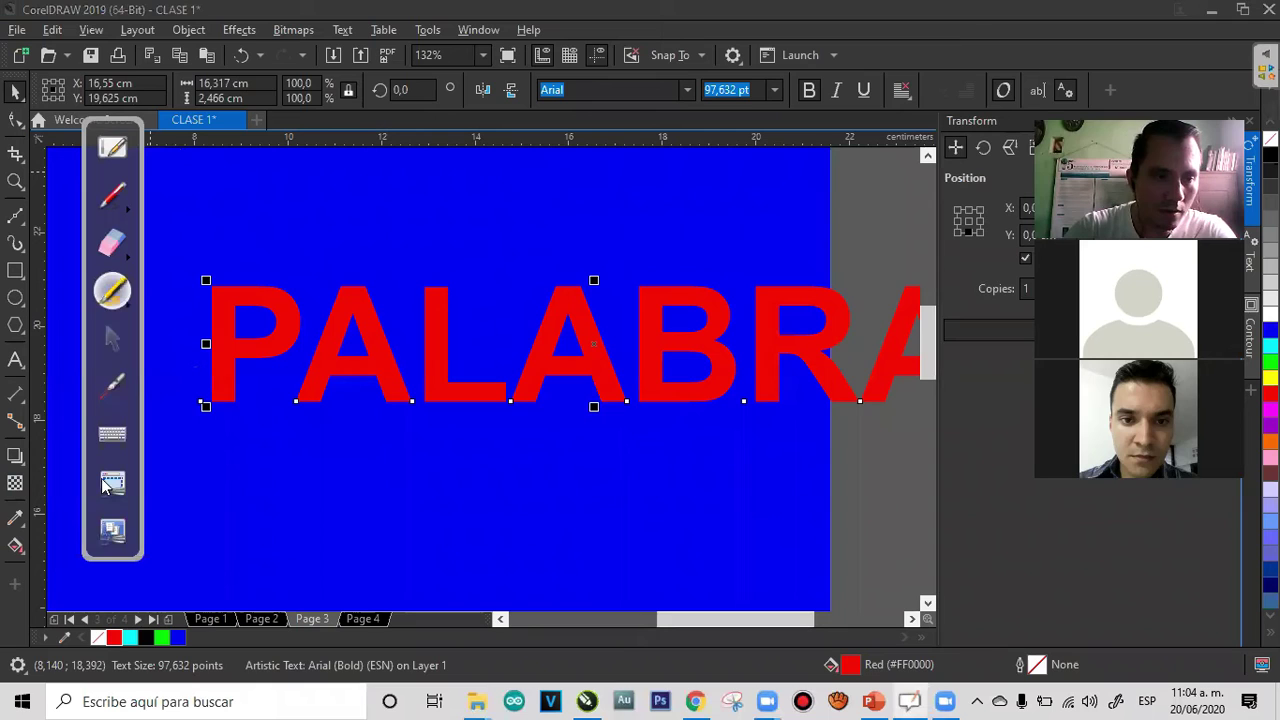
drag(55, 456, 395, 343)
click(112, 385)
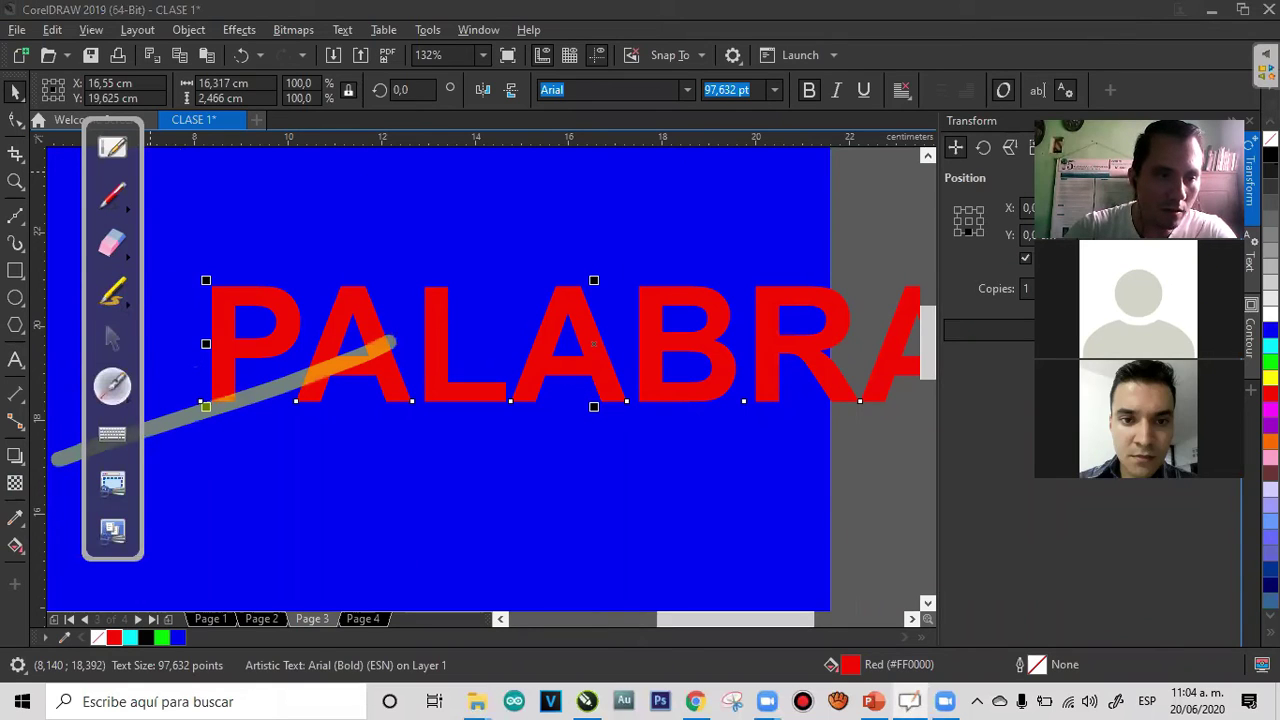
drag(70, 406, 145, 501)
drag(29, 443, 341, 338)
click(120, 247)
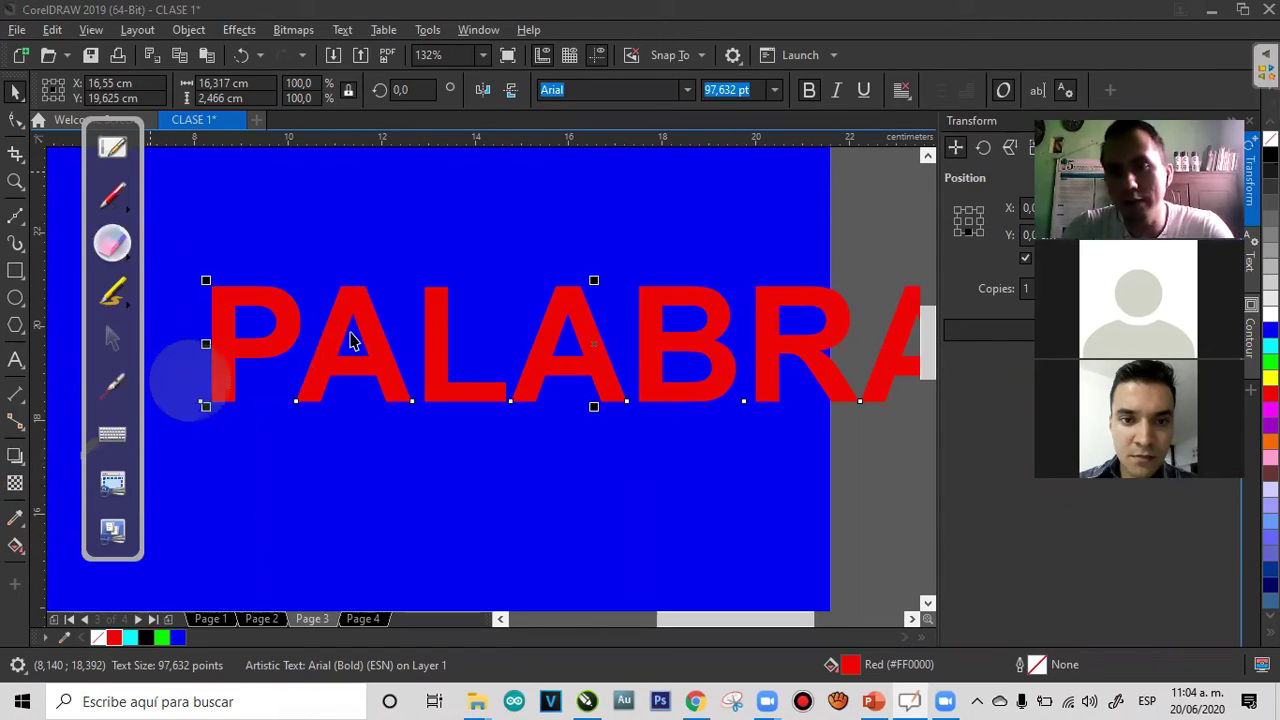
click(112, 338)
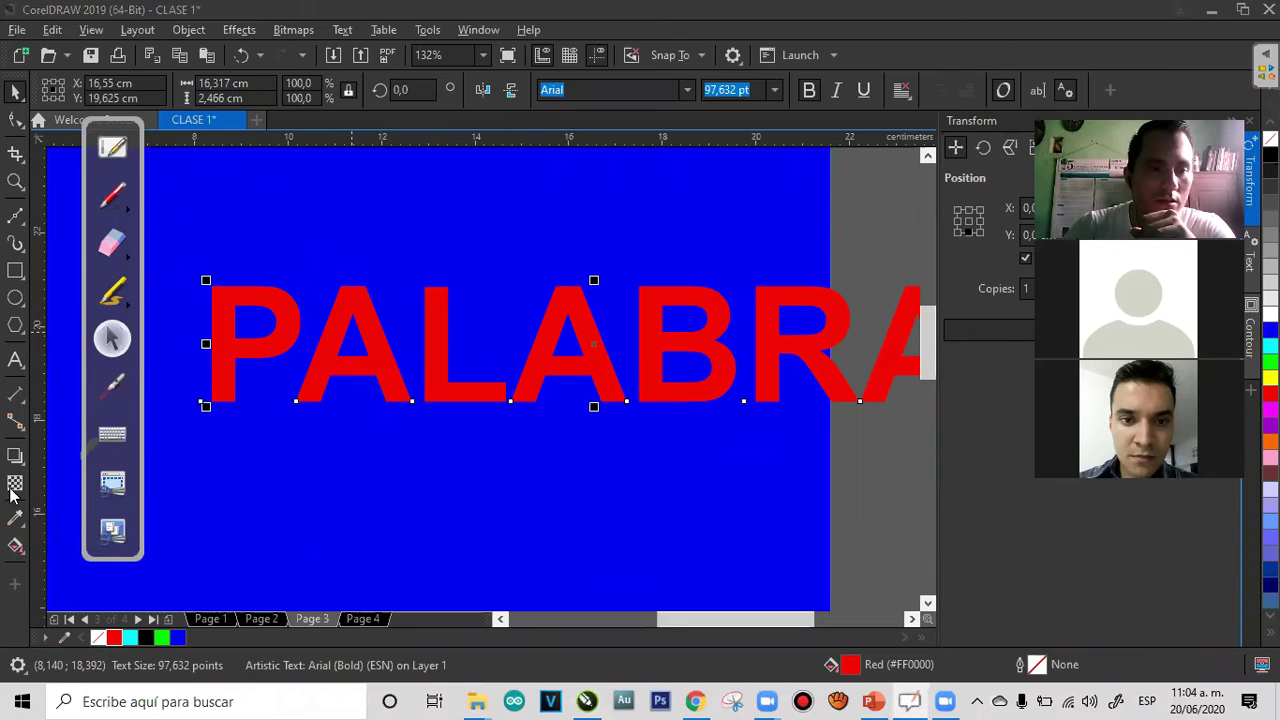
Apply a uniform transparency of 23 to the "PALABRA" text and bring it back to 0
key(space)
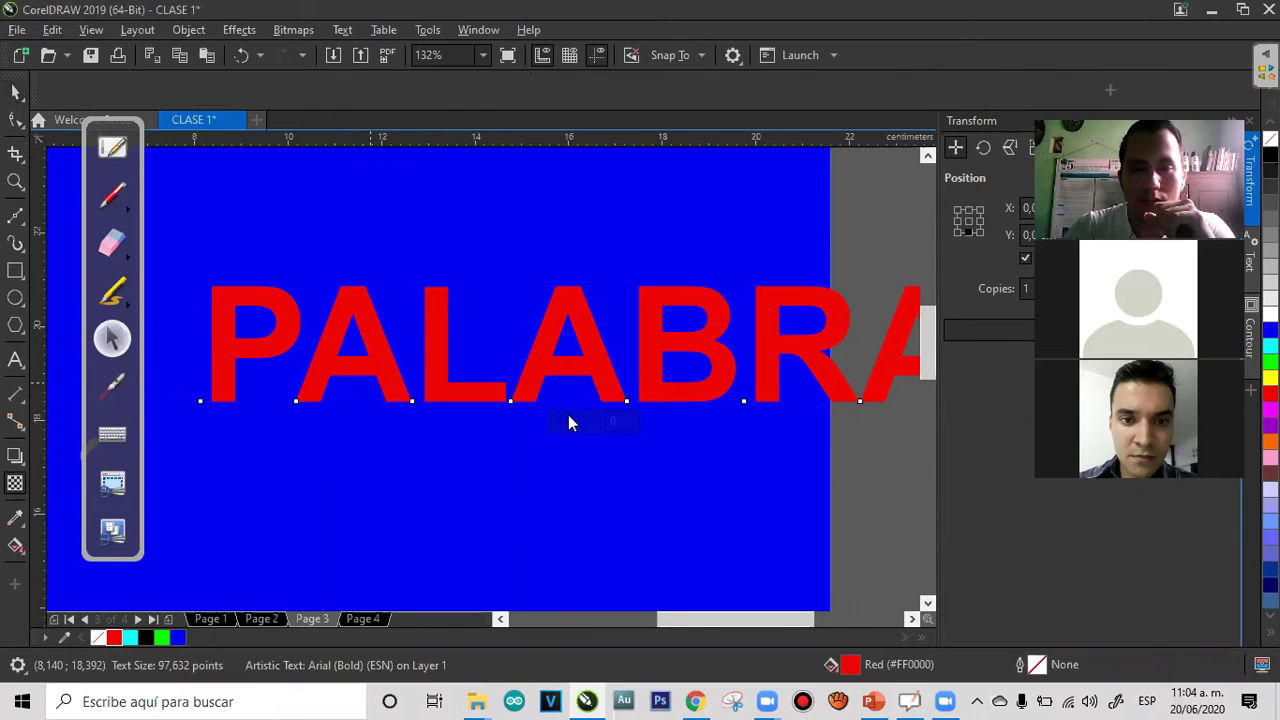
click(580, 418)
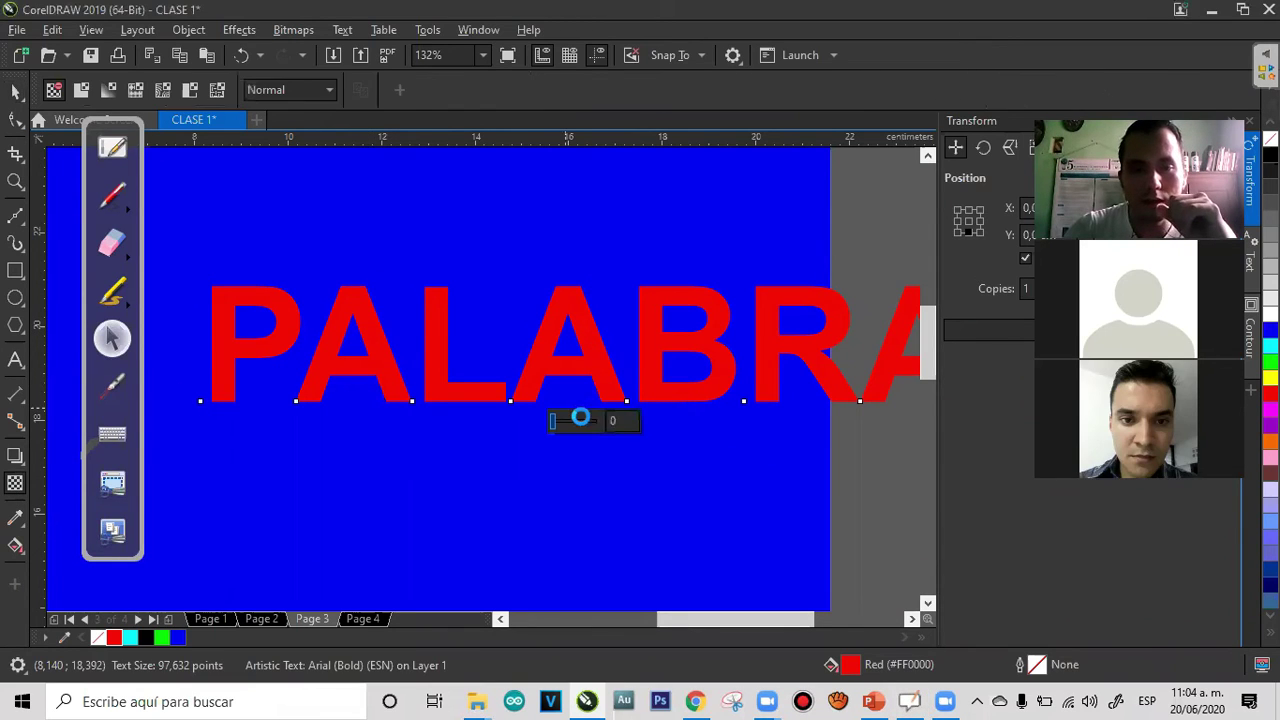
drag(572, 420, 528, 437)
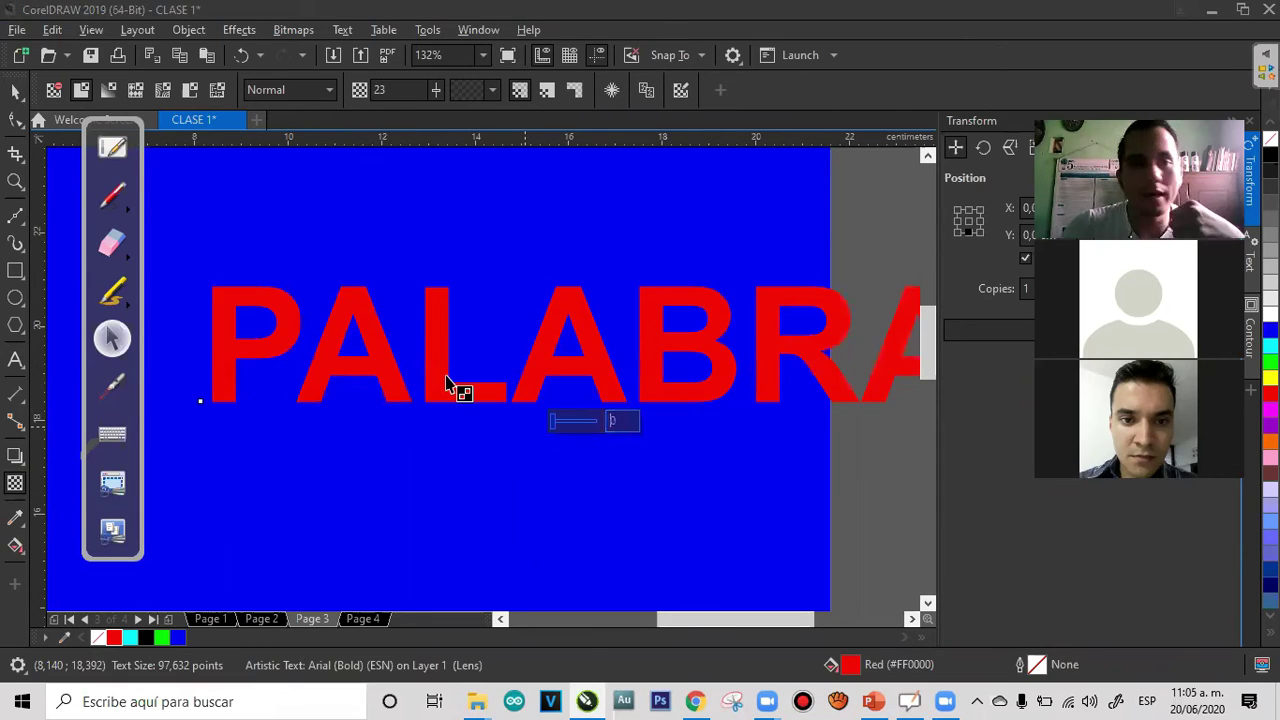
Undo the recent enlargements and repositioning of the "PALABRA" text
key(space)
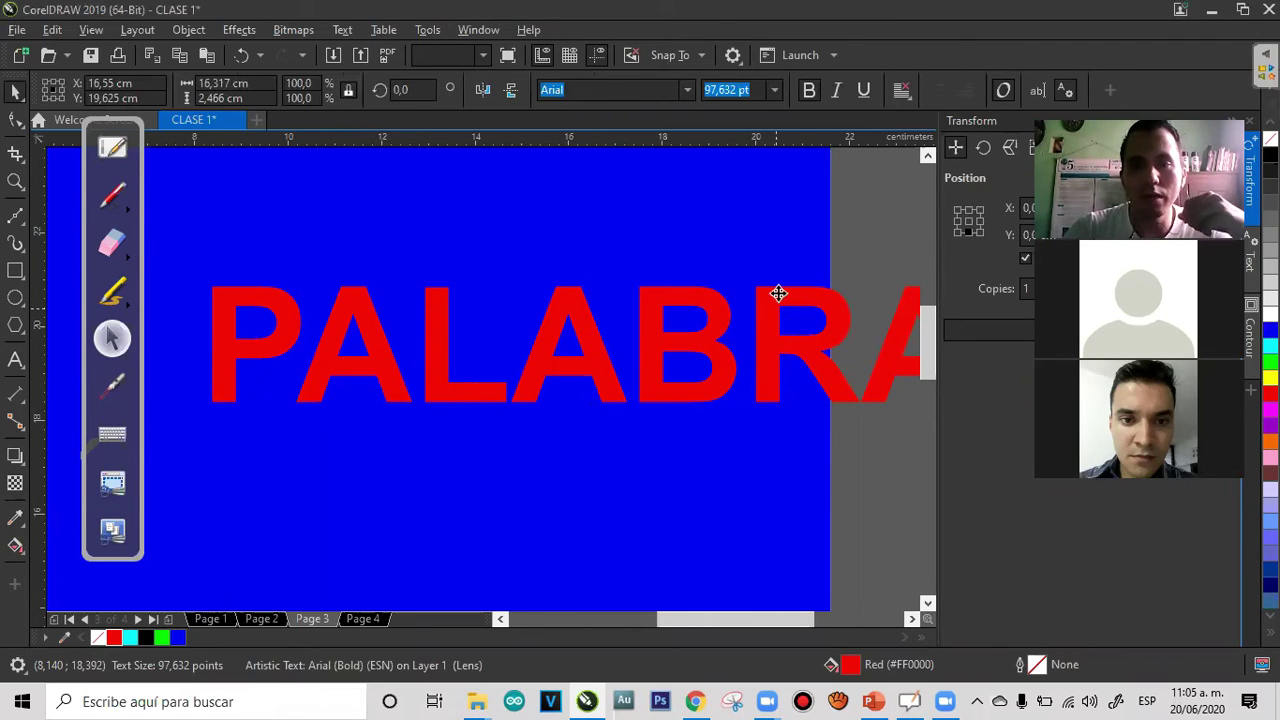
click(741, 288)
key(ctrl+z)
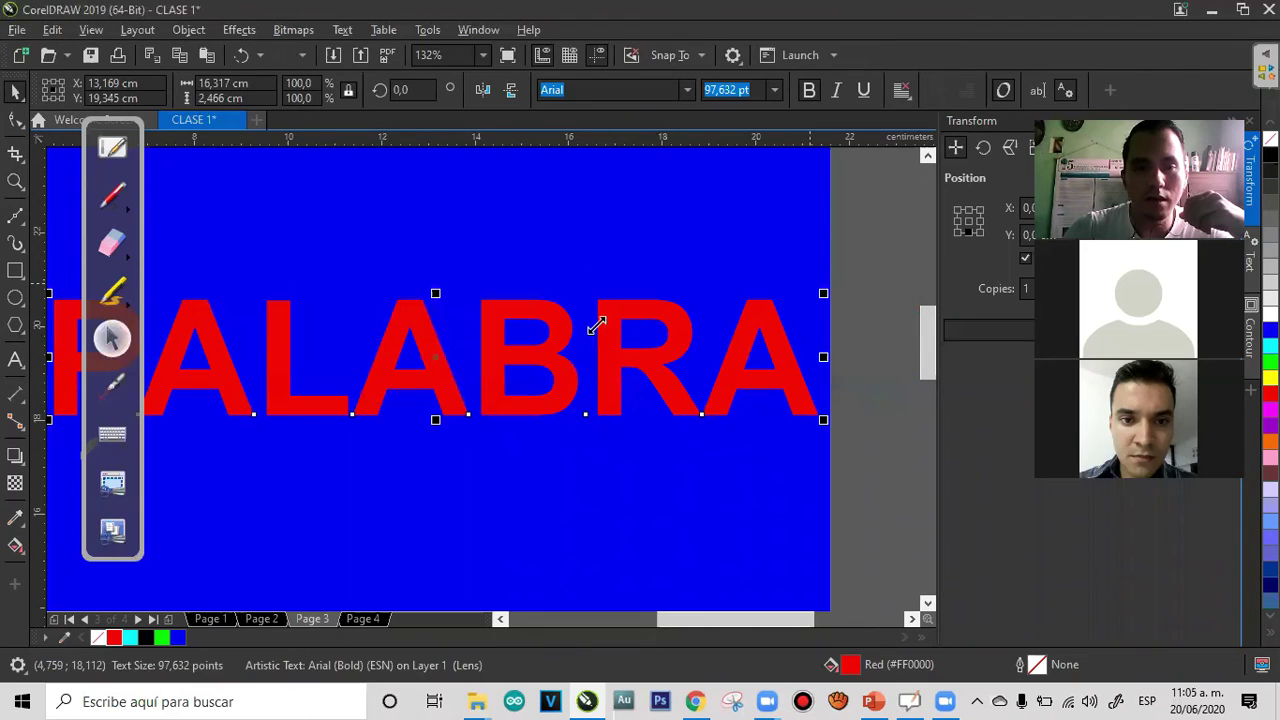
key(ctrl+z)
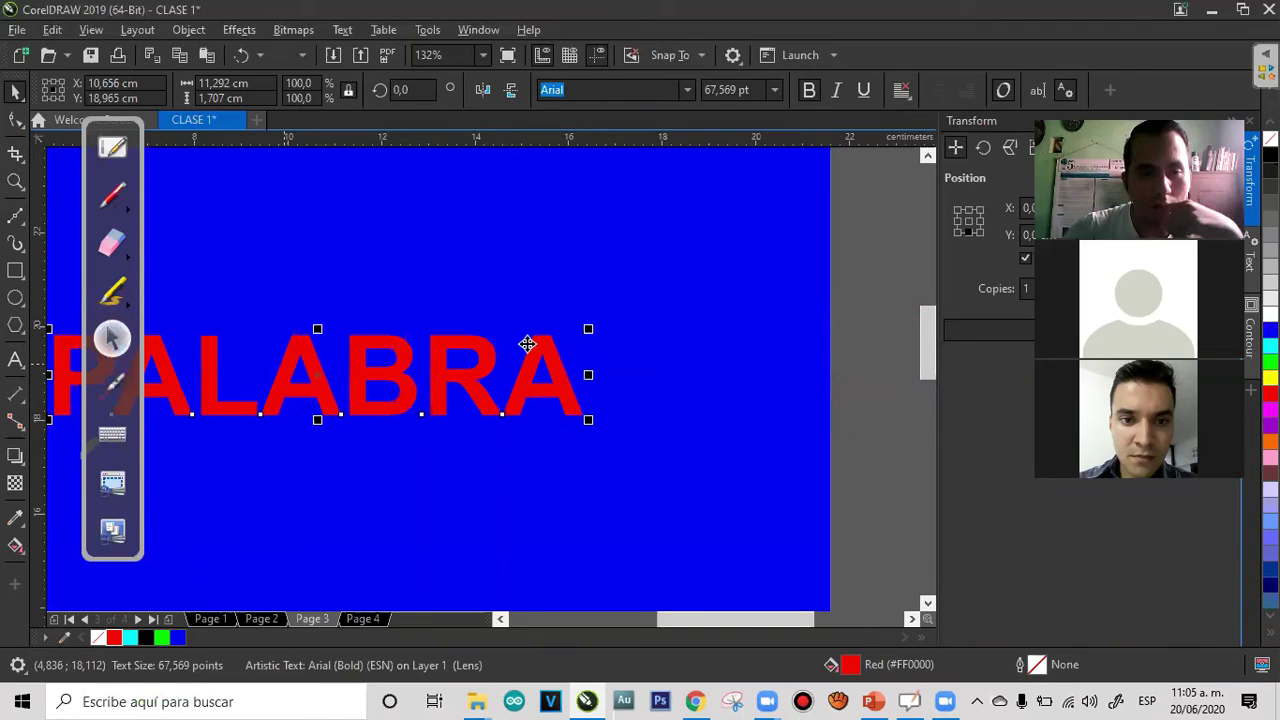
key(ctrl+z)
Try a linear transparency fading the "PALABRA" text upward at 90°, and undo it
click(15, 484)
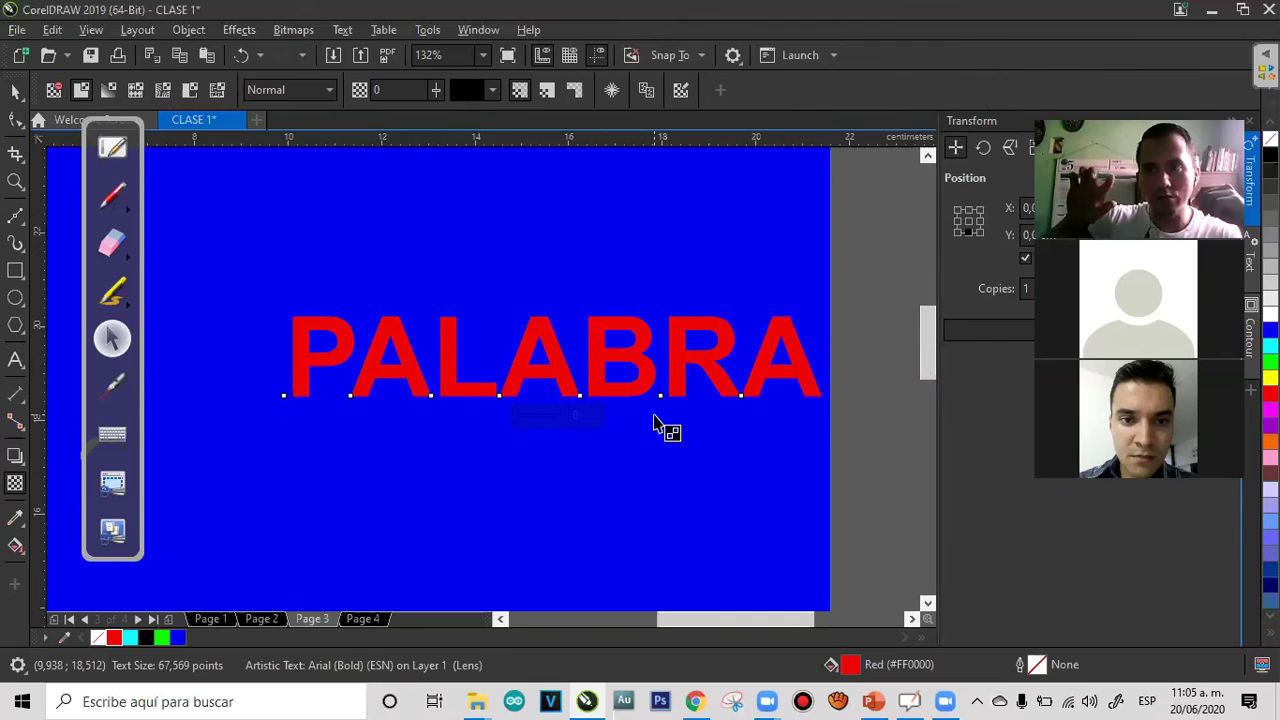
drag(652, 412, 654, 343)
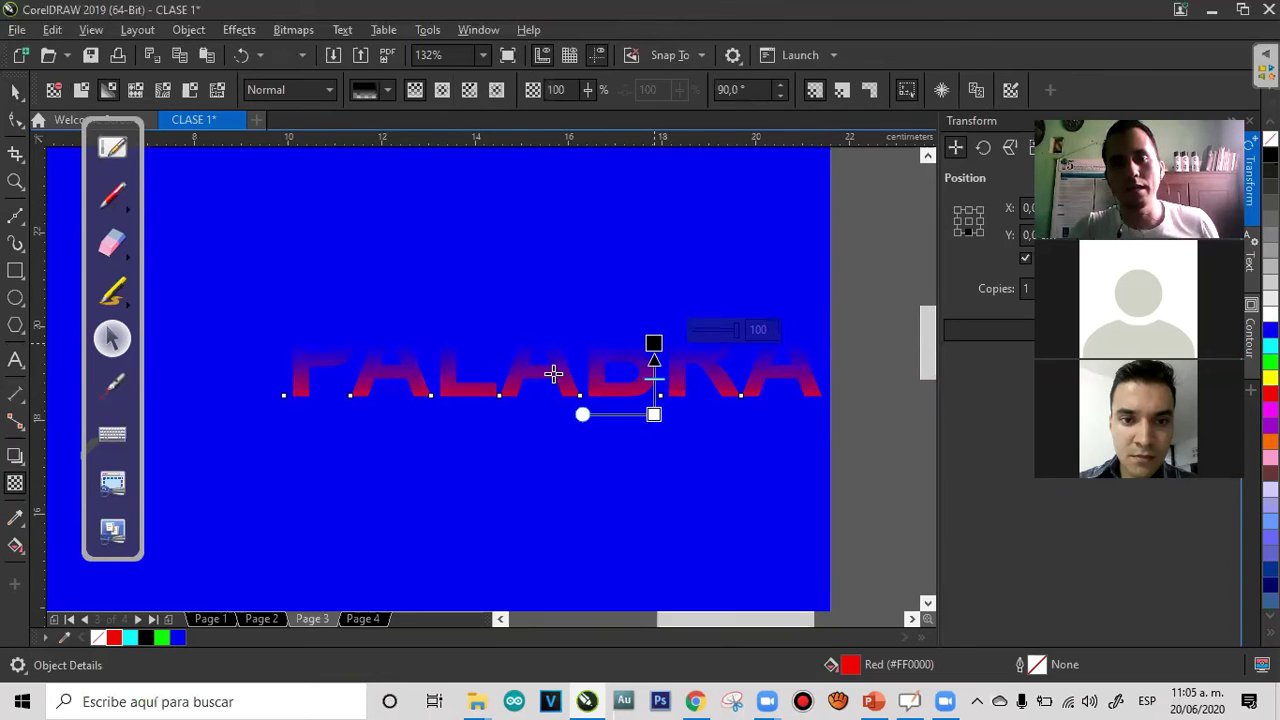
key(ctrl+z)
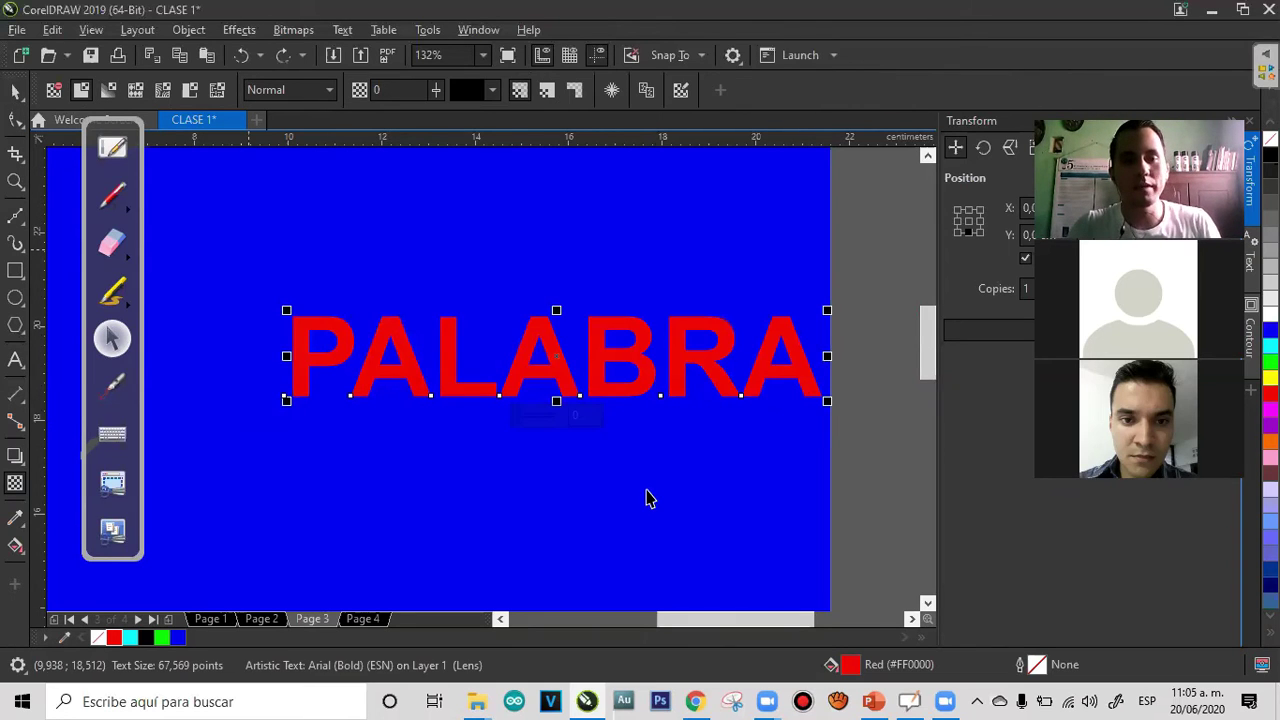
Delete the "PALABRA" text and the blue page-sized rectangle from page 3
key(space)
key(Delete)
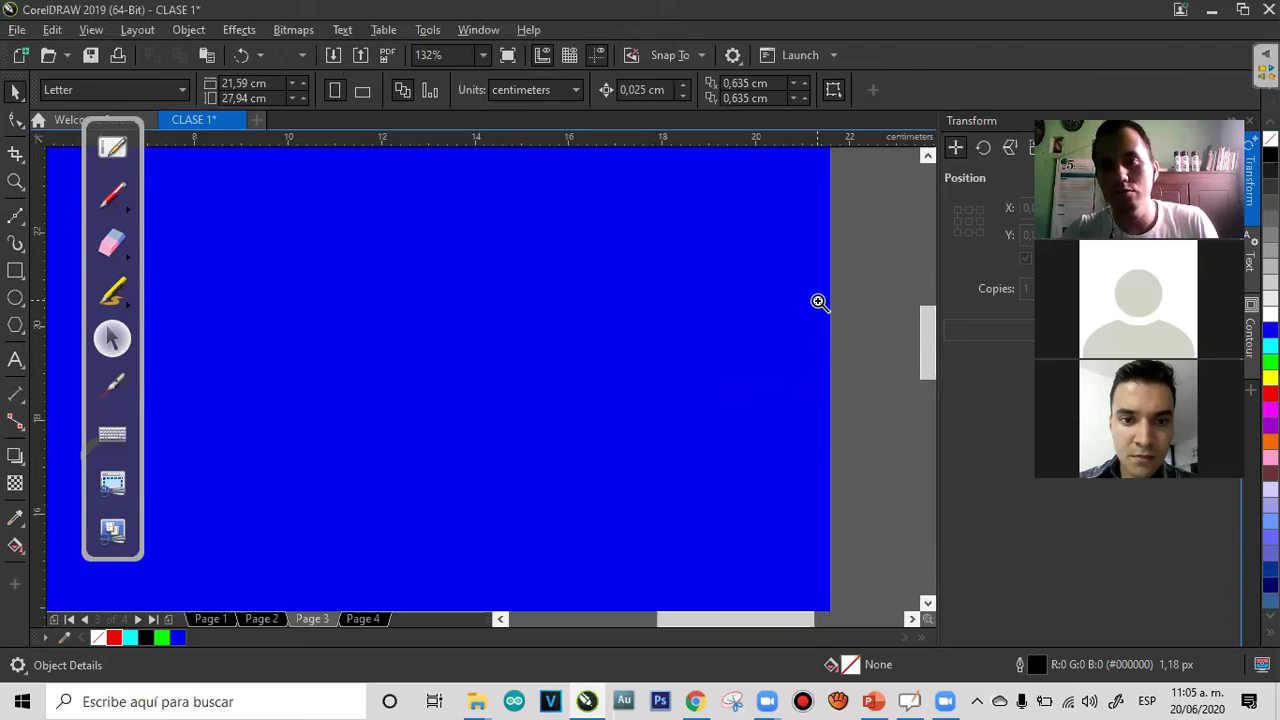
key(z)
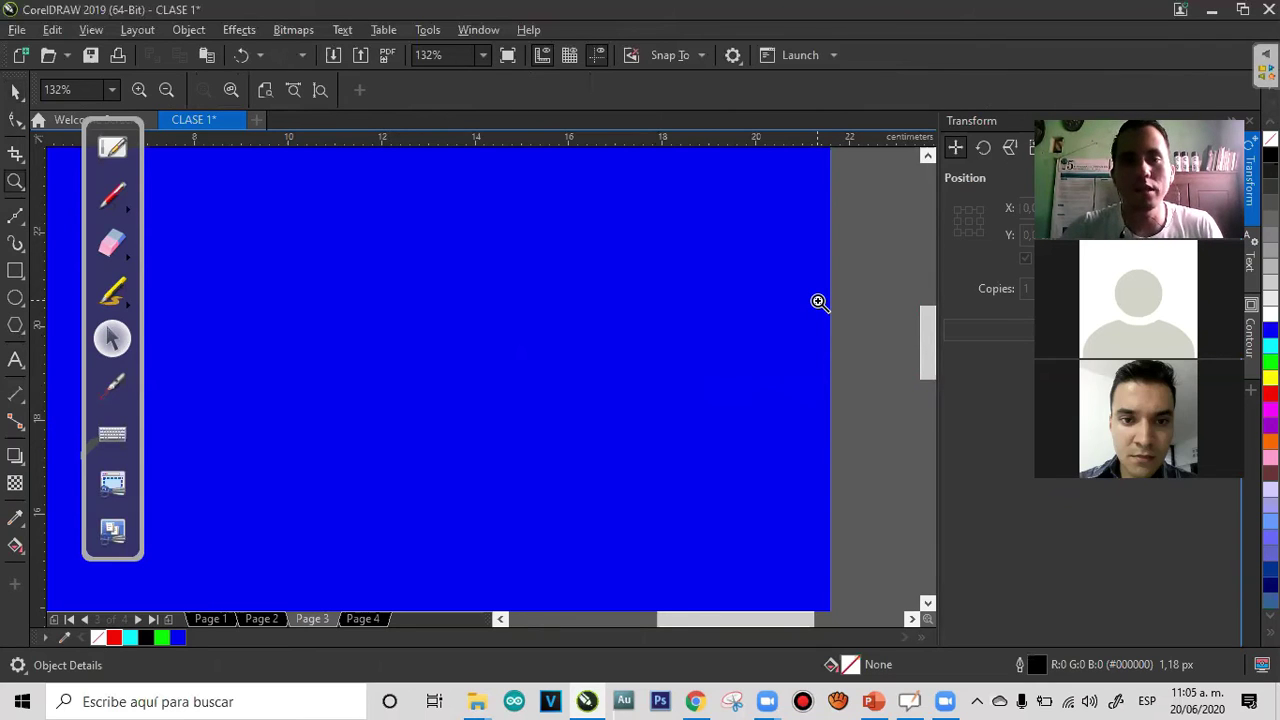
key(F3)
key(F3)
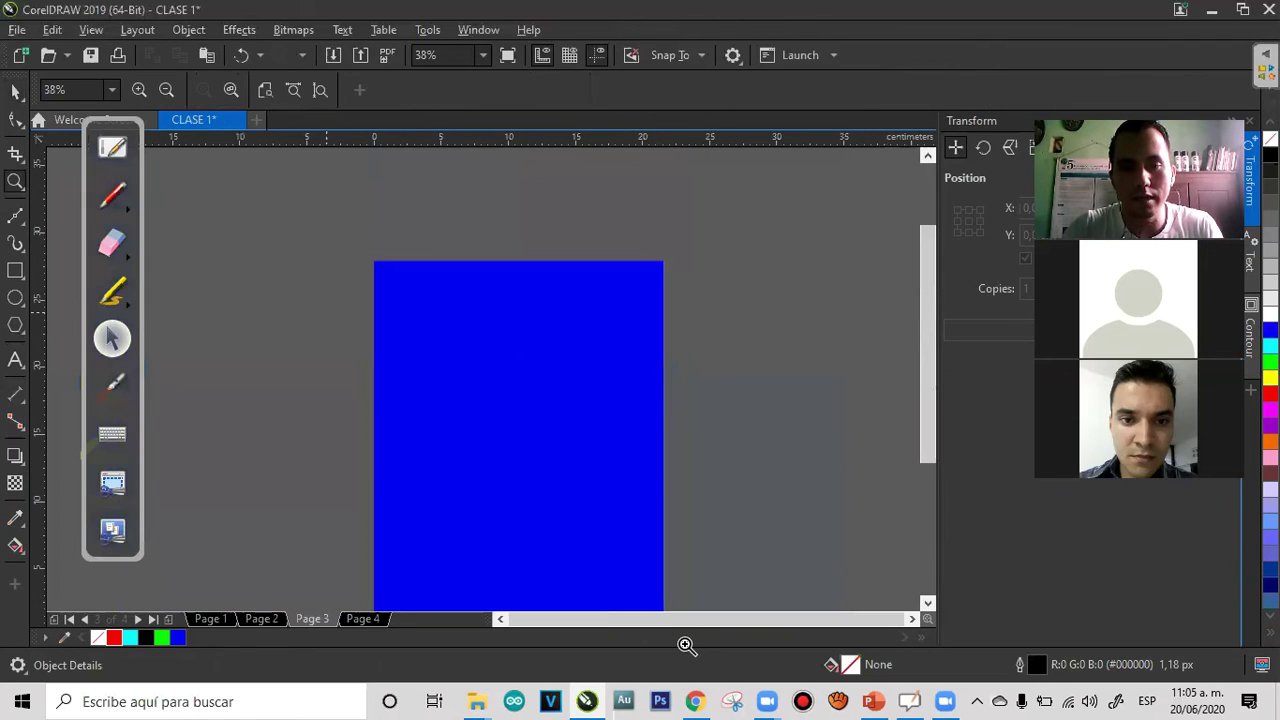
drag(349, 231, 676, 598)
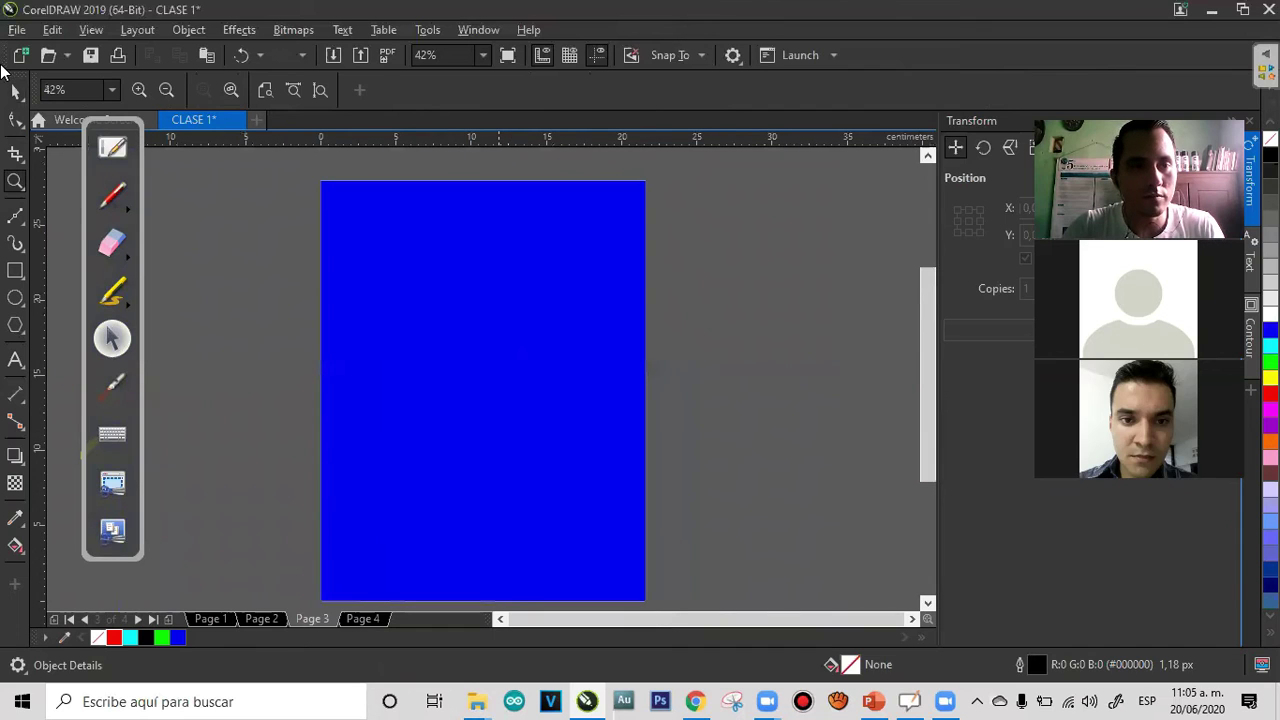
click(15, 95)
click(474, 360)
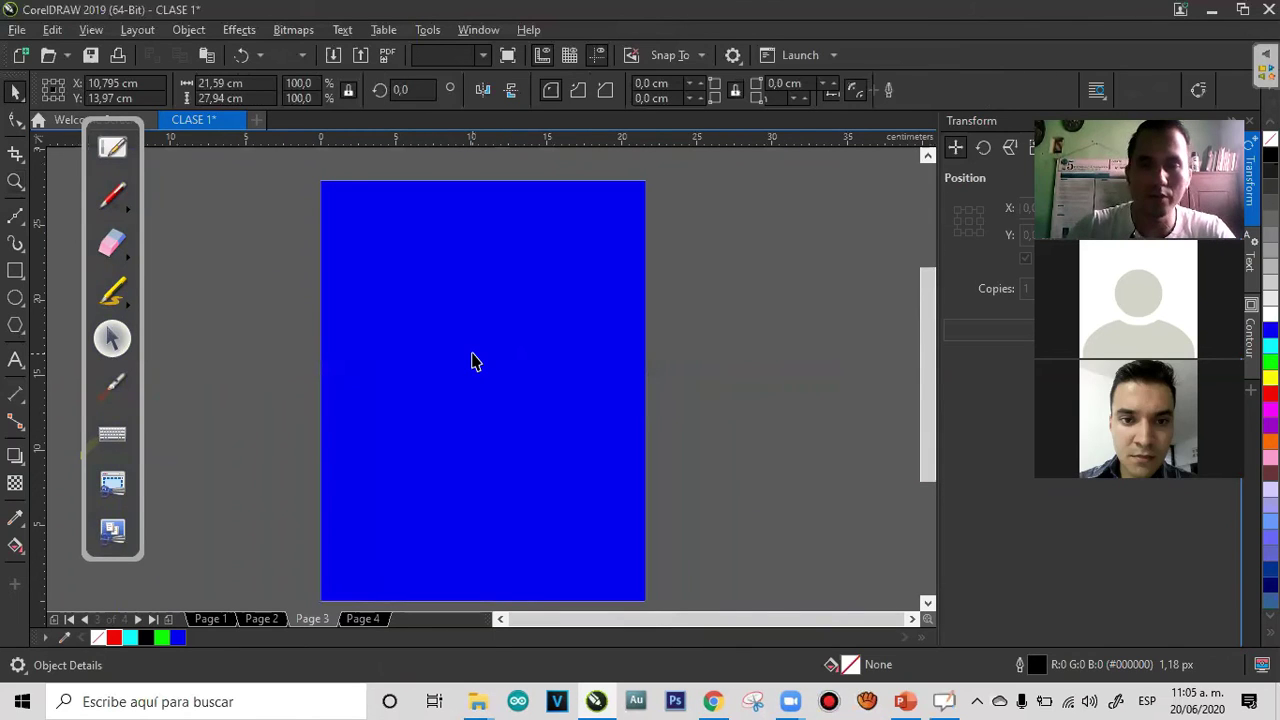
key(Delete)
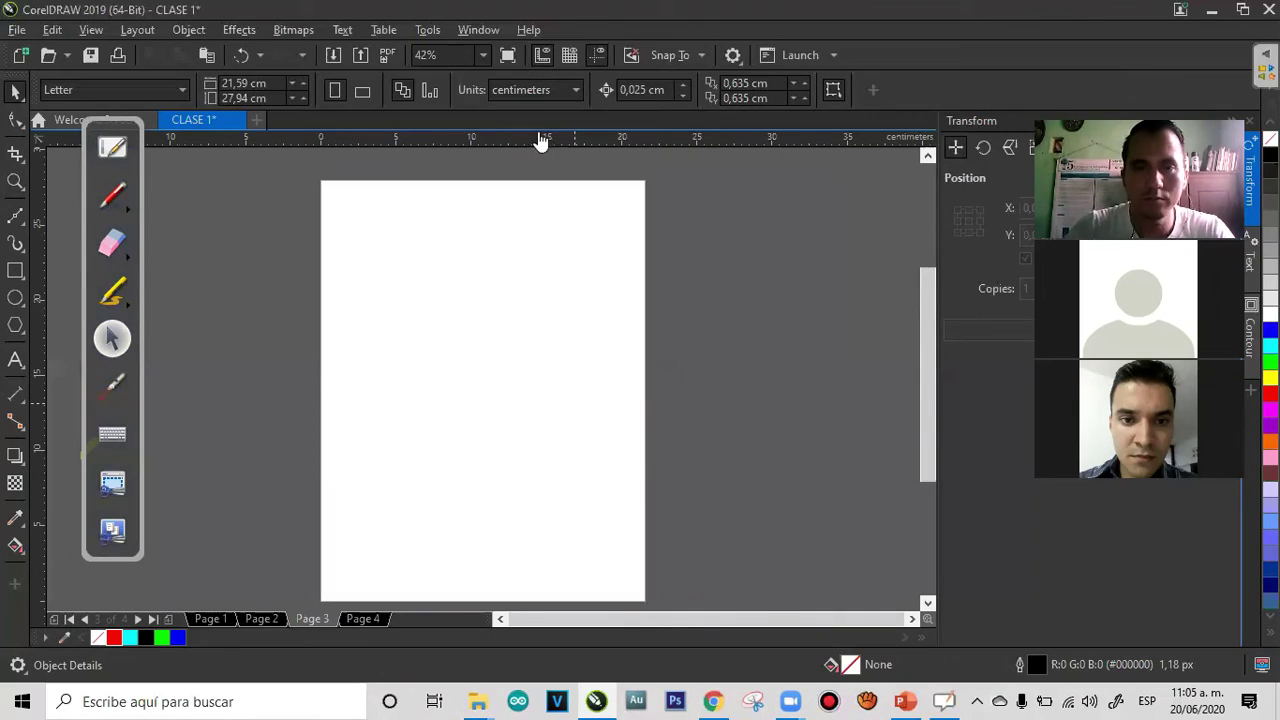
Switch to Chrome and search Google Images for "fondo flores"
click(709, 696)
click(664, 17)
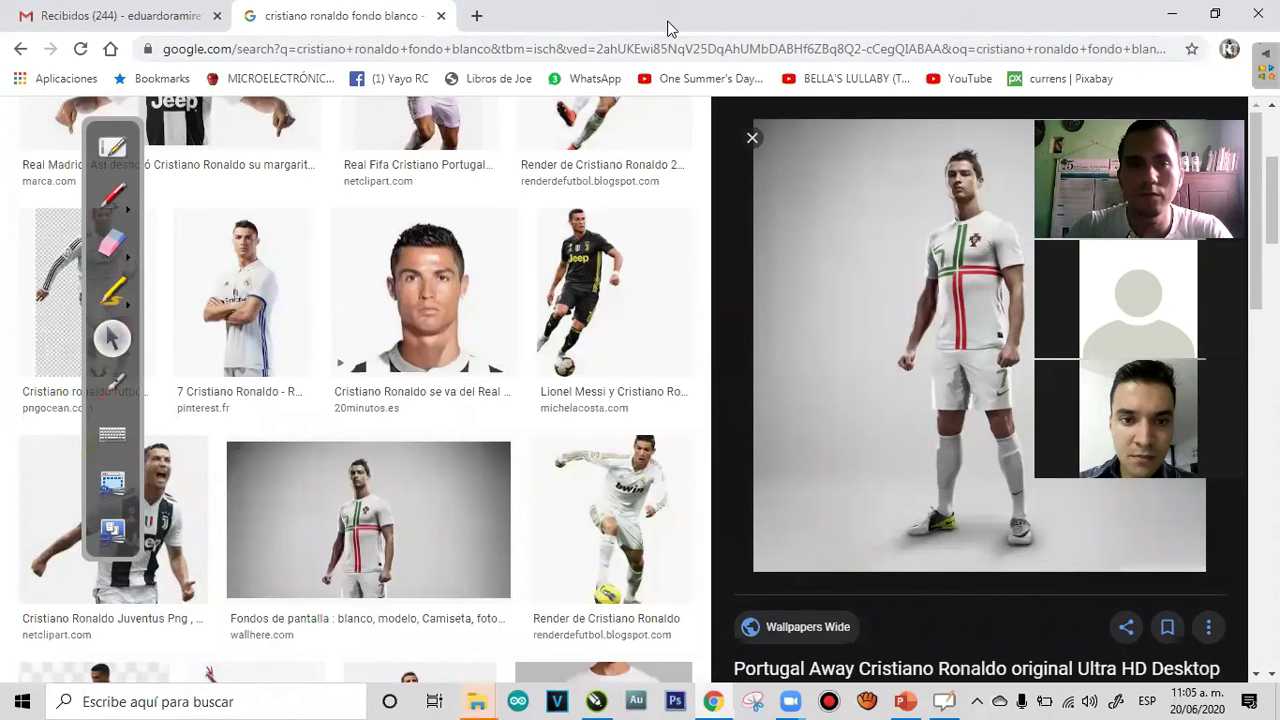
scroll(631, 337, up, 3)
triple_click(397, 120)
text(fondo flores)
key(Return)
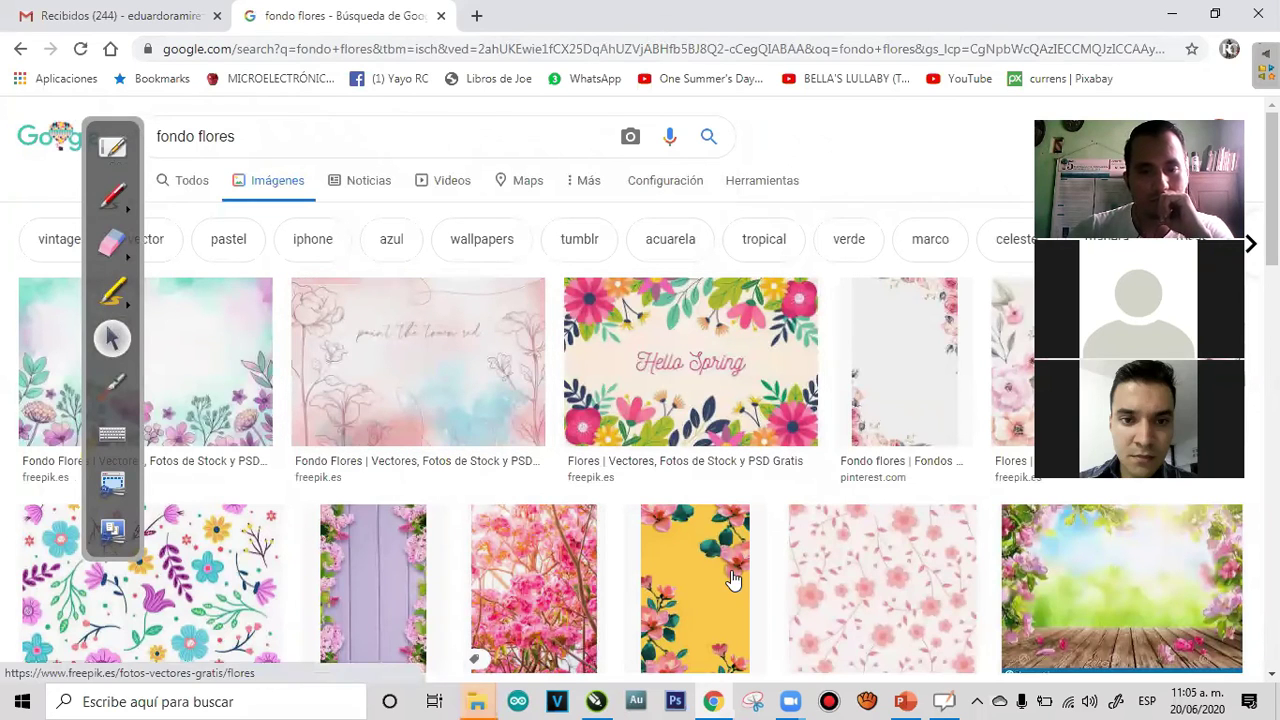
Save the watercolor floral background from the first image result to the Escritorio folder under its suggested name
click(218, 390)
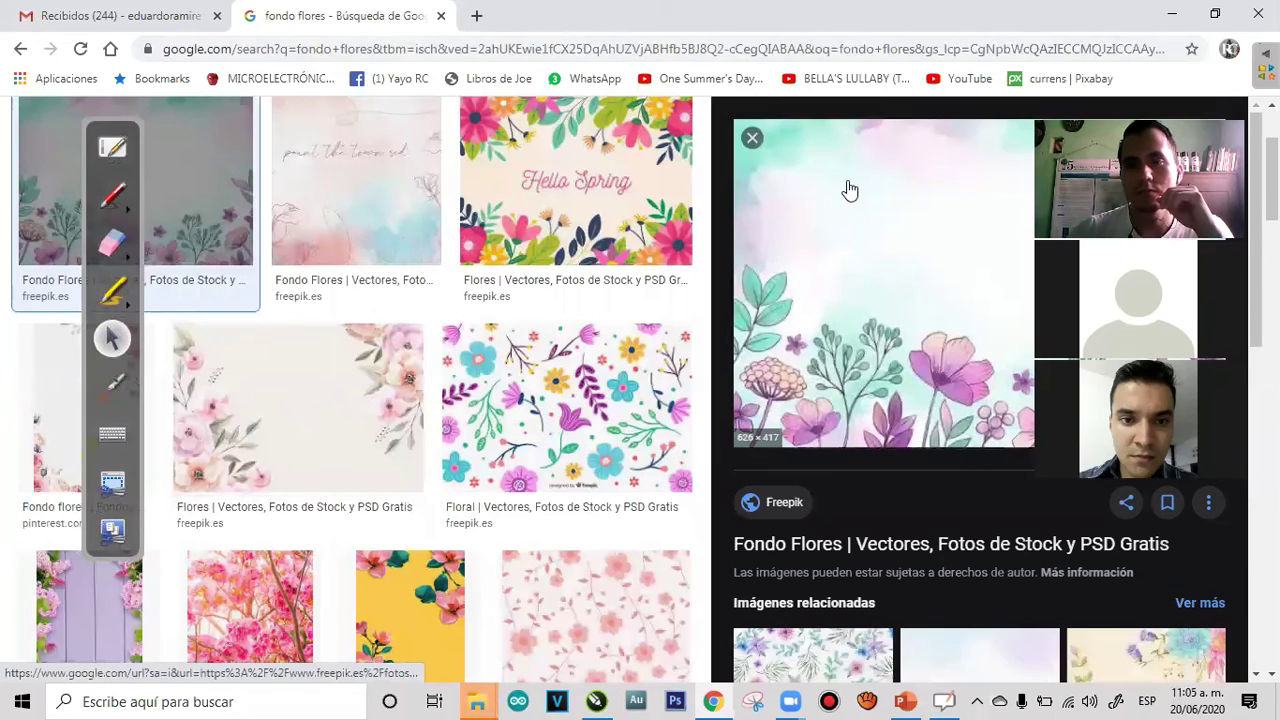
right_click(849, 190)
click(902, 382)
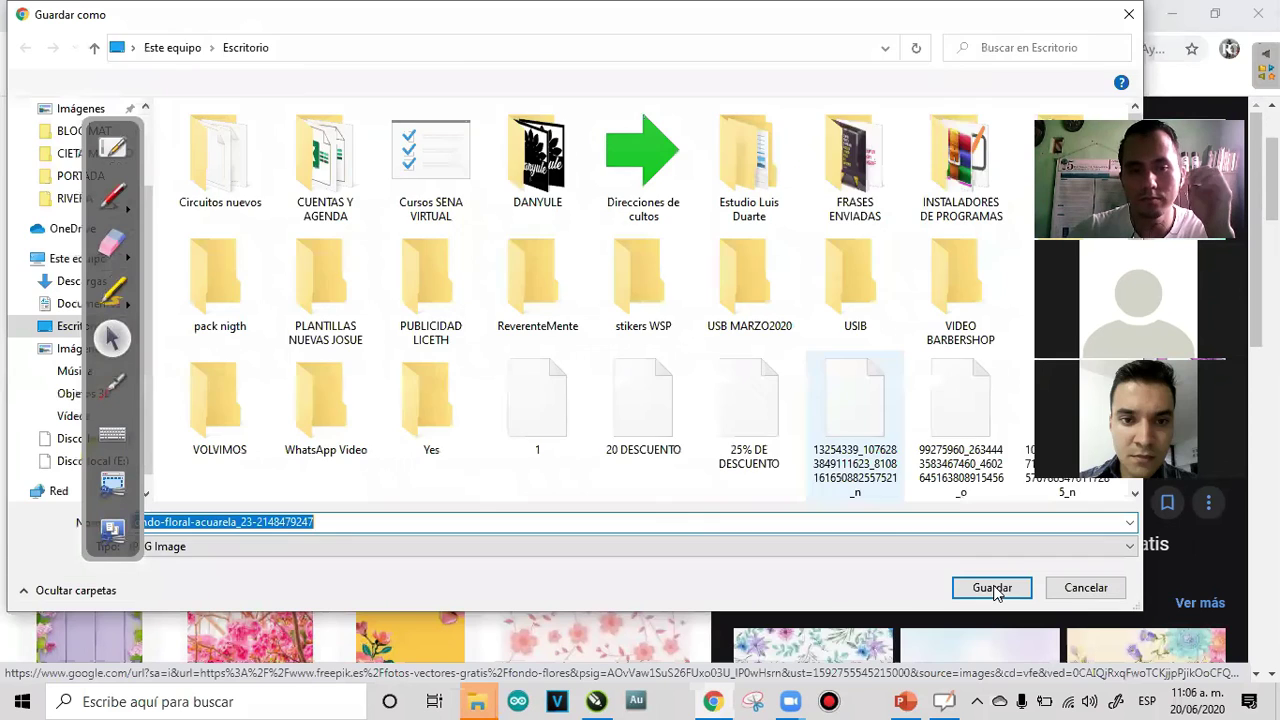
click(992, 588)
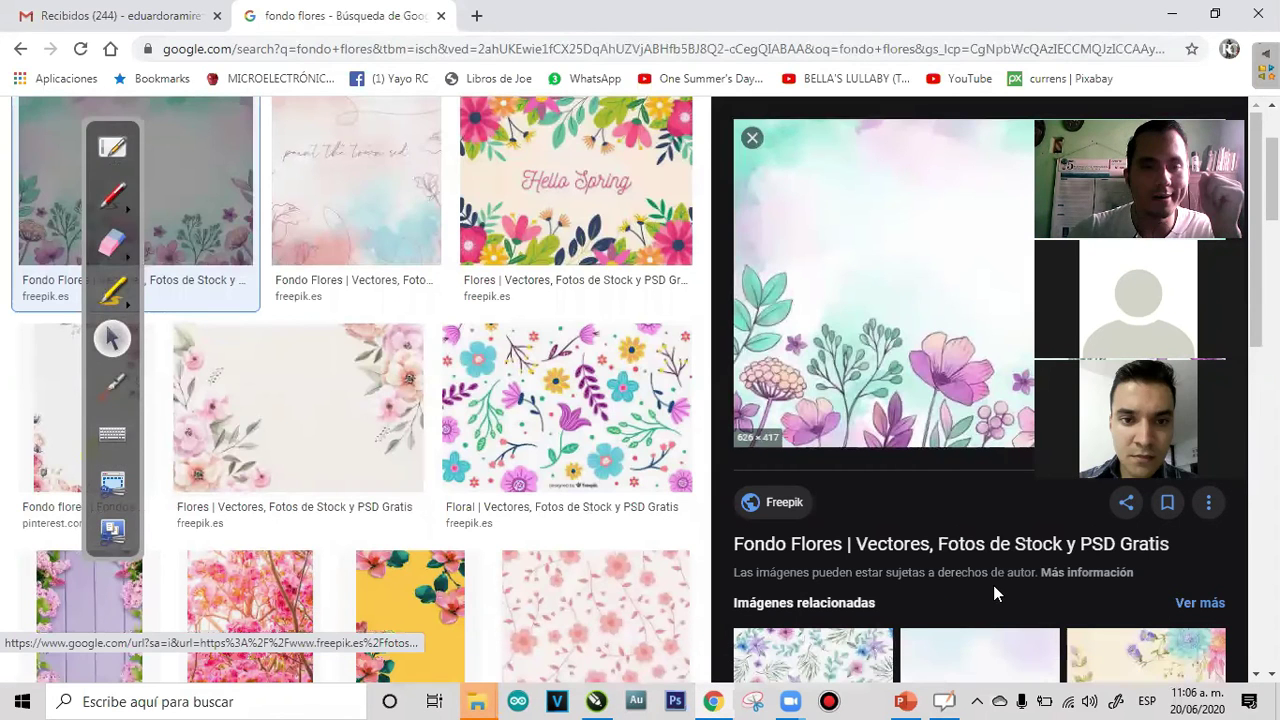
Search Google Images for "15 añera"
scroll(556, 185, up, 2)
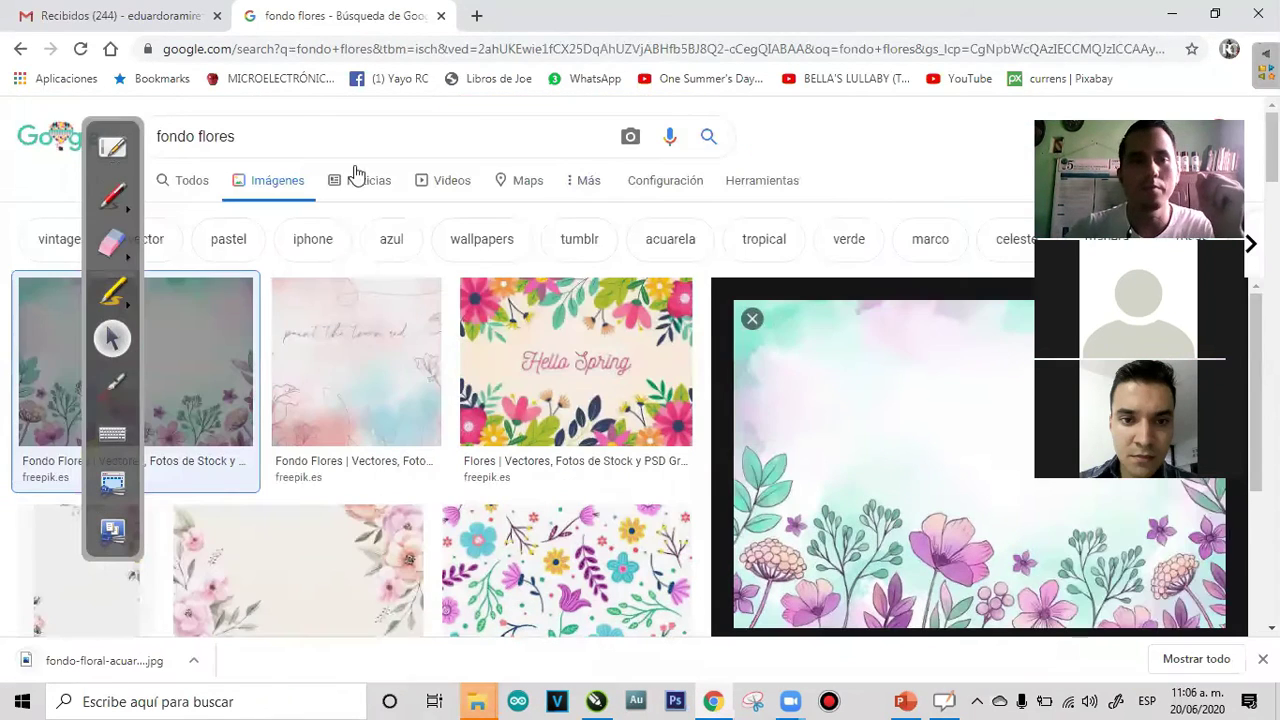
click(257, 139)
key(ctrl+a)
text(15 añera)
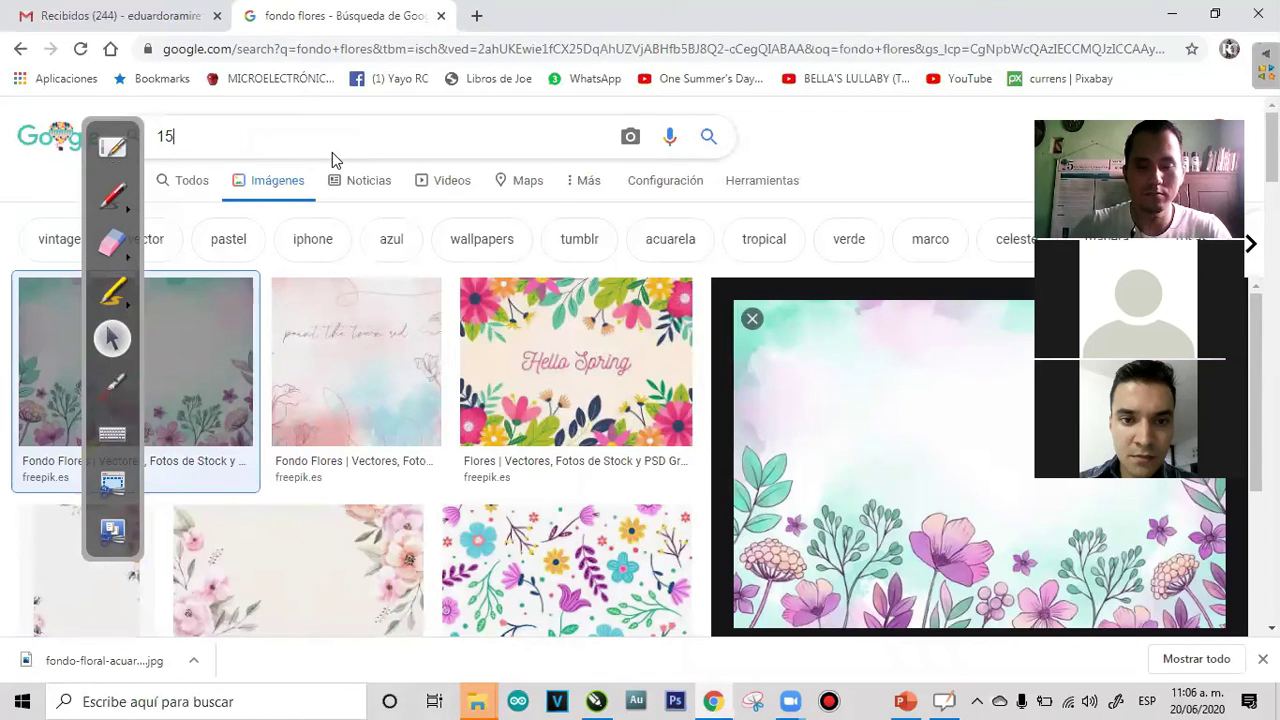
key(Return)
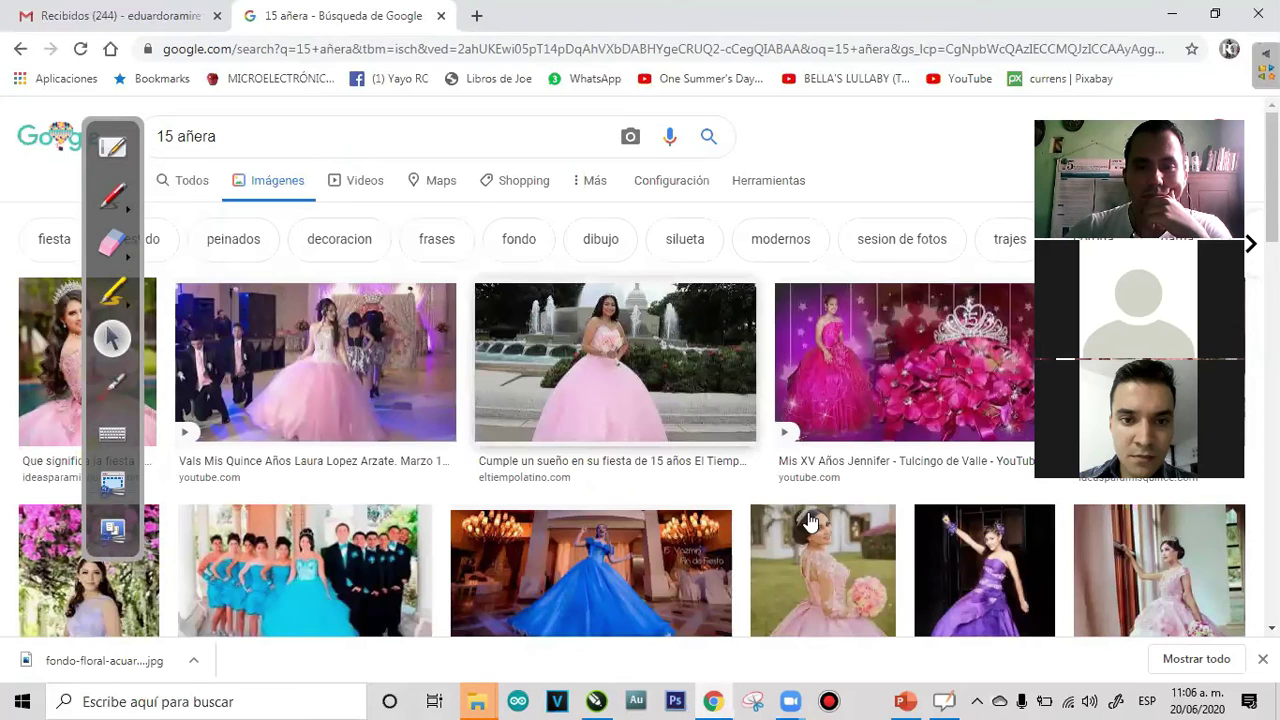
Open the photo of the girl in a pink dress holding a bouquet and save the image
click(834, 563)
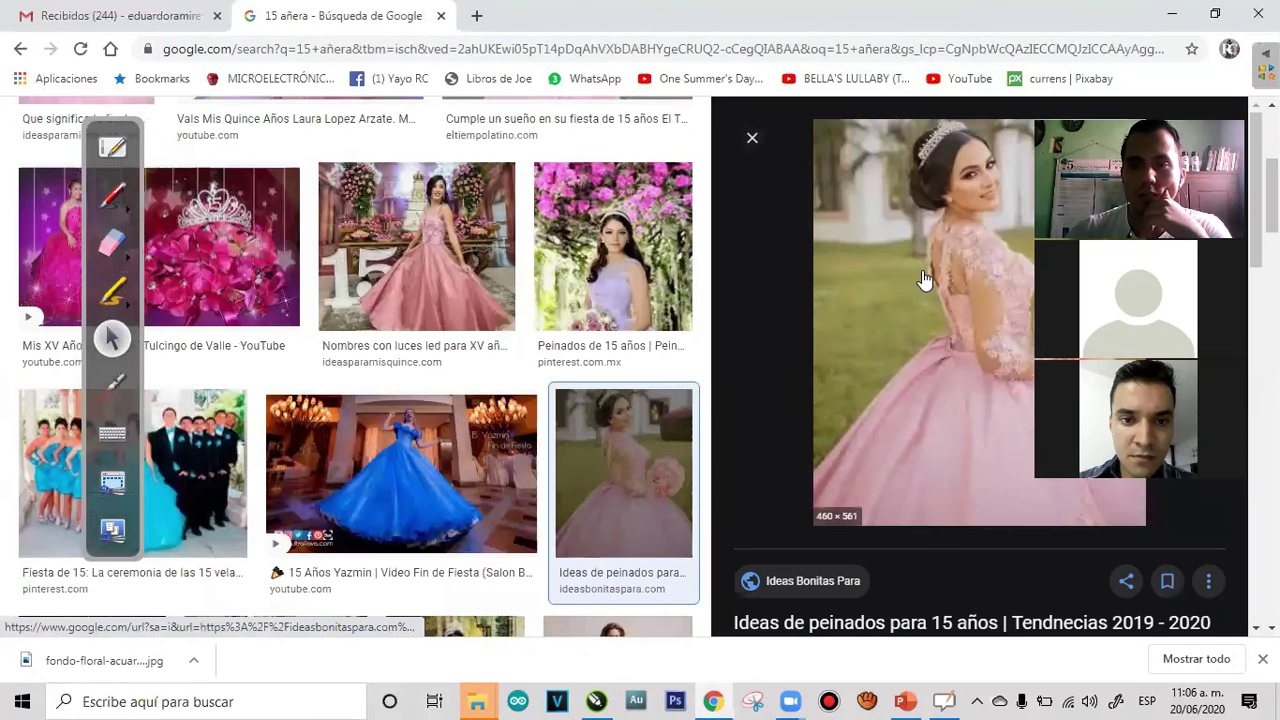
right_click(915, 276)
click(988, 489)
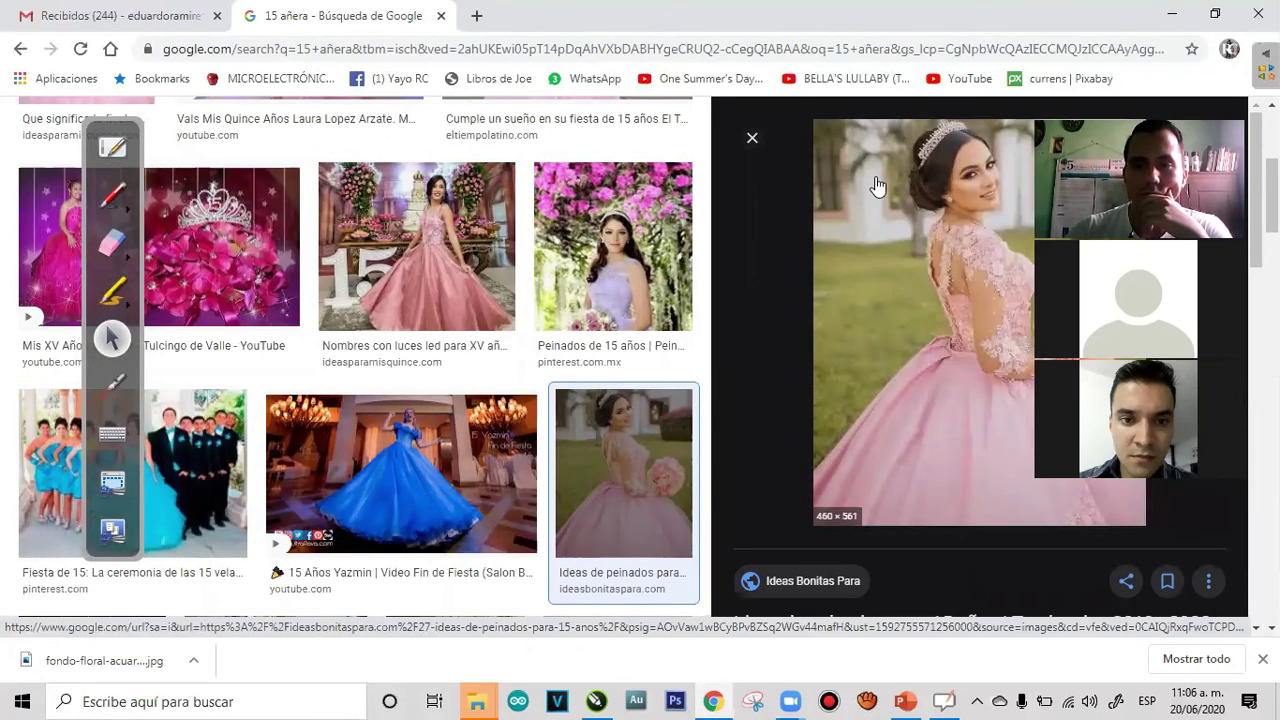
right_click(876, 182)
click(942, 375)
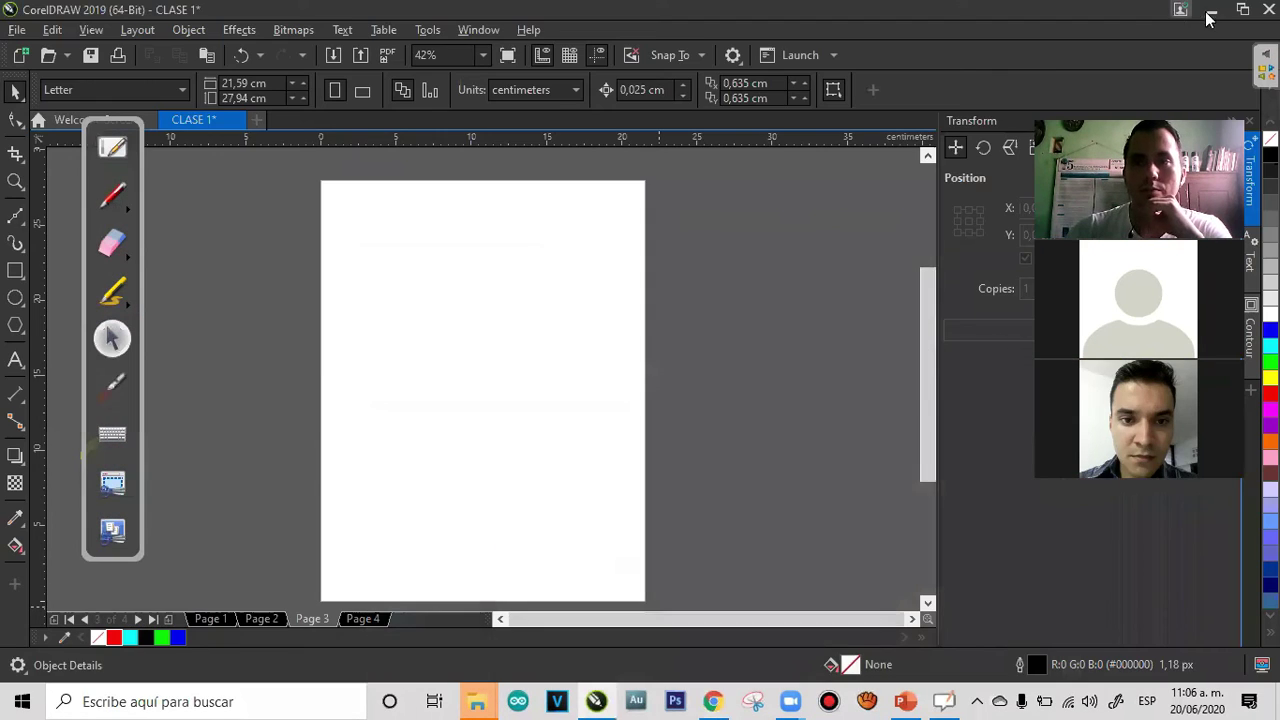
Return to CorelDRAW, bring the saved photo and floral background onto page 3, and move the photo beside the page
click(1211, 9)
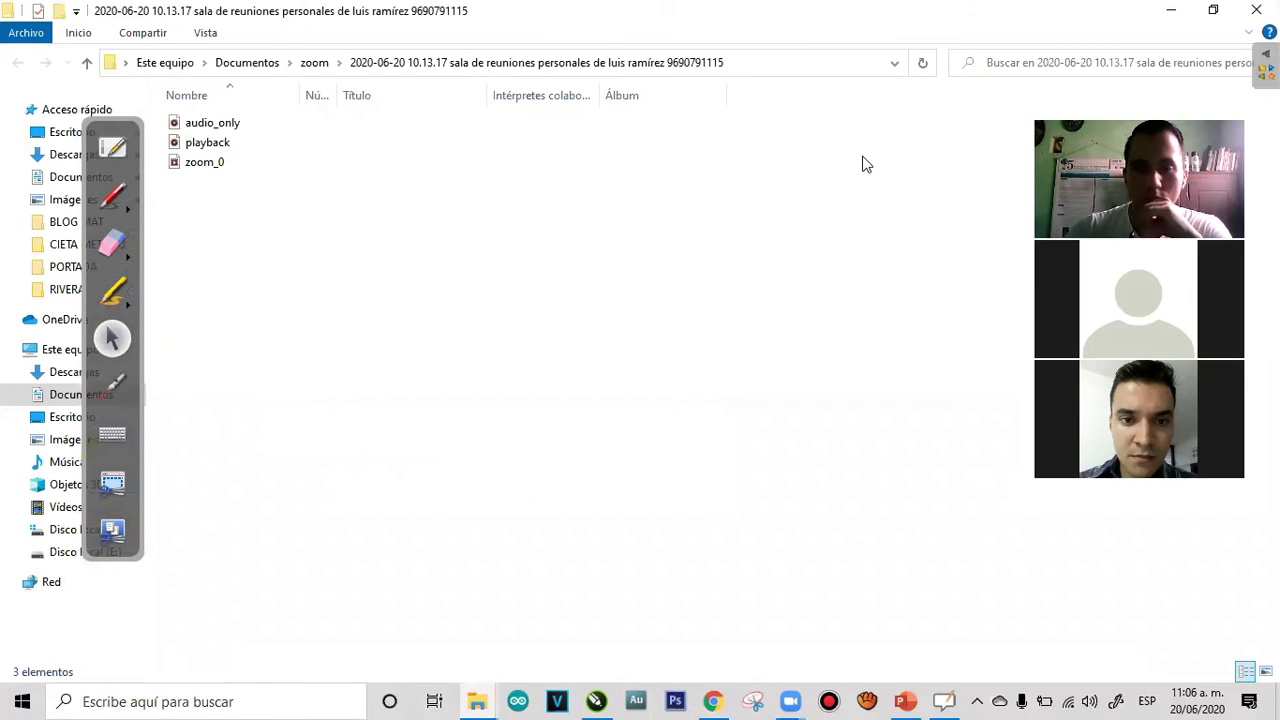
click(597, 697)
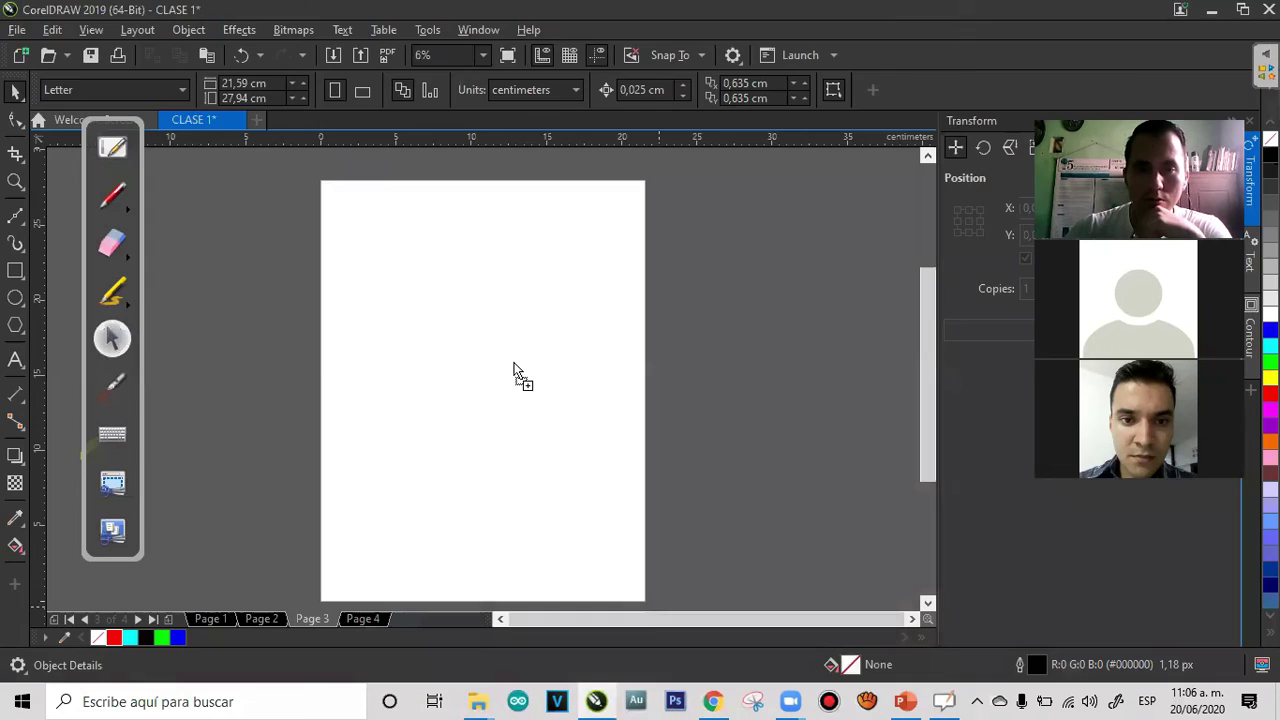
key(ctrl+v)
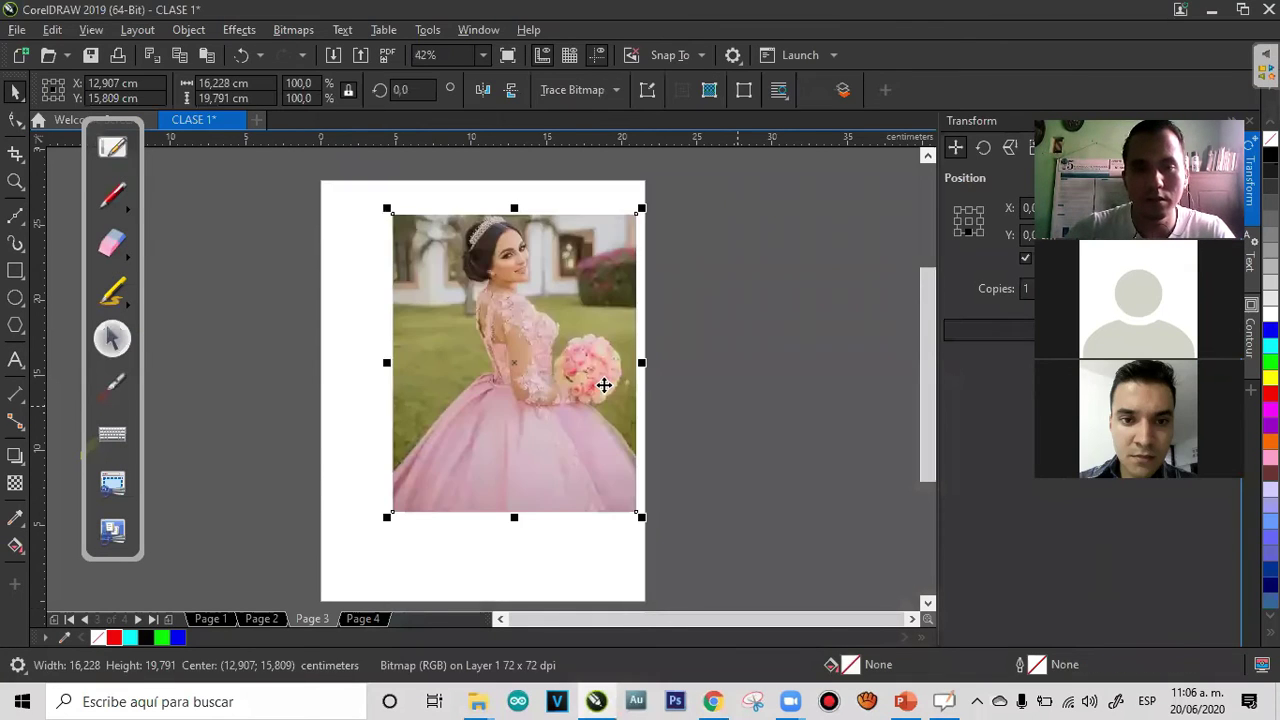
drag(480, 358, 755, 358)
Center the floral background on the page and enlarge it to about 42.75 × 28.48 cm so it covers the page
click(543, 346)
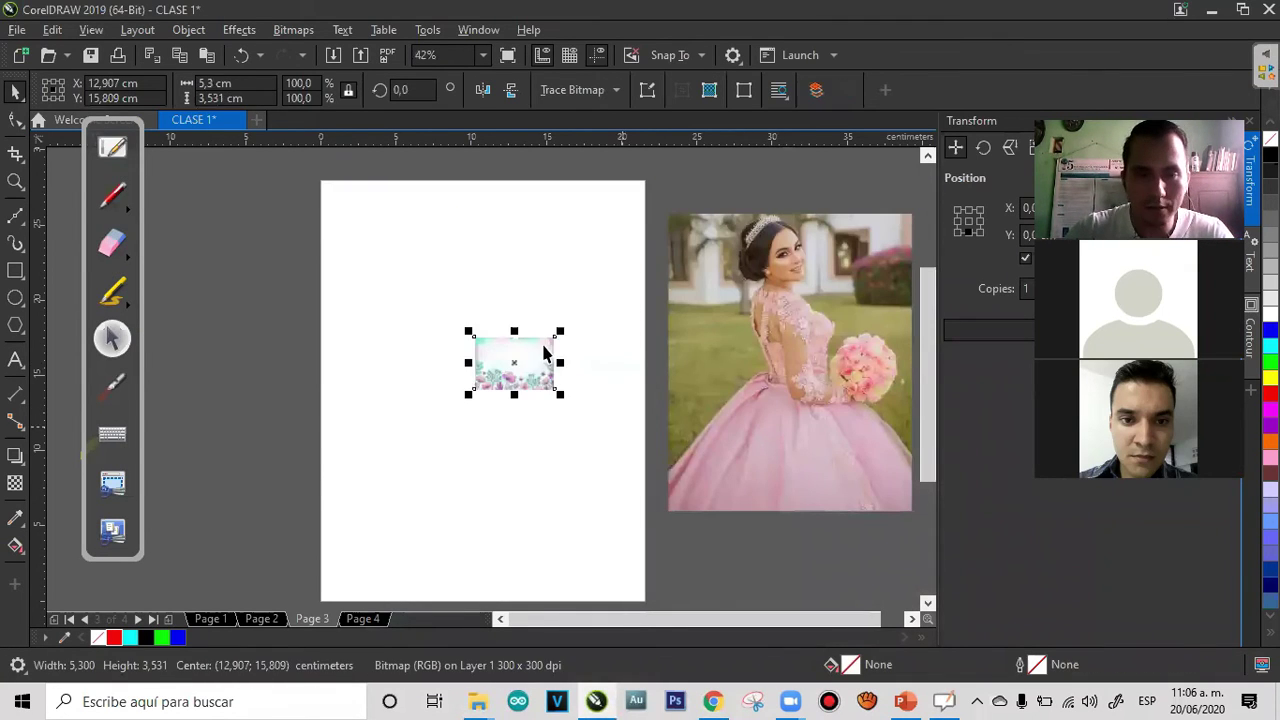
key(p)
drag(535, 353, 803, 174)
Add a page-sized rectangle and use it to crop the floral background to the page area
double_click(14, 270)
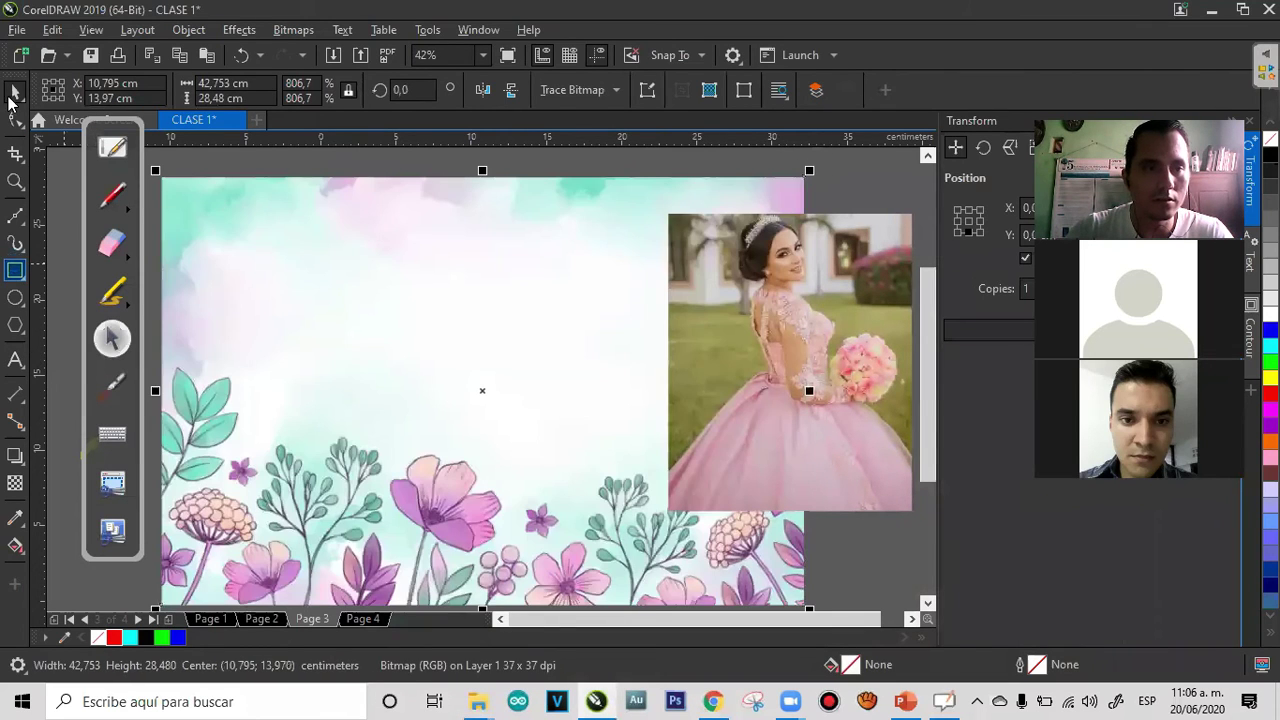
click(14, 94)
shift+click(281, 208)
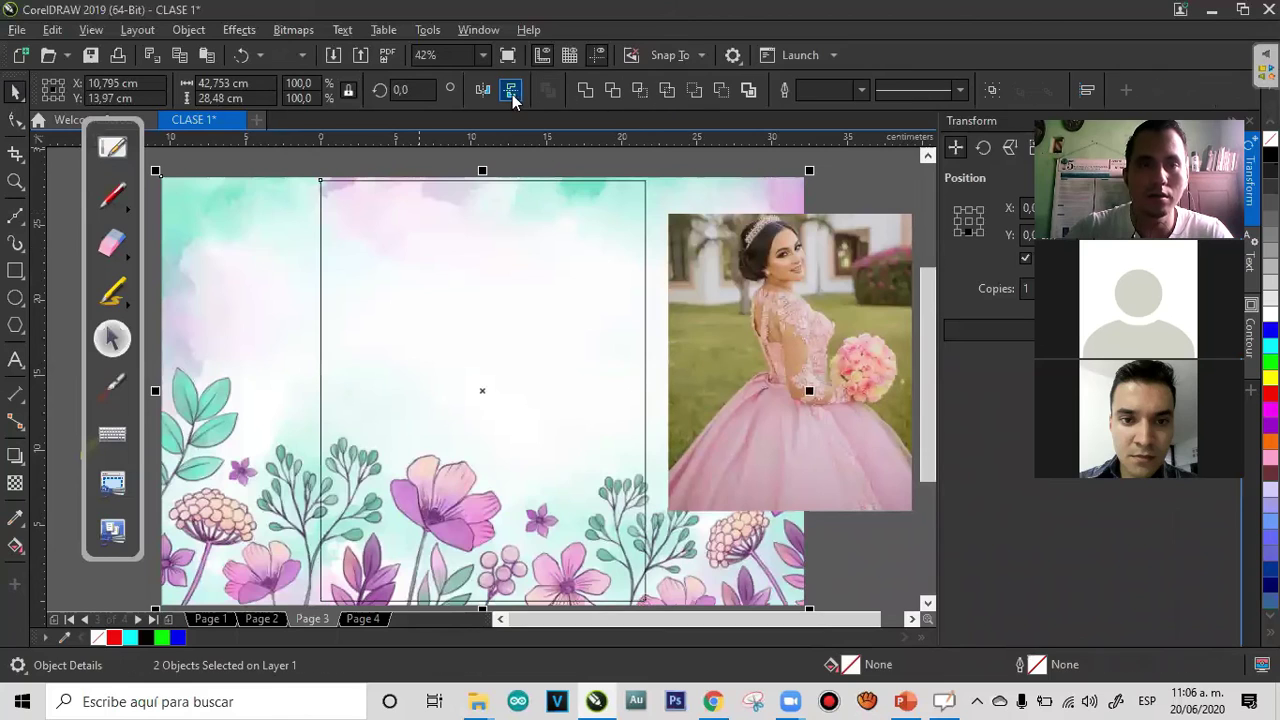
key(Escape)
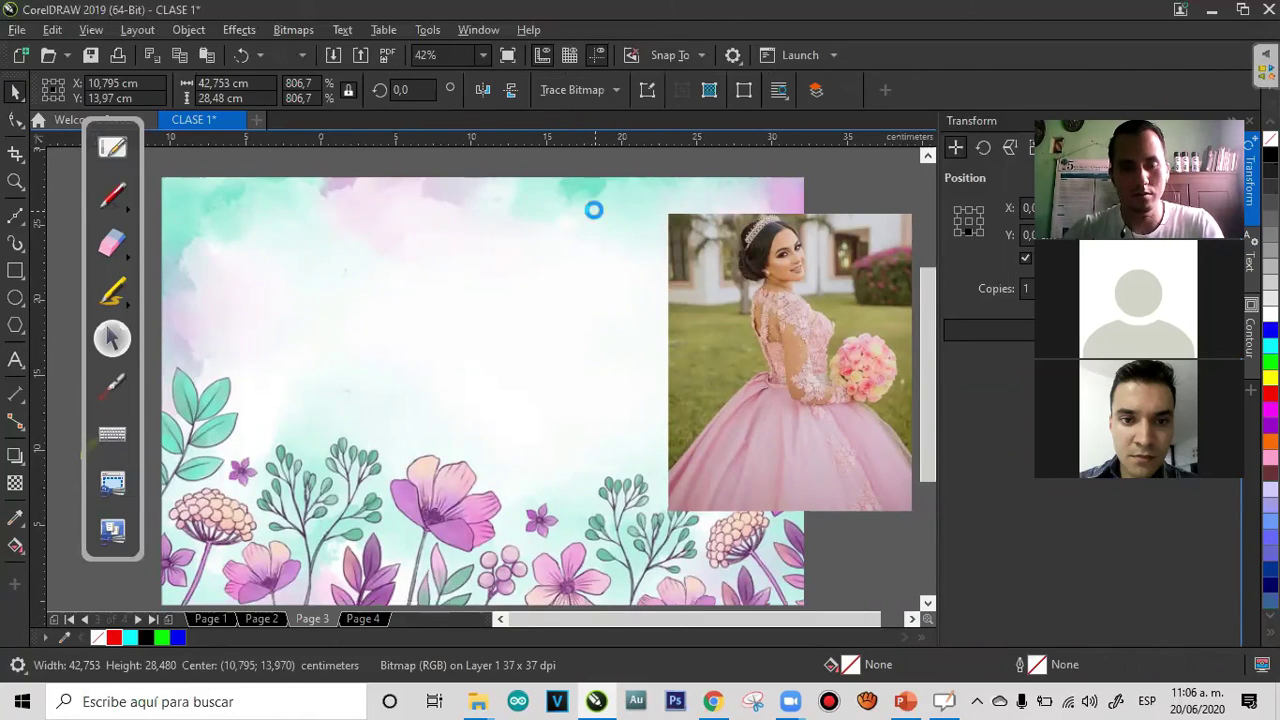
click(702, 191)
Place the photo over the floral background and enlarge it to about 18.13 × 22.11 cm near the page center
drag(756, 261, 521, 318)
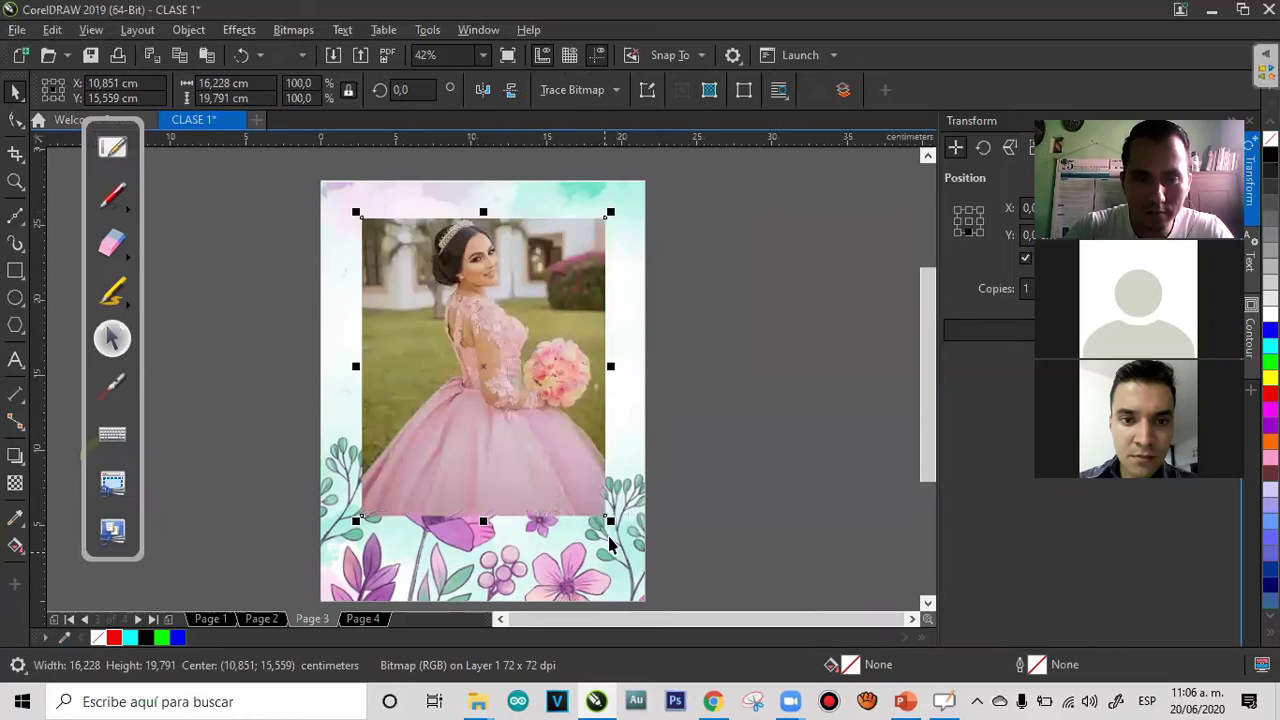
drag(660, 560, 688, 595)
drag(556, 454, 549, 461)
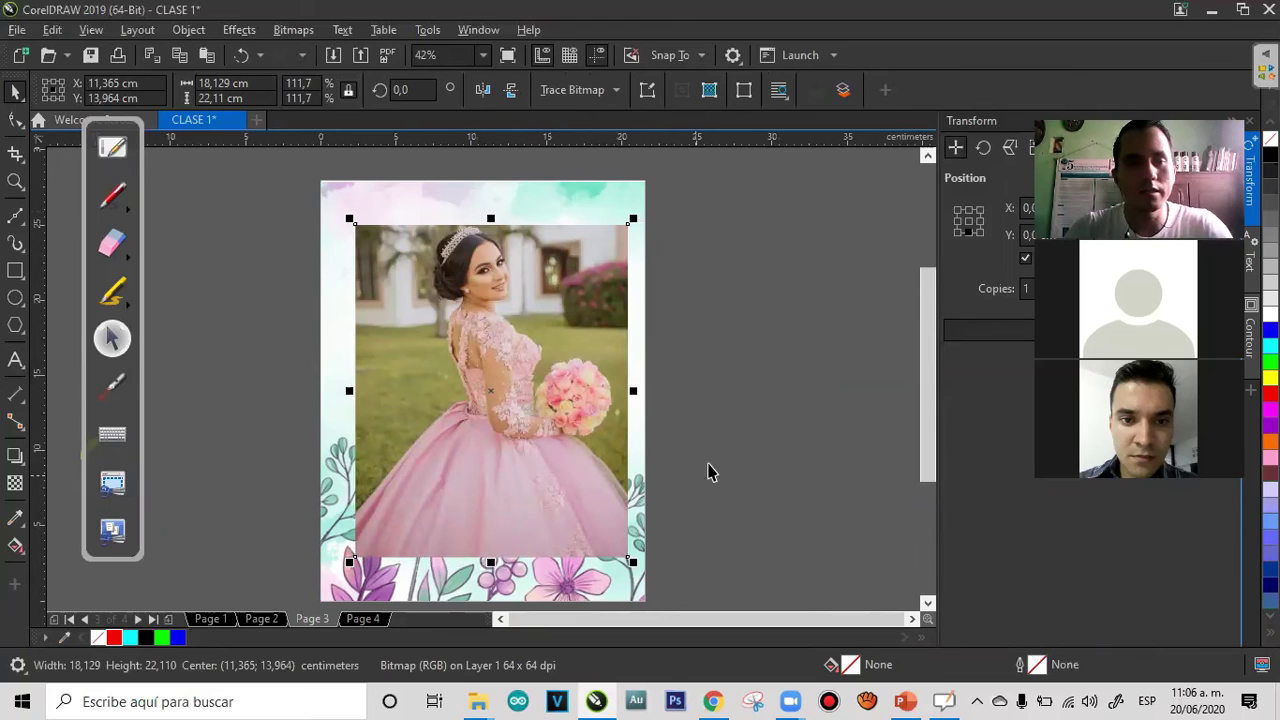
Apply a linear transparency to the photo, fading downward at -90° from its center to its lower edge
click(14, 486)
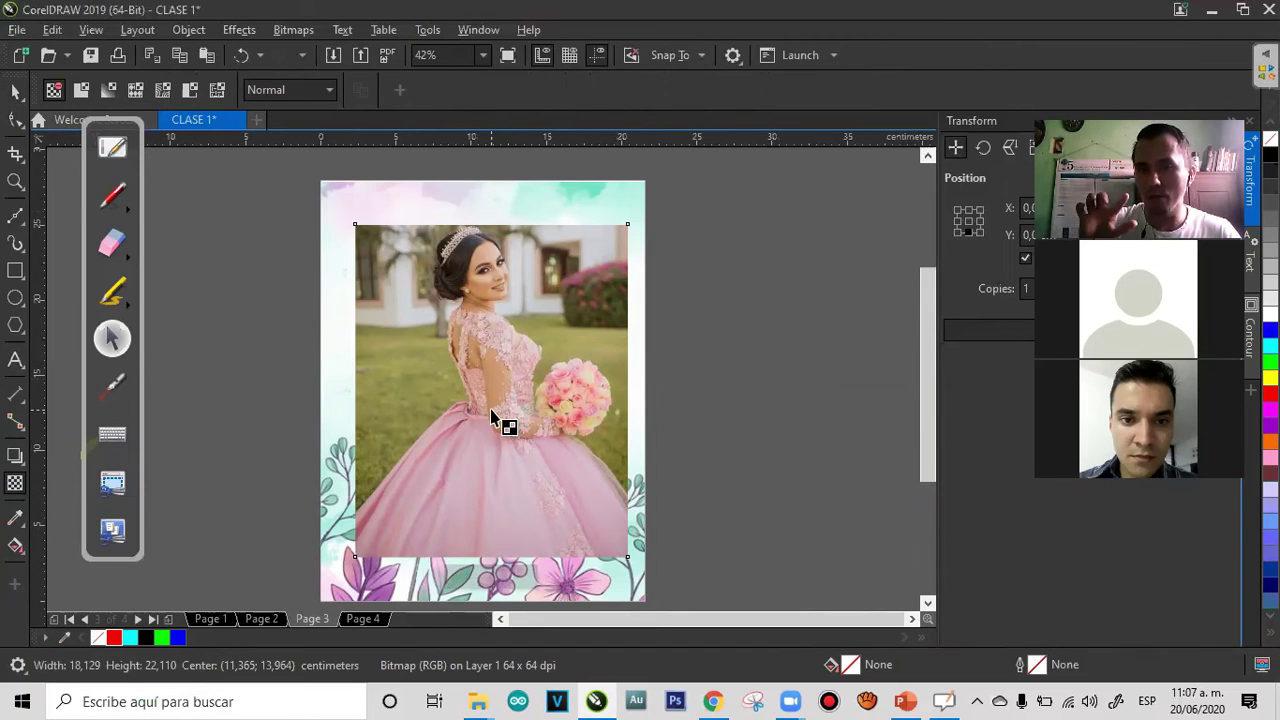
drag(490, 391, 490, 555)
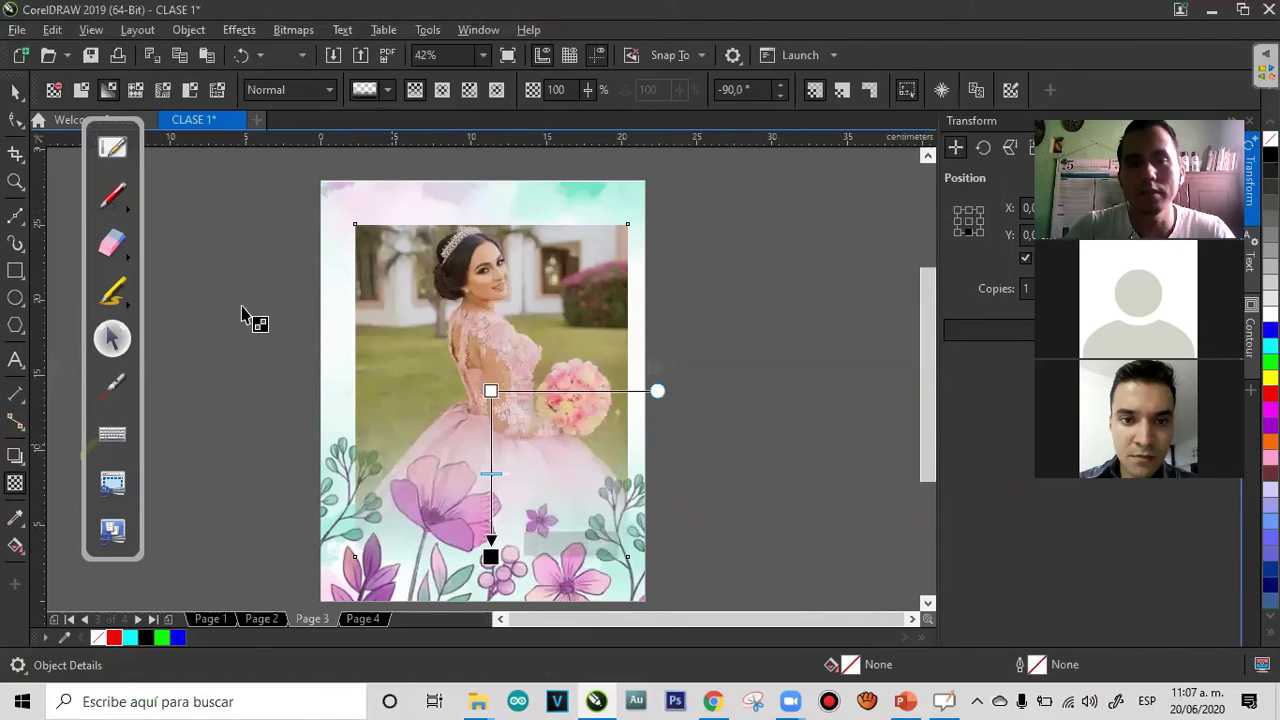
click(15, 90)
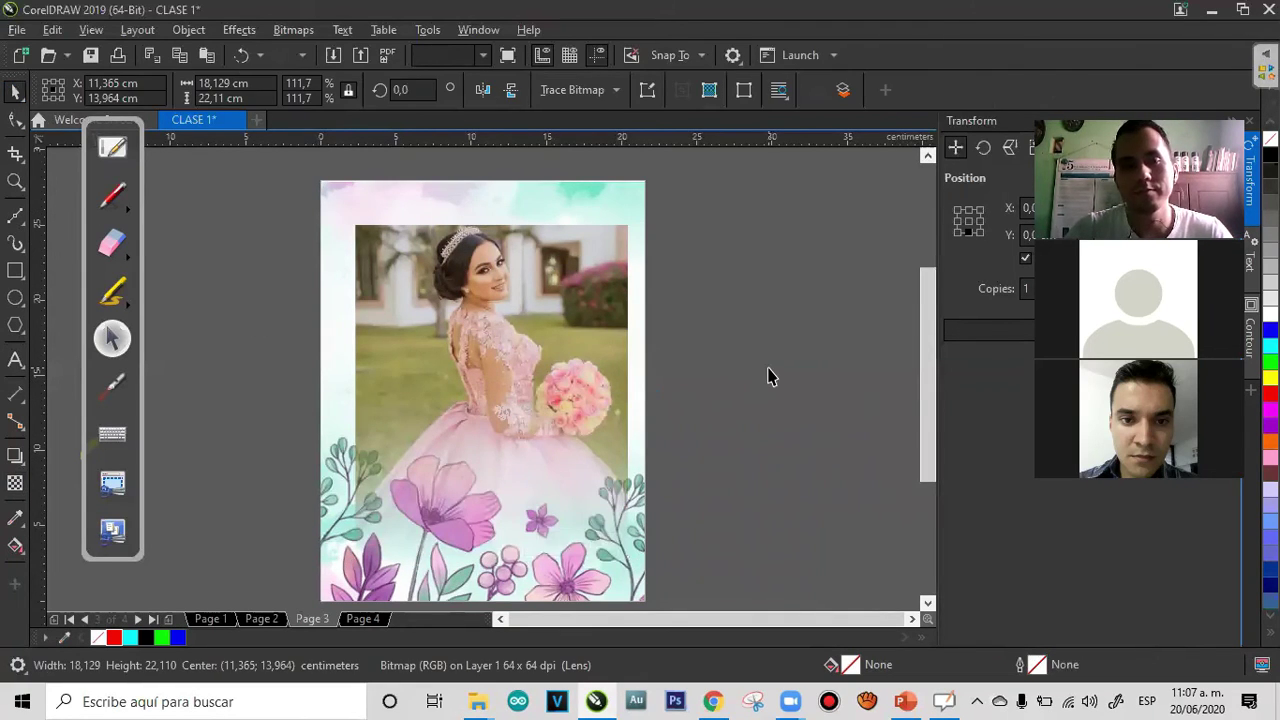
Add the text "15 AÑERA" in Arial, enlarge it to about 101 pt and place it across the page's upper edge
click(770, 376)
click(15, 360)
click(298, 292)
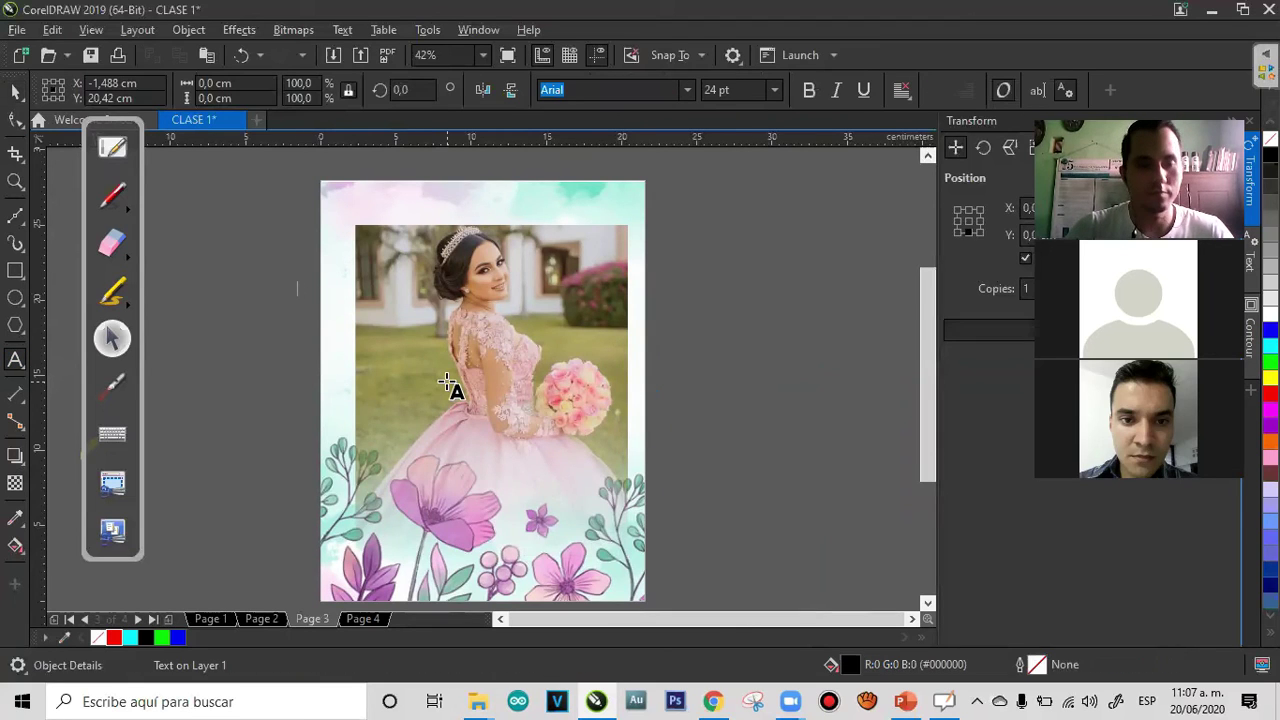
text(15 ANERA)
click(15, 90)
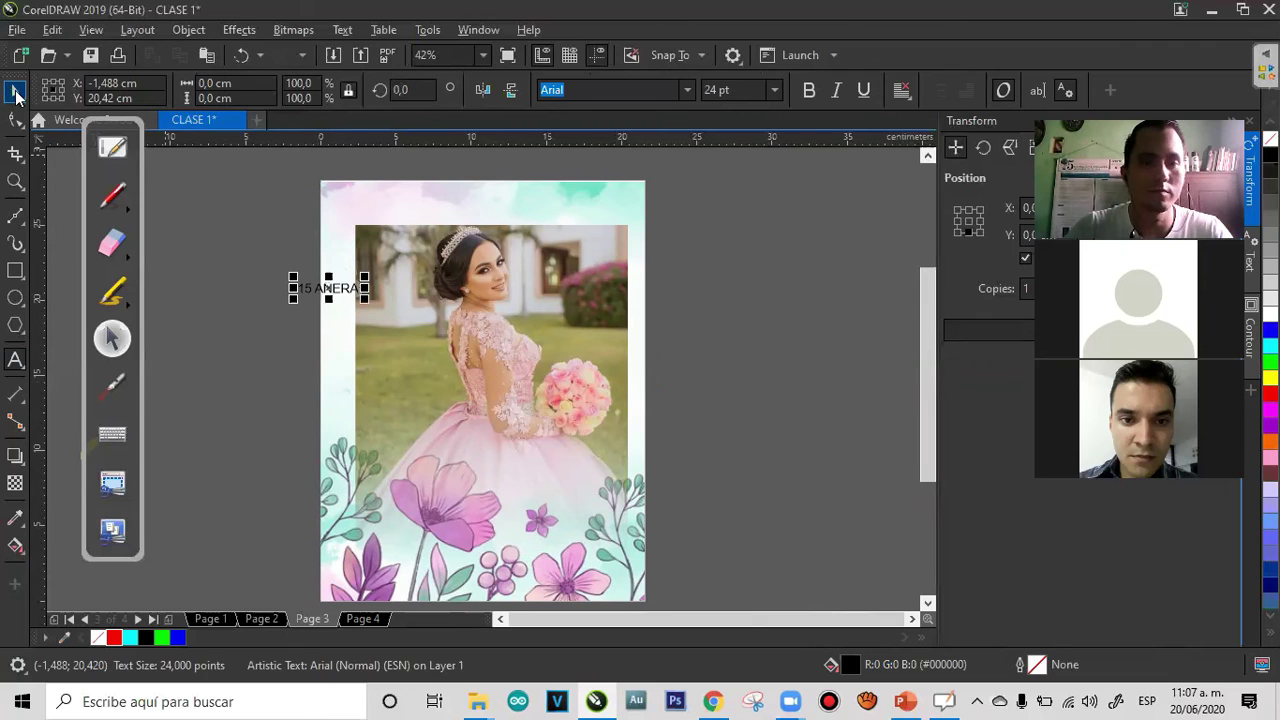
drag(328, 288, 482, 391)
drag(563, 350, 612, 340)
drag(542, 388, 542, 212)
click(803, 357)
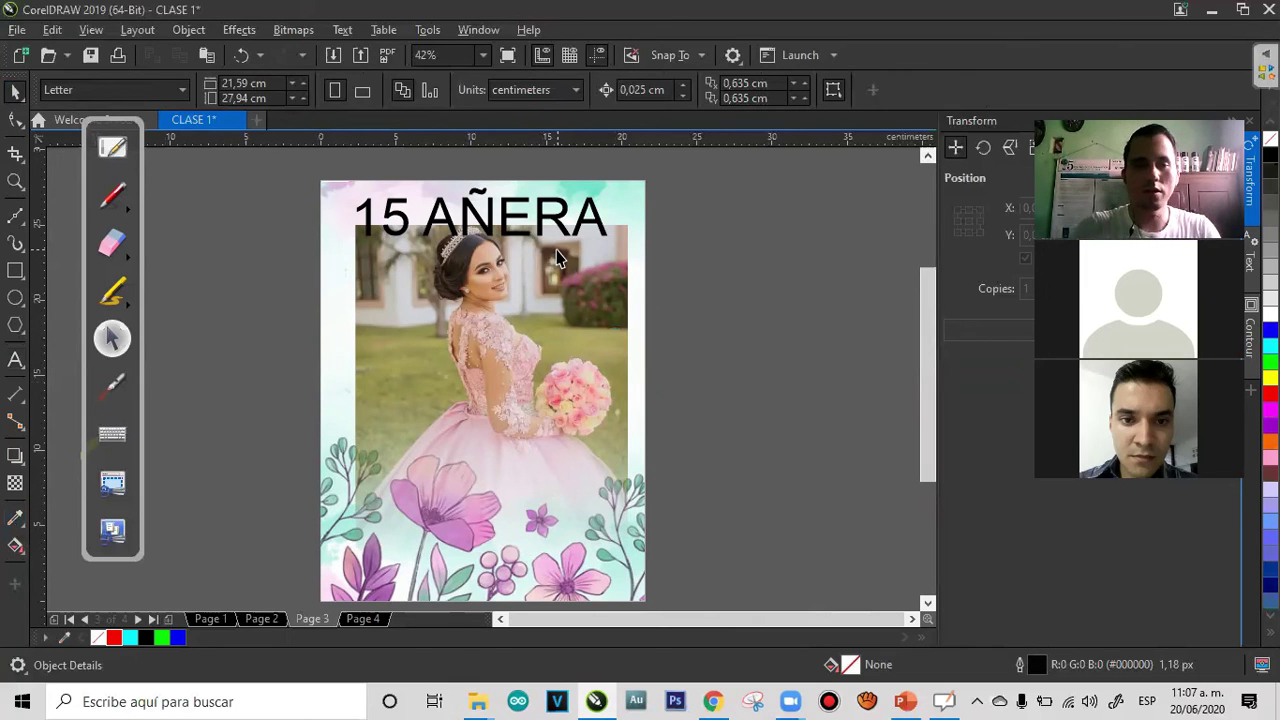
Sample the pink of the large flower, apply it to the outline of the "15 AÑERA" text and inspect the outline closely
click(16, 521)
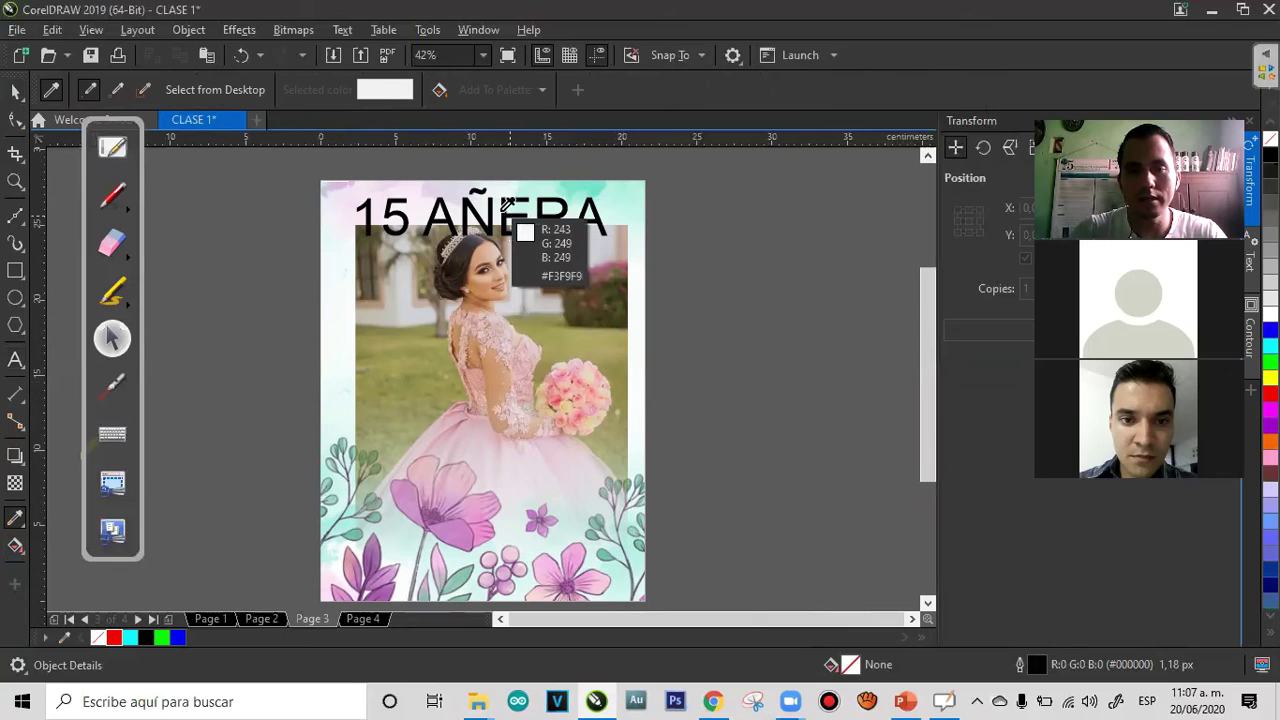
click(461, 525)
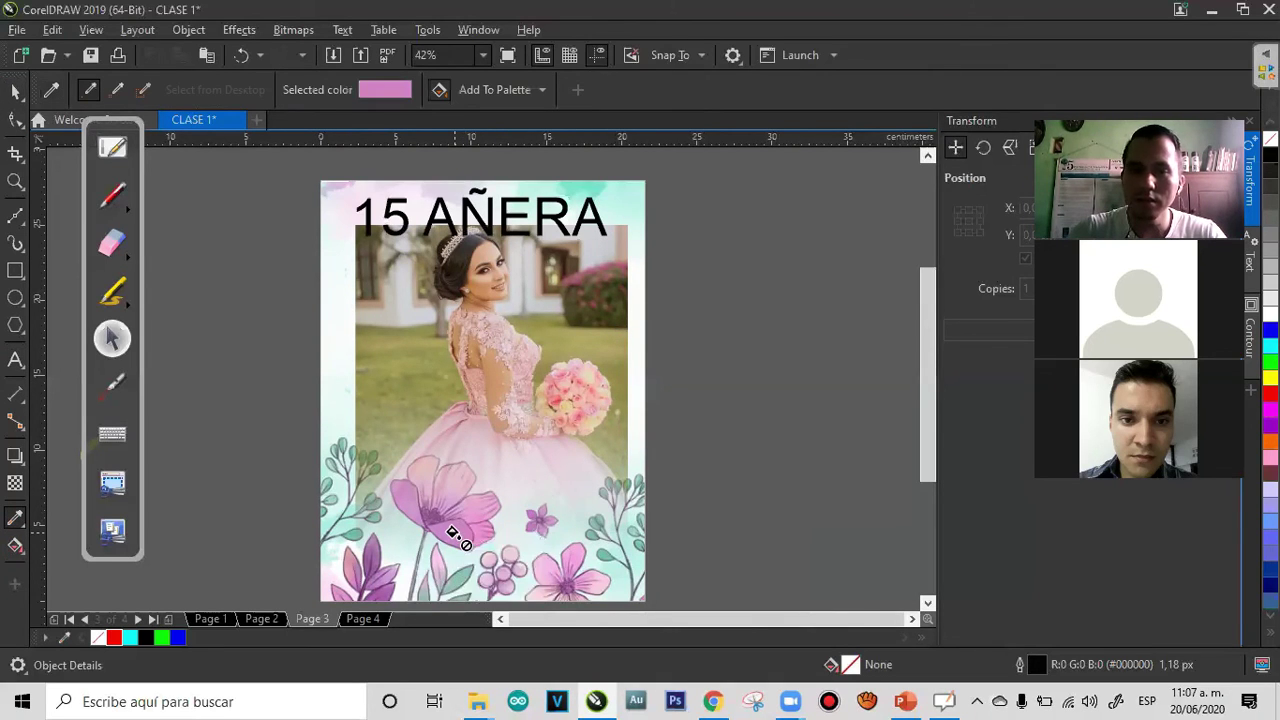
click(425, 218)
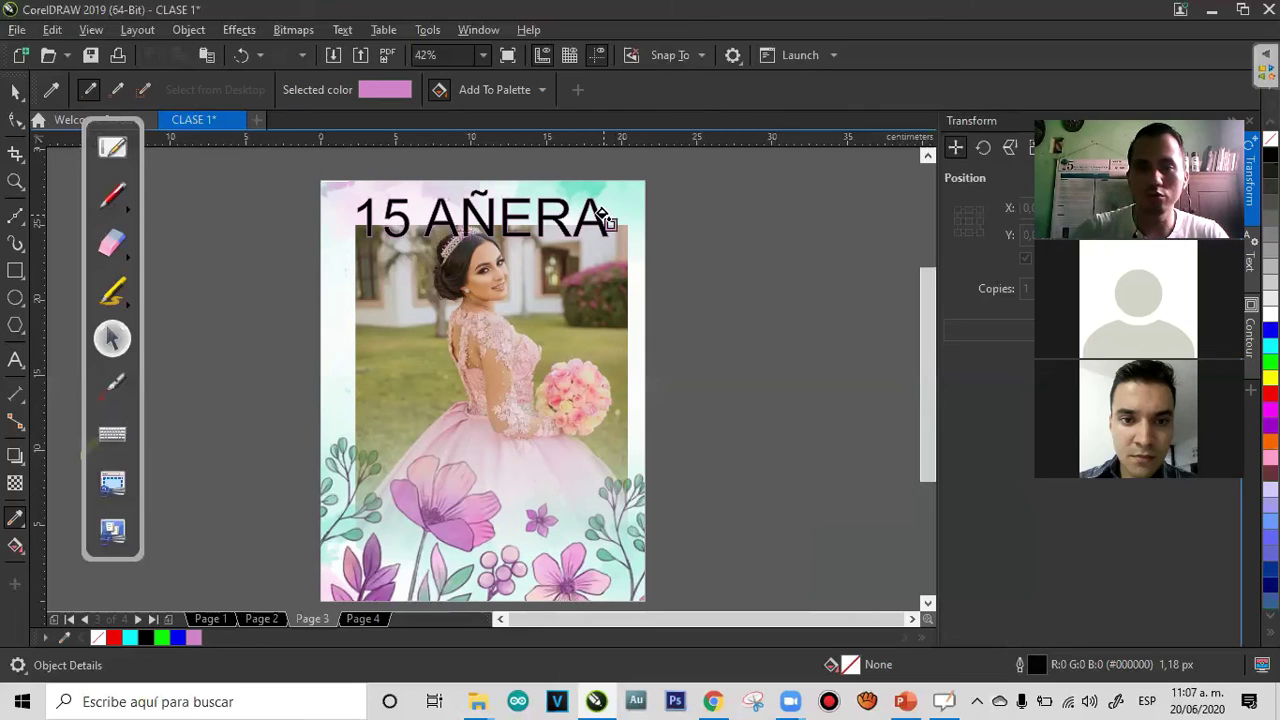
click(13, 92)
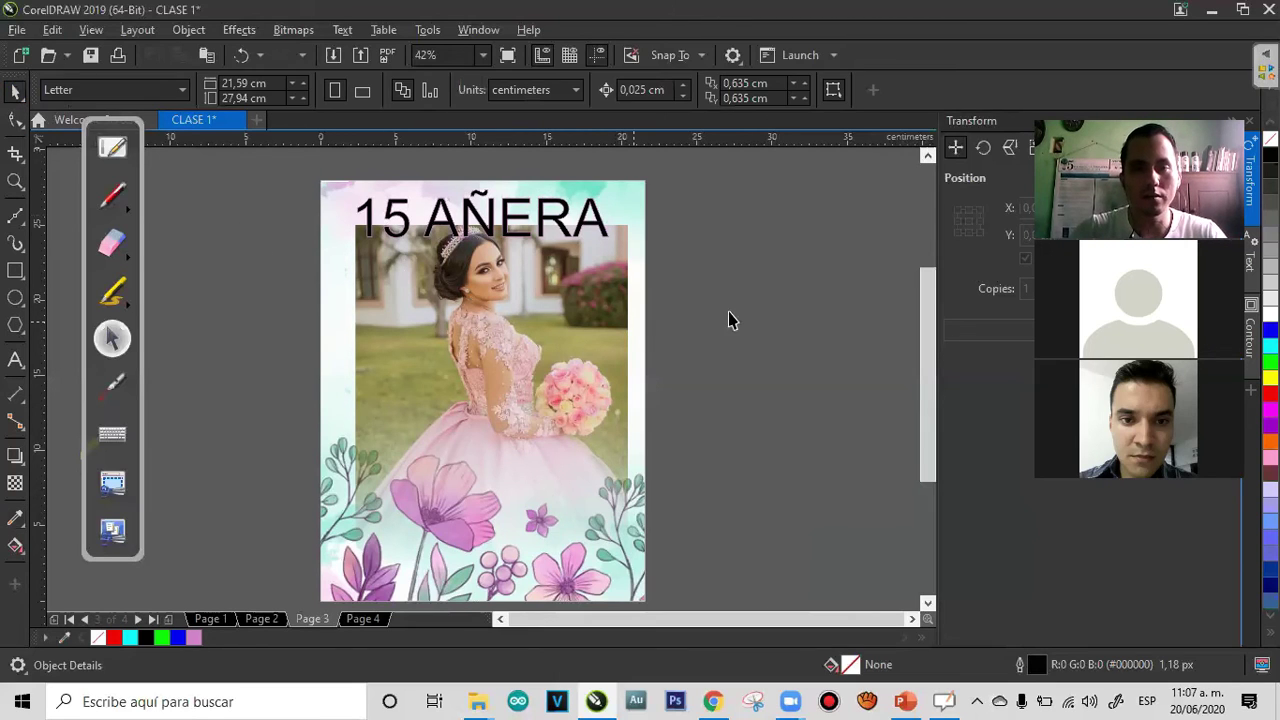
key(z)
drag(563, 200, 486, 337)
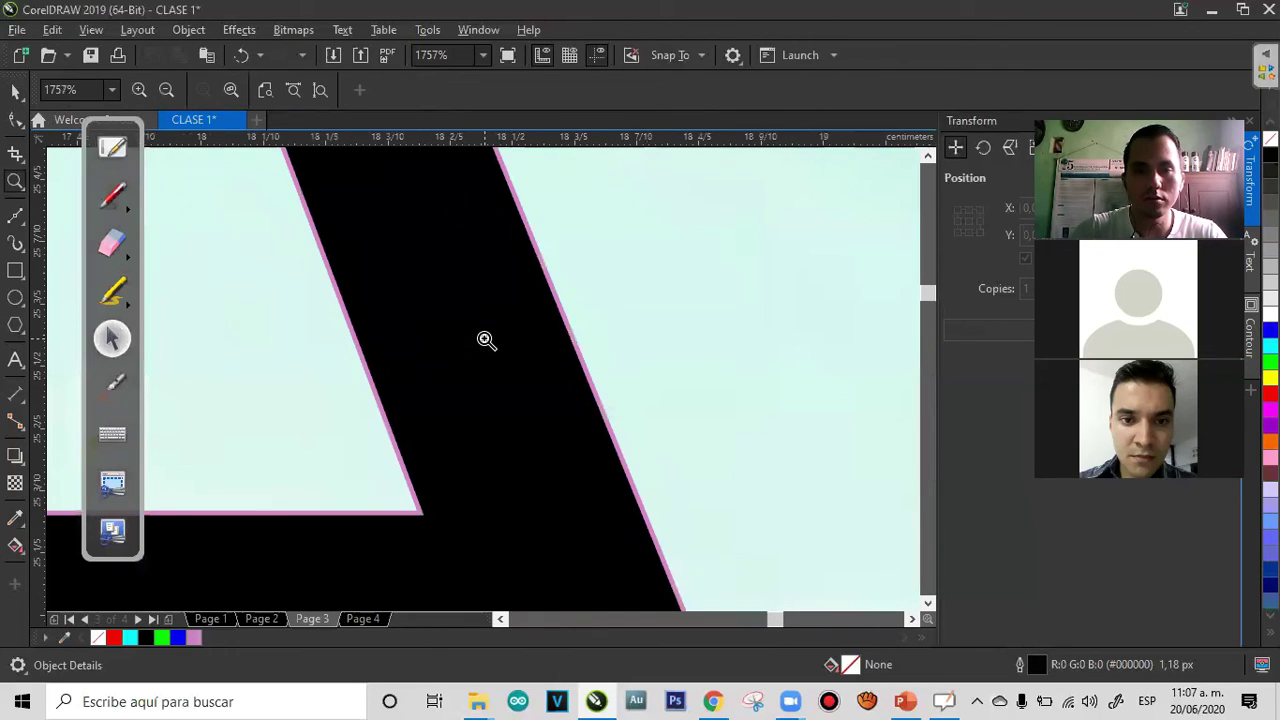
drag(472, 386, 663, 443)
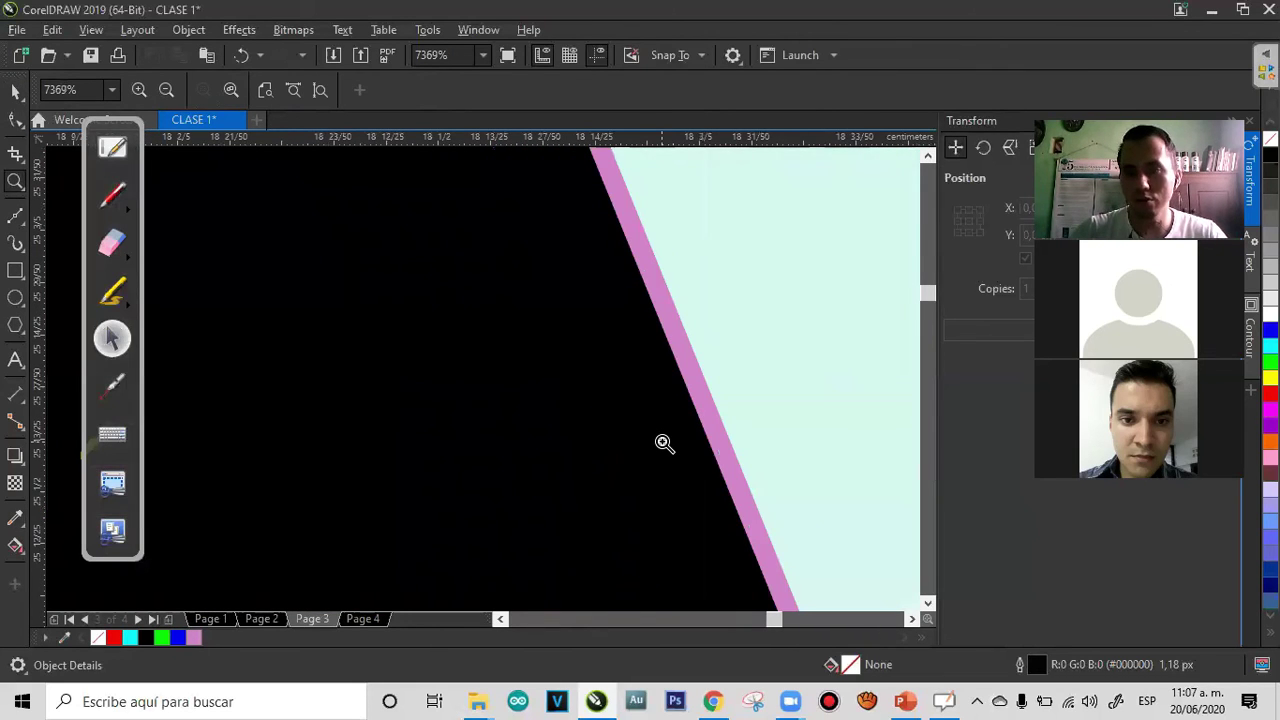
right_click(663, 443)
right_click(663, 443)
right_click(663, 443)
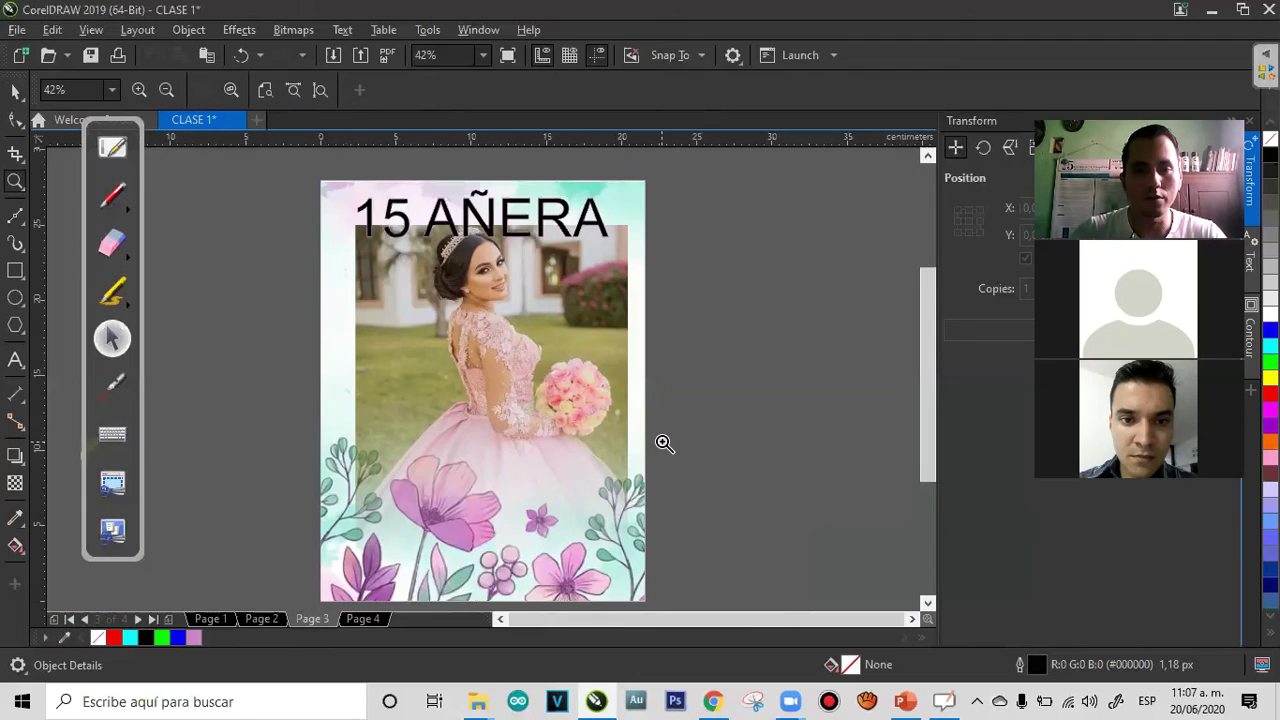
click(15, 94)
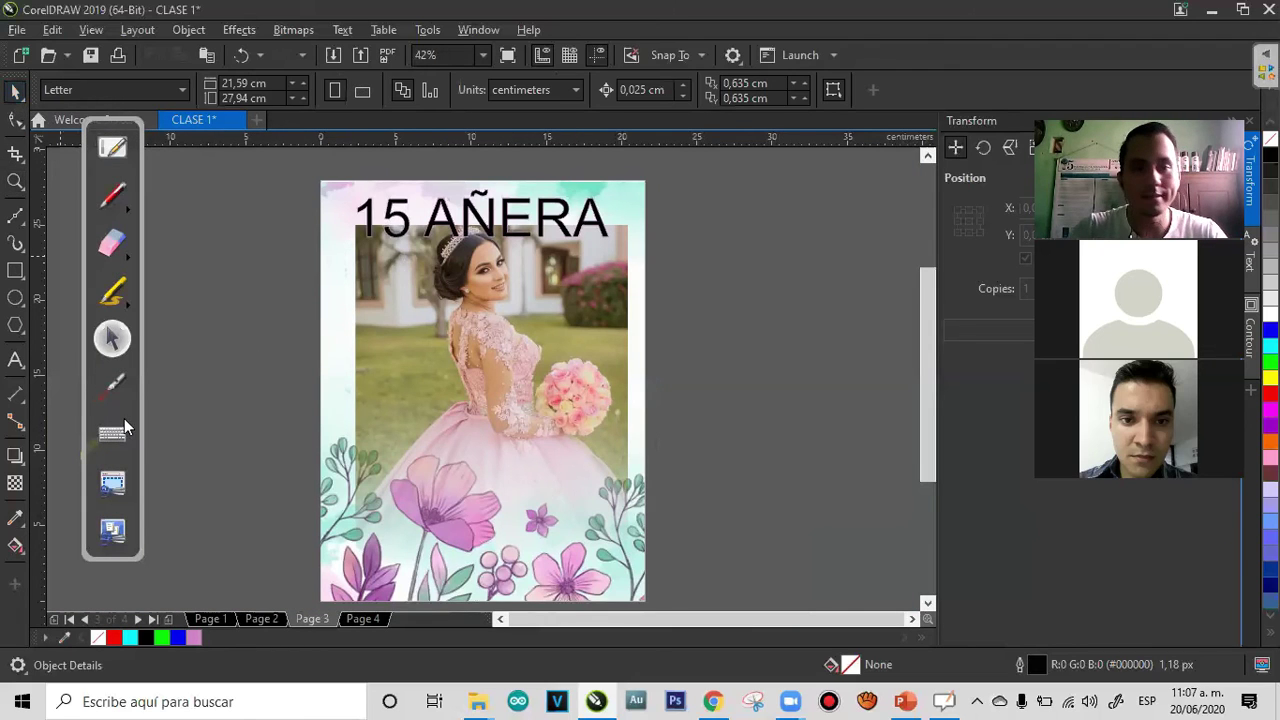
Try a linear black-to-white fountain fill running leftward across the "15 AÑERA" text, and undo it
click(15, 548)
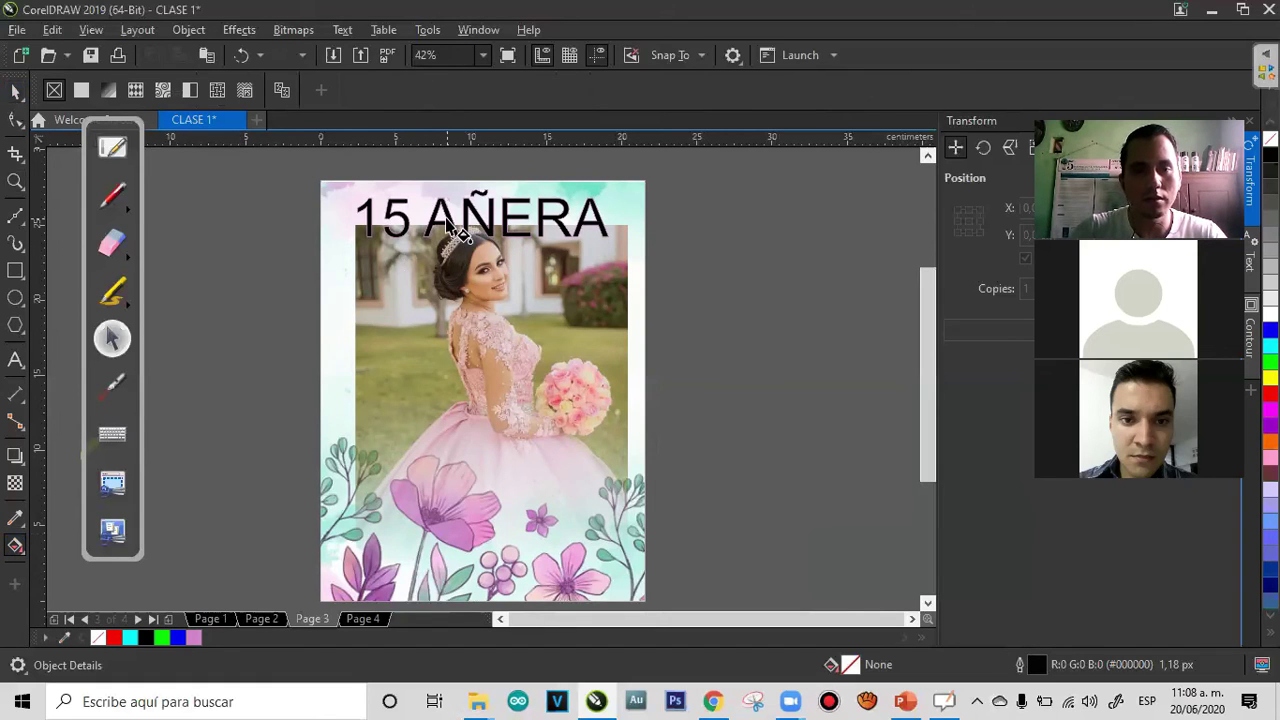
click(540, 238)
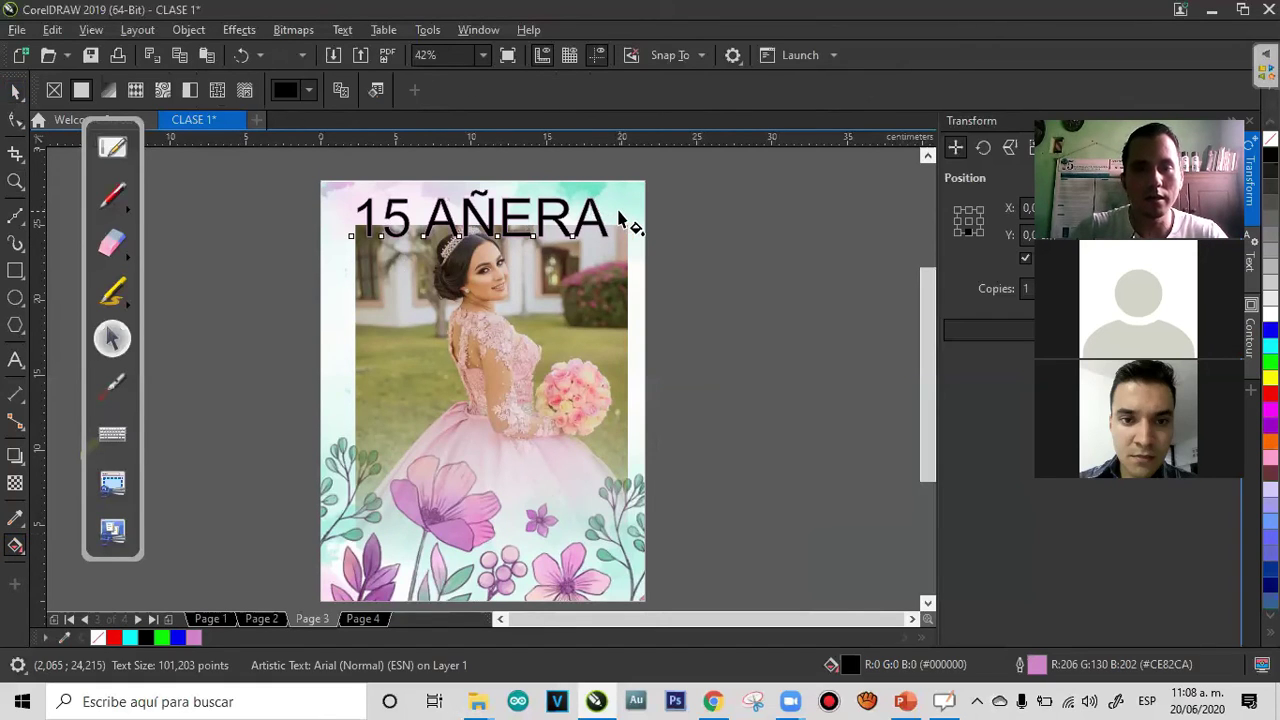
drag(631, 207, 414, 224)
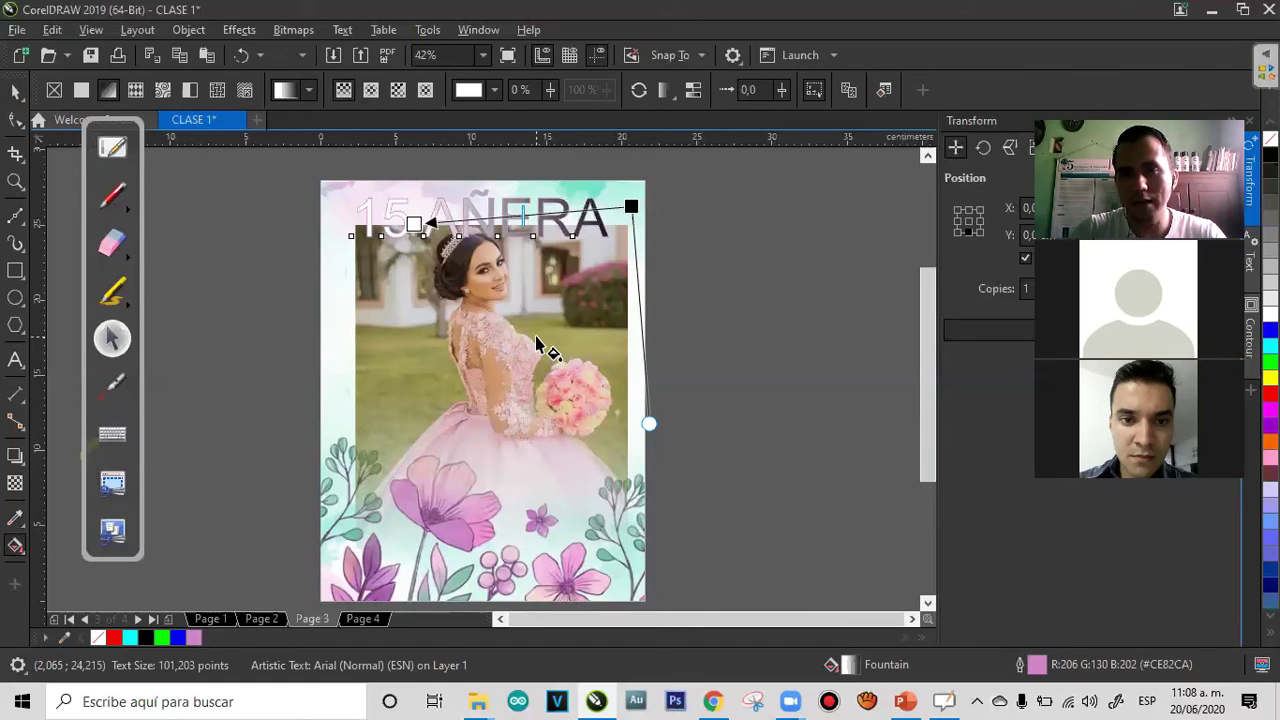
key(ctrl+z)
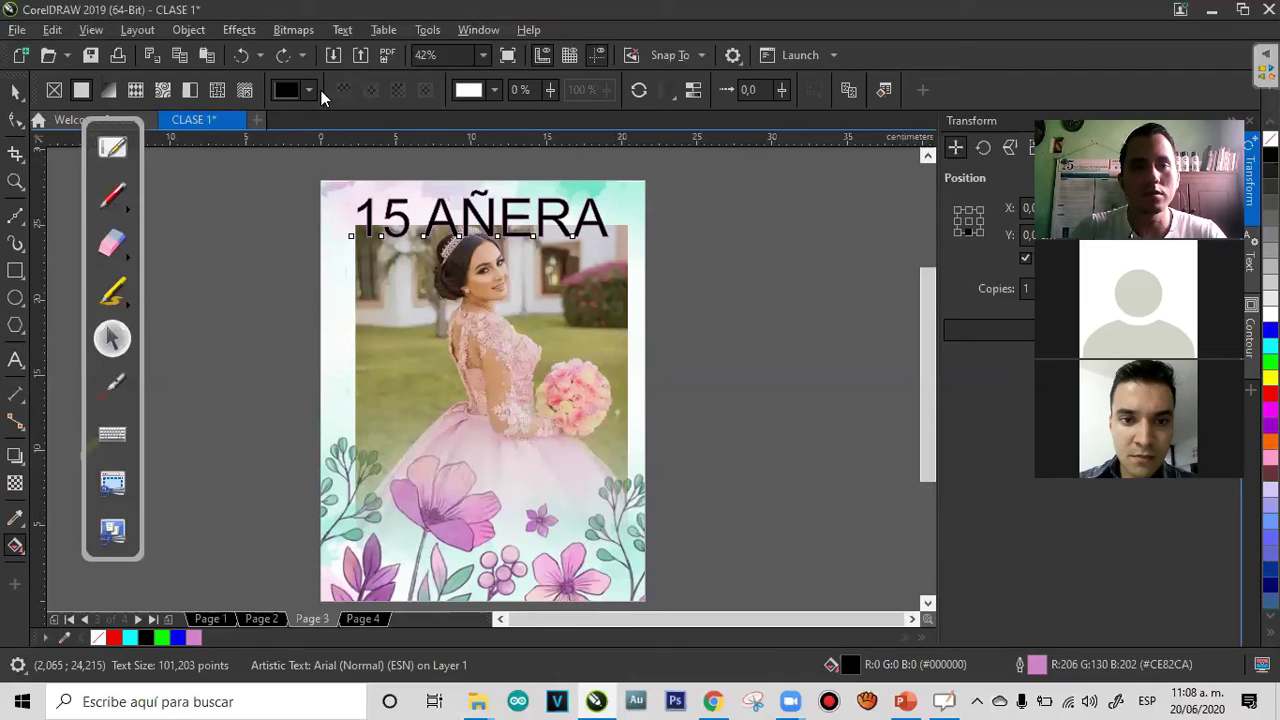
Fill the "15 AÑERA" text with a linear fountain fill running from black at its right end to red at its left
click(495, 89)
click(594, 186)
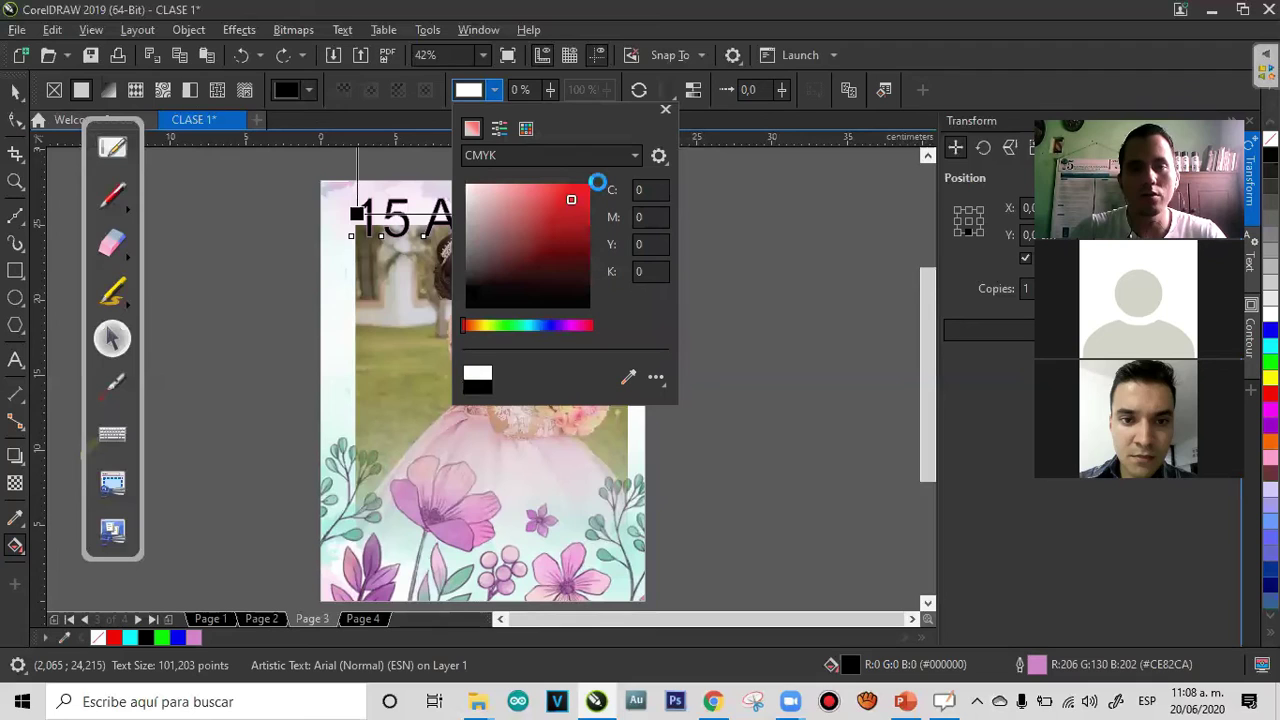
click(303, 89)
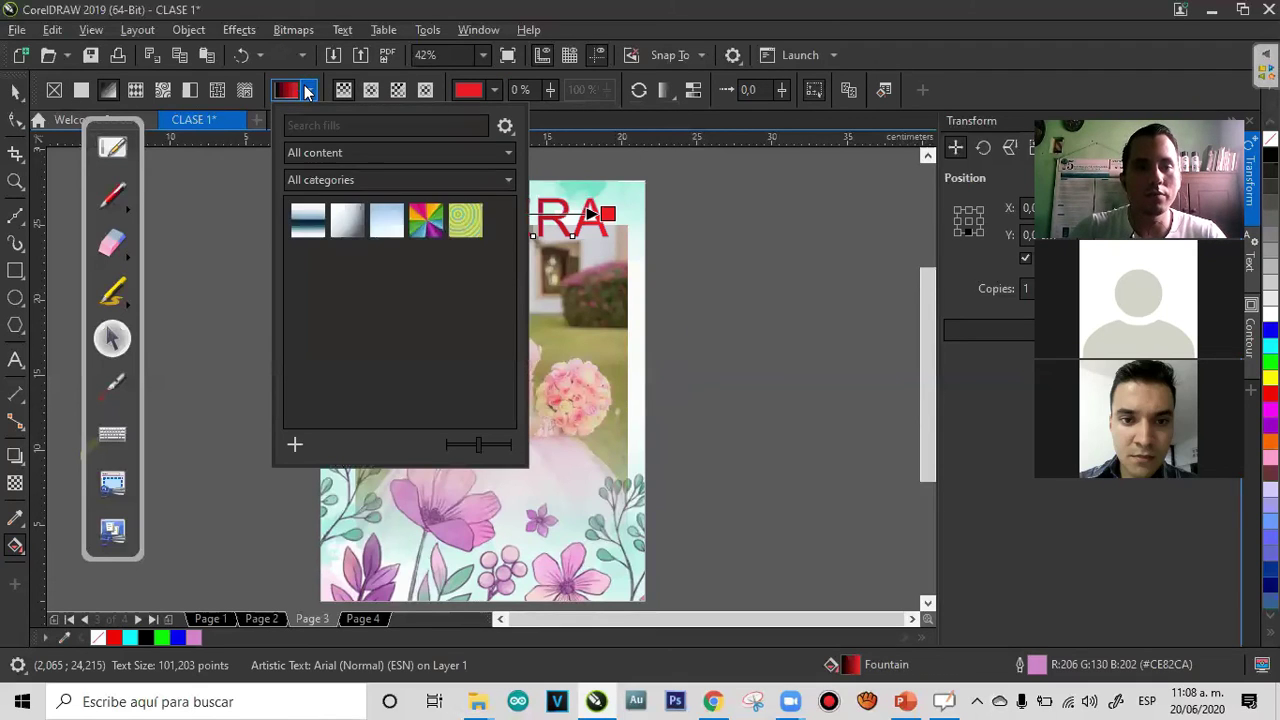
click(306, 89)
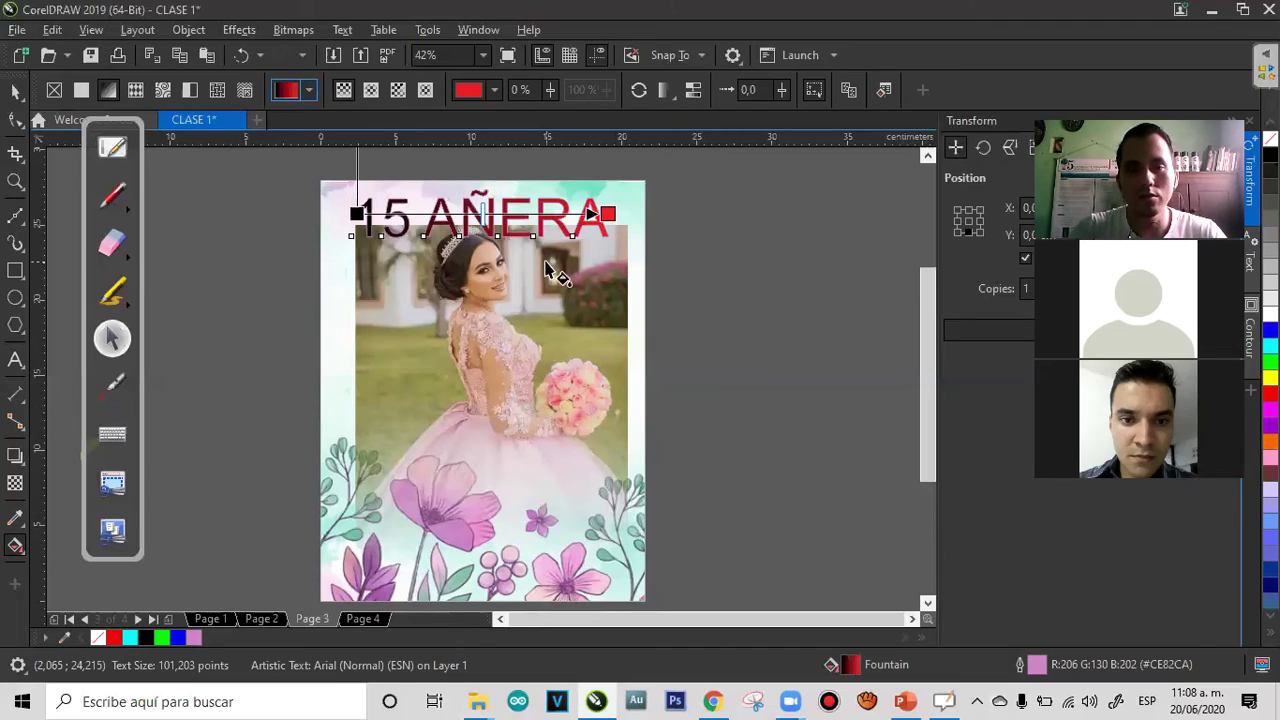
drag(617, 241, 397, 245)
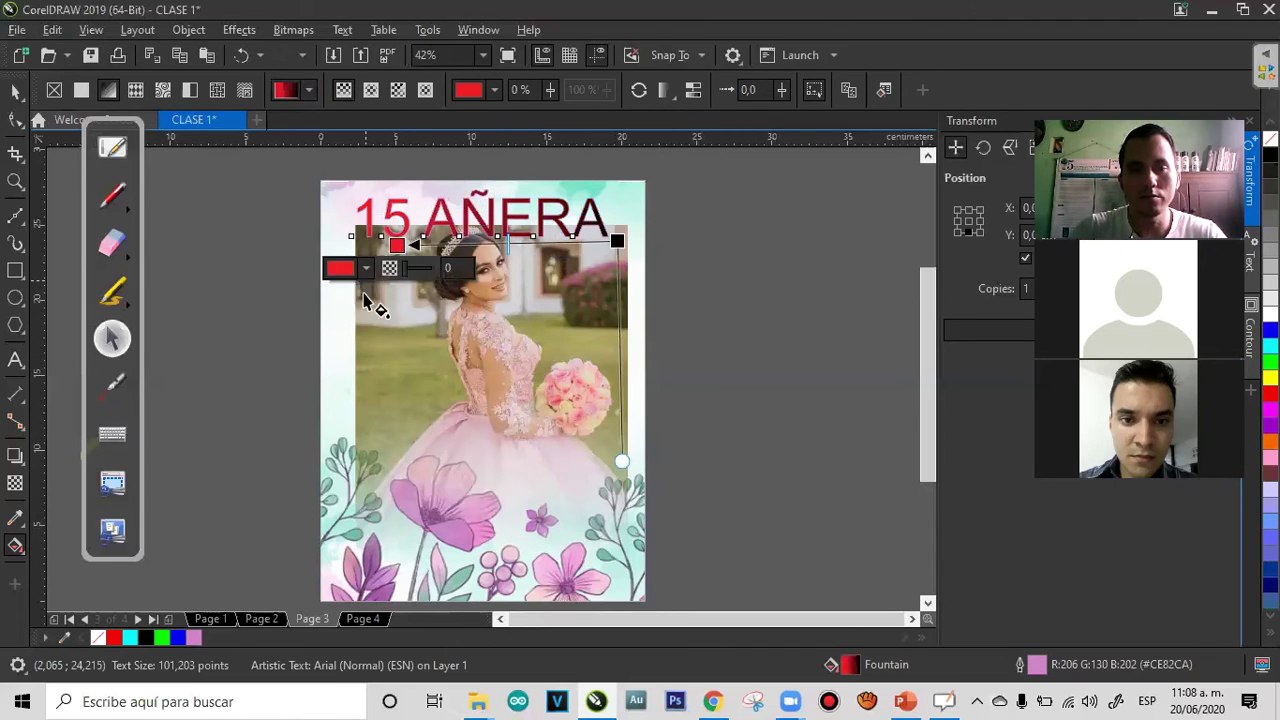
drag(408, 306, 592, 230)
mouse_move(601, 180)
mouse_down()
mouse_move(434, 246)
mouse_move(393, 236)
mouse_up()
click(16, 91)
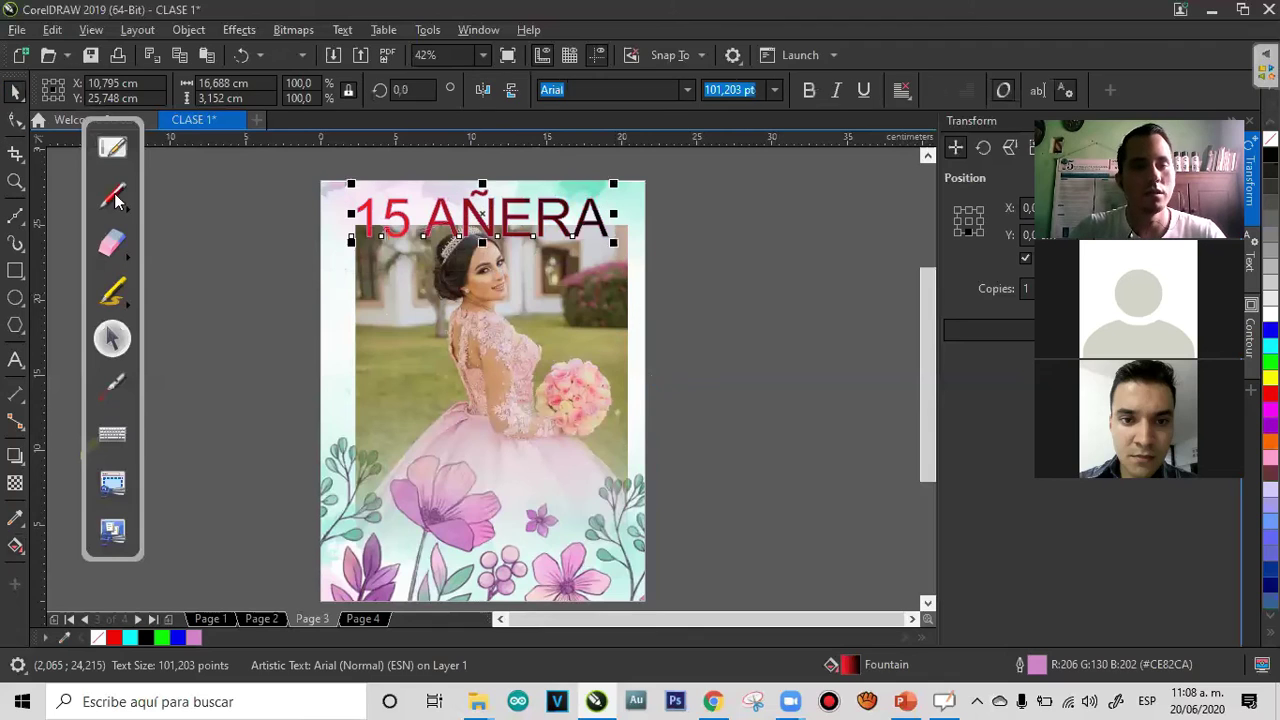
Delete the "15 AÑERA" text, the quinceañera photo and the floral background to empty the page
click(632, 217)
drag(407, 276, 309, 310)
key(Delete)
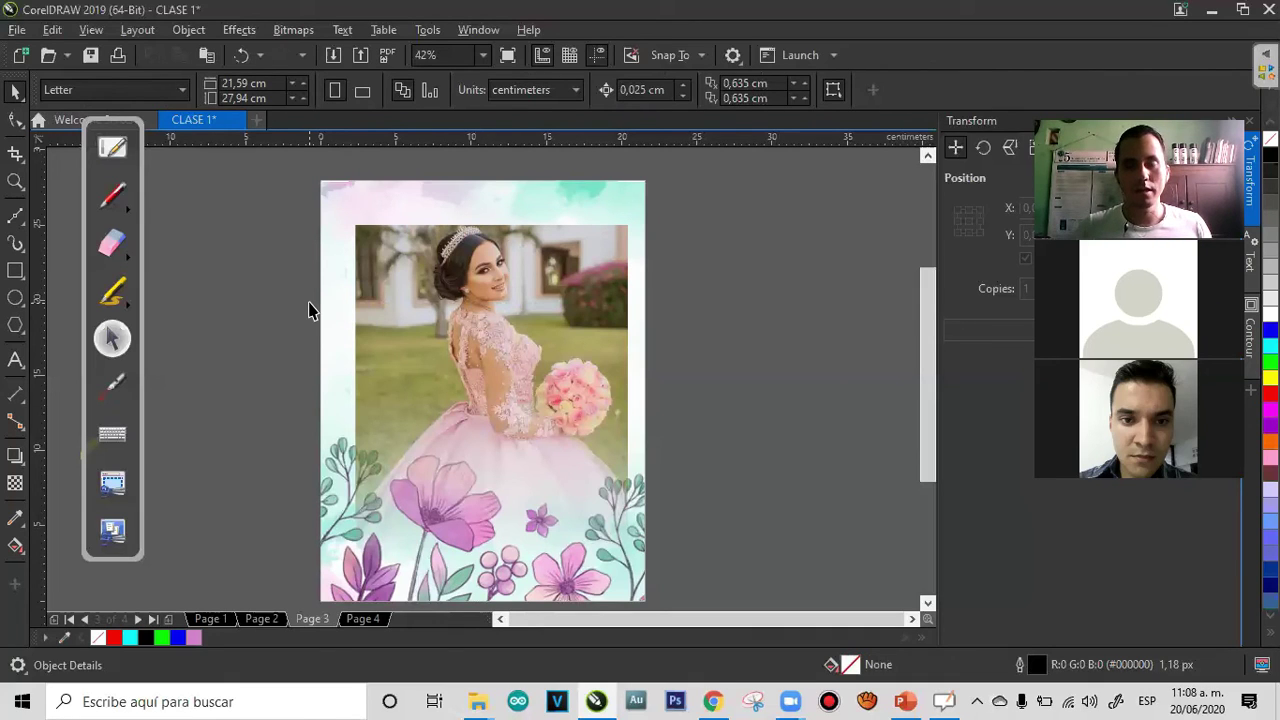
drag(679, 154, 220, 593)
key(Delete)
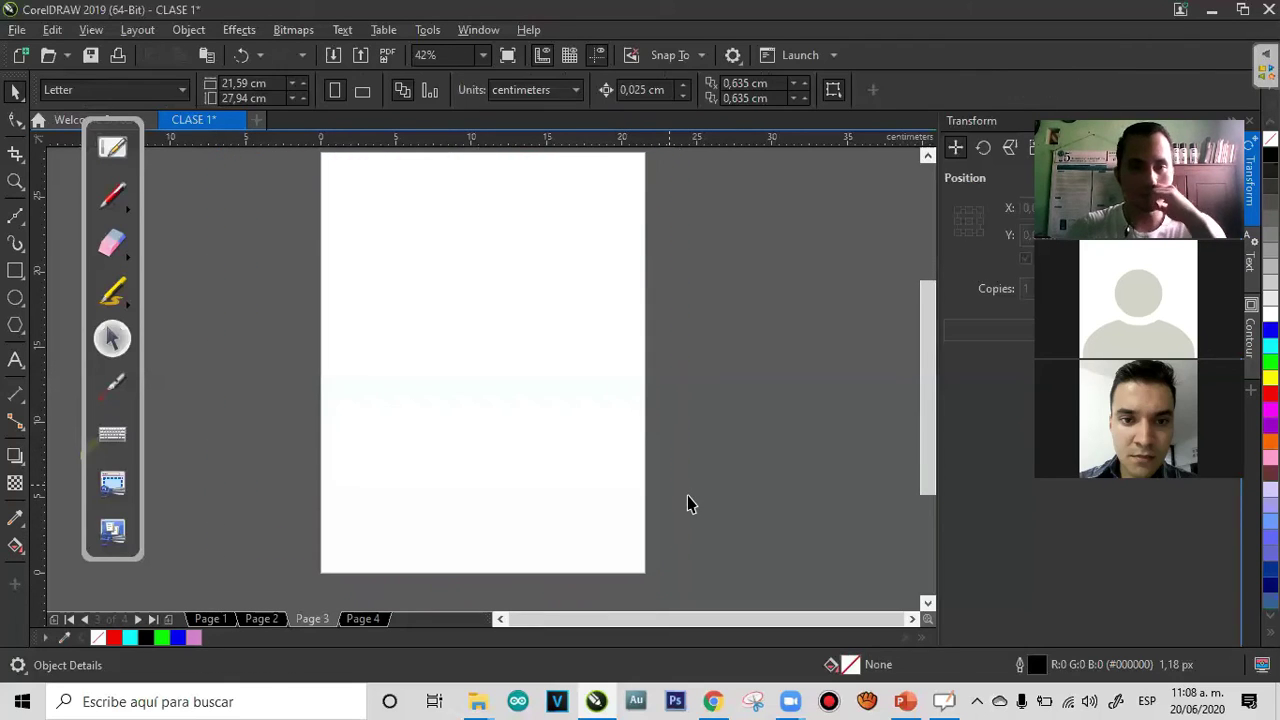
Draw a circle about 8.16 cm wide, a square about 6.98 cm wide beside it and a pentagon about 8.77 × 8.34 cm below
drag(920, 341, 924, 319)
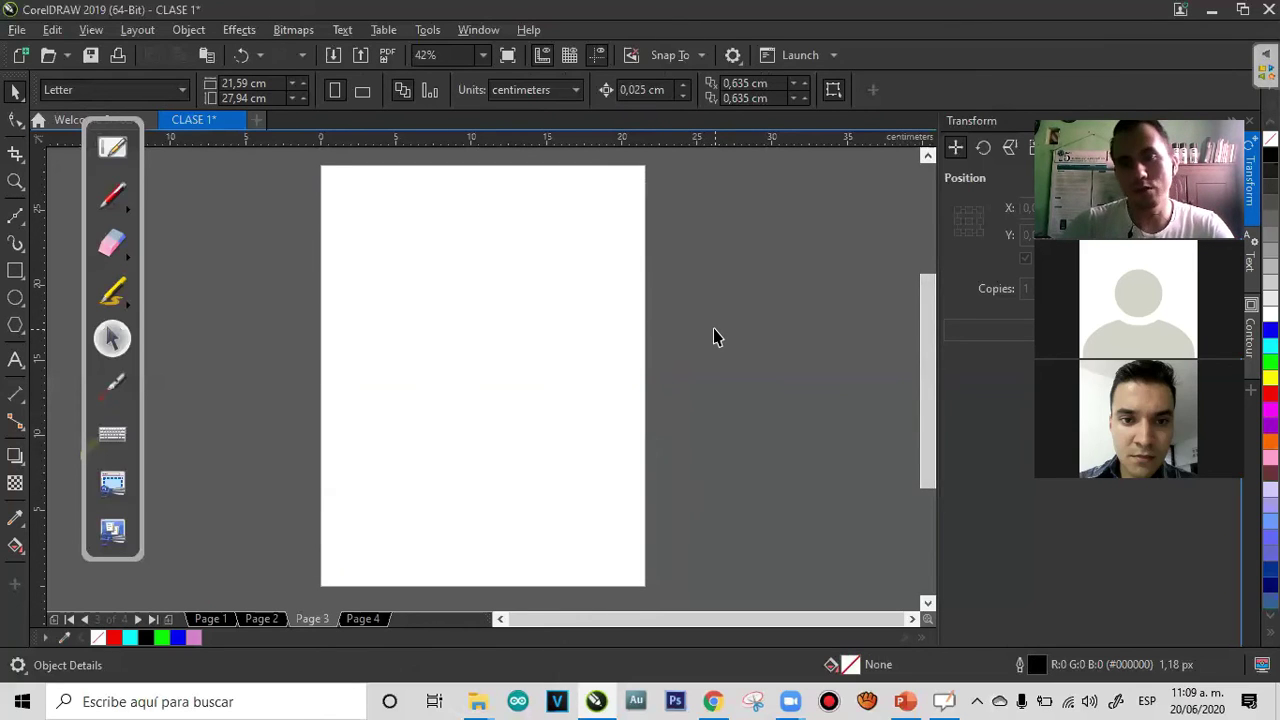
click(15, 297)
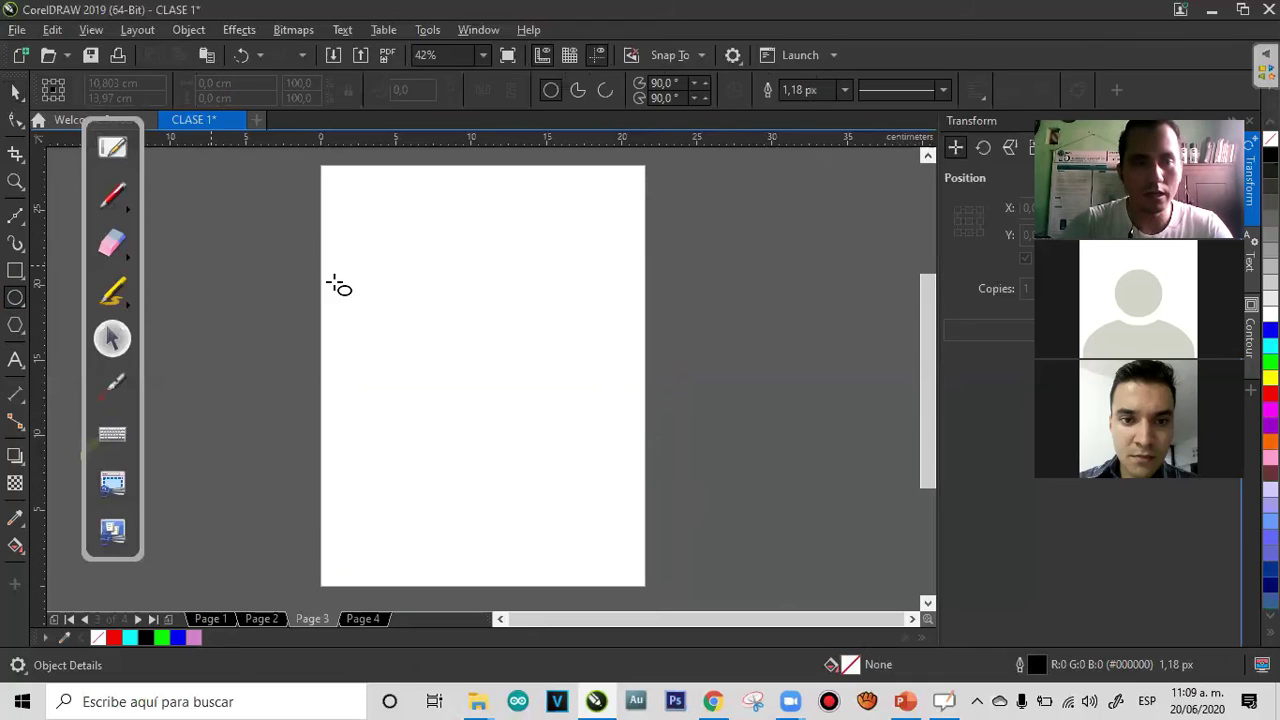
drag(343, 211, 466, 333)
click(112, 243)
click(112, 338)
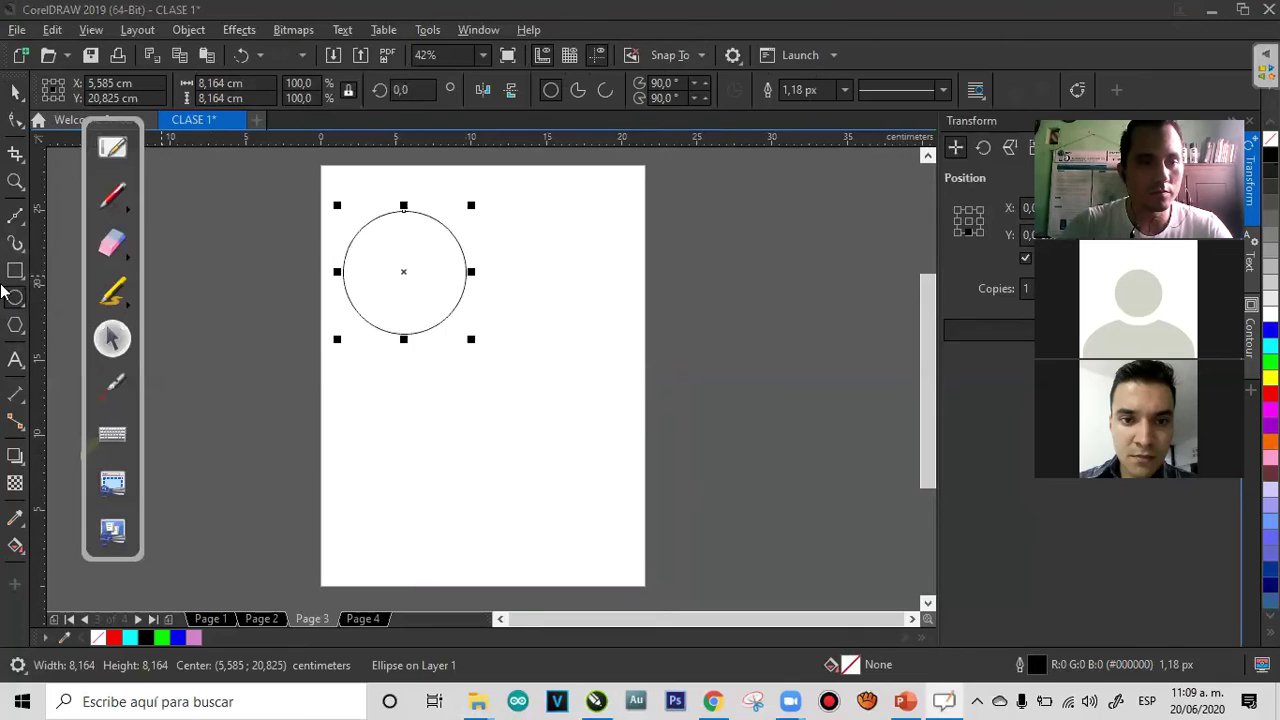
drag(484, 229, 590, 308)
click(16, 325)
drag(421, 355, 566, 463)
Add the letter "A" in Arial and enlarge it to about 252 pt just left of the pentagon
click(15, 359)
click(614, 406)
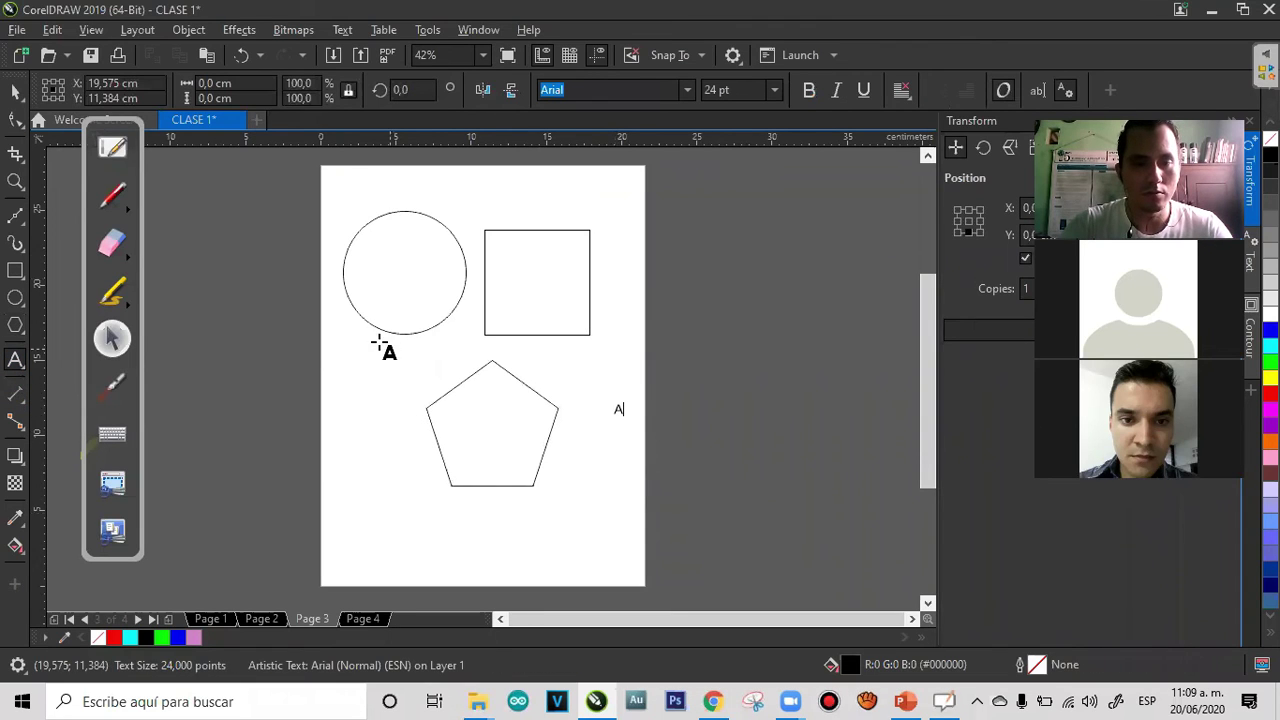
click(15, 95)
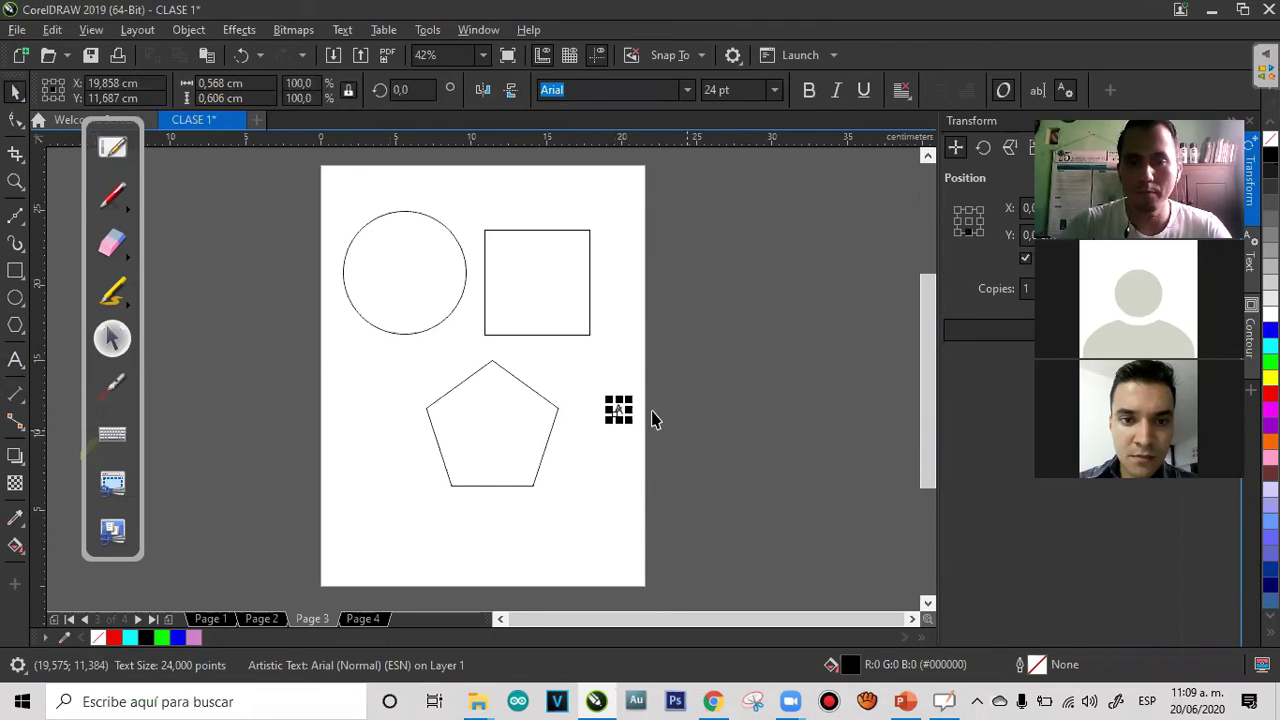
drag(627, 410, 430, 458)
Move the circle and the square down, closer to the letter A and the pentagon
drag(428, 298, 439, 348)
mouse_move(571, 286)
mouse_down()
mouse_move(572, 310)
mouse_move(566, 298)
mouse_up()
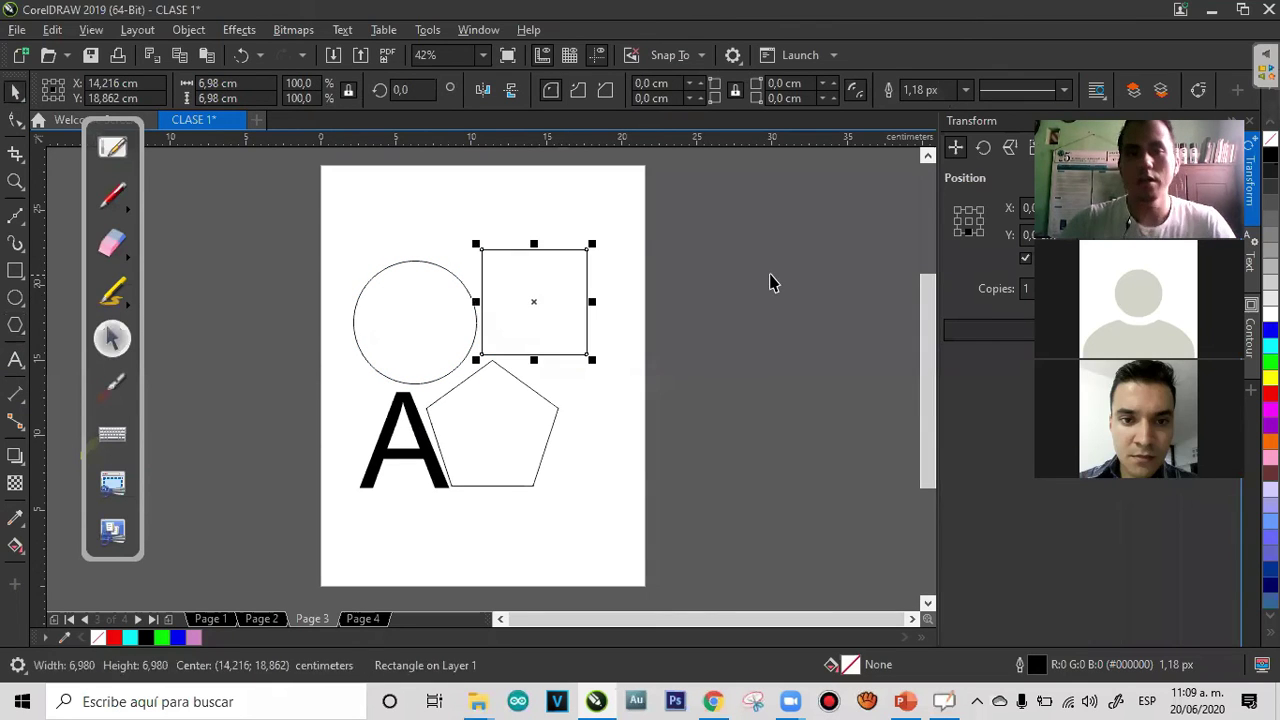
click(769, 283)
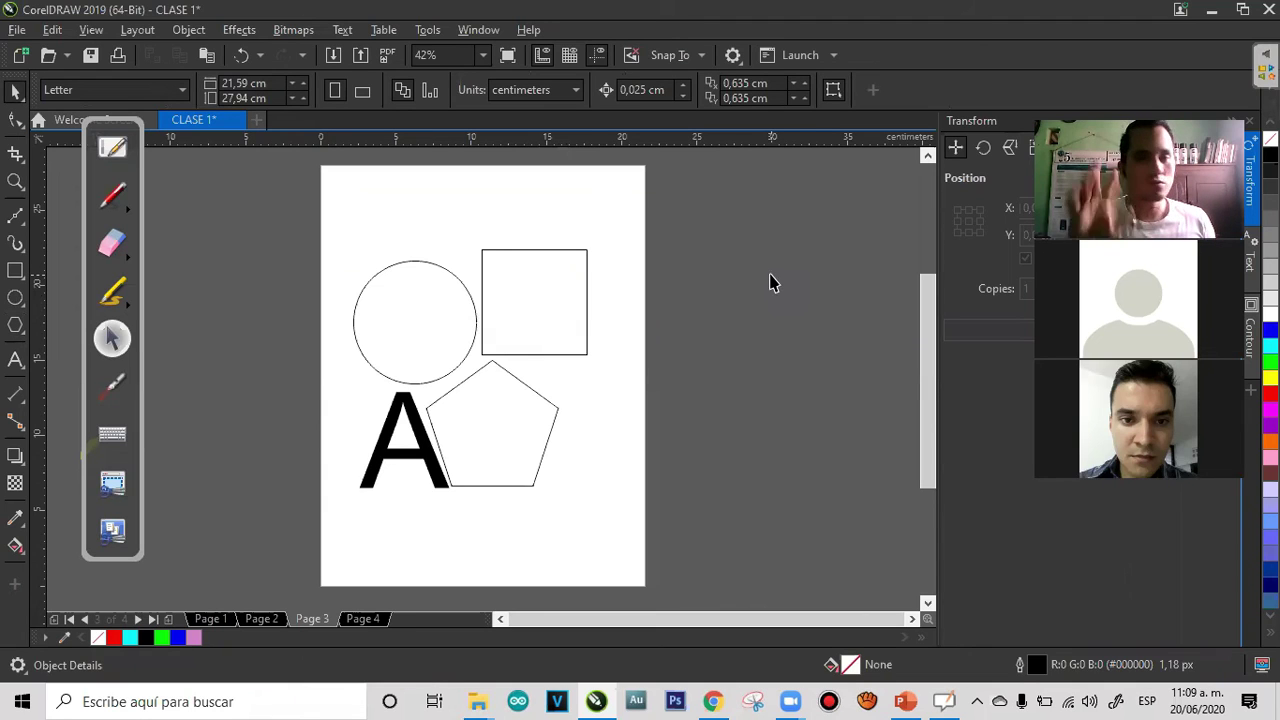
Try moving the square, the pentagon and the circle one at a time, undoing each move
click(556, 288)
drag(534, 350, 740, 323)
key(ctrl+z)
click(529, 429)
drag(529, 429, 697, 432)
key(ctrl+z)
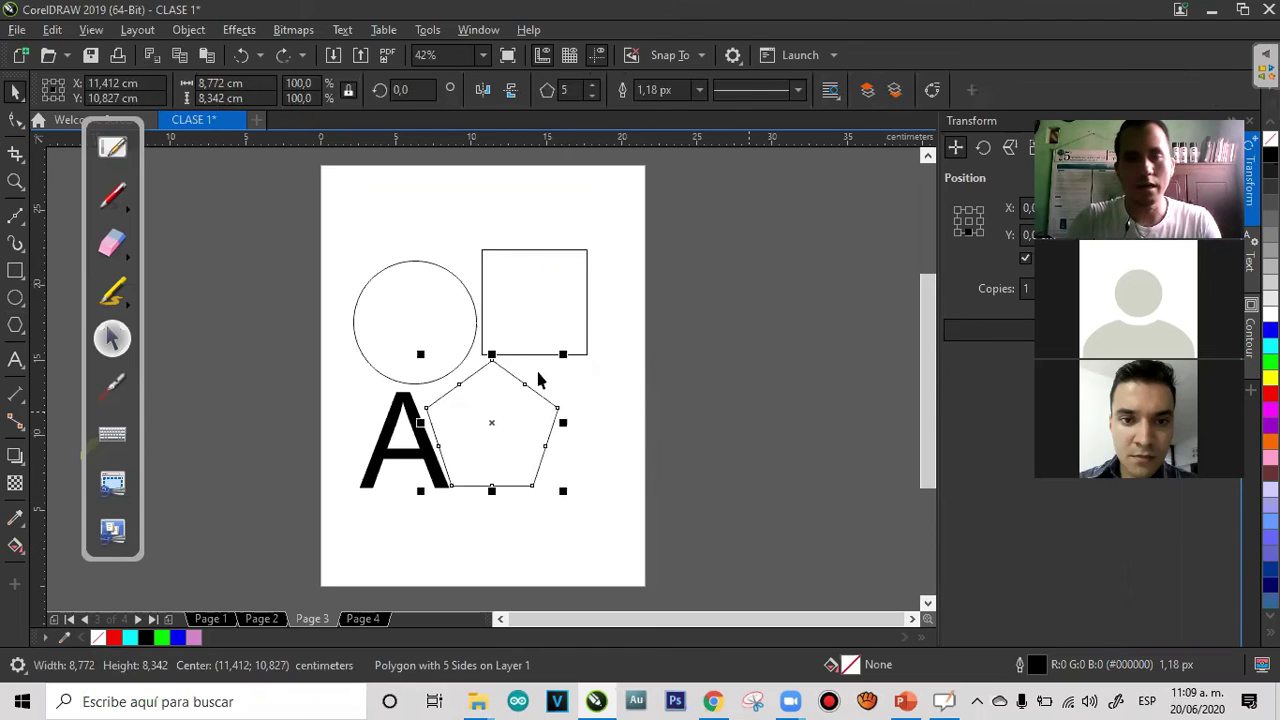
click(431, 331)
drag(431, 331, 351, 263)
key(ctrl+z)
Try moving the letter A about 5.86 cm to the left, and undo the move
click(411, 449)
key(Left)
key(Left)
key(Left)
key(Left)
key(Left)
key(Left)
key(Left)
key(Left)
key(Left)
key(Left)
key(Left)
key(Left)
key(Left)
key(Left)
key(Left)
key(Left)
key(Left)
key(Left)
key(Left)
key(Left)
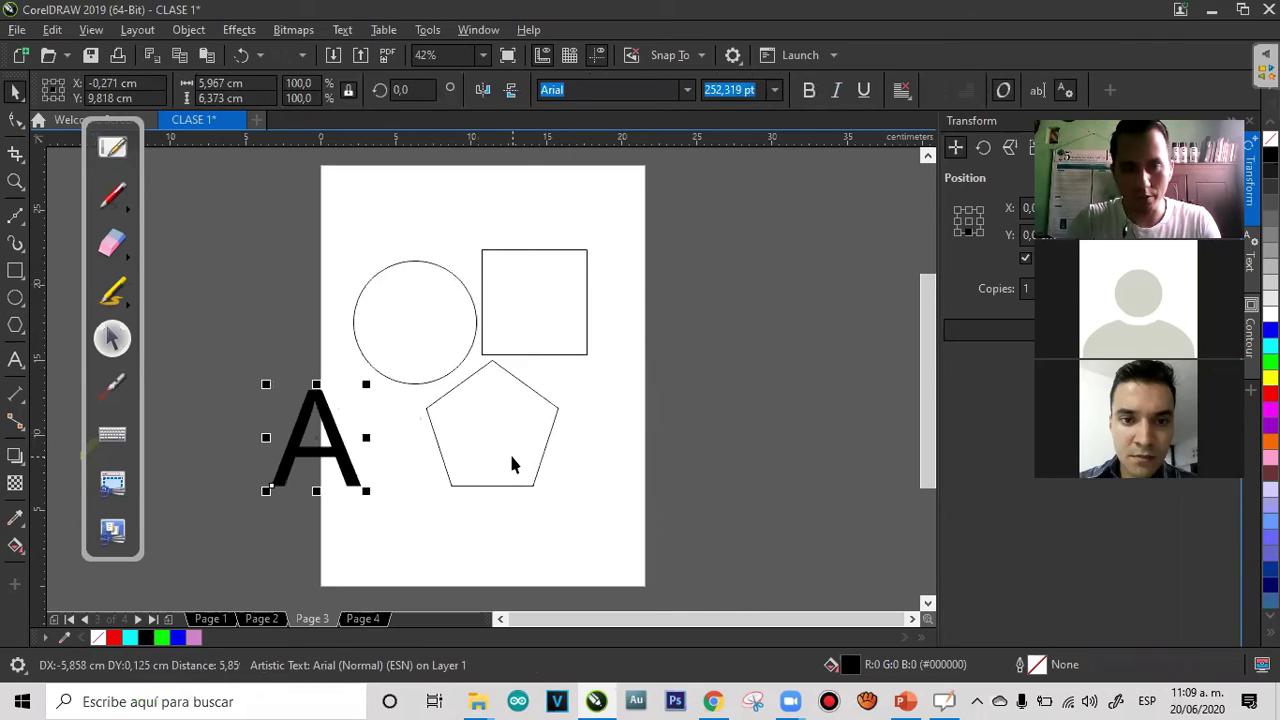
key(ctrl+z)
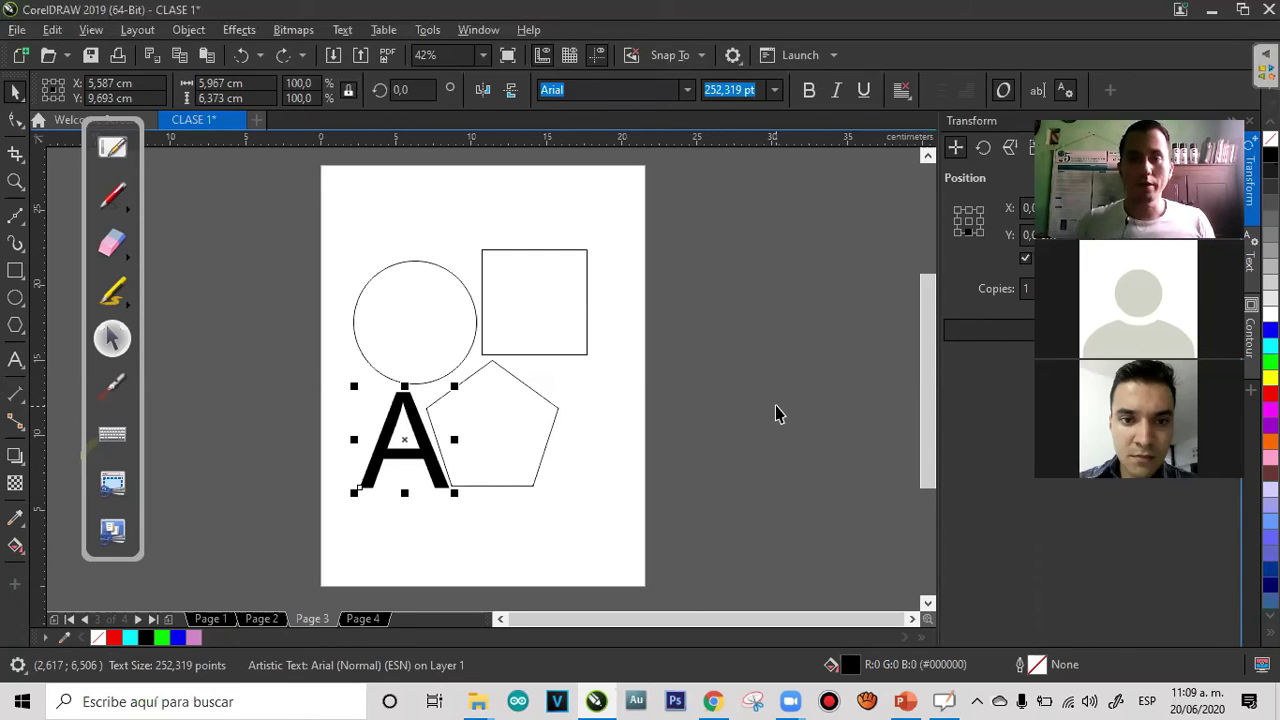
Select the circle, square, pentagon and letter A together and enlarge them to about 17.89 × 18.26 cm overall
drag(735, 213, 280, 522)
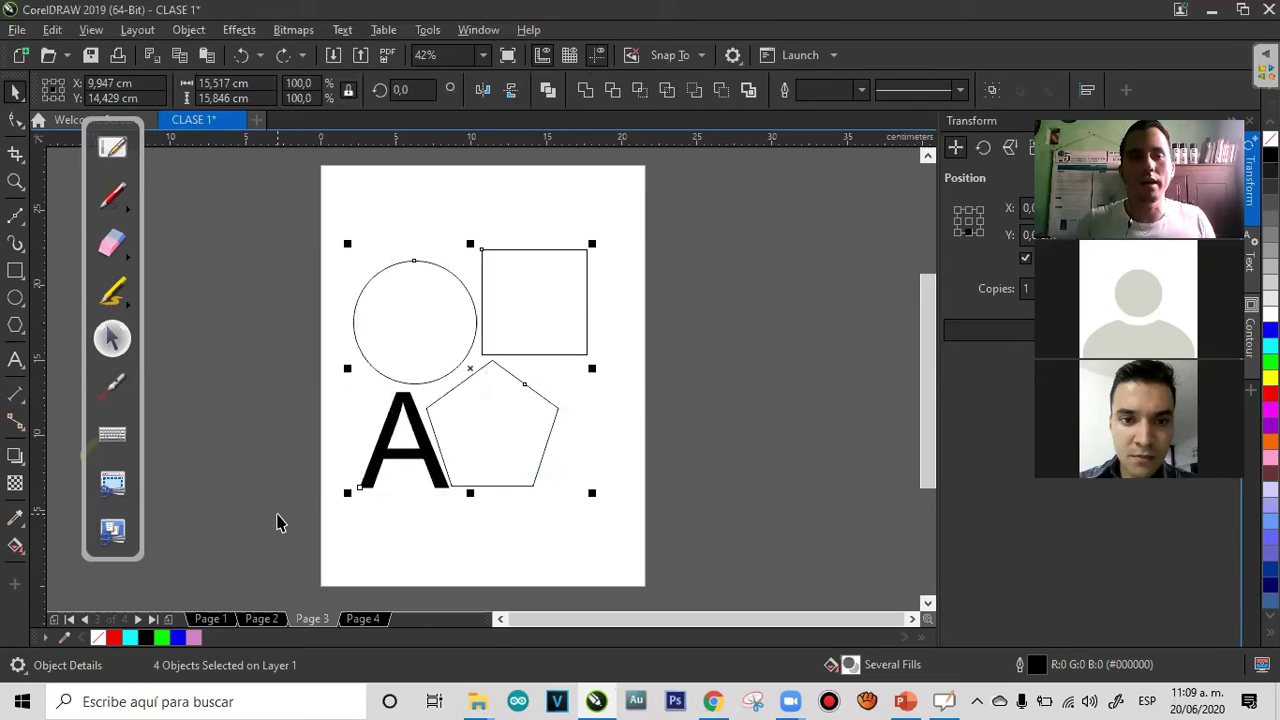
drag(592, 244, 631, 205)
drag(613, 296, 472, 311)
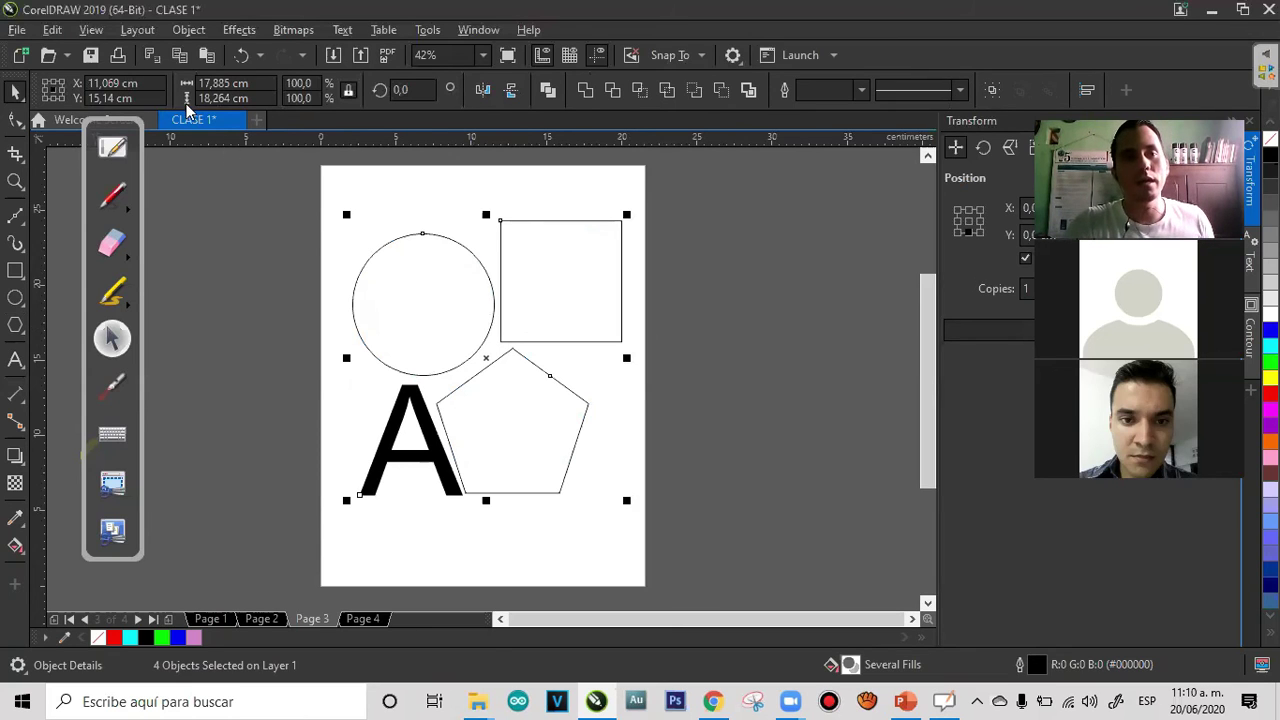
Group the circle, square, pentagon and letter A into one object
click(189, 31)
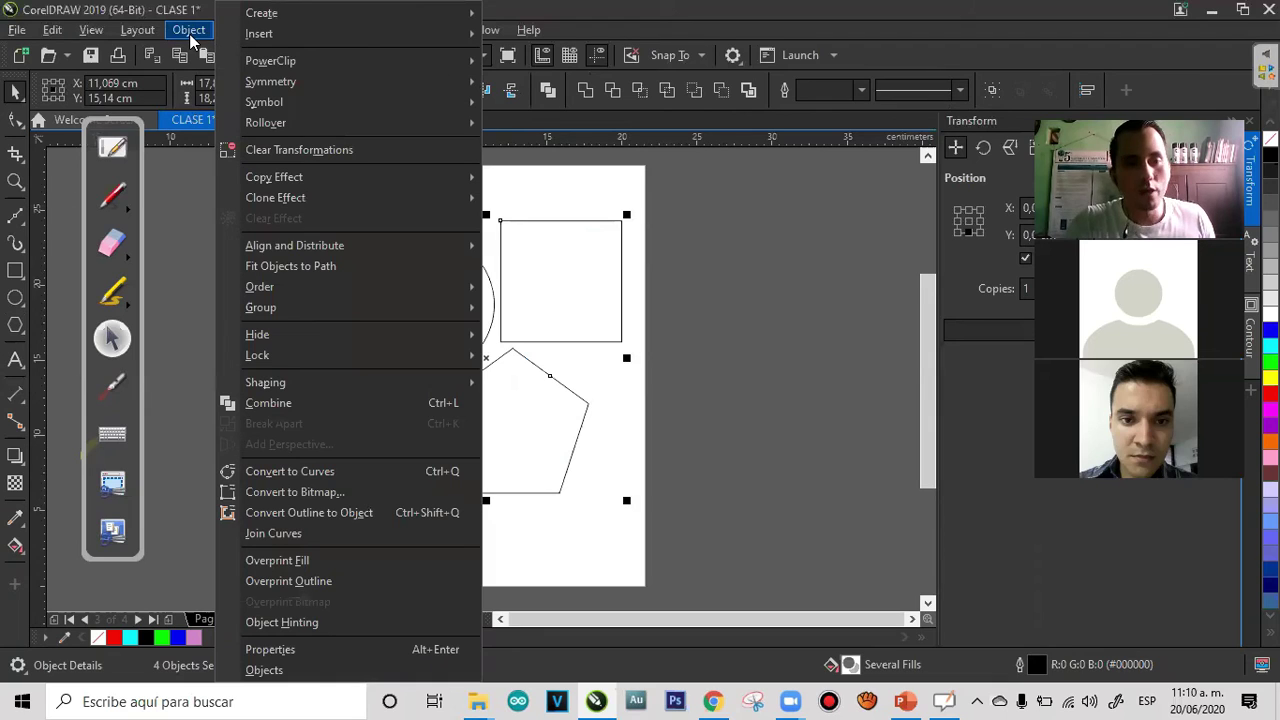
mouse_move(305, 303)
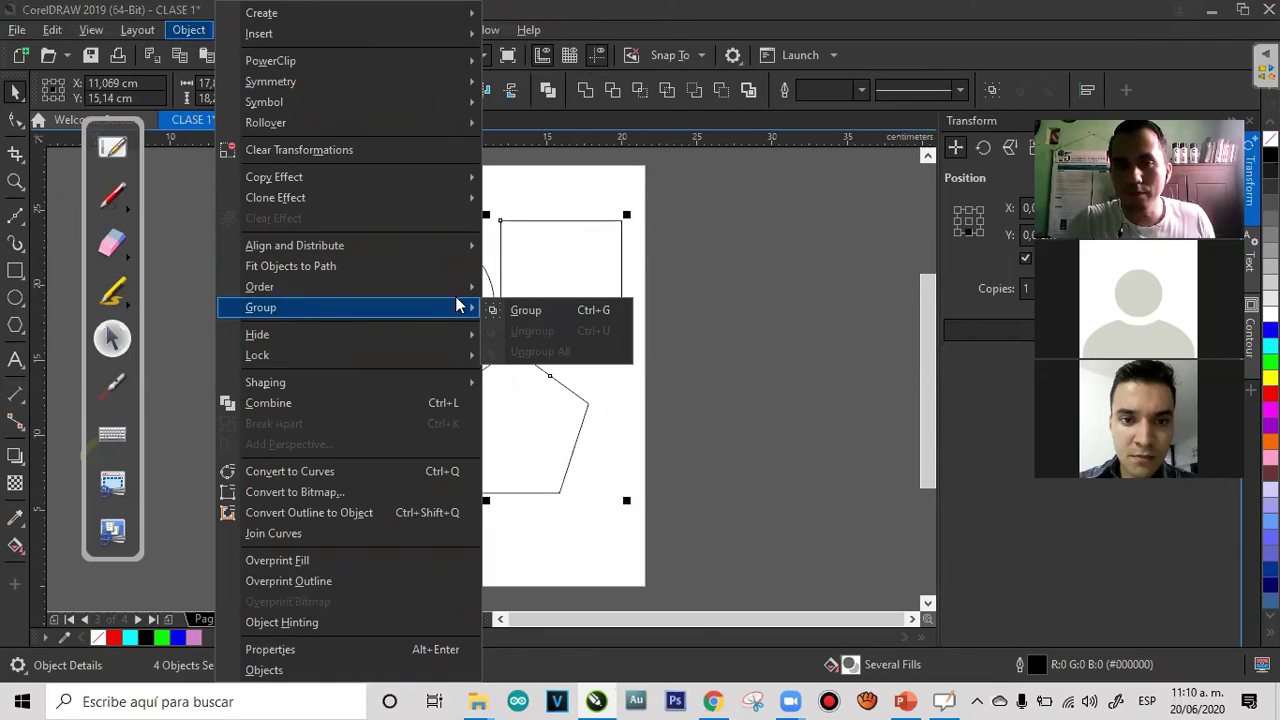
click(518, 314)
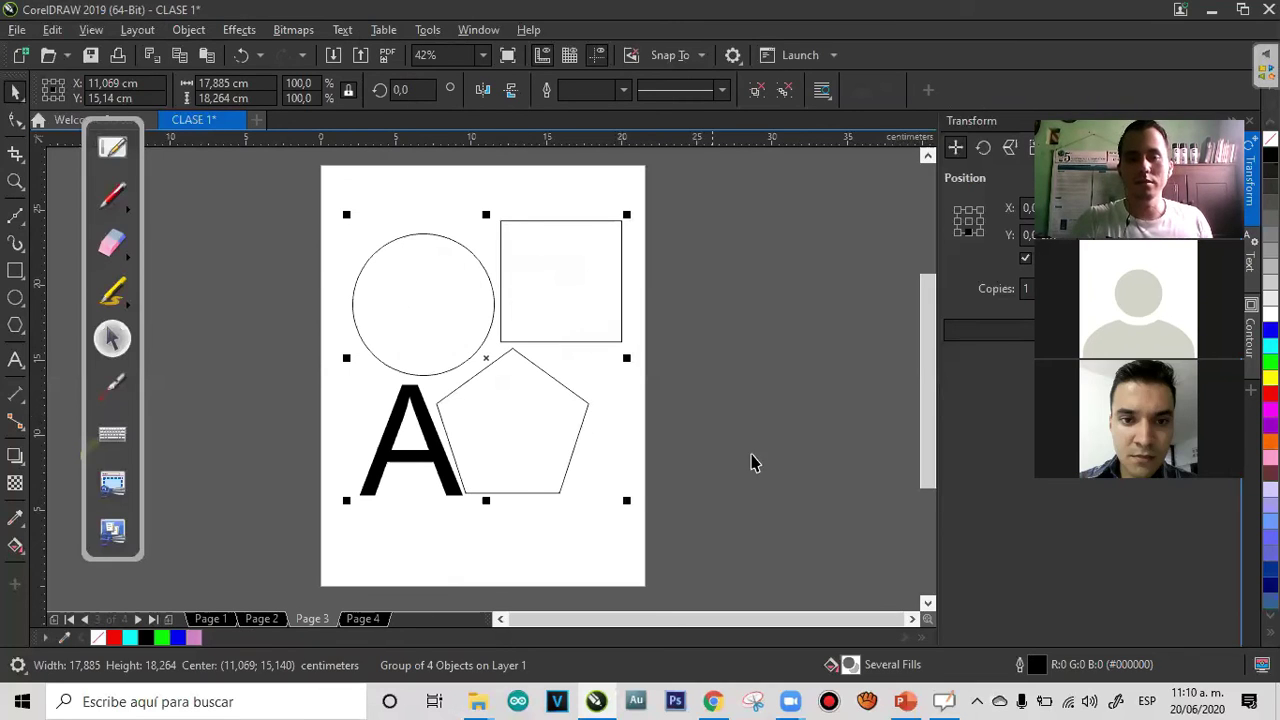
click(517, 509)
click(436, 447)
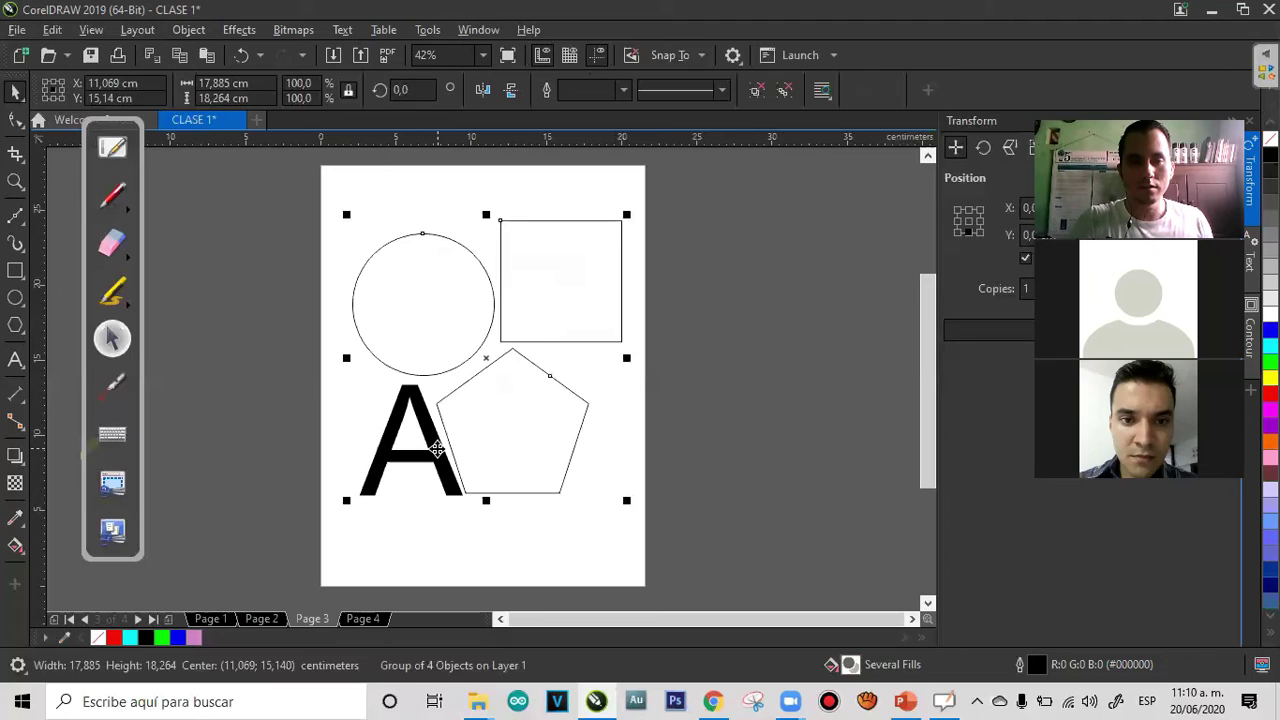
Move the grouped shapes around the page as one object, undo a move, and leave the group centred at about X 11.26, Y 16.2 cm
drag(656, 454, 670, 430)
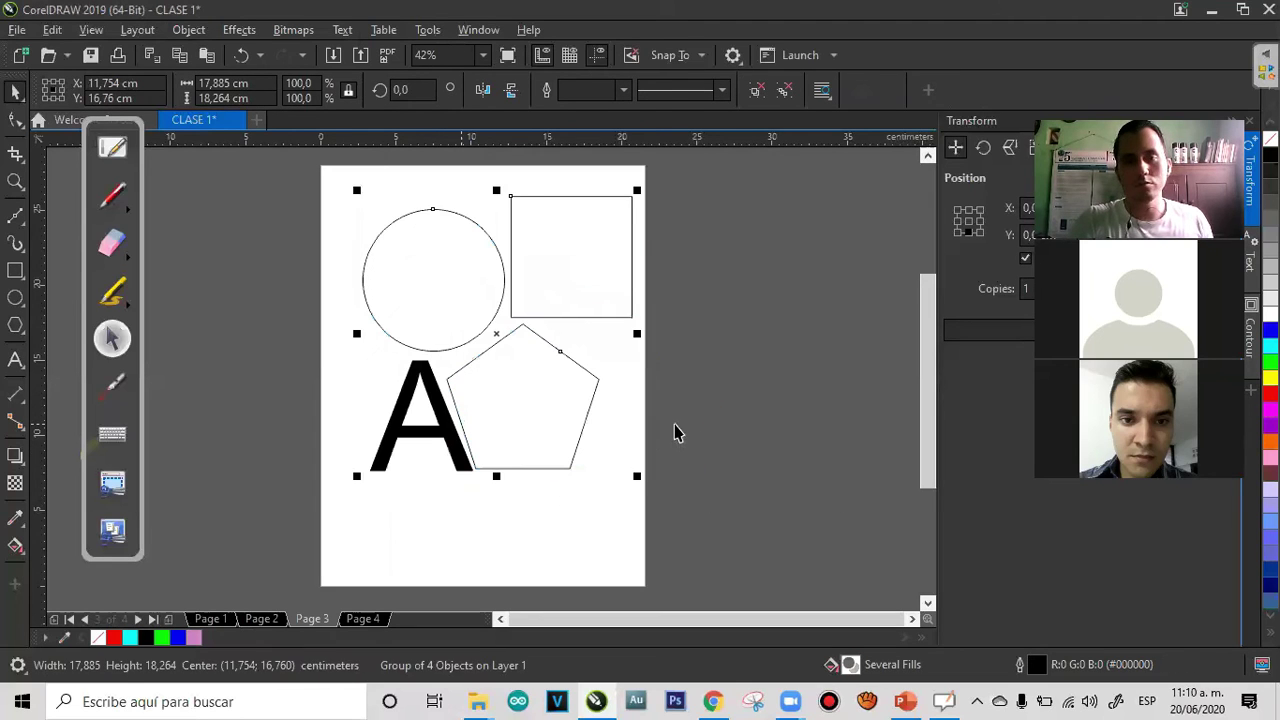
click(563, 423)
mouse_move(511, 383)
mouse_down()
mouse_move(687, 368)
mouse_move(512, 393)
mouse_up()
mouse_move(411, 303)
mouse_down()
mouse_move(240, 283)
mouse_move(435, 282)
mouse_move(431, 294)
mouse_up()
key(ctrl+z)
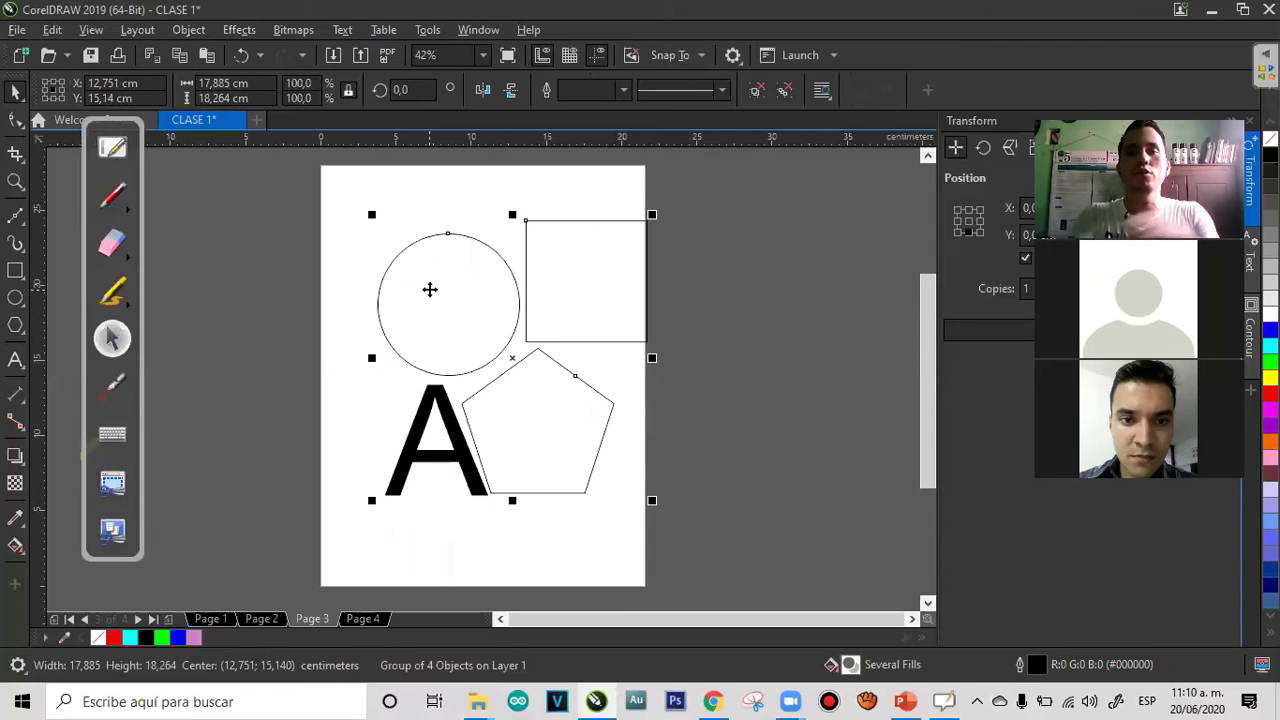
drag(459, 284, 437, 268)
Ungroup the circle, square, pentagon and letter A, and clear the selection
click(187, 32)
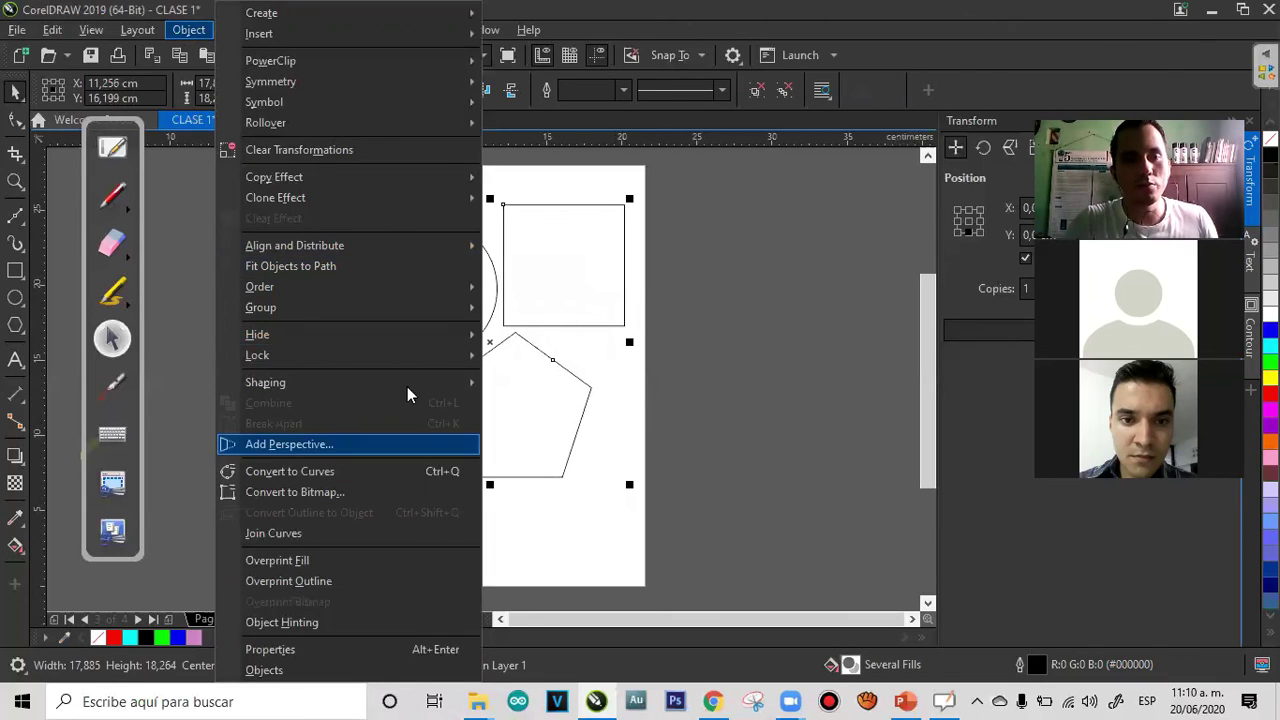
mouse_move(446, 309)
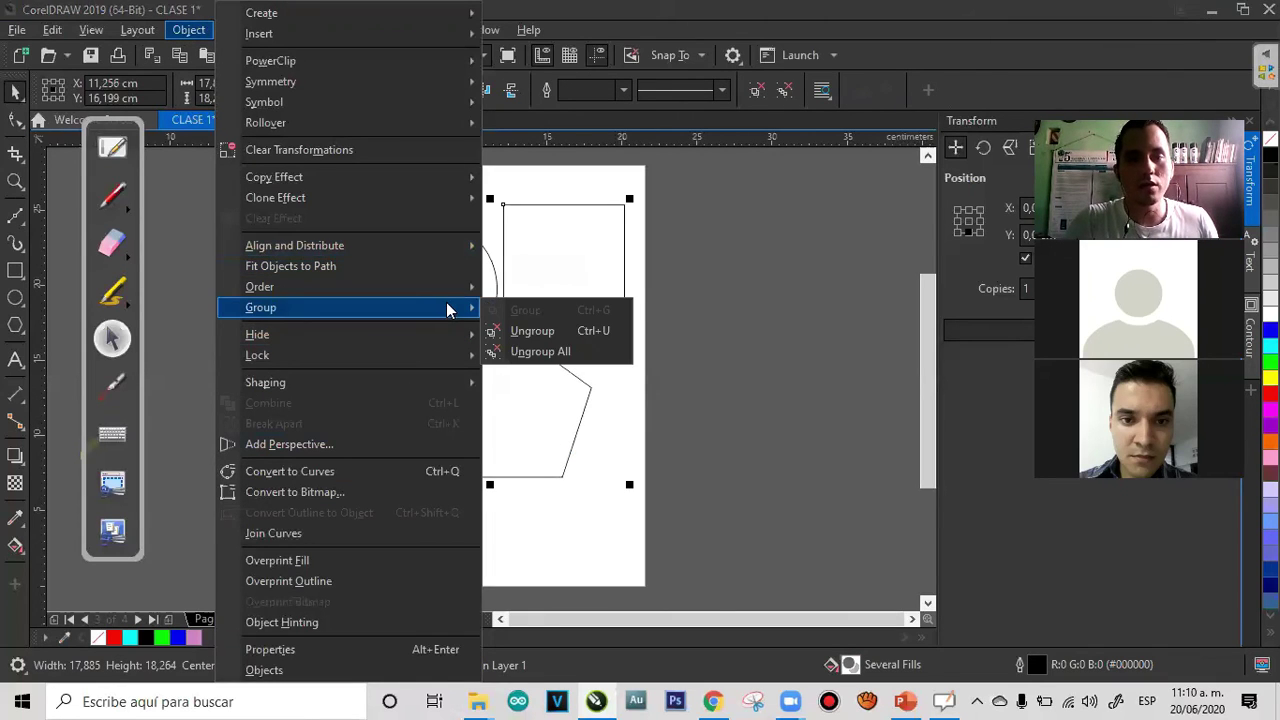
click(555, 334)
click(697, 327)
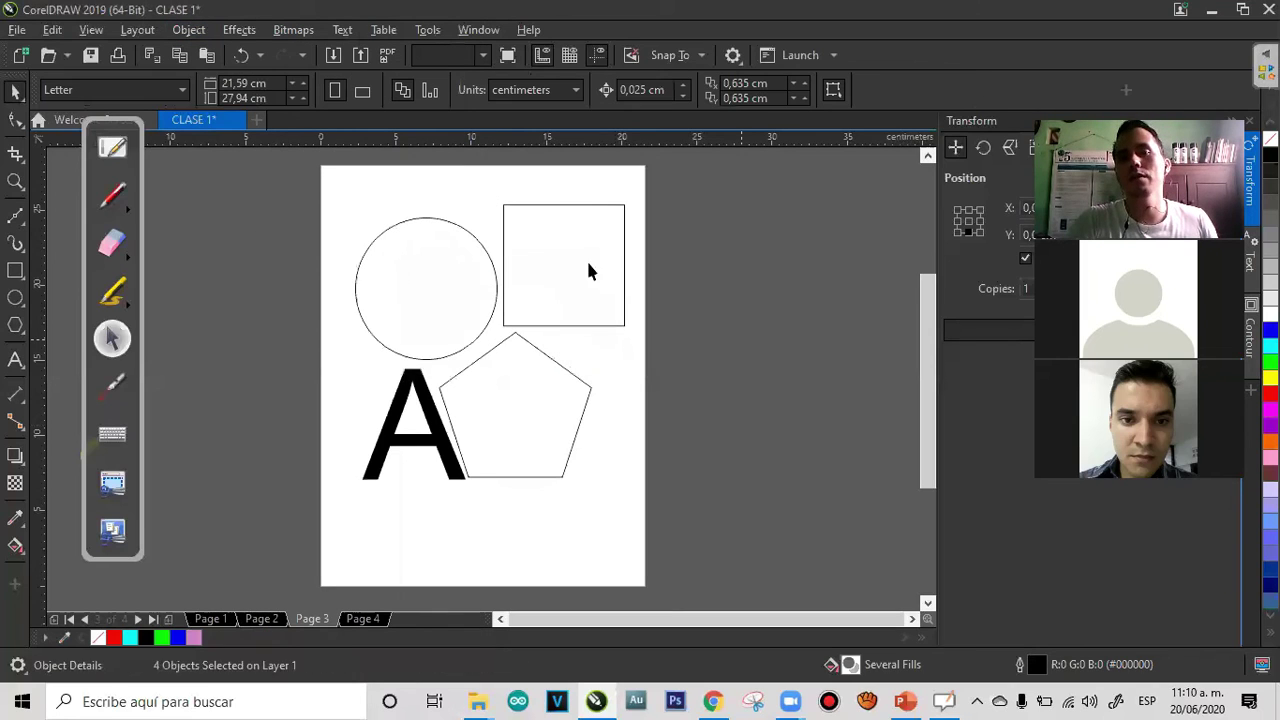
Try moving the square and the pentagon separately off the page, and undo both moves
drag(588, 263, 760, 304)
drag(532, 380, 687, 442)
key(ctrl+z)
key(ctrl+z)
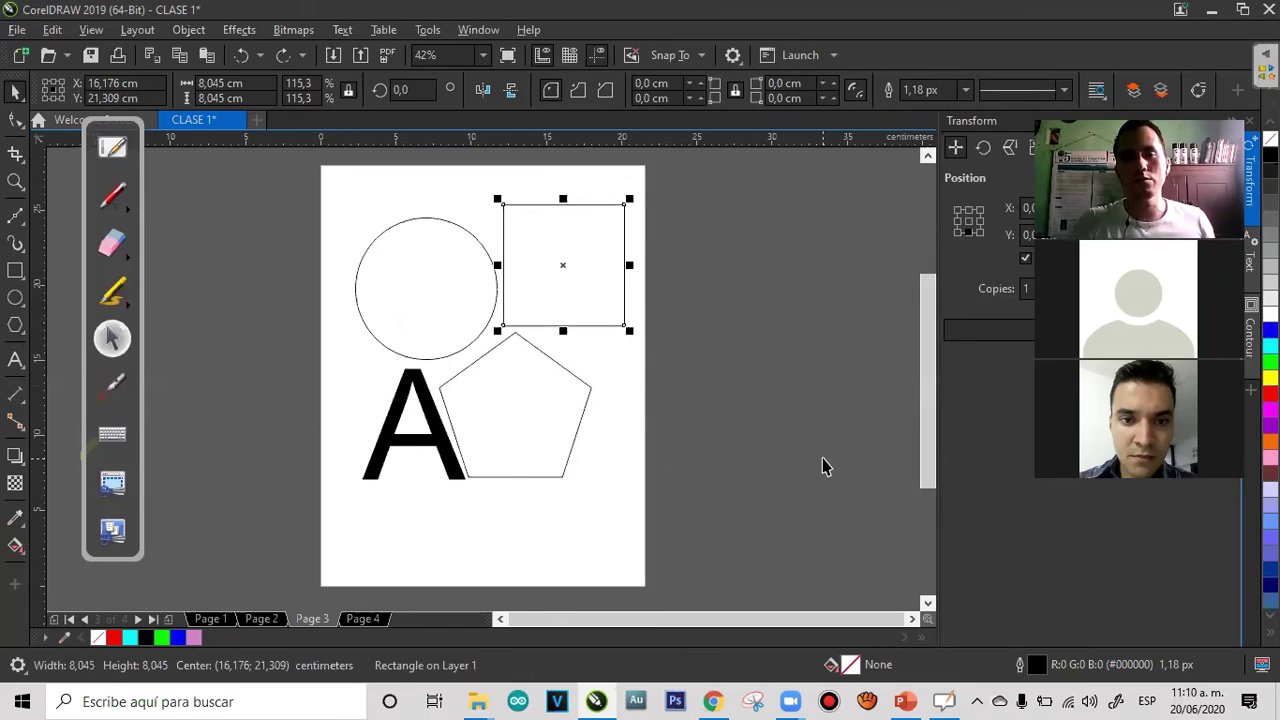
Delete the circle, square, pentagon and letter A together, and switch the page to landscape orientation
click(600, 251)
drag(697, 190, 239, 530)
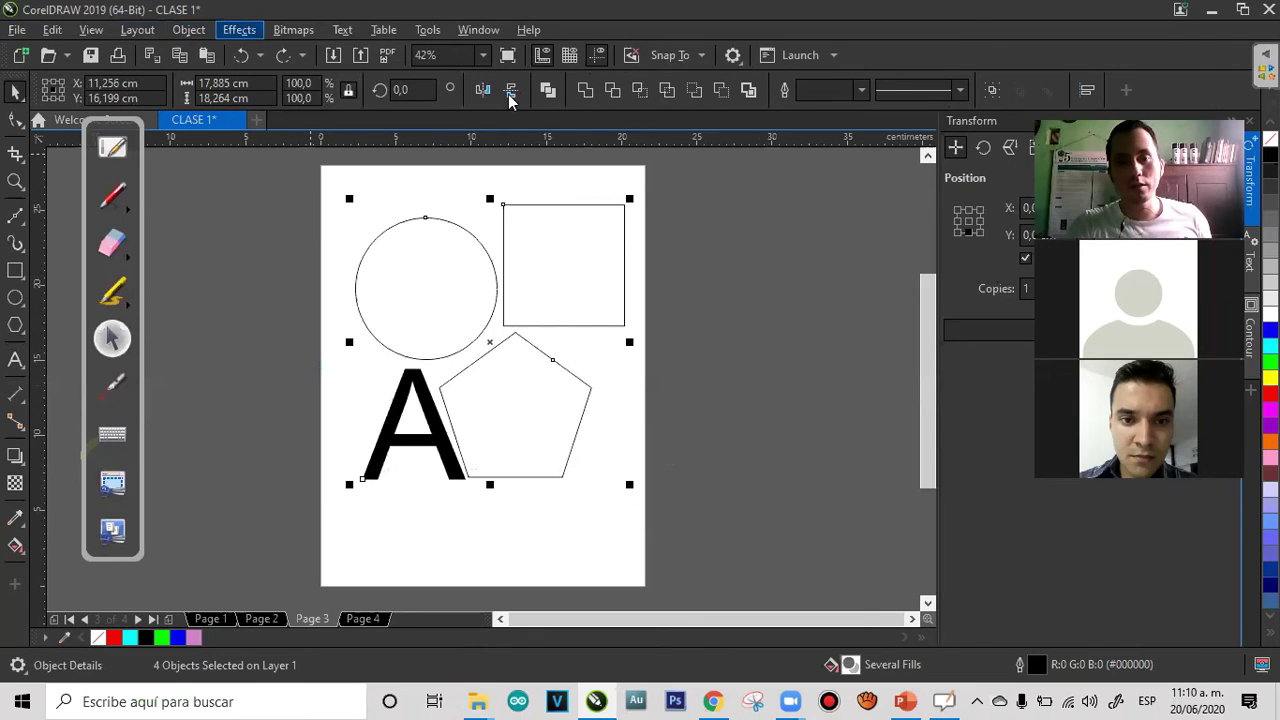
key(Delete)
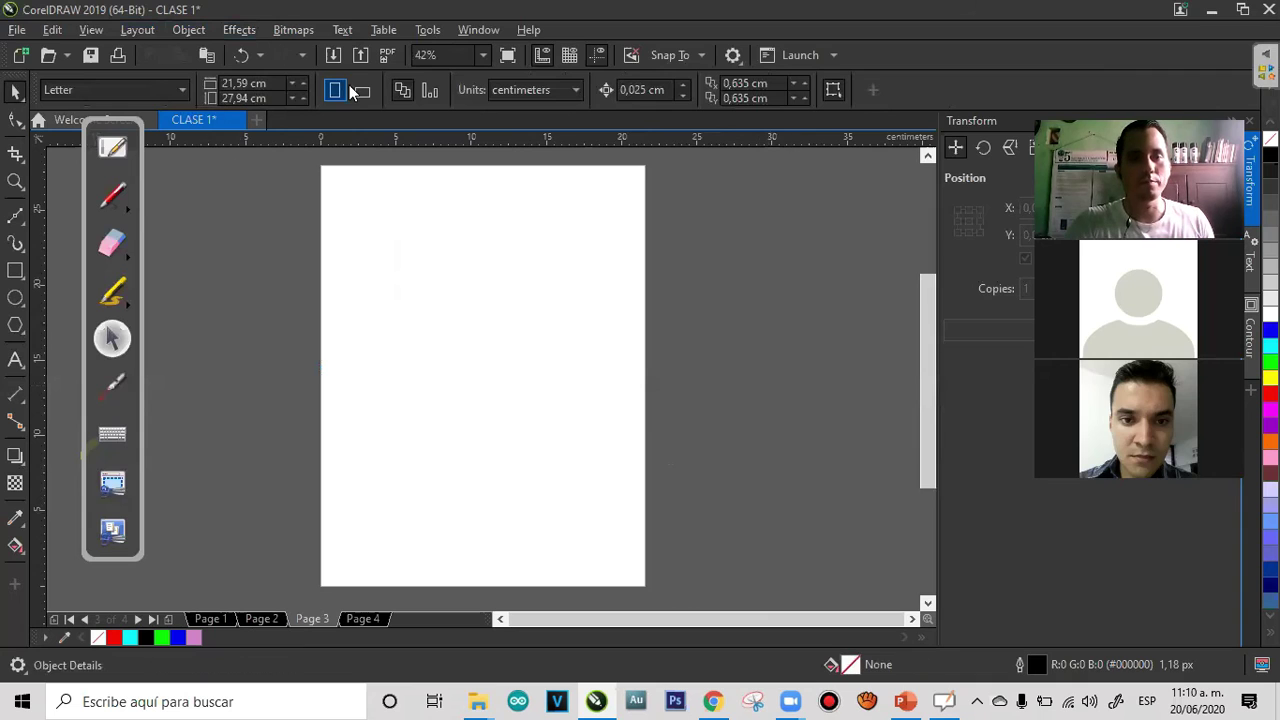
click(366, 88)
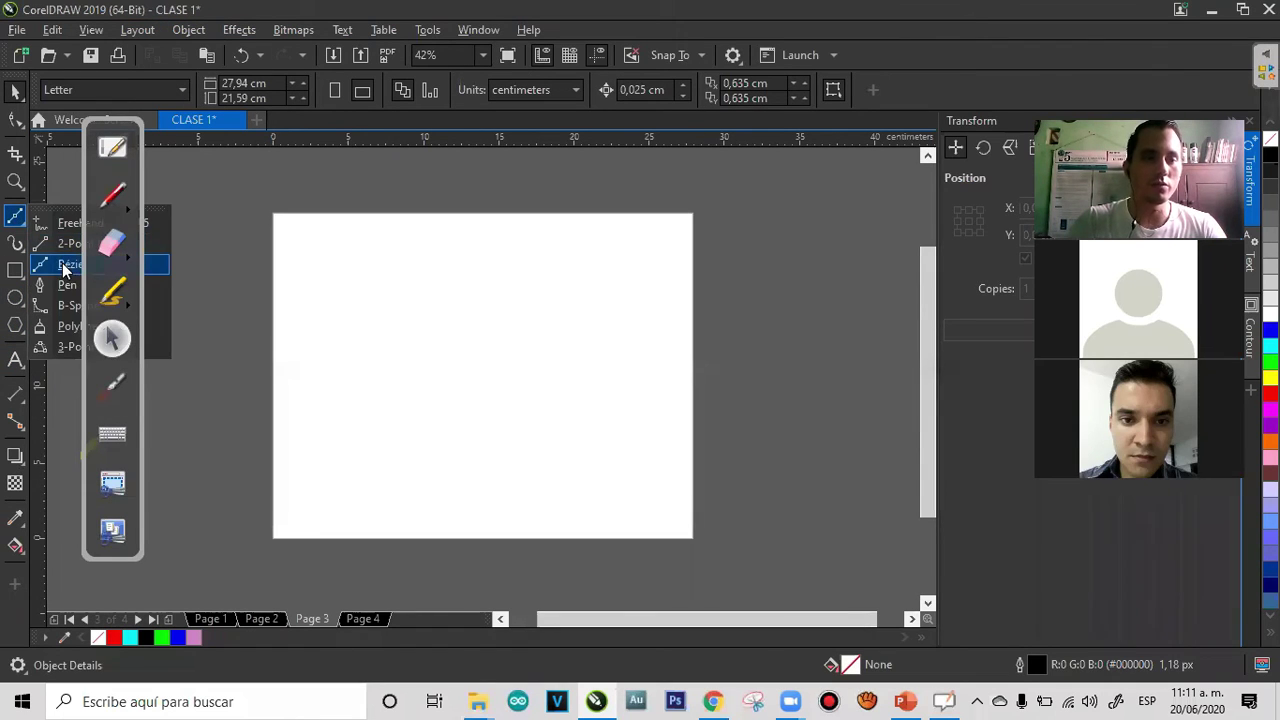
Draw a small closed rounded outline as a figure's head in the page's upper middle with the Bézier tool, undoing its last stretch
click(20, 220)
mouse_move(457, 280)
mouse_down()
mouse_move(480, 284)
mouse_move(490, 324)
mouse_move(440, 326)
mouse_up()
drag(457, 280, 487, 267)
drag(474, 337, 474, 363)
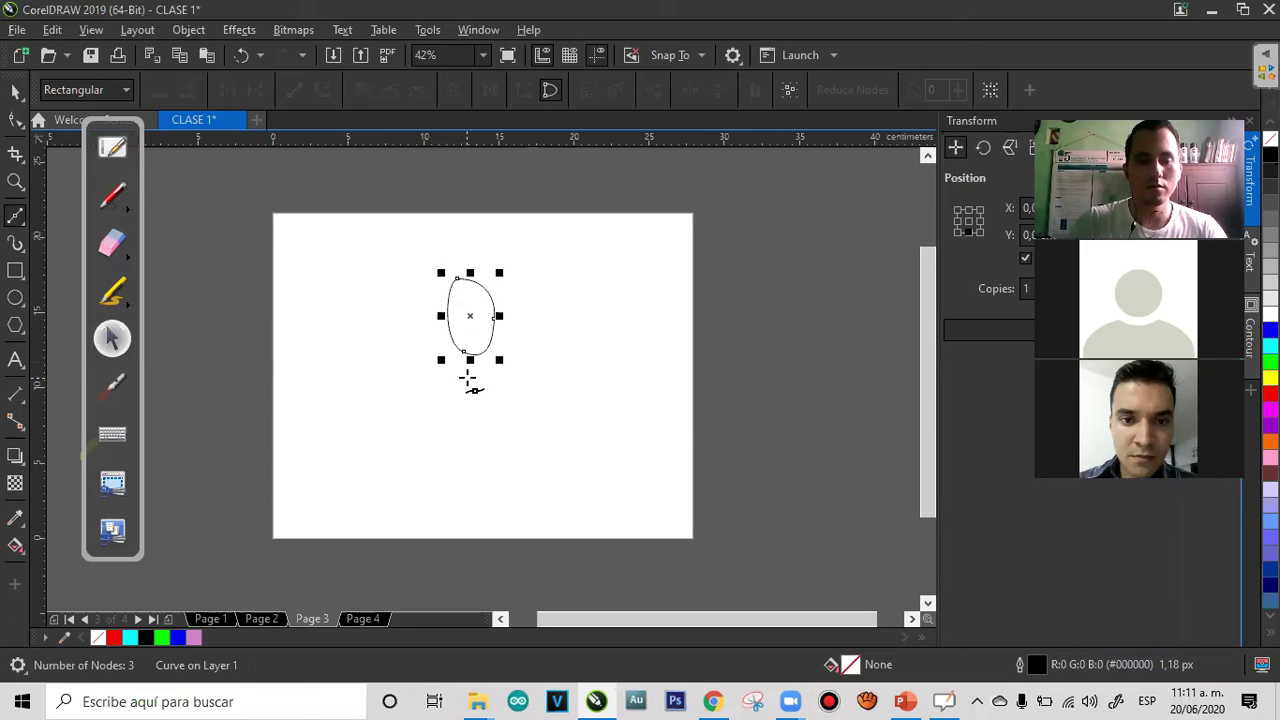
key(ctrl+z)
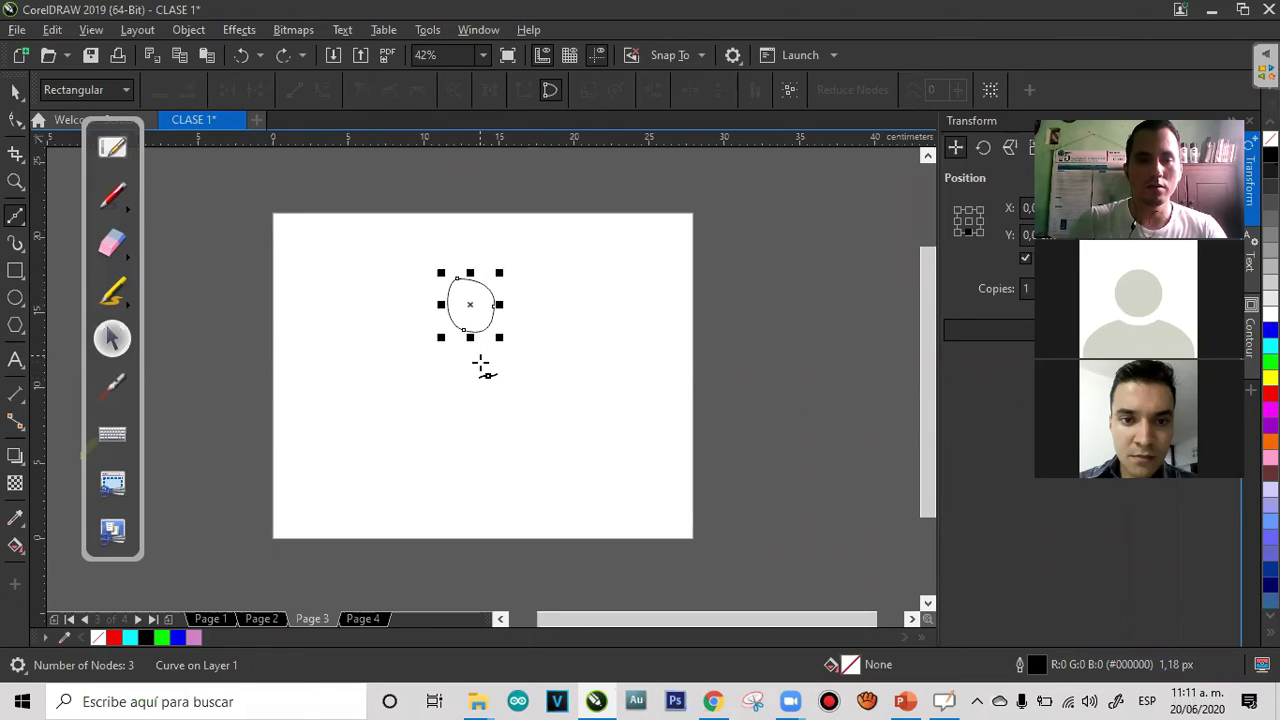
Draw a vertical body line down from the base of the head, extending its lower end to about X 13.46, Y 7.28 cm
click(480, 365)
click(477, 331)
key(F10)
drag(479, 371, 476, 430)
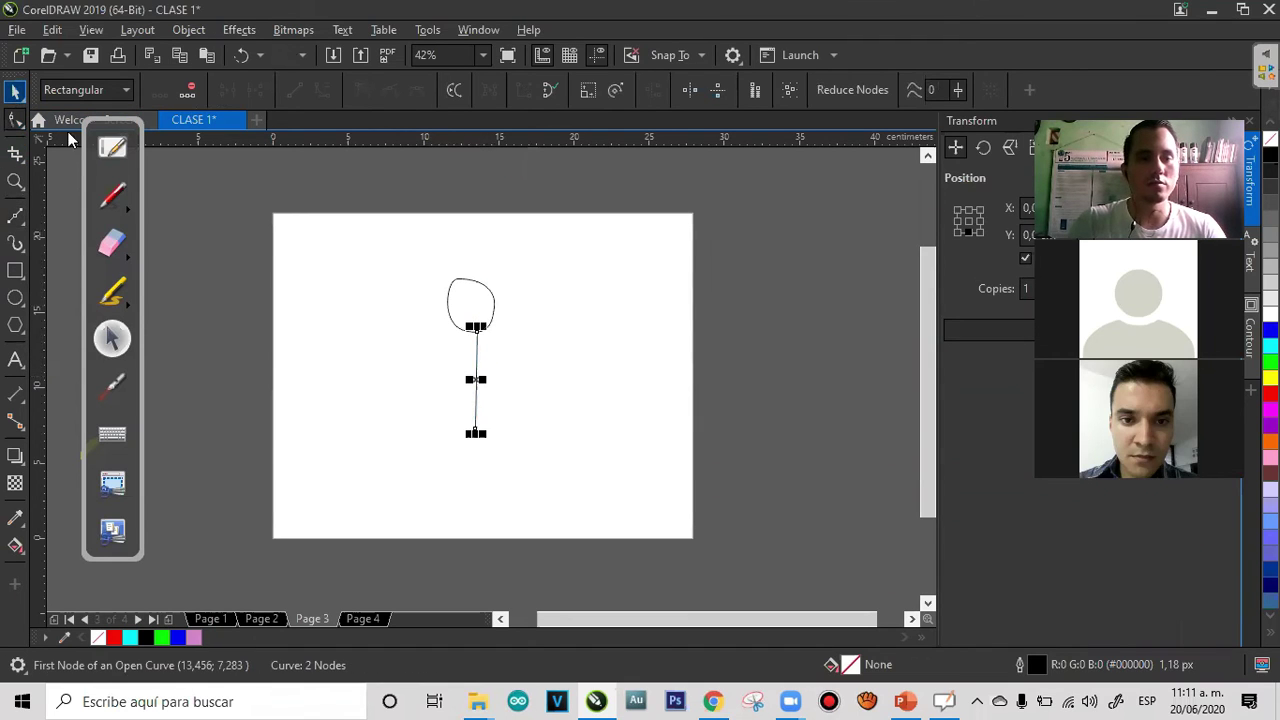
key(space)
click(263, 289)
Start the figure's torso outline at the neck with the Bézier tool, tracing the left arm and side down to the waist
click(28, 233)
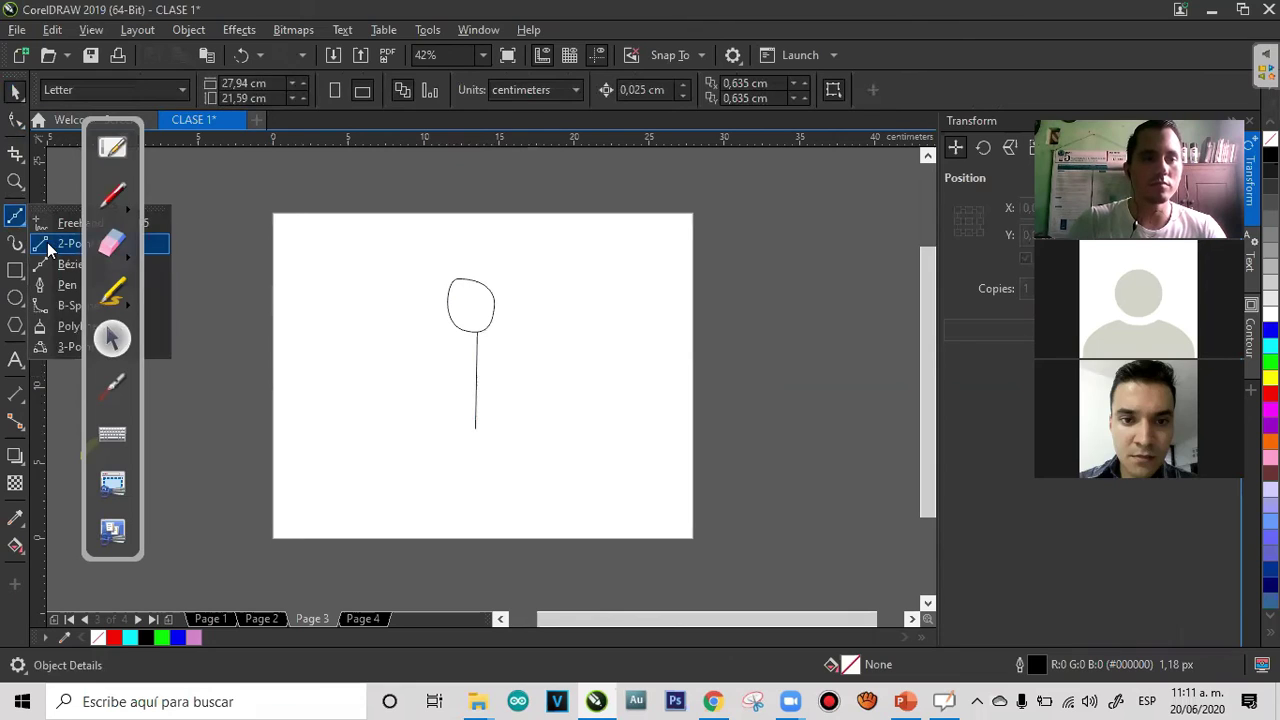
click(52, 252)
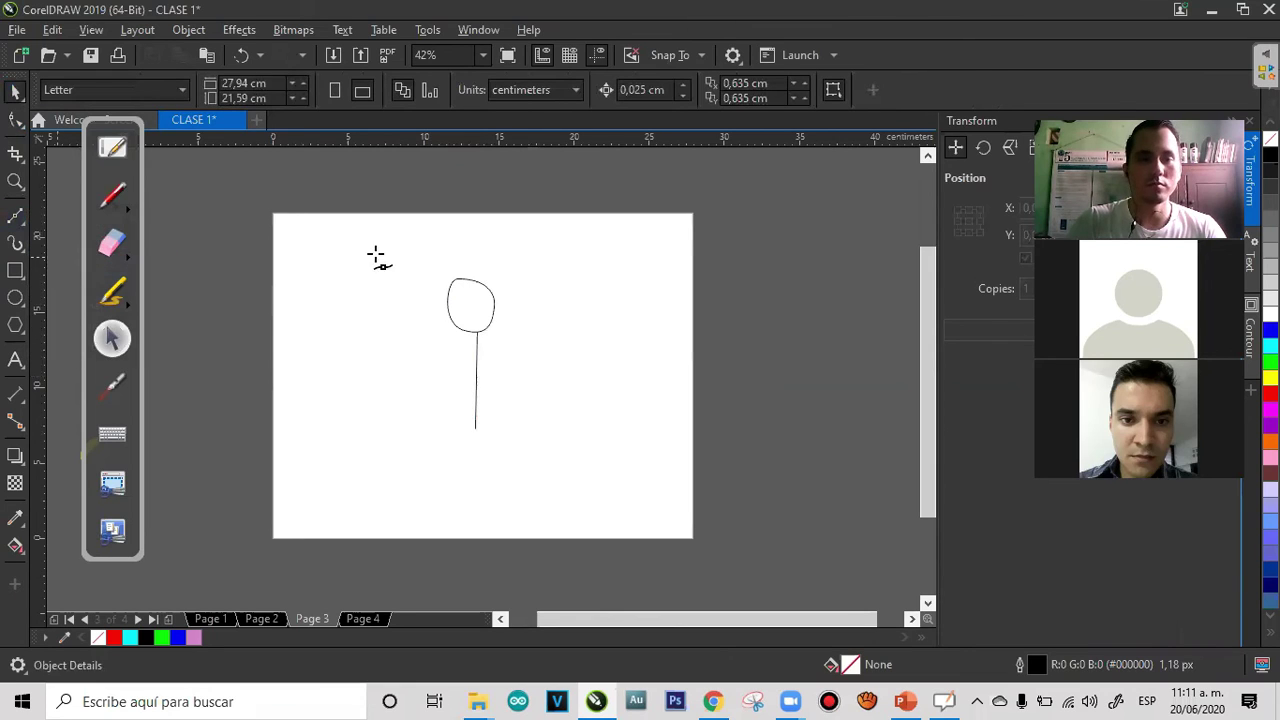
click(478, 331)
mouse_move(448, 354)
mouse_down()
mouse_move(443, 383)
mouse_move(459, 370)
mouse_up()
click(442, 382)
click(457, 368)
click(464, 399)
Continue the torso outline across the waist and around the right arm, close it with a curved shoulder at the neck, and deselect it
click(490, 396)
click(491, 374)
click(503, 382)
click(519, 369)
click(476, 345)
key(ctrl+z)
drag(477, 332, 501, 325)
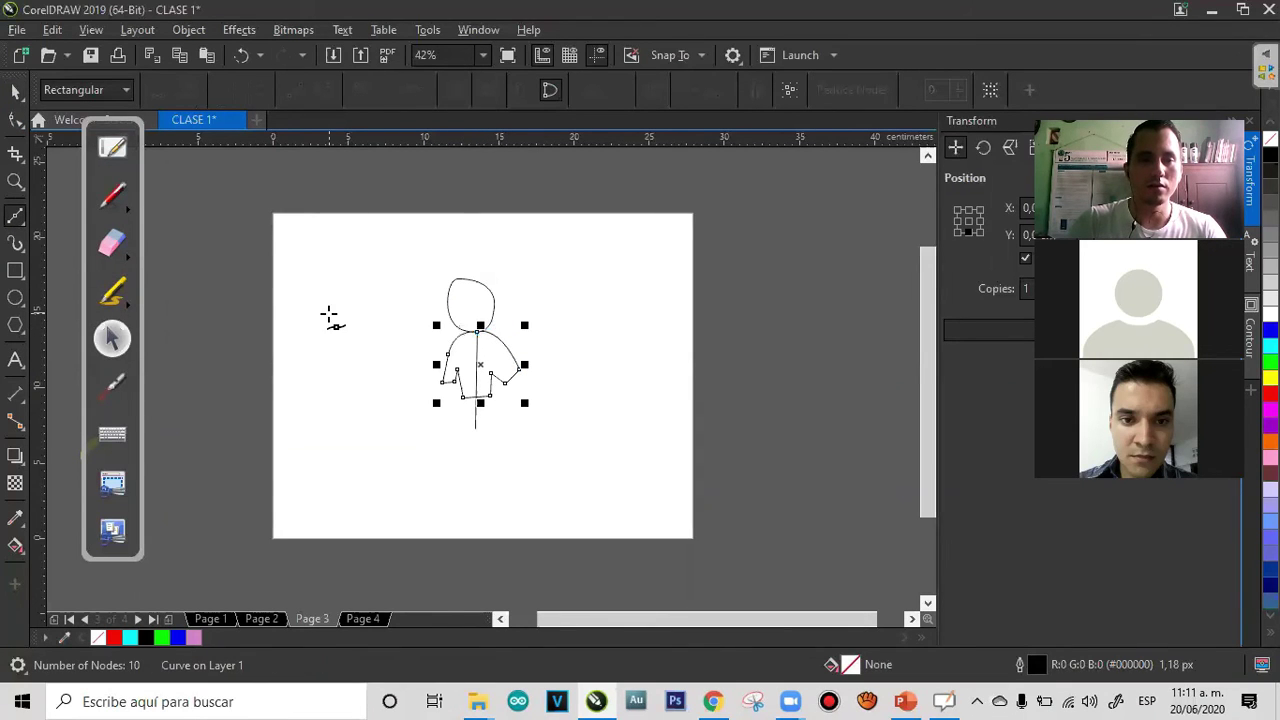
click(14, 92)
click(188, 226)
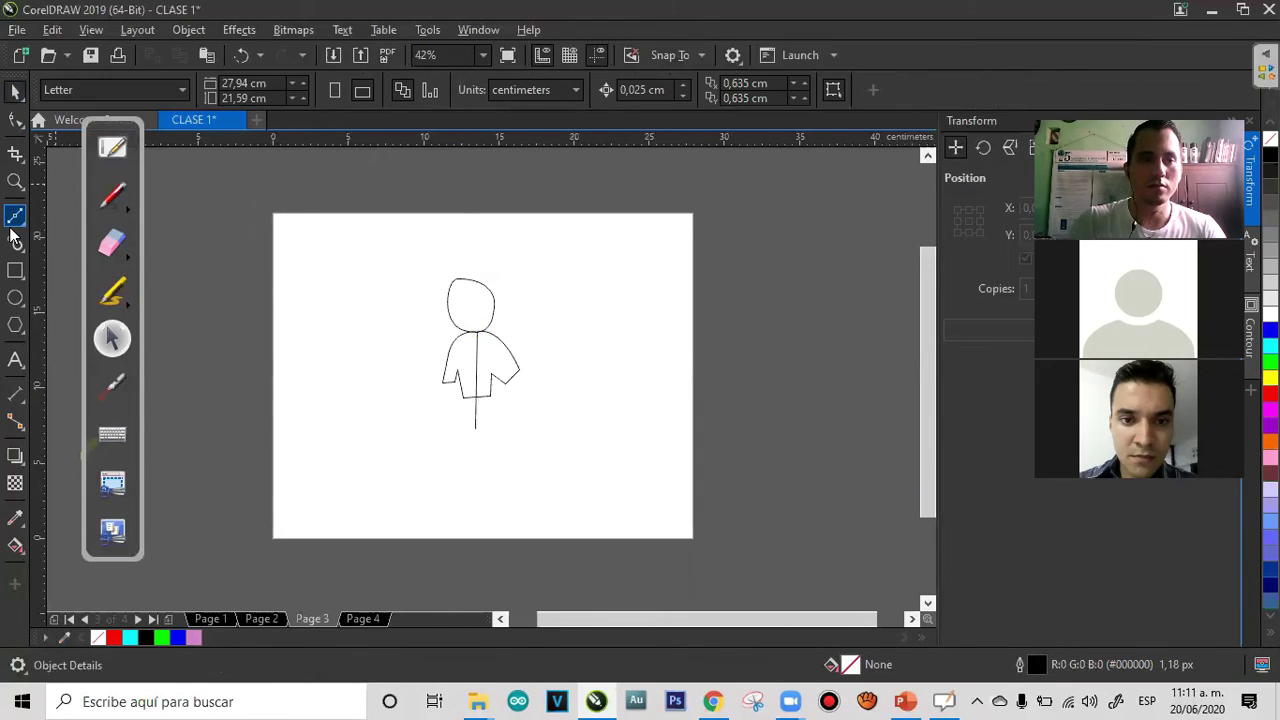
Draw the outline of two spread legs below the torso, about 8 × 5.1 cm, ending back at the waist
click(14, 215)
click(468, 392)
click(415, 472)
click(465, 462)
click(475, 430)
click(503, 466)
click(535, 457)
click(490, 397)
click(14, 97)
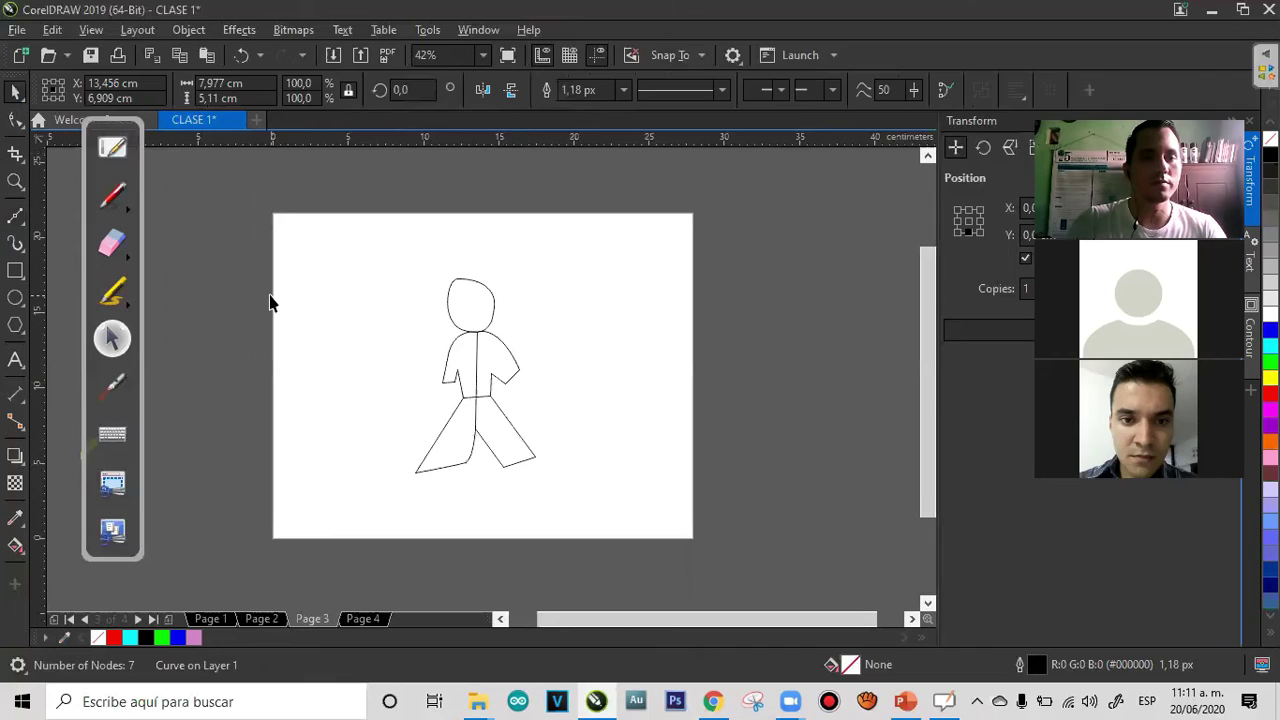
Draw a curved Bézier foot under one leg and place a smaller copy, about 2.8 by 1.1 cm, under the other leg
click(271, 303)
click(14, 213)
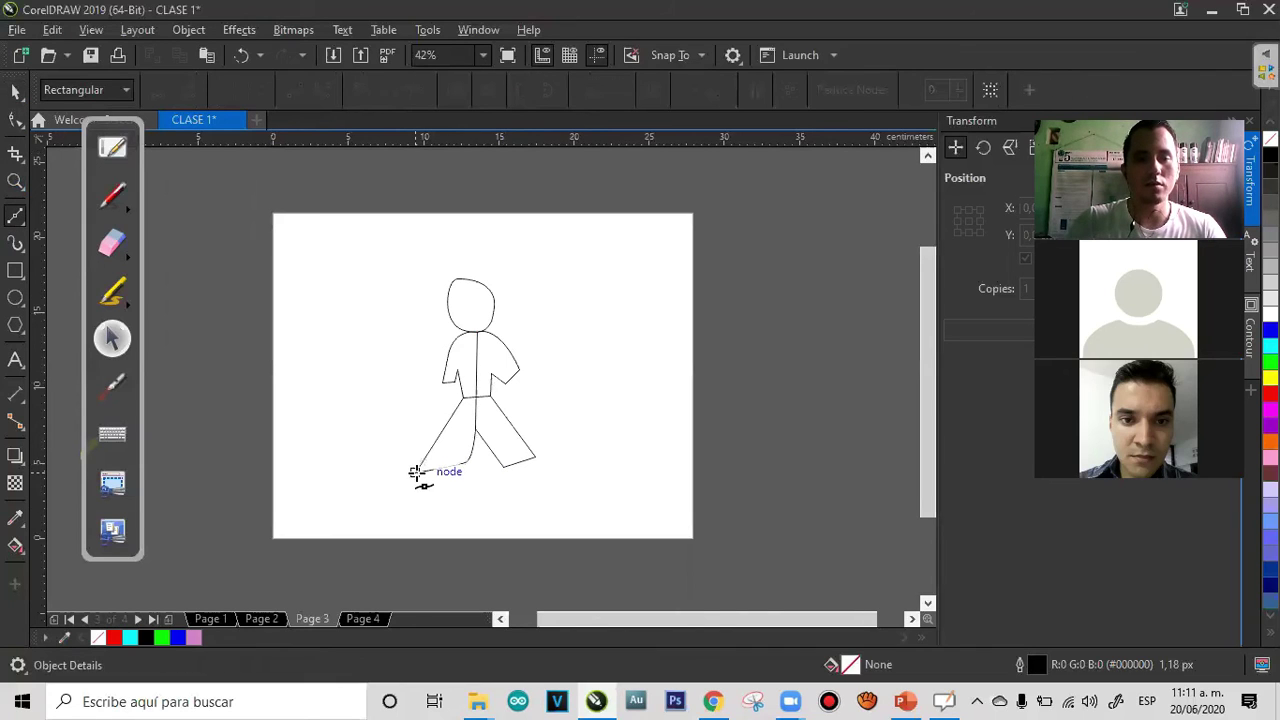
click(415, 472)
mouse_move(431, 484)
mouse_down()
mouse_move(471, 480)
mouse_move(469, 463)
mouse_move(543, 478)
mouse_up()
click(15, 92)
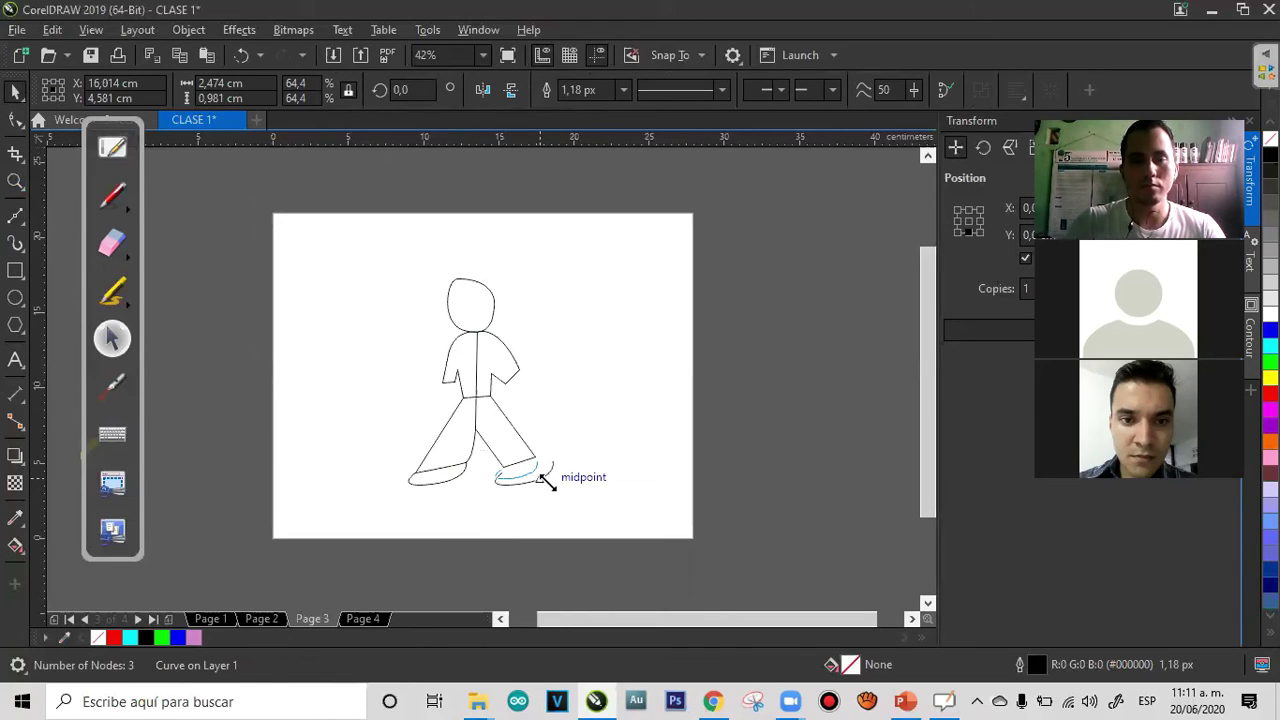
click(586, 240)
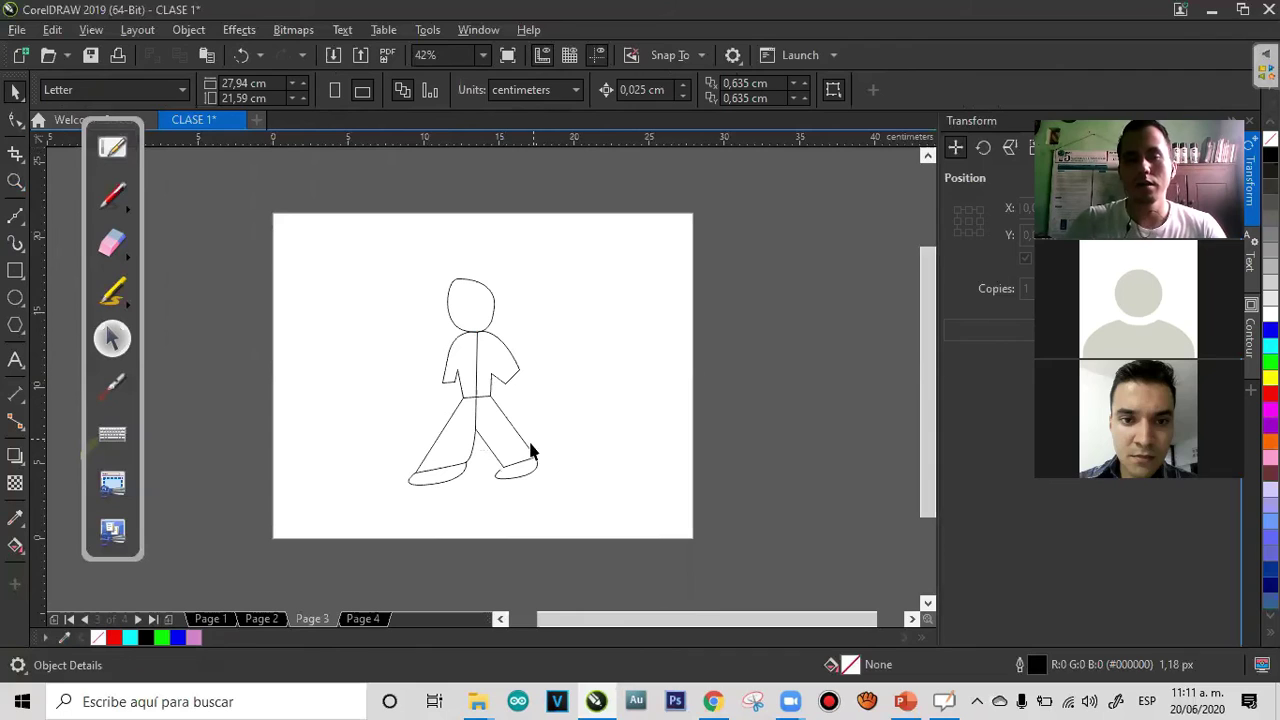
click(521, 479)
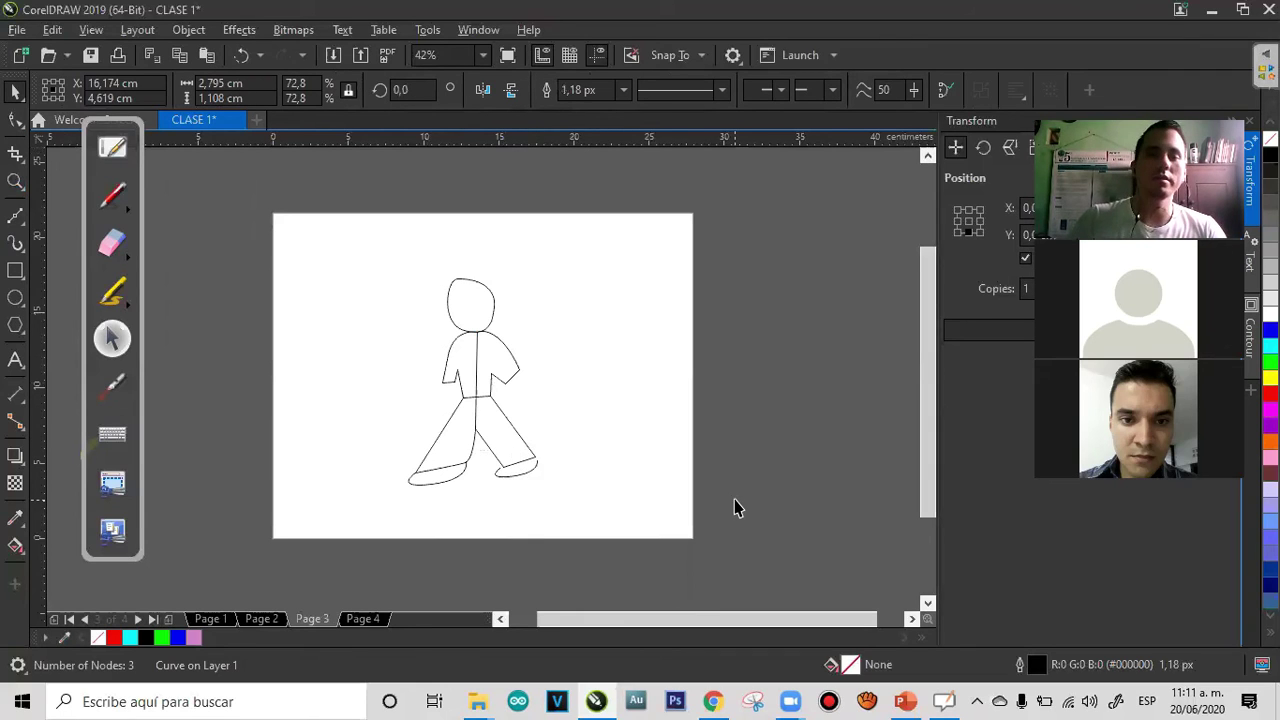
click(758, 418)
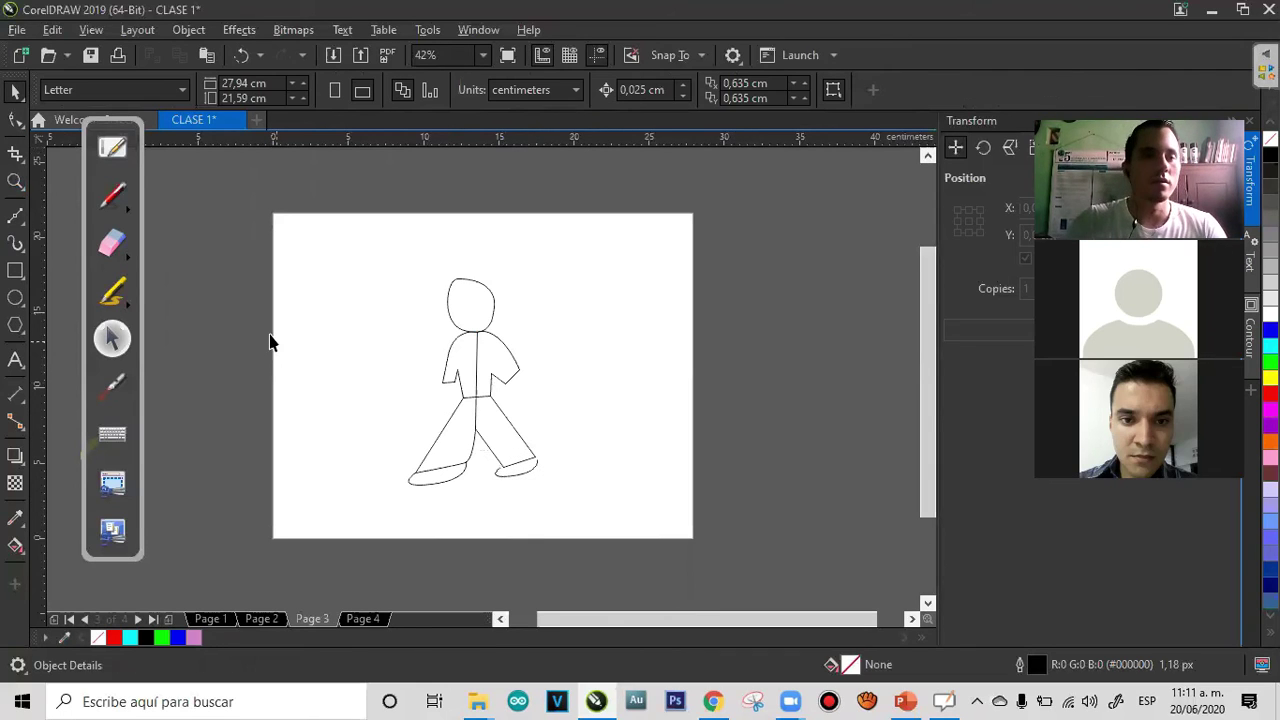
Draw a closed Bézier tree outline about 18.6 cm tall beside the person, with a wavy crown and a trunk flaring at its base
click(22, 226)
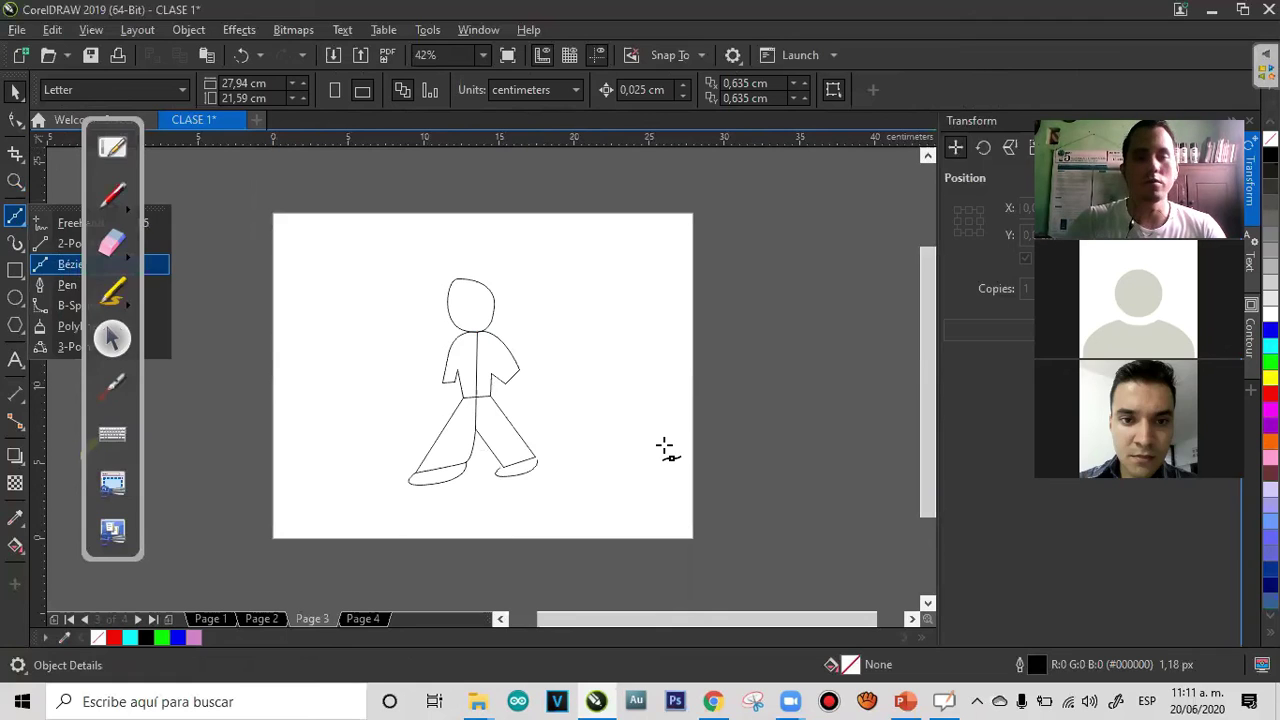
click(66, 266)
click(608, 484)
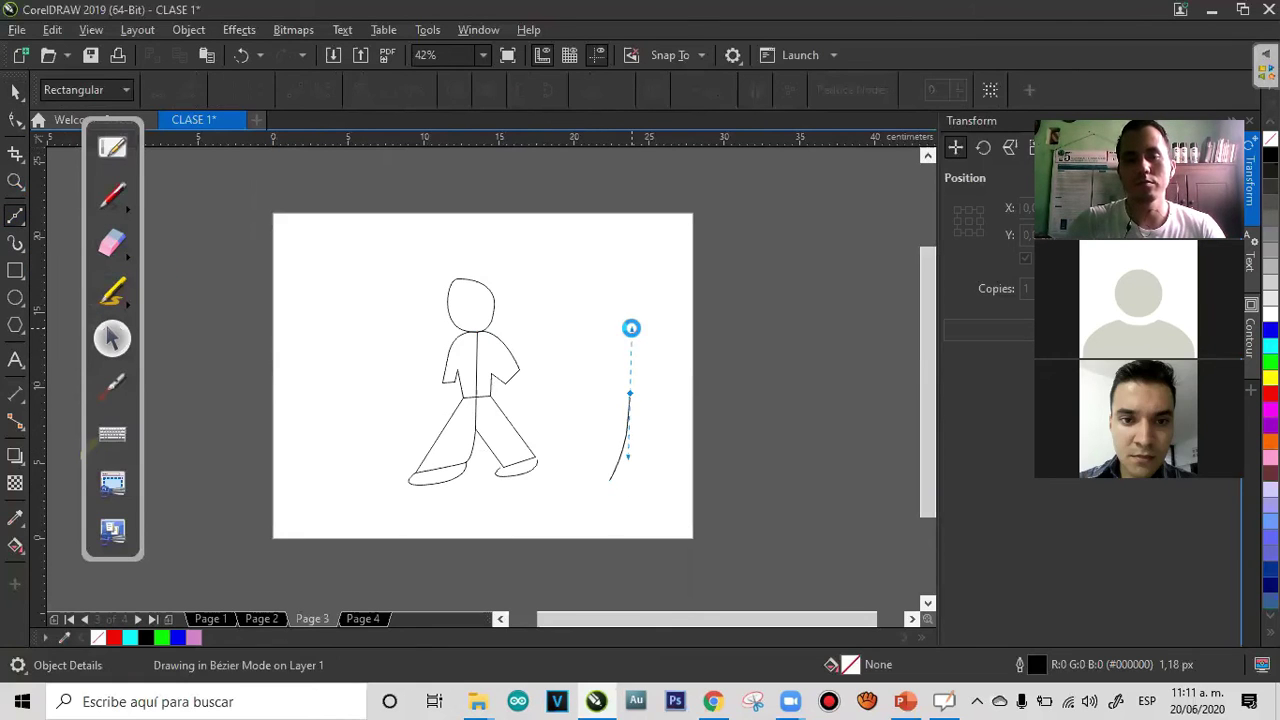
click(623, 316)
drag(548, 300, 654, 208)
click(583, 280)
click(575, 221)
drag(688, 265, 658, 314)
click(666, 467)
click(683, 495)
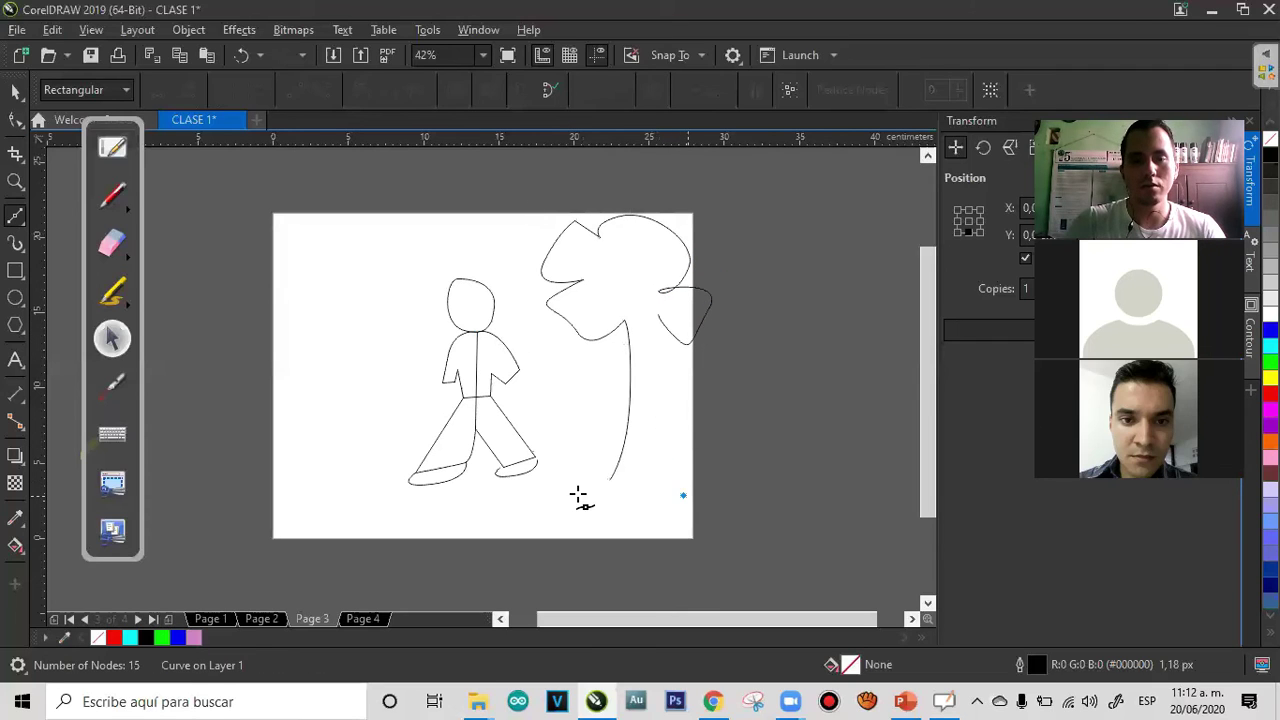
click(597, 489)
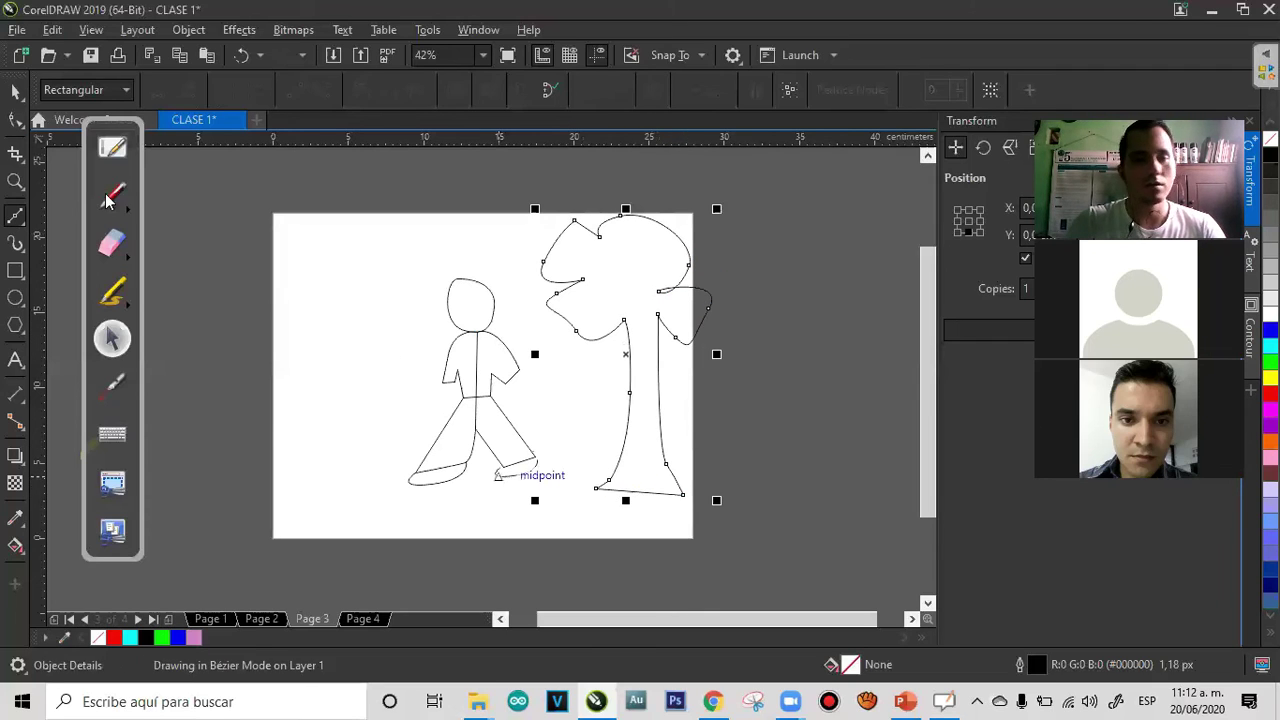
click(13, 92)
click(303, 210)
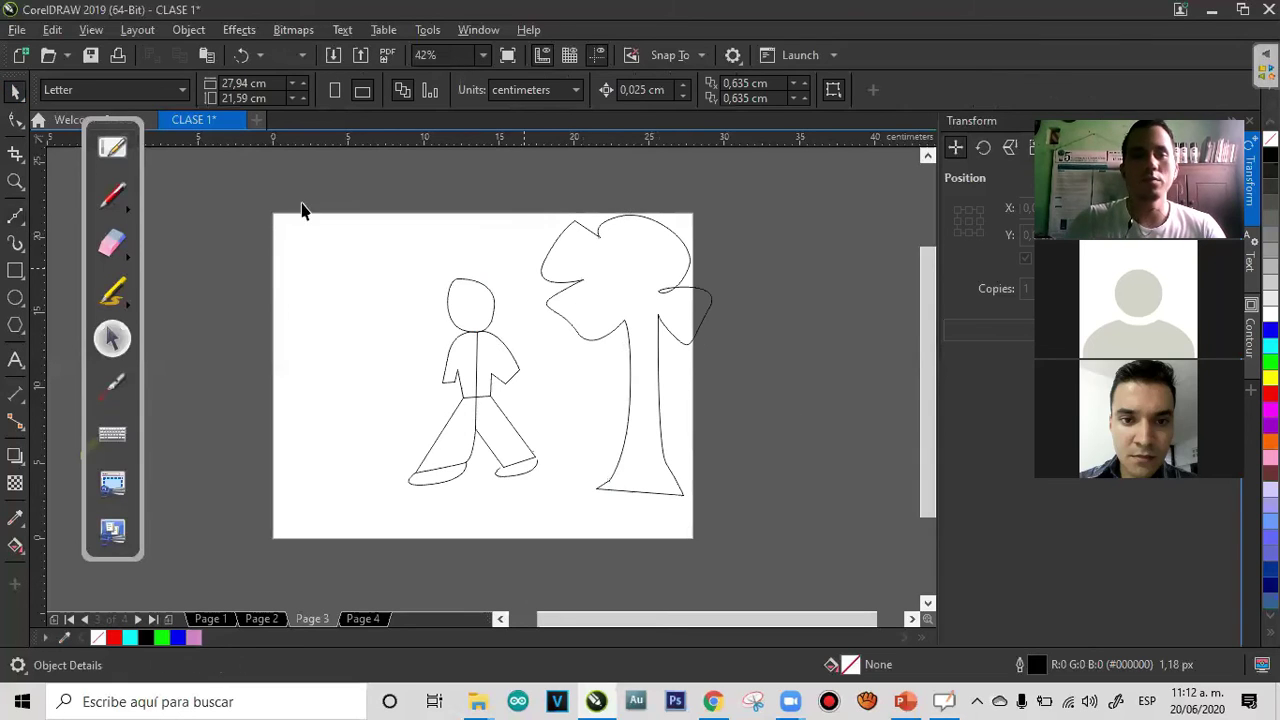
Draw six small ellipses as fruits around the tree's crown
click(15, 297)
mouse_move(533, 240)
mouse_down()
mouse_move(548, 262)
mouse_move(545, 252)
mouse_move(563, 265)
mouse_move(610, 253)
mouse_move(701, 282)
mouse_up()
drag(575, 304, 597, 339)
mouse_move(635, 280)
mouse_down()
mouse_move(682, 309)
mouse_move(696, 352)
mouse_up()
click(17, 90)
click(803, 386)
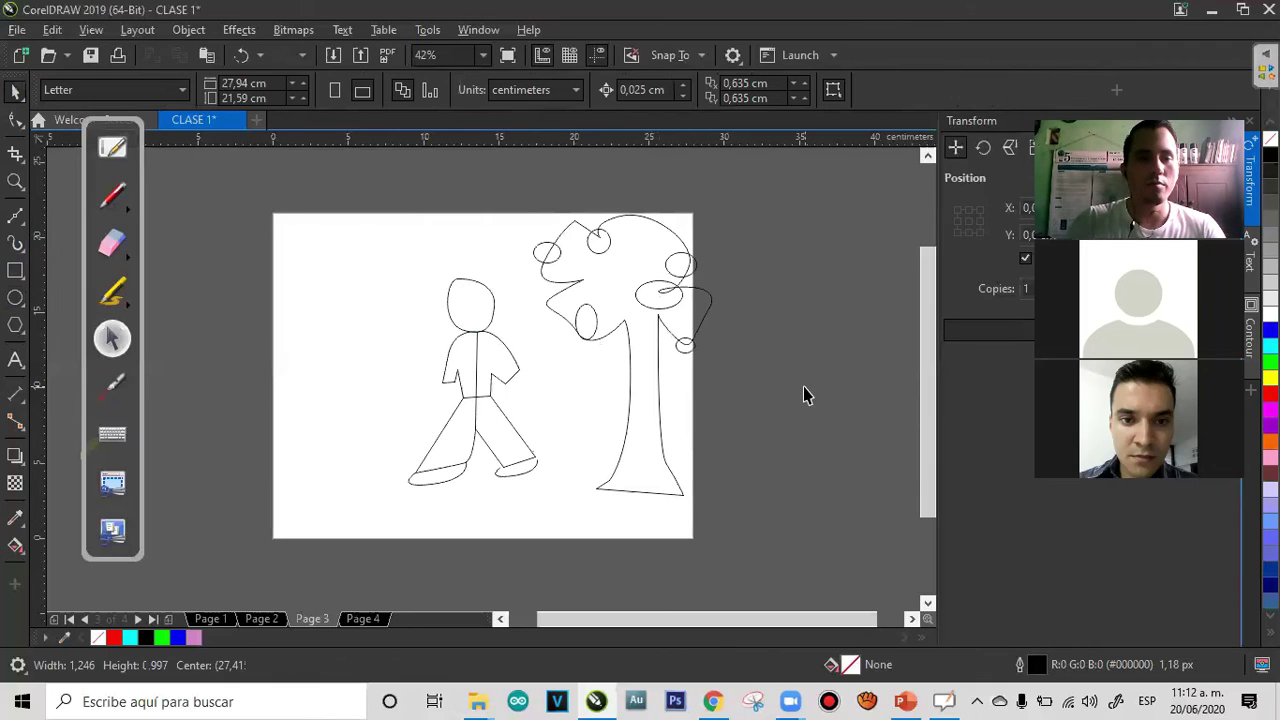
Draw a house with a rectangular body about 6.5 by 8.9 cm and a triangular Bézier roof on the empty side of the person
drag(283, 344, 382, 478)
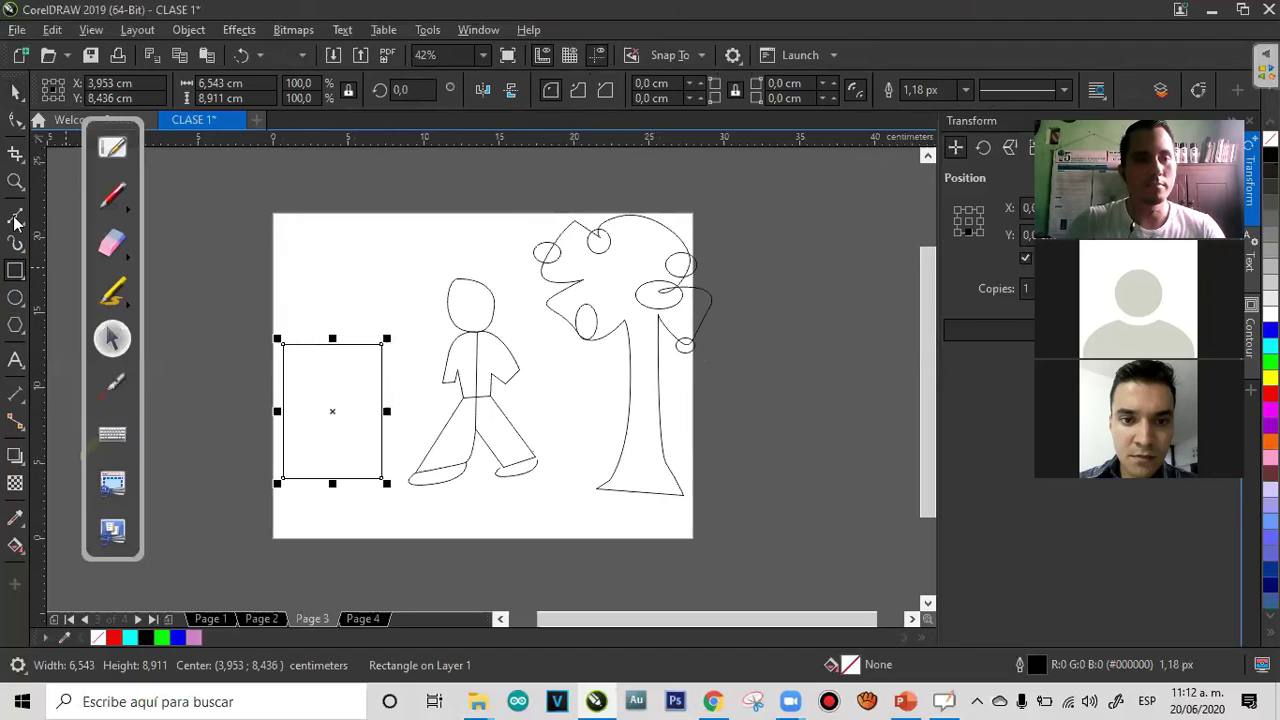
click(18, 222)
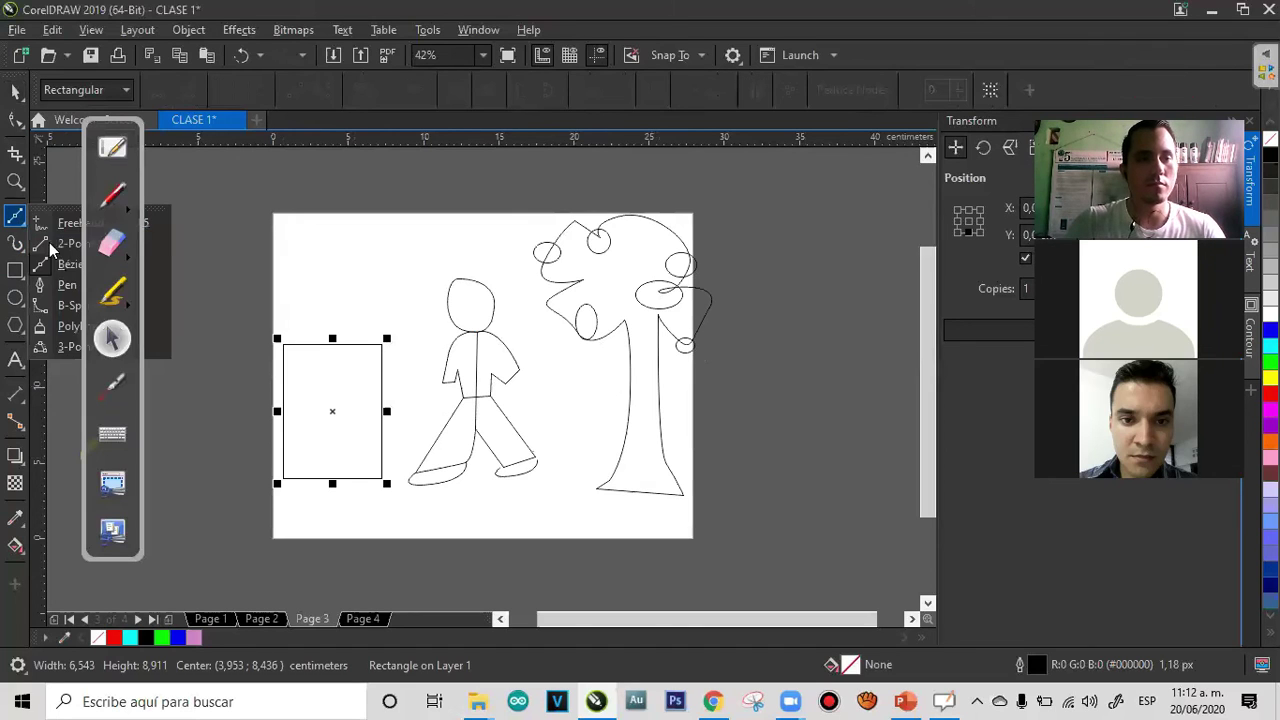
click(62, 266)
click(283, 344)
click(334, 272)
double_click(381, 344)
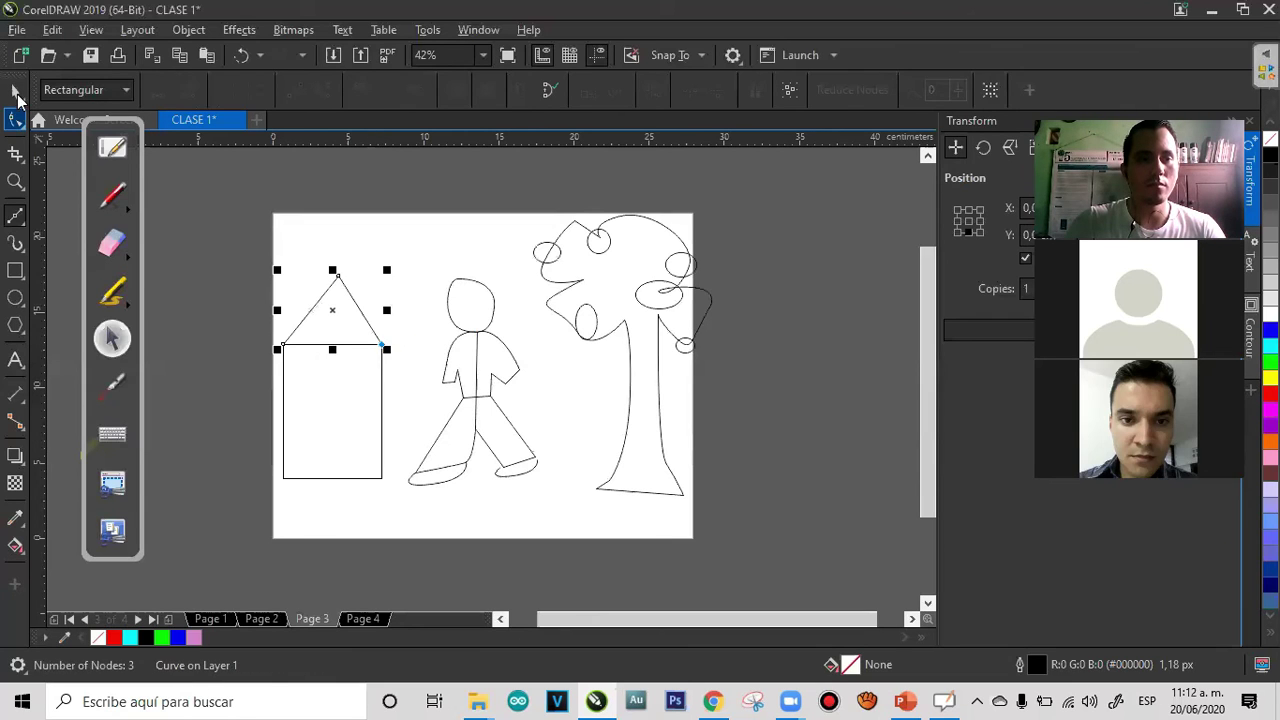
click(200, 229)
Draw two small windows in the house's upper corners and a rectangular door near the middle of its base
click(15, 270)
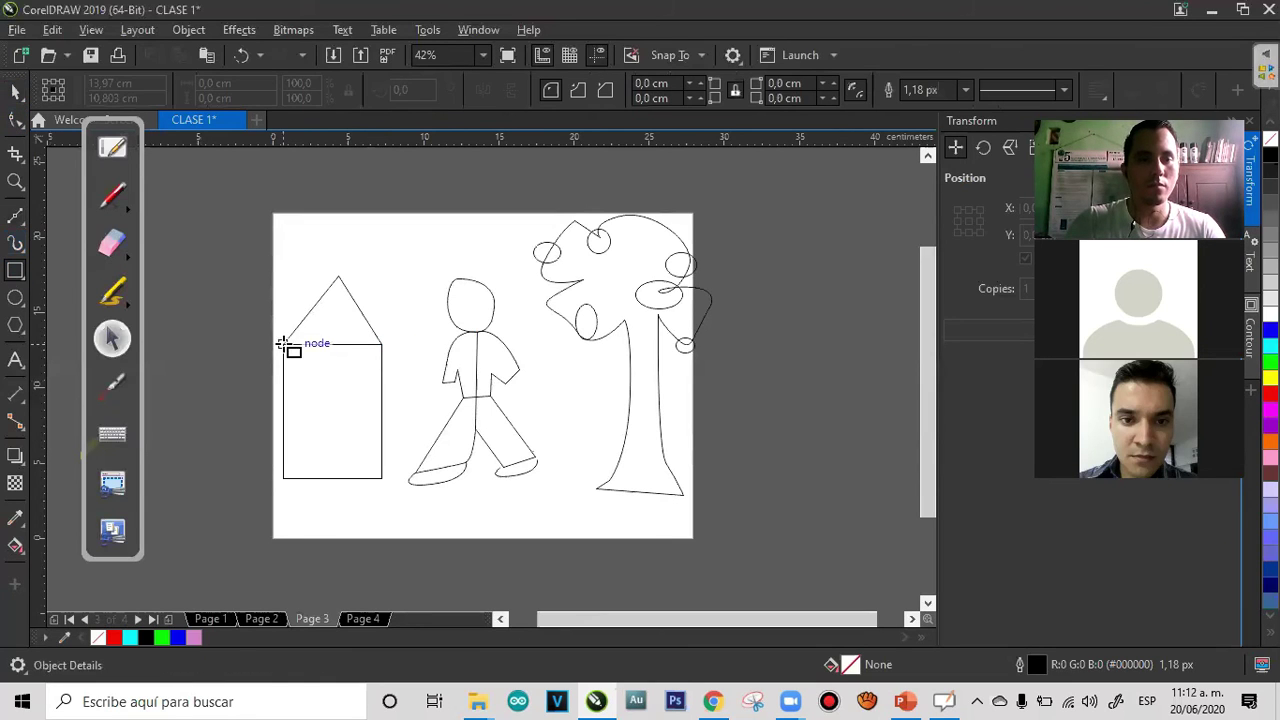
drag(283, 344, 308, 372)
drag(381, 344, 358, 371)
drag(318, 474, 346, 432)
click(15, 90)
click(331, 296)
click(755, 374)
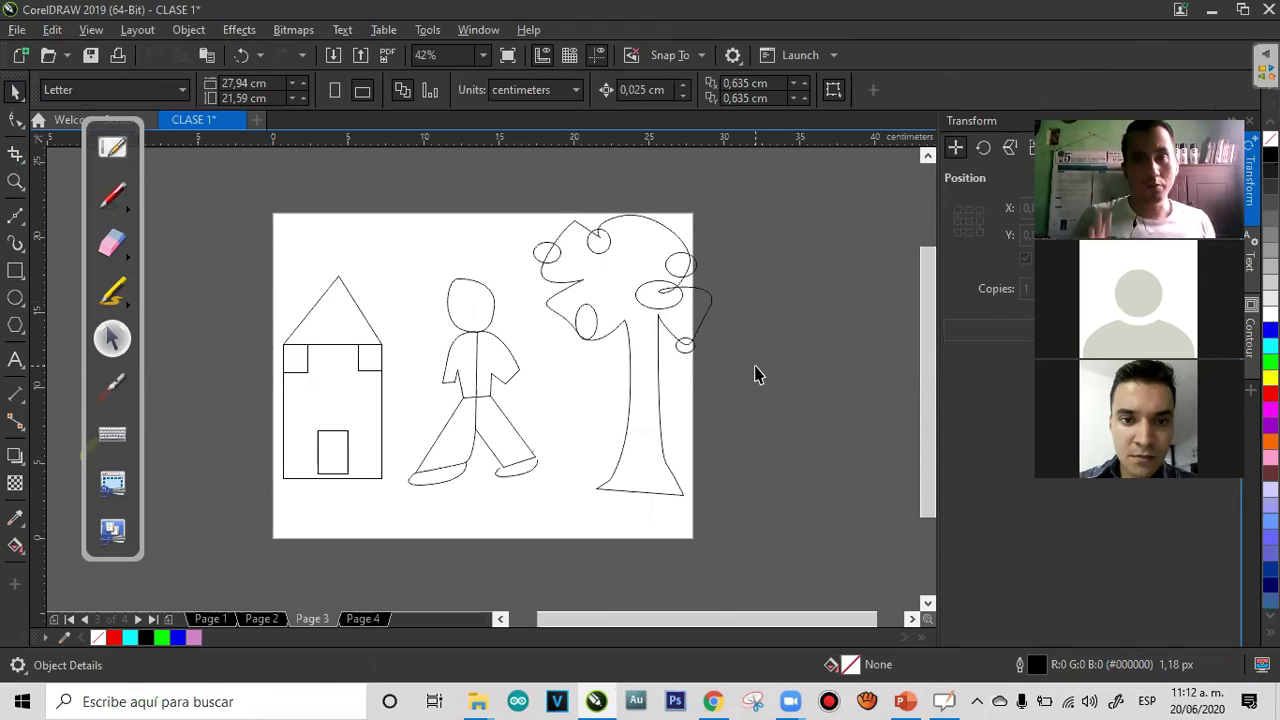
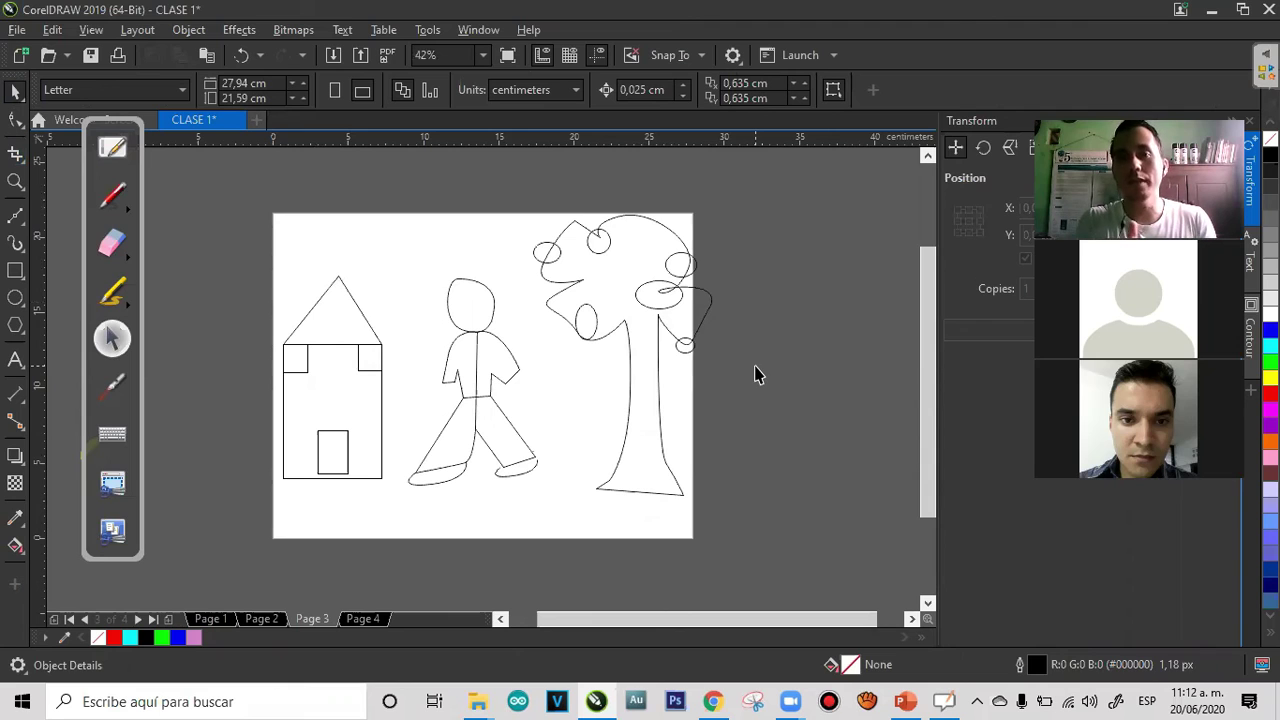
Try moving individual parts of the ungrouped tree, and undo the moves
click(546, 255)
click(703, 278)
drag(542, 247, 529, 226)
key(ctrl+z)
mouse_move(624, 196)
mouse_down()
mouse_move(606, 250)
mouse_move(621, 214)
mouse_up()
key(ctrl+z)
drag(762, 225, 719, 236)
click(811, 363)
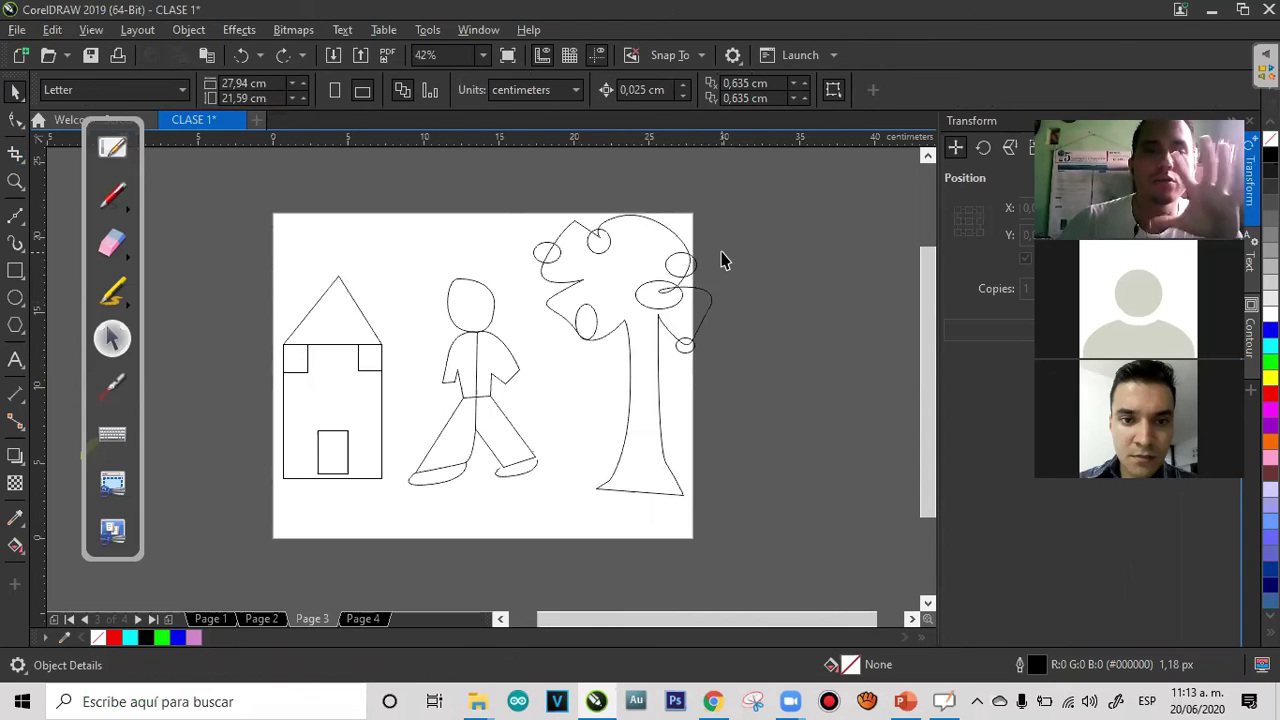
Group the tree outline with its six fruits
drag(774, 185, 525, 530)
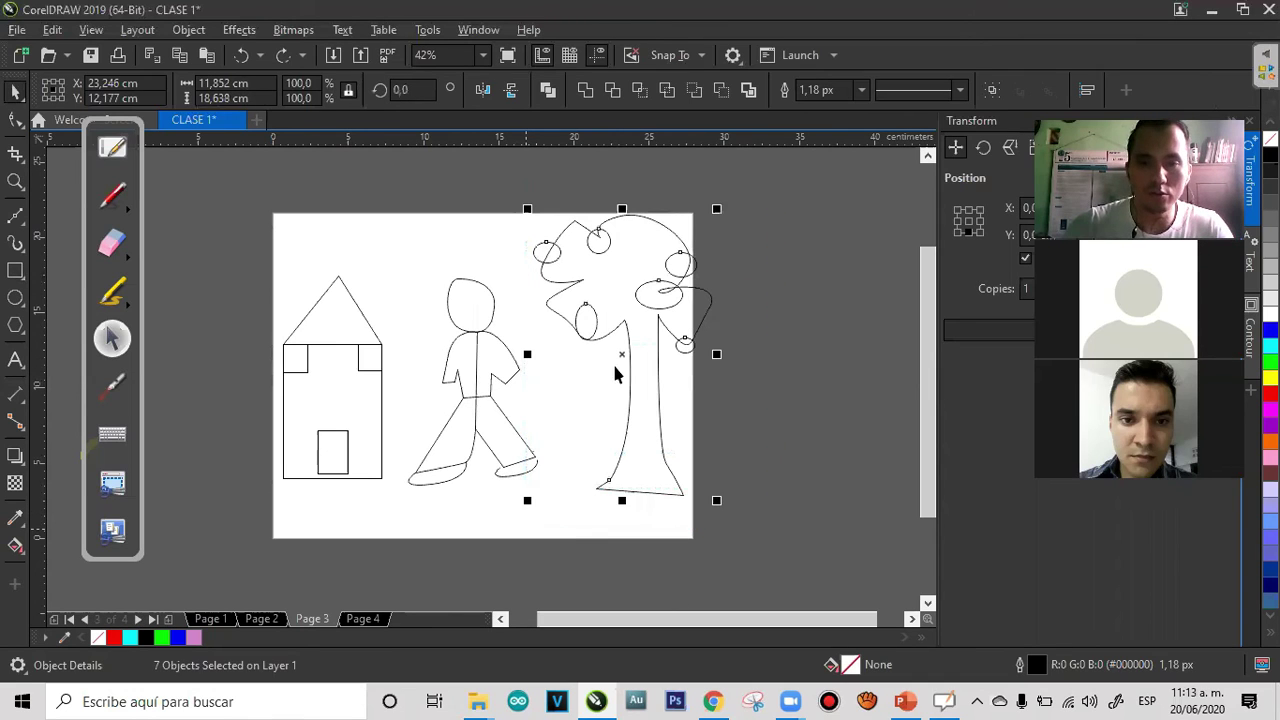
click(186, 32)
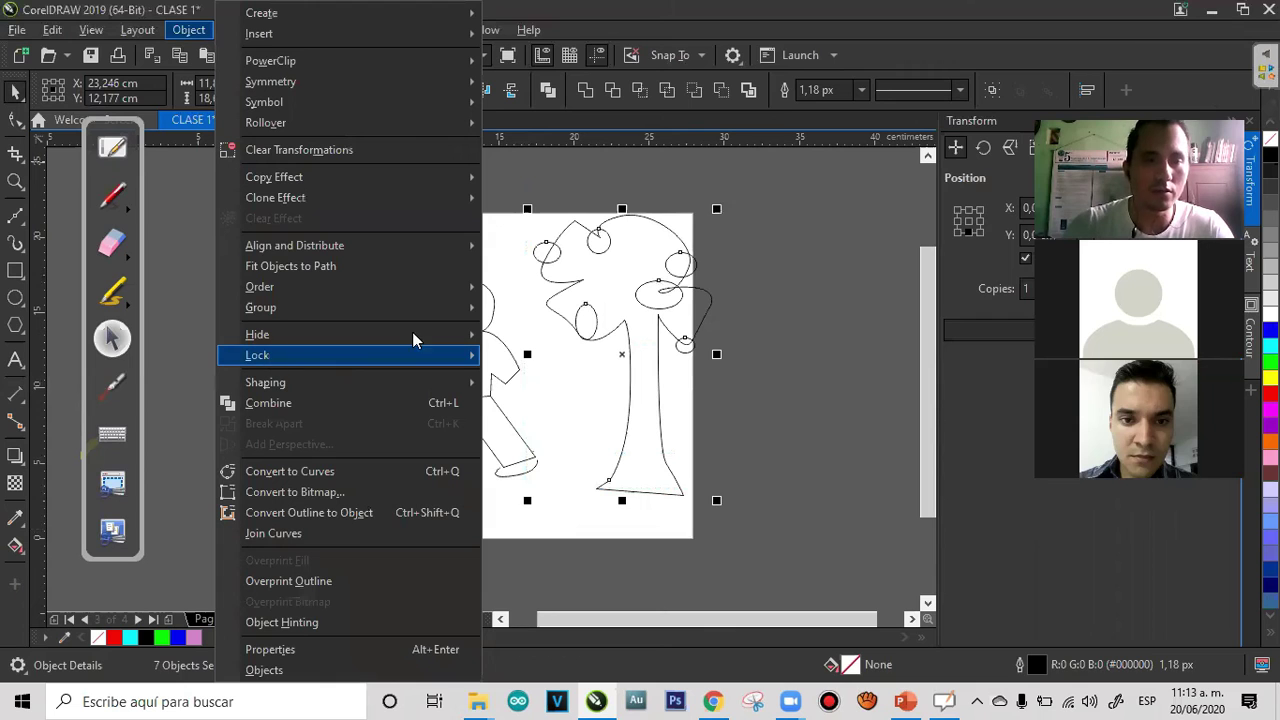
mouse_move(434, 309)
click(518, 320)
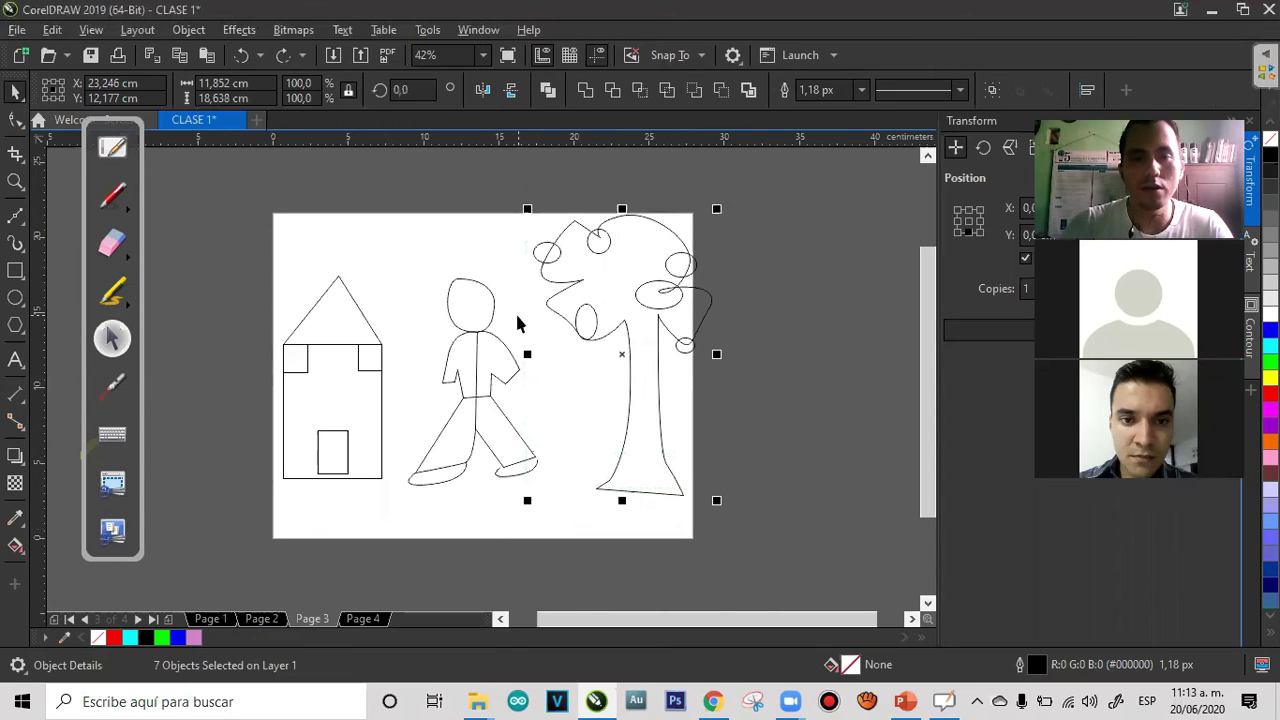
Move the grouped tree slightly up and away from the person, undoing any further shift
mouse_move(658, 272)
mouse_down()
mouse_move(700, 285)
mouse_move(545, 262)
mouse_move(678, 271)
mouse_up()
click(776, 188)
drag(555, 172, 649, 274)
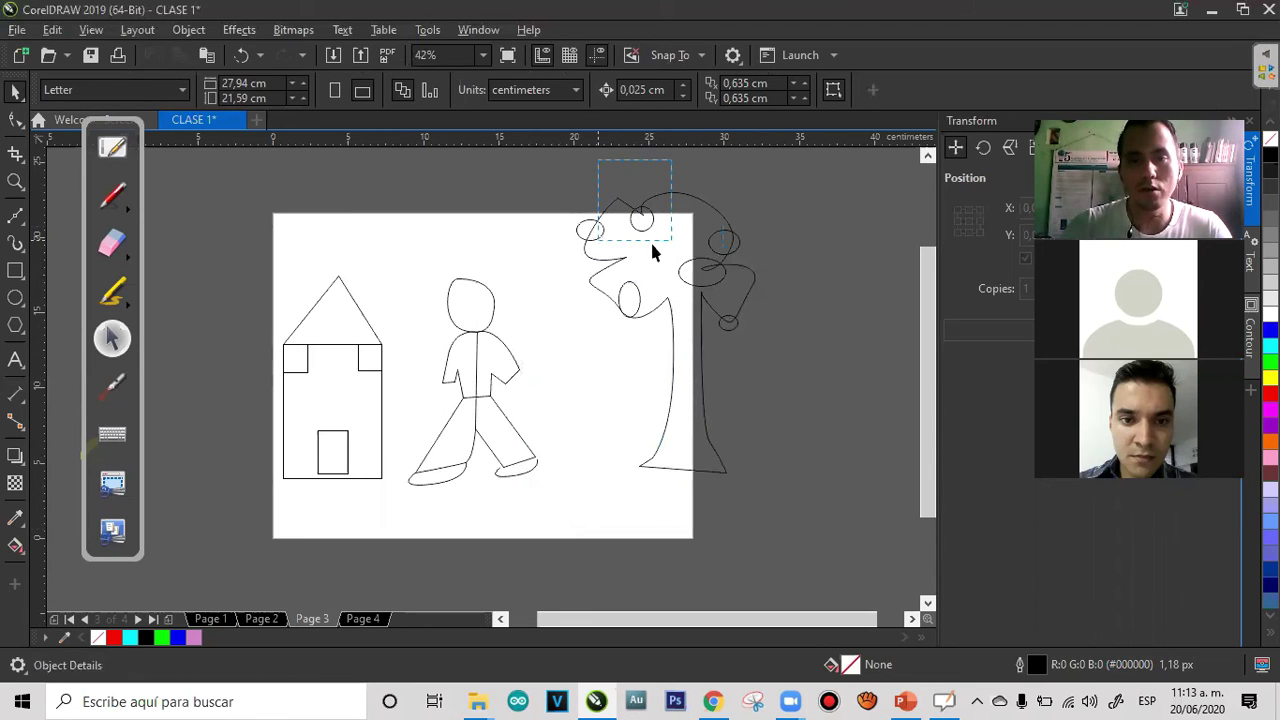
key(ctrl+z)
key(ctrl+z)
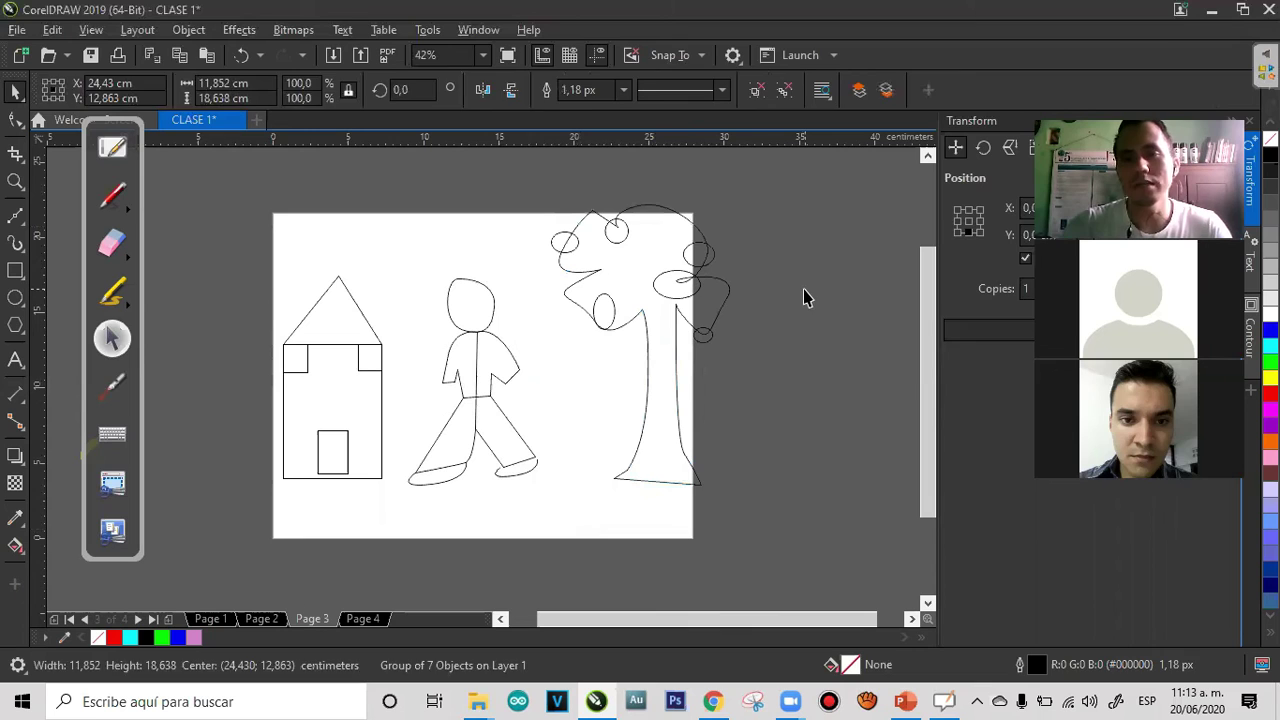
click(803, 289)
Group the six curves that make up the person
drag(395, 200, 557, 528)
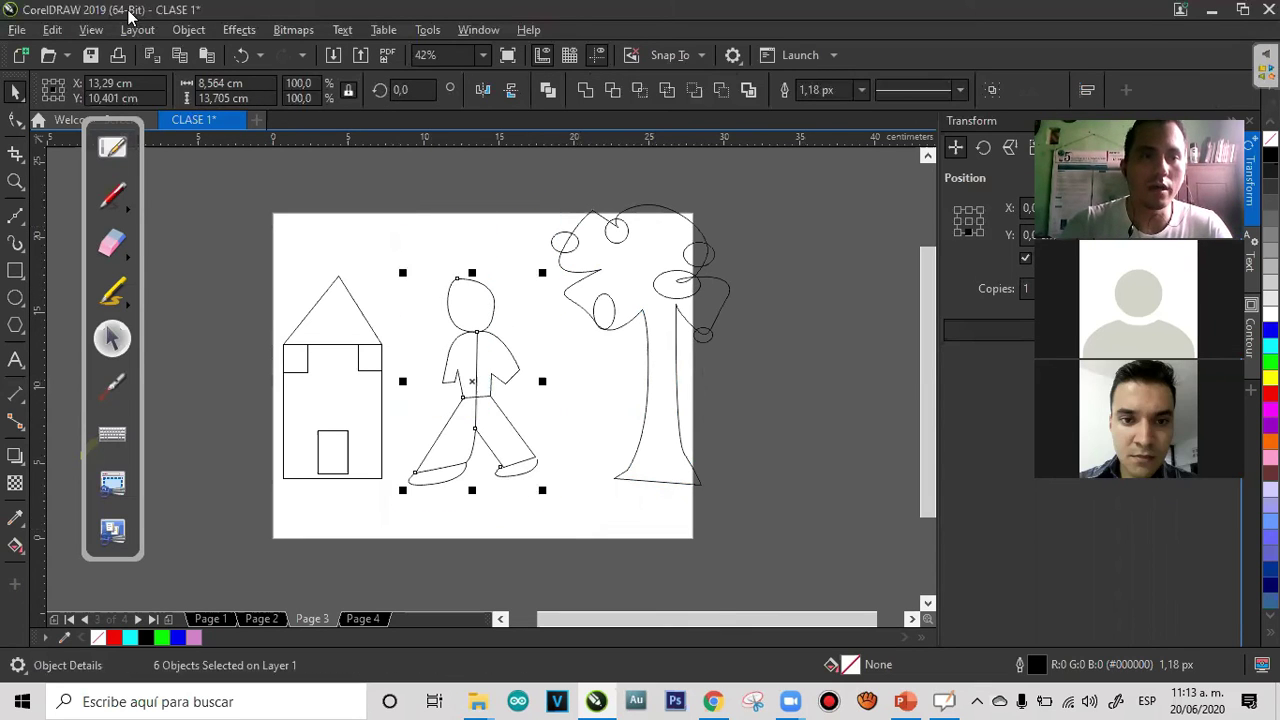
click(184, 32)
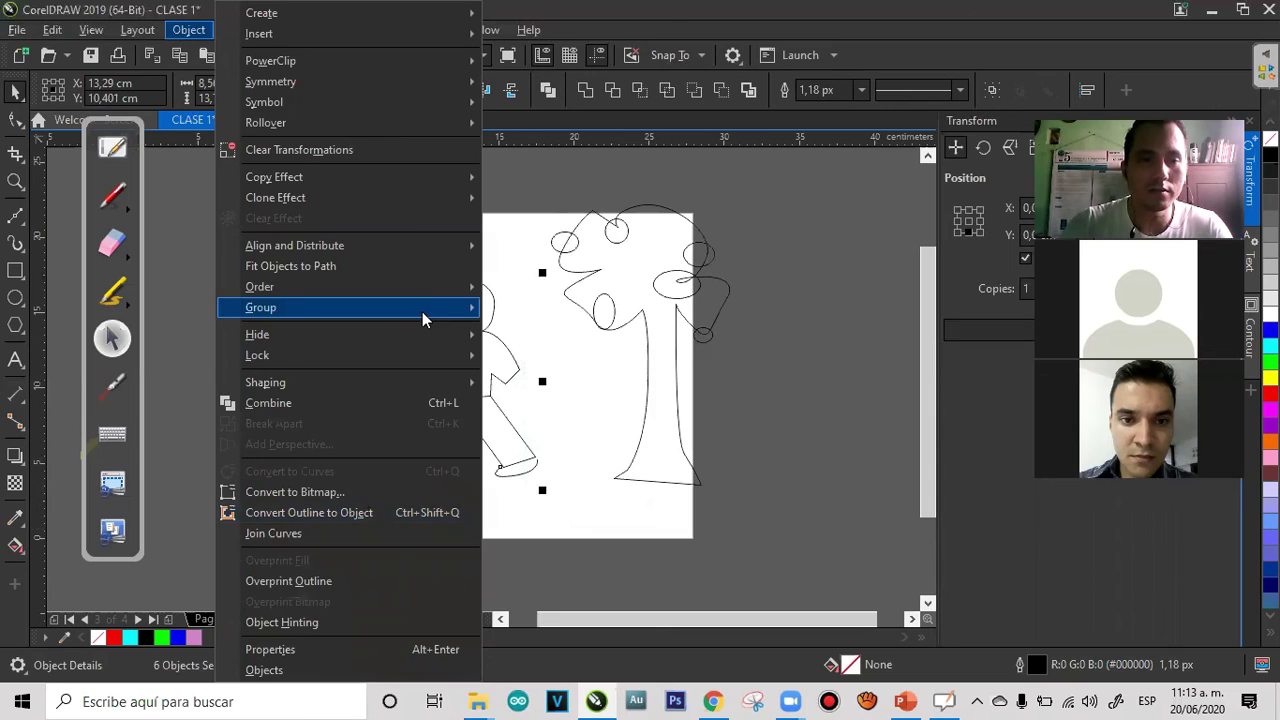
mouse_move(426, 307)
click(512, 314)
Move the grouped person around the page and leave it overlapping the tree's trunk and crown
drag(506, 323, 498, 240)
drag(472, 295, 390, 328)
drag(472, 318, 688, 352)
click(745, 353)
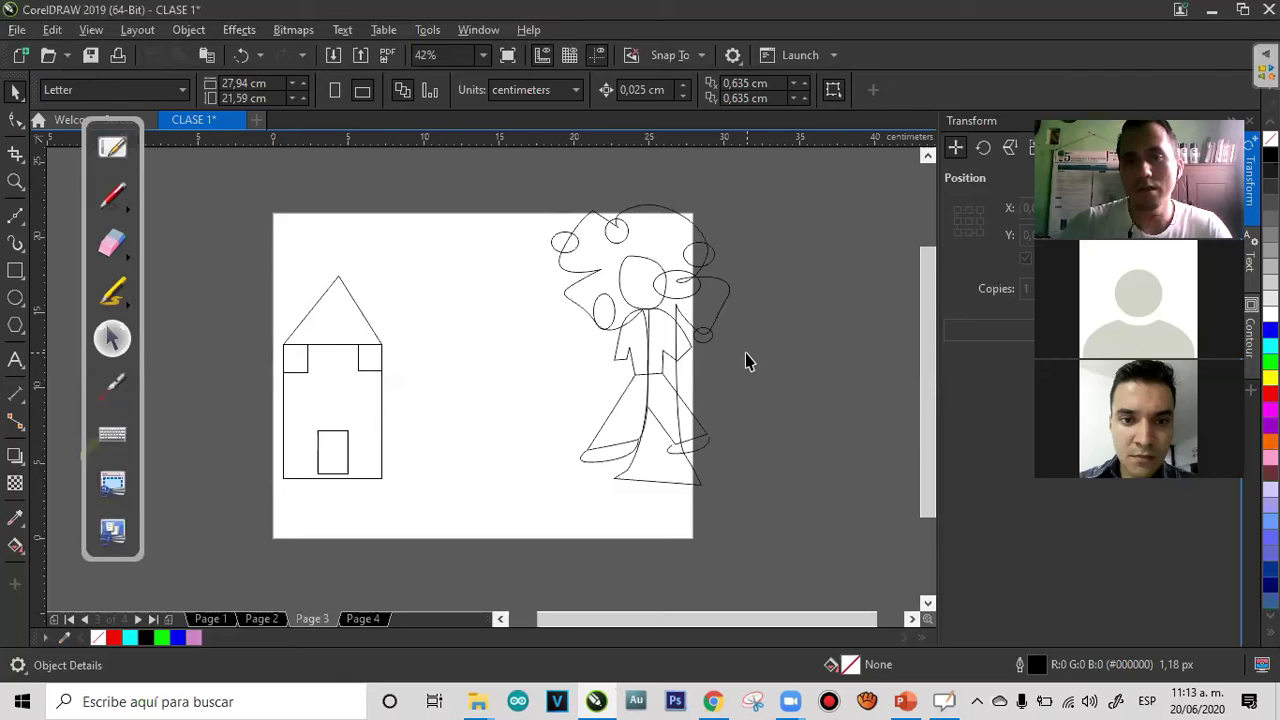
Select the overlapping tree and person groups and move them together closer to the house, fully inside the page
drag(758, 198, 430, 478)
click(489, 482)
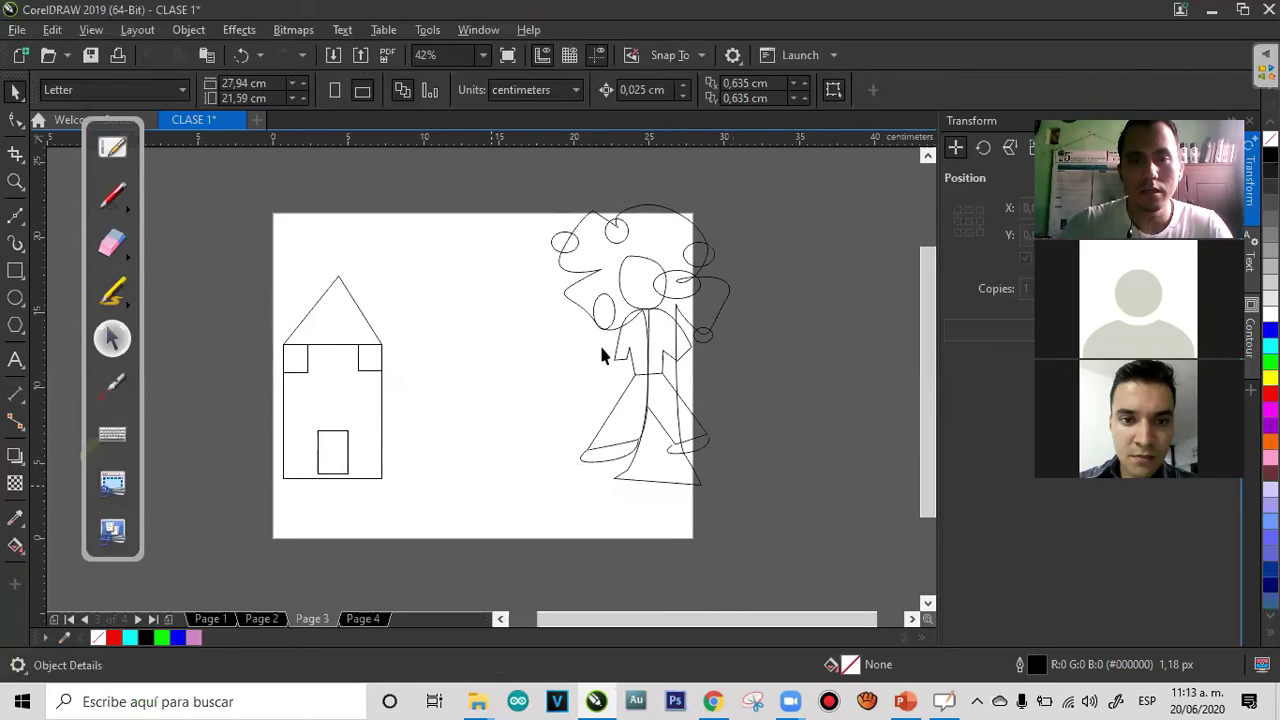
drag(823, 189, 451, 546)
drag(638, 311, 519, 336)
click(734, 349)
Try pulling the tree and person groups apart one at a time, and undo the moves
drag(536, 254, 794, 234)
key(ctrl+z)
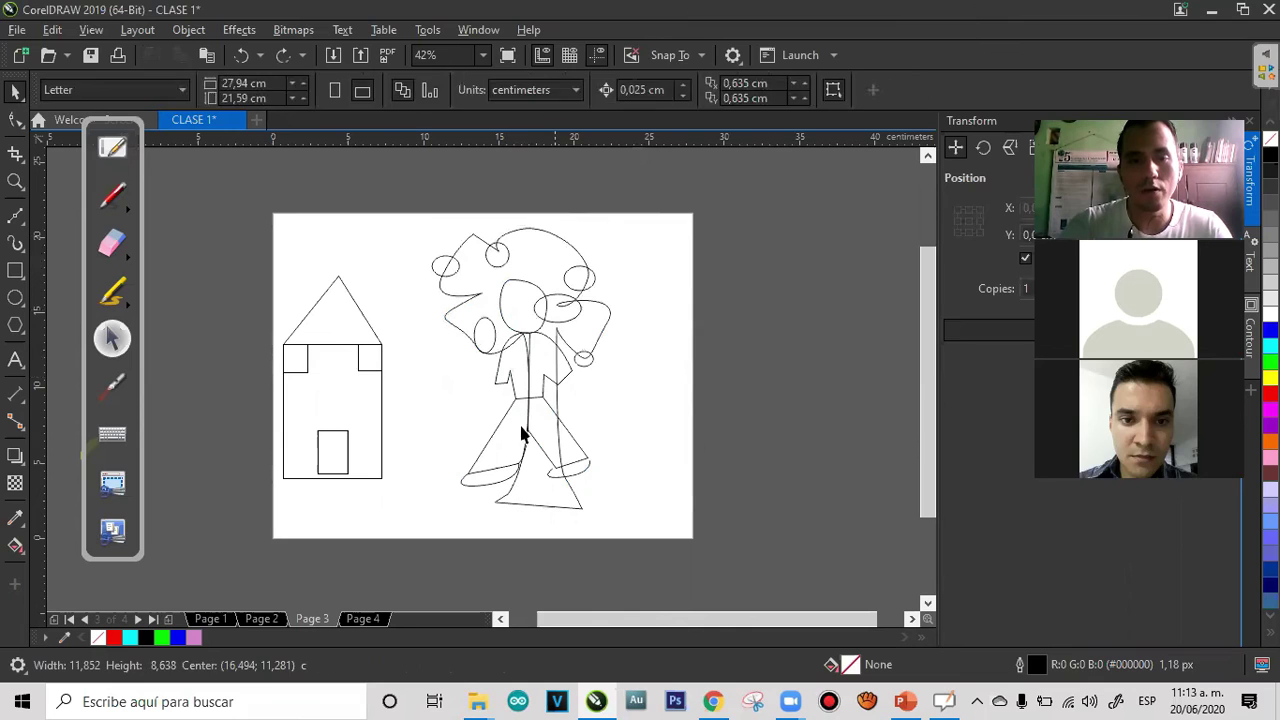
click(523, 429)
drag(523, 429, 818, 349)
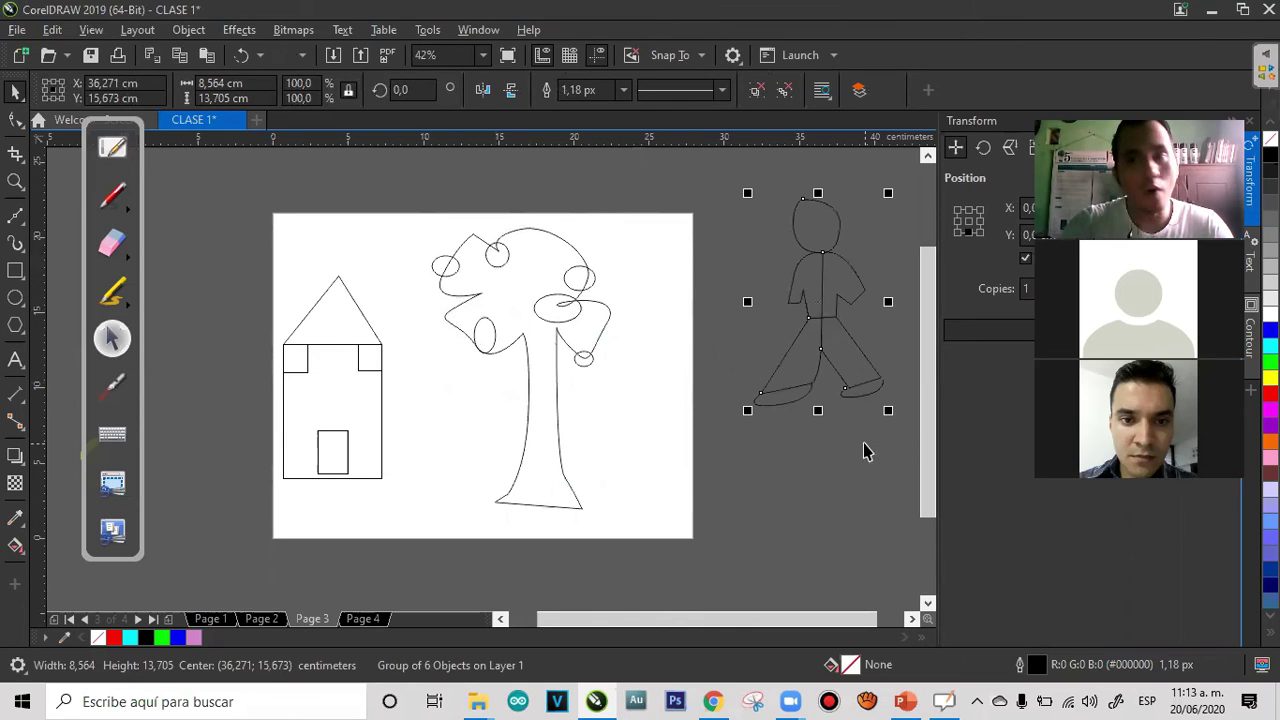
key(ctrl+z)
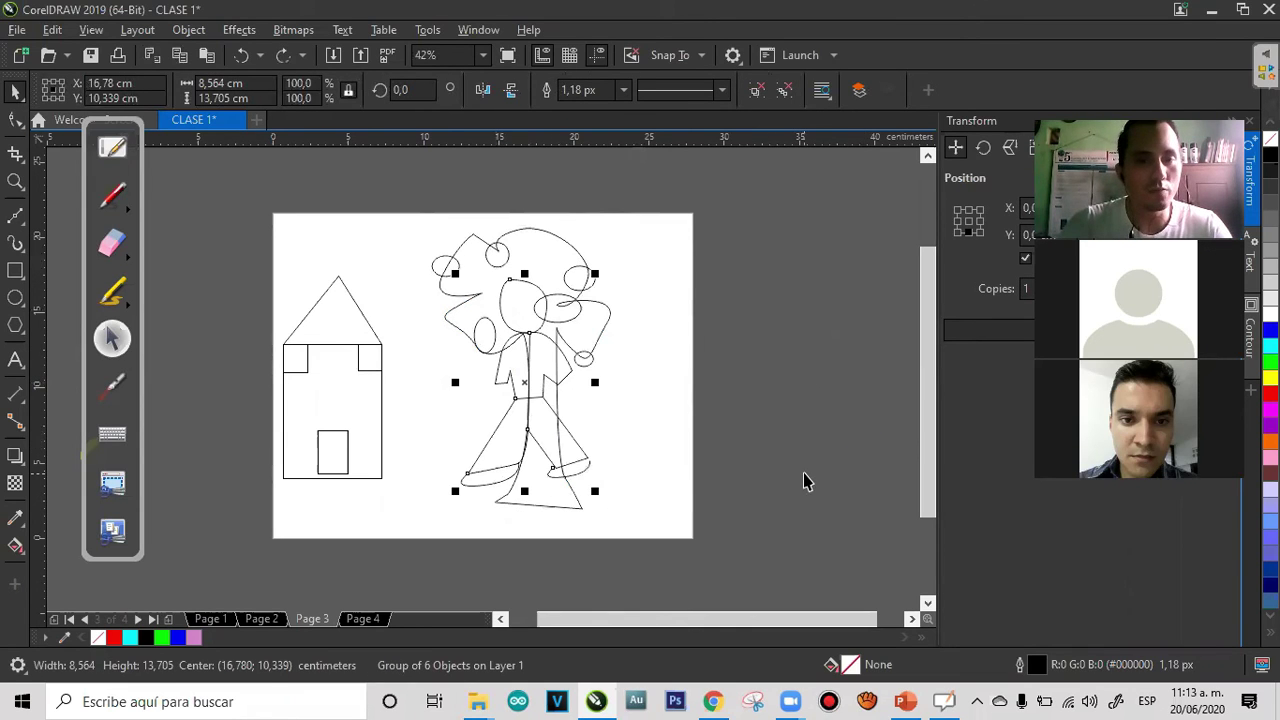
drag(528, 380, 798, 372)
click(537, 312)
drag(537, 312, 543, 297)
key(ctrl+z)
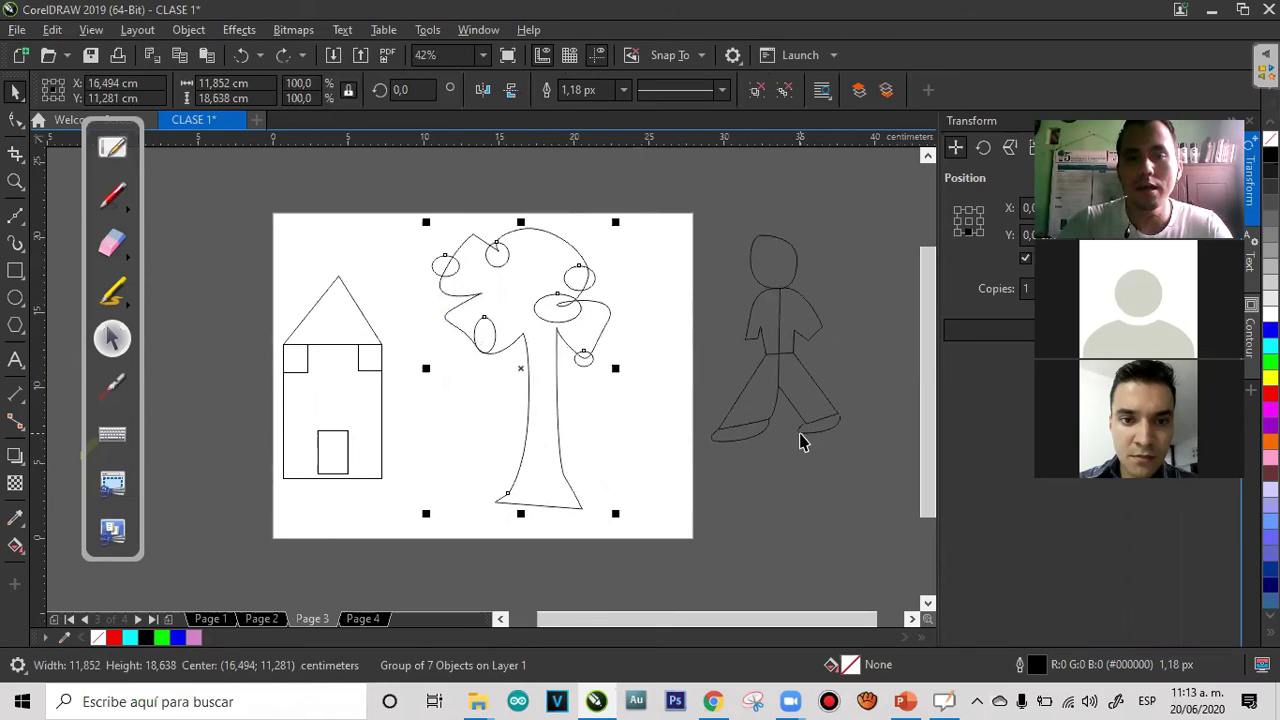
key(ctrl+z)
Delete the person group overlapping the tree
click(489, 429)
click(503, 434)
click(502, 433)
key(Delete)
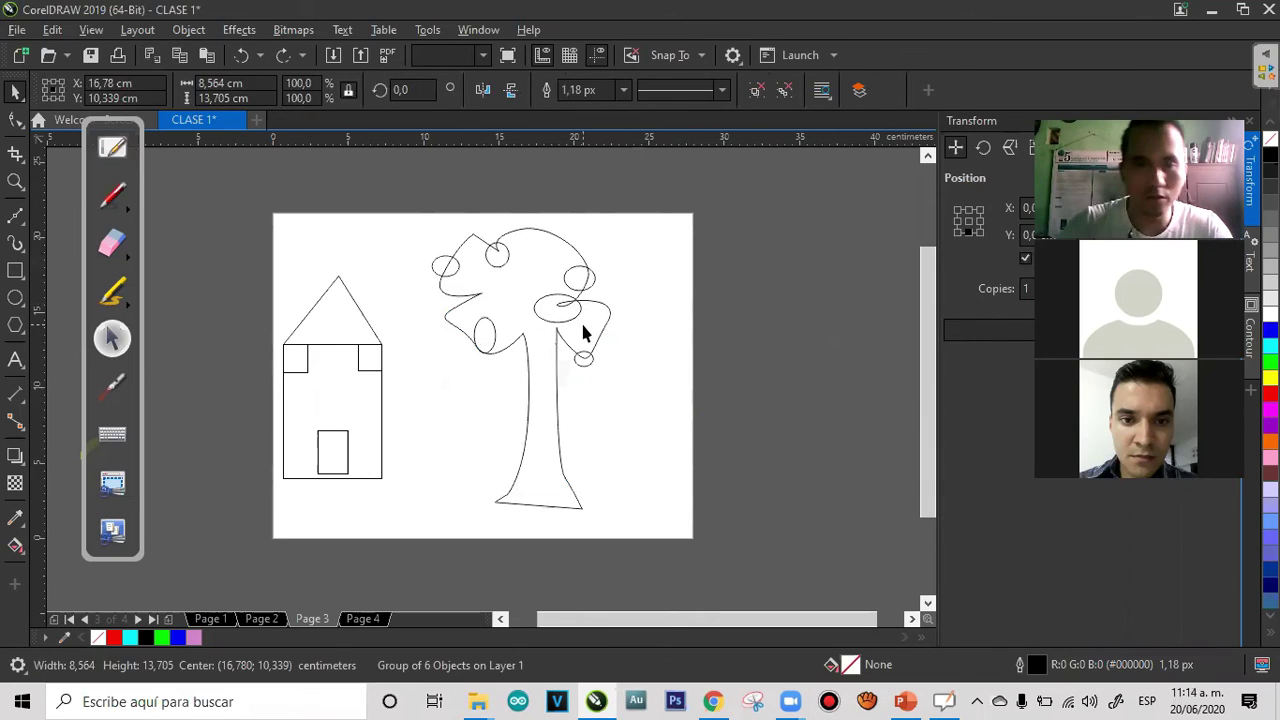
Ungroup all objects in the tree group
click(583, 323)
click(188, 30)
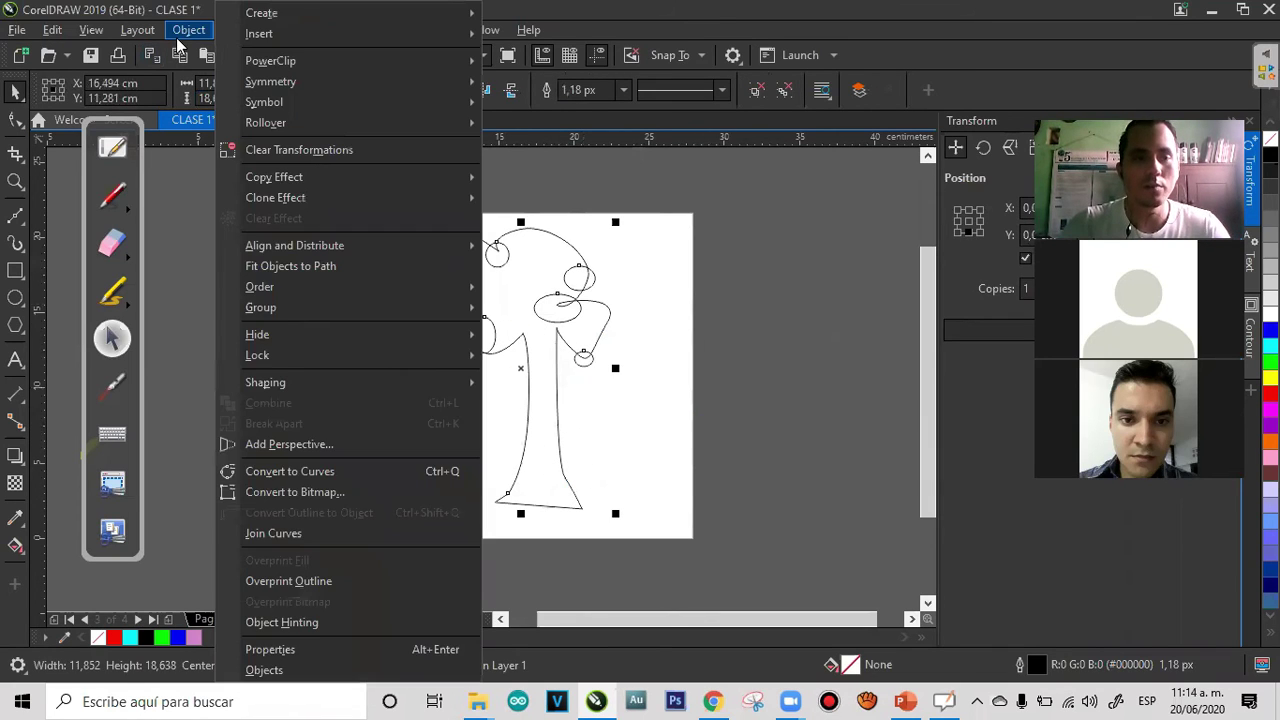
mouse_move(422, 315)
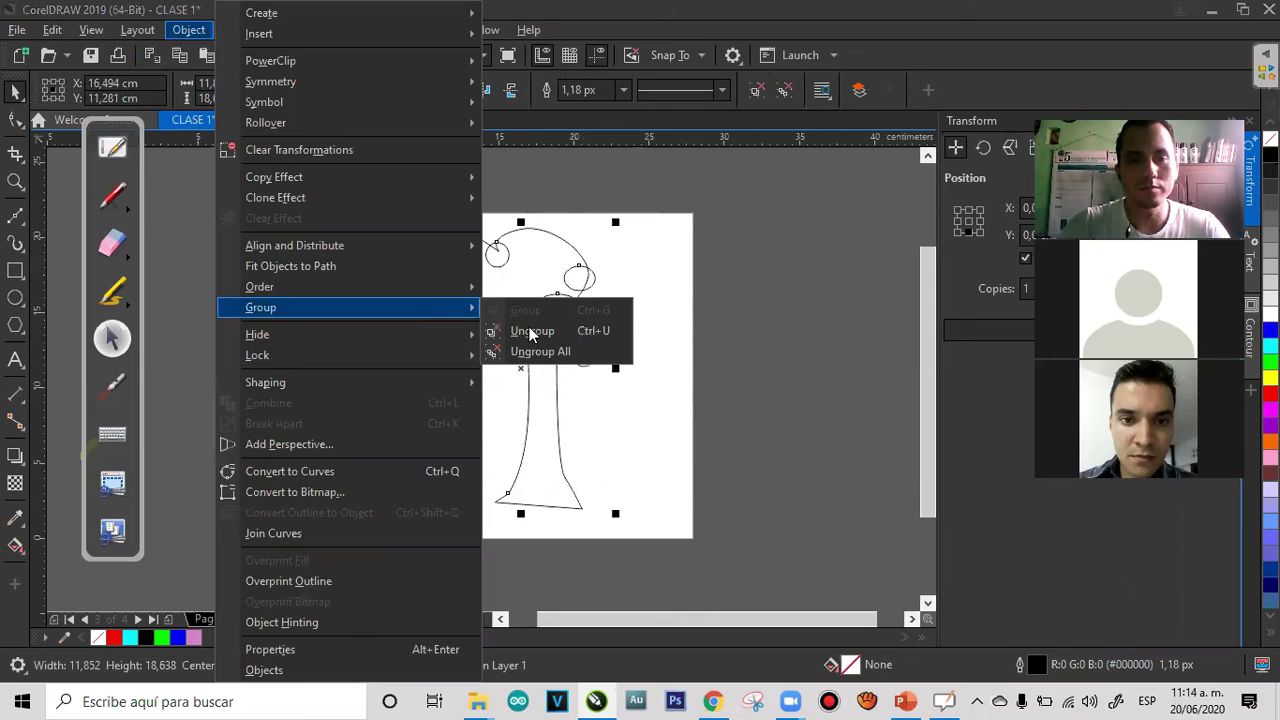
click(537, 352)
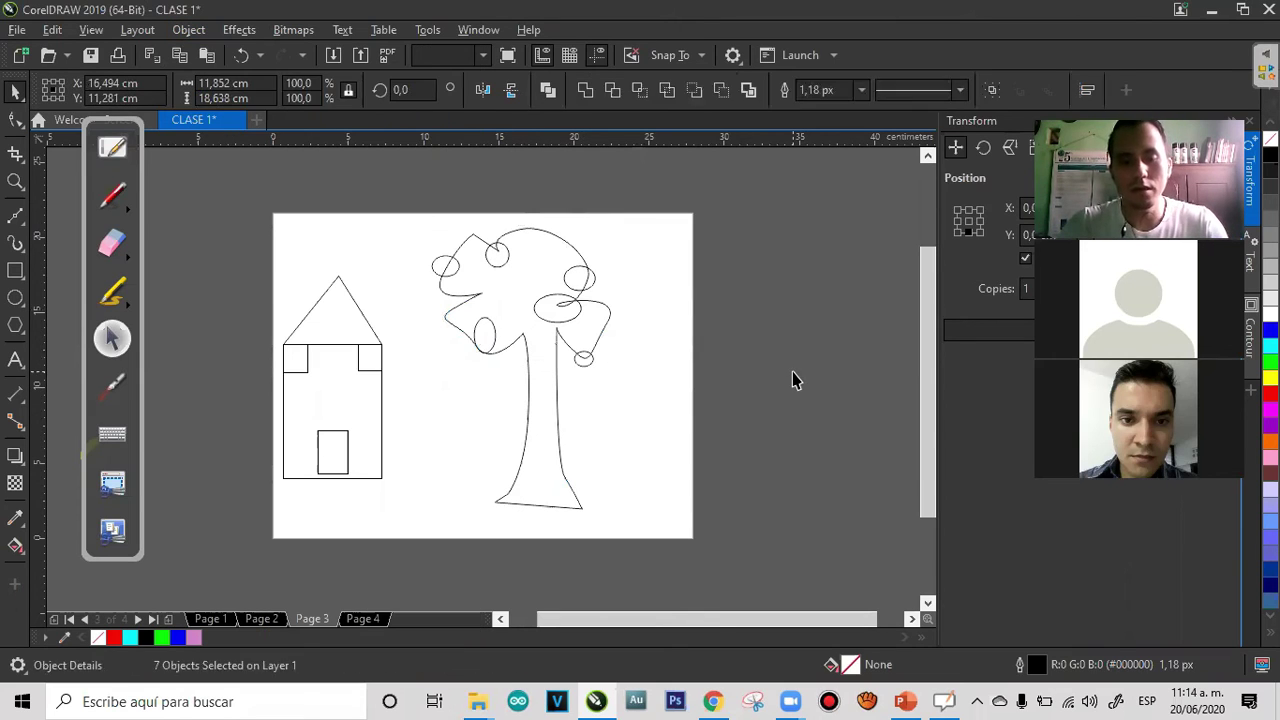
Undo the deletion of the person group overlapping the tree, and ungroup all of its objects
key(ctrl+z)
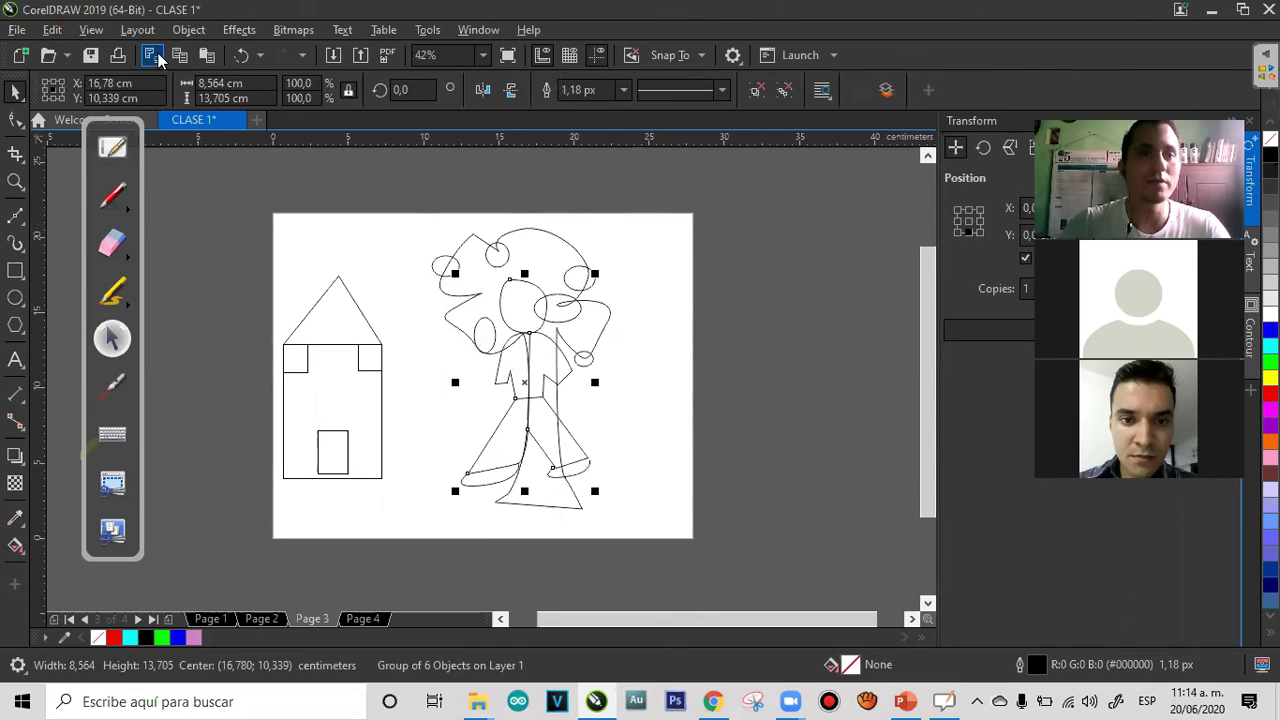
click(188, 30)
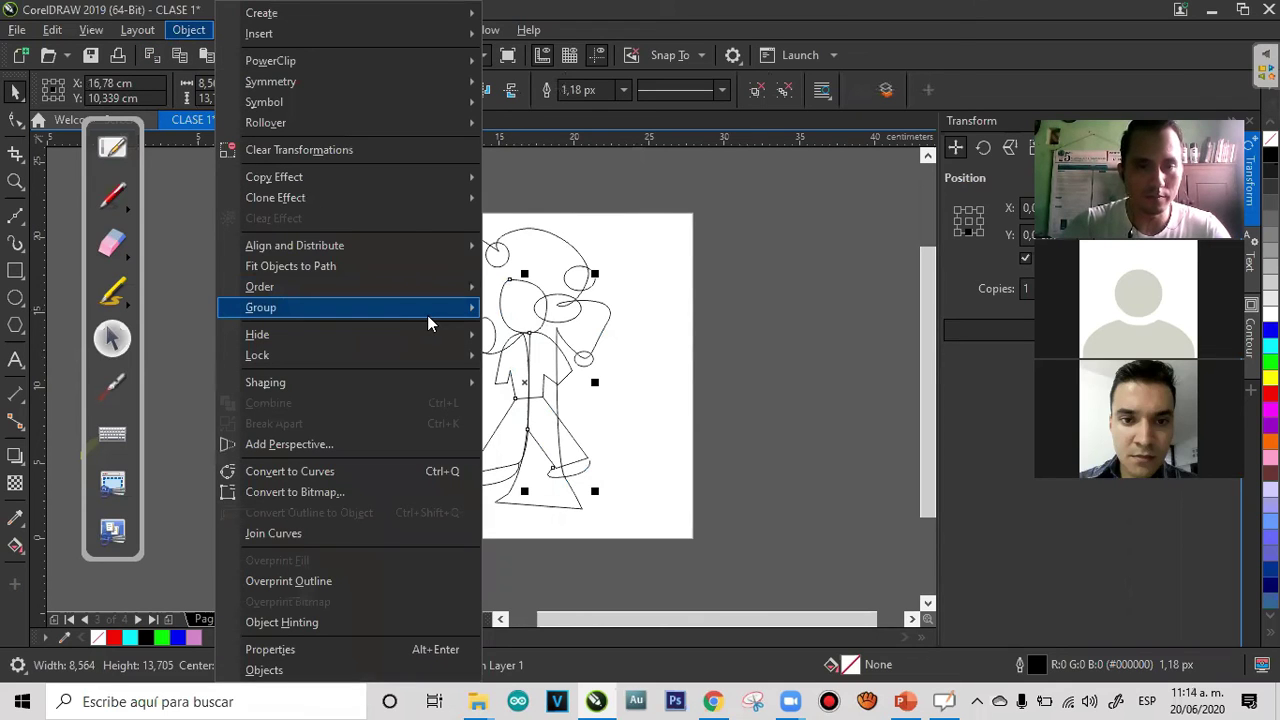
mouse_move(430, 310)
click(560, 349)
click(777, 334)
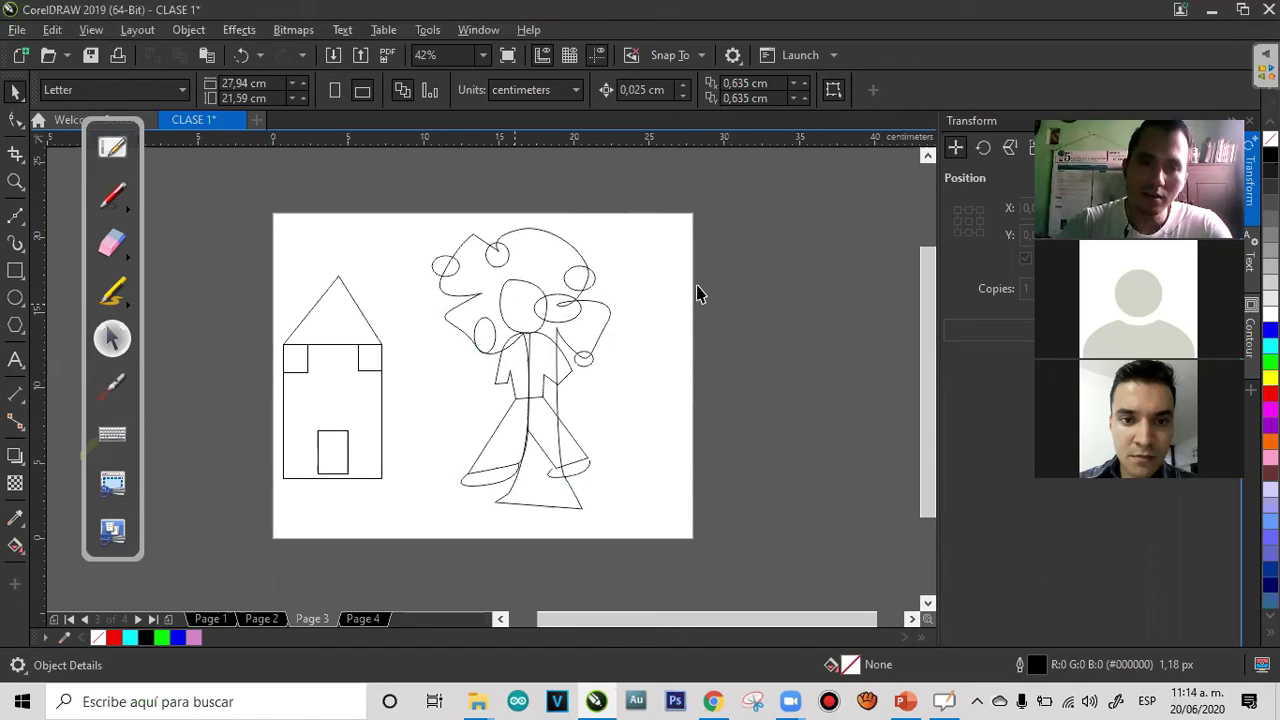
Try pulling individual parts of the ungrouped person away from the drawing, and undo the moves
click(706, 284)
click(755, 355)
drag(503, 361, 735, 359)
key(ctrl+z)
key(ctrl+z)
key(ctrl+z)
key(ctrl+z)
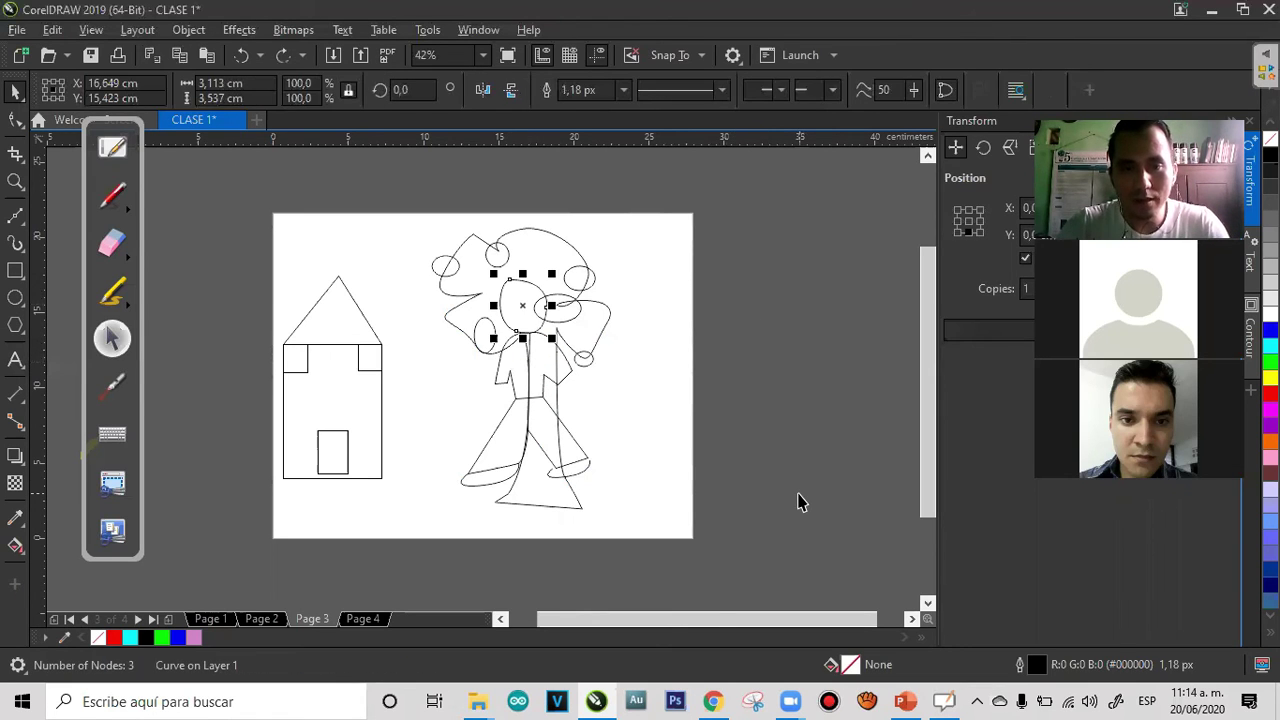
Try selecting the person's parts together with an area selection and moving them off the tree, and undo the move
click(797, 502)
drag(758, 274, 440, 504)
drag(697, 353, 758, 349)
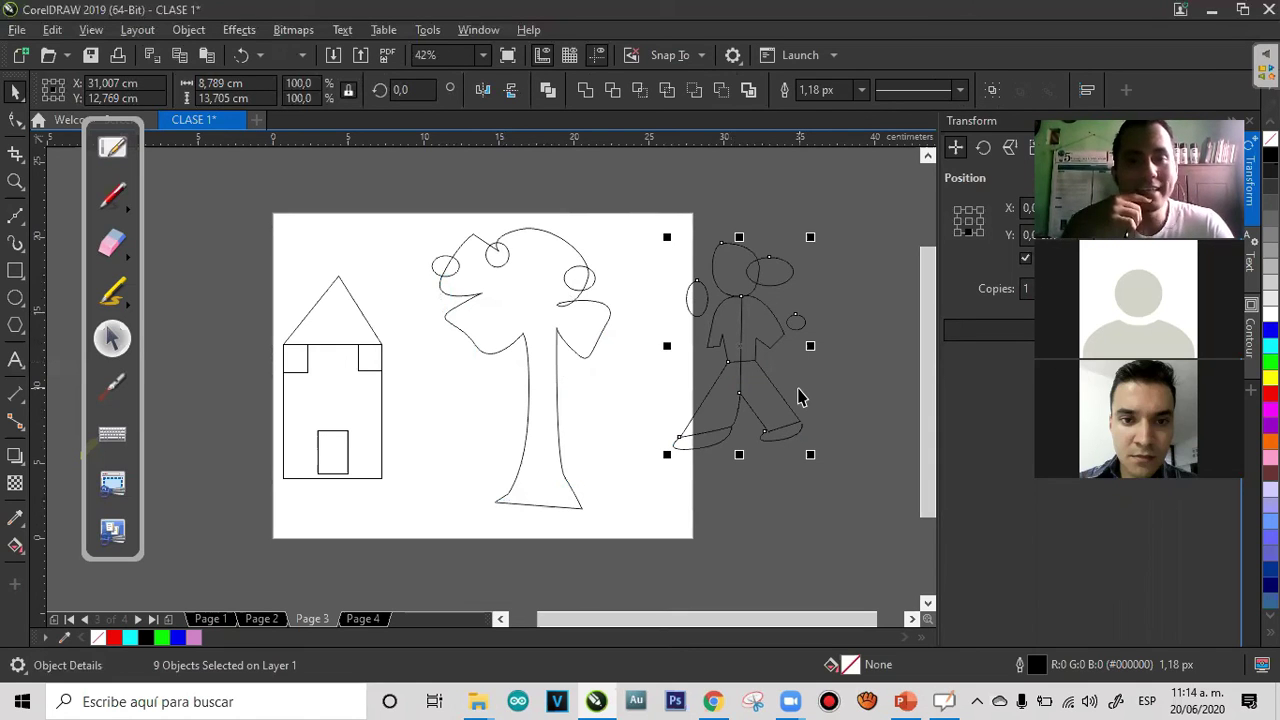
key(ctrl+z)
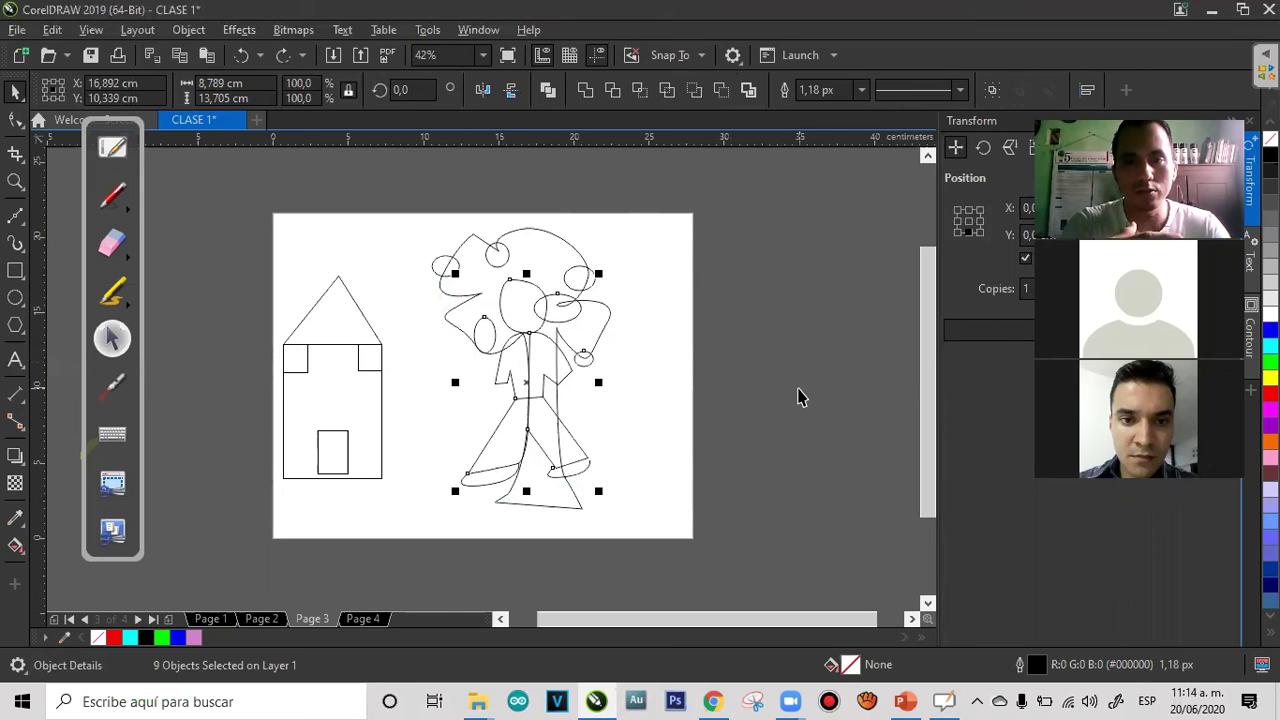
Select all objects of the house together with an area selection, and clear the selection
click(313, 313)
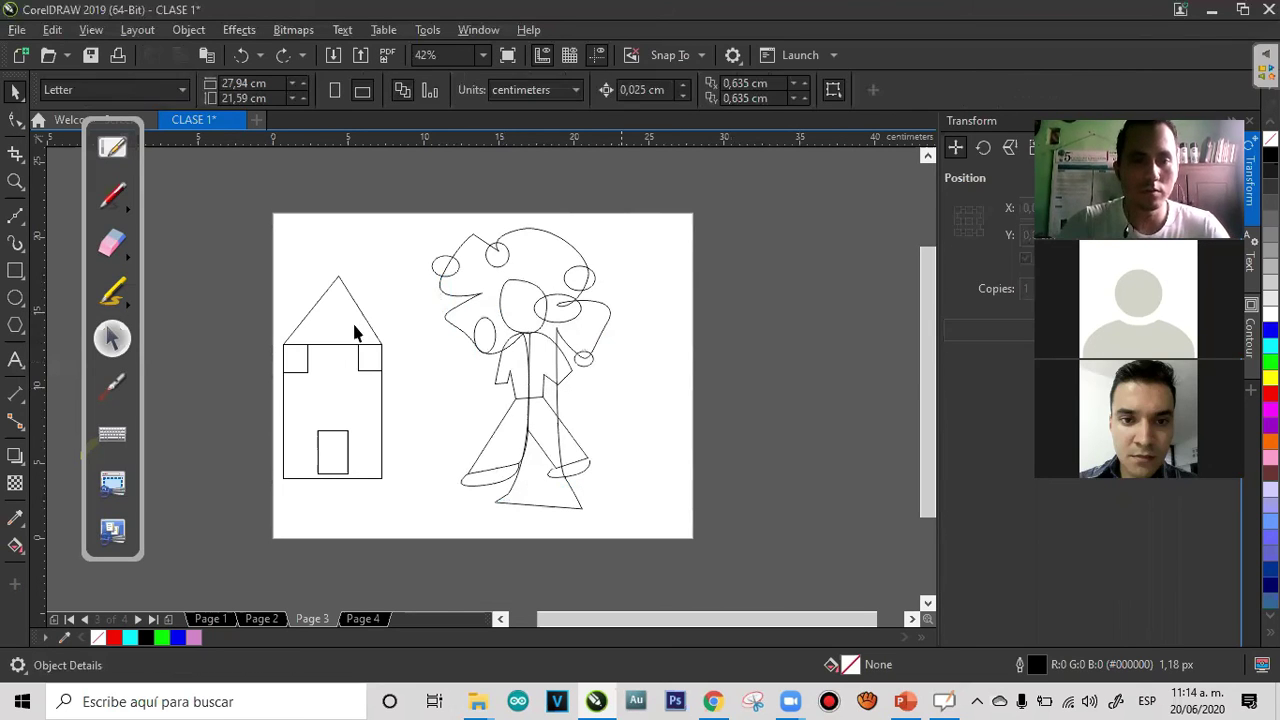
drag(425, 515, 423, 516)
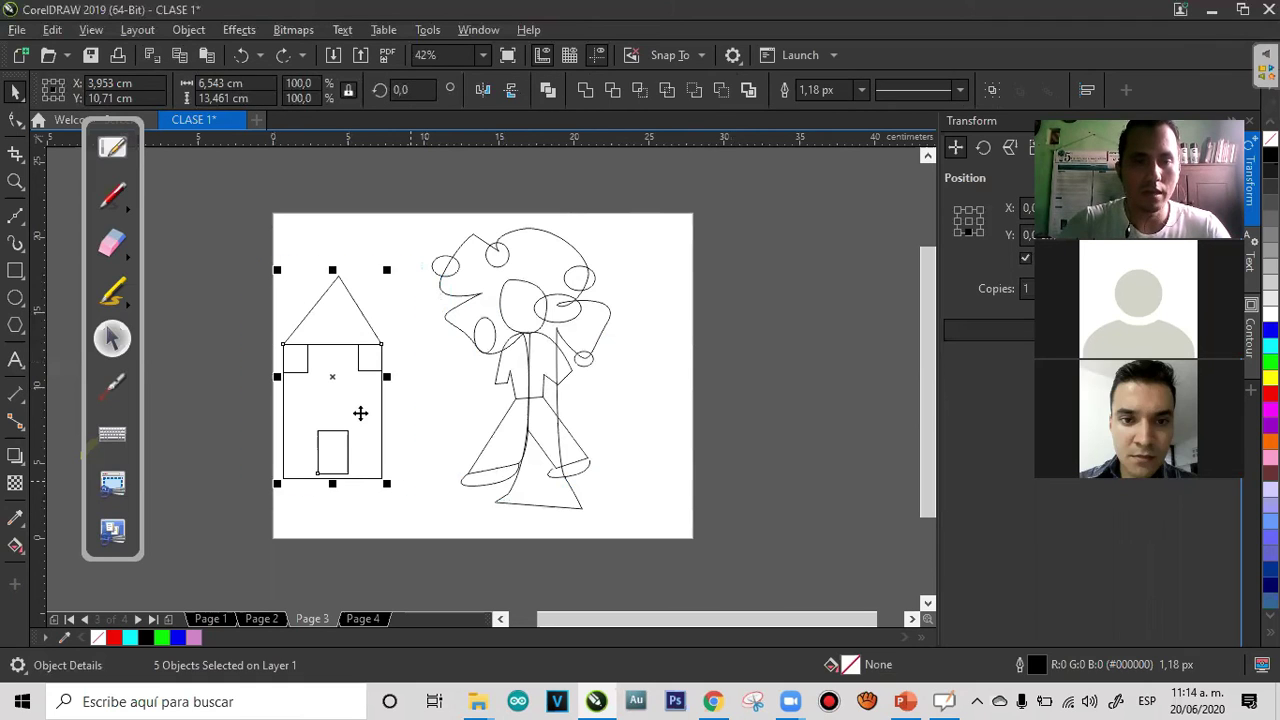
click(443, 352)
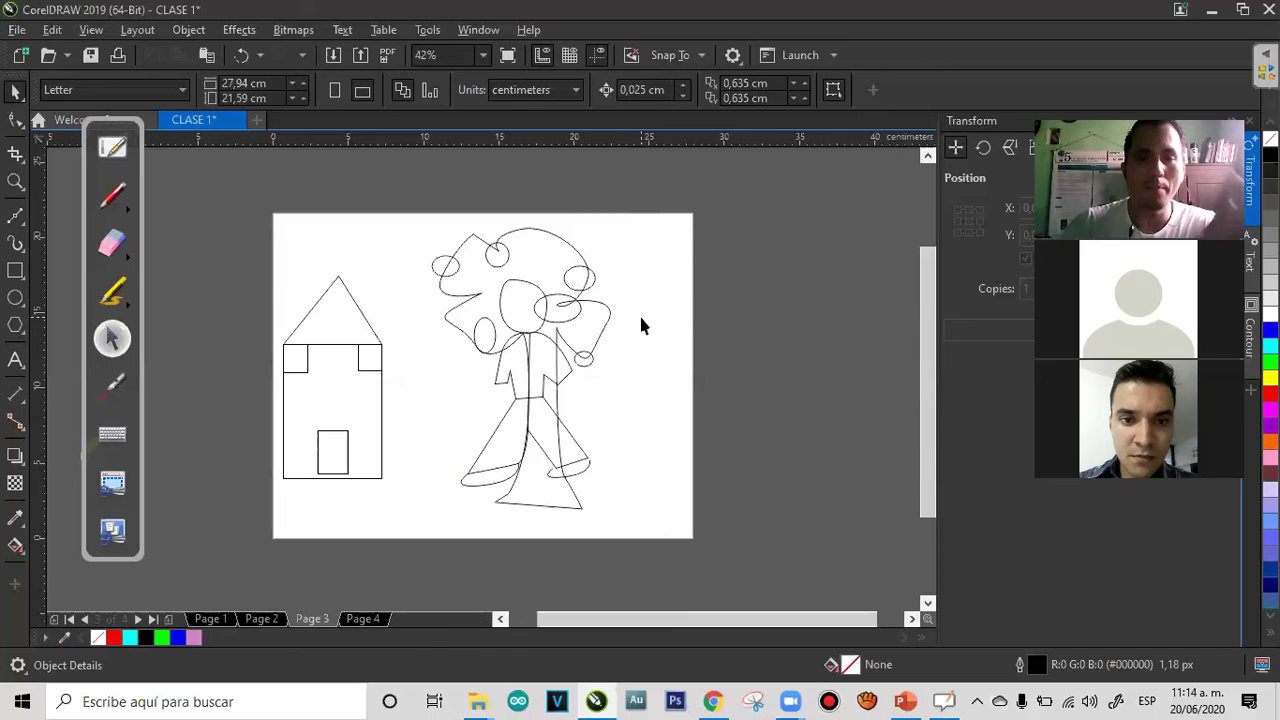
Go to page 4 and add a new blank page 5 after it
click(360, 620)
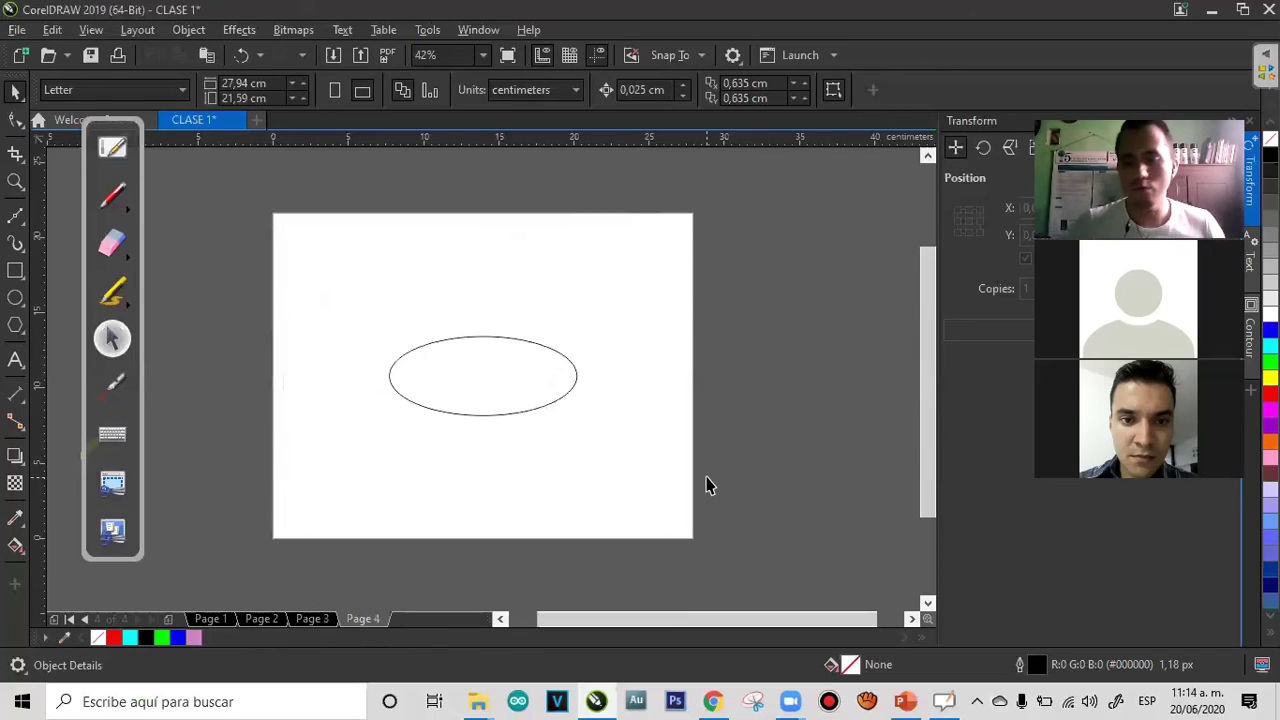
key(Page_Down)
key(Return)
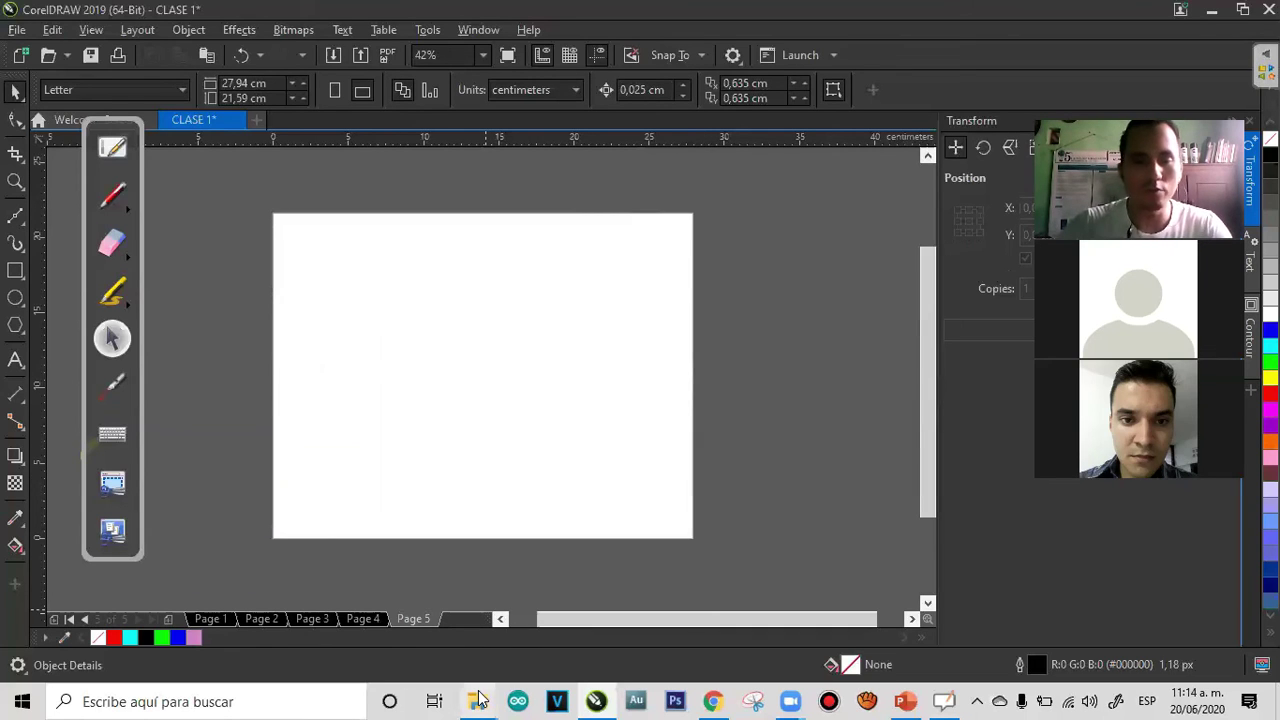
Switch to File Explorer and open the DISEÑO > 2020 > DAVANTI folder through the desktop's DISEÑO shortcut
mouse_move(479, 700)
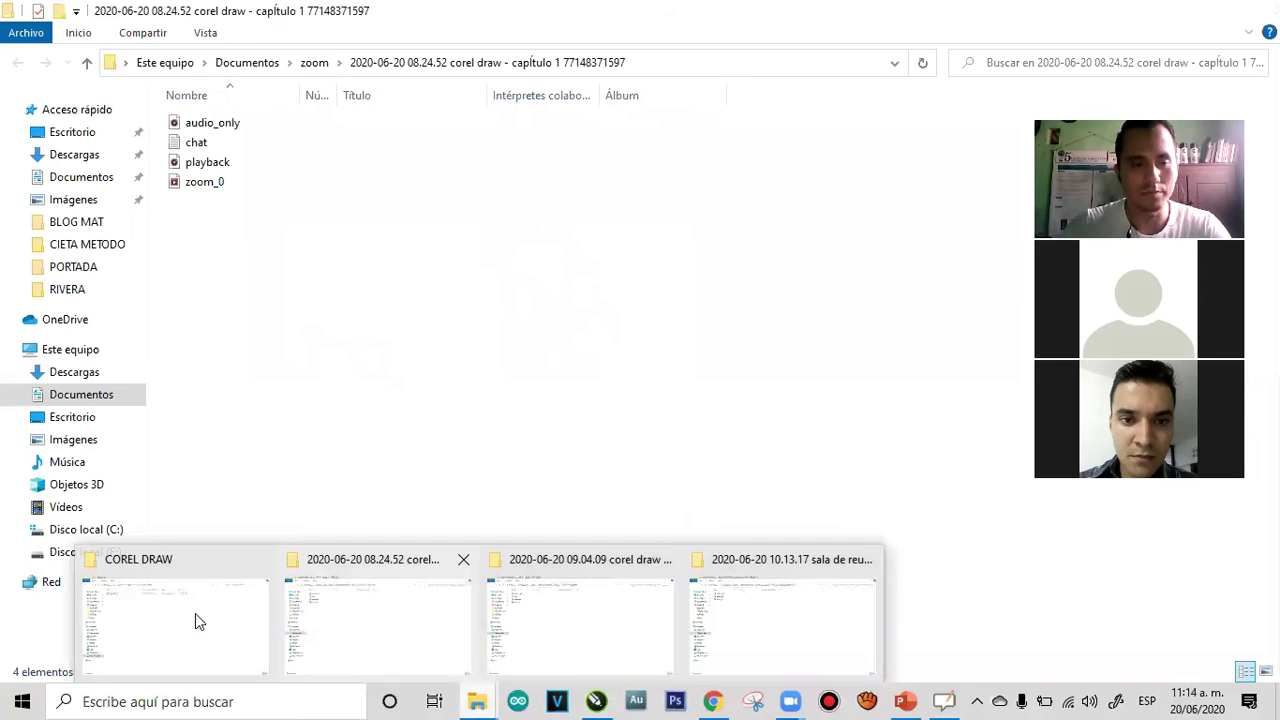
click(195, 613)
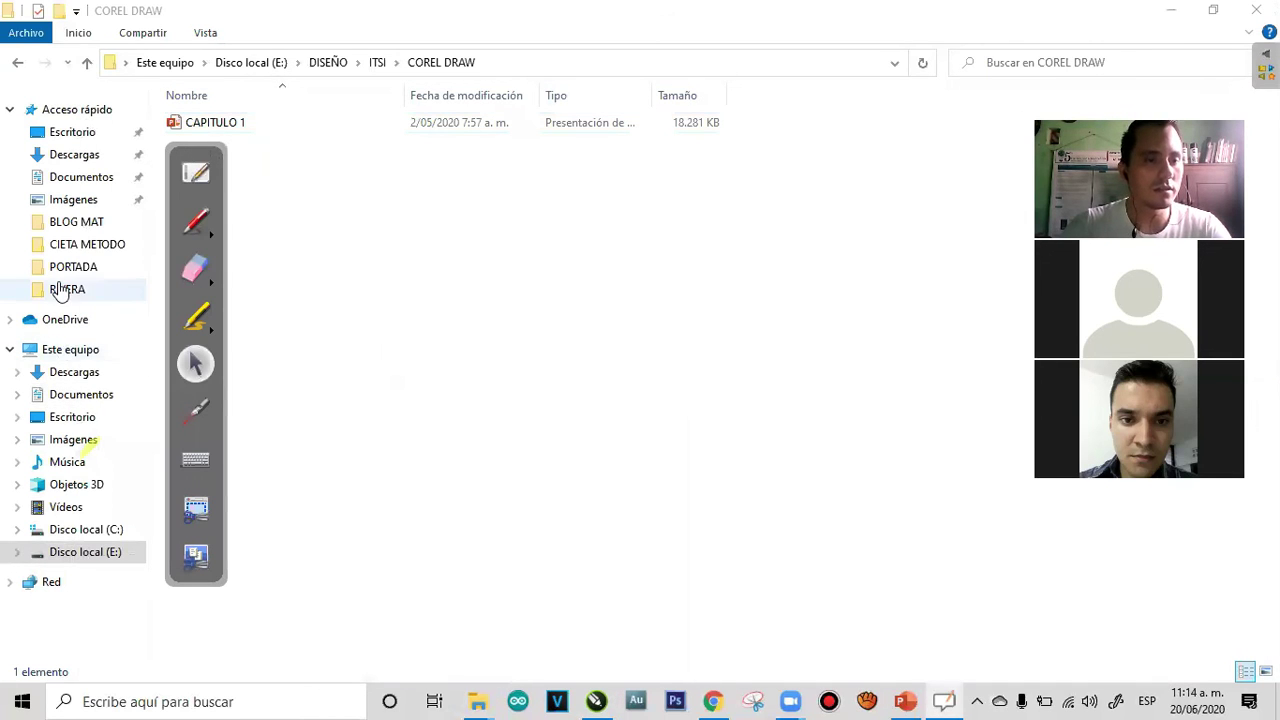
click(92, 416)
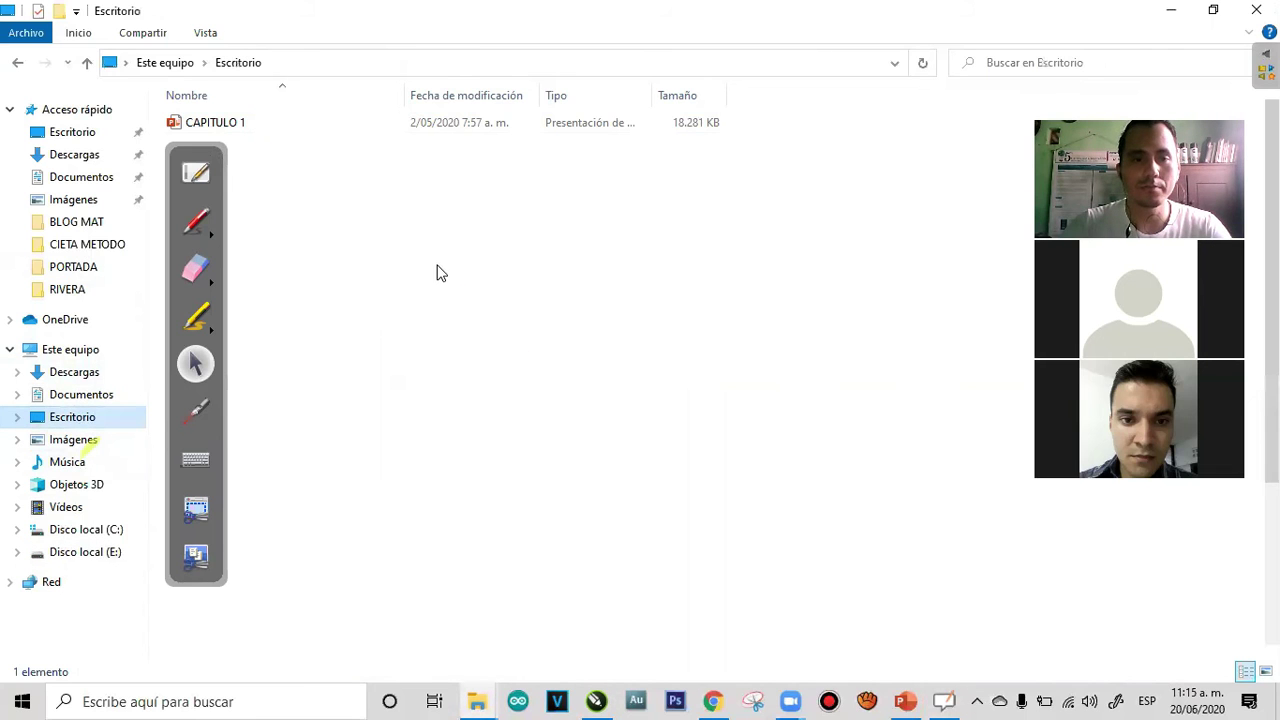
click(907, 550)
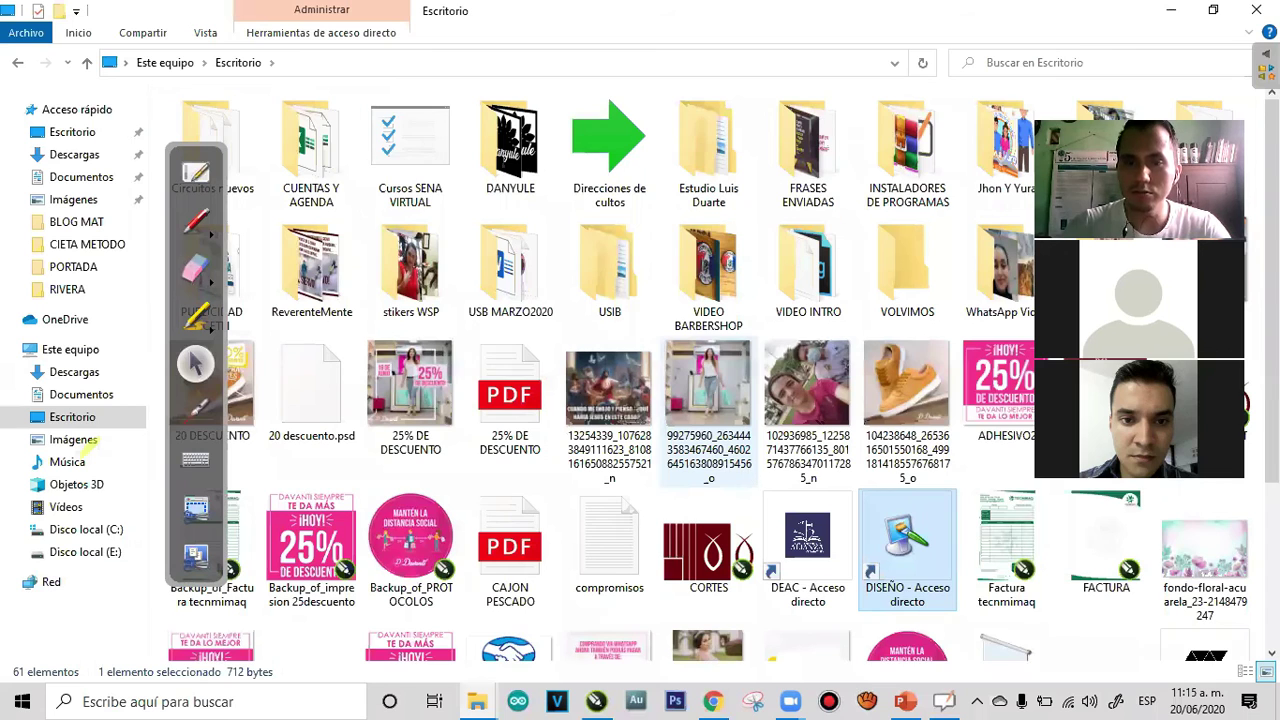
scroll(670, 285, down, 1)
scroll(670, 285, up, 1)
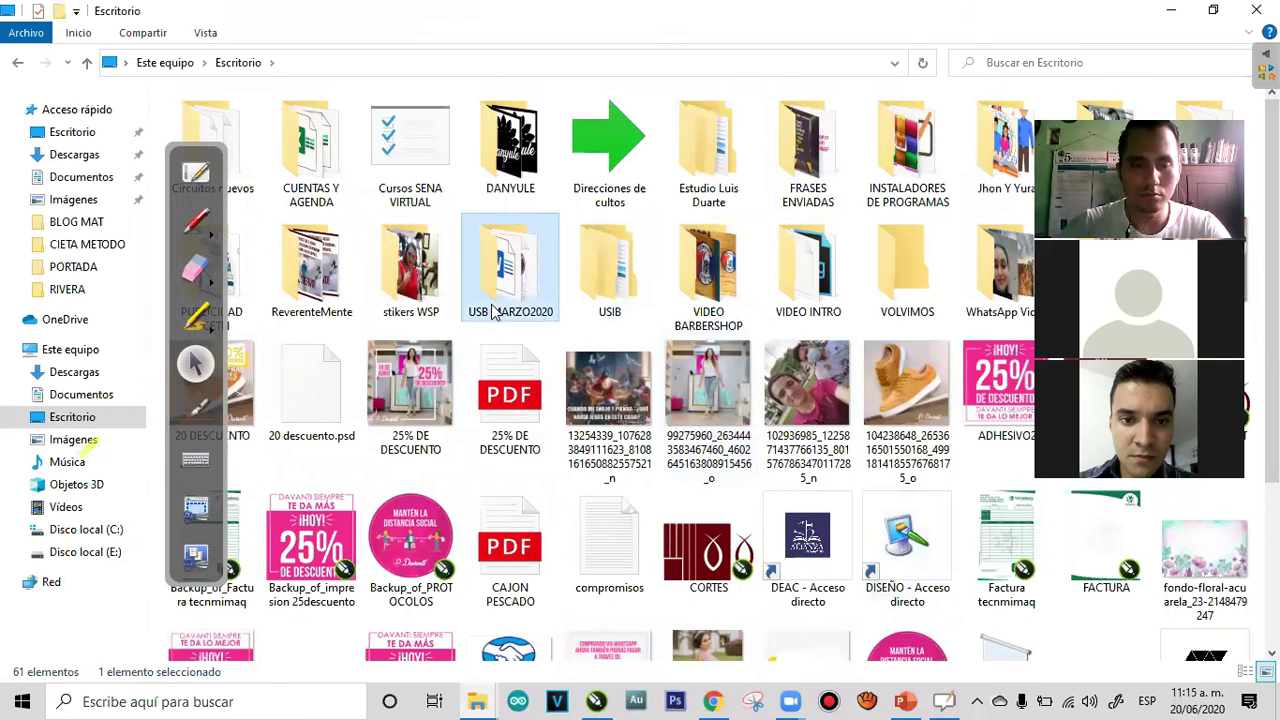
key(Return)
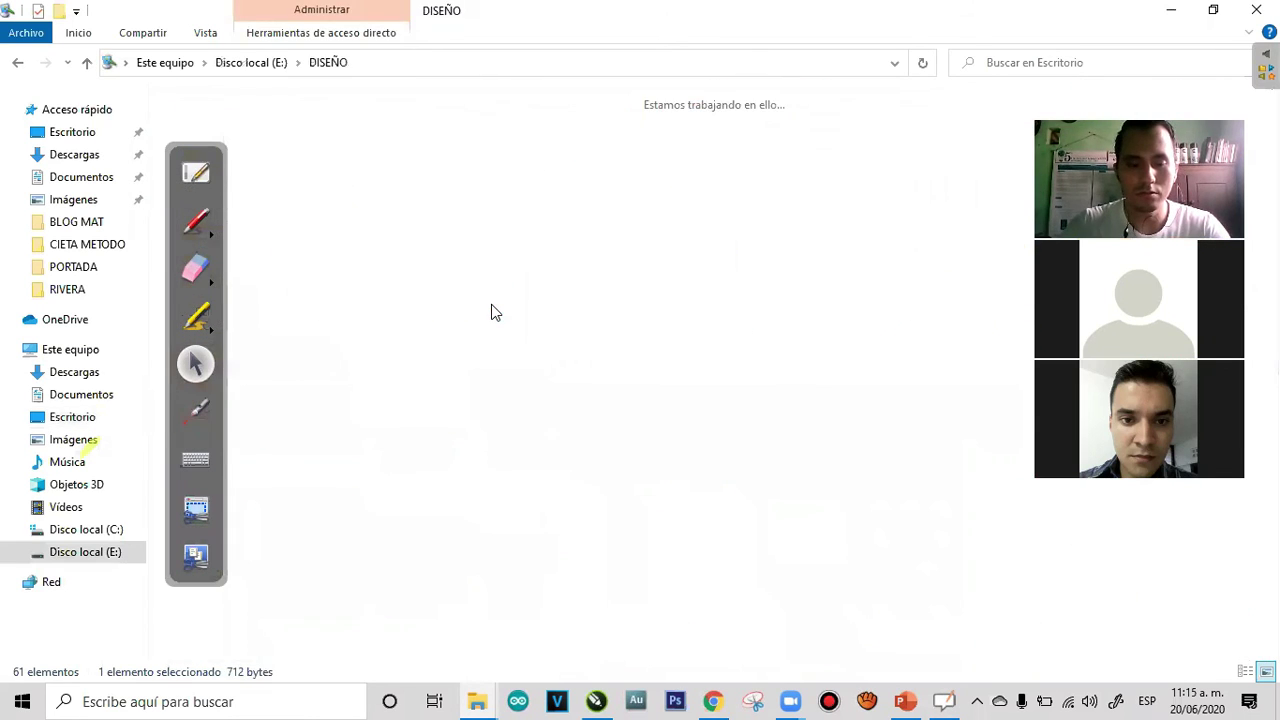
key(Return)
double_click(491, 304)
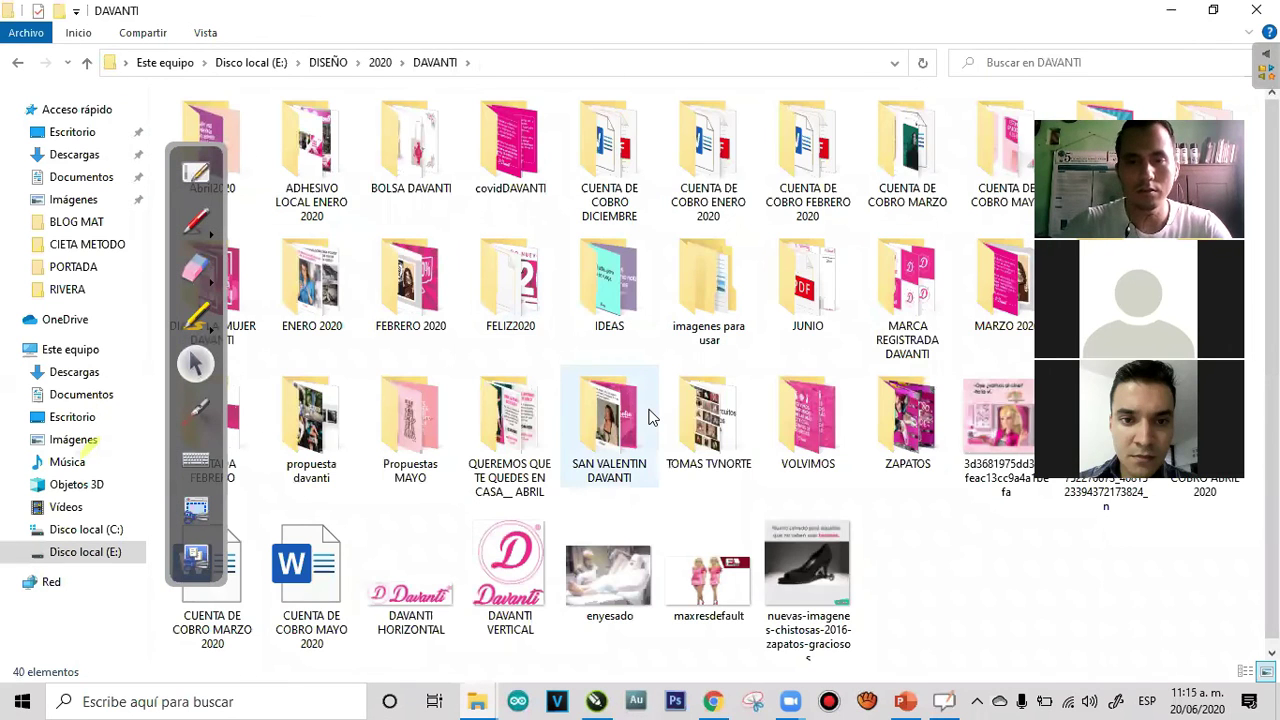
Open the JUNIO folder and its PROTOCOLO DE BIOSEGURIDAD subfolder
key(j)
key(Return)
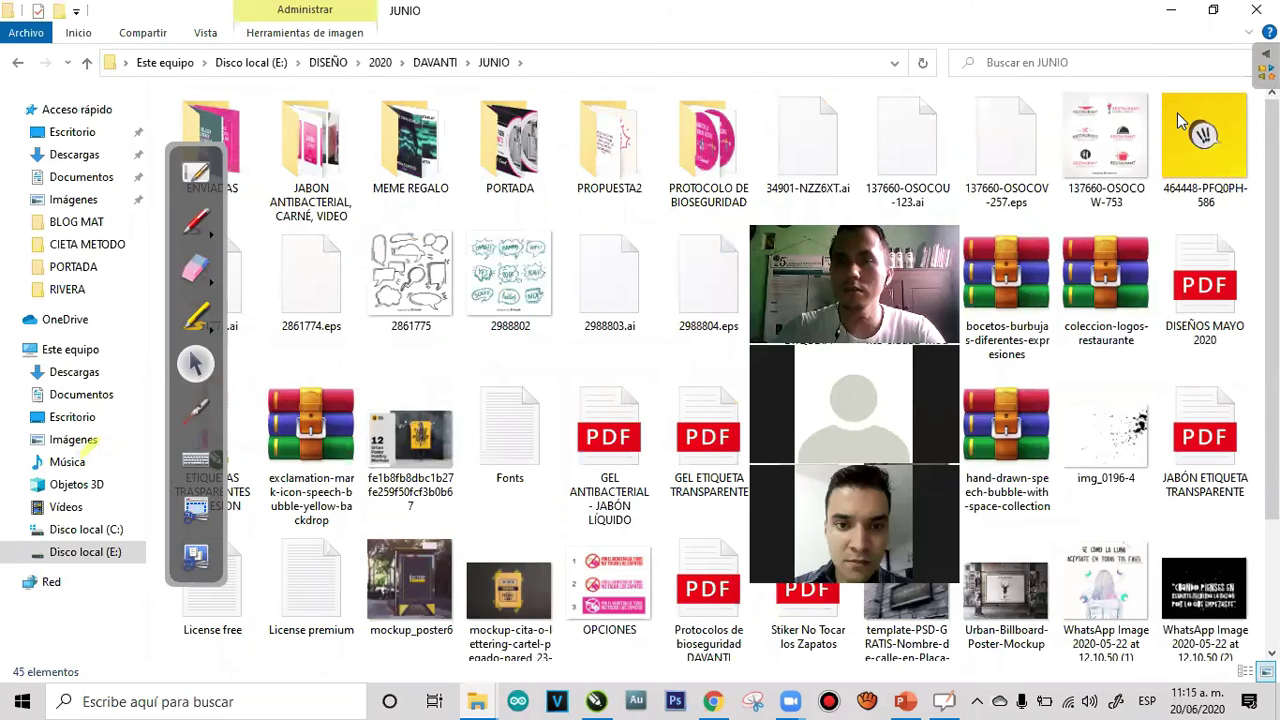
drag(1271, 200, 1271, 318)
scroll(1100, 120, up, 2)
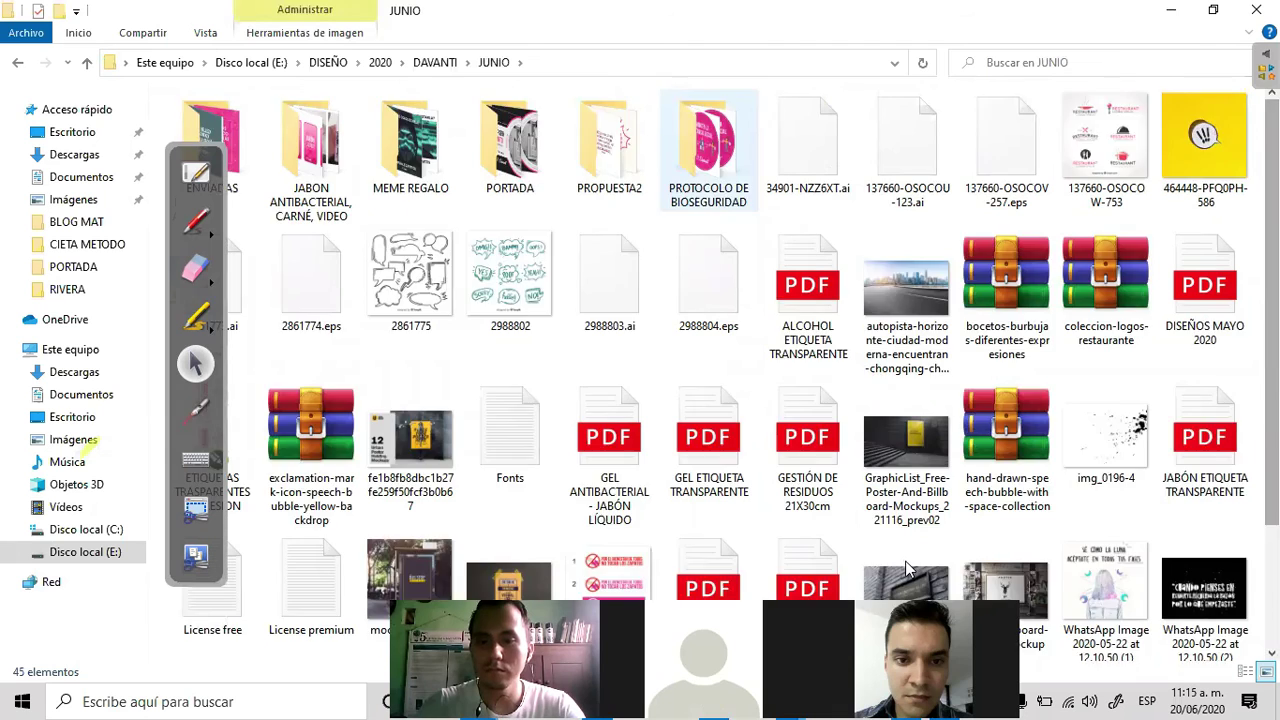
double_click(690, 137)
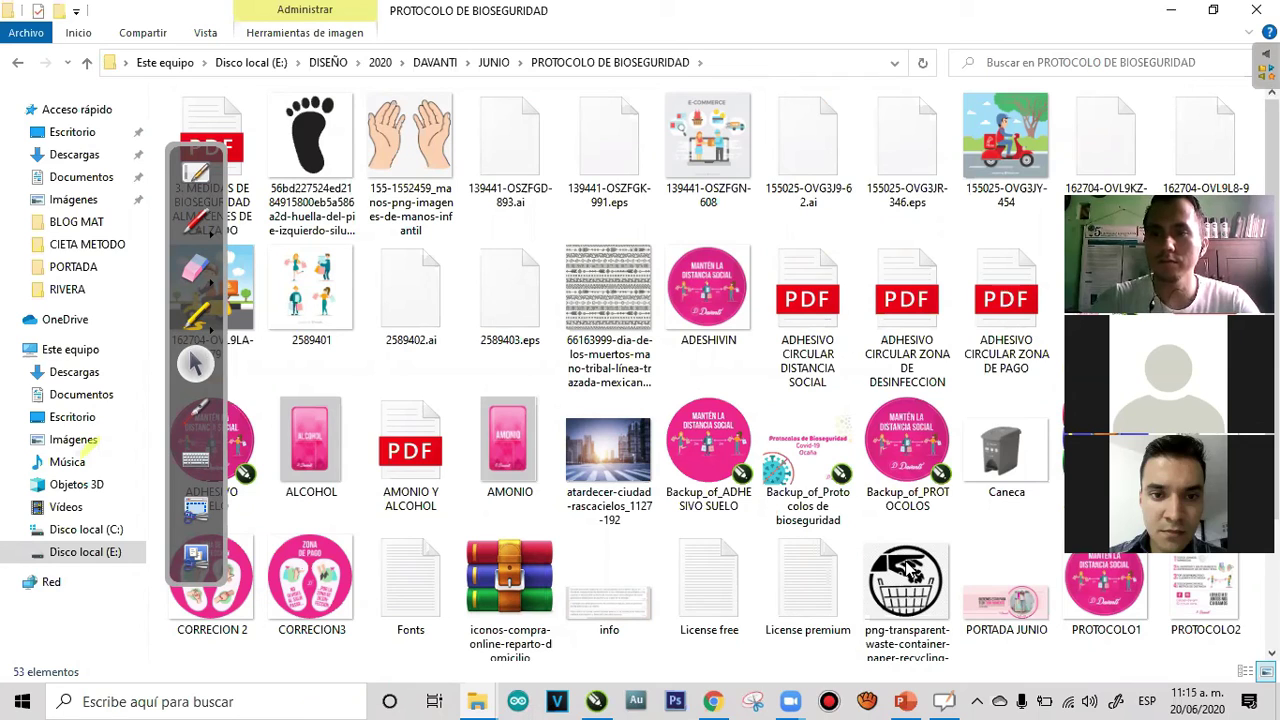
Bring the scooter illustration 155025-OVG3J9-62.ai into CorelDRAW's page 5 and center it on the page
click(1148, 194)
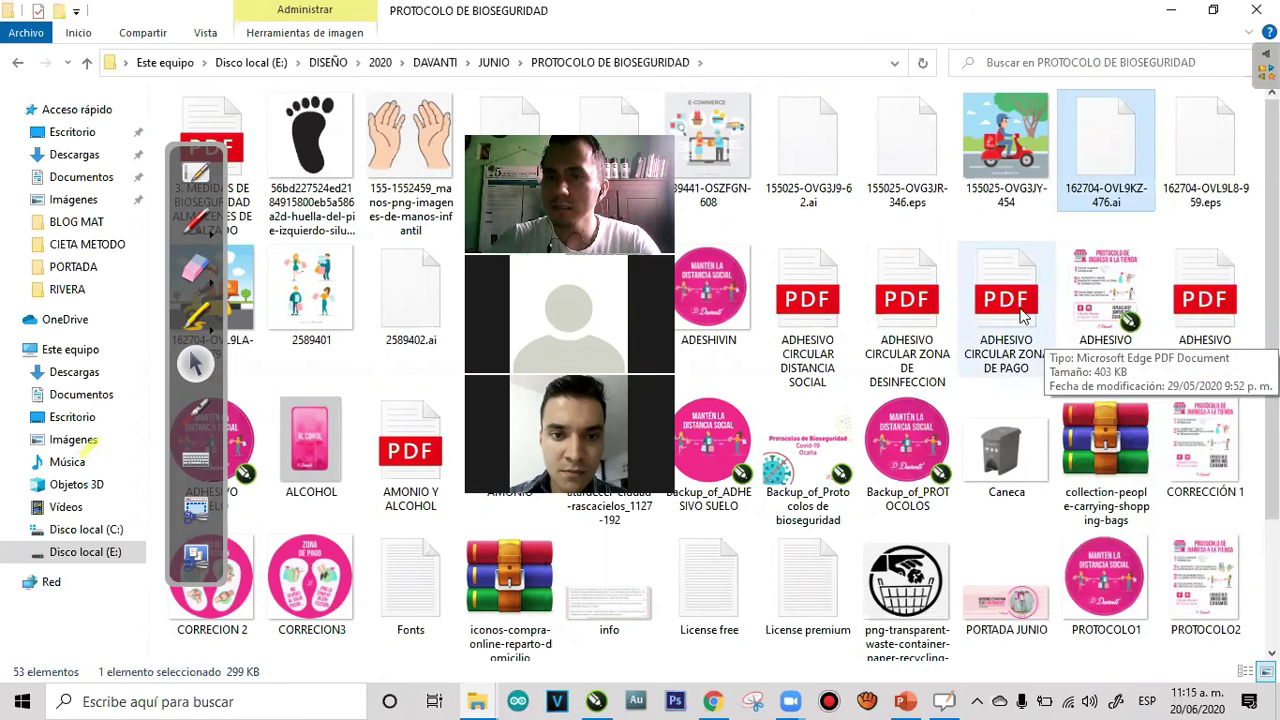
click(815, 172)
drag(728, 344, 710, 394)
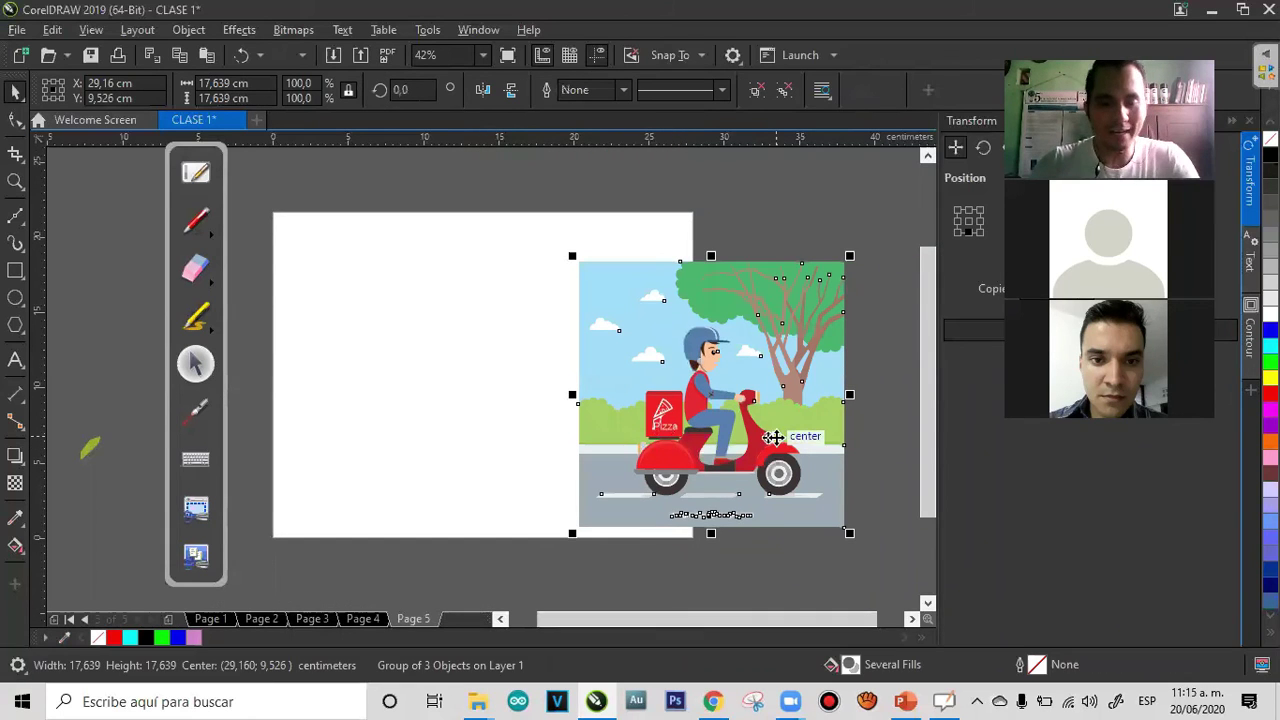
key(p)
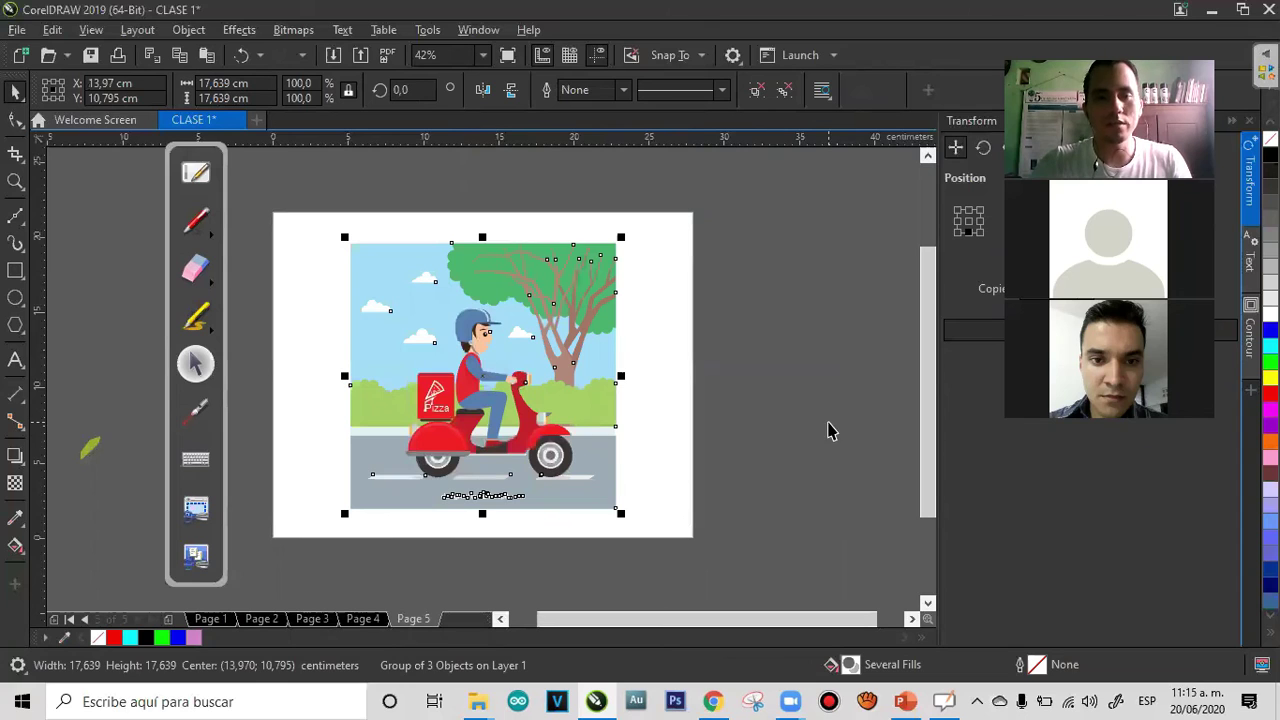
Enlarge the scooter illustration proportionally about its center to about 20.8 × 20.8 cm, nearly the page height, and deselect it
click(199, 283)
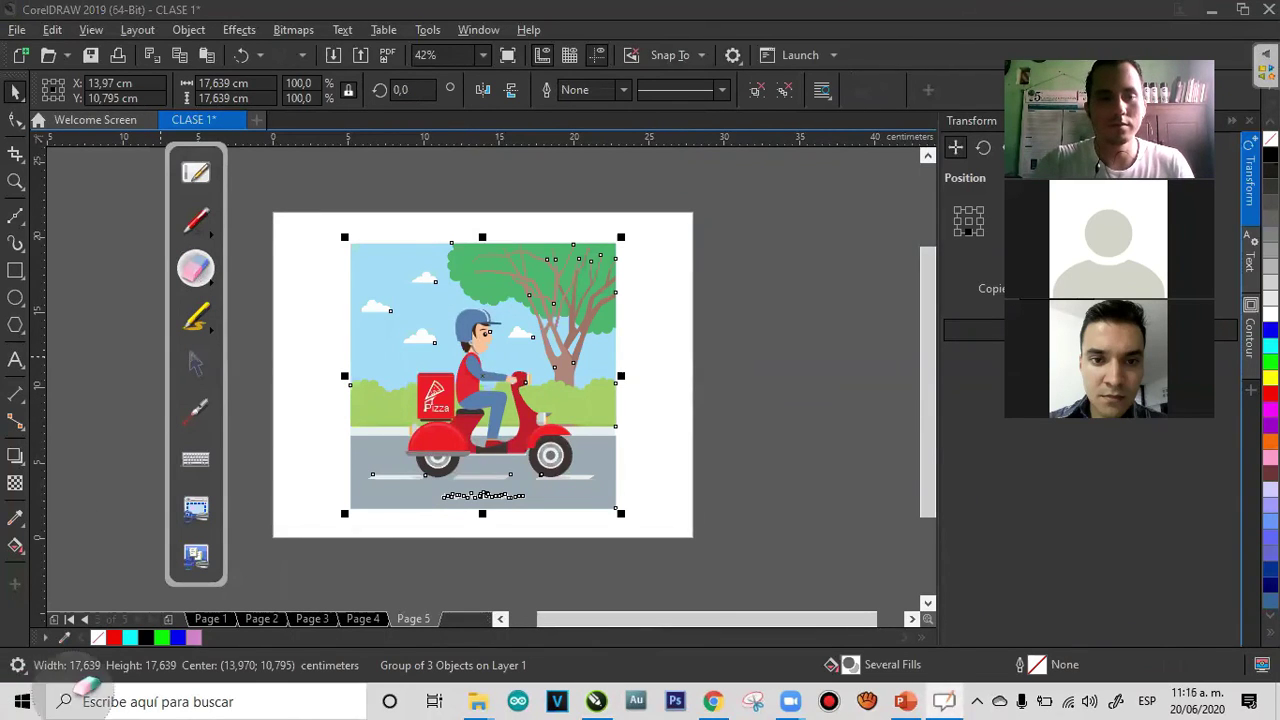
click(194, 366)
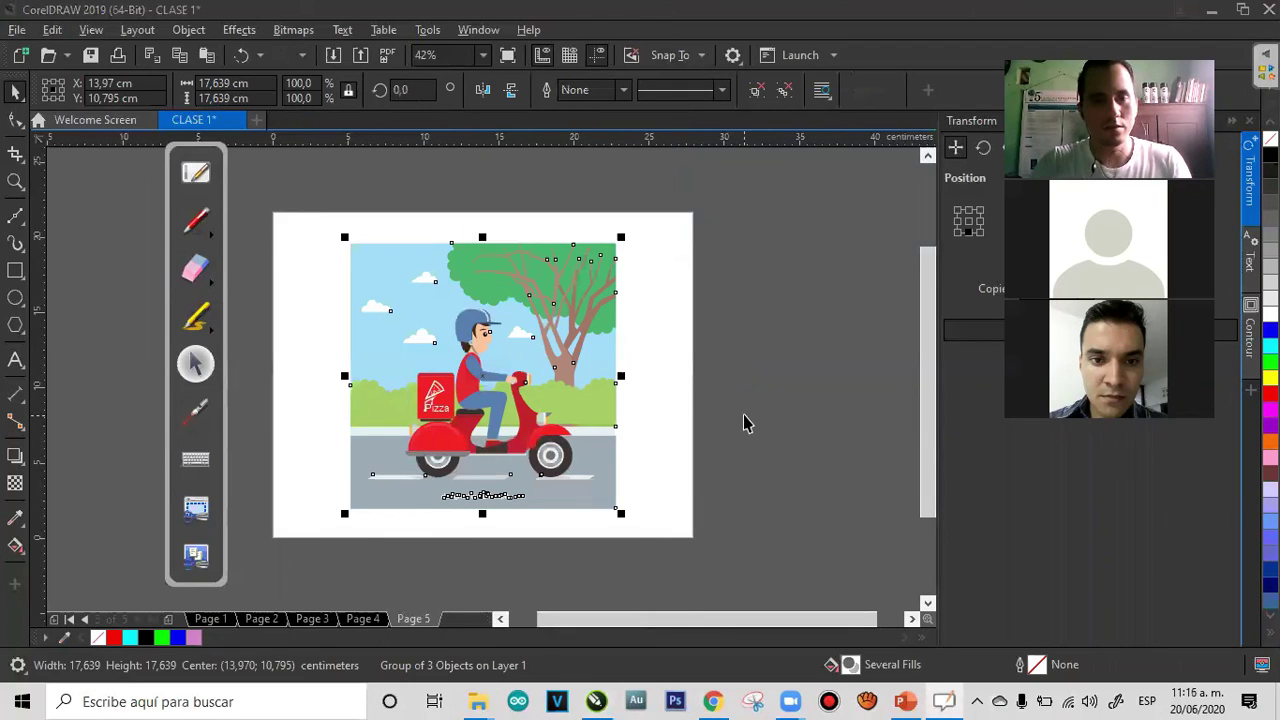
drag(647, 217, 650, 209)
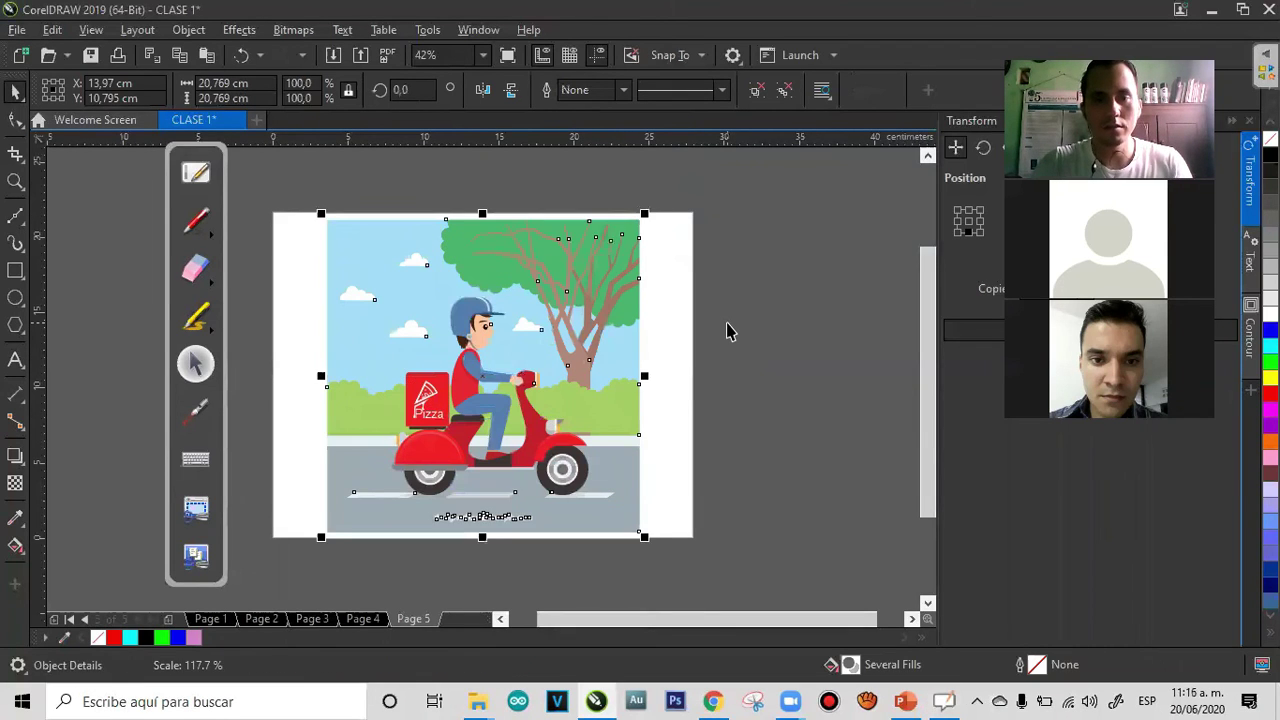
click(728, 332)
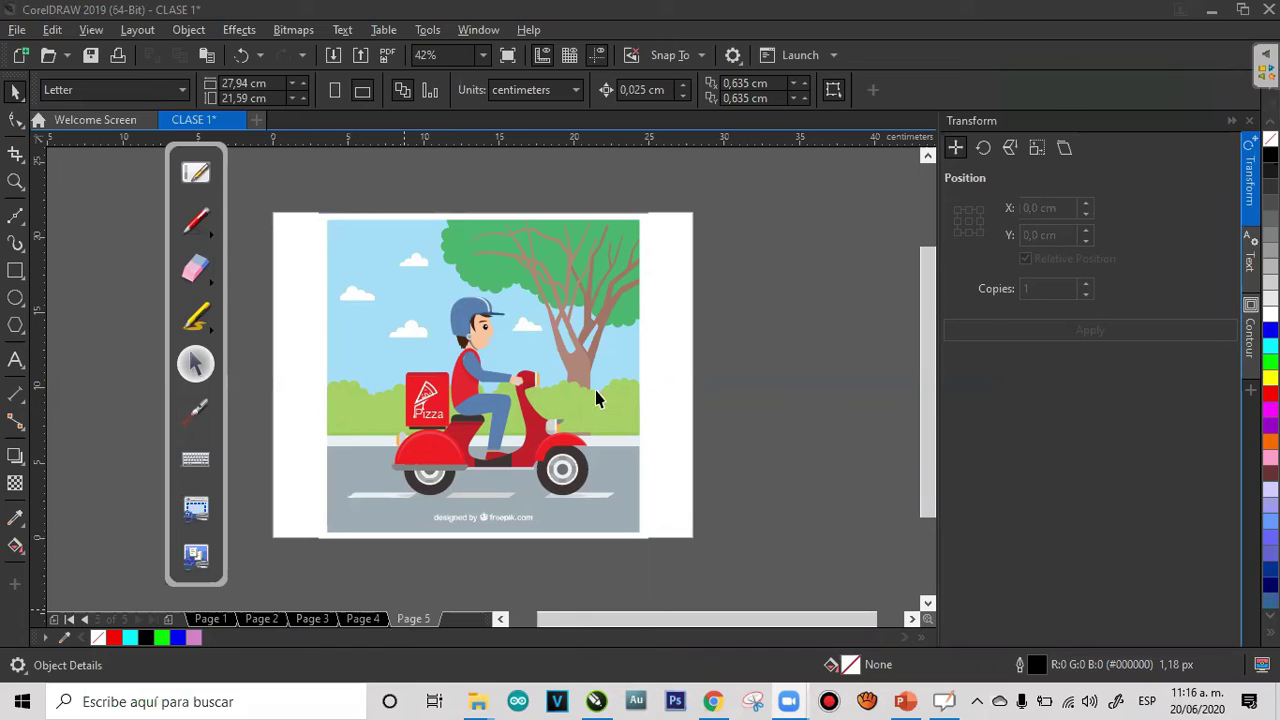
Move the scooter illustration around as one group and leave it near the page center, at about X 14.7, Y 10.9 cm
click(483, 321)
drag(483, 321, 585, 317)
mouse_move(426, 349)
mouse_down()
mouse_move(276, 350)
mouse_move(306, 374)
mouse_up()
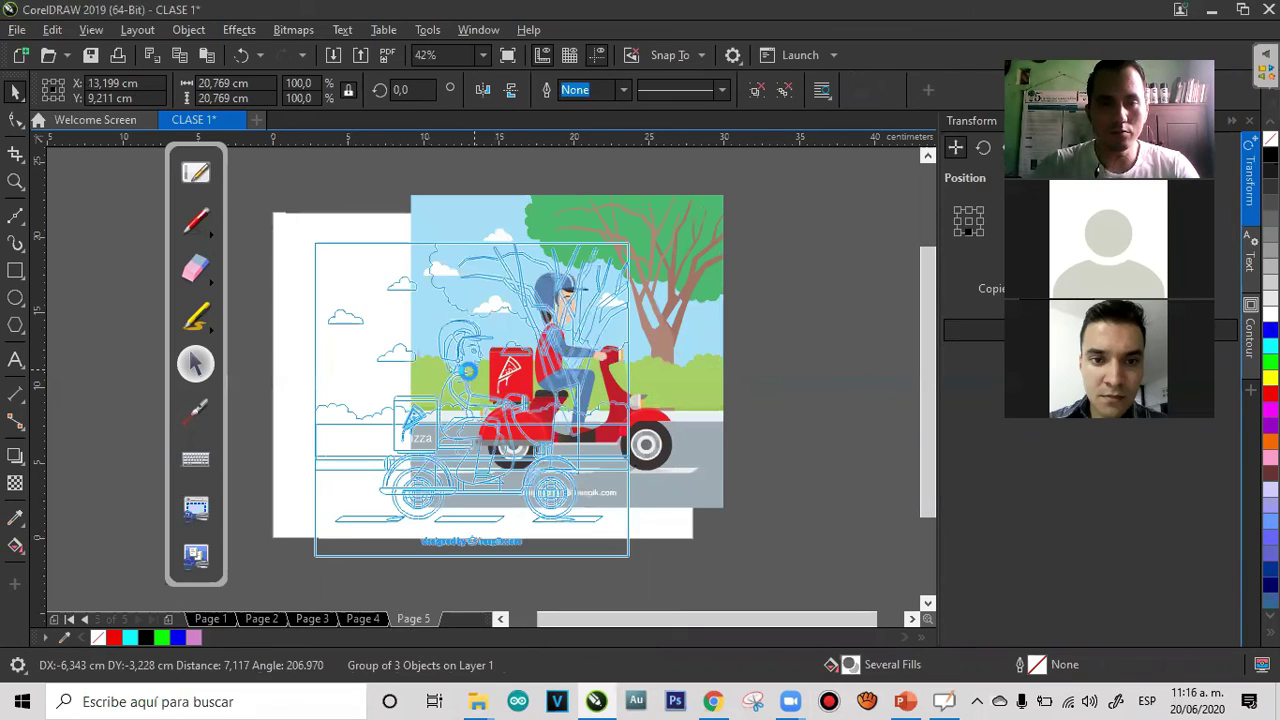
mouse_move(525, 358)
mouse_down()
mouse_move(492, 366)
mouse_move(562, 372)
mouse_move(541, 390)
mouse_move(484, 379)
mouse_move(578, 403)
mouse_up()
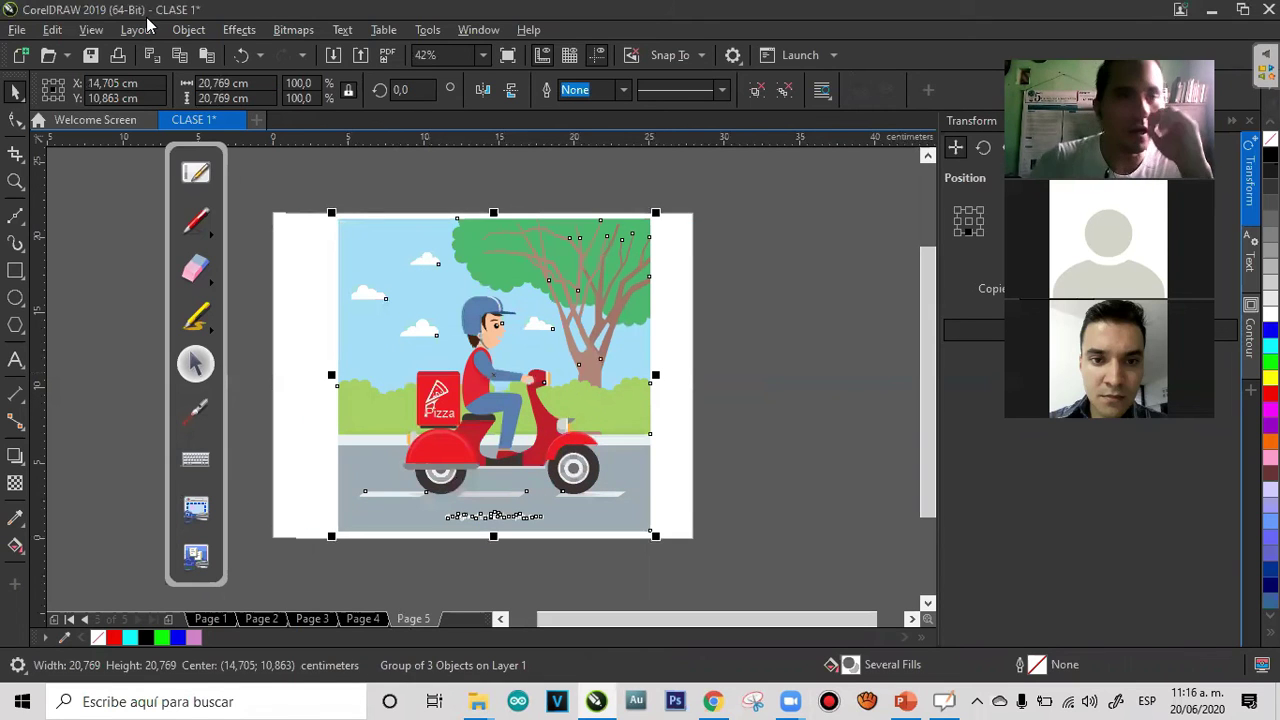
Ungroup the scooter illustration by one level and clear the selection
click(187, 30)
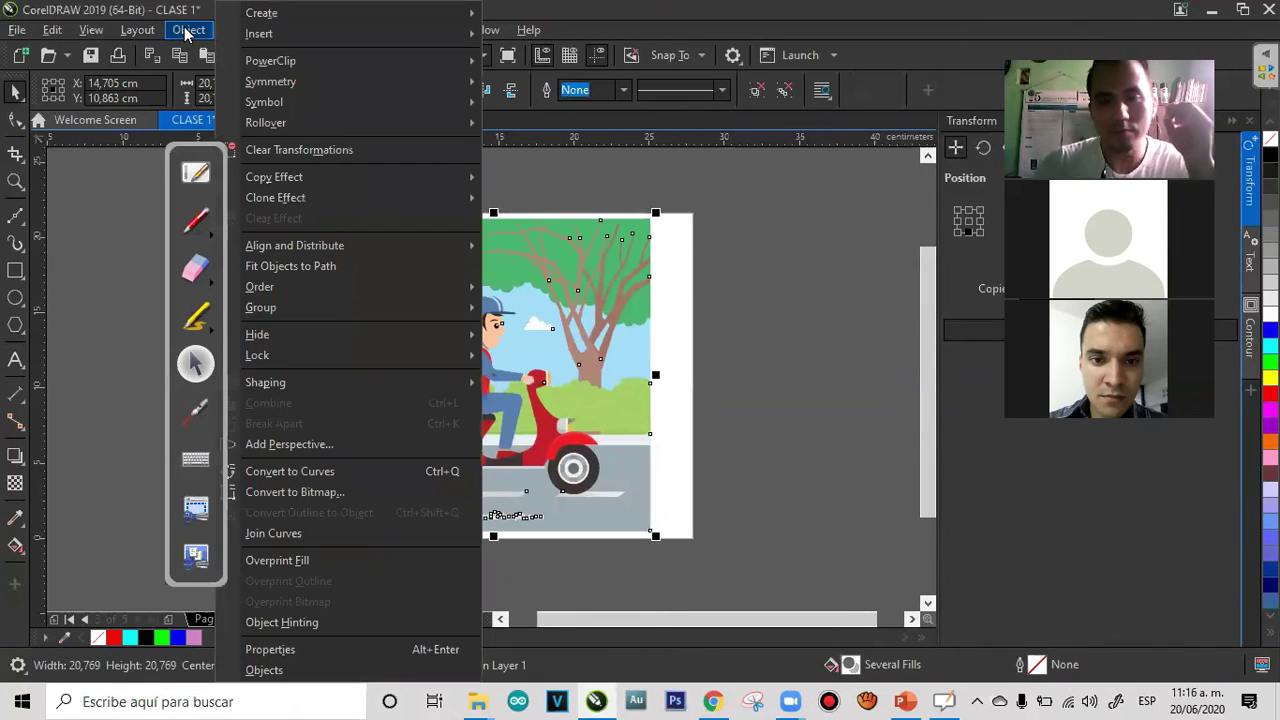
mouse_move(410, 313)
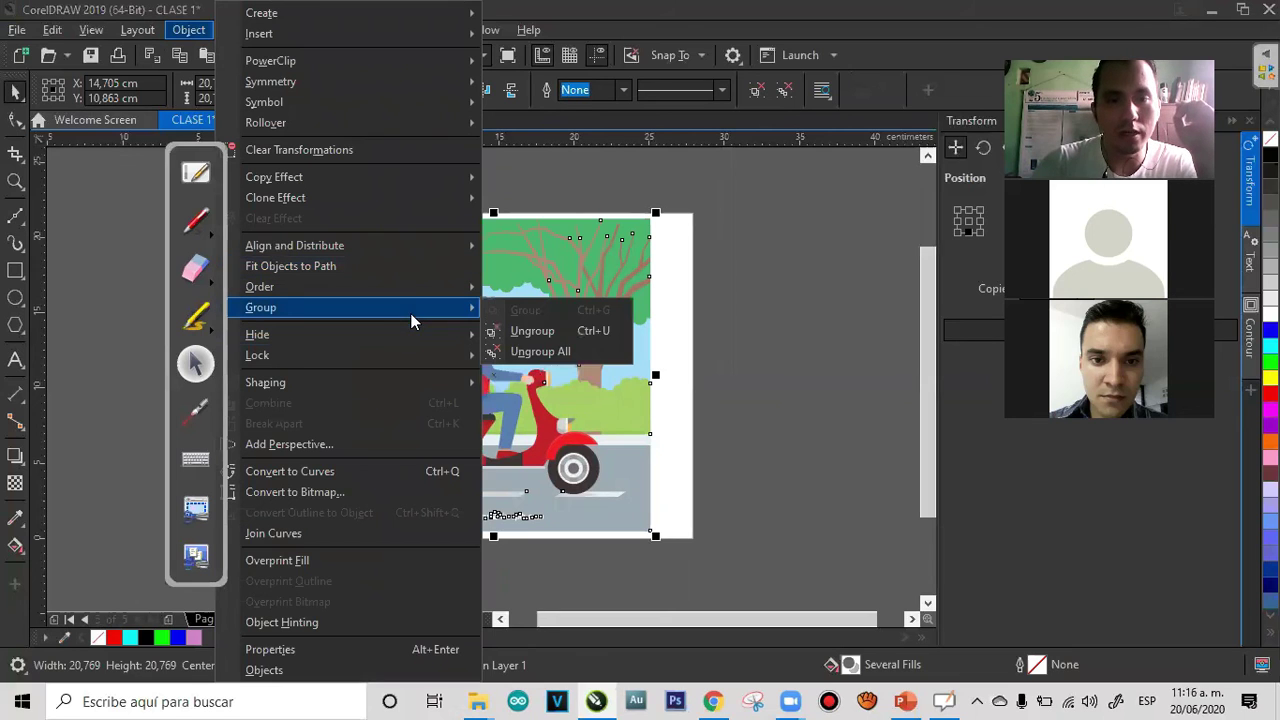
click(527, 330)
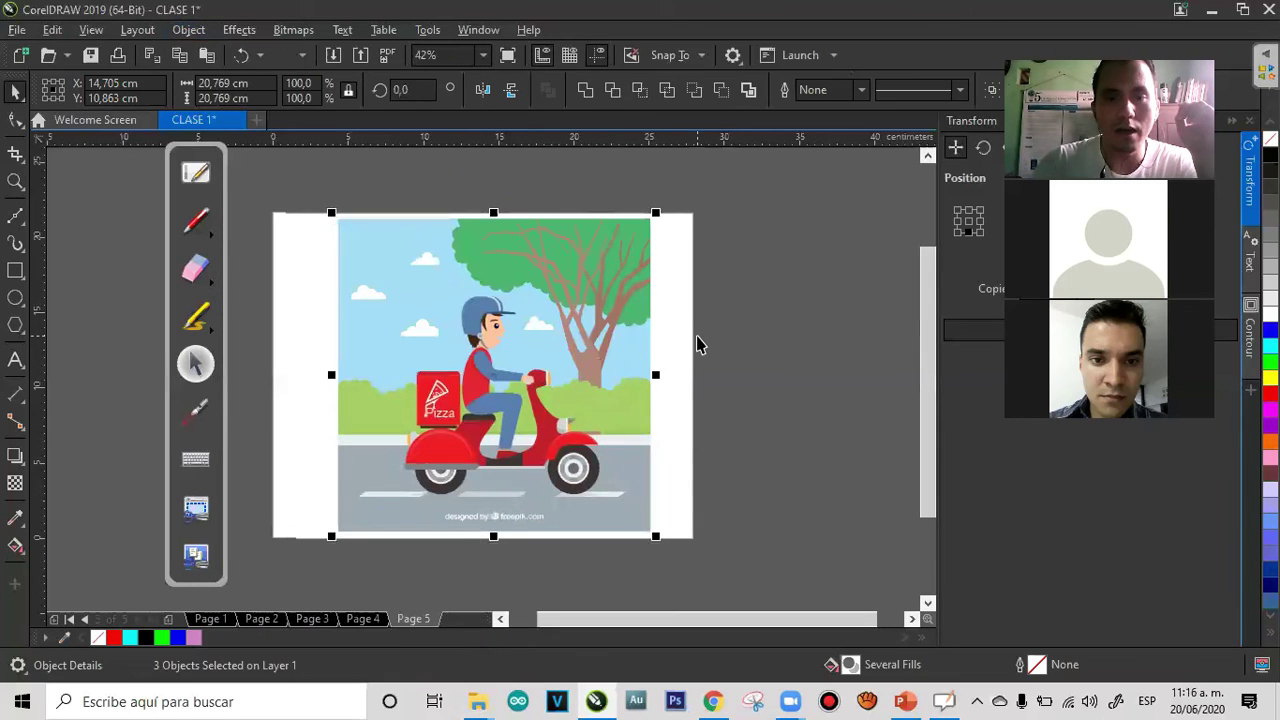
click(698, 343)
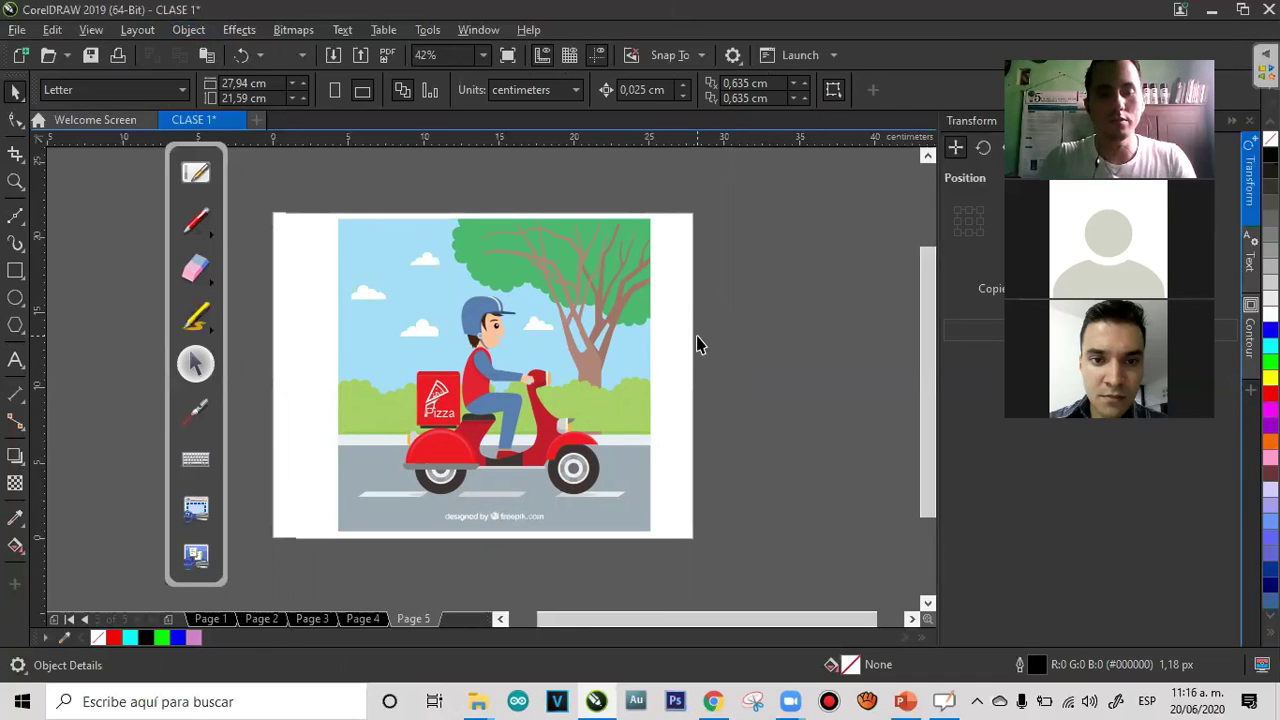
Enlarge the "designed by freepik.com" credit to about 21.3 × 2.1 cm and place it across the sky above the rider
key(z)
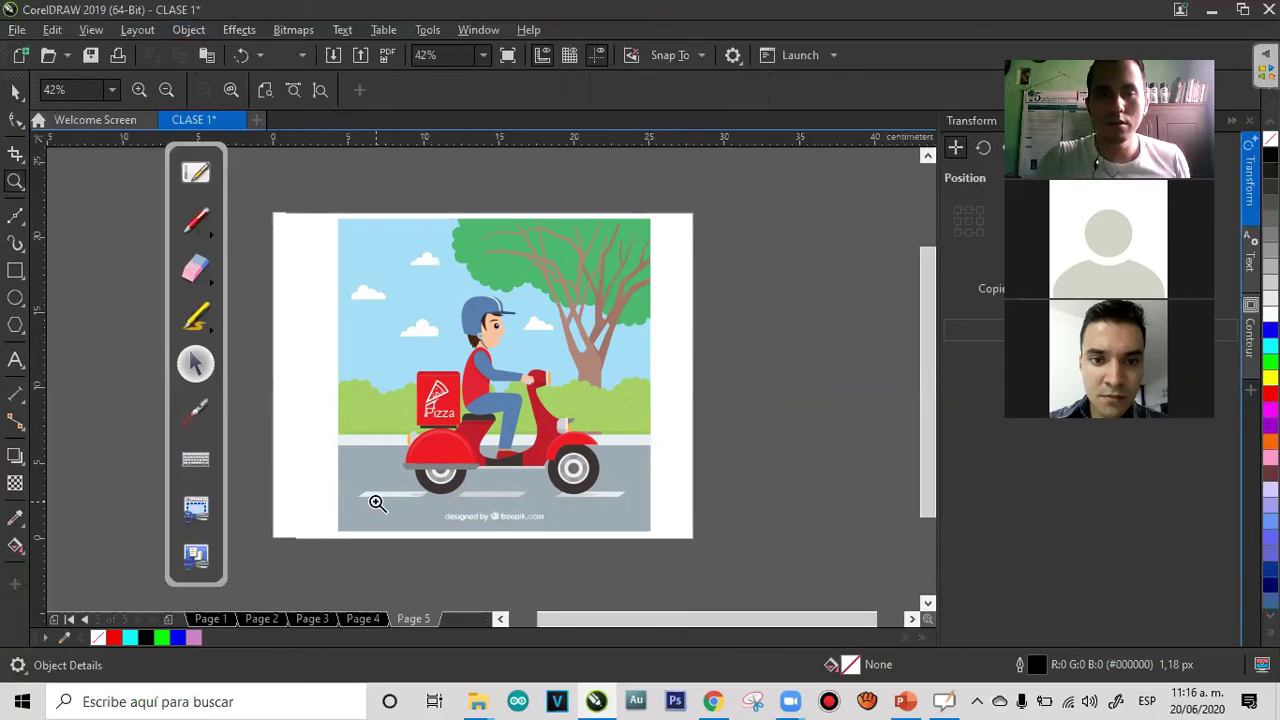
drag(658, 545, 397, 308)
drag(358, 240, 331, 206)
click(14, 91)
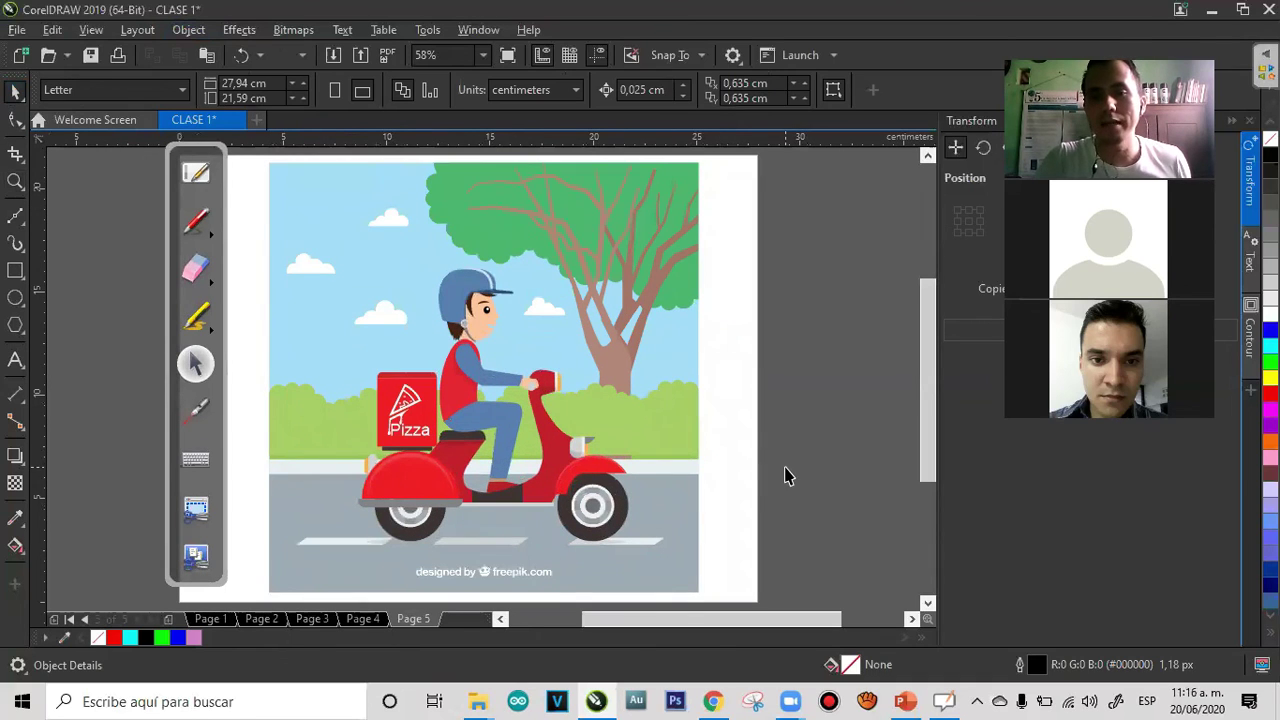
click(508, 584)
drag(558, 558, 826, 470)
drag(719, 550, 575, 243)
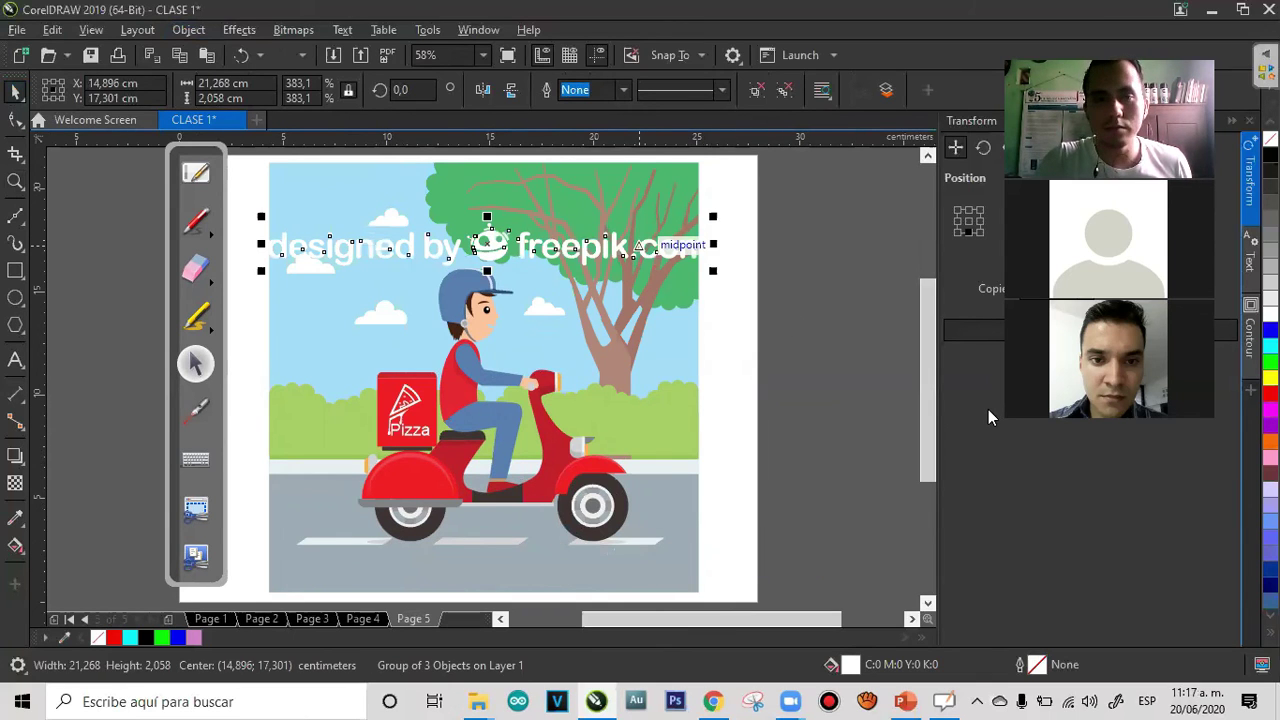
Fill the enlarged freepik credit with red and delete it from the illustration
click(1269, 394)
click(777, 291)
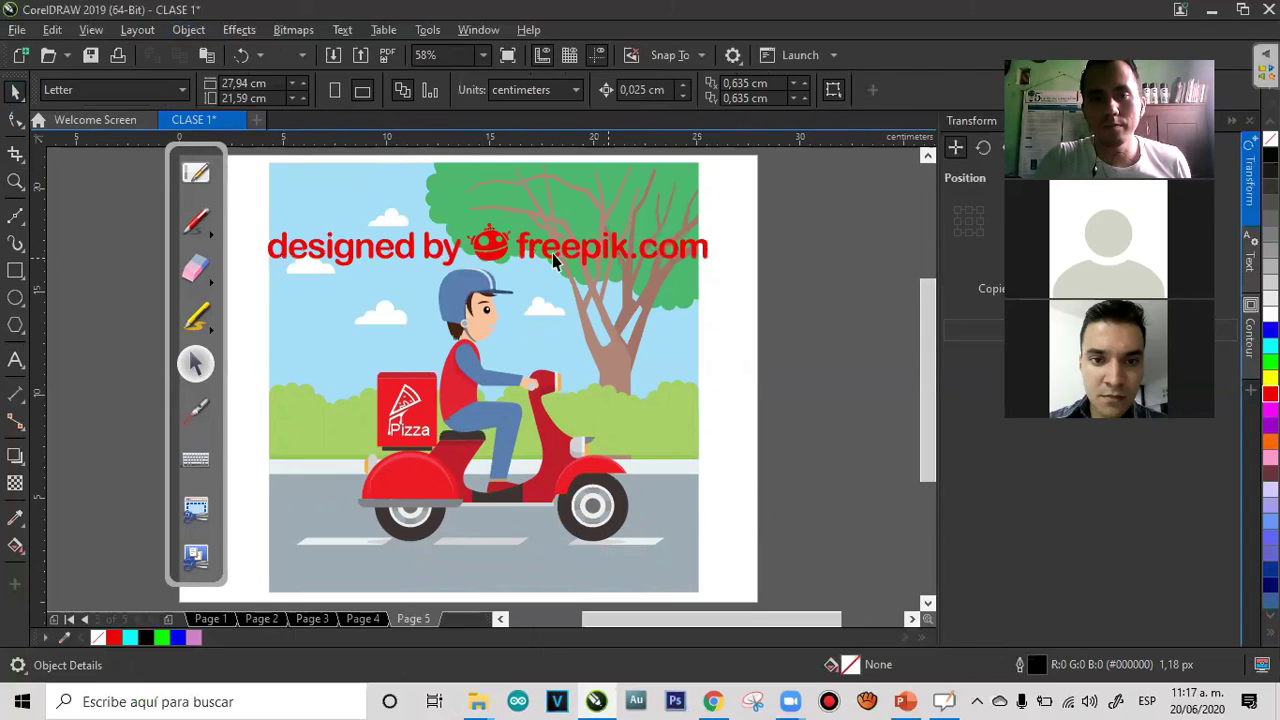
click(478, 255)
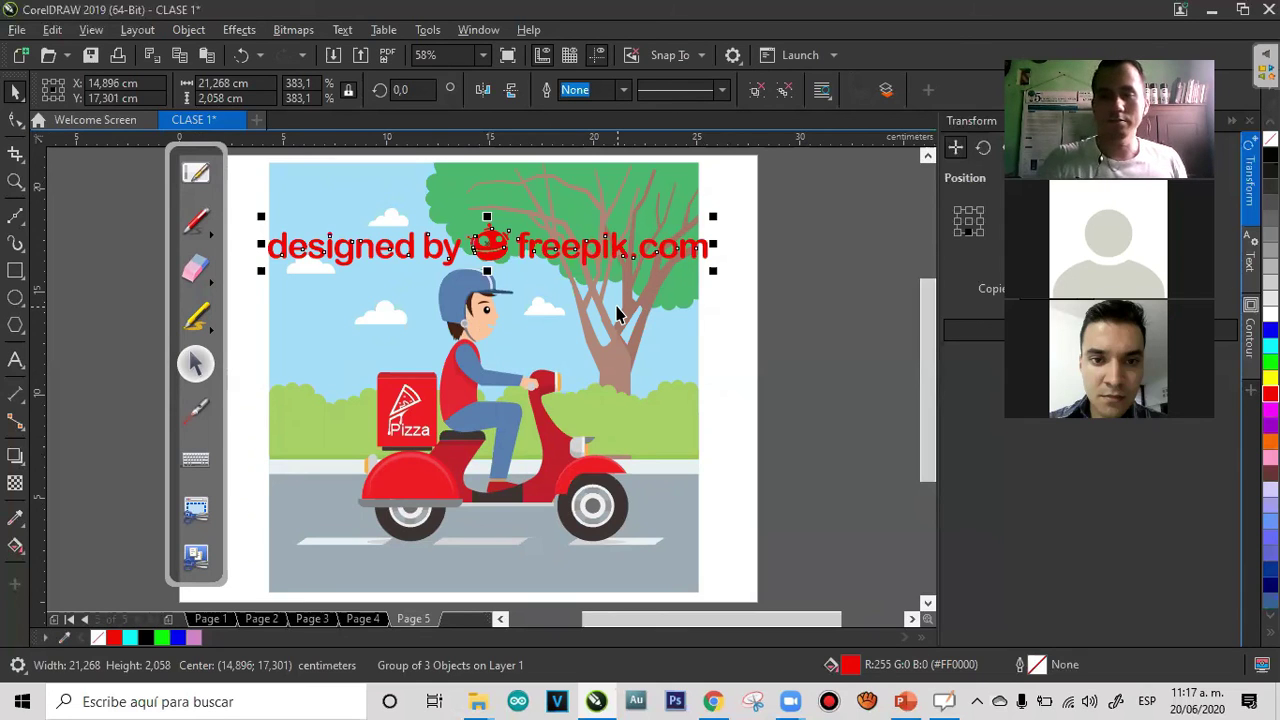
key(Delete)
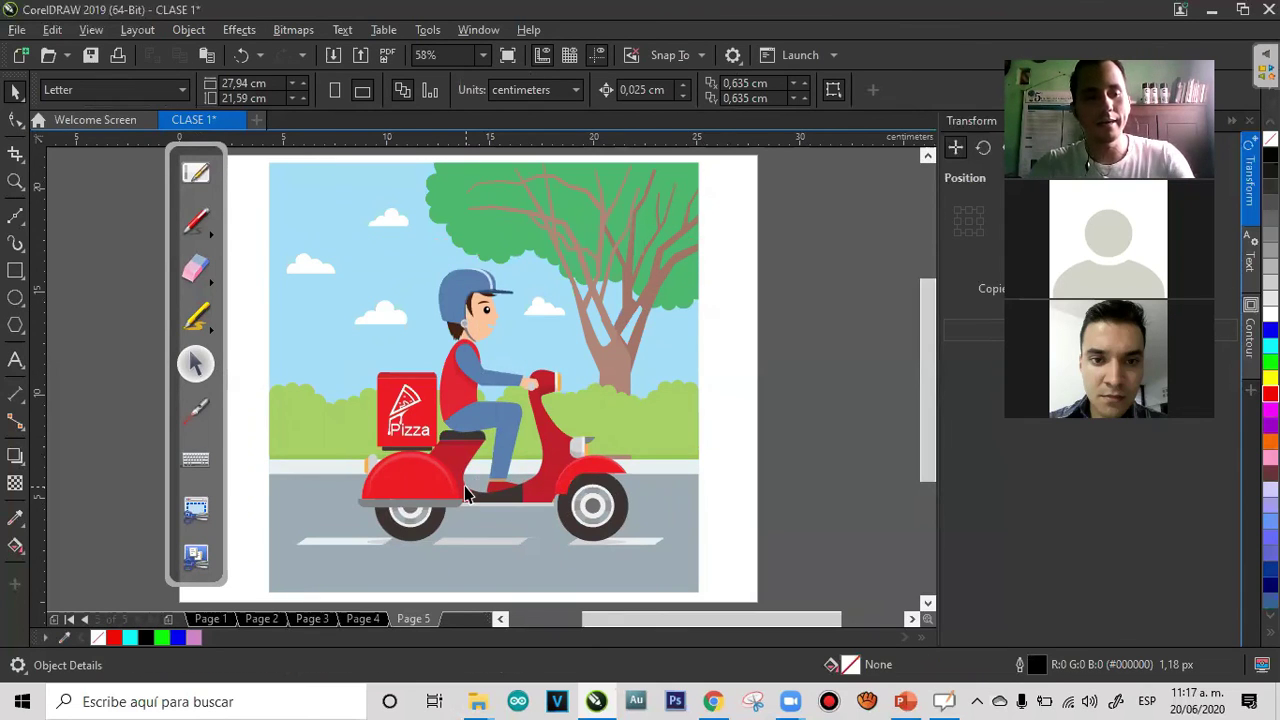
Ungroup the remaining scooter illustration by one more level and clear the selection
click(472, 390)
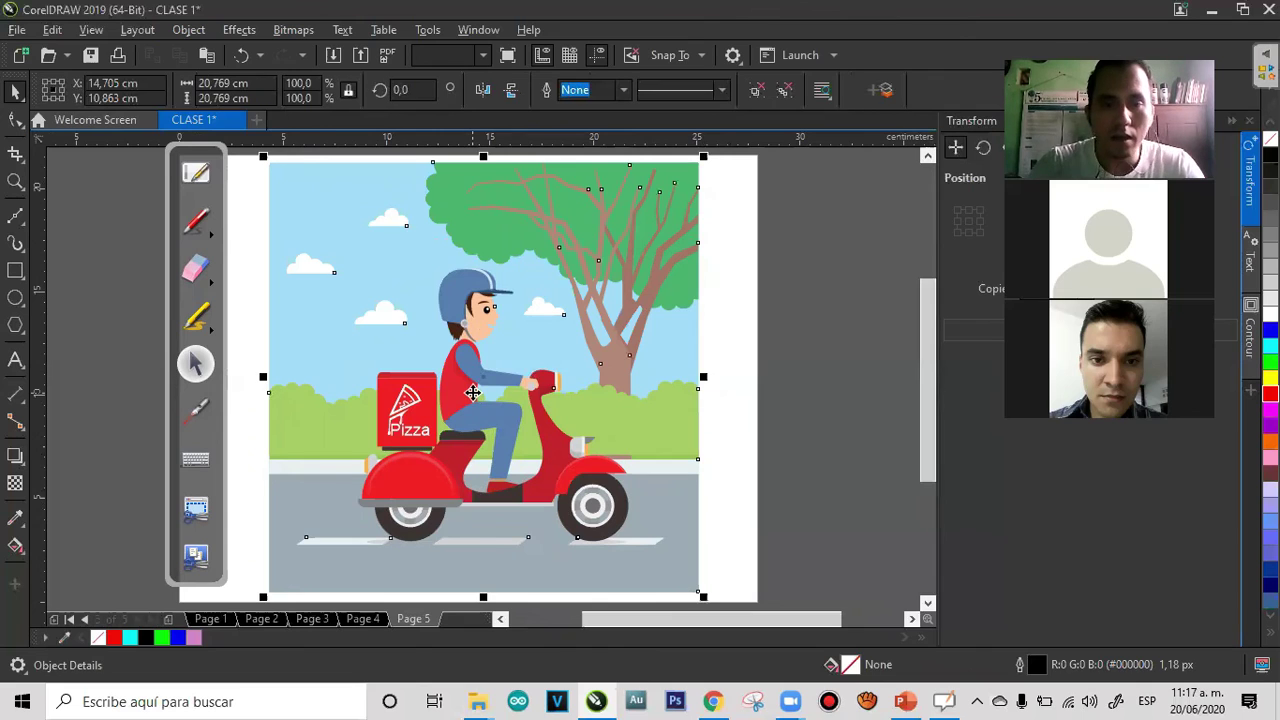
click(194, 31)
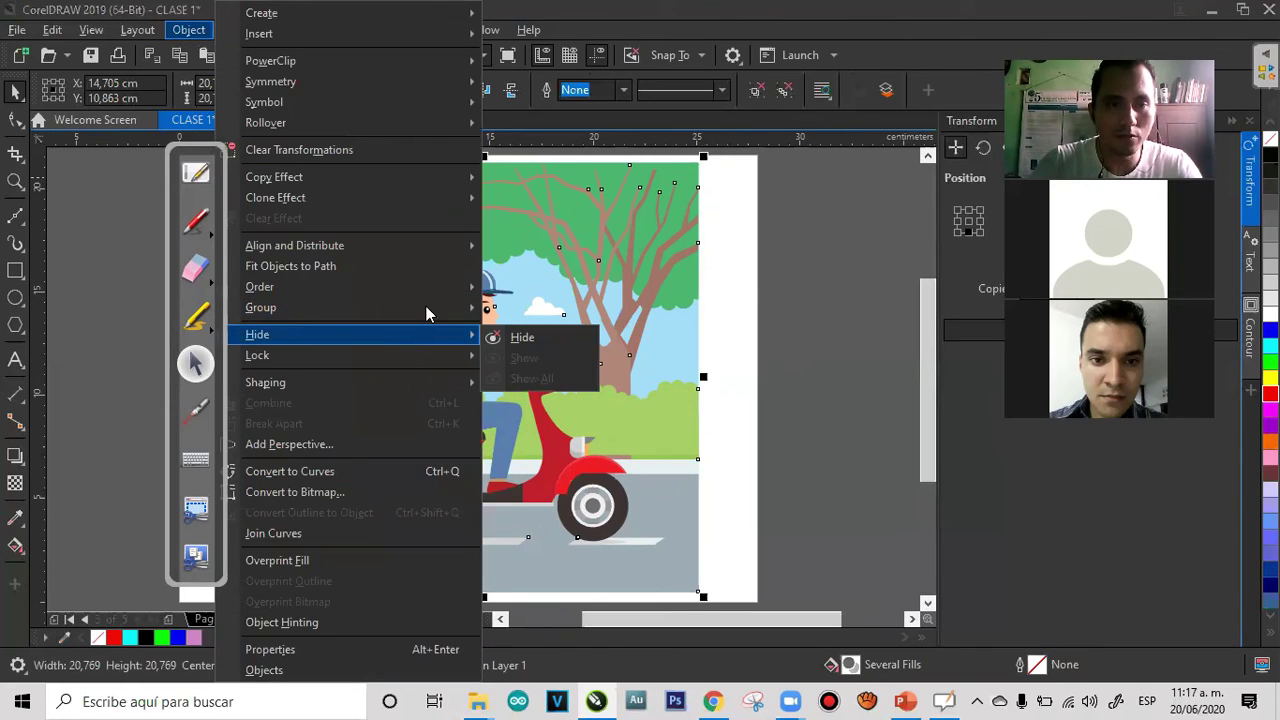
mouse_move(428, 309)
click(543, 332)
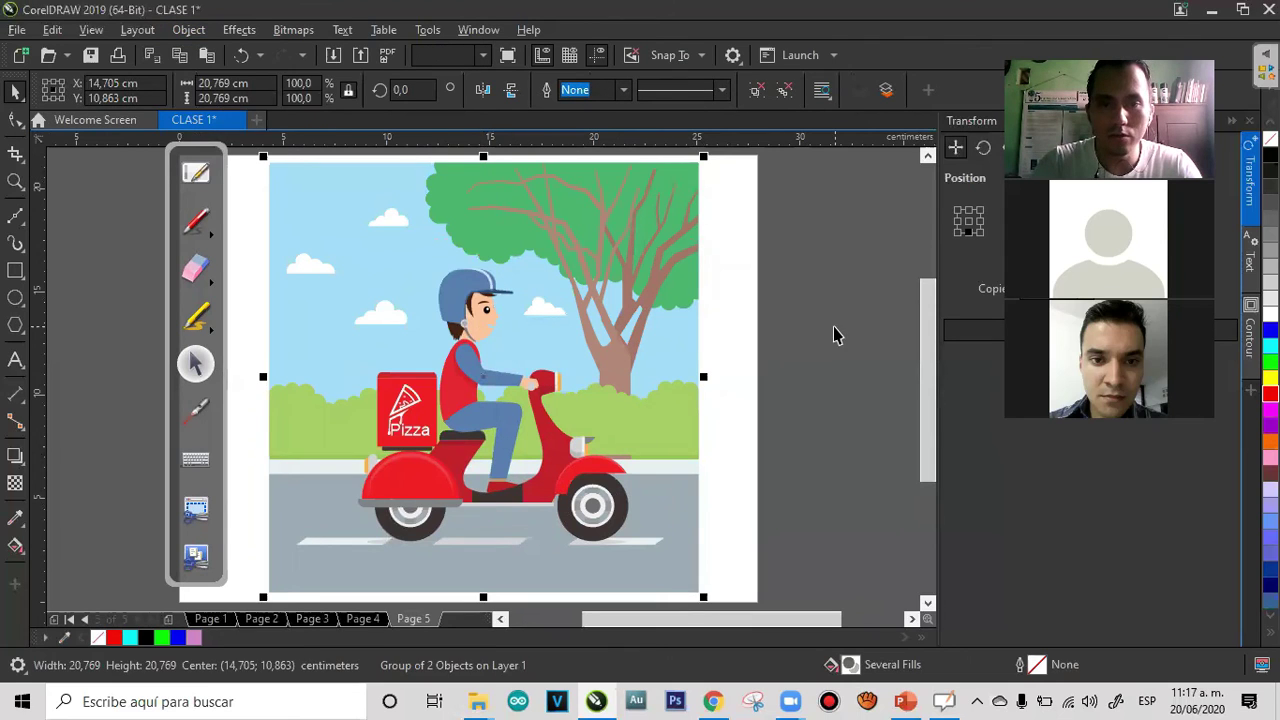
click(834, 335)
Try moving the scooter and rider group away from the scenery, and undo the moves
click(462, 402)
drag(460, 401, 609, 334)
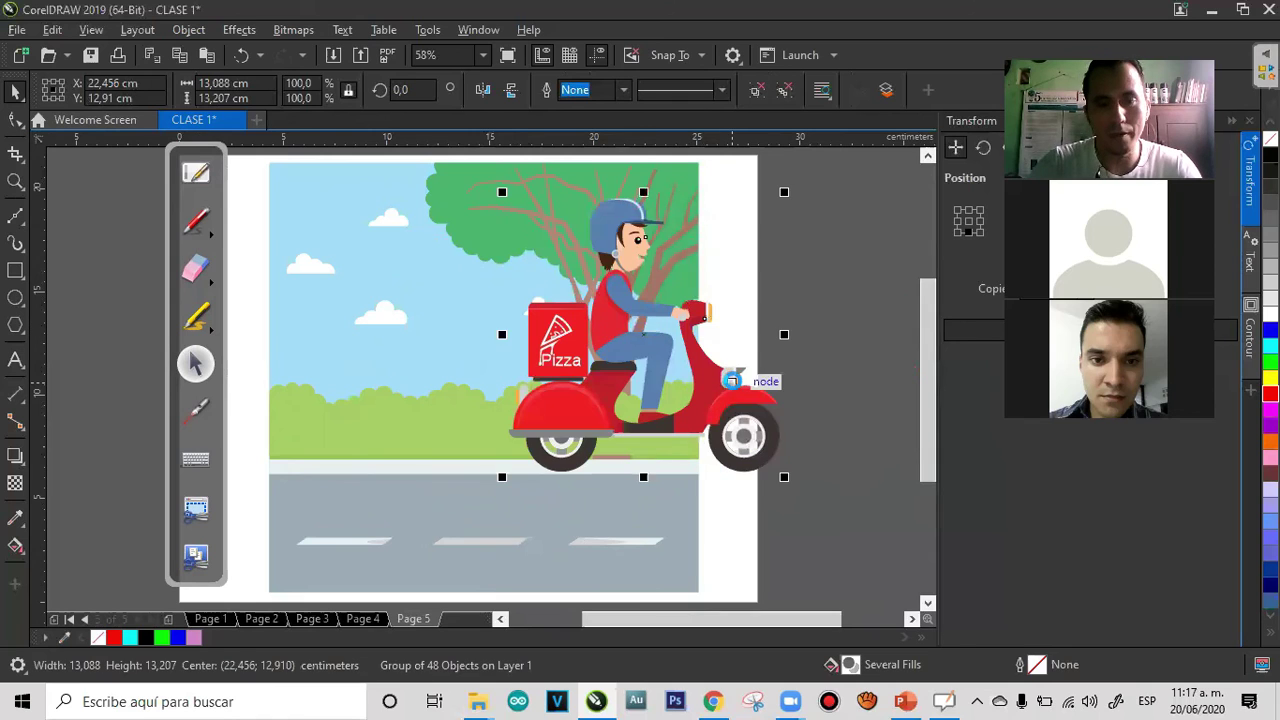
key(ctrl+z)
key(ctrl+shift+z)
key(ctrl+z)
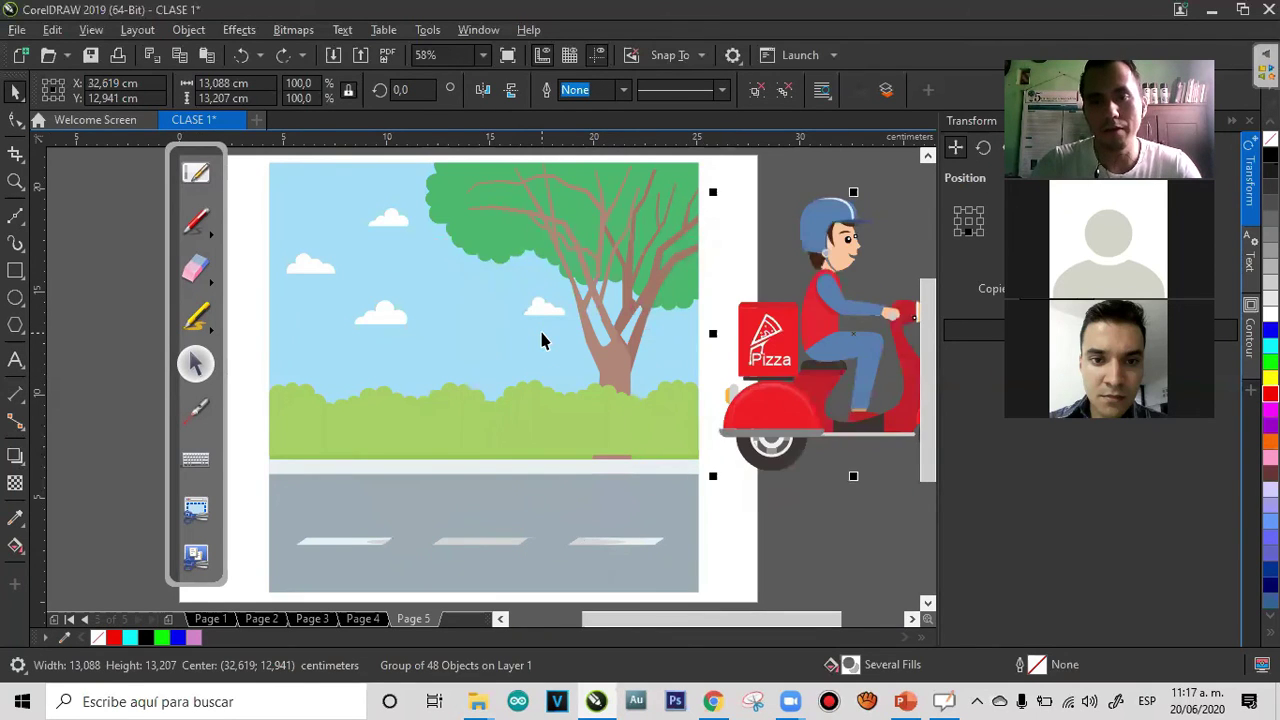
key(ctrl+z)
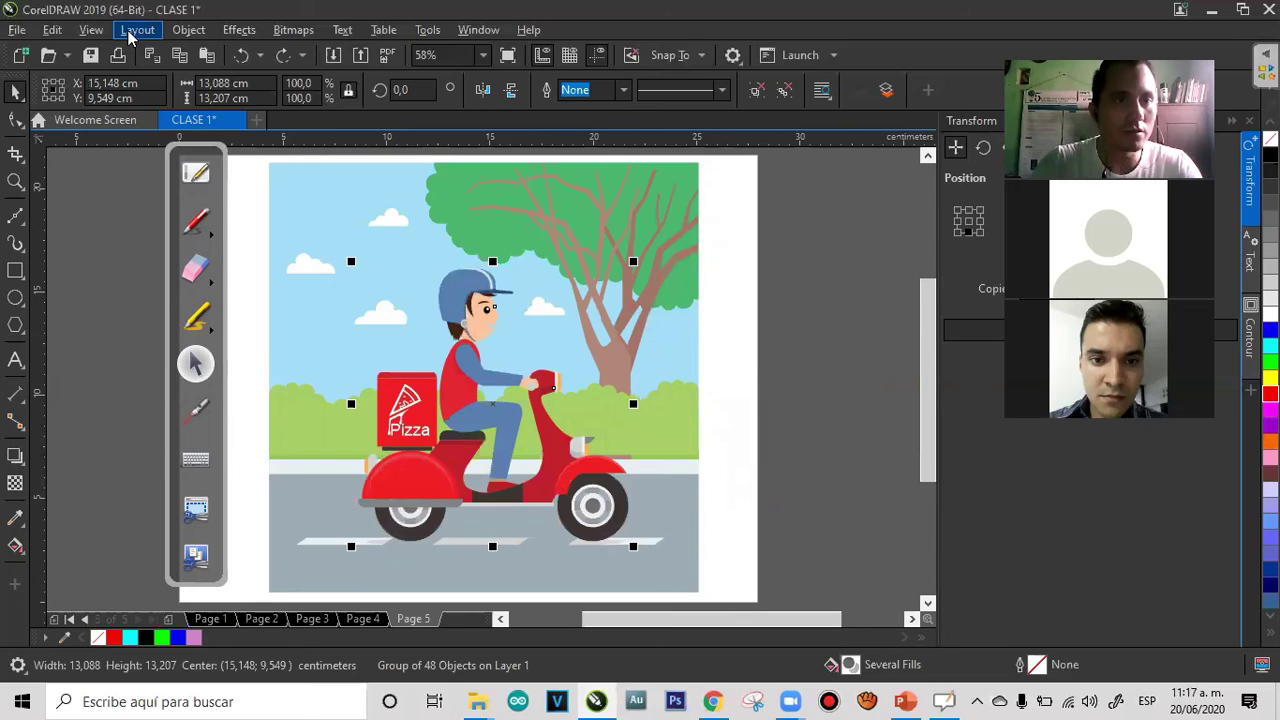
Switch to Wireframe view and examine the outlines of the rider's head, helmet and eye up close
click(131, 35)
key(Left)
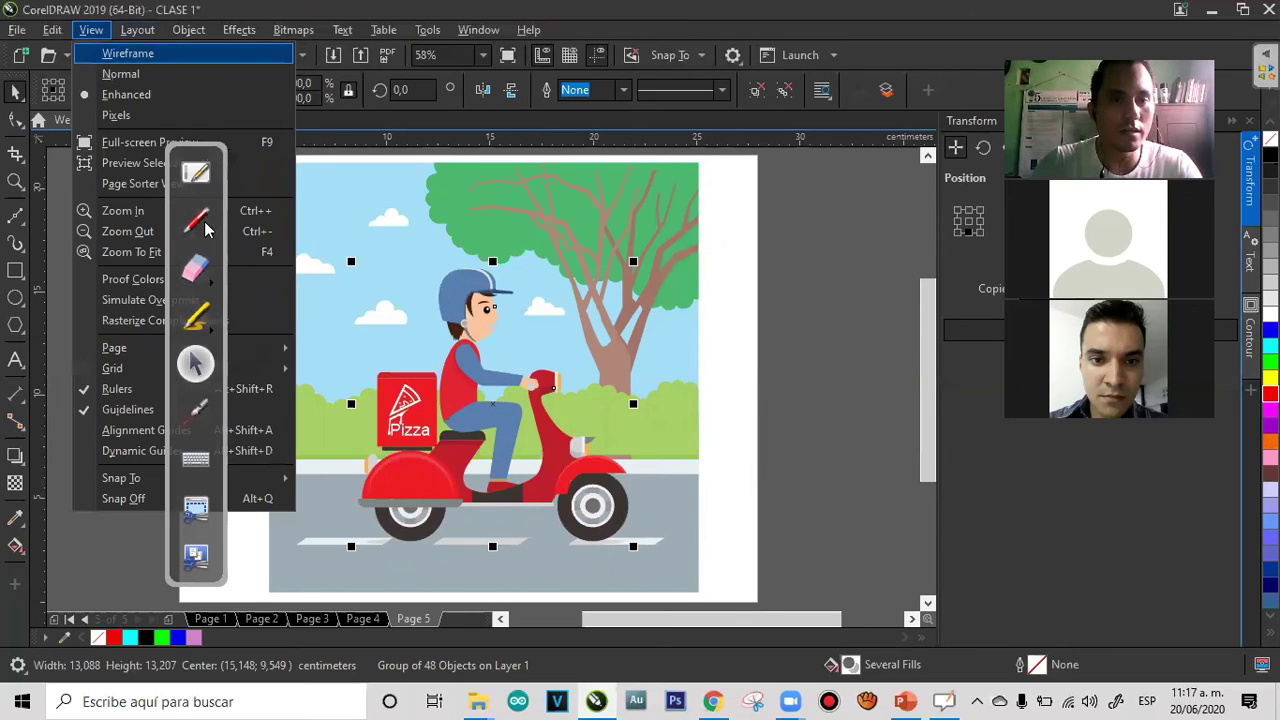
key(Return)
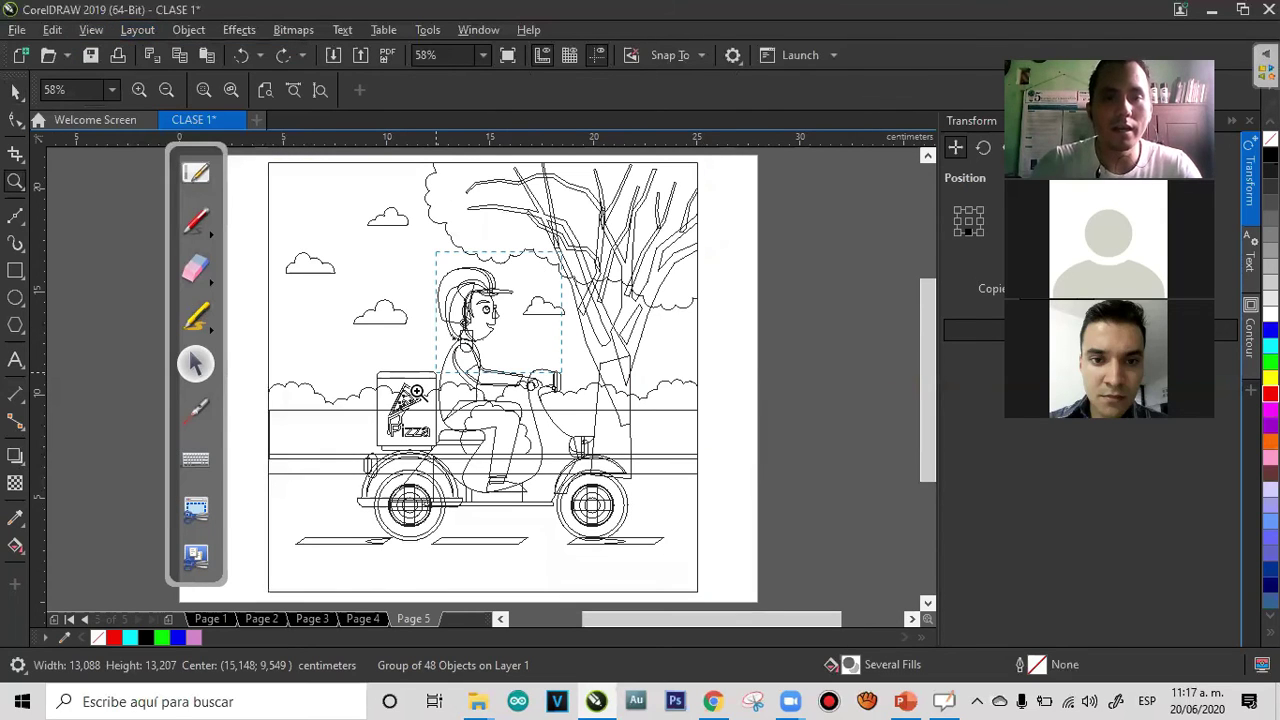
drag(518, 369, 518, 370)
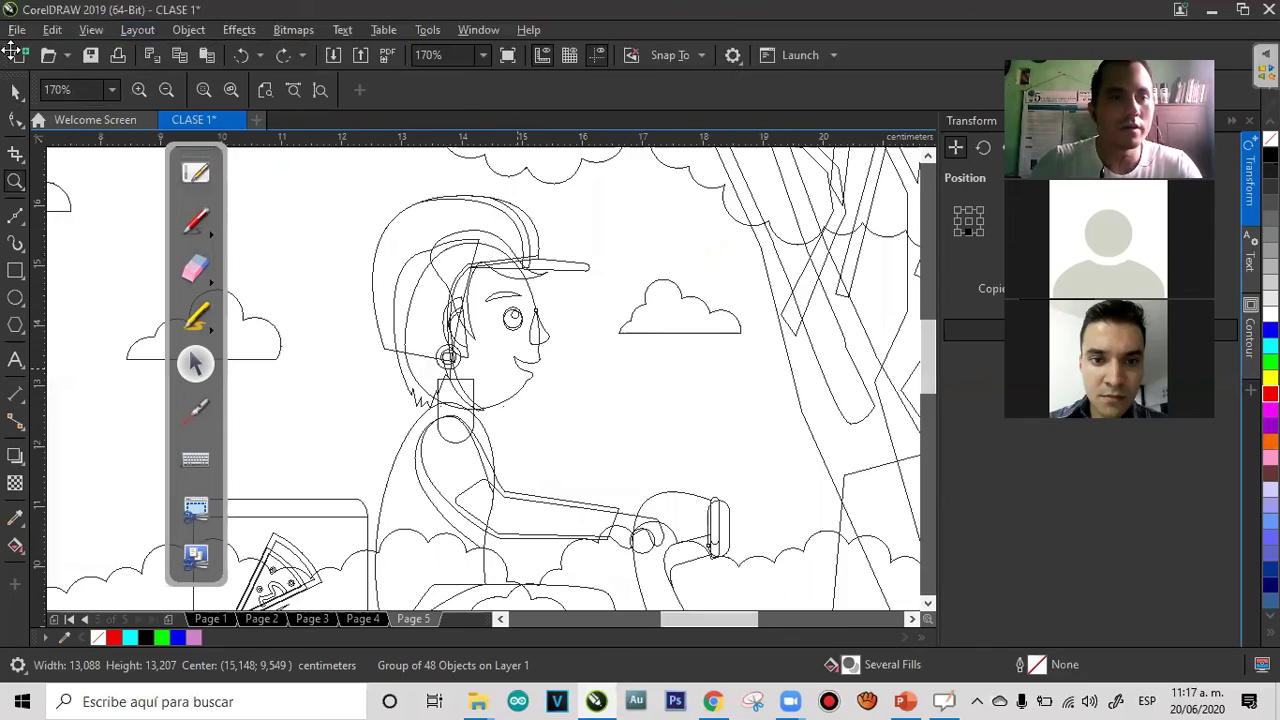
right_click(277, 203)
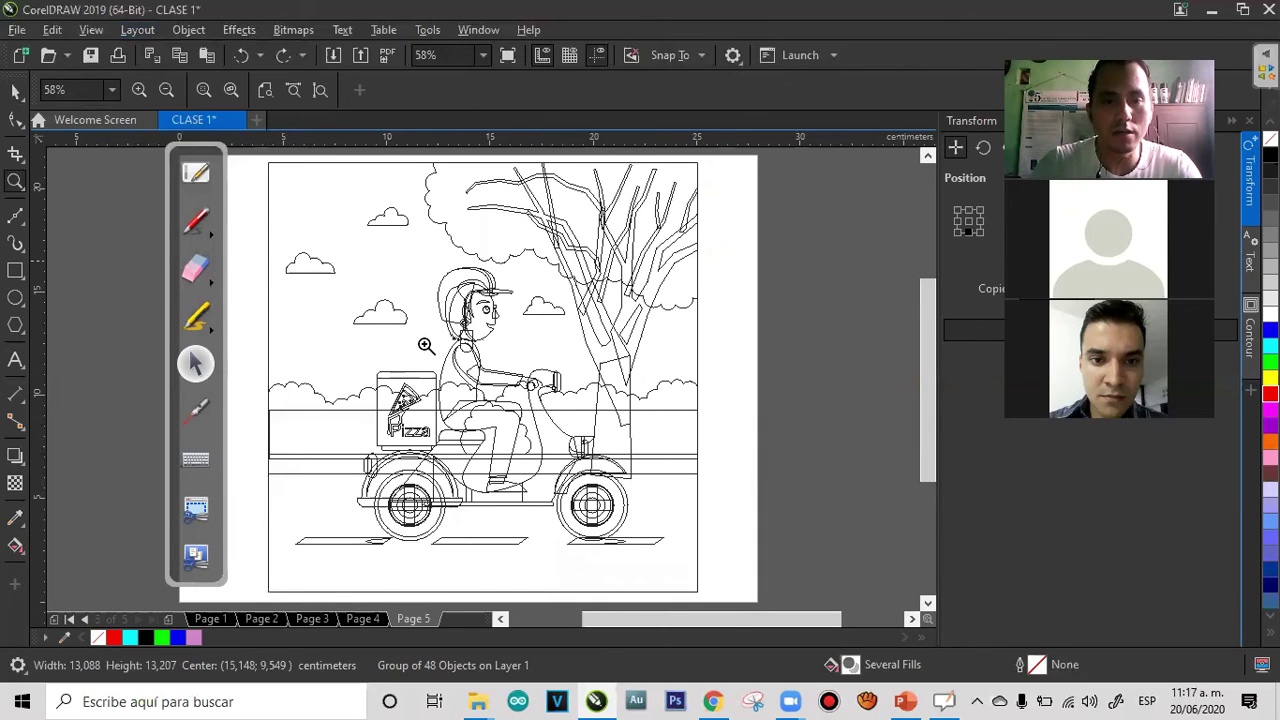
drag(423, 357, 516, 257)
drag(543, 344, 598, 430)
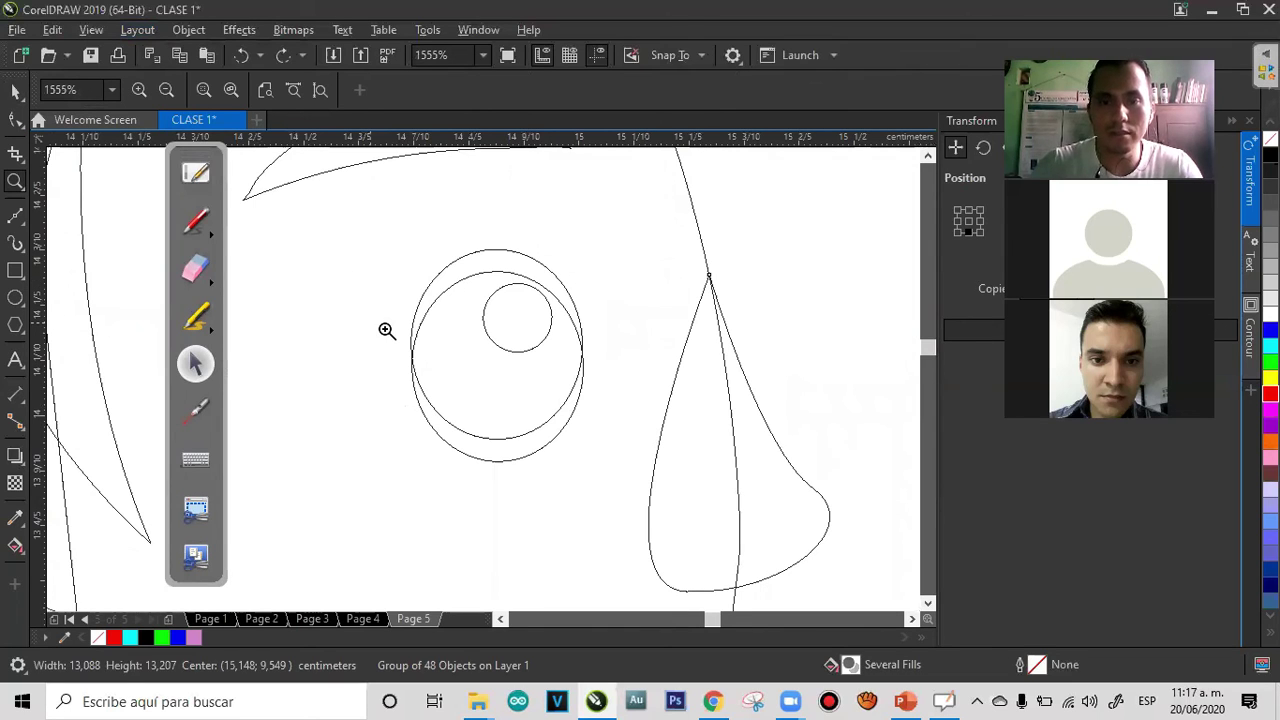
scroll(600, 337, down, 5)
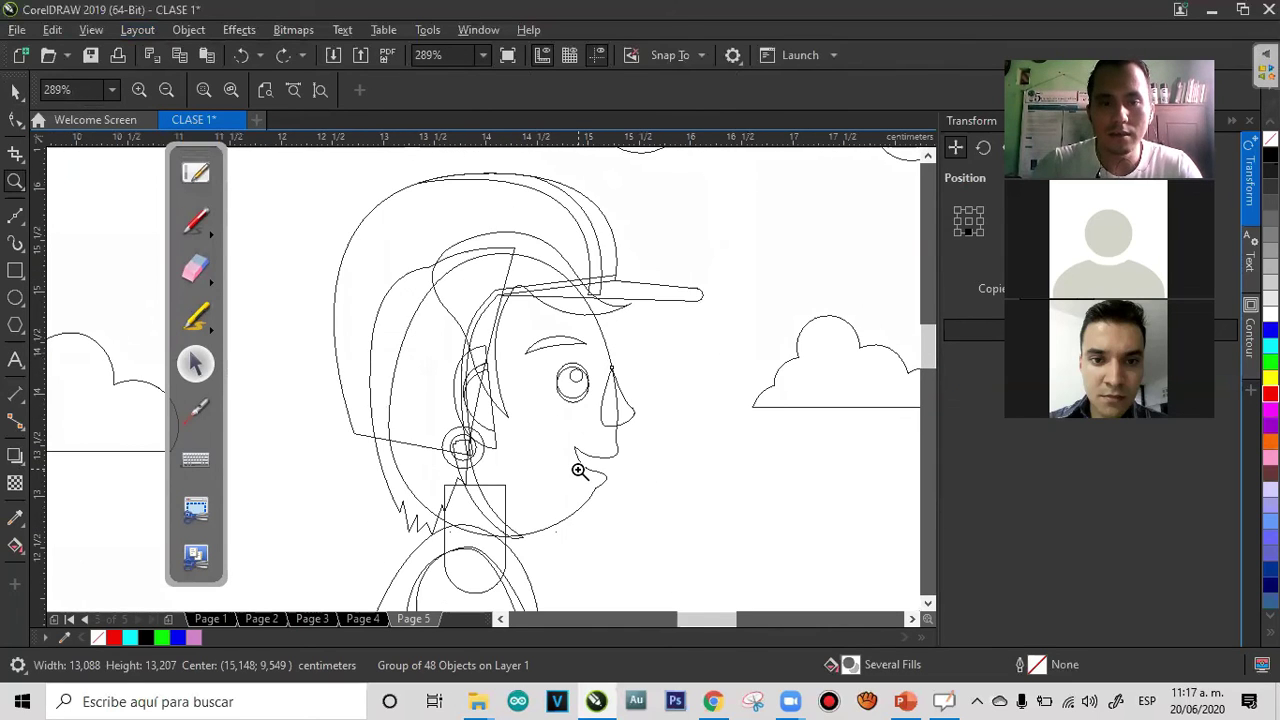
right_click(578, 470)
click(14, 90)
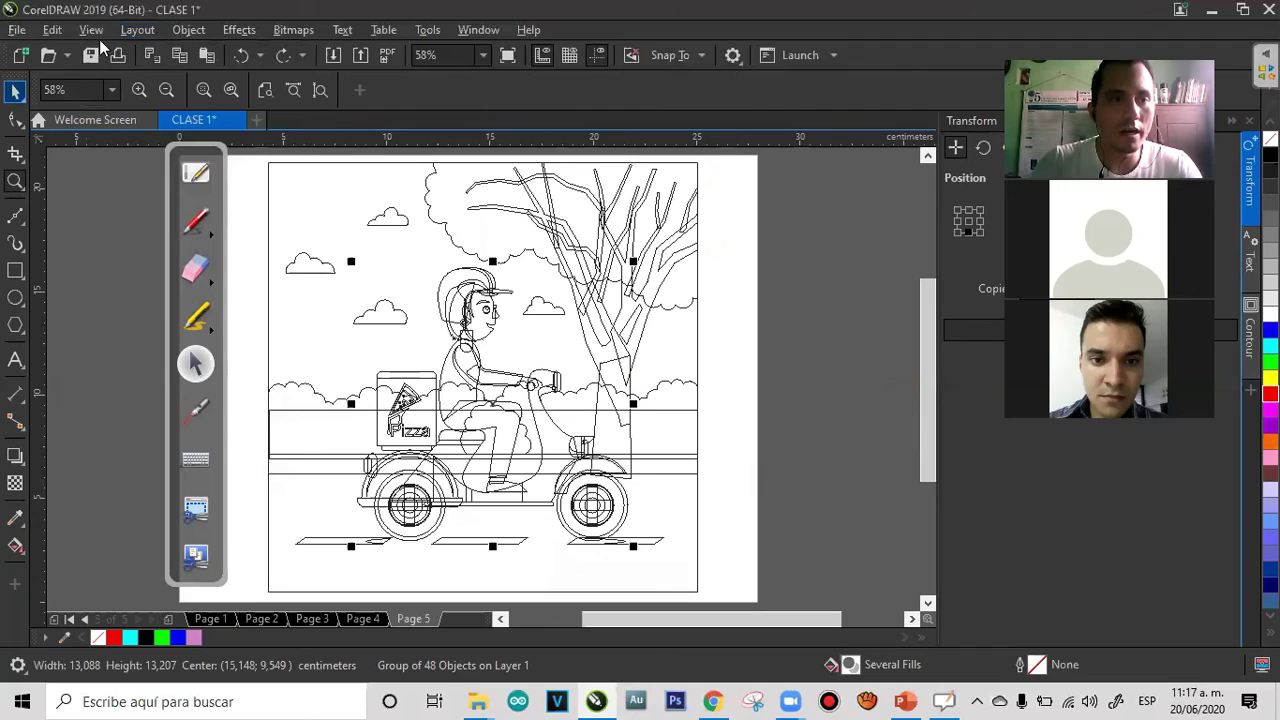
Return the page display to Enhanced view
click(135, 30)
click(101, 32)
click(98, 32)
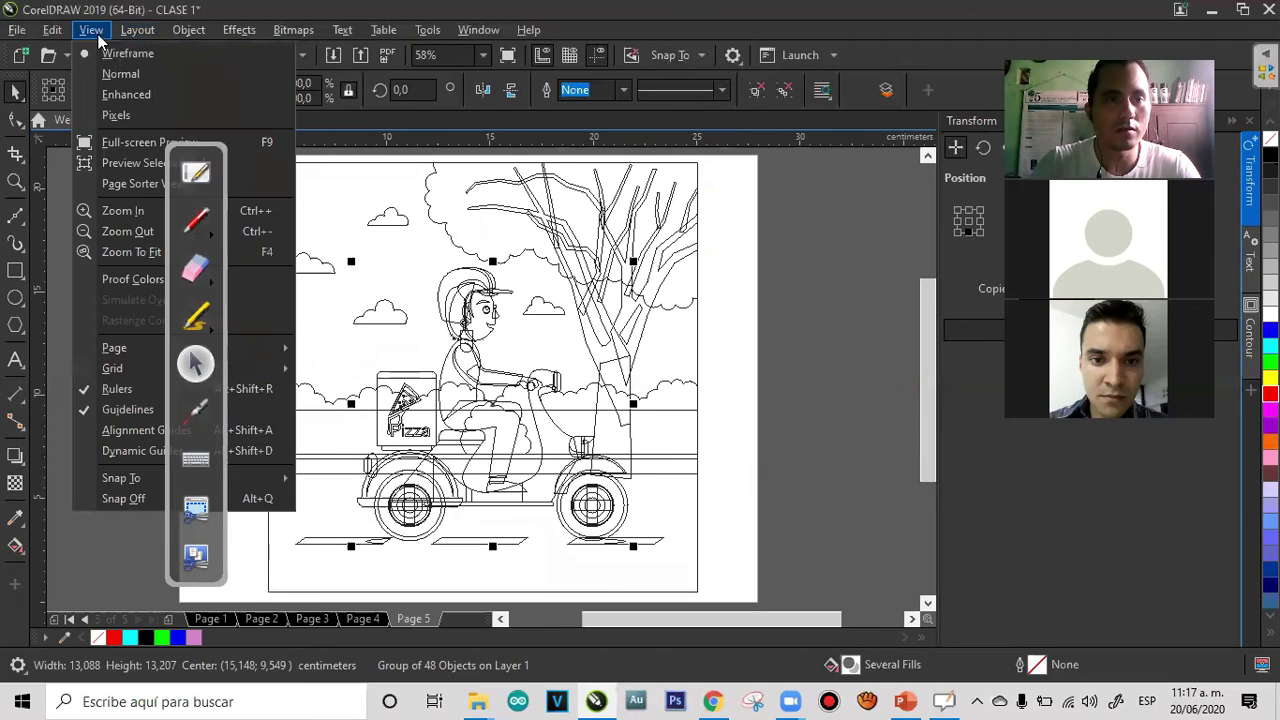
click(127, 95)
Move the scooter group to about X 19.1, Y 11.4 cm, and try shifting the scenery pieces, undoing those shifts
drag(475, 402, 776, 323)
drag(549, 362, 549, 362)
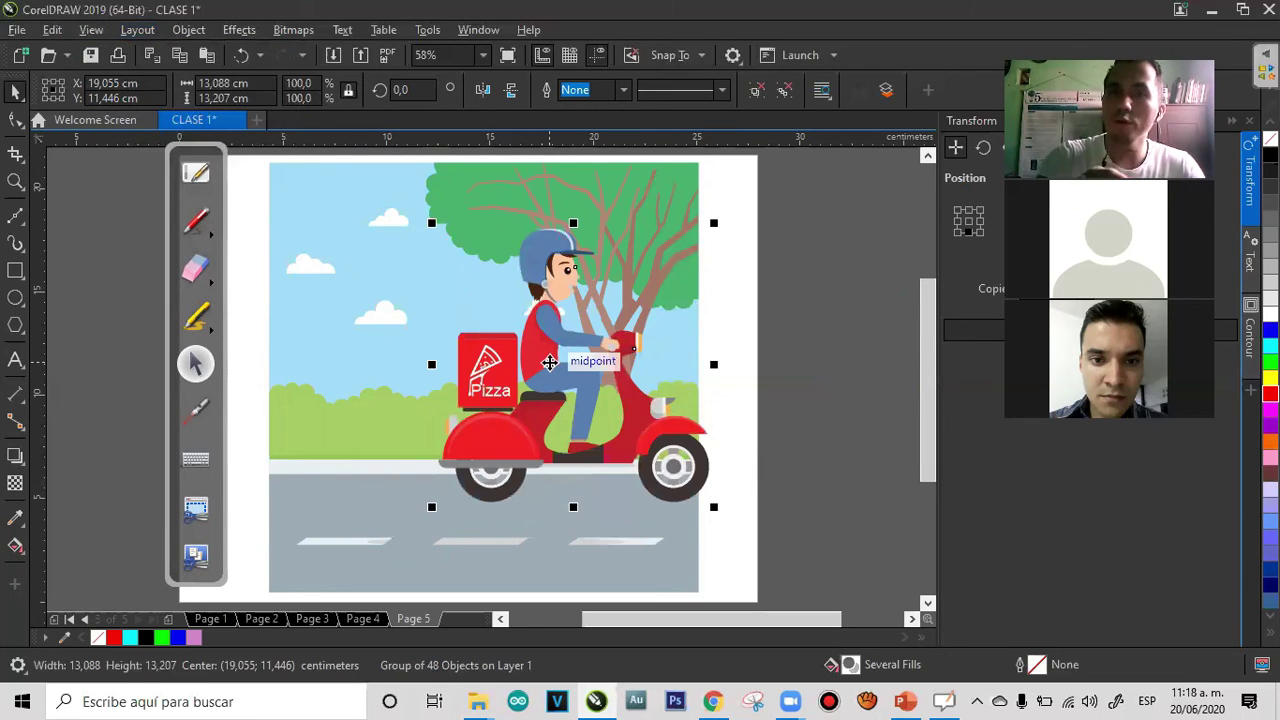
click(503, 546)
drag(503, 546, 310, 540)
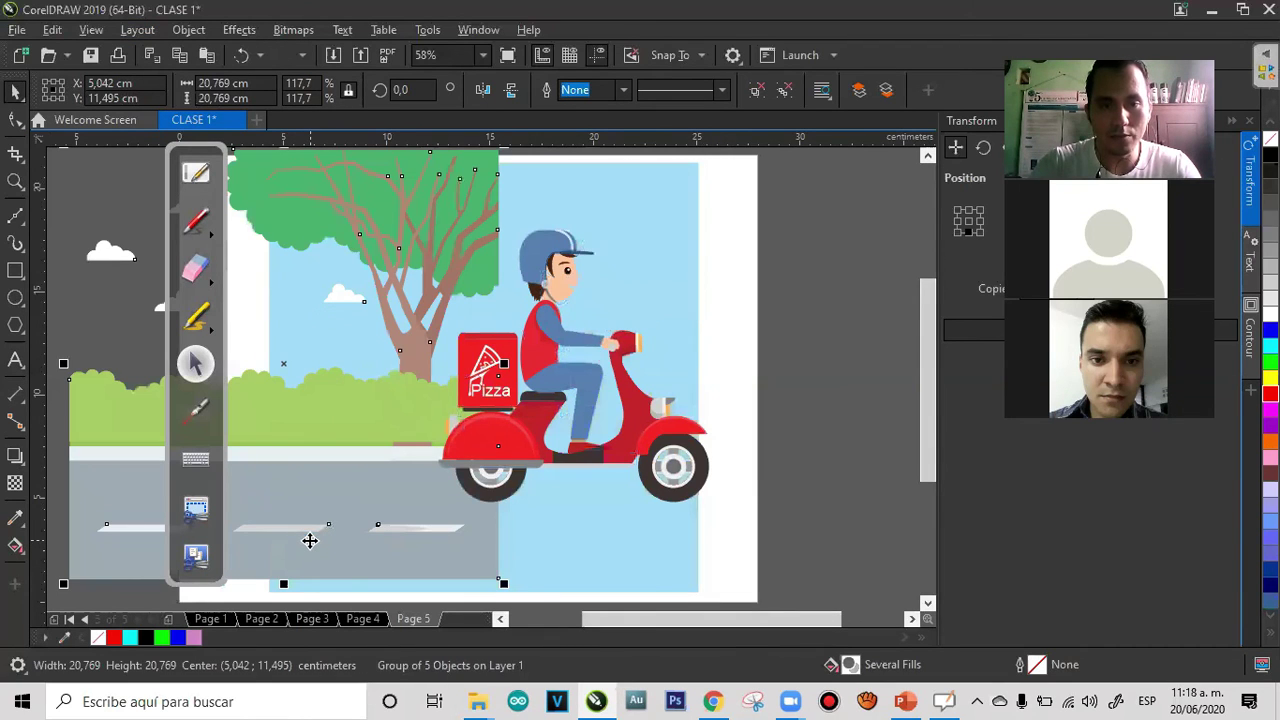
key(ctrl+z)
drag(398, 412, 291, 491)
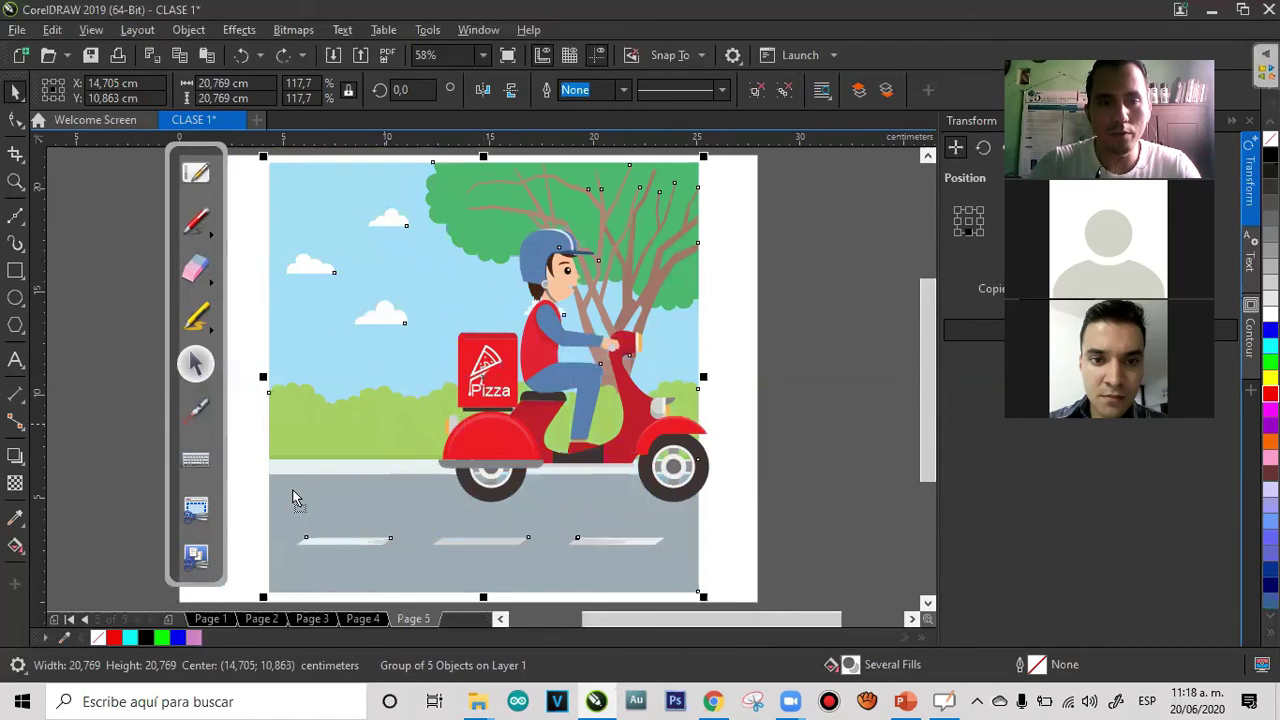
drag(446, 209, 752, 422)
key(ctrl+z)
key(ctrl+z)
key(ctrl+z)
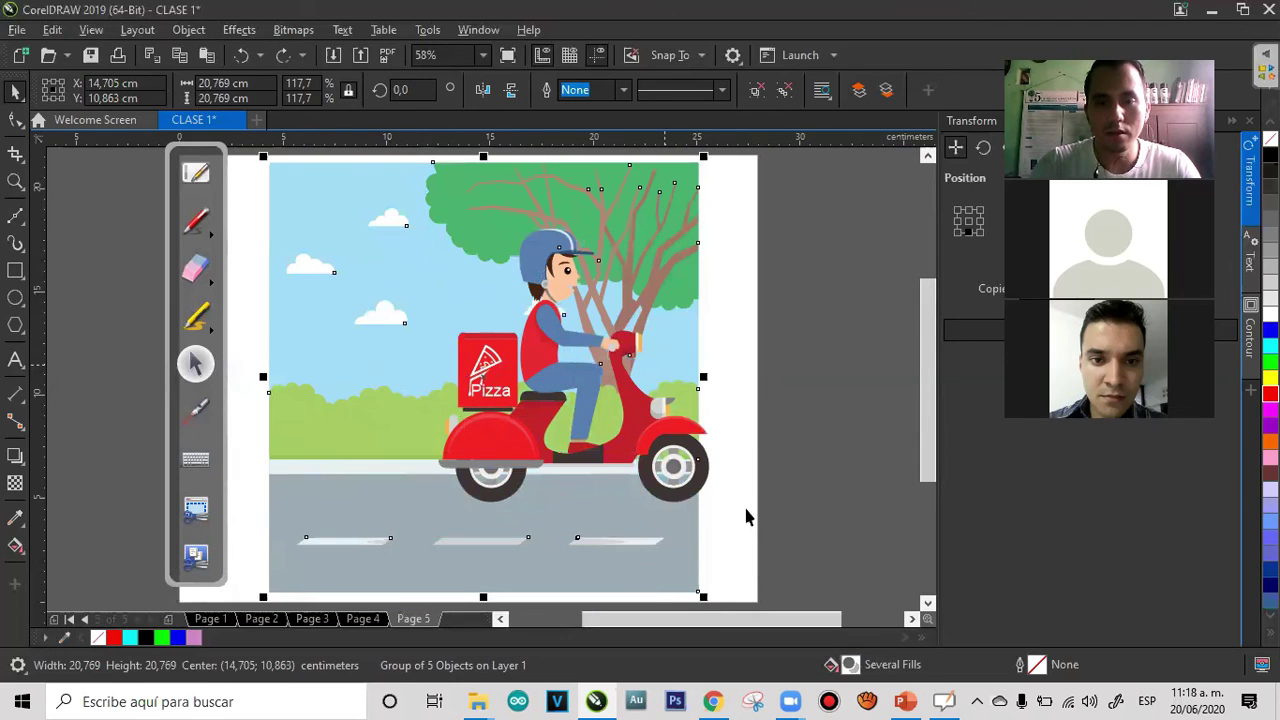
Move the scooter and rider group off the page beside the scenery, to about X 34.9, Y 11.3 cm, and deselect it
drag(704, 615, 755, 619)
click(406, 381)
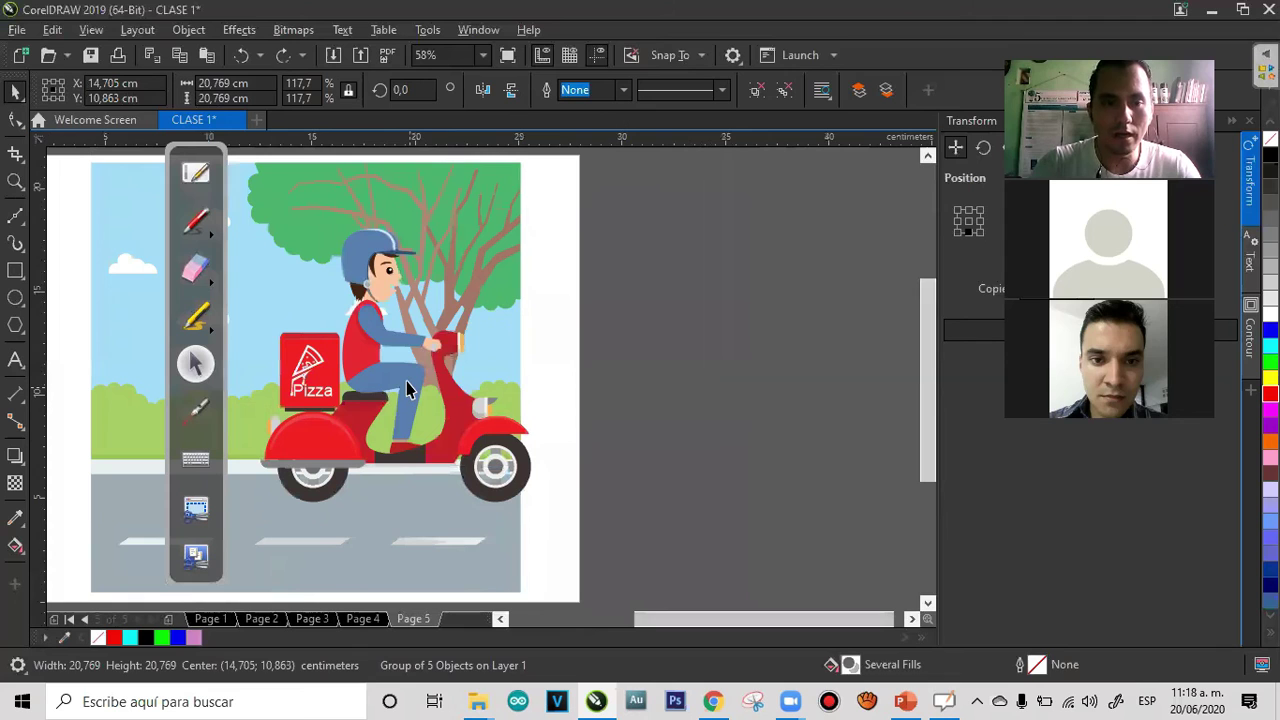
click(377, 365)
drag(377, 365, 695, 369)
click(835, 246)
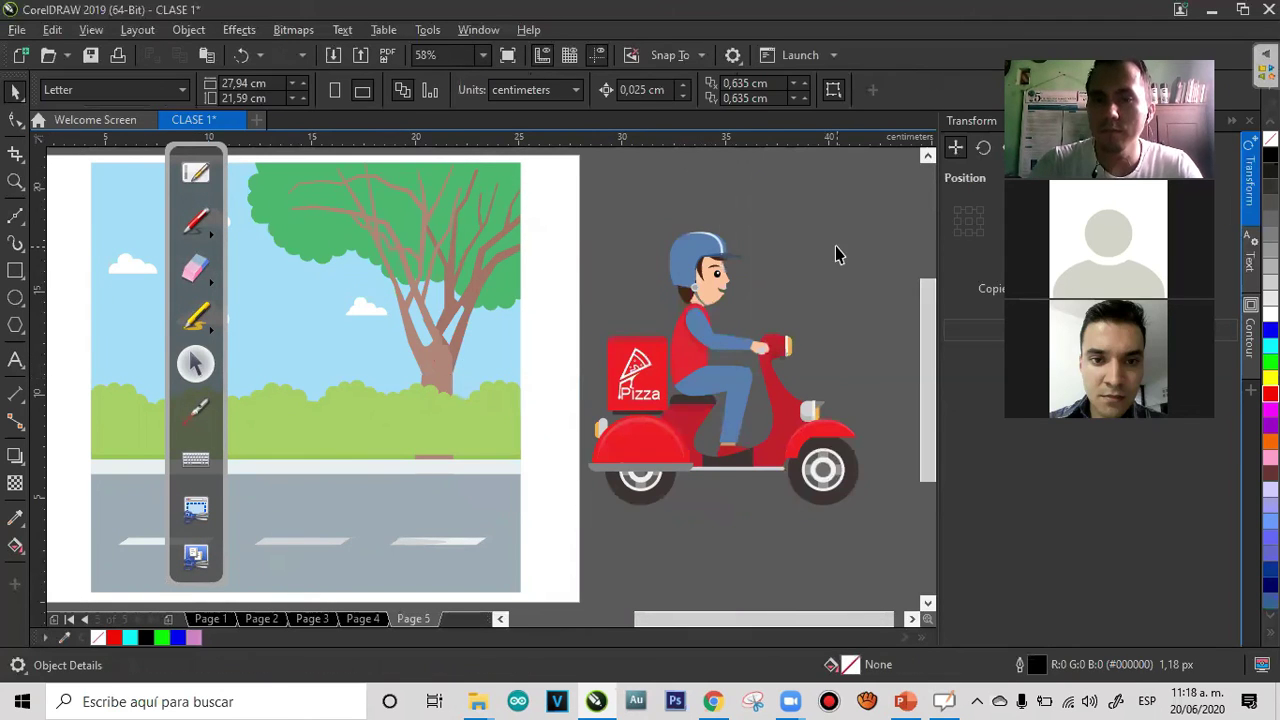
Ungroup the scooter and rider group by one level and clear the selection
click(689, 297)
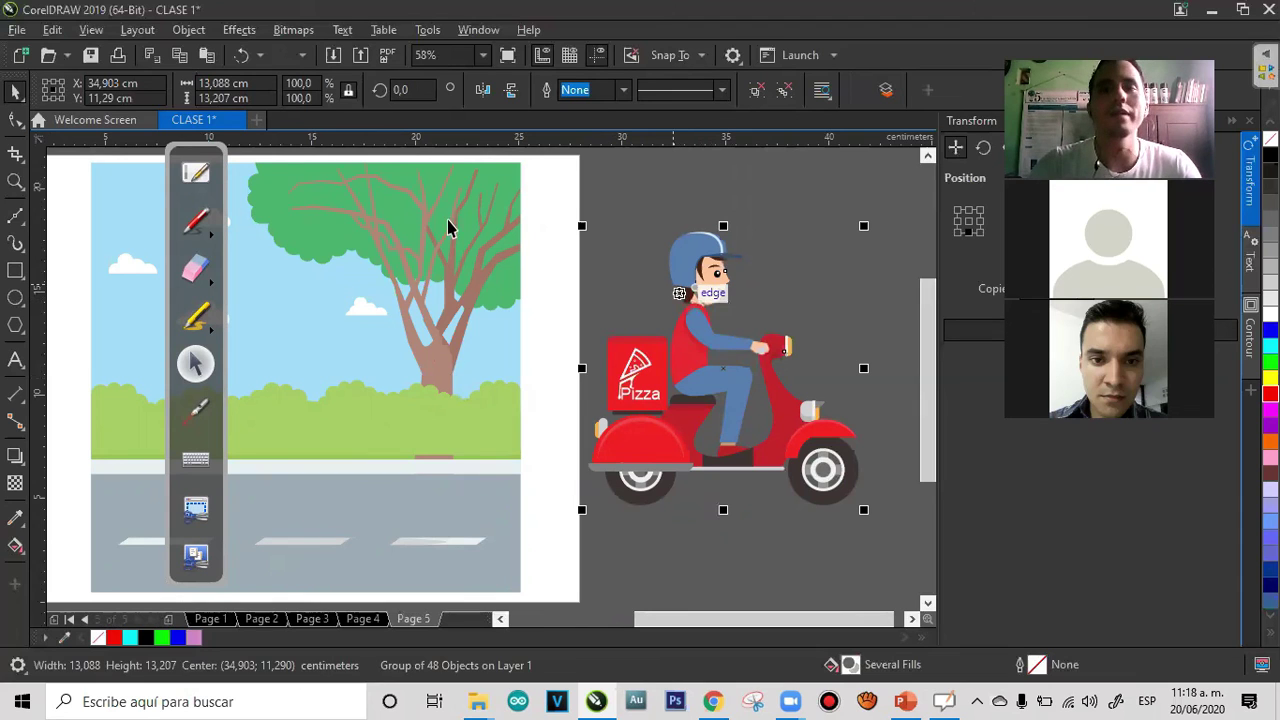
click(186, 30)
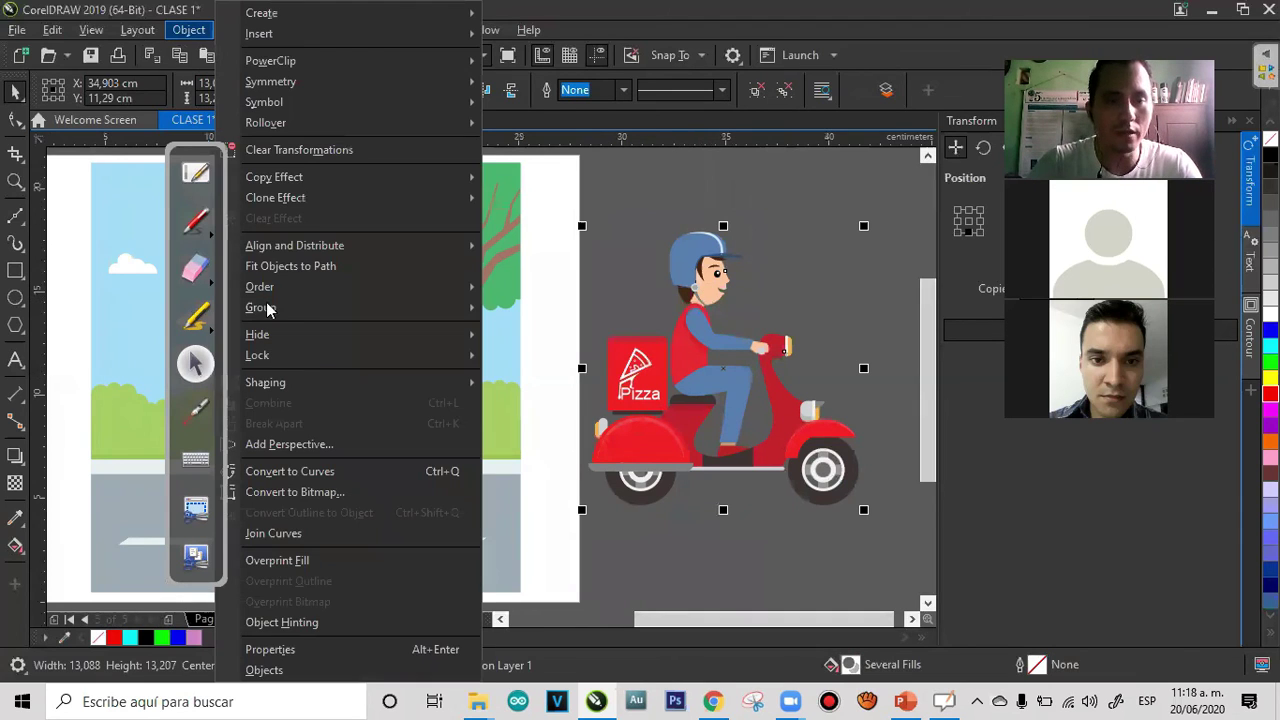
mouse_move(429, 310)
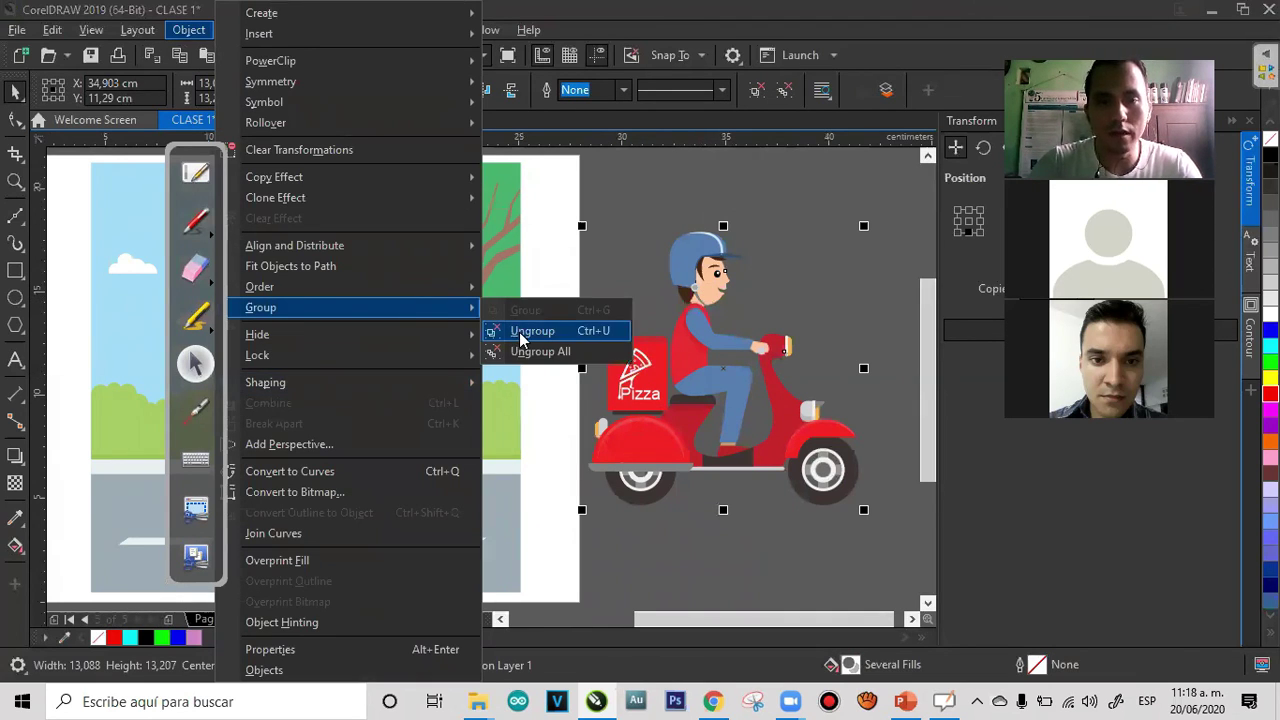
click(519, 332)
click(643, 222)
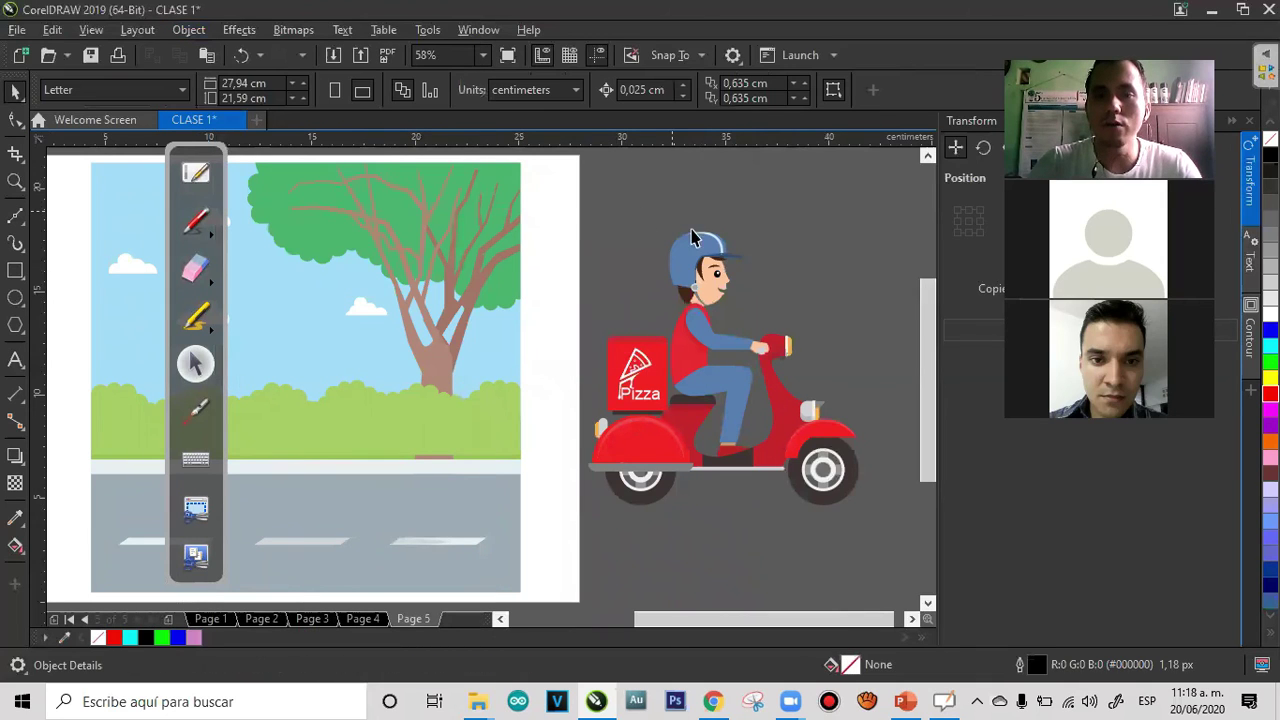
Try pulling the blue helmet shape off the rider, undo the move, and select the pizza slice logo on the box
drag(700, 245, 592, 209)
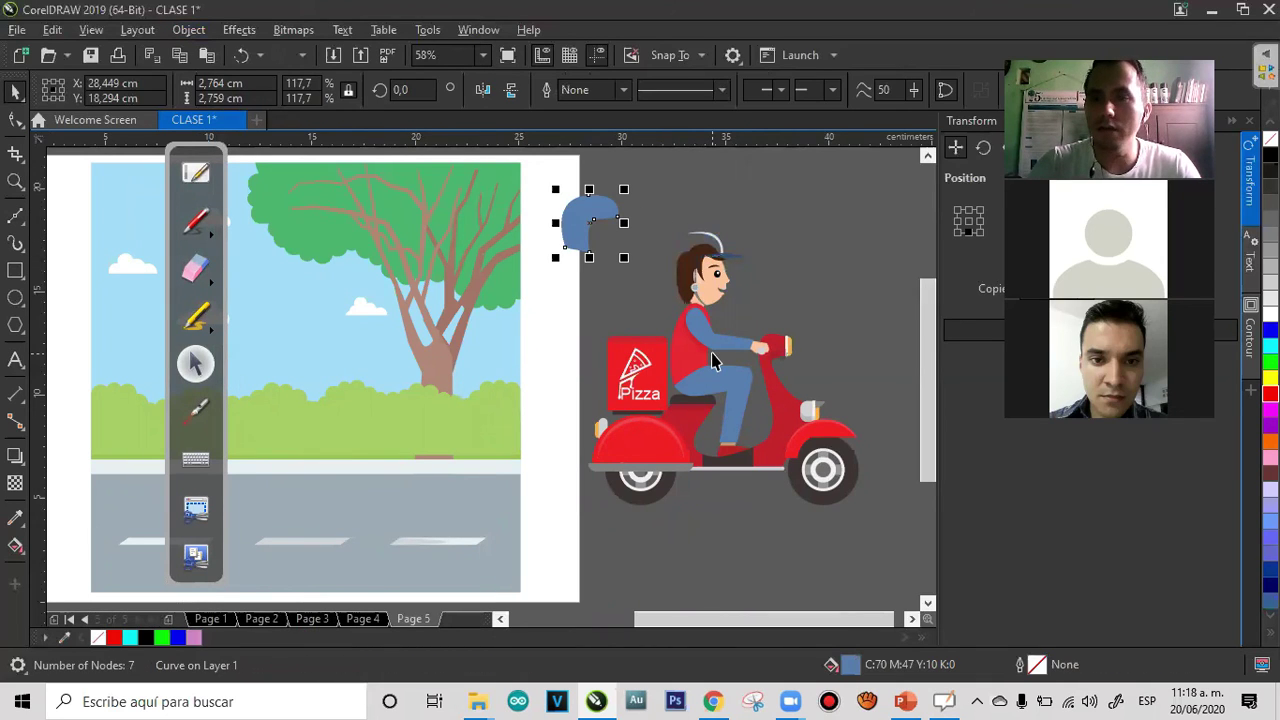
key(ctrl+z)
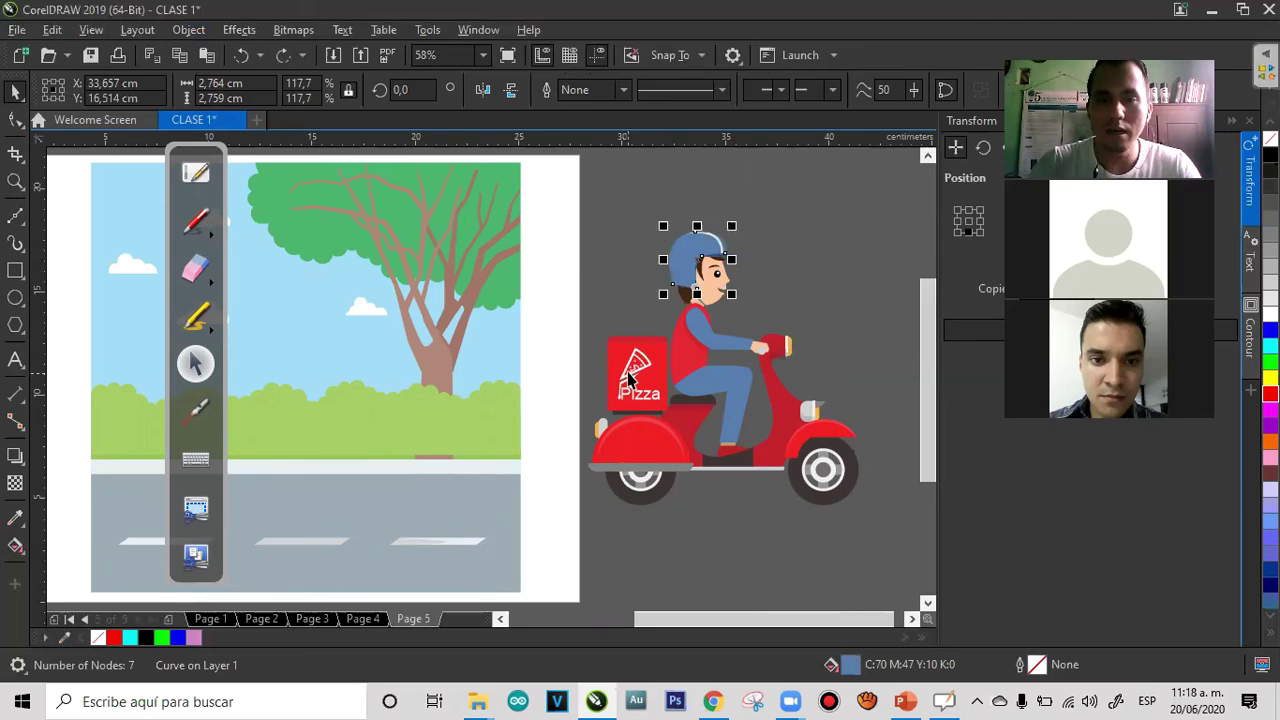
click(629, 375)
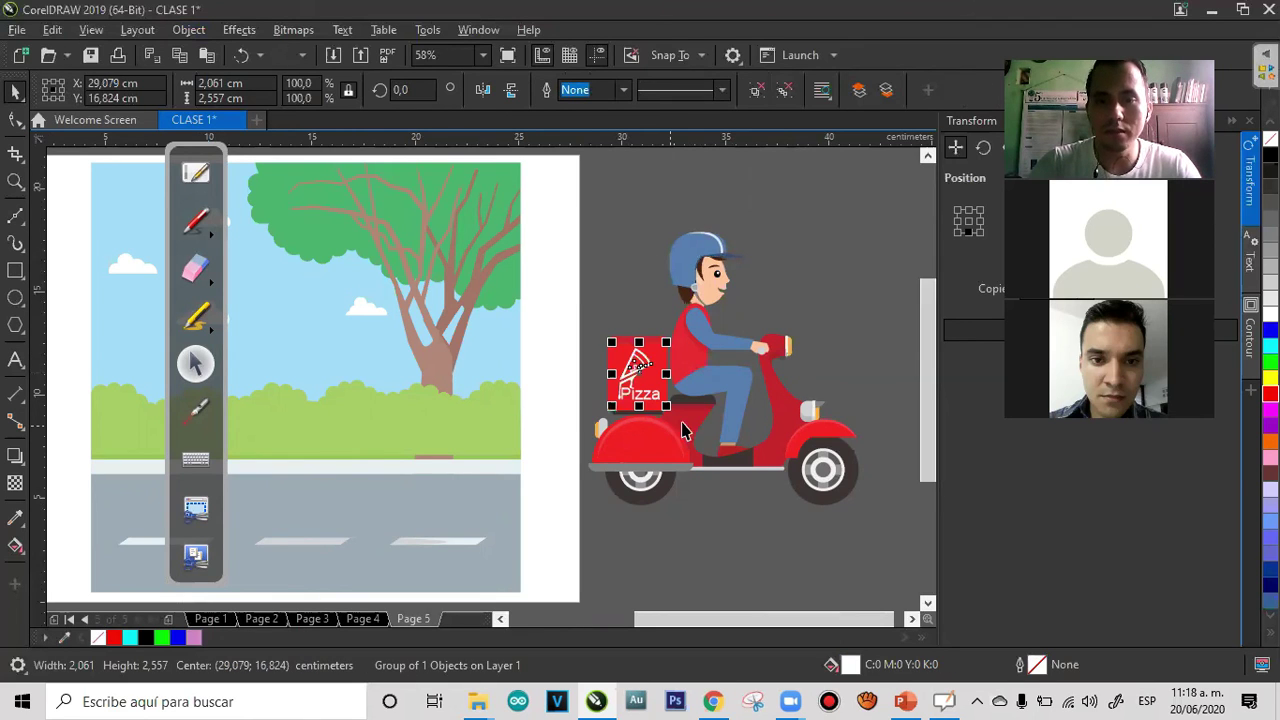
Detach the scooter's front wheel group and place it beside the rider's head, at about X 39.4, Y 17.4 cm
drag(838, 470, 762, 537)
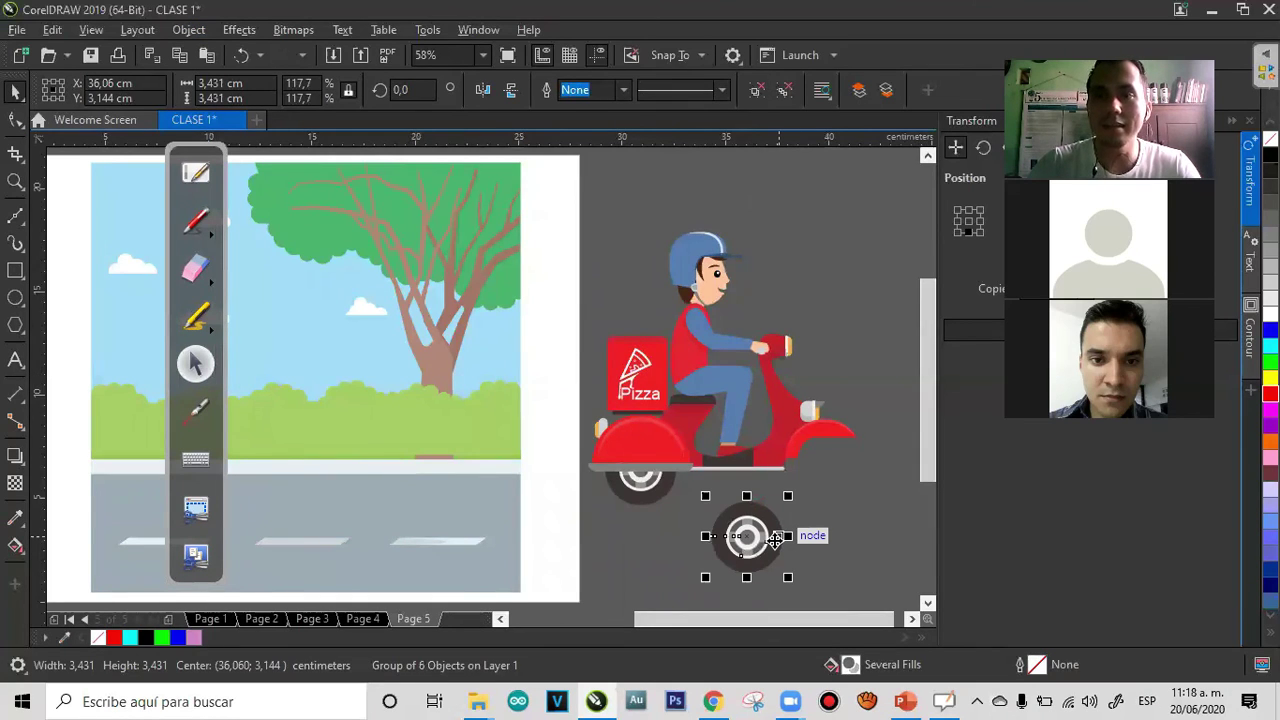
drag(775, 540, 834, 244)
key(z)
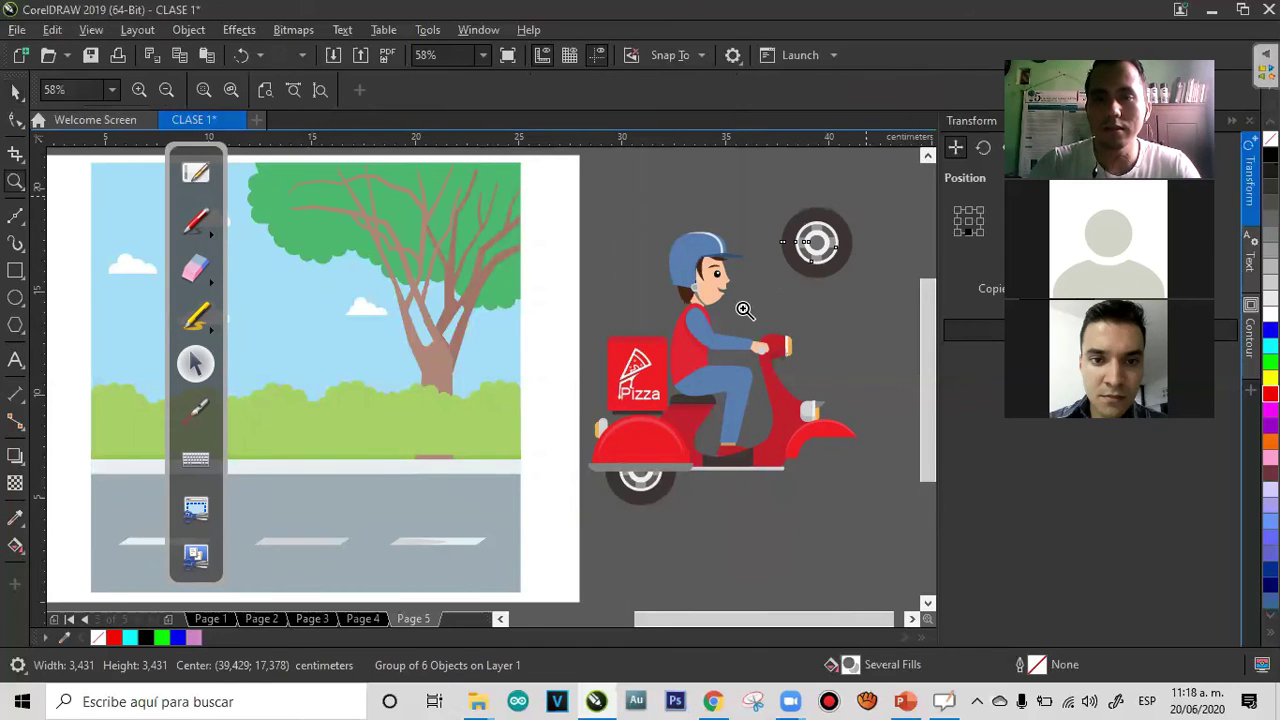
Inspect the detached wheel up close in Enhanced view and in Wireframe view to examine the shapes that form it
drag(876, 186, 775, 313)
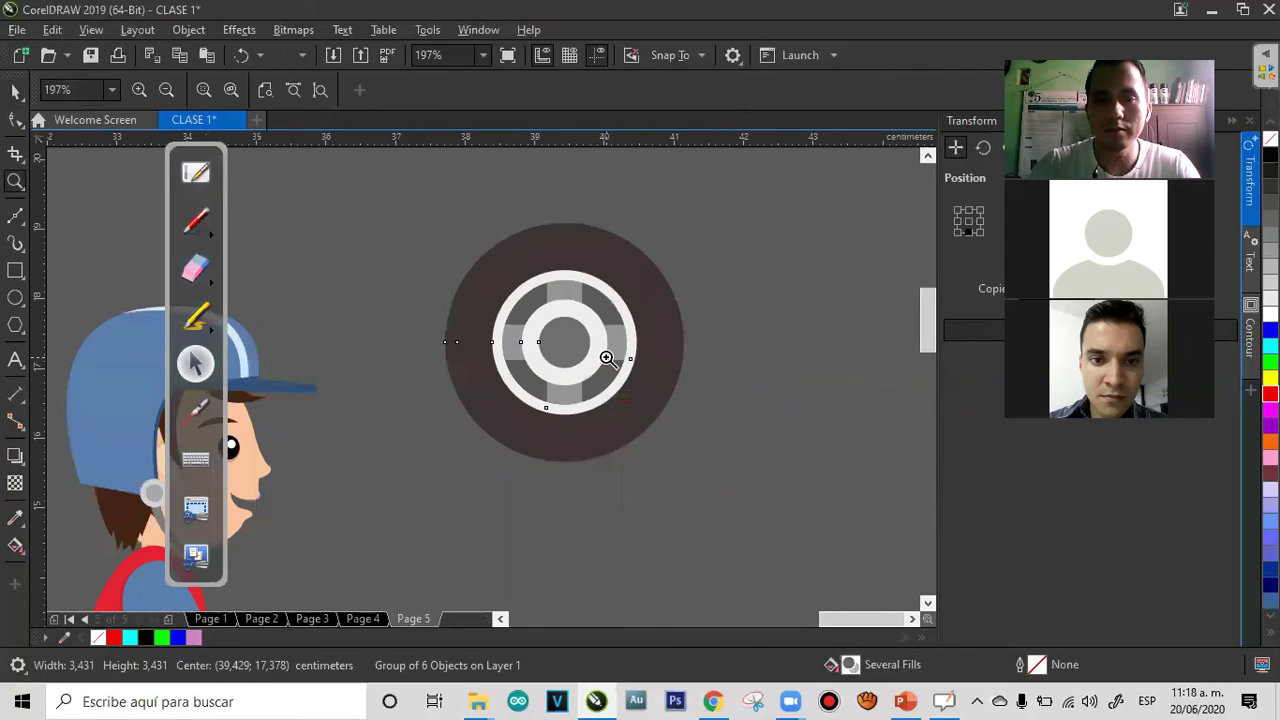
right_click(607, 357)
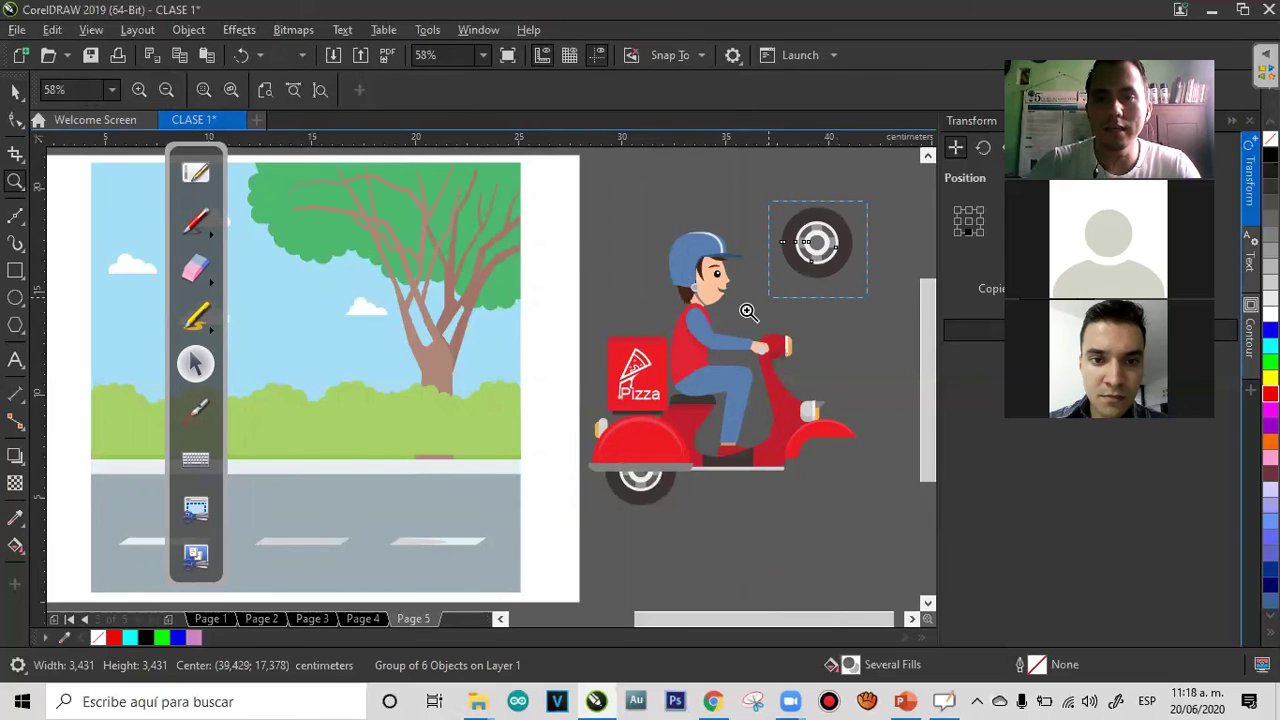
key(shift+F2)
click(15, 91)
click(185, 30)
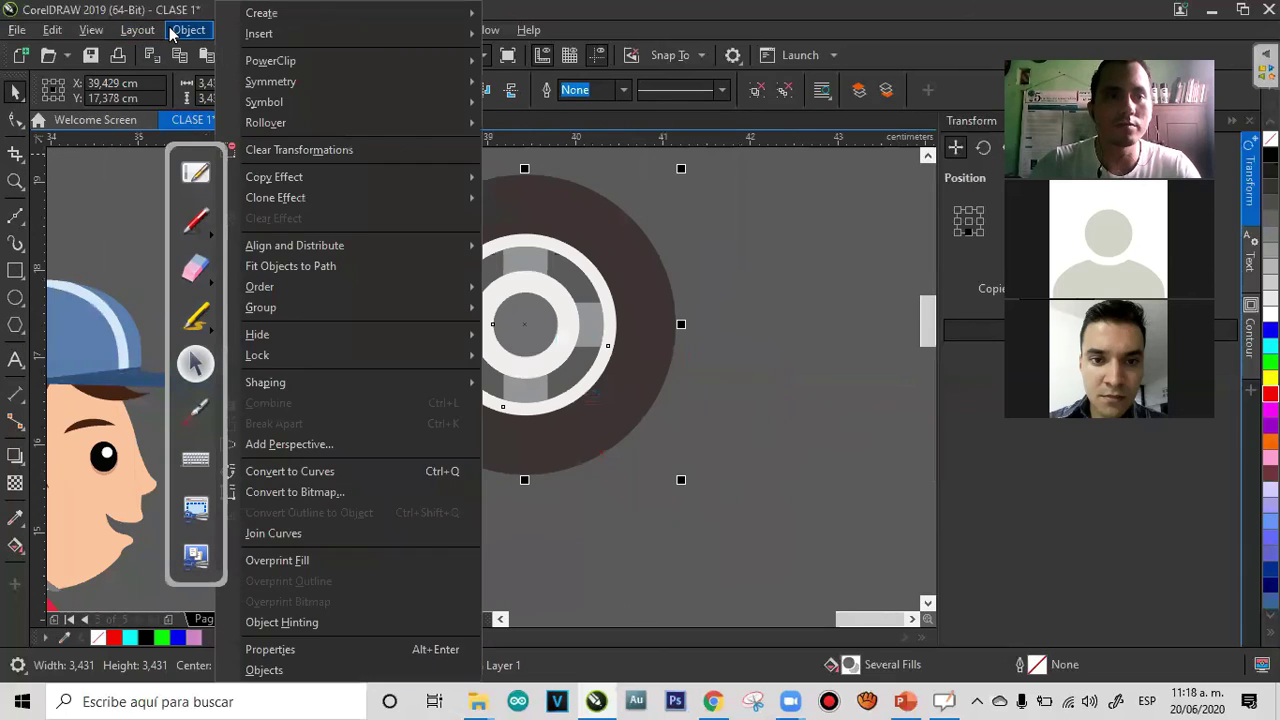
click(98, 36)
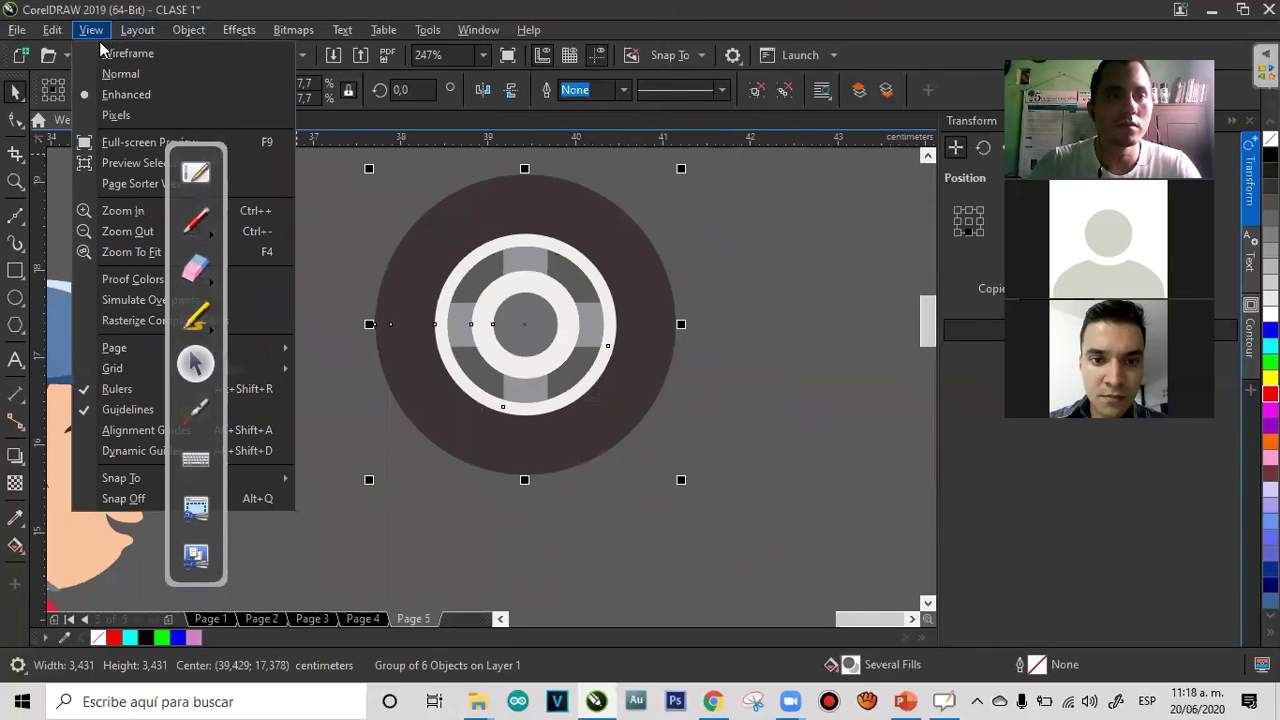
click(104, 55)
key(z)
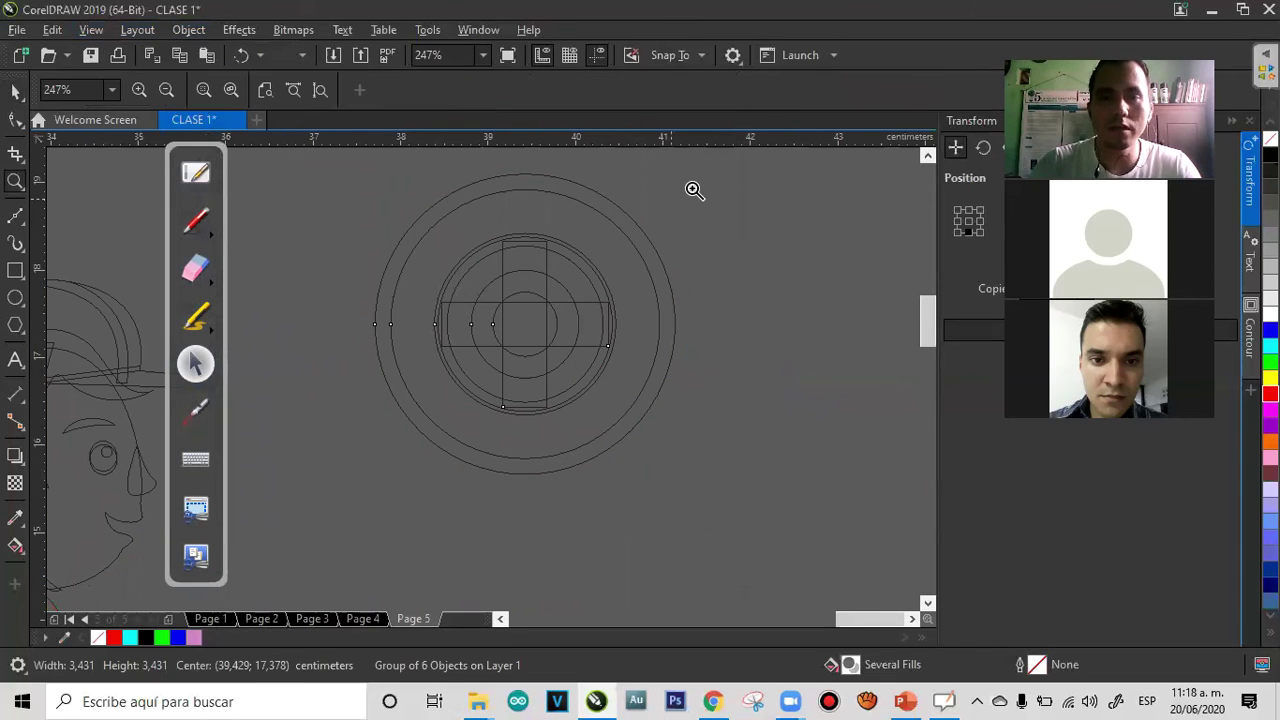
drag(666, 166, 317, 500)
drag(548, 296, 411, 429)
right_click(490, 384)
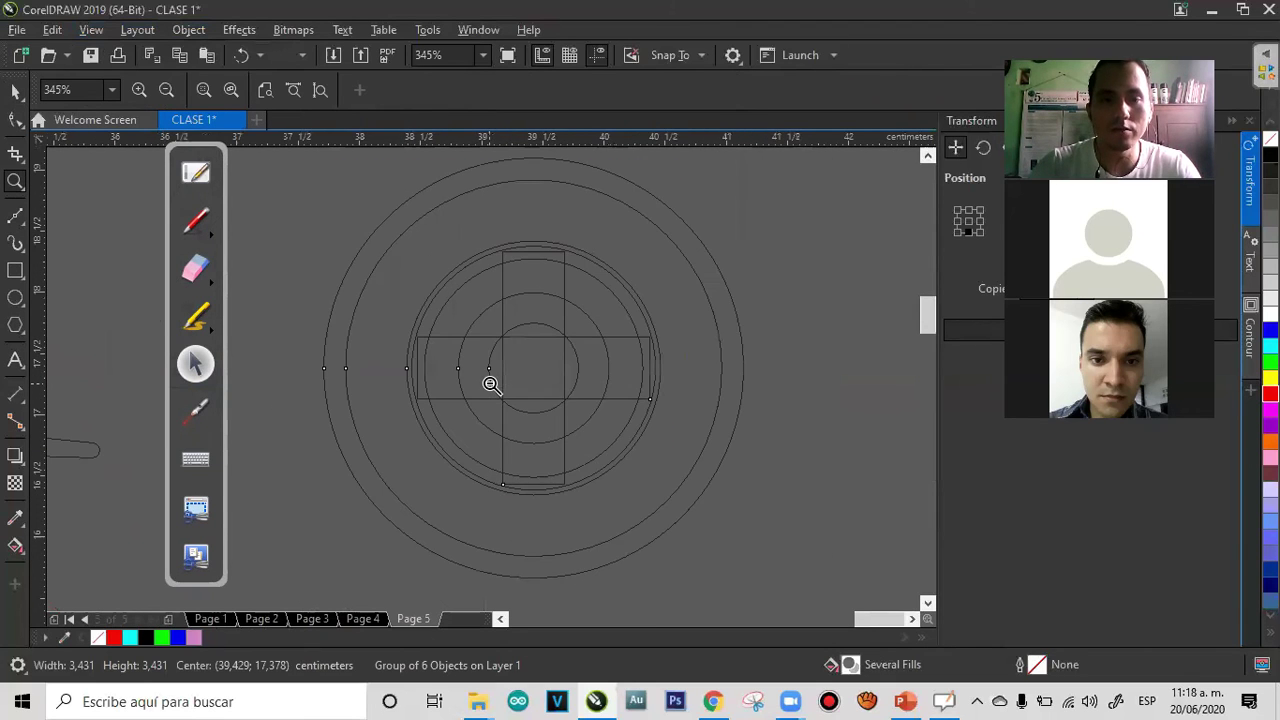
right_click(490, 384)
click(15, 91)
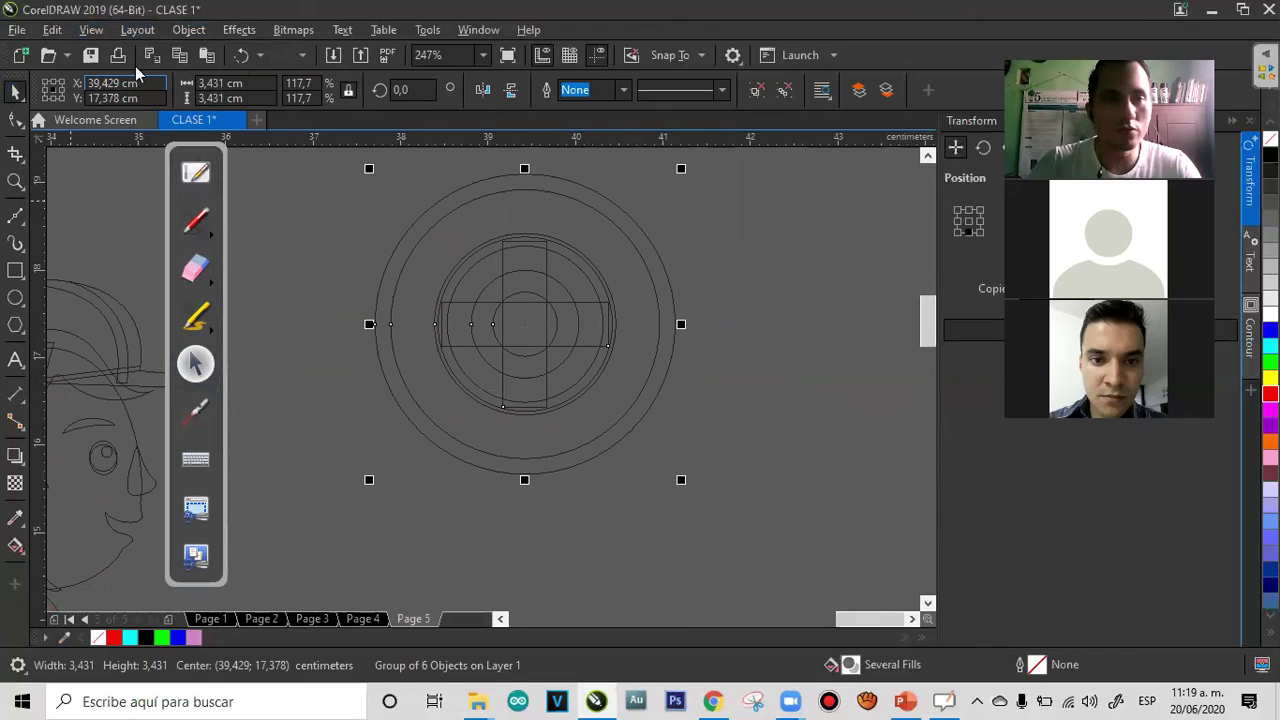
Return the display to Enhanced view and show the whole illustration again
click(92, 33)
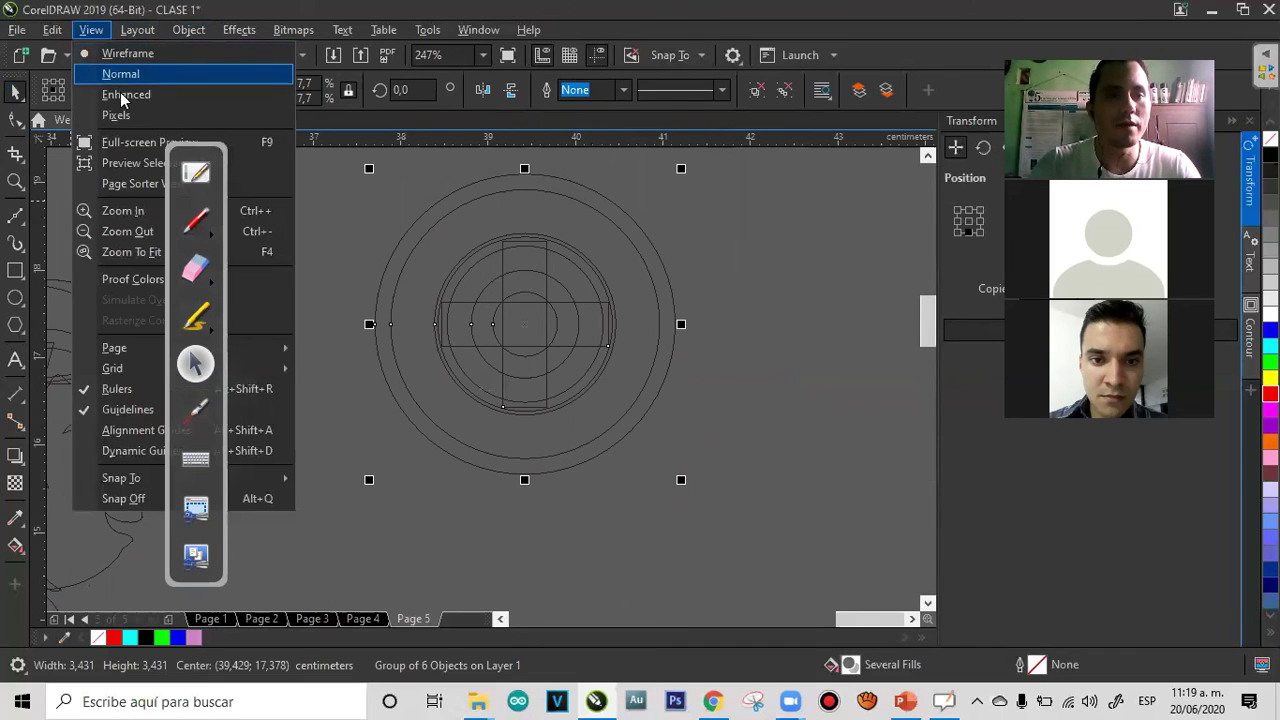
click(120, 94)
key(z)
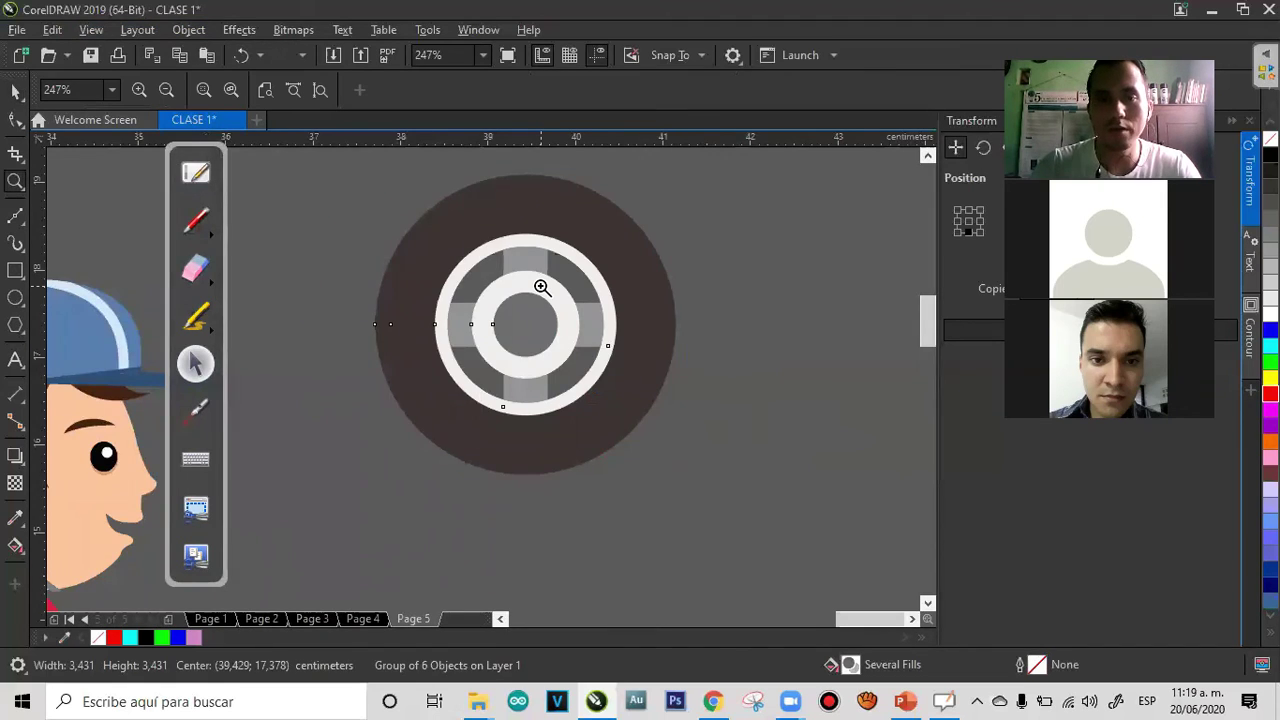
shift+click(541, 287)
click(15, 90)
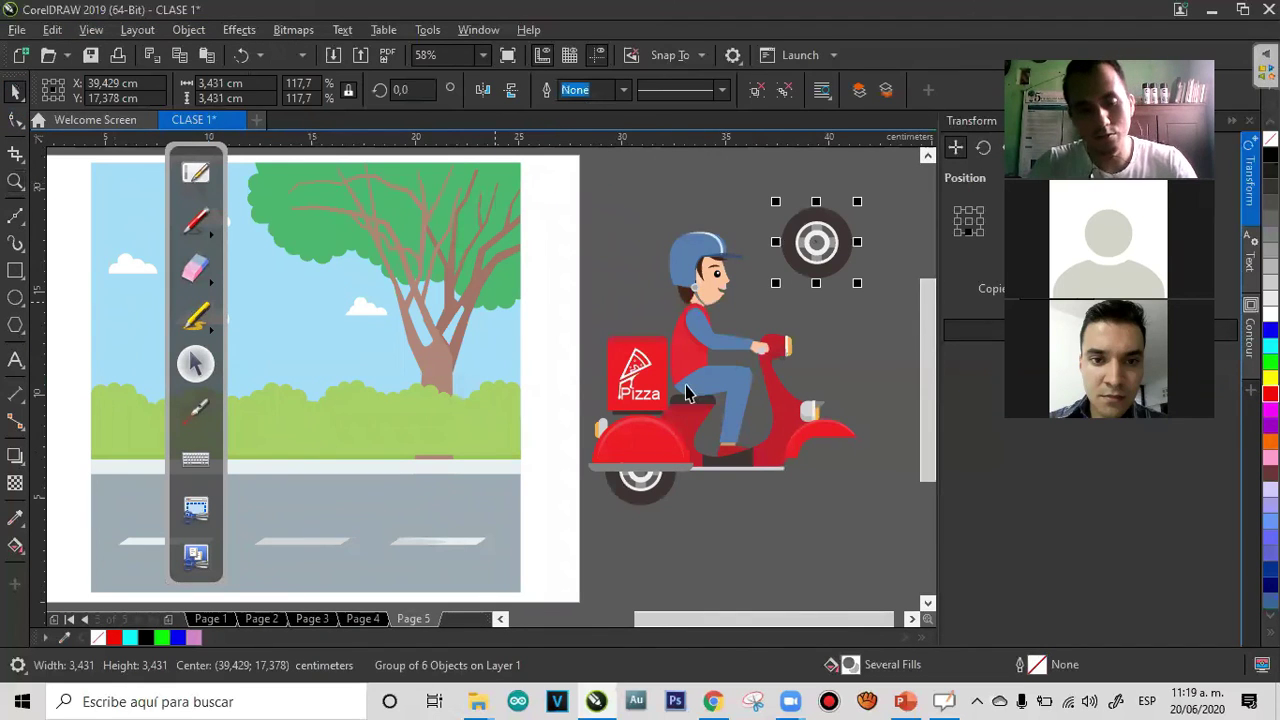
Undo the front wheel's relocation and clear the selection
key(ctrl+z)
key(ctrl+z)
click(846, 525)
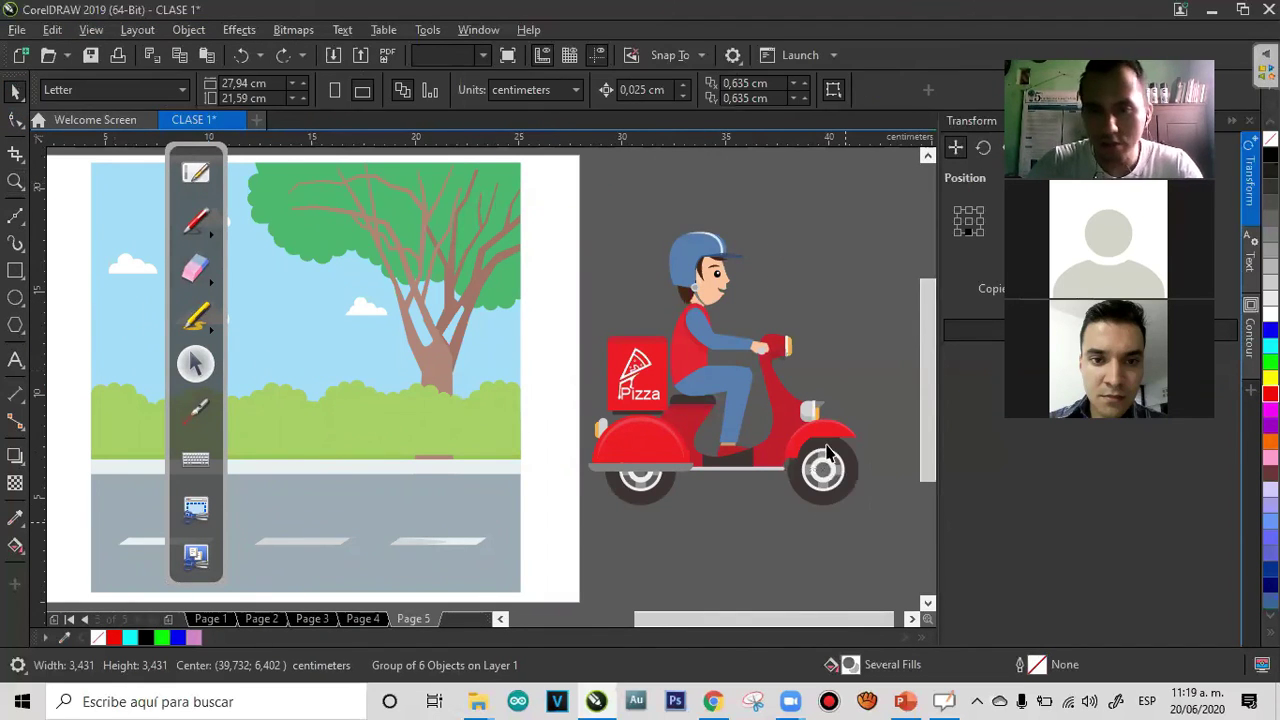
Fill the scooter's front fender and the highlight shape on its rear fender with yellow
click(827, 435)
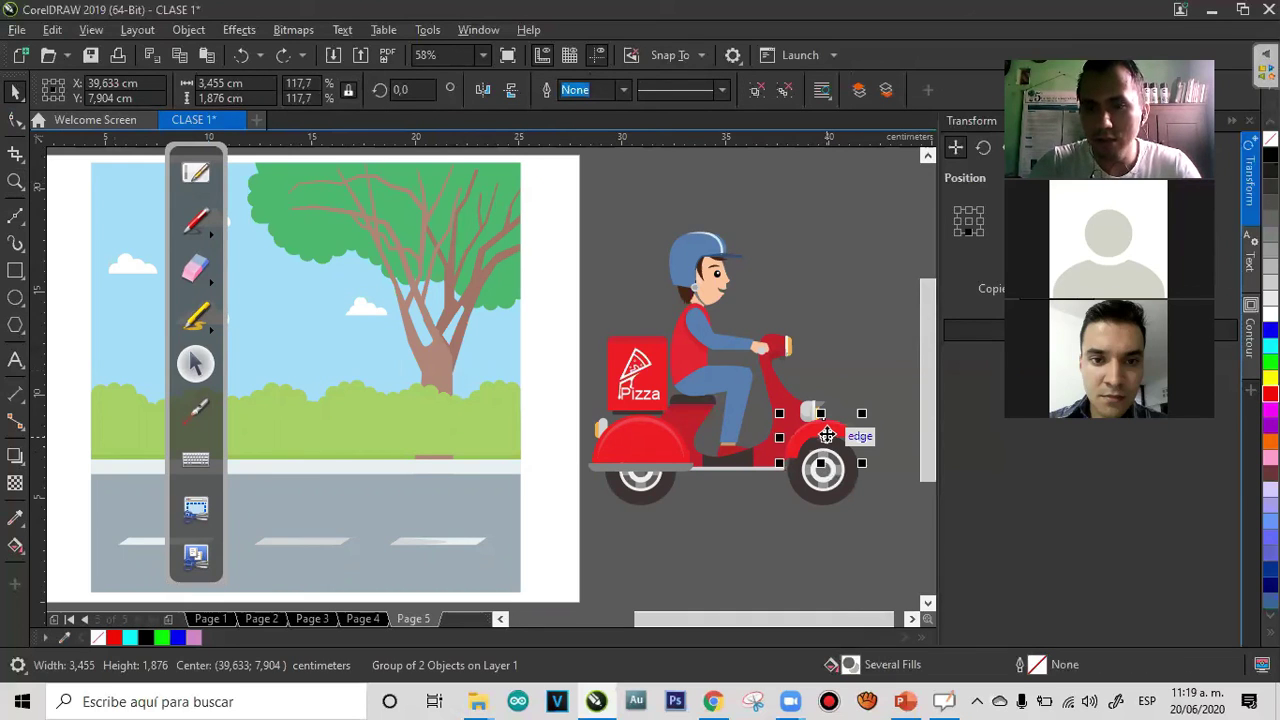
click(1270, 378)
click(649, 423)
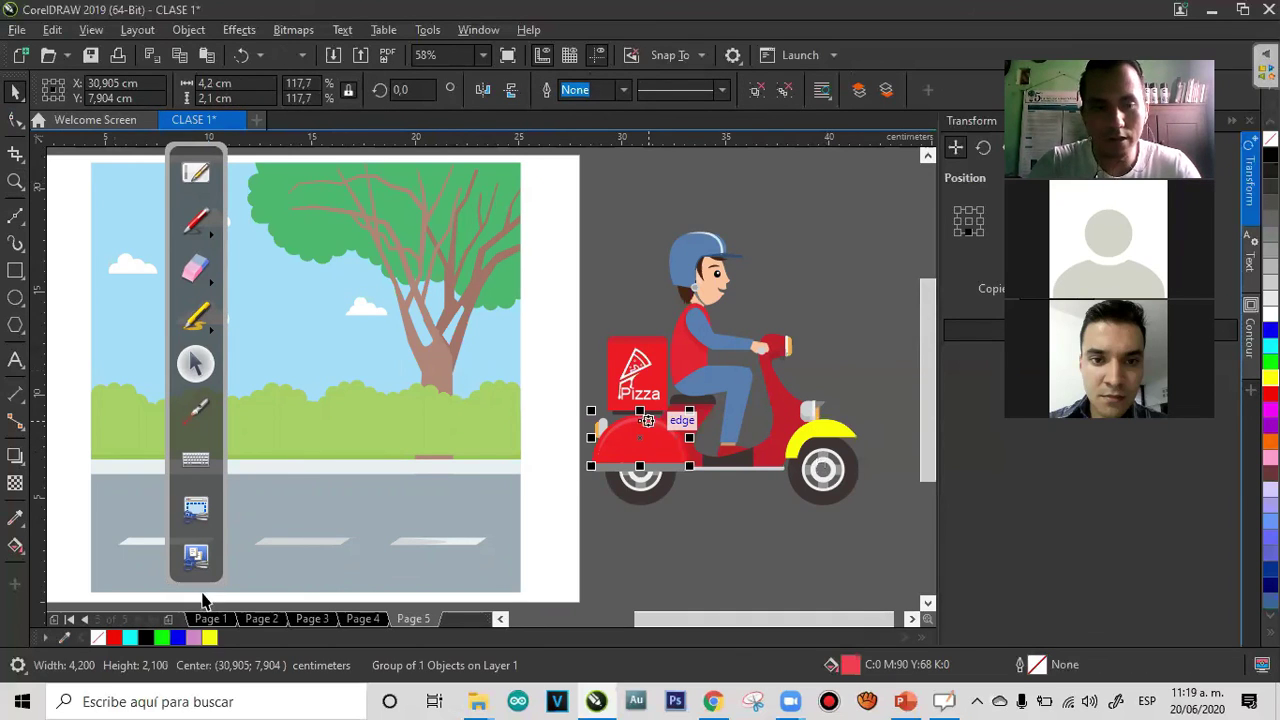
click(209, 637)
Fill the scooter's main body and the dark footboard piece under the rider's foot with yellow, and clear the selection
click(627, 446)
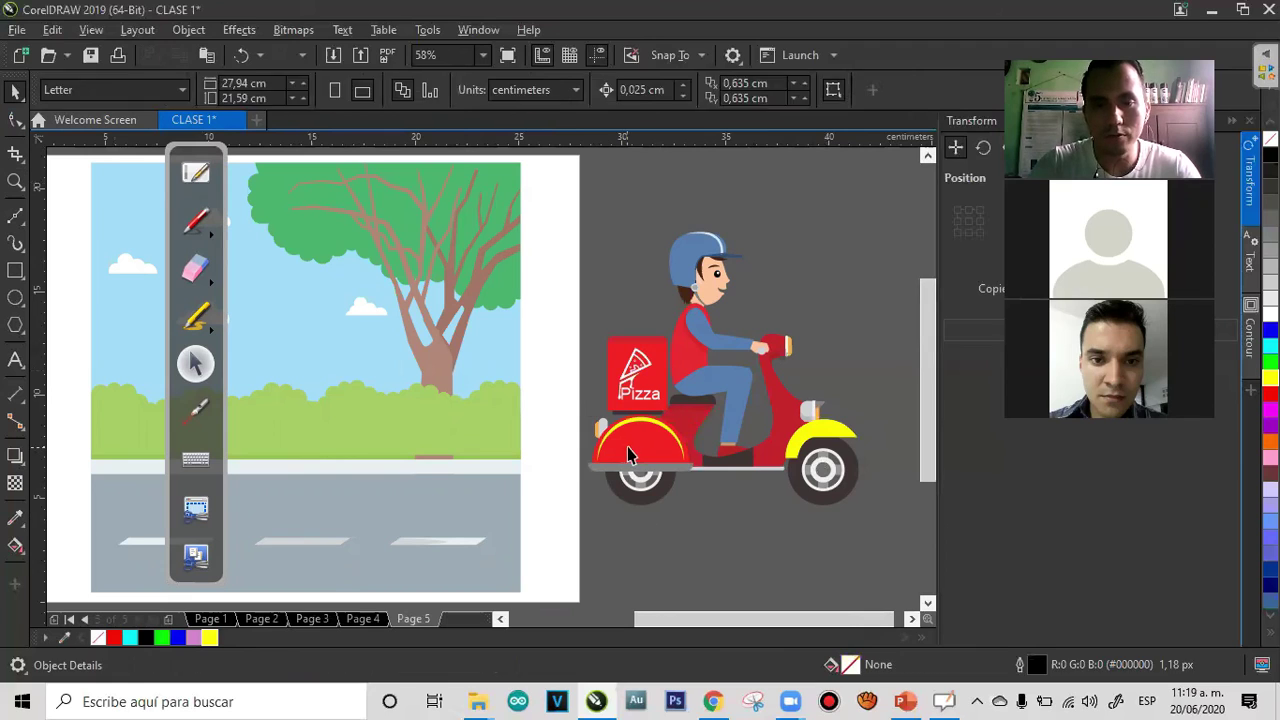
click(211, 637)
click(625, 529)
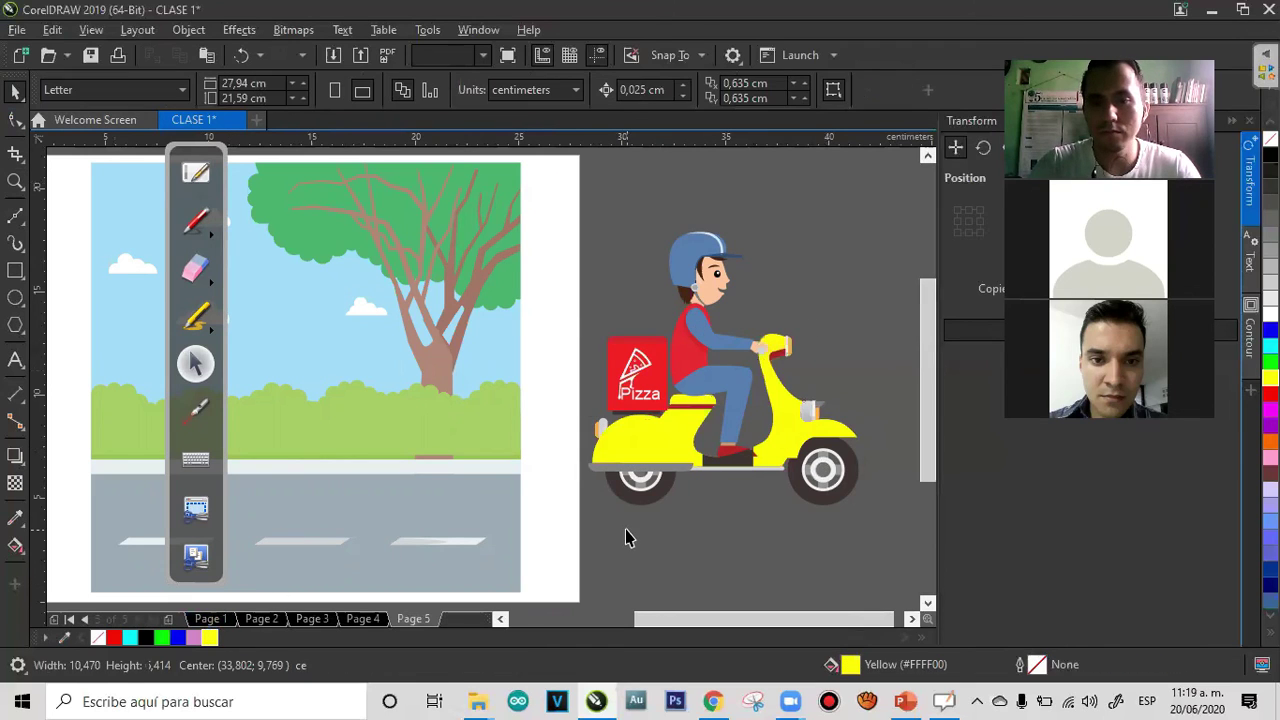
click(735, 462)
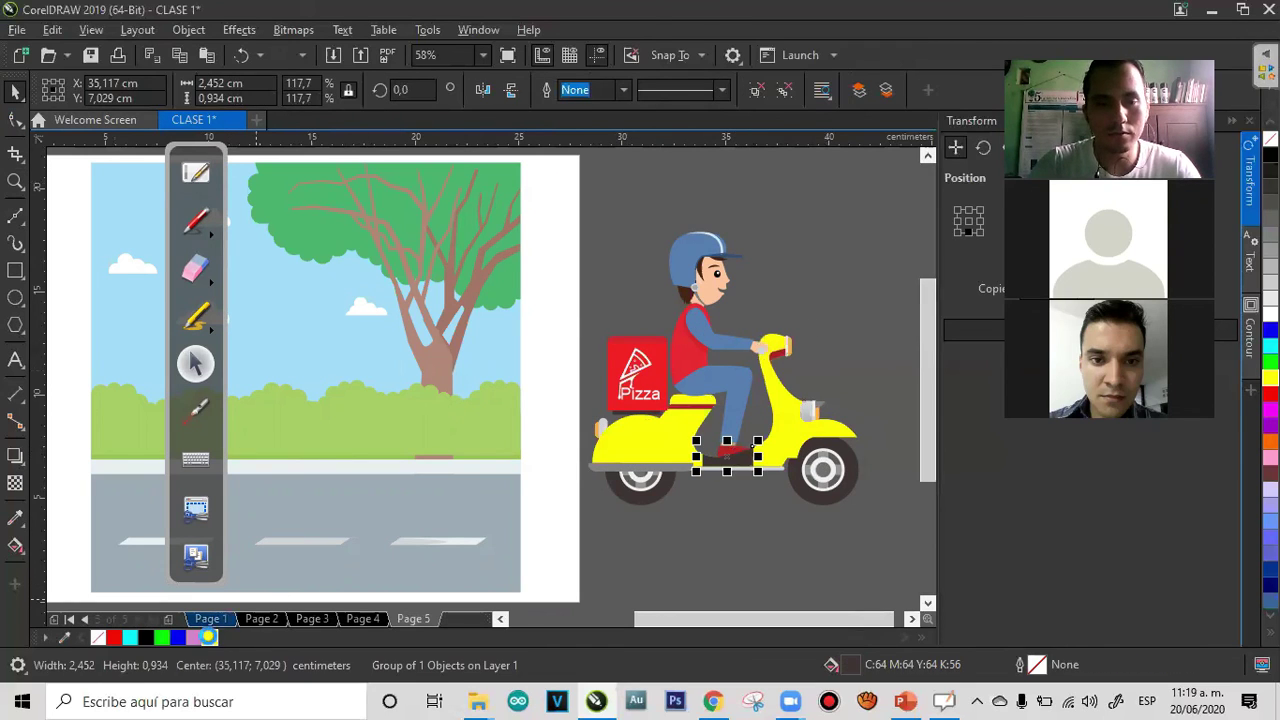
click(210, 637)
click(712, 545)
Try moving the rider's leg and red vest off the figure, undo both moves, and clear the selection
drag(714, 375, 780, 260)
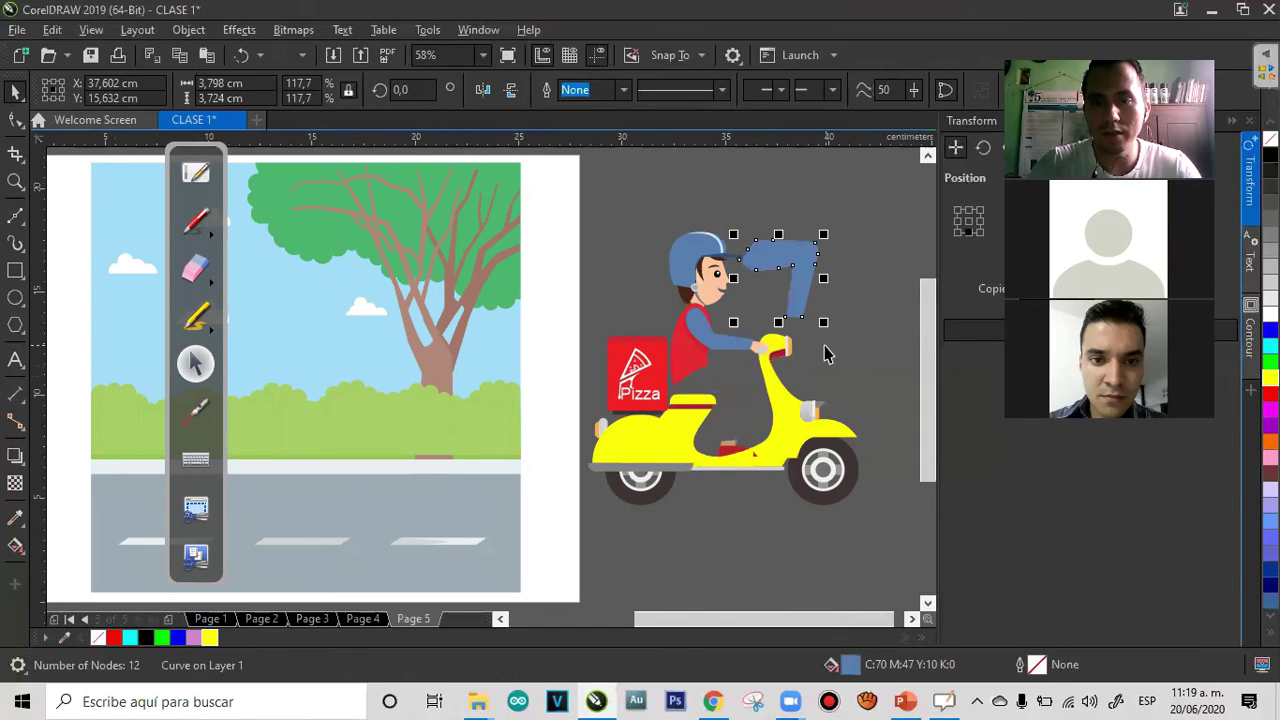
key(ctrl+z)
click(690, 325)
drag(676, 350, 786, 298)
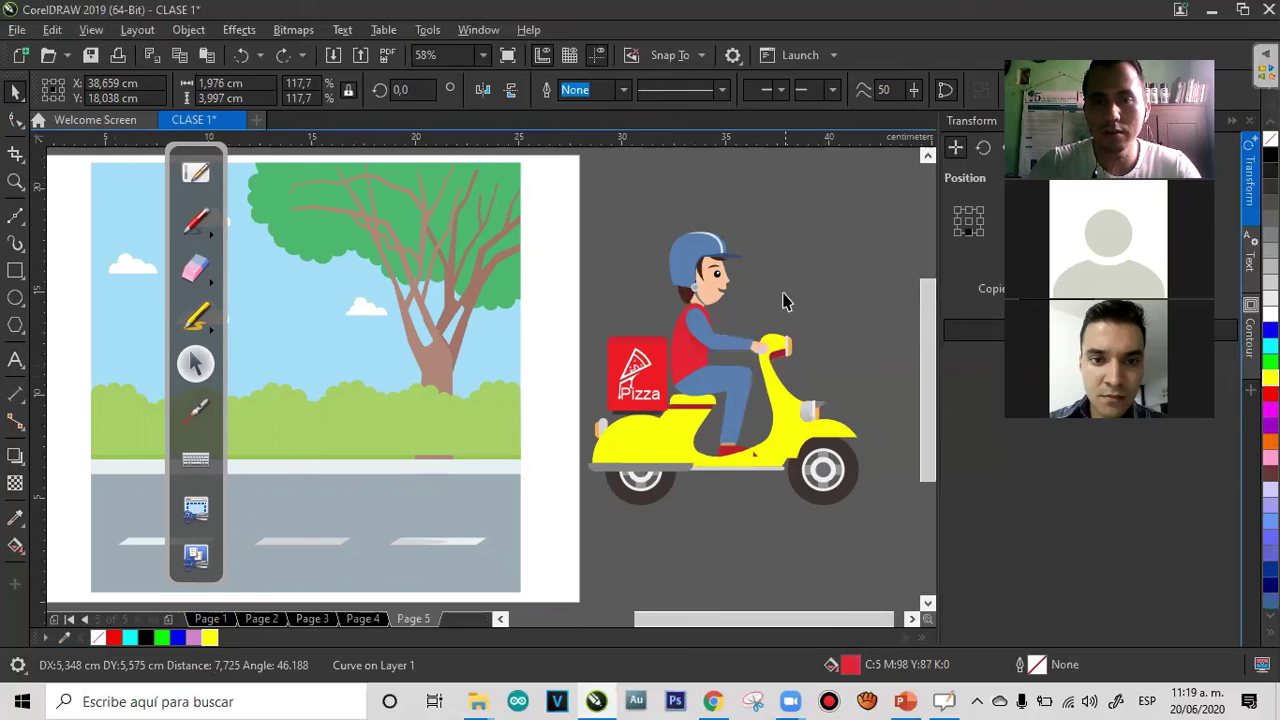
click(800, 273)
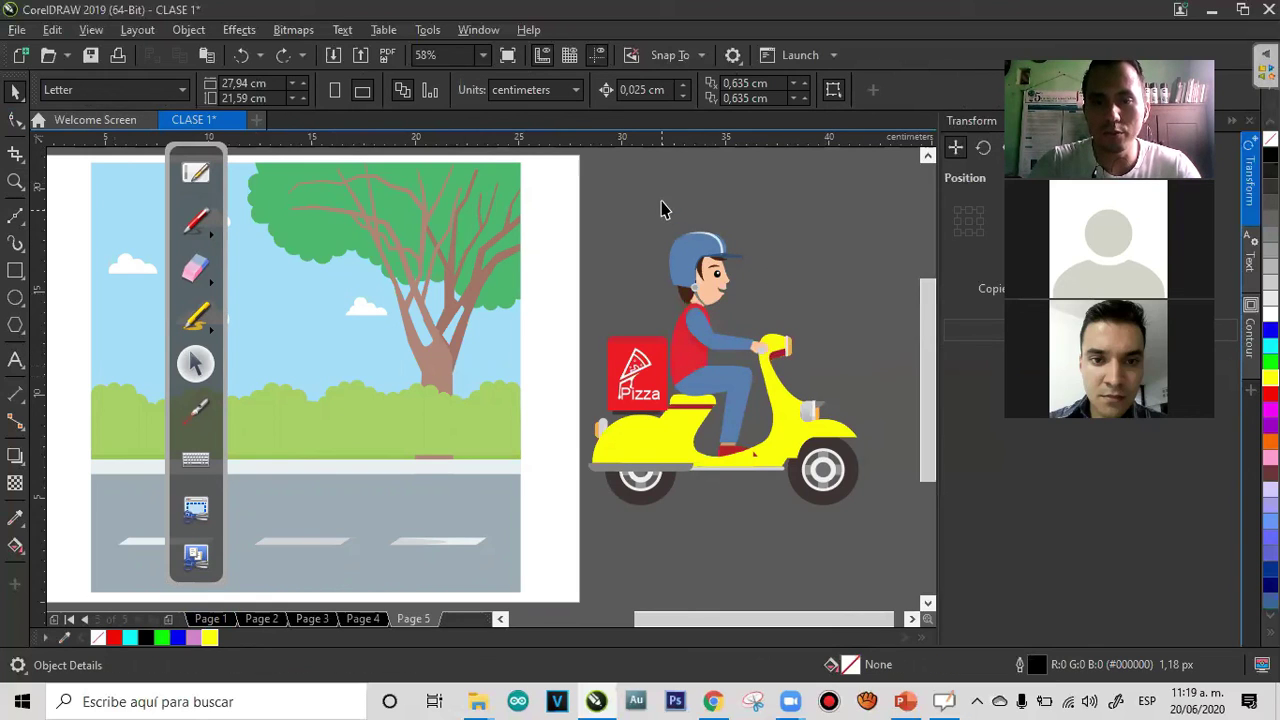
Select all the parts that form the rider and group them
drag(773, 448, 773, 470)
click(180, 32)
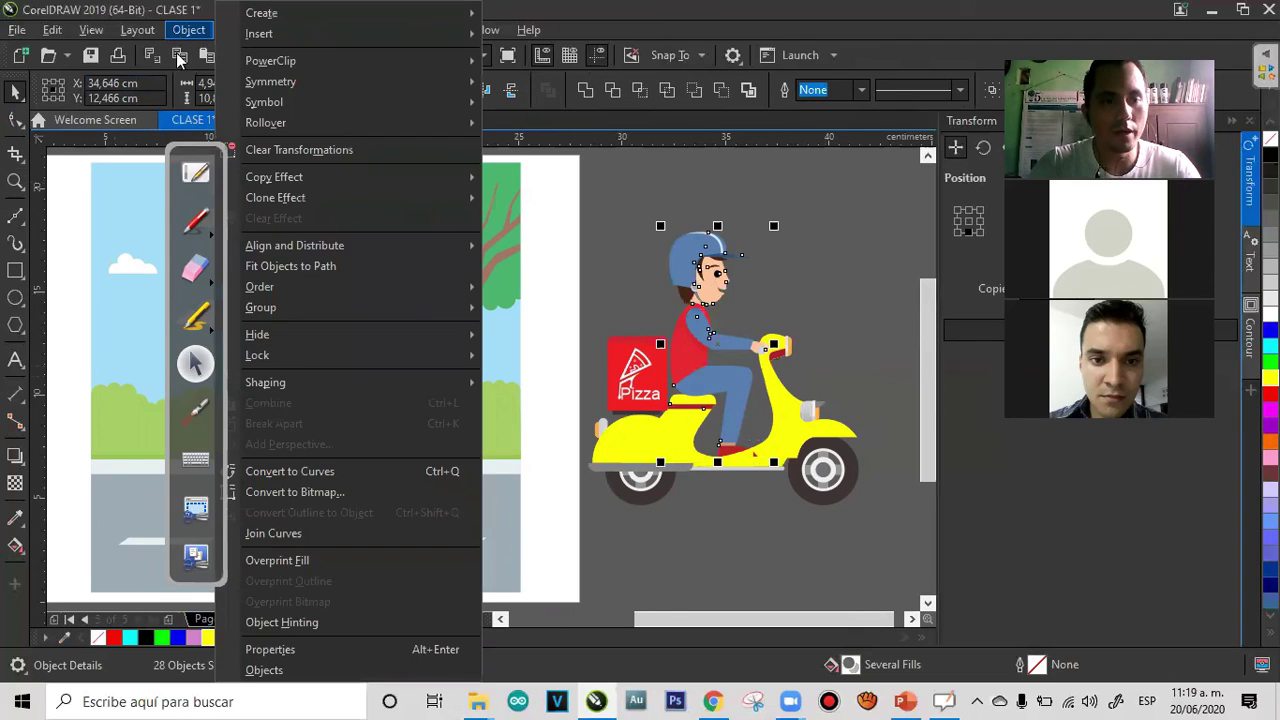
mouse_move(435, 308)
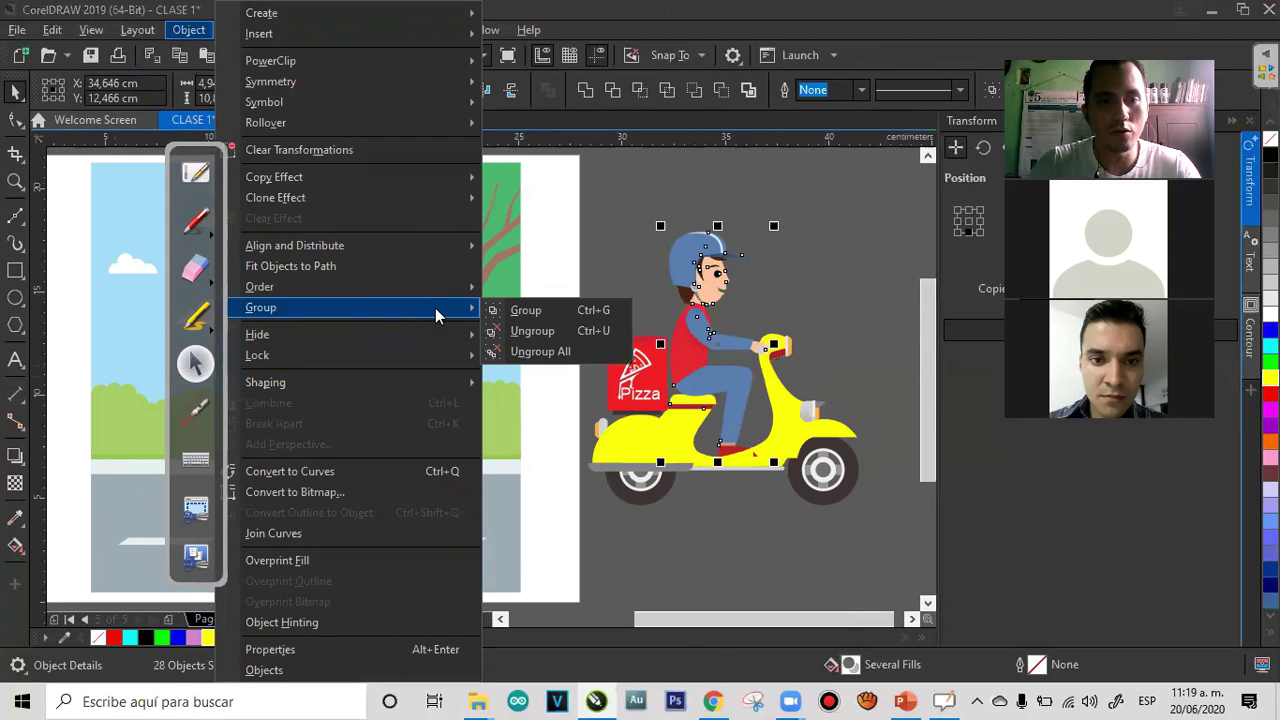
click(524, 310)
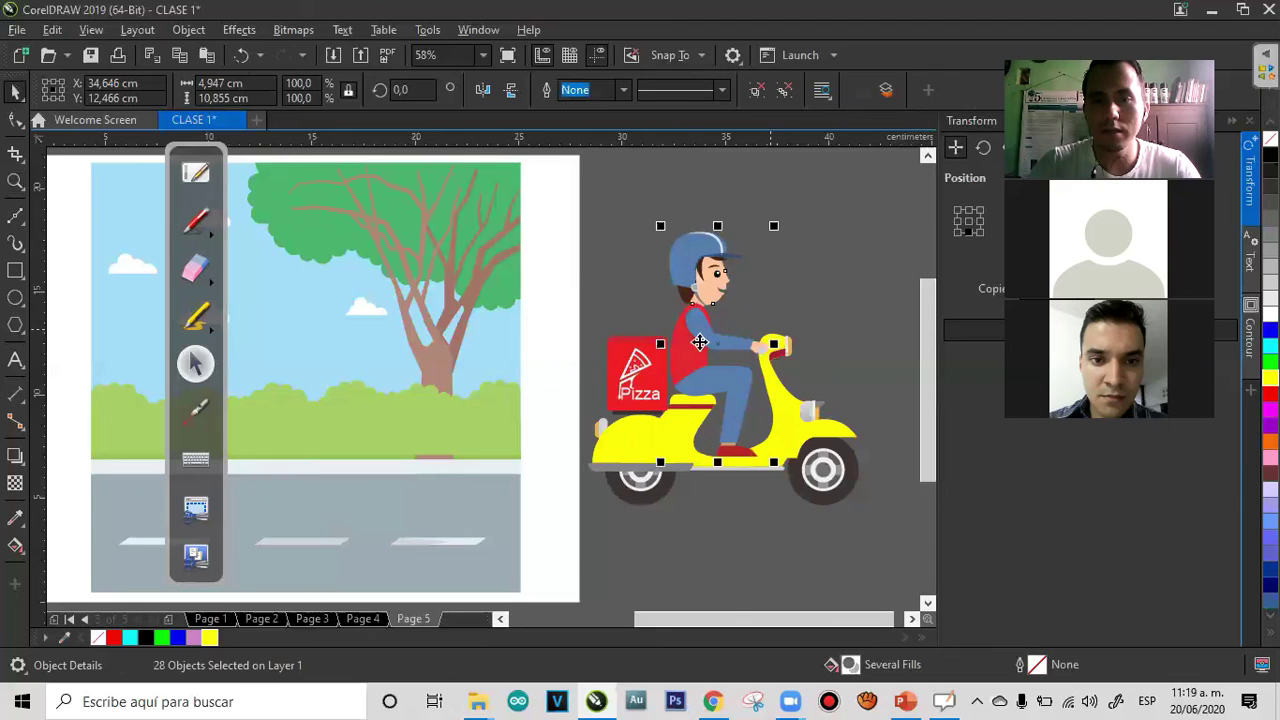
Move the rider group clear of the scooter, above its front end, and deselect it
drag(699, 342, 724, 424)
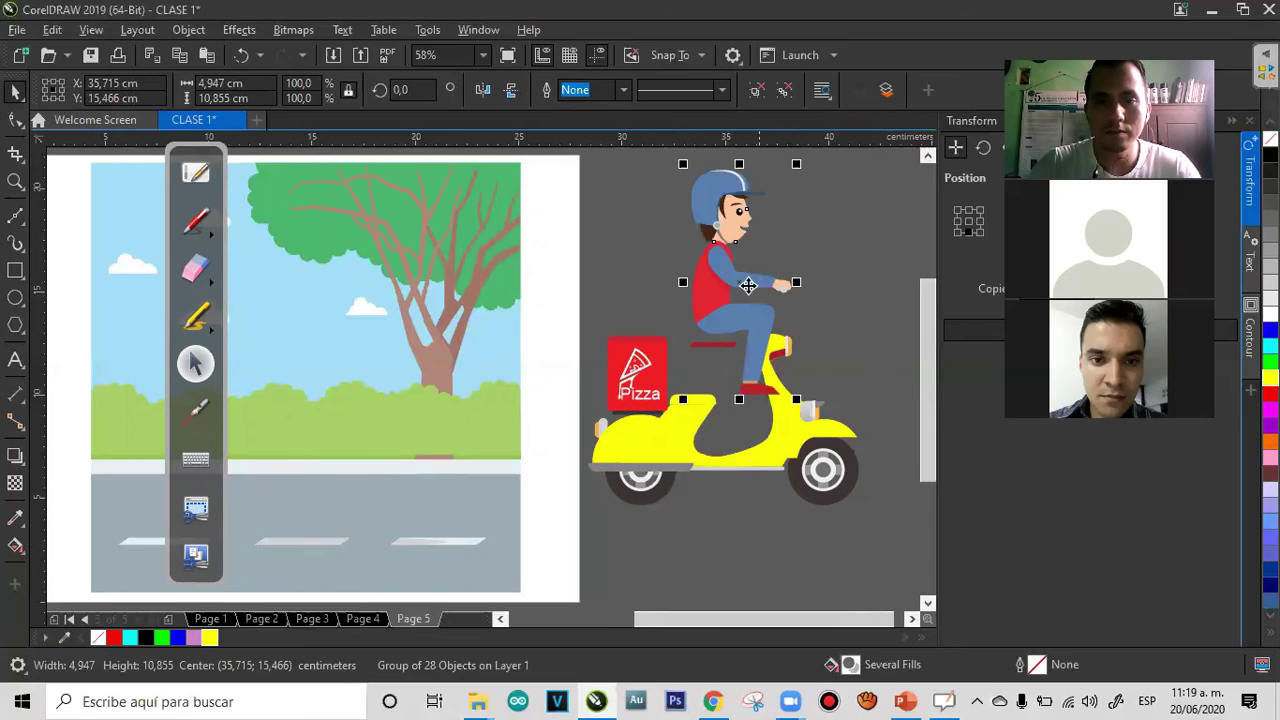
drag(724, 282, 809, 202)
click(715, 378)
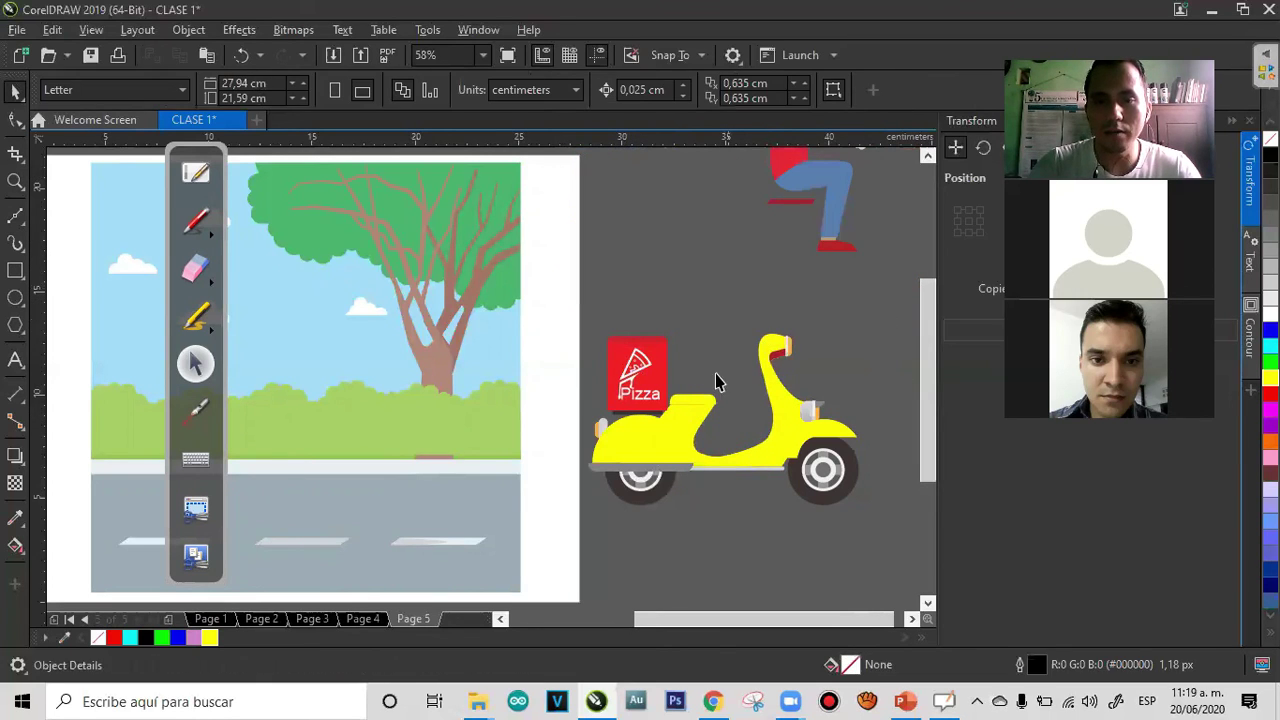
Delete the pizza logo from the delivery box and draw a circle about 1.5 cm wide in its place
click(640, 372)
key(Delete)
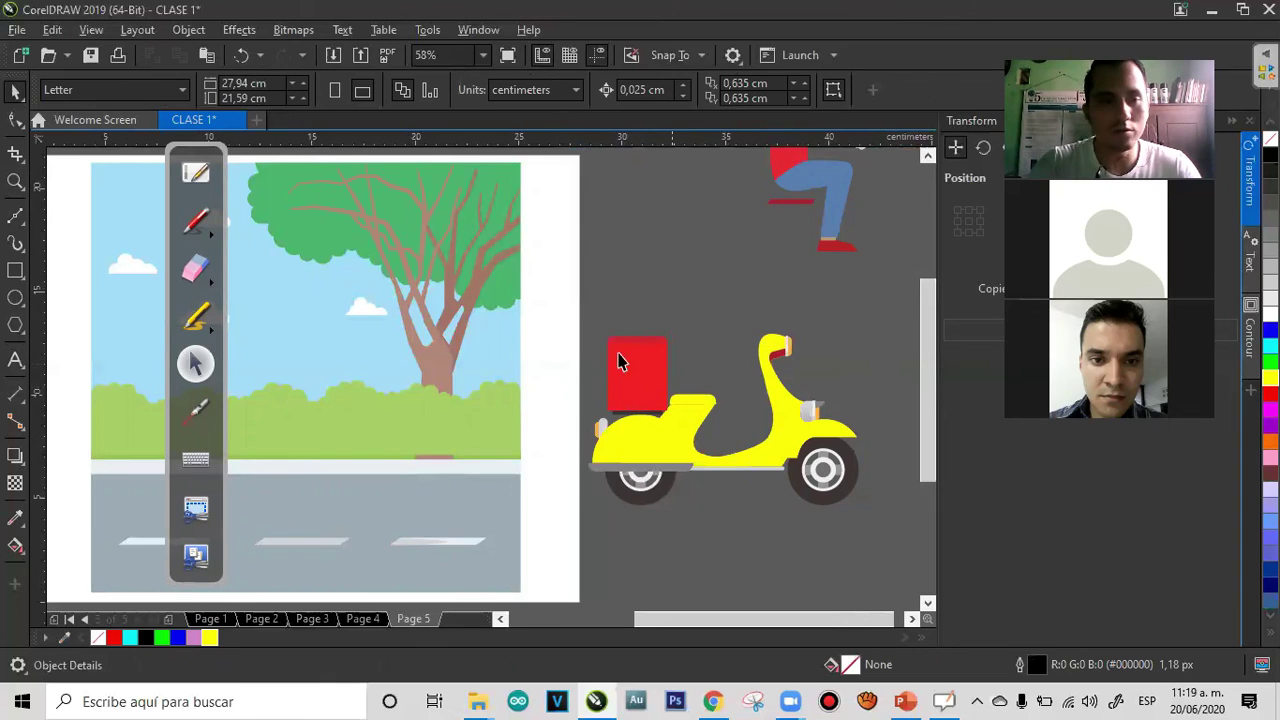
click(15, 297)
drag(624, 358, 660, 394)
key(space)
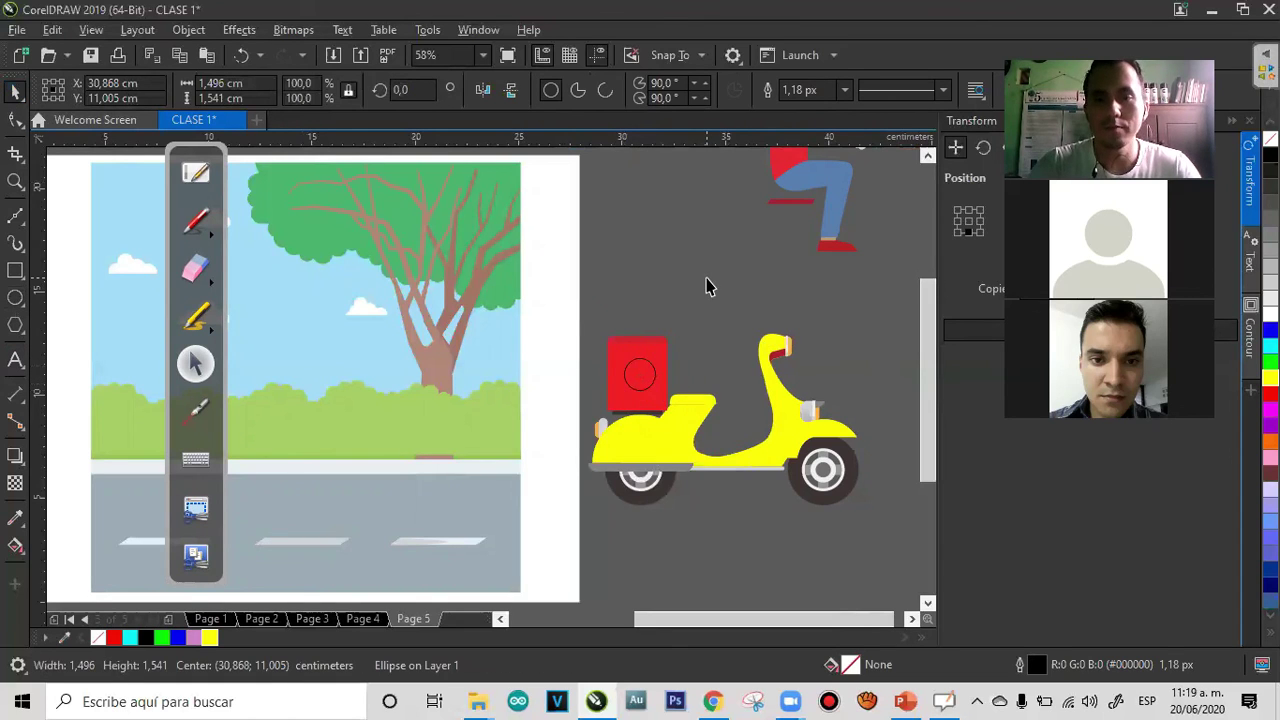
click(706, 287)
Undo the logo replacement, rider moves, grouping, recolouring and ungrouping, back to the scooter and rider group placed over the scenery
key(ctrl+z)
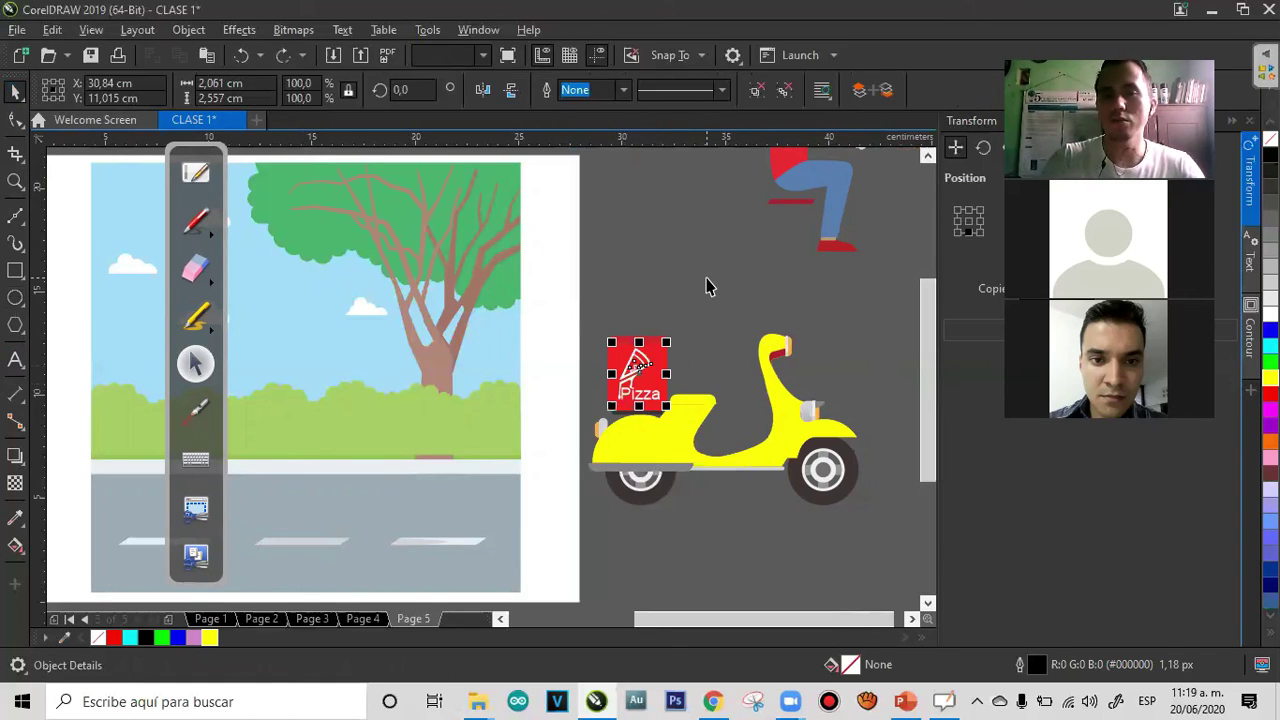
key(ctrl+z)
key(ctrl+z)
key(ctrl+z)
key(ctrl+z)
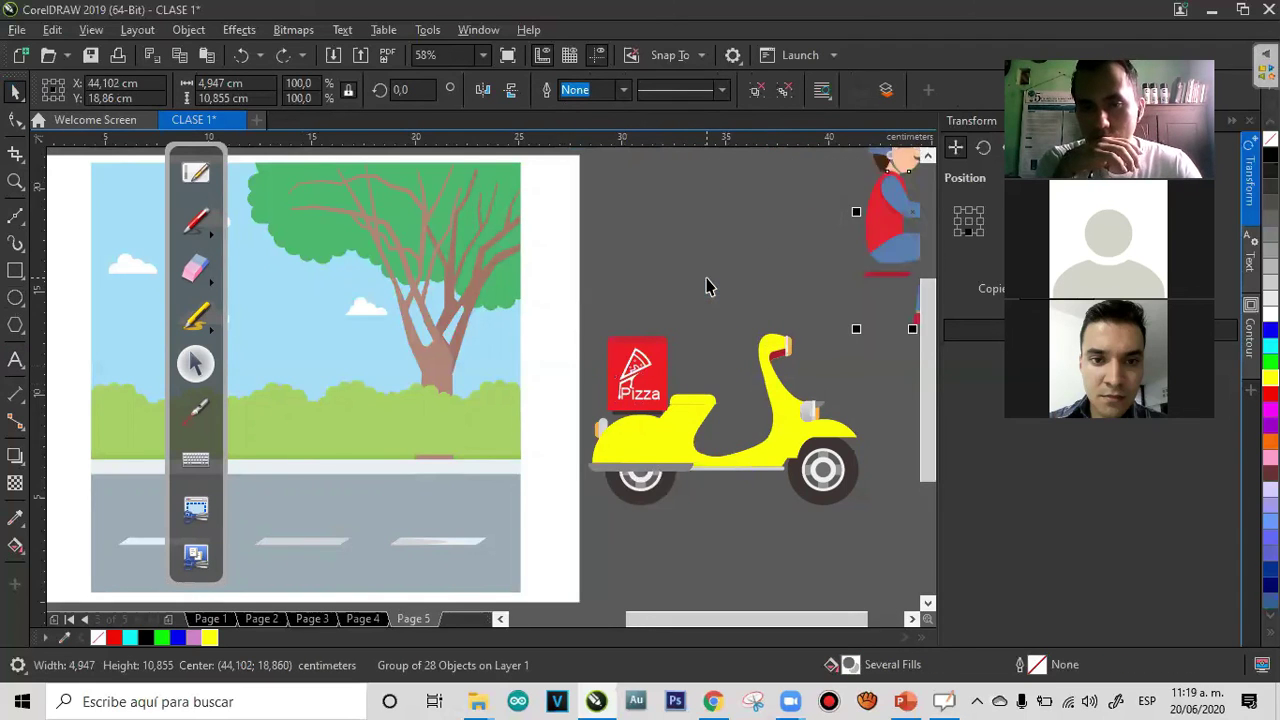
key(ctrl+z)
key(ctrl+z)
key(ctrl+z)
key(ctrl+z)
key(ctrl+z)
key(ctrl+z)
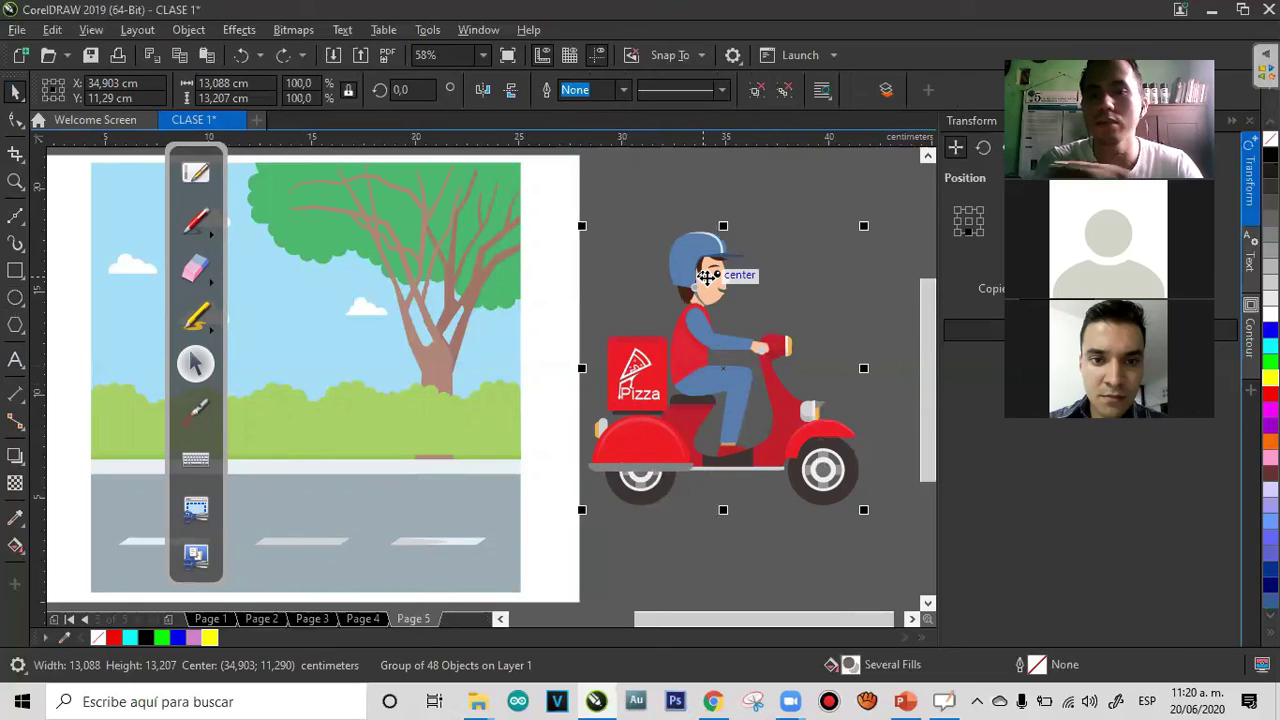
key(ctrl+z)
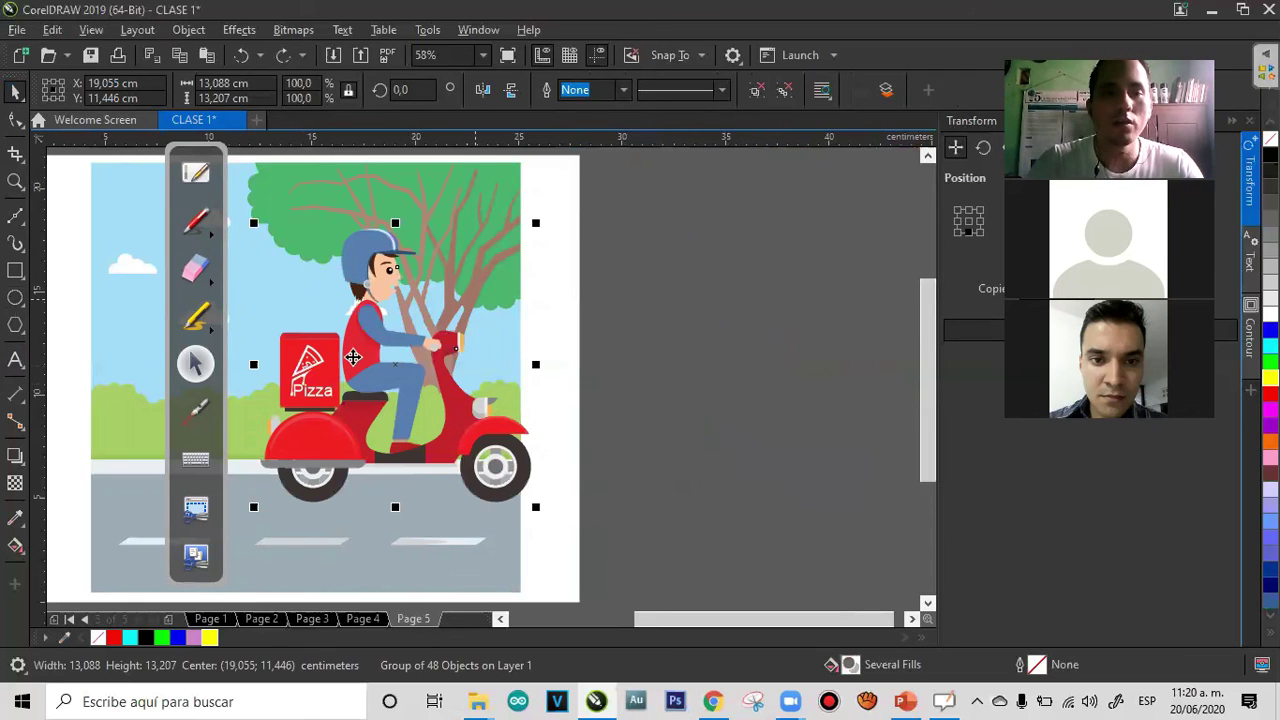
Move the scooter and rider group off the page beside the scenery, to about X 38.5, Y 11.8 cm
drag(354, 357, 754, 350)
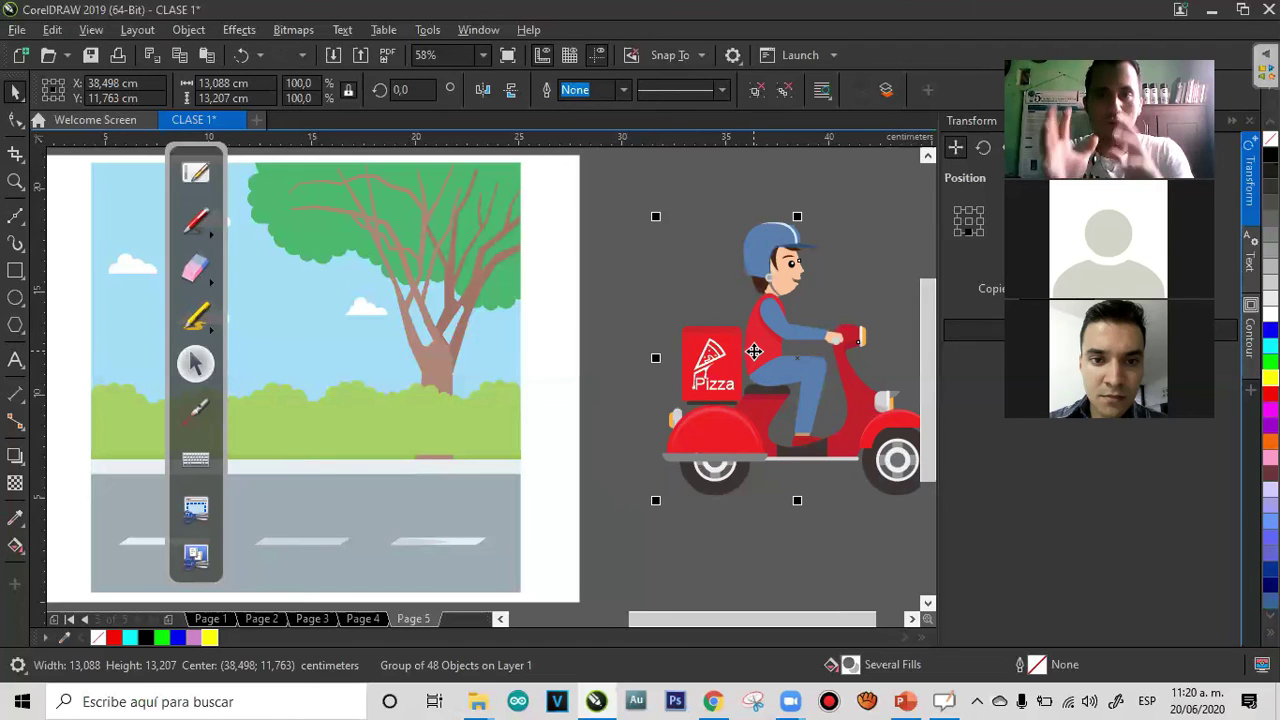
mouse_move(757, 352)
mouse_down()
mouse_move(742, 375)
mouse_move(758, 350)
mouse_up()
Select the scenery group, undo its accidental shift, and ungroup it by one level
drag(446, 293, 498, 322)
drag(694, 618, 634, 617)
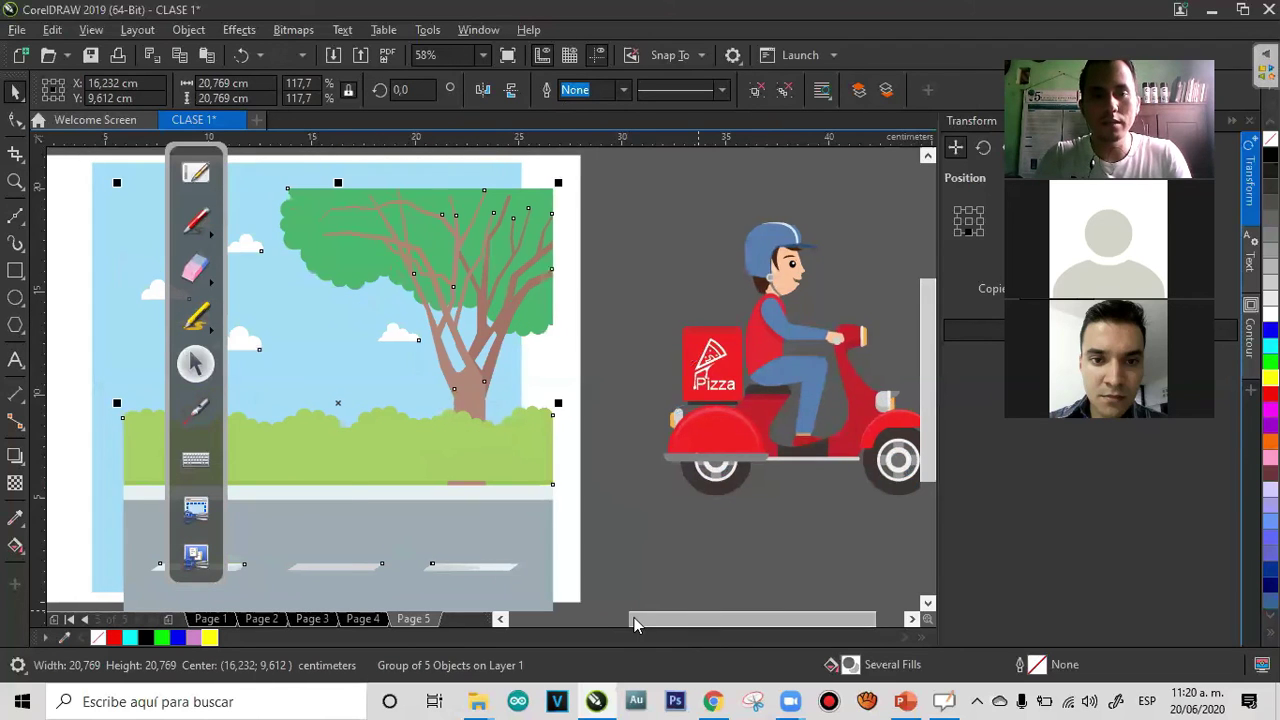
key(ctrl+z)
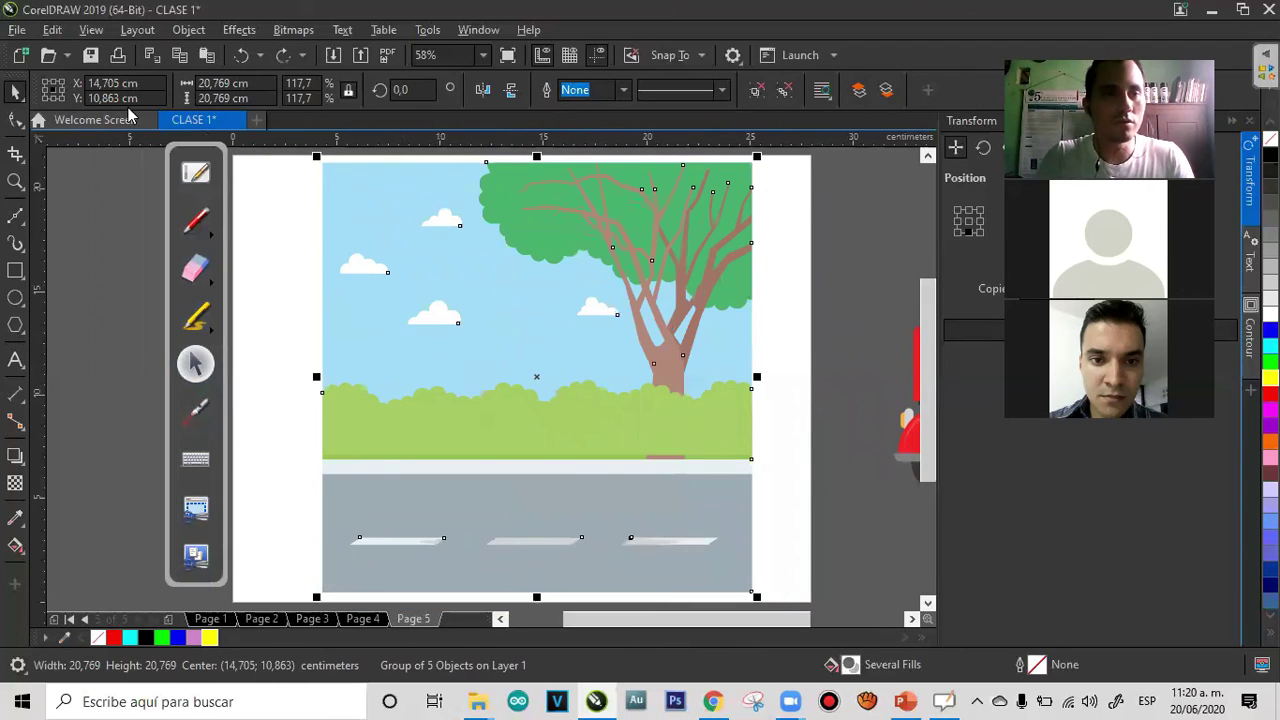
click(188, 30)
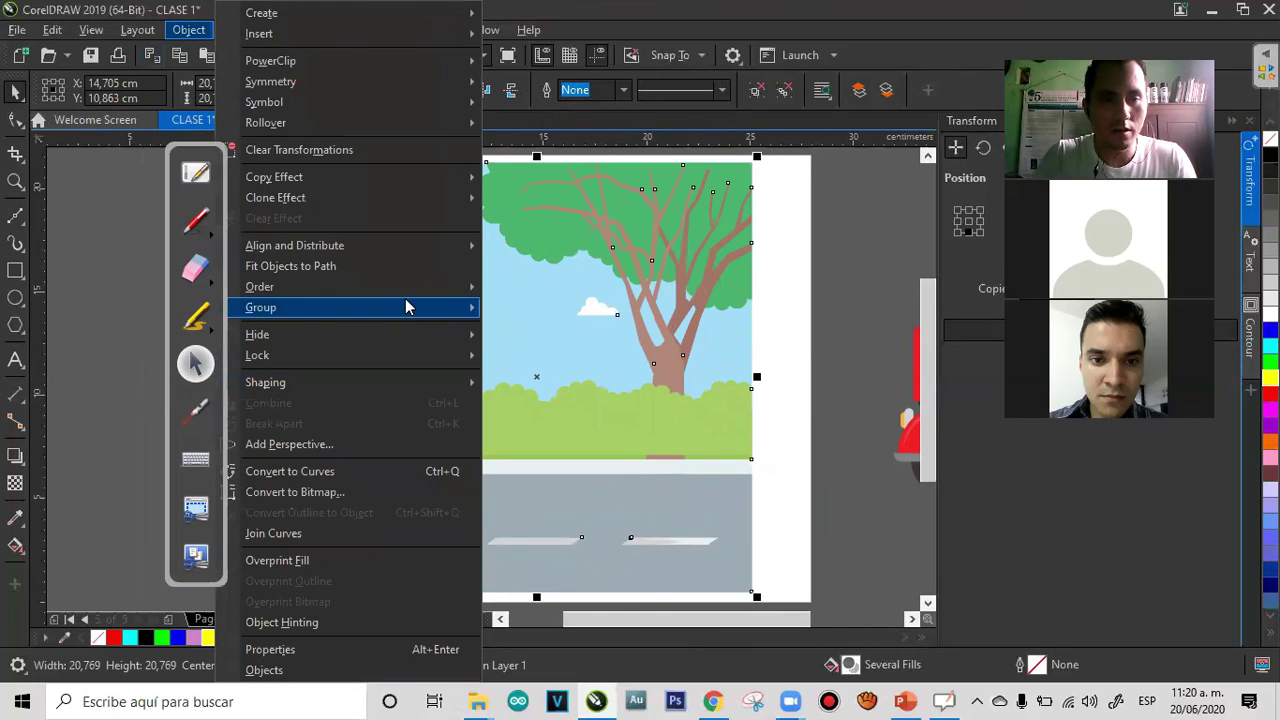
mouse_move(410, 307)
click(510, 331)
Move only the tree group off the page, on the side opposite the scooter, to about X -7.9, Y 12.7 cm
click(790, 248)
click(693, 230)
drag(693, 230, 40, 268)
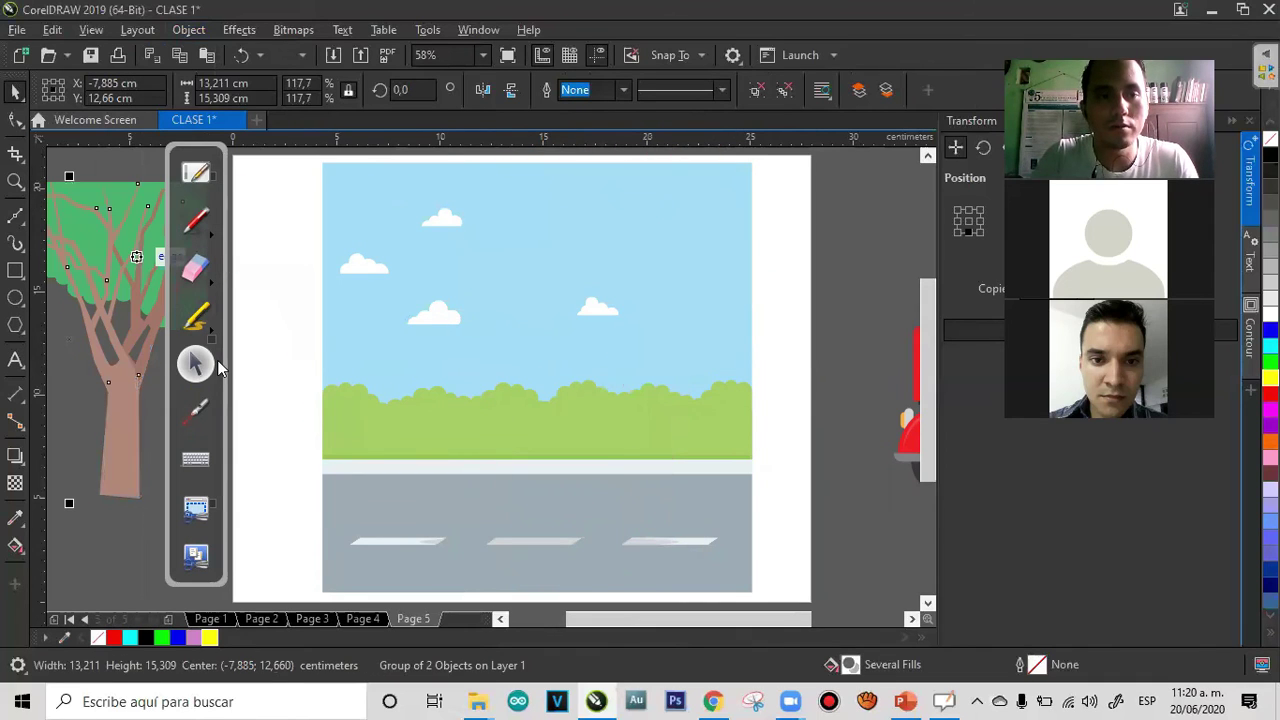
Reposition the cloud group in the sky and move the tree group back over the scenery, to about X 4.5, Y 11.3 cm
click(426, 319)
drag(426, 319, 637, 263)
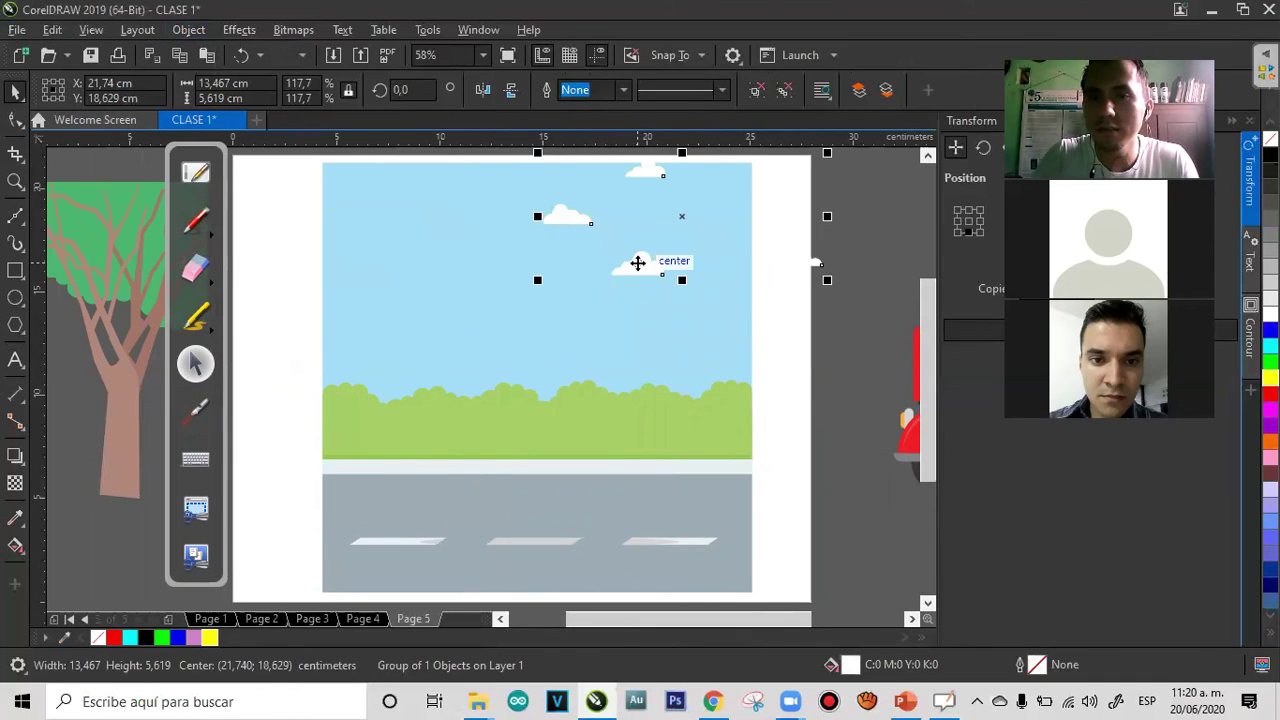
drag(683, 217, 517, 271)
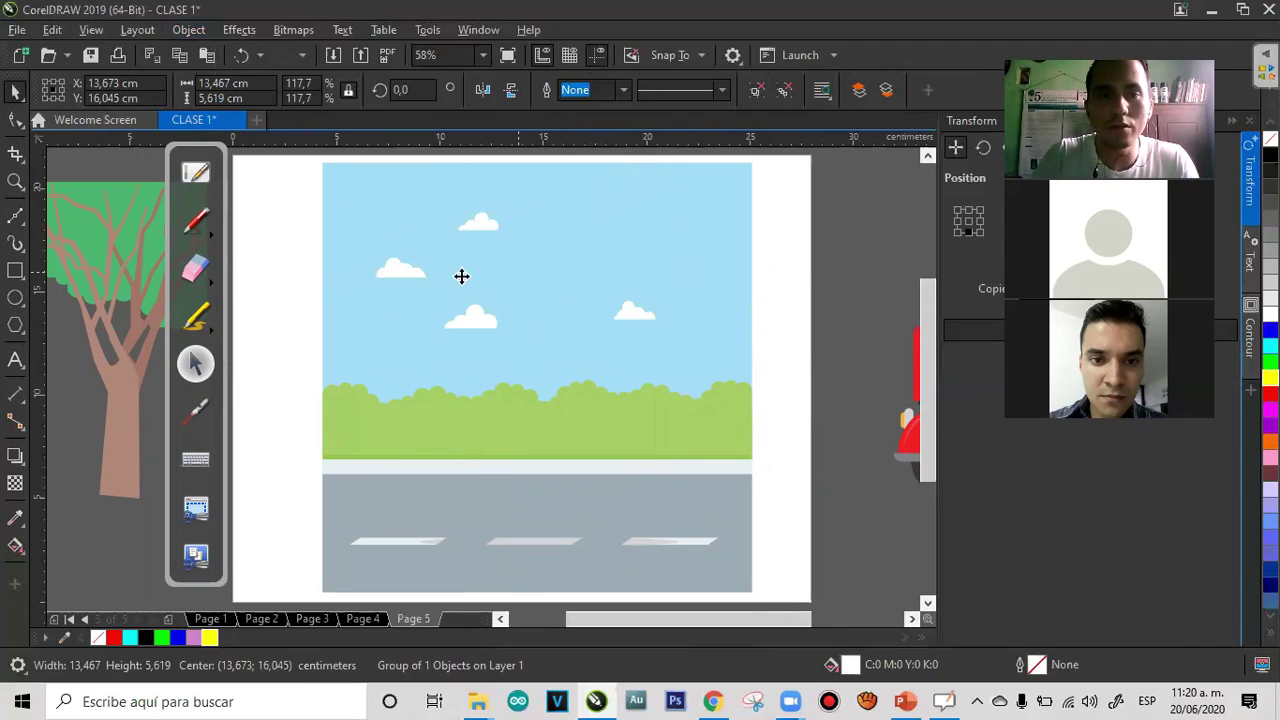
click(224, 252)
drag(224, 252, 362, 272)
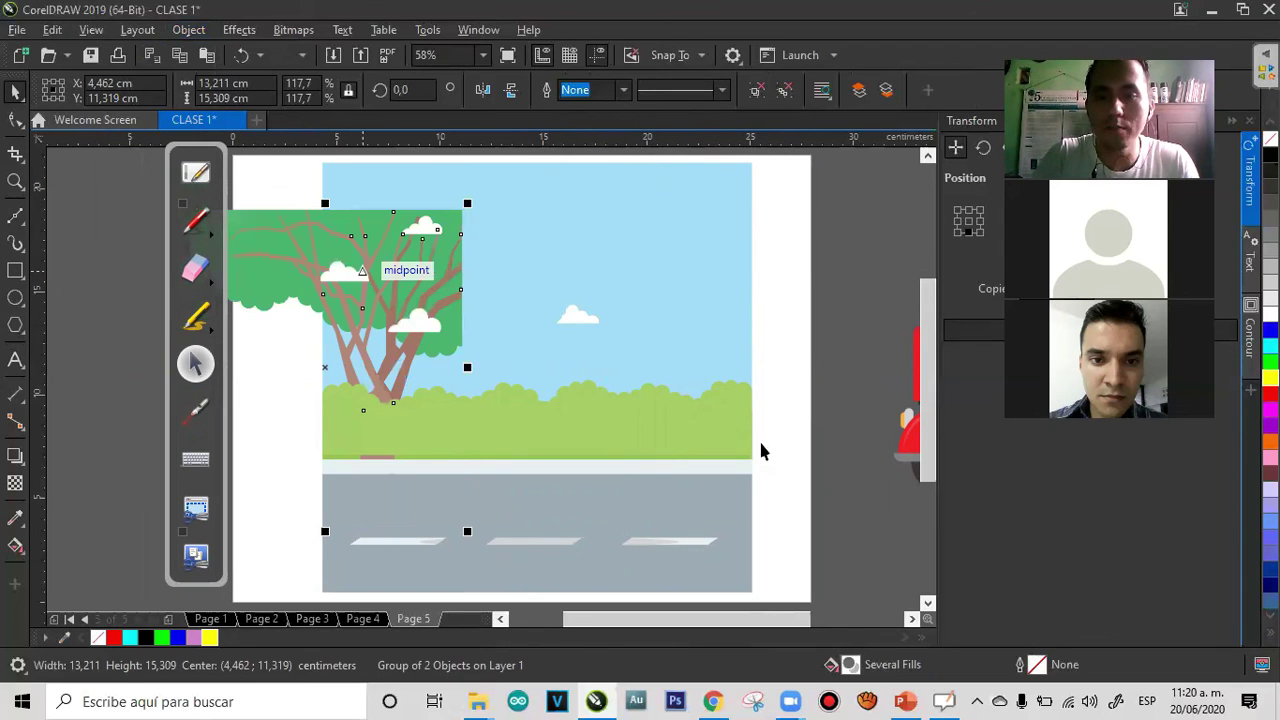
Move the scooter and rider group closer to the page, to about X 36.1, Y 15.4 cm
drag(772, 618, 826, 618)
drag(850, 378, 618, 366)
key(ctrl+z)
drag(820, 371, 773, 299)
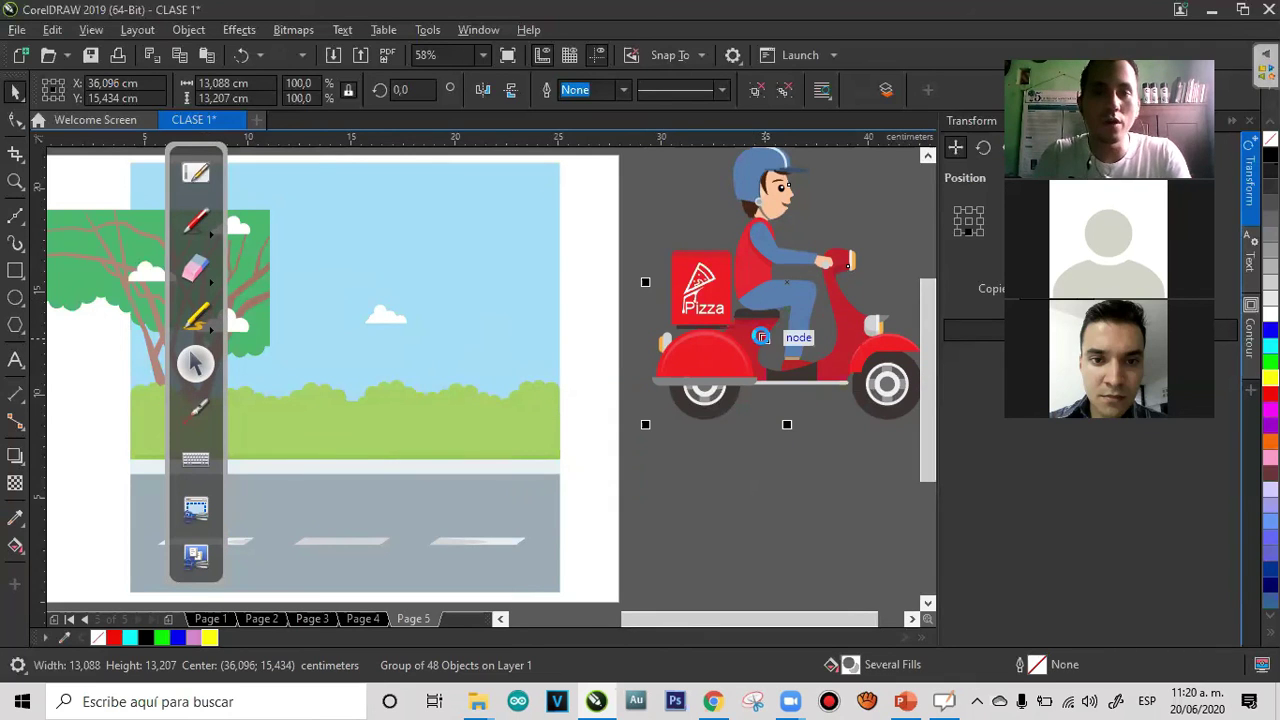
On a new page after page 5, draw a blue-filled rectangle about 17.5 by 14.6 cm, centred on the page
click(168, 618)
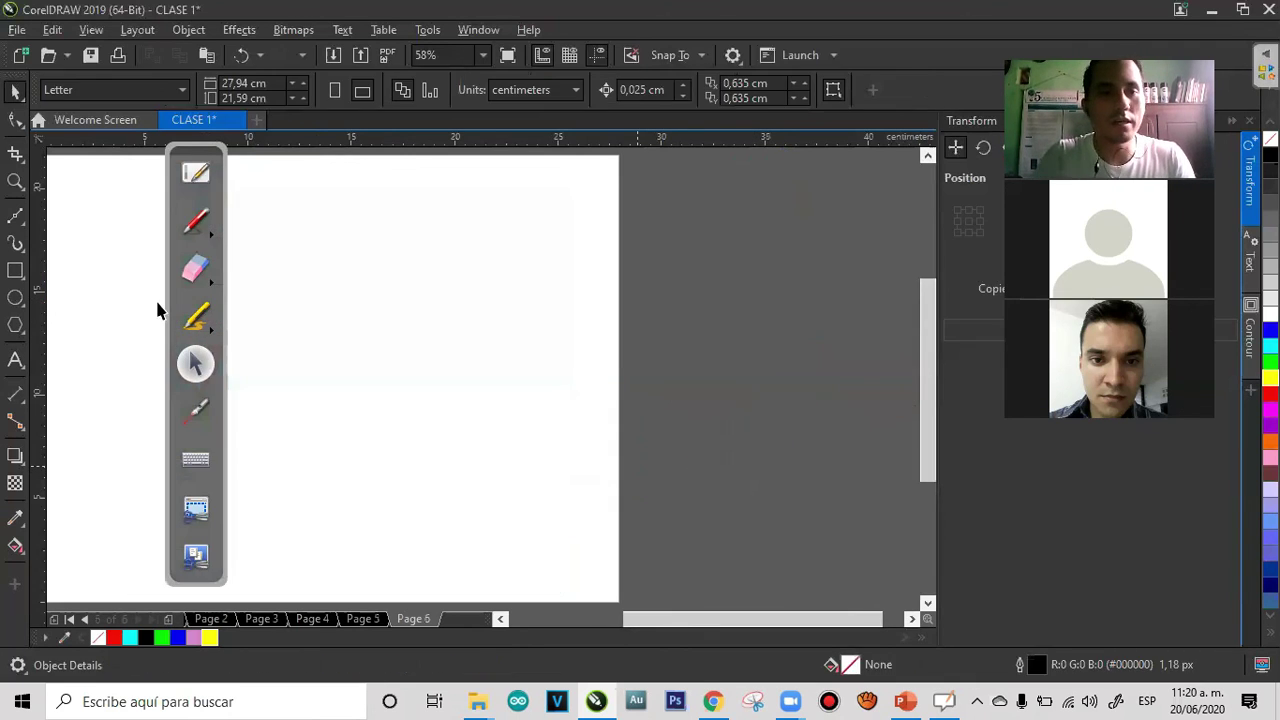
click(15, 181)
shift+click(417, 366)
click(15, 91)
drag(321, 236, 586, 457)
key(space)
key(p)
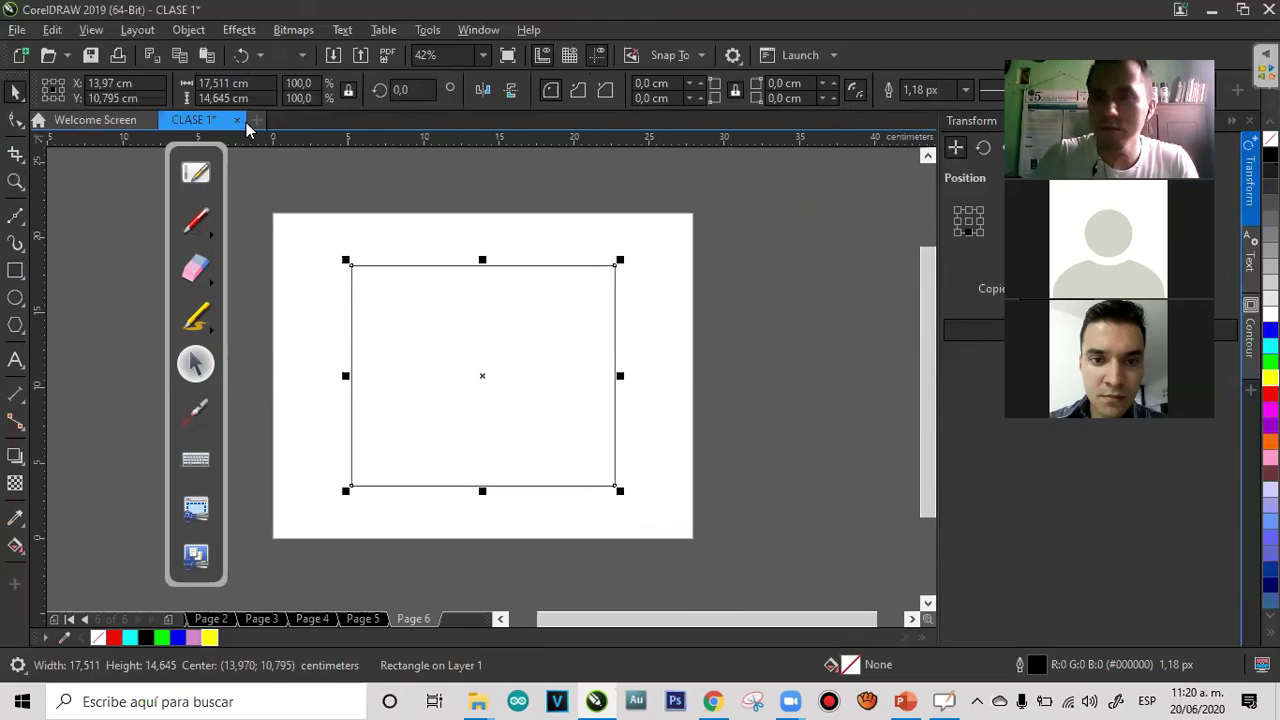
click(1270, 330)
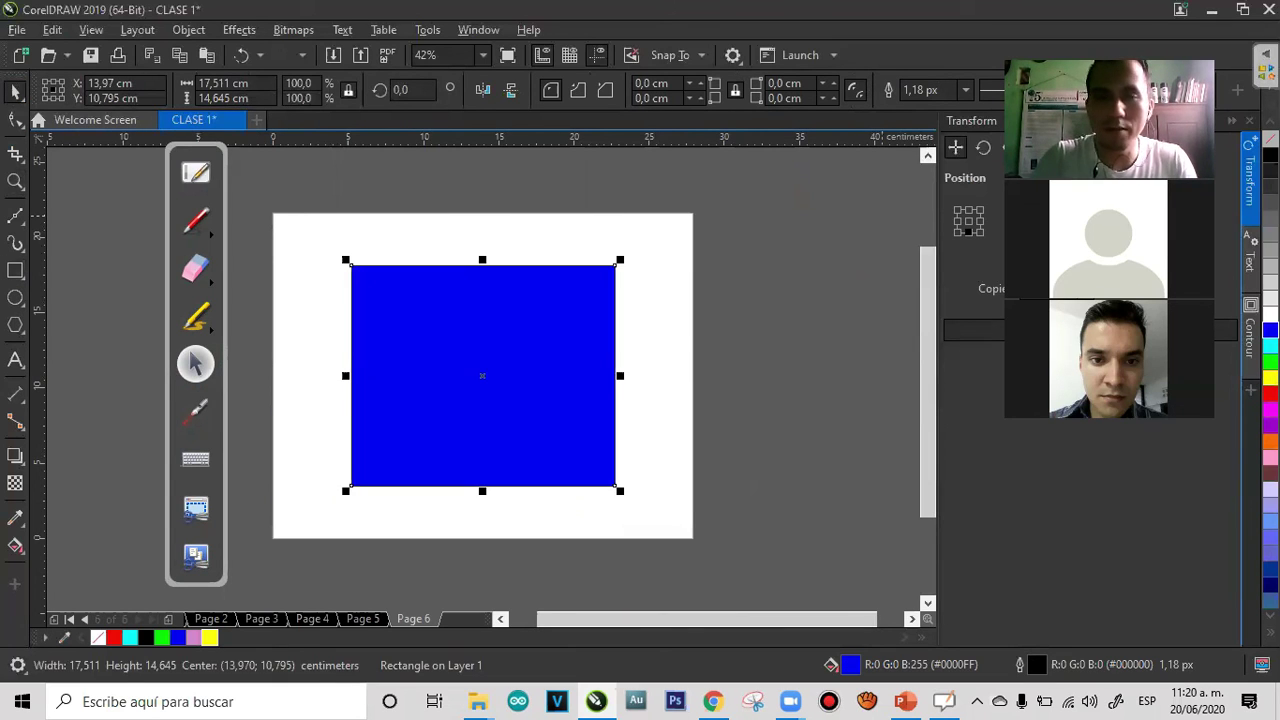
Paste the scooter and rider group centred on the page and scale it down inside the blue rectangle
key(ctrl+v)
key(p)
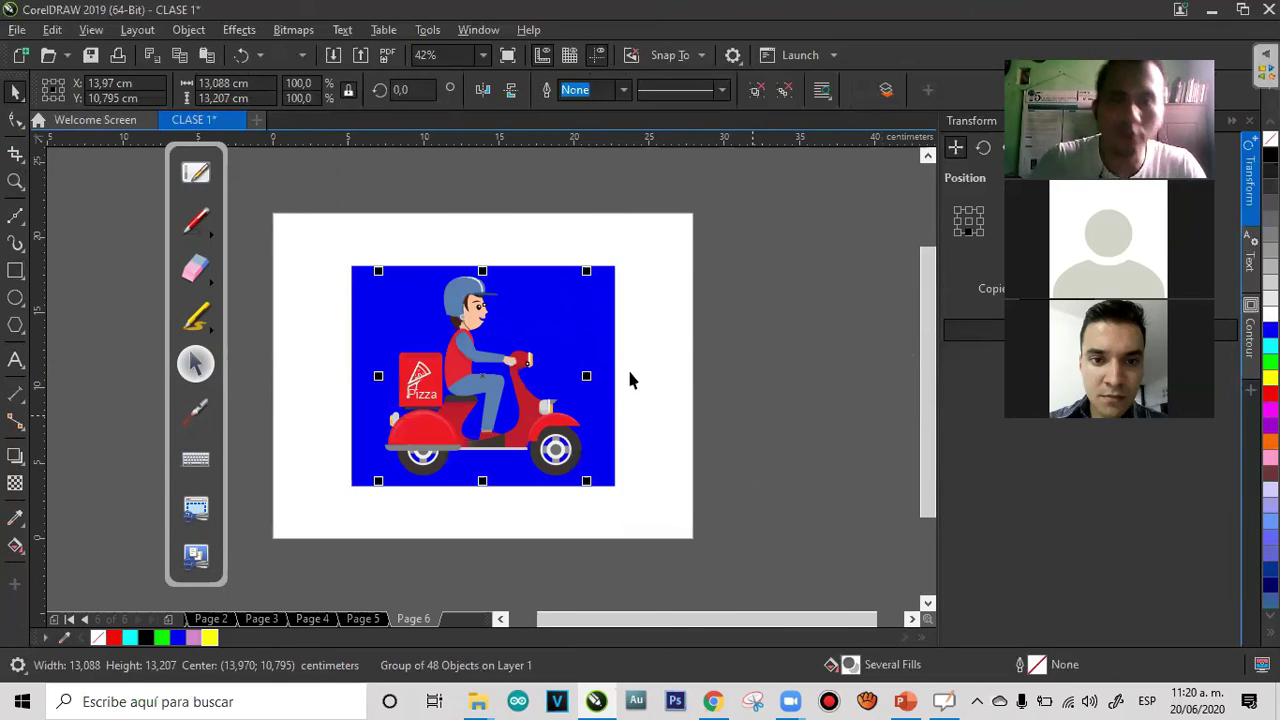
drag(583, 275, 734, 345)
key(ctrl+z)
click(527, 362)
click(290, 383)
Add 24 pt Arial artistic text beside the rectangle, reading DOMICILIO with a first name on the second line
click(12, 362)
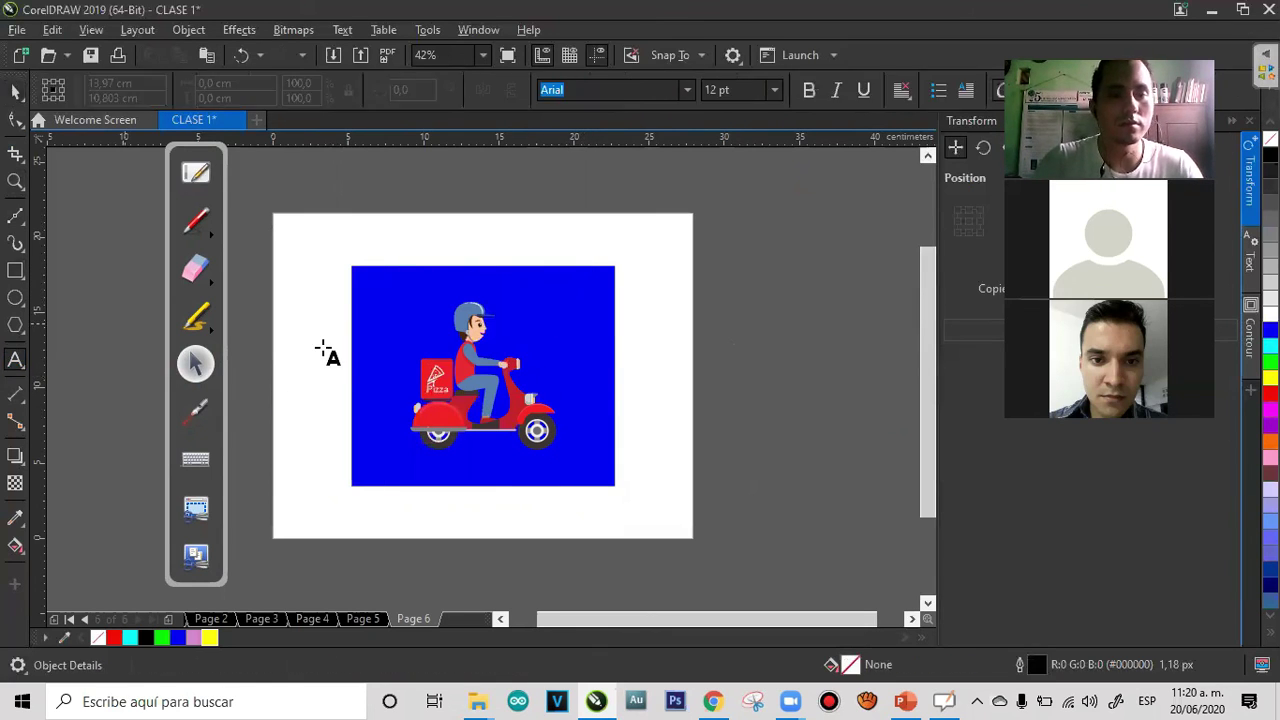
click(657, 415)
text(DOM)
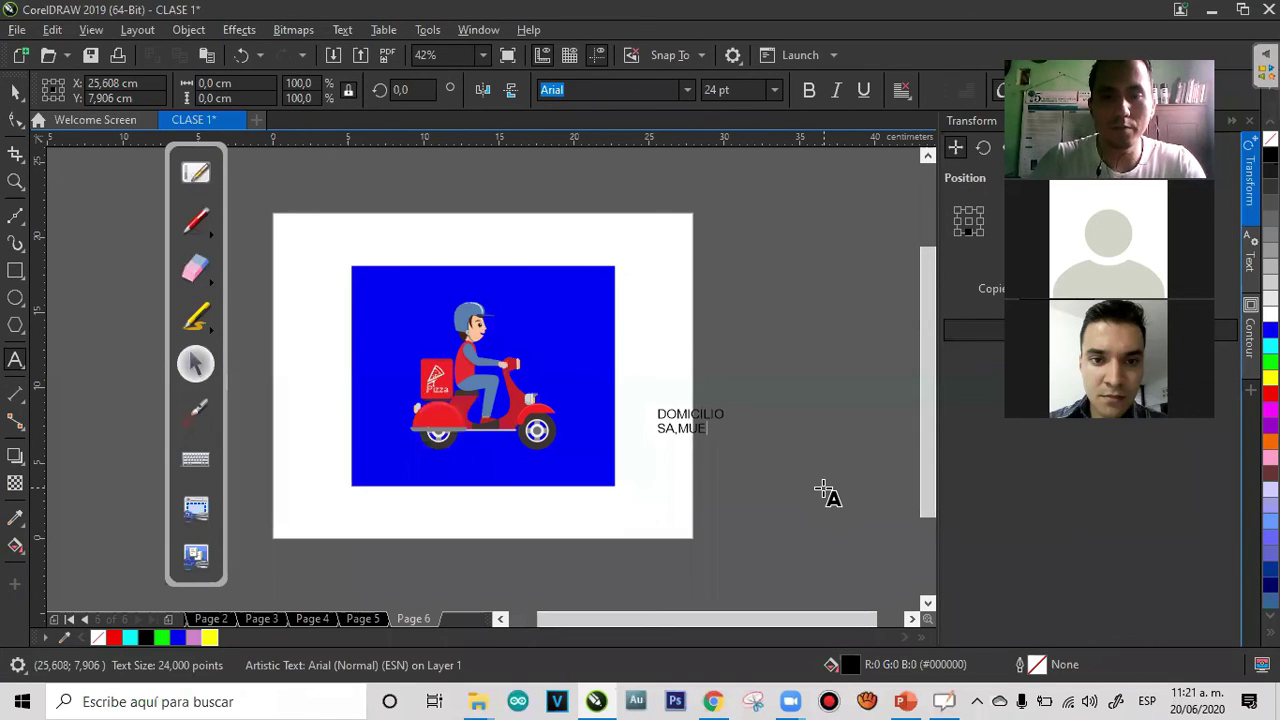
text(ICILIO)
key(Return)
text(SAMUEL)
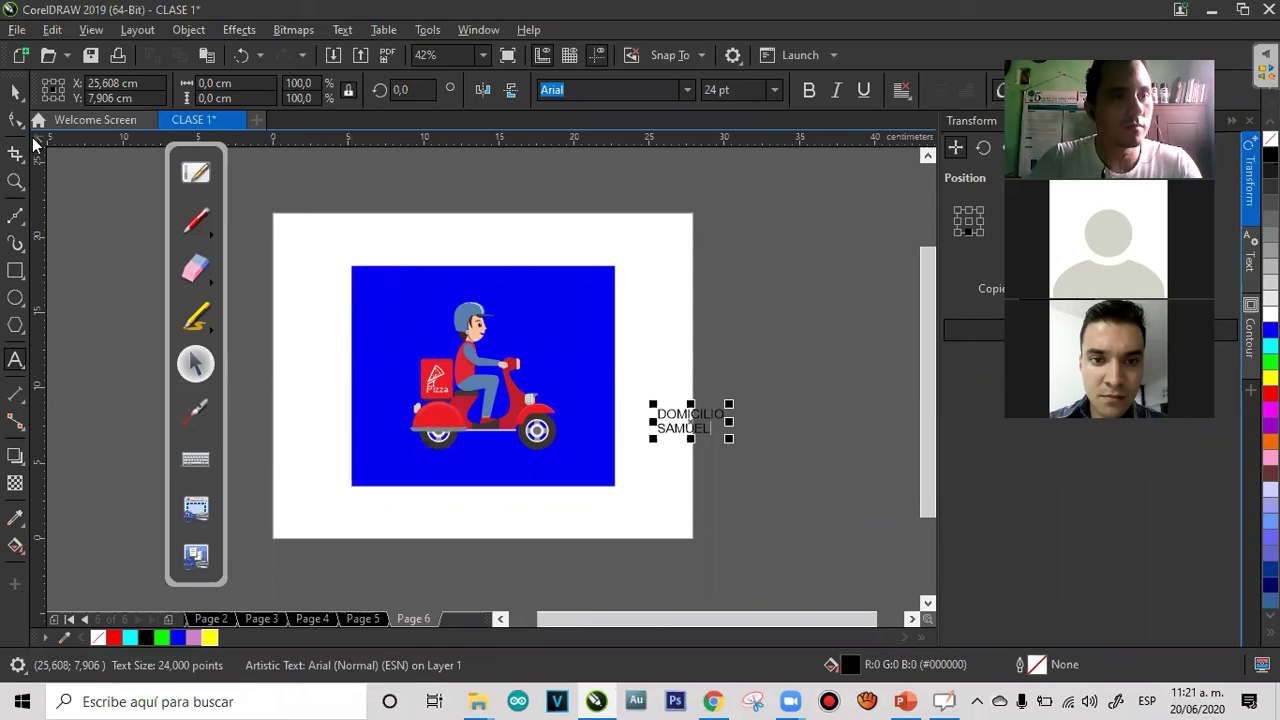
Shift the scooter towards the rectangle's lower corner, then enlarge the text and place it beside the rider
click(14, 91)
drag(491, 420, 525, 440)
click(705, 420)
drag(734, 400, 890, 342)
drag(666, 379, 264, 327)
Widen the blue rectangle on the text side so it extends behind both lines of text
click(356, 353)
drag(352, 376, 231, 346)
click(812, 331)
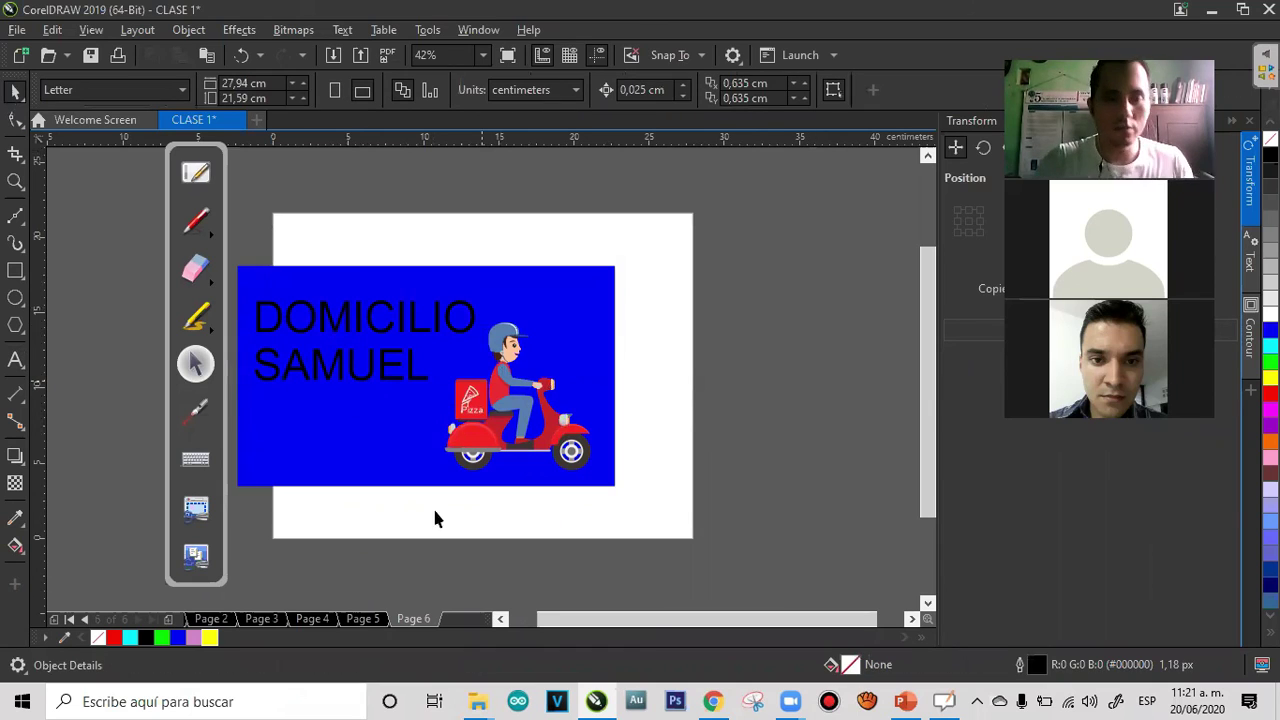
On page 5, rearrange the scooter, tree and cloud groups separately and raise the shrub group to about X 15.2, Y 13.9 cm
click(355, 620)
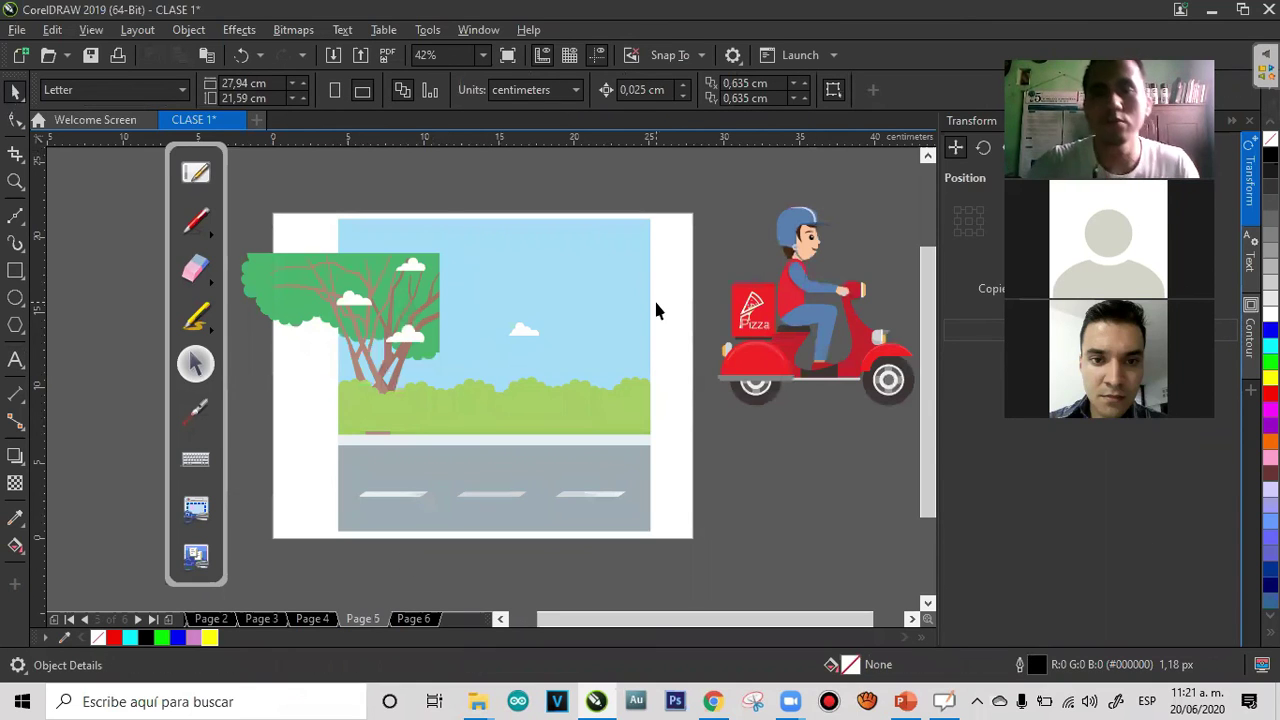
click(728, 340)
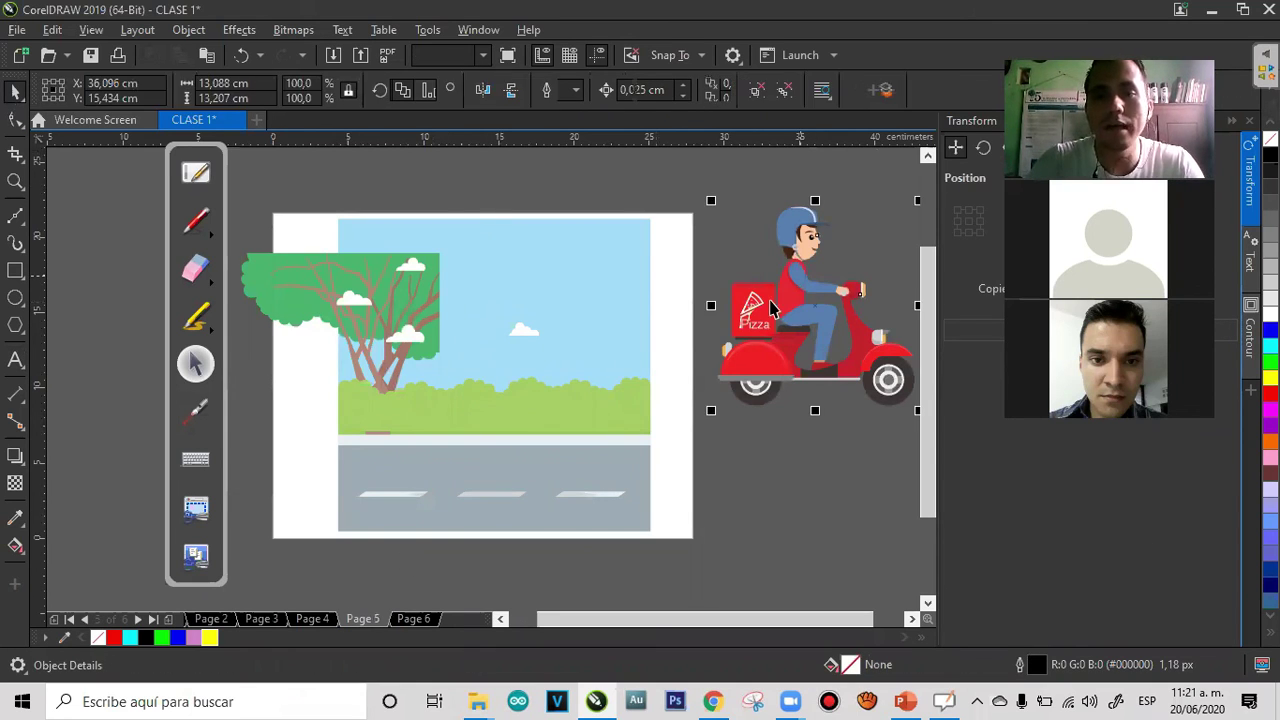
drag(790, 325, 660, 395)
drag(695, 335, 819, 302)
drag(312, 300, 147, 287)
click(508, 342)
drag(551, 311, 652, 295)
drag(537, 404, 560, 416)
Undo the part moves, the page 6 banner and the scenery ungrouping, back to the scooter group over the intact scenery without the watermark text
key(ctrl+z)
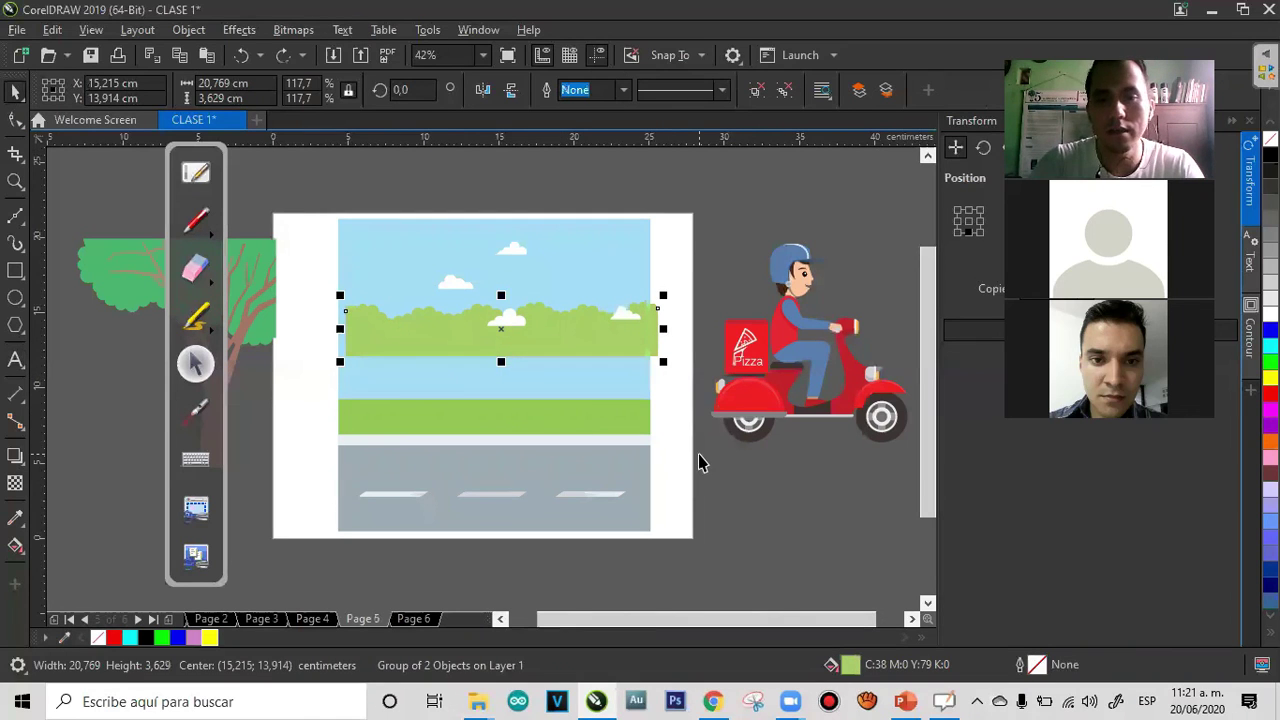
key(ctrl+z)
key(ctrl+z)
key(ctrl+z)
key(ctrl+z)
key(ctrl+z)
key(ctrl+z)
key(ctrl+z)
key(ctrl+z)
key(ctrl+z)
key(ctrl+z)
key(ctrl+z)
key(ctrl+z)
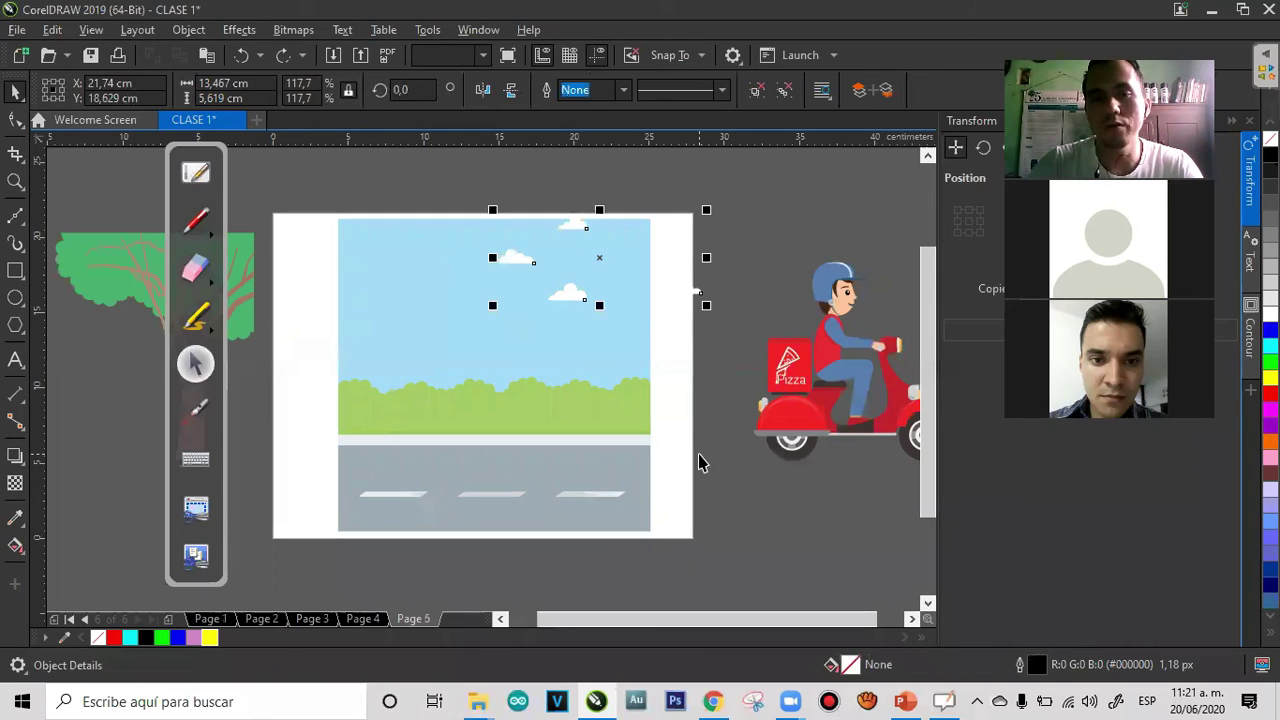
key(ctrl+z)
key(ctrl+z)
key(ctrl+z)
key(ctrl+z)
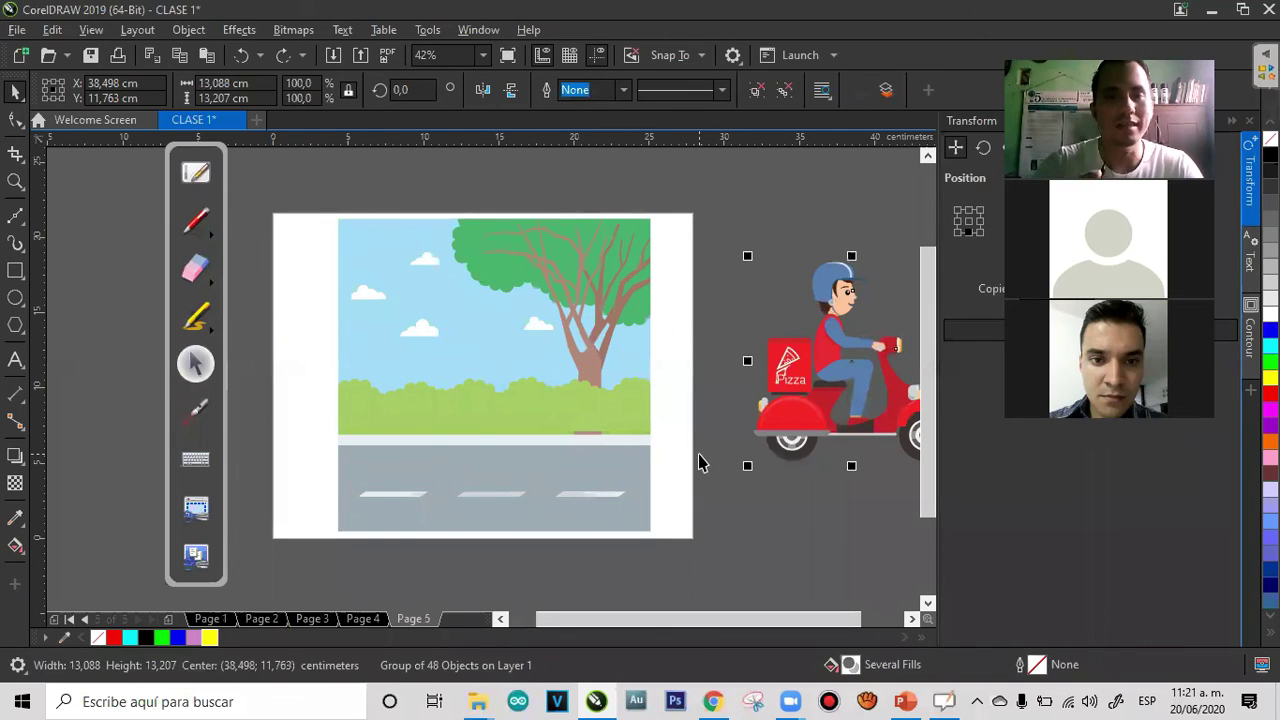
key(ctrl+z)
key(ctrl+z)
key(ctrl+z)
key(ctrl+z)
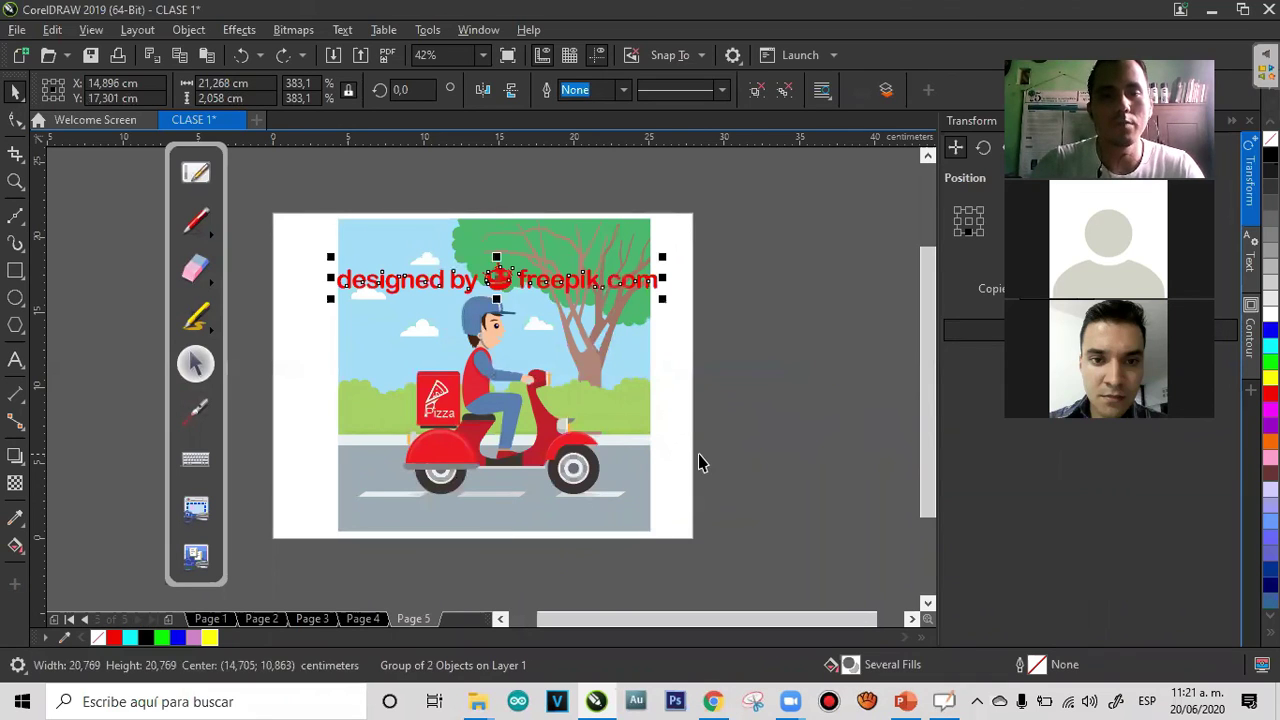
key(ctrl+z)
key(ctrl+z)
Select the whole scooter illustration and apply Ungroup All to separate it into individual objects
drag(677, 194, 318, 590)
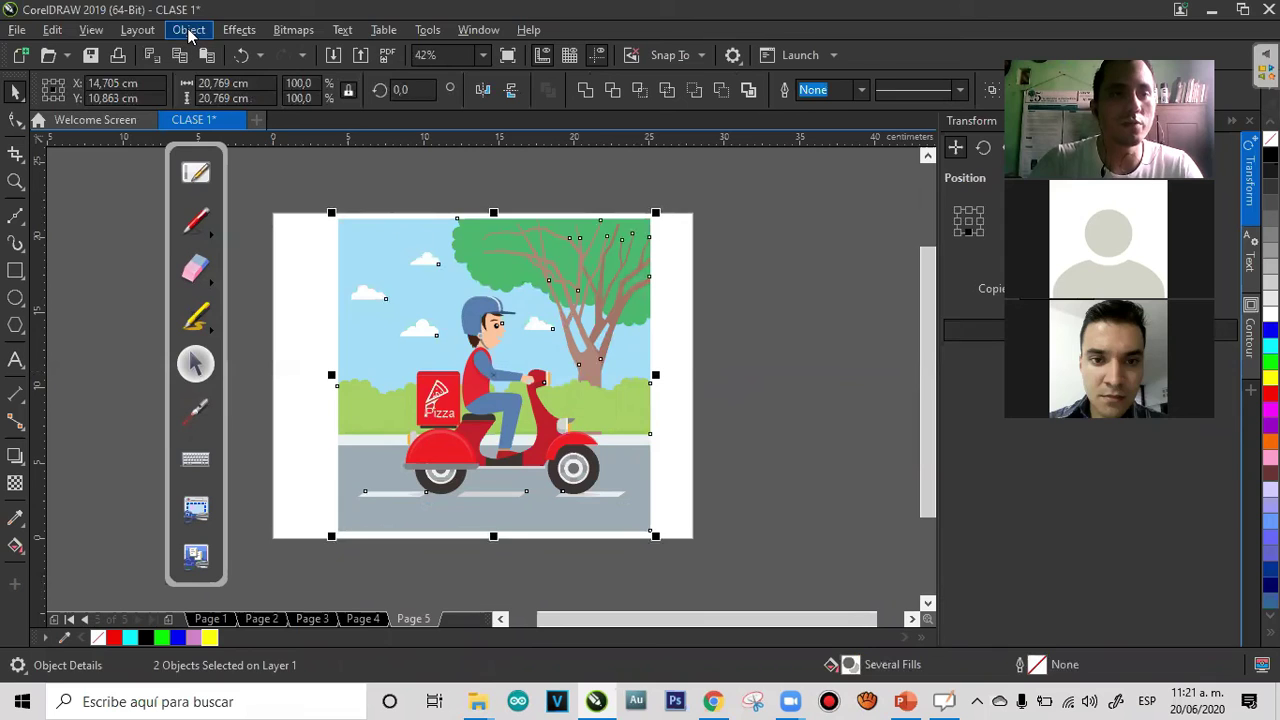
click(189, 29)
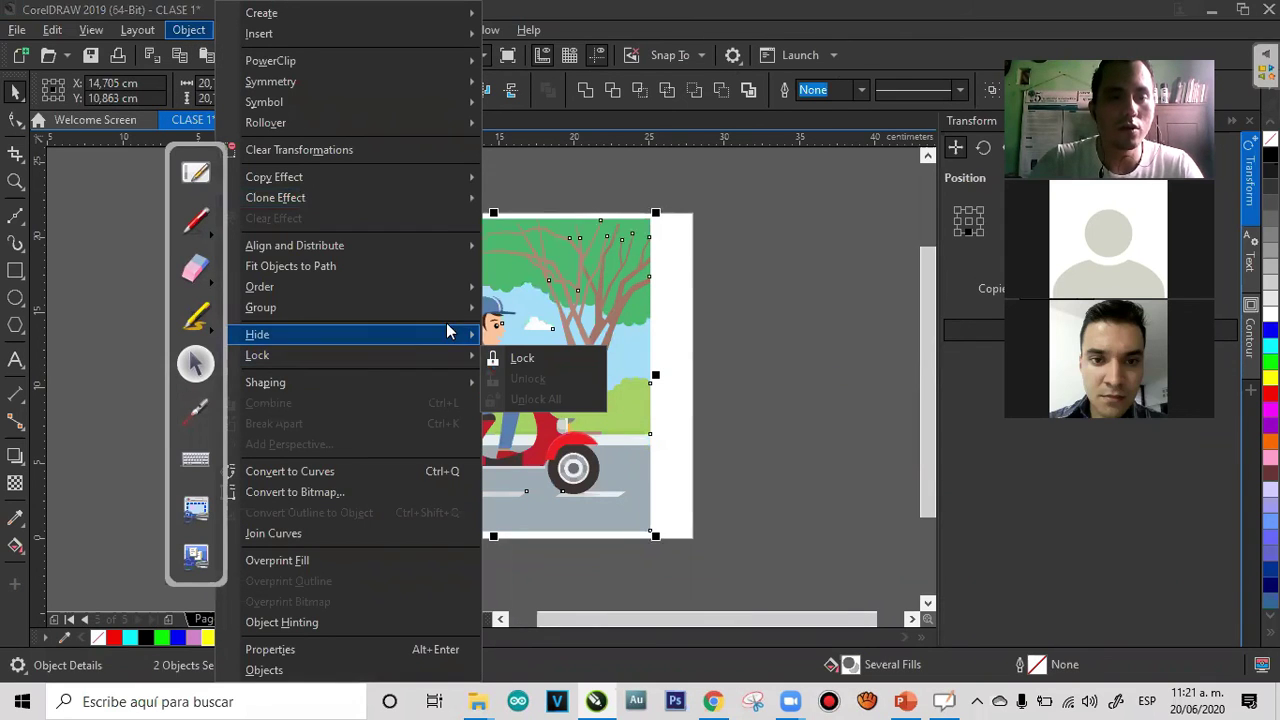
mouse_move(468, 318)
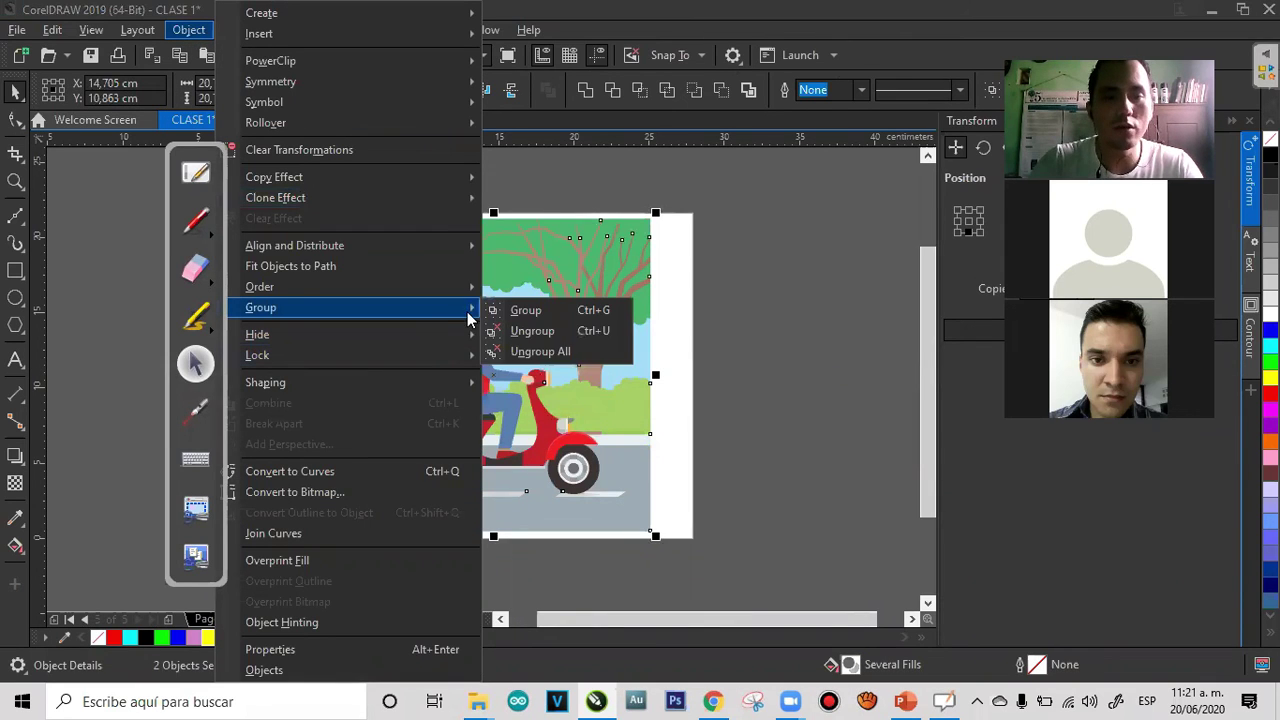
click(545, 356)
click(700, 383)
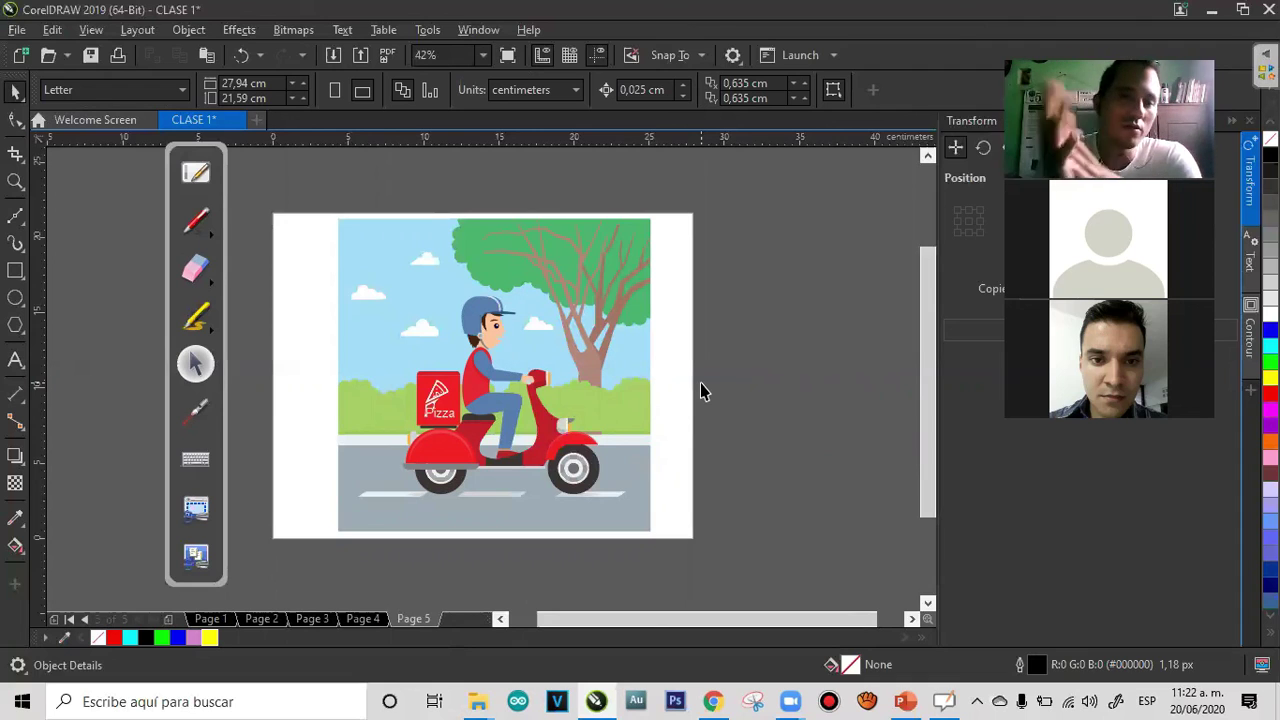
Try moving the rider's red vest and then a tree branch piece off the page, undoing each move
click(475, 381)
drag(475, 381, 732, 322)
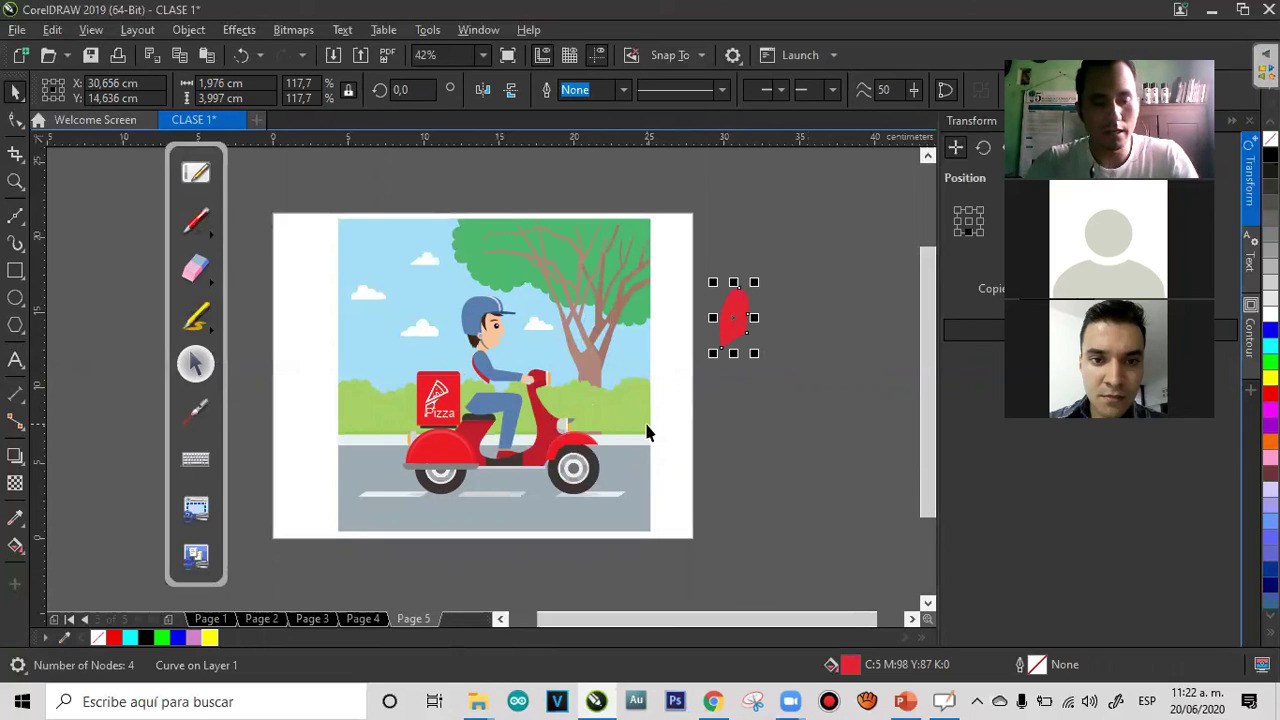
key(ctrl+z)
click(714, 371)
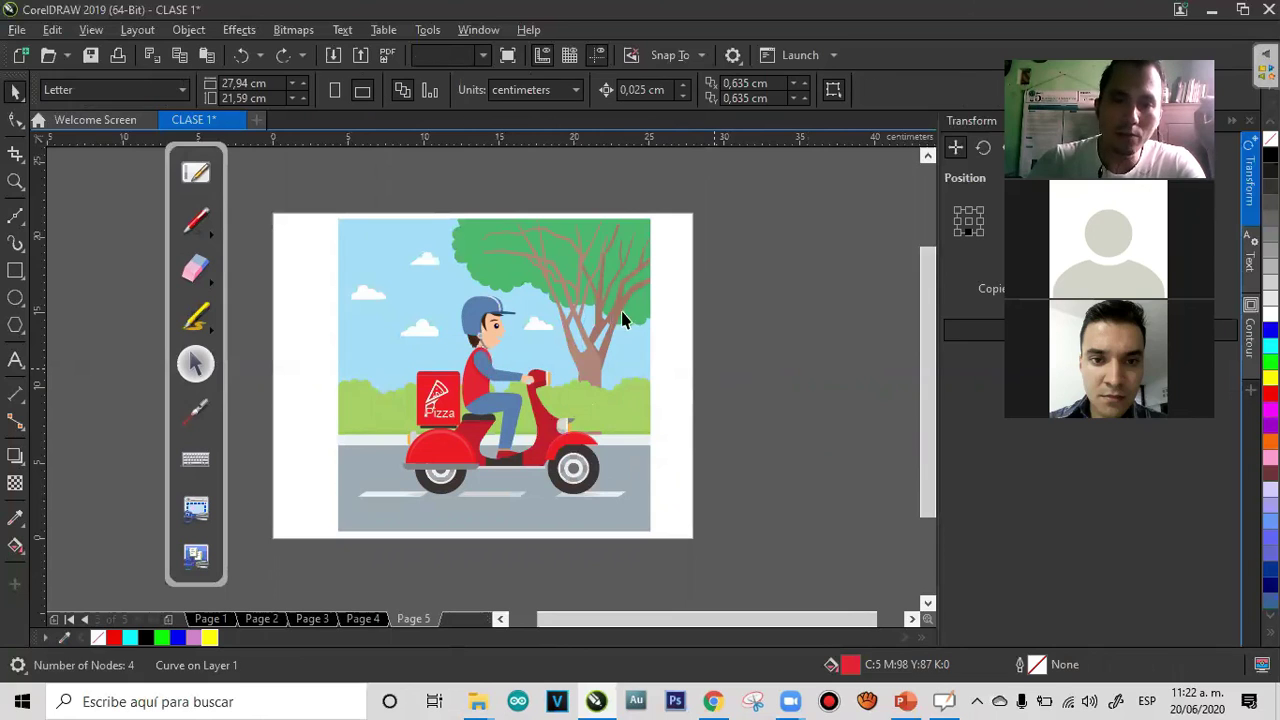
drag(606, 314, 814, 323)
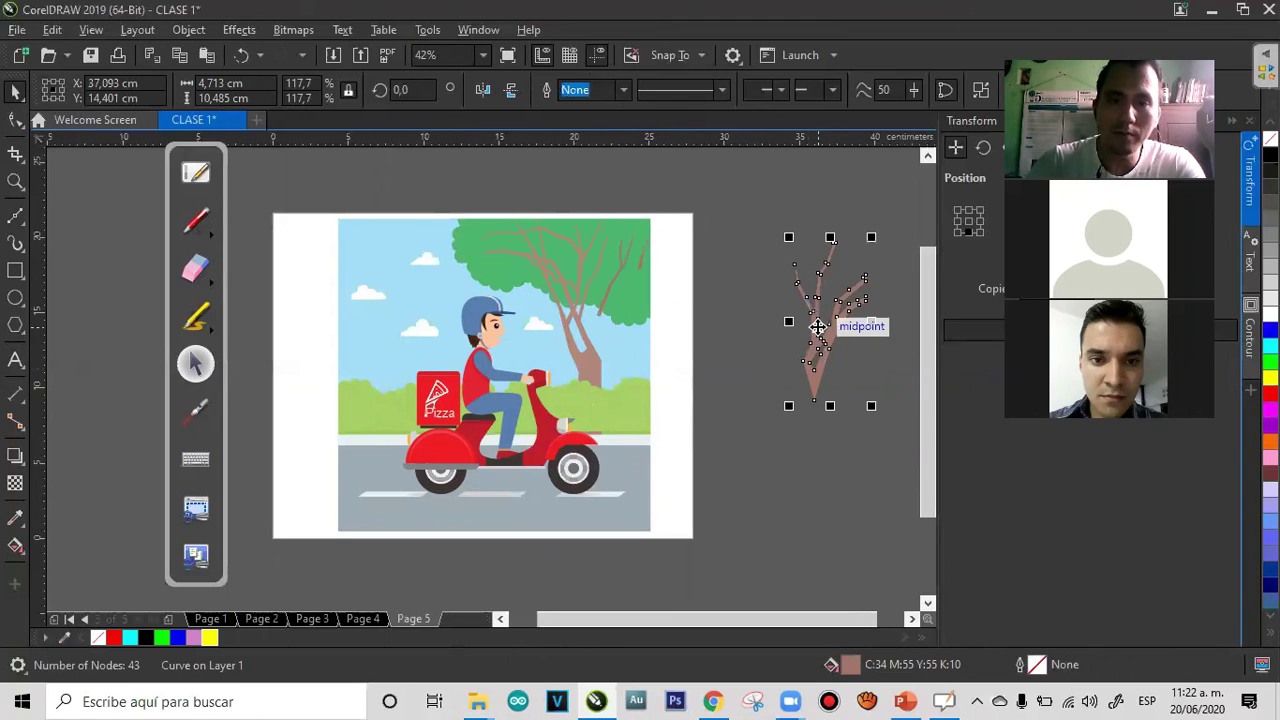
click(838, 468)
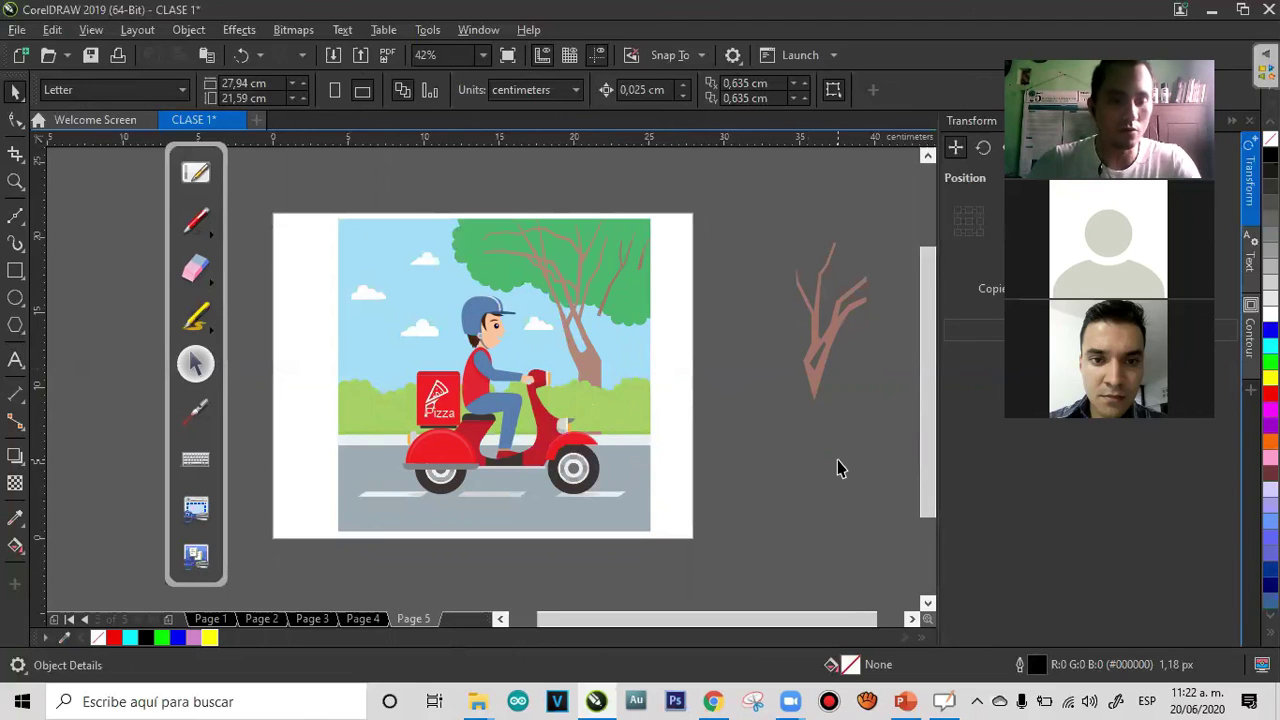
key(ctrl+z)
click(798, 440)
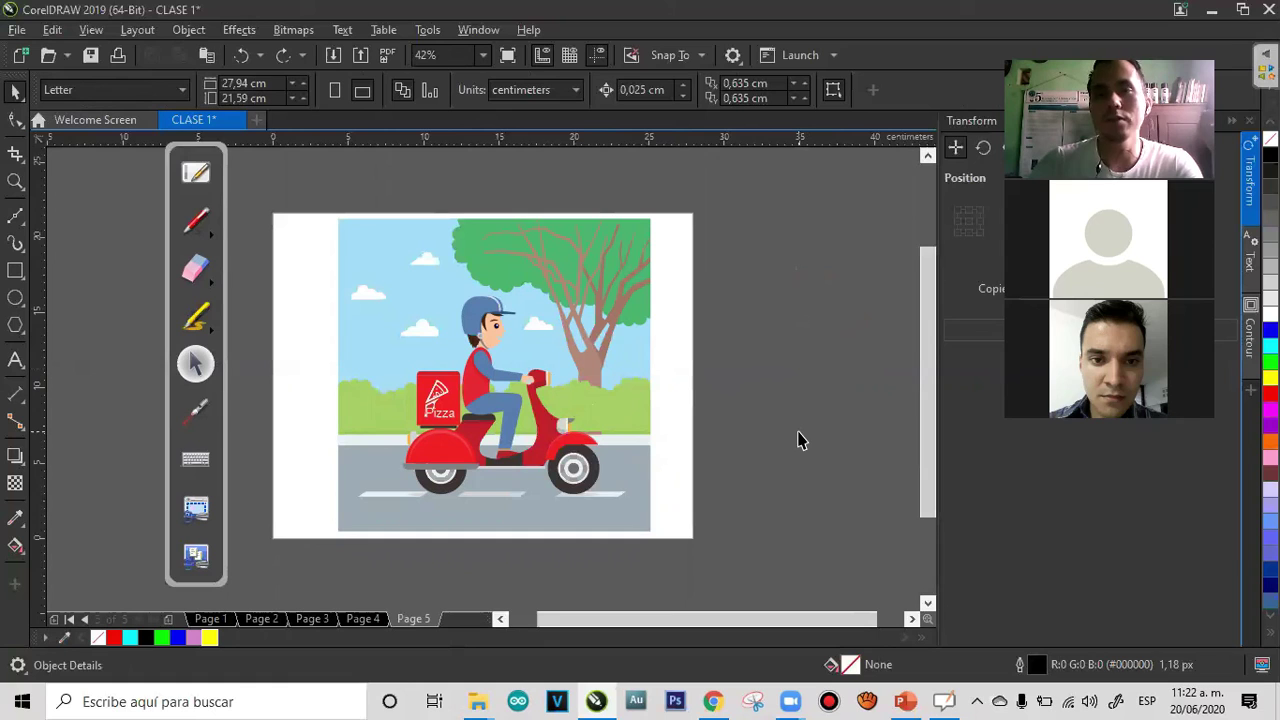
Select the scooter, rider and surrounding loose pieces together and move them off the page beside the scenery
drag(561, 421, 394, 508)
drag(599, 328, 786, 280)
drag(751, 604, 776, 618)
scroll(794, 374, right, 2)
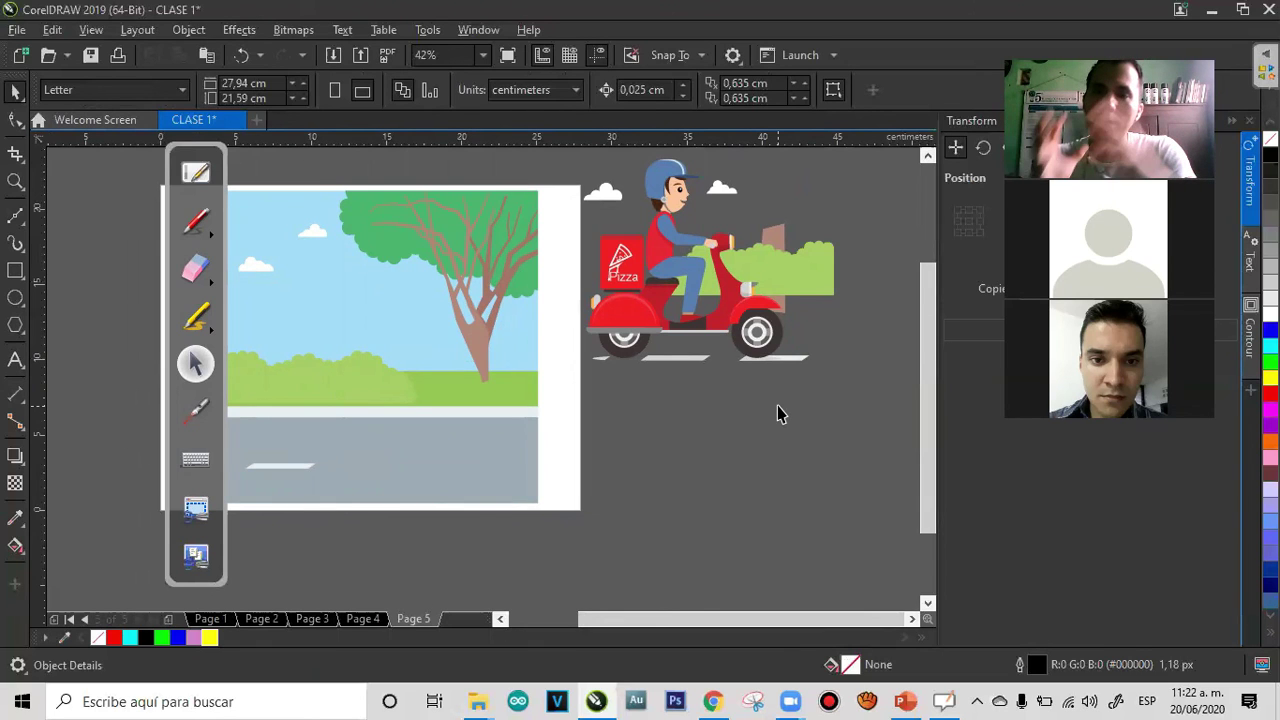
Undo the move of the loose pieces, the Ungroup All and the deletion of the watermark text
key(ctrl+z)
key(ctrl+z)
key(ctrl+z)
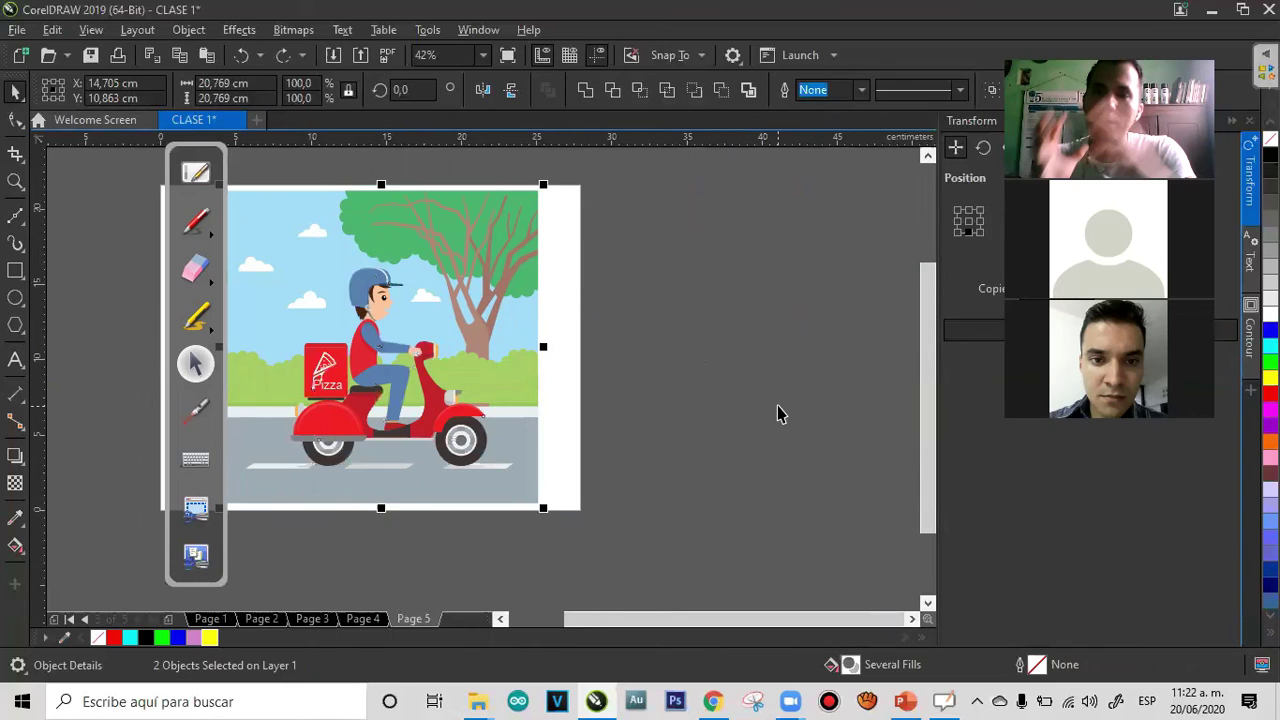
click(778, 413)
click(500, 618)
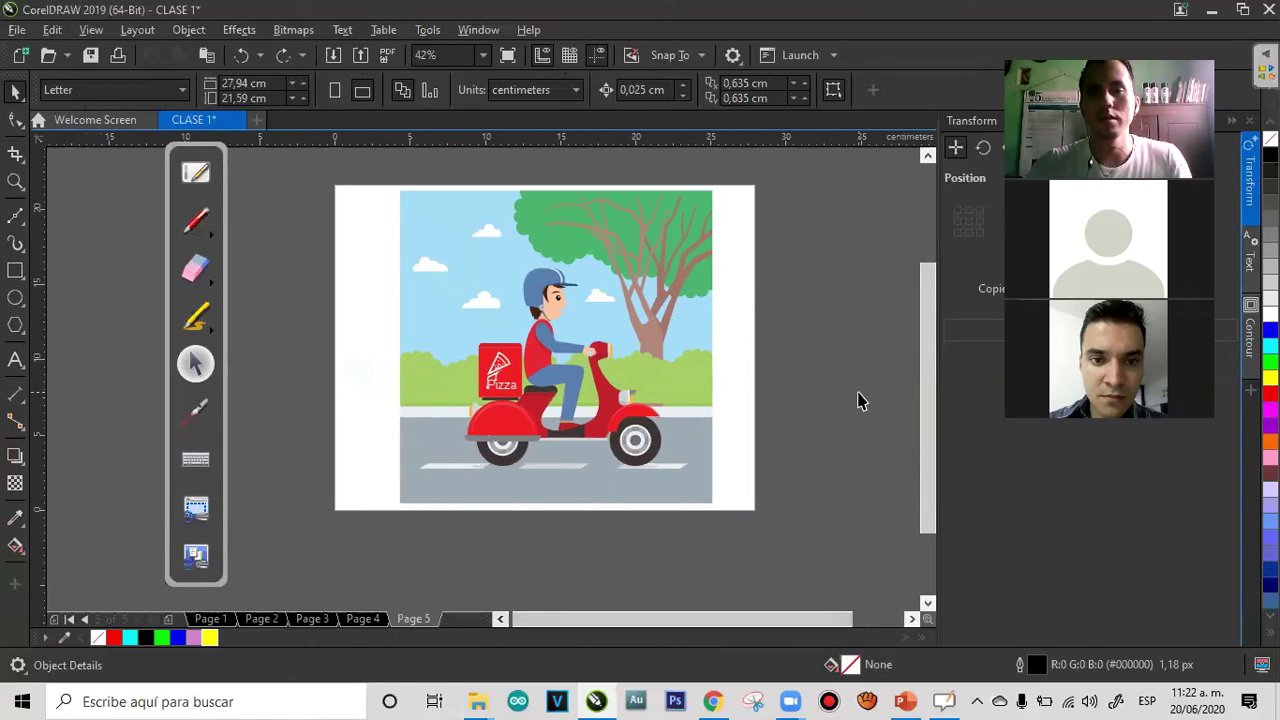
key(ctrl+z)
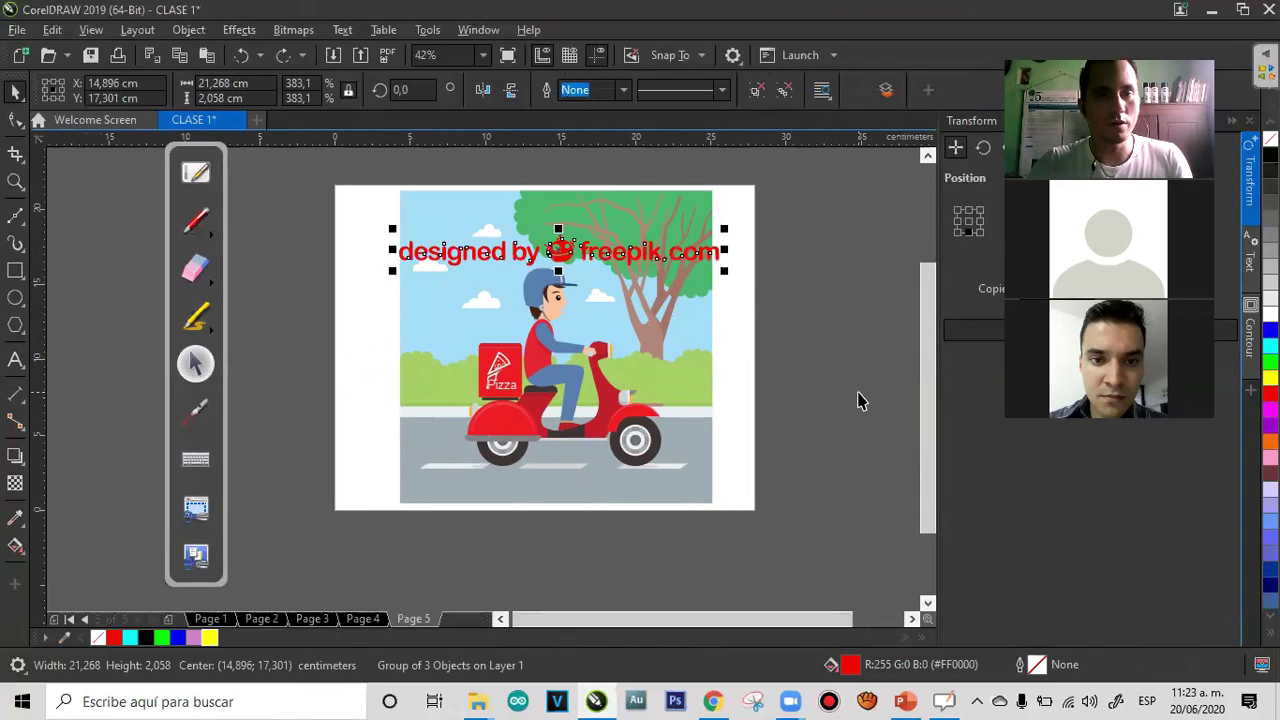
Delete the entire illustration with its watermark text from page 5 and move the floating annotation toolbar clear of the page
drag(786, 171, 354, 531)
key(Delete)
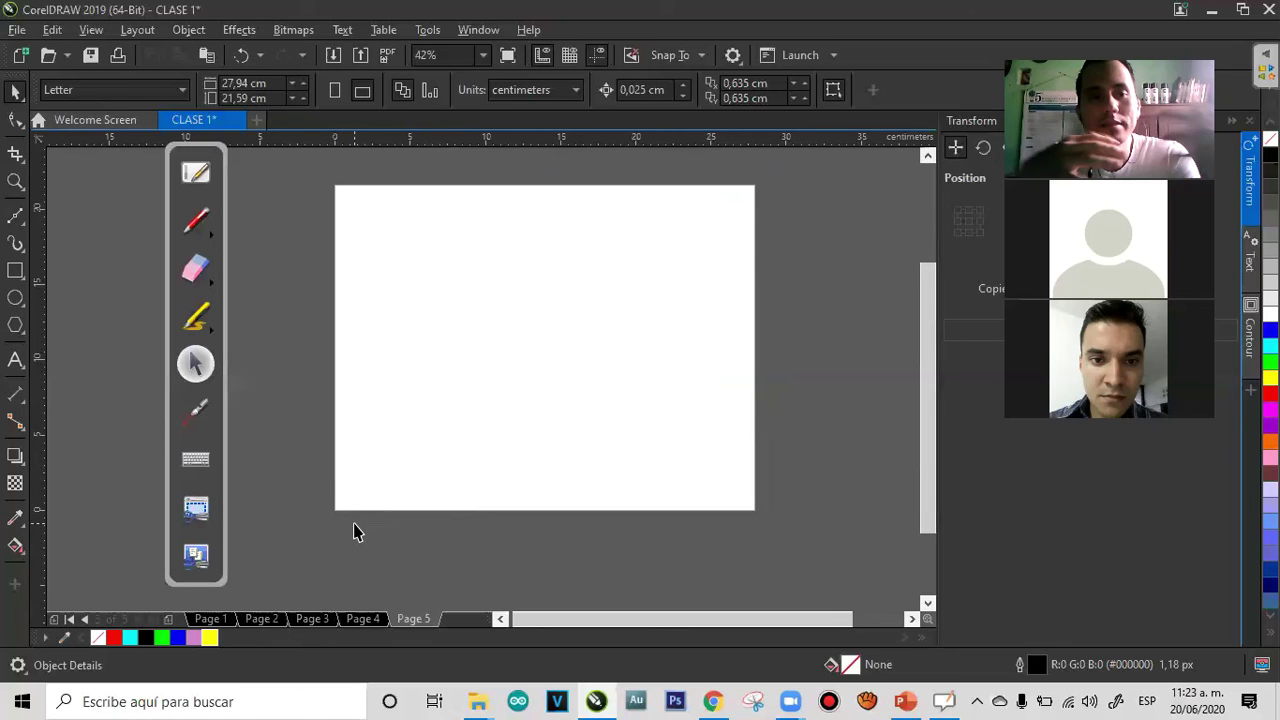
key(z)
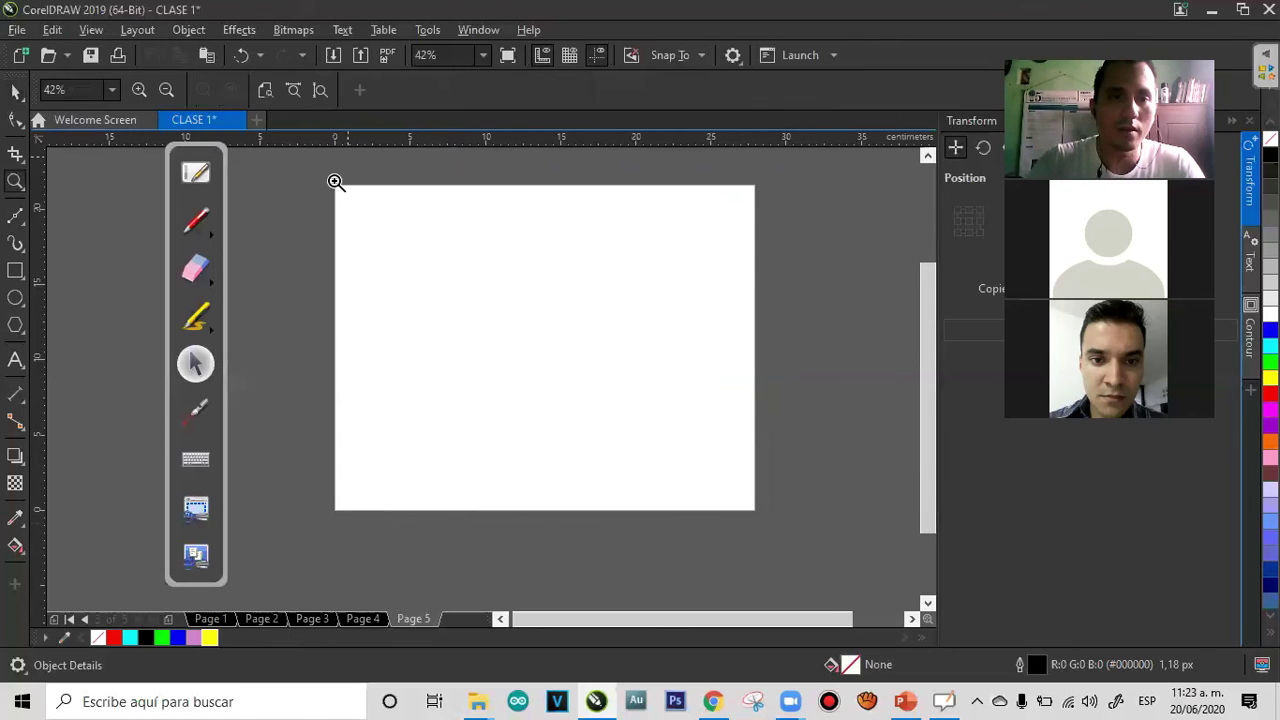
drag(329, 178, 770, 530)
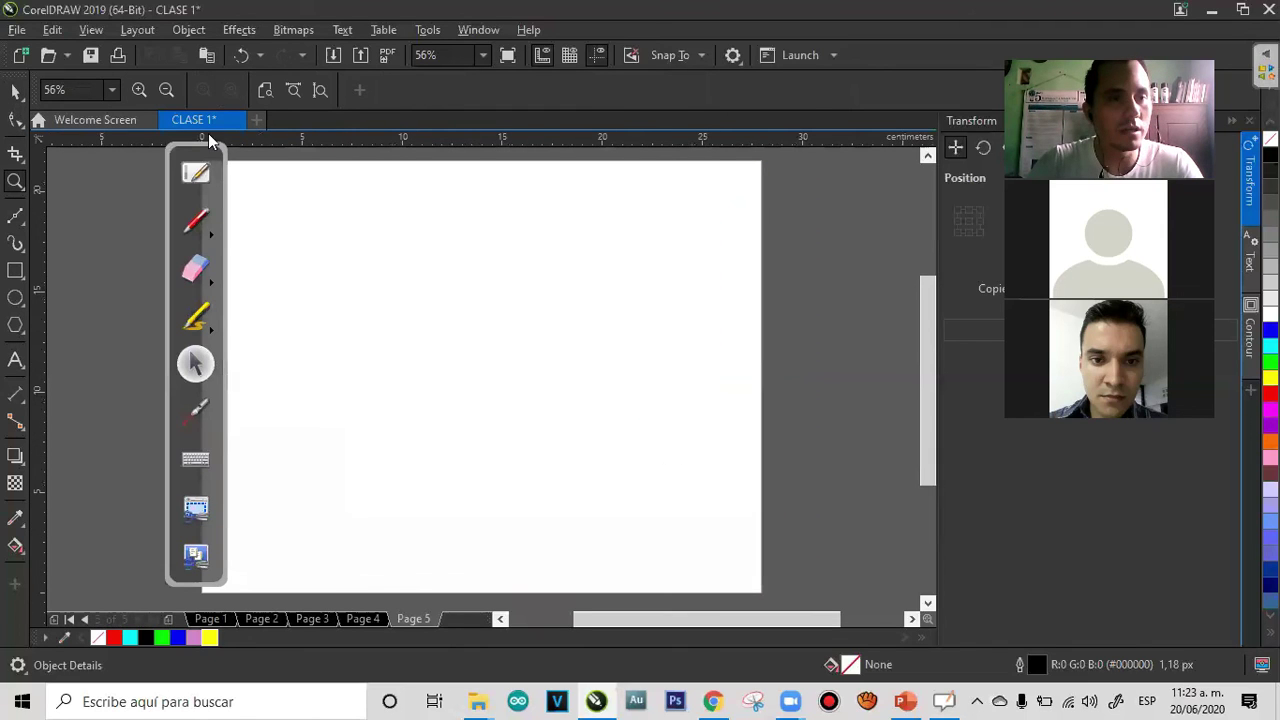
key(space)
drag(210, 150, 140, 172)
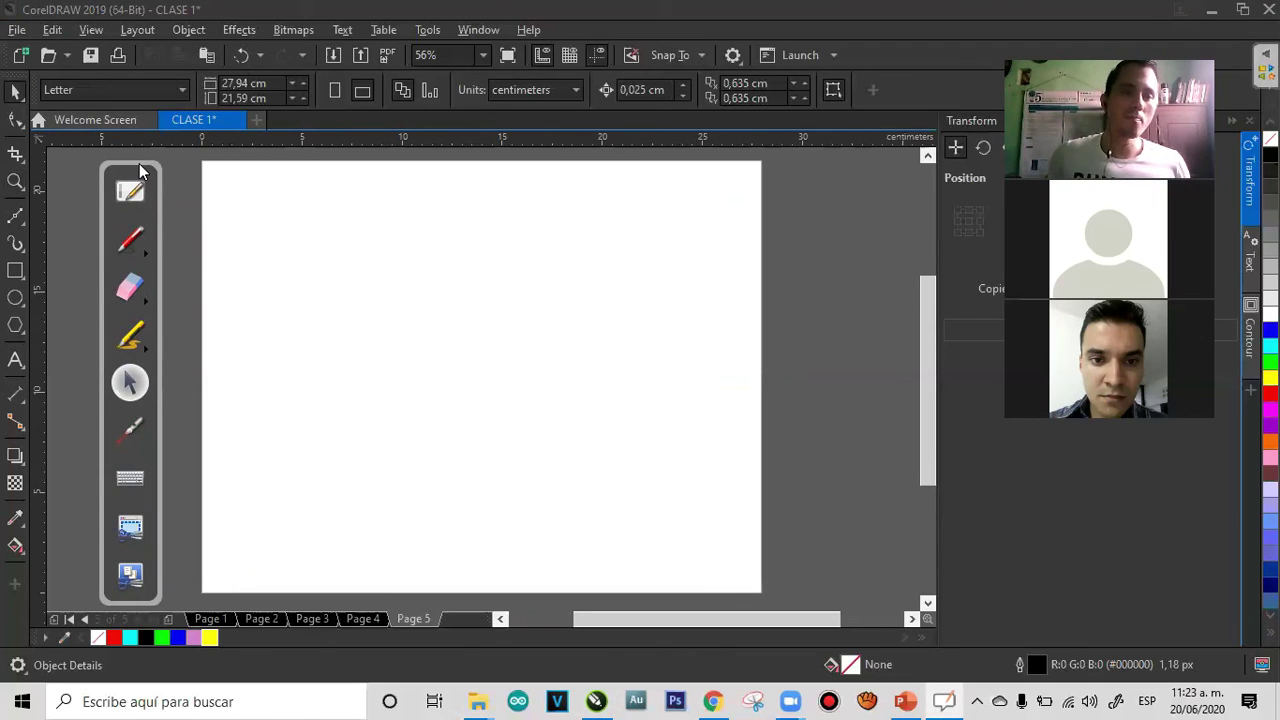
Draw a circle about 12 cm wide near the page's centre, fill it red and remove its outline
click(17, 299)
drag(345, 244, 586, 484)
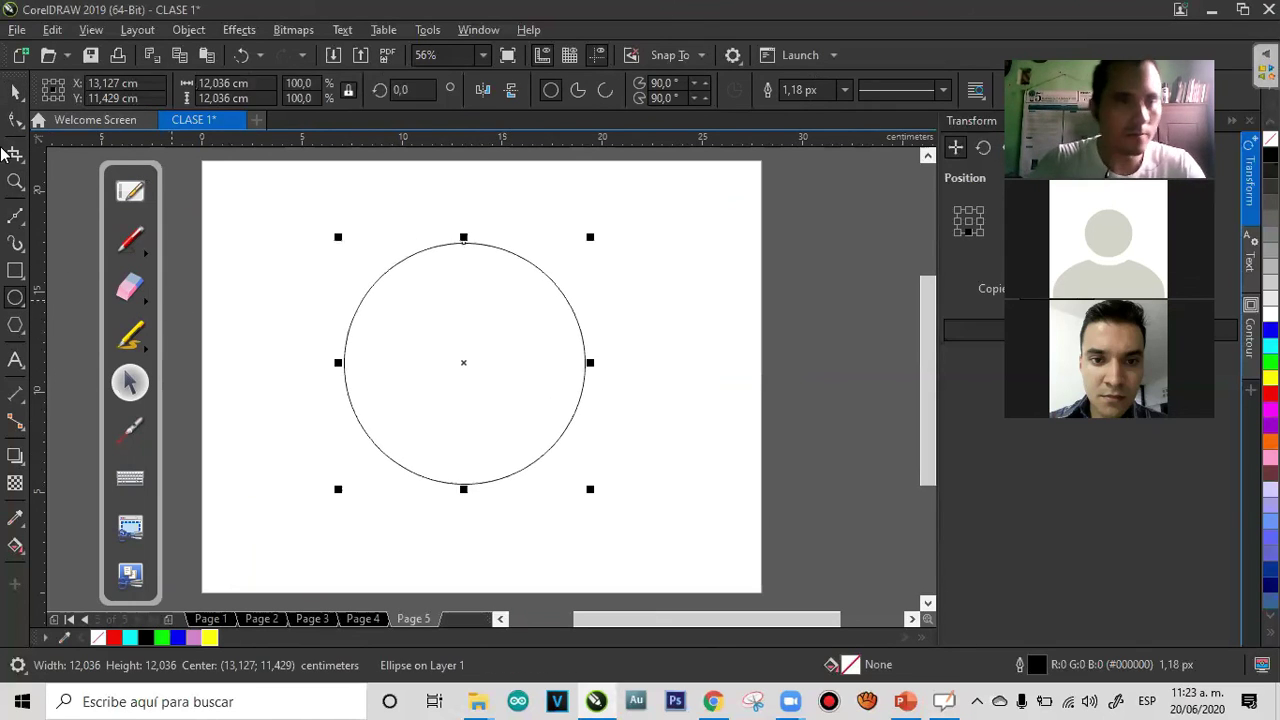
click(15, 90)
click(115, 640)
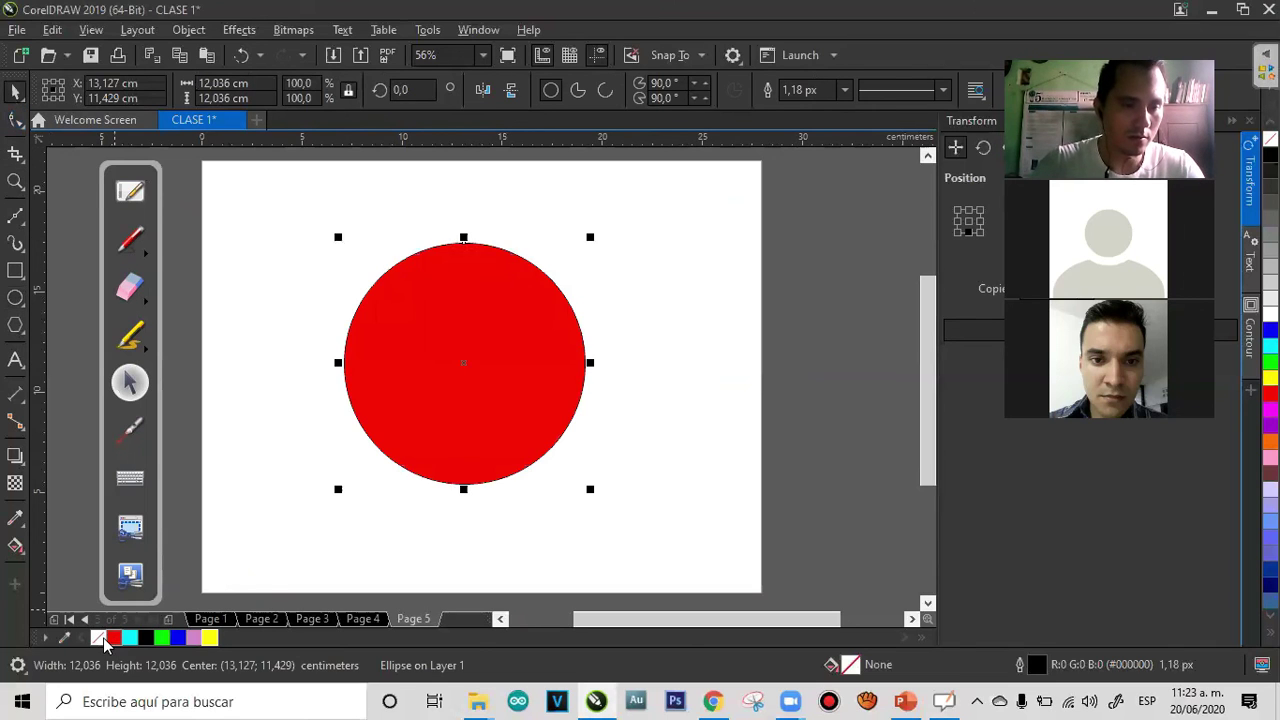
right_click(101, 638)
Draw a second circle about 12.7 cm wide overlapping the red one, fill it blue and remove its outline
click(14, 298)
drag(688, 305, 423, 566)
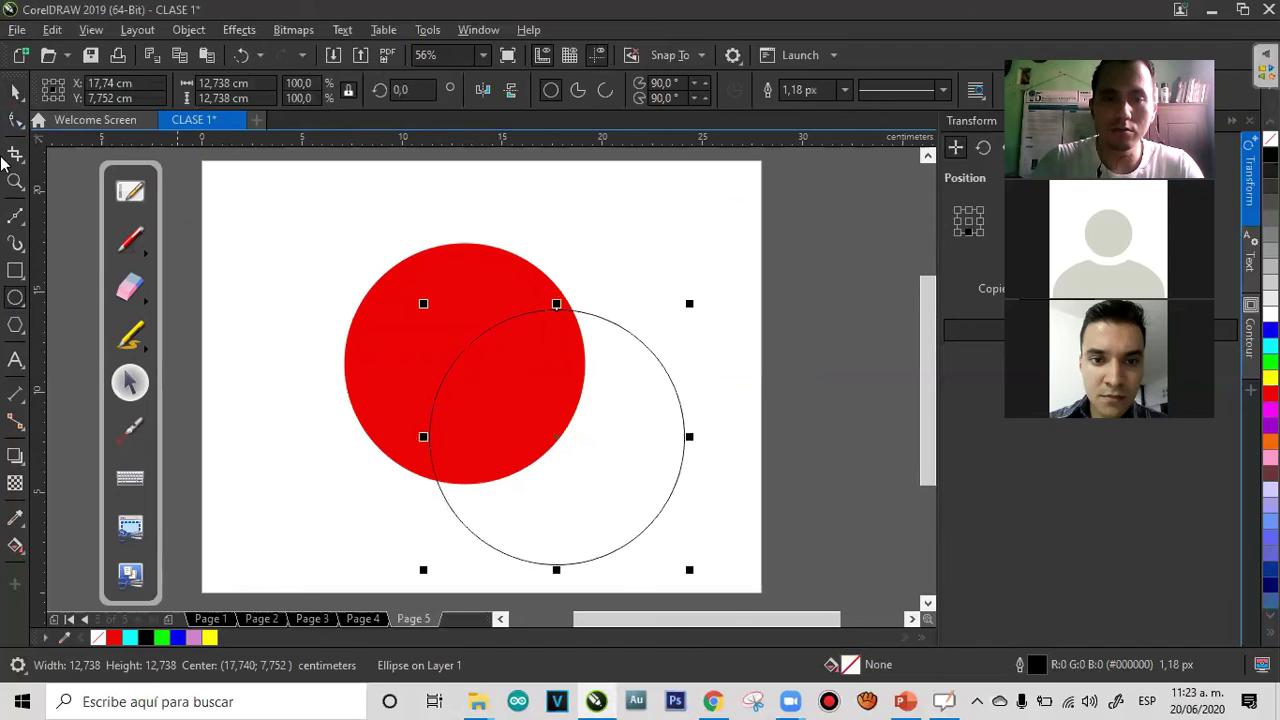
click(13, 92)
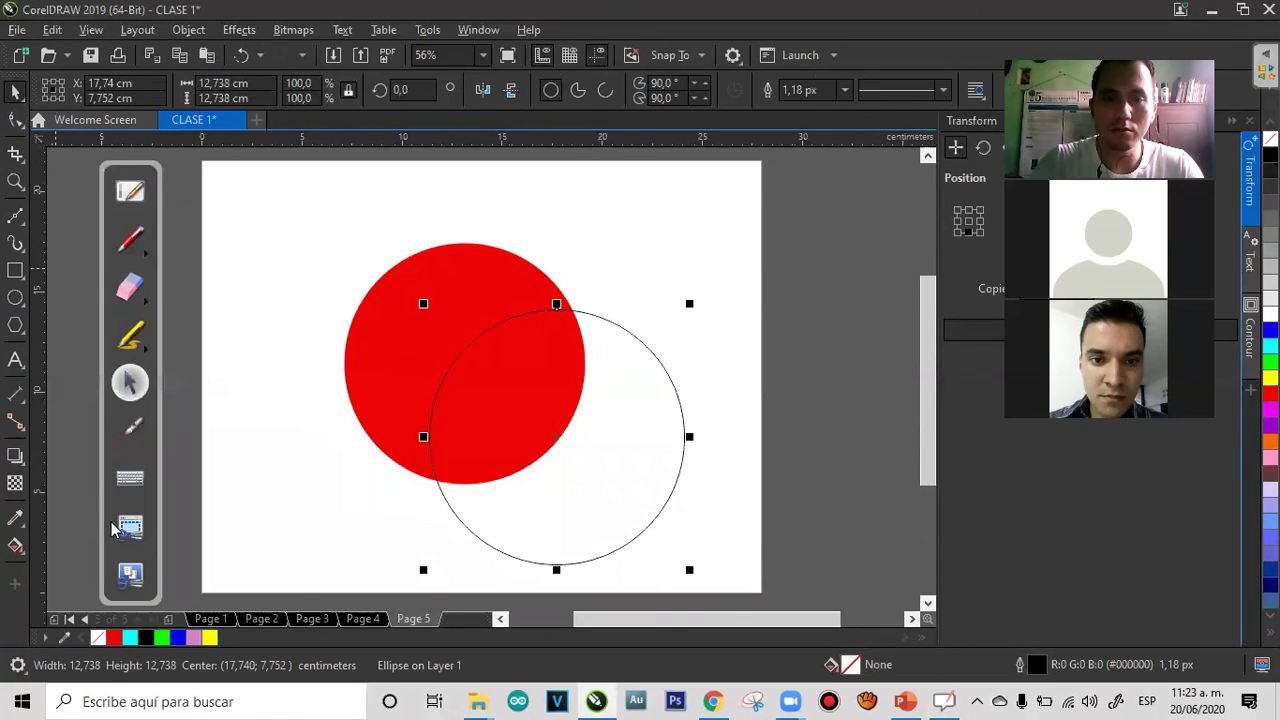
click(176, 637)
right_click(98, 637)
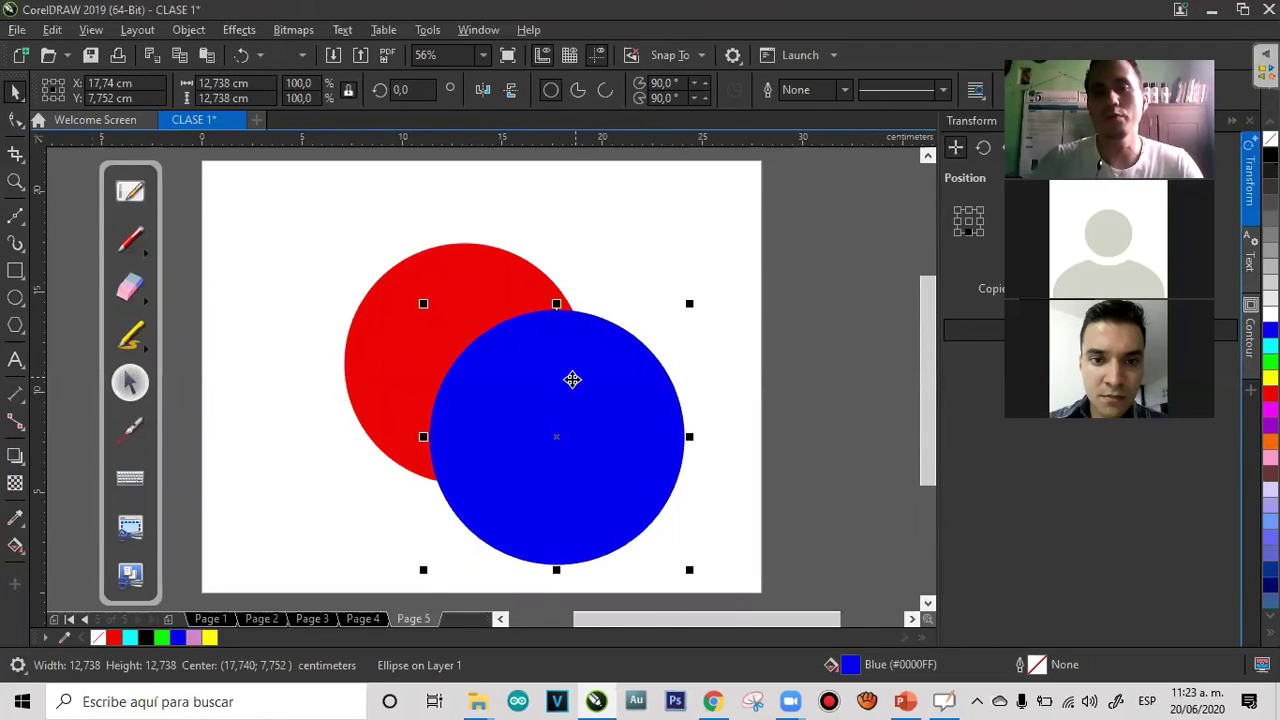
Move the red and blue circles apart until they sit side by side without touching
drag(588, 362, 615, 295)
click(409, 349)
drag(409, 349, 338, 330)
click(546, 340)
drag(546, 340, 622, 314)
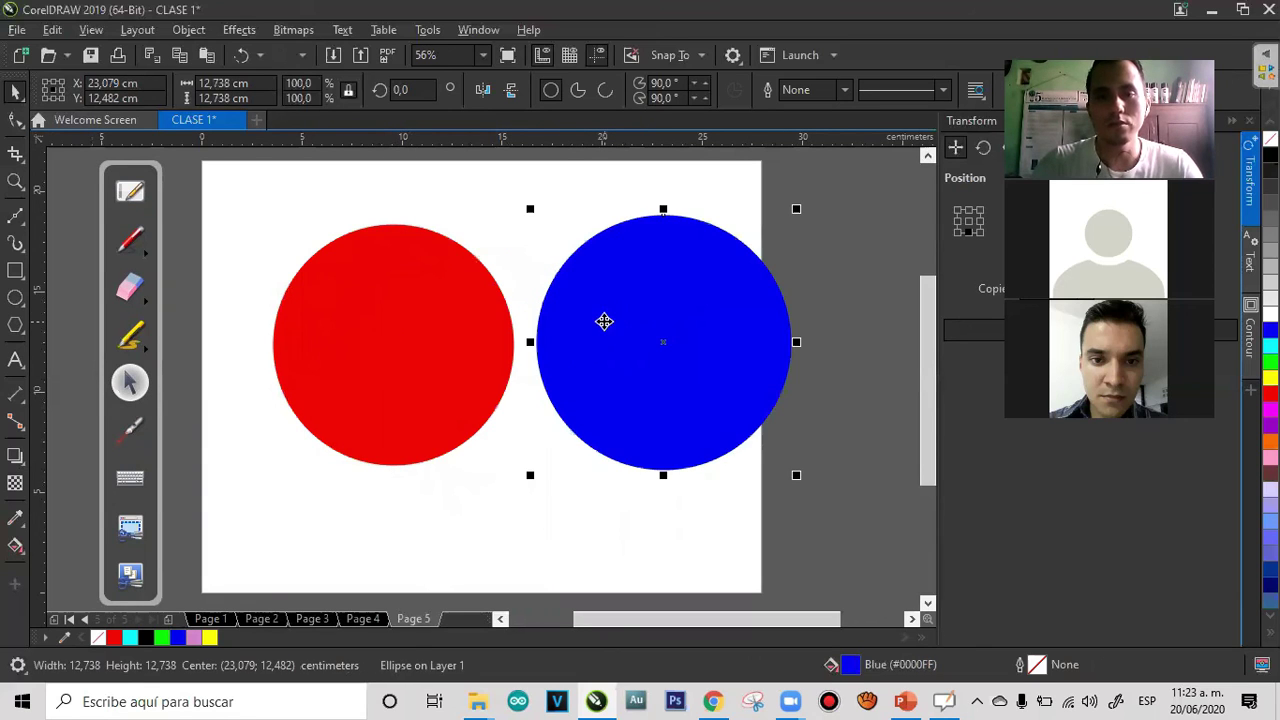
click(507, 198)
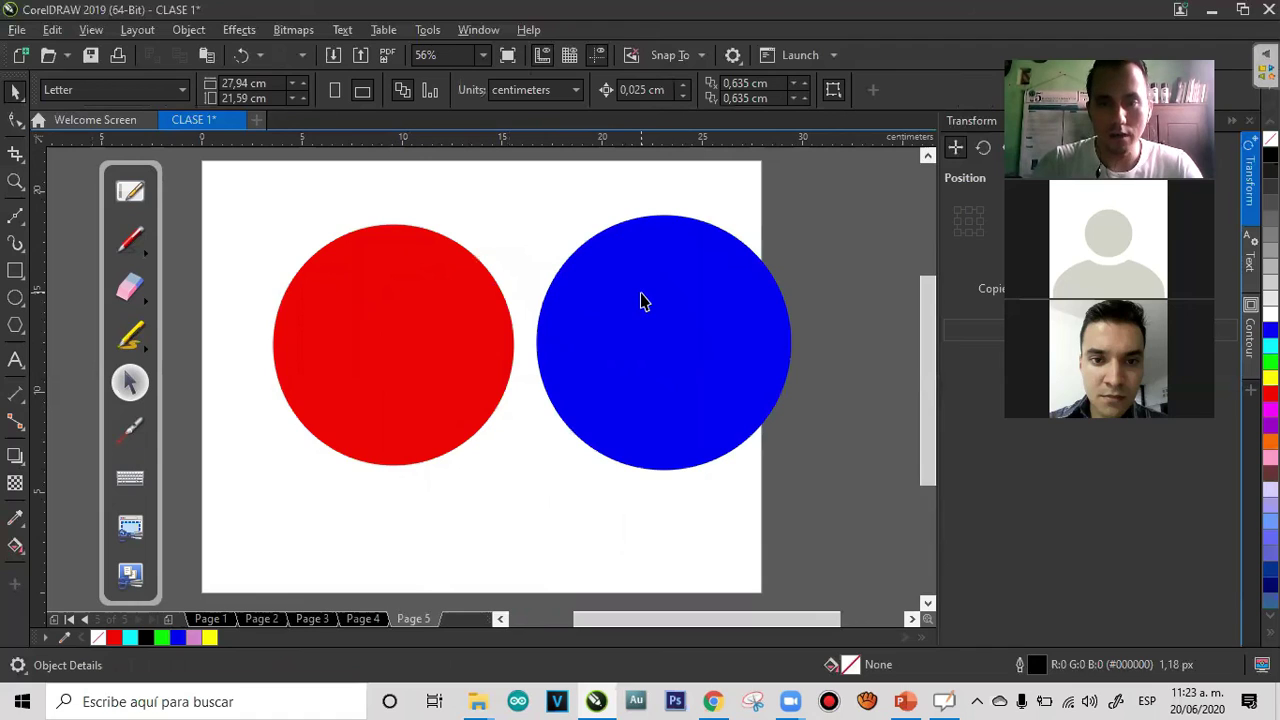
Select both circles, mark the row of shaping commands with the yellow highlighter, and erase the mark
click(615, 306)
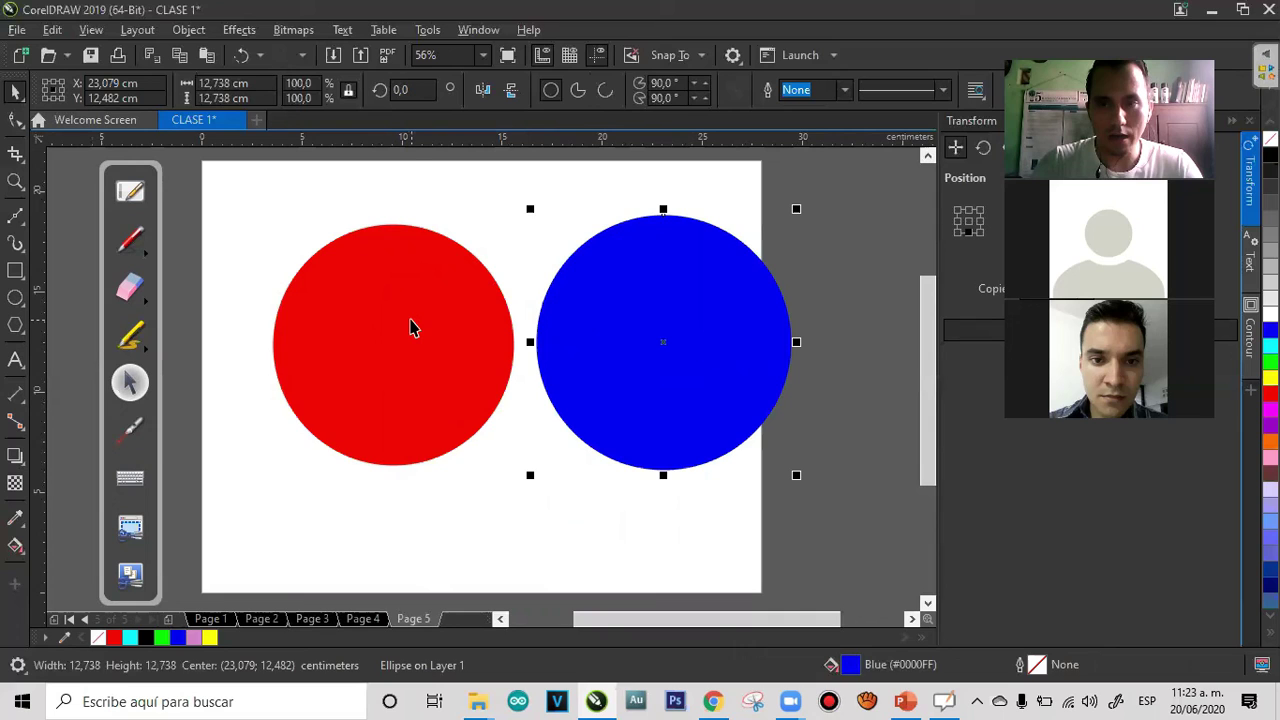
shift+click(411, 322)
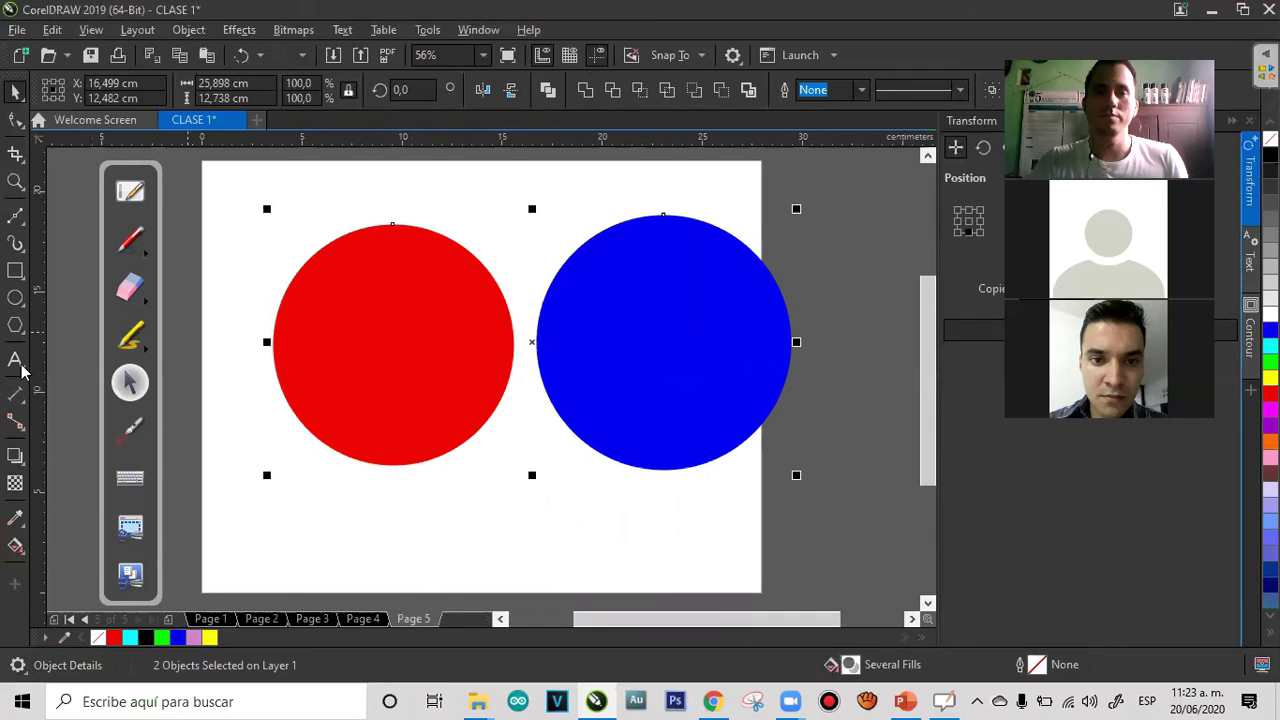
click(130, 335)
mouse_move(770, 89)
mouse_down()
mouse_move(680, 108)
mouse_move(543, 112)
mouse_move(750, 84)
mouse_up()
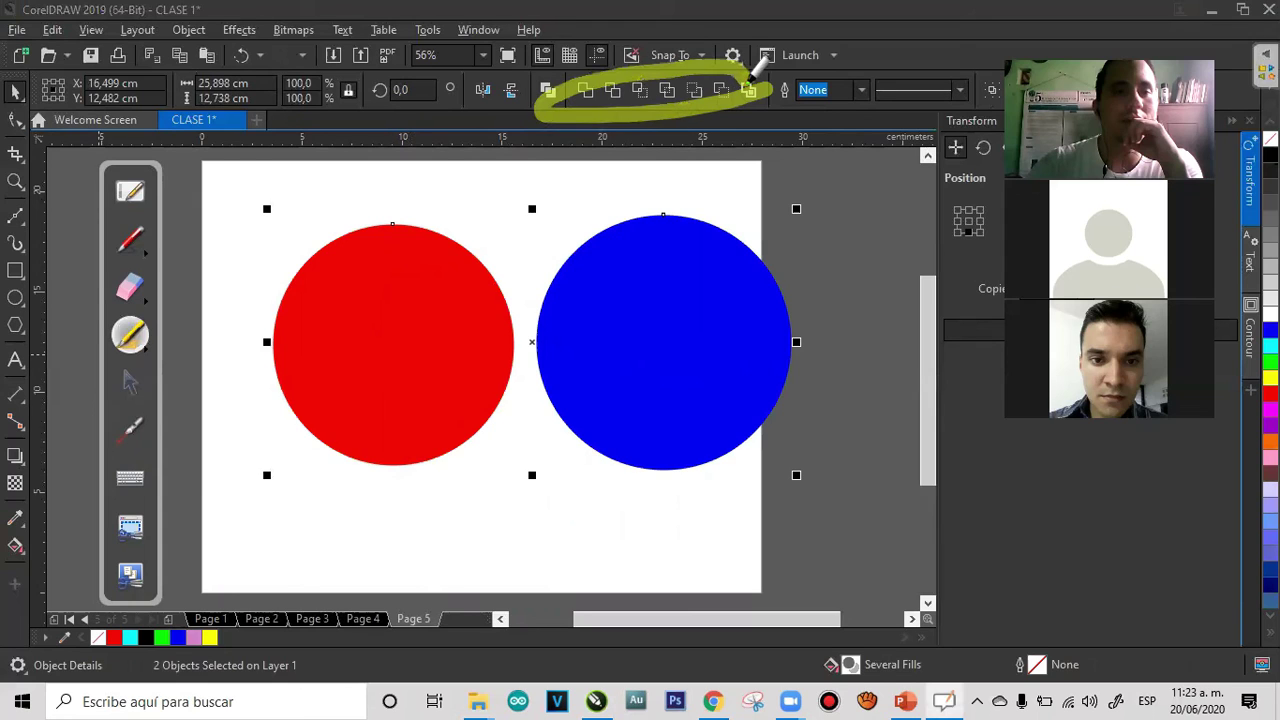
click(128, 288)
click(750, 88)
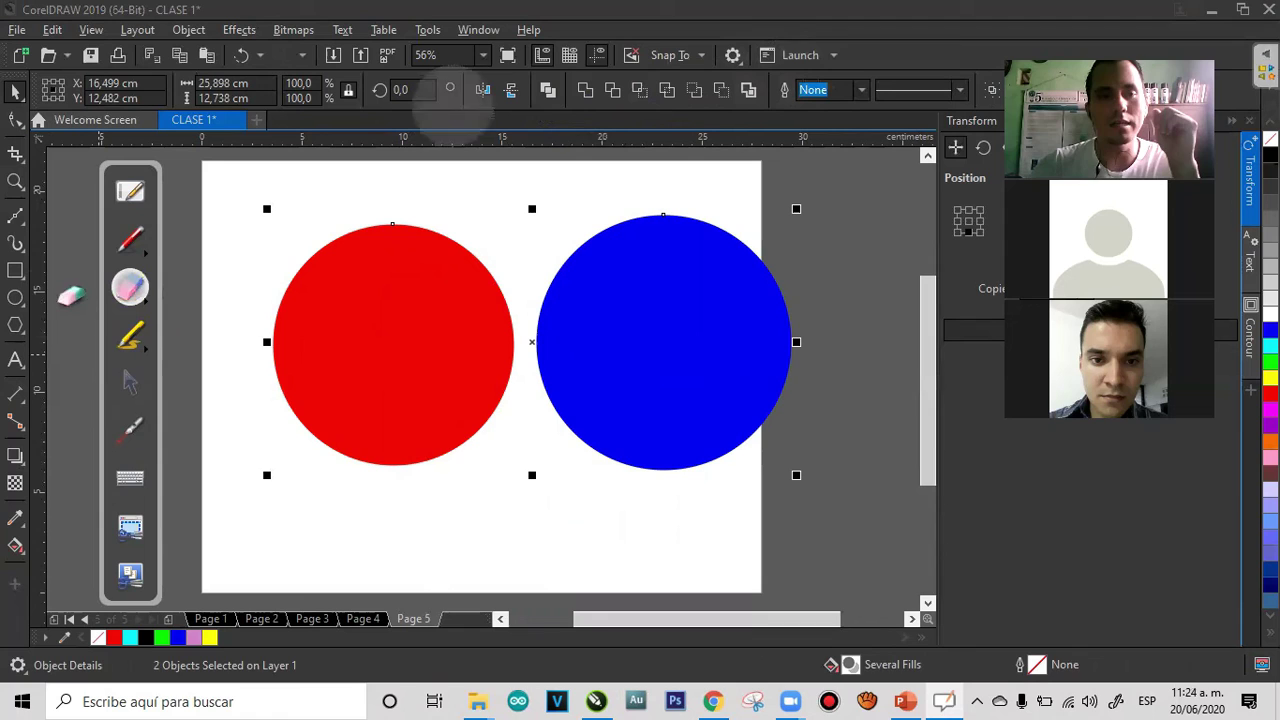
click(130, 382)
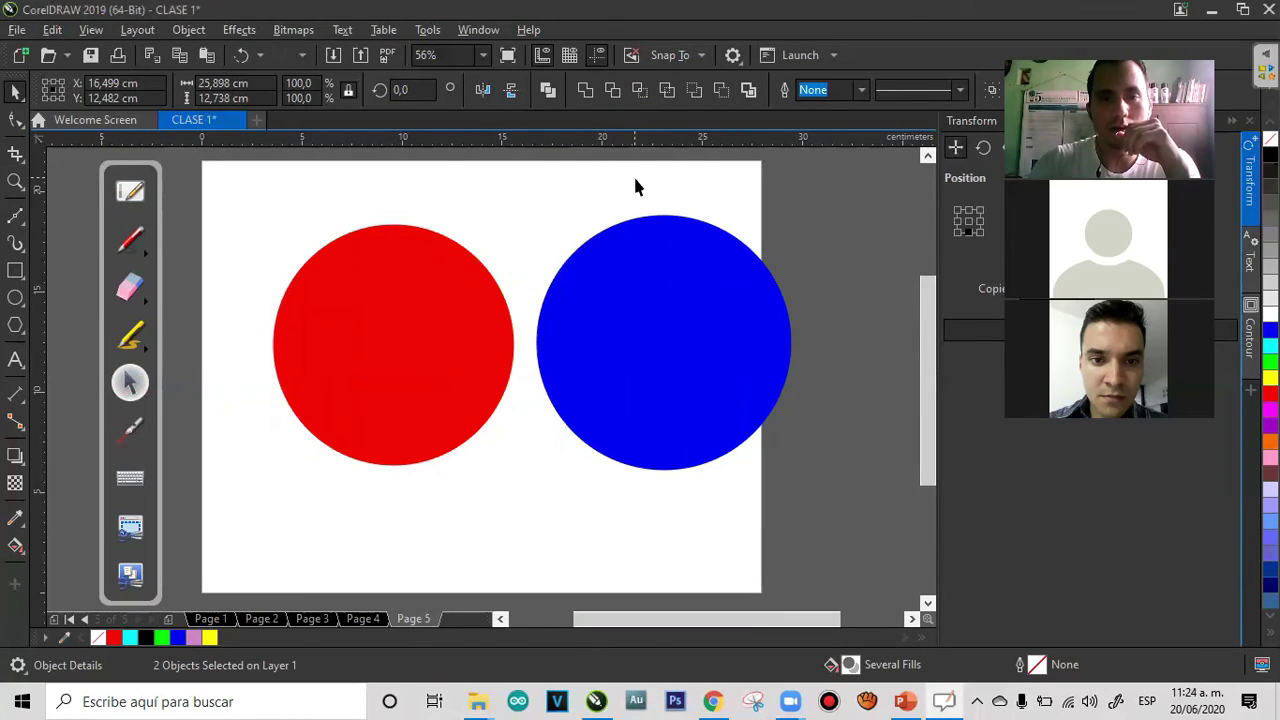
Weld the separated red and blue circles into one object and move it around to test it
click(846, 229)
drag(476, 446, 230, 516)
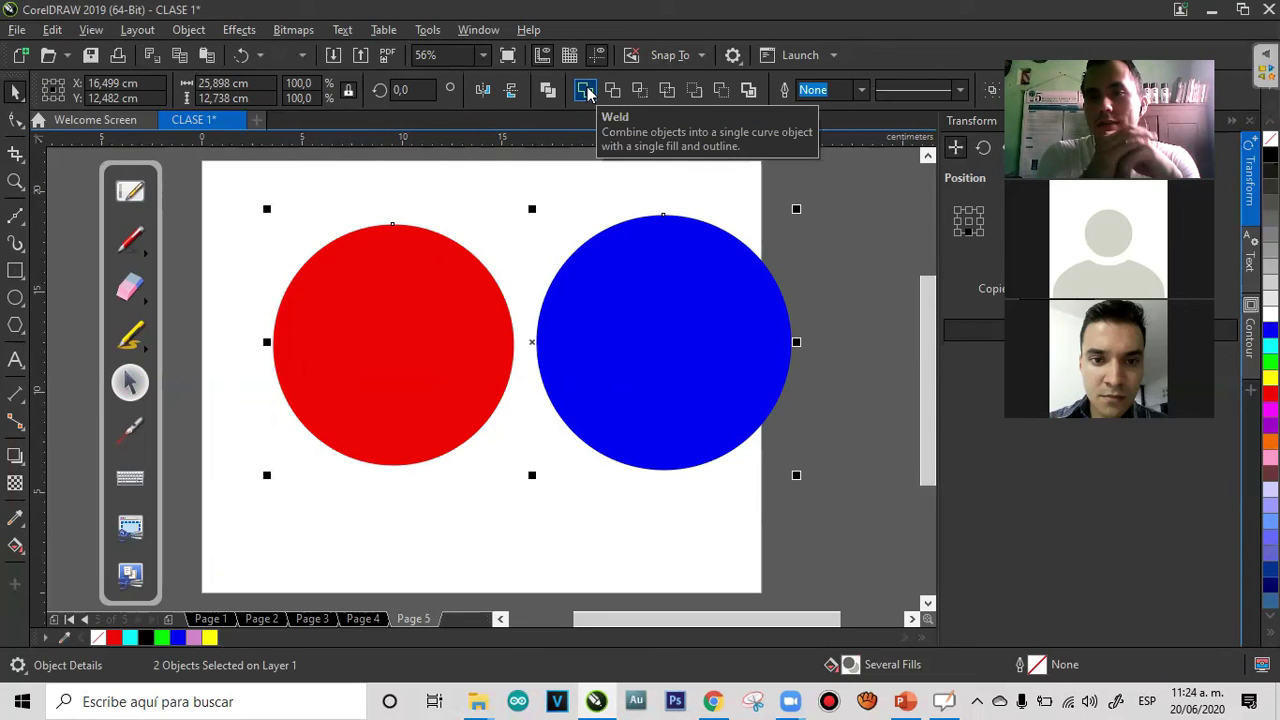
click(586, 91)
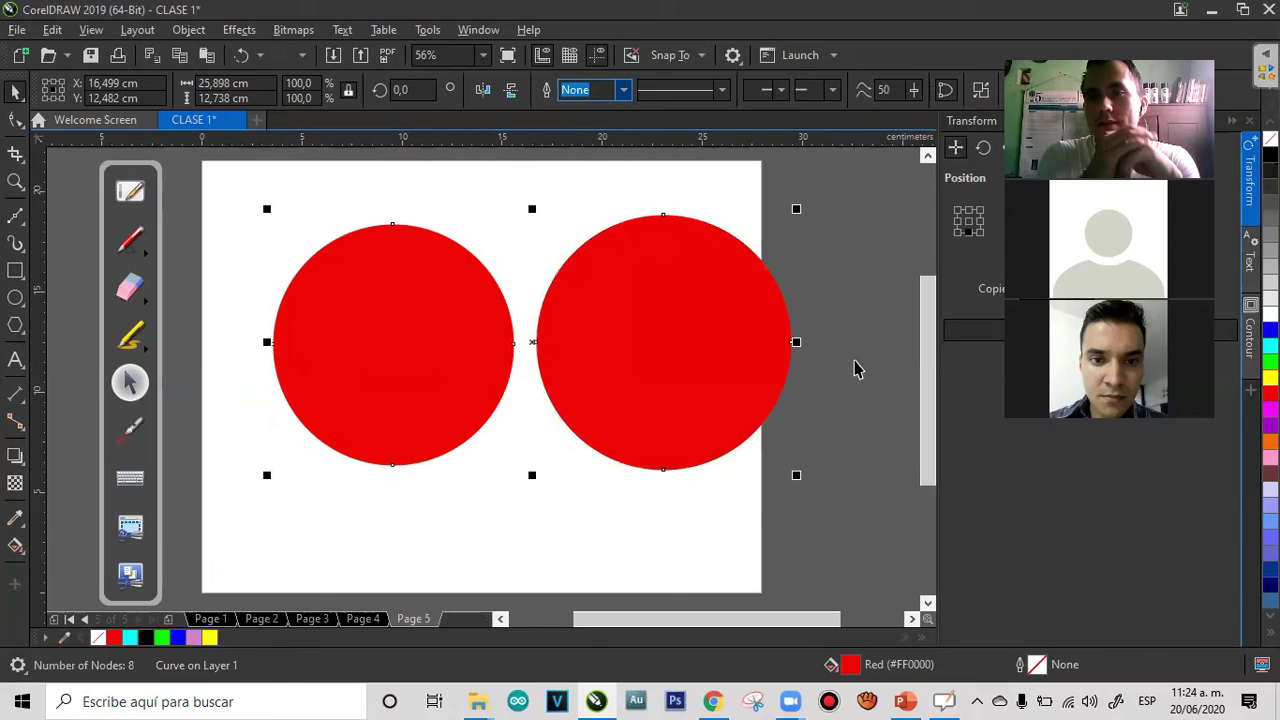
click(894, 405)
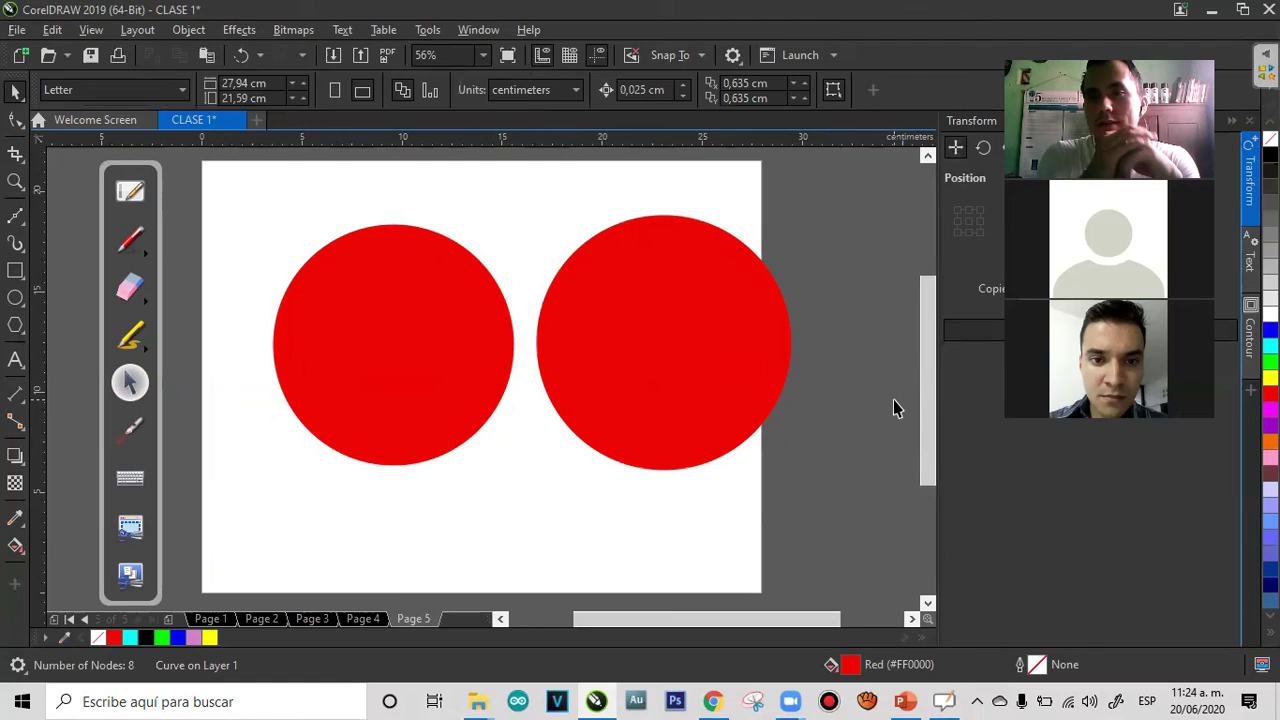
drag(600, 346, 541, 338)
drag(671, 342, 605, 329)
Check whether the Group and Ungroup commands are available for the welded circles
click(190, 30)
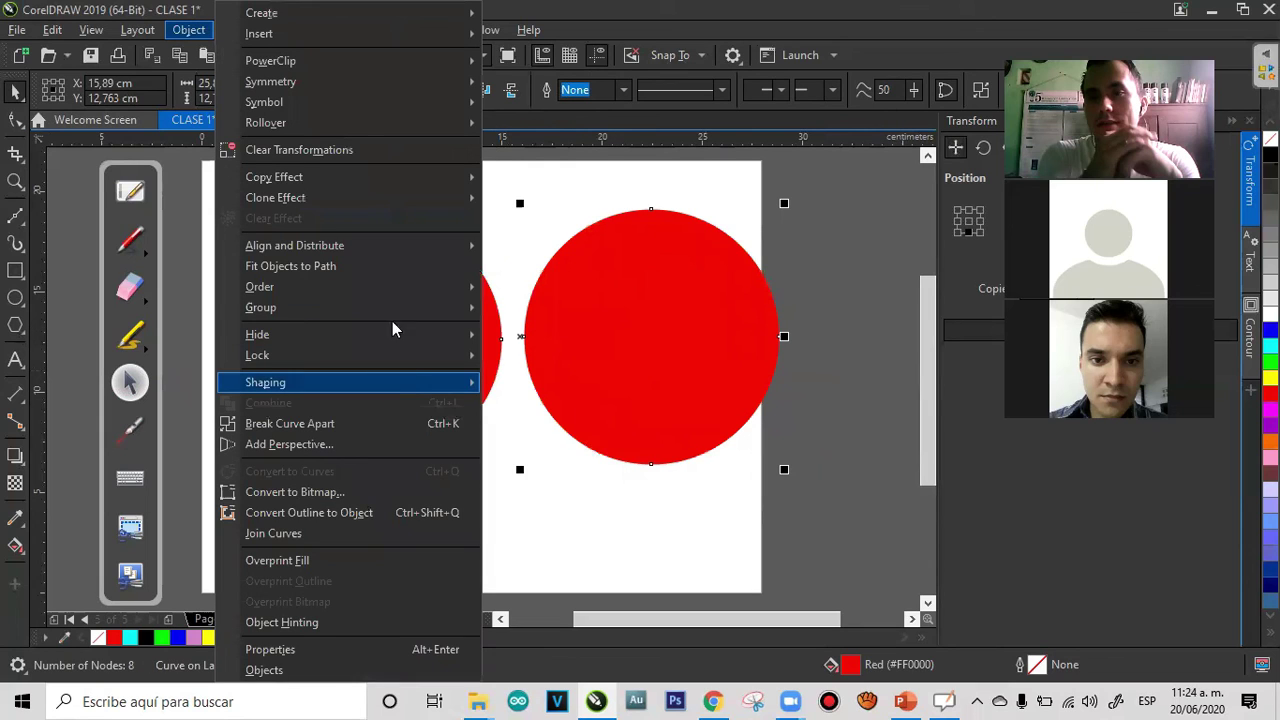
mouse_move(399, 310)
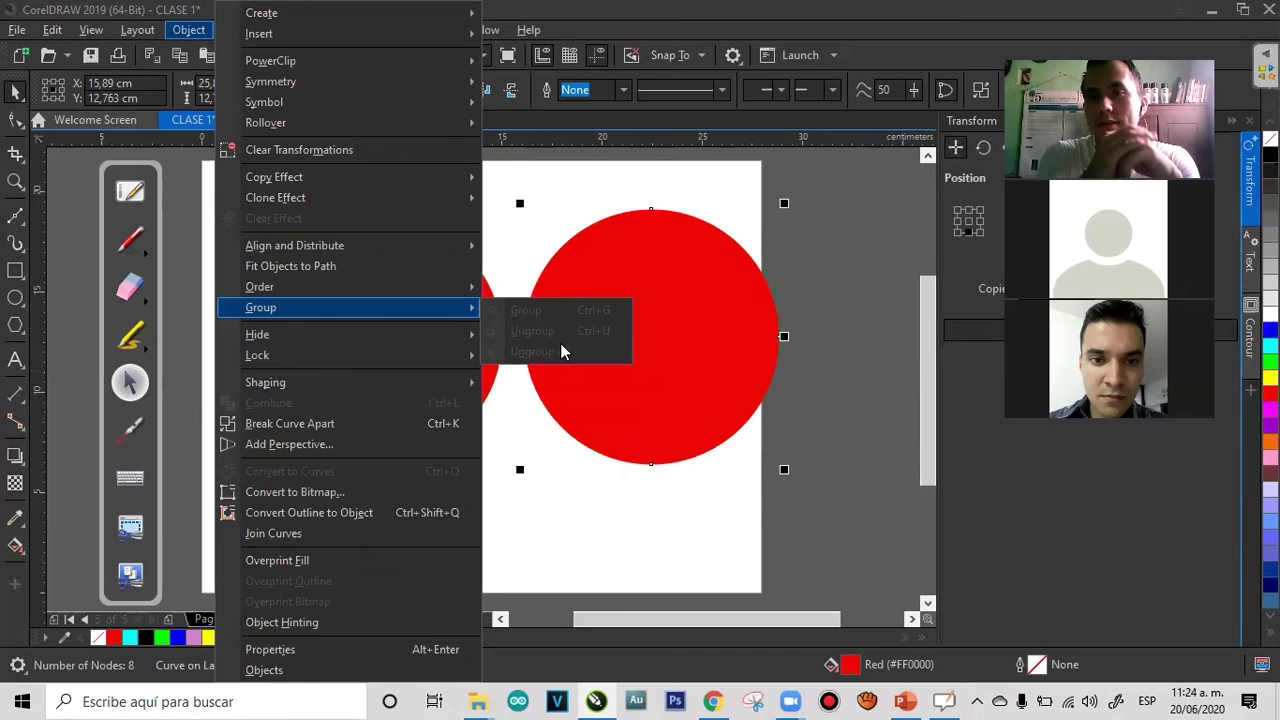
click(839, 255)
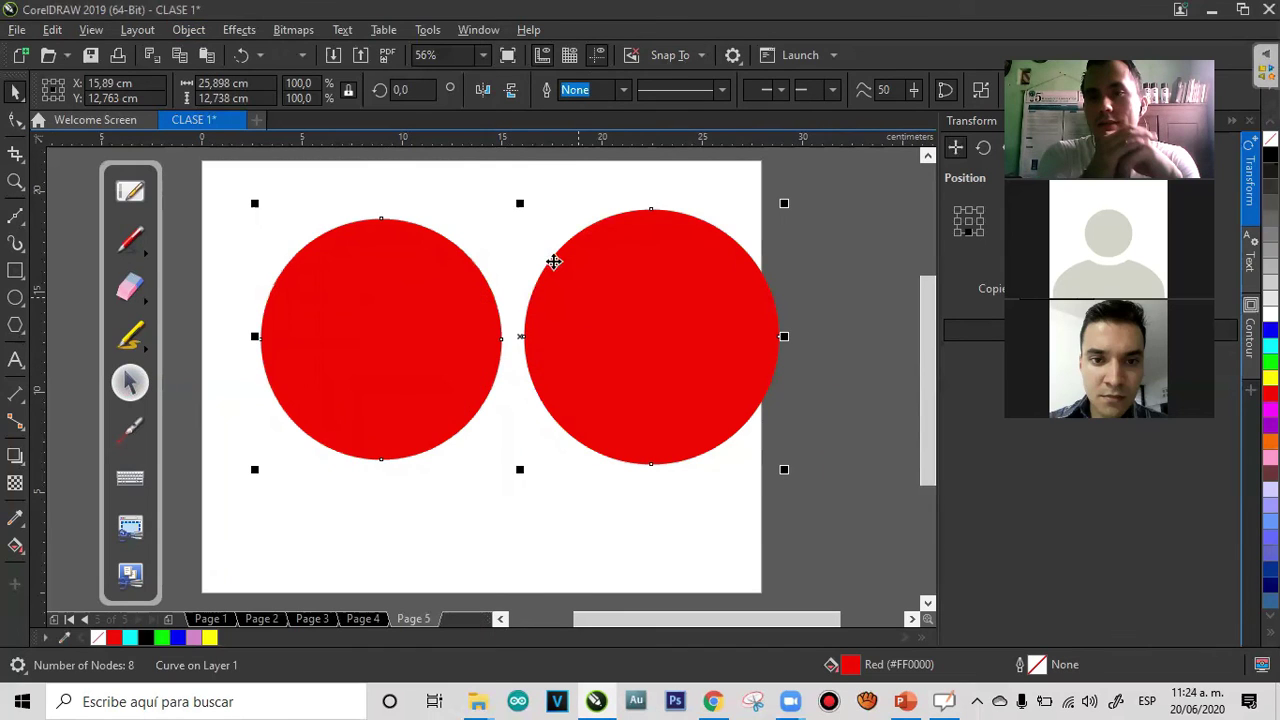
click(828, 358)
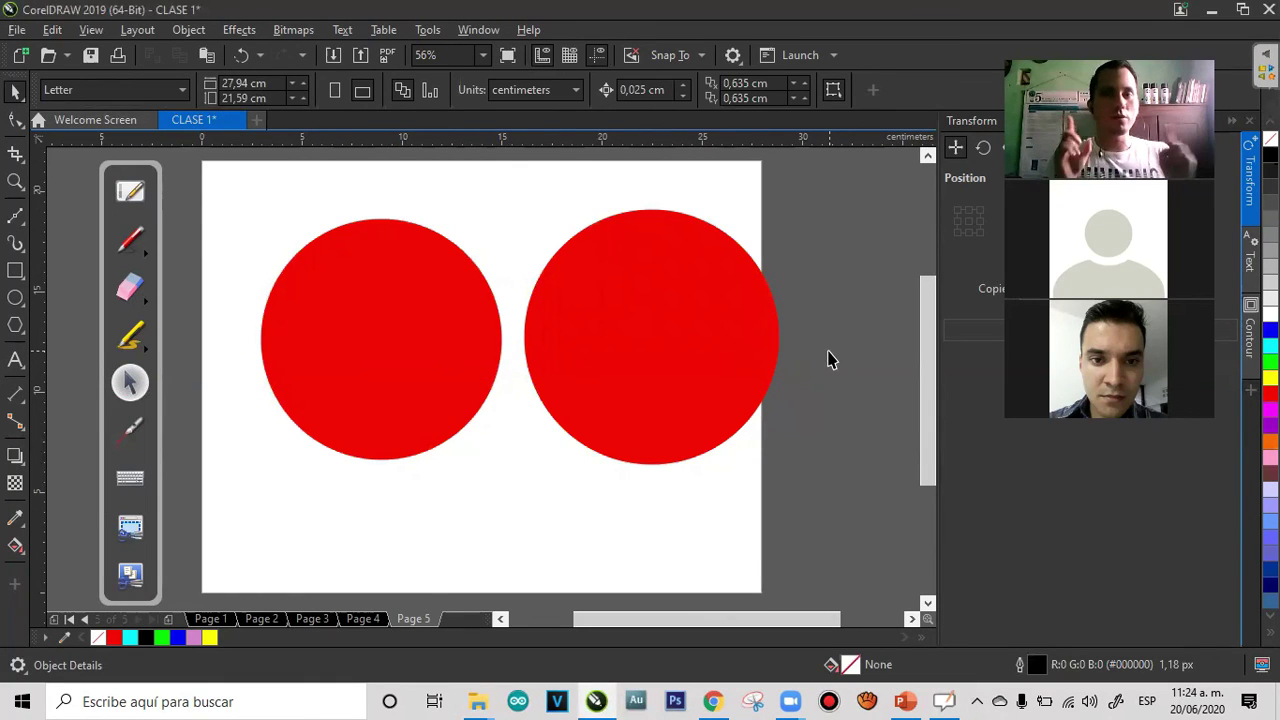
Undo the moves and the weld of the two circles
key(ctrl+z)
key(ctrl+z)
key(ctrl+z)
key(ctrl+z)
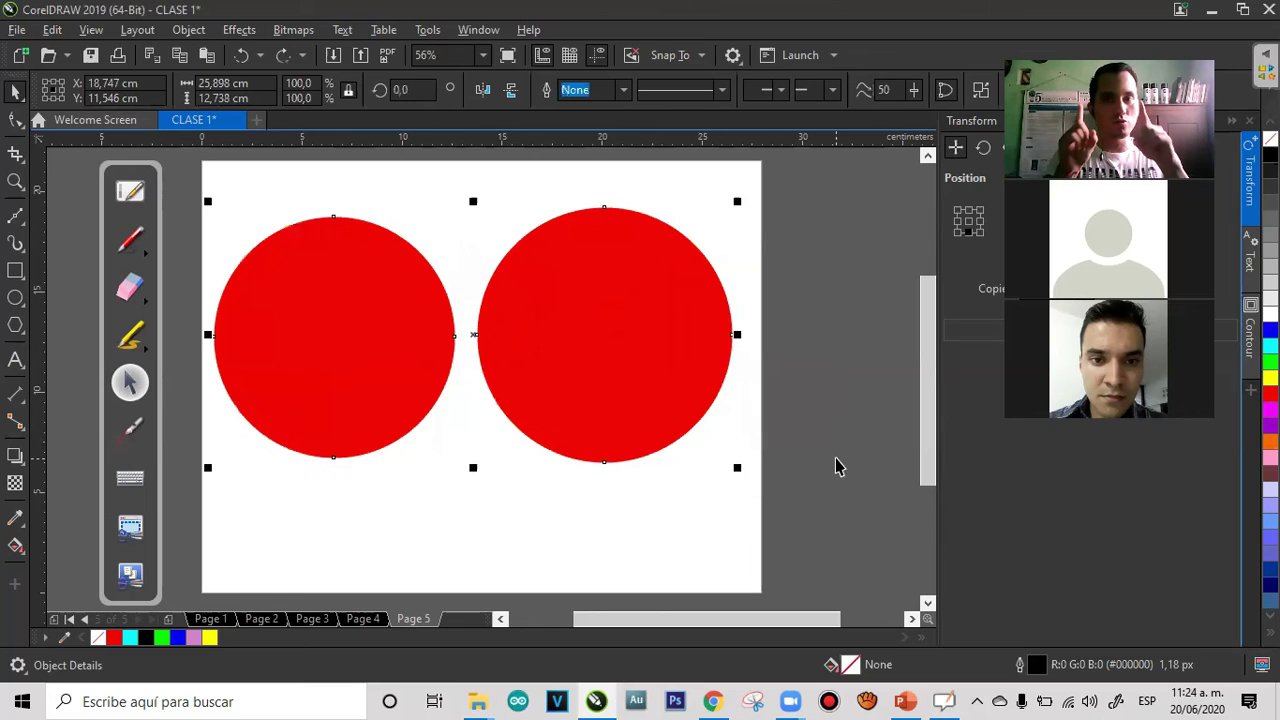
click(835, 458)
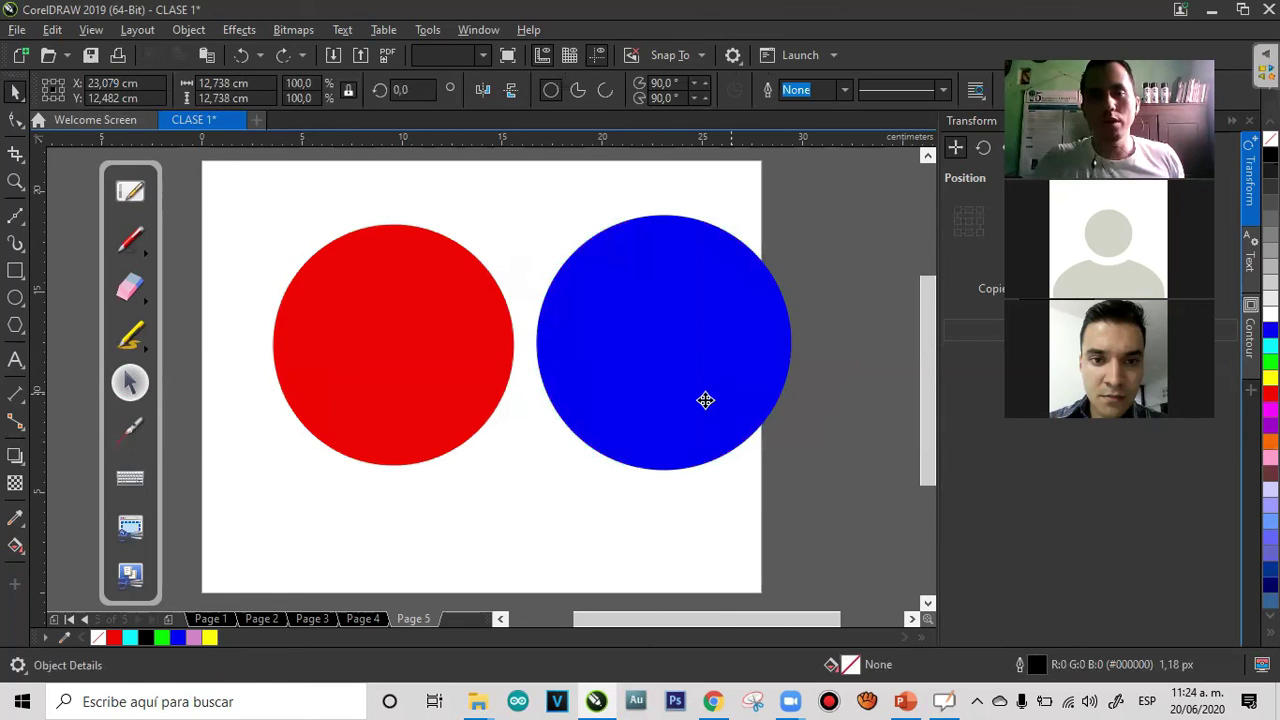
Move the blue circle over the red circle's edge and shrink it slightly
click(711, 371)
drag(711, 371, 604, 374)
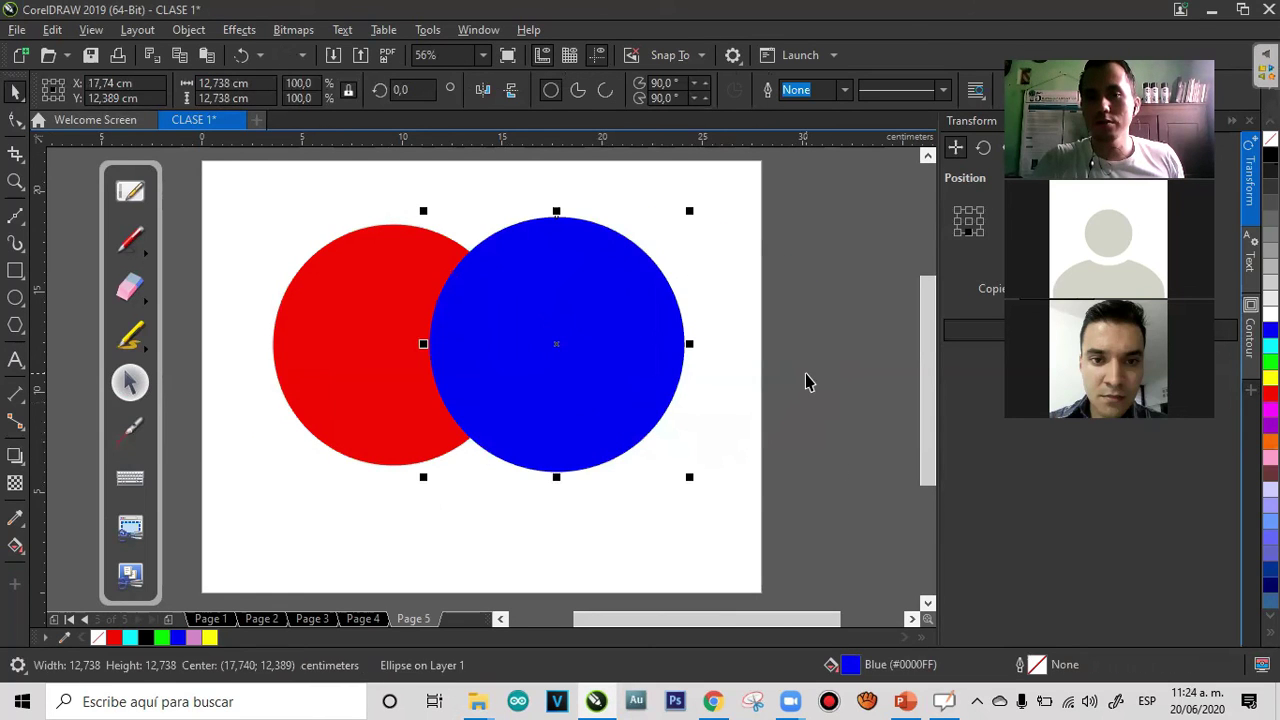
drag(689, 212, 680, 220)
Scale both overlapping circles down to about 15.4 by 9.5 cm overall and place a copy of the pair directly below
shift+click(377, 312)
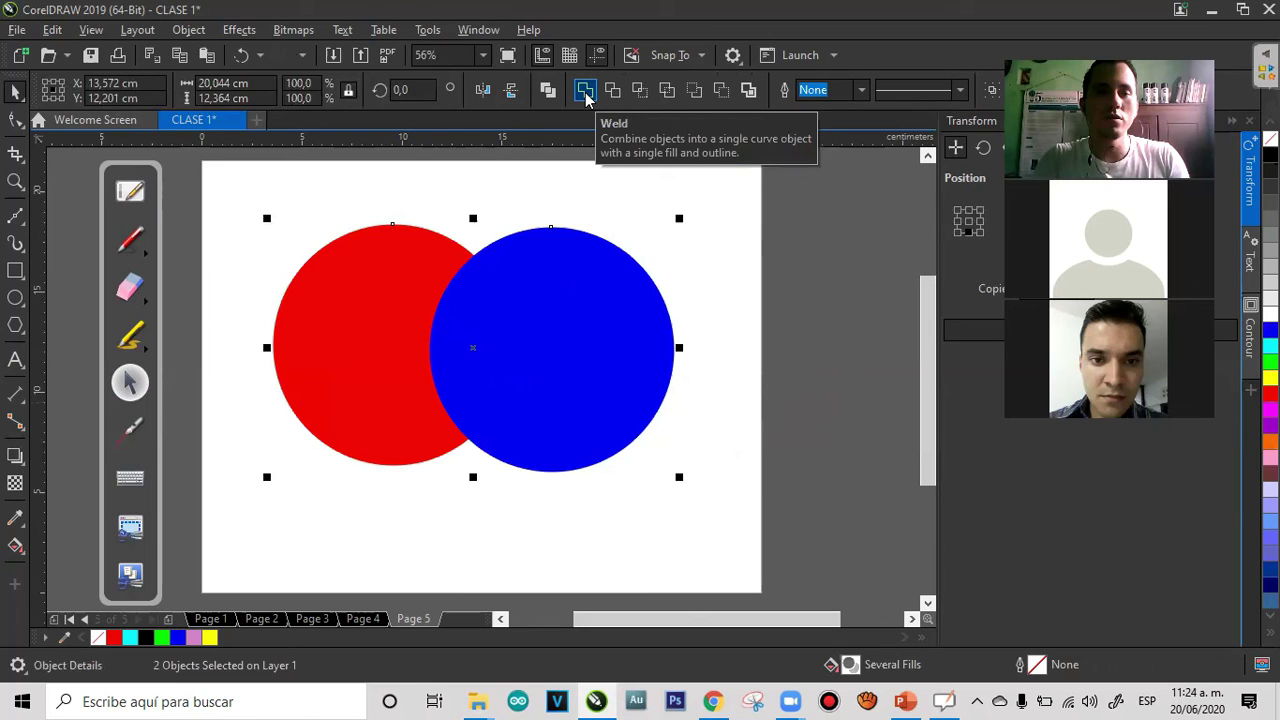
drag(677, 194, 238, 505)
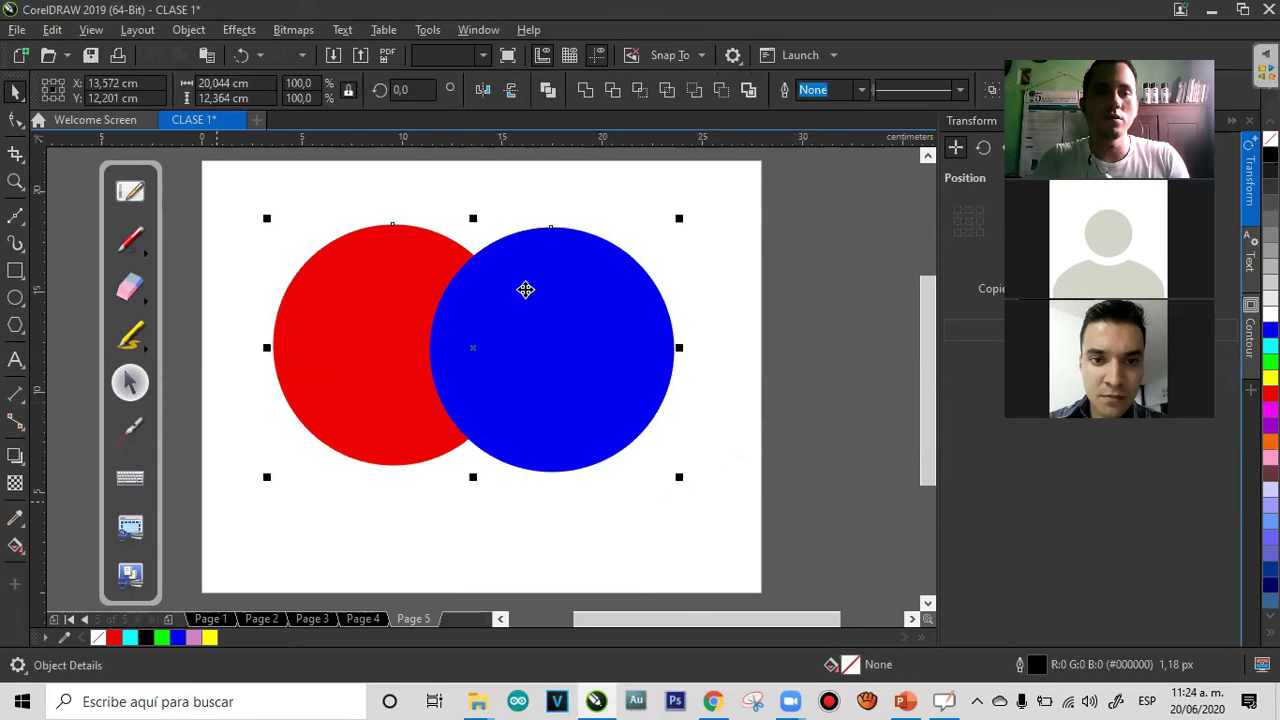
drag(679, 218, 573, 276)
drag(508, 372, 535, 480)
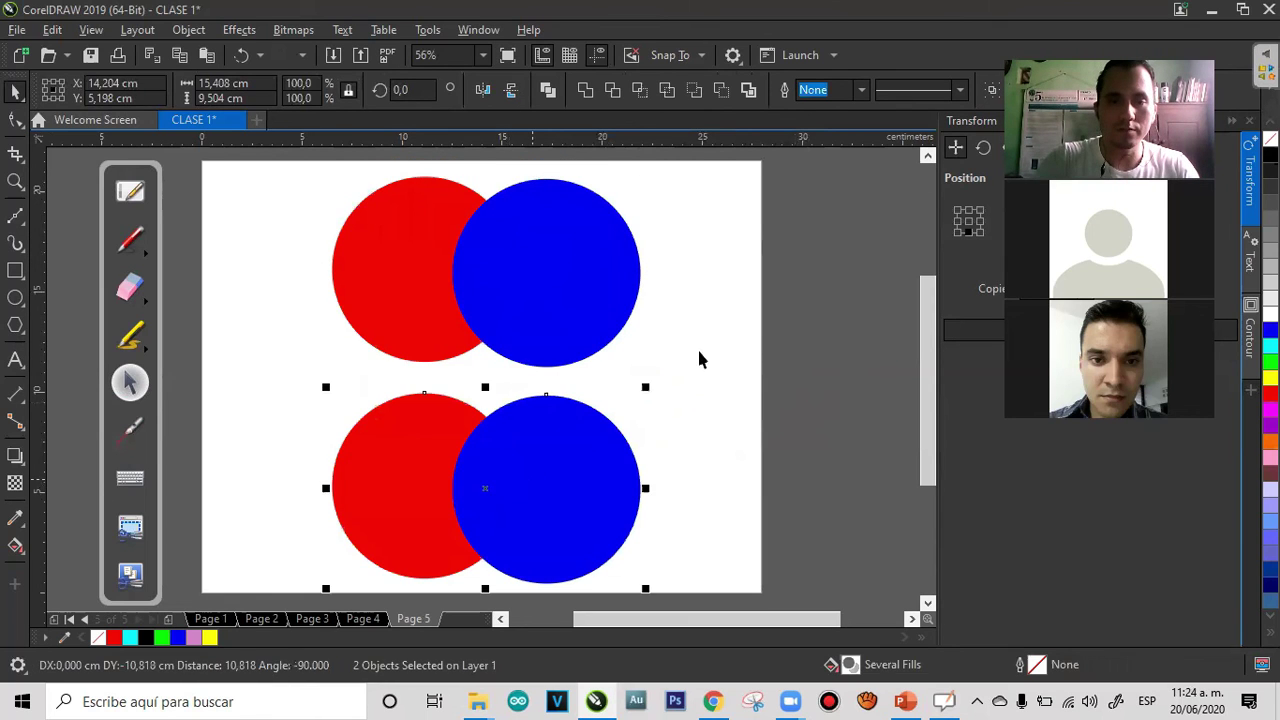
click(724, 343)
Group the upper red and blue circles
drag(688, 167, 255, 403)
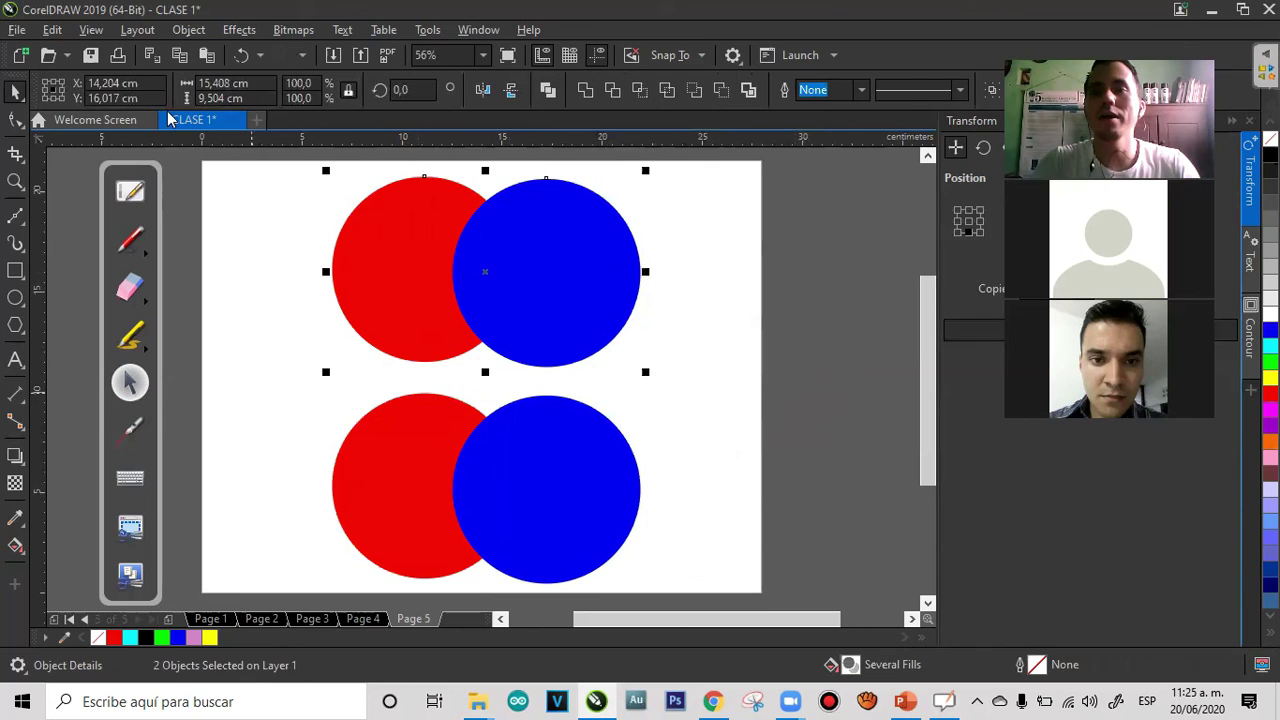
click(174, 31)
mouse_move(371, 313)
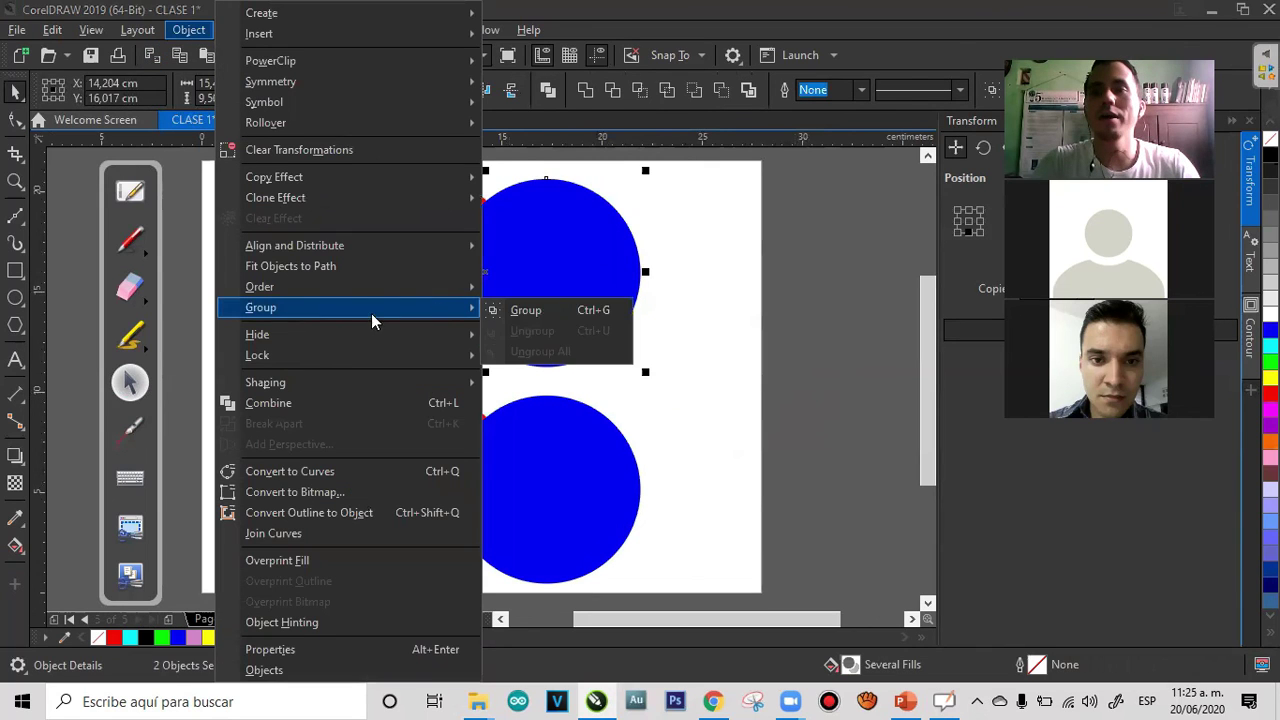
click(521, 309)
Move the grouped circles around the page and set them back above the lower pair
drag(604, 291, 866, 292)
drag(786, 293, 682, 232)
drag(474, 296, 620, 257)
drag(469, 262, 297, 265)
drag(420, 267, 627, 283)
drag(627, 283, 557, 274)
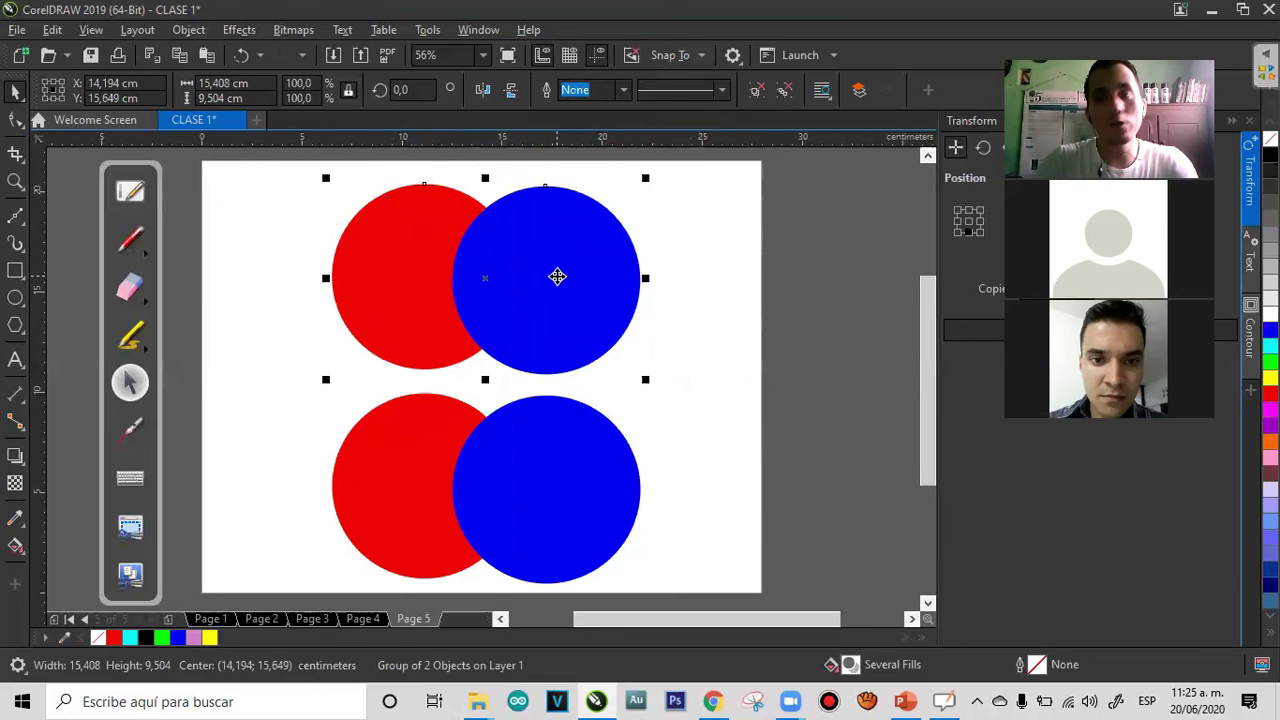
Ungroup the upper circles and try moving the blue and red circles separately, undoing each move
click(189, 30)
mouse_move(437, 302)
click(545, 331)
click(531, 280)
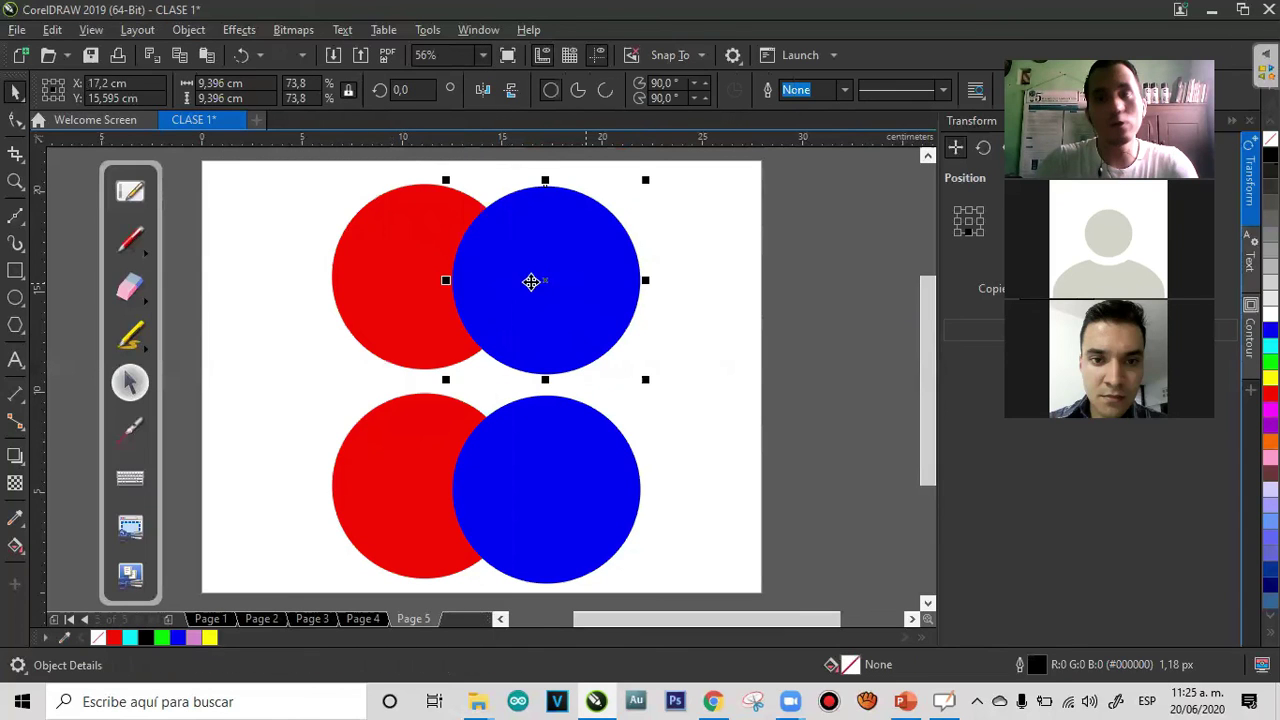
drag(531, 280, 713, 286)
key(ctrl+z)
drag(334, 277, 159, 330)
key(ctrl+z)
Group the upper red and blue circles again, then try moving the group and undo the move
drag(712, 167, 260, 392)
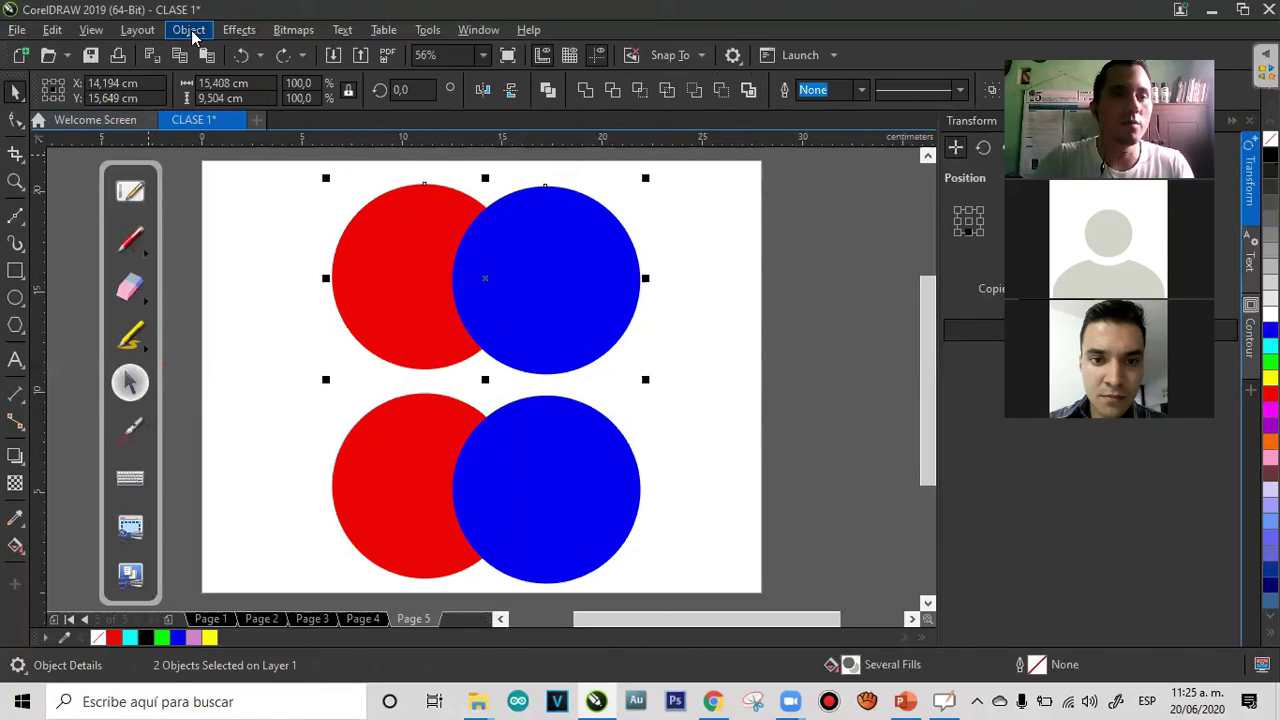
click(188, 29)
click(528, 309)
drag(507, 324, 641, 320)
click(764, 434)
key(ctrl+z)
Weld the lower red and blue circles into one object, then try moving it and undo the move
drag(671, 371, 263, 606)
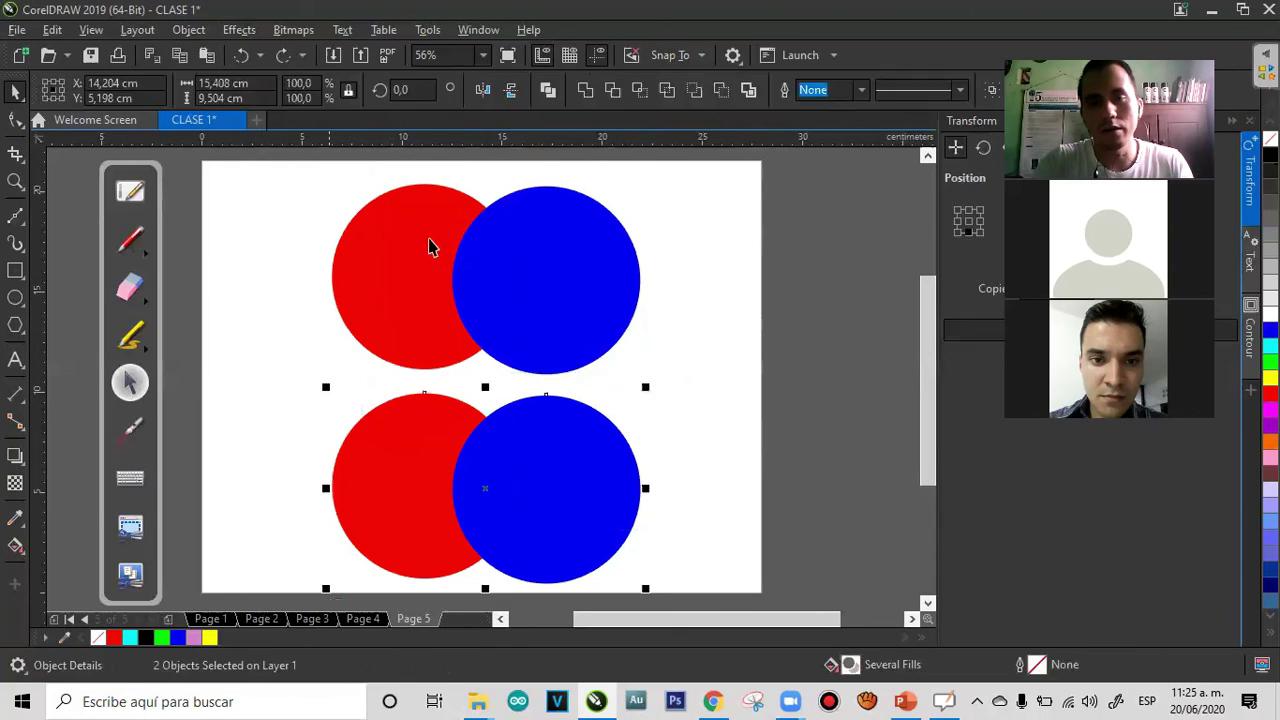
click(585, 90)
click(769, 463)
click(489, 480)
mouse_move(489, 480)
mouse_down()
mouse_move(722, 435)
mouse_move(498, 470)
mouse_up()
key(ctrl+z)
key(ctrl+z)
Select the welded lower shape and check whether the Group, Ungroup and Ungroup All commands apply to it
click(354, 449)
click(188, 29)
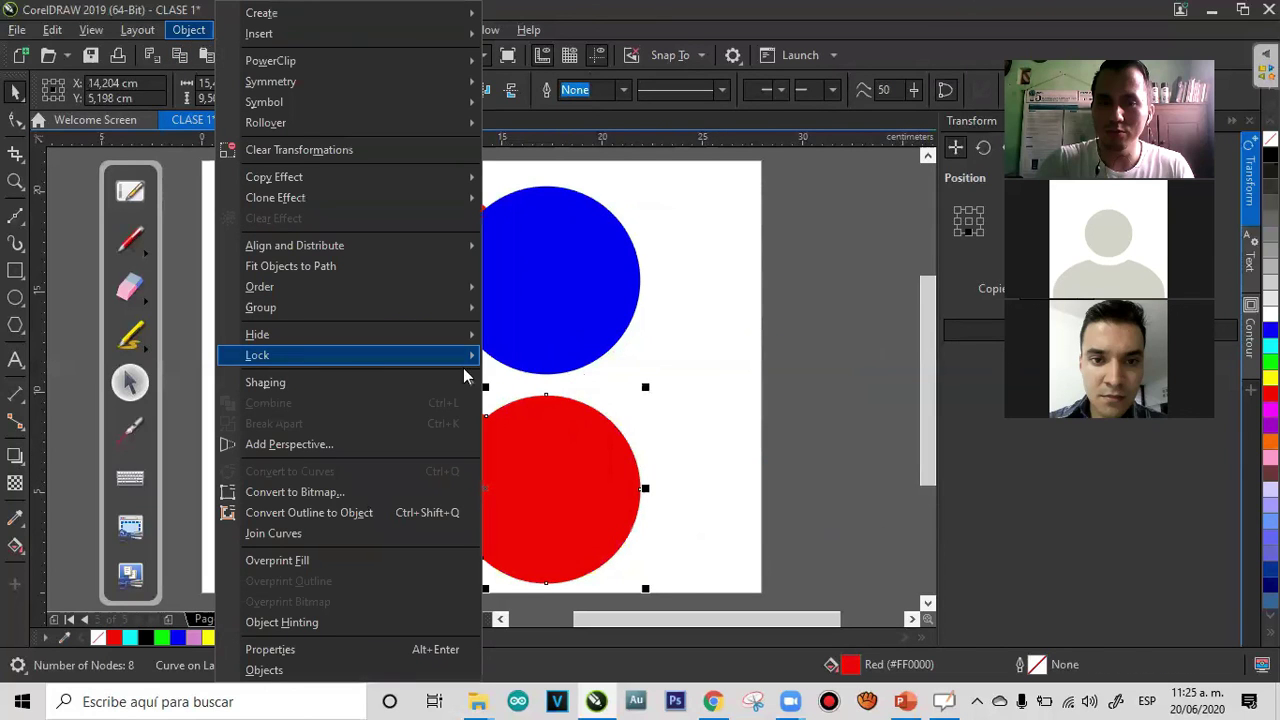
mouse_move(437, 307)
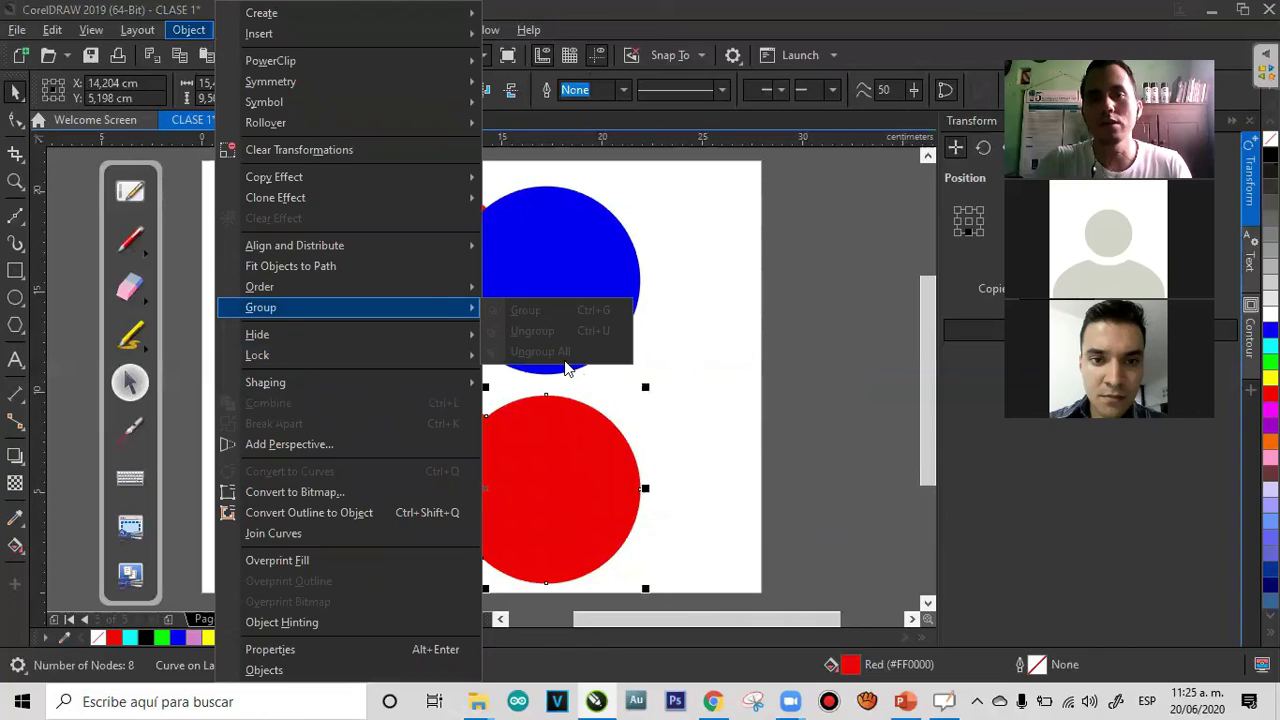
click(843, 408)
click(771, 414)
click(490, 494)
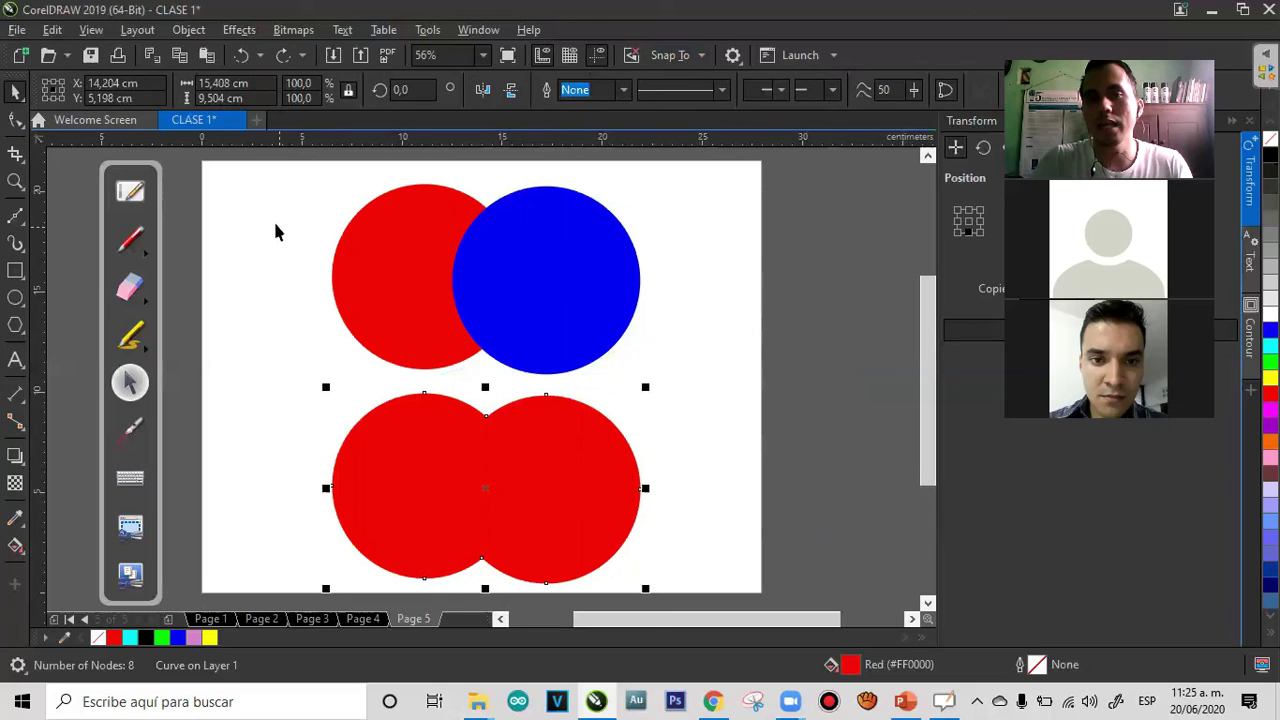
click(755, 405)
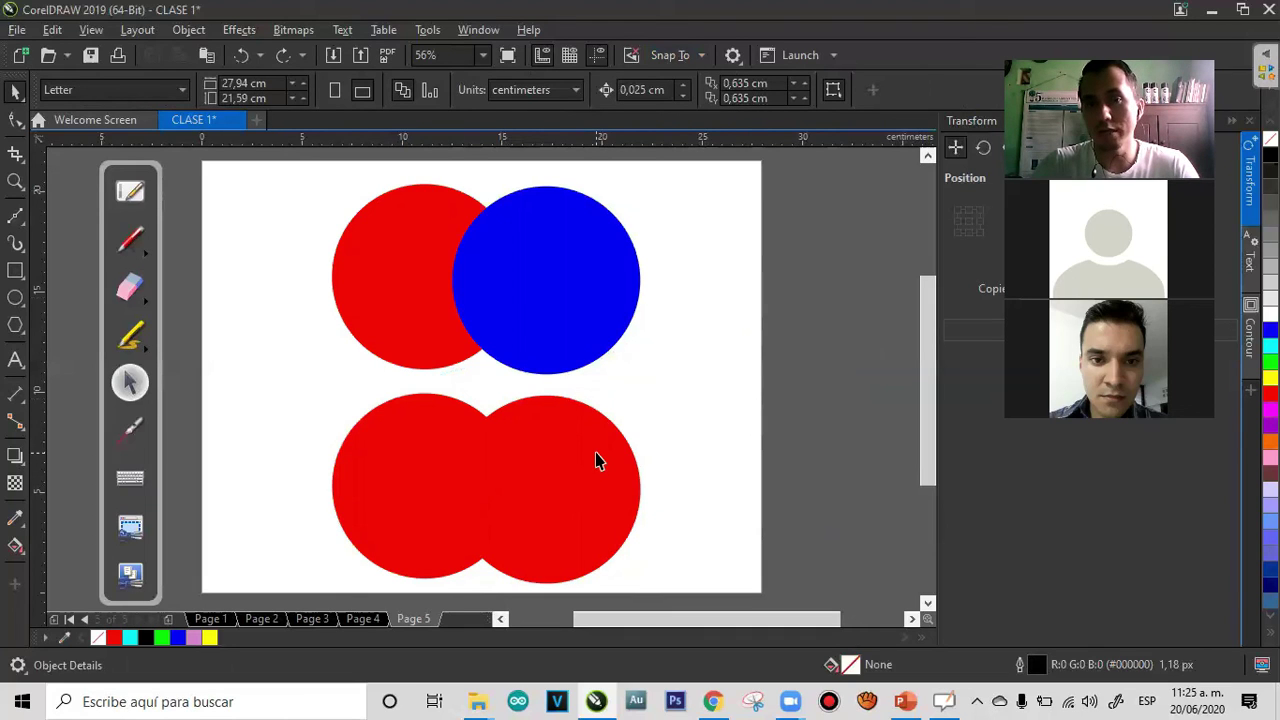
Undo the weld on the lower circles, then try moving the lower blue circle away and undo the move
key(ctrl+z)
click(744, 396)
click(480, 490)
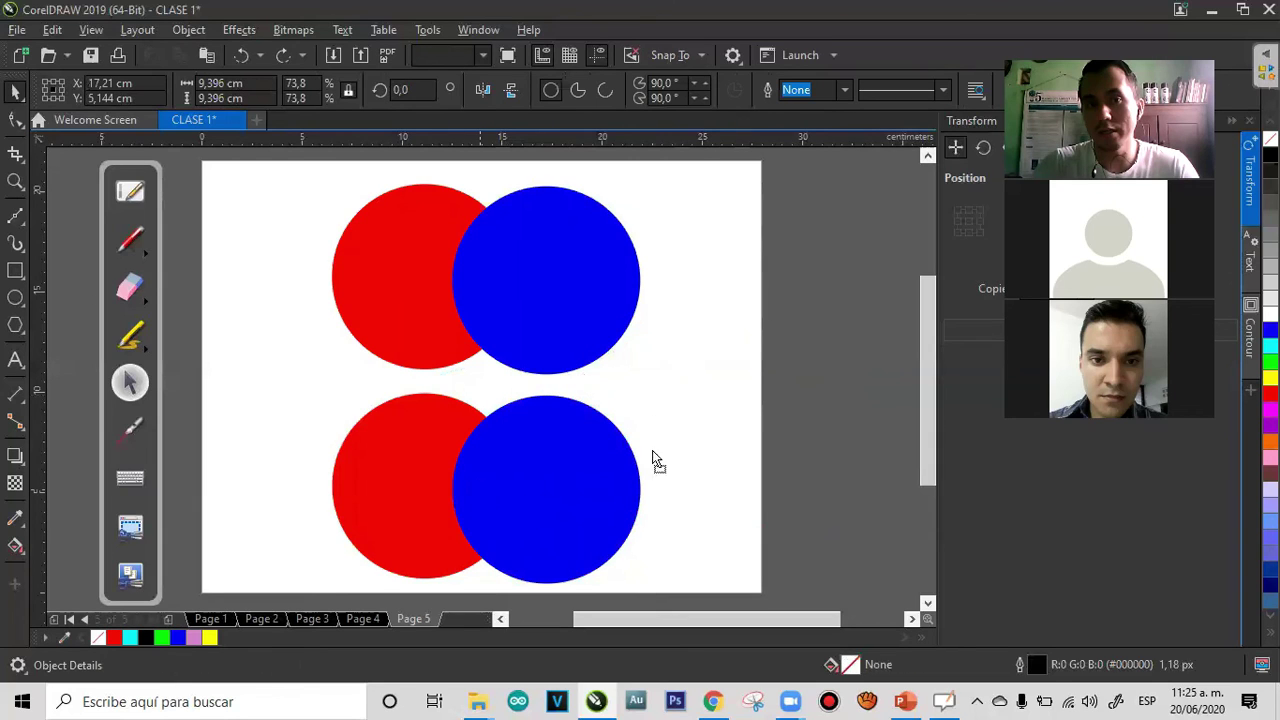
drag(480, 490, 665, 449)
click(505, 539)
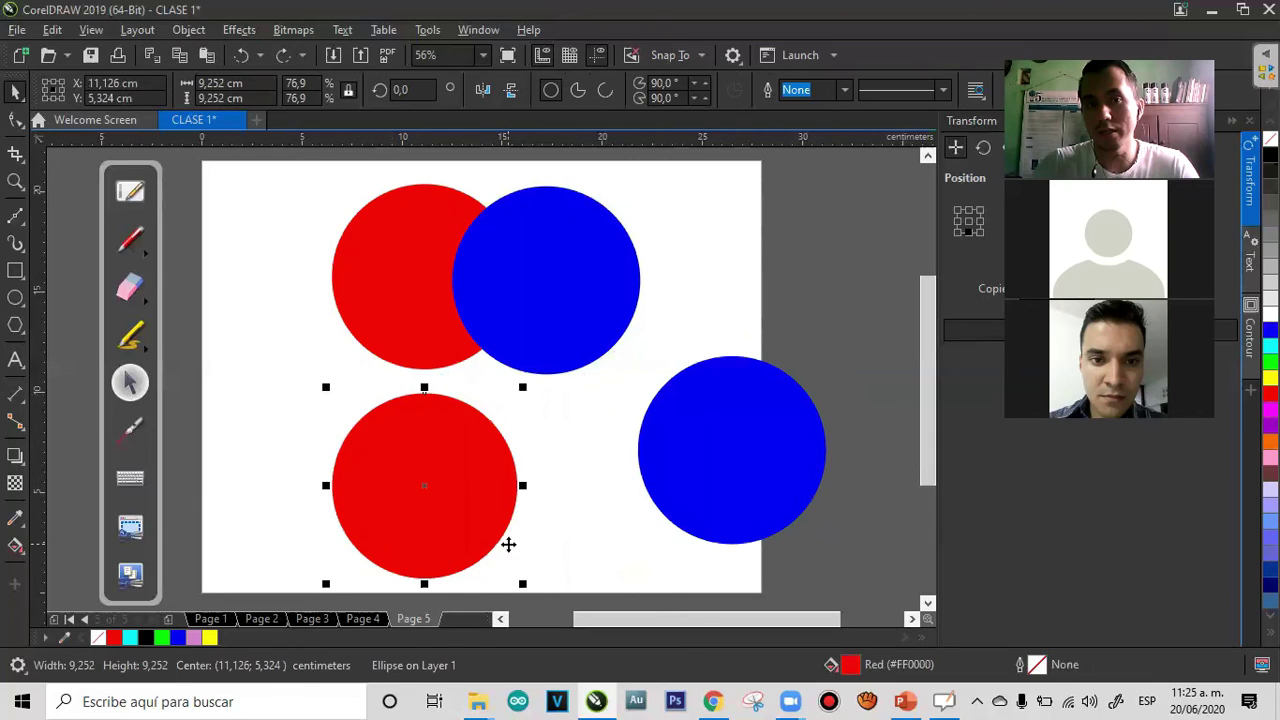
key(ctrl+z)
Weld the lower red and blue circles into one shape again and switch the document to Wireframe view
drag(737, 371, 320, 566)
click(586, 90)
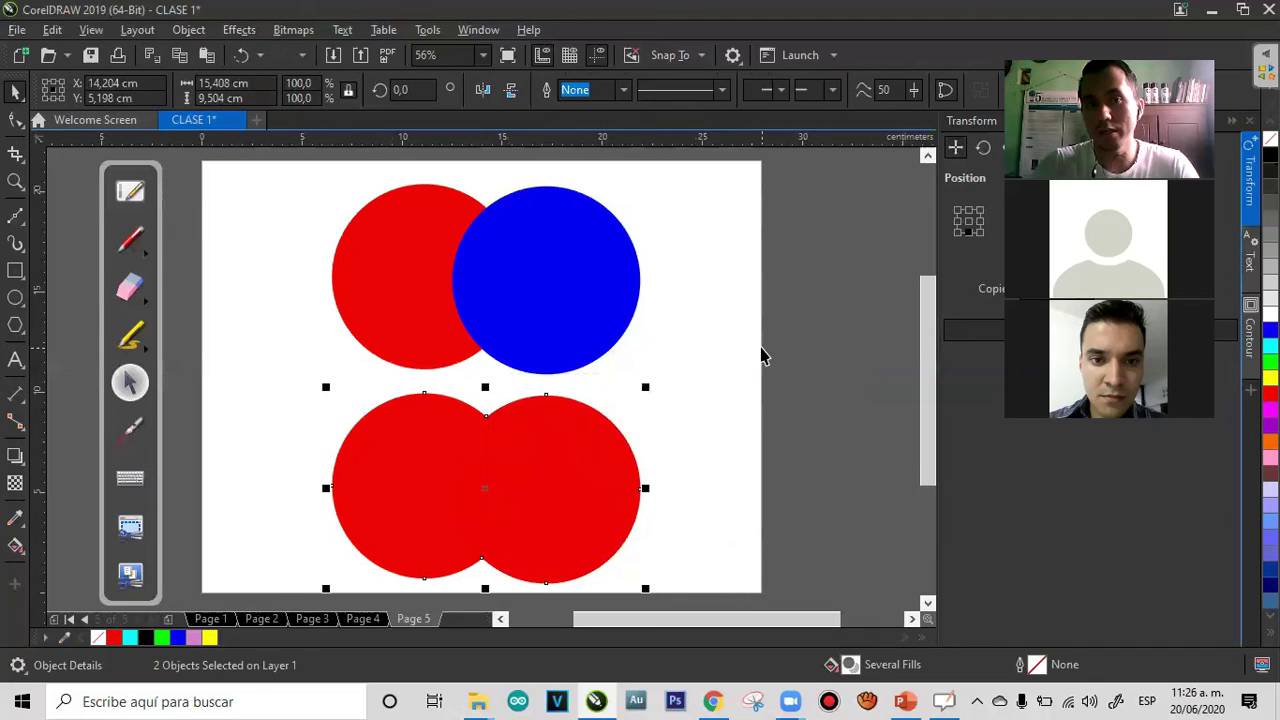
click(89, 32)
click(127, 54)
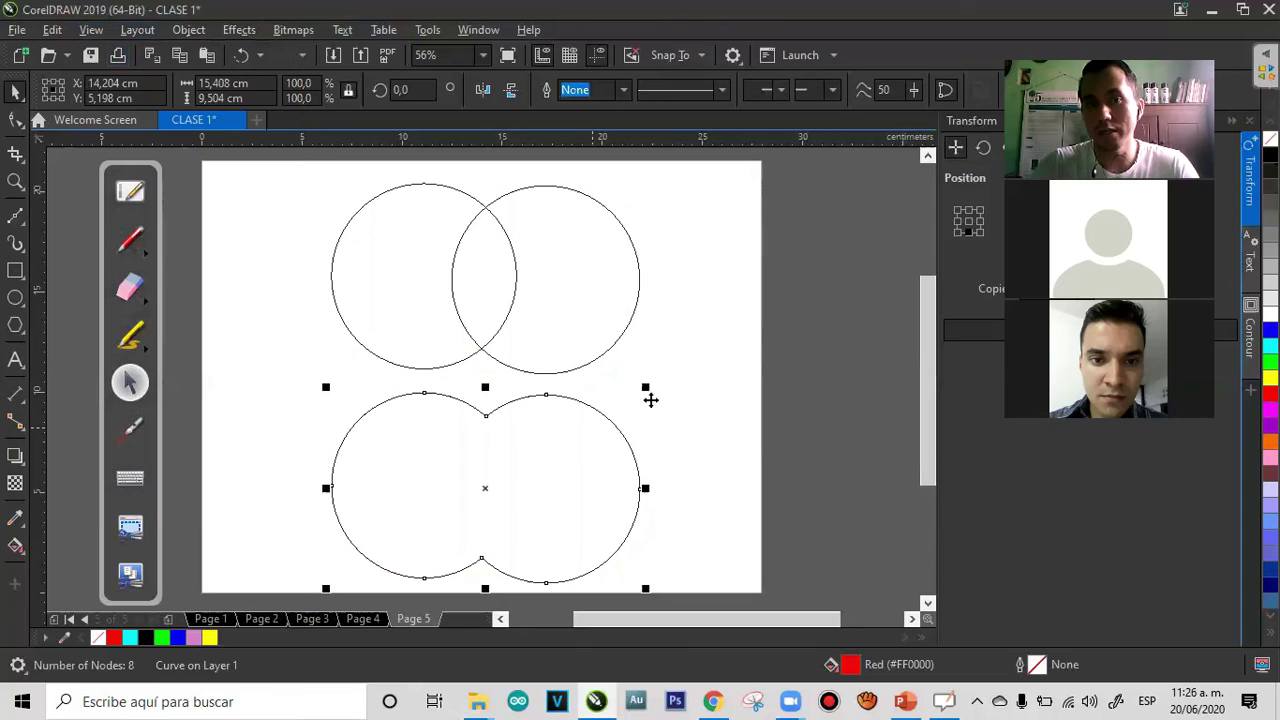
click(870, 366)
Shift the grouped upper circles, ungroup them, try moving one circle on its own and undo the separate move
drag(590, 294, 616, 285)
drag(595, 286, 720, 306)
key(ctrl+u)
click(706, 322)
drag(452, 291, 314, 298)
key(ctrl+z)
key(ctrl+z)
Try moving the welded lower outline back and forth across the page, undoing the last moves
drag(508, 488, 637, 477)
drag(637, 477, 472, 480)
drag(593, 473, 543, 474)
drag(441, 483, 577, 471)
key(ctrl+z)
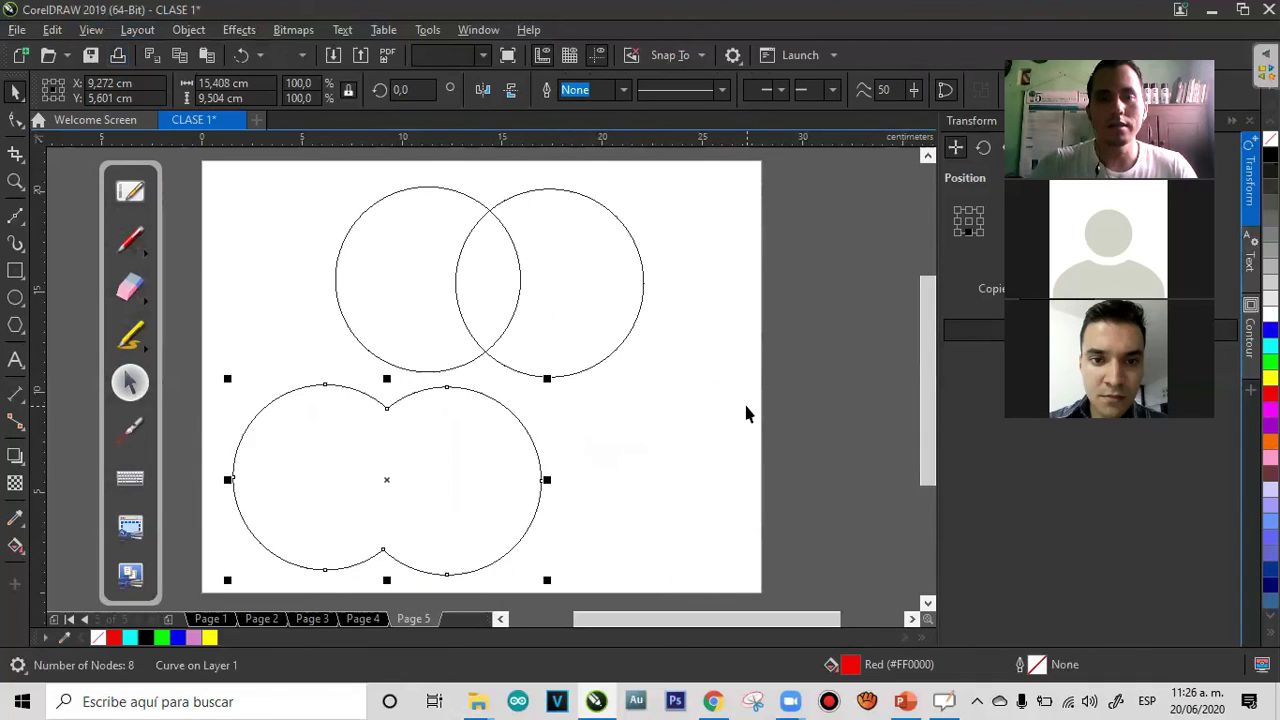
key(ctrl+z)
click(748, 414)
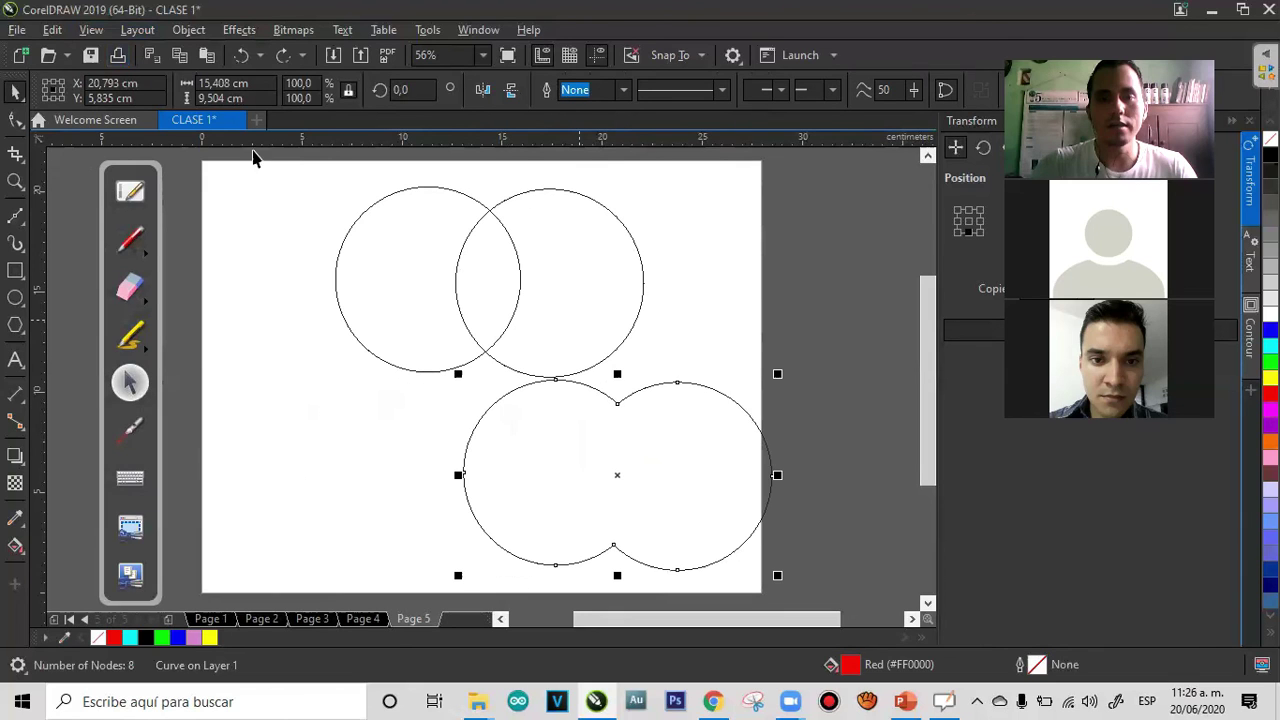
Return to Normal view, undo the remaining move of the welded shape and delete that shape
click(91, 30)
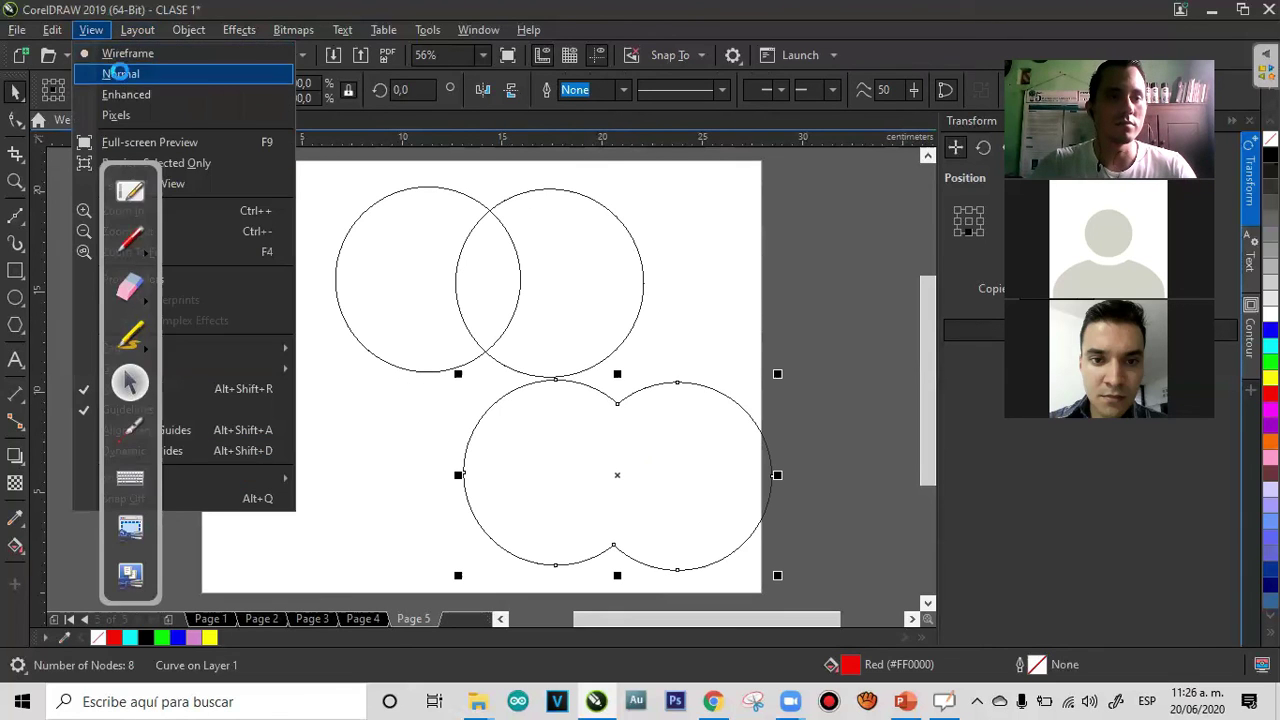
click(118, 74)
key(ctrl+z)
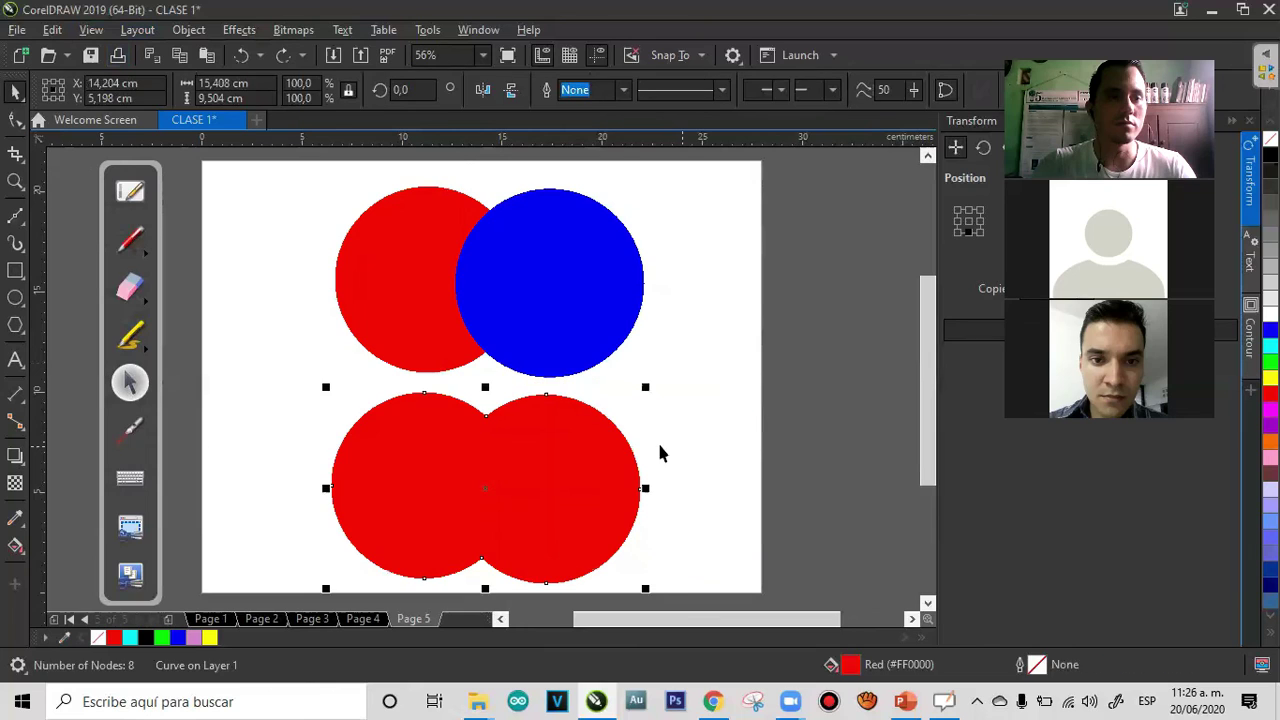
key(Delete)
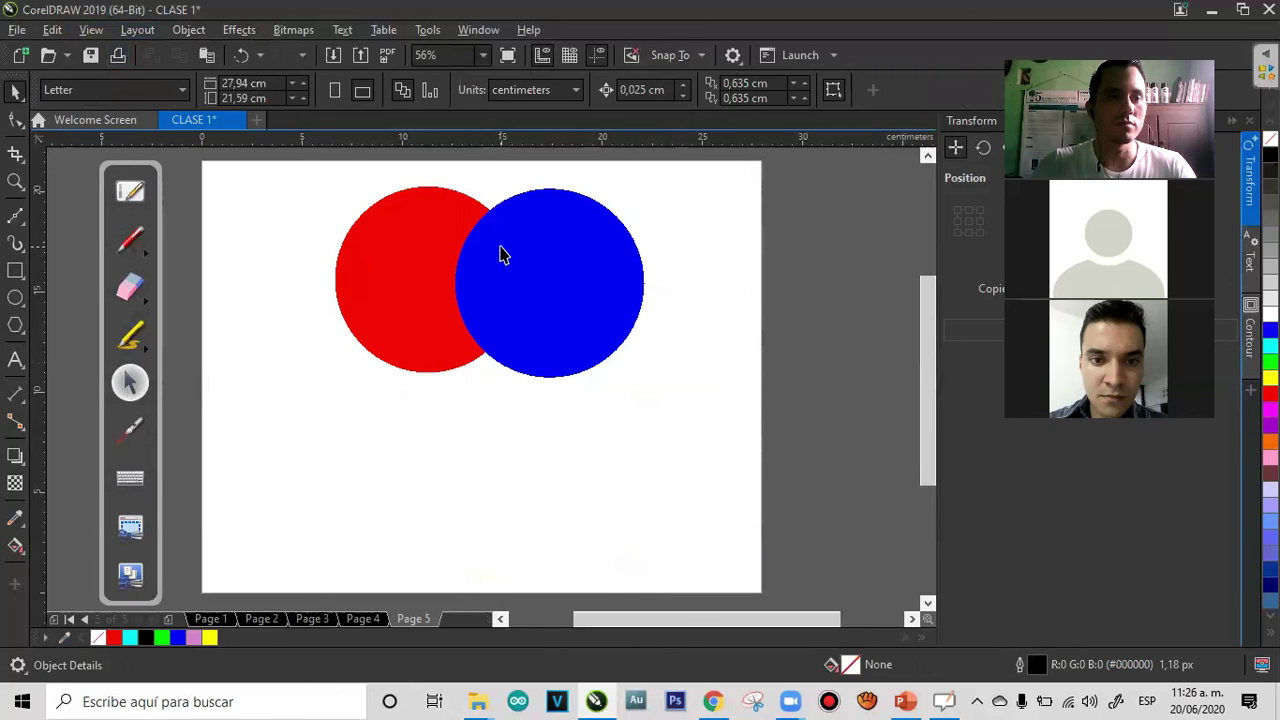
Select both remaining circles, move them down and enlarge them together to about 21.6 by 13.3 cm
click(374, 274)
shift+click(491, 257)
drag(519, 325, 519, 380)
drag(650, 290, 717, 254)
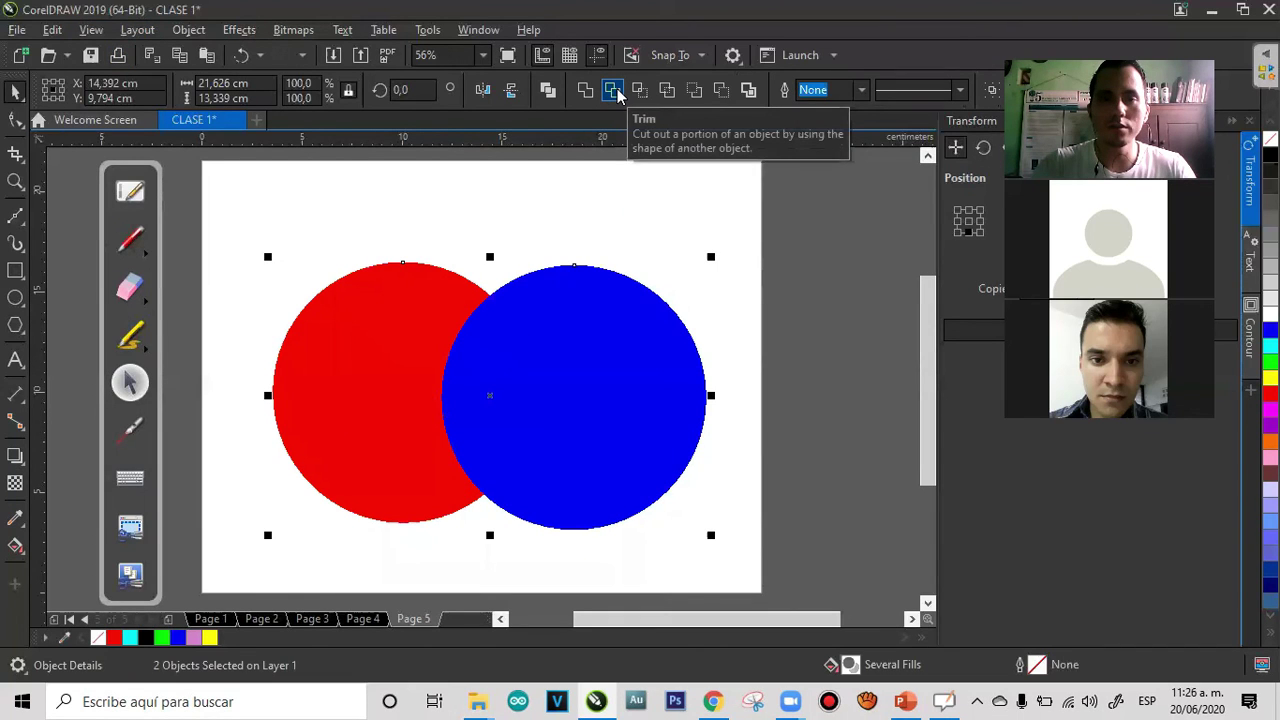
Trim the red circle using the blue circle as the cutter, then move the blue circle away from it
click(703, 197)
click(620, 306)
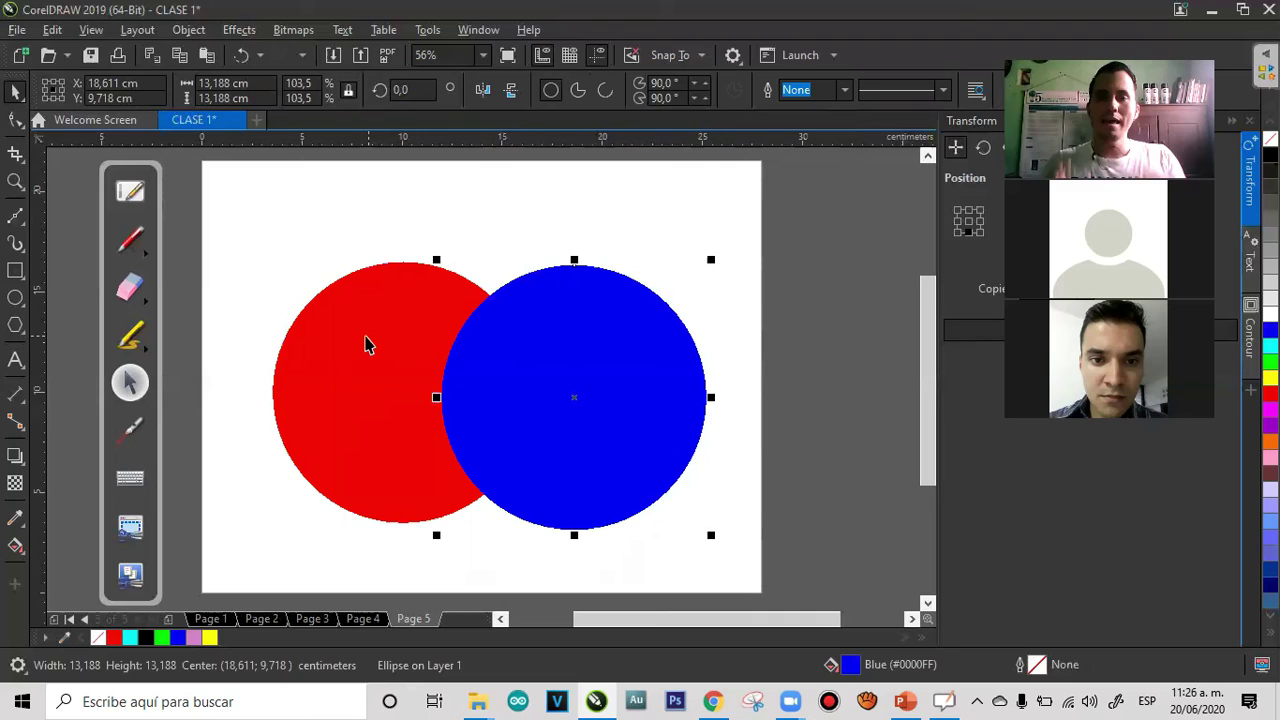
shift+click(366, 344)
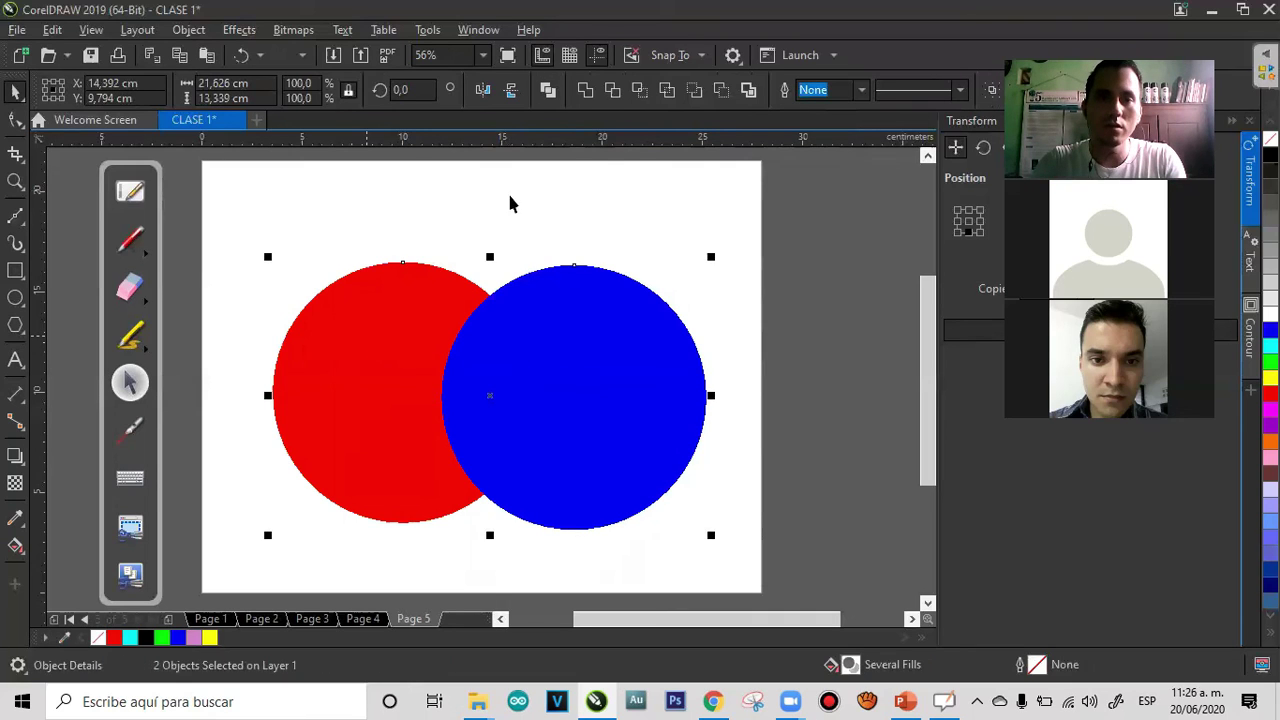
click(609, 94)
click(722, 275)
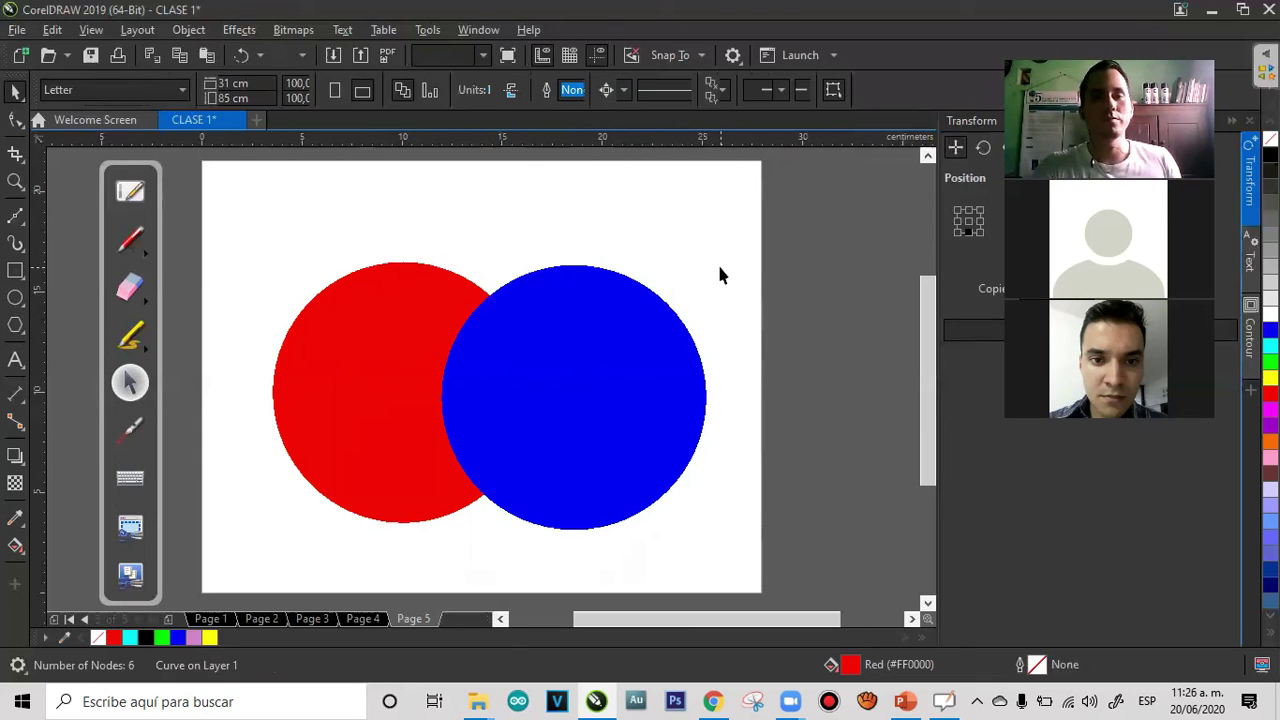
click(544, 377)
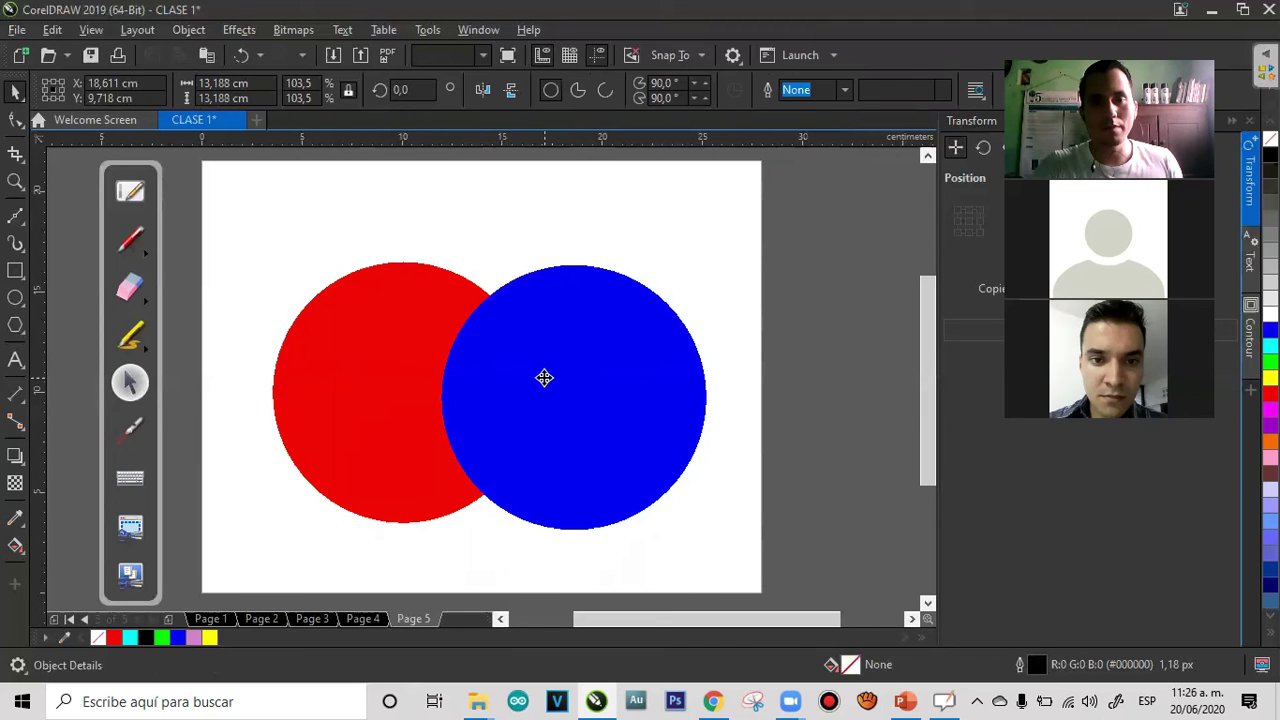
drag(517, 377, 674, 341)
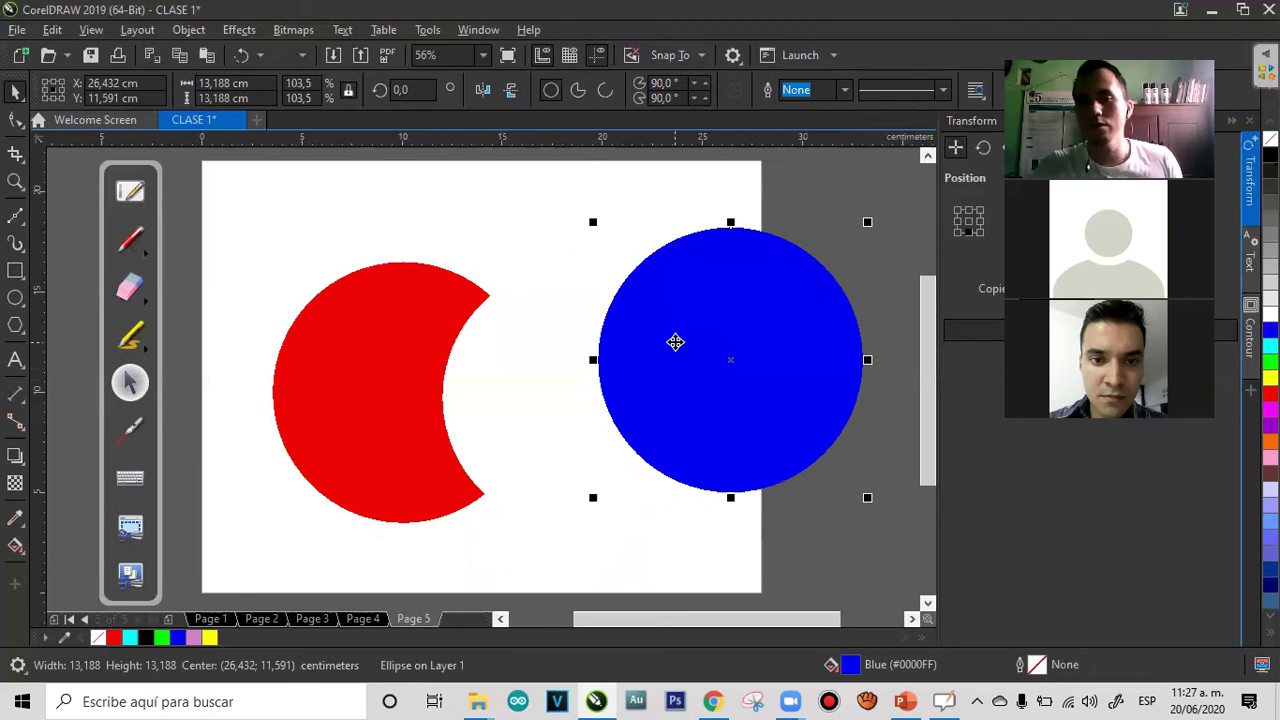
click(878, 505)
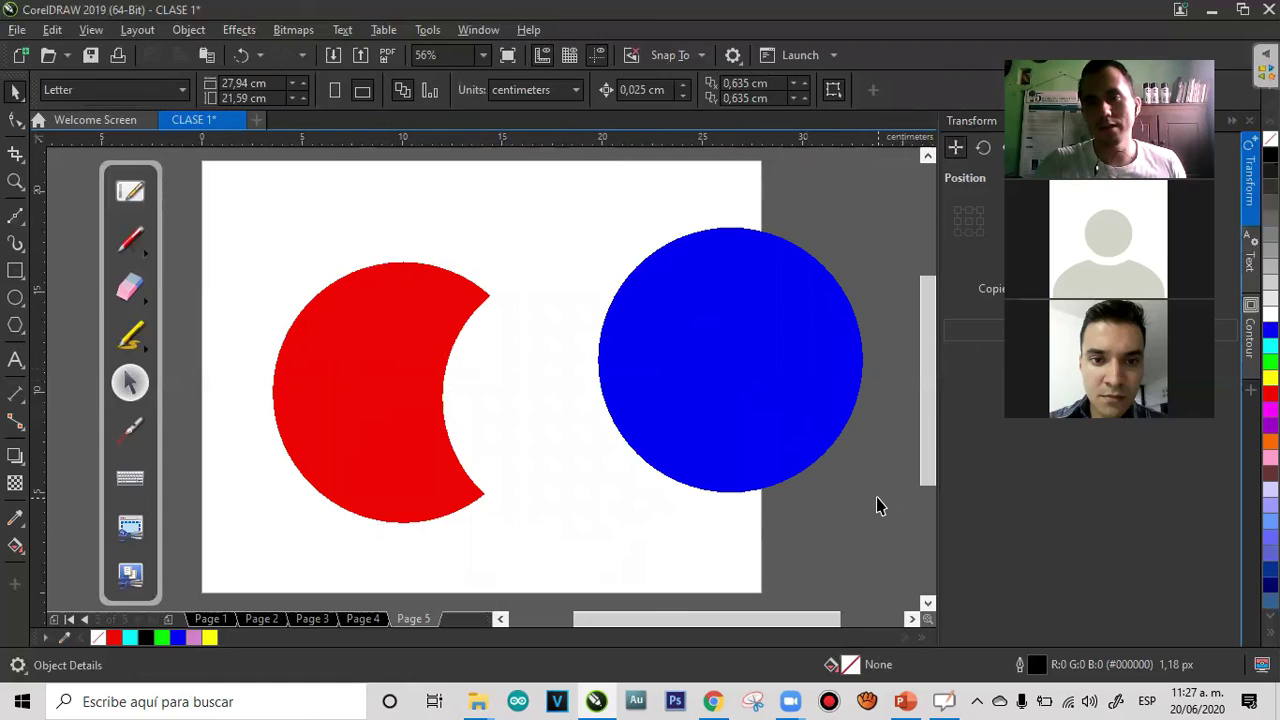
Draw a rectangle about 9.2 by 9.1 cm over the red crescent's upper part, with yellow fill and no outline
click(15, 270)
drag(527, 226, 341, 409)
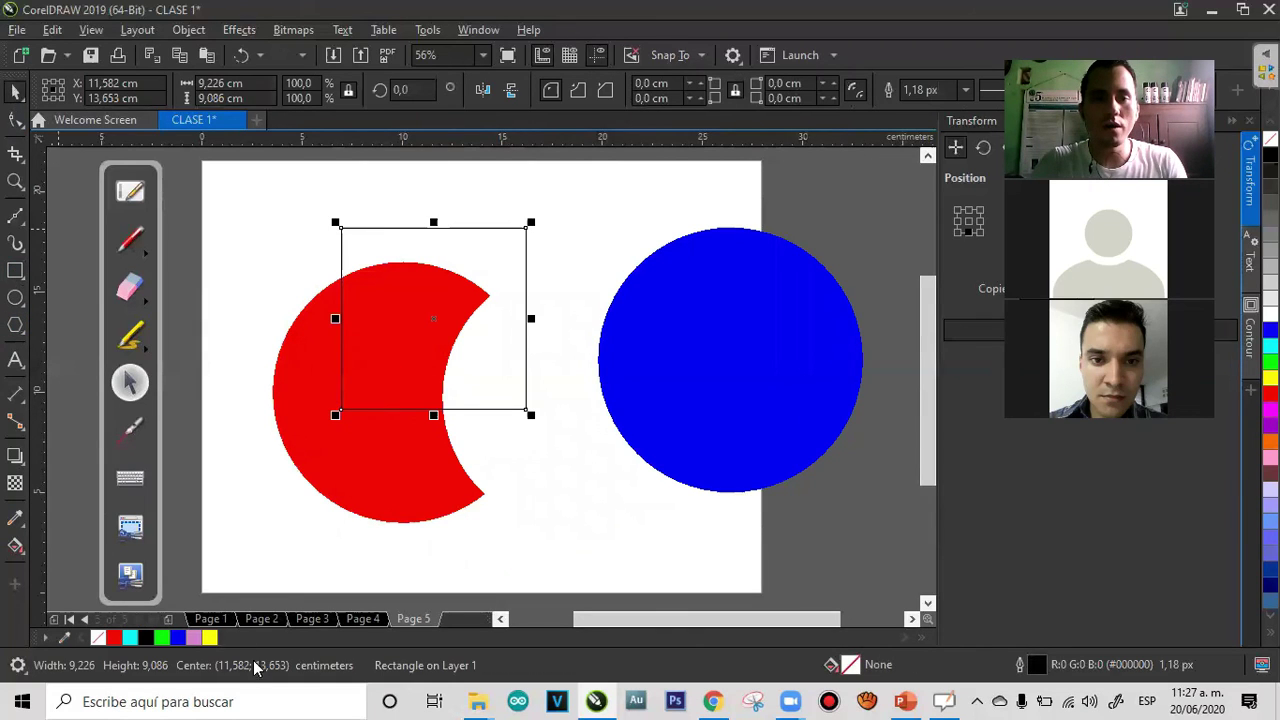
click(210, 637)
right_click(97, 637)
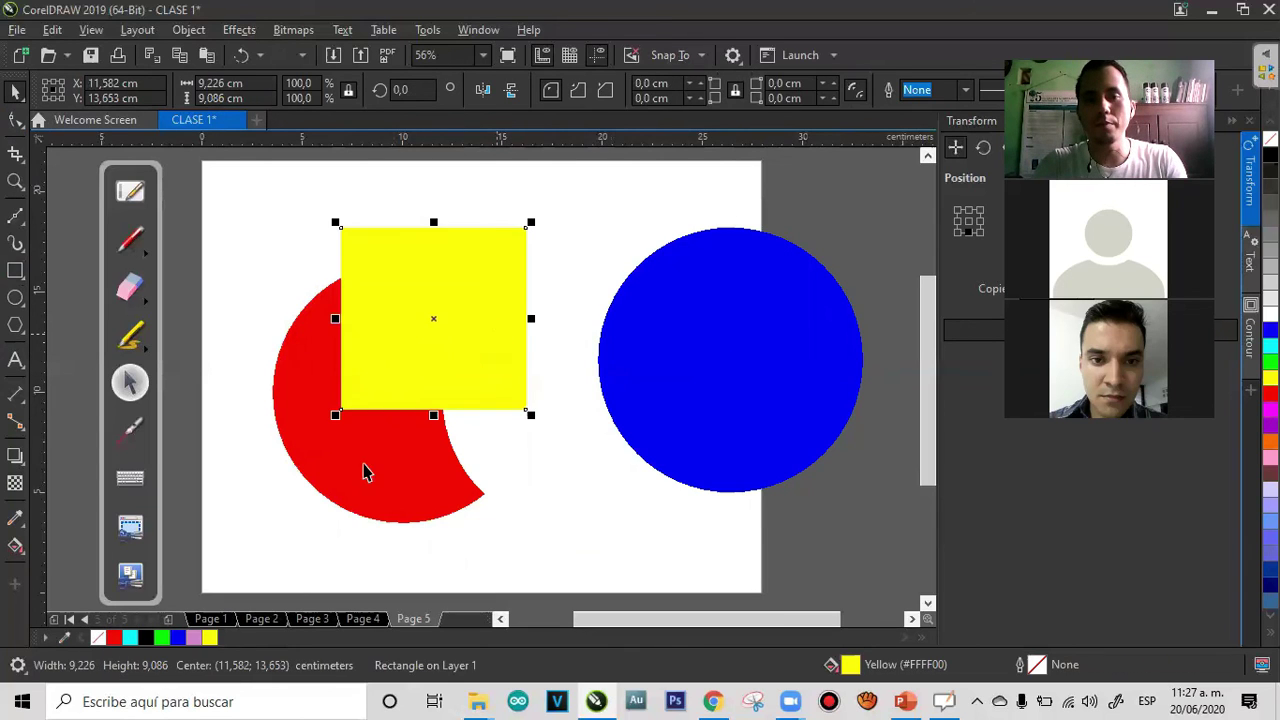
Trim the red crescent with the yellow rectangle and move the rectangle aside
shift+click(350, 492)
click(612, 90)
click(588, 220)
click(429, 314)
drag(429, 314, 473, 293)
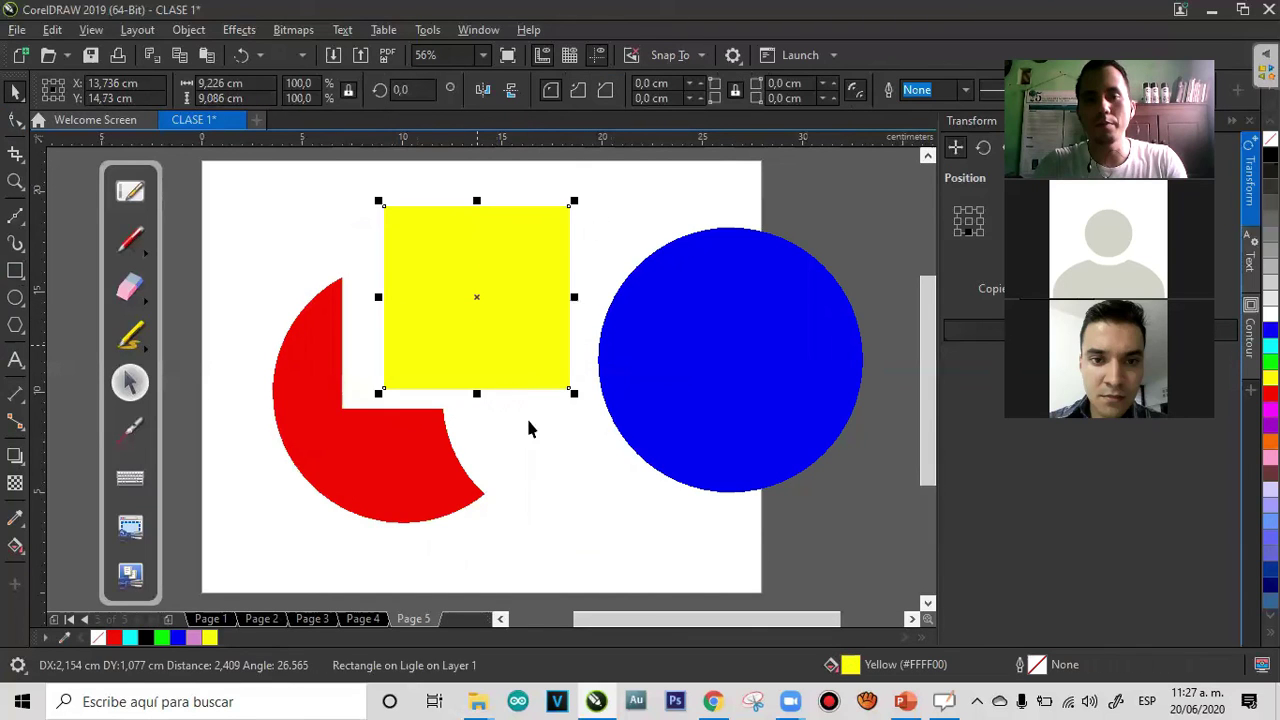
click(551, 457)
Undo the rectangle, both trims and the moves, back to the two full overlapping circles
key(ctrl+z)
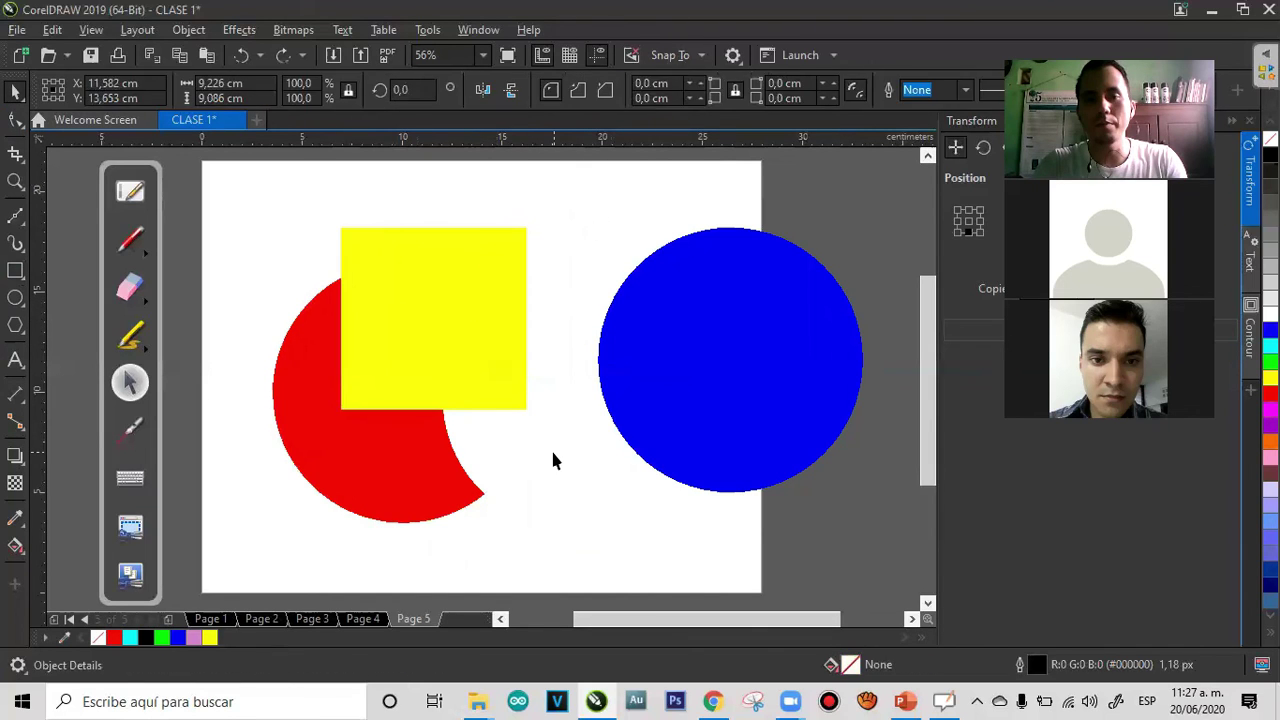
key(ctrl+z)
key(ctrl+z)
key(ctrl+z)
key(ctrl+z)
key(ctrl+z)
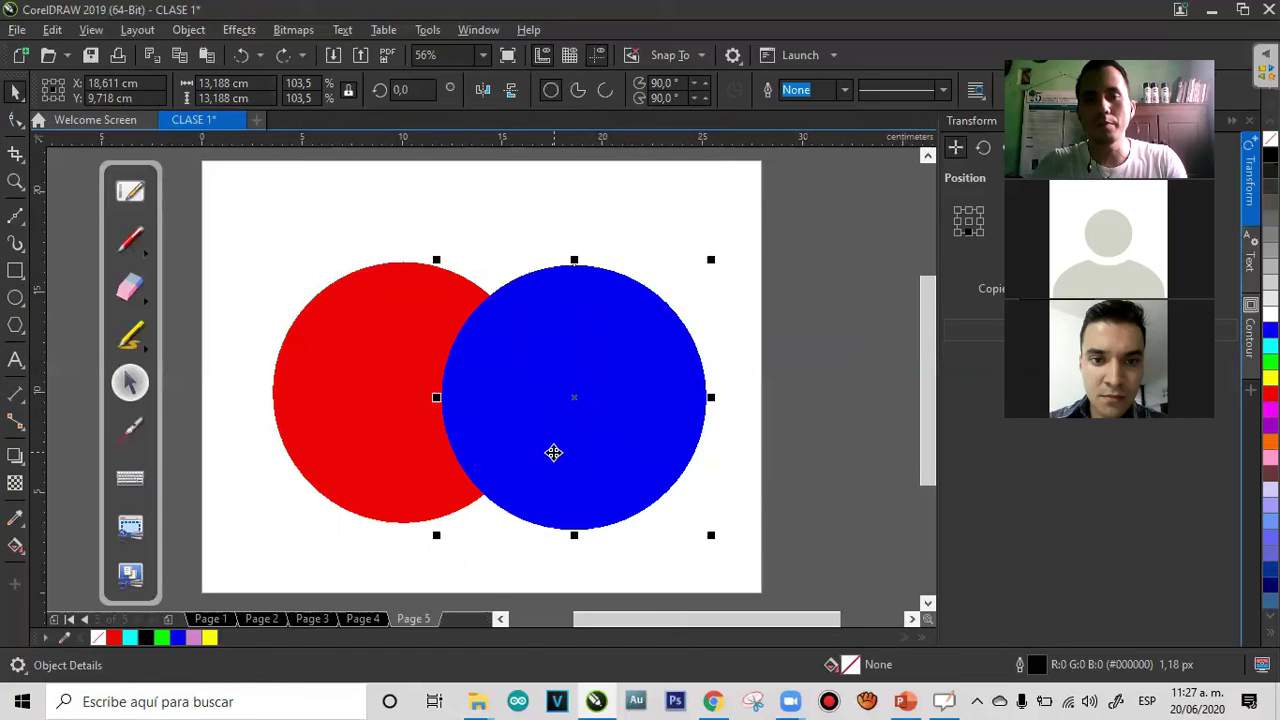
Reposition both circles so they overlap, trim the blue circle using the red one, and move the cut blue shape away
drag(462, 396, 568, 377)
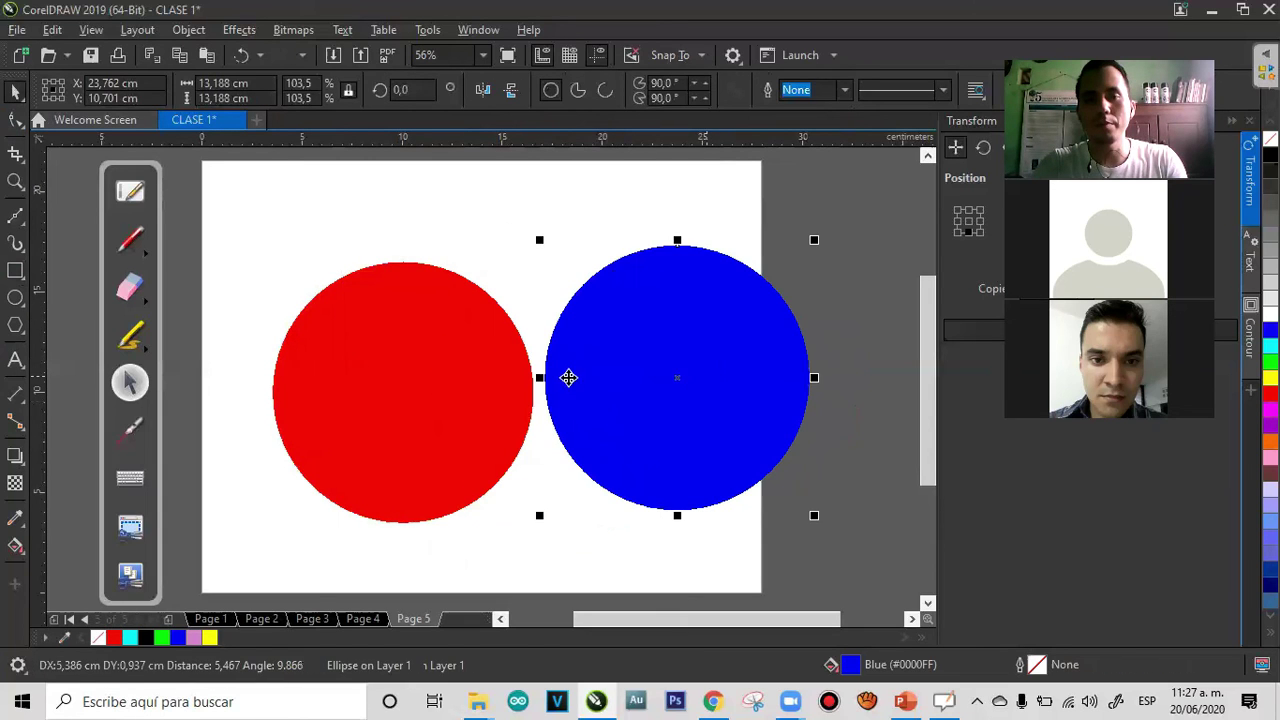
click(403, 380)
drag(403, 380, 498, 363)
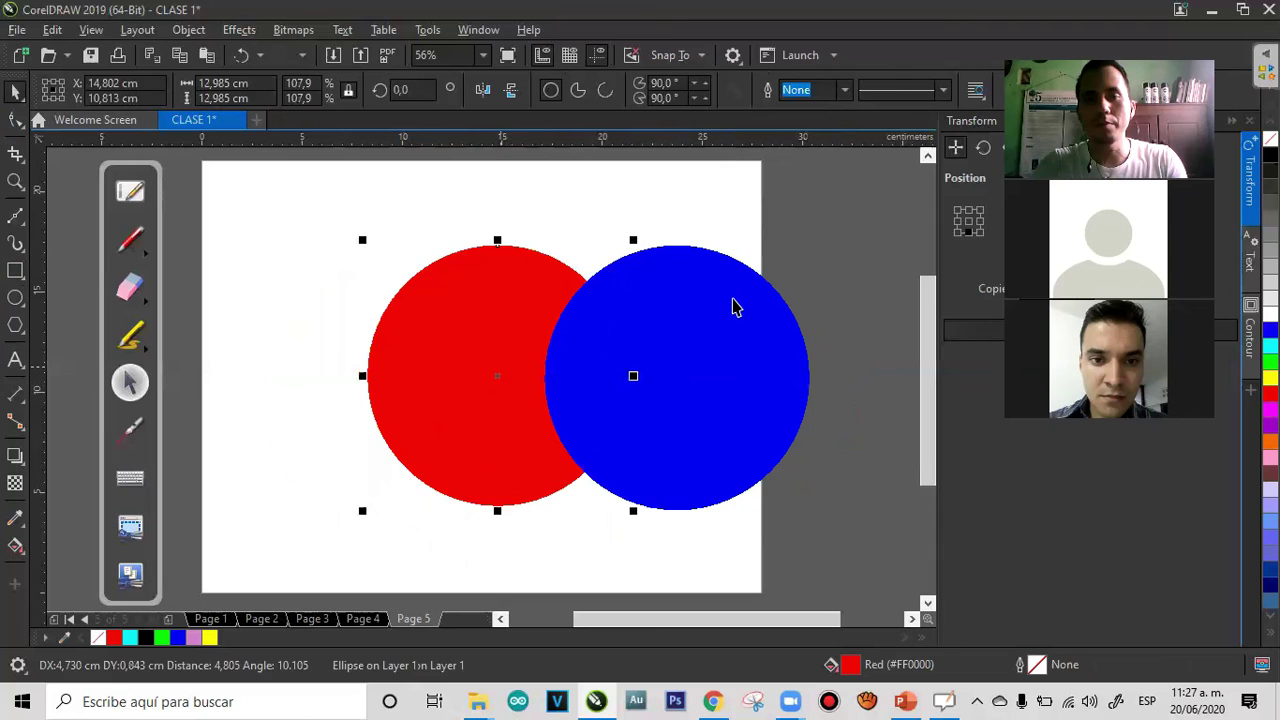
shift+click(734, 300)
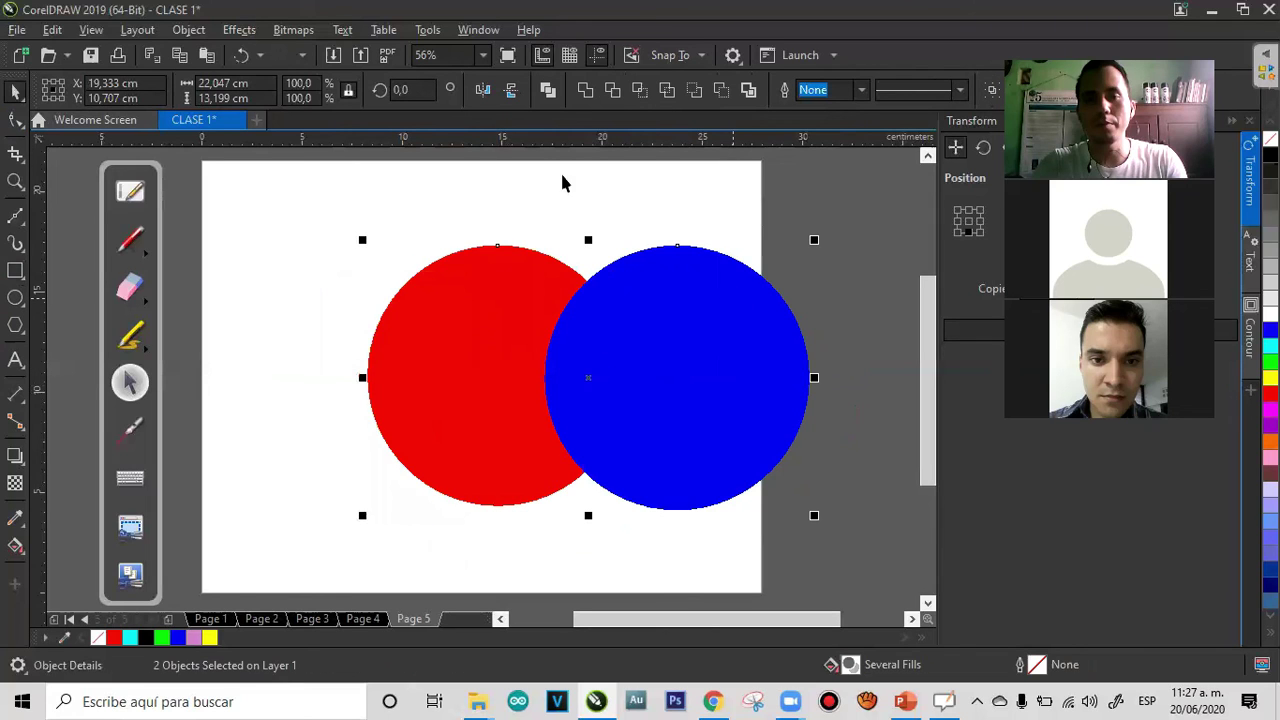
click(613, 90)
click(631, 223)
drag(694, 334, 802, 298)
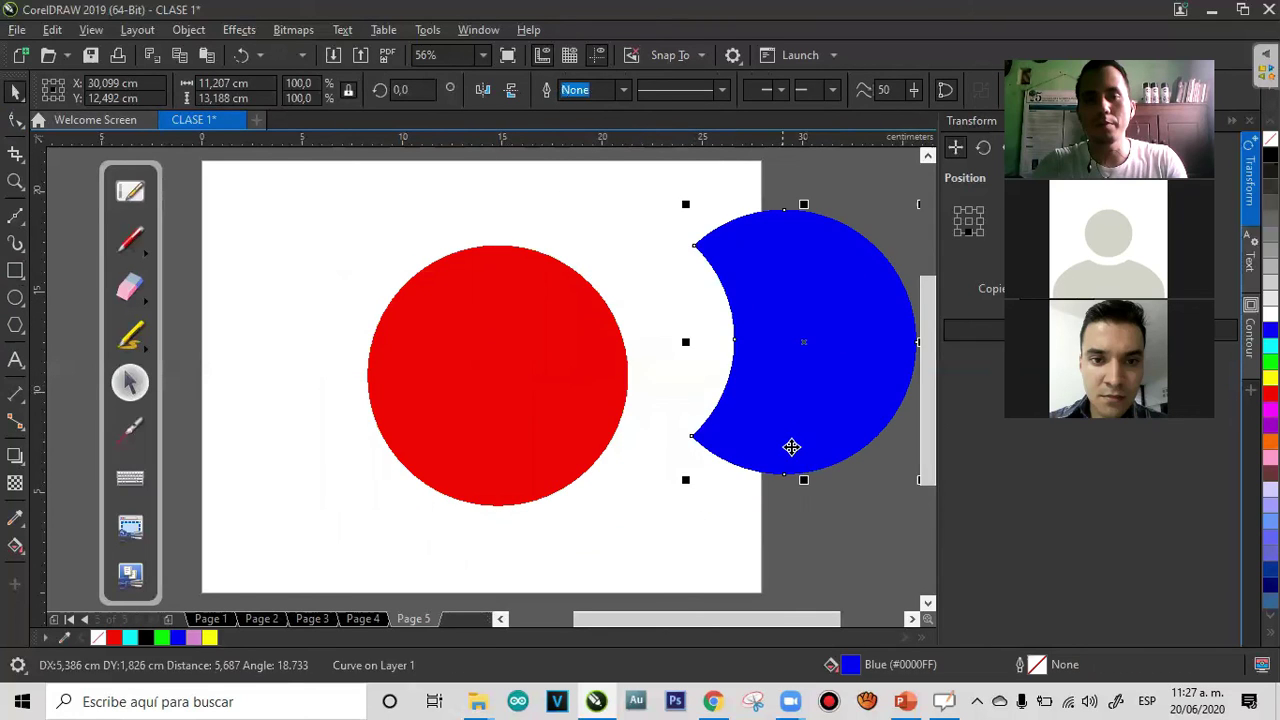
Undo the blue circle's trim and the moves of both circles, and clear the selection
key(ctrl+z)
key(ctrl+z)
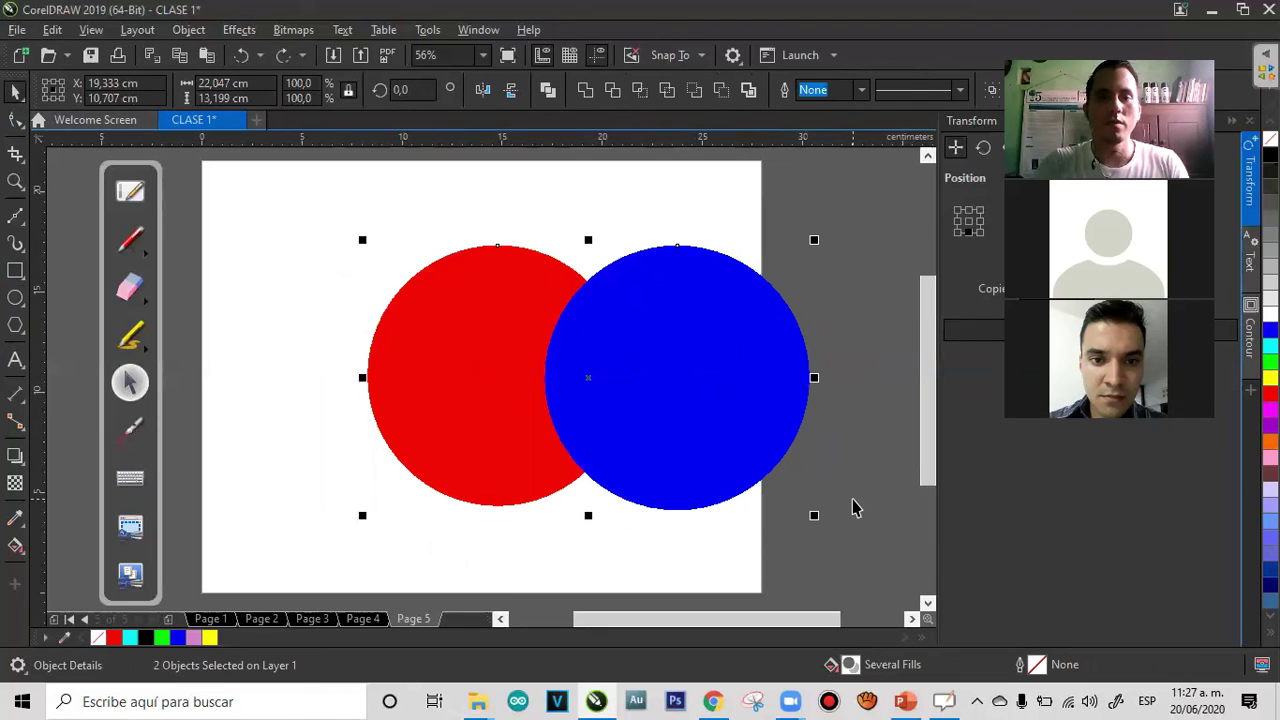
key(ctrl+z)
key(ctrl+z)
click(869, 437)
click(535, 278)
click(491, 211)
Check the Intersect command with both circles selected, then deselect them and switch to Wireframe view
click(366, 351)
shift+click(580, 343)
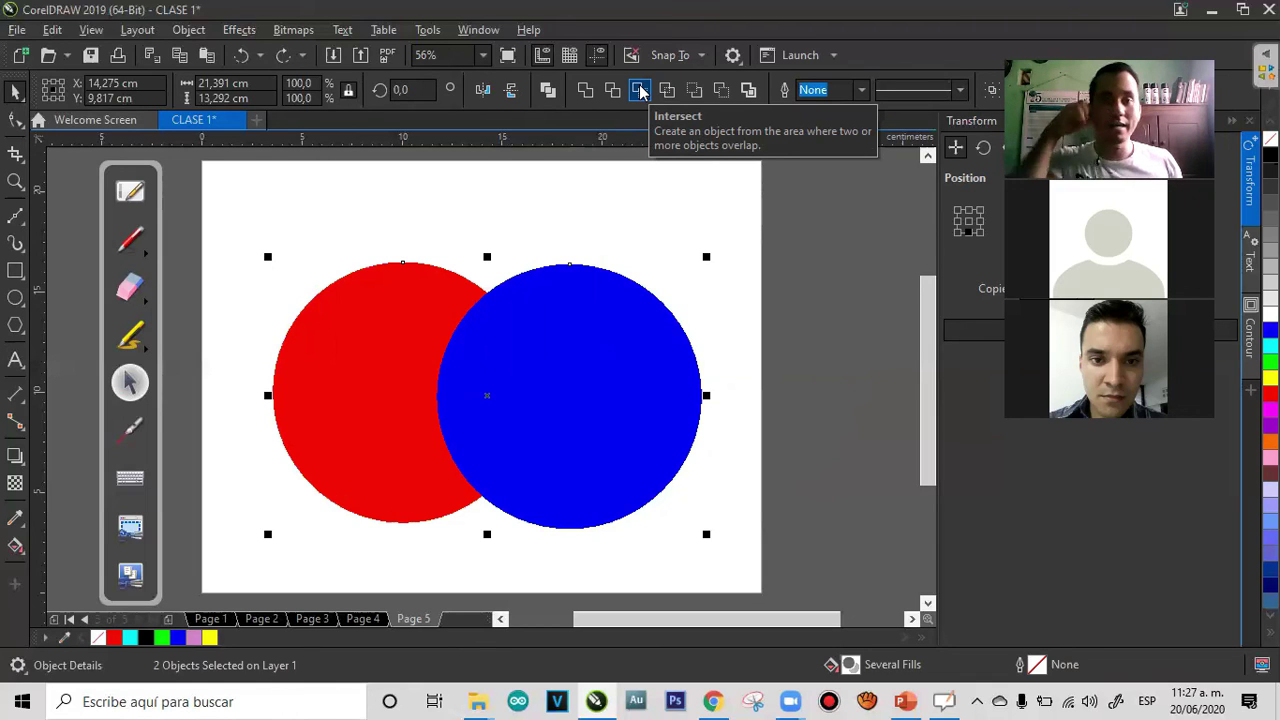
click(483, 237)
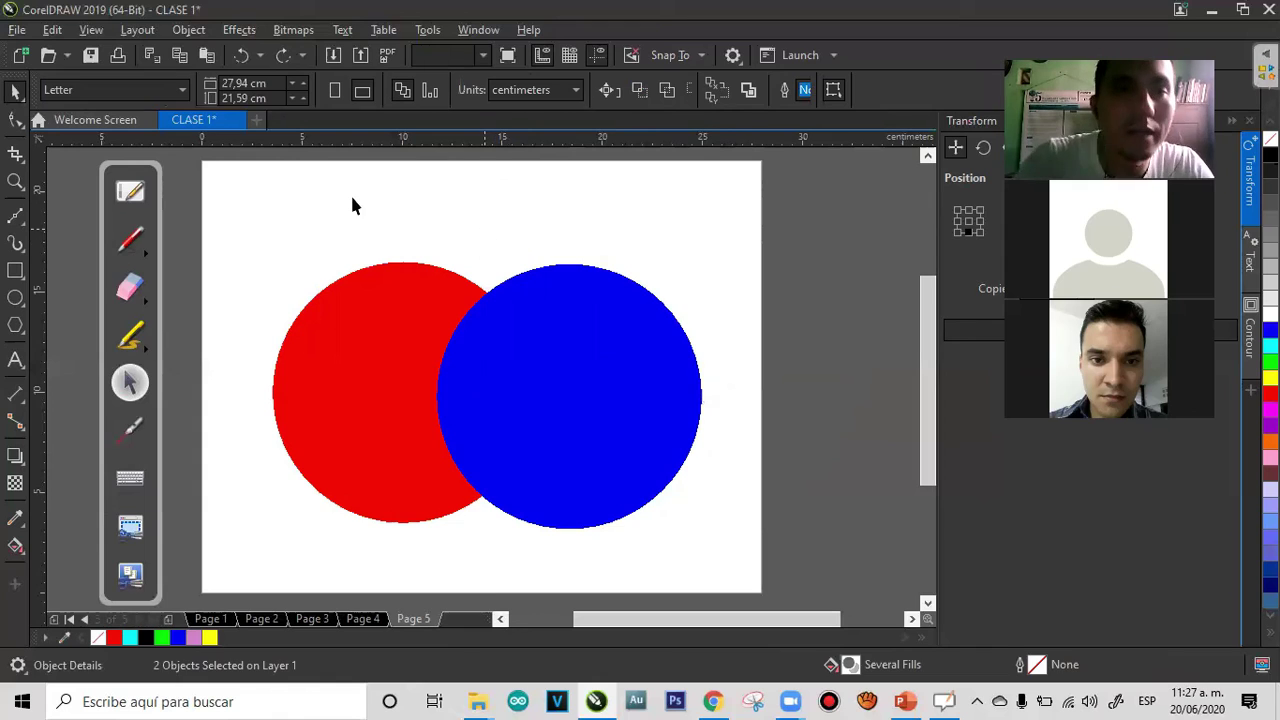
click(91, 30)
click(118, 47)
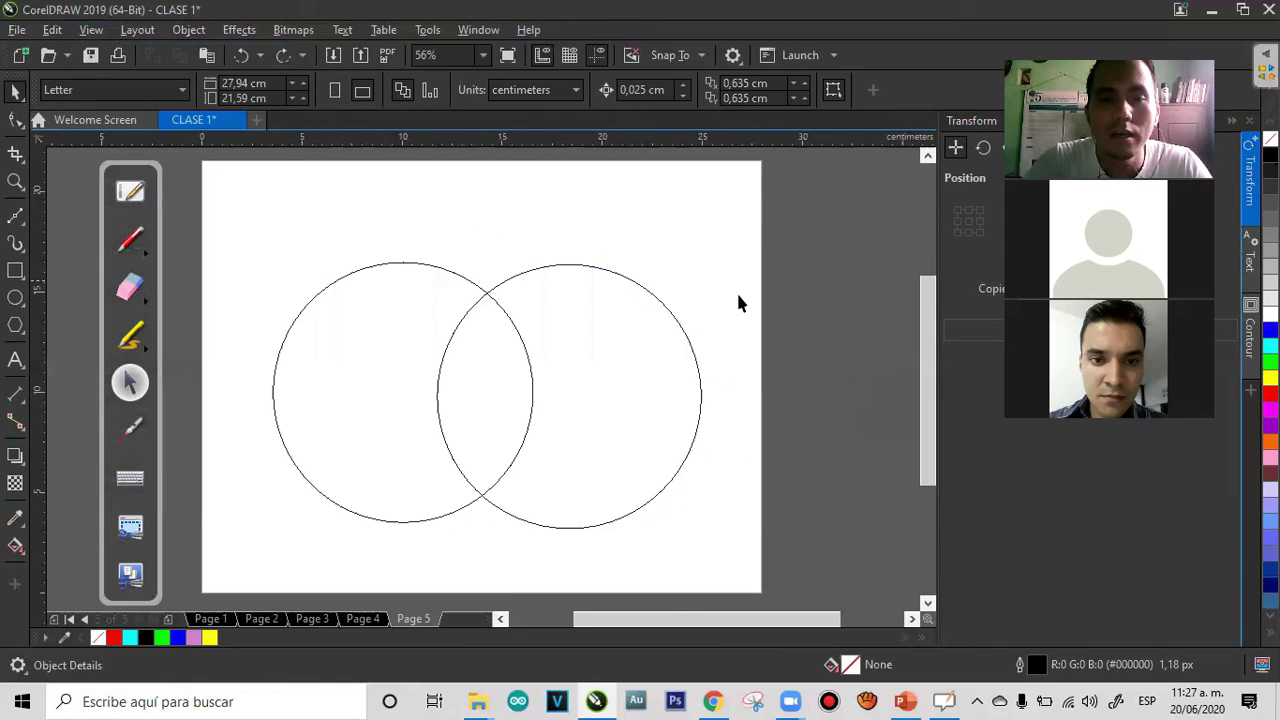
Mark the overlap between the two circles with the yellow highlighter, then erase the marking and return to the normal pointer
click(131, 338)
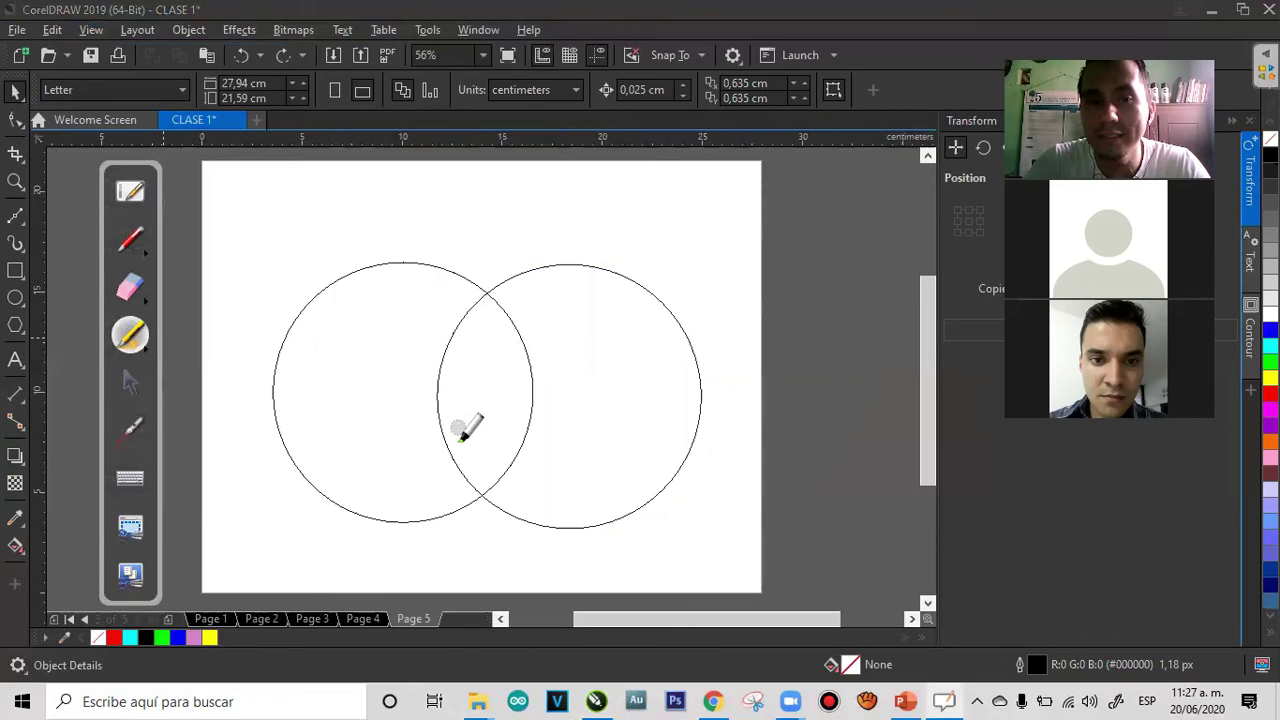
mouse_move(476, 488)
mouse_down()
mouse_move(433, 328)
mouse_move(508, 430)
mouse_move(478, 358)
mouse_move(492, 430)
mouse_move(486, 380)
mouse_up()
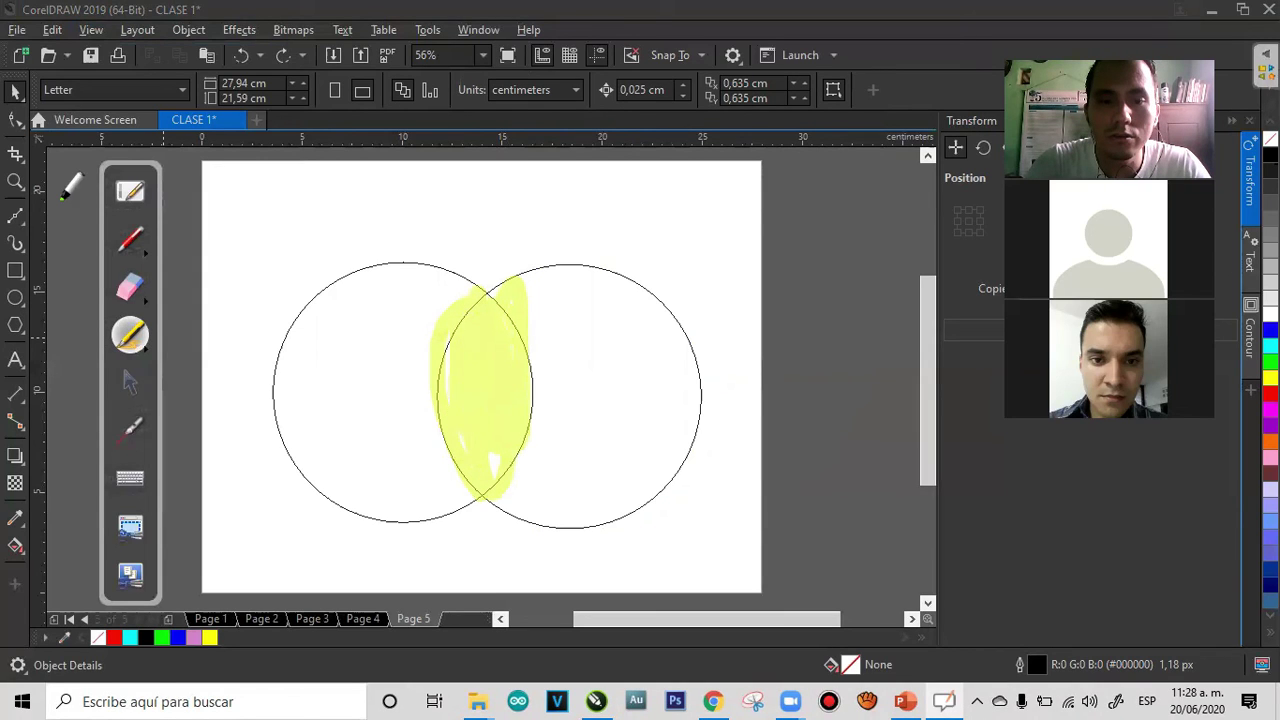
click(133, 290)
mouse_move(445, 320)
mouse_down()
mouse_move(417, 386)
mouse_move(551, 349)
mouse_move(511, 491)
mouse_up()
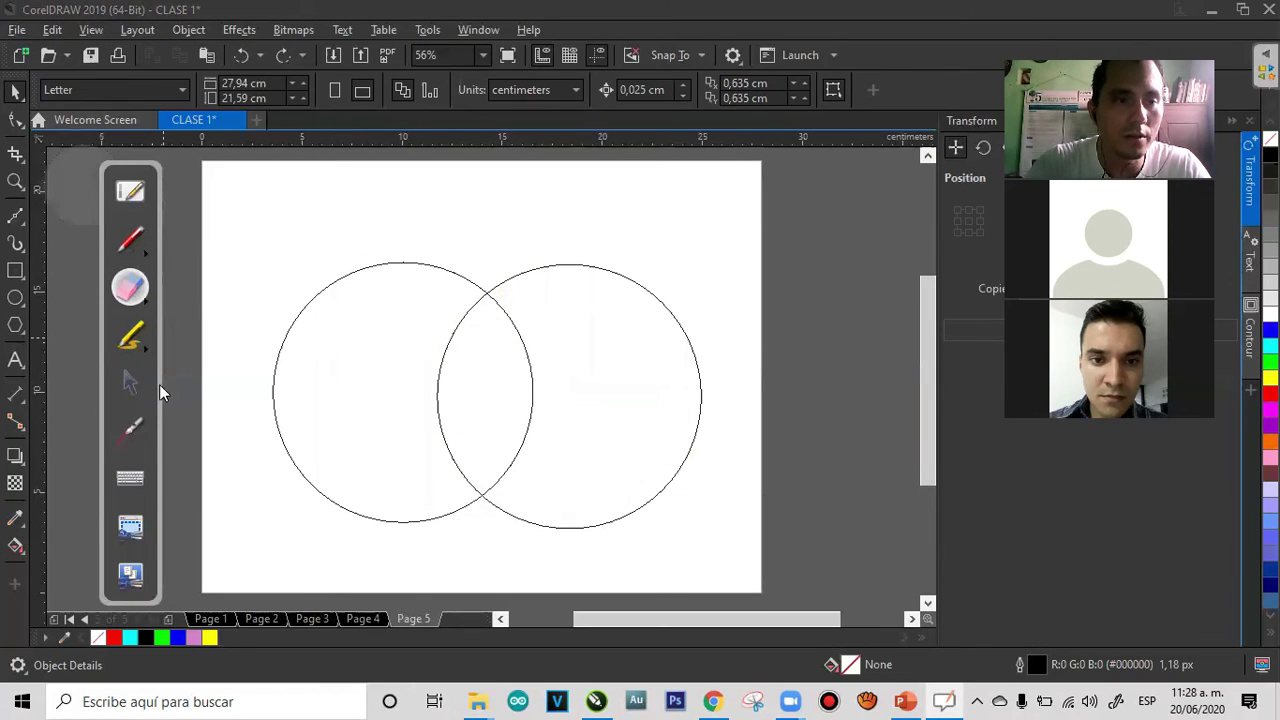
click(131, 382)
Intersect the two circles and move the resulting lens shape beyond the page's upper right edge
key(ctrl+a)
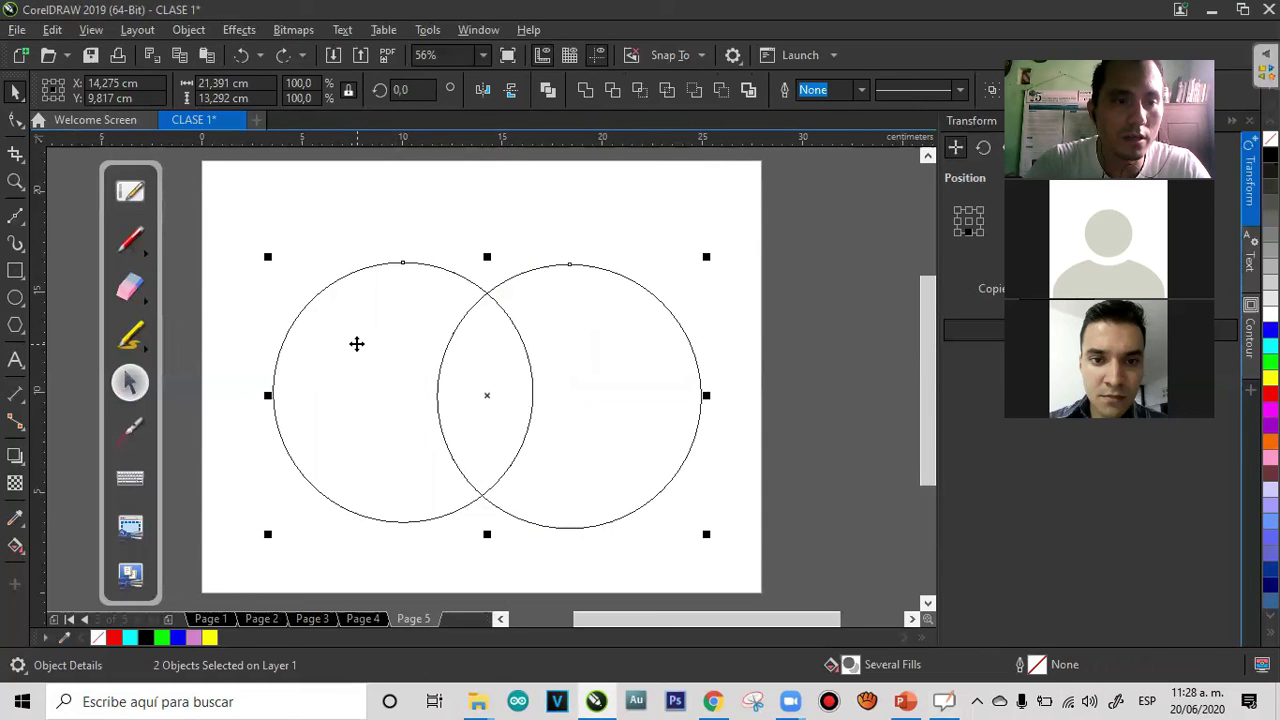
click(640, 91)
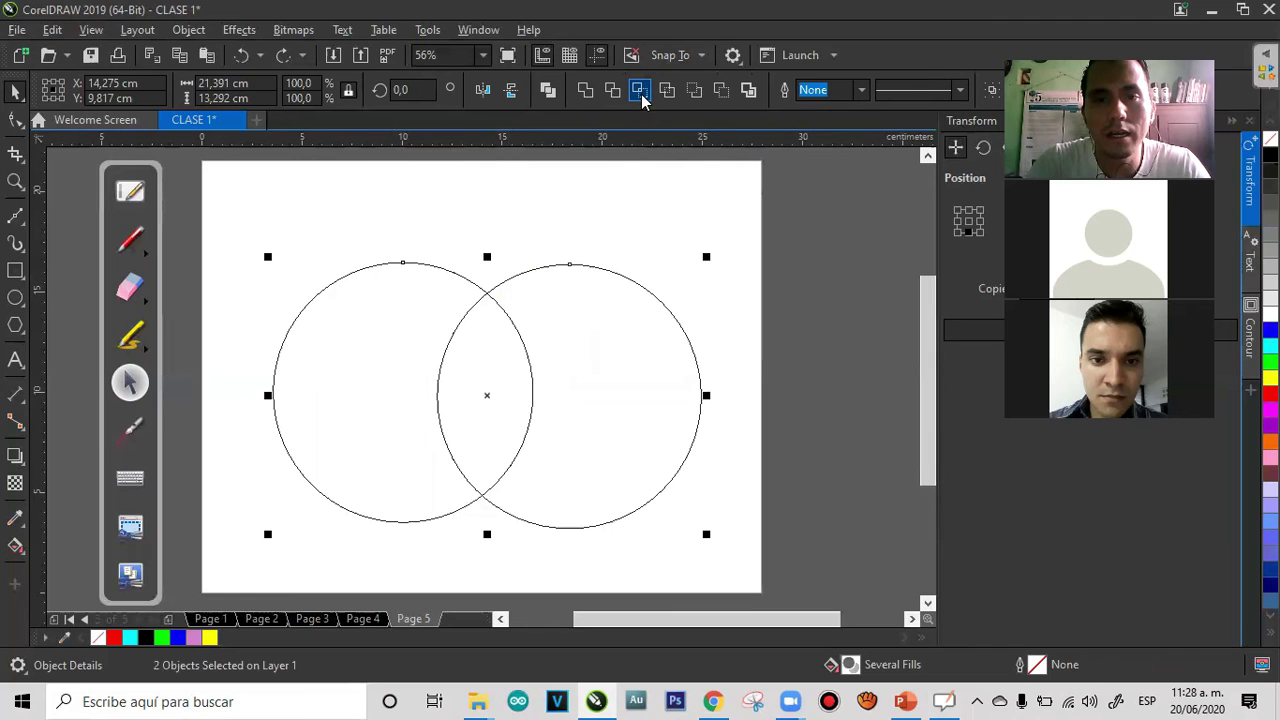
drag(480, 392, 778, 314)
click(865, 500)
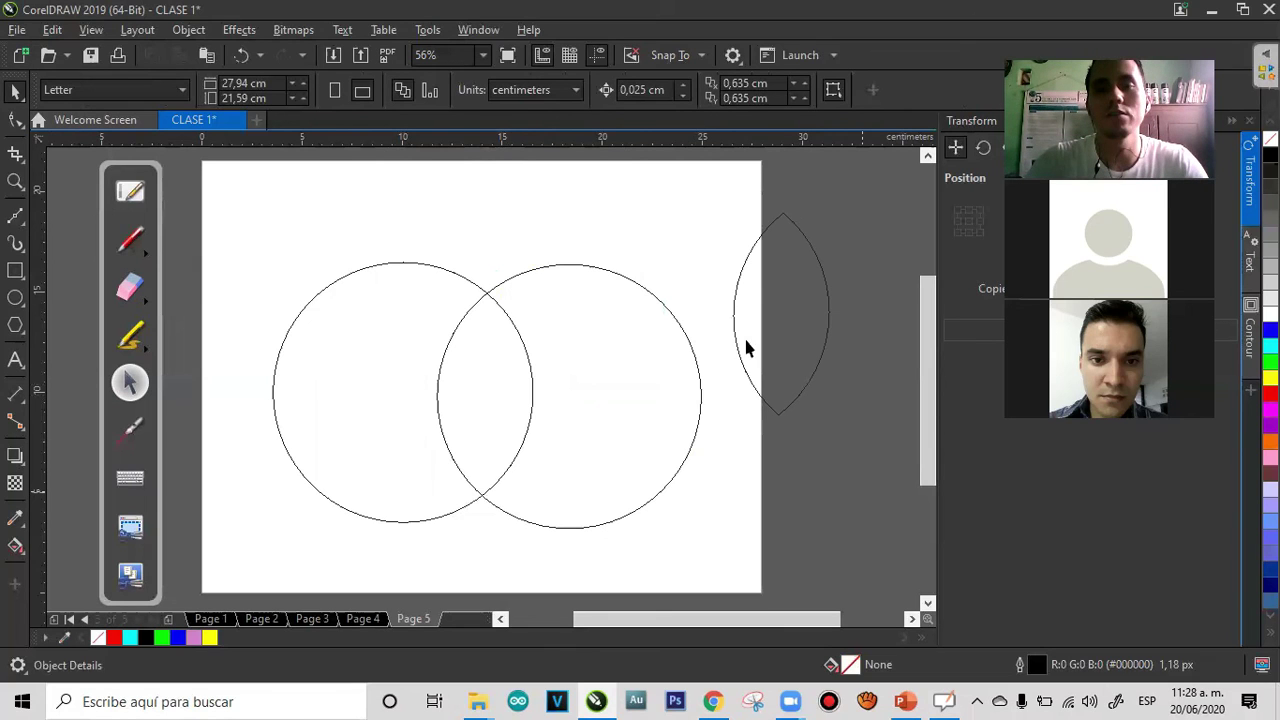
Move the lens shape back across the page, then undo its moves and the intersection and clear the selection
drag(802, 333, 727, 322)
drag(741, 326, 563, 305)
key(ctrl+z)
key(ctrl+z)
key(ctrl+z)
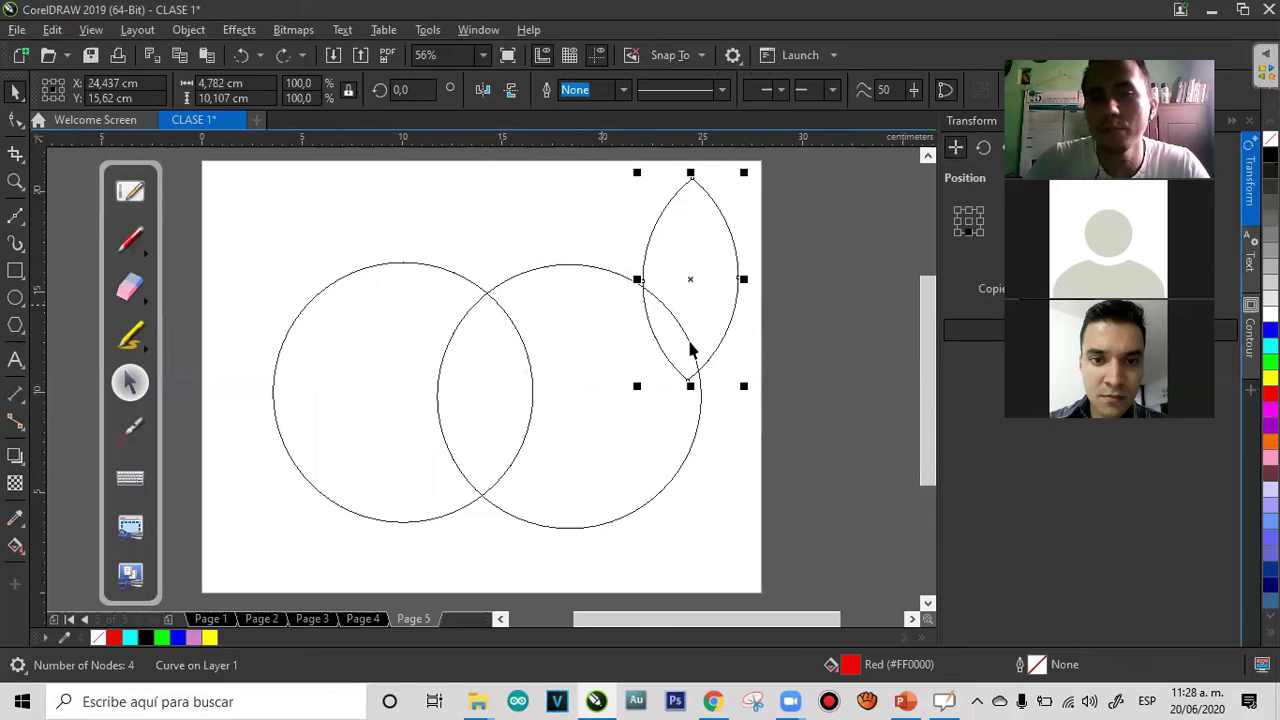
key(ctrl+z)
click(796, 316)
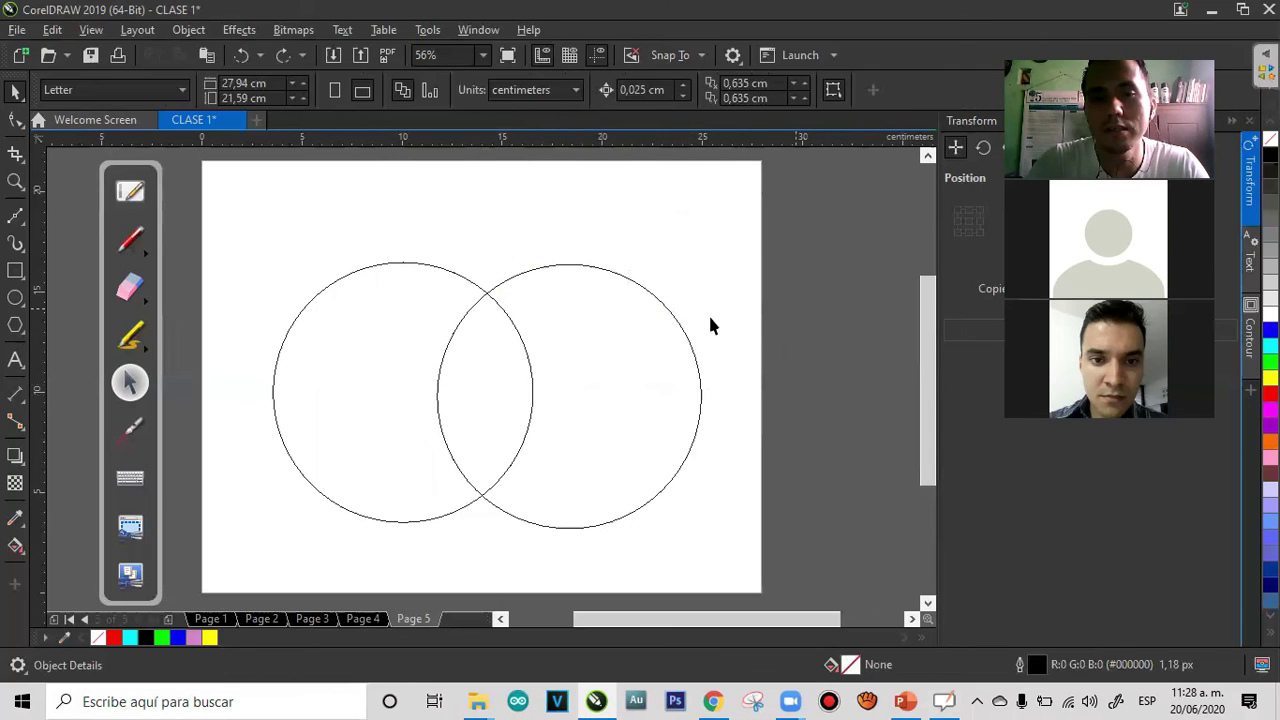
Intersect both circles, move the resulting lens shape away from the overlap, and undo that move
key(ctrl+a)
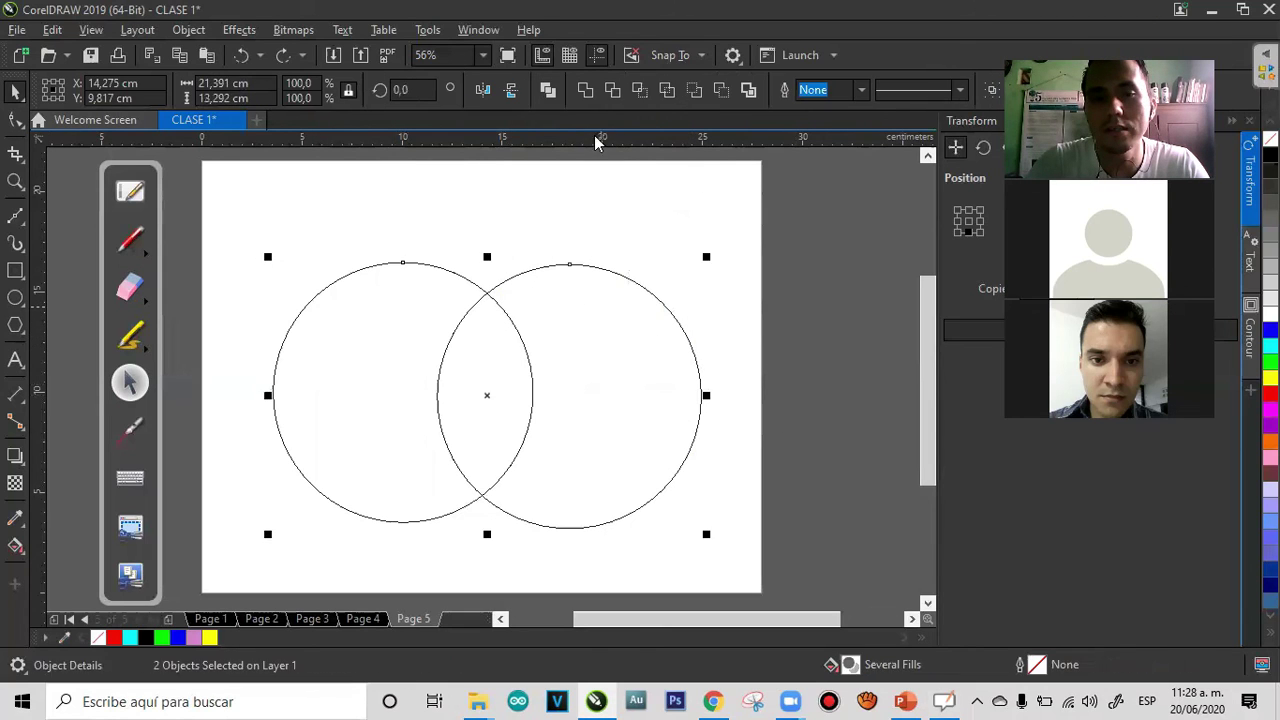
click(638, 91)
click(486, 391)
drag(486, 391, 288, 265)
key(ctrl+z)
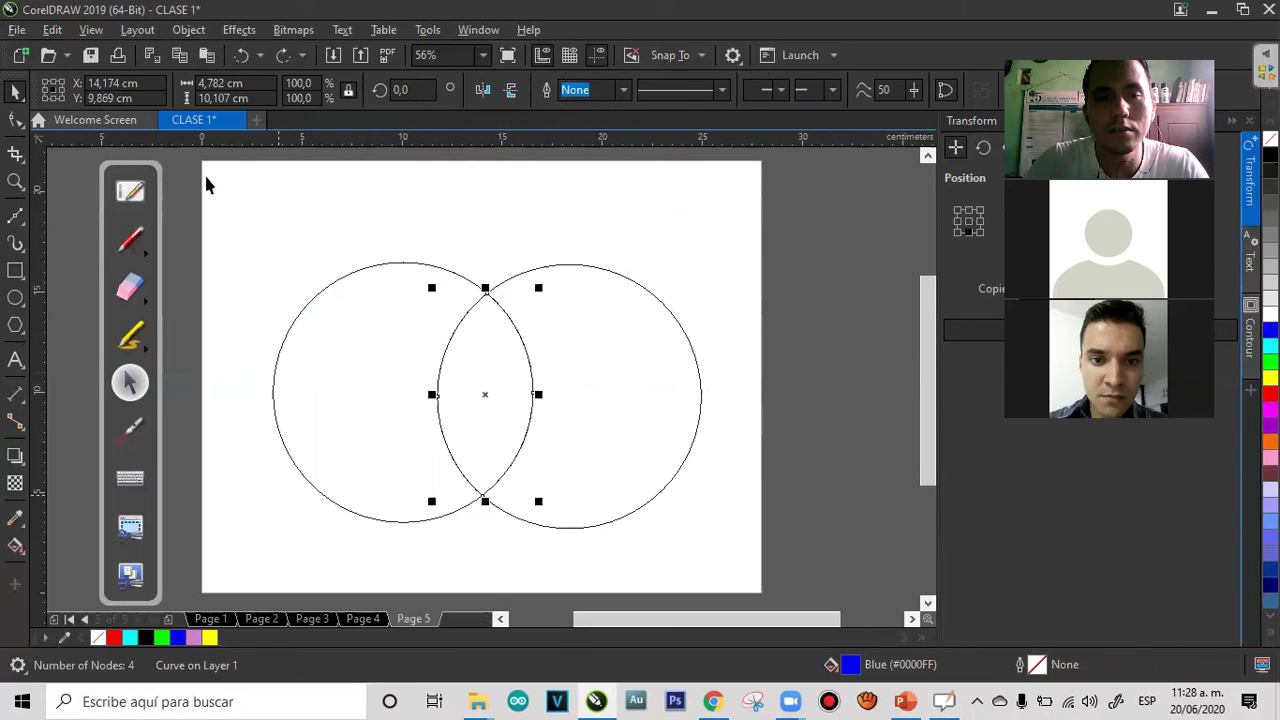
Switch to Enhanced view, fill the lens shape with yellow and move it out of the overlap
click(100, 29)
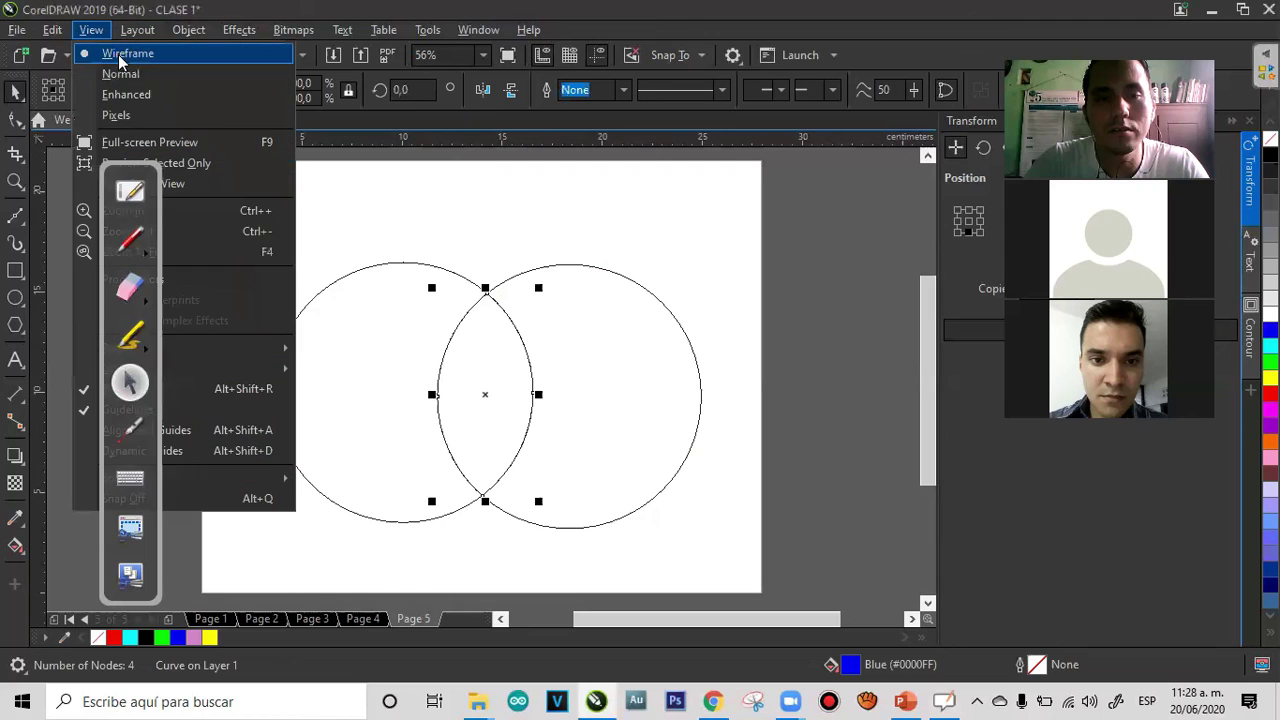
click(118, 94)
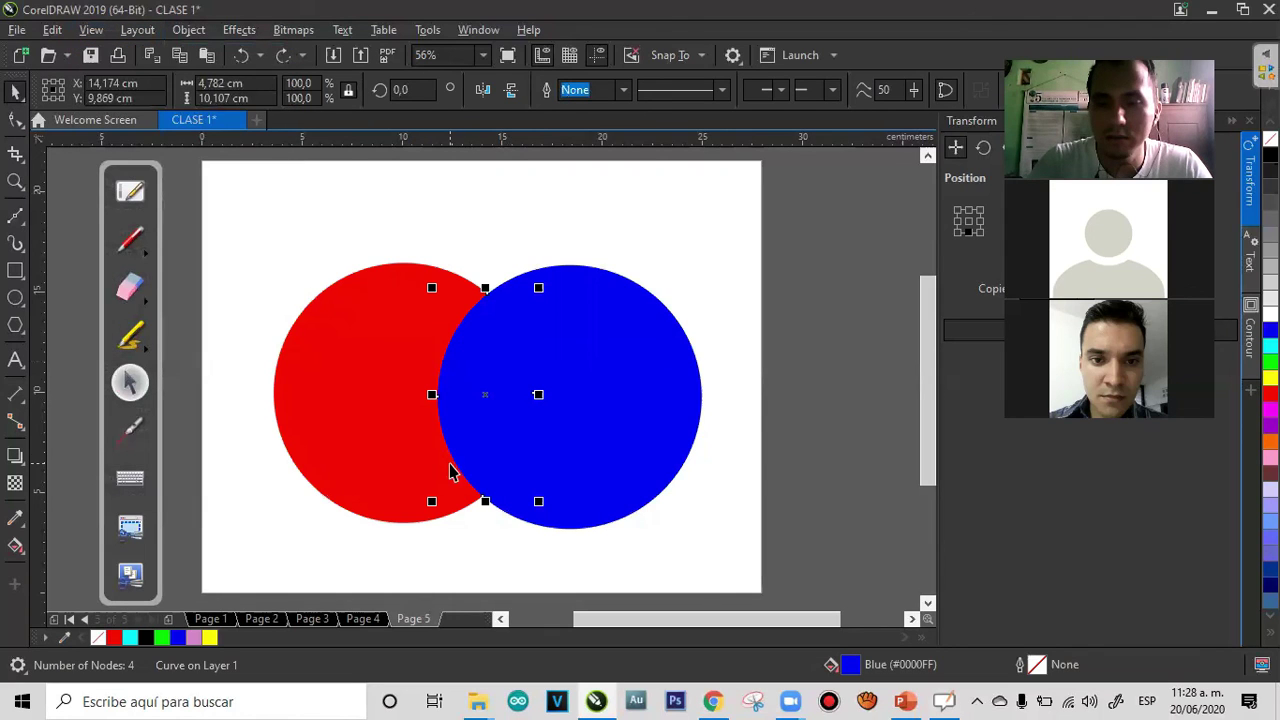
click(209, 637)
drag(491, 394, 620, 378)
key(ctrl+z)
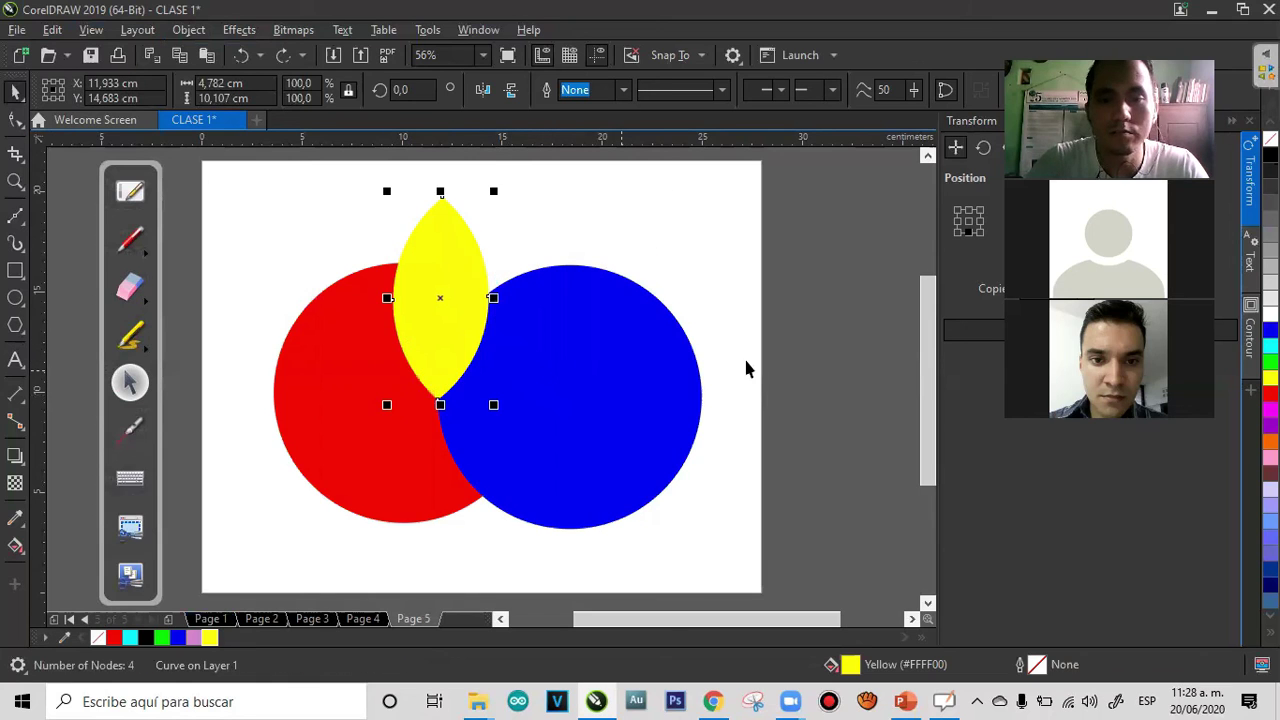
Undo the yellow lens's remaining move and delete the lens from the overlap
key(ctrl+z)
click(842, 367)
click(491, 407)
key(Delete)
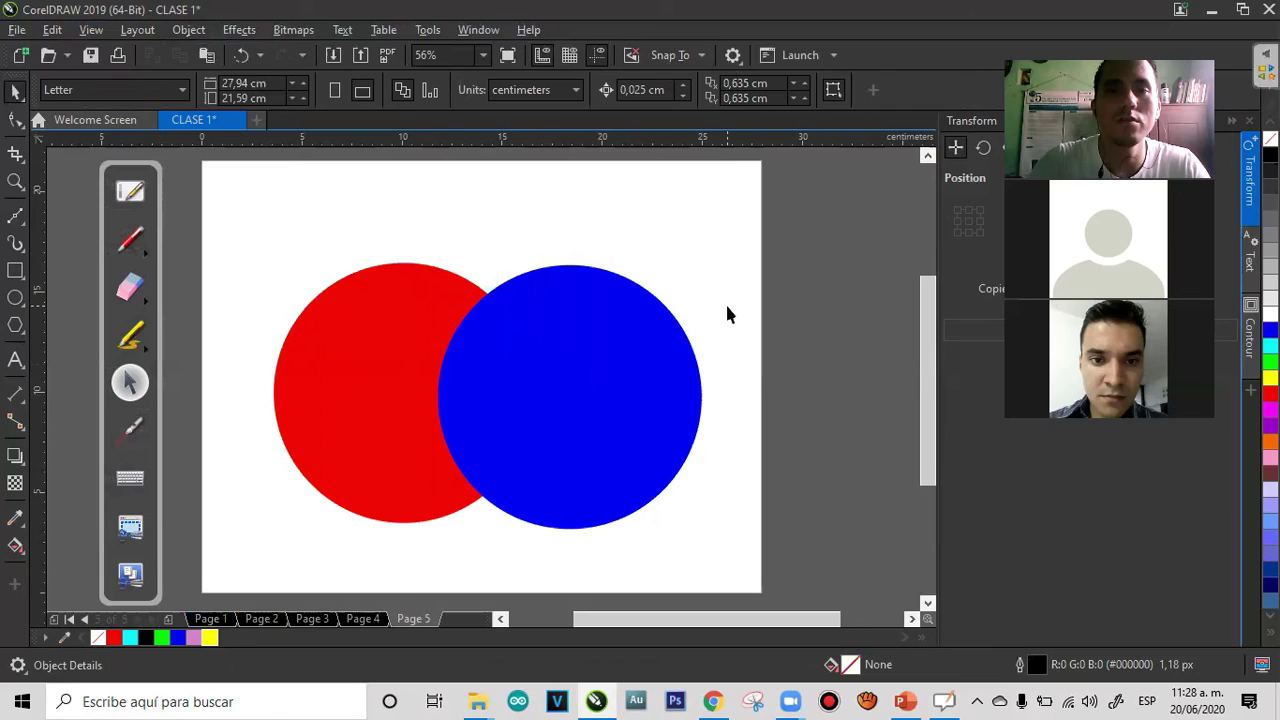
Move the blue circle over most of the red circle and apply Simplify to both
click(563, 393)
drag(582, 349, 417, 355)
shift+click(437, 271)
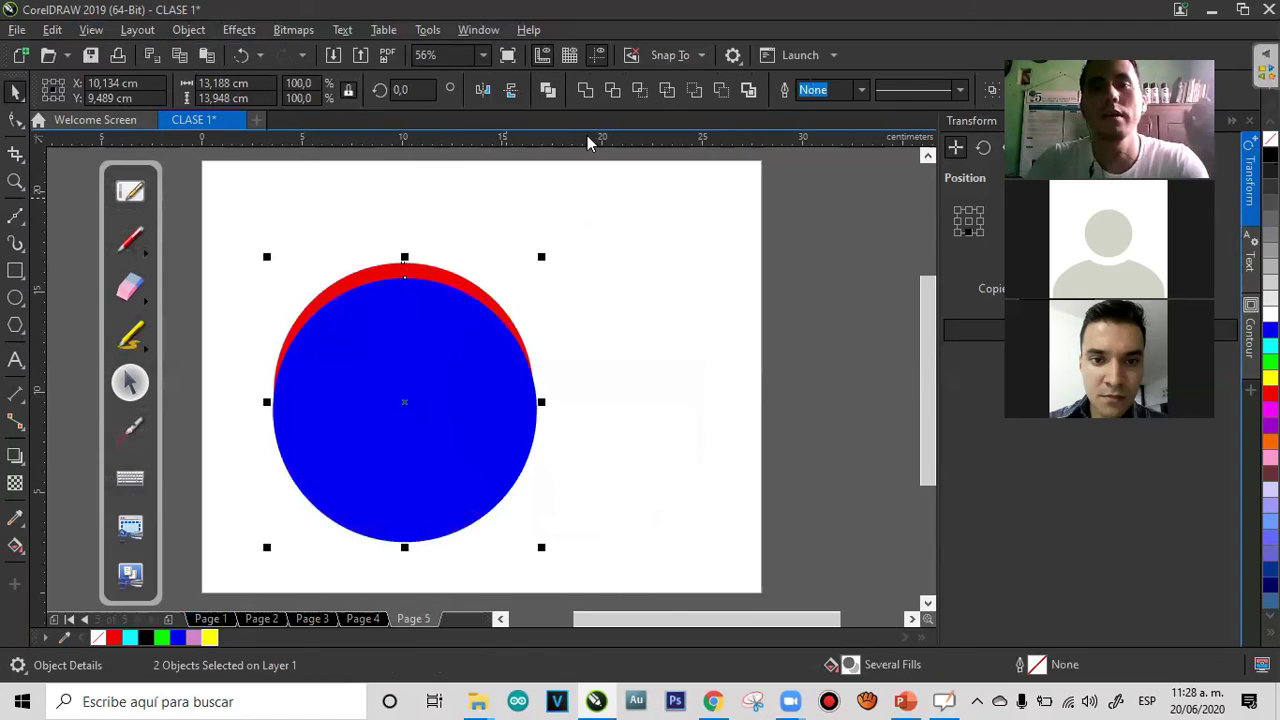
click(665, 92)
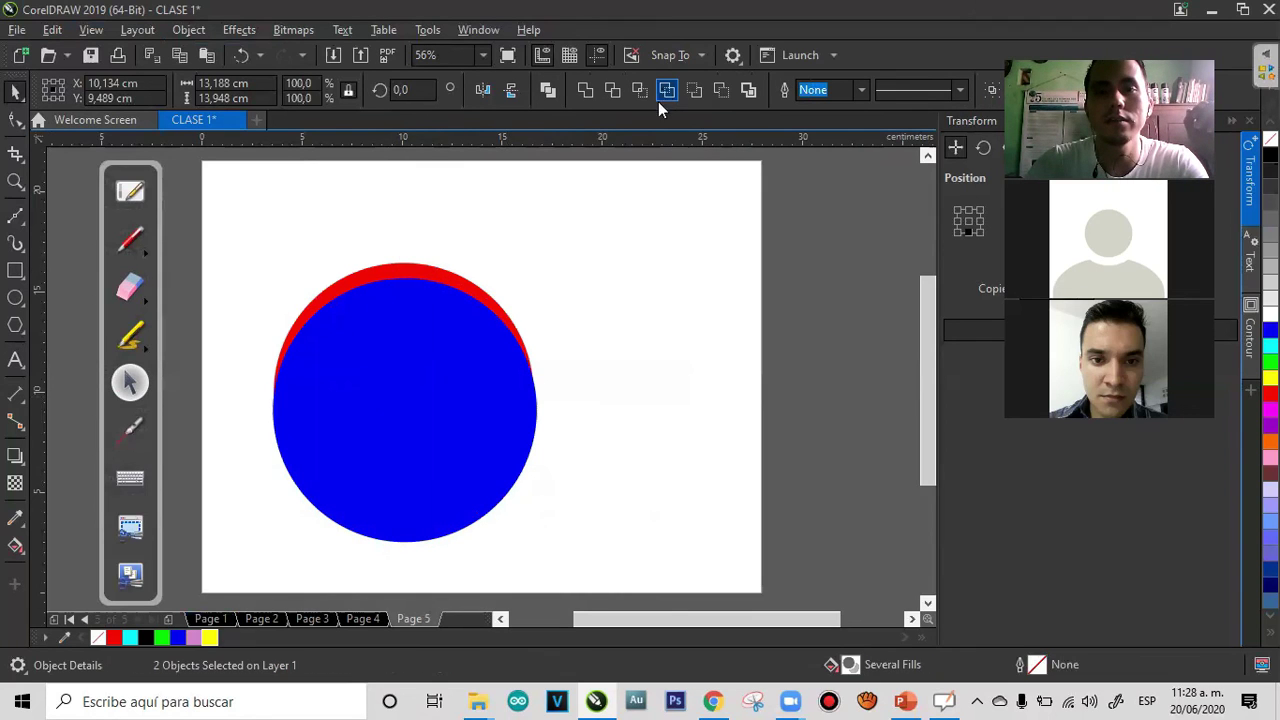
key(Escape)
Move the blue circle off the red crescent, then undo the move and the Simplify operation
click(455, 416)
drag(418, 387, 574, 436)
click(671, 343)
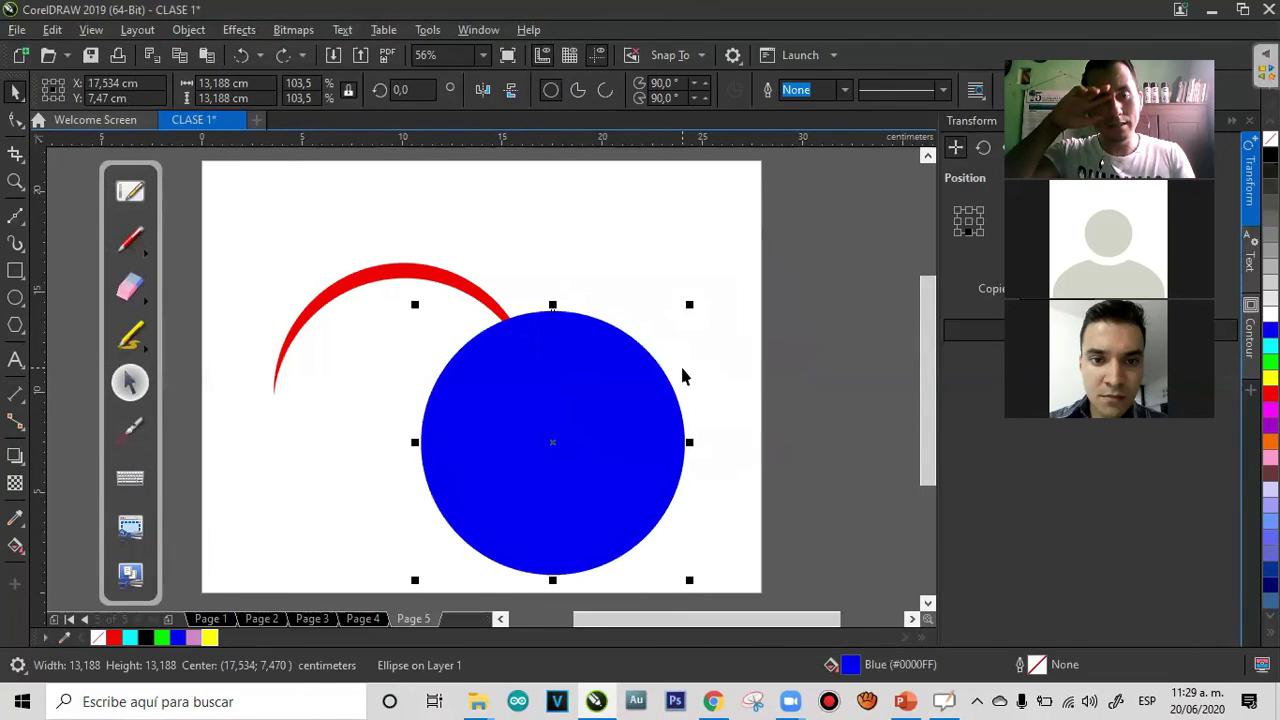
key(ctrl+z)
key(ctrl+z)
click(605, 339)
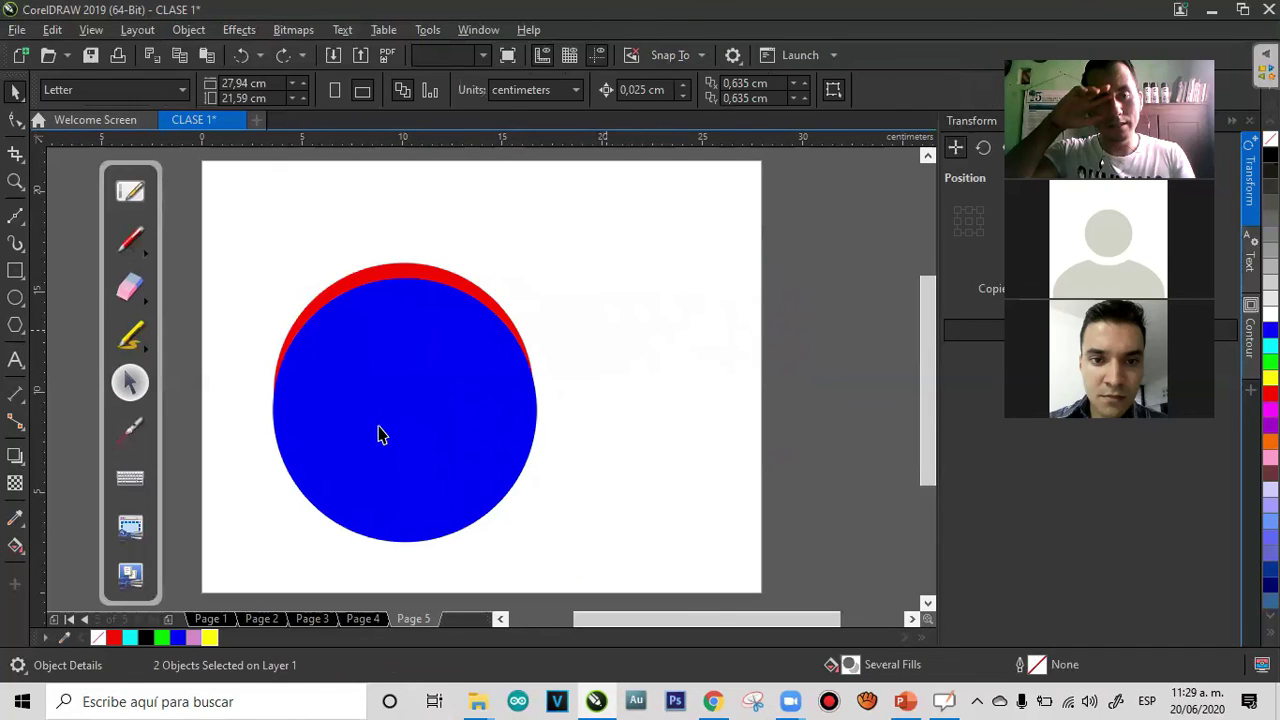
Shrink the blue circle to about 11.1 cm in diameter and centre it inside the red circle
click(380, 434)
drag(489, 356, 460, 371)
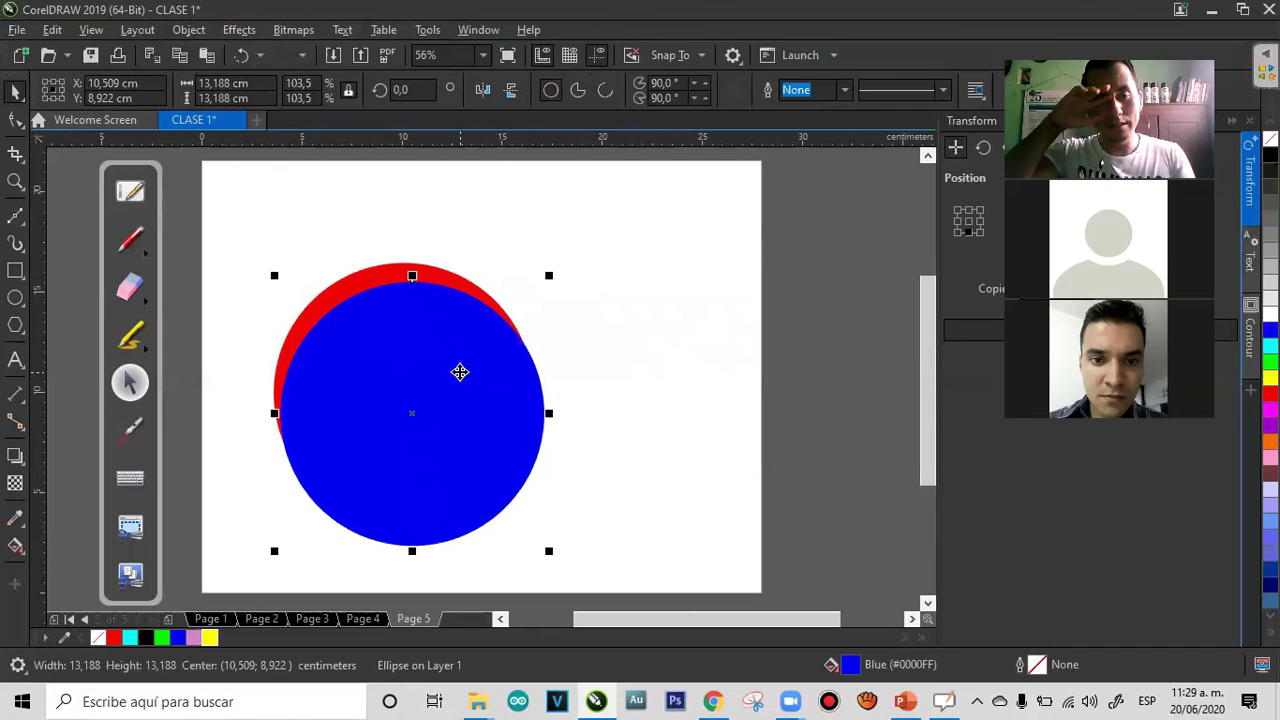
click(543, 289)
key(Tab)
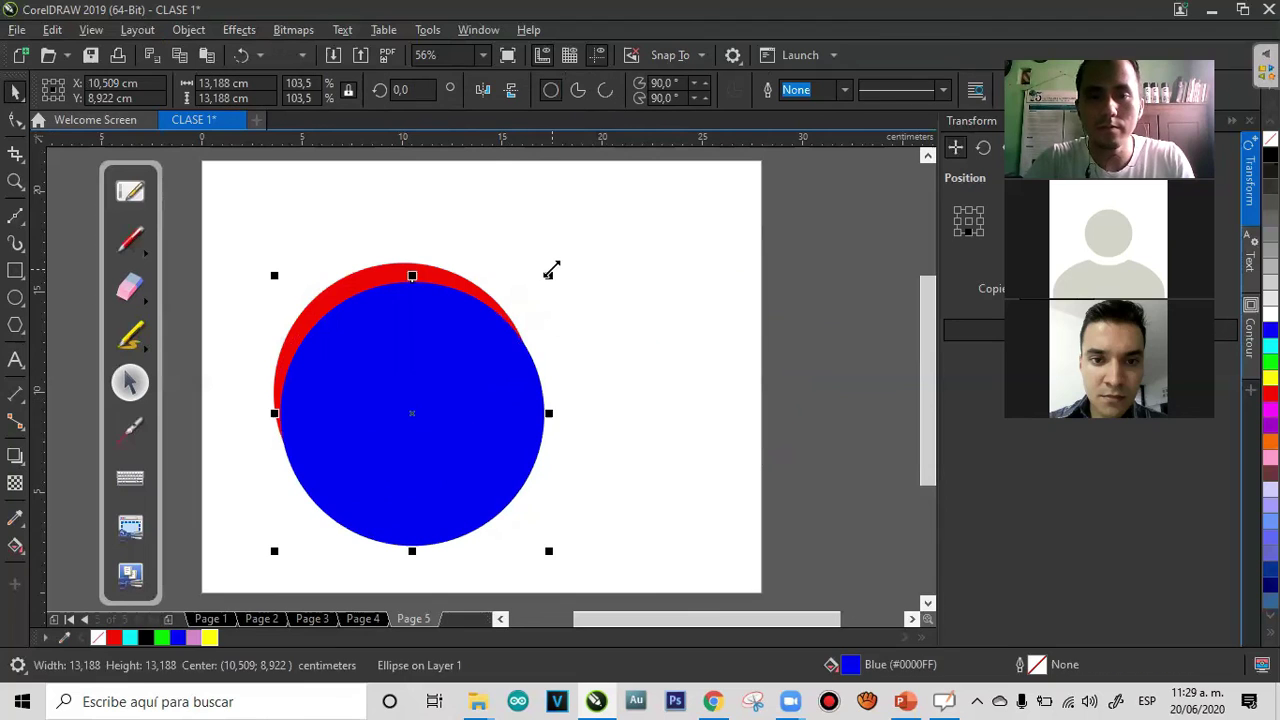
drag(550, 272, 531, 289)
drag(447, 405, 437, 384)
Apply Simplify to both circles and move the blue circle out over the page's right edge
shift+click(518, 359)
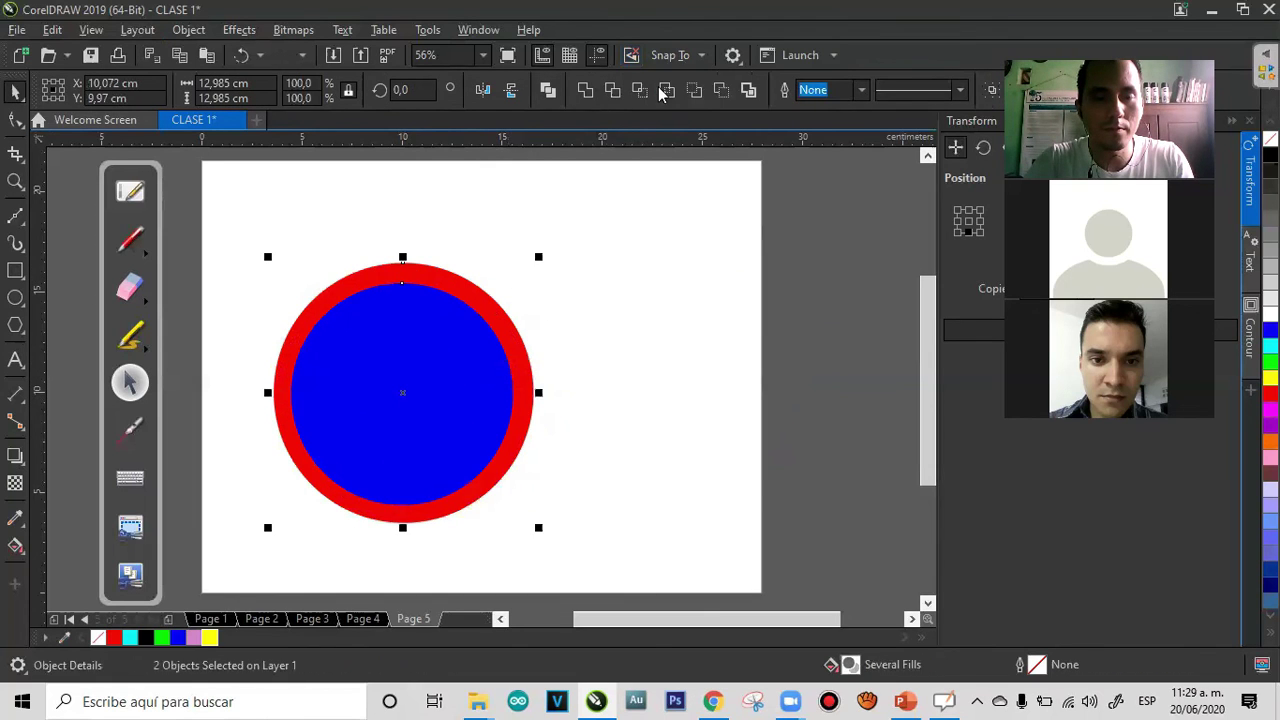
click(668, 93)
click(431, 357)
drag(718, 302, 723, 294)
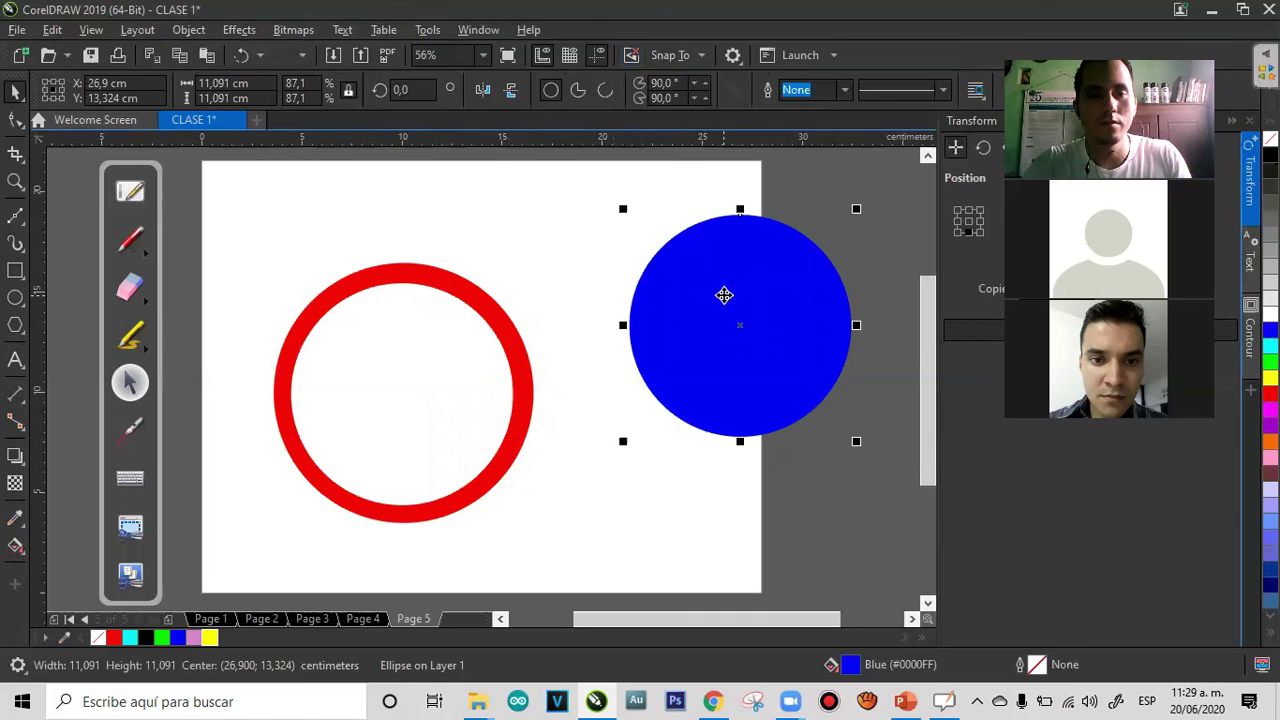
Undo the blue circle's move, the Simplify operation and the circle's centring, and clear the selection
key(ctrl+z)
key(ctrl+z)
key(ctrl+z)
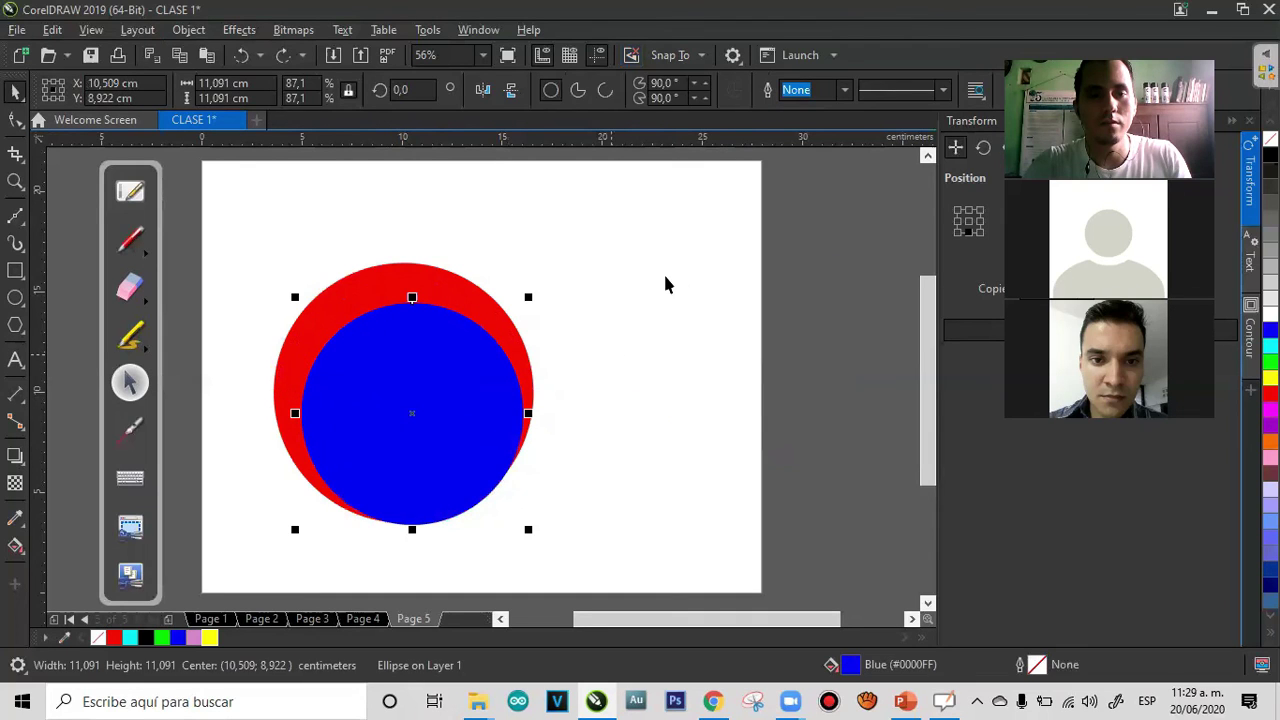
click(680, 268)
Try Front minus back on the red and blue circles, then undo it
click(437, 374)
shift+click(432, 284)
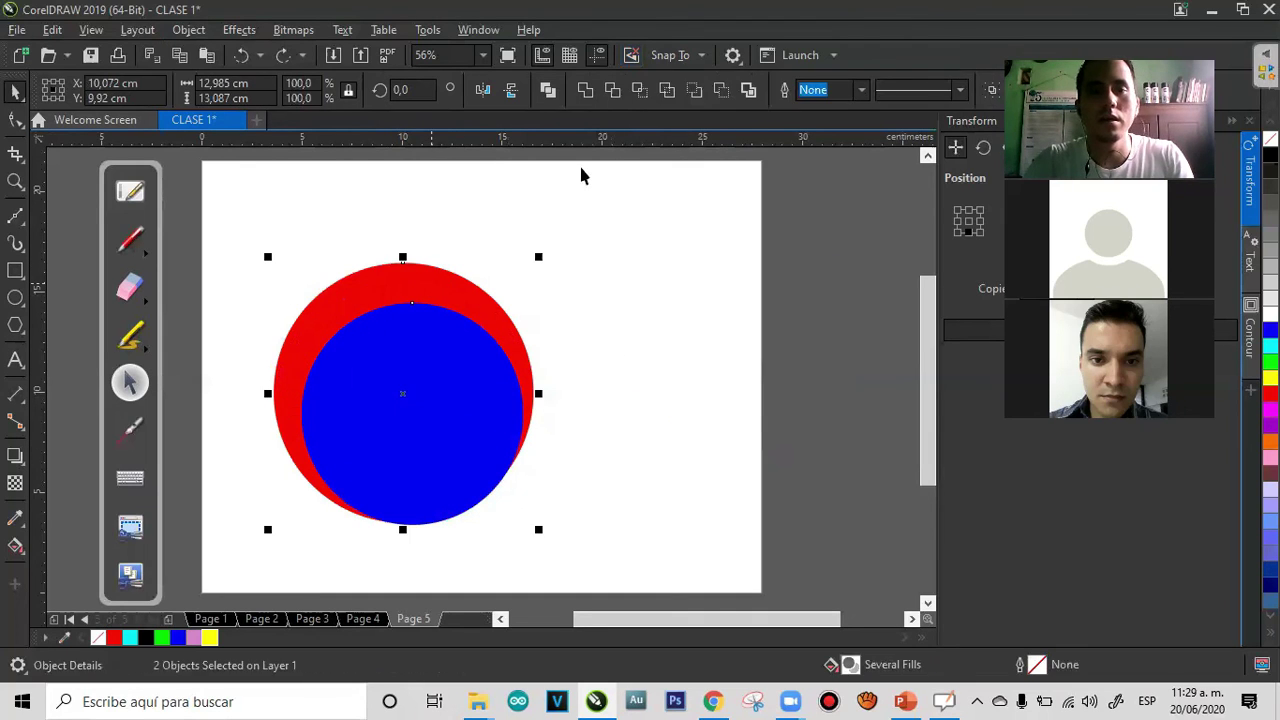
click(697, 92)
click(651, 441)
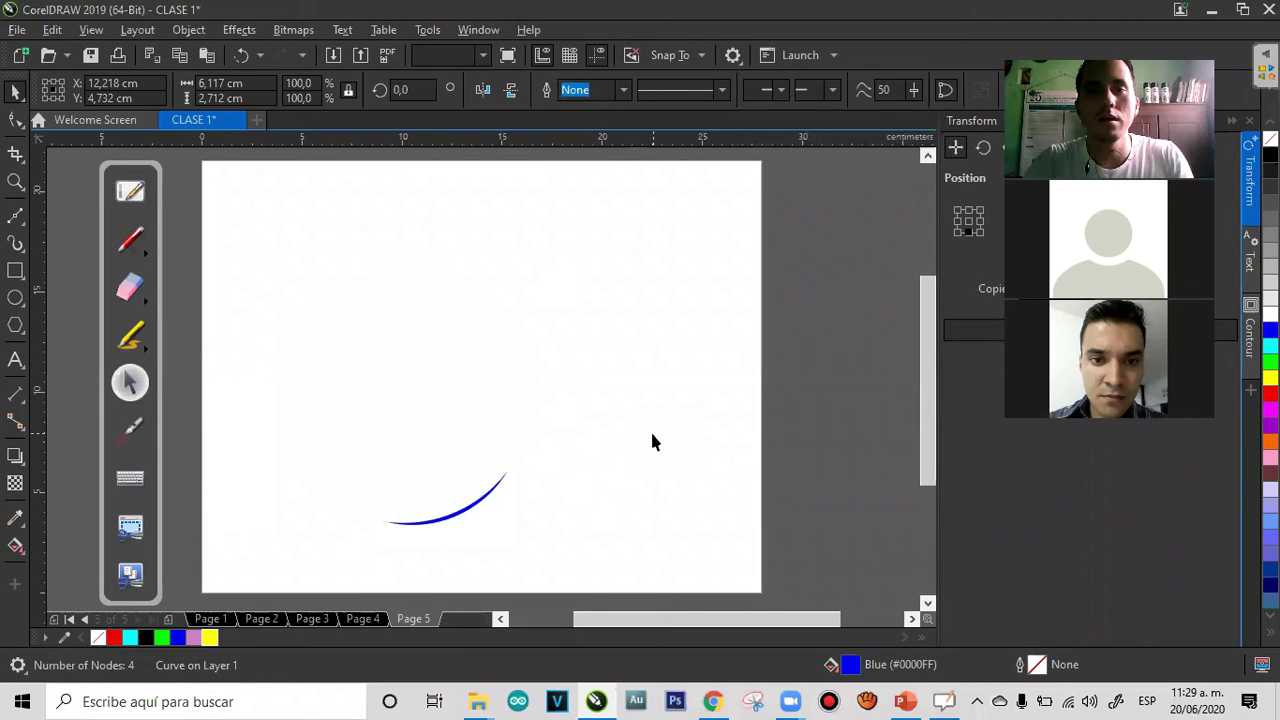
key(ctrl+z)
Select both circles and check the descriptions of the Simplify and Front minus back commands
click(652, 437)
click(480, 400)
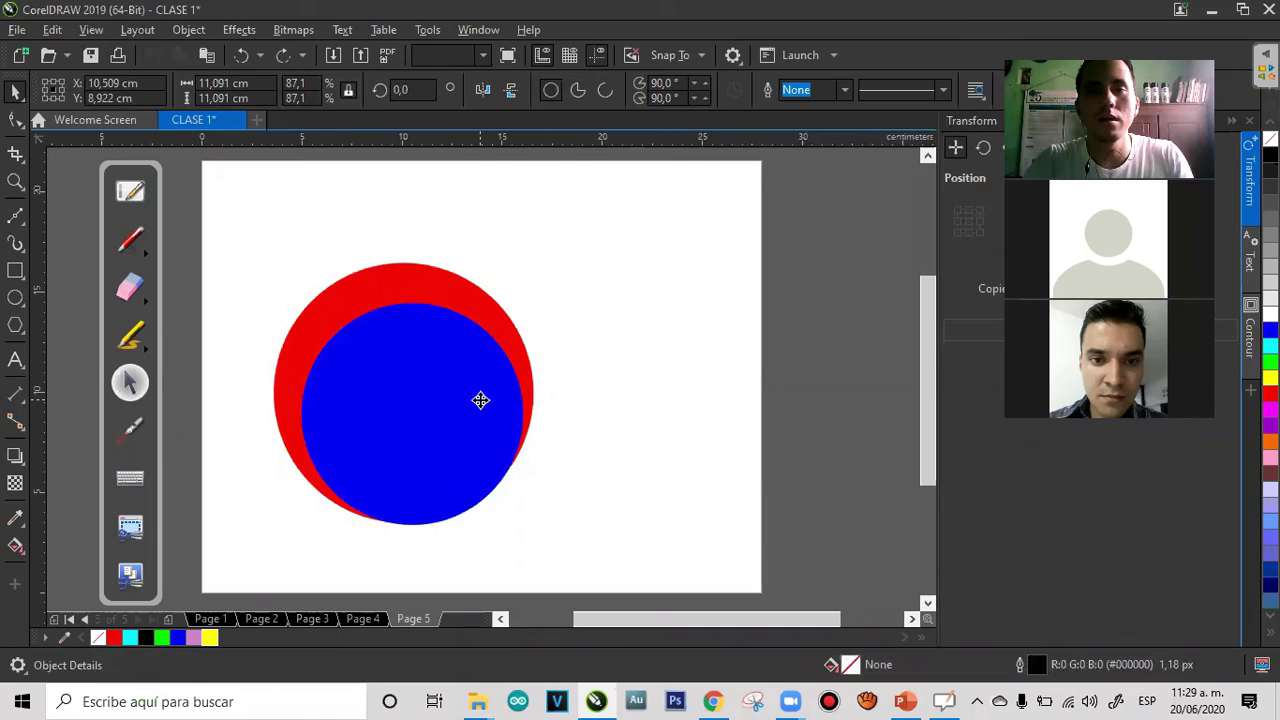
shift+click(451, 283)
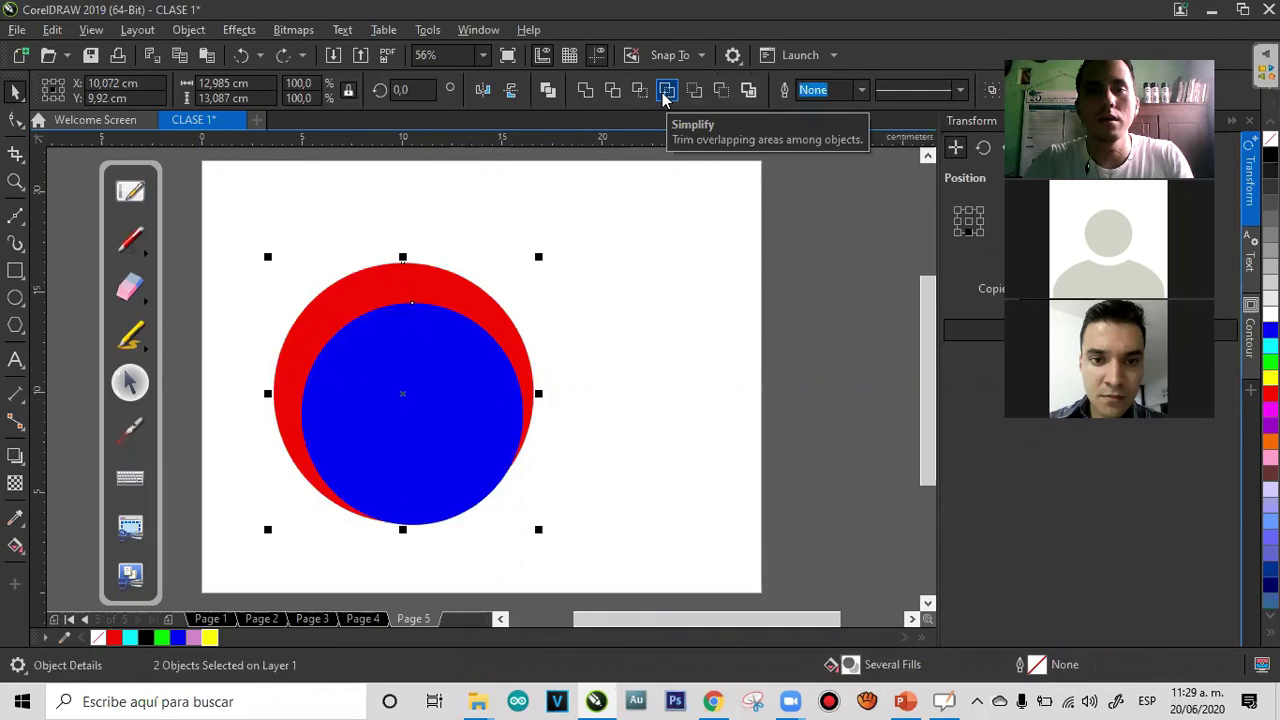
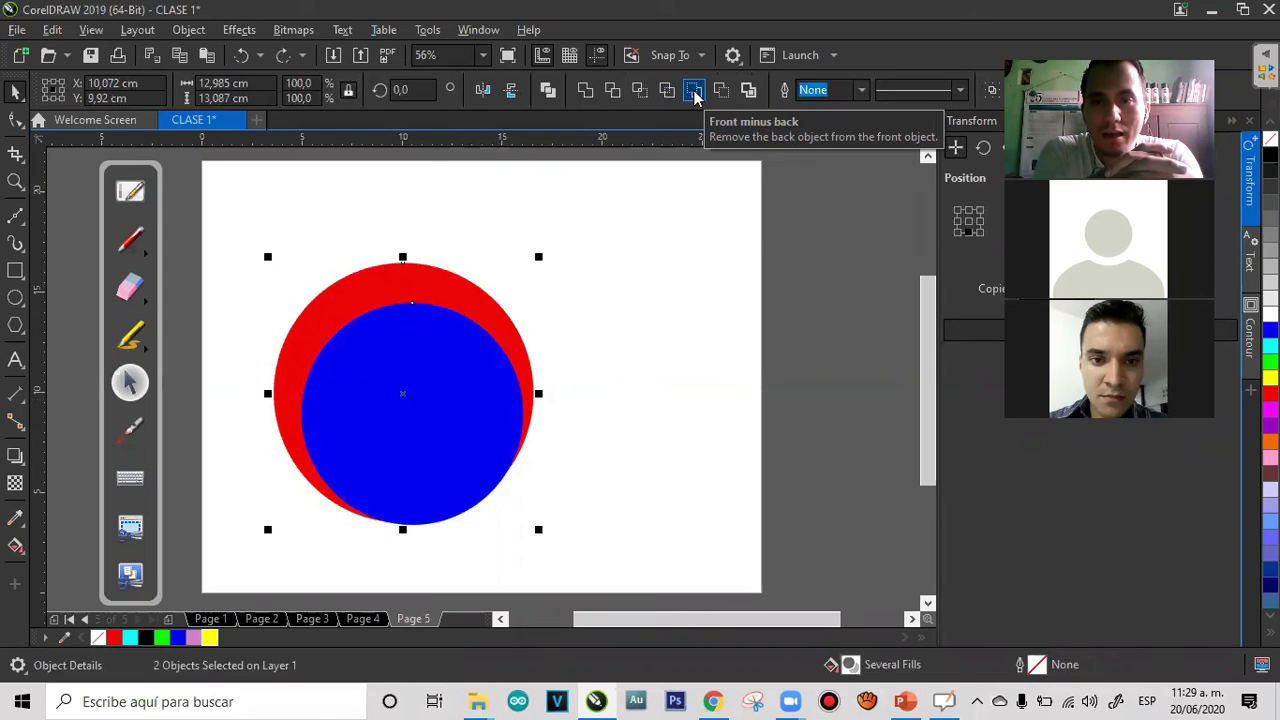
click(232, 536)
Try duplicating the circle pair beside the original, then undo the copy and the pair's move
drag(407, 391, 623, 331)
key(Escape)
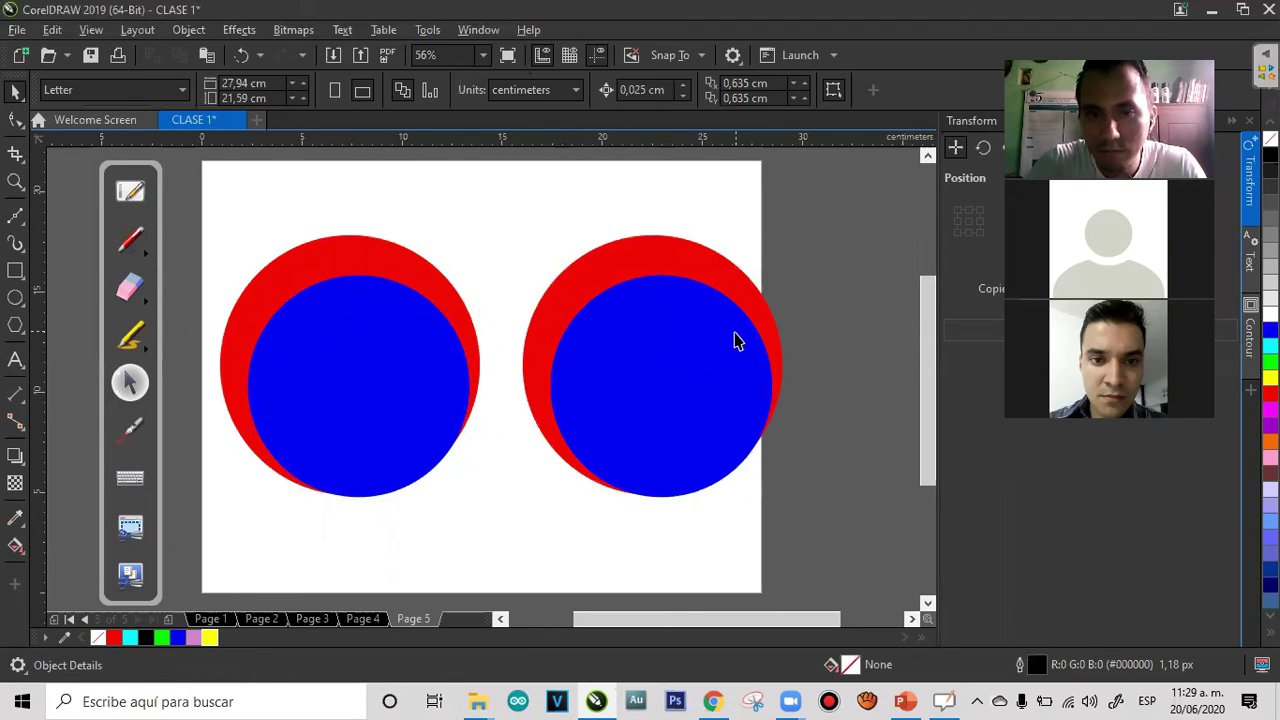
click(706, 356)
key(ctrl+z)
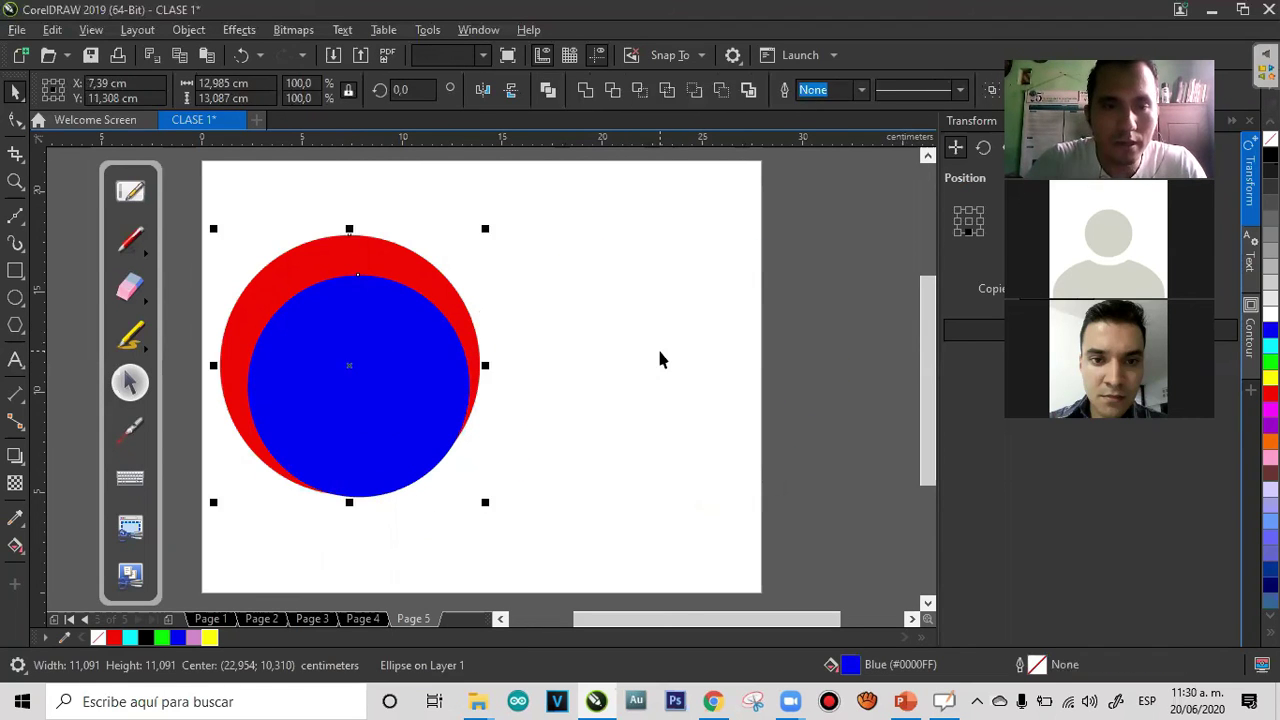
key(ctrl+z)
Move the blue circle to partly overlap the red circle's right side, and shrink both, the red one to about 10.25 cm
drag(422, 402, 580, 352)
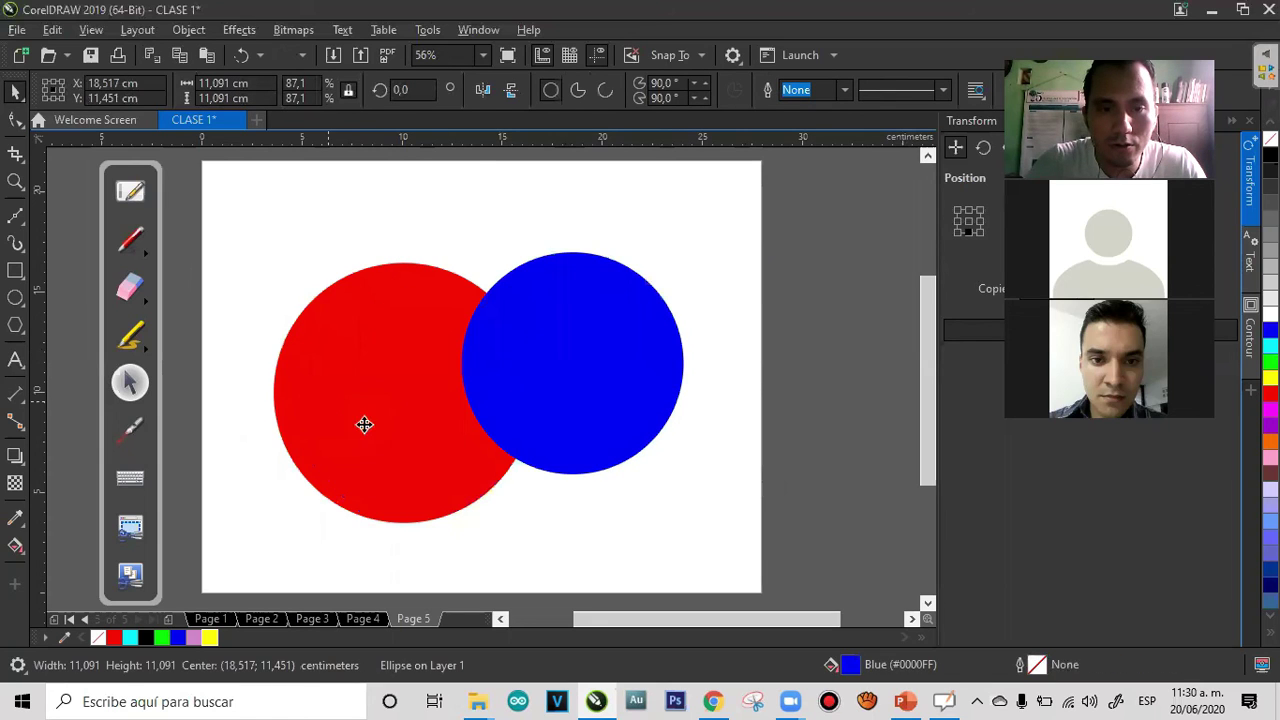
click(329, 401)
drag(291, 497, 330, 472)
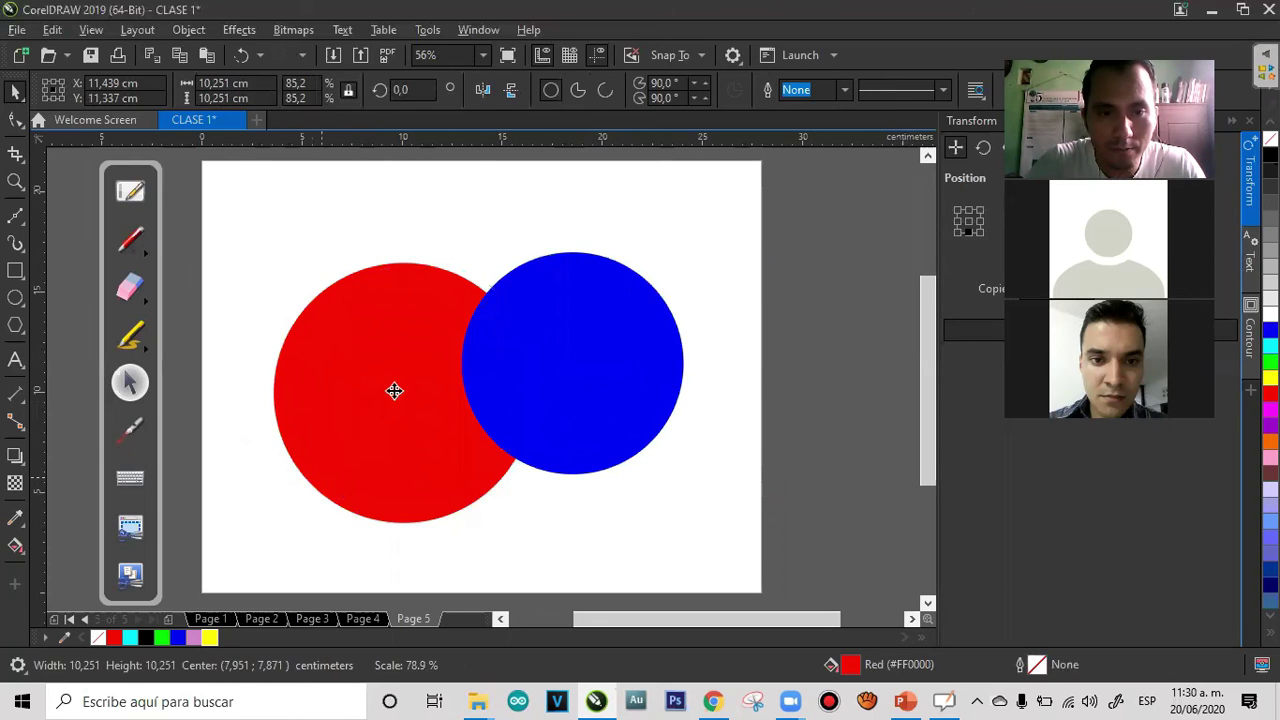
click(694, 283)
click(609, 323)
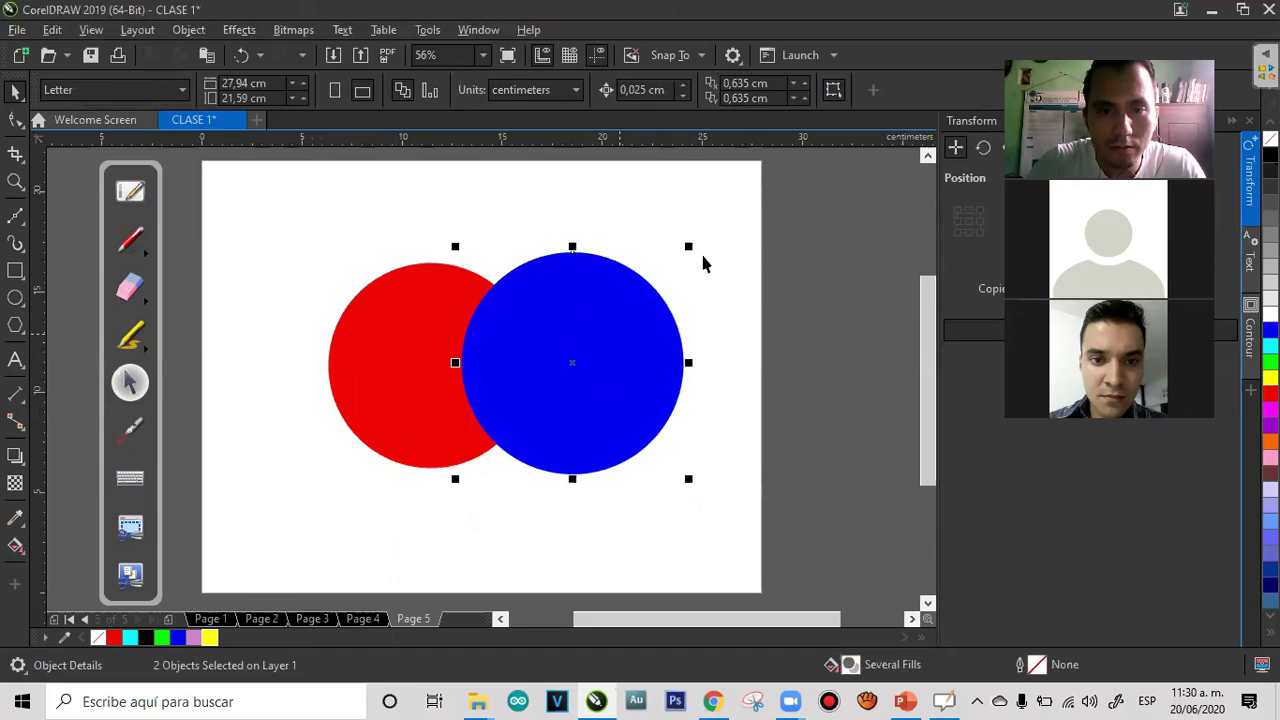
drag(688, 246, 691, 277)
Scale the circle pair down to about 12.5 cm wide and place a duplicate of it in the page's right half
shift+click(412, 341)
drag(412, 341, 462, 274)
drag(310, 358, 597, 371)
click(389, 229)
Add the text label "INTERSECCIÓN" above the left pair of circles
click(16, 360)
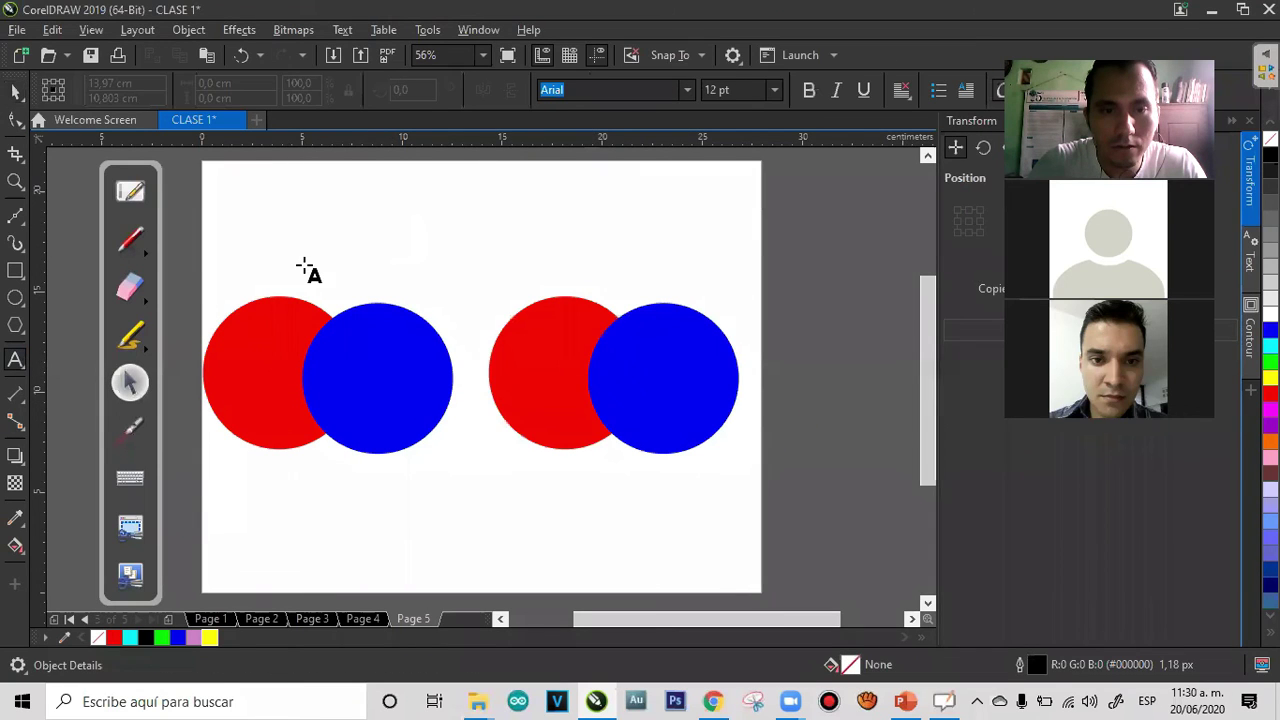
click(293, 264)
text(INTERSECCIÓN)
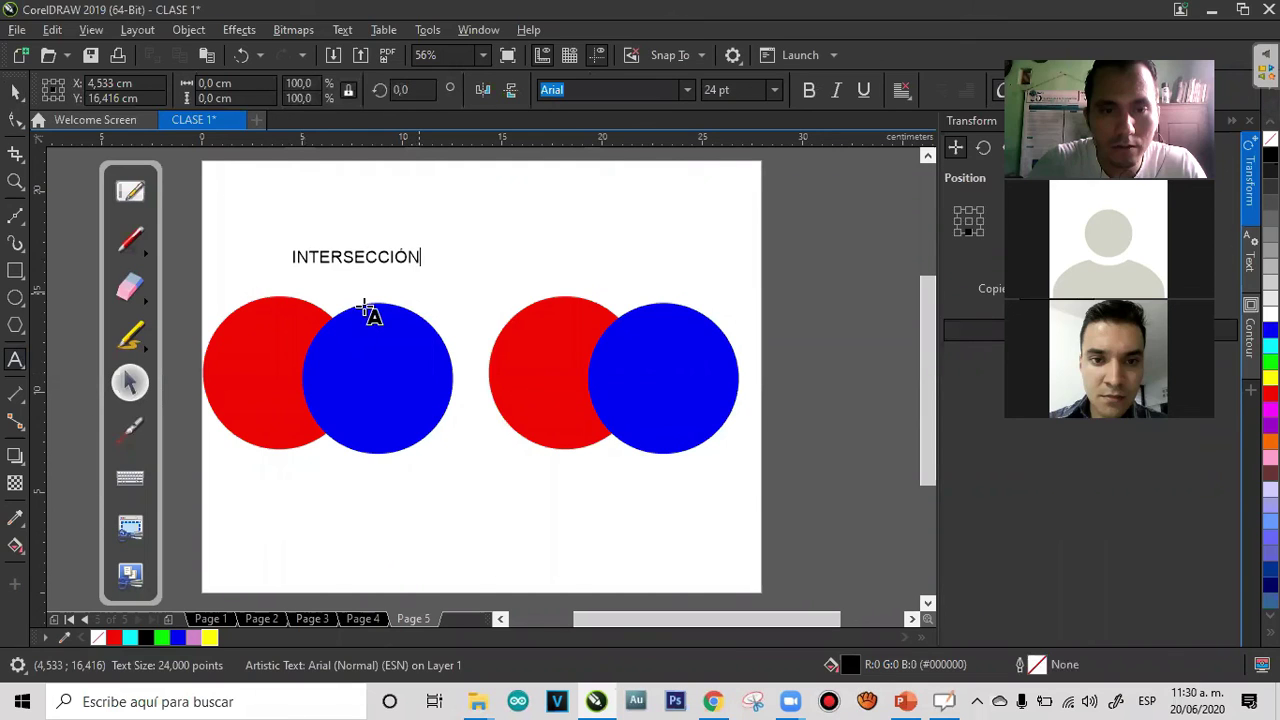
Place a copy of the INTERSECCIÓN label above the right pair of circles
click(15, 90)
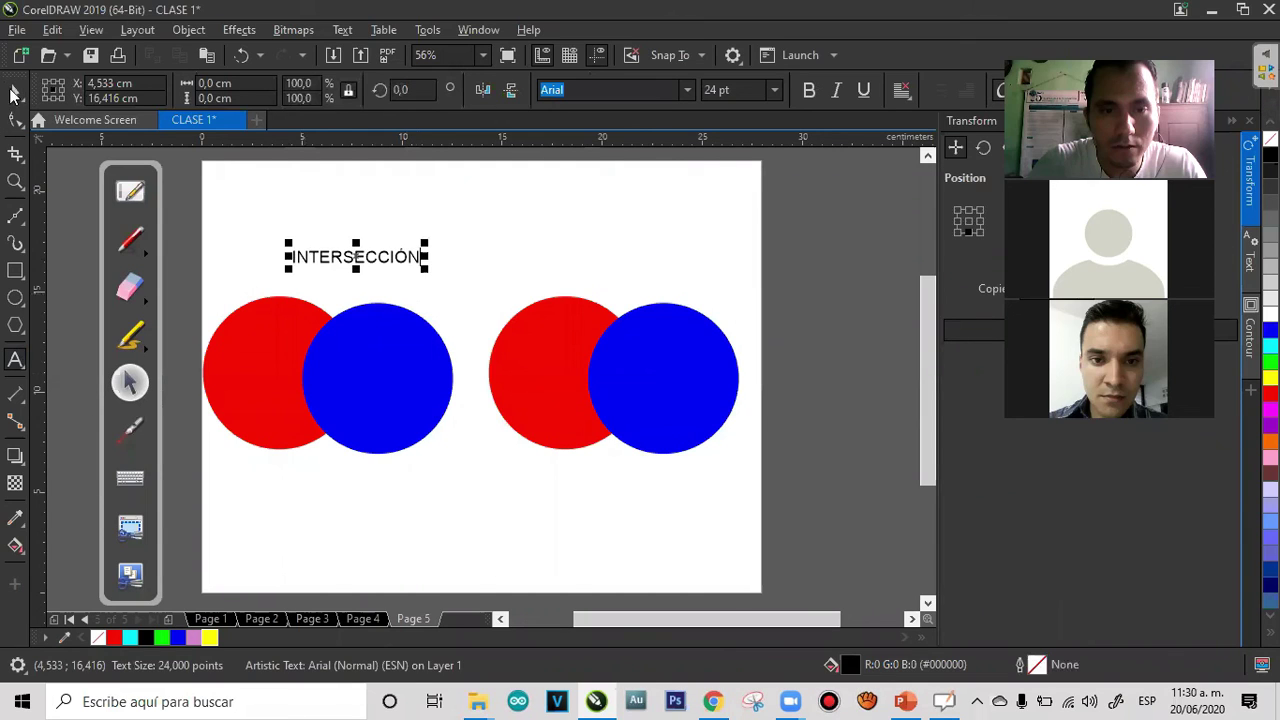
drag(357, 253, 626, 263)
right_click(626, 263)
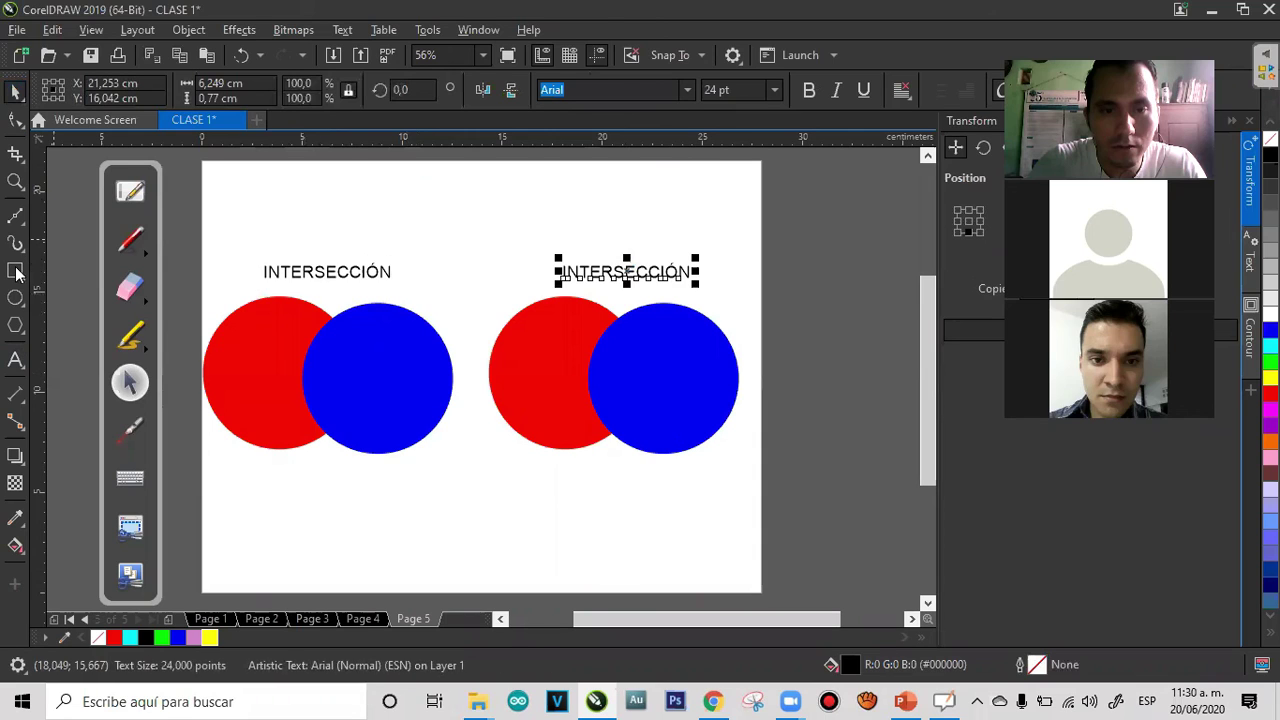
Change the right label to "INVERSA INTERSECCIÓN" and shift it left to sit centred above its circles
click(17, 358)
text(INVERS)
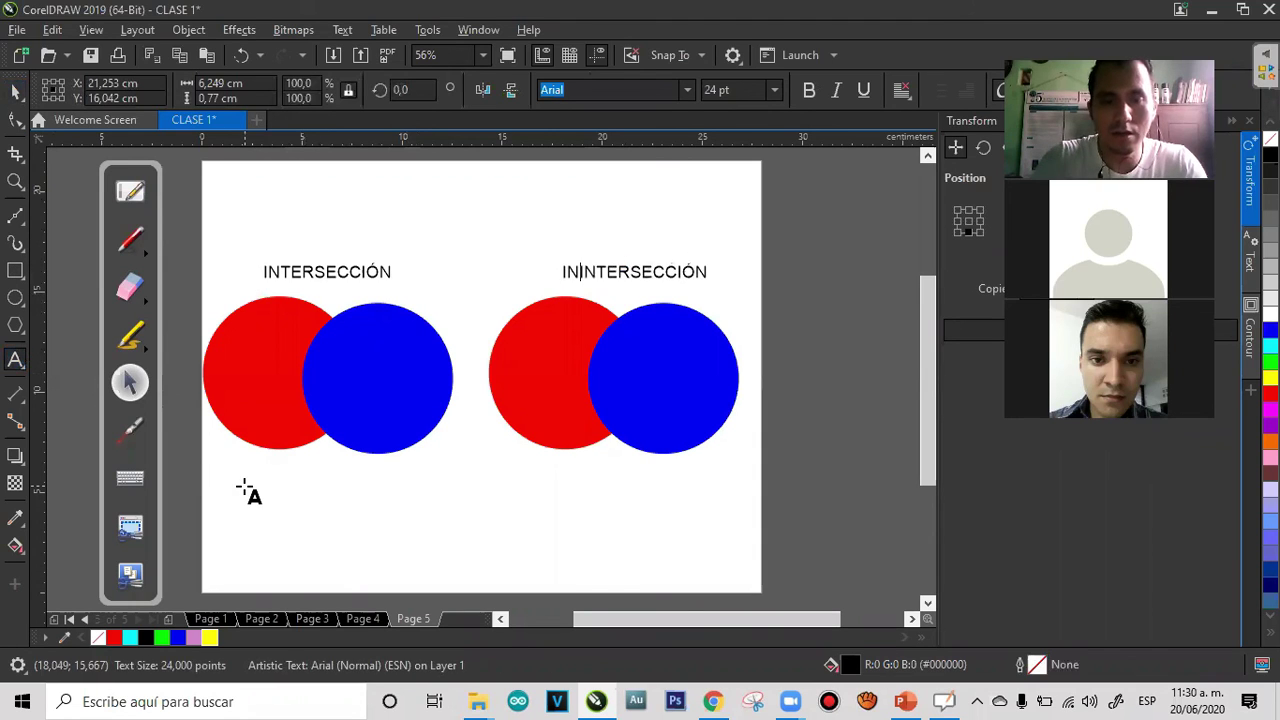
text(A)
click(17, 90)
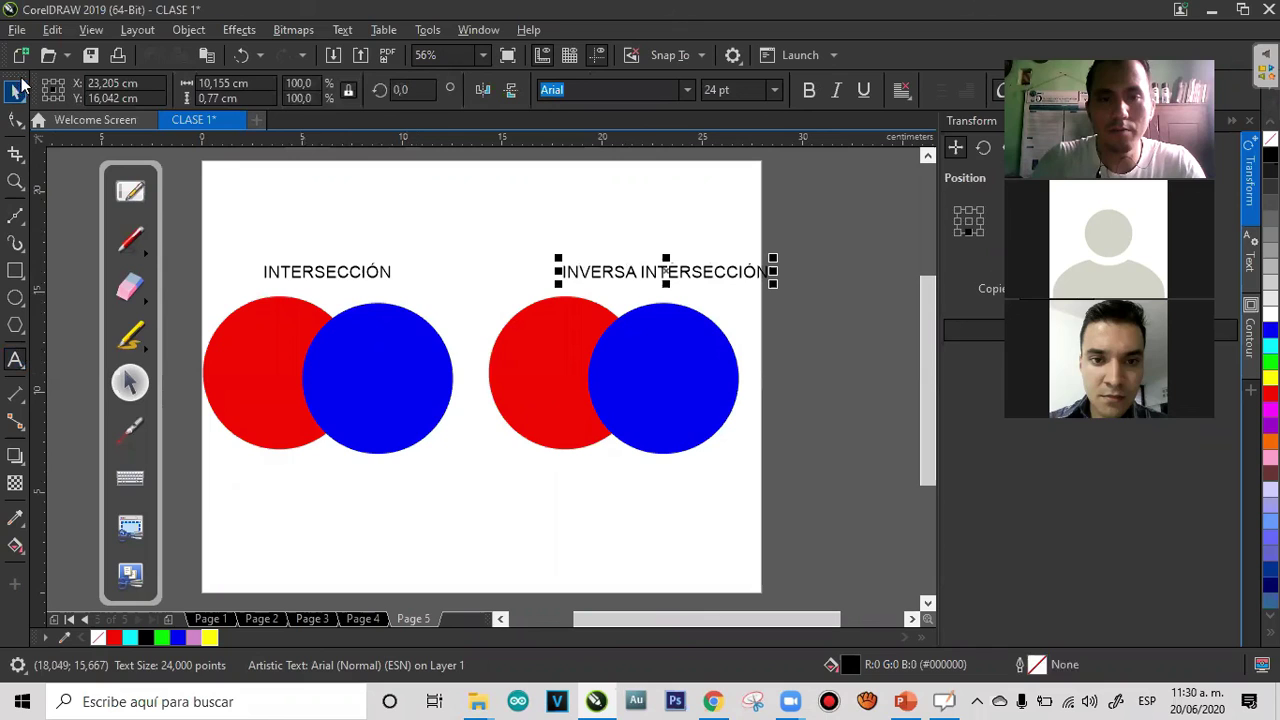
drag(664, 272, 608, 272)
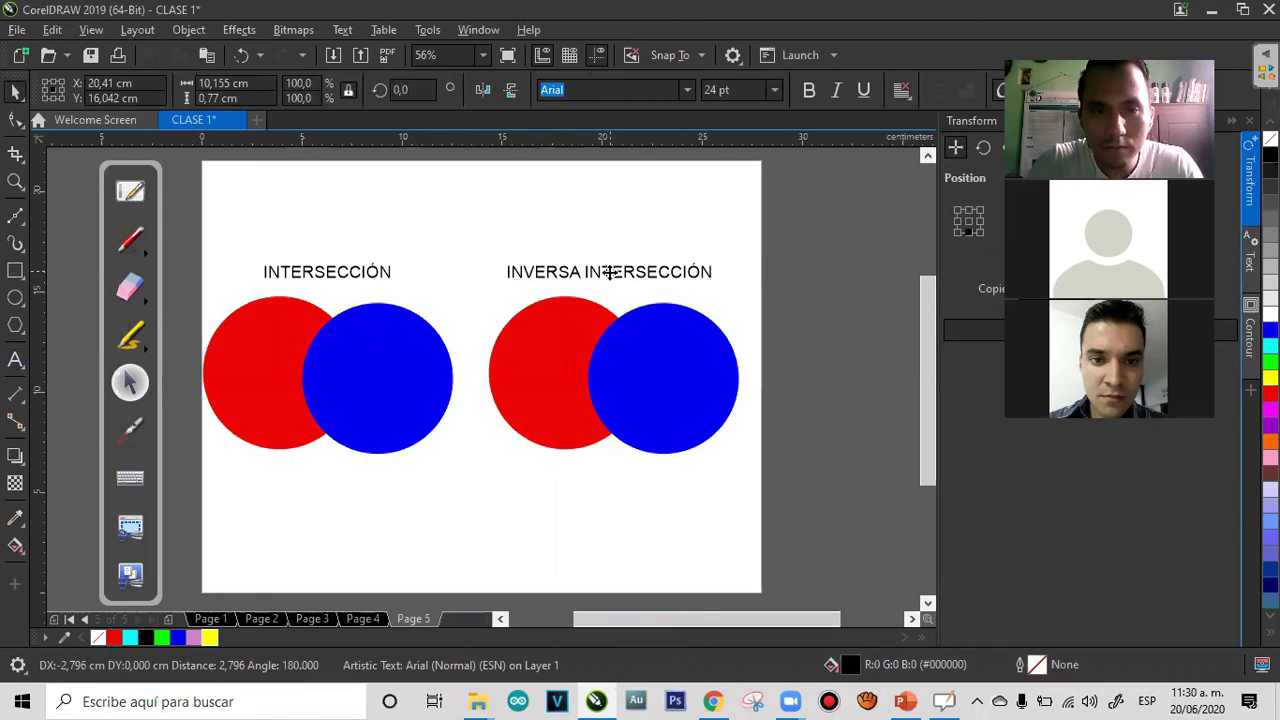
Intersect the left pair of circles and fill the resulting overlap shape yellow
click(389, 350)
shift+click(257, 357)
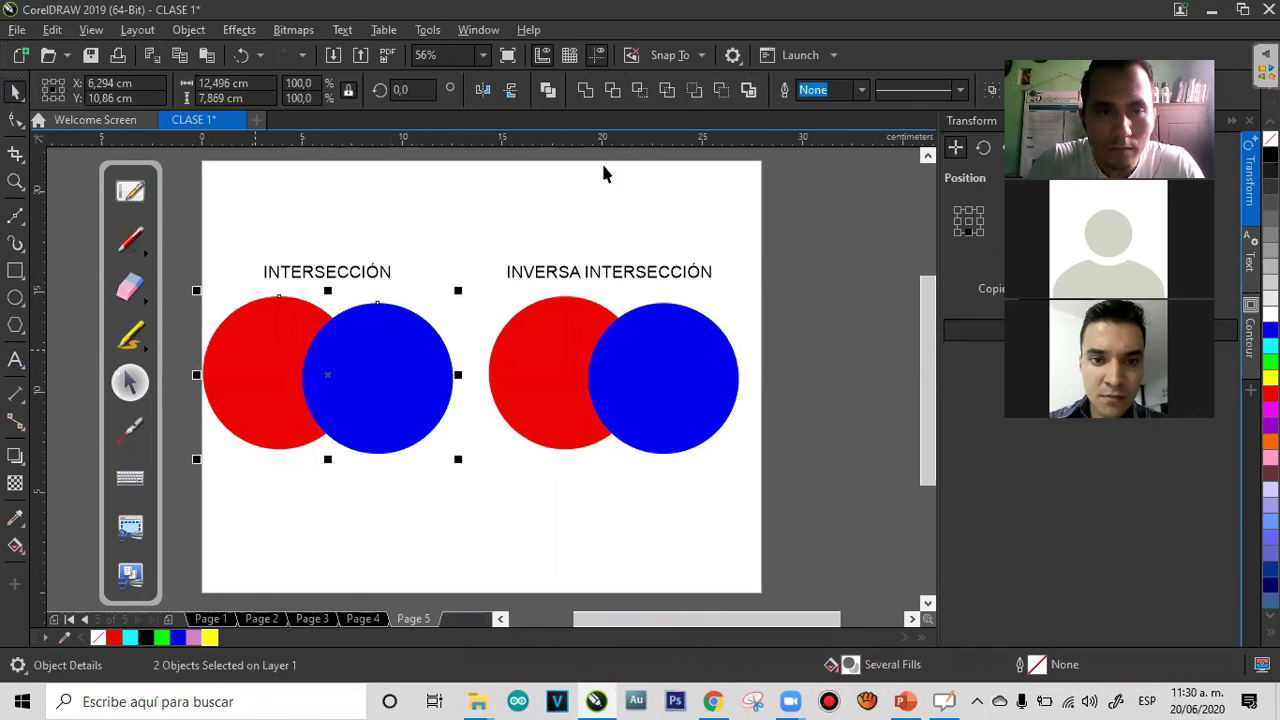
click(639, 91)
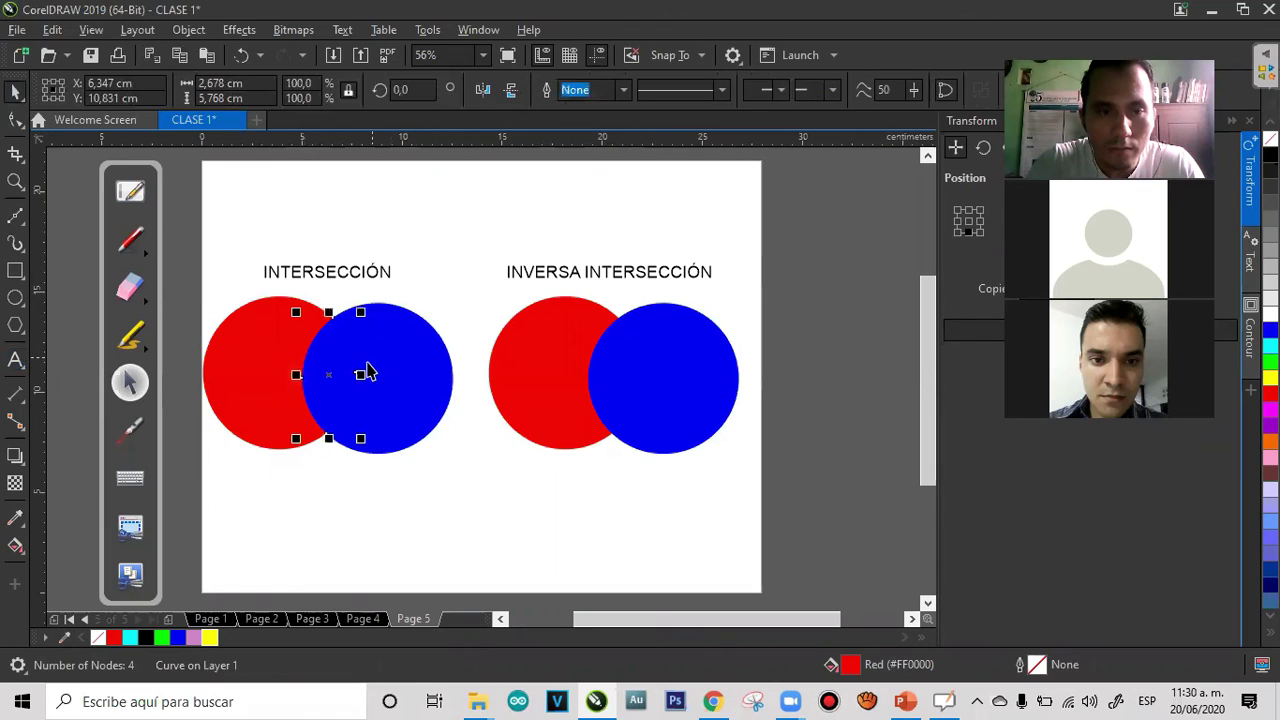
click(210, 638)
mouse_move(327, 374)
mouse_down()
mouse_move(380, 226)
mouse_move(334, 374)
mouse_up()
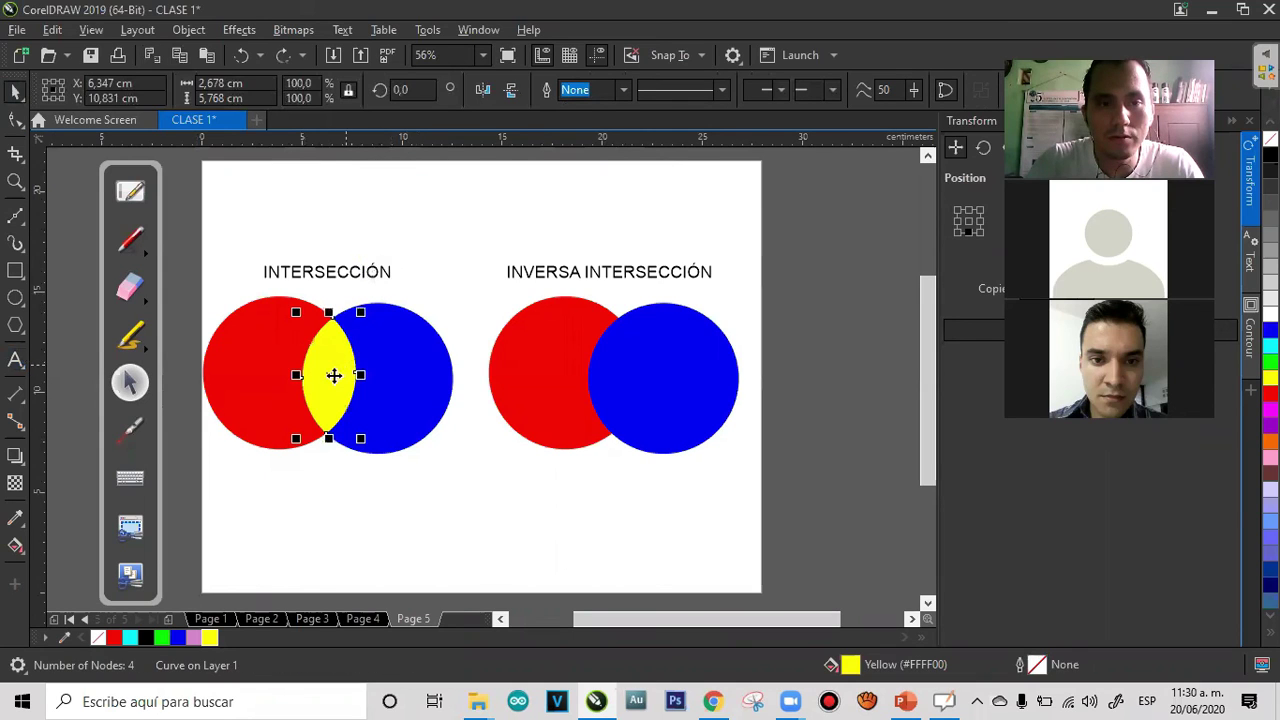
Try Front minus back on the red and blue circles under INVERSA INTERSECCIÓN, and undo it
click(546, 514)
shift+click(526, 362)
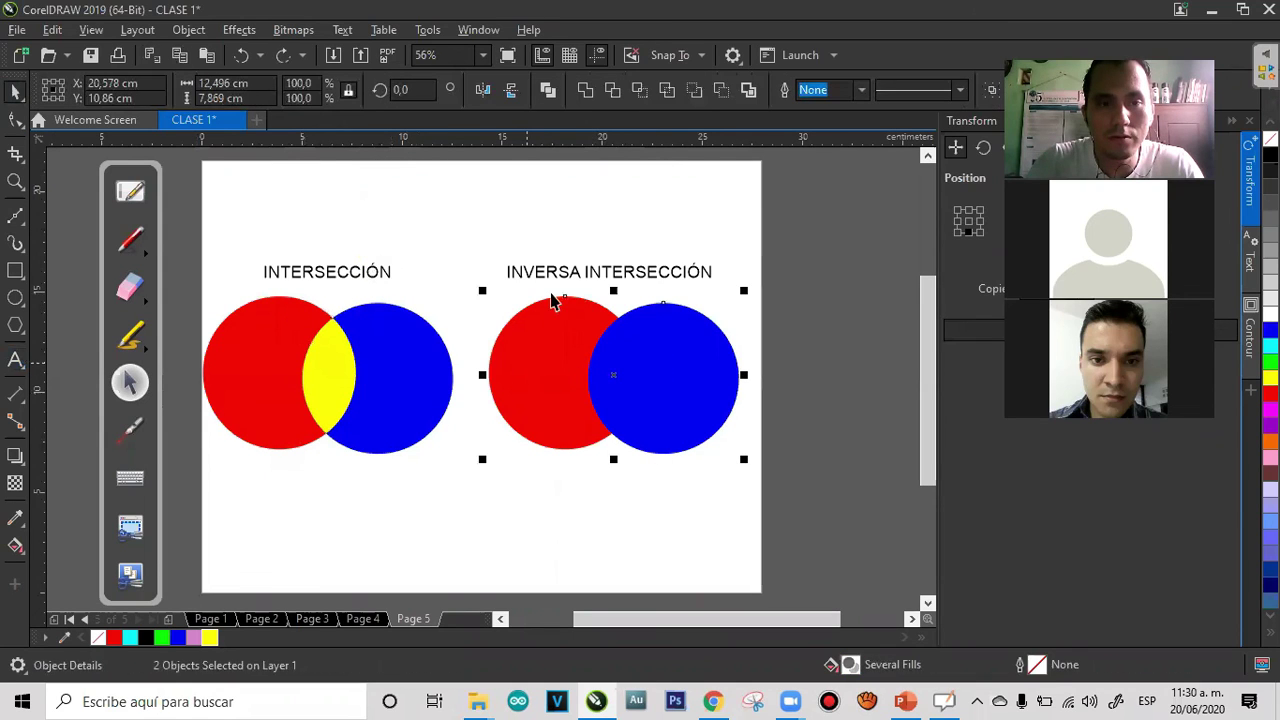
click(691, 100)
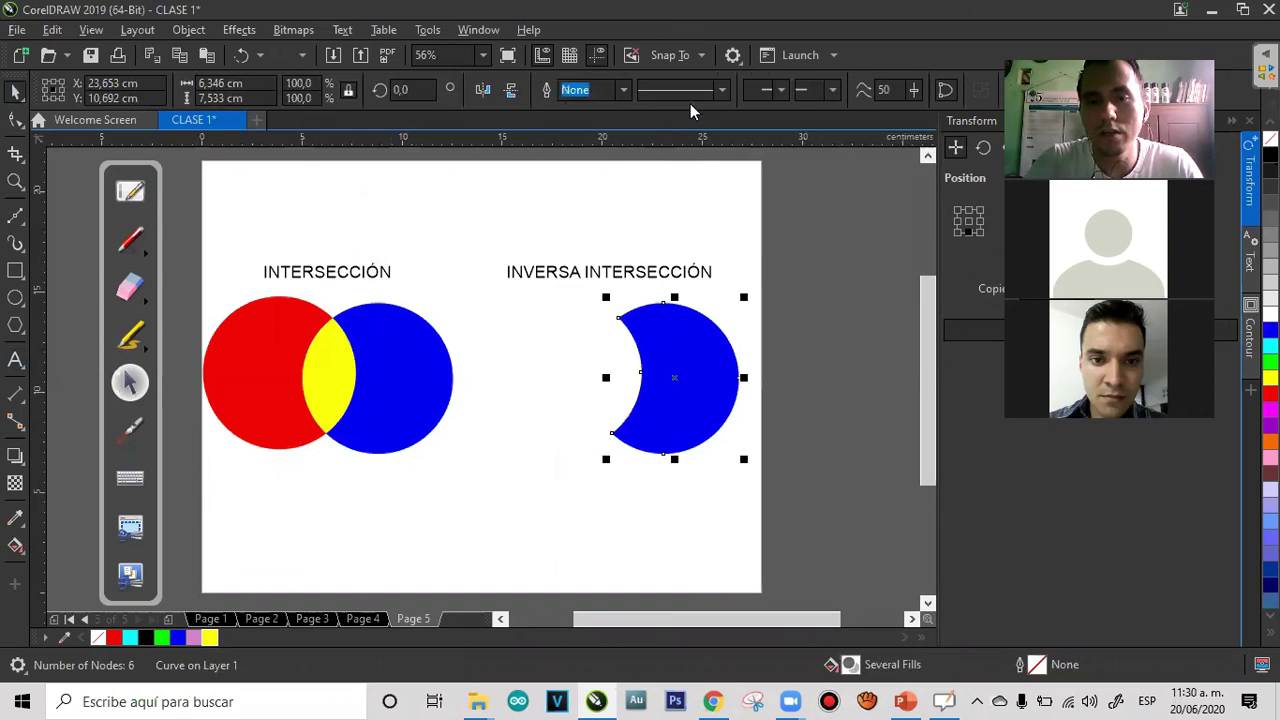
click(690, 362)
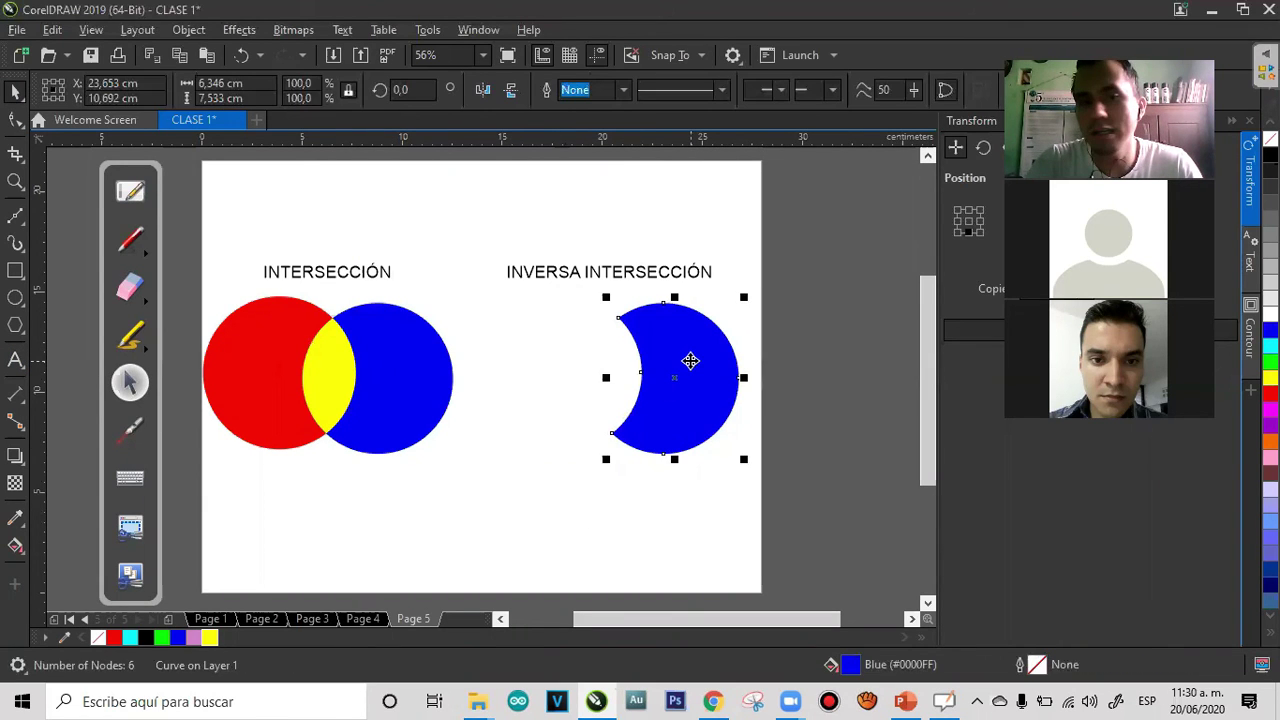
key(ctrl+z)
click(838, 428)
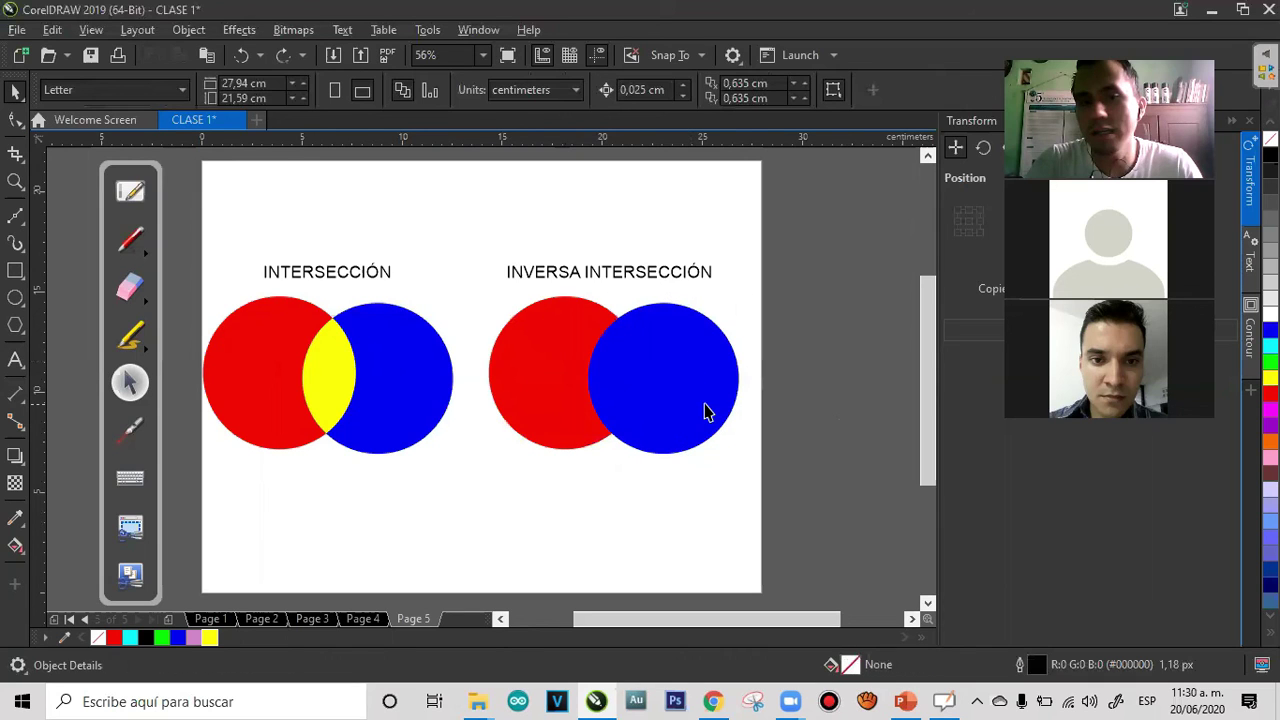
Repeat the Front minus back demonstration twice on the right circle pair, undoing each attempt
click(705, 412)
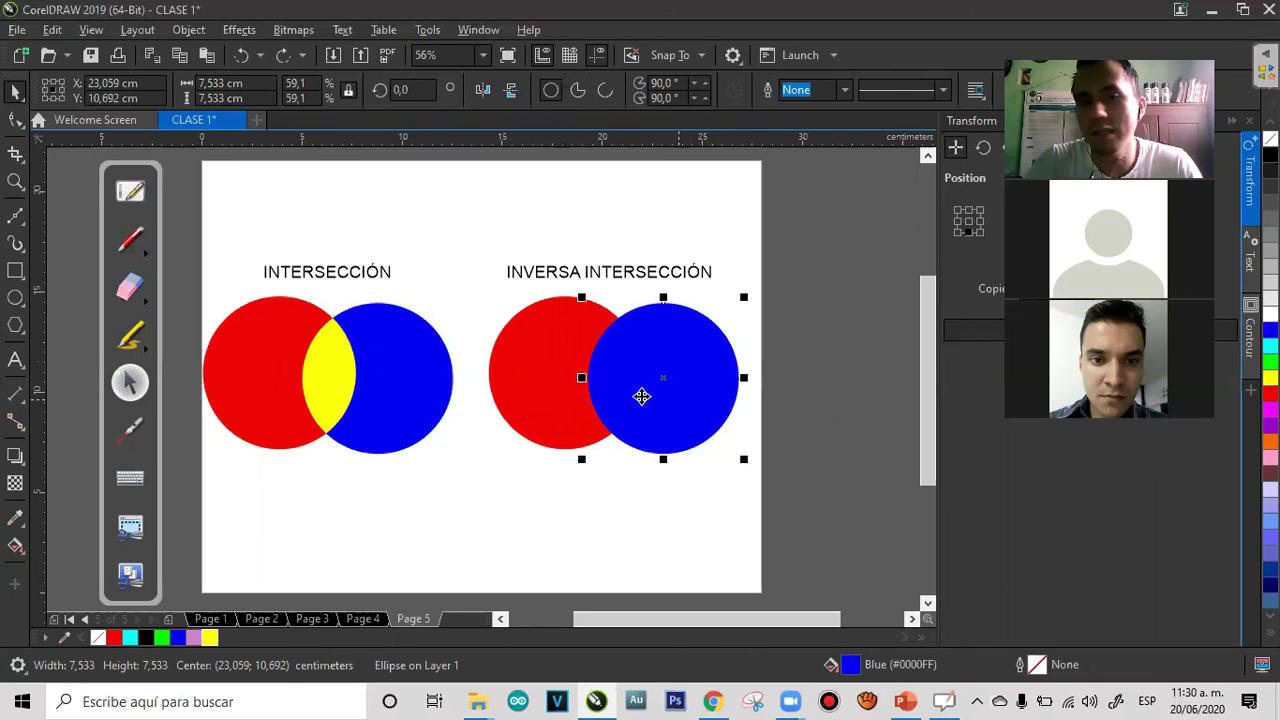
shift+click(511, 395)
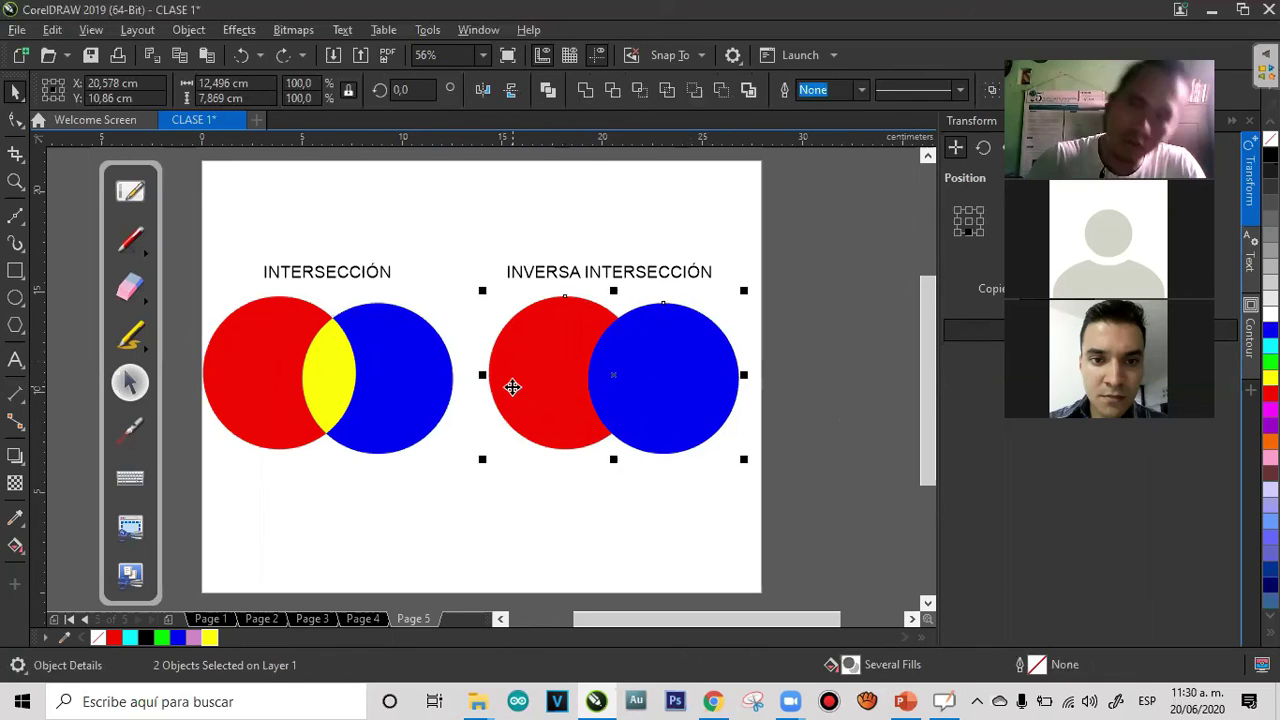
click(693, 89)
click(786, 394)
key(ctrl+z)
click(541, 487)
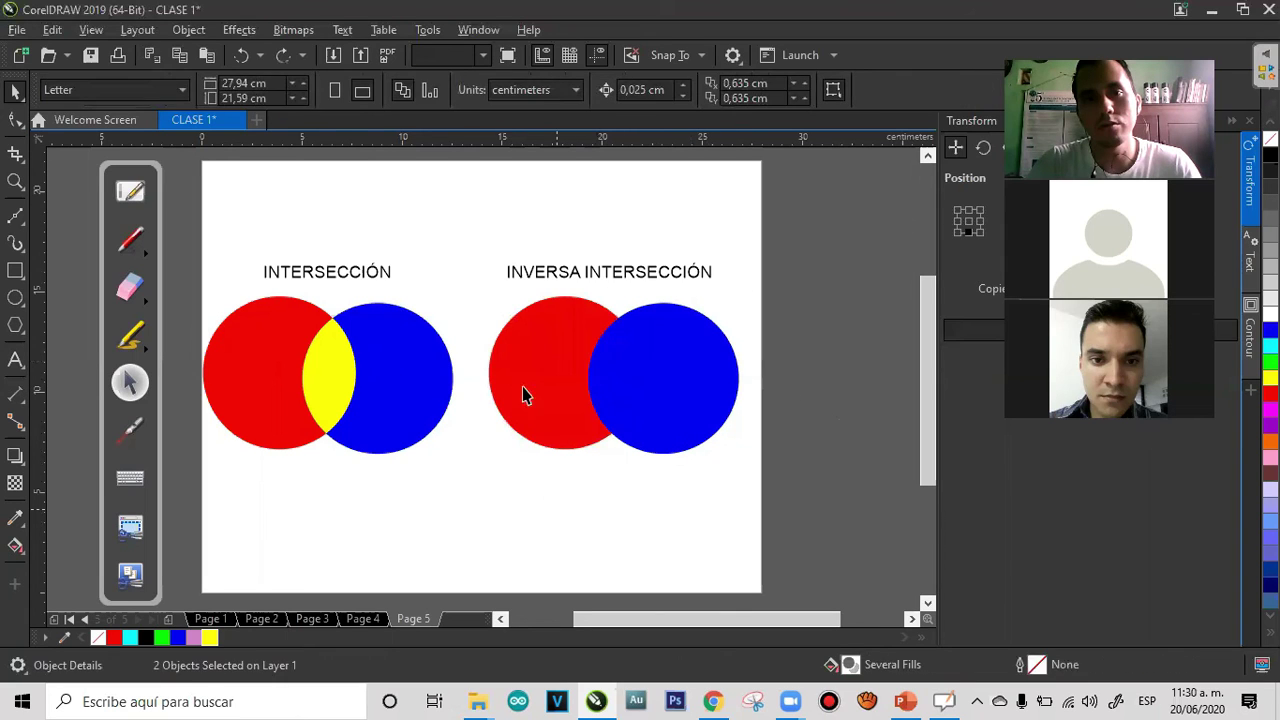
click(517, 380)
shift+click(709, 370)
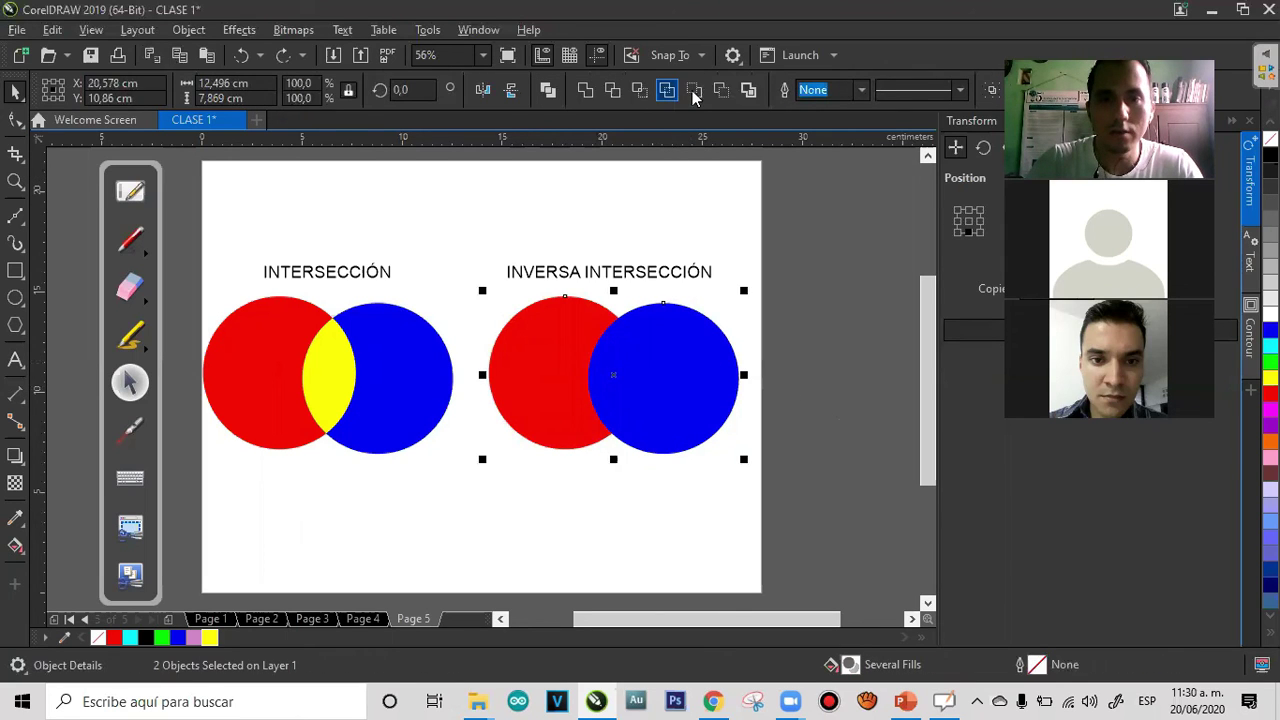
click(693, 90)
click(586, 510)
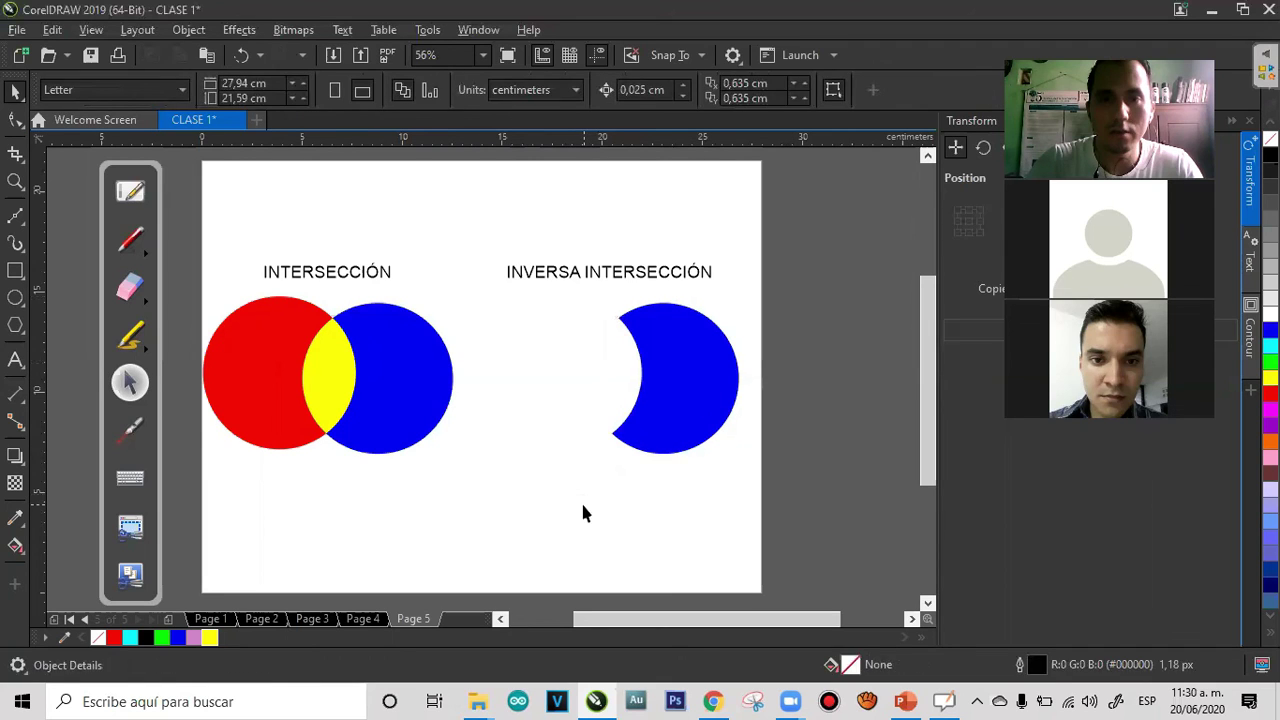
key(ctrl+z)
Try Front minus back with a smaller blue circle placed almost entirely over the right red circle, and undo the cut
click(697, 360)
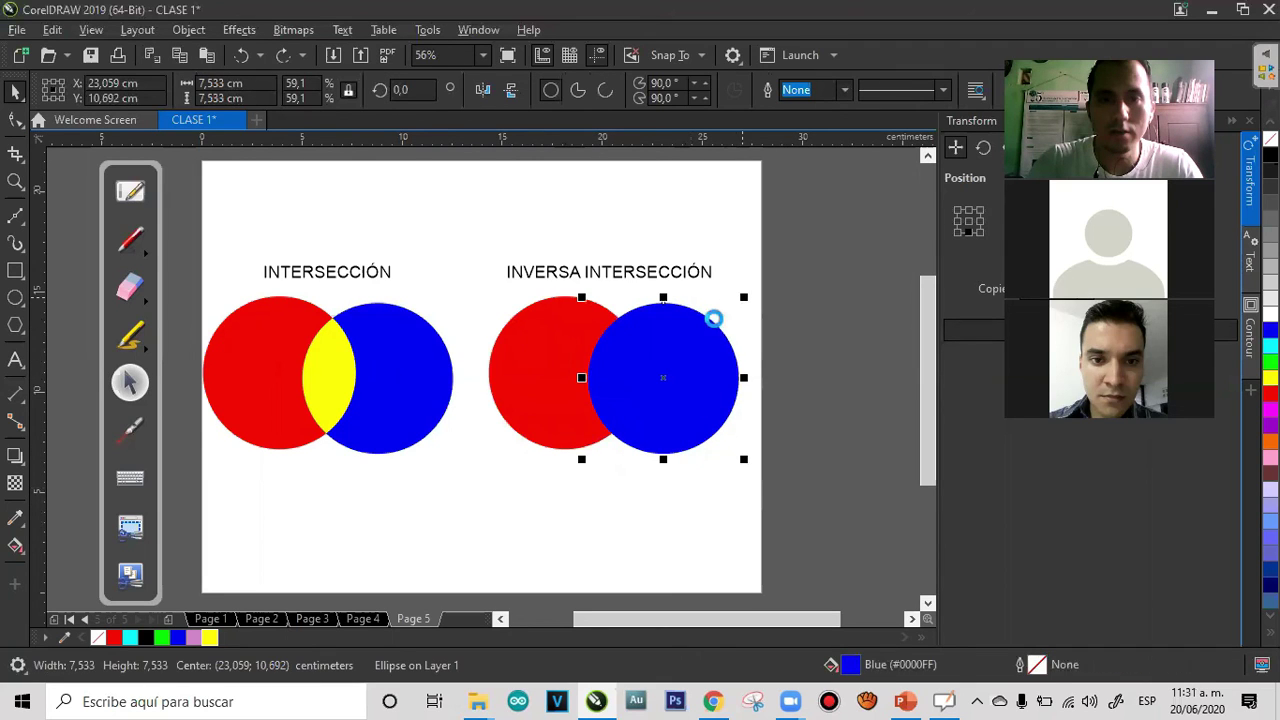
drag(652, 389, 577, 382)
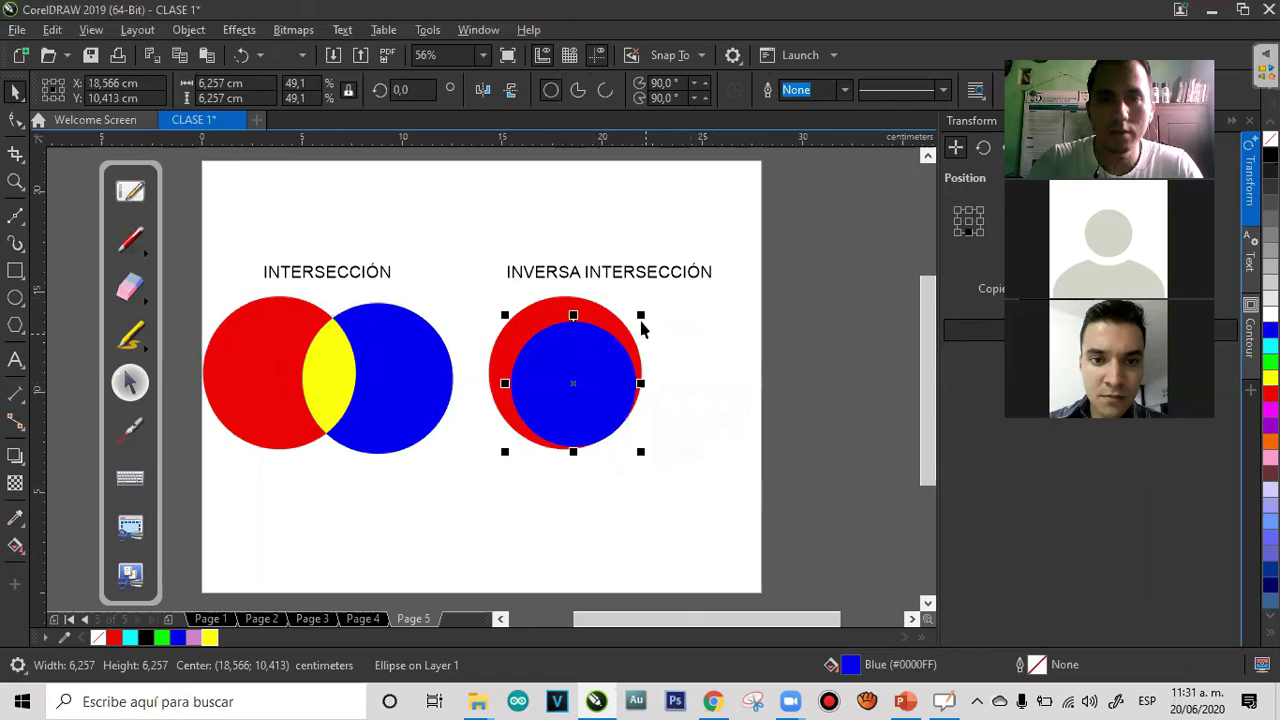
shift+click(571, 306)
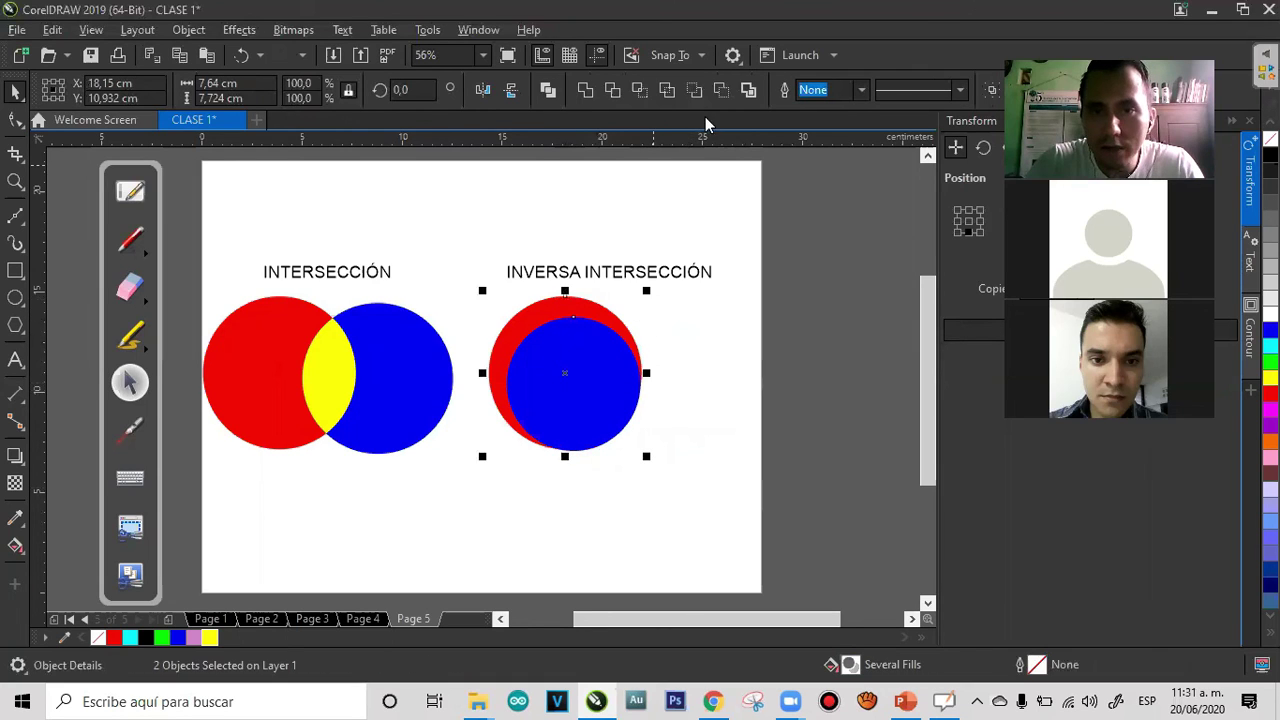
click(694, 91)
drag(611, 432, 681, 452)
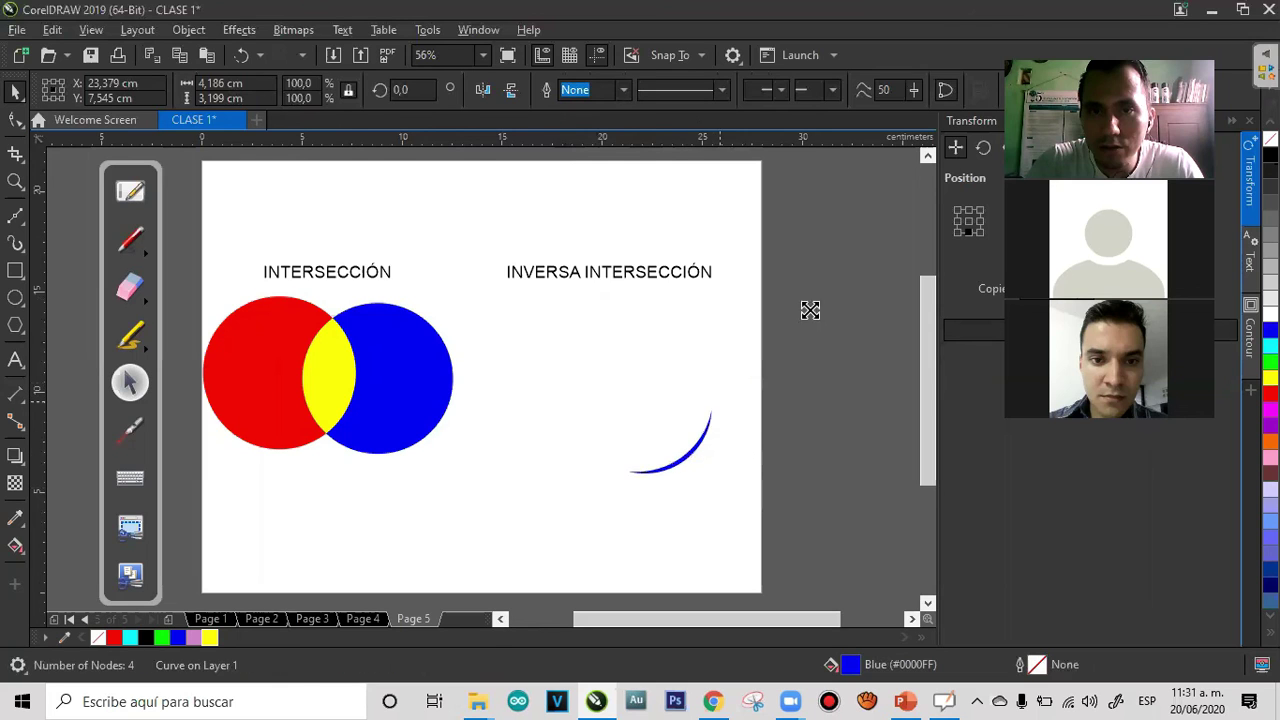
drag(810, 310, 815, 316)
key(ctrl+z)
key(ctrl+z)
key(ctrl+z)
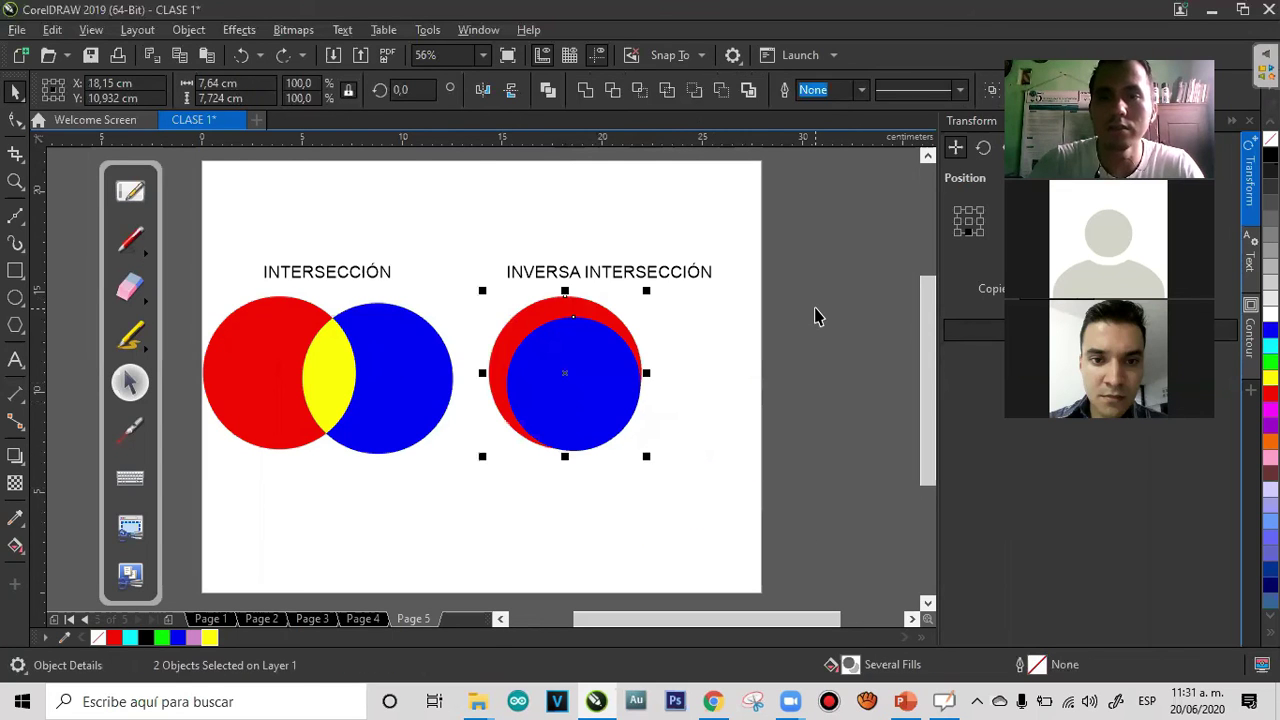
Enlarge the right-hand blue circle and create a boundary outline around it and the red circle, moved beside them and scaled to about 13.8 cm wide
click(814, 314)
drag(619, 355, 716, 281)
shift+click(520, 365)
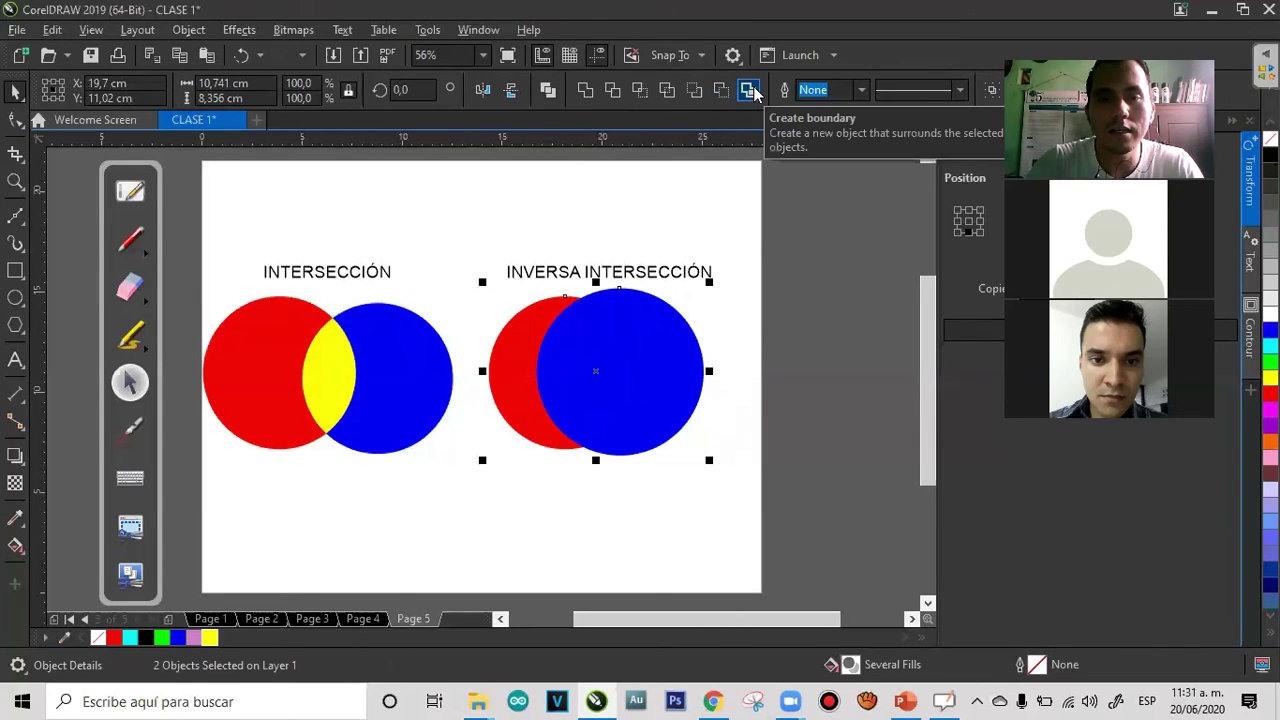
click(752, 92)
drag(631, 371, 827, 367)
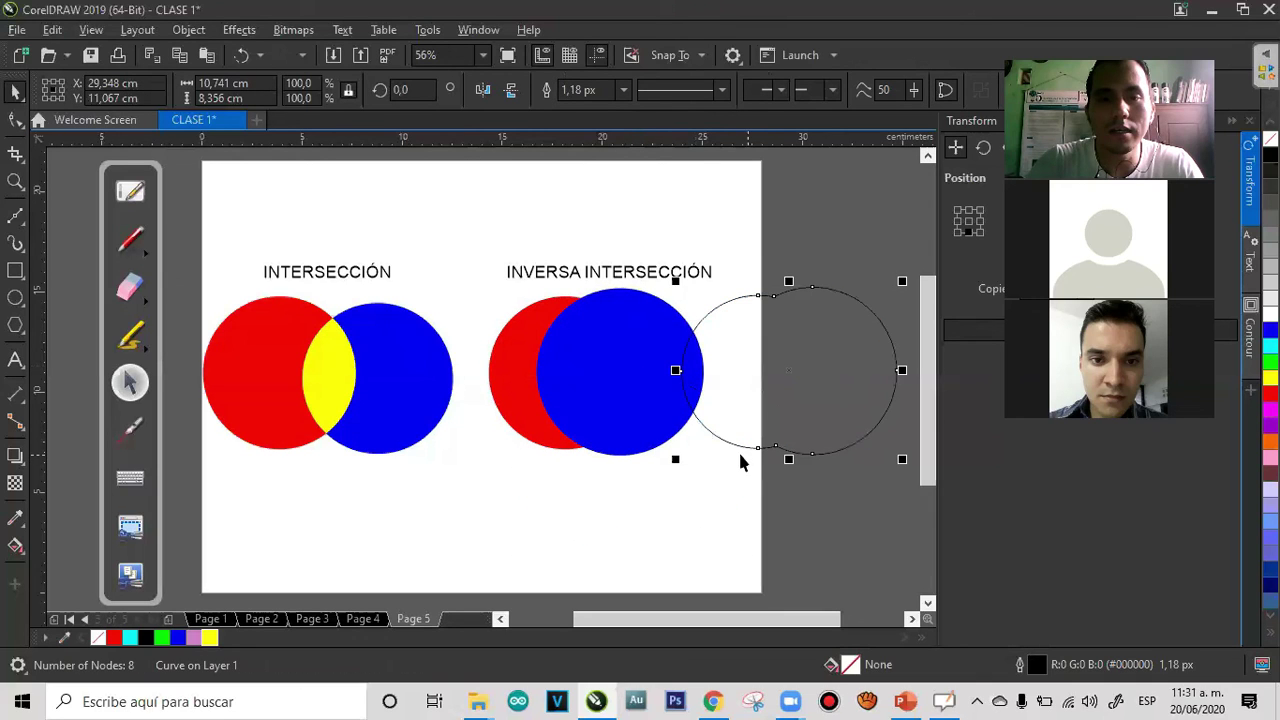
drag(902, 283, 948, 219)
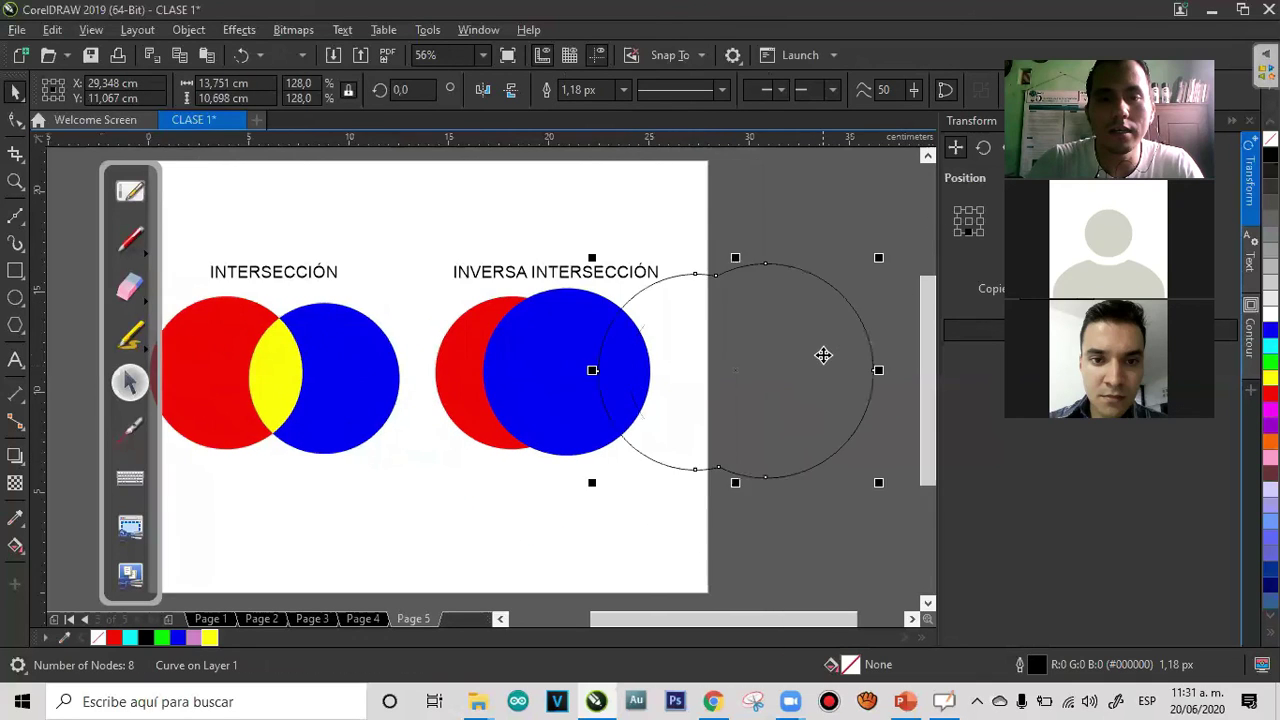
Undo the move and scaling of the boundary outline and delete it
key(ctrl+z)
key(ctrl+z)
key(ctrl+z)
key(Delete)
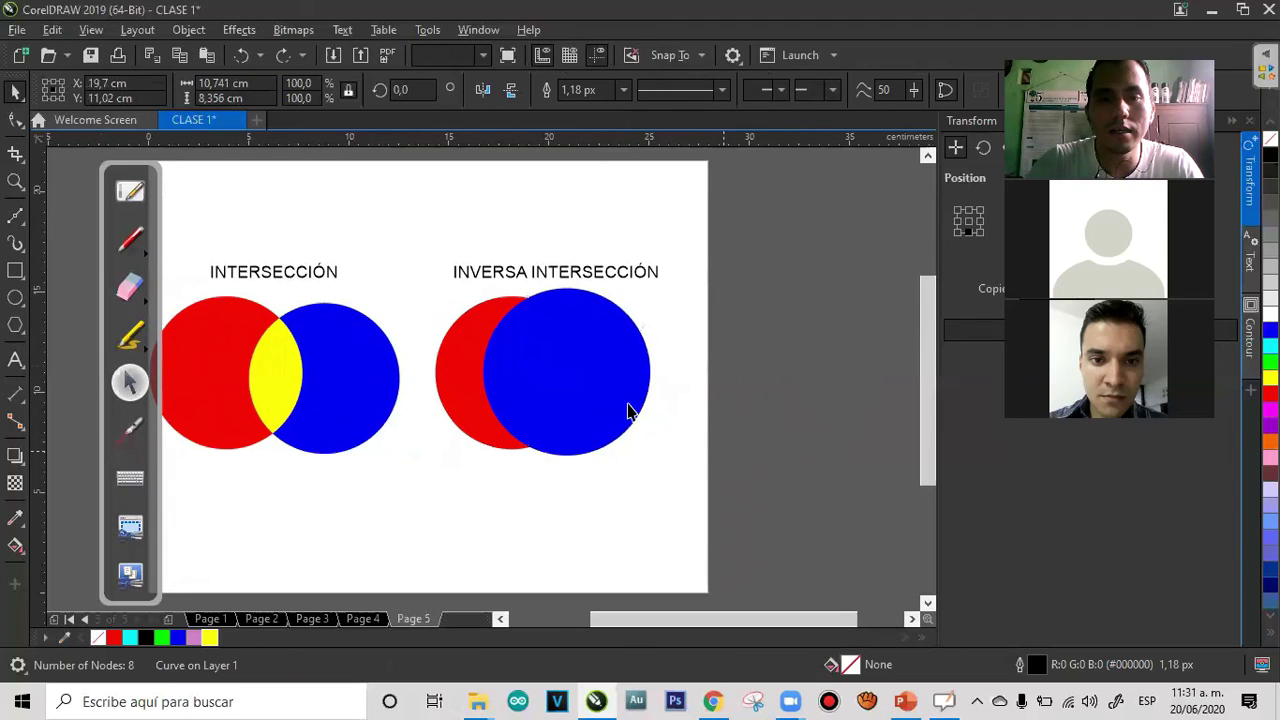
Place a smaller duplicate of the right-hand blue circle over its upper right edge and fill it yellow
click(588, 347)
drag(662, 279, 598, 343)
drag(534, 403, 636, 358)
click(210, 638)
click(693, 392)
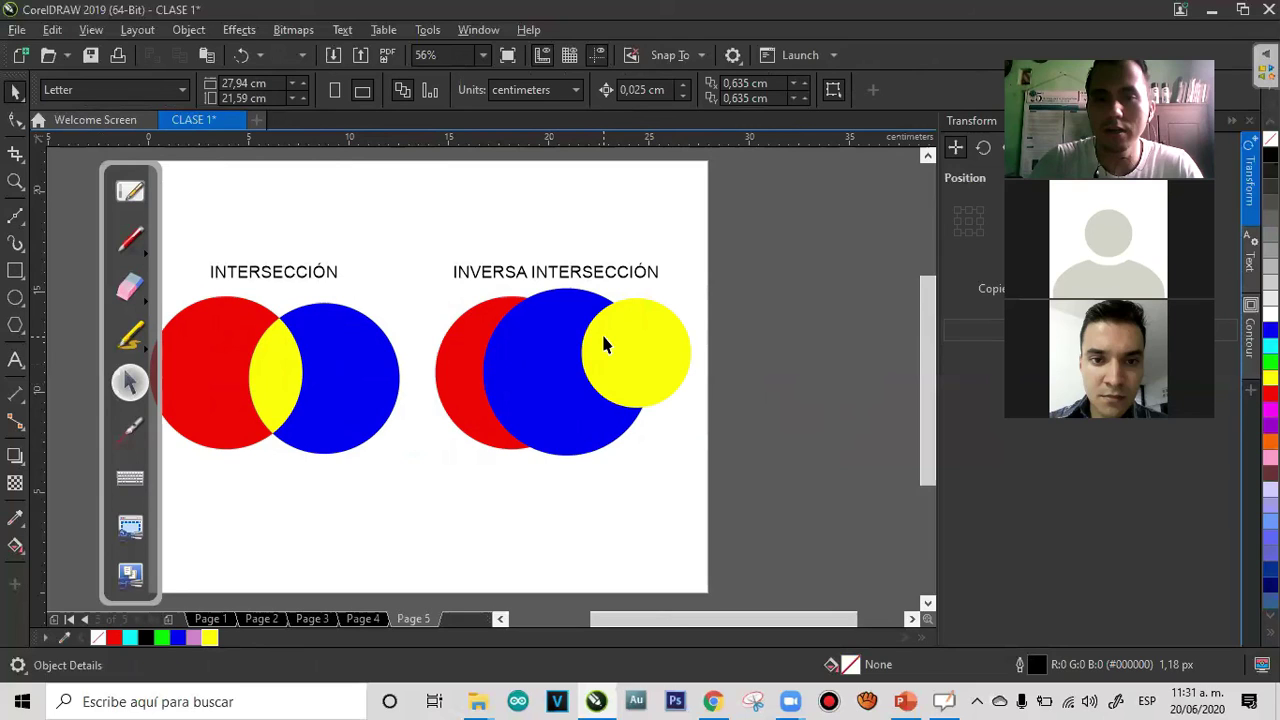
Create a boundary around the red, blue and yellow circles, move it off to their lower right and fill it blue
drag(742, 284, 417, 503)
click(748, 92)
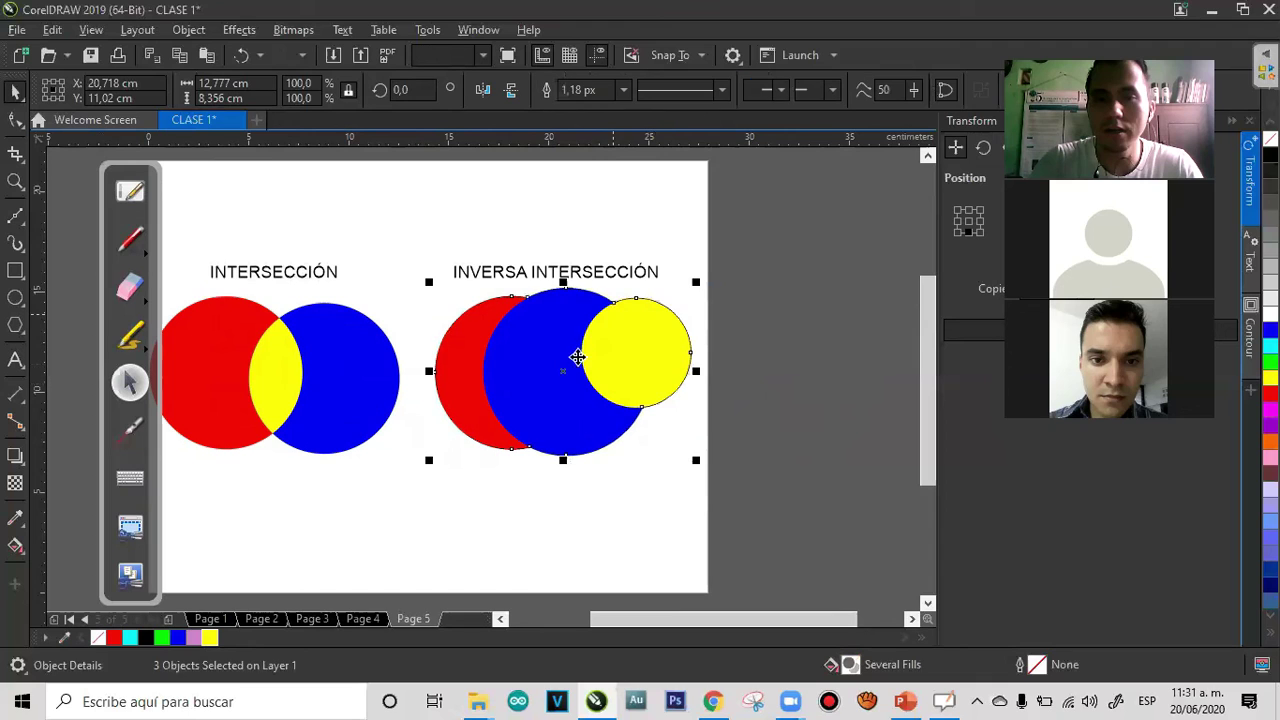
drag(563, 362, 766, 481)
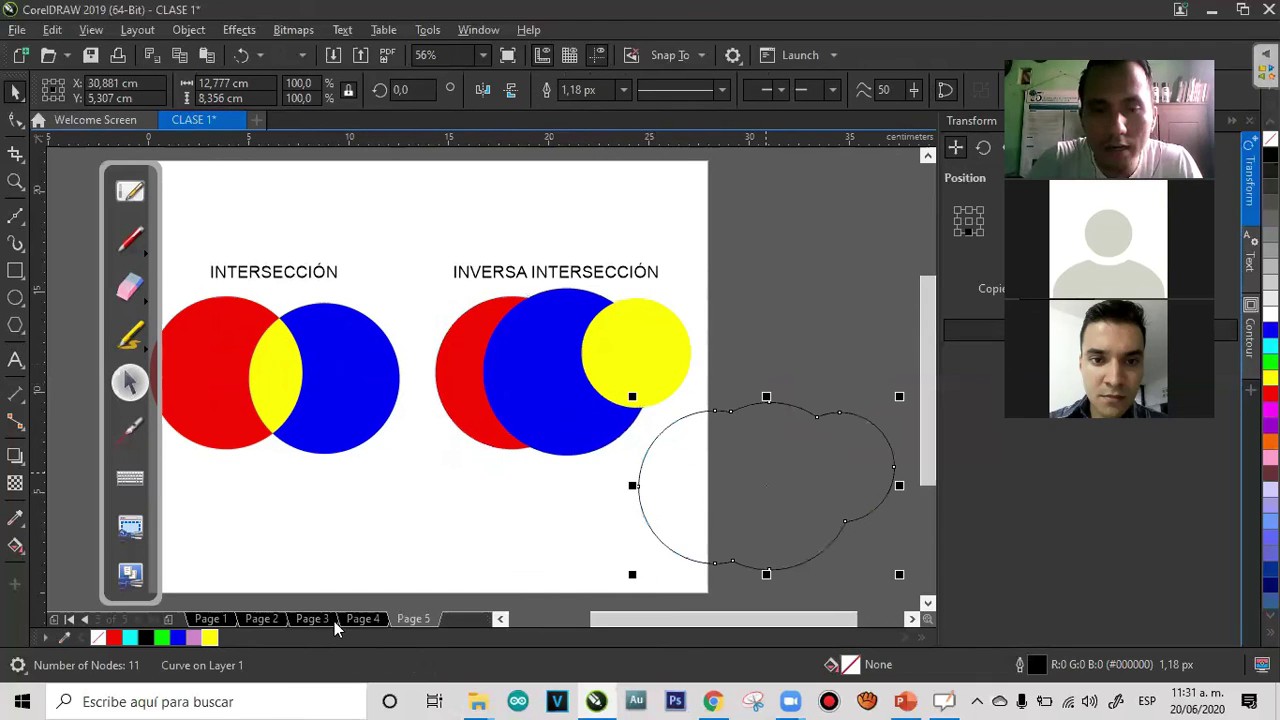
click(178, 638)
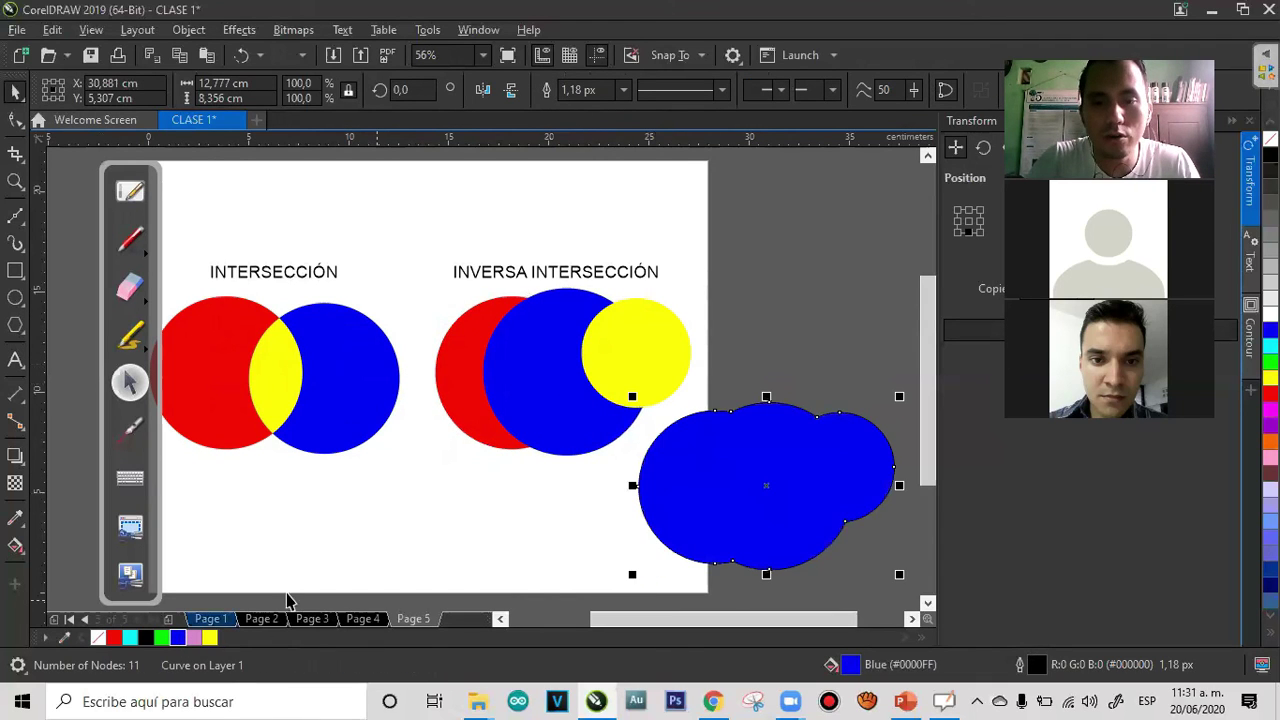
click(731, 334)
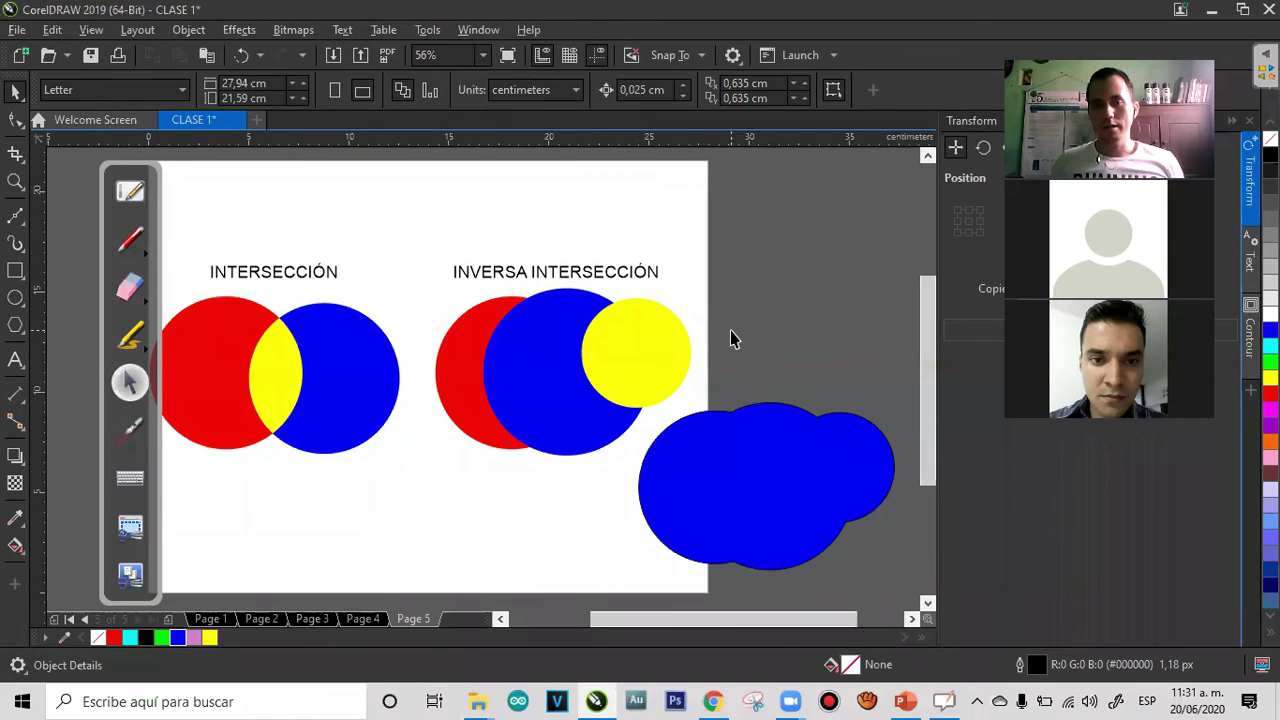
Delete the boundary shape, both labels and all other shapes on the page, keeping only the left pair's blue circle
click(851, 443)
key(Delete)
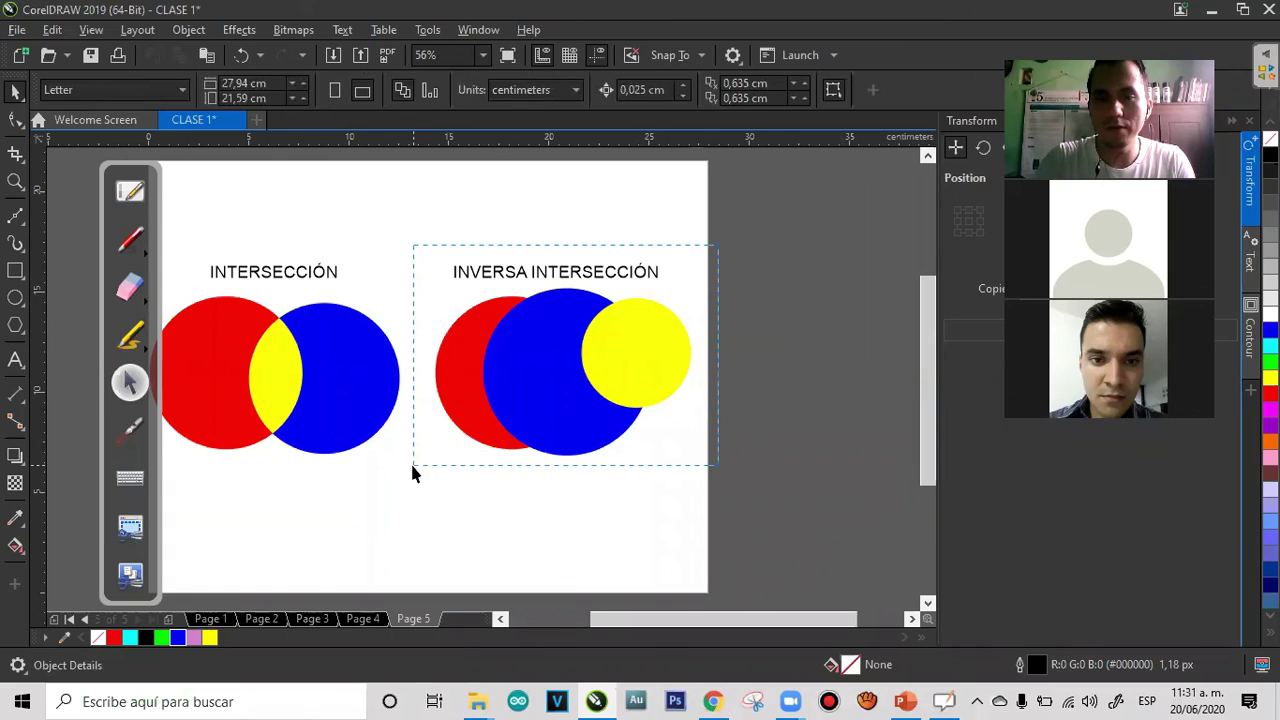
drag(412, 466, 412, 466)
key(Delete)
click(322, 281)
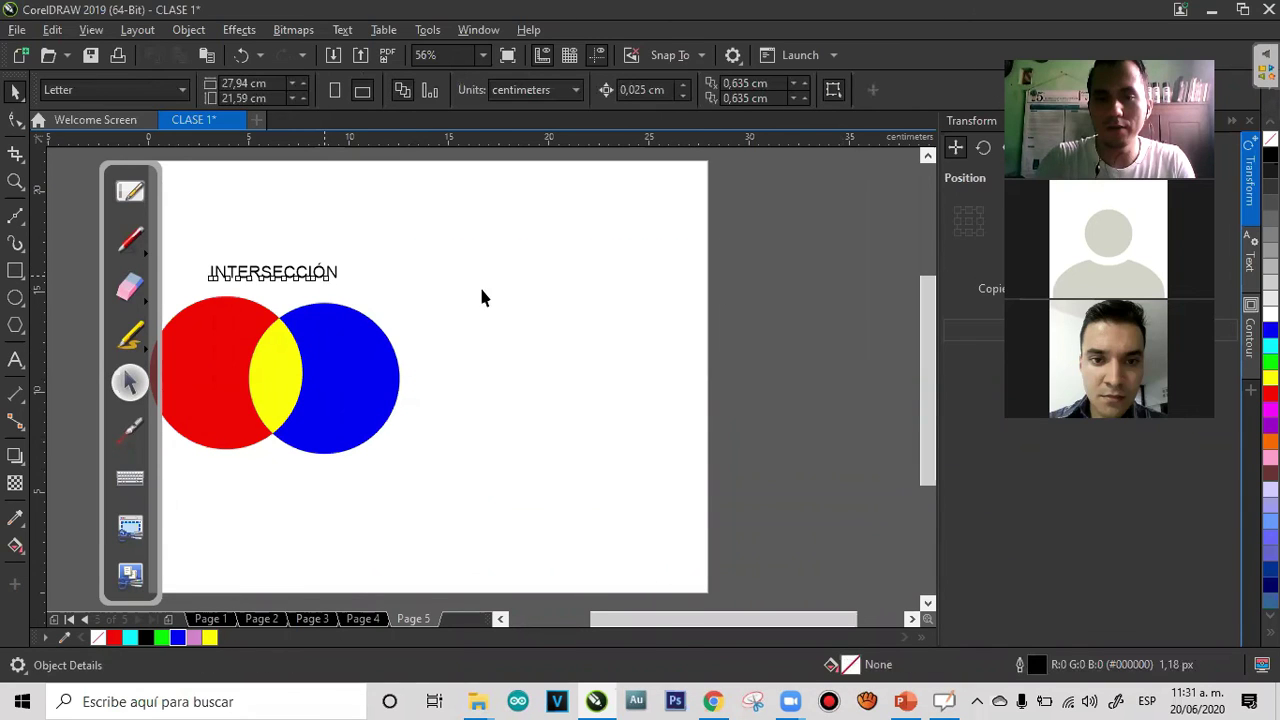
key(Delete)
click(271, 392)
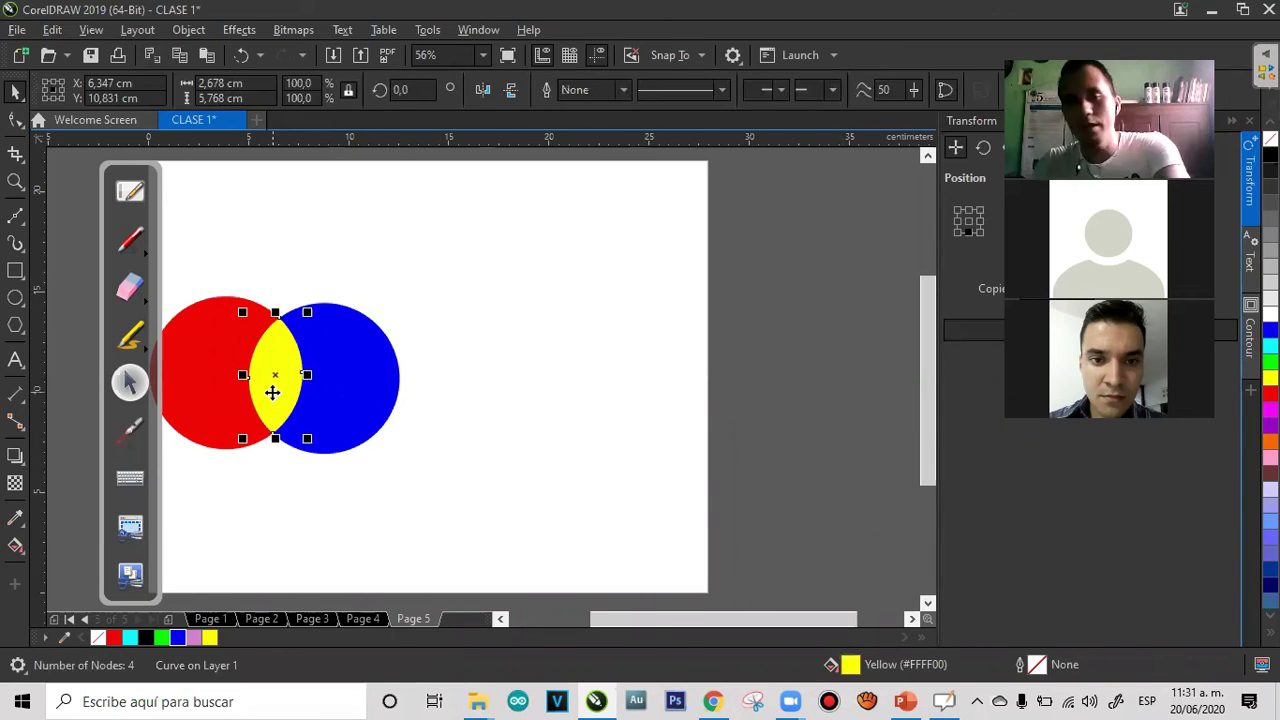
key(Delete)
click(222, 392)
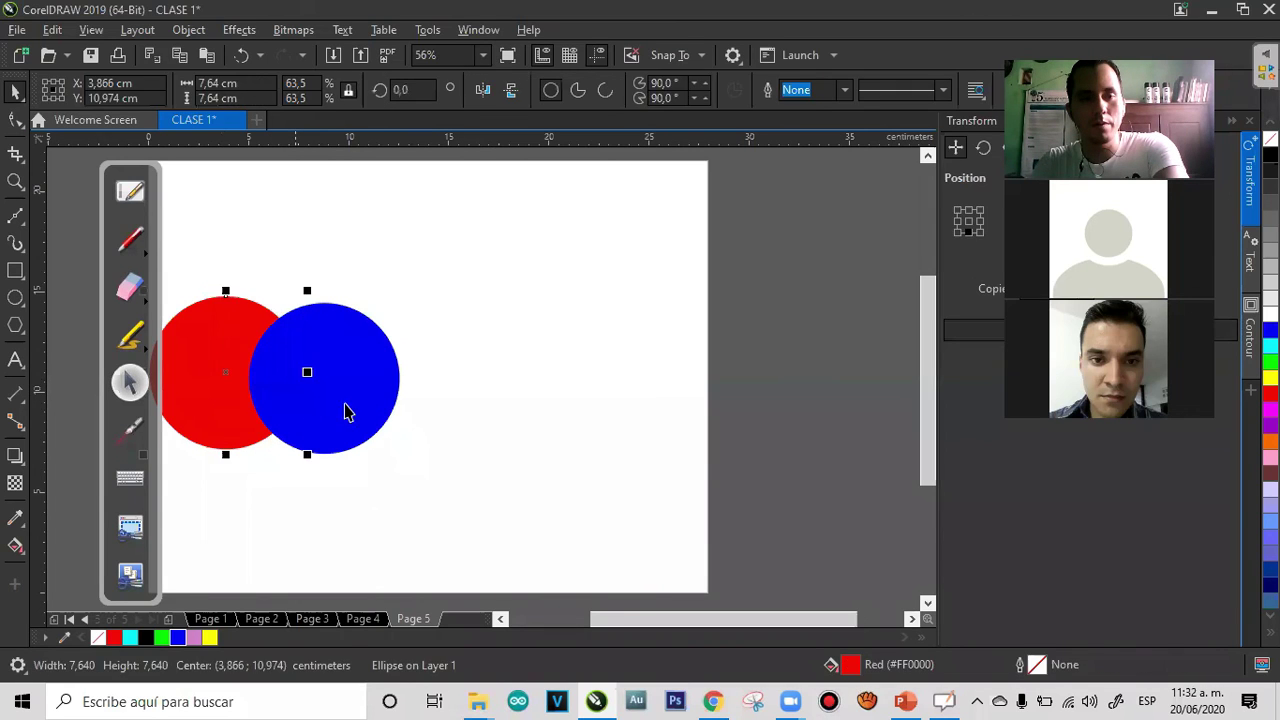
key(Delete)
Center the remaining blue circle on the page and enlarge it to about 17 cm in diameter
drag(360, 396, 462, 388)
drag(628, 228, 683, 203)
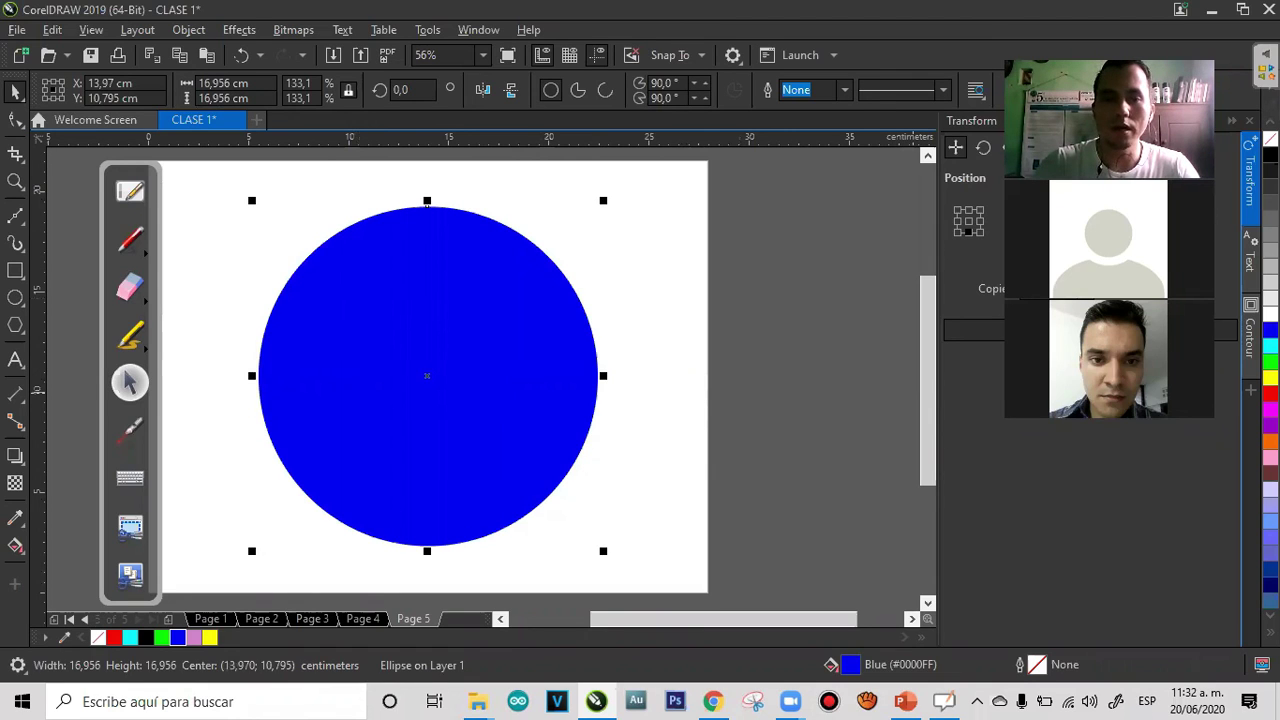
Fill the large circle green and give it a red outline
click(116, 637)
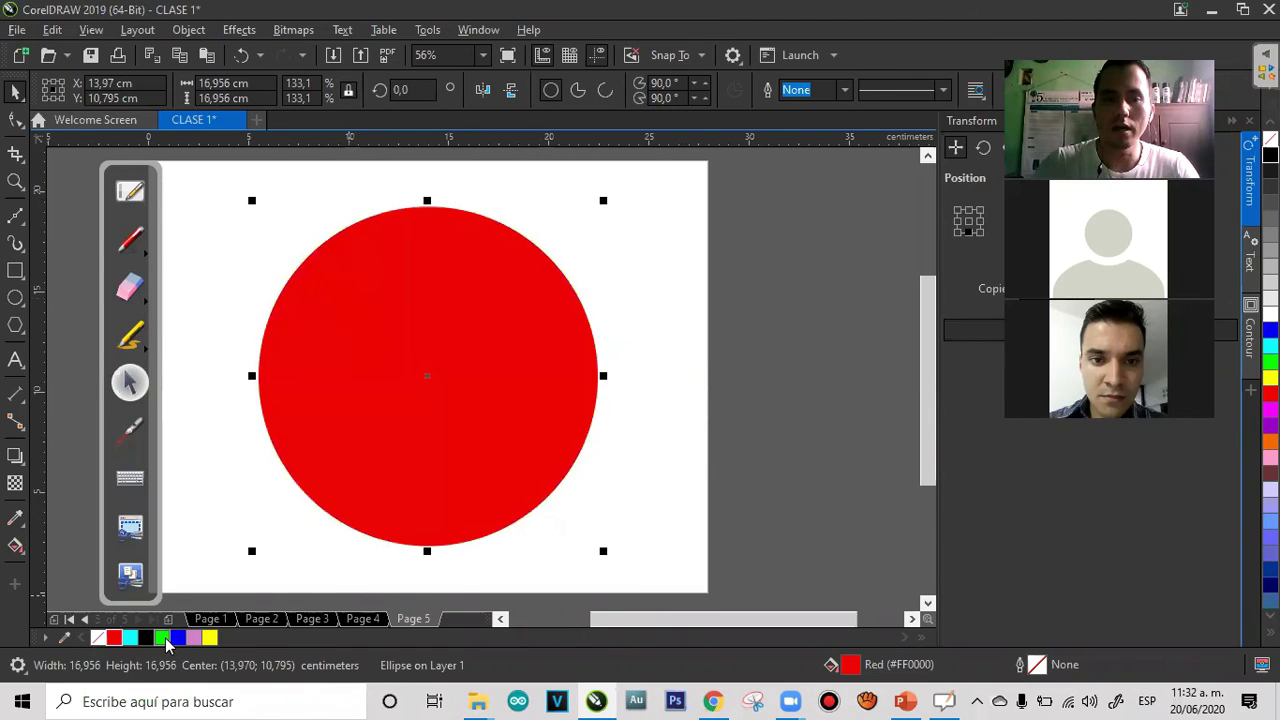
click(161, 637)
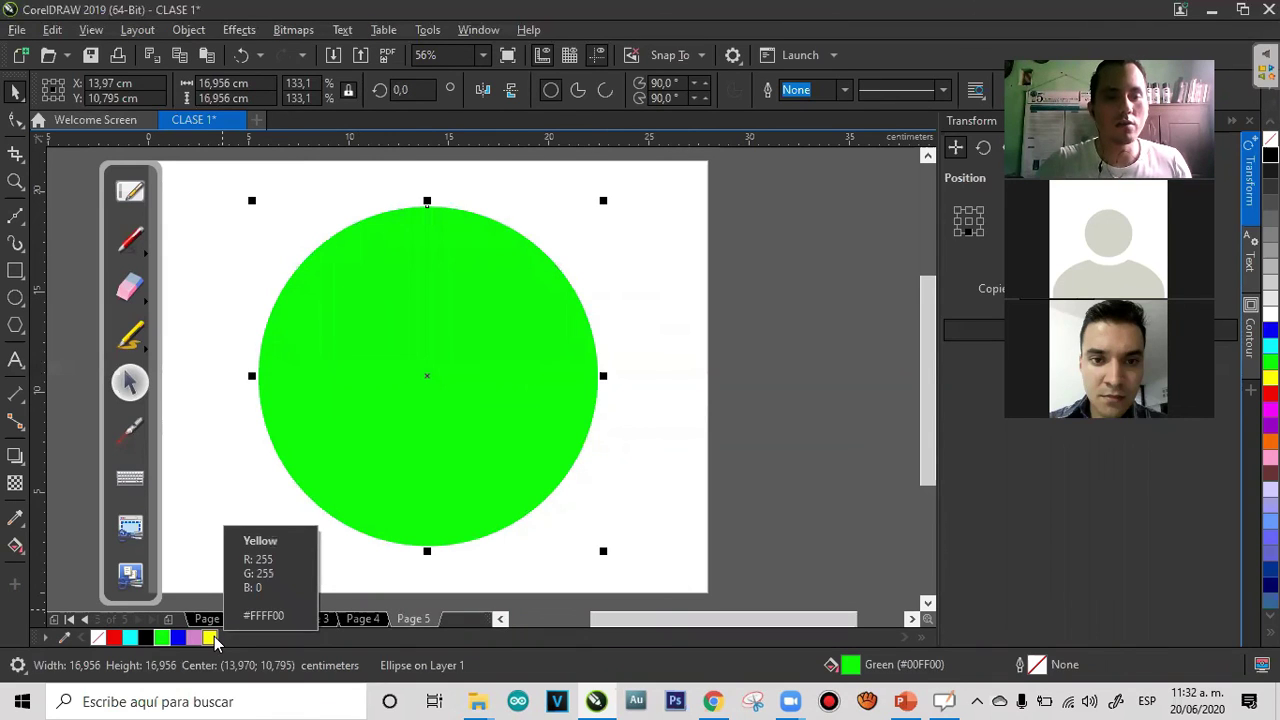
right_click(114, 637)
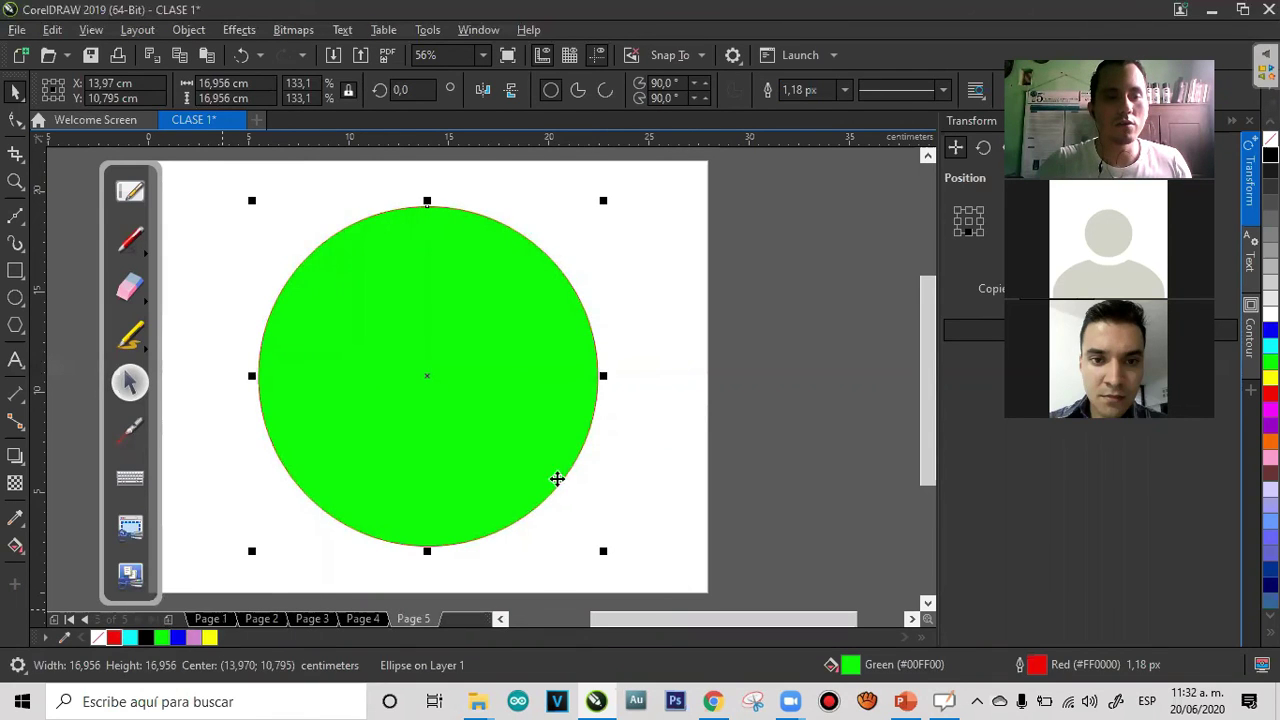
key(z)
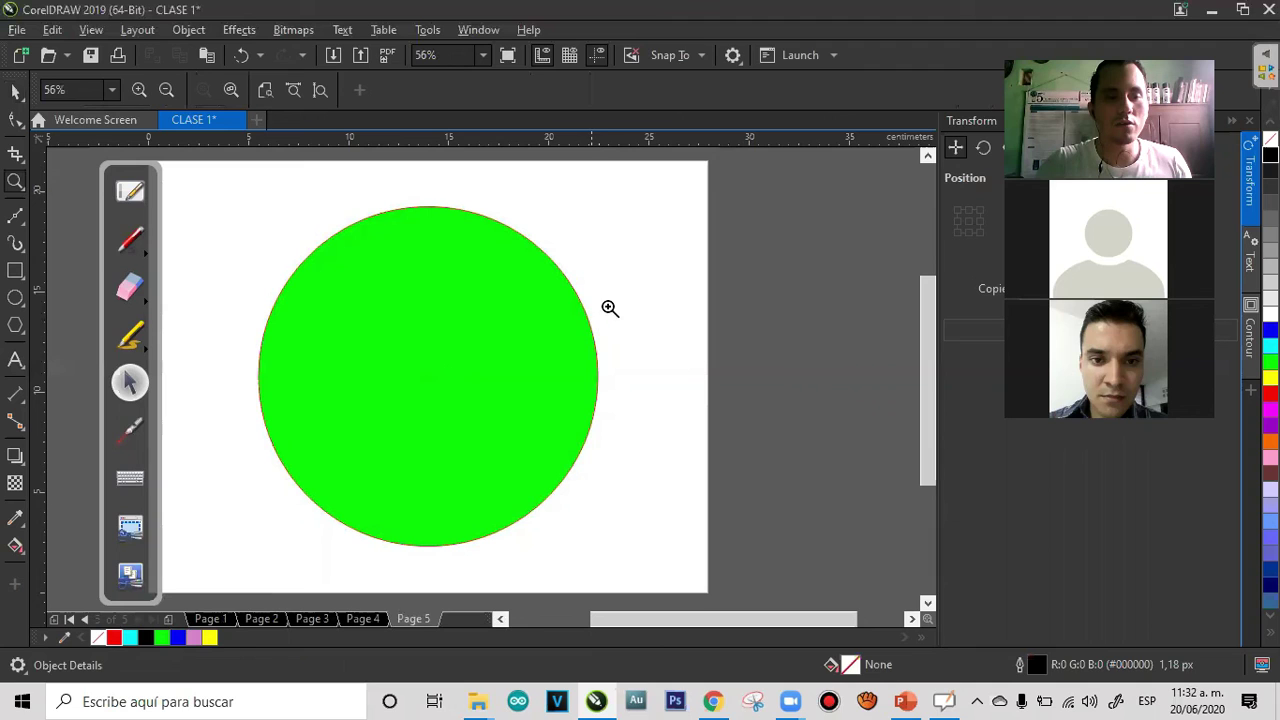
Examine the green circle's red outline up close and select the circle
drag(545, 362, 513, 378)
drag(692, 265, 576, 339)
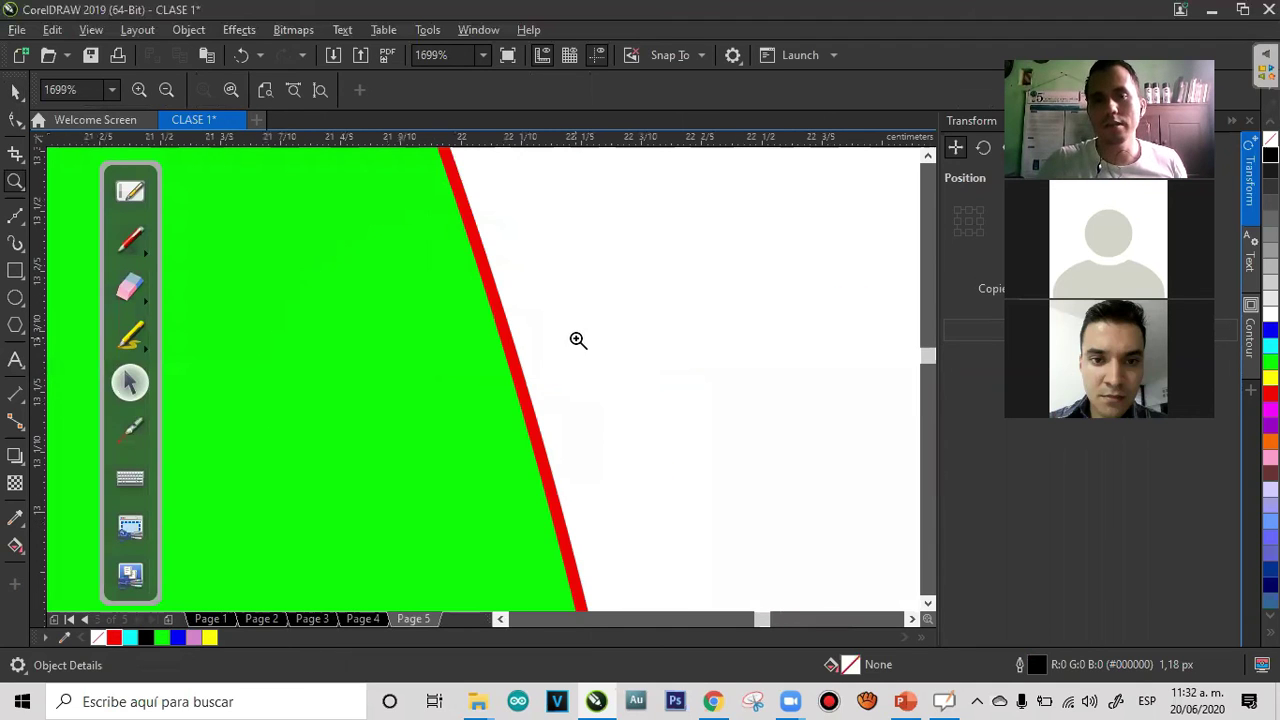
right_click(576, 339)
scroll(577, 339, down, 5)
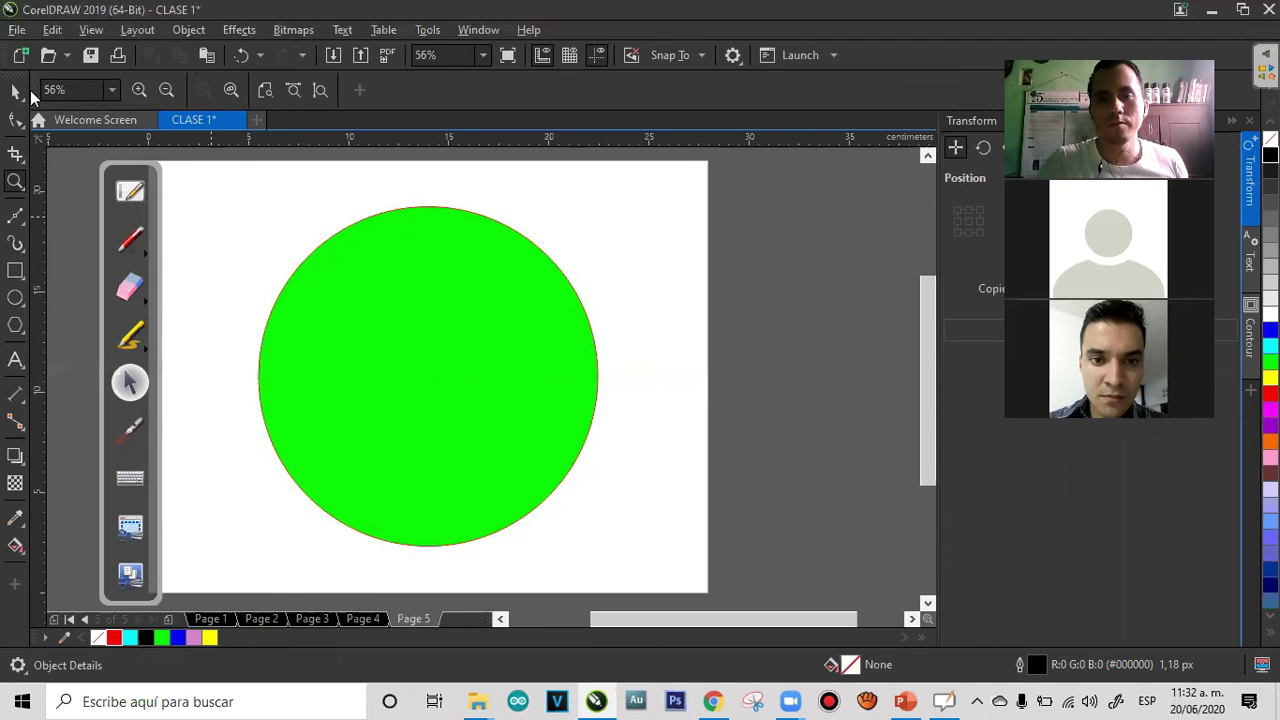
click(15, 90)
click(487, 358)
Highlight the selected circle's outline colour and width read-out with a yellow arrow and ring, and erase the marks
click(129, 338)
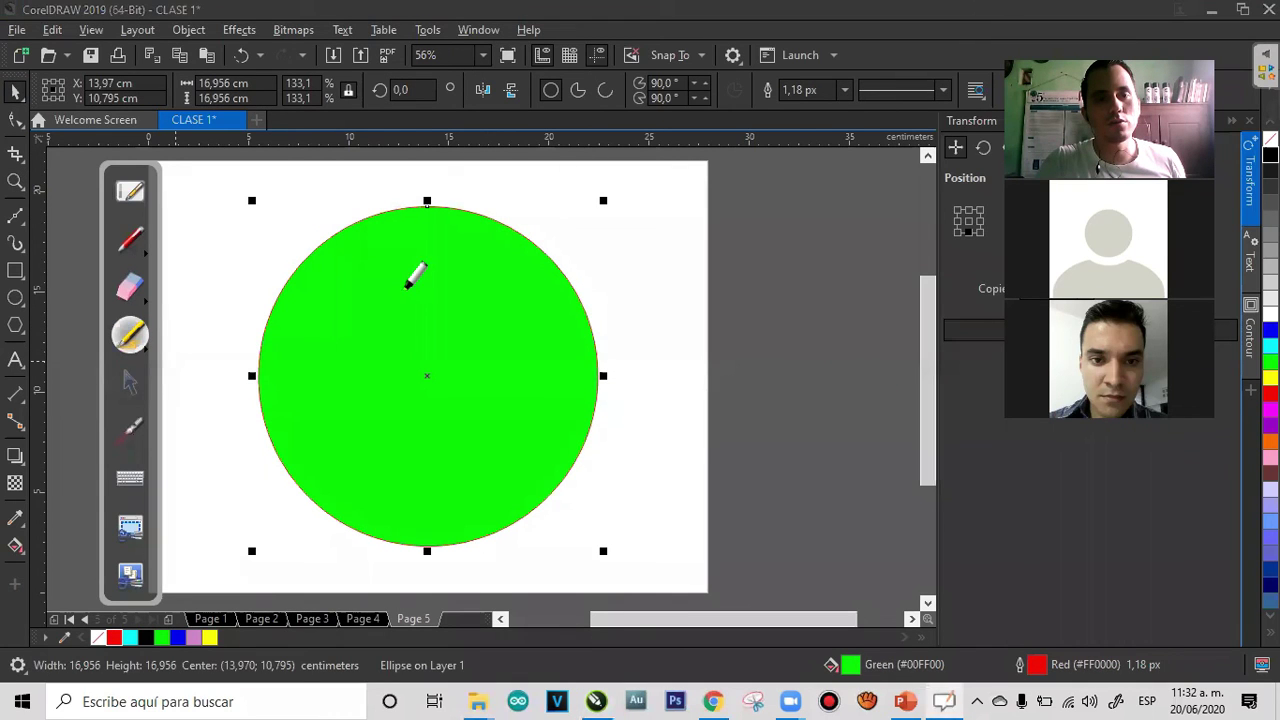
mouse_move(572, 381)
mouse_down()
mouse_move(984, 572)
mouse_move(989, 546)
mouse_move(1035, 635)
mouse_up()
mouse_move(955, 590)
mouse_down()
mouse_move(1038, 633)
mouse_move(1157, 609)
mouse_up()
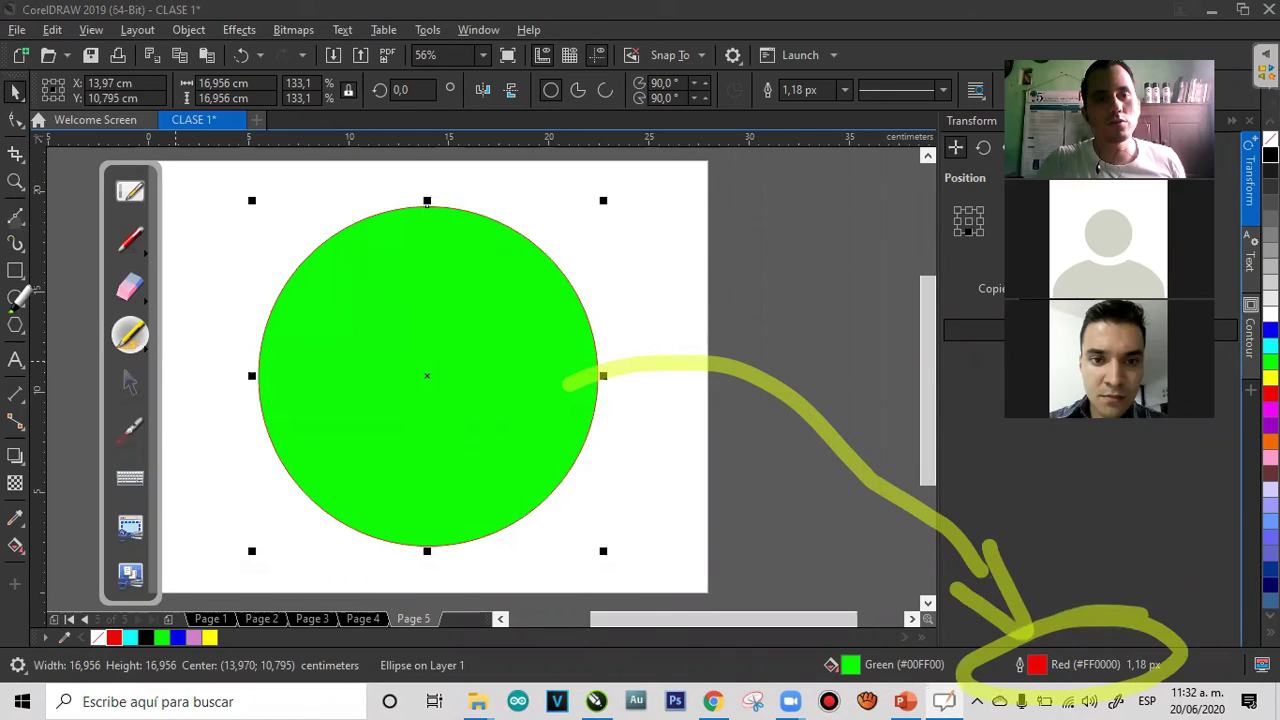
click(120, 292)
mouse_move(562, 380)
mouse_down()
mouse_move(543, 400)
mouse_move(971, 457)
mouse_move(866, 452)
mouse_move(820, 423)
mouse_move(960, 655)
mouse_move(1185, 625)
mouse_move(1207, 683)
mouse_up()
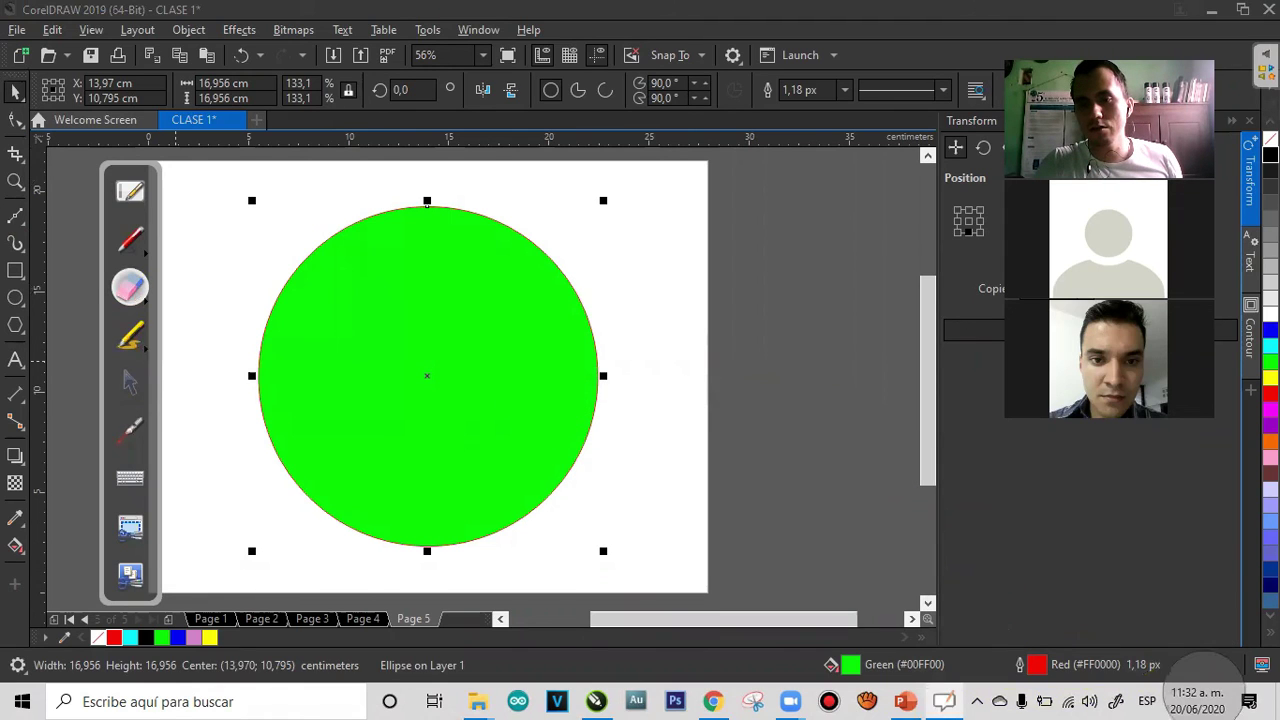
click(138, 388)
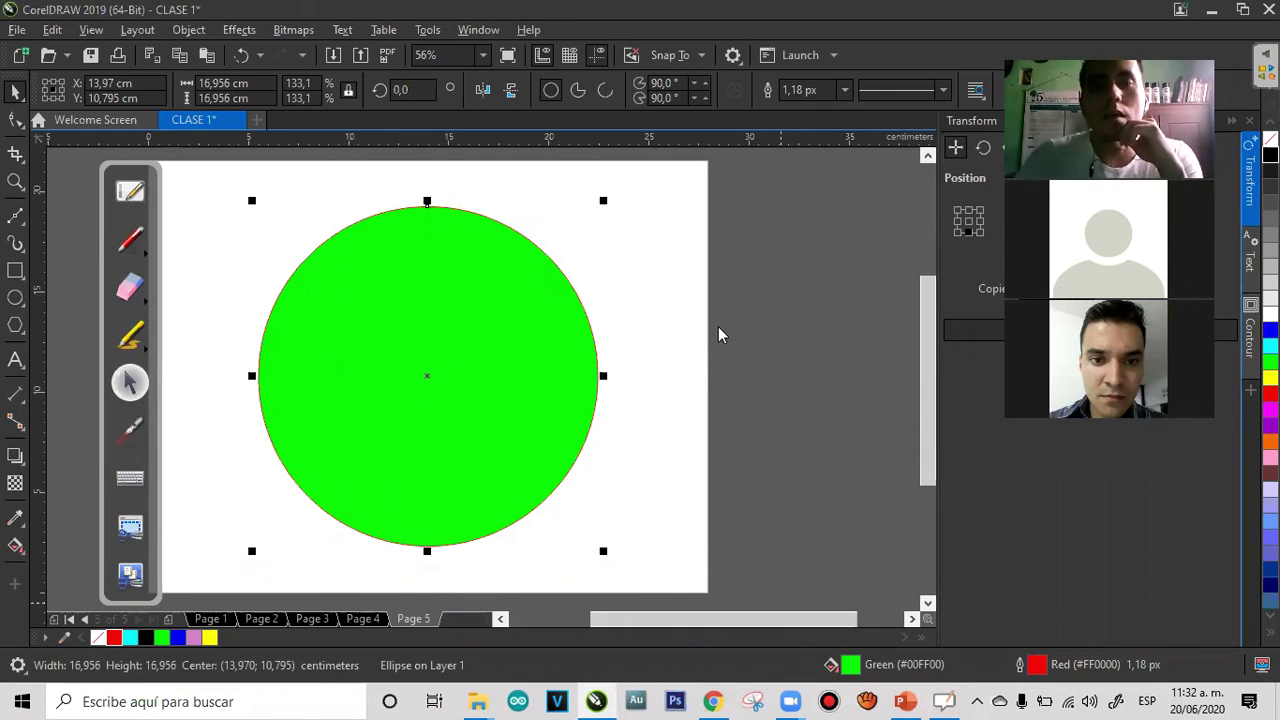
Set the circle's outline width to 25 px in the Outline Pen settings, trying 16 px and 20 px first
key(F12)
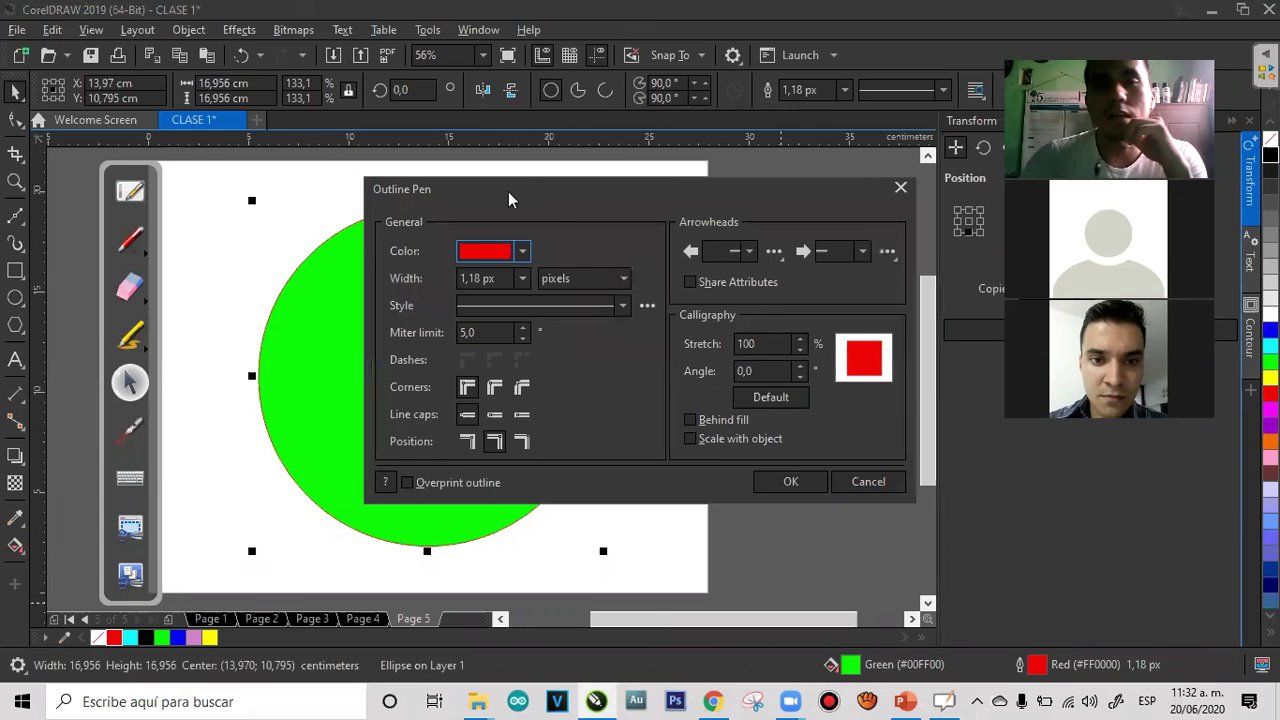
drag(508, 195, 746, 188)
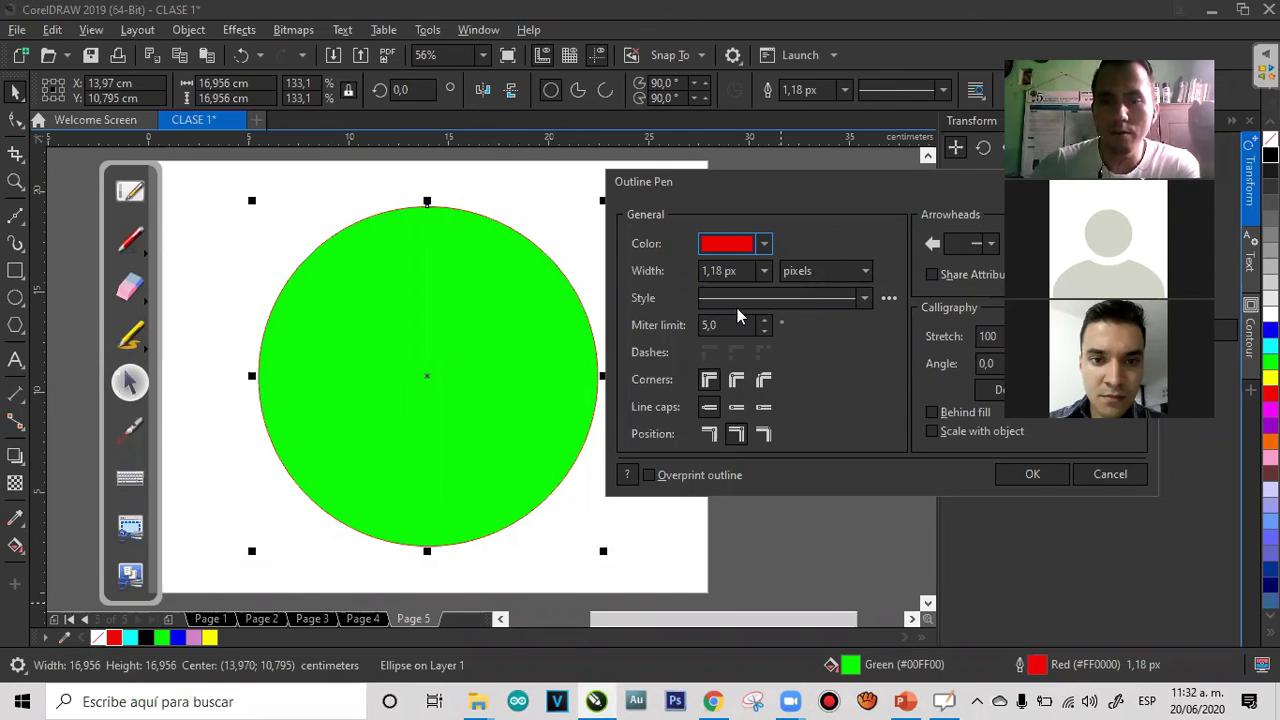
click(764, 271)
click(733, 416)
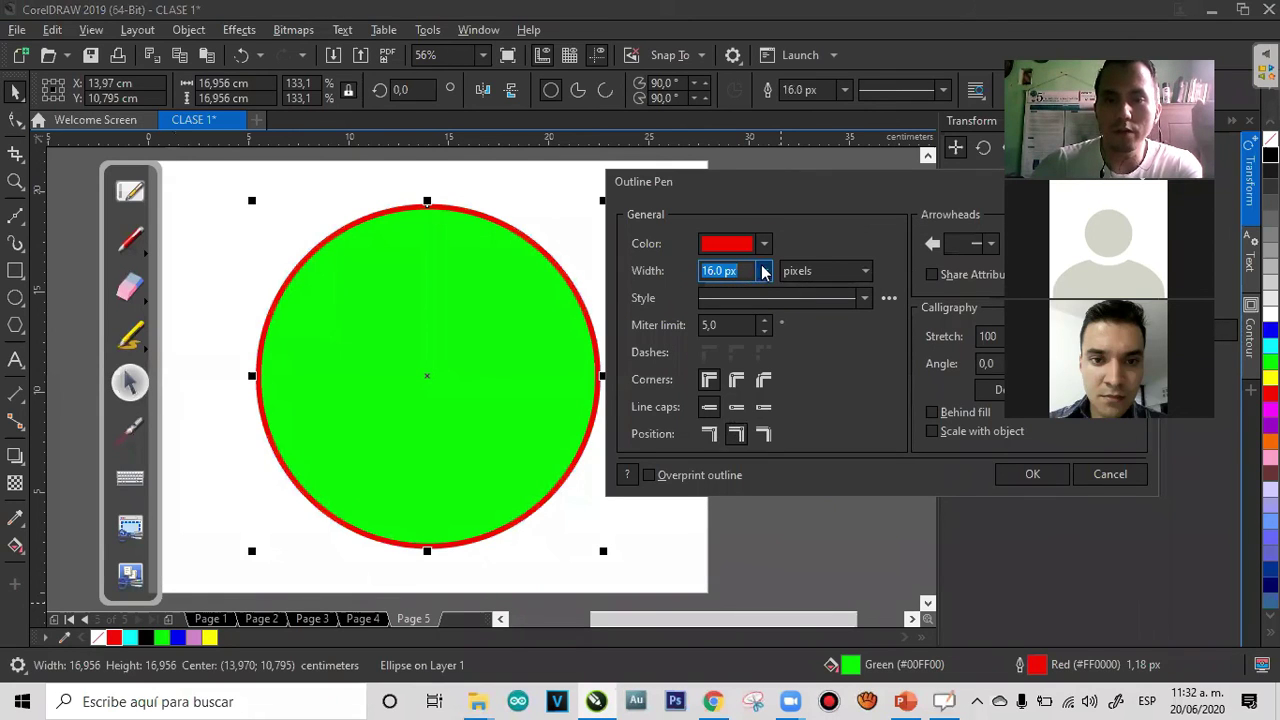
click(764, 271)
click(718, 430)
click(764, 271)
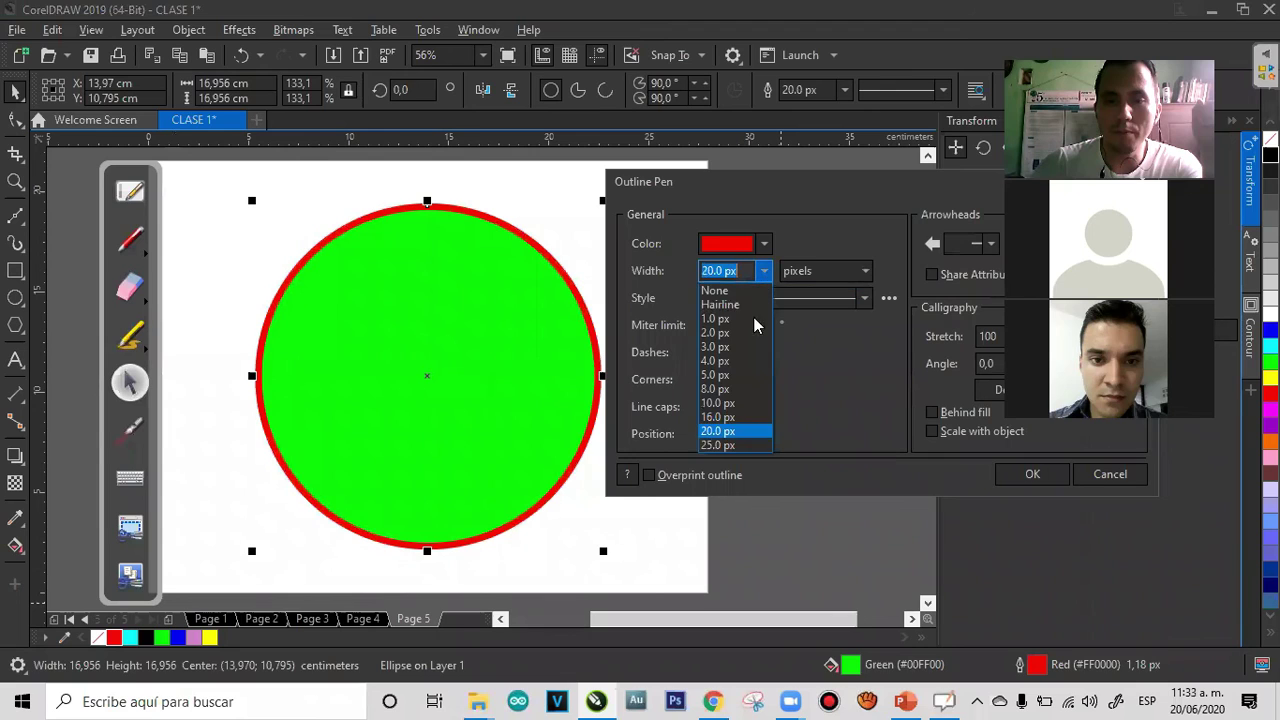
click(726, 436)
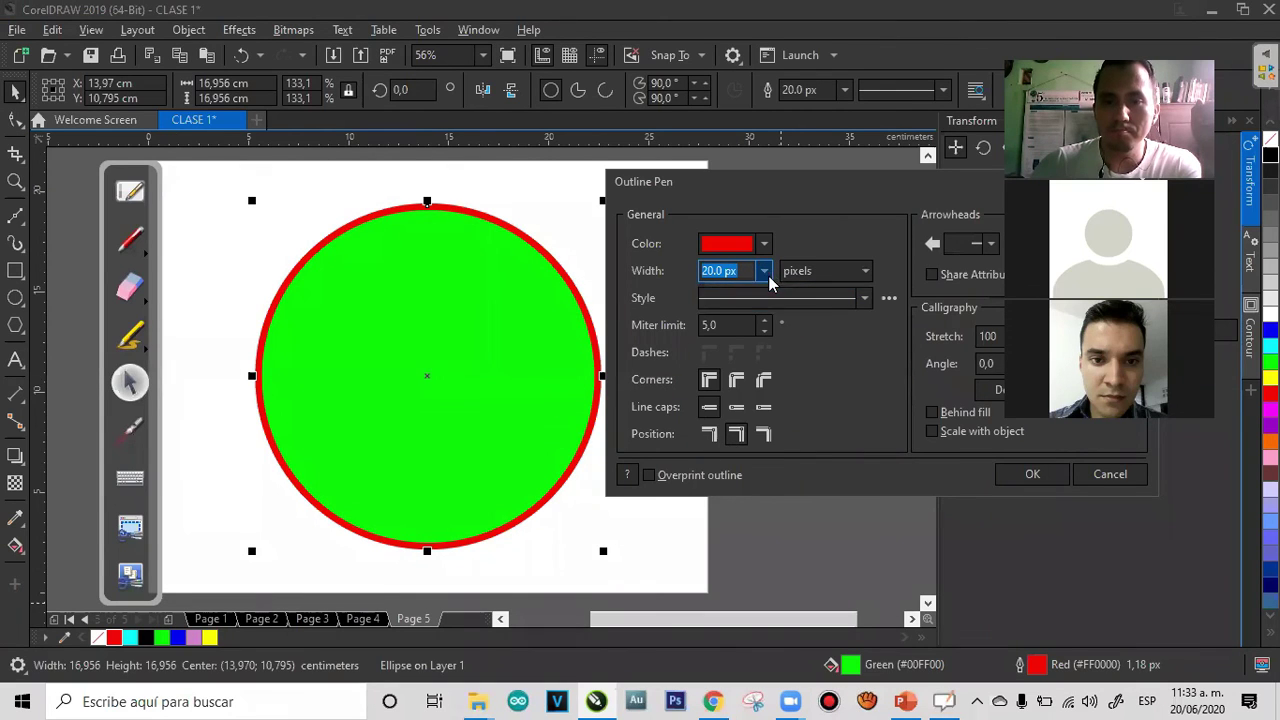
click(764, 271)
click(716, 444)
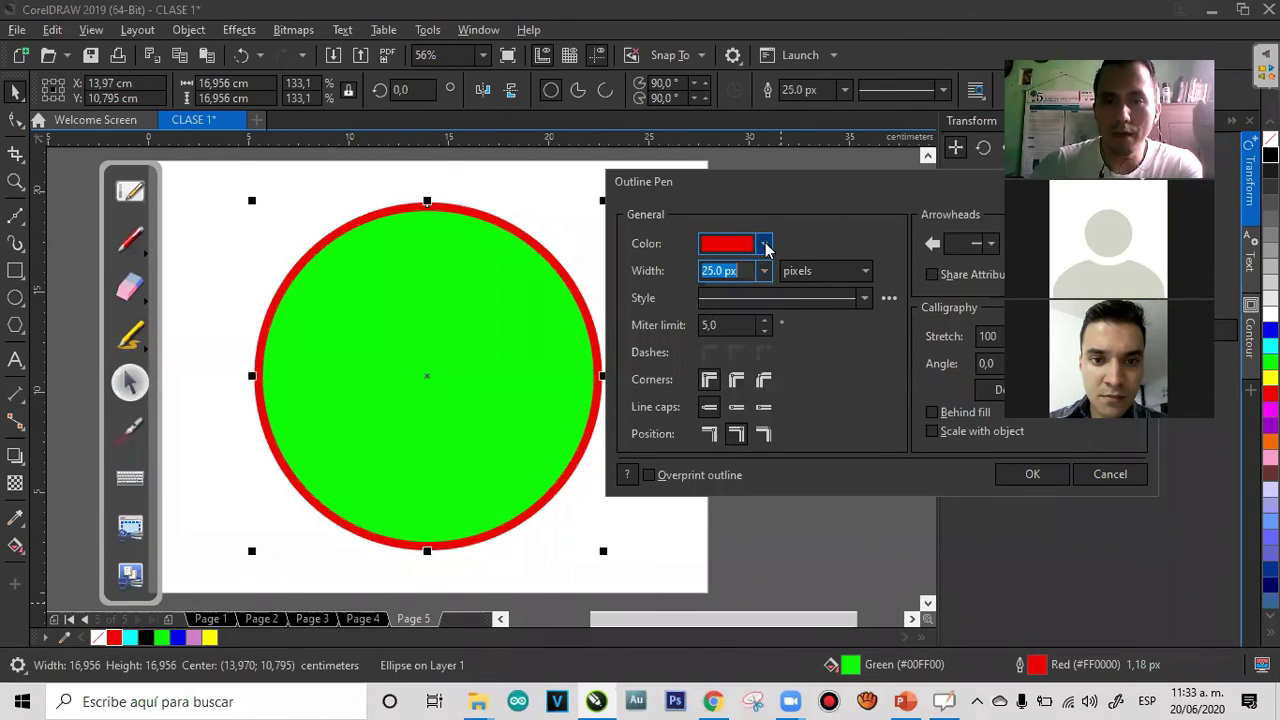
Change the circle's outline colour to the muted reddish brown #855758 and apply the Outline Pen settings
click(765, 243)
click(755, 398)
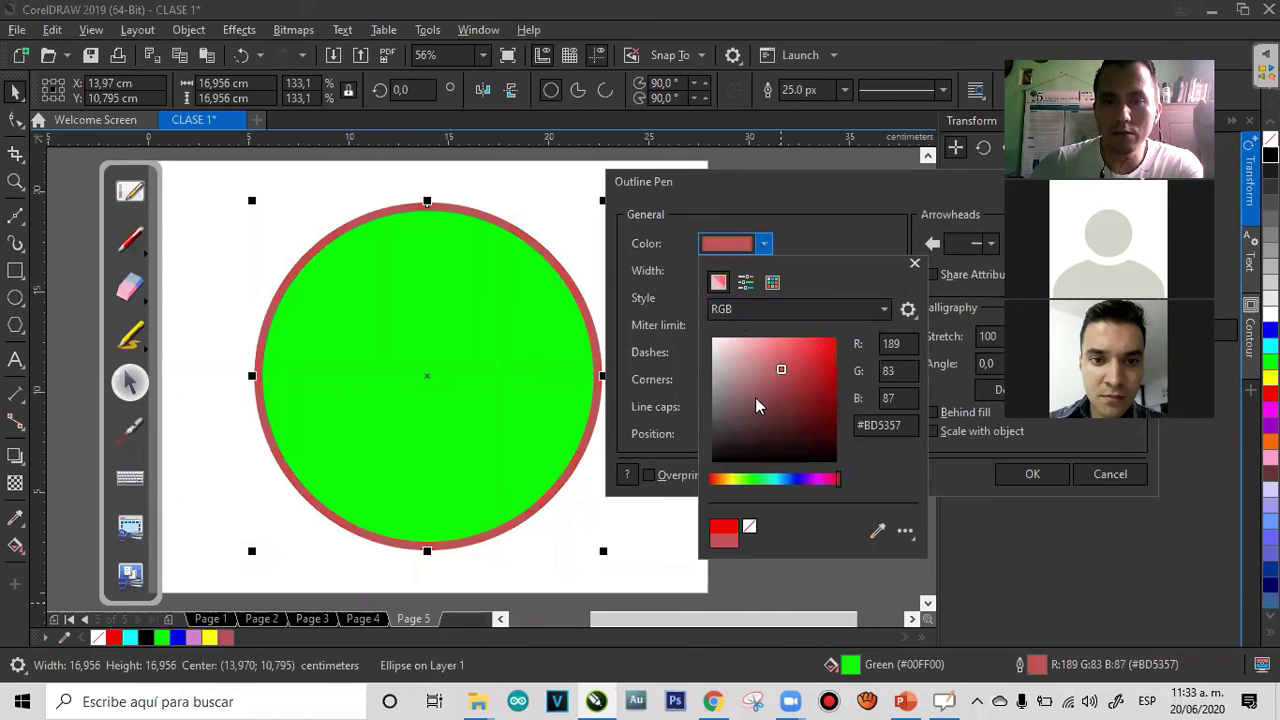
click(937, 508)
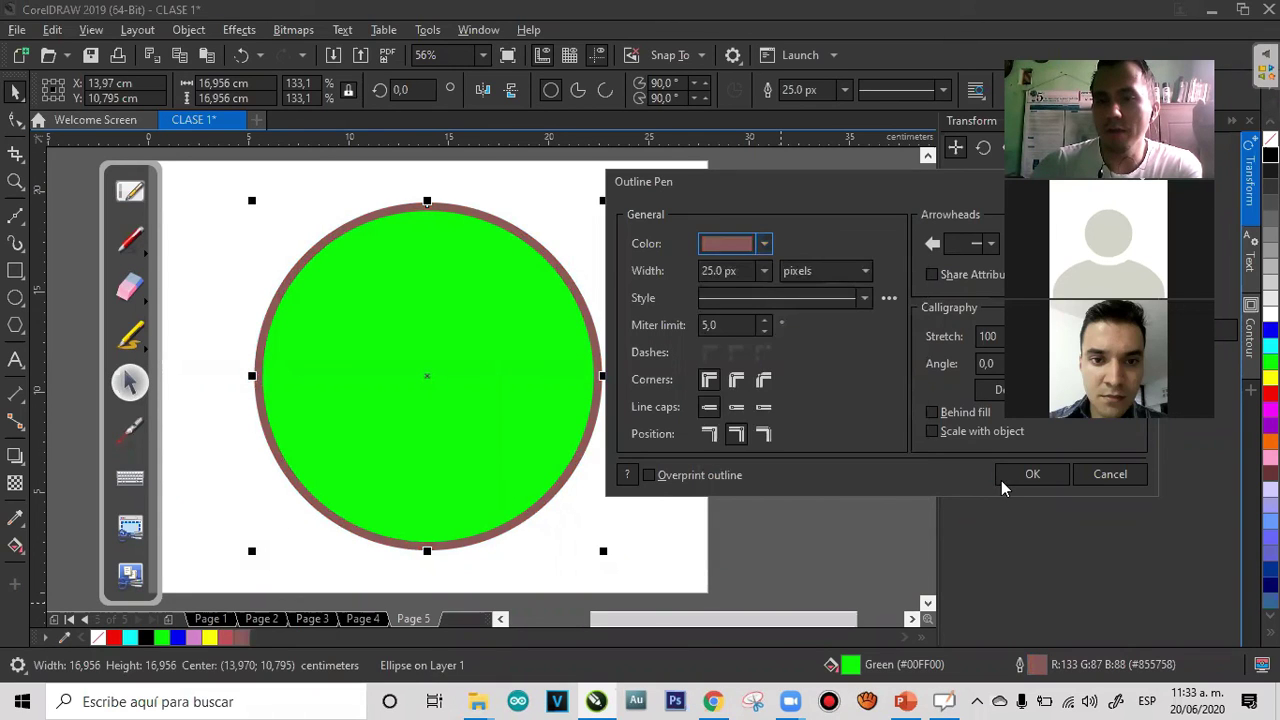
drag(875, 190, 734, 157)
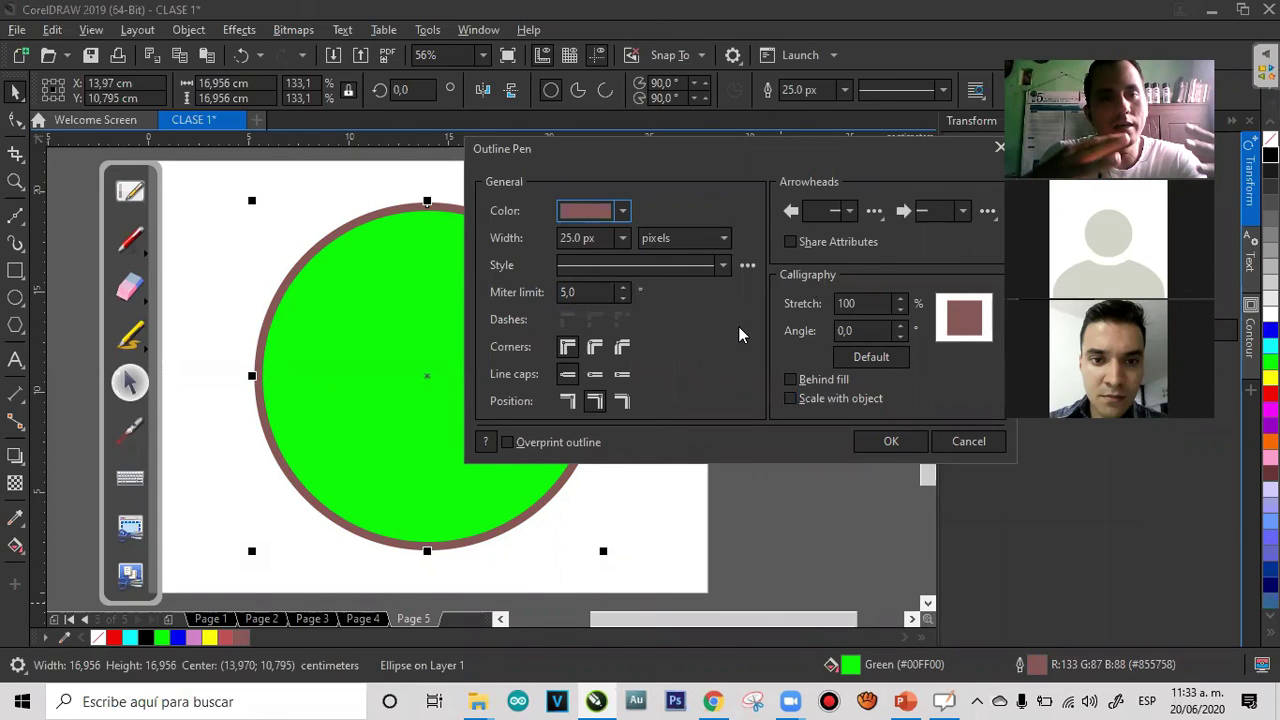
click(868, 443)
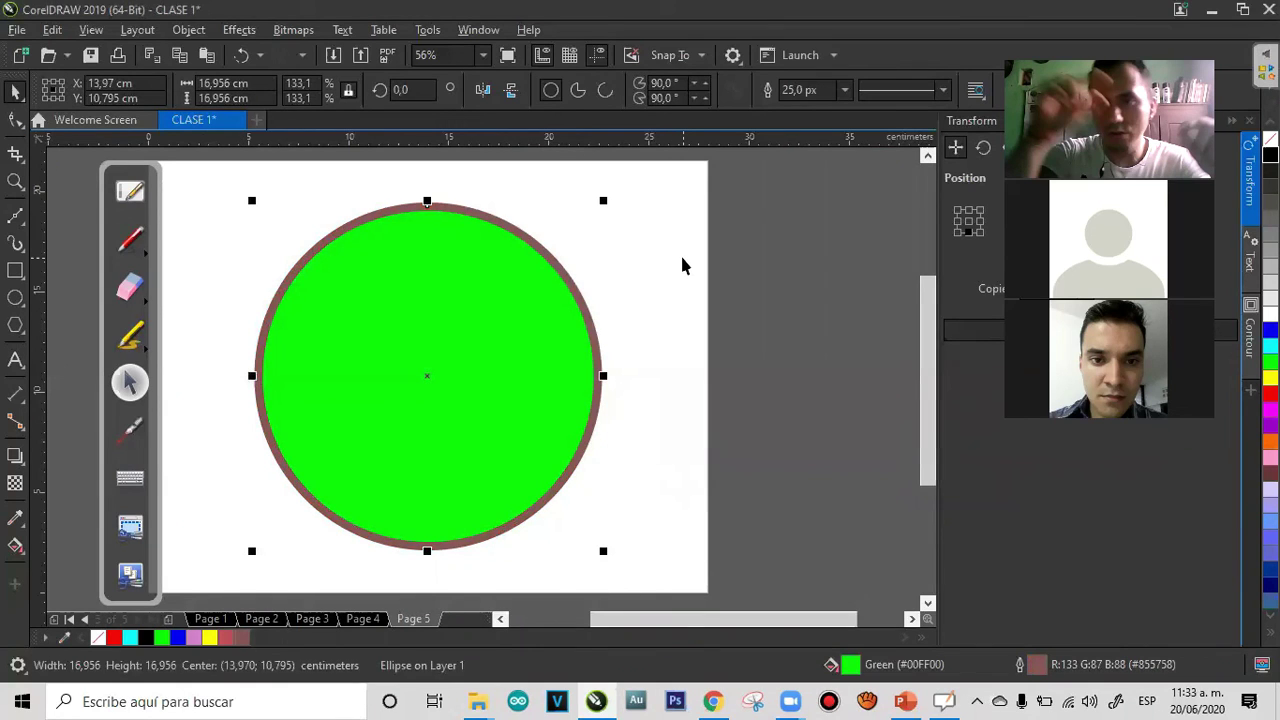
Delete the green circle from page 5
key(Delete)
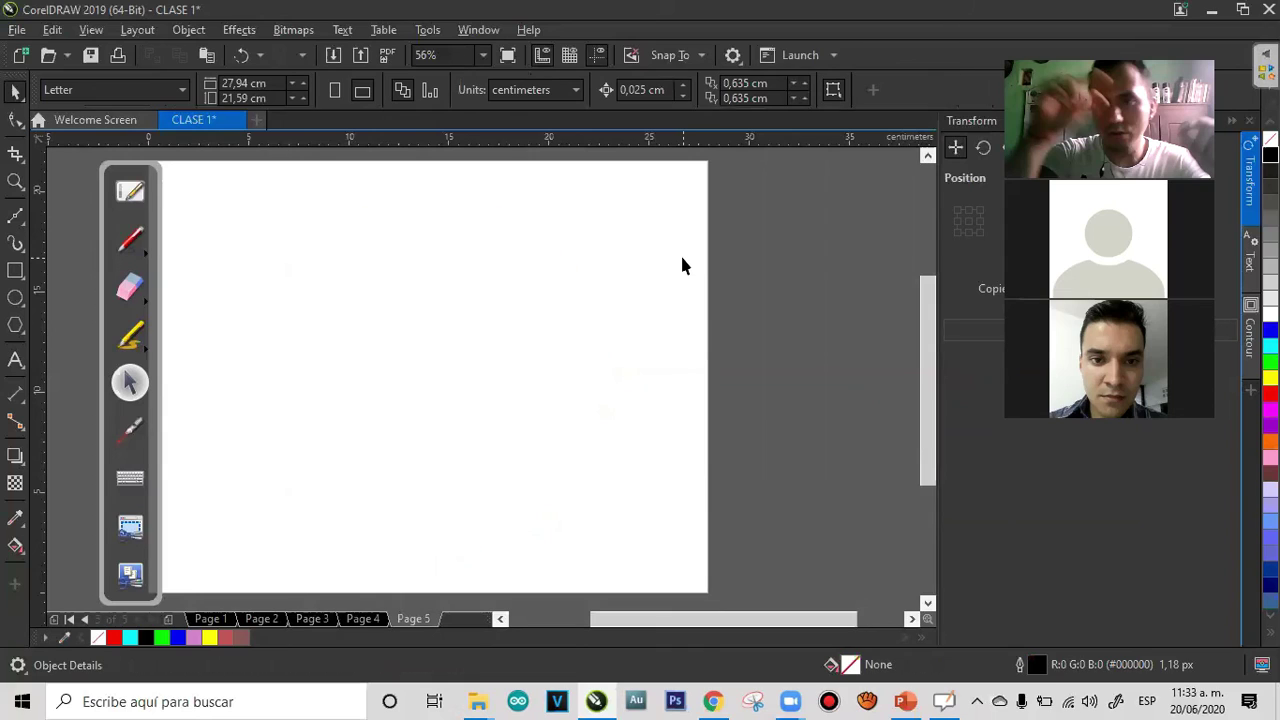